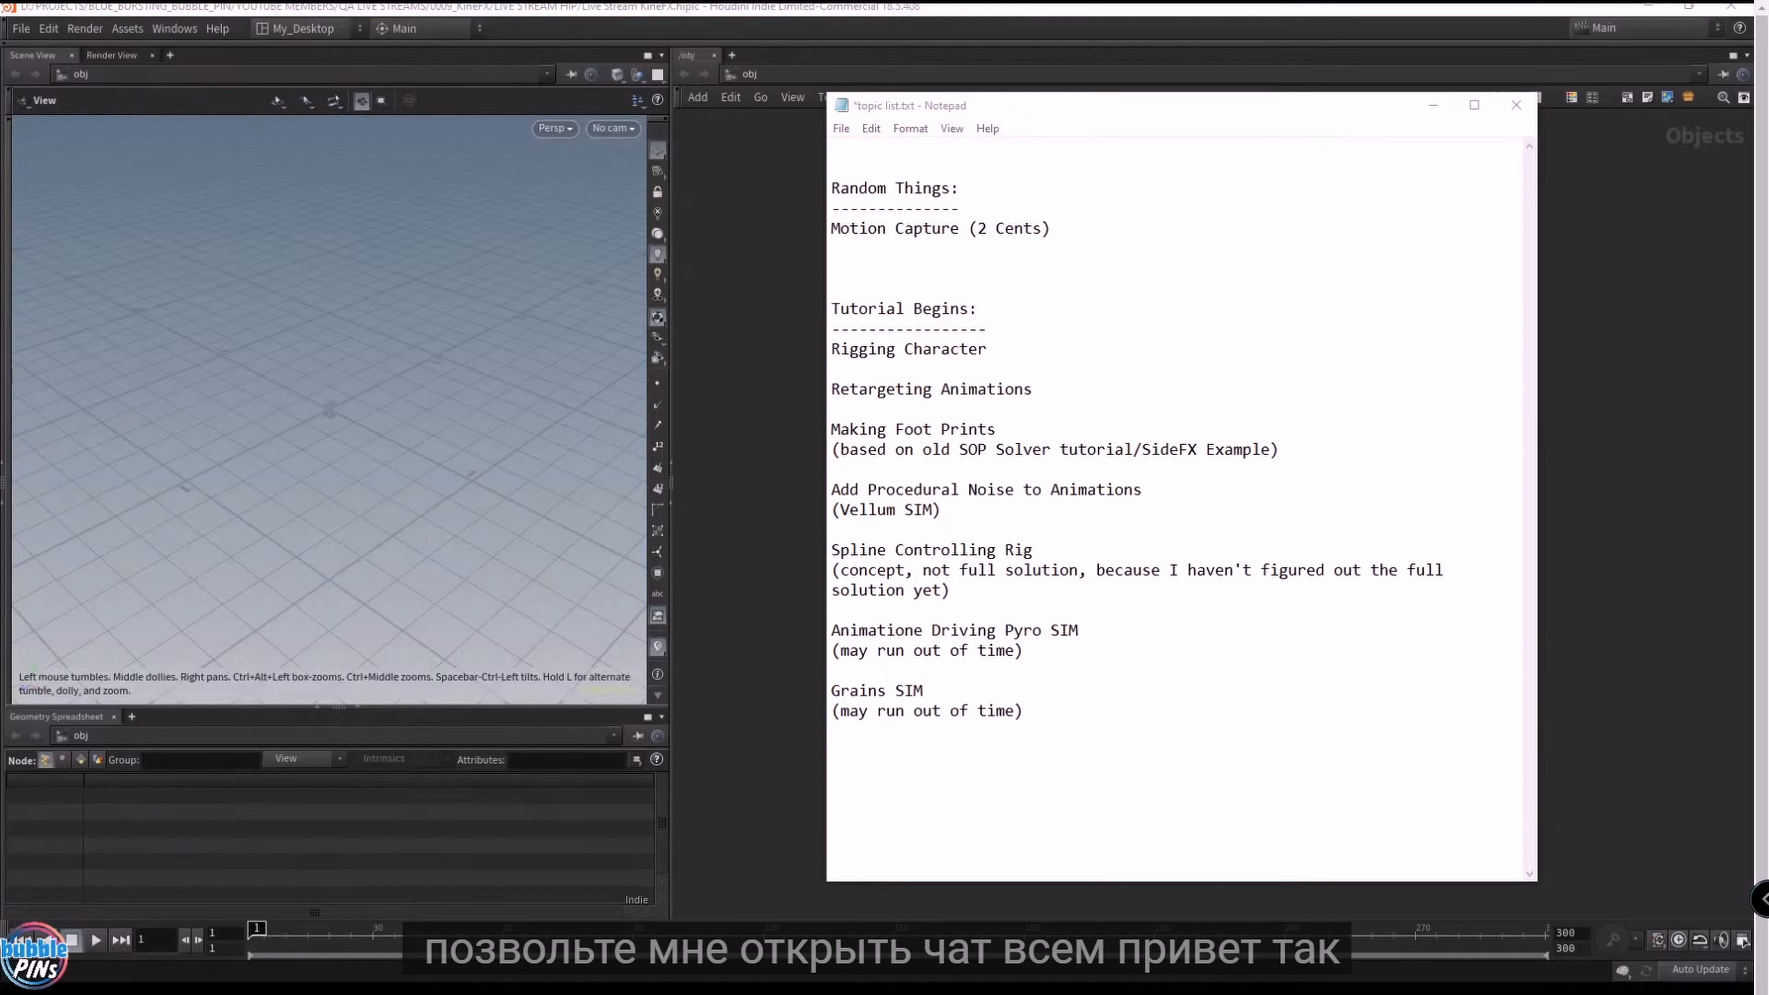
- Place the live chat window beside the topic list and highlight the "Motion Capture (2 Cents)" line
left_click_drag(1764, 132, 370, 74)
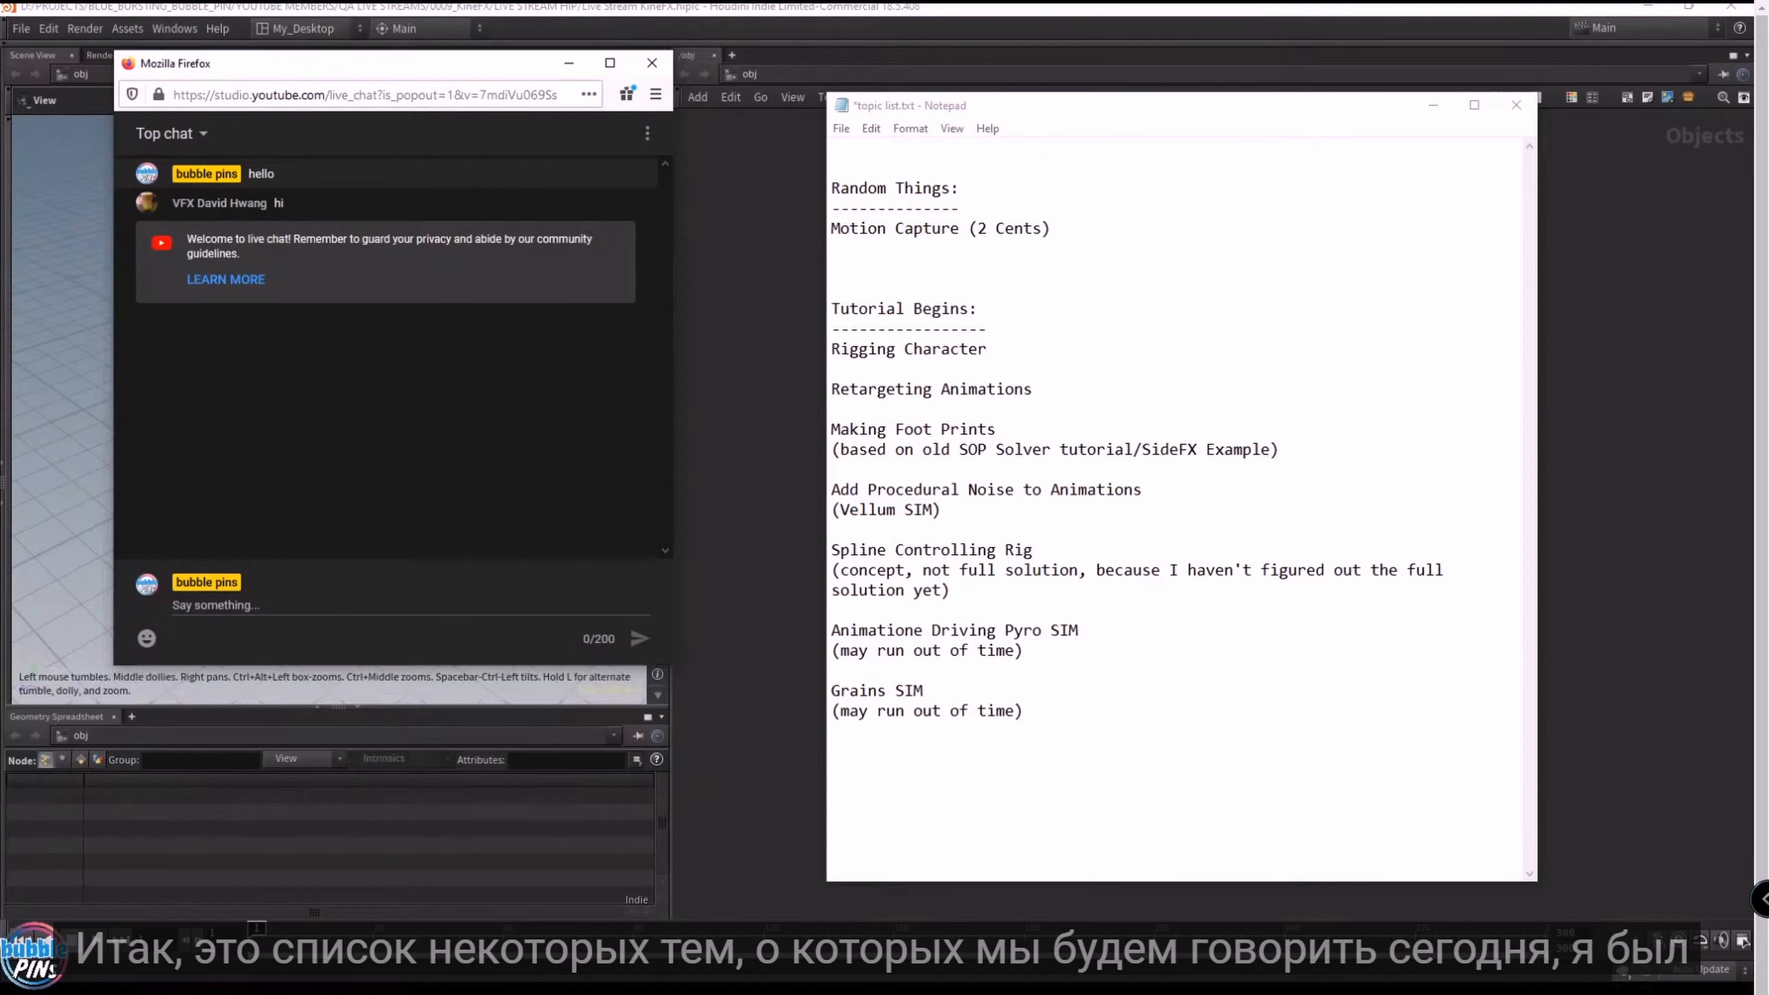
left_click_drag(1024, 714, 806, 314)
left_click_drag(1061, 230, 830, 229)
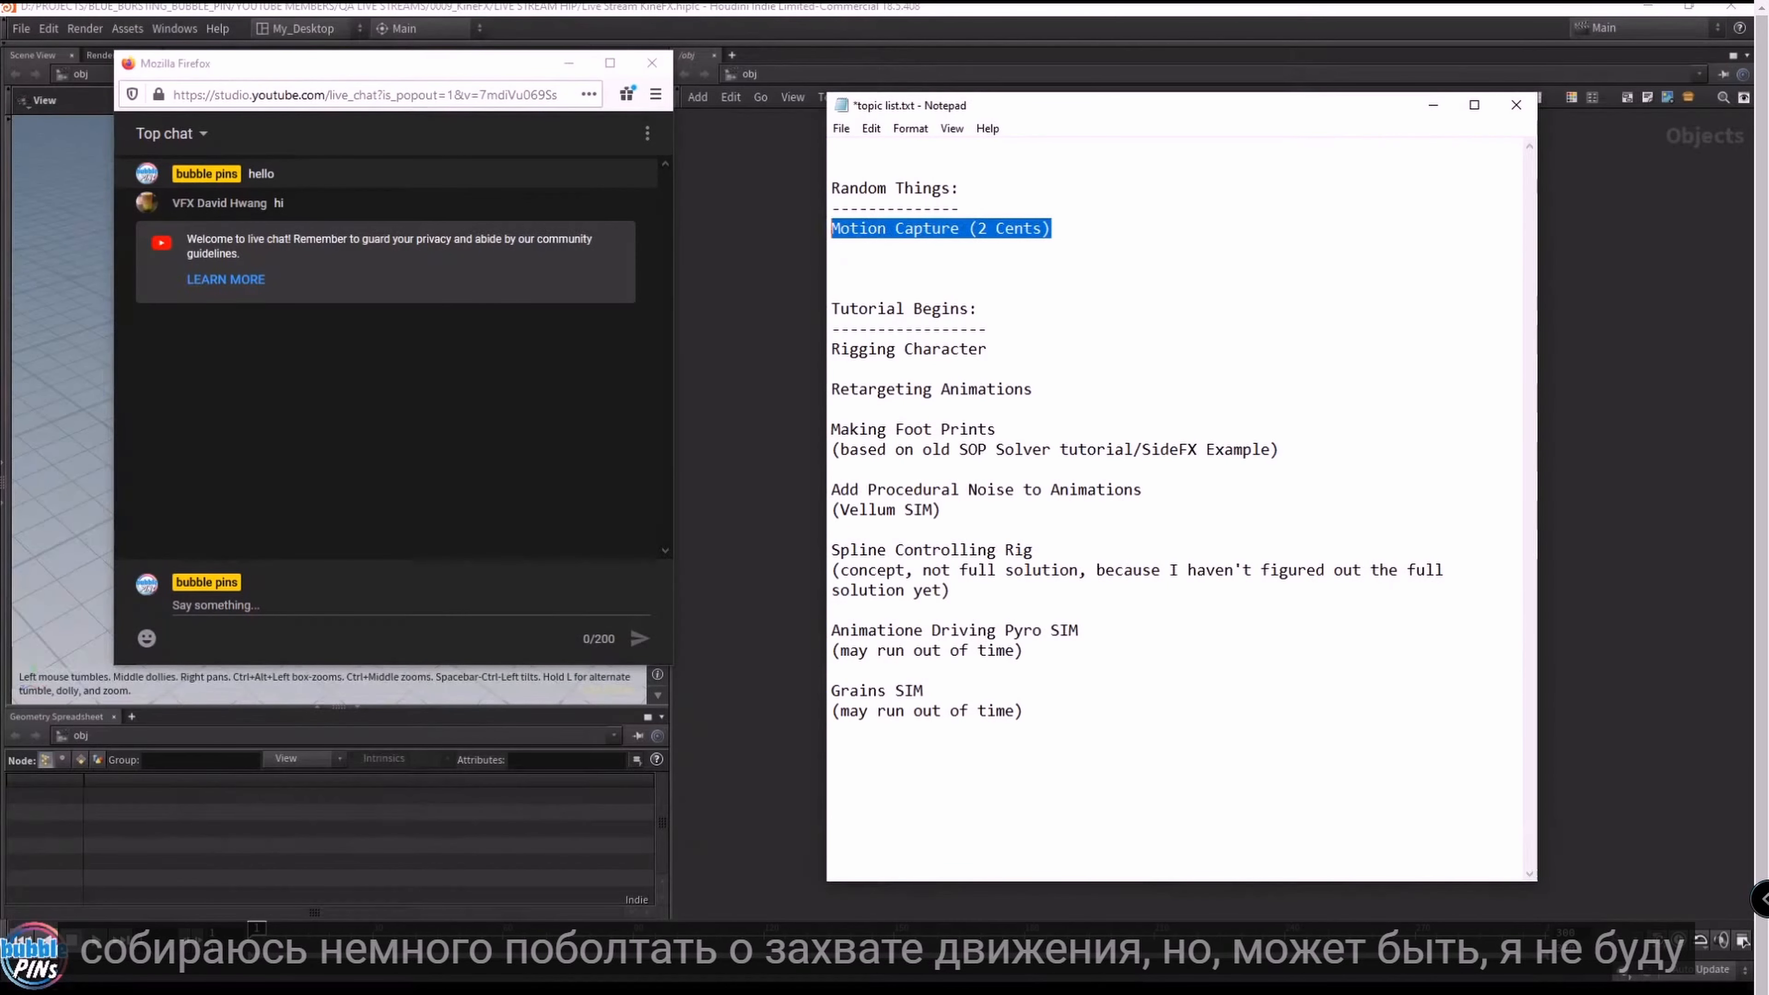
- Highlight the tutorial topics in the list from Grains SIM up to Rigging Character
left_click_drag(1024, 711, 831, 631)
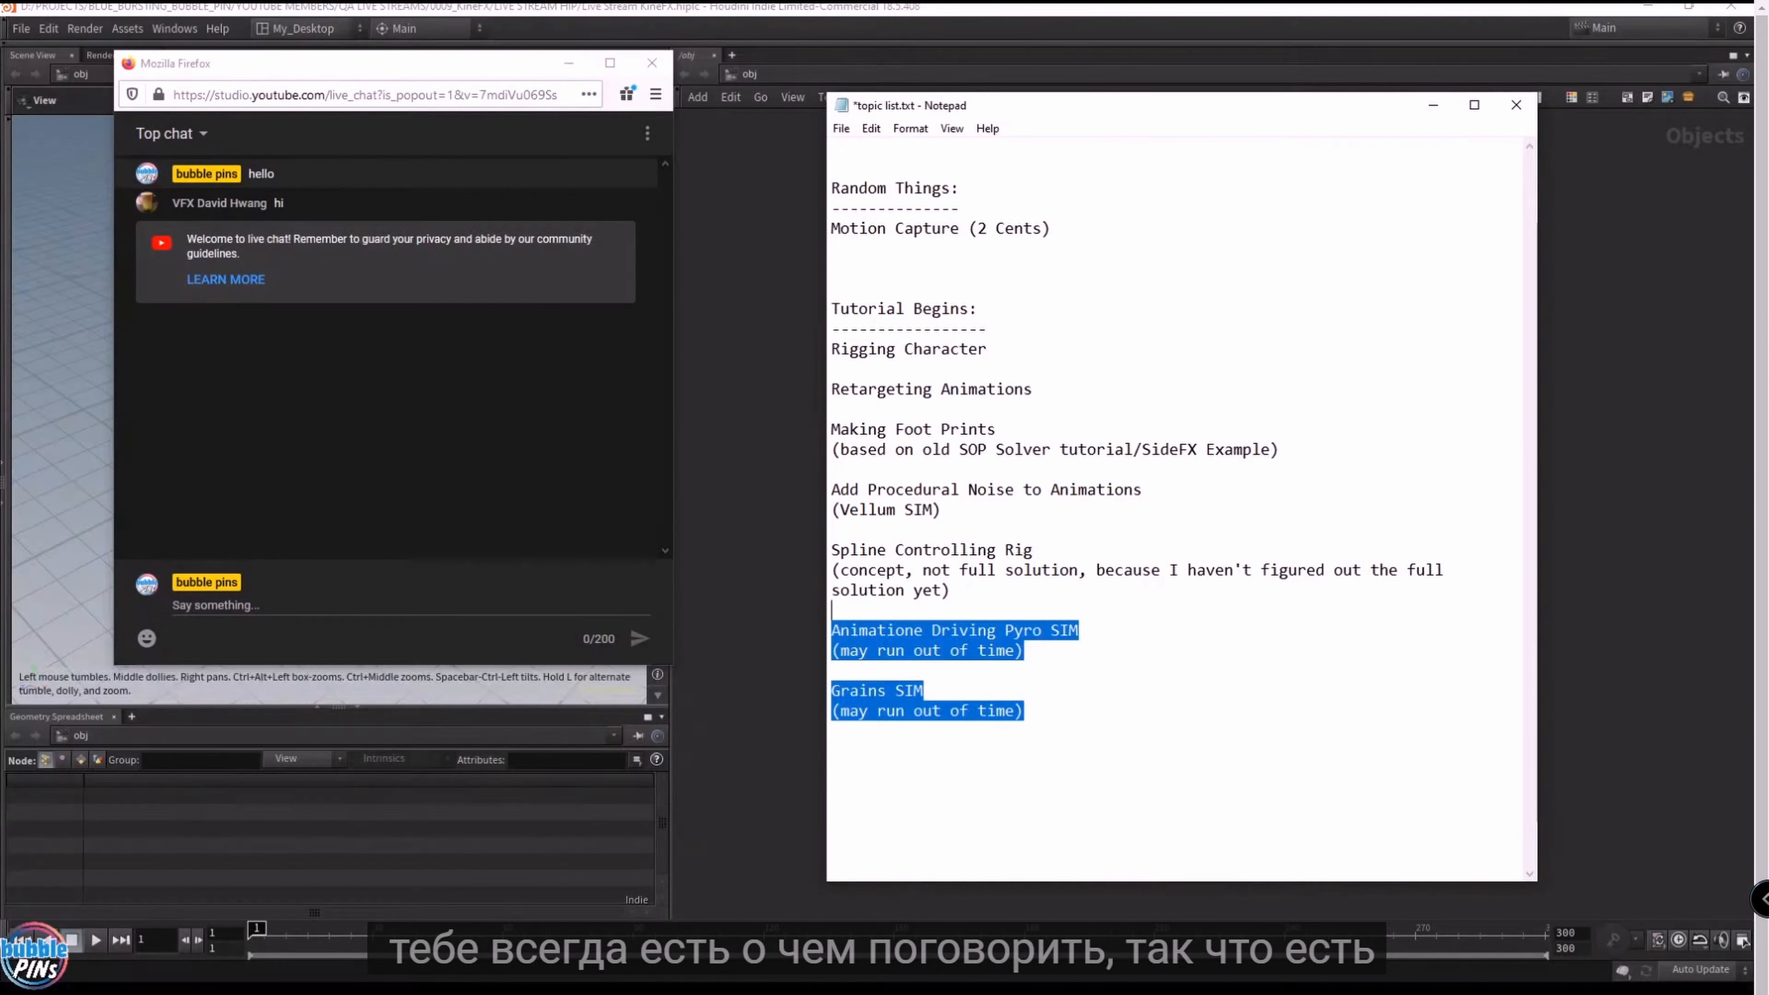
left_click(1023, 650)
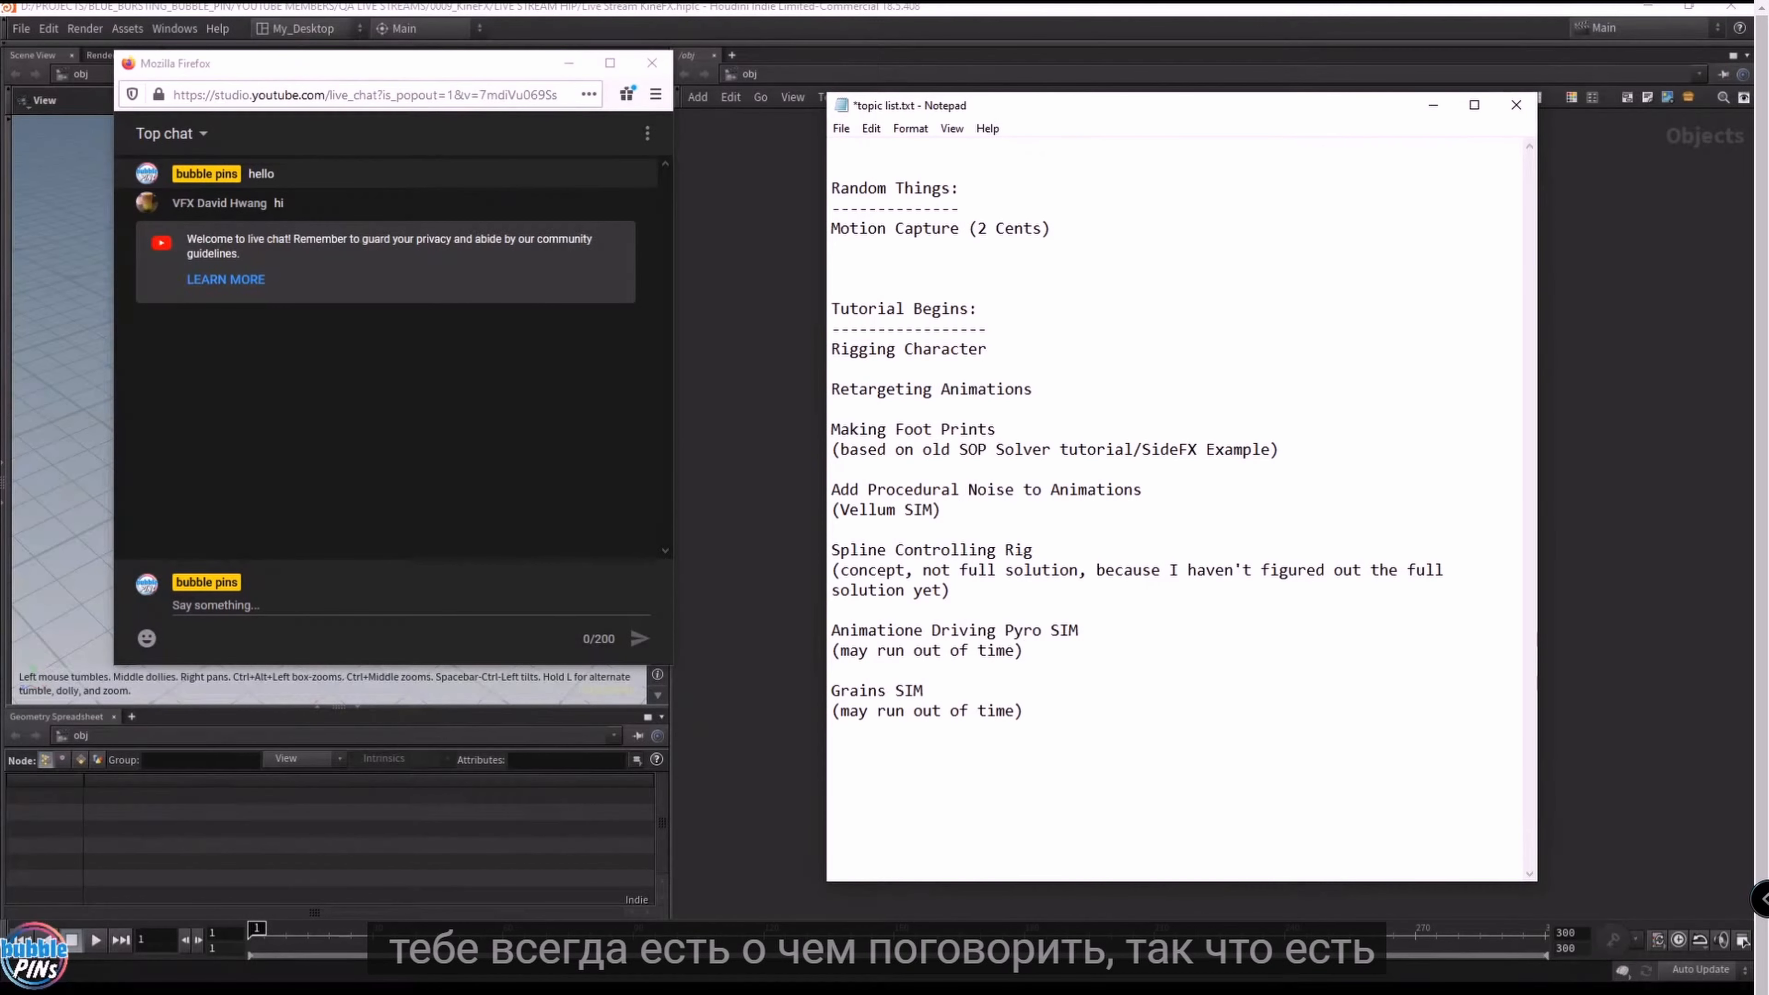
key("shift+Up")
key("shift+Up")
key("shift+Up")
key("shift+Up")
key("shift+Up")
key("shift+Up")
key("shift+Up")
key("shift+Up")
key("shift+Up")
key("shift+Up")
key("shift+Up")
key("shift+Up")
key("shift+Up")
key("shift+Up")
key("shift+Up")
key("shift+Up")
key("shift+Up")
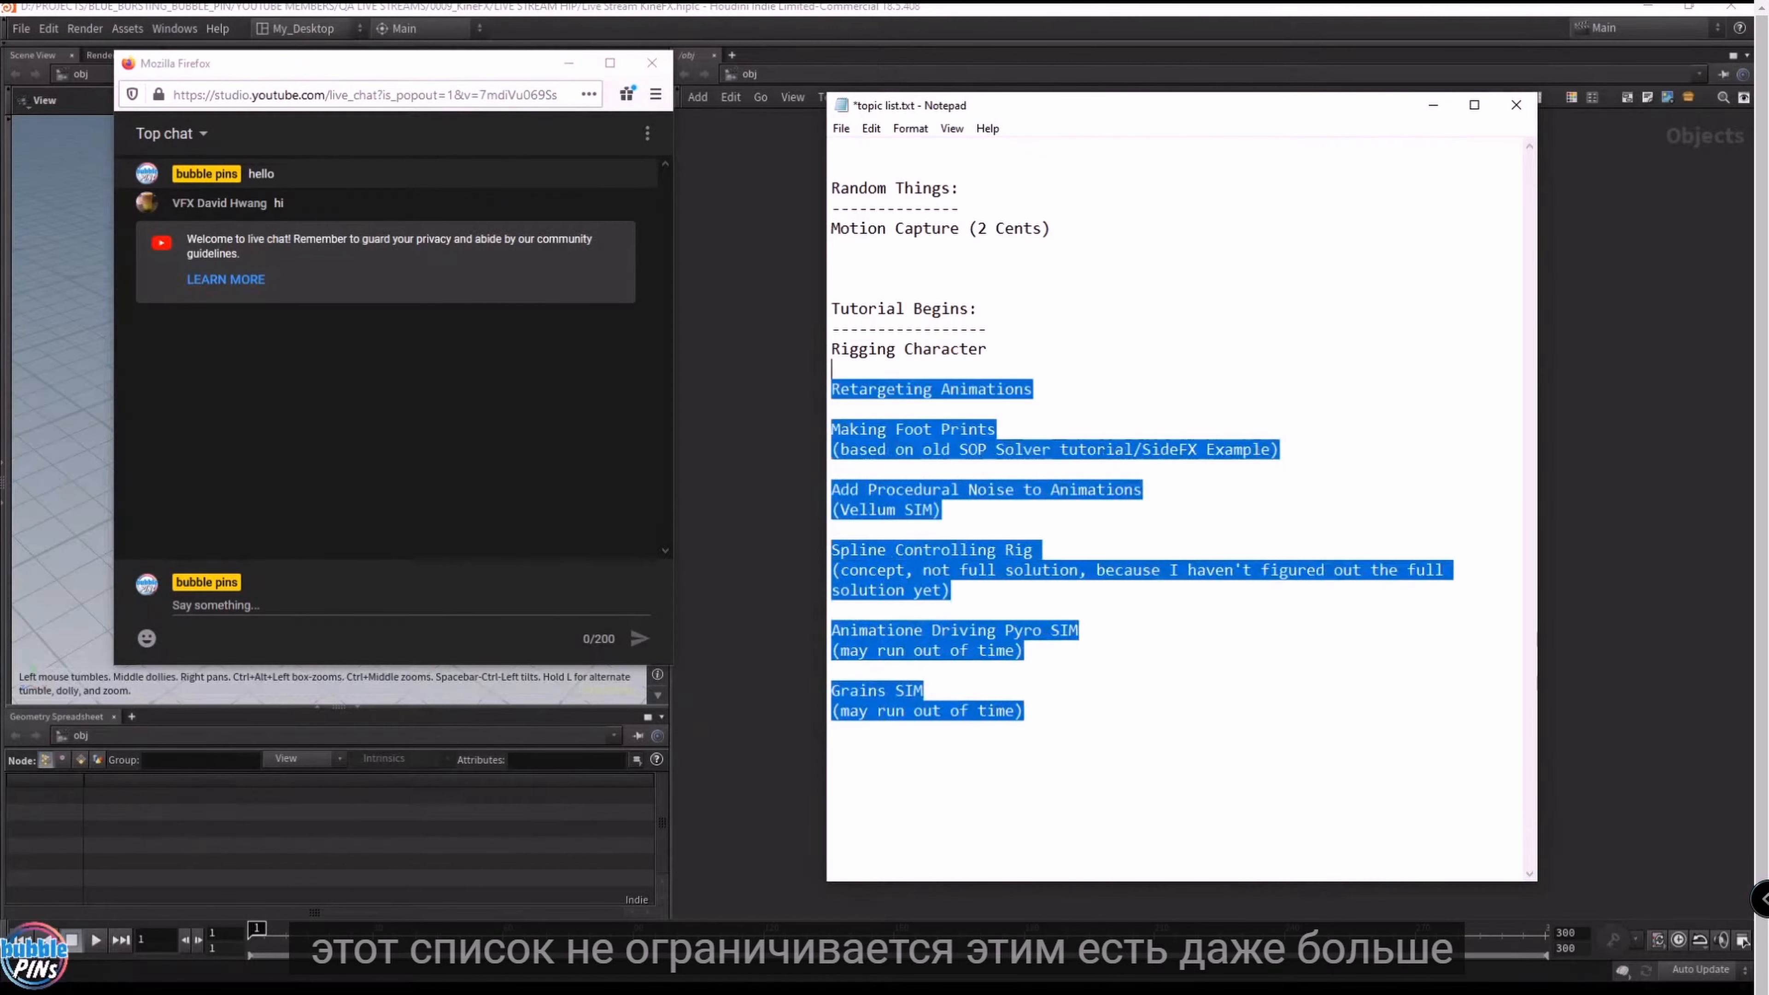
key("shift+Up")
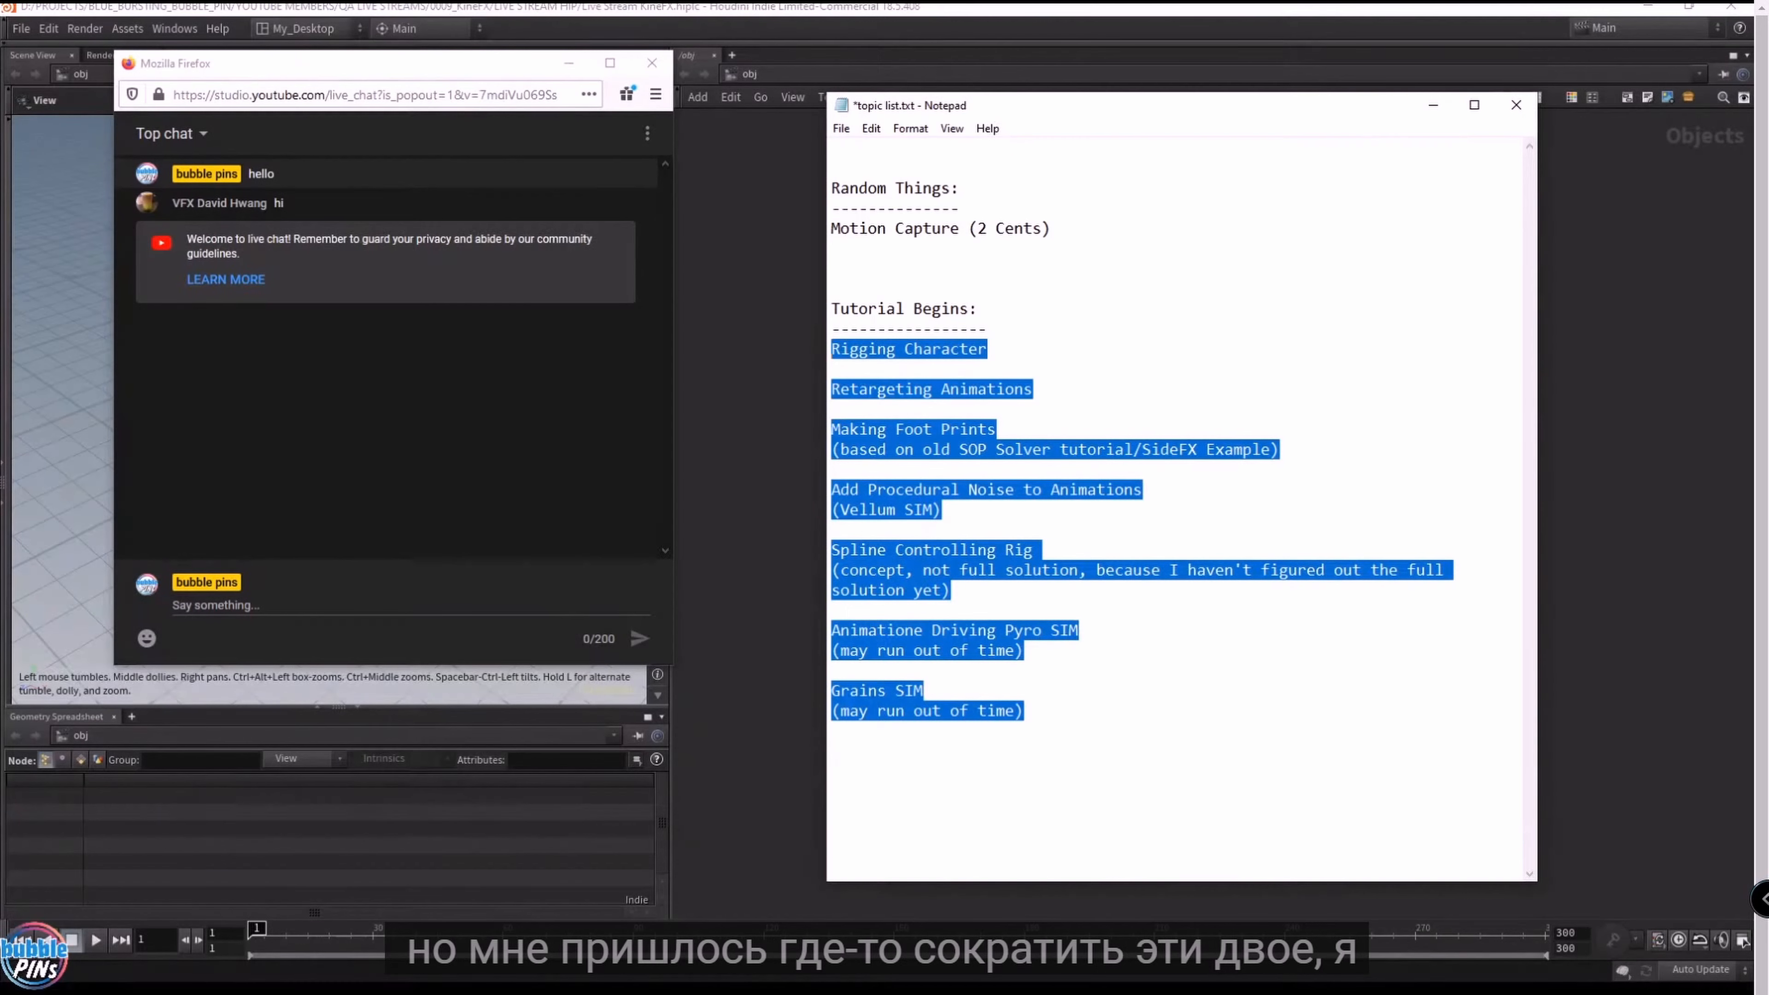
- Highlight the Pyro, Grains and Spline Controlling Rig topics, and move the live chat window closer to the topic list
left_click(924, 692)
left_click_drag(1024, 711, 832, 631)
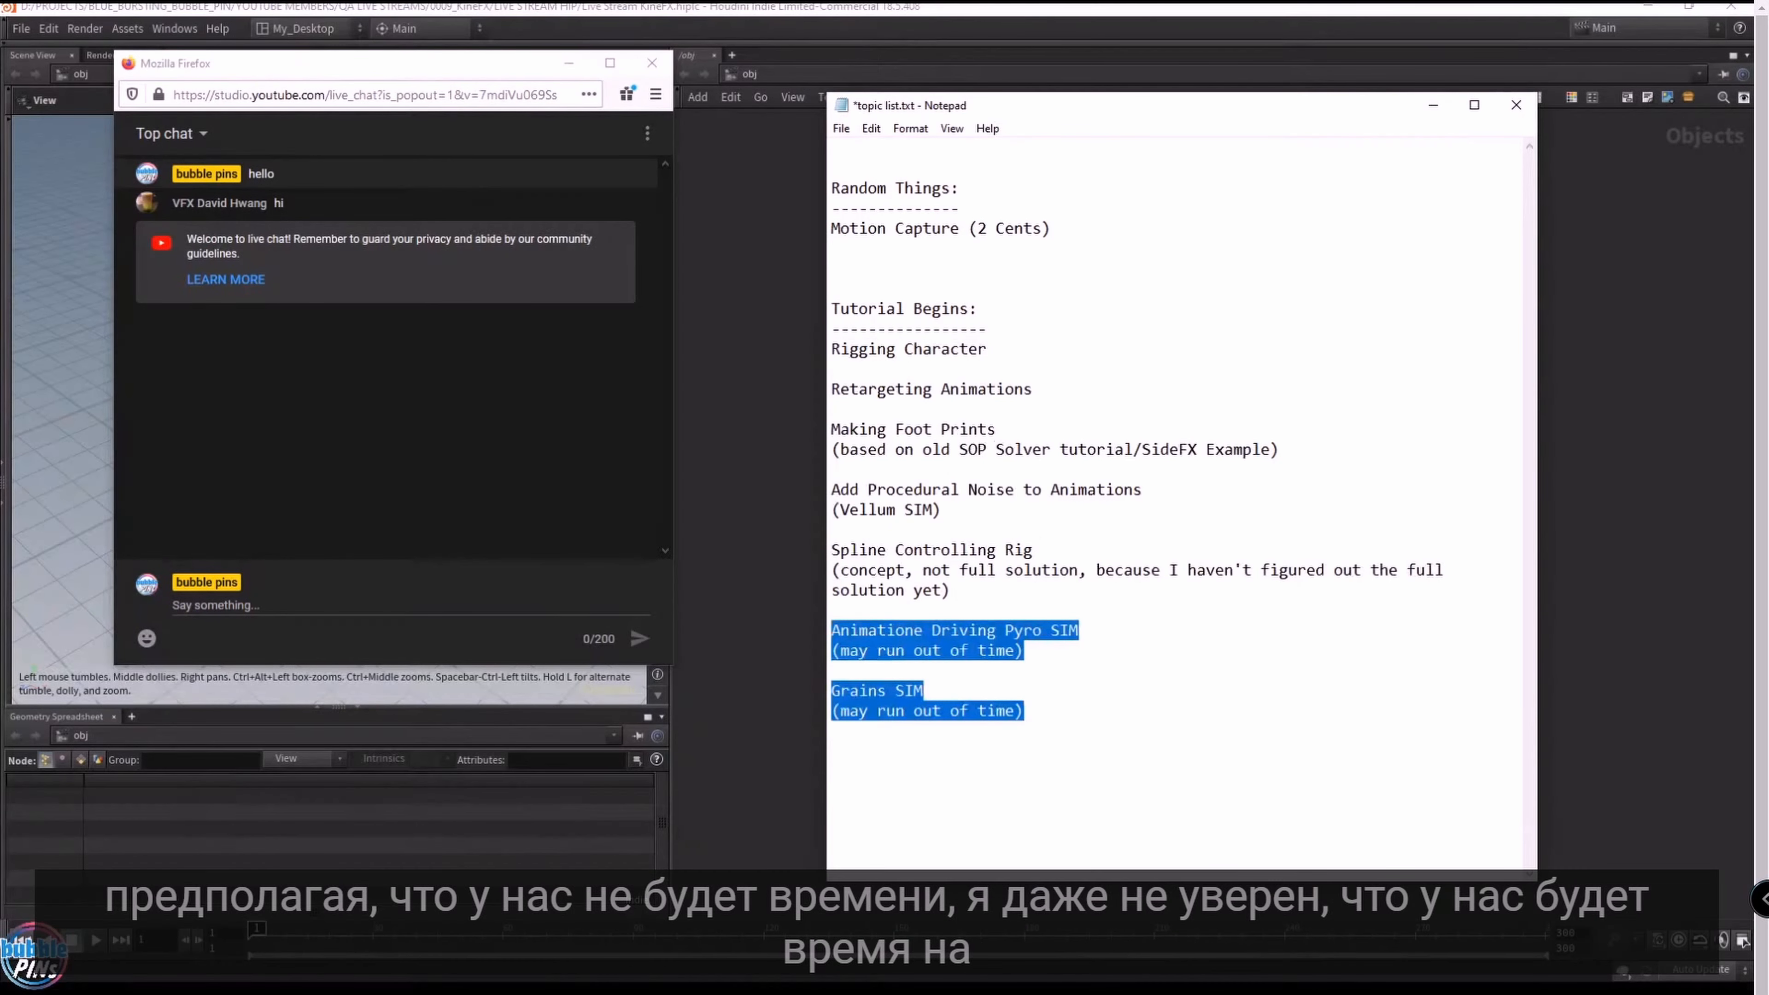
left_click(951, 591)
left_click_drag(951, 591, 832, 550)
left_click_drag(463, 62, 584, 127)
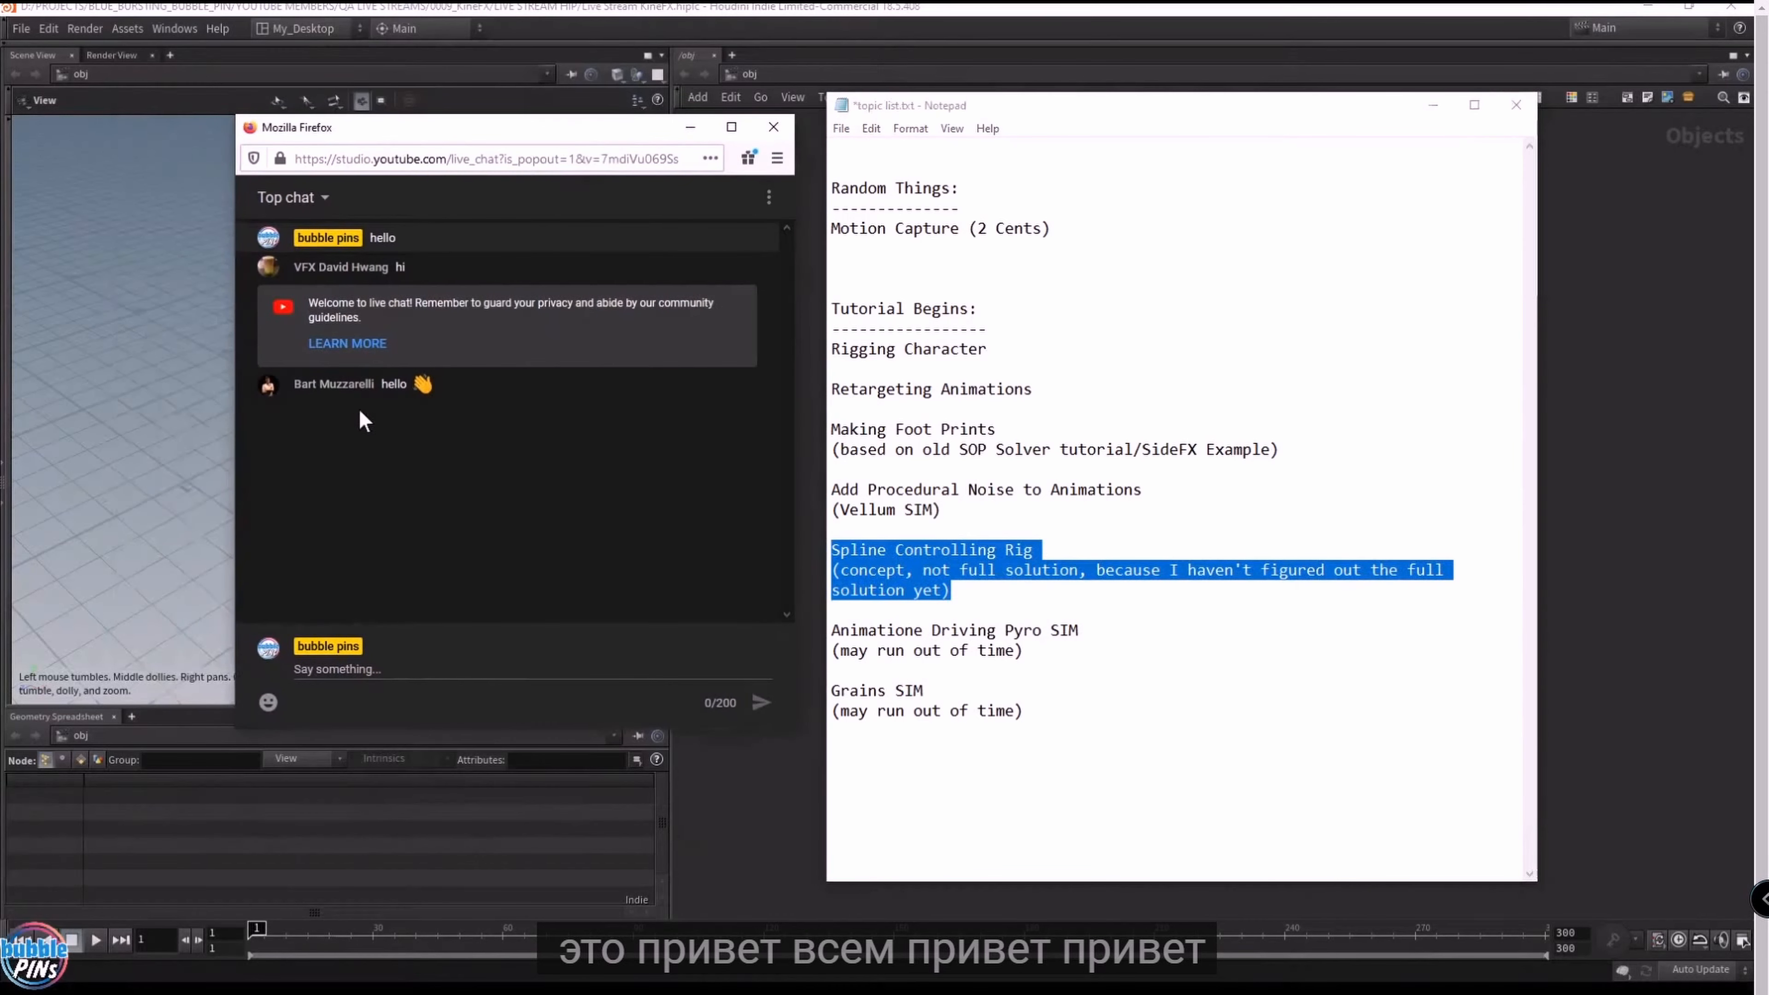
left_click(534, 671)
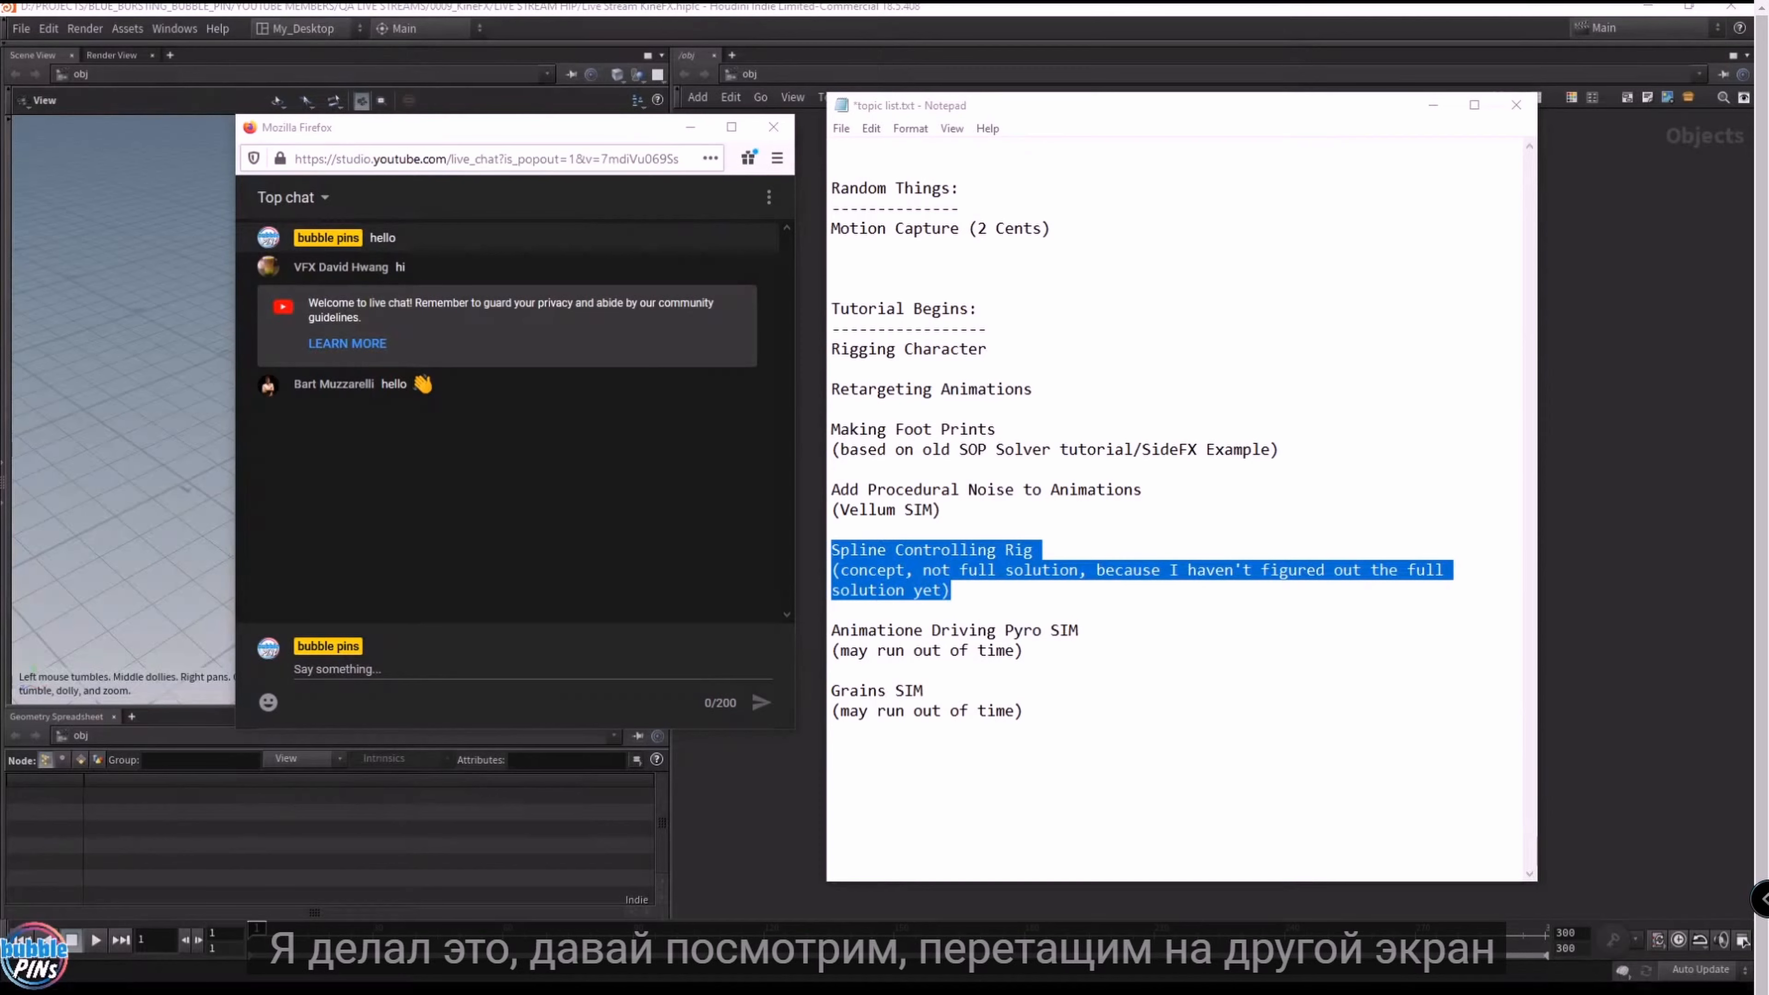
- Bring the Bubblepins blog on screen, look through its procedural animation posts, and move the window off screen again
left_click_drag(2, 77, 1130, 76)
scroll(1497, 324, "down", 3)
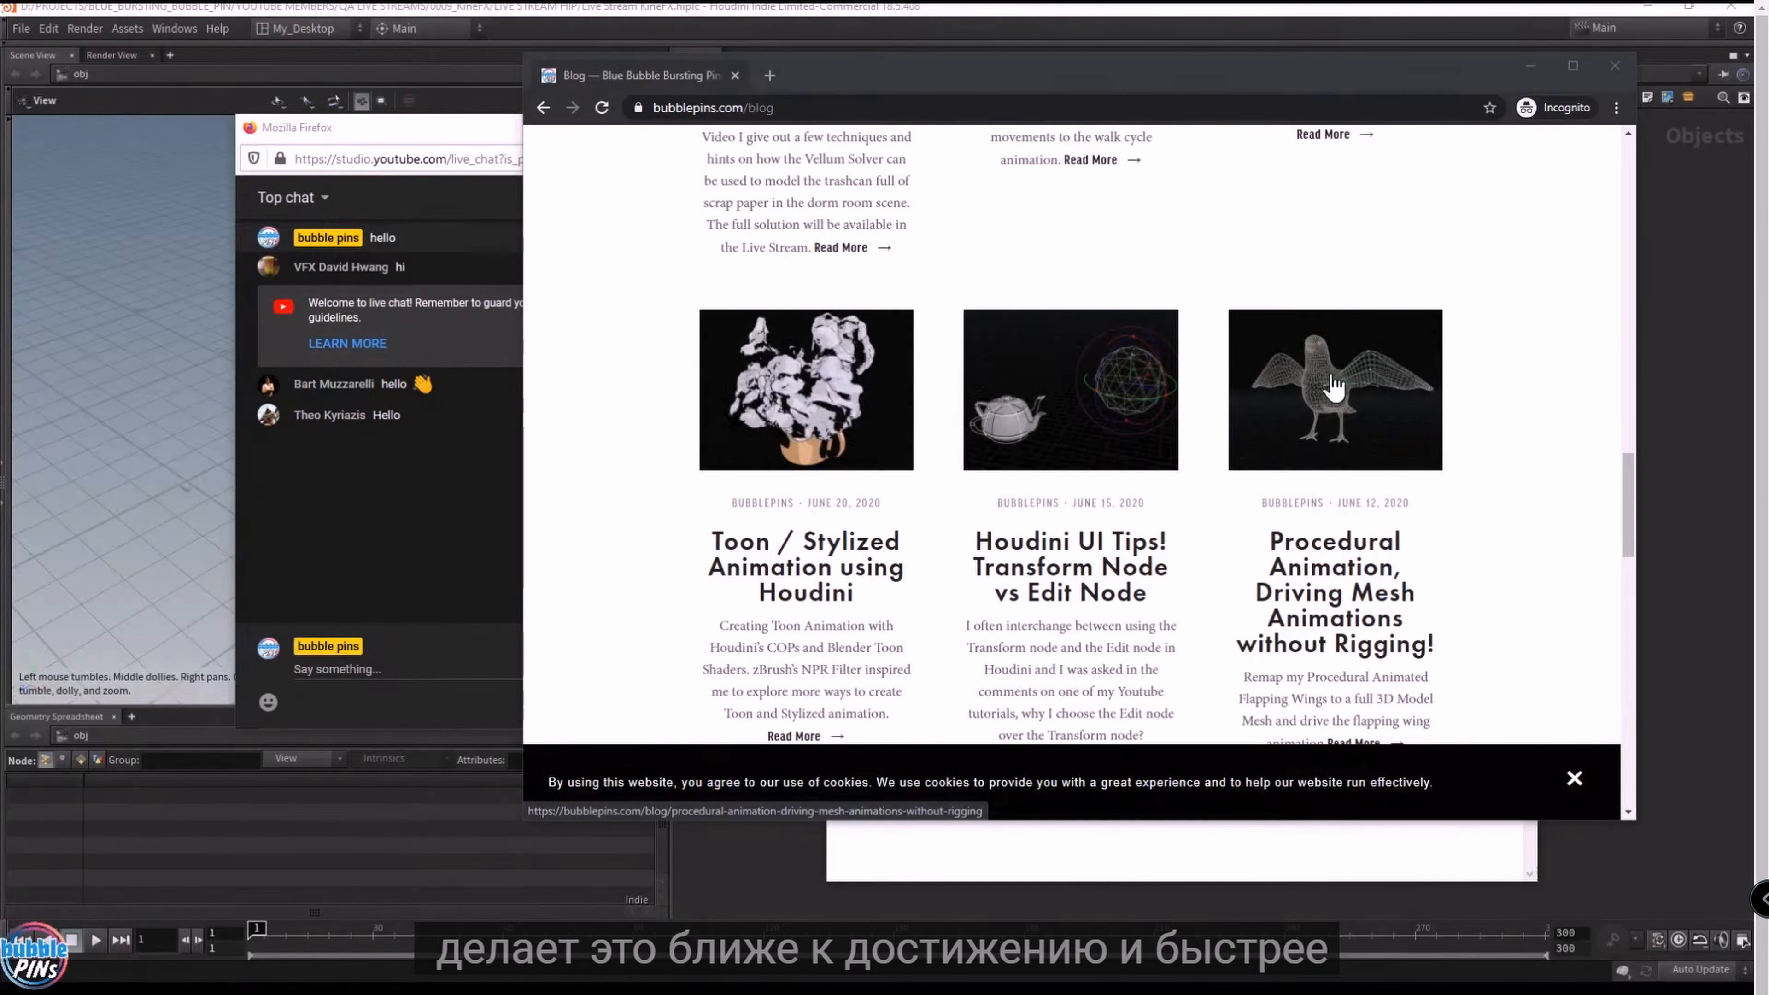
scroll(1488, 456, "down", 5)
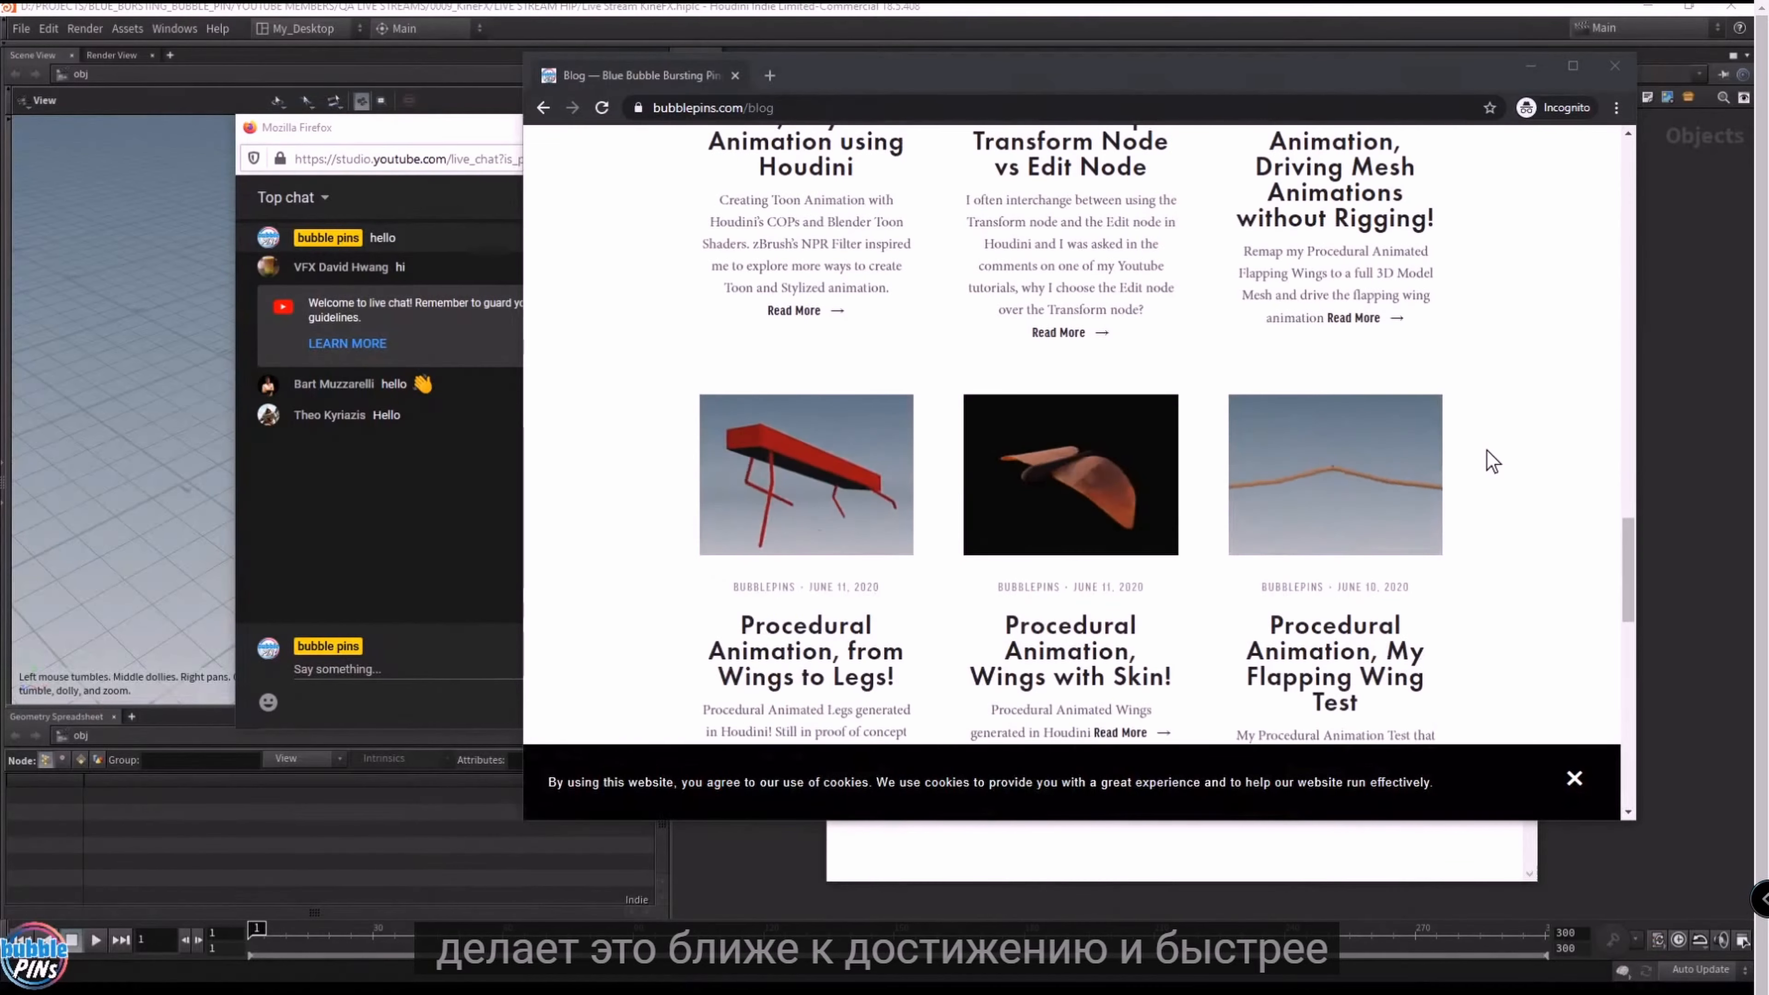
left_click_drag(1073, 87, 1768, 82)
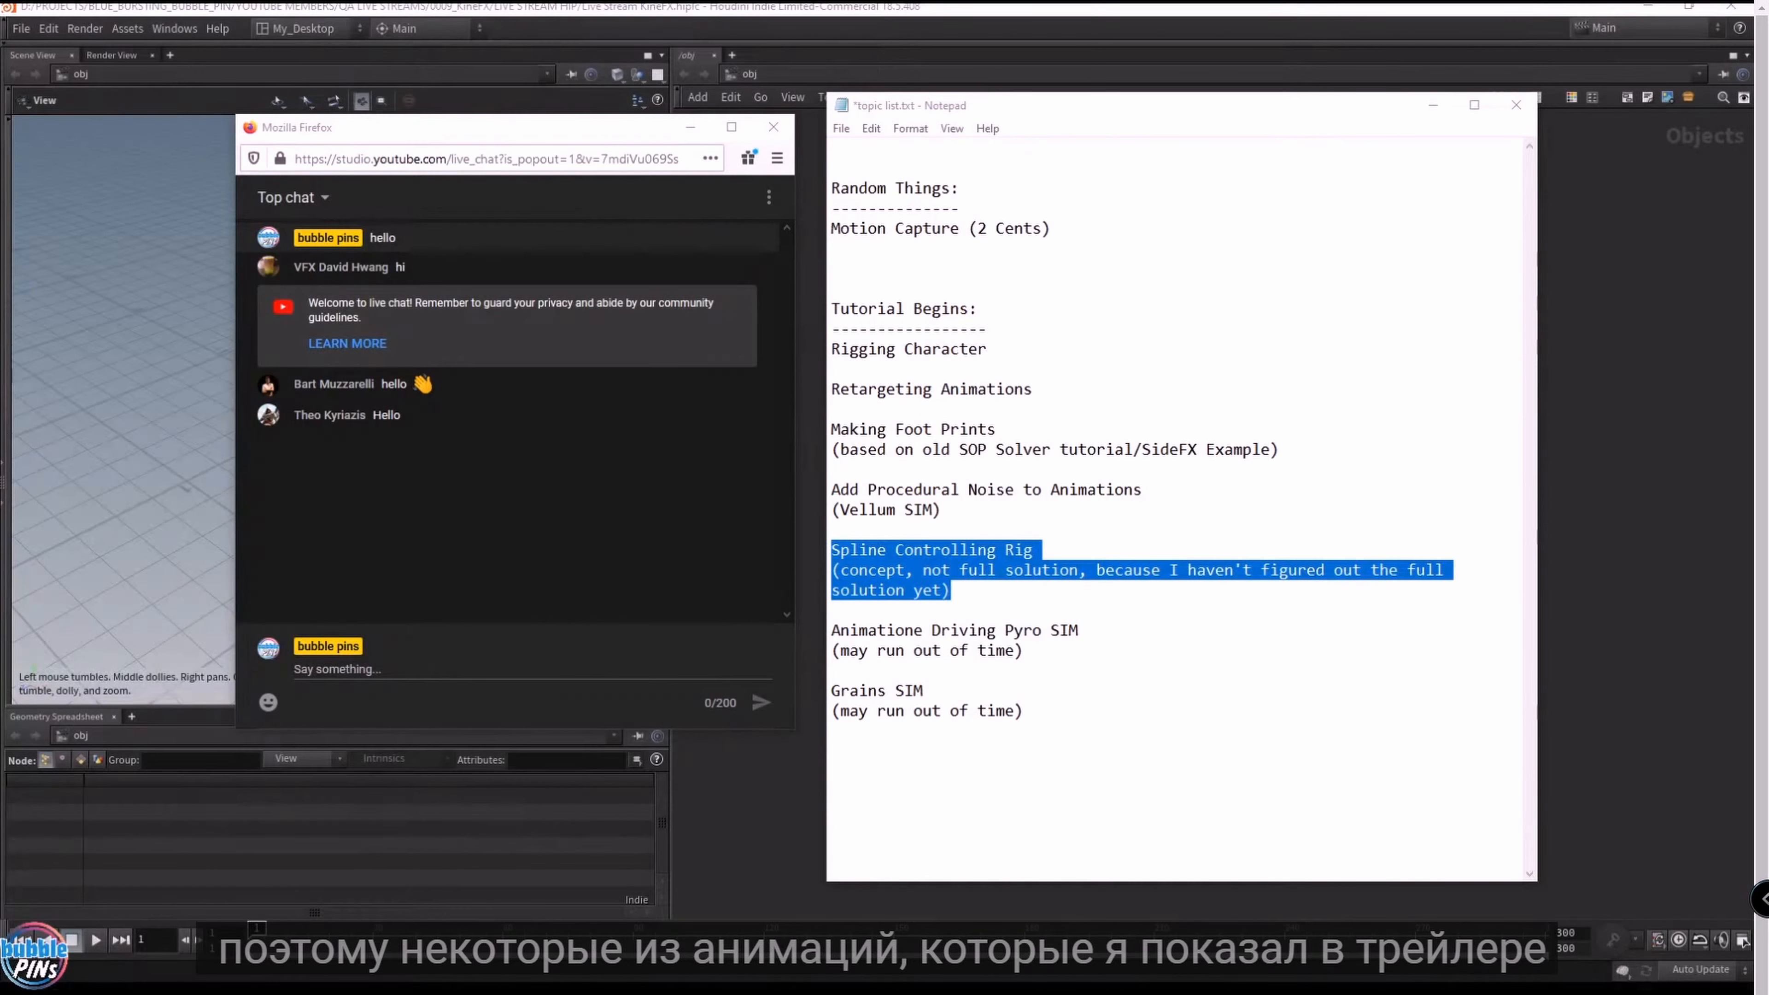
- Bring the KineFX preview video on screen and play it through the comparison of normal and procedural-noise animation
left_click_drag(1754, 126, 987, 144)
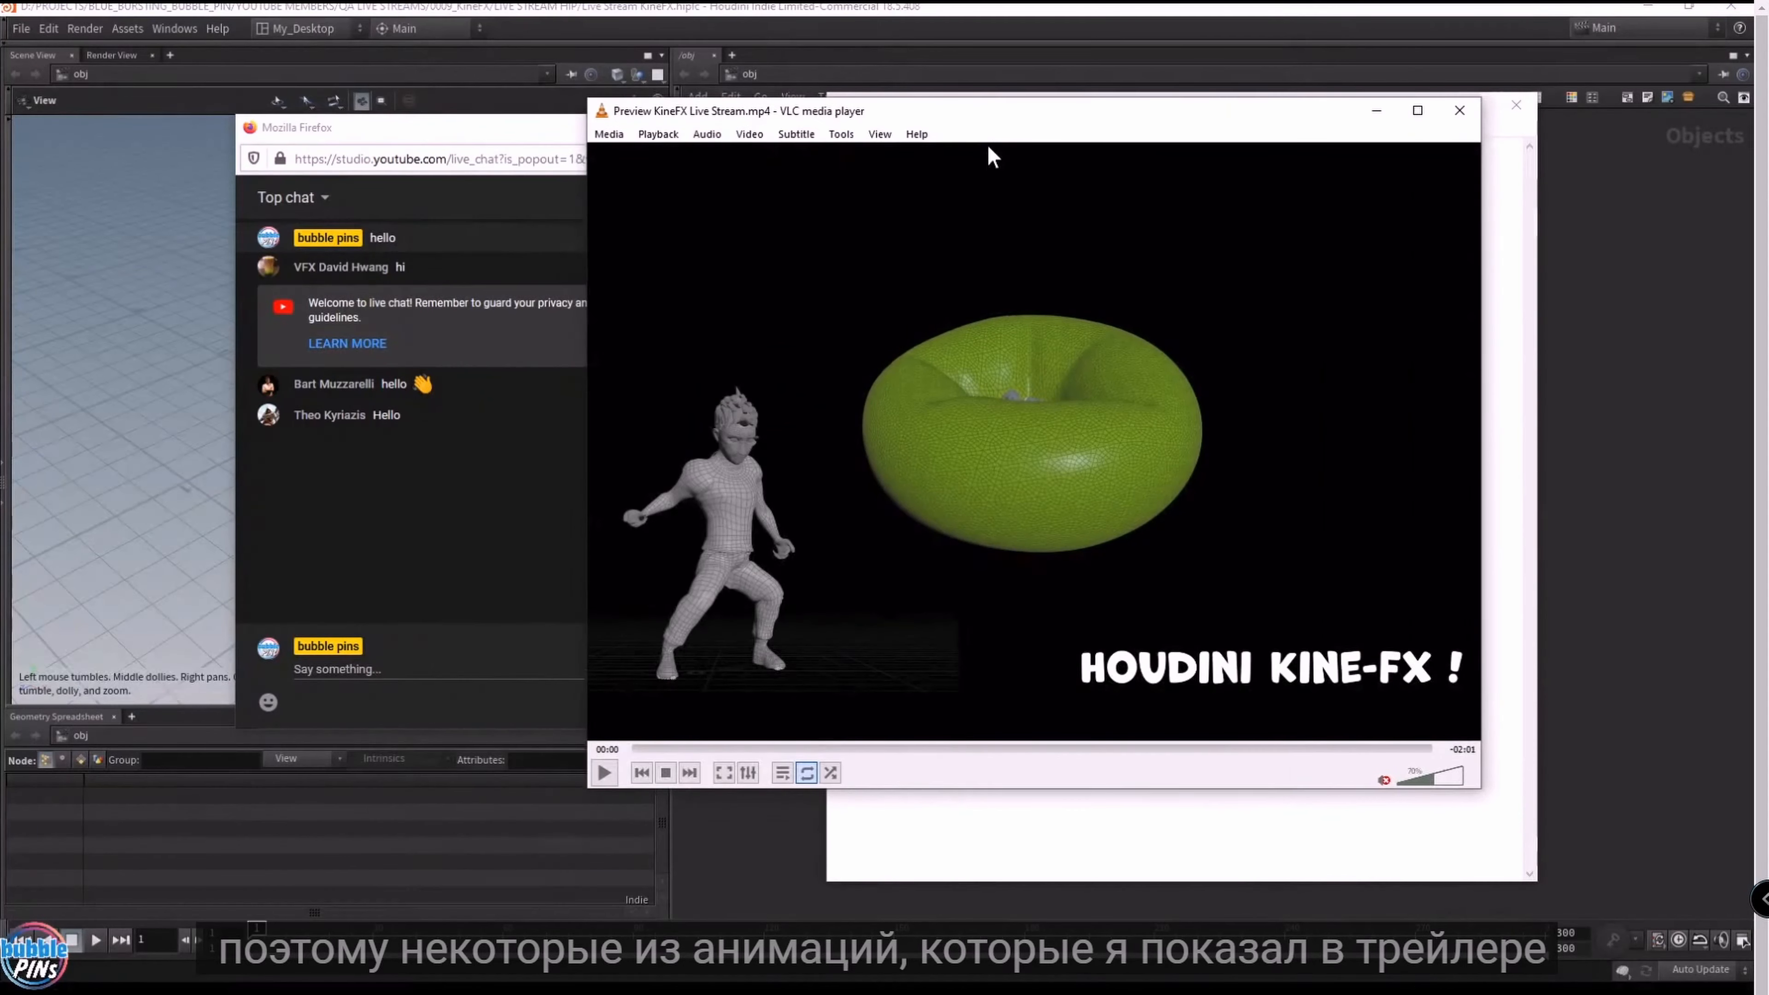
left_click_drag(1029, 116, 1254, 81)
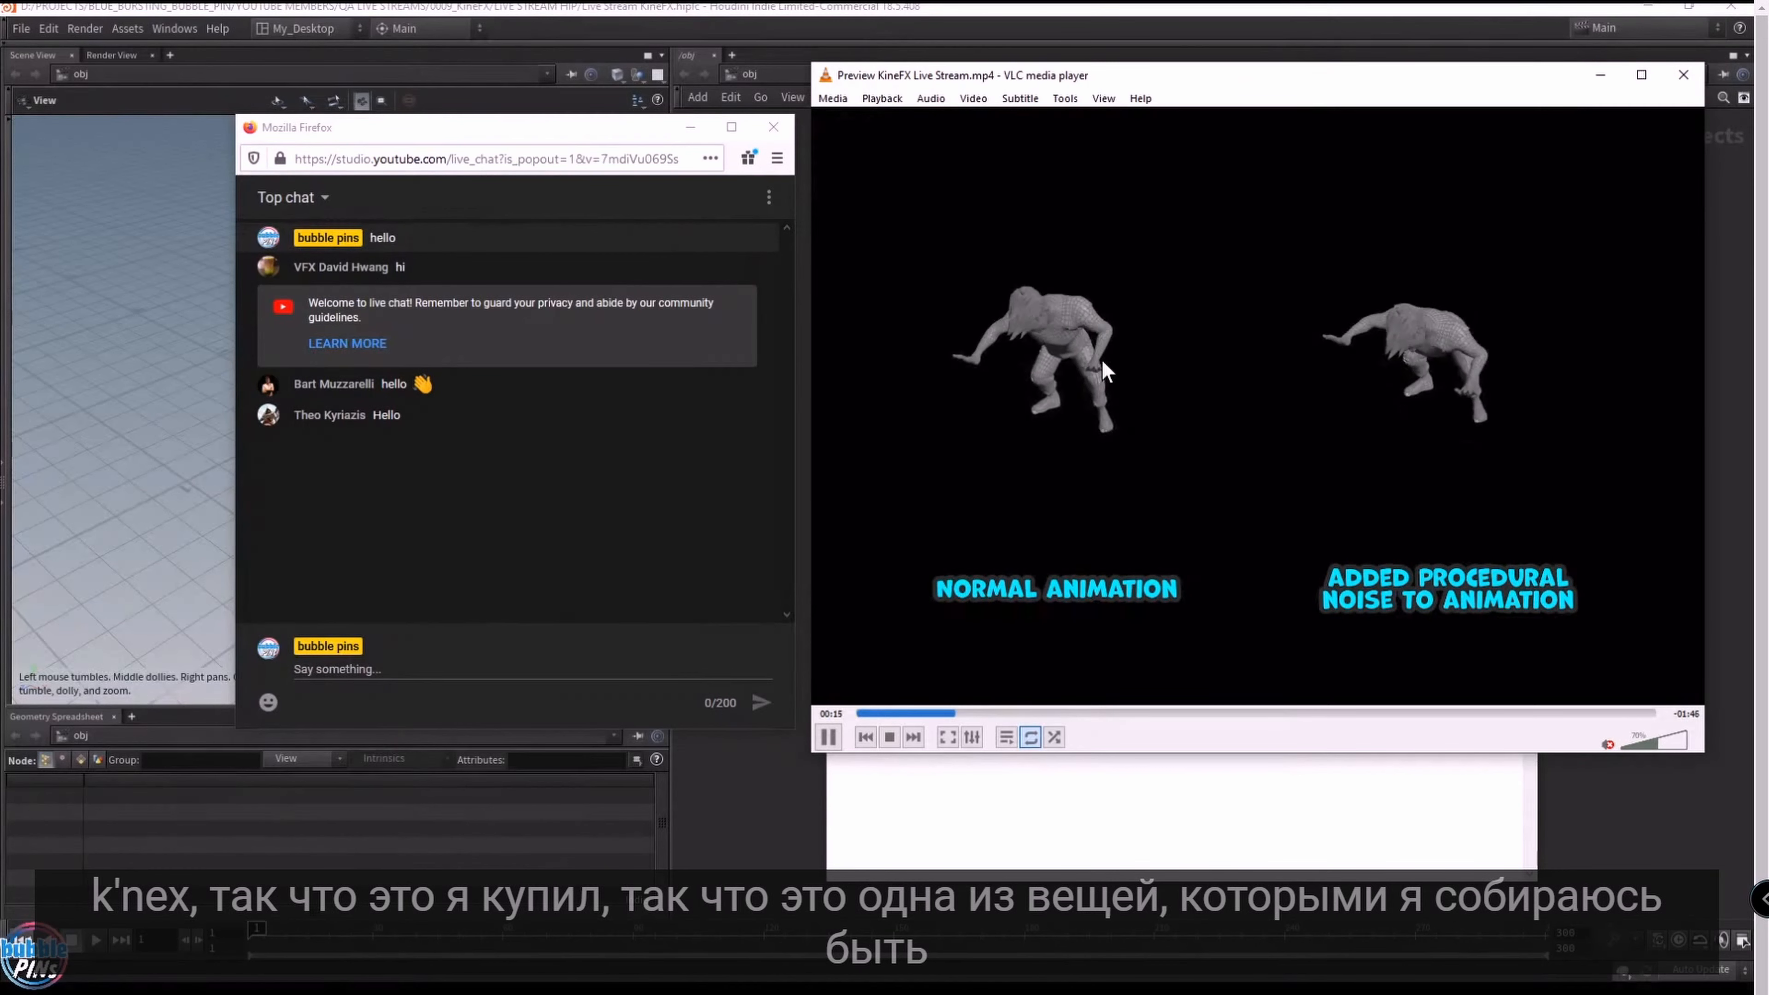
key("space")
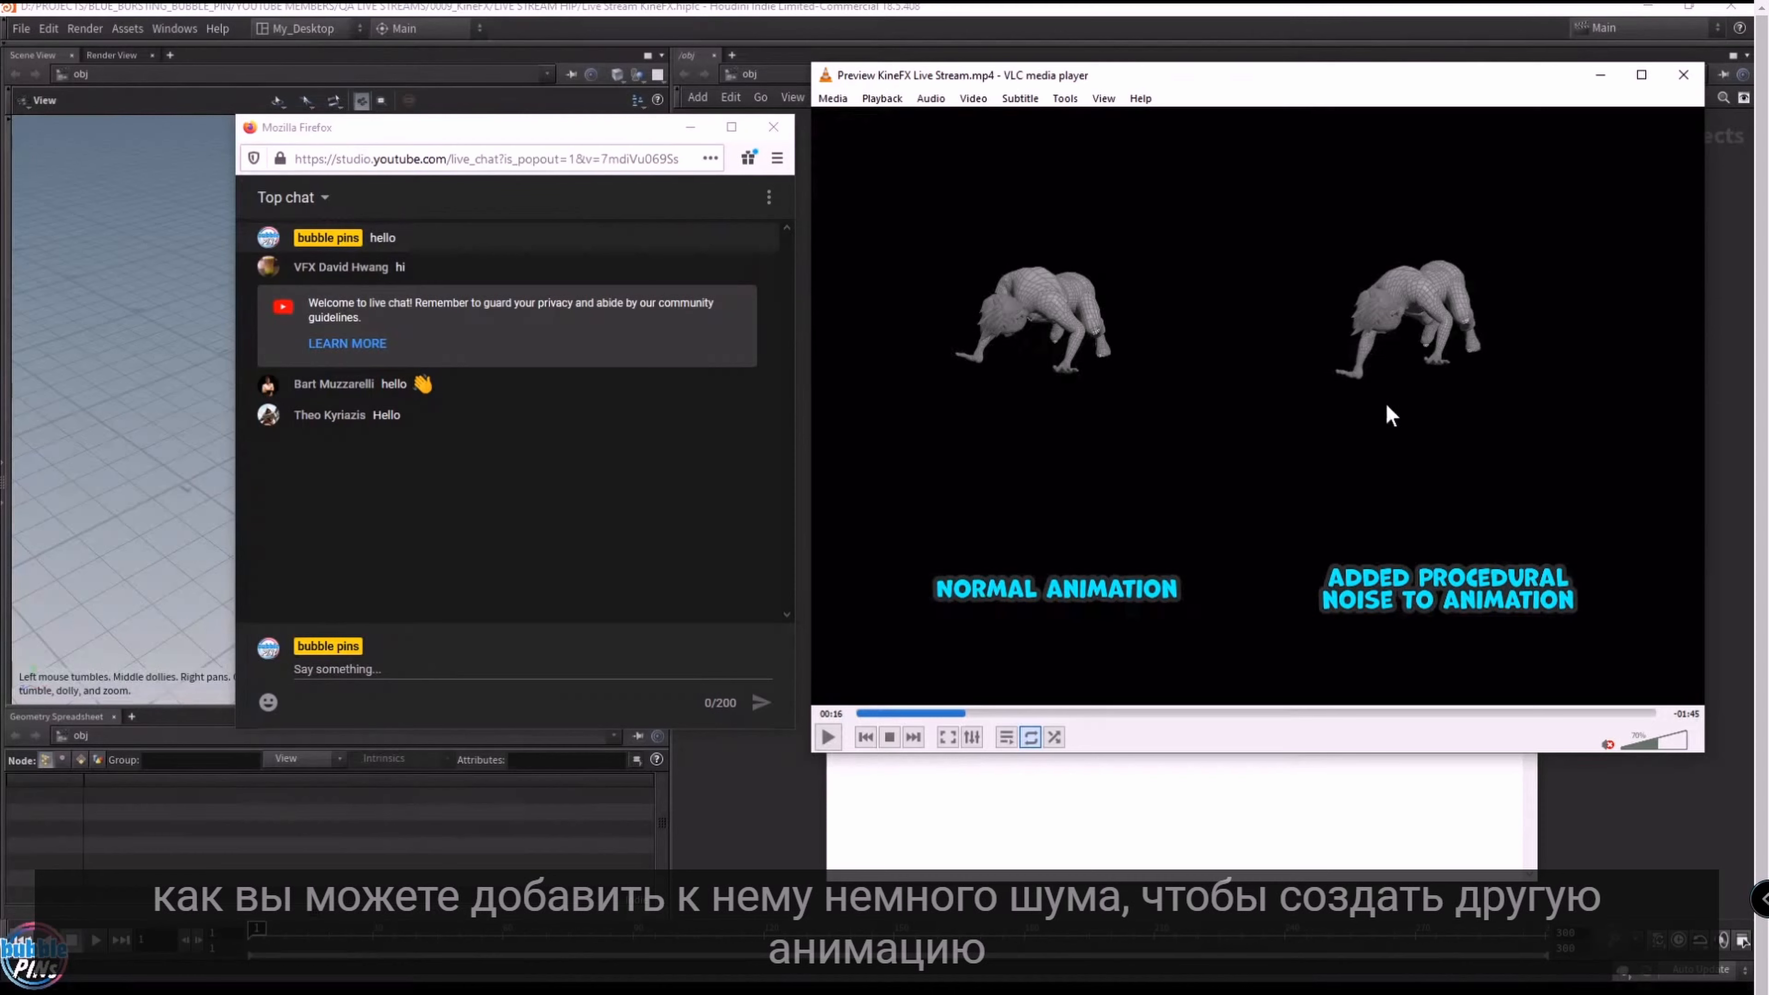
key("space")
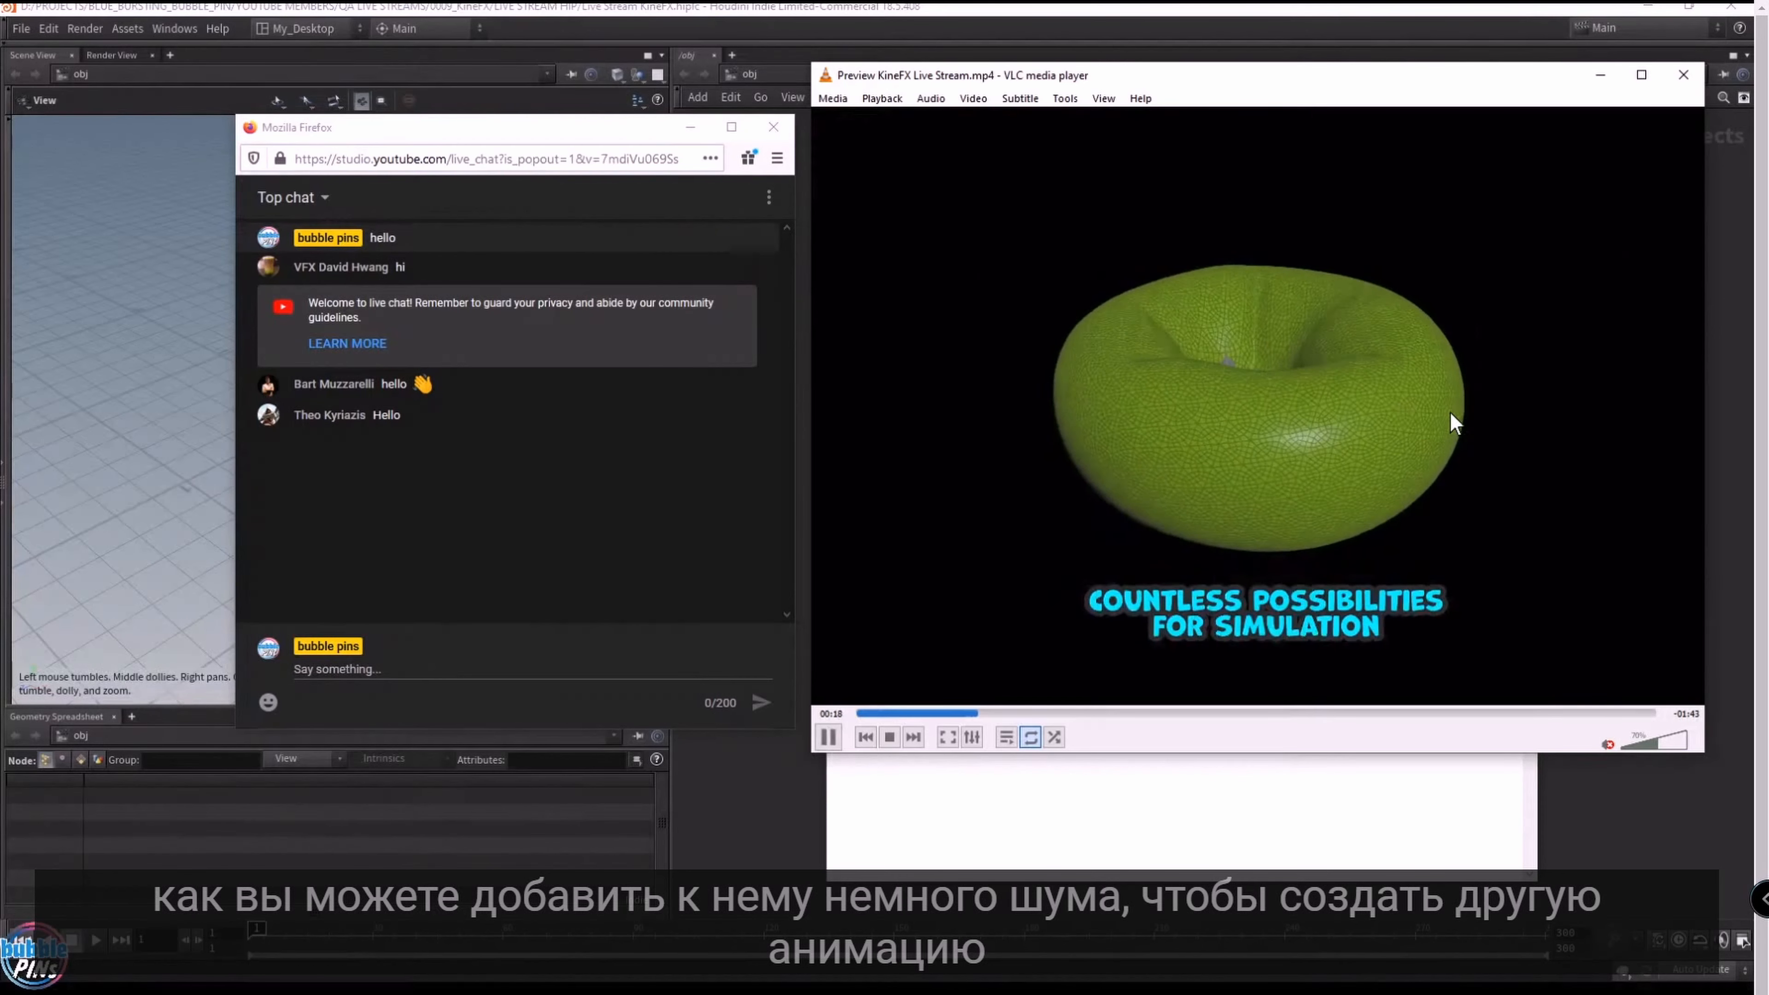
- Replay the procedural noise comparison from 00:13 and pause at the animation-driven pyro simulation
left_click(958, 712)
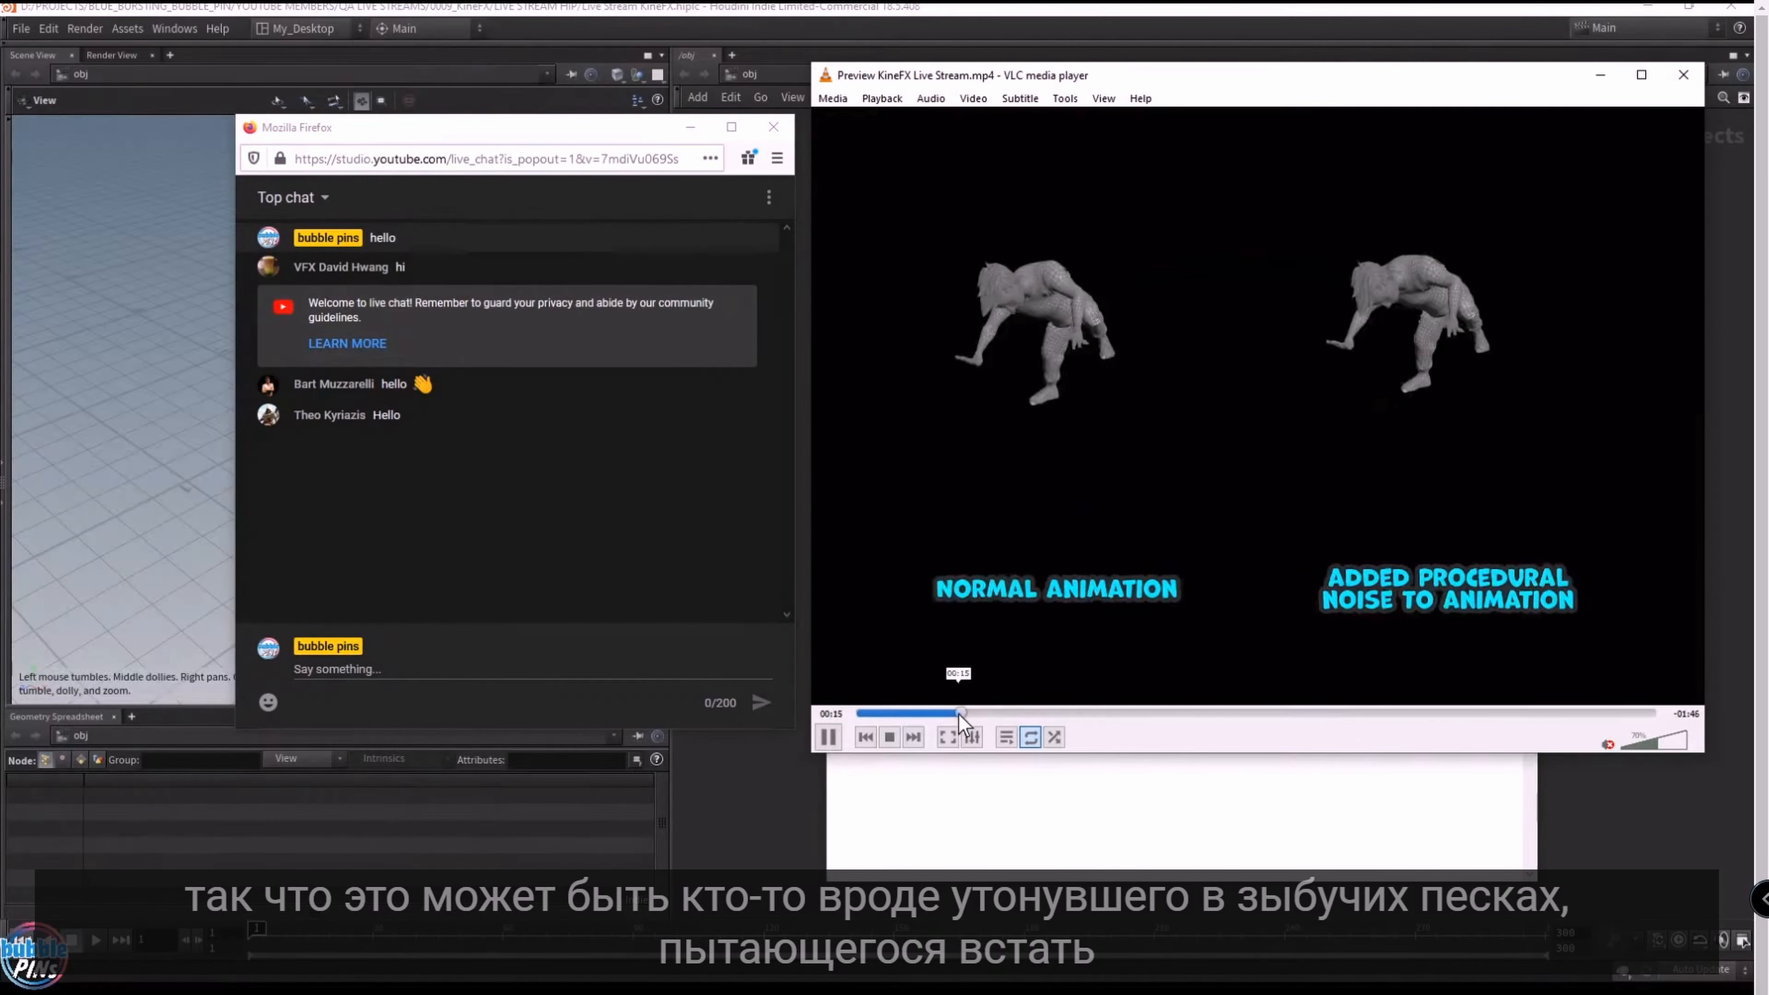
key("space")
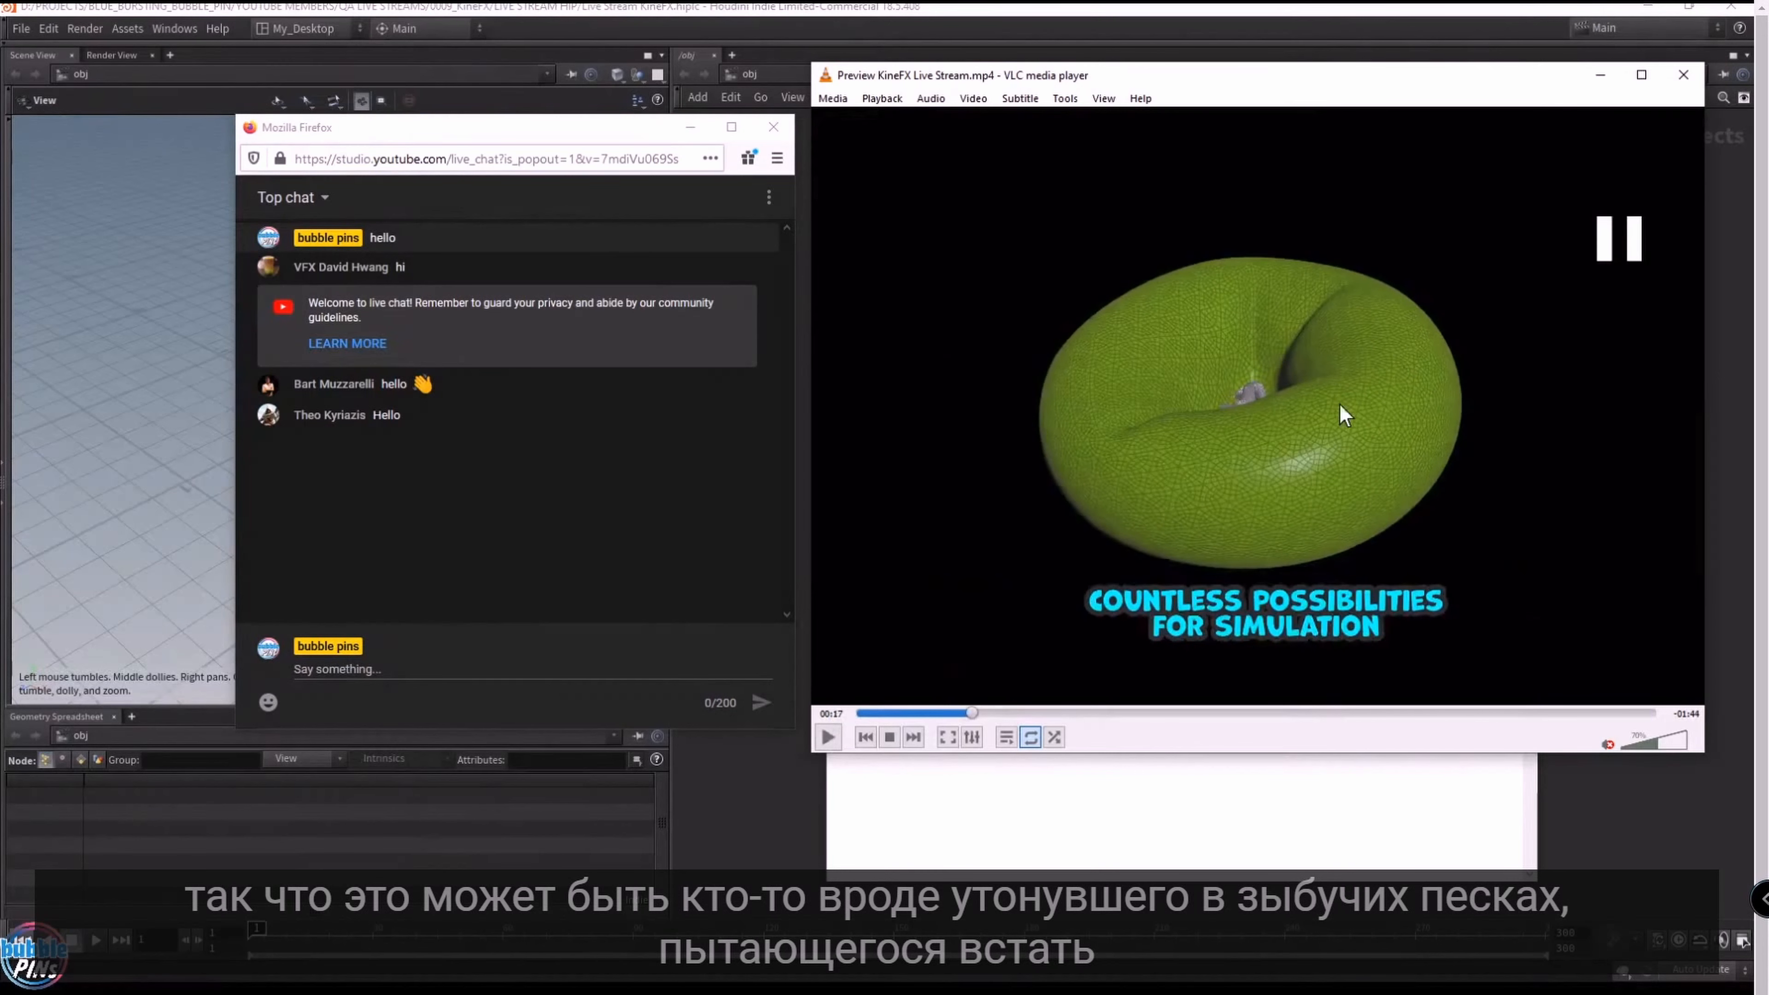
left_click(944, 713)
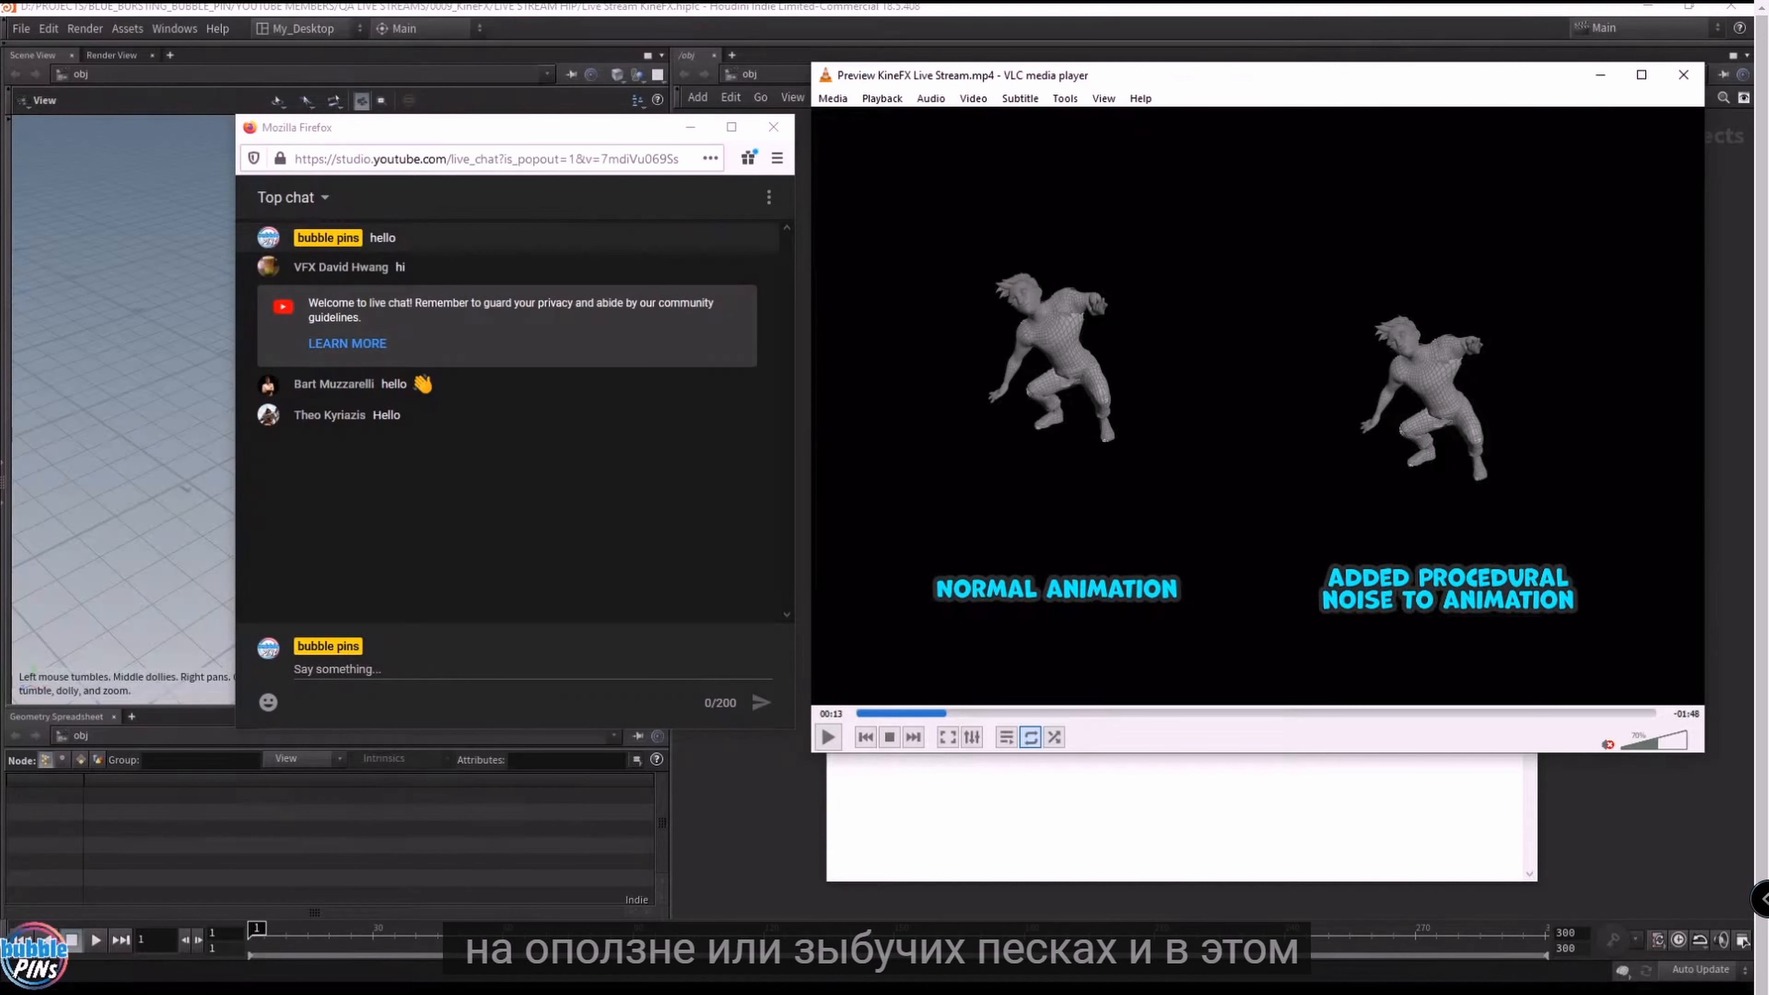
key("space")
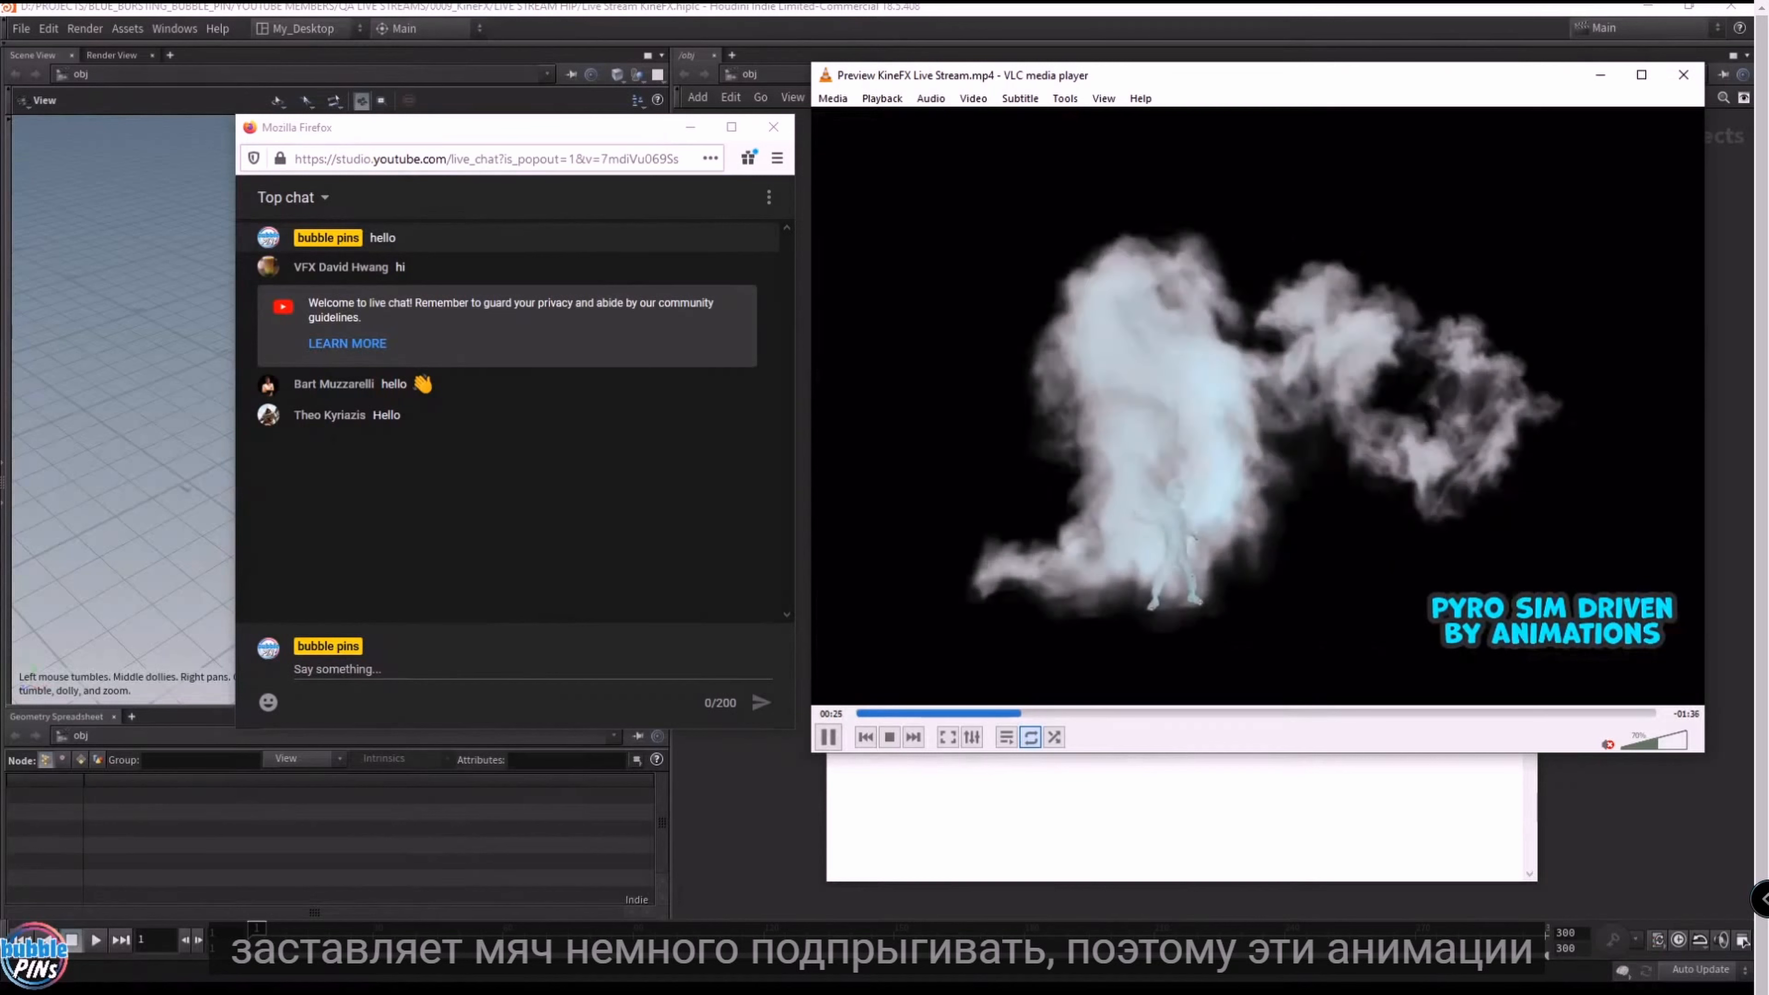
key("space")
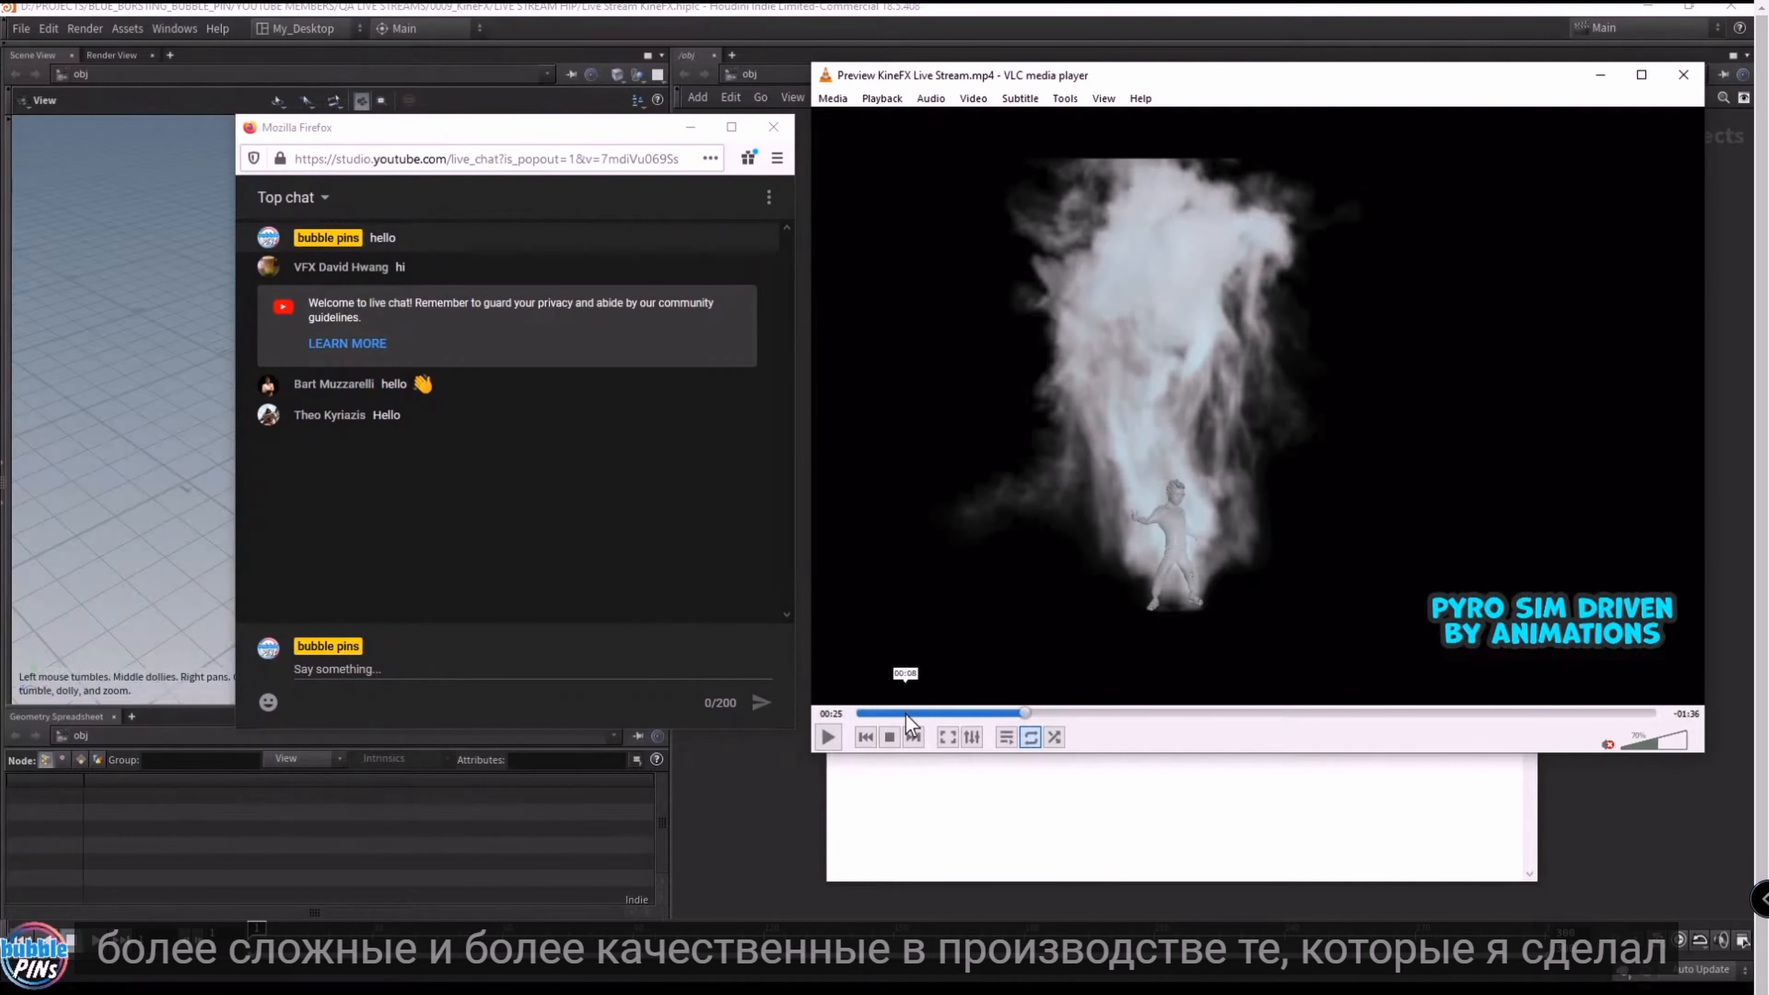
- Show the preview's live stream announcement at 00:08, skip ahead, and play to the third-party retargeting section at 01:40
left_click(906, 714)
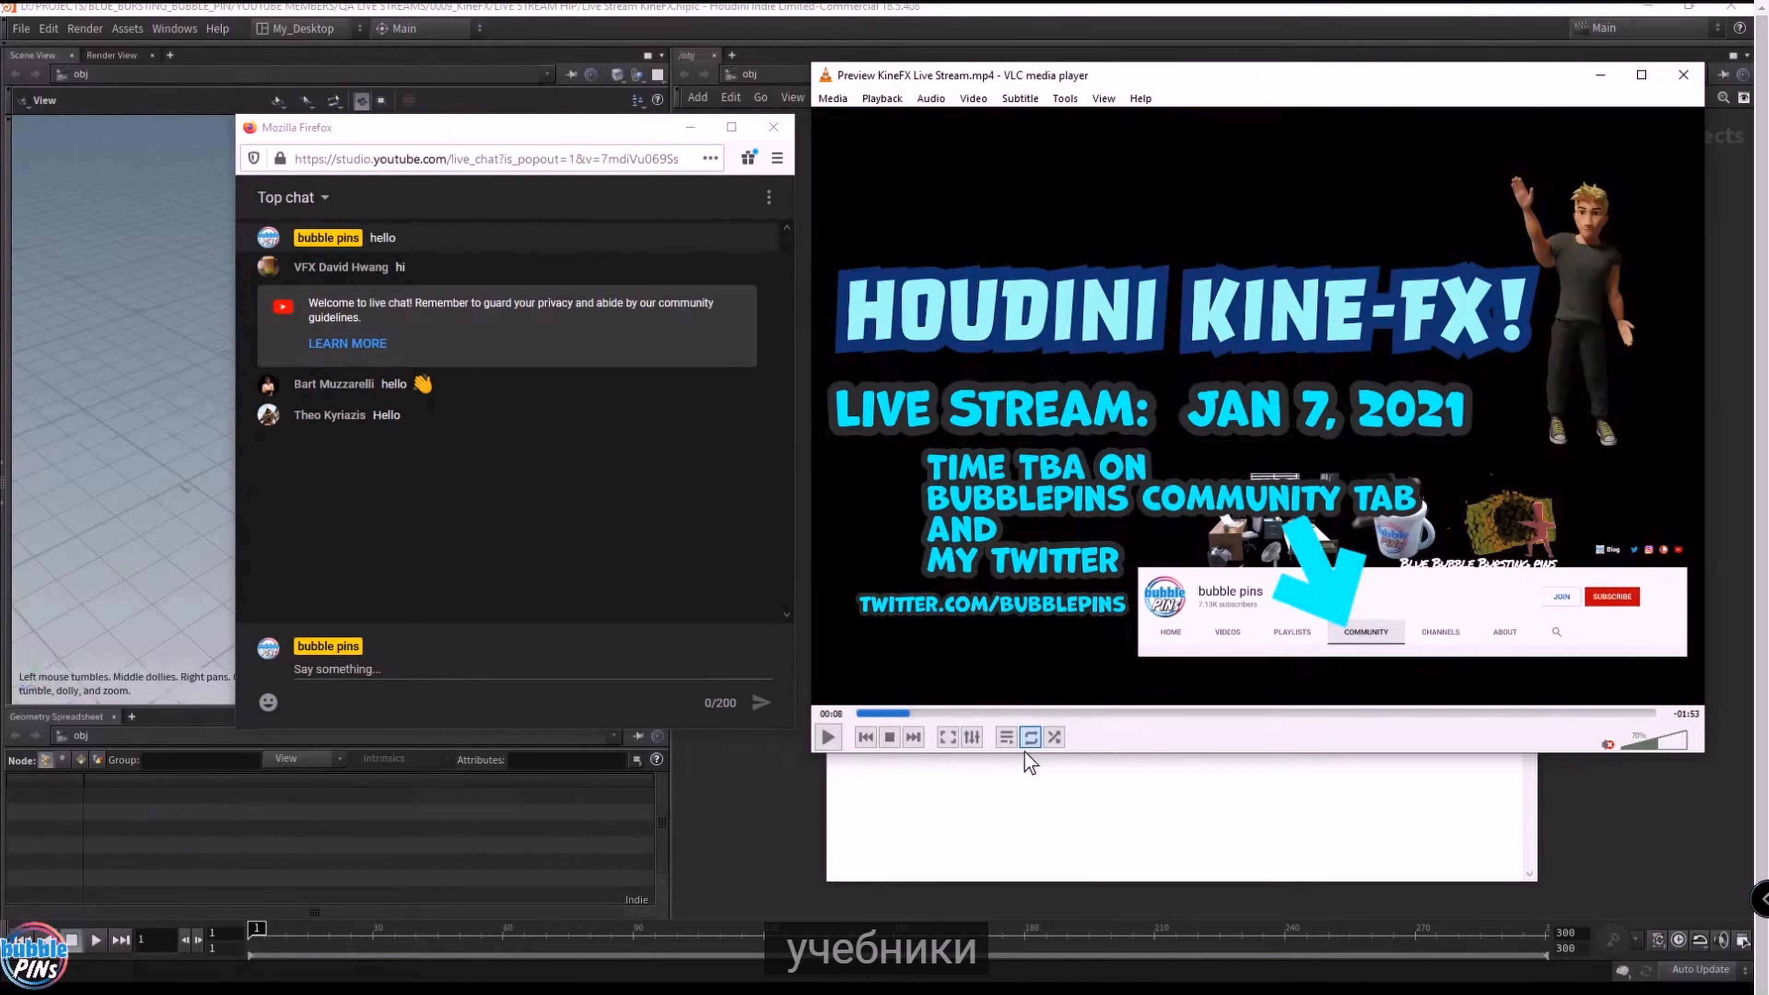
mouse_move(1132, 717)
left_mouse_down()
mouse_move(957, 722)
mouse_move(1130, 724)
left_mouse_up()
key("space")
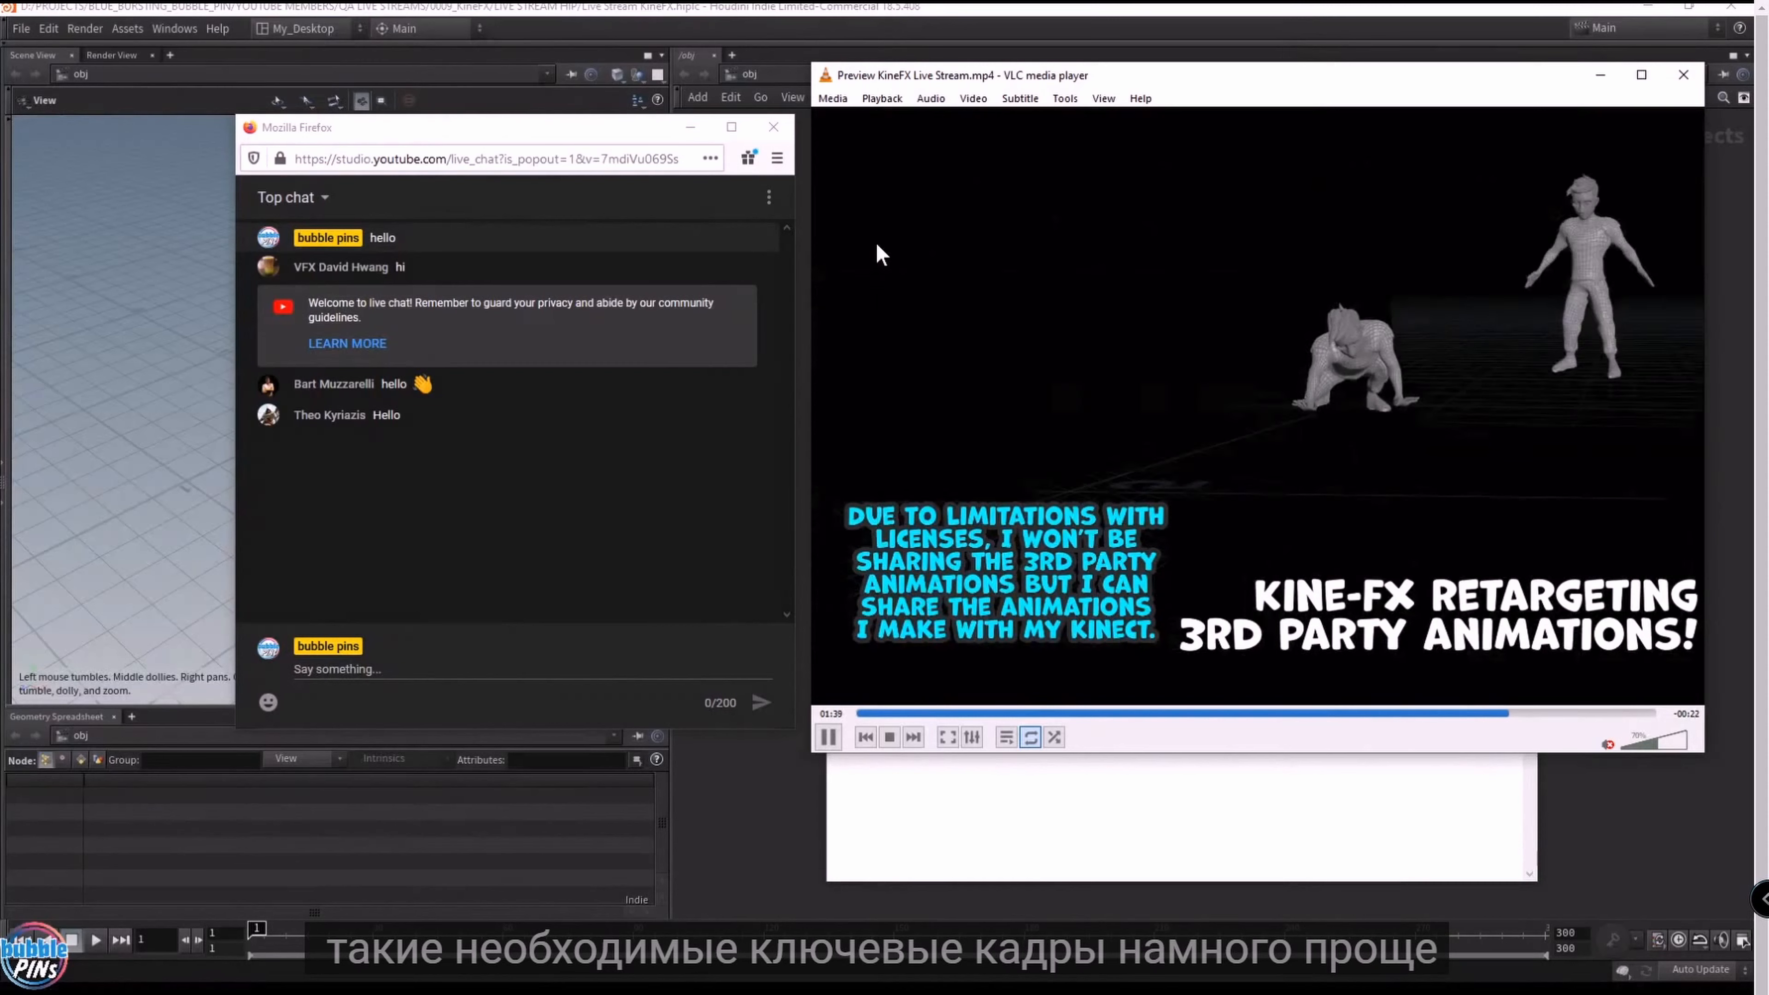
key("space")
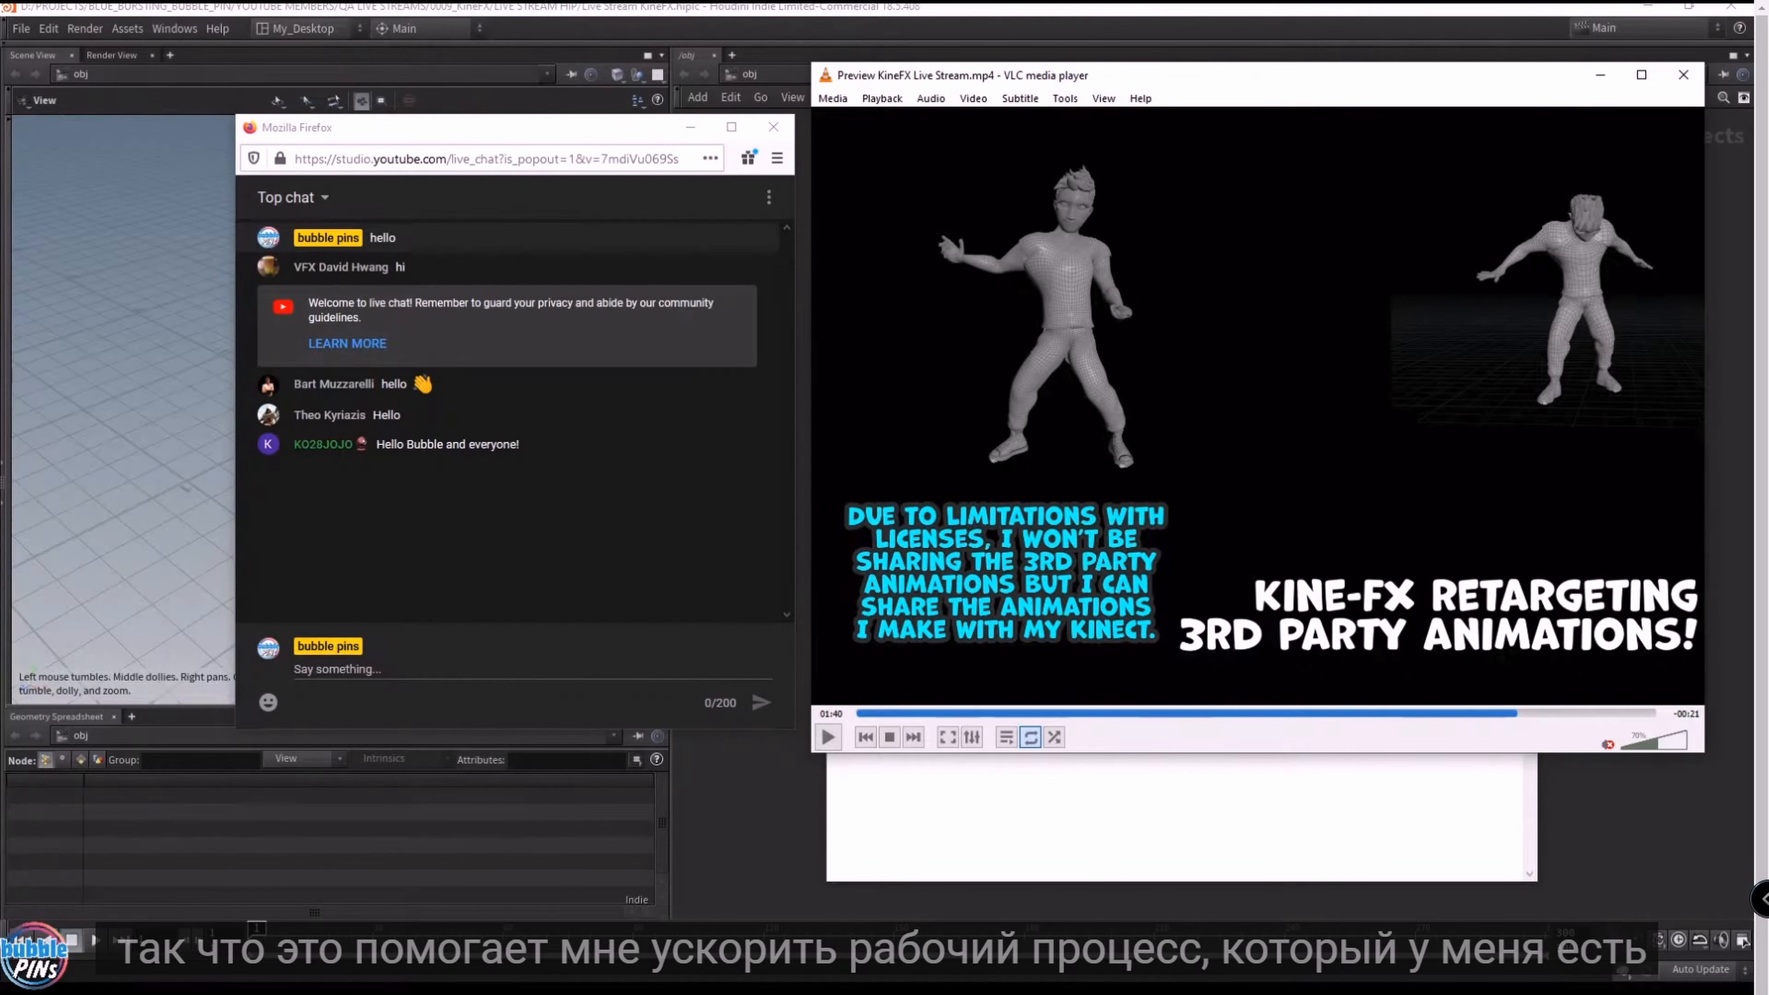
- Switch to Houdini, create a geometry object in the network and name it 3D_Character
left_click(740, 446)
key("Tab")
type("geo")
key("Return")
left_click(968, 289)
left_click(1088, 295)
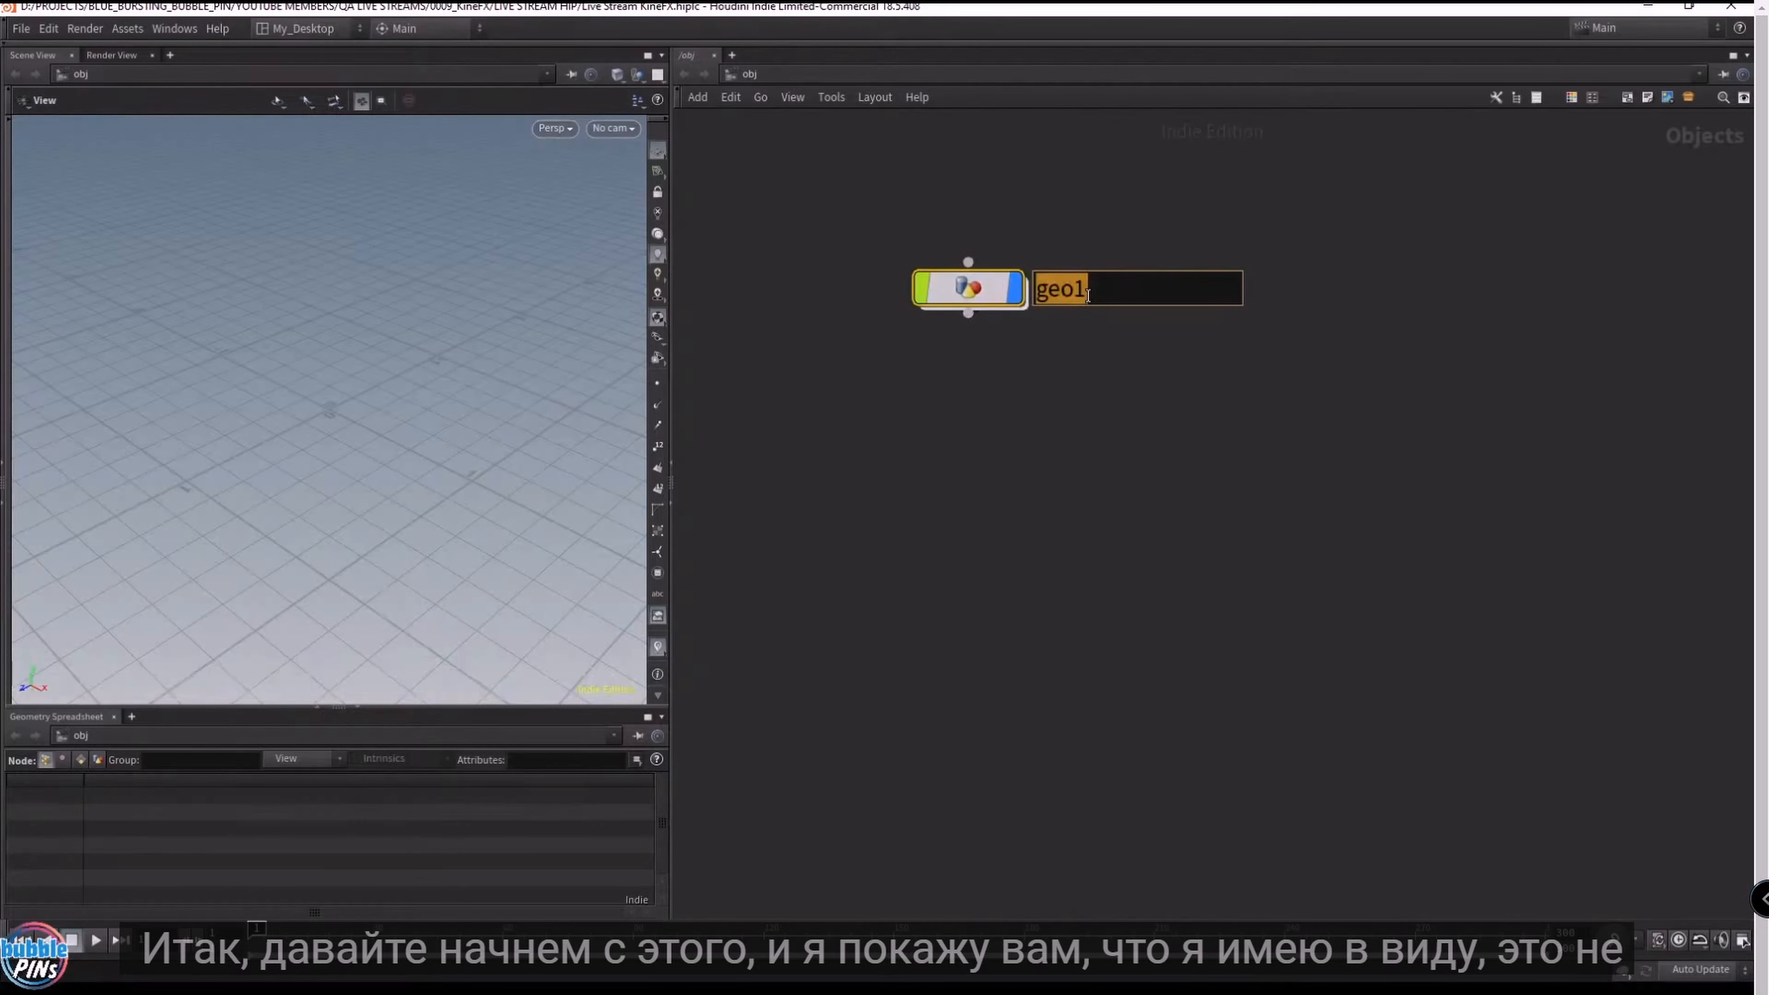
type("3D_")
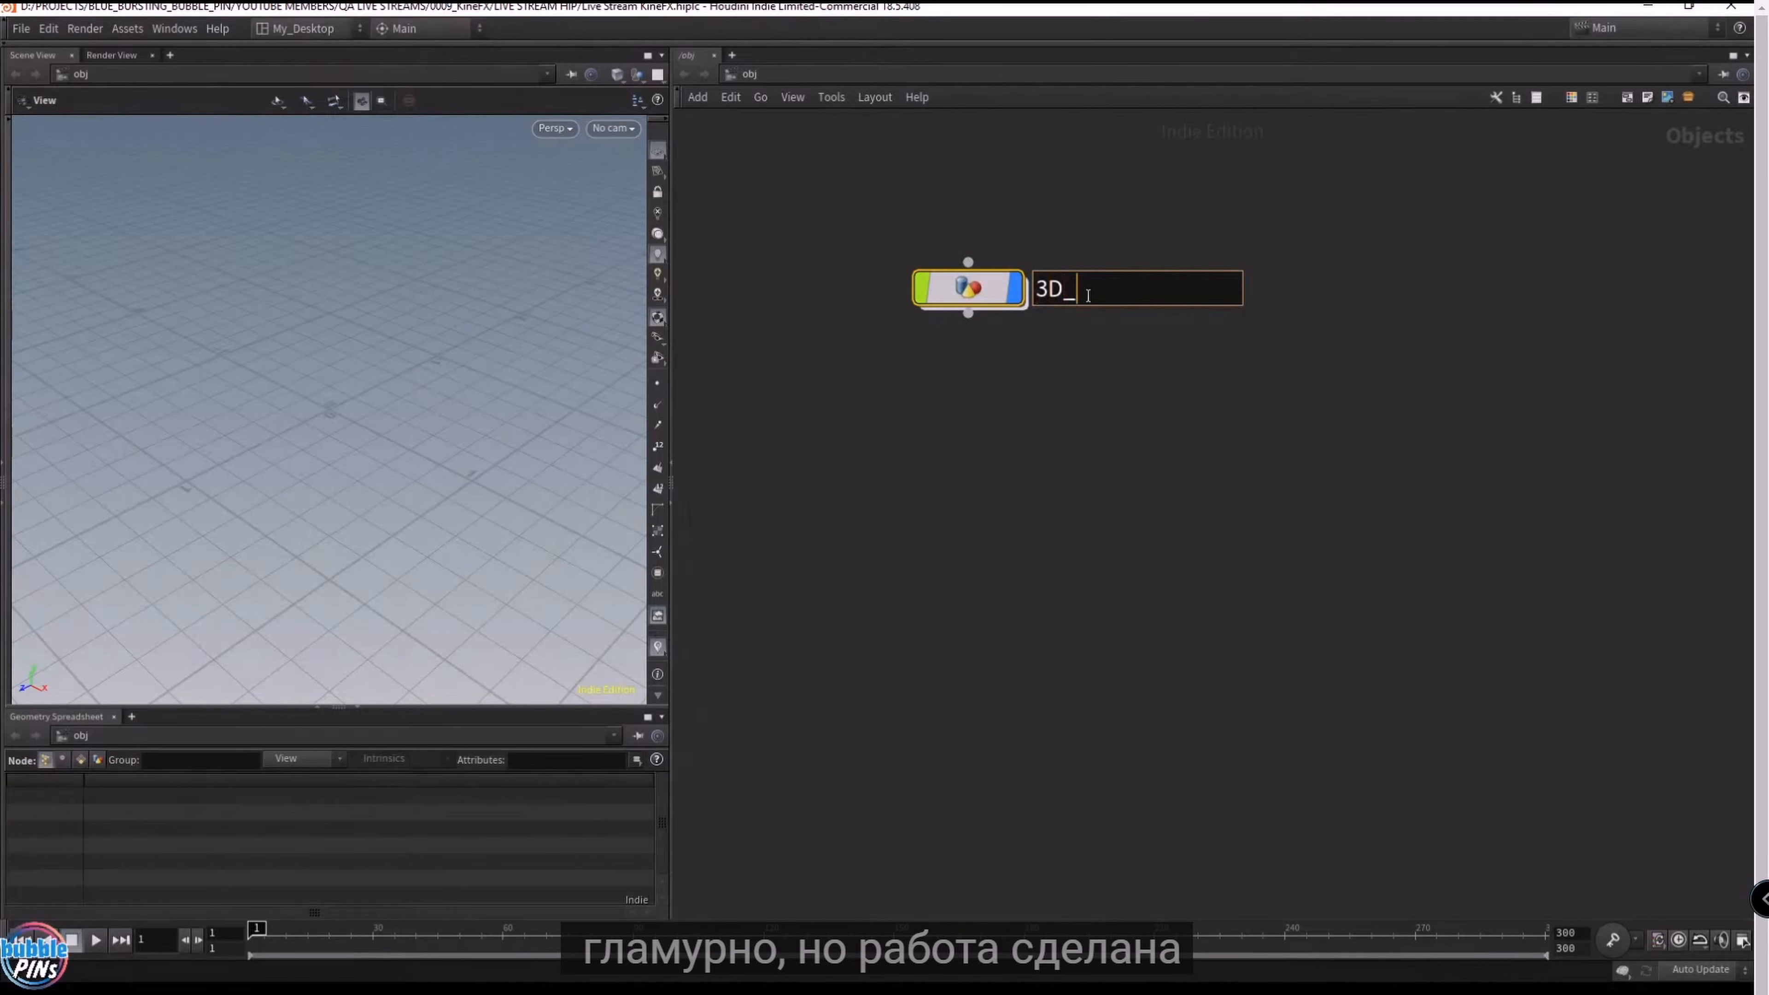
type("Character")
key("Return")
- Inside 3D_Character, bring in the prepared character nodes and display OUT_Toon_Boy framed in the viewport
double_click(970, 289)
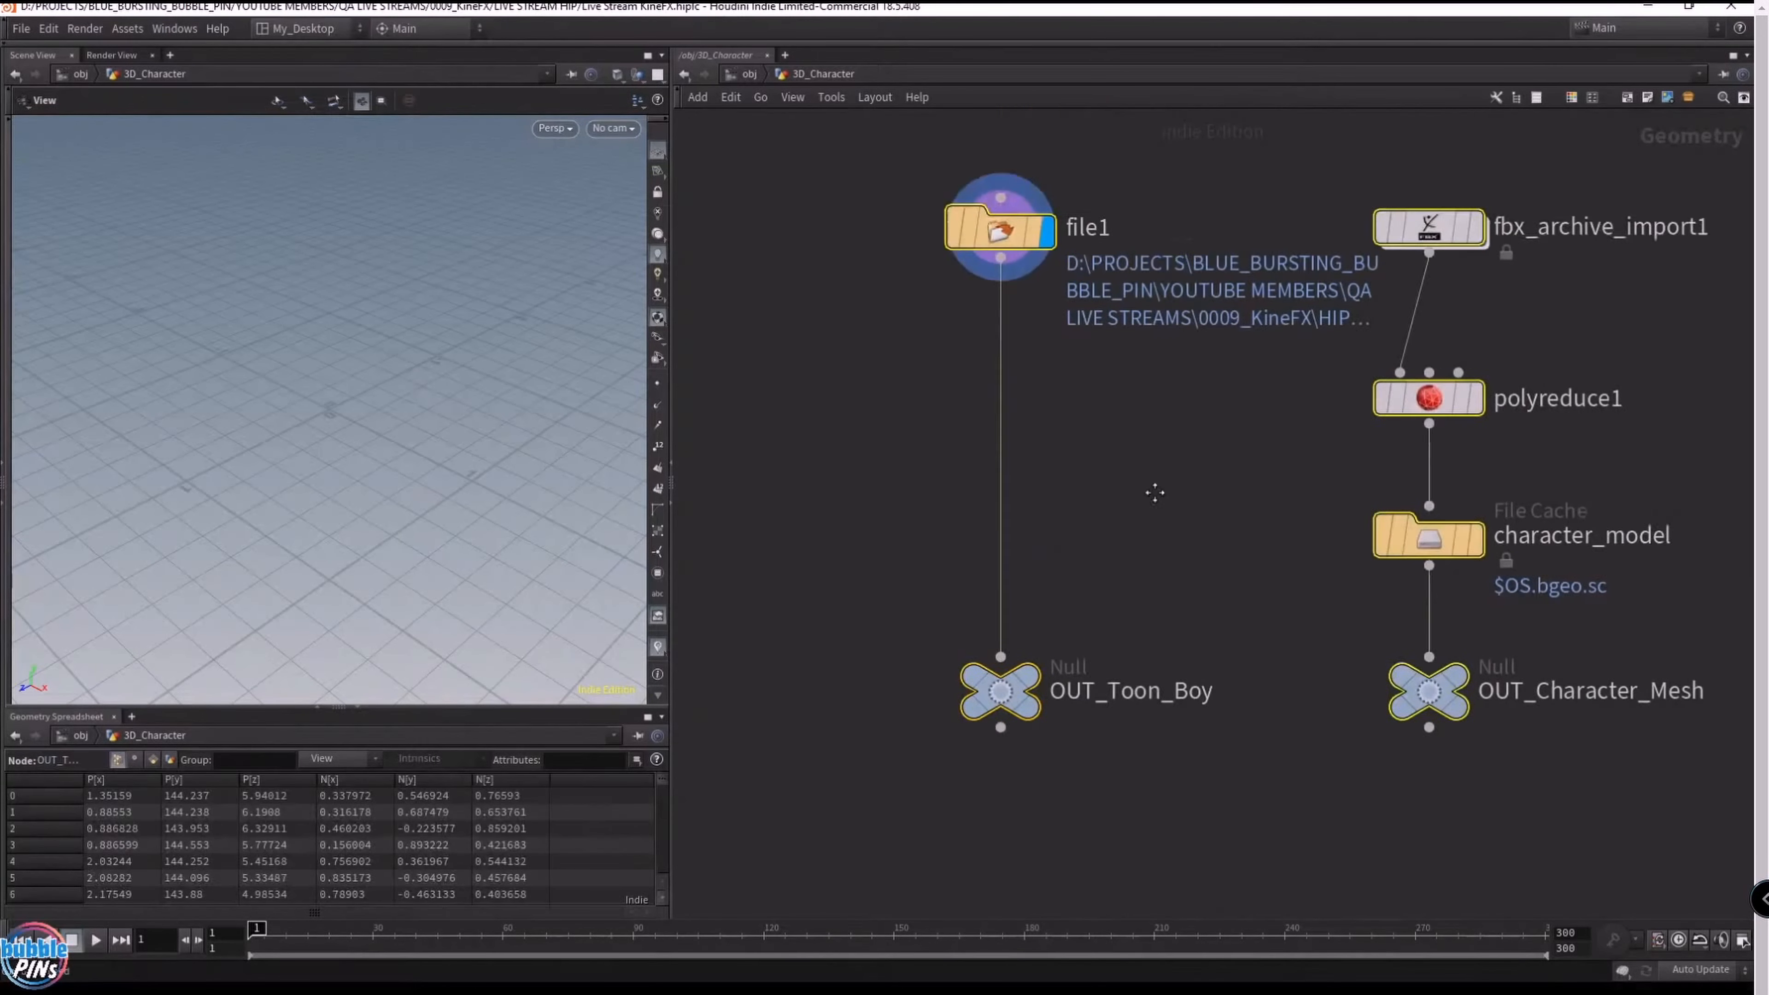
middle_click_drag(1155, 493, 1064, 507)
left_click(1089, 498)
left_click(936, 692)
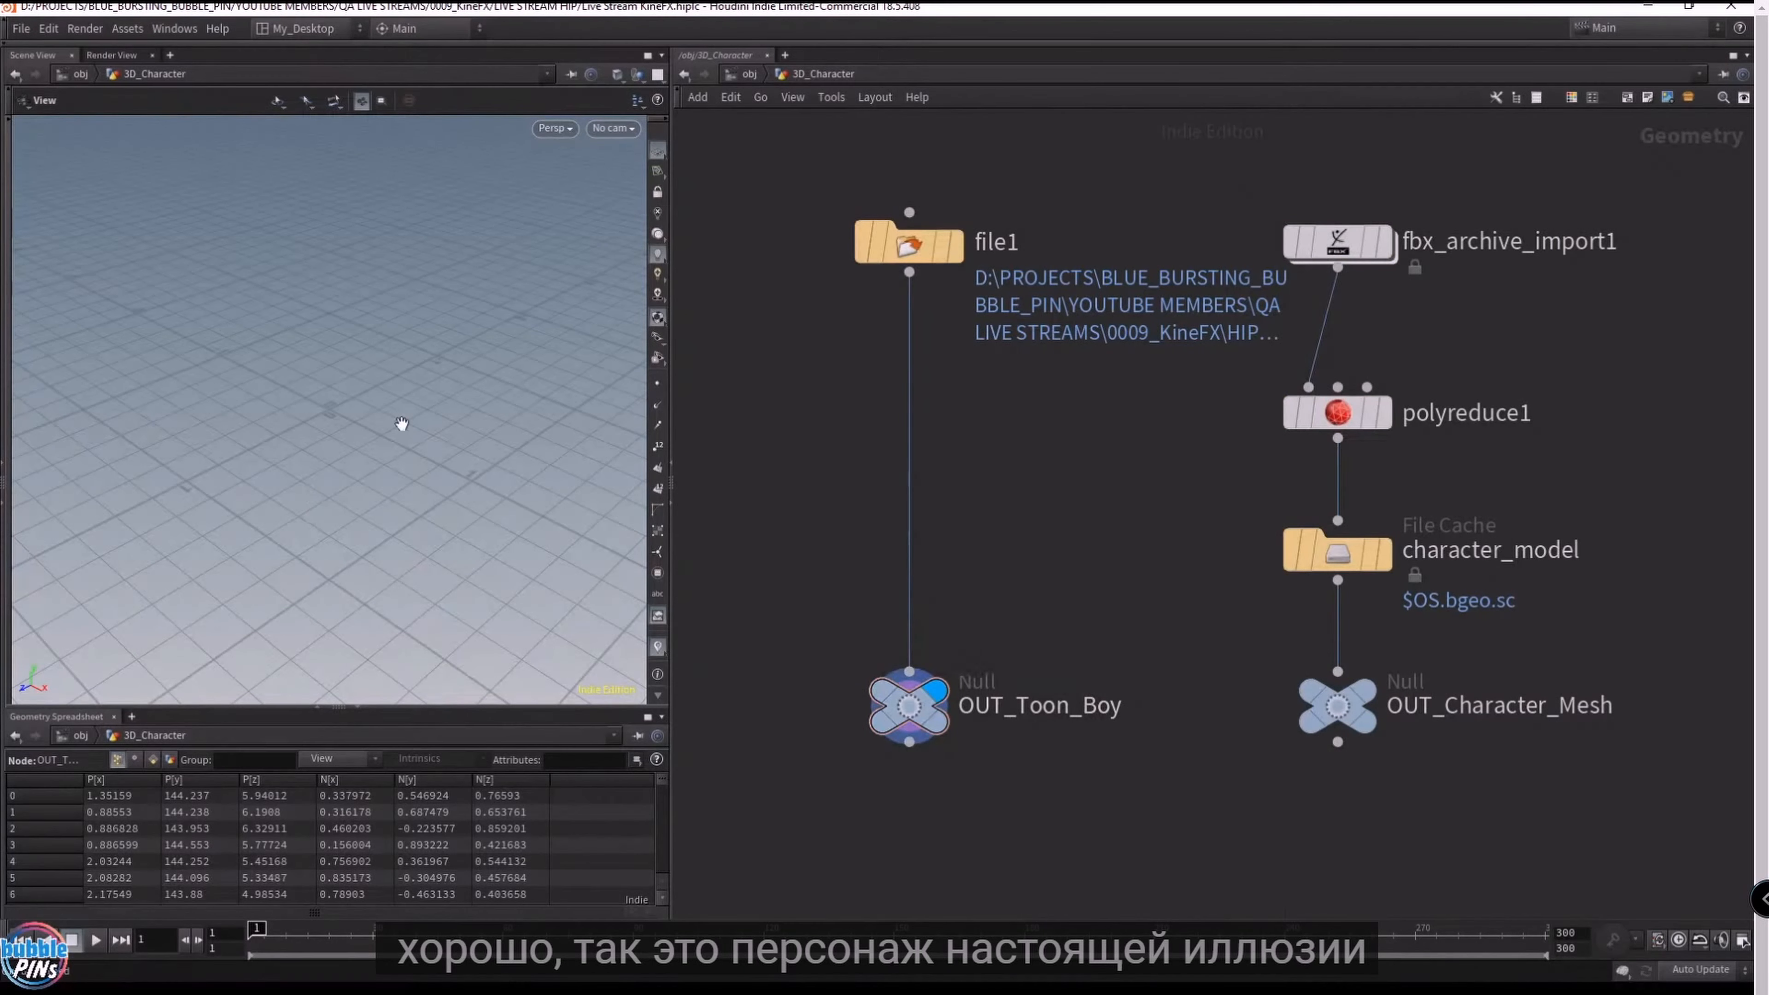
key("f")
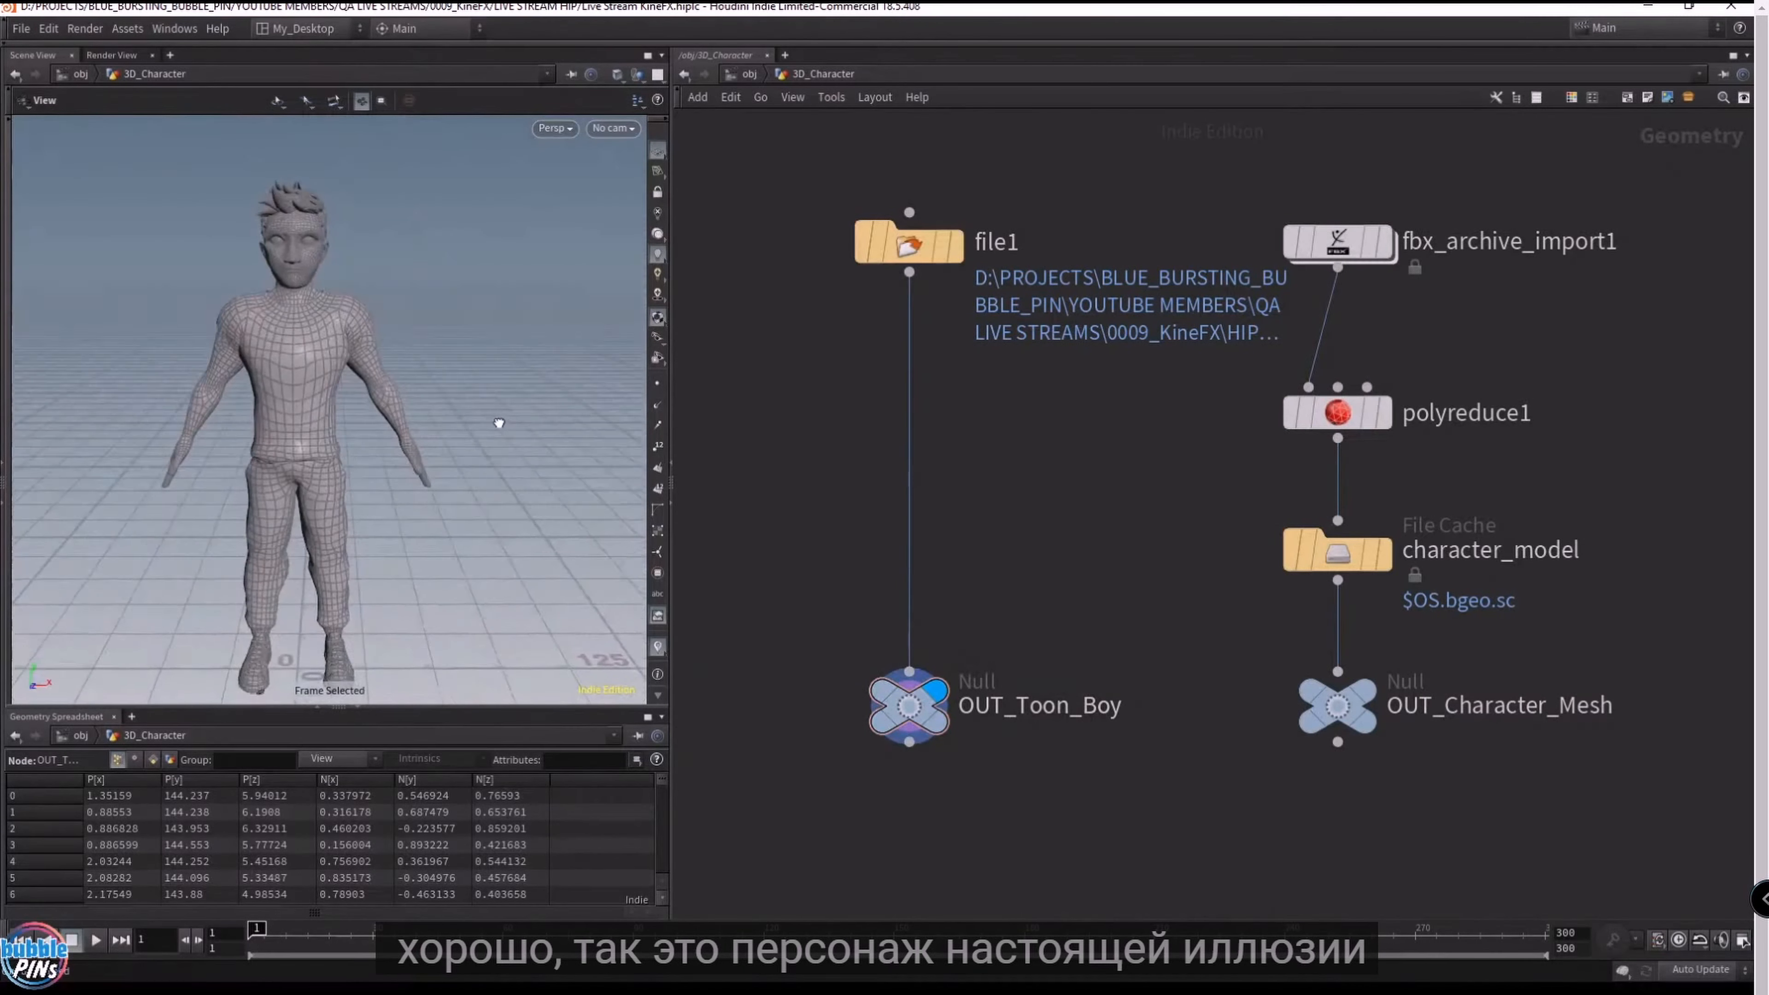
left_click_drag(499, 423, 385, 434)
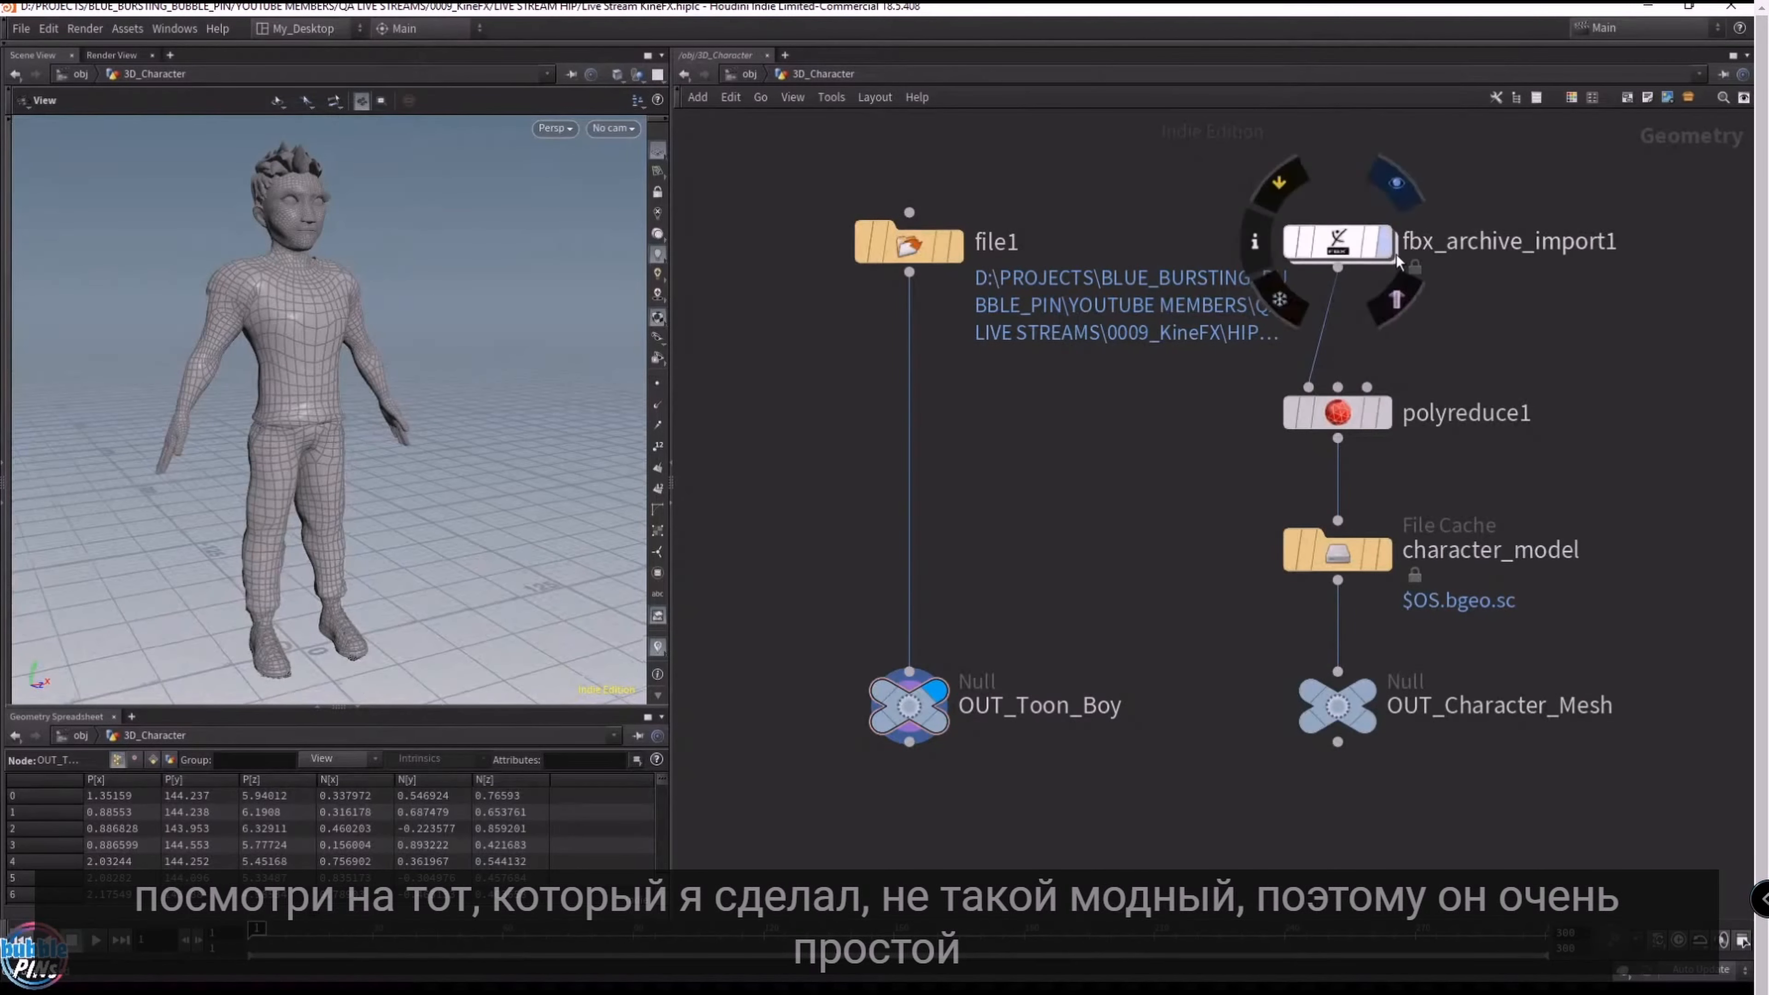
- Display the simple mannequin from fbx_archive_import1 and frame it in the viewport
left_click(1386, 244)
key("f")
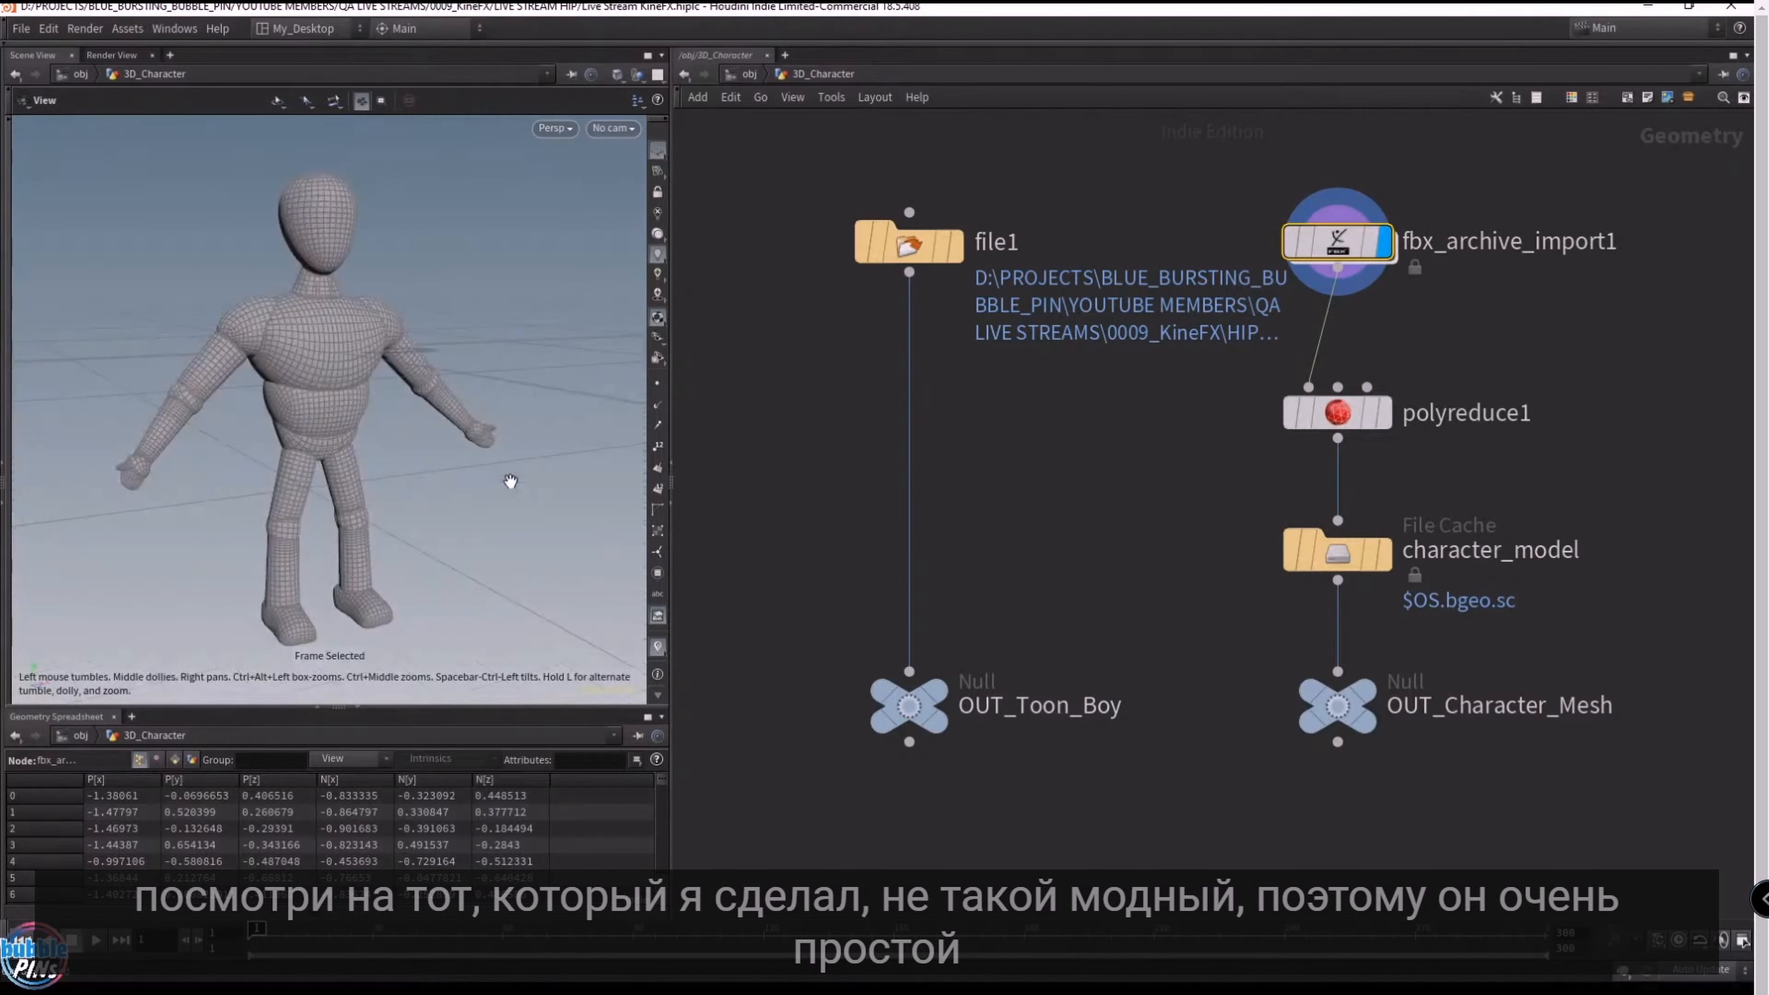
scroll(510, 481, "up", 5)
- Set the viewport background color scheme to Dark and close the display options
key("d")
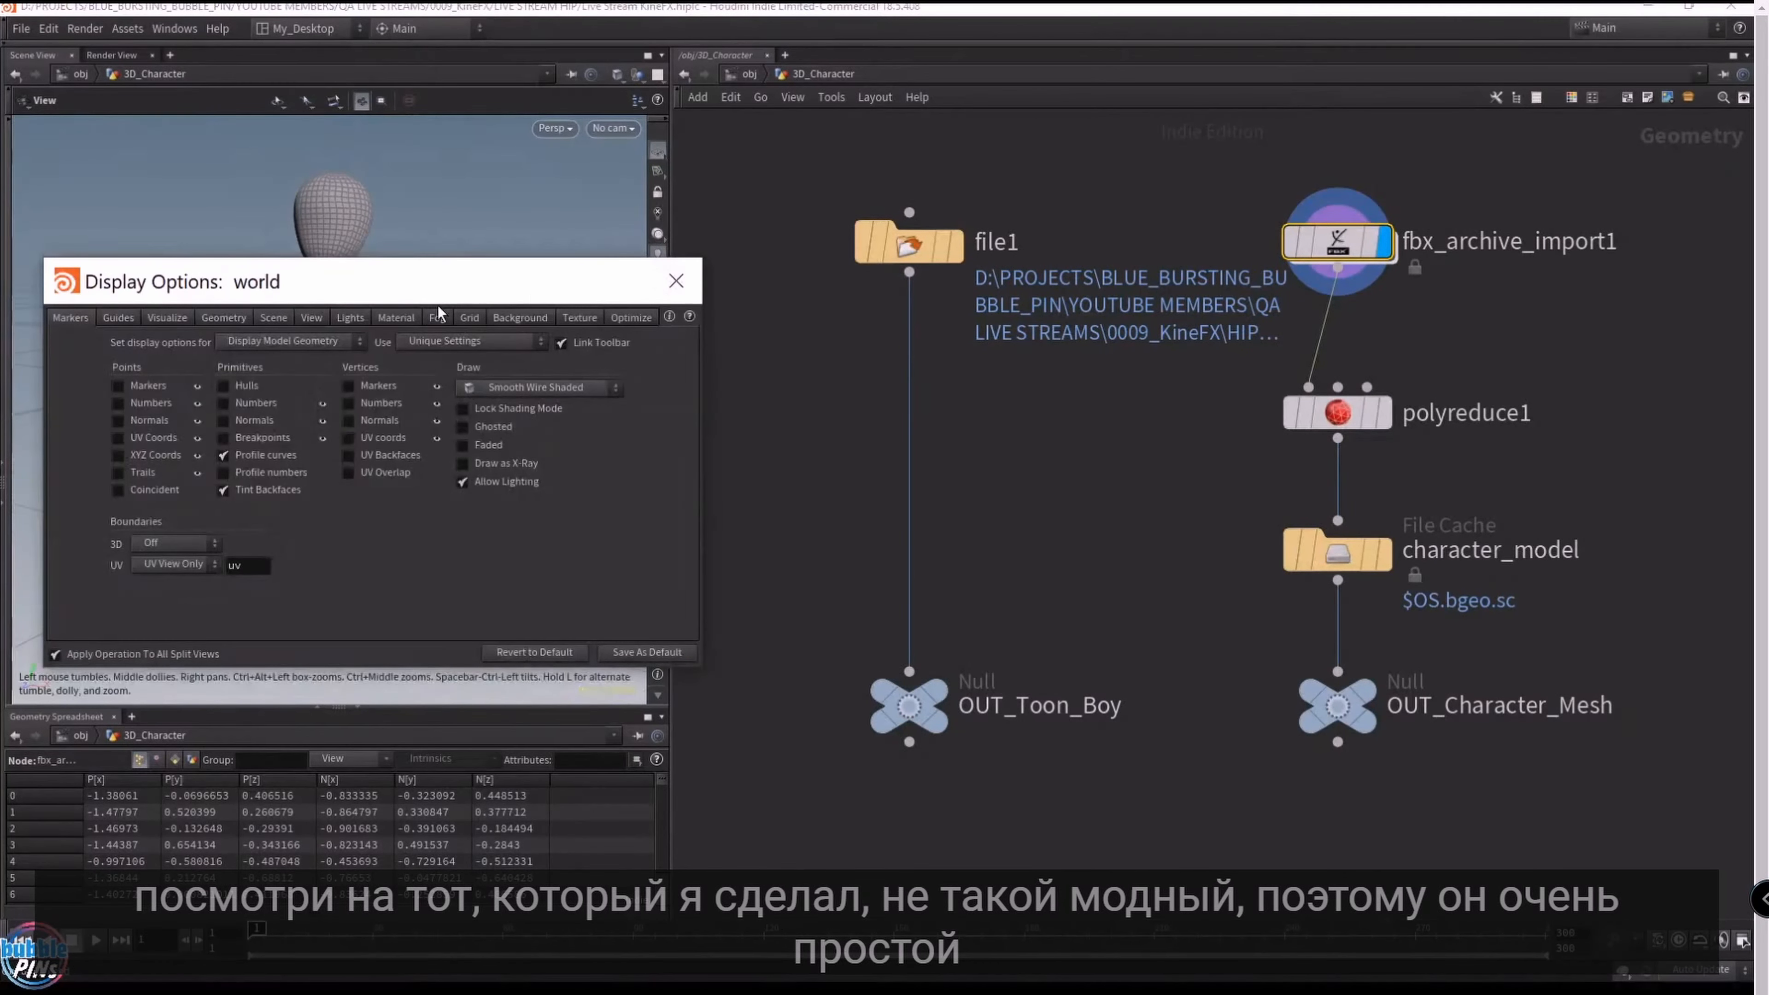
left_click(520, 317)
left_click(185, 343)
left_click(181, 361)
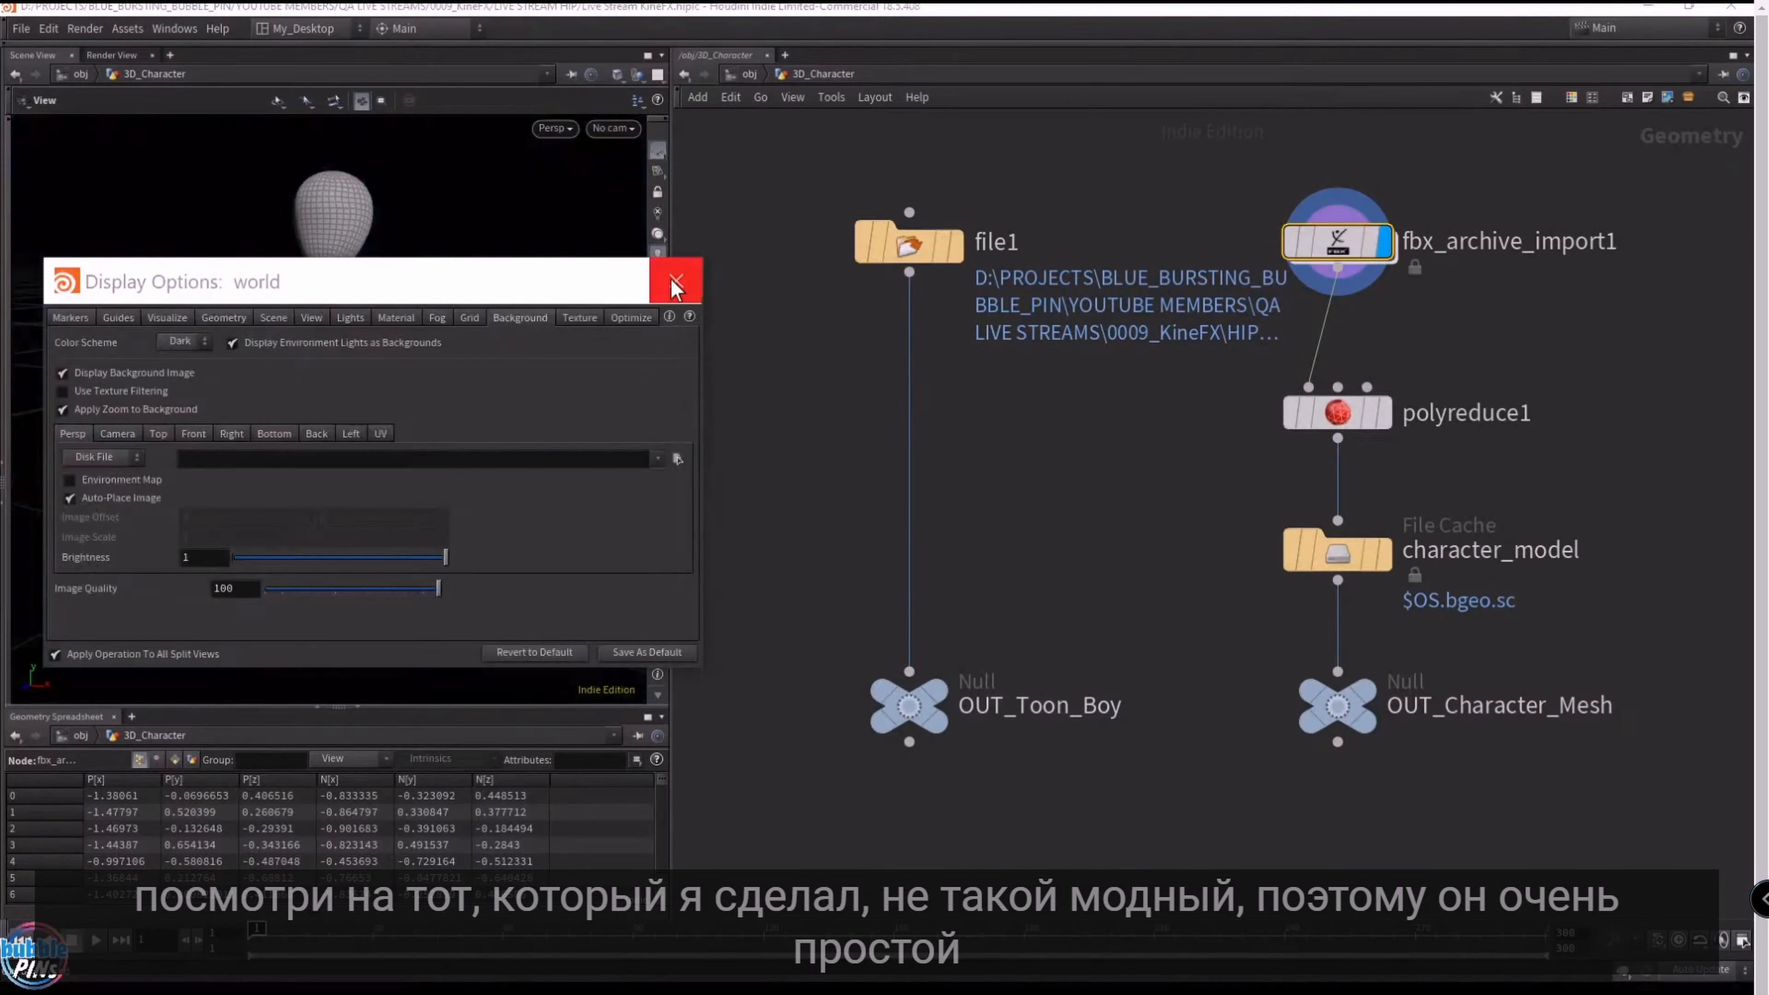
left_click(676, 283)
left_click_drag(355, 360, 472, 414)
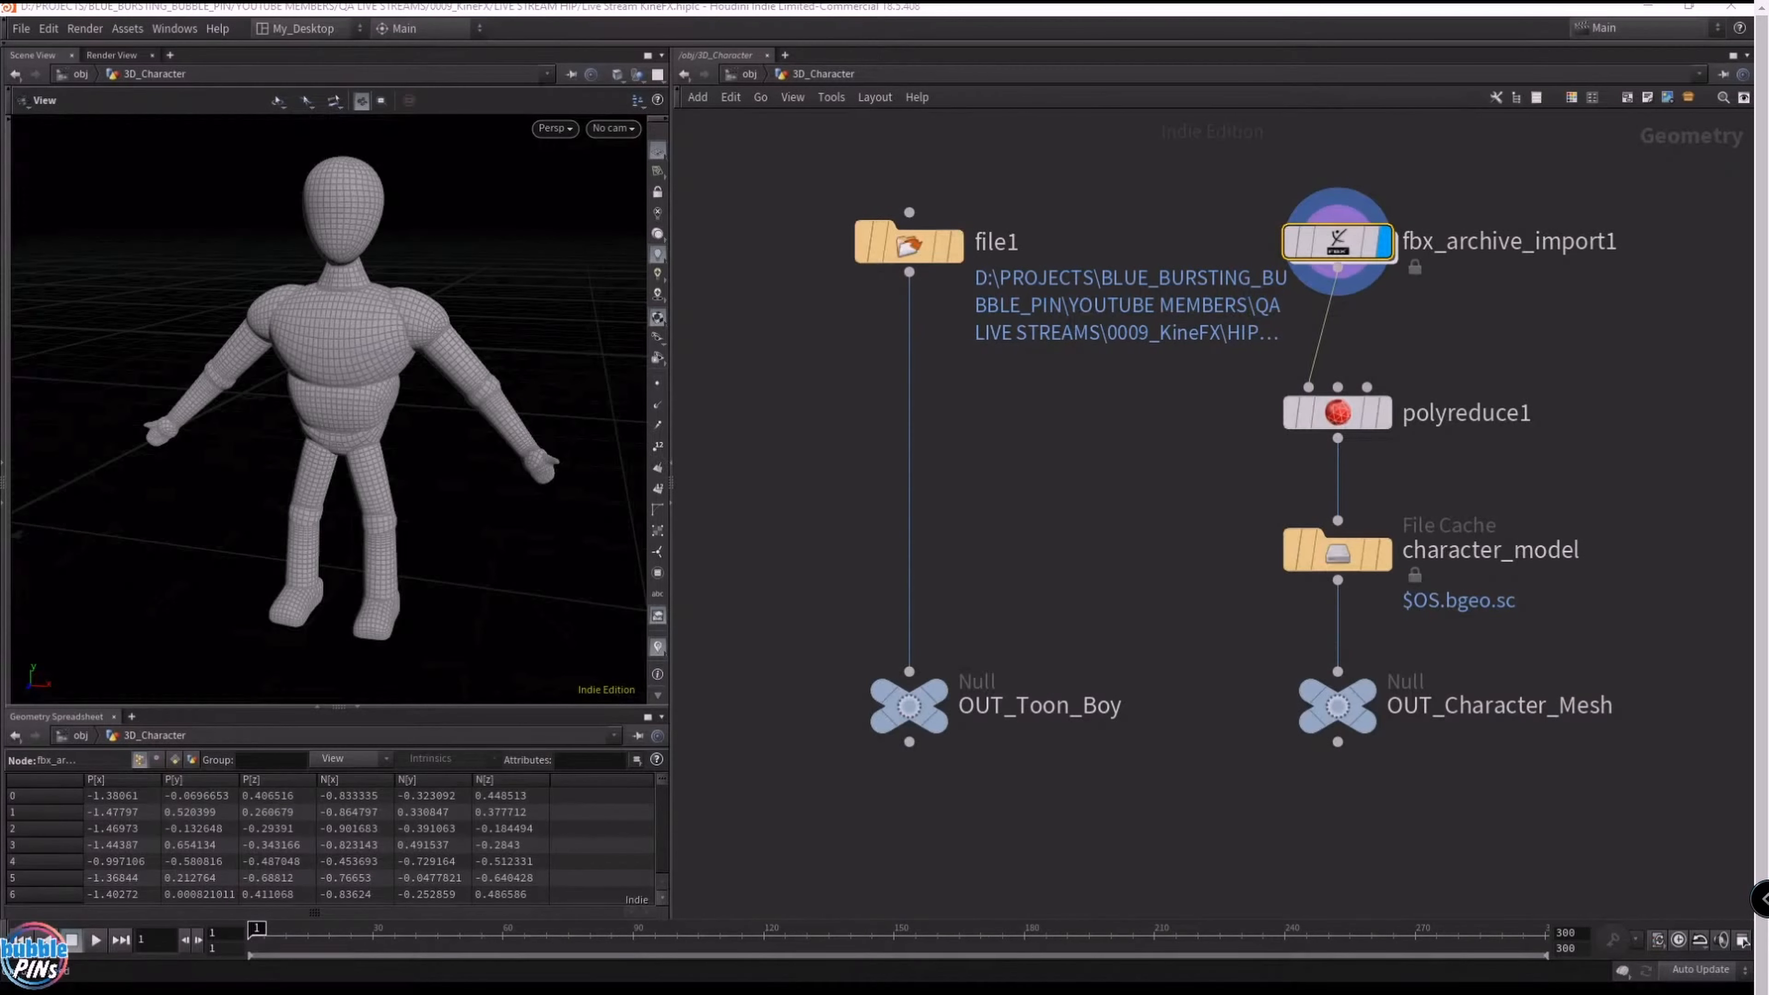
- Switch to the live chat window to read the viewers' latest messages
key("alt+Tab")
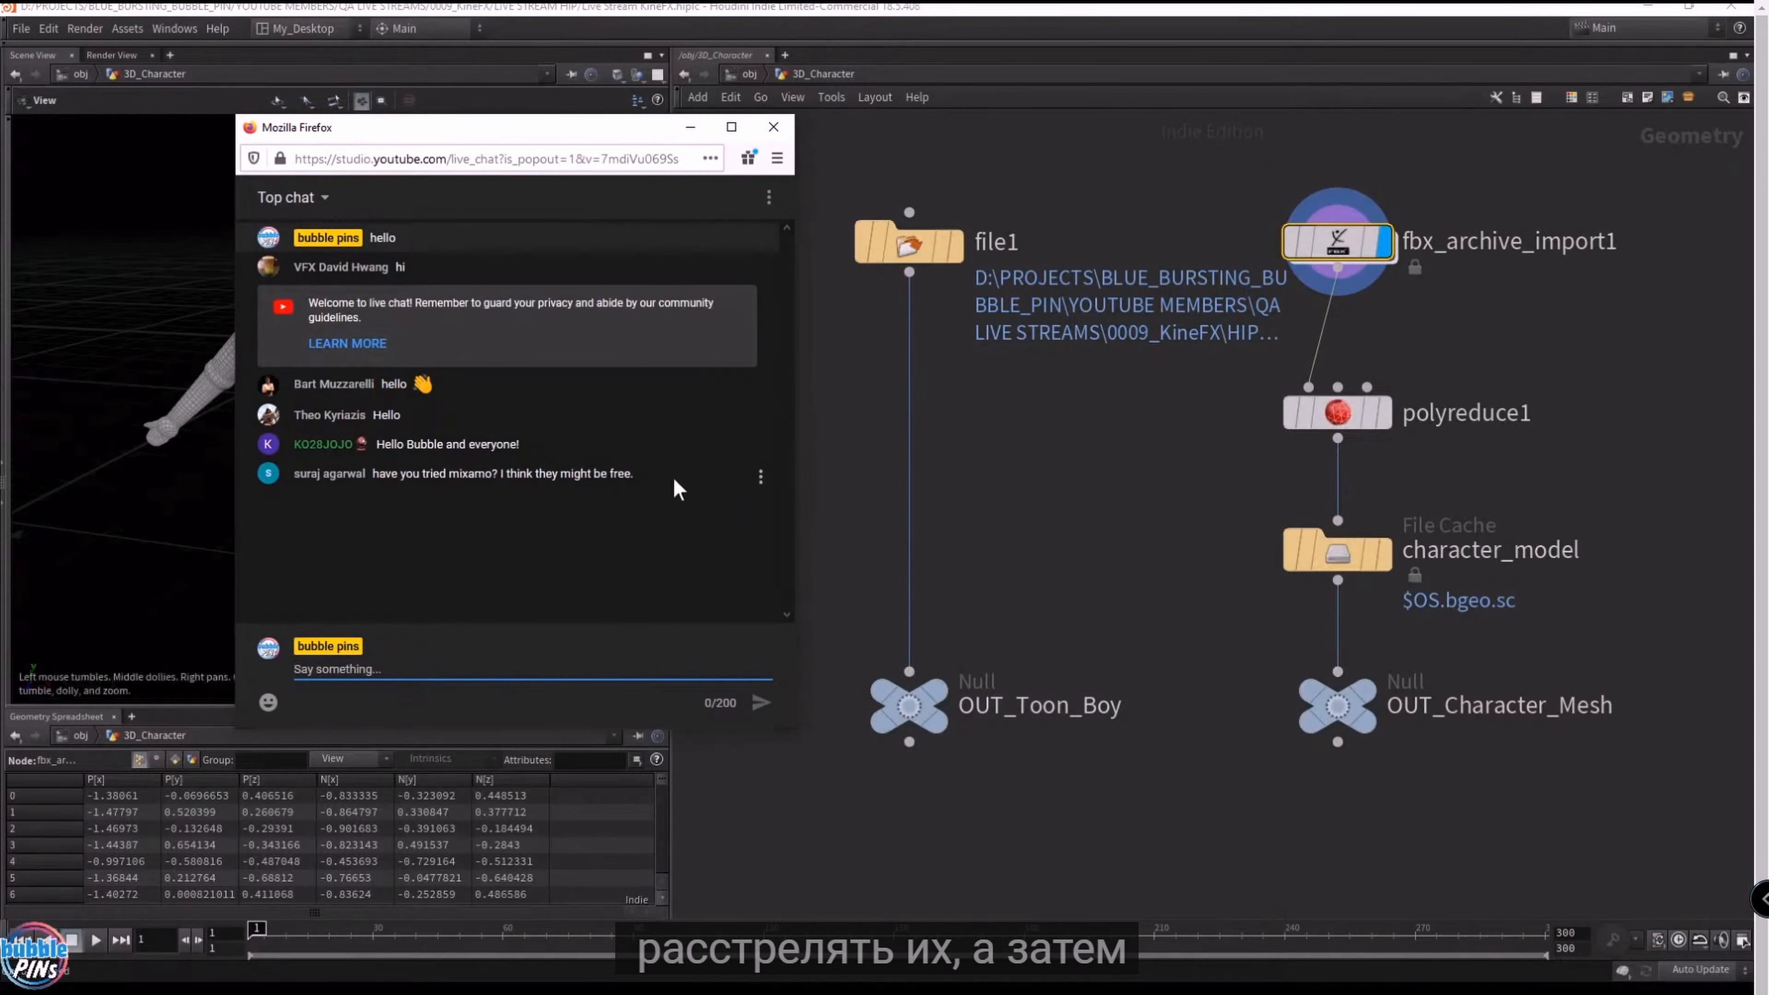
- Highlight the Mixamo suggestion in the live chat and move the chat window out of the Houdini workspace
double_click(470, 474)
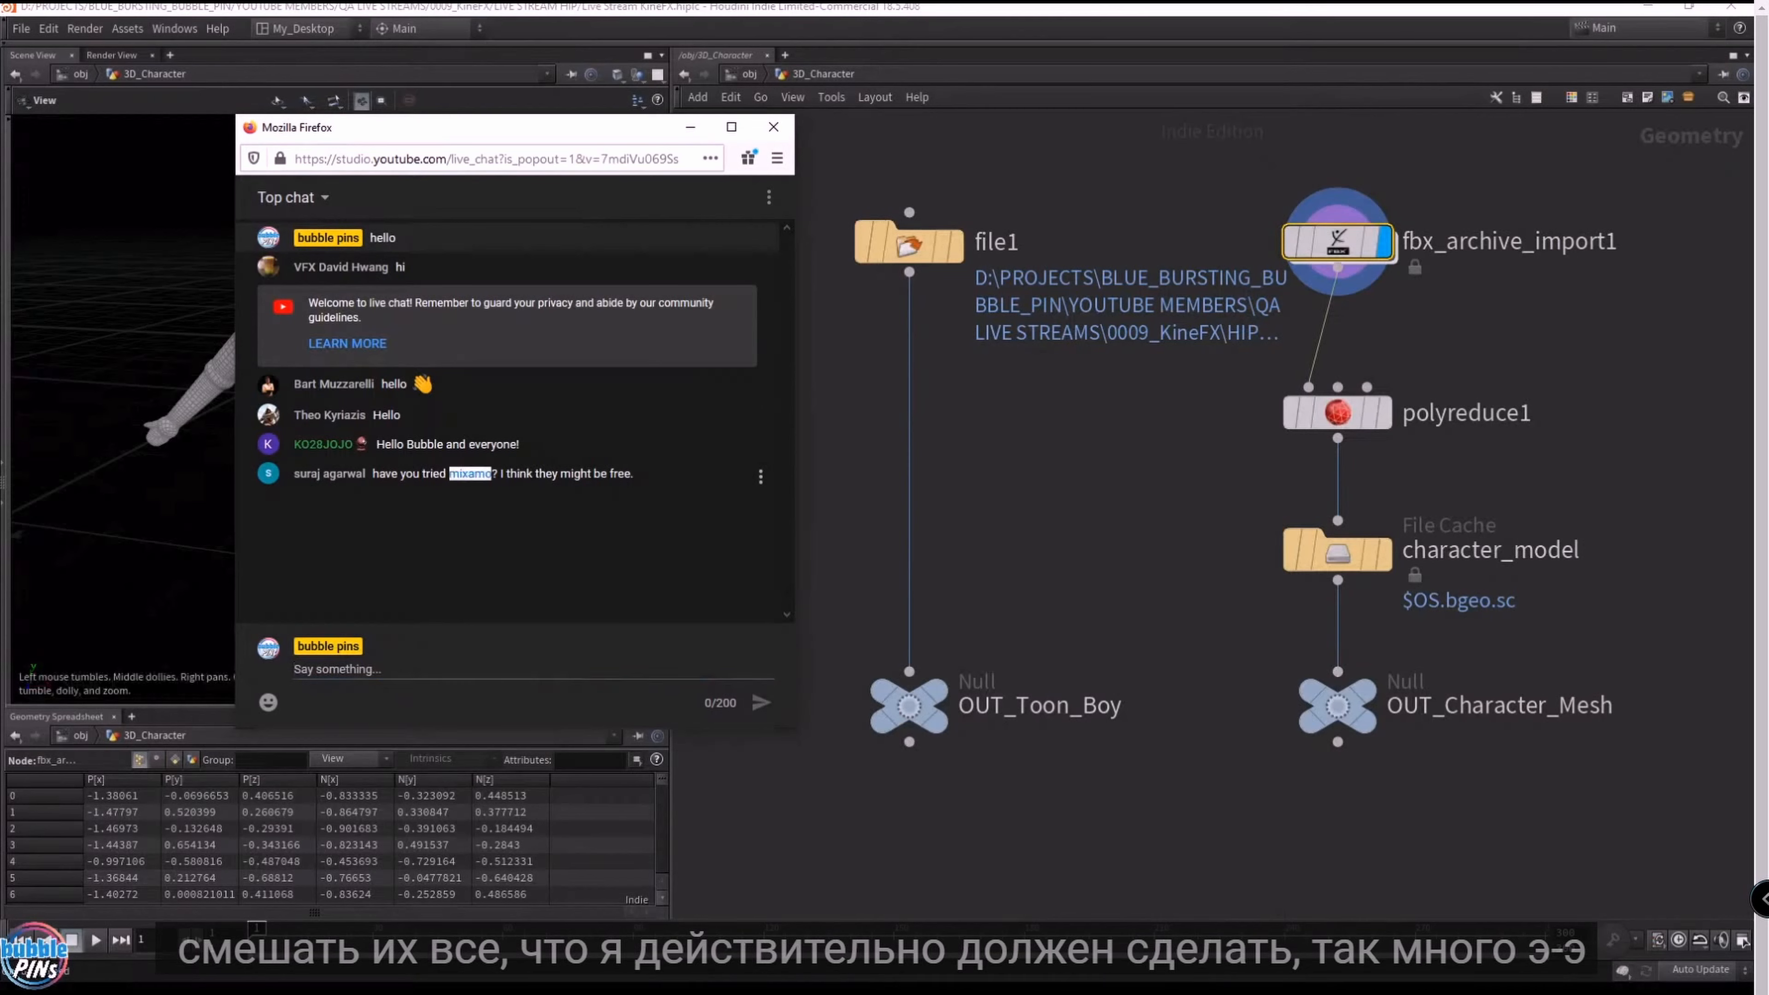
left_click(509, 679)
double_click(470, 474)
left_click(604, 556)
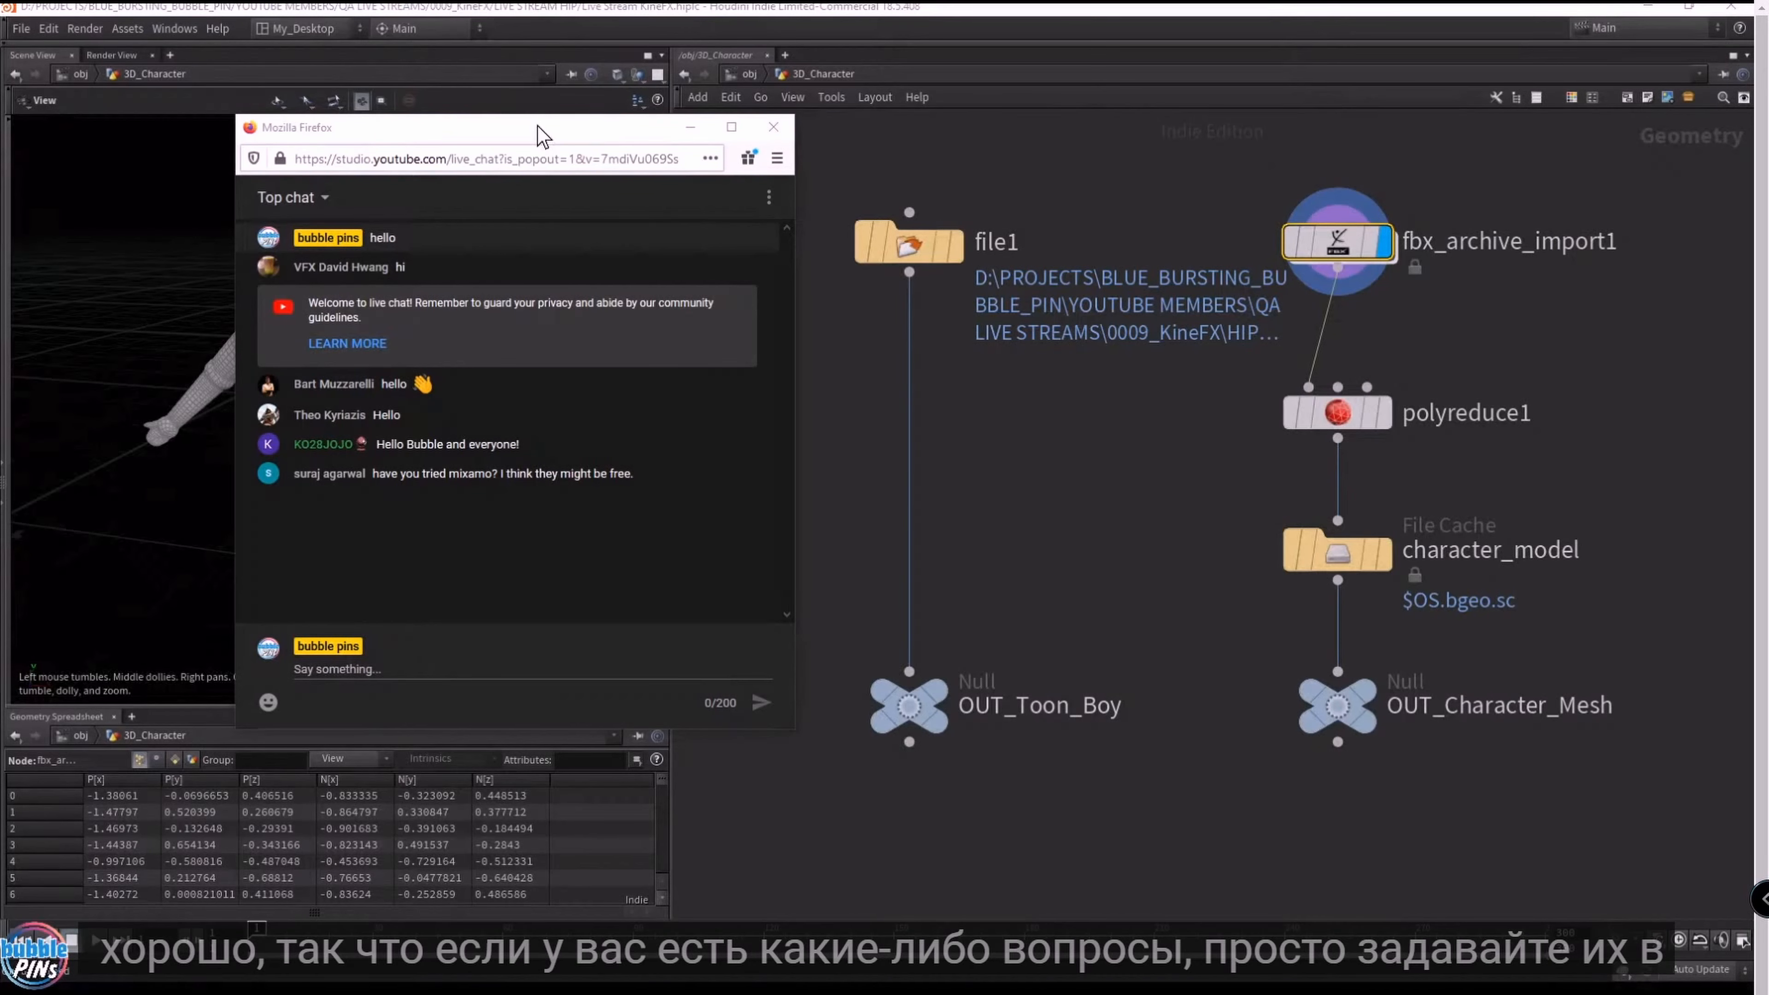
left_click_drag(541, 136, 1385, 218)
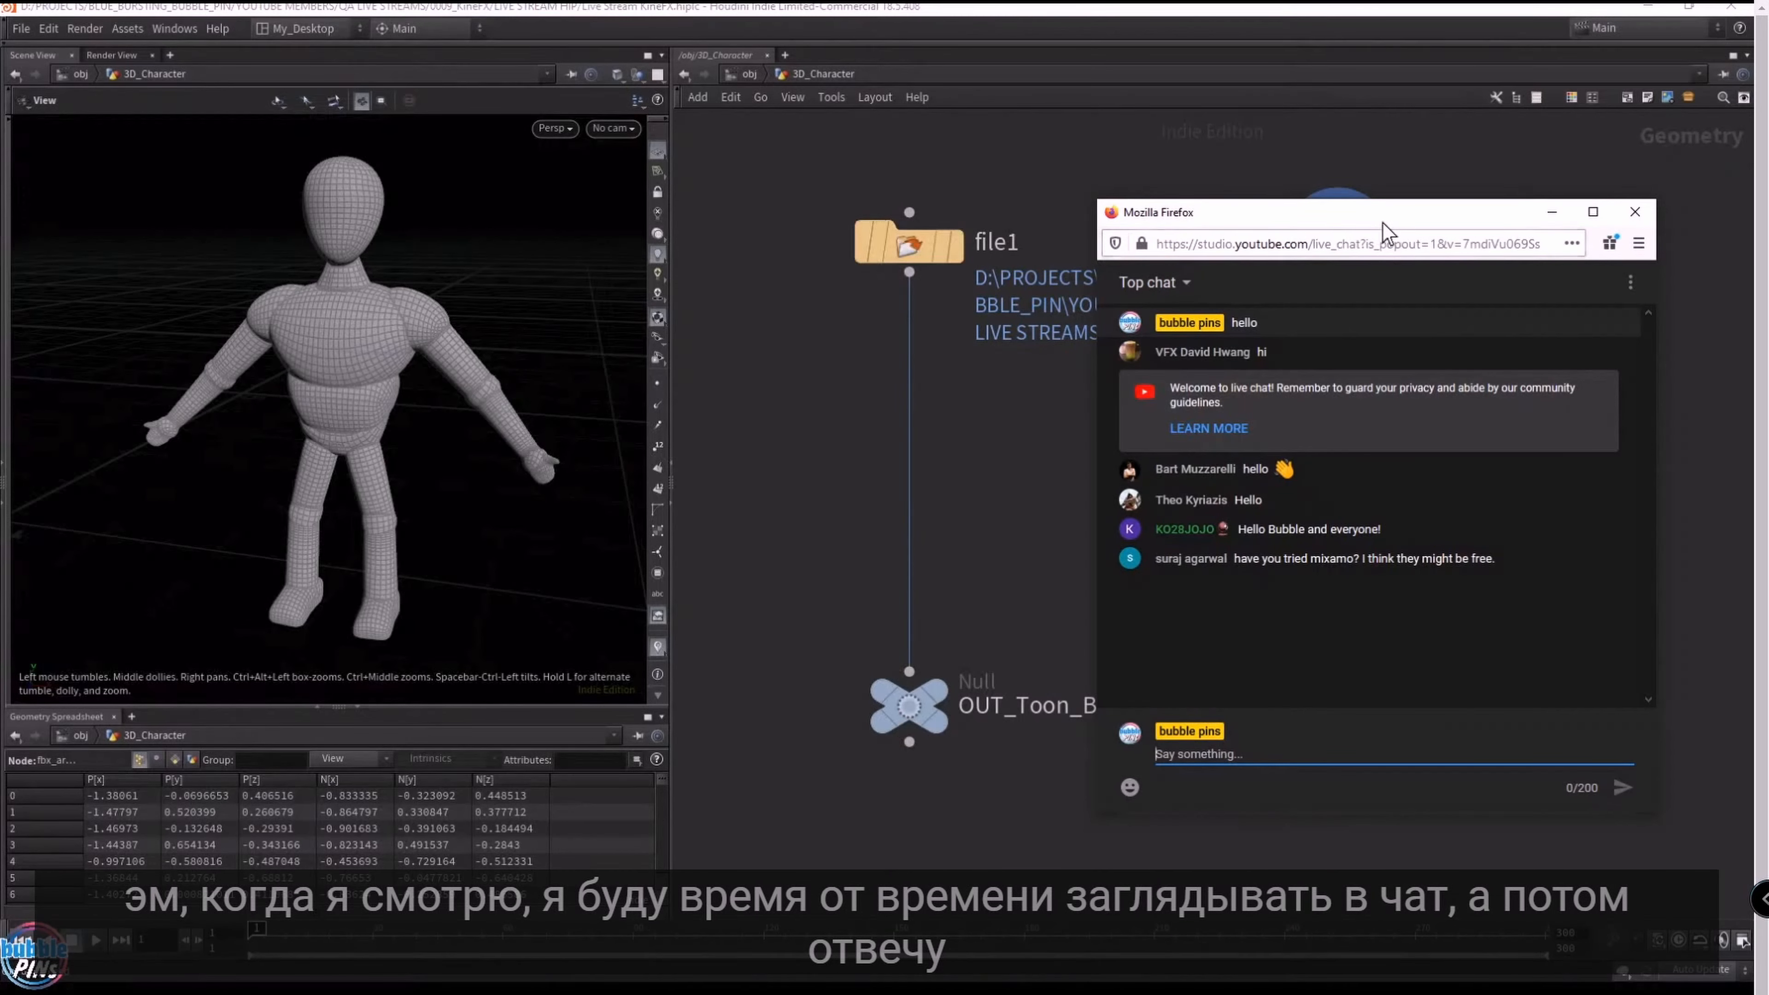
left_click_drag(1383, 223, 1768, 223)
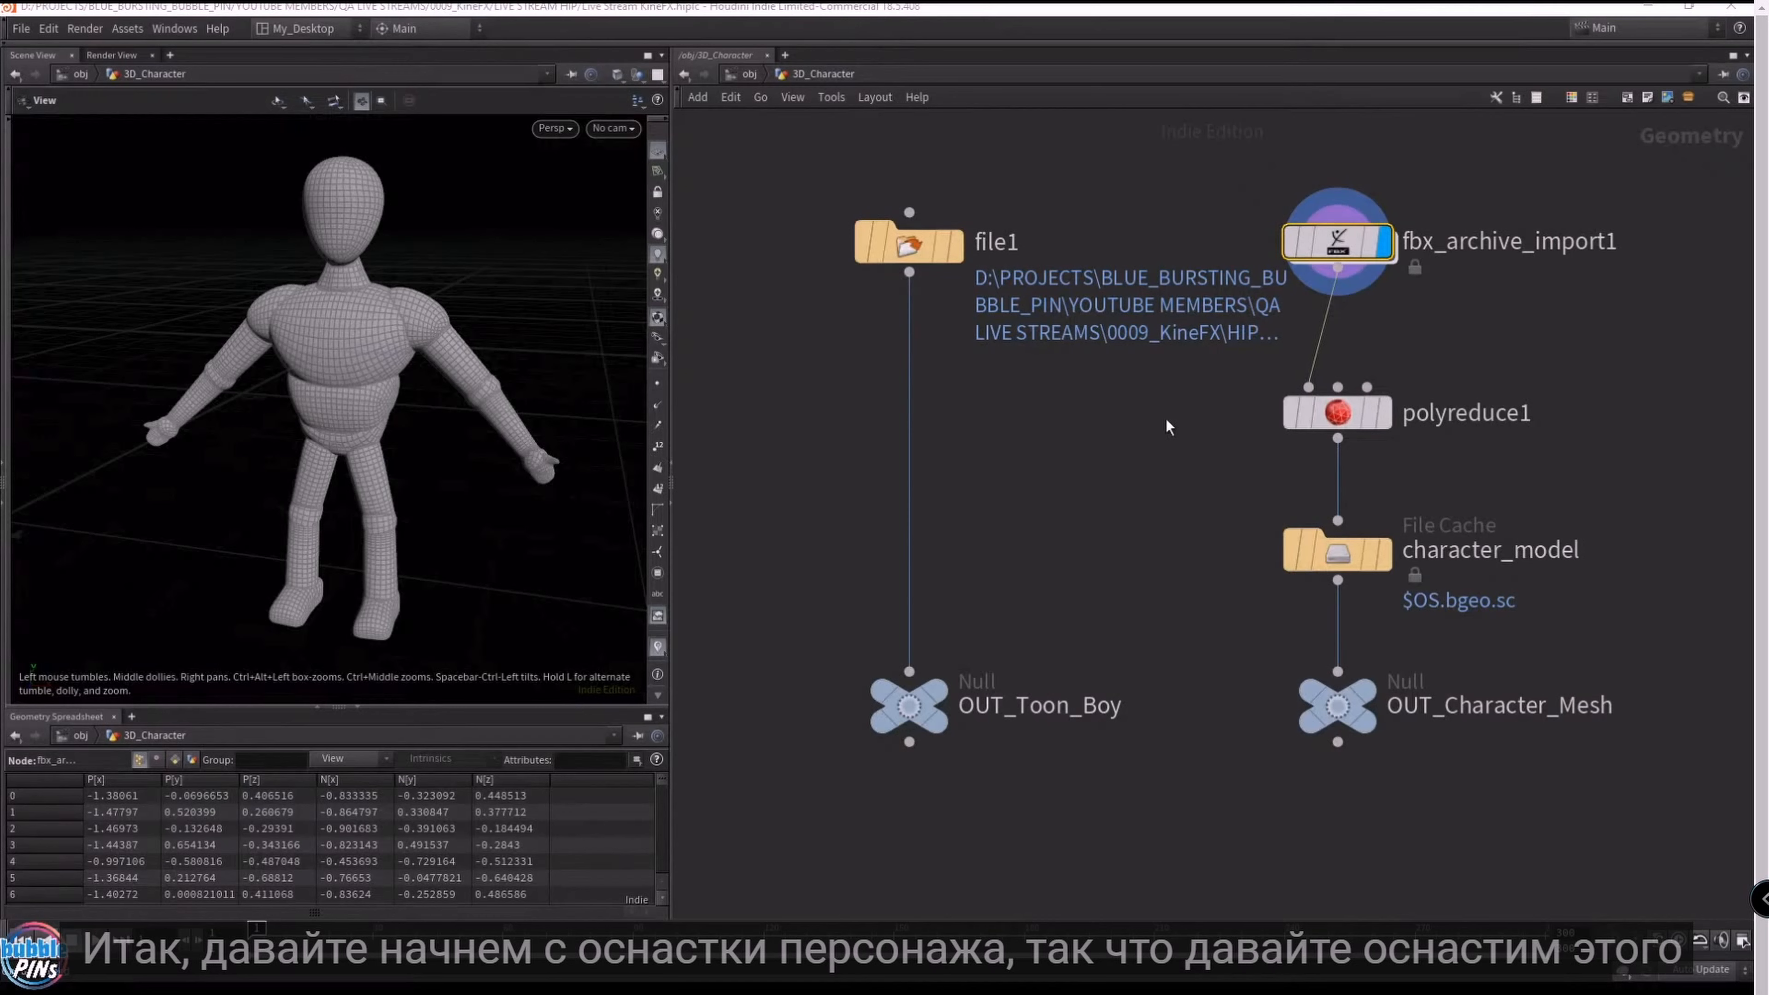
- Display the OUT_Toon_Boy node and frame the character in the viewport
left_click(937, 684)
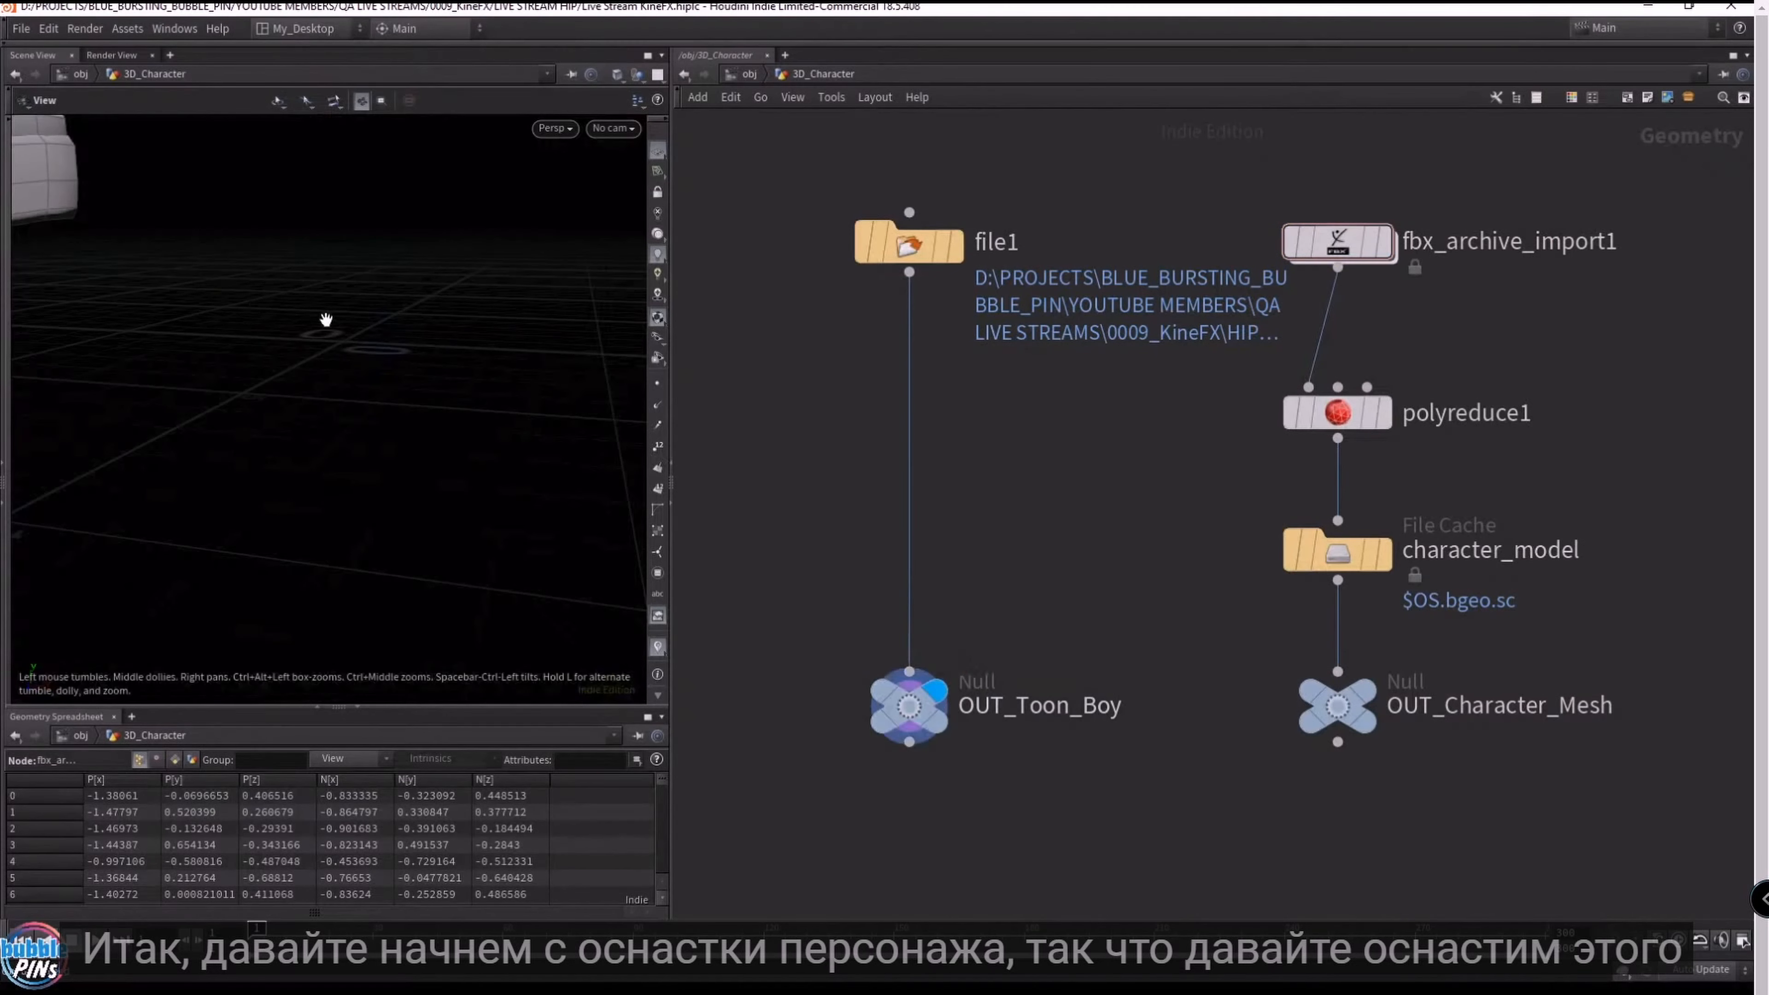
key("f")
left_click_drag(363, 382, 391, 327)
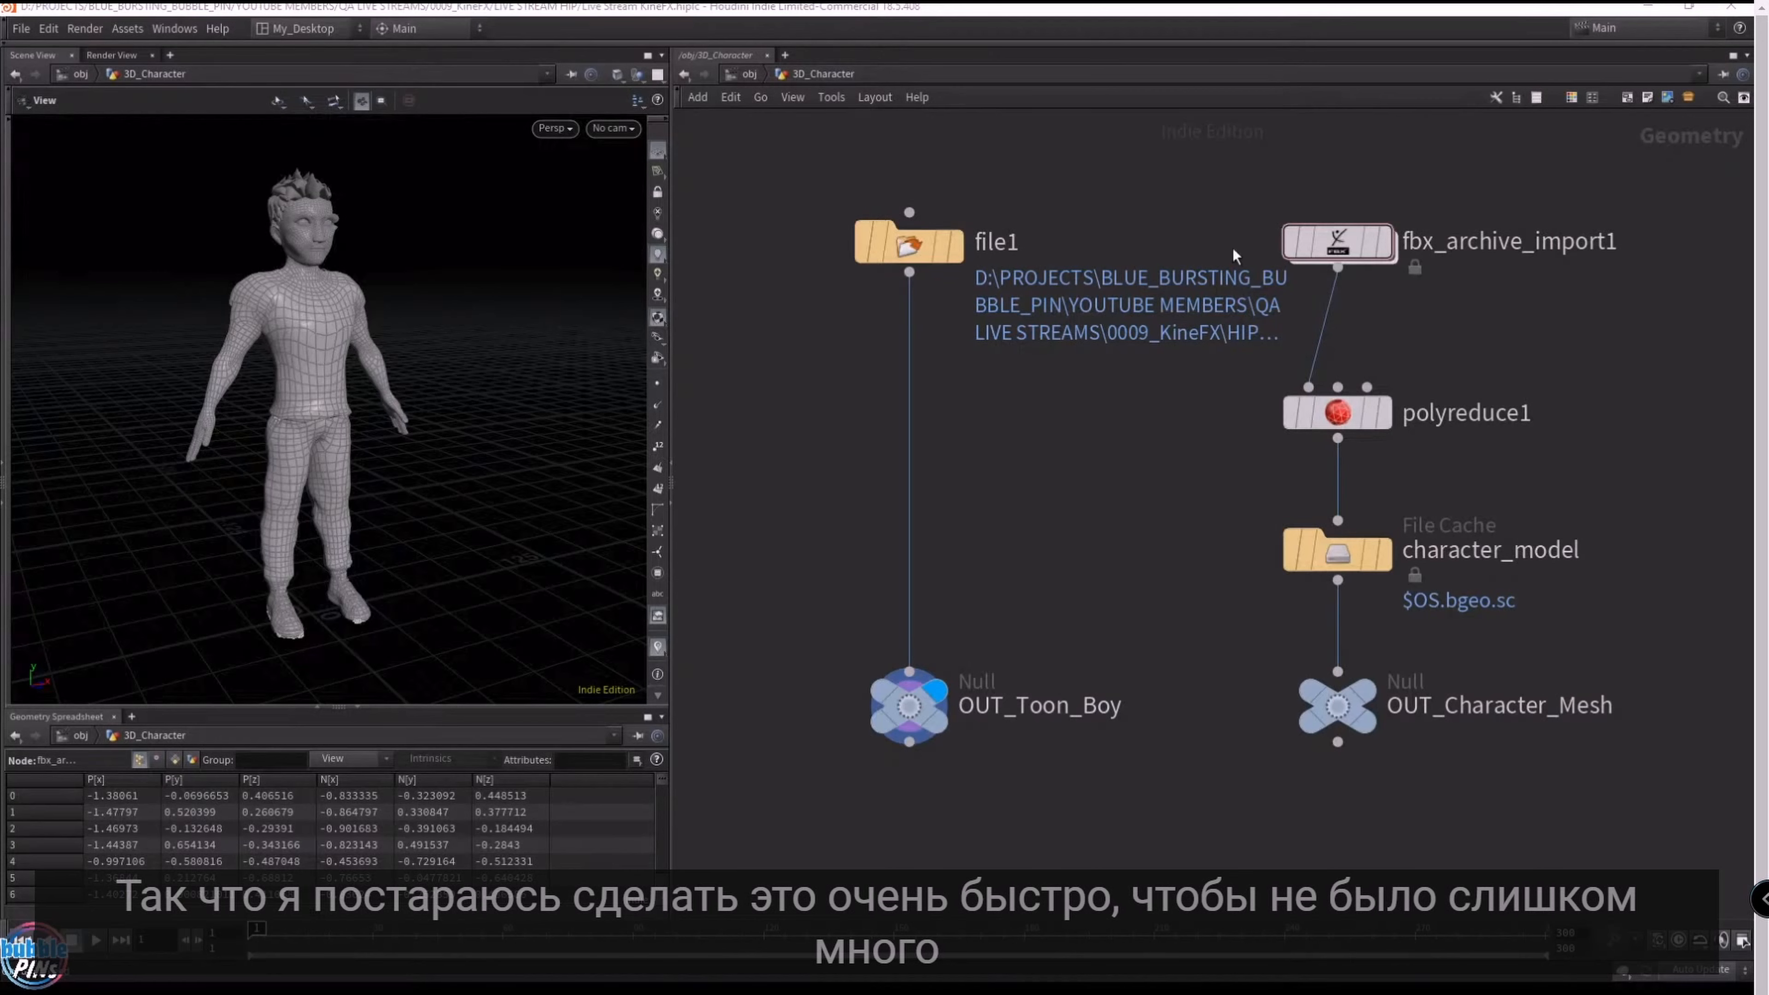
- At object level, create a Geometry object below 3D_Character and name it Retargeting_Animations
left_click(748, 74)
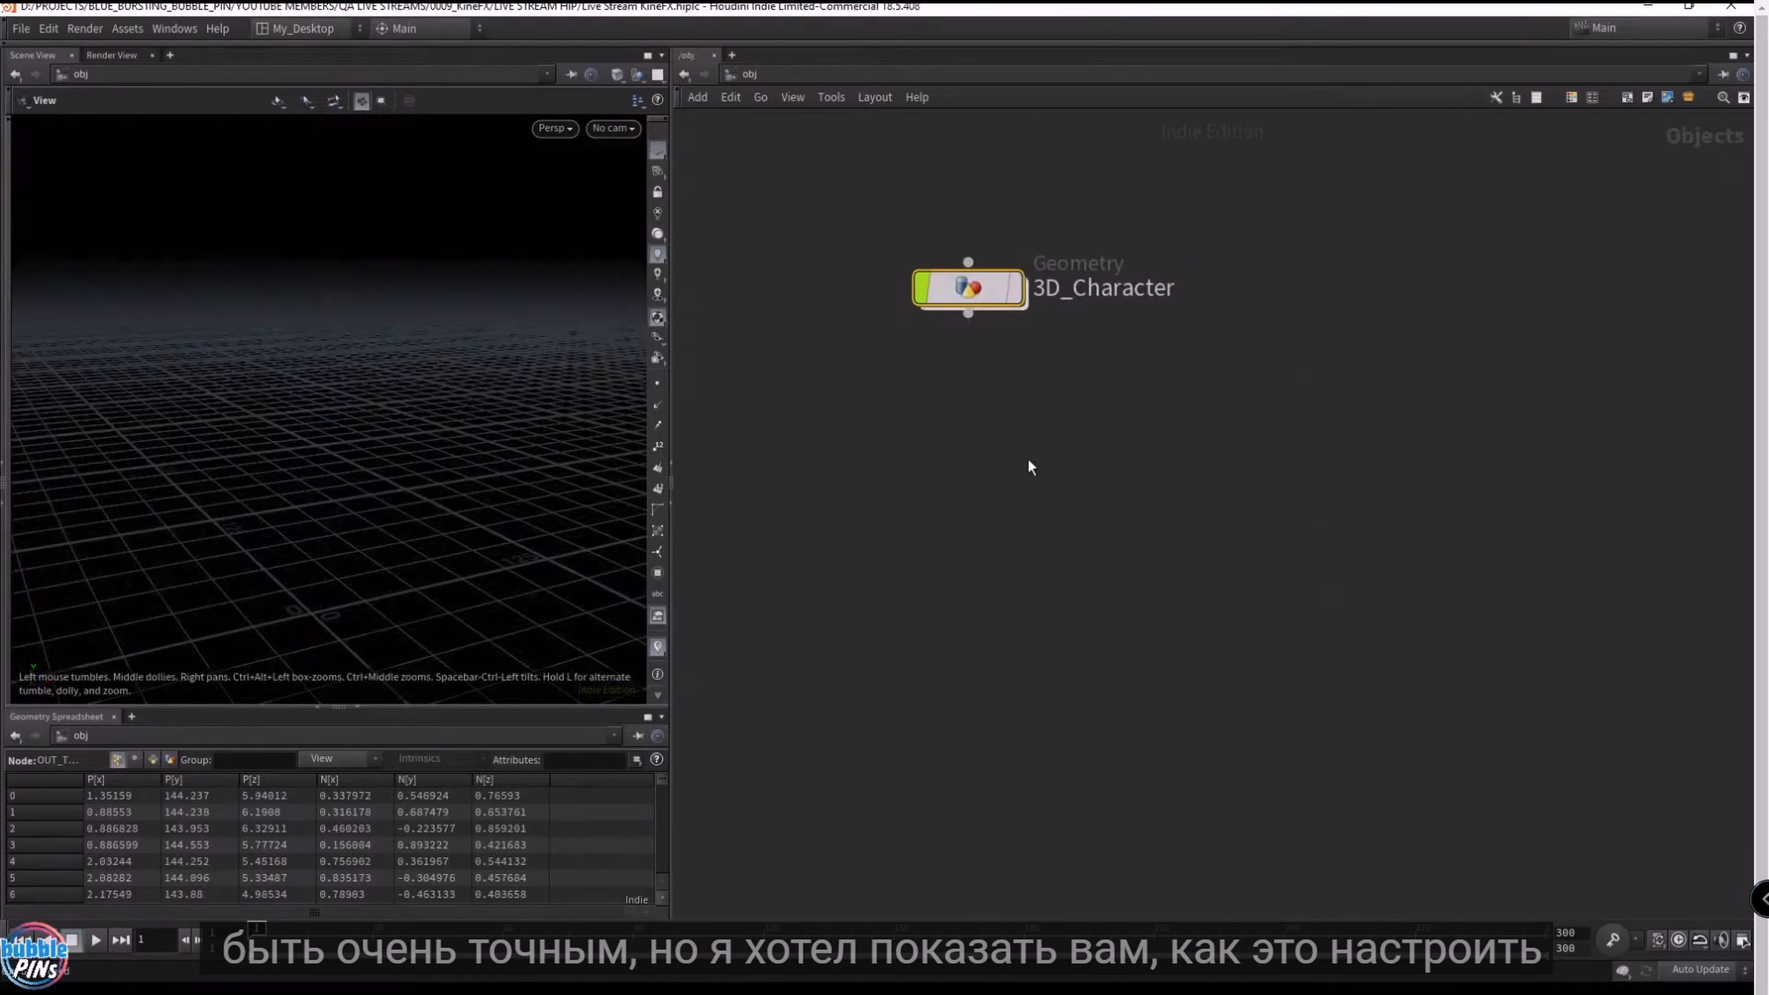
key("Tab")
type("ge")
key("Return")
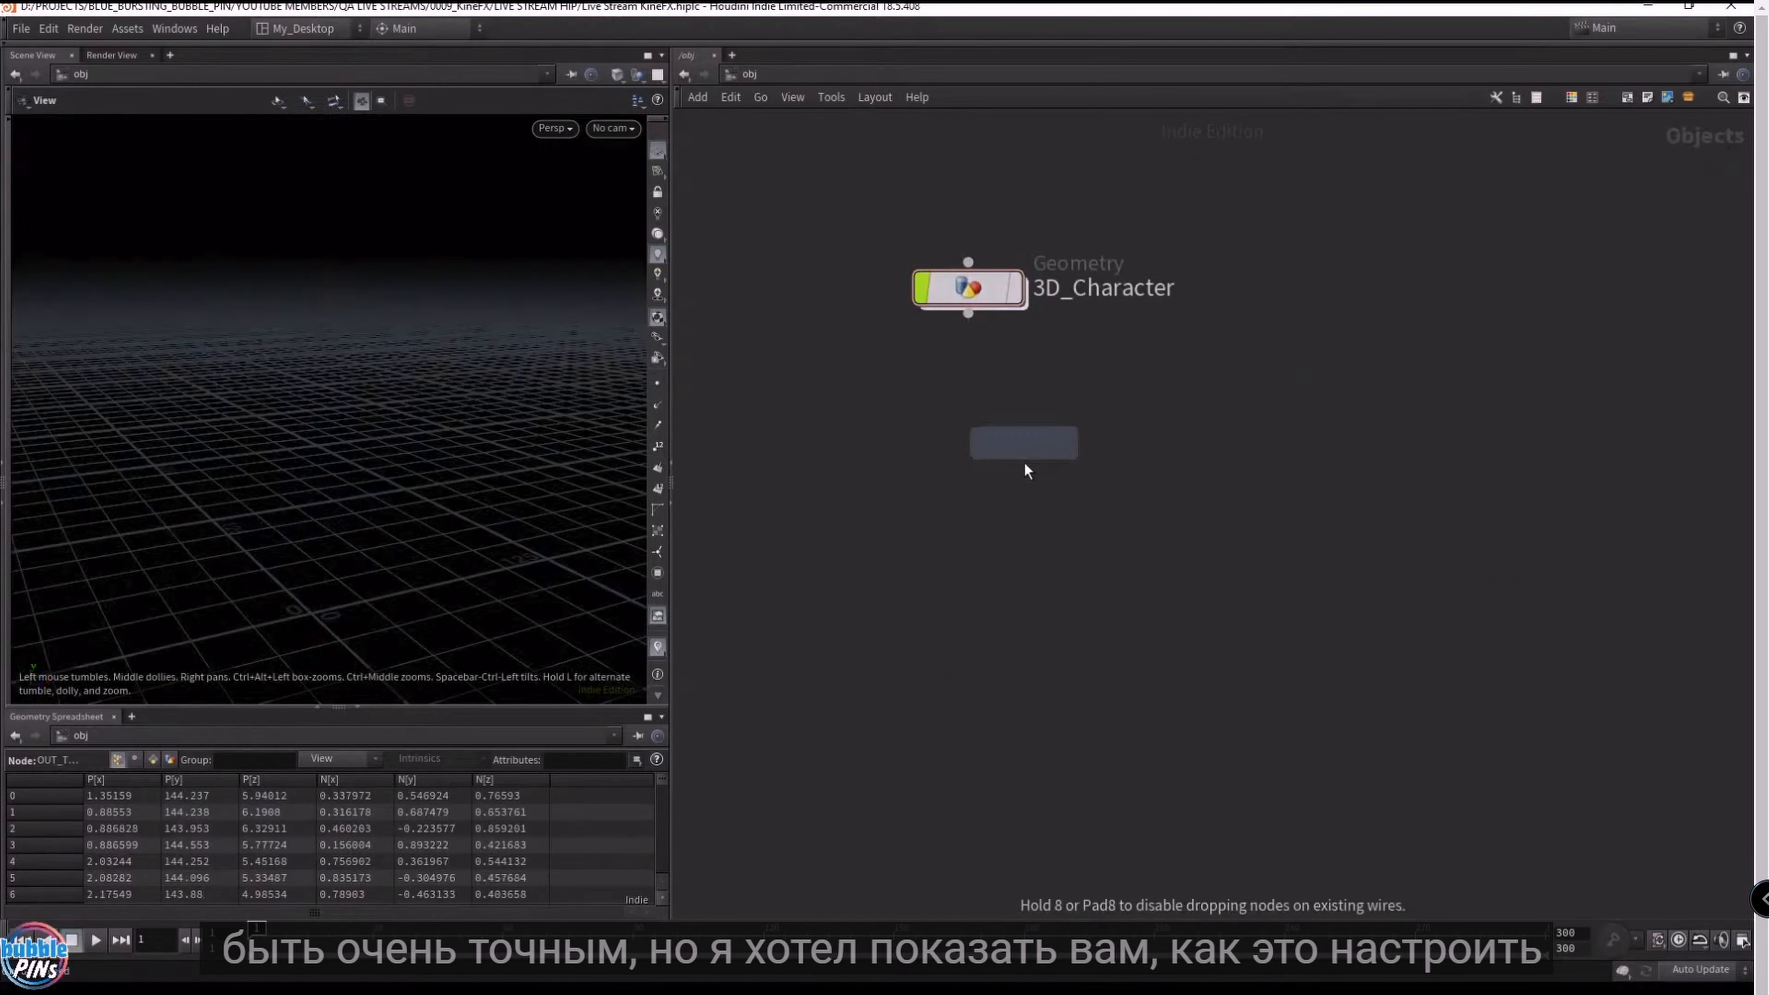
left_click(972, 441)
mouse_move(1010, 442)
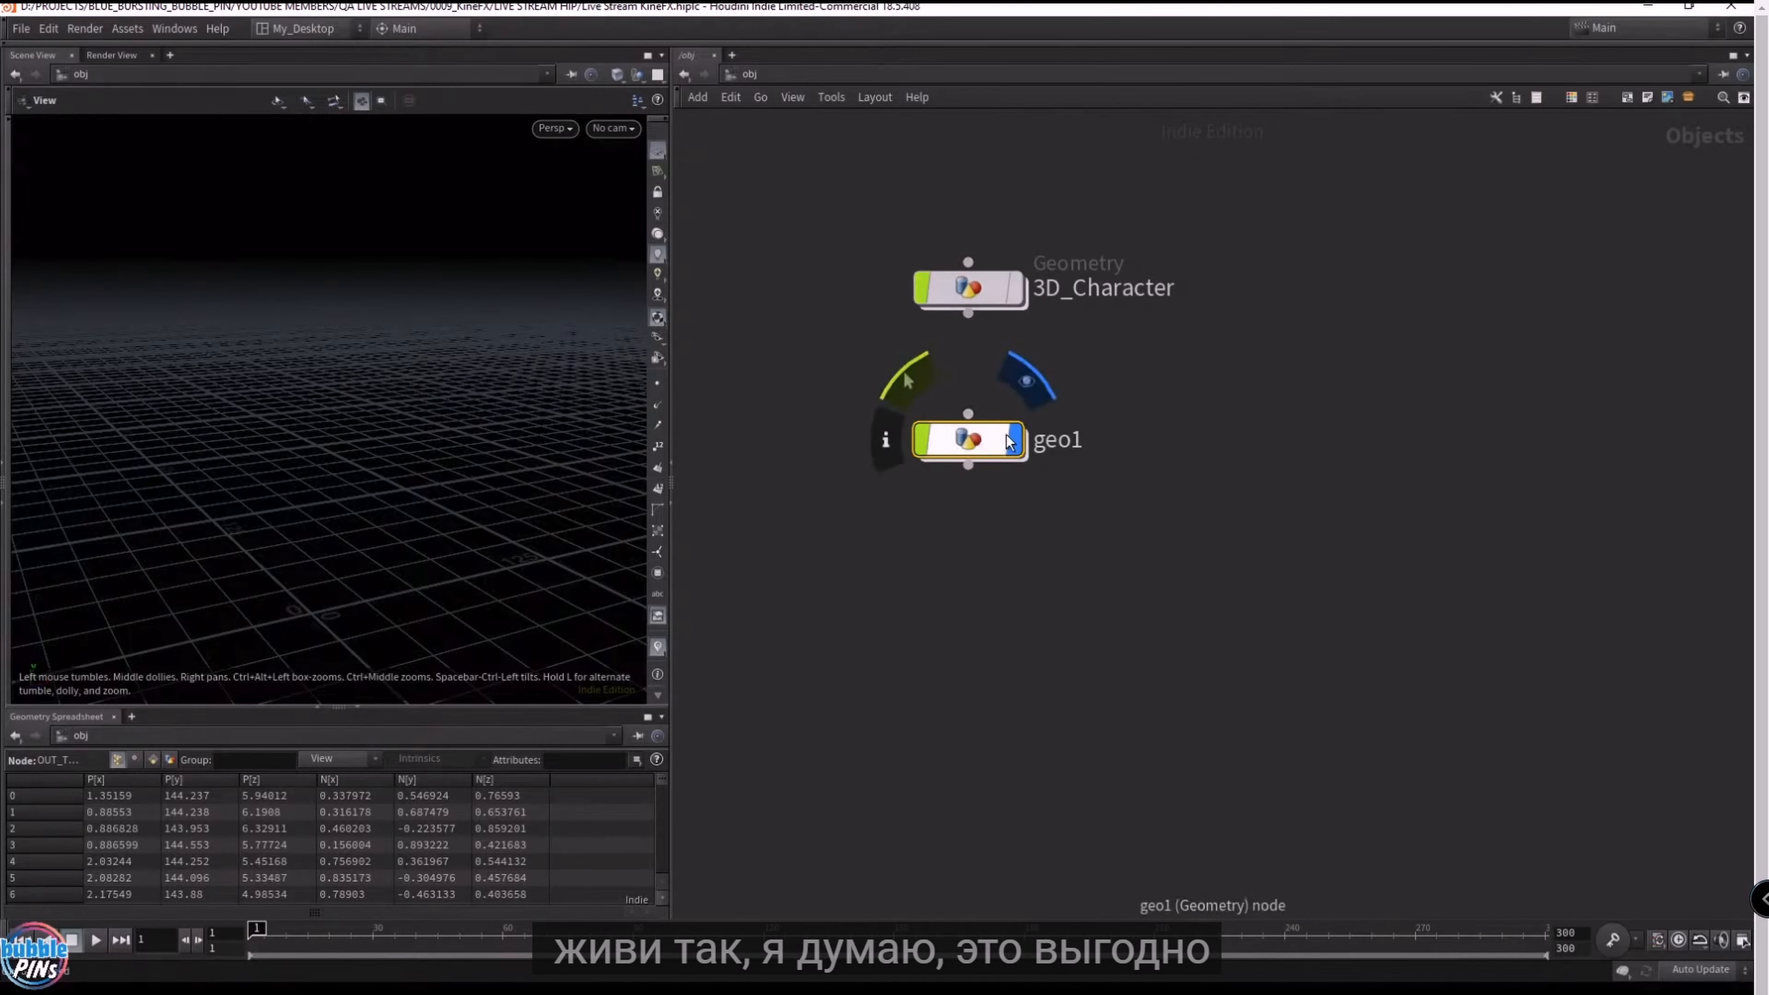
double_click(1063, 449)
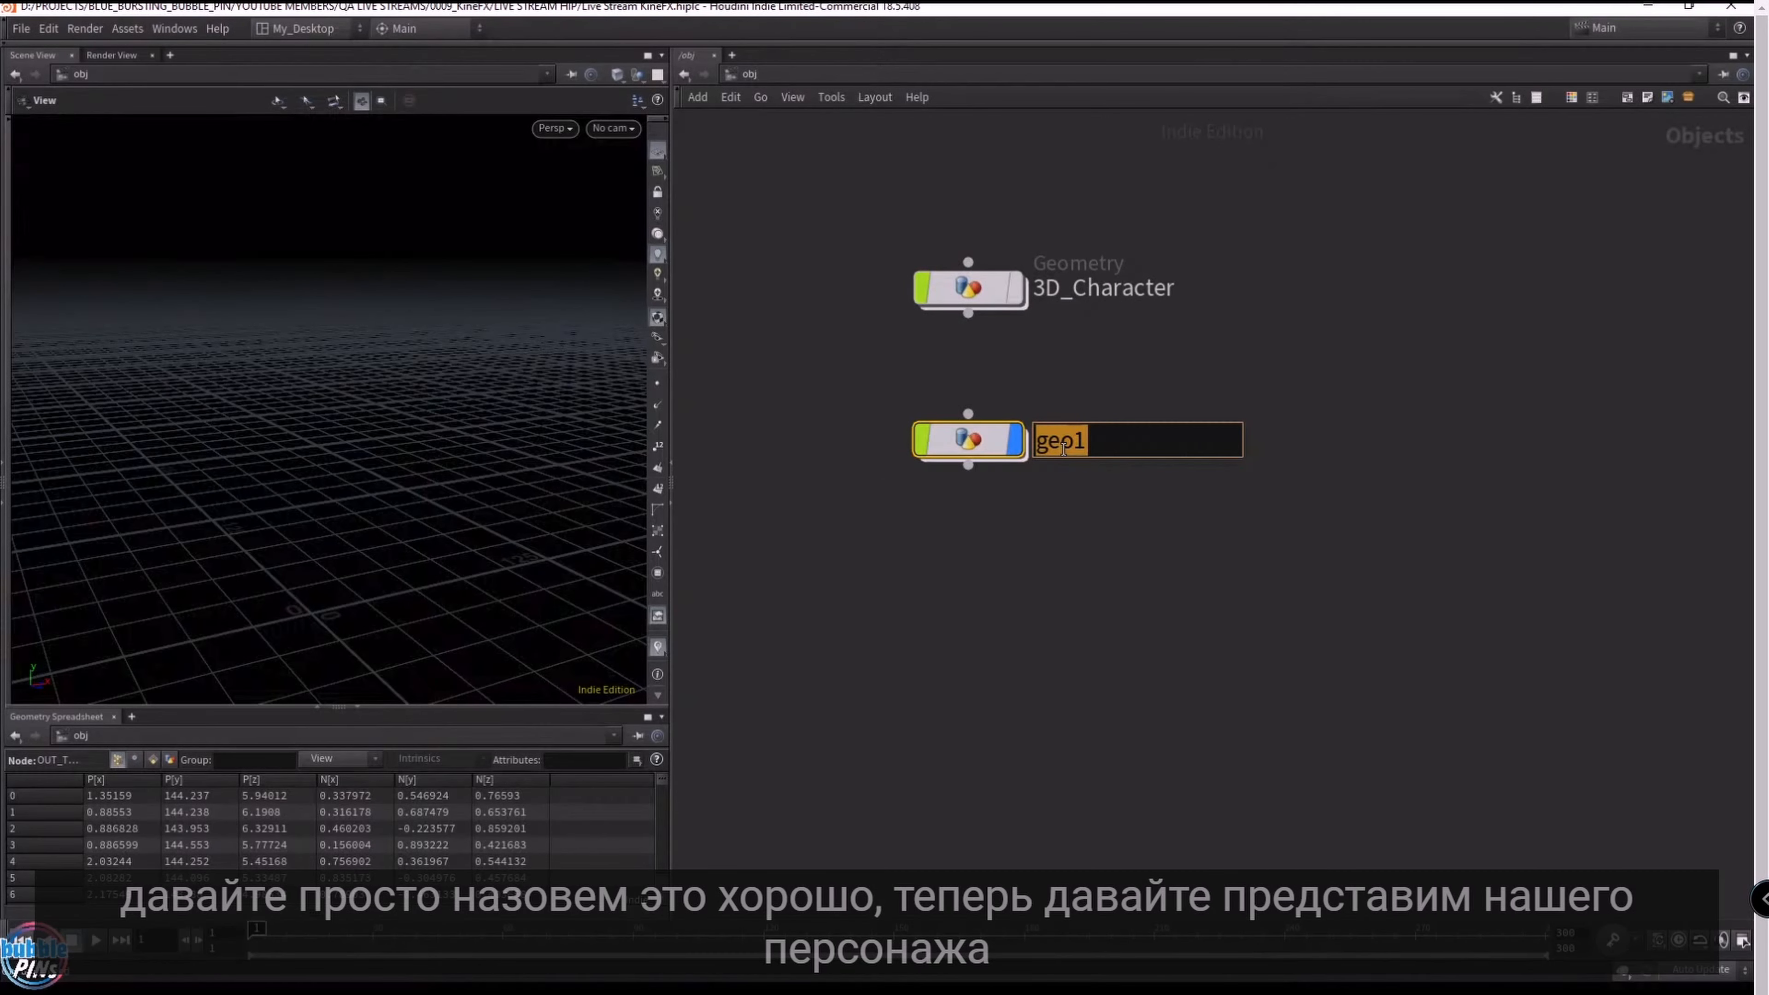
type("Retargeting_")
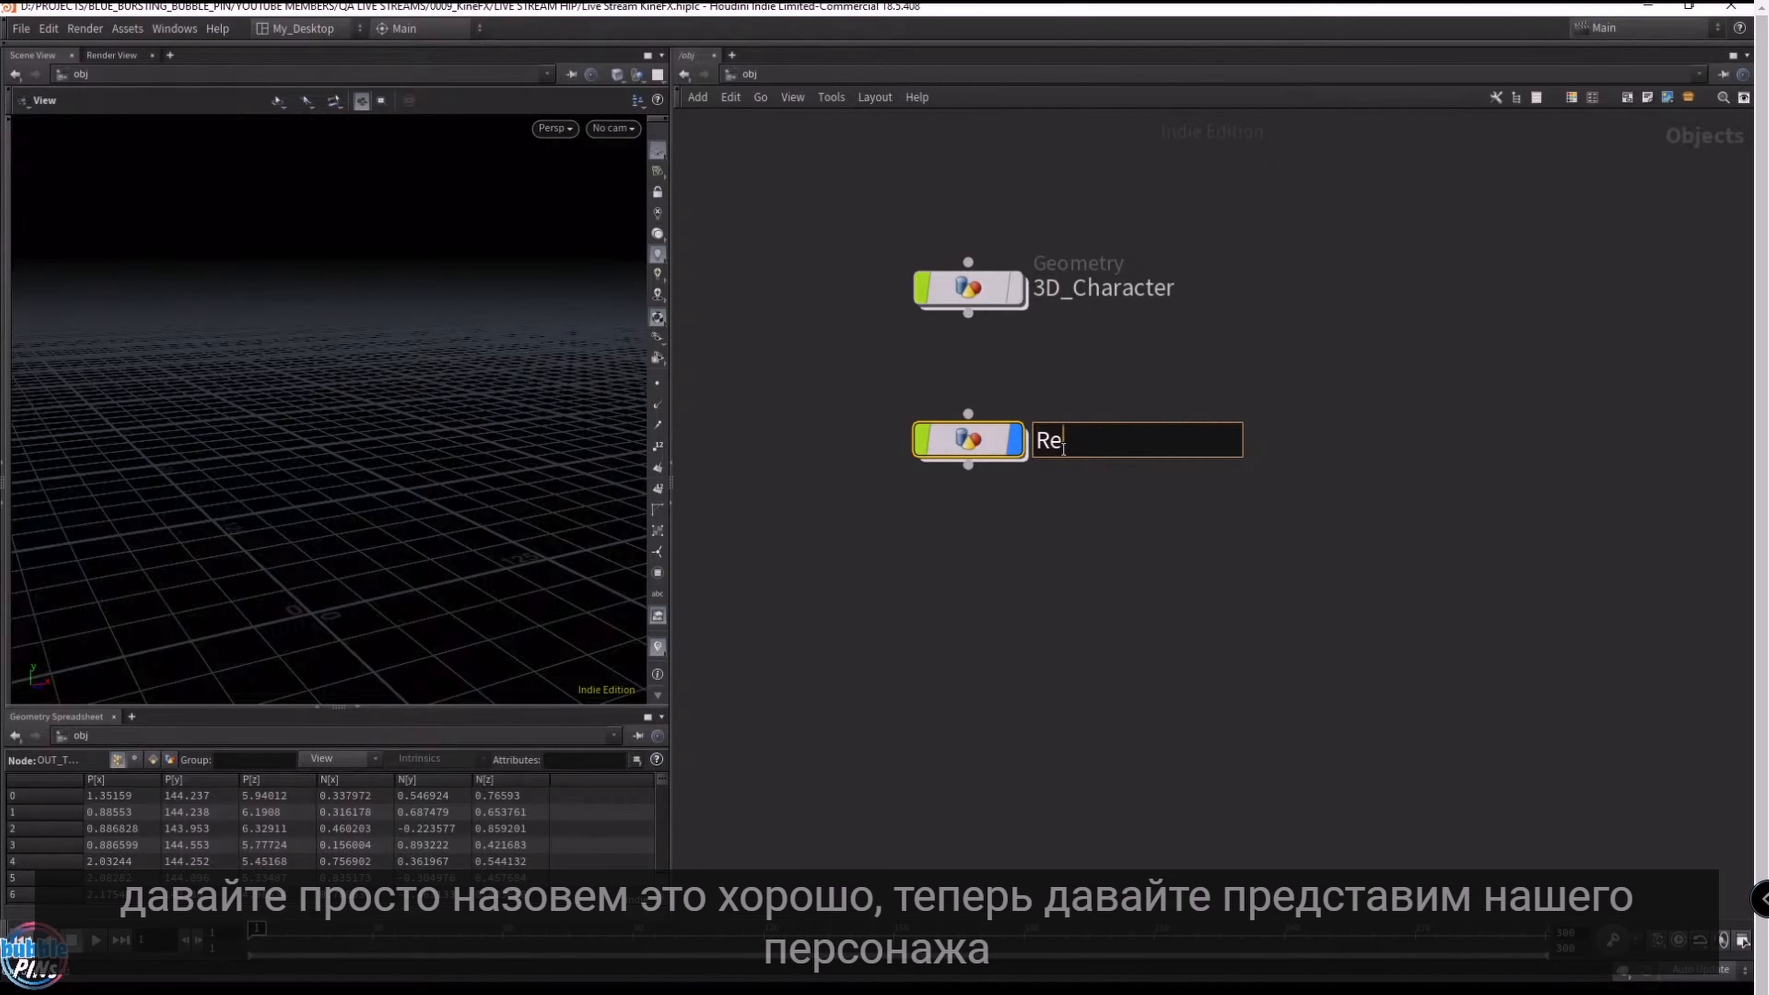
type("Animations")
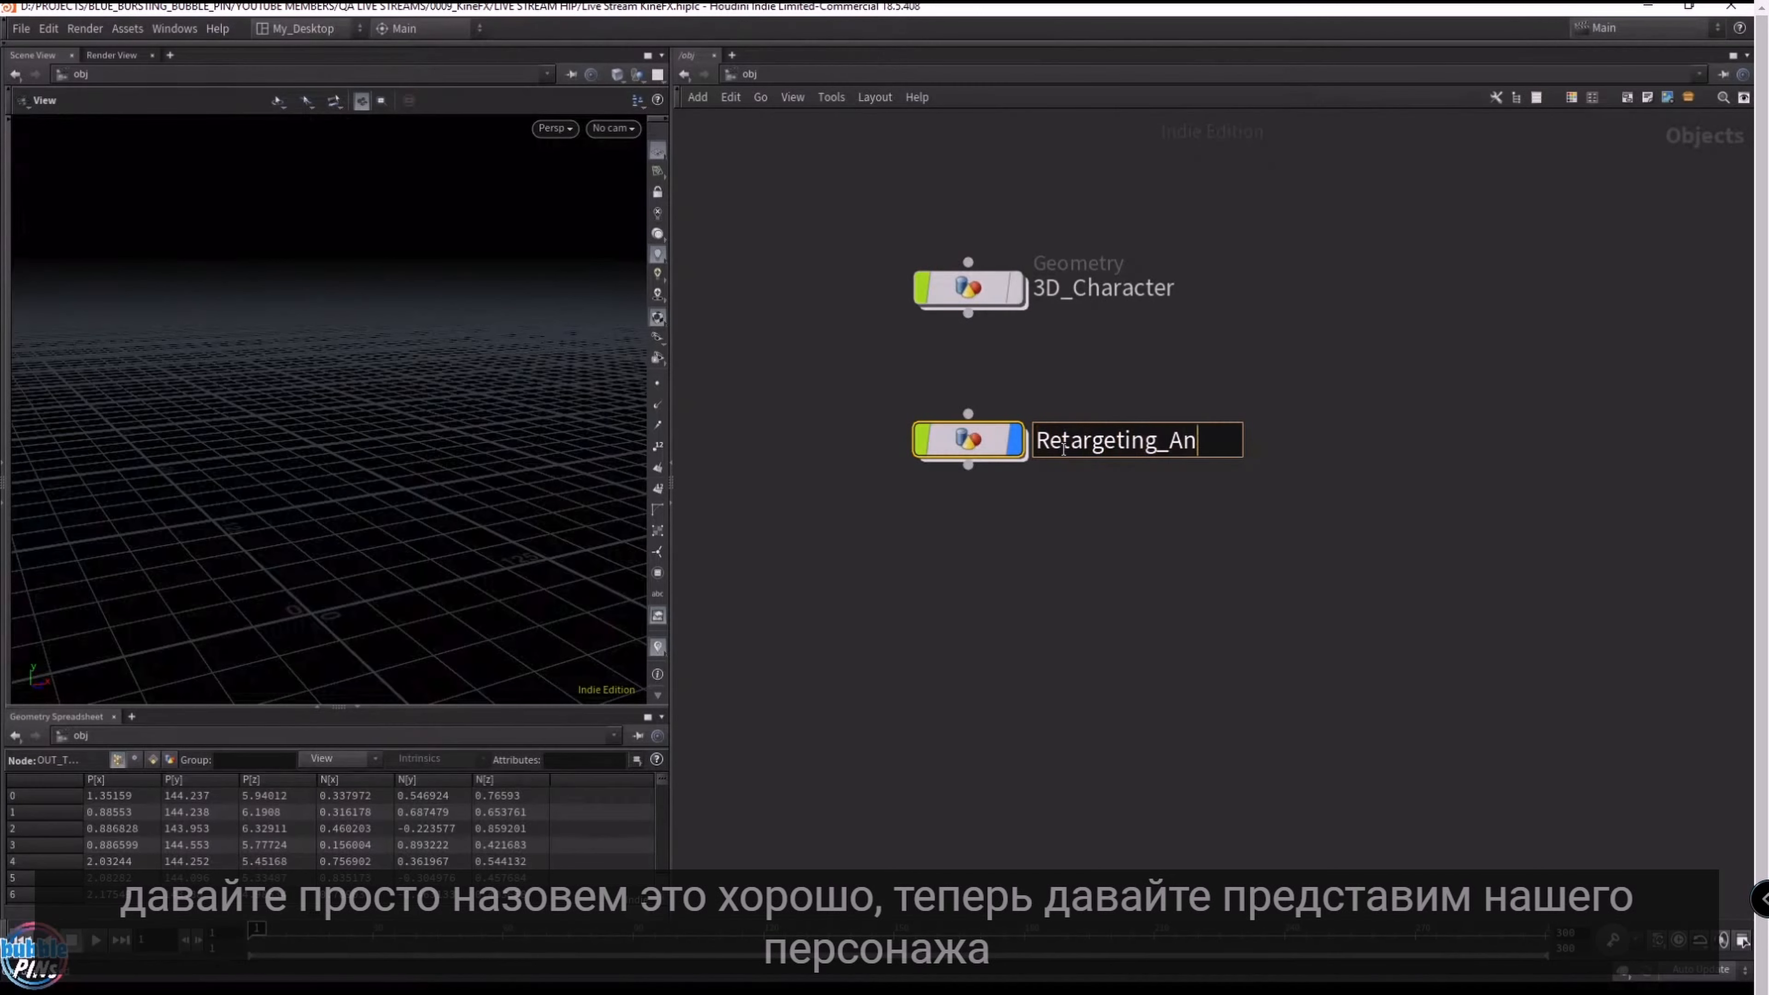
key("Return")
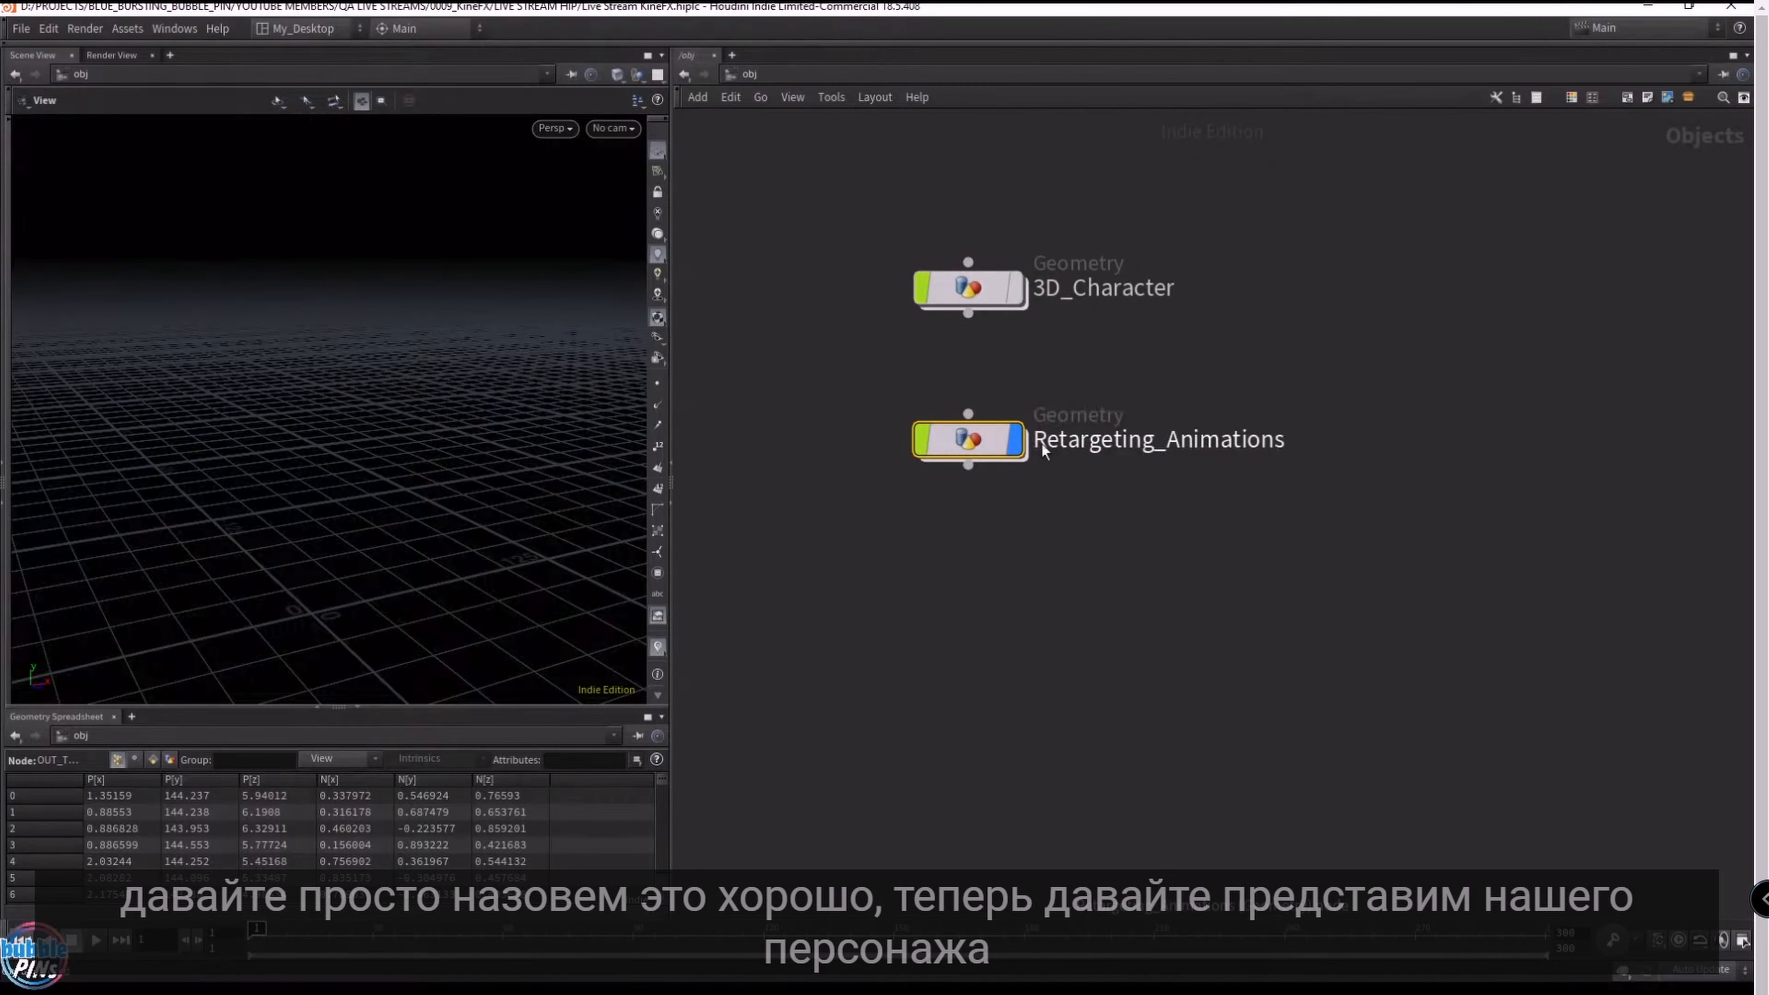
- Add an Object Merge node inside the Retargeting_Animations object
double_click(994, 446)
key("Tab")
type("obj")
key("Return")
left_click(998, 406)
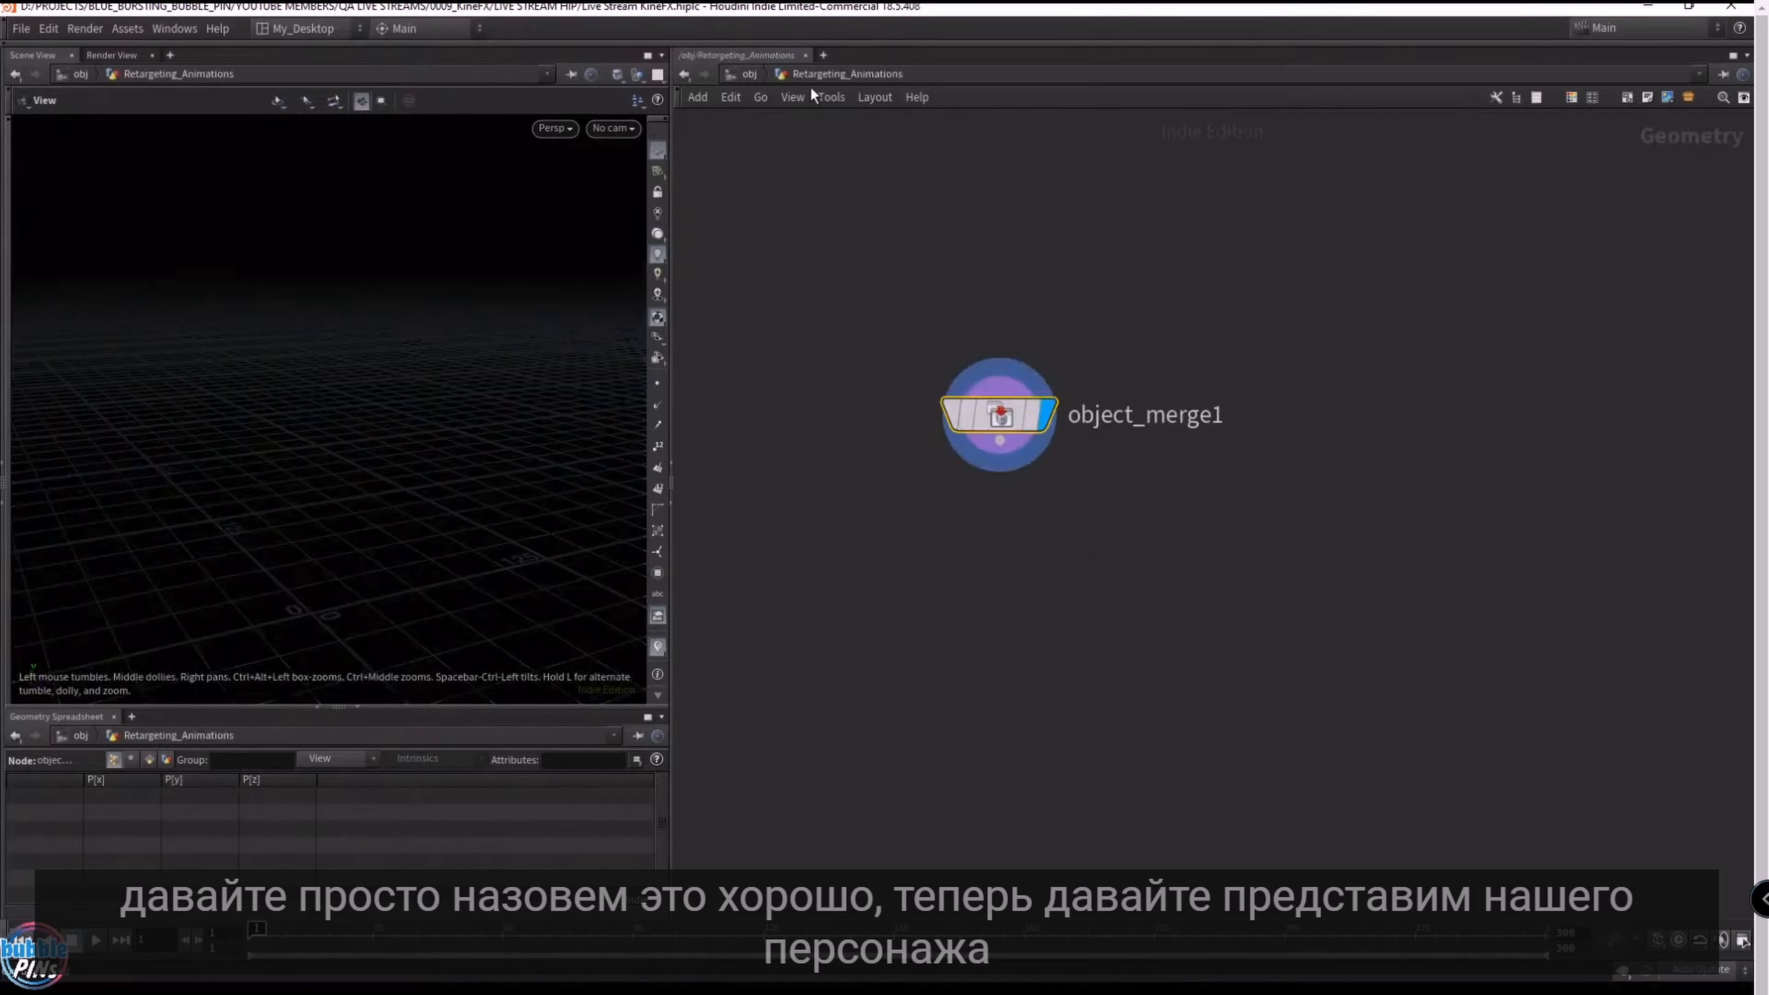
- Point the Object Merge at /obj/3D_Character/OUT_Toon_Boy with the transform set to Into This Object
left_click(748, 75)
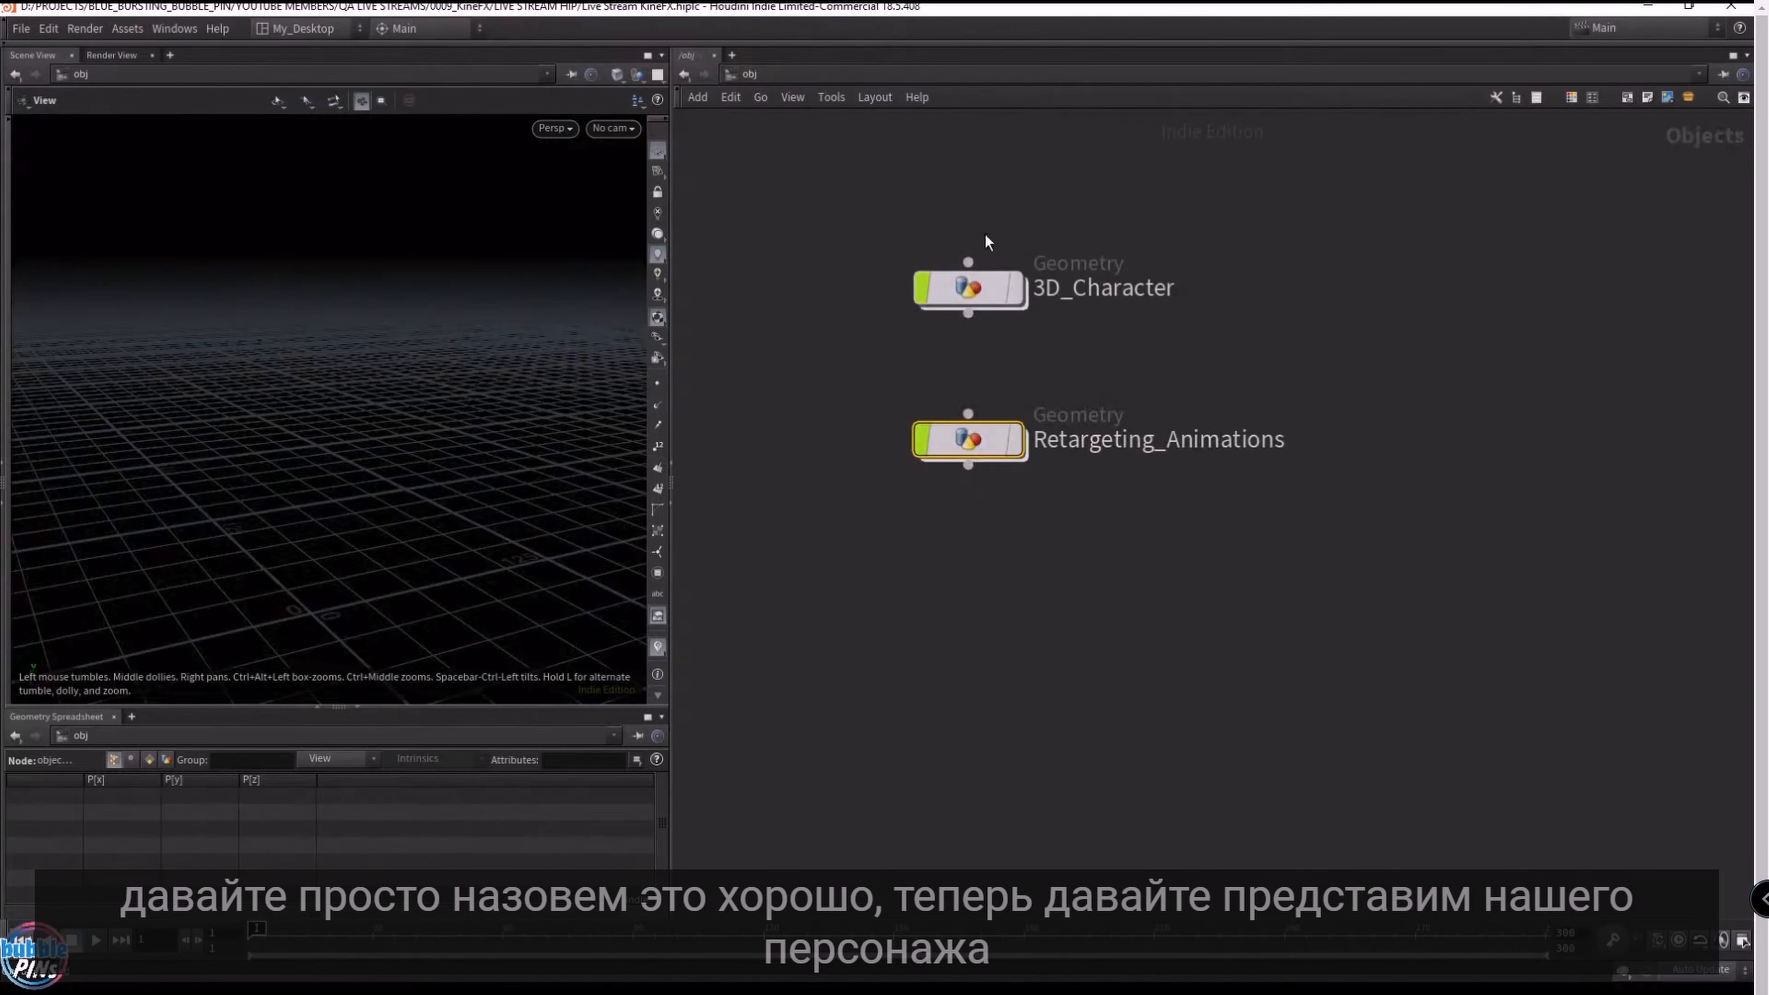
double_click(978, 297)
left_click_drag(1021, 556, 789, 867)
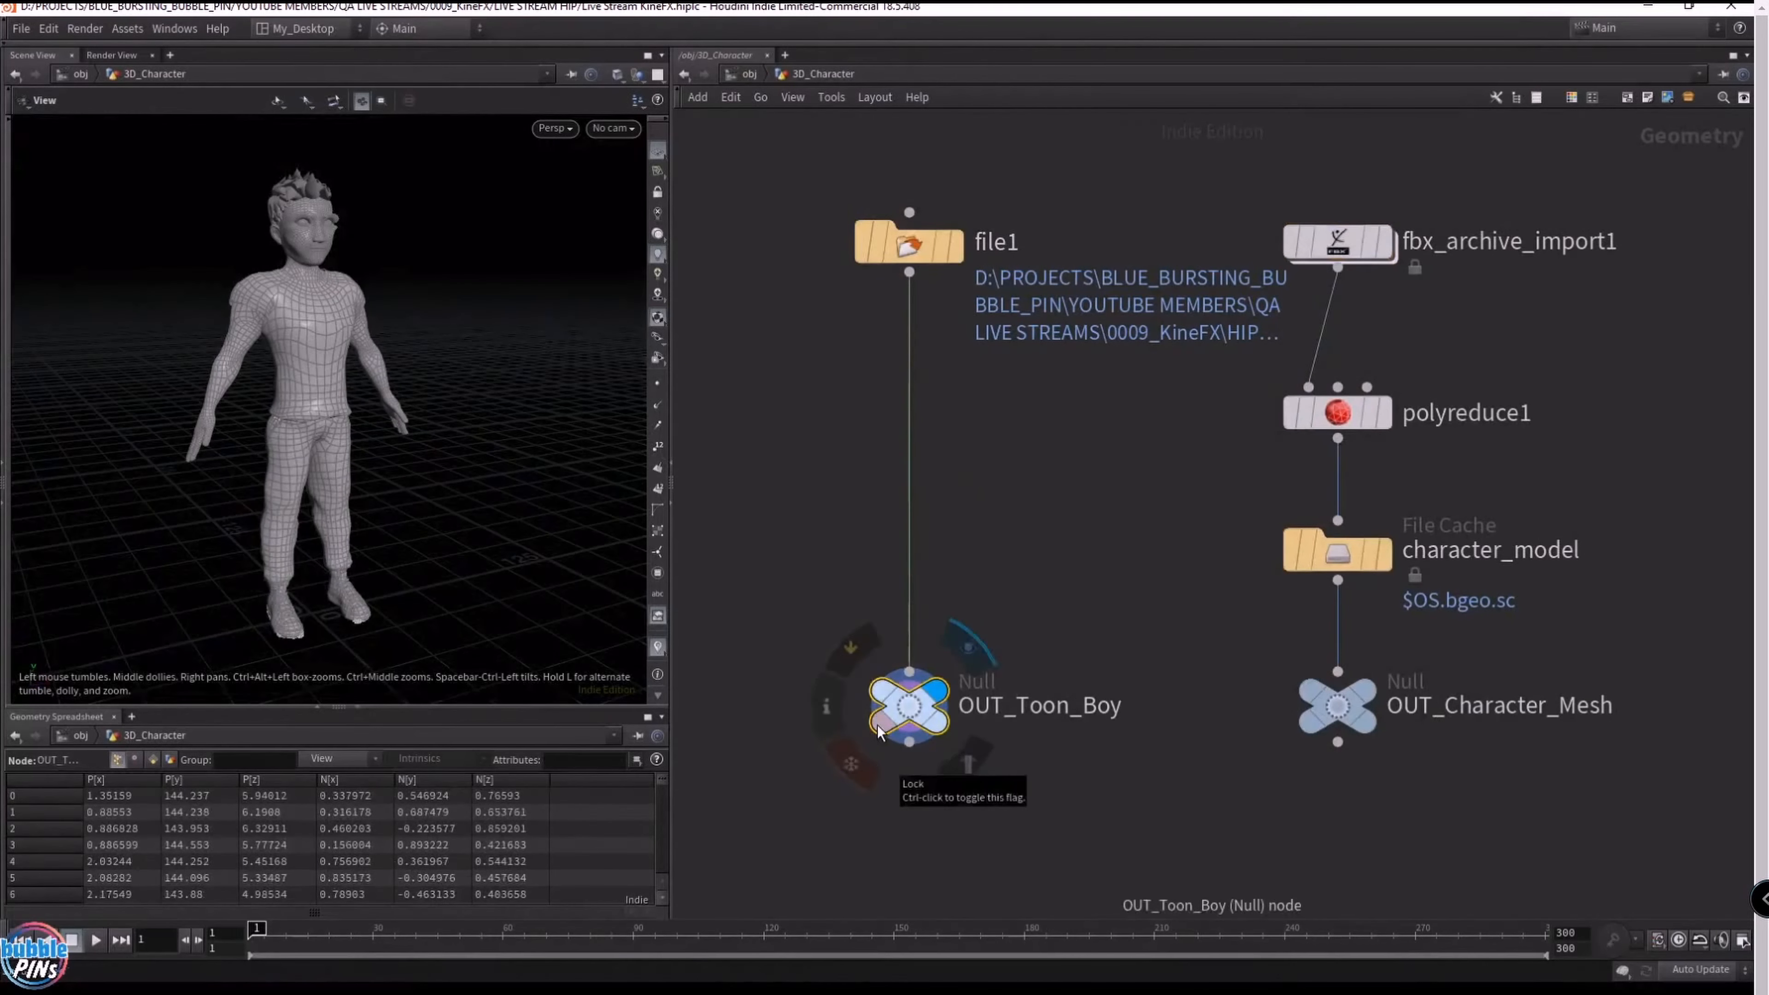
left_click(749, 75)
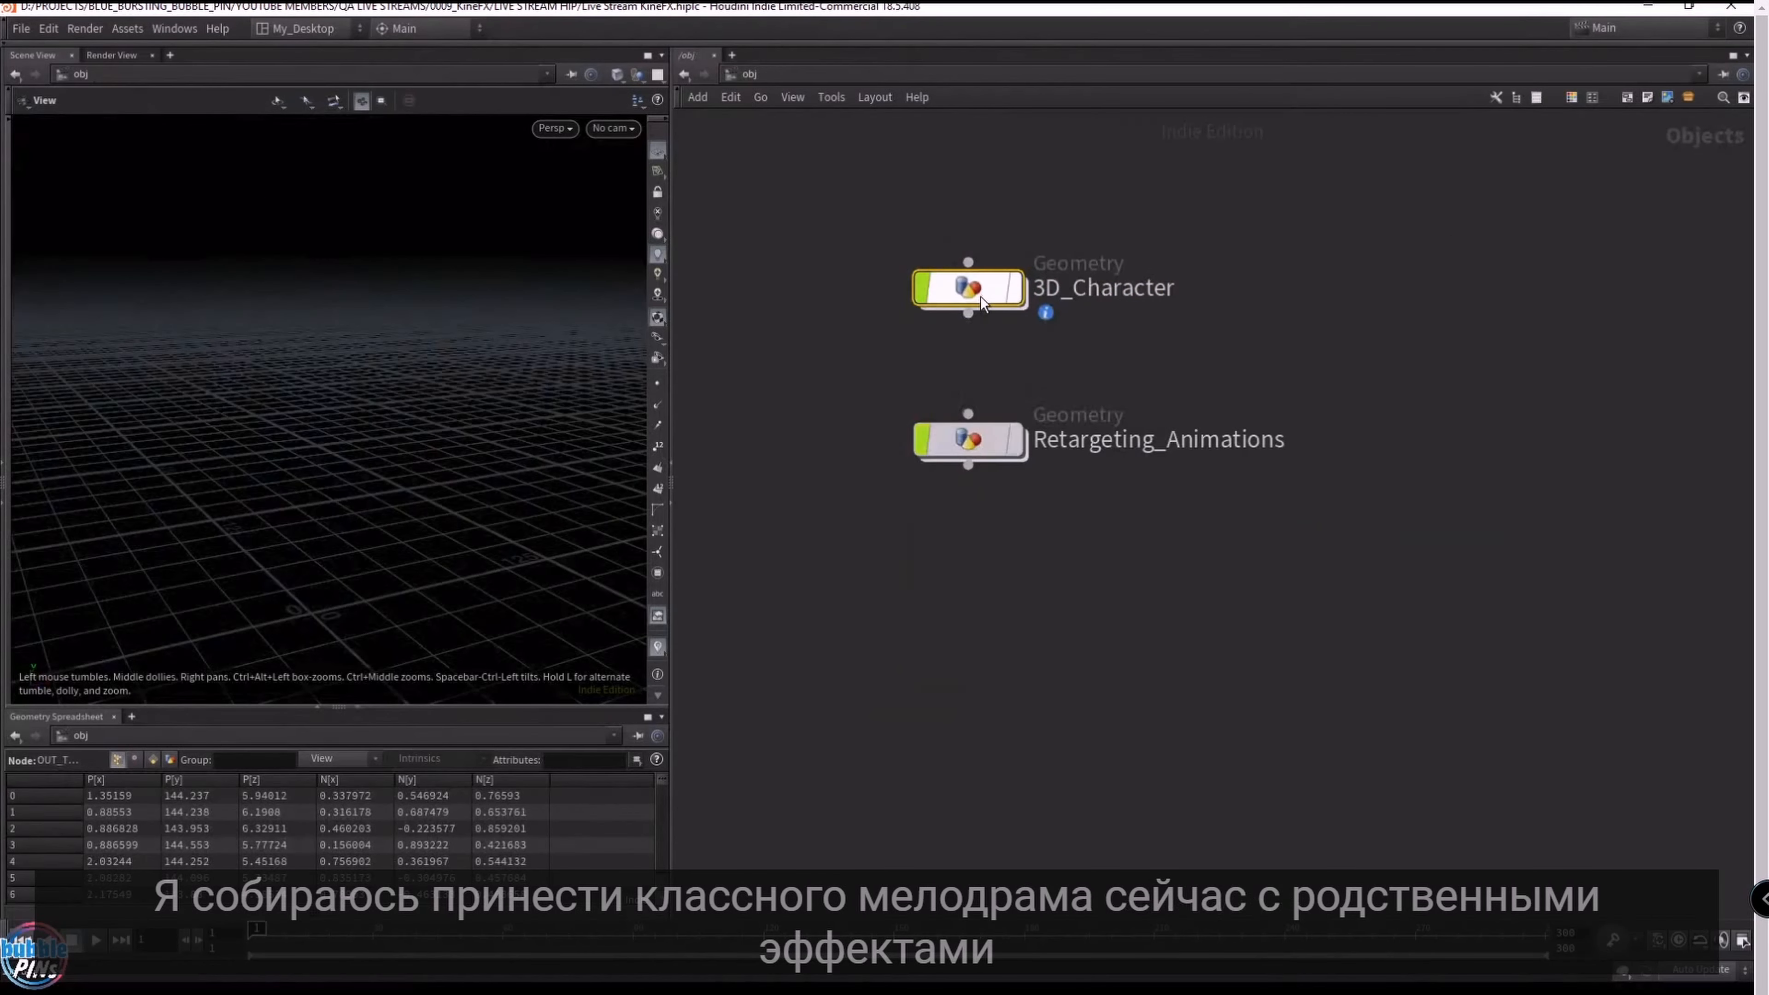
double_click(968, 440)
key("p")
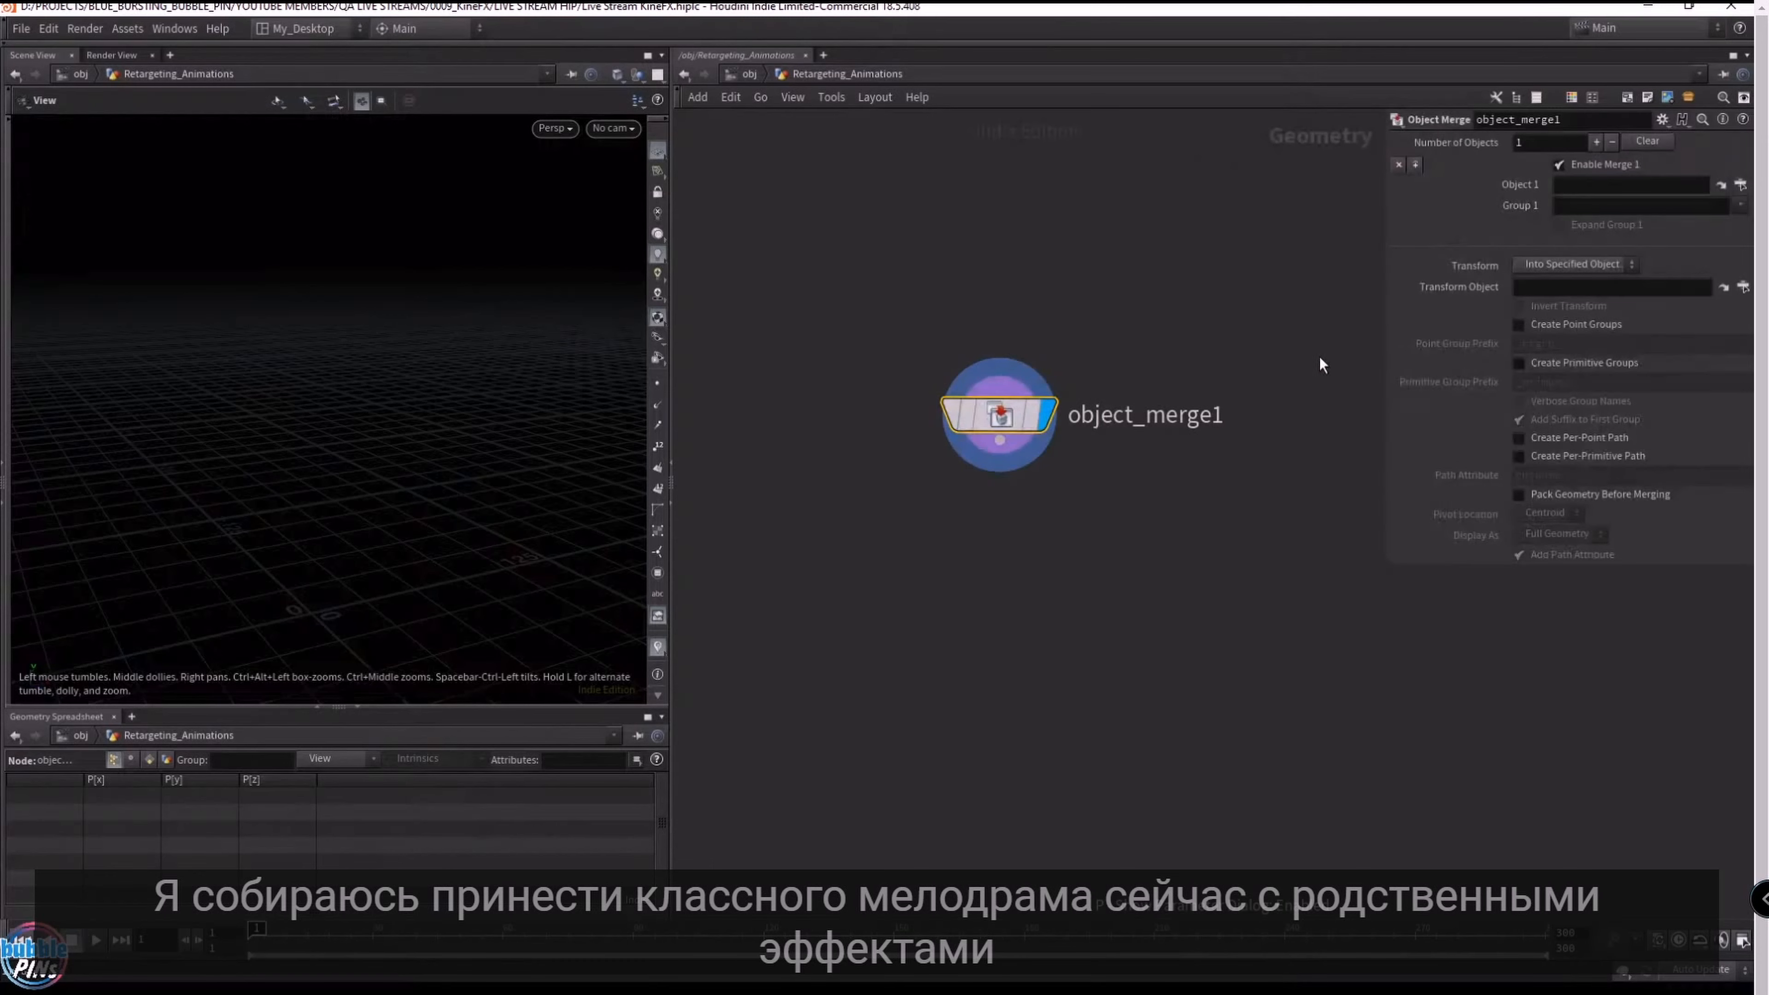
left_click(1595, 185)
type("/obj/3D_Character/OUT_Toon_Boy")
left_click(1587, 264)
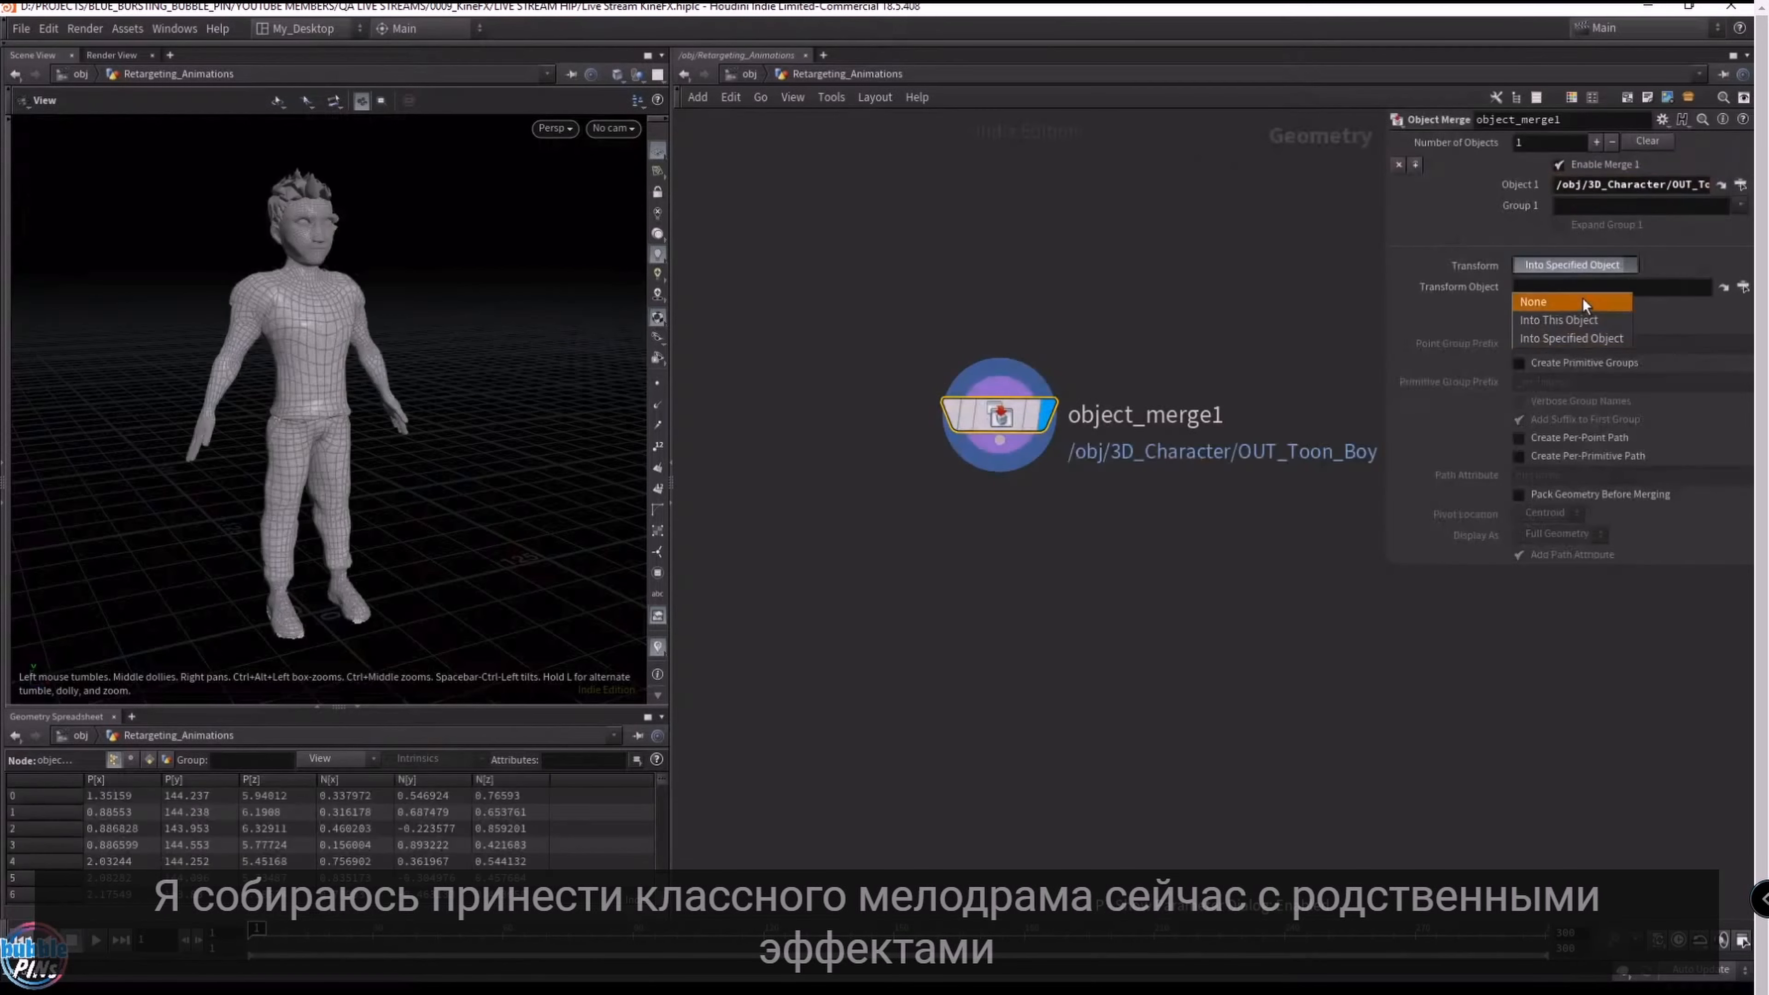
left_click(1561, 321)
left_click_drag(1010, 404, 957, 257)
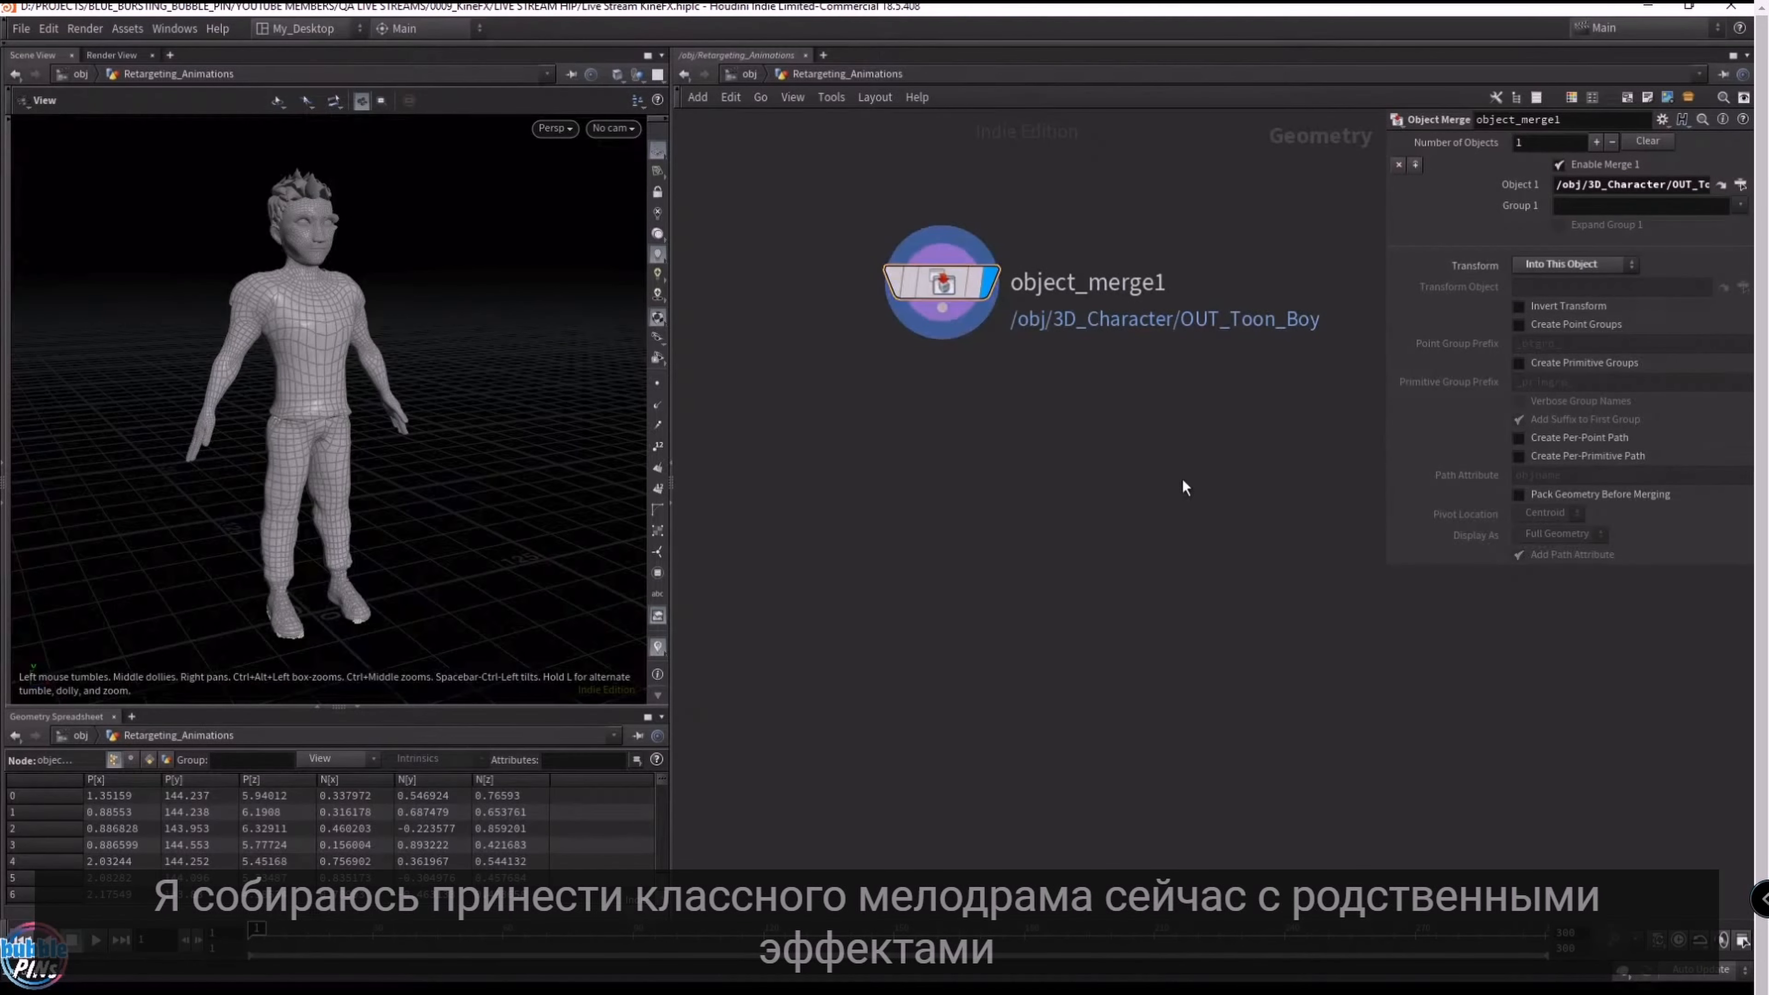
- Collapse the geometry spreadsheet, widen the network editor, and inspect the character mesh in wireframe before restoring shaded display
left_click_drag(339, 706, 338, 917)
left_click_drag(670, 483, 473, 482)
middle_click_drag(976, 446, 714, 498)
left_click_drag(225, 398, 182, 446)
key("shift+w")
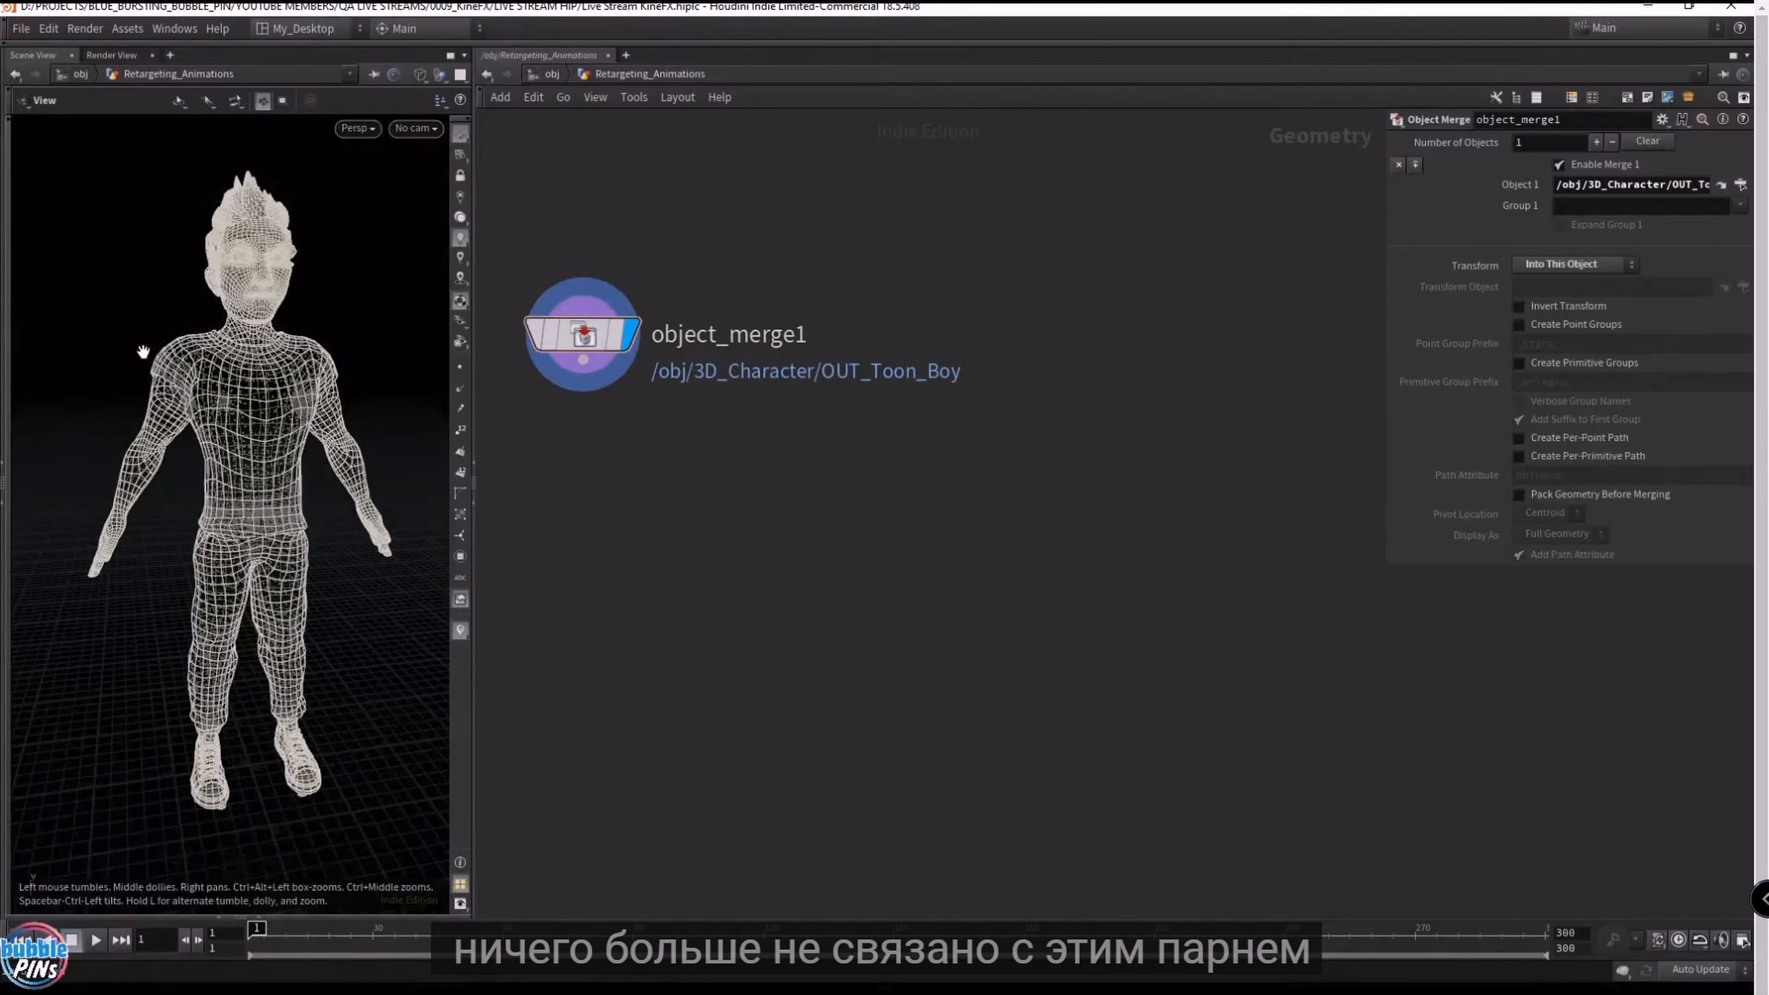
key("shift+w")
- Review the available KineFX nodes in the node list
key("Tab")
type("ske")
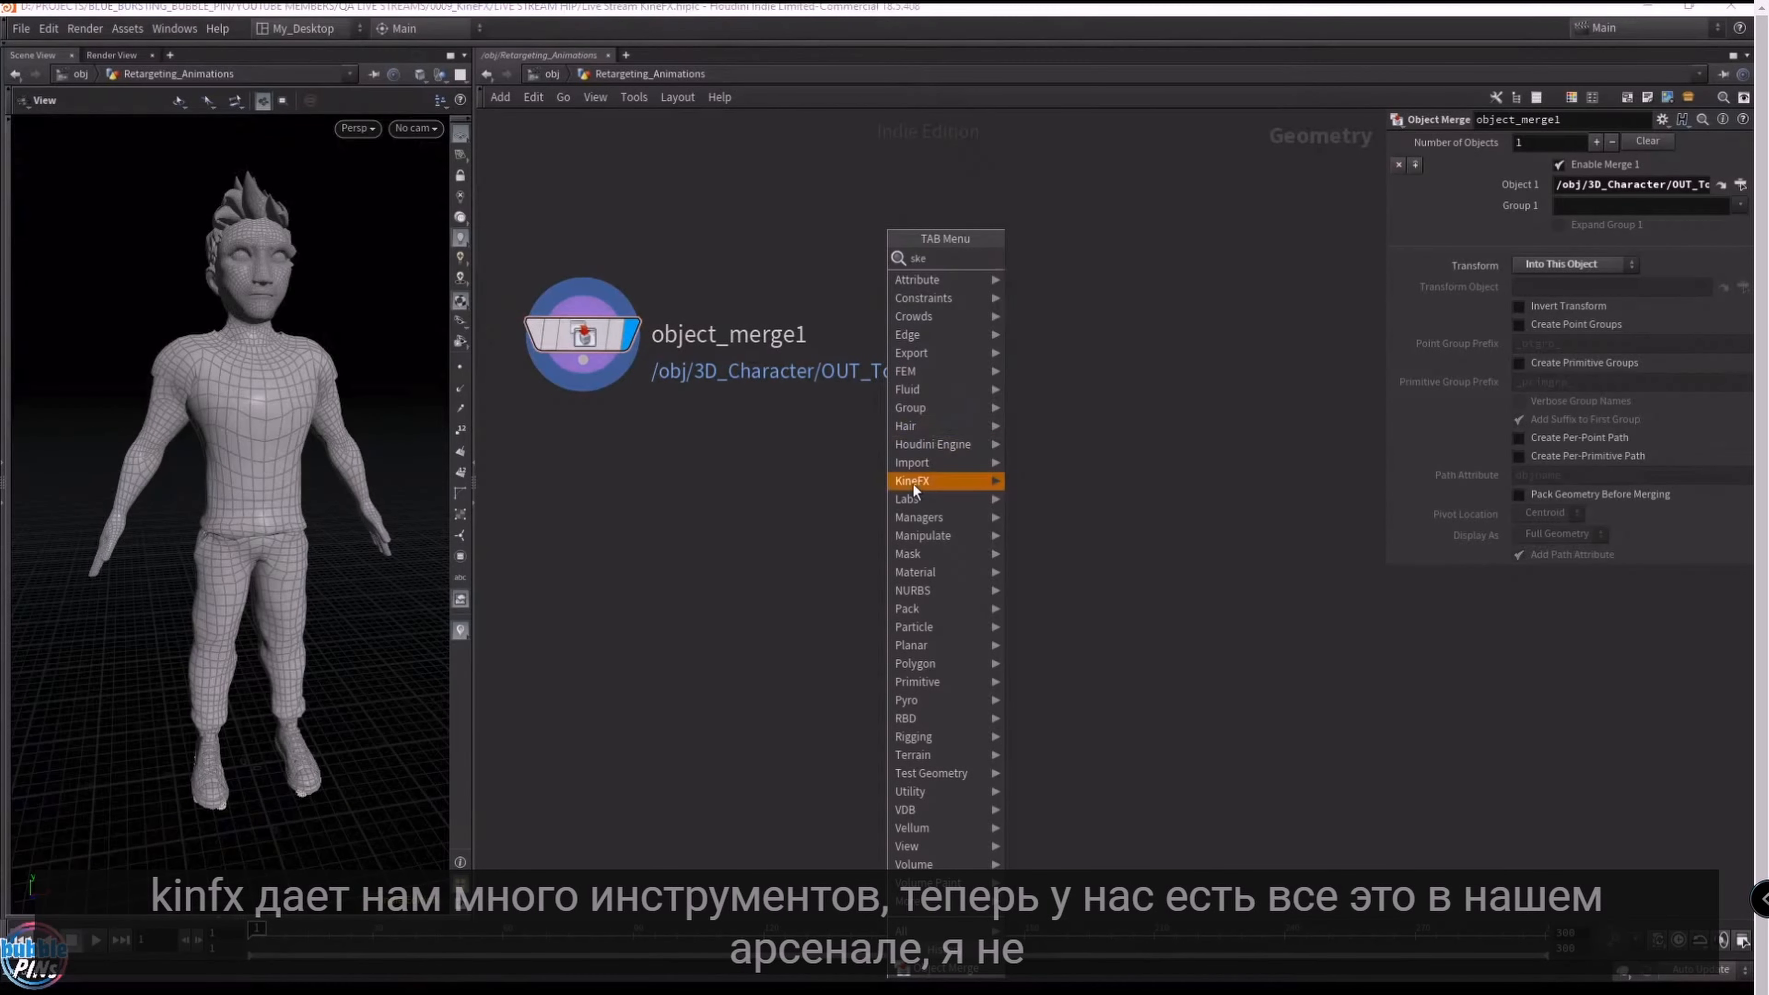
mouse_move(912, 481)
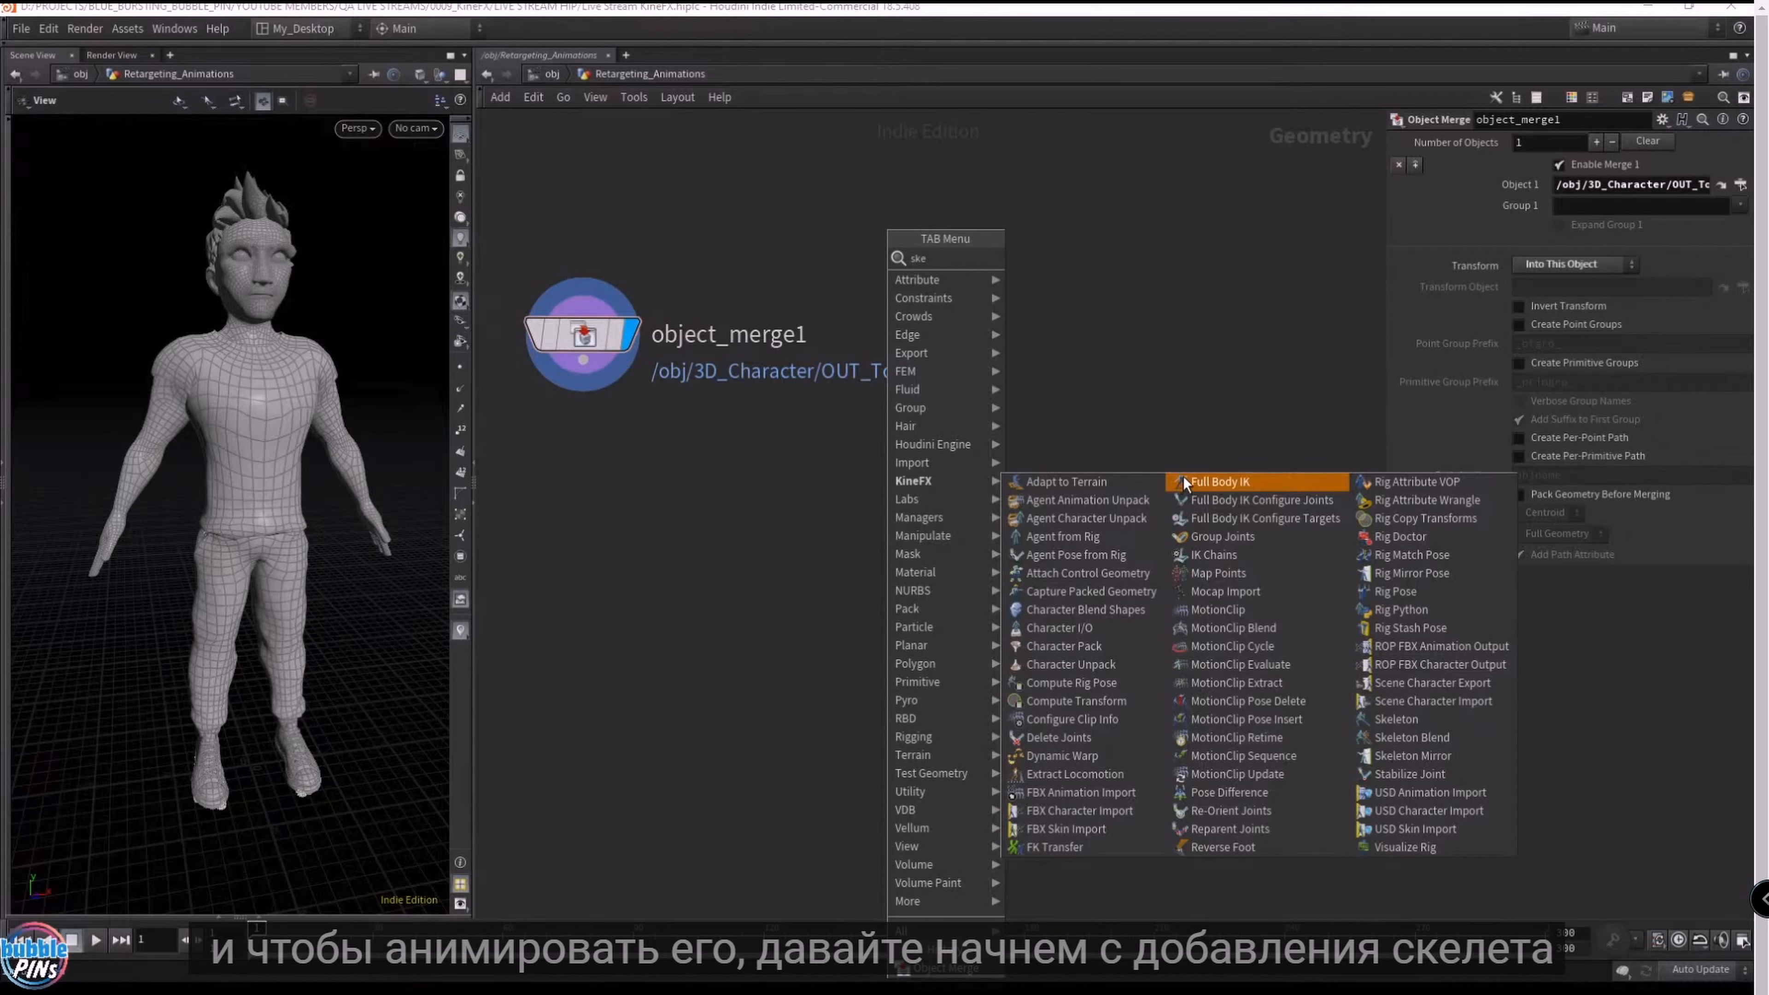
left_click(1211, 338)
- Add a Skeleton node to the Retargeting_Animations network
key("Tab")
type("sket")
key("BackSpace")
key("BackSpace")
type("el")
key("Return")
left_click(848, 501)
- Template the object_merge1 character, widen the viewport and set the display flag on skeleton1
left_click(614, 334)
left_click_drag(474, 481, 983, 491)
left_click_drag(1317, 558, 1282, 531)
middle_click_drag(1039, 672, 1156, 681)
left_click(1439, 548)
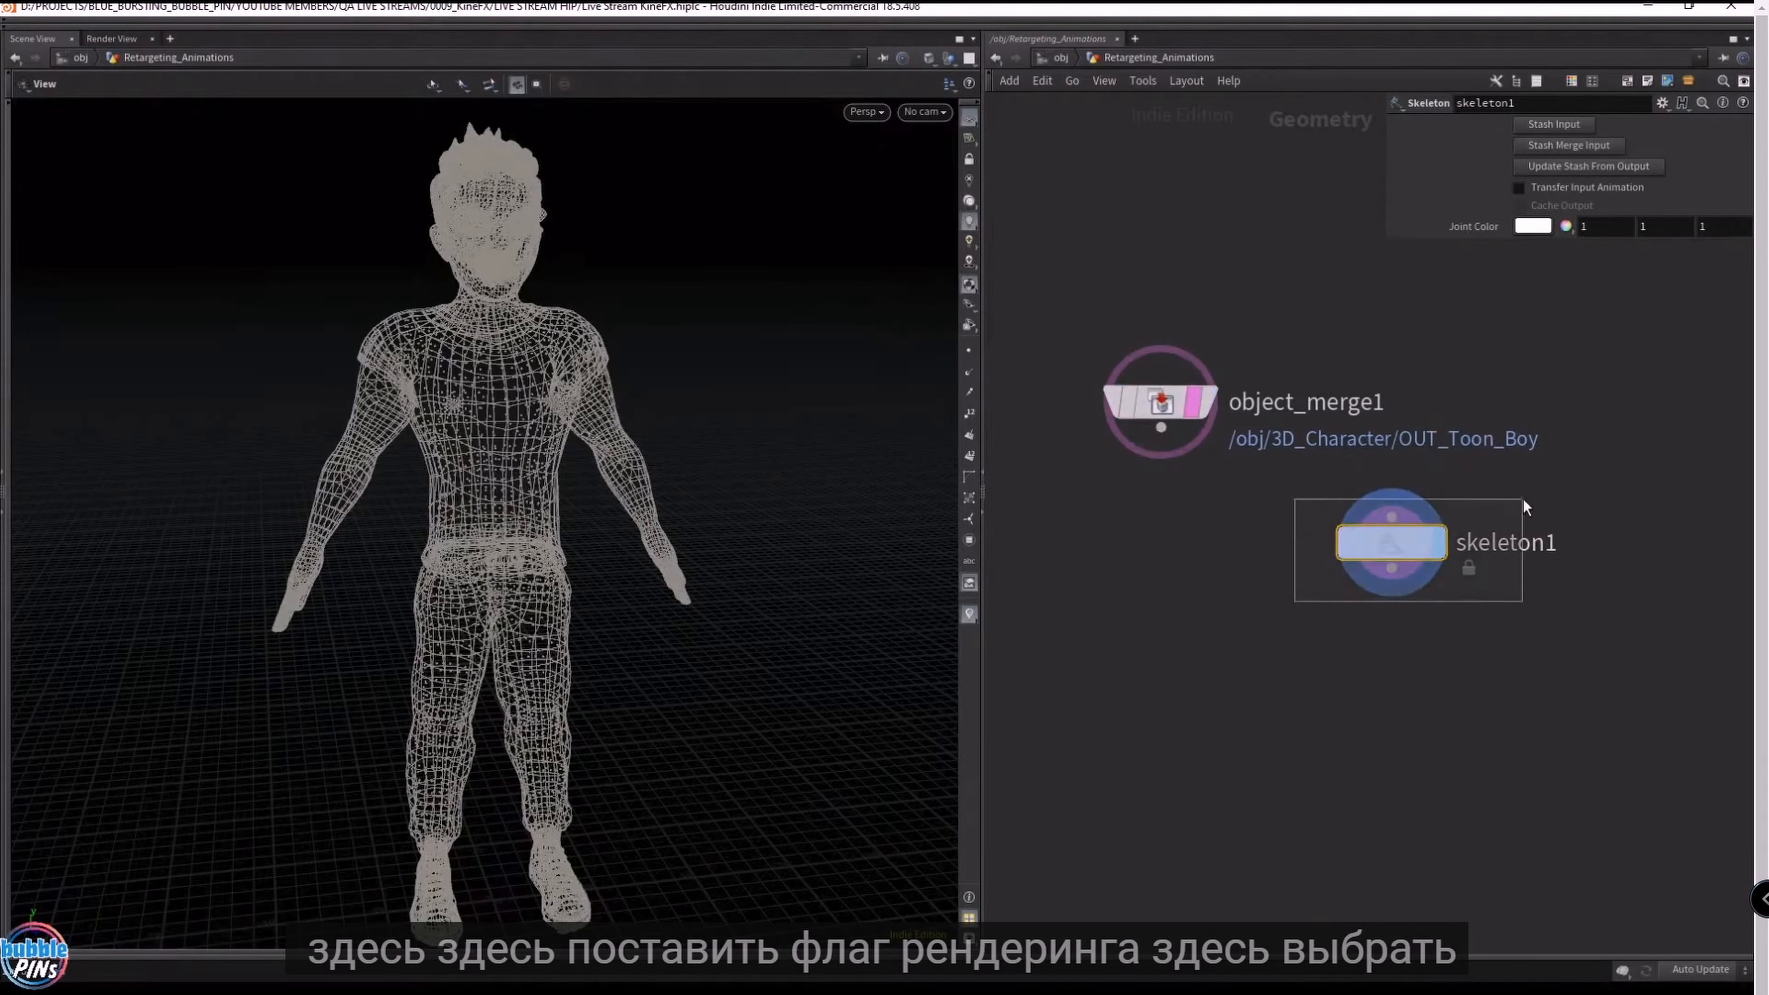
- Activate the Skeleton tool in Create mode and draw a three-joint chain from the waist through the chin to the top of the head
left_click_drag(624, 414, 734, 423)
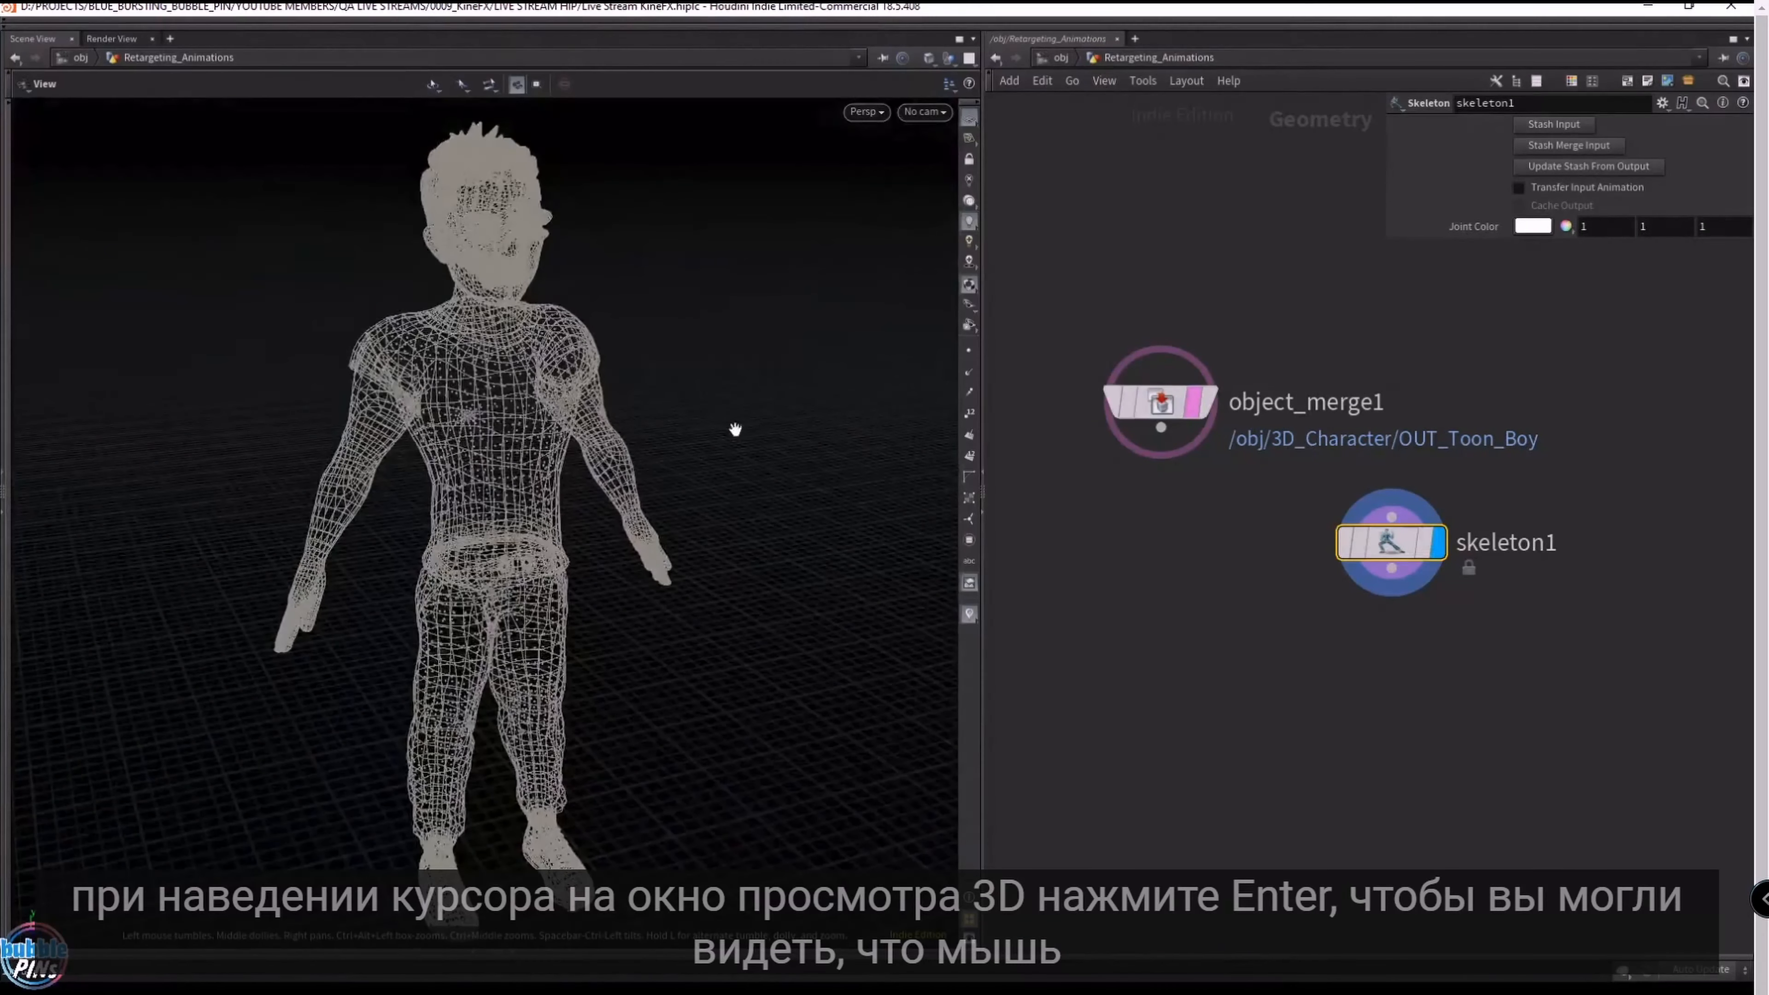
key("Return")
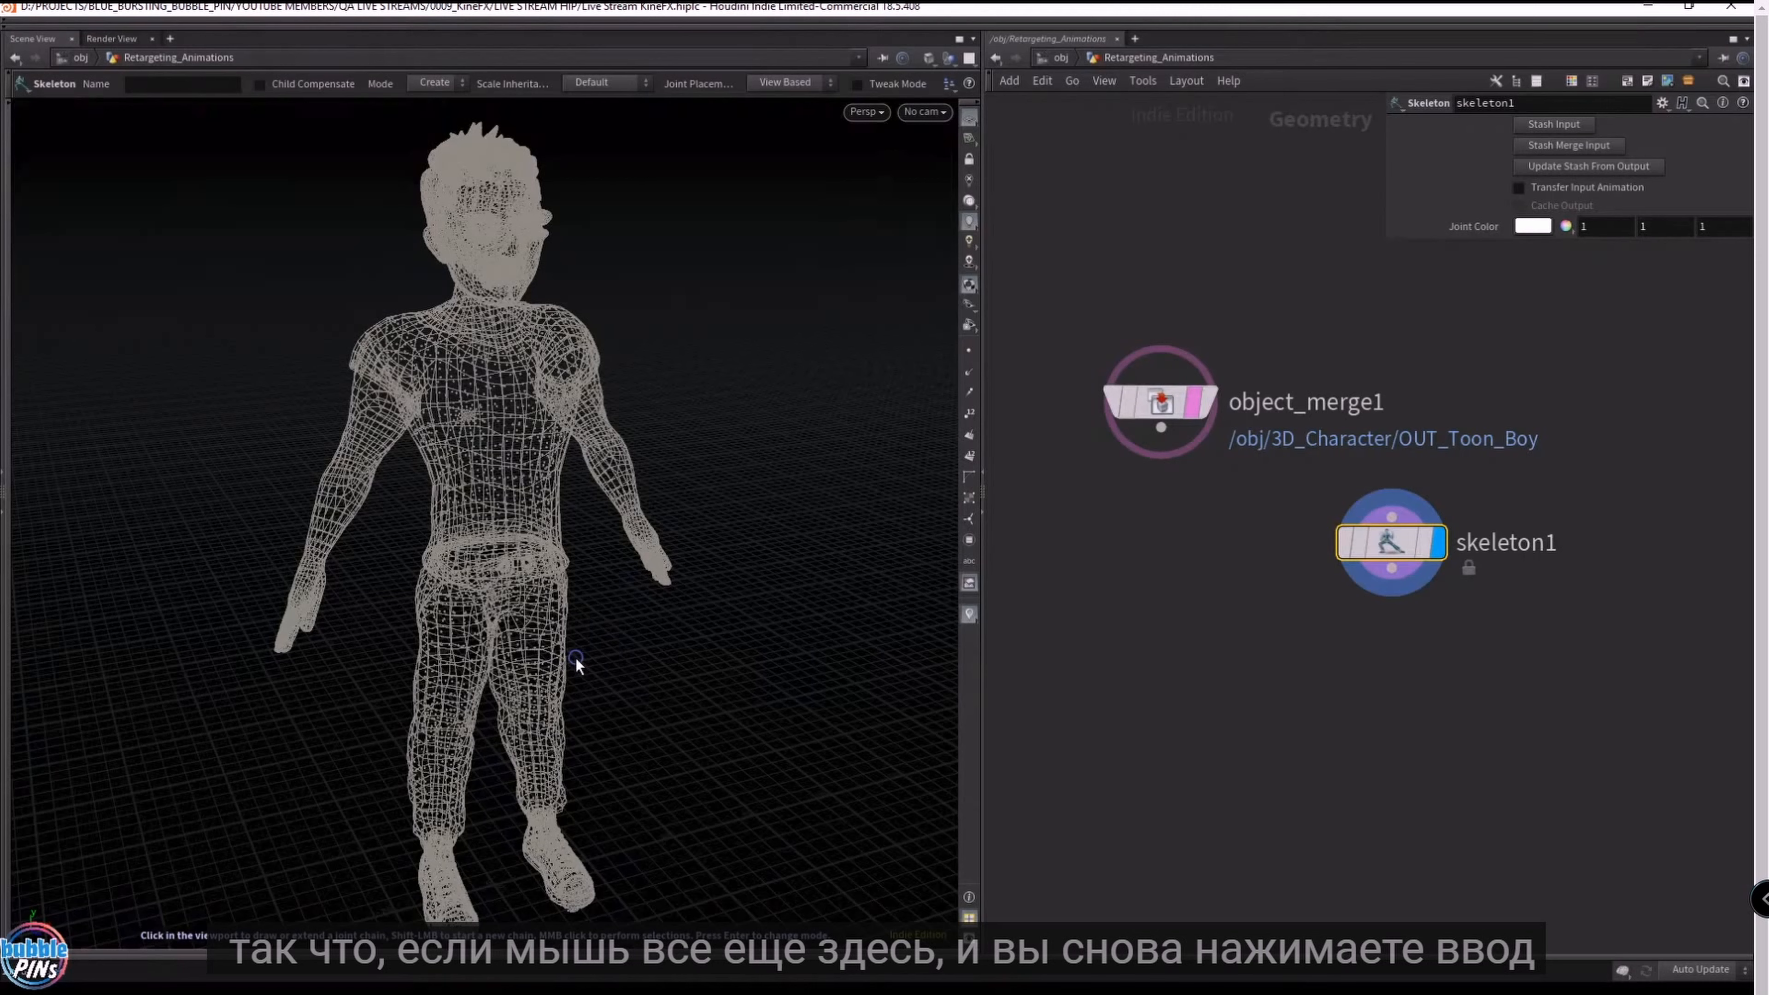
key("Return")
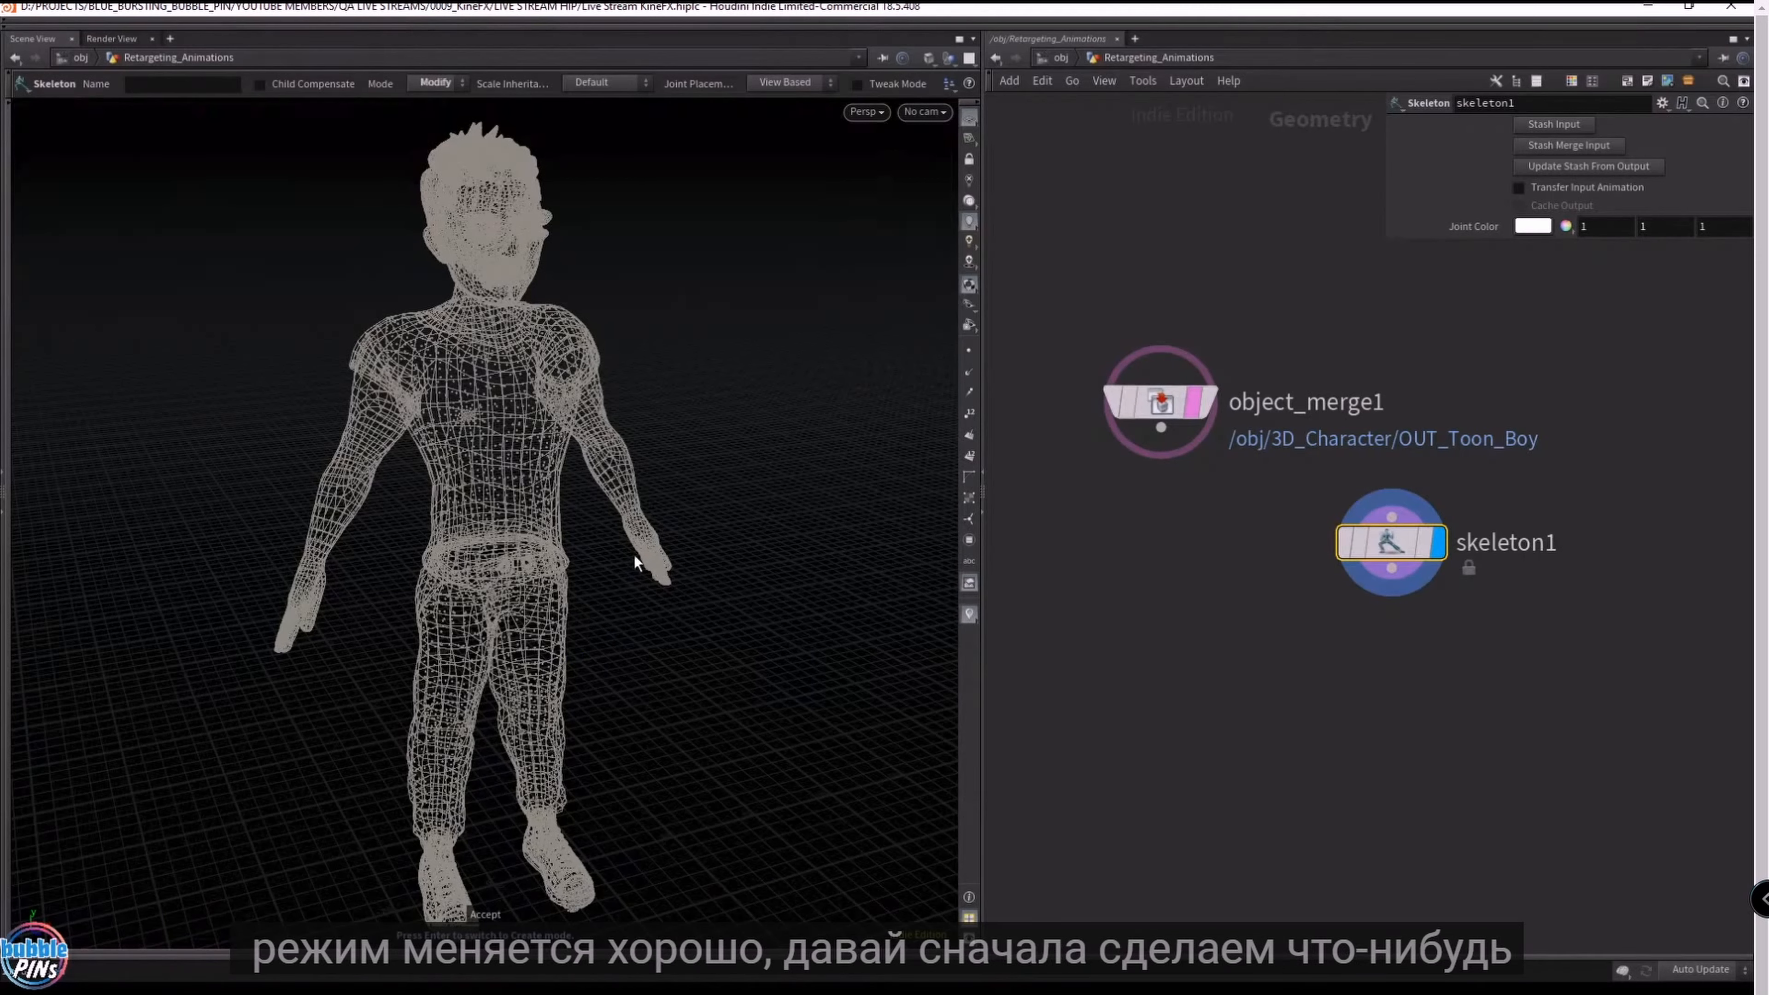
key("Return")
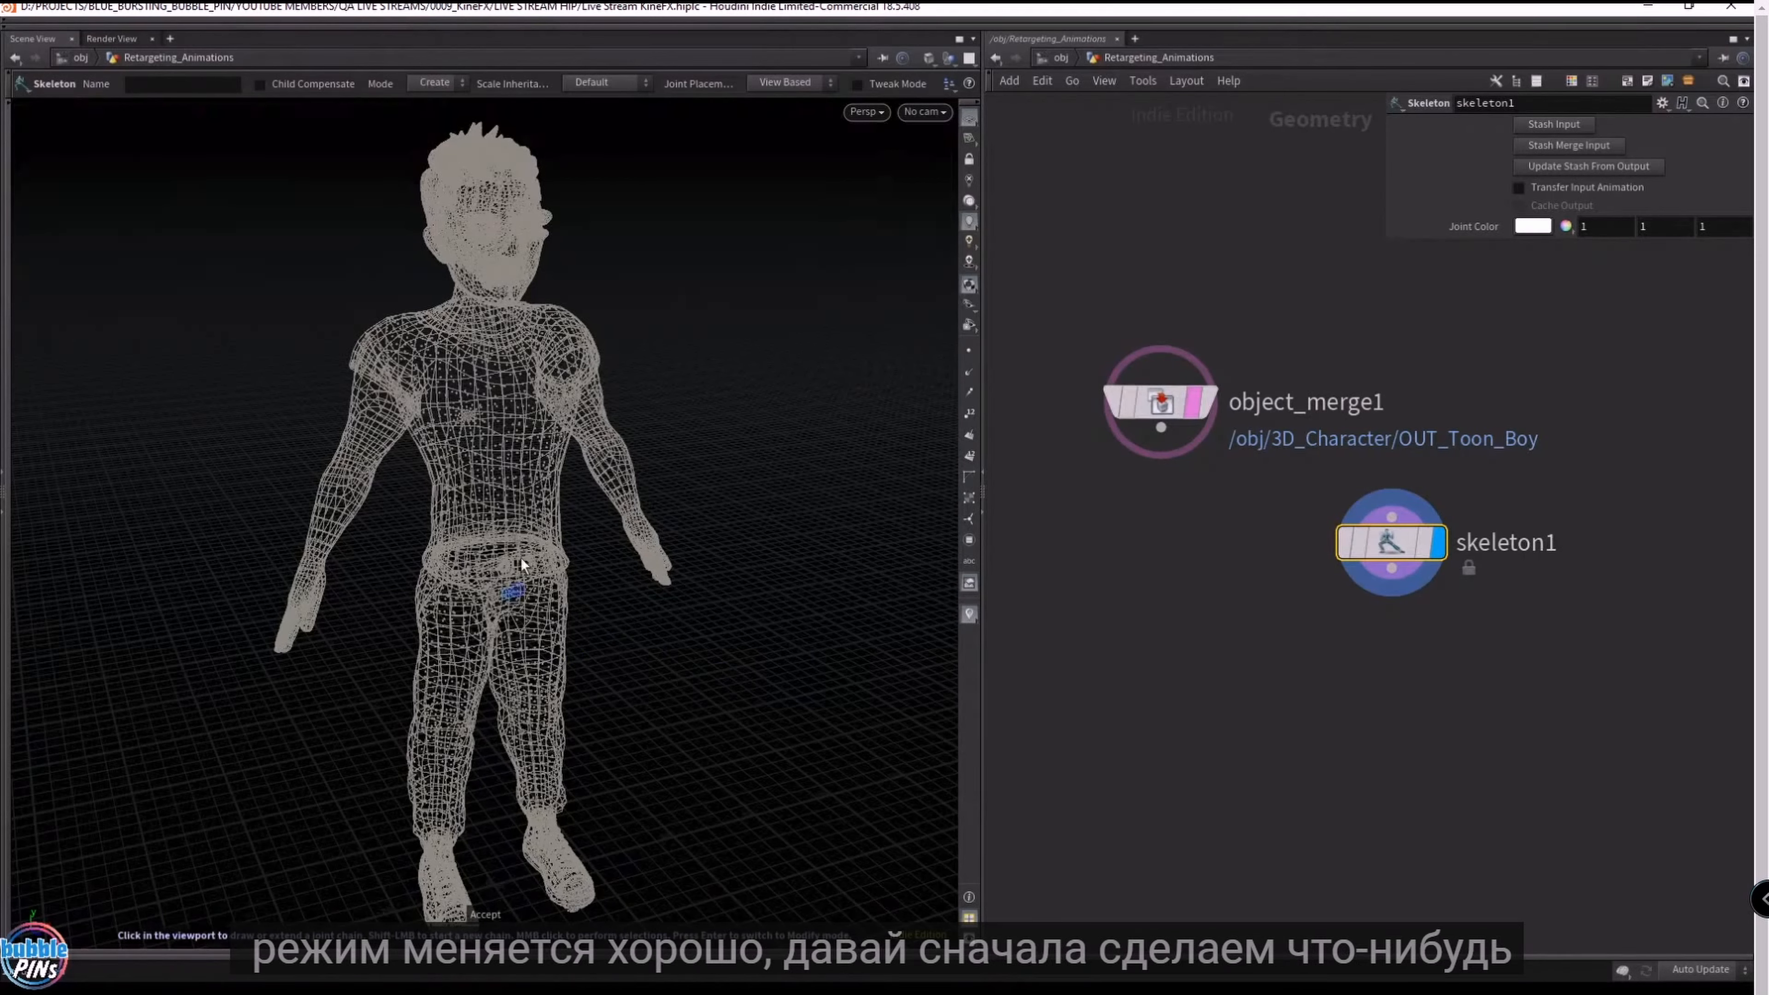
left_click(515, 511)
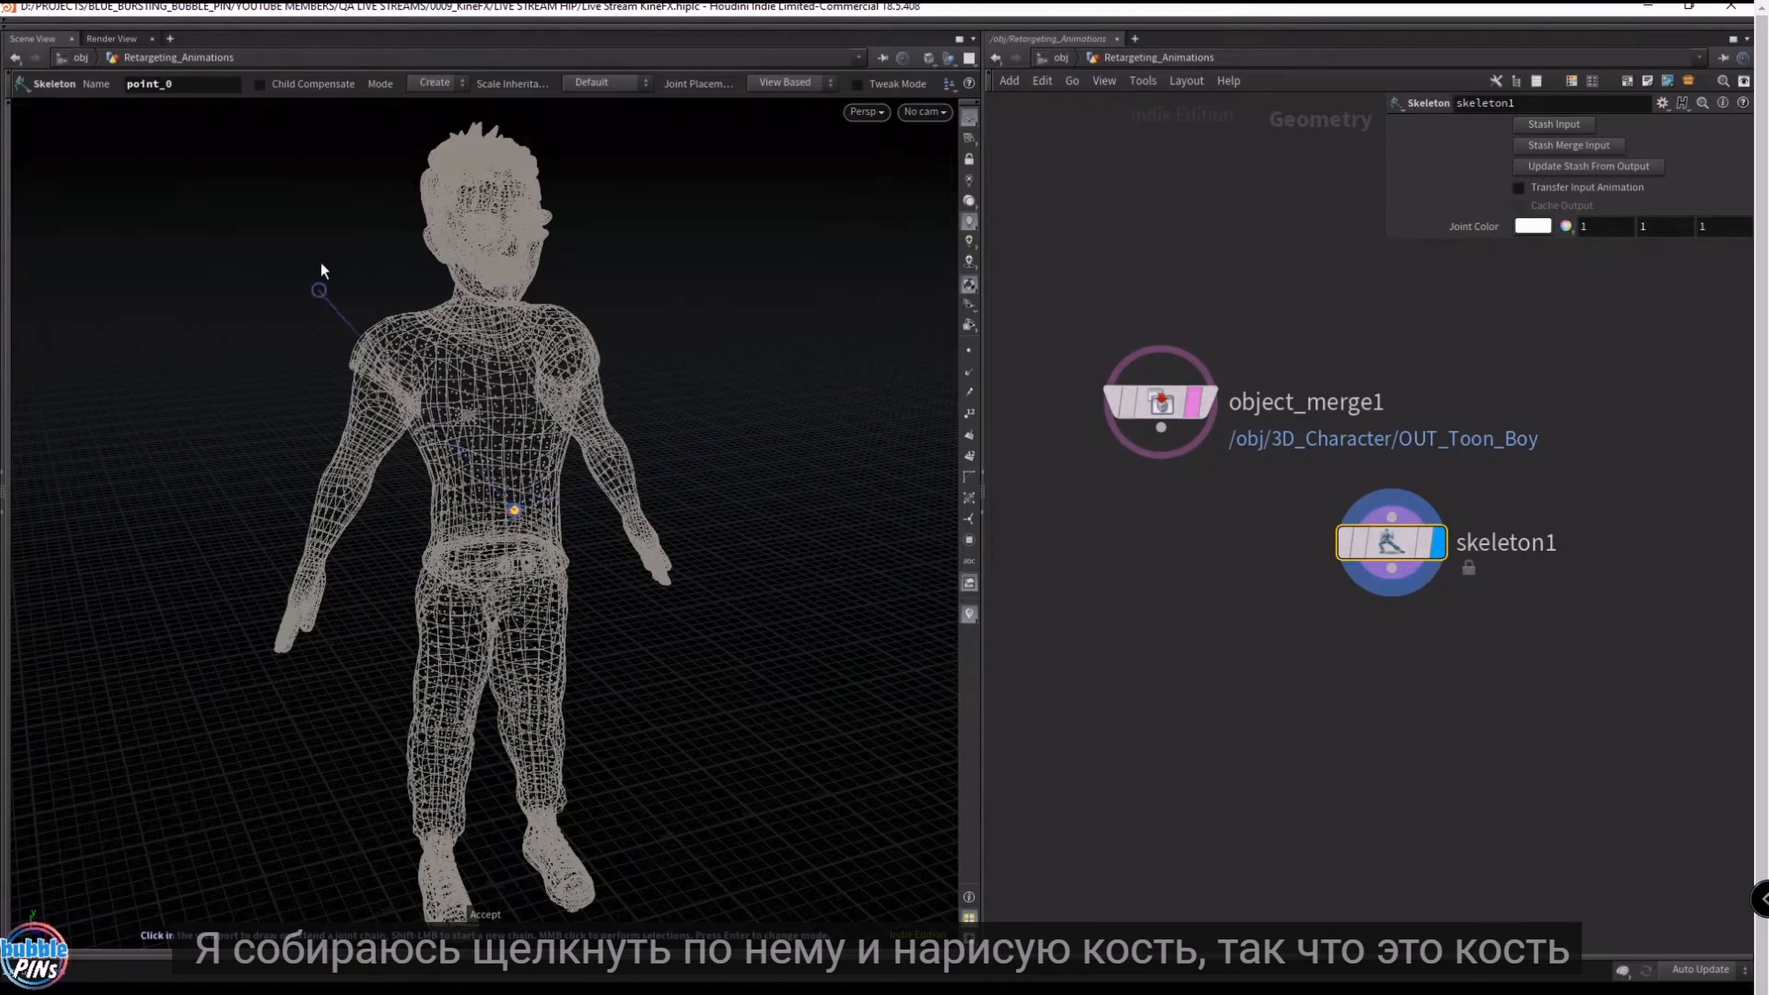
left_click(506, 276)
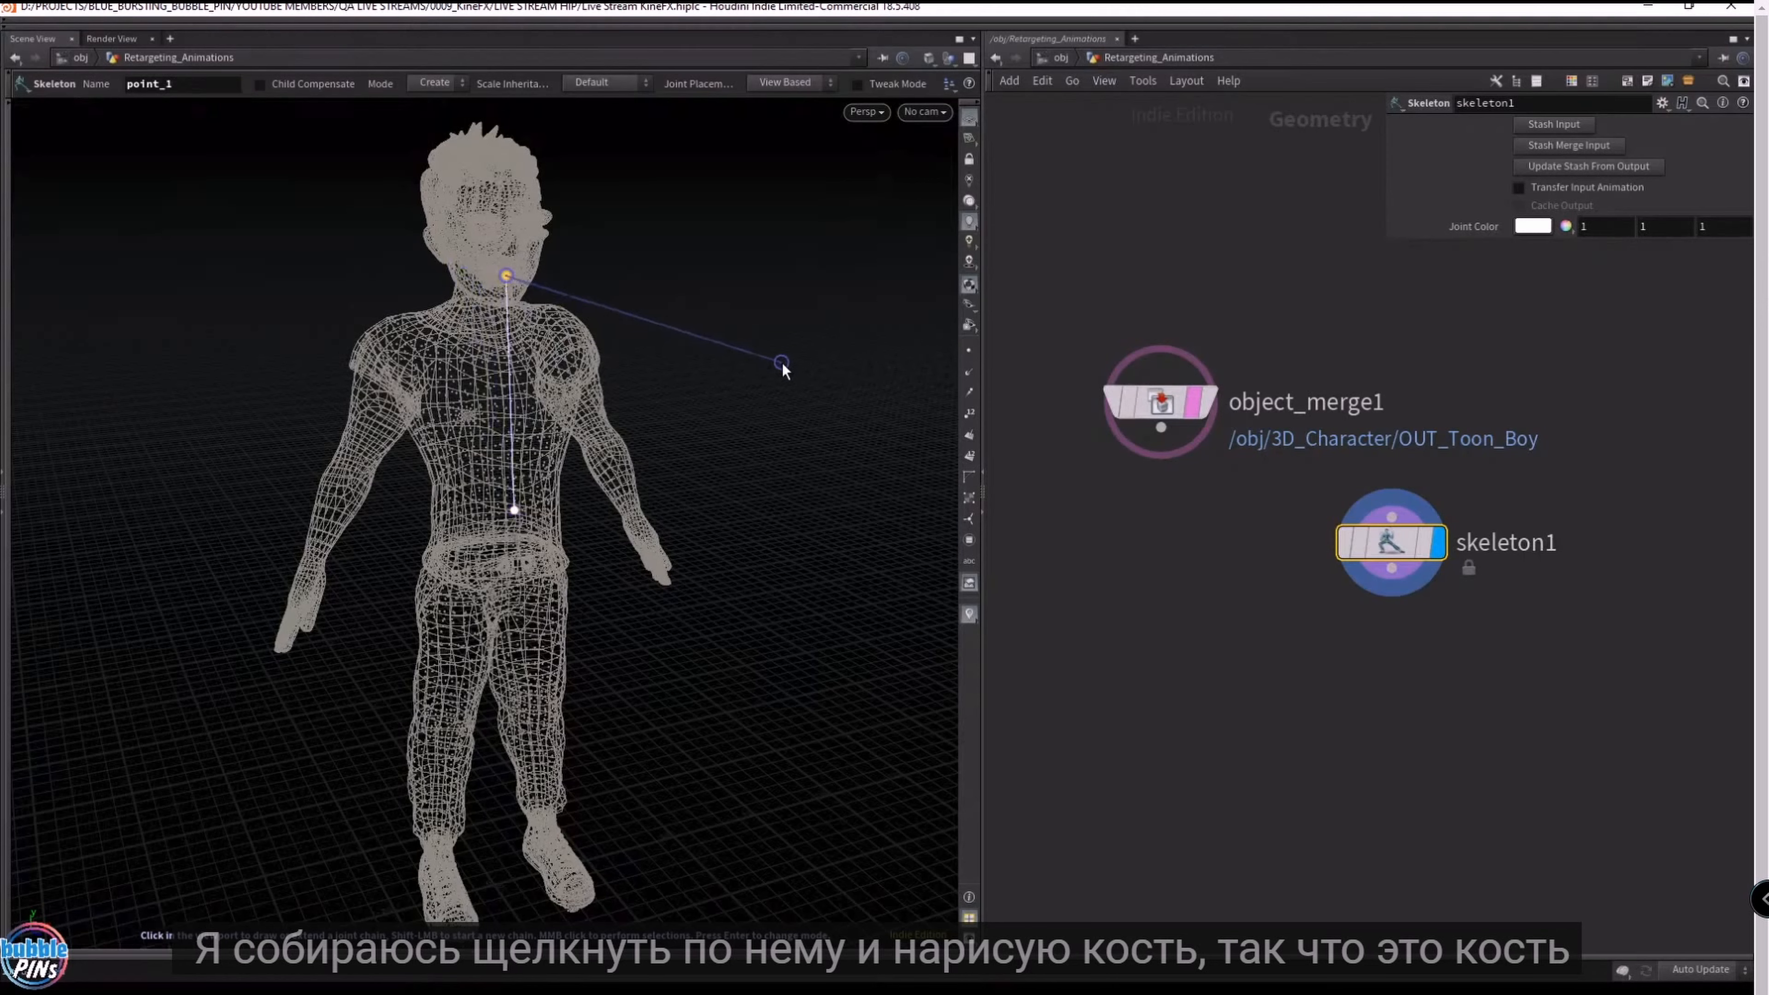
left_click(502, 148)
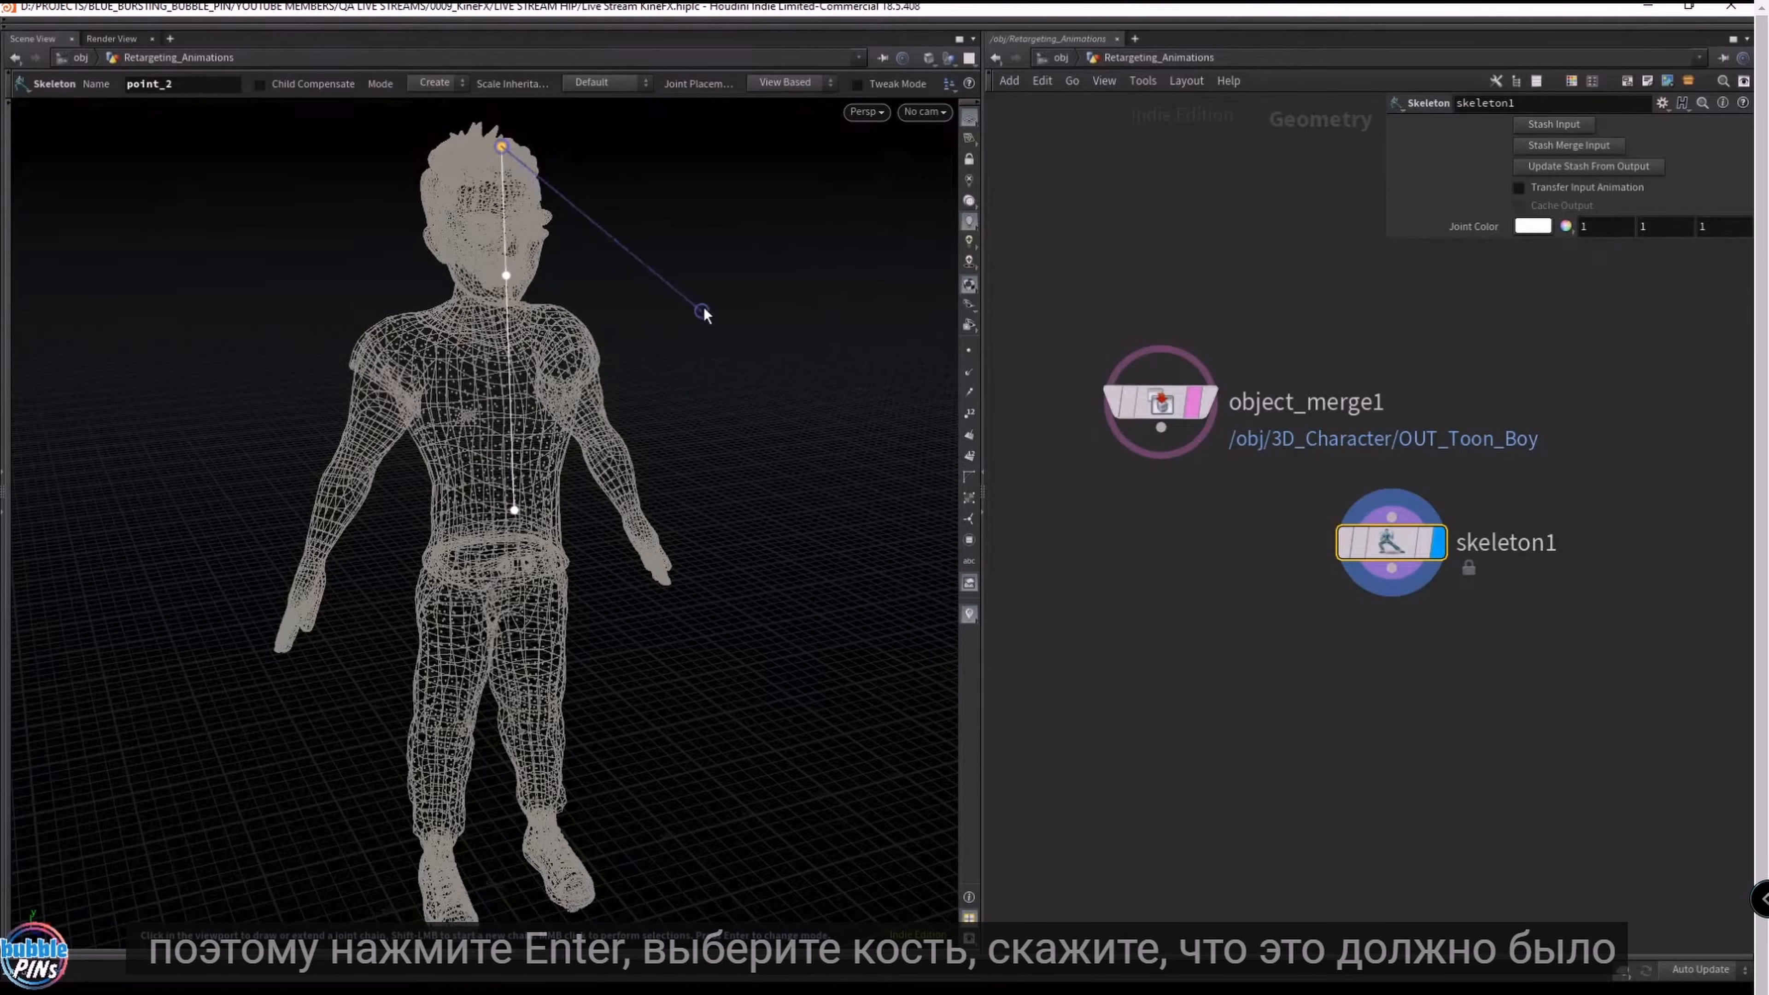
- In Modify mode, select the middle joint at the chin, enable Tweak Mode and check the joint placement options
key("Return")
left_click(506, 275)
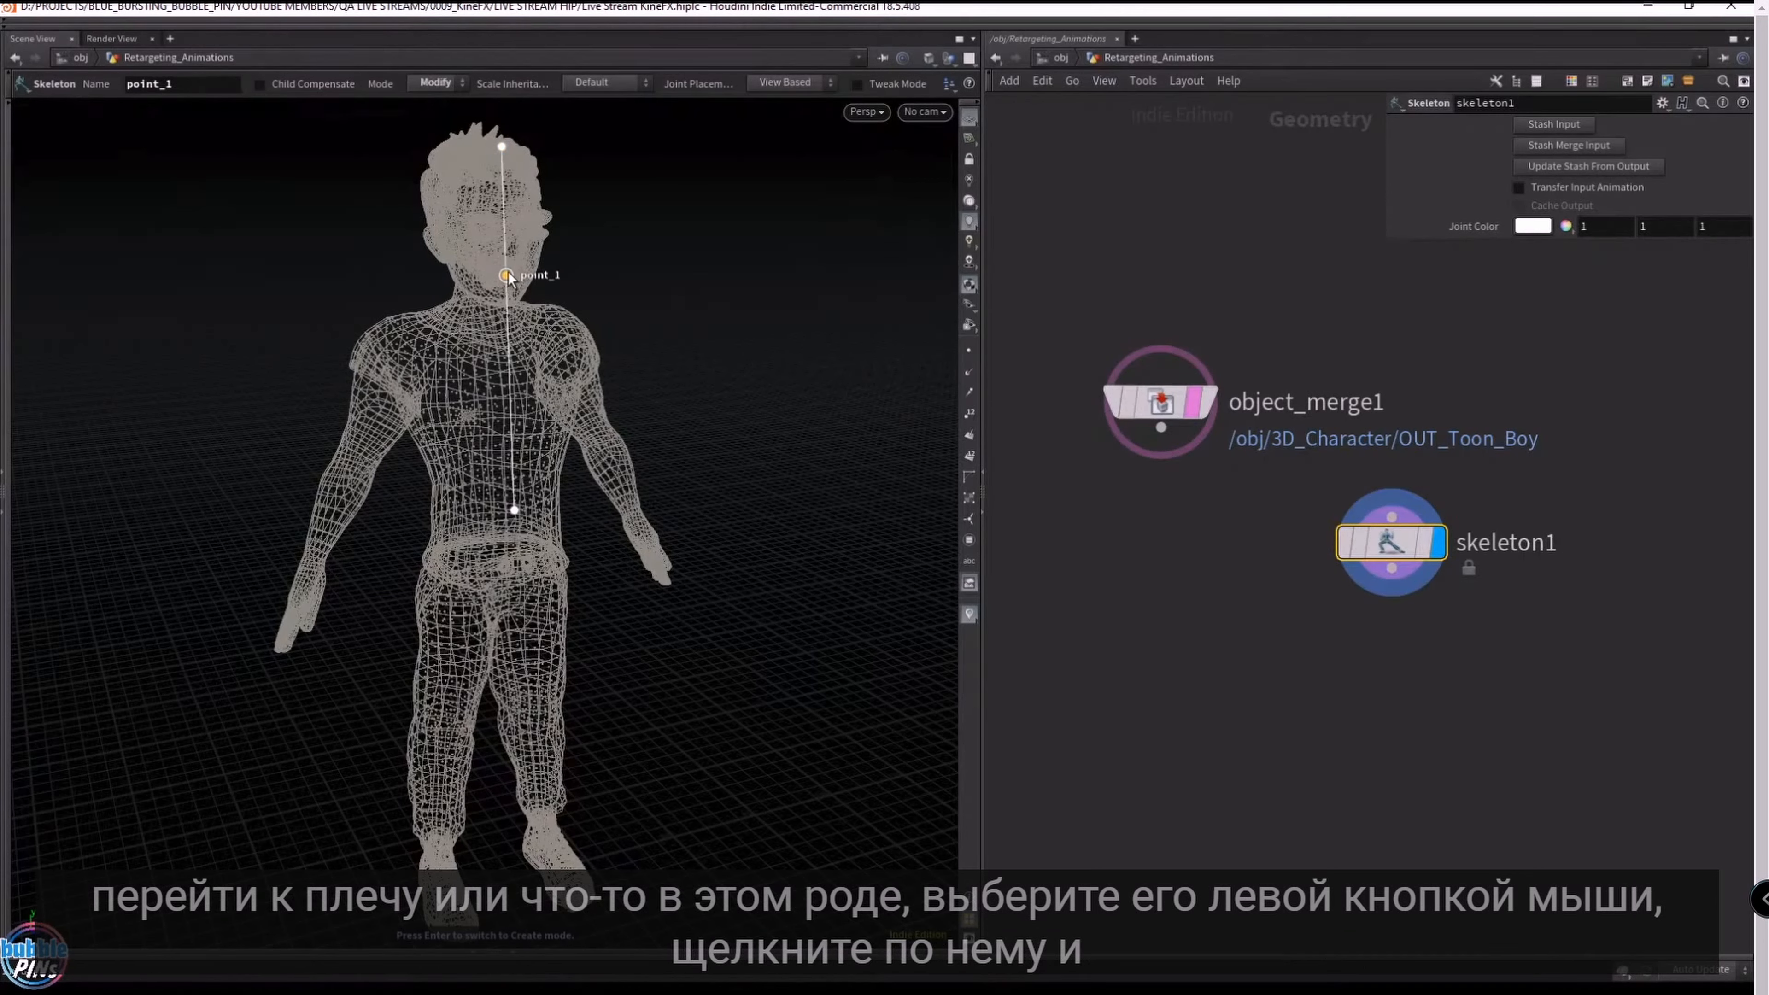
left_click(857, 85)
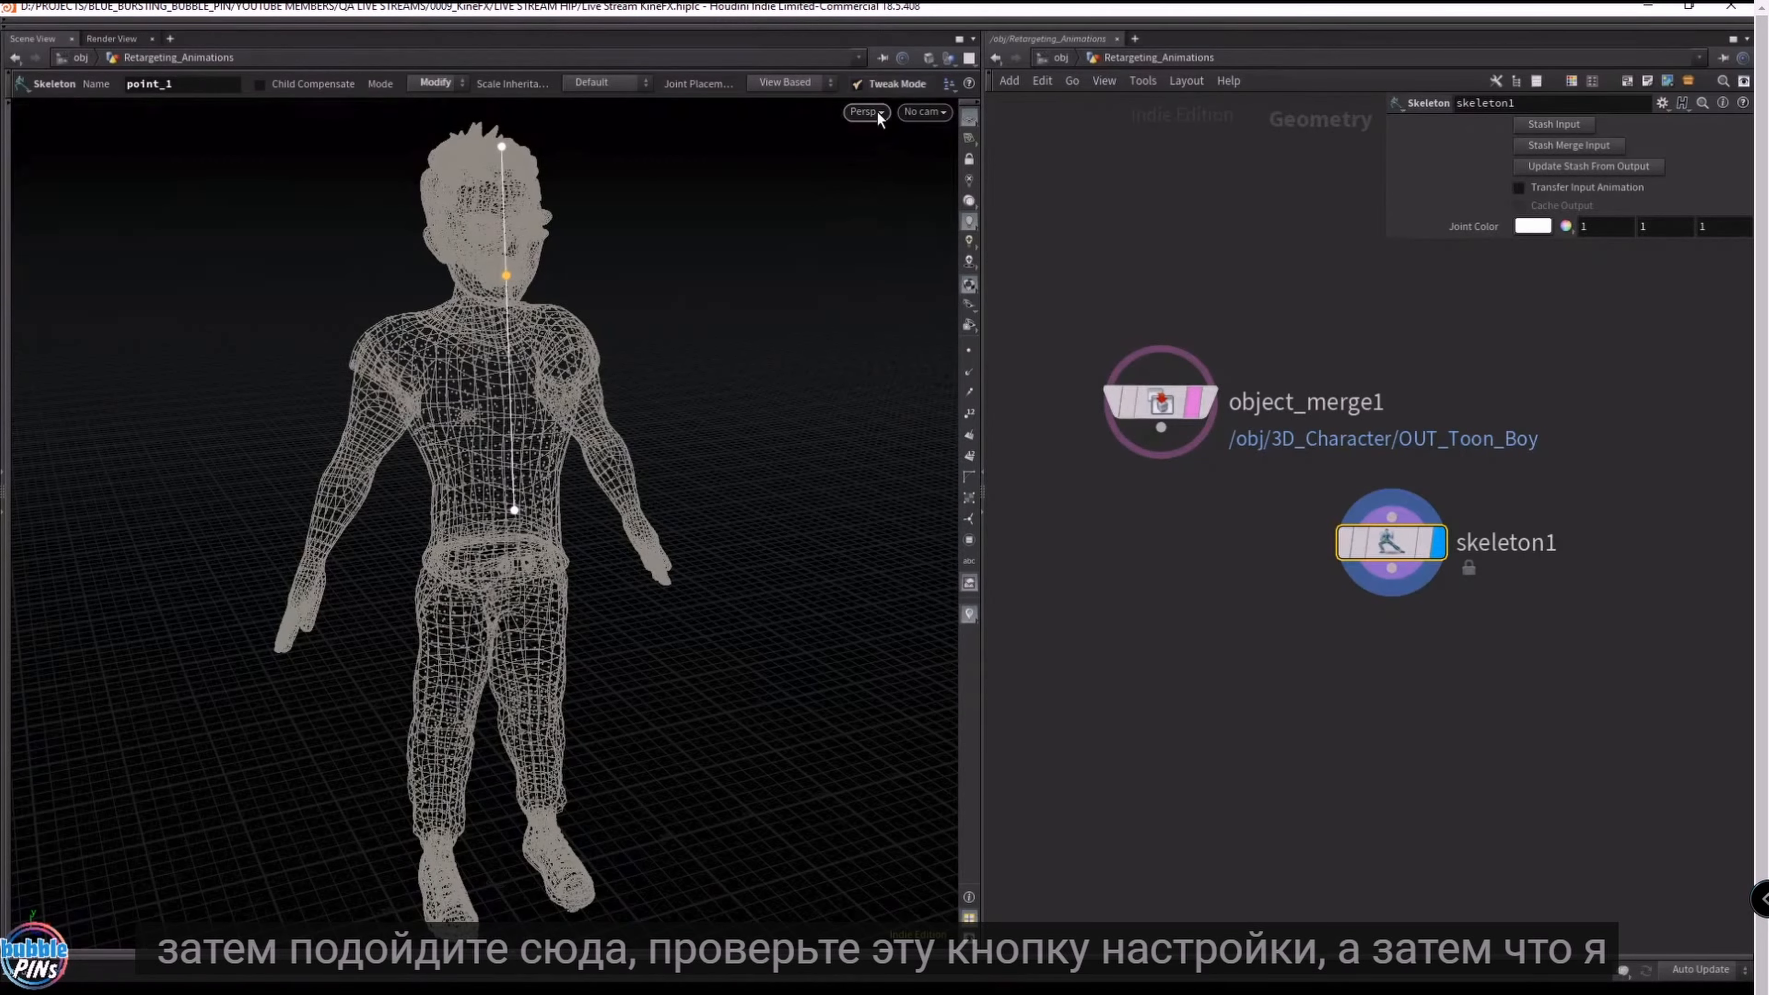
left_click(813, 86)
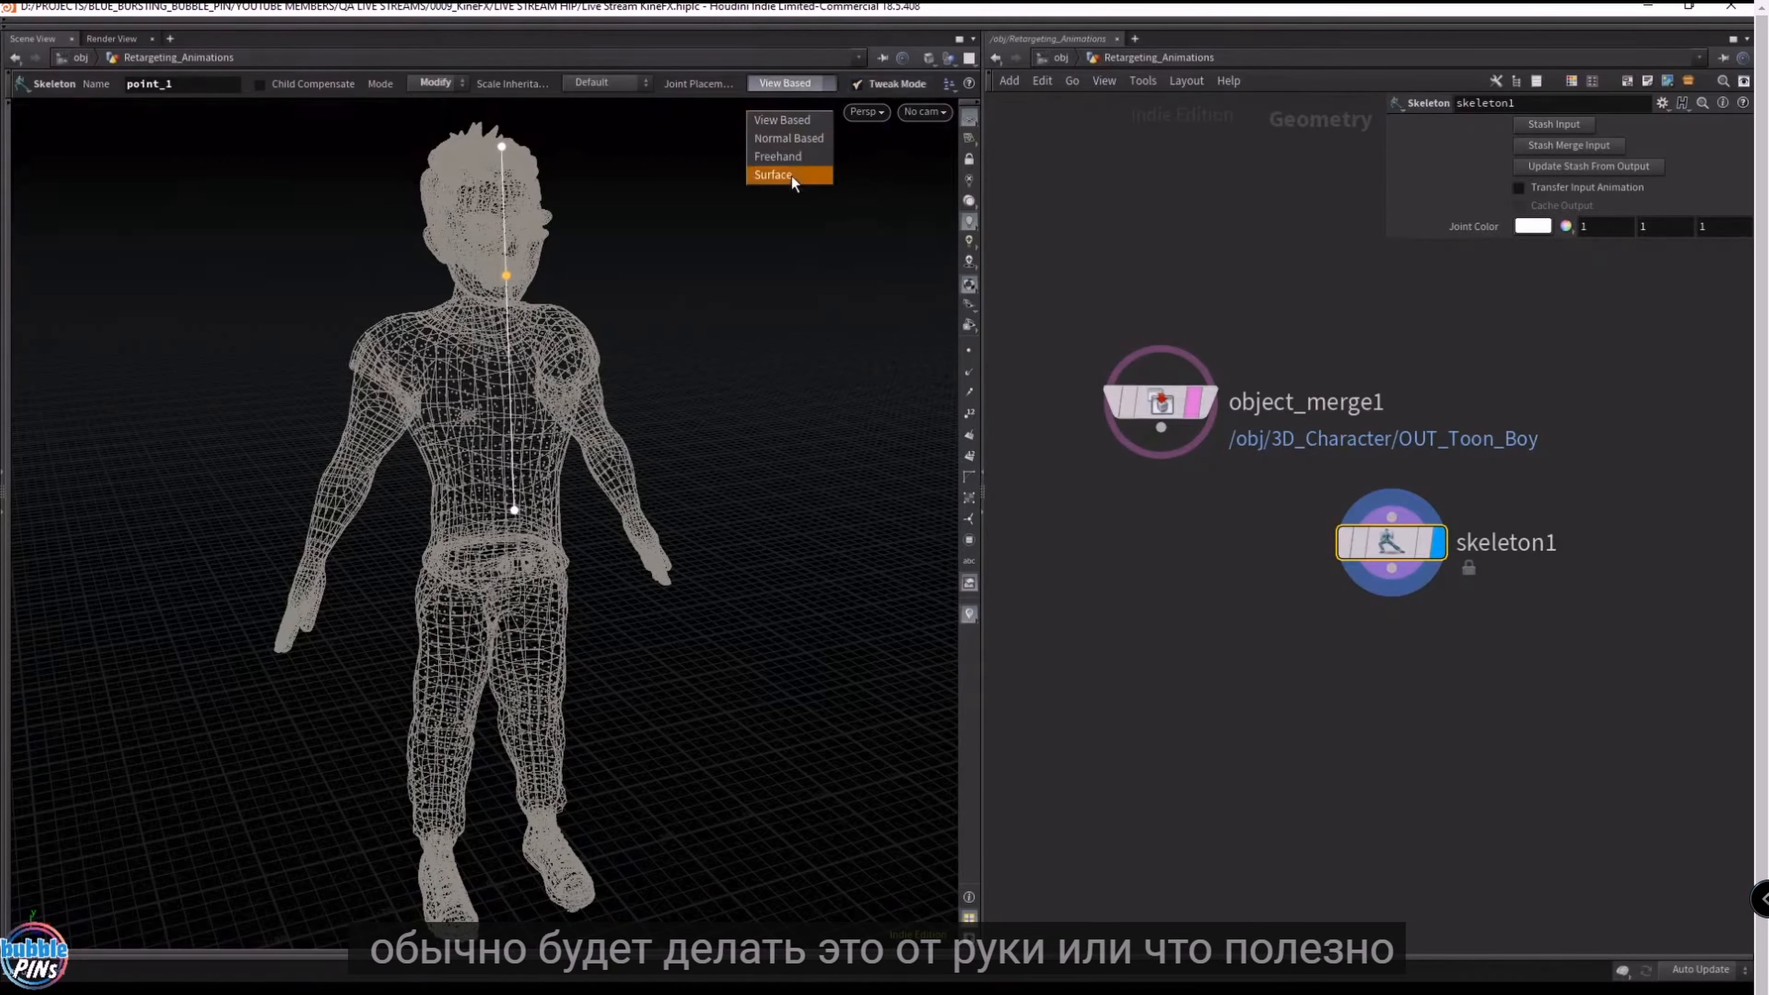
left_click(799, 81)
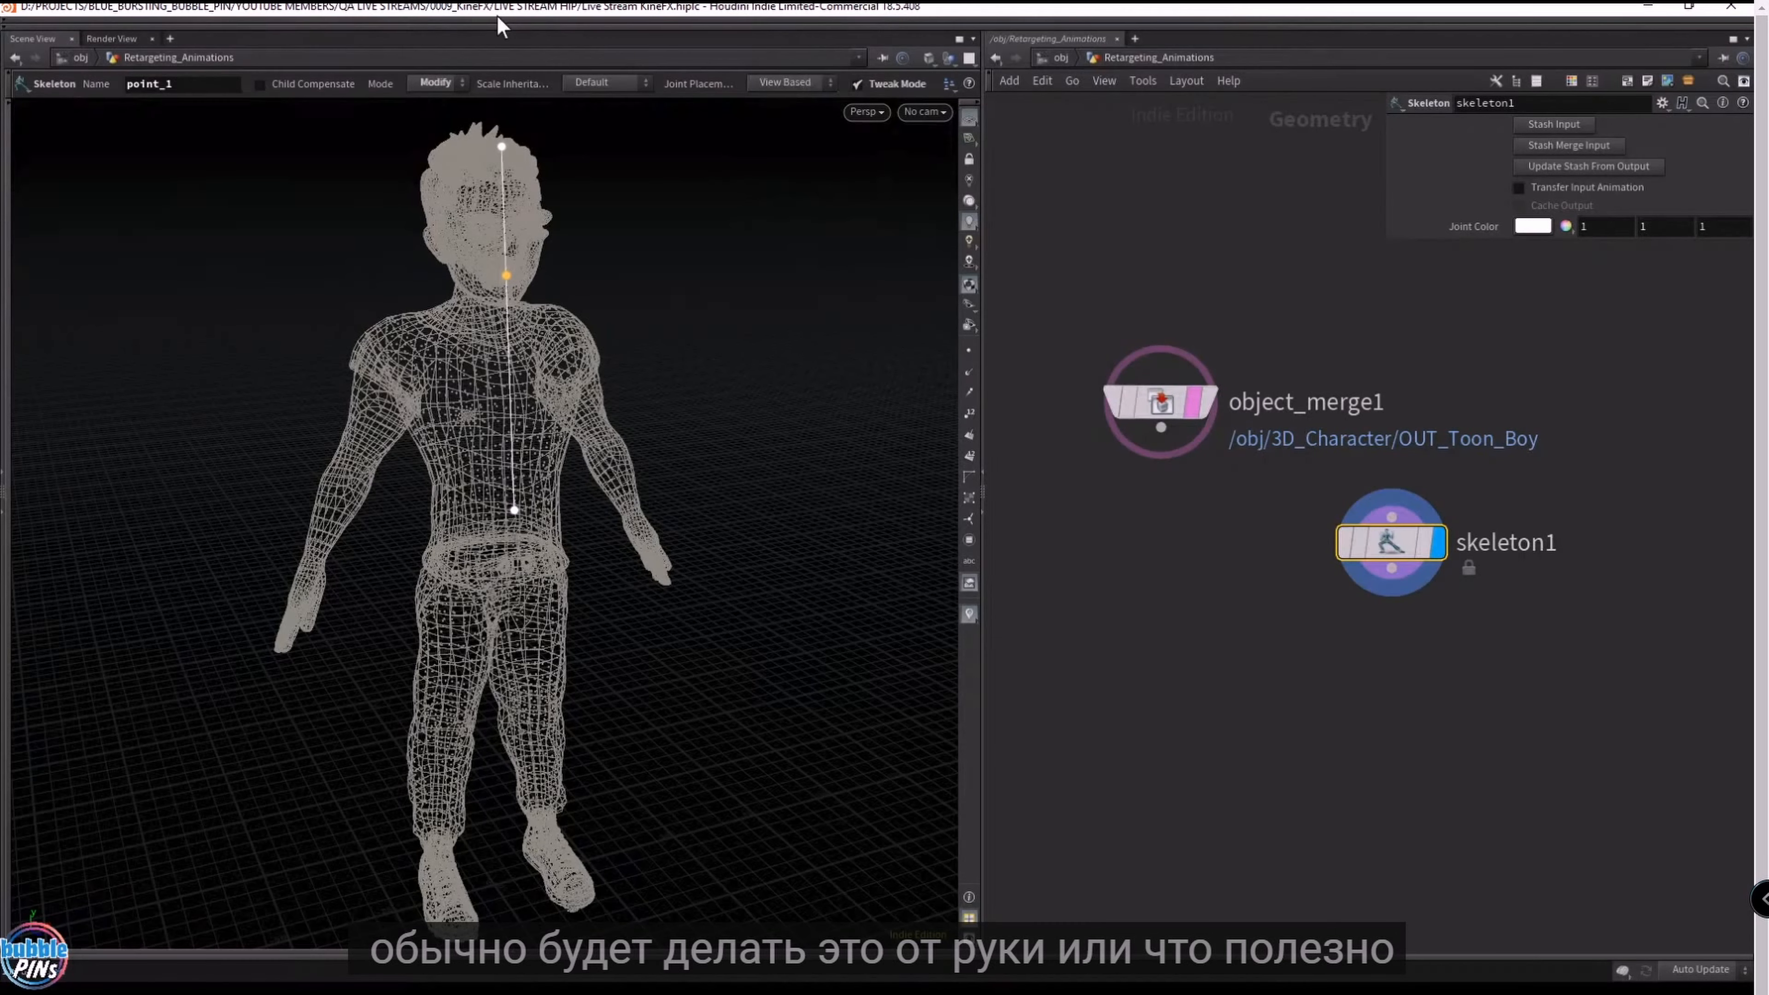
- Enable point snapping for the viewport and snap the middle joint onto the mesh at the character's right shoulder
left_click(10, 329)
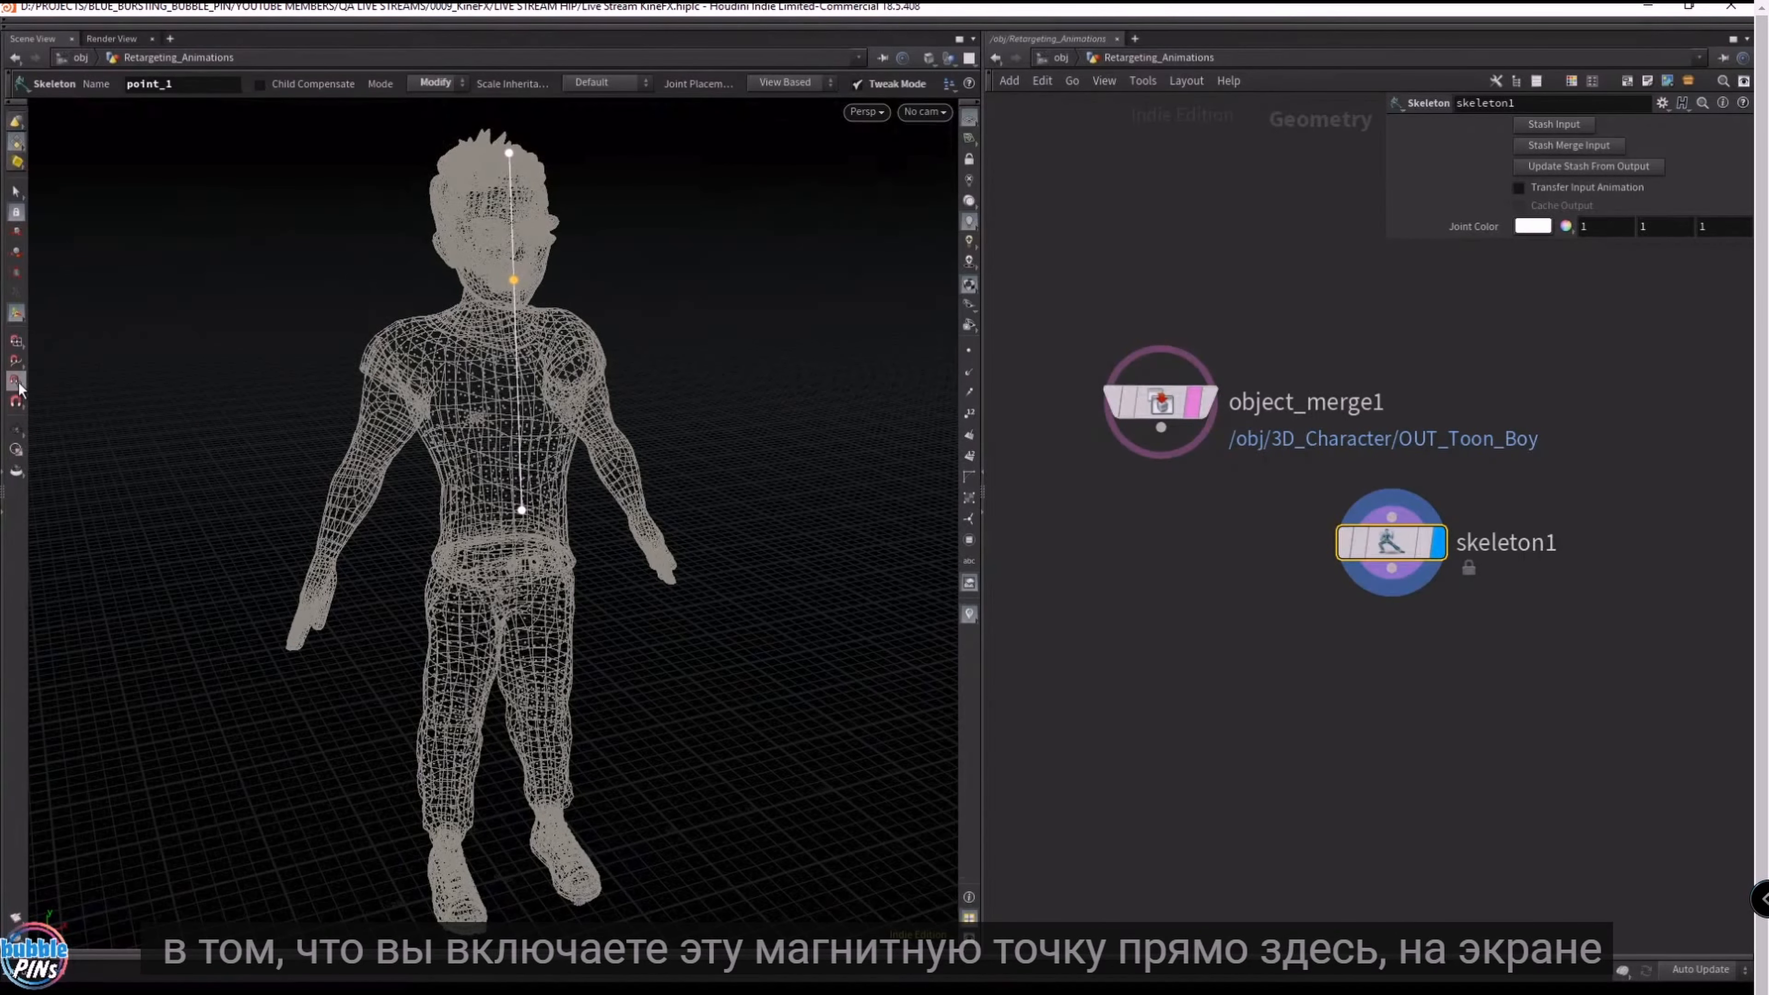
key("ctrl")
key("ctrl")
key("ctrl")
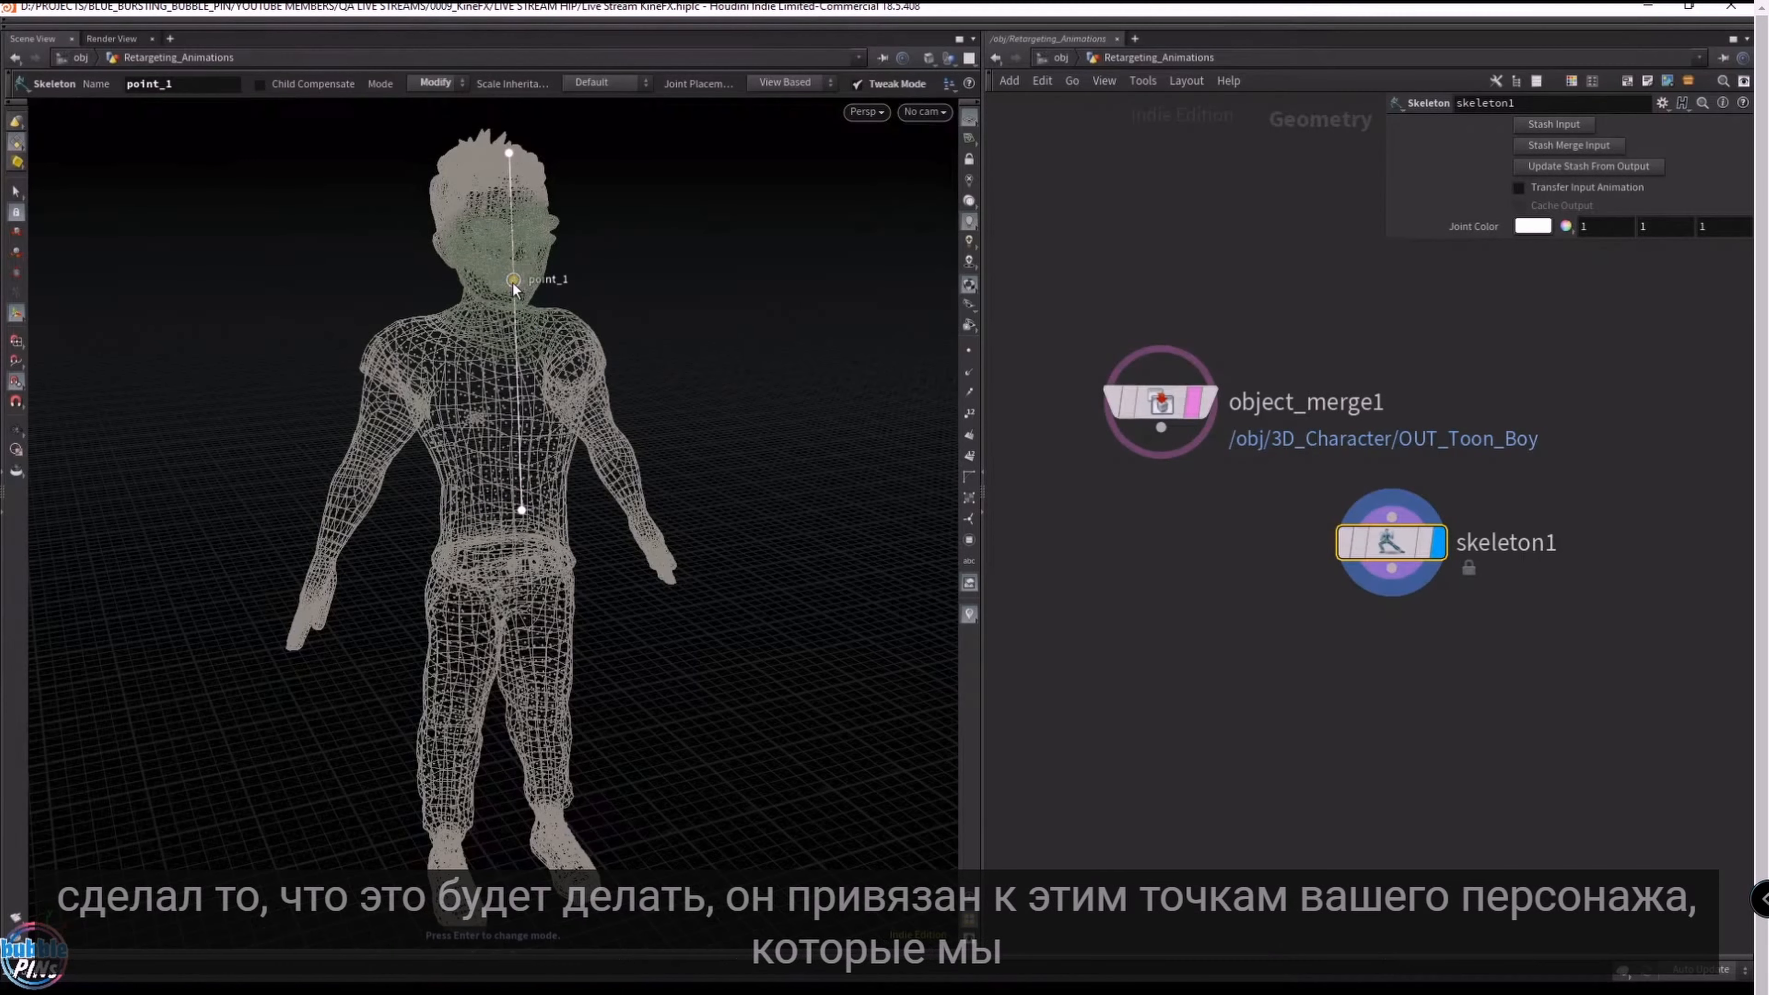
left_click_drag(513, 286, 420, 364)
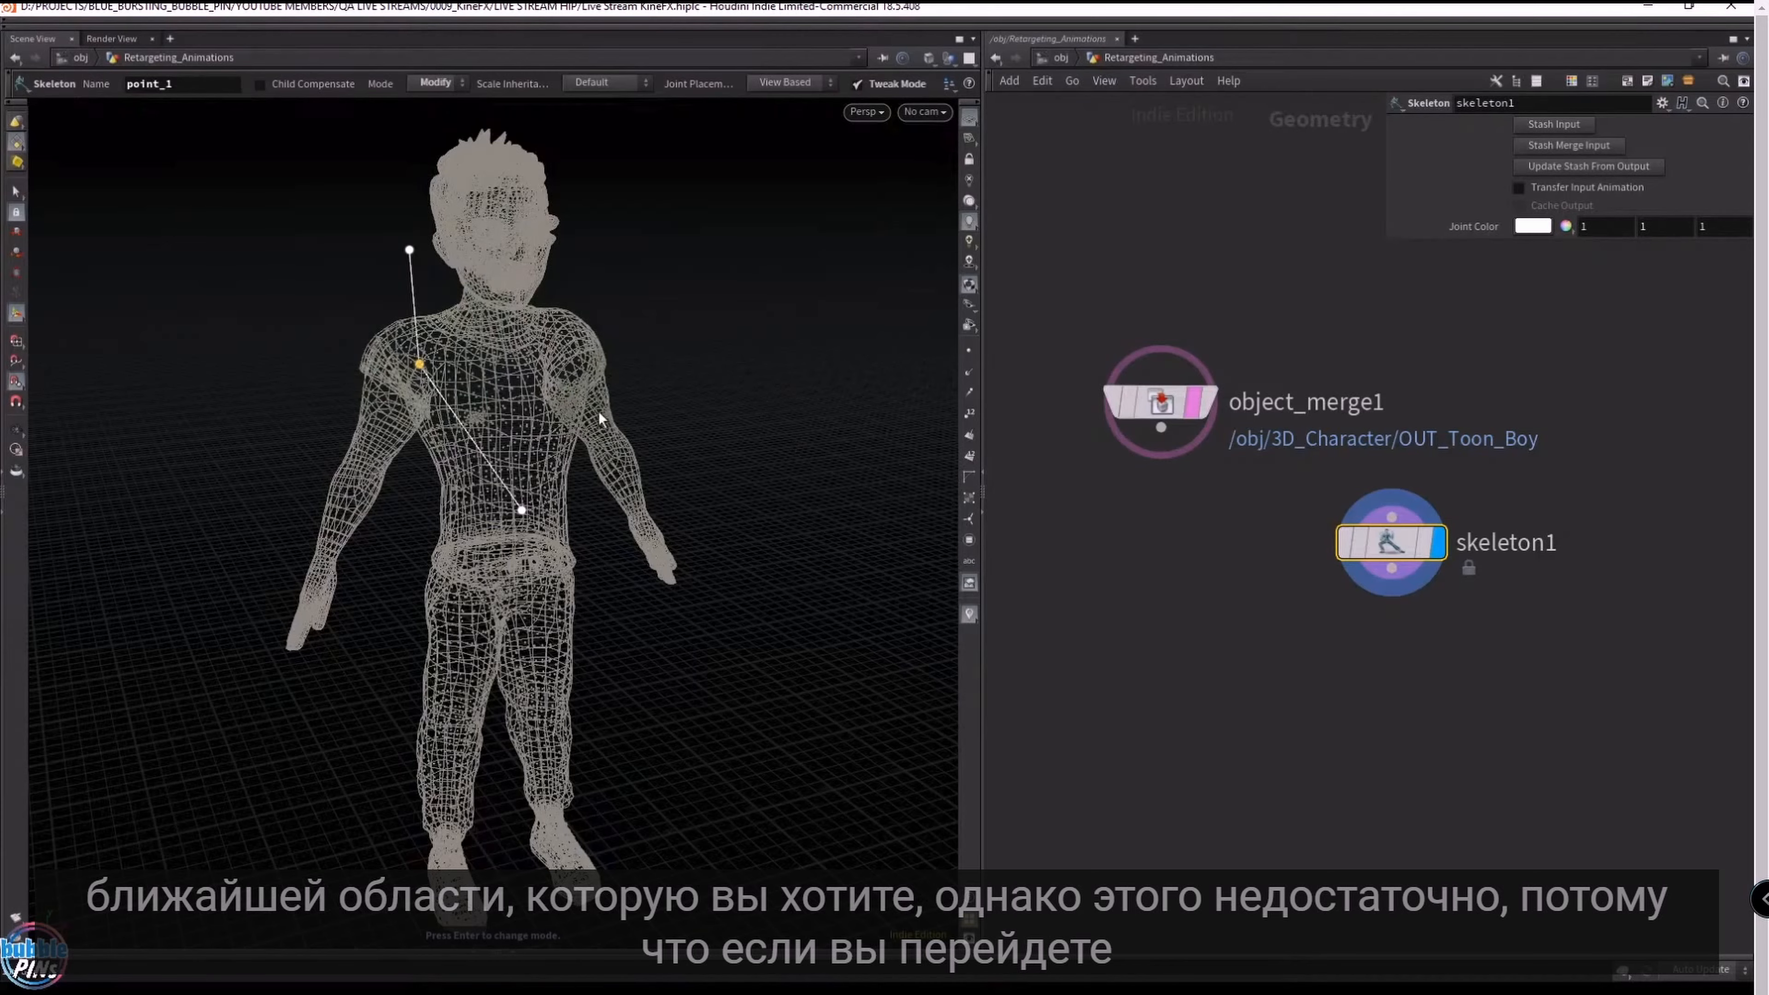
- Test the point snapping by moving the middle joint to the character's left shoulder and the right thigh, checking it from several angles
left_click_drag(240, 364, 593, 463, "alt")
left_click_drag(529, 390, 656, 318)
left_click_drag(562, 287, 639, 378, "alt")
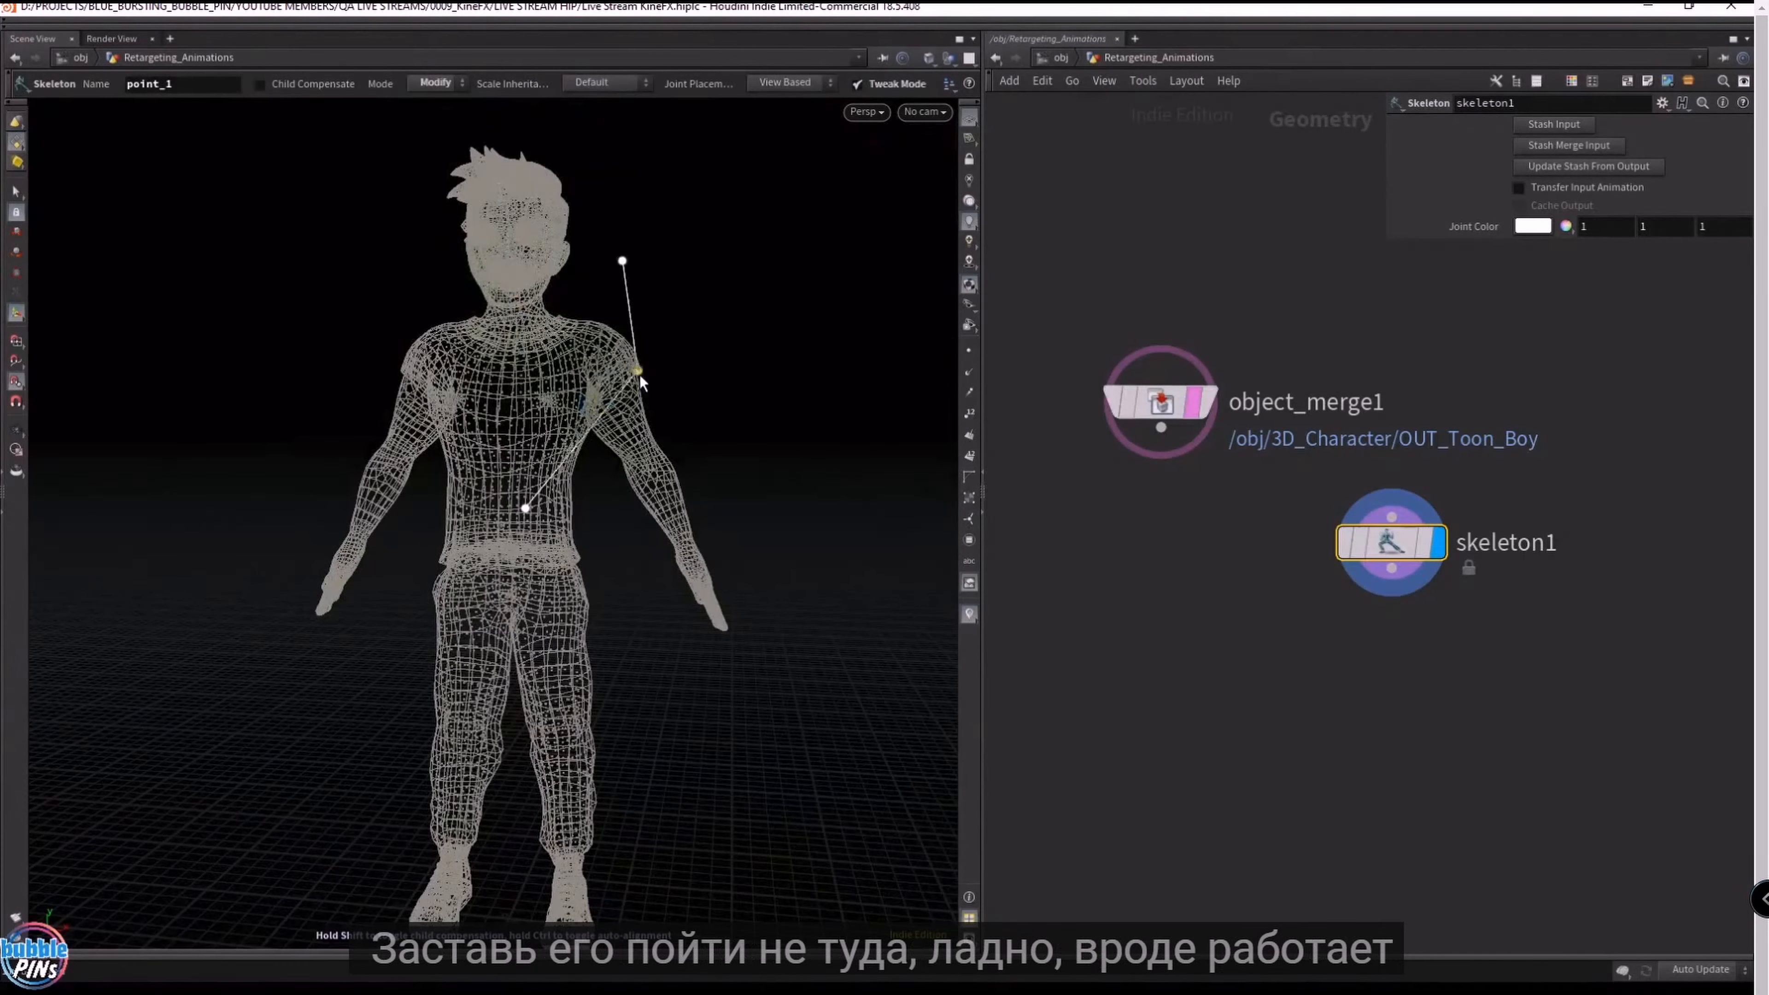
left_click_drag(617, 508, 622, 579)
mouse_move(683, 589)
middle_mouse_down("alt")
mouse_move(1358, 533)
mouse_move(857, 545)
mouse_move(714, 584)
middle_mouse_up("alt")
left_click_drag(715, 585, 627, 564, "alt")
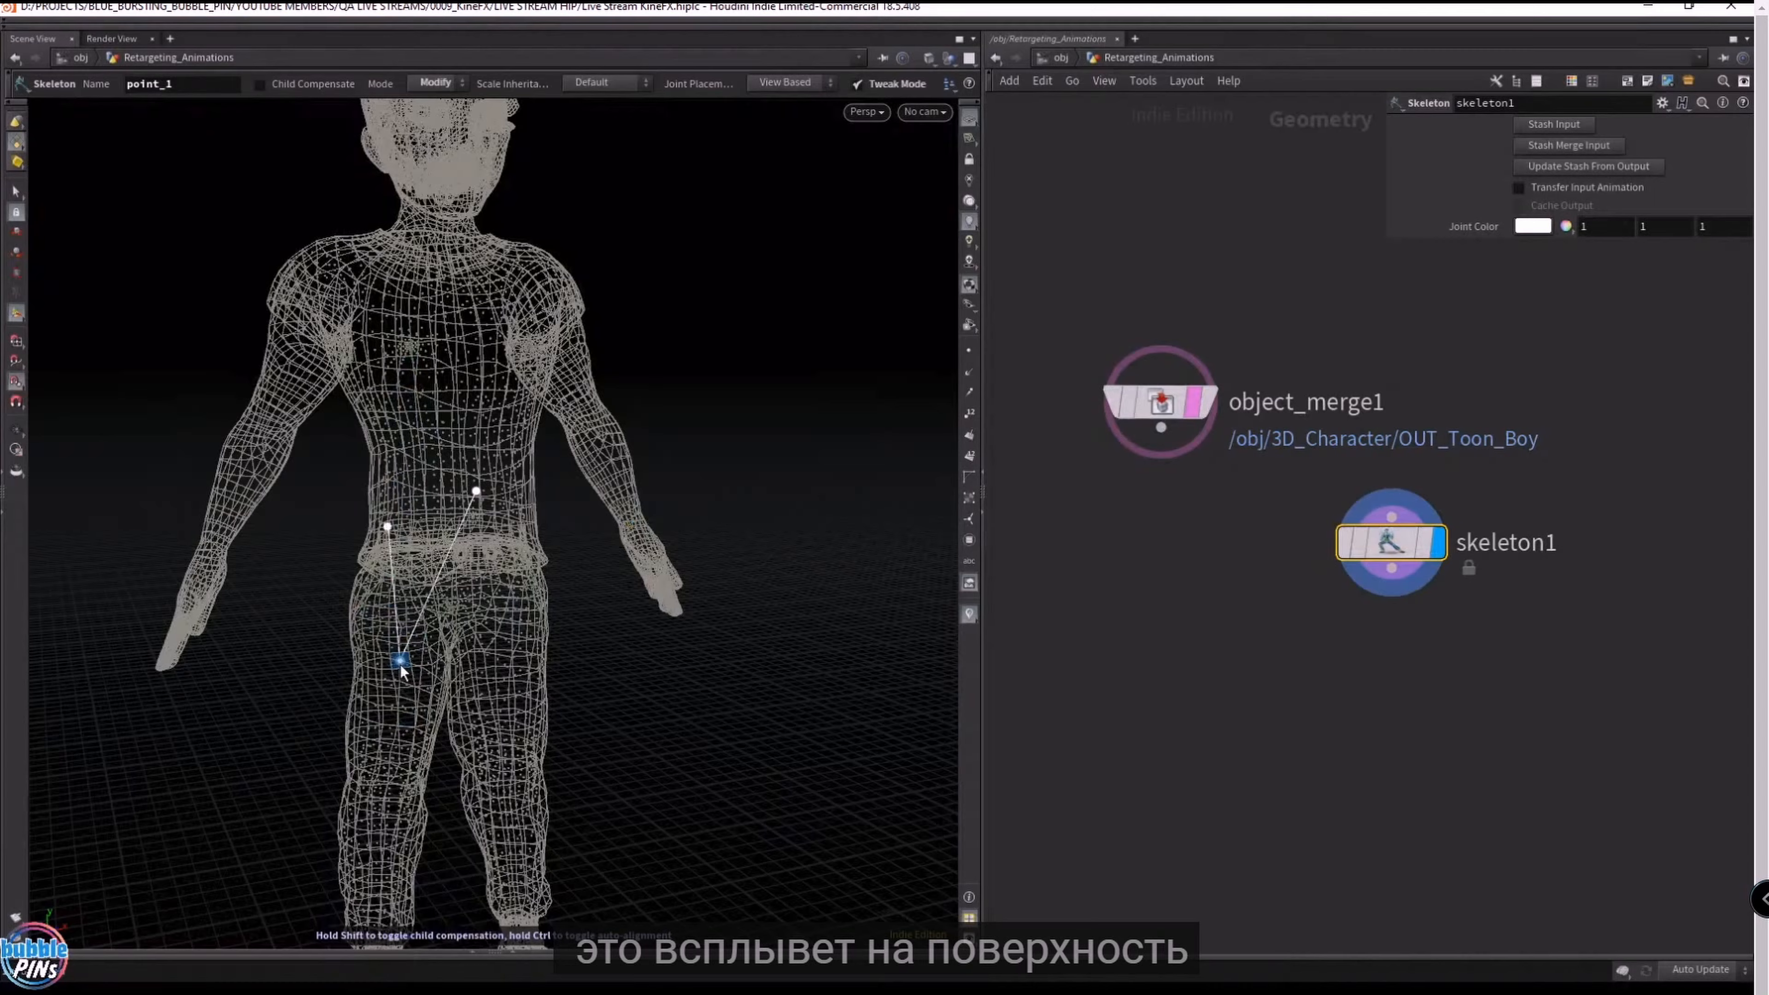
left_click_drag(402, 703, 387, 639, "alt")
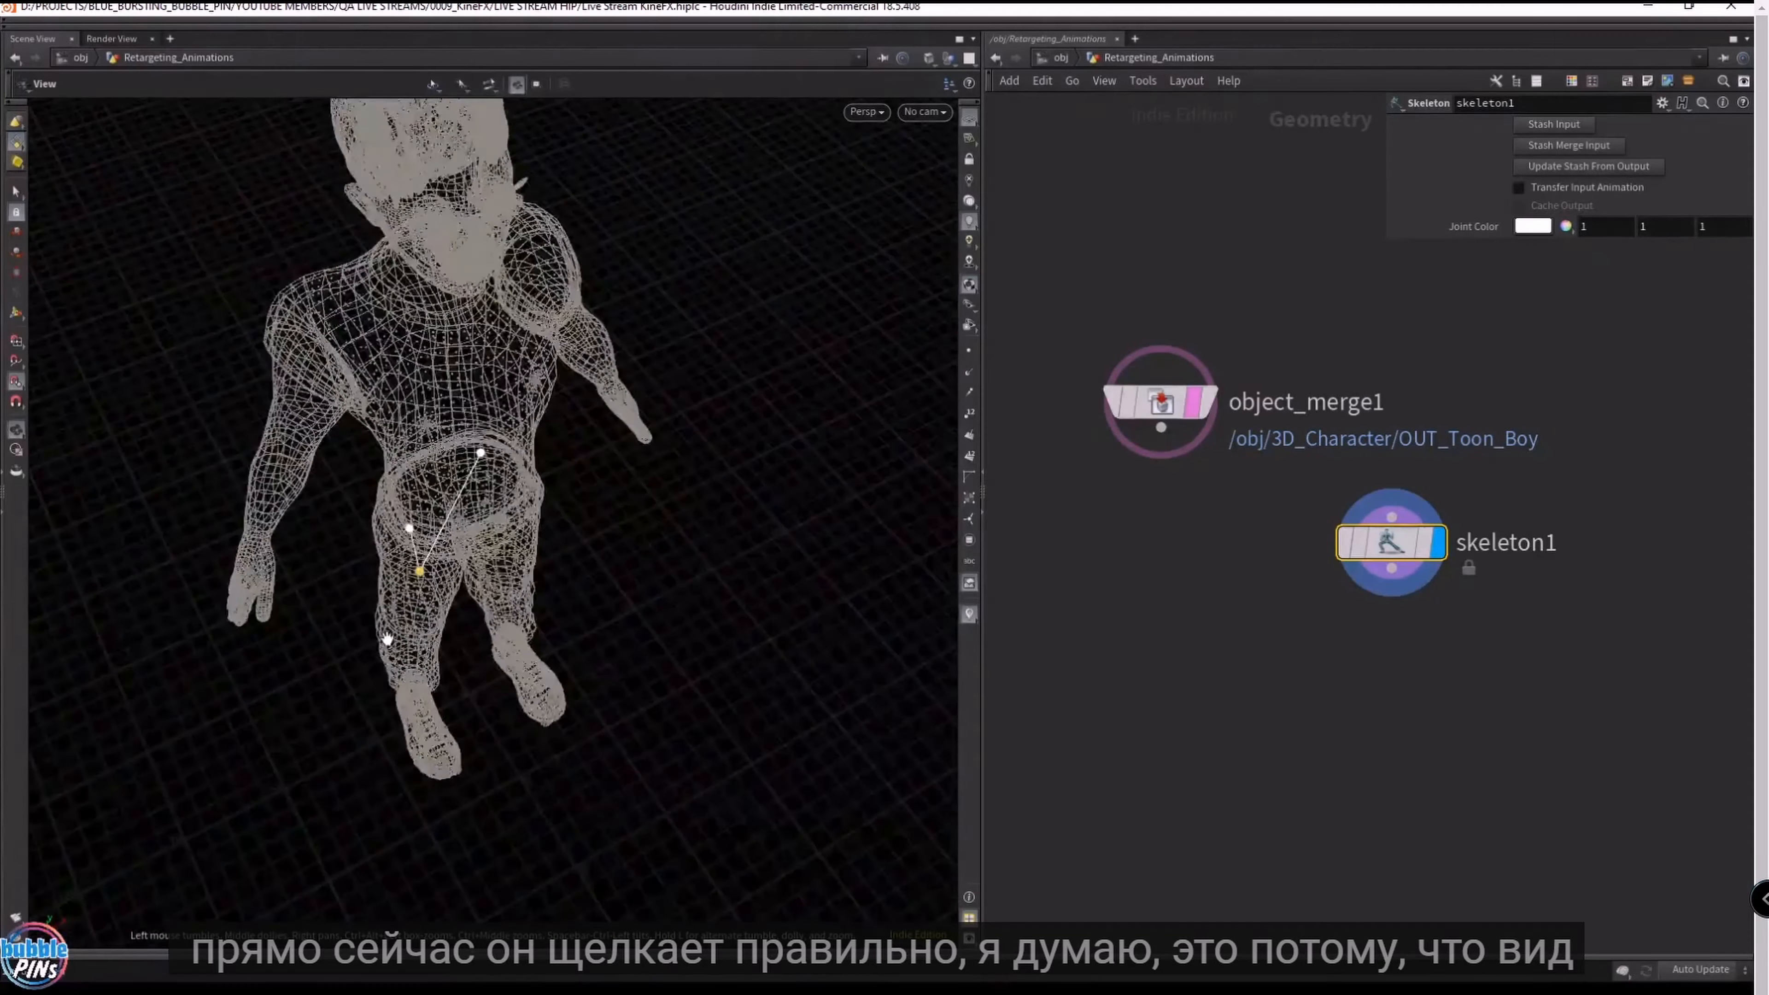
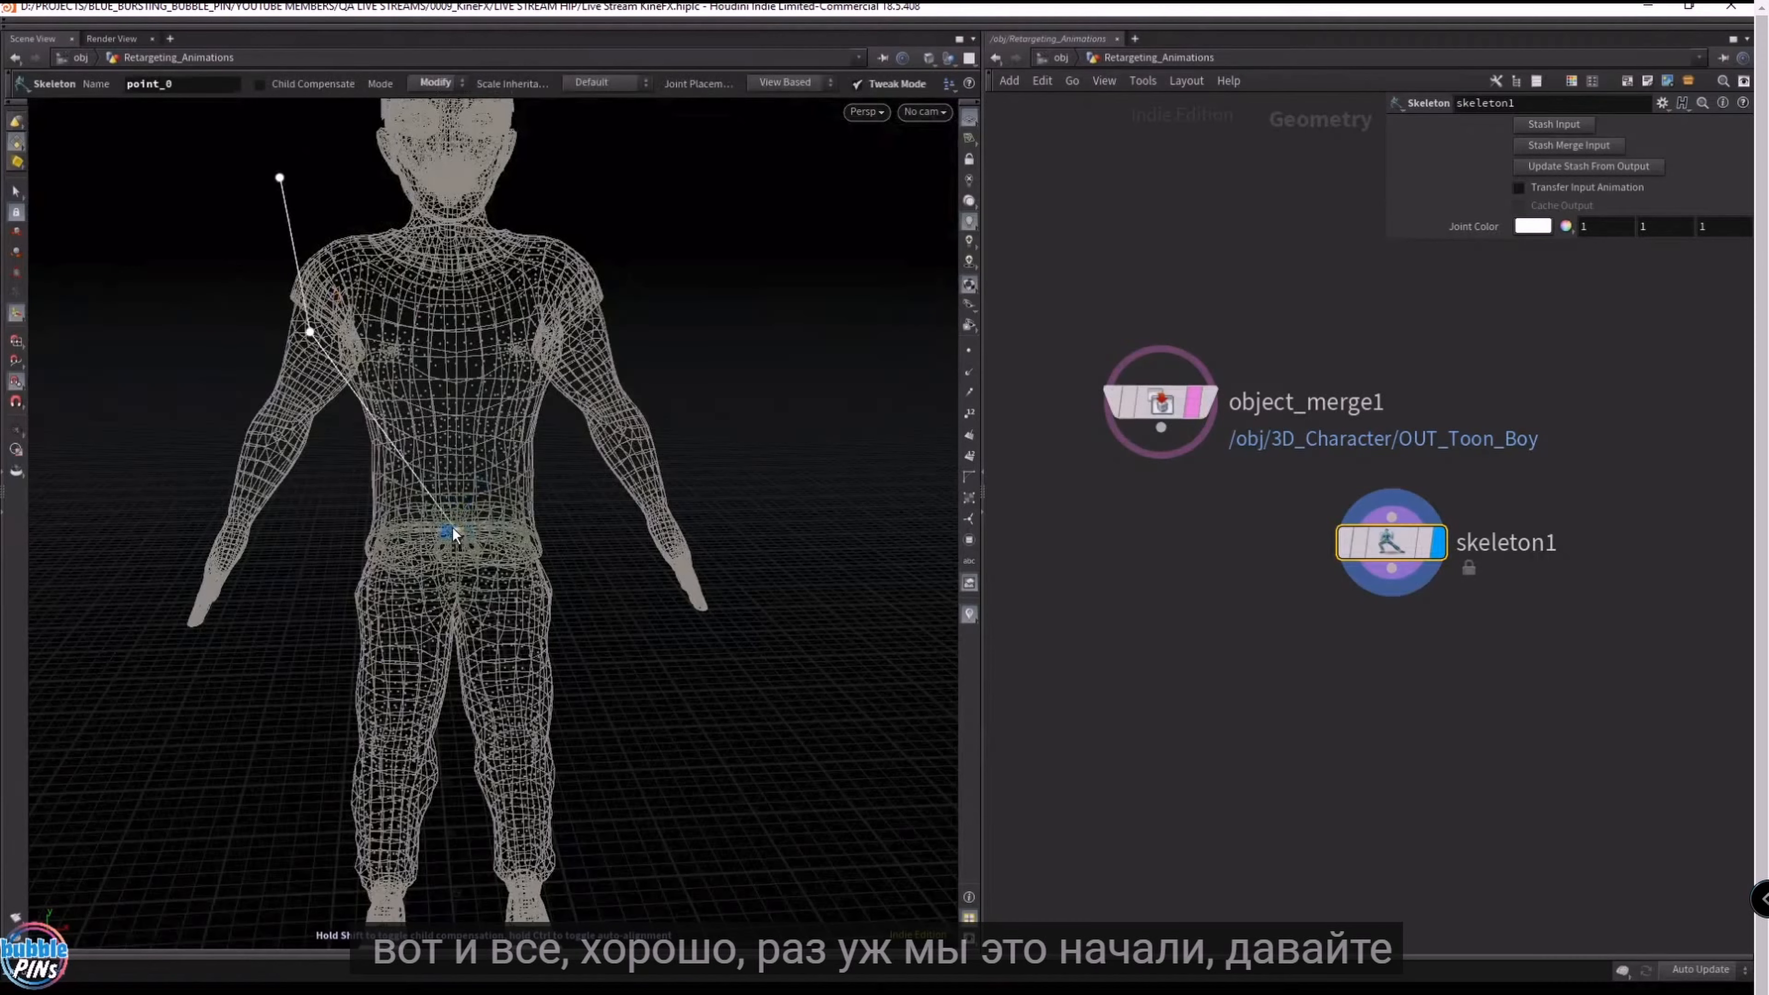
- Switch the viewport to the Front view and frame the whole character
left_click_drag(471, 354, 540, 298, "alt")
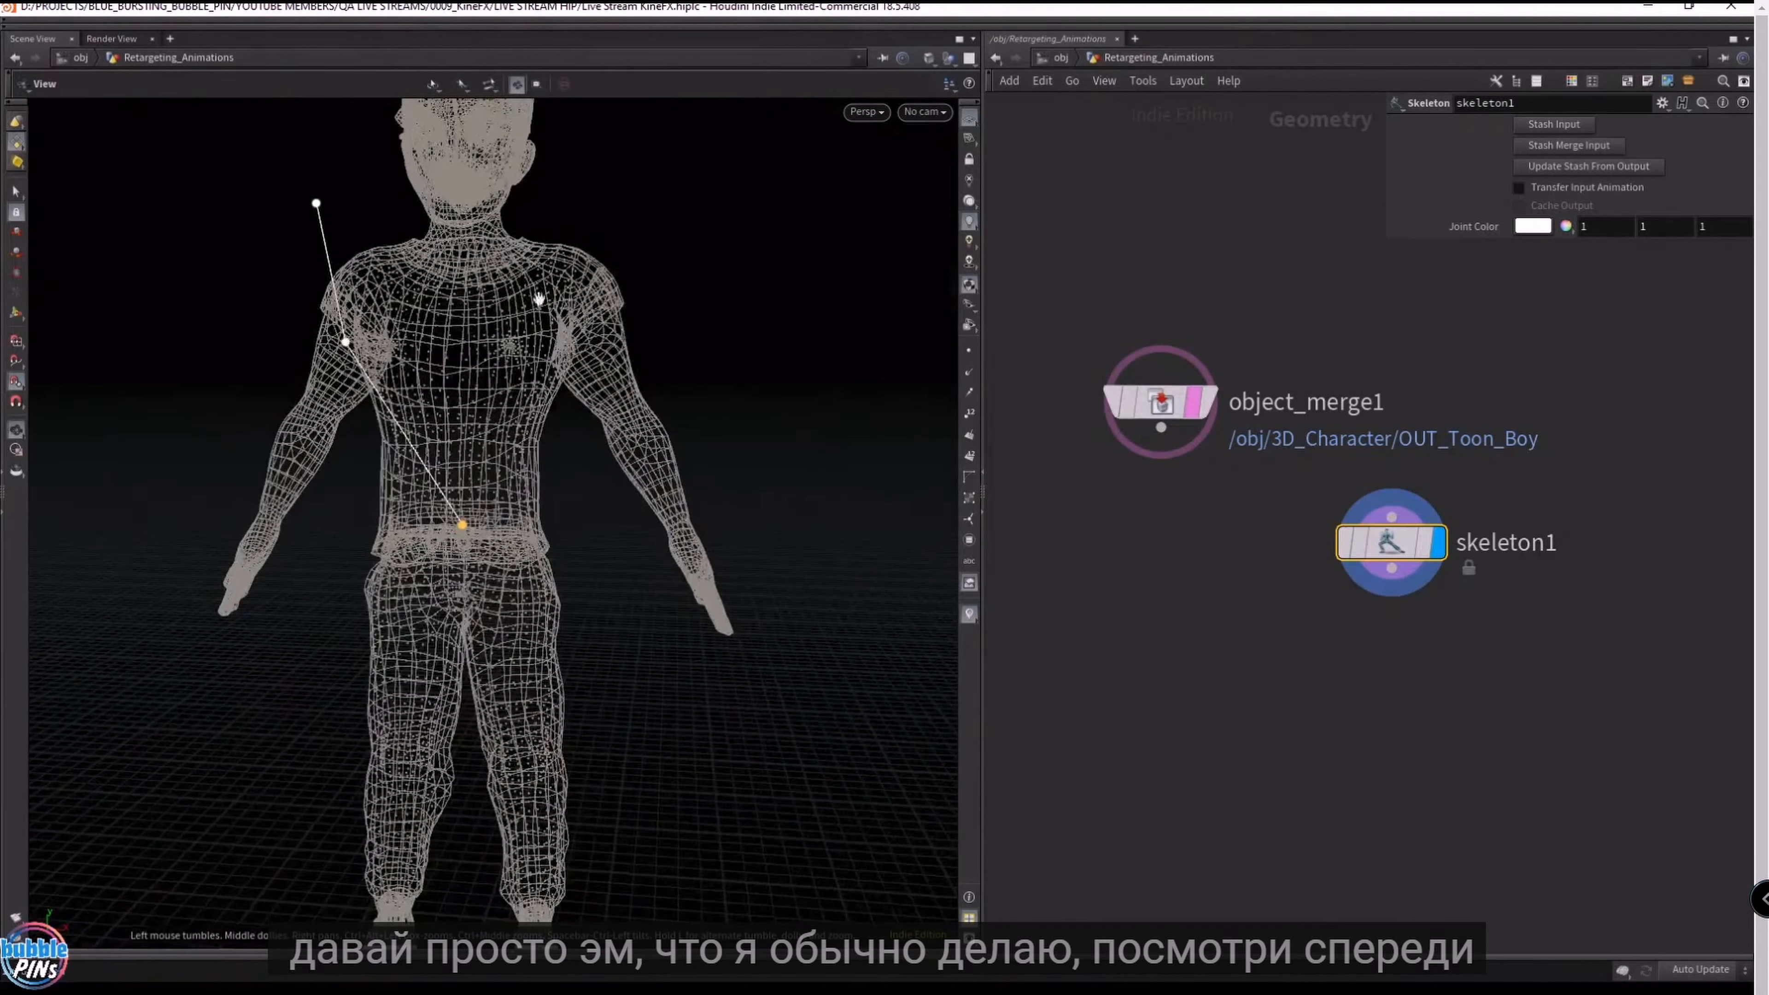
left_click(867, 112)
mouse_move(899, 168)
left_click(1005, 206)
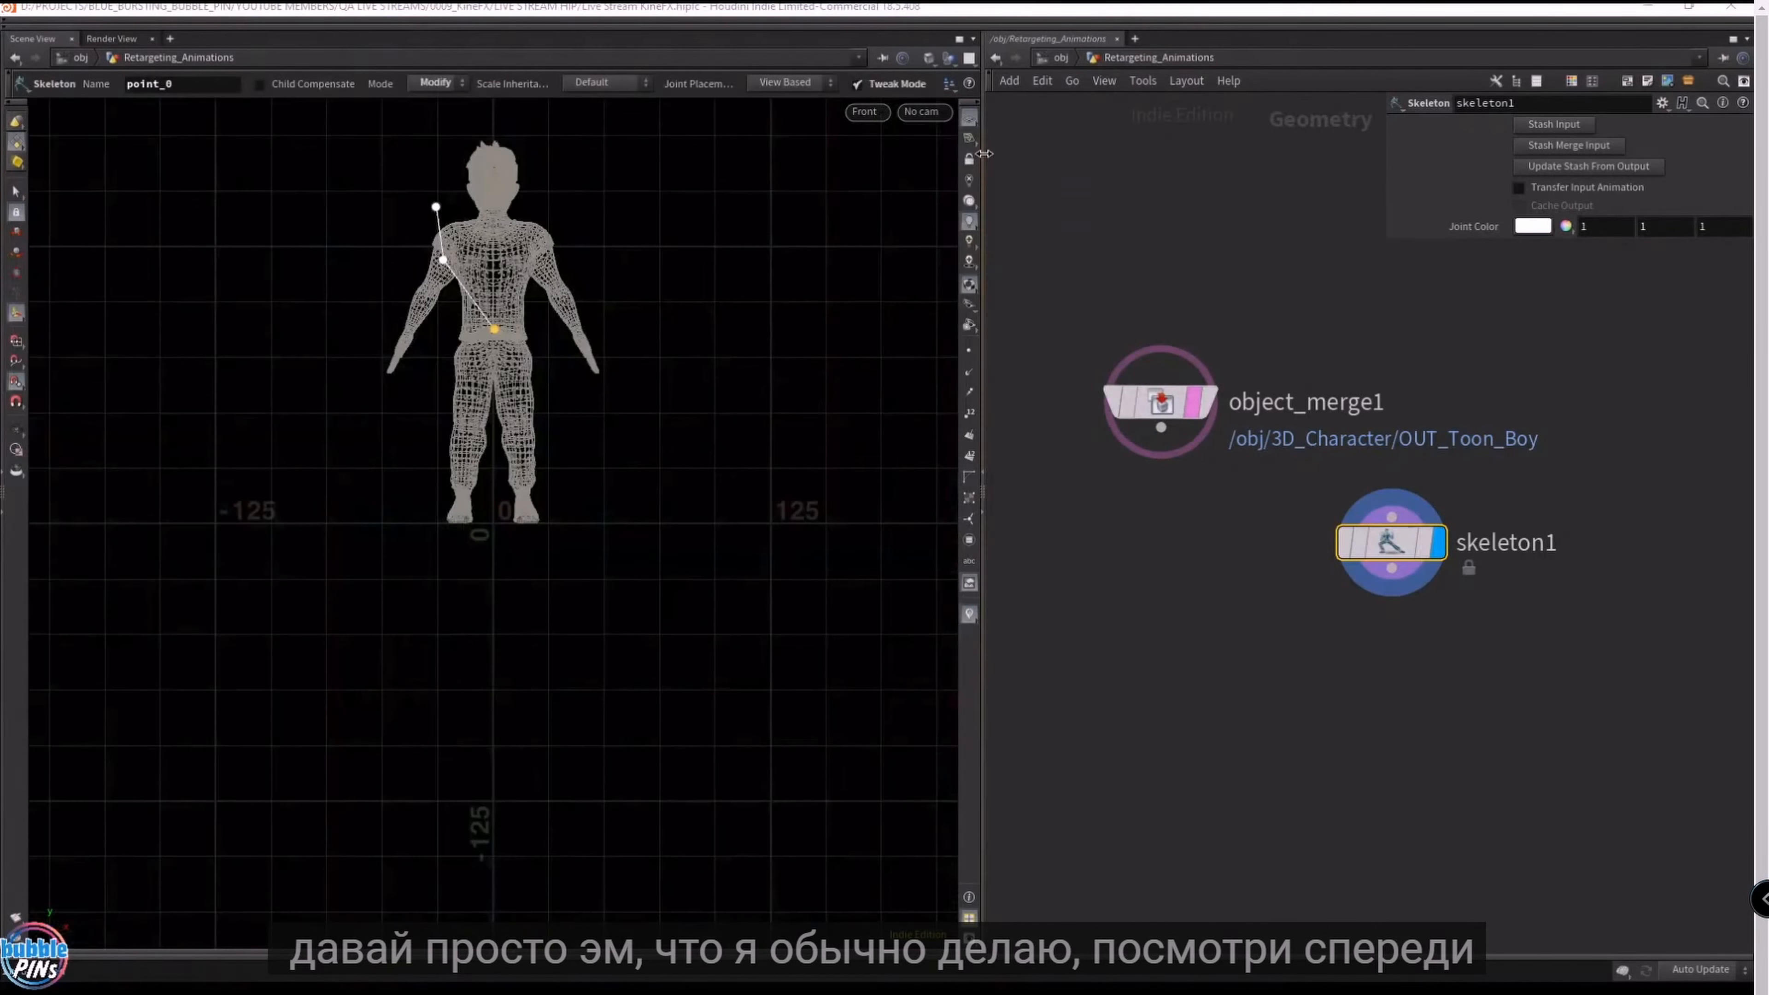
key("space")
middle_click_drag(608, 522, 683, 522, "alt")
- Place the middle joint on the abdomen and the end joint on the chest, both along the body's centre line
left_click_drag(385, 373, 492, 401)
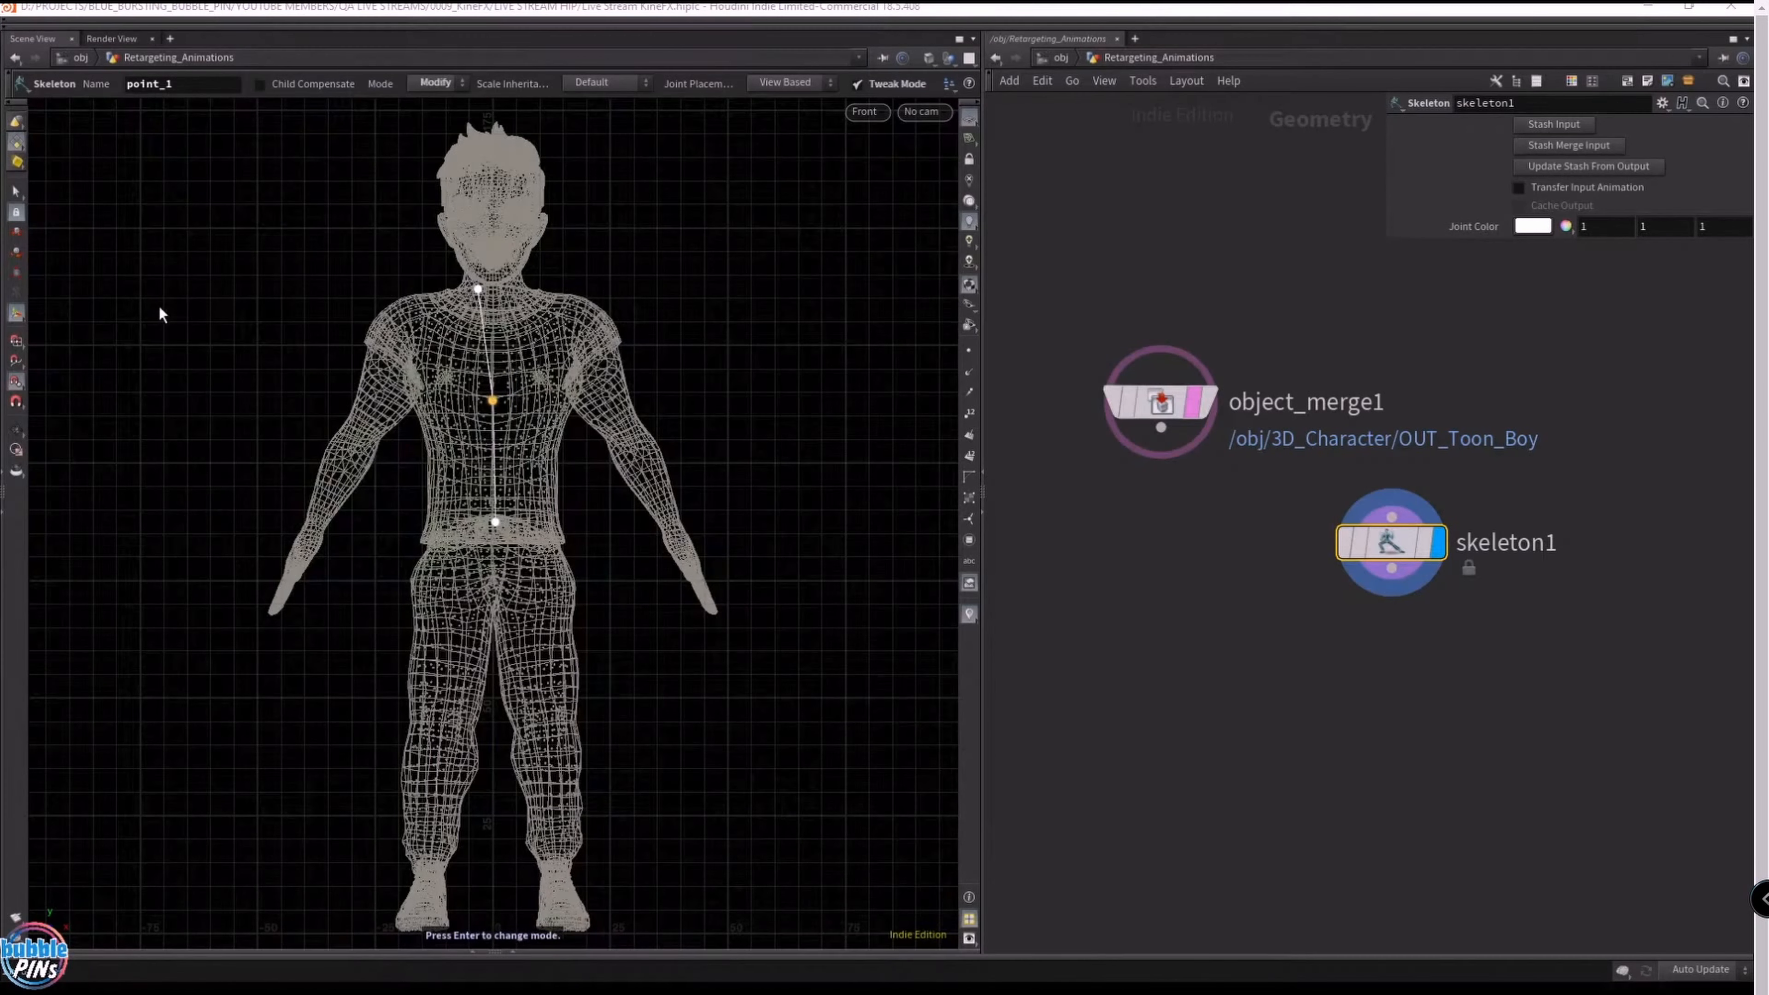
left_click_drag(493, 400, 497, 465)
left_click_drag(477, 347, 492, 373)
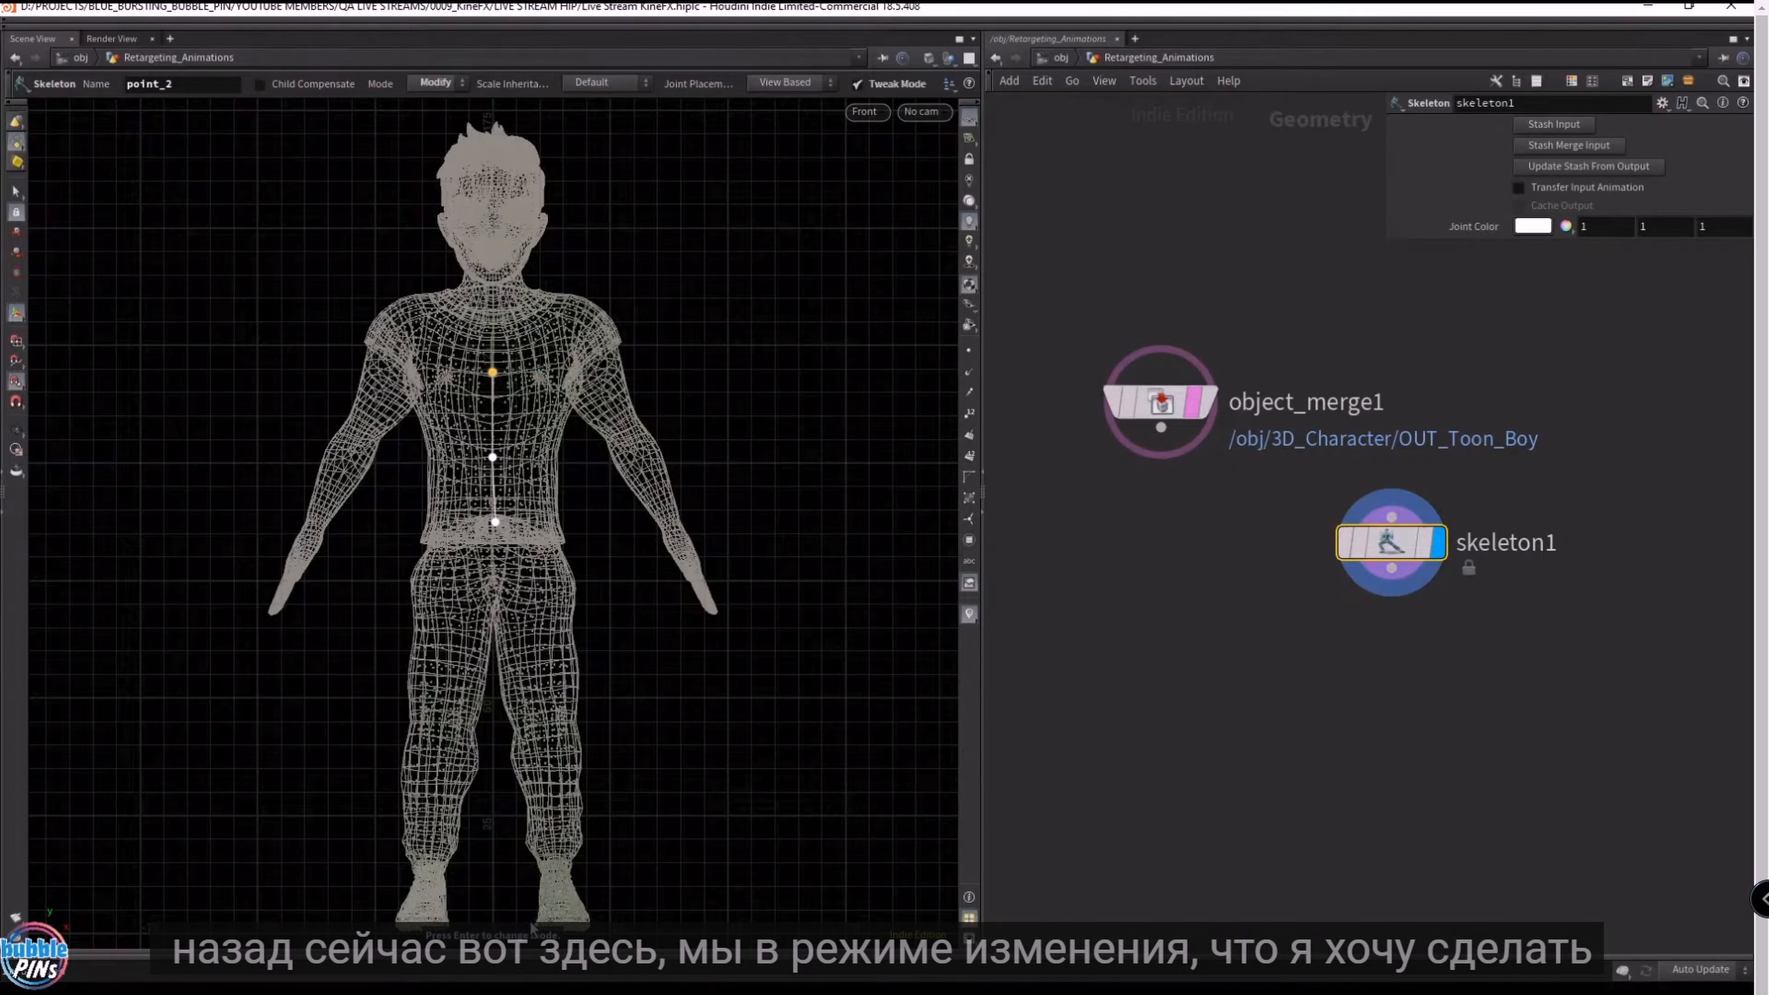
- In Create mode, extend the spine from the chest with joints at the neck base, chin and top of the head, ending the chain there
key("Return")
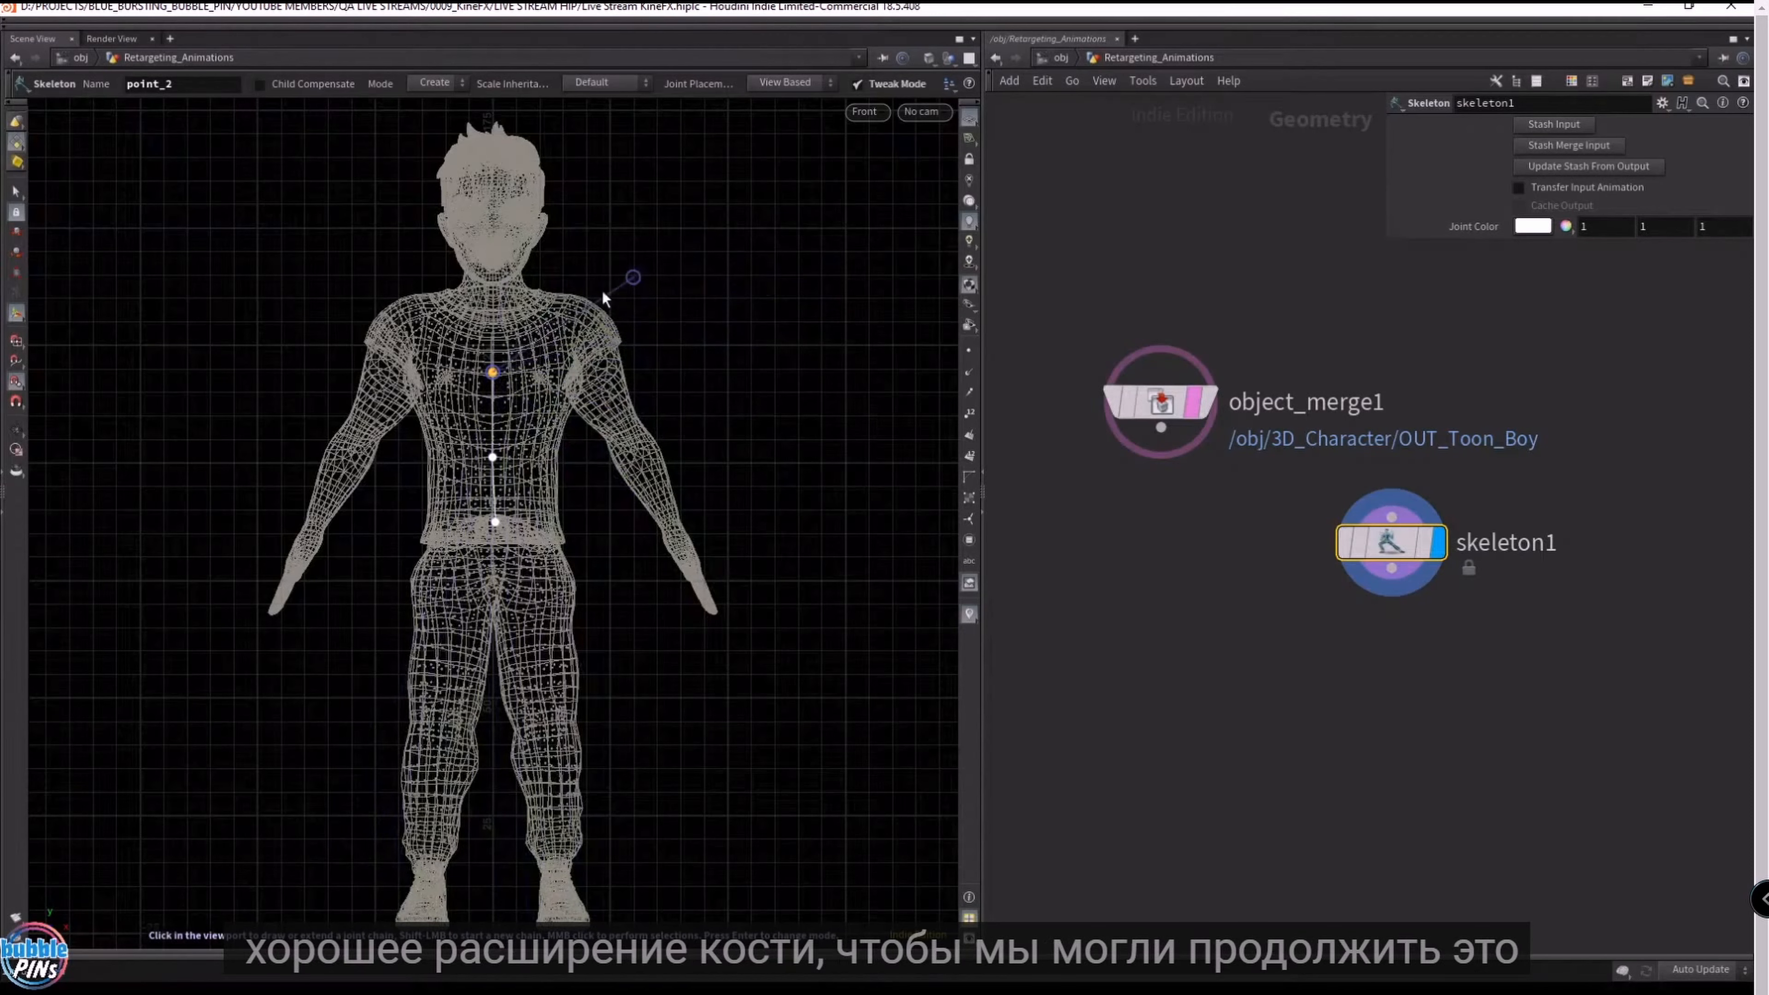
left_click(492, 295)
left_click(491, 261)
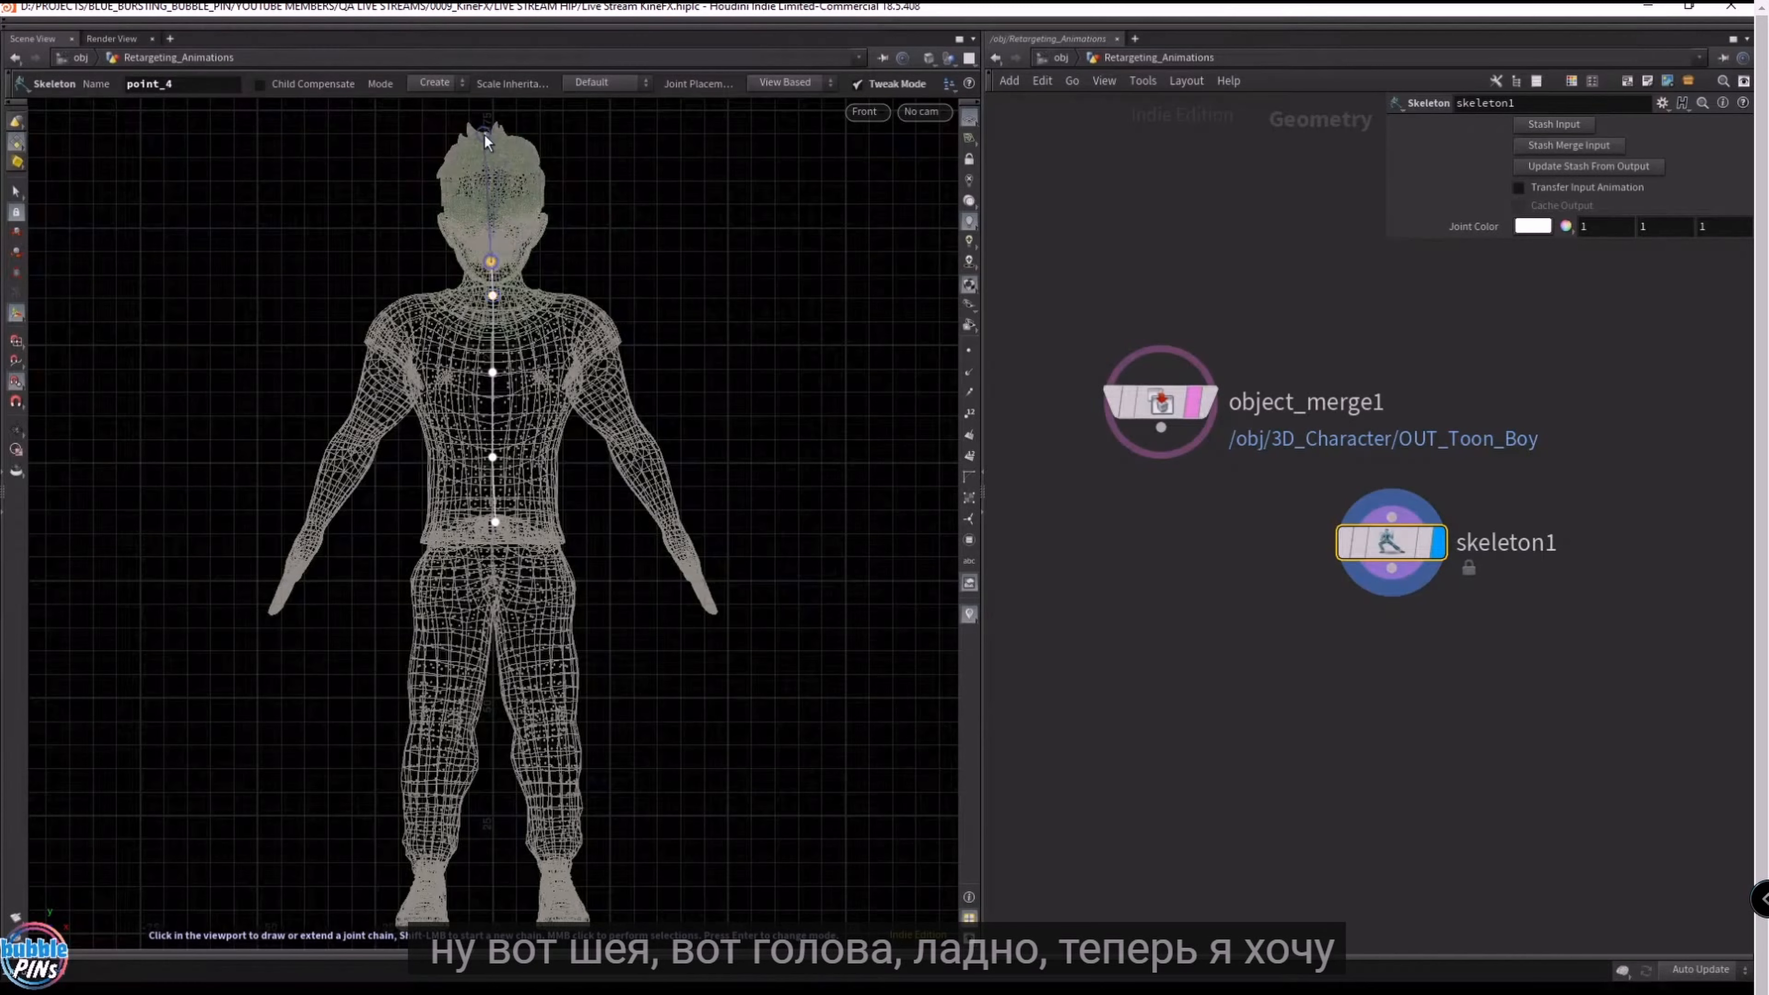
left_click(487, 136)
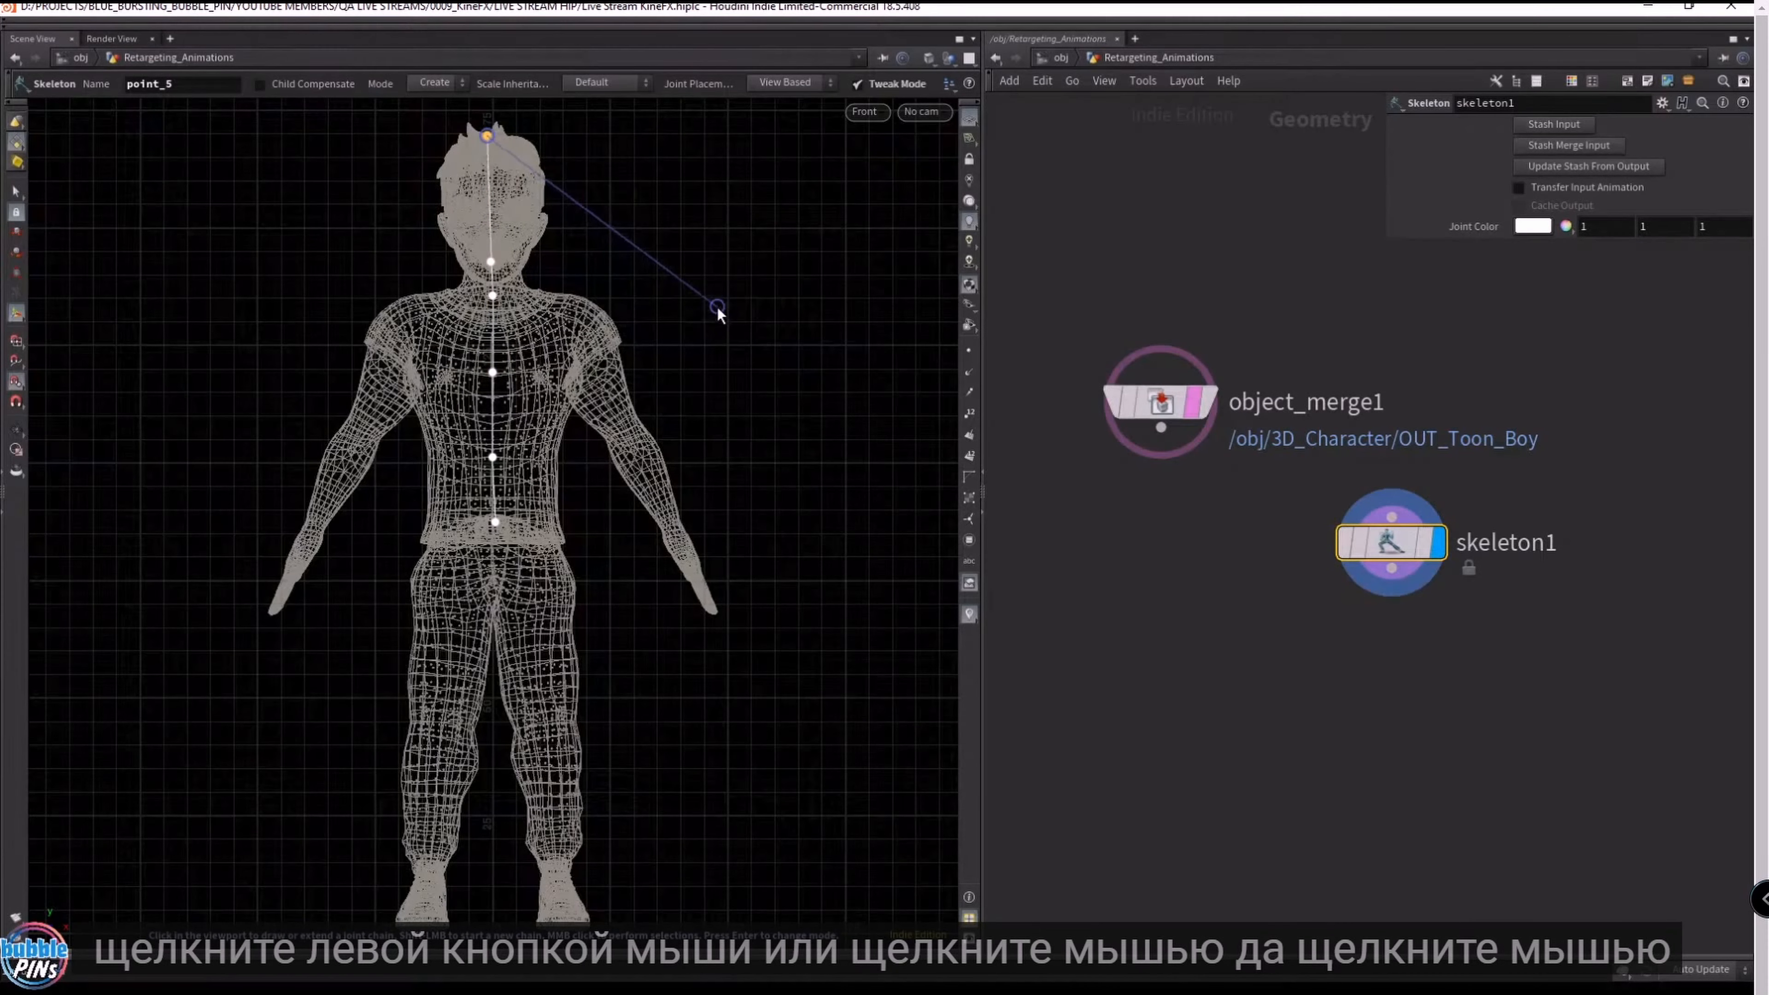
middle_click(790, 320)
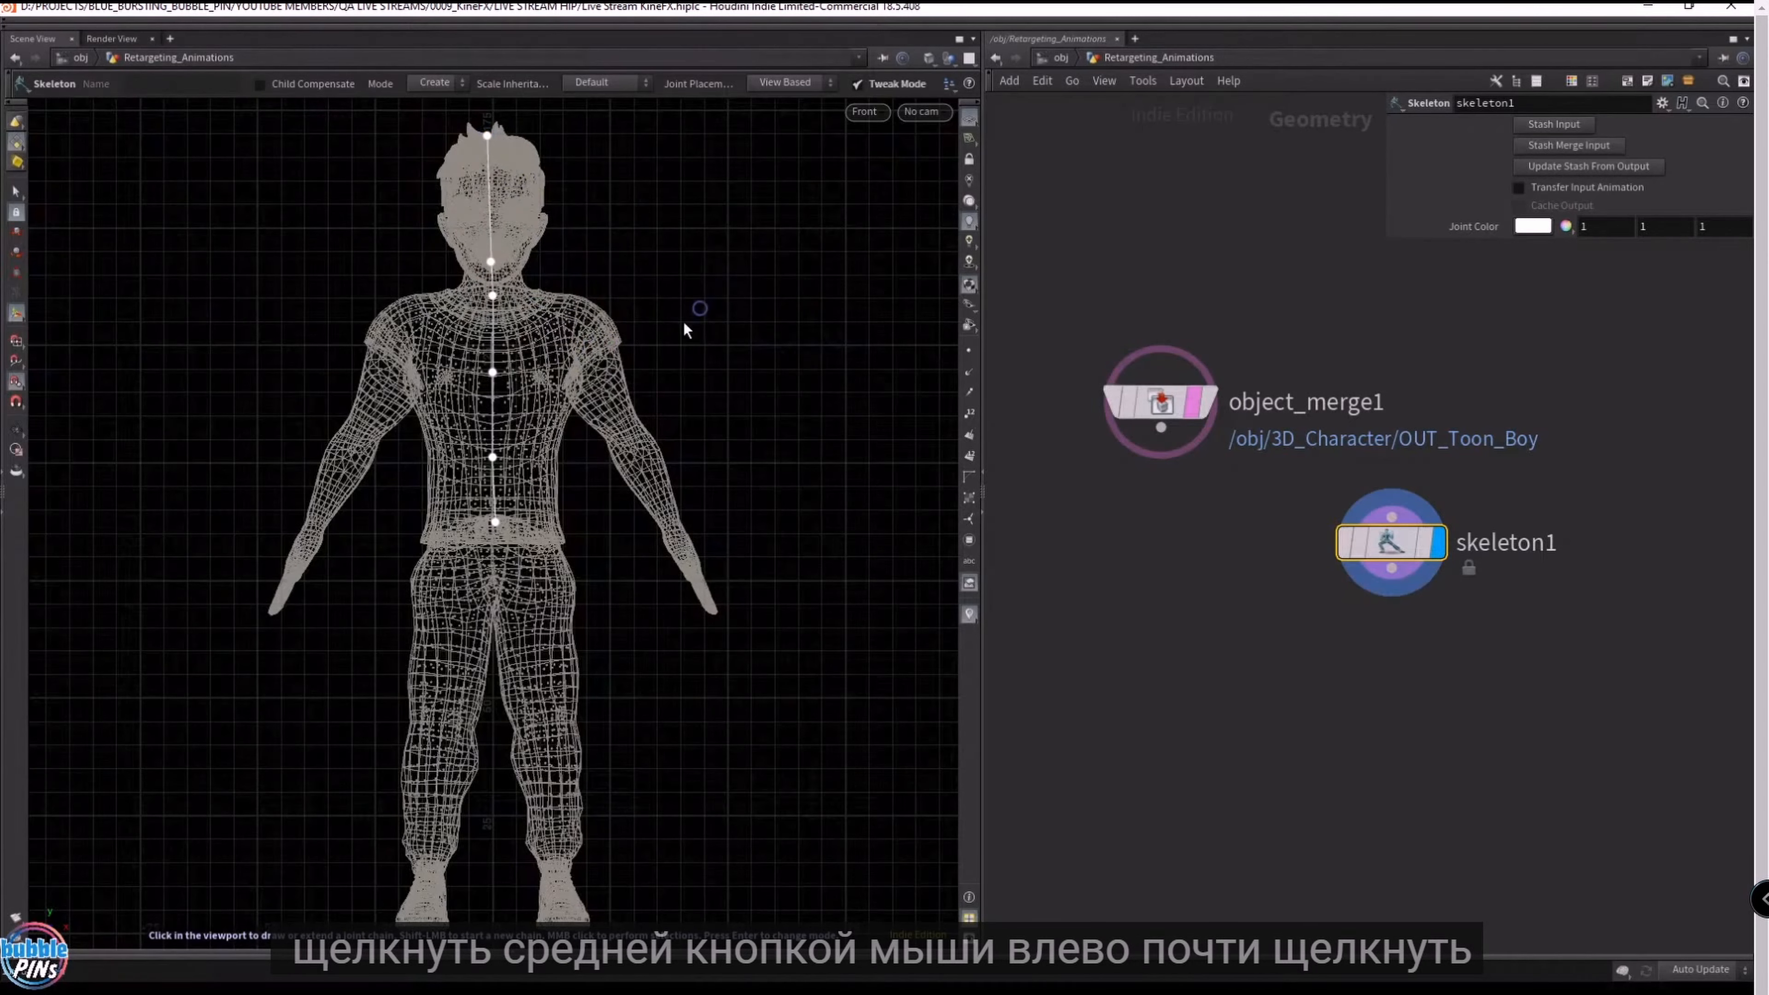
- Branch the left arm from the chest joint with joints at the shoulder, elbow, wrist and fingertips
middle_click(493, 376)
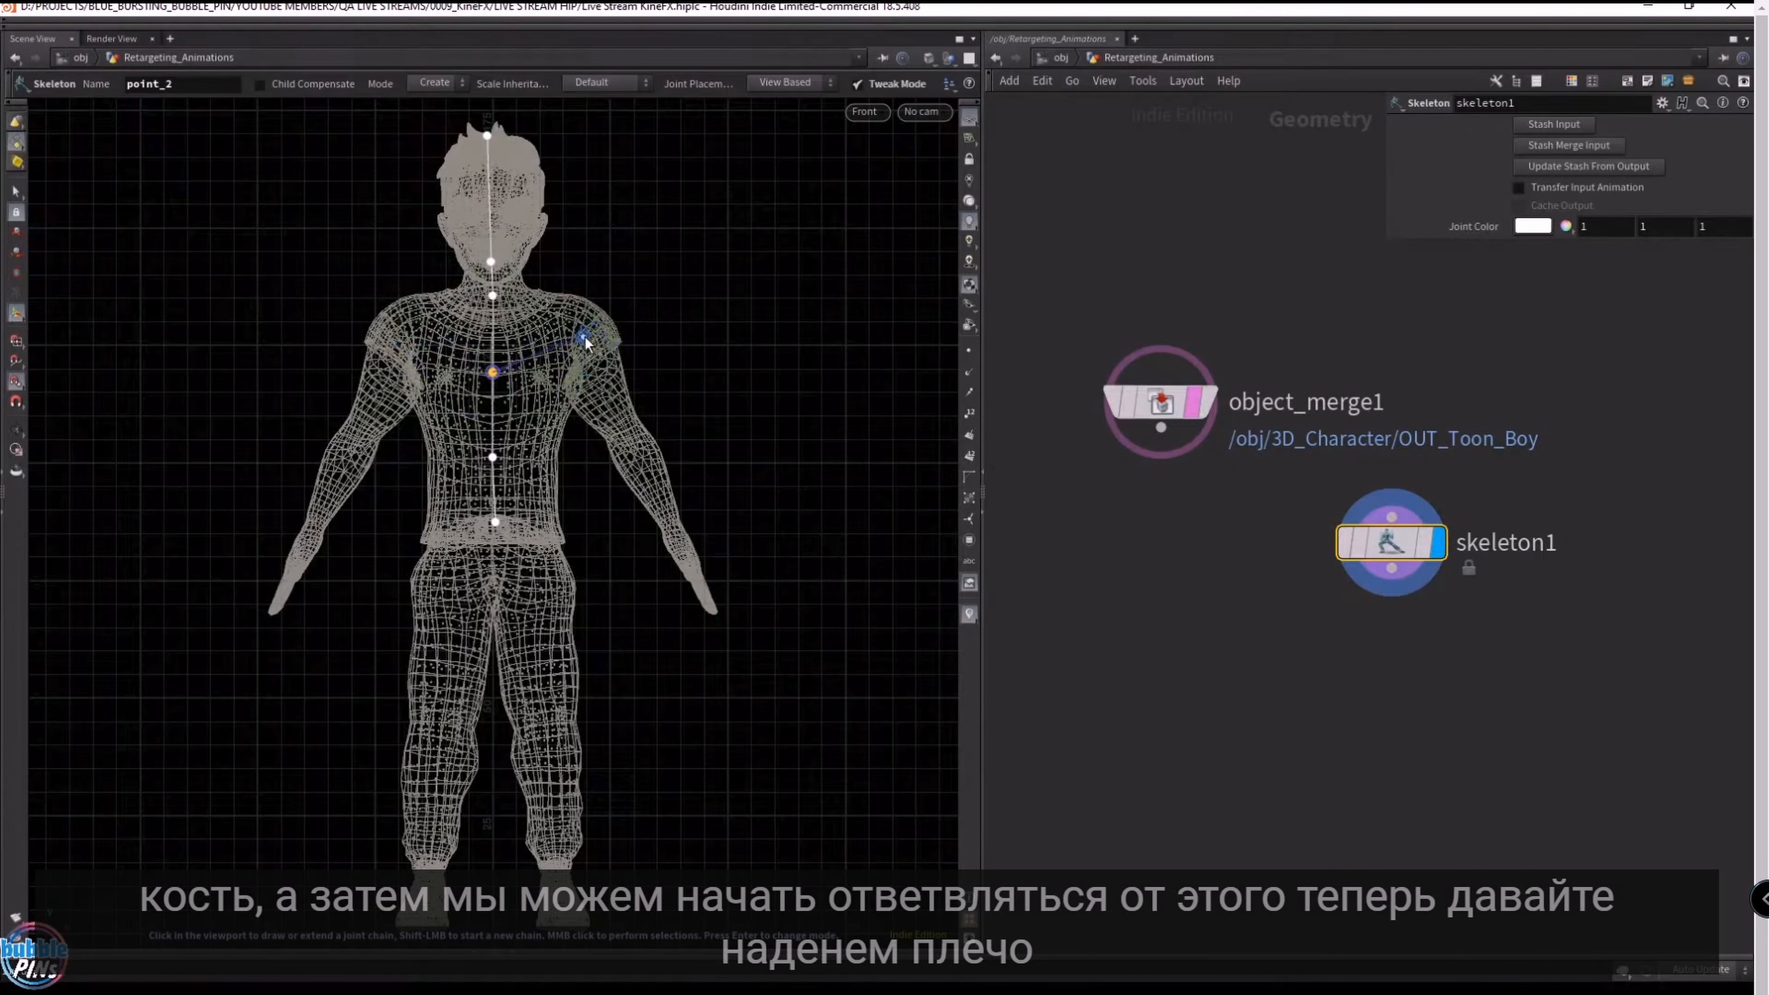
left_click(577, 346)
right_click(619, 442)
key("Escape")
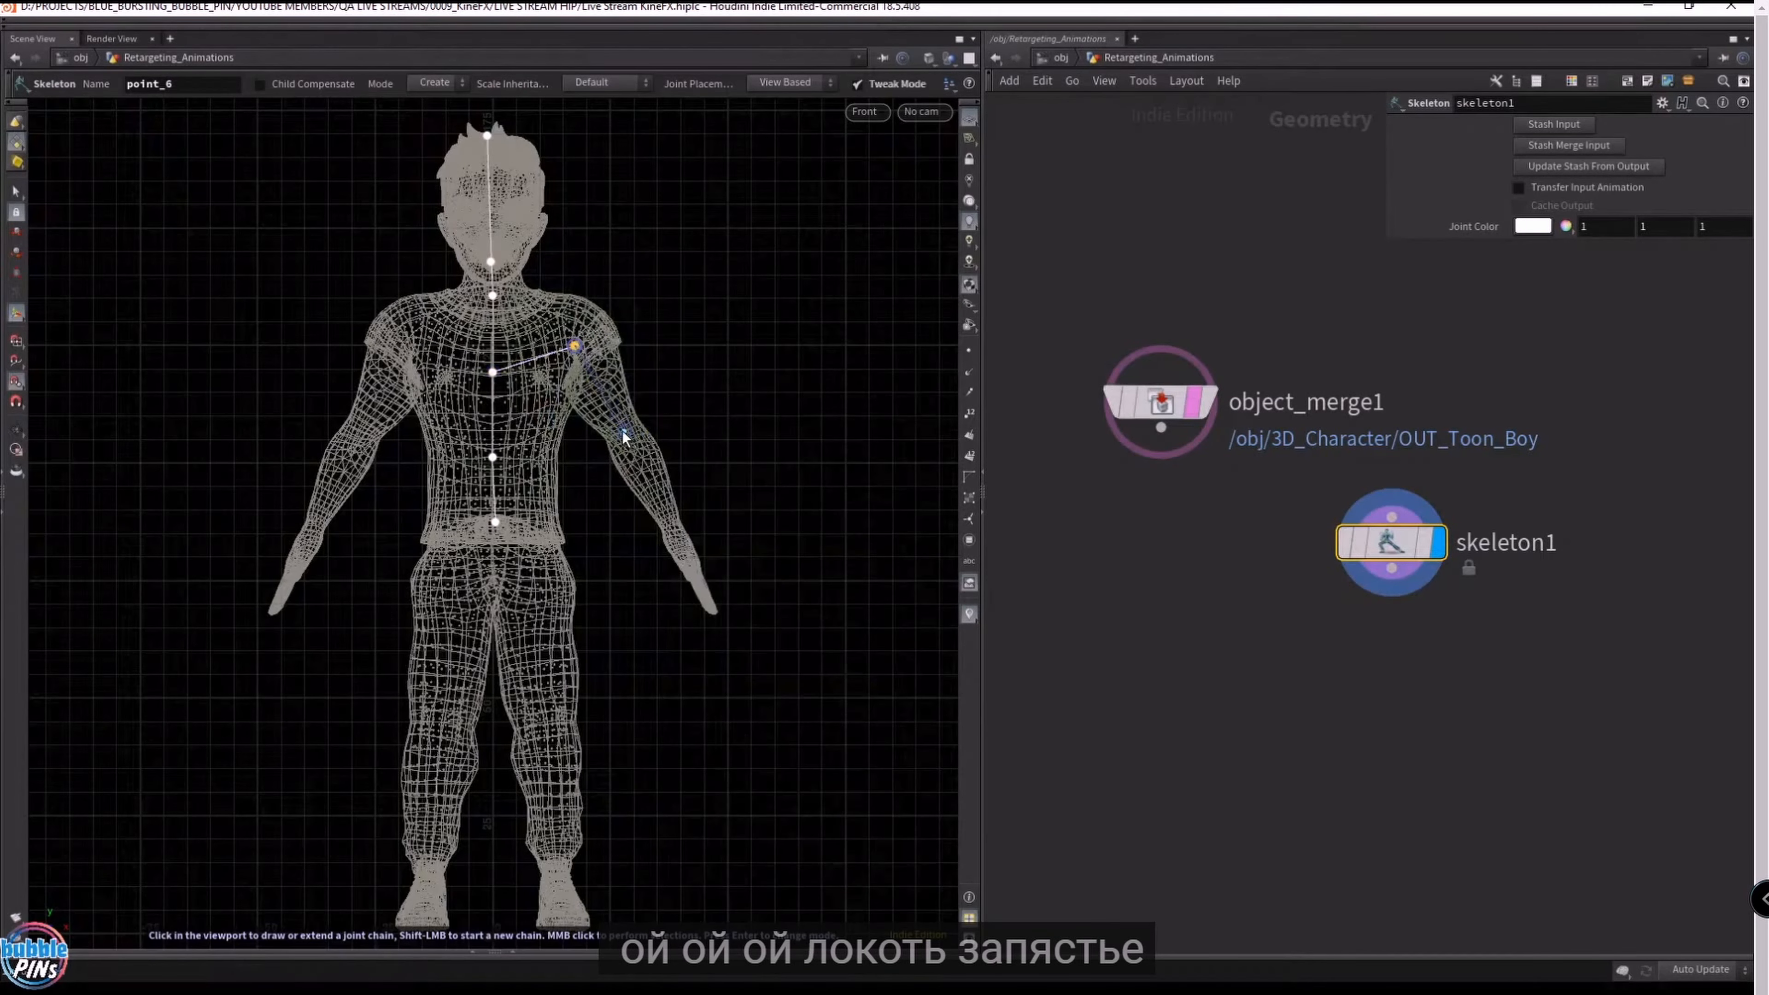
left_click(617, 430)
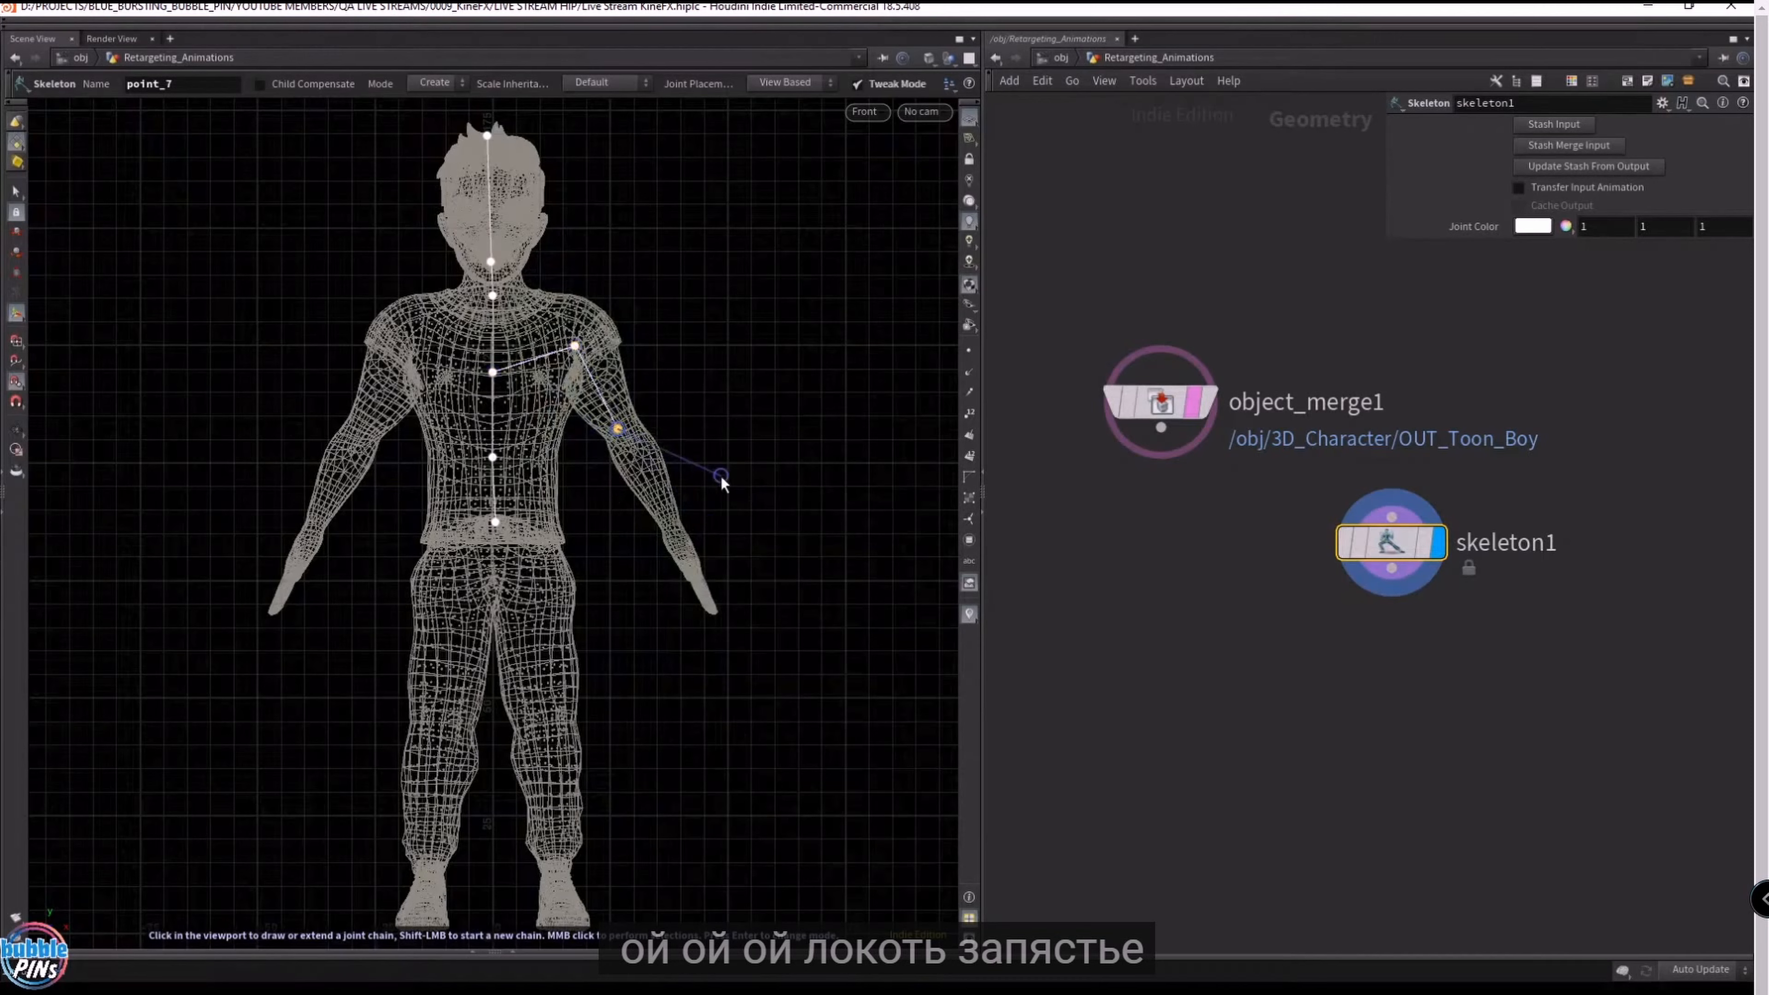
left_click(683, 556)
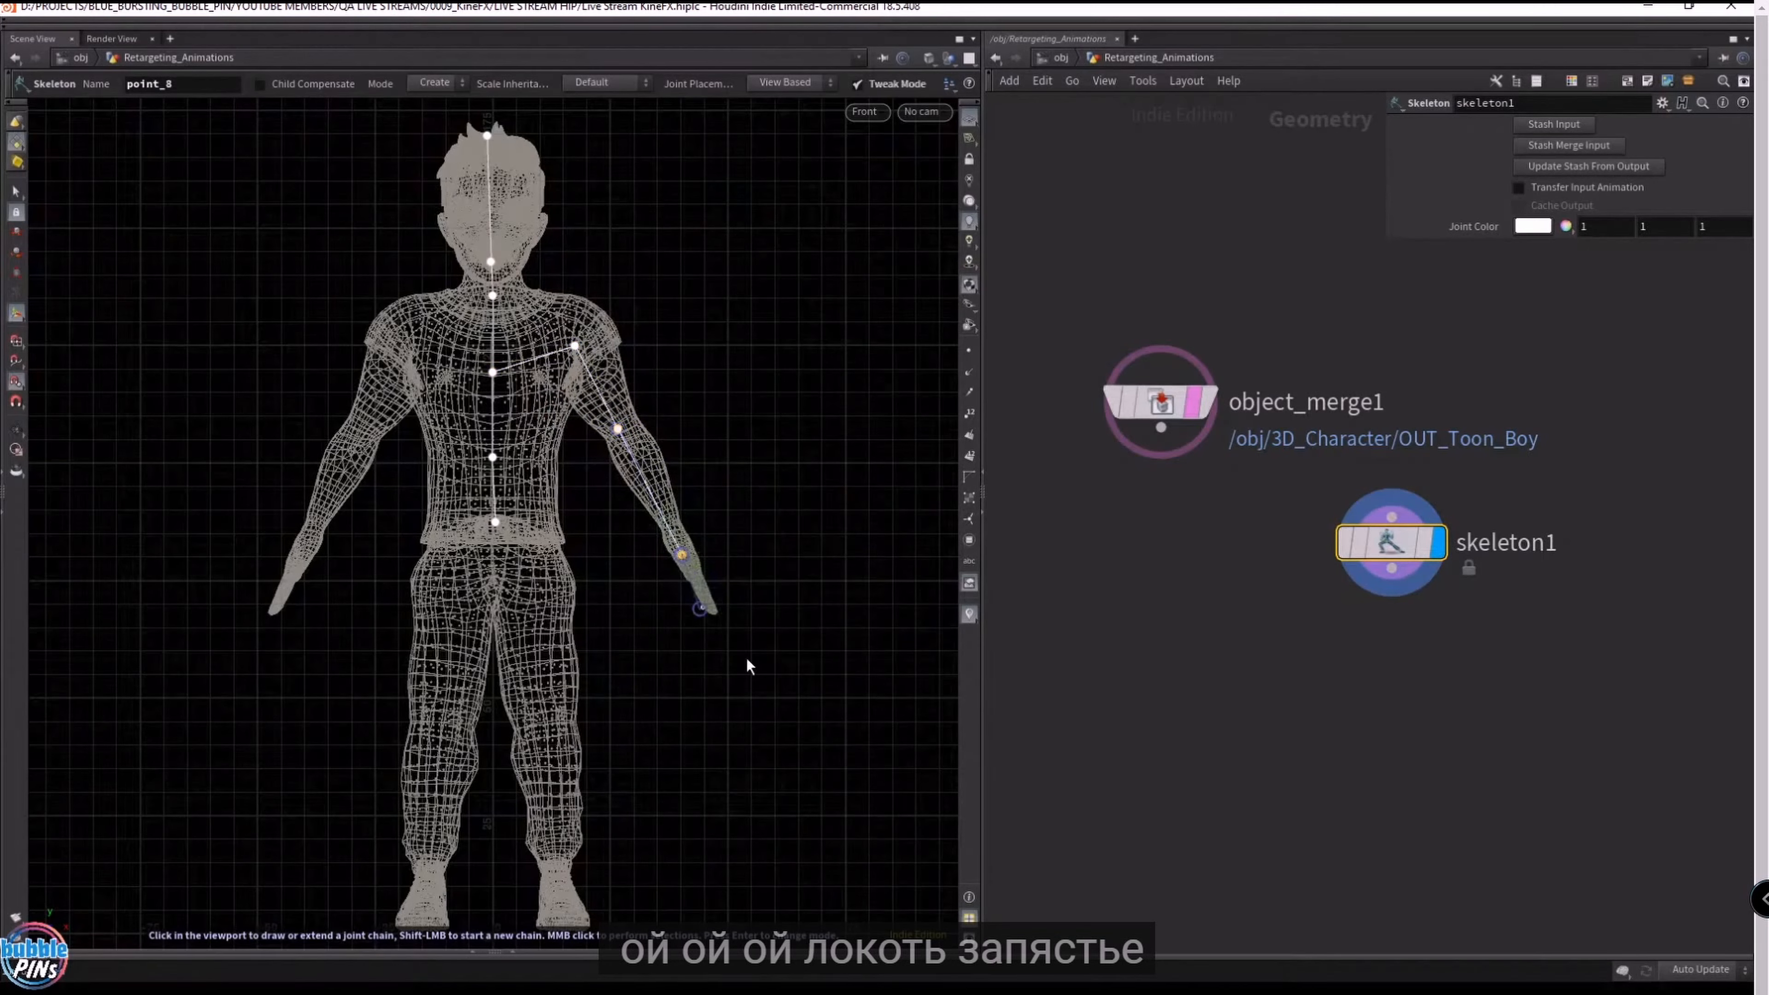
left_click(713, 614)
- Branch the right arm from the chest joint with joints at the shoulder, elbow, wrist and fingertips, and end the chain
left_click(492, 372)
left_click(399, 351)
left_click(356, 437)
left_click(313, 531)
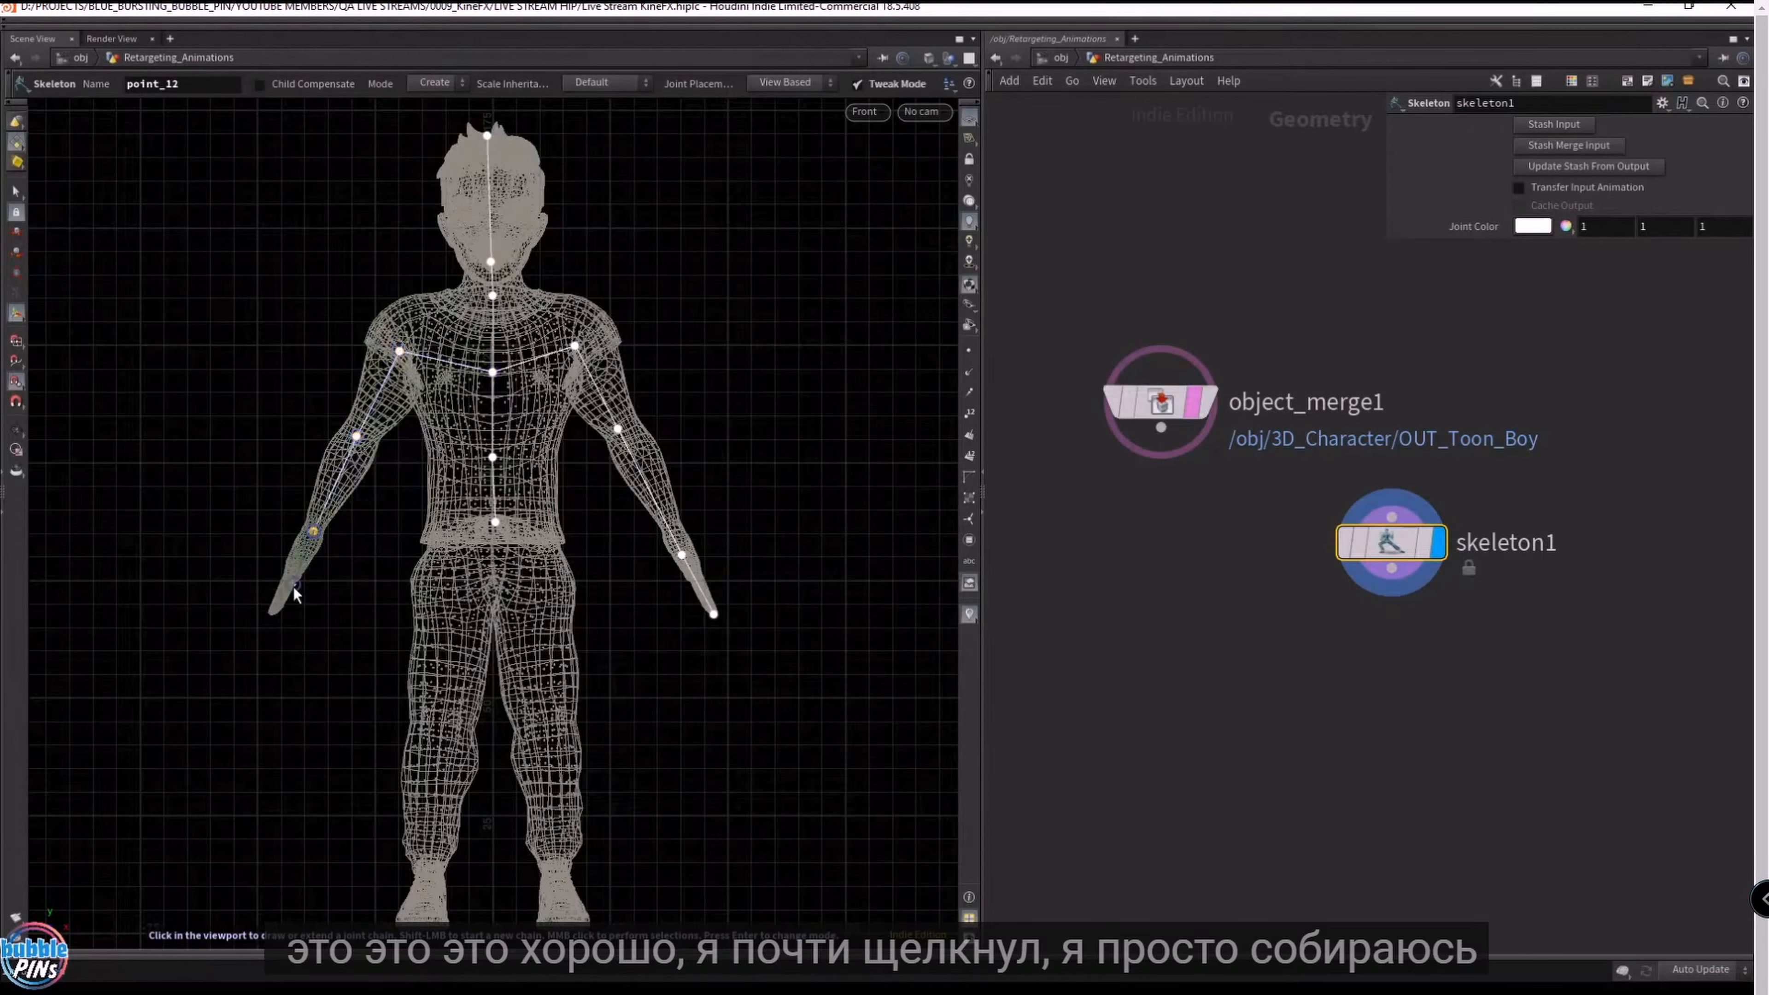
left_click(275, 607)
middle_click(376, 530)
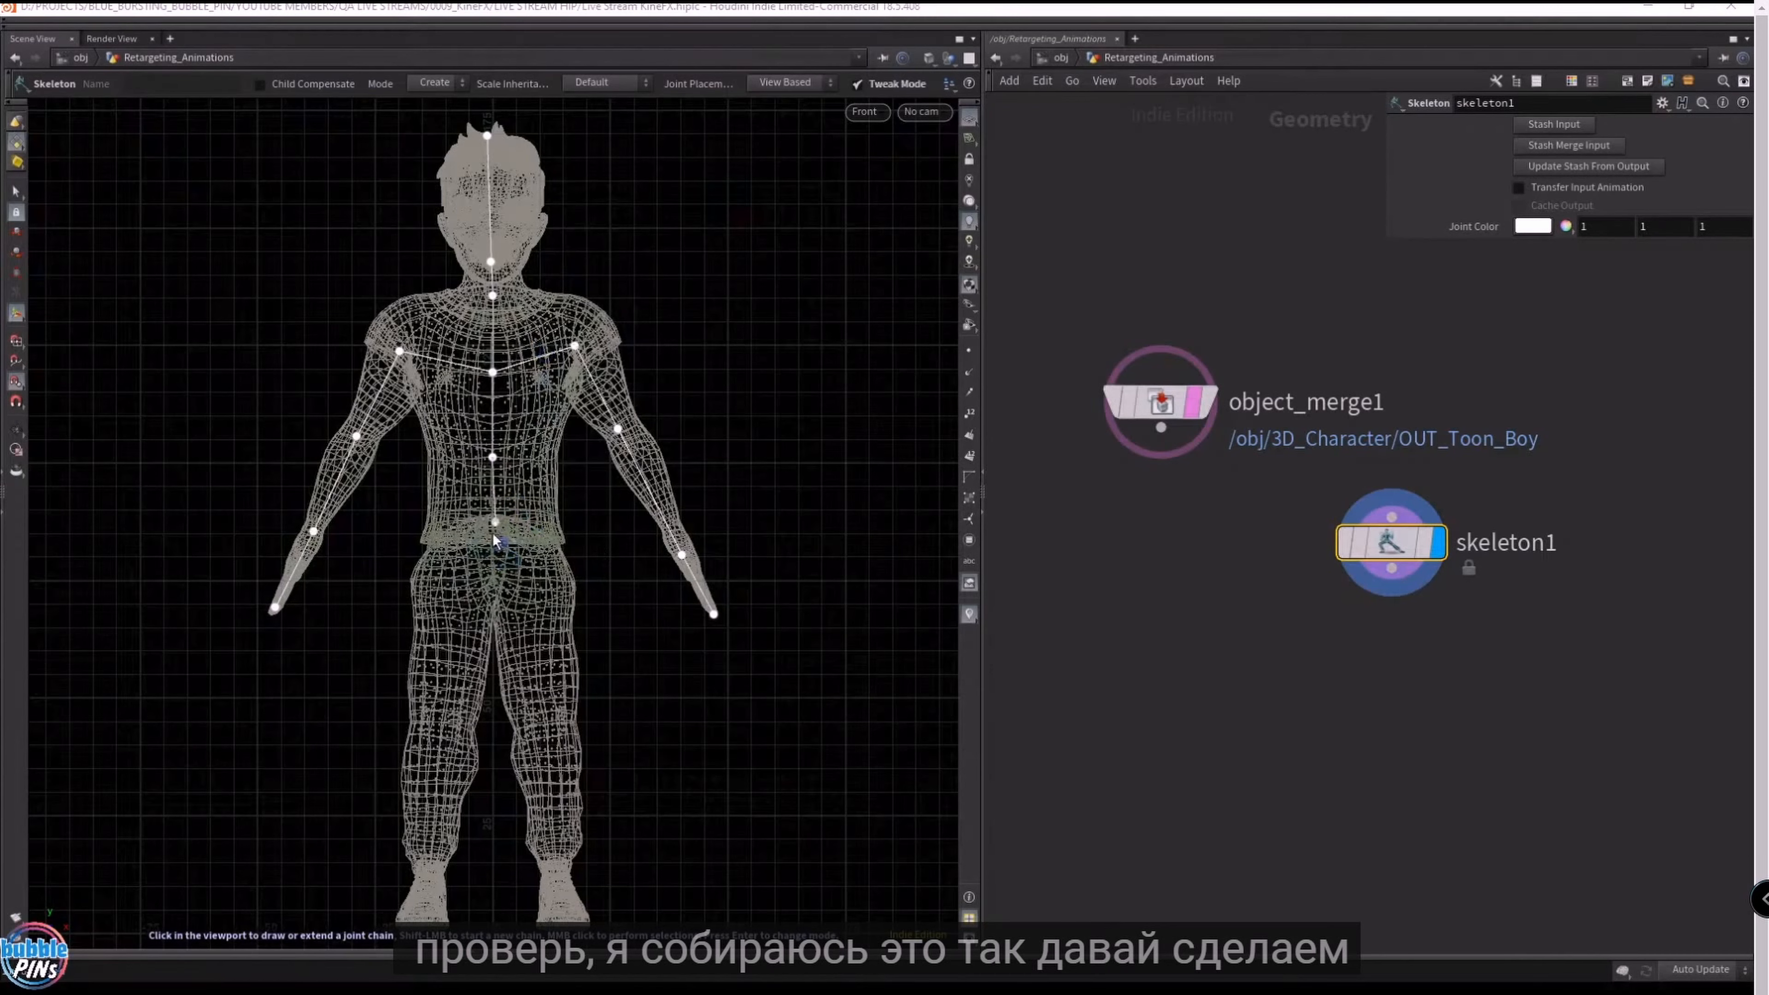
- Branch the left leg from the waist joint with joints at the hip, knee, ankle and toes
left_click(496, 524)
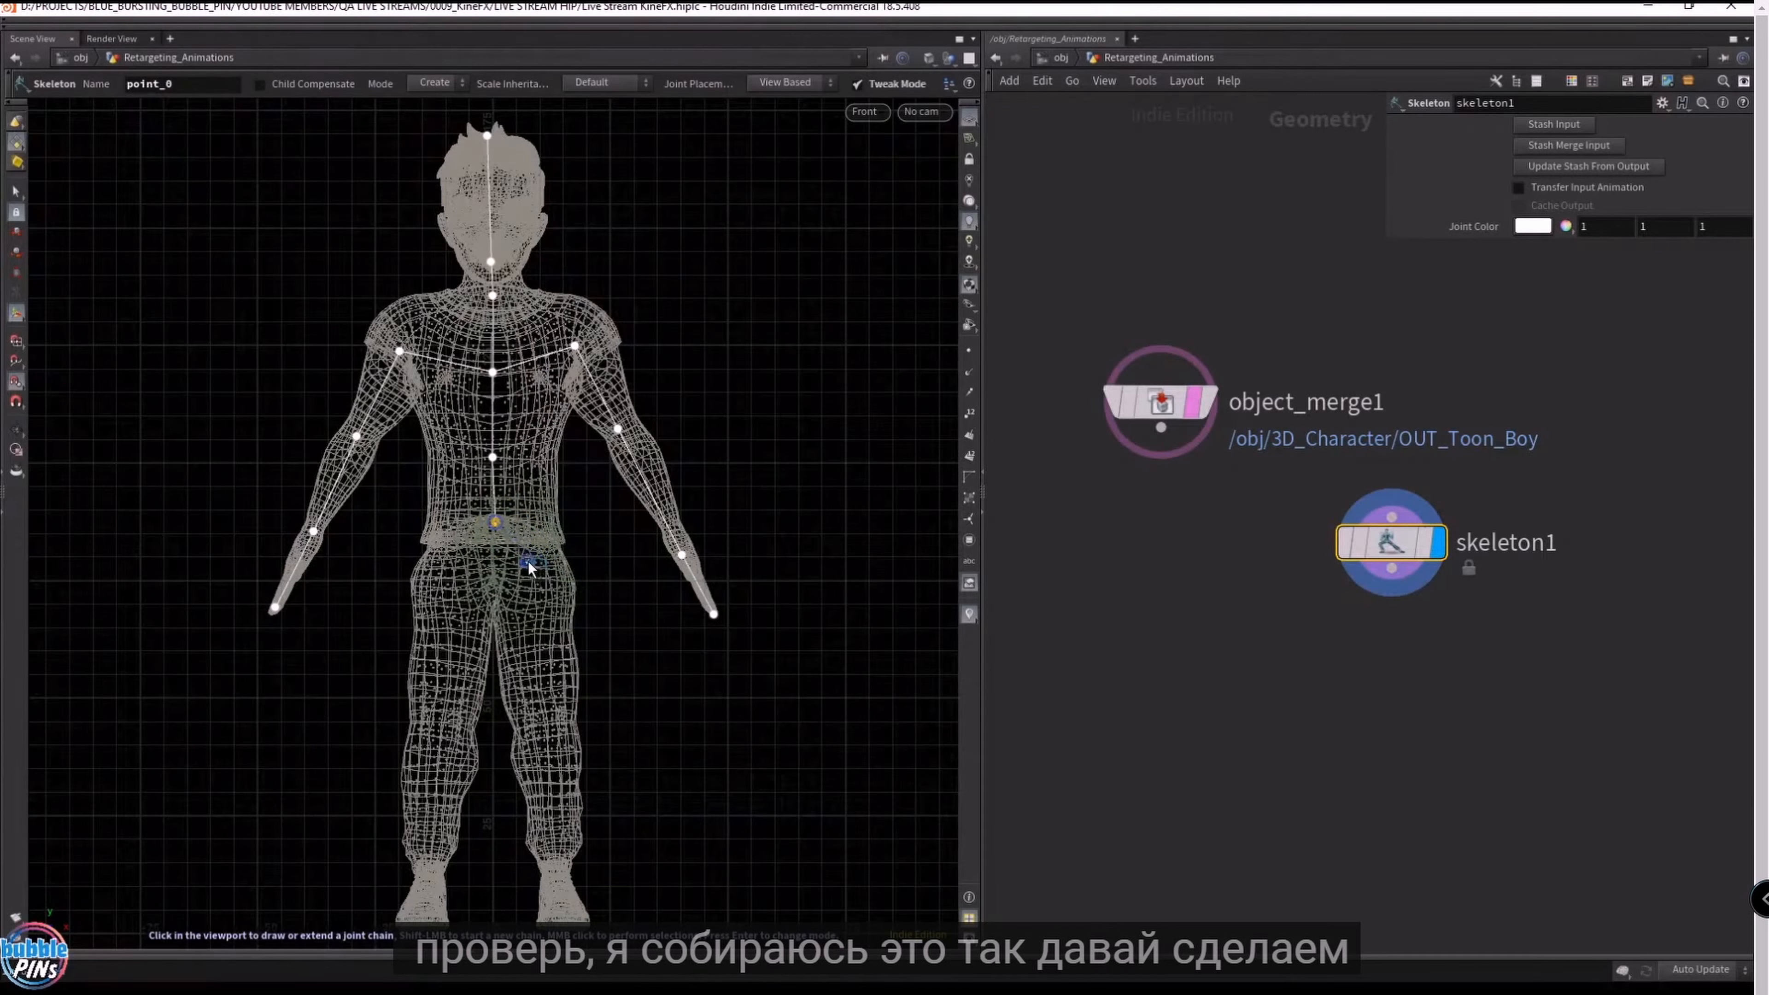
left_click(534, 557)
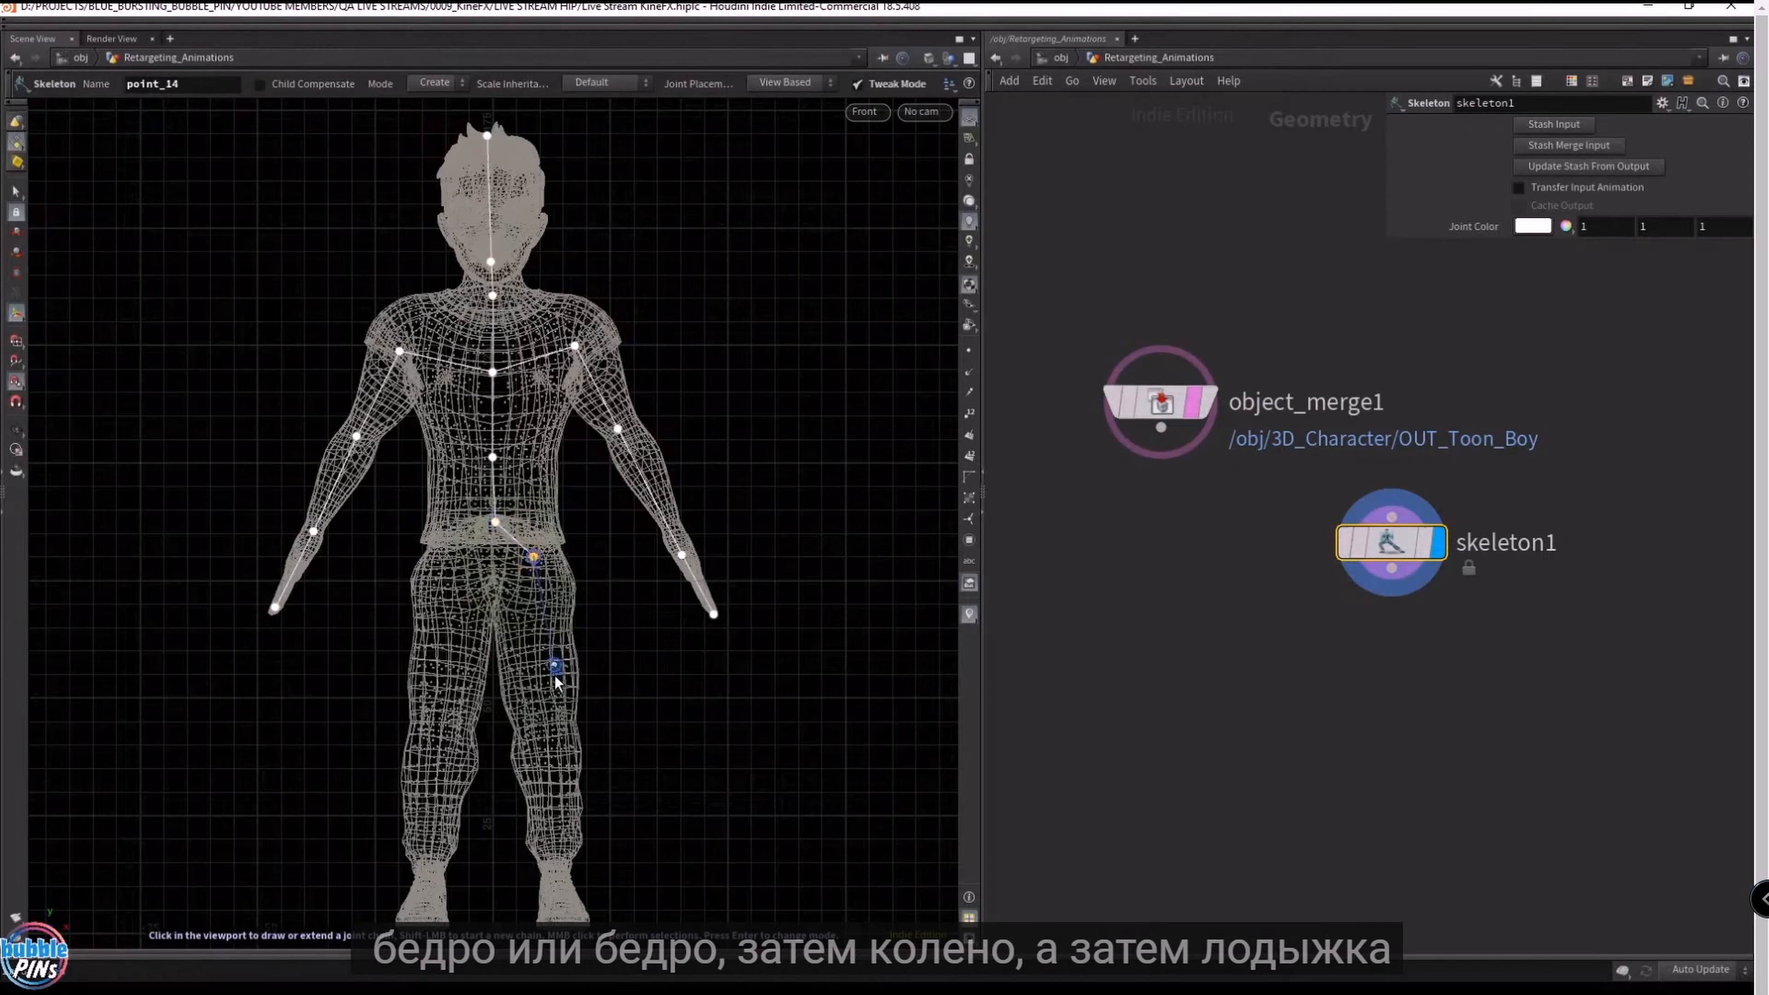
left_click(547, 730)
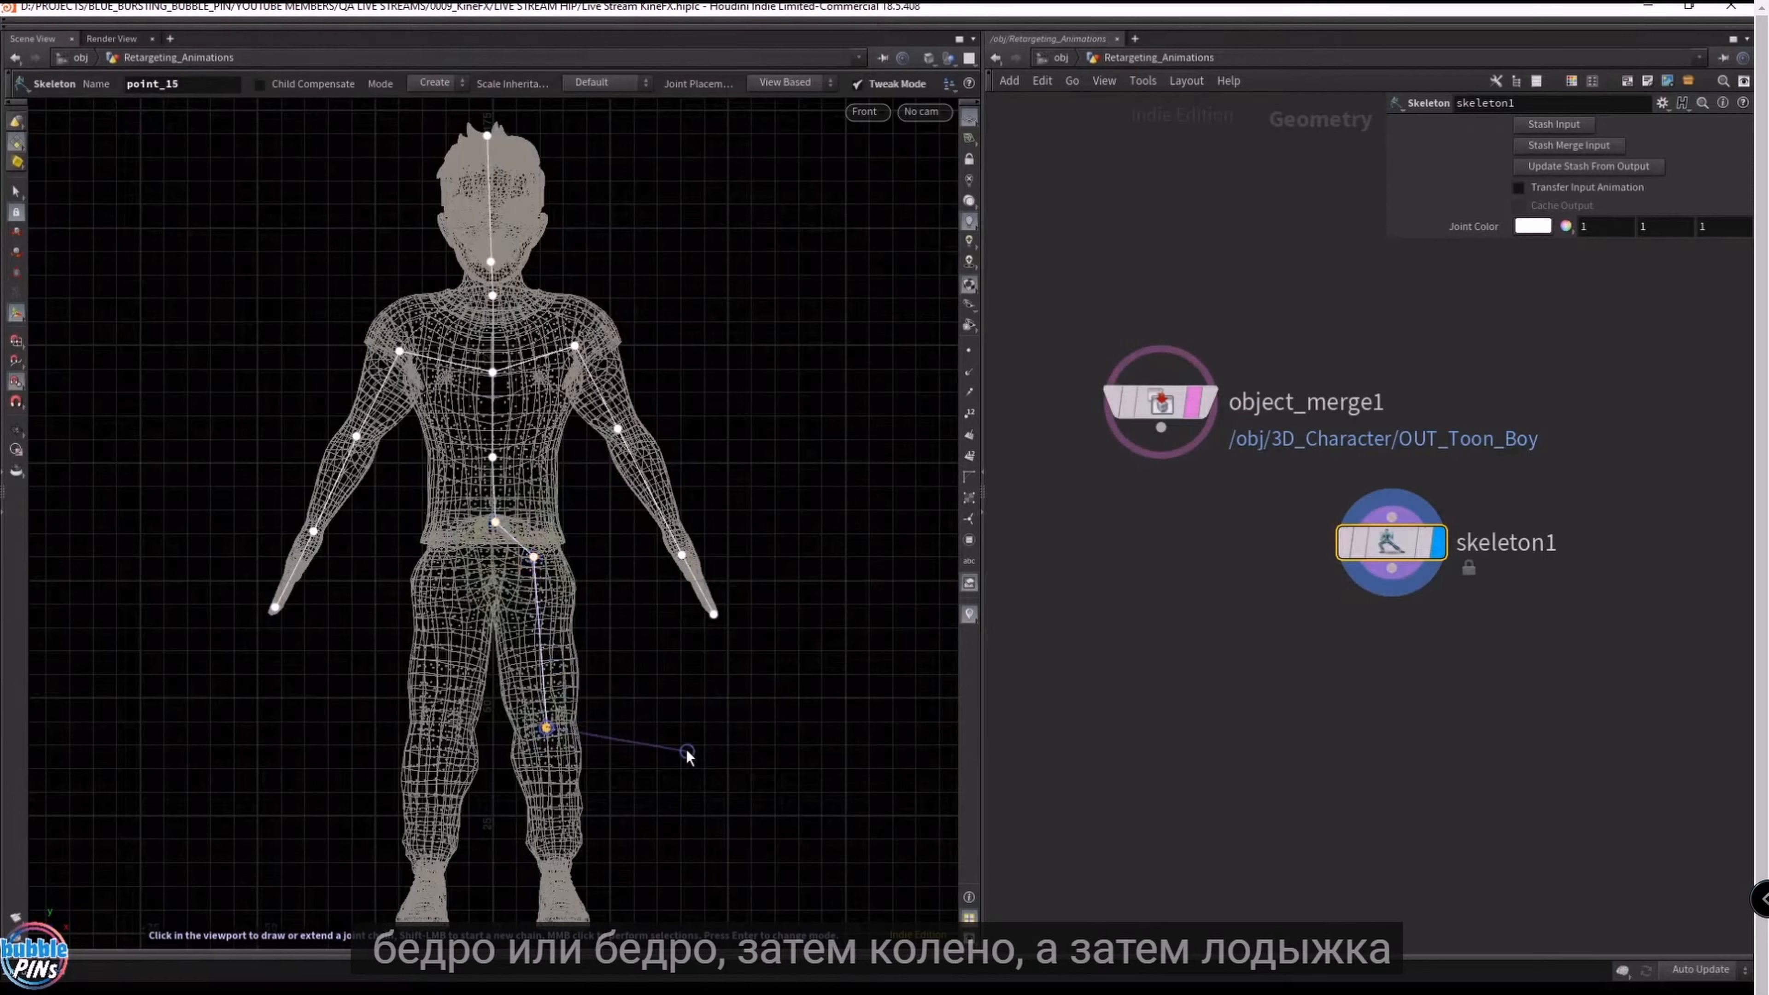
left_click(555, 870)
key("Escape")
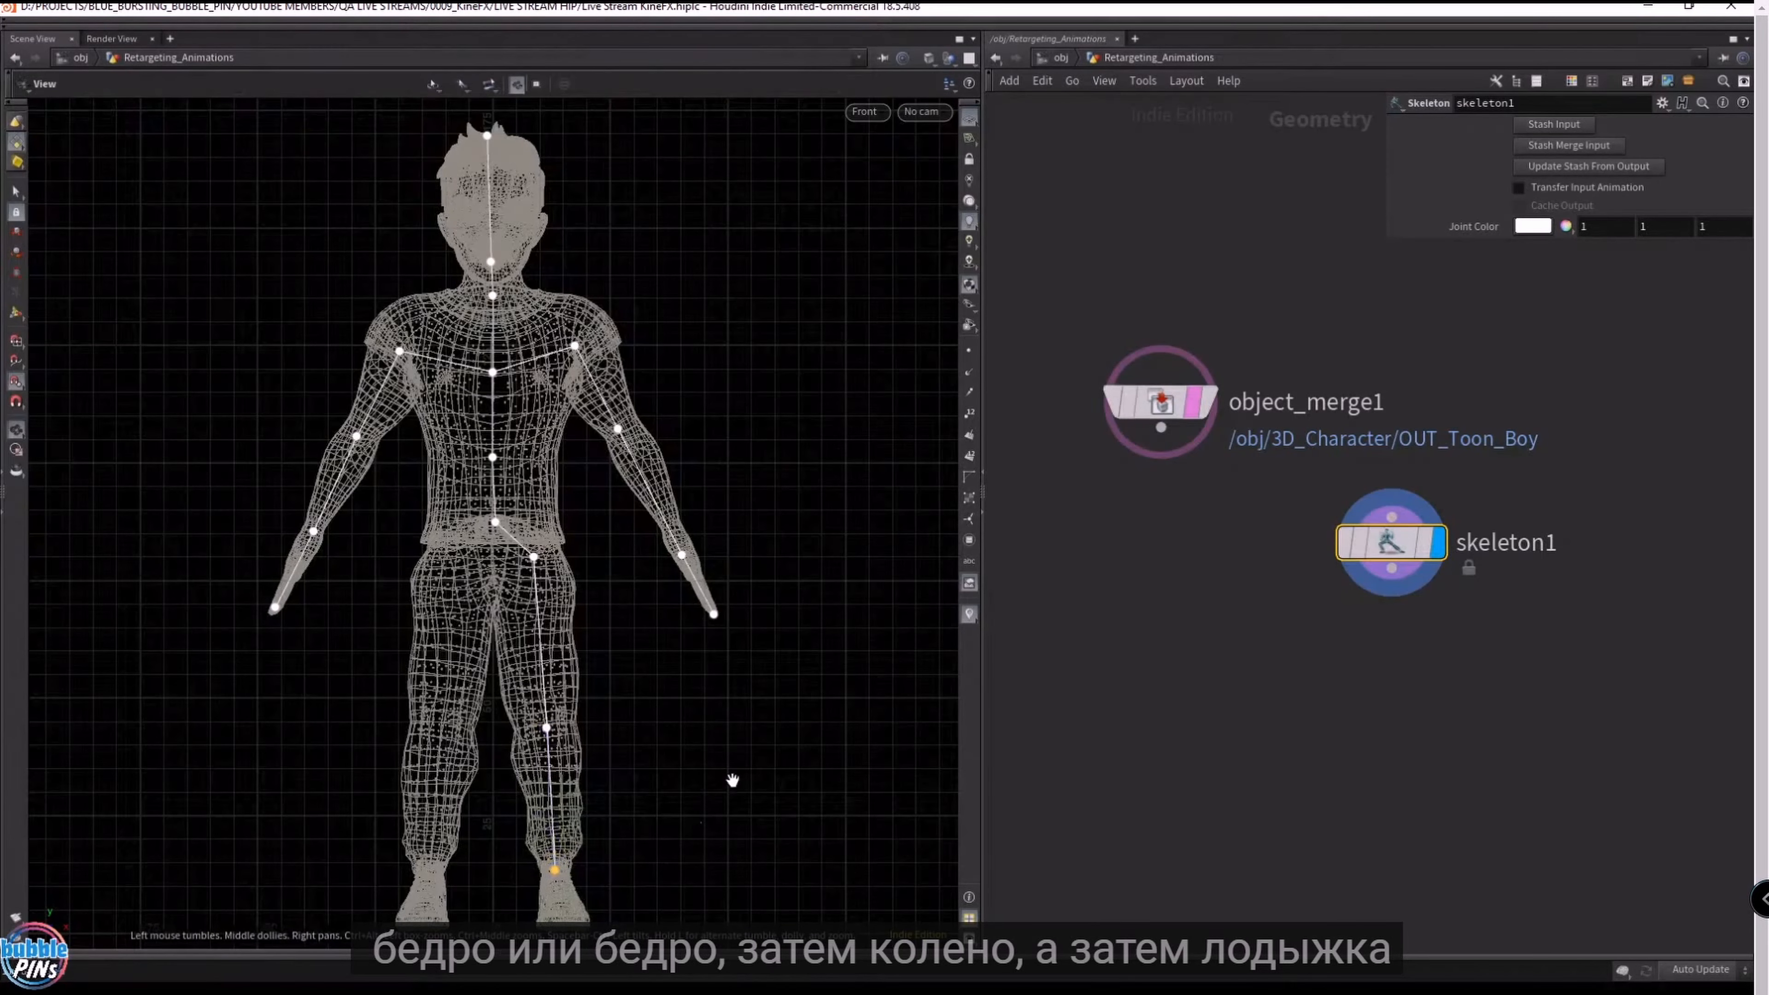
right_click_drag(731, 779, 736, 616)
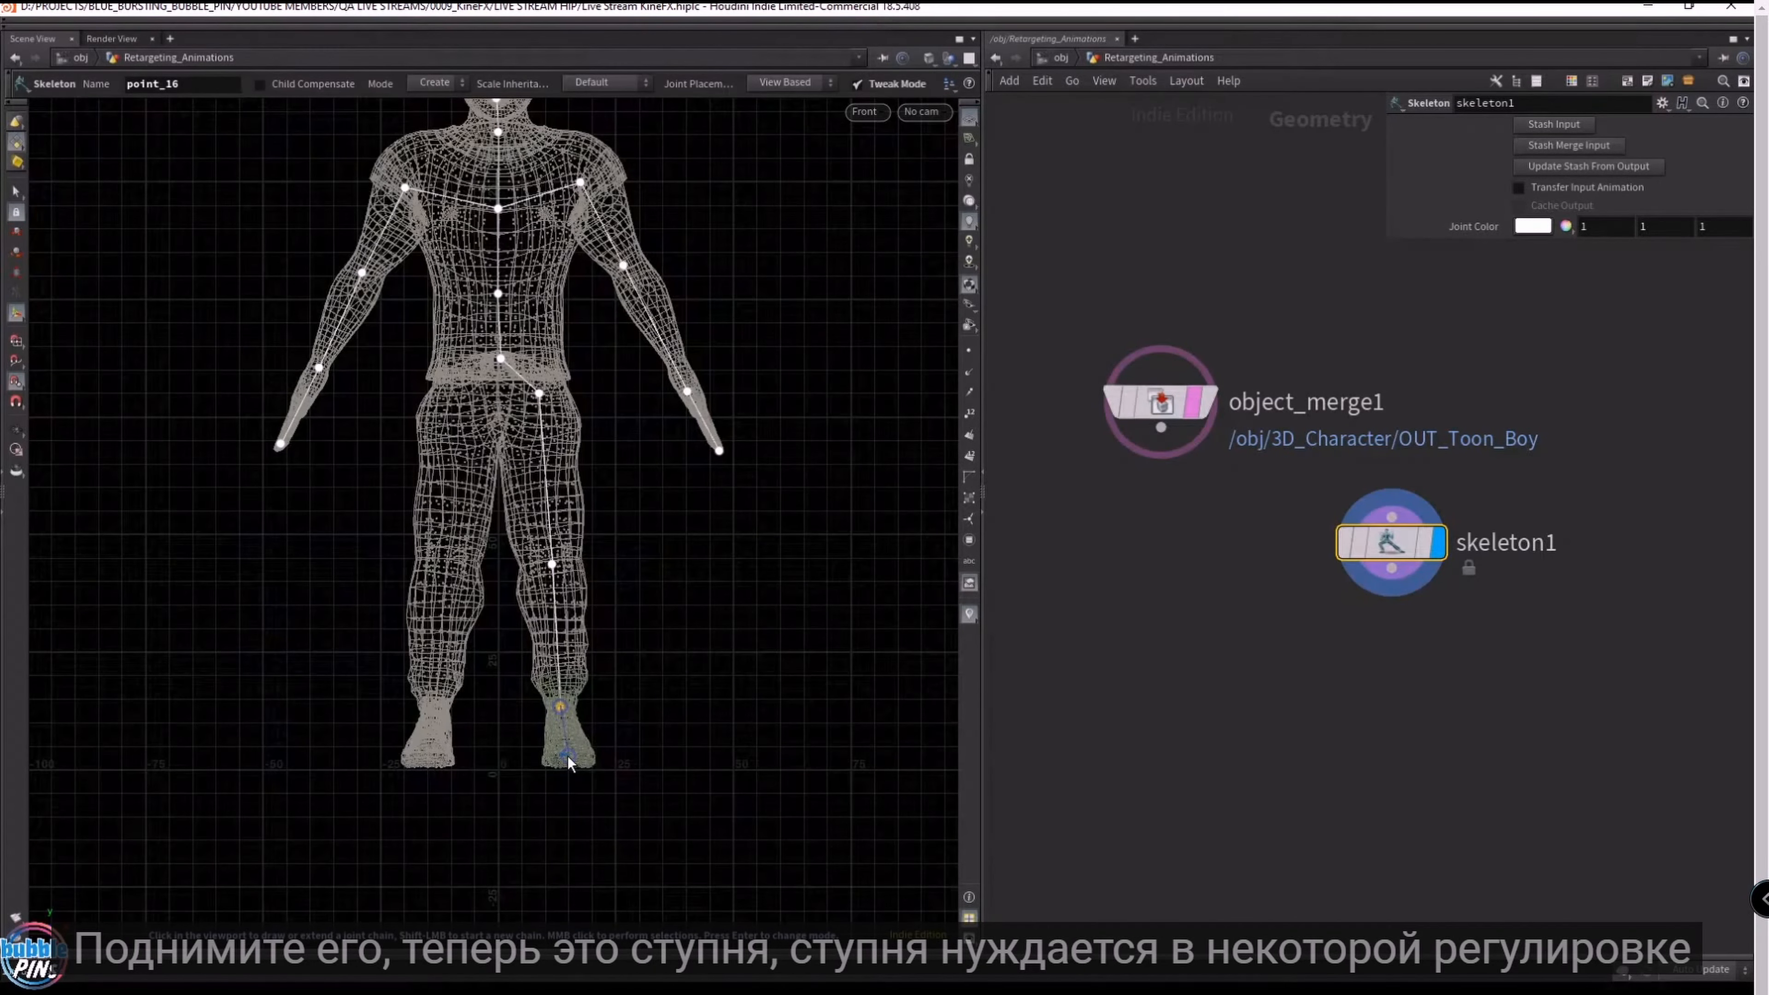
left_click(568, 759)
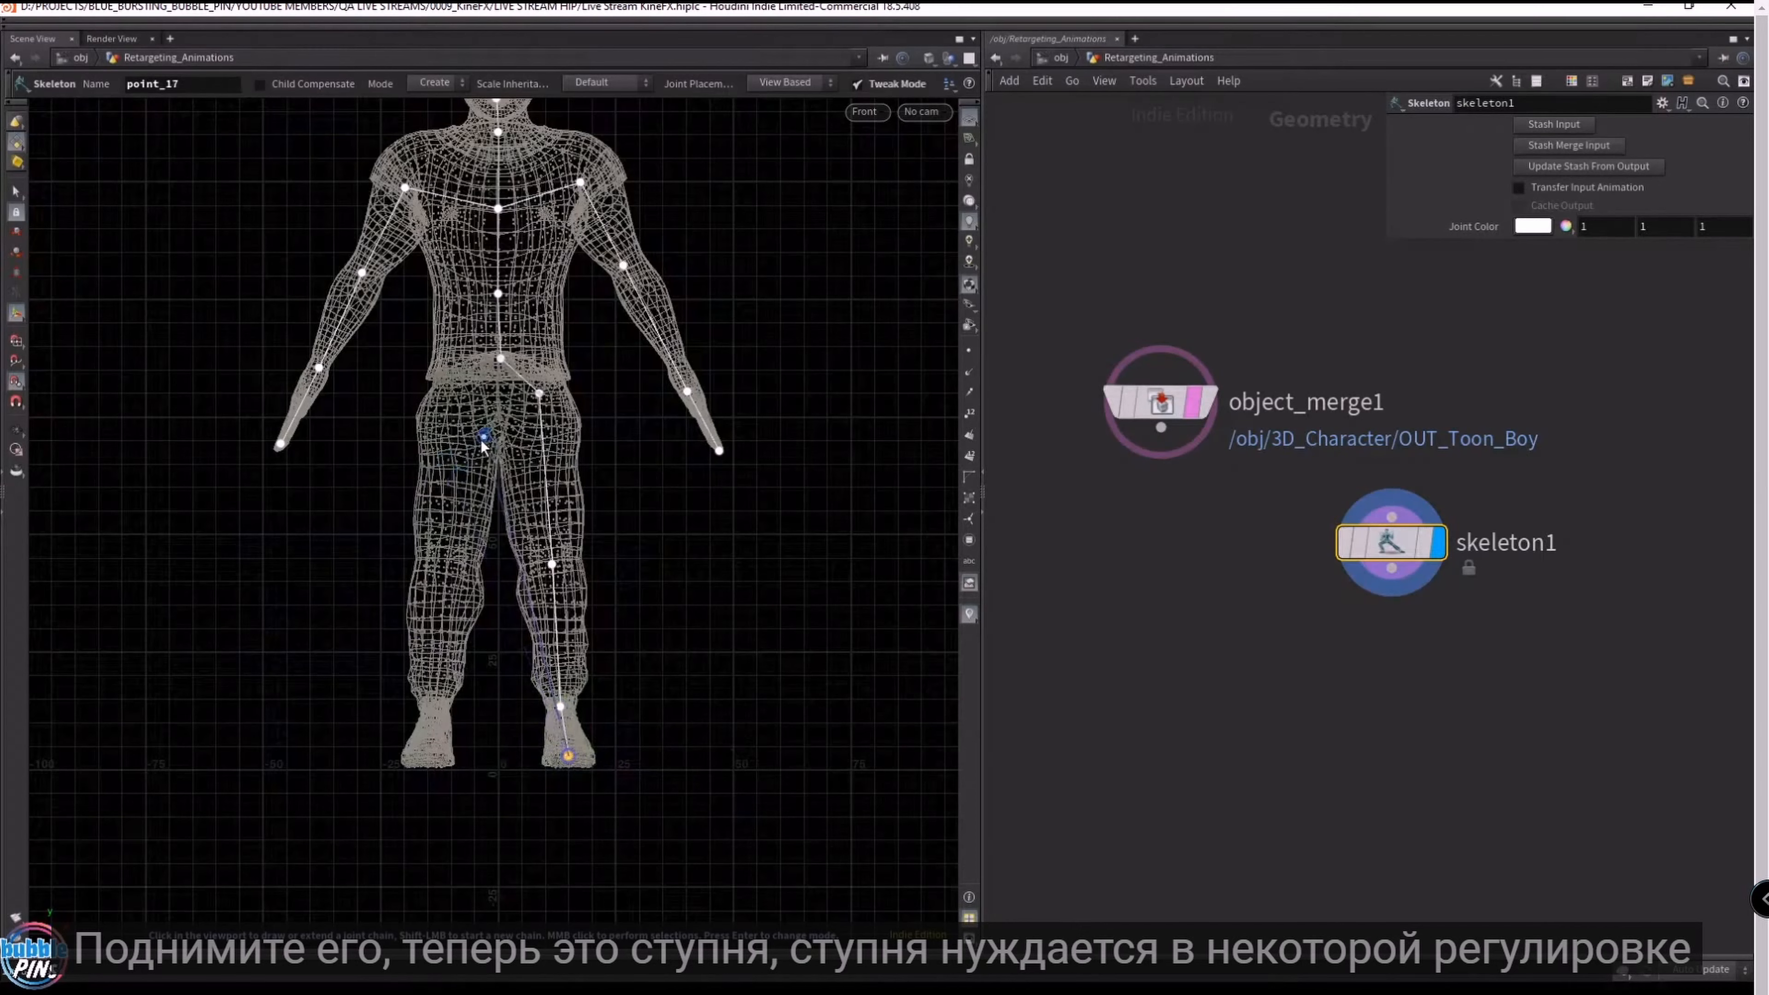
- Branch the right leg from the waist joint with joints at the hip, knee, ankle and toes, and end the chain
middle_click(503, 360)
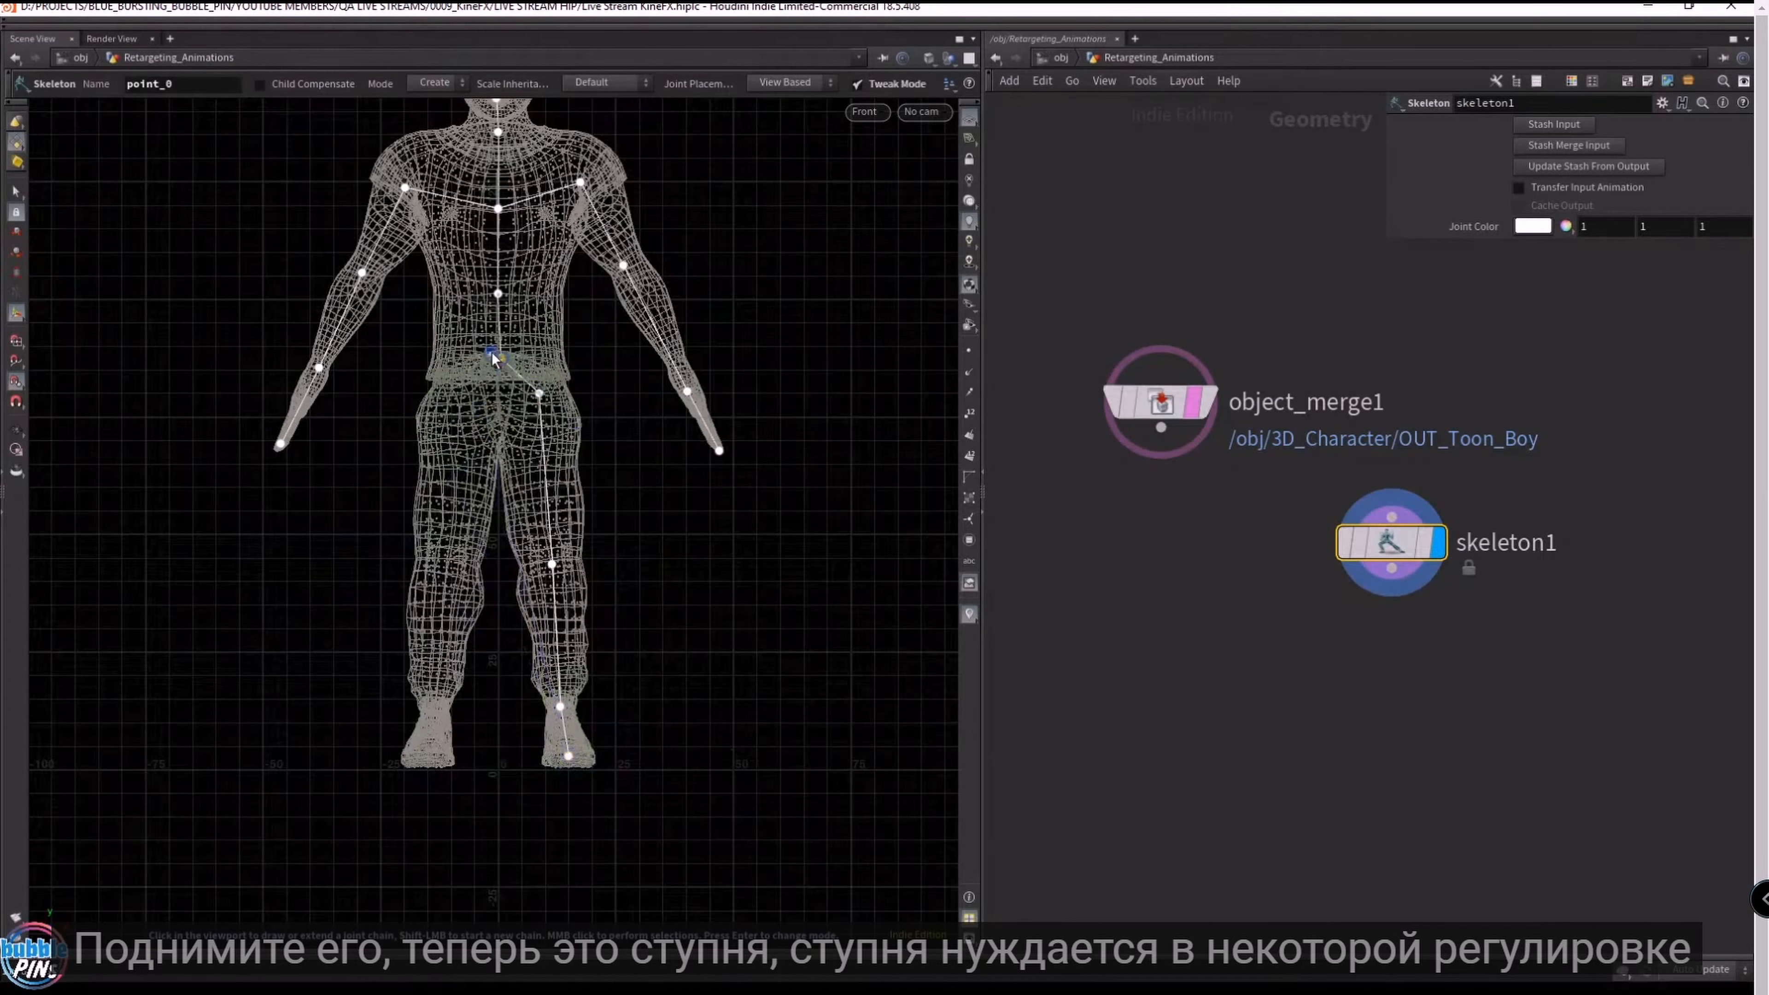
left_click(456, 397)
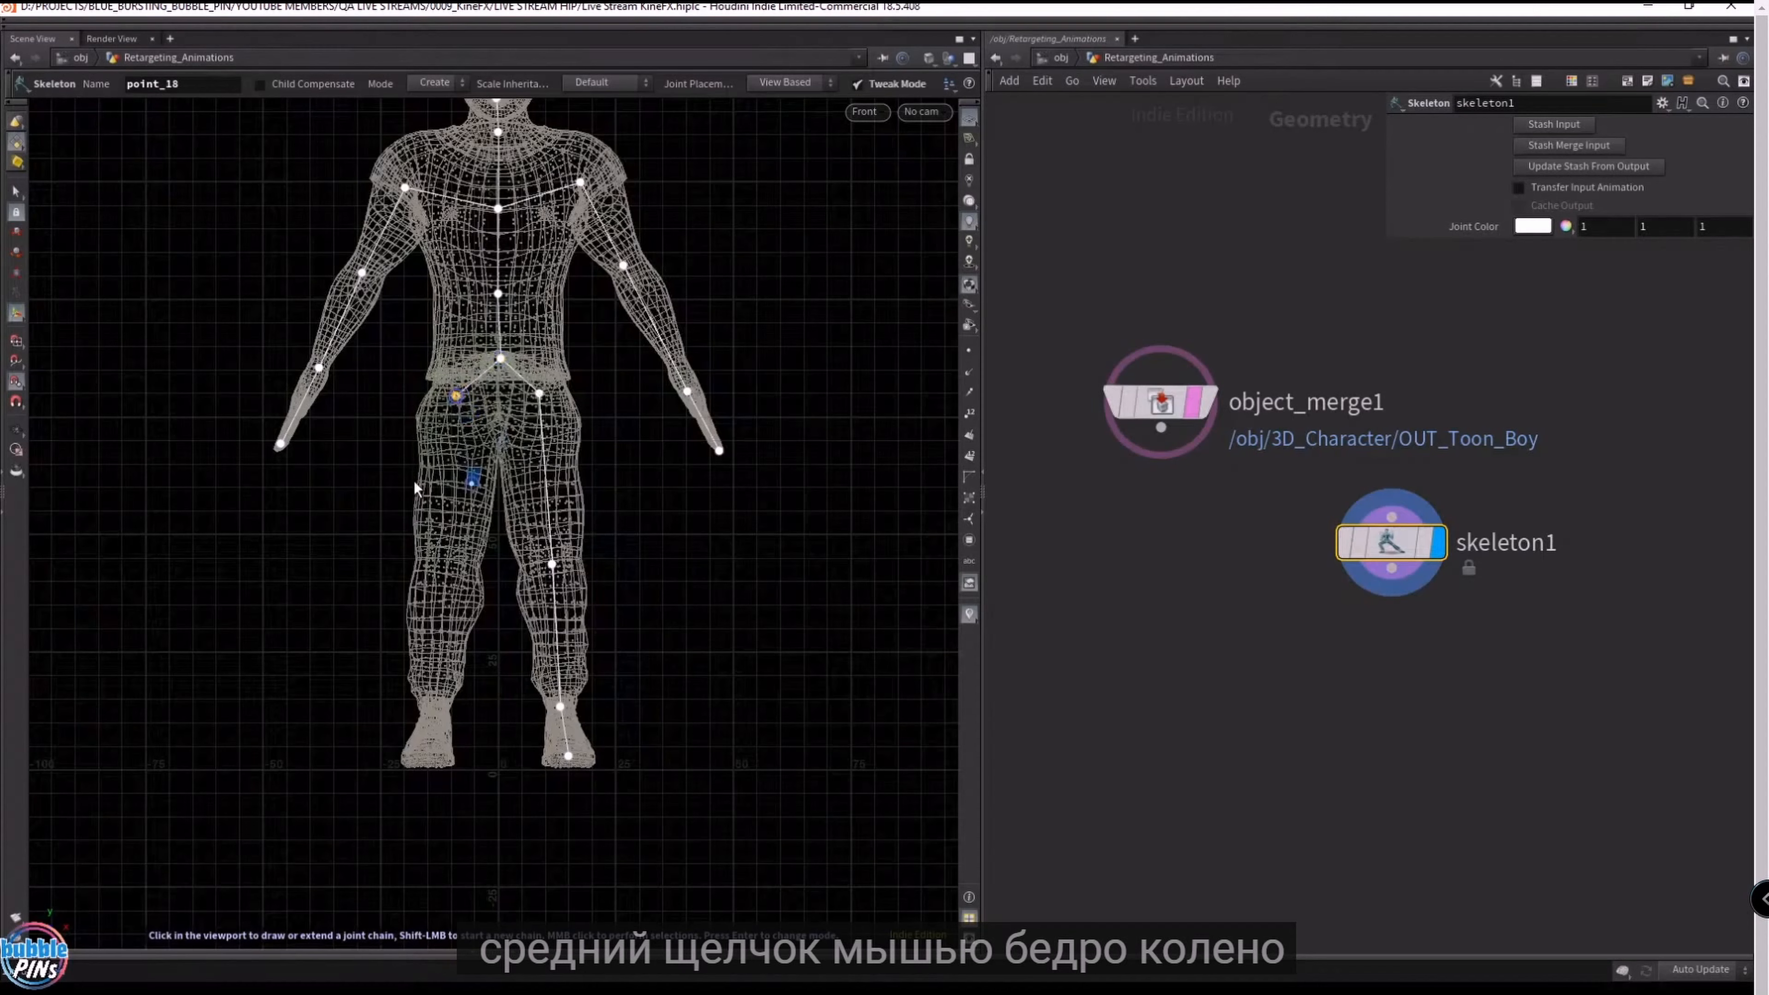
left_click(439, 568)
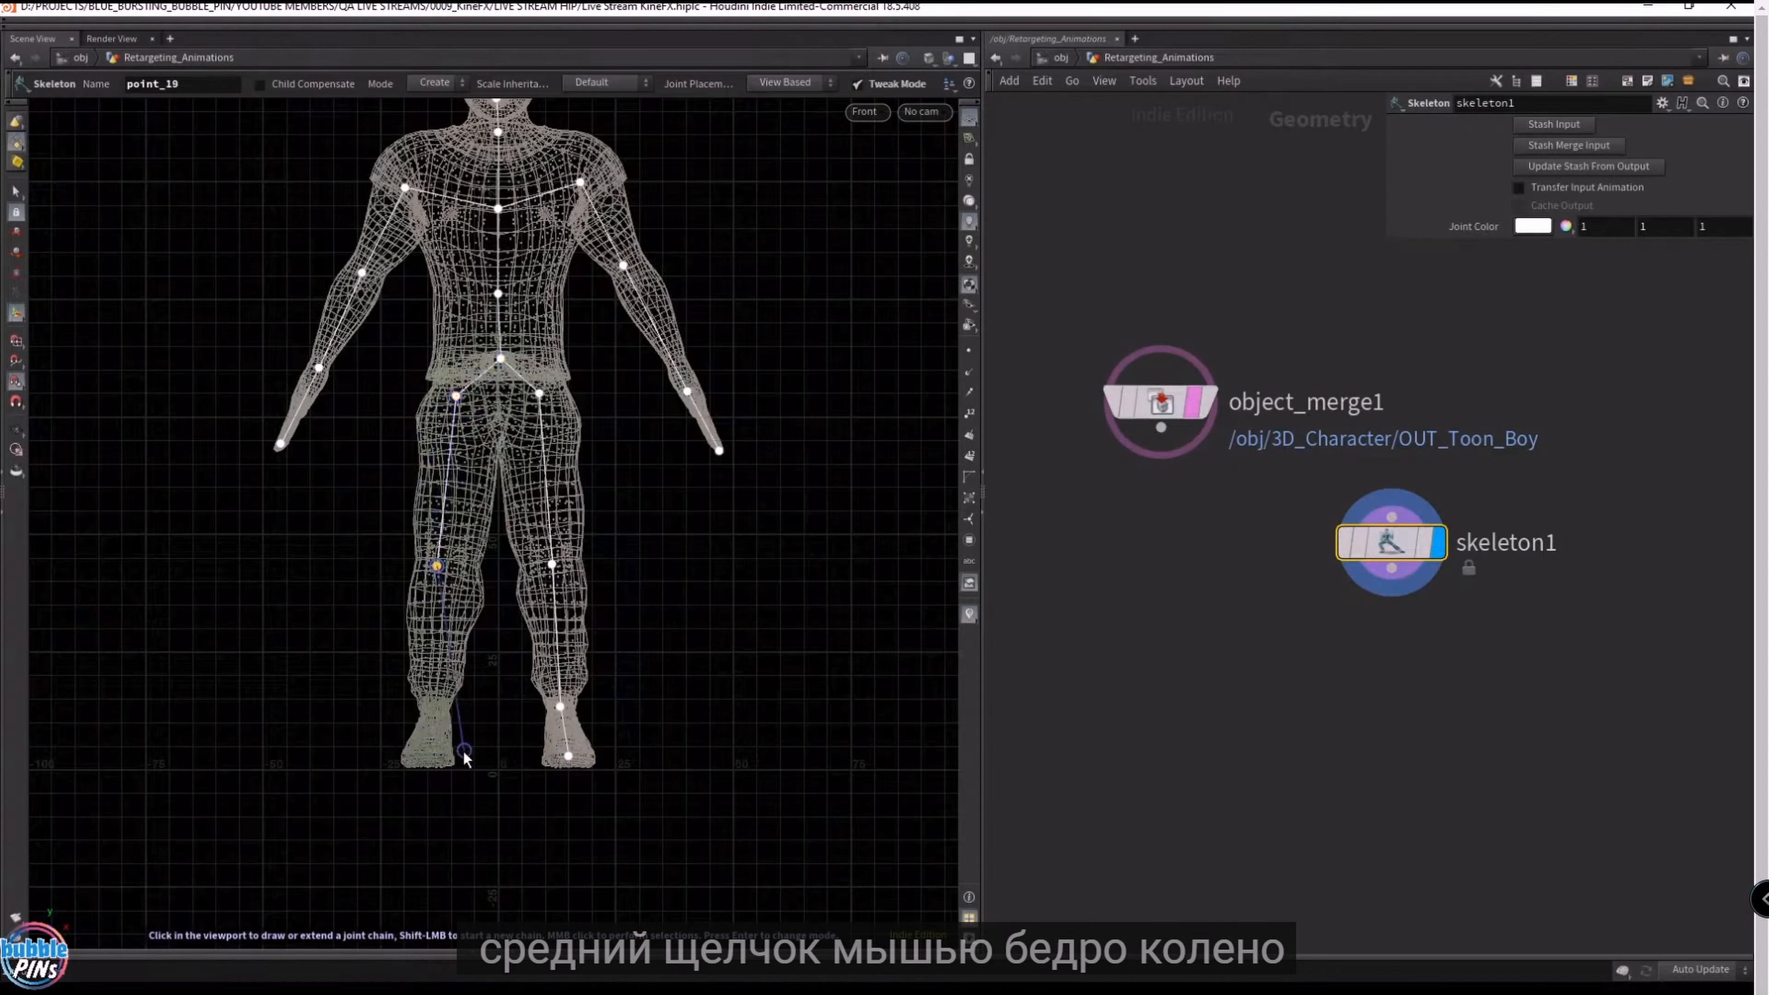
left_click(433, 713)
left_click(426, 758)
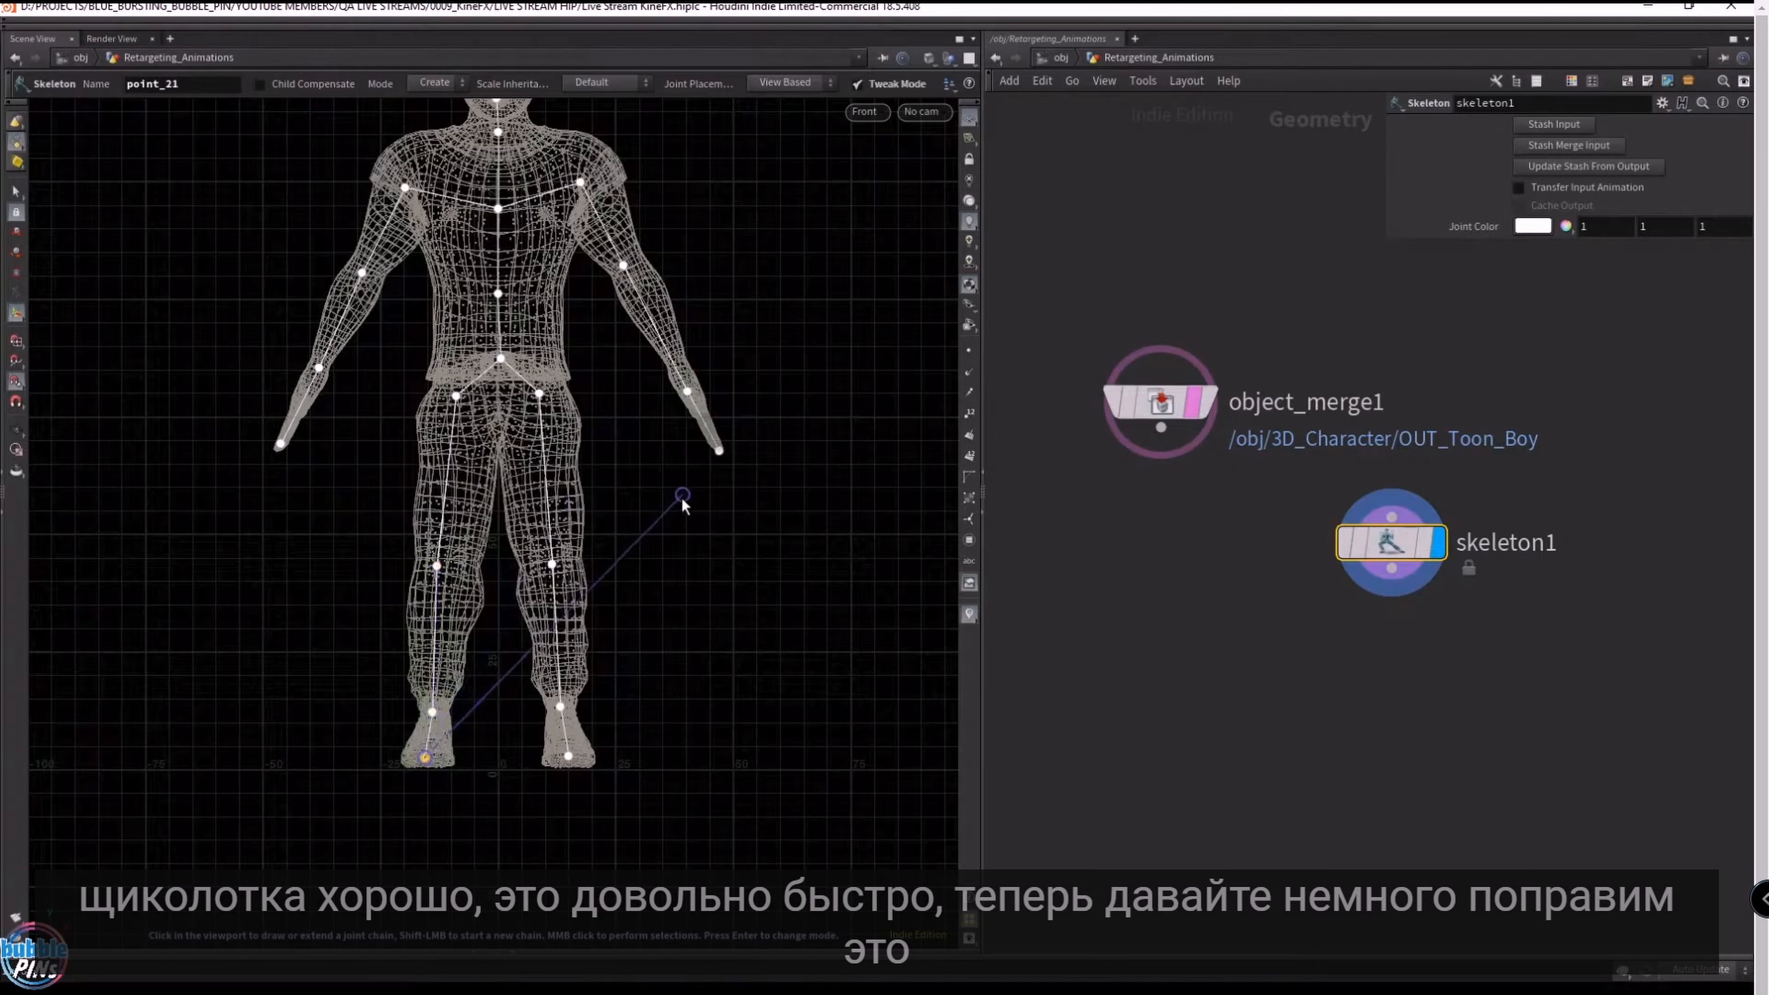
middle_click(739, 564)
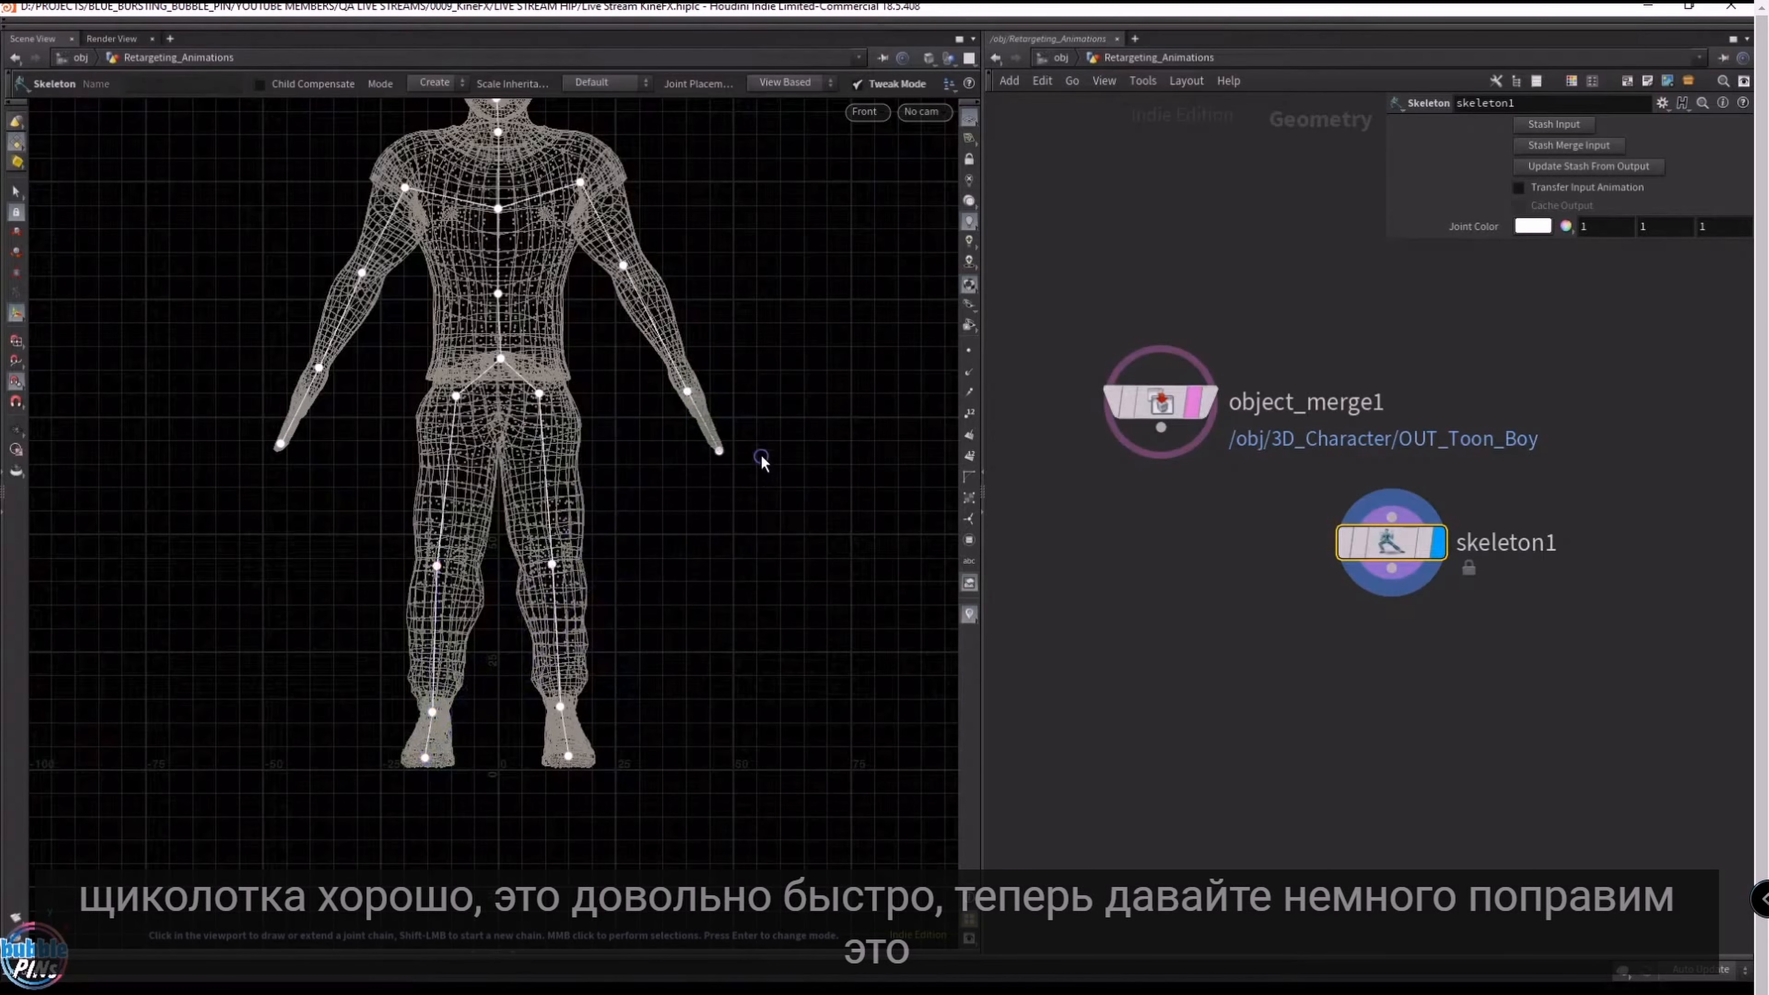
- Return the viewport to perspective, view the character from the side and switch the Skeleton tool to Modify mode
middle_click_drag(783, 289, 783, 427)
left_click(865, 112)
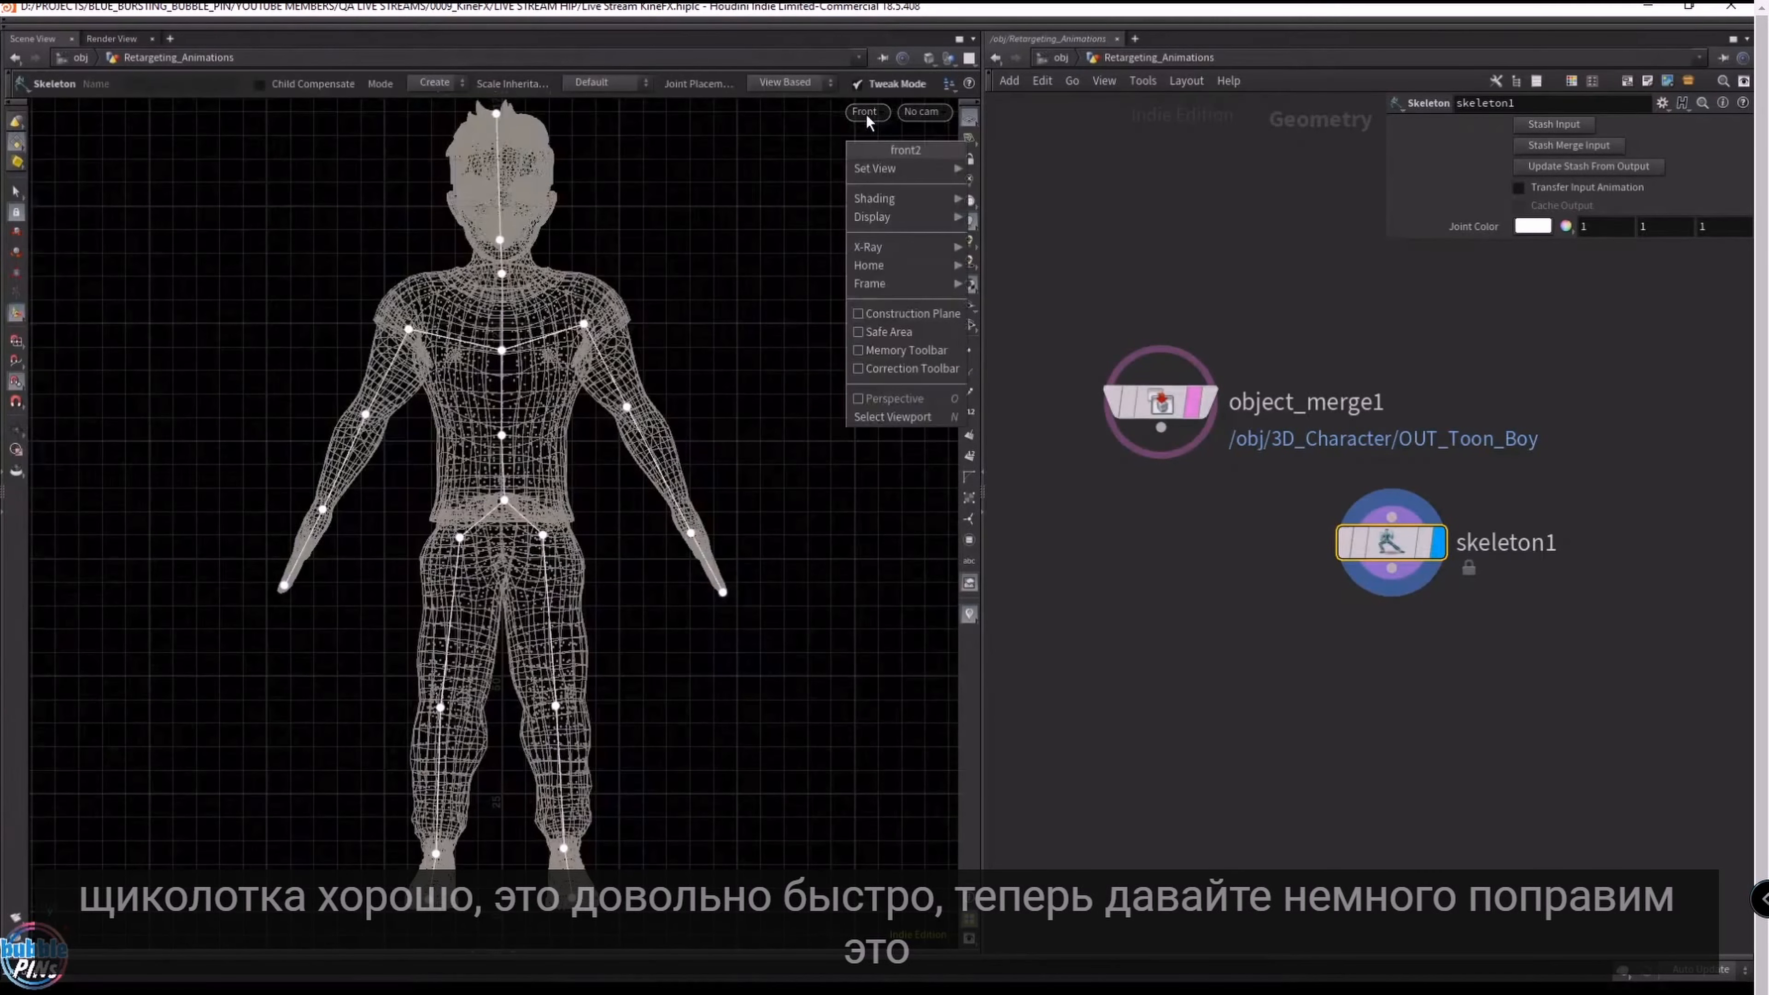
mouse_move(898, 169)
left_click(1087, 170)
left_click_drag(822, 432, 710, 460, "alt")
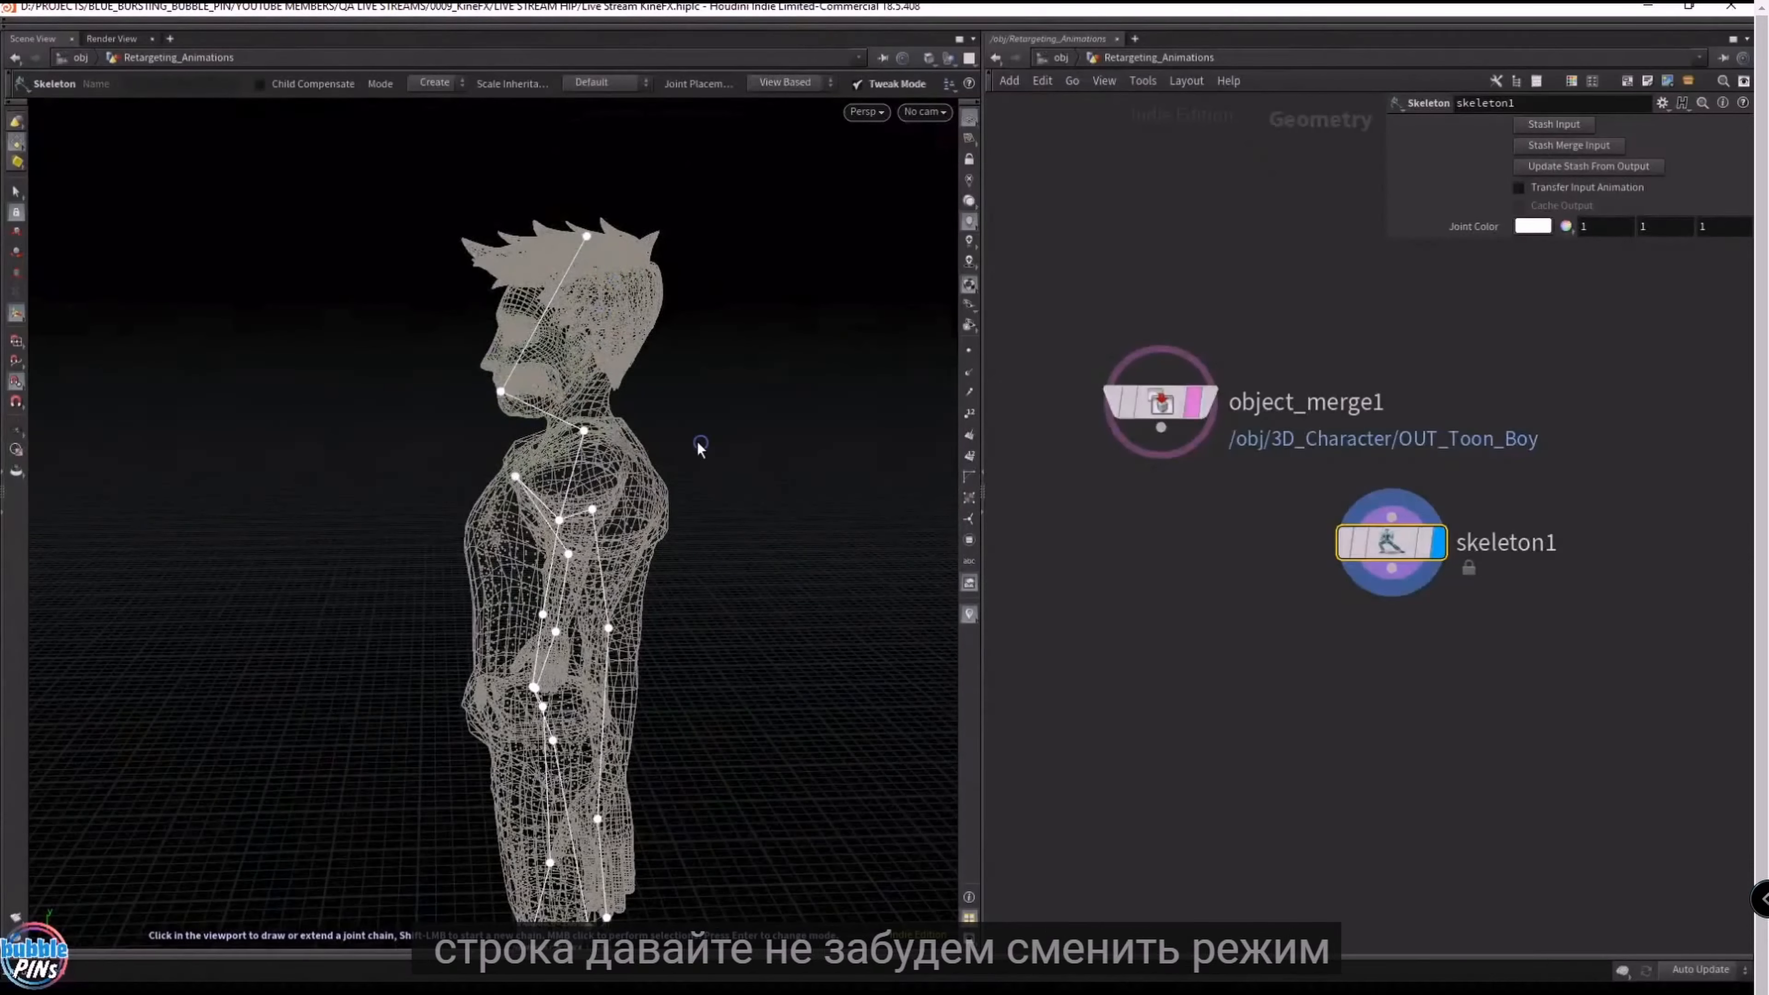
key("Return")
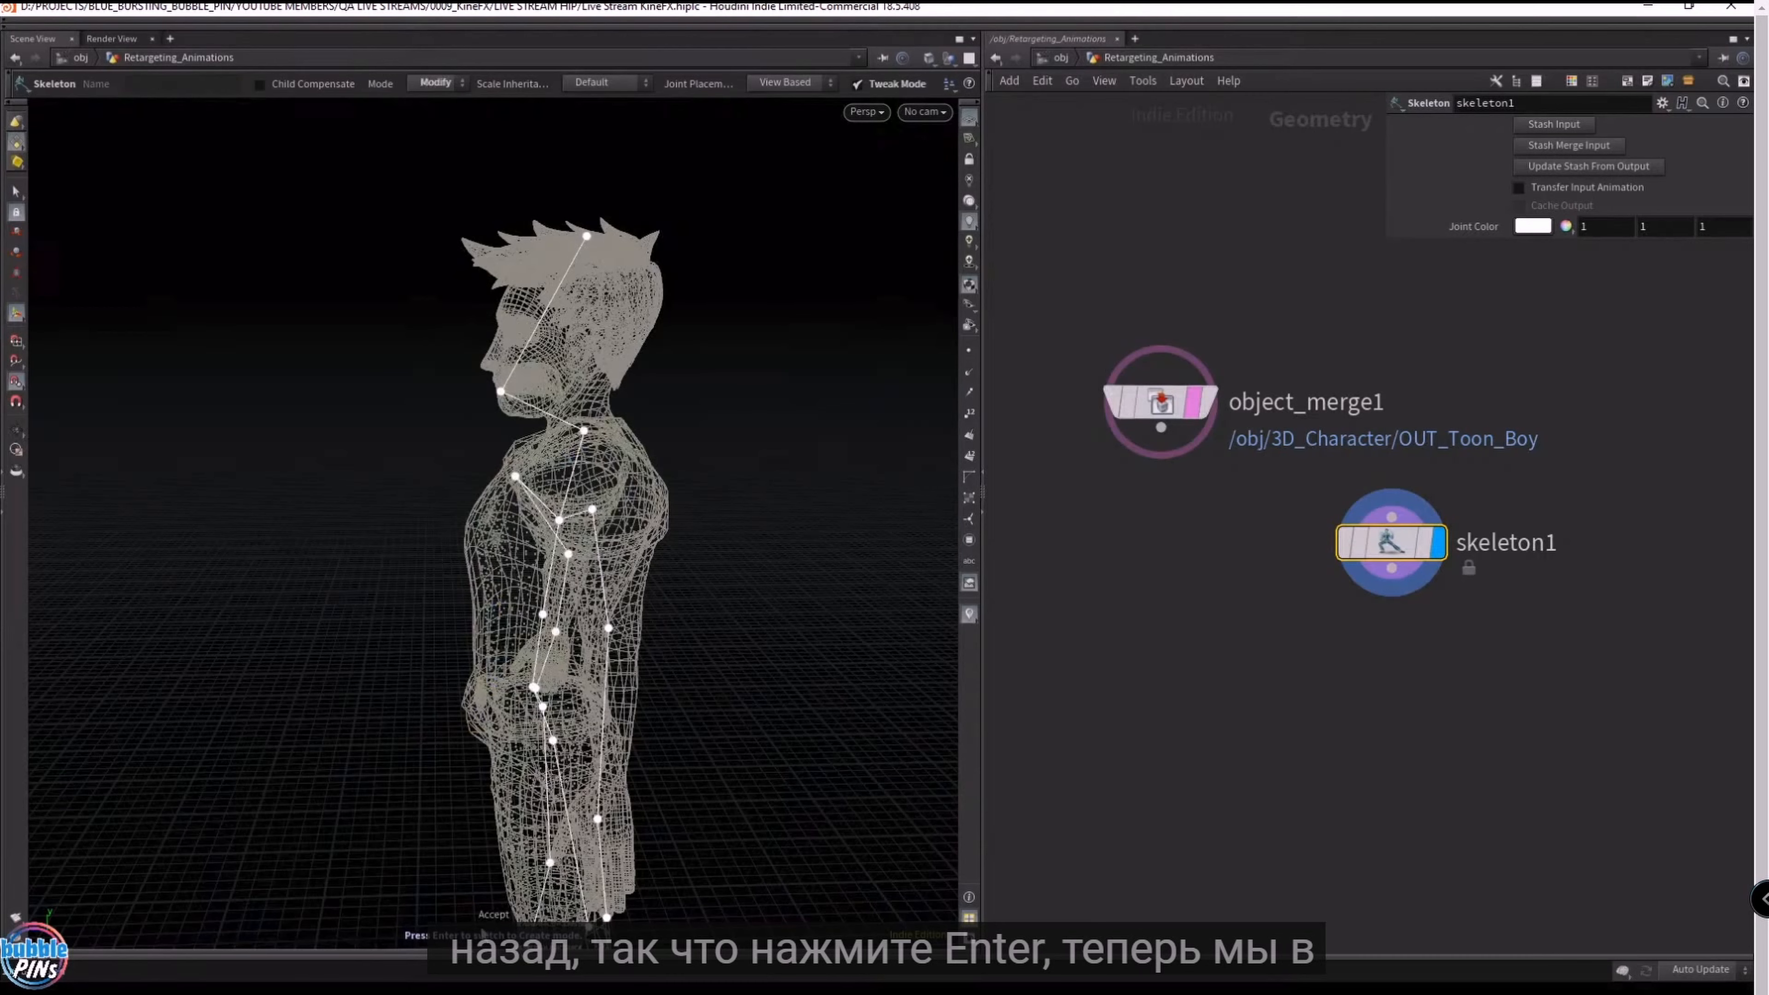
- Move the neck joints inside the neck in side view, set joint placement to Freehand and centre the head joint above them
left_click(508, 393)
left_click_drag(508, 395, 584, 438)
left_click(791, 84)
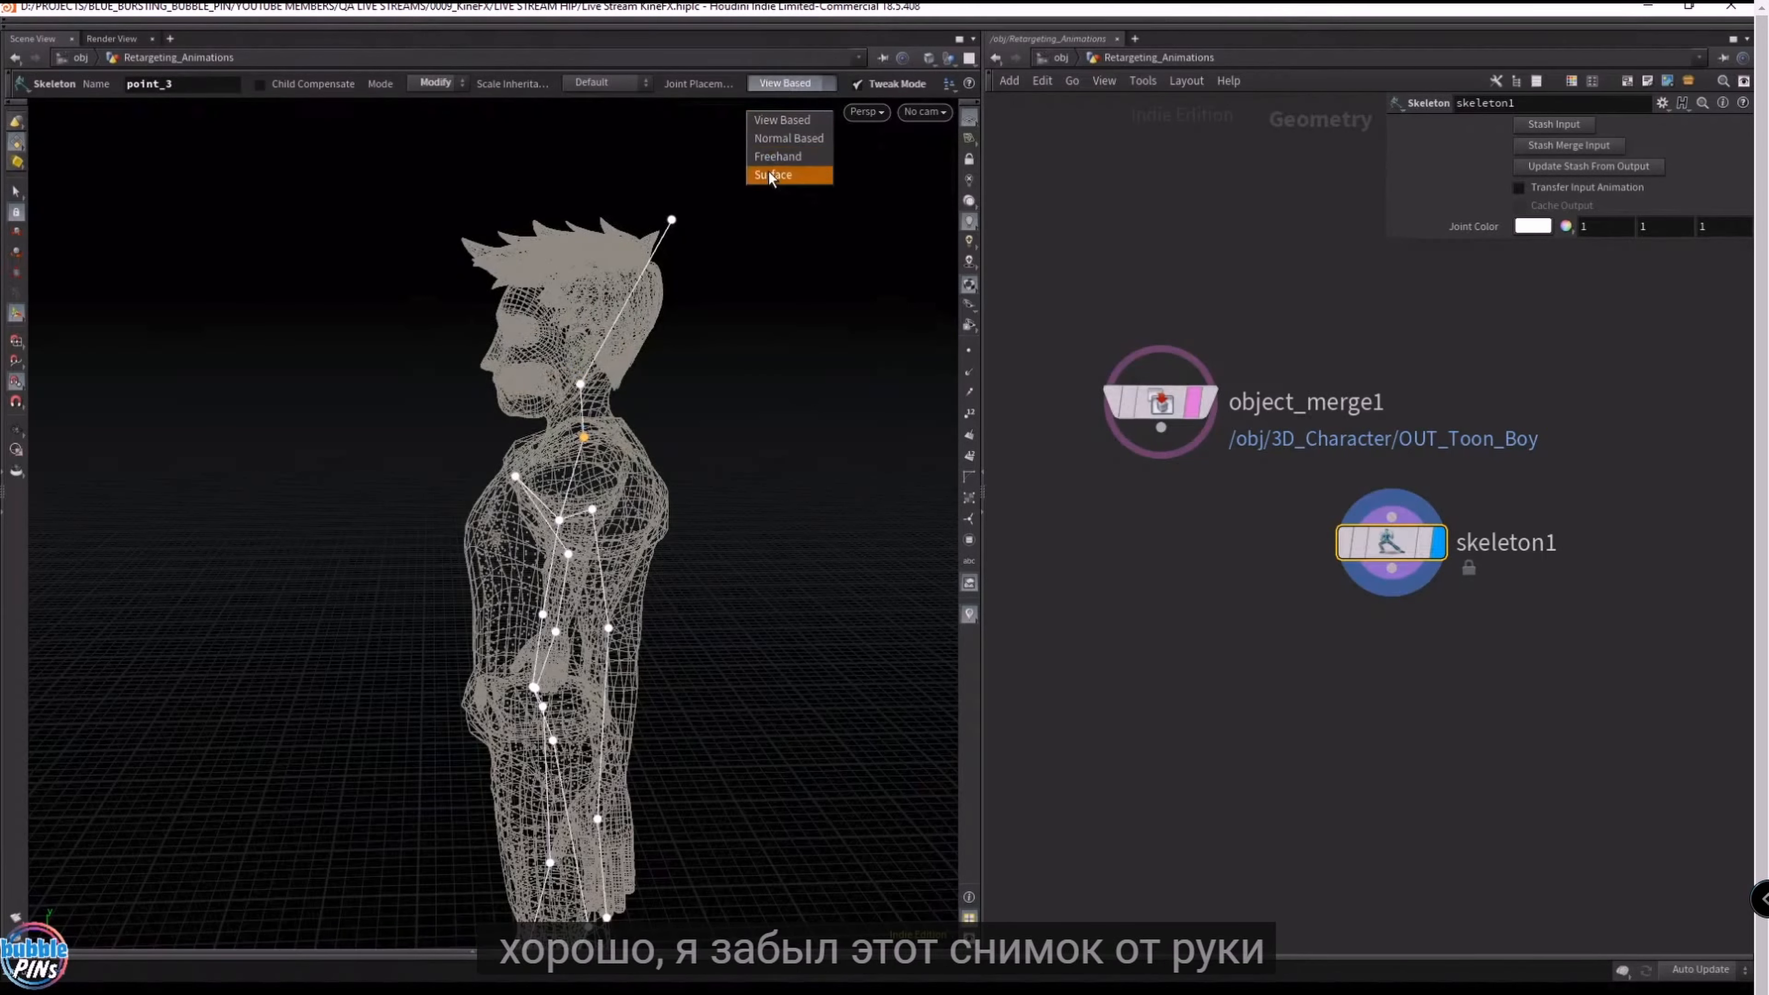
left_click(784, 132)
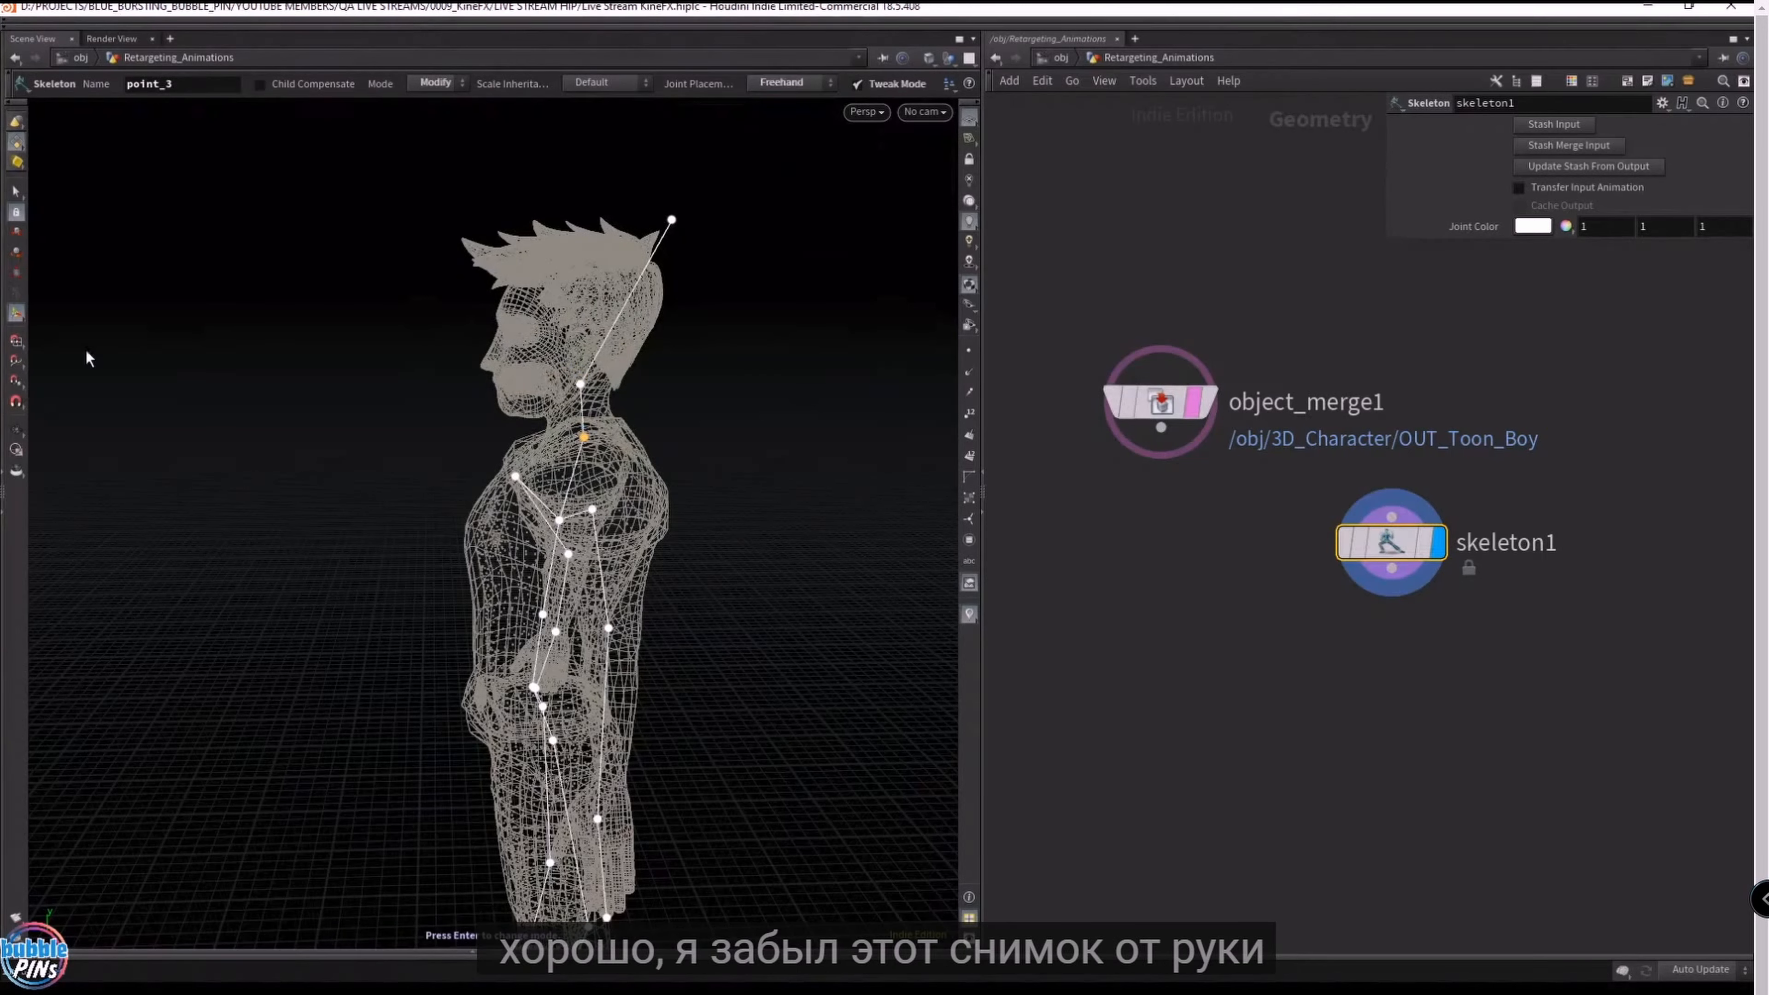
left_click_drag(674, 217, 584, 244)
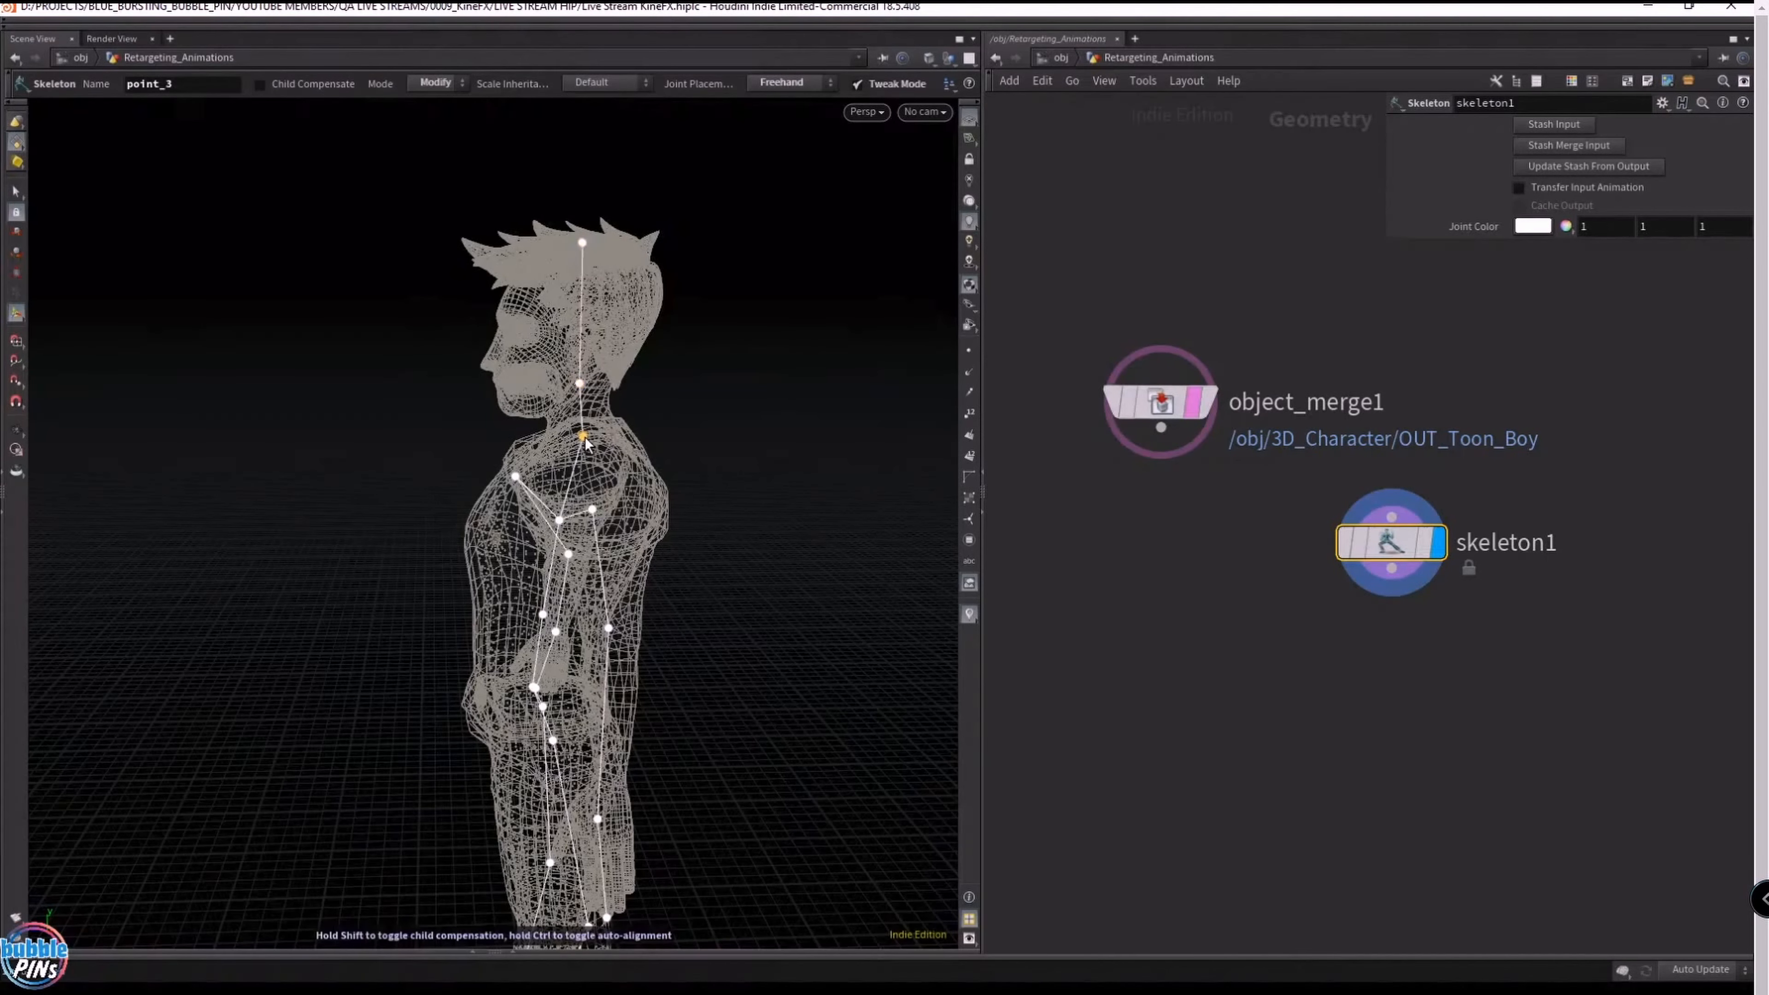
- Centre the neck and head joints on the body's midline from the front view
key("Escape")
left_click_drag(584, 450, 821, 367)
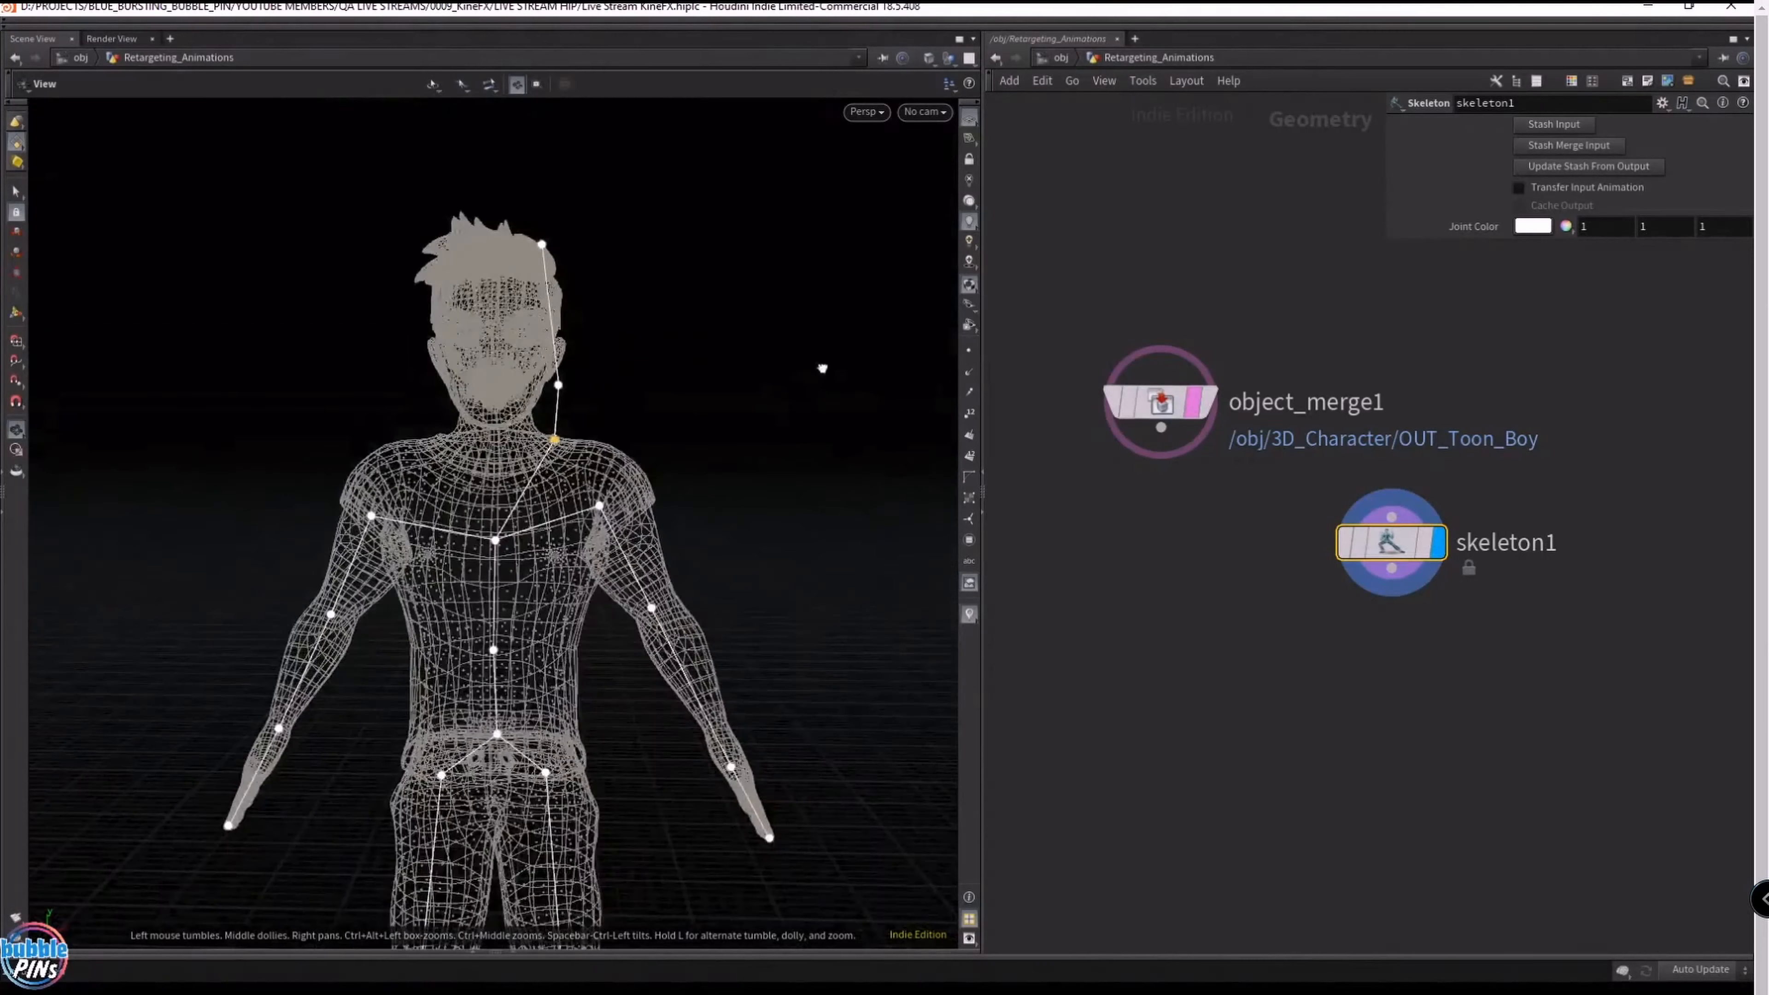
left_click_drag(558, 445, 499, 417)
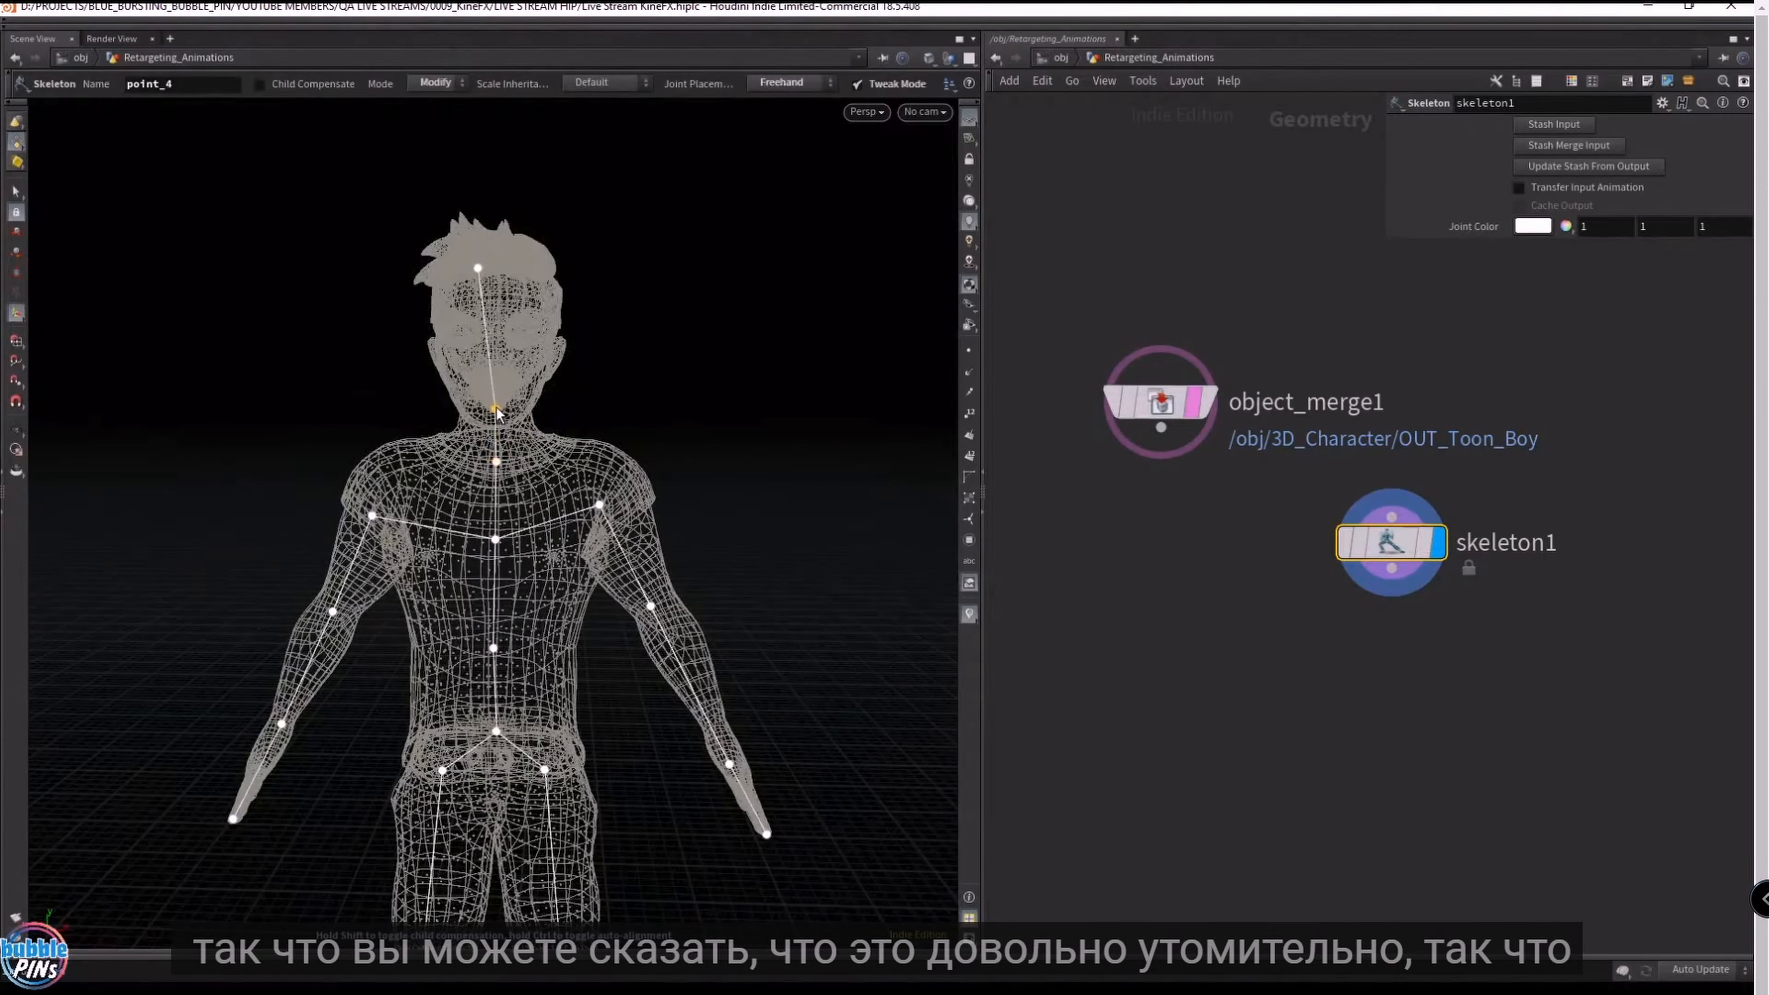
left_click_drag(478, 269, 493, 242)
- Reposition the shoulder, elbow and wrist joints of one arm and the wrist and hand joints of the other inside the mesh
middle_click_drag(515, 530, 547, 413, "alt")
left_click_drag(403, 402, 424, 382)
left_click_drag(383, 482, 368, 495)
left_click_drag(316, 611, 311, 610)
left_click_drag(759, 648, 747, 616)
left_click_drag(785, 688, 814, 716)
key("Escape")
- Align the leg chains' ankle and toe joints with the character's feet
left_click_drag(697, 578, 558, 519)
key("Escape")
left_click_drag(718, 411, 681, 524)
right_click_drag(681, 524, 731, 415, "alt")
left_click_drag(532, 562, 537, 601)
left_click_drag(549, 668, 656, 641)
left_click_drag(739, 535, 545, 584, "alt")
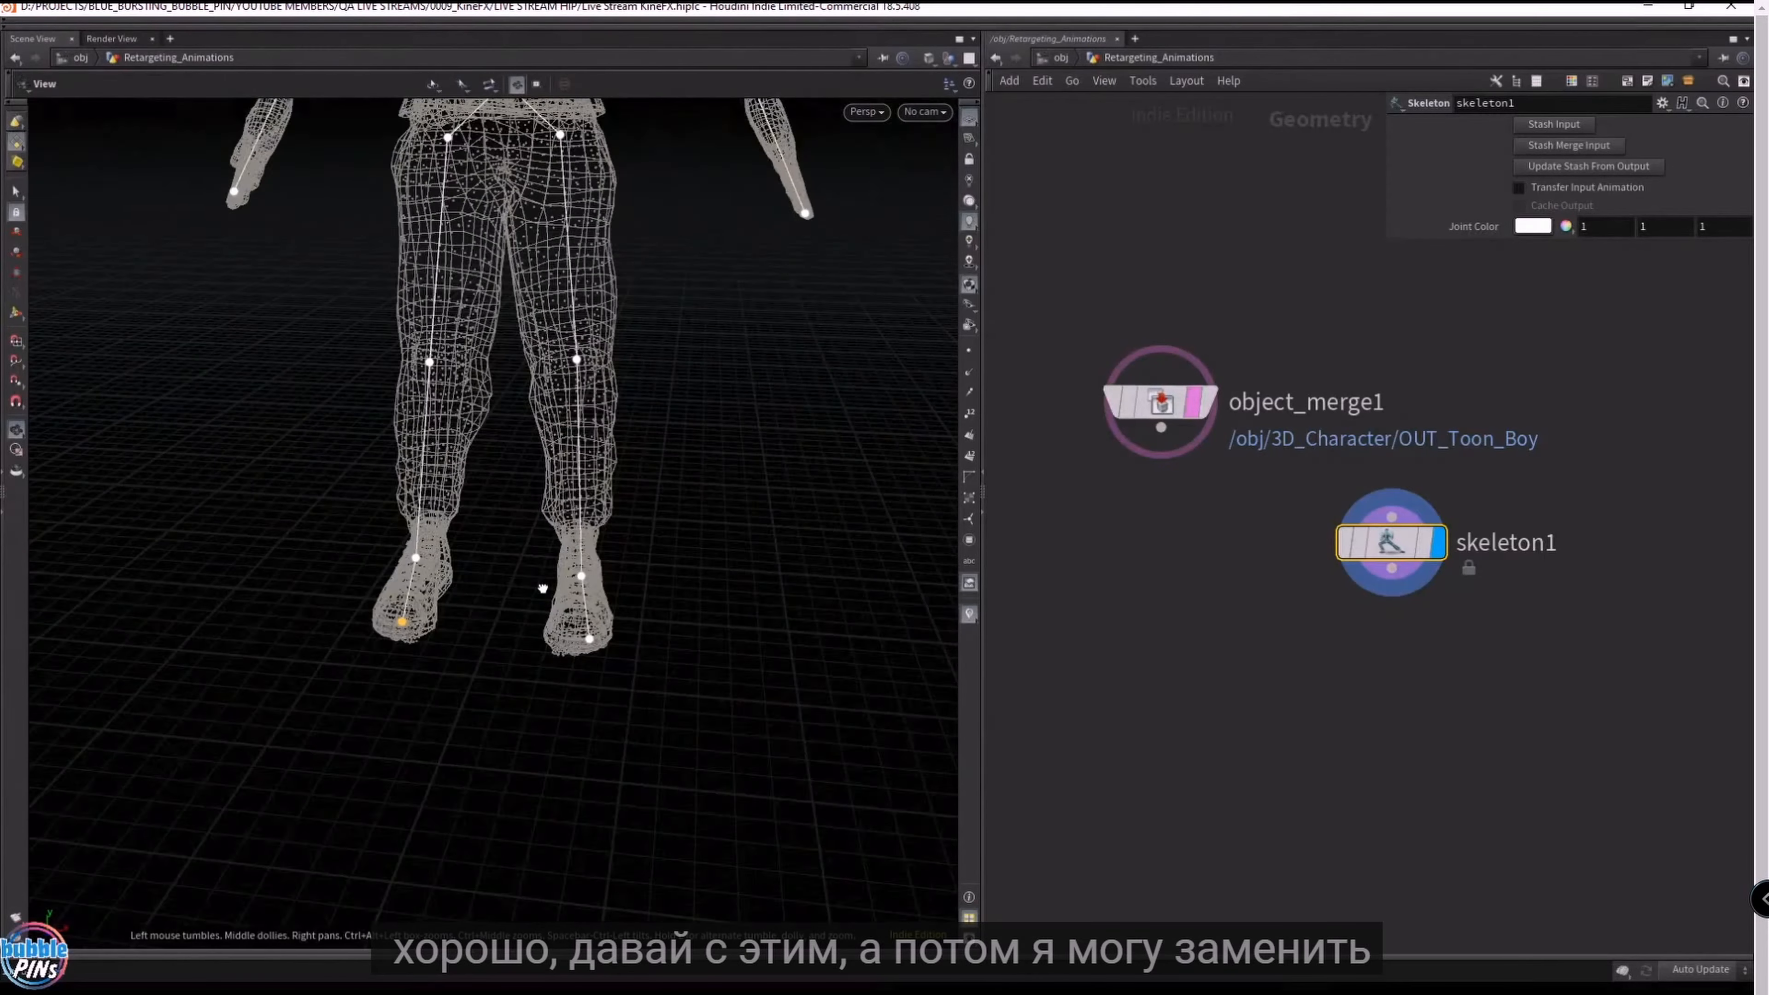
left_click_drag(418, 566, 422, 570)
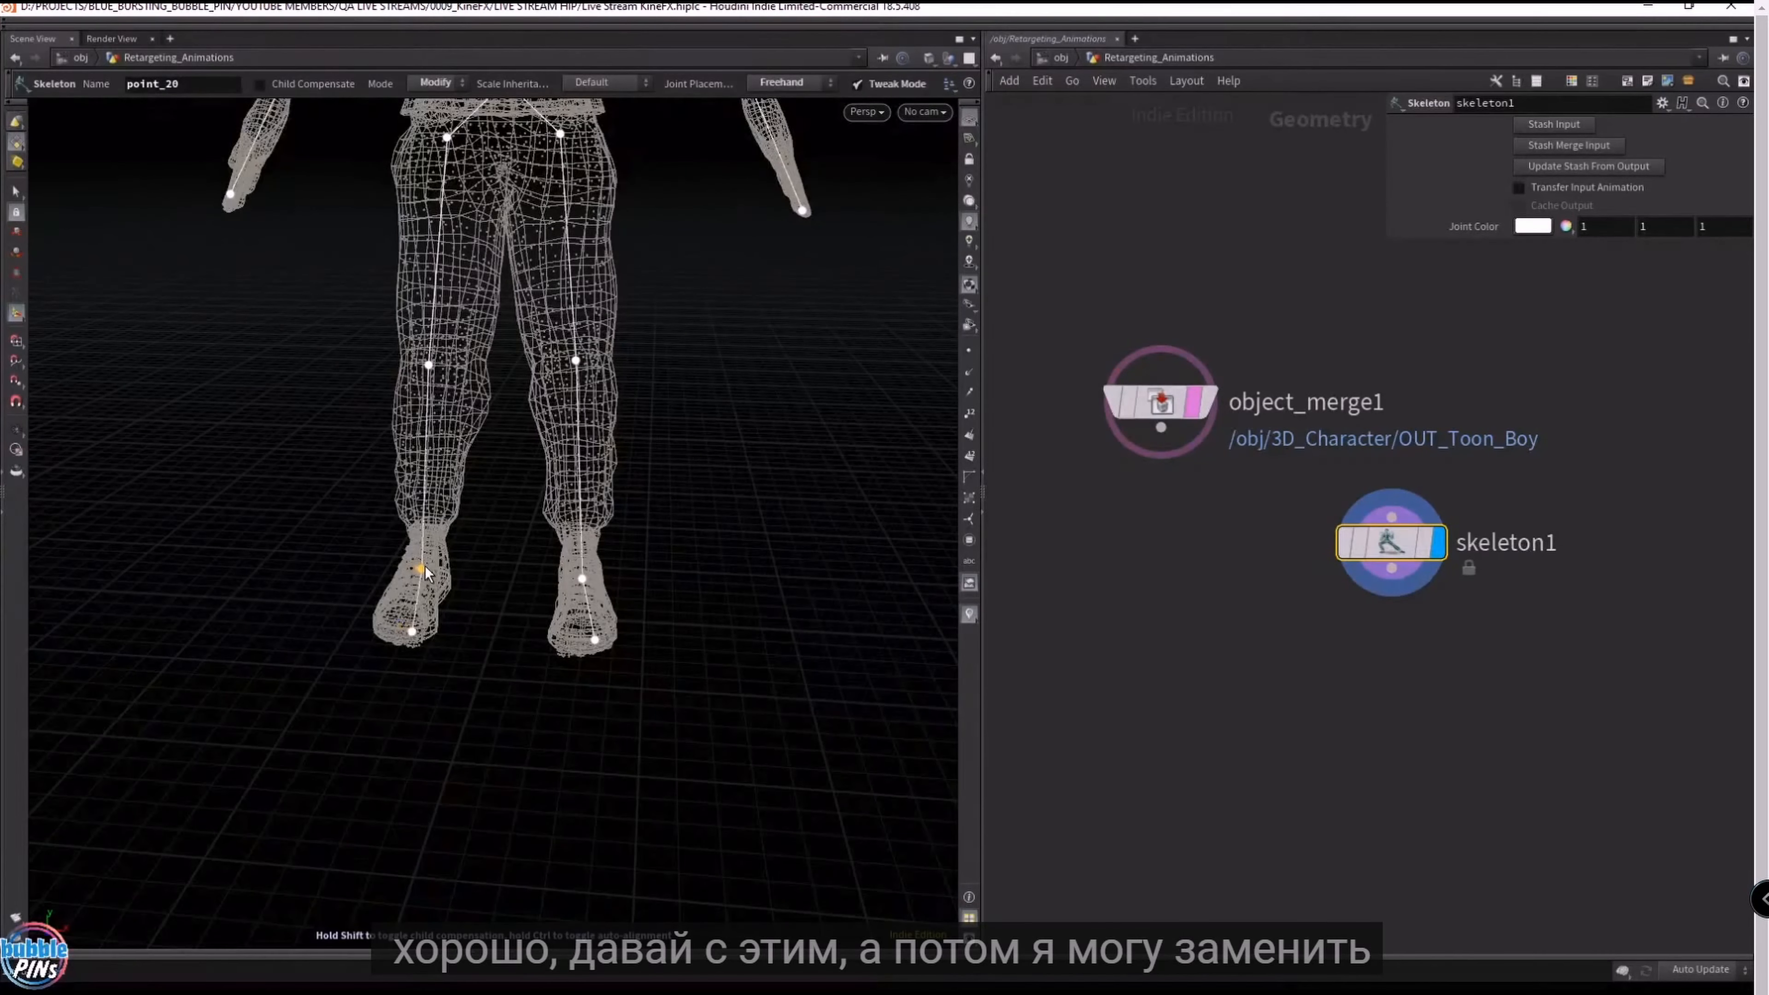
left_click_drag(414, 638, 406, 626)
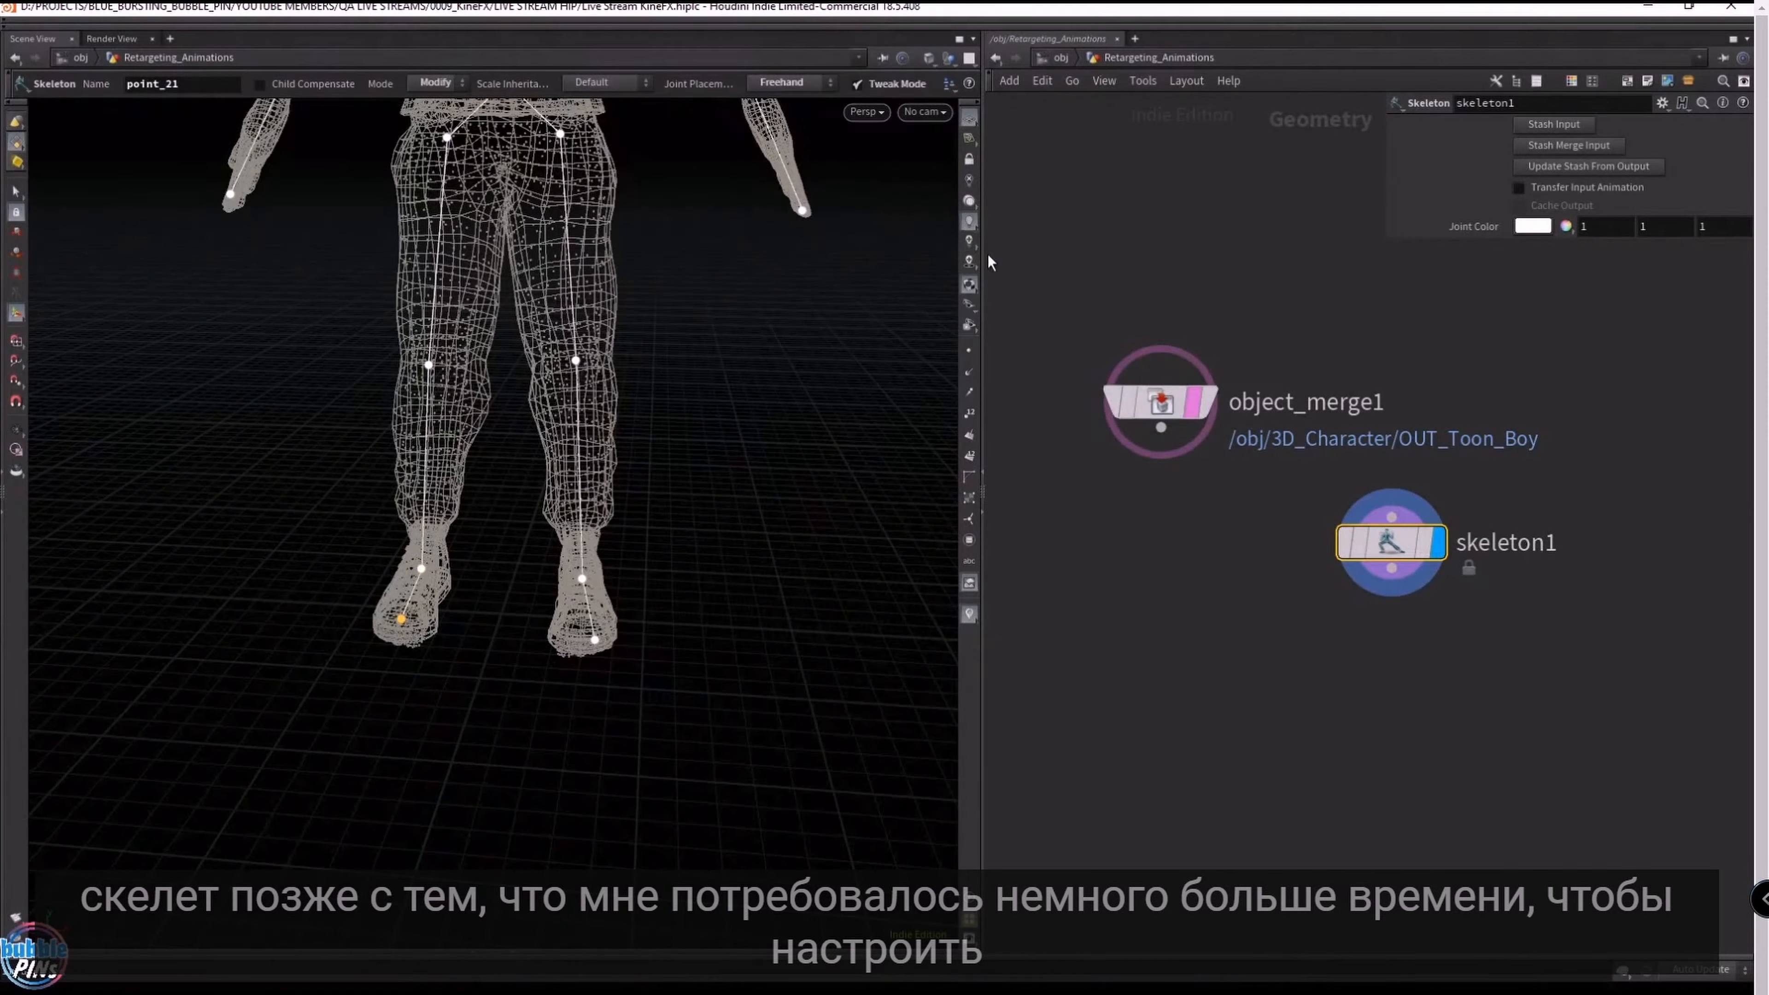
- Widen the network editor and add a Name node wired below skeleton1
left_click_drag(982, 264, 731, 264)
scroll(432, 446, "down", 5)
left_click_drag(487, 419, 418, 435, "alt")
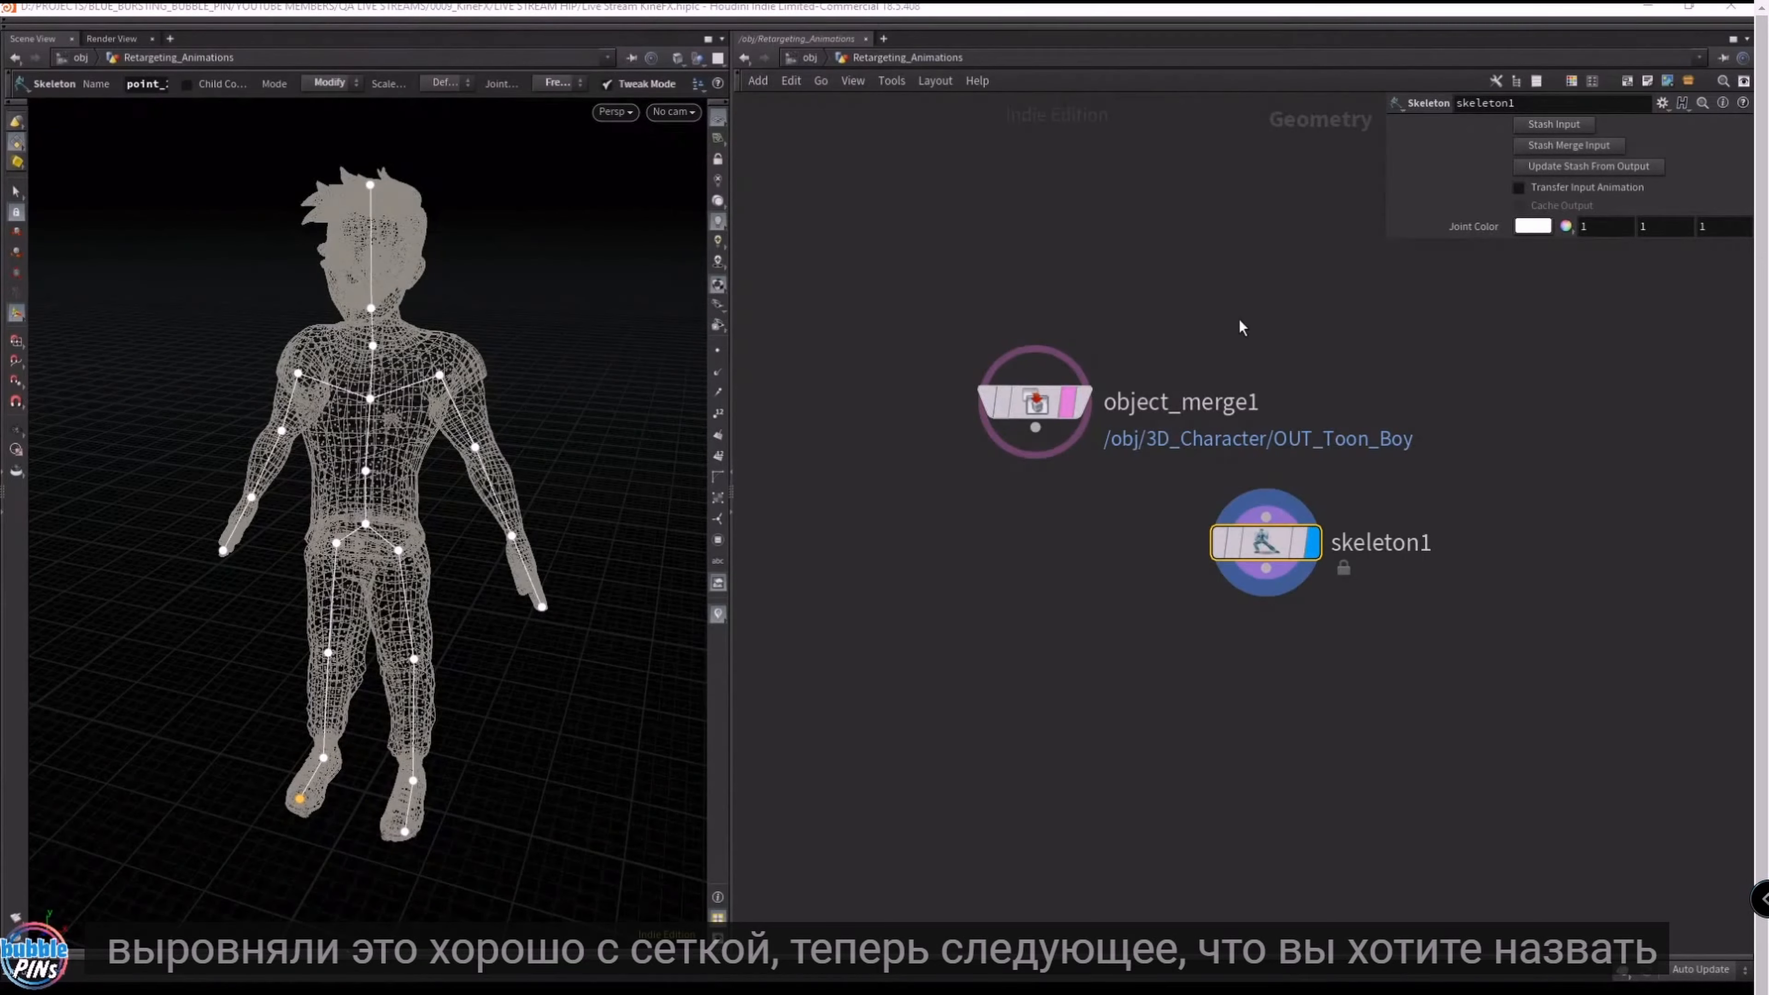
middle_click_drag(1466, 622, 1244, 554)
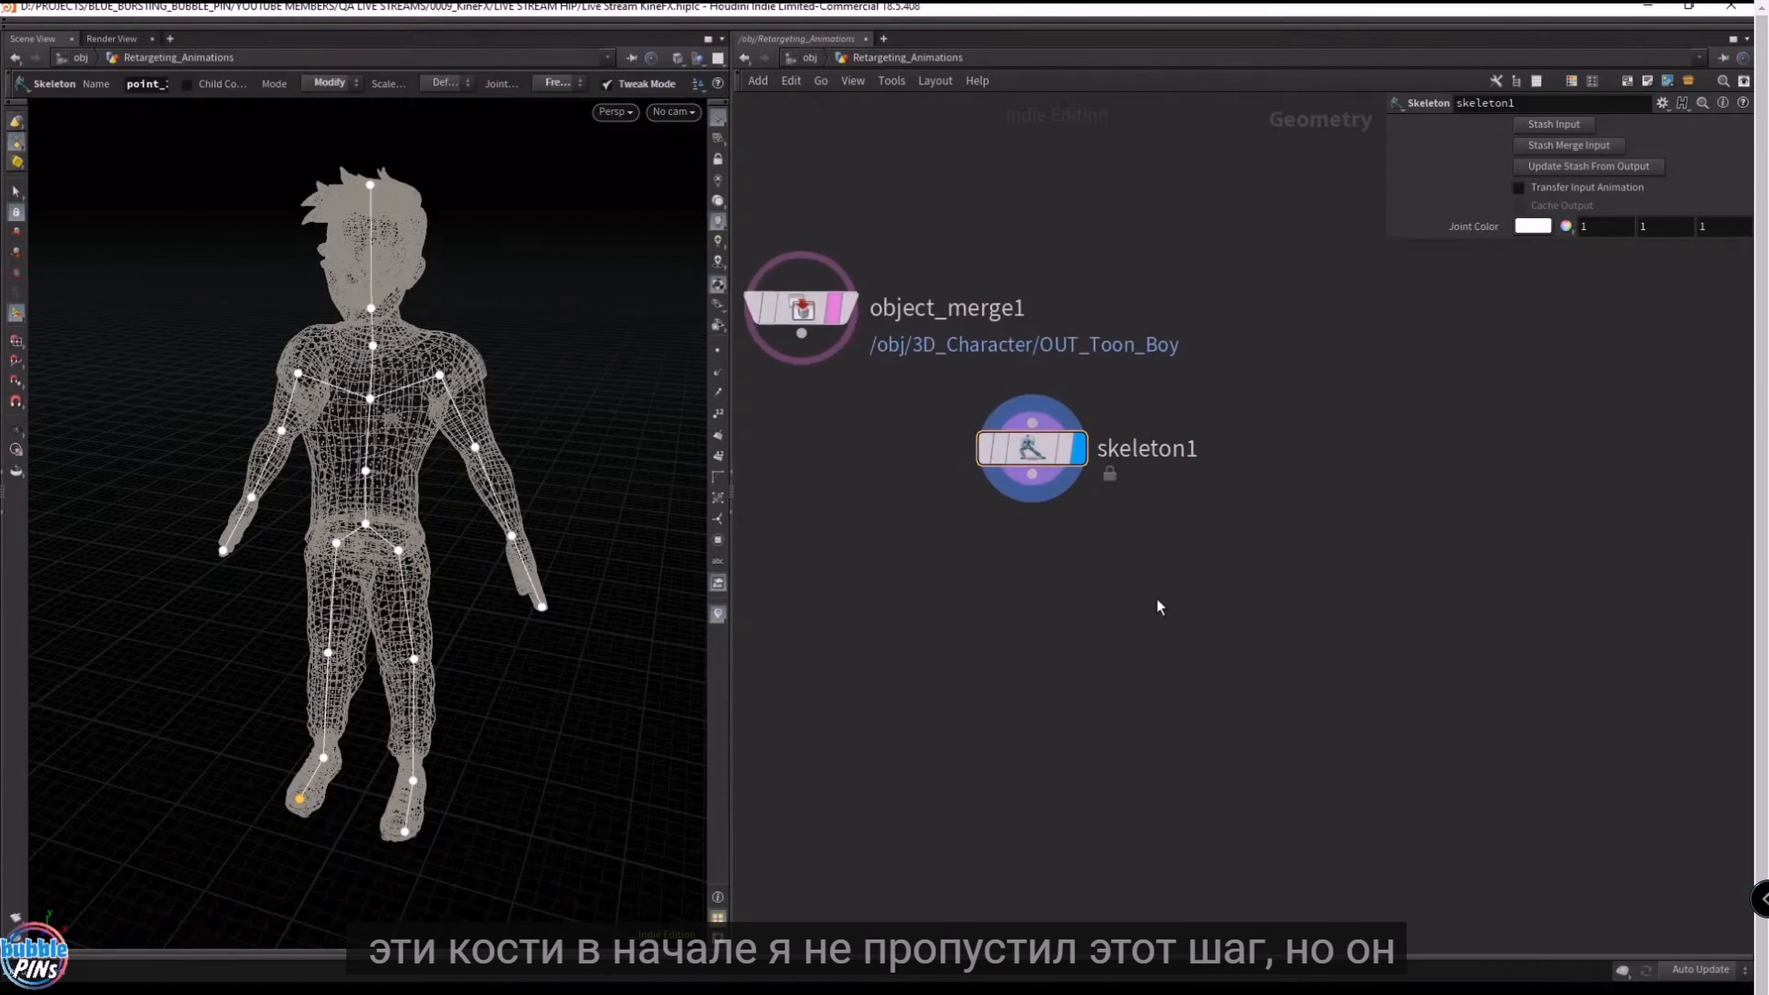
key("Tab")
type("nam")
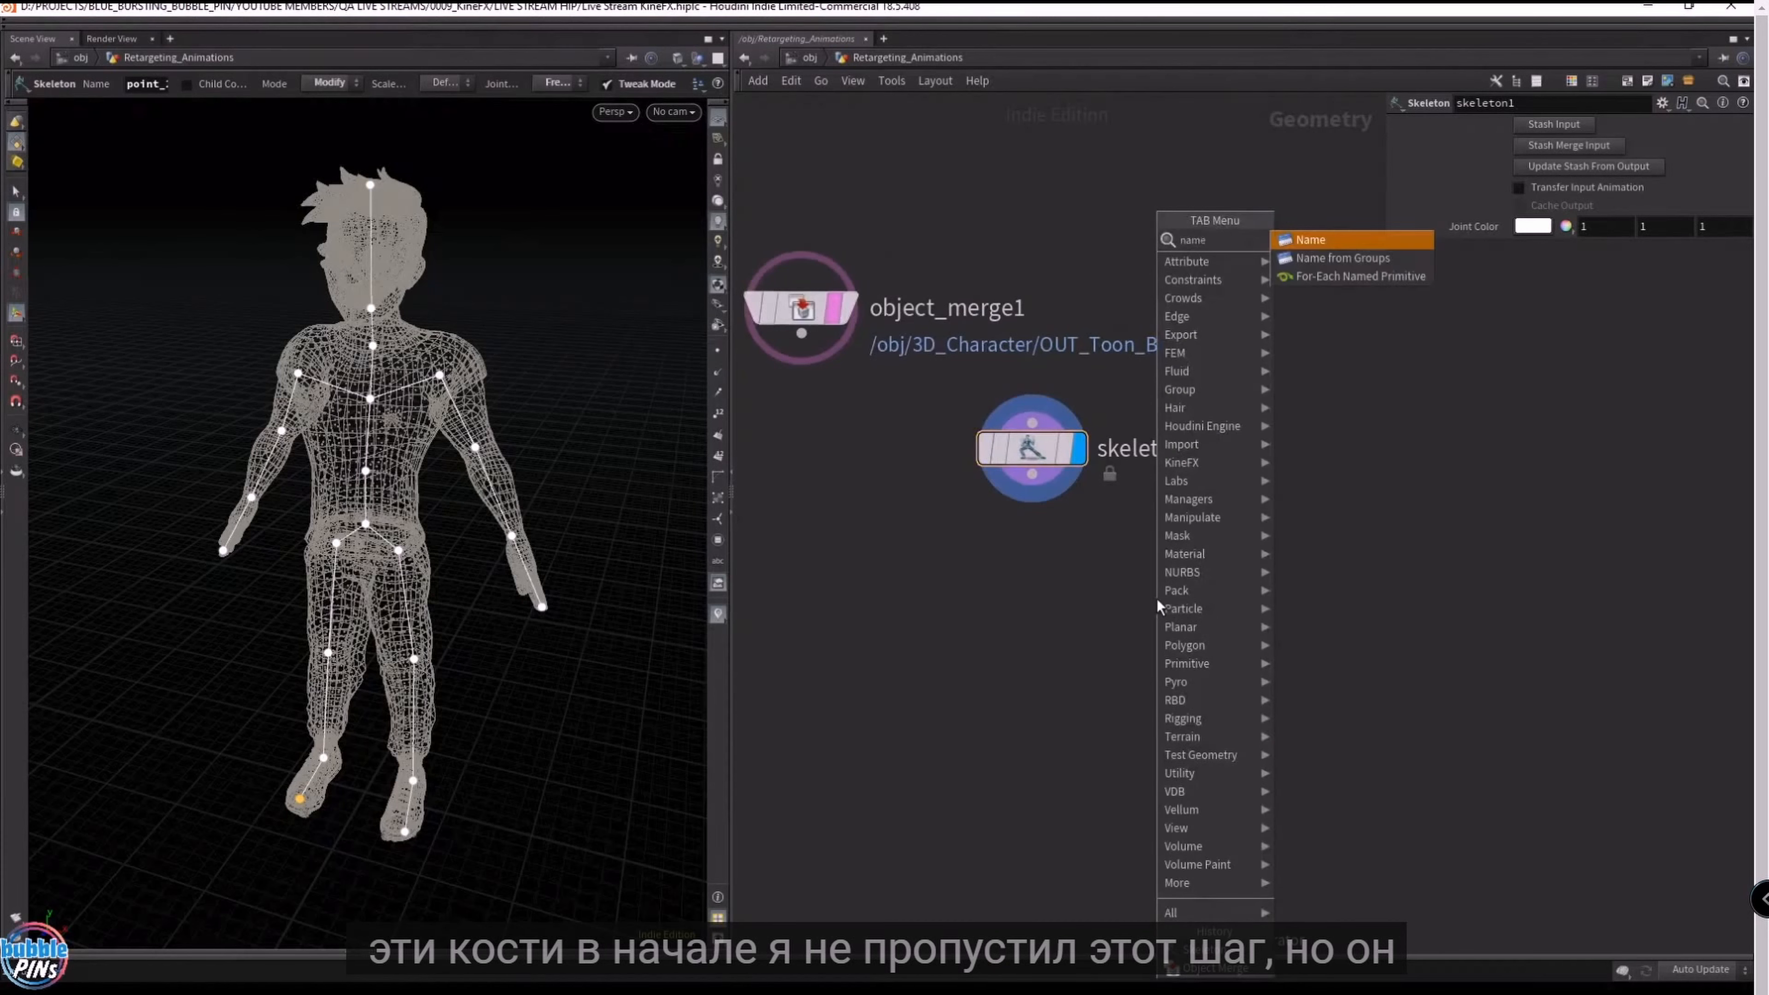
key("Return")
left_click(1033, 556)
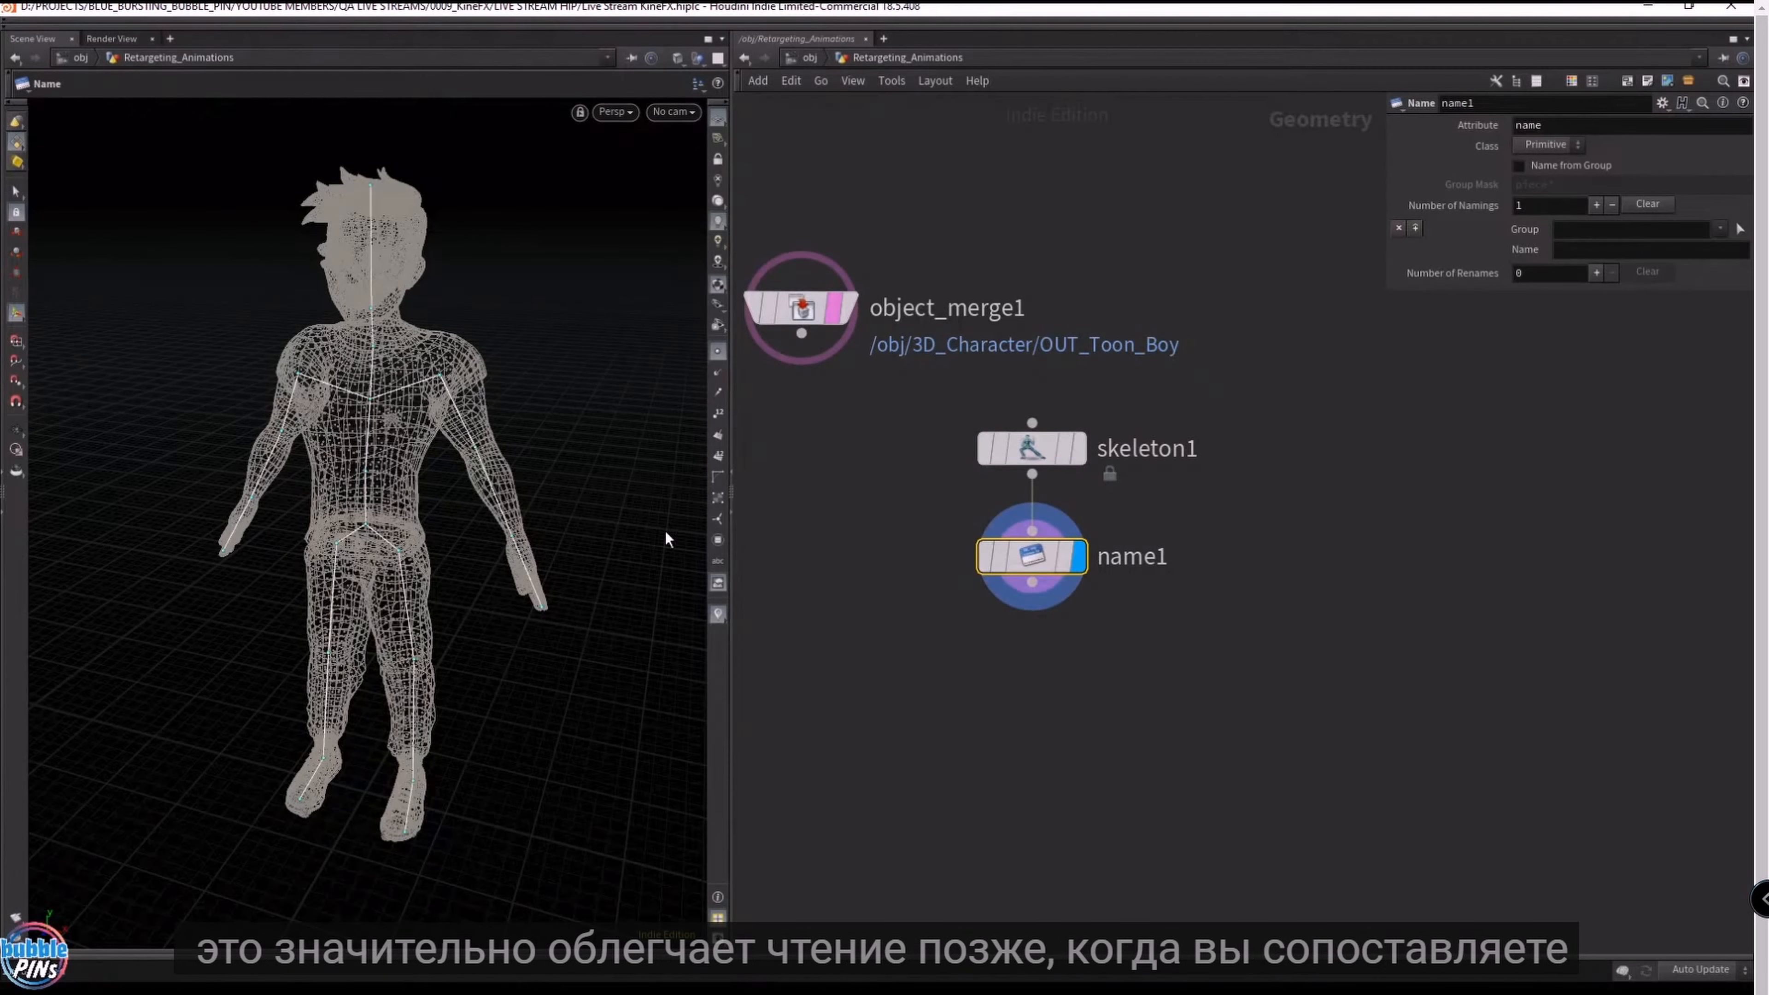
- Set the viewport's point marker size to 9 in the guide display options and close them
key("d")
left_click_drag(499, 269, 1017, 512)
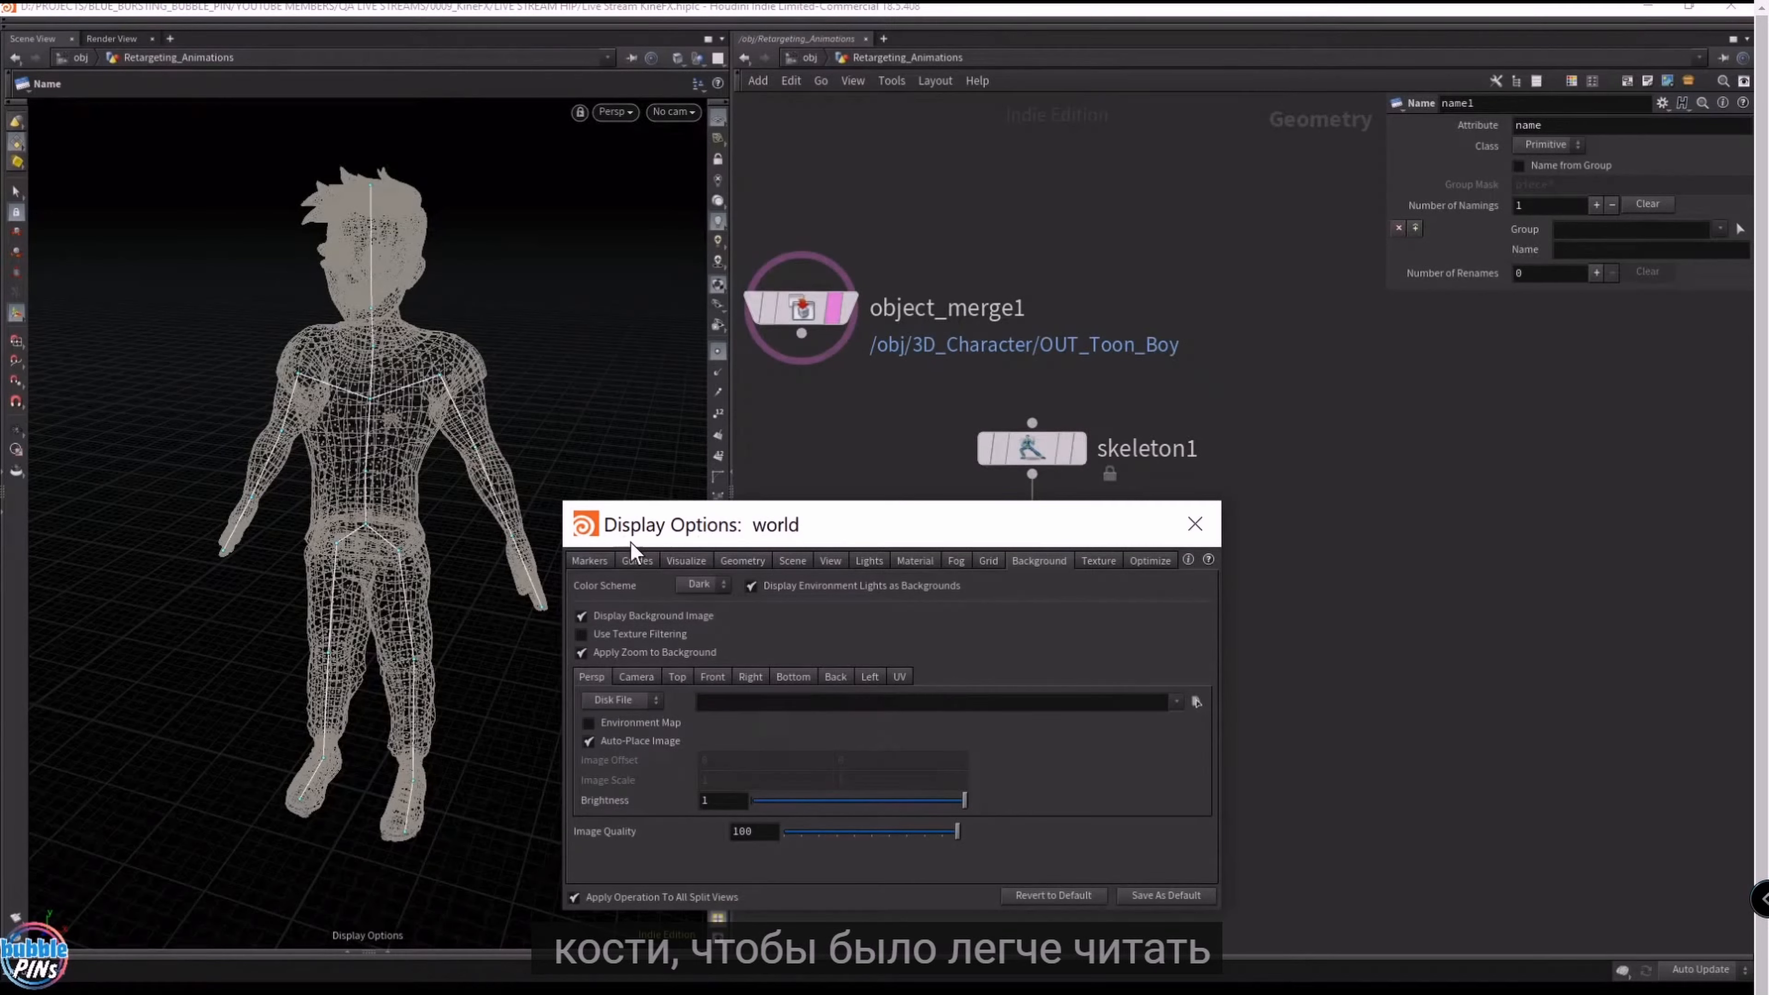
left_click(630, 560)
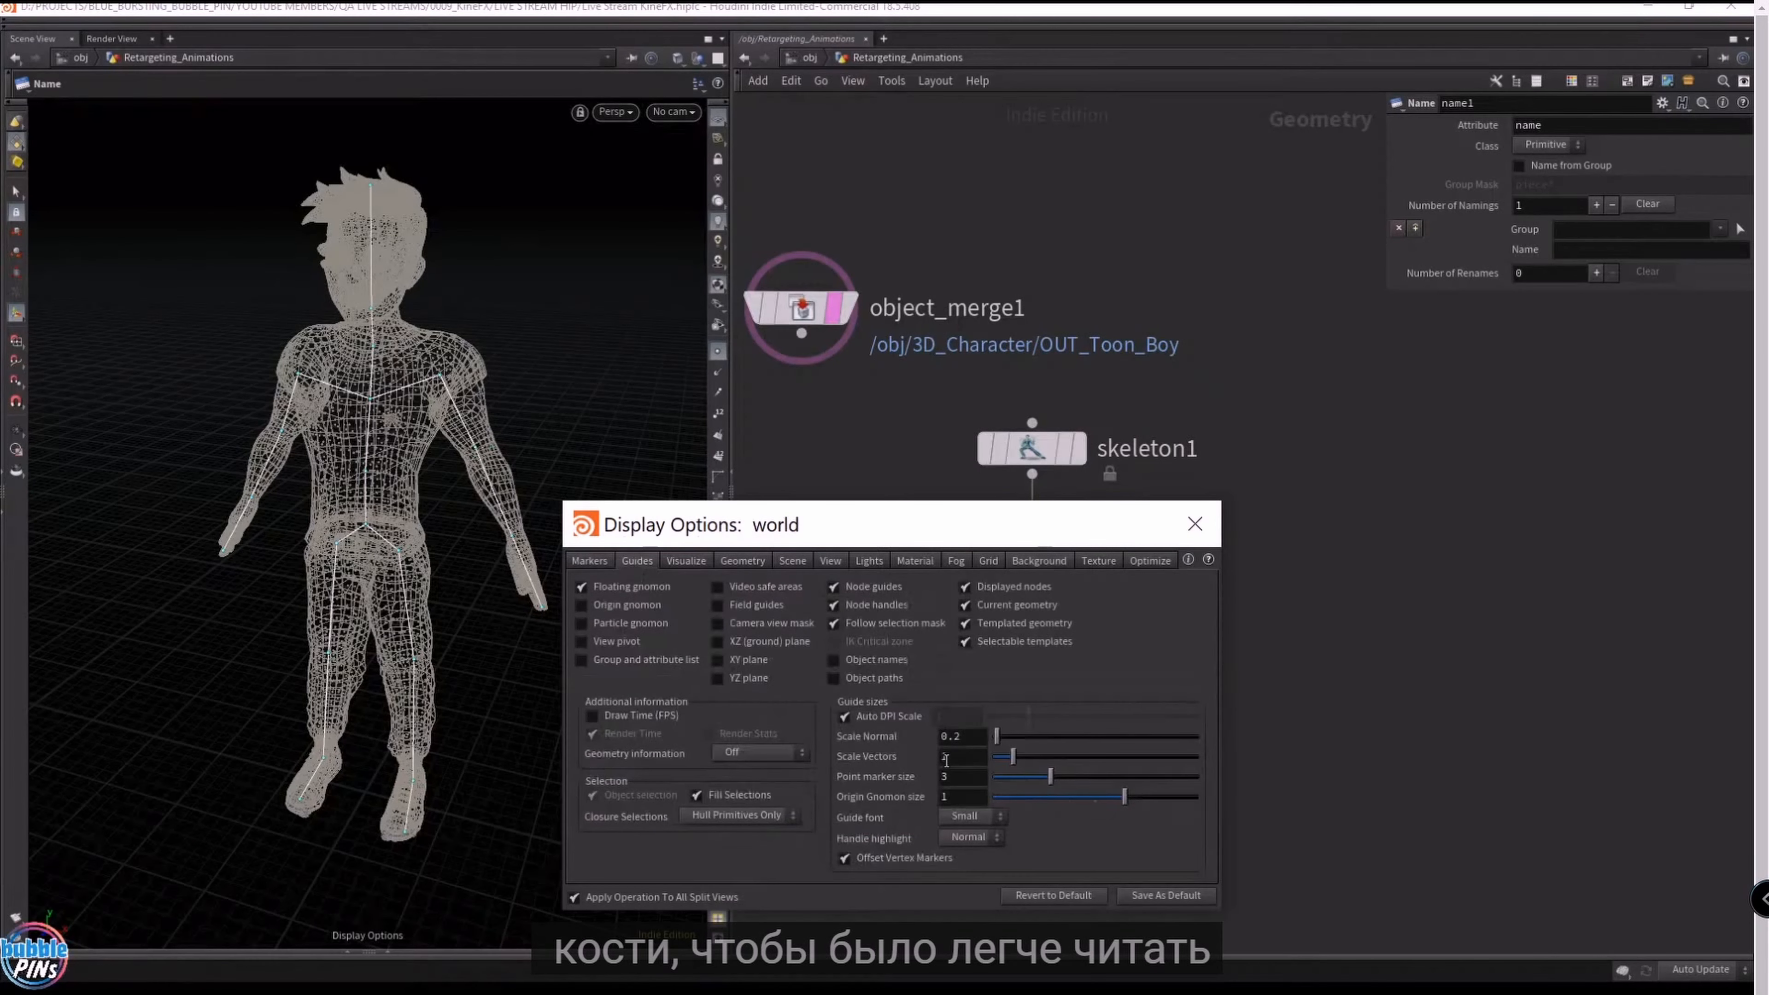
left_click_drag(953, 779, 919, 767)
type("9")
key("Return")
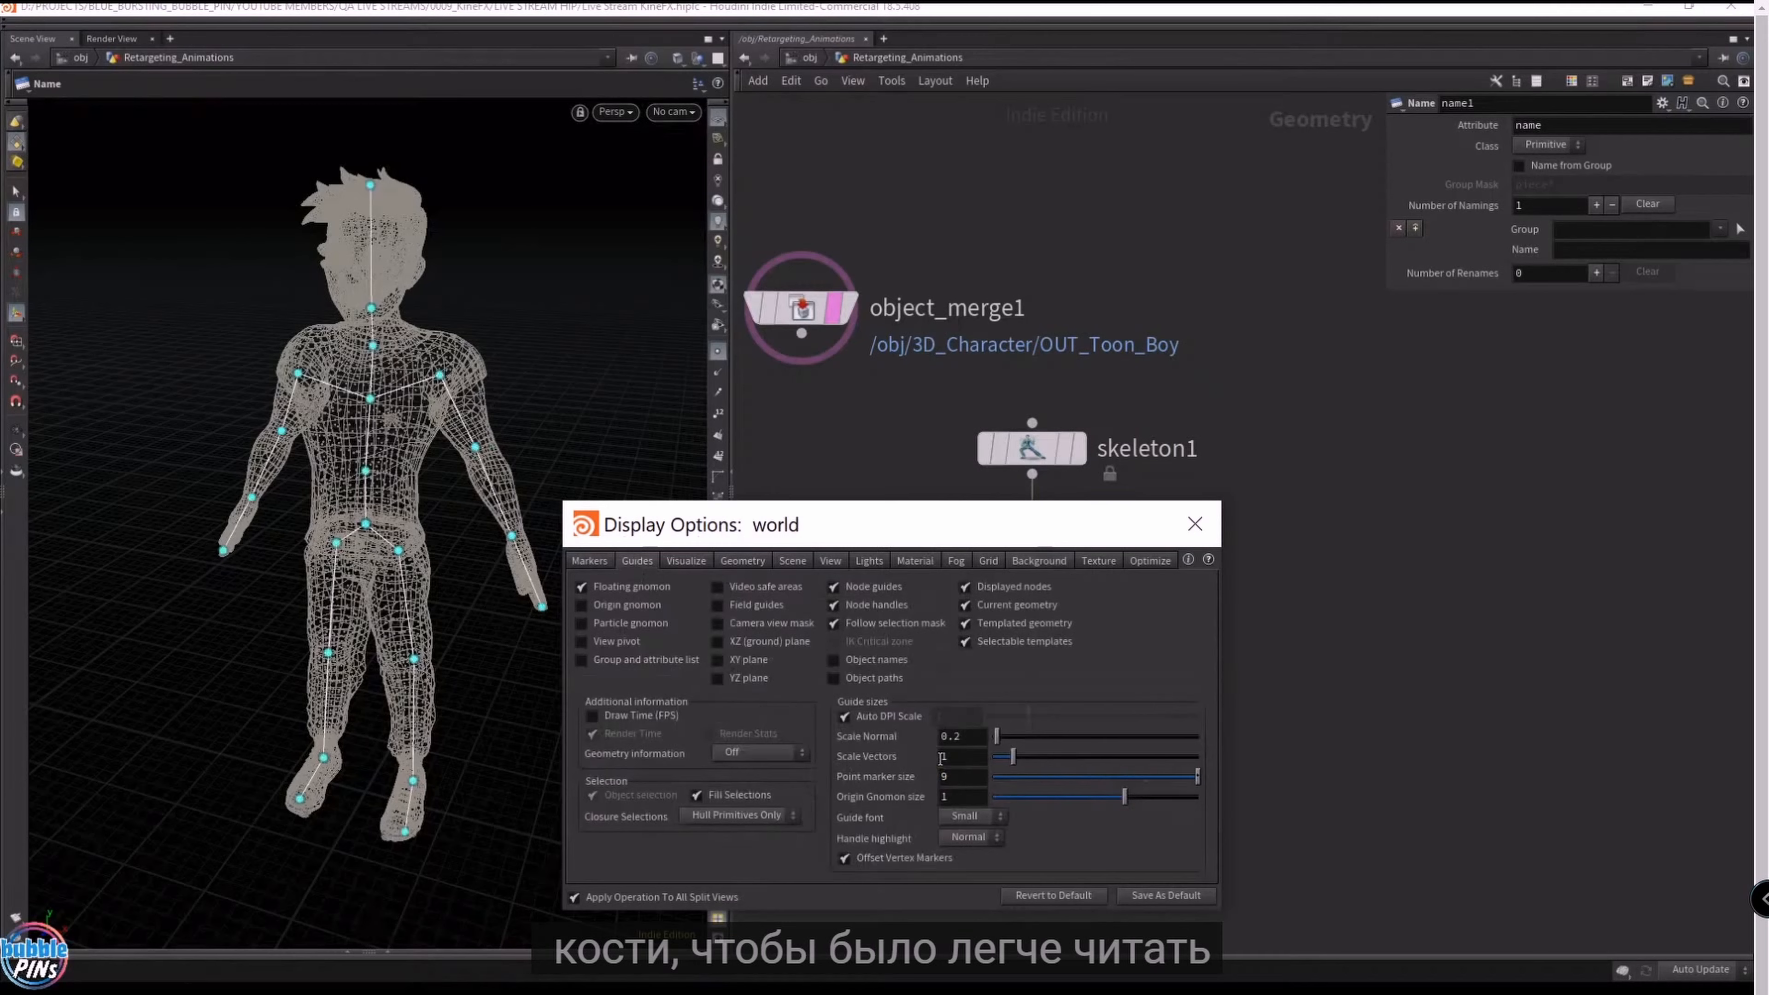
left_click(1195, 524)
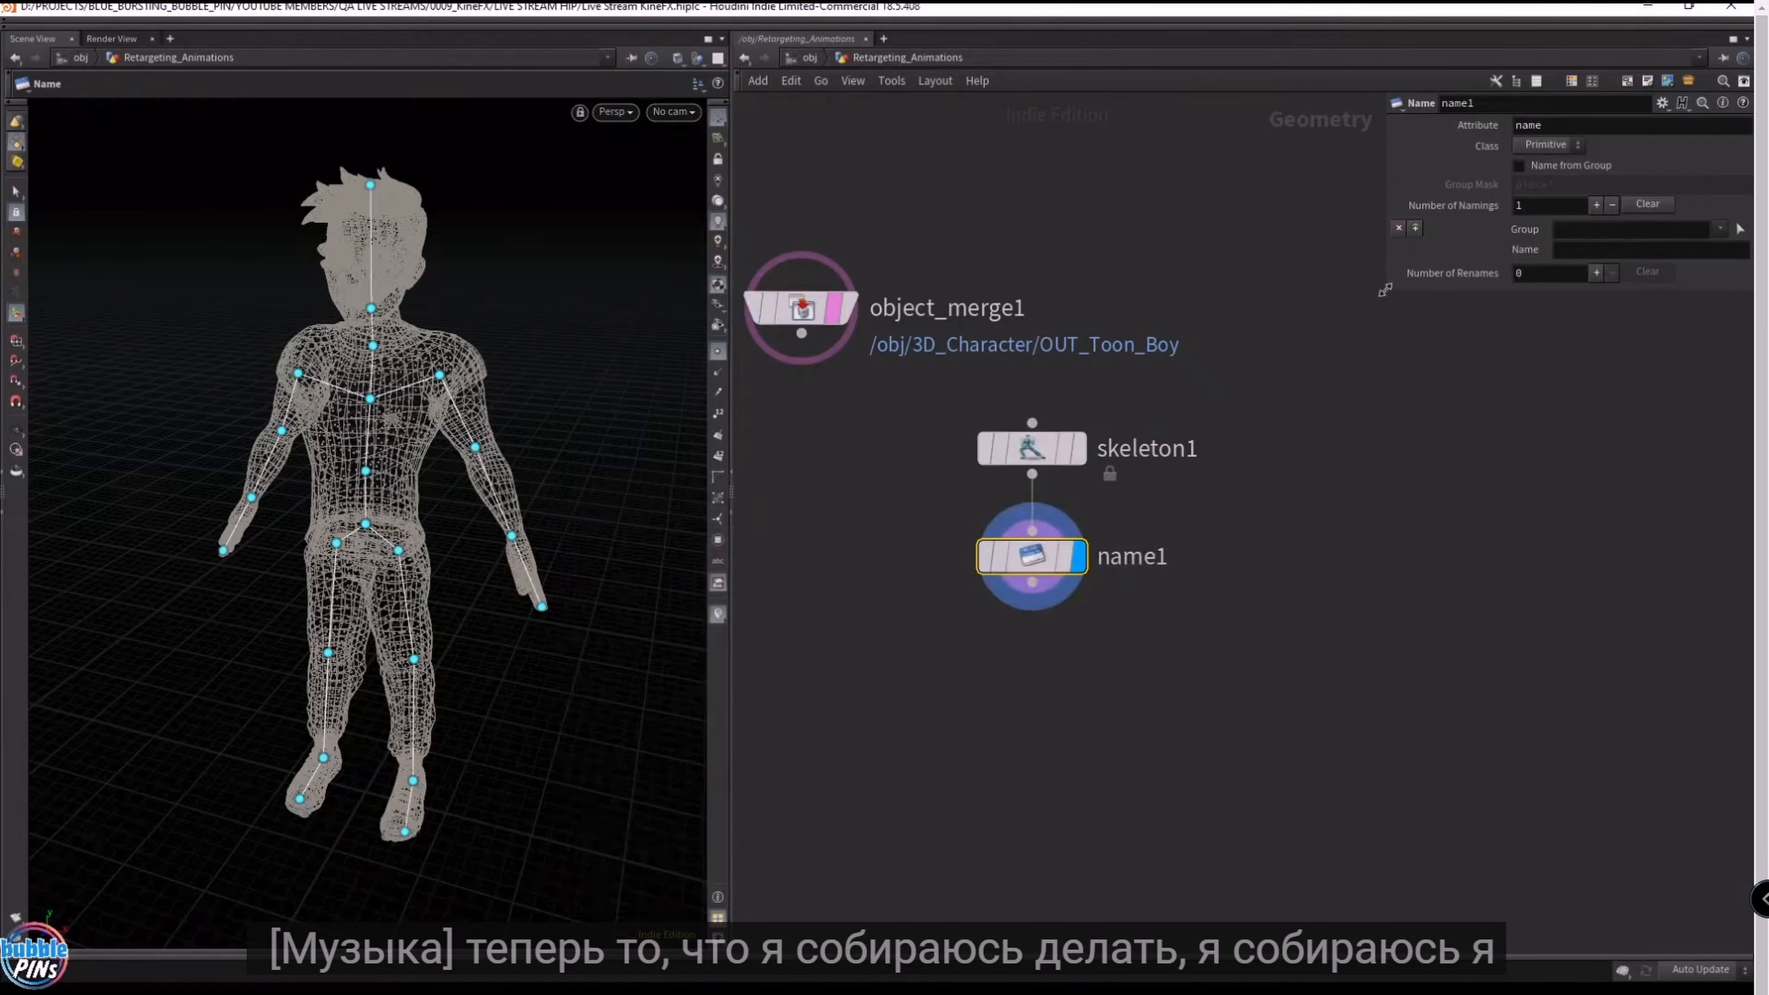
- Open the name1 parameters in a floating window and clear its existing naming entries
right_click(1042, 556)
mouse_move(1110, 613)
left_click(1236, 612)
left_click(1293, 410)
scroll(418, 419, "up", 3)
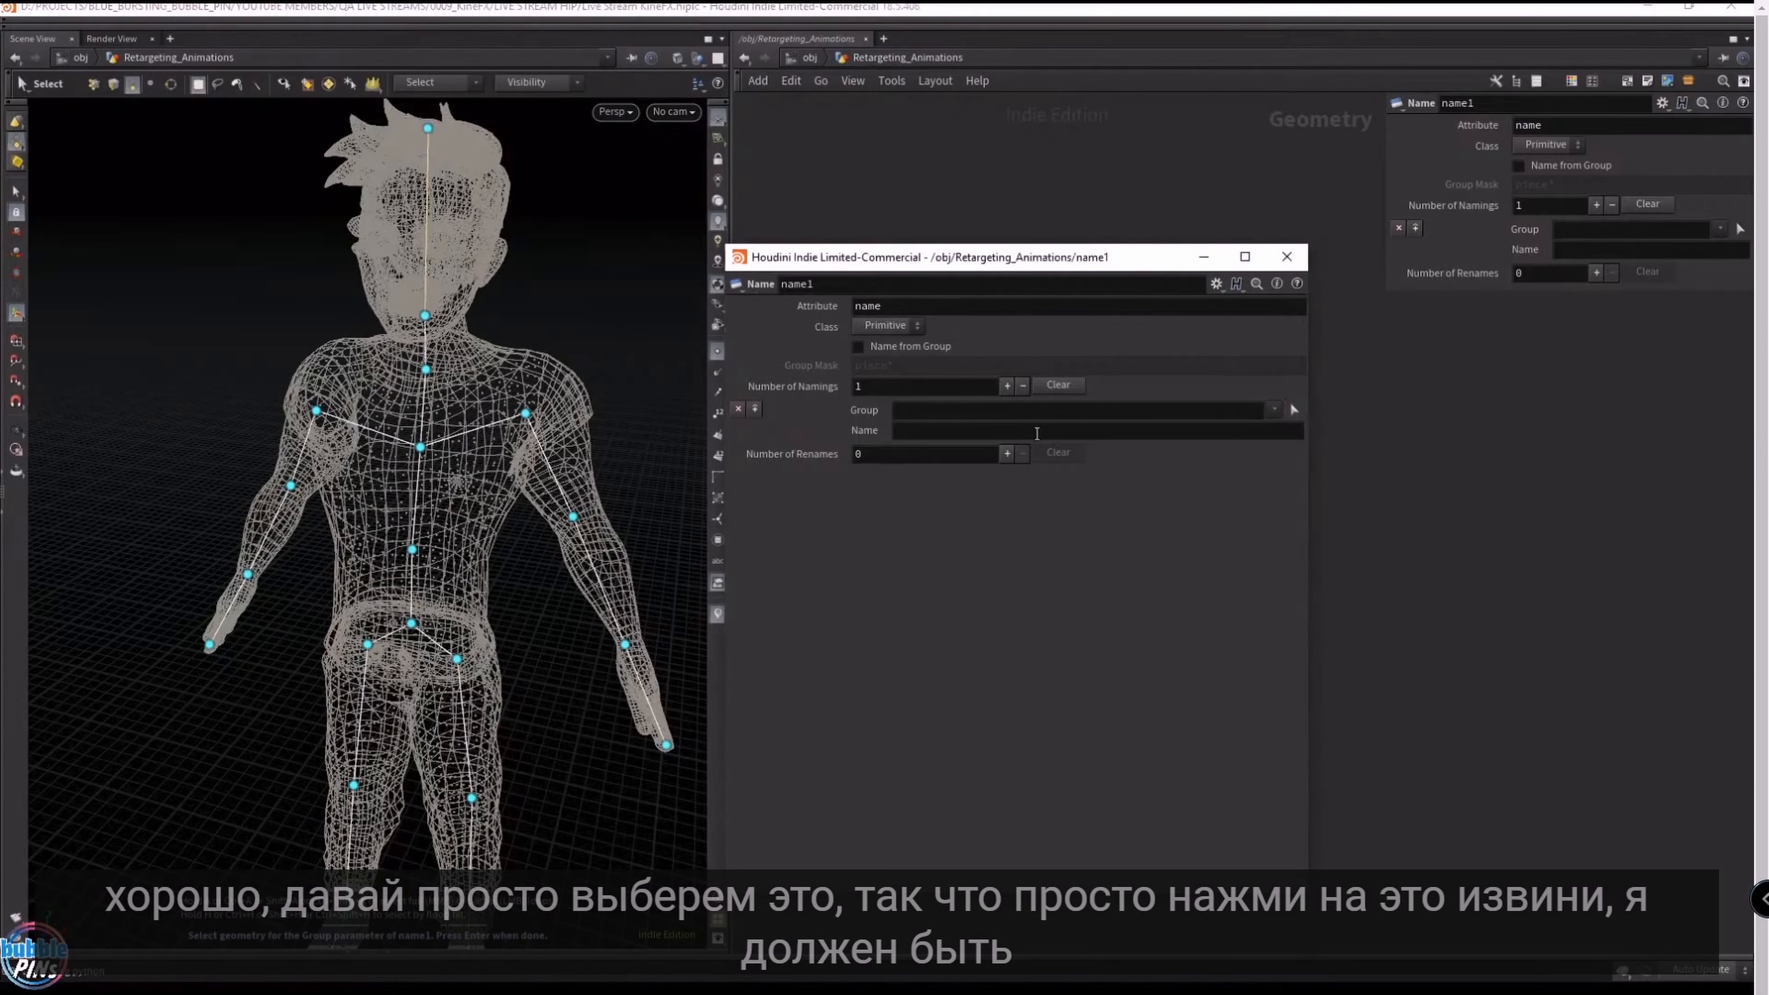
left_click(1058, 385)
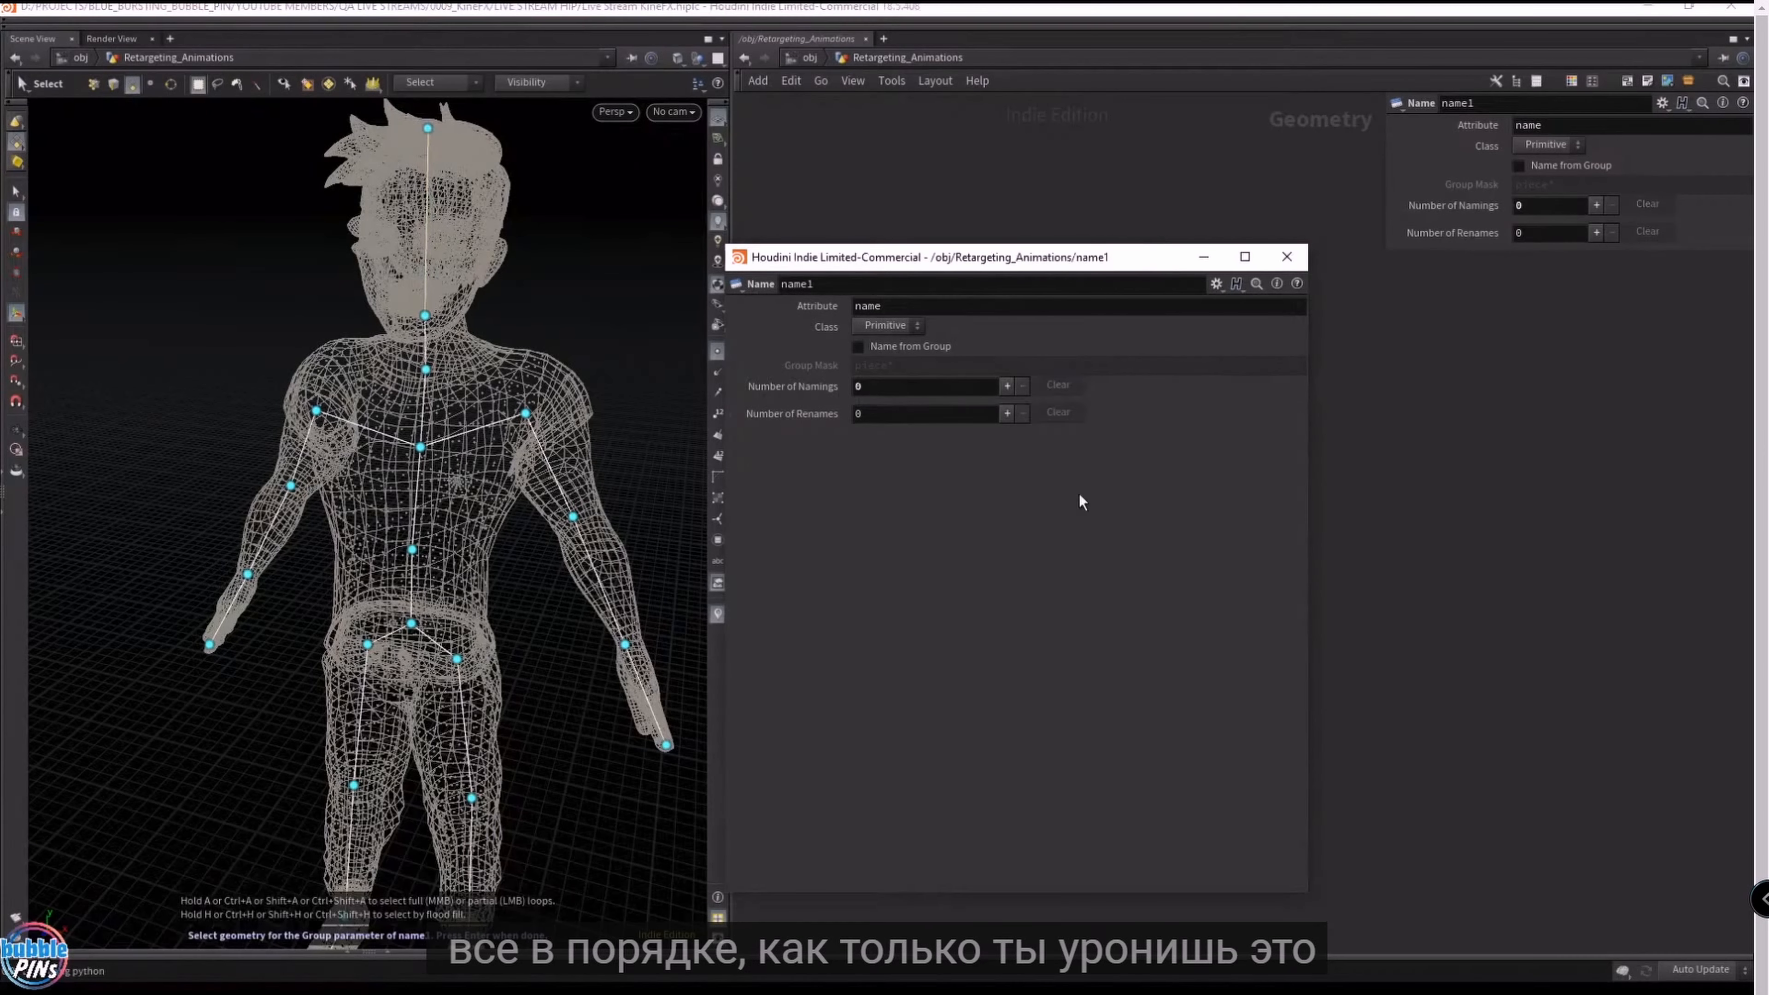
left_click_drag(880, 263, 1330, 296)
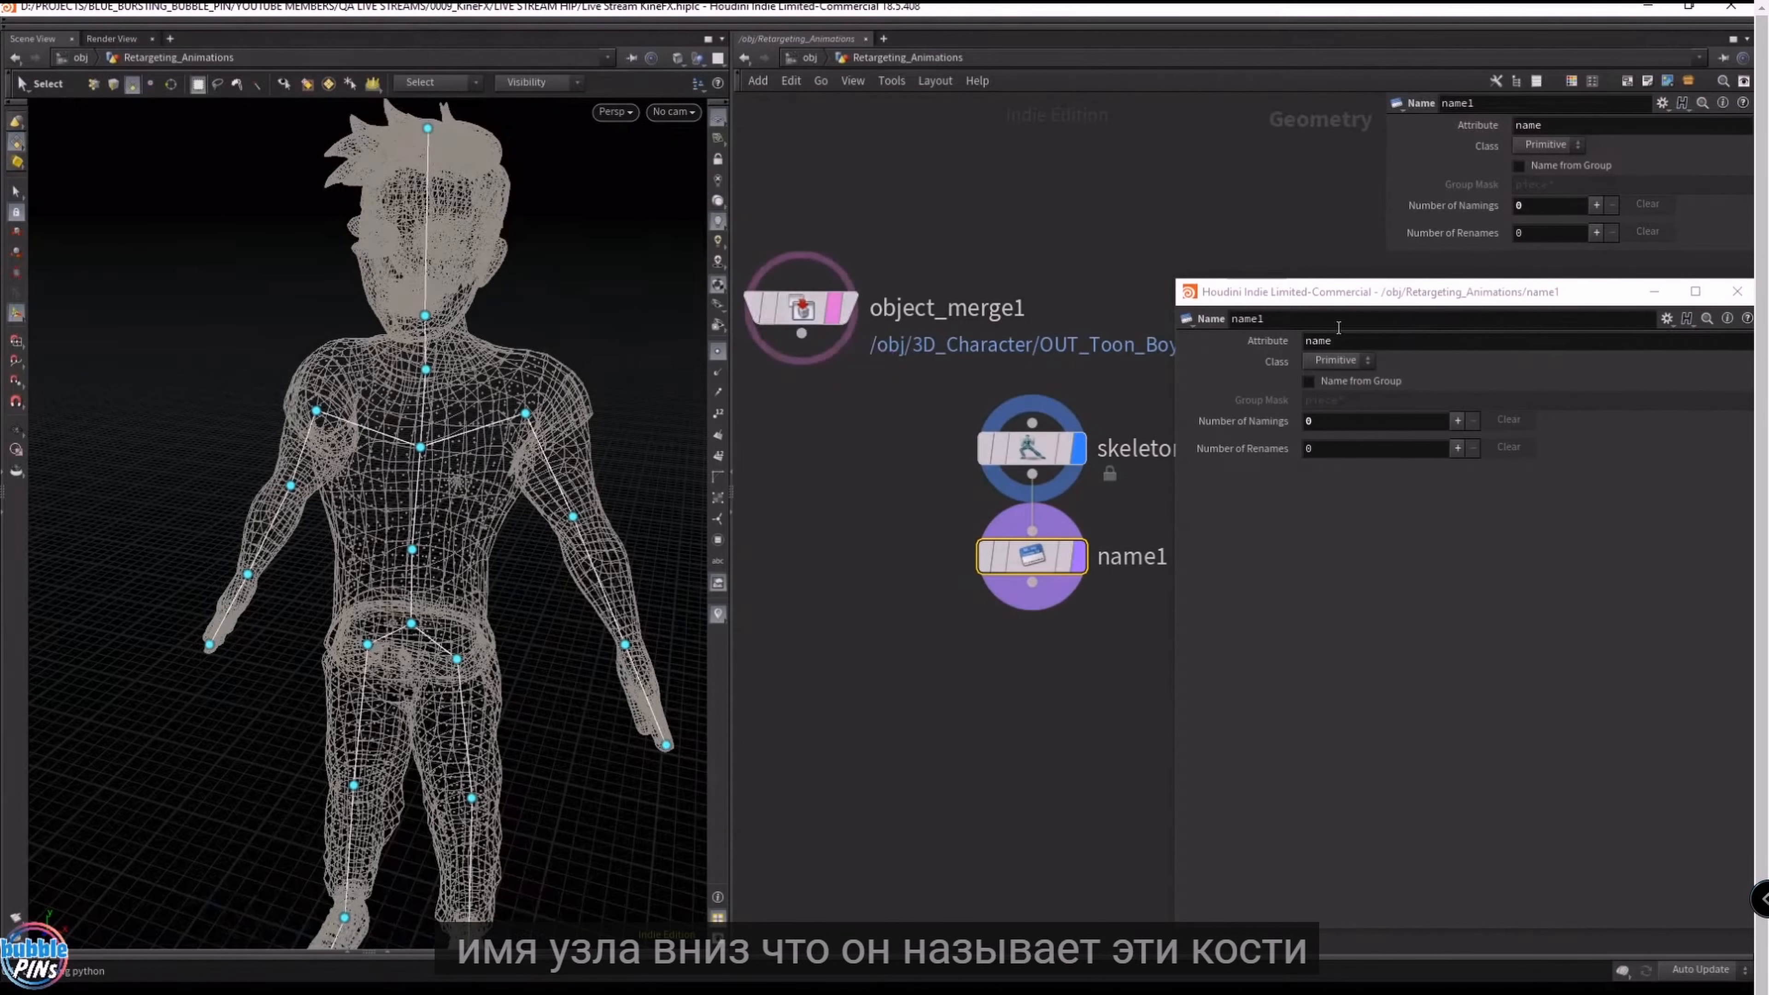
left_click_drag(1353, 298, 920, 209)
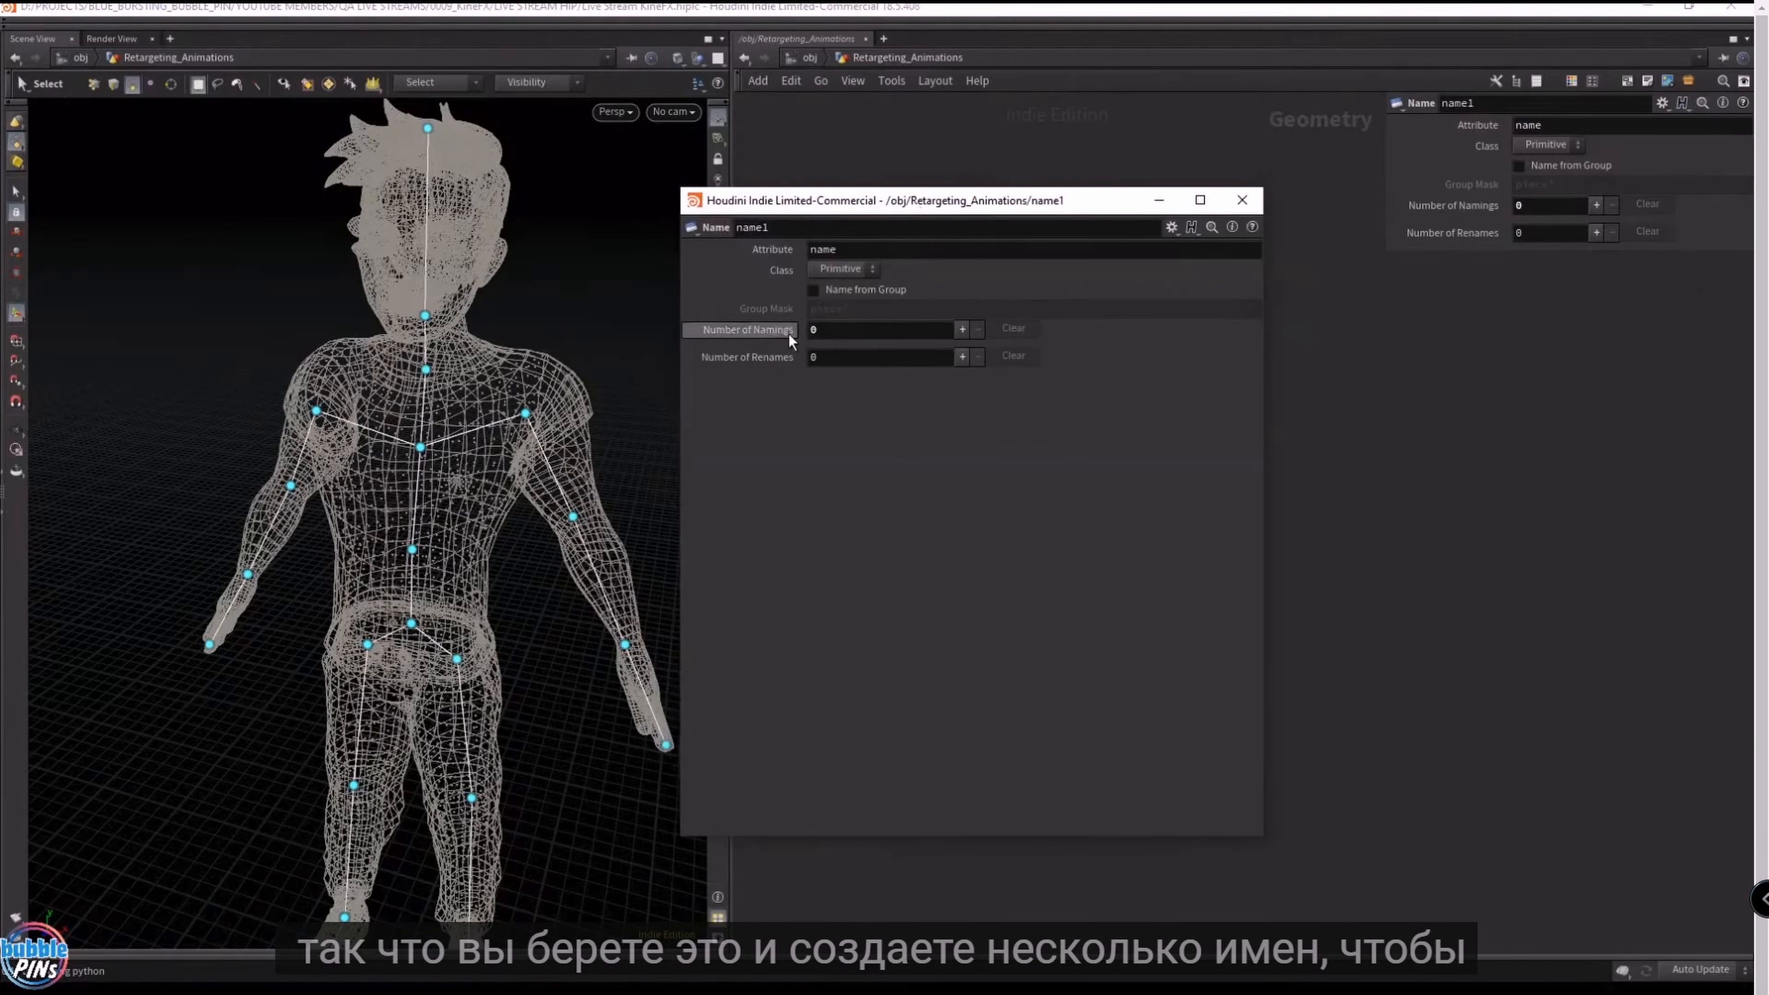
- Add three naming entries to name1 and set its class to Point
left_click(962, 329)
left_click(962, 329)
left_click(962, 329)
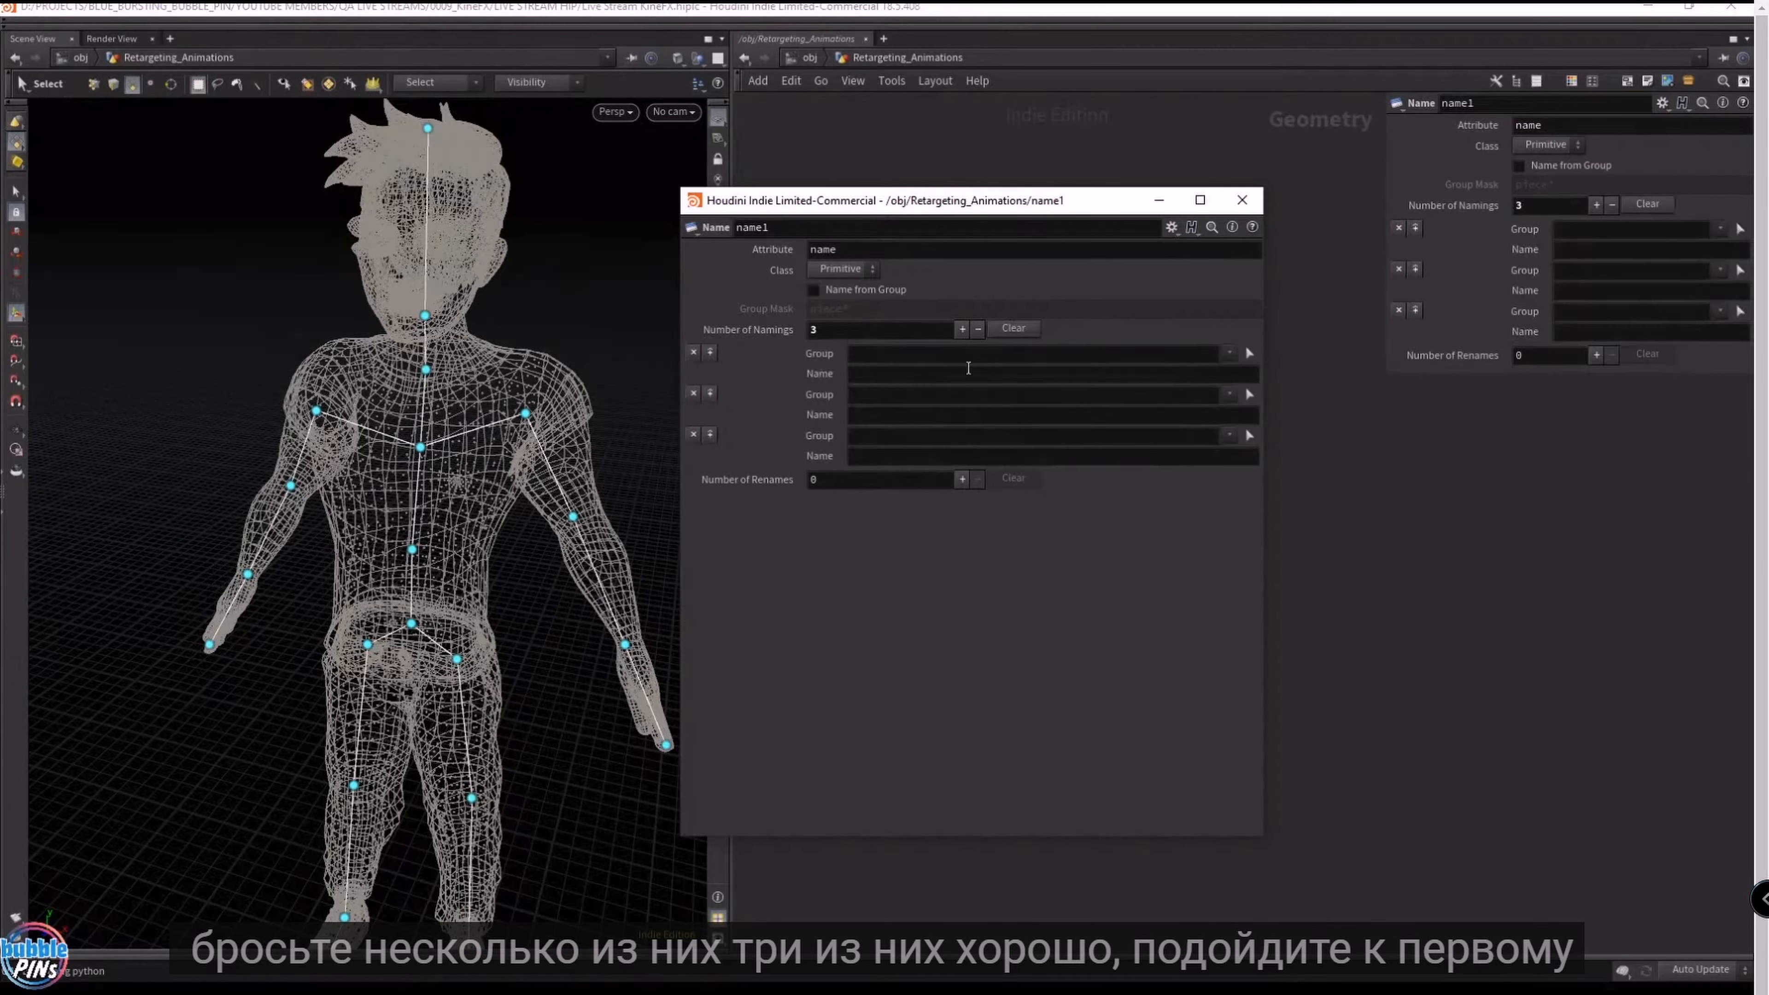
left_click(998, 357)
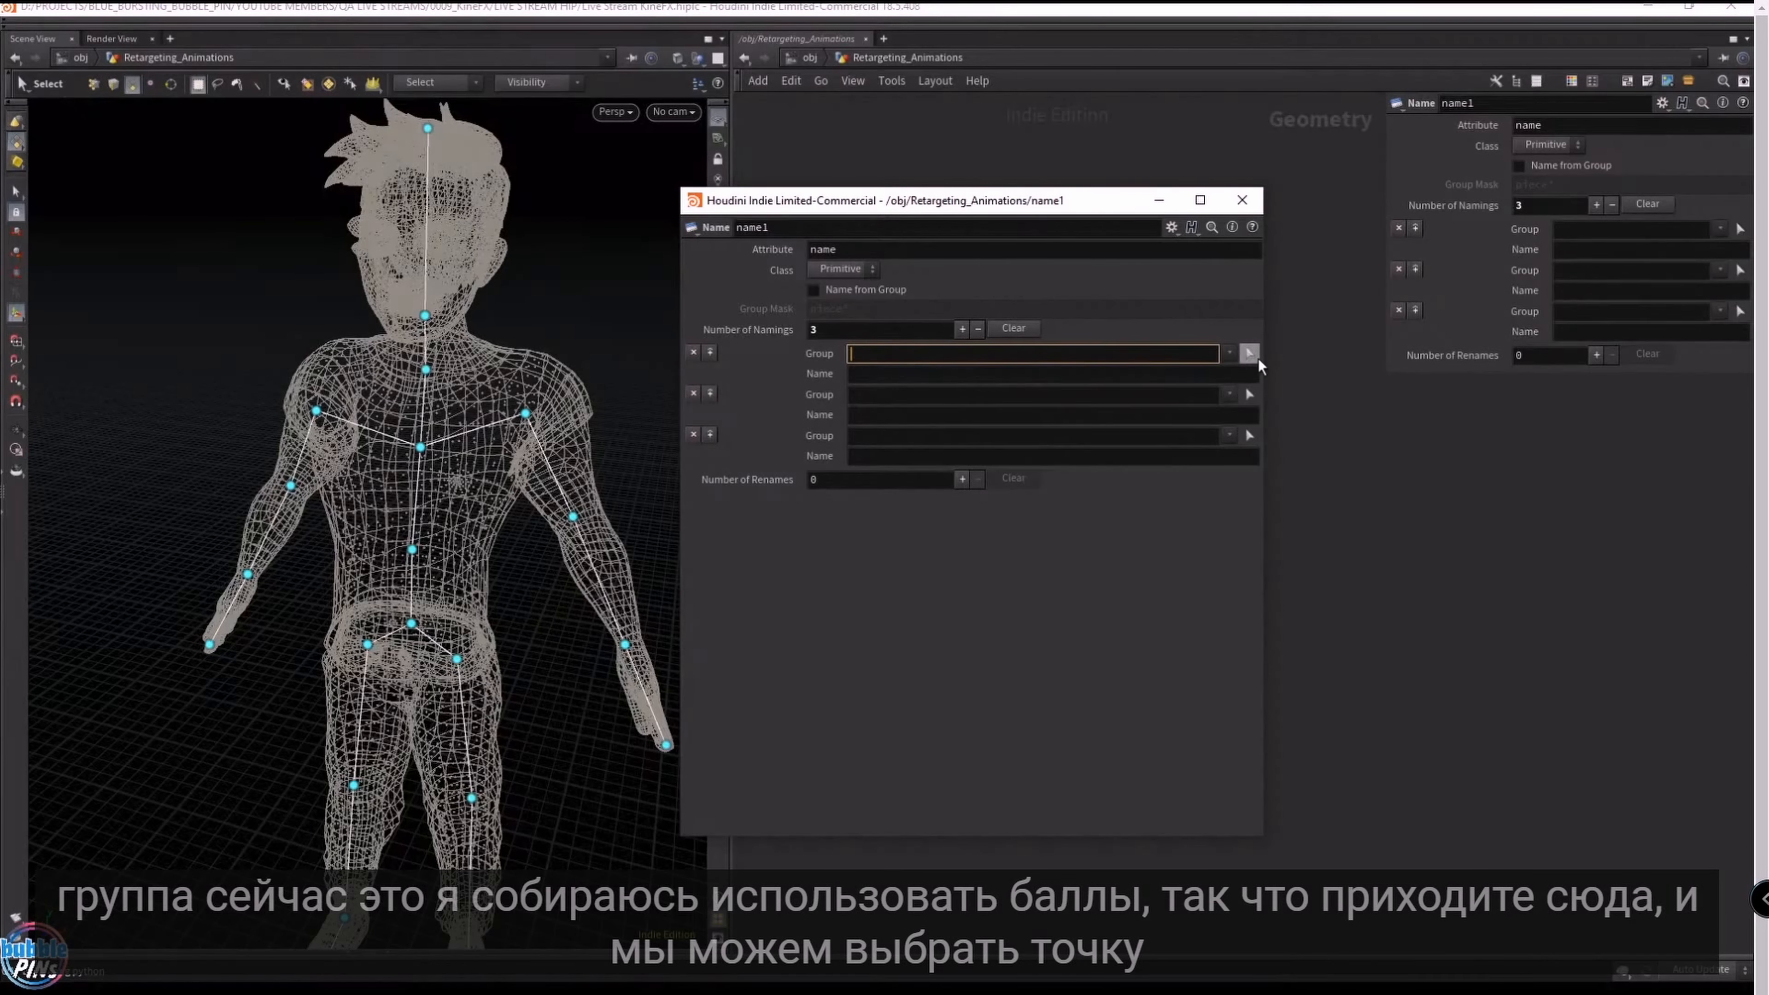
left_click(842, 268)
left_click(823, 324)
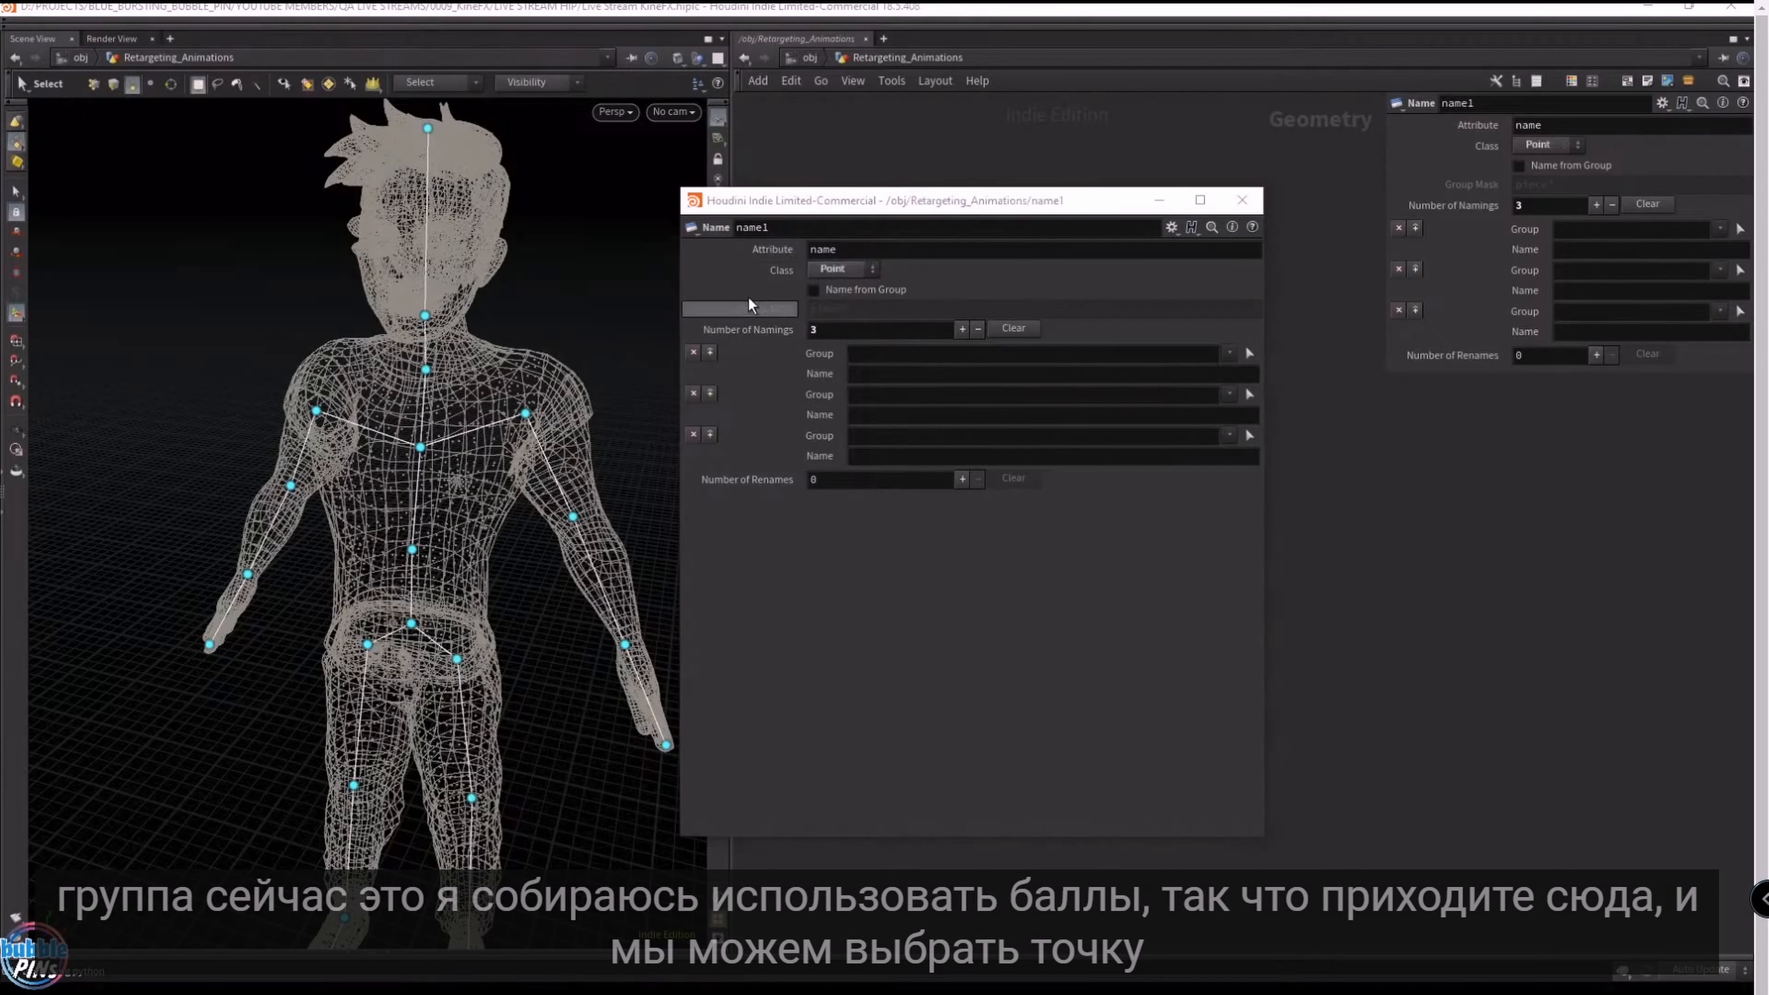
- Pick the top head joint as the first entry's group and name it Head
left_click(1248, 357)
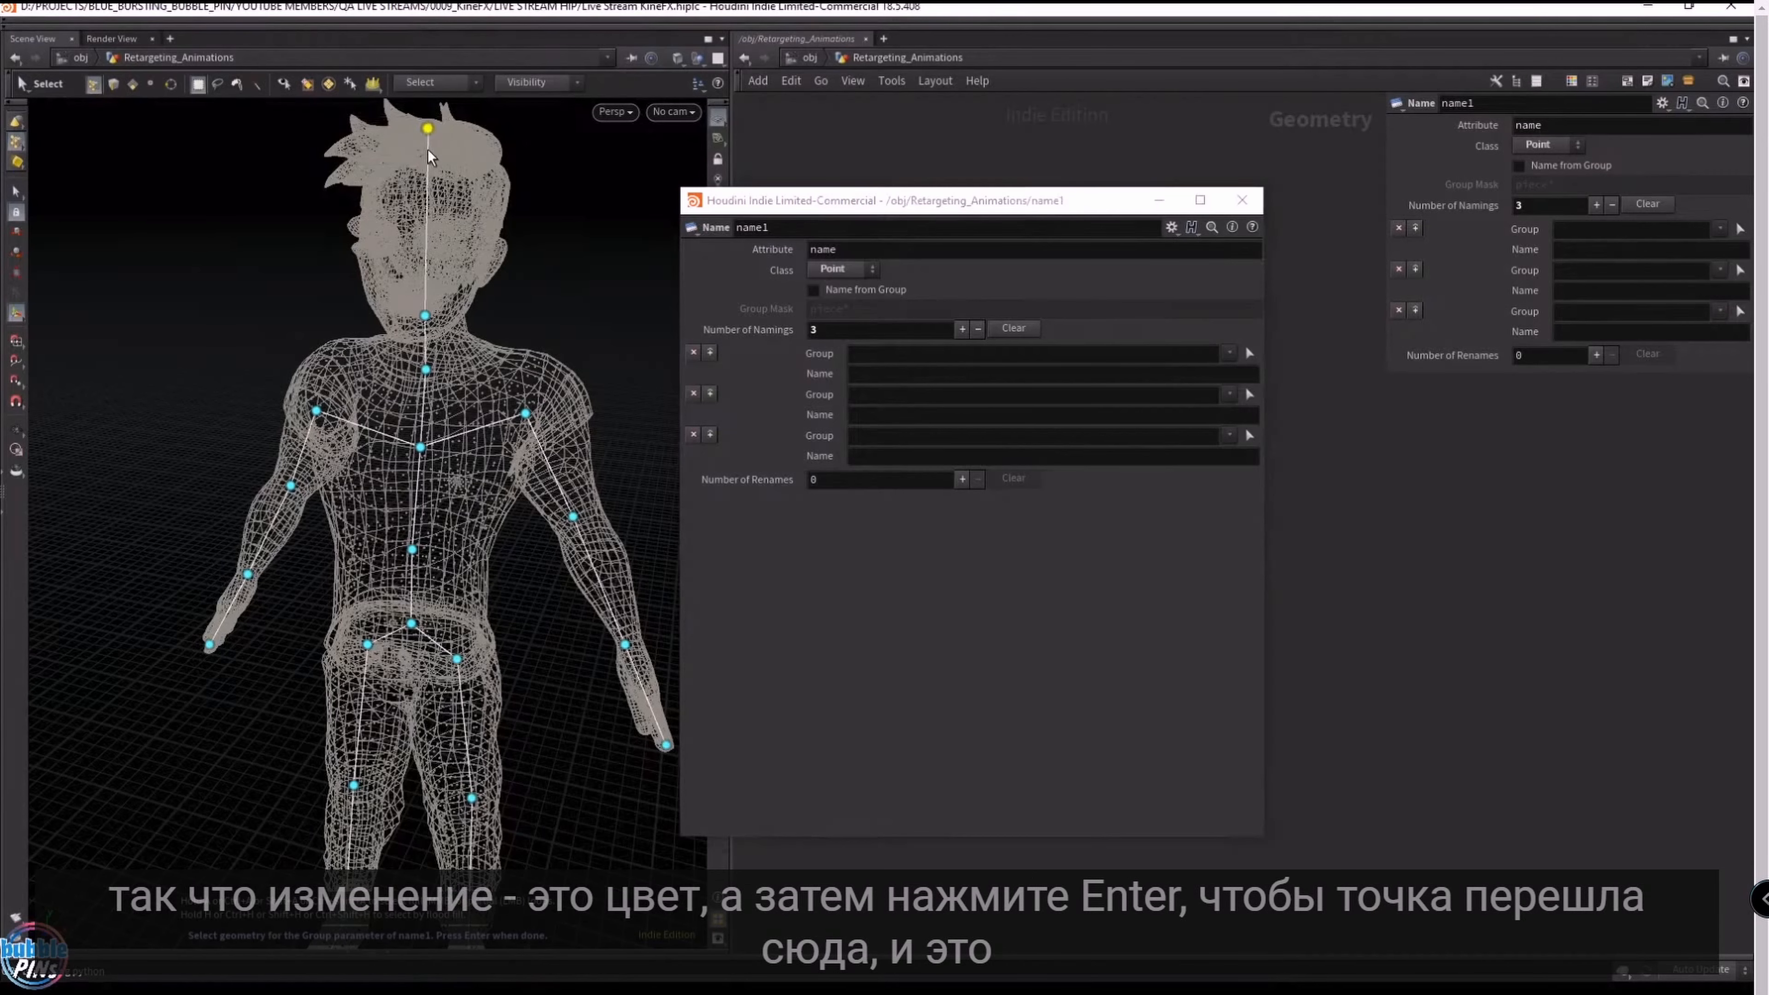
key("Return")
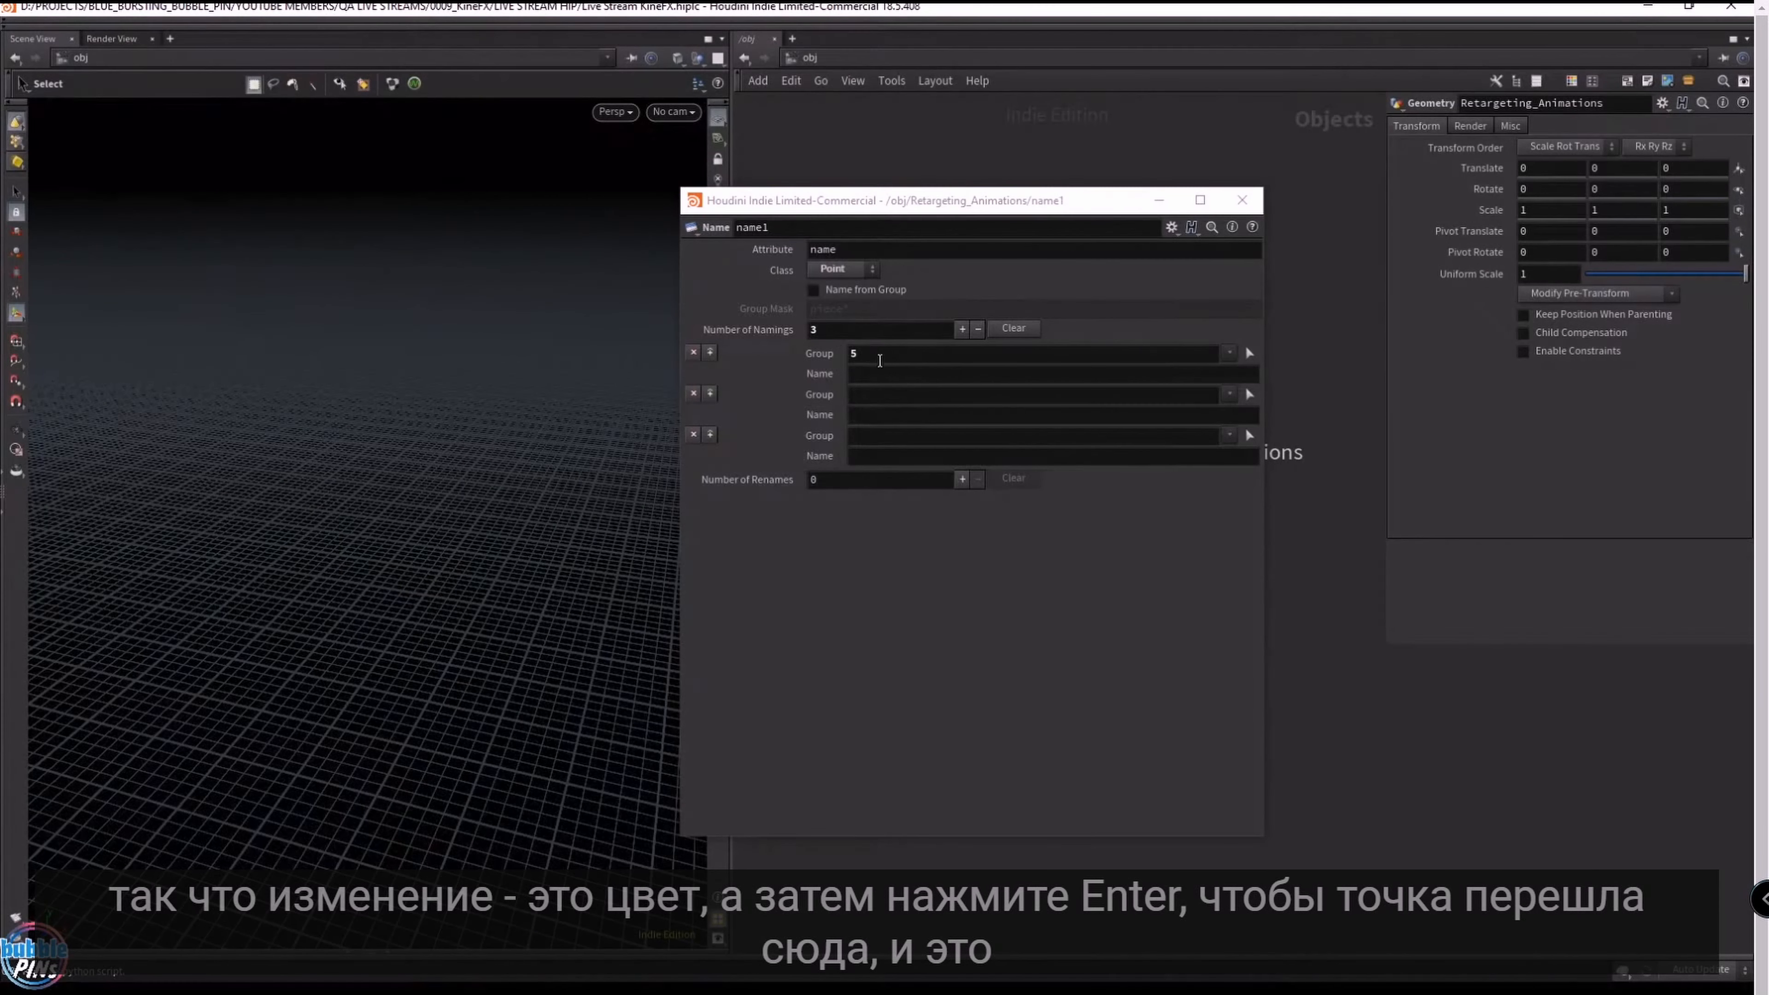
left_click(879, 376)
type("Head")
- Pick the upper neck joint for the second entry, name it Neck2 and close the parameter window
left_click_drag(972, 201, 1023, 241)
left_click(1301, 435)
left_click(404, 356)
key("Return")
left_click(909, 456)
type("Neck2")
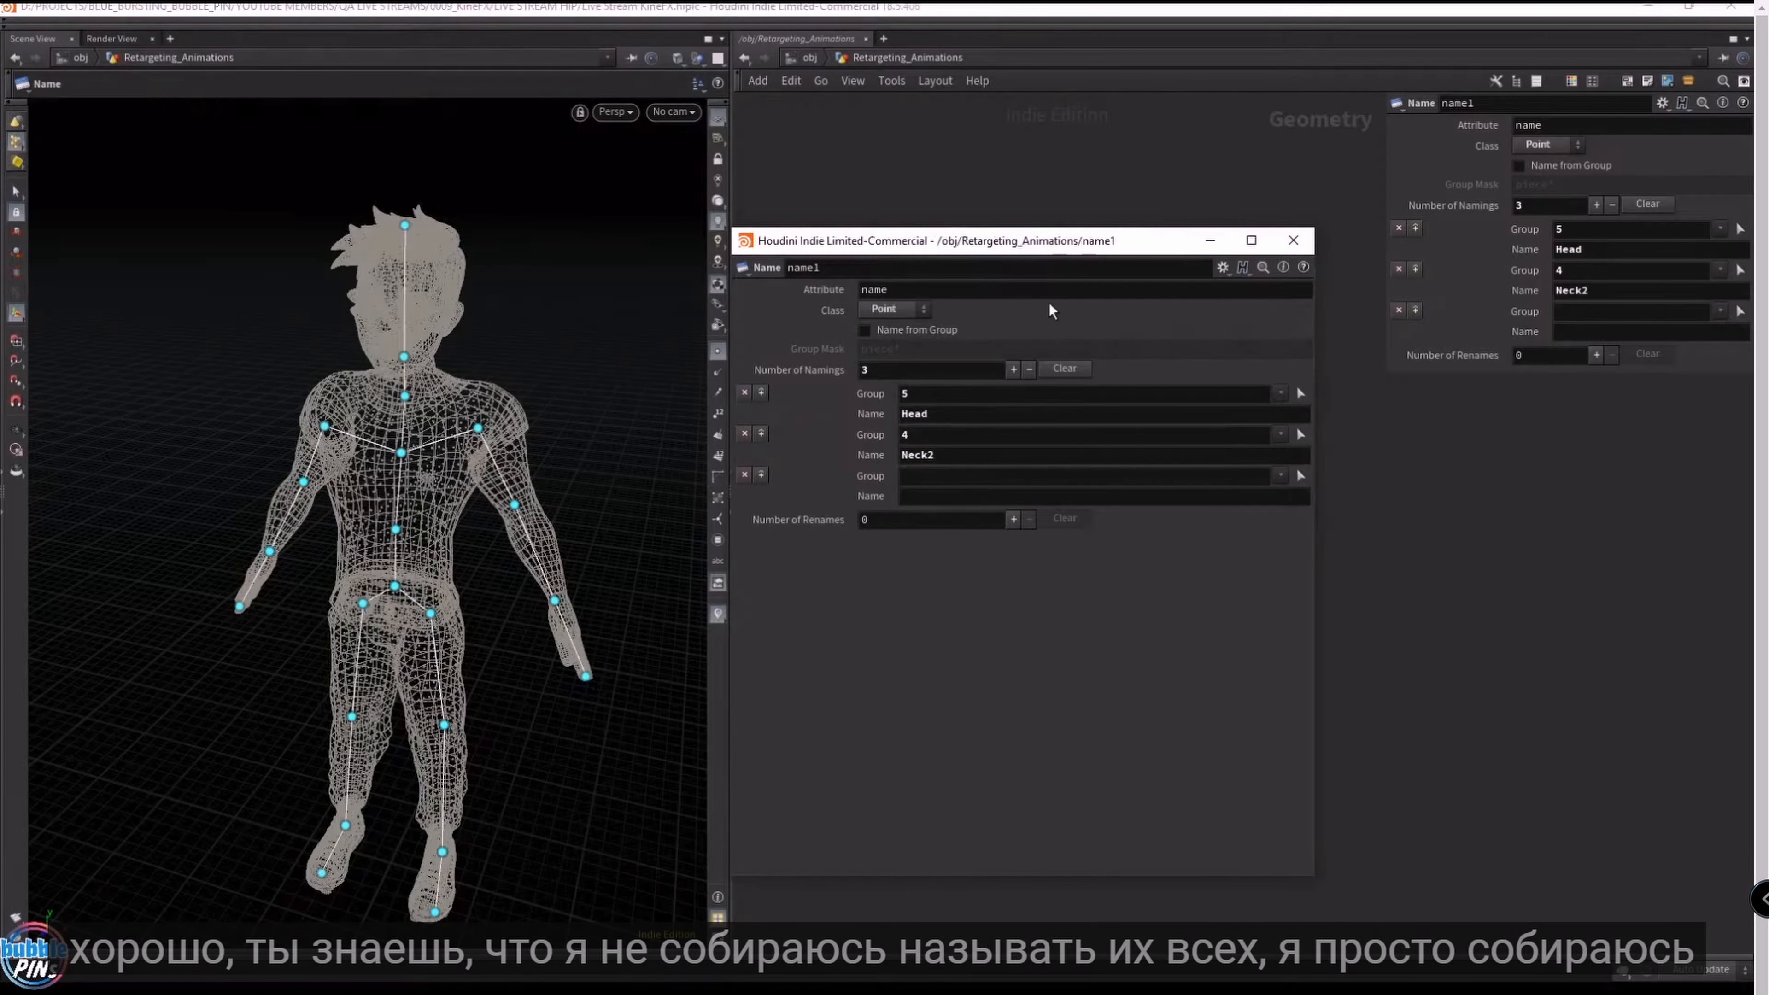
left_click(1293, 240)
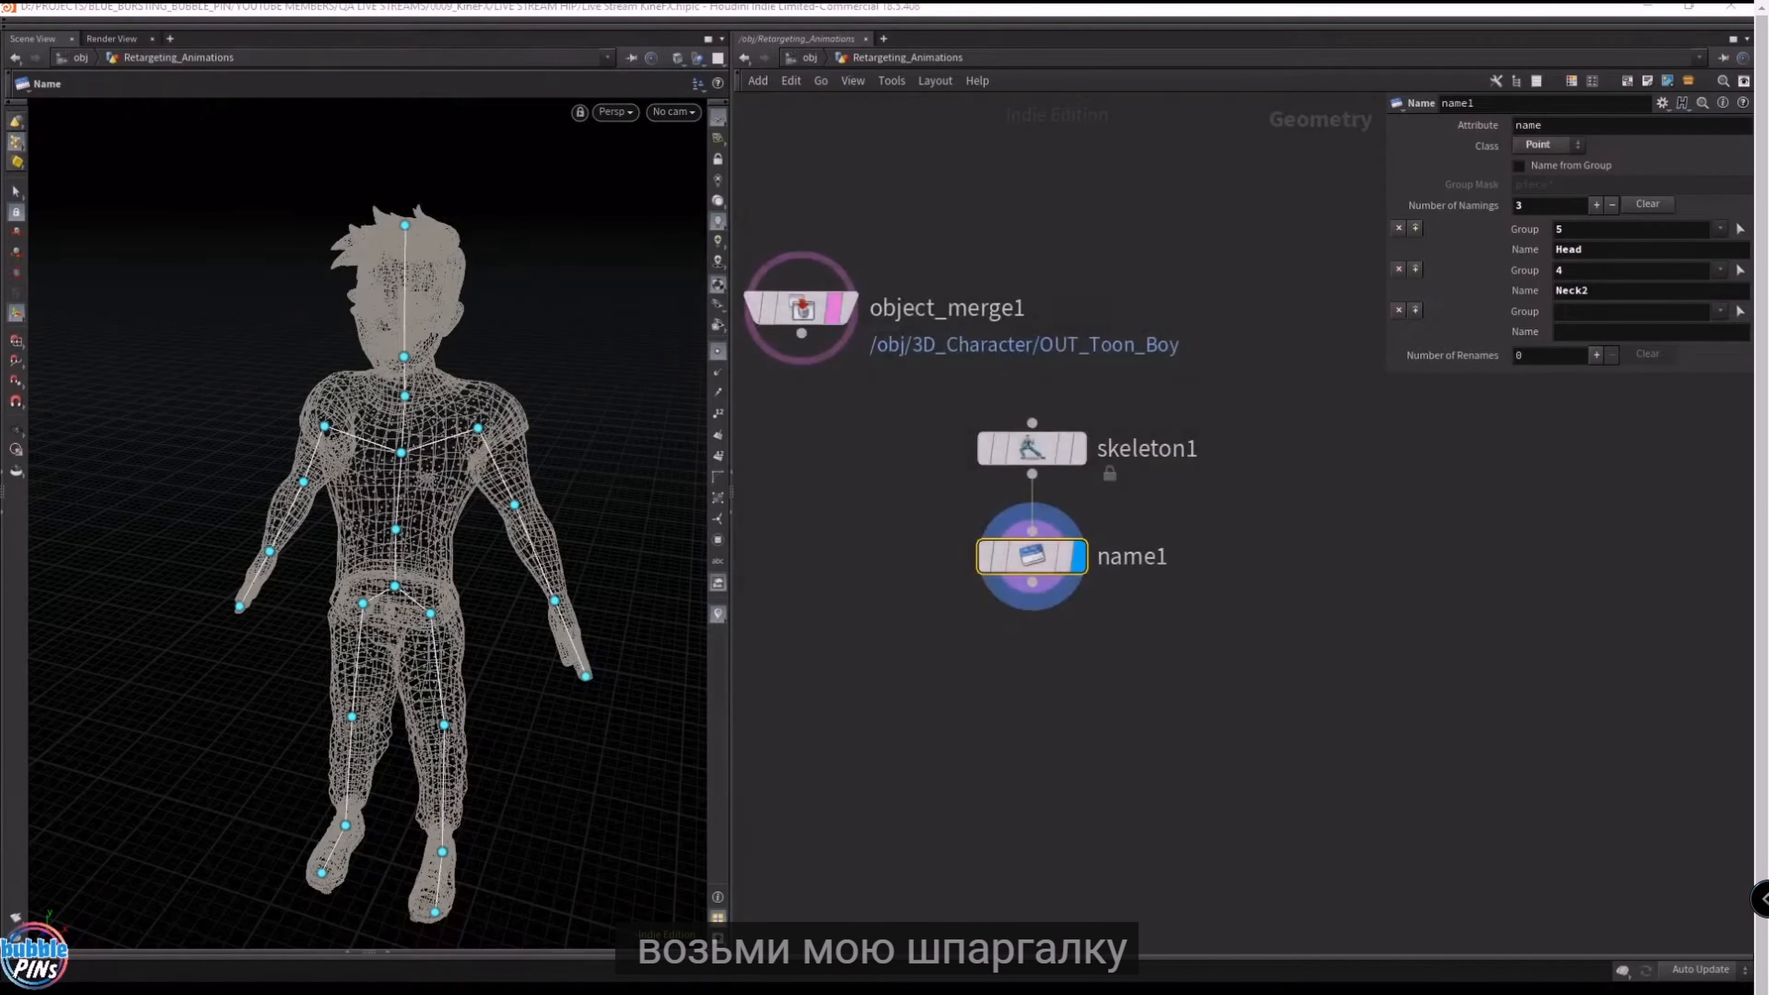
- Colour the skeleton1 and name1 nodes black and move them away from object_merge1
scroll(1471, 753, "down", 5)
key("c")
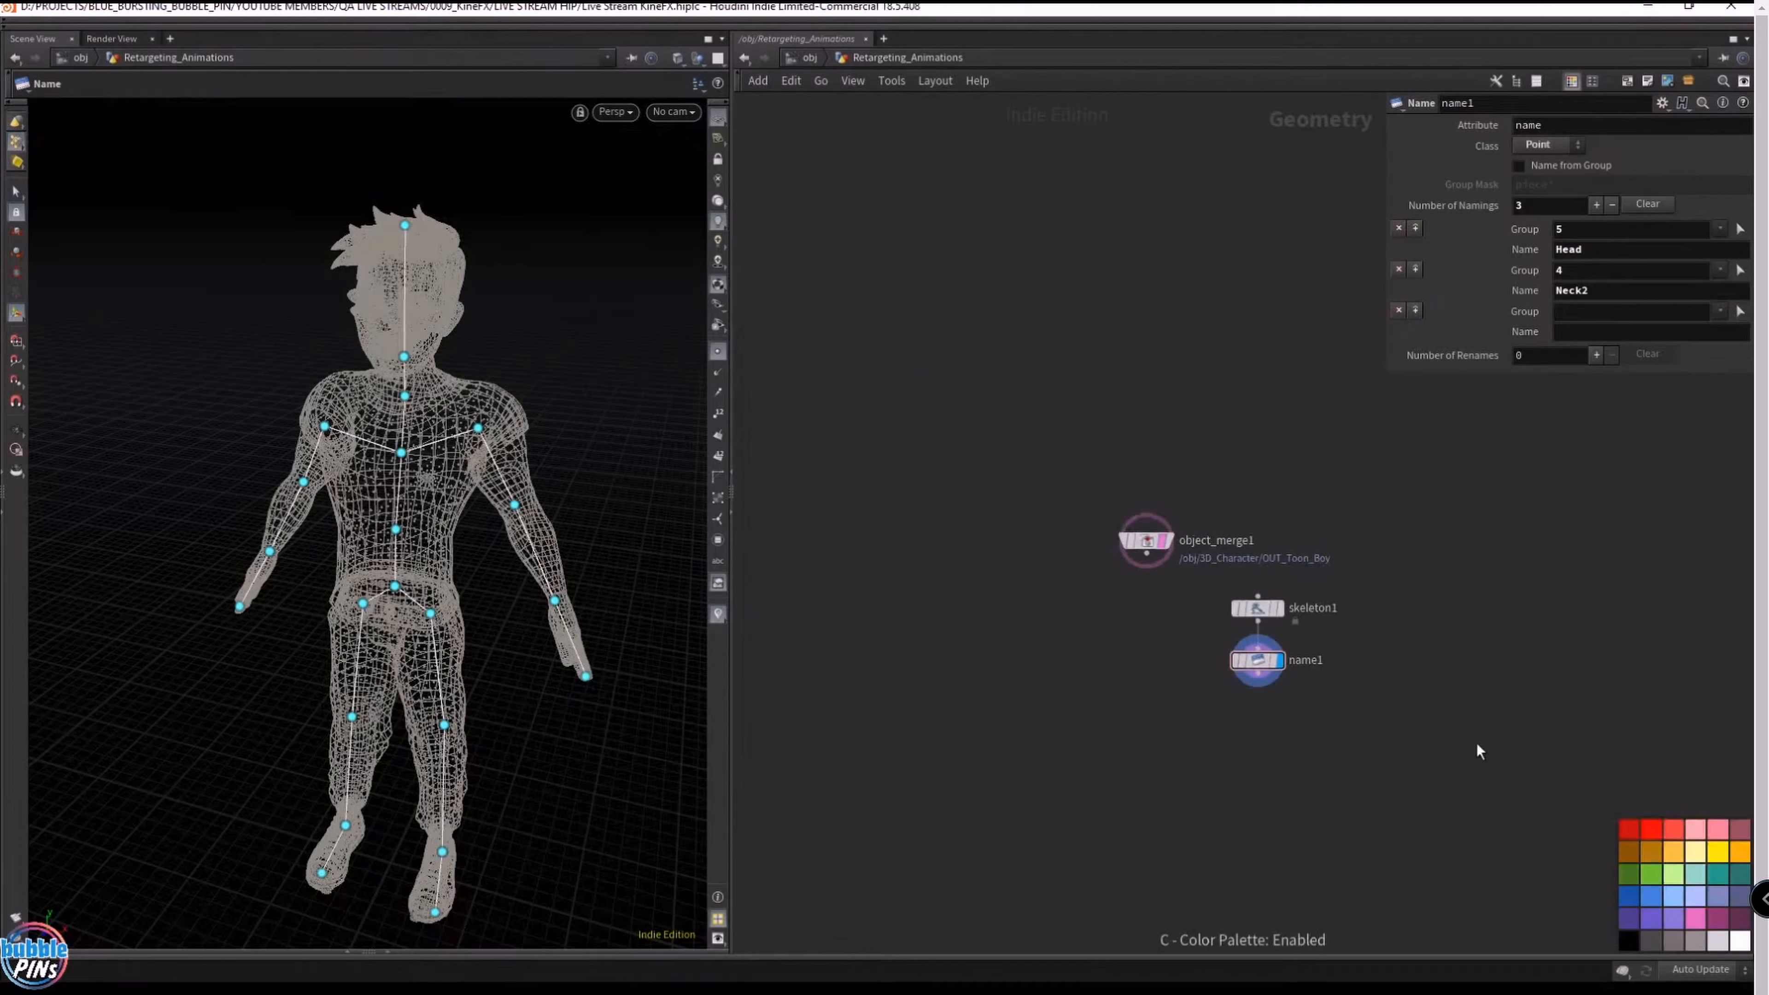
left_click_drag(1404, 702, 1235, 593)
left_click(1635, 941)
left_click(1349, 658)
left_click_drag(1410, 762, 839, 296)
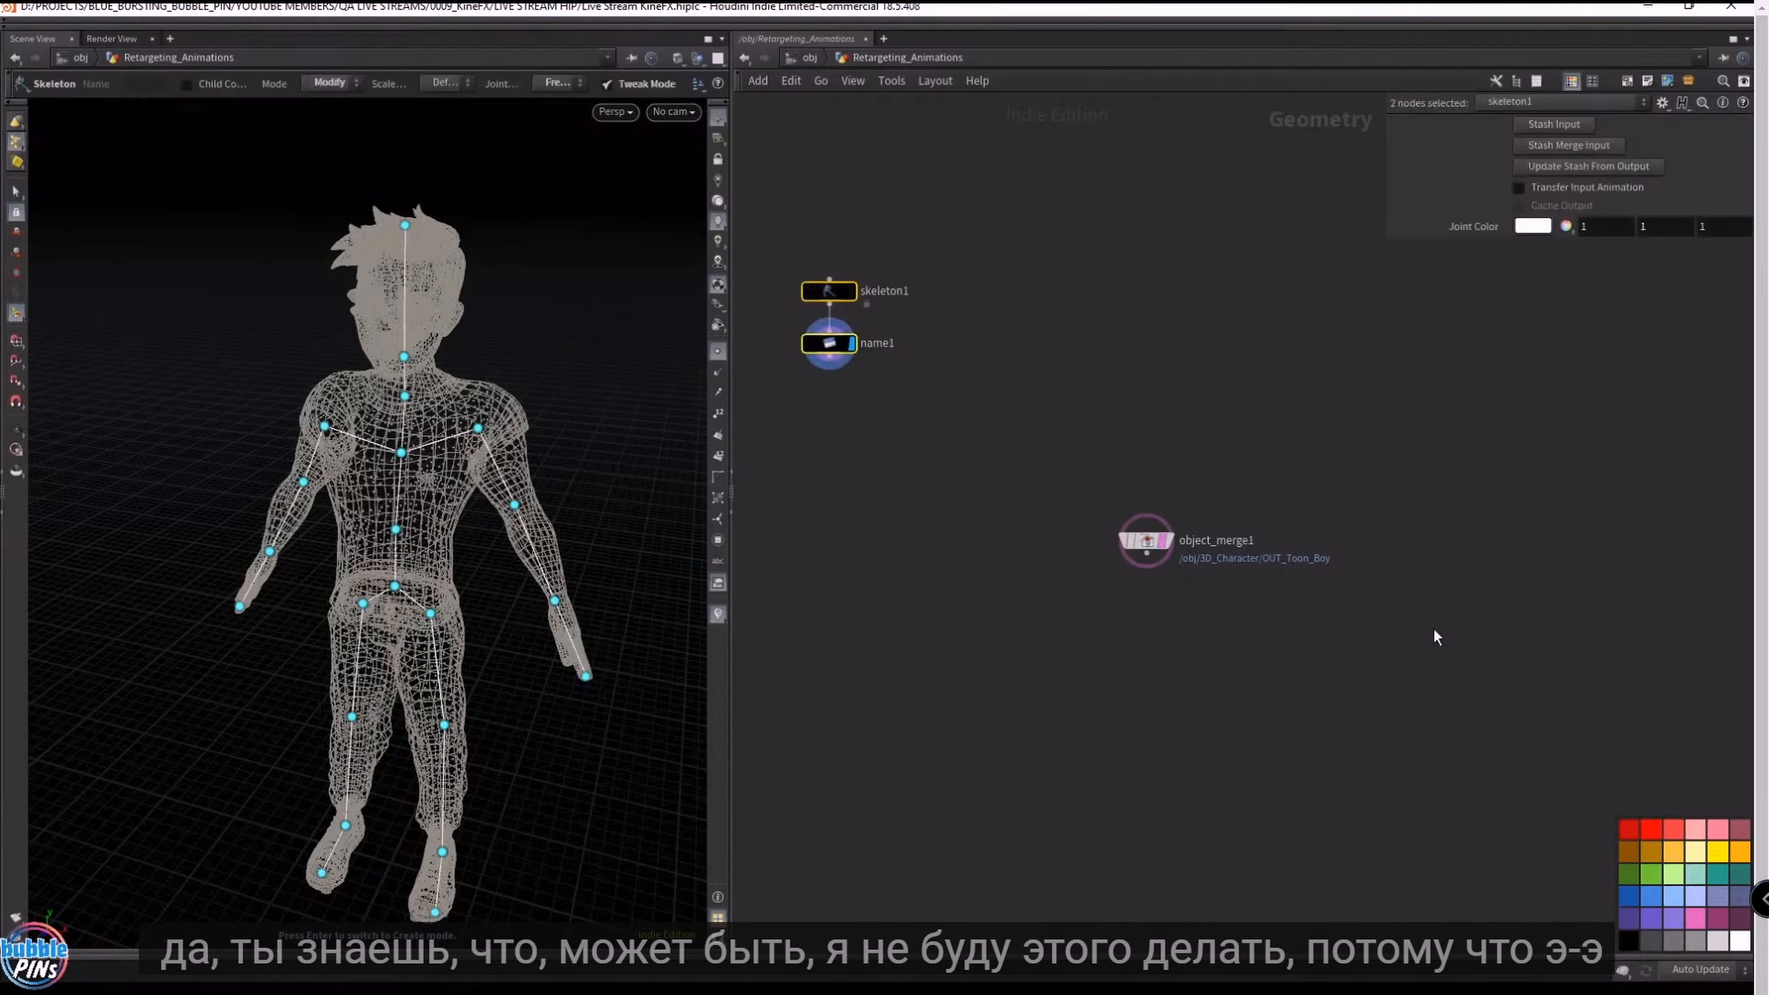
- Paste the prepared chain of skeleton2, skeleton5, name4 and Custom_Skeleton1 and place it beside object_merge1
middle_click_drag(1435, 631, 1237, 574)
middle_click_drag(1225, 501, 1238, 515)
middle_click_drag(1476, 522, 1305, 408)
key("ctrl+v")
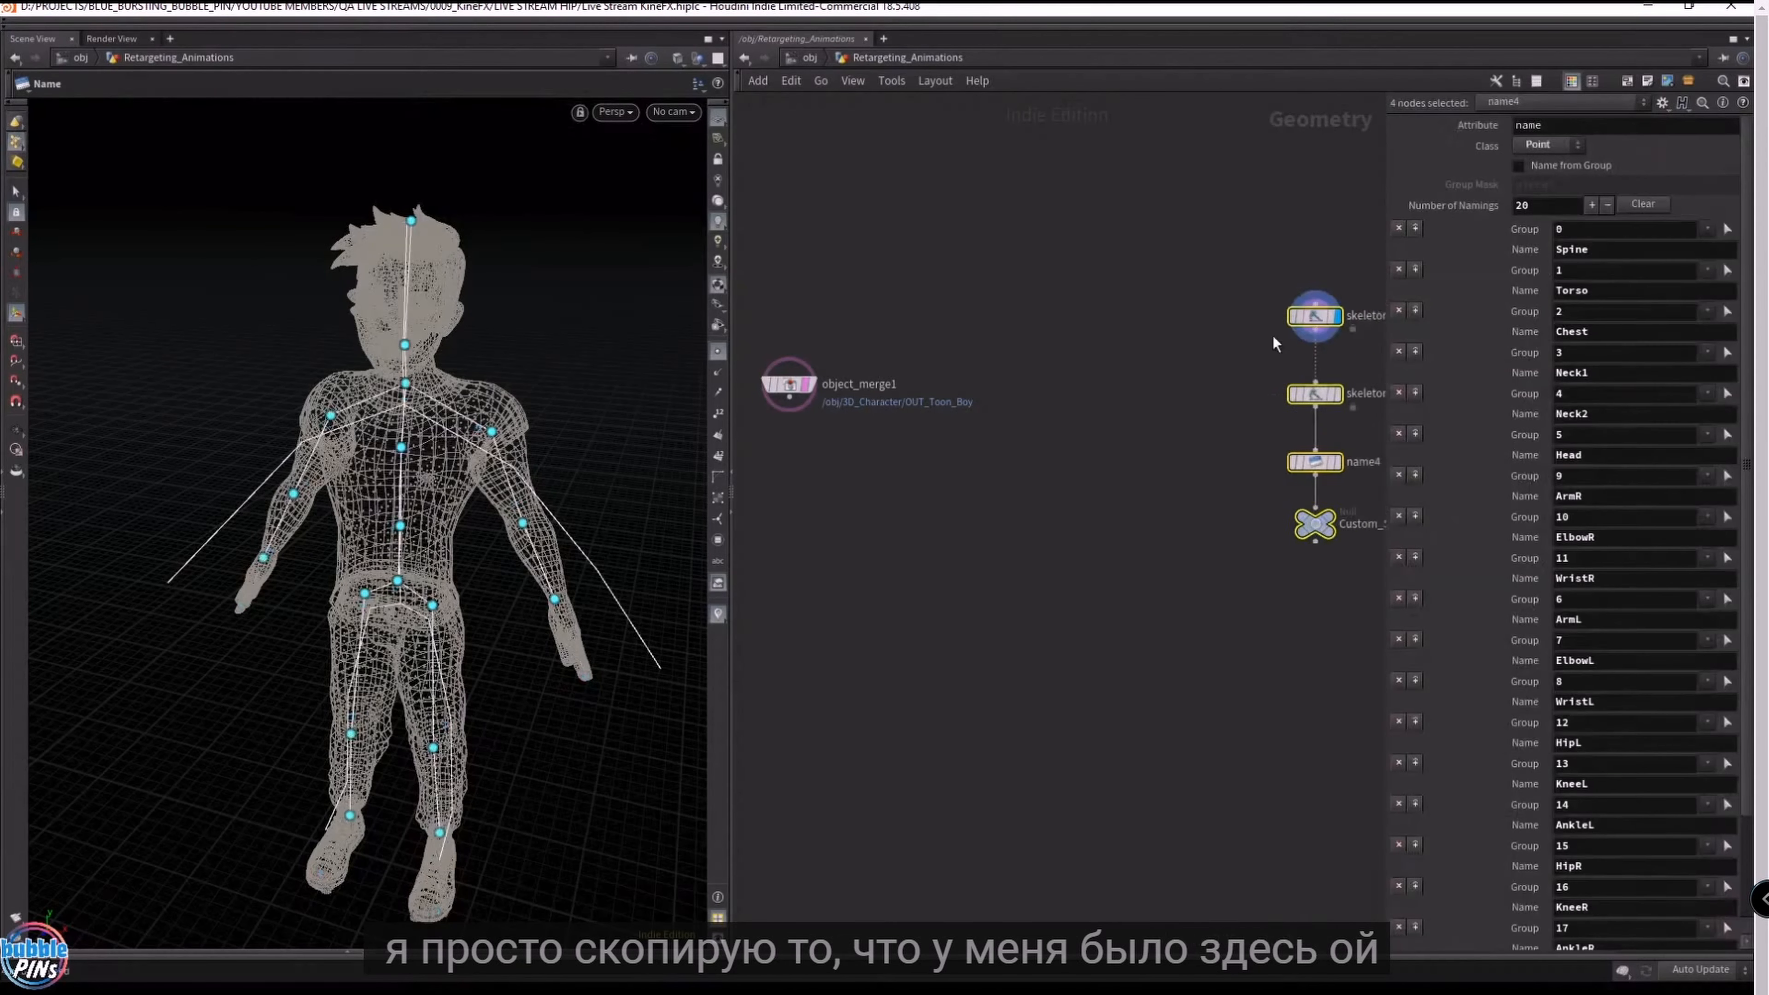
left_click_drag(1313, 319, 1119, 388)
left_click(1033, 496)
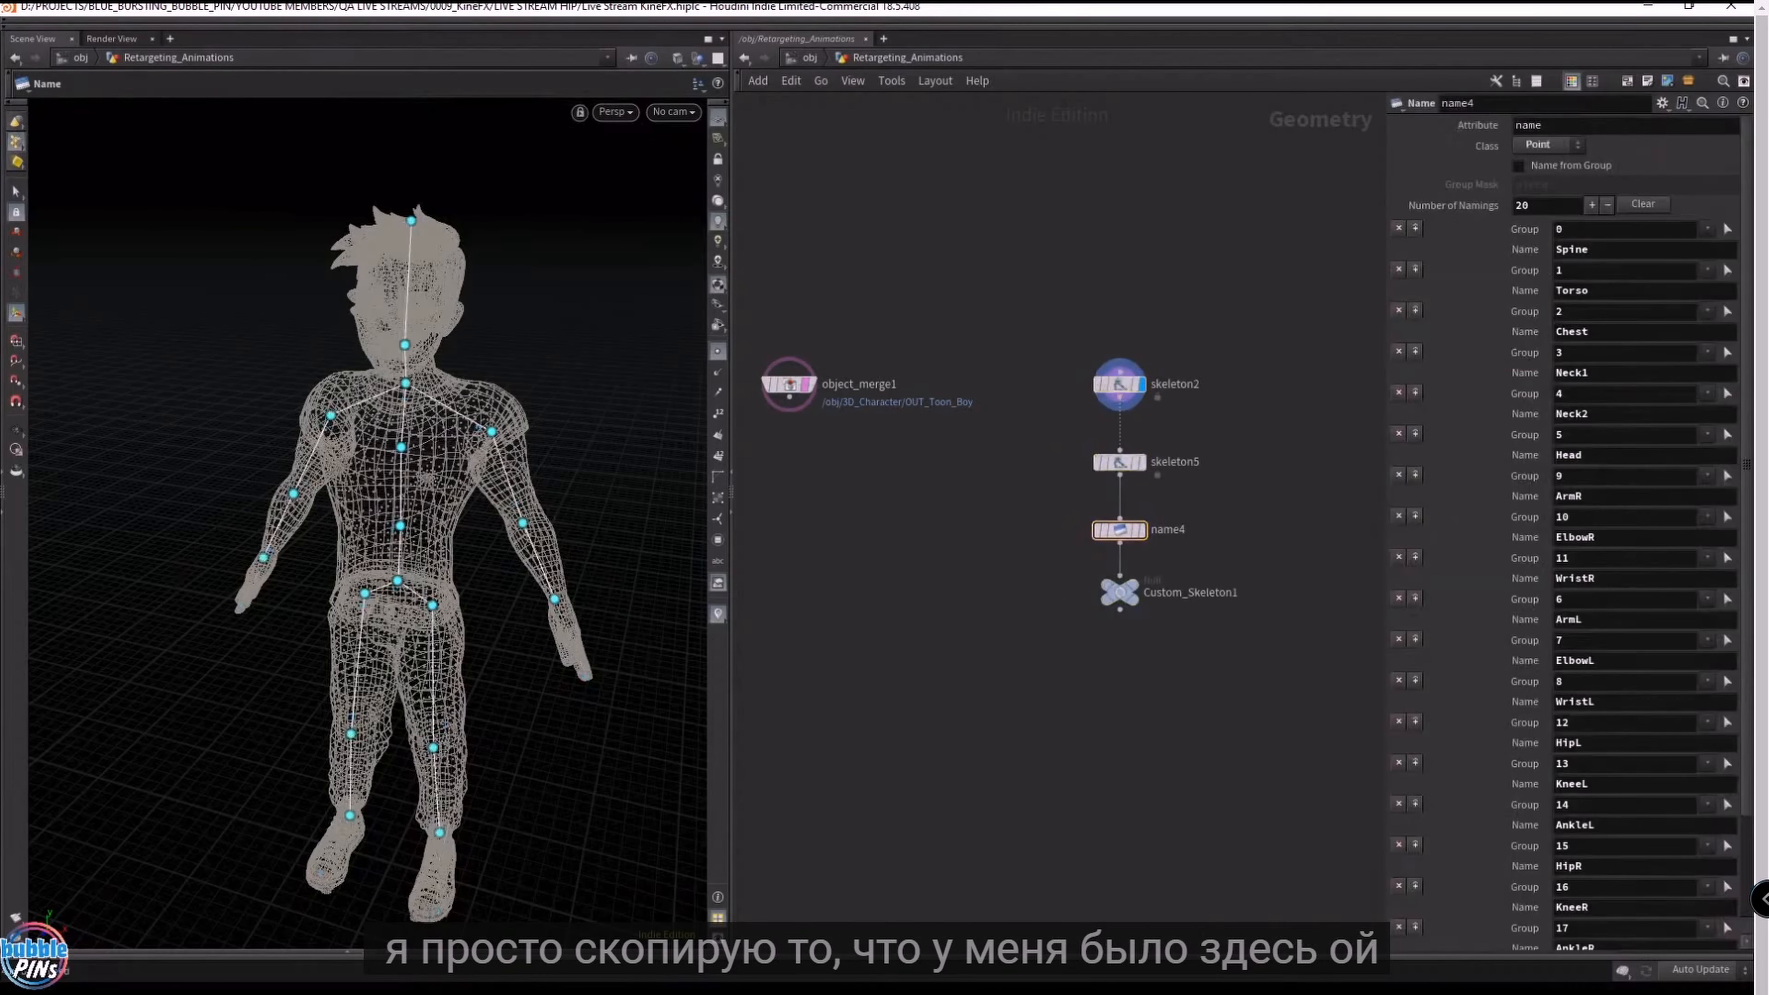
- Place a matchsize node below object_merge1 and wire object_merge1 and skeleton2 into its two inputs
key("c")
key("ctrl+c")
middle_click_drag(1118, 638, 1190, 662)
key("ctrl+v")
left_click(861, 421)
left_click(886, 509)
left_click(921, 508)
left_click(1147, 428)
left_click(932, 519)
left_click_drag(910, 528, 862, 528)
- Display object_merge1, turn off the point markers, then display skeleton2 and select object_merge1
left_click(1193, 410)
left_click(1214, 410)
left_click(883, 410)
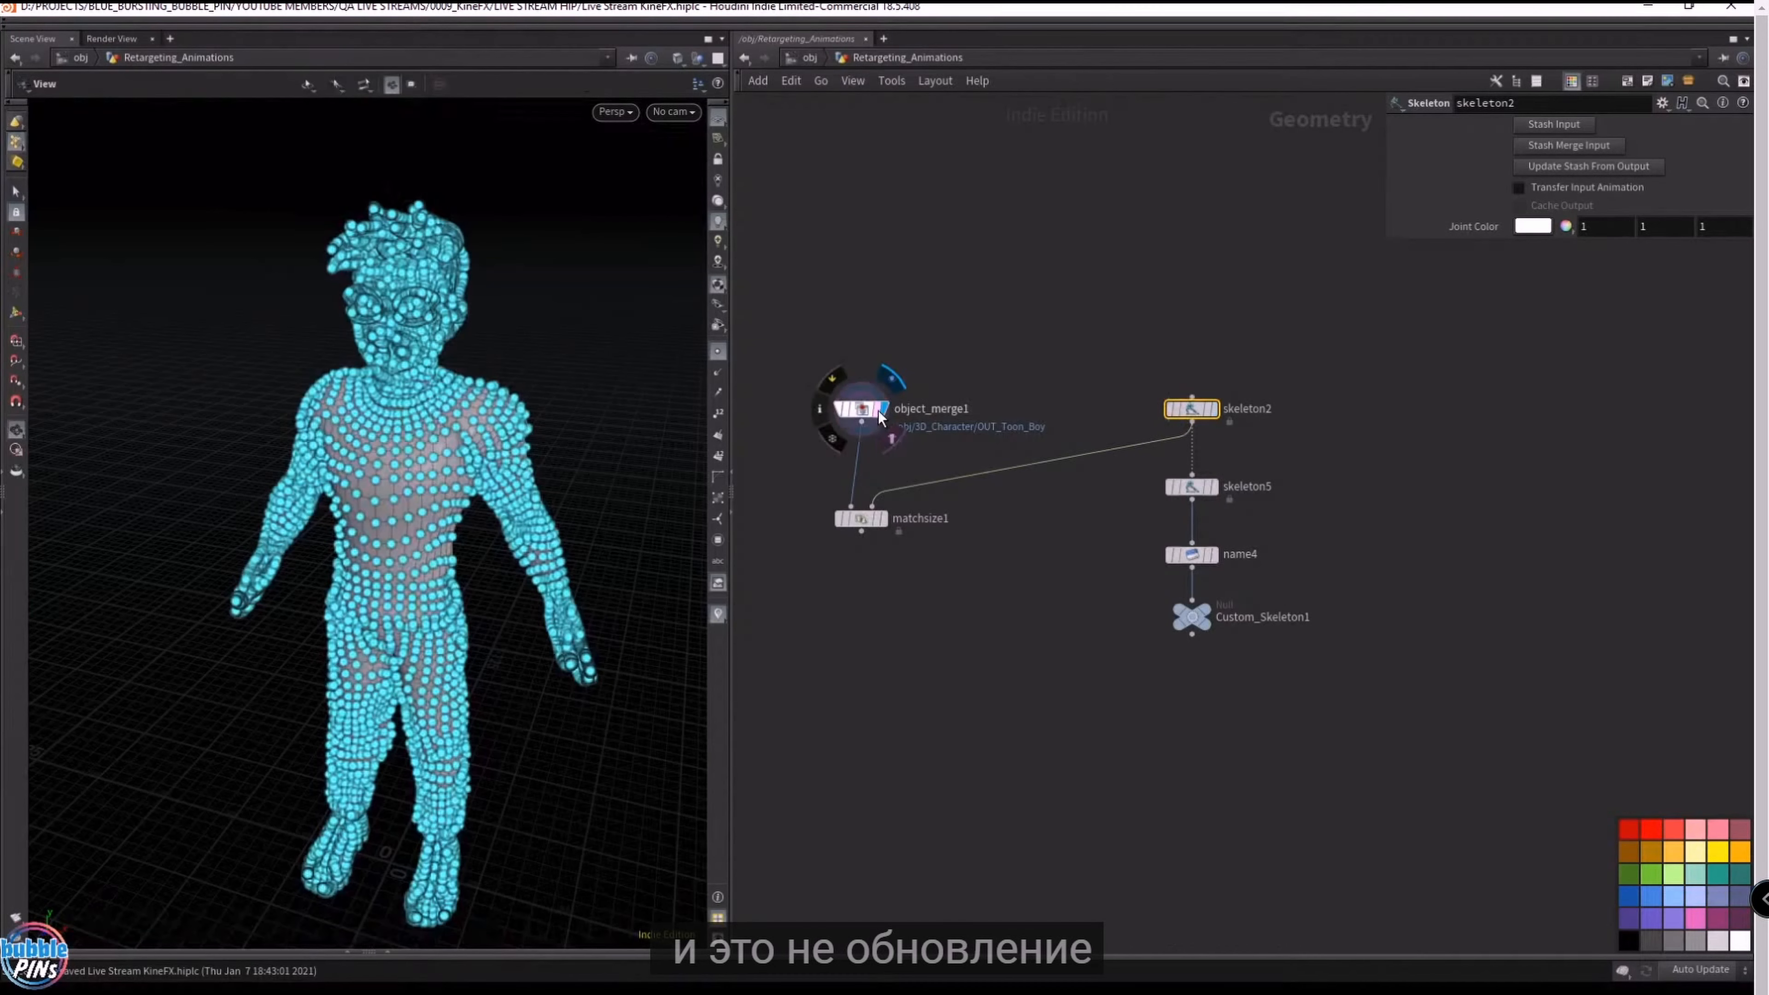
left_click(717, 352)
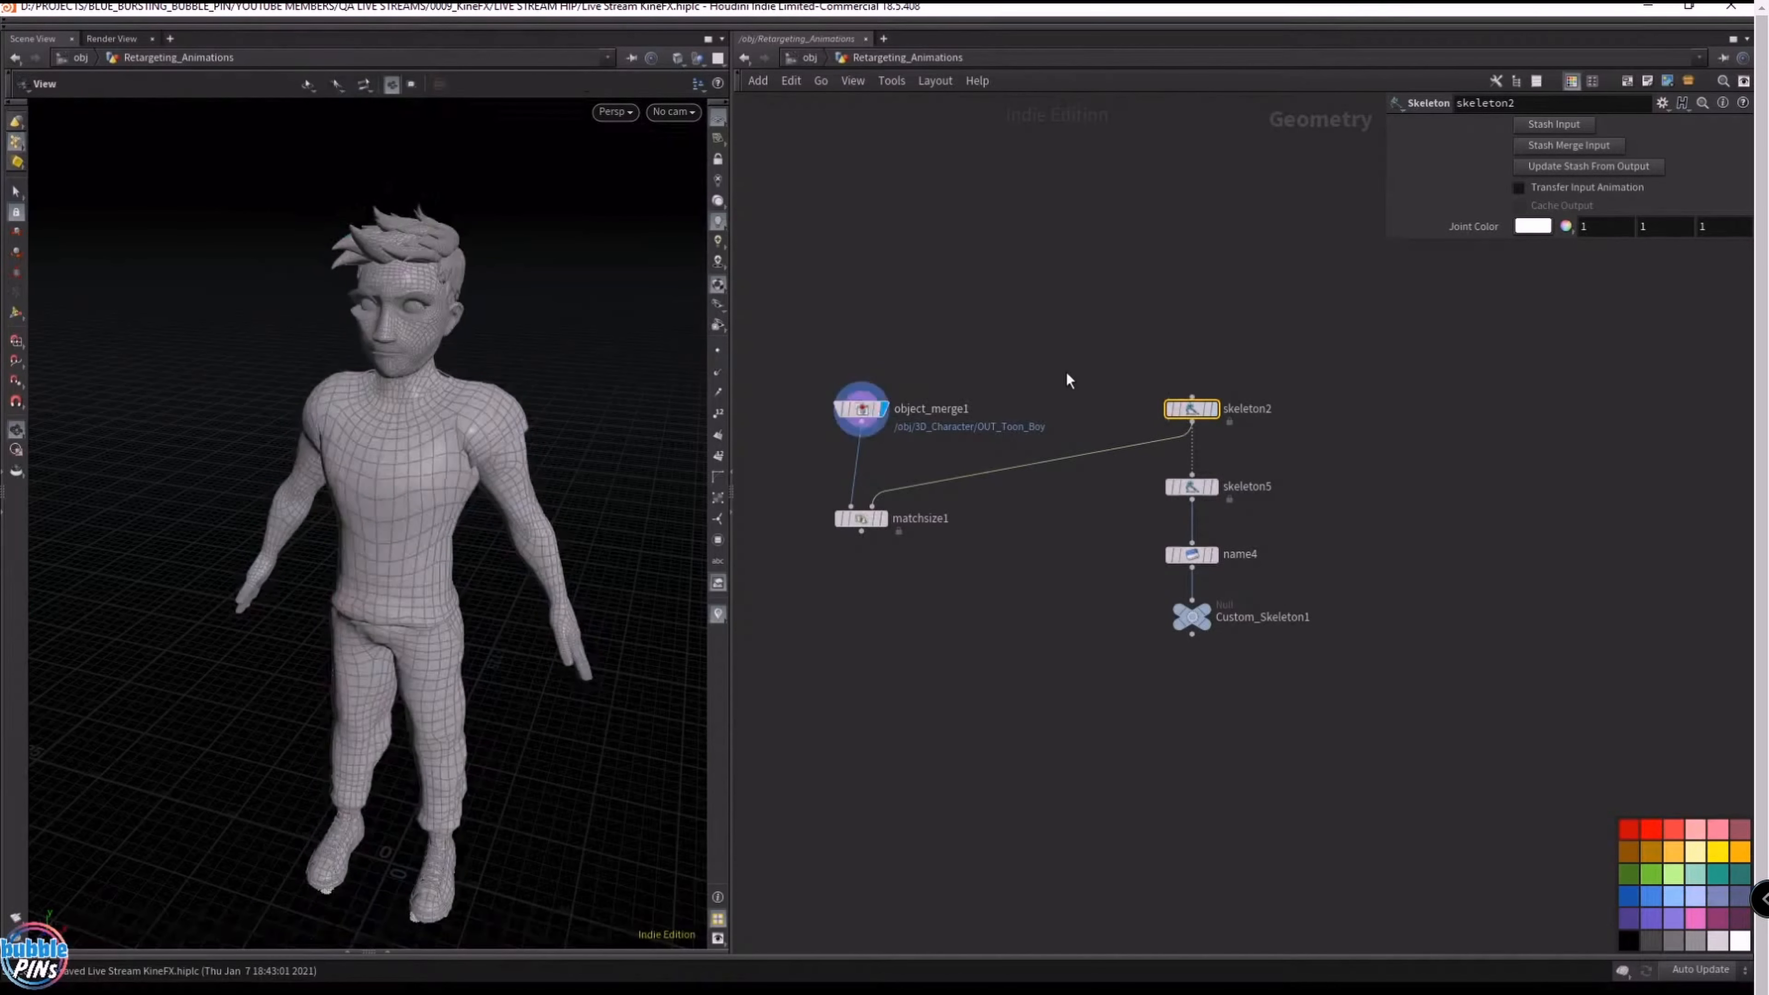
left_click(1214, 411)
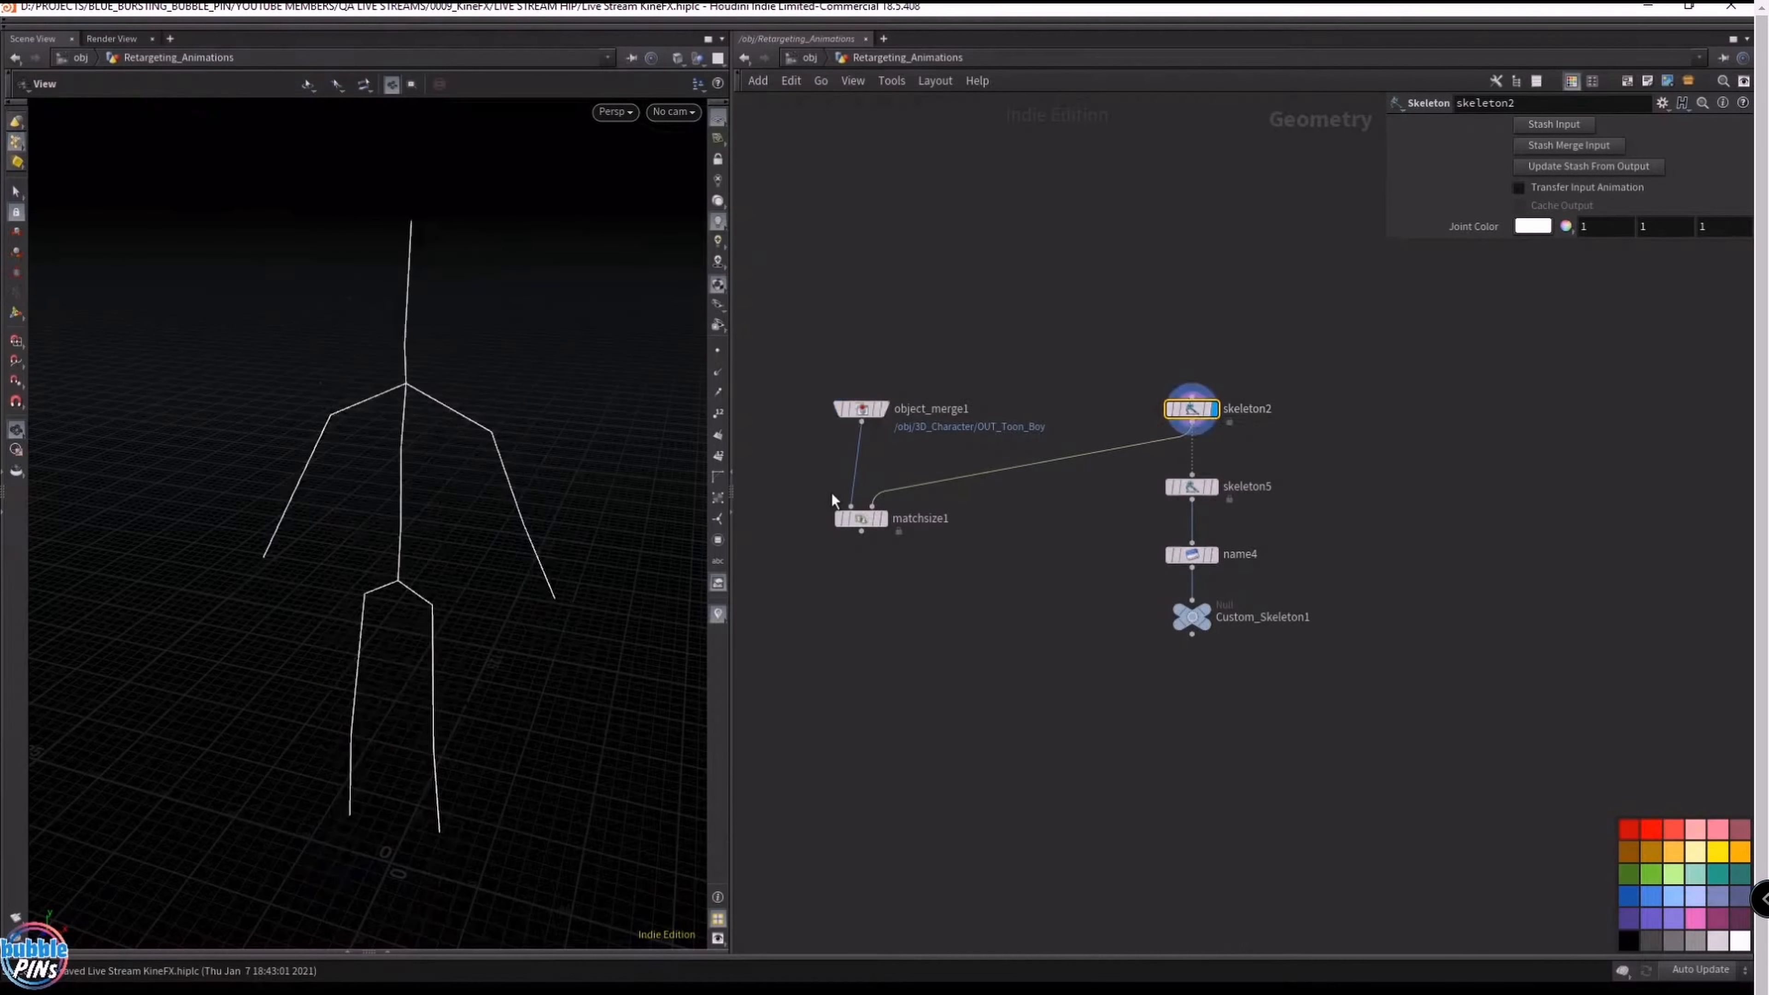
left_click(862, 409)
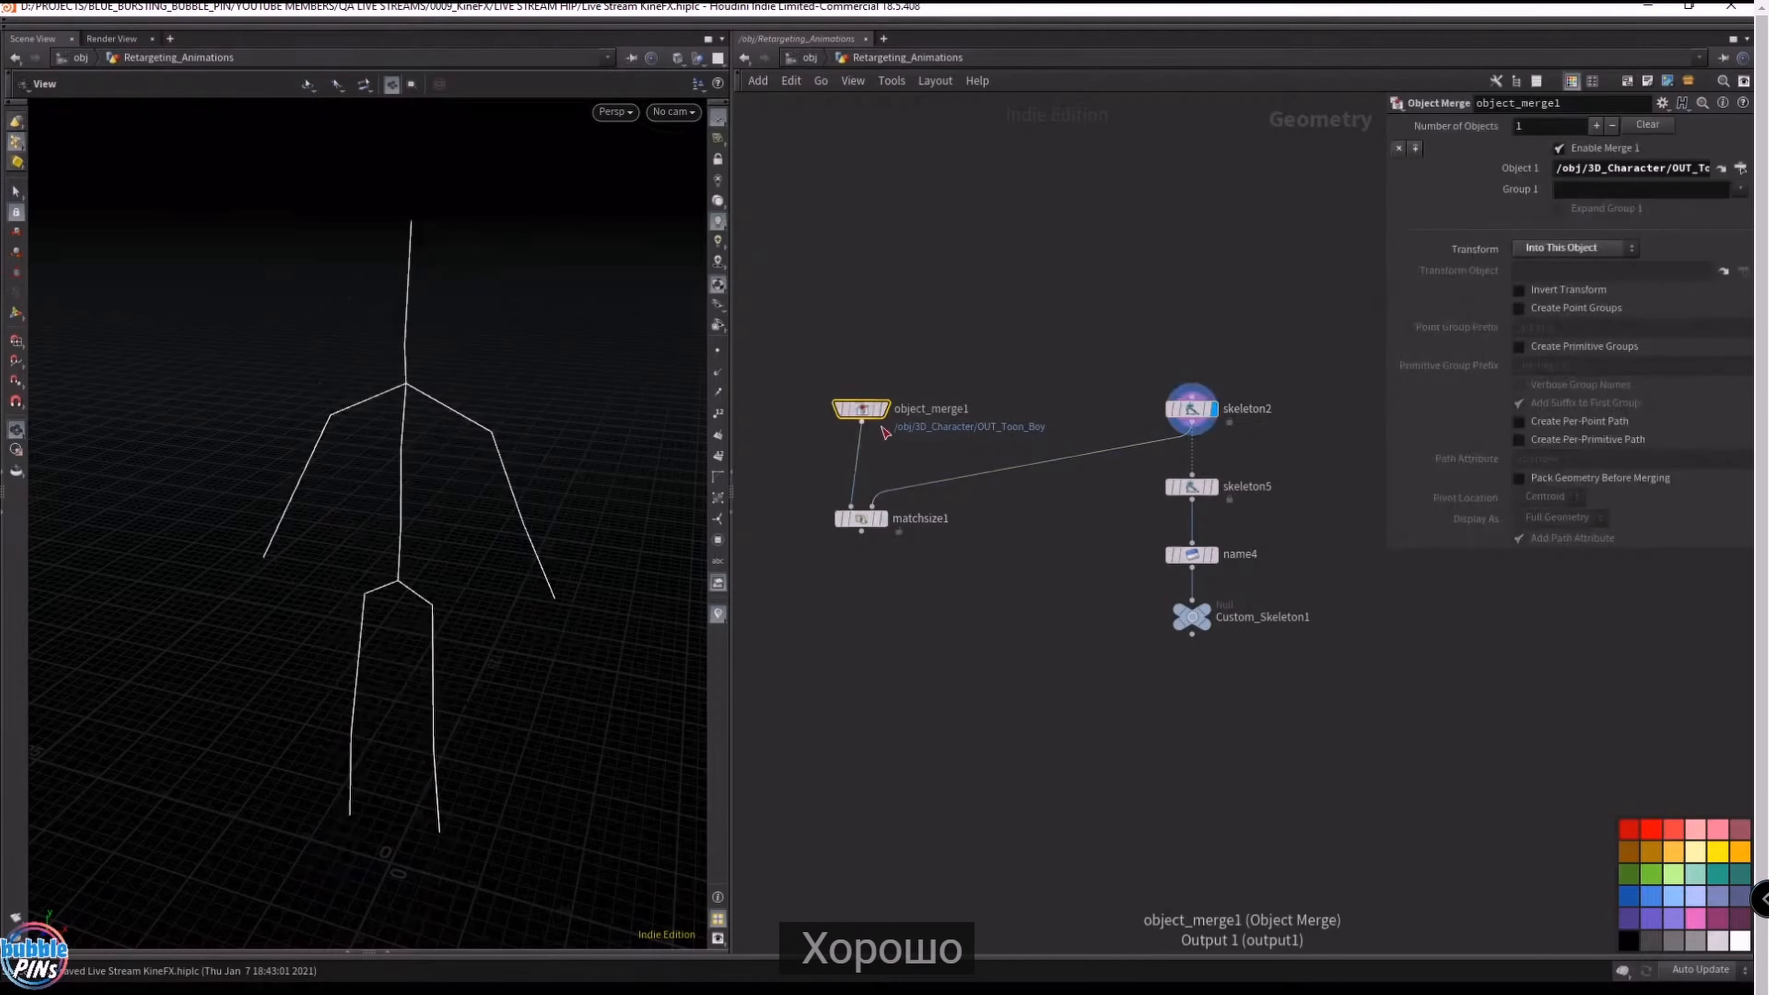
- Show matchsize1 as a template over the displayed skeleton2 and compare the mesh's fit from the front
left_click(883, 410)
left_click(1214, 409)
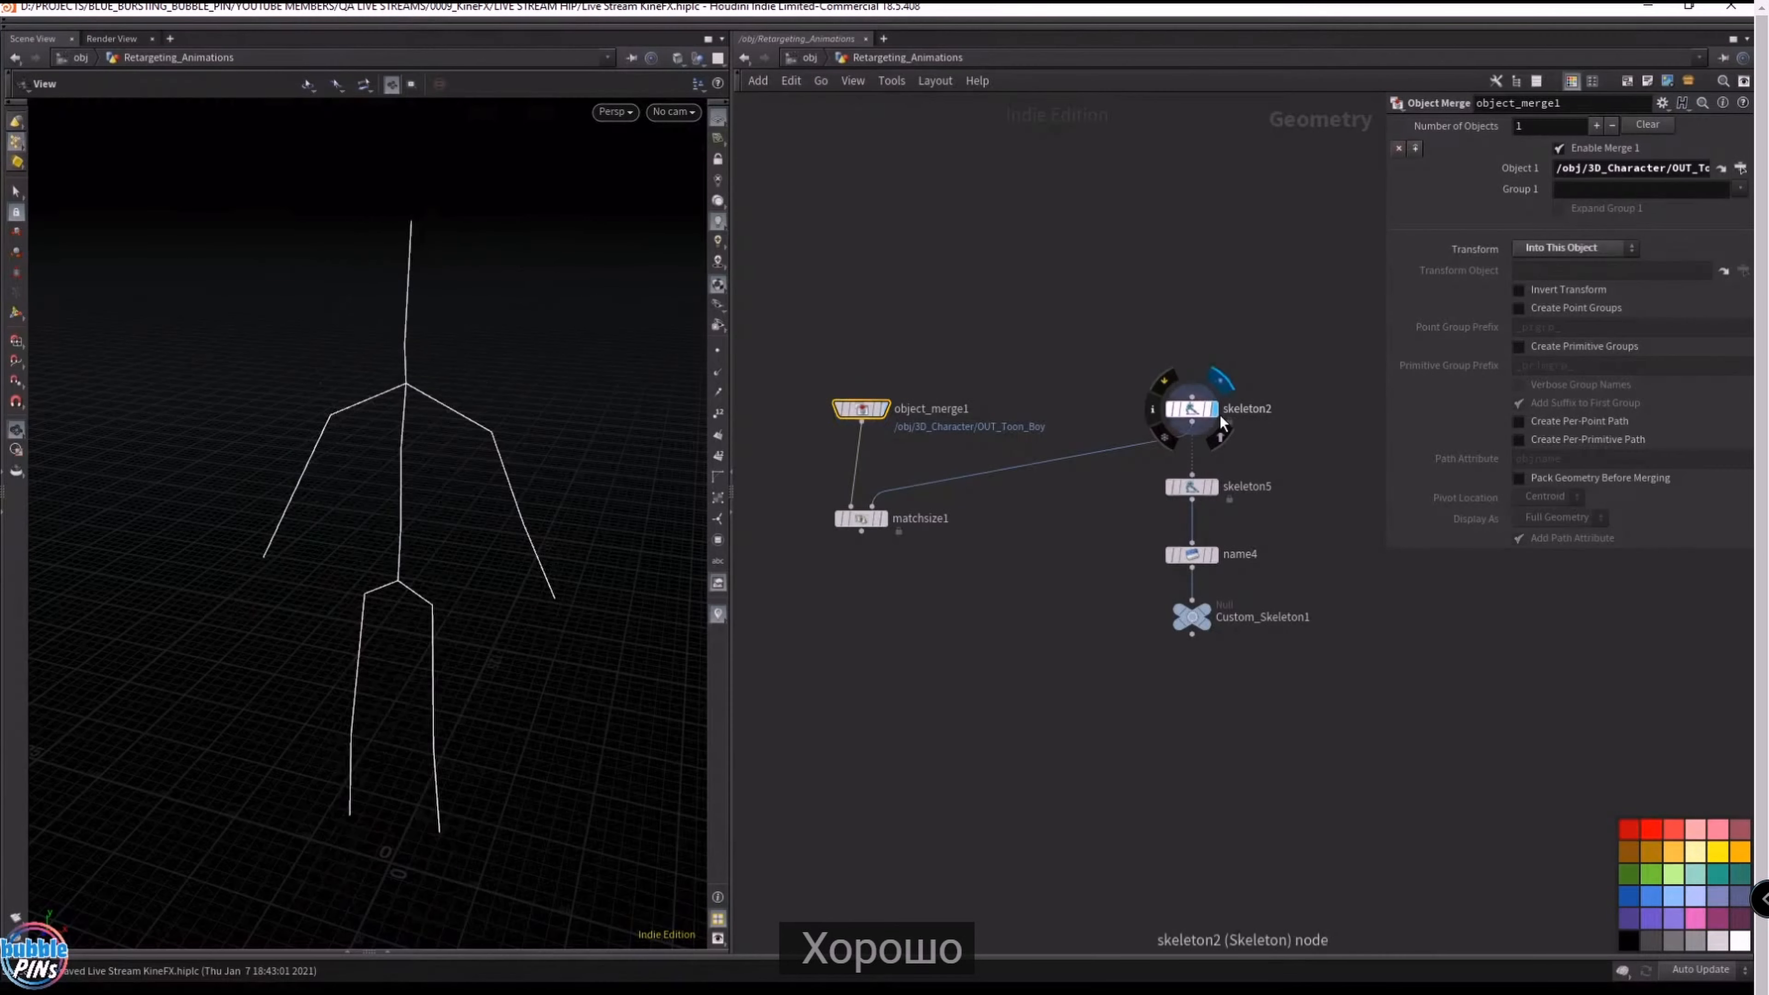
left_click(882, 409)
left_click(862, 520)
left_click(883, 520)
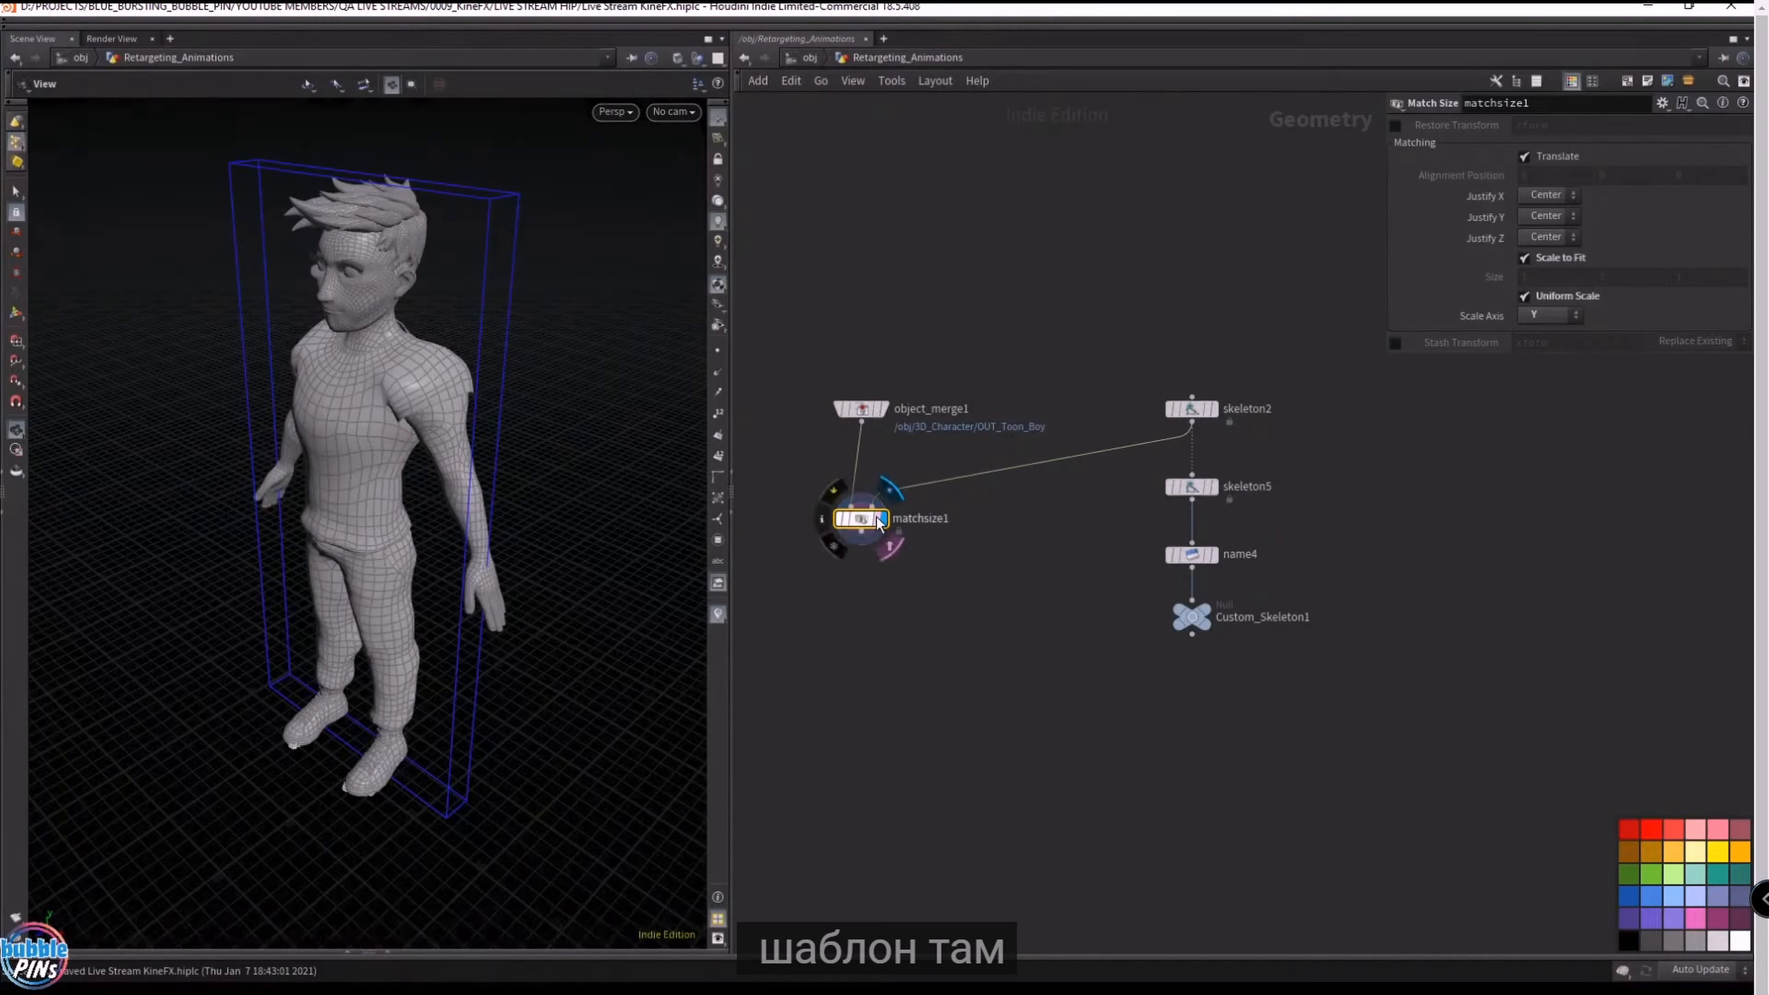
left_click(1214, 409)
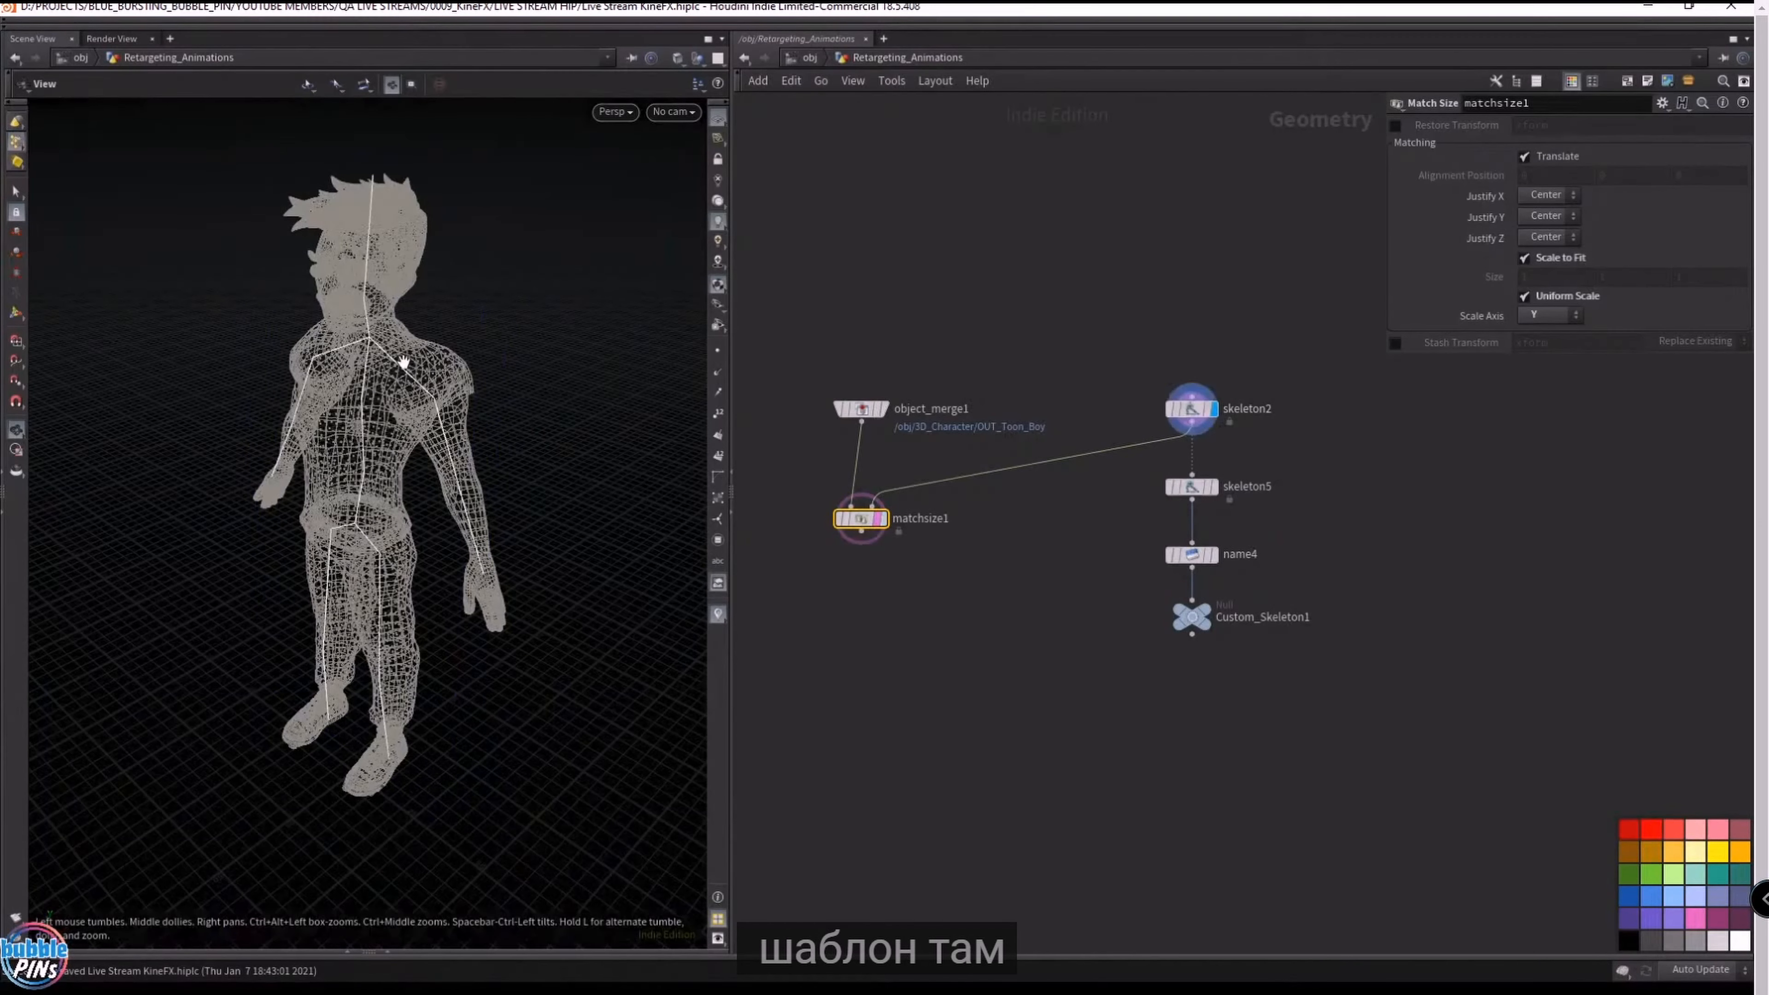
left_click(879, 417)
left_click_drag(411, 465, 480, 412)
left_click(879, 520)
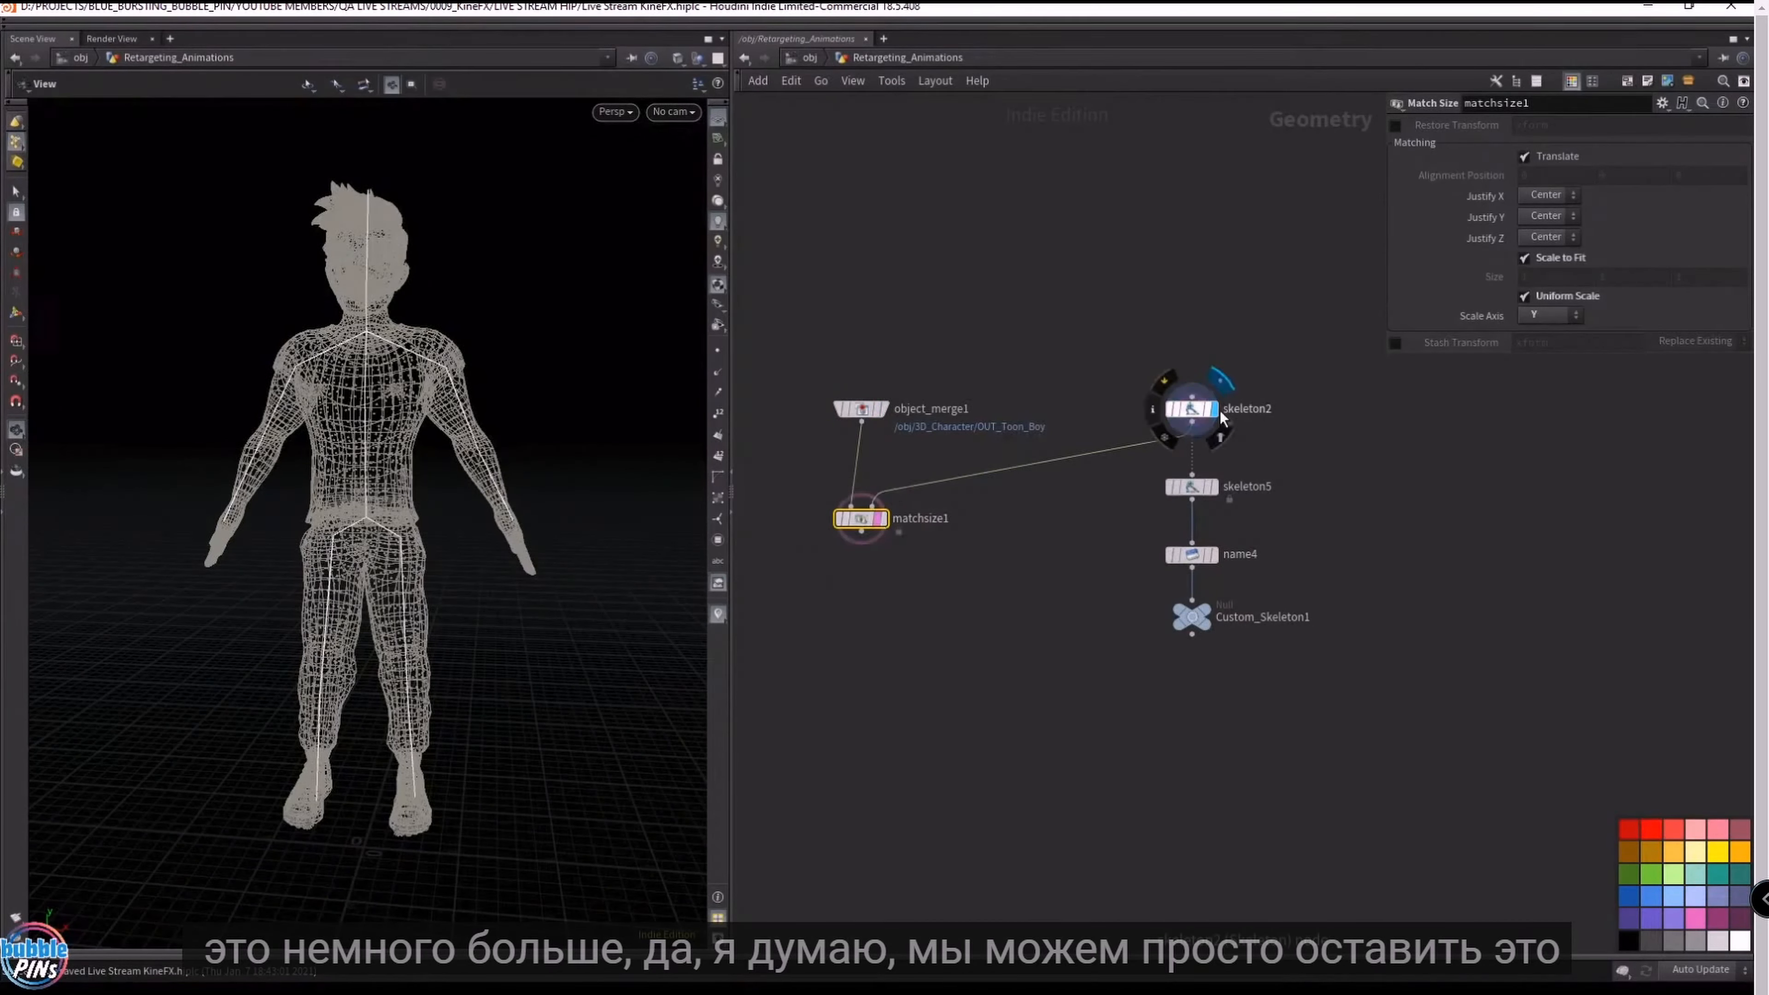
- Delete matchsize1 and show object_merge1 as a template over the displayed skeleton2 to check the fit again
left_click_drag(805, 581, 886, 501)
key("Delete")
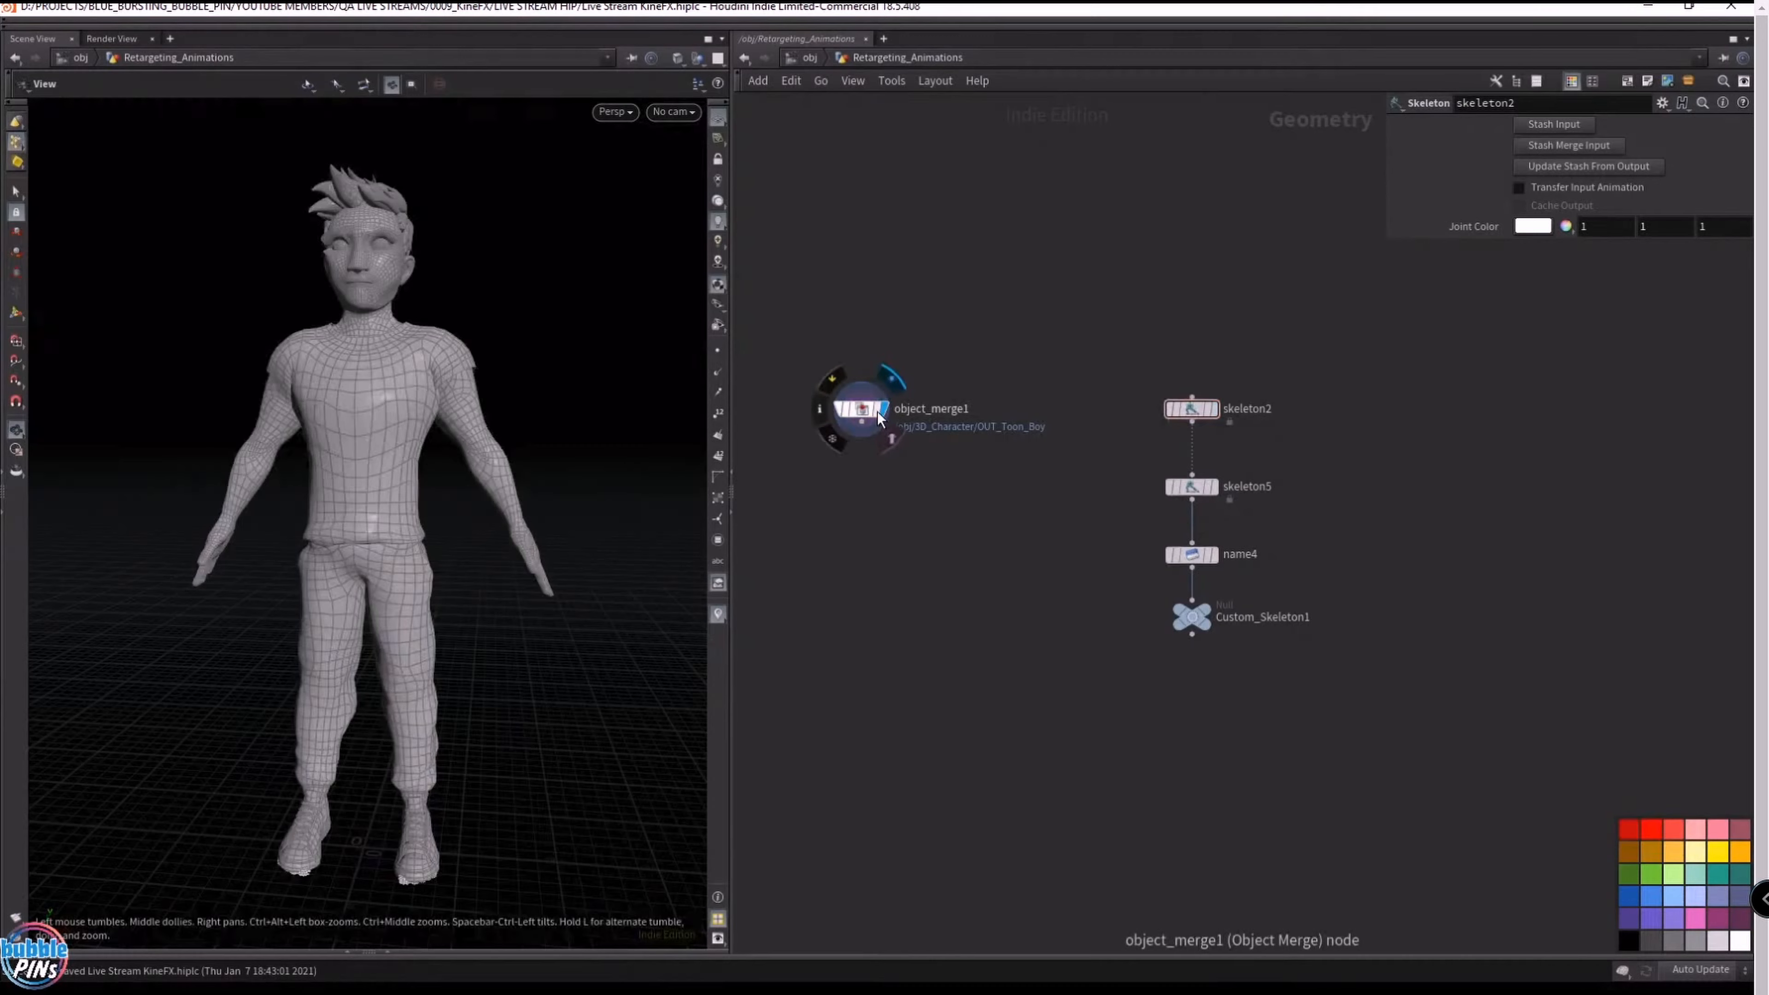
left_click(1212, 408)
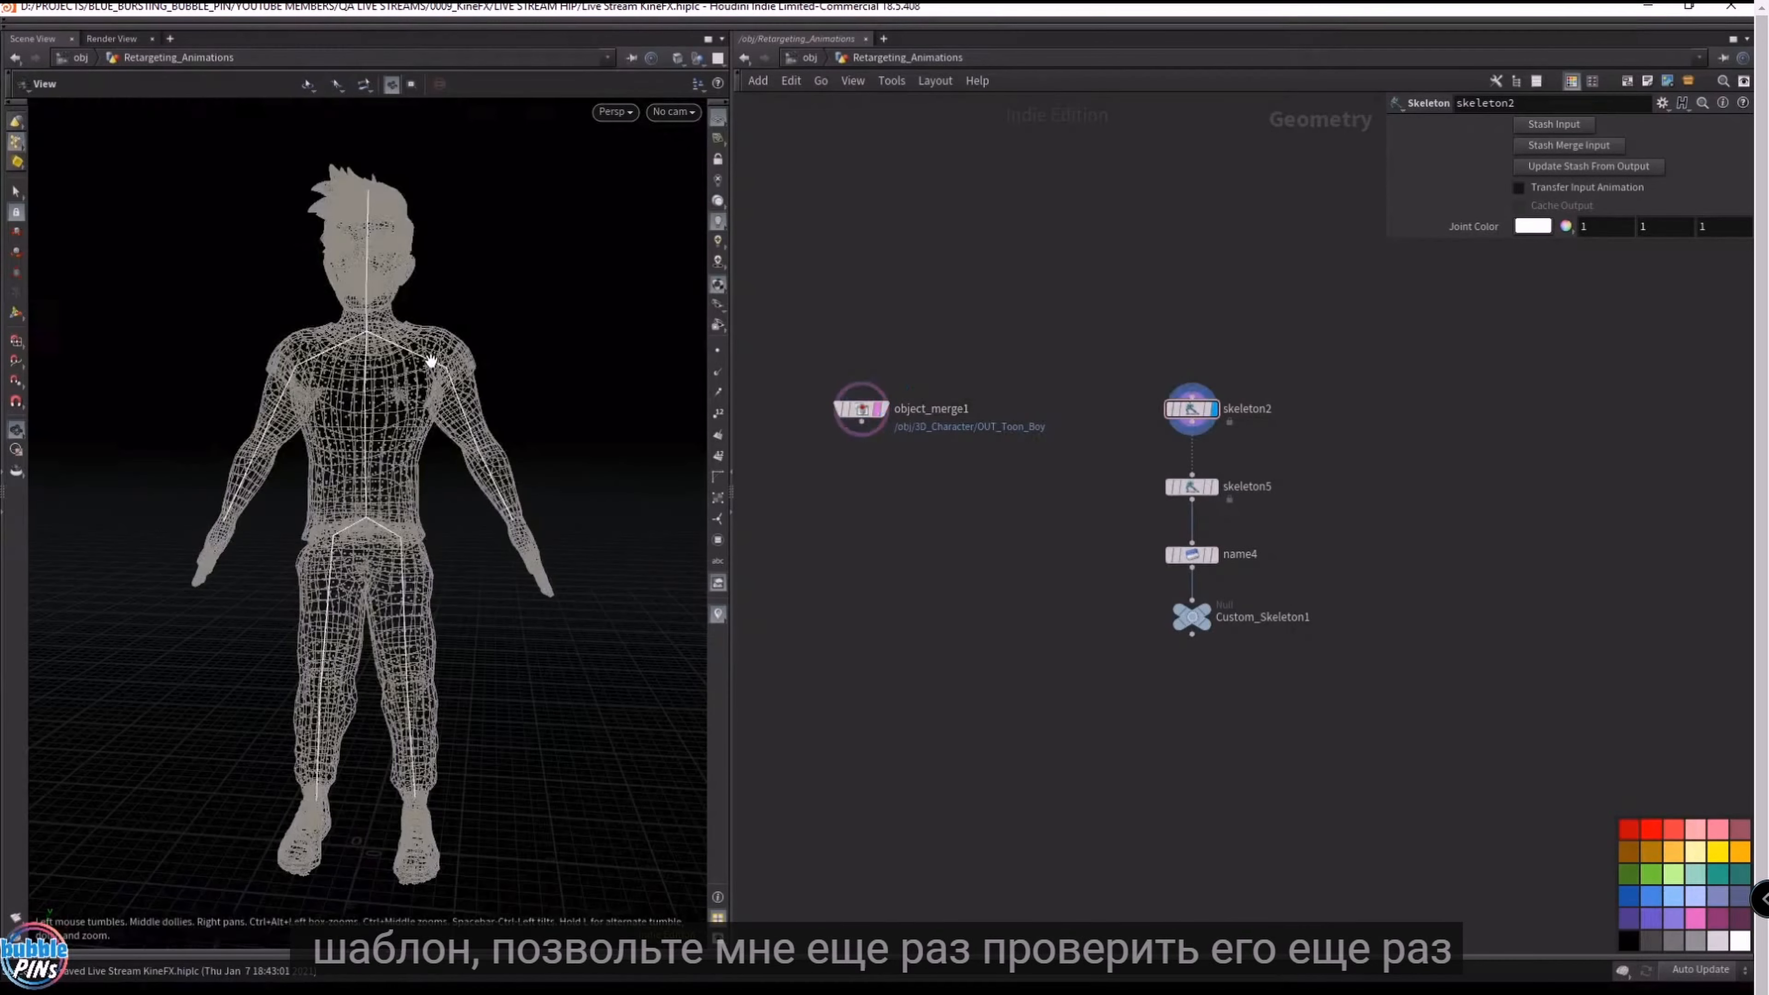
mouse_move(426, 397)
left_mouse_down()
mouse_move(983, 412)
mouse_move(456, 411)
left_mouse_up()
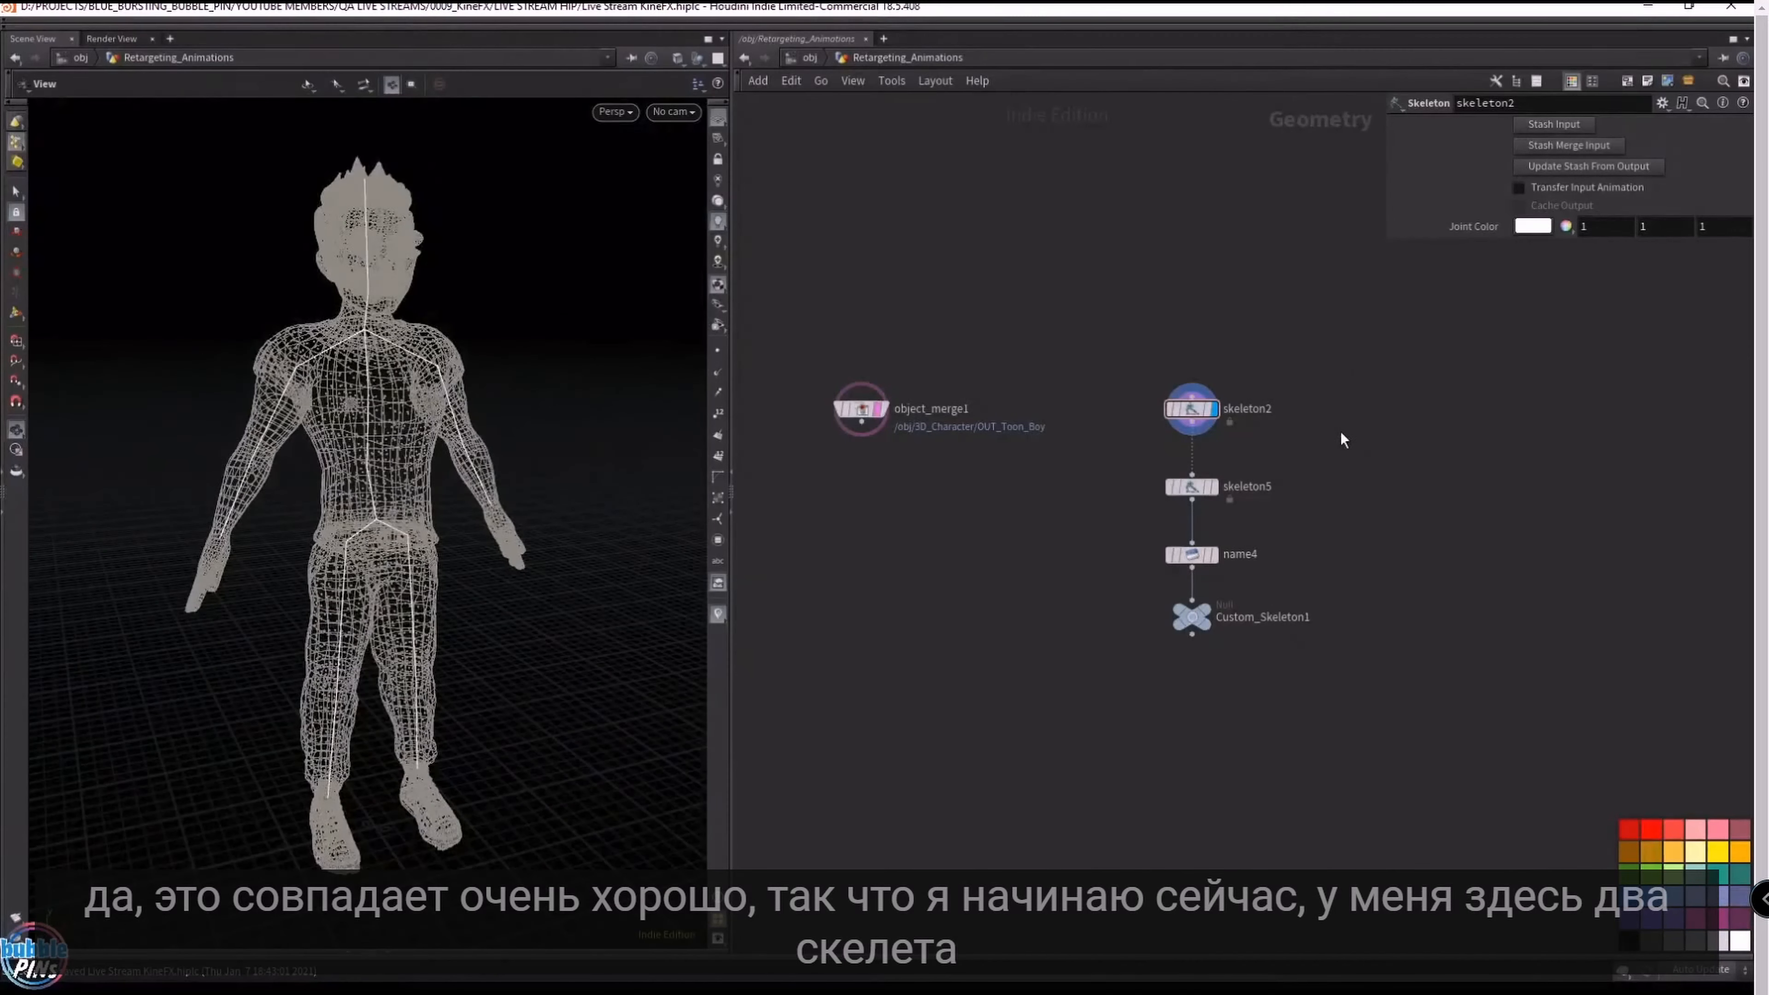
- Pull skeleton5 out of the chain between skeleton2 and name4, display Custom_Skeleton1 and select name4
left_click_drag(1157, 491, 1612, 506)
middle_click_drag(1414, 530, 1323, 534)
left_click(1136, 599)
left_click(1099, 624)
left_click(1101, 557)
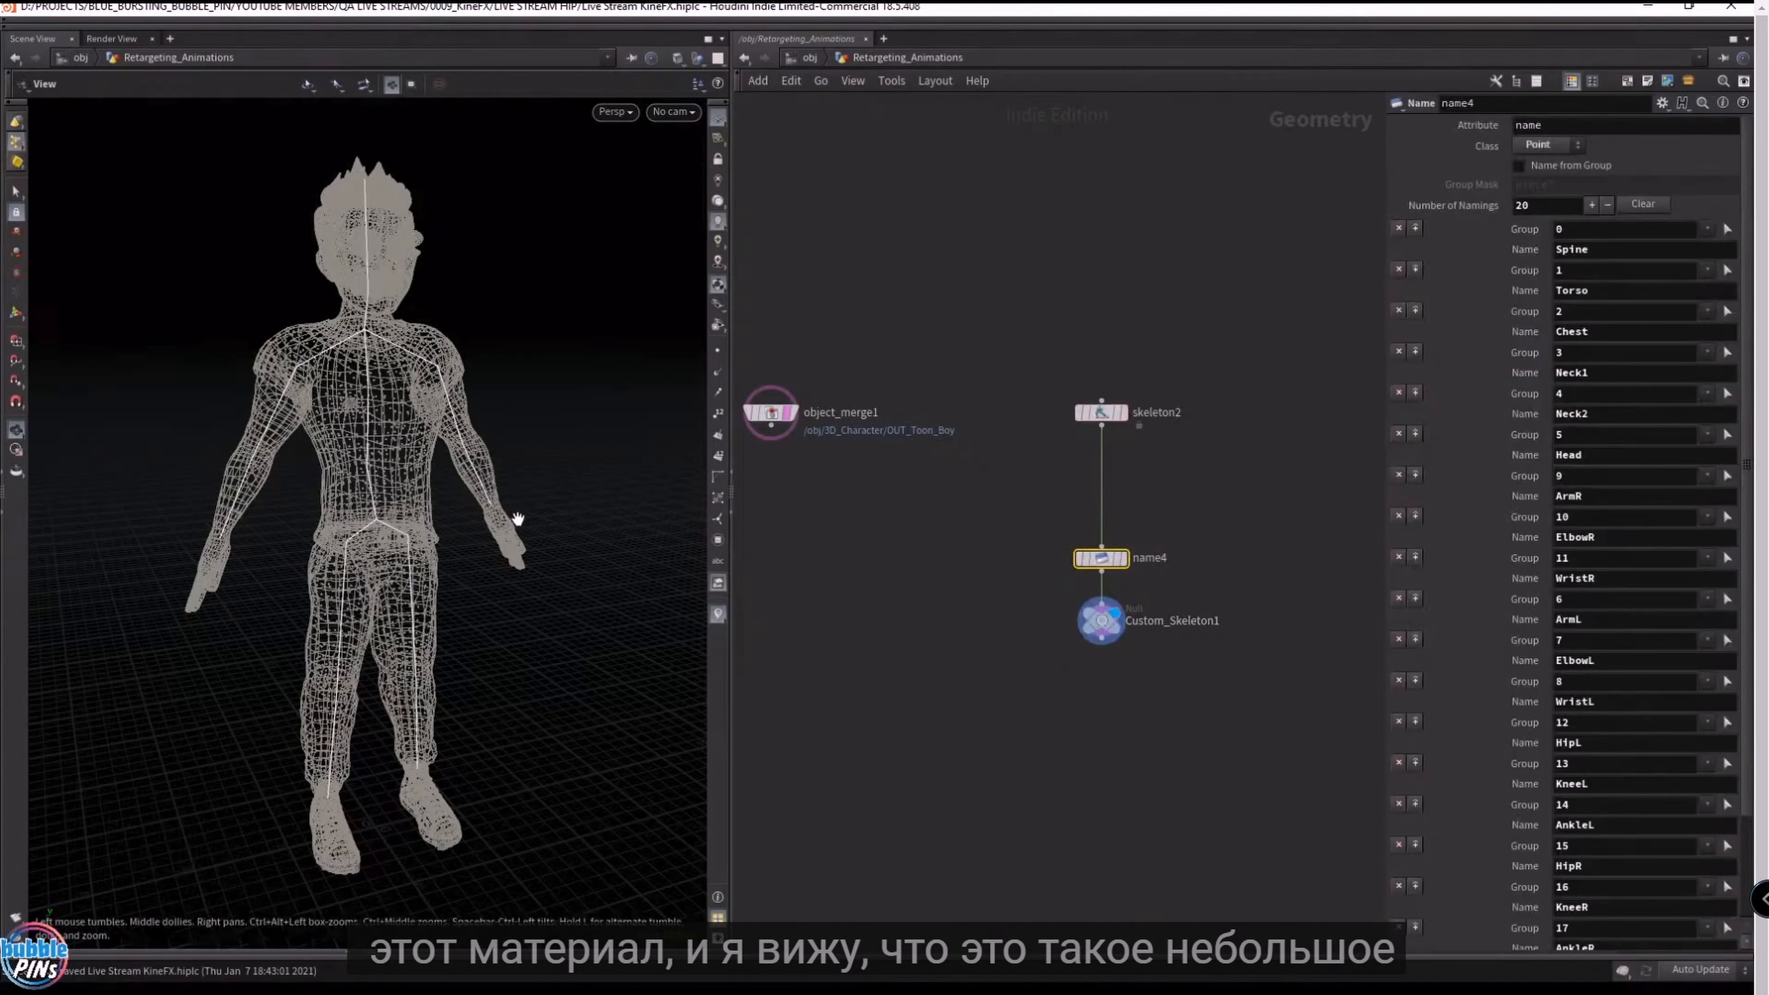
- Turn on the point markers and inspect the skeleton's joints inside the mesh from the side, front and back
left_click_drag(393, 439, 316, 466)
middle_click_drag(337, 451, 487, 418)
right_click_drag(391, 415, 375, 490)
mouse_move(375, 490)
left_mouse_down()
mouse_move(355, 478)
mouse_move(388, 478)
left_mouse_up()
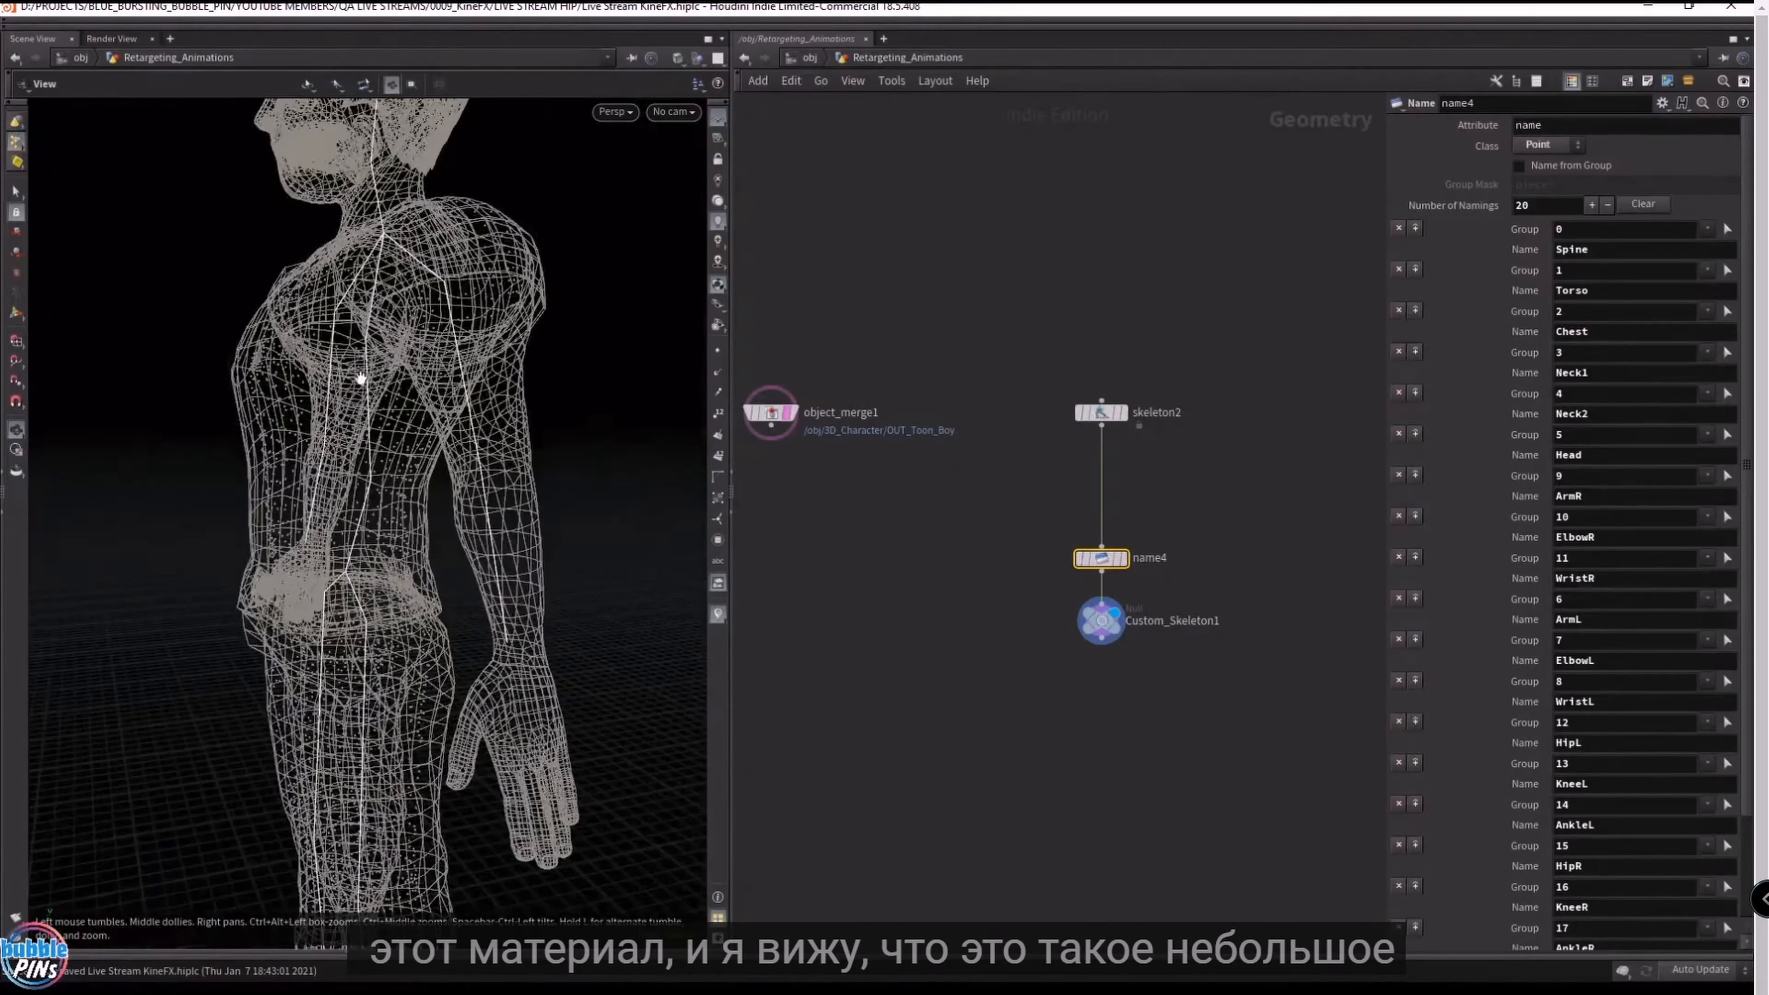
left_click(718, 350)
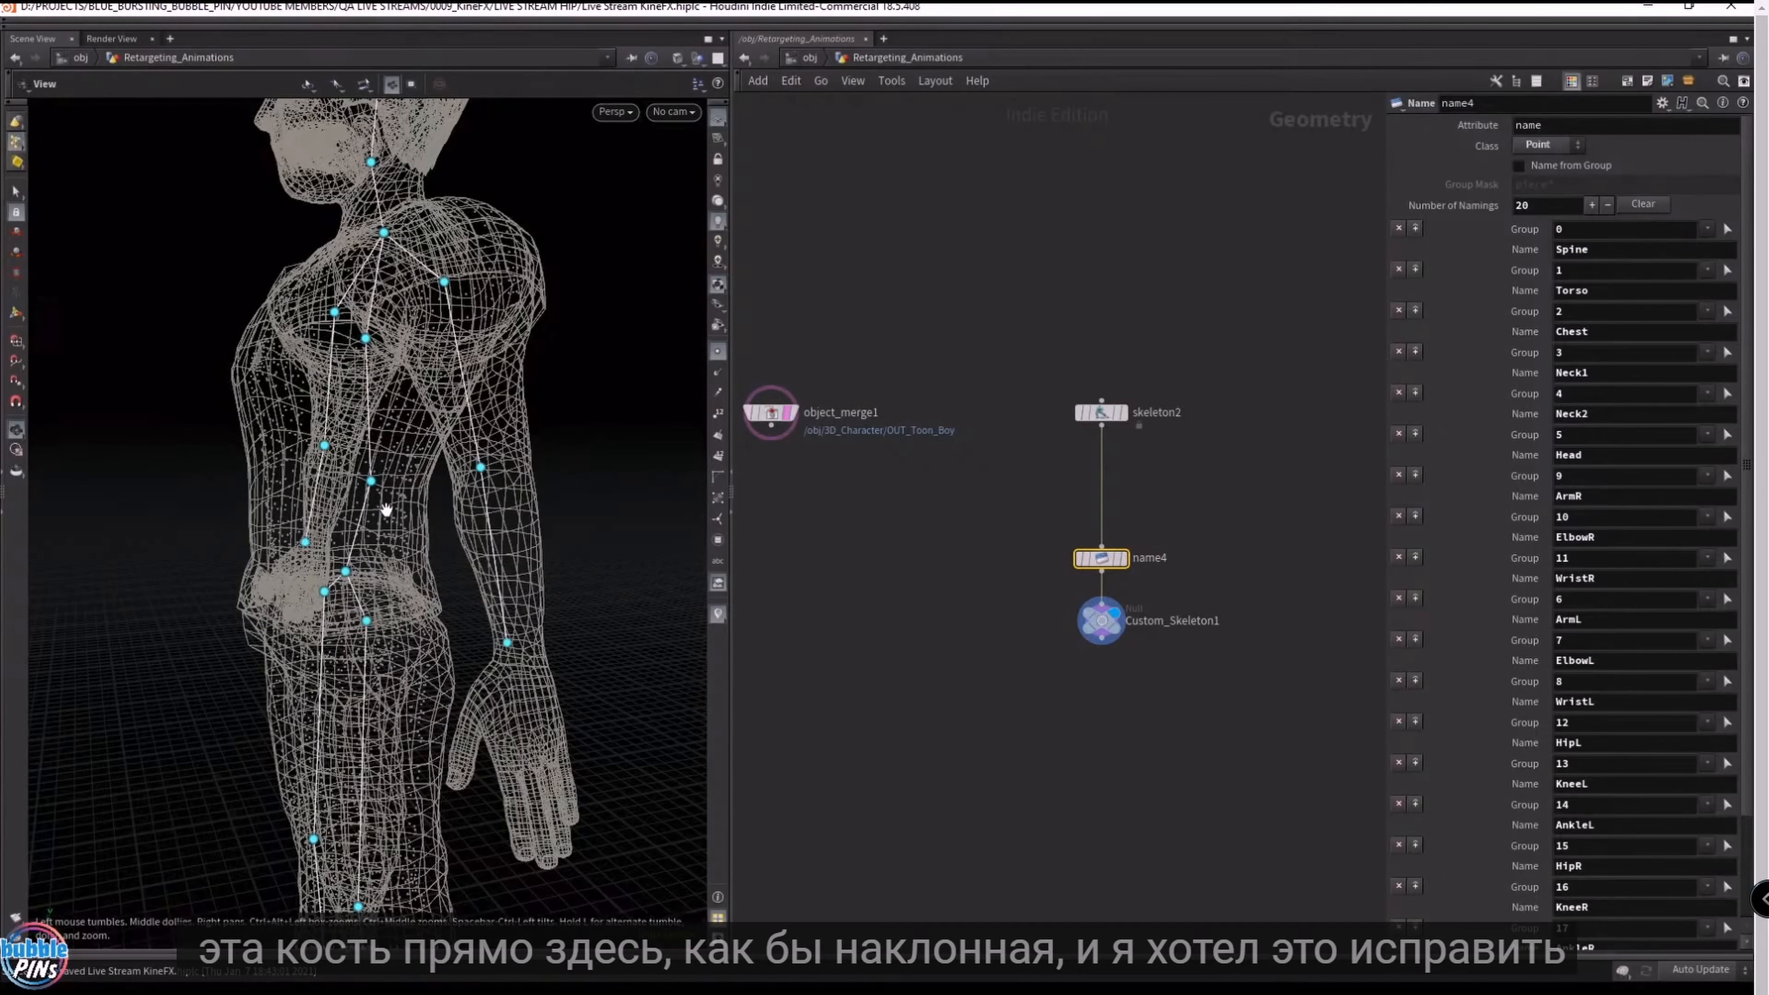
left_click_drag(440, 385, 447, 326)
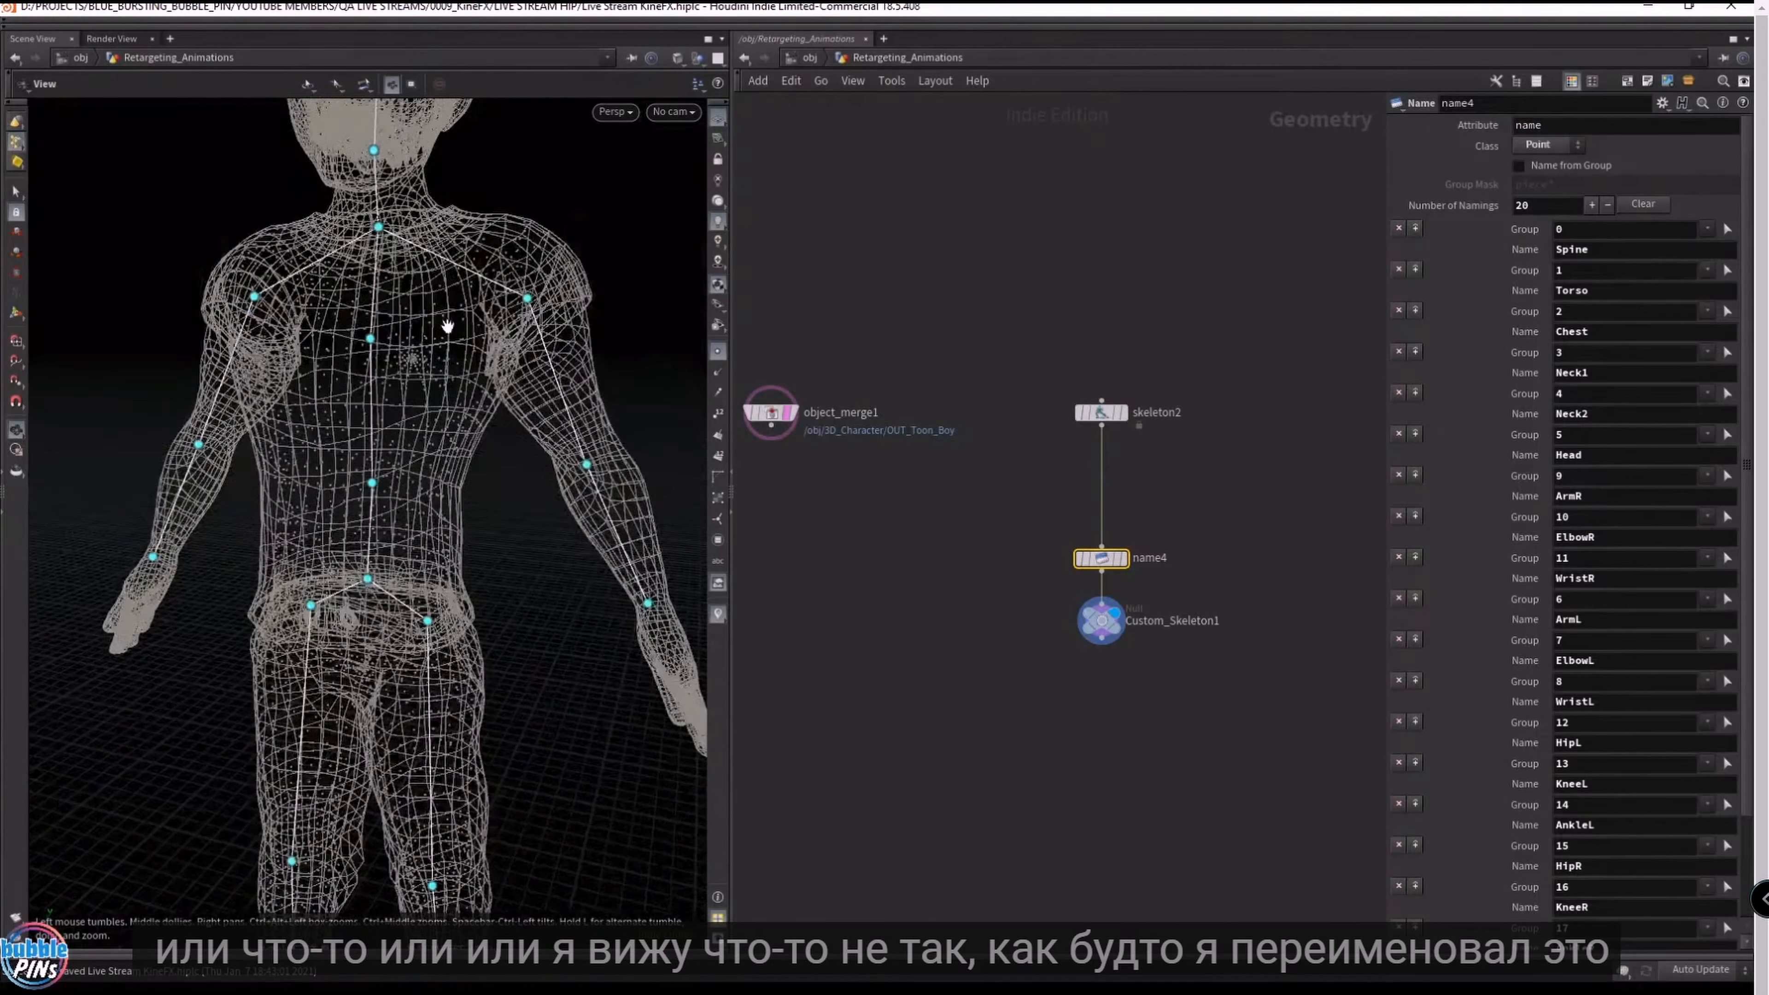
left_click_drag(954, 523, 1215, 594)
left_click_drag(248, 426, 320, 314)
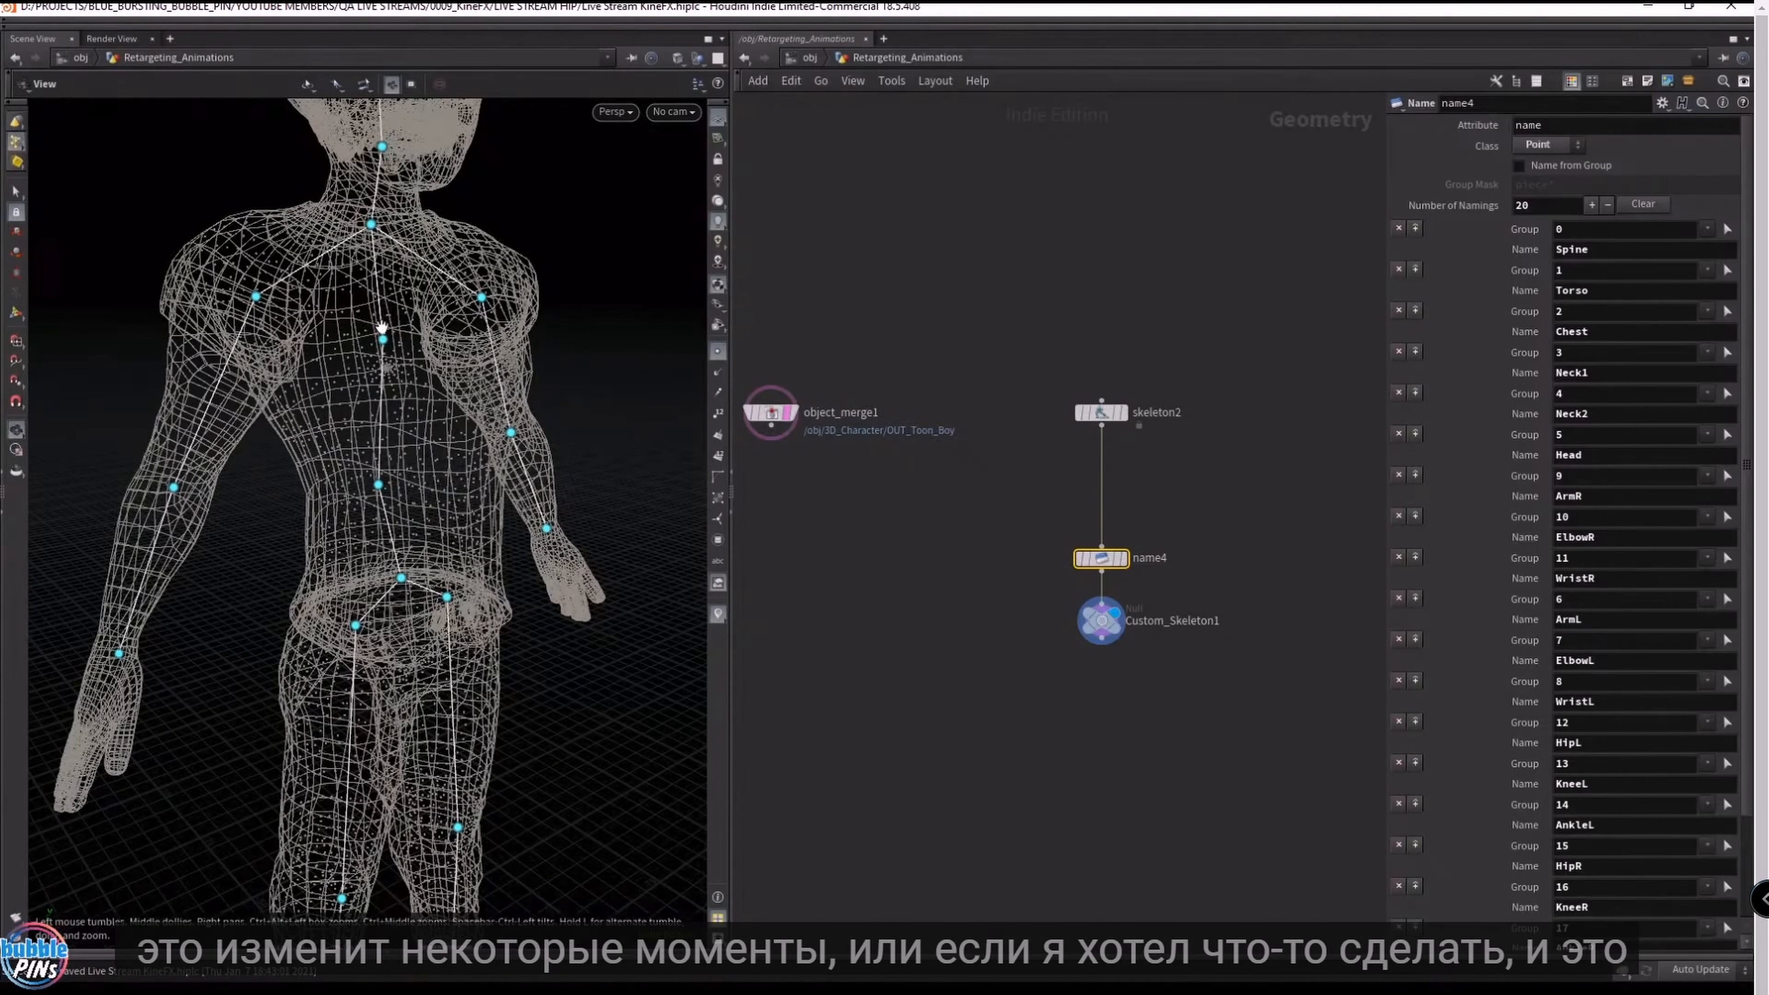
scroll(408, 360, "down", 5)
left_click_drag(408, 360, 313, 363)
- Bring skeleton5 back to the chain and insert it between skeleton2 and name4
middle_click_drag(1253, 488, 1065, 478)
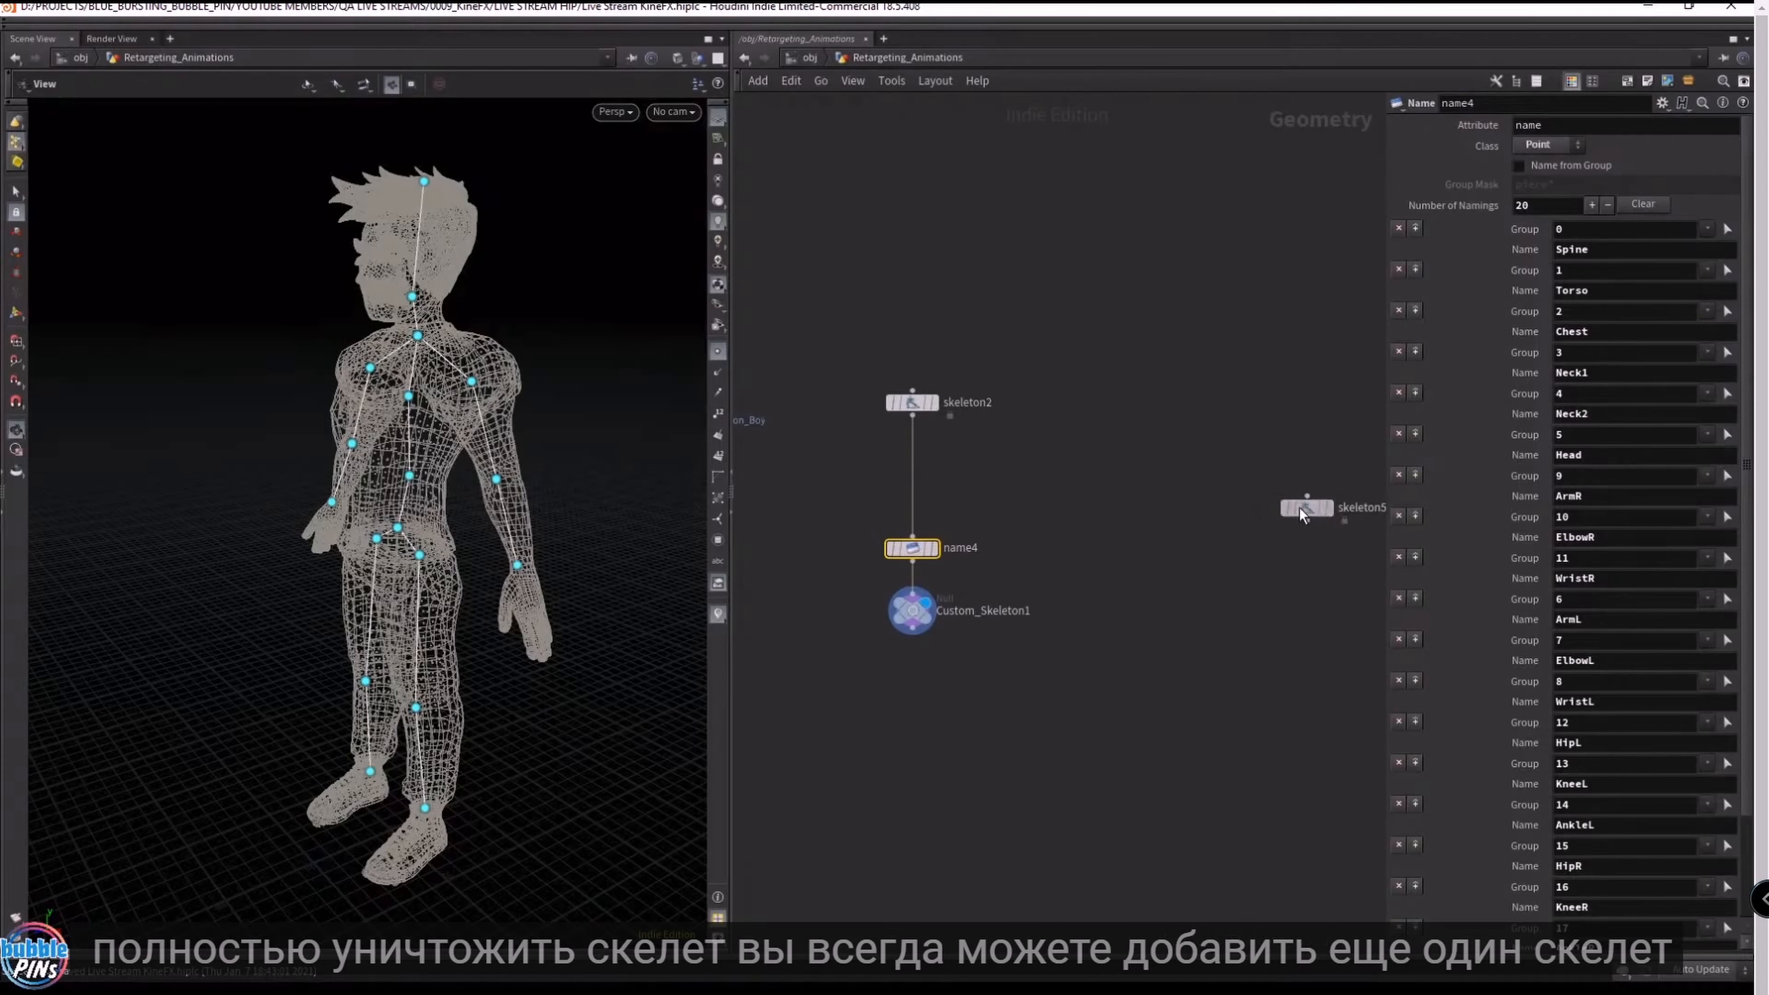
left_click_drag(1299, 509, 1011, 474)
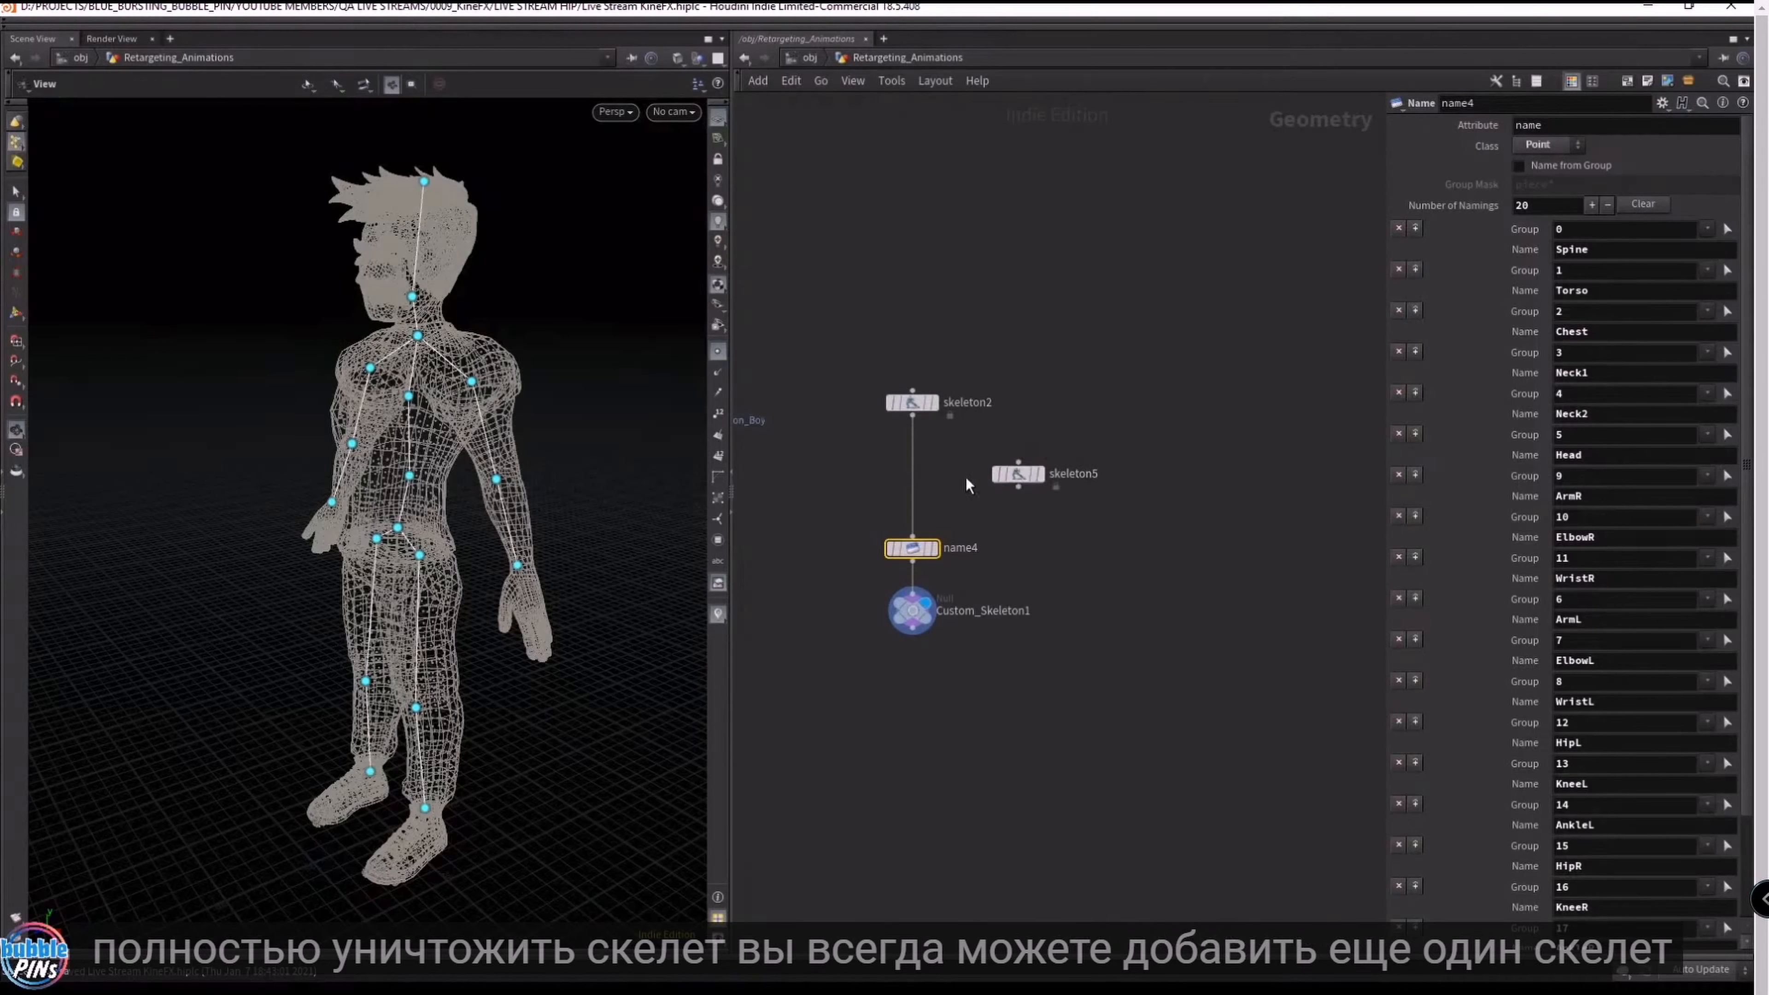
middle_click_drag(963, 477, 1014, 515)
scroll(1020, 461, "up", 3)
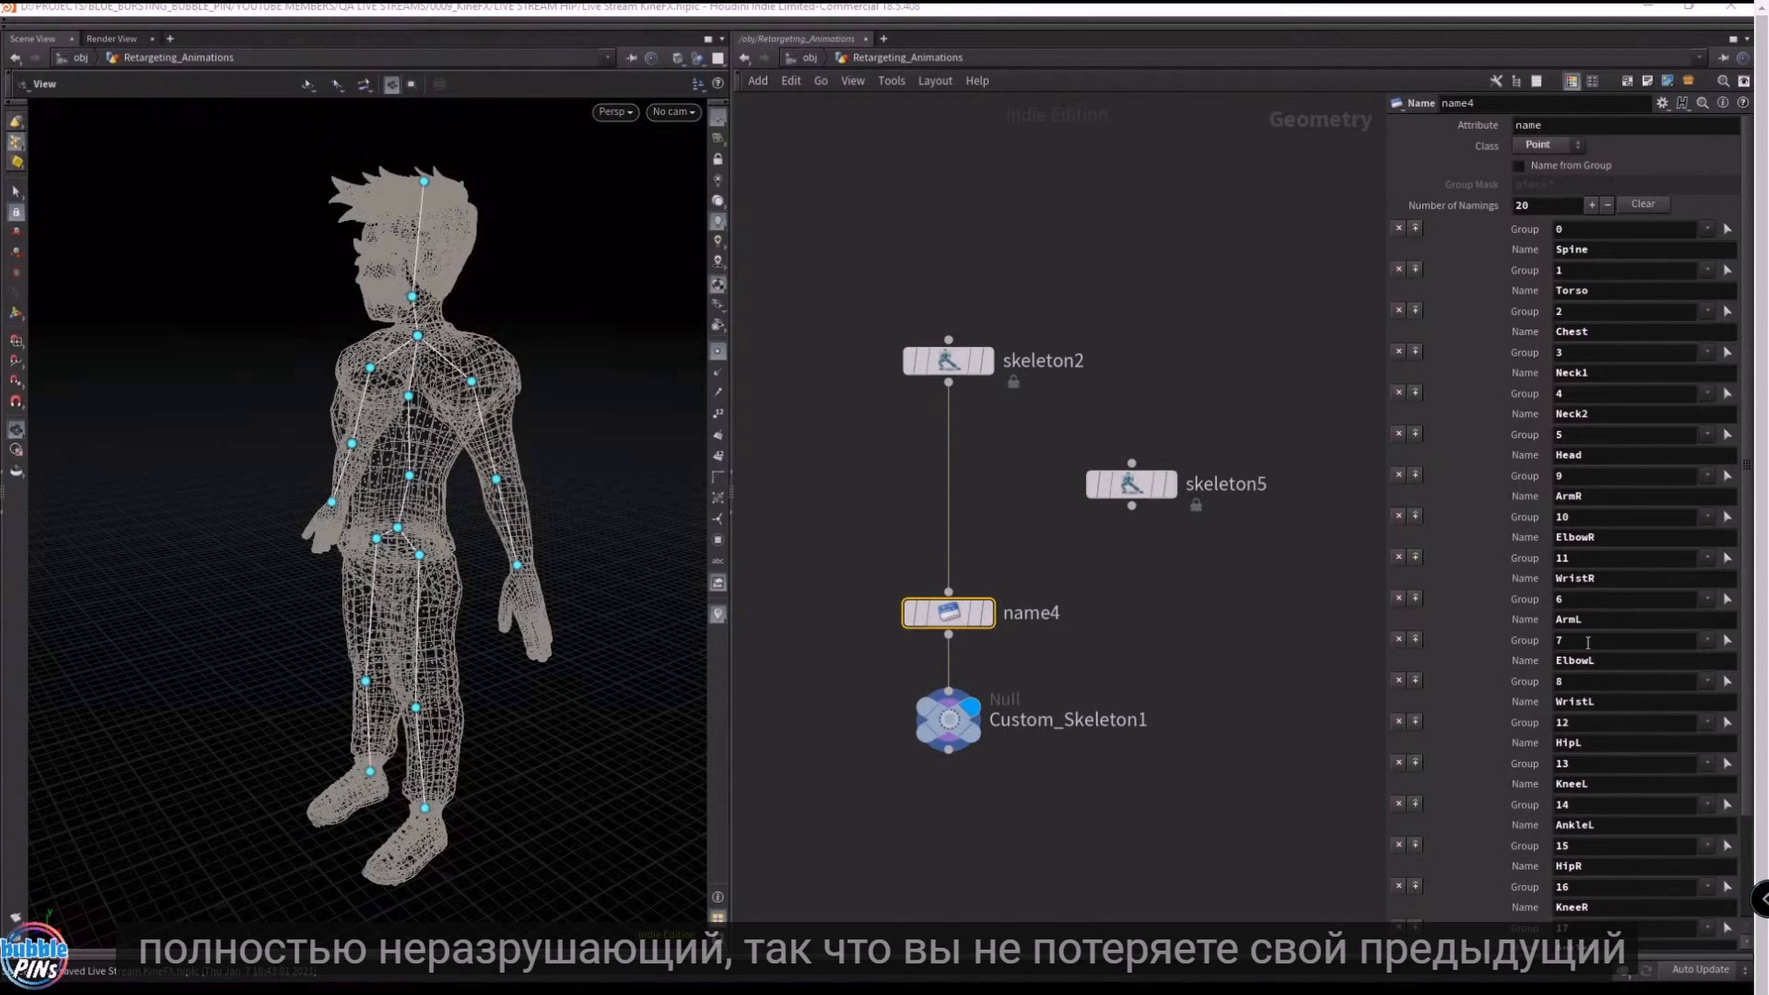
left_click_drag(843, 423, 1112, 268)
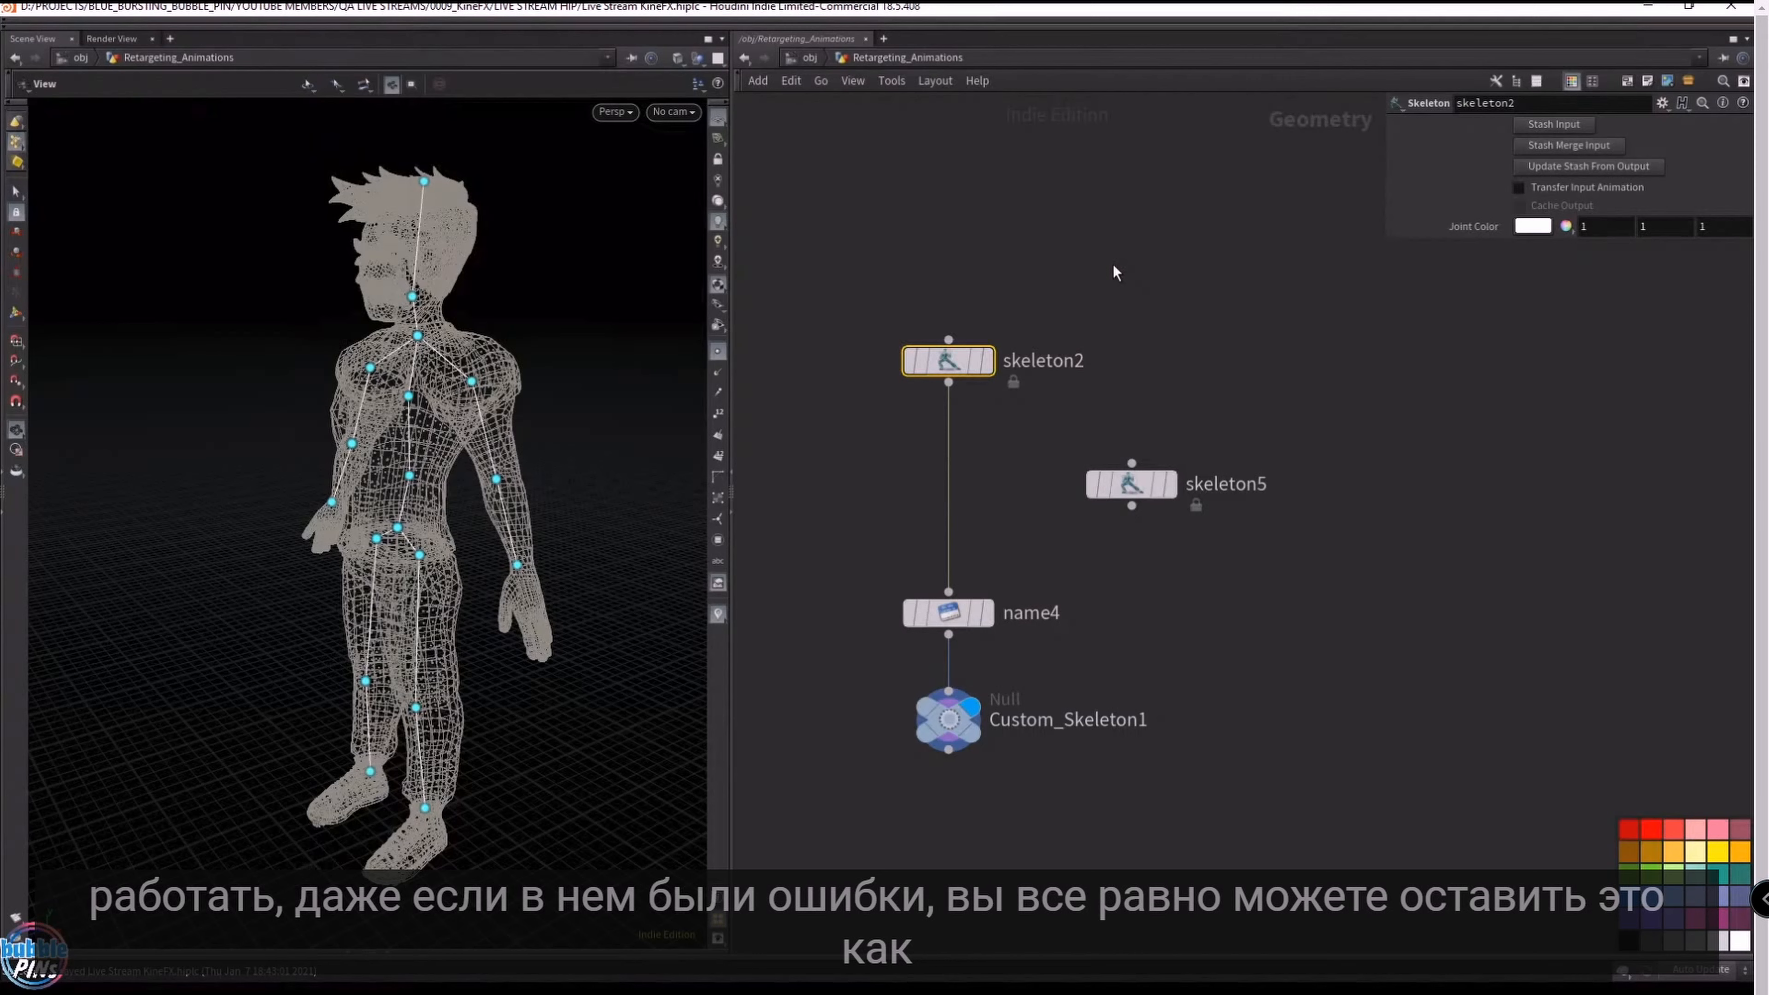
left_click_drag(1136, 488, 959, 497)
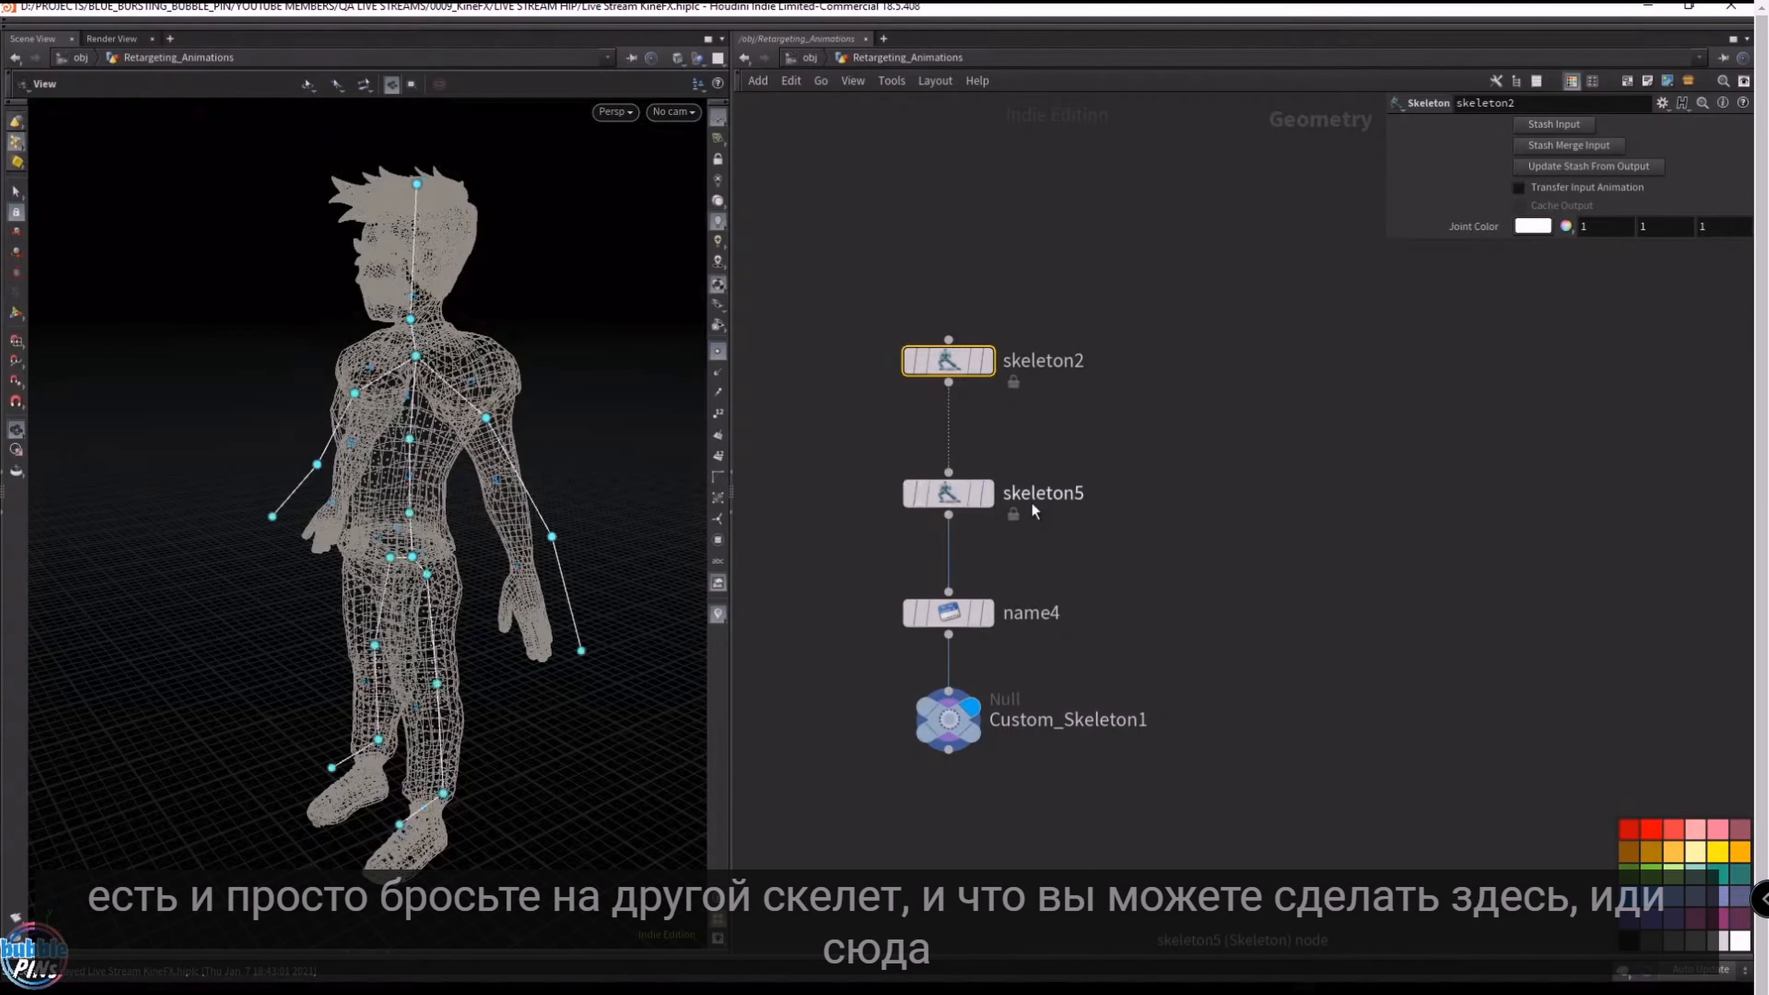
- Display skeleton5 with its skeleton tool active and compare it with the mesh from the front
left_click(988, 501)
left_click(953, 498)
key("Return")
left_click_drag(335, 427, 428, 422, "alt")
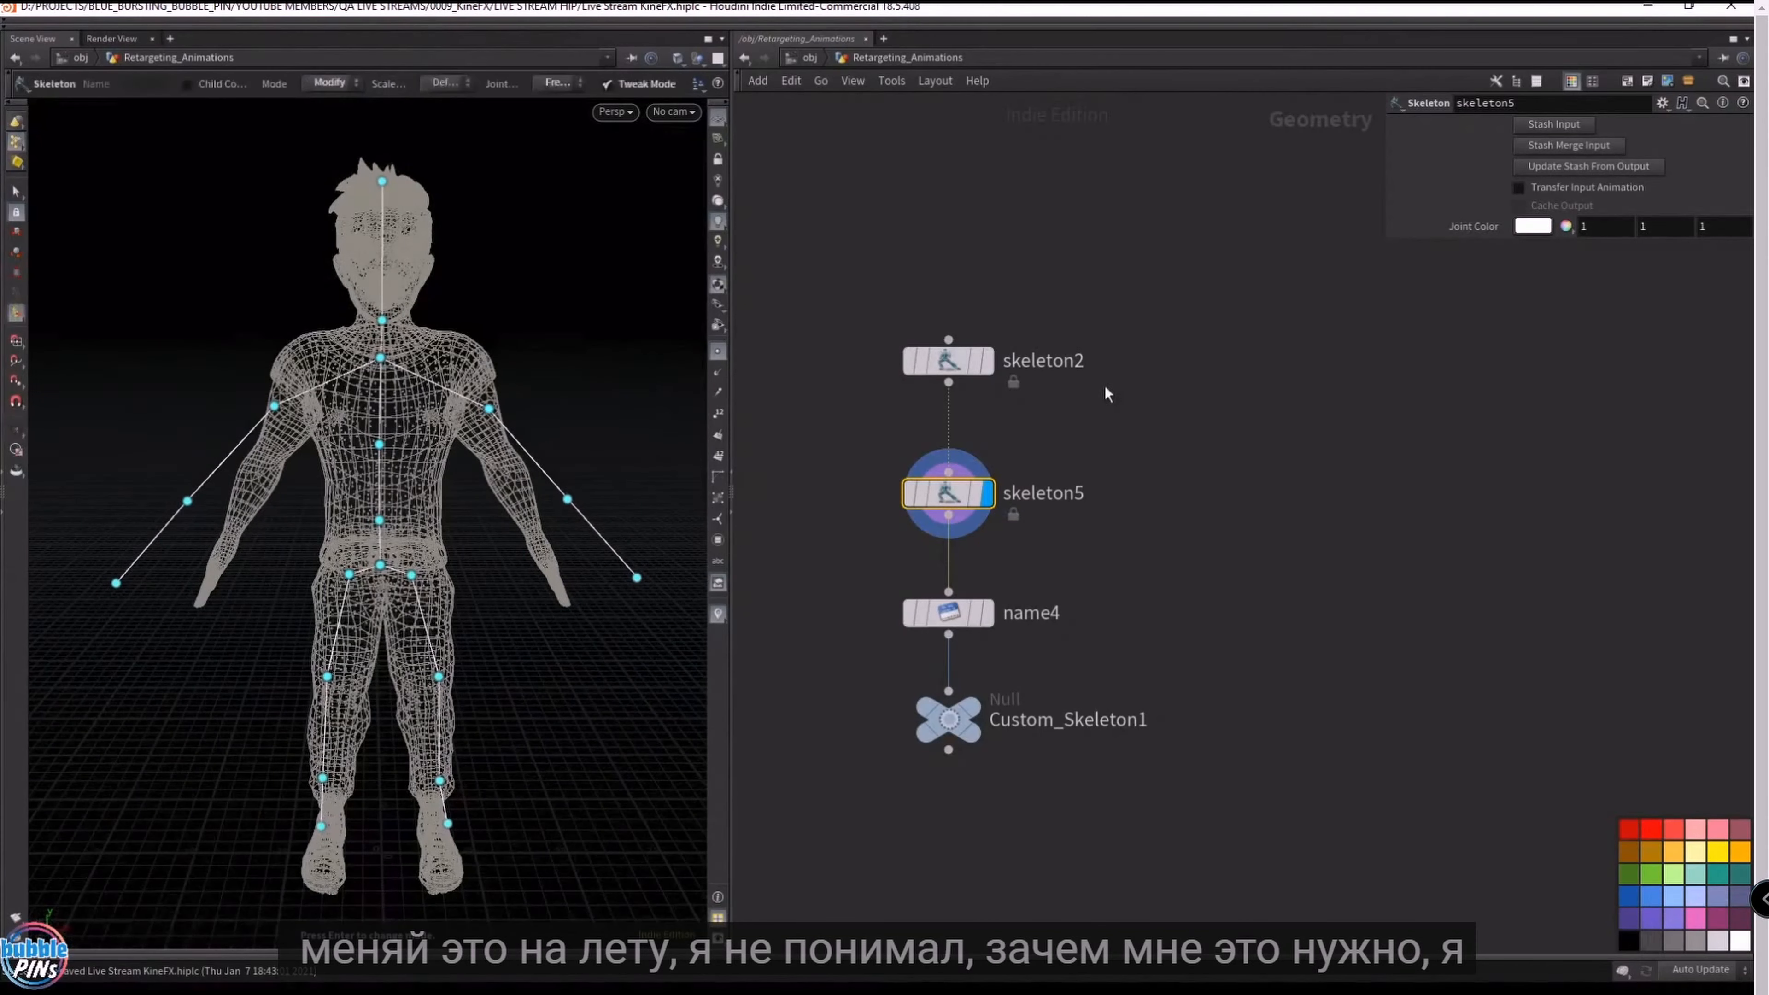
- Paste matchsize1 back below object_merge1, wire object_merge1 and skeleton2 into its inputs and show it as a template
middle_click_drag(856, 443, 1301, 438)
scroll(1071, 443, "down", 3)
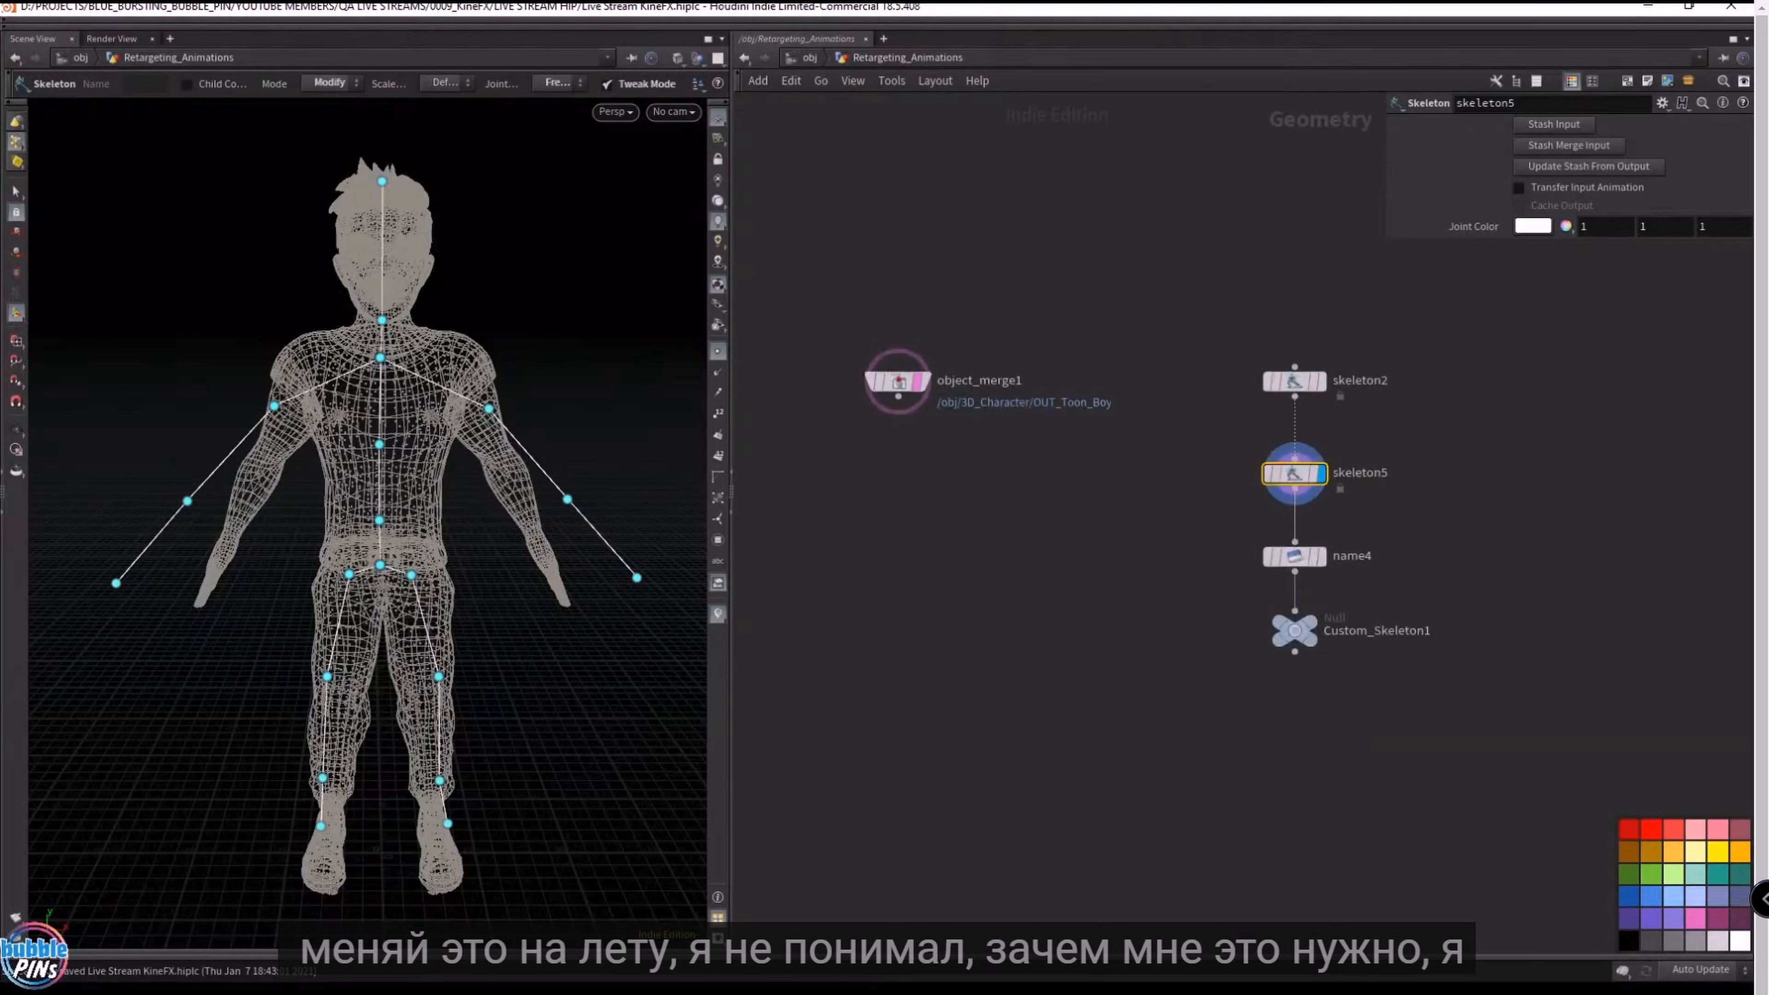
key("ctrl+v")
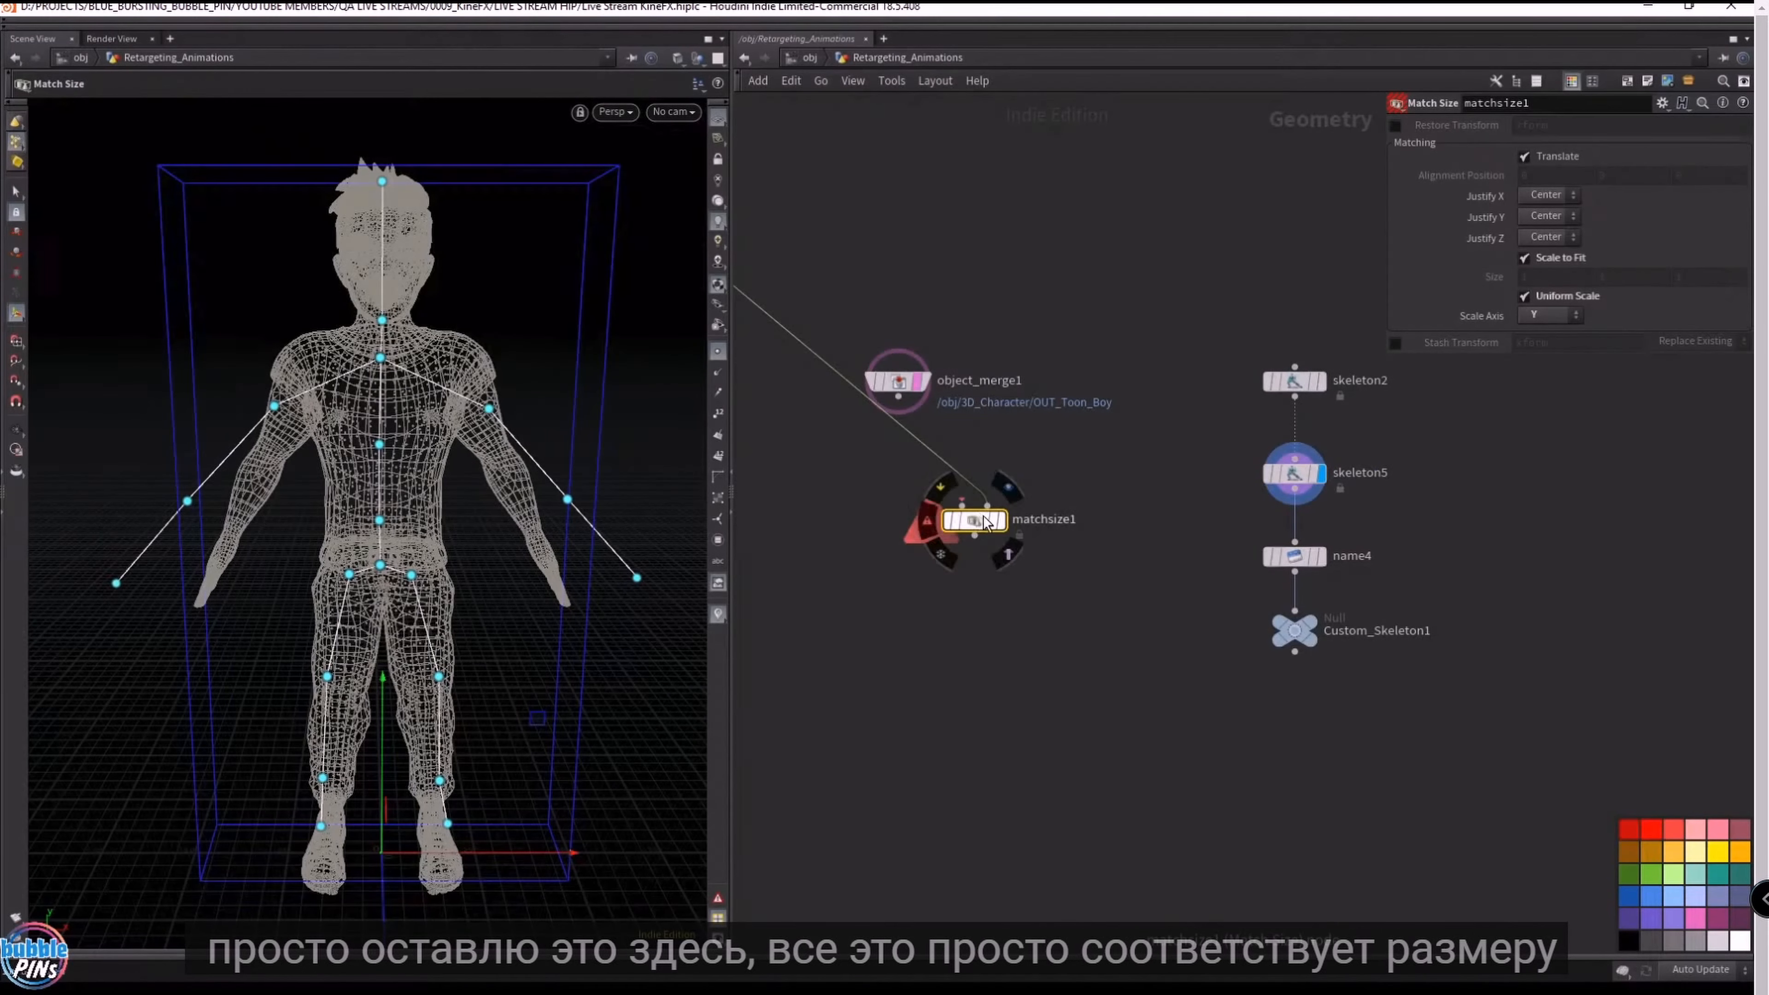
left_click_drag(984, 516, 966, 518)
left_click(898, 397)
left_click(945, 507)
left_click(970, 507)
left_click(1294, 397)
mouse_move(979, 531)
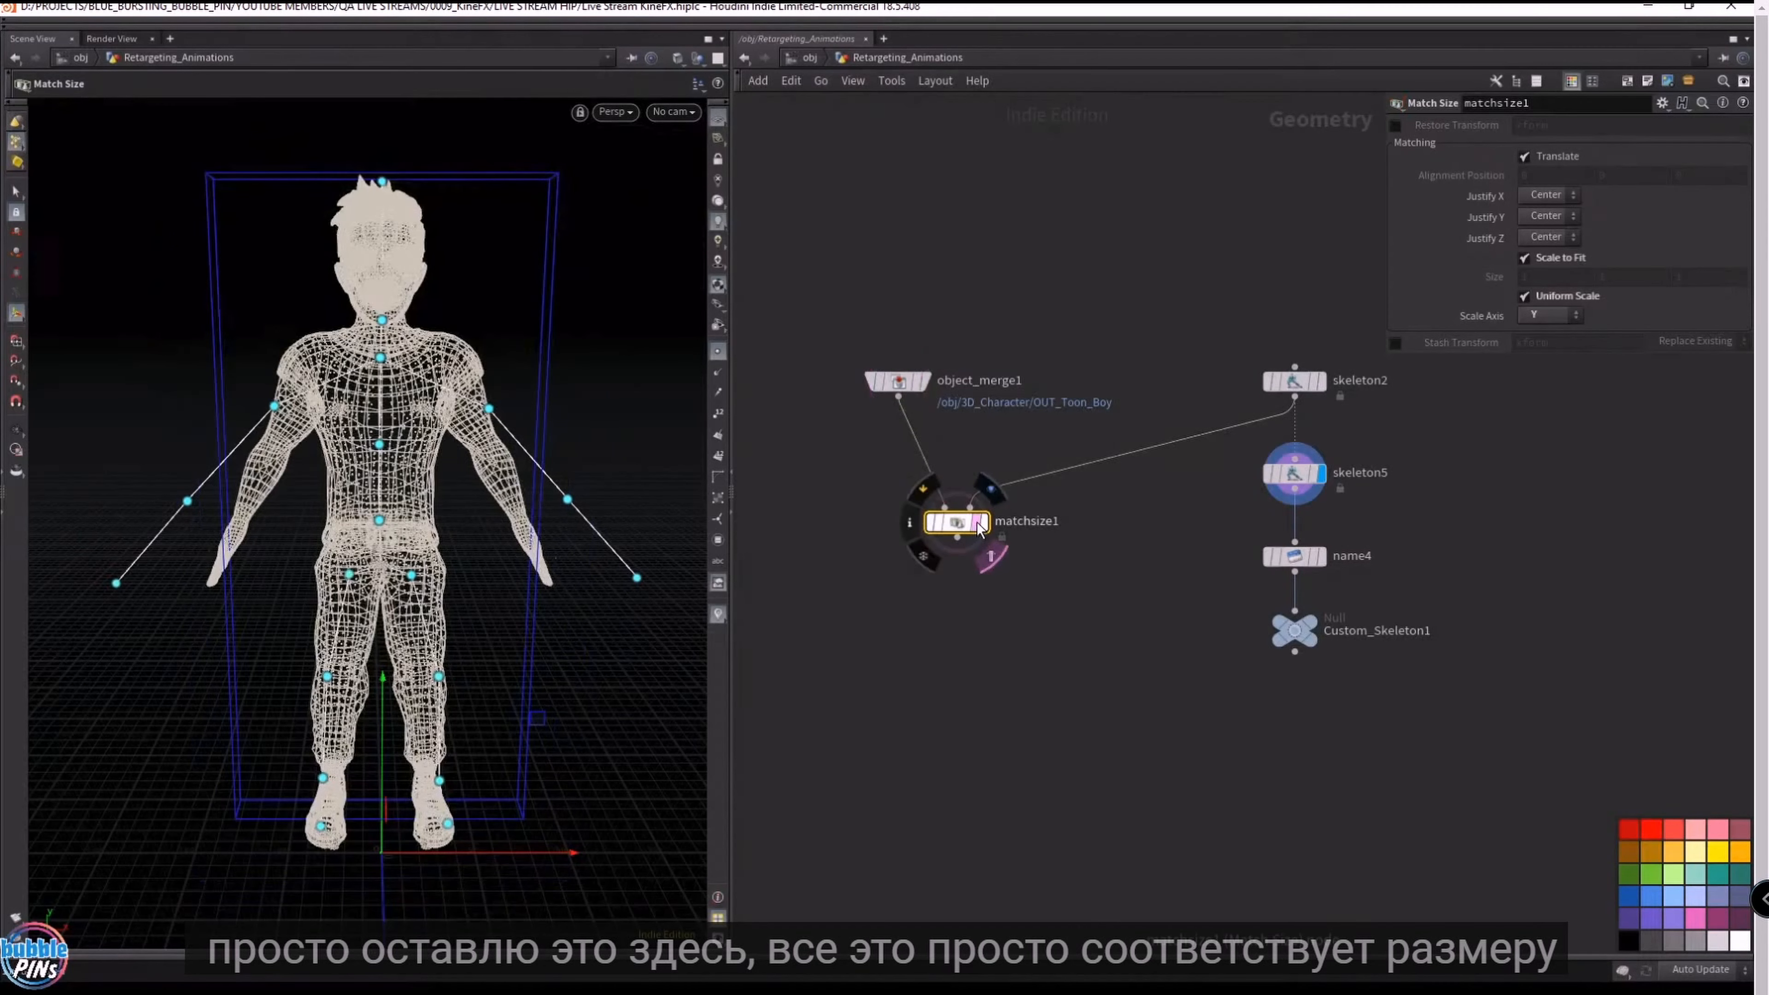
left_click_drag(979, 532, 893, 486)
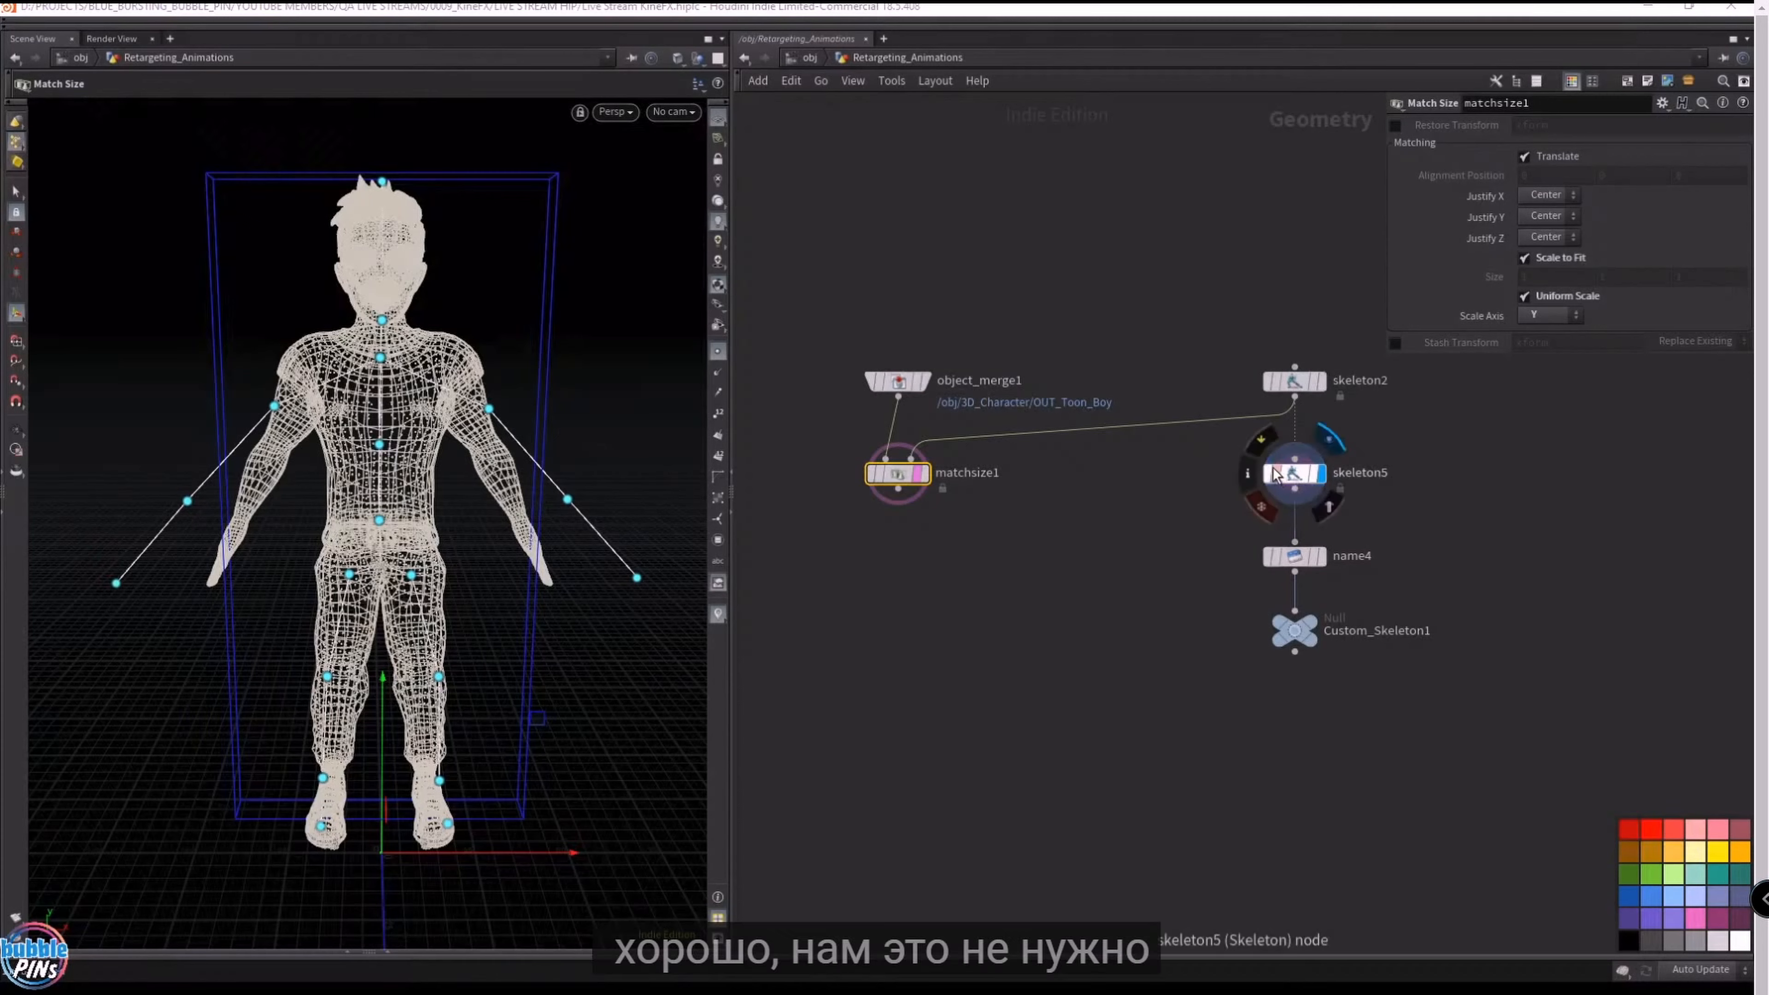
- Bypass the skeleton5 node so the chain uses skeleton2's joints
left_click(1267, 446)
middle_click_drag(1184, 533, 1149, 599)
left_click_drag(1145, 593, 1065, 556)
middle_click_drag(1095, 572, 1056, 472)
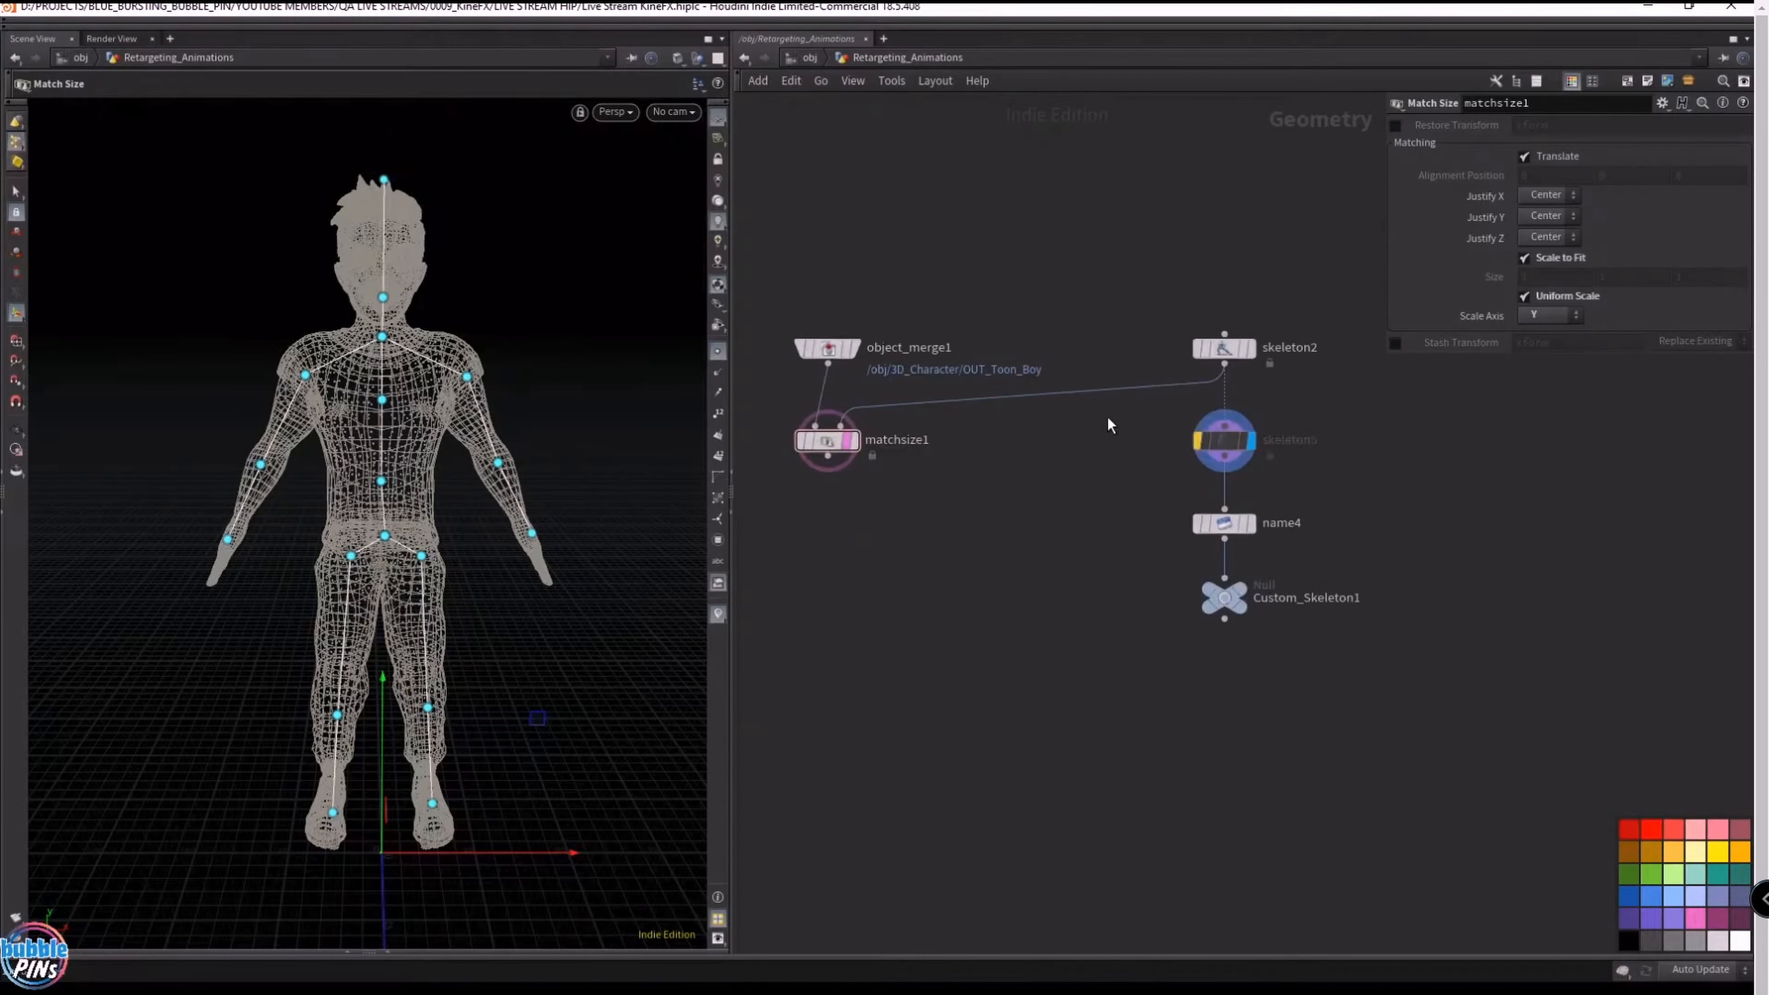
- Detach and bypass matchsize1, and show object_merge1 as a template over the displayed Custom_Skeleton1
left_click_drag(827, 447, 826, 187)
middle_click_drag(979, 475, 1018, 506)
left_click_drag(866, 378, 924, 377)
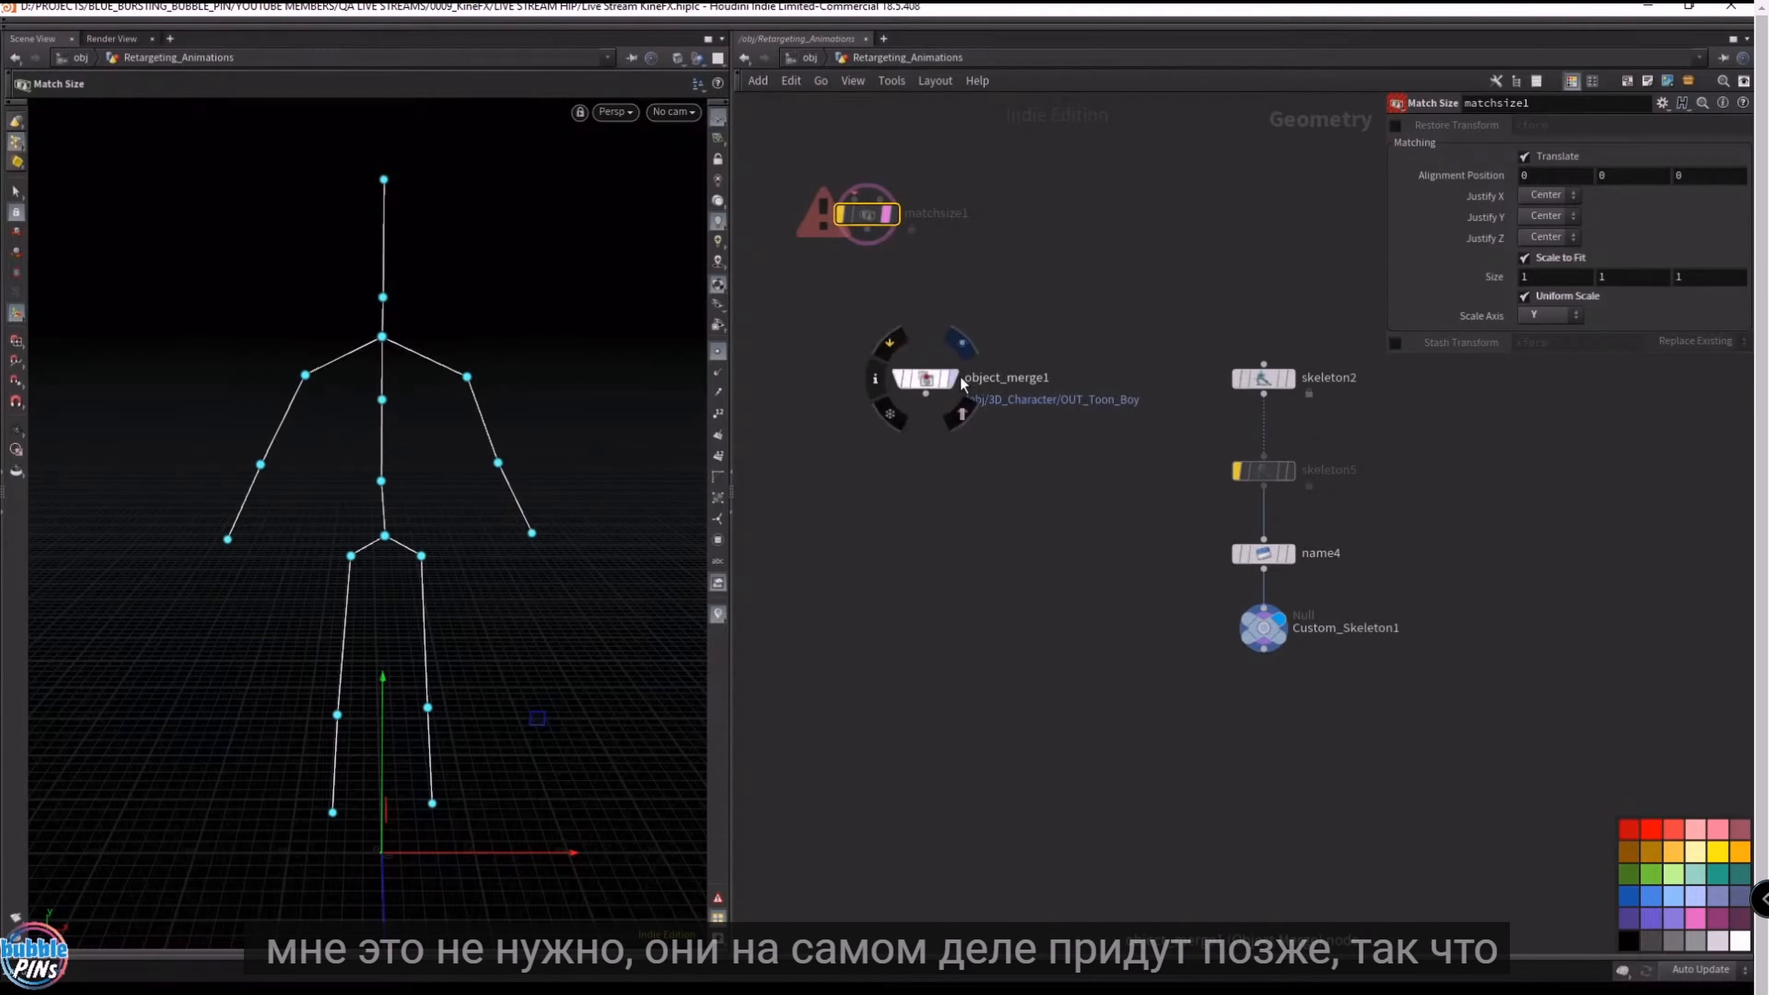
left_click(948, 378)
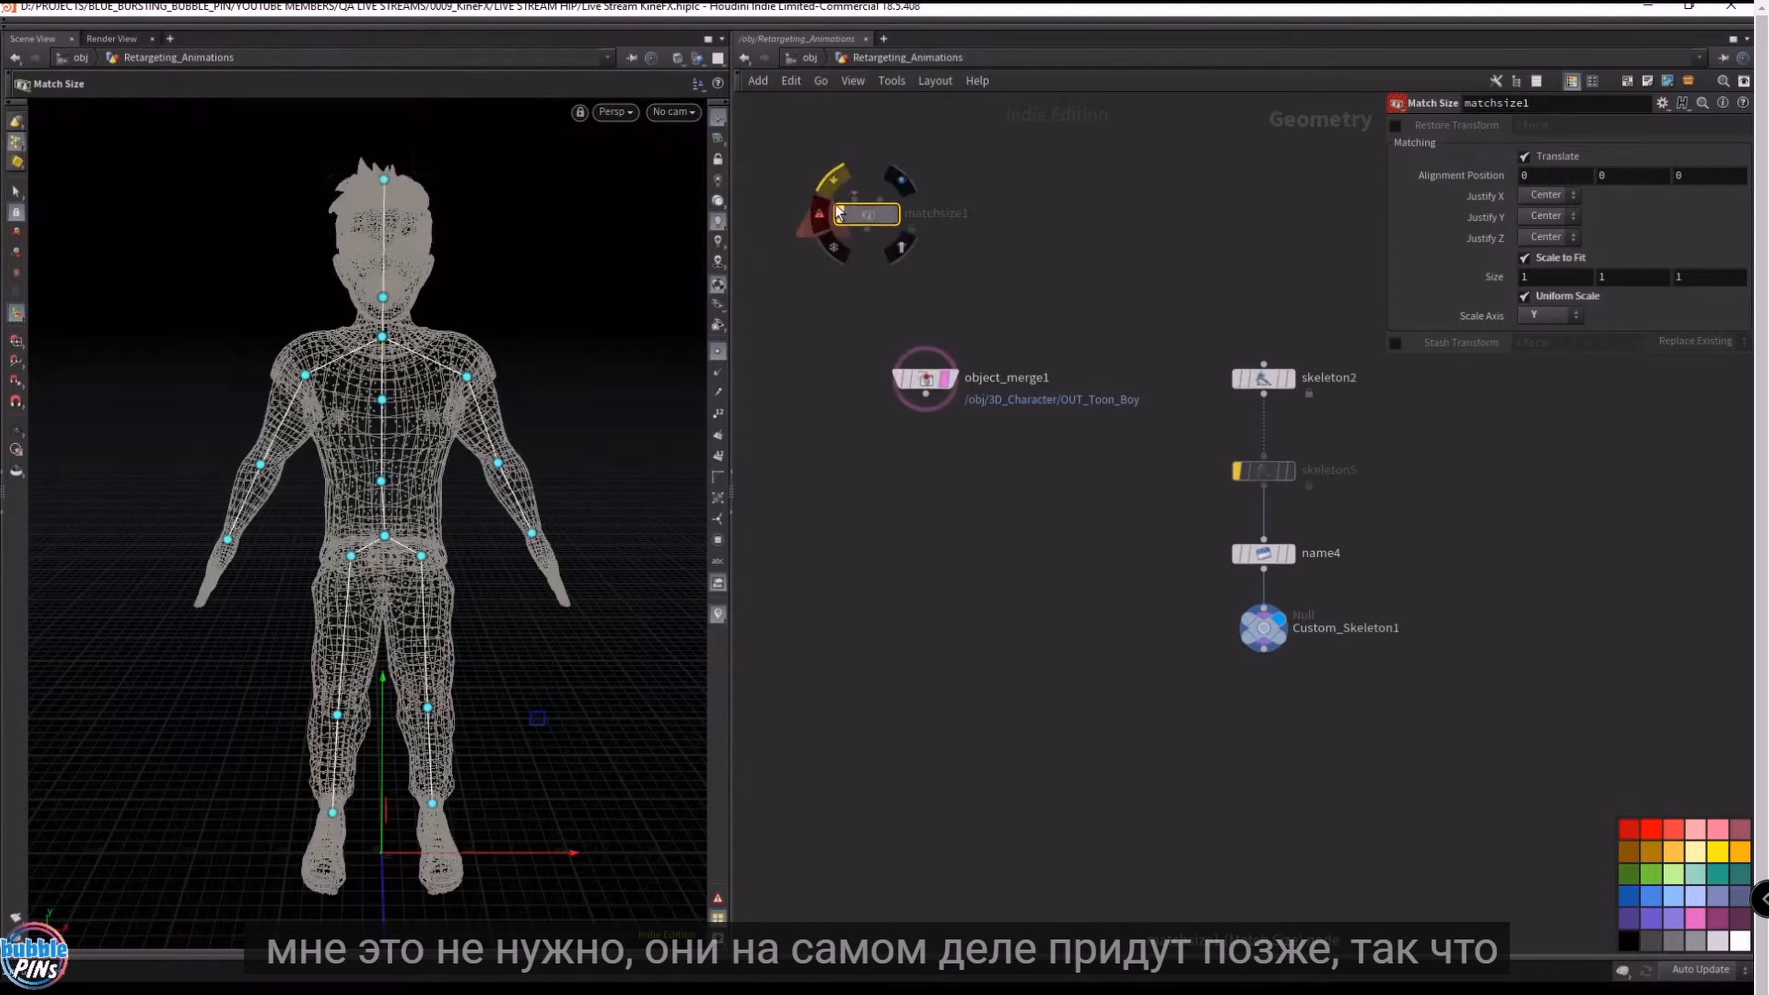
key("Escape")
left_click_drag(426, 433, 334, 433)
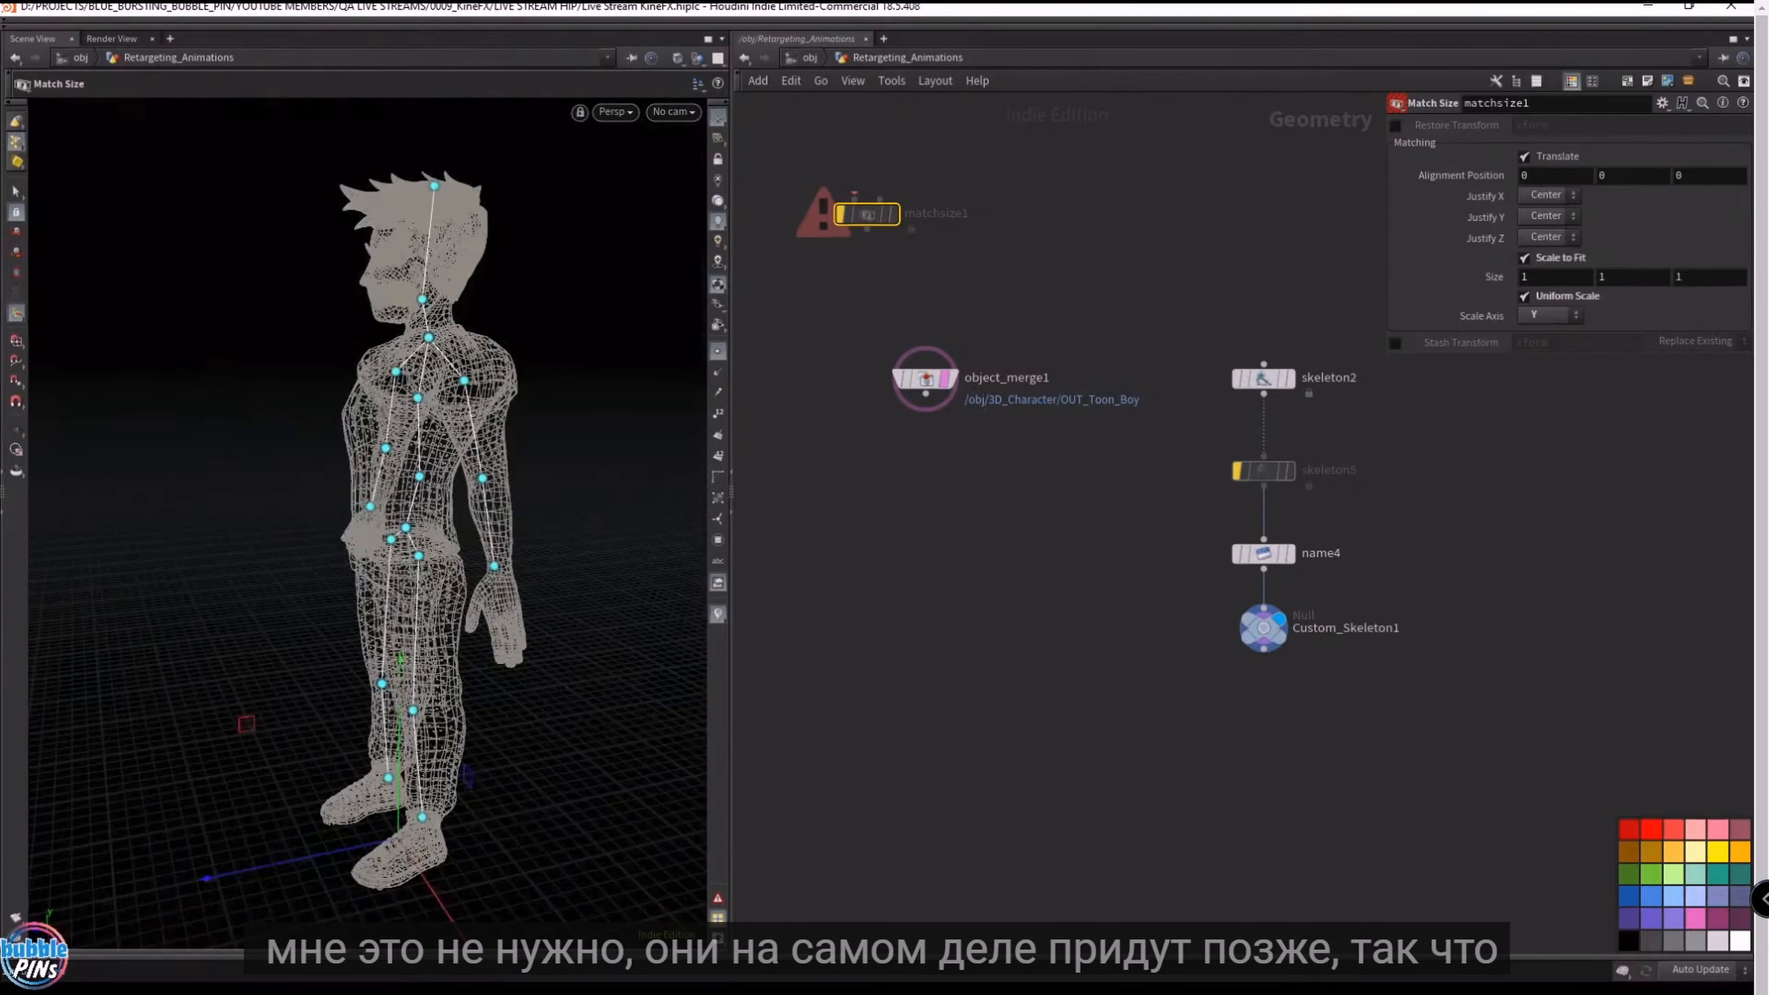
- Move the detached matchsize1 node well away from object_merge1 and the skeleton chain
middle_click_drag(885, 202, 1187, 352)
left_click_drag(1174, 377, 791, 399)
middle_click_drag(1235, 328, 920, 187)
middle_click_drag(1115, 529, 1089, 342)
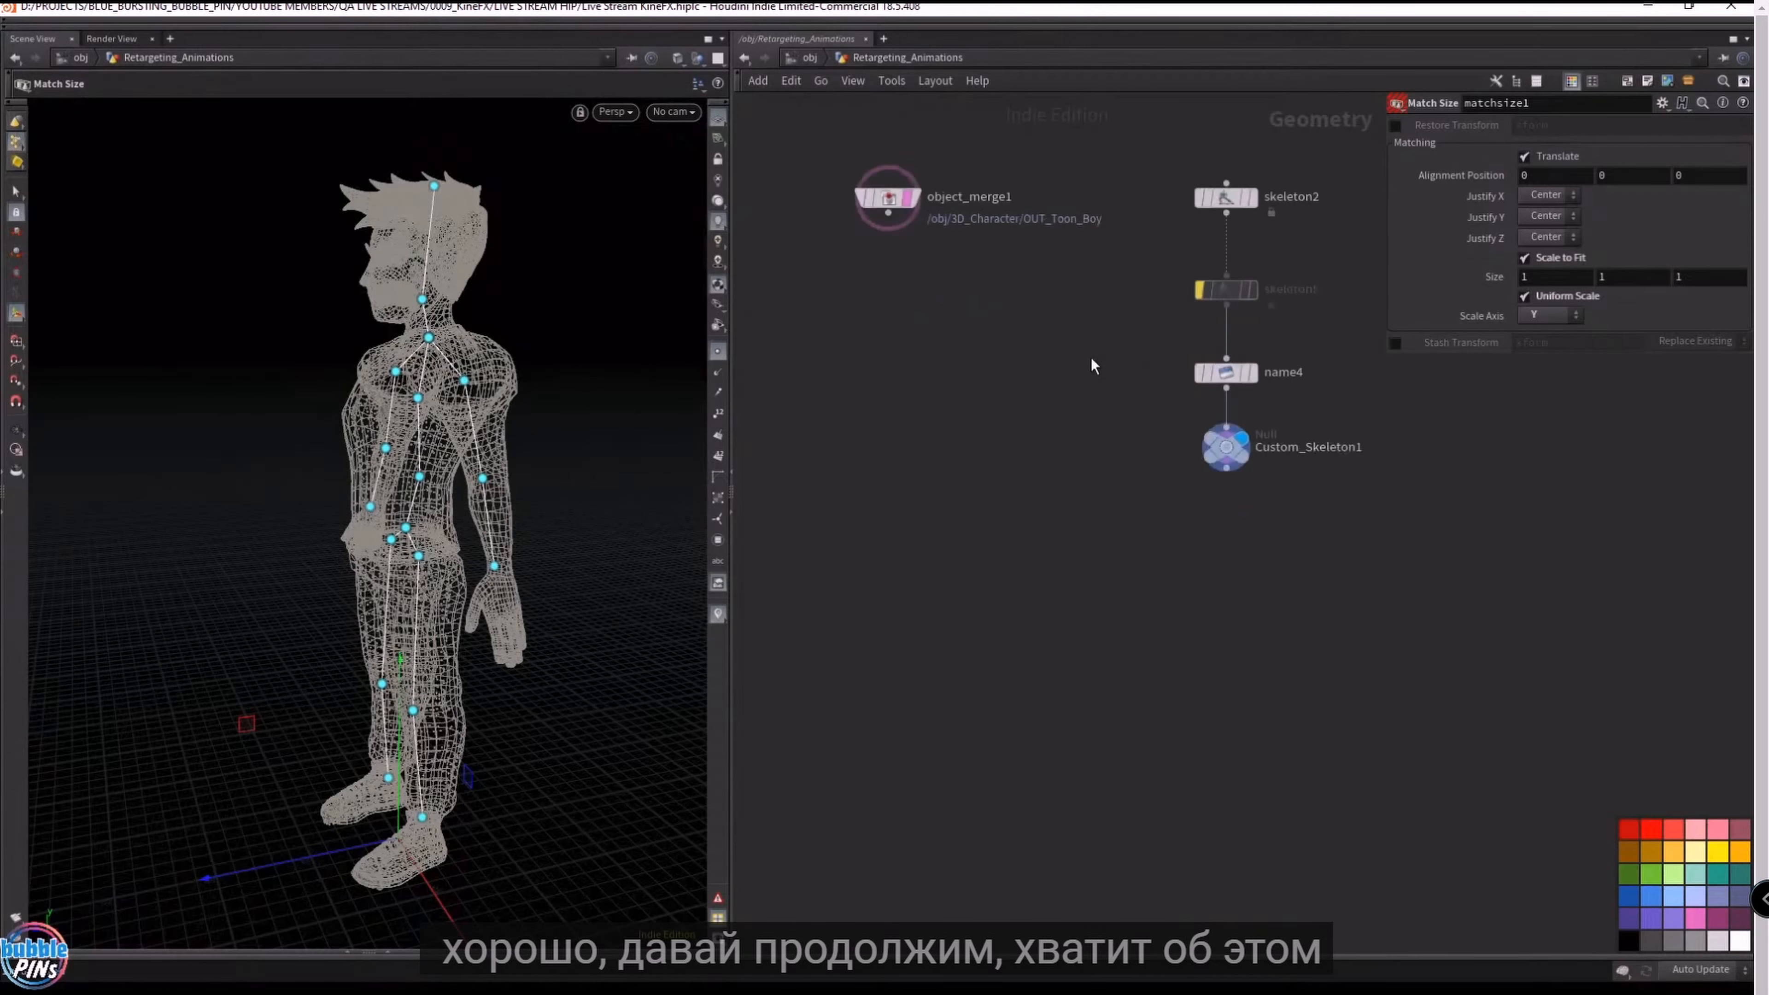
scroll(1023, 150, "up", 3)
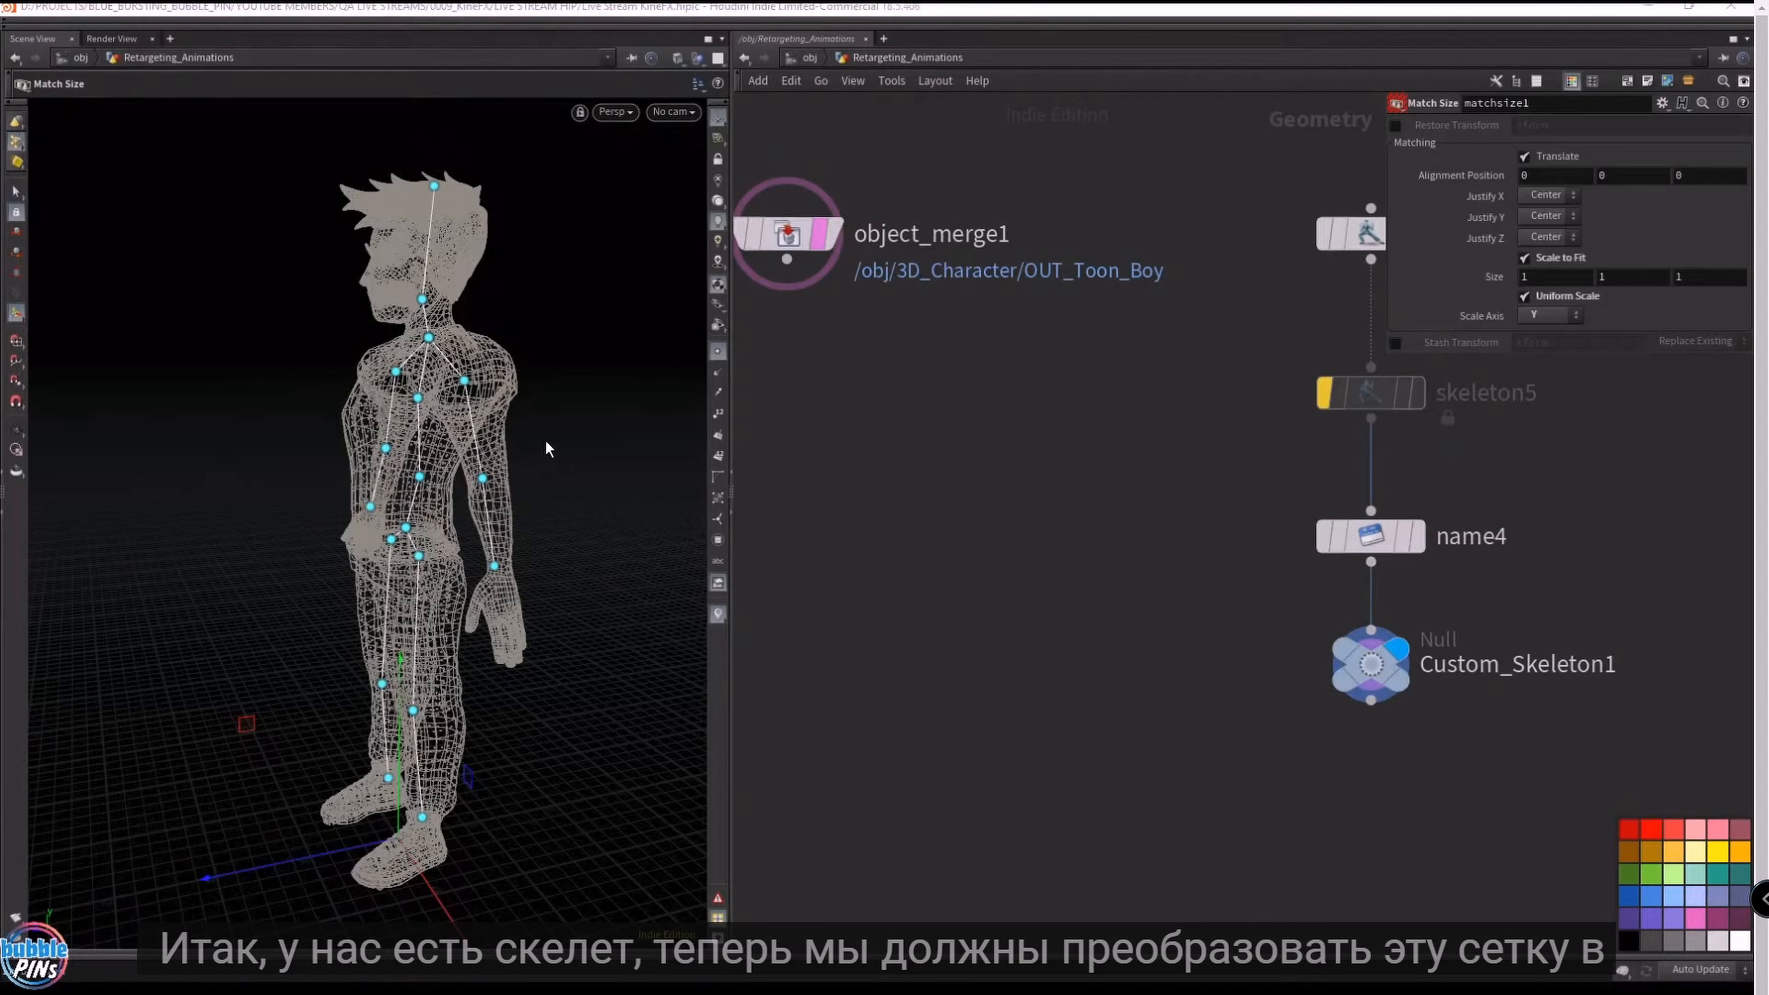
middle_click_drag(864, 371, 860, 389)
scroll(922, 365, "down", 2)
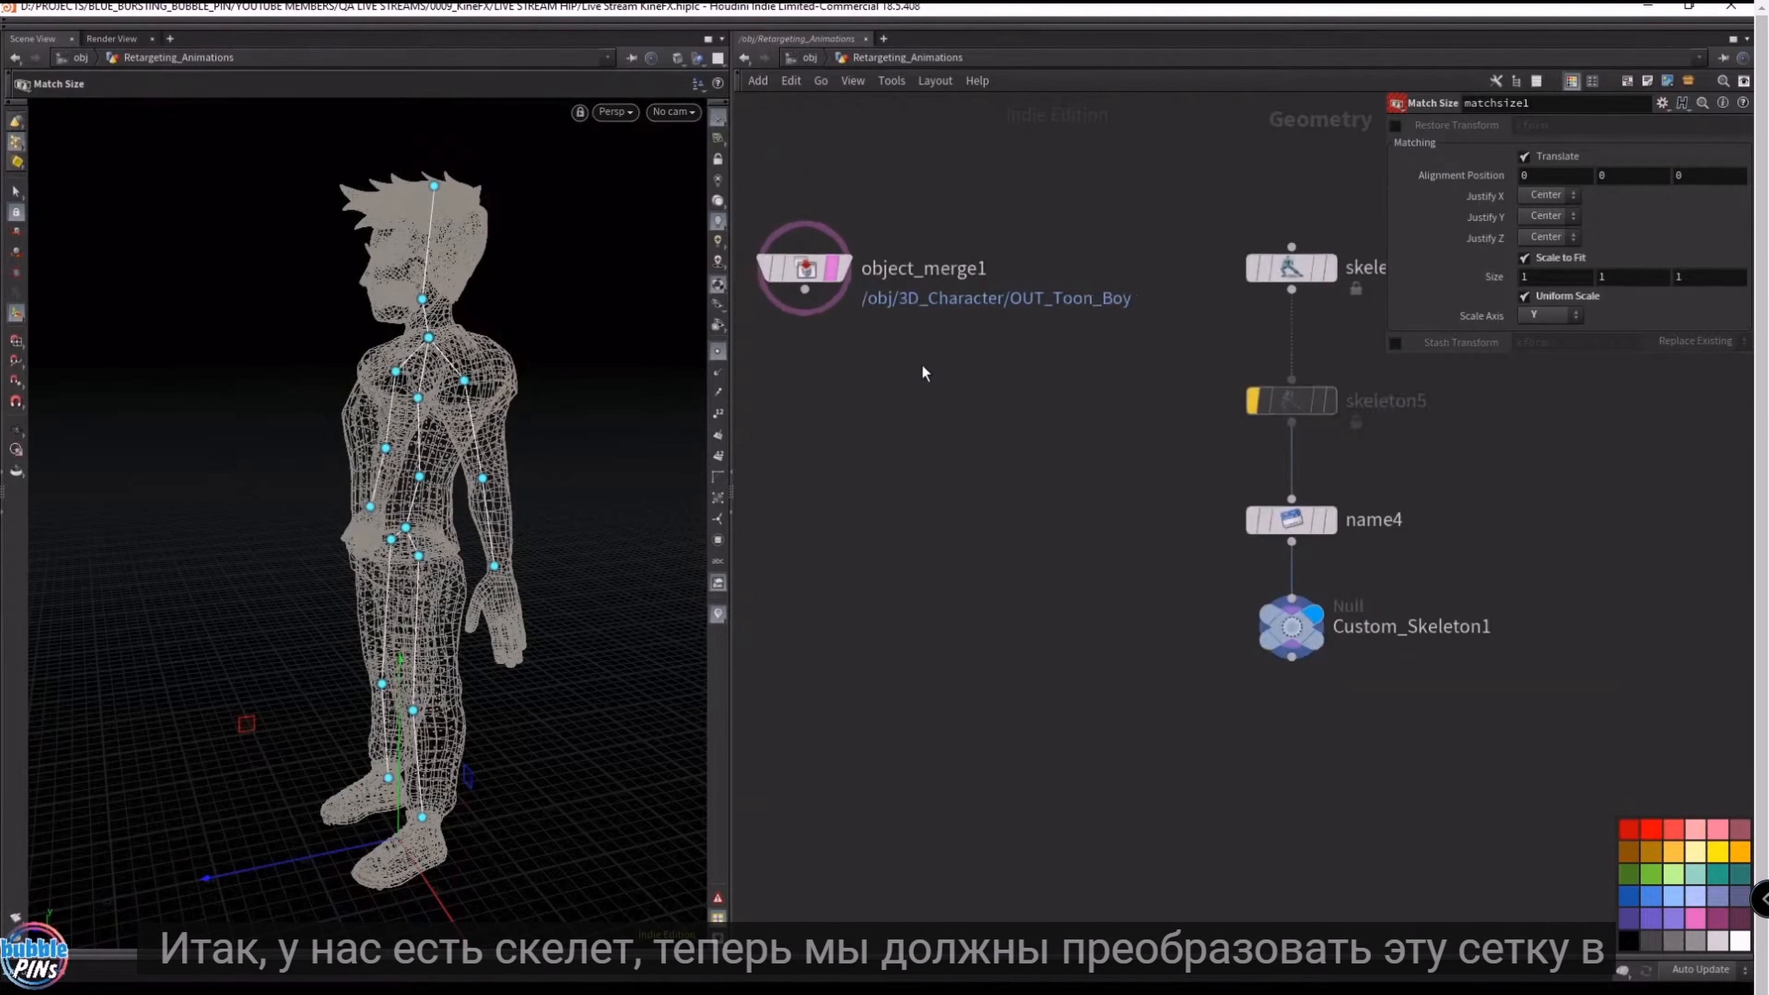
- Narrow the viewport, open the Geometry Spreadsheet beneath it and select object_merge1 to list its point attributes
left_click_drag(731, 347, 652, 352)
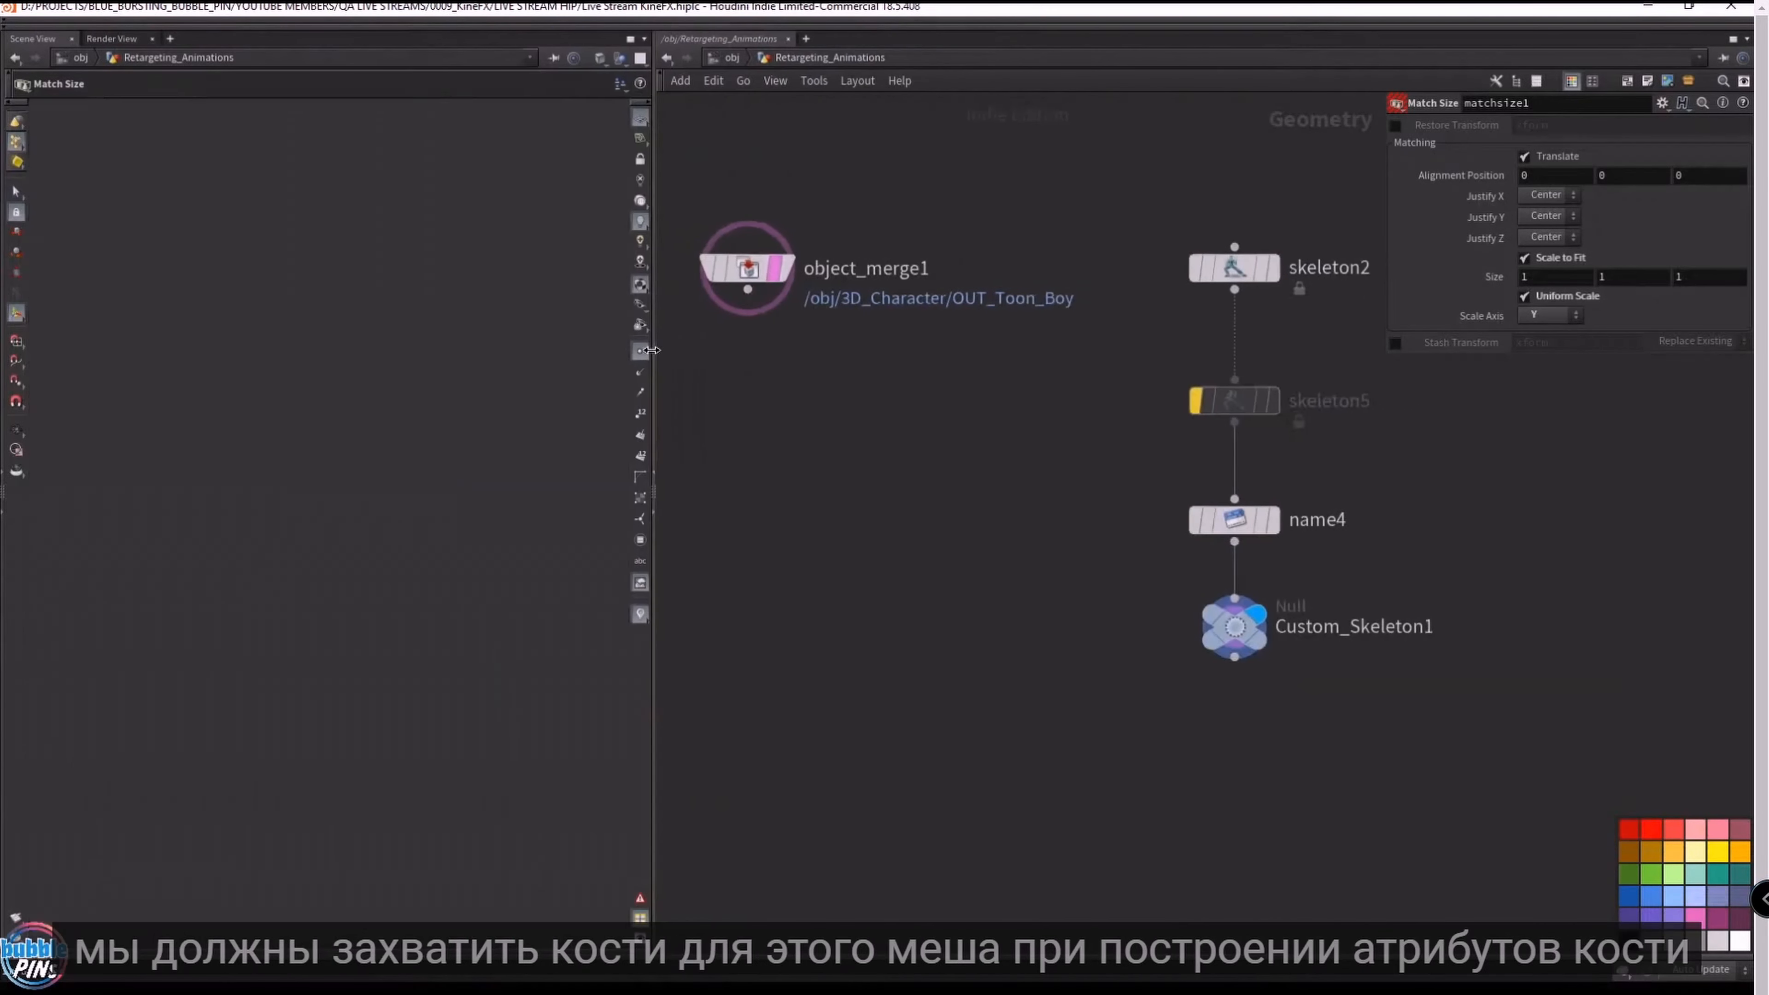
left_click_drag(348, 486, 525, 601, "alt")
key("Return")
left_click(330, 952)
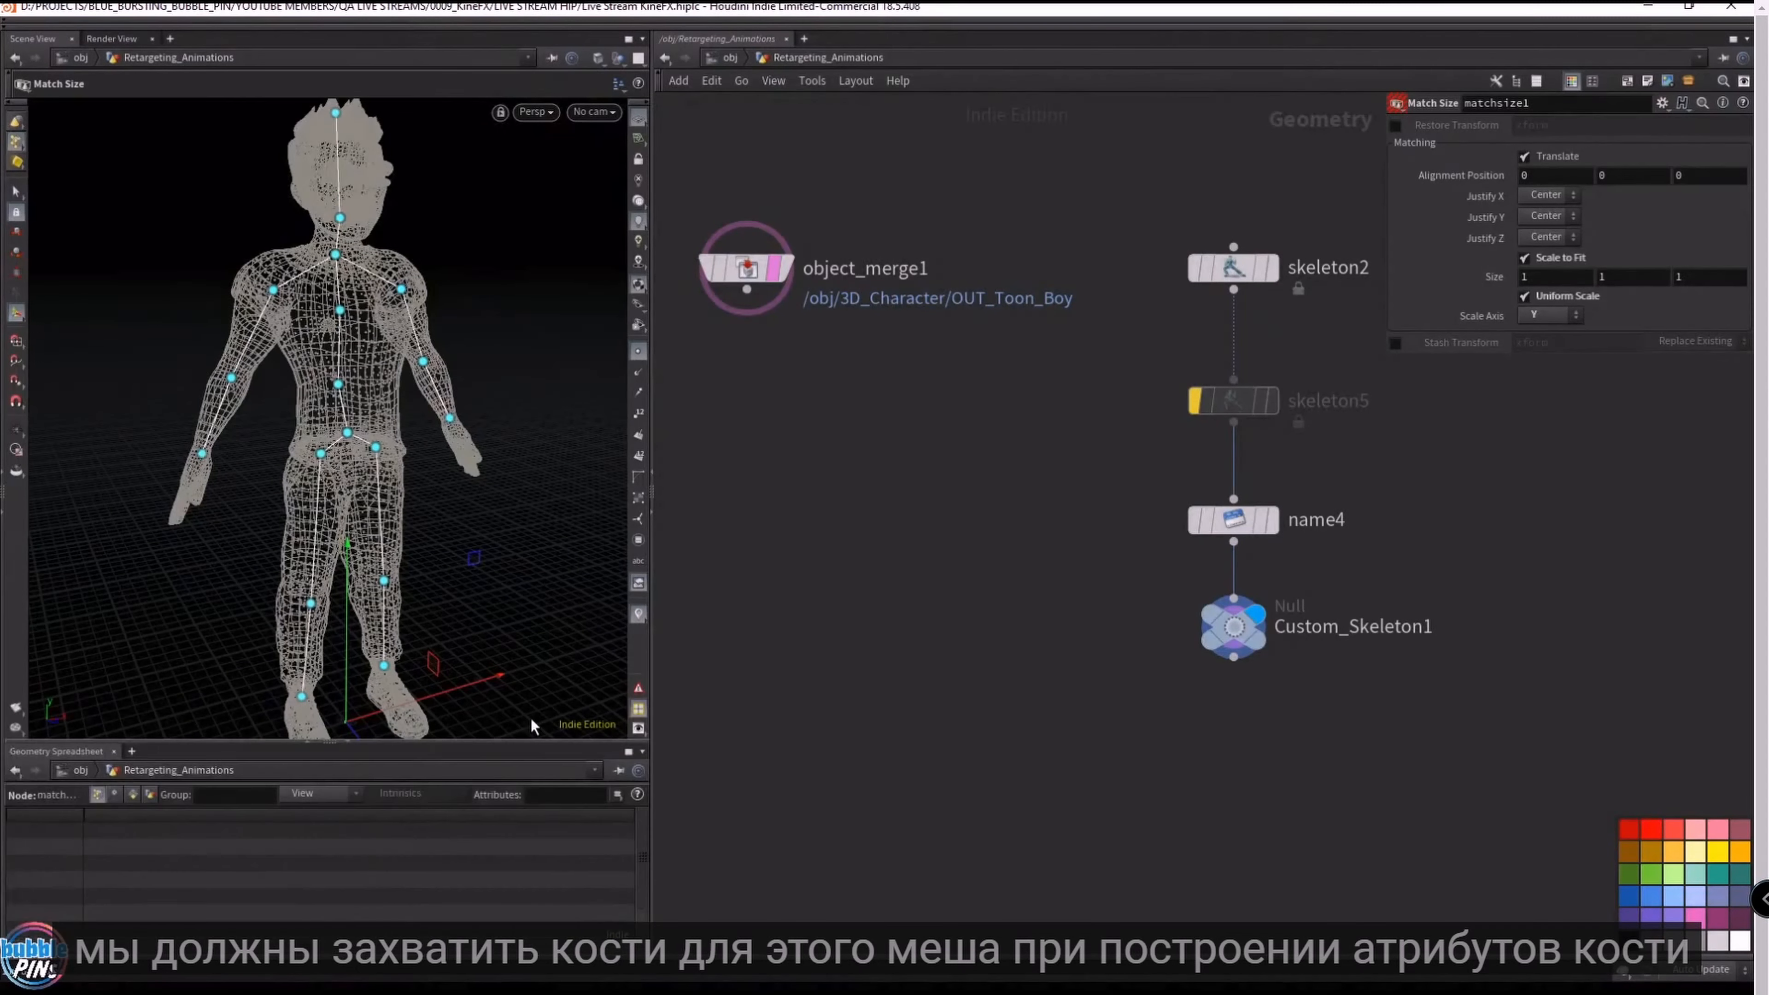
left_click(747, 269)
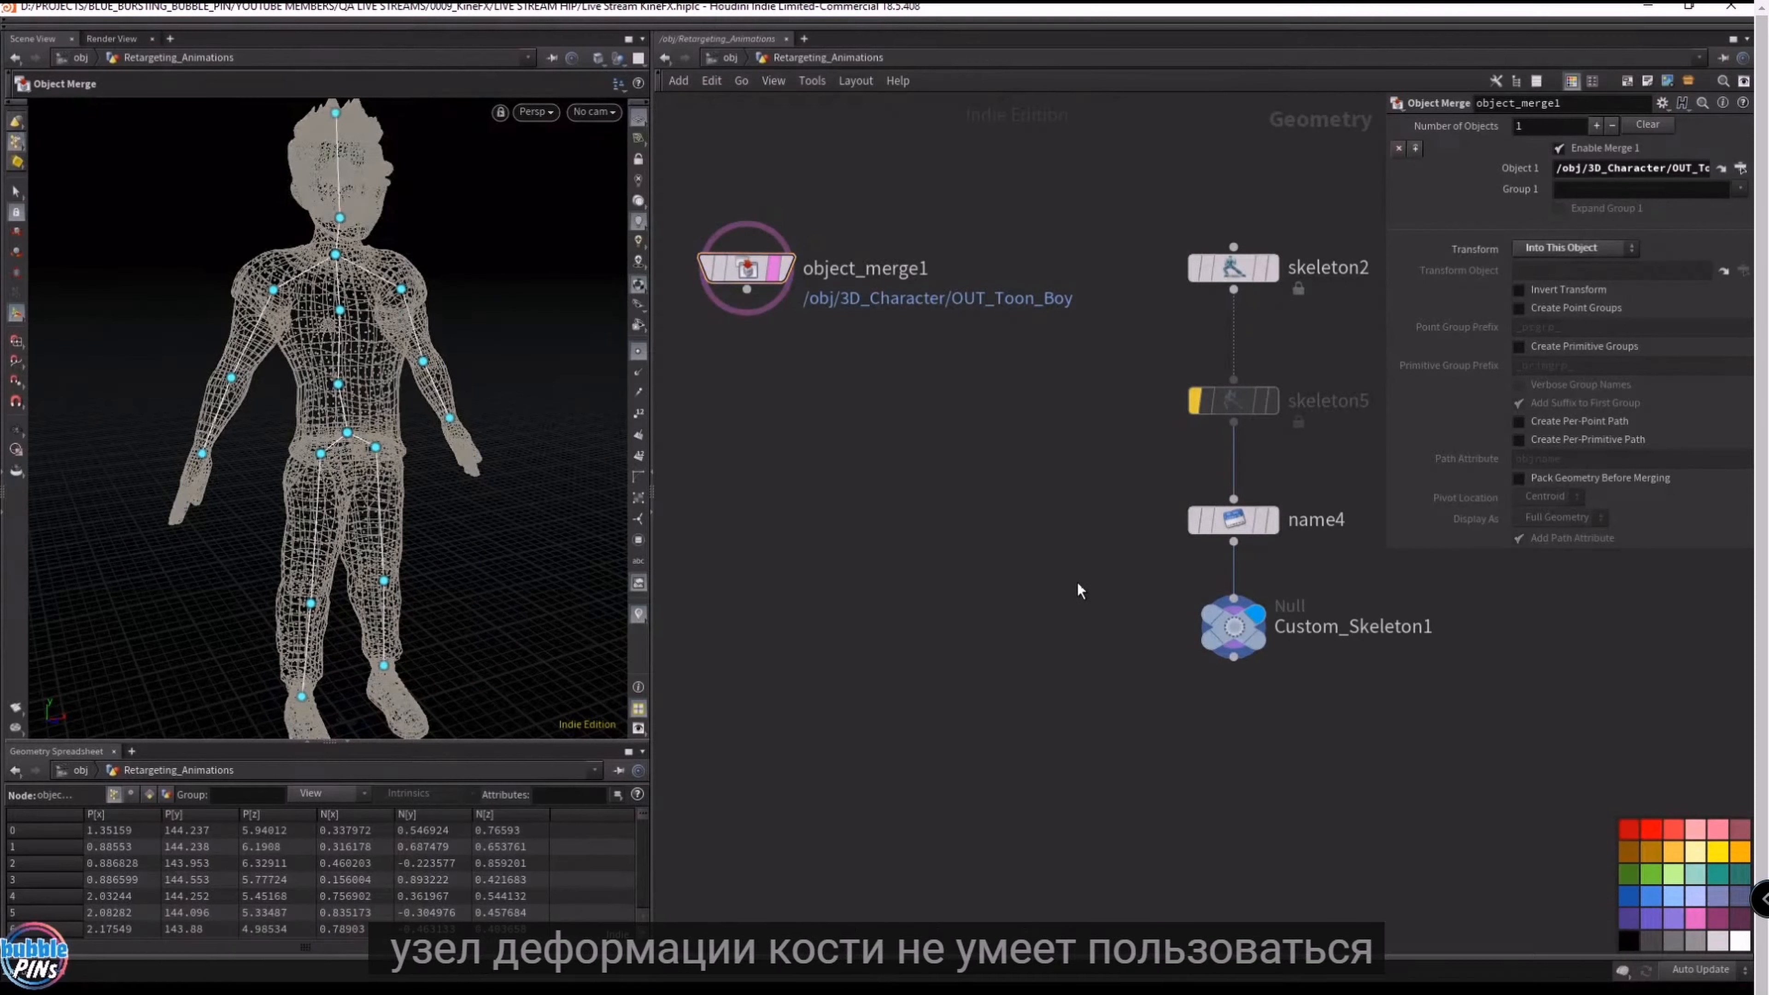
- Add a Bone Capture Lines node and place it below Custom_Skeleton1
key("Tab")
type("bonecapture")
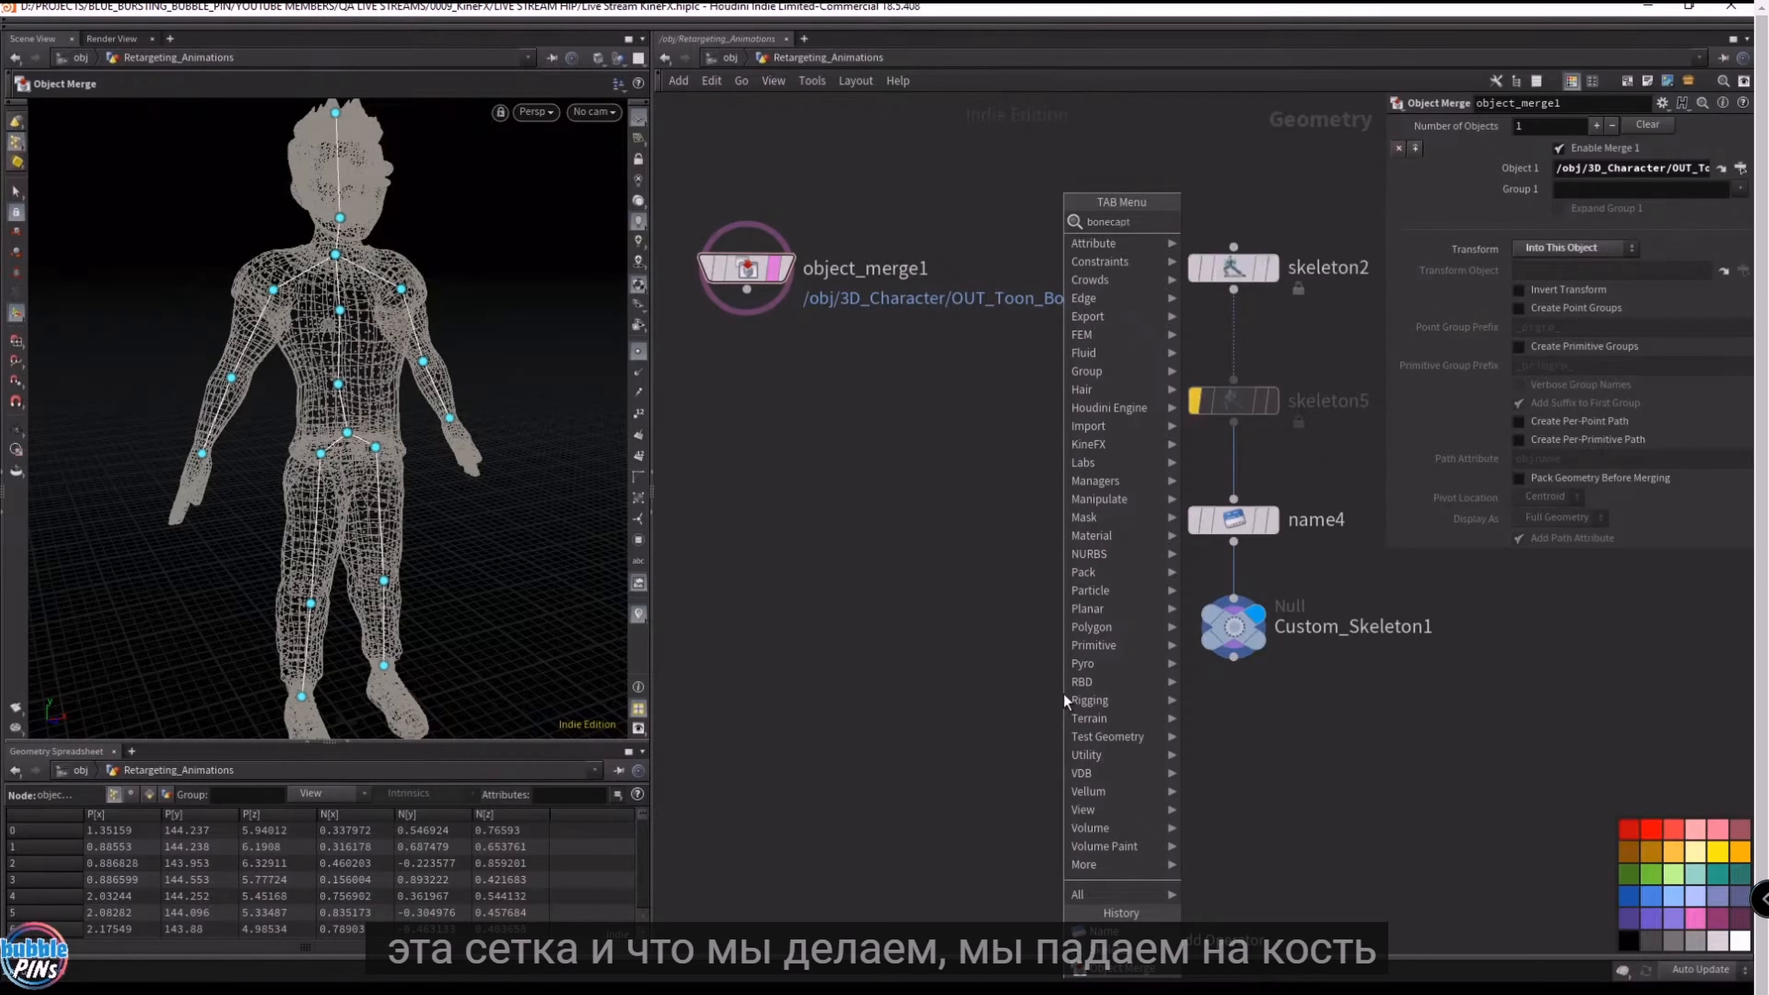
key("Down")
key("Down")
key("Return")
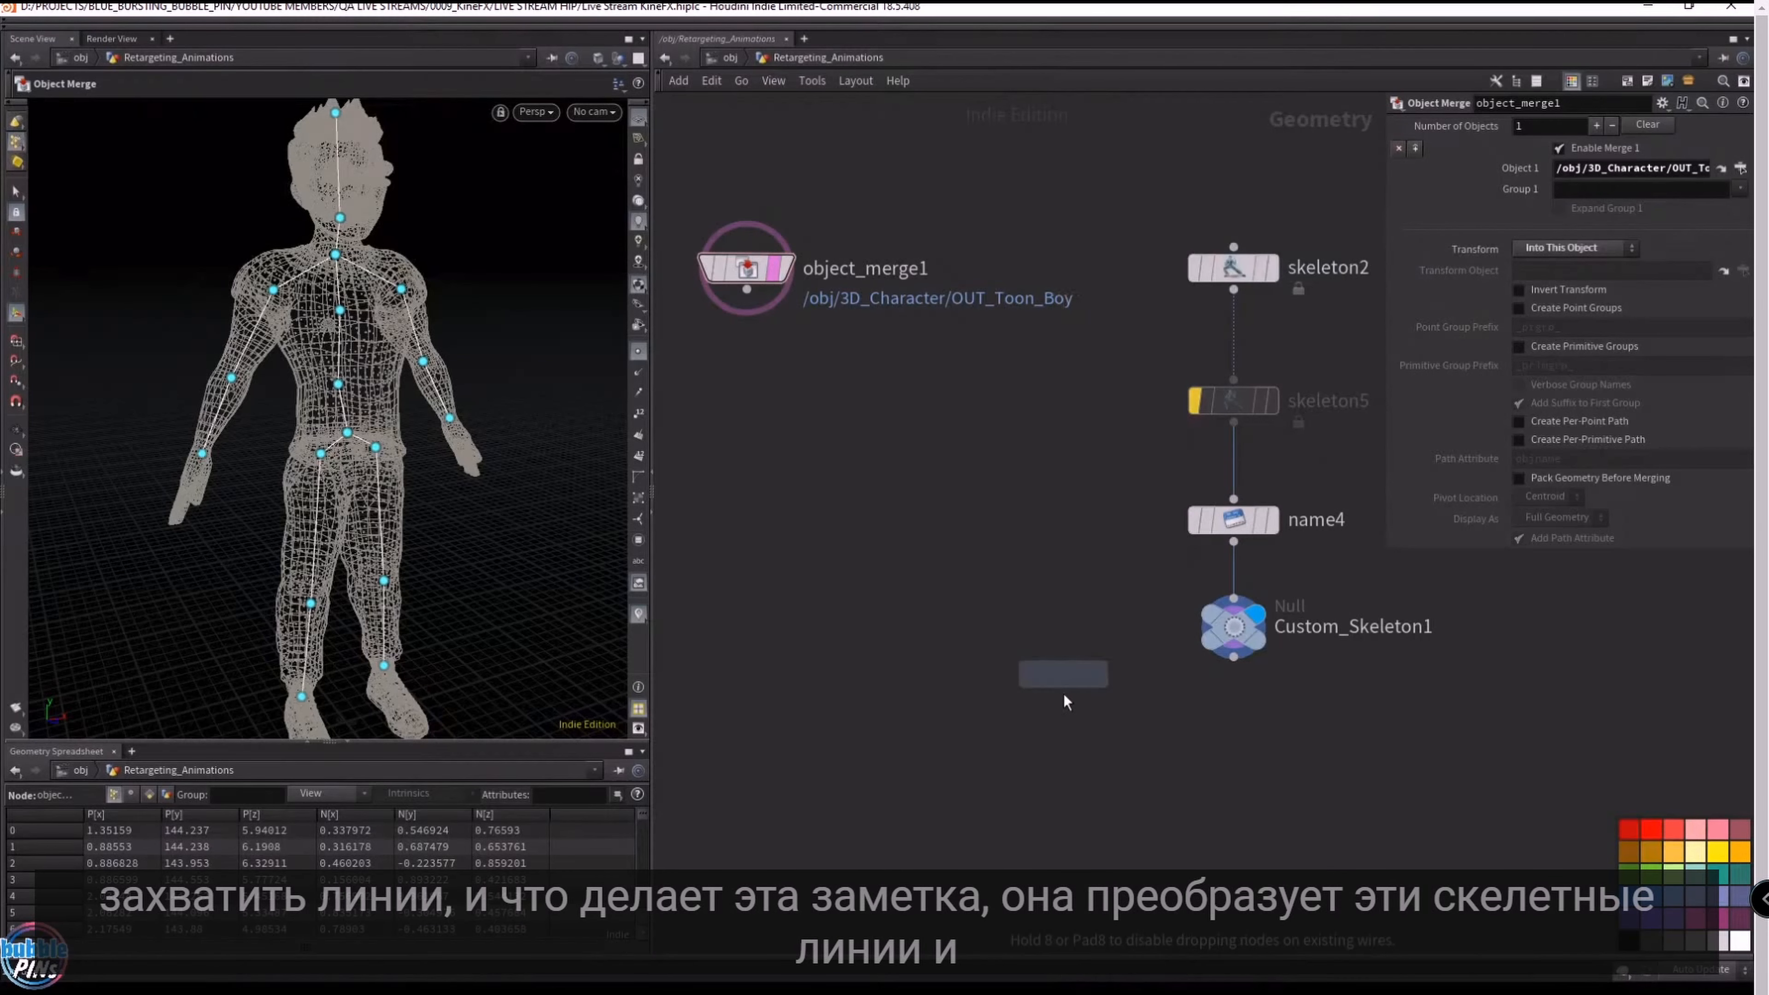
left_click(1084, 705)
left_click_drag(1085, 706, 1243, 802)
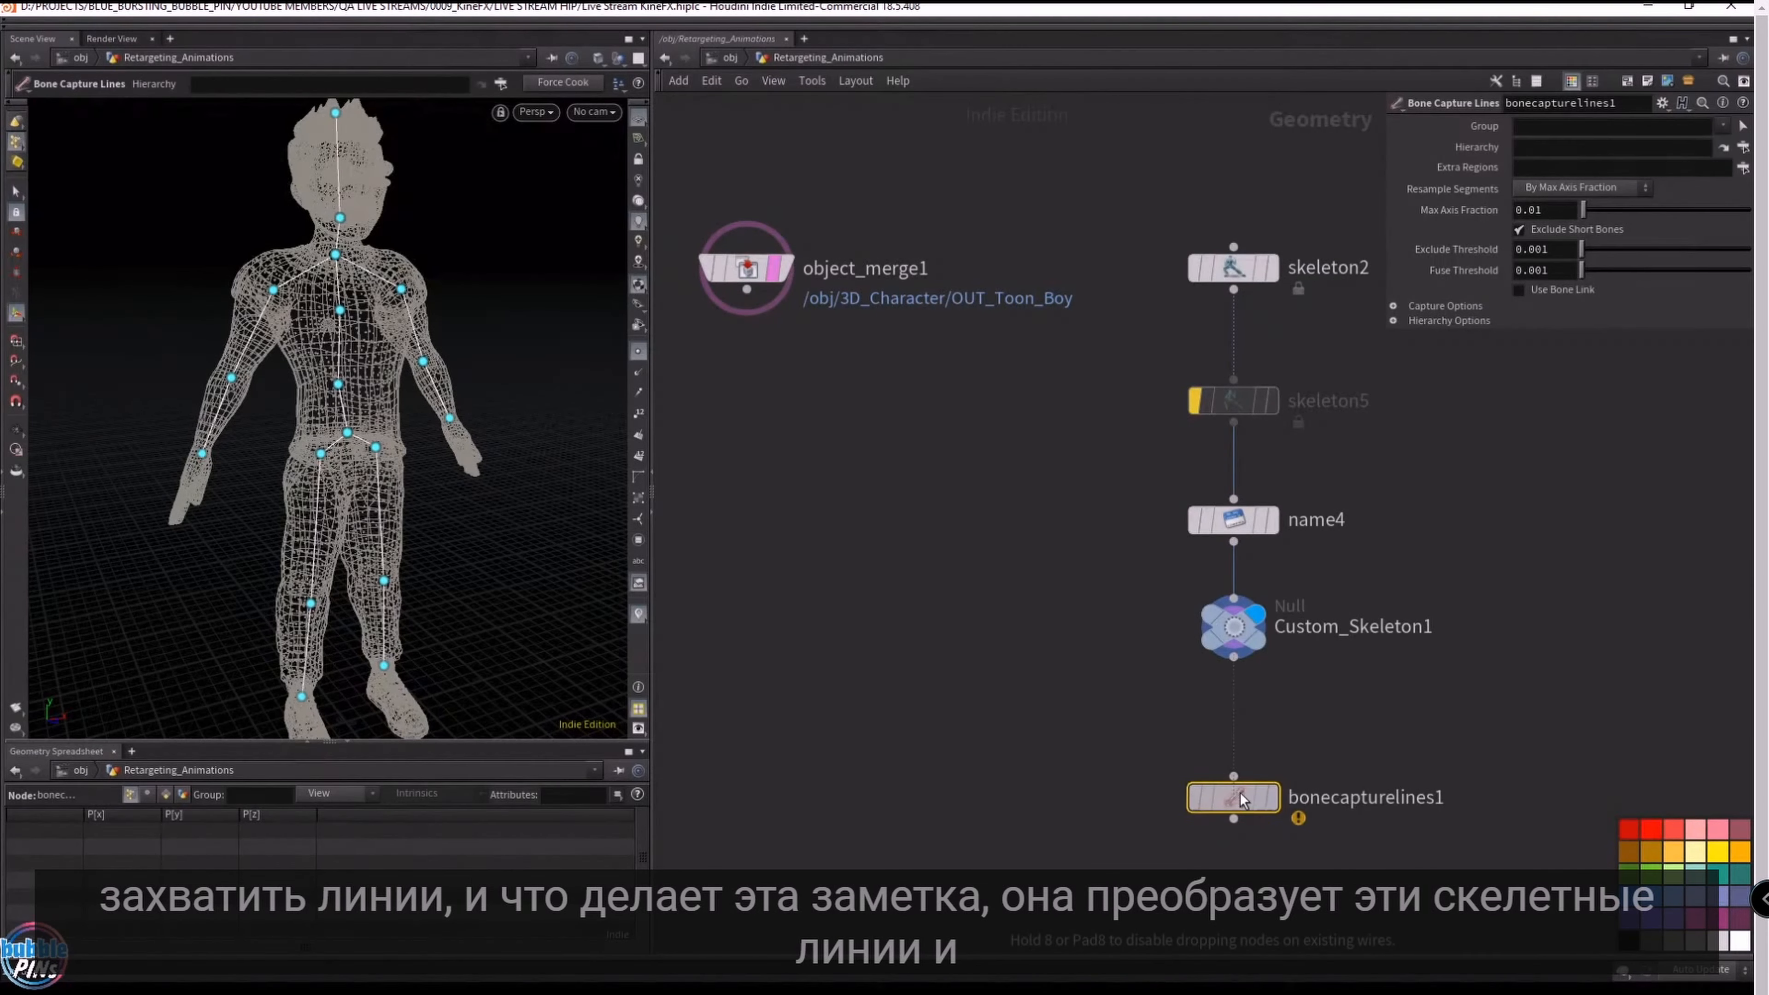
- Connect Custom_Skeleton1 to the input of bonecapturelines1 and display bonecapturelines1
left_click_drag(1233, 657, 1245, 749)
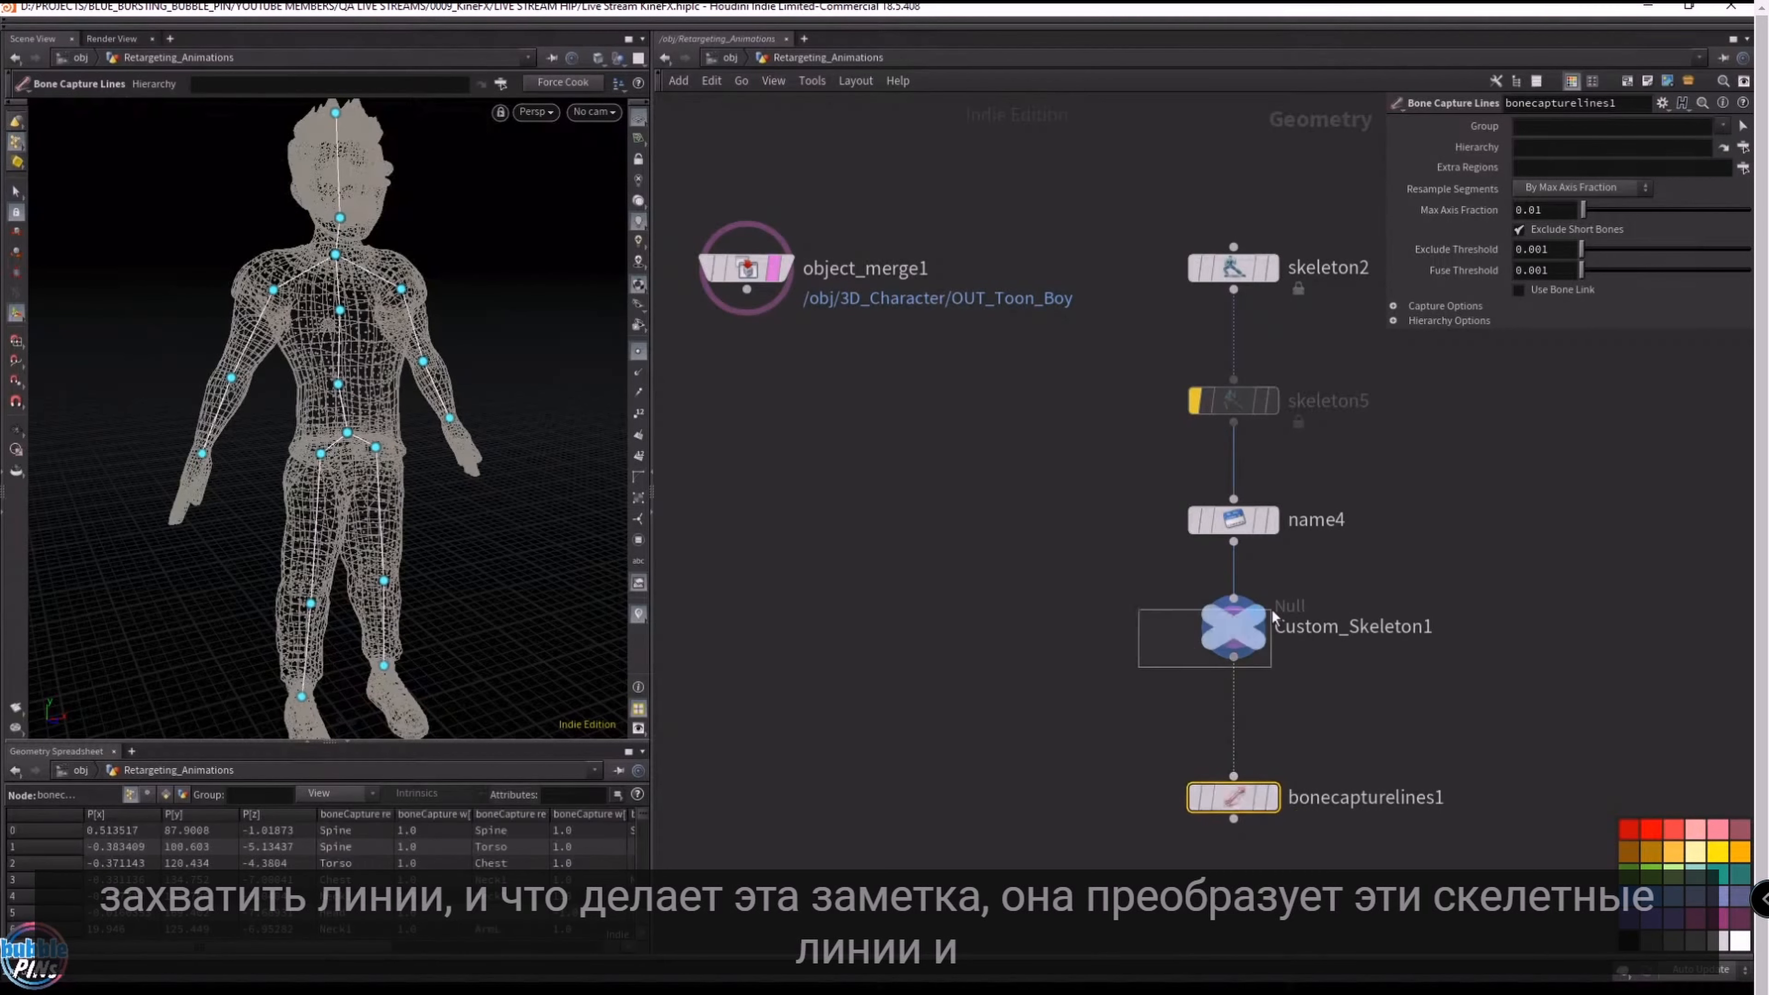
left_click(1213, 631)
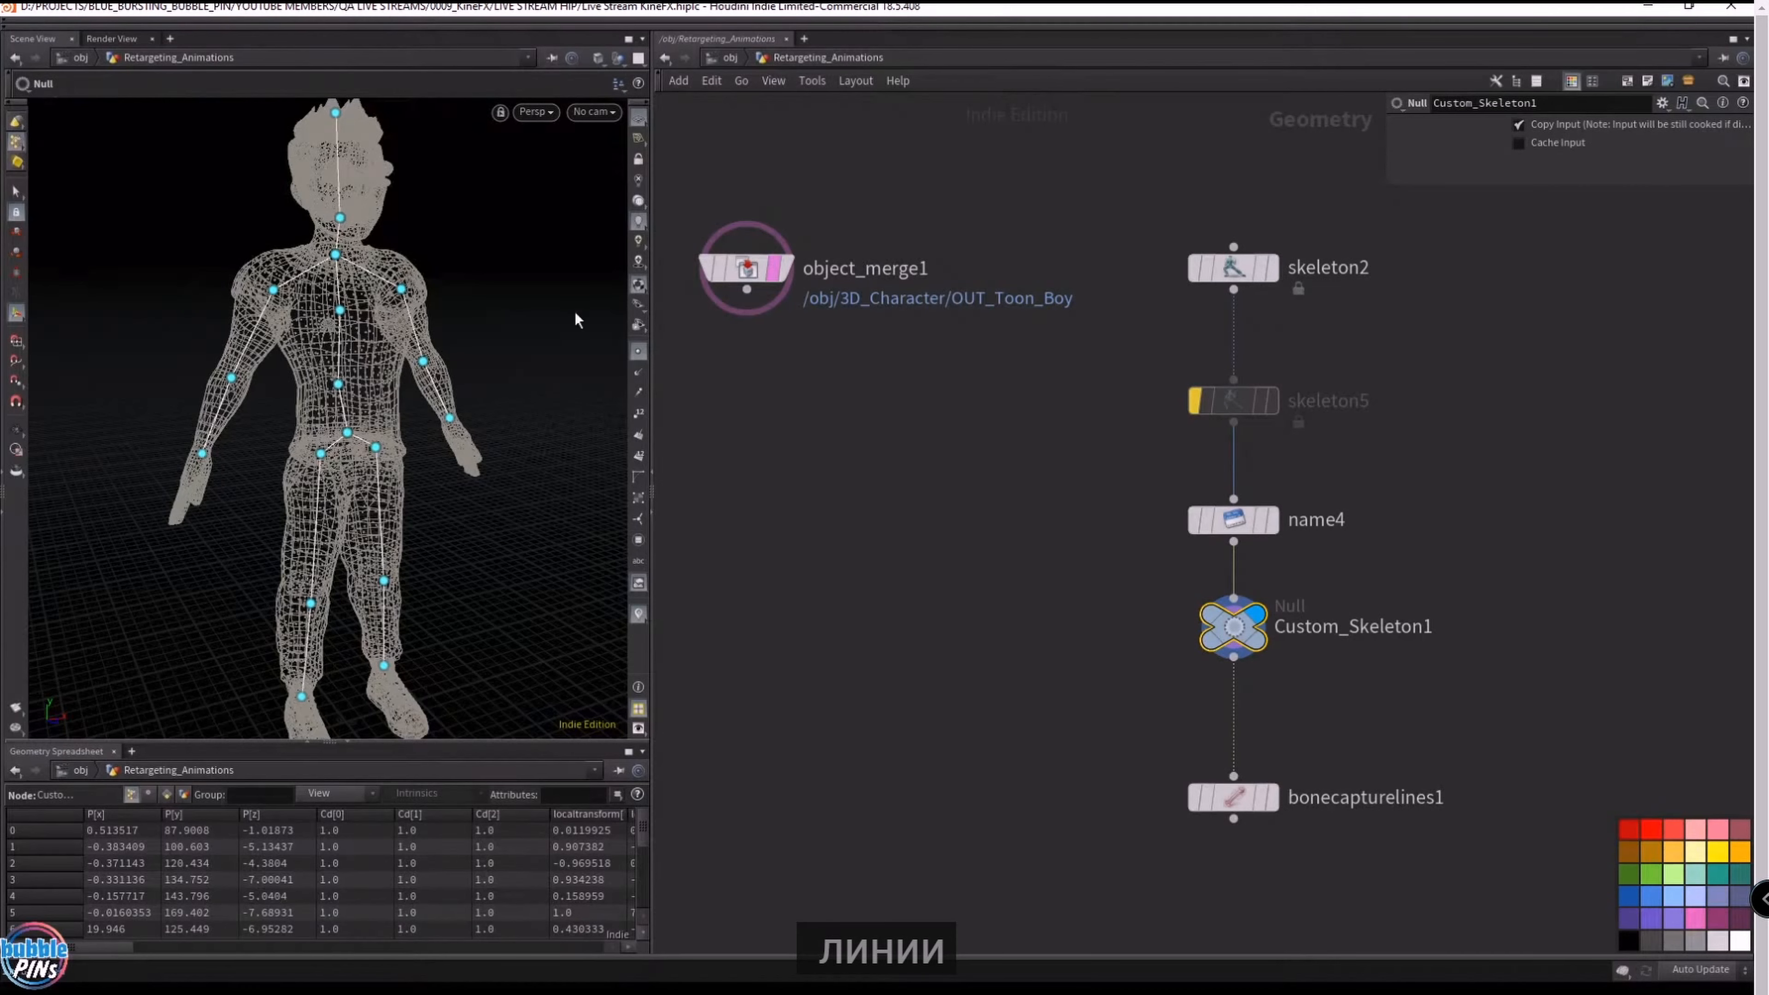
left_click(1273, 799)
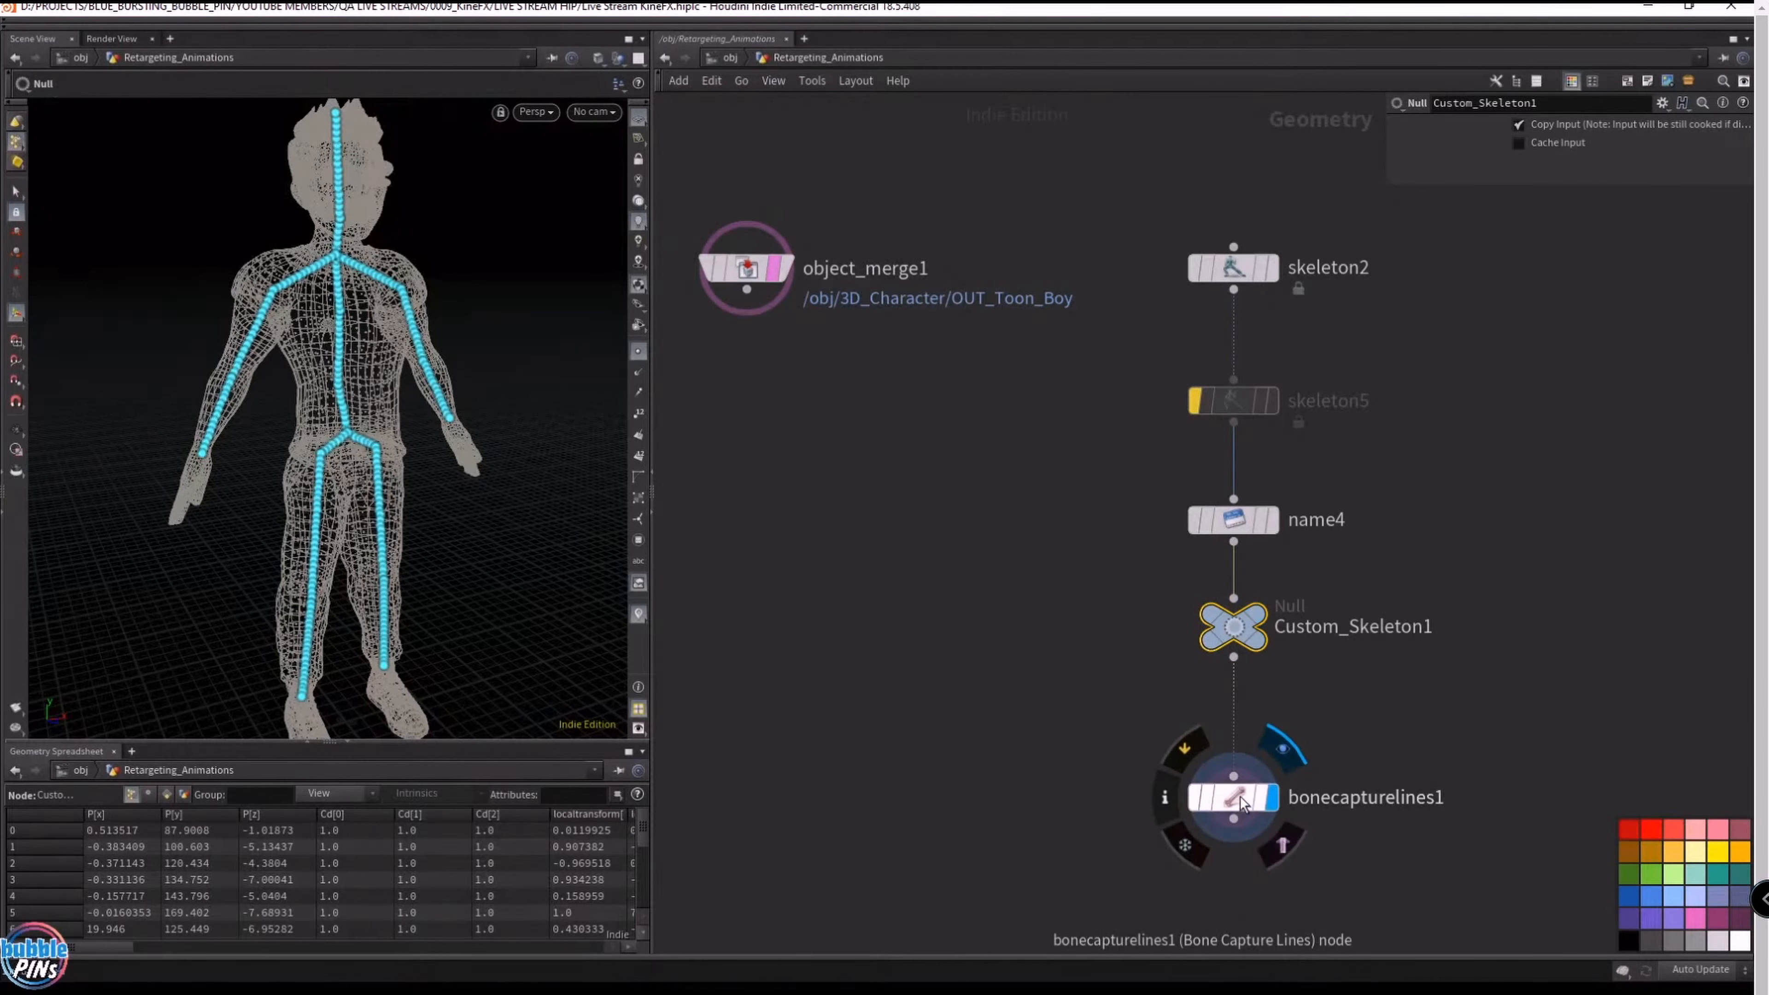
- Select name4 and filter its spreadsheet attributes by name to review the joint names
scroll(320, 879, "right", 2)
left_click_drag(1116, 563, 1348, 524)
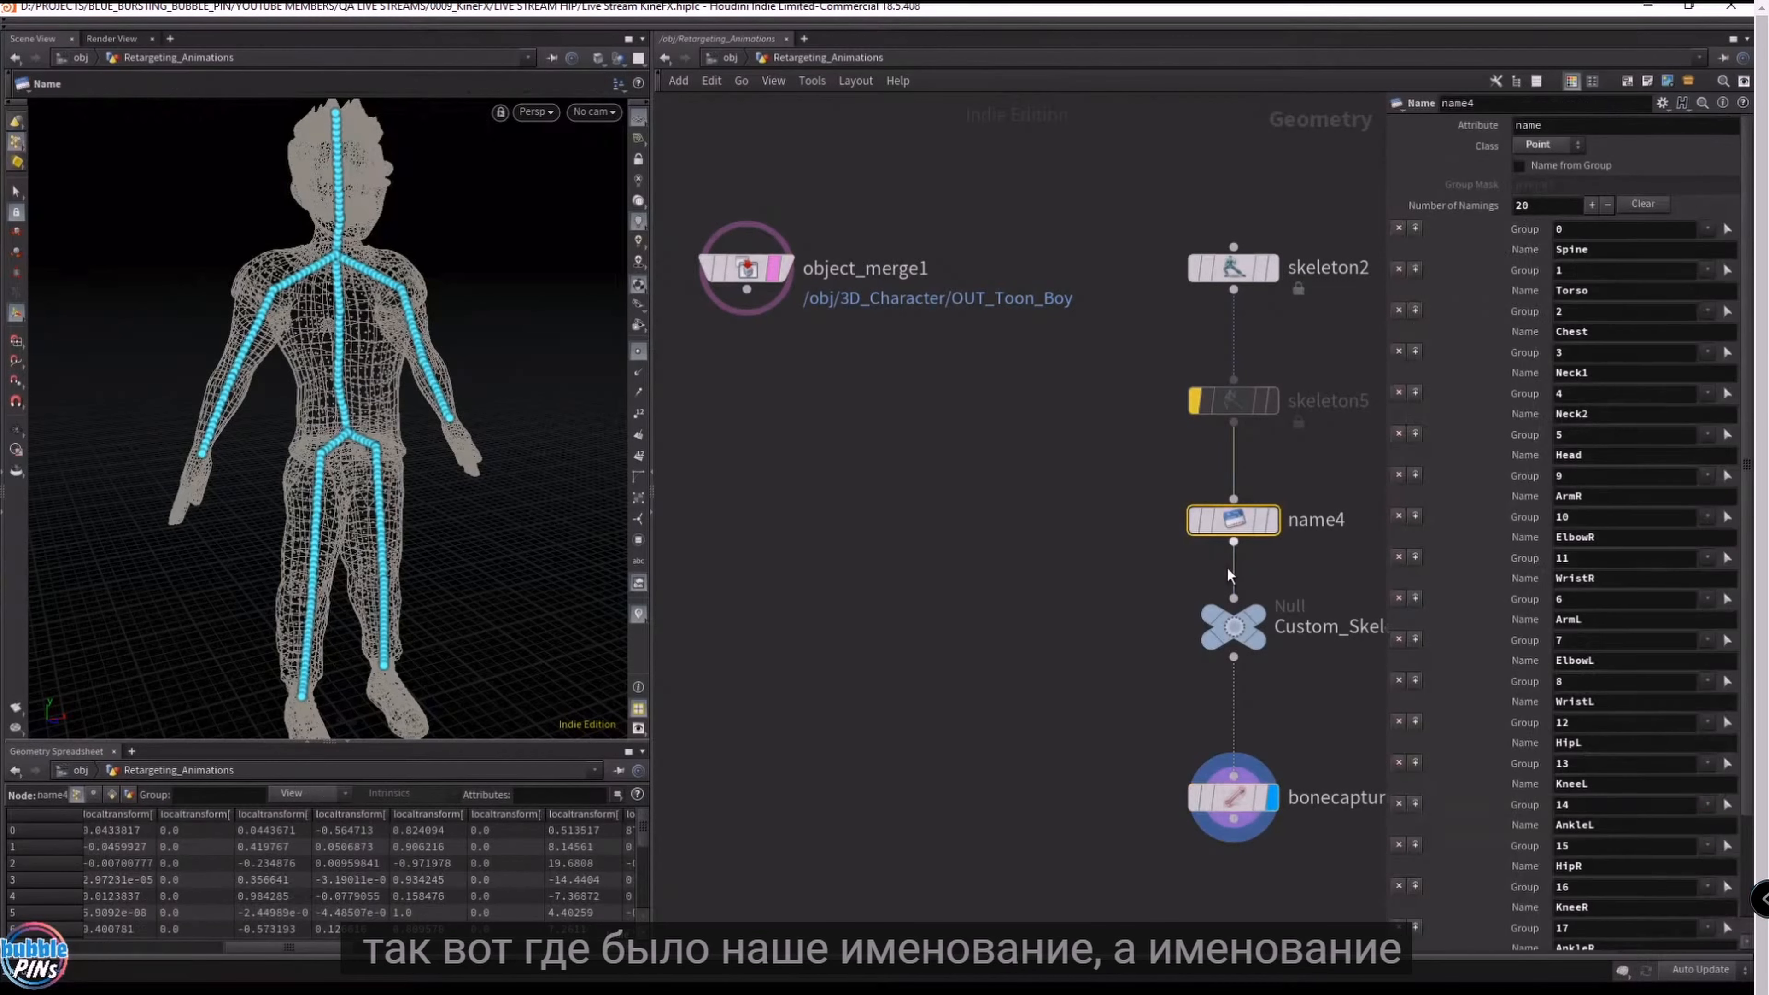
left_click(560, 795)
type("name")
key("Return")
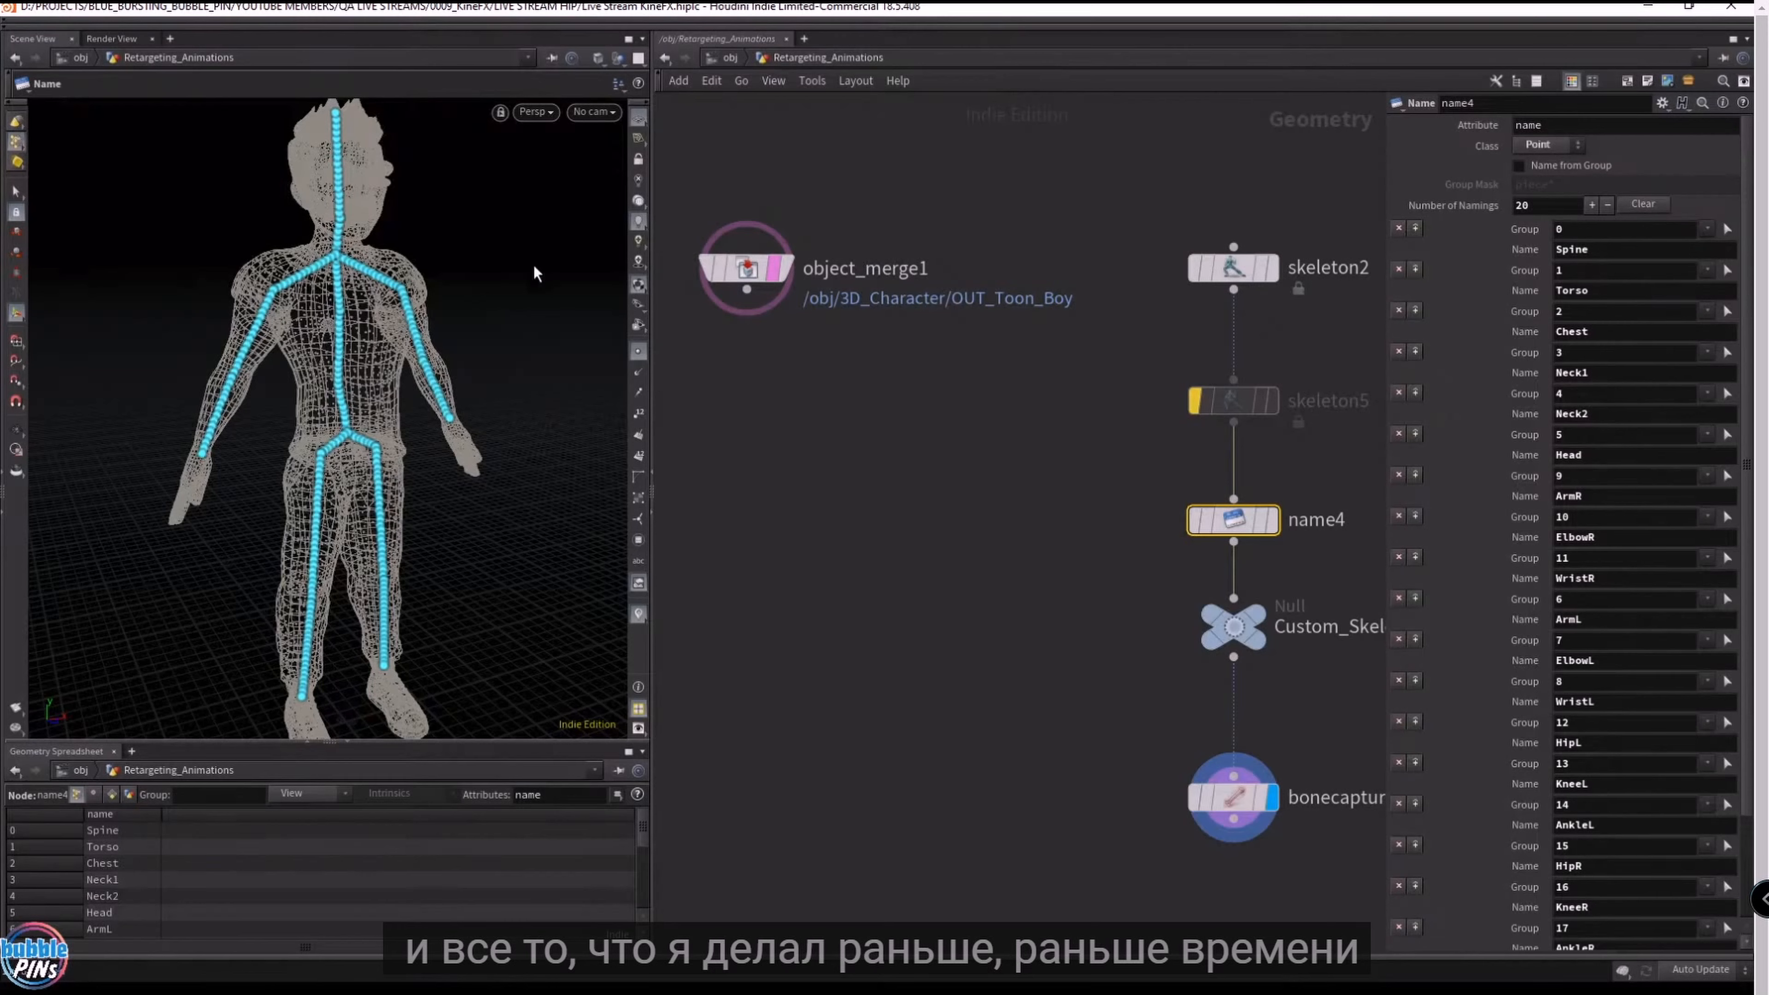
- Hide the viewport points, clear the attribute filter and examine the boneCapture attributes of bonecapturelines1
left_click(637, 347)
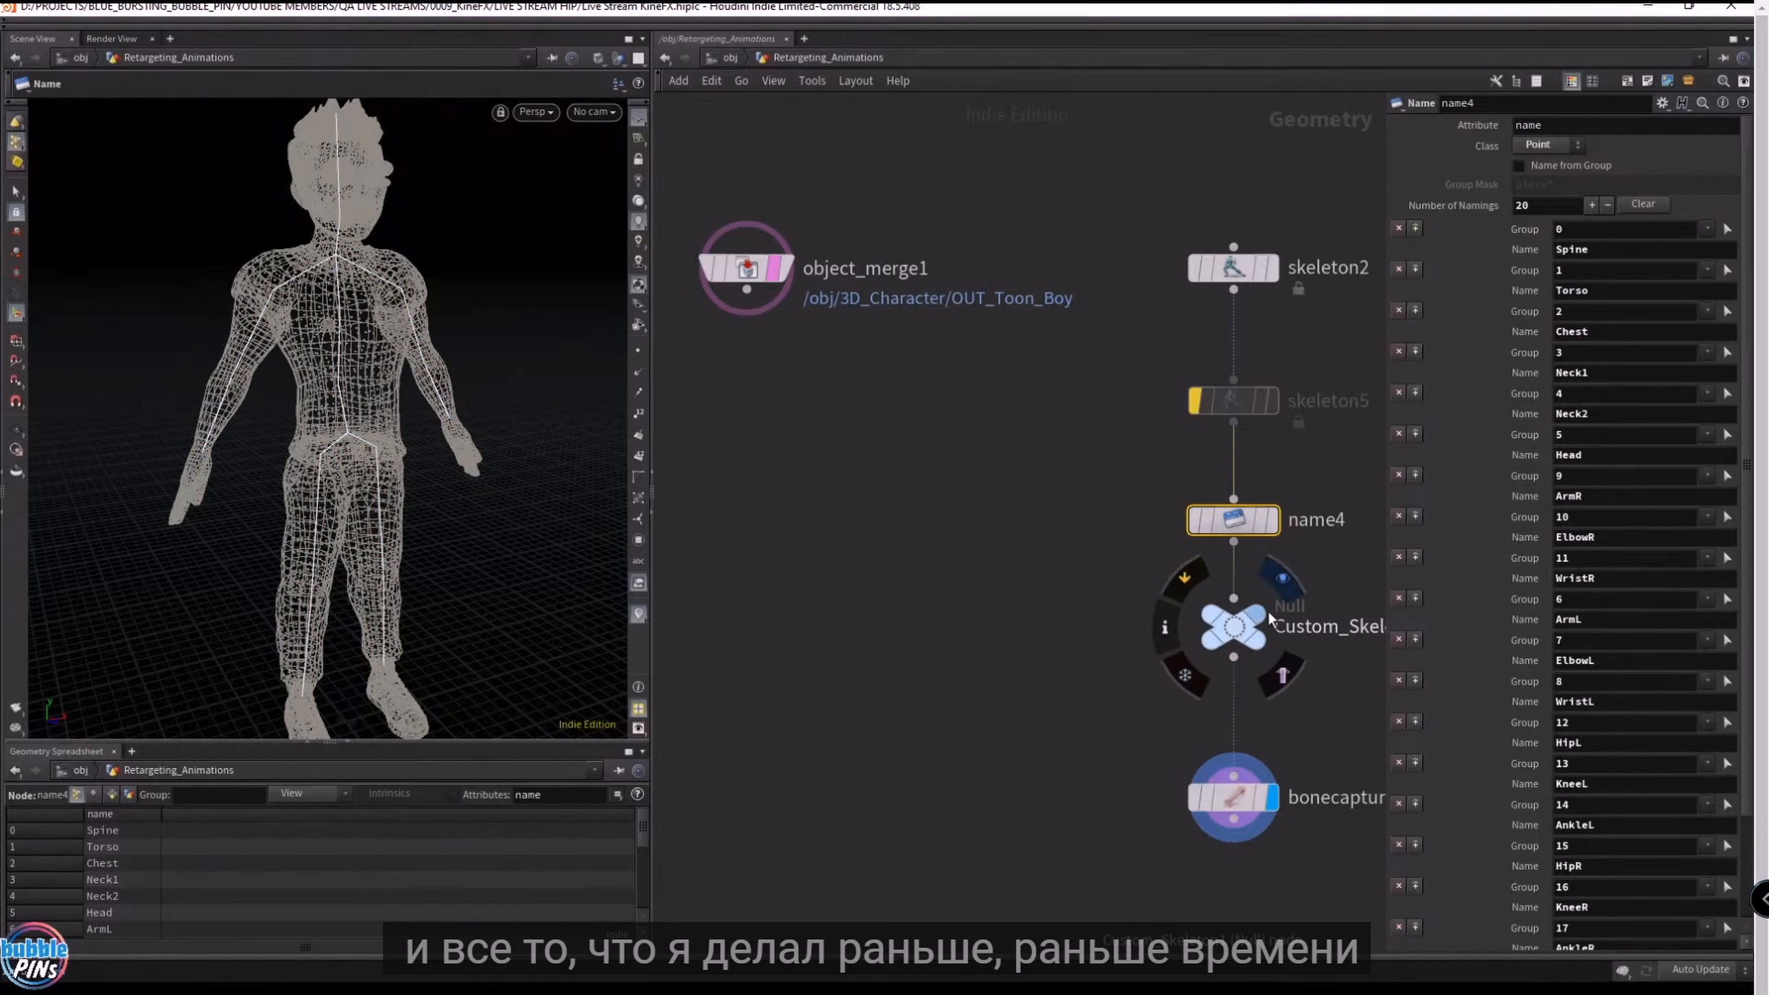
double_click(569, 796)
key("BackSpace")
key("Return")
left_click_drag(1107, 730, 1350, 937)
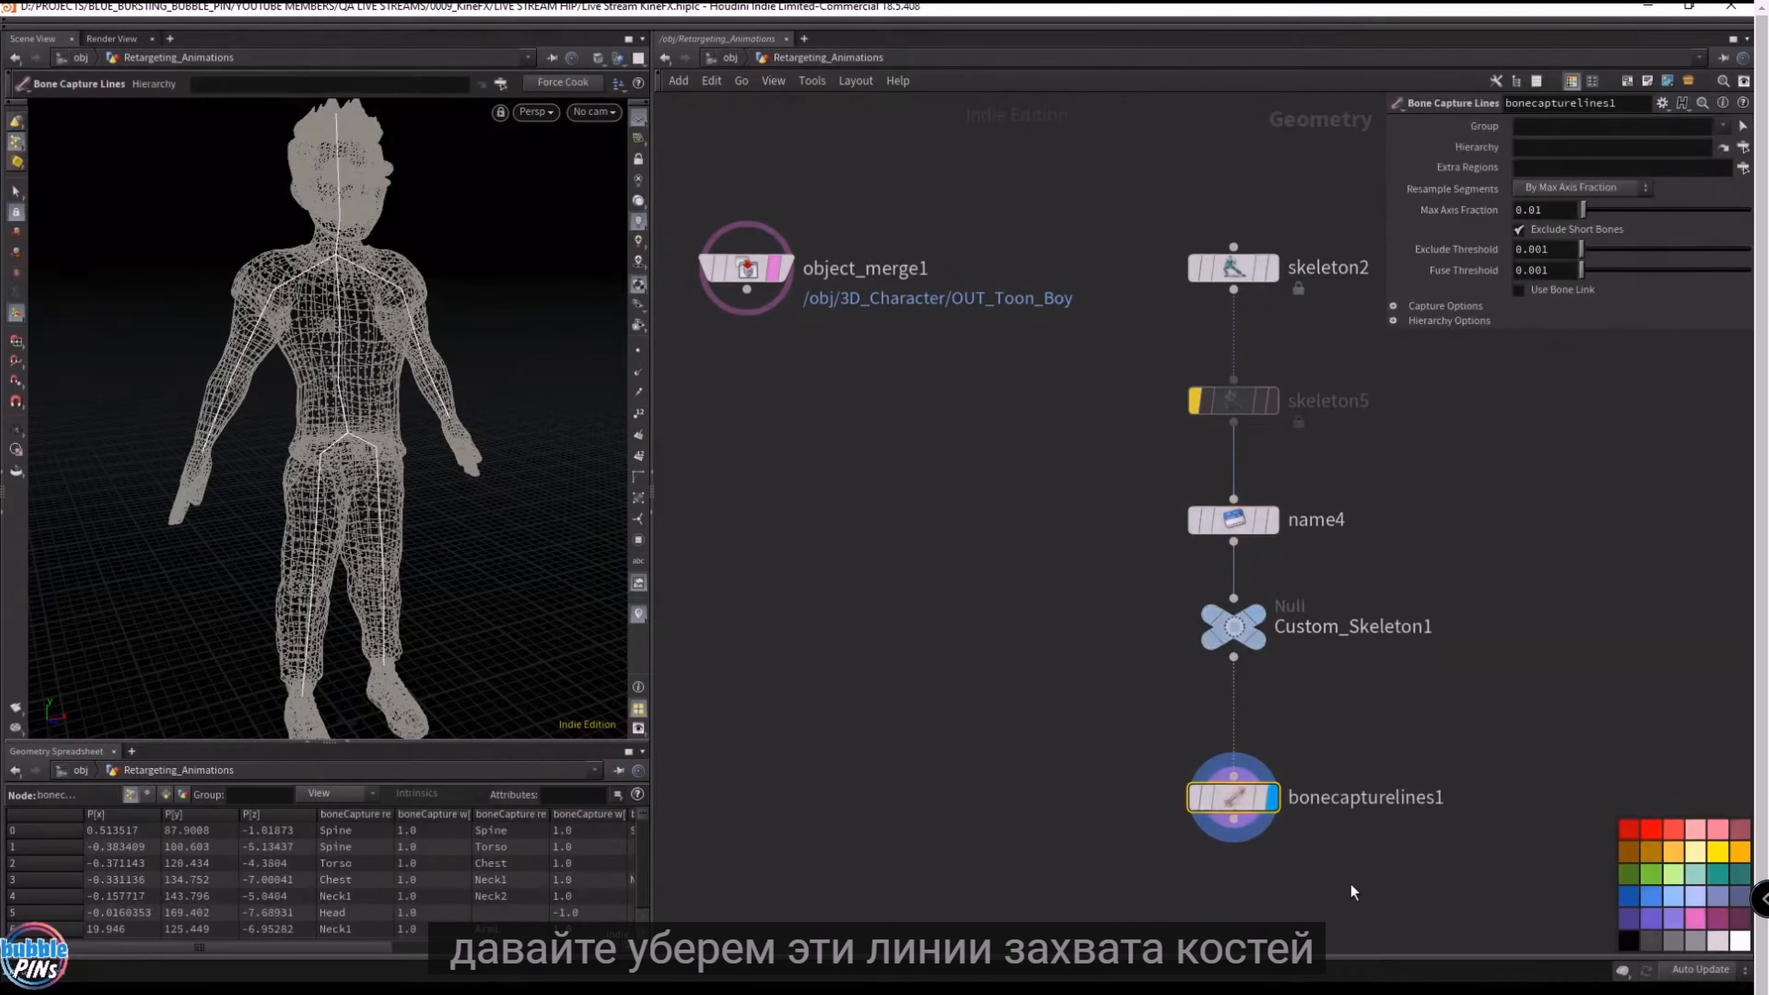
scroll(1346, 883, "down", 1)
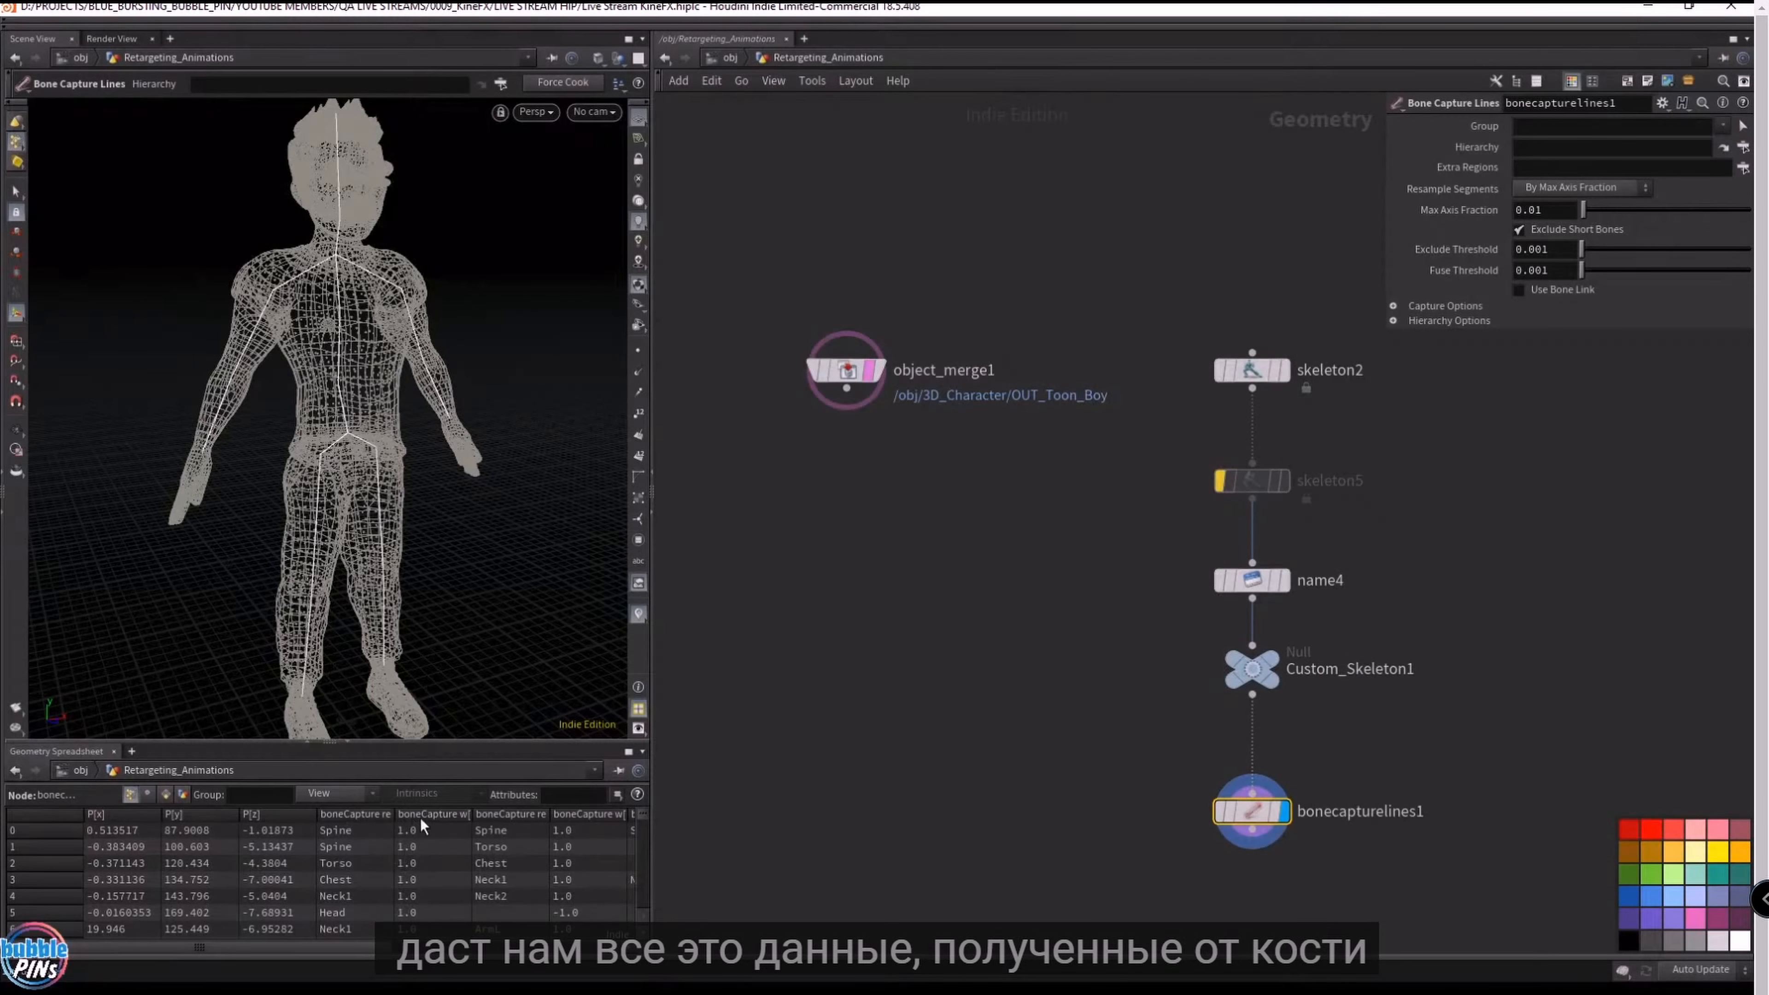
left_click_drag(315, 948, 143, 948)
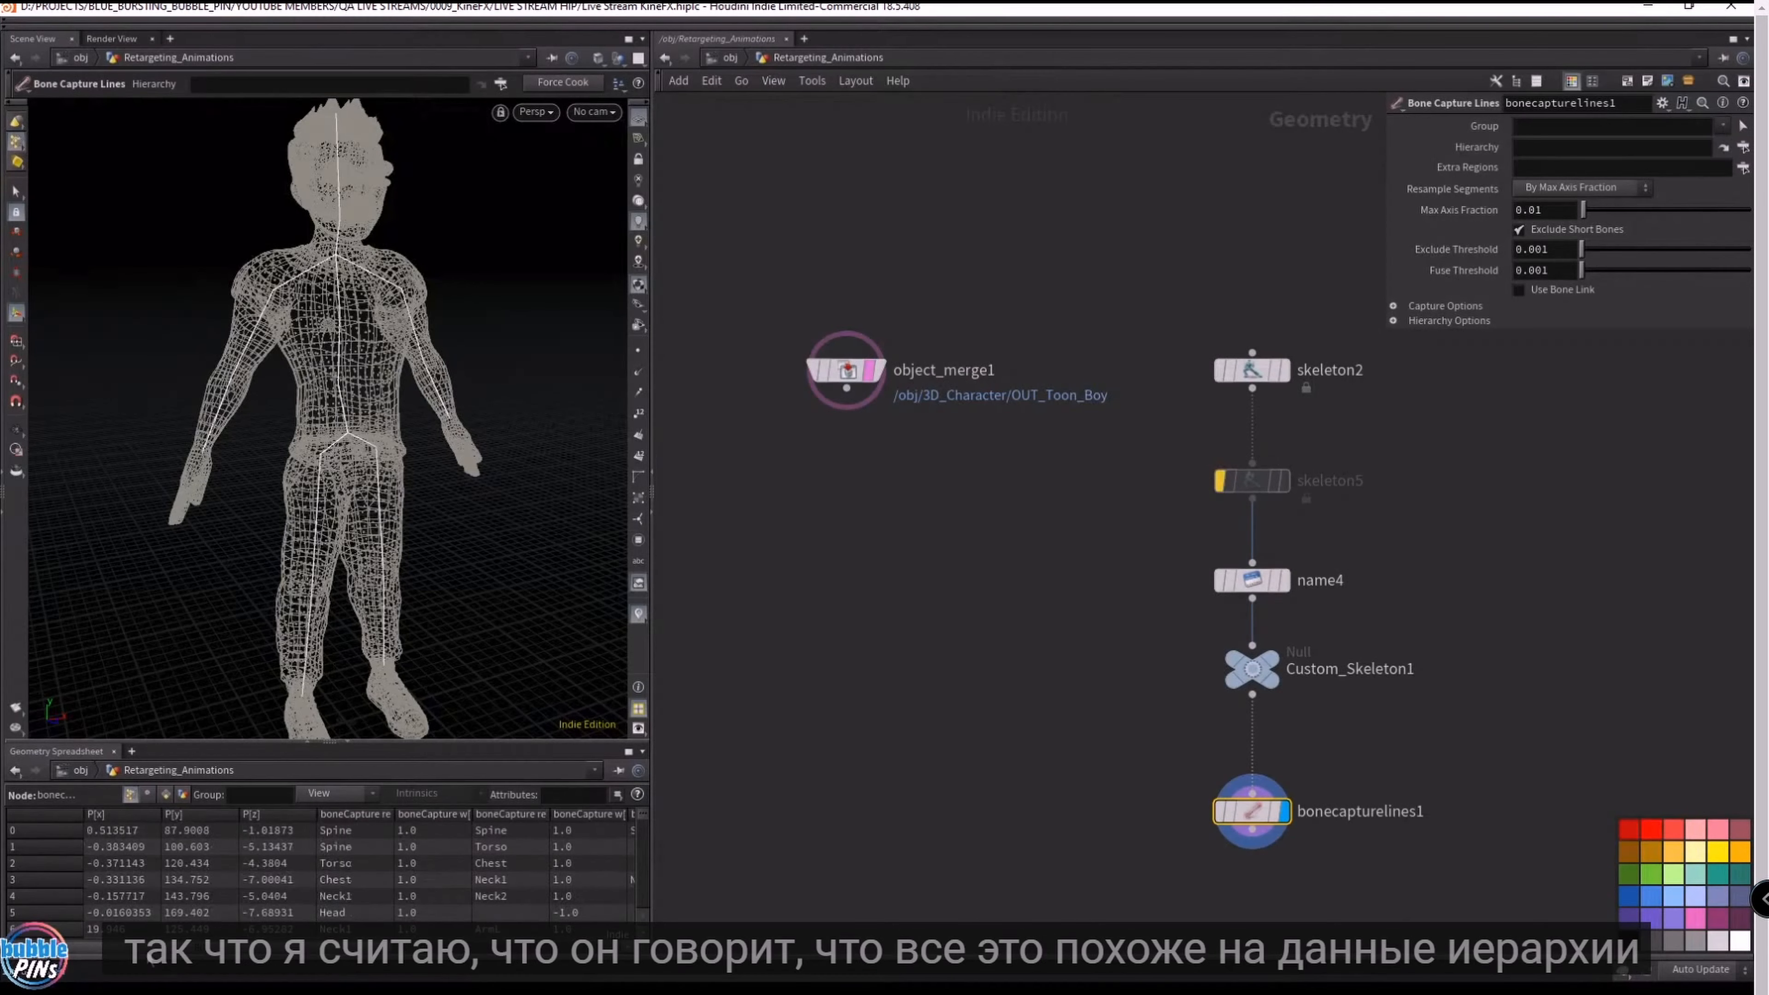
- Move bonecapturelines1 up closer beneath Custom_Skeleton1 to make room for further nodes
mouse_move(1246, 824)
left_click_drag(1247, 824, 1246, 779)
left_click_drag(1150, 816, 1457, 698)
middle_click_drag(1516, 673, 1444, 460)
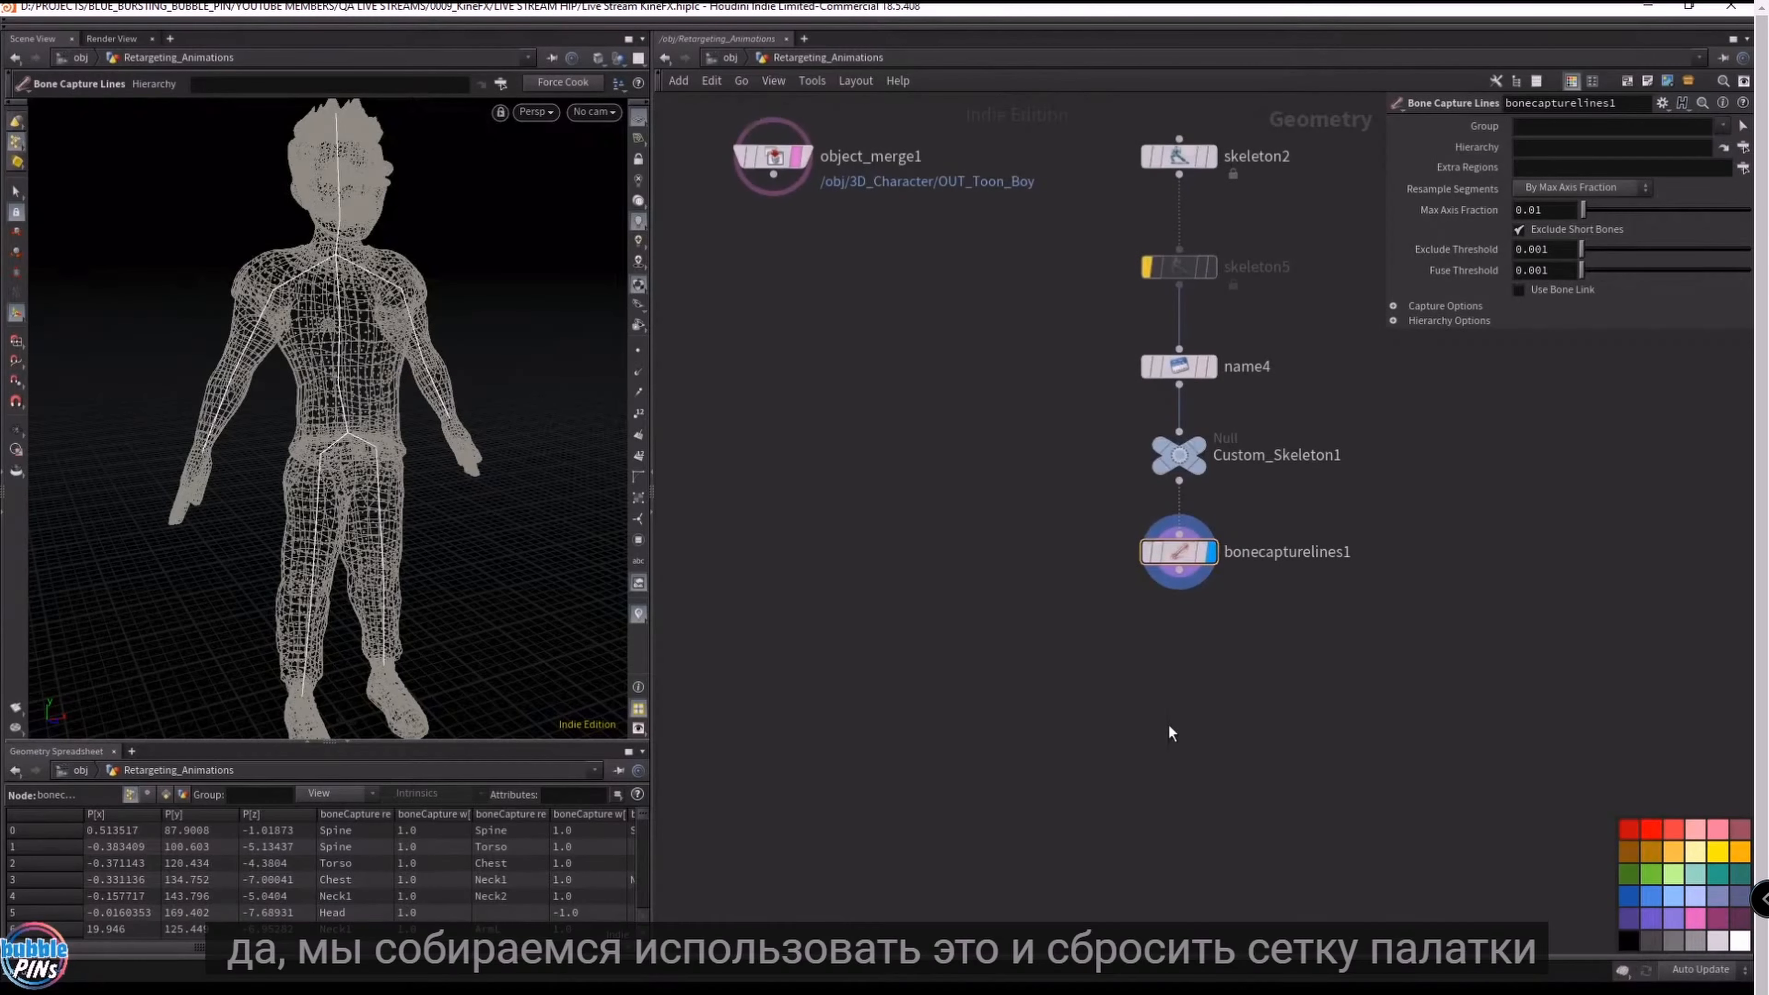
- Add a Tet Conform node with object_merge1 as first input and bonecapturelines1 as second, and display it
key("Tab")
type("tetcon")
key("Return")
left_click(1123, 711)
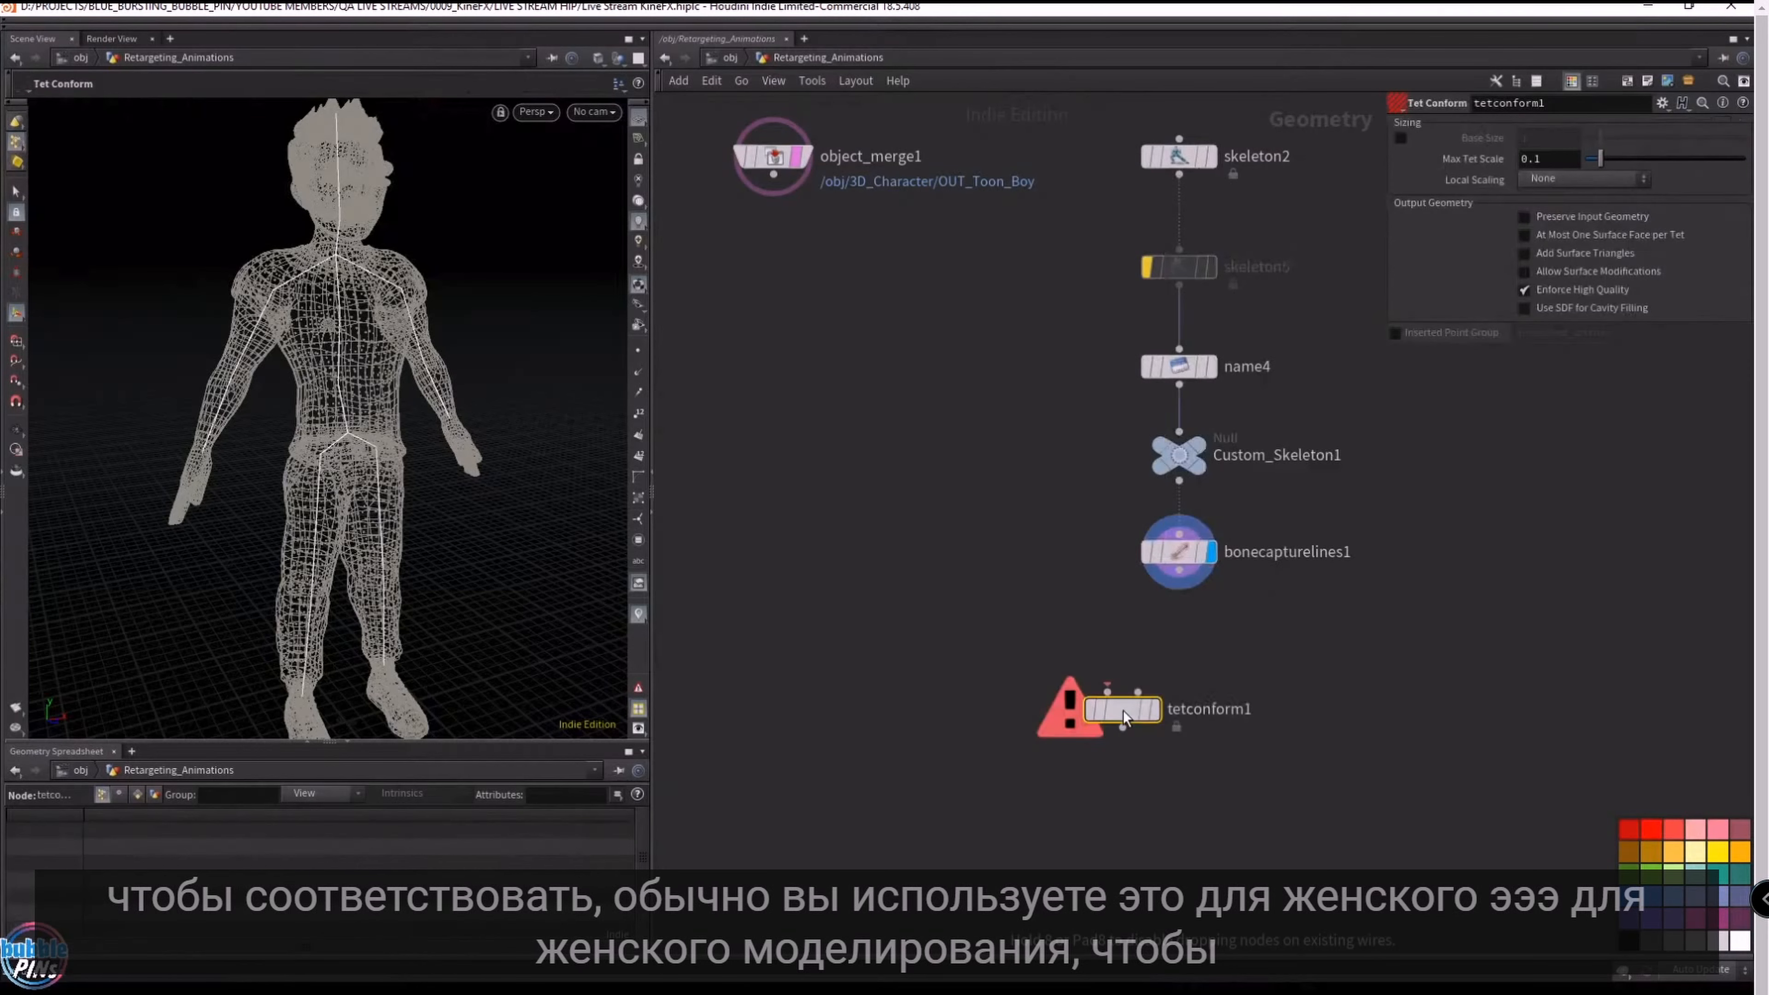
mouse_move(1123, 711)
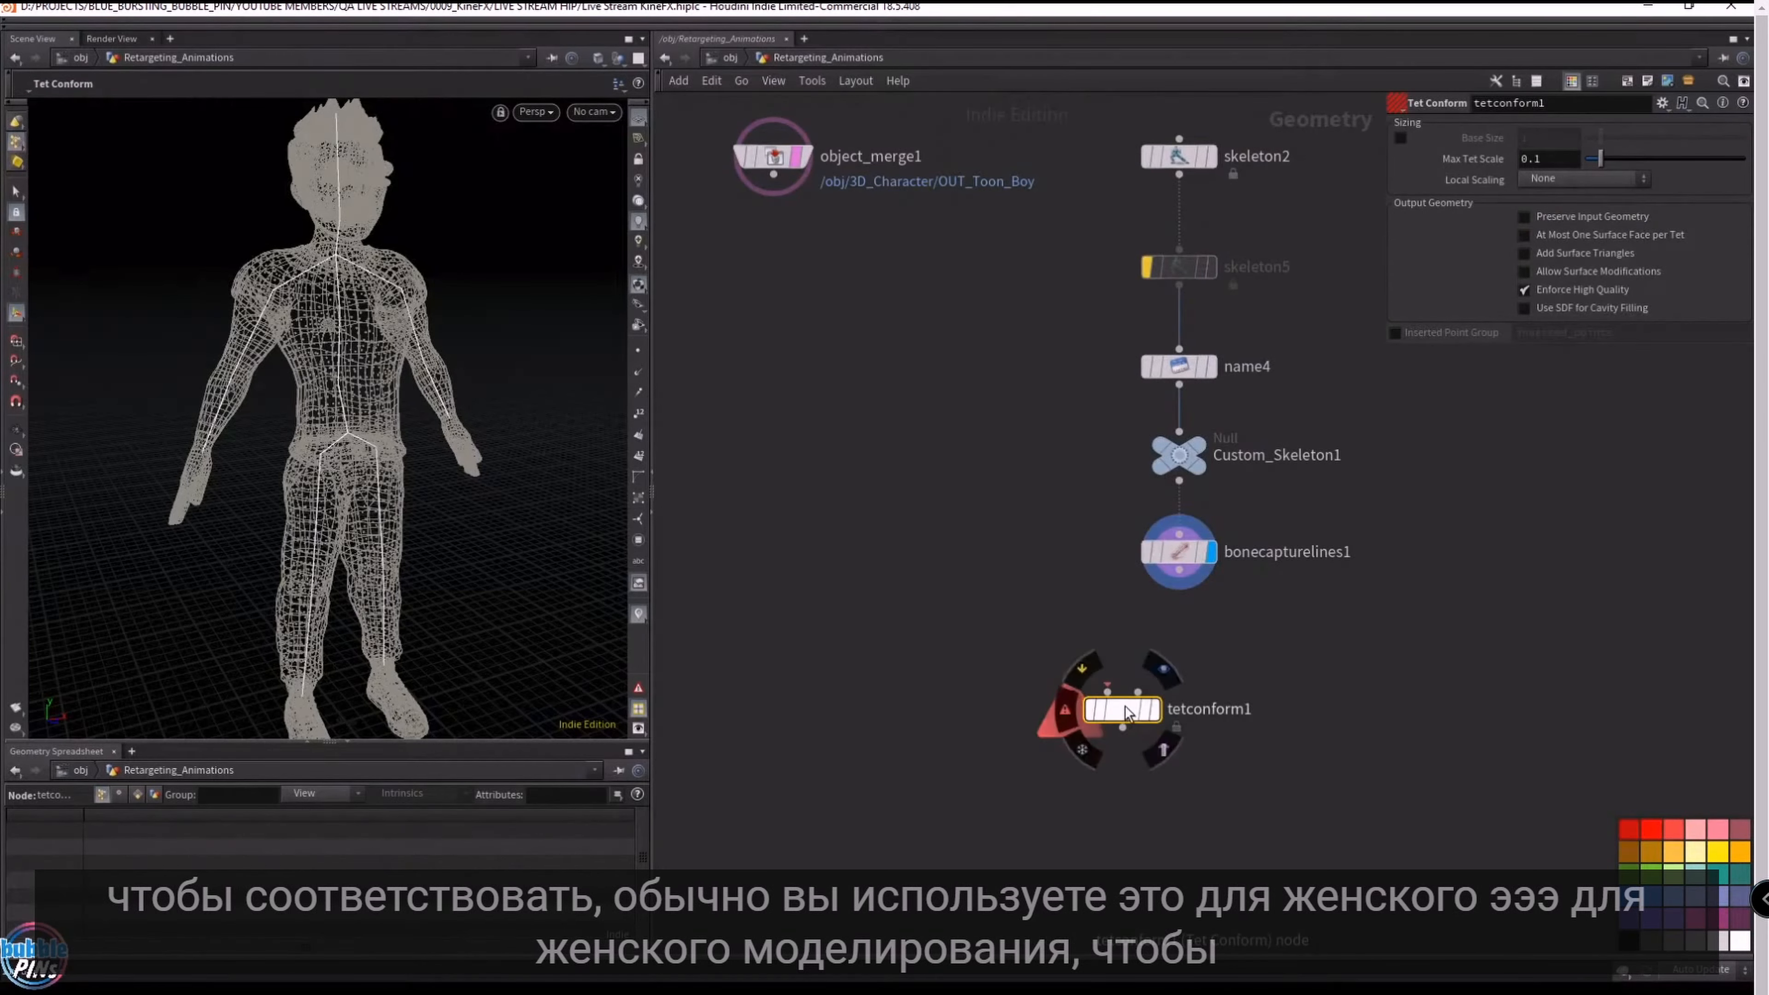
left_click_drag(774, 175, 1077, 655)
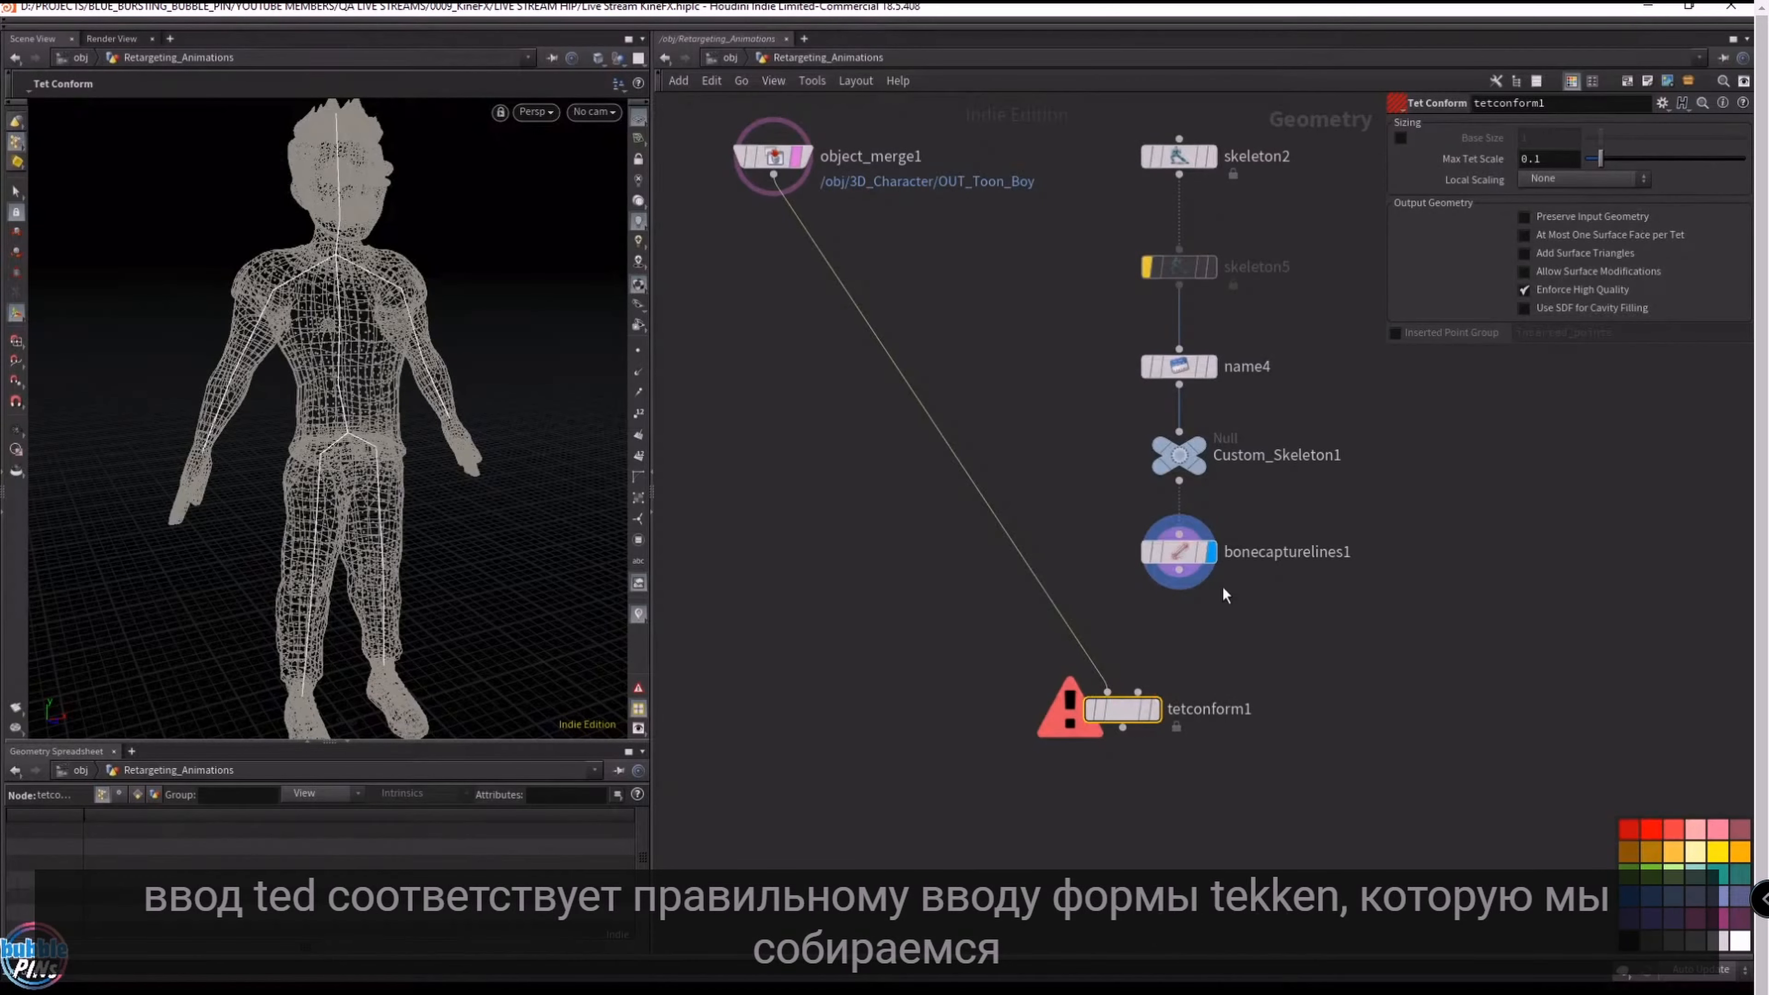
left_click_drag(1181, 573, 1138, 692)
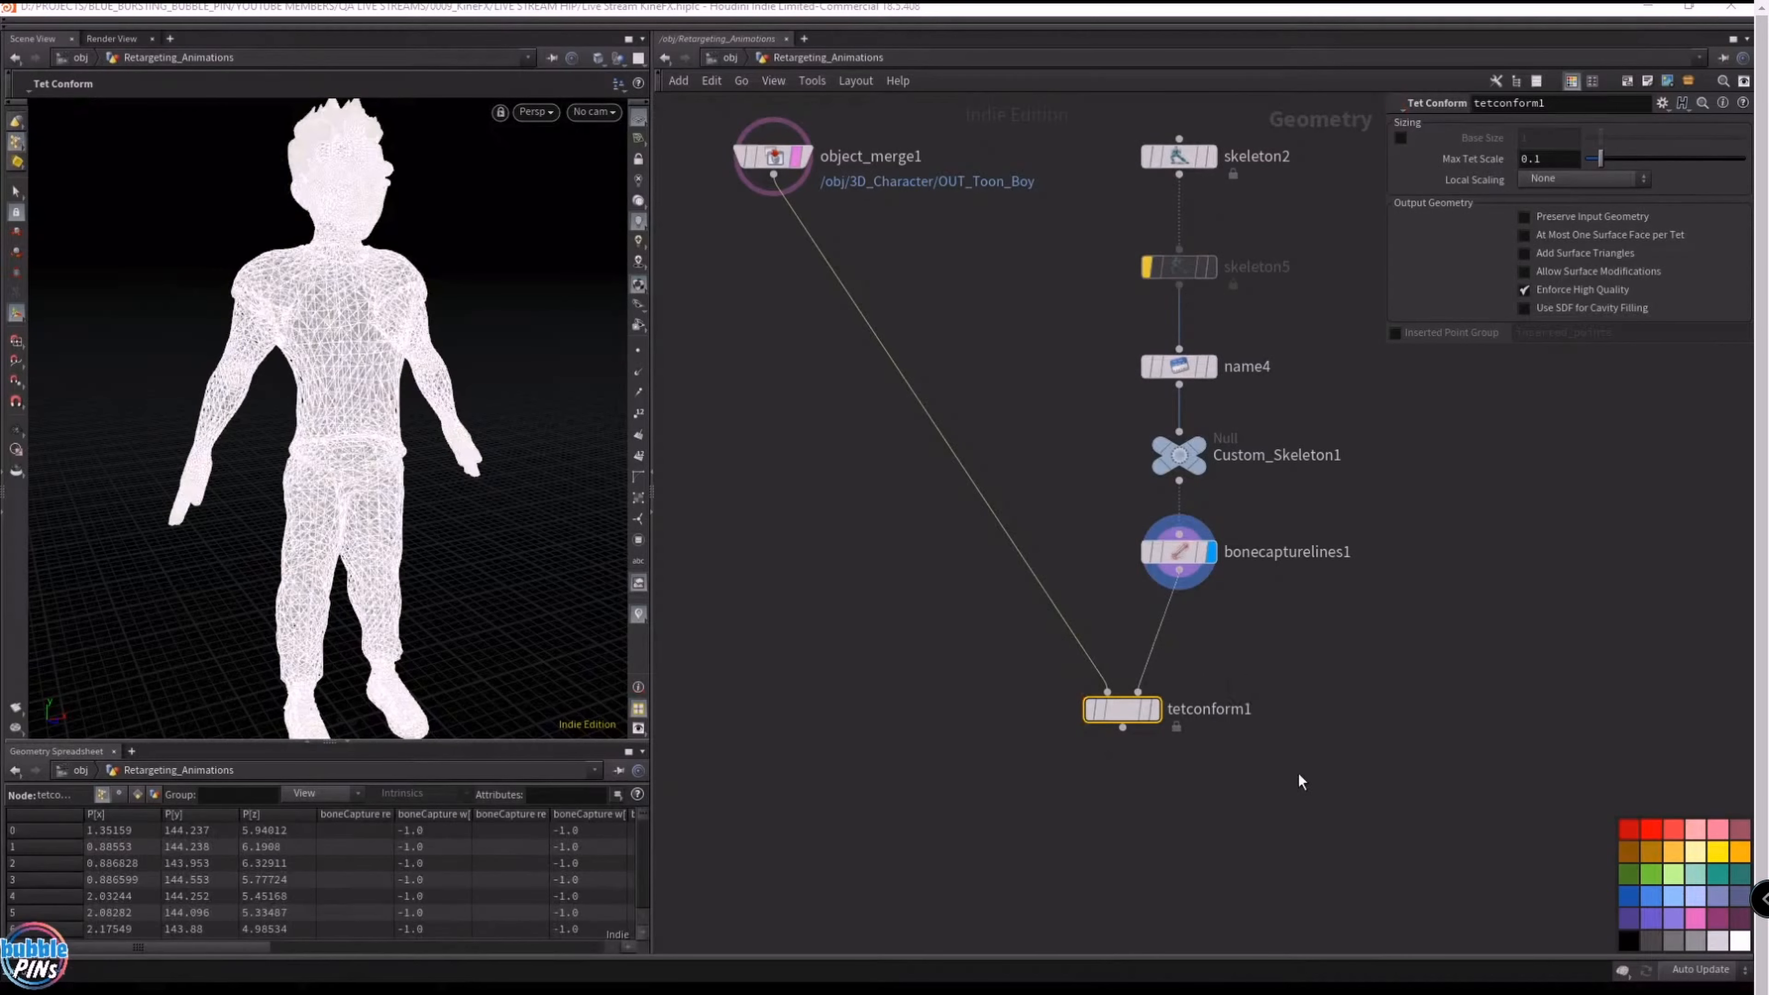
left_click(1154, 710)
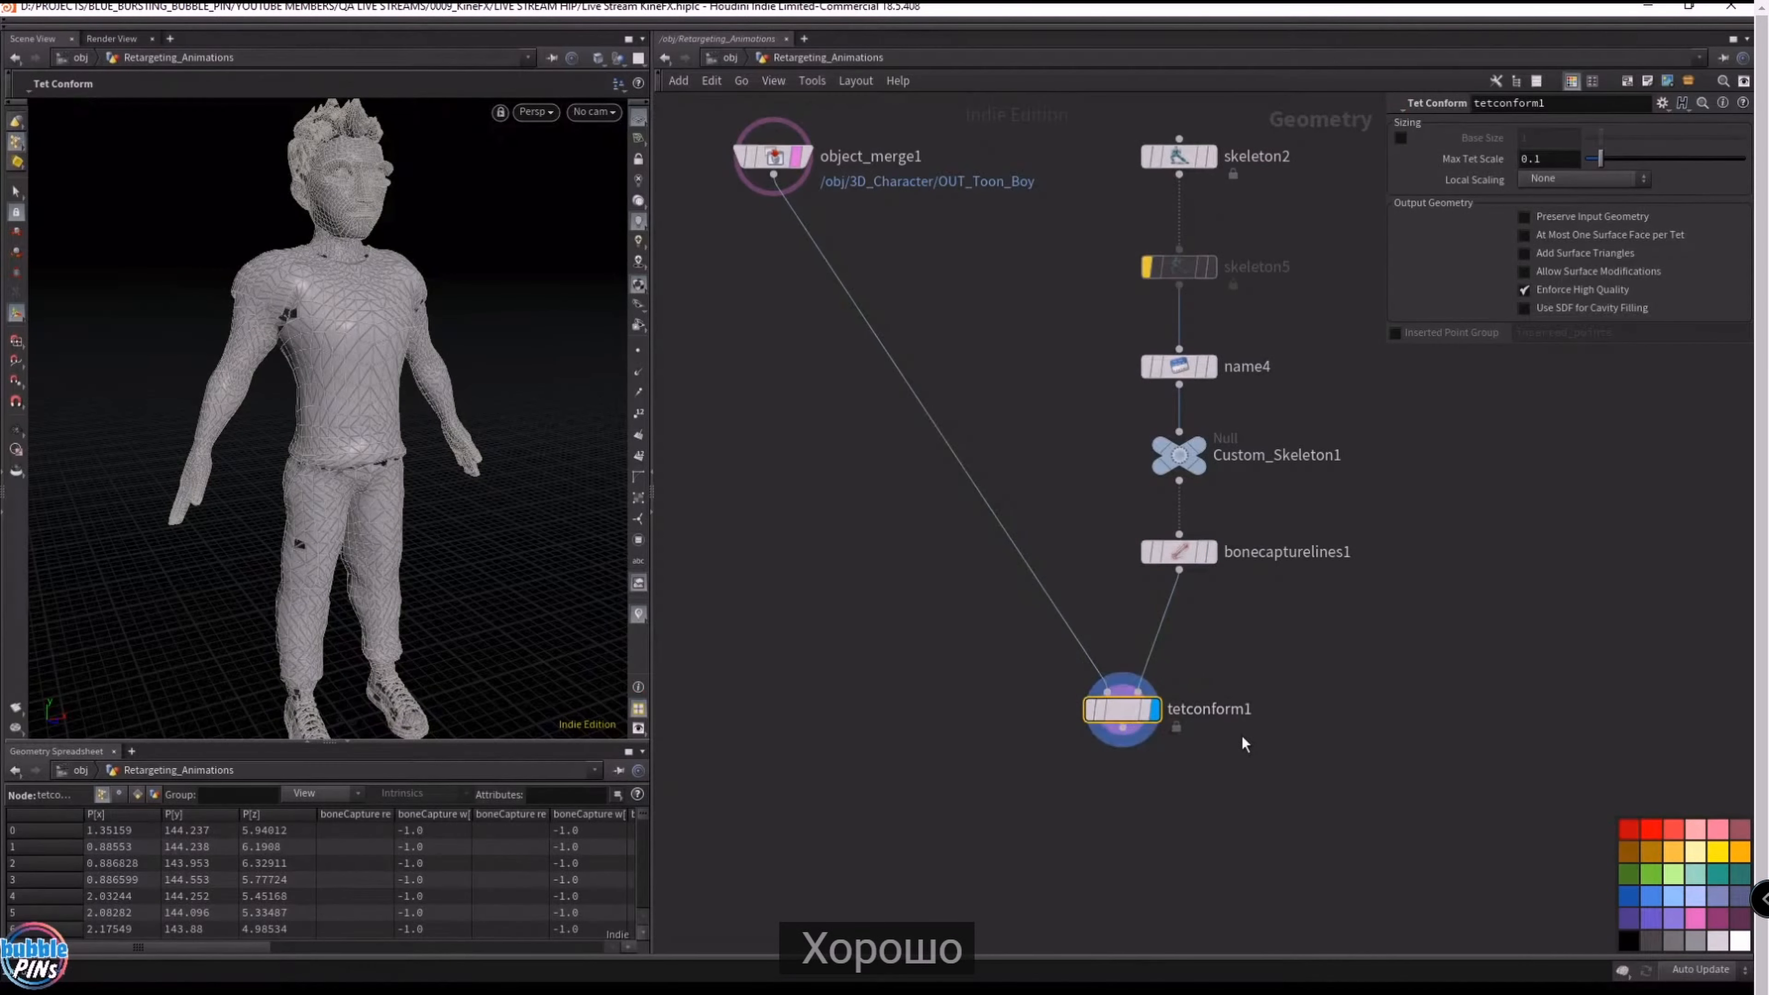
- Compare the topology of the tetconform1 mesh with the original object_merge1 mesh
key("Escape")
left_click_drag(494, 411, 437, 399)
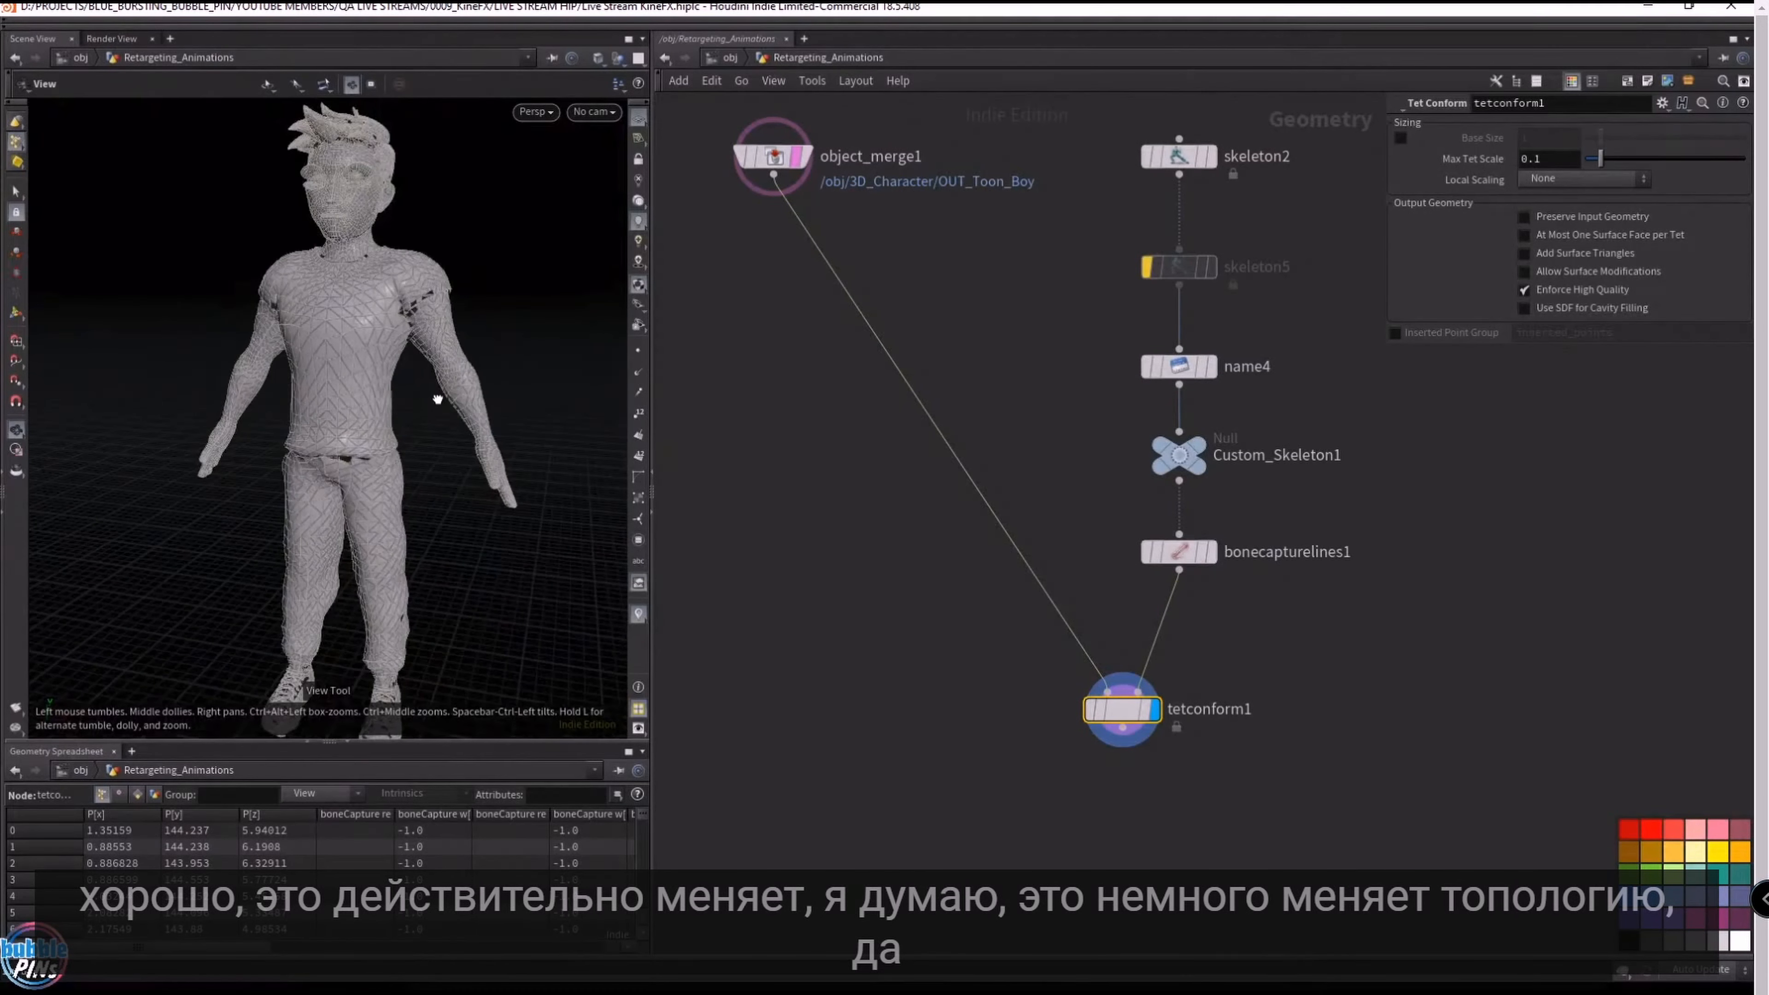
left_click(806, 156)
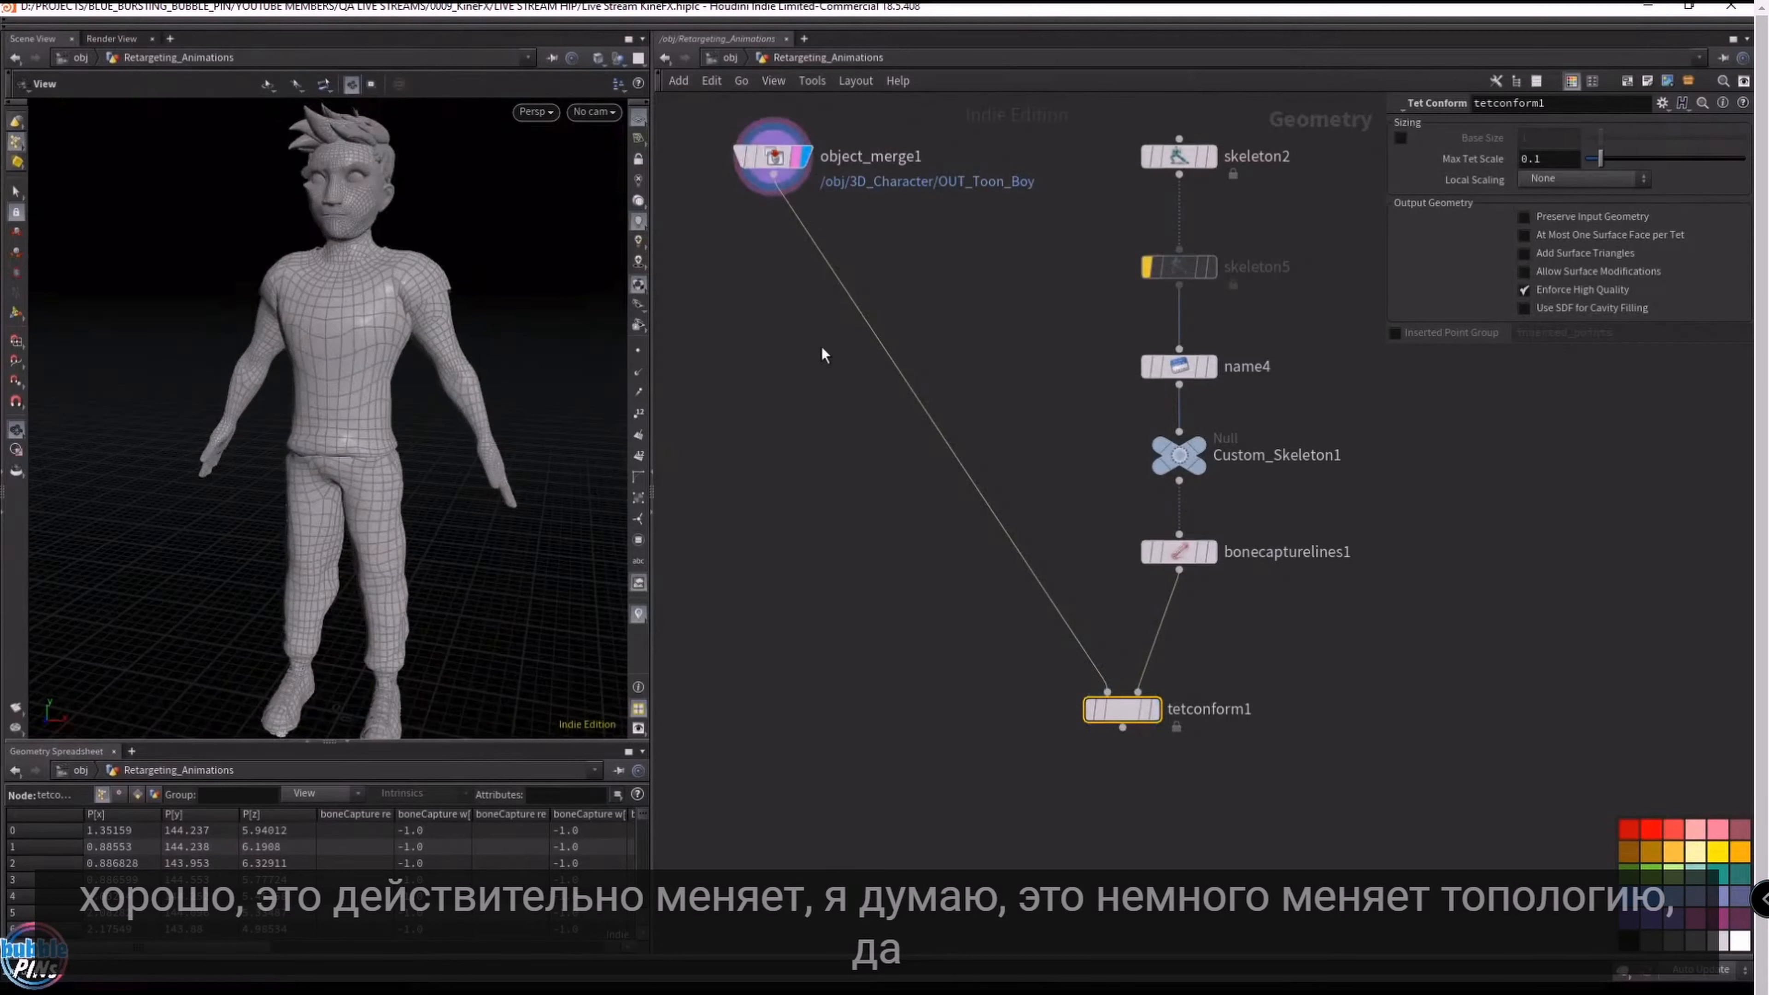
left_click(1150, 709)
mouse_move(487, 394)
left_mouse_down()
mouse_move(591, 398)
mouse_move(474, 418)
left_mouse_up()
left_click_drag(225, 946, 169, 946)
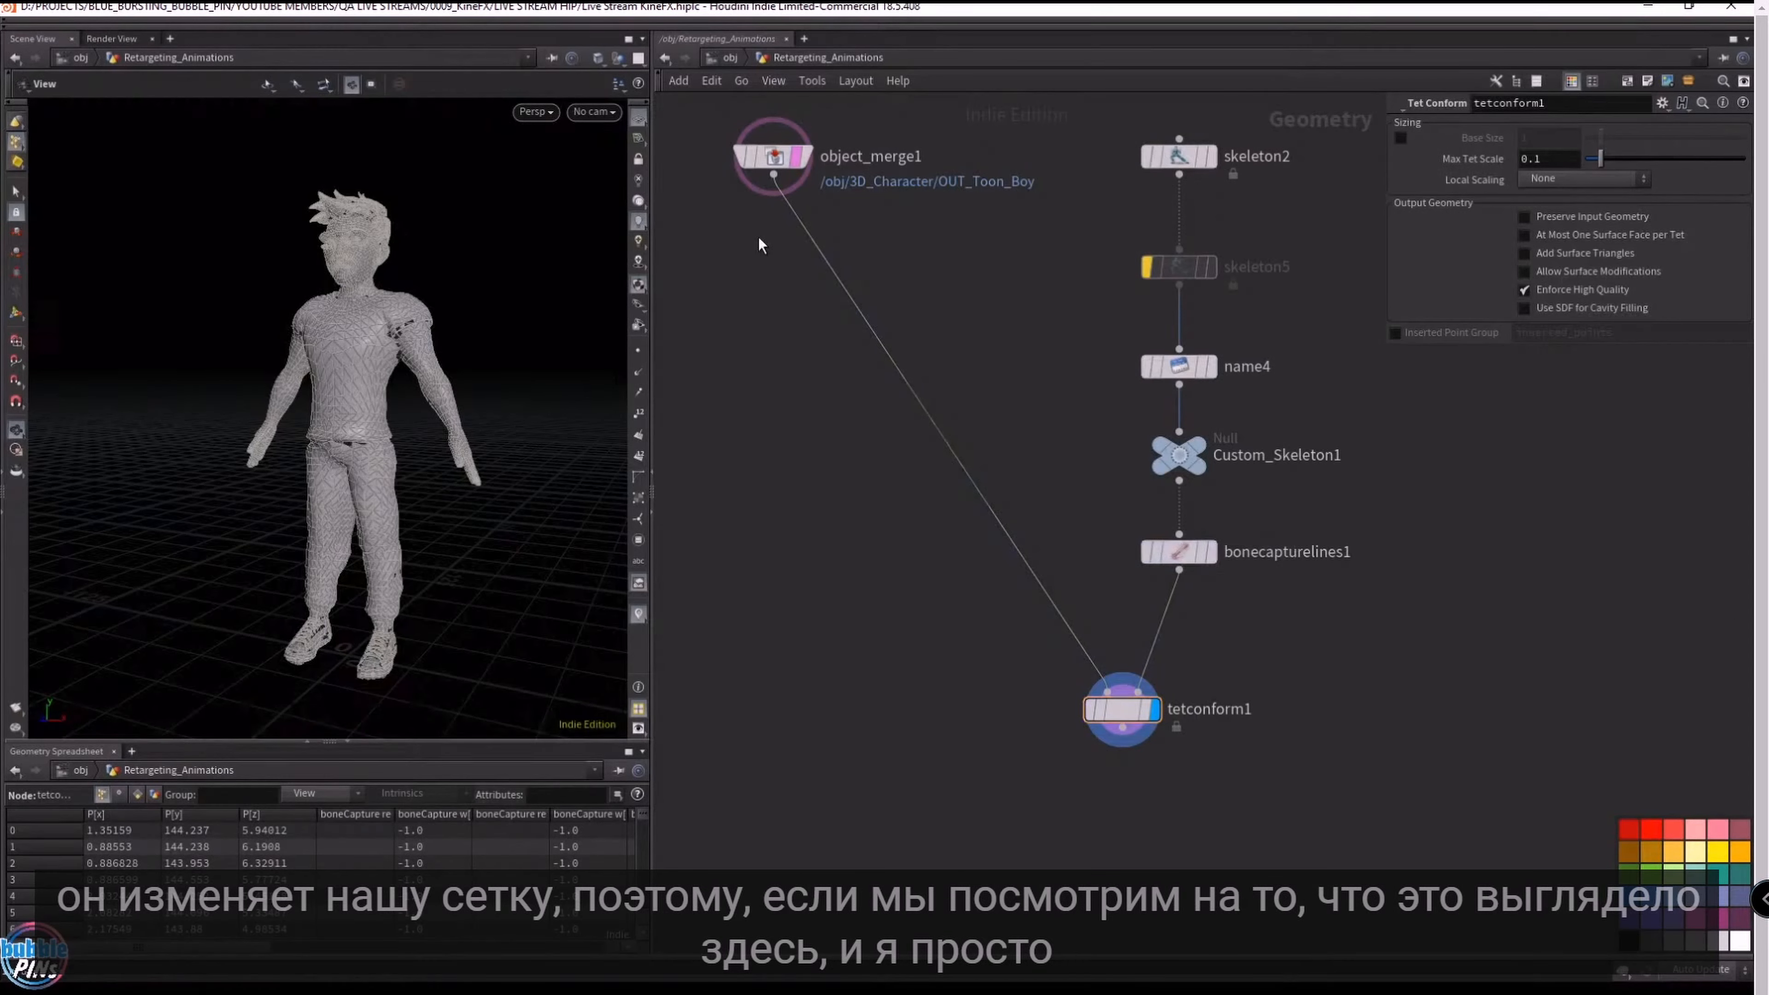
- Display object_merge1 in wireframe with its points shown, and set the point marker size to 4
left_click(773, 157)
left_click(805, 156)
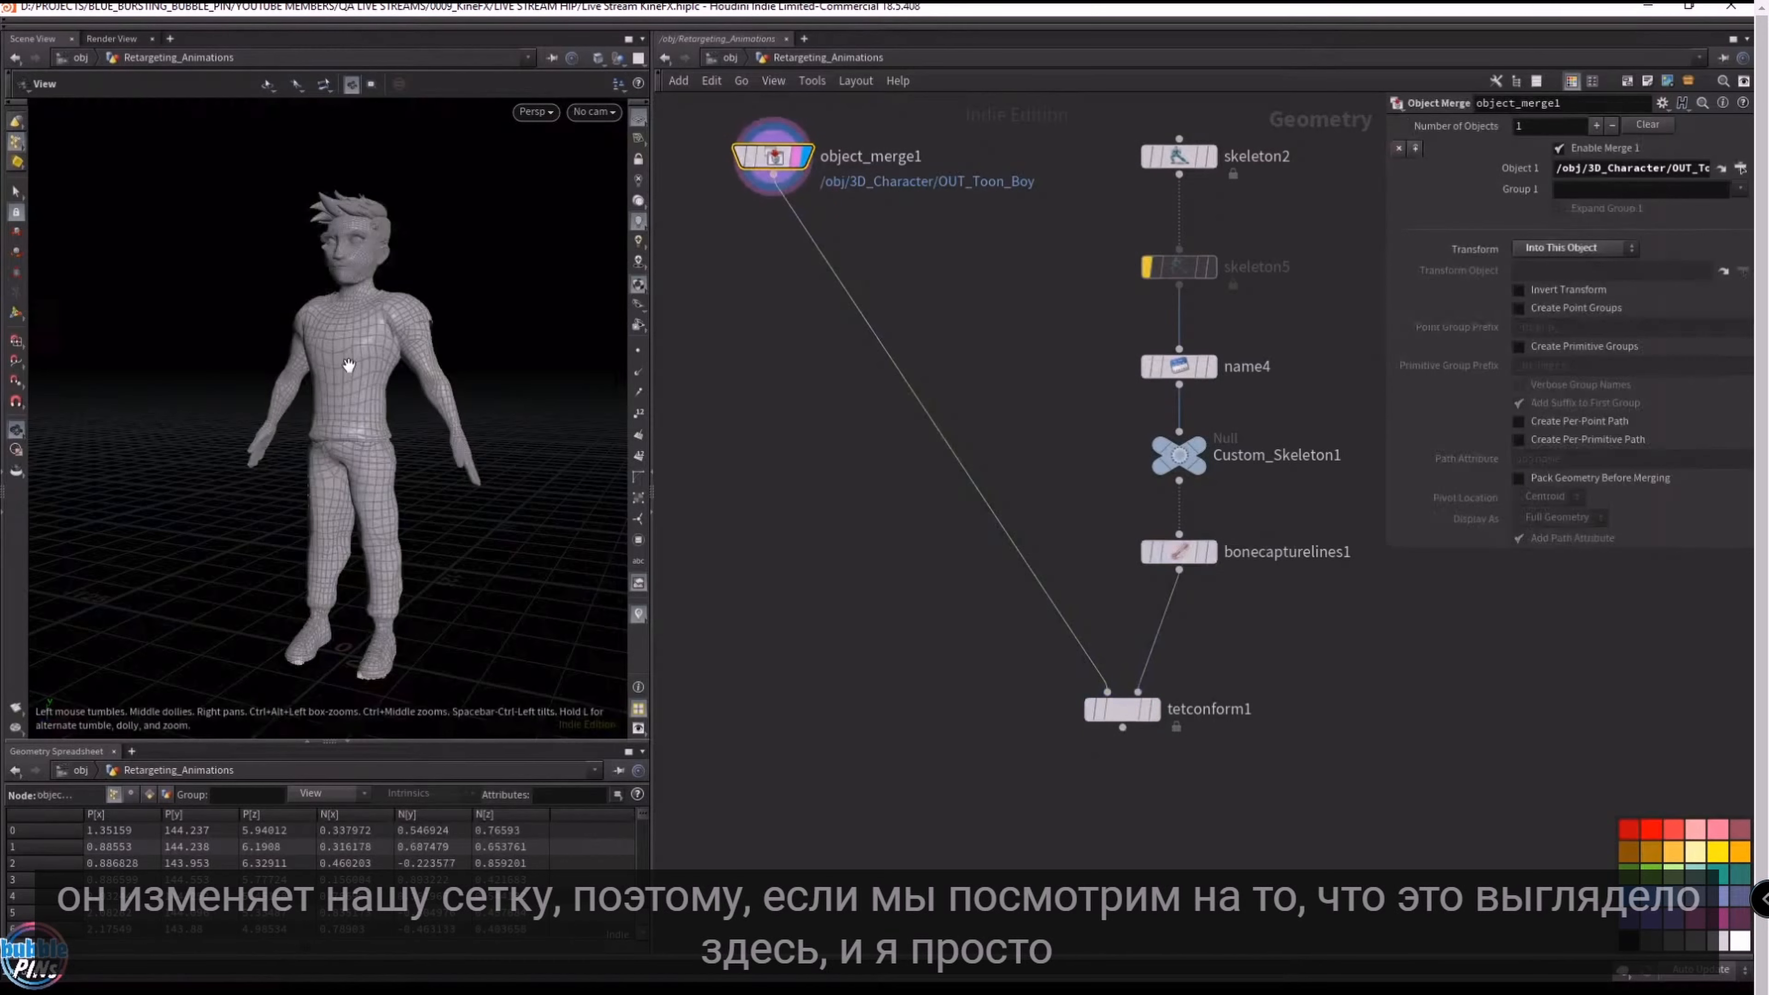
key("w")
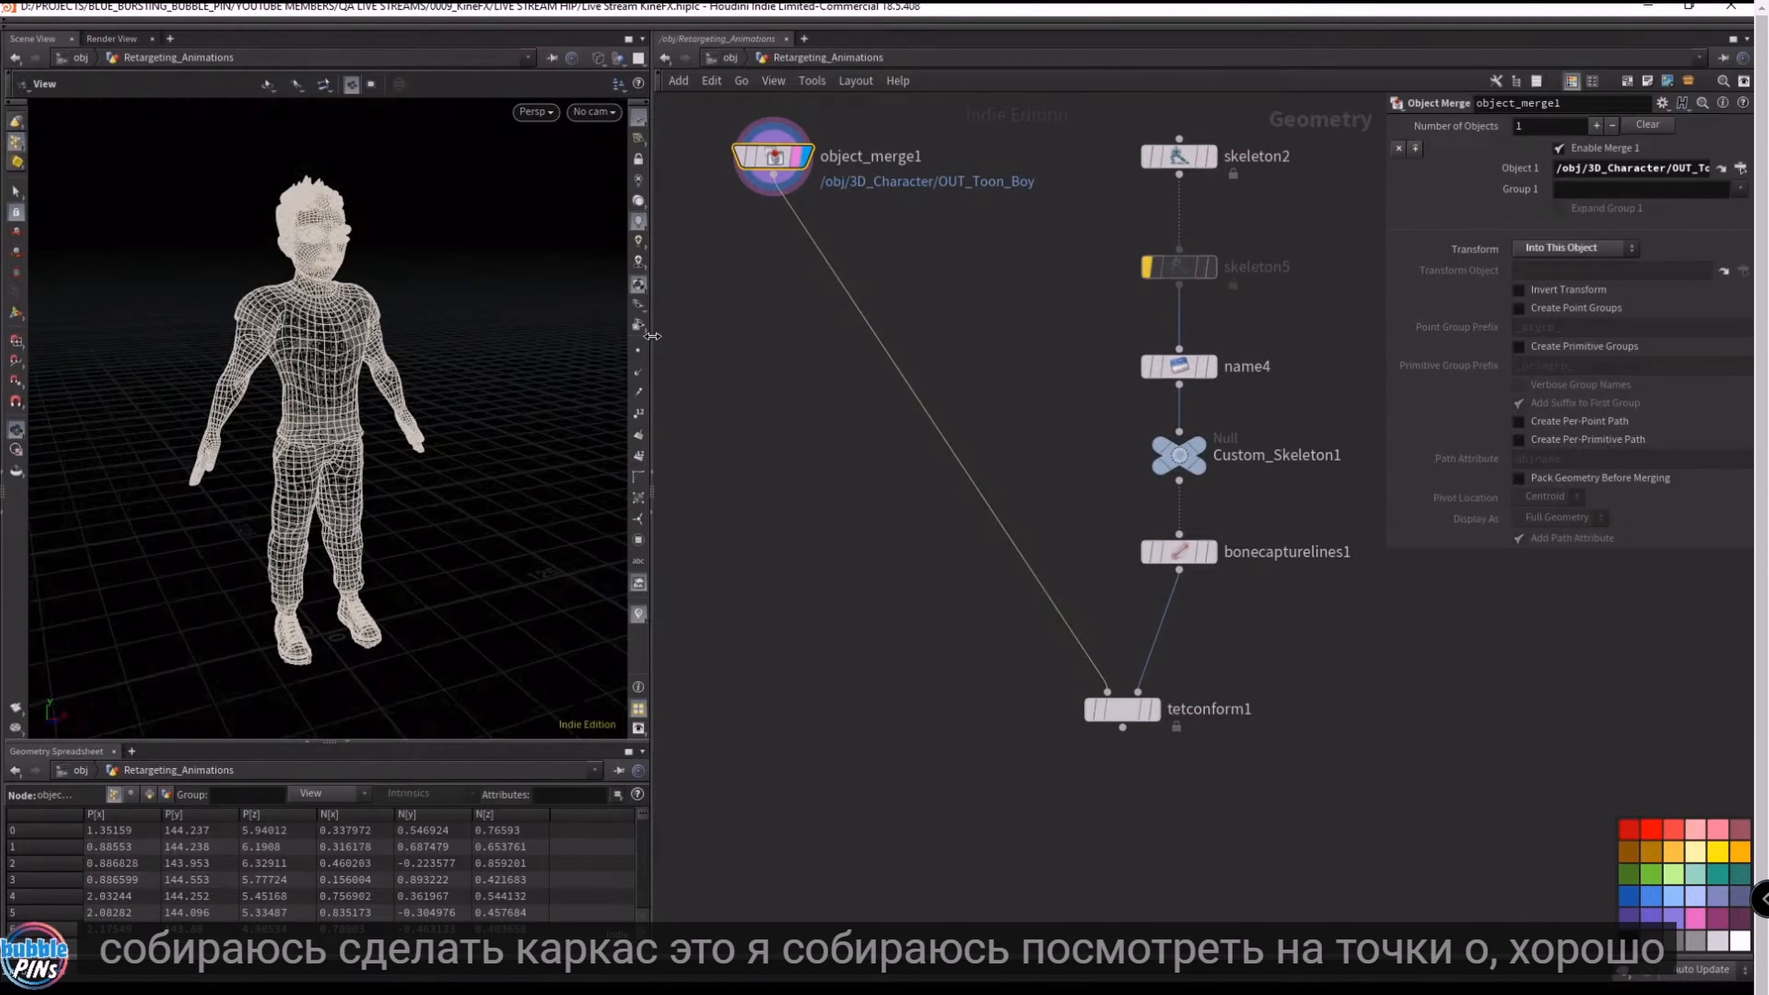
left_click(638, 352)
key("d")
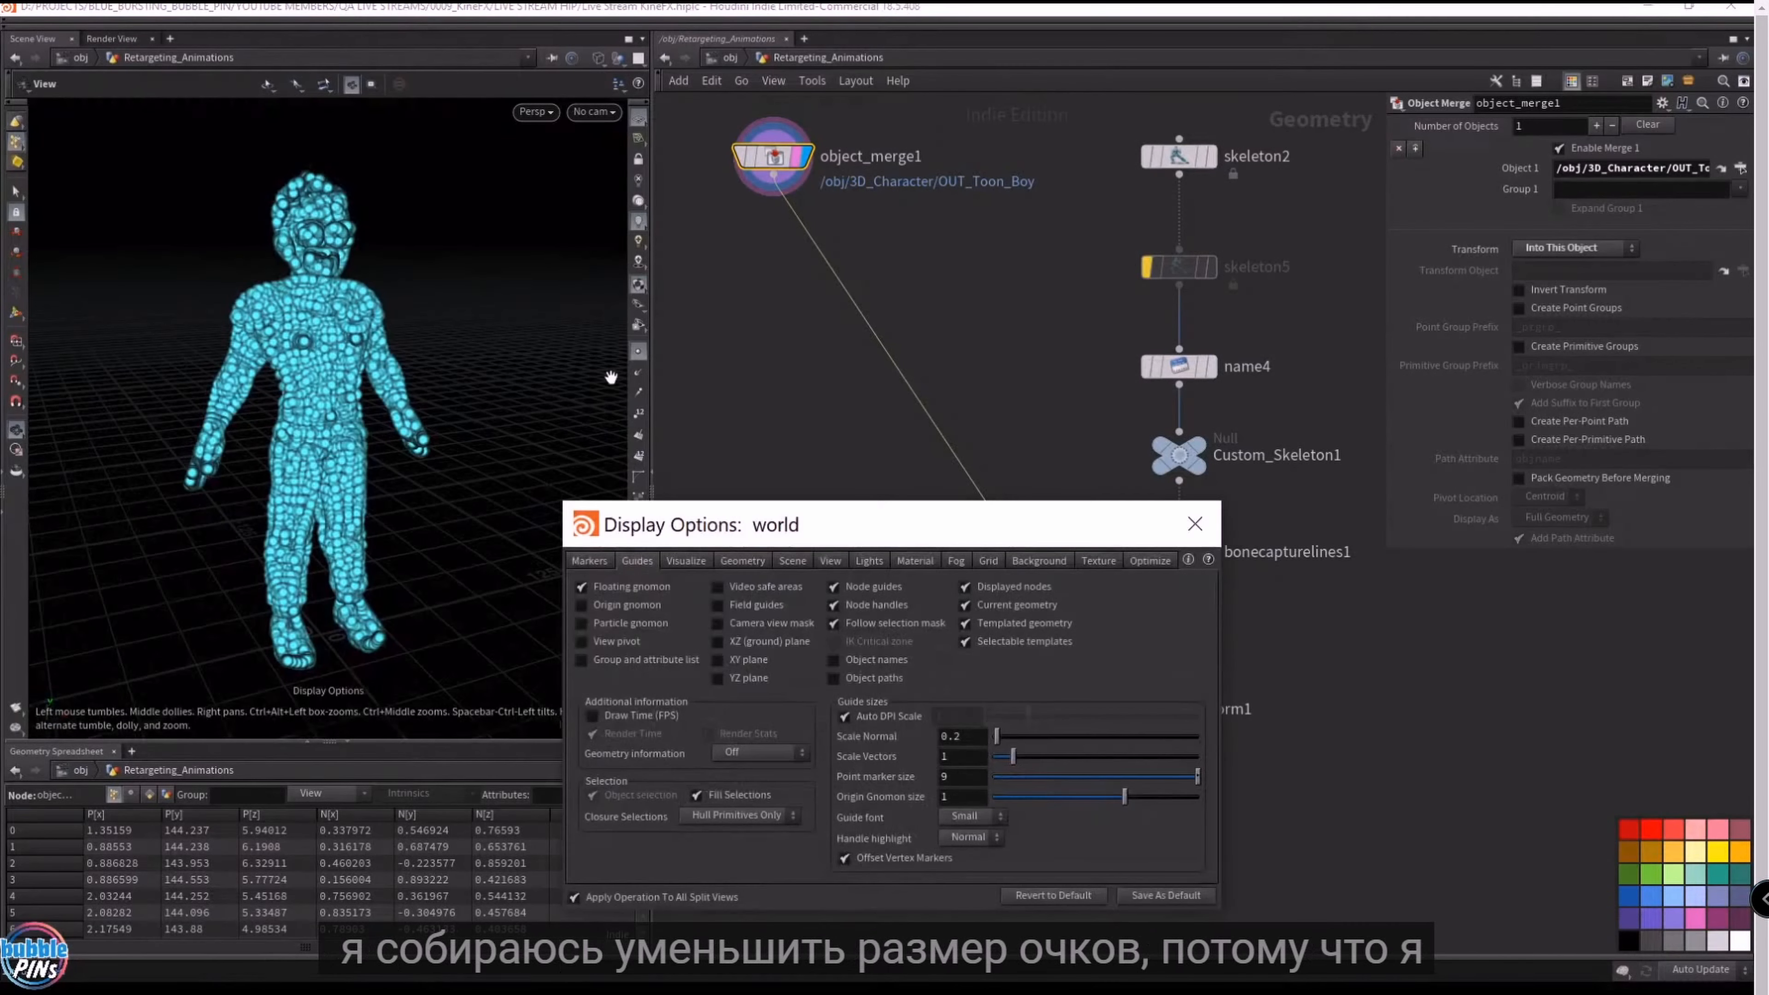
double_click(954, 776)
type("4")
key("Return")
left_click_drag(906, 525, 679, 842)
- Display tetconform1 and inspect the points inside the torso up close
left_click_drag(1296, 771, 1051, 657)
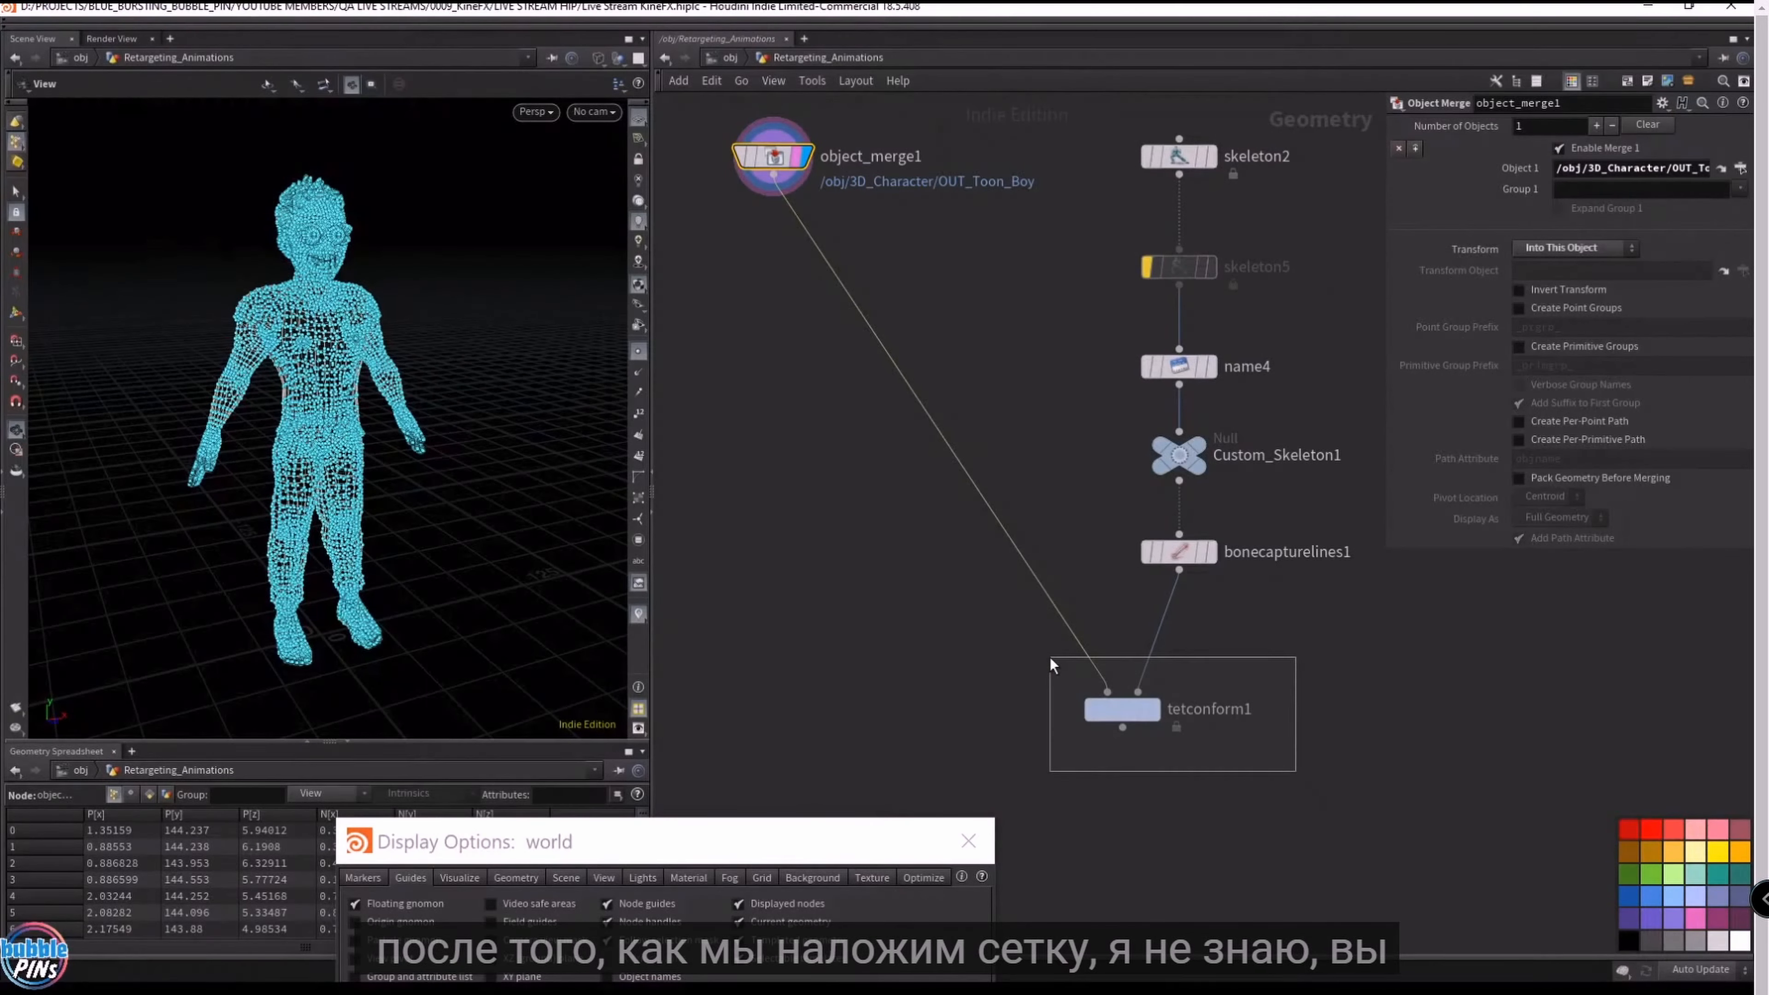
left_click_drag(1051, 657, 1050, 657)
left_click(1157, 710)
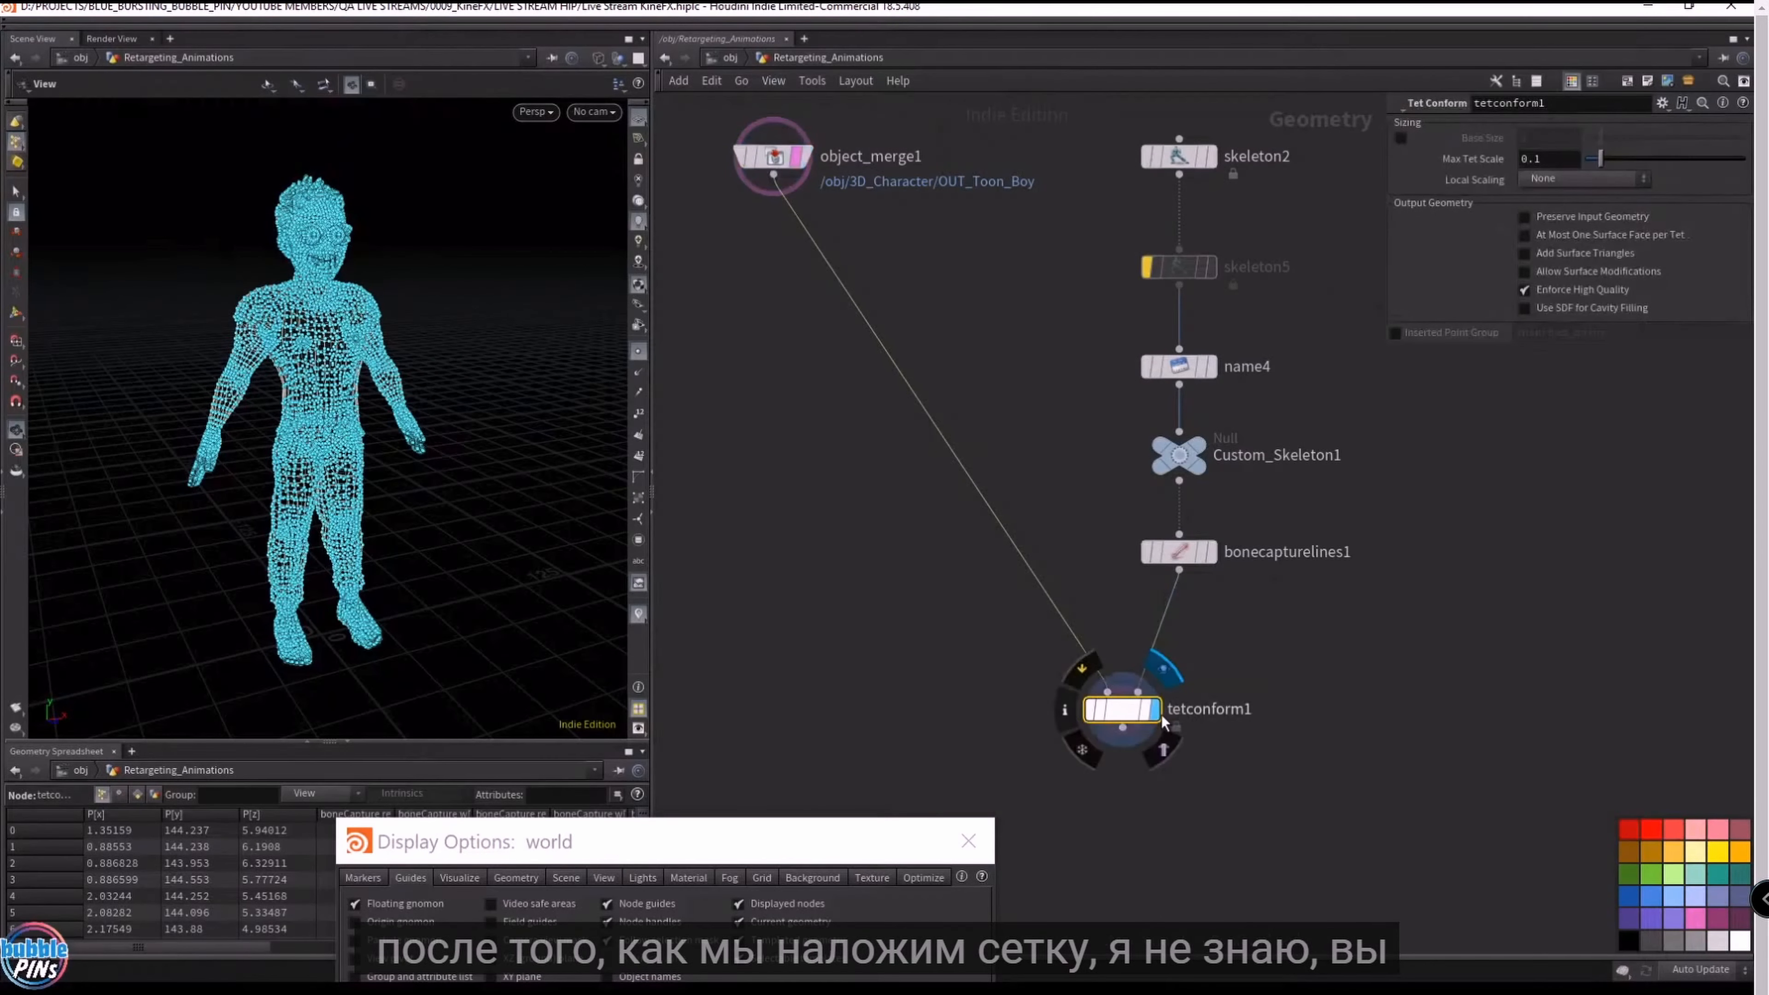
scroll(387, 316, "up", 8)
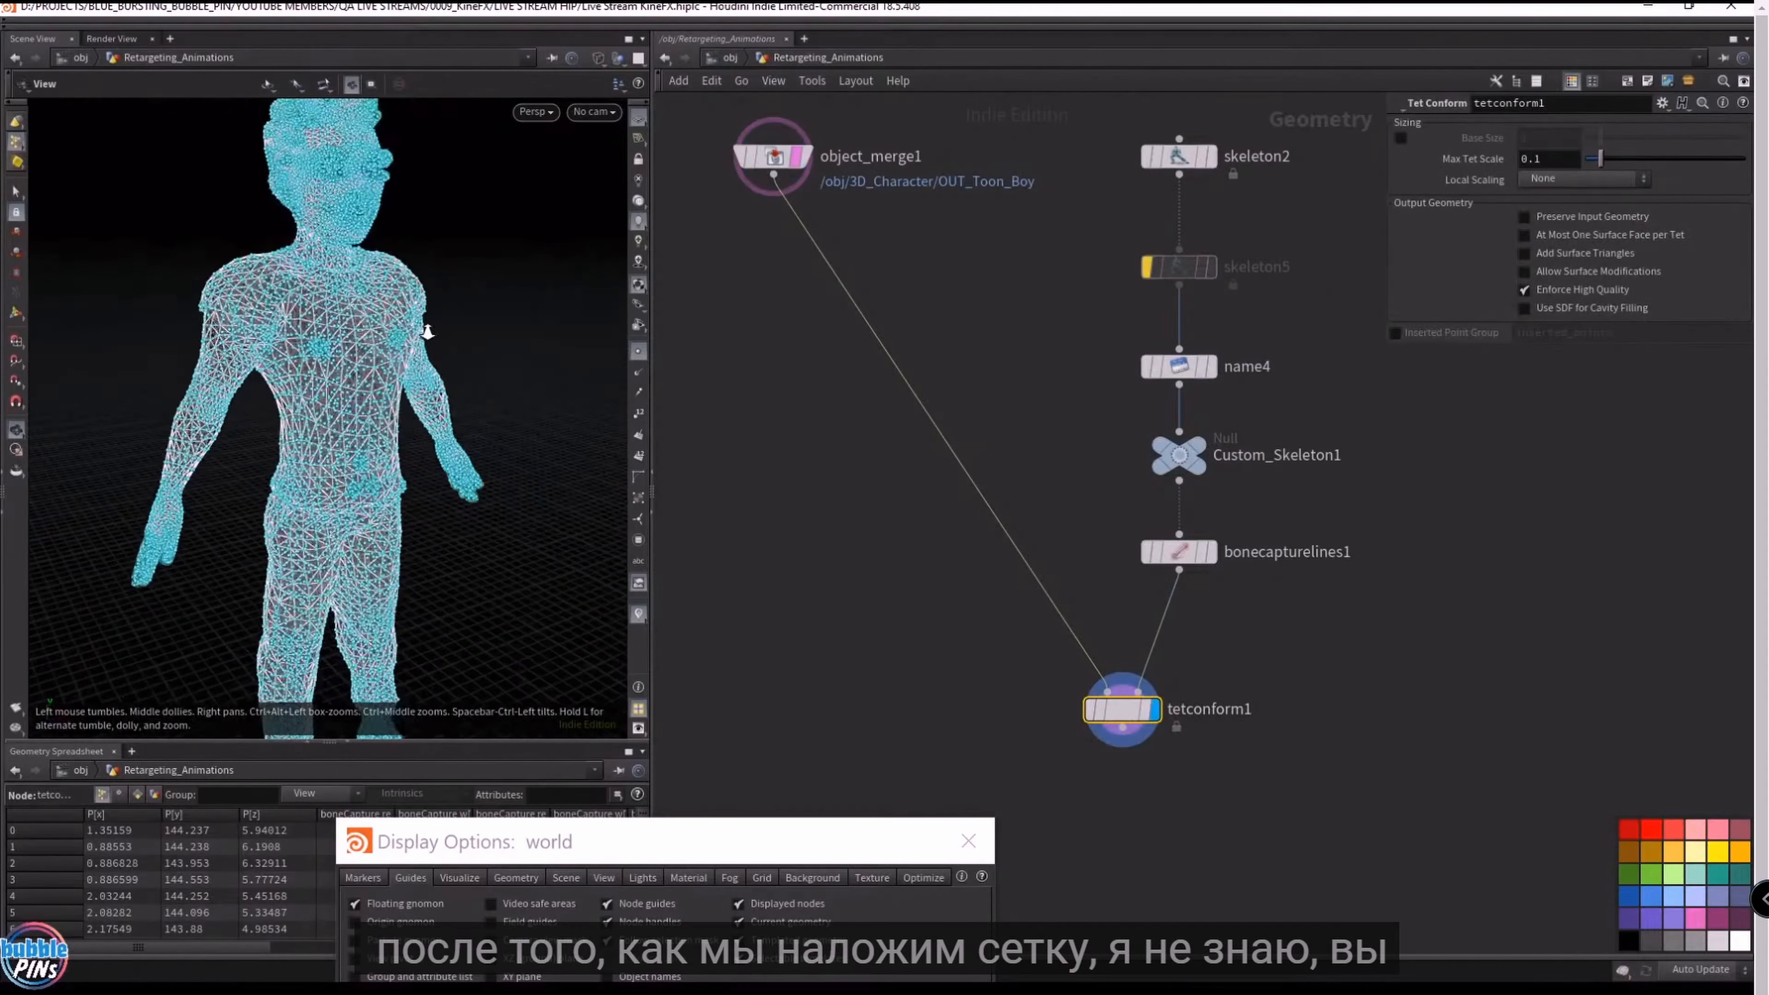
scroll(551, 332, "up", 10)
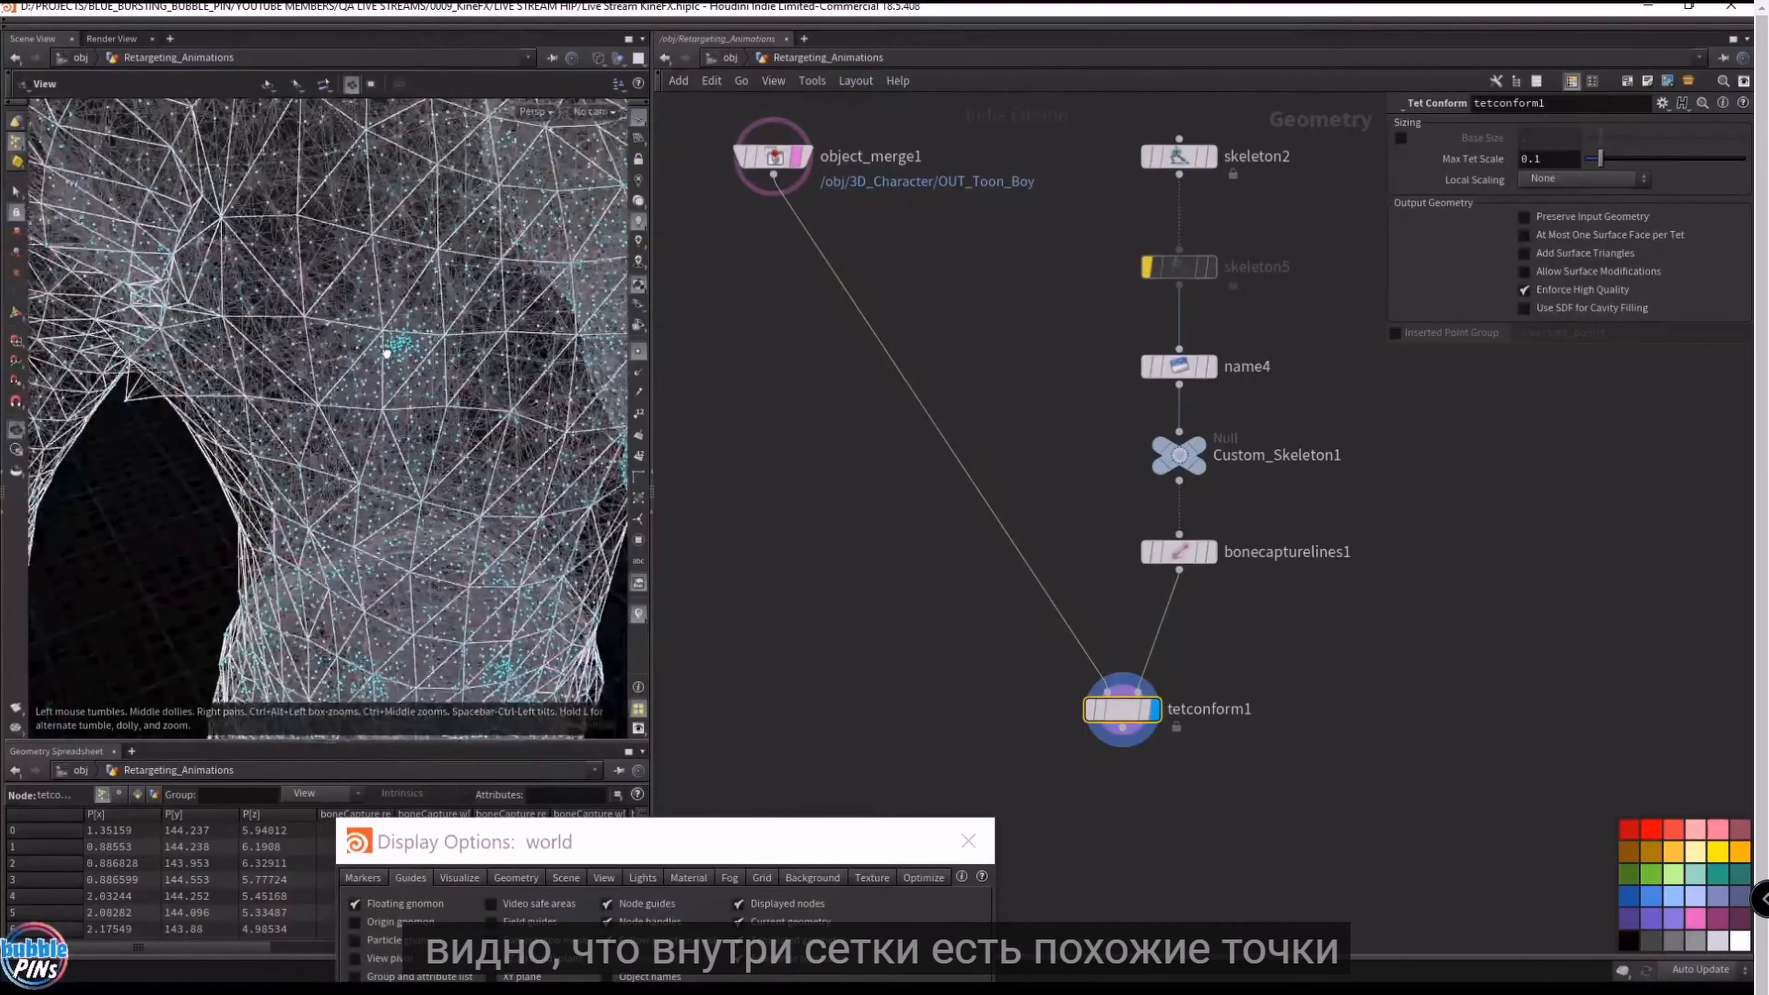
left_click_drag(439, 358, 387, 336)
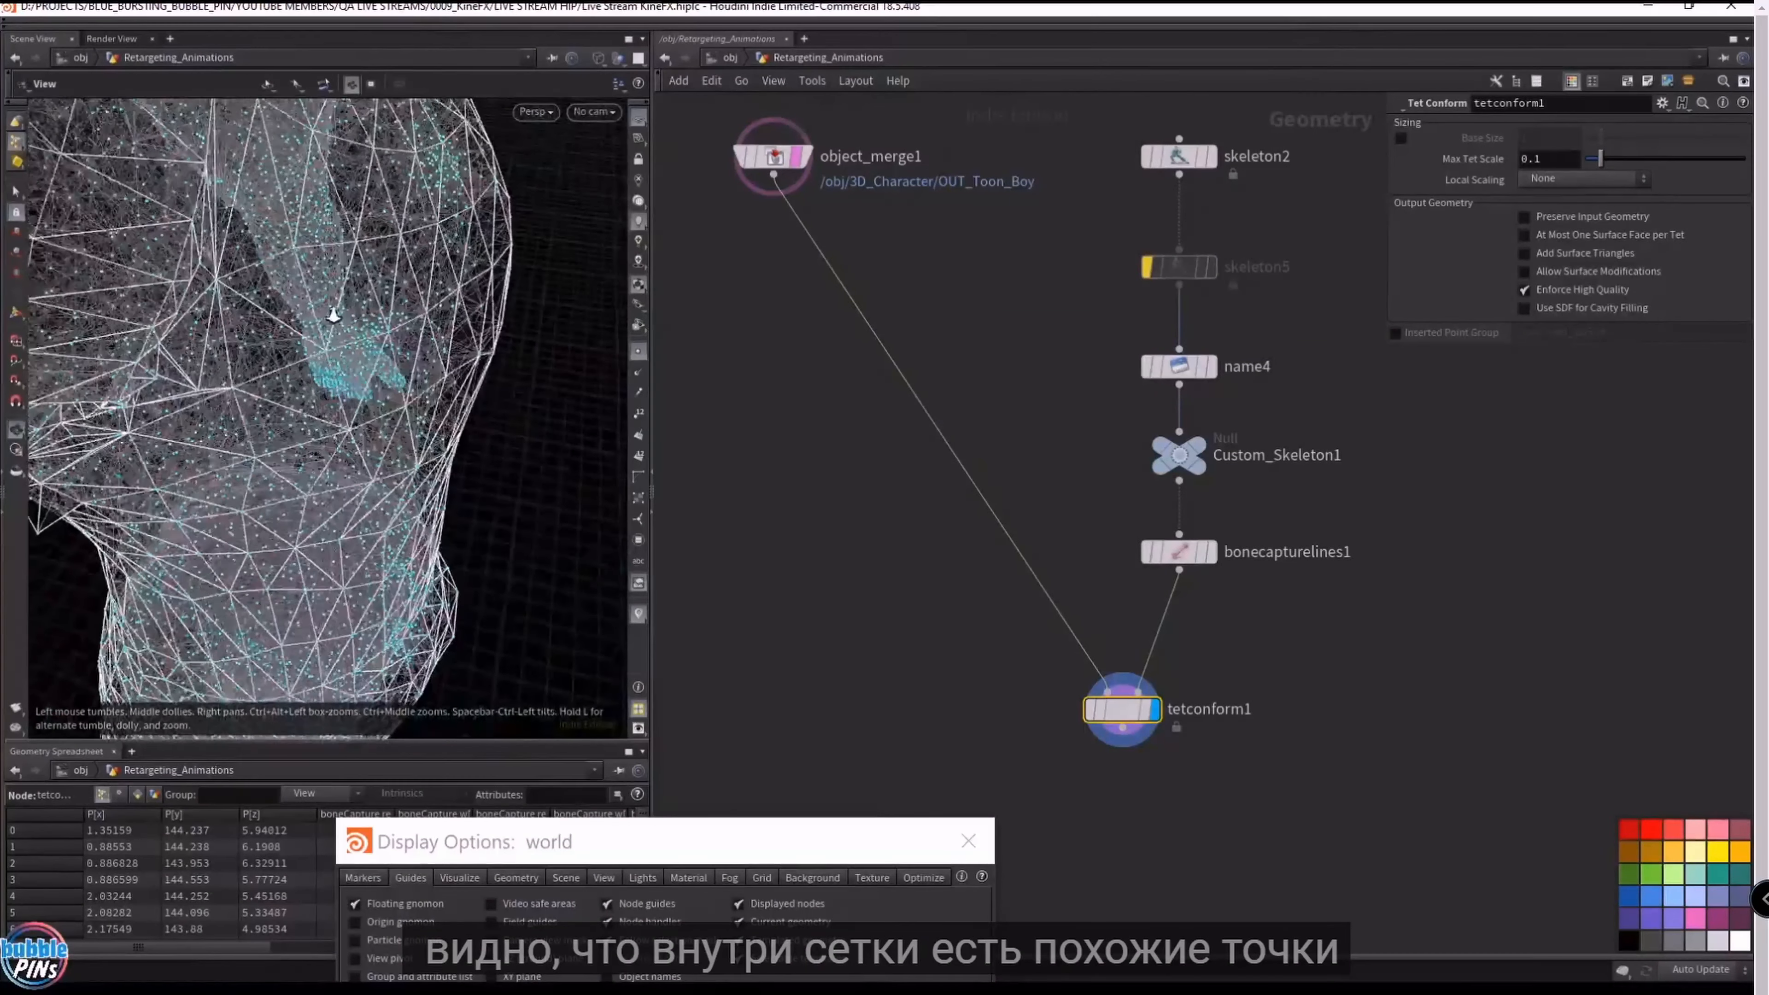
middle_click_drag(321, 318, 505, 297)
left_click_drag(506, 296, 413, 385)
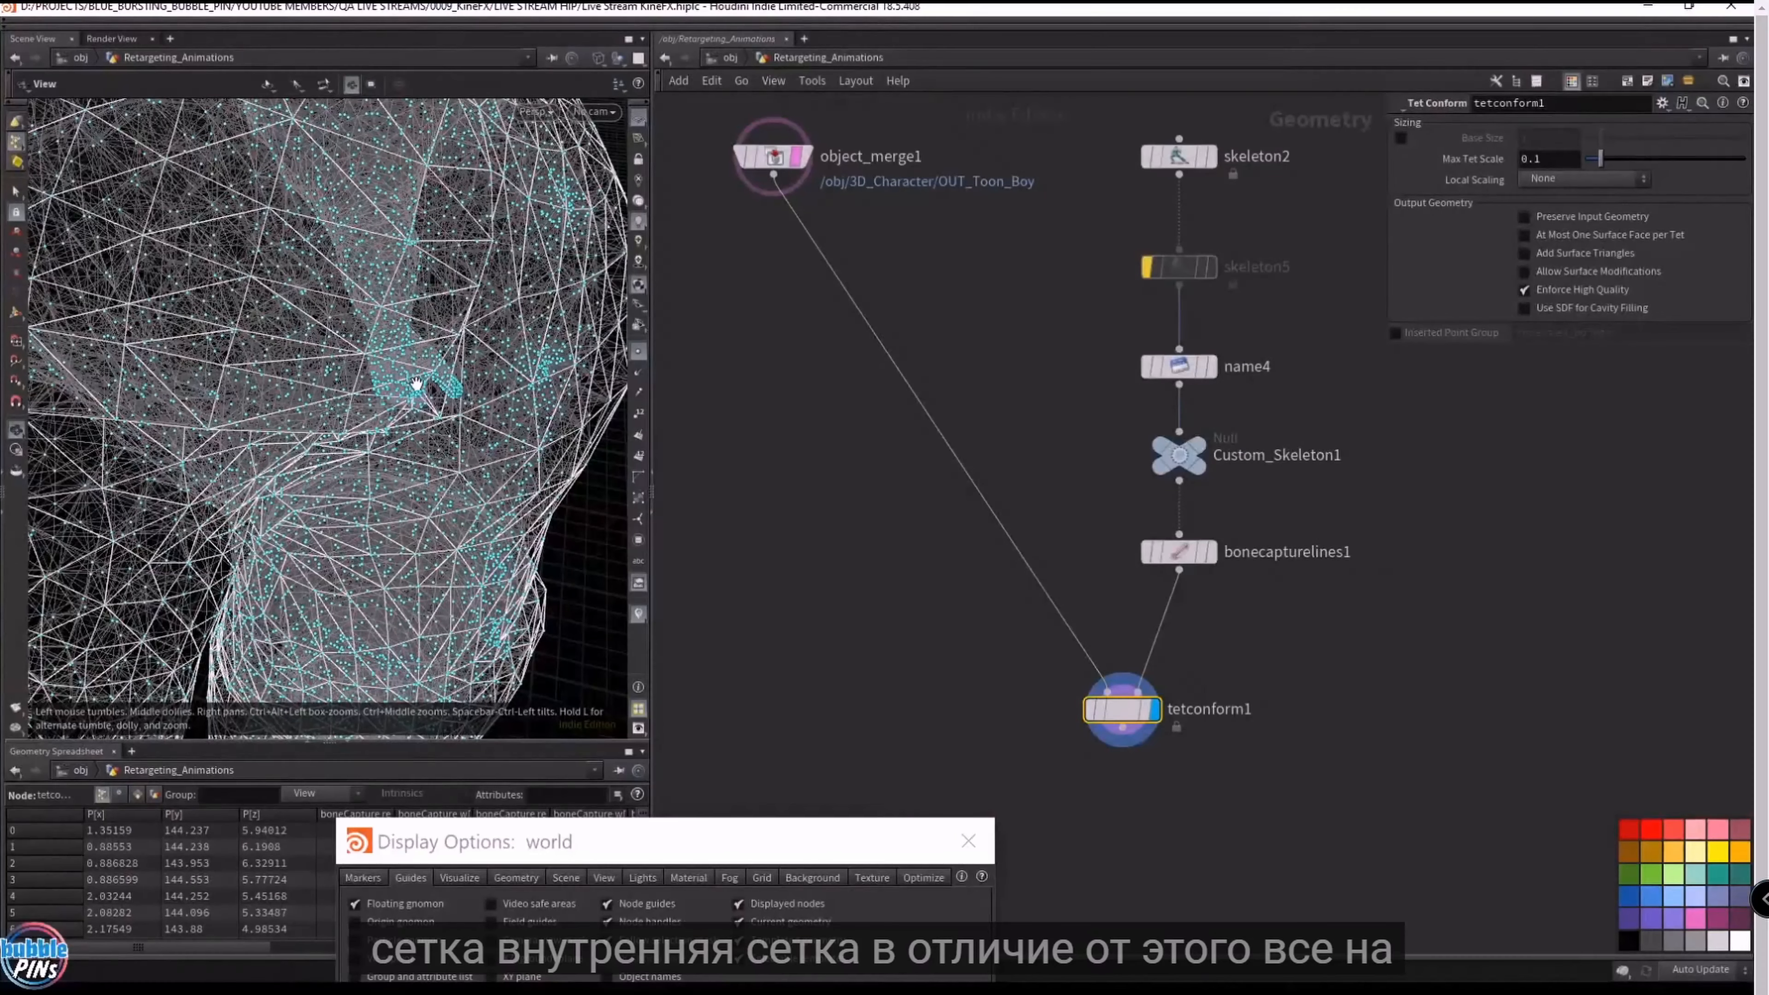
- Display object_merge1 to examine its interior, and return to tetconform1 to compare the inside of the body
scroll(467, 348, "down", 3)
left_click(803, 156)
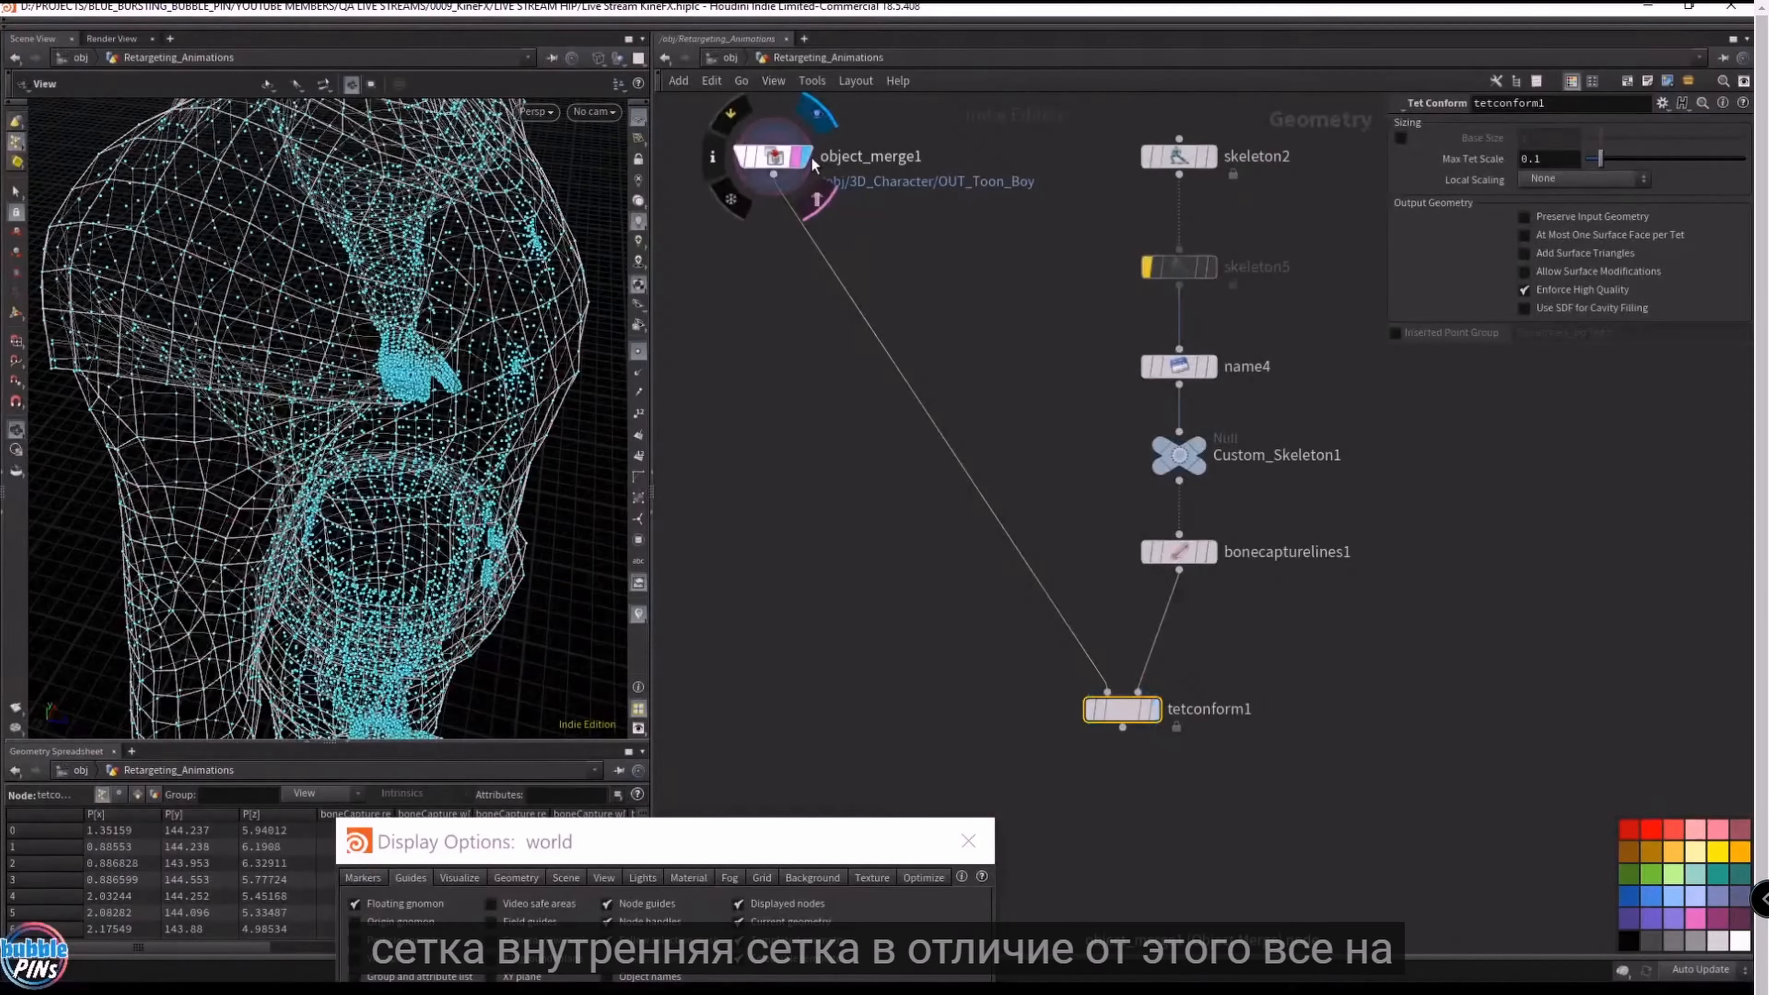
left_click_drag(416, 443, 515, 407)
left_click_drag(700, 245, 827, 127)
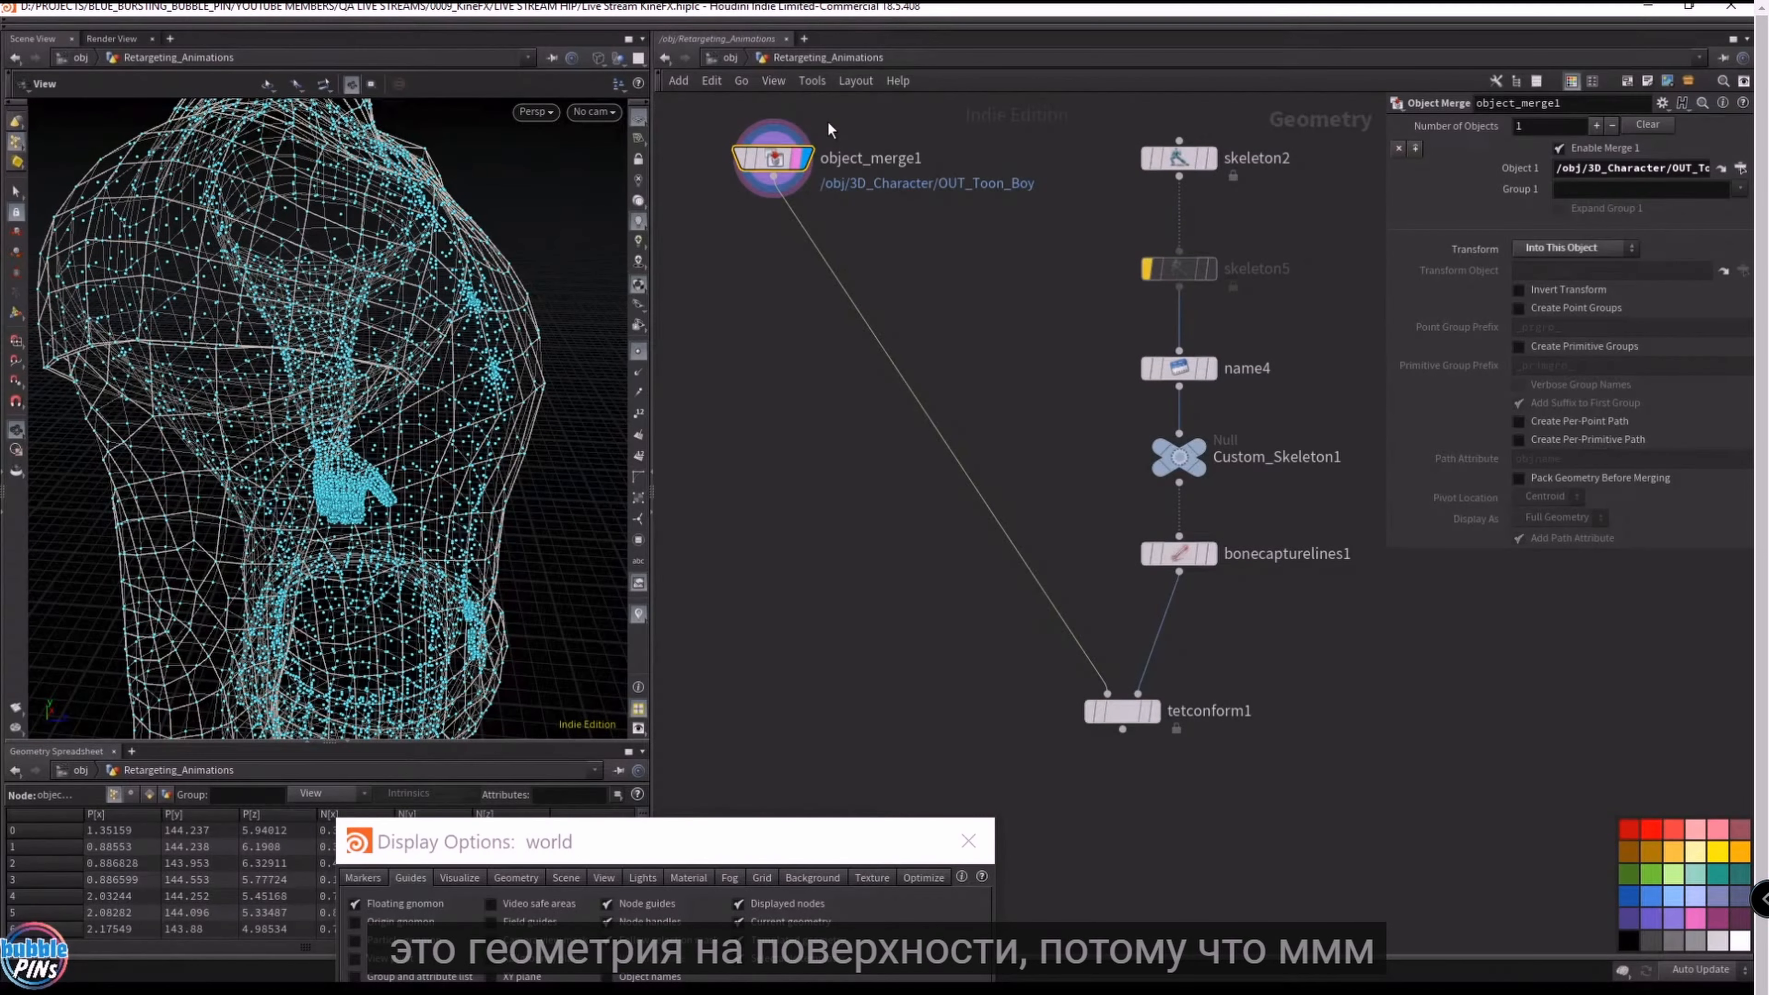
left_click(1159, 711)
left_click(1127, 720)
left_click_drag(390, 462, 428, 462)
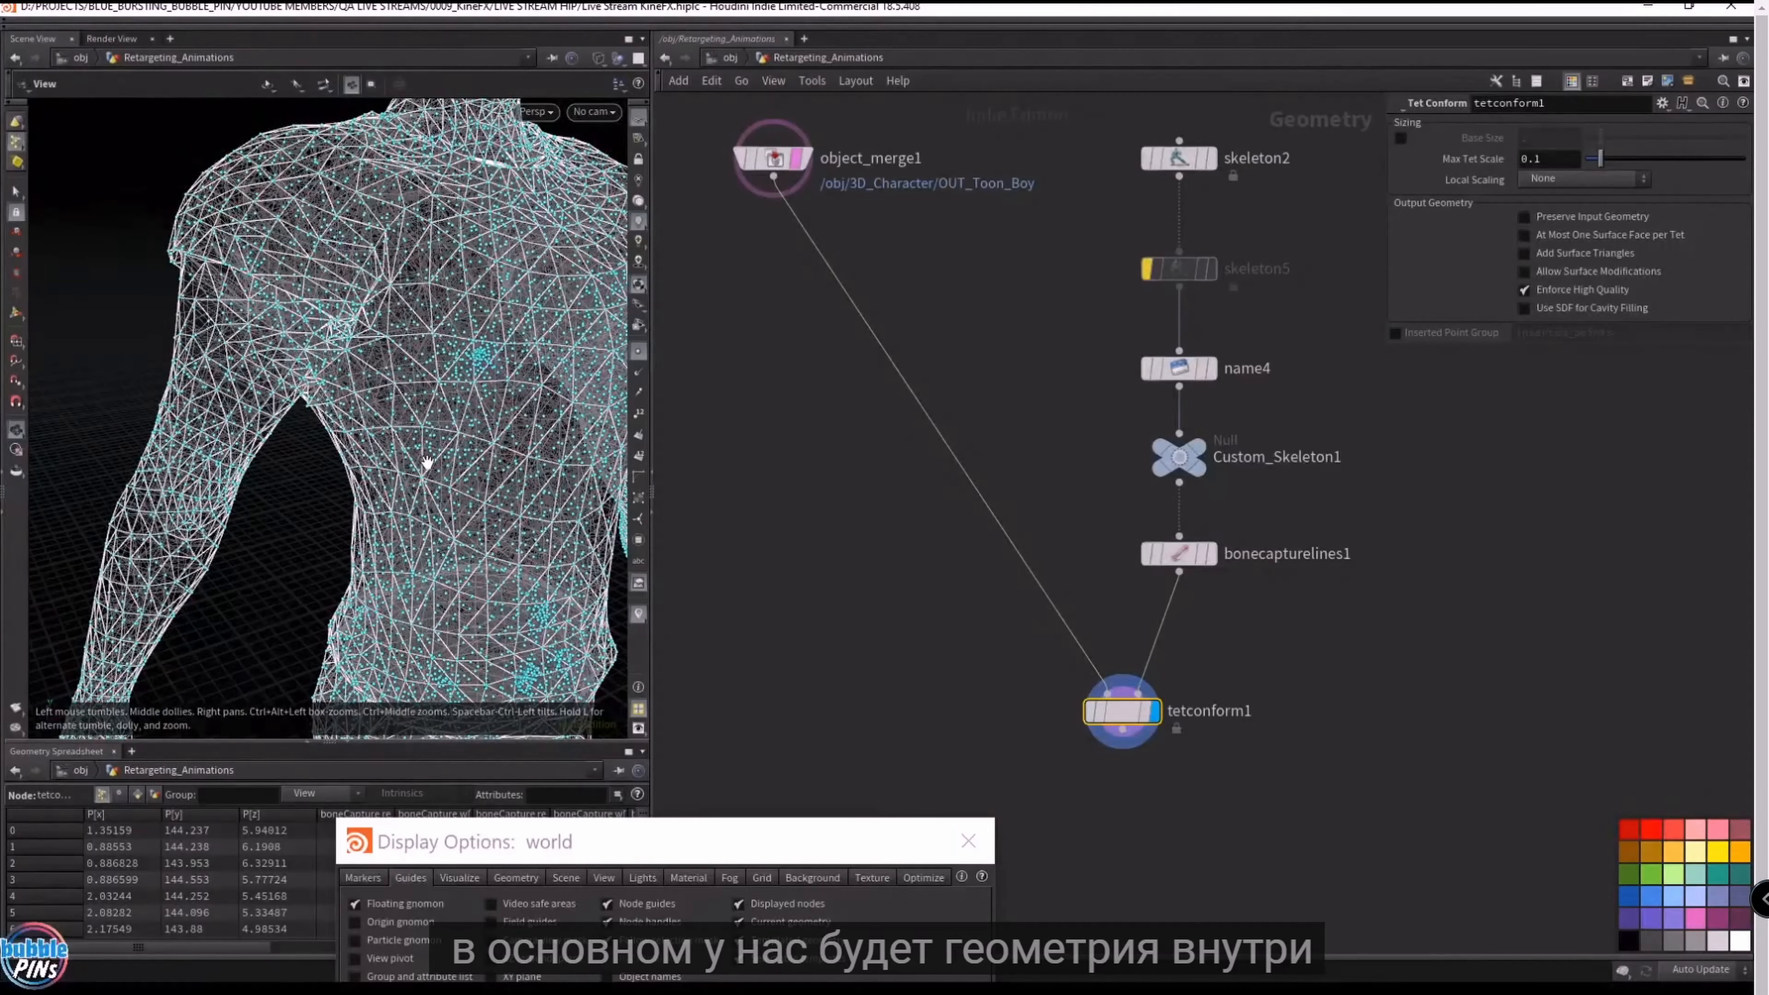
scroll(435, 395, "down", 5)
left_click_drag(498, 421, 209, 194)
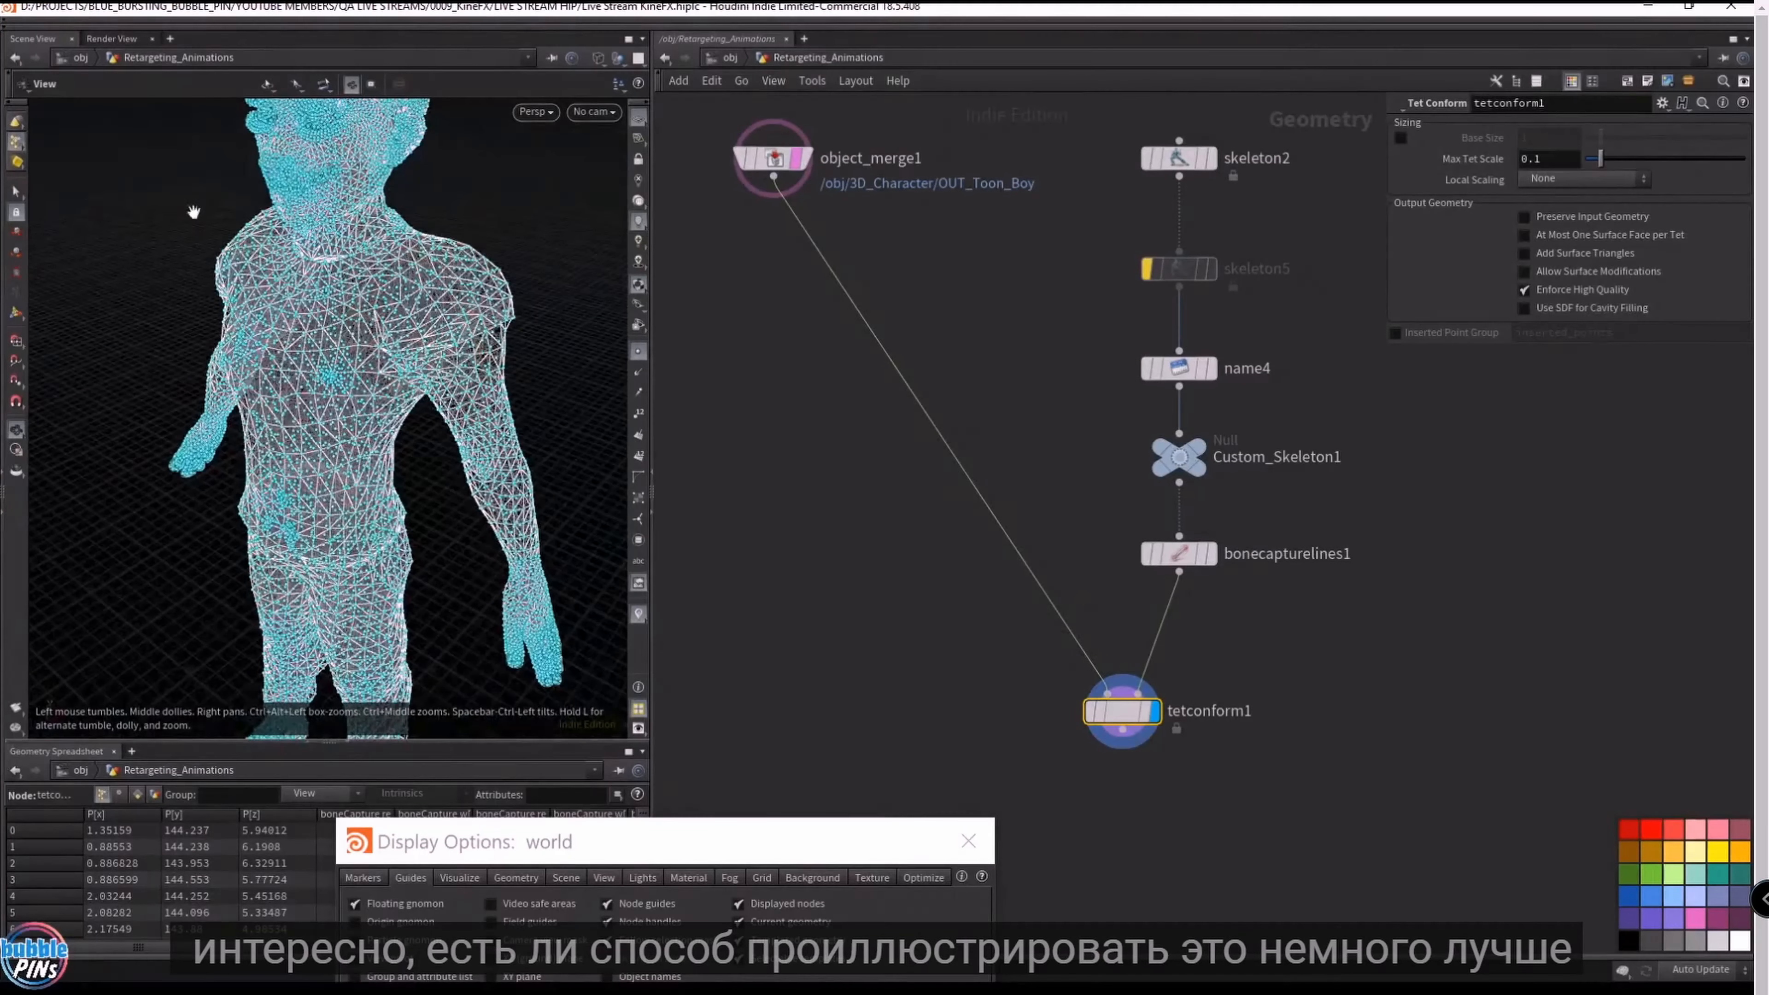
- Hide the points, add a displayed Clip node fed by tetconform1 with its origin at about Y 34, and inspect the cut
left_click(639, 350)
middle_click_drag(1045, 697, 946, 457)
key("Tab")
type("clip")
key("Return")
left_click(1221, 556)
left_click(1254, 555)
key("s")
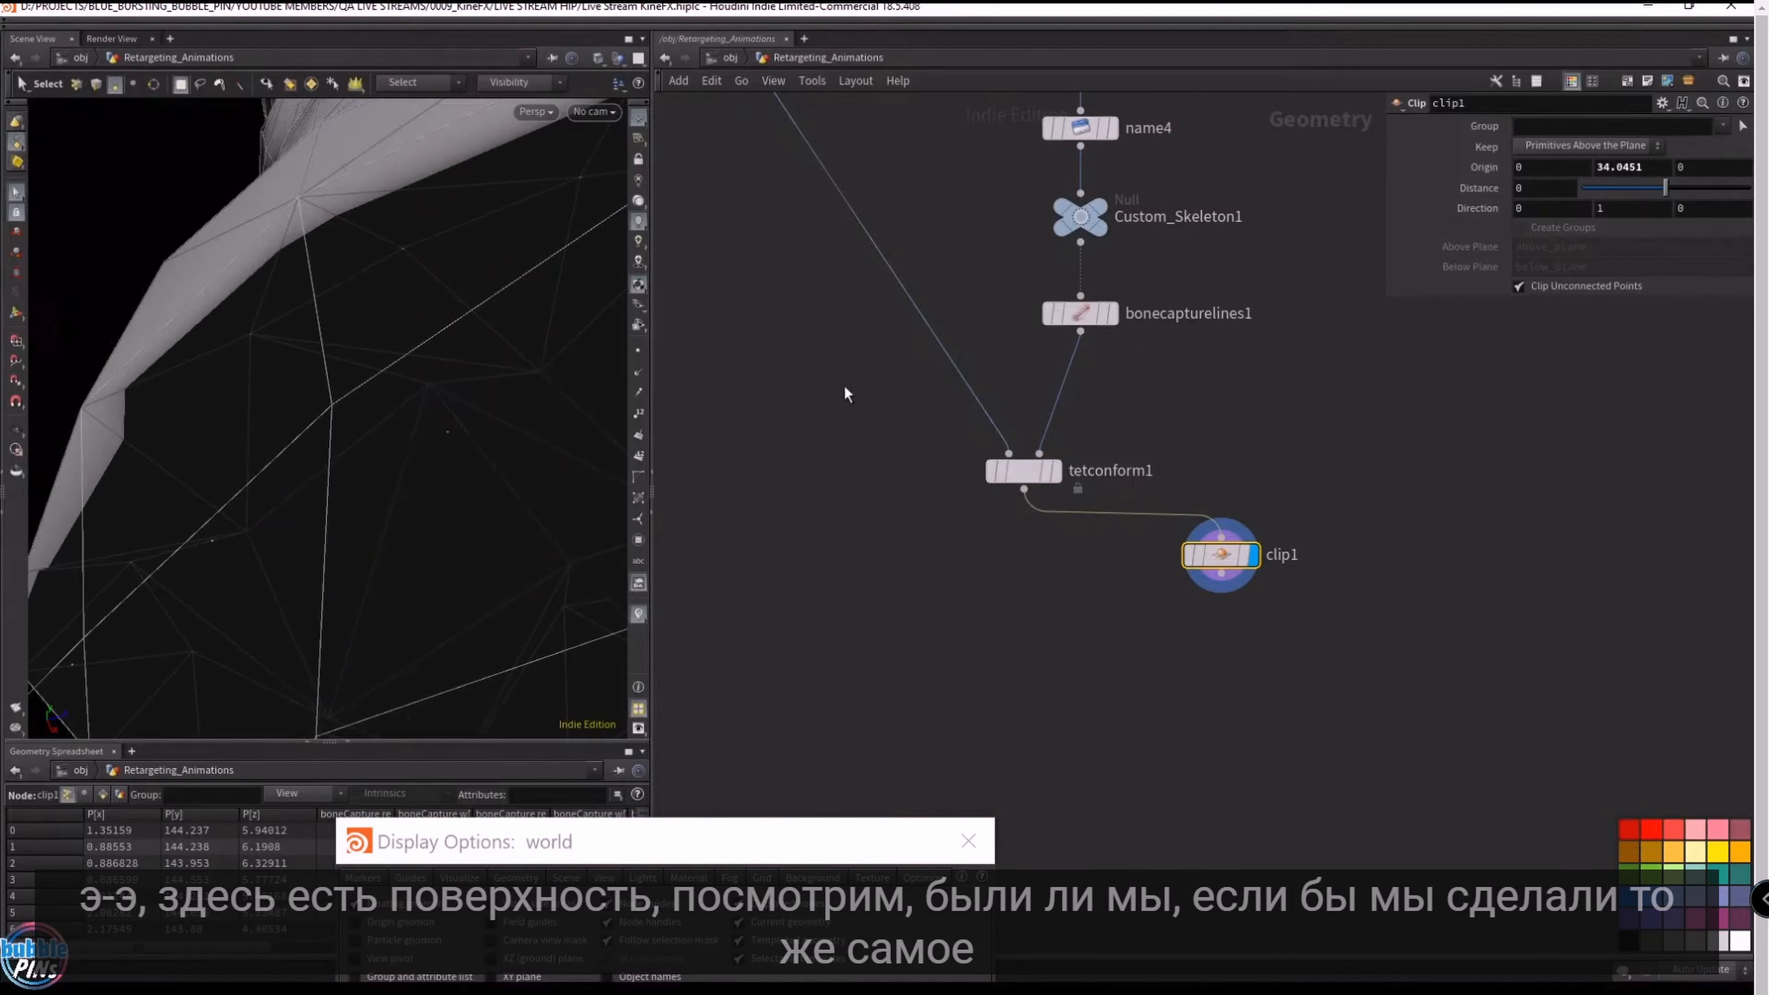
middle_click_drag(480, 356, 356, 401, "alt")
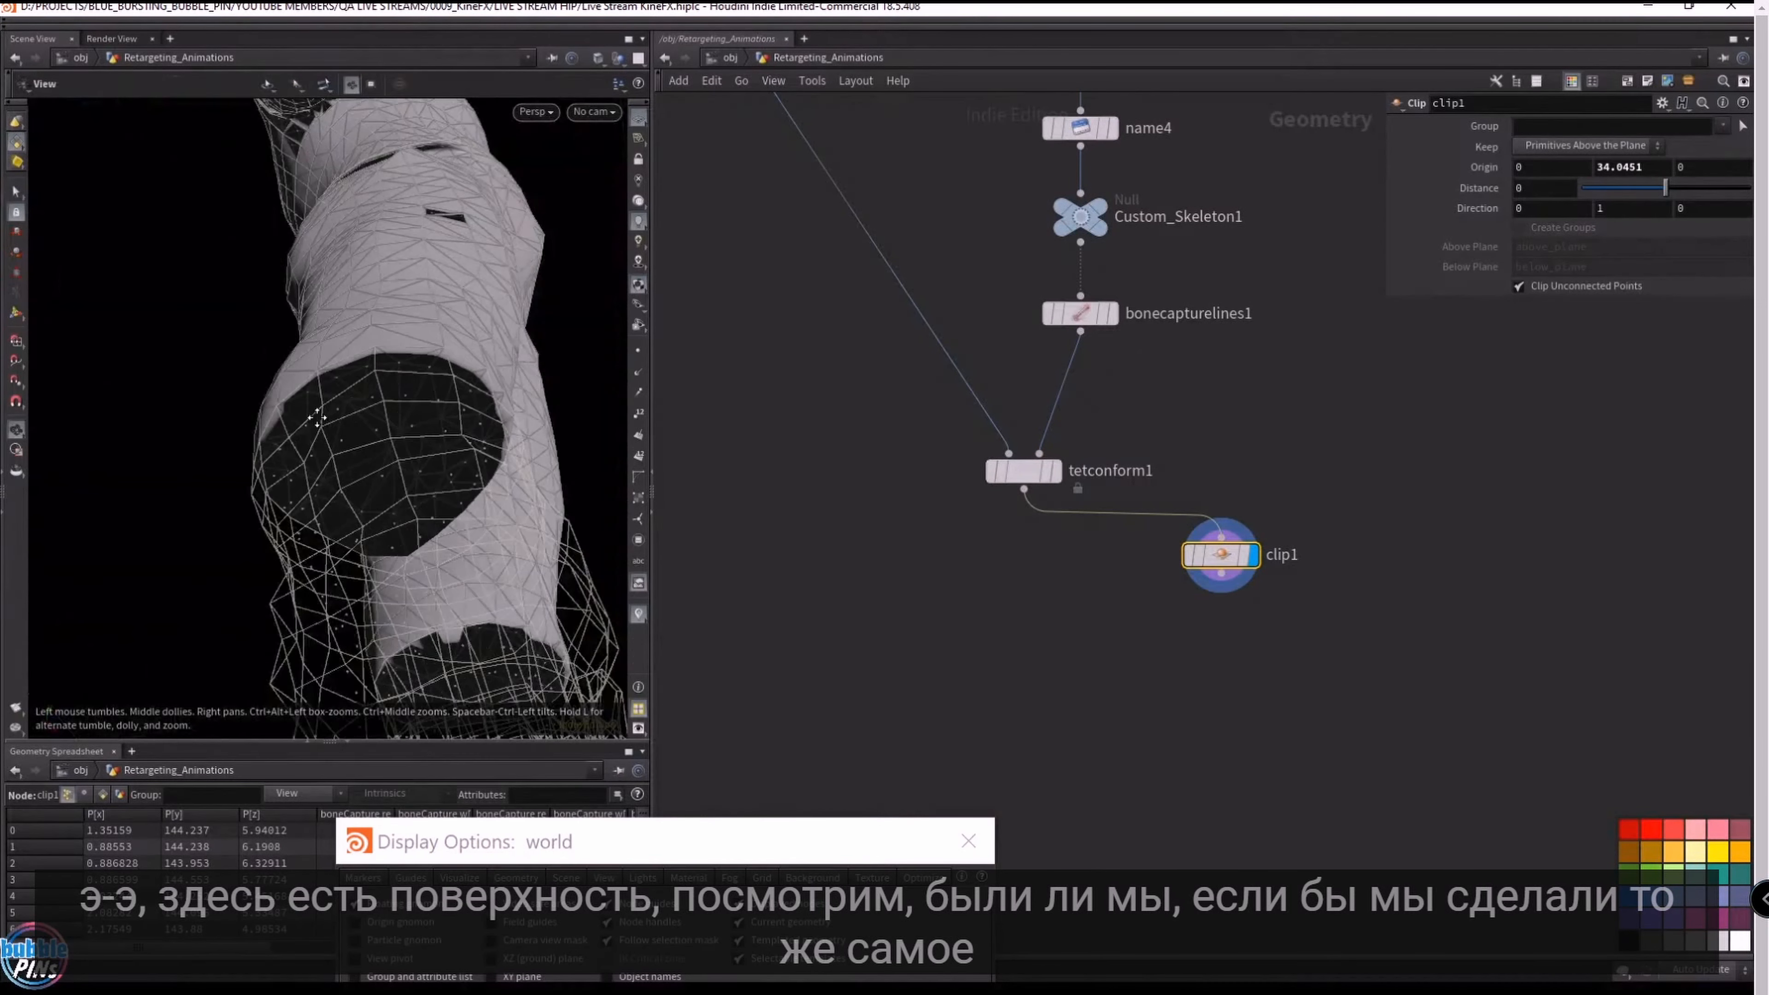
right_click_drag(357, 401, 249, 438, "alt")
right_click(249, 438)
- Move clip1 beneath object_merge1, rewire its input to object_merge1, and turn off object_merge1's template display
left_click(822, 530)
middle_click_drag(801, 345, 948, 573)
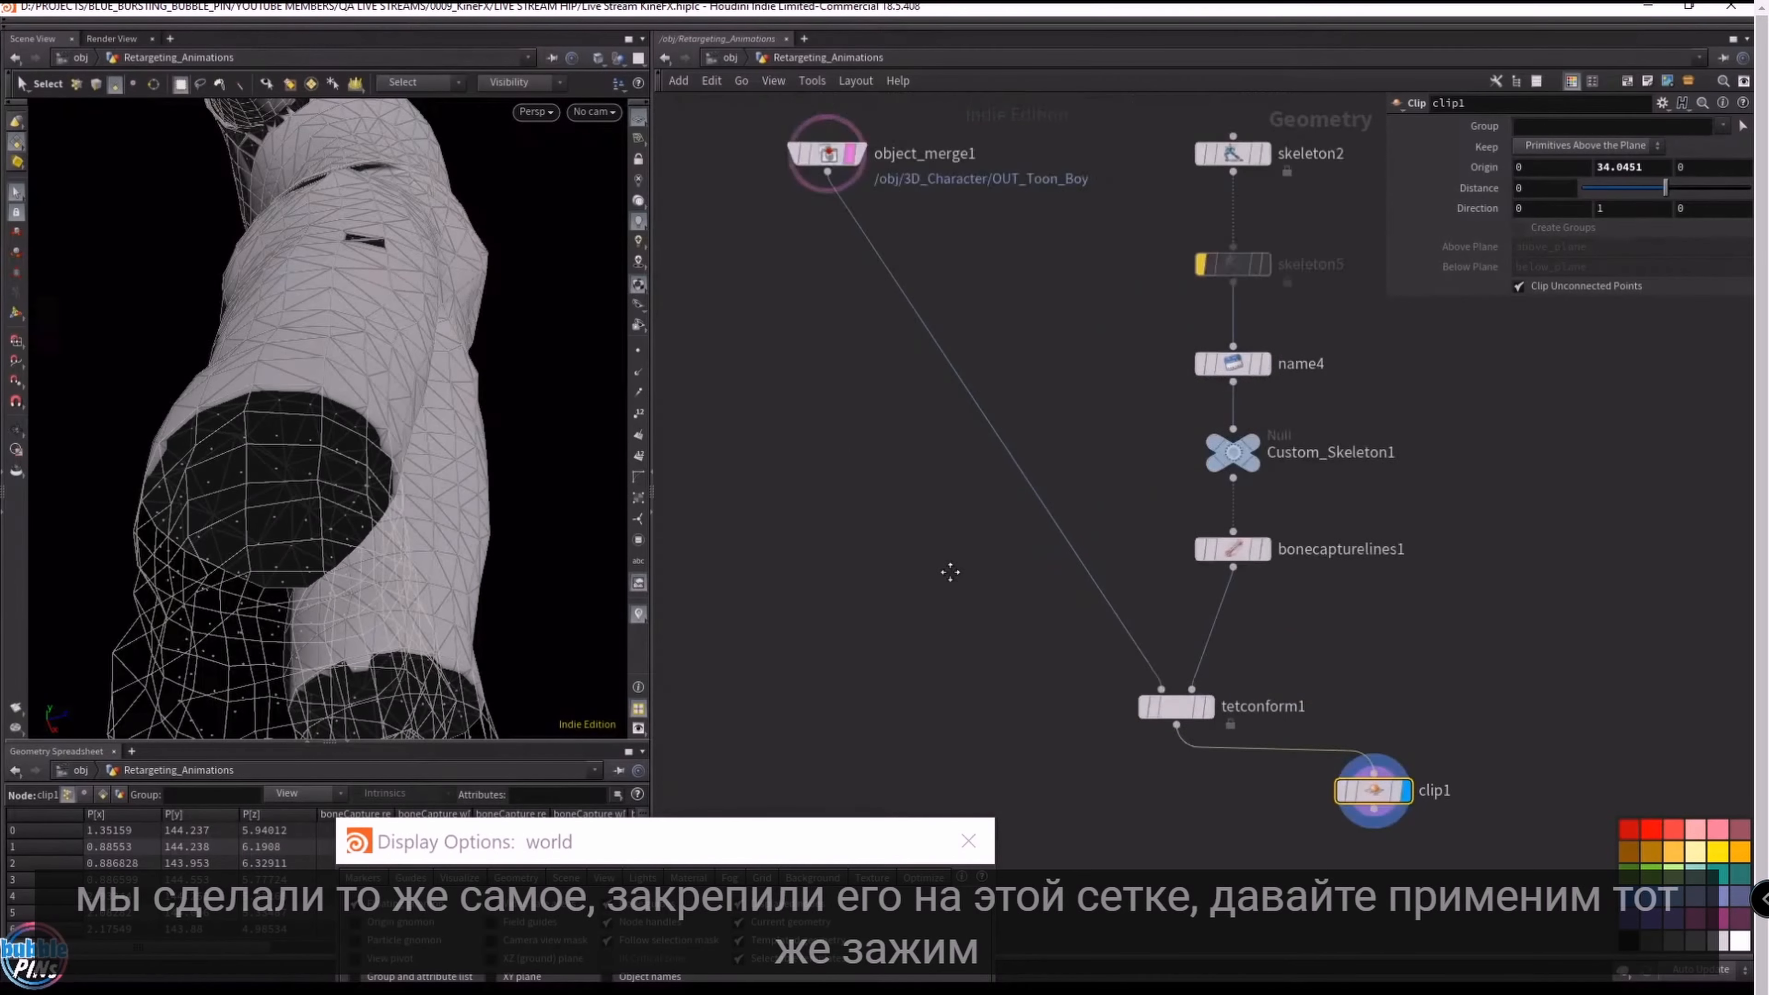
scroll(941, 512, "down", 3)
left_click_drag(779, 219, 986, 389)
left_click_drag(1226, 668, 966, 673)
left_click_drag(875, 427, 940, 645)
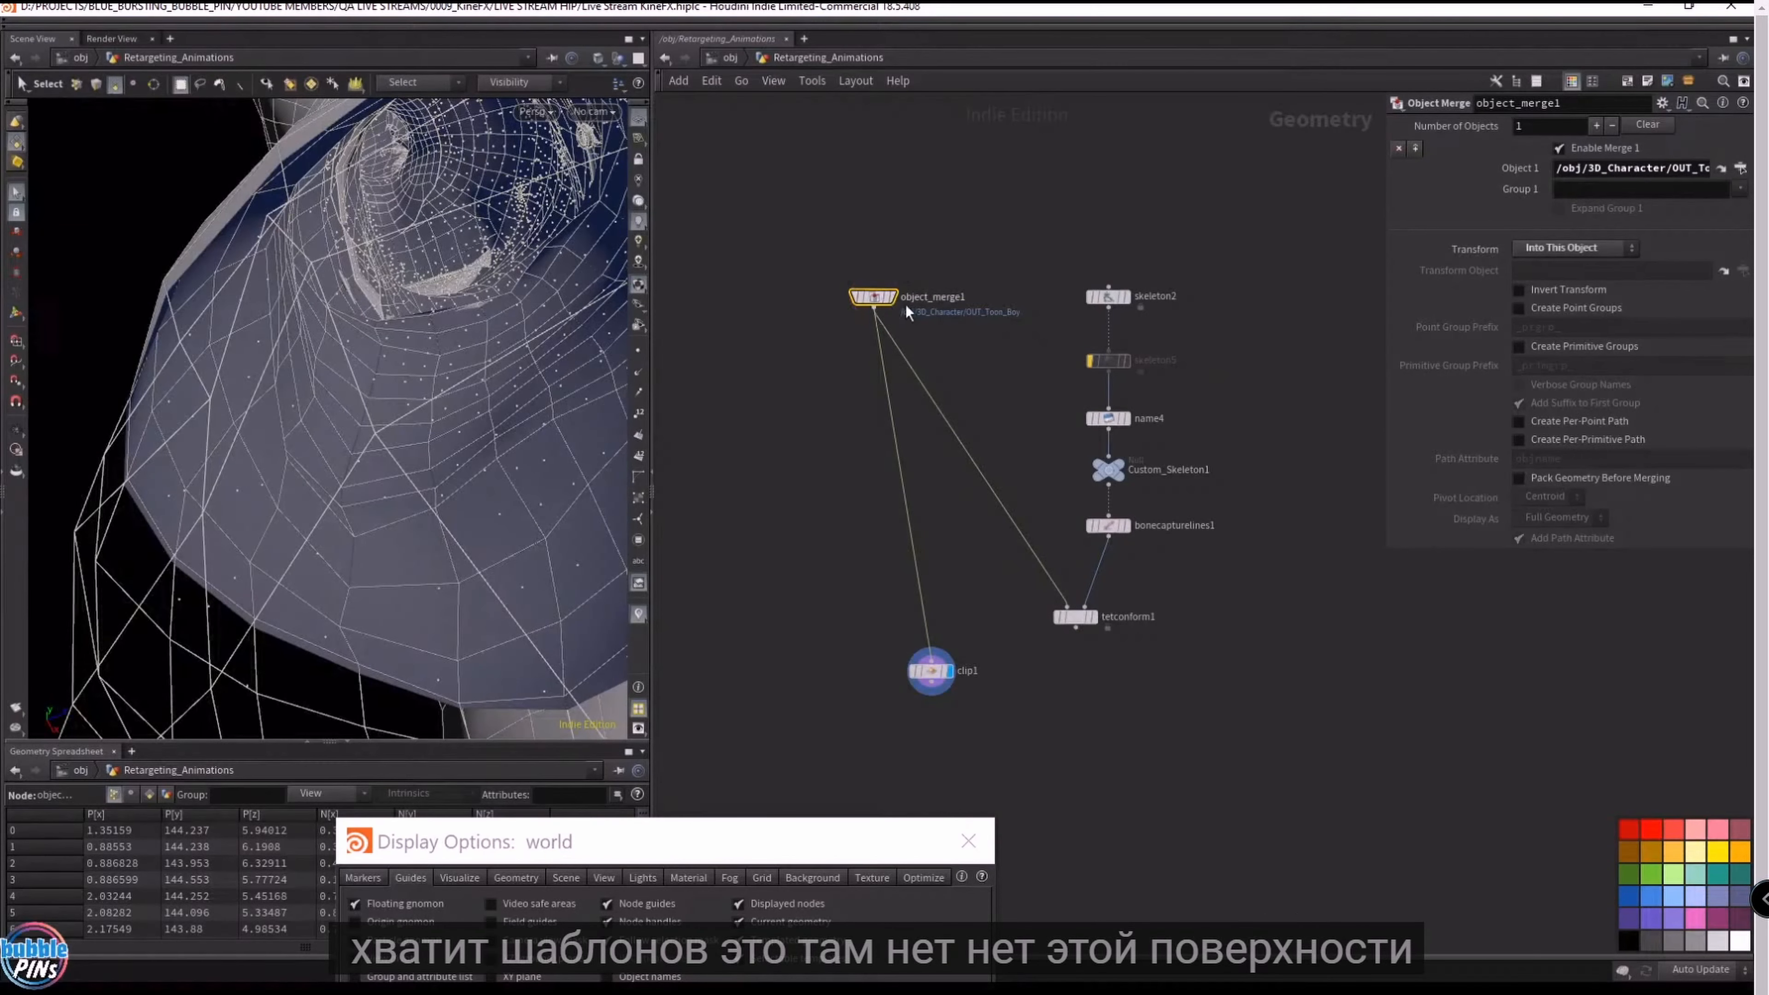
- Inspect the hollow interior of the clipped body in clip1 and compare it with the point structure of tetconform1
left_click(933, 675)
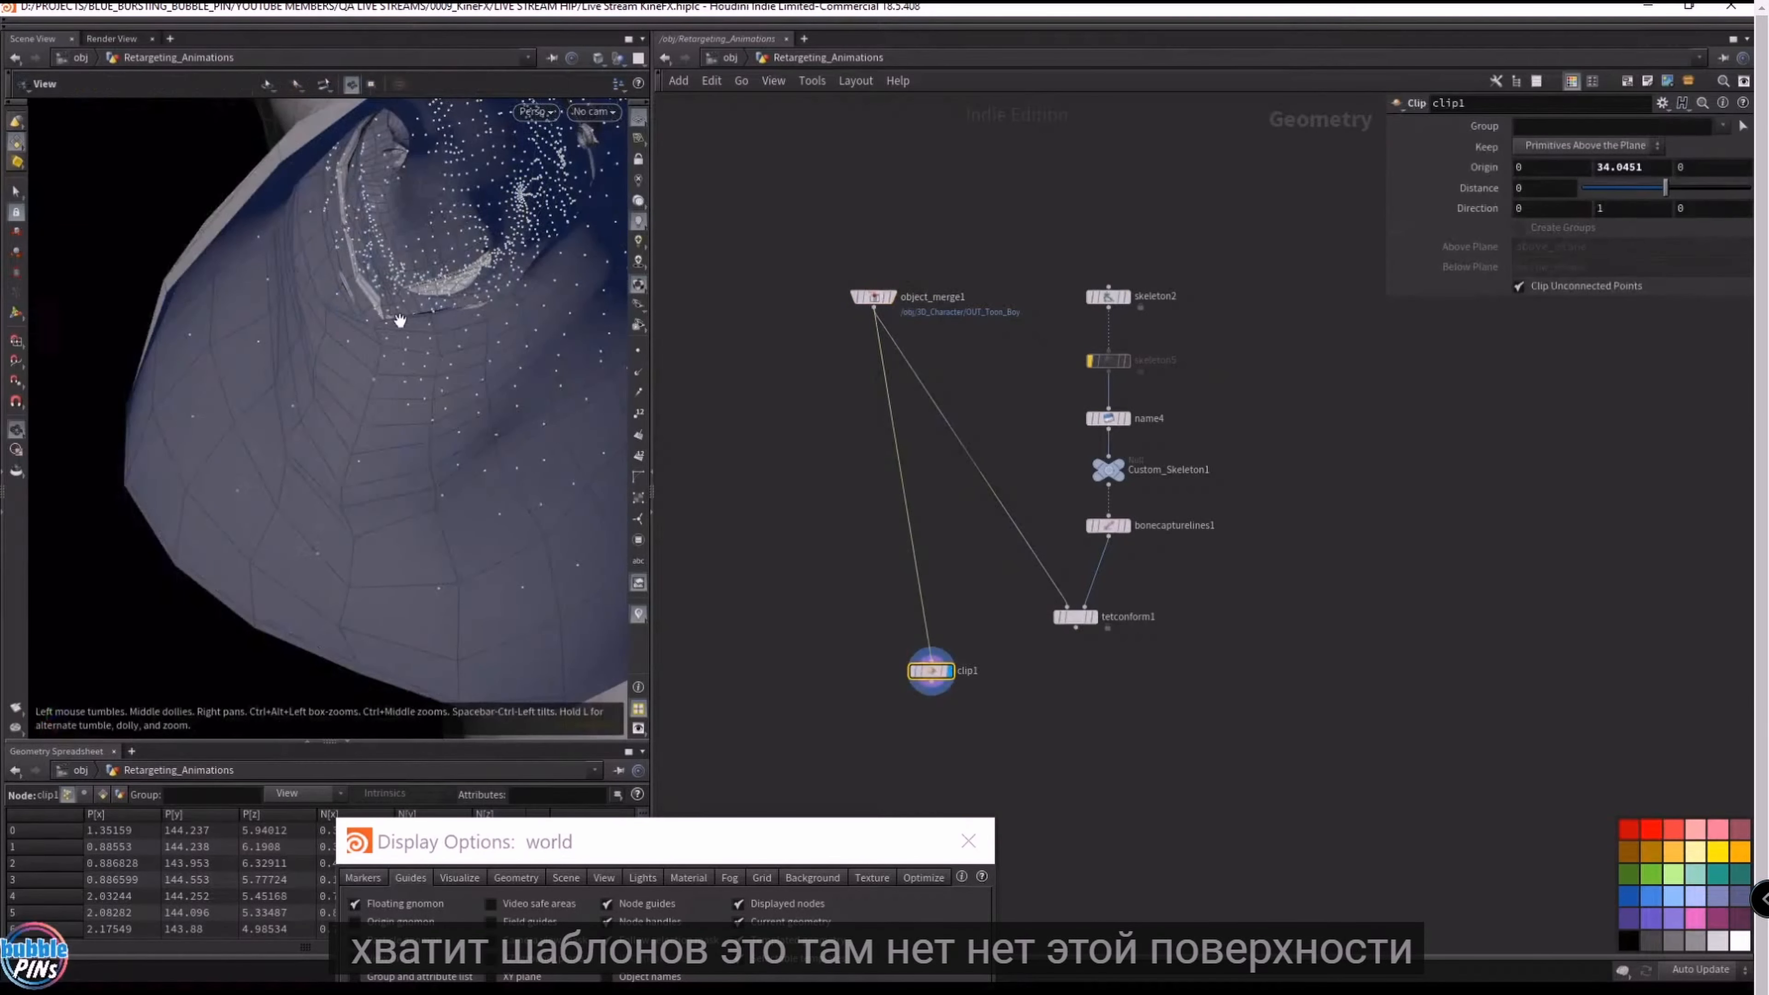
left_click_drag(496, 477, 427, 559, "alt")
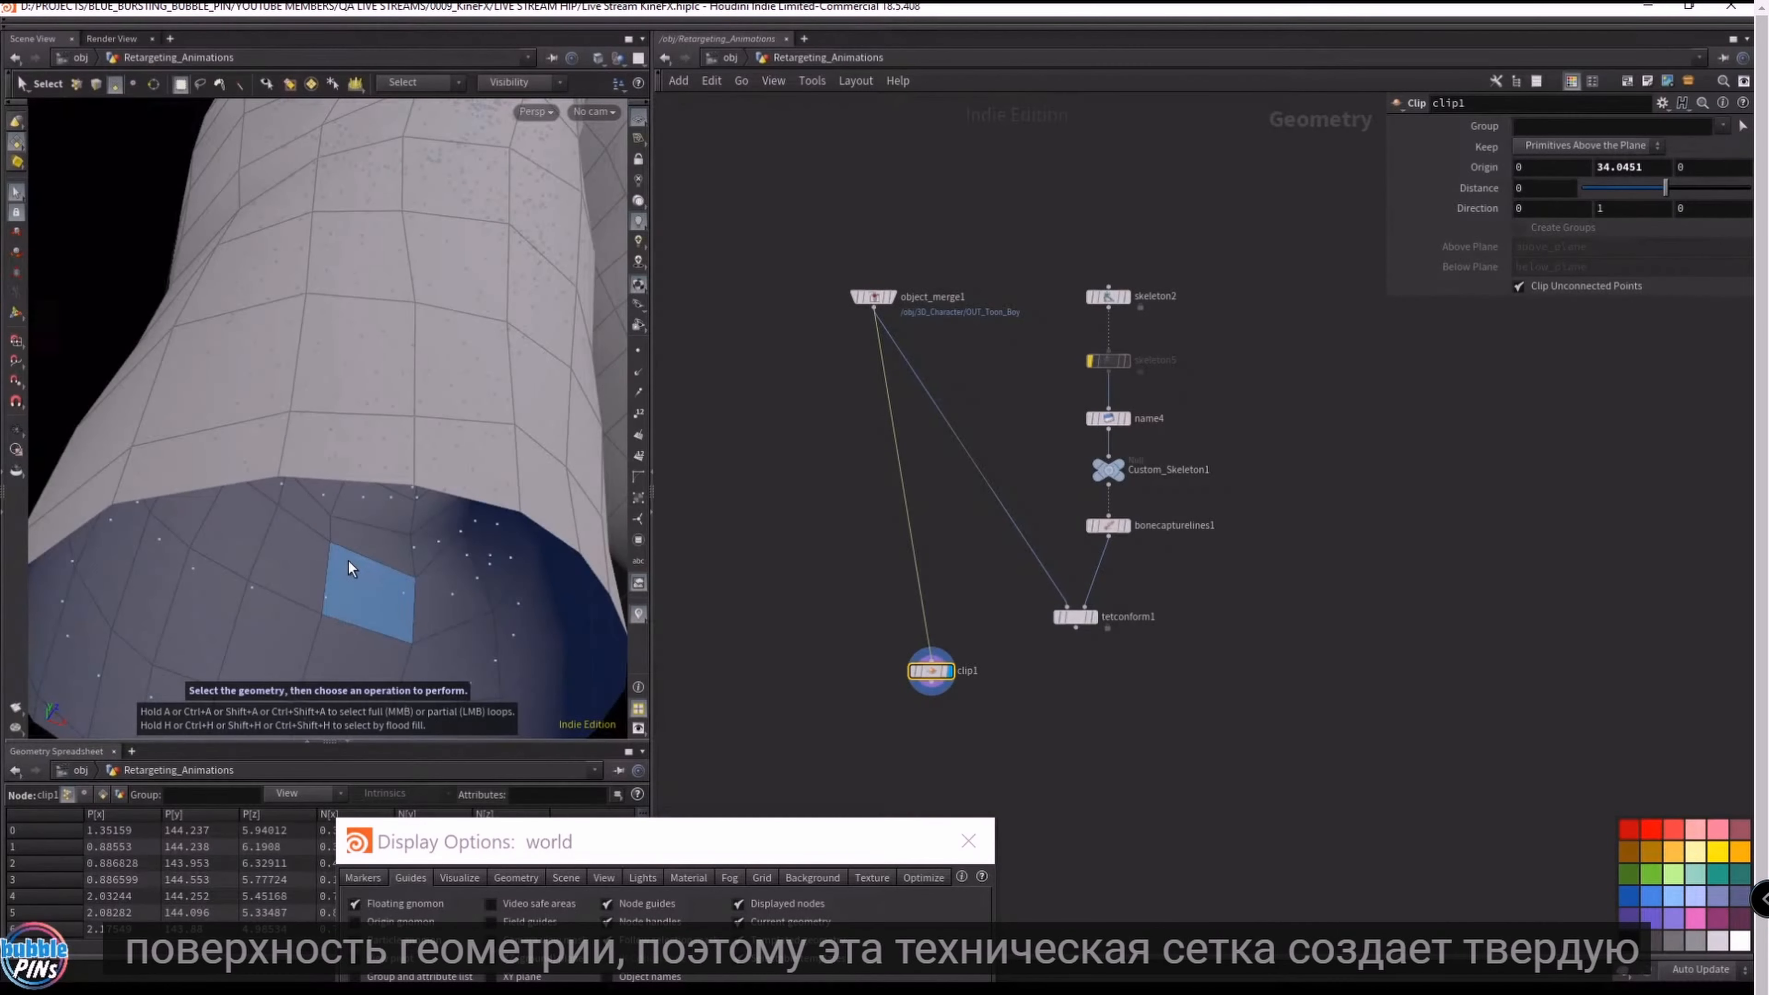
left_click(1076, 617)
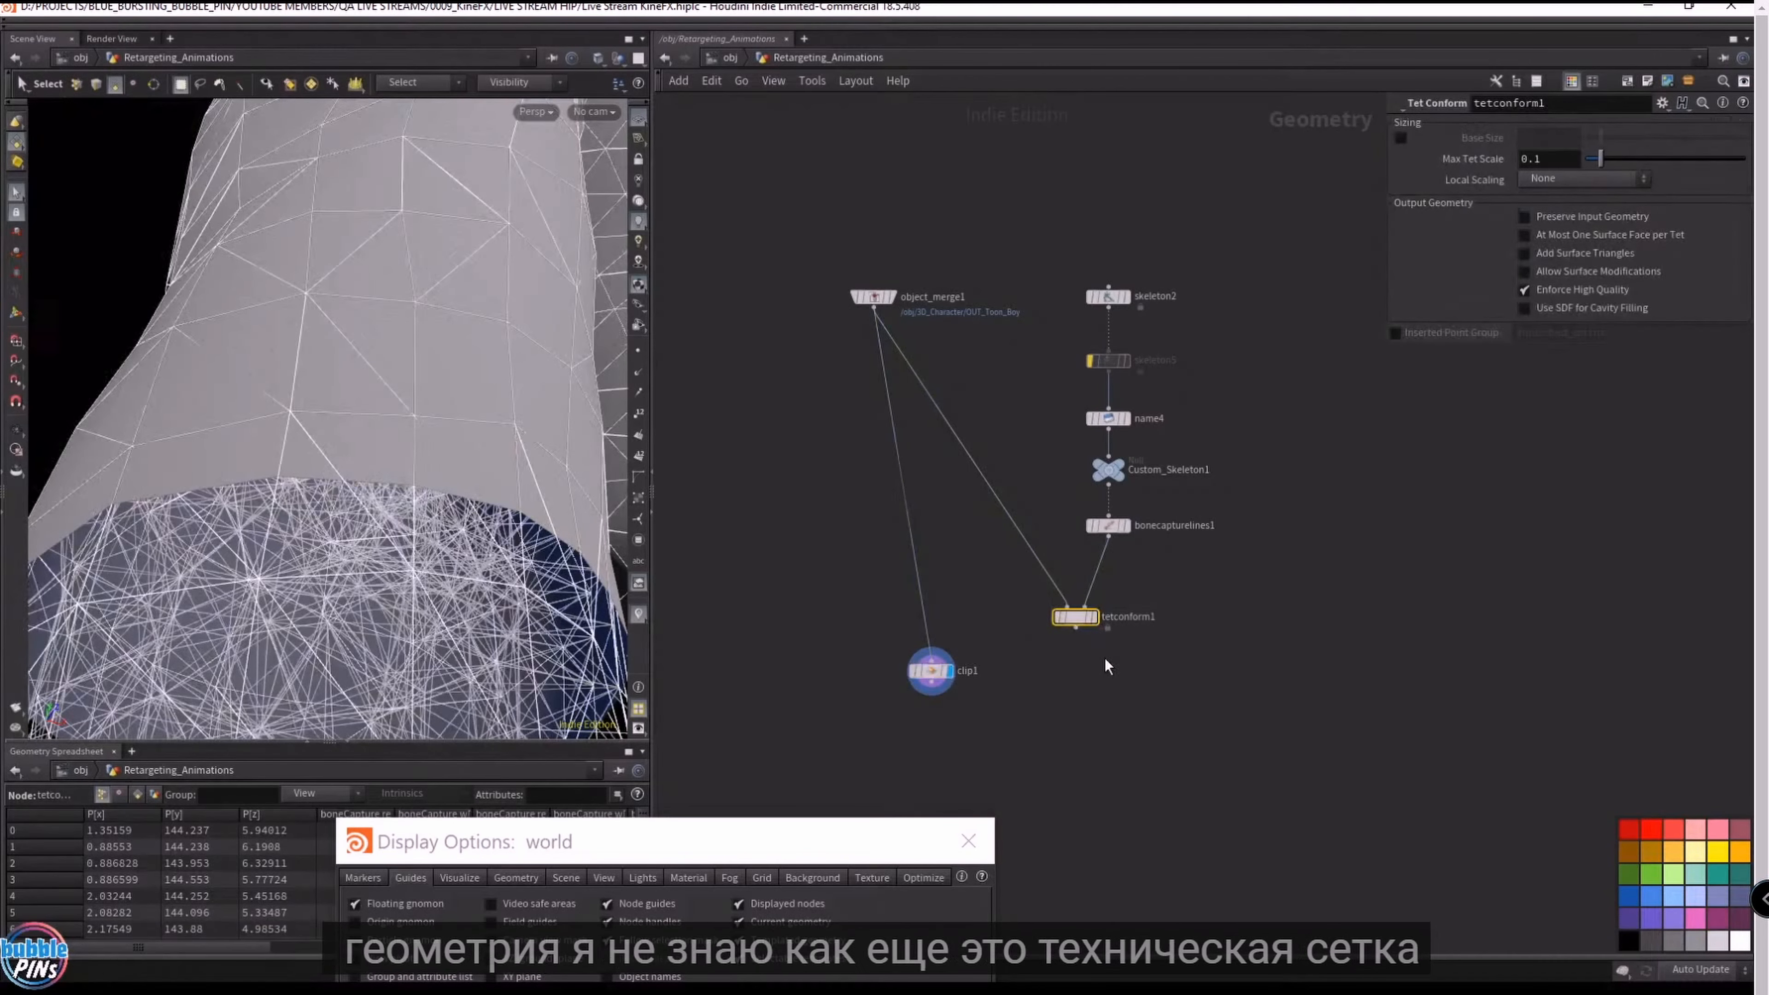
left_click(931, 671)
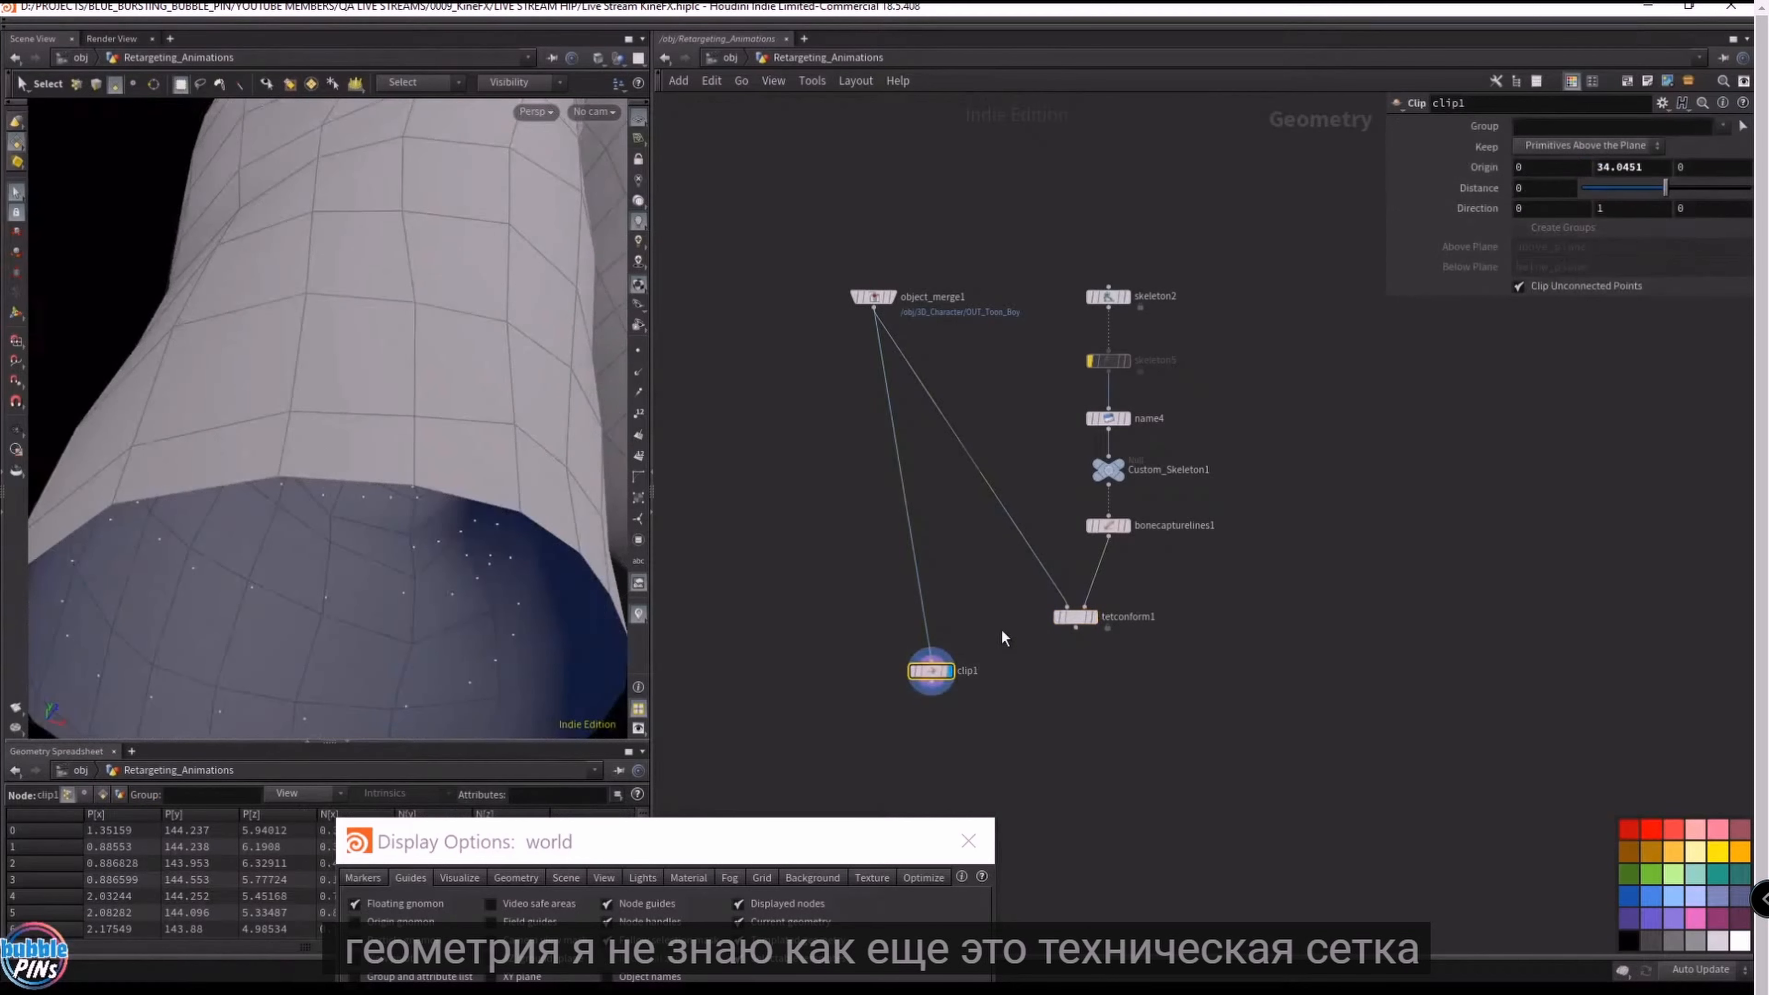
- Rewire clip1 to tetconform1 as a black side branch, and line tetconform1 up beneath bonecapturelines1
left_click_drag(936, 672, 1077, 671)
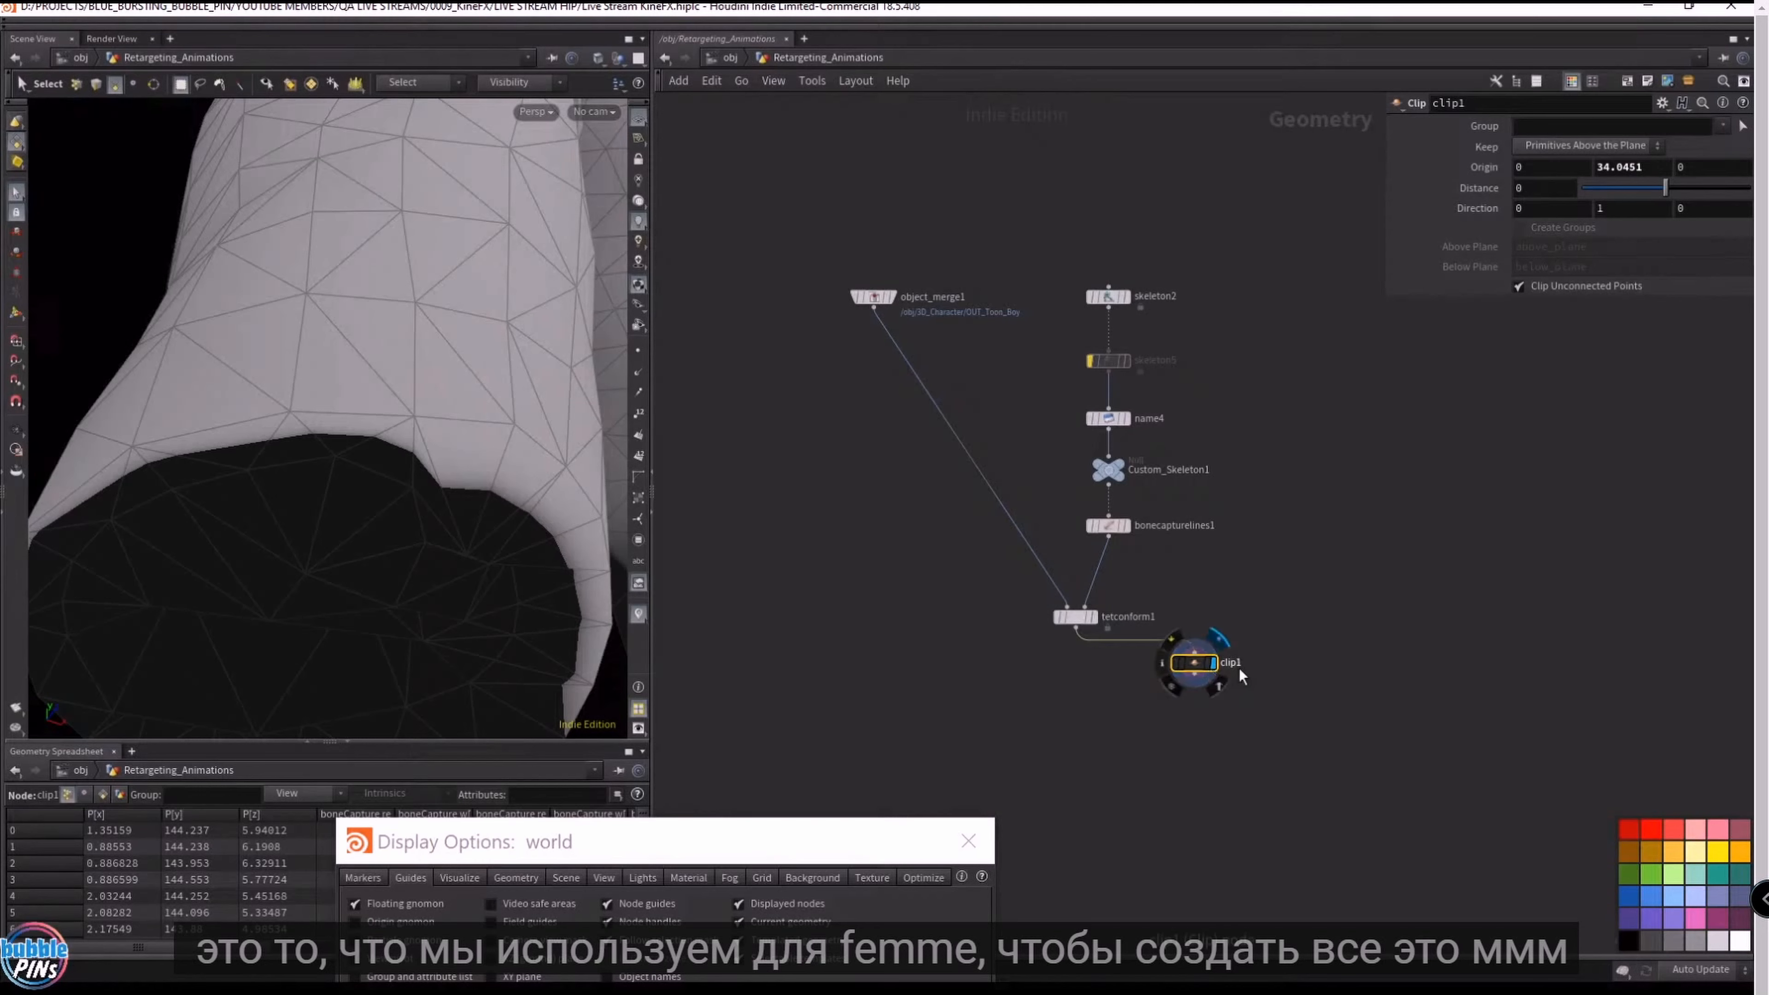
left_click_drag(1203, 671, 1246, 652)
left_click_drag(1082, 615, 1114, 577)
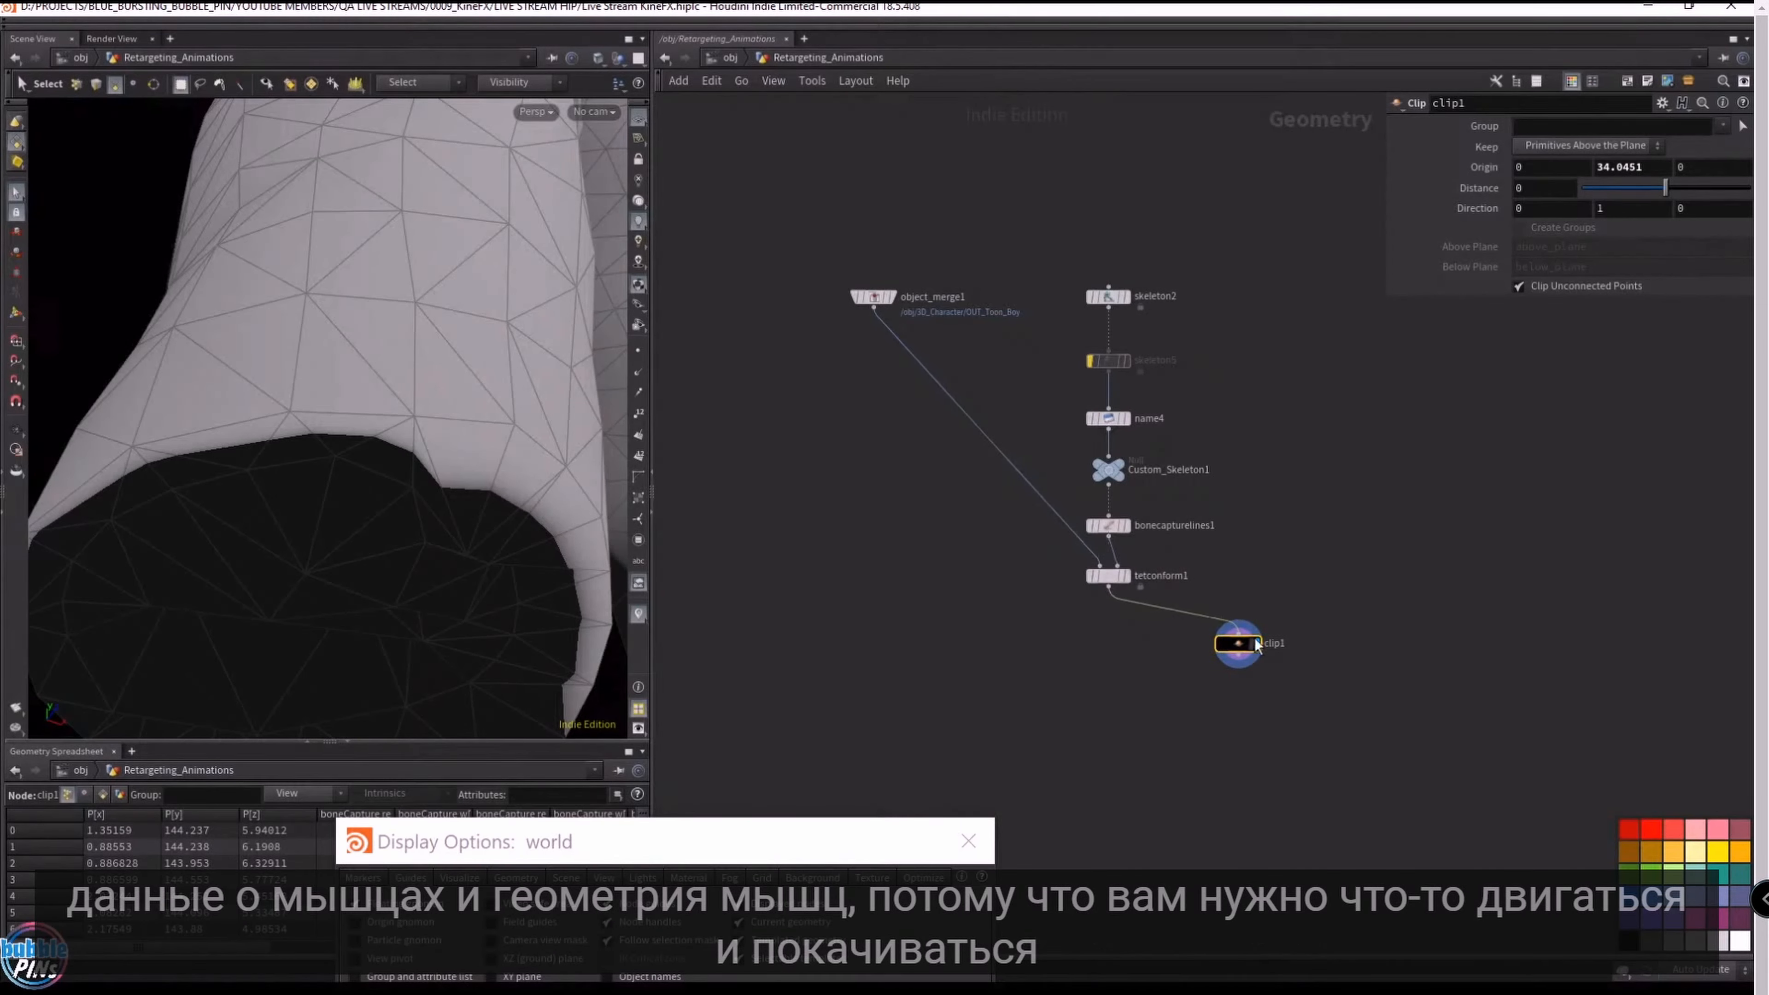
mouse_move(1247, 647)
left_click_drag(1247, 644, 1255, 624)
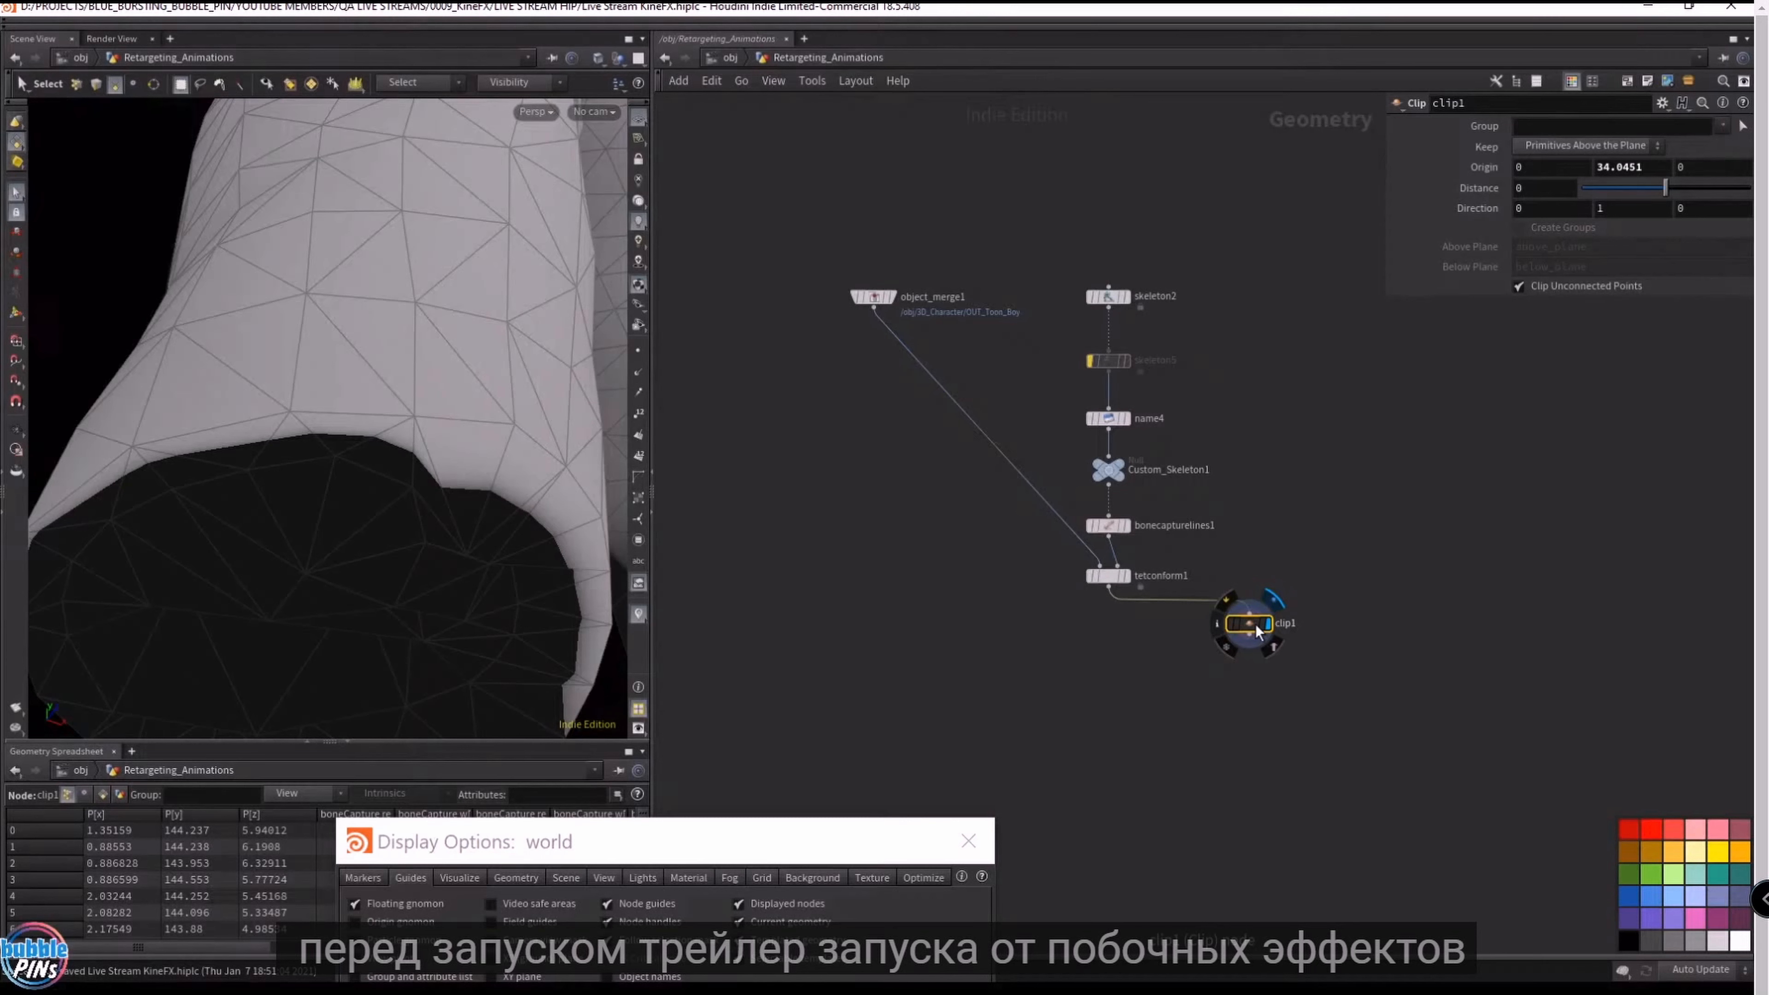
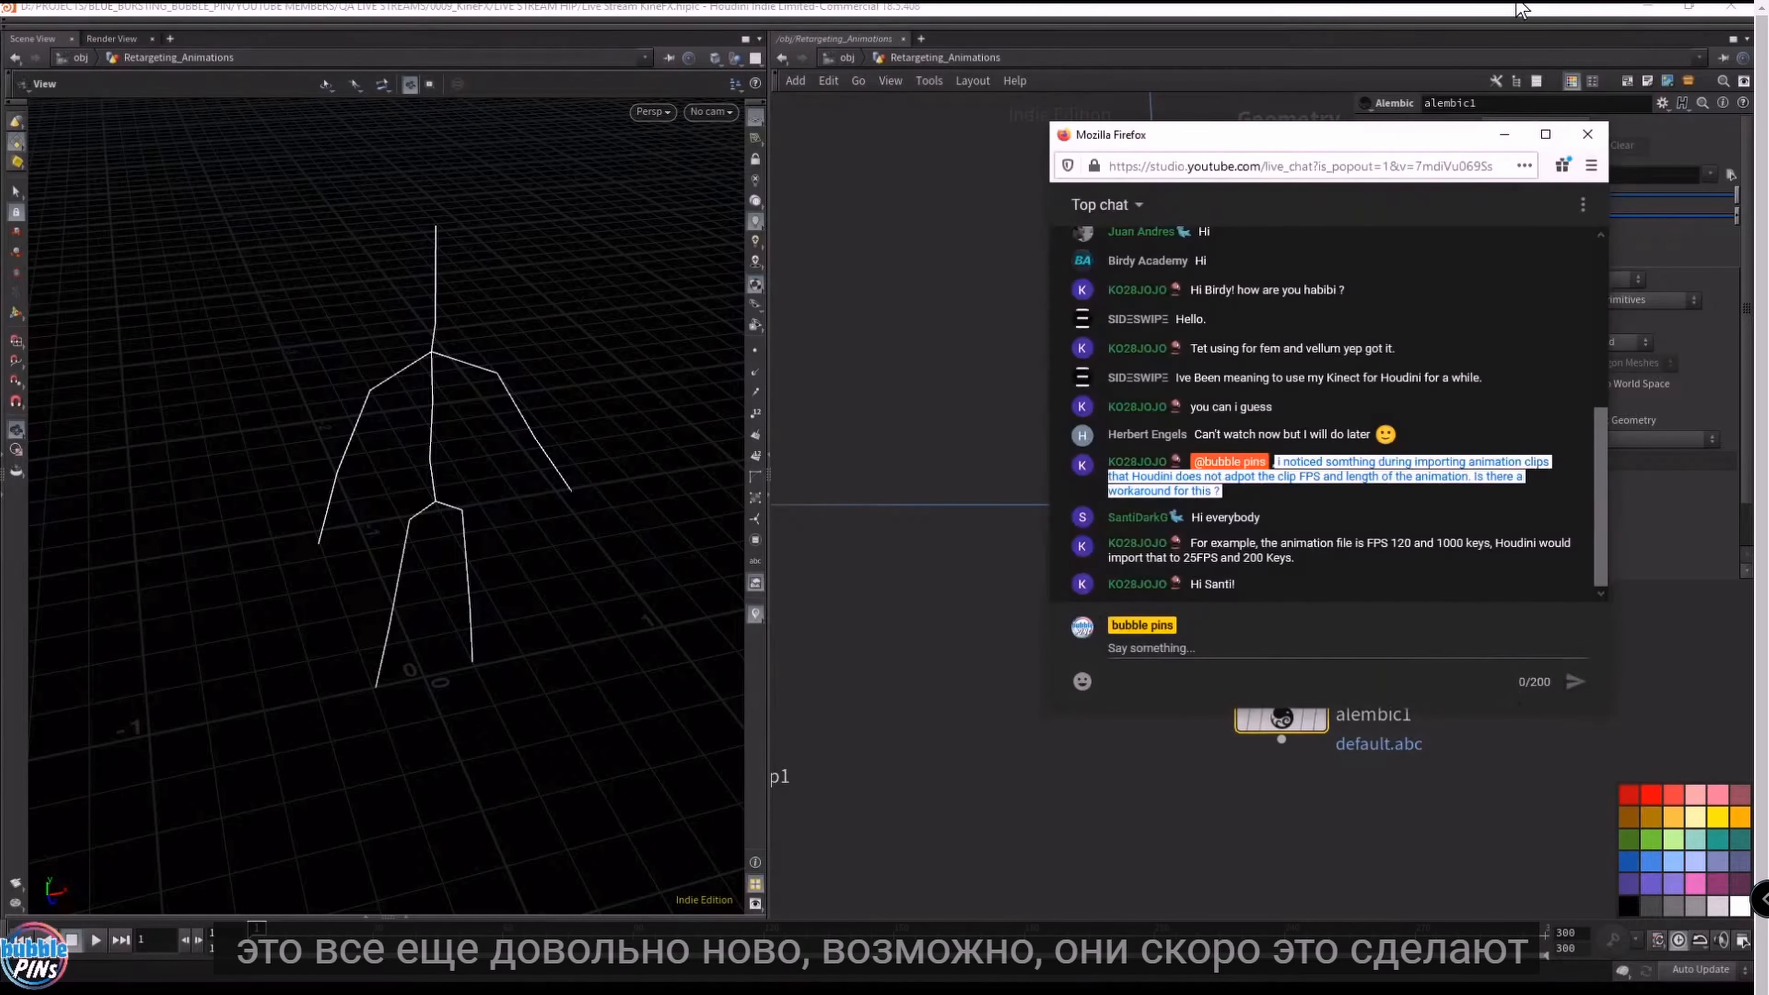
- Move the chat window aside, open the 3D_Character network, and examine fbx_archive_import1's import settings and node info
left_click_drag(1343, 120, 935, 78)
left_click(884, 542)
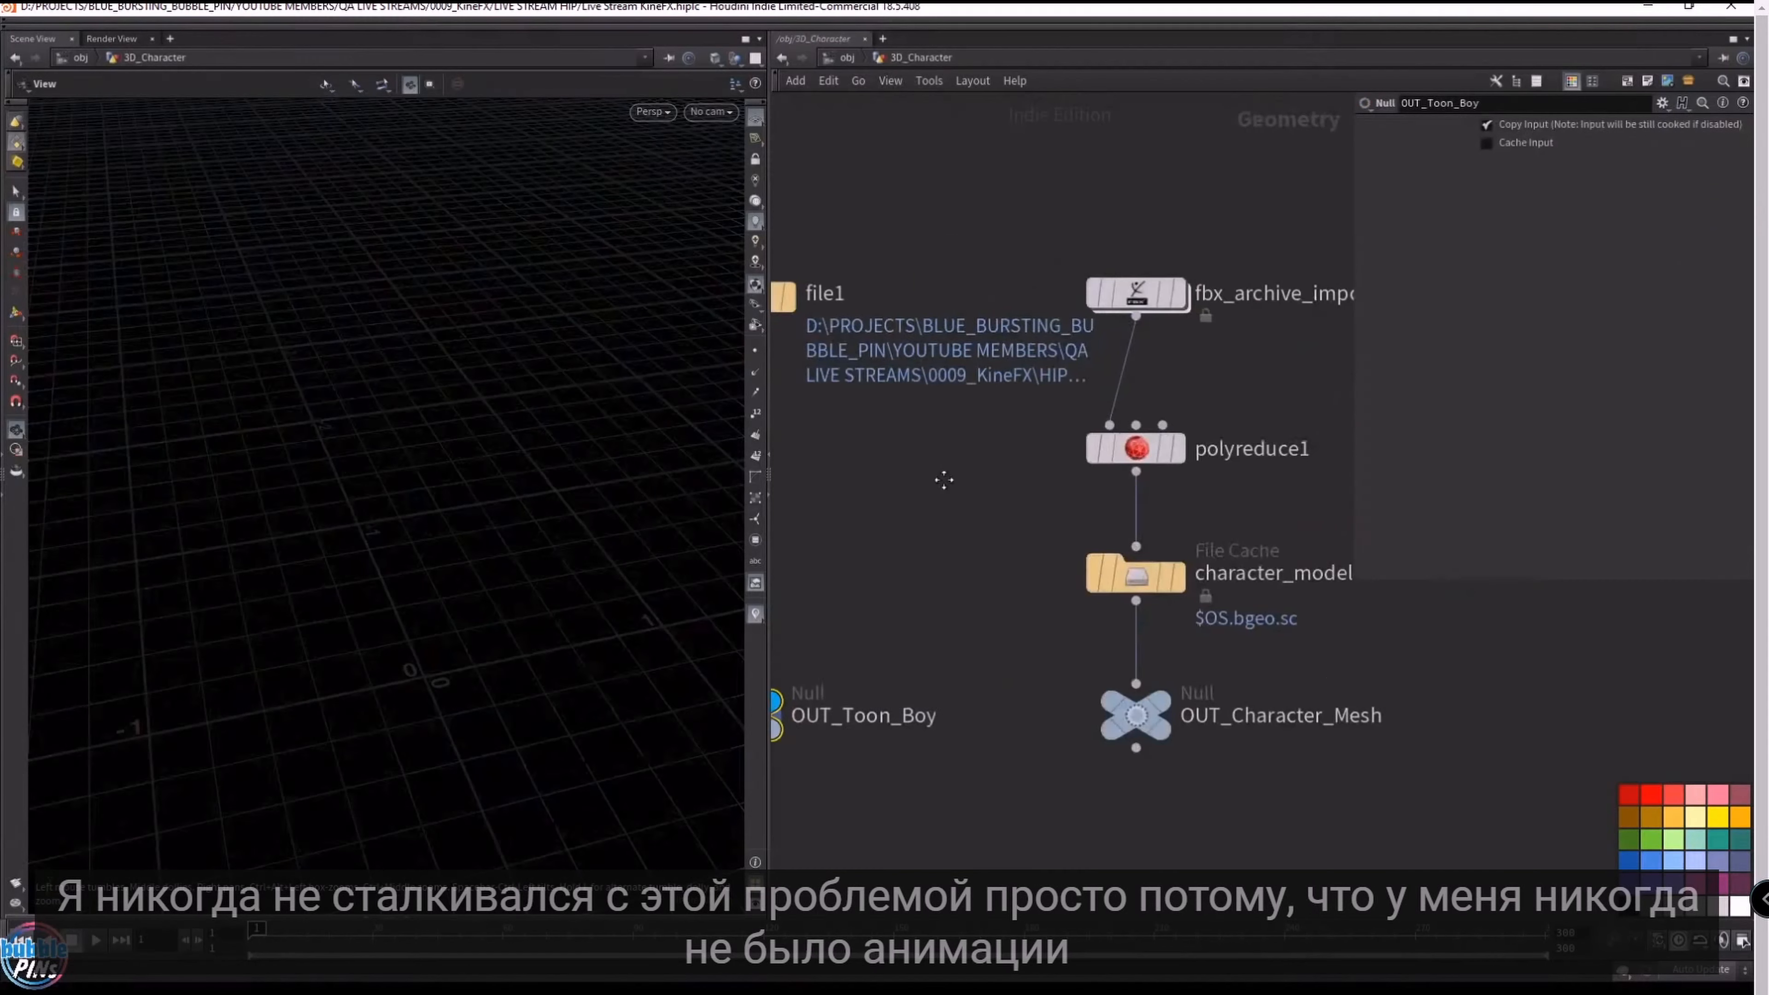
left_click_drag(769, 253, 691, 259)
left_click_drag(1070, 222, 1287, 412)
middle_click_drag(1306, 403, 1215, 400)
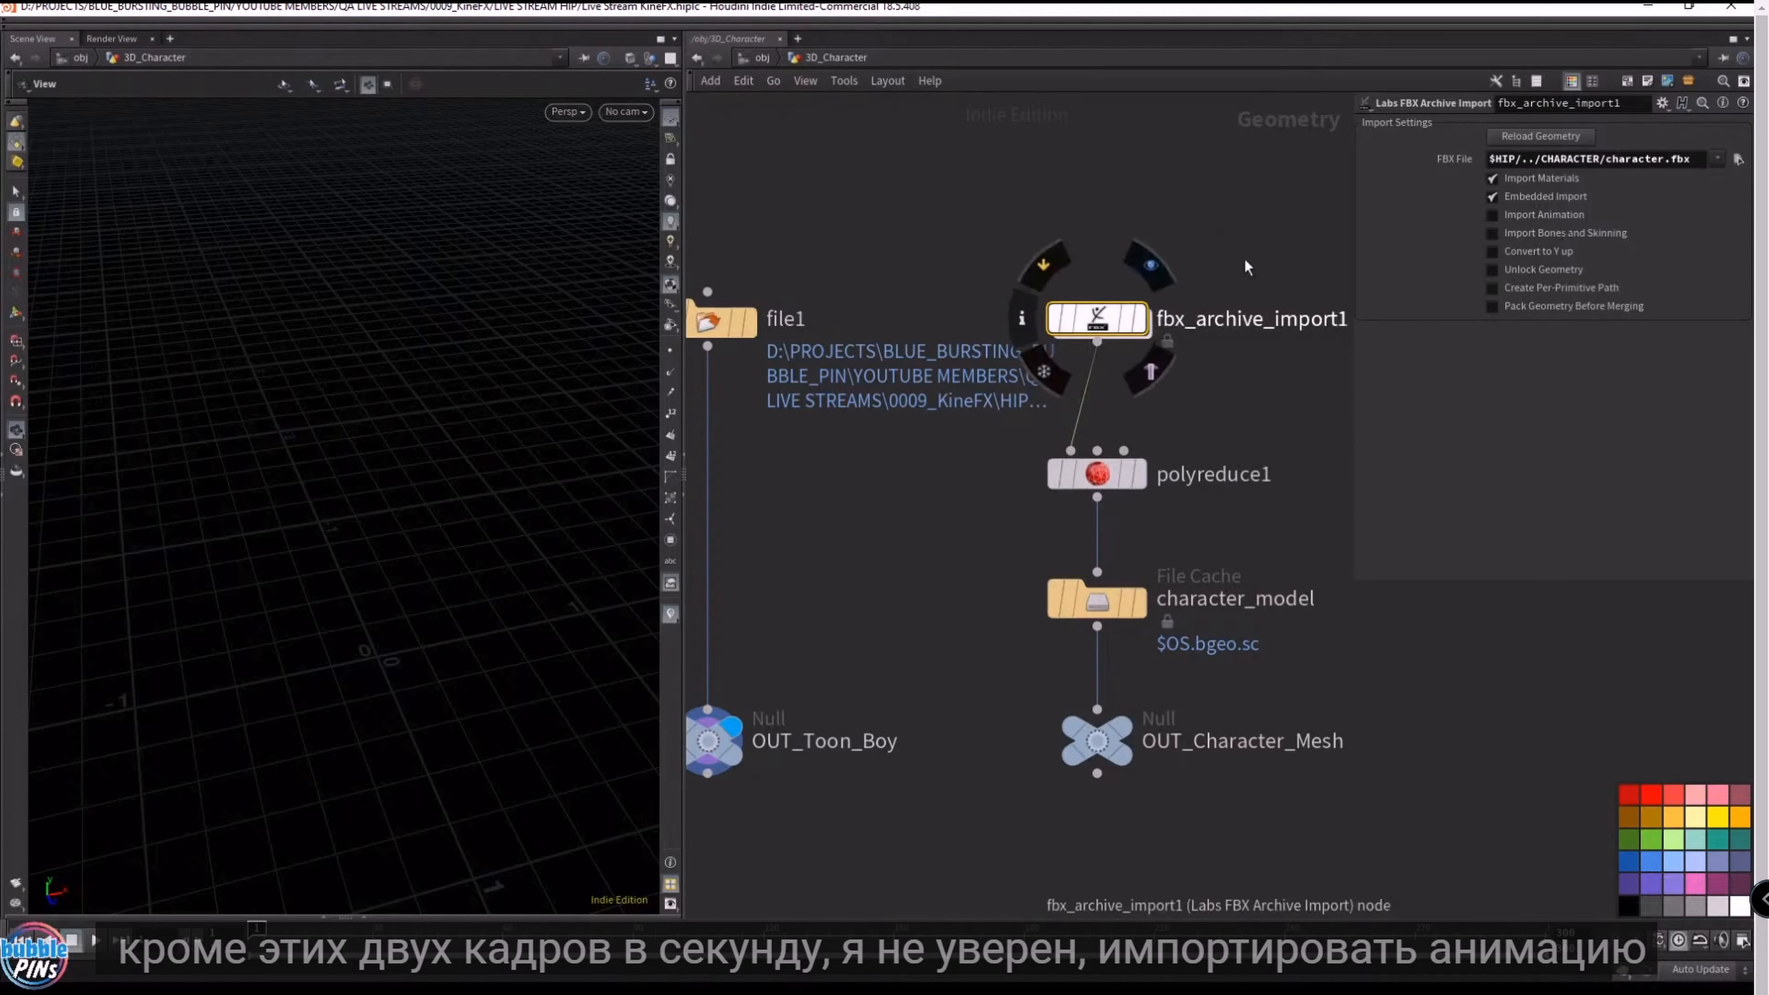
mouse_move(1097, 318)
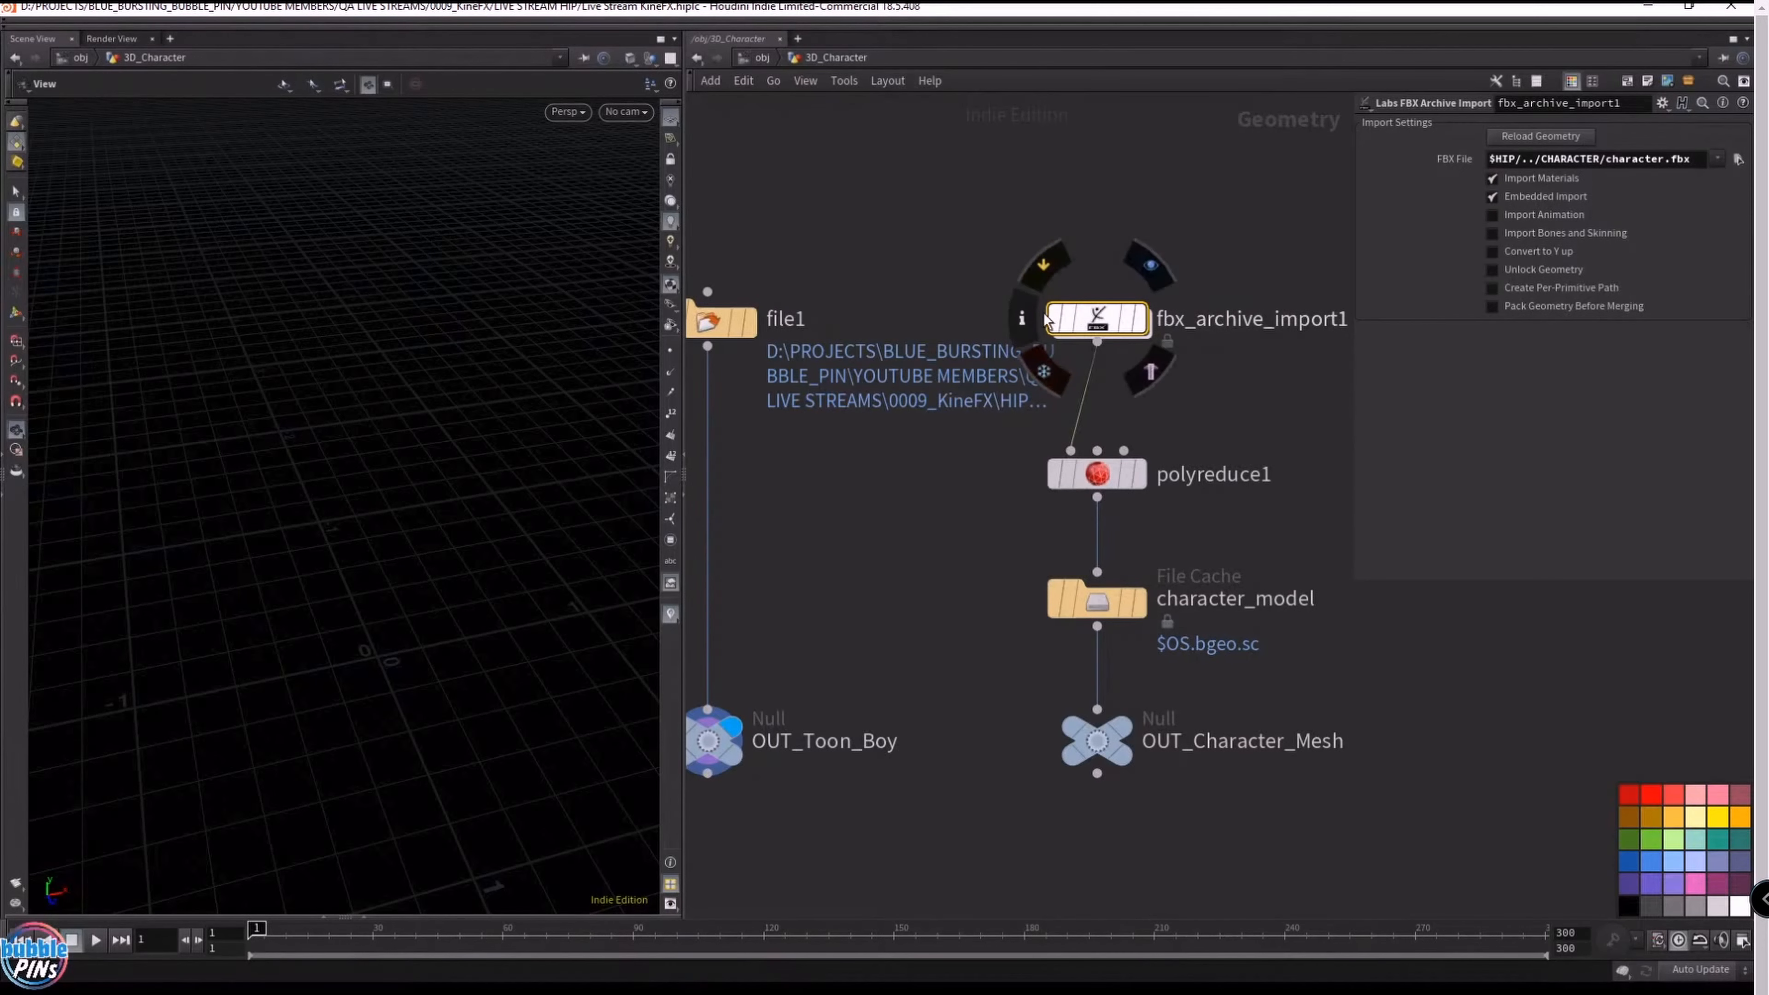
left_click(1022, 318)
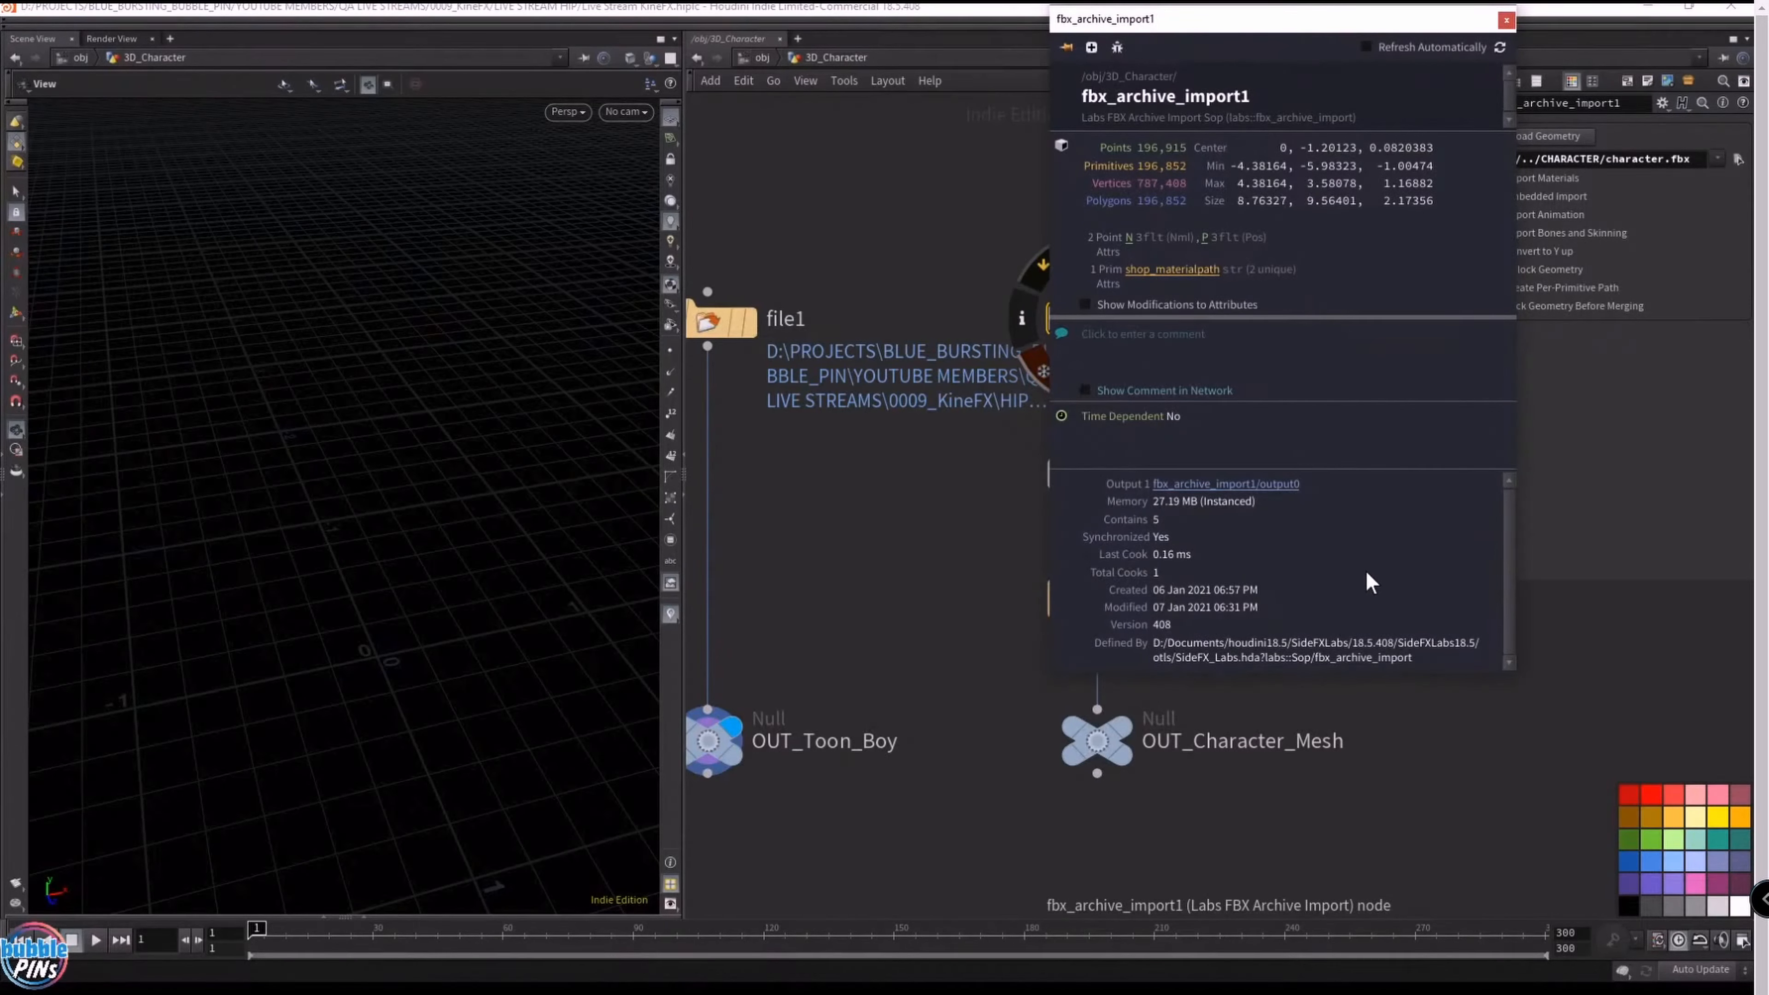
left_click_drag(1369, 582, 1571, 722)
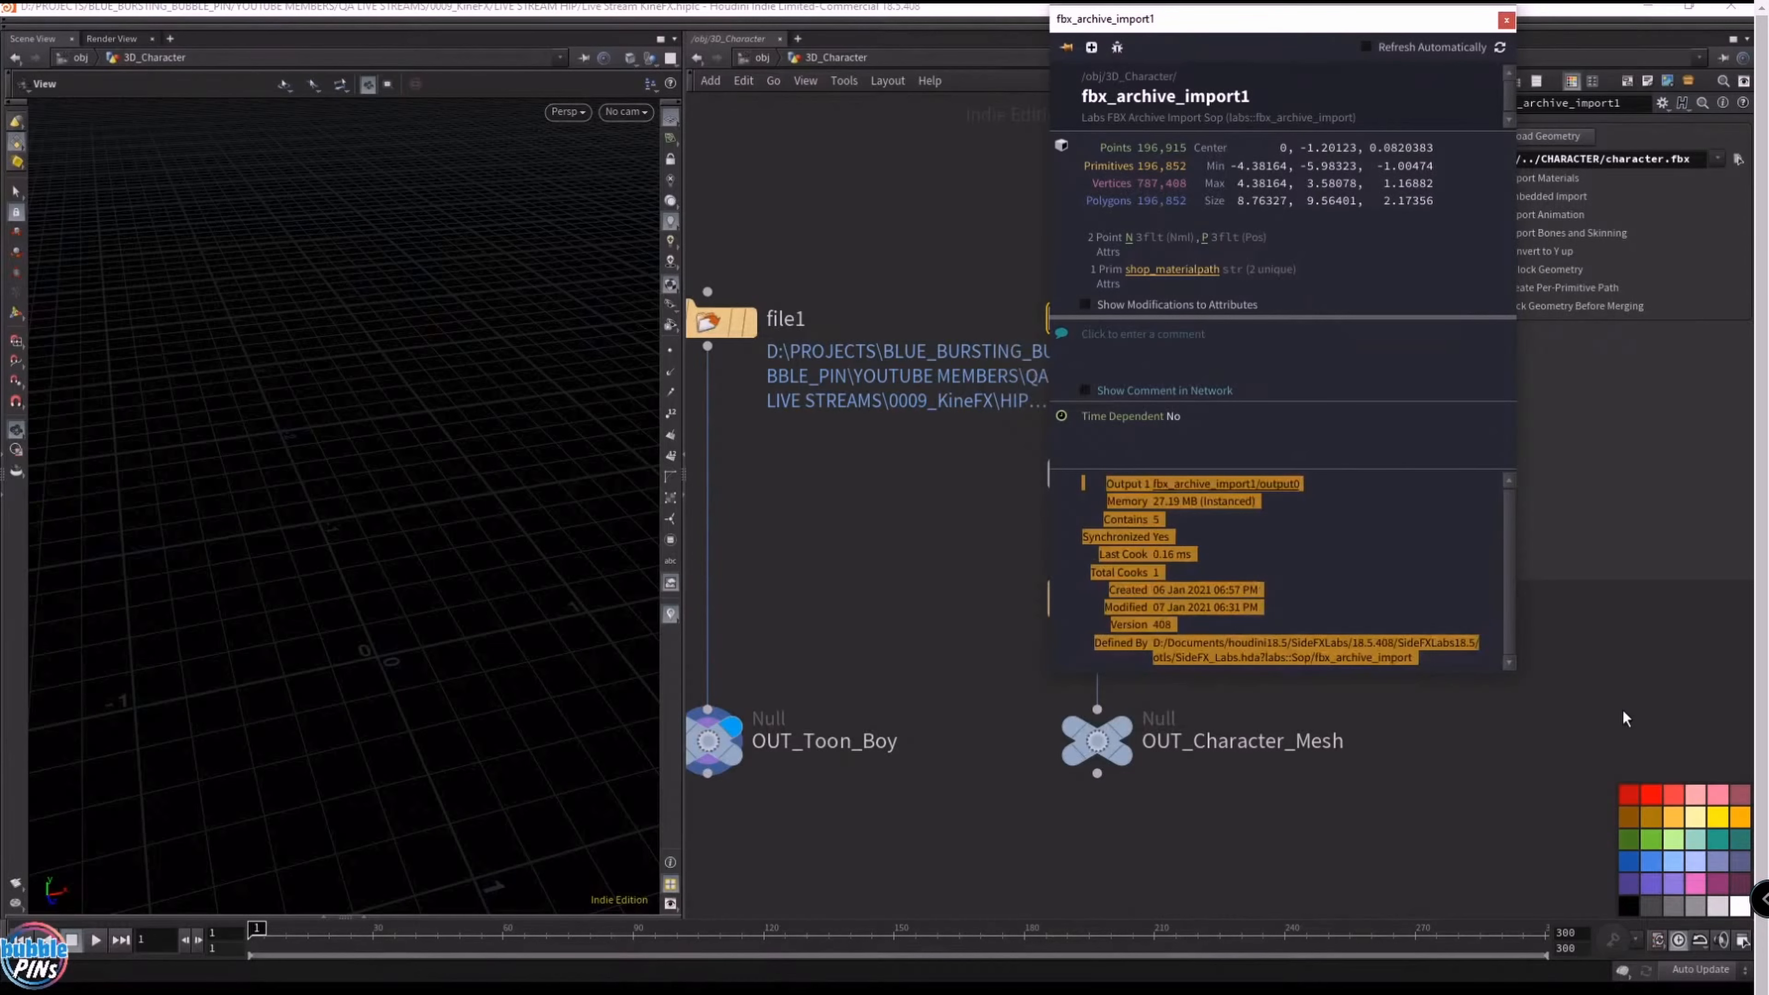
left_click(1597, 692)
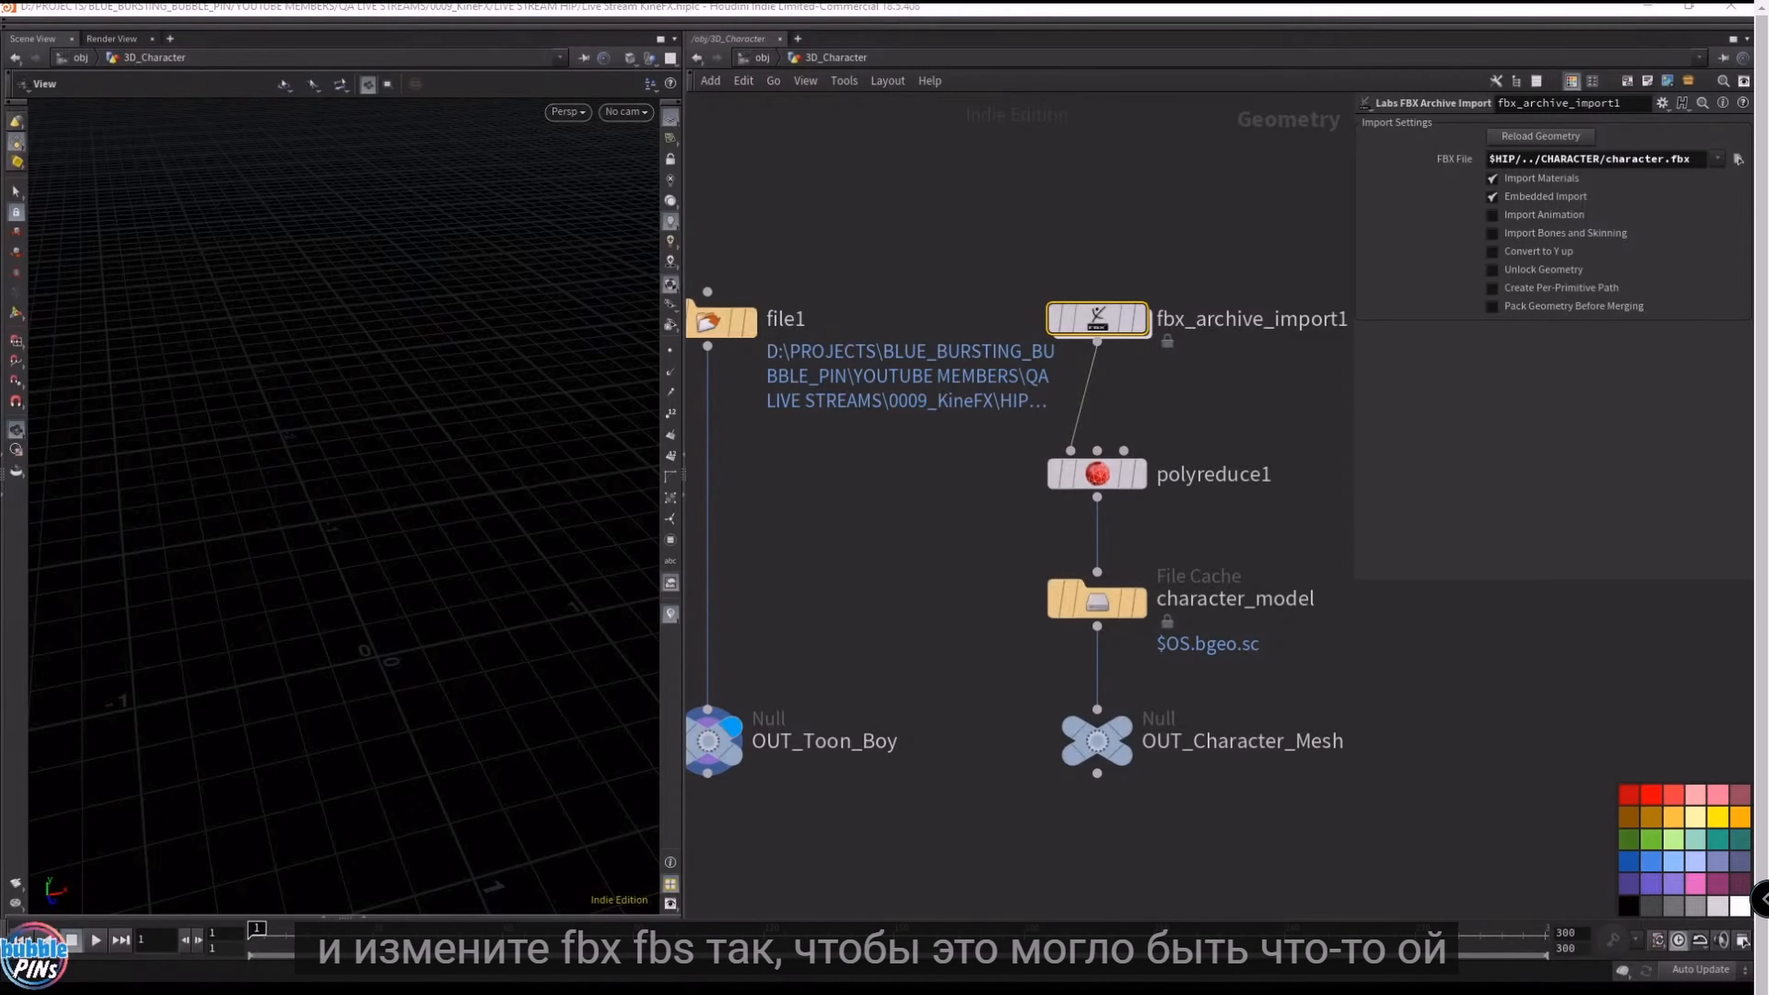
- Switch to the Firefox live chat, read the messages about imported animation FPS and length, and move the window off screen
key("alt+Tab")
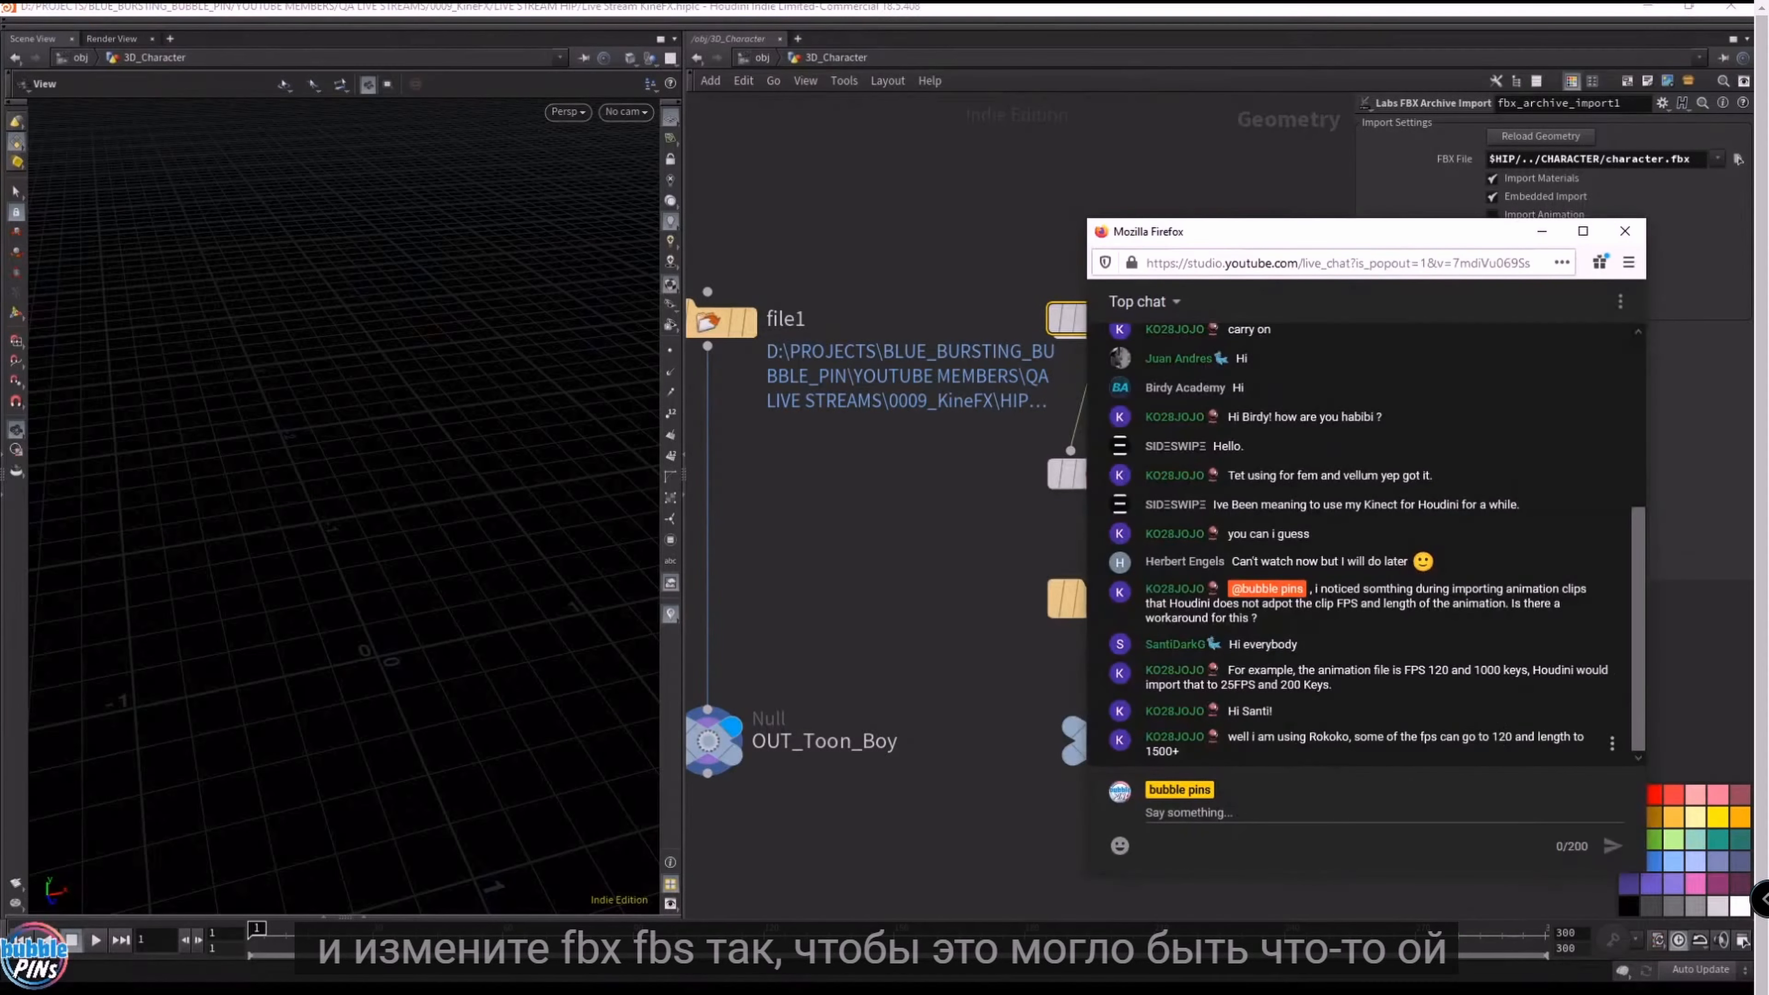
left_click(1453, 812)
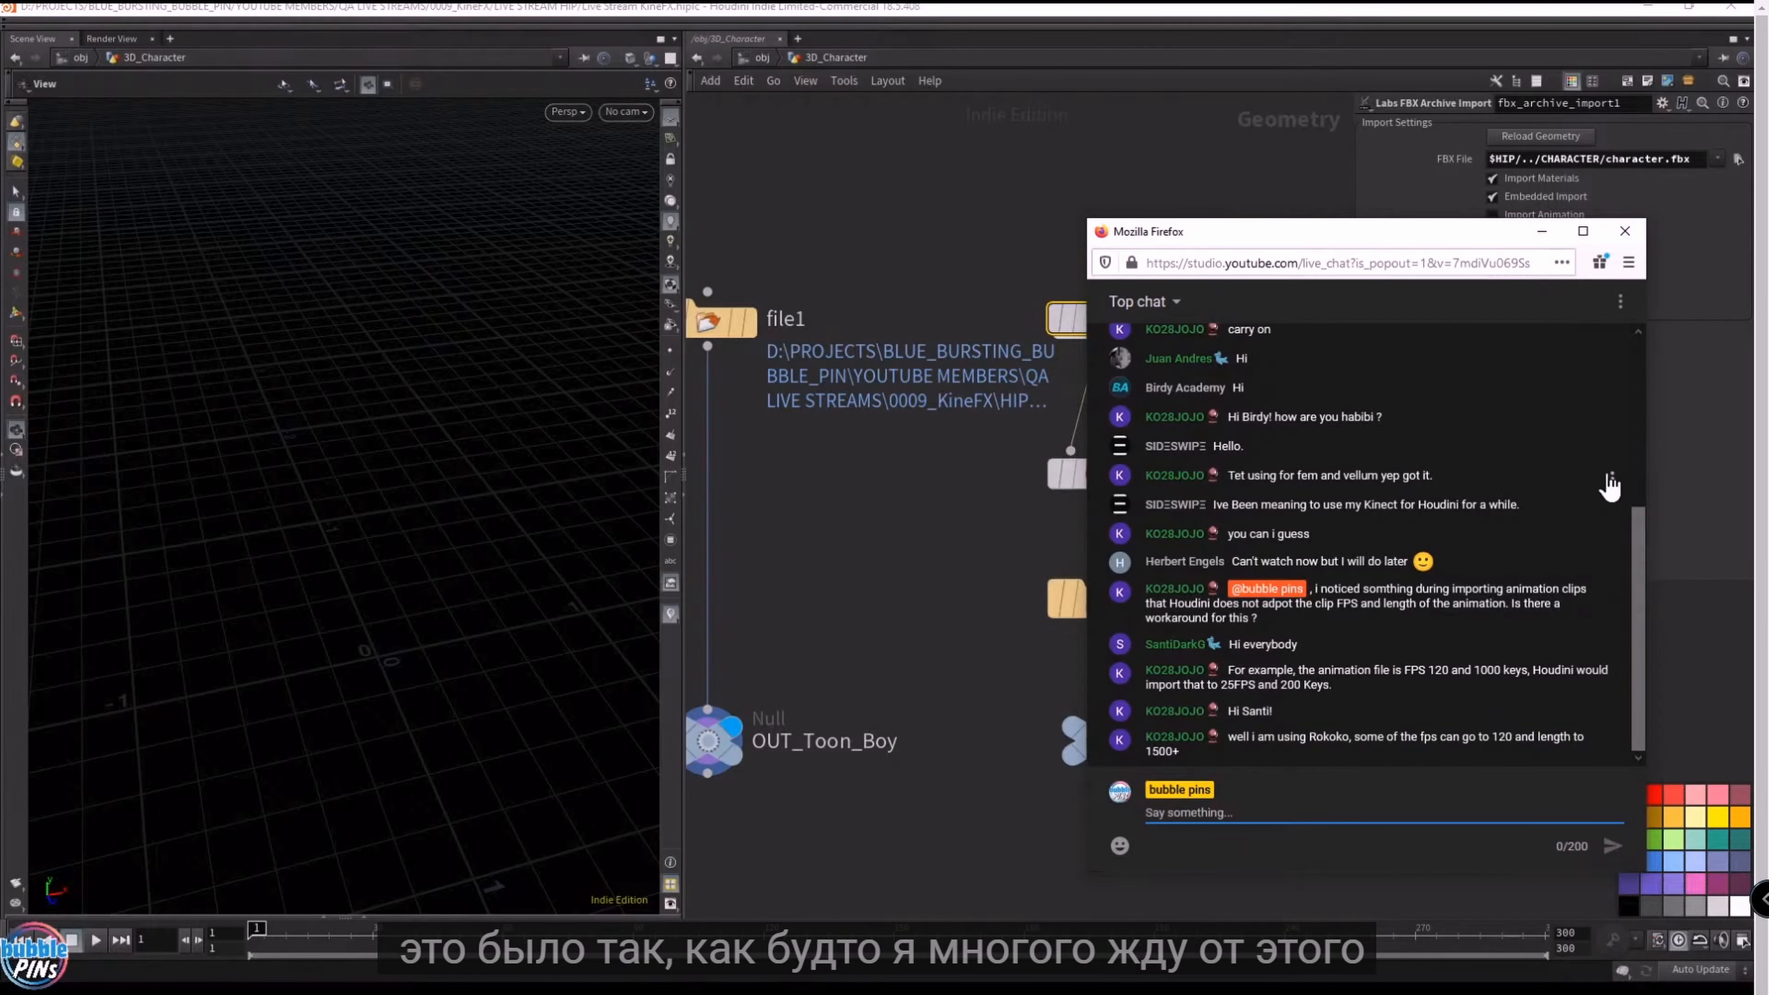
left_click_drag(1372, 244, 1441, 177)
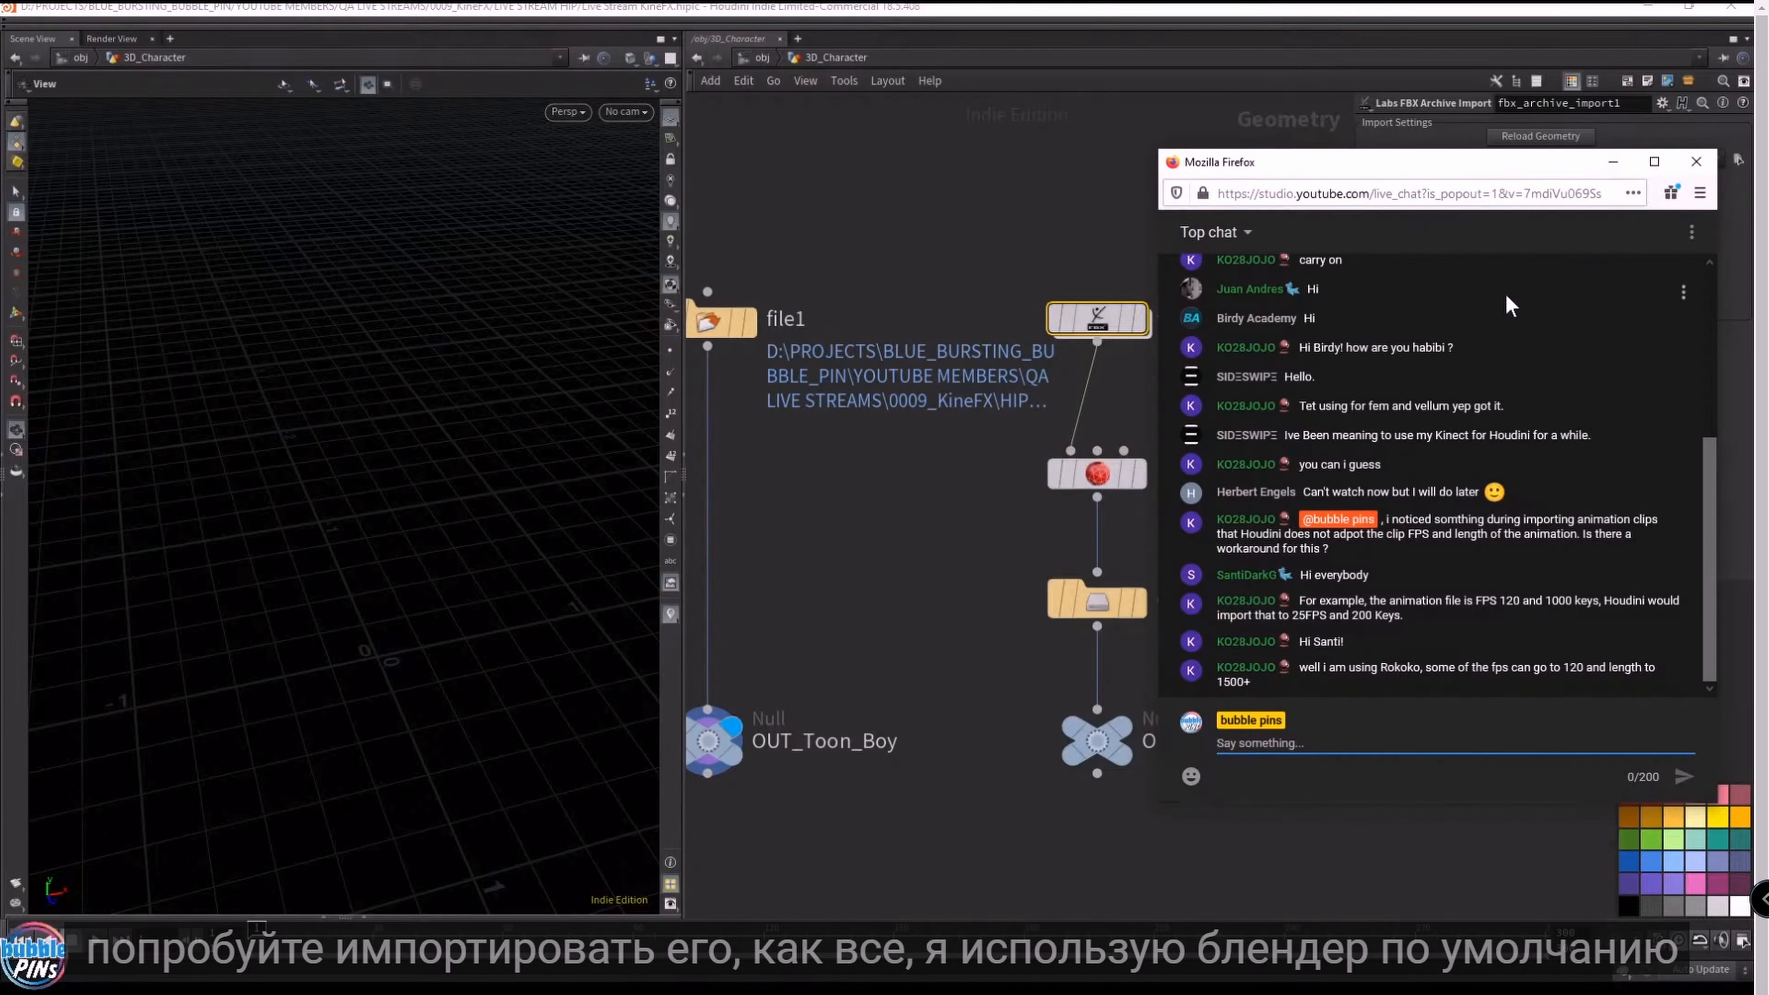
left_click_drag(1396, 162, 1392, 125)
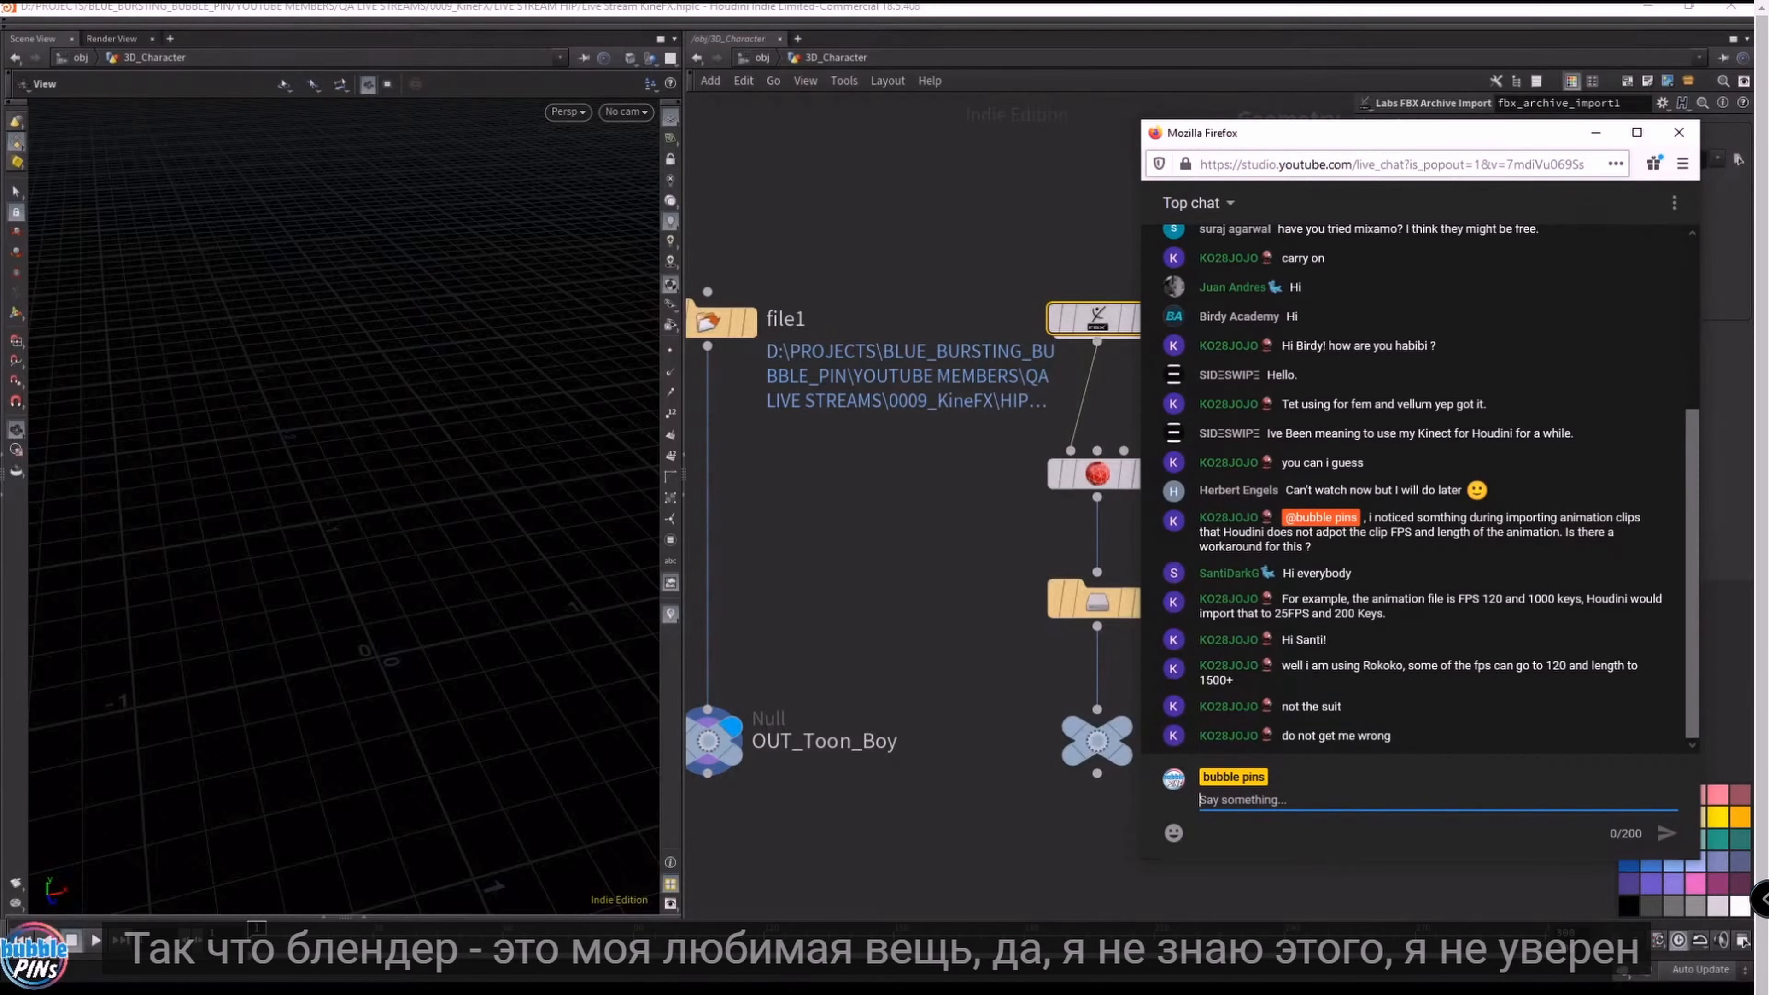
triple_click(1443, 613)
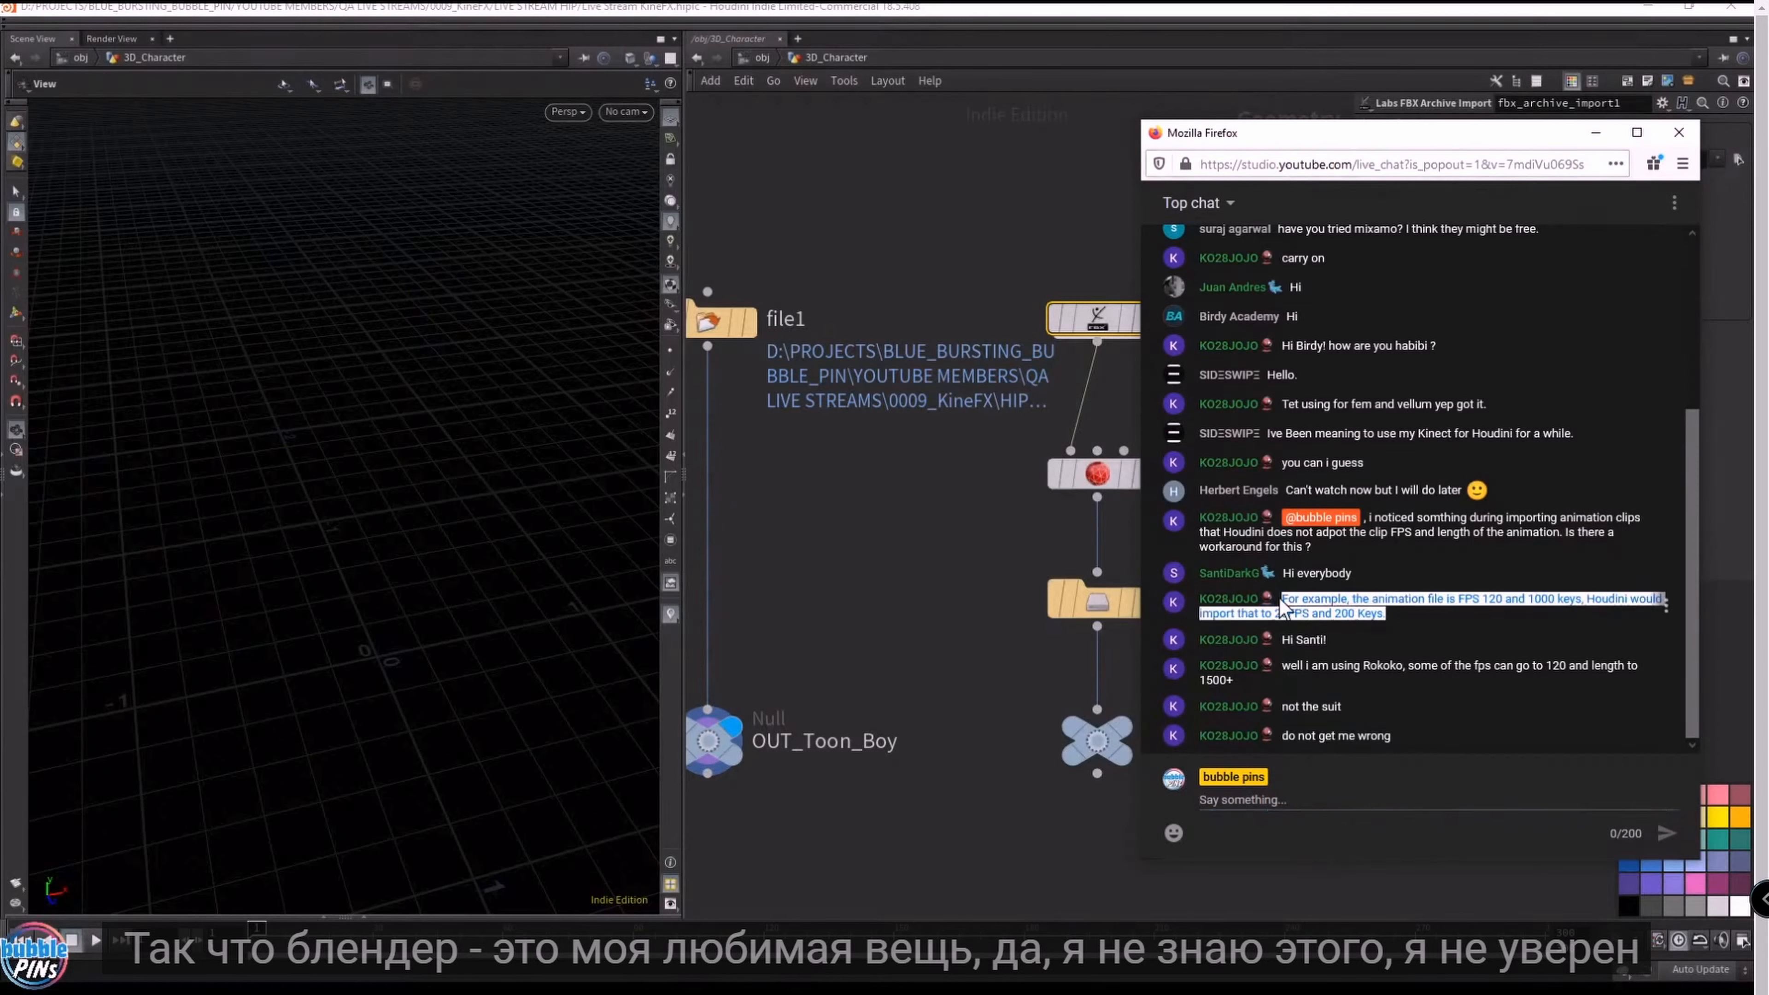
left_click(1367, 649)
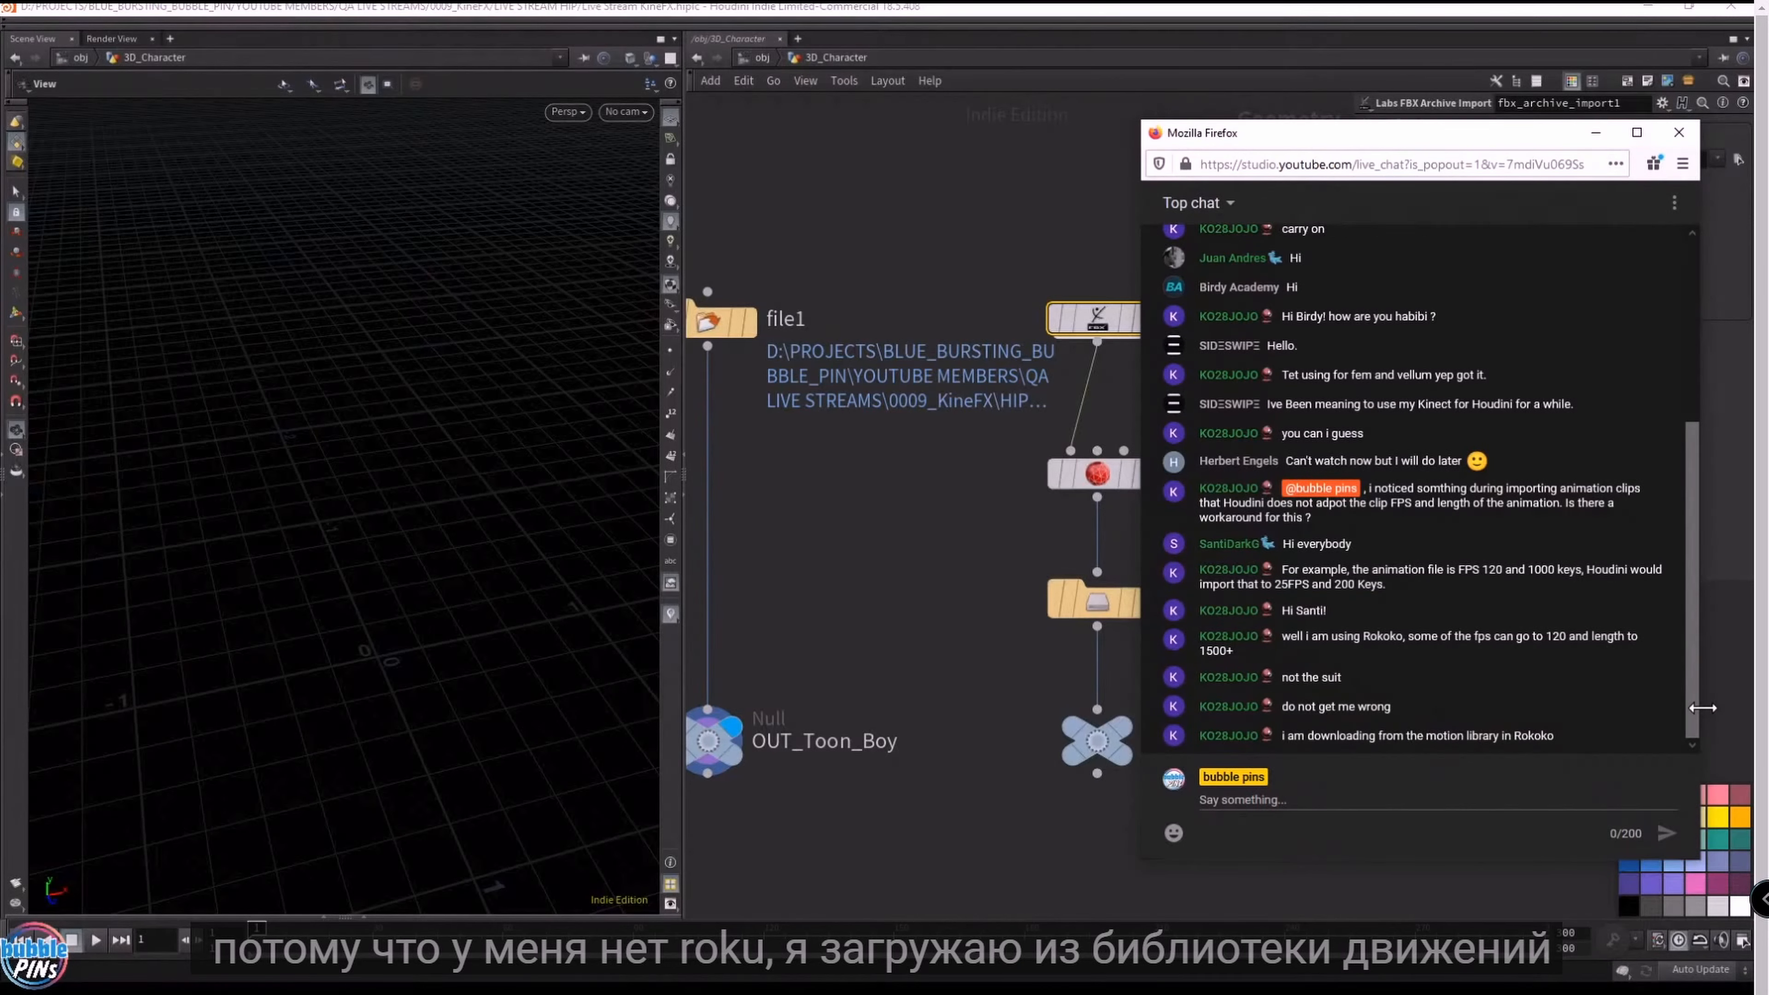
left_click_drag(1555, 735, 1426, 737)
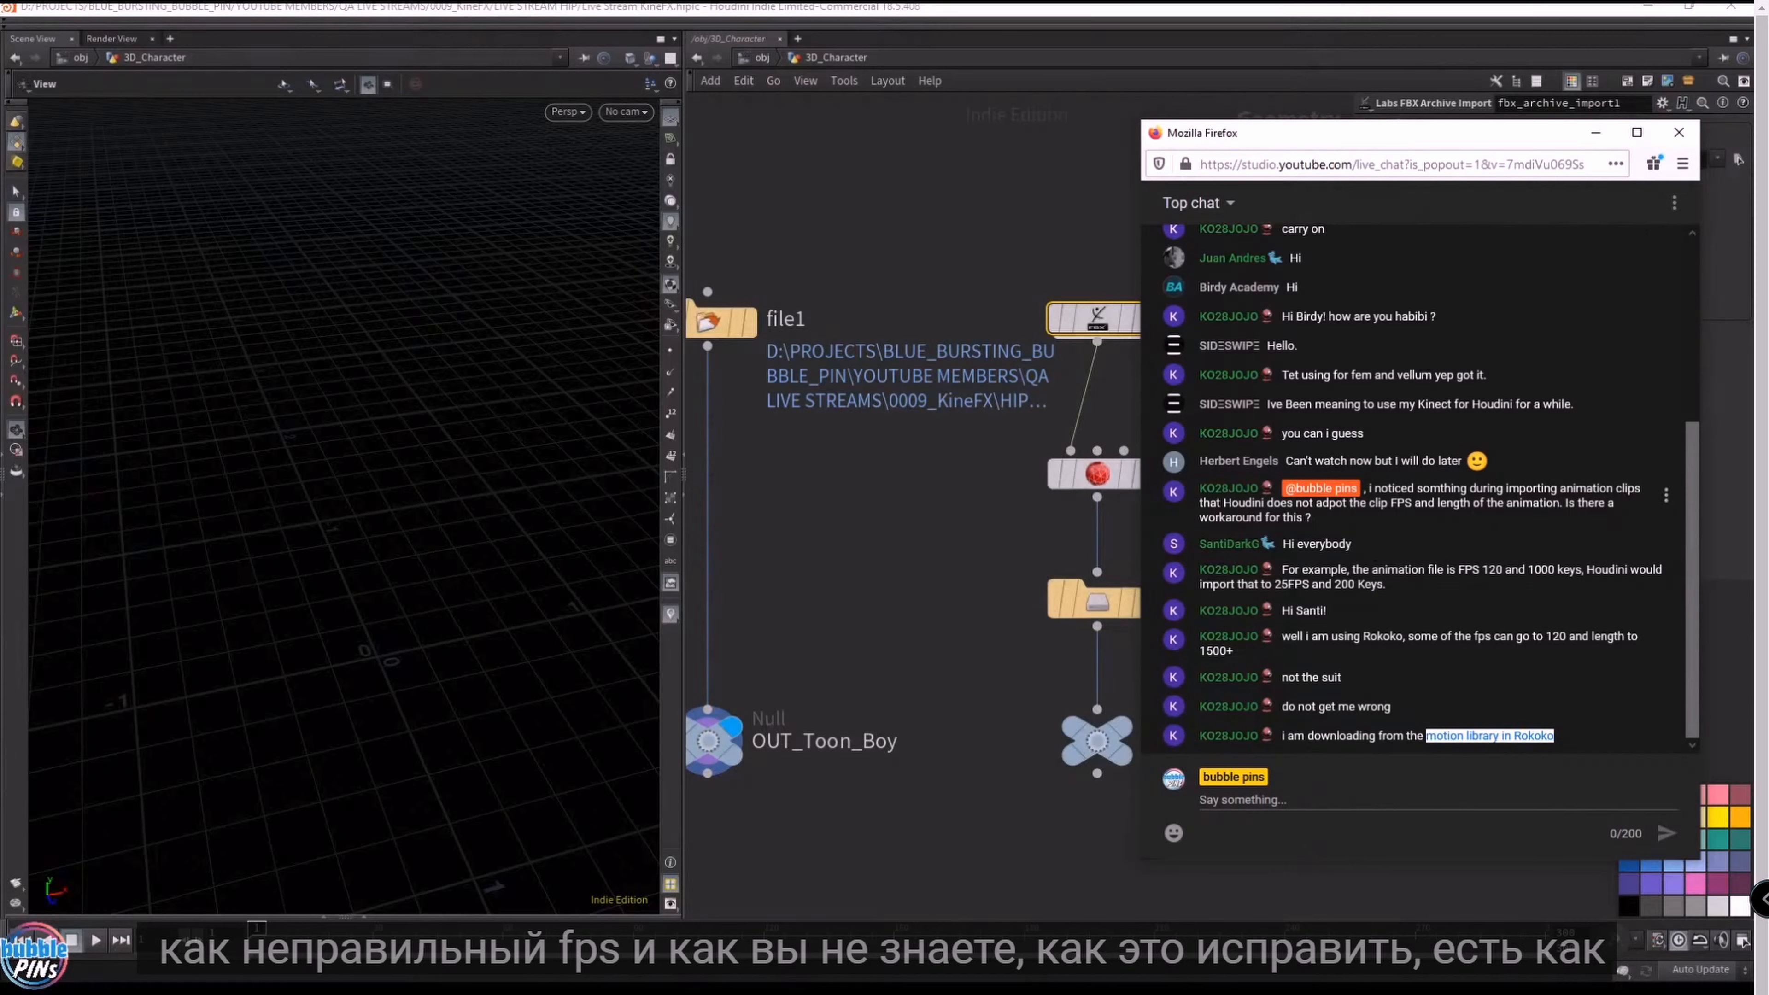
left_click_drag(1399, 136, 1768, 136)
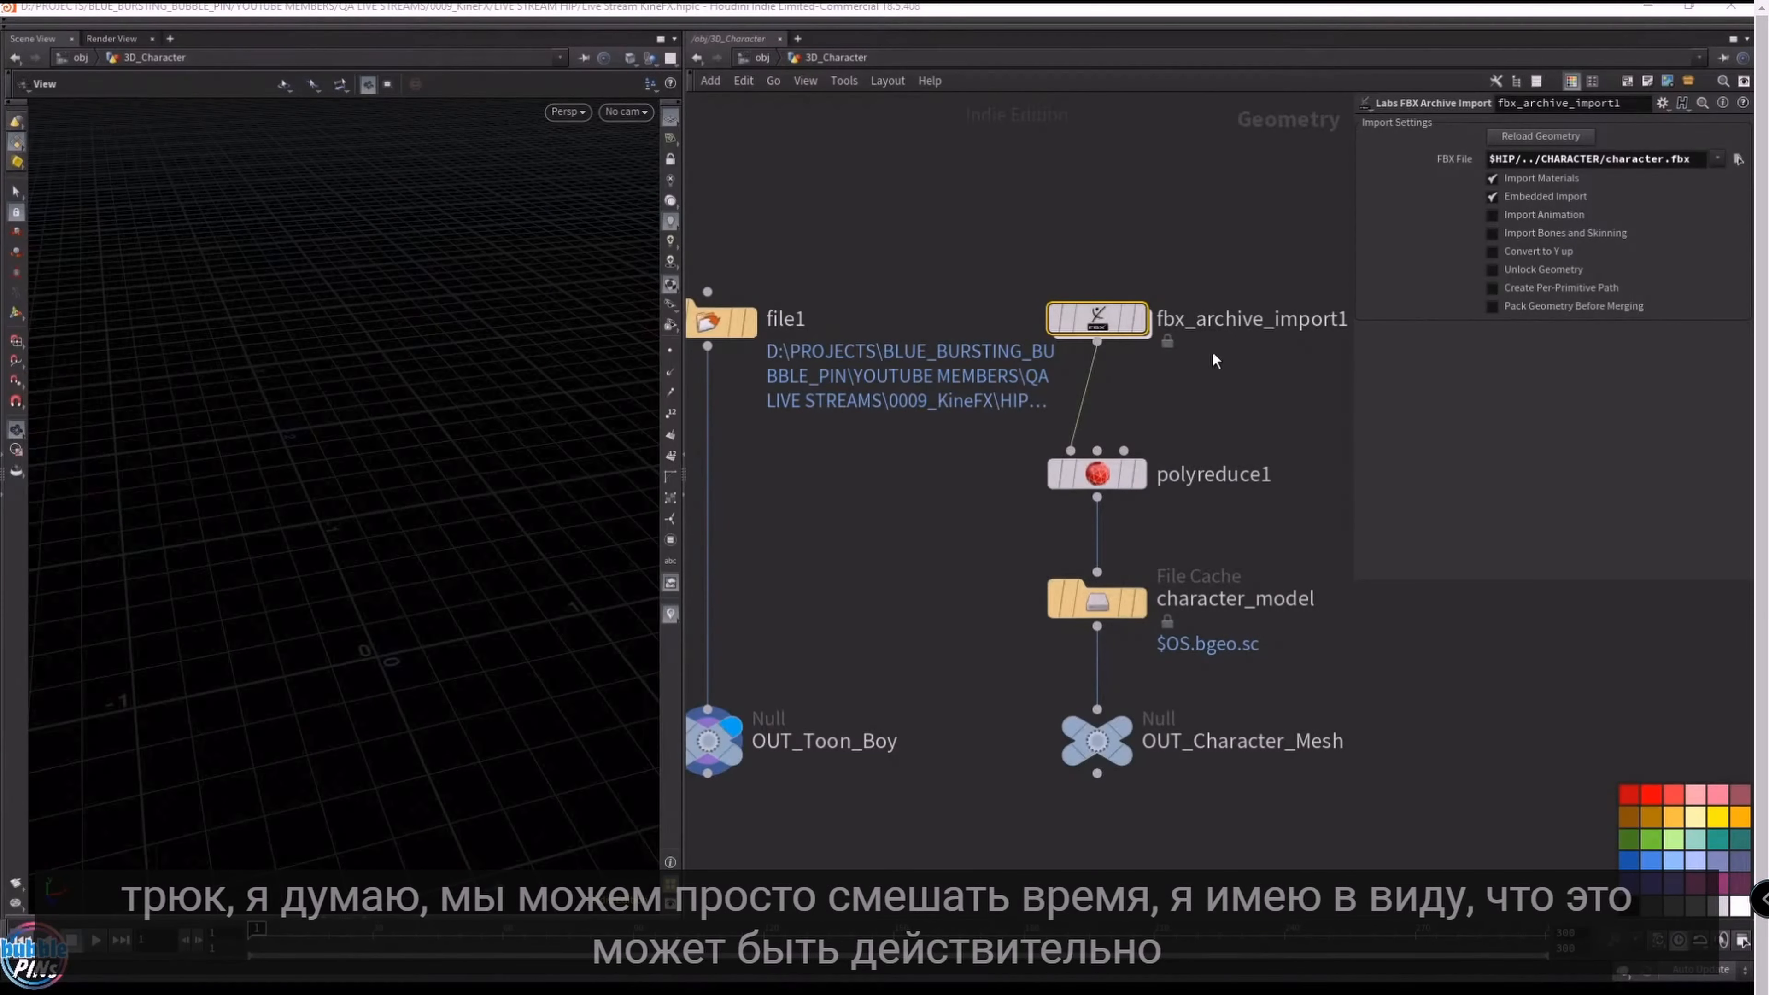
- Try a displayed Time Shift node set to By Time after fbx_archive_import1, delete it, and display OUT_Character_Mesh
left_click_drag(1097, 318, 1097, 167)
key("Tab")
type("timeshift")
key("Return")
left_click(1192, 321)
left_click_drag(1097, 190, 1190, 290)
left_click(1212, 327)
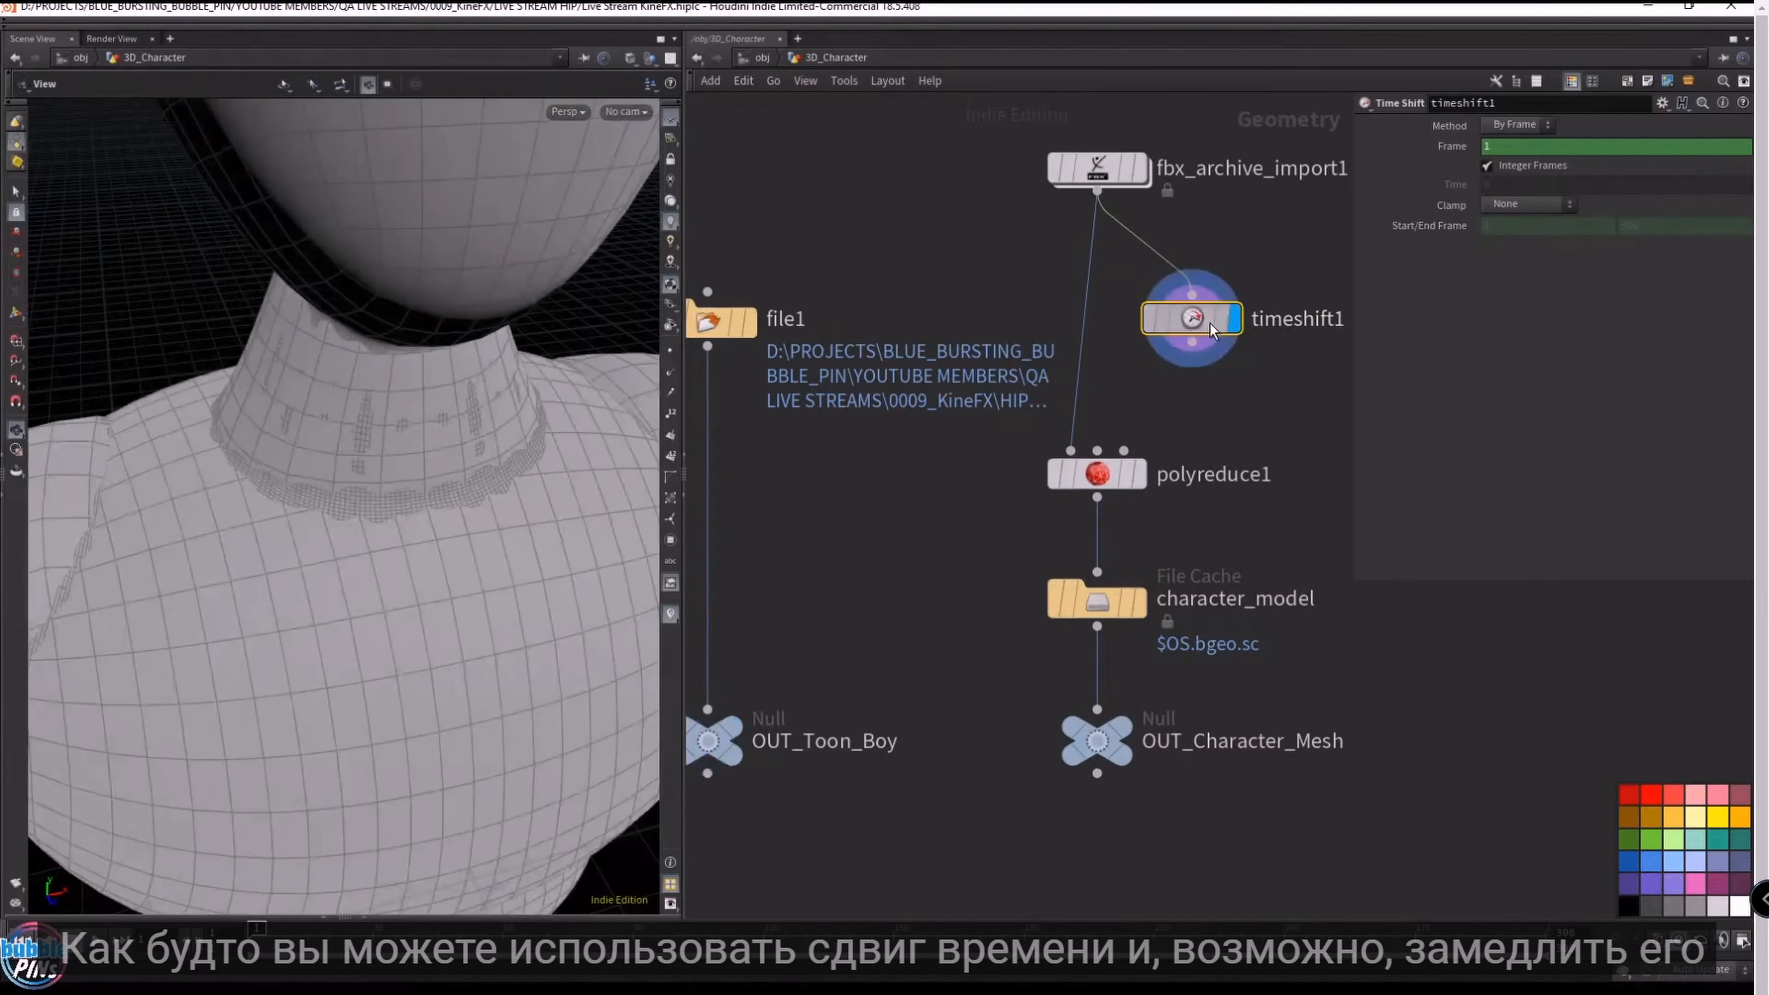
left_click(1519, 124)
left_click(1518, 141)
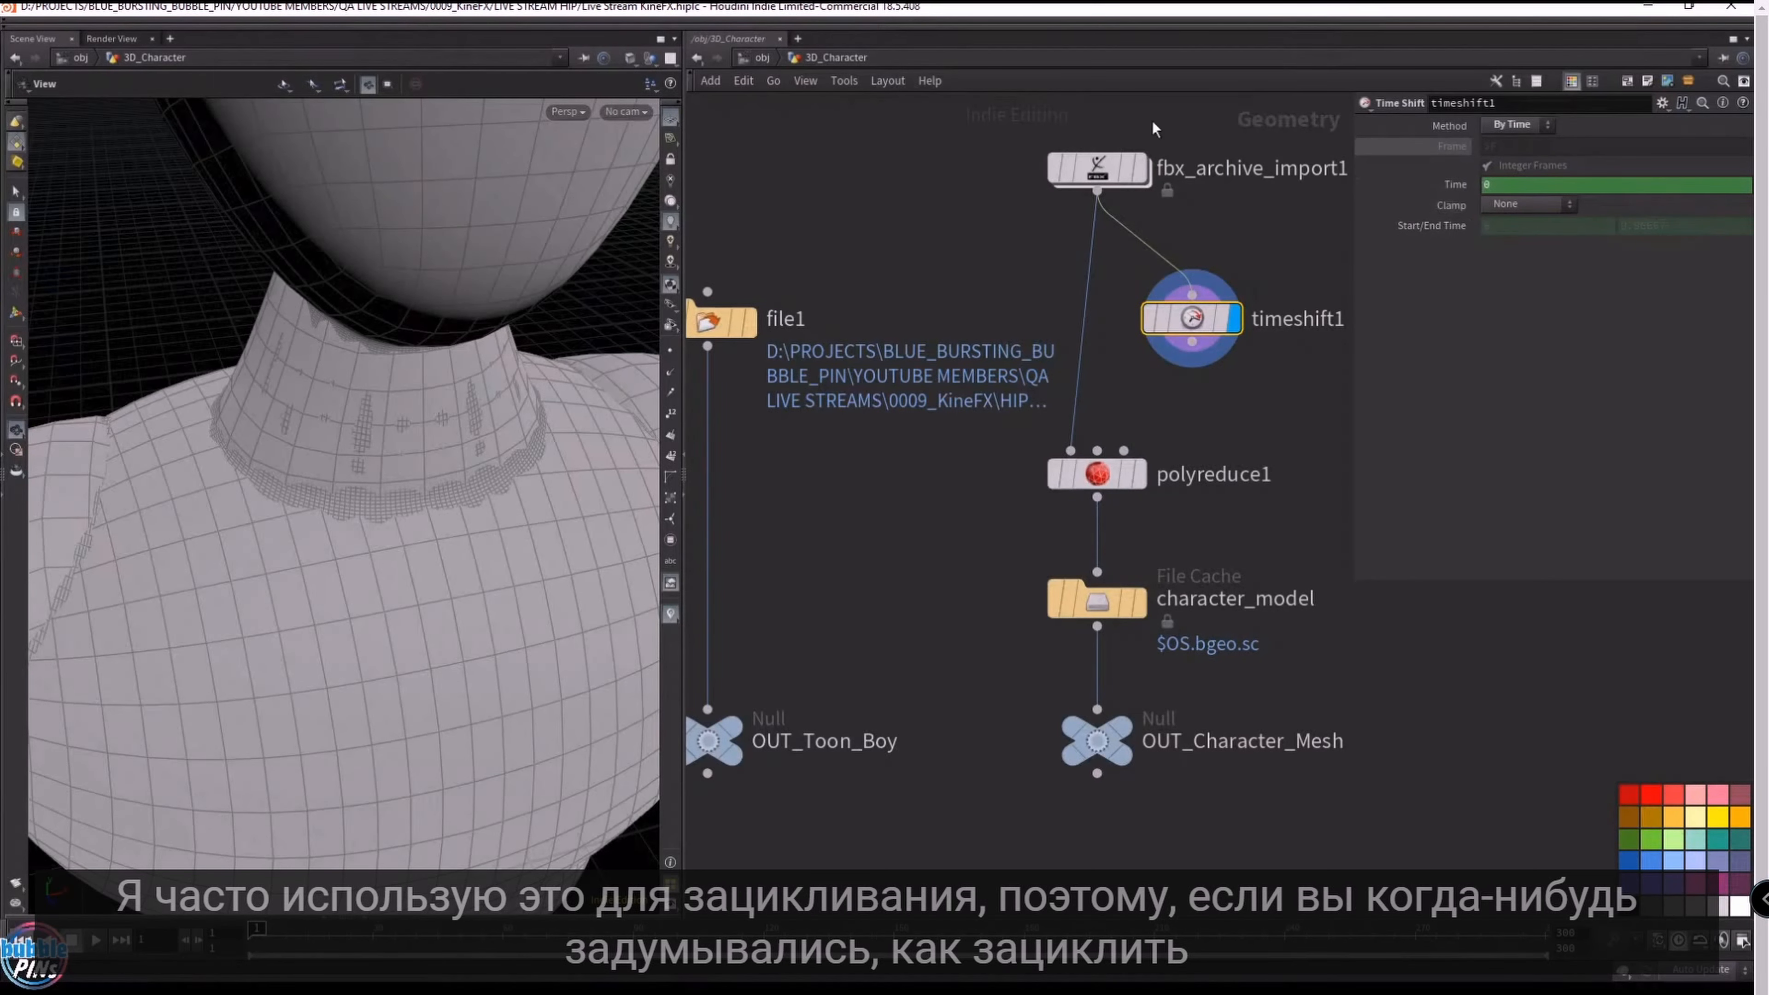
middle_click_drag(1245, 229, 1196, 262)
scroll(1052, 303, "down", 2)
scroll(1059, 300, "up", 2)
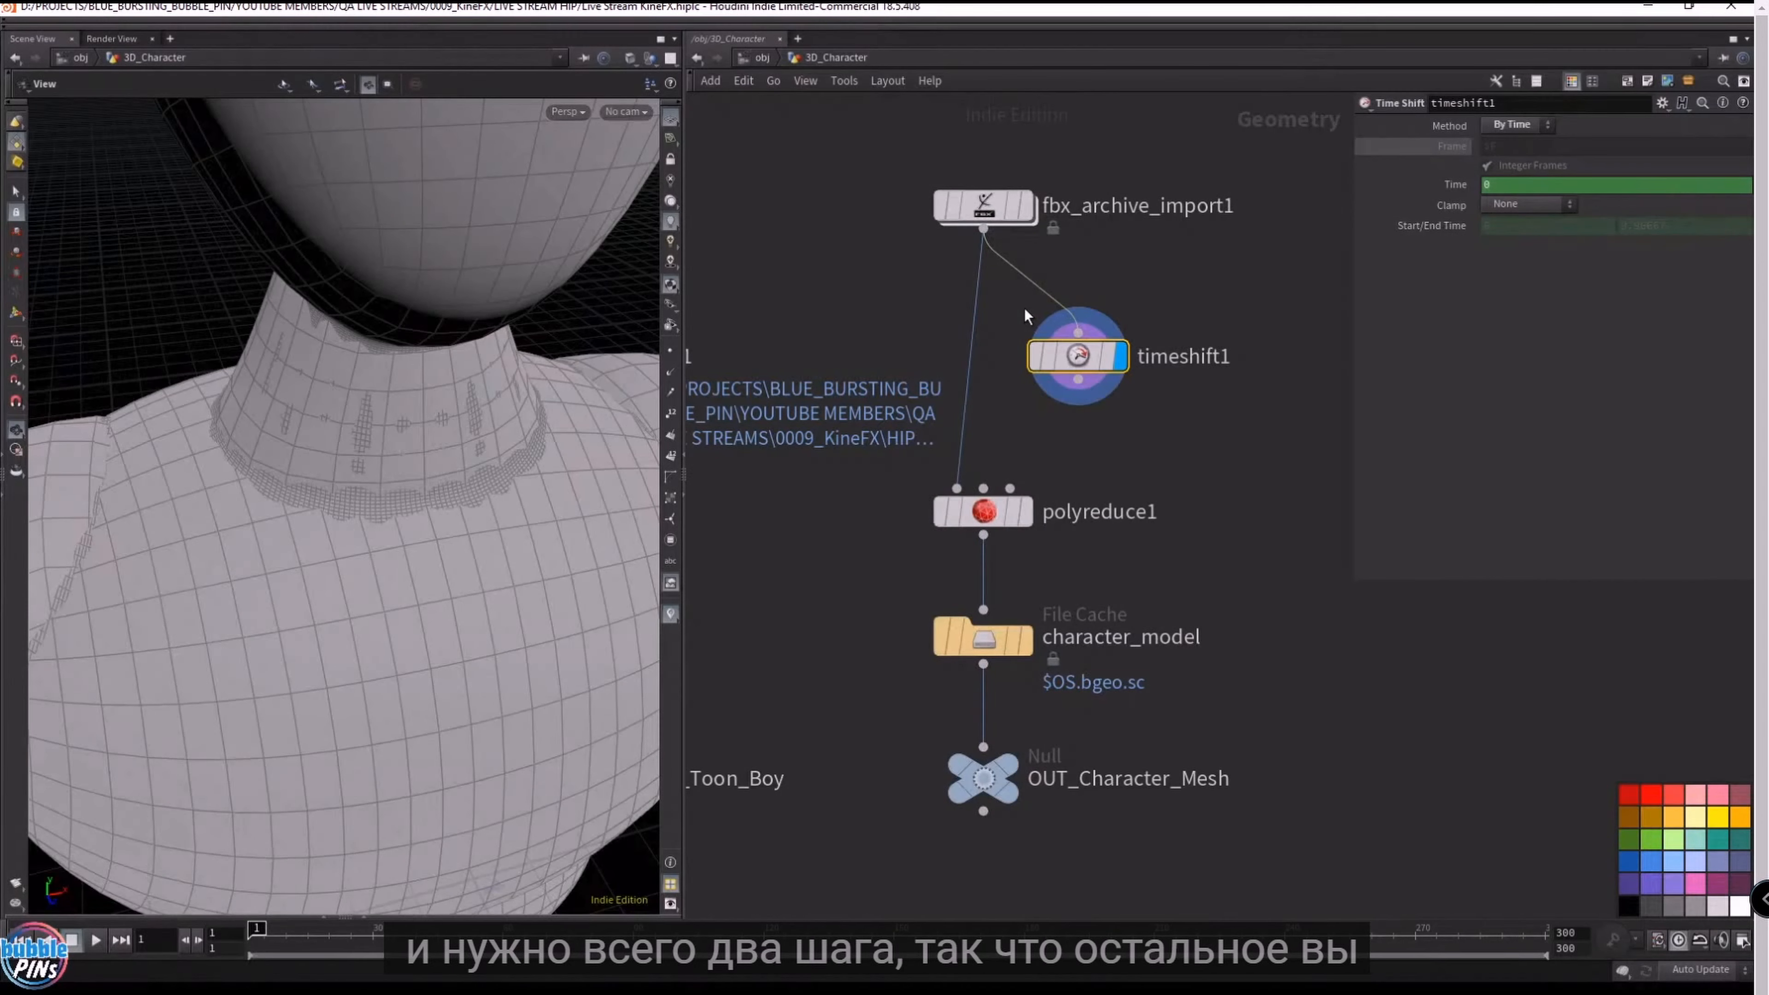
key("Delete")
left_click(1008, 766)
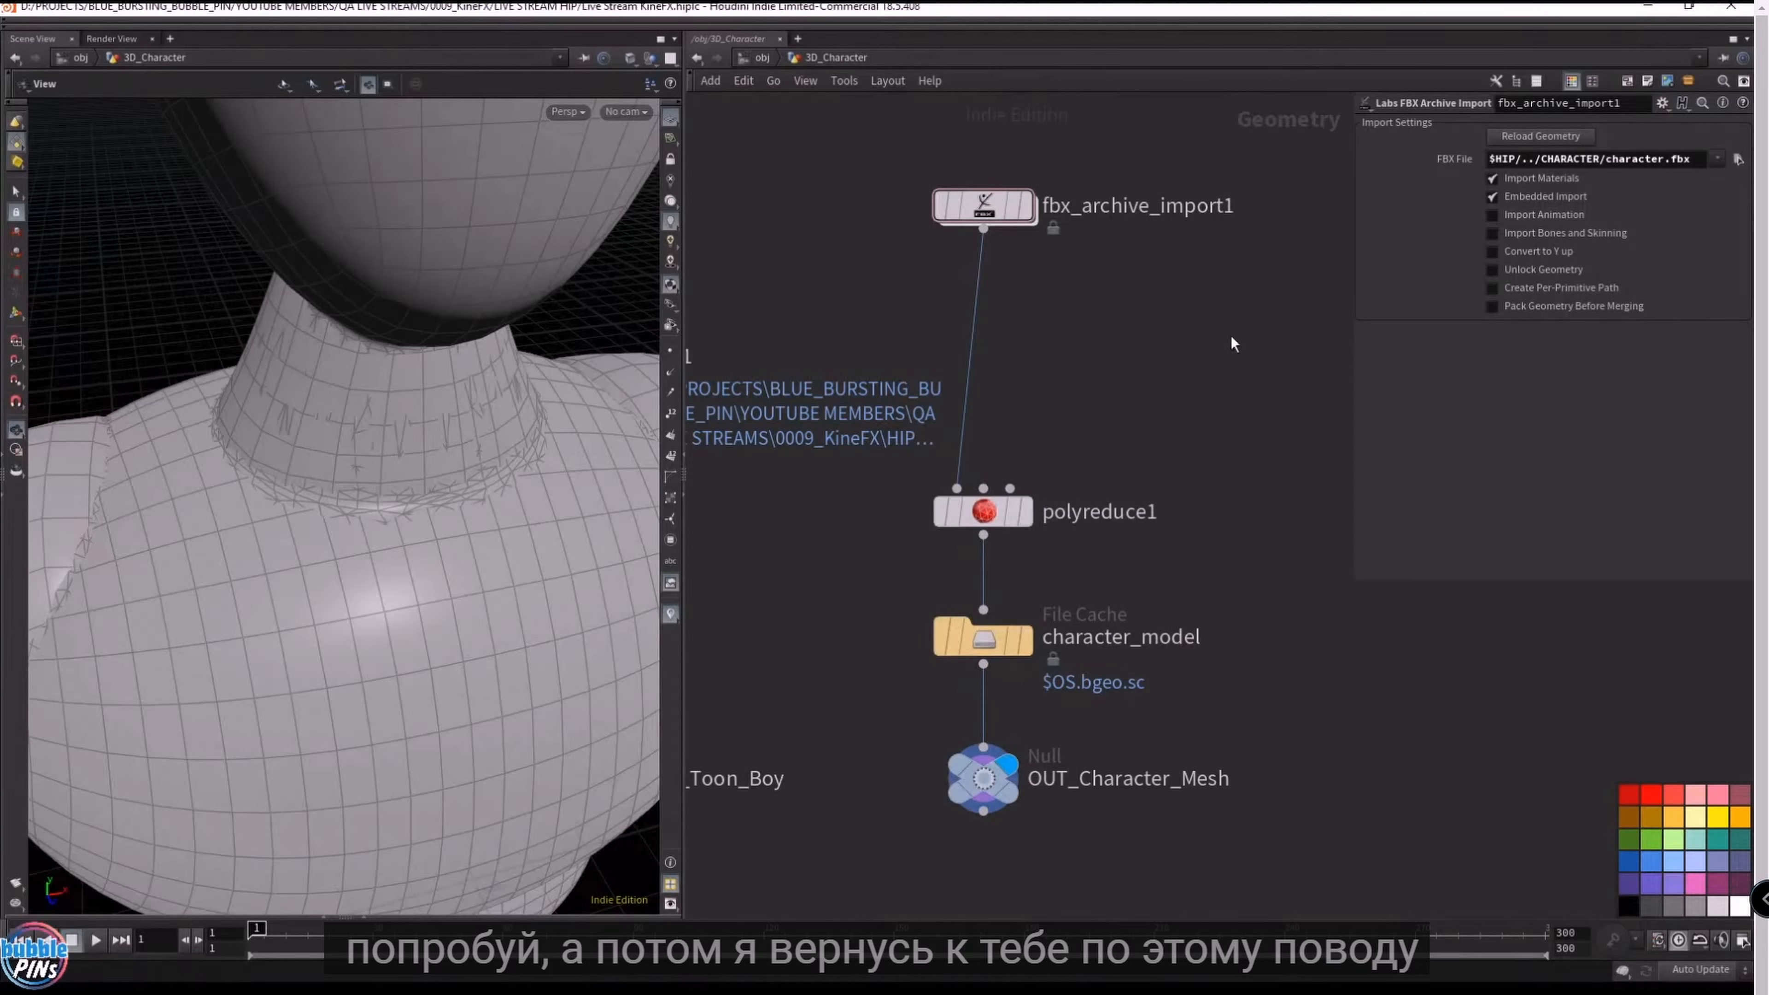
- Delete the alembic1 node from the Retargeting_Animations network and save the scene
left_click(770, 61)
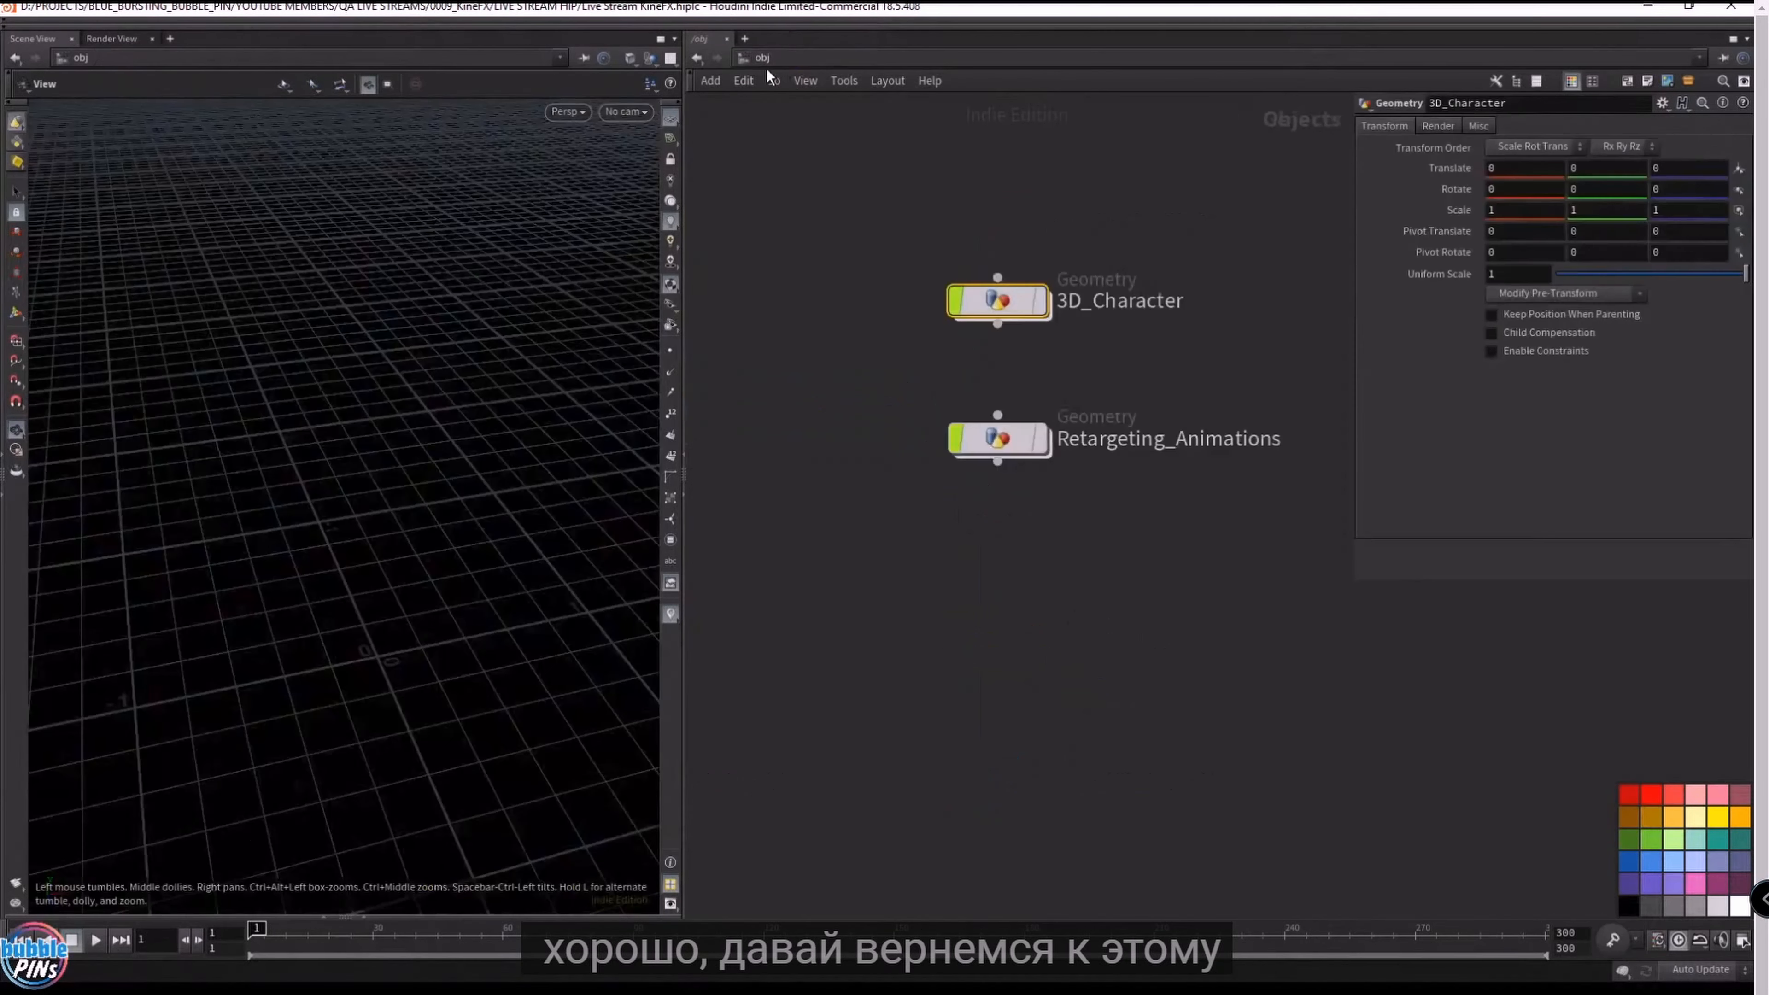
double_click(989, 438)
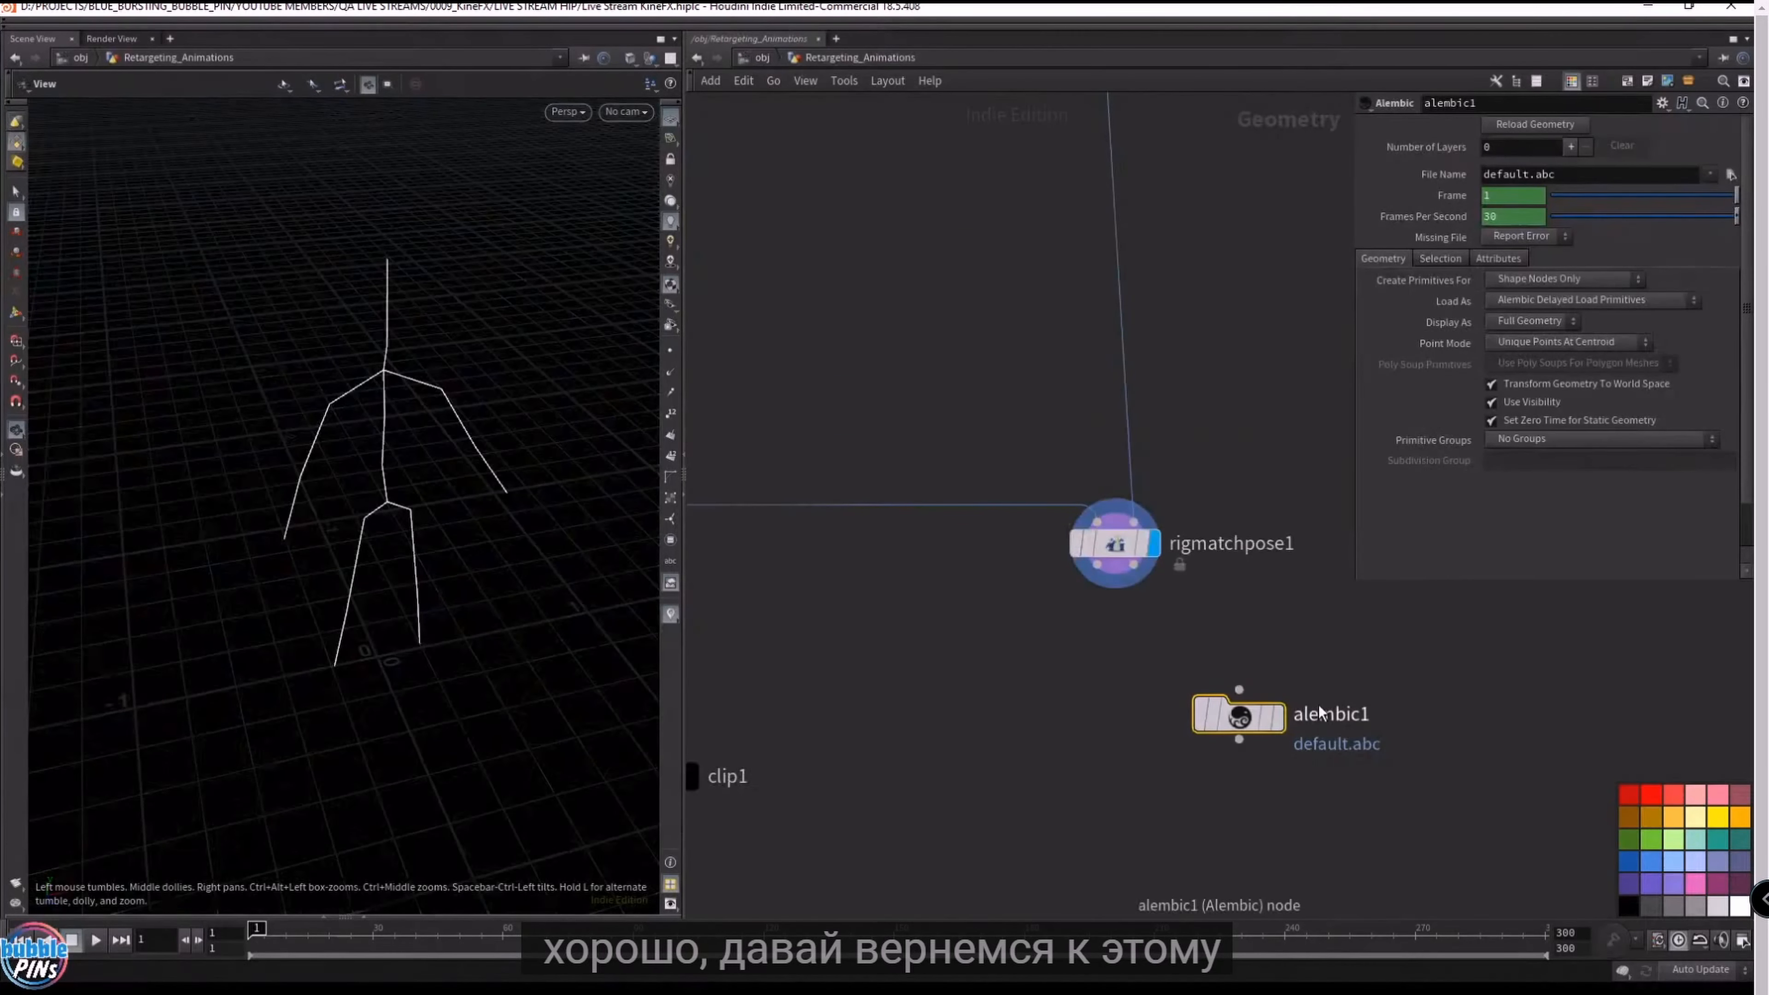
key("Delete")
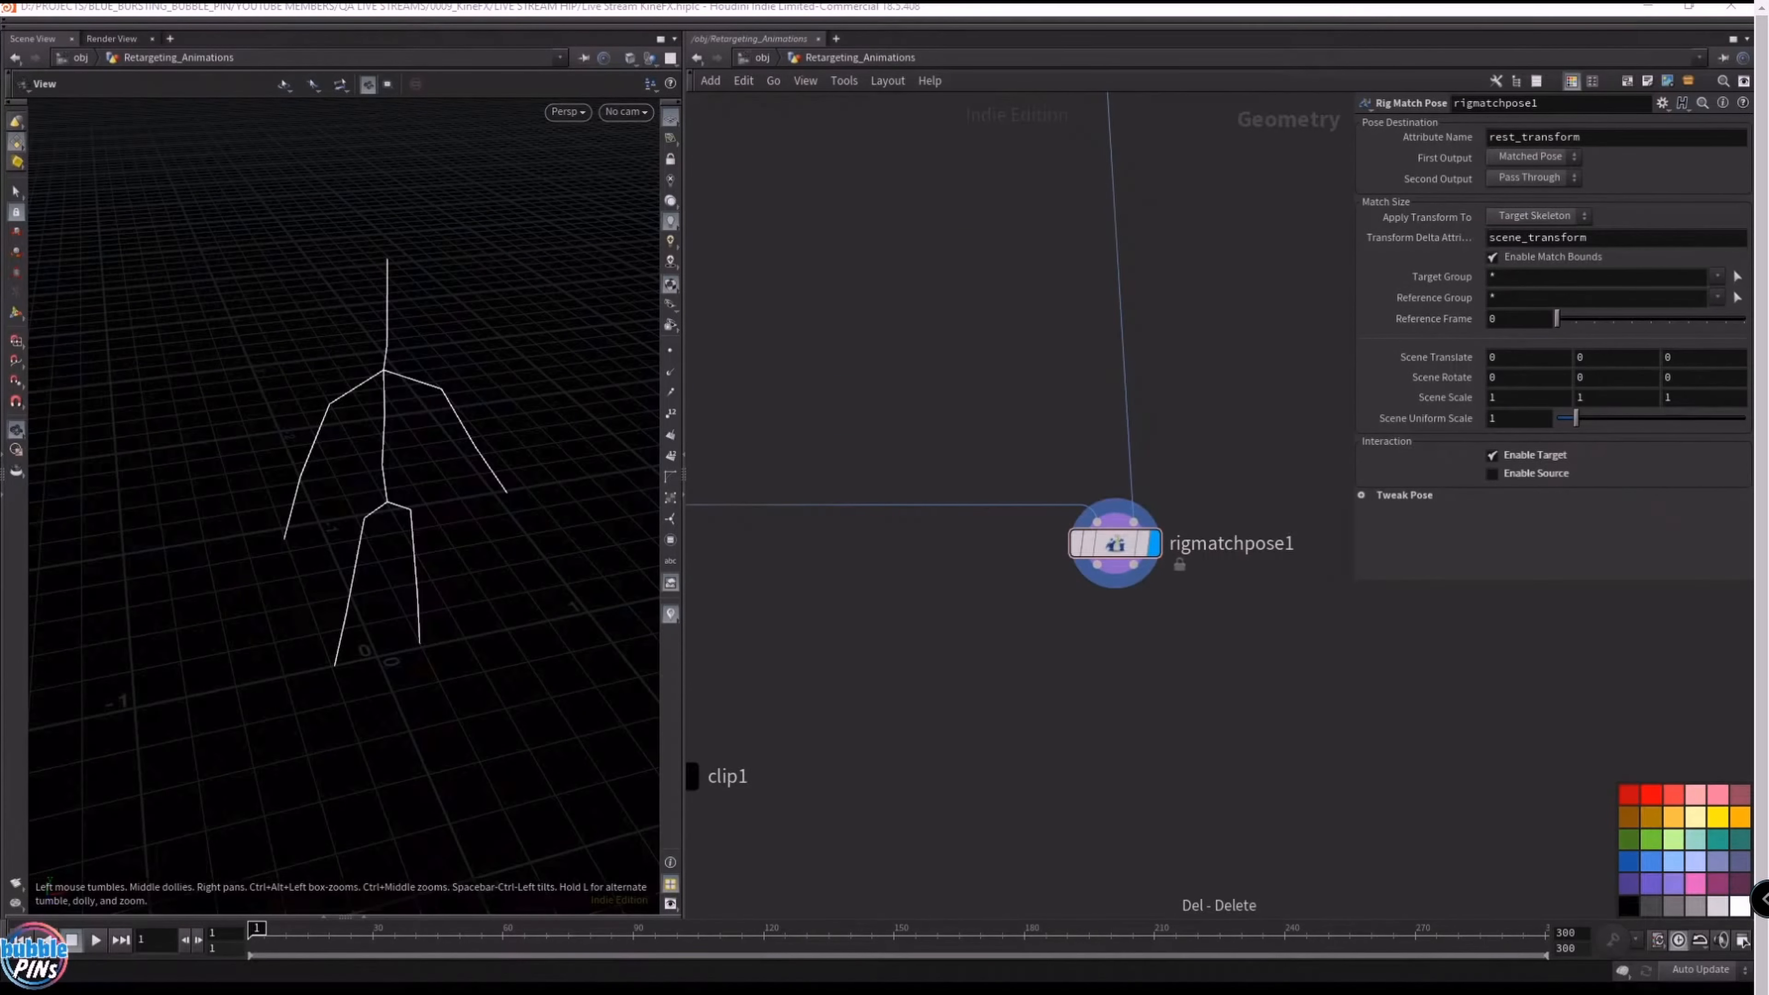
scroll(1158, 622, "down", 3)
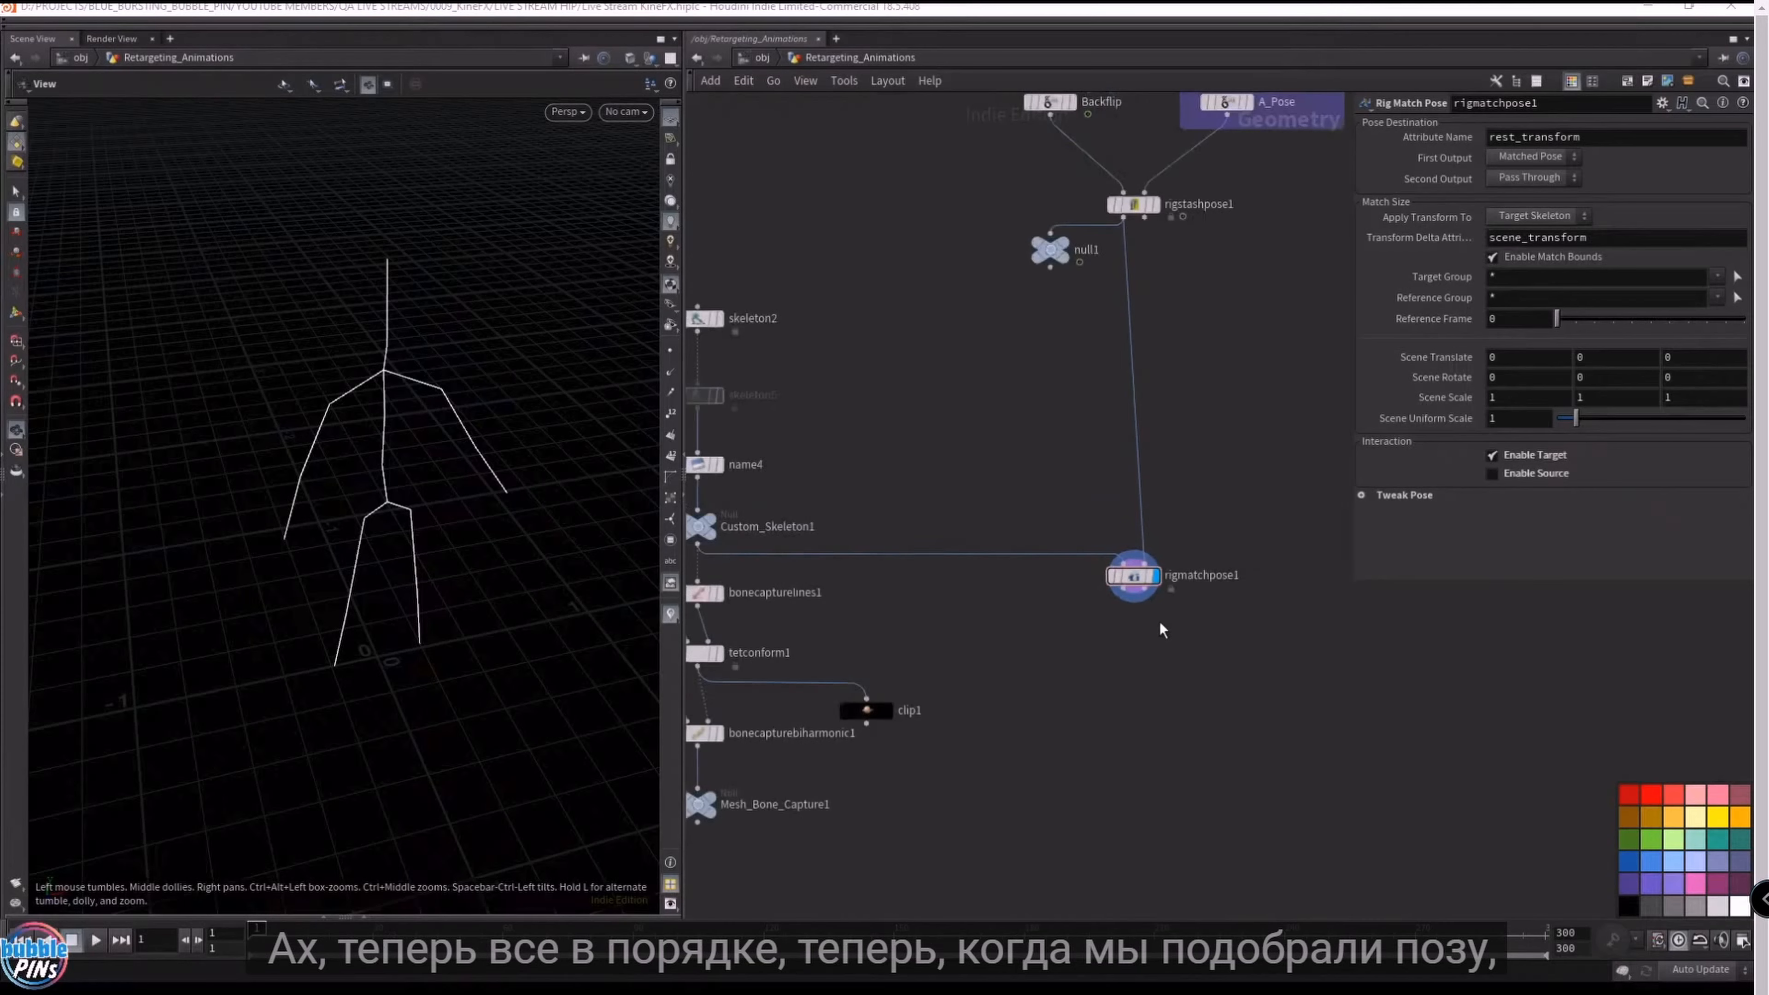
key("ctrl+s")
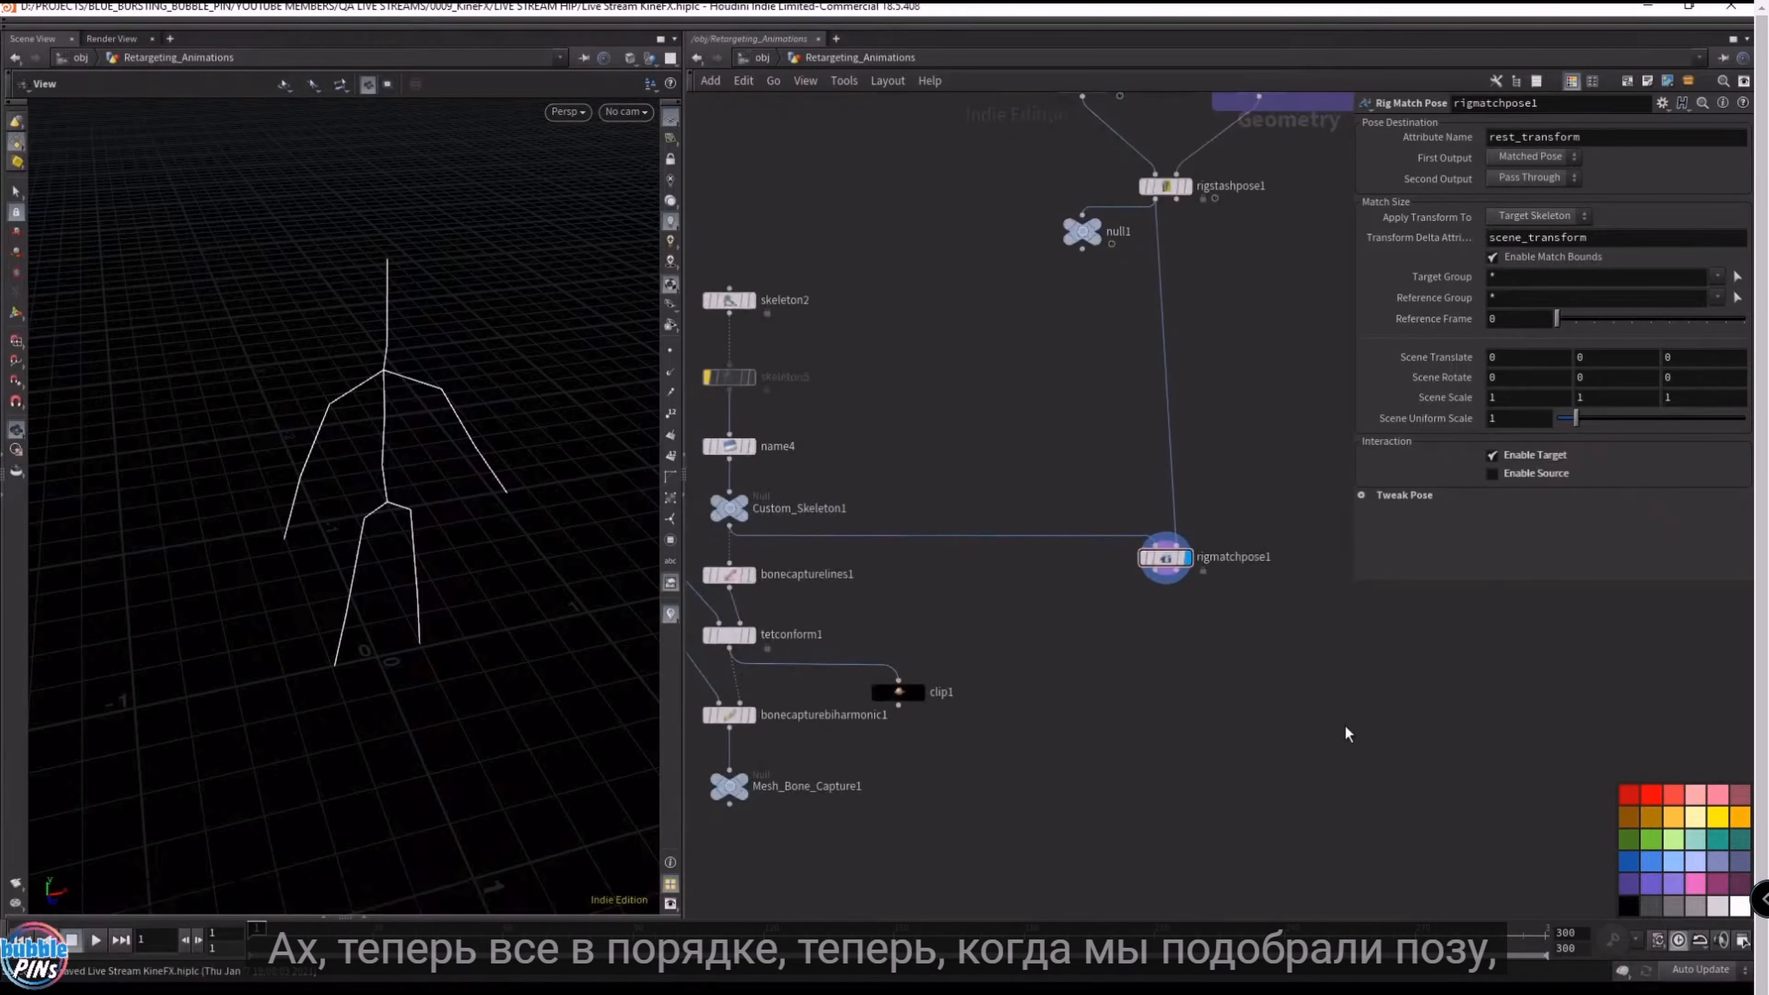
- Colour the null1 node below rigstashpose1 black
left_click_drag(1114, 643, 1188, 546)
left_click_drag(1034, 277, 1117, 205)
left_click(1629, 906)
- Add a displayed Map Points node directly beneath rigmatchpose1
left_click_drag(1185, 695, 1216, 653)
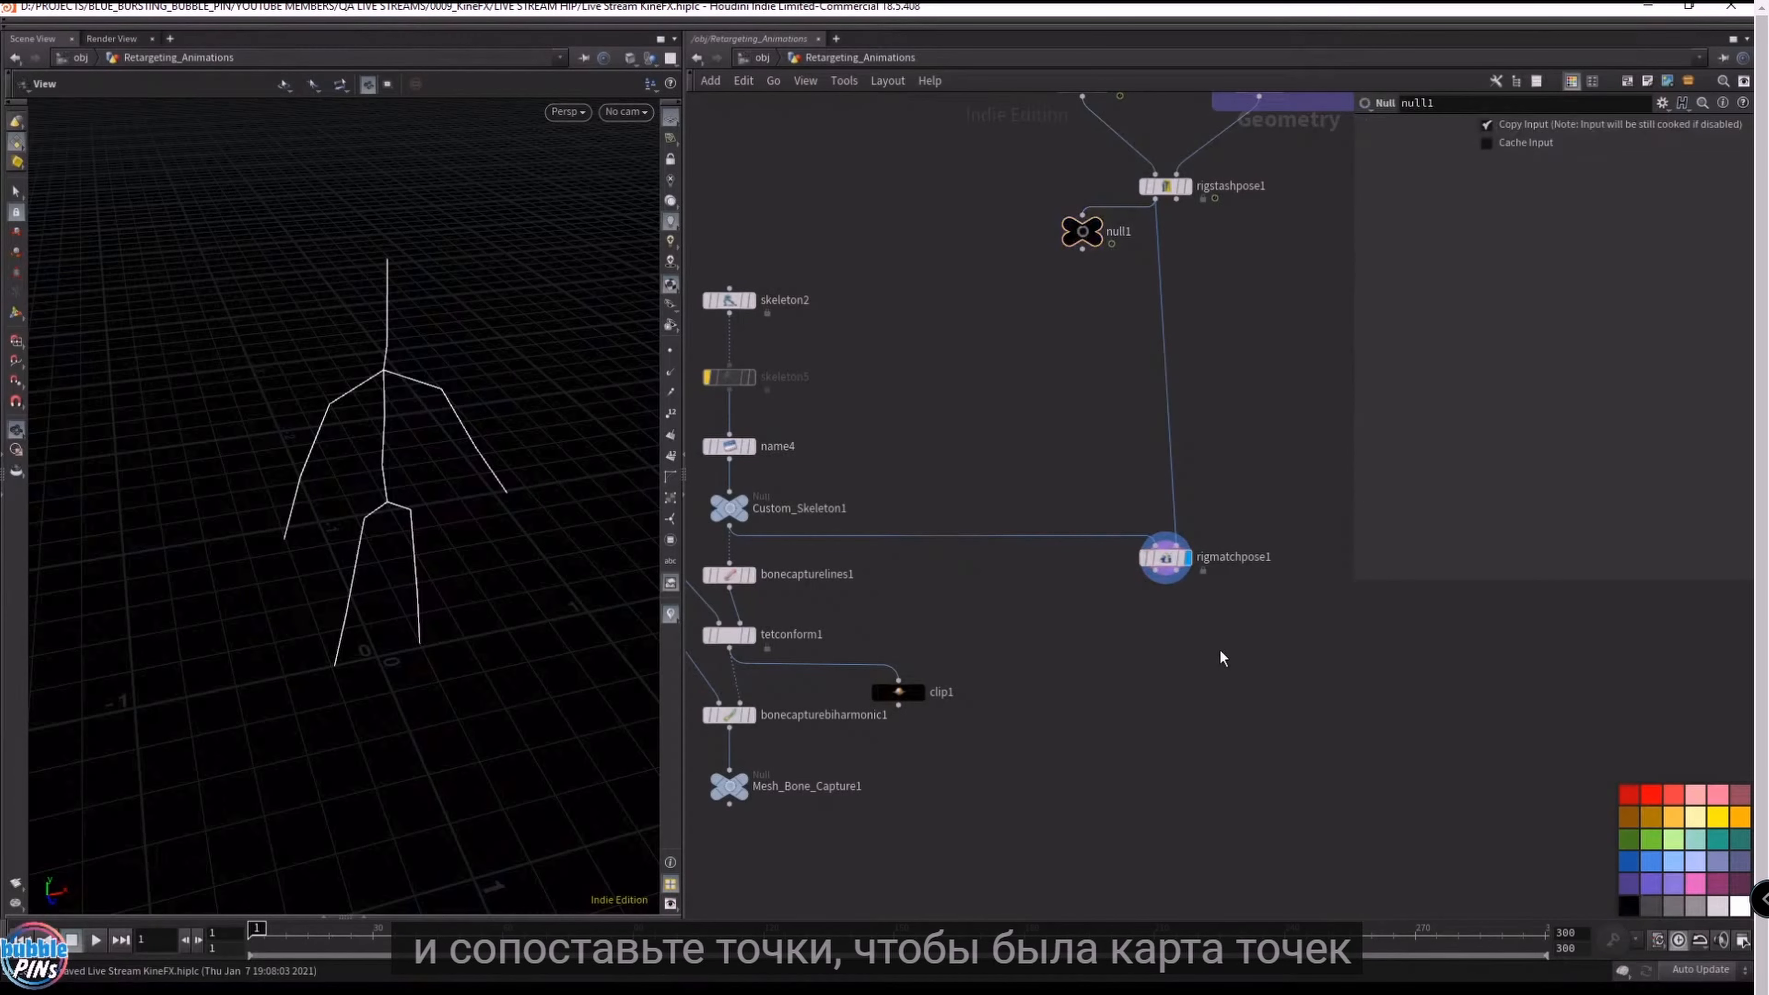
key("Tab")
type("map")
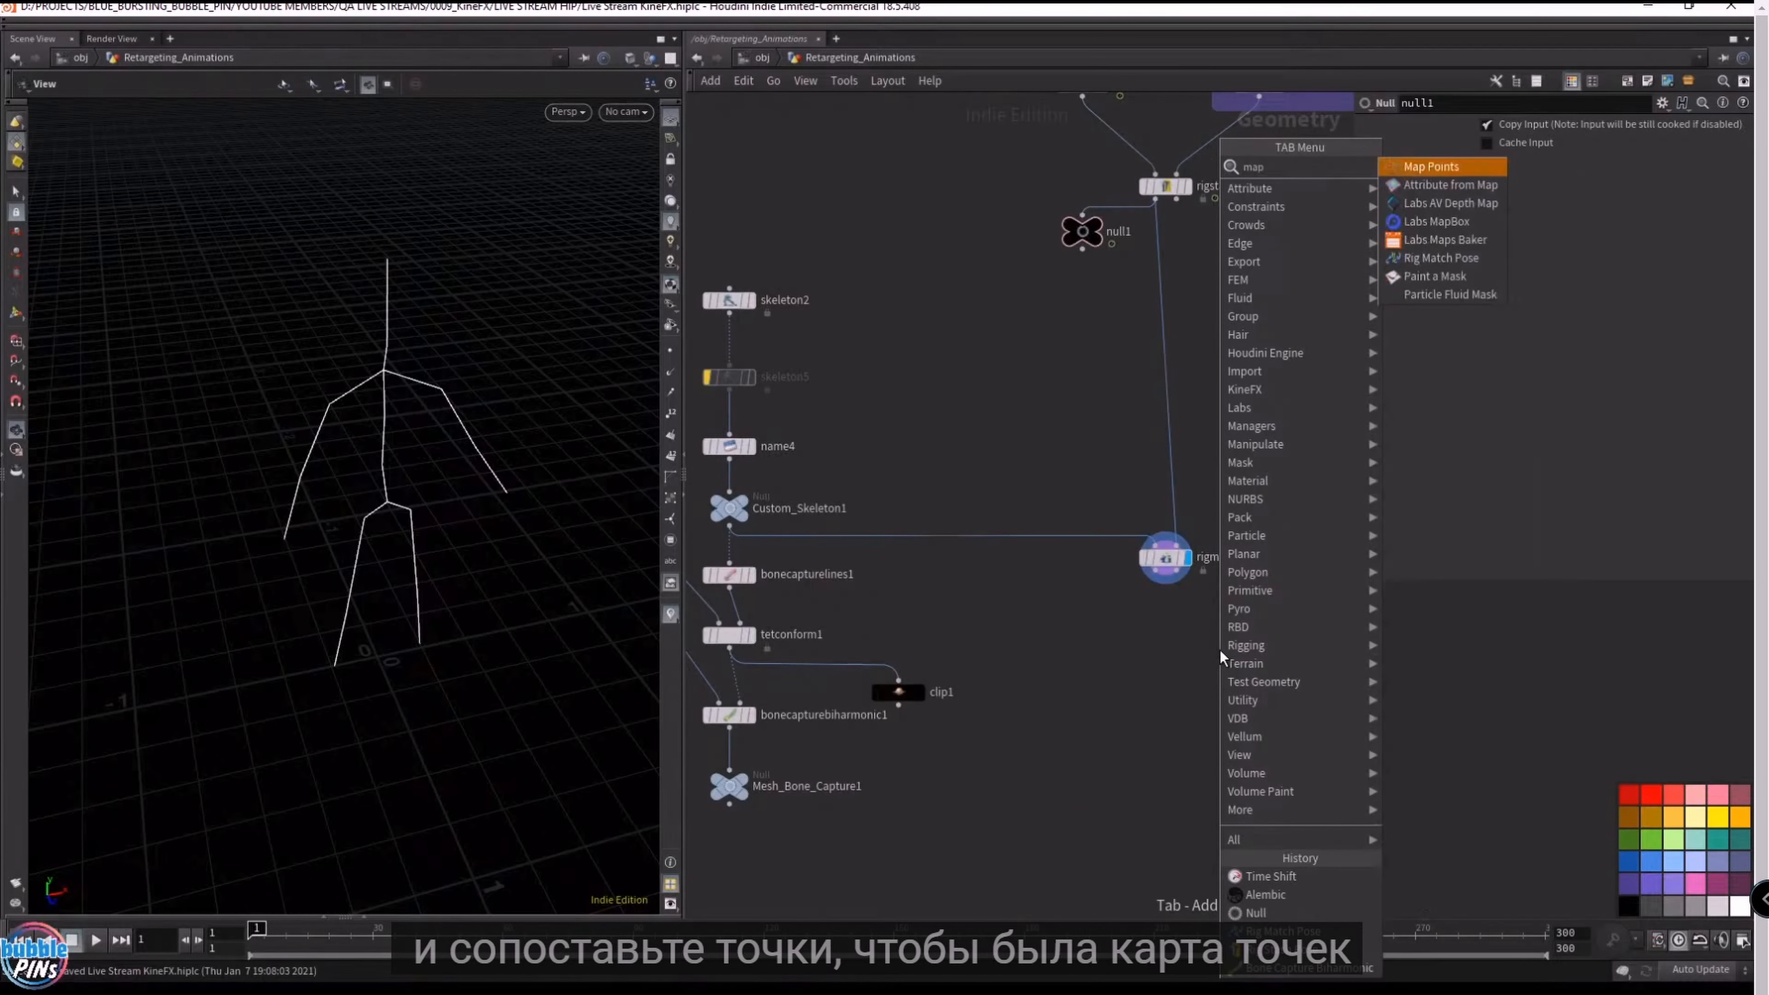
key("Return")
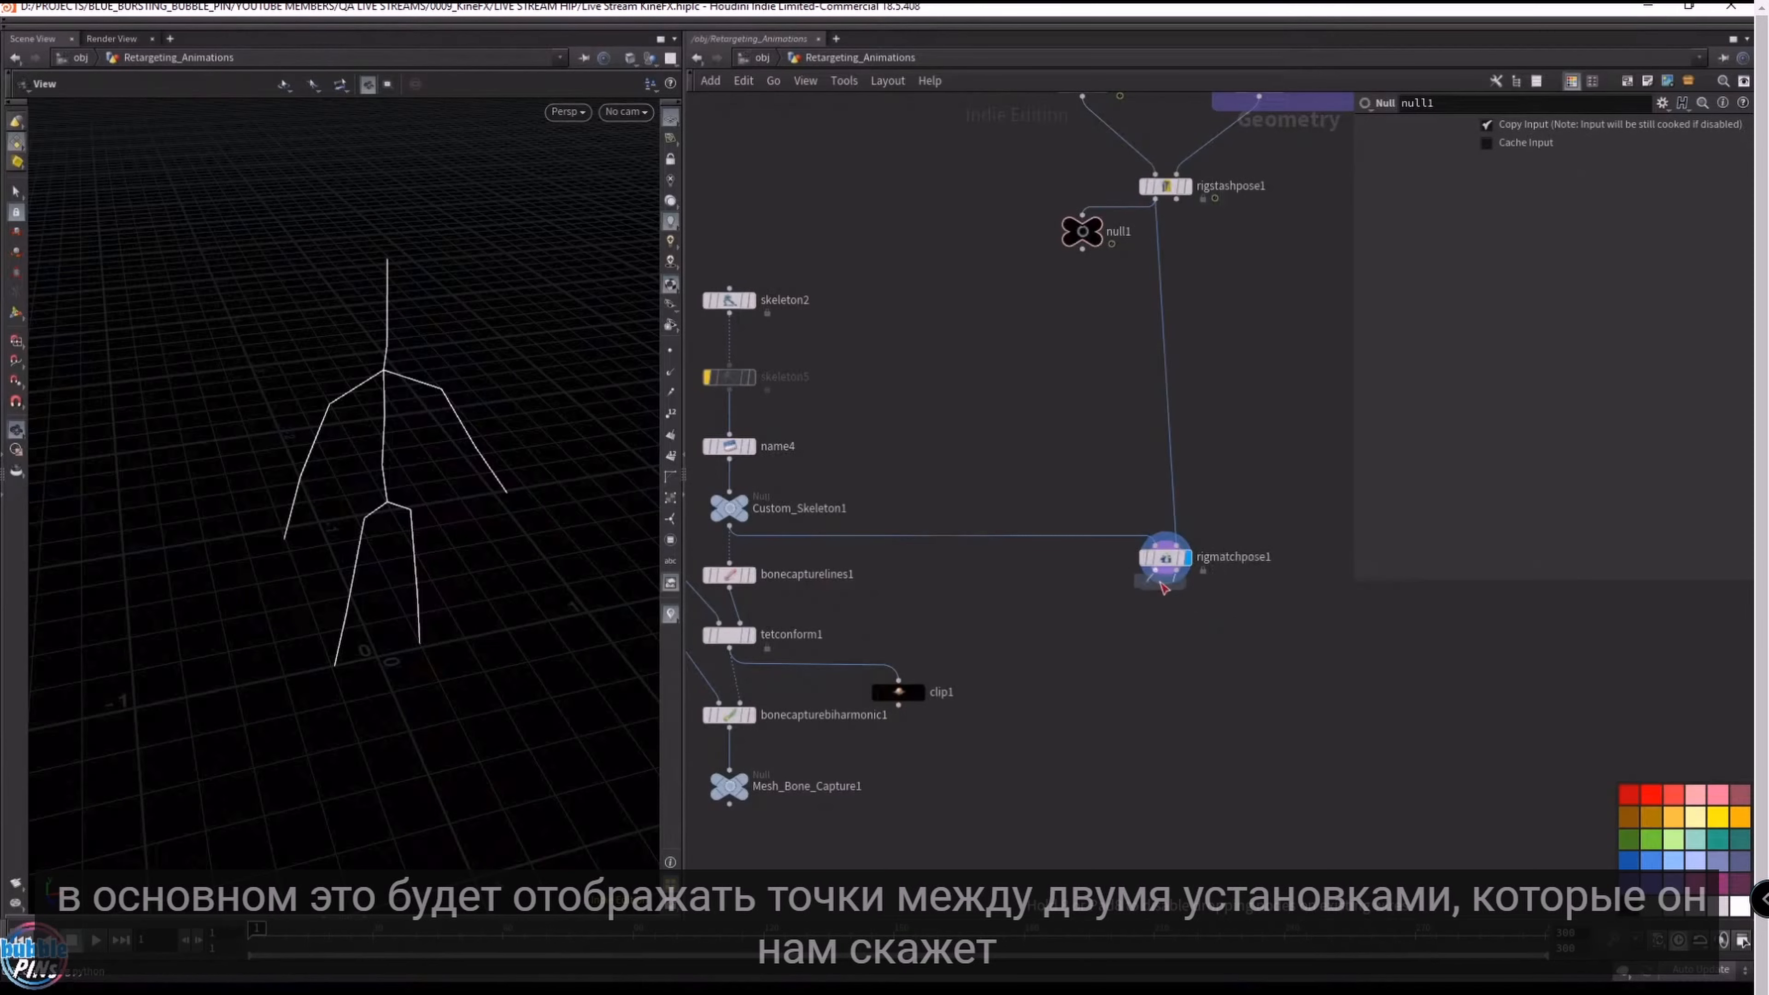
left_click(1160, 605)
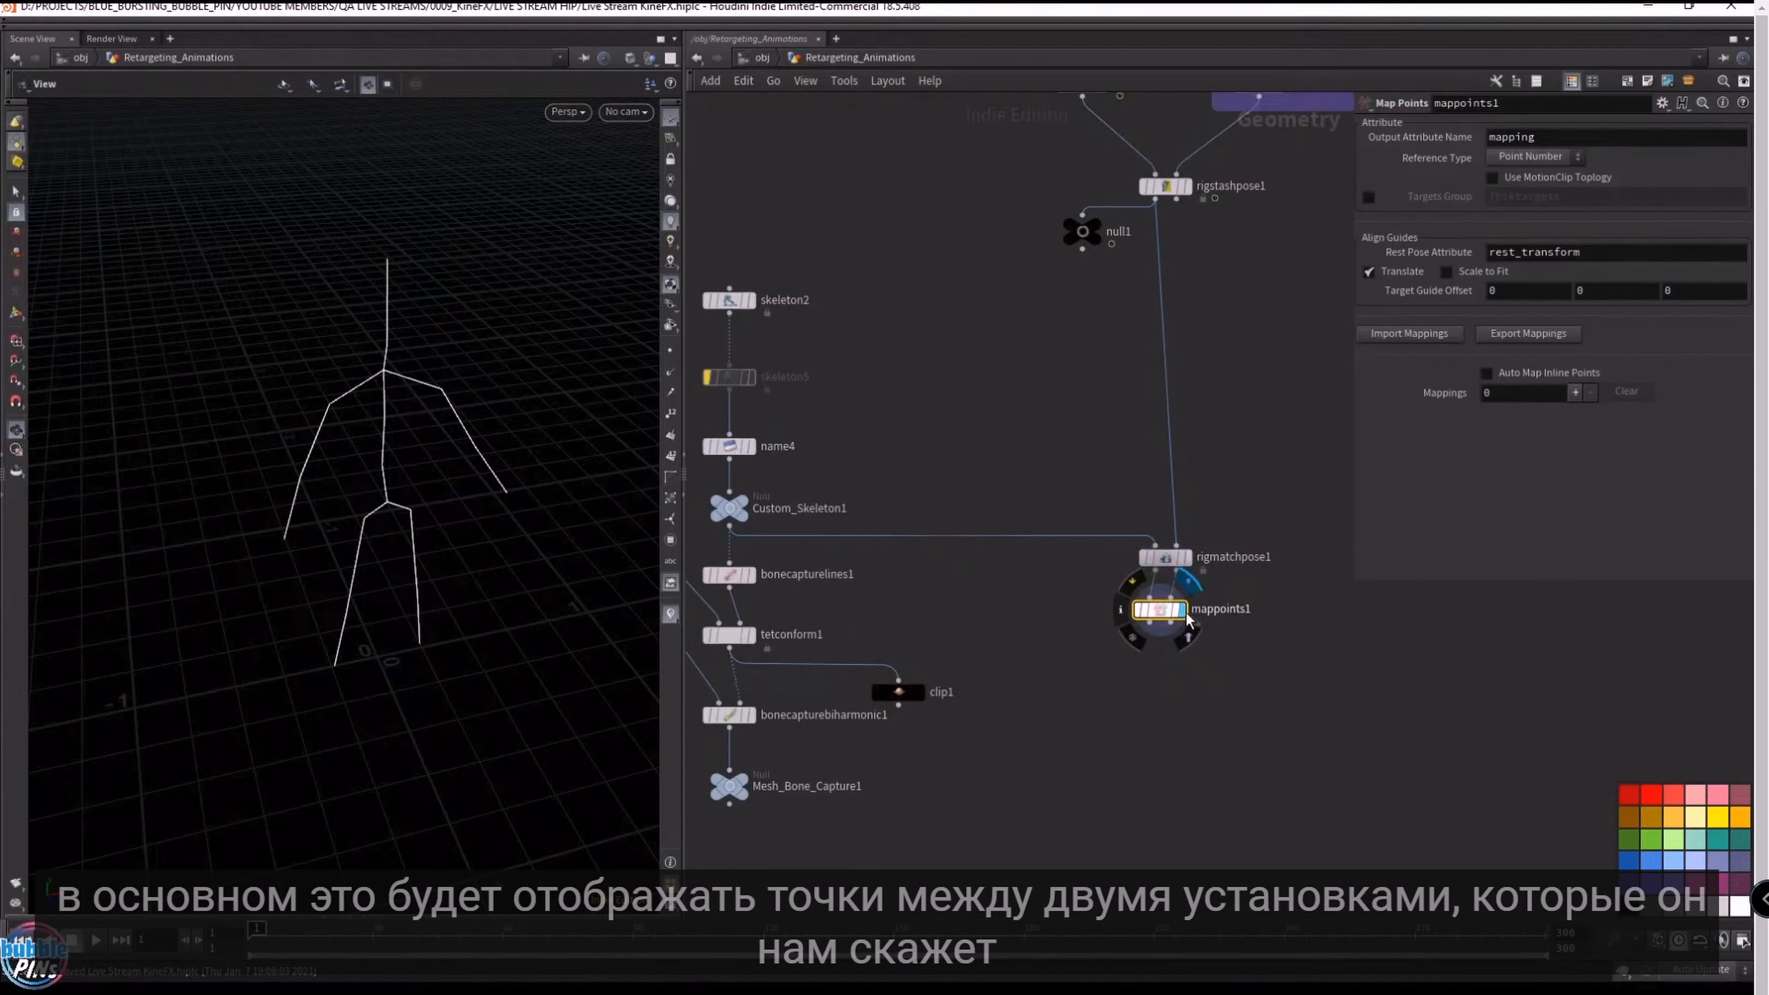
- Align the mappoints1 node directly beneath rigmatchpose1 and inspect the two parallel connections between them
left_click_drag(1160, 619, 1166, 635)
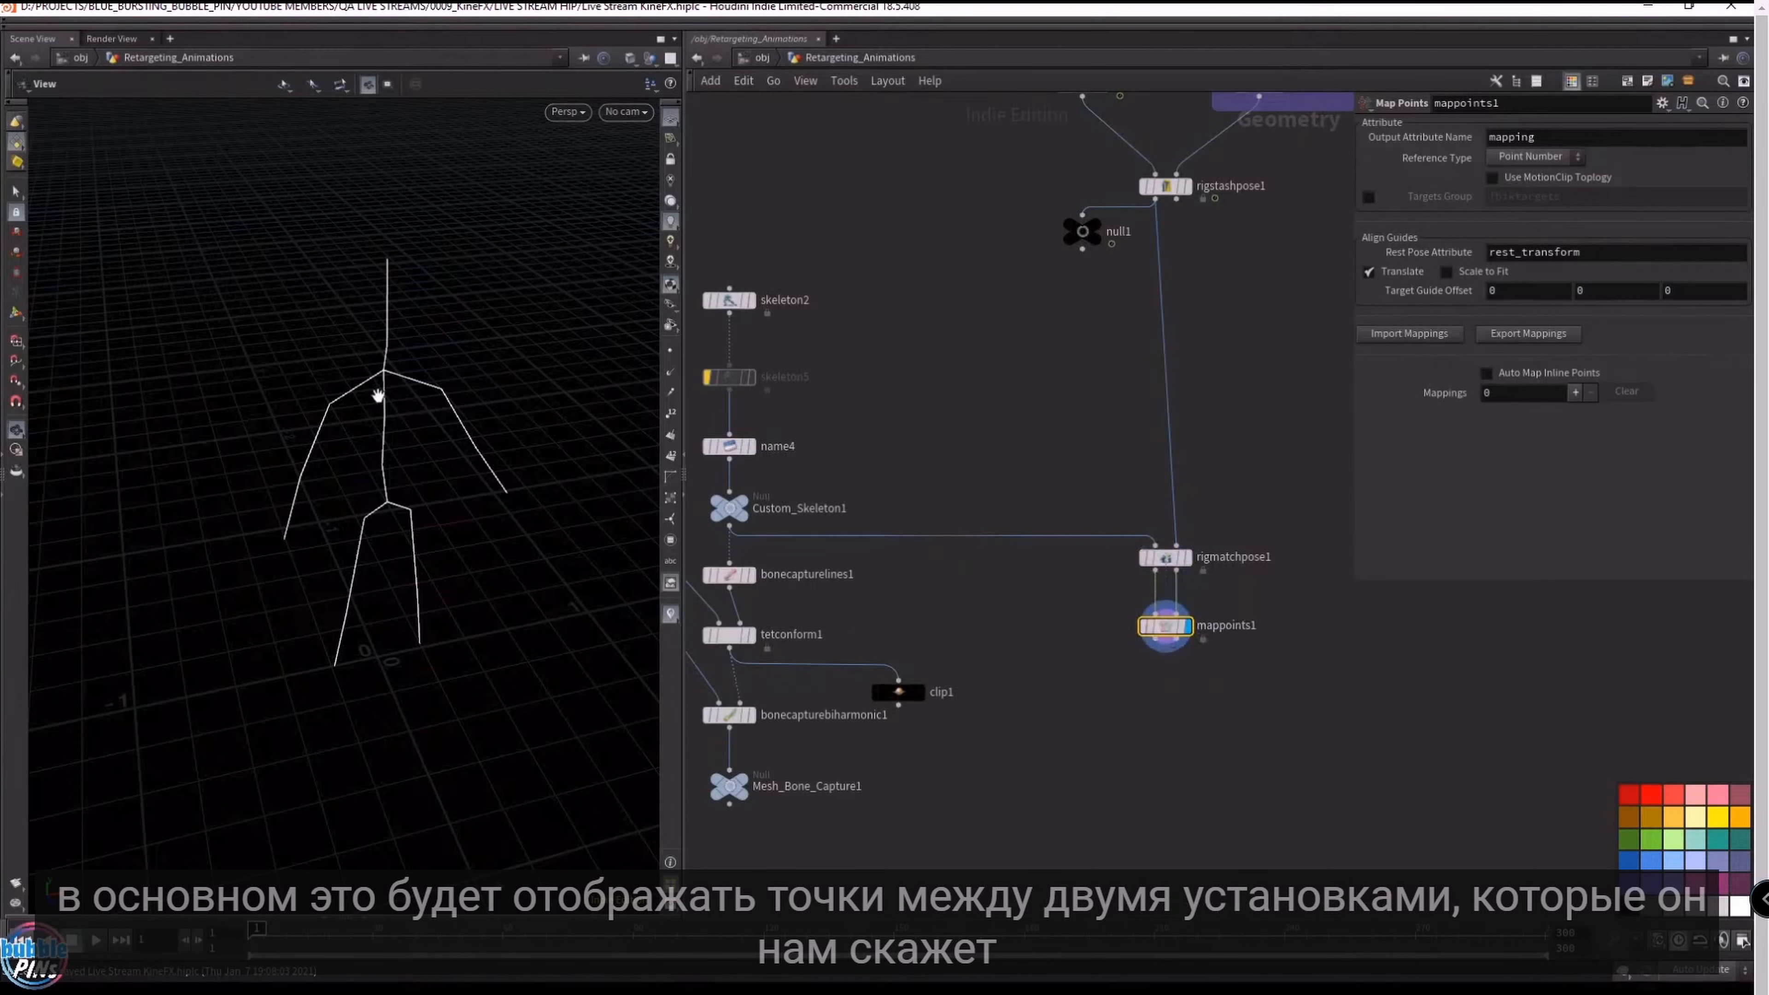
left_click_drag(496, 514, 432, 478)
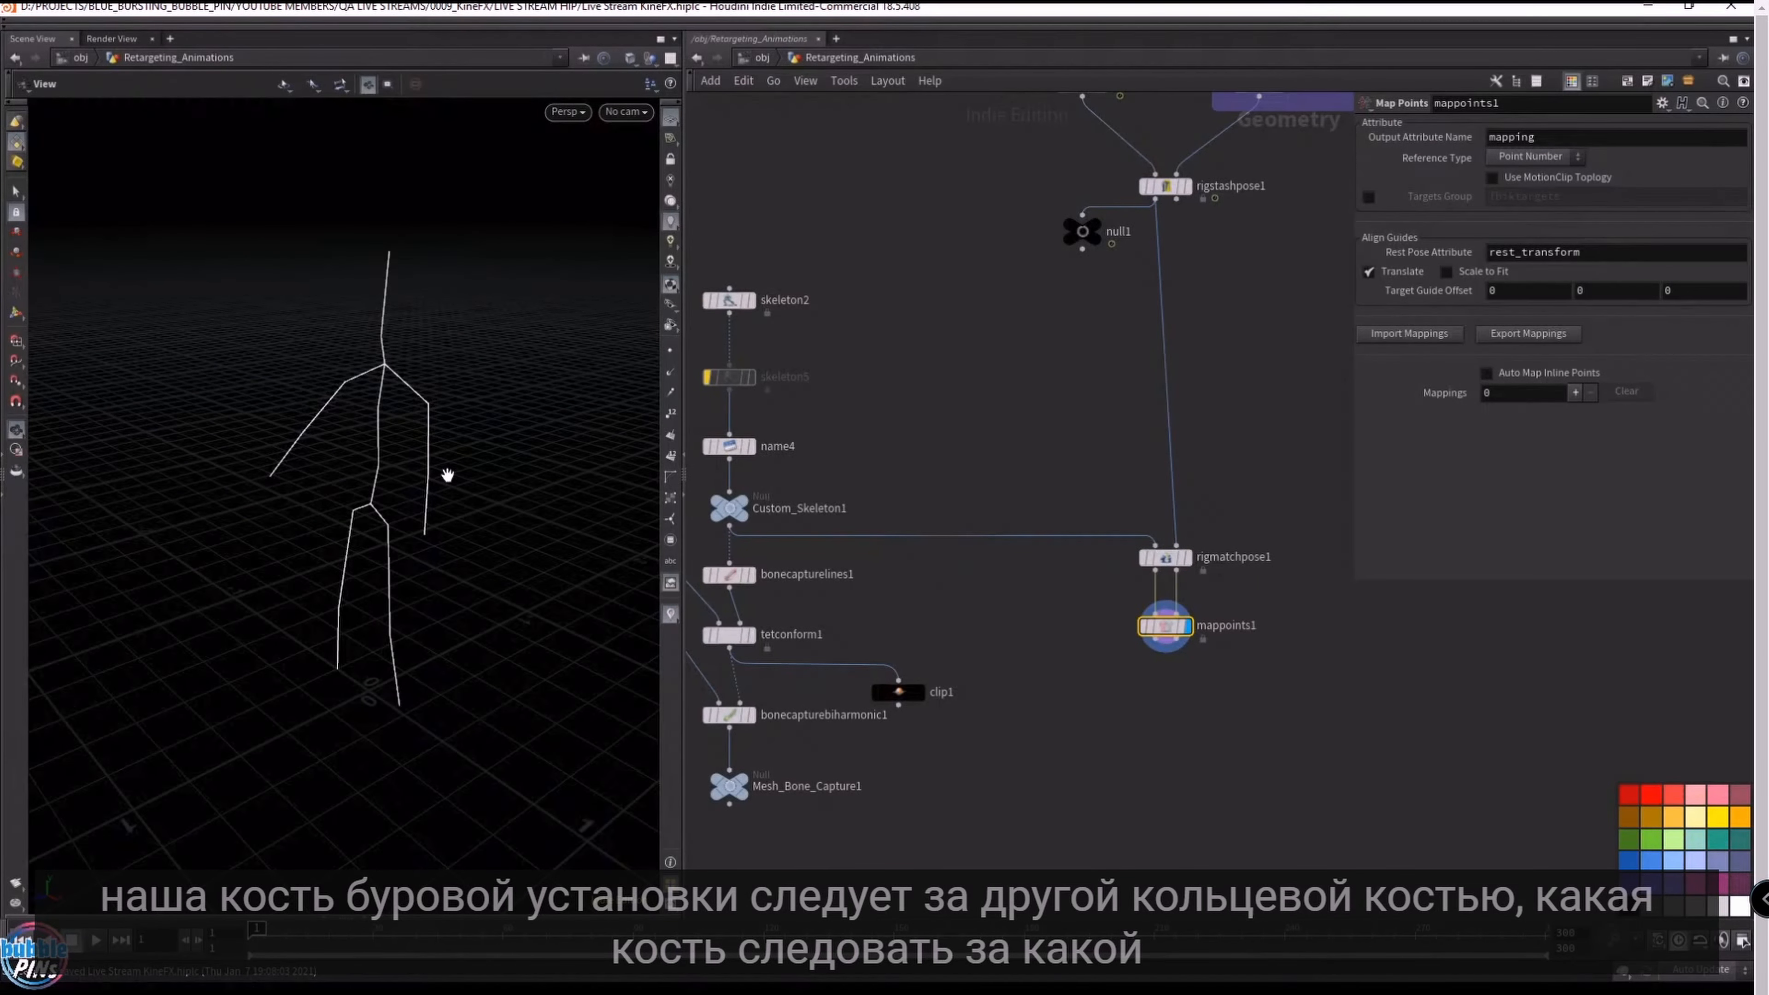
scroll(1174, 600, "up", 4)
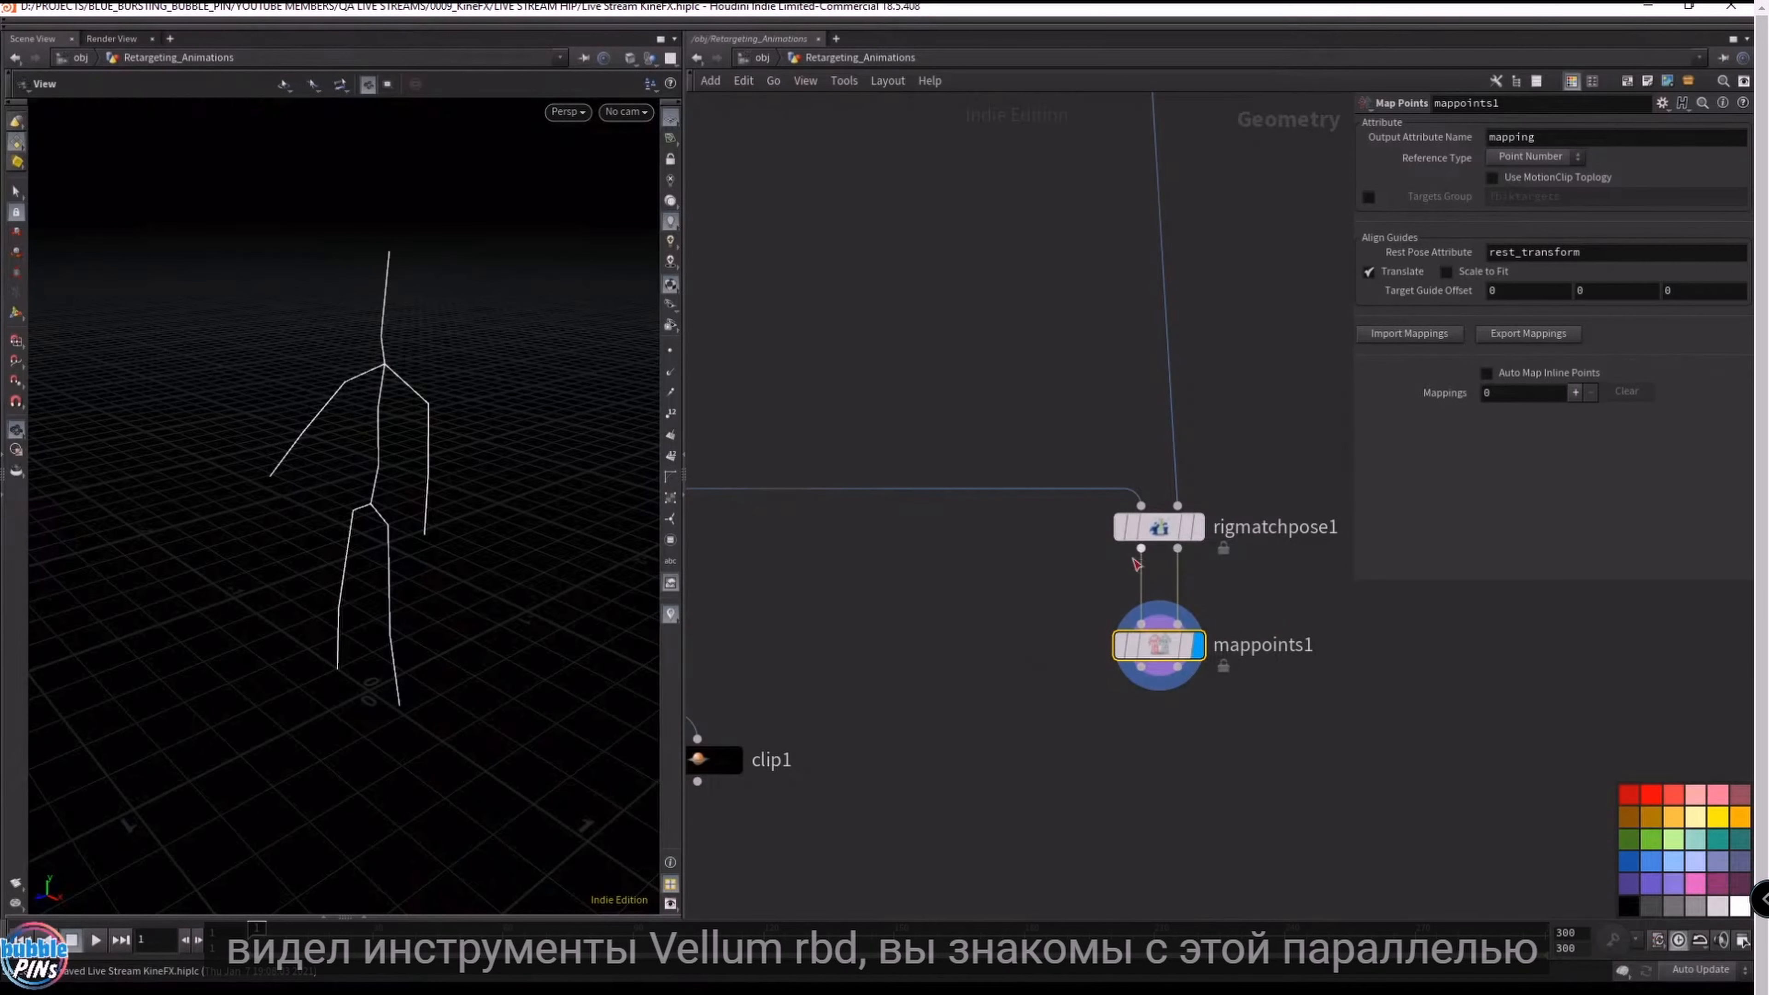
left_click_drag(1051, 722, 1267, 586)
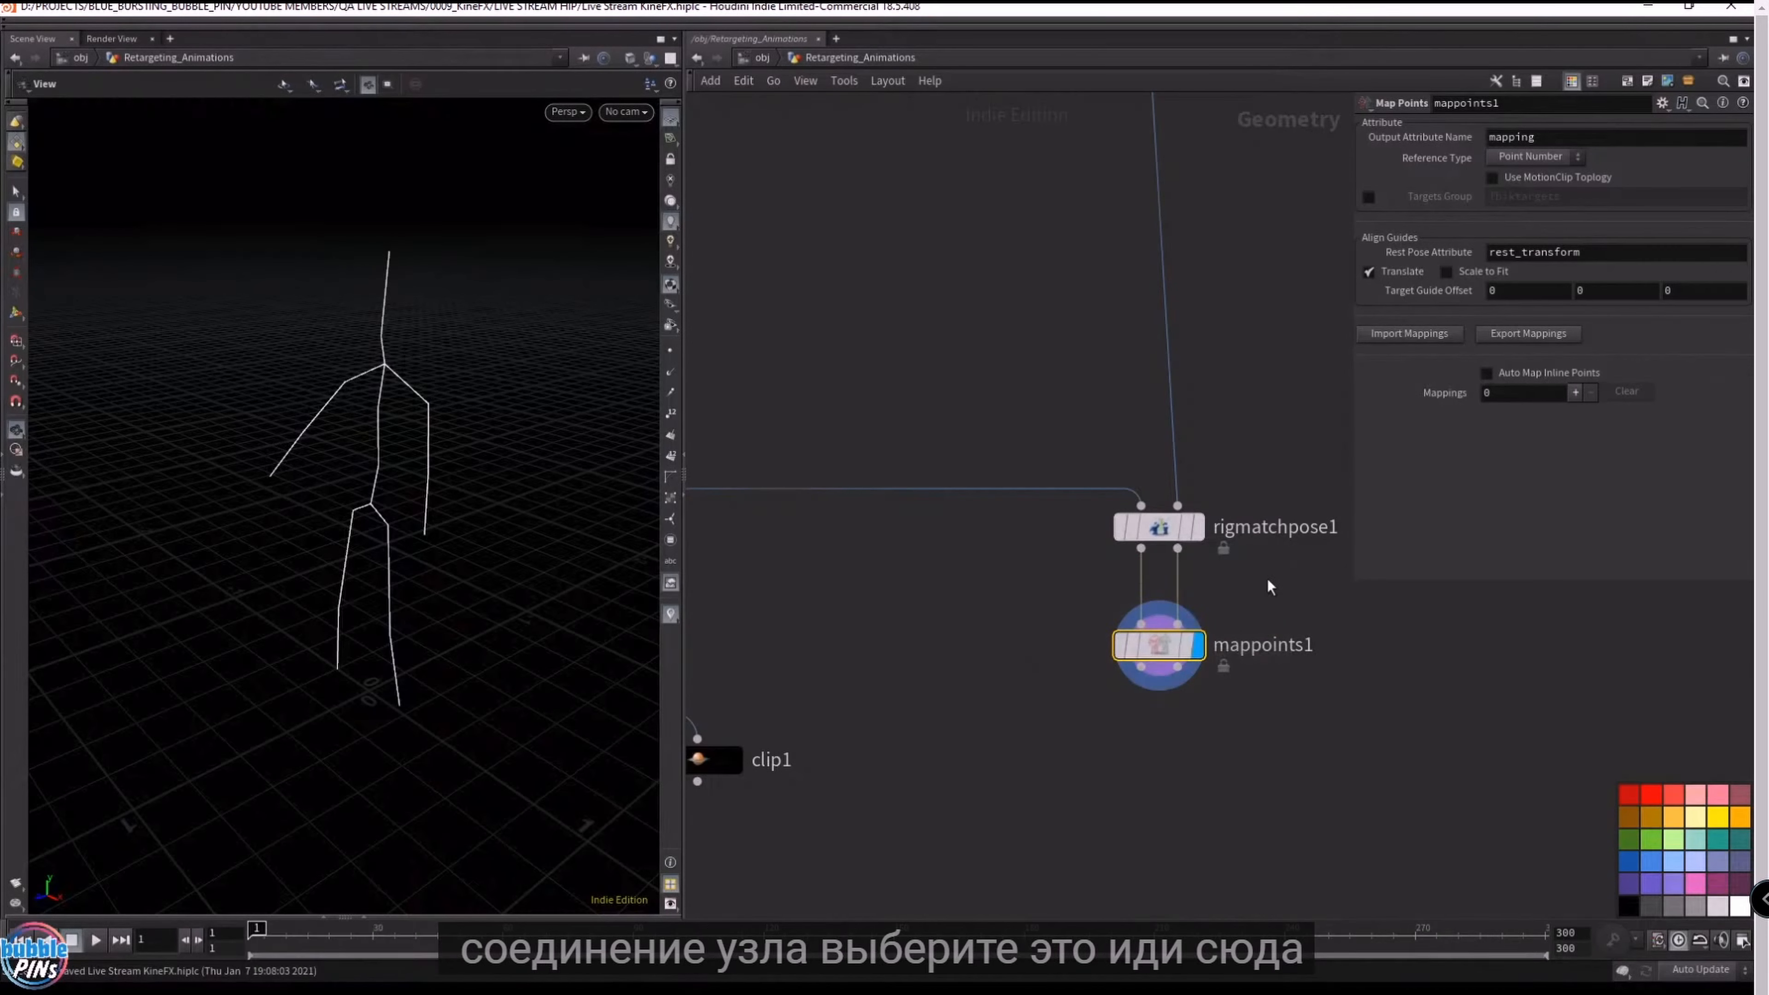
left_click_drag(993, 726, 1257, 611)
- Activate the Map Points viewport tool and set the Z target guide offset to -0.8 to separate the two skeletons
key("Return")
left_click_drag(446, 488, 405, 484, "alt")
left_click(1687, 293)
scroll(1687, 293, "up", 3)
scroll(1688, 292, "down", 8)
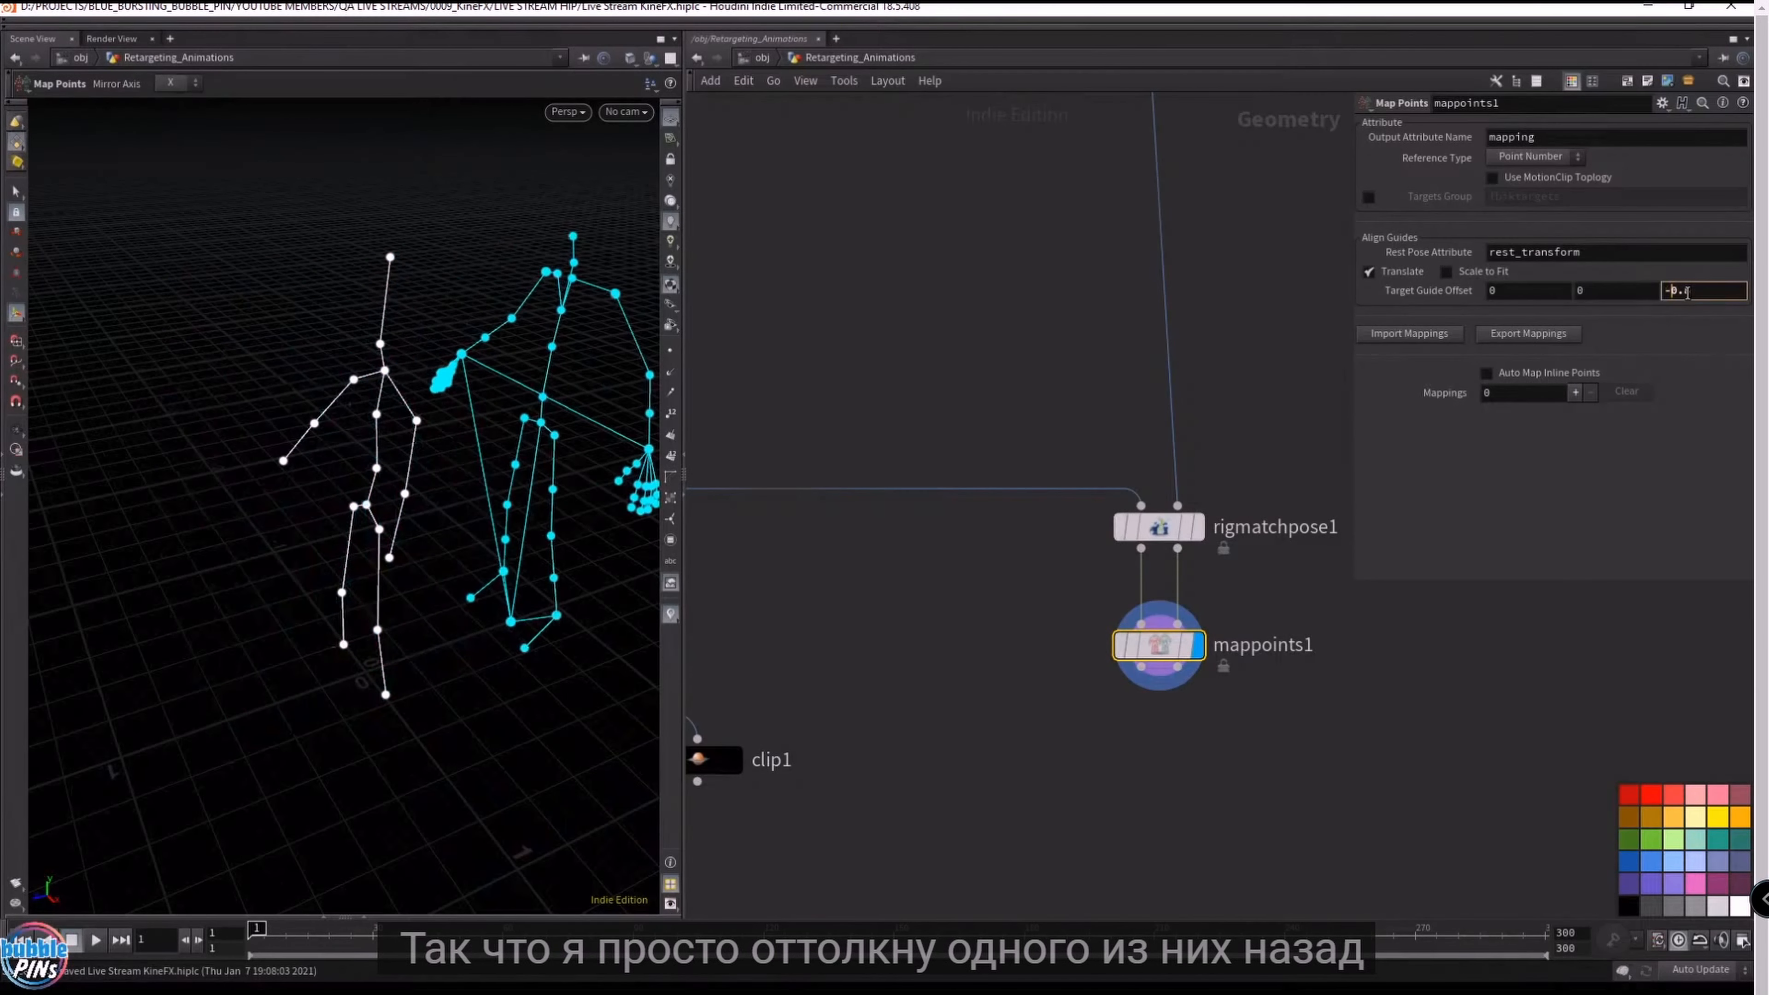
left_click_drag(489, 221, 533, 202, "alt")
left_click_drag(391, 292, 468, 321, "alt")
key("Return")
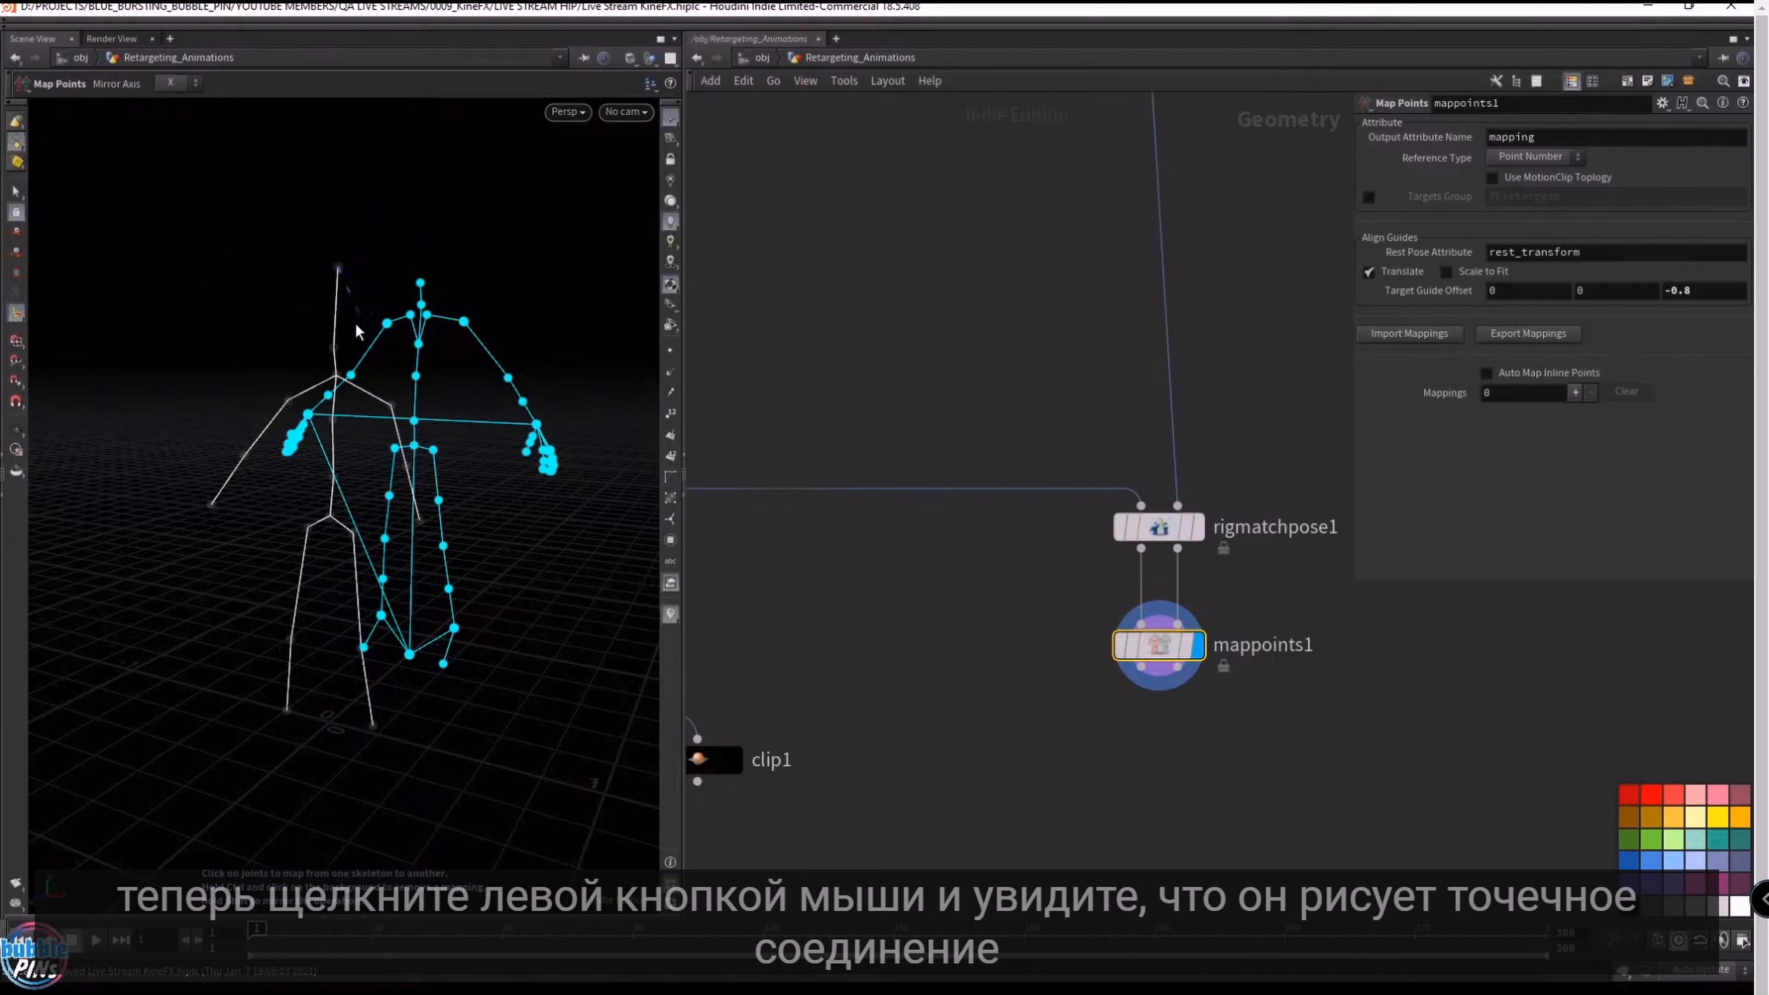
- Map the custom skeleton's Head to head, Neck2 to neck_01, Neck1 to spine_03 and Chest to spine_02
left_click(338, 267)
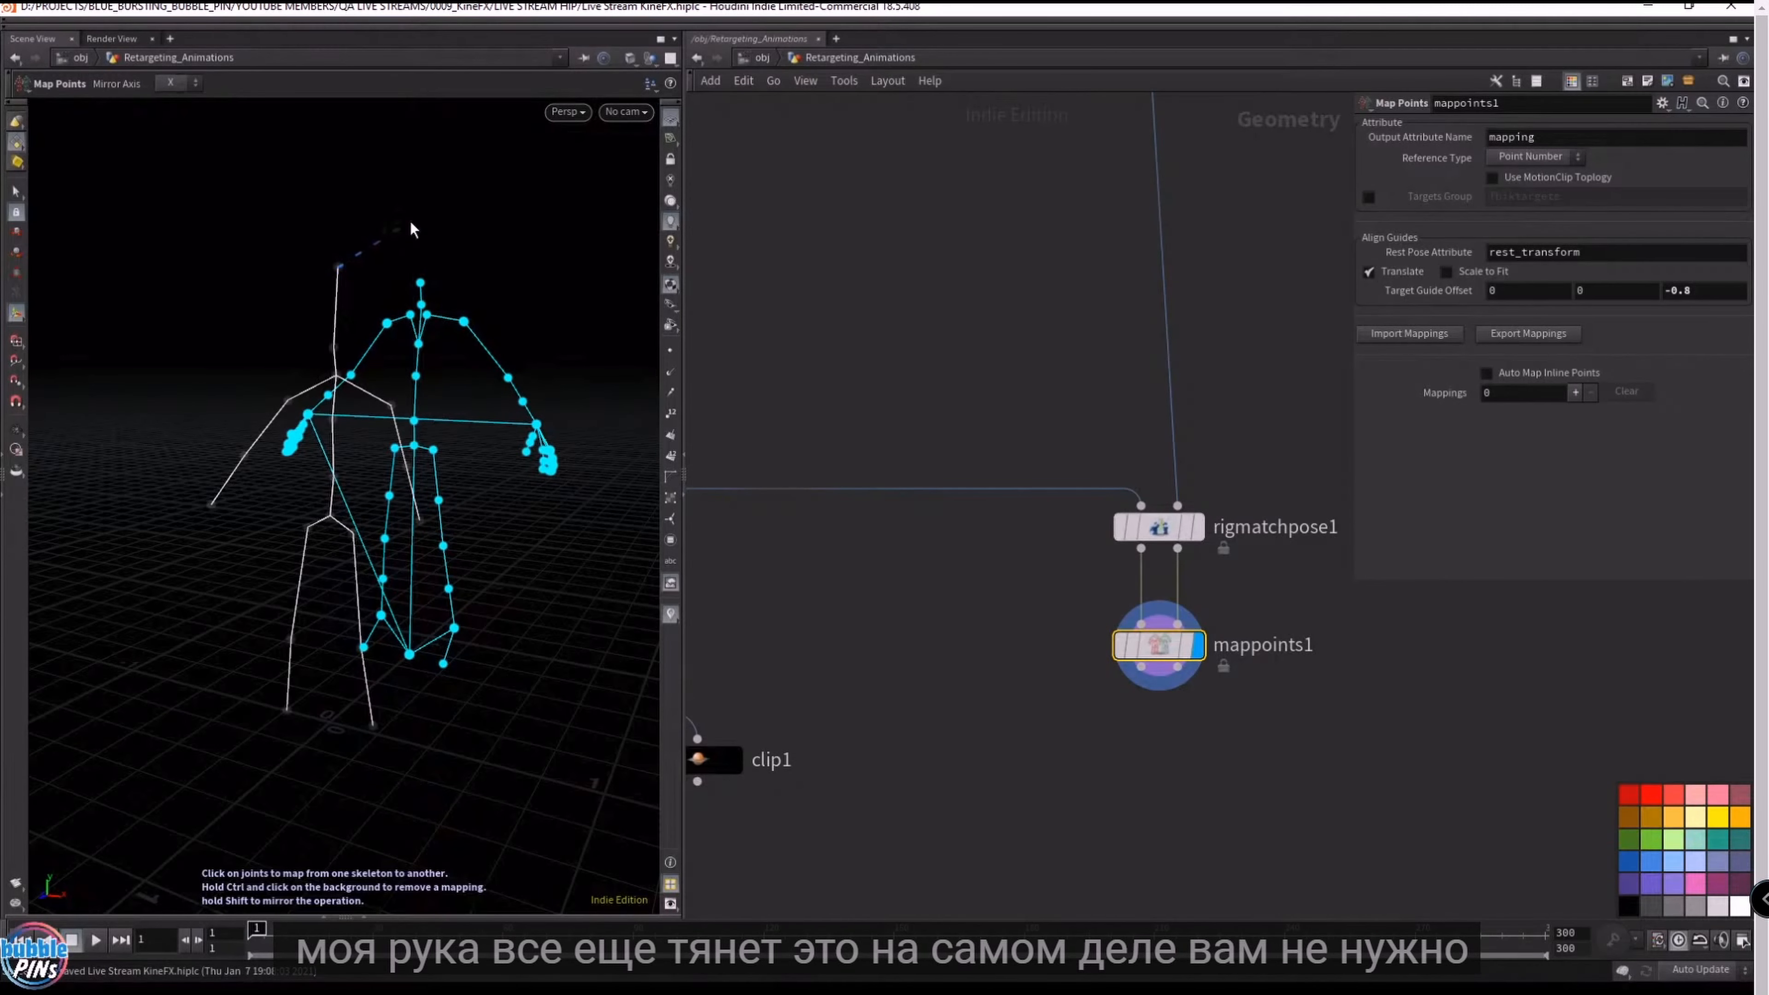
left_click(420, 283)
left_click_drag(418, 418, 348, 418, "alt")
left_click(284, 361)
left_click(525, 279)
left_click(293, 401)
left_click(514, 340)
left_click(284, 467)
left_click(508, 388)
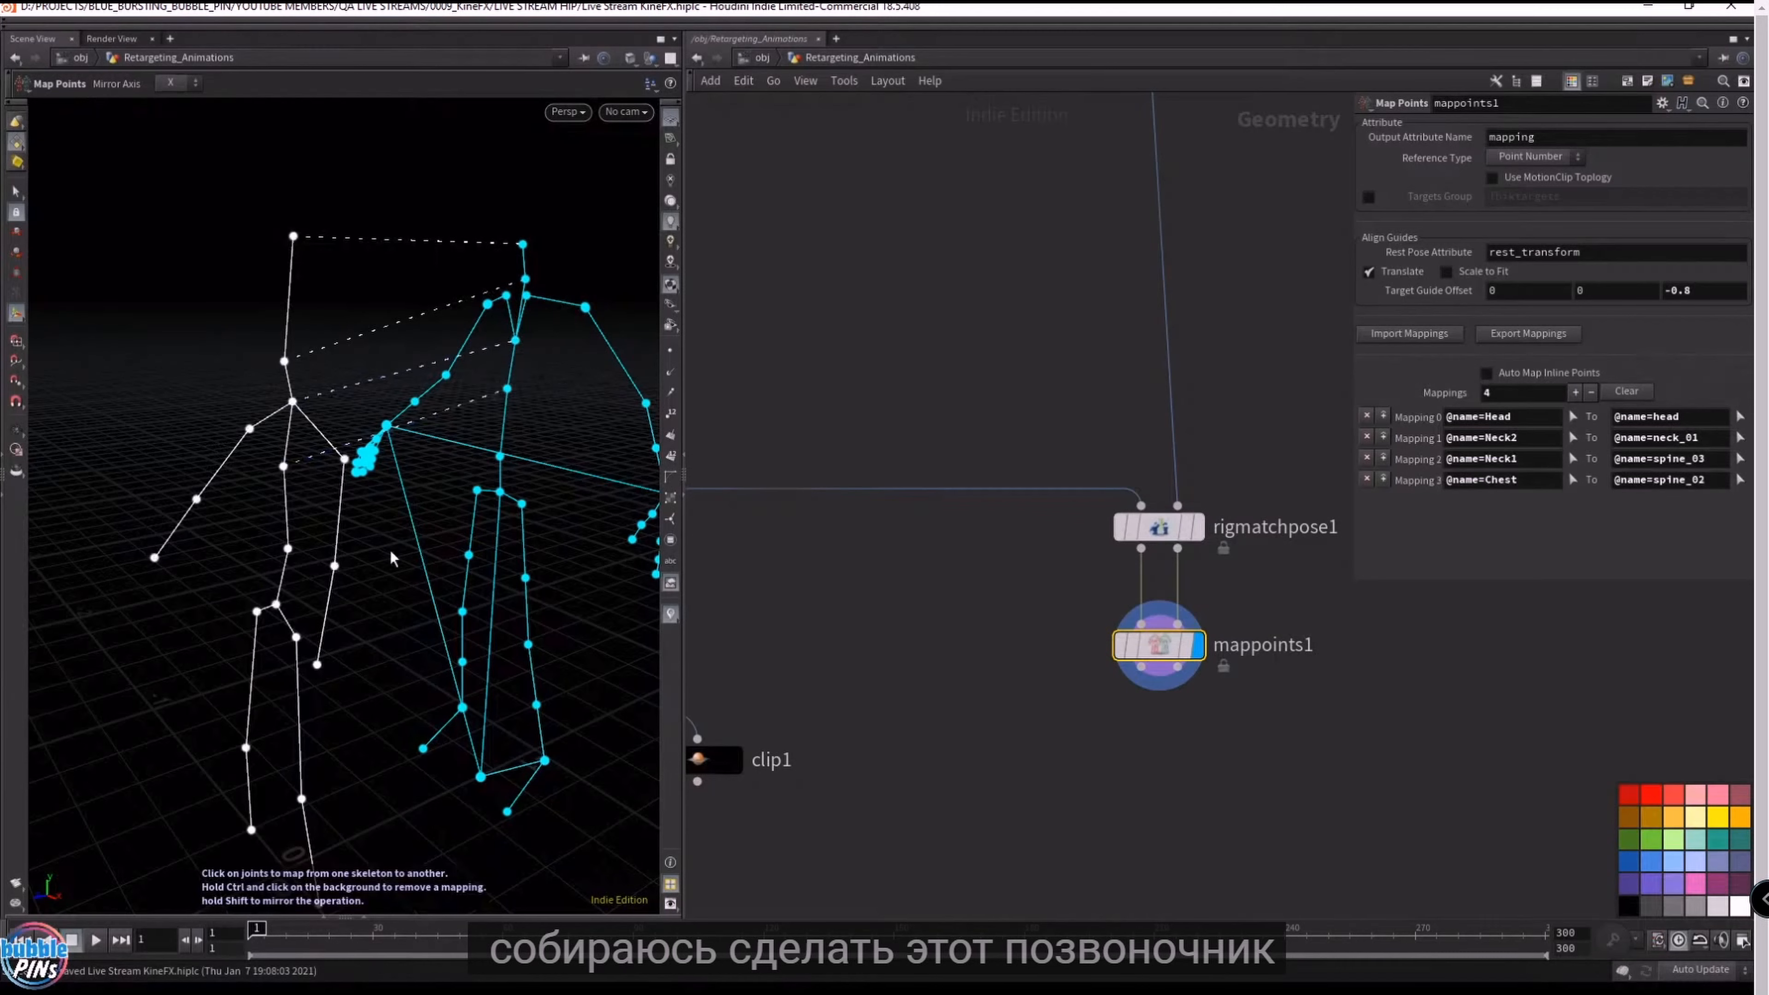
- Map the Torso joint to spine_01 and the Spine joint to pelvis
left_click(287, 548)
left_click(500, 456)
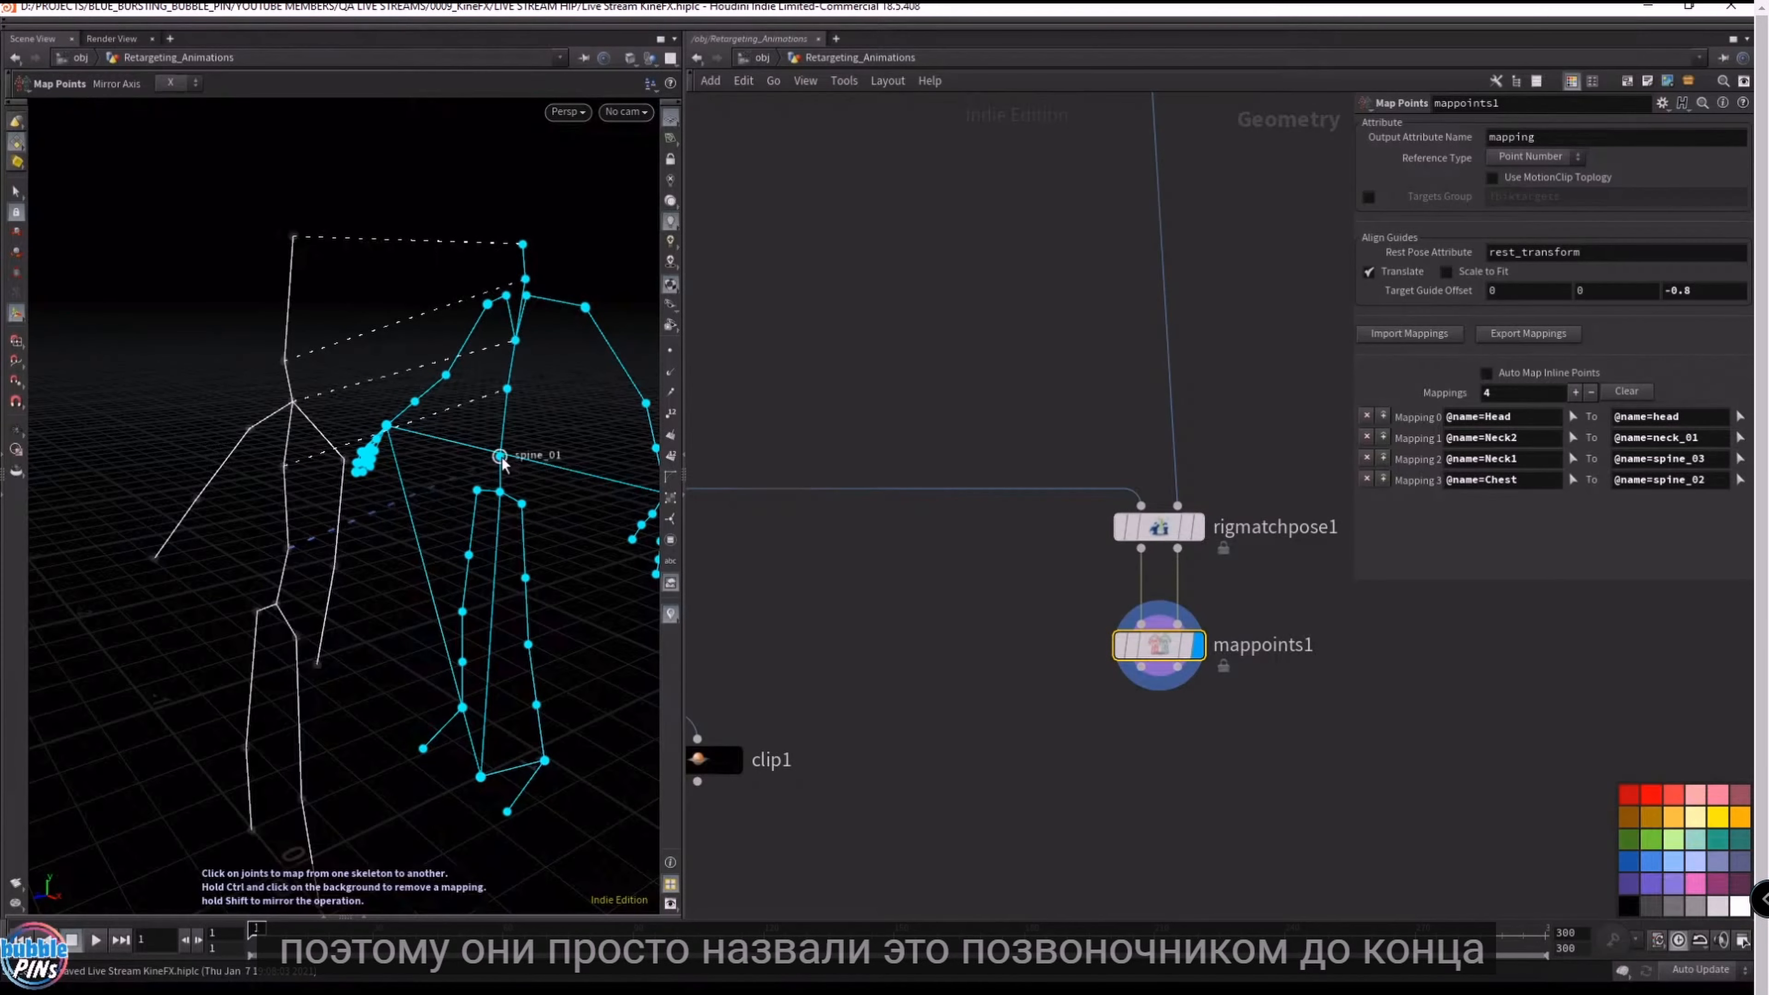
left_click(278, 605)
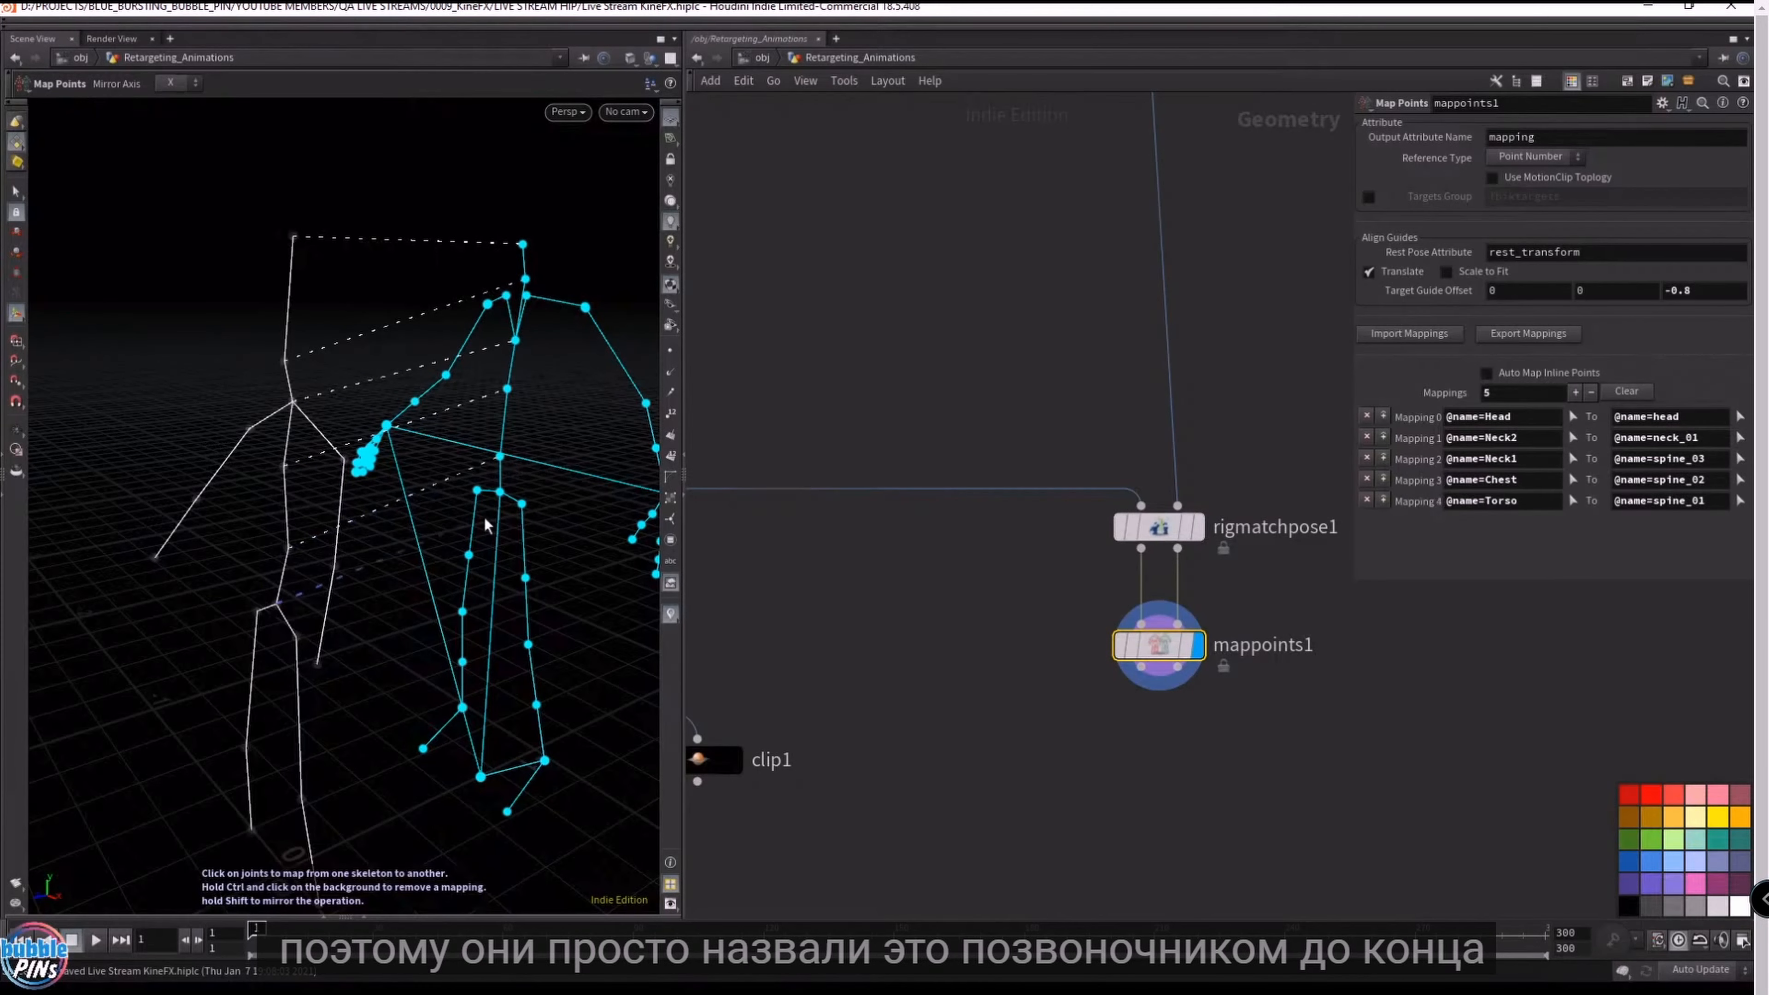
left_click(500, 492)
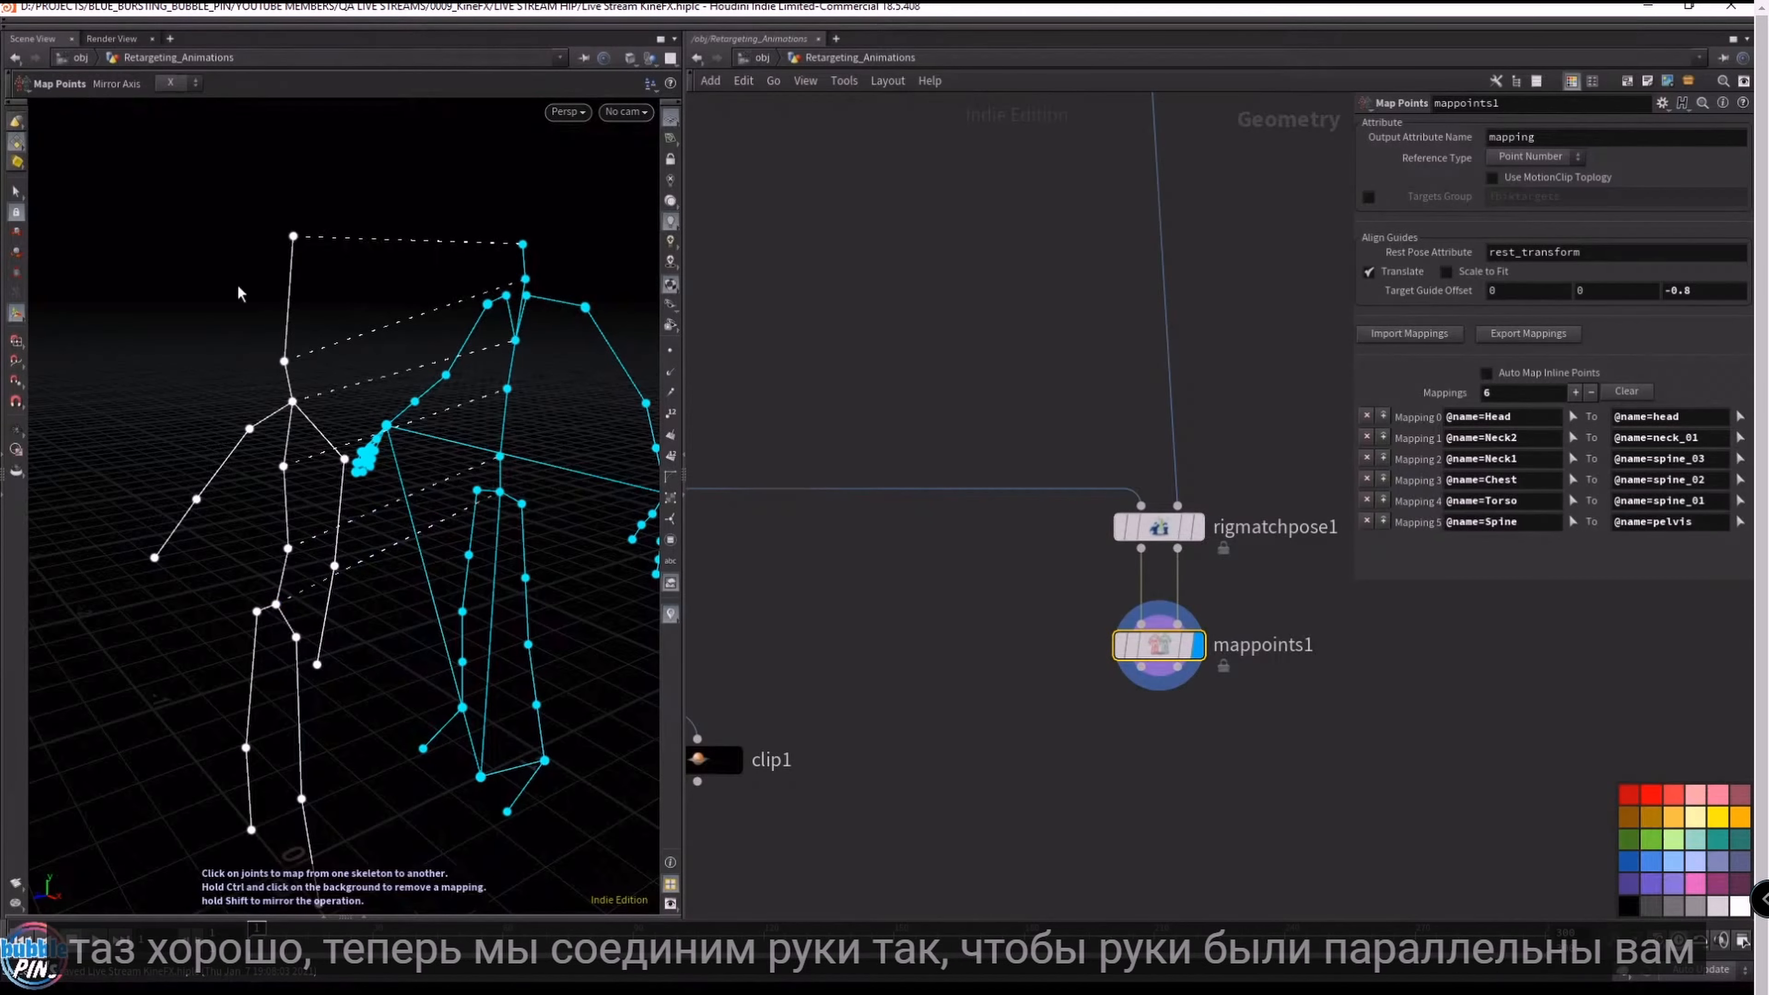
- Map the three joints of the custom skeleton's left arm to the matching target arm joints, mirroring each mapping to the other arm
key("Escape")
left_click_drag(488, 264, 433, 394)
key("Return")
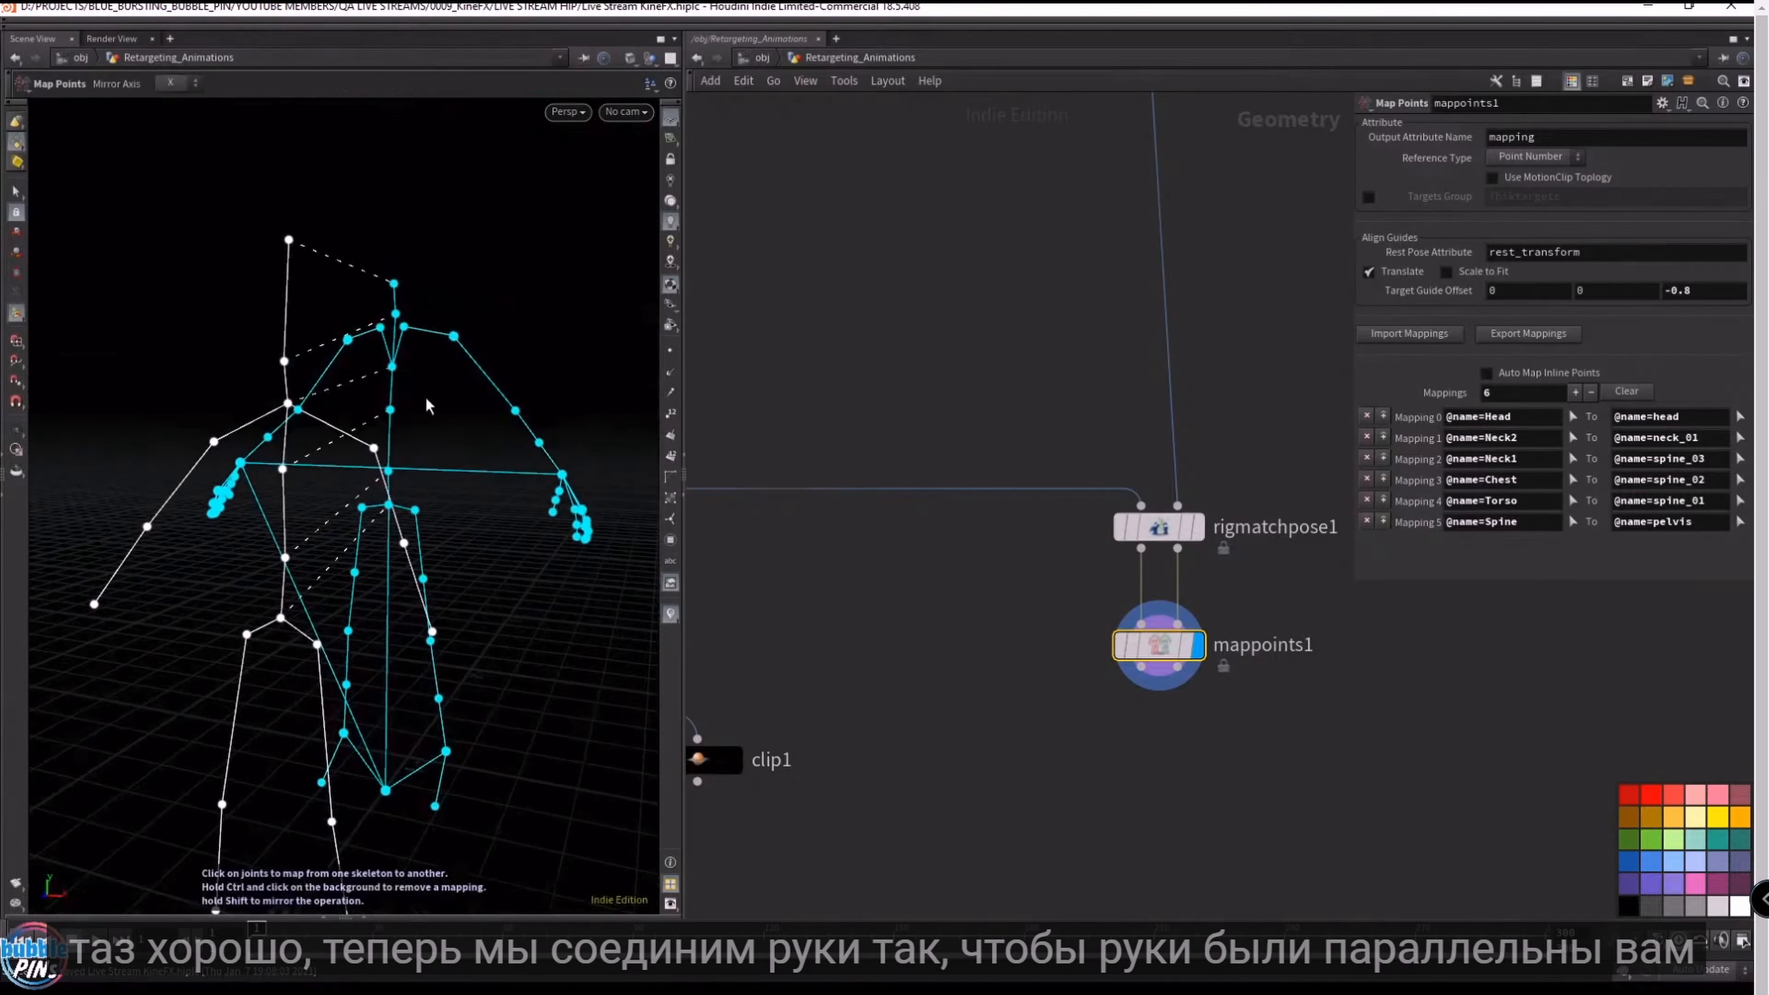
left_click_drag(460, 432, 494, 390, "alt")
left_click(386, 447, "shift")
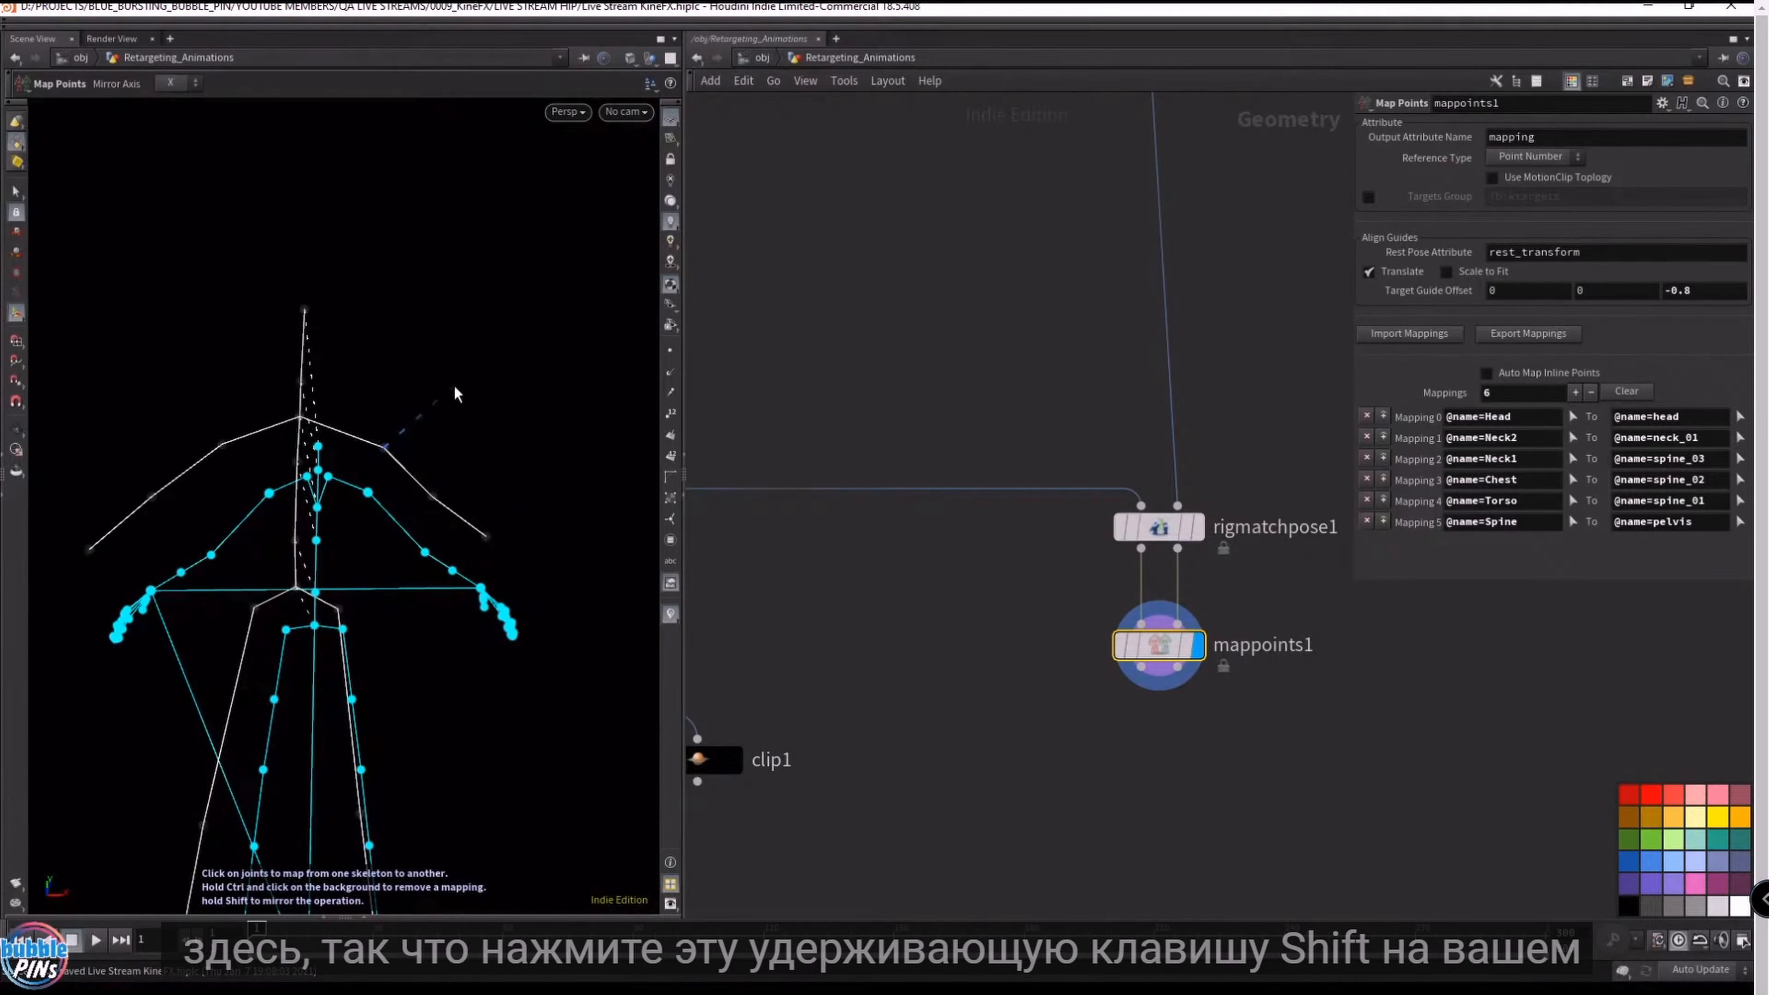
left_click(370, 495, "shift")
left_click(432, 497, "shift")
left_click(425, 553, "shift")
left_click(486, 536, "shift")
left_click(453, 571, "shift")
- Map the left hip and knee joints to the target rig's matching leg joints, mirroring both mappings to the other leg
left_click_drag(481, 558, 465, 506, "alt")
right_click_drag(465, 506, 449, 446, "alt")
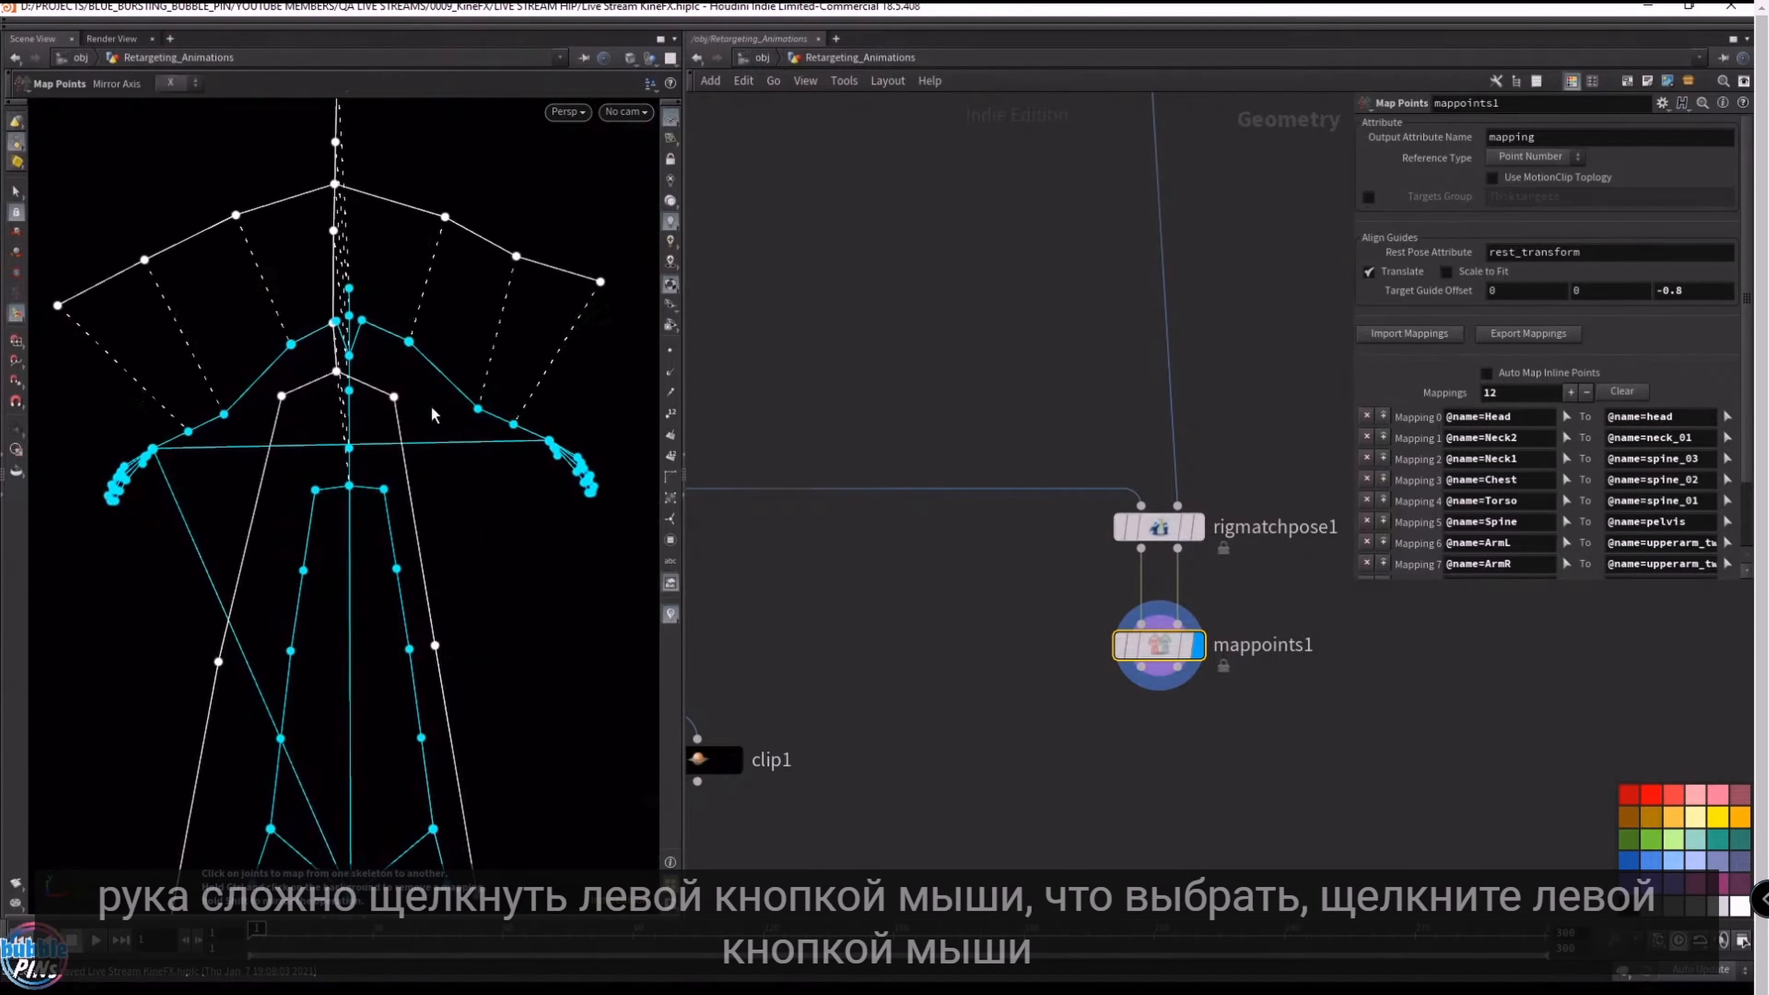
left_click(395, 397)
left_click(385, 489)
left_click(435, 647, "shift")
left_click(410, 650, "shift")
- Map the custom skeleton's two foot joints individually, the left one to foot_l and the right one to foot_r
left_click_drag(432, 644, 453, 648, "alt")
right_click_drag(453, 649, 481, 687, "alt")
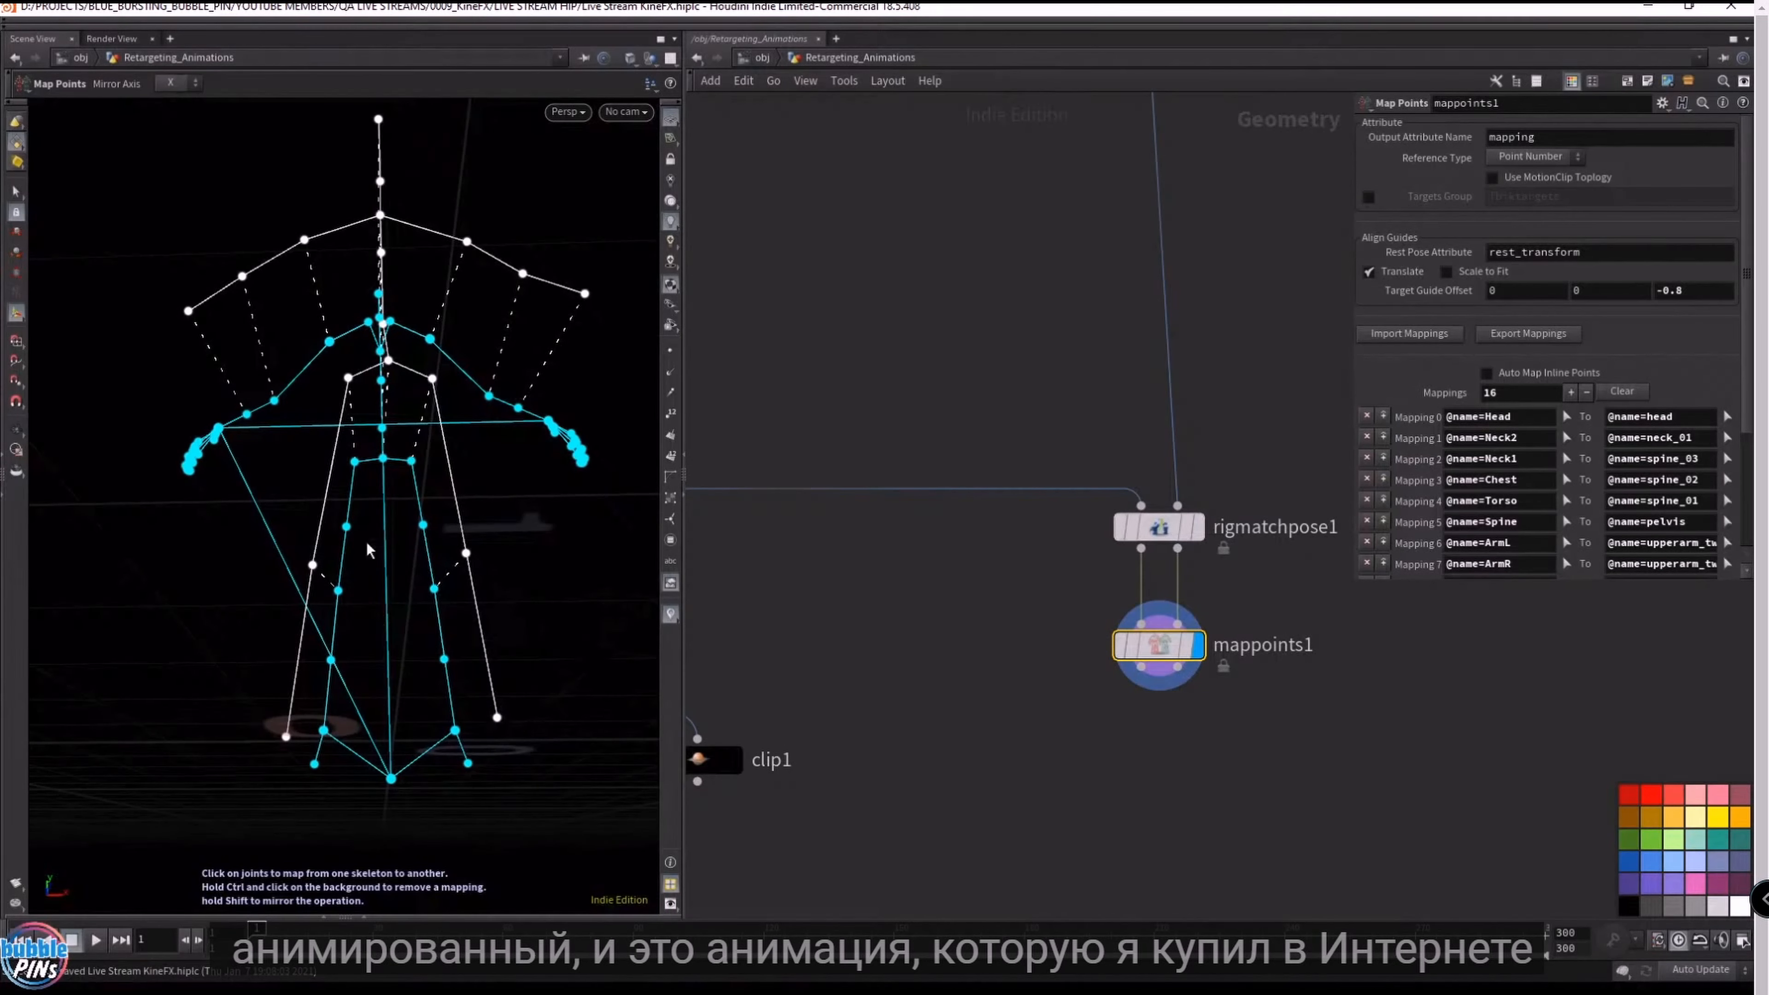
left_click(497, 717)
left_click(469, 724)
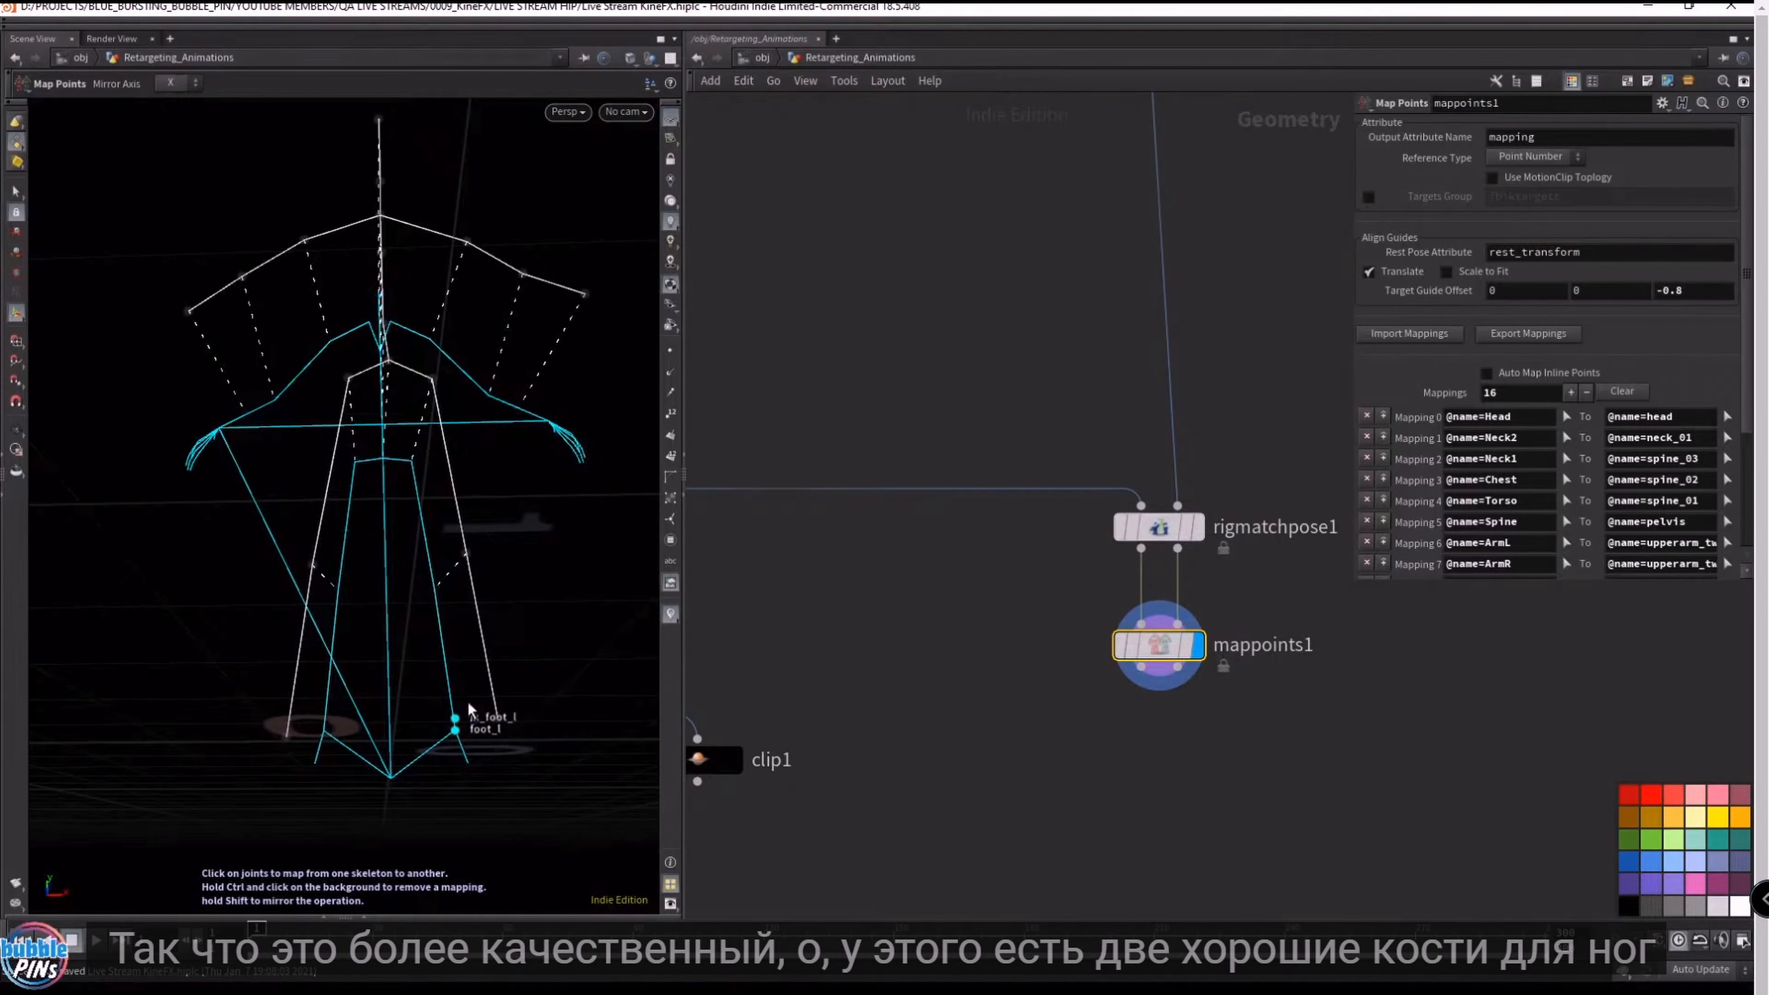
left_click(457, 729)
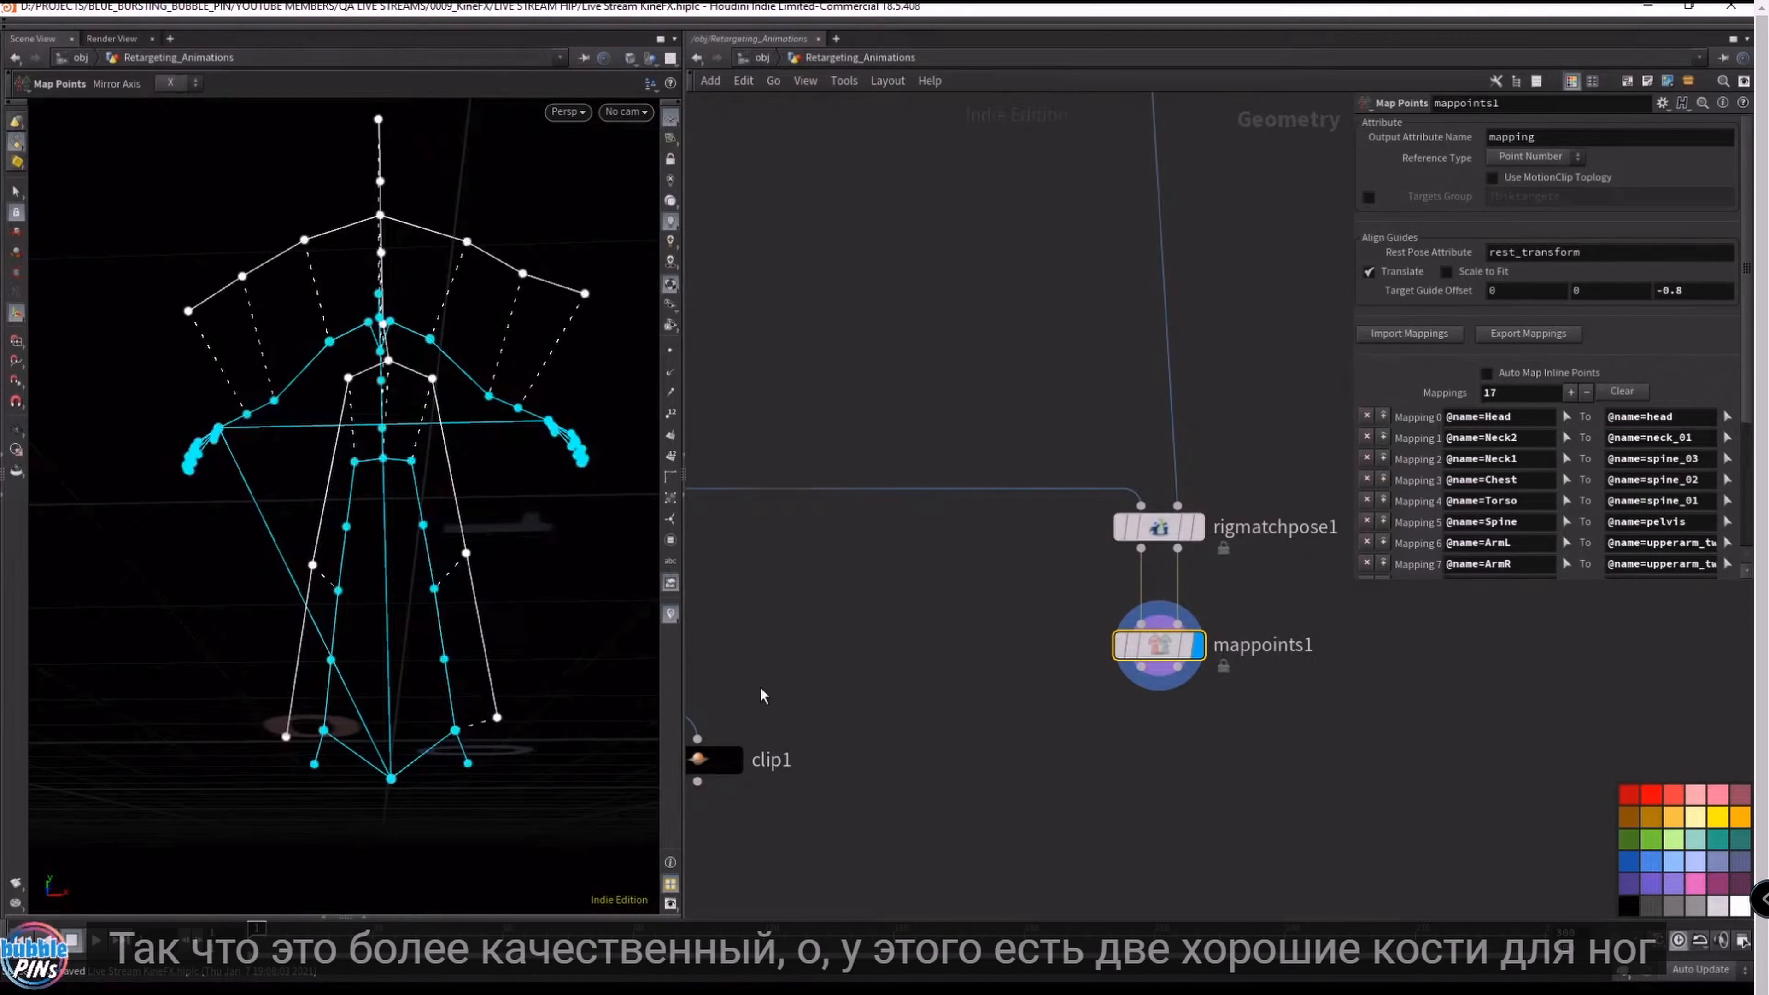
key("Escape")
left_click_drag(557, 560, 471, 522, "alt")
left_click(288, 776)
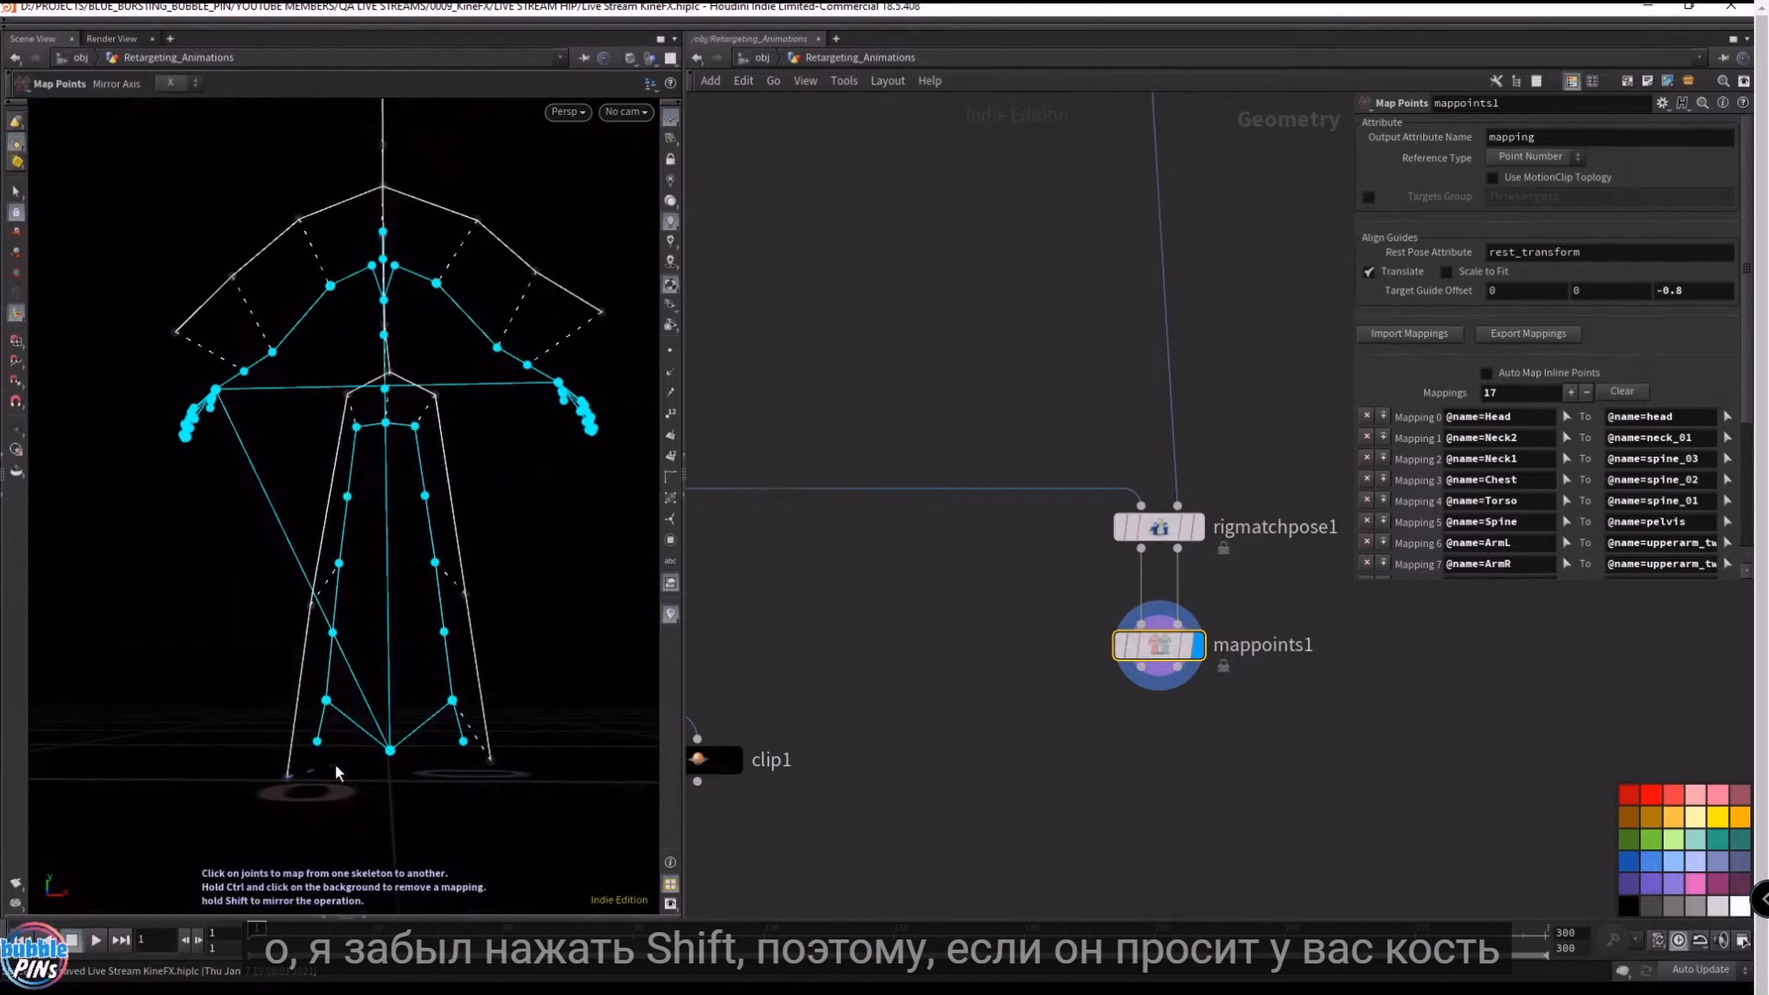
left_click(326, 700)
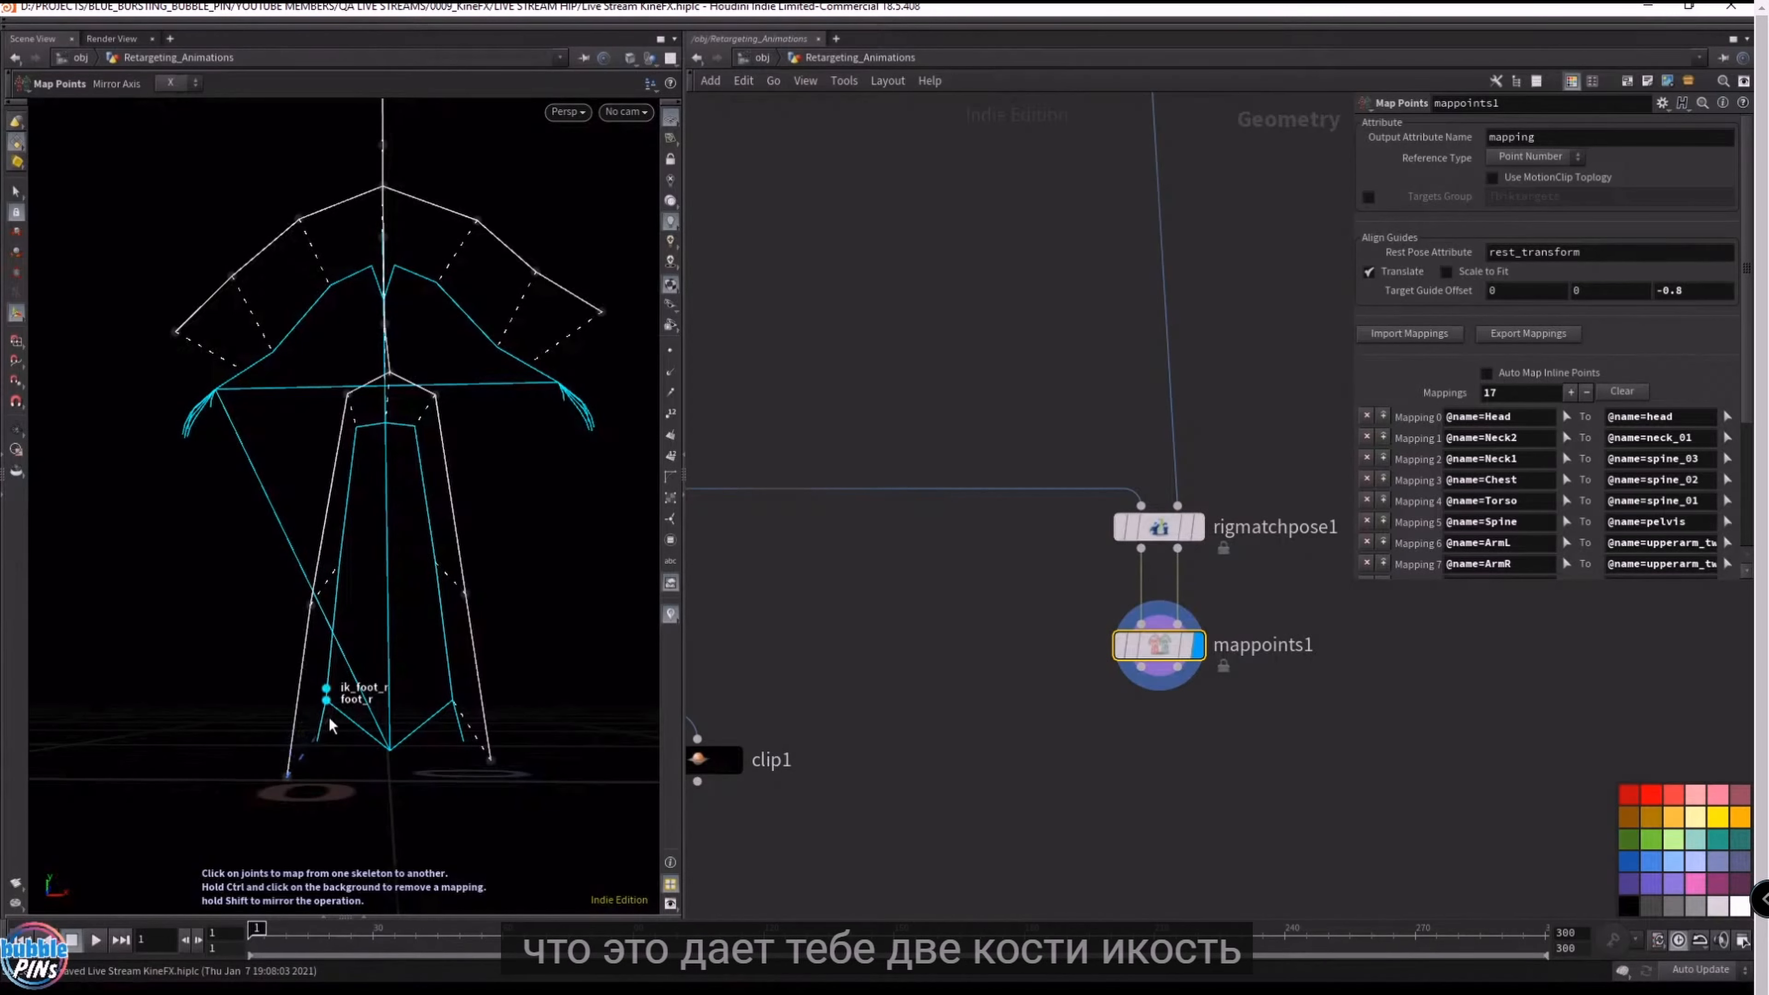
left_click(340, 702)
- Check the joint mappings on both skeletons and save the scene
left_click_drag(557, 593, 507, 631, "alt")
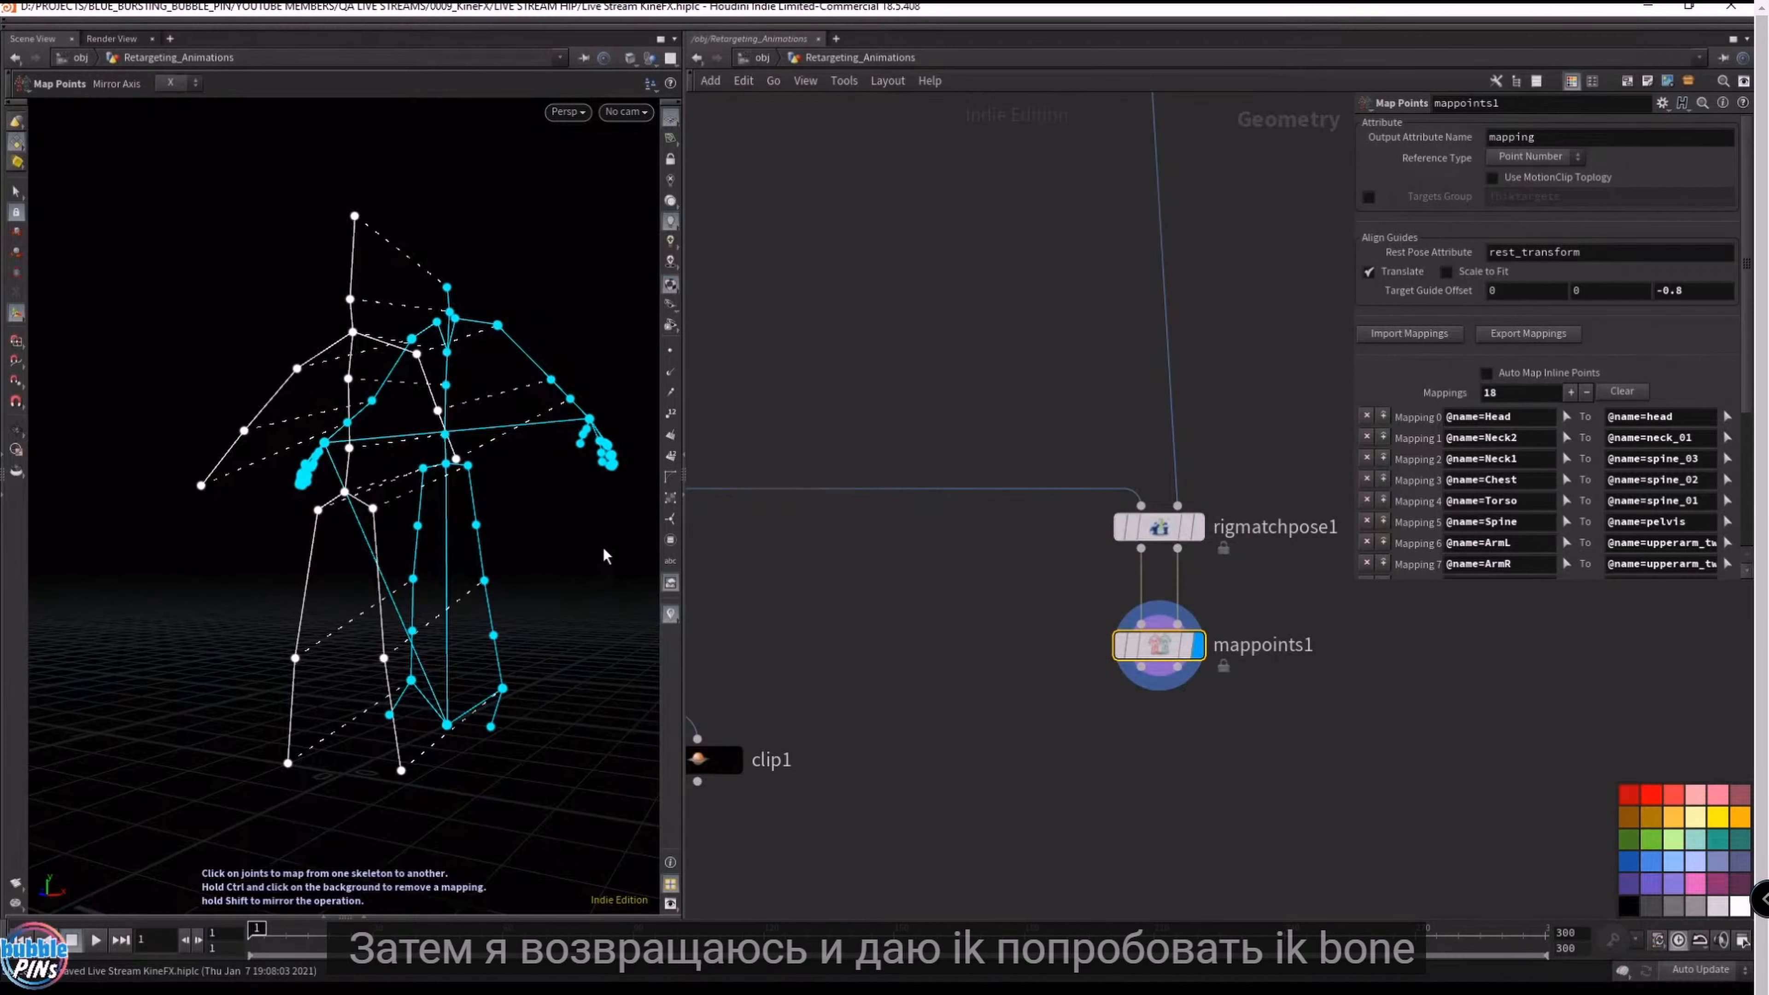
middle_click_drag(586, 523, 526, 541, "alt")
right_click_drag(532, 540, 503, 543, "alt")
left_click(886, 646)
key("ctrl+s")
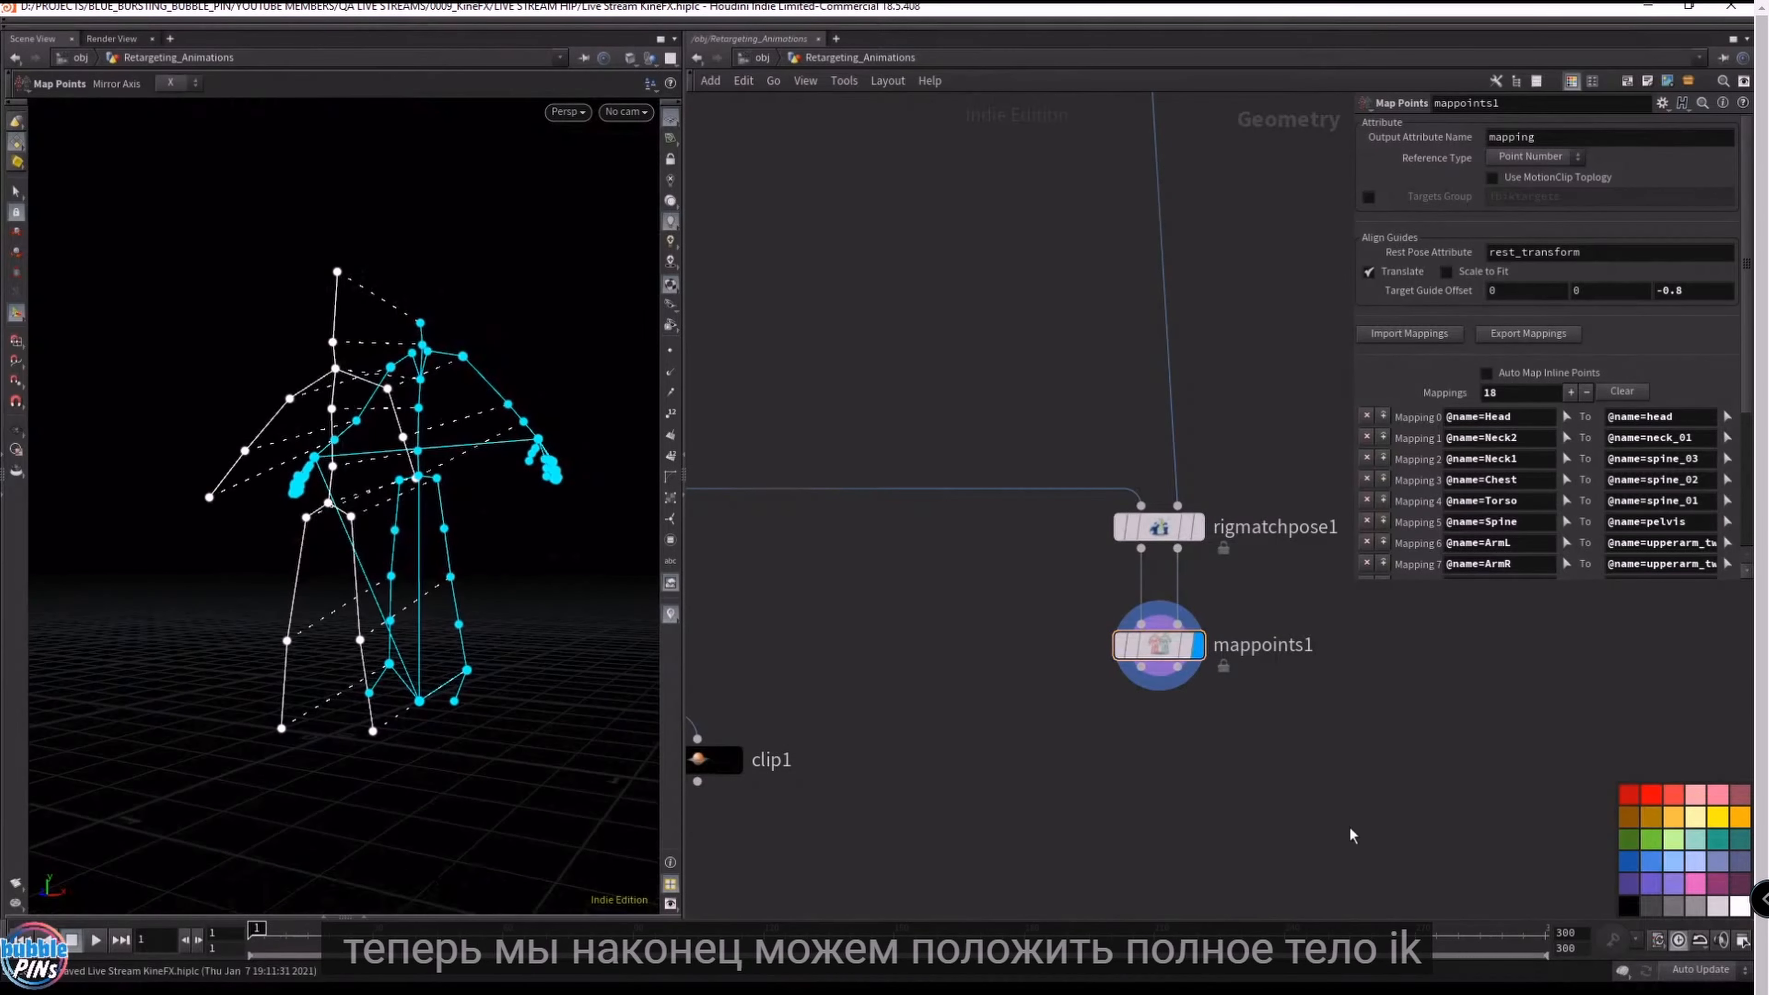
- Add a Full Body IK node to the network near mappoints1
key("Tab")
type("fullbod")
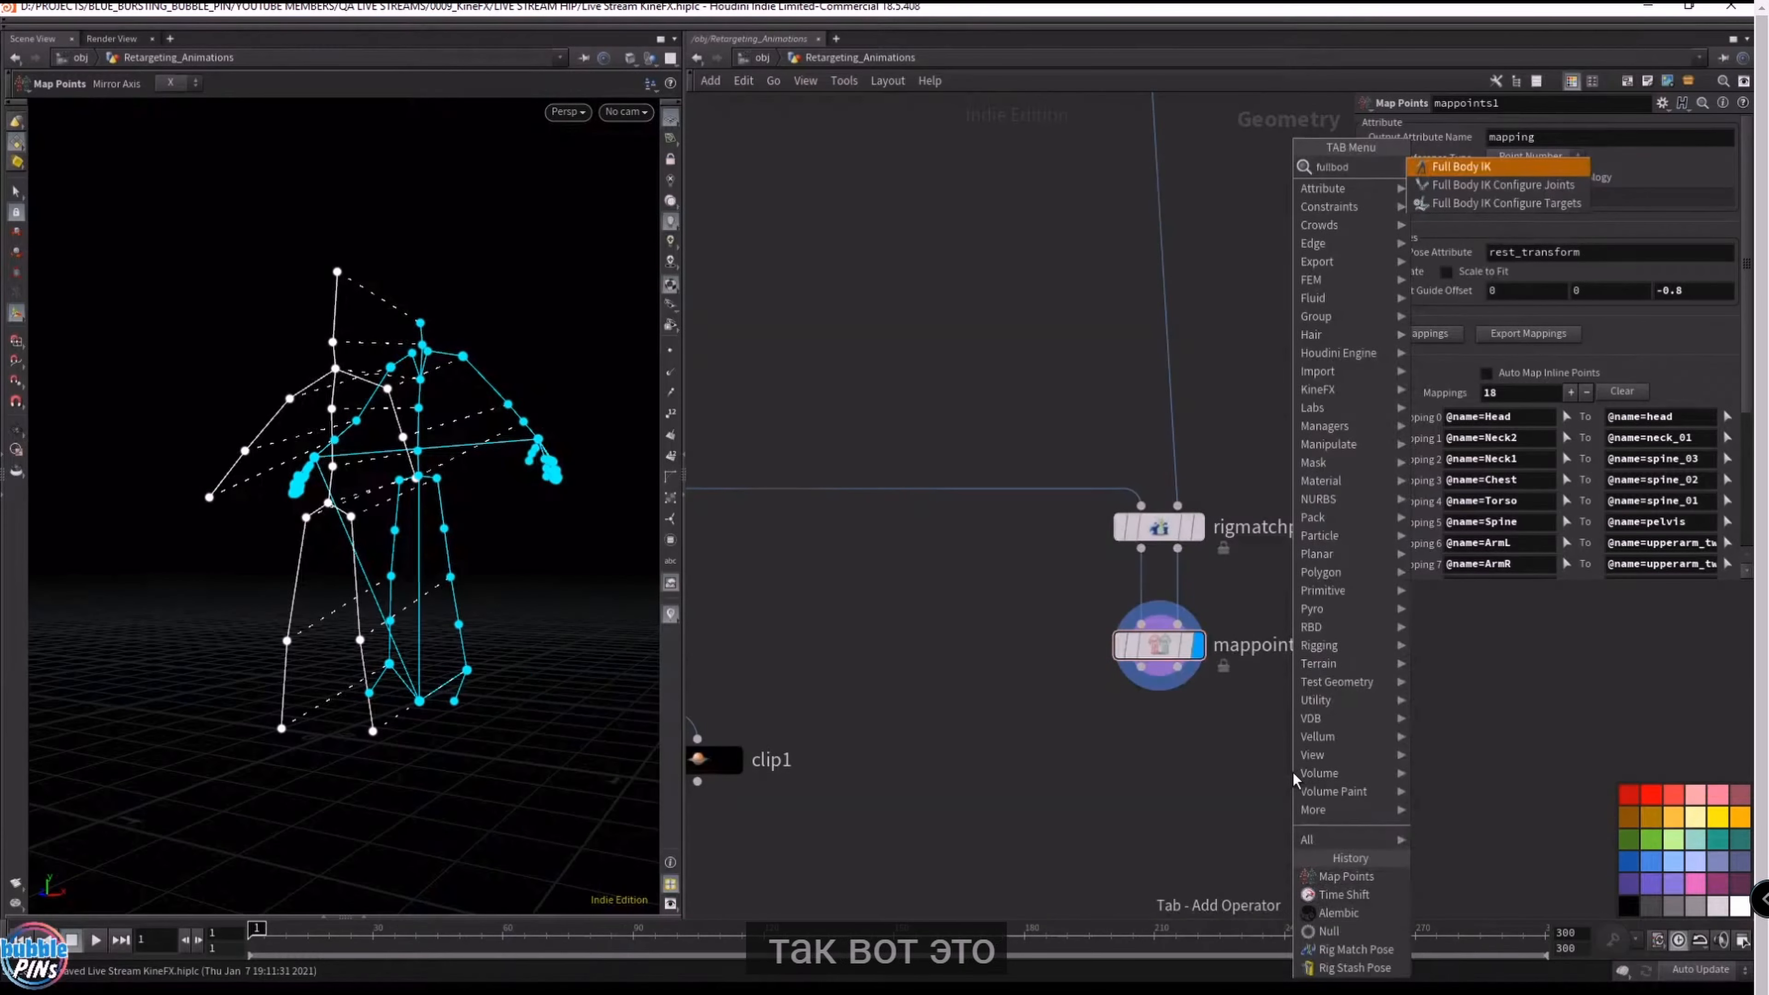
- Add a Full Body IK node below mappoints1, wired to both of its outputs, and display it
key("Escape")
left_click(1160, 735)
left_click(1198, 735)
left_click_drag(391, 488, 418, 544, "alt")
middle_click_drag(1006, 690, 932, 561)
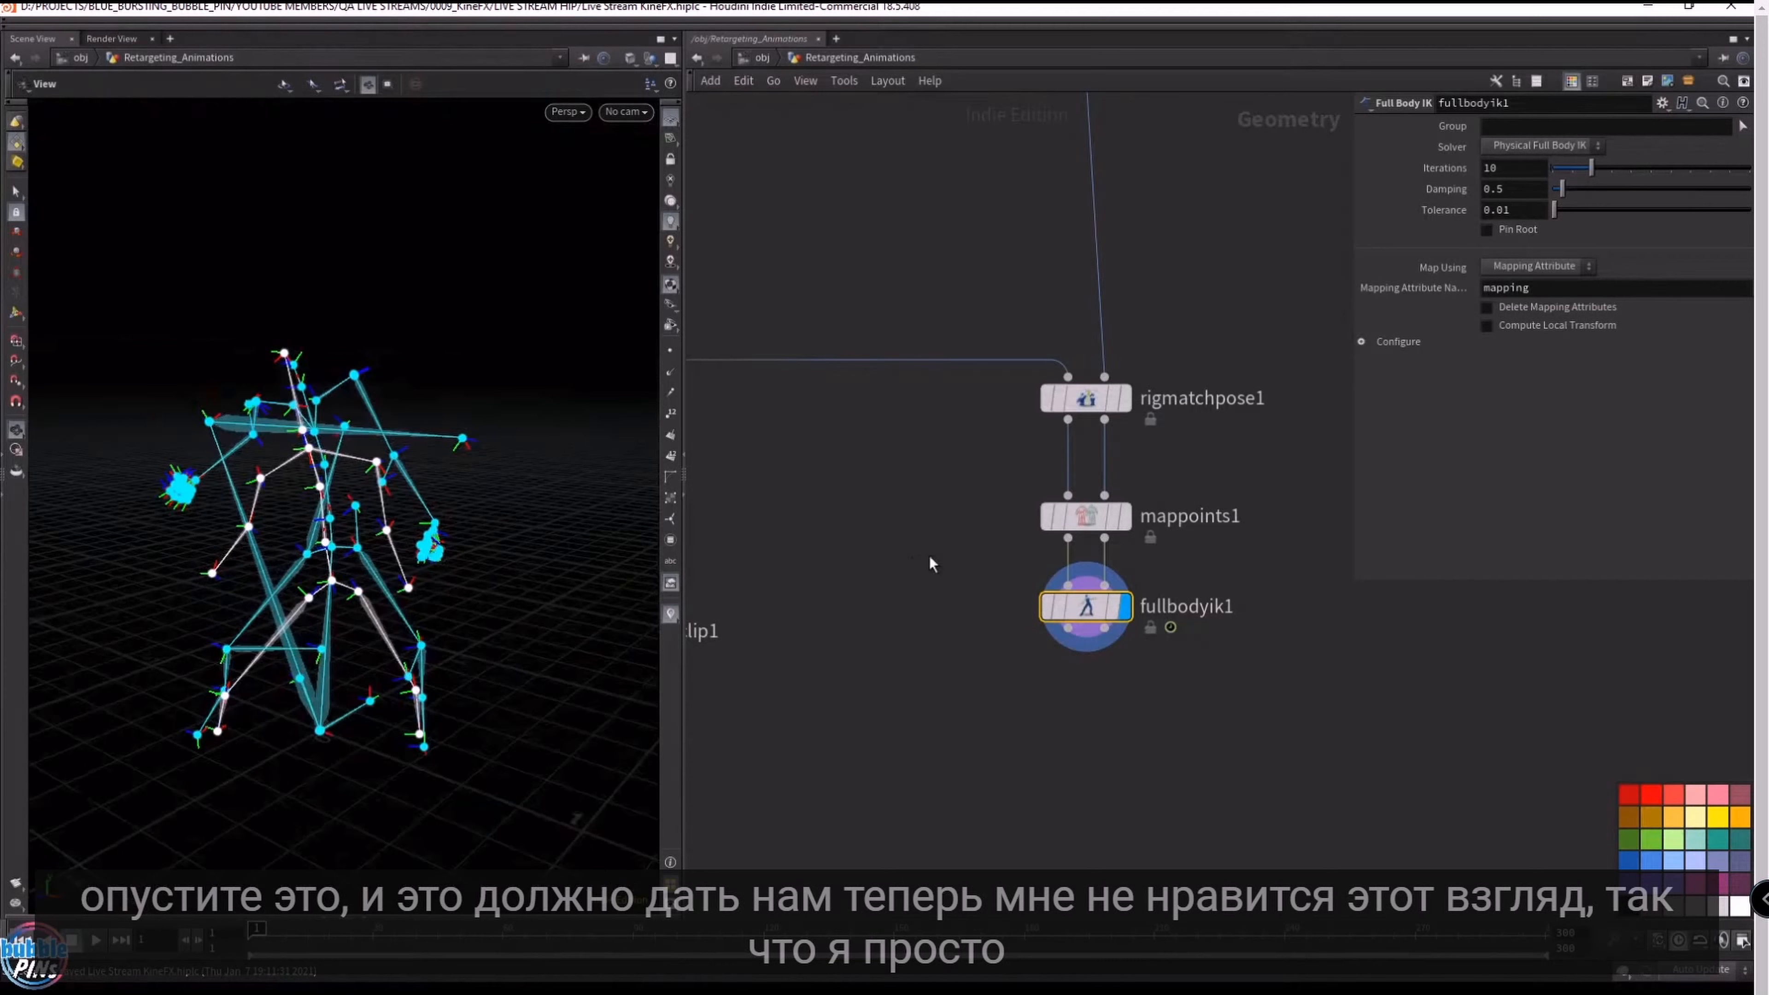
- Wire a black, displayed Null to the first output of fullbodyik1 and turn on point display in the viewport
left_click(1069, 628)
left_click(951, 715)
type("null")
key("Return")
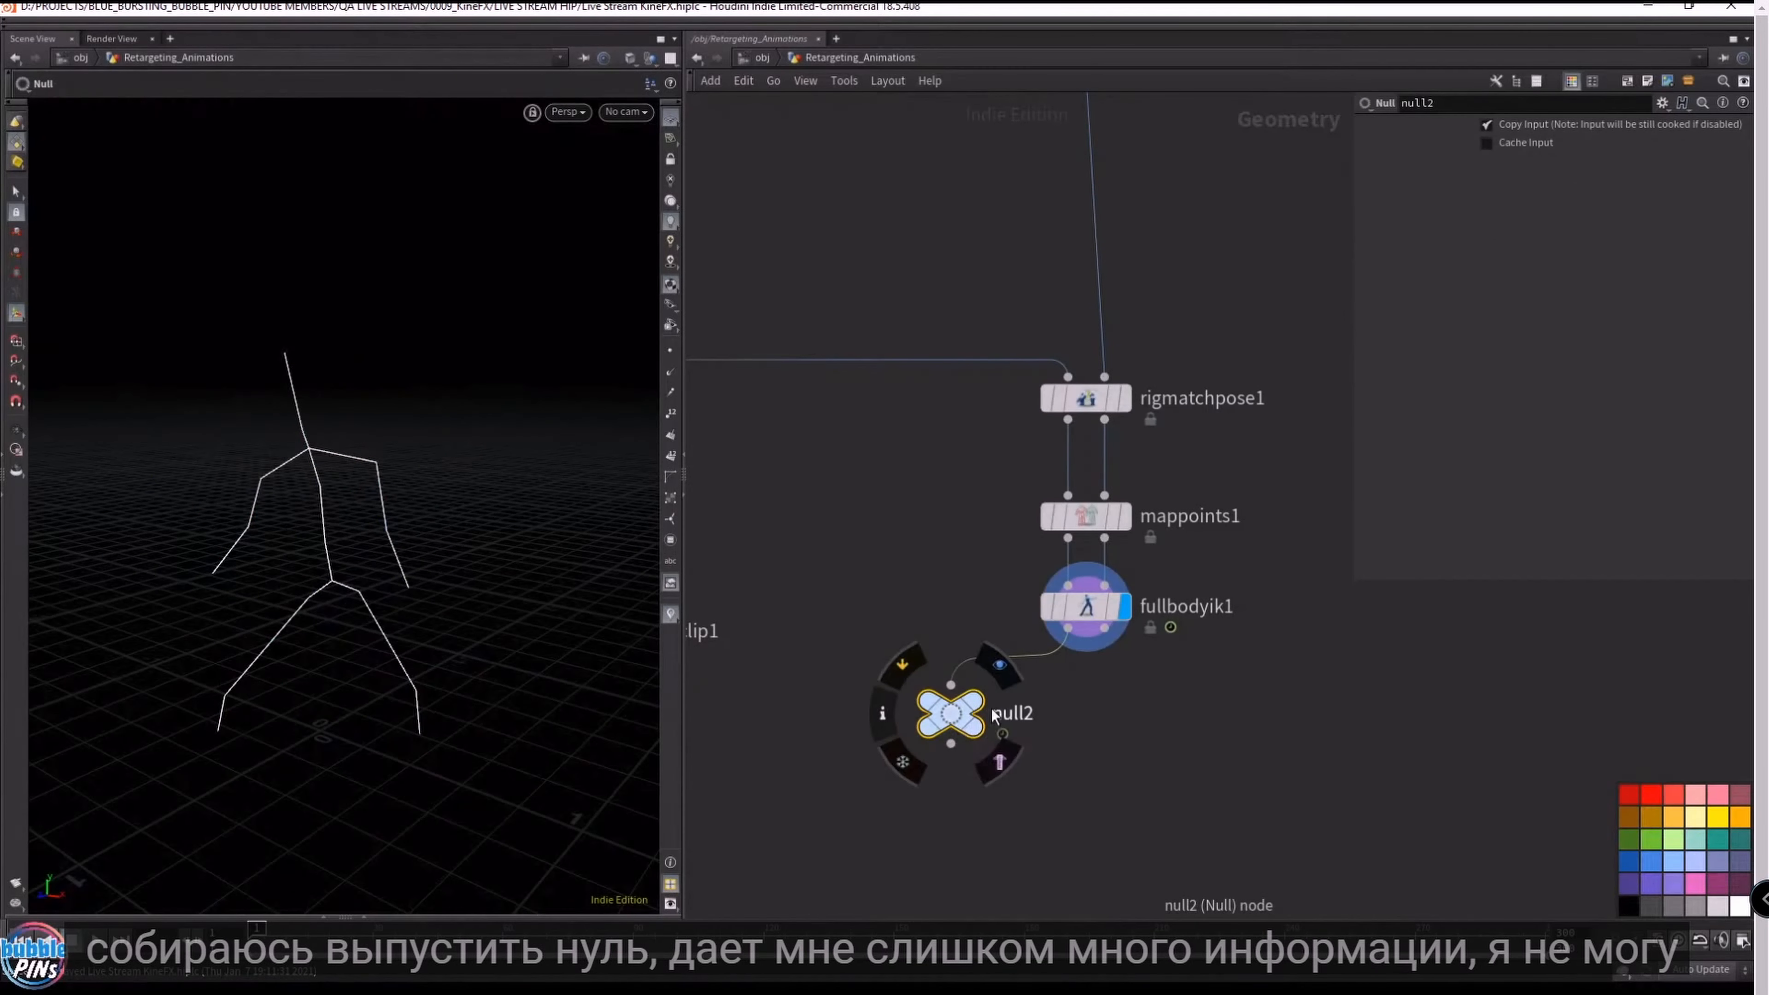
left_click(973, 702)
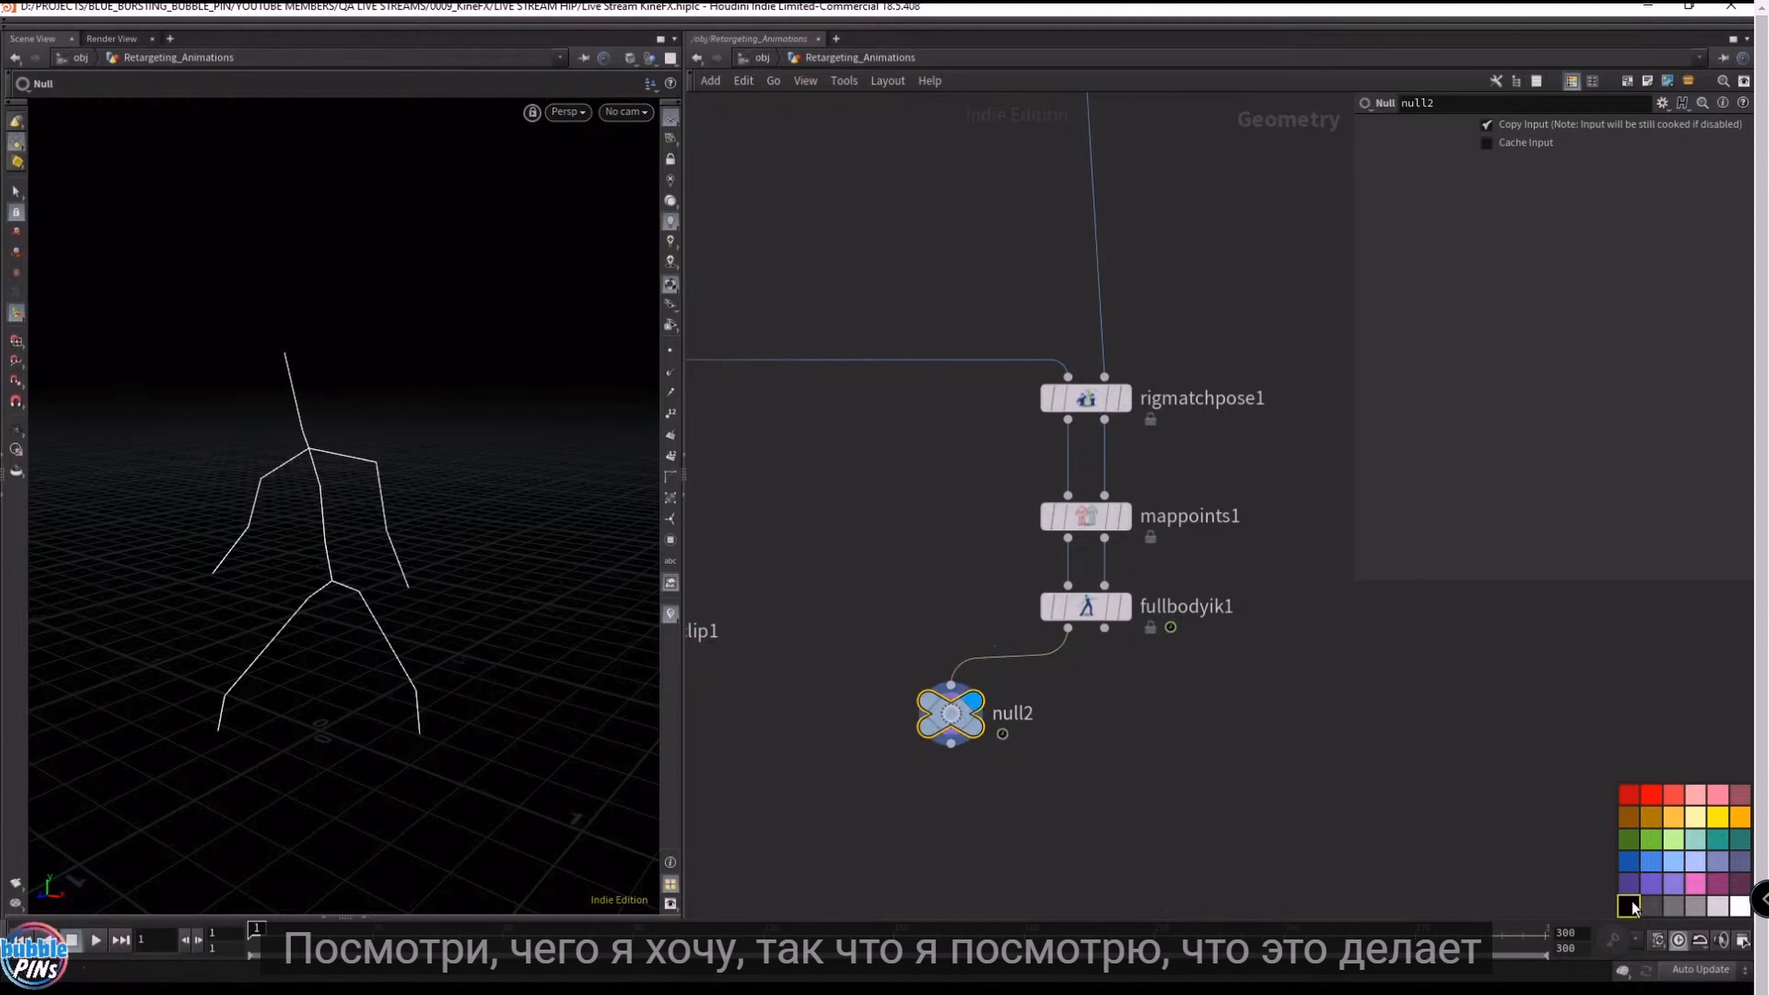
mouse_move(953, 716)
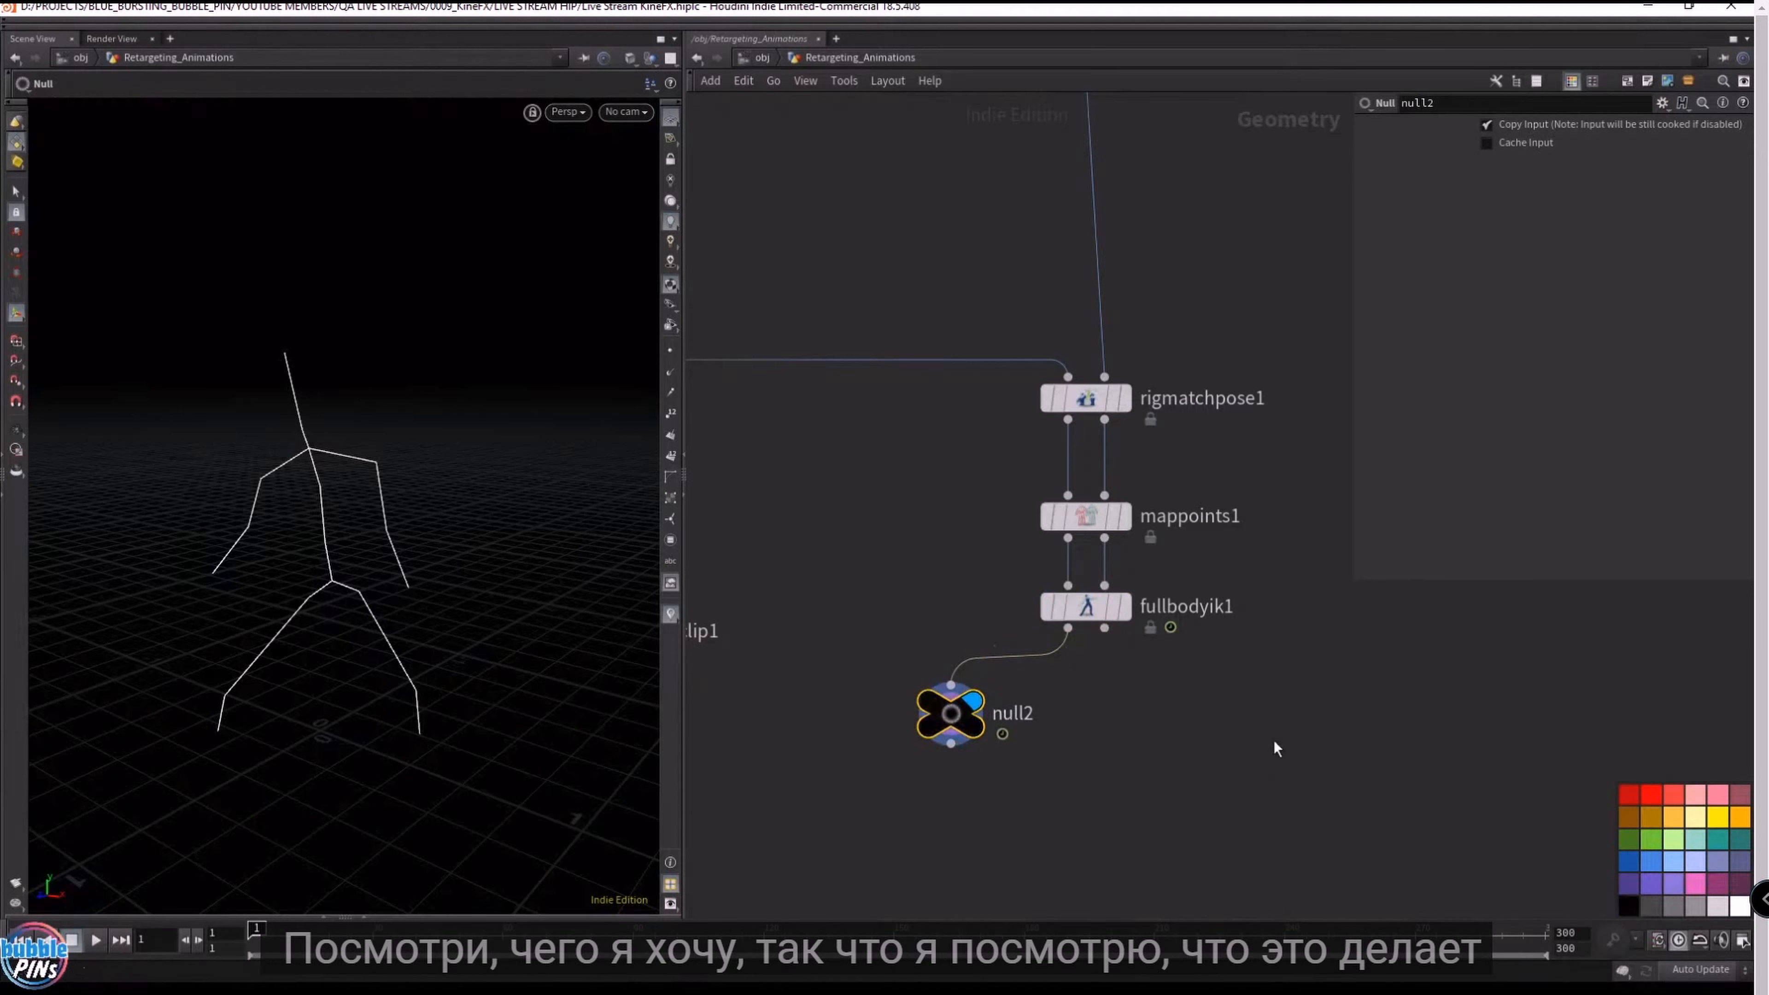
left_click(670, 351)
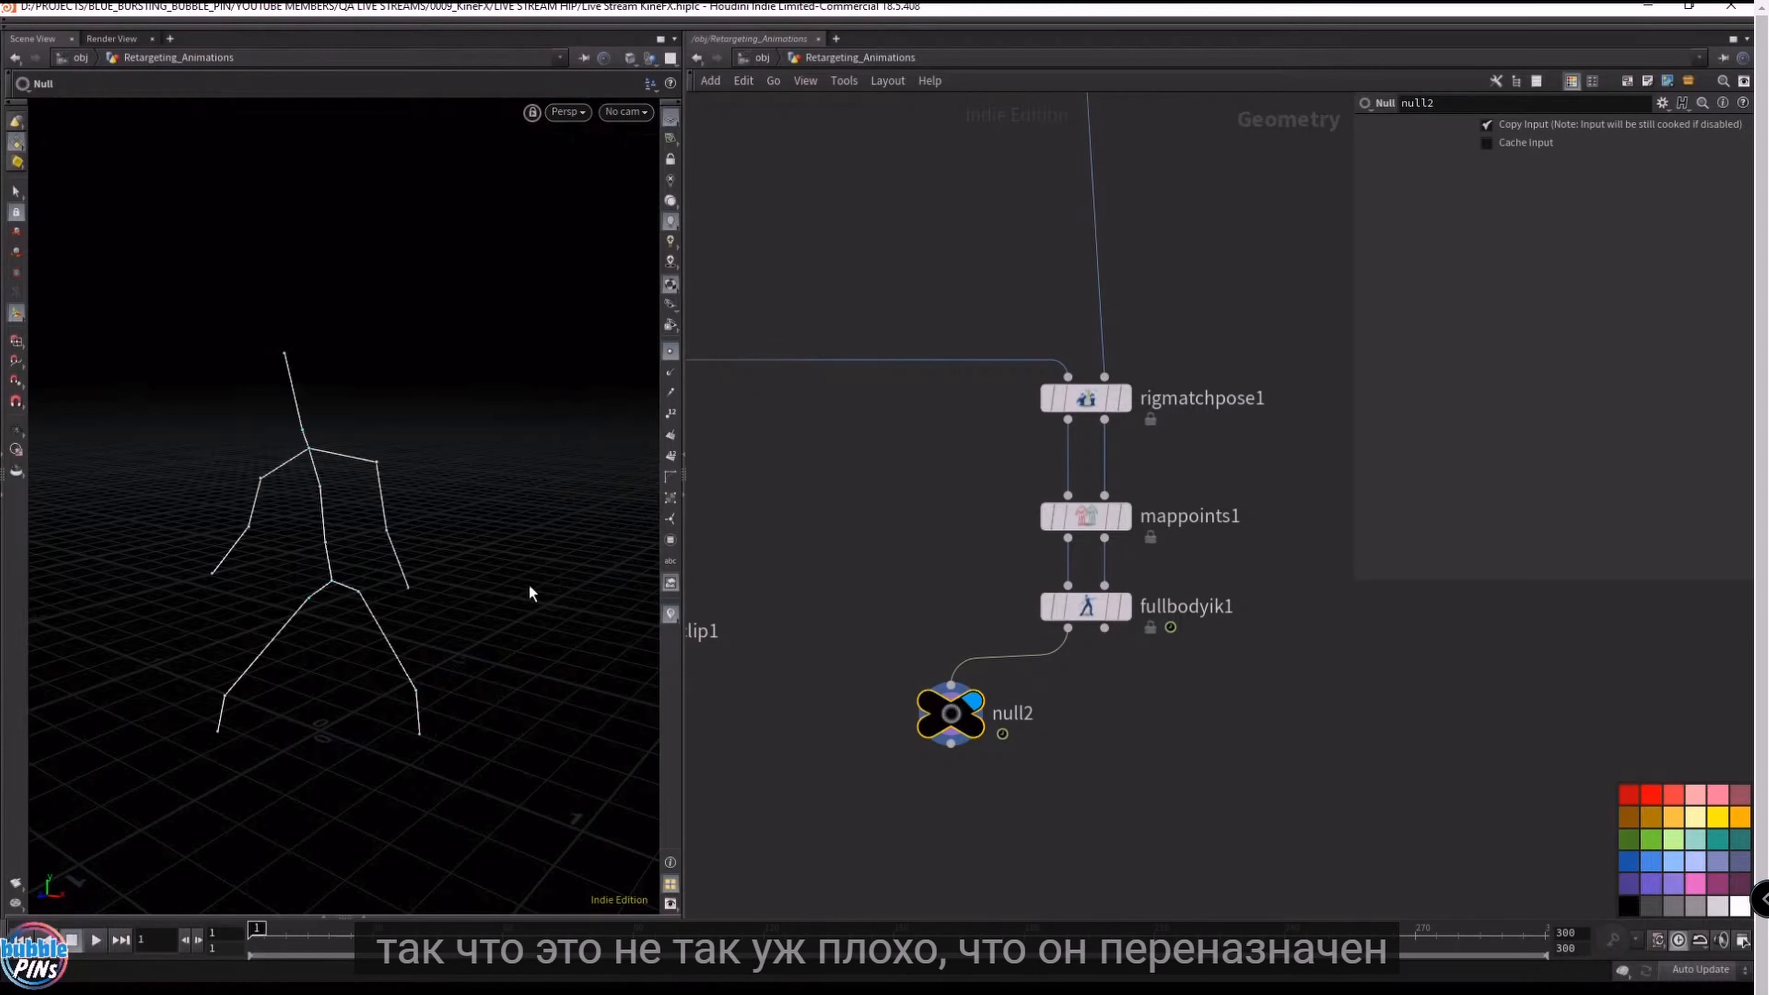
- Display the Custom_Skeleton1 null and examine the custom skeleton in its rest pose
scroll(897, 727, "down", 5)
middle_click_drag(839, 618, 1017, 561)
scroll(1017, 559, "up", 5)
scroll(1016, 560, "down", 1)
middle_click_drag(775, 450, 800, 438)
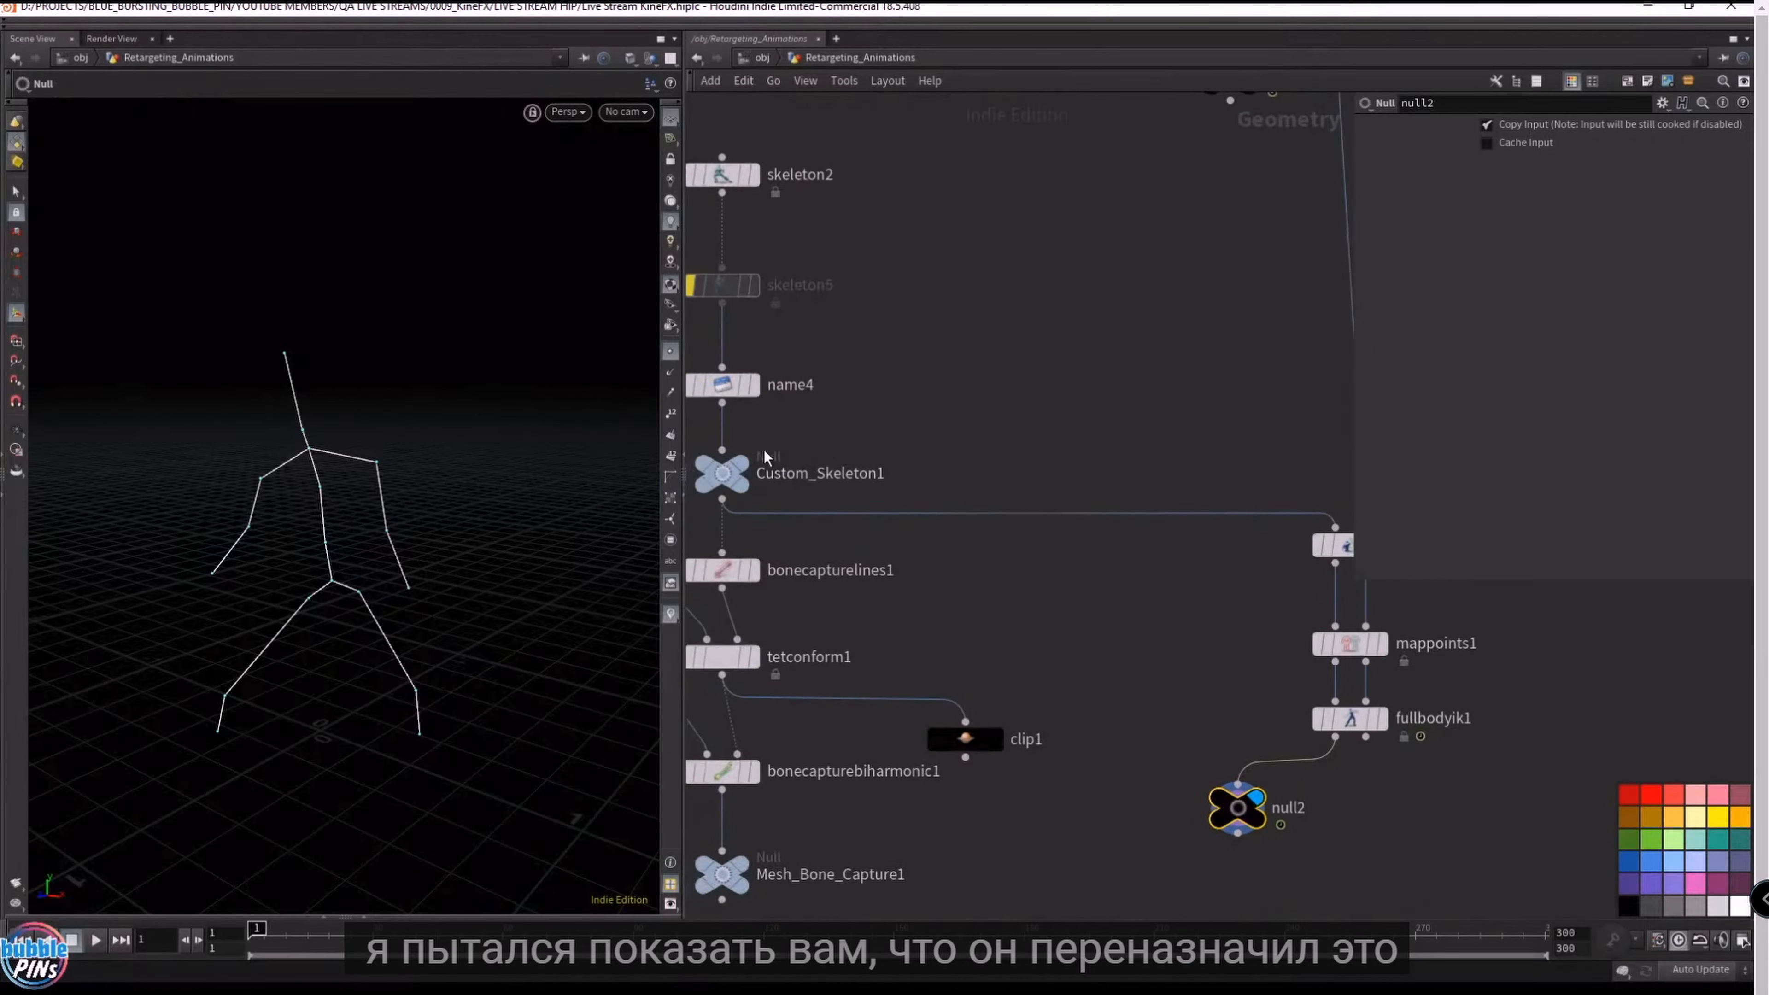
left_click(743, 462)
left_click(739, 473)
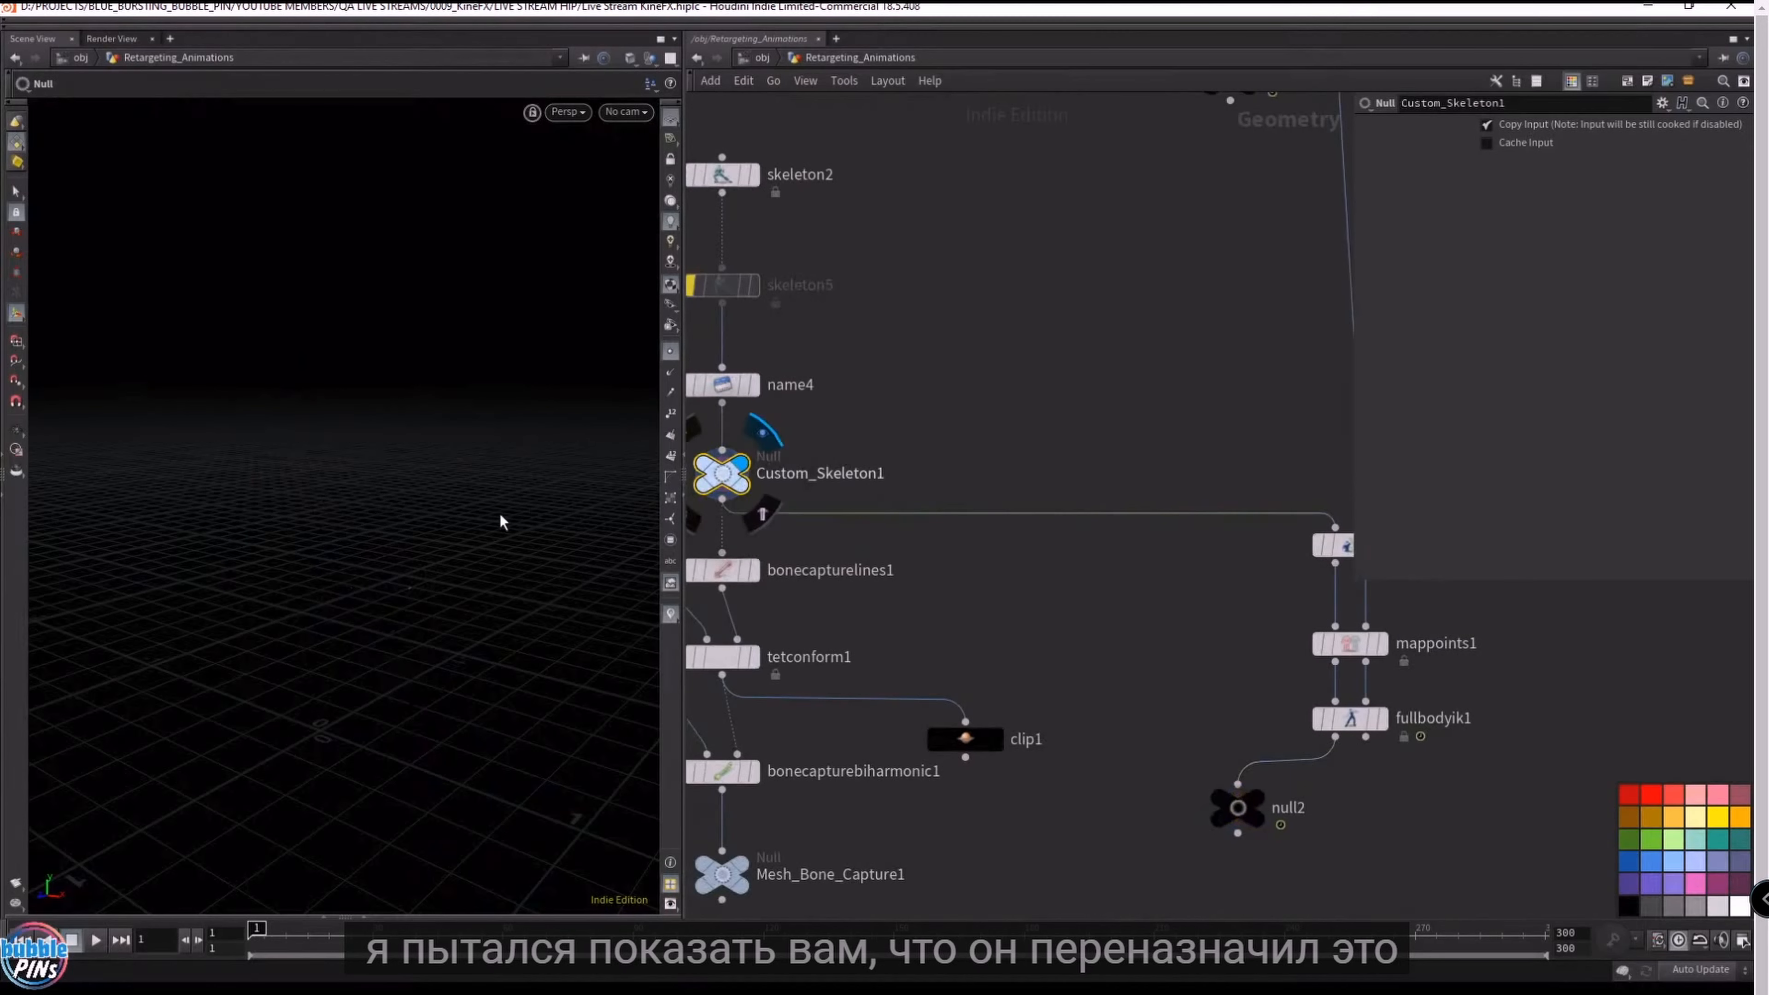
left_click_drag(521, 522, 366, 583, "alt")
key("Return")
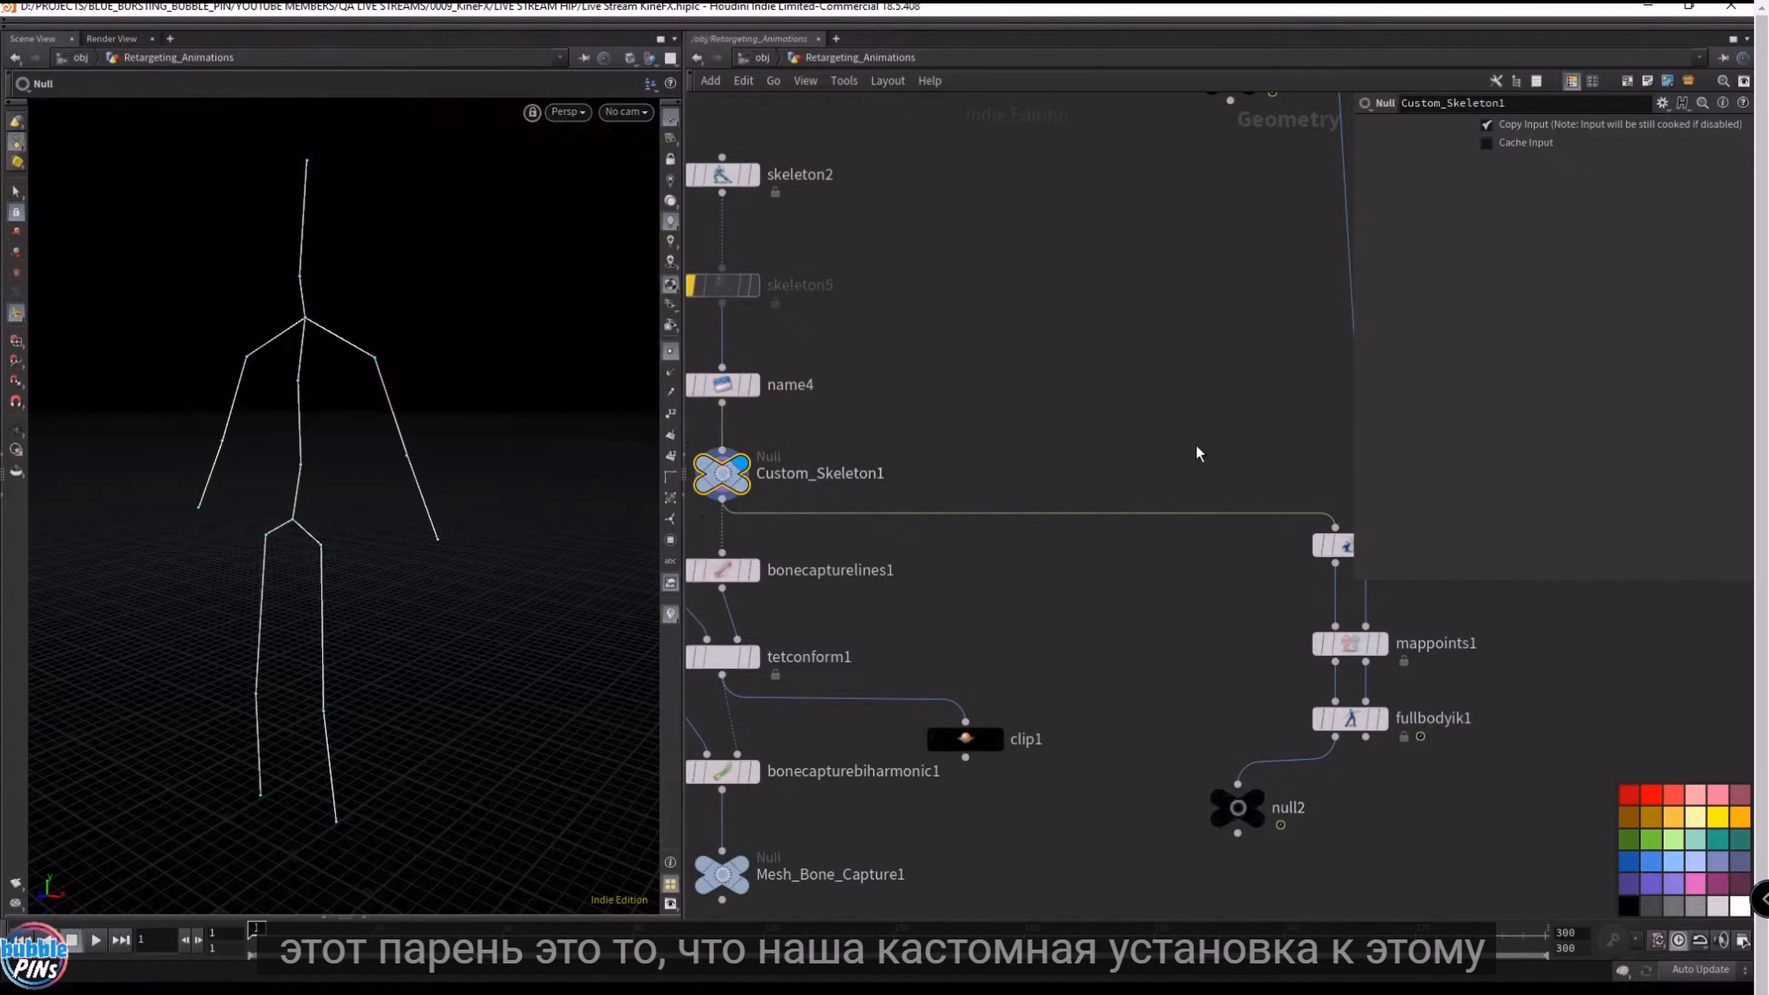
- Compare the Backflip source skeleton with the retargeted skeleton by displaying Backflip and then null2
middle_click_drag(1196, 450, 1050, 633)
middle_click_drag(1225, 198, 1194, 307)
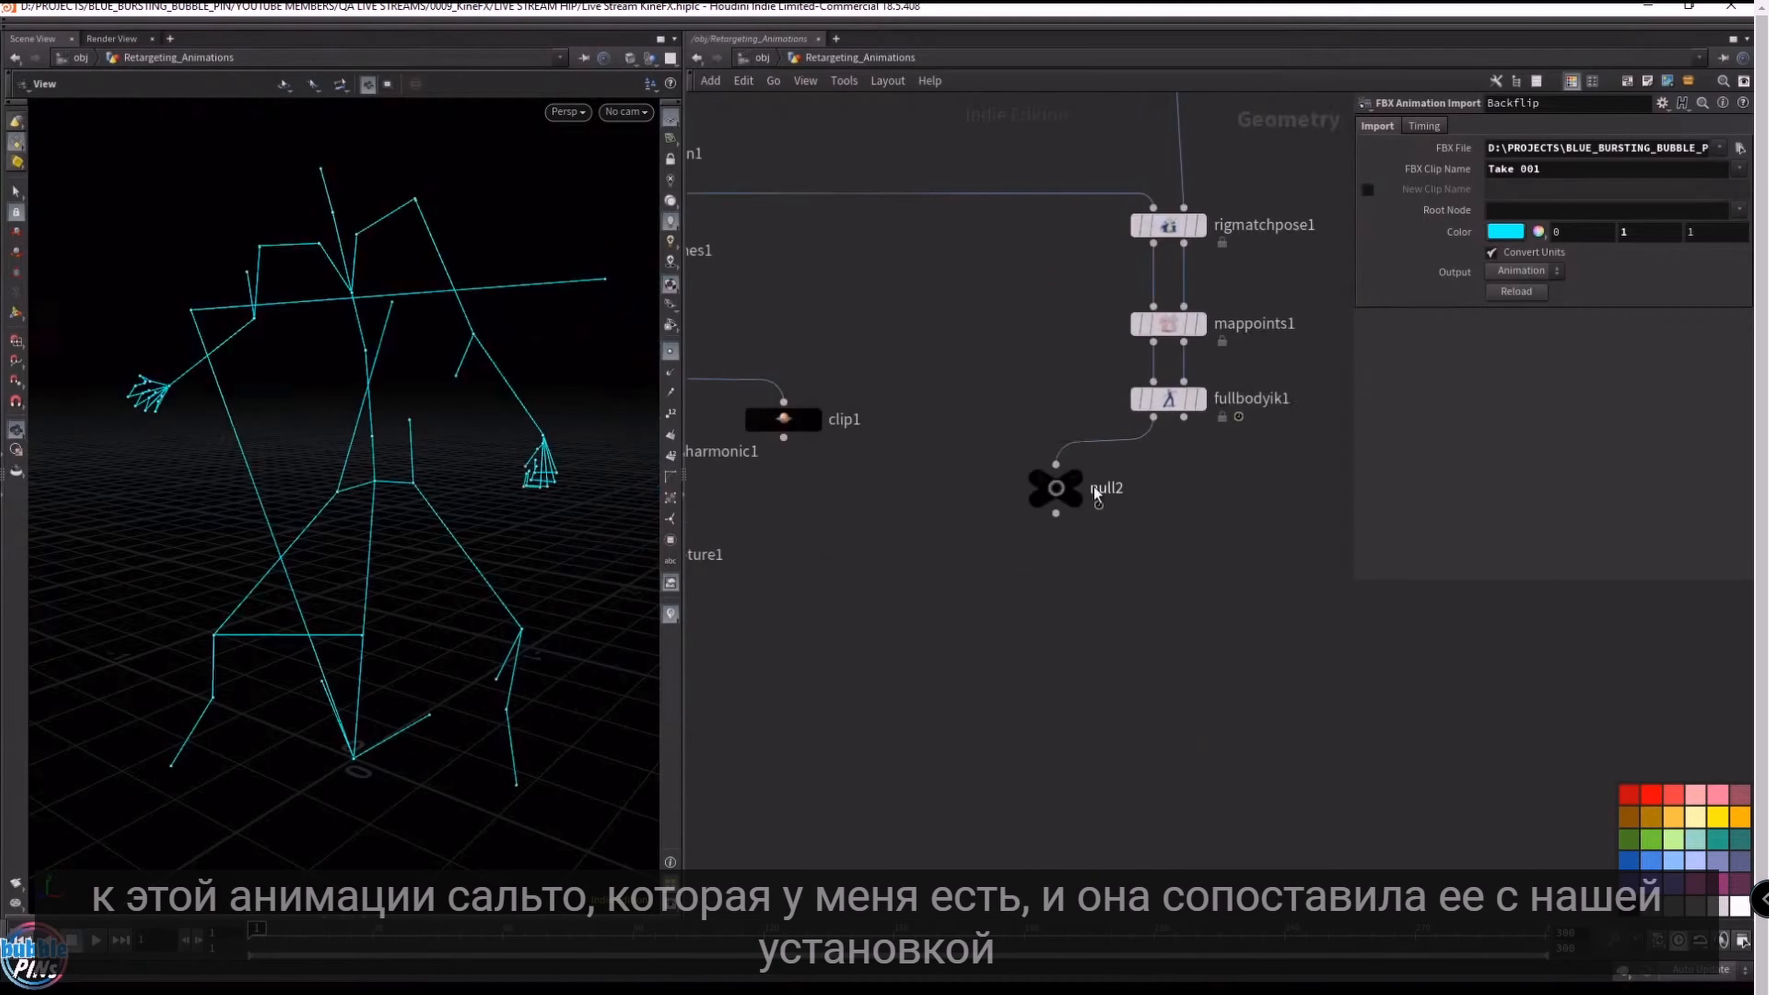
mouse_move(1056, 490)
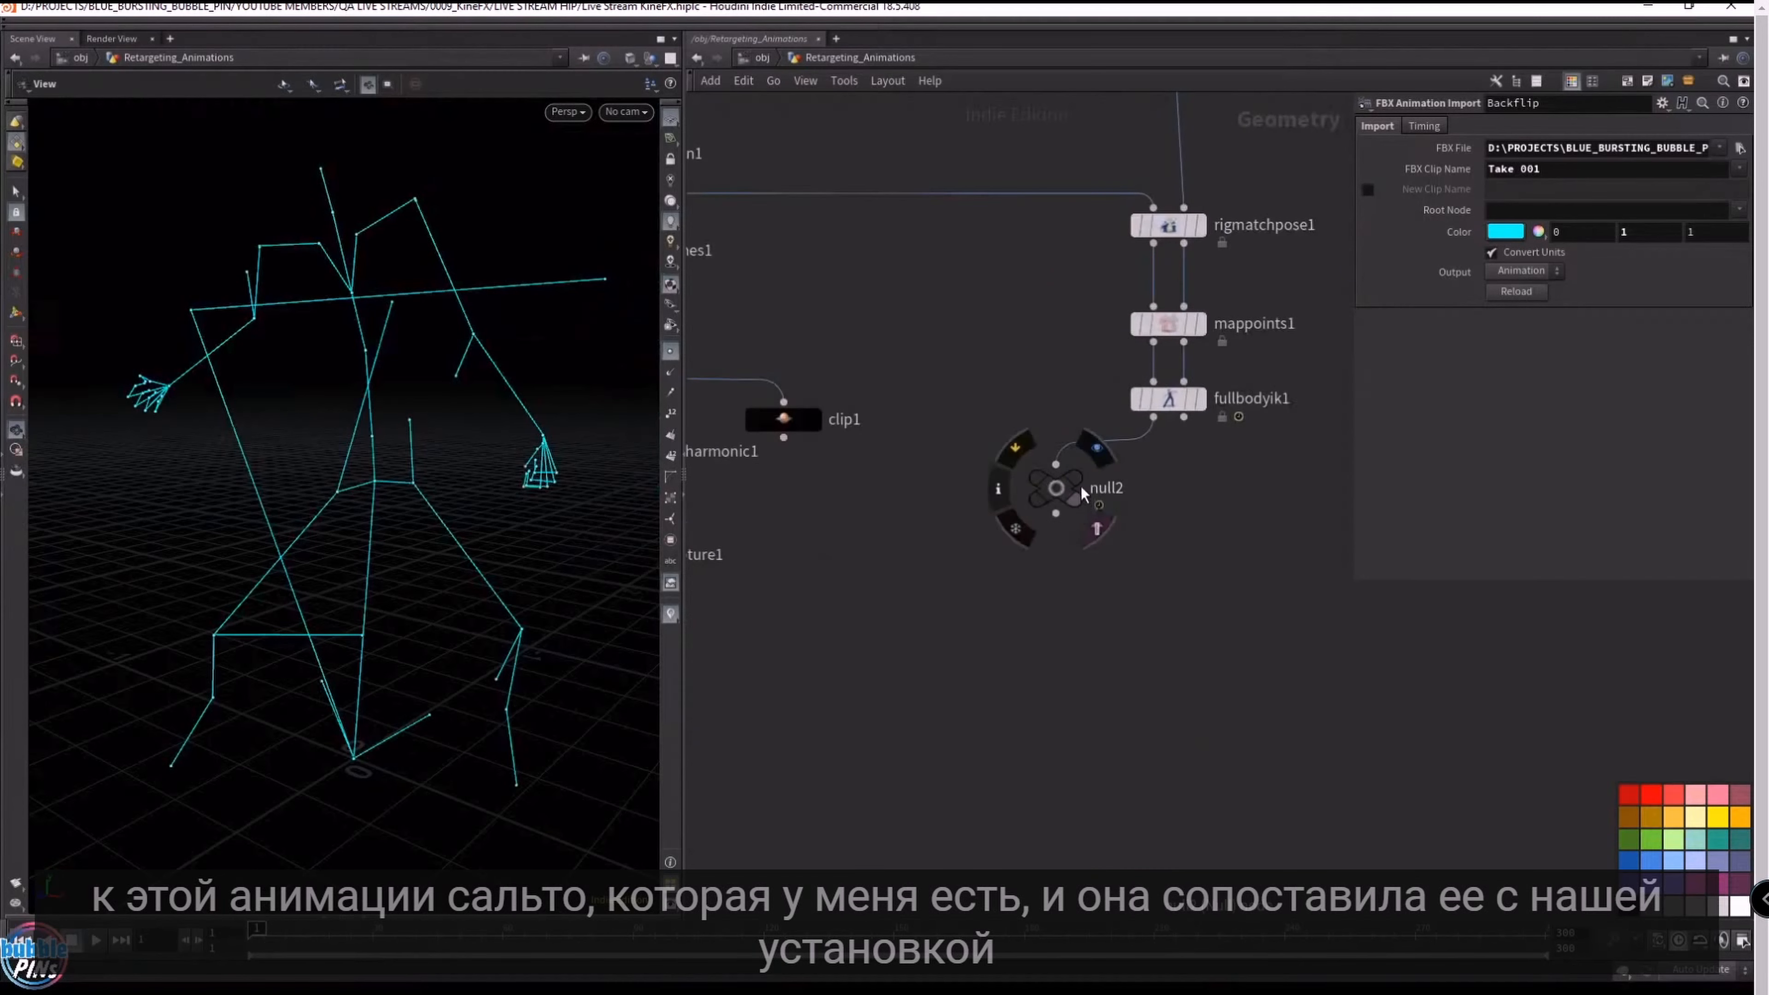
left_click(1059, 497)
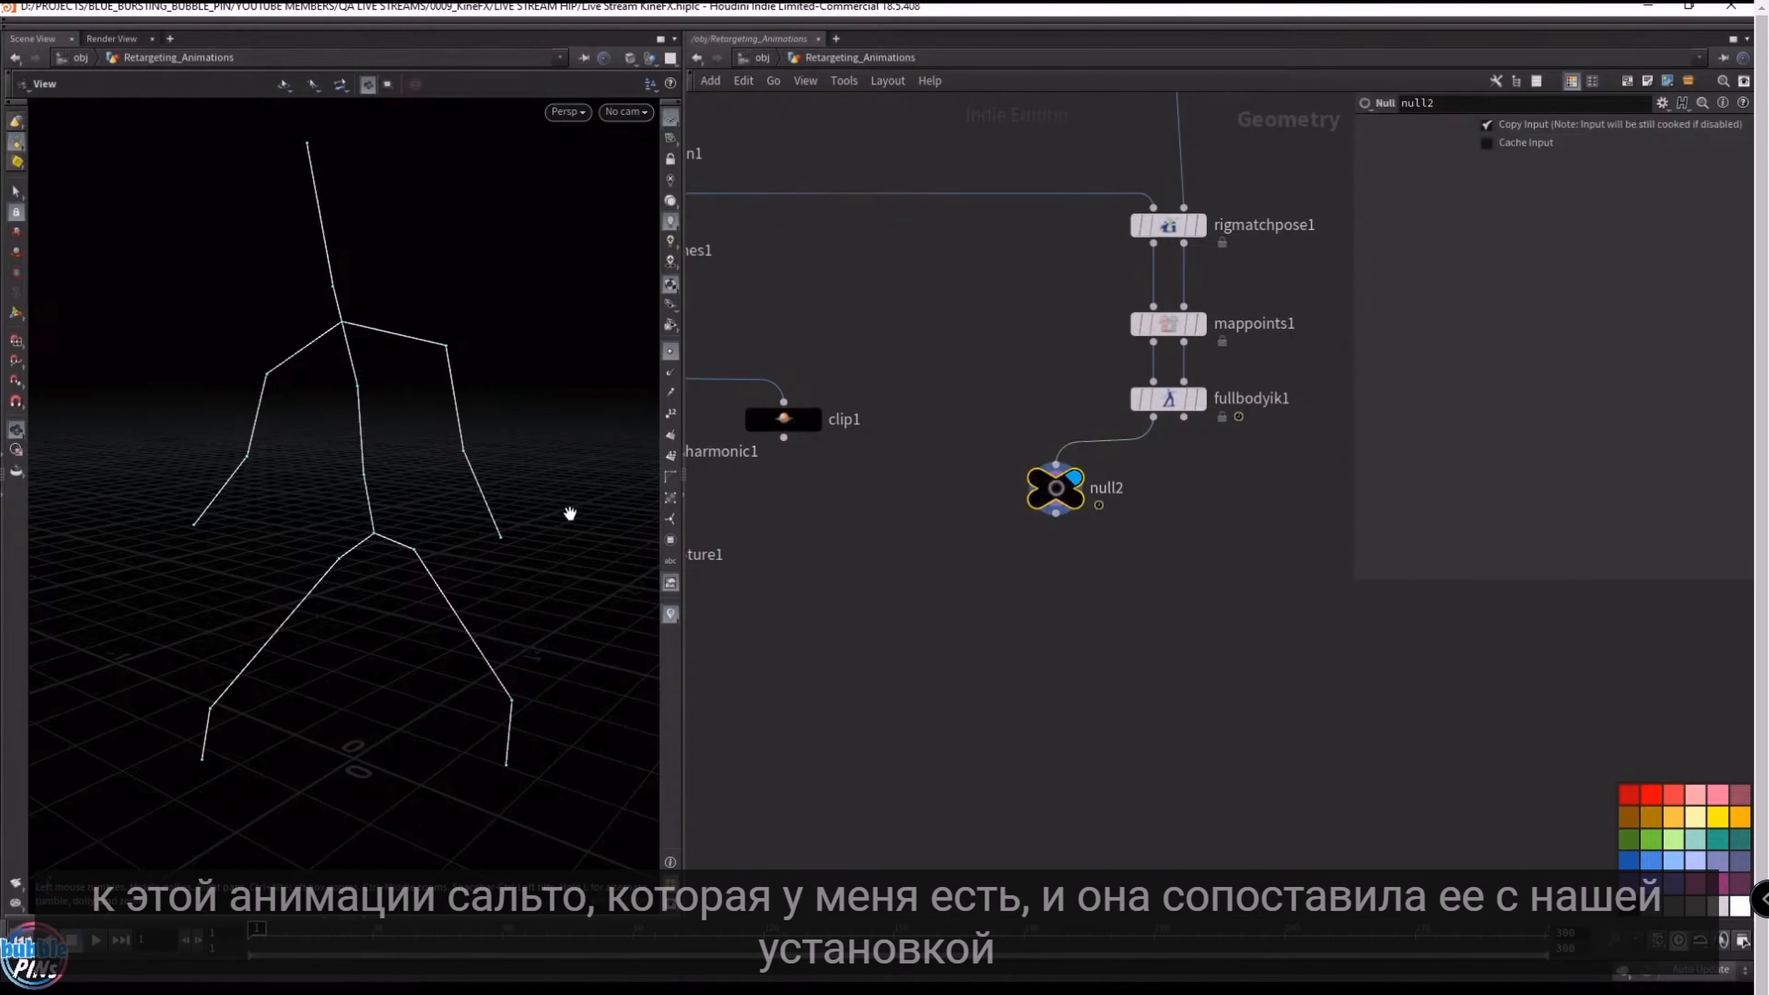
- Return the timeline to the first frame and save the scene file
key("ctrl+Up")
left_click(1541, 719)
key("ctrl+s")
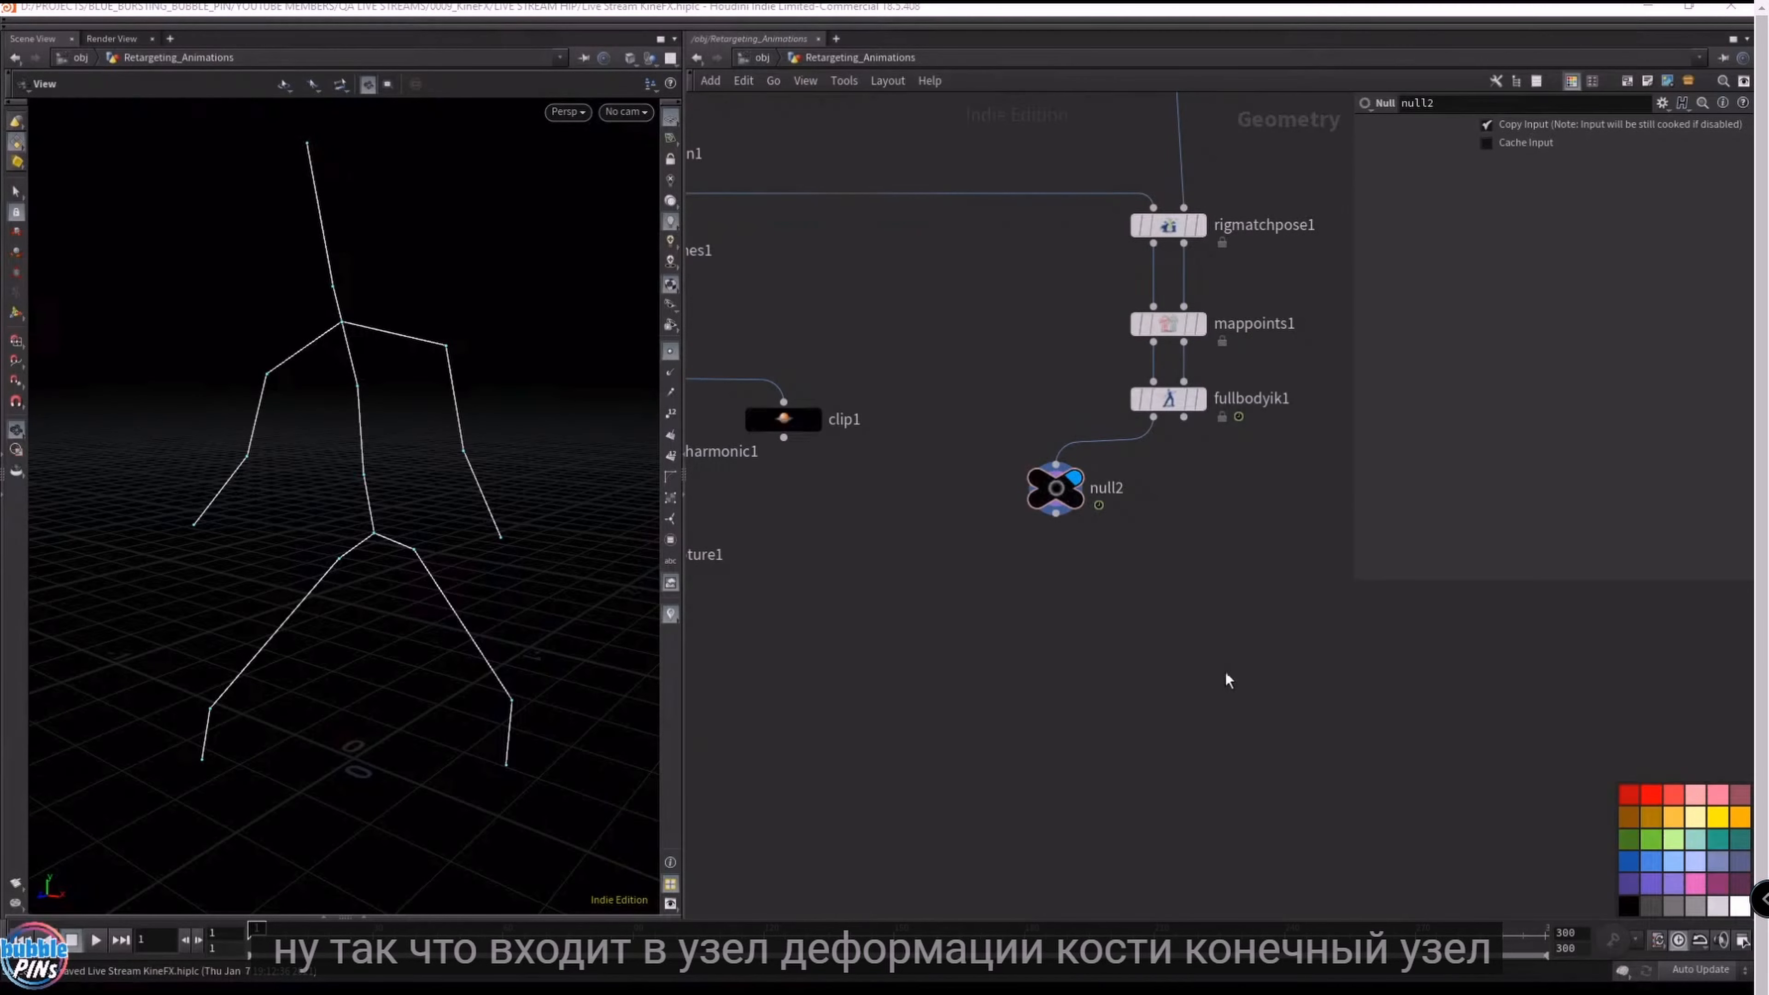
- Add a Bone Deform node below null2 and wire Mesh_Bone_Capture1 into its first input
scroll(1233, 672, "down", 3)
key("Tab")
type("boned")
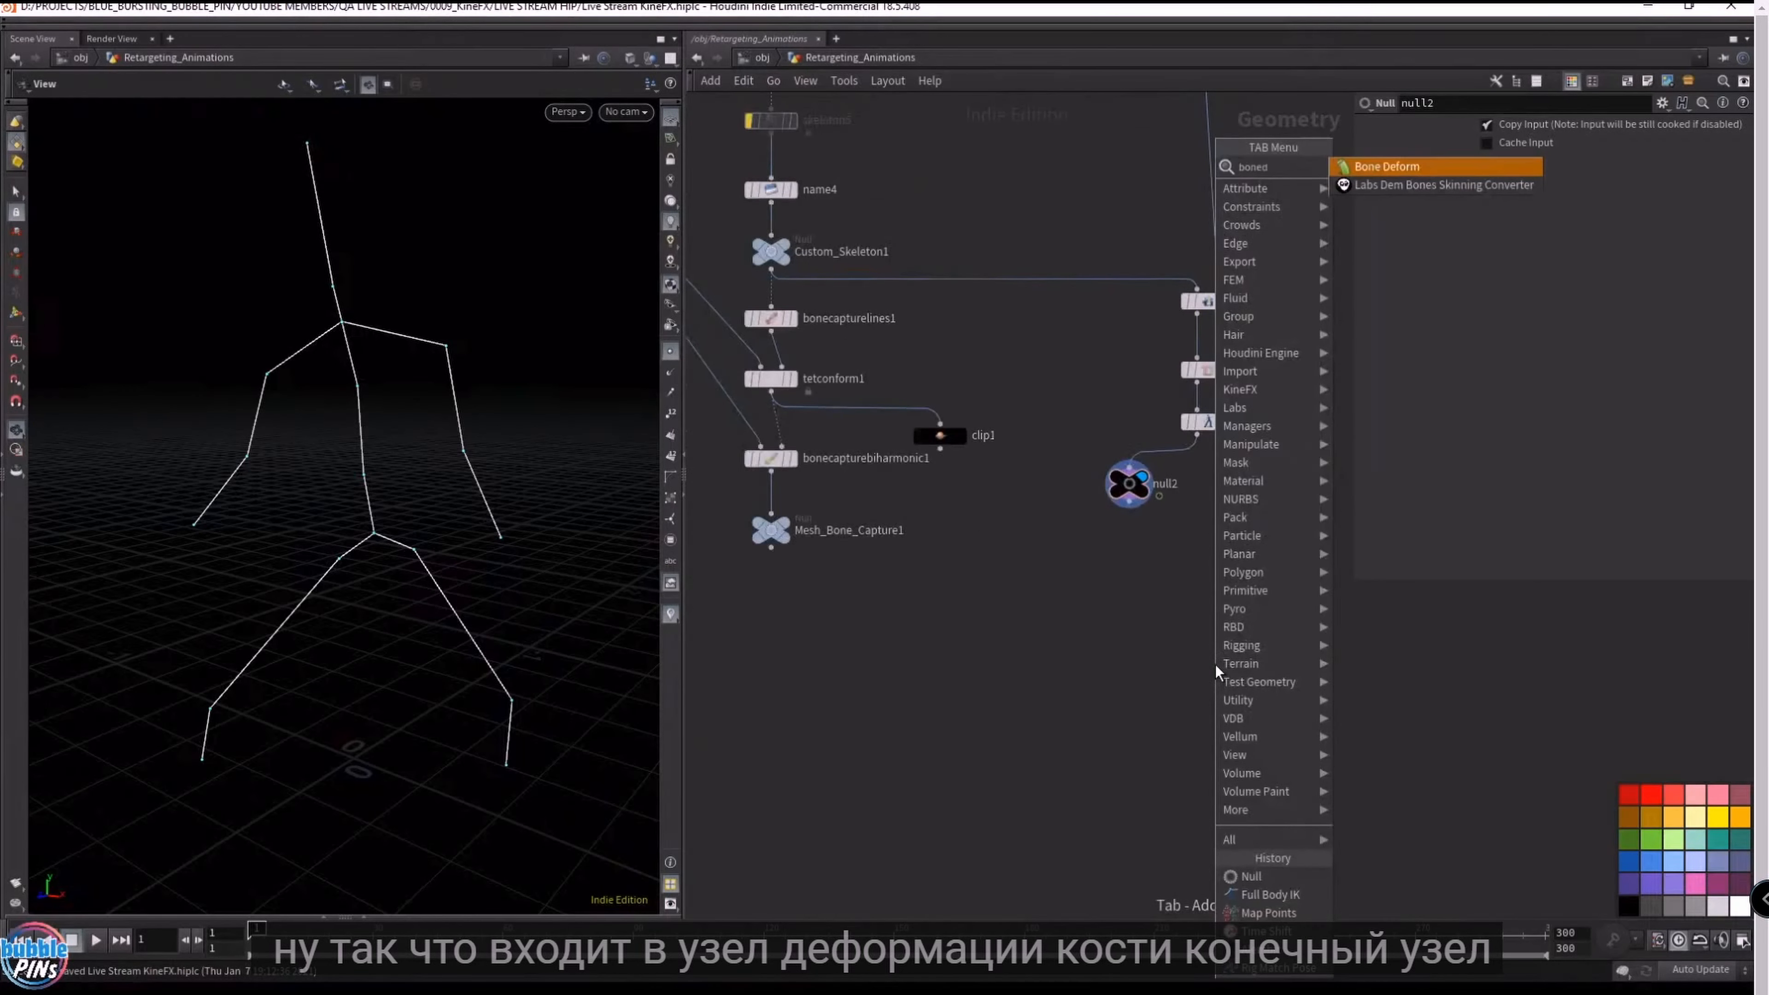
key("Return")
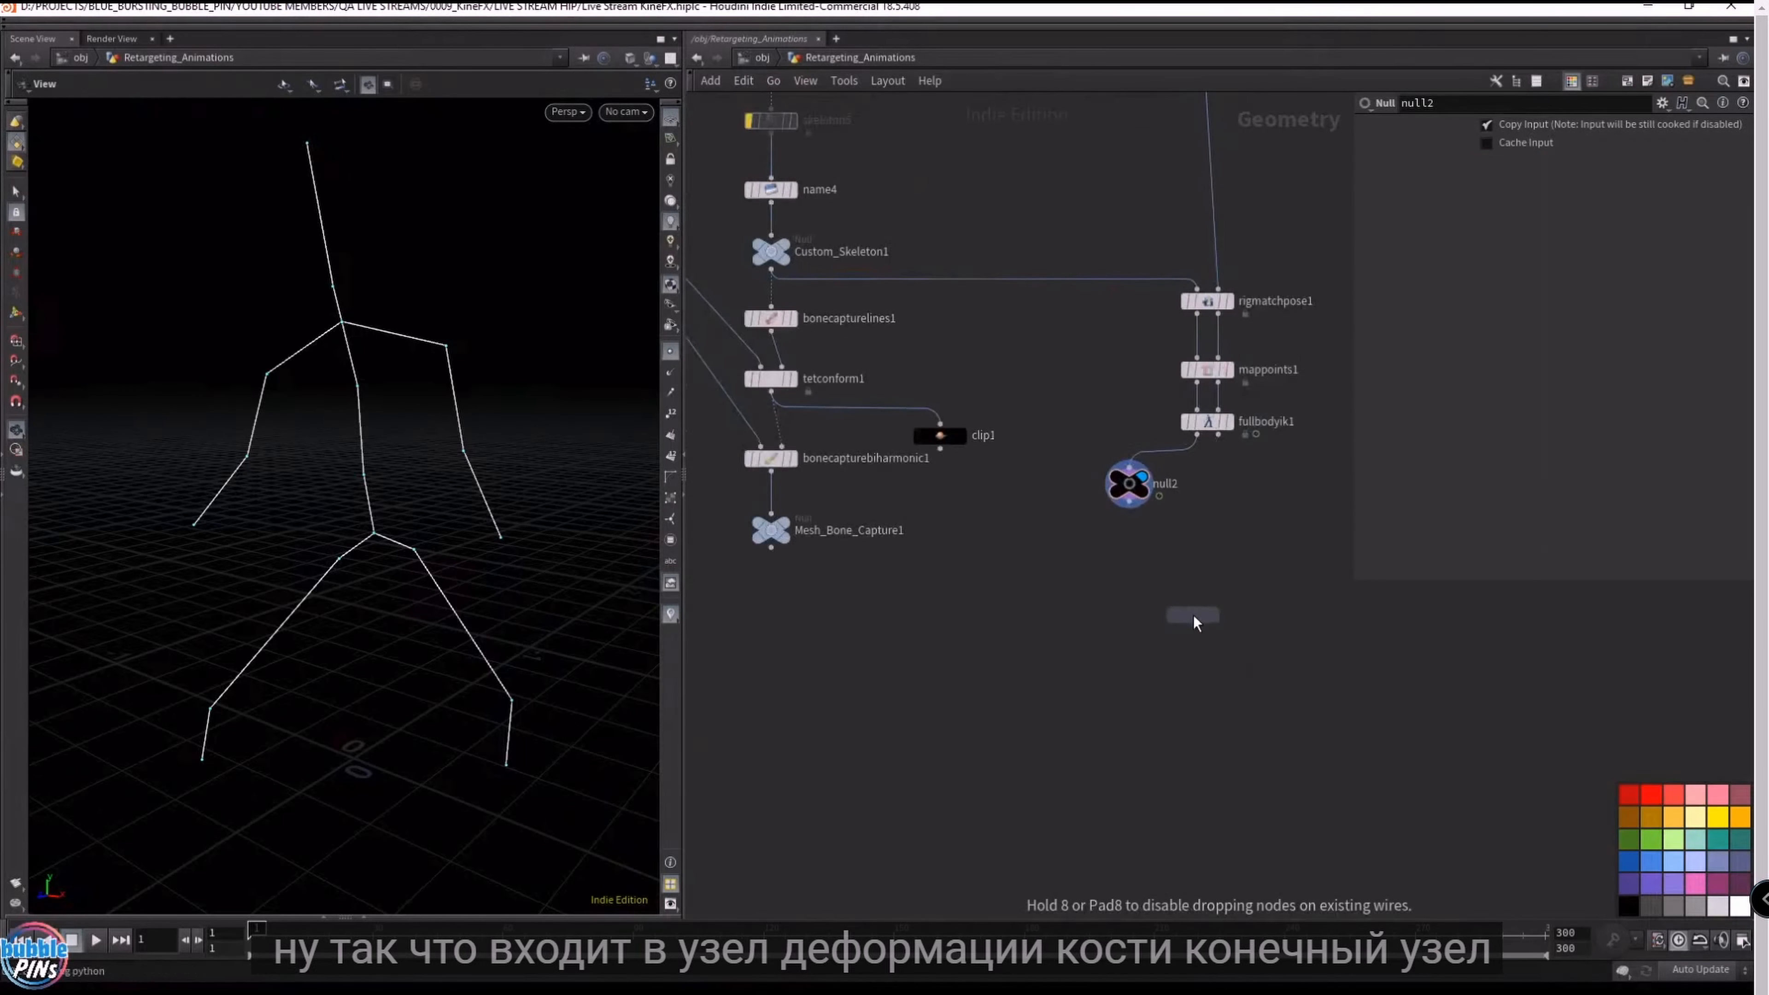
left_click(1216, 627)
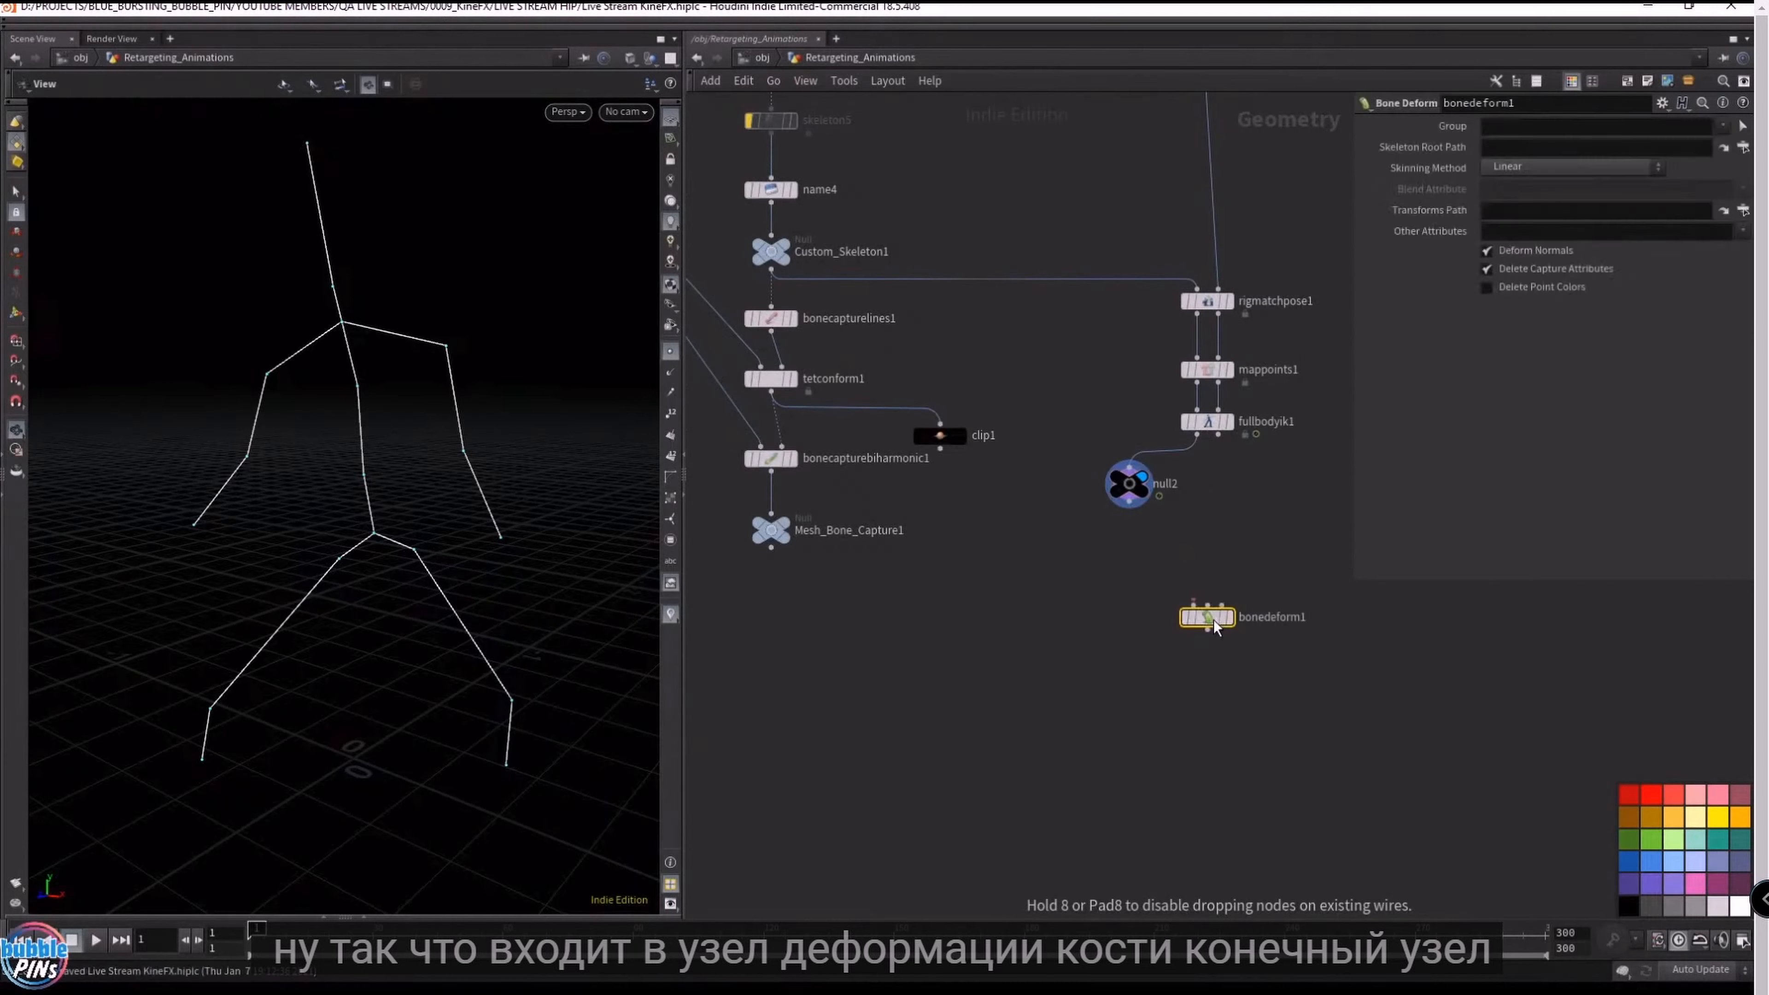
left_click(1193, 606)
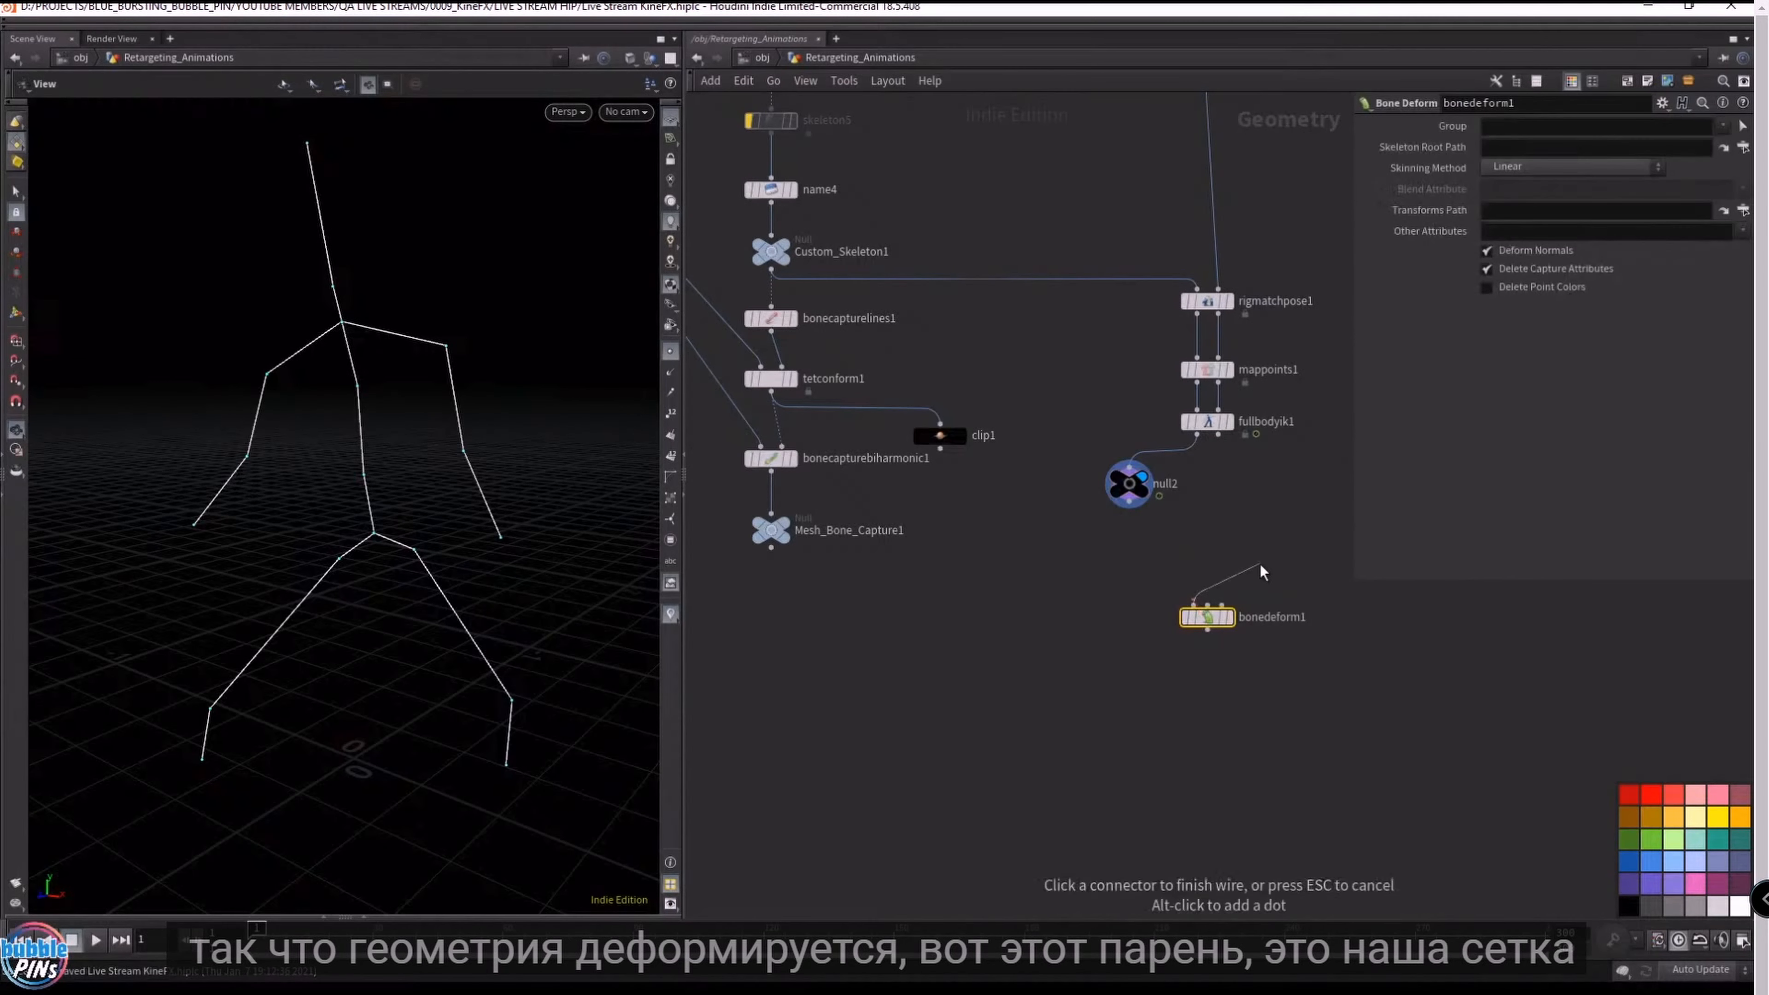
left_click(791, 556)
- Display and frame the Mesh_Bone_Capture1 character mesh, and turn off point display in the viewport
mouse_move(780, 533)
left_click(799, 505)
left_click(771, 530)
left_click_drag(289, 360, 274, 361)
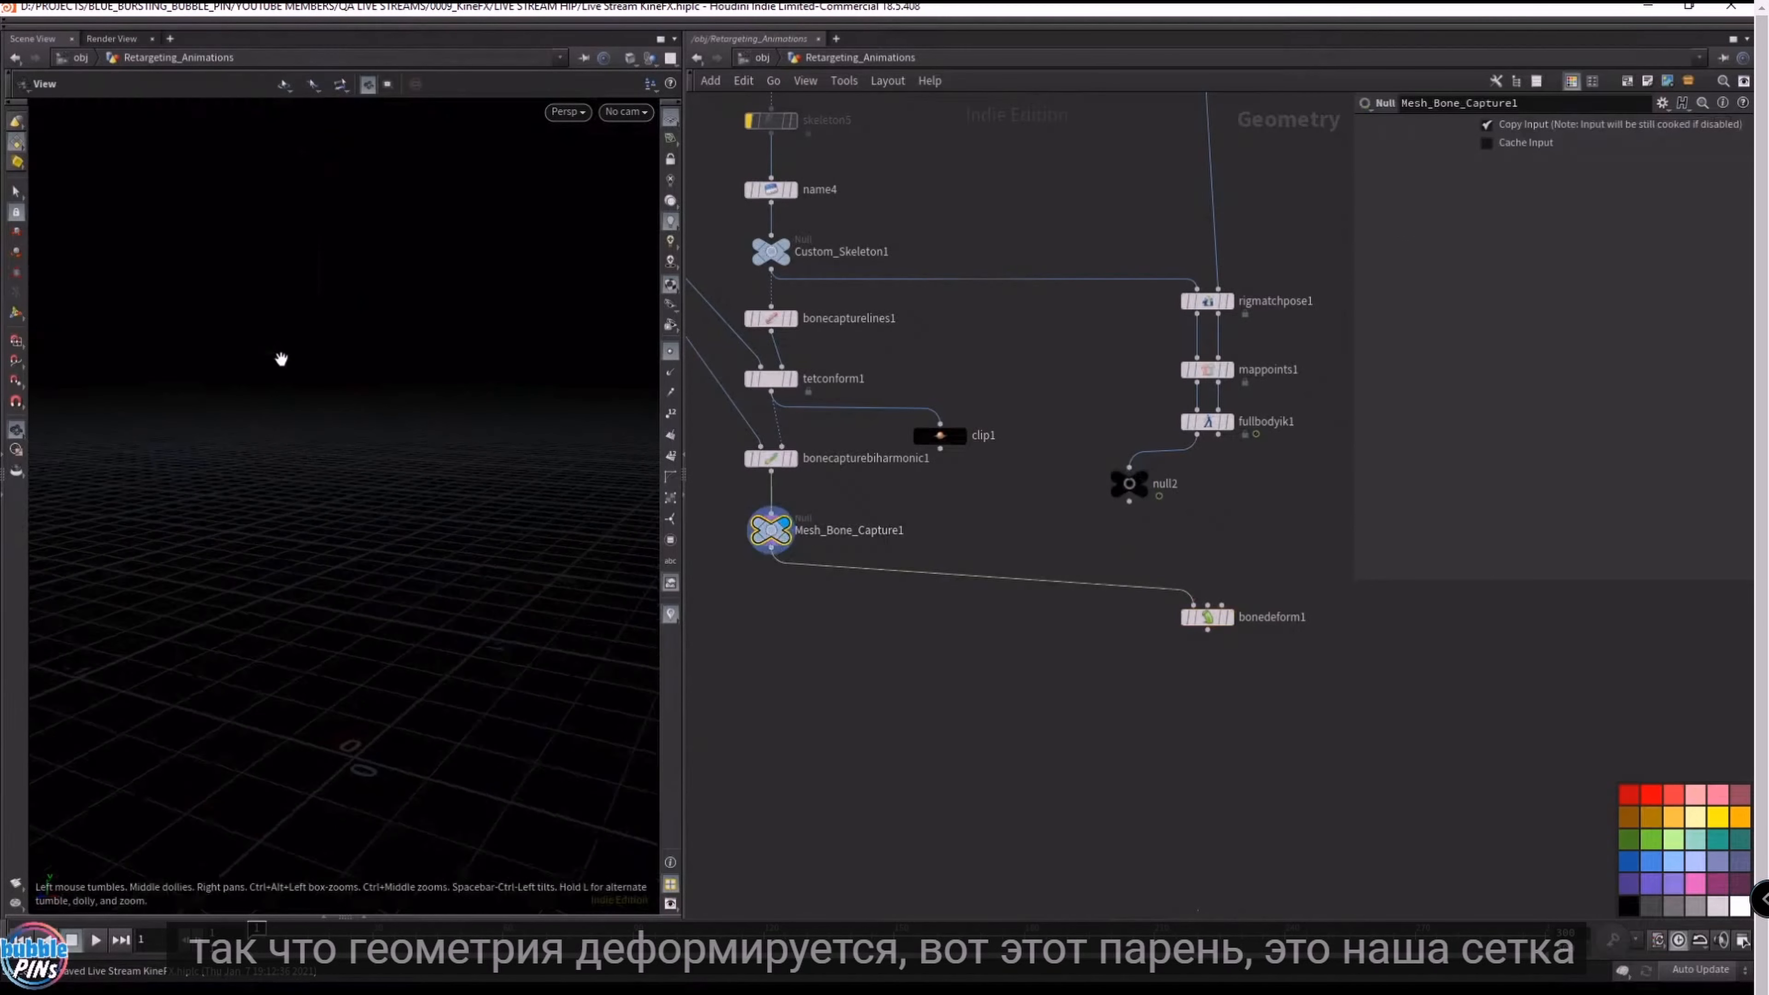
key("space+g")
left_click_drag(478, 362, 534, 363)
left_click(666, 356)
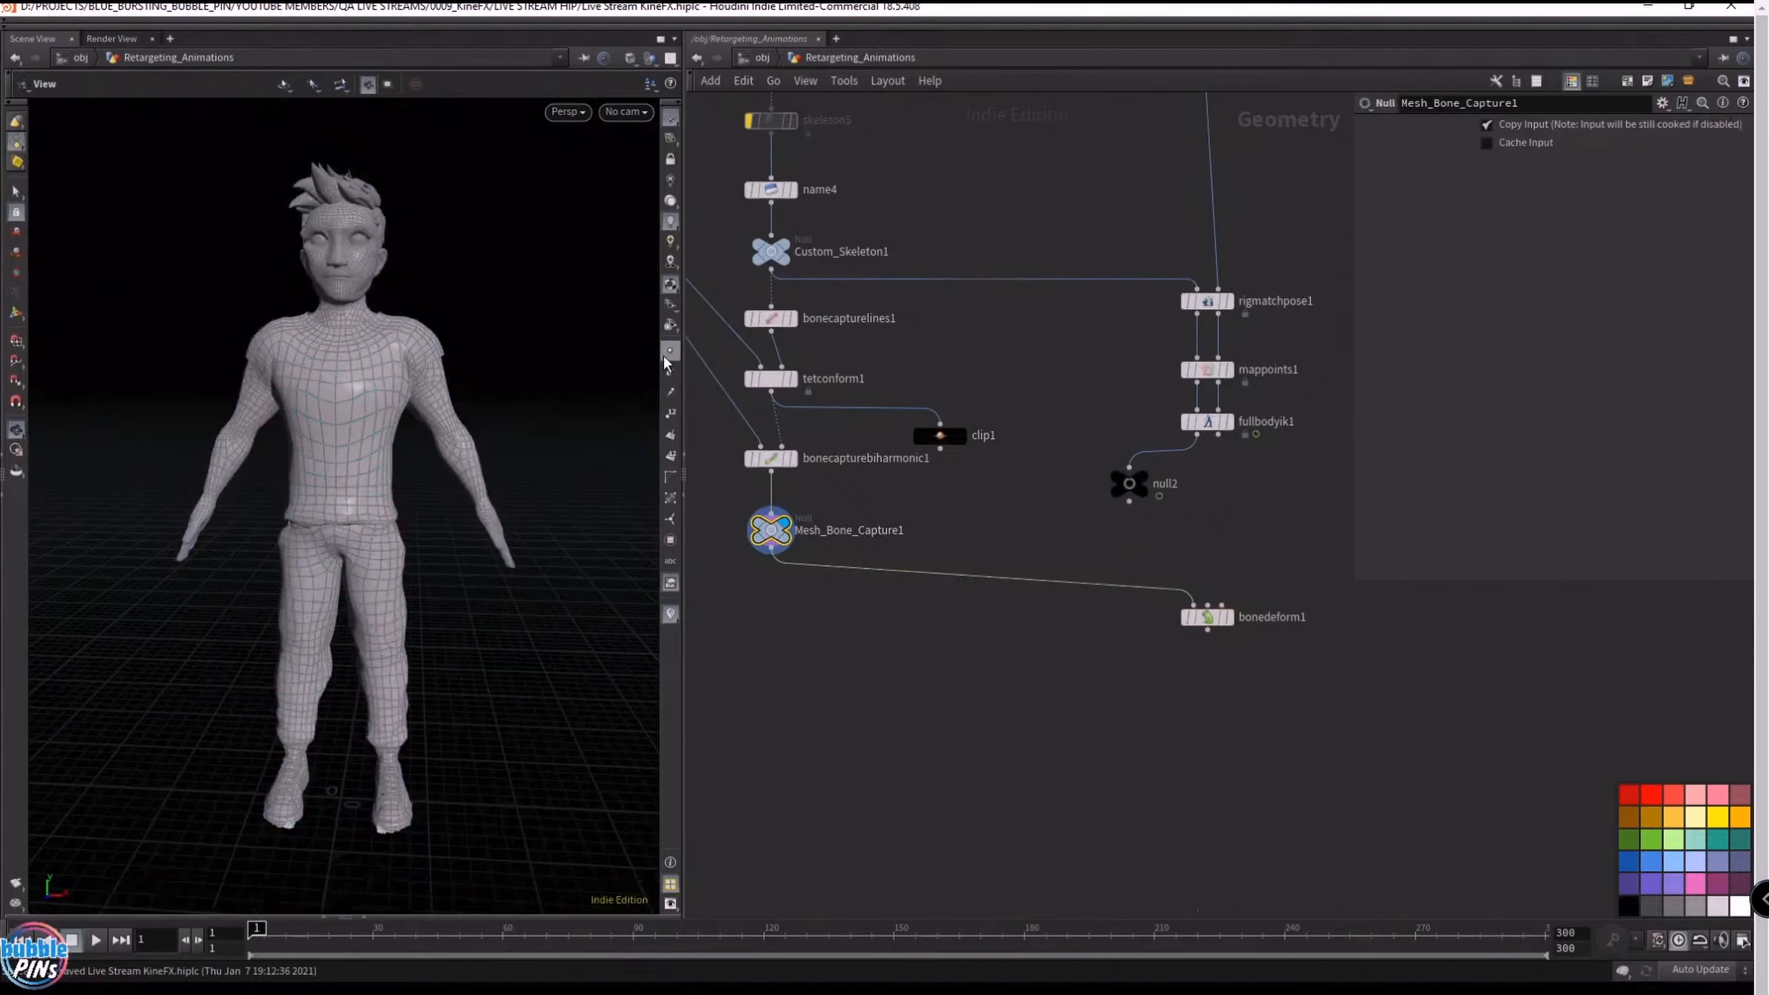
- Wire Custom_Skeleton1 into bonedeform1's Rest Point Transforms input and fullbodyik1's first output into its Deform Point Transforms input
mouse_move(1207, 607)
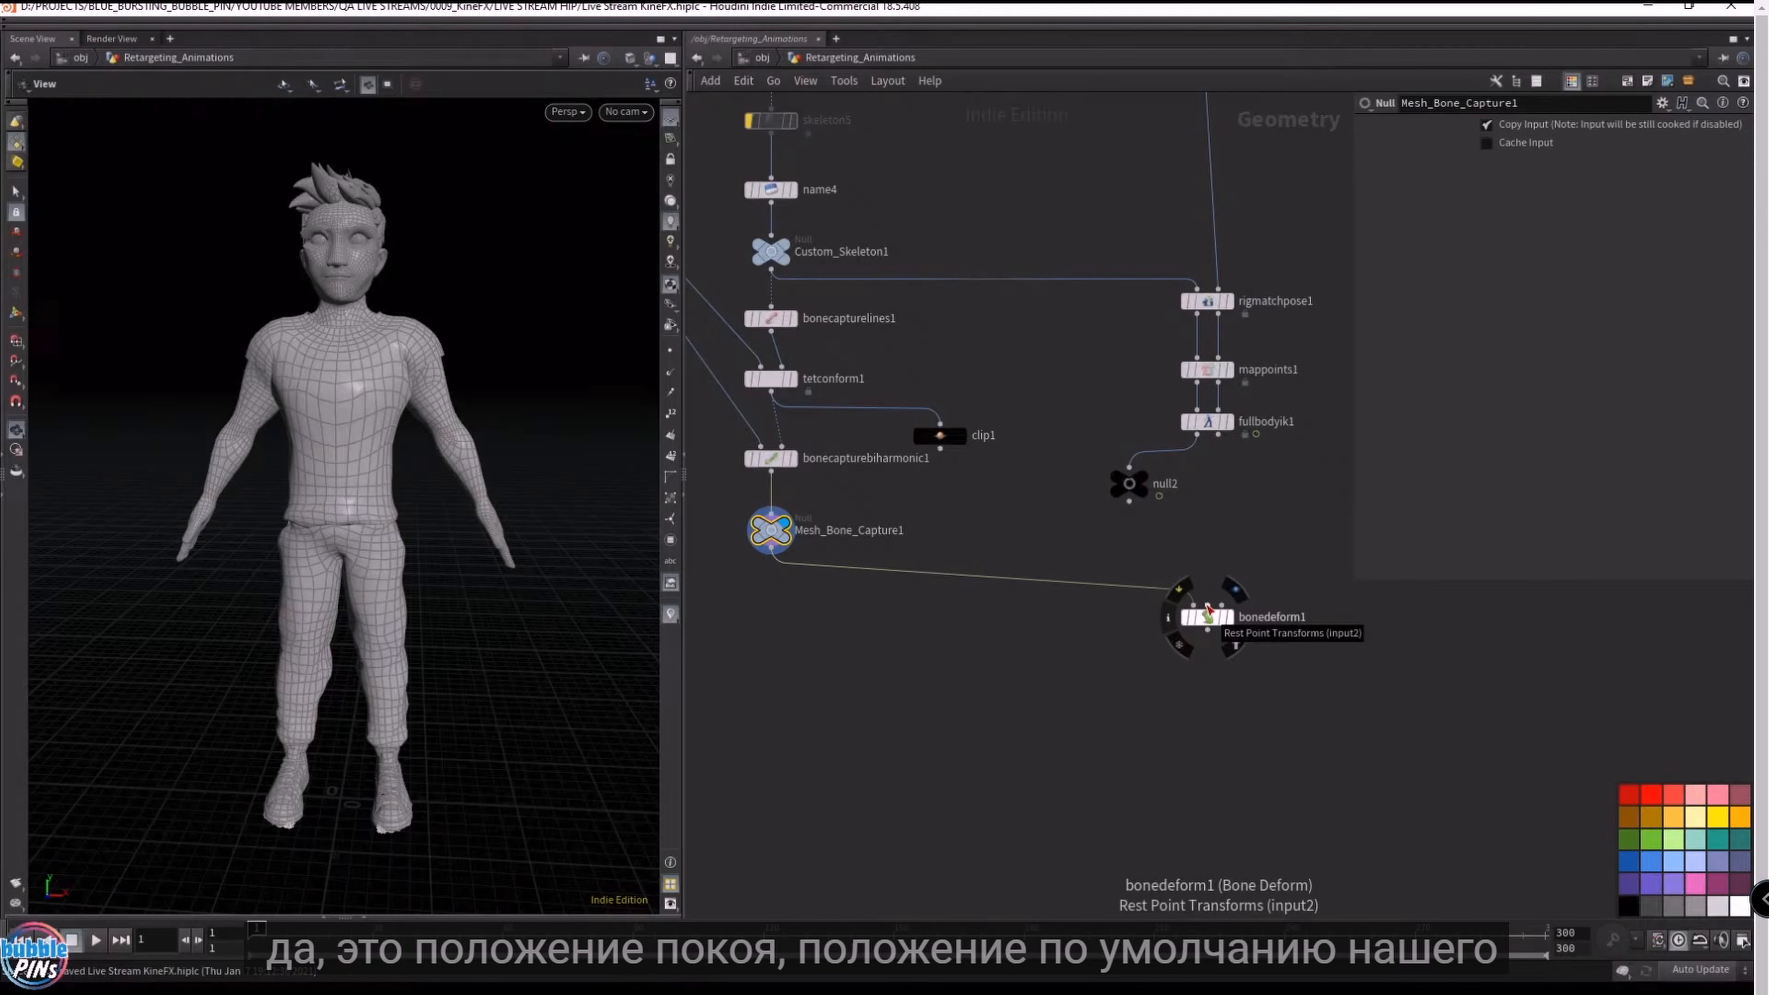
left_click(769, 274)
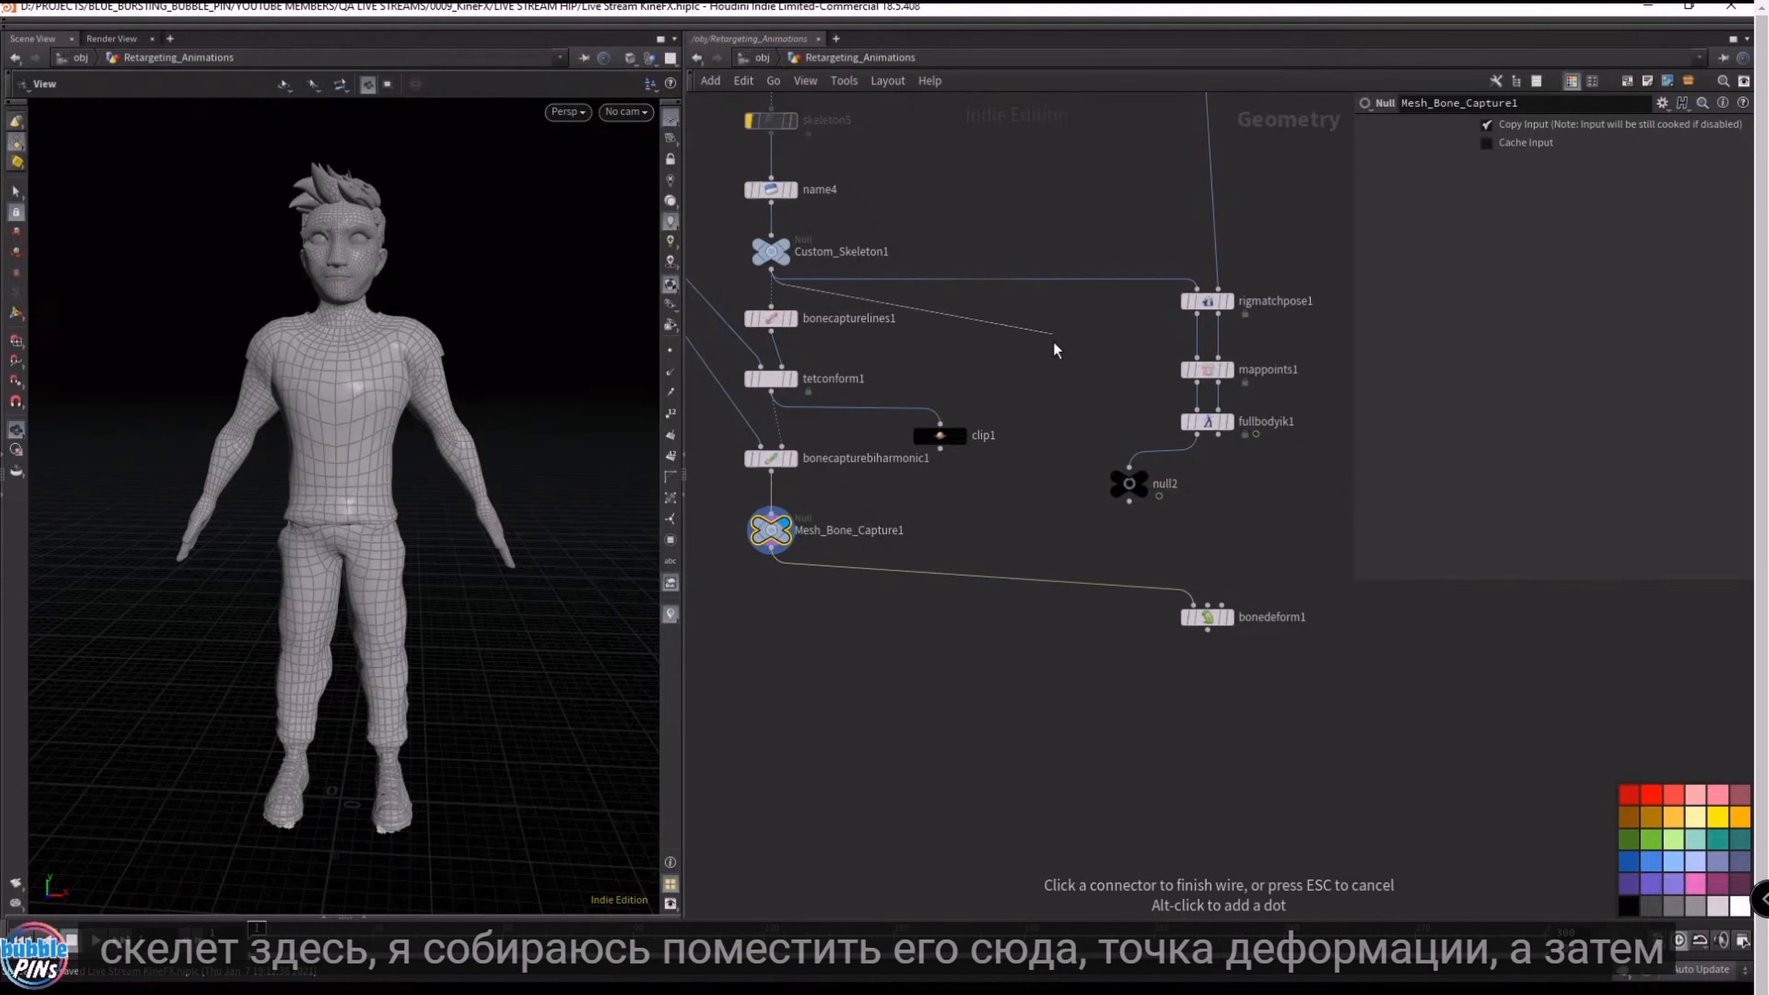
left_click(1208, 603)
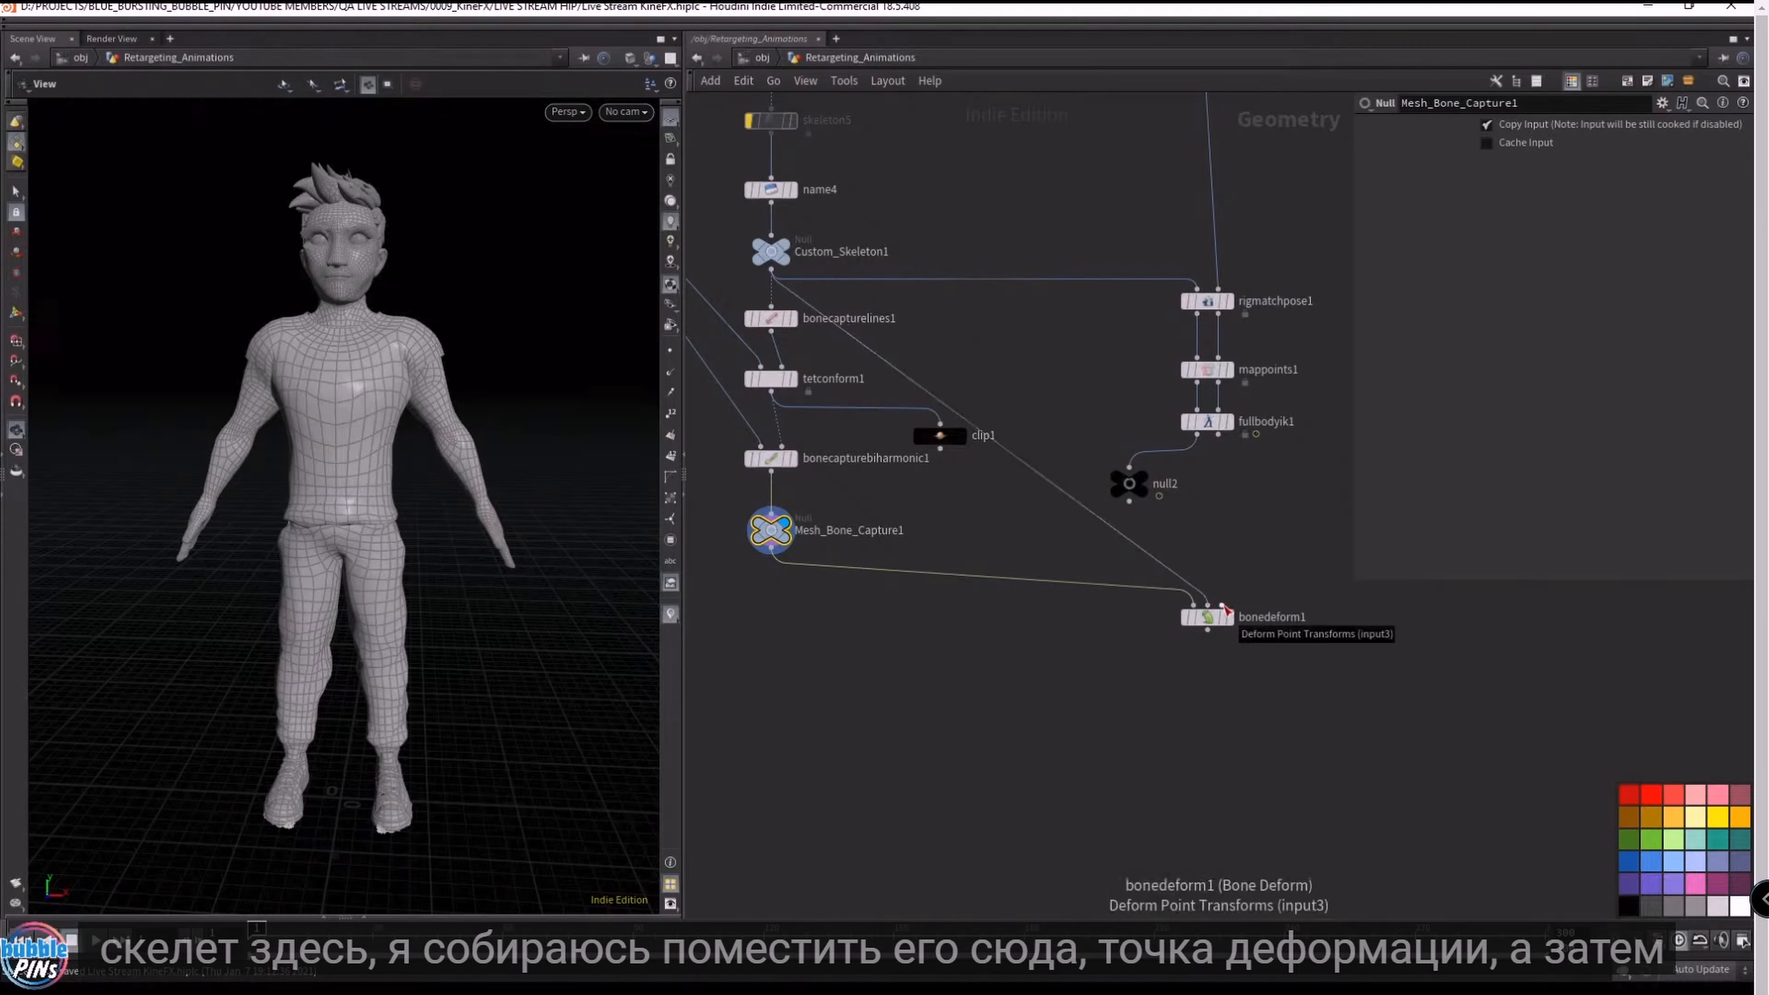
left_click_drag(1224, 607, 1198, 435)
- Display bonedeform1, frame the deformed character and play the retargeted animation
left_click(1230, 617)
key("space+g")
mouse_move(446, 638)
left_mouse_down()
mouse_move(490, 644)
mouse_move(439, 632)
left_mouse_up()
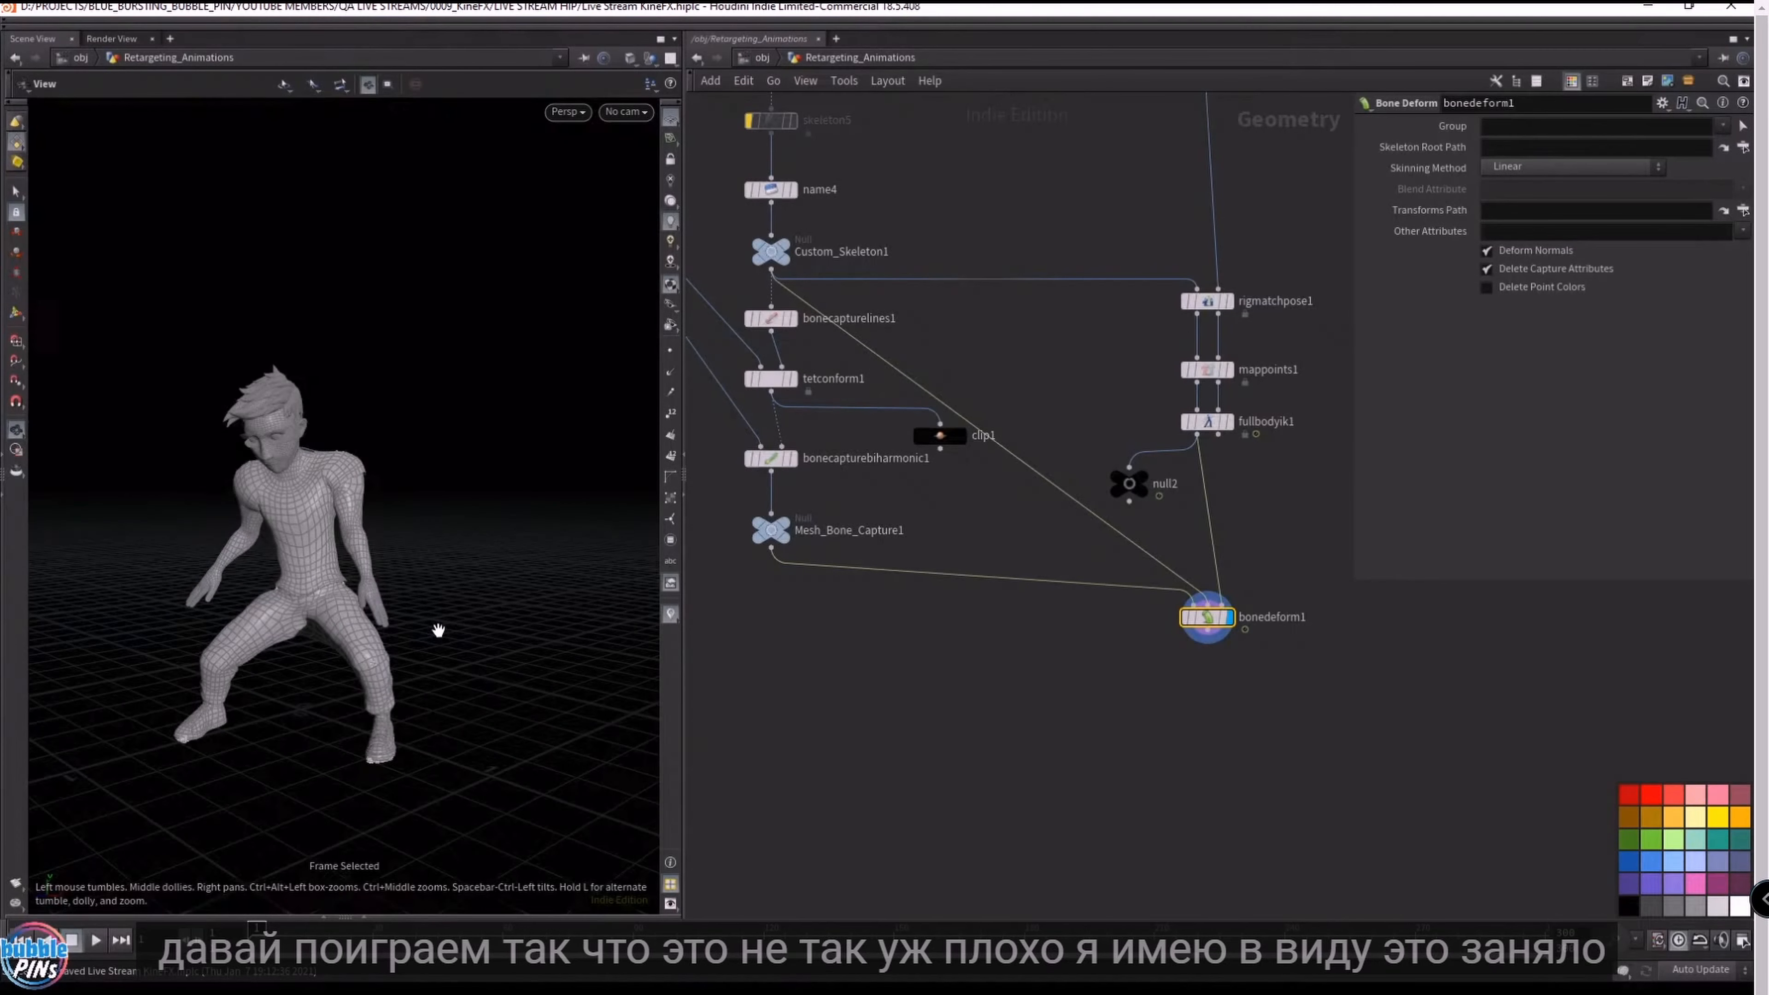
key("Up")
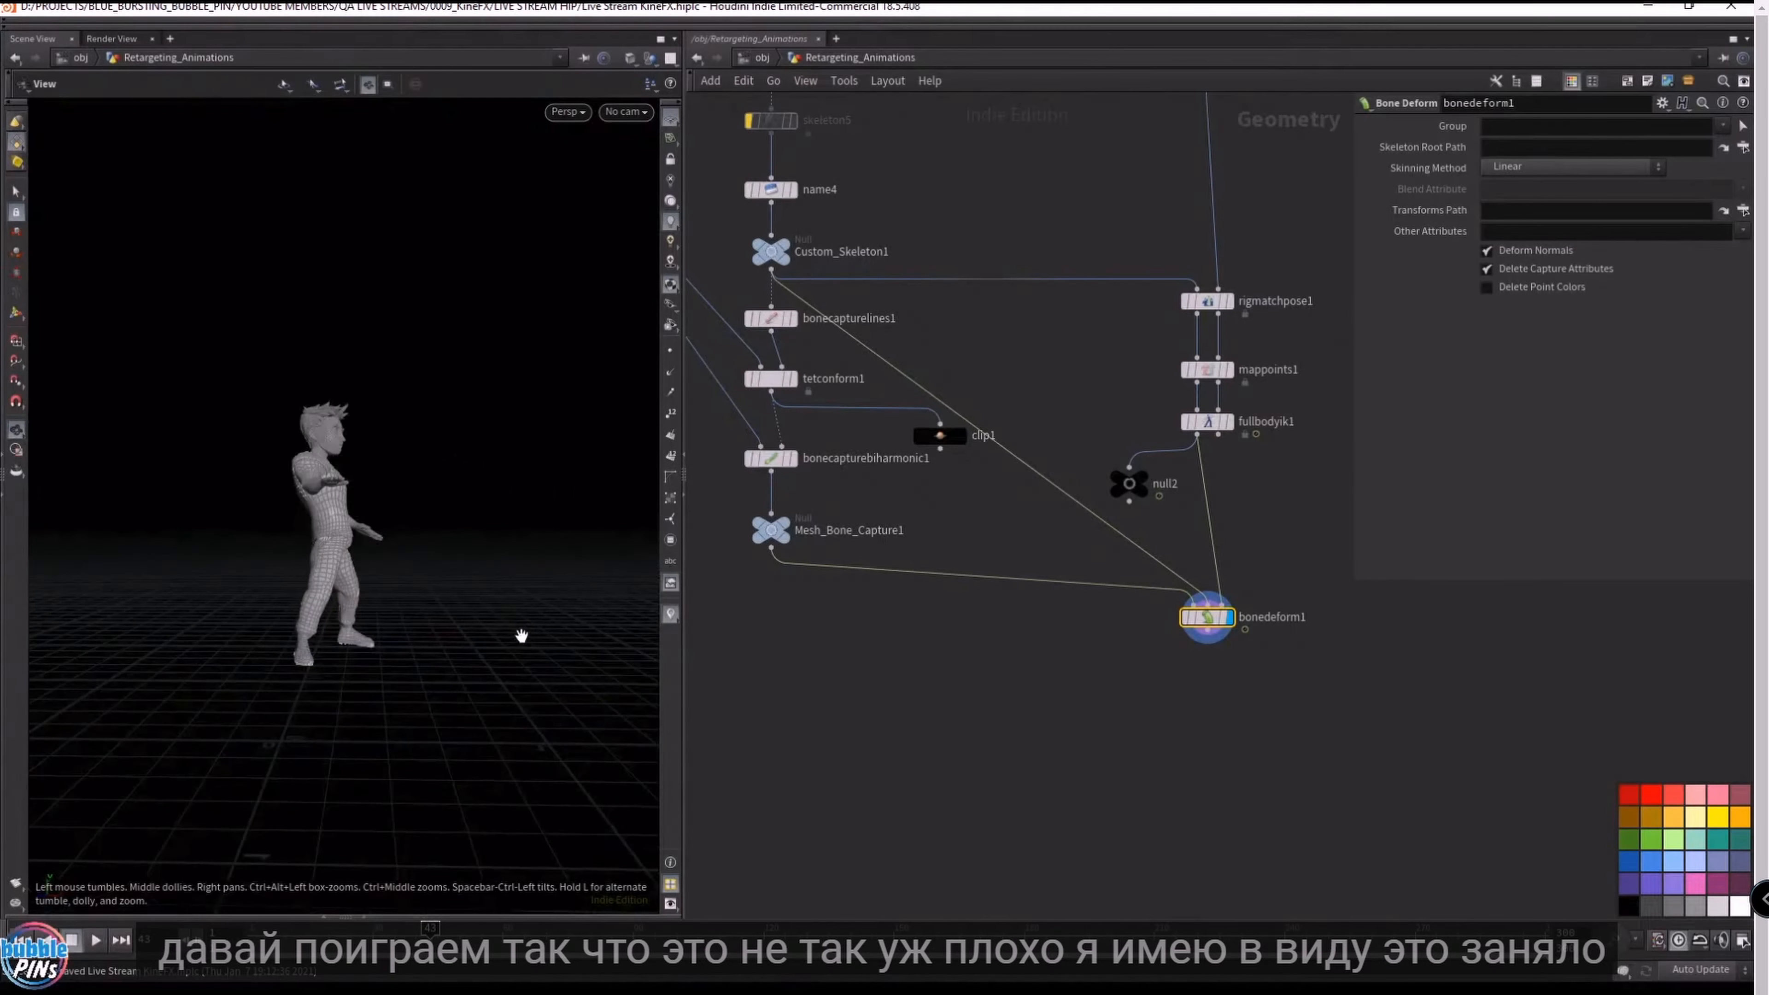
- Duplicate the Backflip FBX Animation Import node and display the copy
scroll(1004, 690, "down", 2)
scroll(1093, 838, "down", 2)
left_click_drag(1328, 835, 1107, 672)
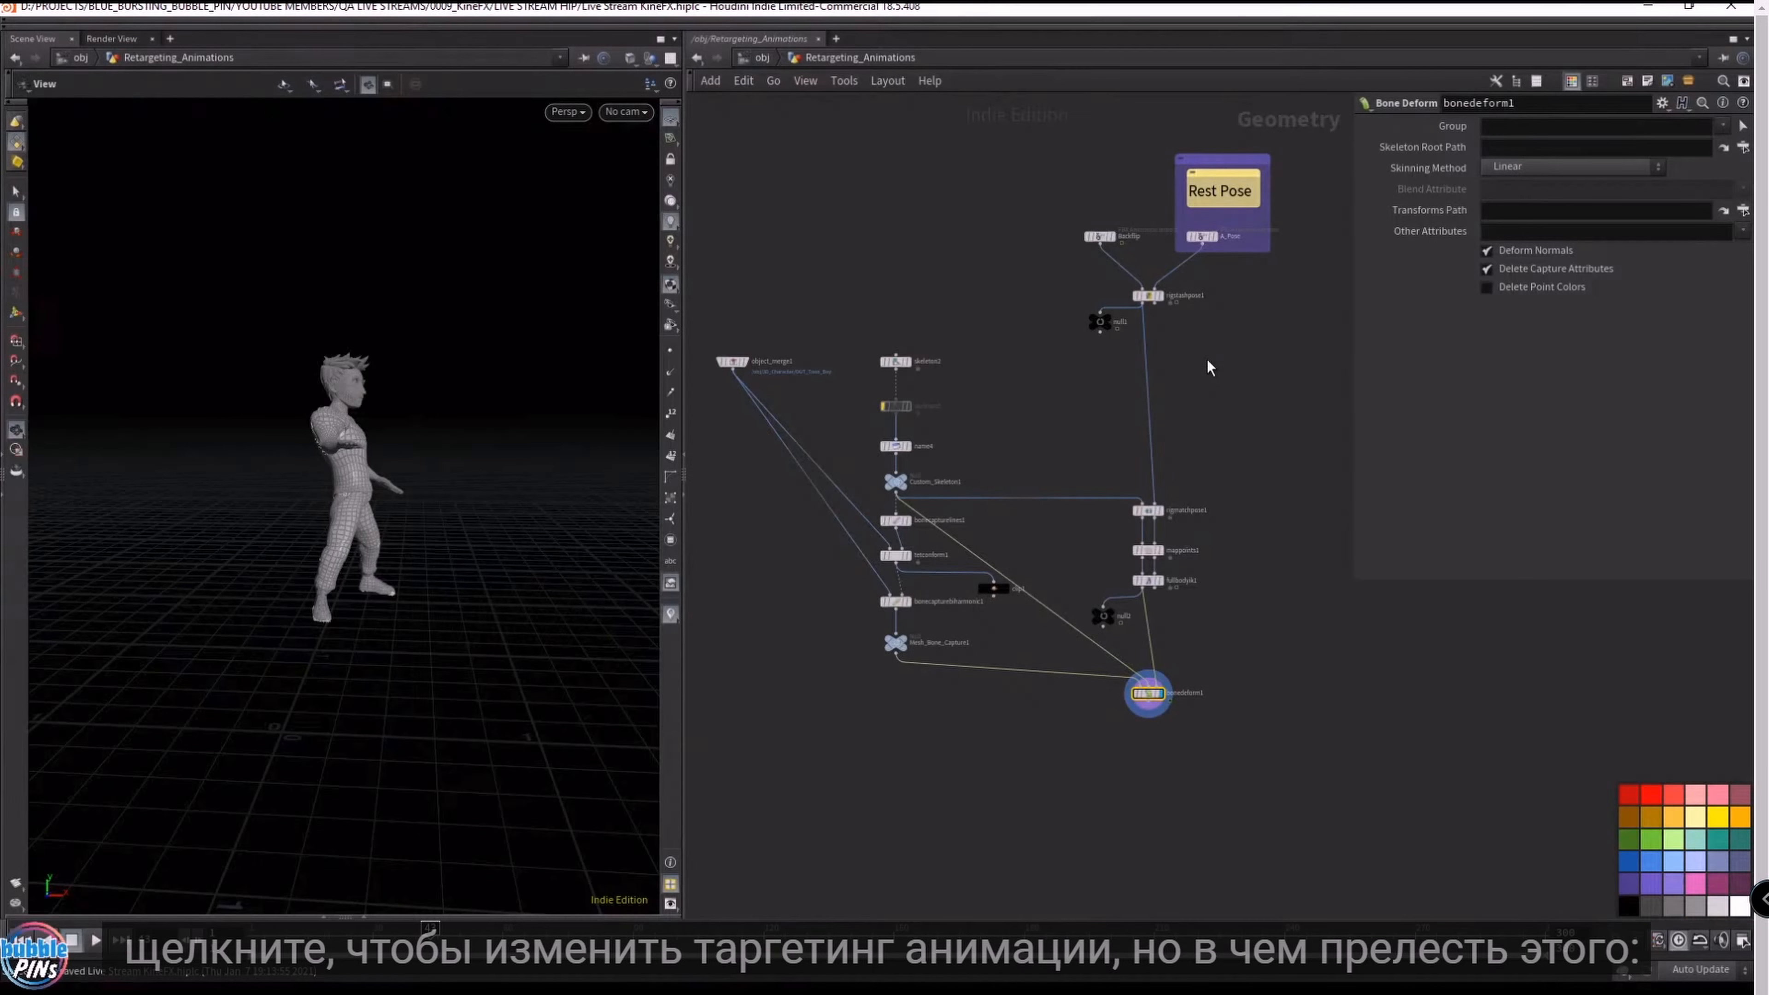
scroll(1228, 292, "down", 2)
middle_click_drag(1244, 271, 1217, 527)
scroll(1177, 554, "up", 6)
left_click_drag(876, 294, 951, 418)
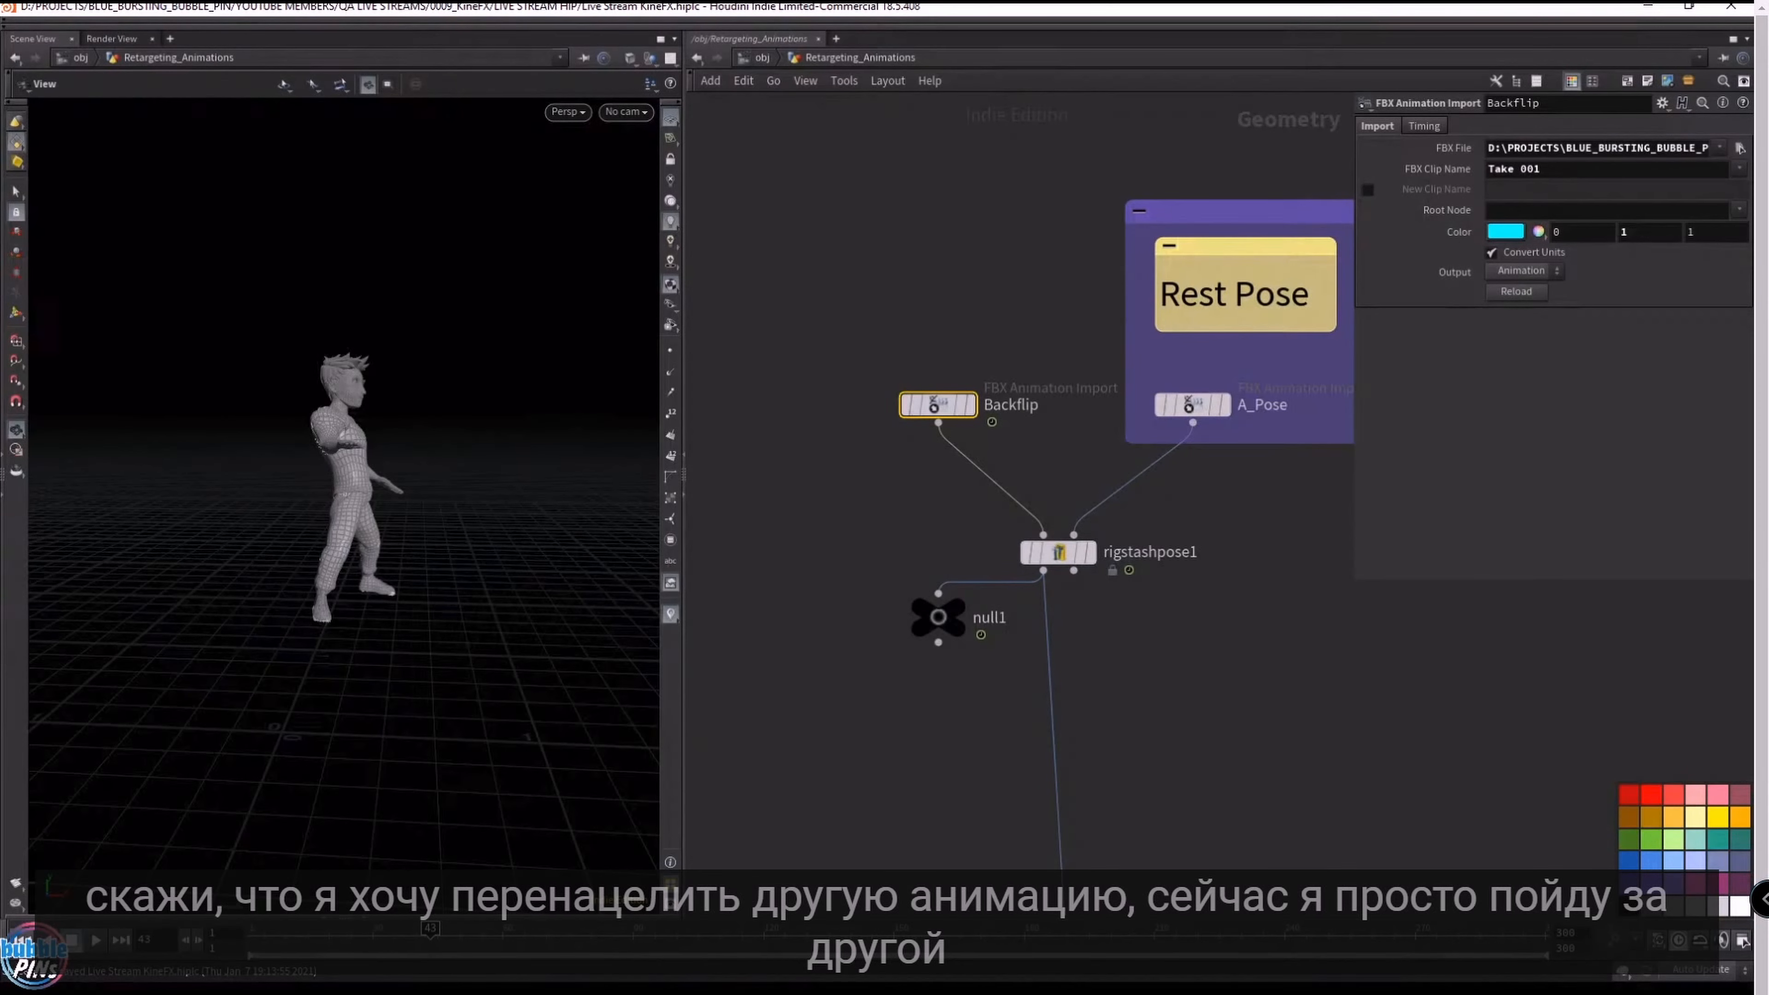
left_click(1743, 941)
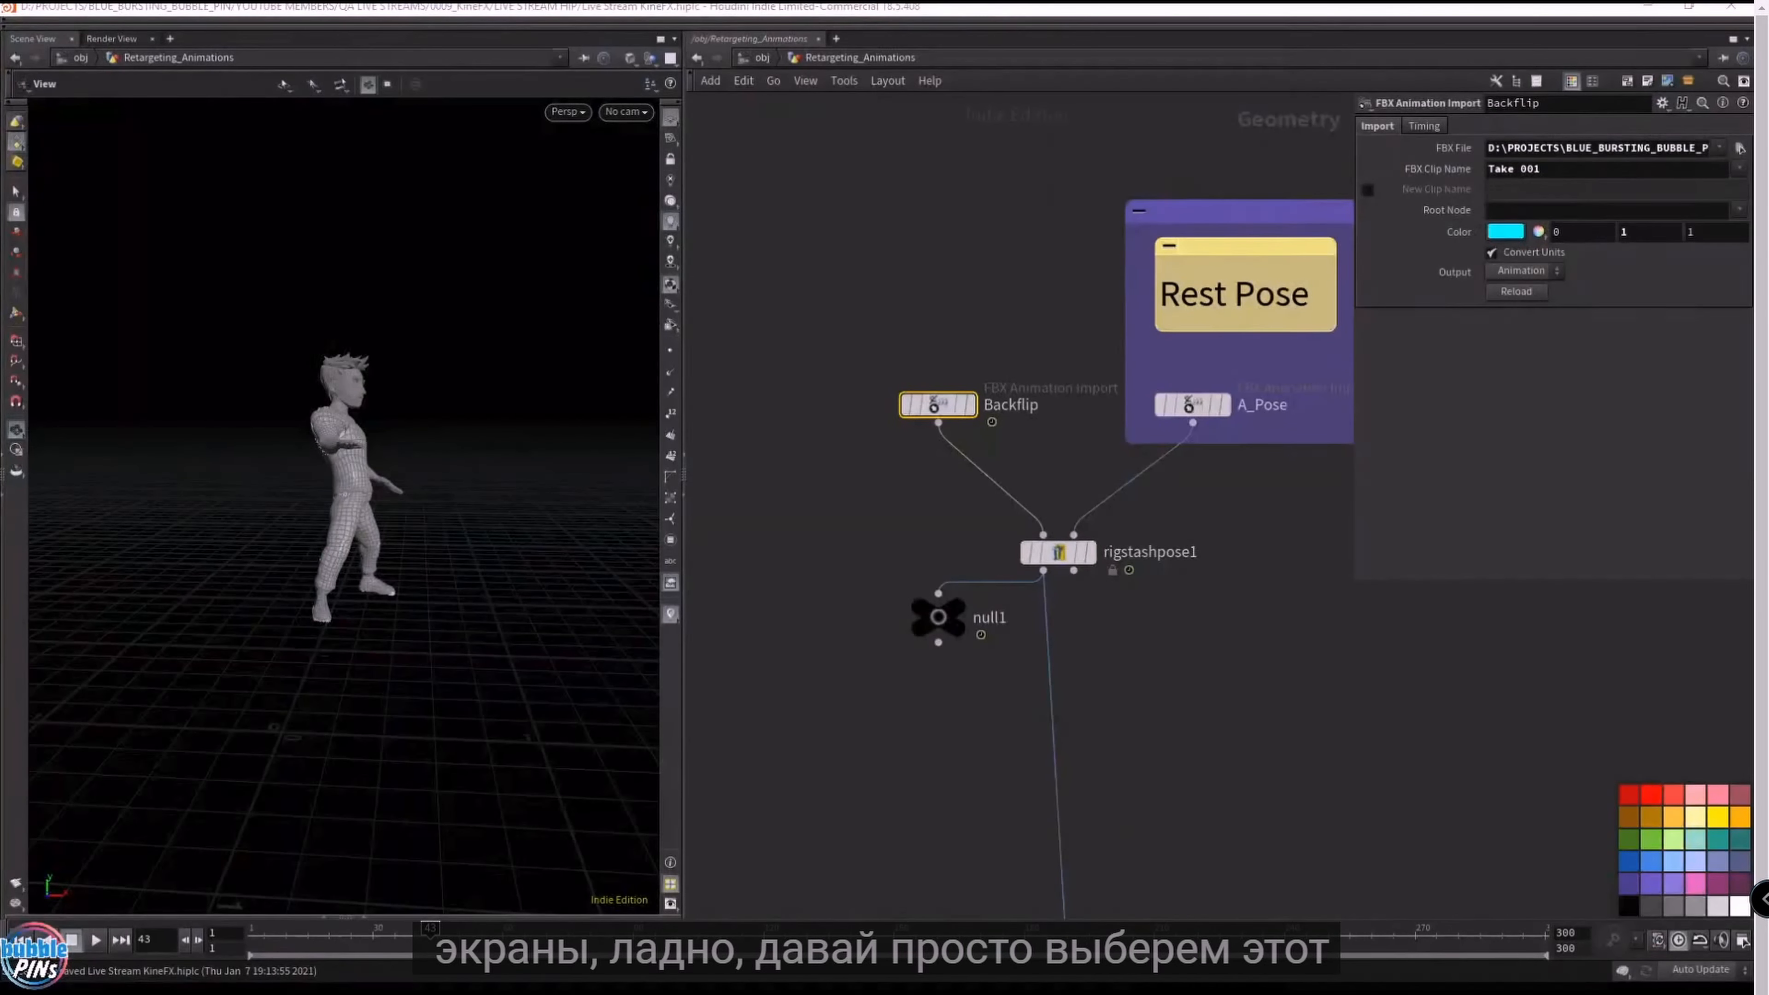
left_click_drag(938, 404, 815, 234, "alt")
left_click(847, 235)
left_click_drag(418, 335, 869, 312)
right_click_drag(332, 372, 201, 386)
- Wire Backflip1 into rigstashpose1's first input in place of Backflip, and rearrange the two import nodes
left_click(816, 253)
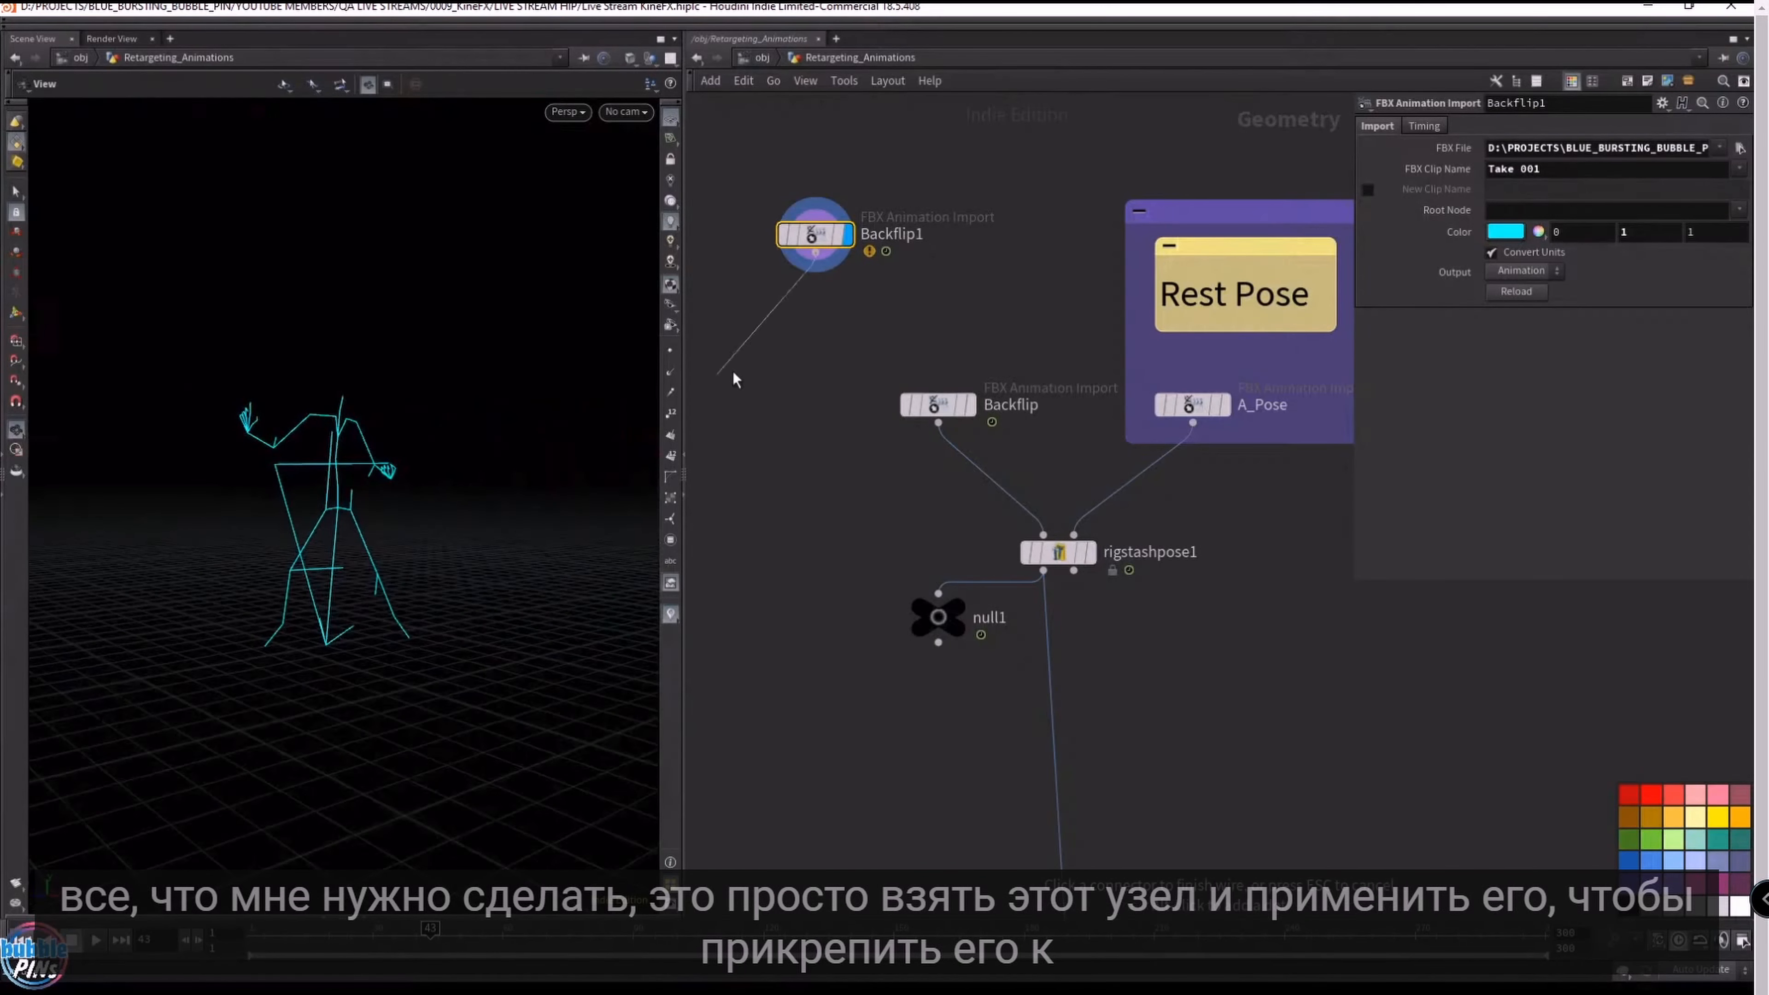
left_click(1037, 528)
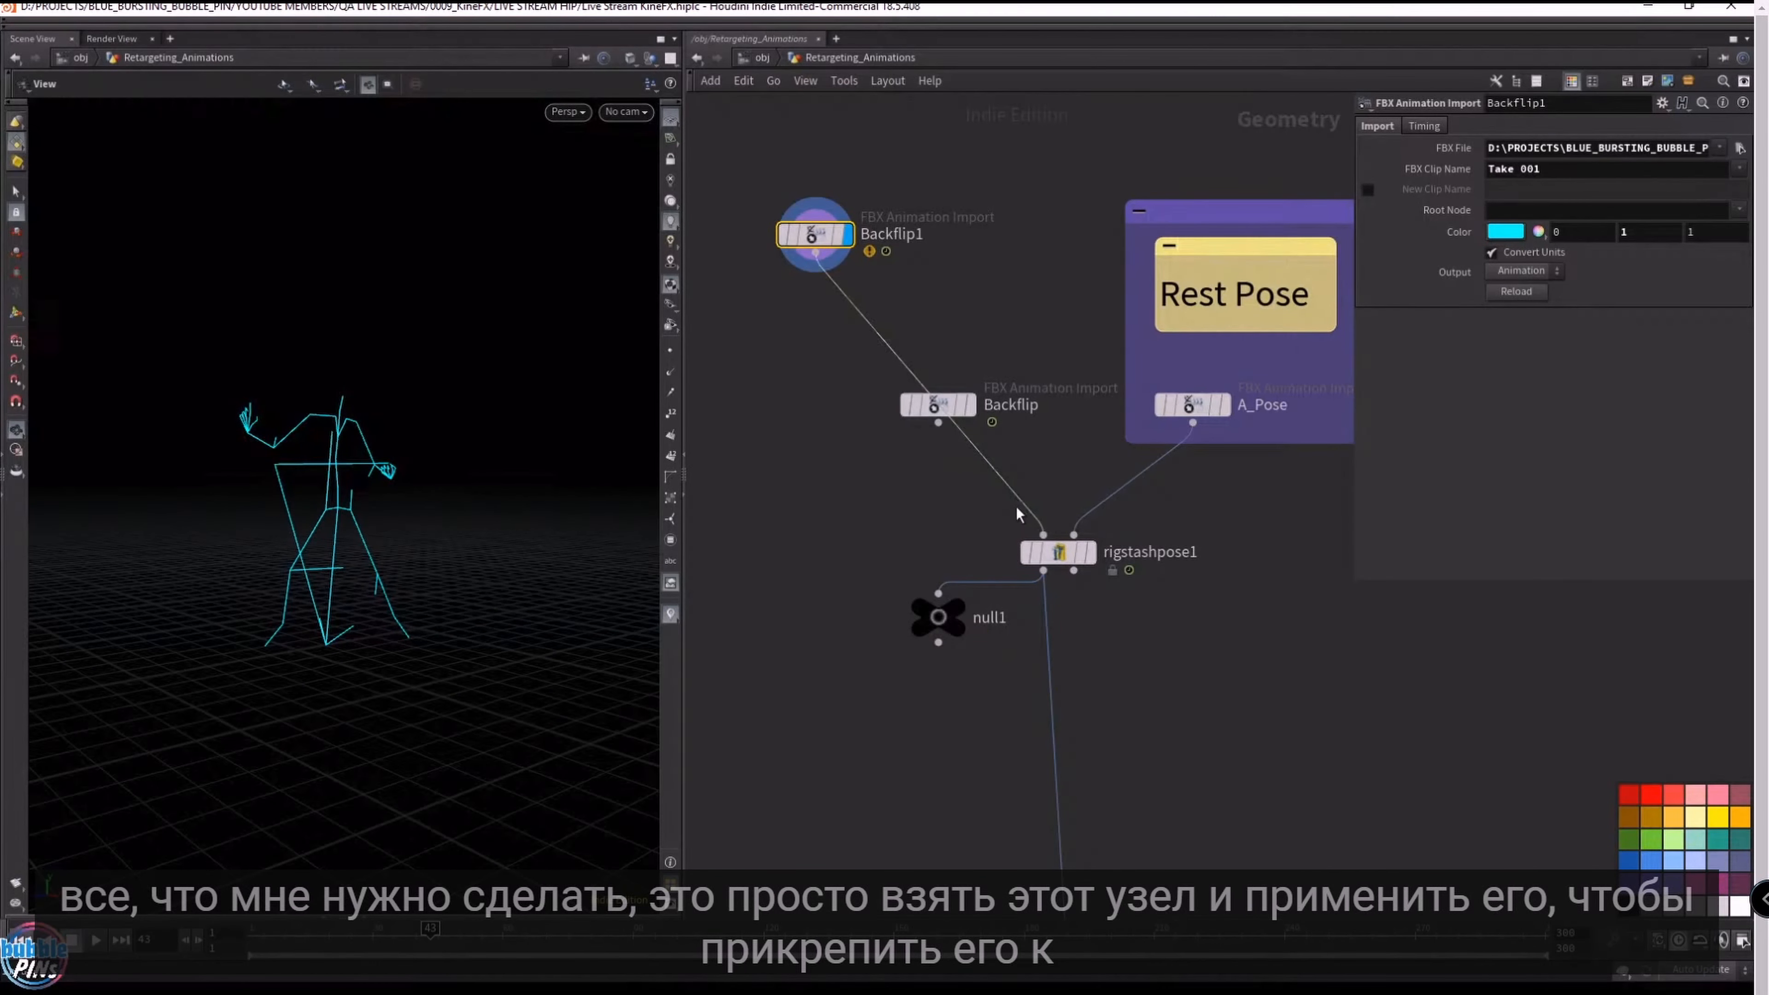
left_click_drag(815, 234, 792, 342)
left_click_drag(938, 404, 982, 310)
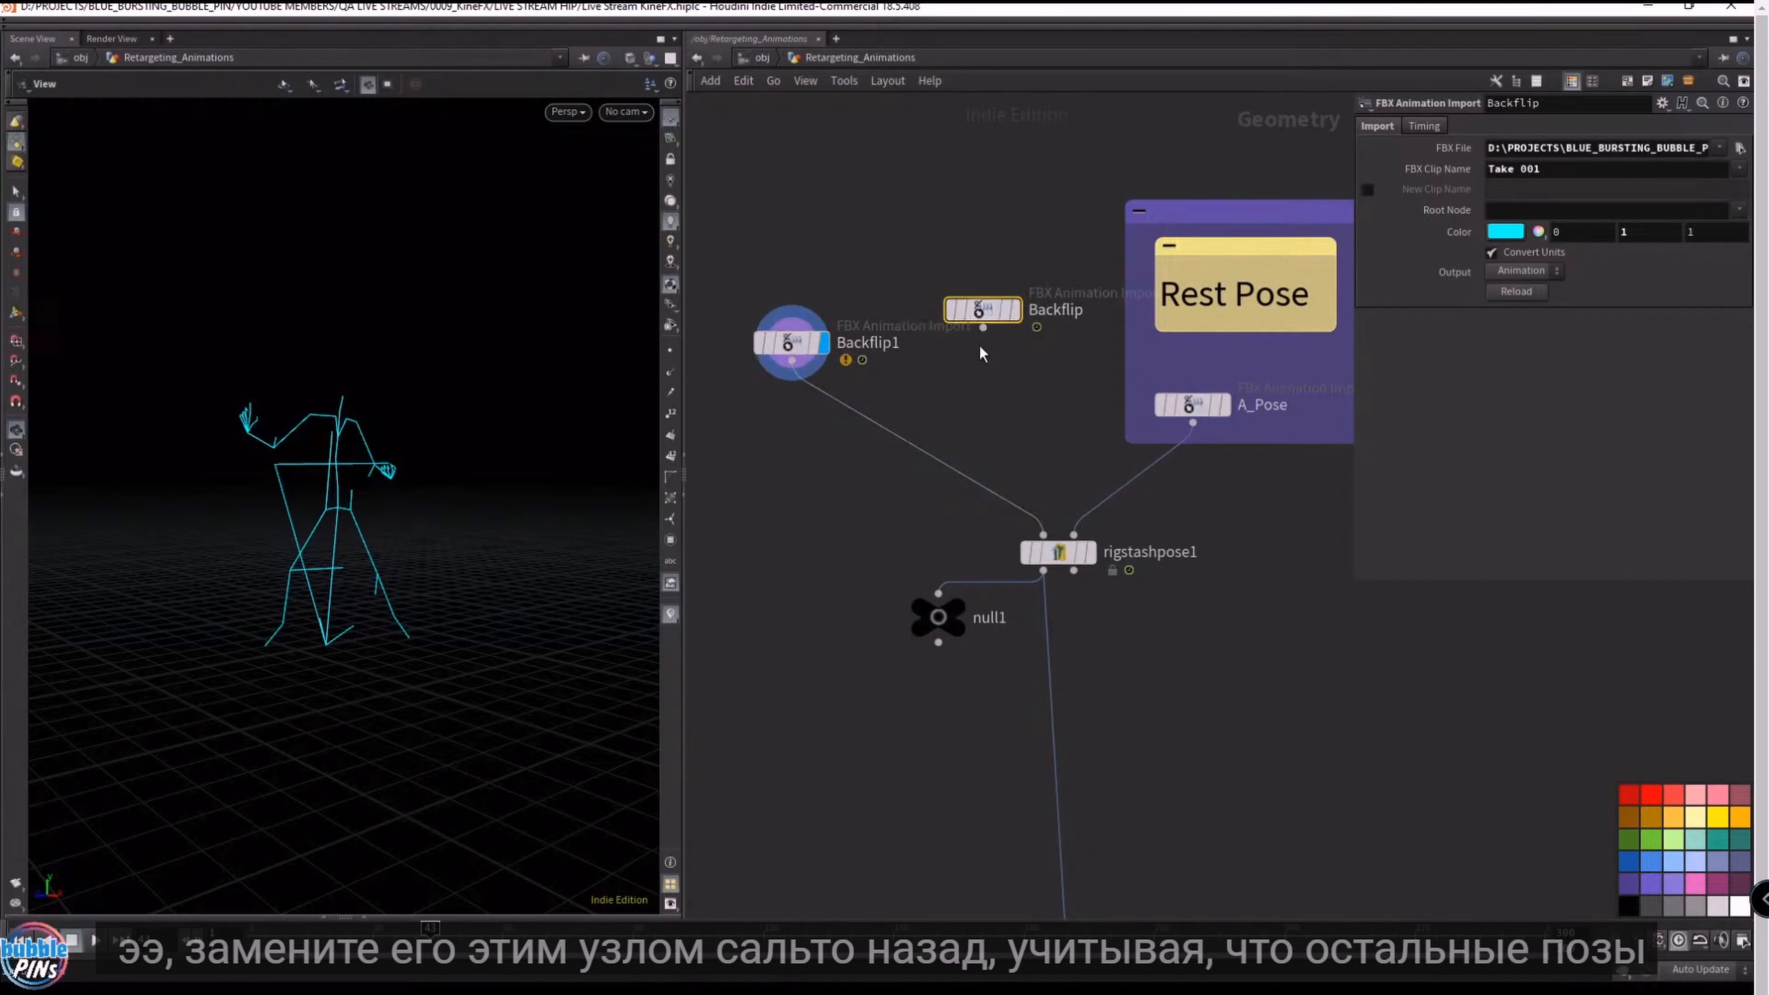
- Display bonedeform1 again and play the character driven by the swapped animation input
left_click_drag(1257, 353, 1170, 415)
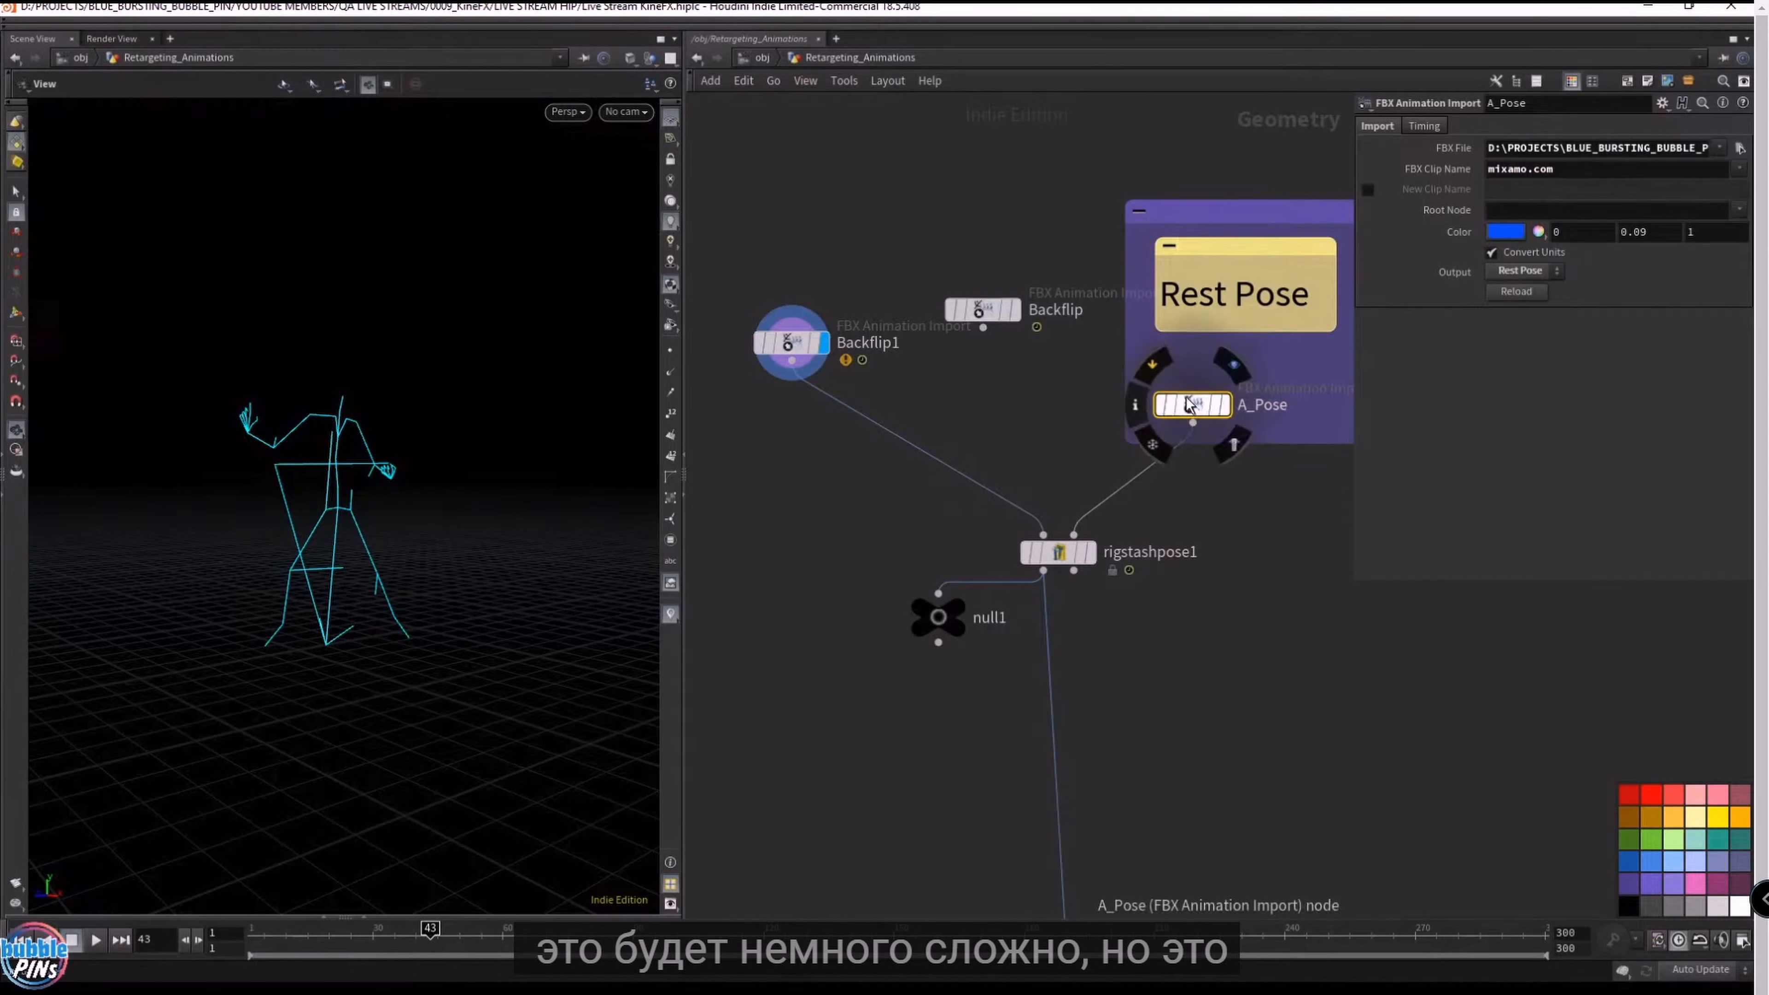
scroll(901, 466, "down", 5)
middle_click_drag(1113, 683, 1136, 316)
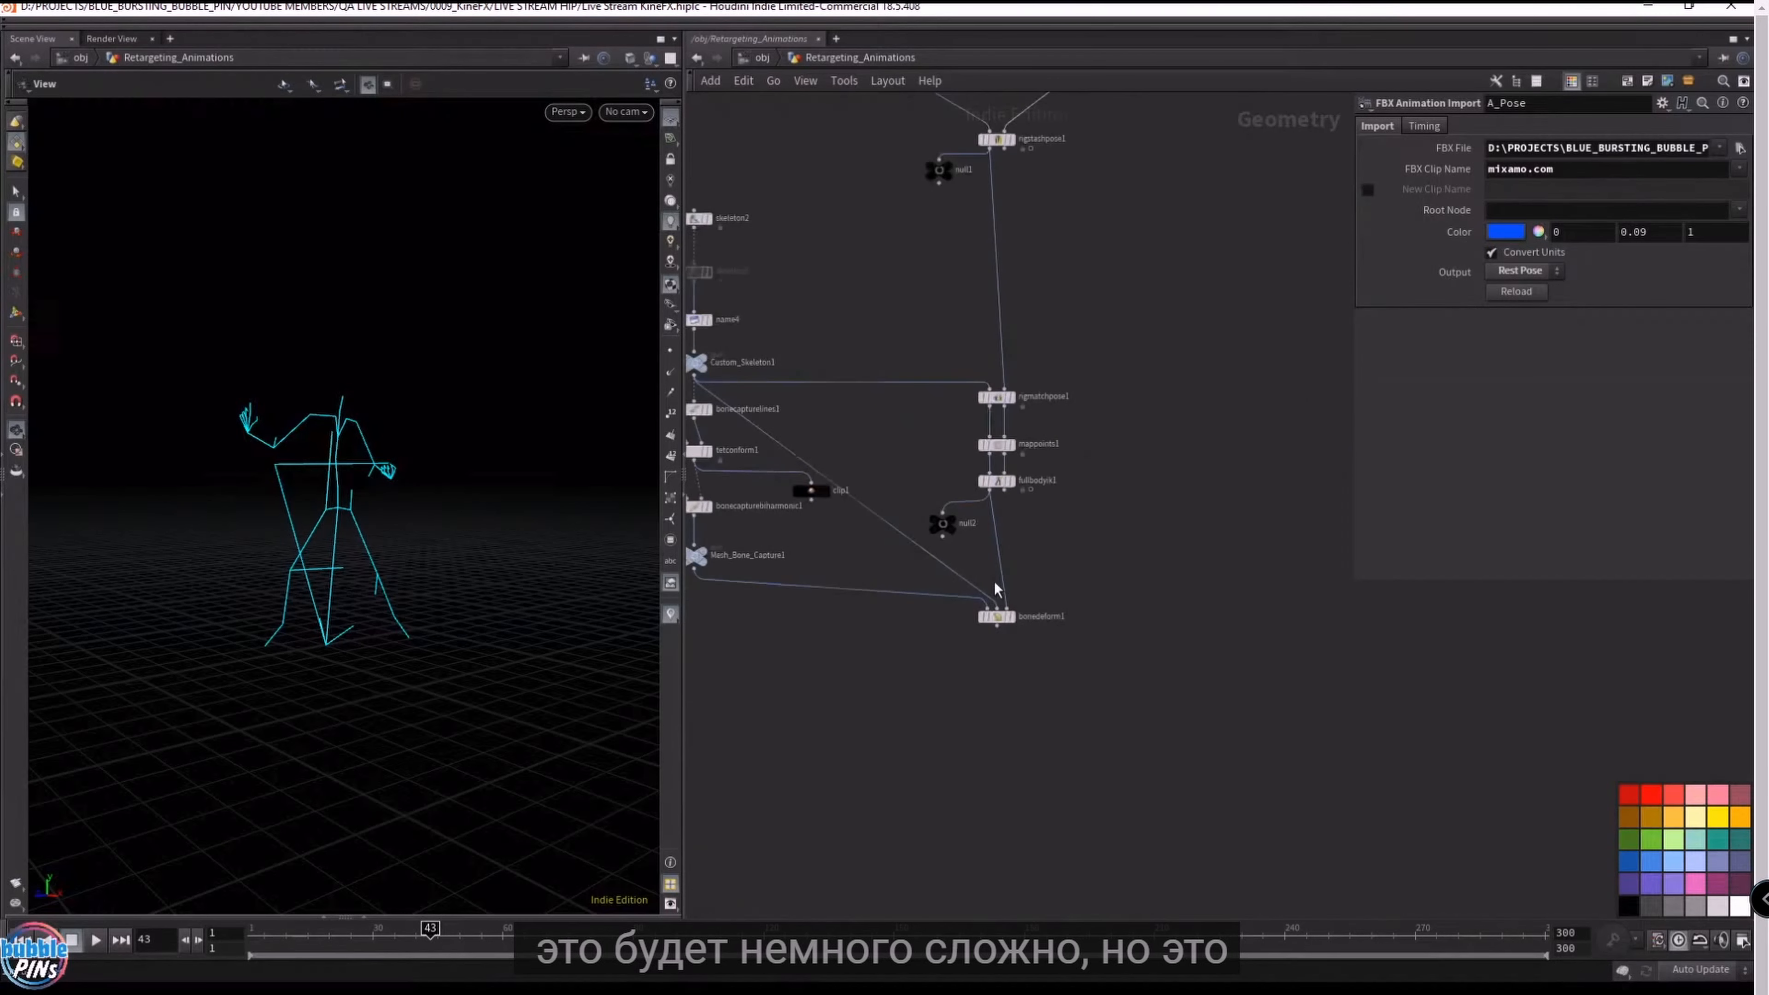
left_click(1011, 616)
left_click(995, 616)
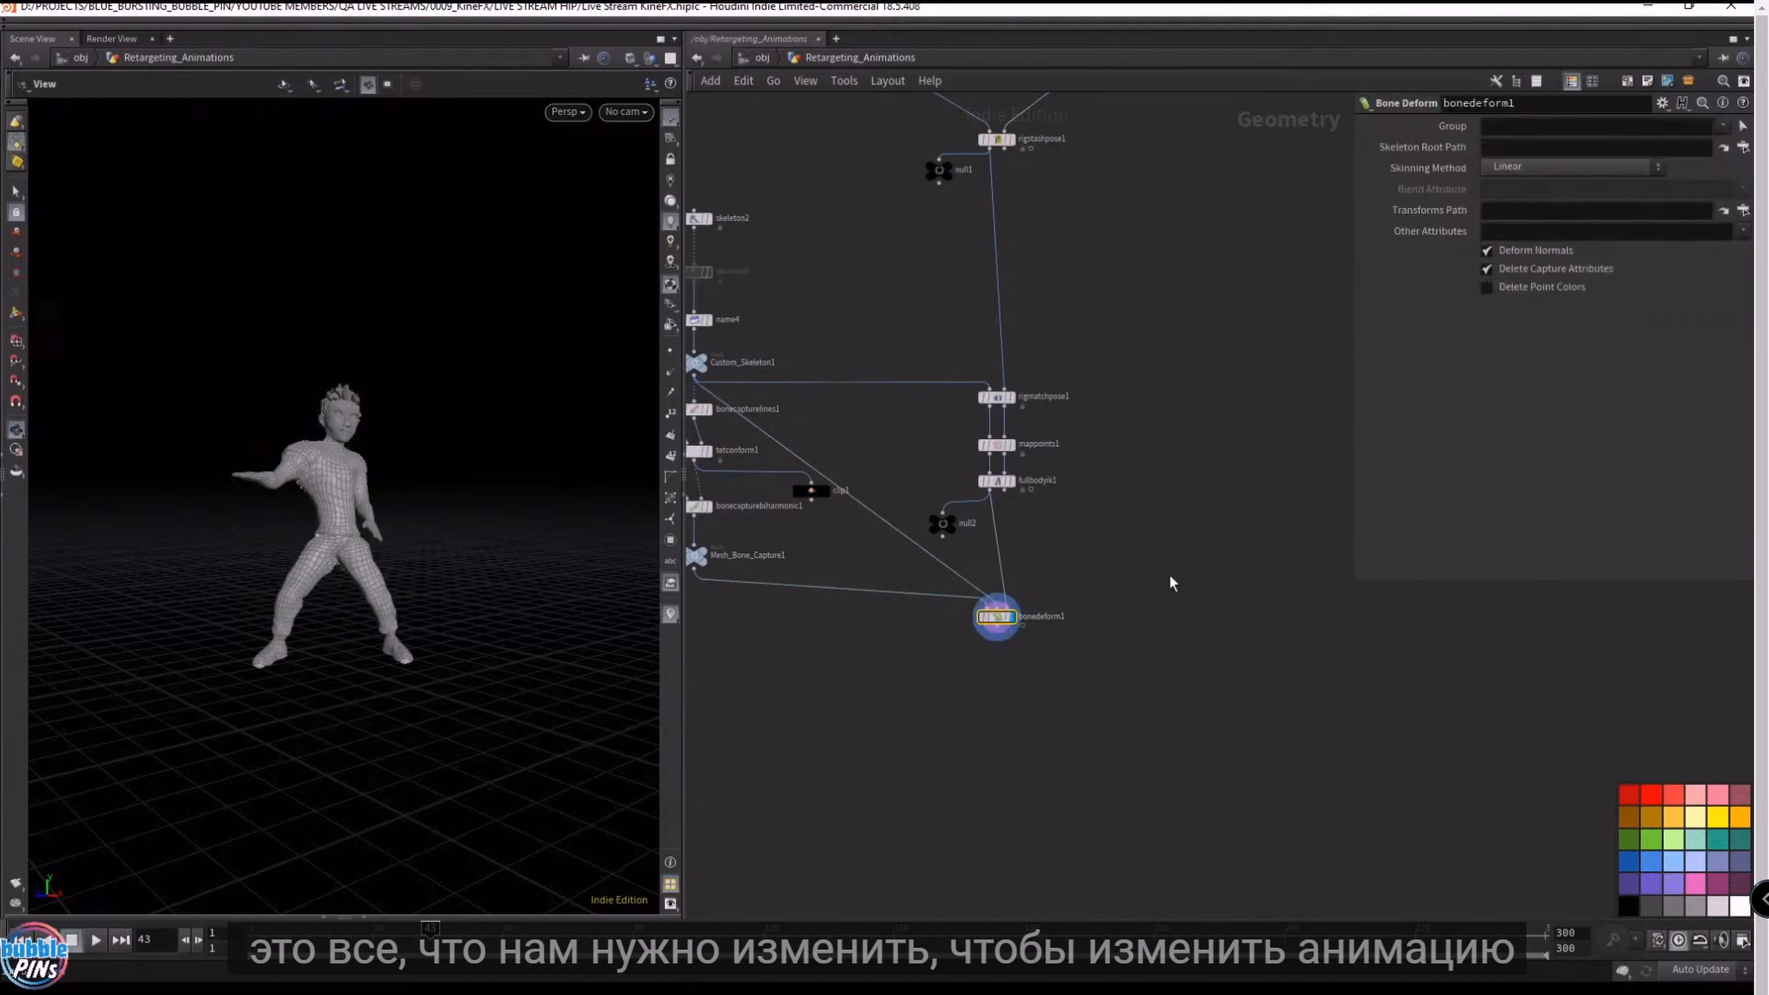
key("Up")
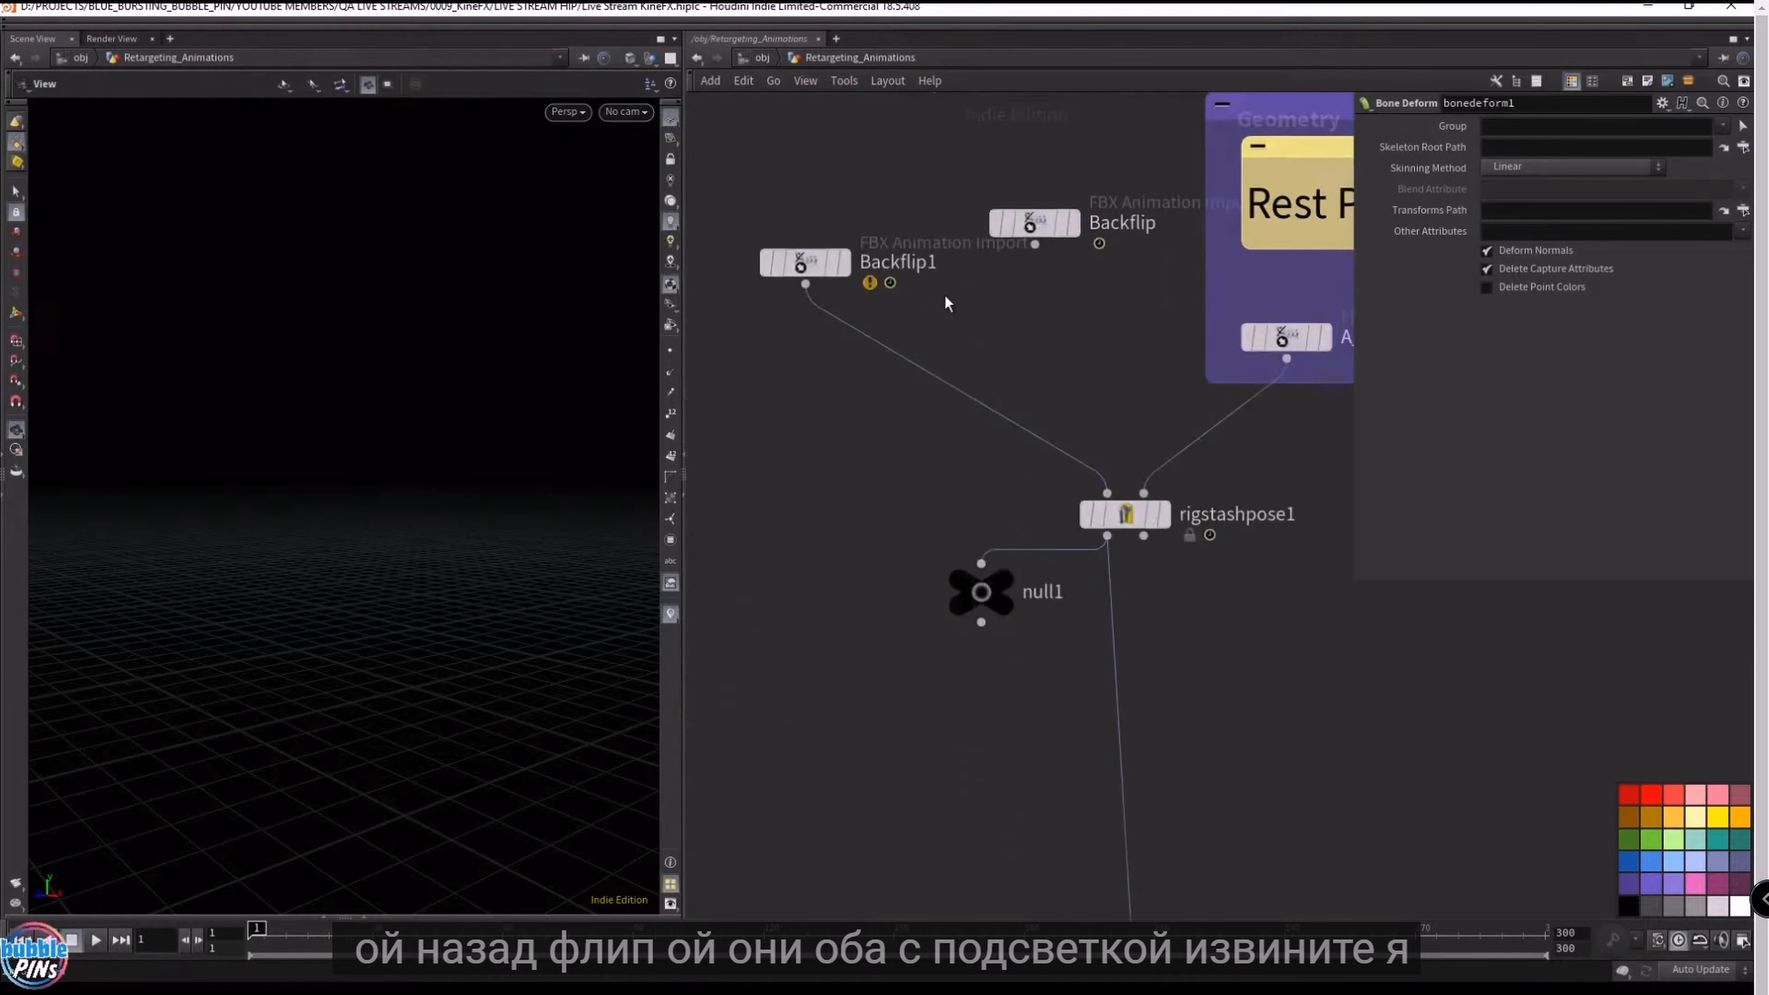
- Switch the Backflip1 import to the Monster_Shout_Cry animation, name the node Monster_Shout_Cry and display it
left_click(805, 262)
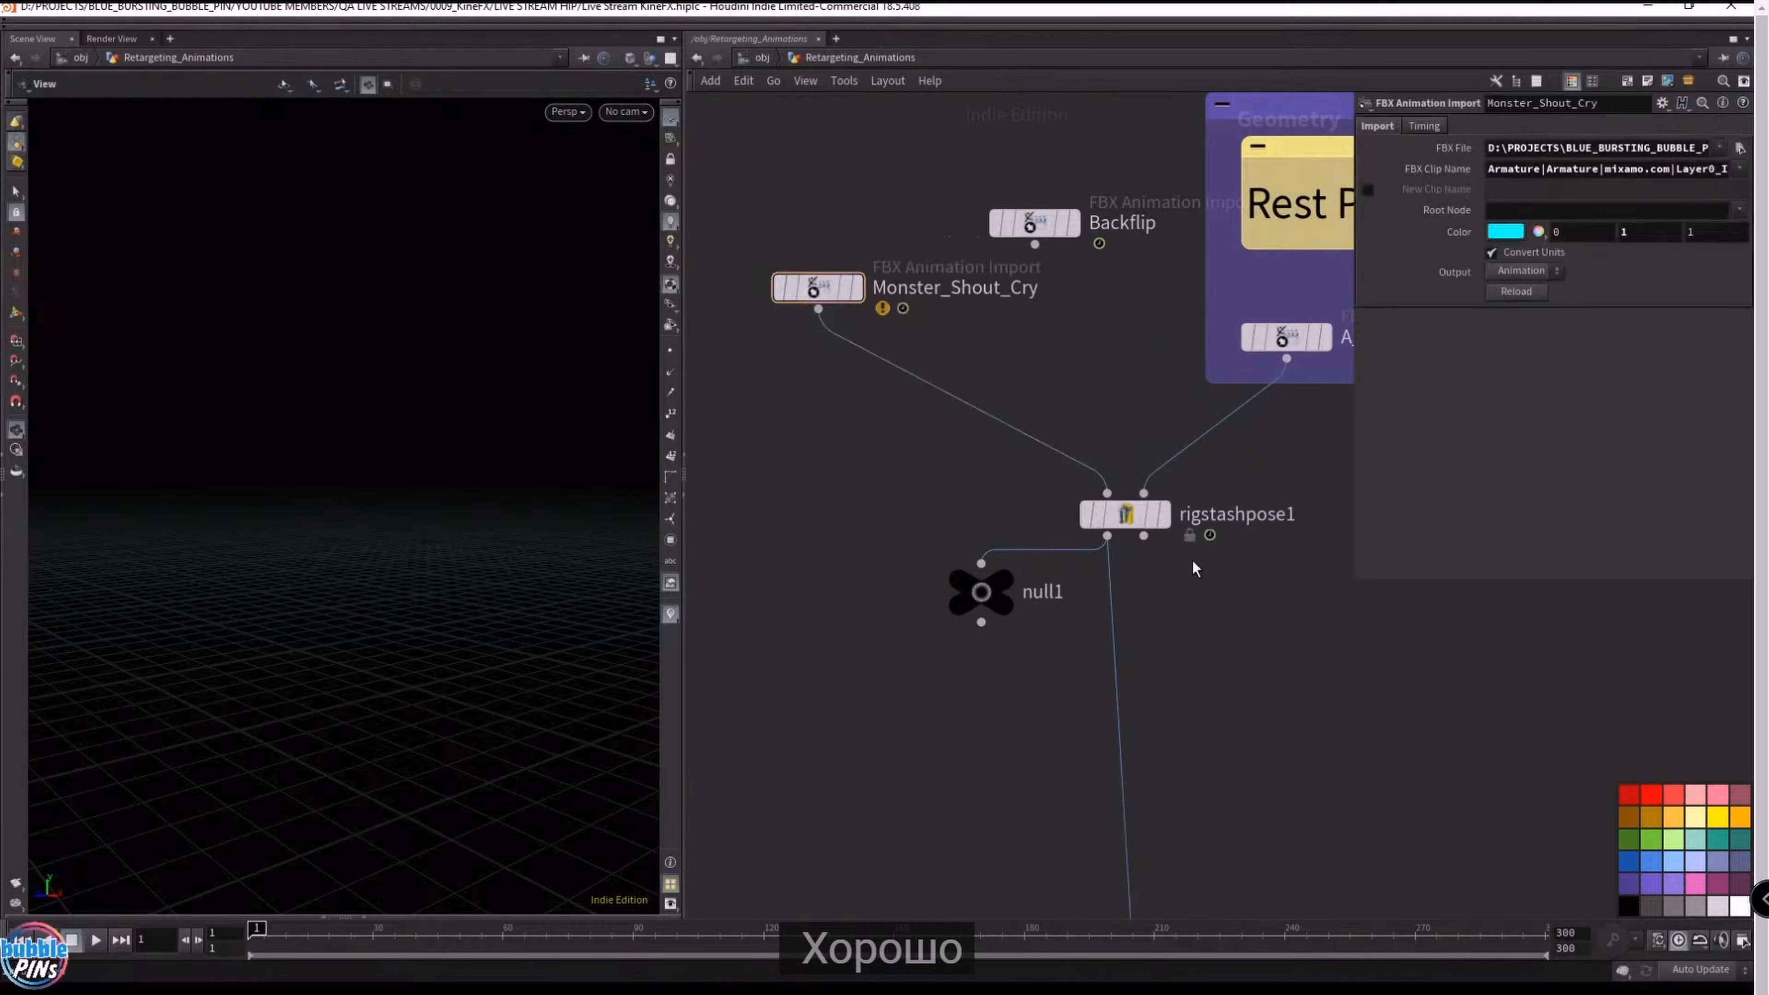
left_click(829, 297)
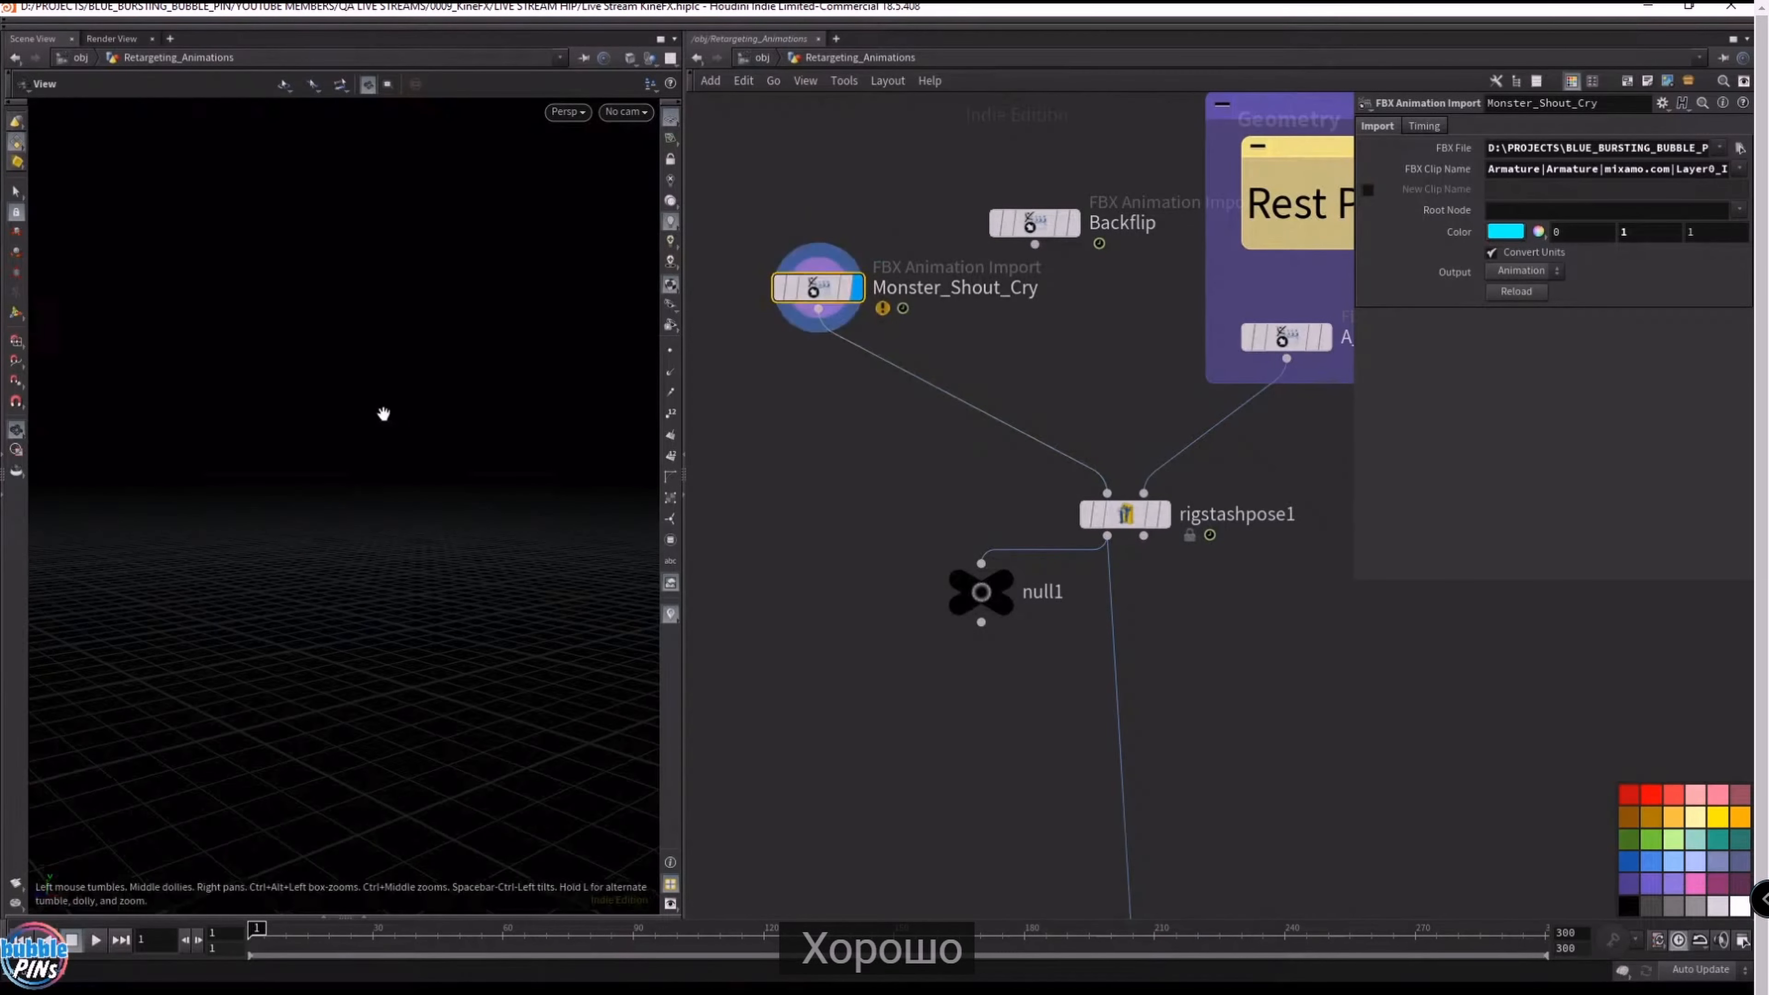
- Frame the Monster_Shout_Cry skeleton, play its animation, and return to the first frame
key("space+h")
left_click_drag(383, 414, 484, 424)
key("Up")
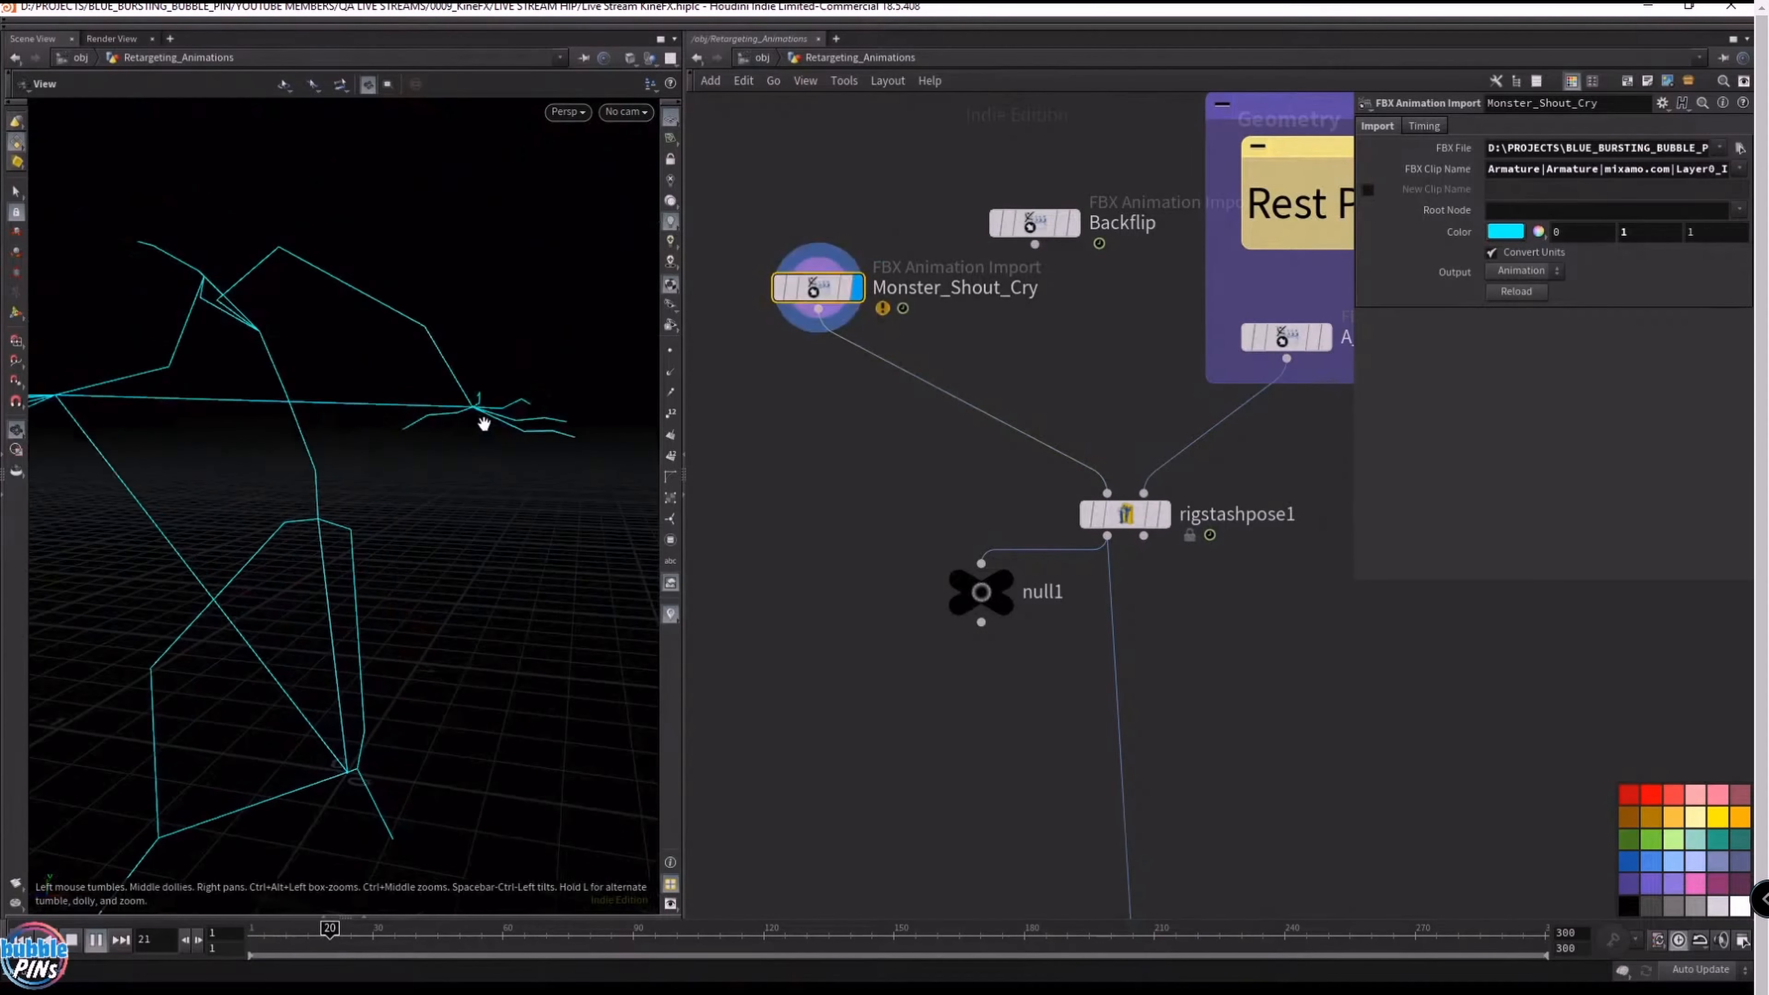
key("ctrl+Up")
middle_click_drag(486, 421, 352, 400)
right_click_drag(432, 457, 342, 483)
- Display bonedeform1 and play the character mesh driven by the Monster_Shout_Cry animation
middle_click_drag(800, 568, 790, 174)
scroll(1091, 481, "down", 5)
middle_click_drag(1172, 555, 1121, 258)
left_click(1073, 519)
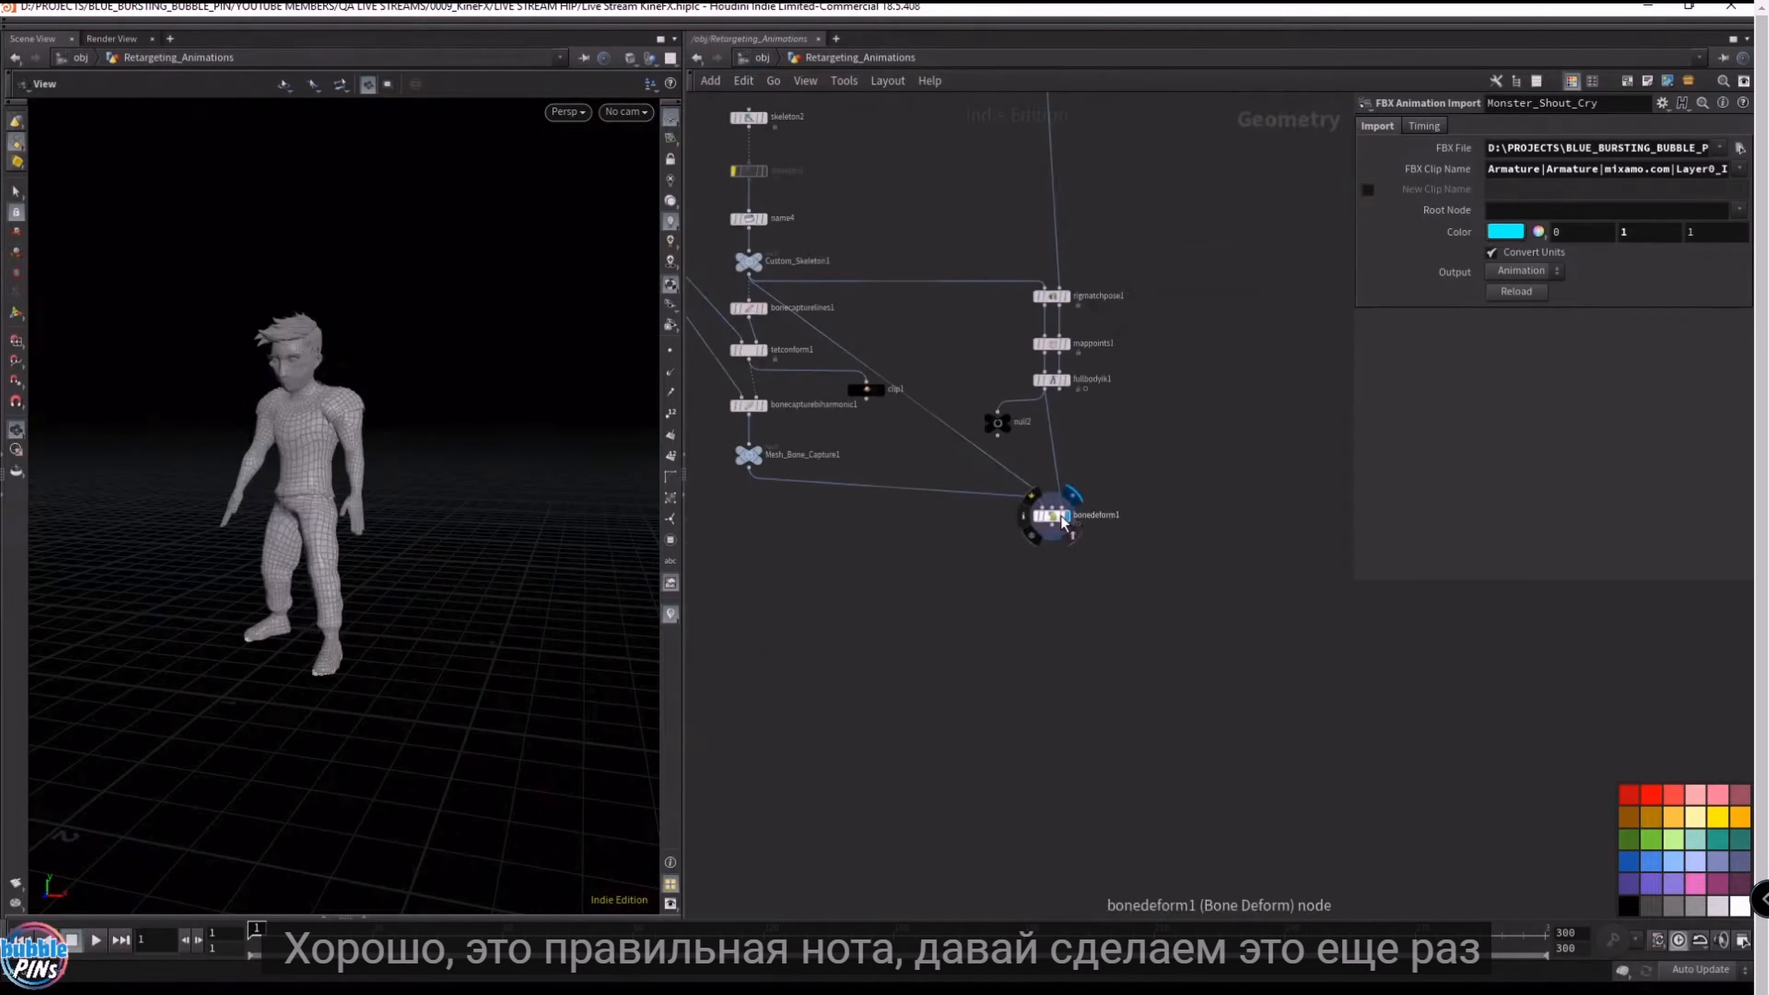
key("Up")
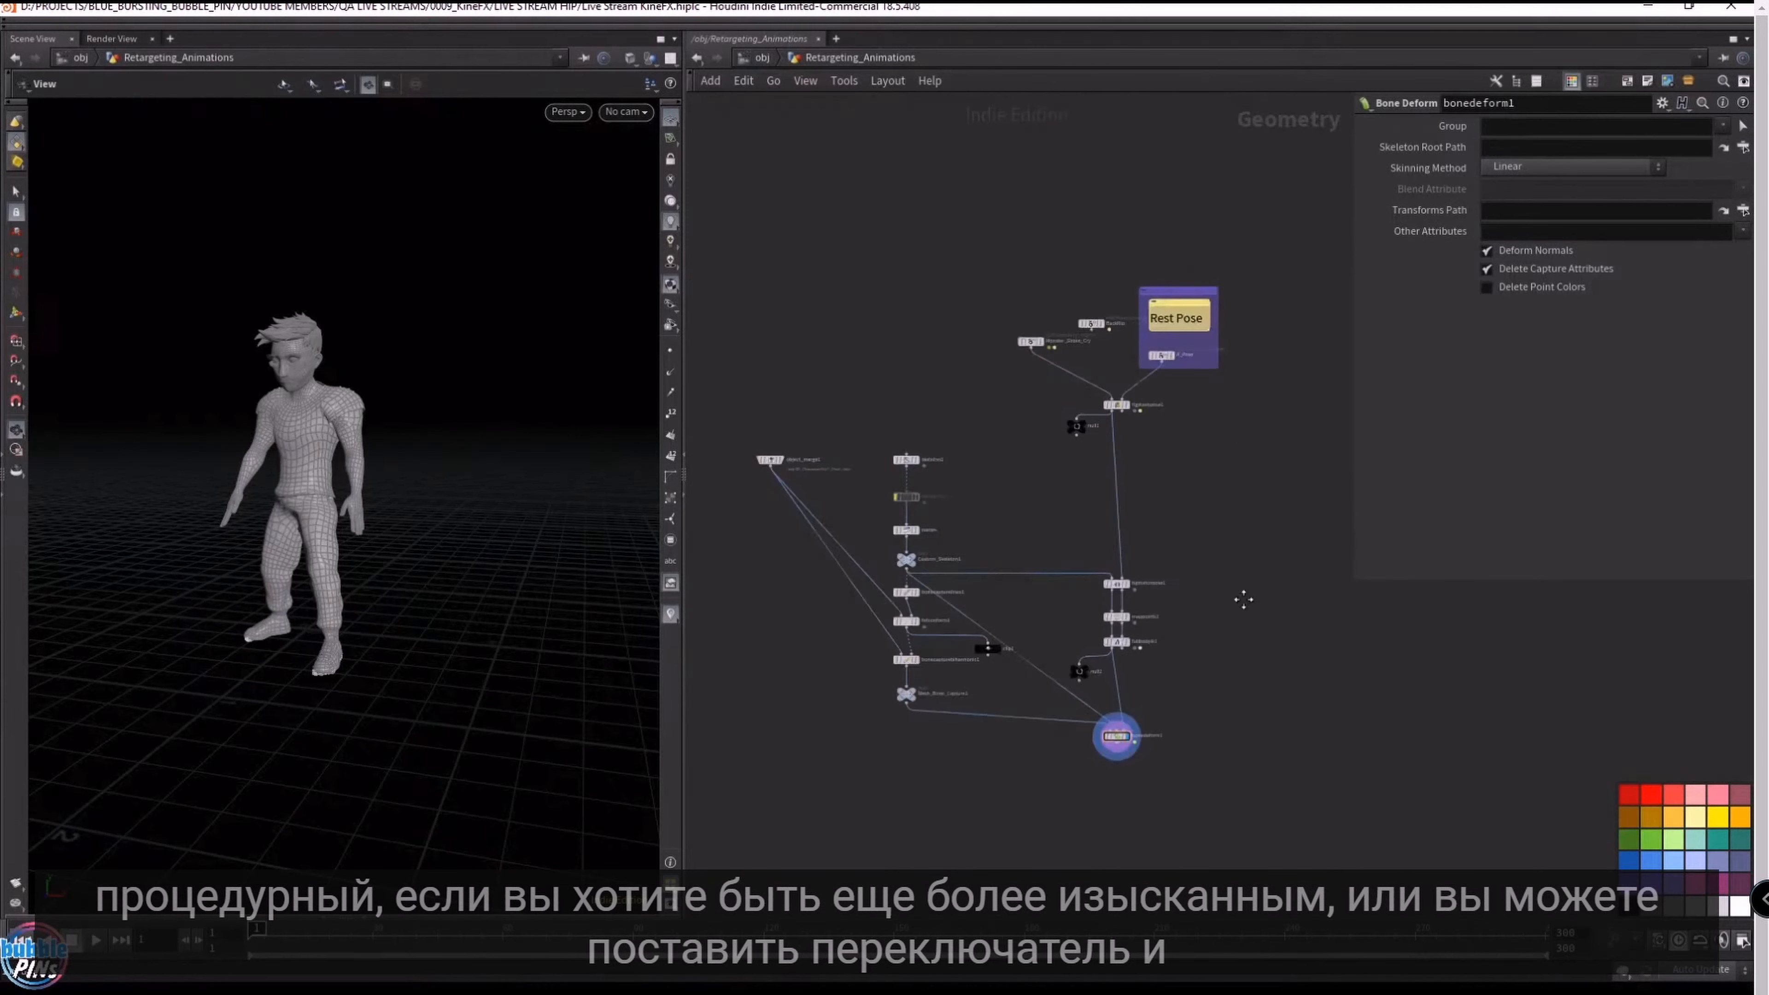
- Move the Monster_Shout_Cry import node away from Backflip and place a Switch node below it
scroll(1080, 324, "up", 2)
scroll(1077, 317, "up", 2)
left_click_drag(981, 387, 955, 258)
key("Tab")
type("switch")
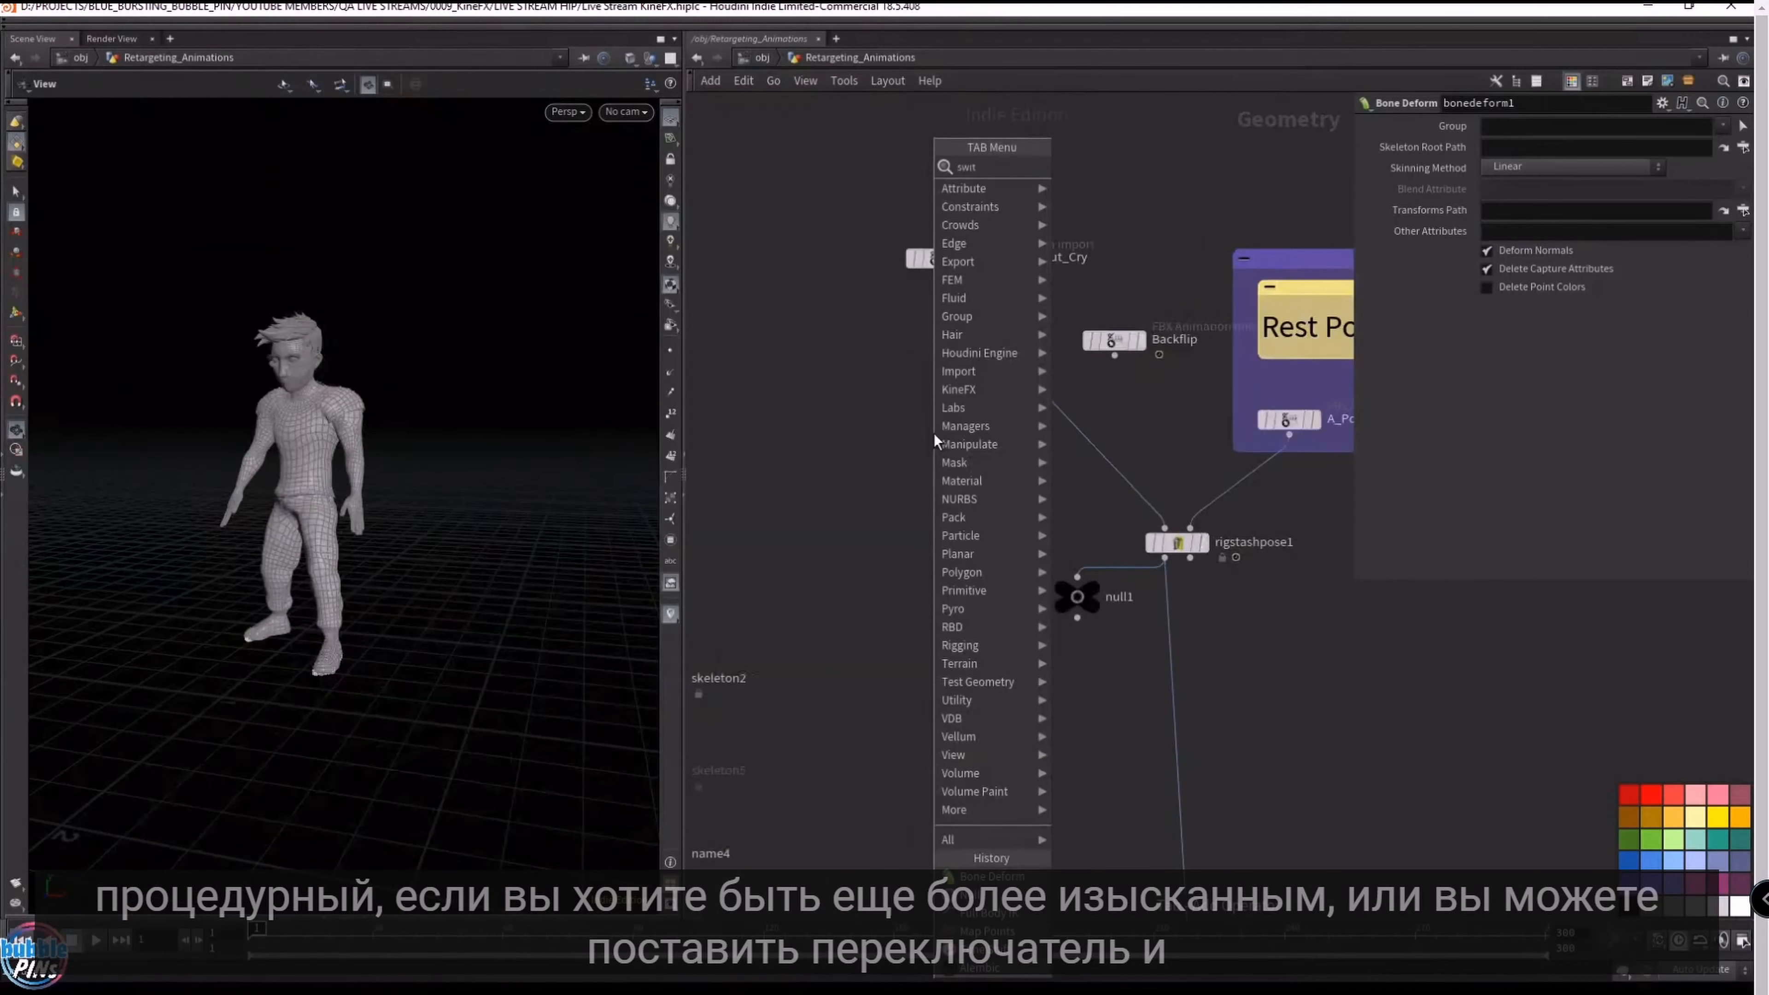
key("Return")
left_click(937, 441)
- Wire Monster_Shout_Cry and Backflip into switch1, and insert the switch ahead of rigstashpose1's first input
left_click_drag(888, 352, 1142, 252)
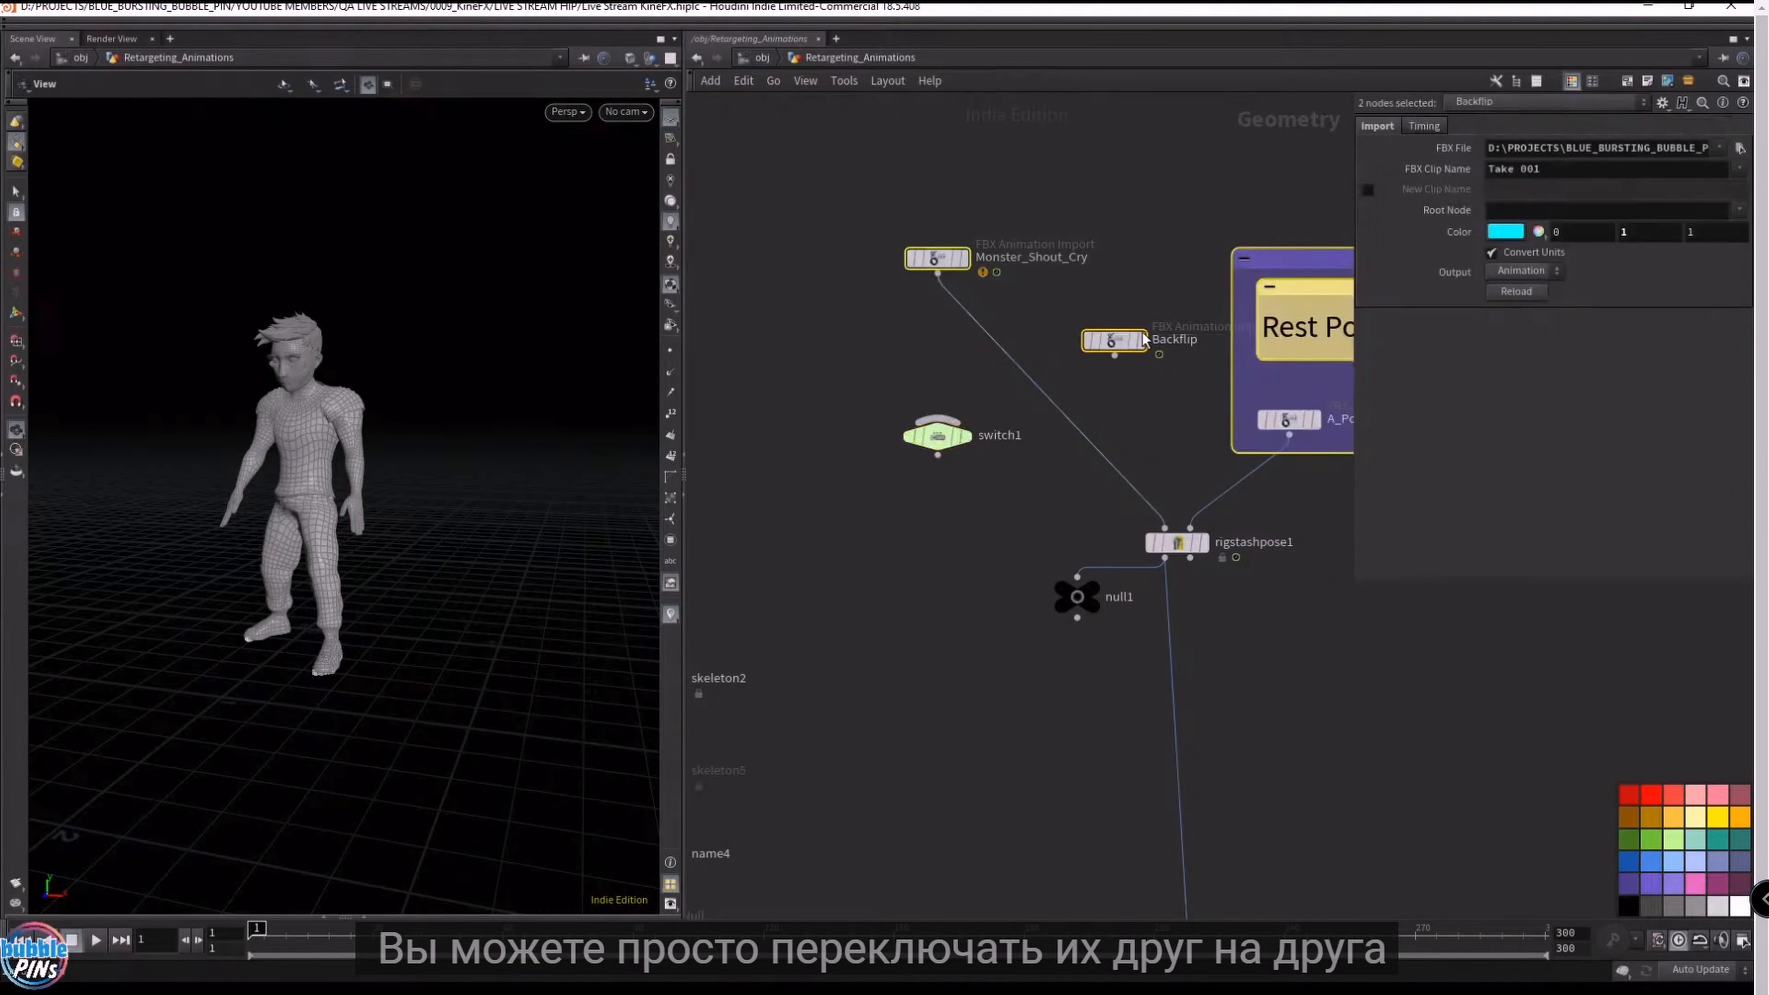
left_click_drag(1114, 356, 1165, 528)
left_click_drag(938, 435, 1025, 402)
- Toggle switch1's Select Input between the two animations, leave it at 0, and save the scene
left_click(1510, 132)
scroll(1511, 132, "up", 1)
scroll(1511, 132, "down", 1)
scroll(1510, 132, "up", 1)
scroll(1511, 132, "down", 1)
scroll(1510, 133, "up", 1)
scroll(1510, 132, "down", 1)
scroll(1510, 132, "up", 1)
scroll(1511, 132, "down", 1)
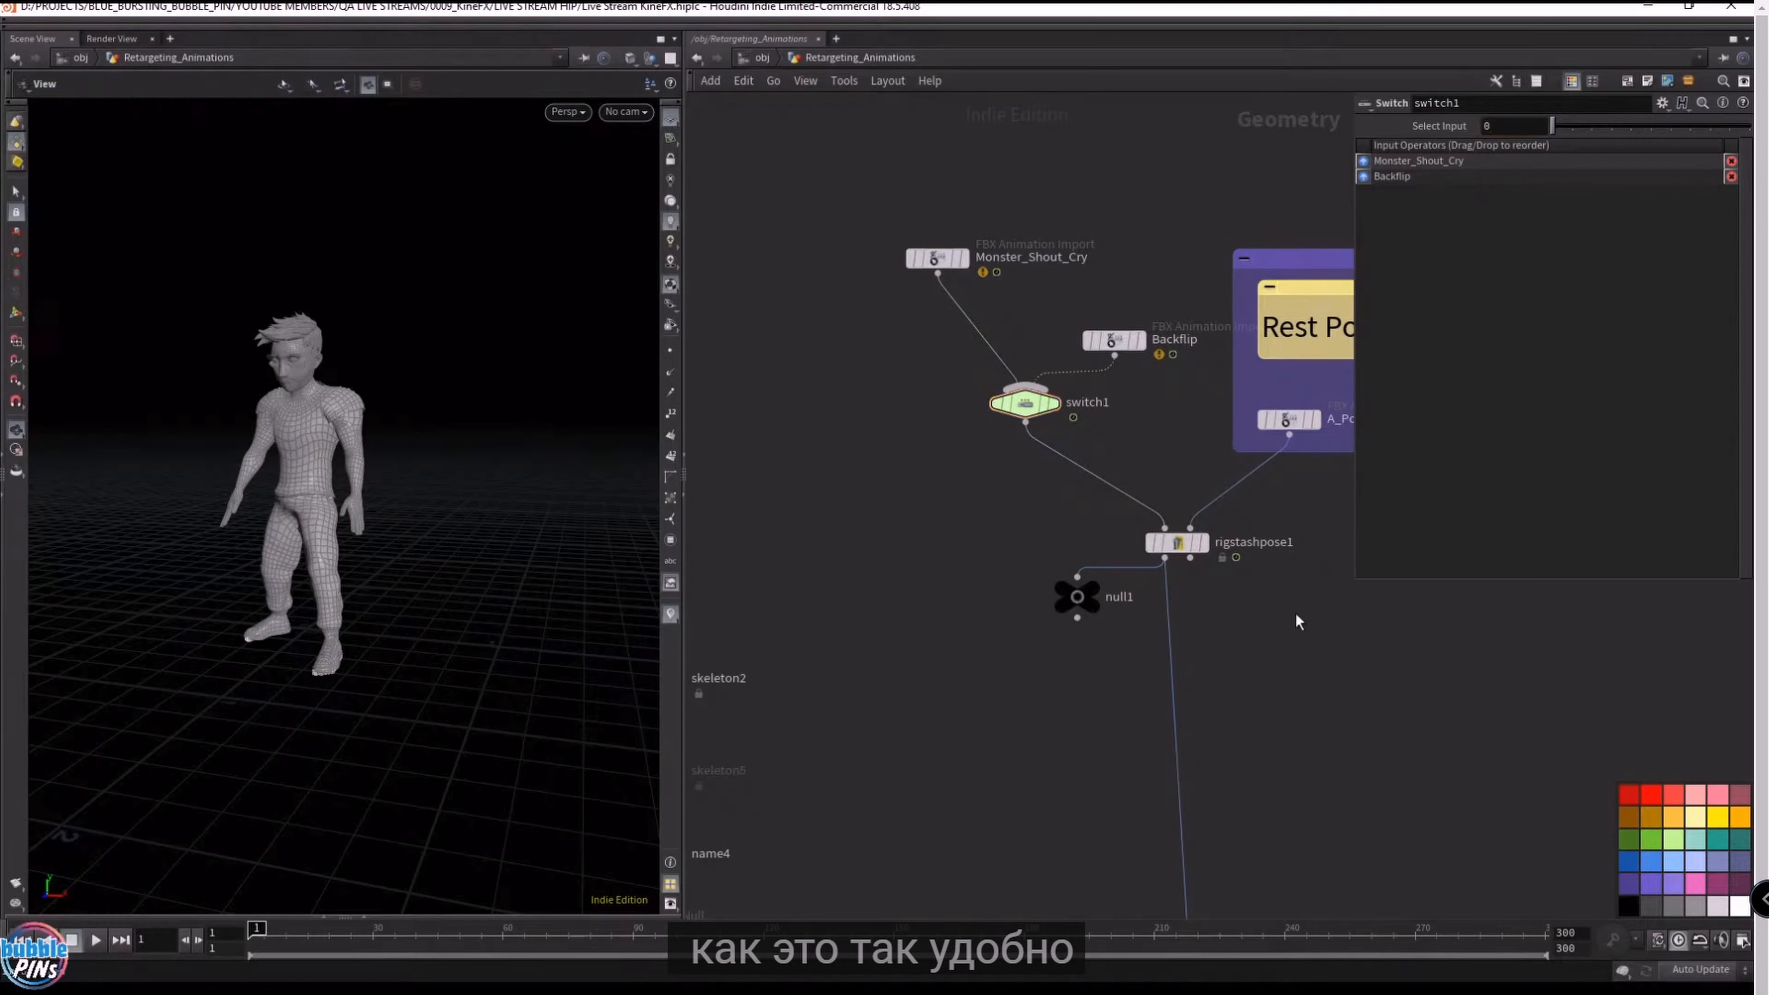
key("ctrl+s")
- Add a Null node connected to the output of bonedeform1
key("h")
middle_click_drag(1238, 875, 1125, 684)
left_click(1127, 594)
left_click(1129, 606)
key("Tab")
type("null")
key("Return")
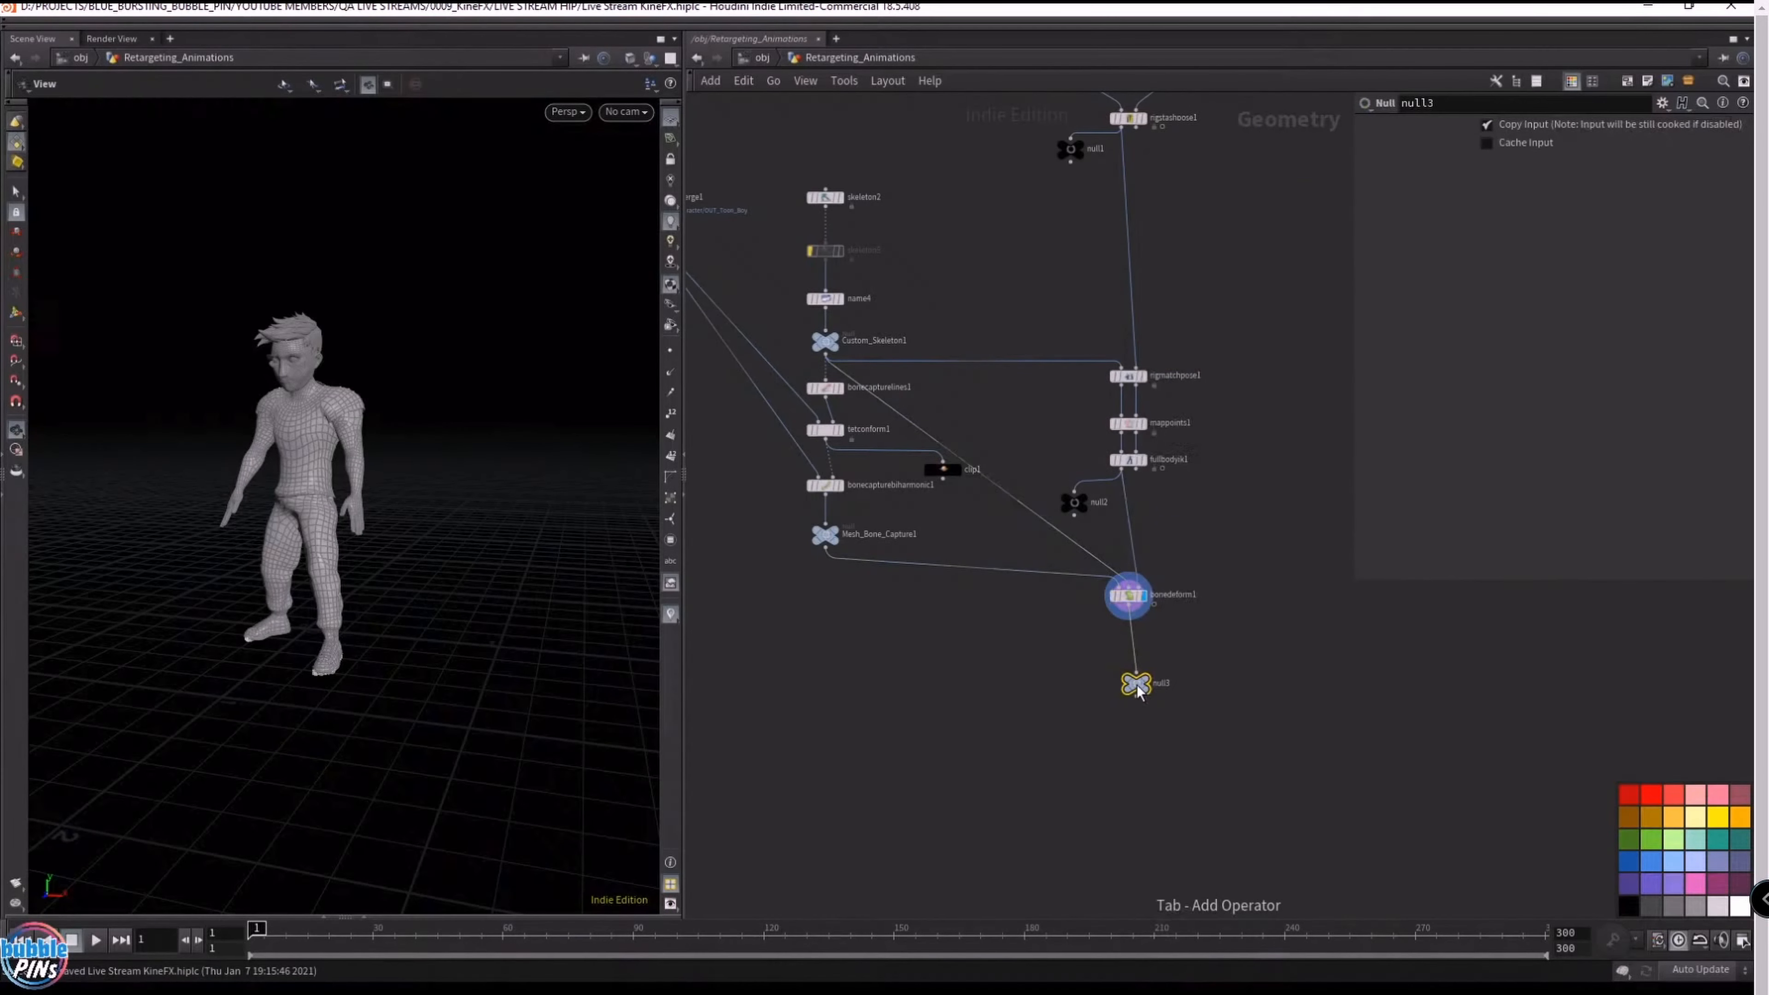
- Rename the null below bonedeform1 to OUT_Retargeted
double_click(1160, 684)
type("OUT")
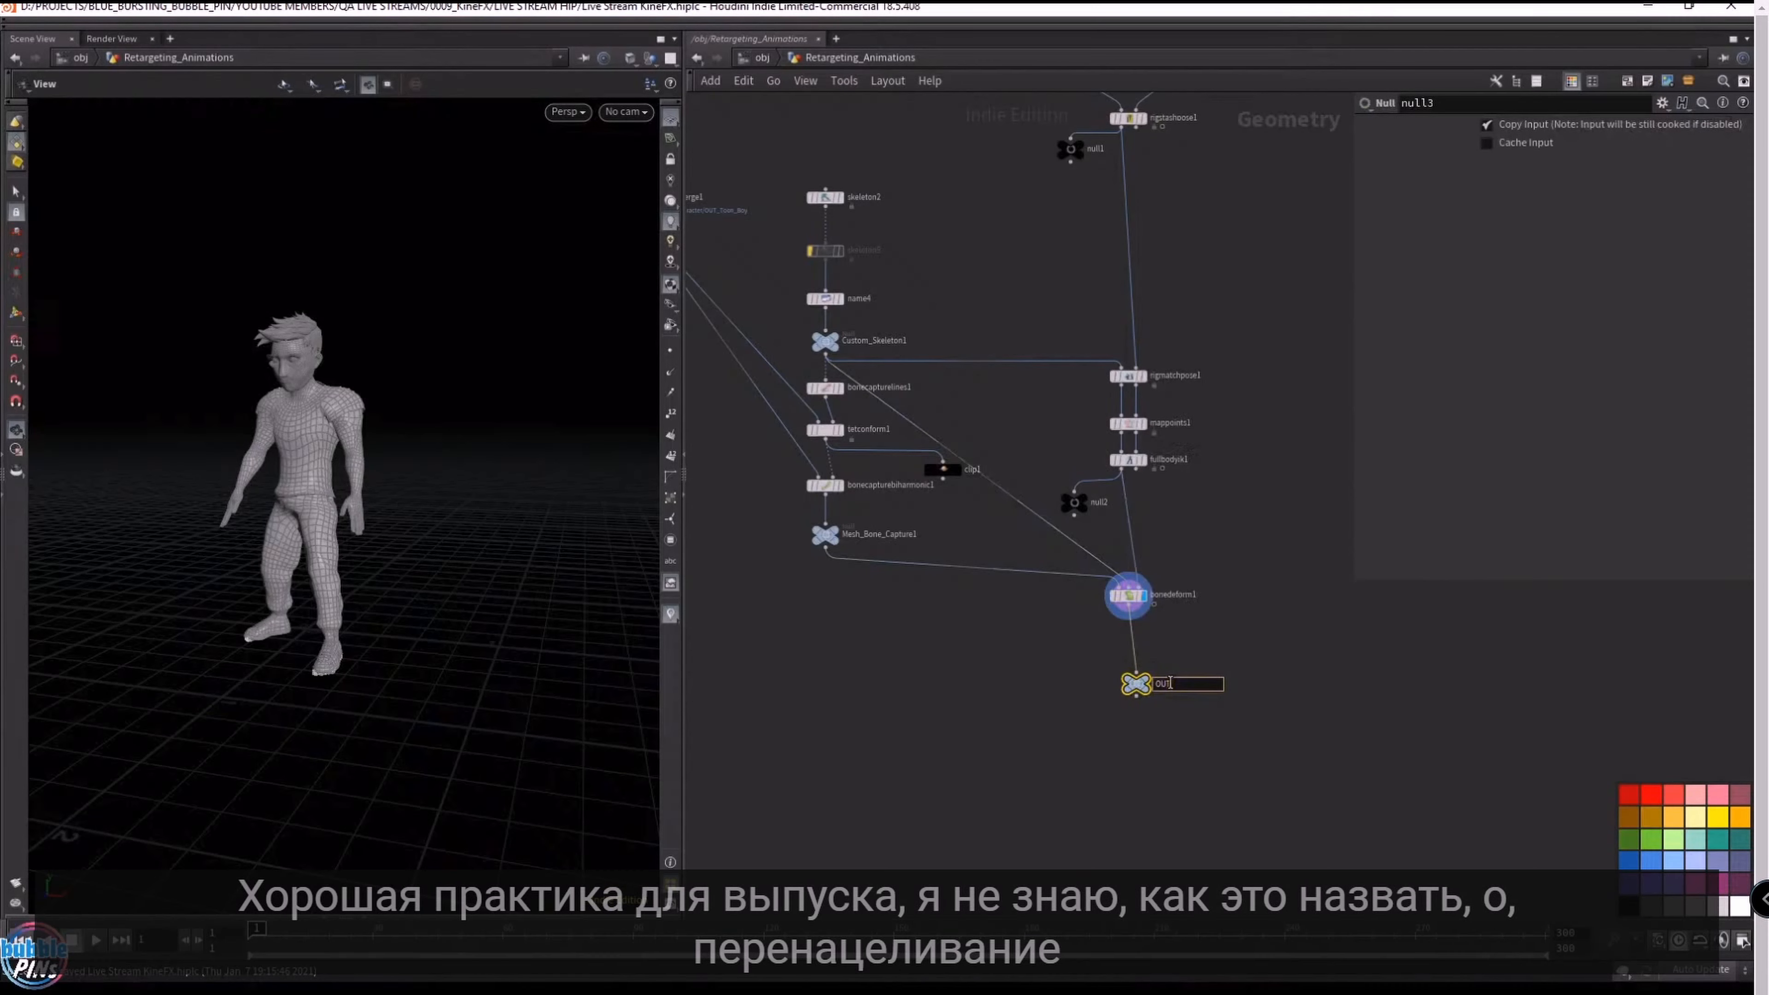
key("Return")
type("_Retaretged")
key("Return")
scroll(1218, 694, "up", 4)
left_click(1156, 681)
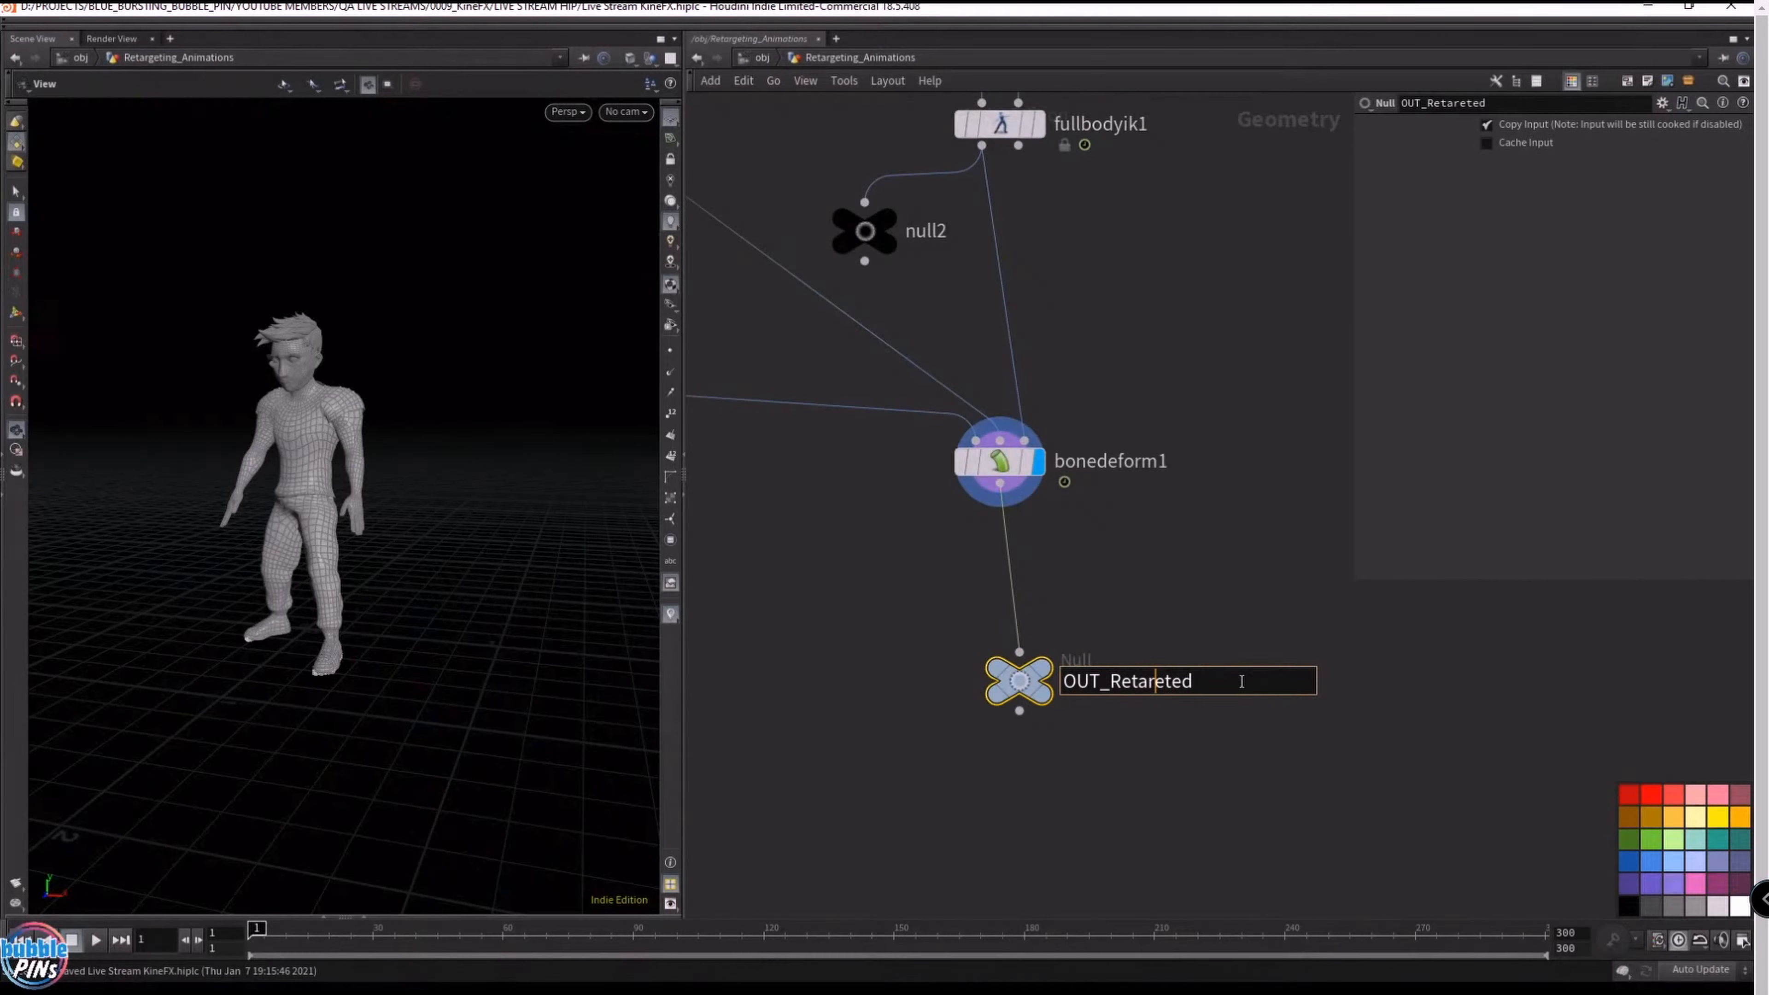
left_click(1242, 682)
key("BackSpace")
key("BackSpace")
key("BackSpace")
key("BackSpace")
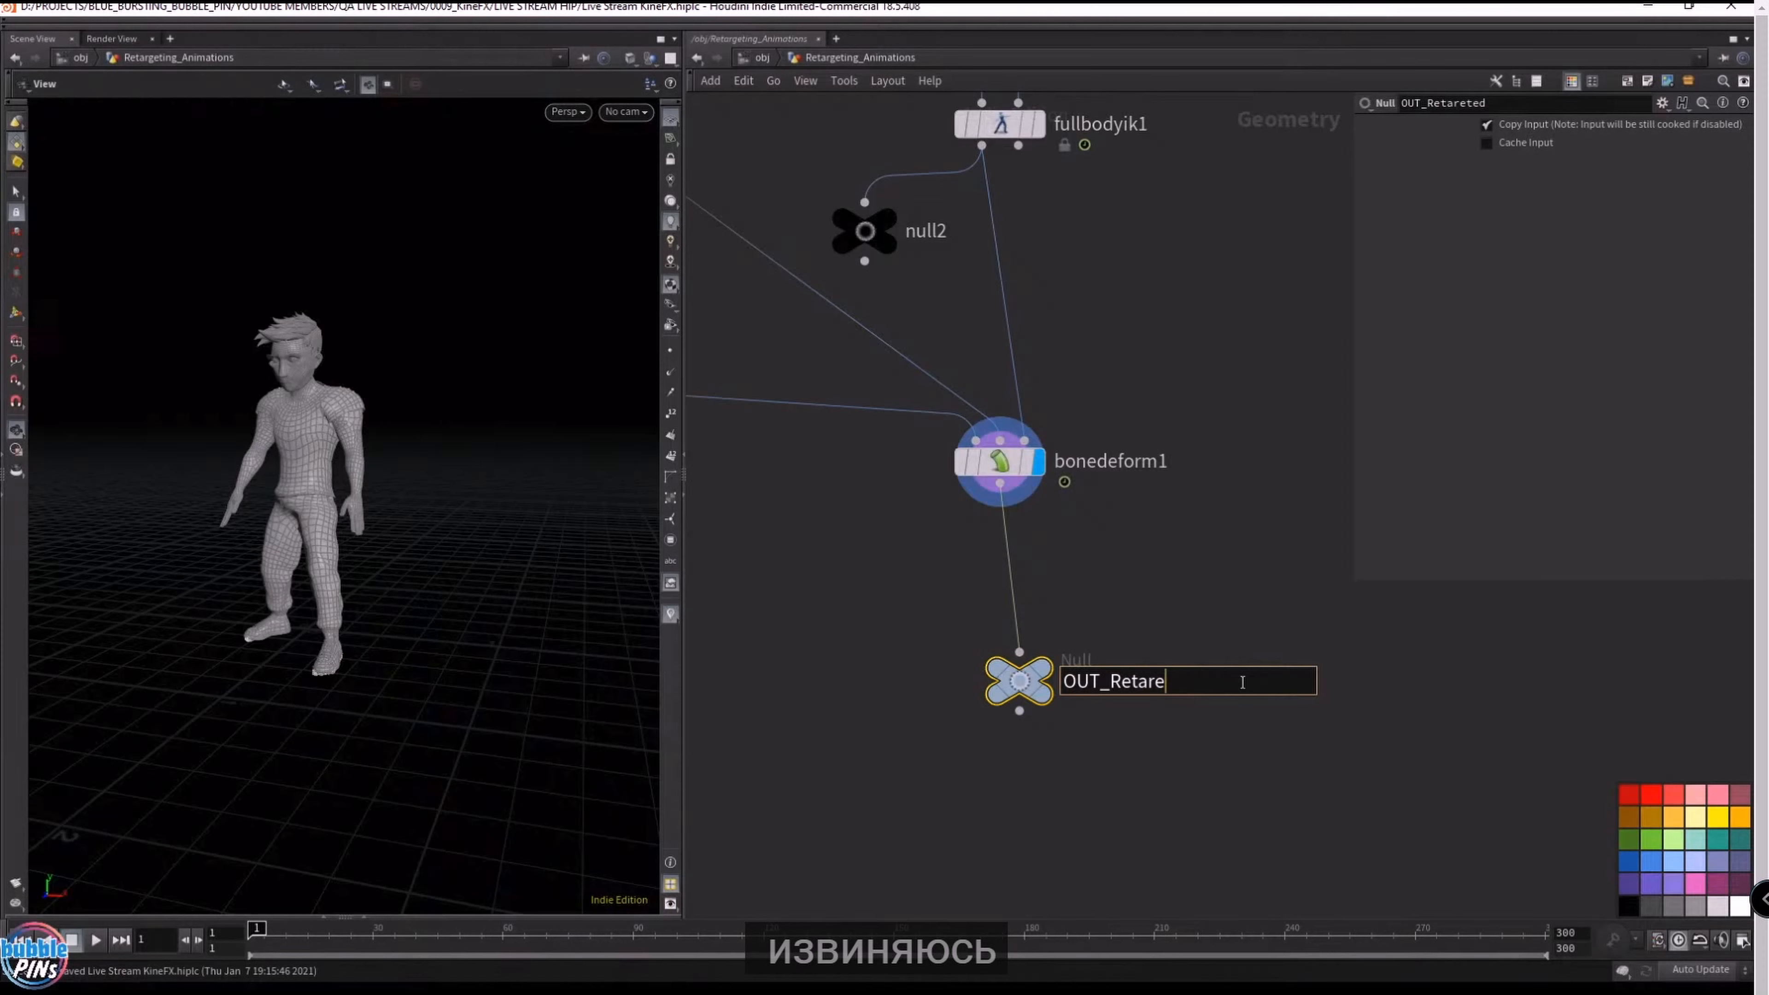
type("geted")
key("Return")
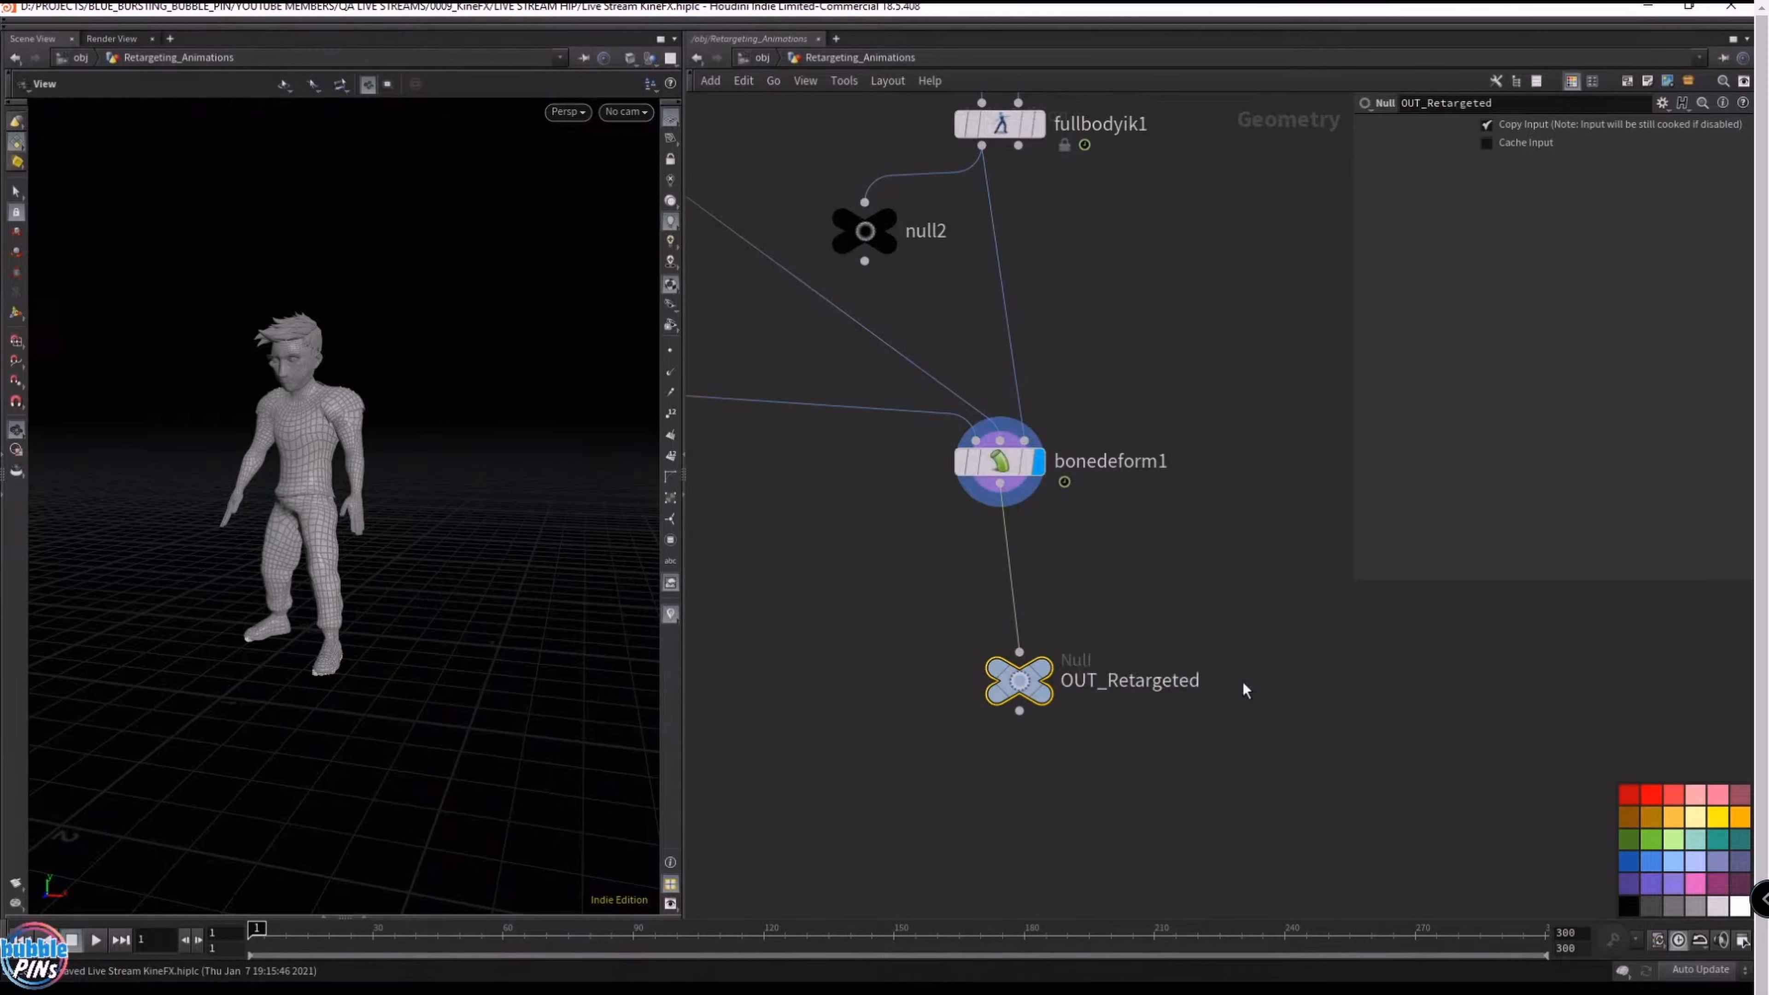
- Display OUT_Retargeted, move it closer to bonedeform1, and save the scene
left_click(1047, 682)
left_click_drag(1047, 683, 1042, 648)
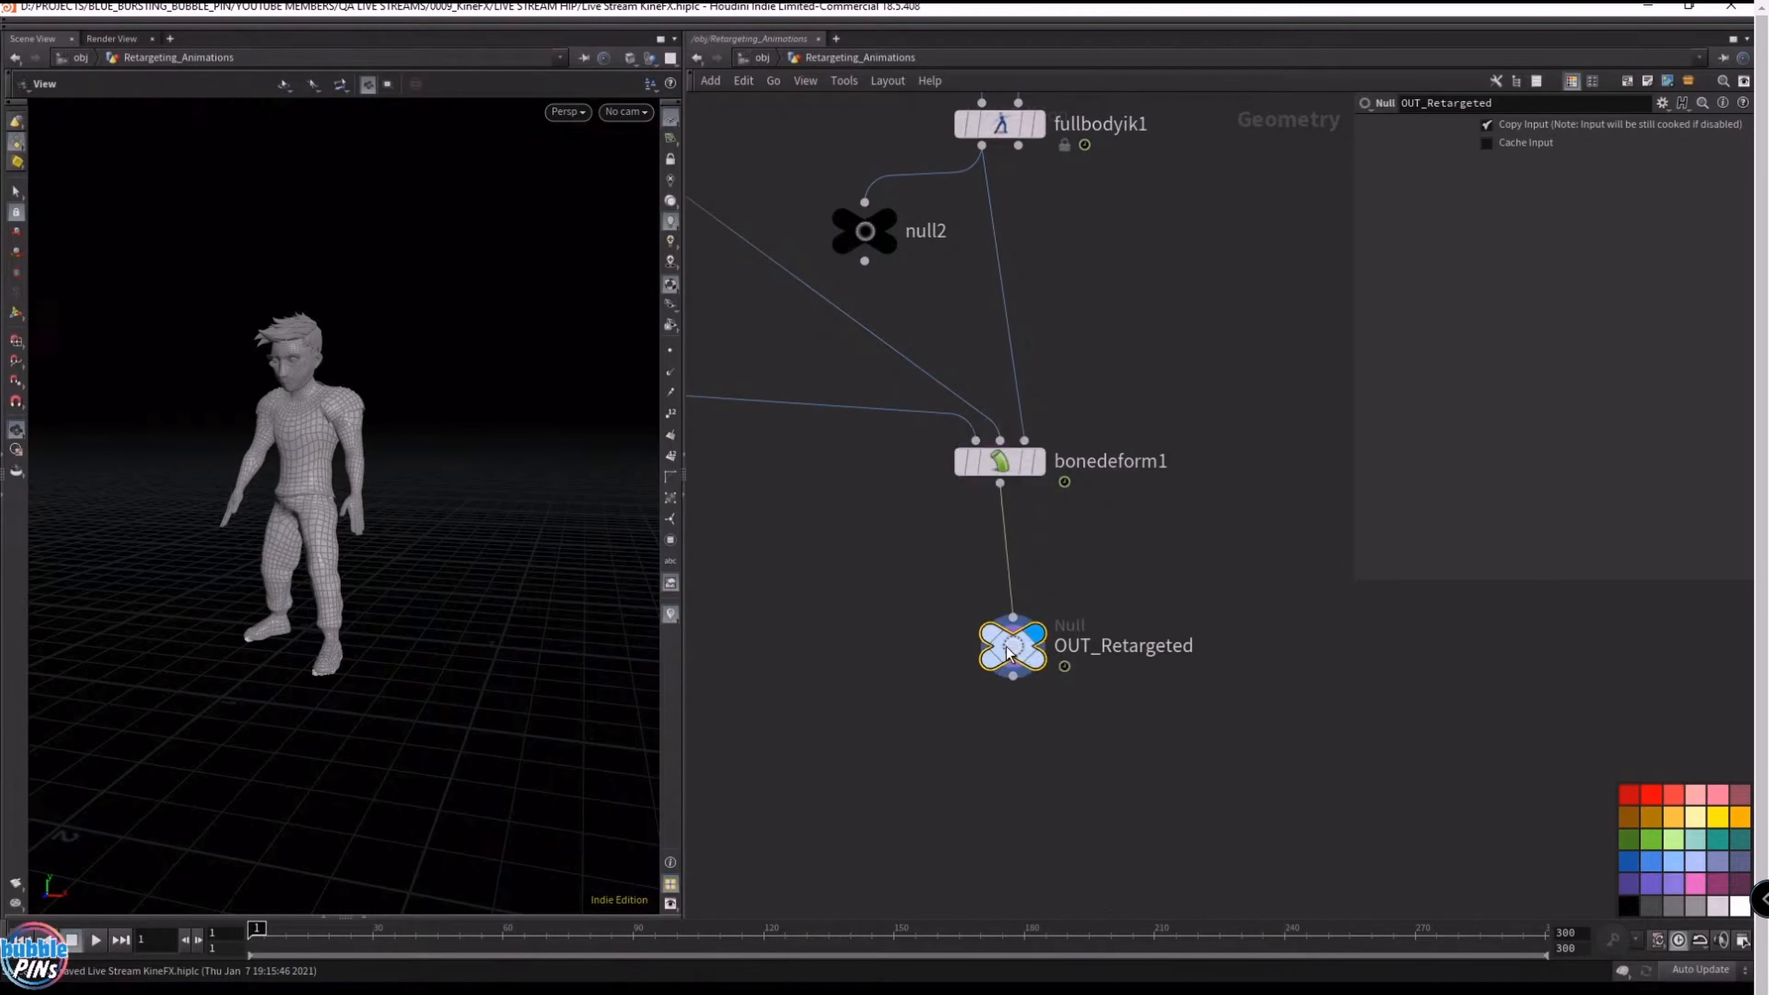
key("ctrl+s")
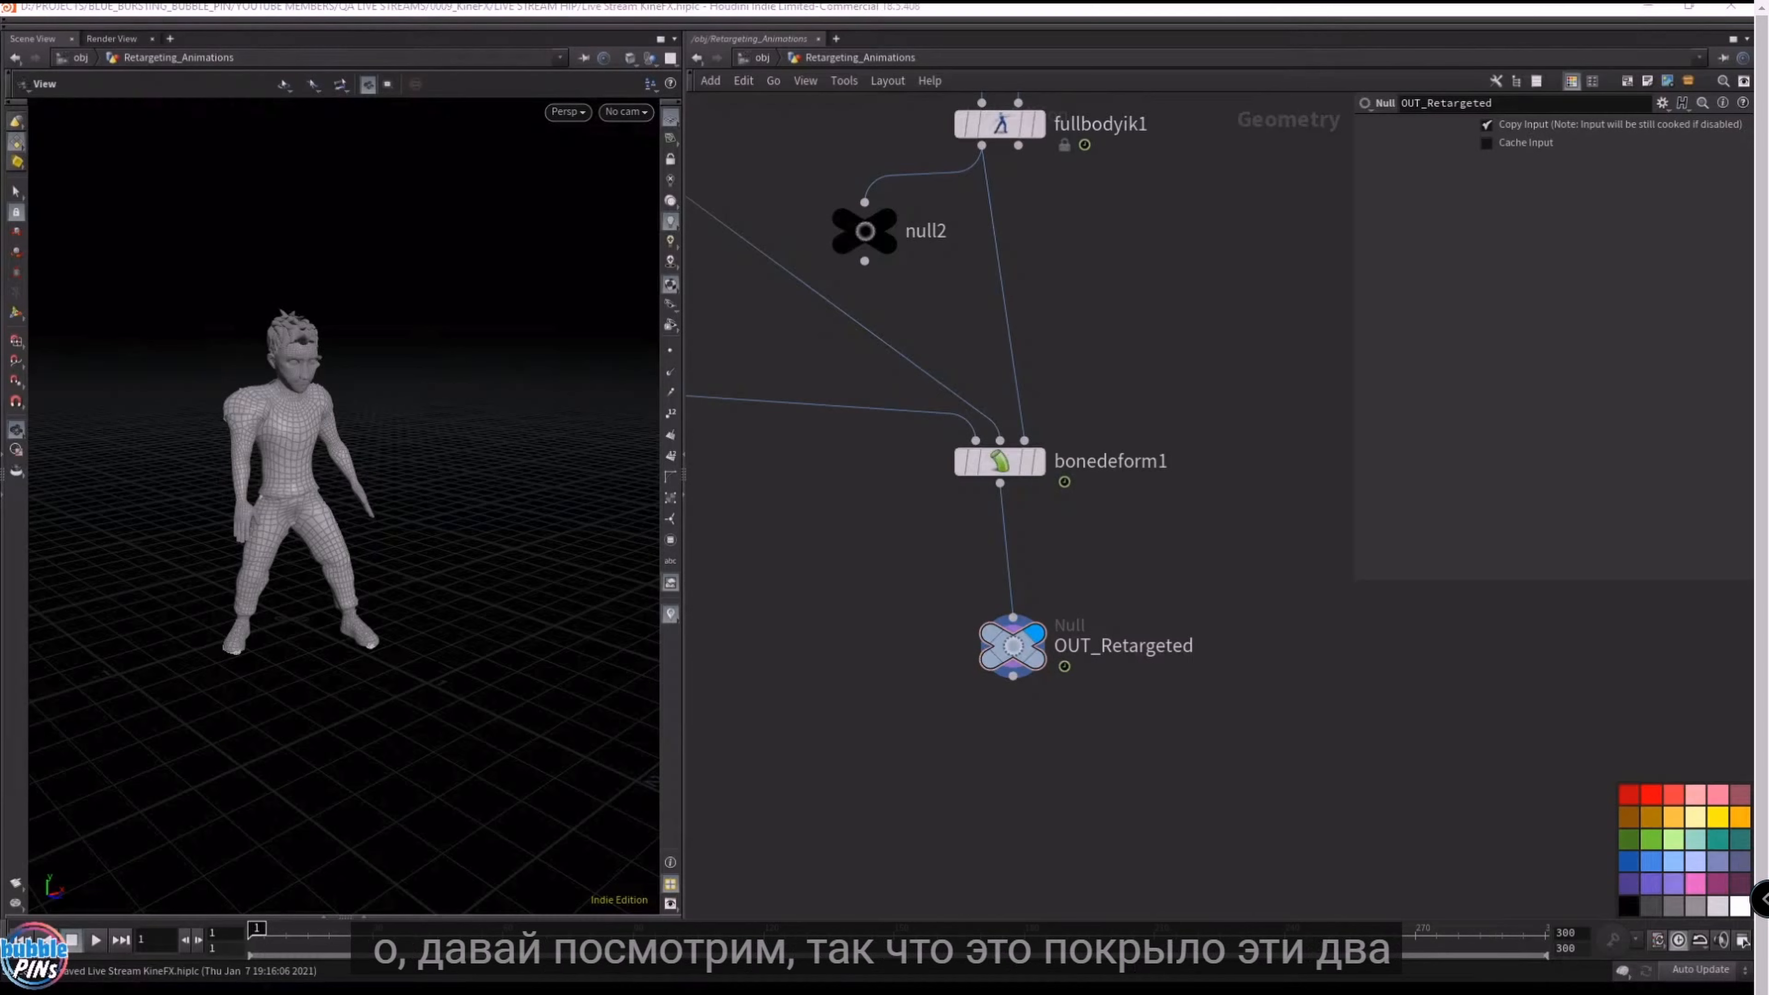
- Switch to Notepad and review topic list.txt, highlighting Rigging Character and Retargeting Animations and checking the Making Foot Prints entry
left_click_drag(1766, 116, 1045, 105)
left_click(834, 410)
left_click_drag(1034, 390, 811, 354)
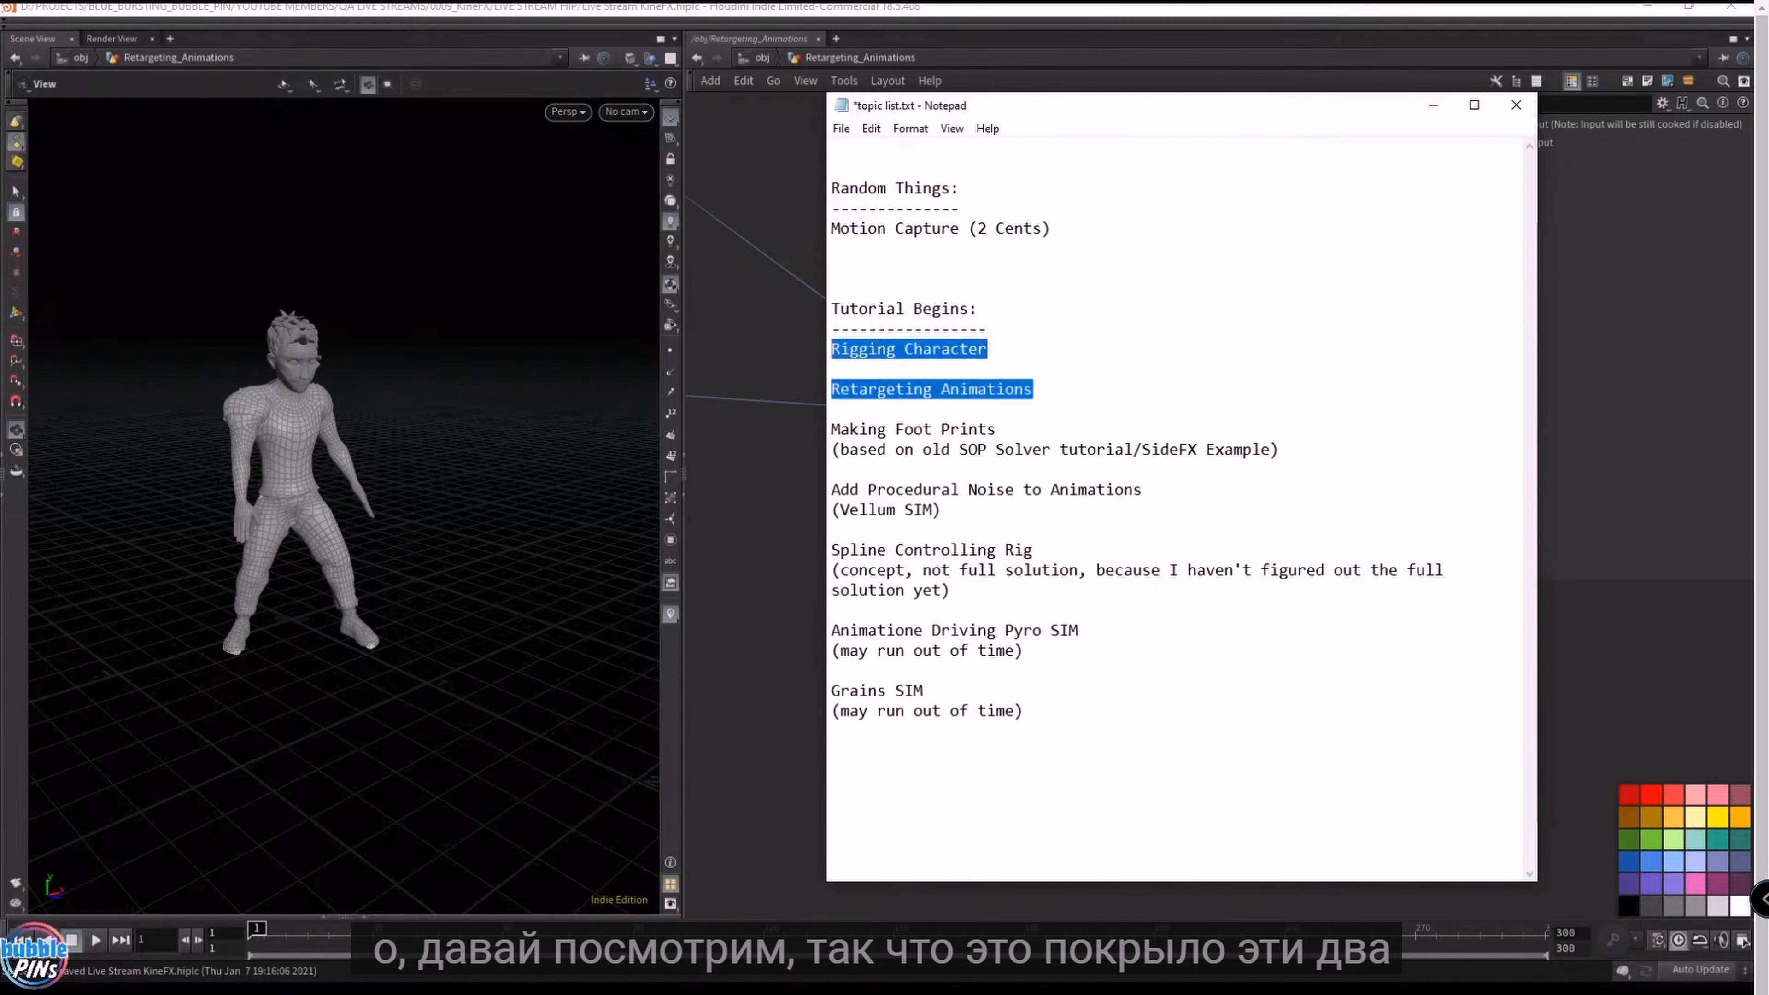
left_click(999, 428)
left_click(833, 470)
key("shift+Up")
key("alt+Tab")
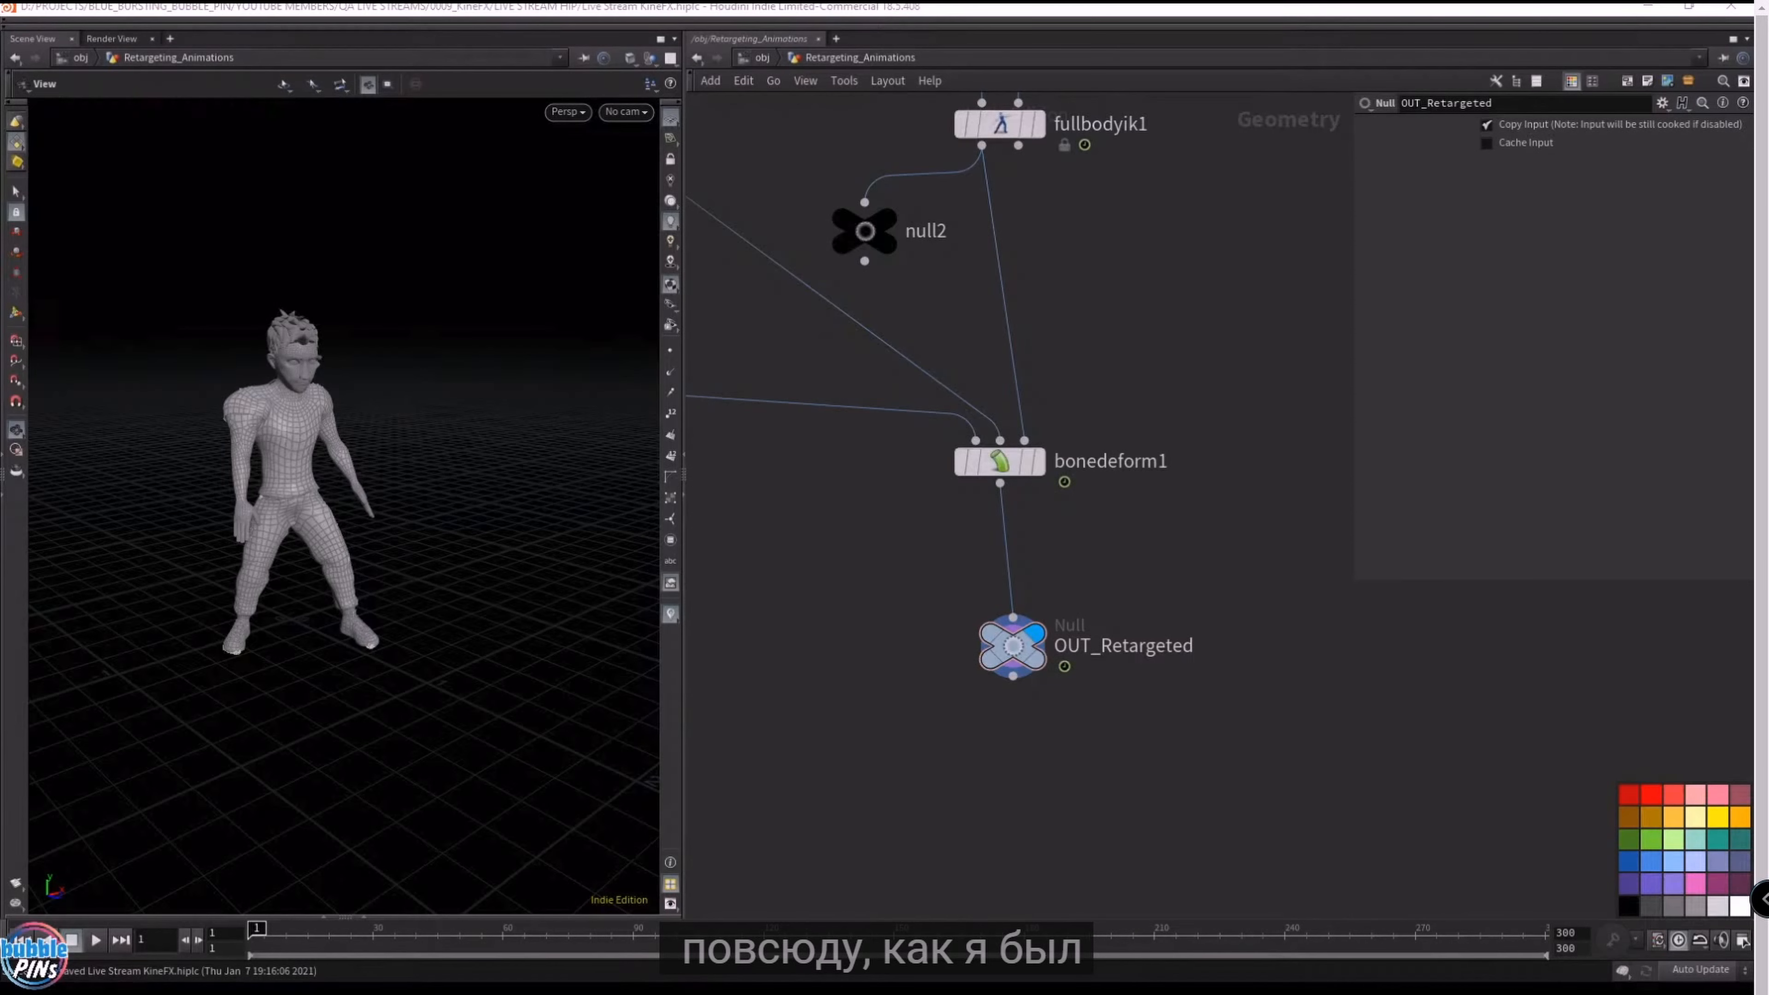
- Switch to VLC media player, play the mocap retargeting section of Preview KineFX Live Stream.mp4, pause it, and put the player away
left_click_drag(1752, 28, 855, 145)
left_click_drag(747, 758, 861, 763)
key("space")
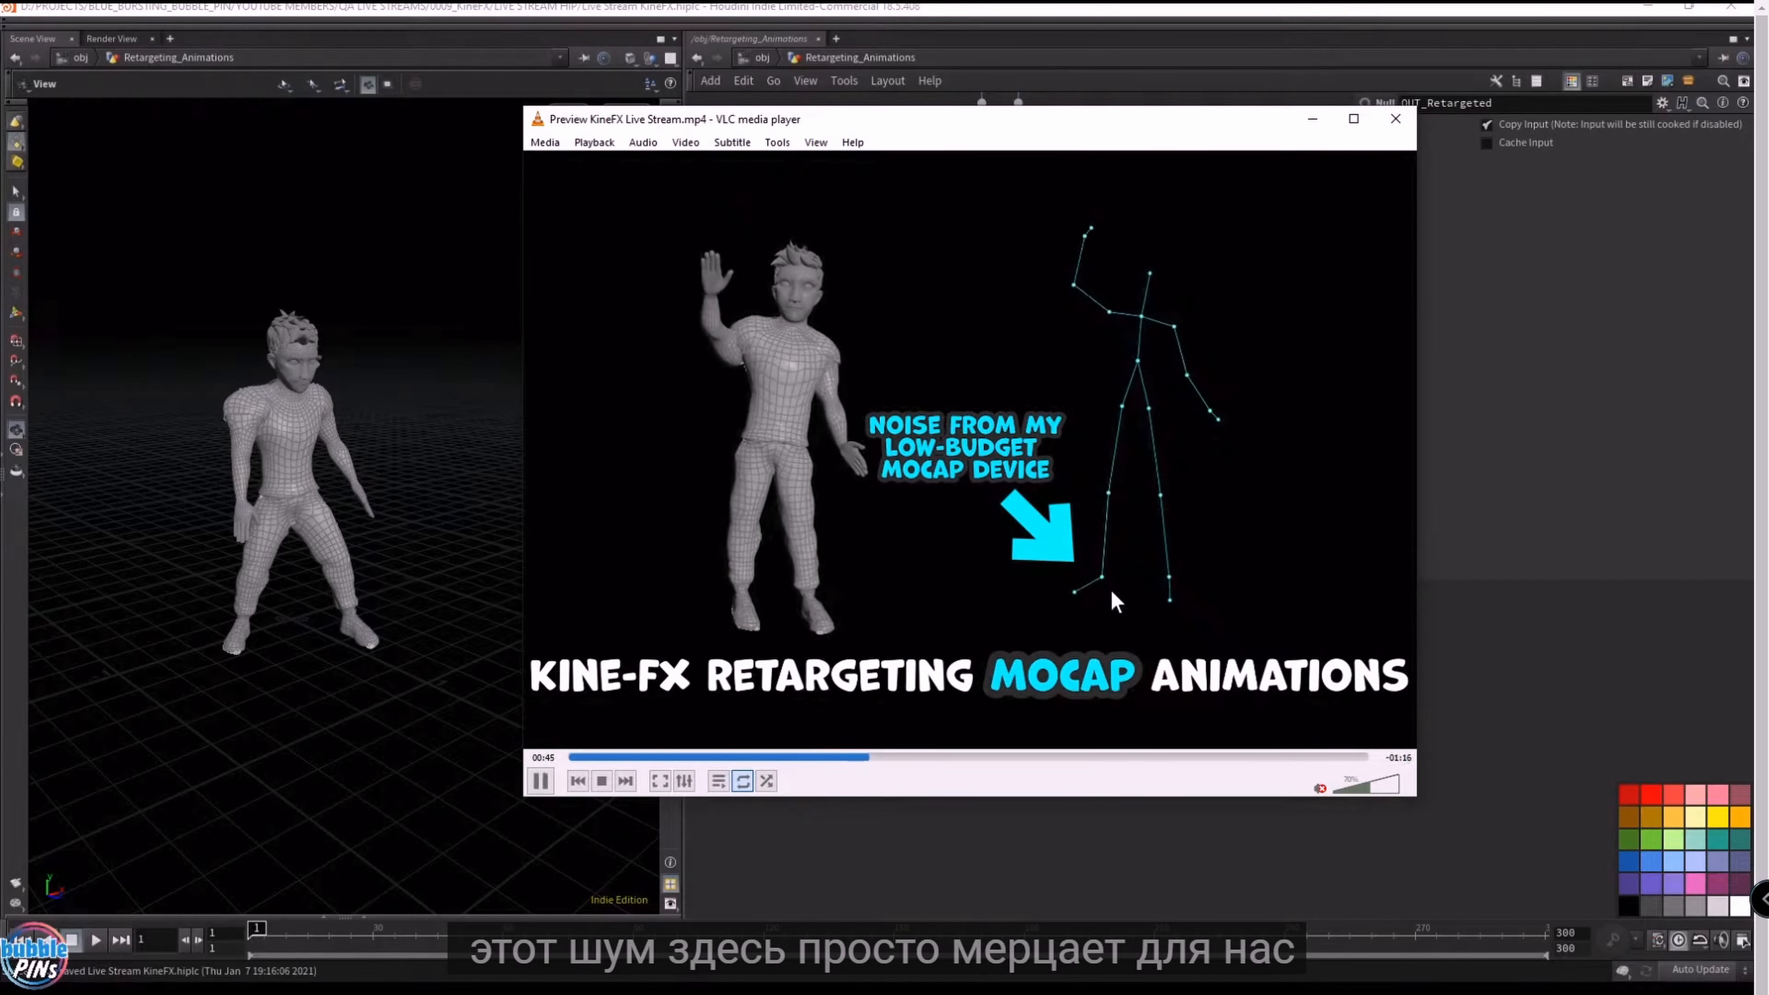
key("space")
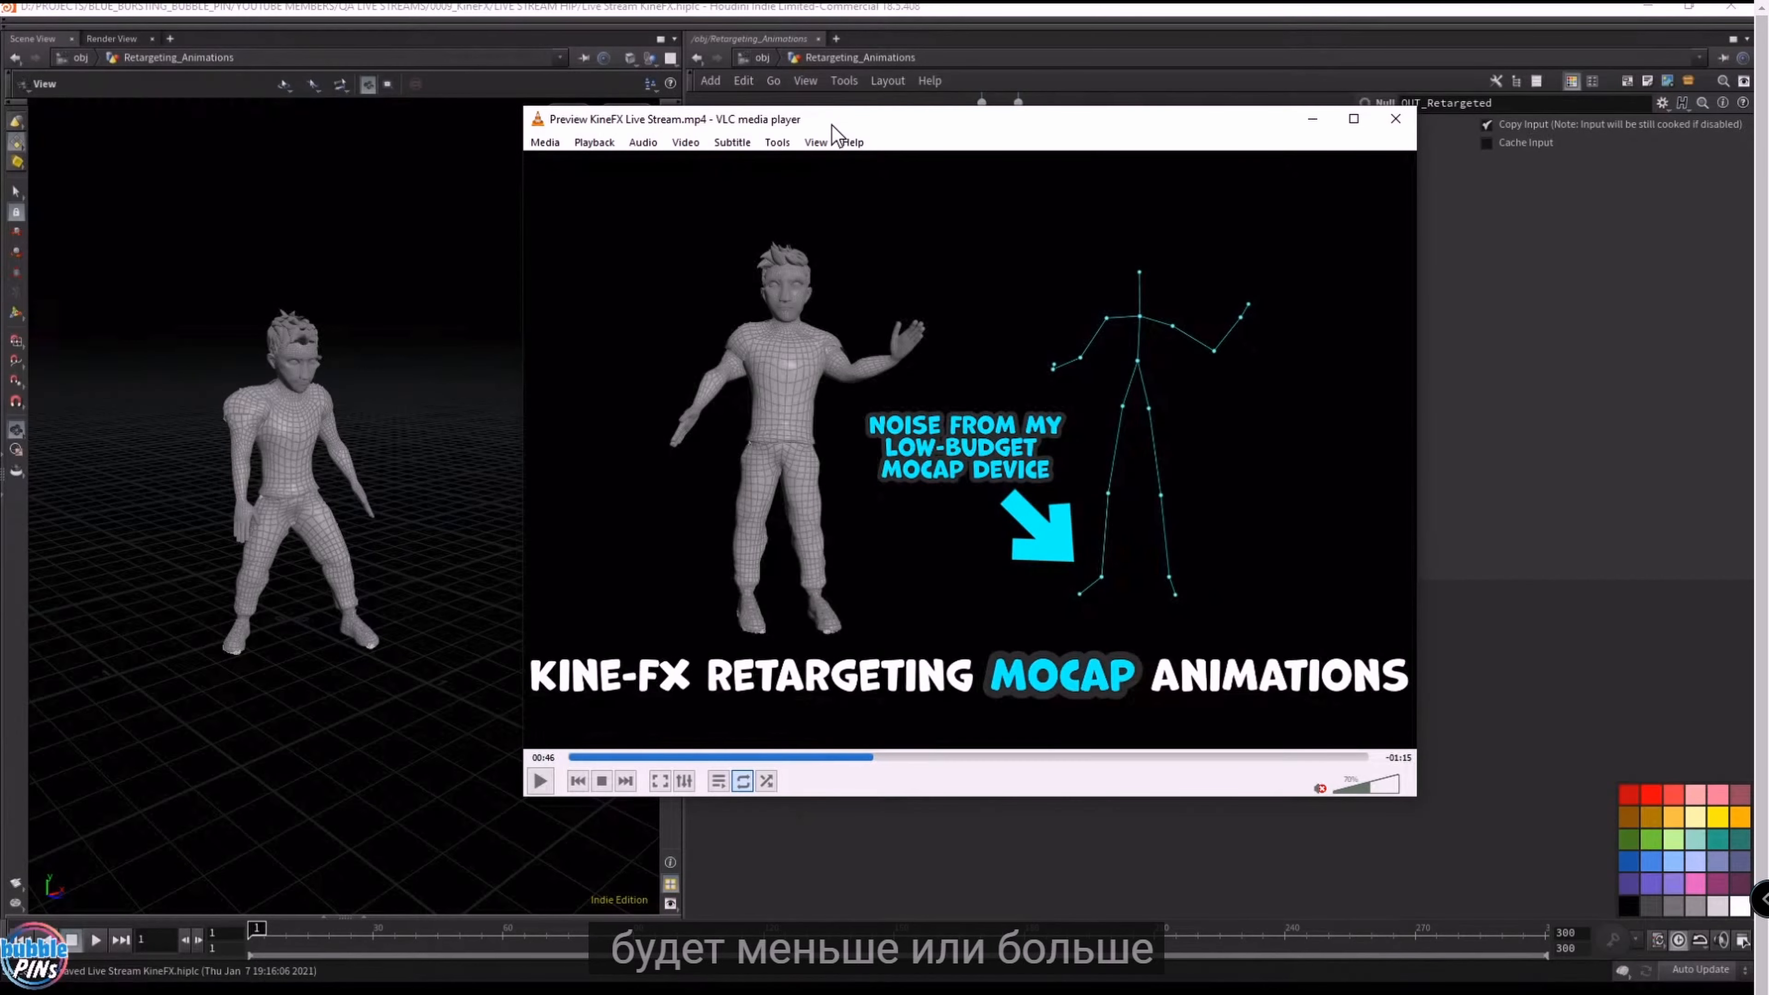
left_click_drag(834, 124, 1768, 124)
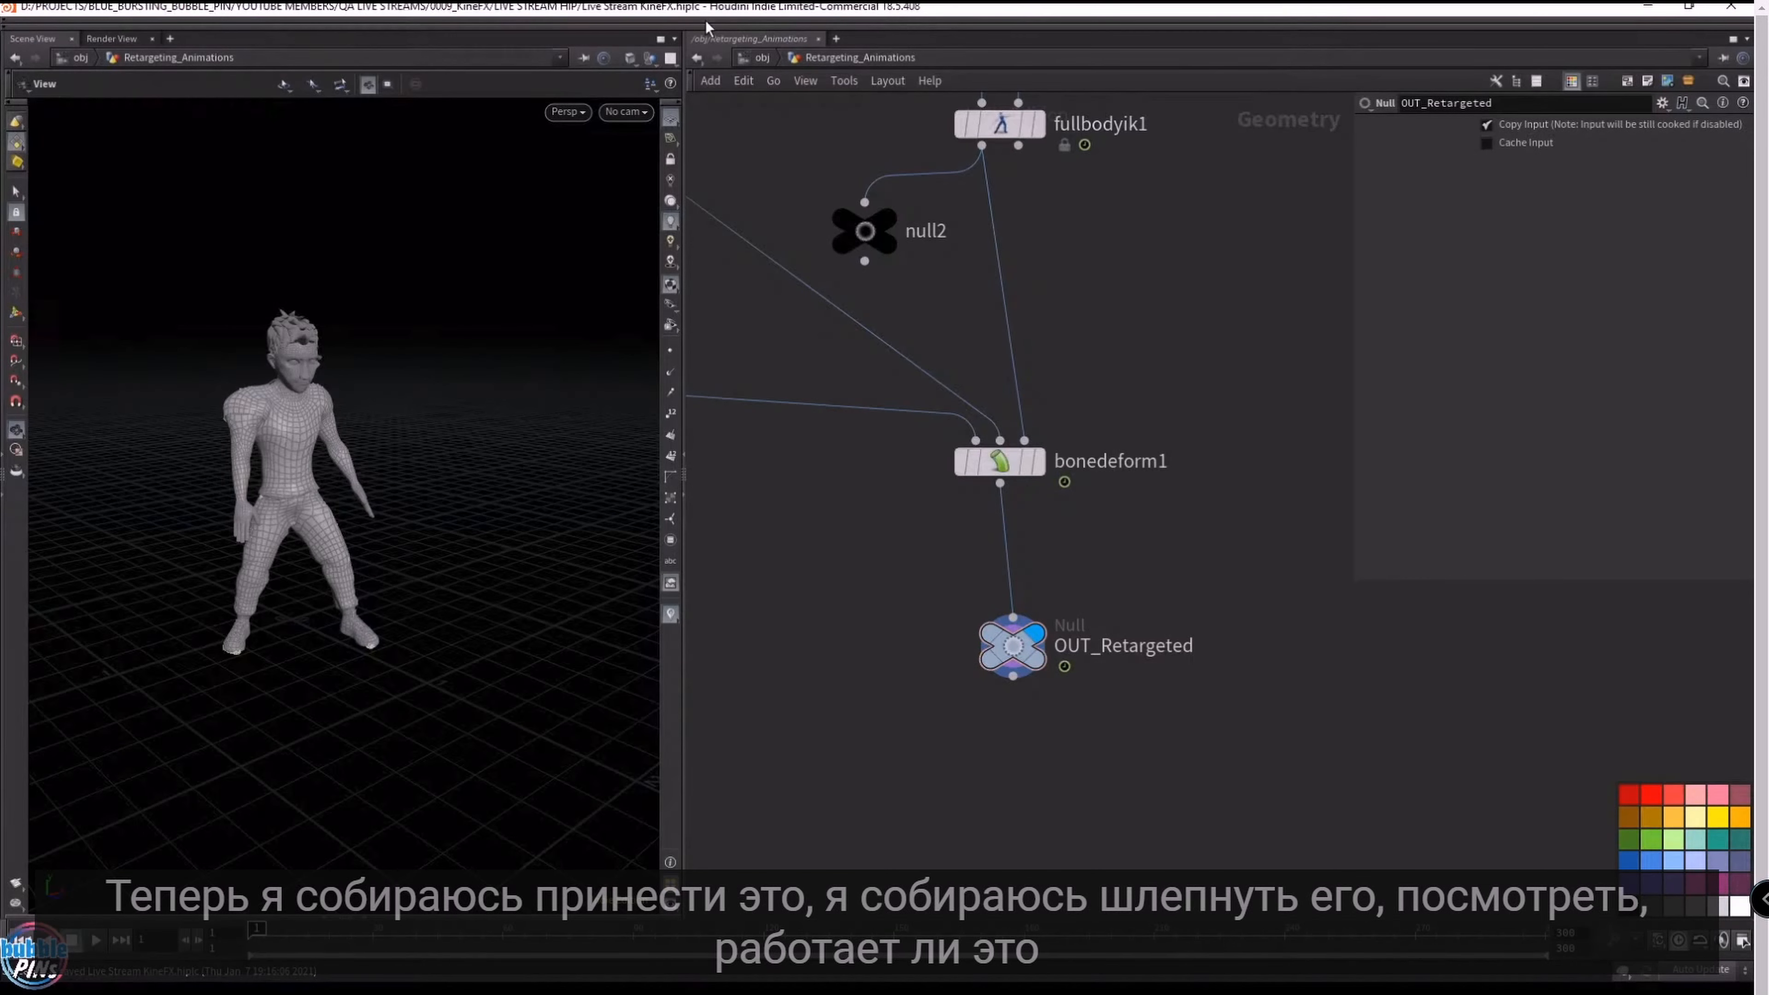
- Paste the mocap_Jump_Squash_Fall geometry object at the object level and place it below Retargeting_Animations
left_click(760, 63)
left_click(1014, 542)
key("ctrl+v")
left_click_drag(1061, 643, 1008, 580)
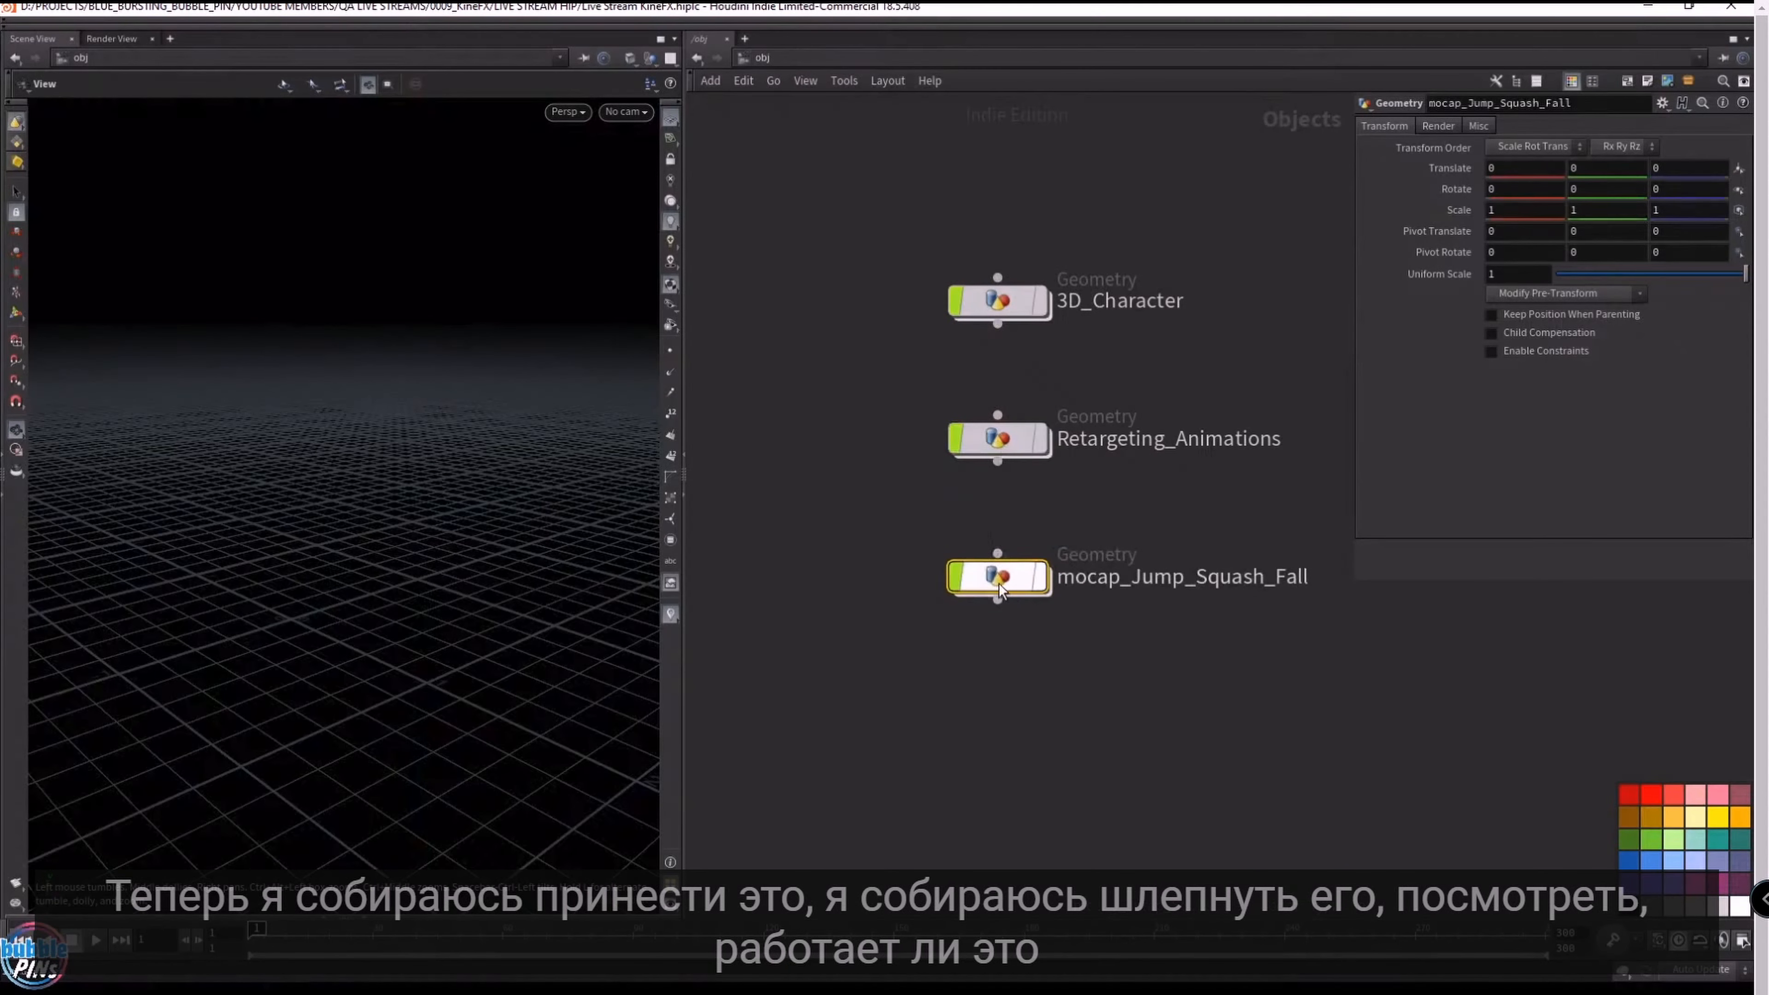
- Enter mocap_Jump_Squash_Fall and delete the surplus nodes beside the retargeting chain
double_click(1003, 583)
middle_click_drag(1200, 667, 1242, 814)
scroll(1230, 532, "up", 5)
middle_click_drag(1233, 617, 1178, 141)
scroll(1130, 236, "down", 3)
middle_click_drag(1114, 450, 840, 162)
scroll(892, 264, "down", 3)
middle_click_drag(891, 263, 882, 284)
left_click_drag(884, 247, 1315, 616)
key("Delete")
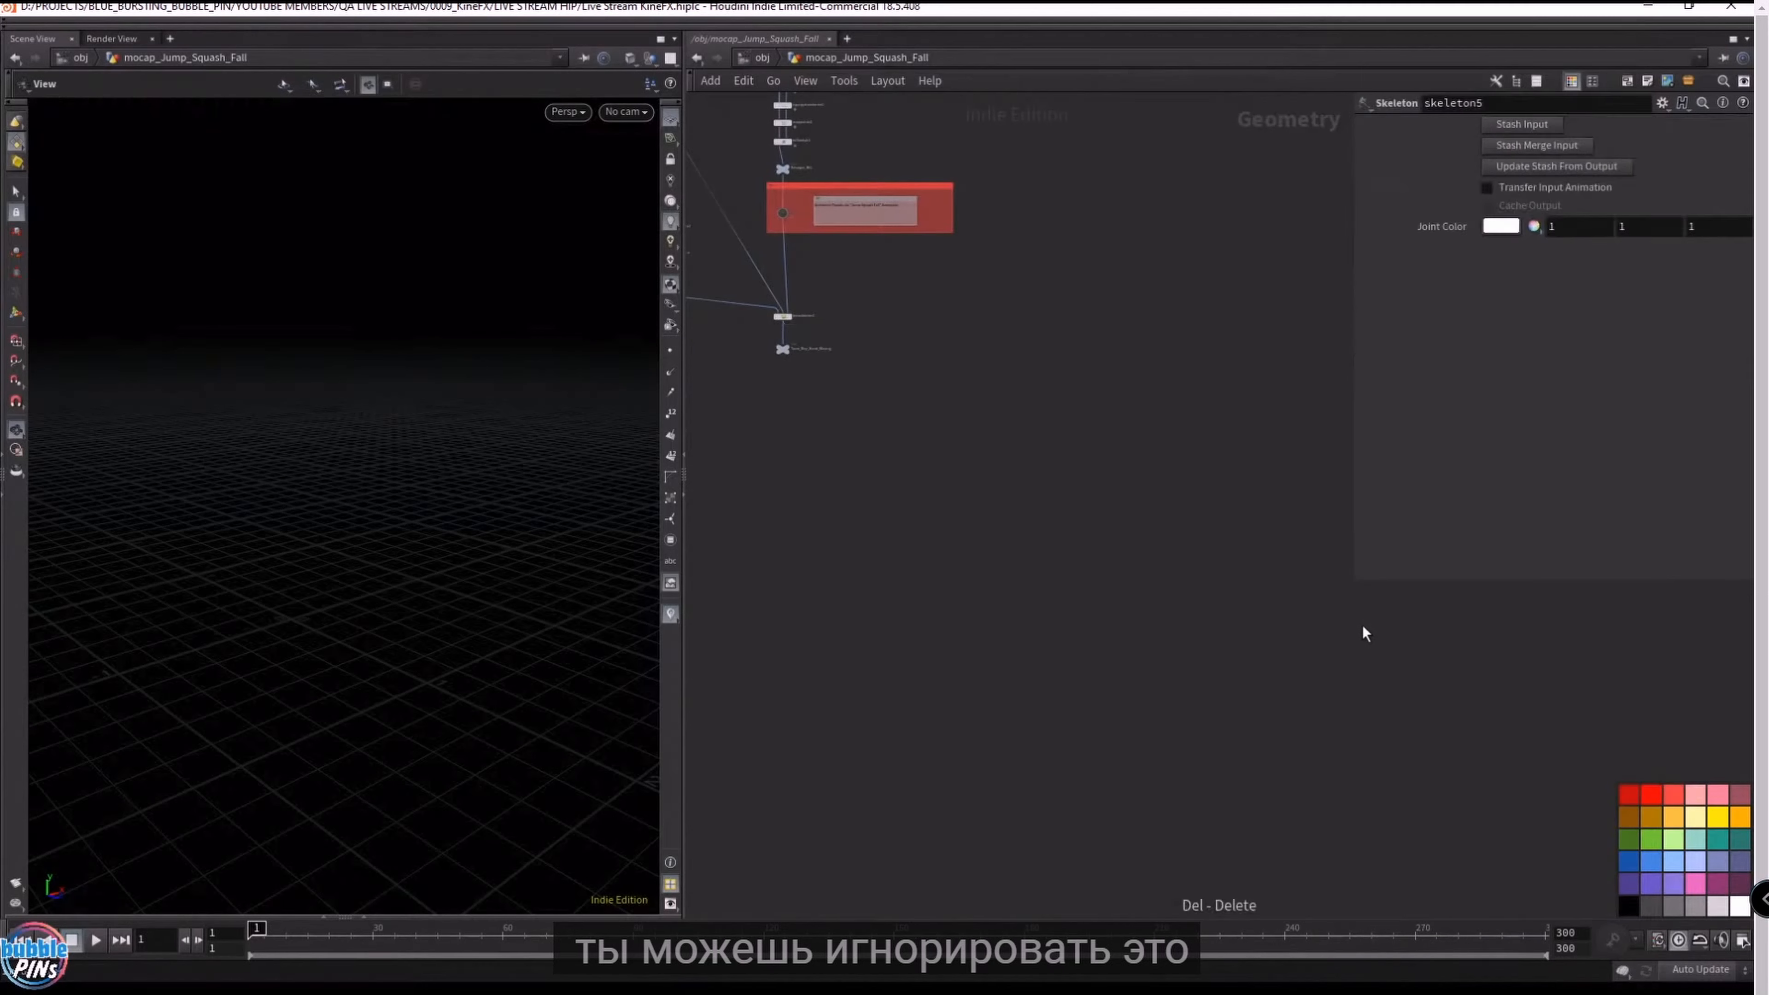
- Display bonedeform3 in the mocap network and return to the first frame
middle_click_drag(921, 425, 1223, 631)
scroll(1134, 389, "up", 8)
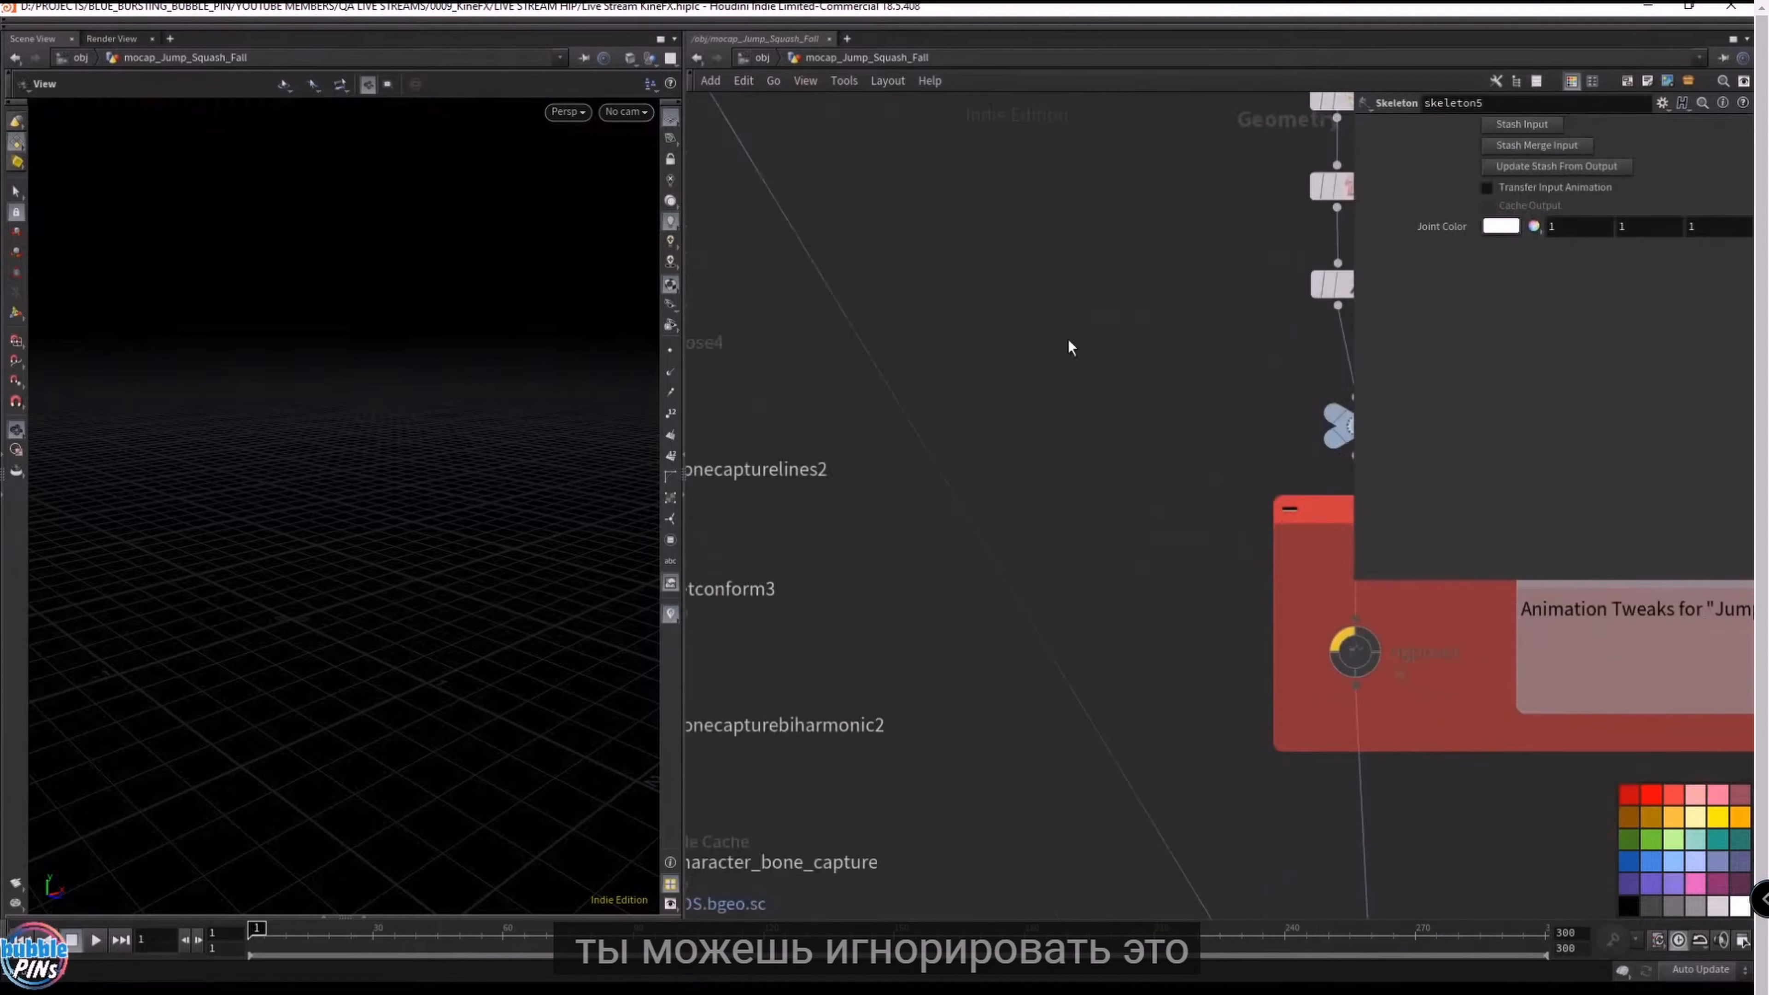
scroll(1068, 338, "down", 3)
middle_click_drag(1076, 570, 1008, 411)
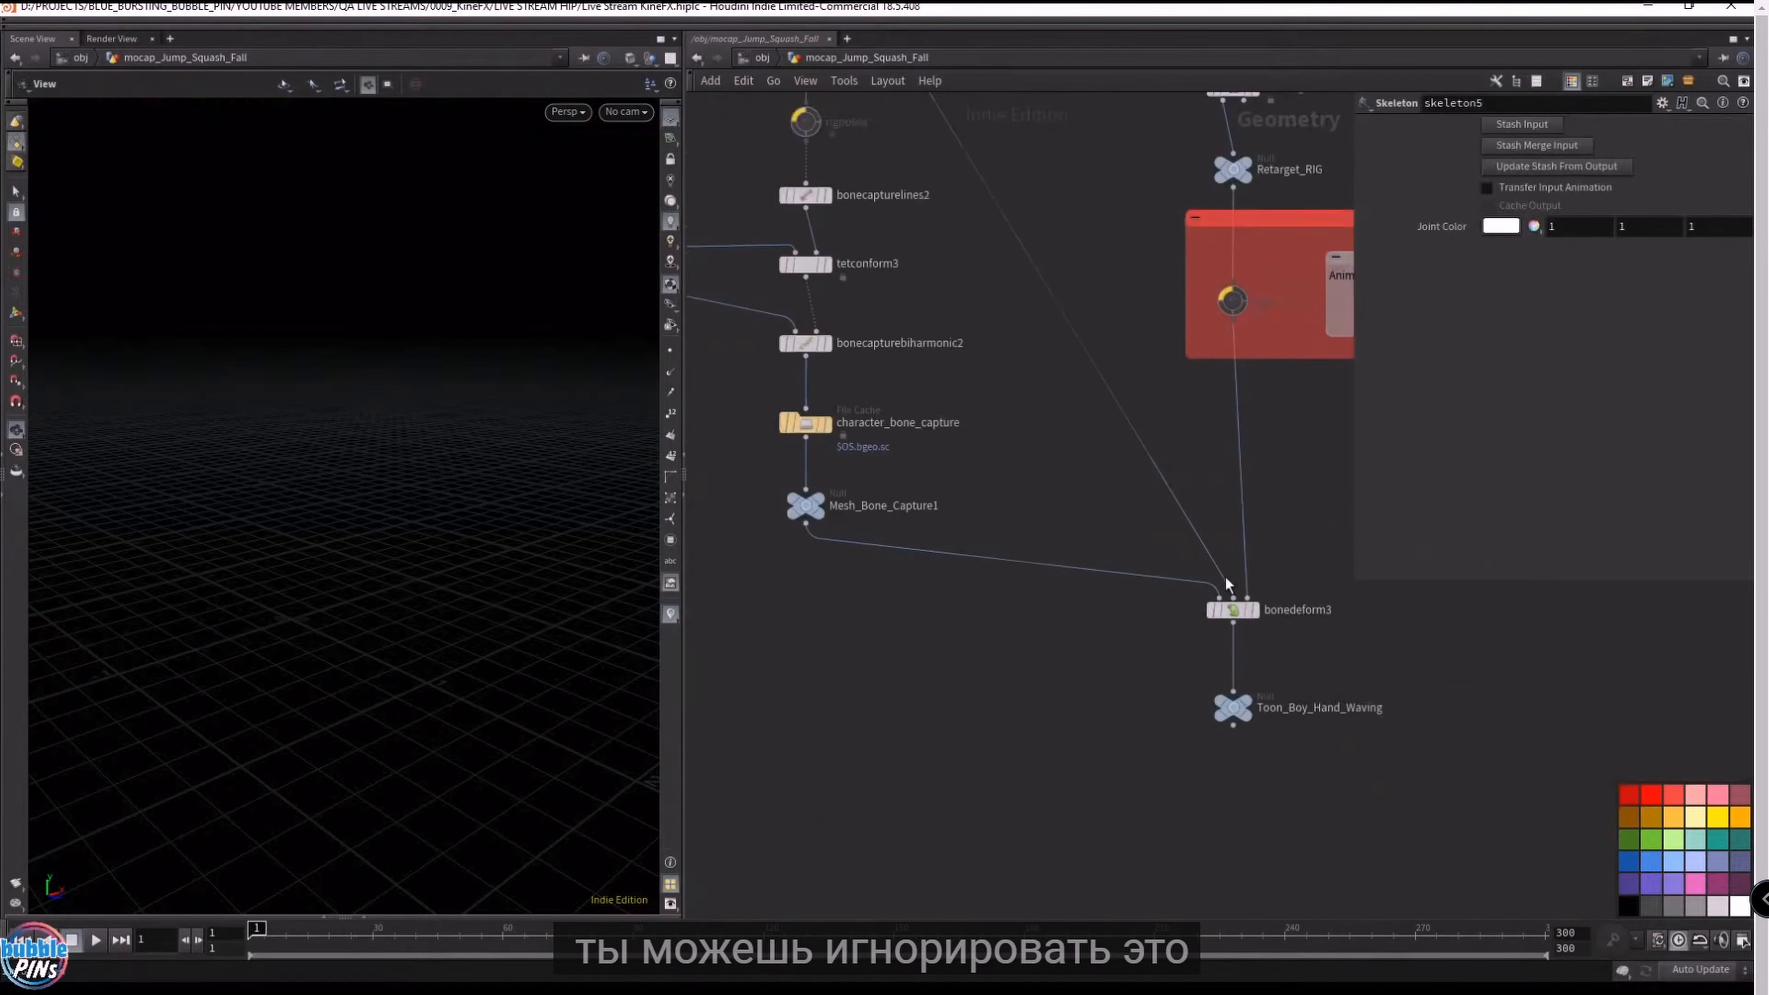
left_click(1236, 611)
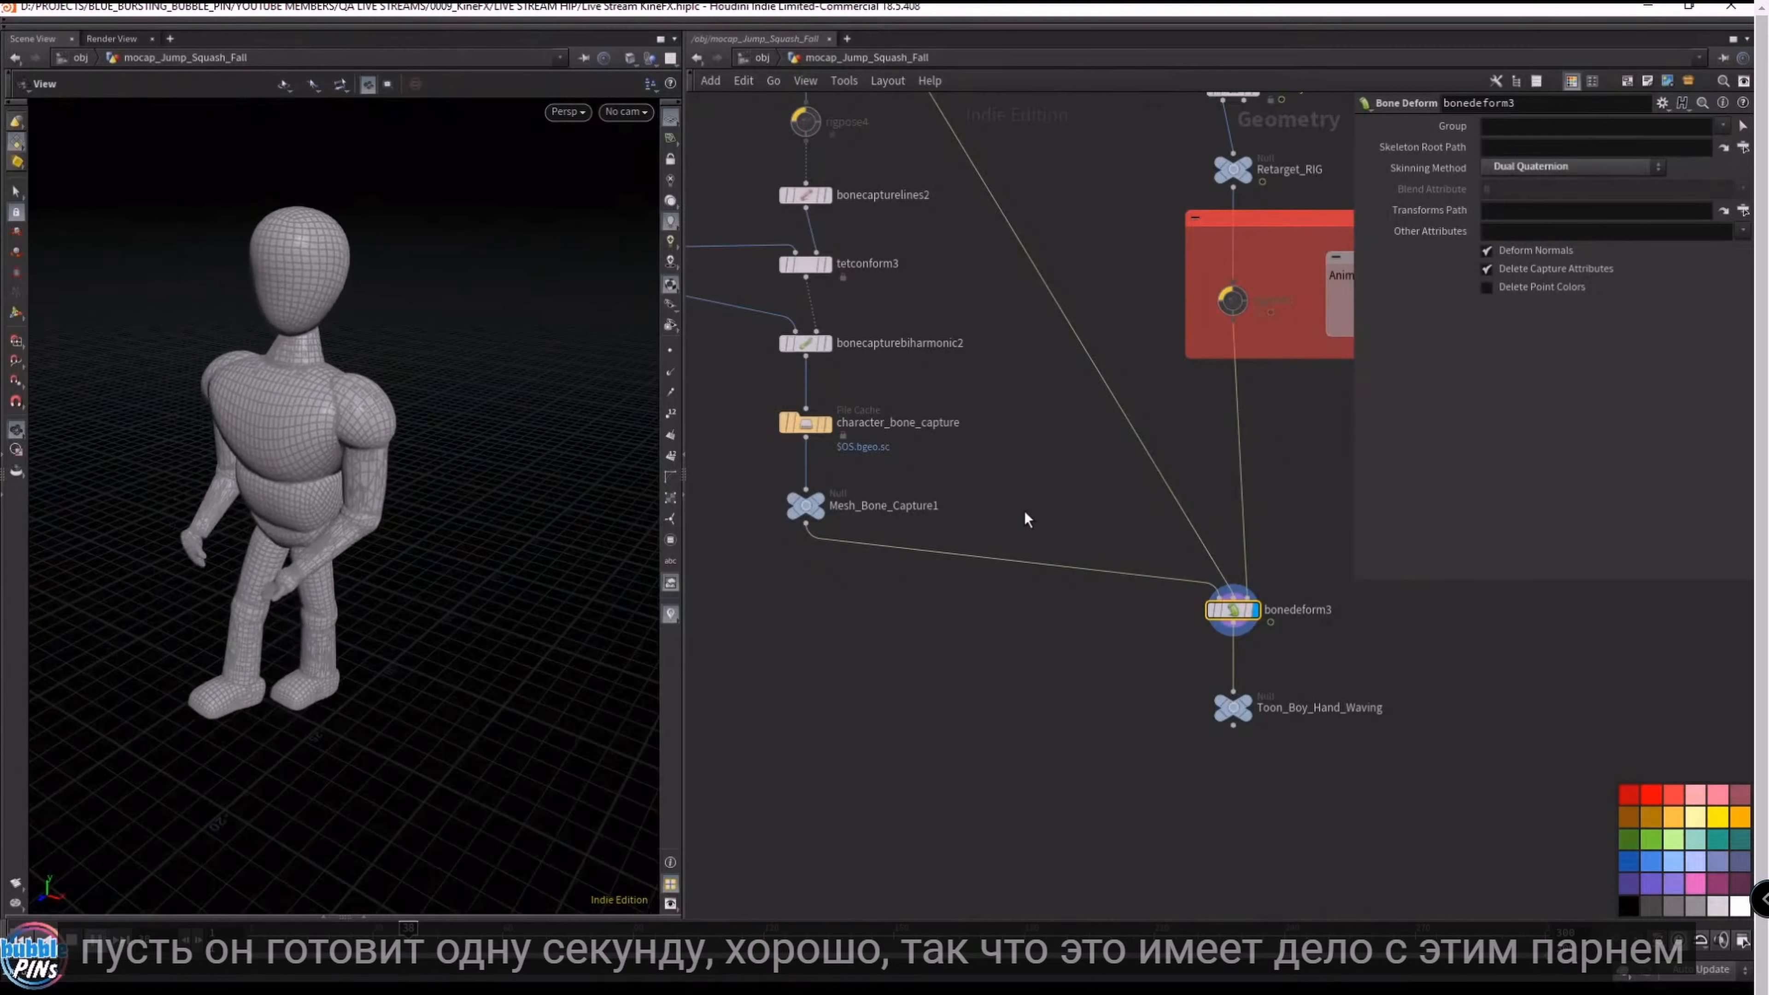
key("ctrl+Up")
- Wire the Jump_Squash_Fall import into the first input of the rigstashpose node above rigmatchpose1
scroll(1034, 475, "down", 3)
middle_click_drag(1075, 236, 1051, 502)
middle_click_drag(1022, 216, 935, 659)
scroll(1036, 461, "up", 3)
middle_click_drag(1015, 587, 957, 305)
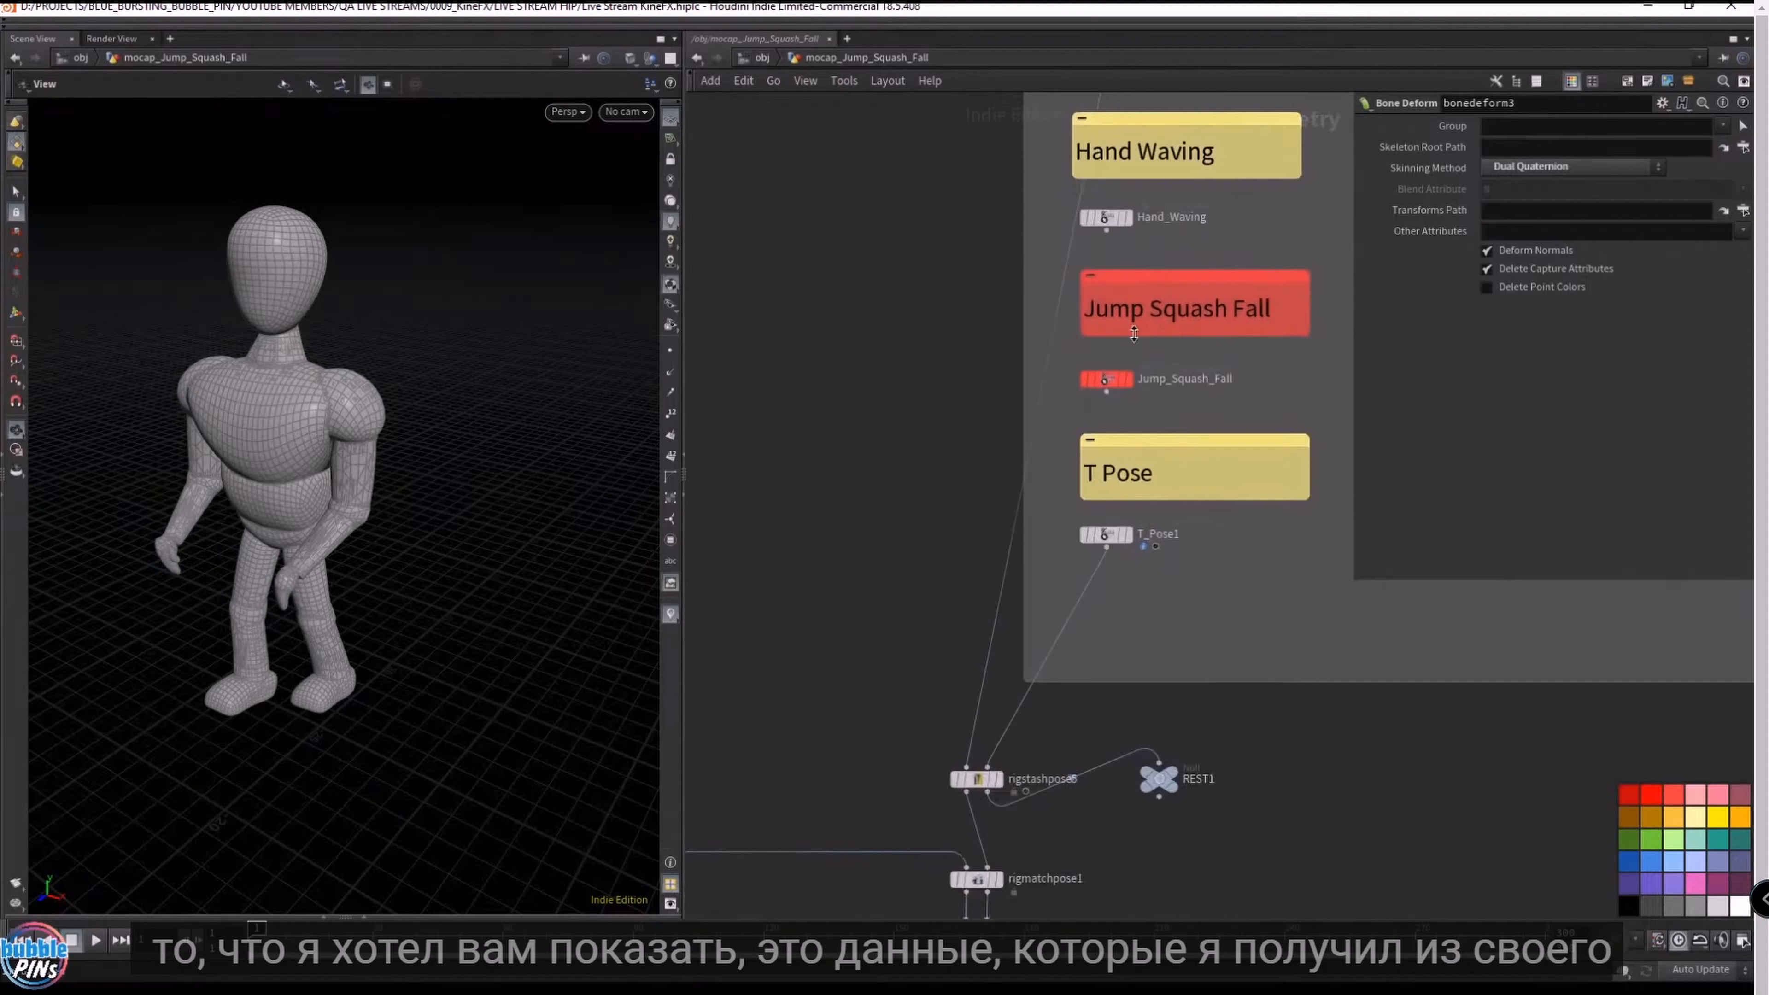
left_click(1106, 391)
left_click(967, 769)
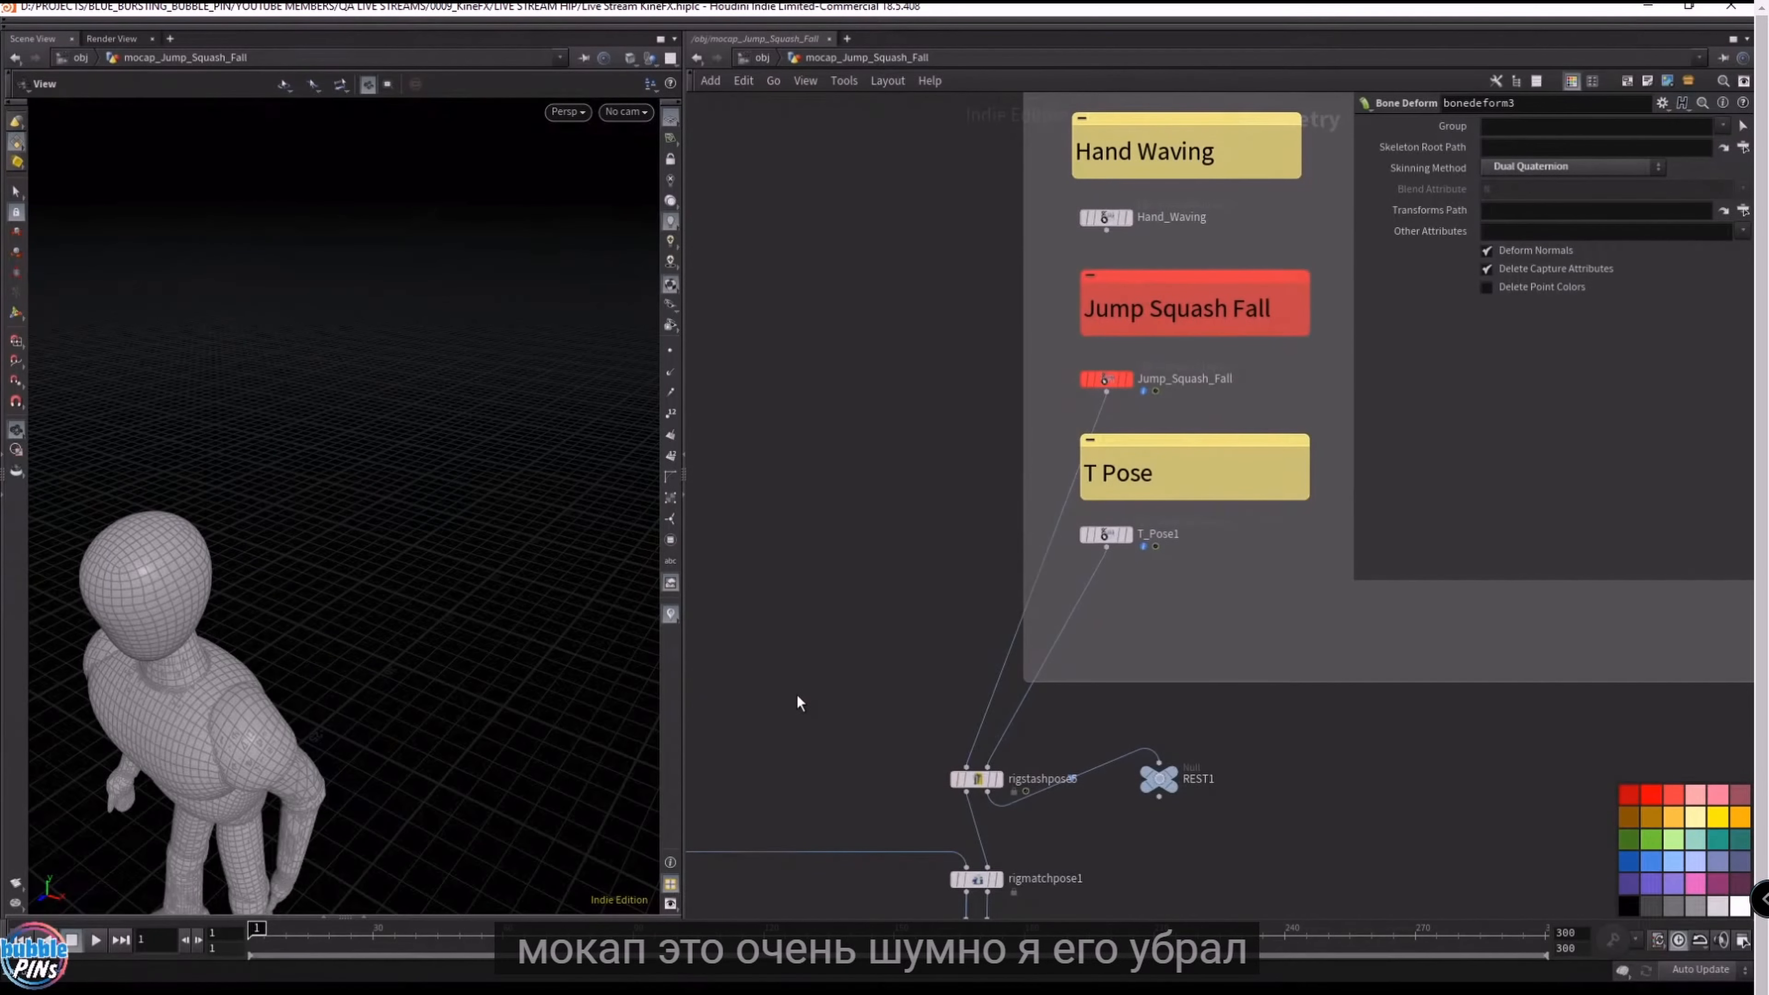
- Reframe the mannequin in the viewport and play the Jump Squash Fall animation
mouse_move(470, 660)
left_mouse_down()
mouse_move(497, 609)
mouse_move(494, 645)
left_mouse_up()
middle_click_drag(494, 645, 486, 482)
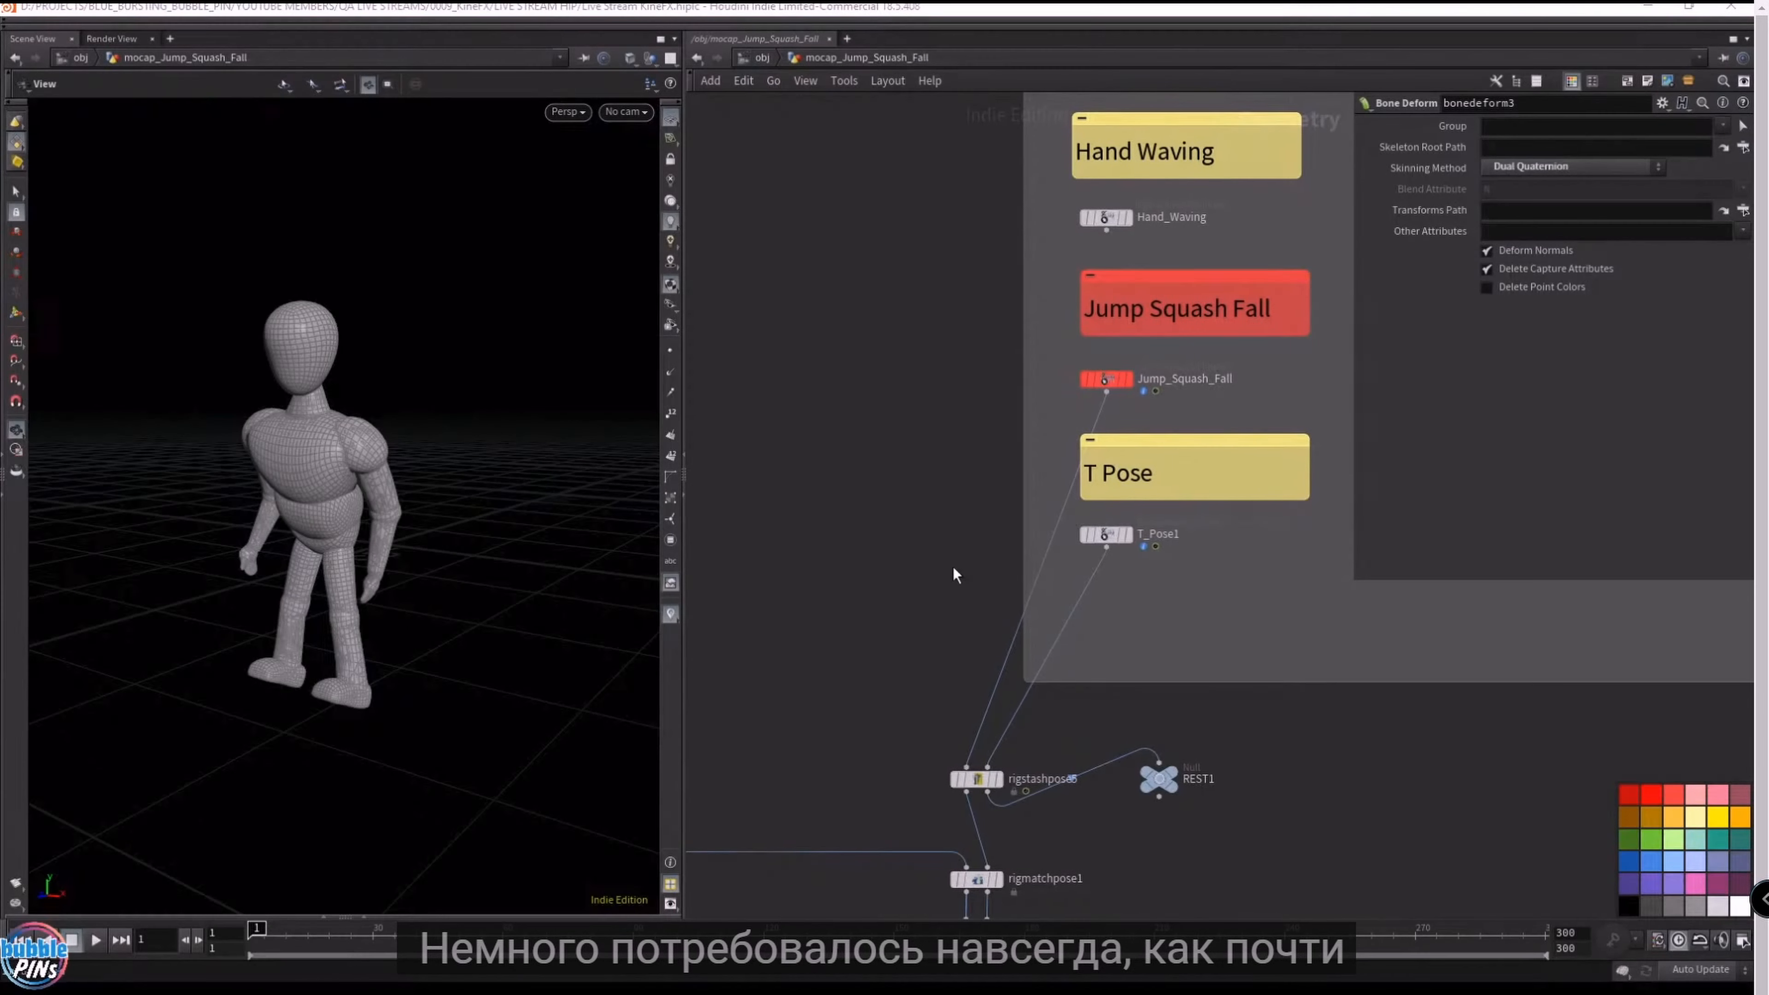
middle_click_drag(936, 578, 888, 152)
scroll(930, 313, "down", 3)
middle_click_drag(1190, 332, 1332, 252)
key("Up")
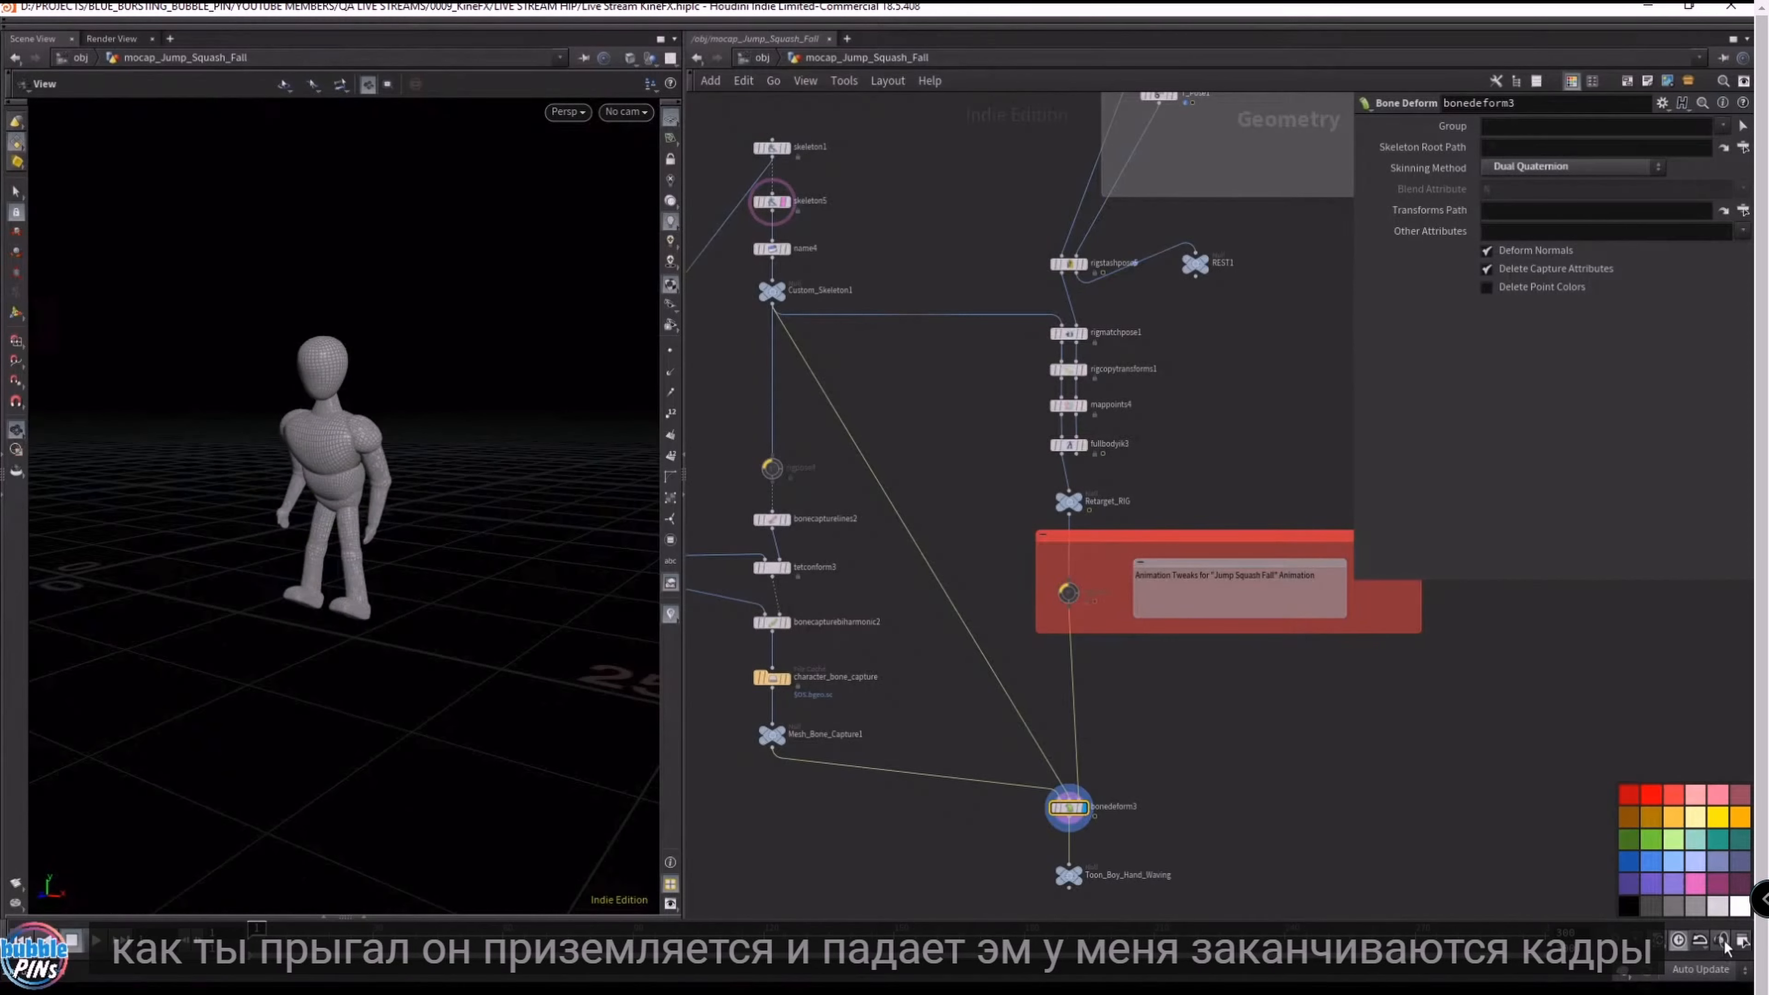
- Set the global animation end frame to 500
left_click(1742, 941)
left_click(1637, 677)
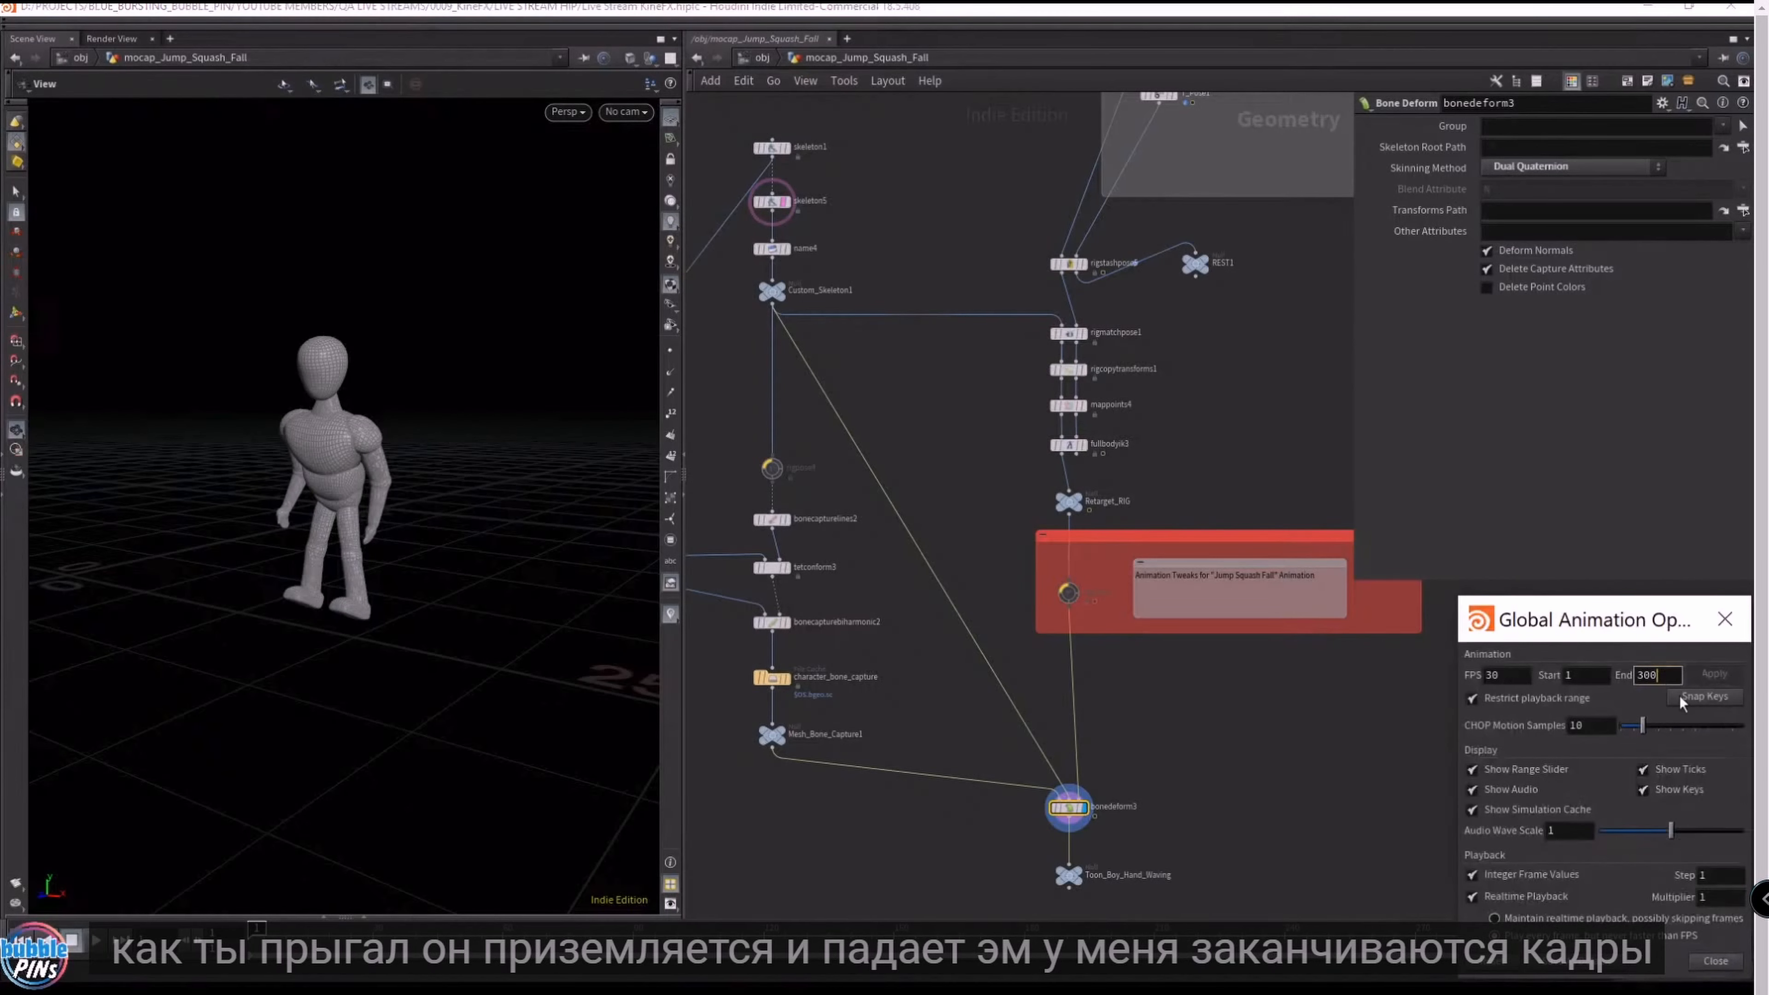
key("Return")
left_click(1716, 961)
- Scrub through the mannequin's jump and fall, stop at frame 162, and view the character from the side
left_click_drag(256, 930, 1262, 930)
left_click(1246, 818)
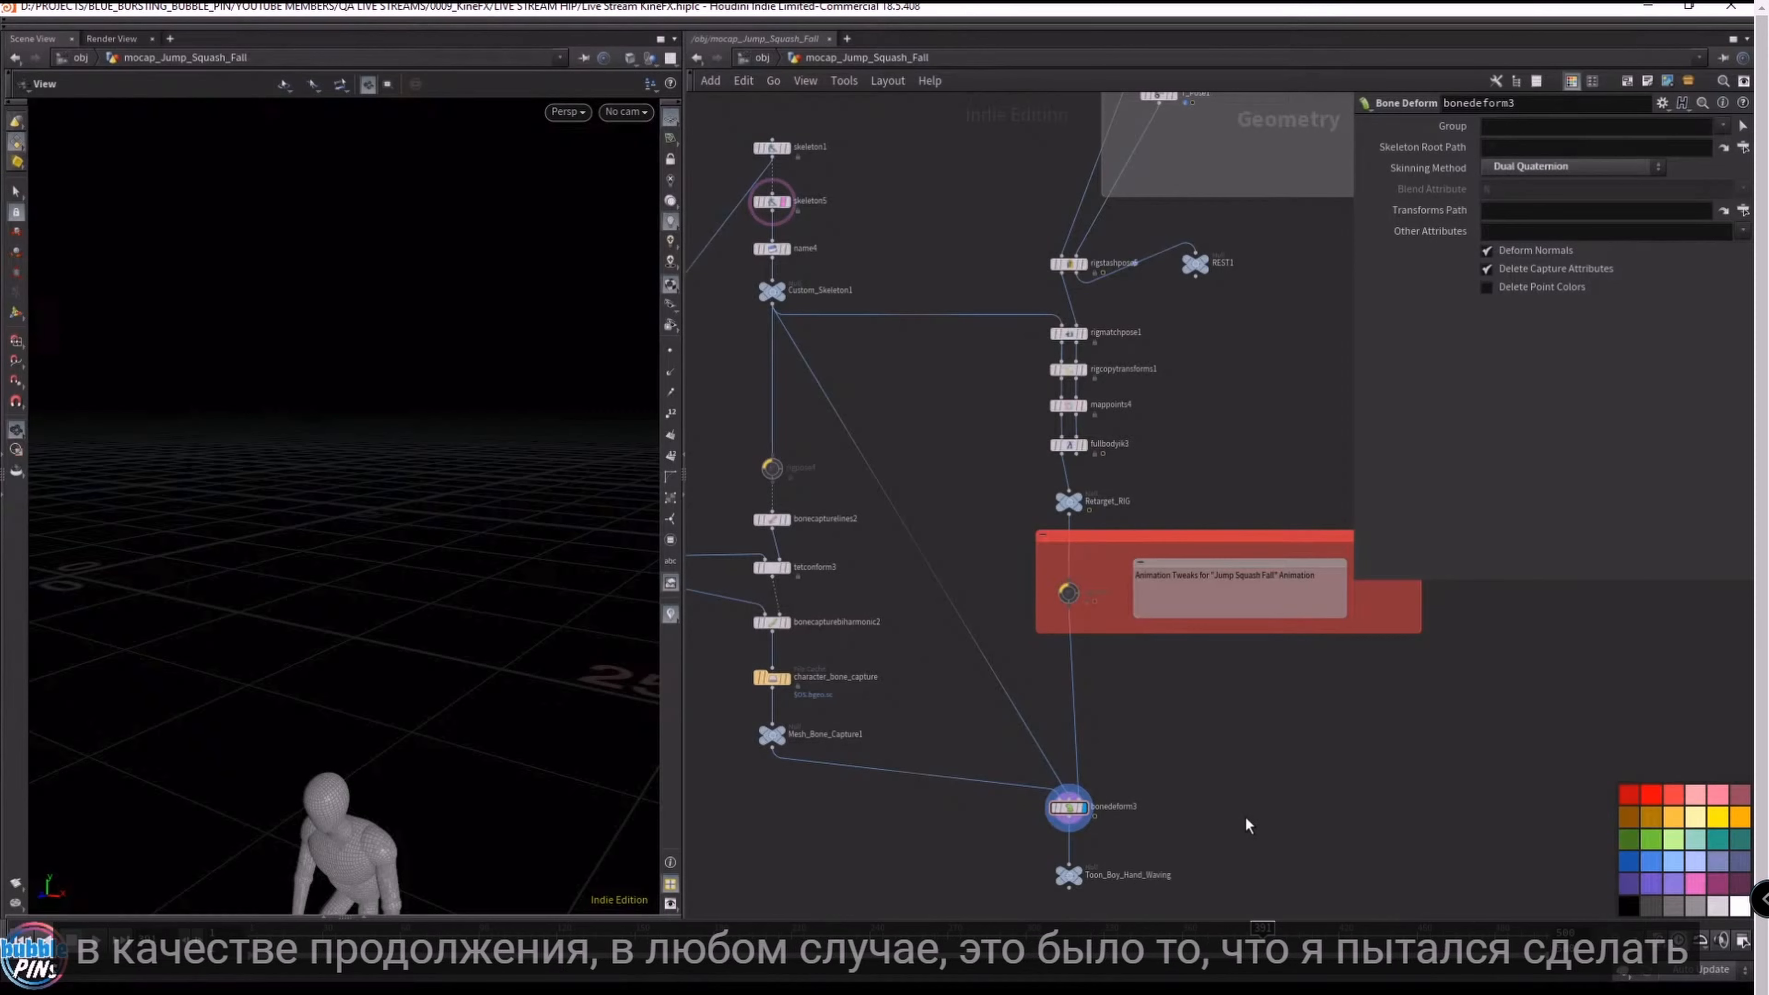
left_click_drag(367, 682, 380, 630)
left_click_drag(1262, 933, 667, 934)
left_click_drag(404, 488, 336, 478)
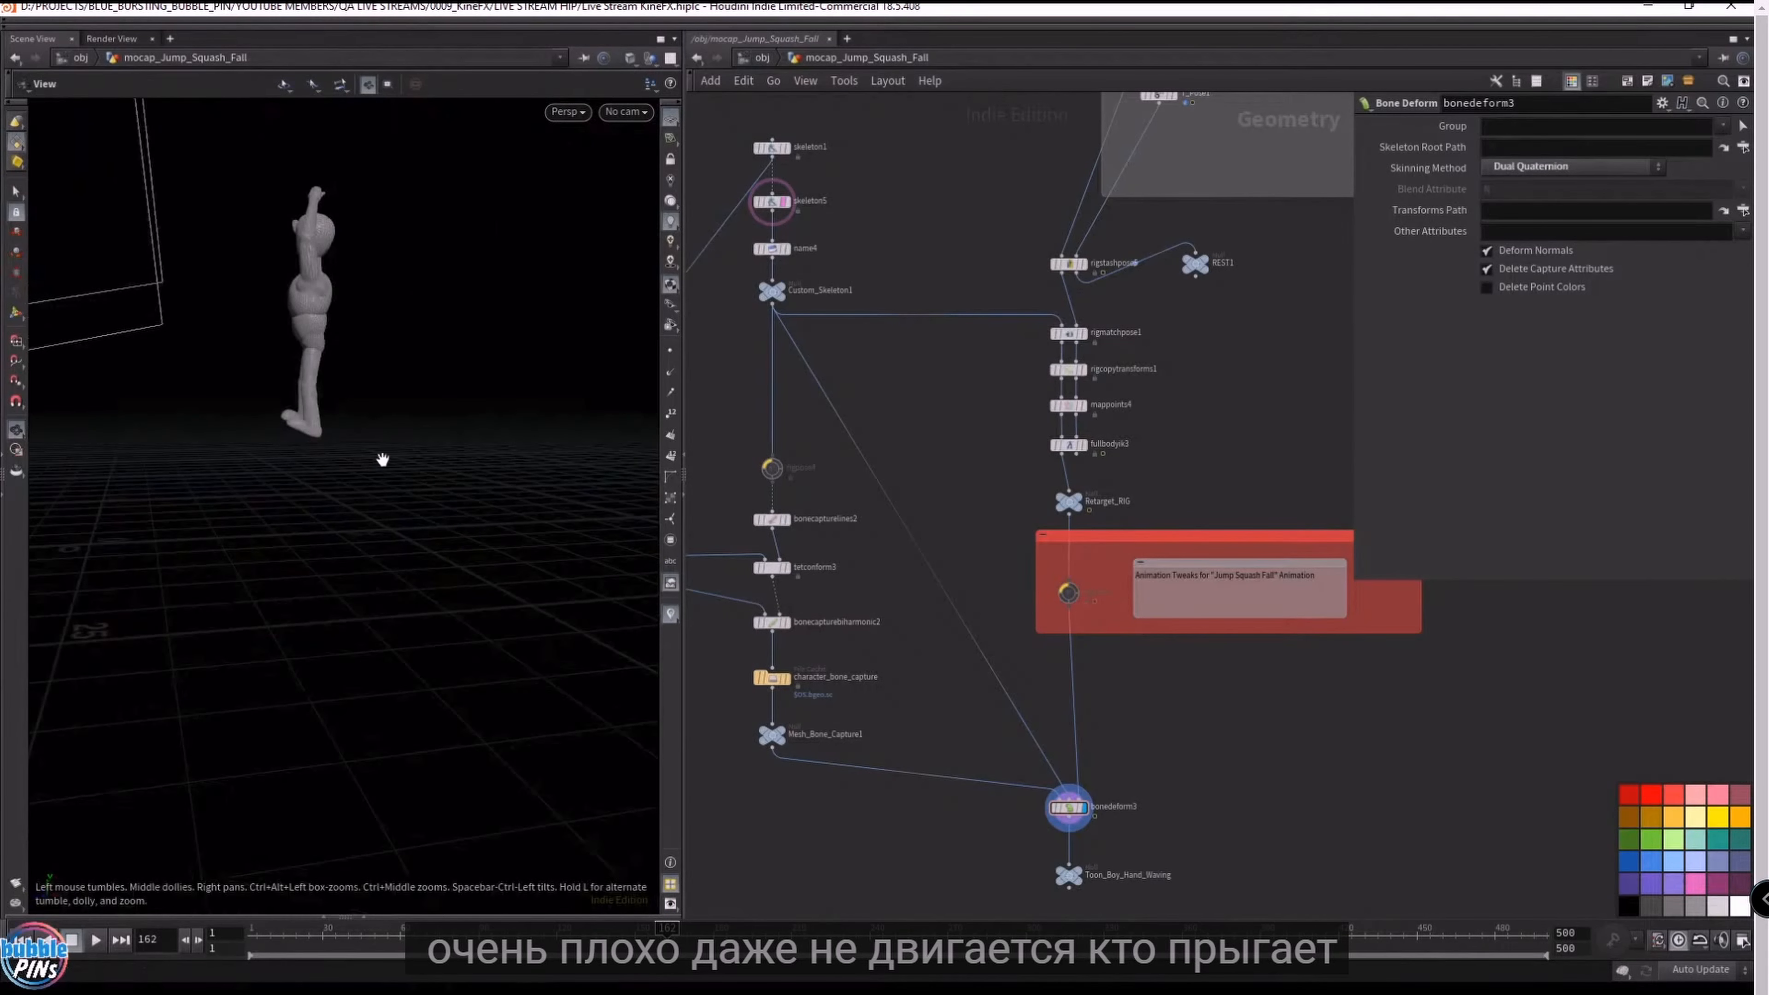
- Examine the mocap network's object merge inputs and the rigmatchpose1 and rigcopytransforms1 nodes of the retargeting chain
scroll(895, 467, "down", 4)
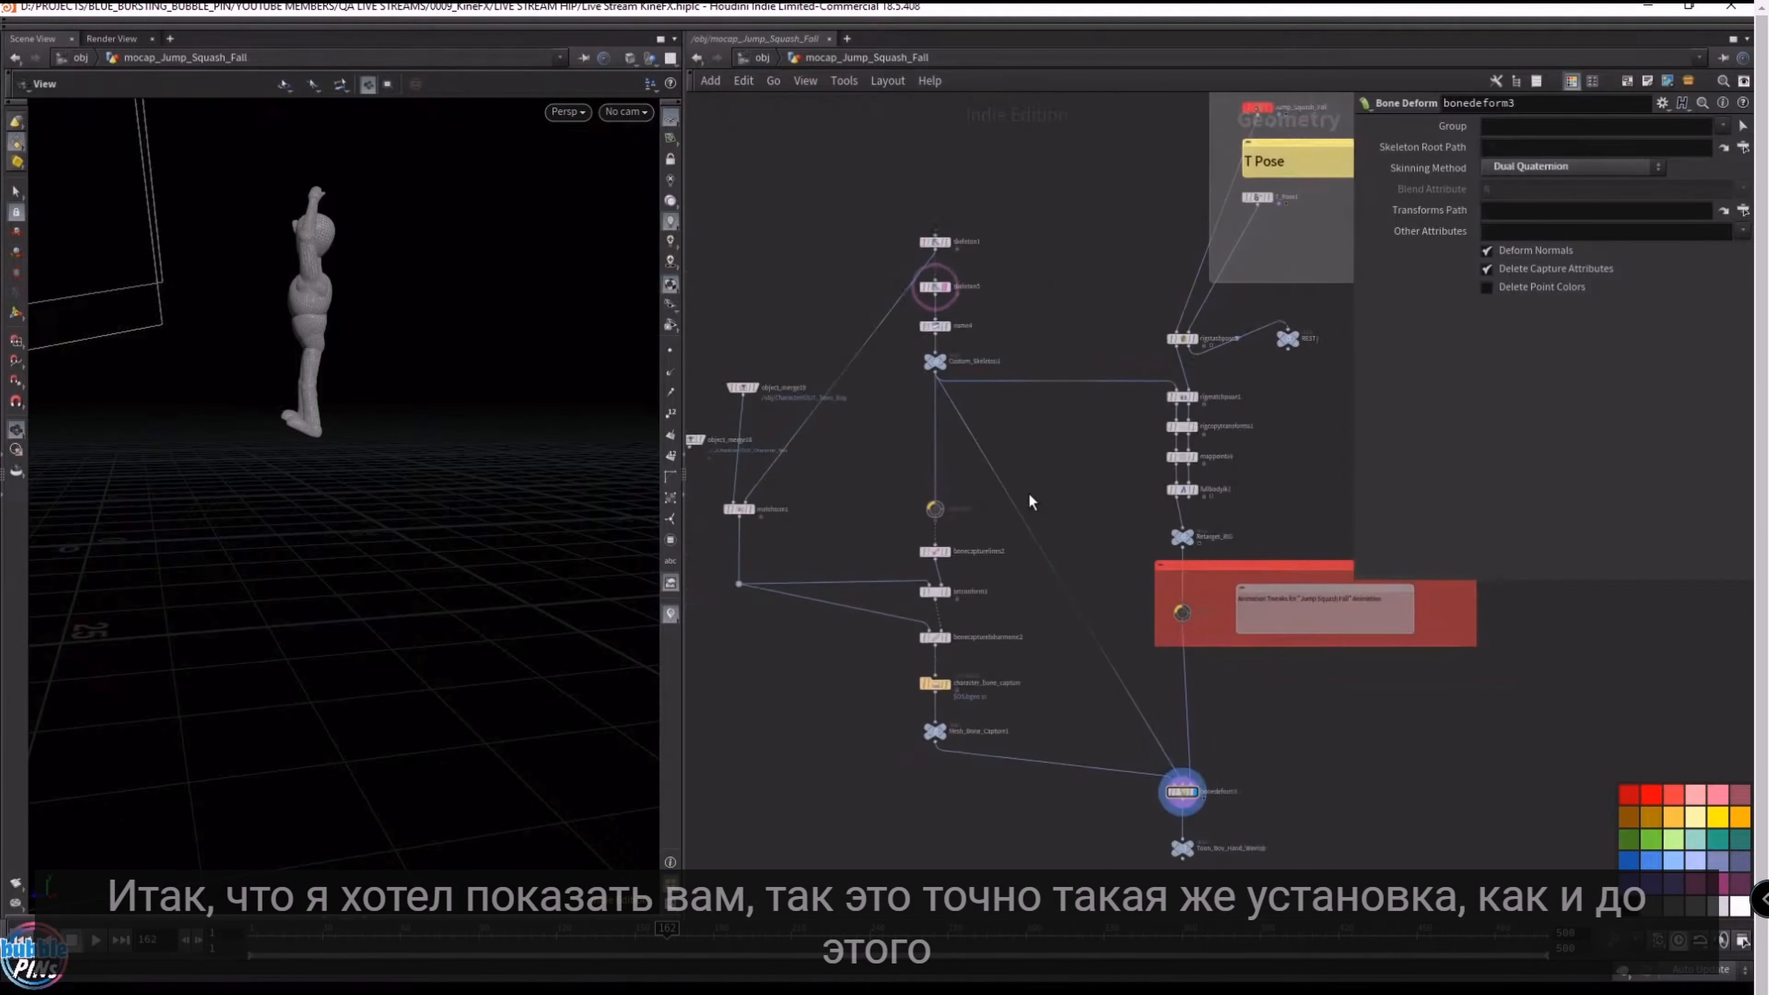
left_click_drag(713, 336, 840, 666)
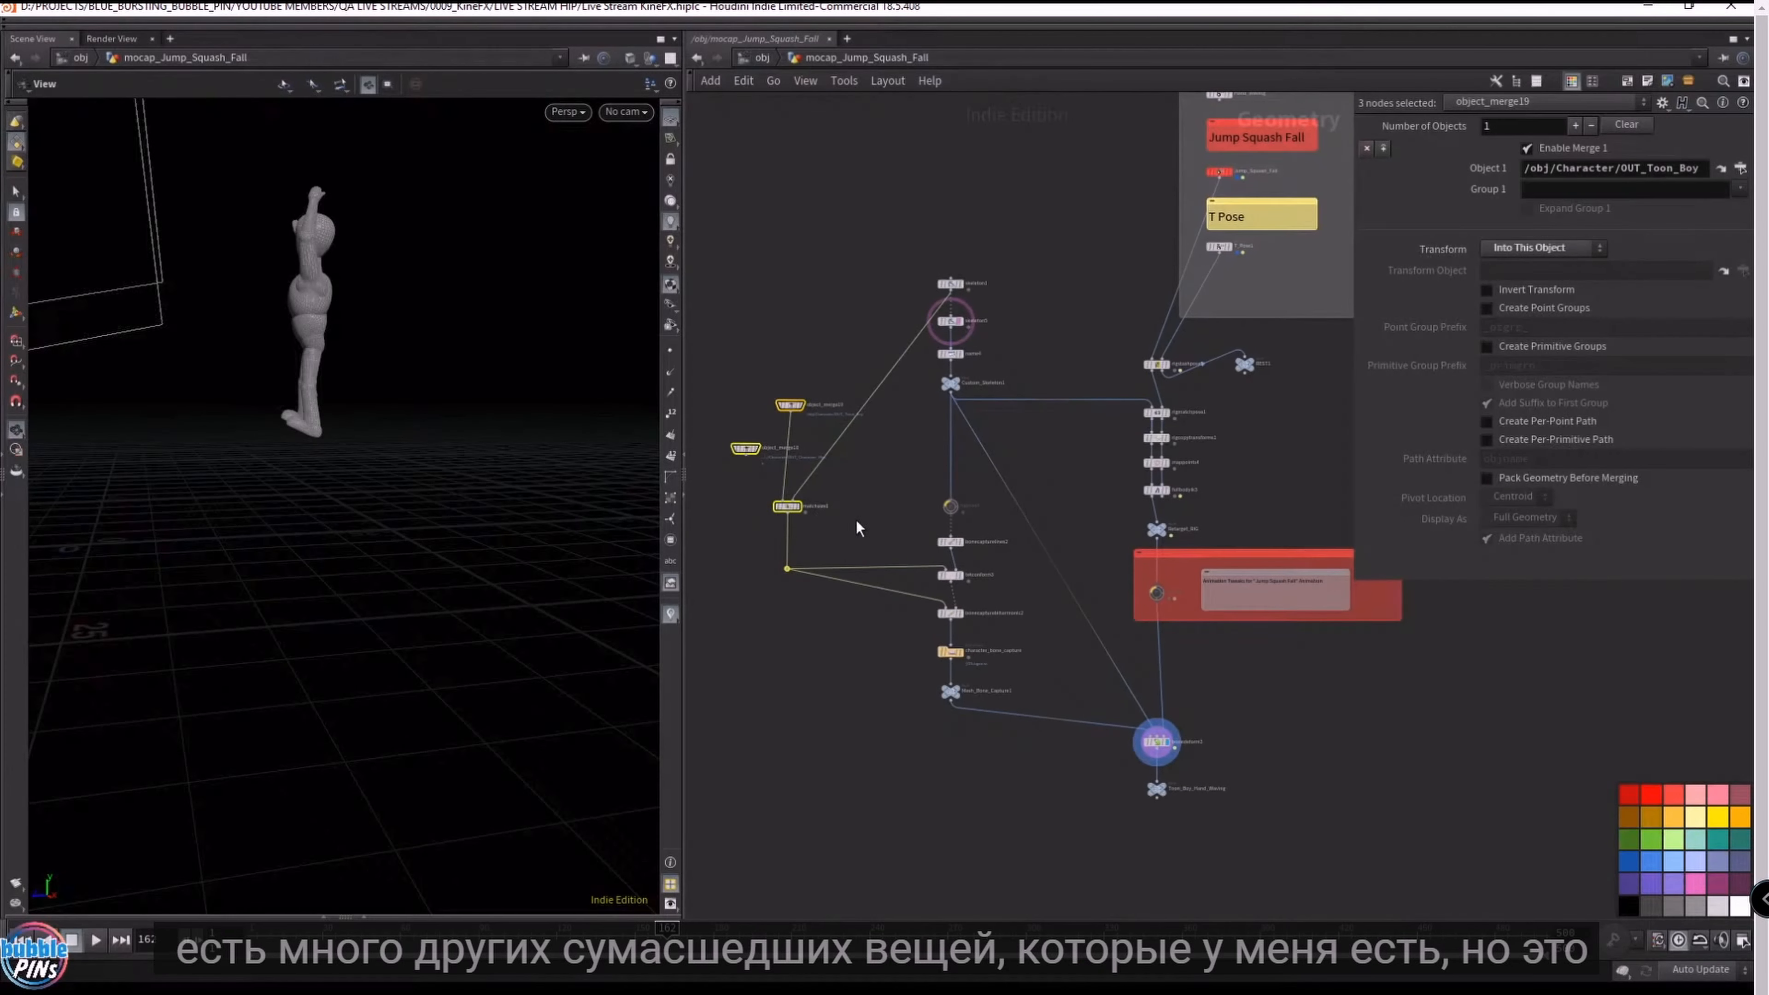
middle_click_drag(857, 524, 660, 526)
middle_click_drag(855, 490, 845, 501)
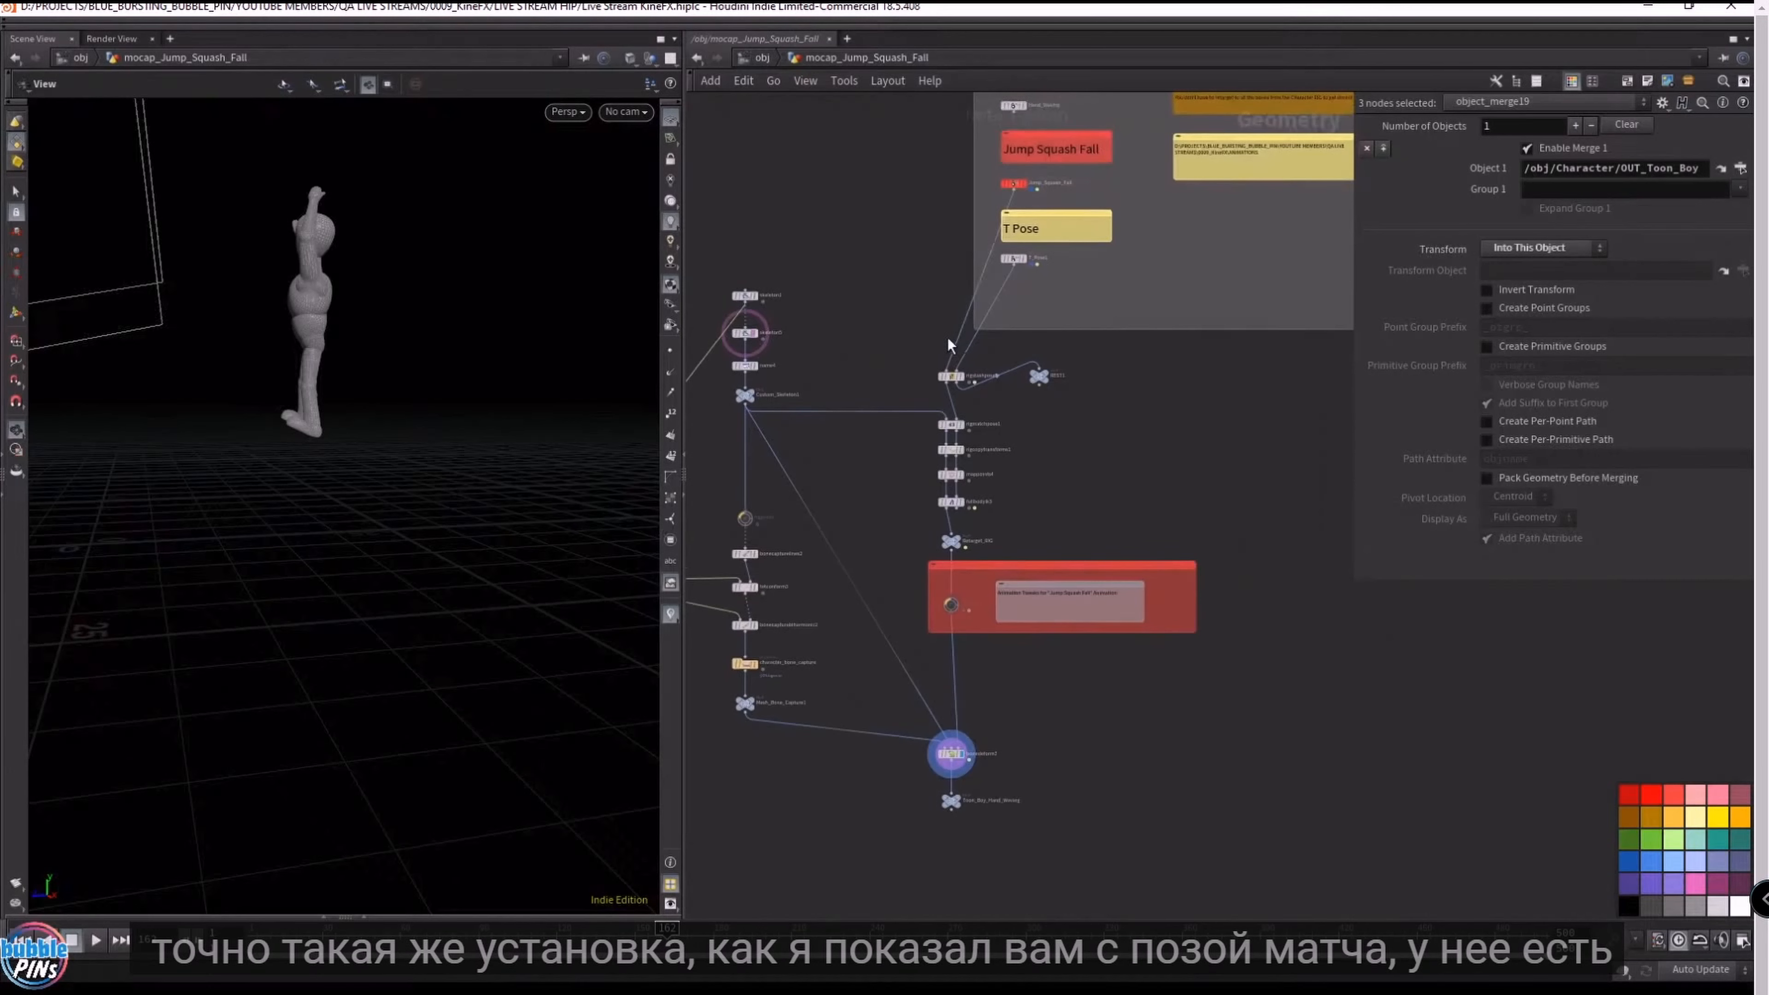
scroll(958, 396, "up", 6)
left_click_drag(1085, 457, 849, 562)
left_click_drag(1029, 557, 793, 658)
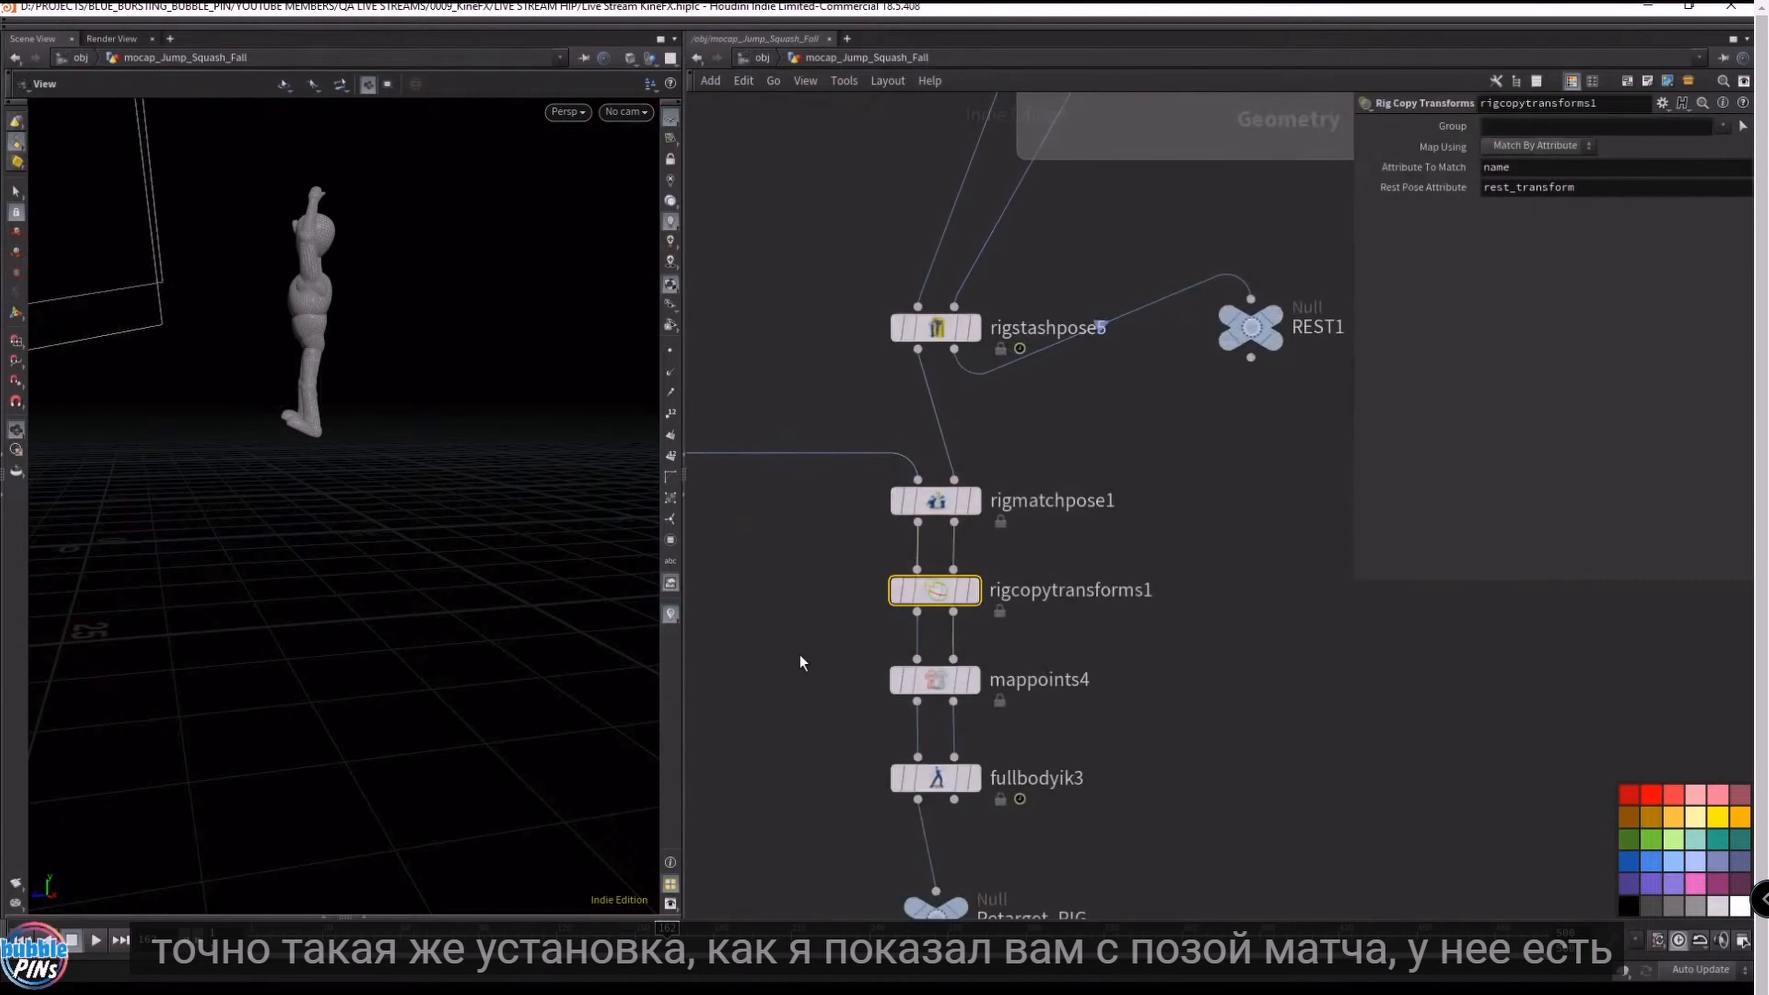
mouse_move(889, 544)
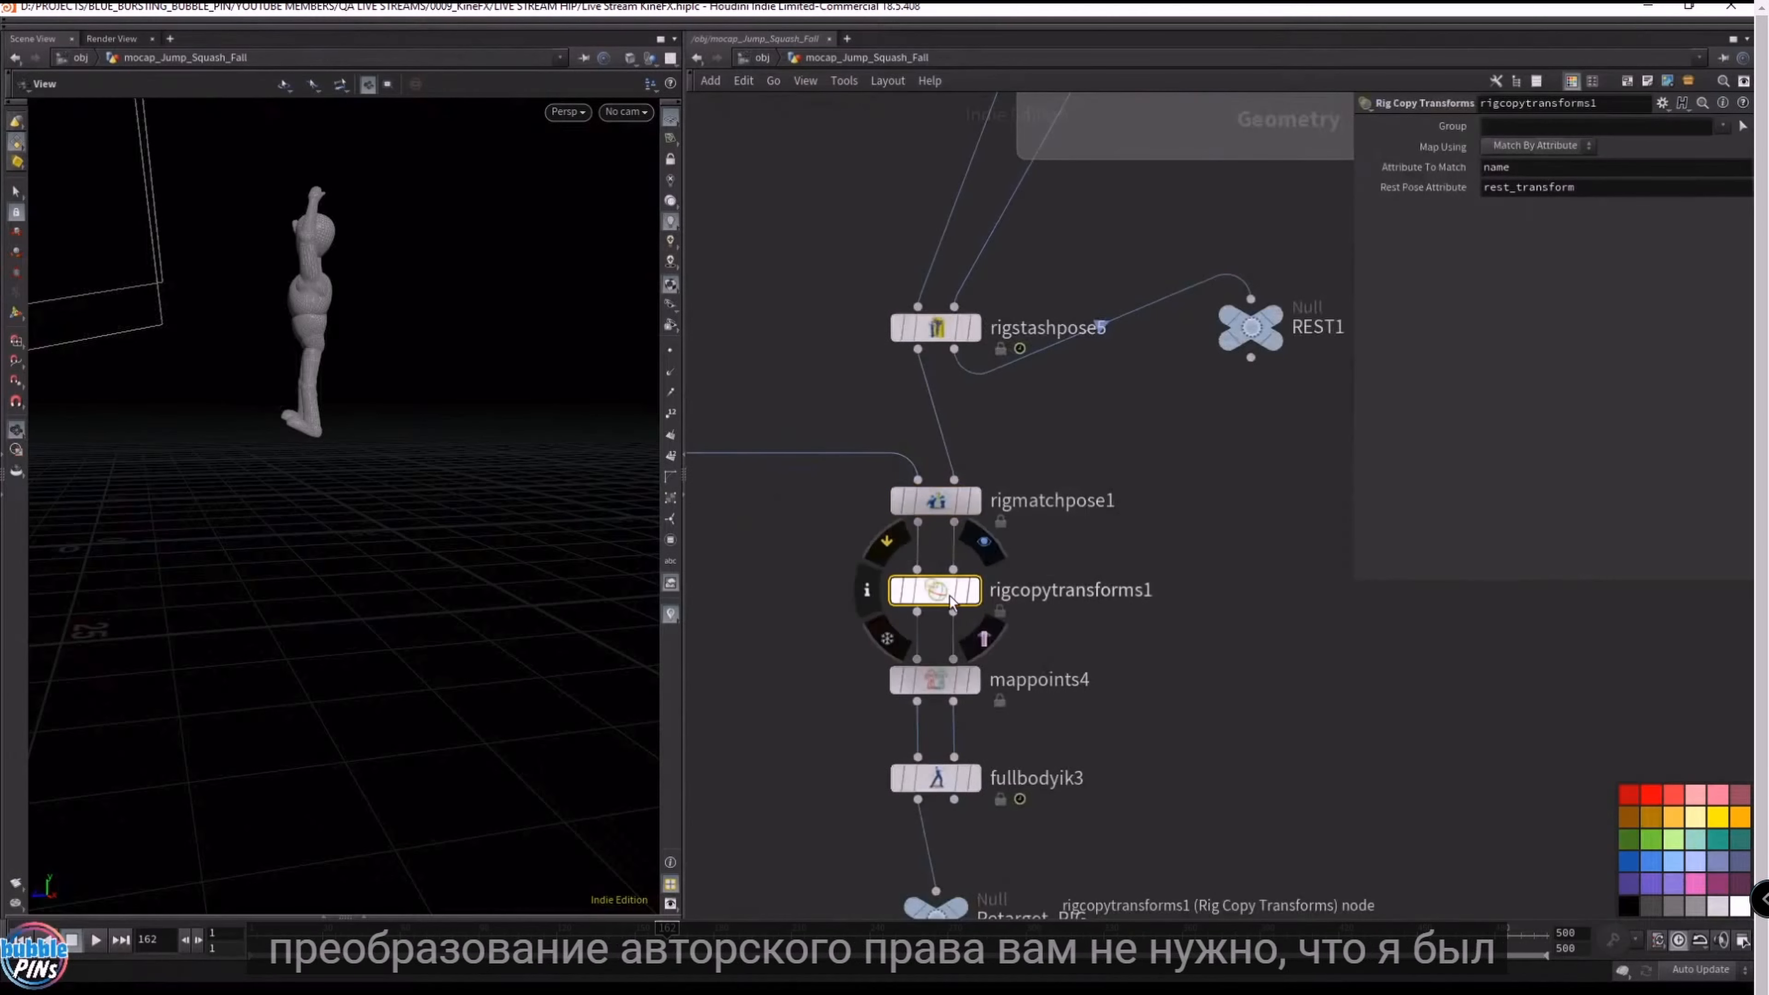
- Bypass rigcopytransforms1, then view the skeleton output of mappoints4 and fullbodyik3
left_click(888, 544)
middle_click_drag(775, 582, 849, 475)
mouse_move(1006, 563)
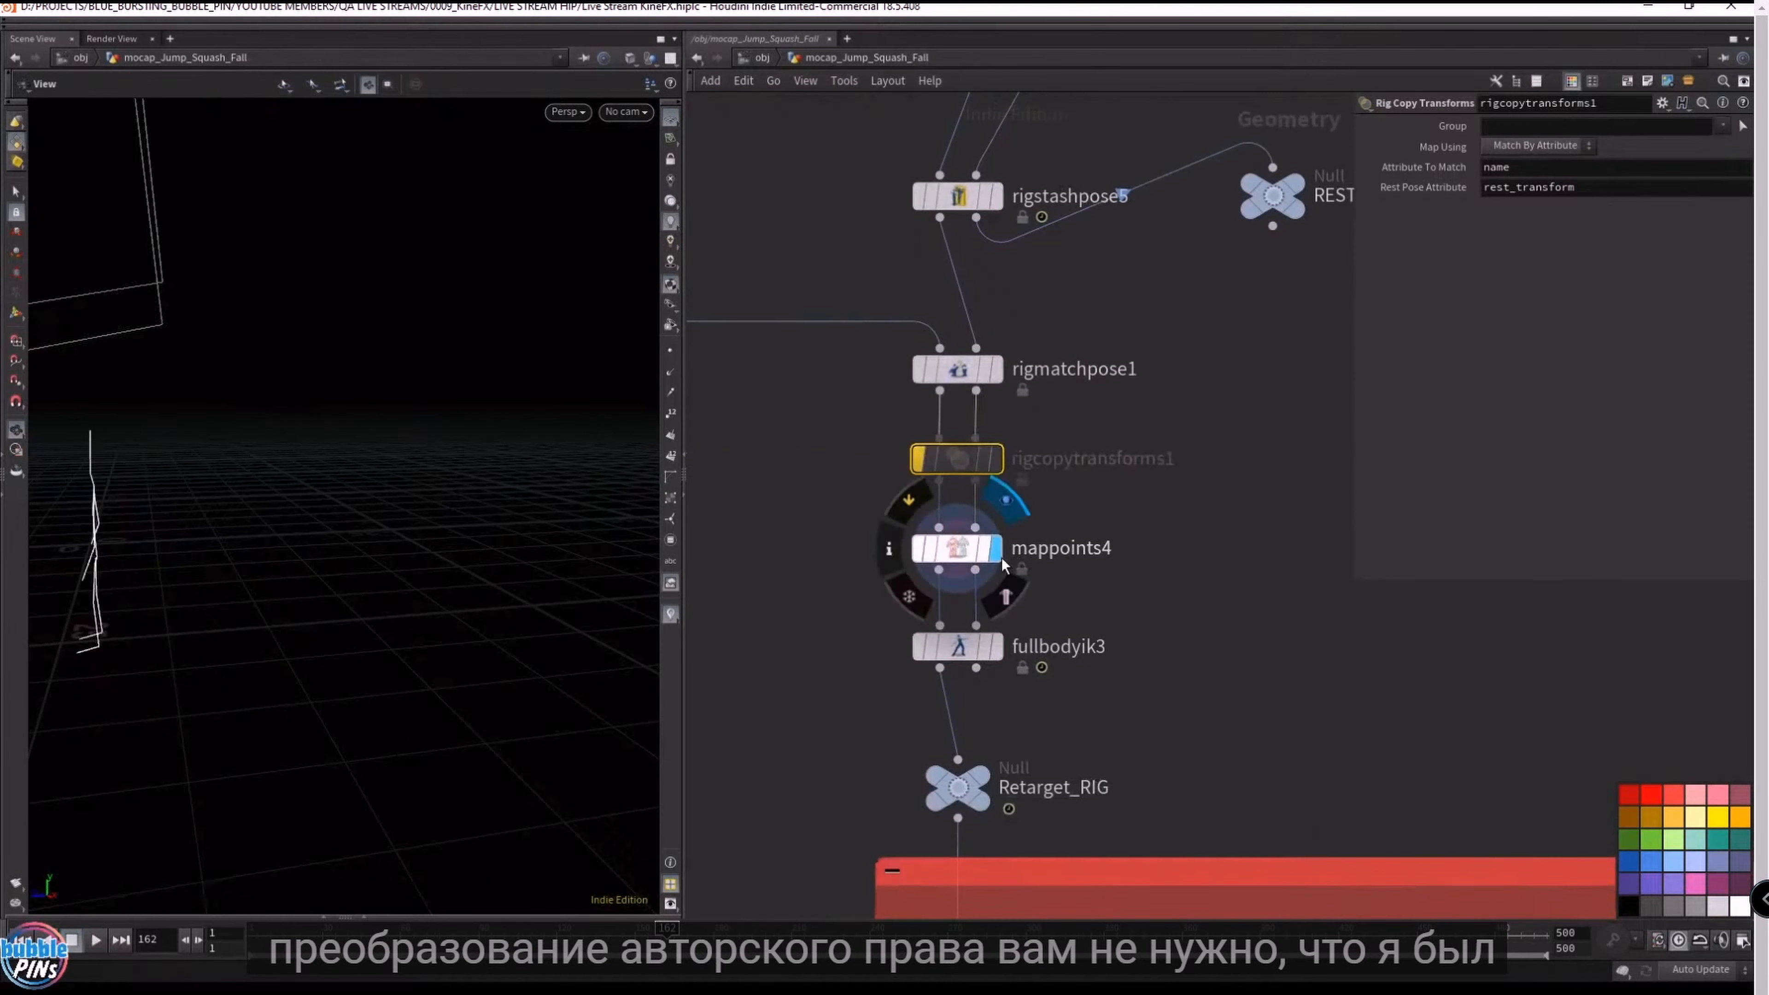
left_click_drag(457, 513, 558, 520)
left_click(996, 649)
- Display the Retarget_RIG null and inspect the bypassed rigpose1 node in the "Jump Squash Fall" animation tweaks box
middle_click_drag(1194, 711, 1167, 431)
scroll(1173, 573, "down", 3)
left_click_drag(912, 420, 1090, 366)
left_click(1026, 461)
middle_click_drag(1142, 600, 1088, 446)
left_click(958, 446)
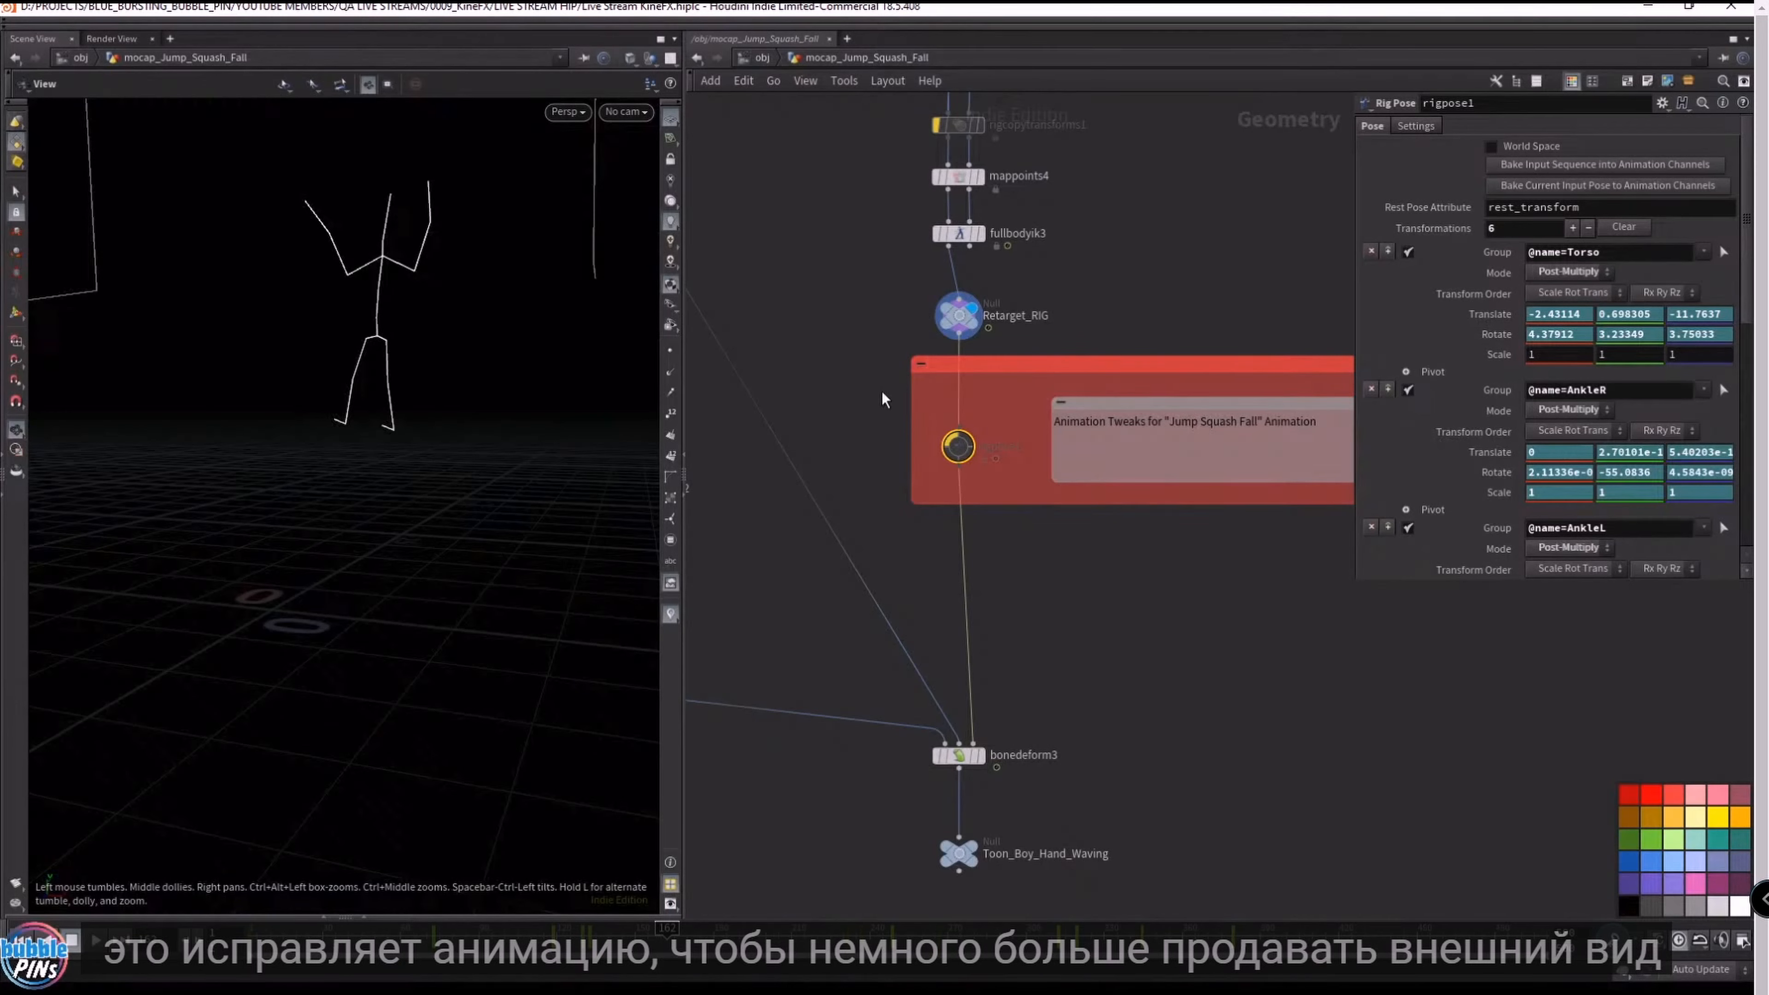
left_click(1023, 309)
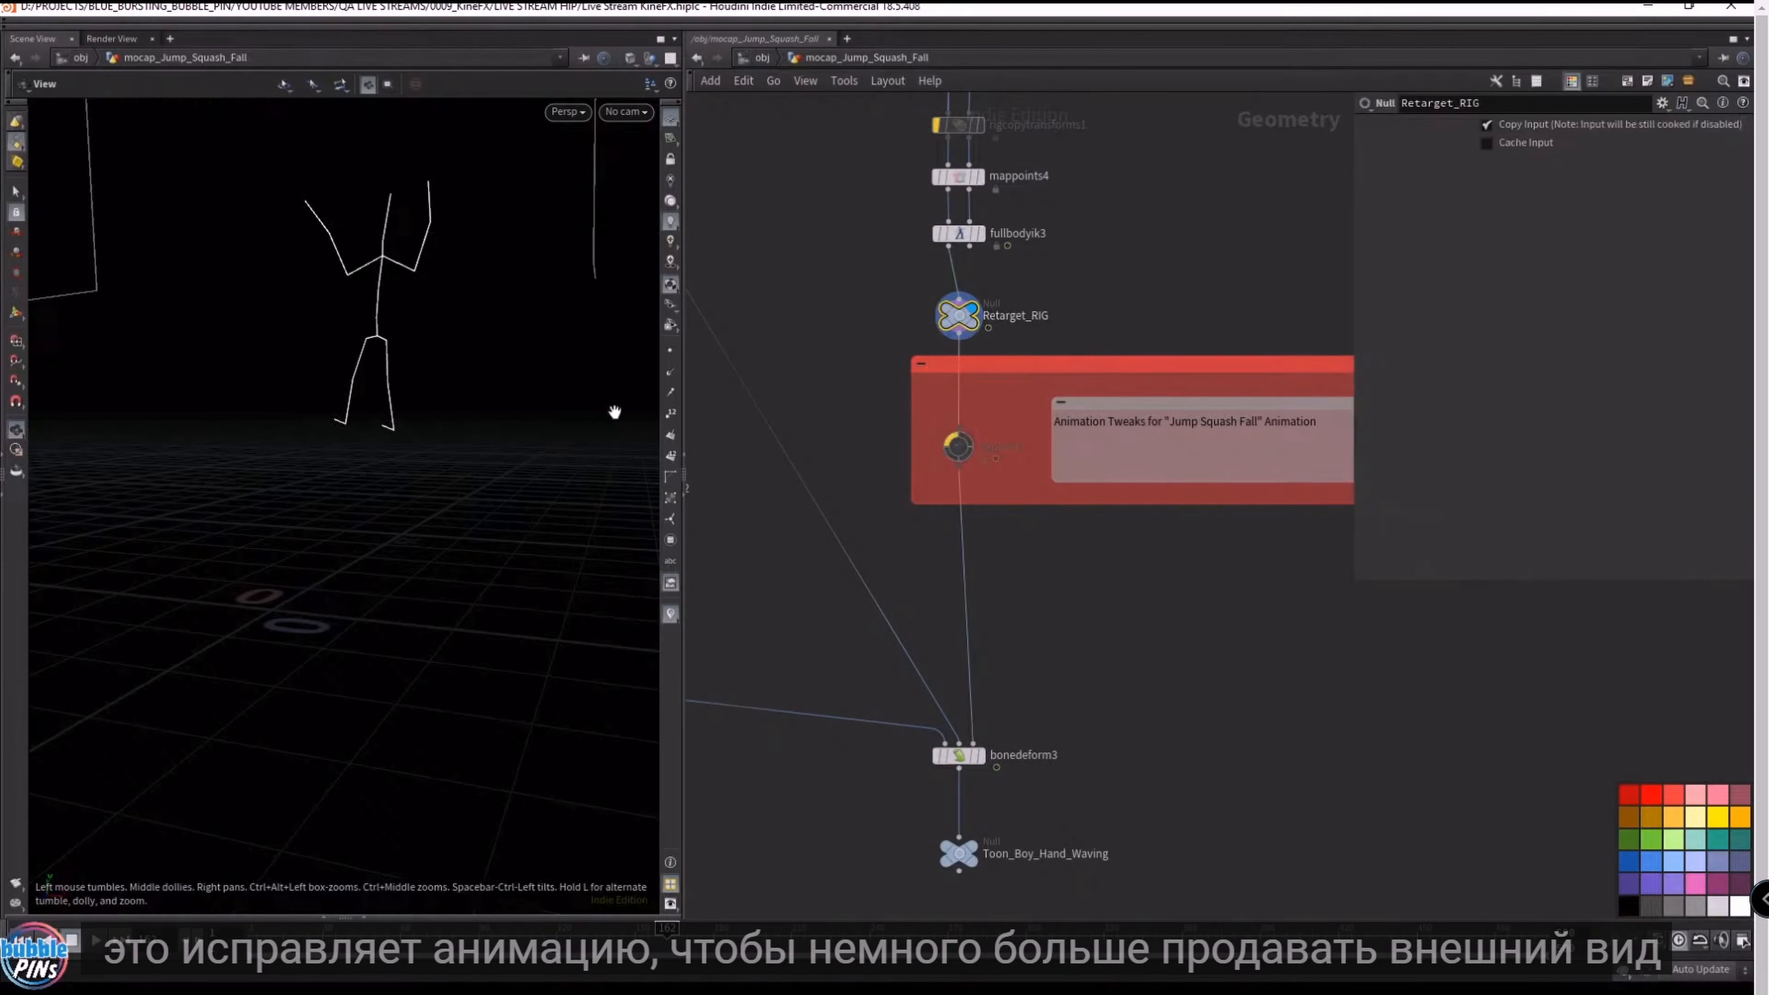
- Return to the first frame, display the bonedeform3 character and scrub its animation to frame 368
key("ctrl+Up")
left_click(979, 755)
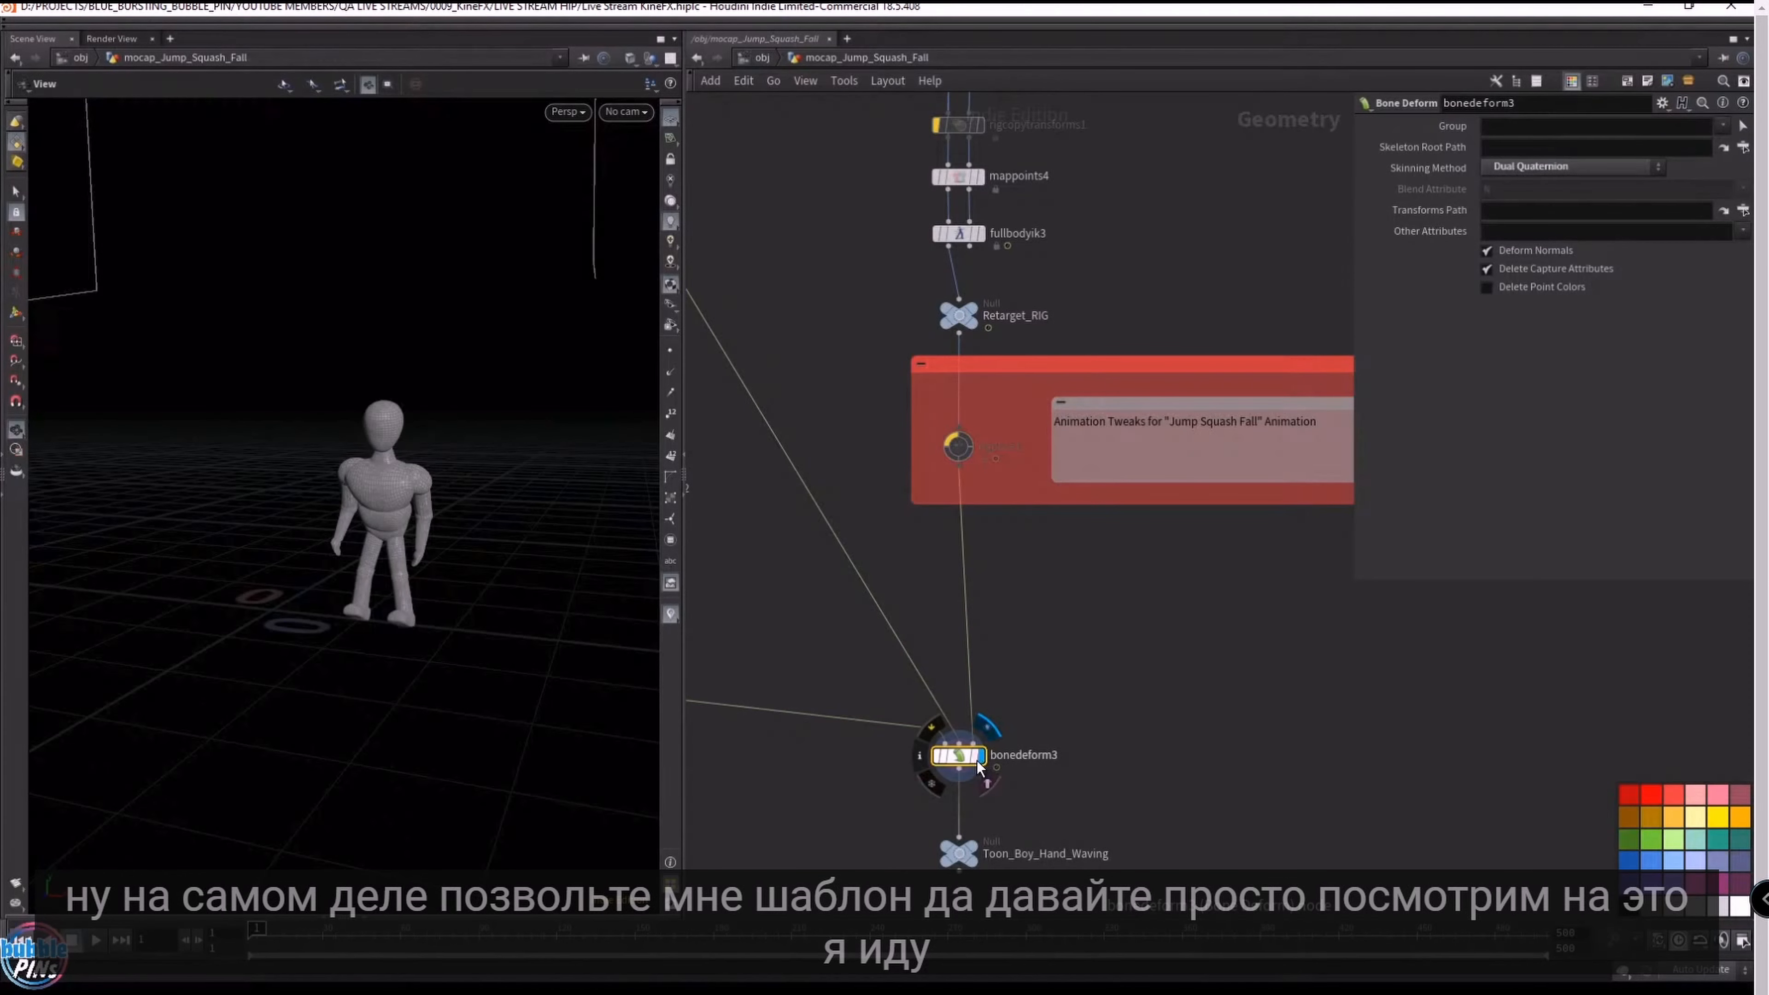
left_click_drag(383, 943, 1203, 943)
middle_click_drag(472, 789, 501, 763)
right_click_drag(502, 763, 495, 717)
- Enable the rigpose1 tweaks node, return to frame 136 and view the character's legs up close
mouse_move(957, 446)
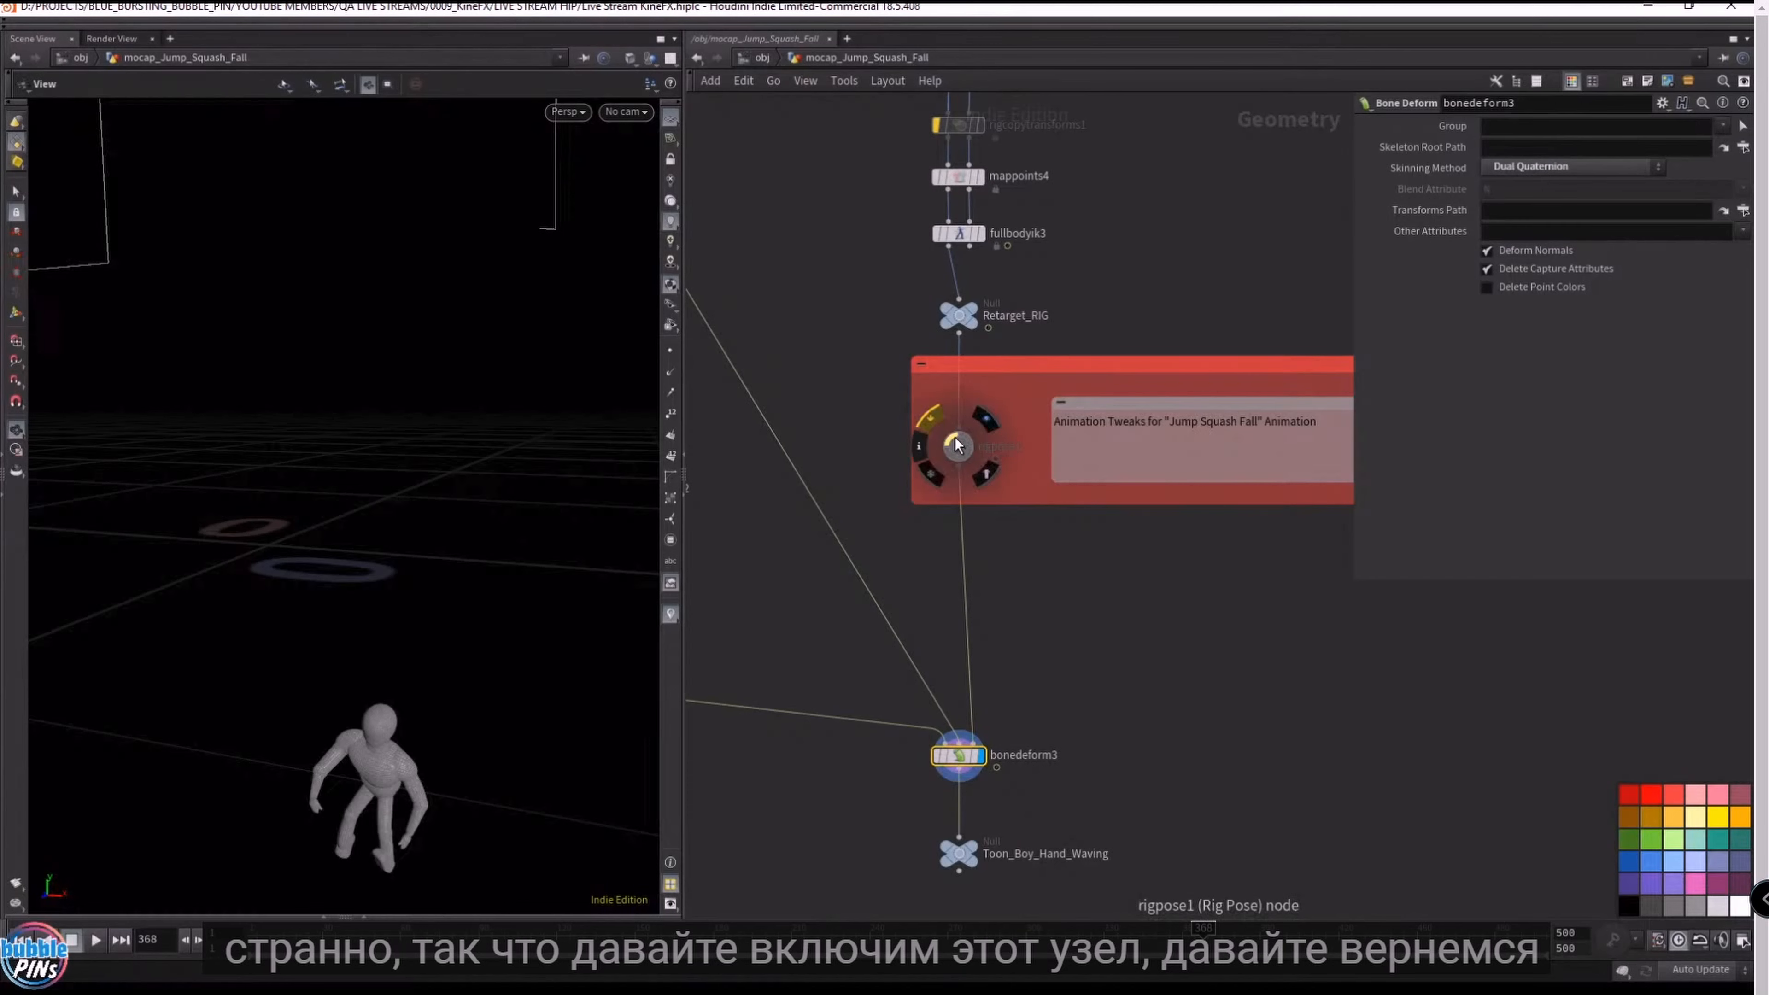
left_click(931, 418)
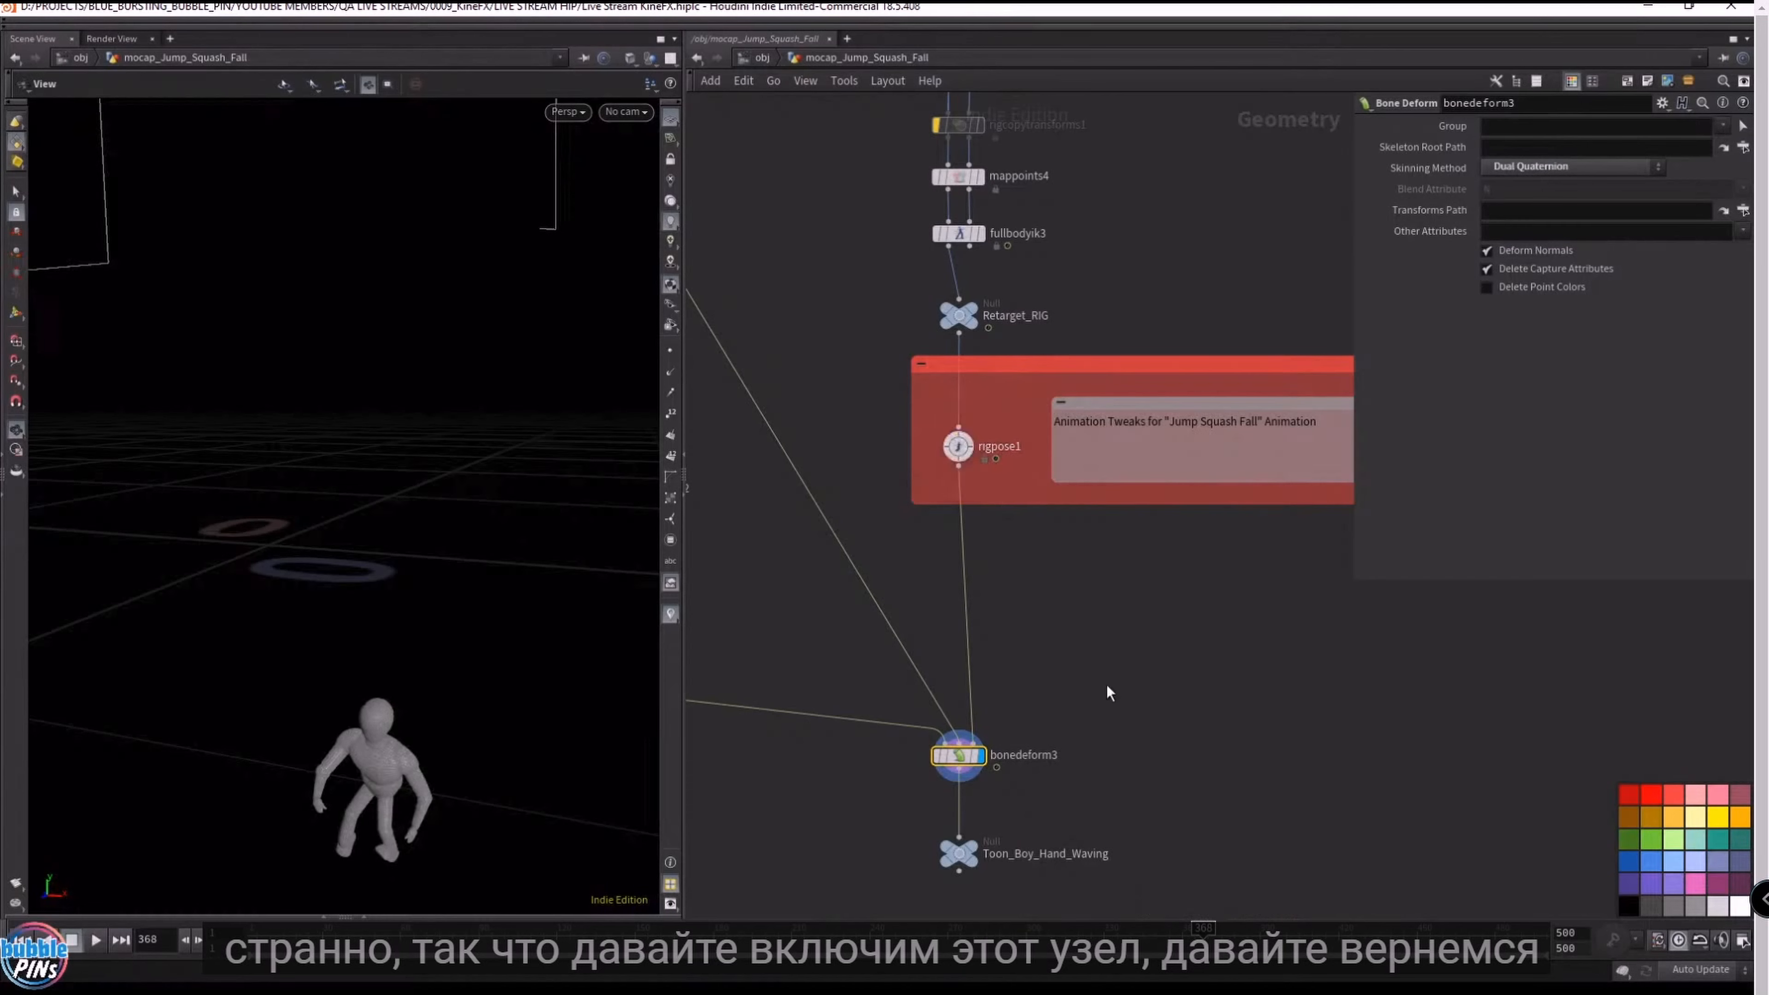
left_click_drag(1030, 945, 601, 930)
left_click_drag(423, 525, 631, 471)
left_click_drag(378, 478, 506, 461)
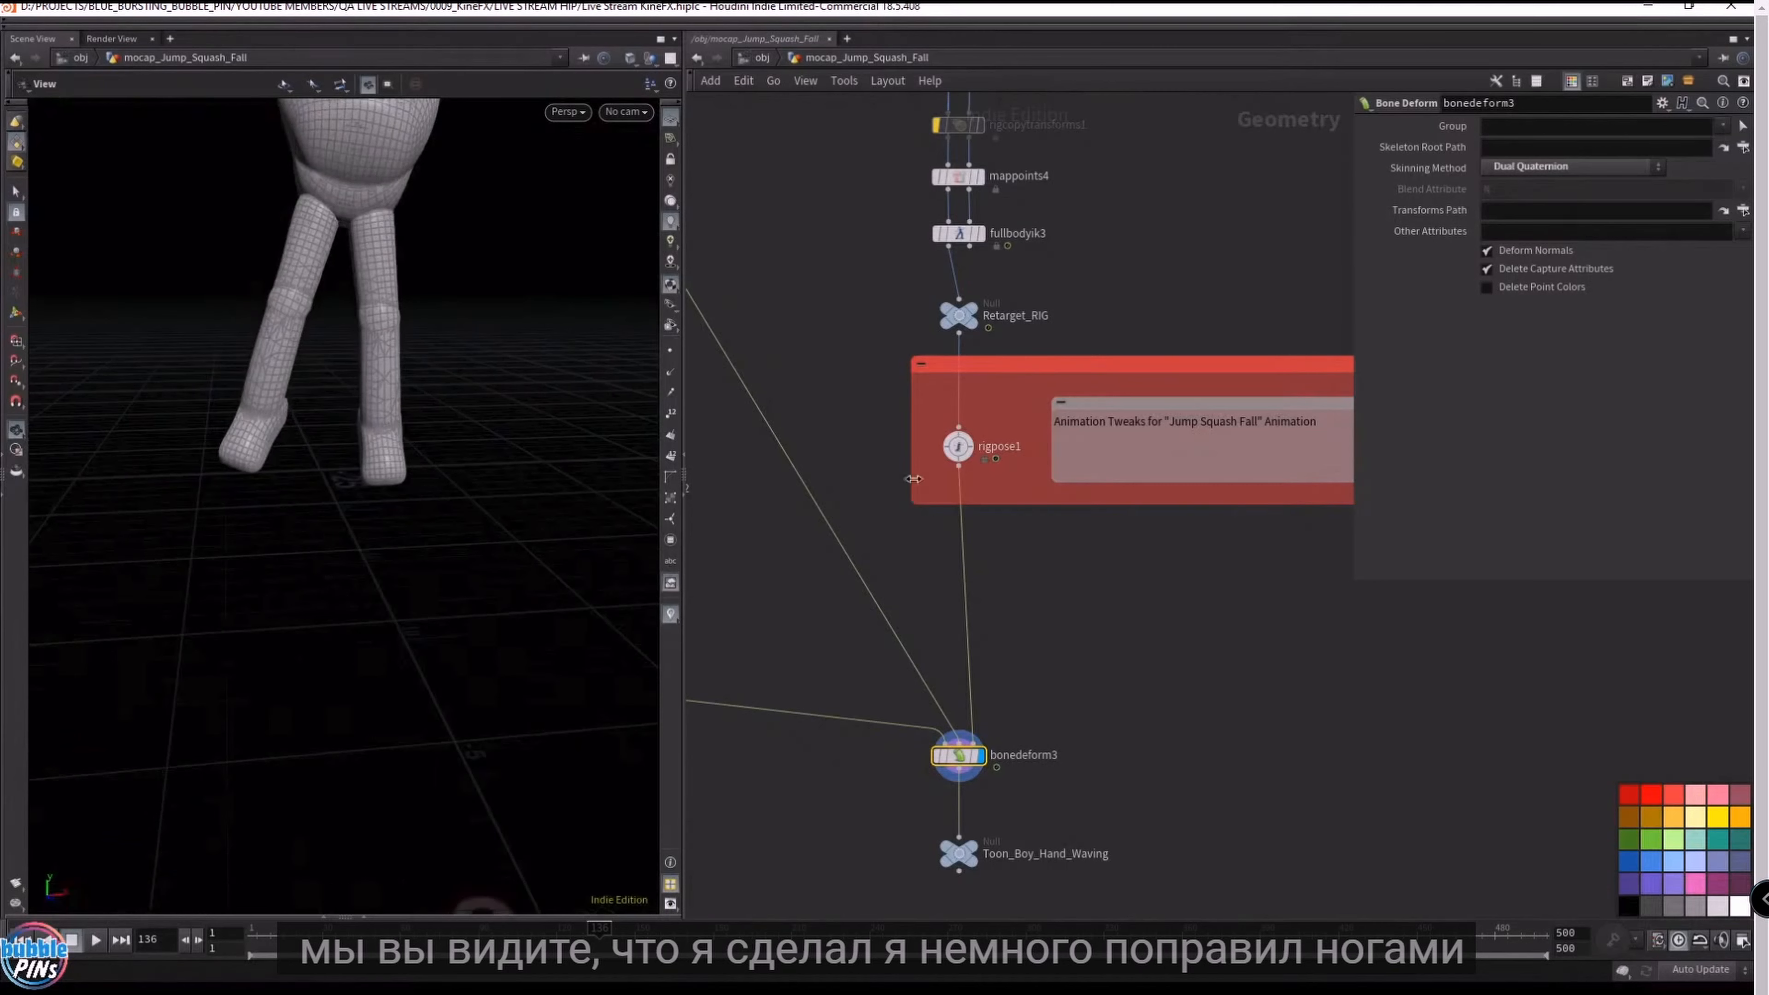
- Temporarily bypass rigpose1 to compare the legs without the tweaks, and enable it again
mouse_move(959, 445)
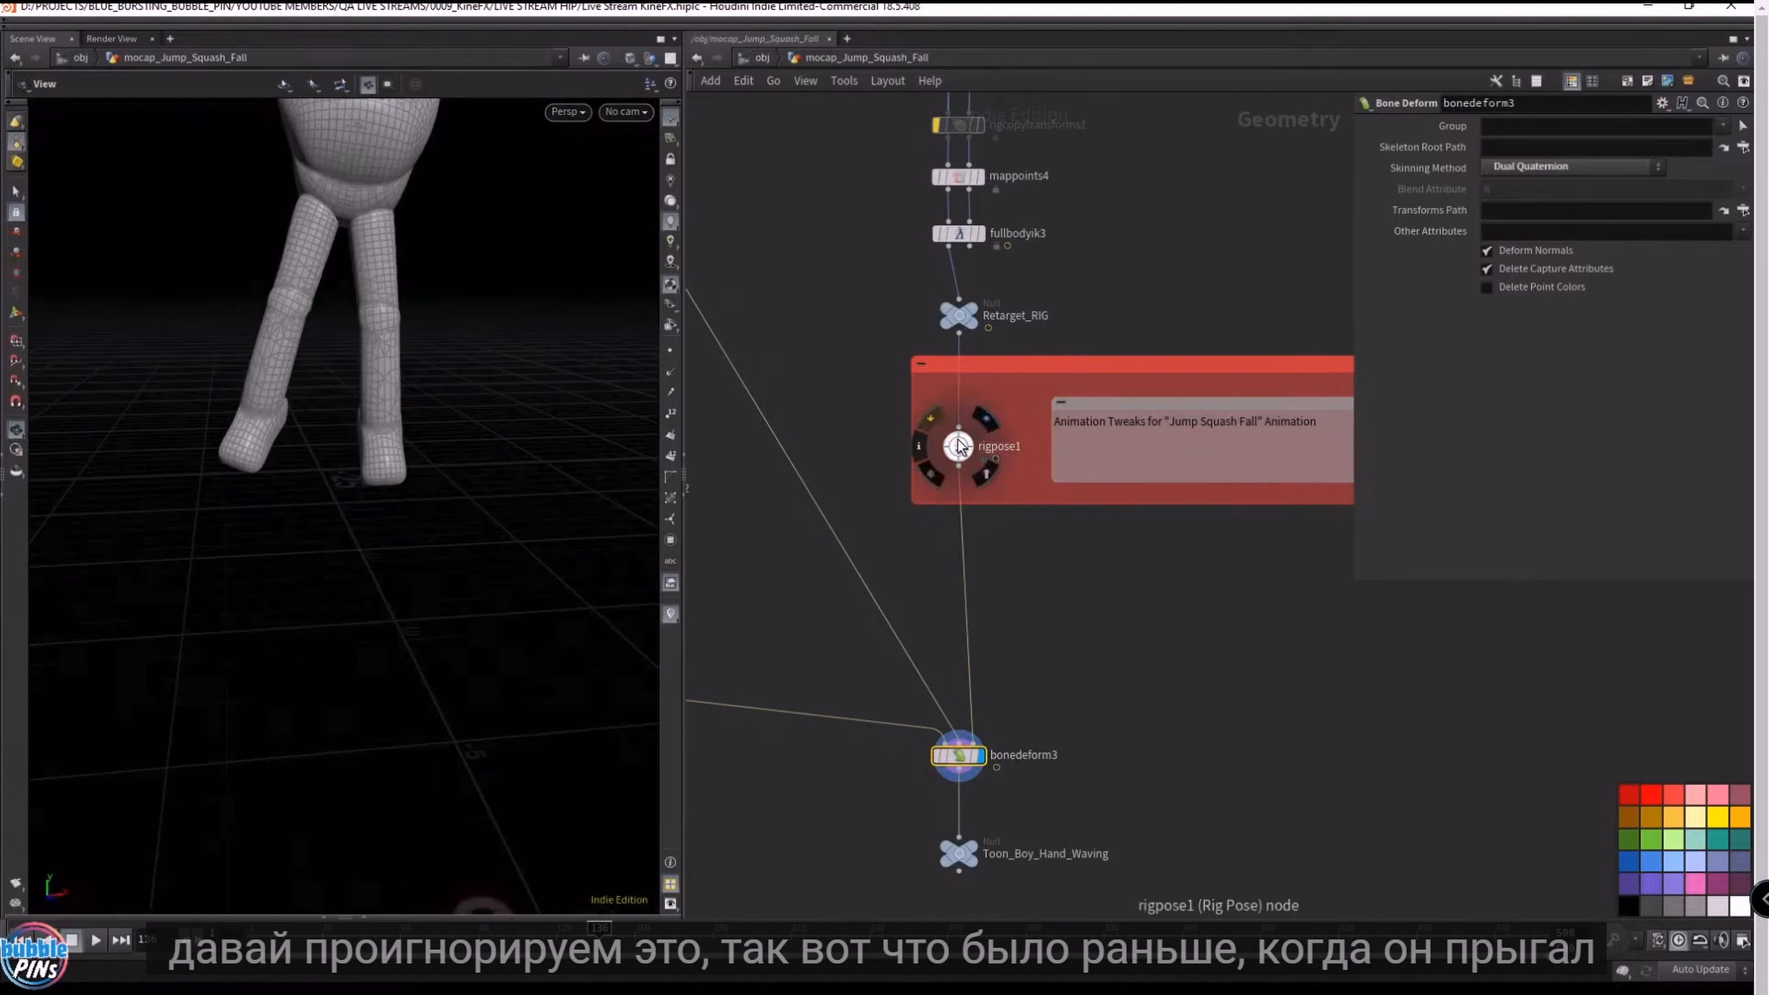
left_click(933, 422)
left_click_drag(219, 420, 314, 425)
scroll(313, 425, "down", 5)
left_click(934, 422)
- Select rigpose1, scrub to frame 242 and examine the tweaked crouching pose up close
left_click(960, 446)
left_click_drag(599, 941, 876, 941)
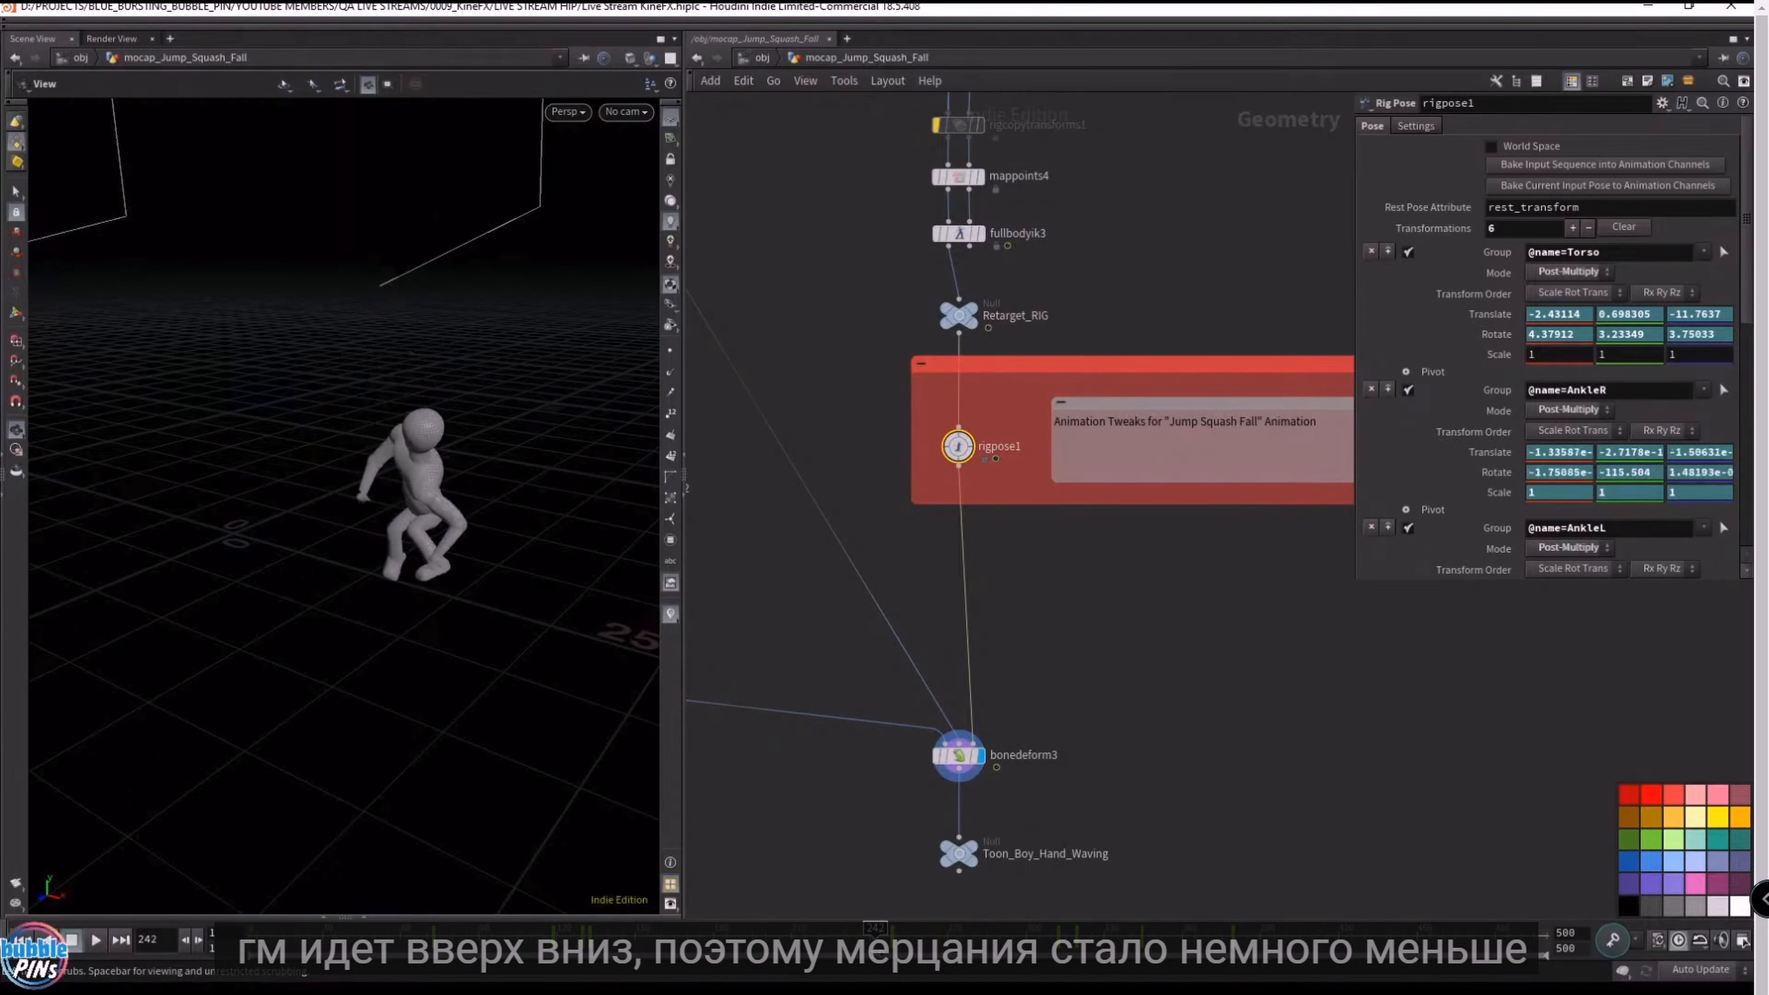
left_click_drag(407, 624, 609, 571)
scroll(609, 571, "up", 5)
scroll(609, 571, "up", 3)
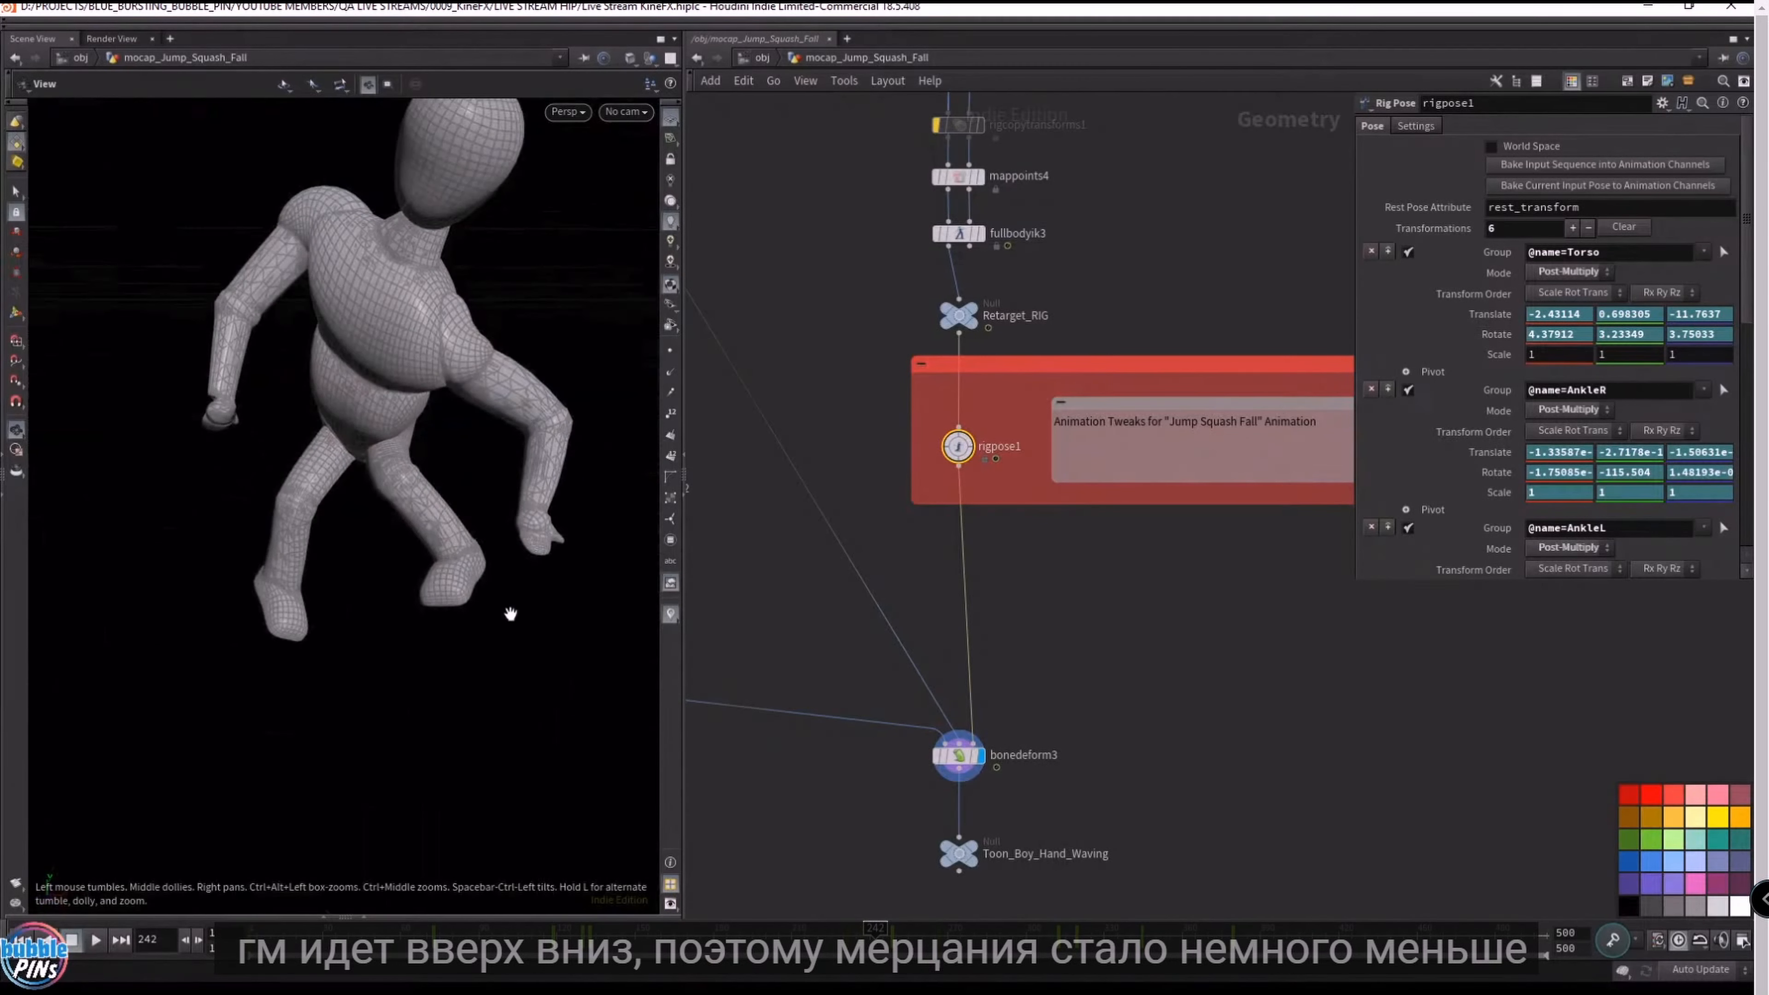
- Scrub to frame 355 and view the character's fall from several angles
left_click_drag(876, 934, 1153, 938)
scroll(426, 621, "down", 5)
left_click_drag(446, 599, 352, 620)
mouse_move(1154, 933)
left_mouse_down()
mouse_move(1351, 934)
mouse_move(1126, 921)
left_mouse_up()
mouse_move(498, 739)
left_mouse_down()
mouse_move(463, 423)
mouse_move(446, 732)
mouse_move(493, 730)
left_mouse_up()
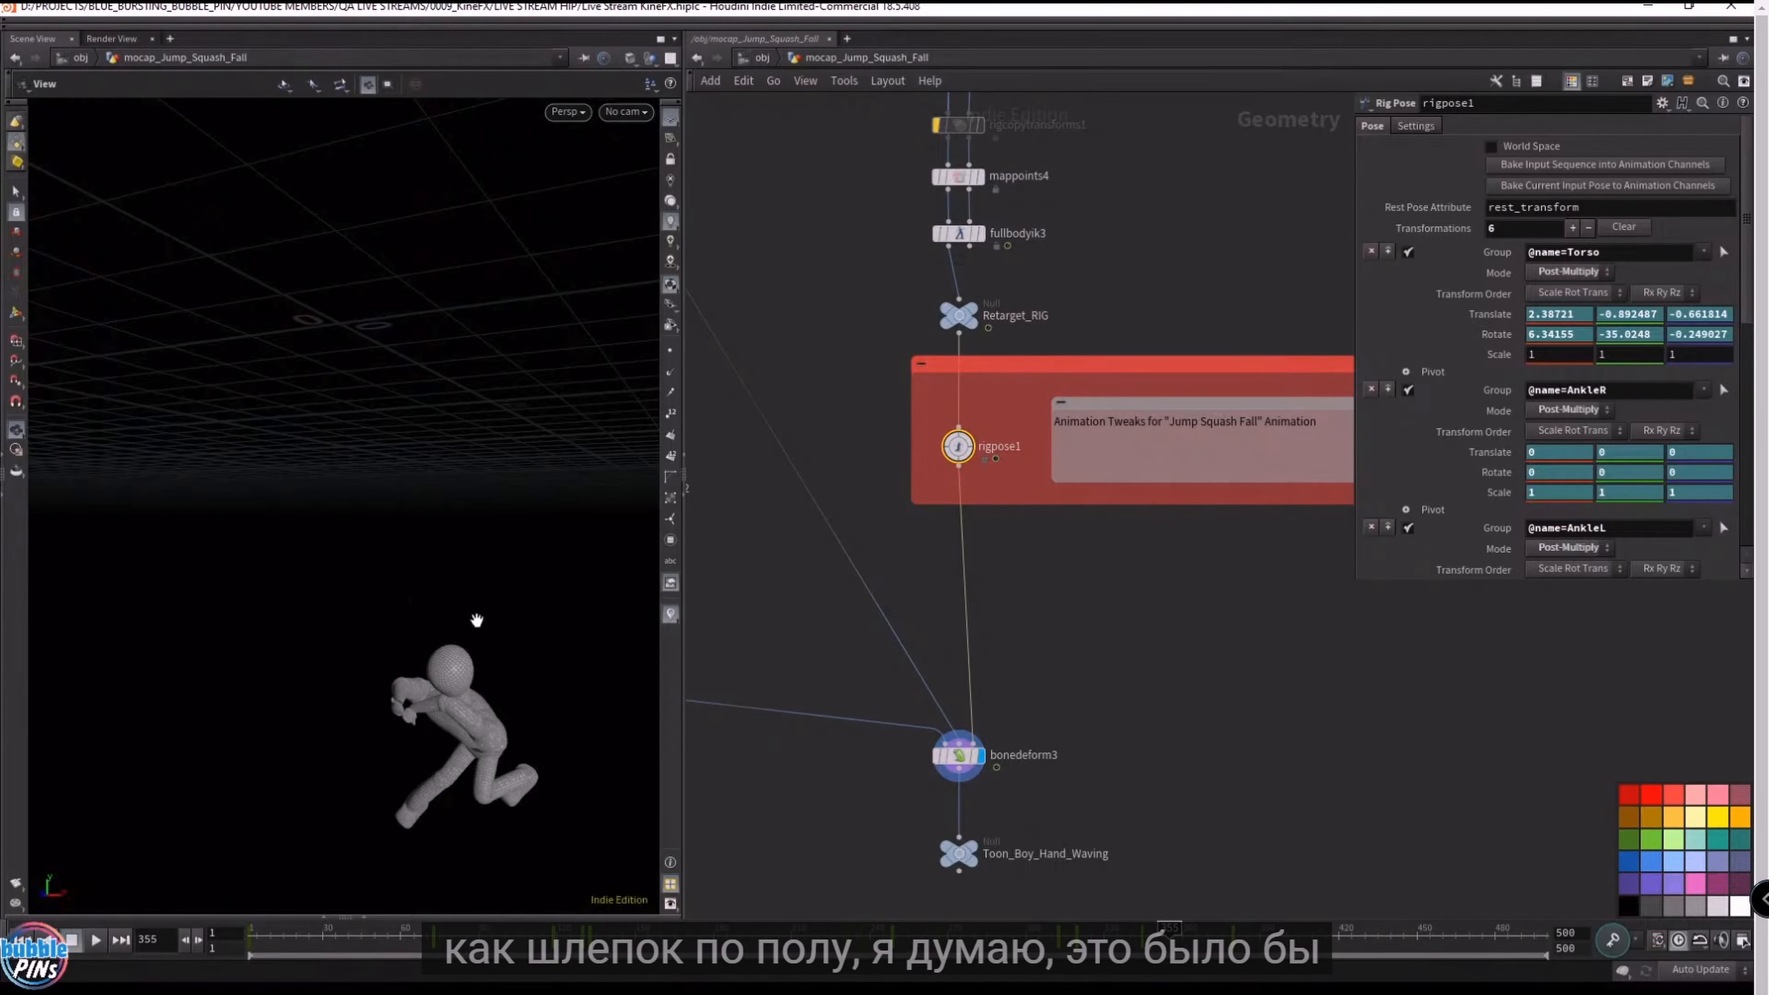
left_click_drag(376, 526, 360, 557)
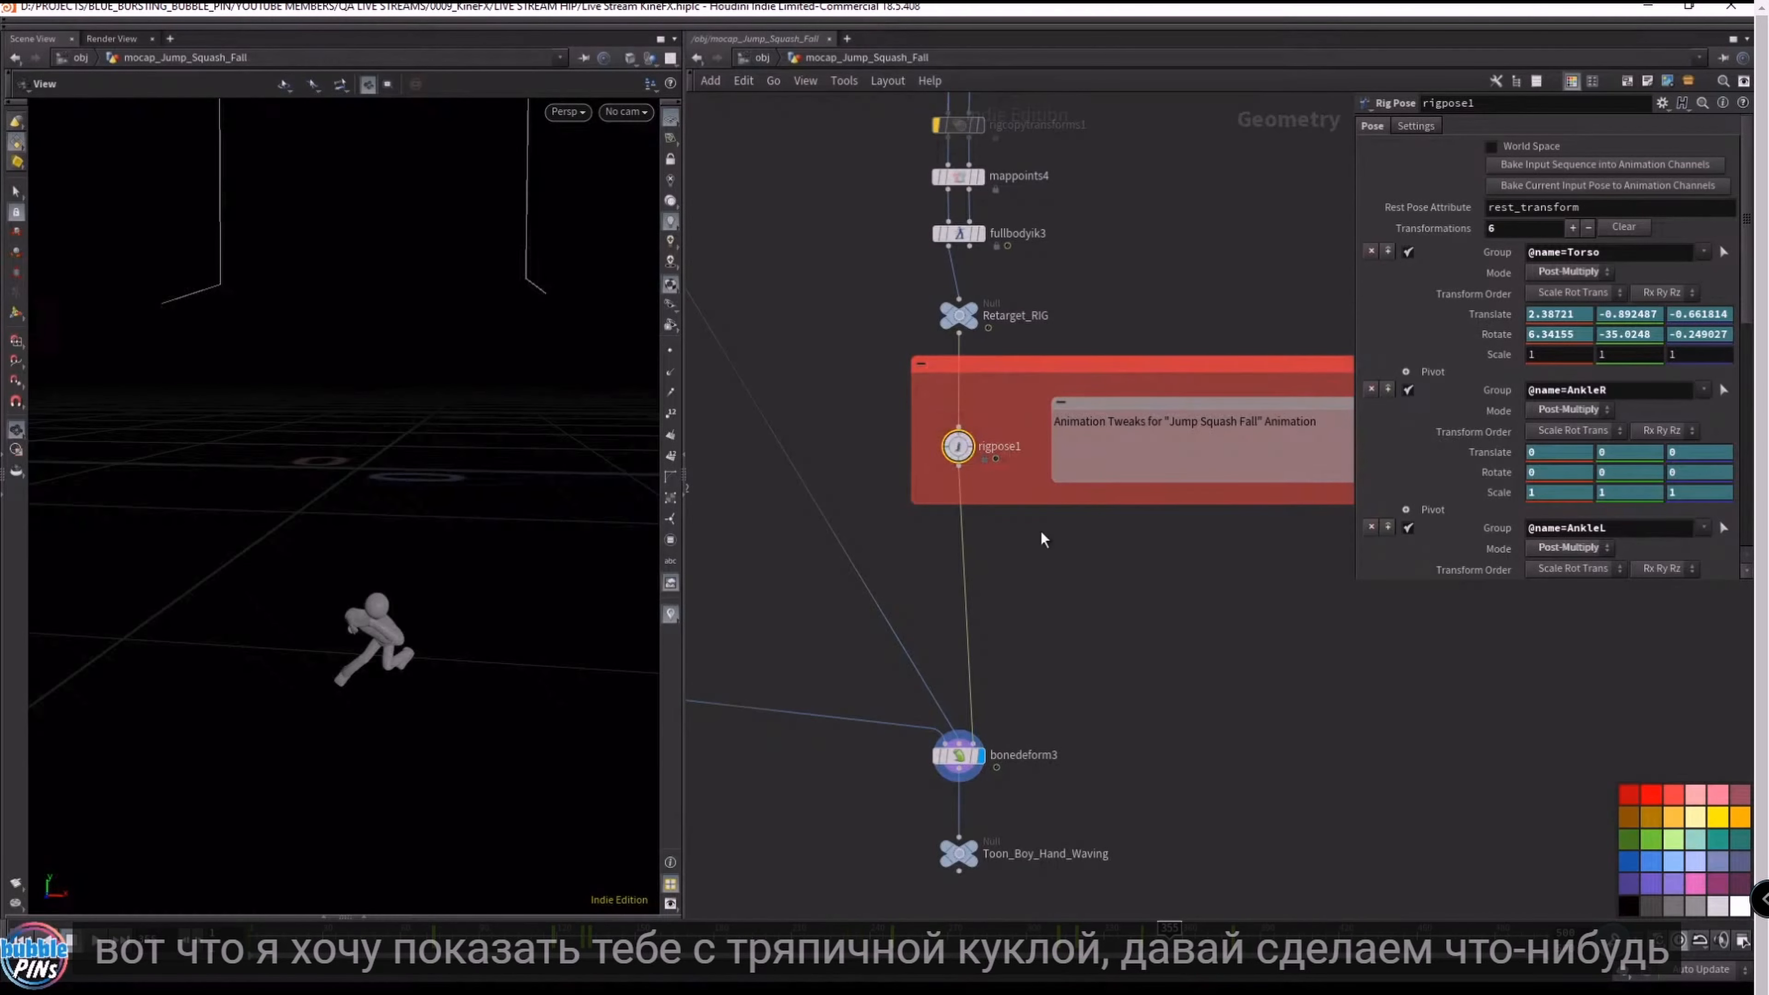
- Return to the Retargeting_Animations network and move bonedeform1 and OUT_Retargeted away from fullbodyik1 to make room
mouse_move(958, 447)
left_click_drag(958, 447, 924, 405)
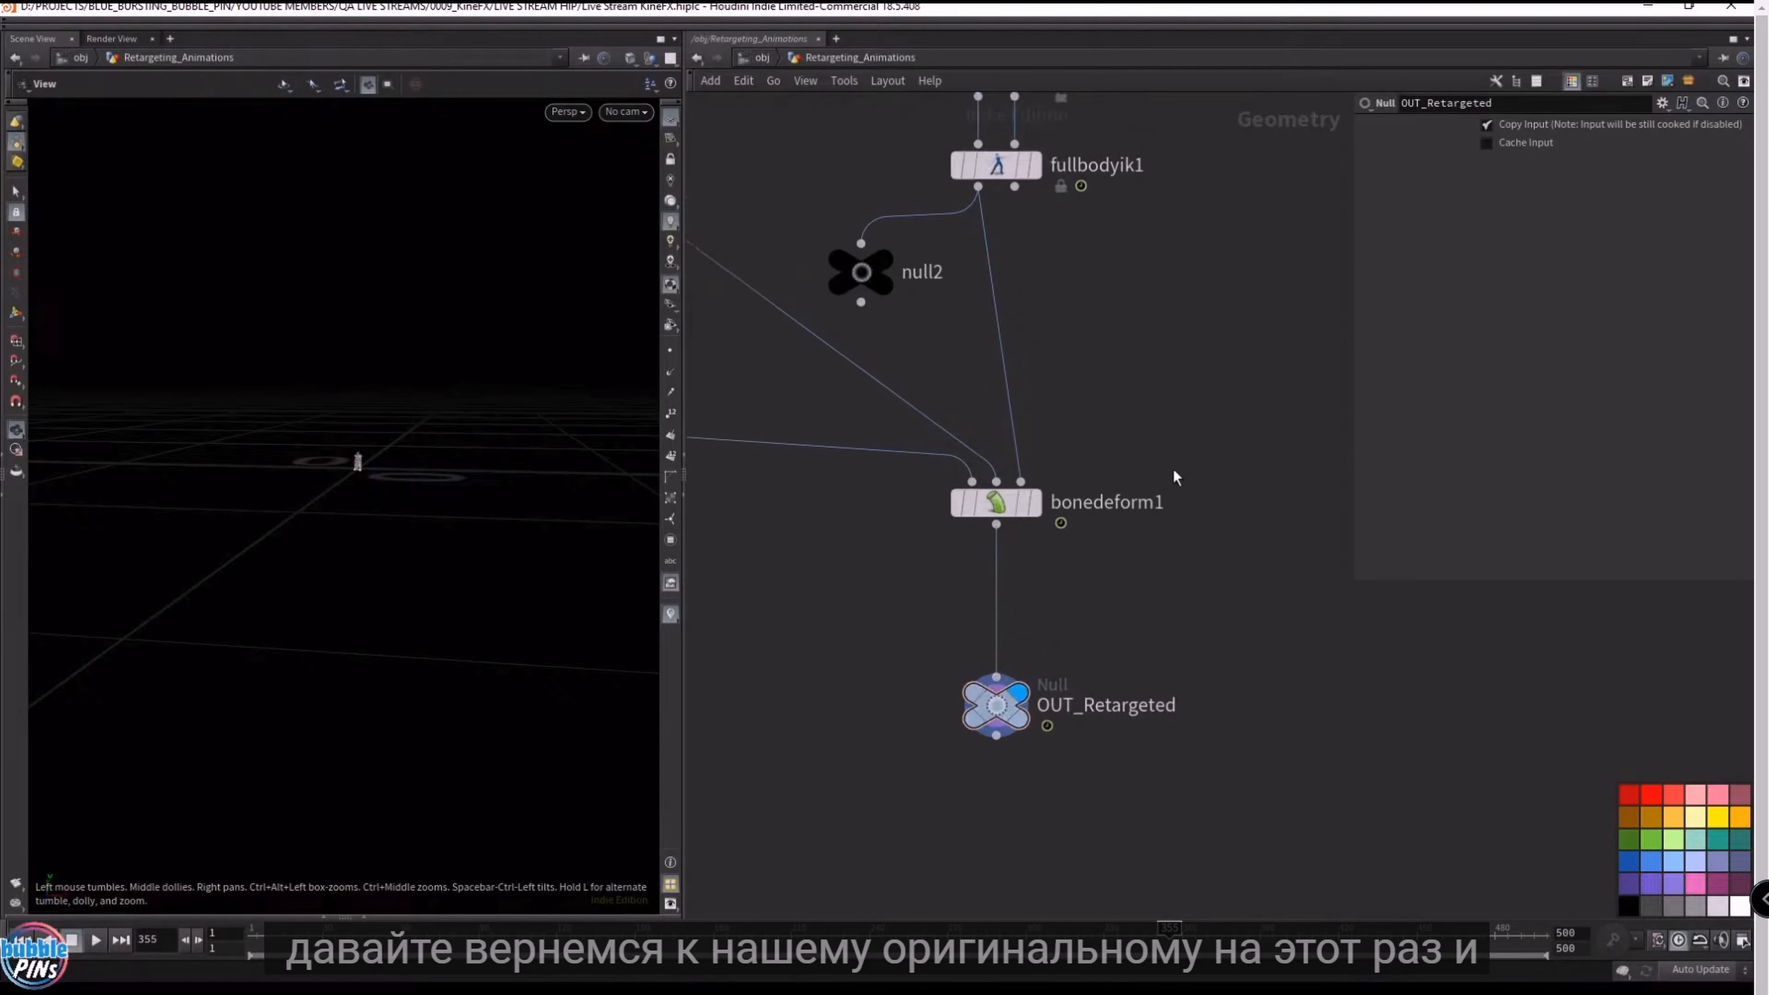
scroll(1202, 519, "down", 3)
left_click_drag(1204, 736, 1021, 500)
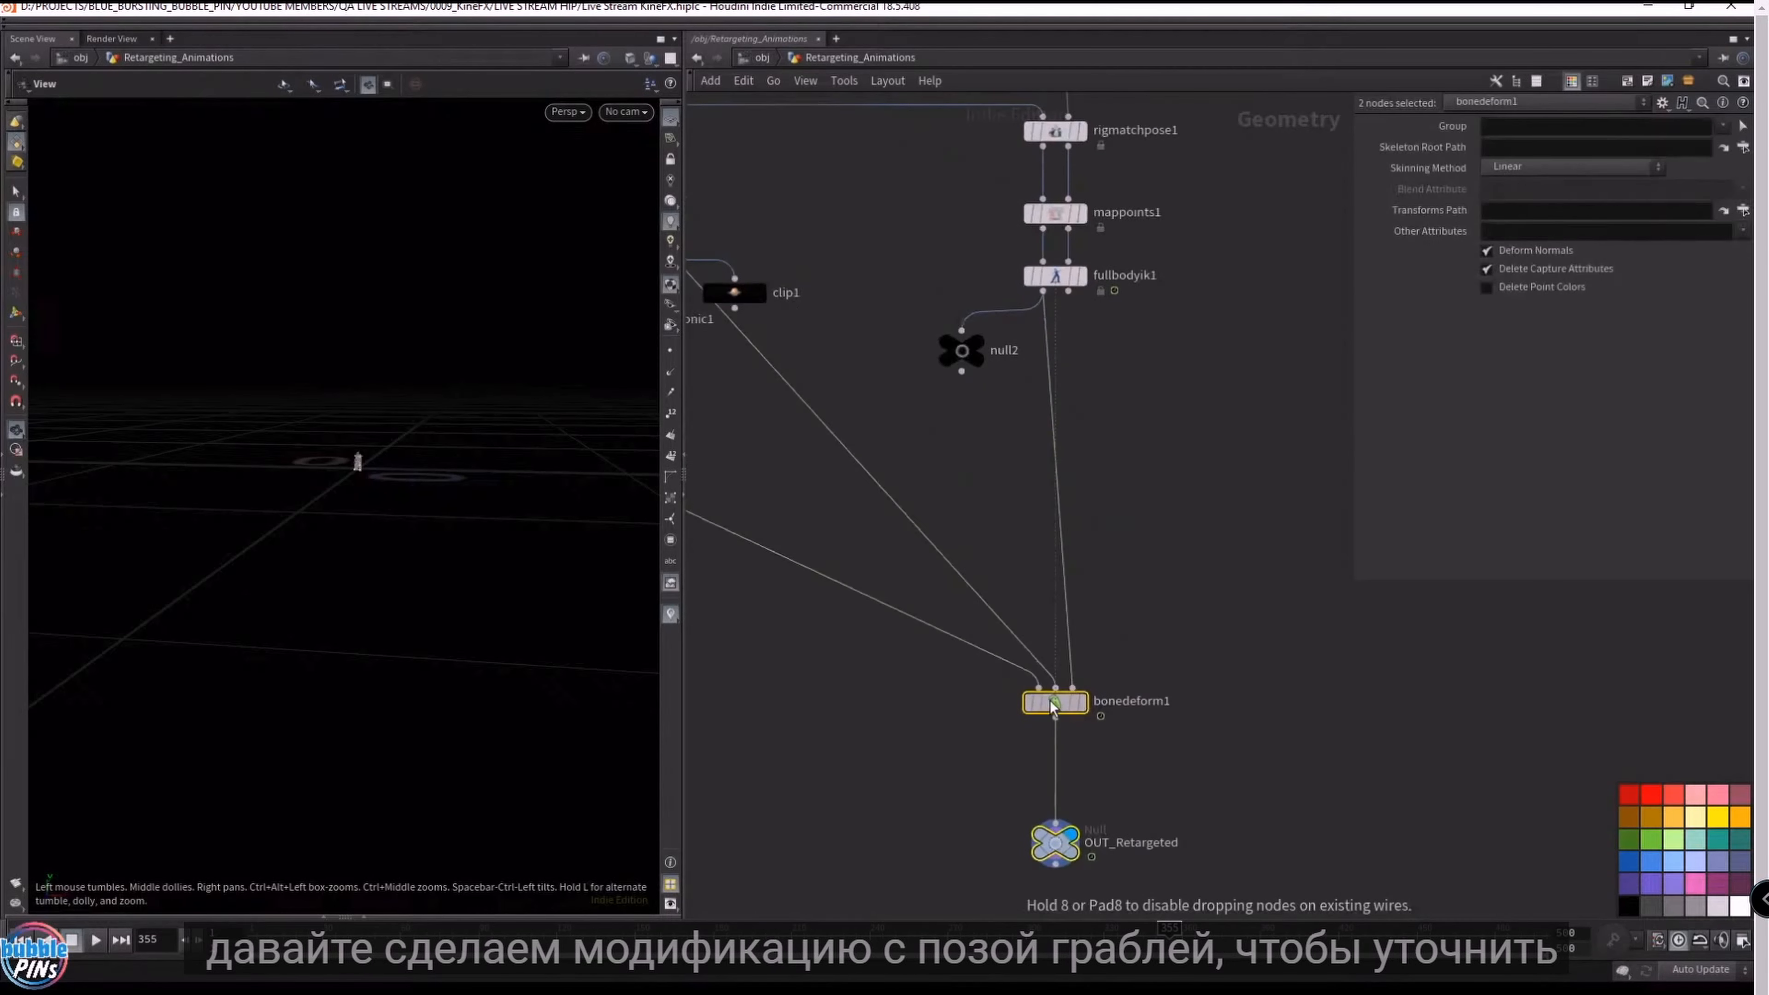
- Add a Rig Pose node in the free space beside the wire from fullbodyik1 to bonedeform1
left_click(1153, 546)
key("Tab")
type("rig pose")
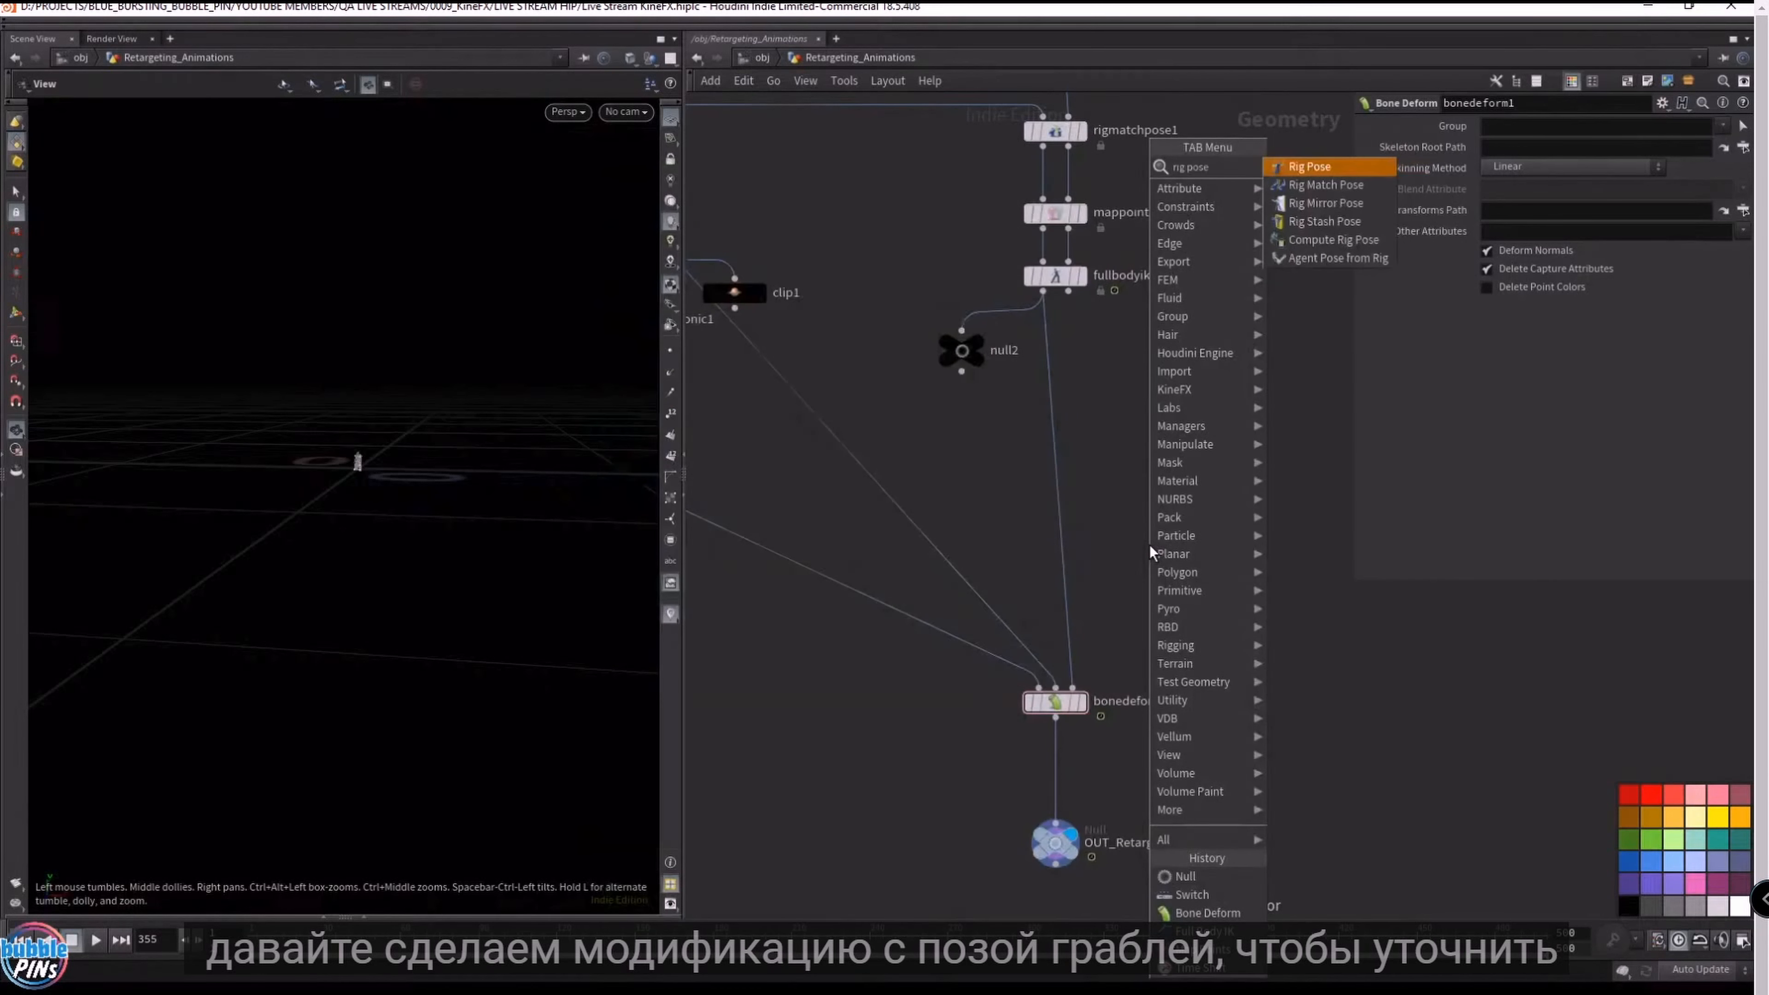
key("Return")
left_click(1228, 507)
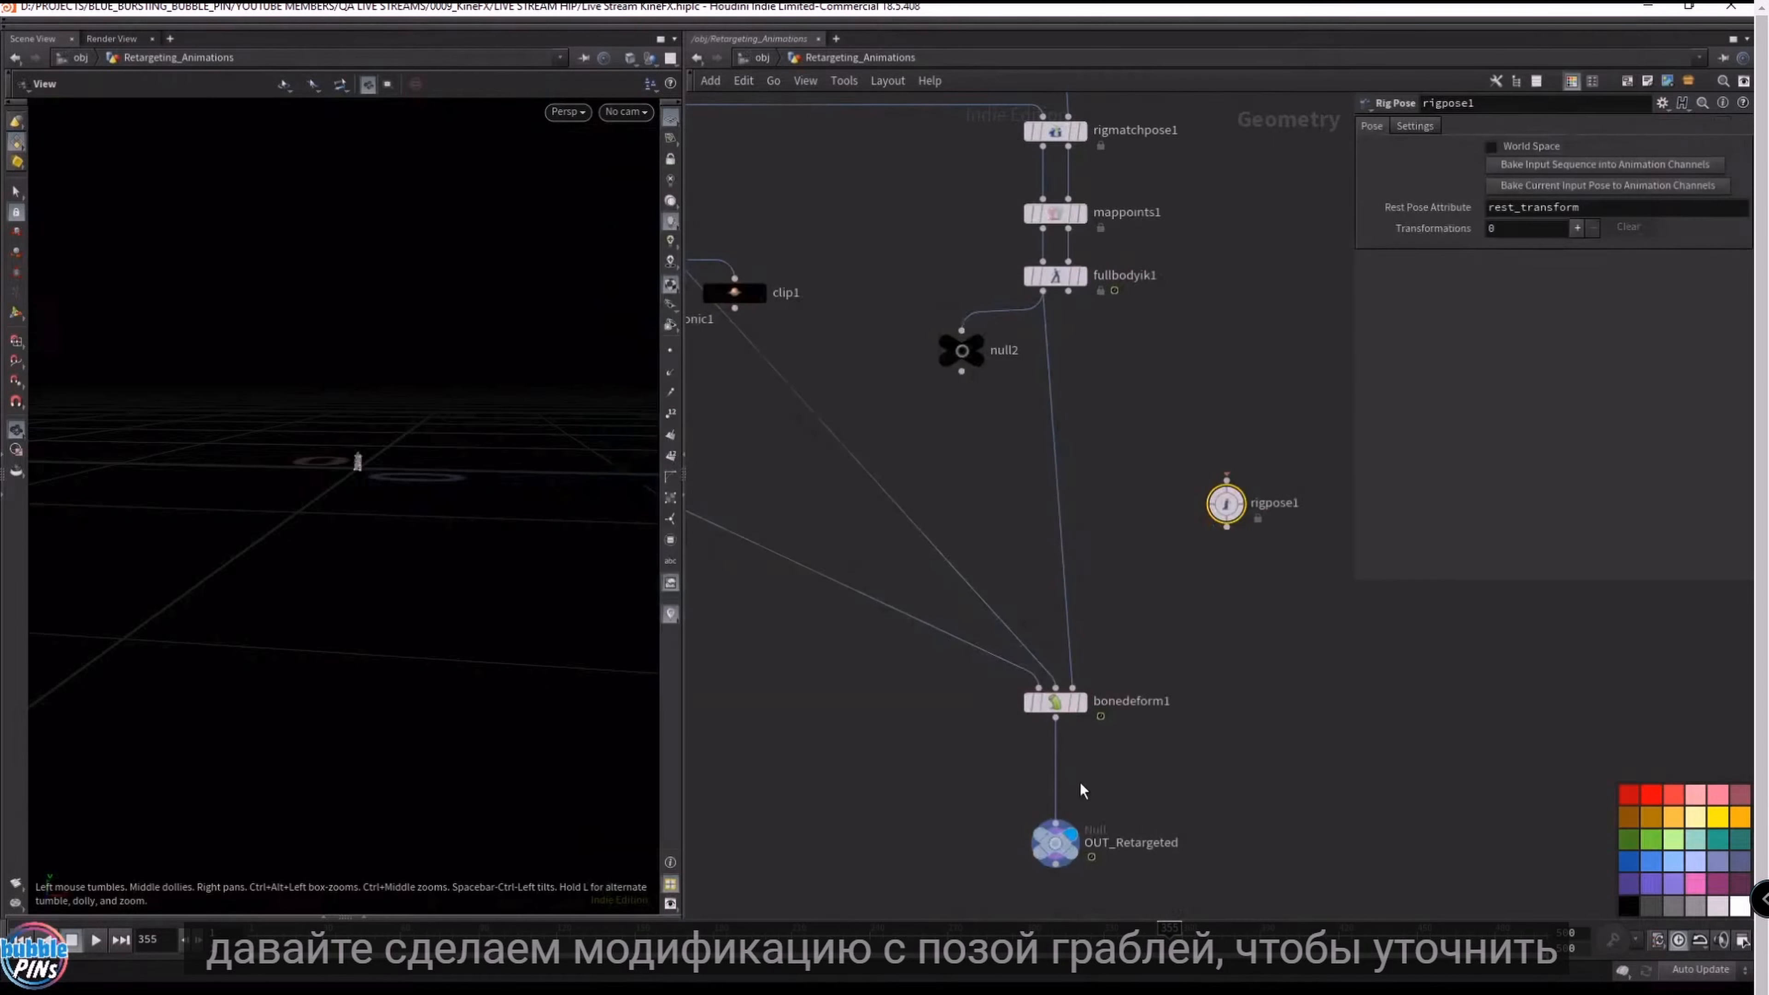
- Display bonedeform1, frame the character, scrub through its animation and return to the first frame
left_click(1085, 708)
left_click(1066, 706)
key("space+f")
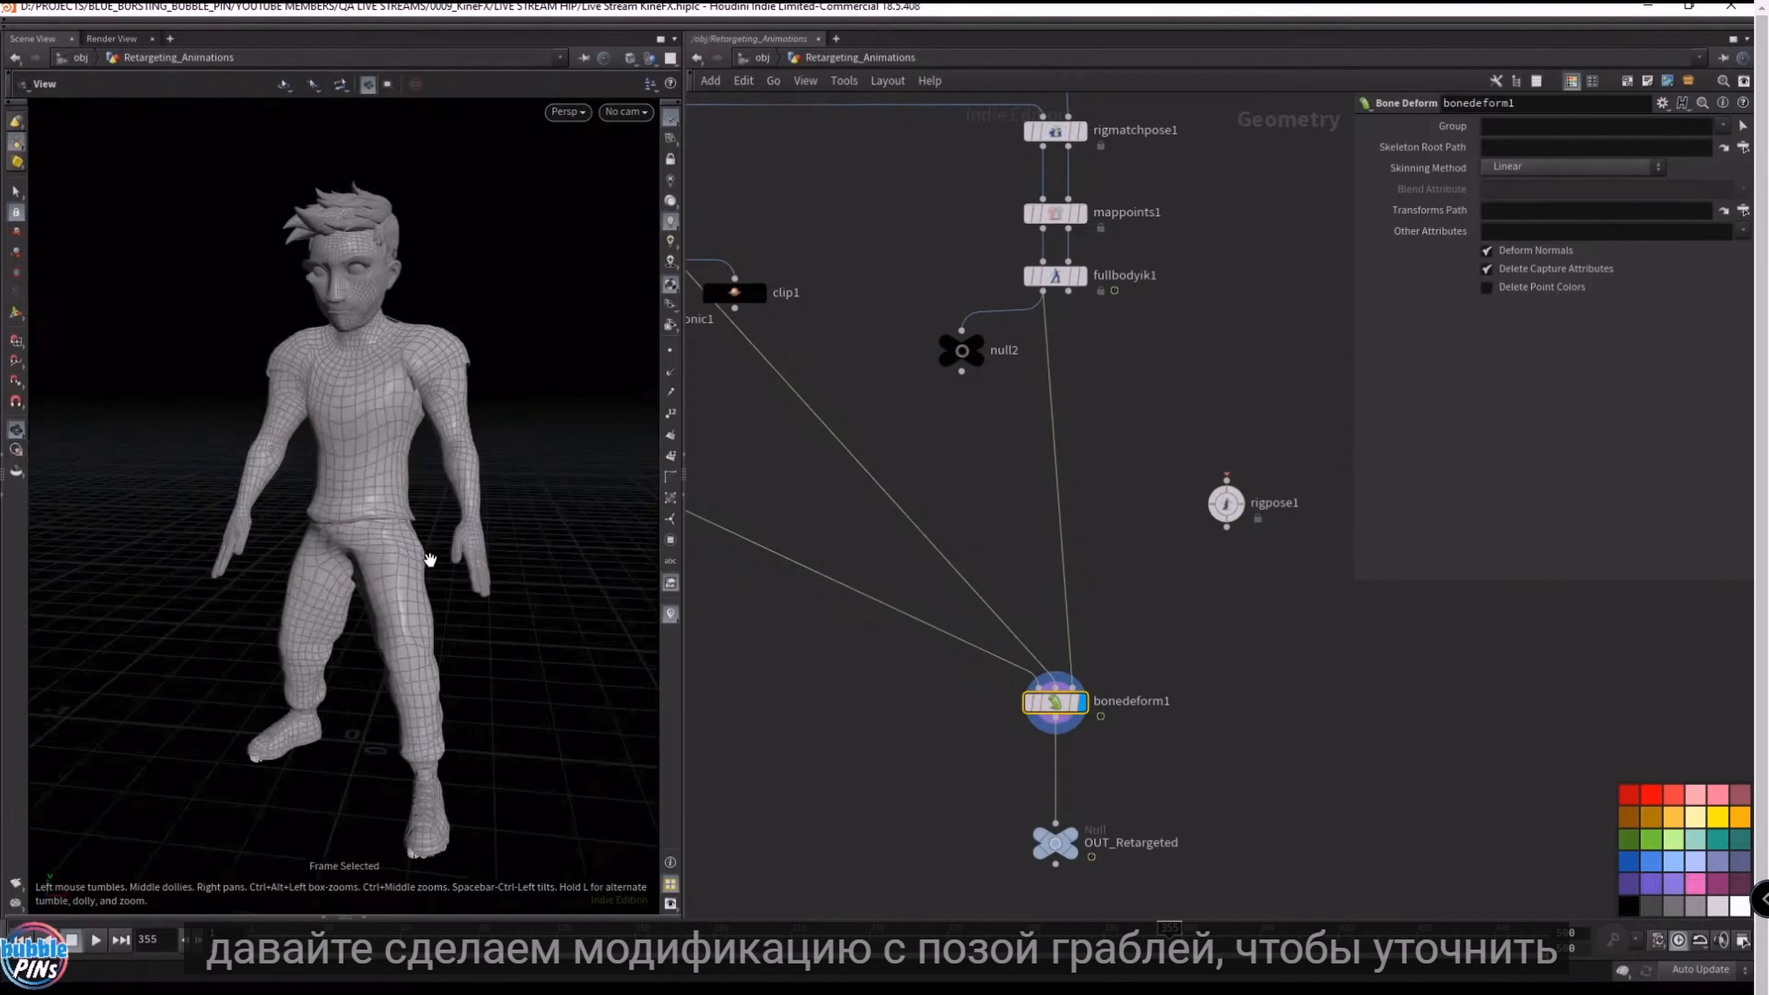
left_click_drag(421, 525, 407, 510)
left_click_drag(259, 937, 502, 937)
left_click_drag(446, 481, 444, 478)
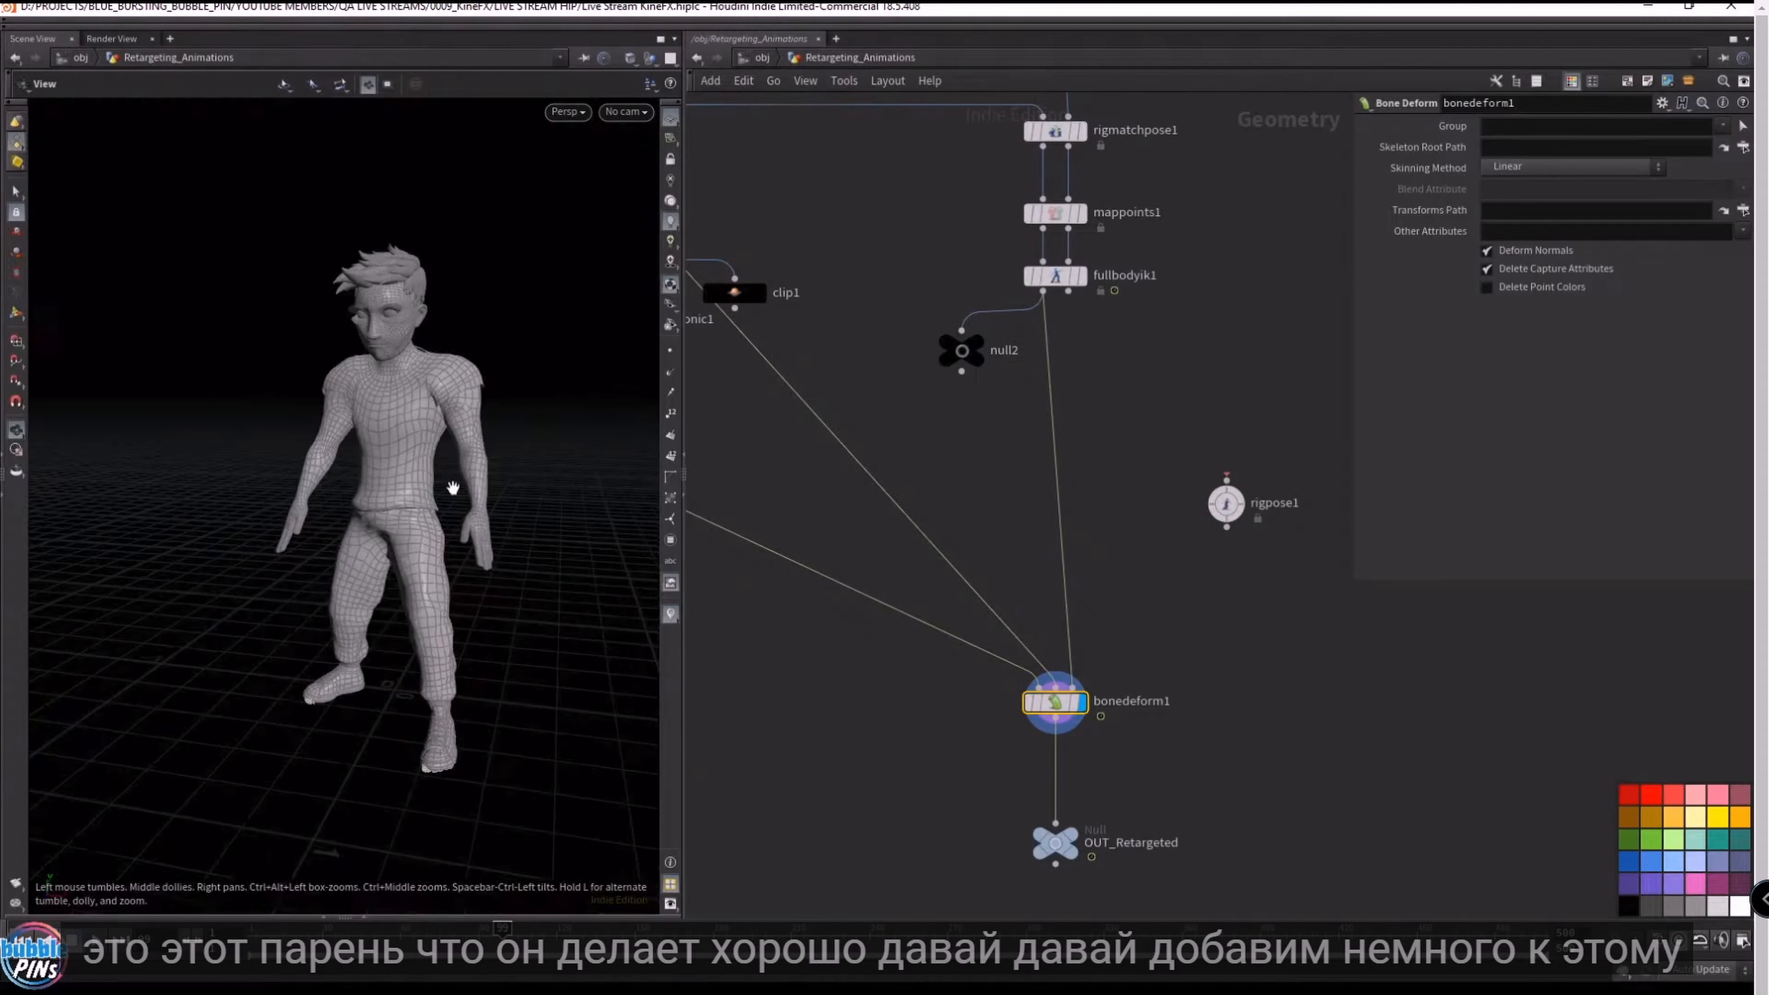
left_click(252, 937)
- Insert rigpose1 into the wire between fullbodyik1 and bonedeform1
left_click_drag(1255, 559, 1057, 481)
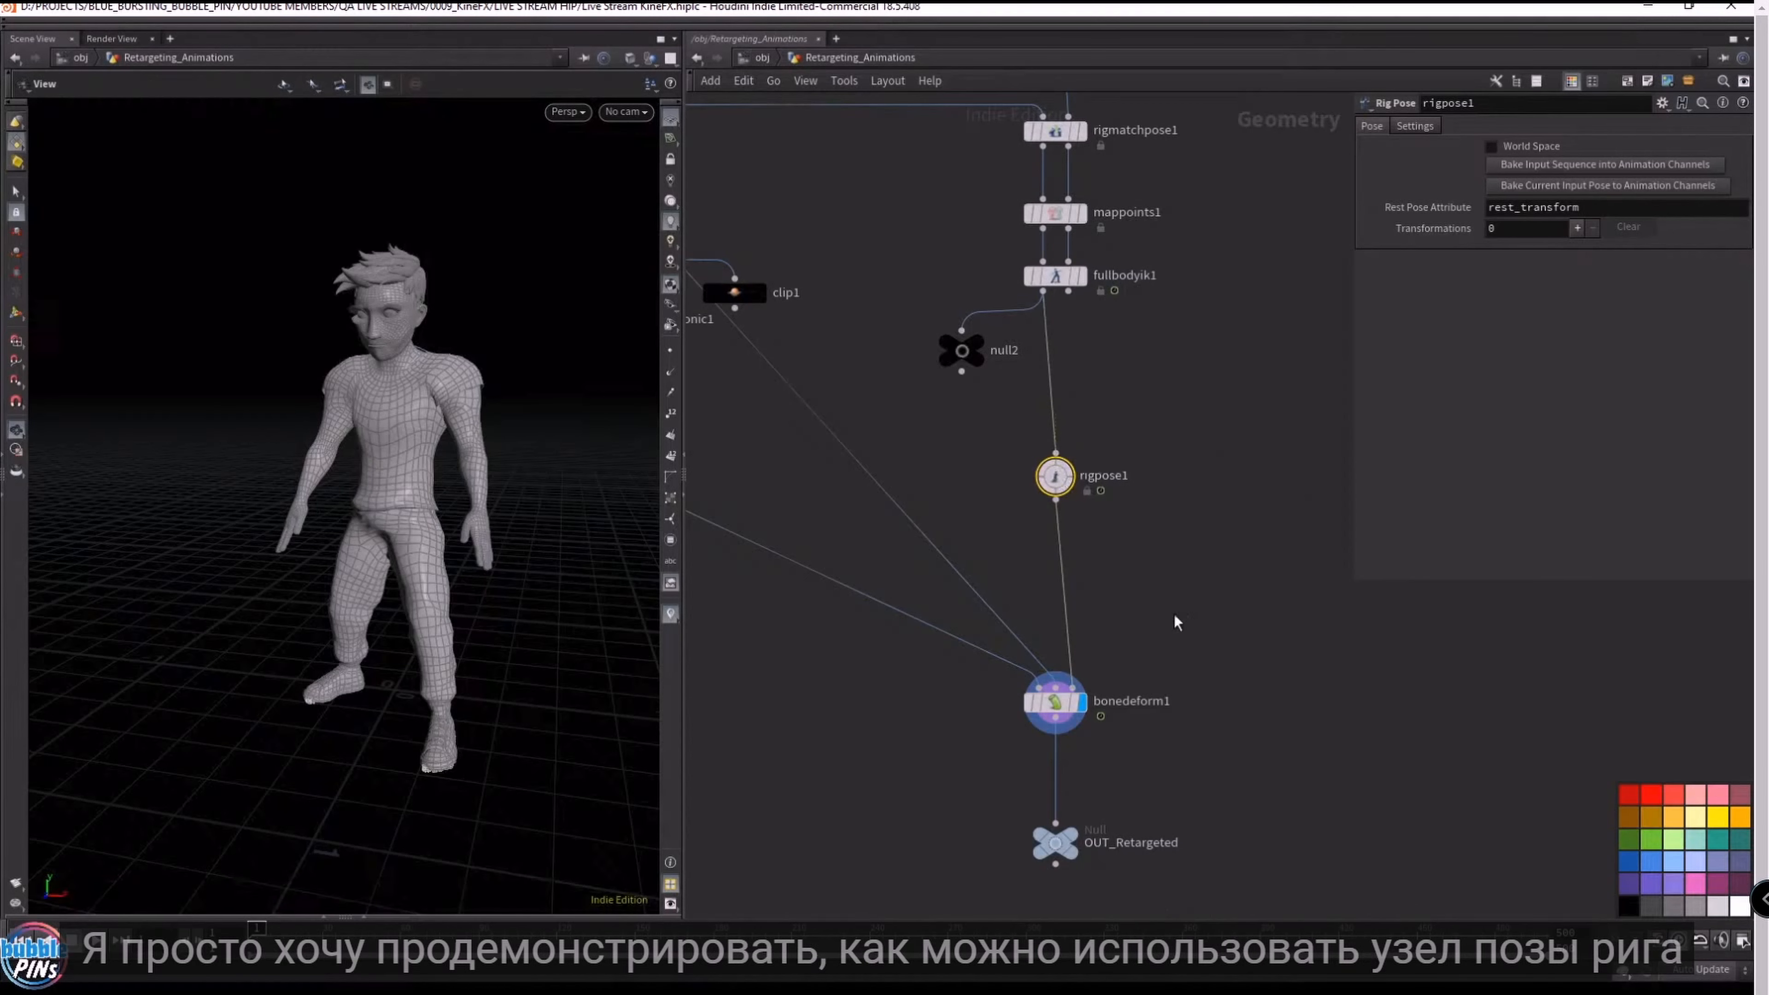
left_click_drag(1170, 548, 1014, 434)
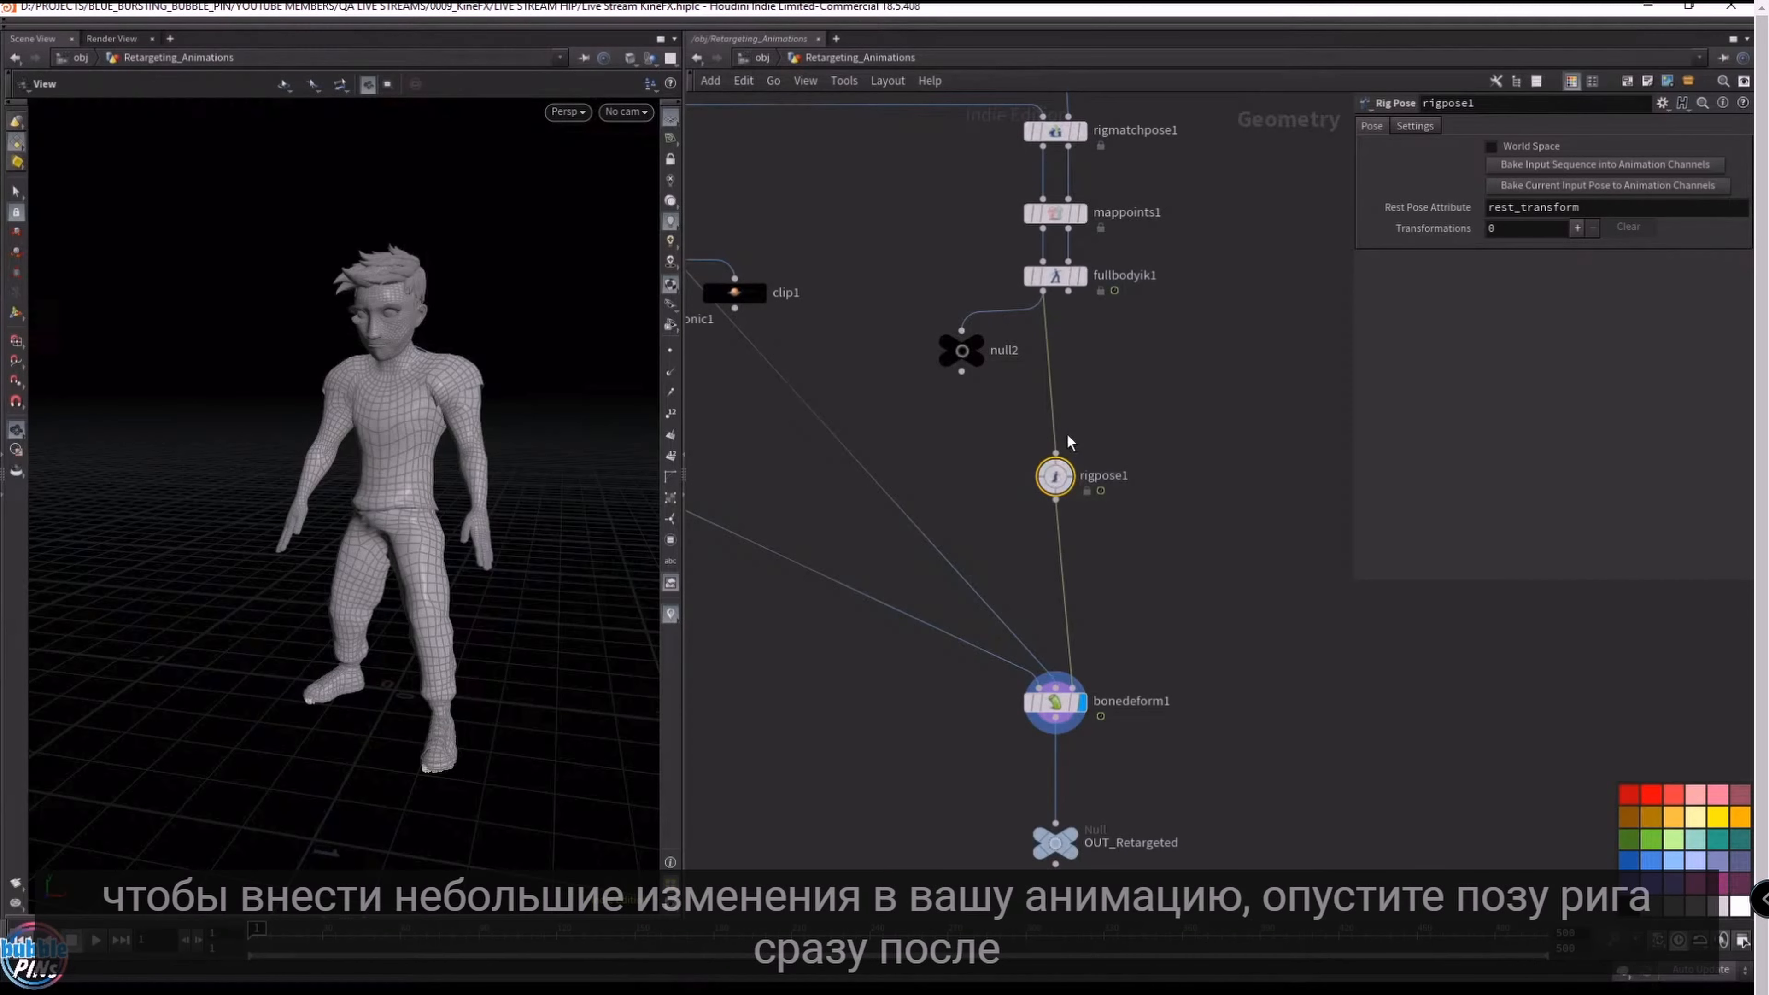
left_click_drag(1171, 548, 1003, 408)
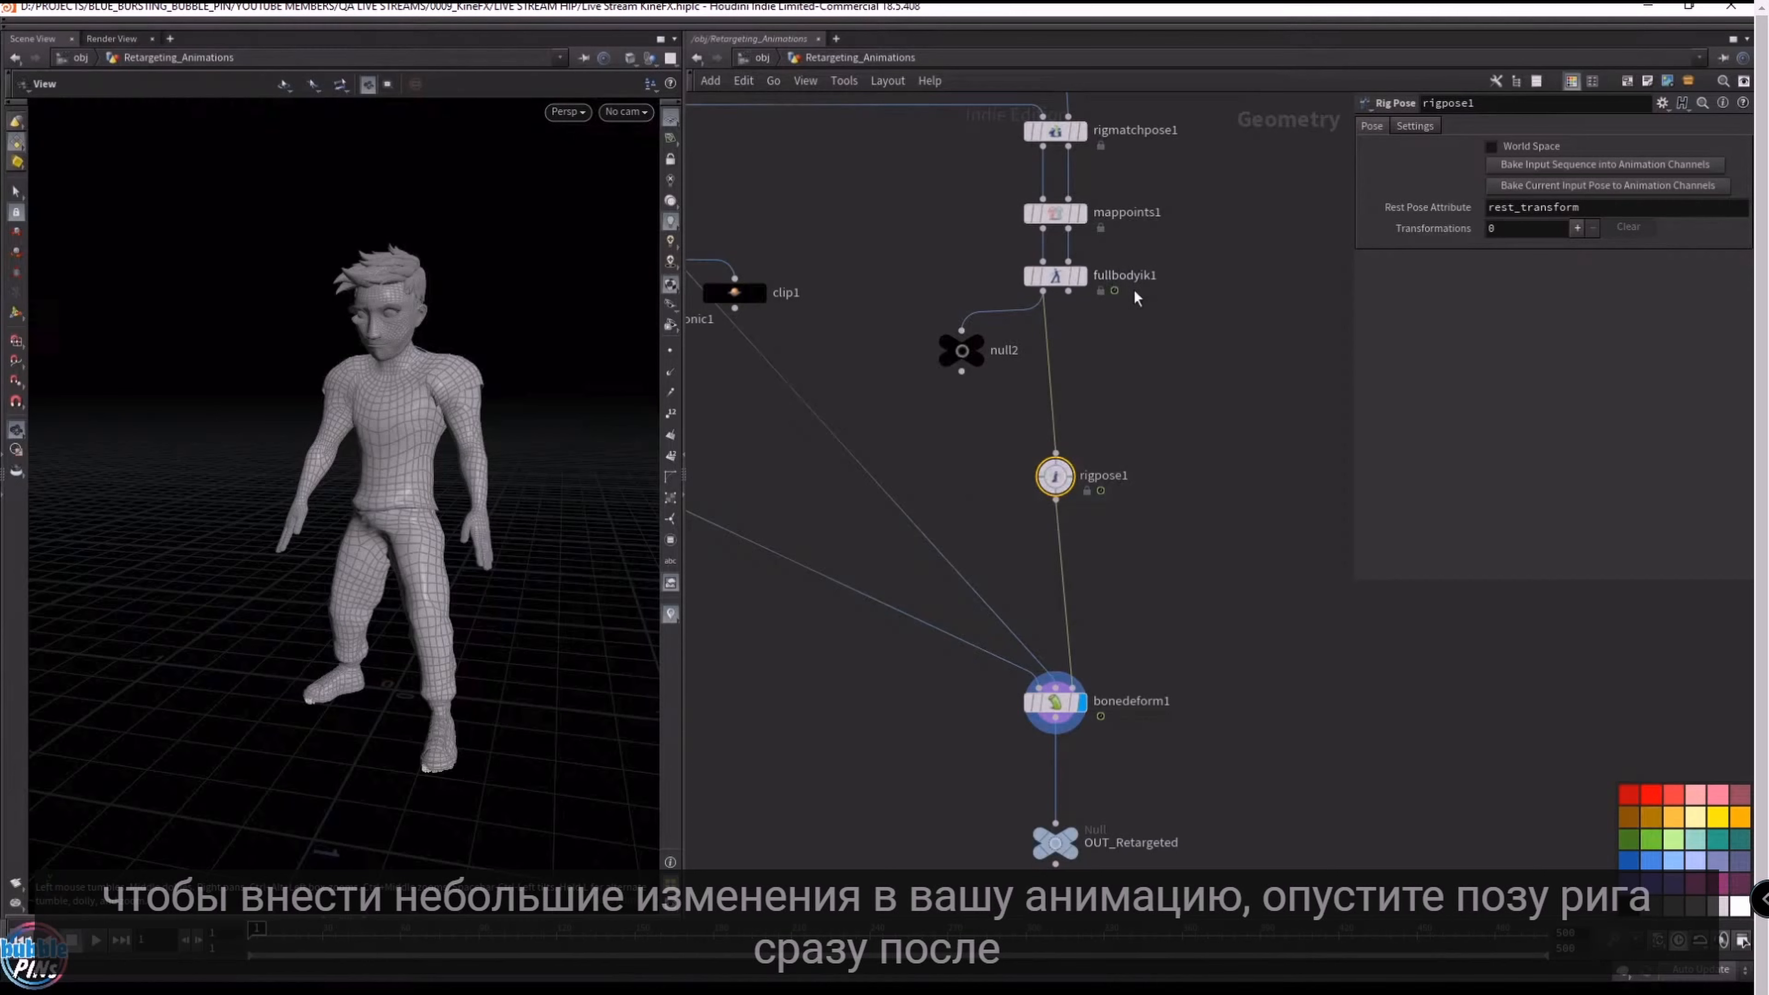
- Compare the custom skeleton output of fullbodyik1 with the source skeleton of the Monster_Shout_Cry import
scroll(1133, 289, "down", 2)
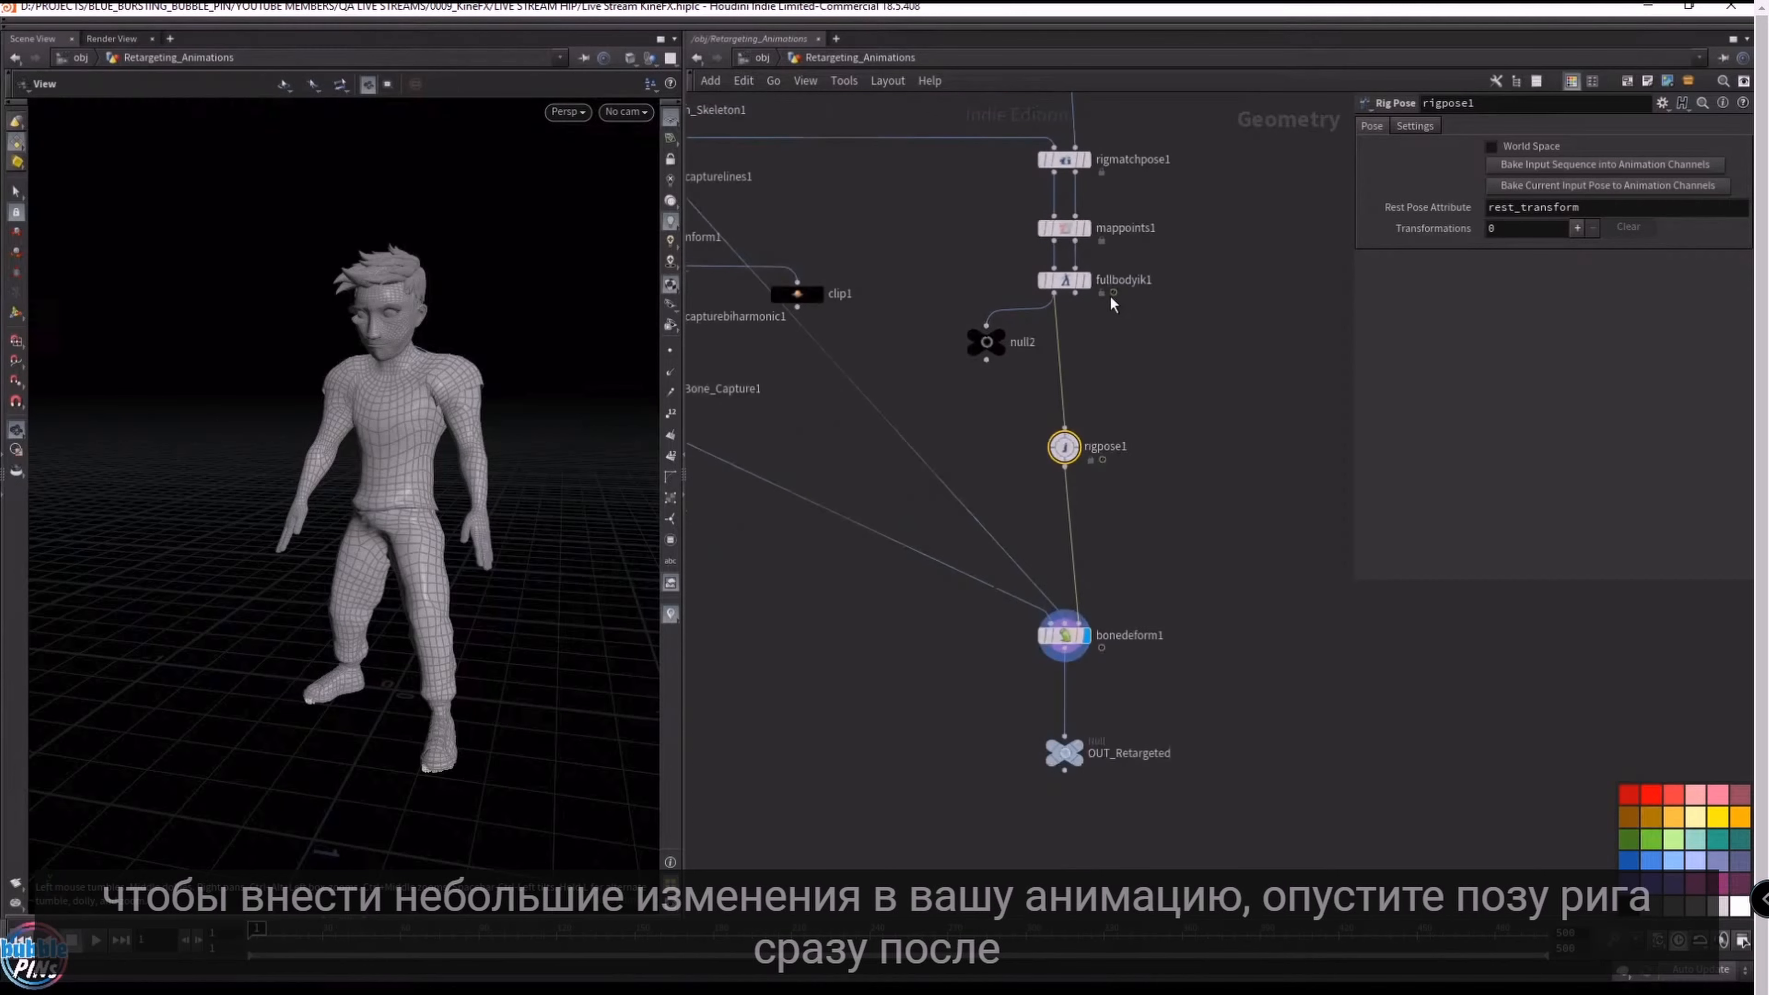
left_click(1088, 281)
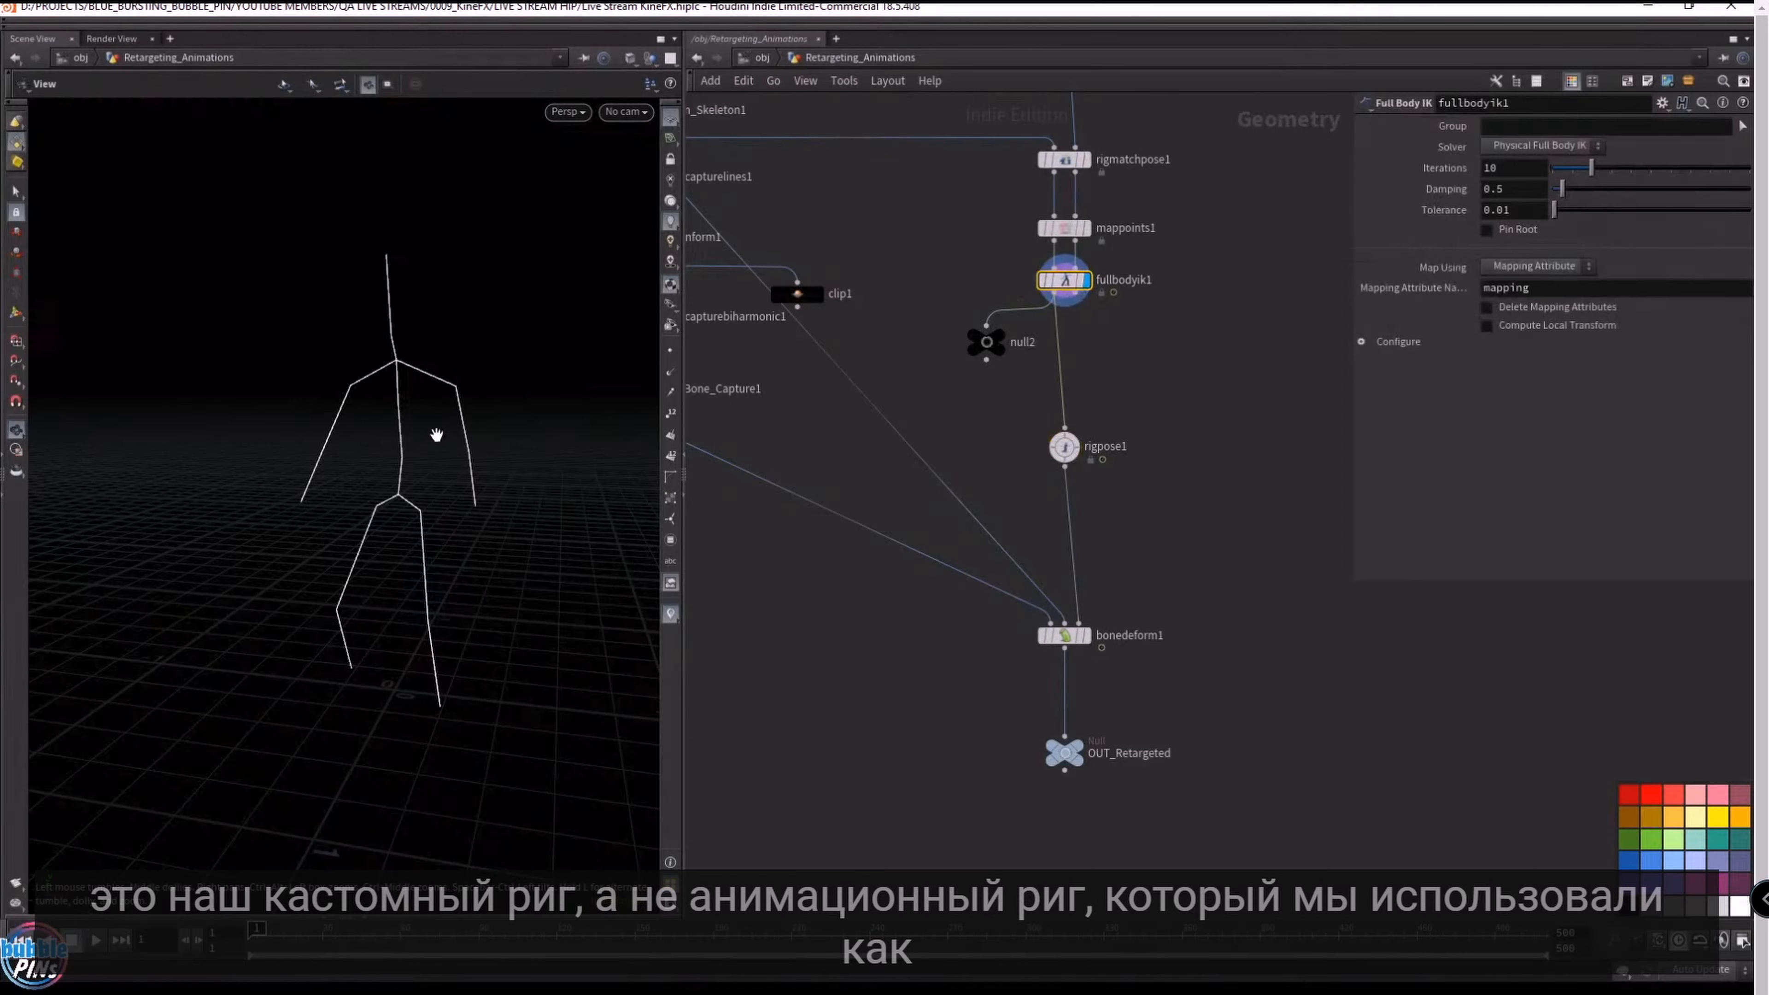
mouse_move(1140, 347)
middle_mouse_down()
mouse_move(1157, 431)
mouse_move(1116, 599)
middle_mouse_up()
middle_click_drag(1187, 213, 1187, 558)
left_click(841, 152)
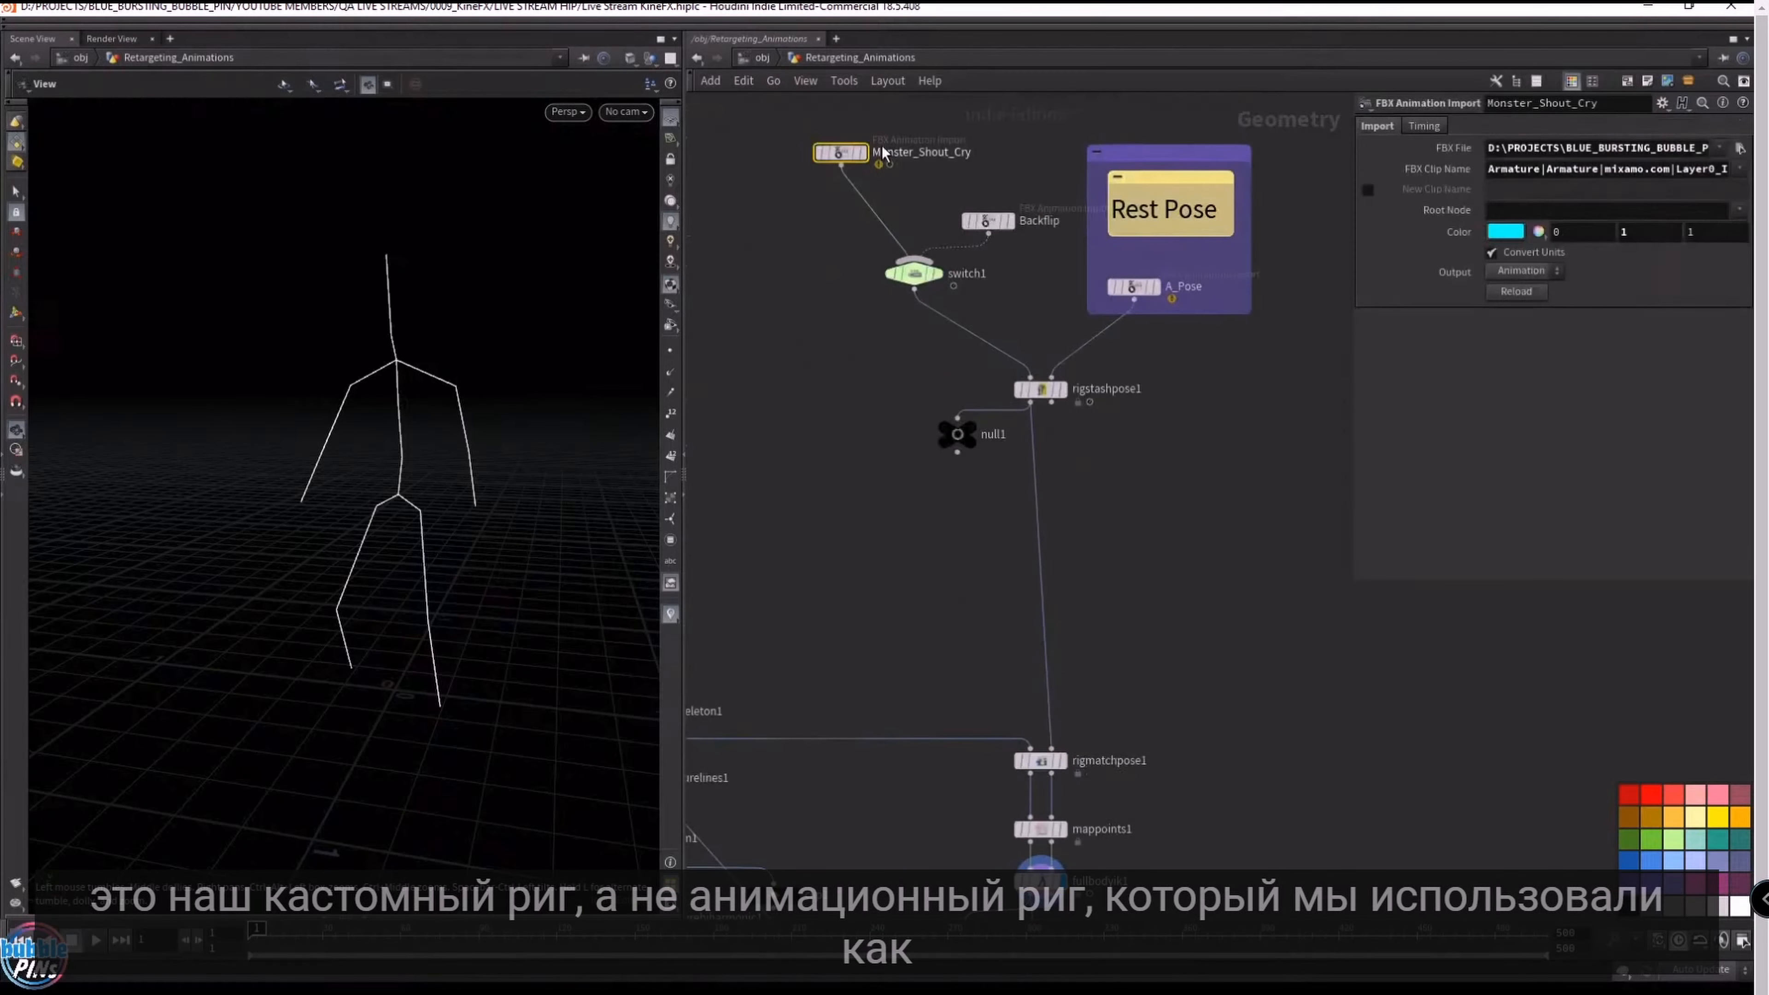
left_click(863, 153)
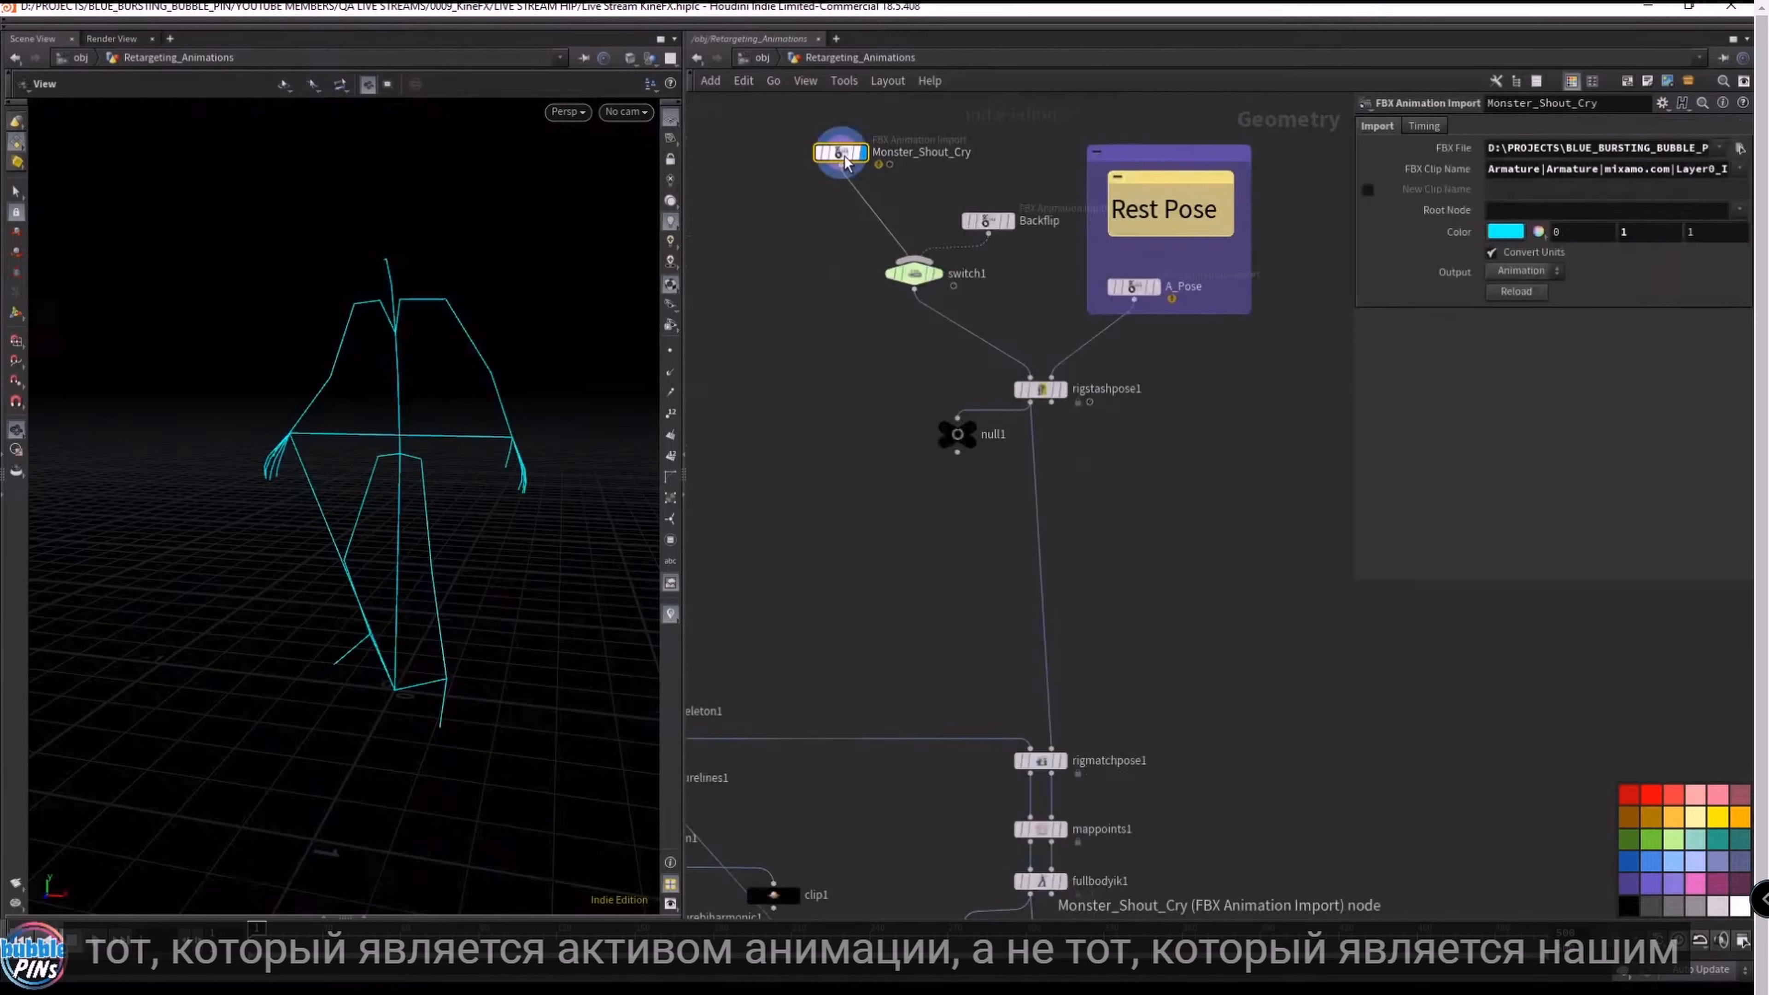
mouse_move(846, 156)
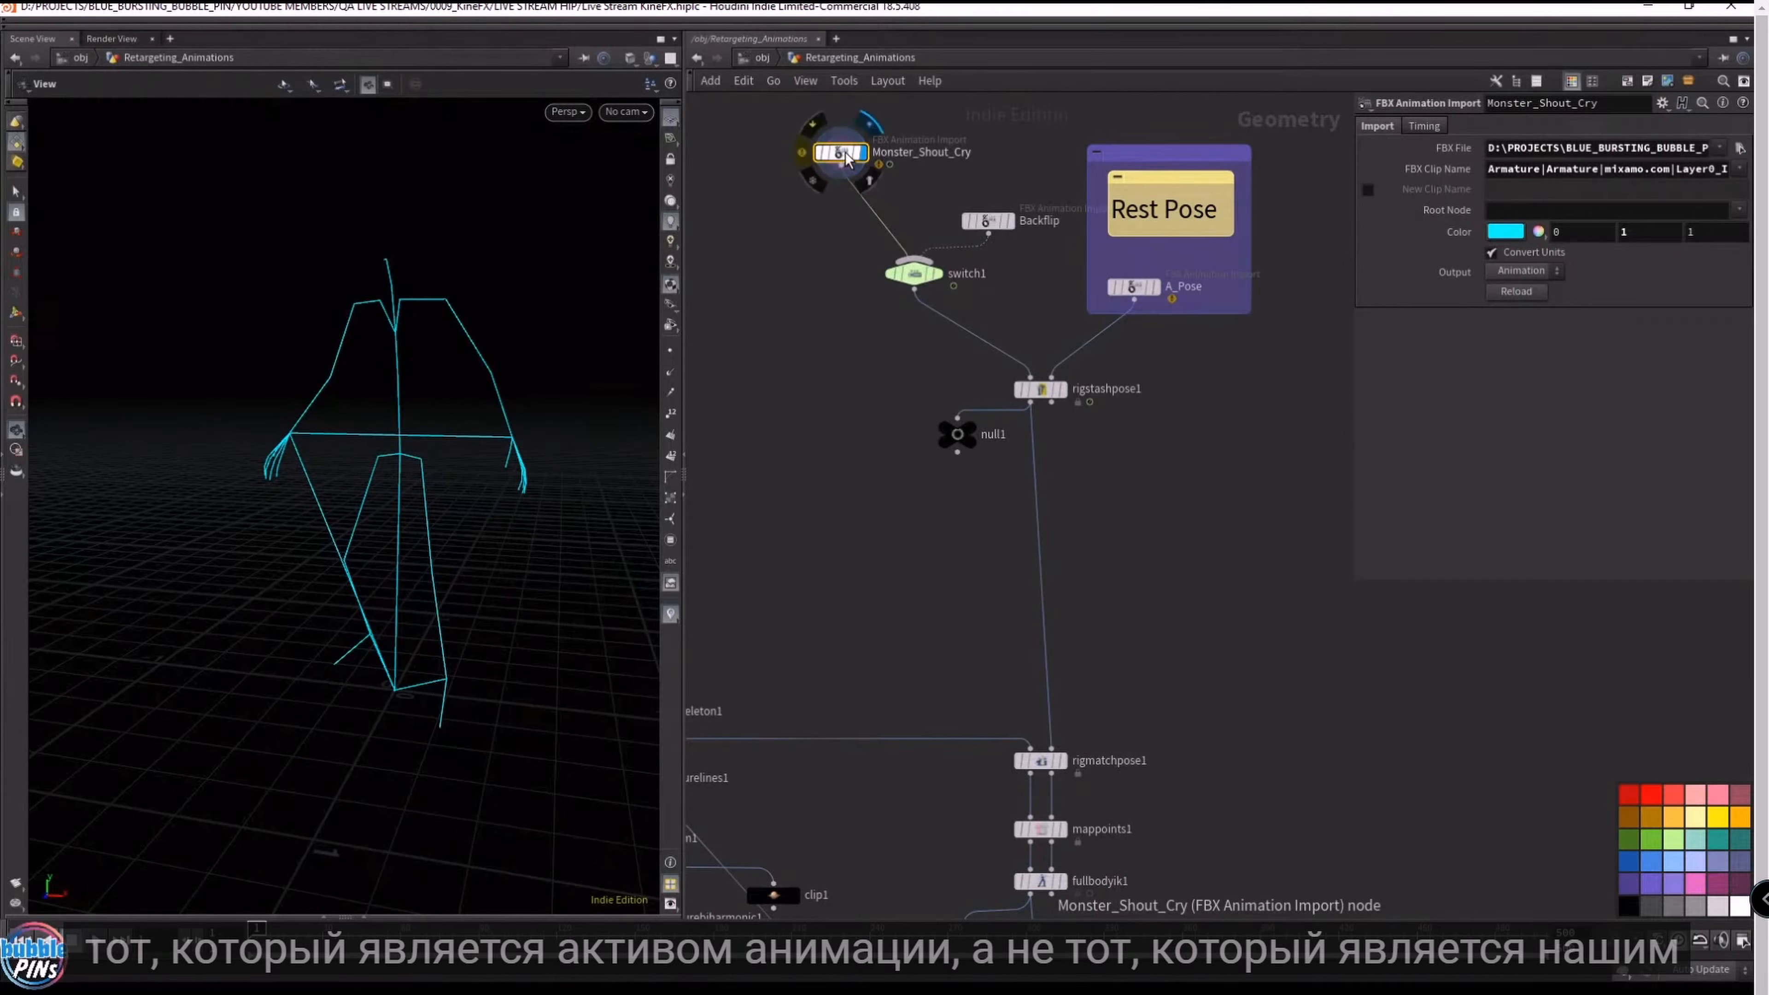
- Display rigpose1, widen the viewport and activate the Rig Pose joint handles on the skeleton
middle_click_drag(1167, 613, 1181, 126)
left_click(1064, 450)
scroll(1142, 467, "up", 5)
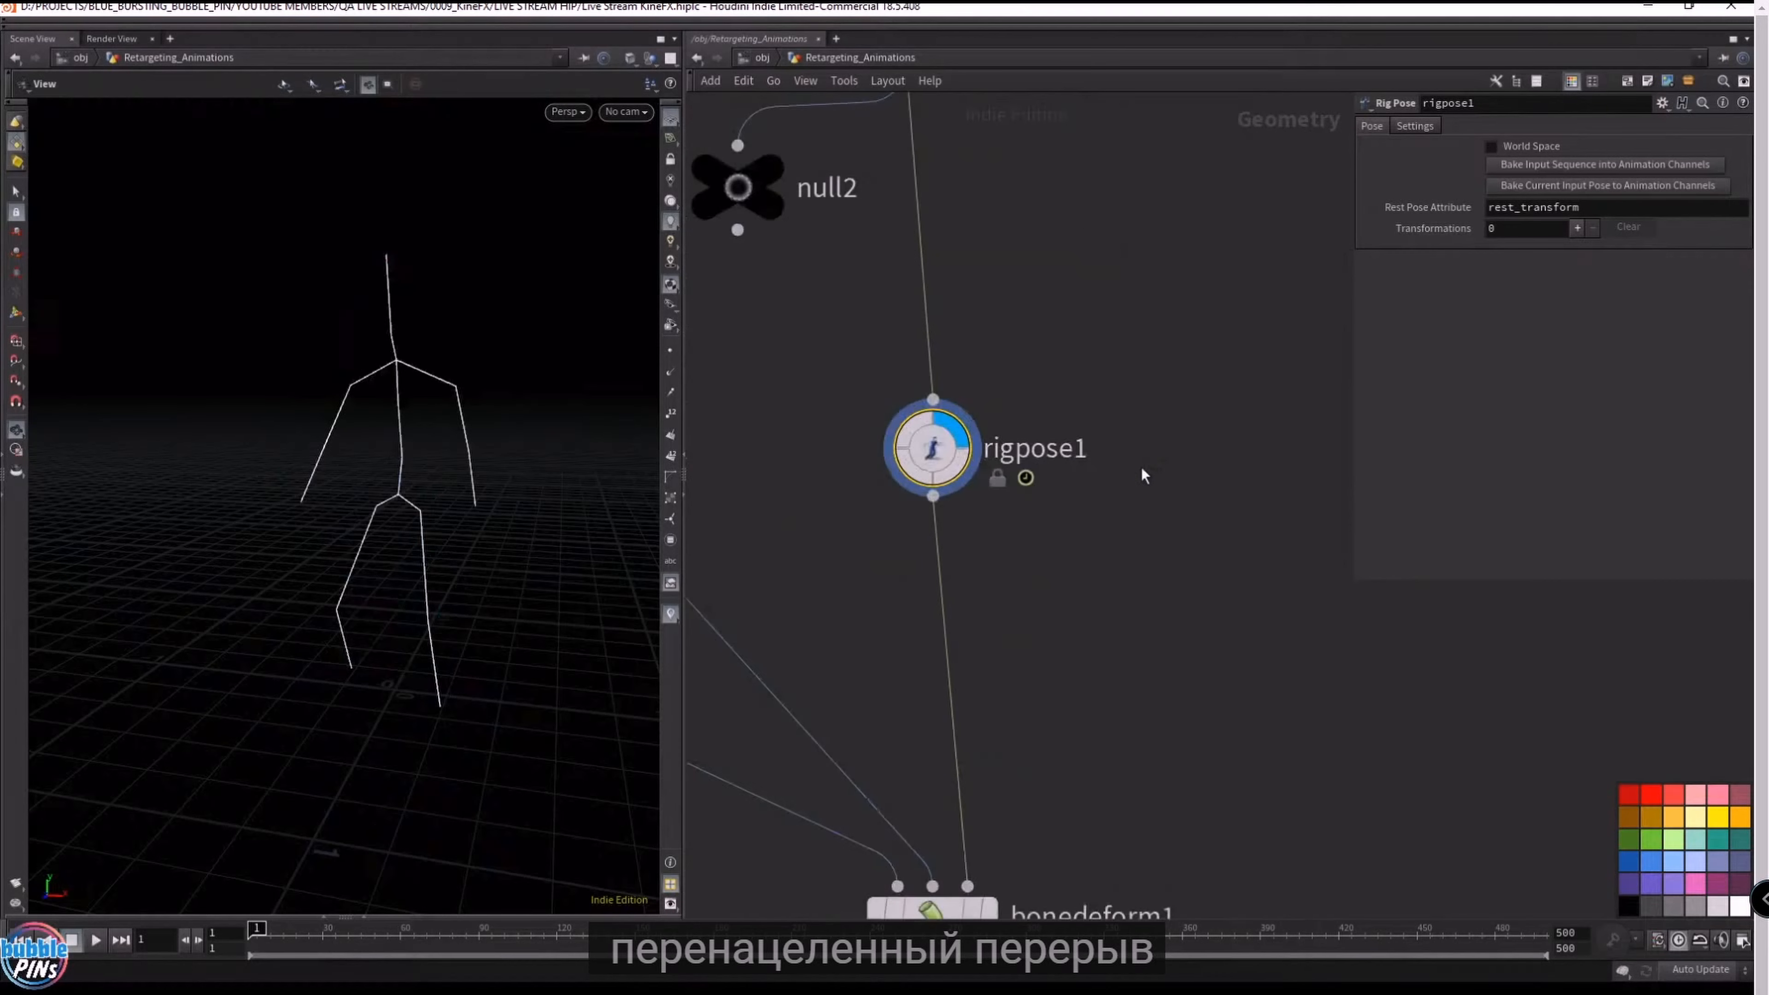
middle_click_drag(1135, 499, 1244, 576)
left_click_drag(470, 371, 533, 348)
left_click_drag(683, 369, 902, 390)
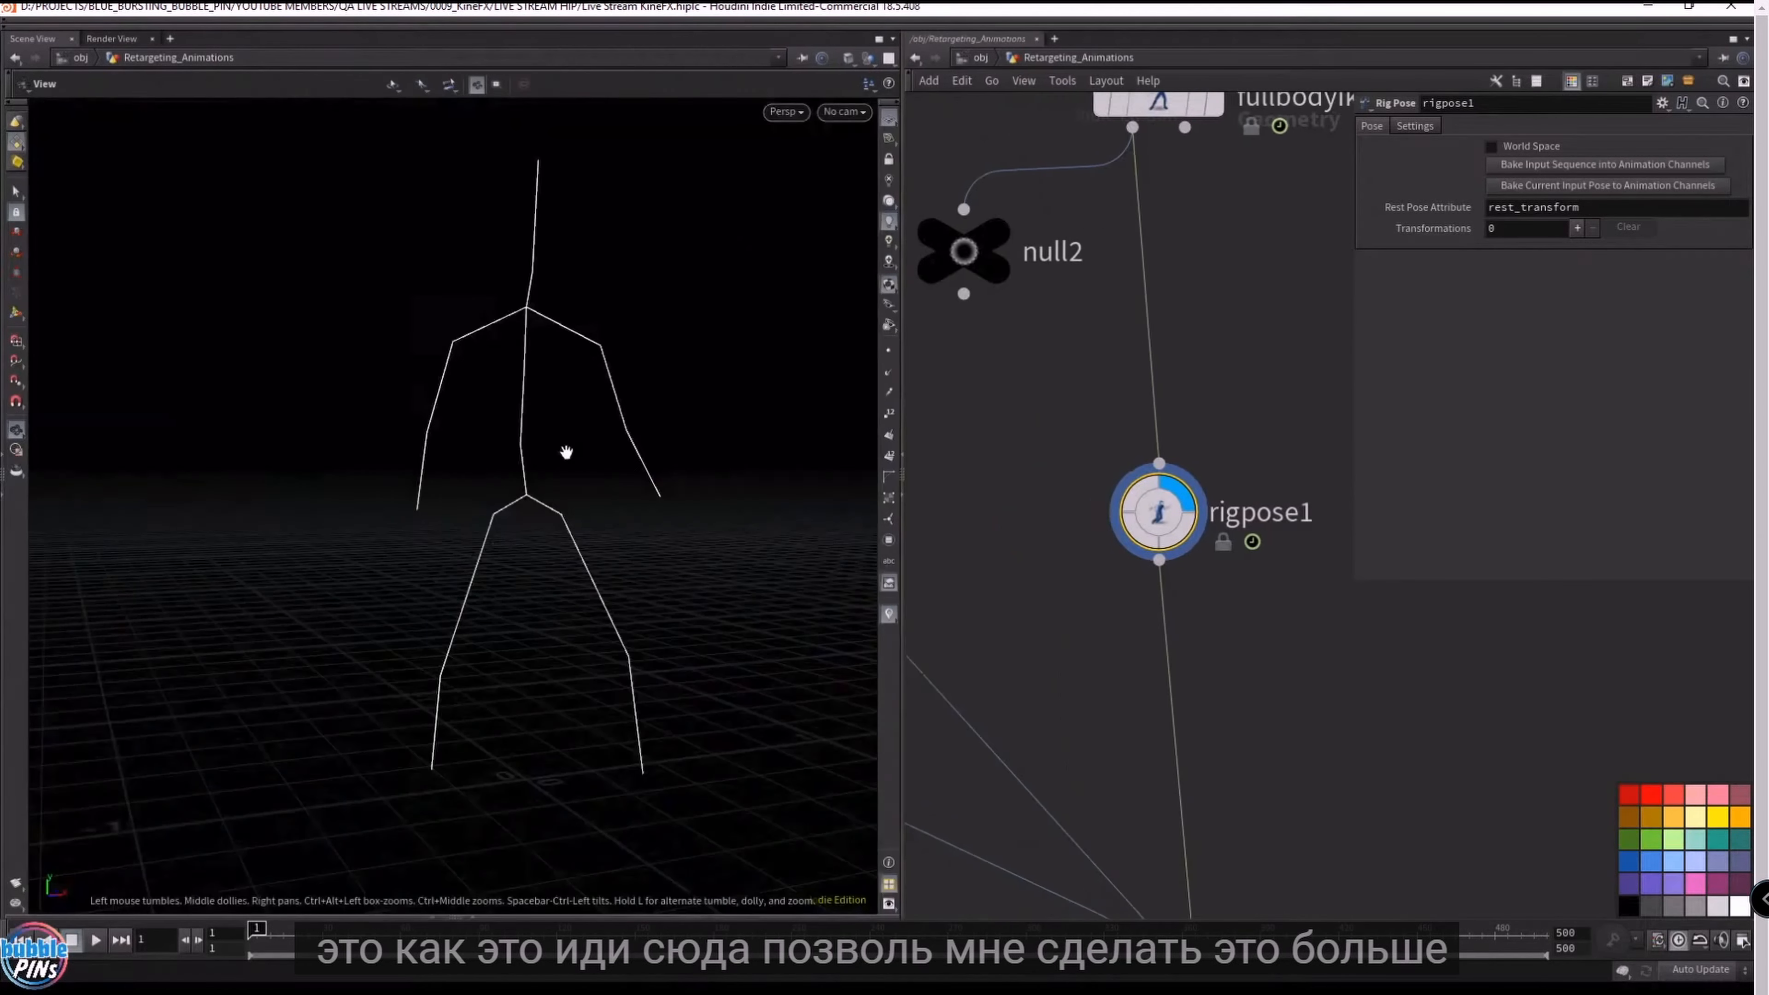
left_click_drag(611, 464, 660, 438)
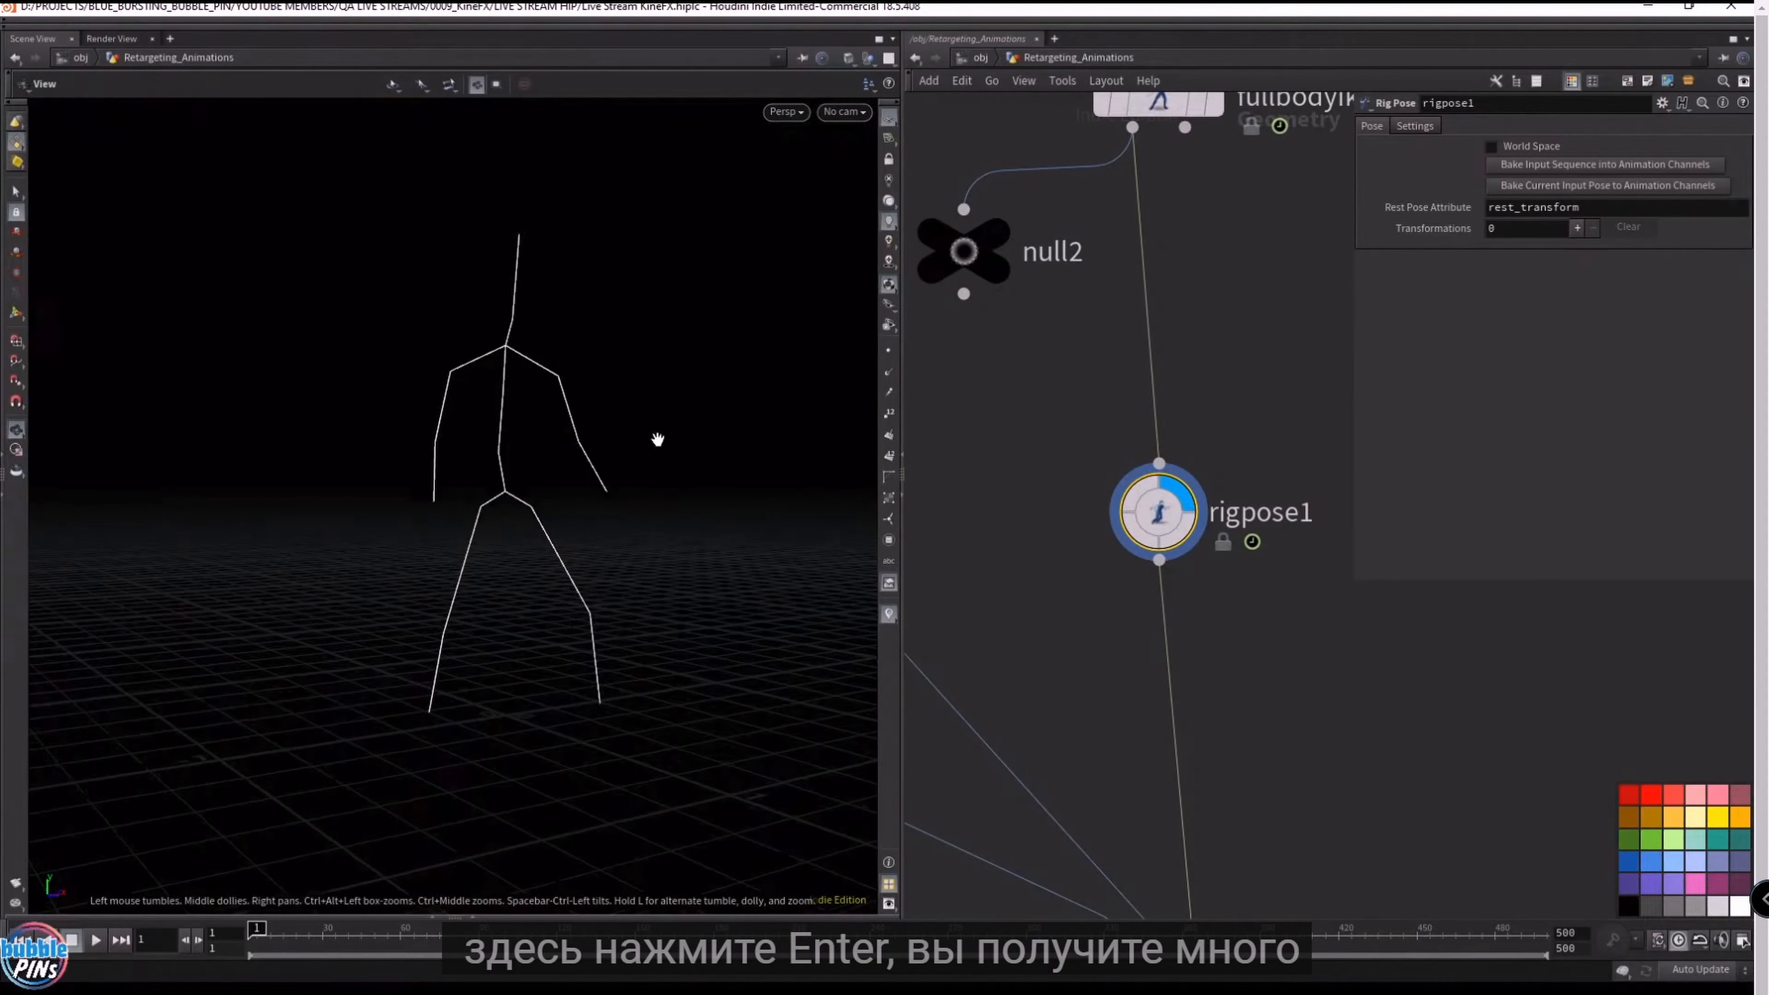
key("Return")
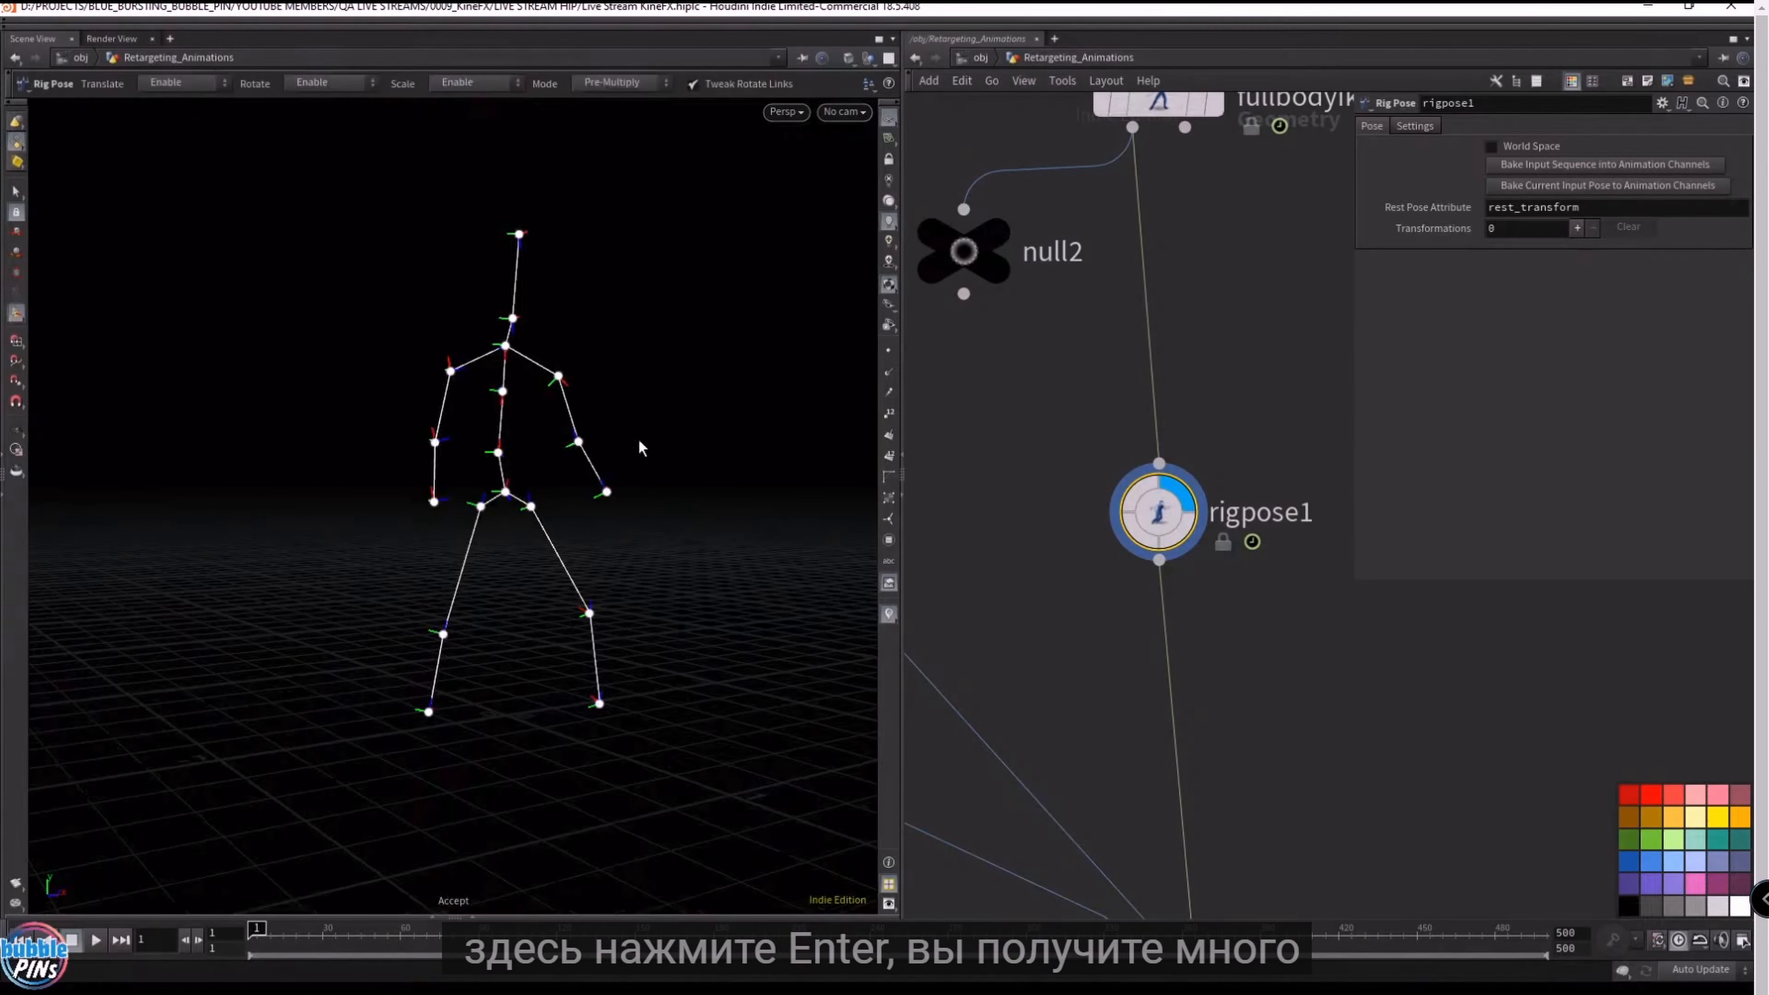
- Rotate the Torso joint about 94.6 degrees around Y with Rig Pose and leave the pose handle
left_click_drag(667, 423, 497, 419, "alt")
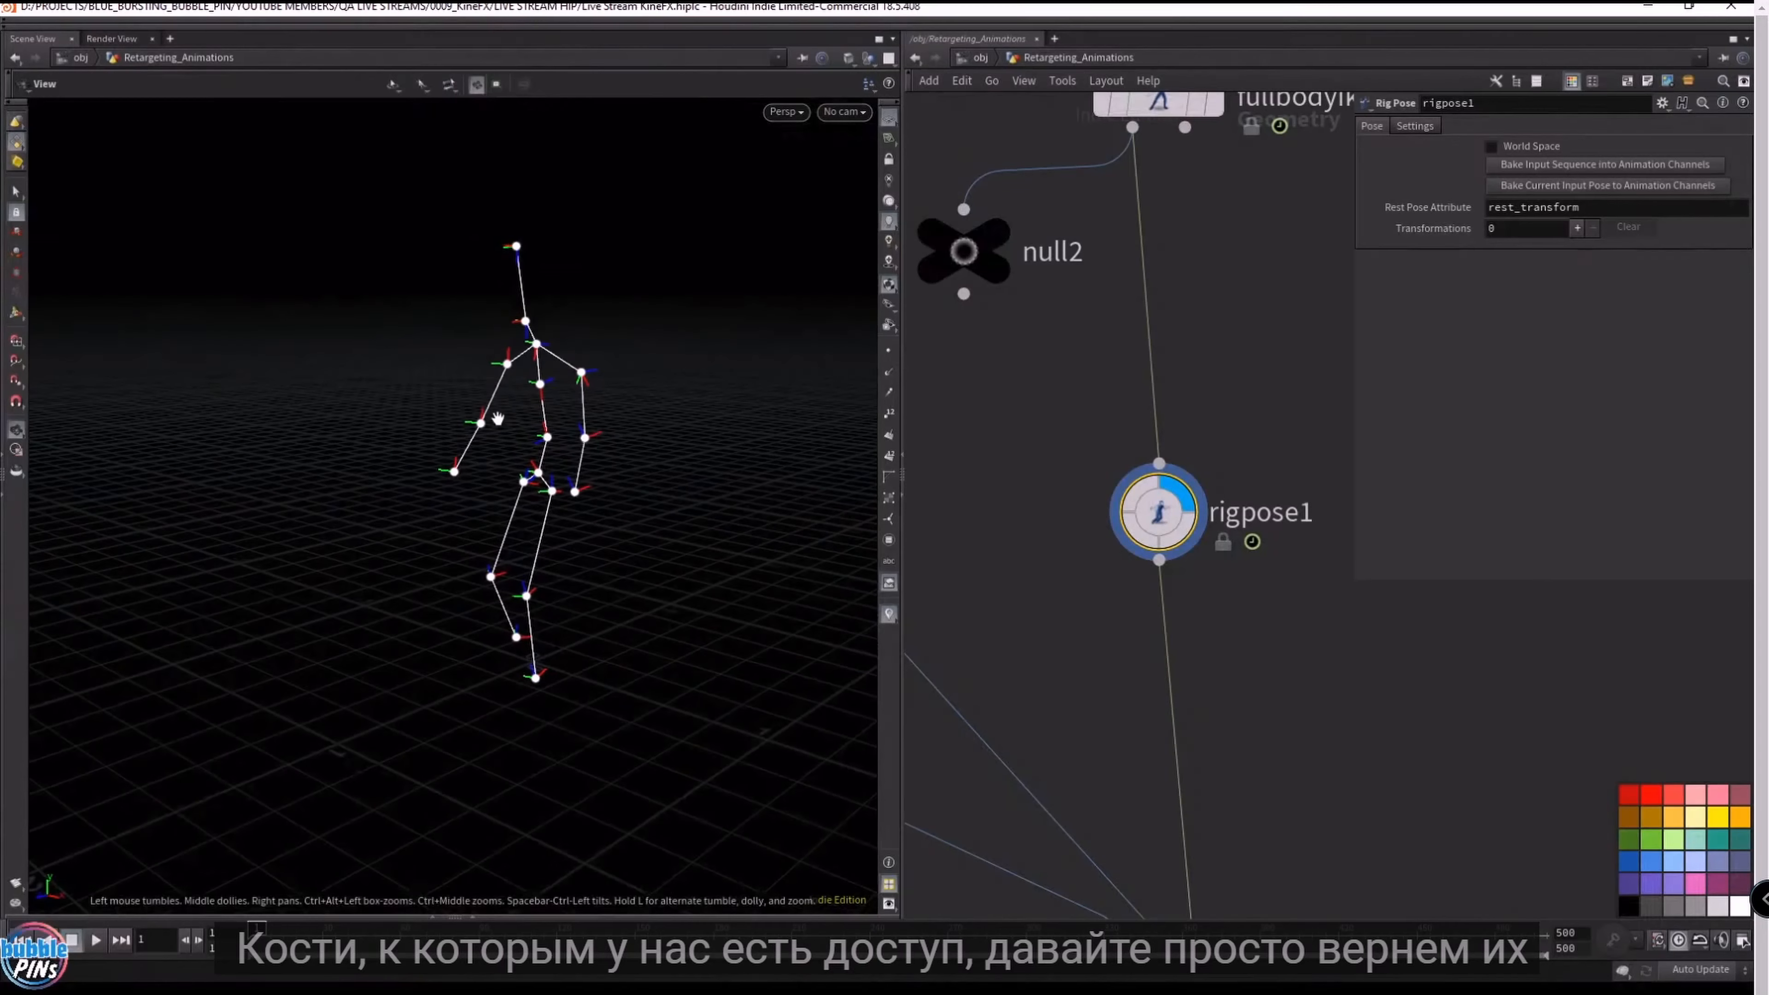
left_click(547, 439)
left_click_drag(388, 377, 615, 268)
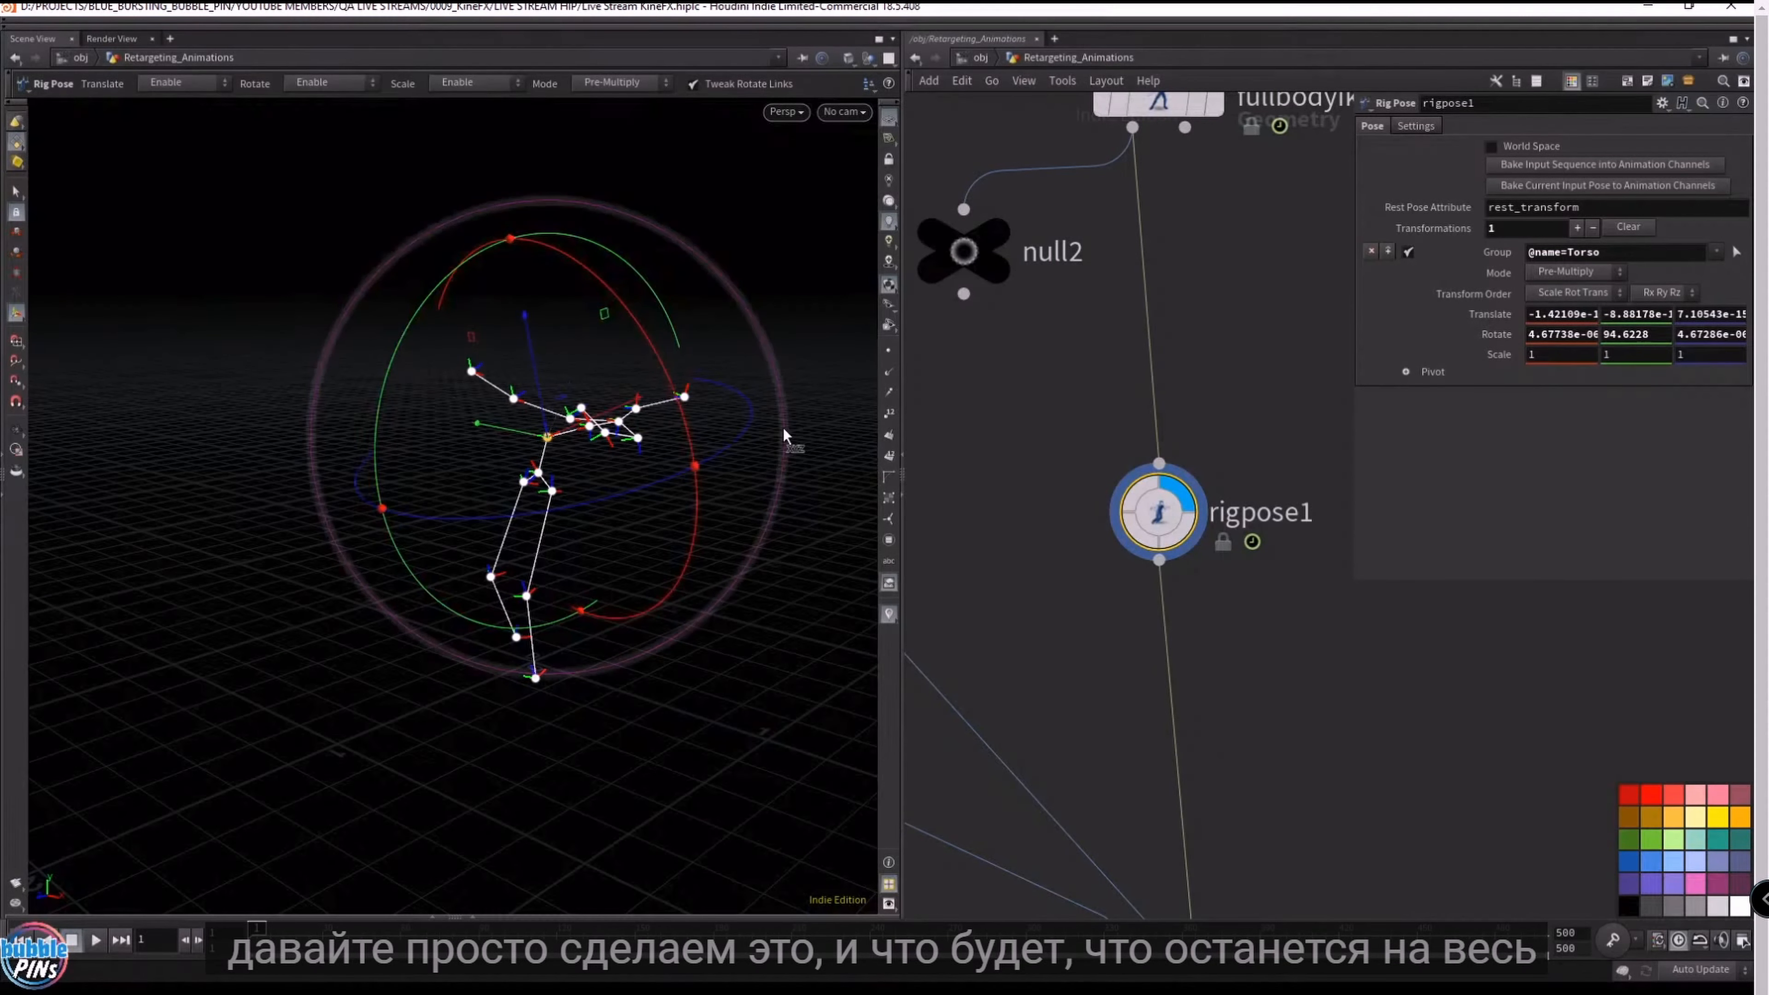
key("Escape")
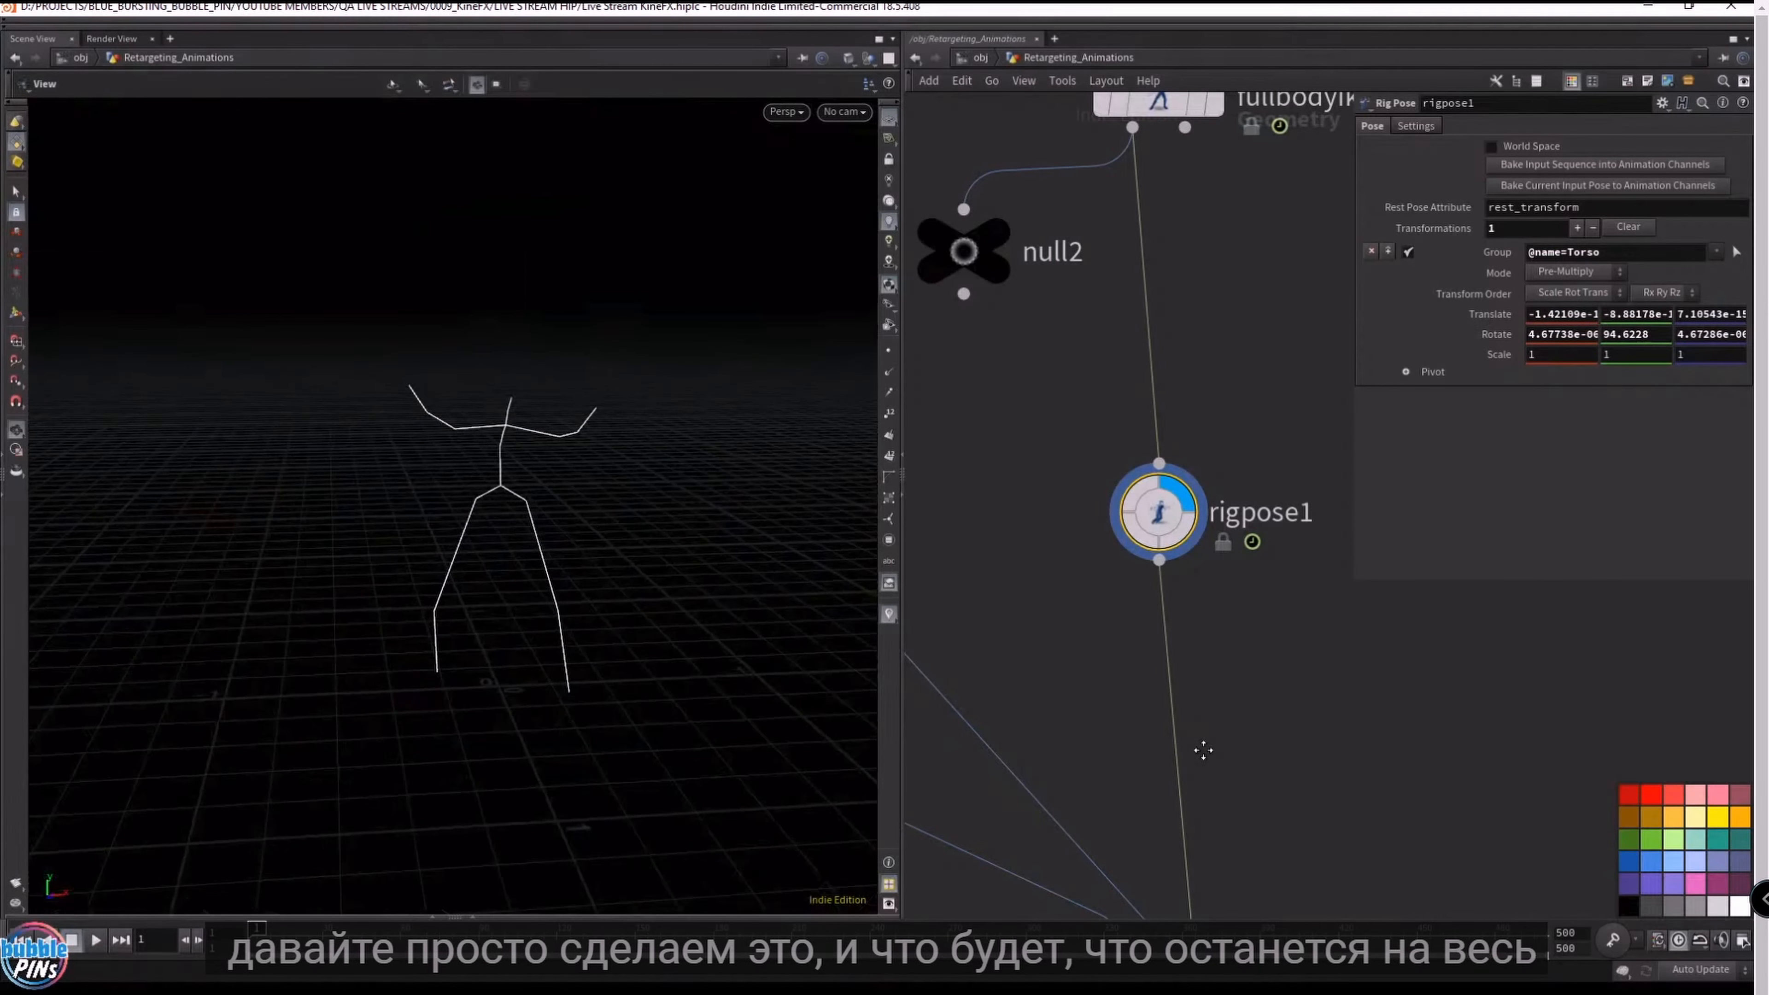
- Display the deformed character from bonedeform1, view the bent torso and reselect rigpose1
middle_click_drag(1200, 751, 1156, 513)
left_click(1170, 745)
left_click_drag(302, 393, 390, 425)
left_click(1114, 275)
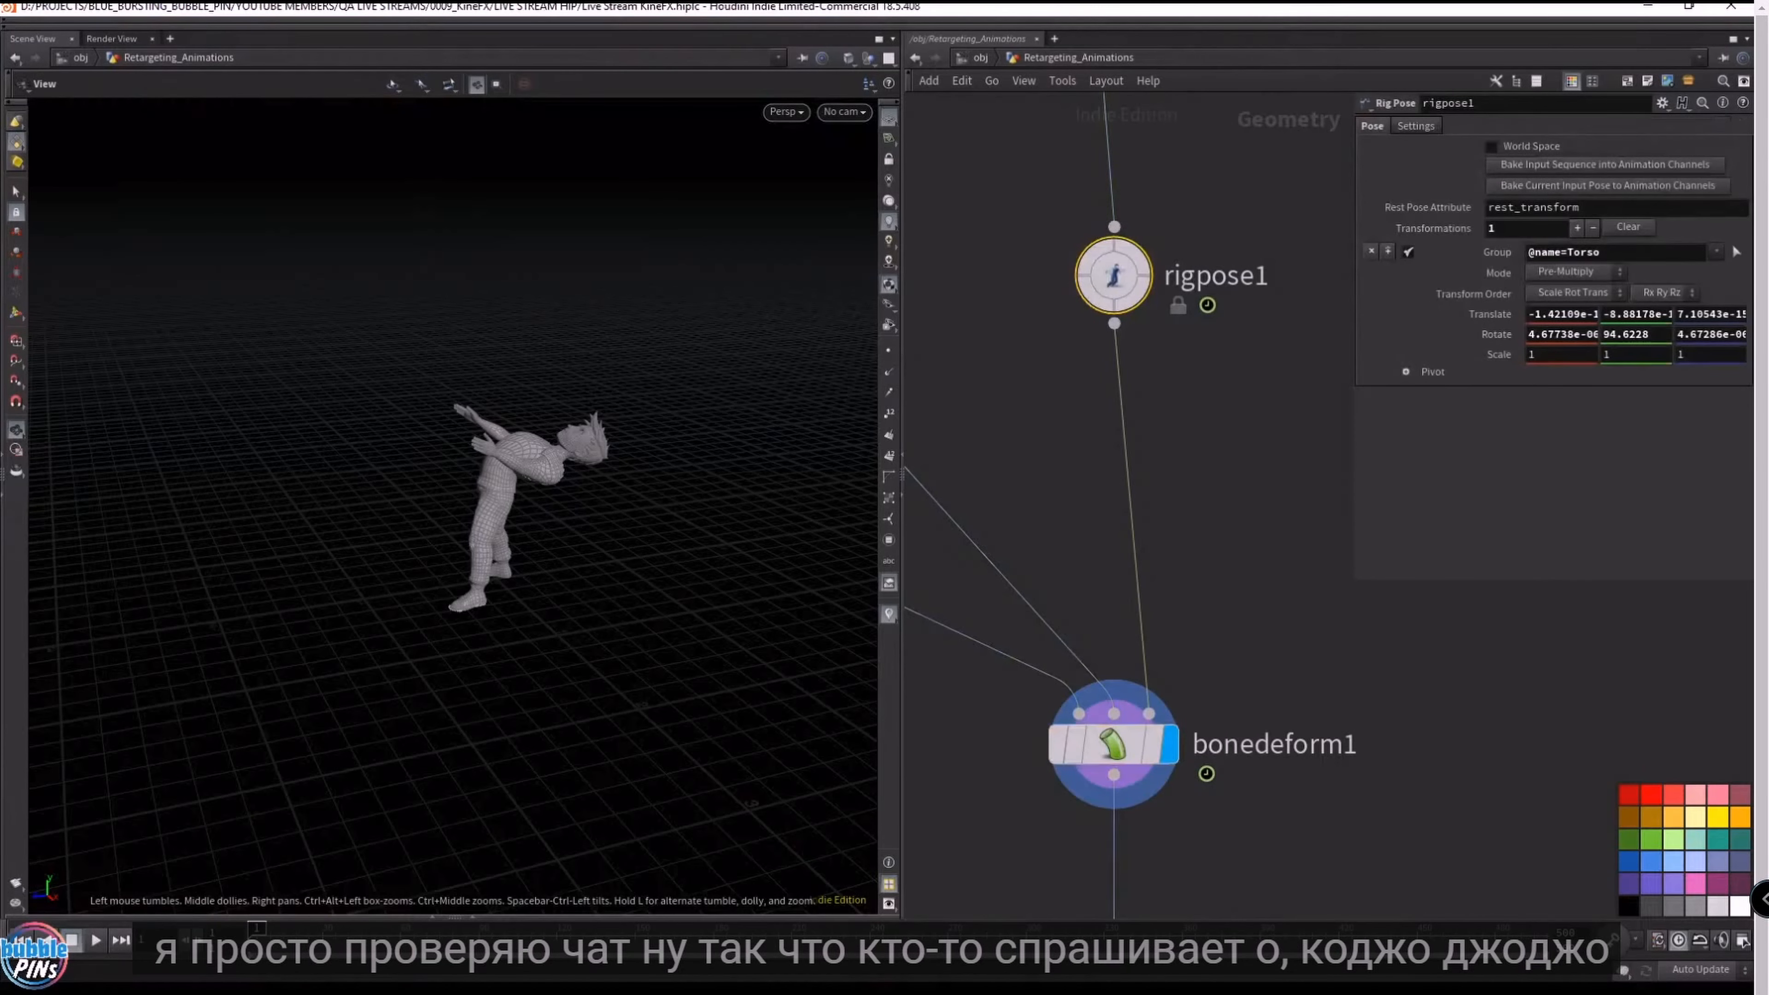
- Bring the browser windows on screen and show the ni-mate.com website
left_click_drag(1754, 57, 1379, 126)
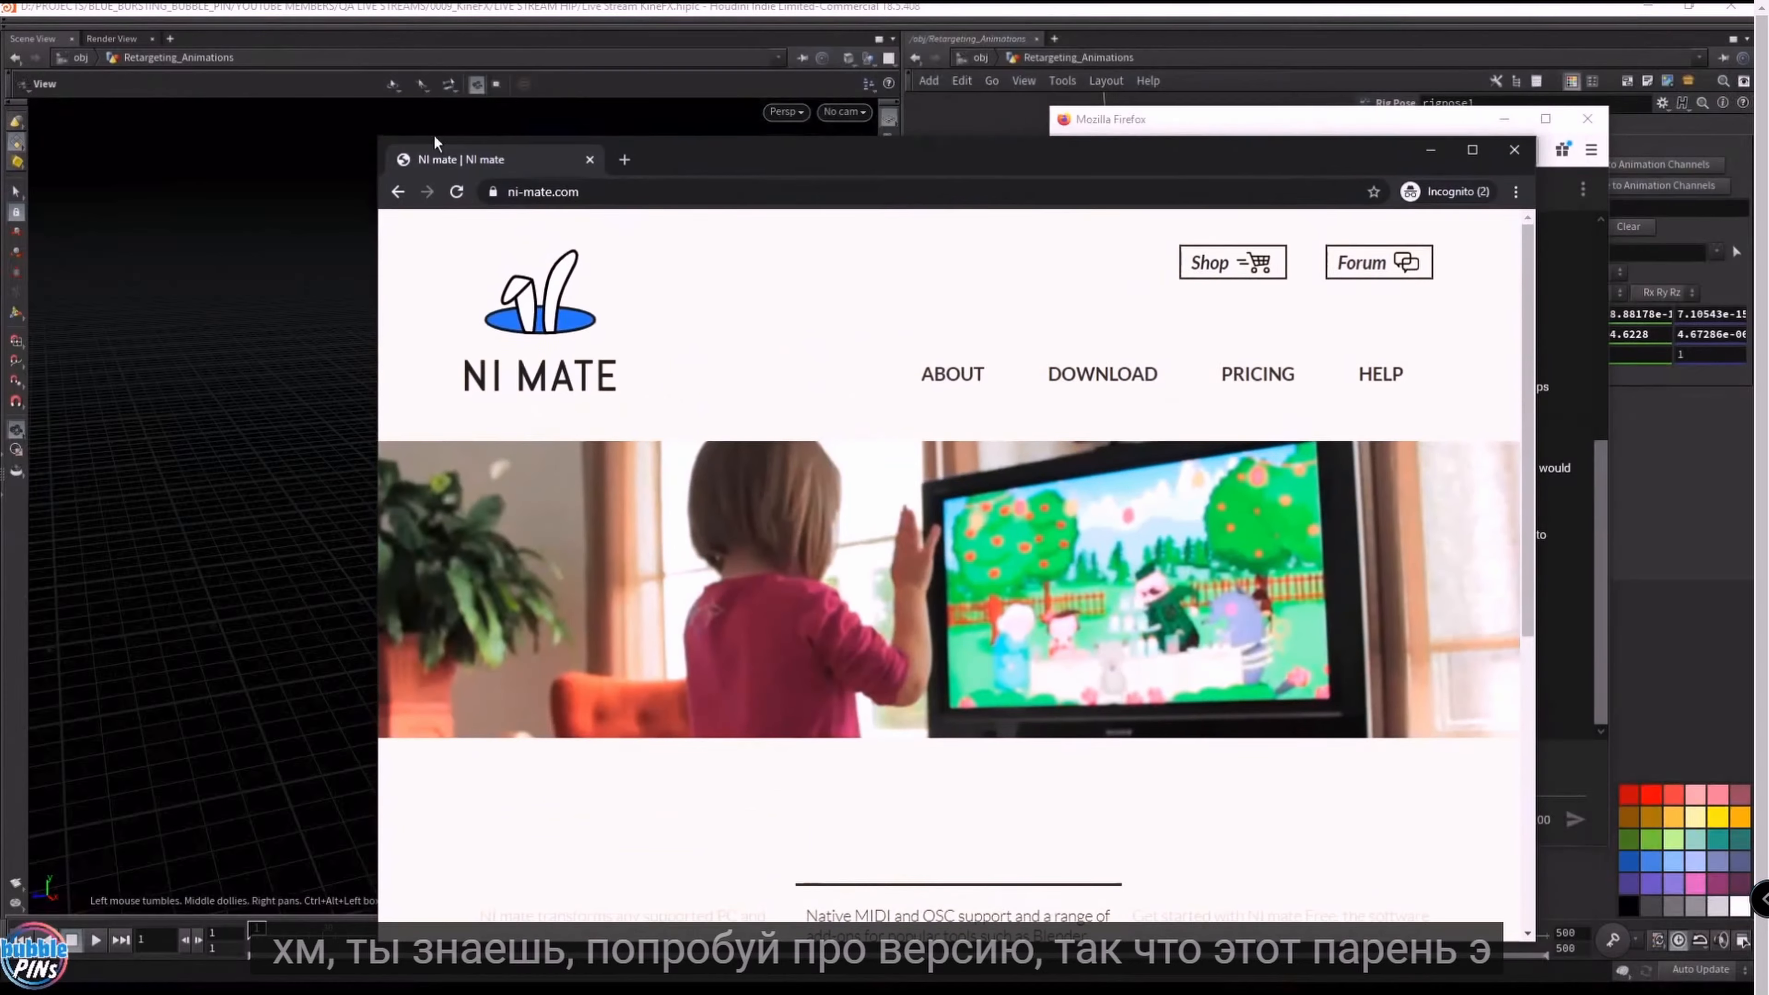
- Skim the NI mate home page down to its footer and back up
left_click_drag(743, 157, 449, 77)
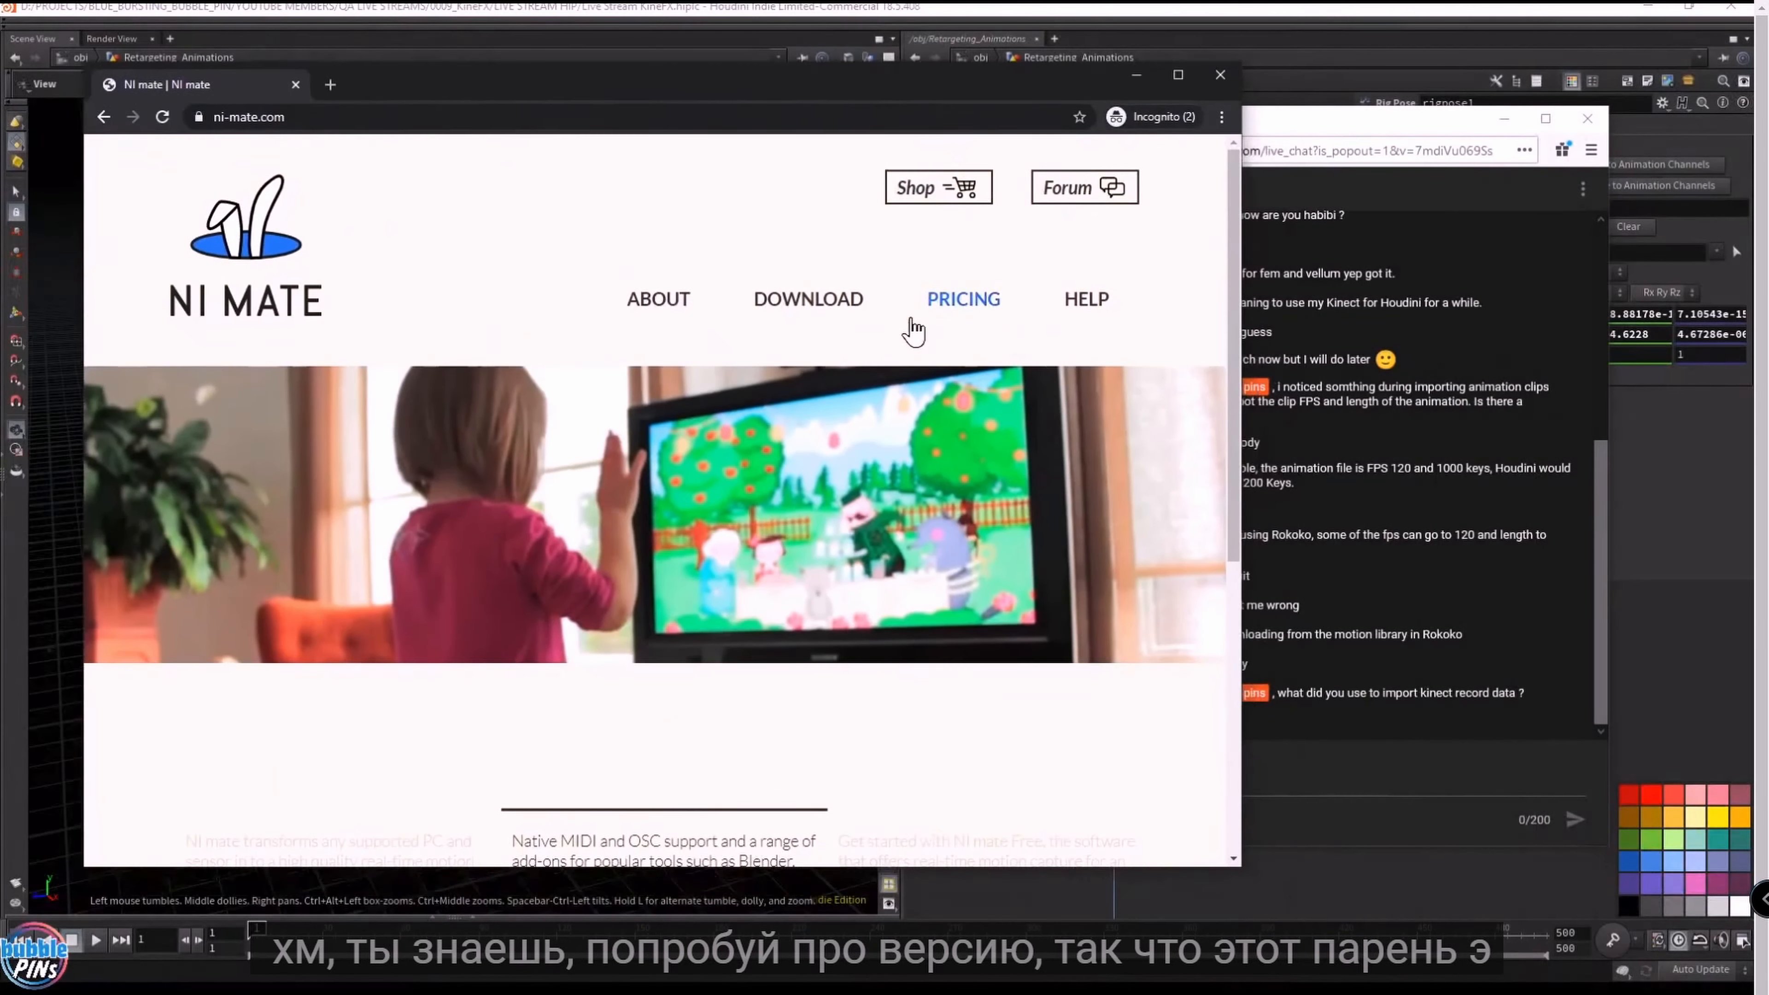
scroll(1055, 636, "down", 6)
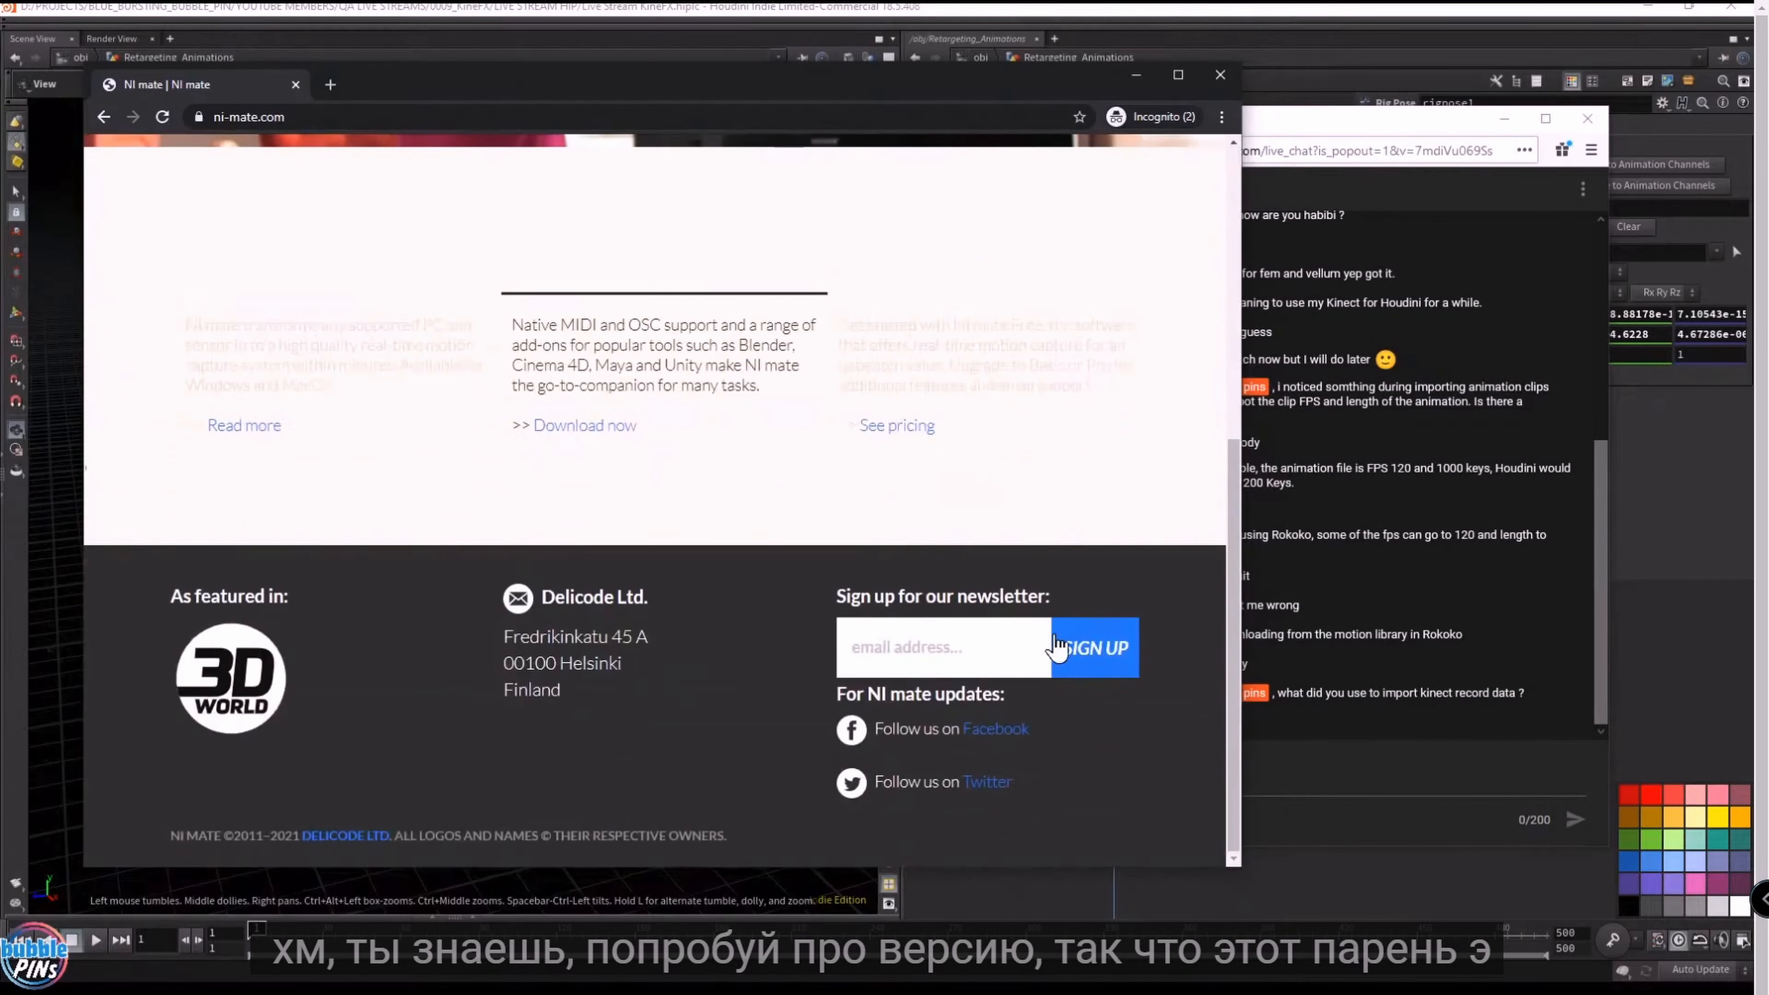
scroll(1052, 632, "up", 6)
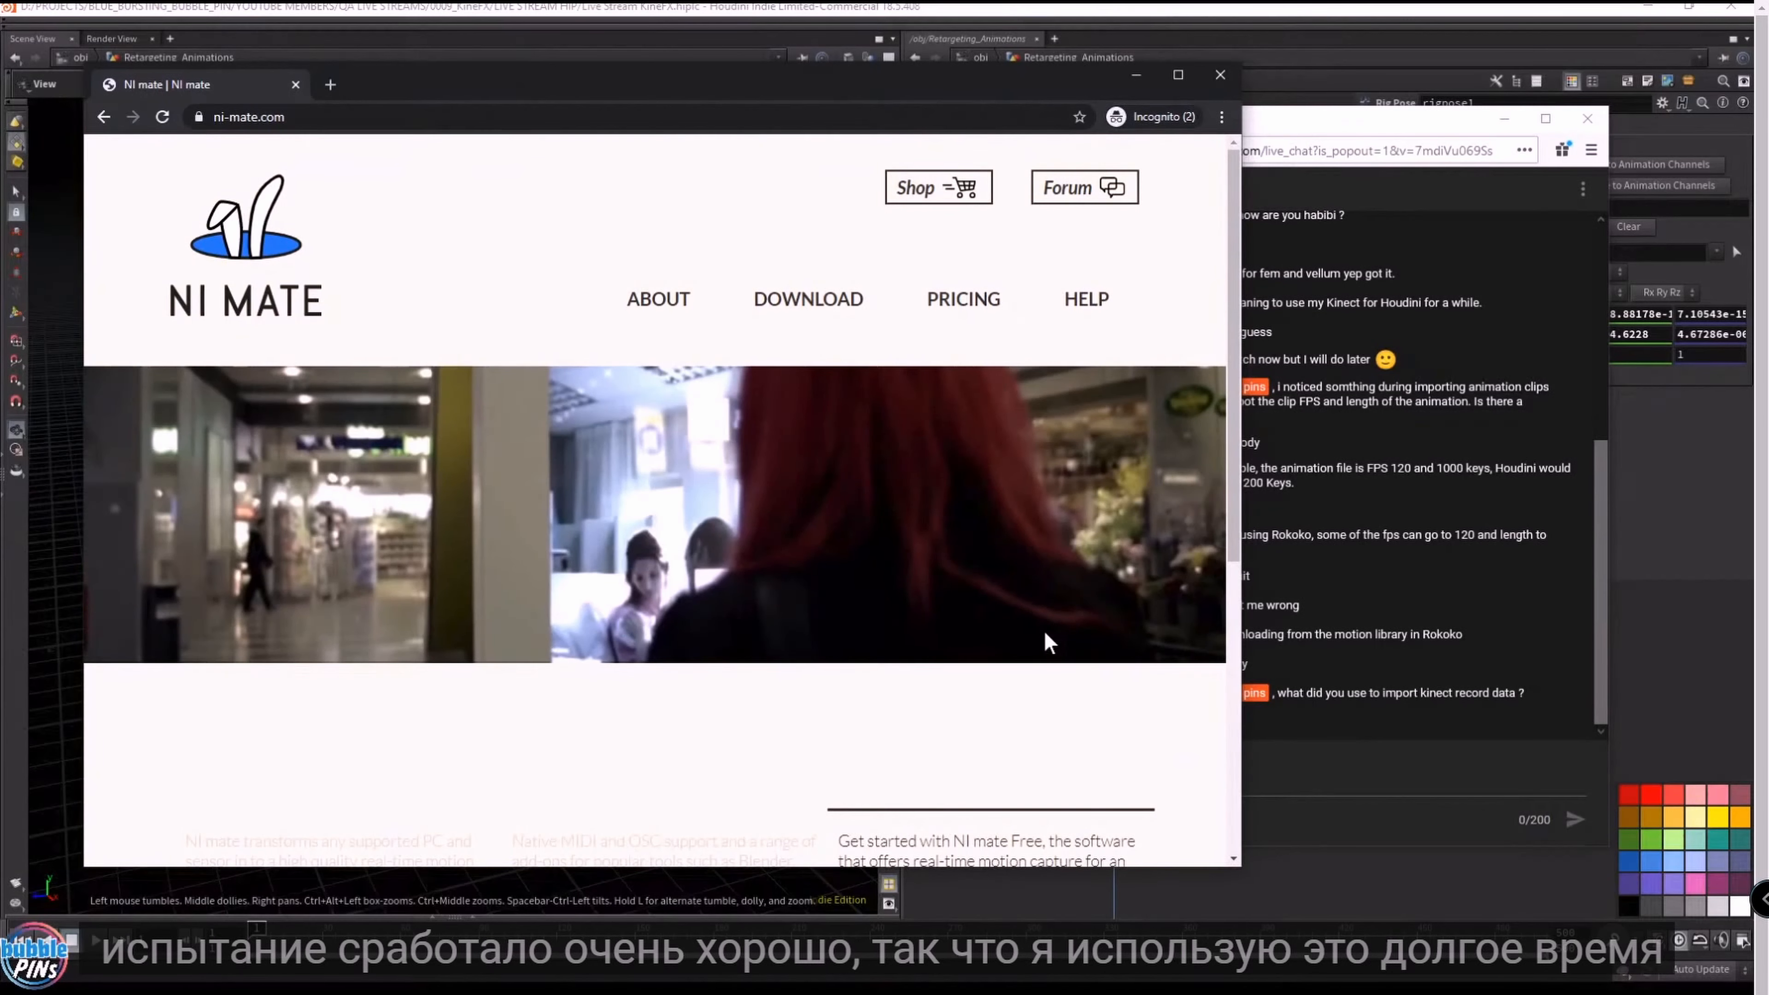
left_click_drag(872, 91, 842, 45)
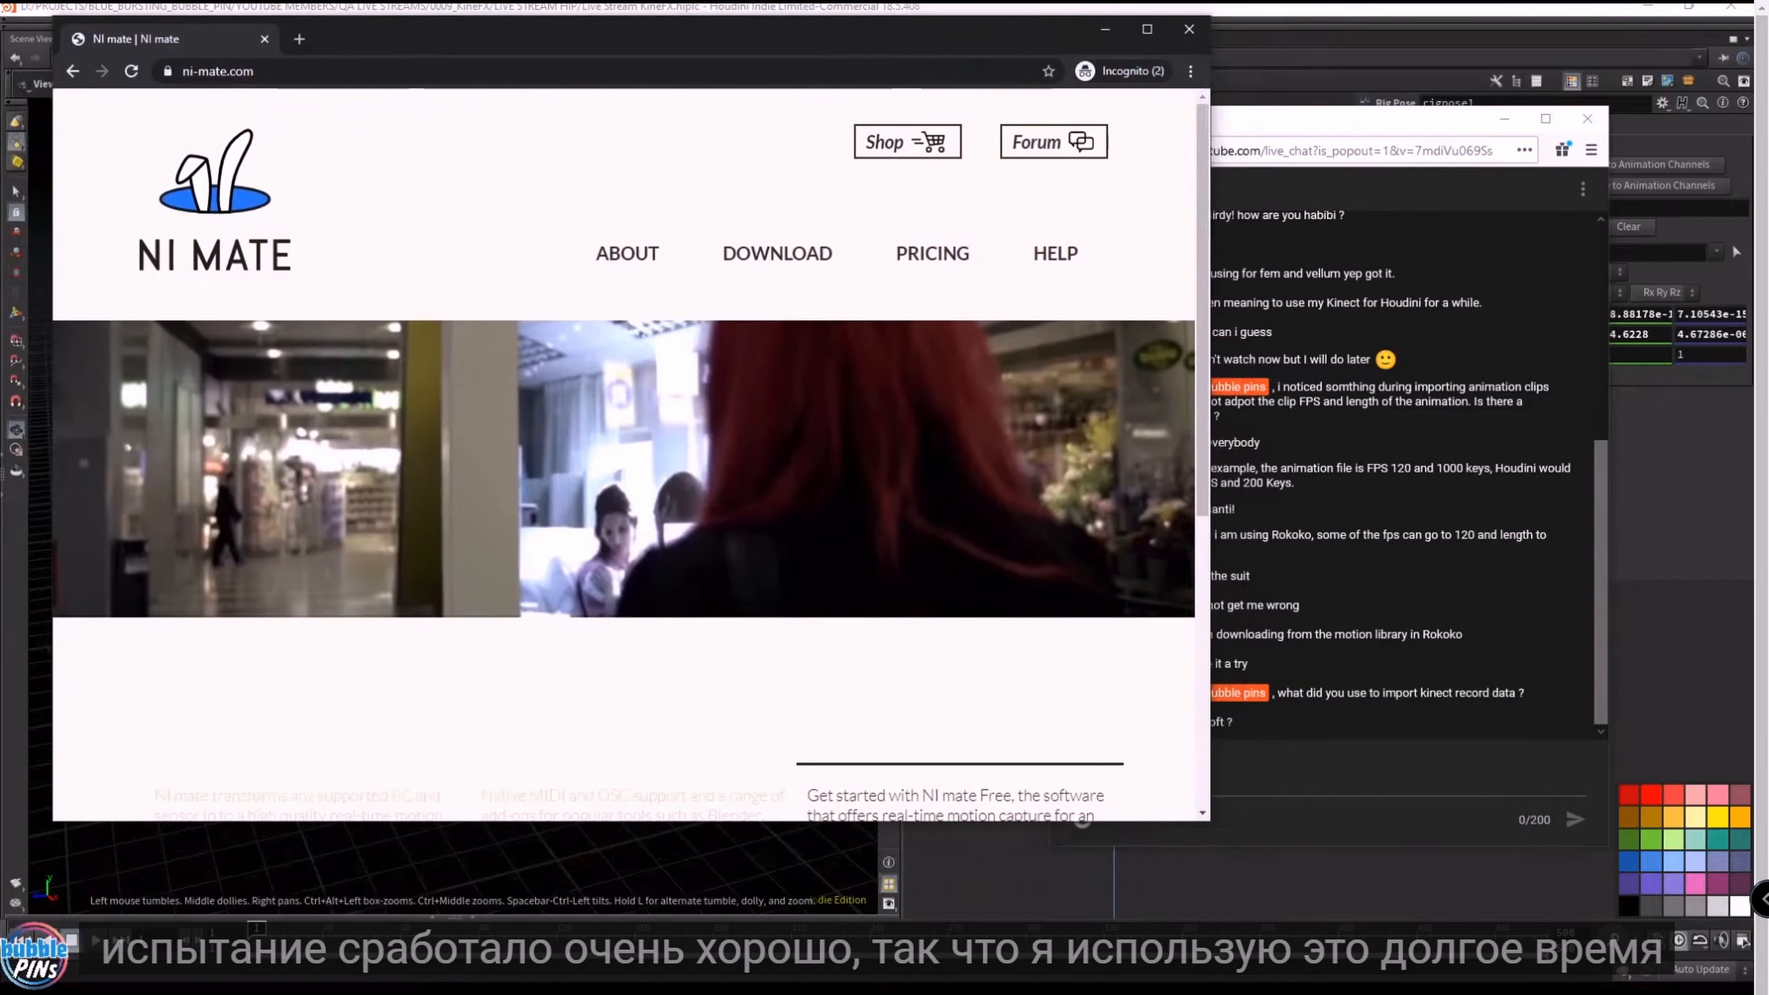
- Open youtube.com in a new browser tab and search for "kinect mocap"
left_click(402, 27)
key("ctrl+t")
type("youtube.com")
key("Return")
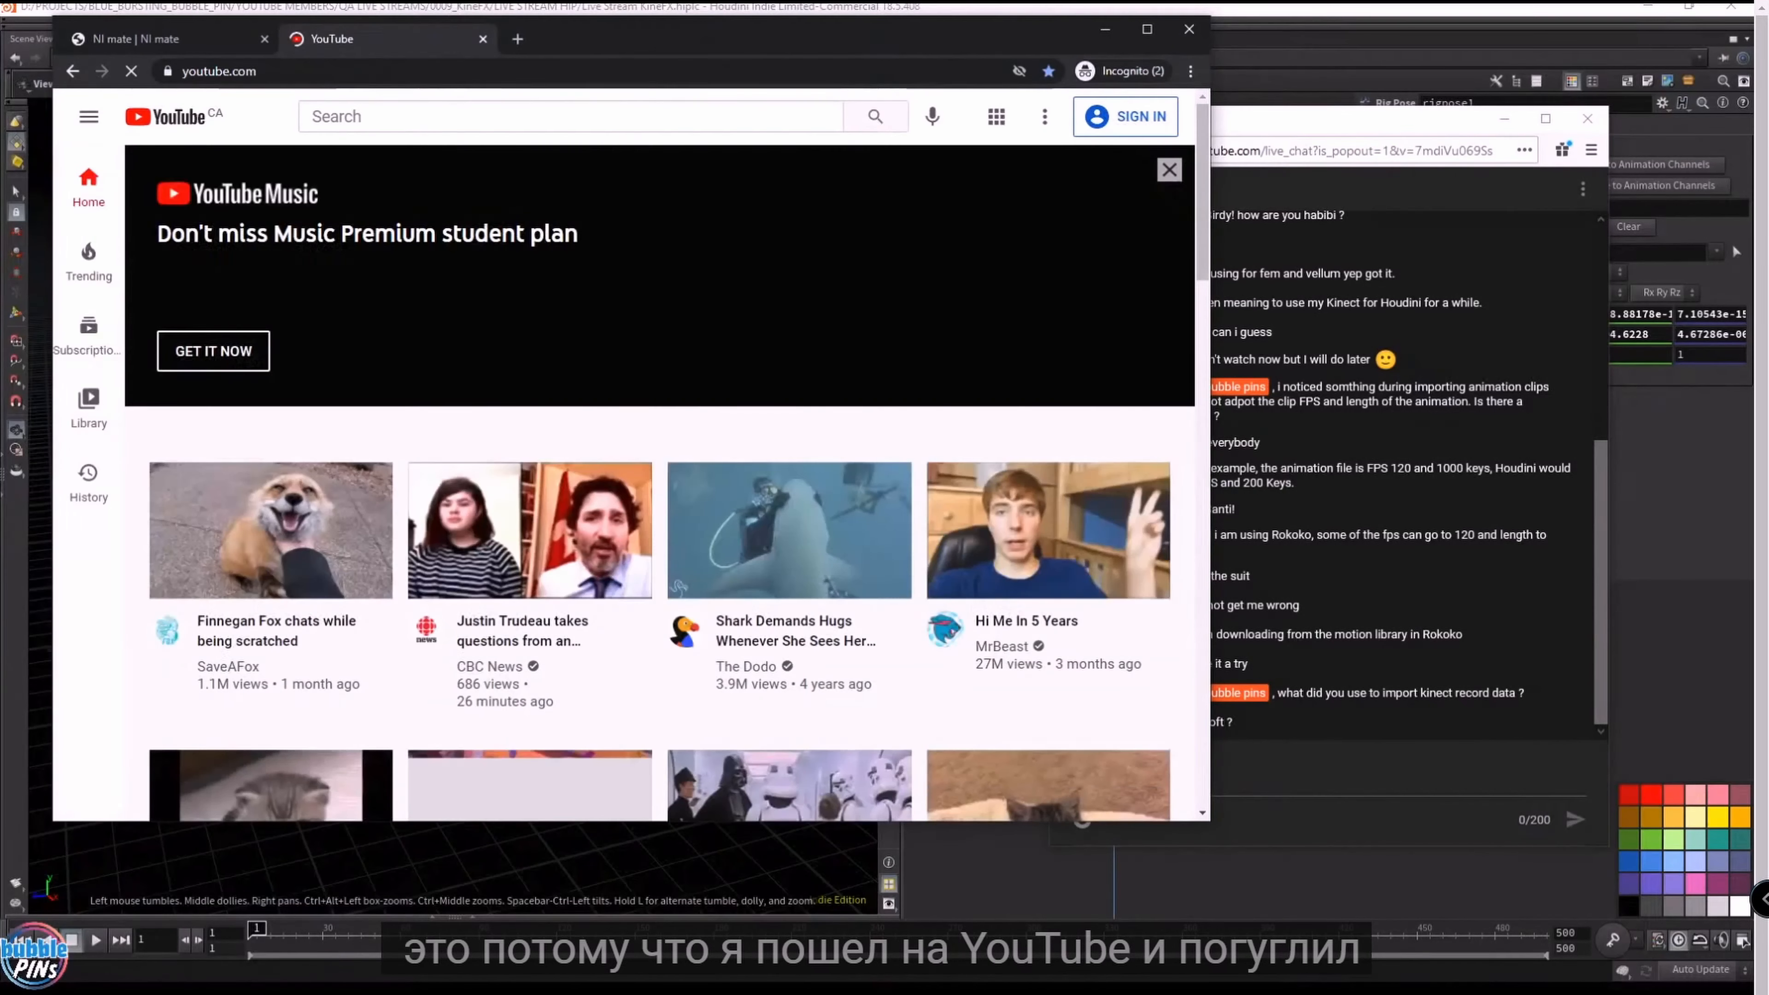
left_click(401, 117)
type("kinect mocap")
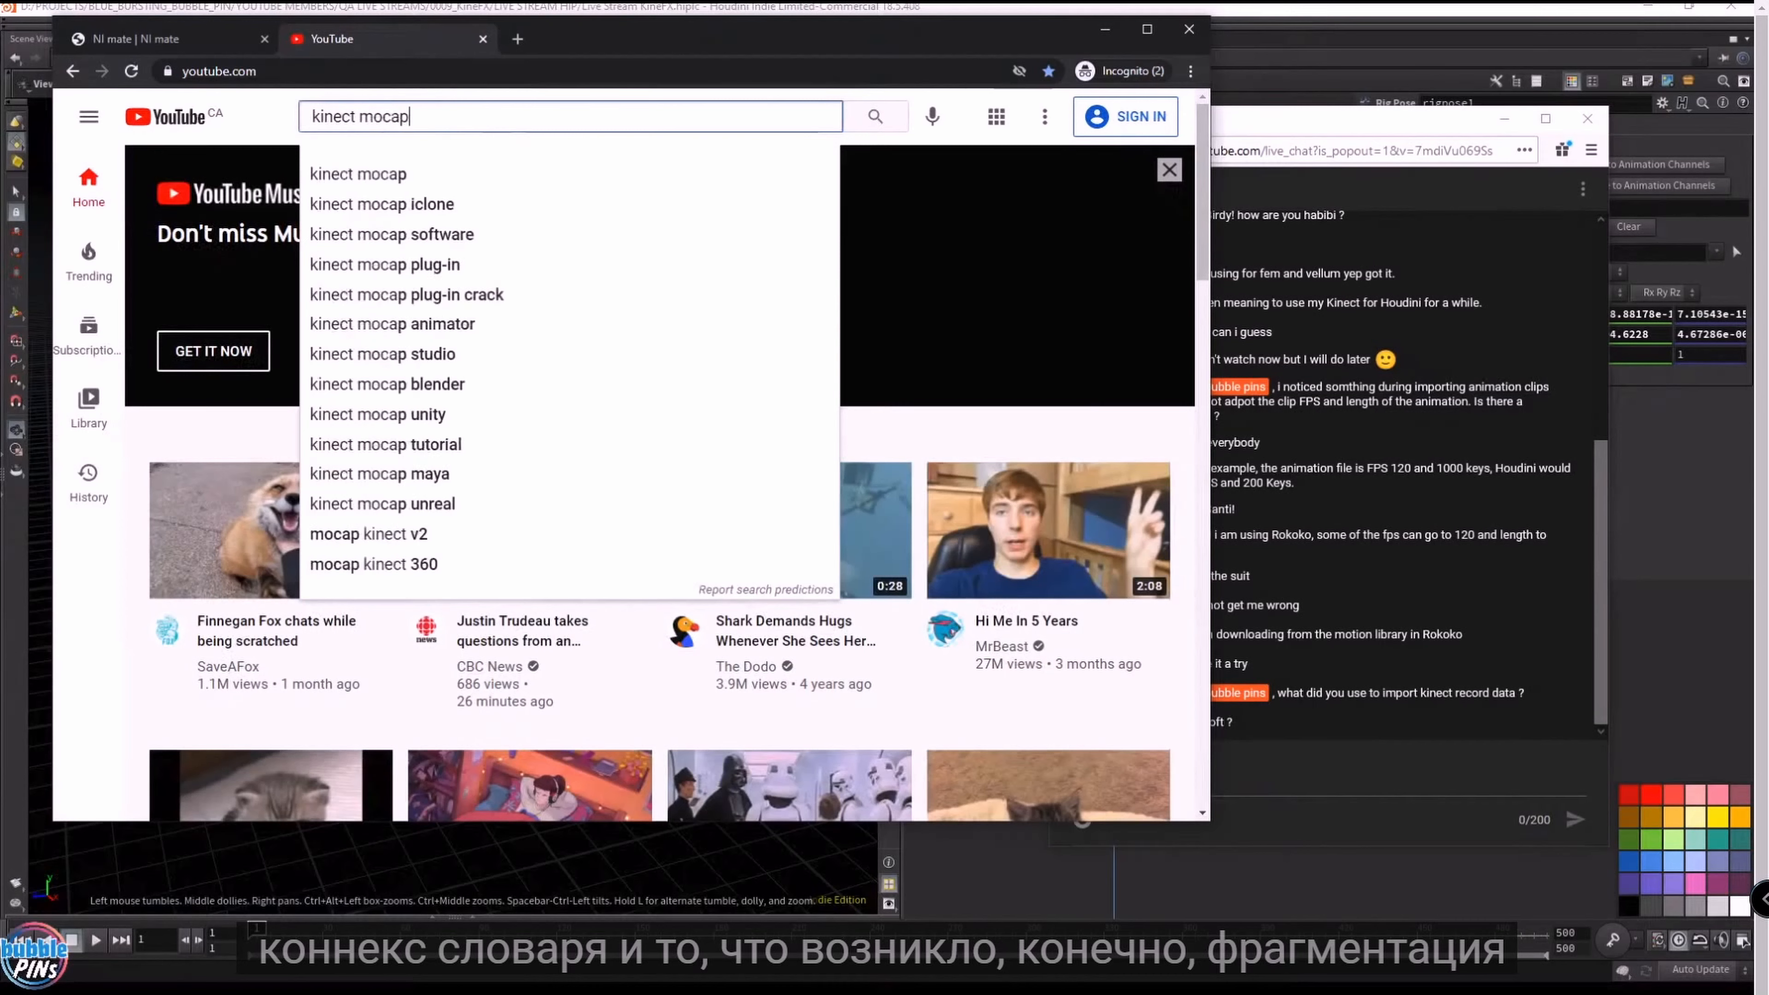
key("Return")
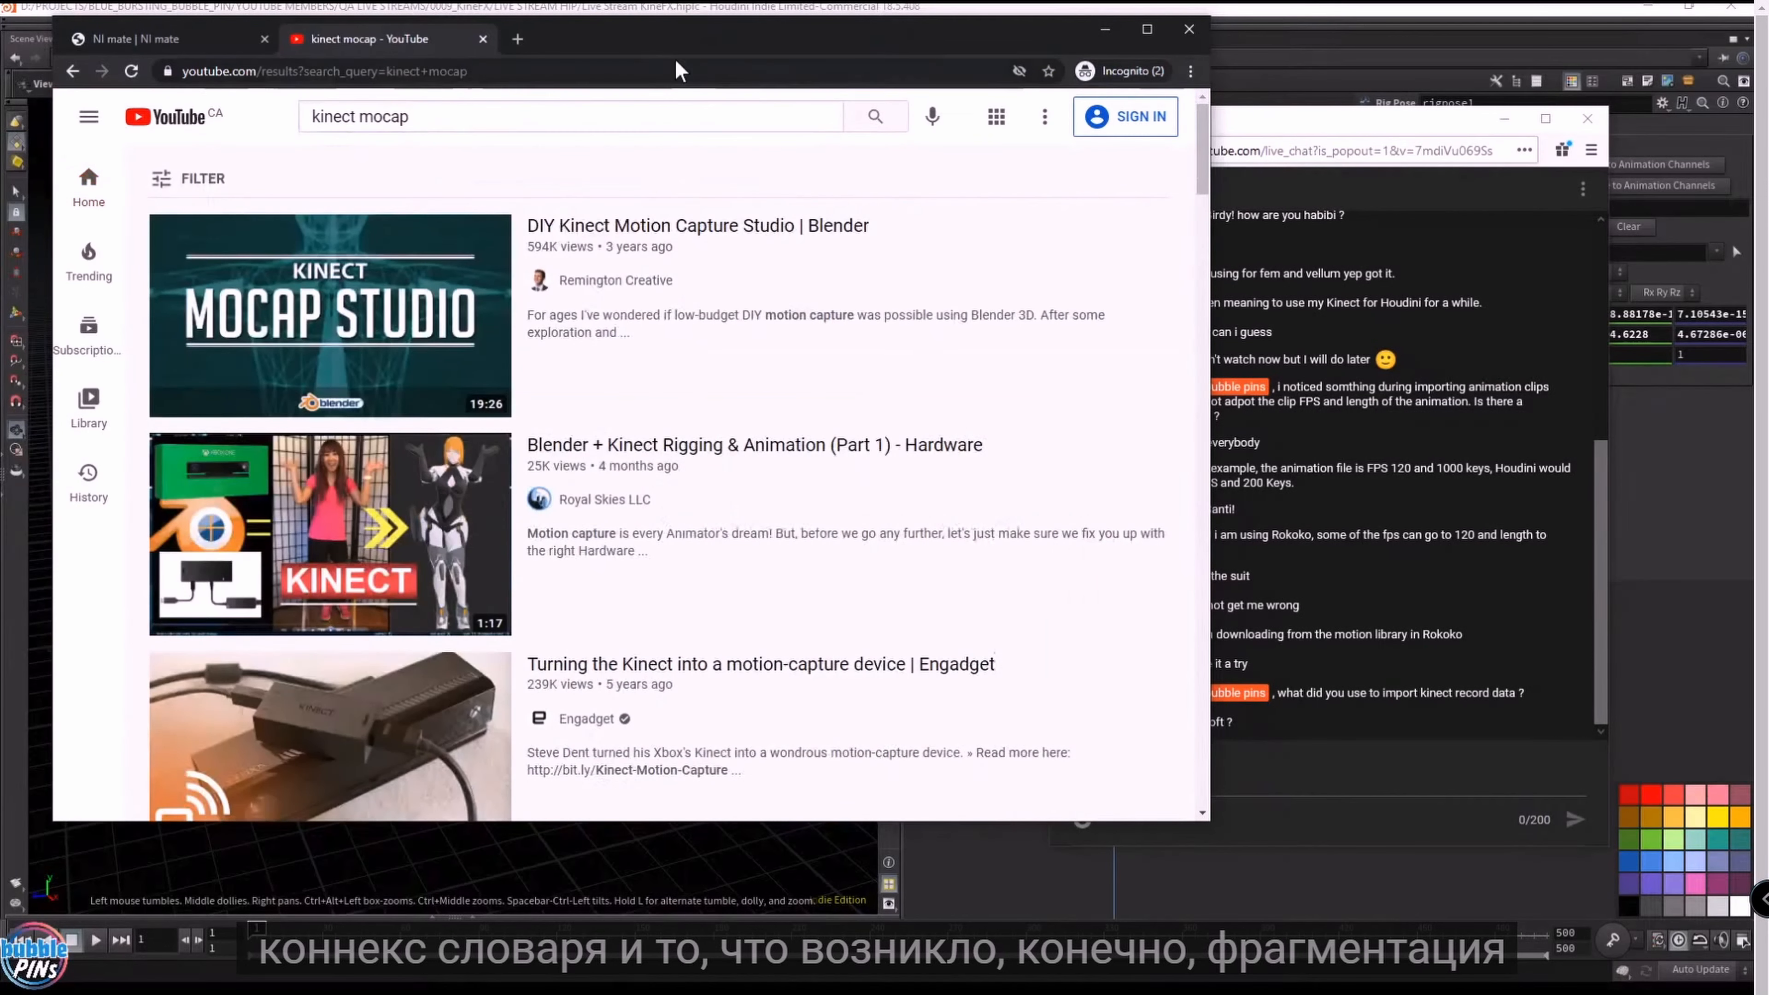
mouse_move(407, 314)
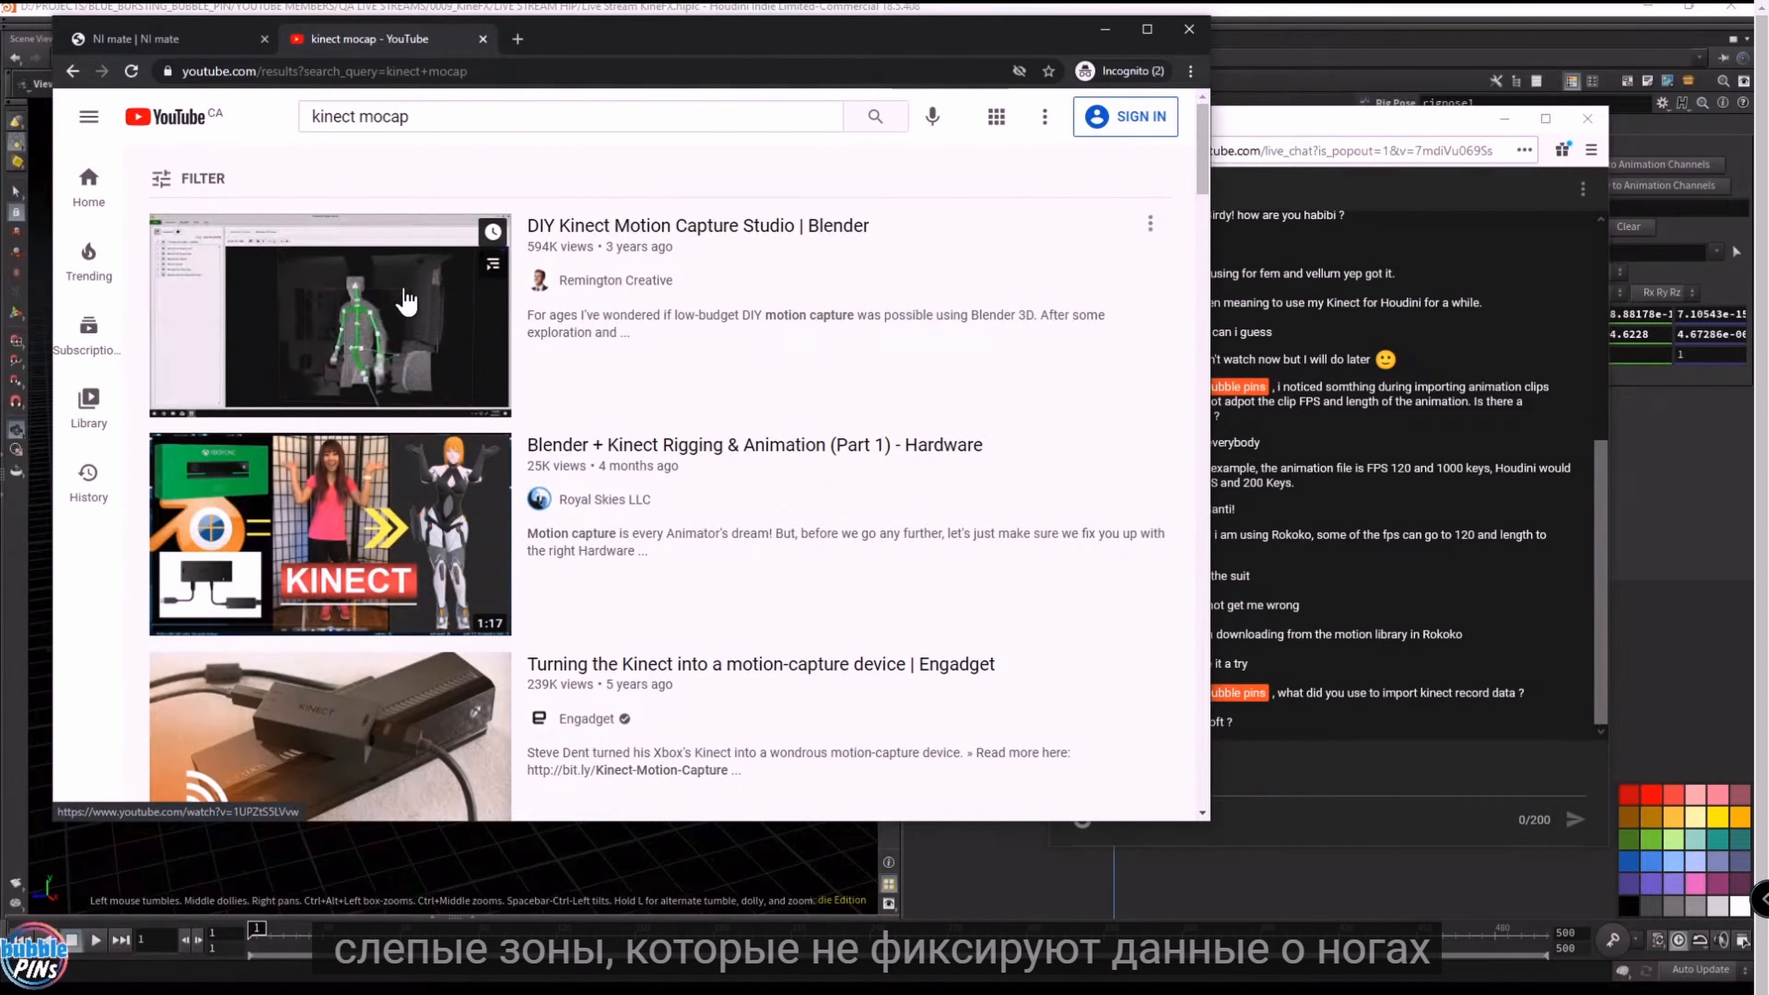
- Put the browser away, show the KineFX mocap preview video in VLC, and return to the Houdini network
left_click(1105, 30)
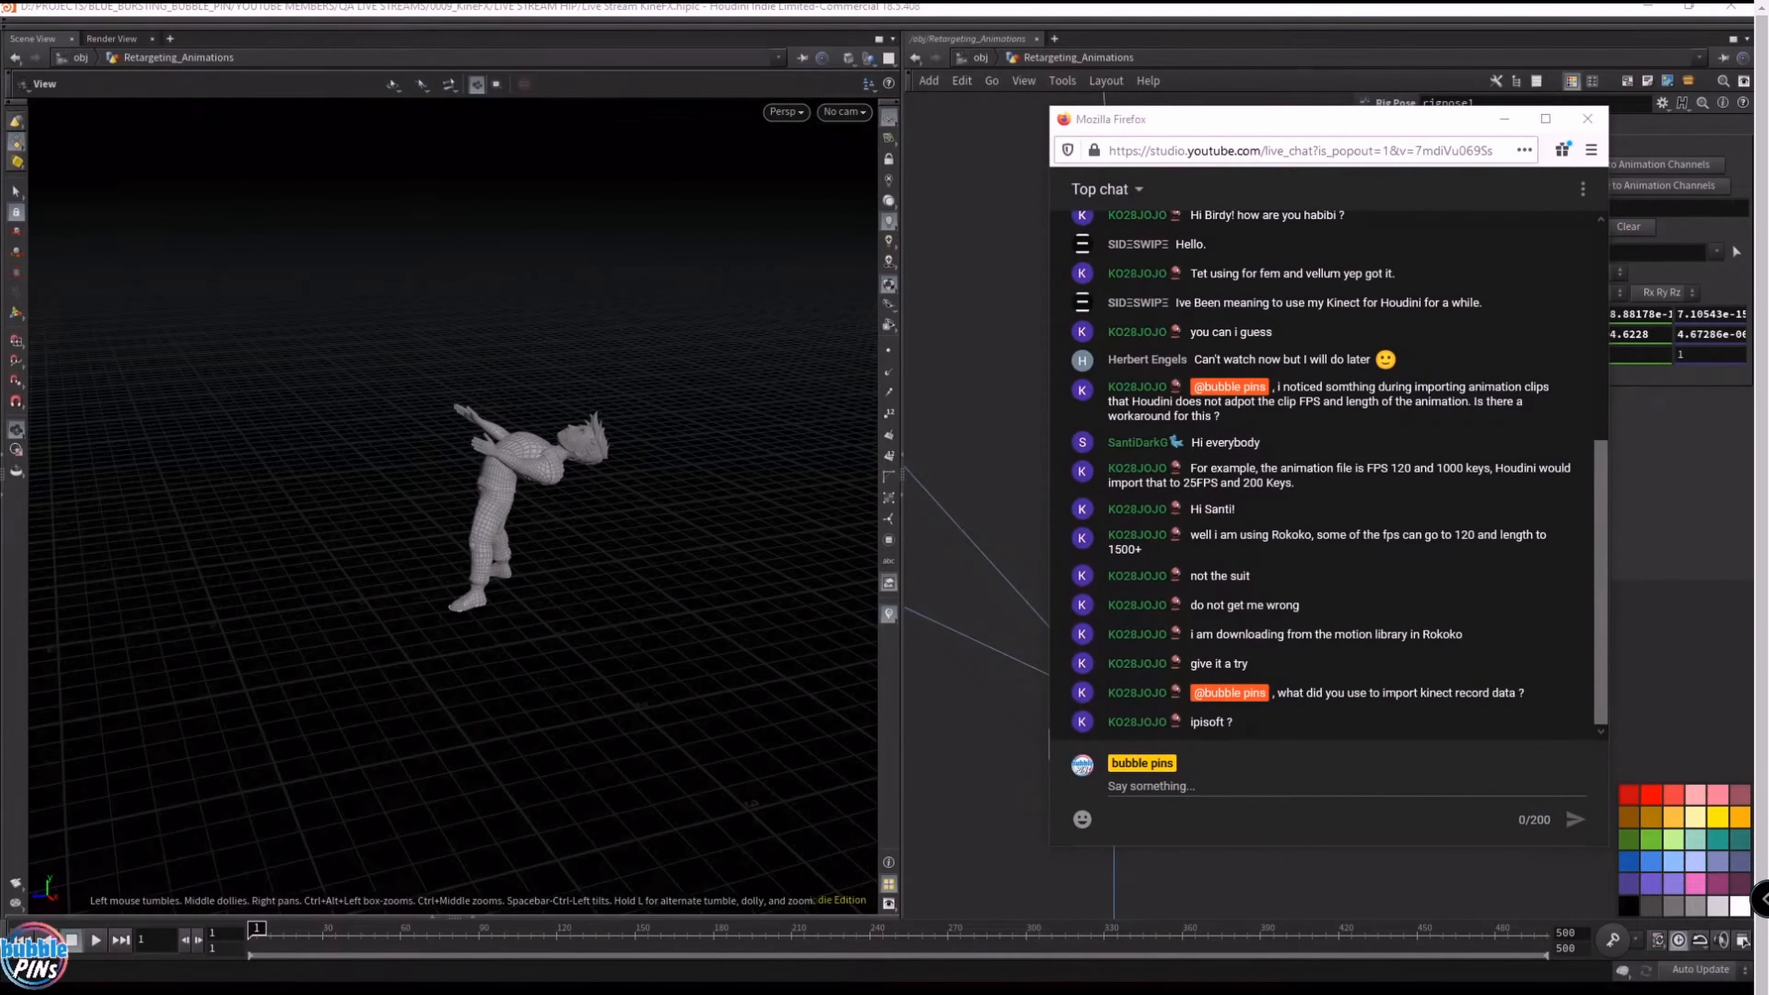
left_click_drag(936, 3, 927, 164)
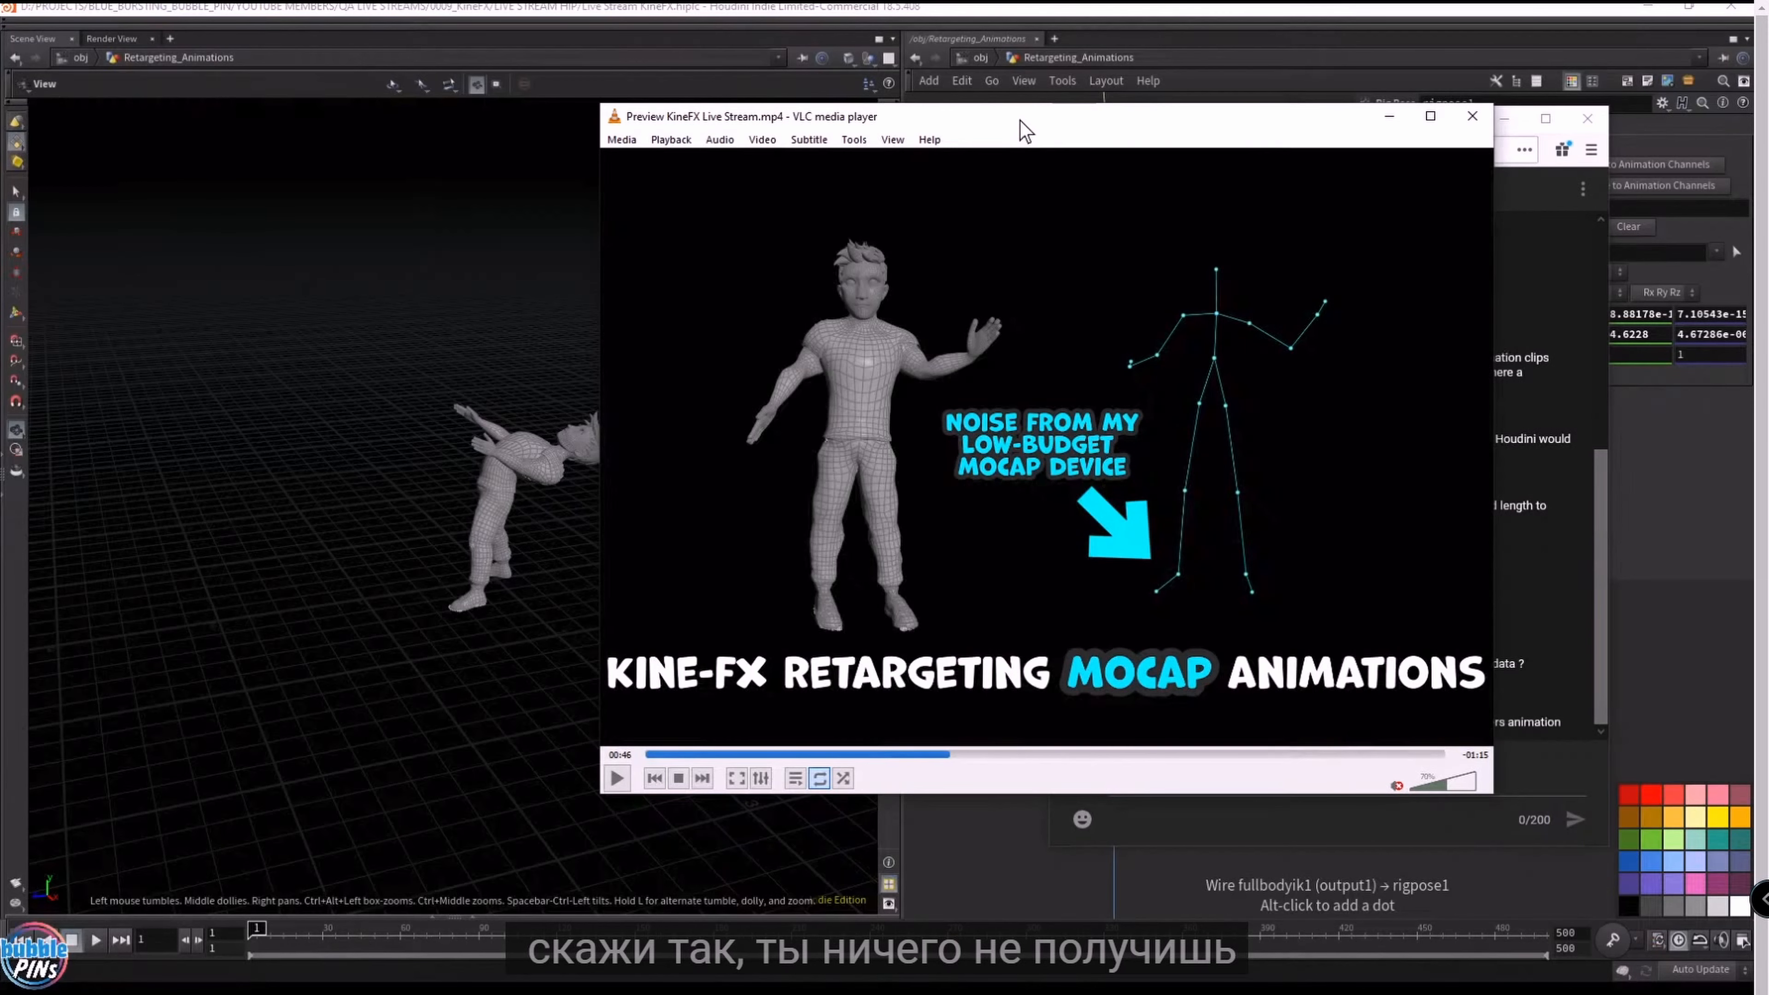
left_click(1535, 103)
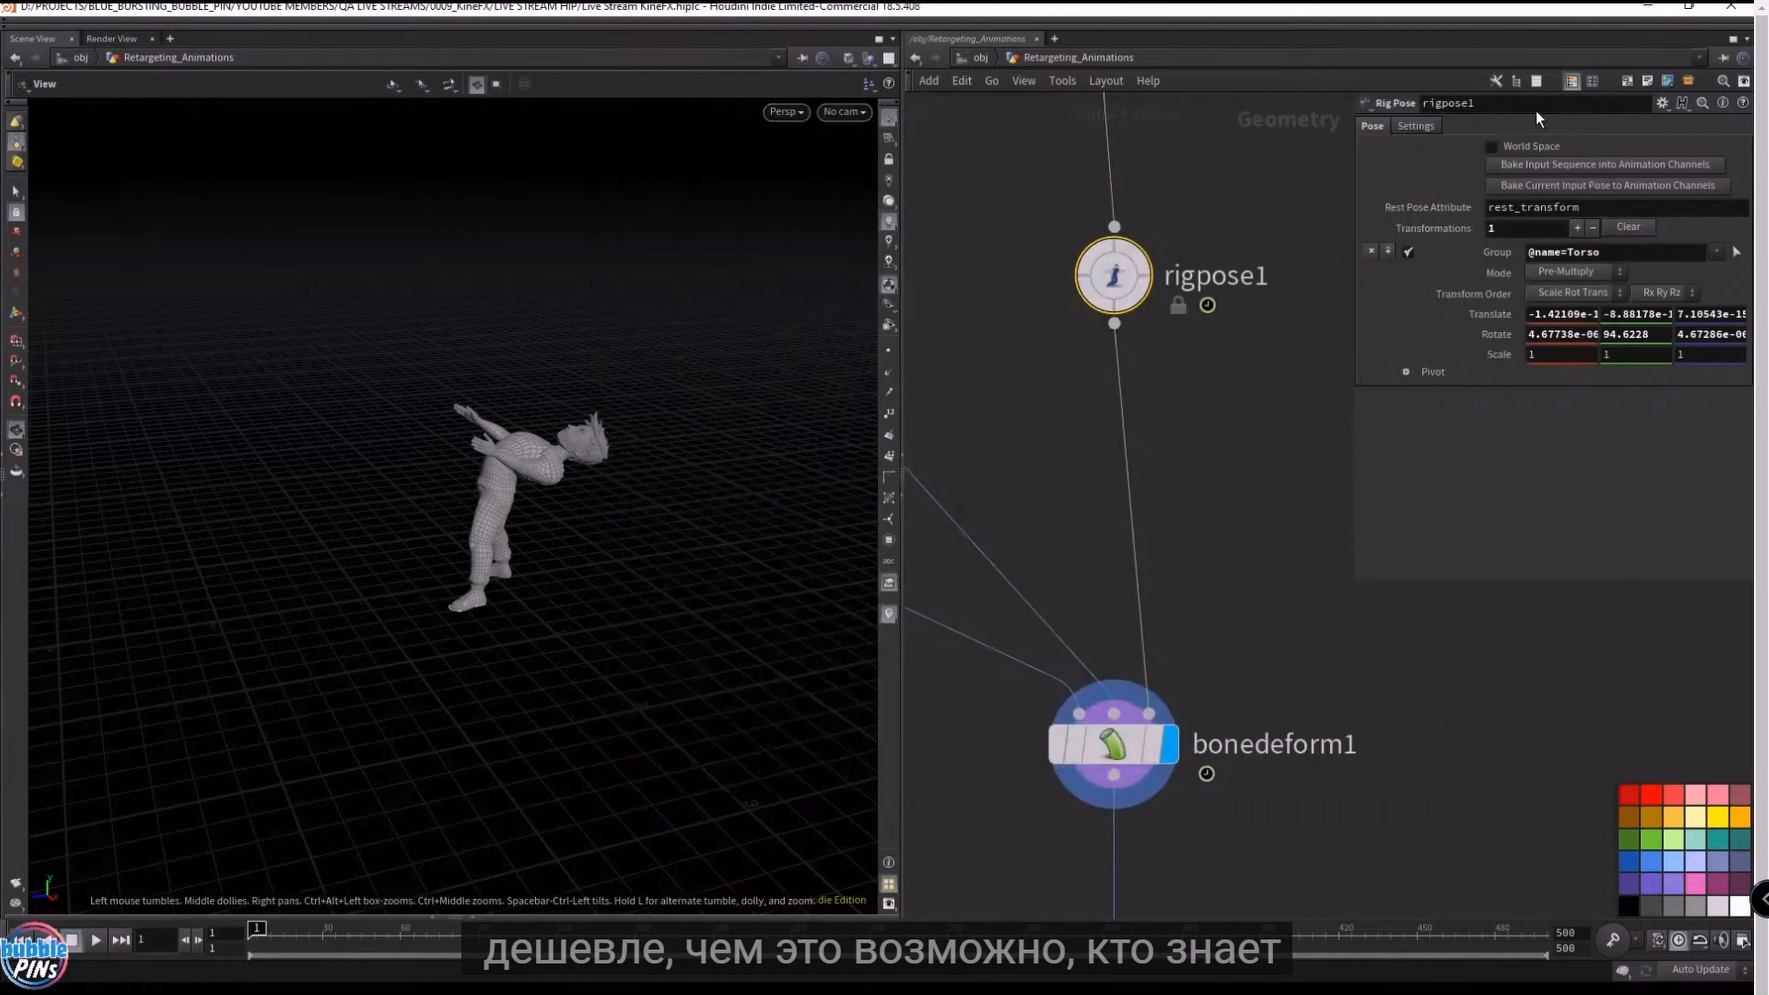
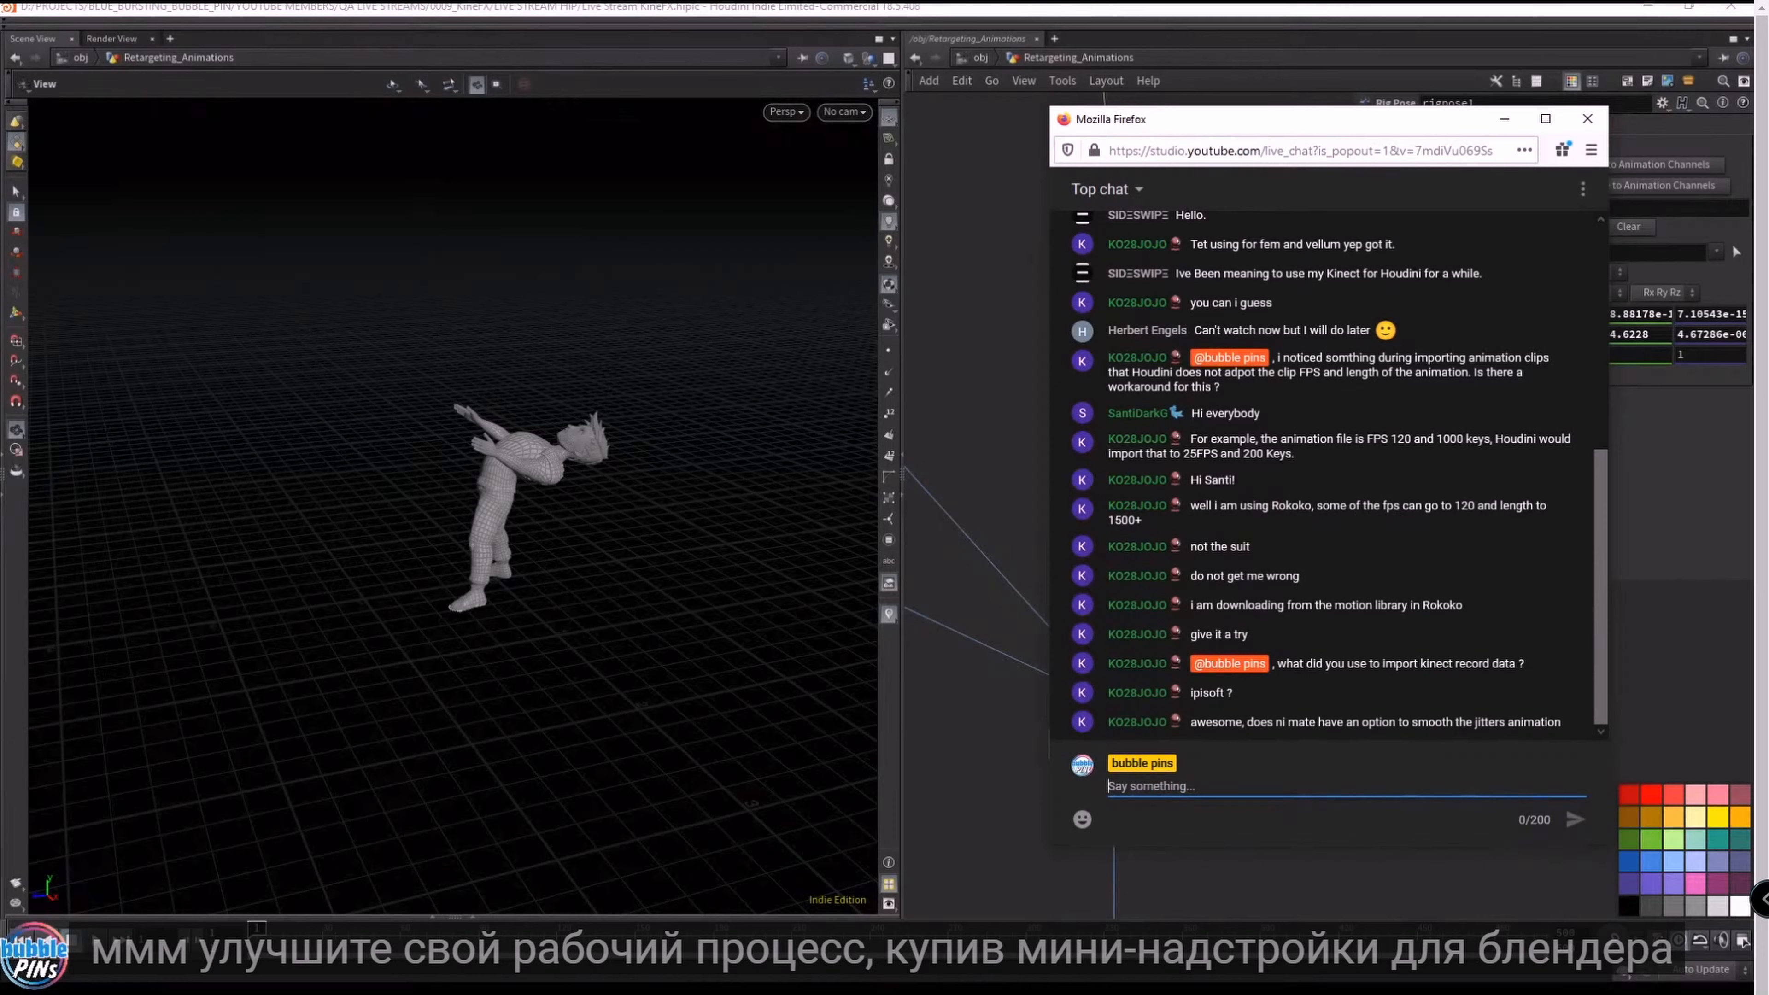
- Bring the browser back beside the chat window and open blendermarket.com in a new tab
left_click_drag(1664, 0, 663, 104)
left_click_drag(1386, 110, 1516, 123)
left_click(879, 99)
left_click_drag(880, 100, 813, 100)
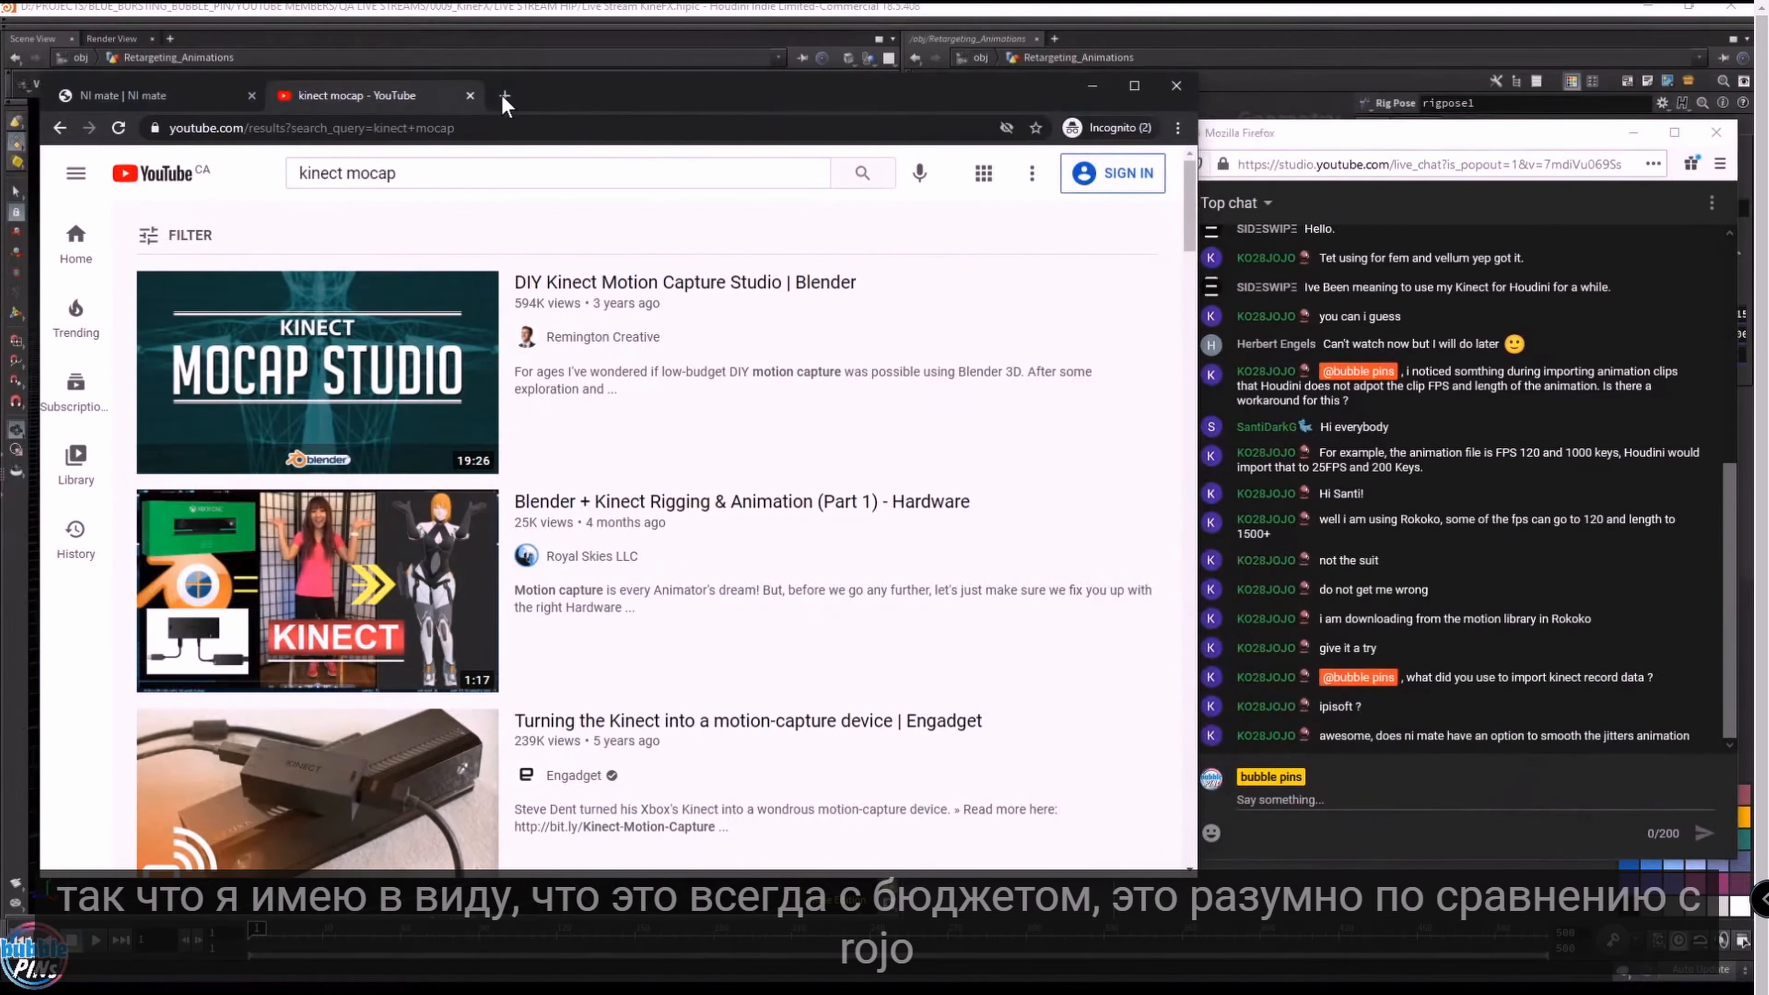
key("ctrl+t")
type("blendermarket.com")
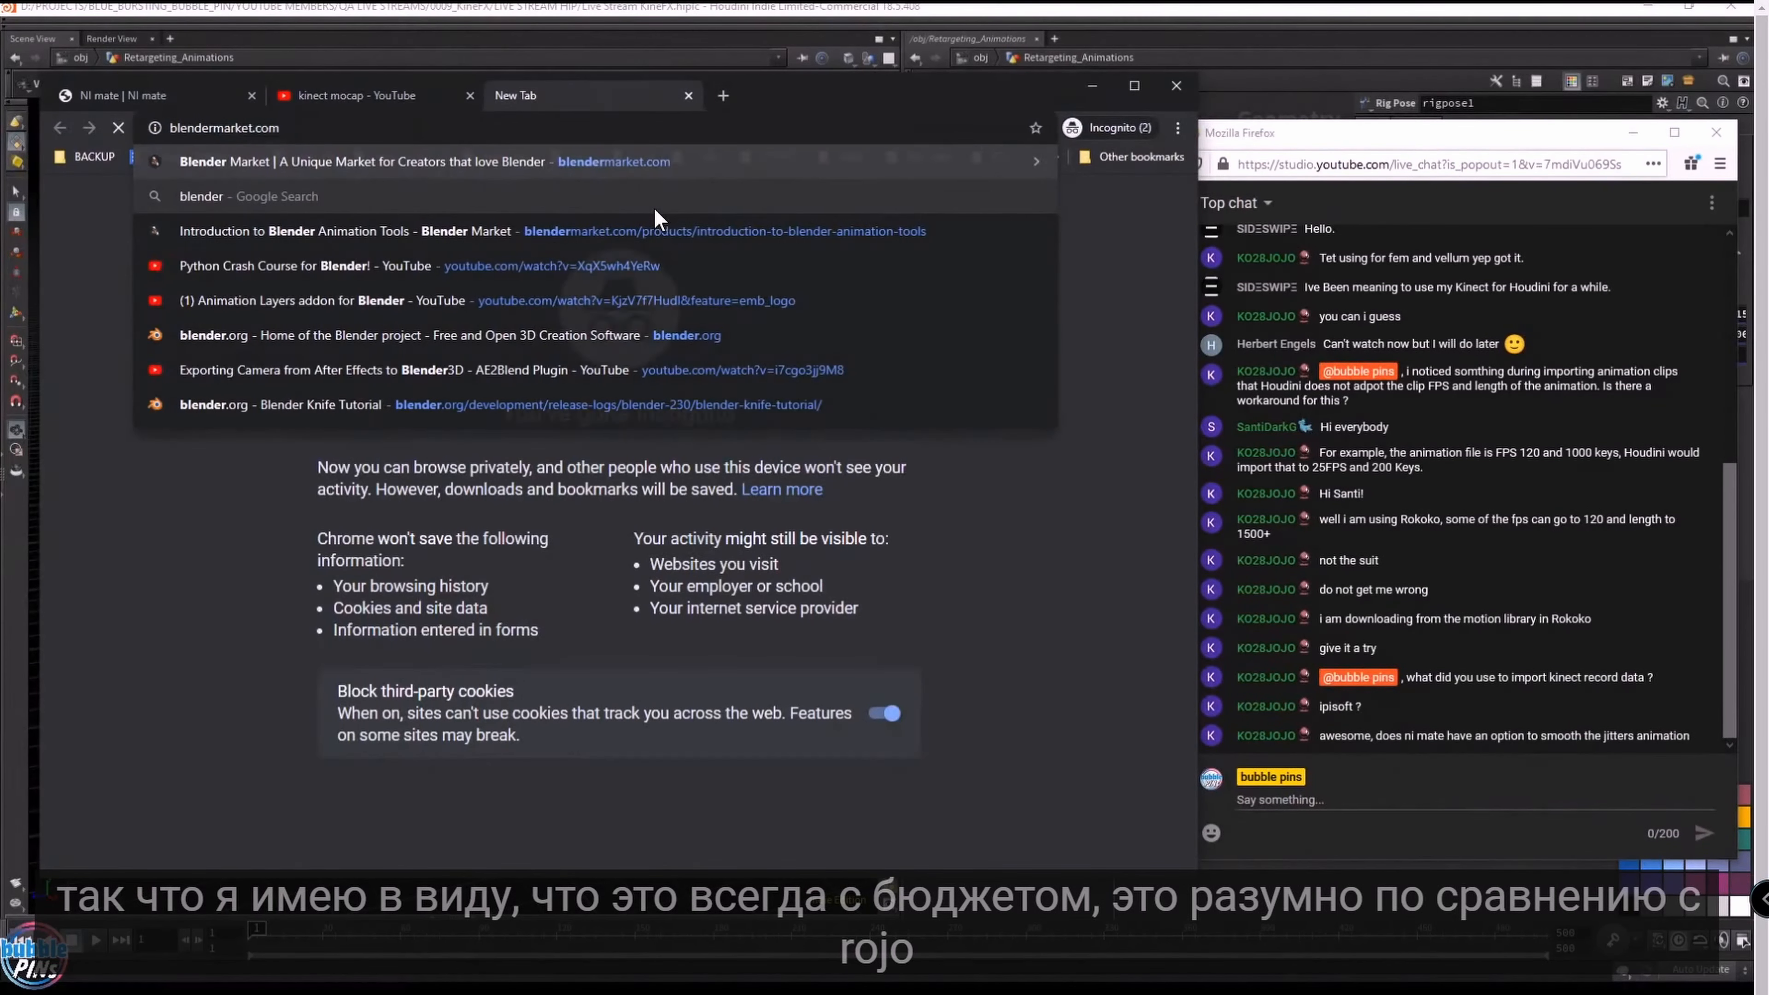
key("Return")
- Search Blender Market for "animation layer", accept the cookie notice and open the Animation Layers add-on page
left_click(418, 685)
type("animation layer")
key("Return")
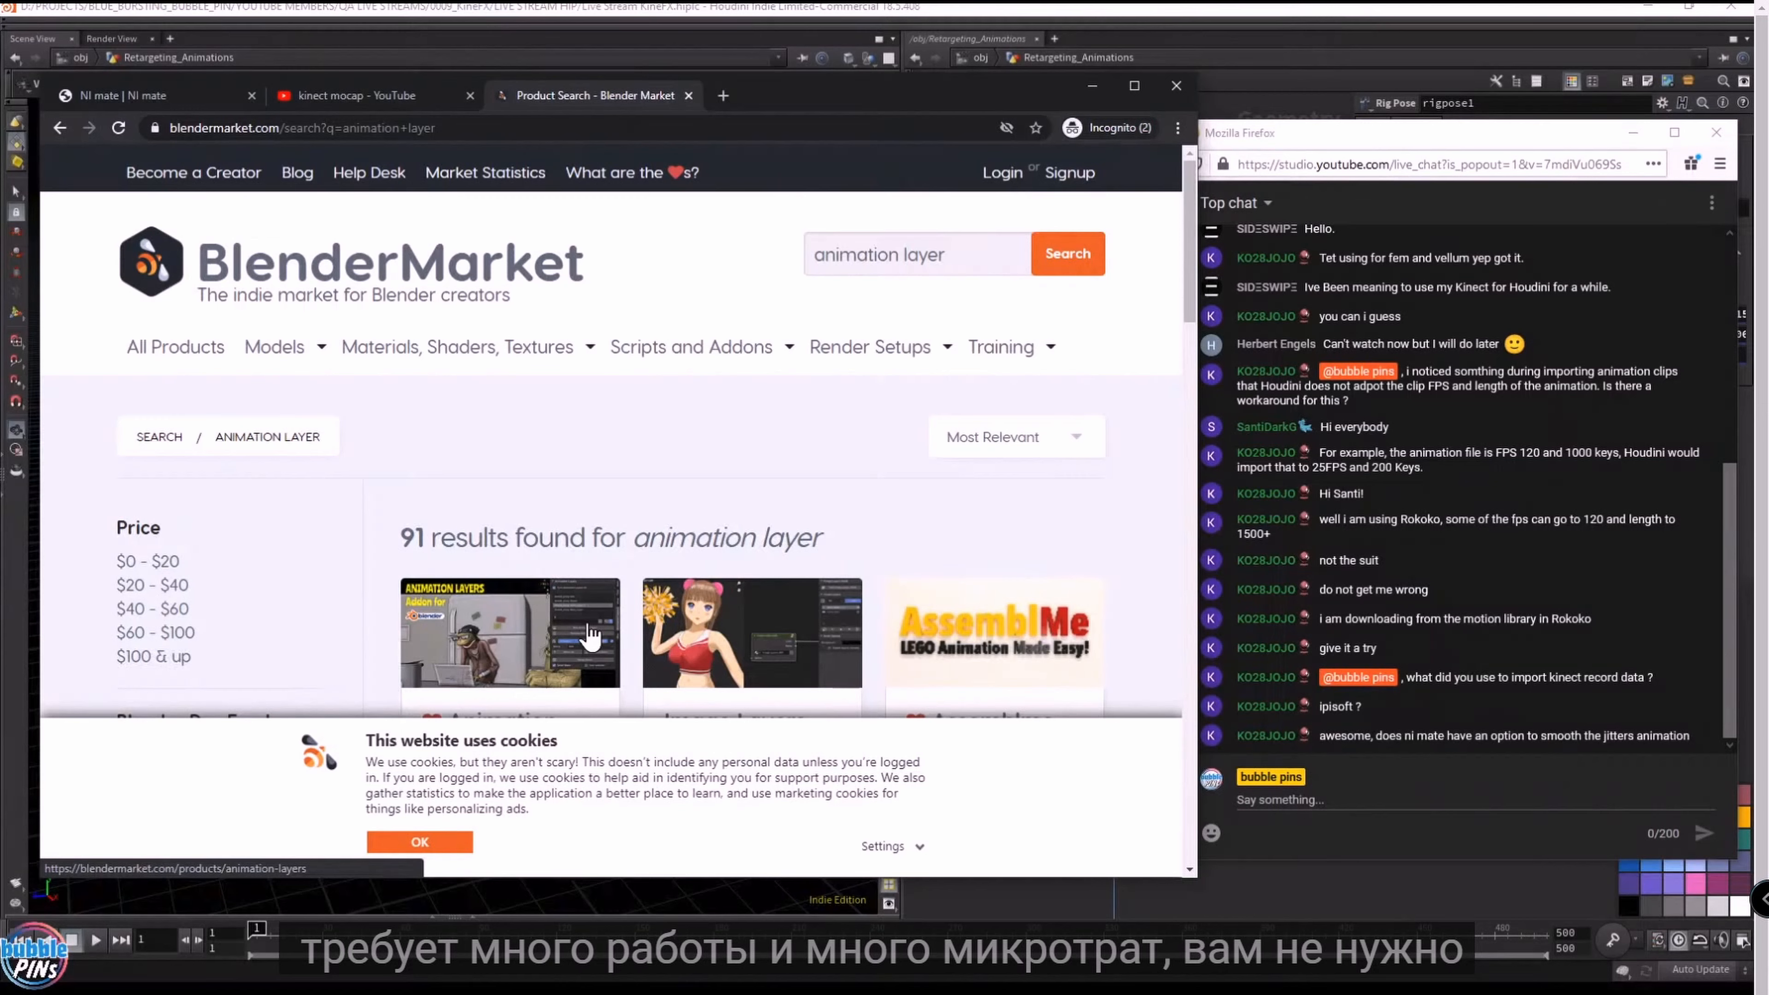
left_click(421, 842)
scroll(614, 507, "down", 1)
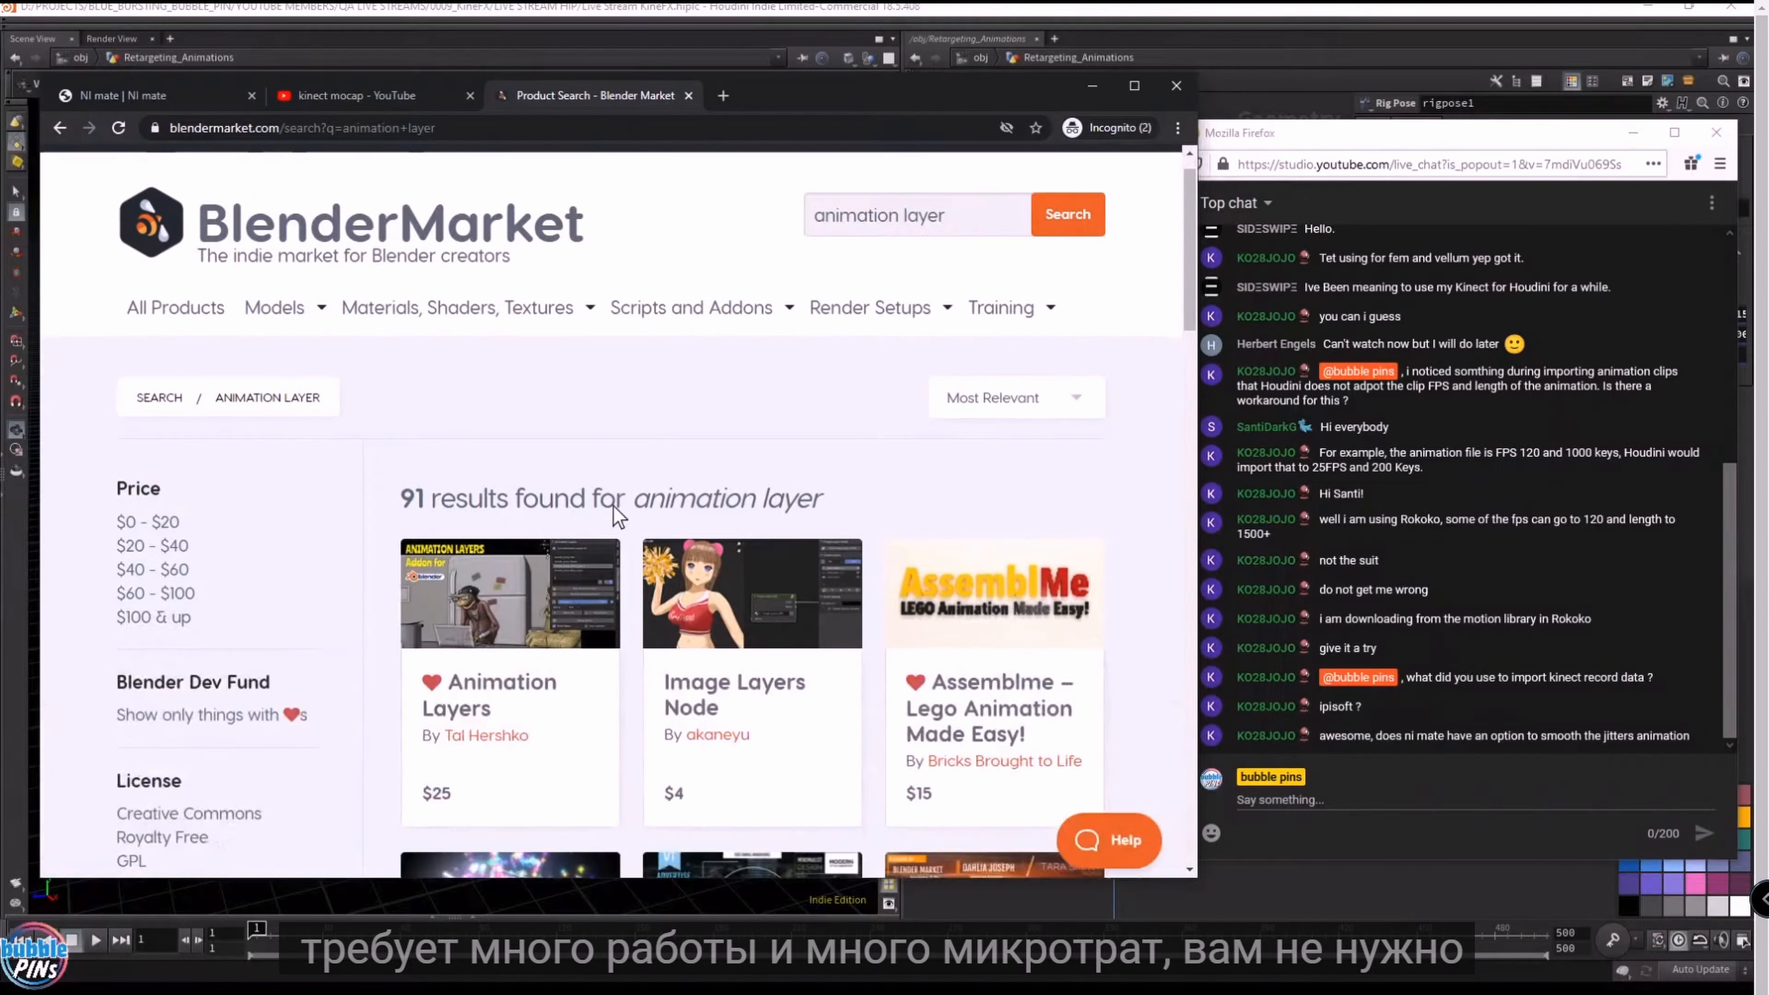
scroll(613, 507, "down", 3)
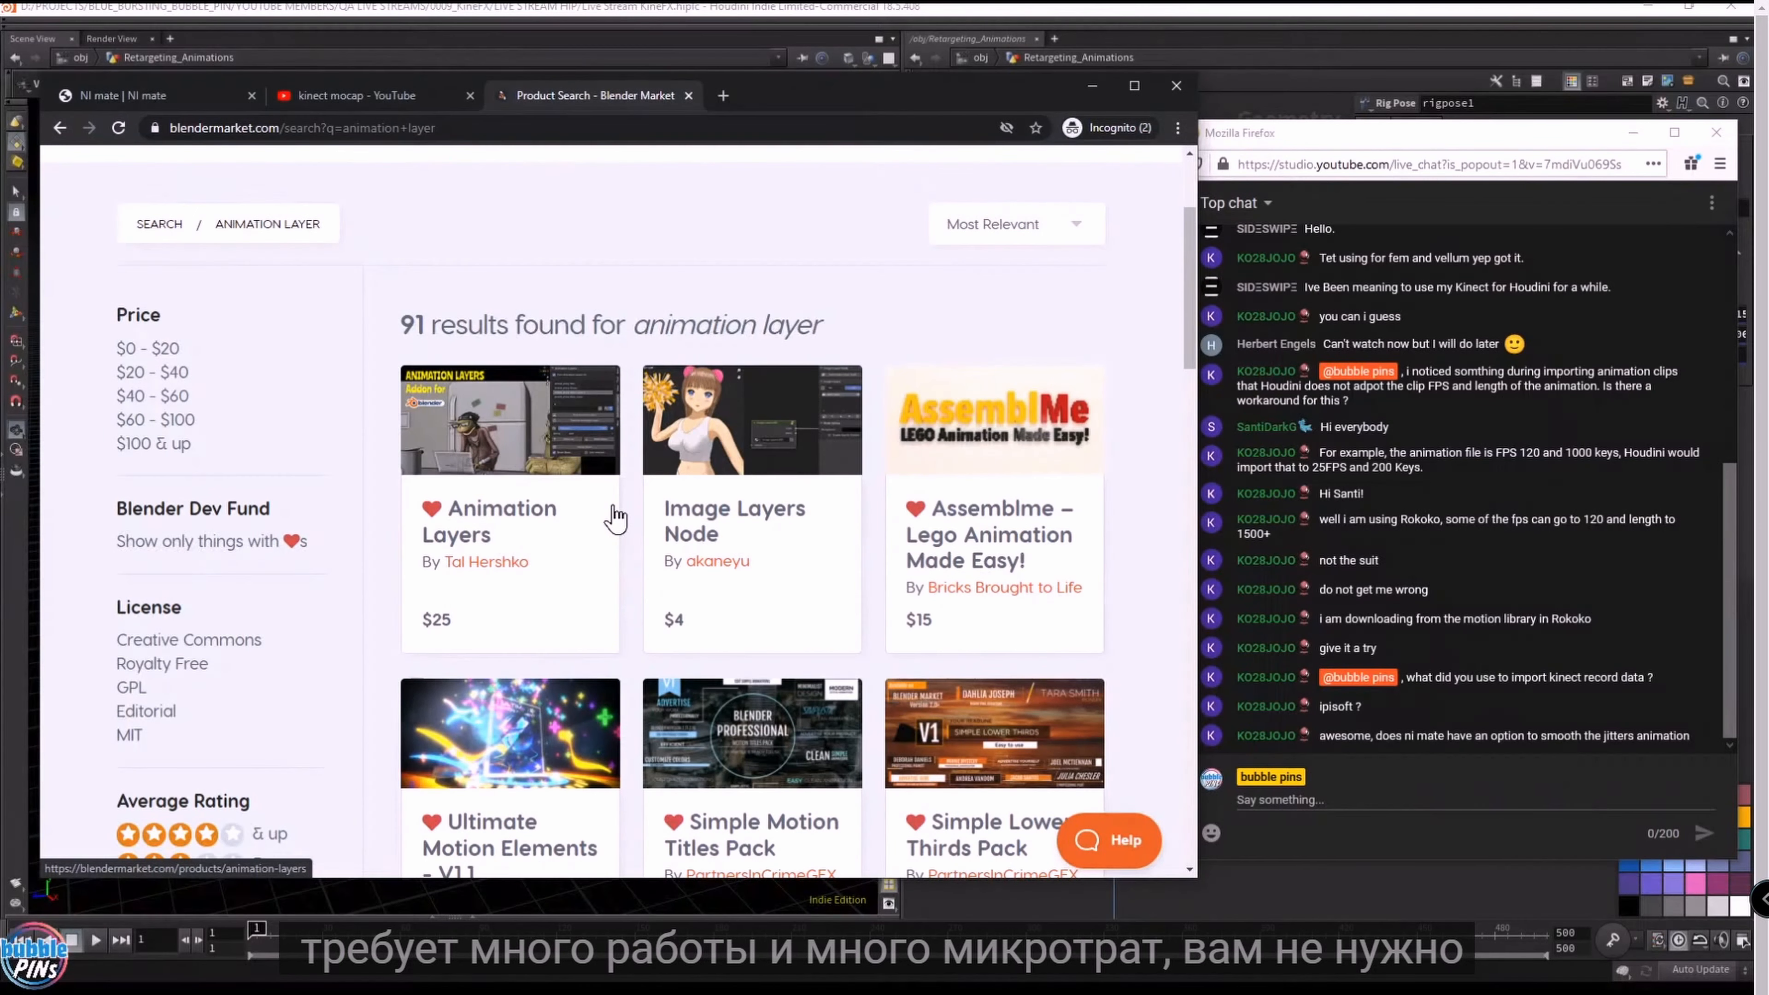
left_click(474, 452)
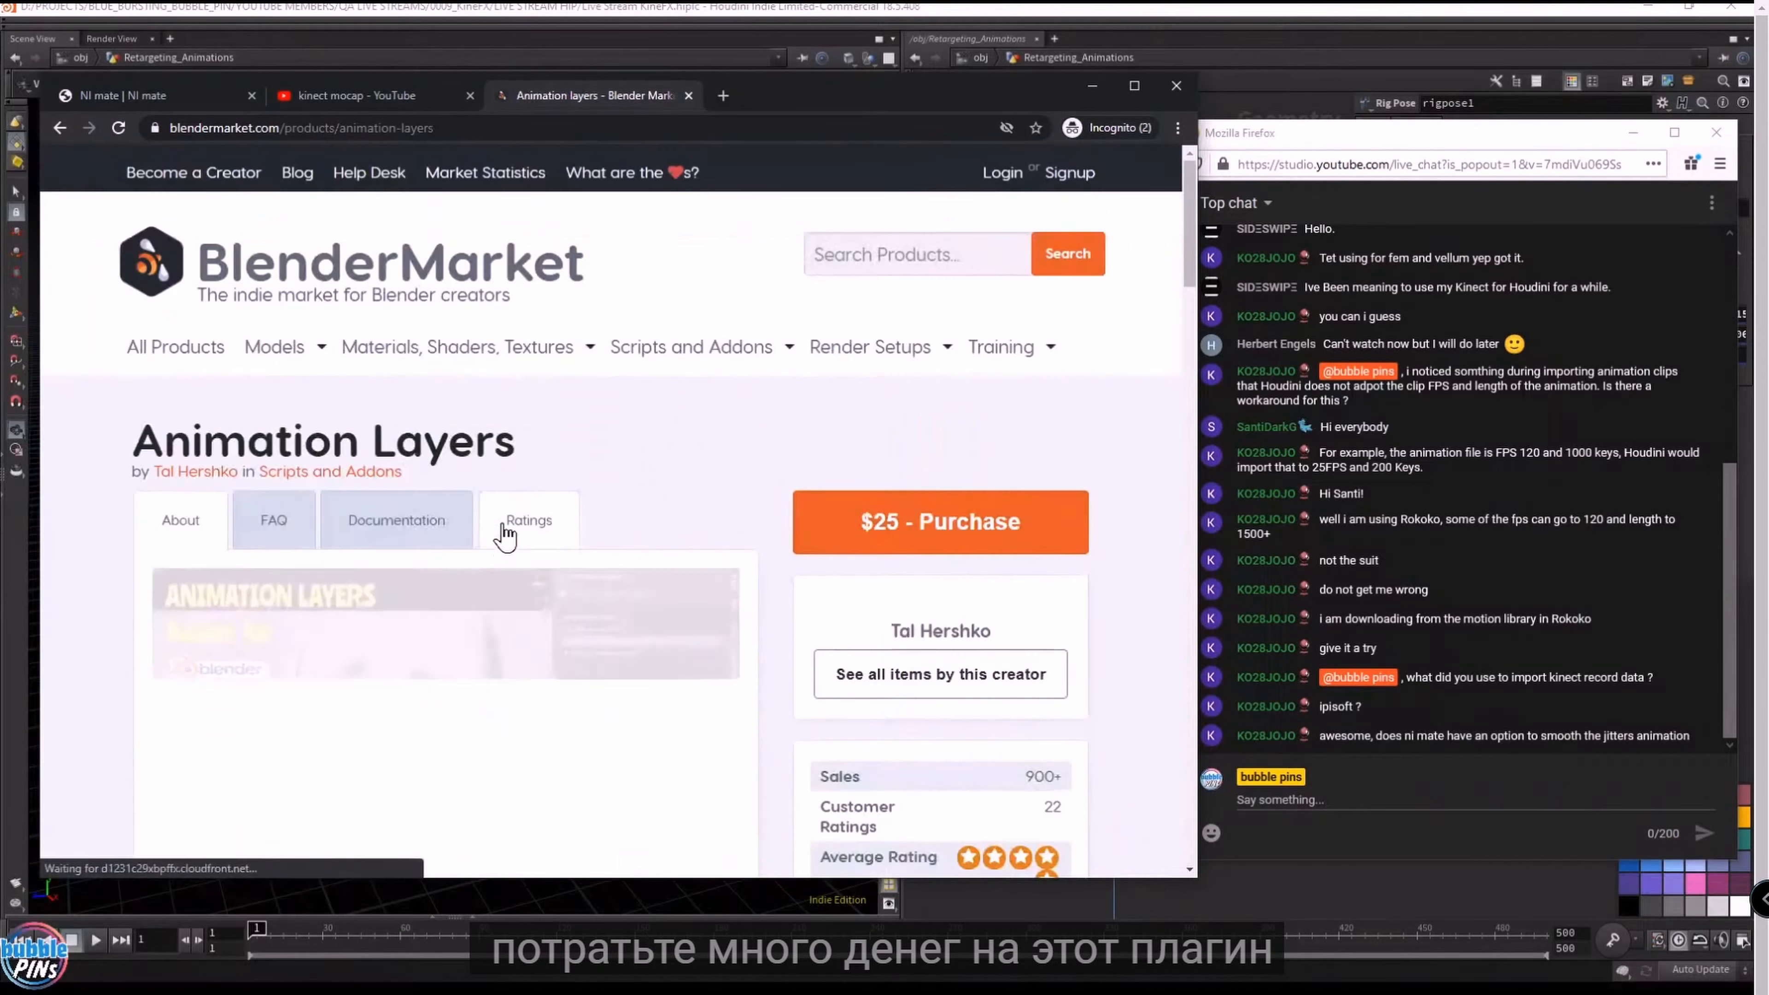
- Examine the Animation Layers product page, including its preview image and description
scroll(682, 444, "down", 6)
scroll(683, 444, "up", 3)
left_click_drag(1191, 246, 1190, 257)
left_click_drag(880, 102, 882, 59)
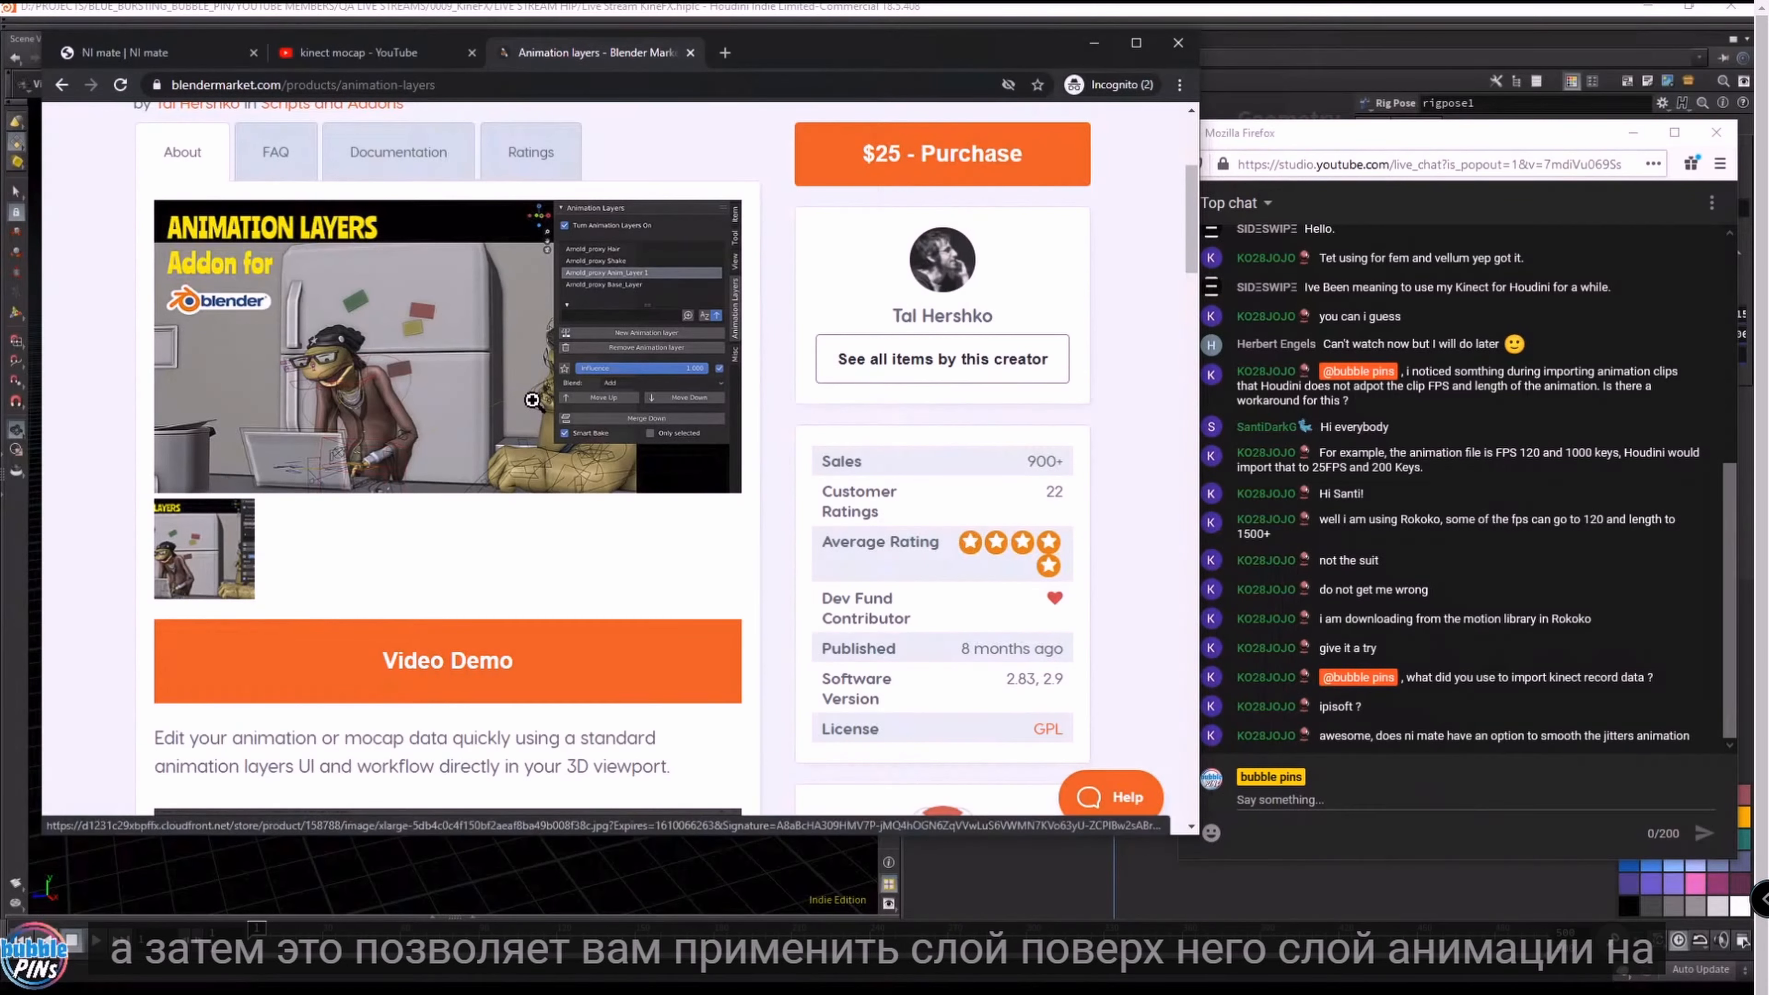
- Return to Houdini and move the rigpose1 node up closer to fullbodyik1
left_click(599, 871)
left_click_drag(367, 431, 632, 443)
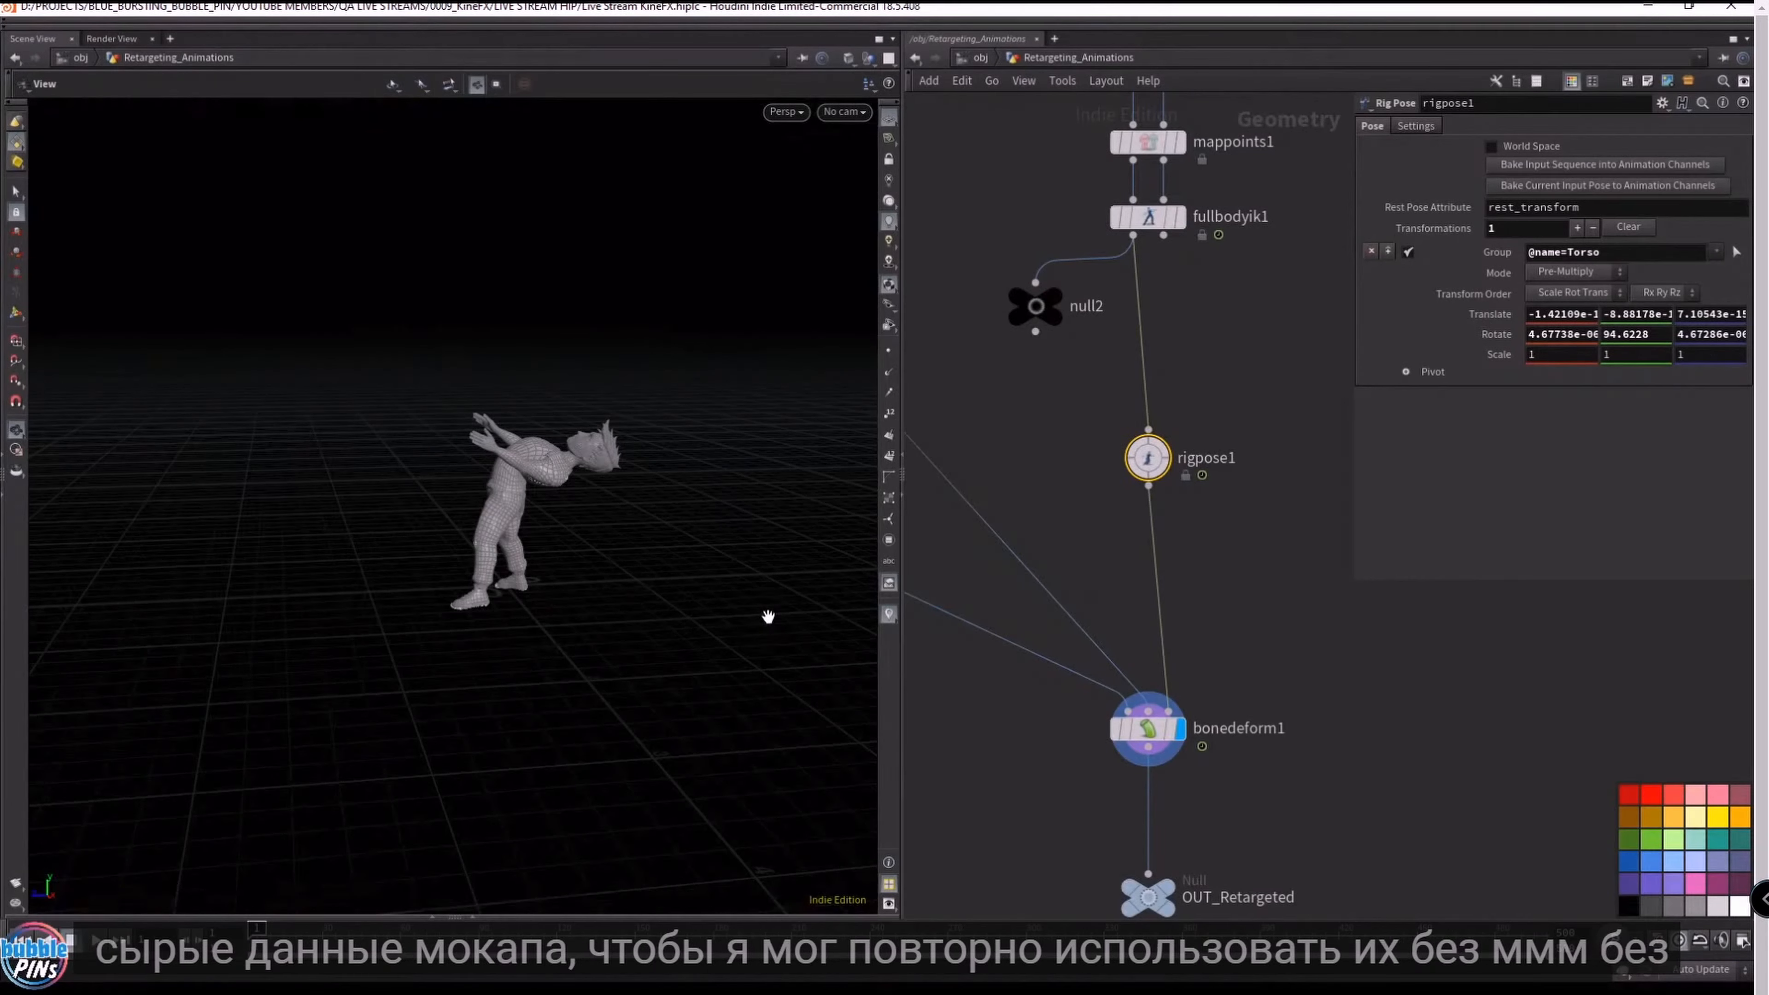
left_click_drag(1255, 401, 1083, 513)
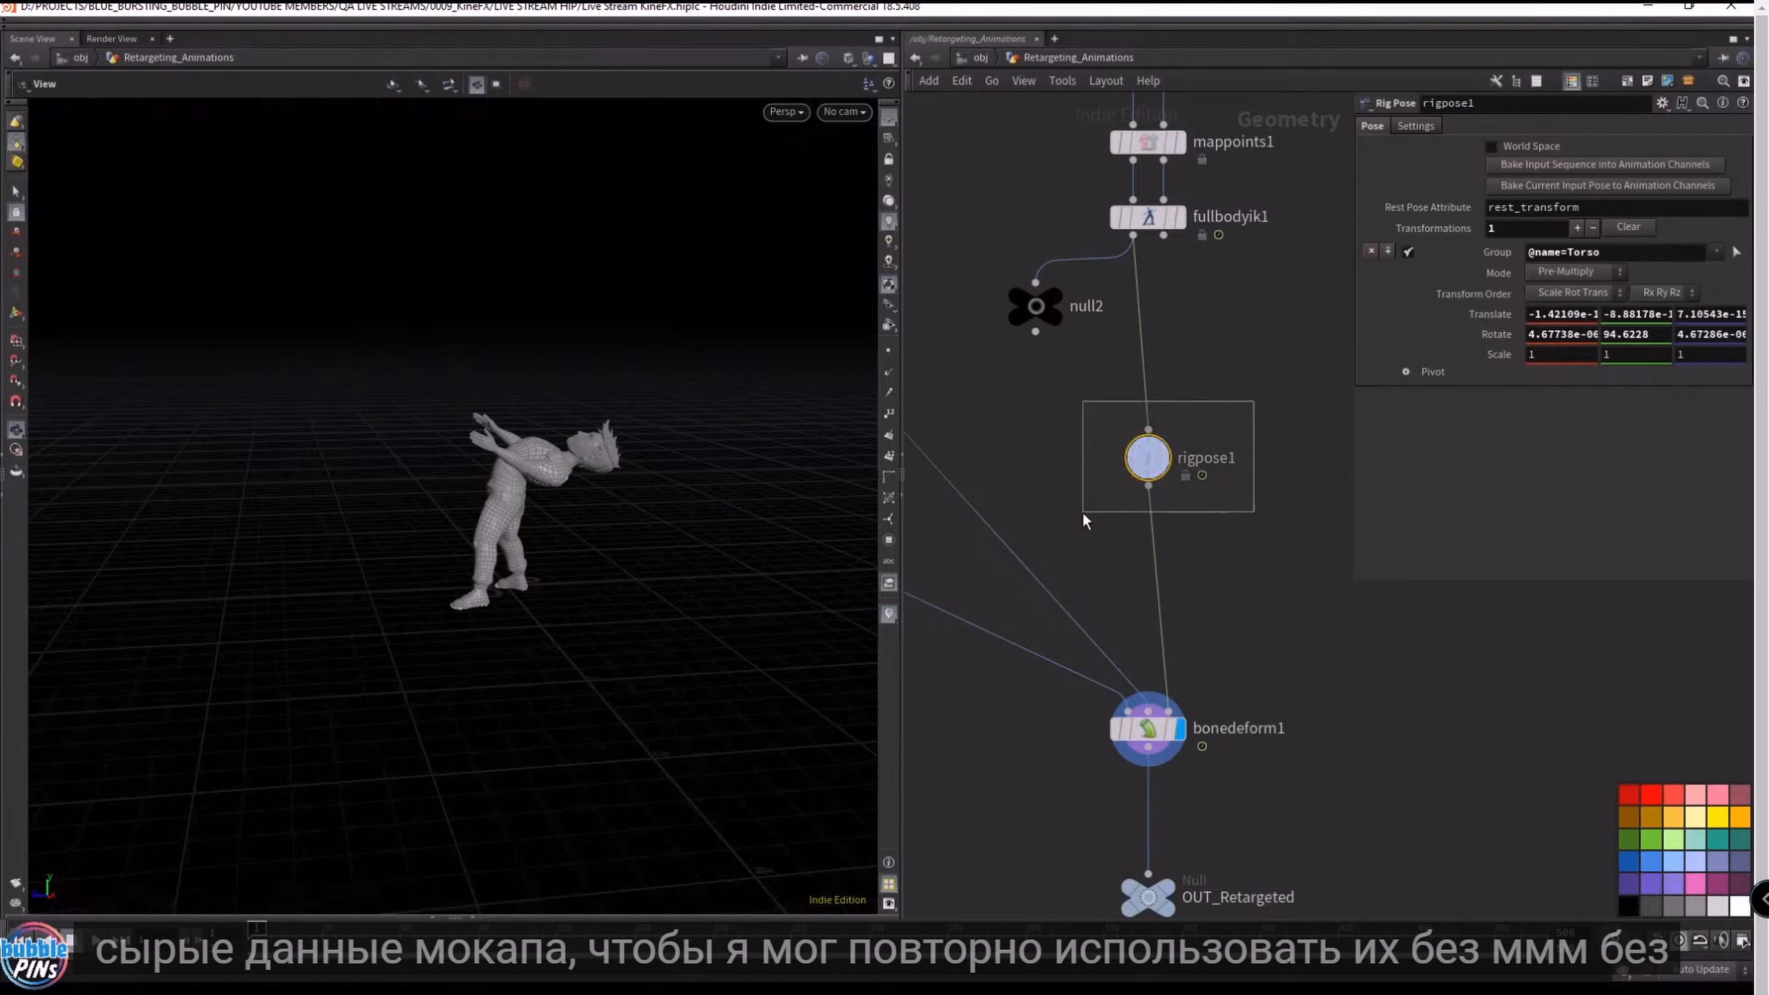
left_click_drag(1083, 520, 1146, 393)
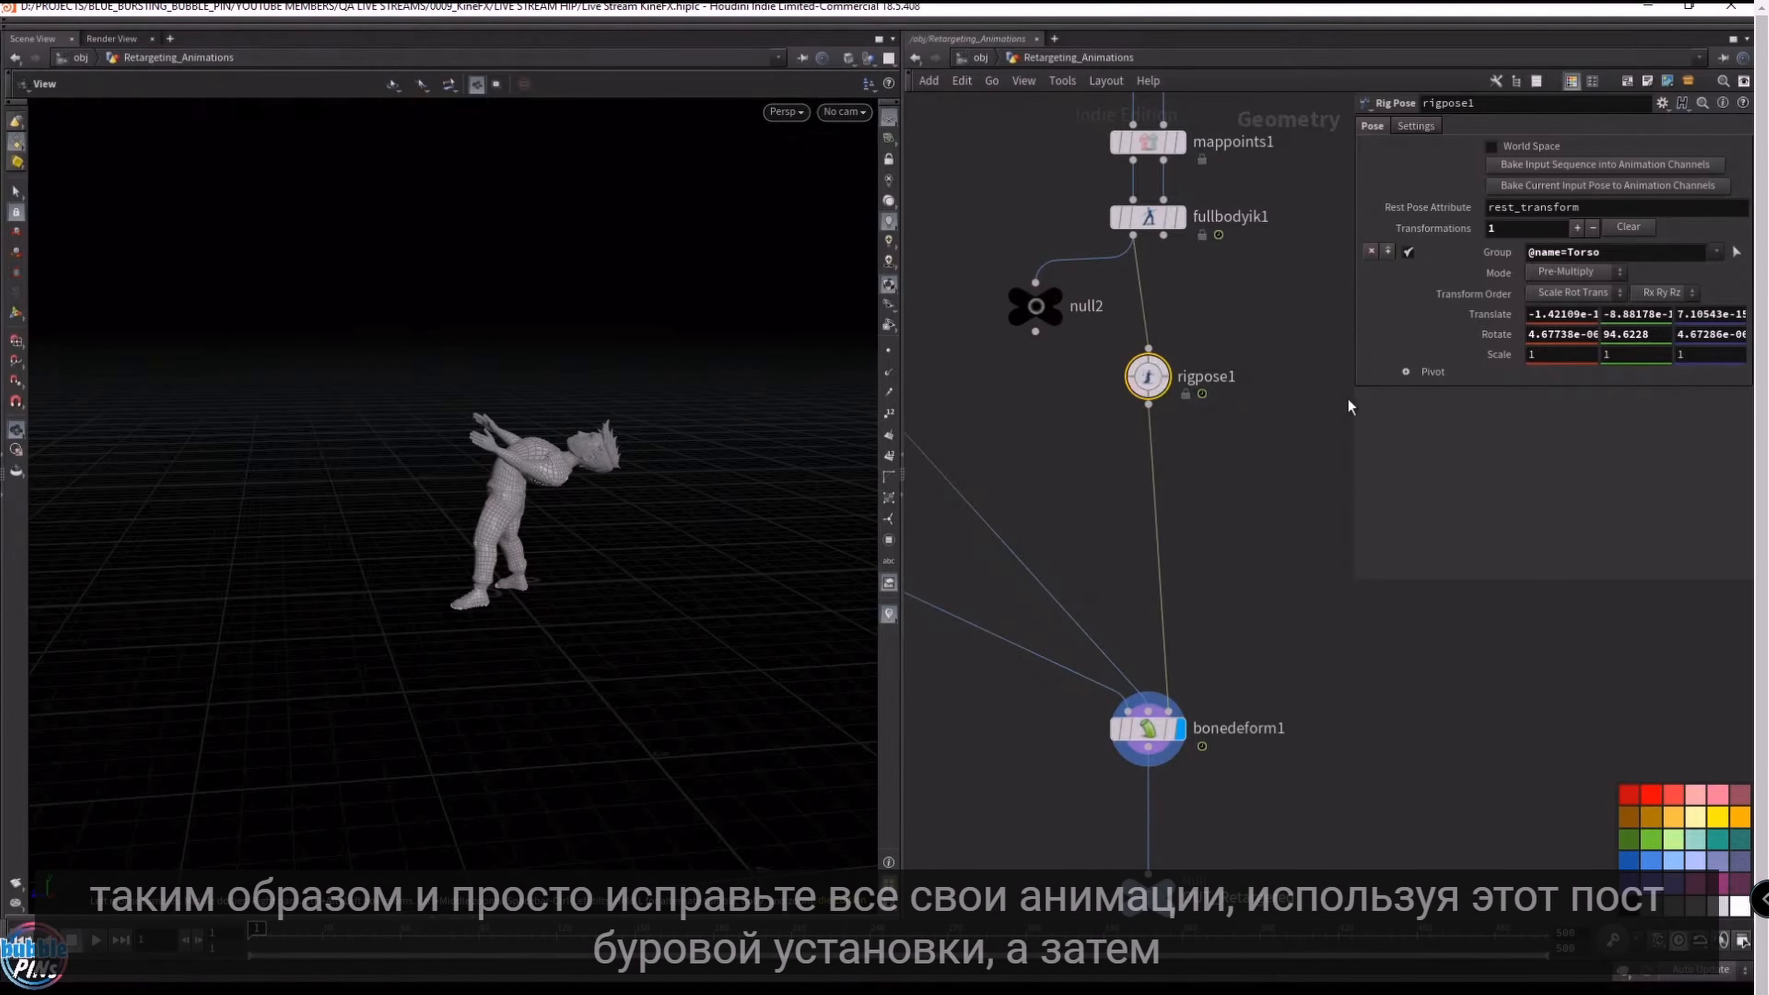
middle_click_drag(1196, 446, 1198, 285)
left_click(1147, 585)
key("Escape")
middle_click_drag(1157, 388, 1115, 580)
left_click(1109, 438)
middle_click_drag(1217, 522, 1098, 487)
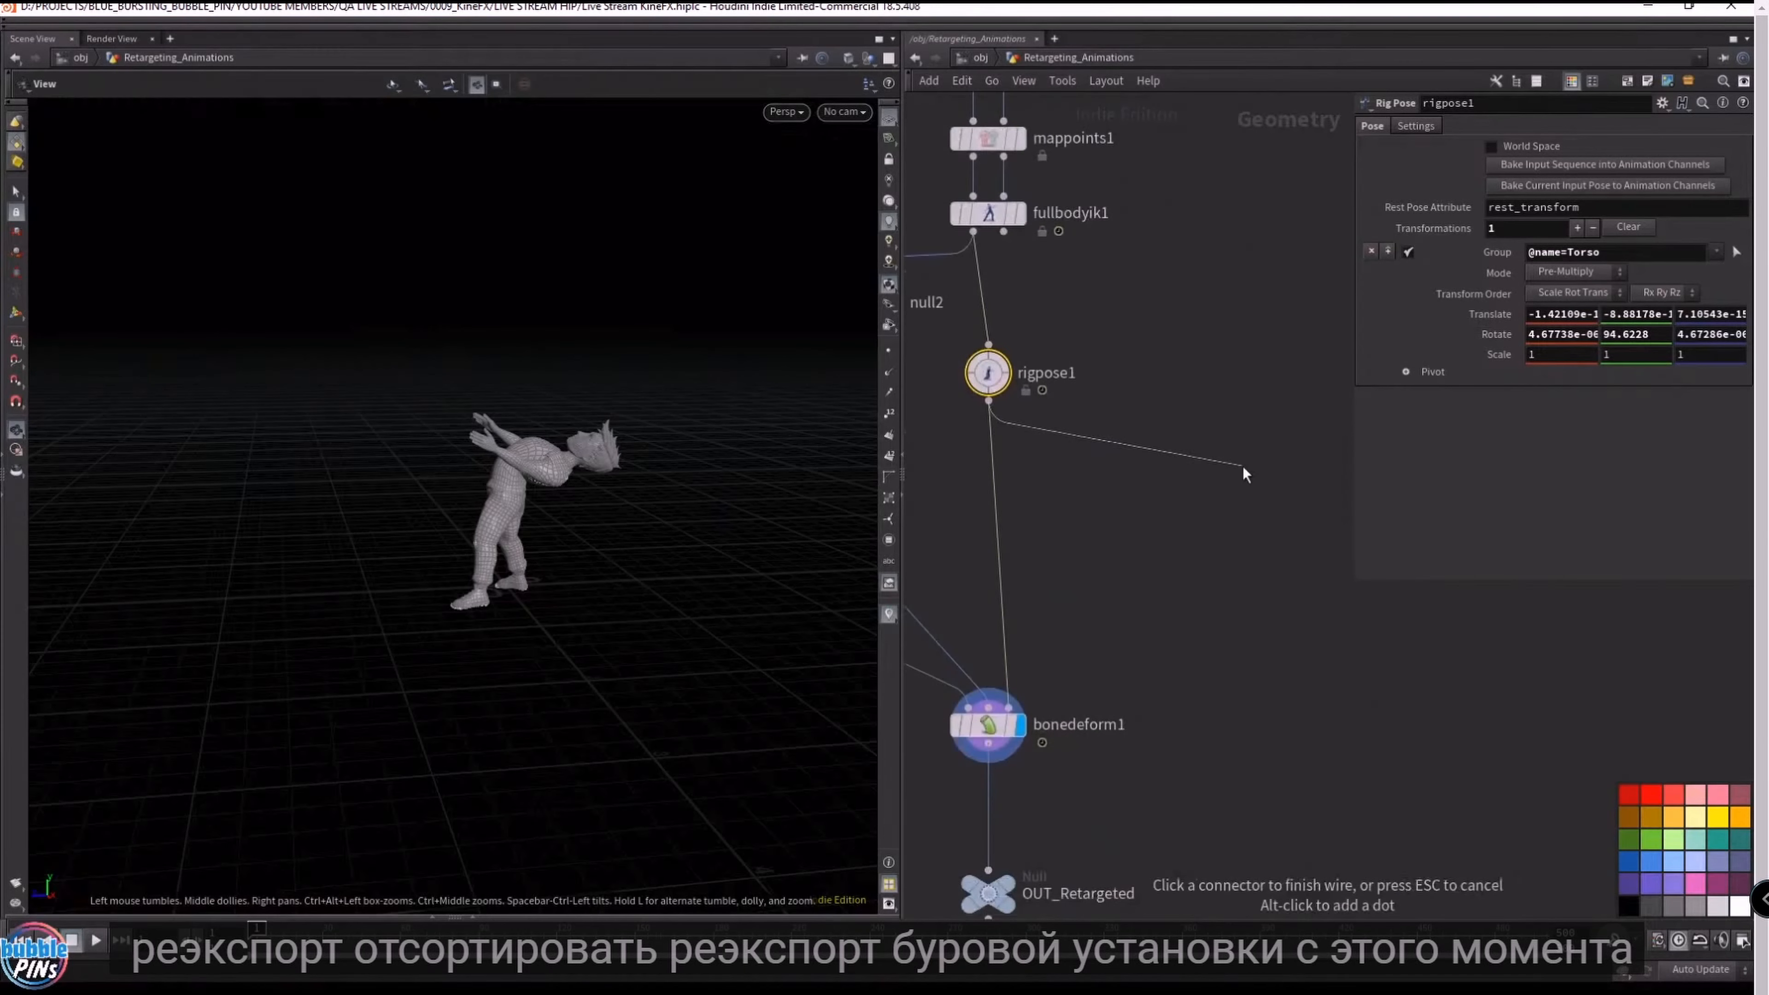
key("Escape")
left_click(966, 722)
- Add a ROP FBX Animation Output node beside the main chain and wire rigpose1's output into it
middle_click_drag(1263, 506, 1214, 494)
key("Tab")
type("fbx")
key("Down")
key("Down")
key("Down")
key("Down")
key("Return")
left_click(1204, 495)
left_click_drag(938, 390, 1199, 488)
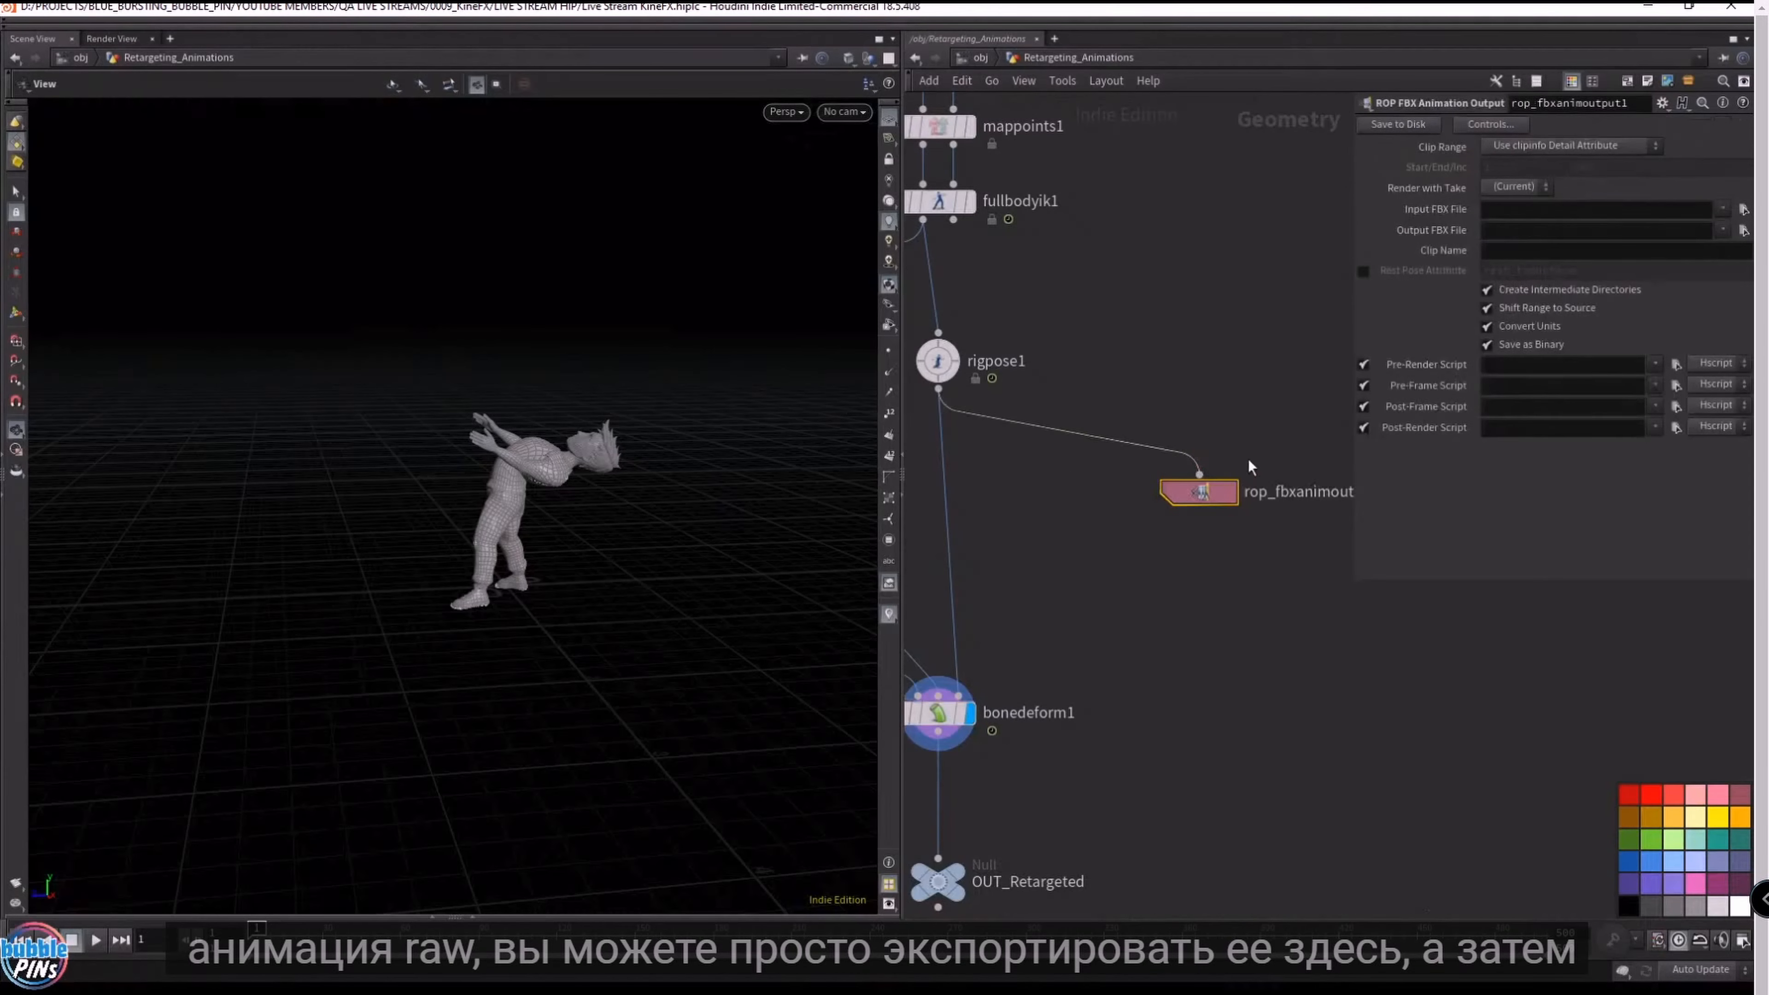
left_click_drag(1079, 543, 1252, 371)
- Select rigpose1 again and activate its Torso pose handle on the character
middle_click_drag(1144, 341, 1194, 376)
scroll(1199, 354, "down", 1)
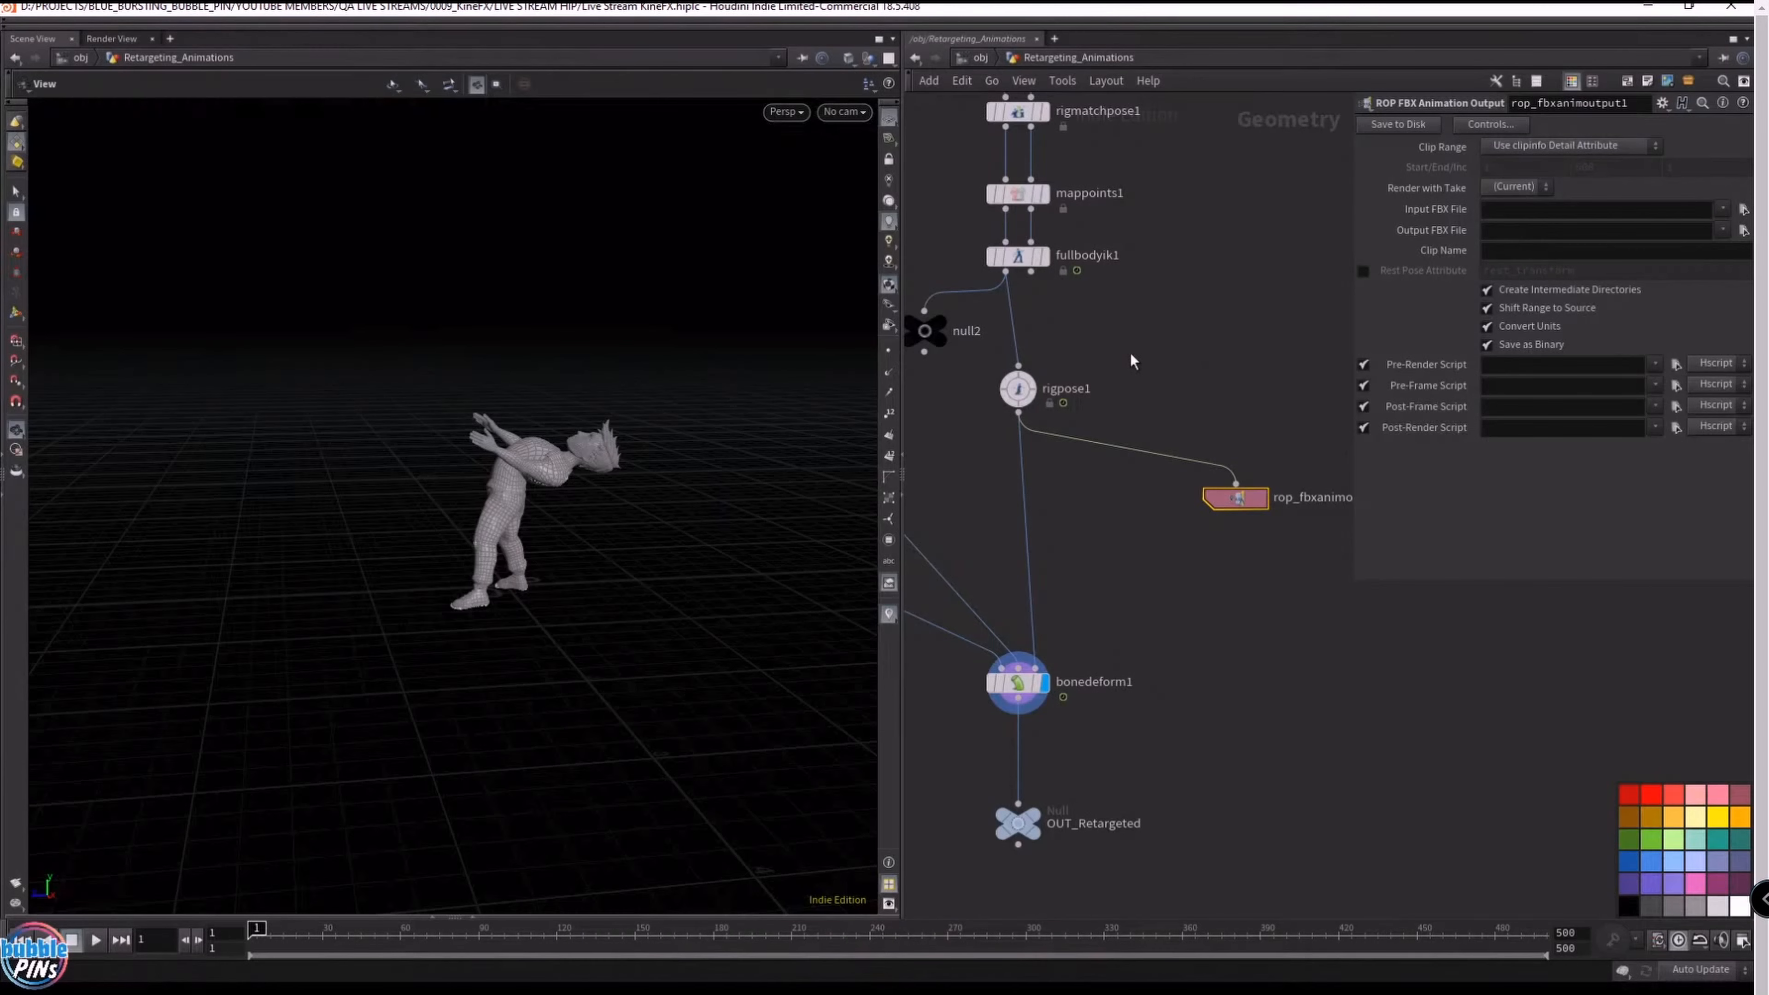
left_click(1073, 391)
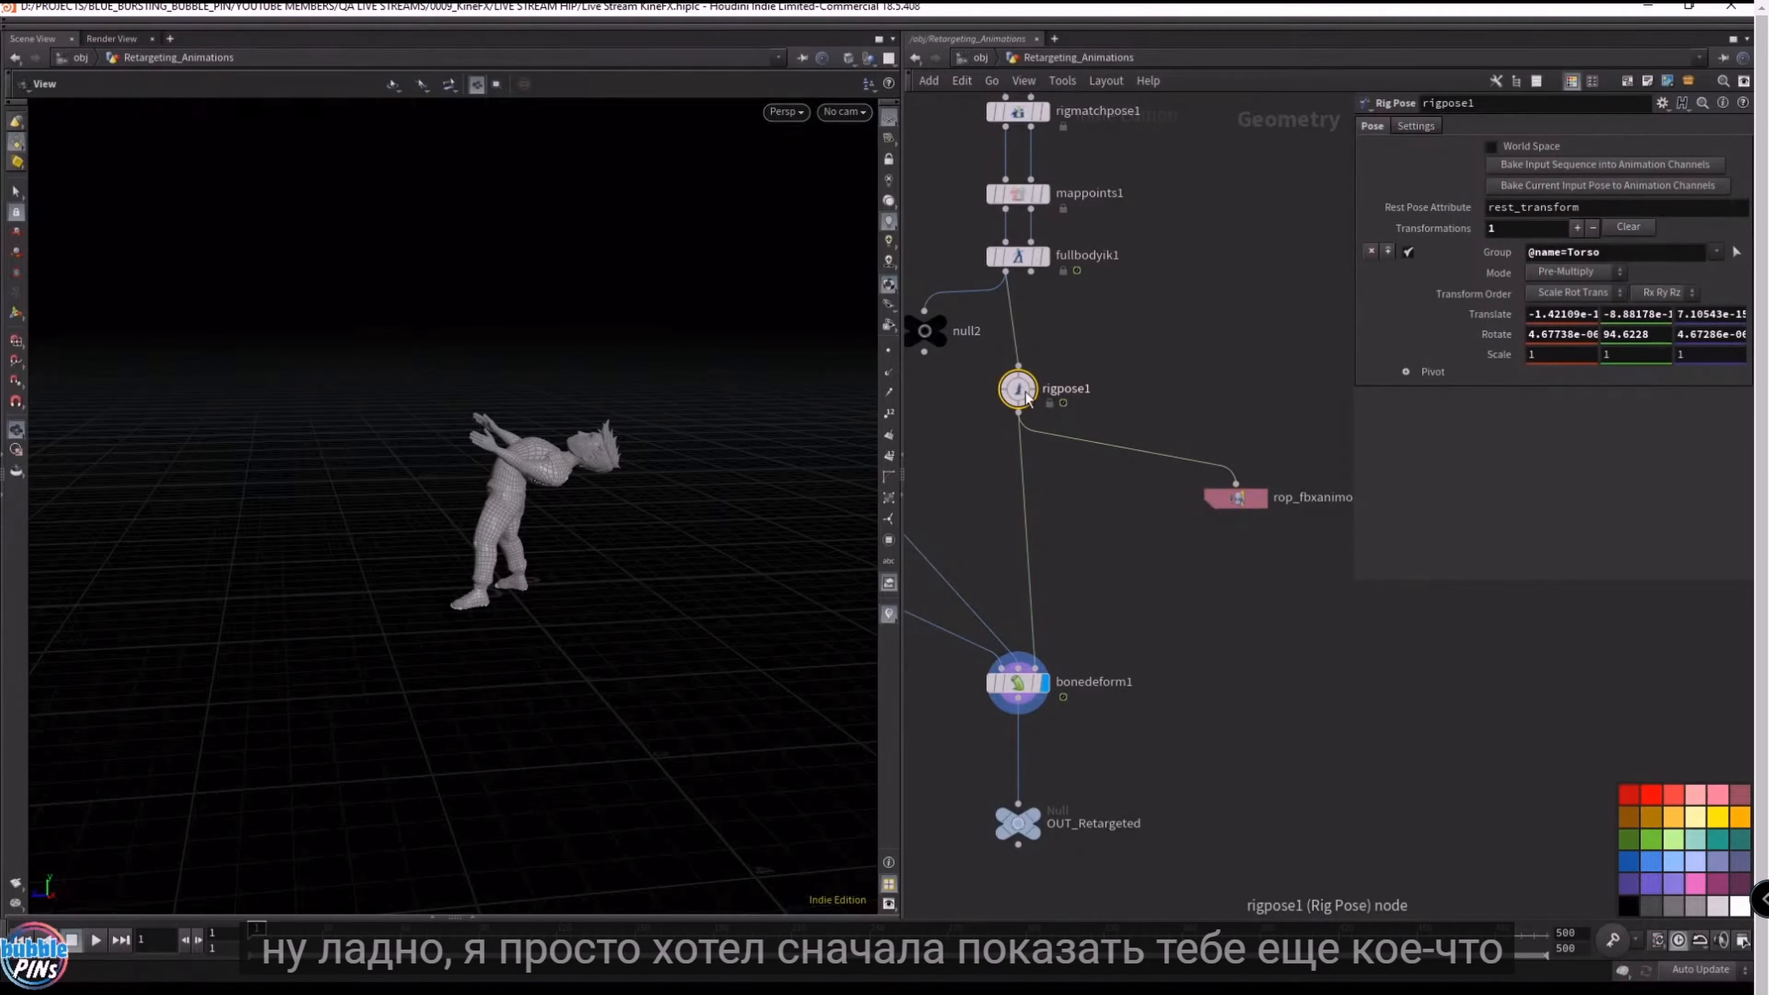
left_click_drag(617, 495, 679, 510)
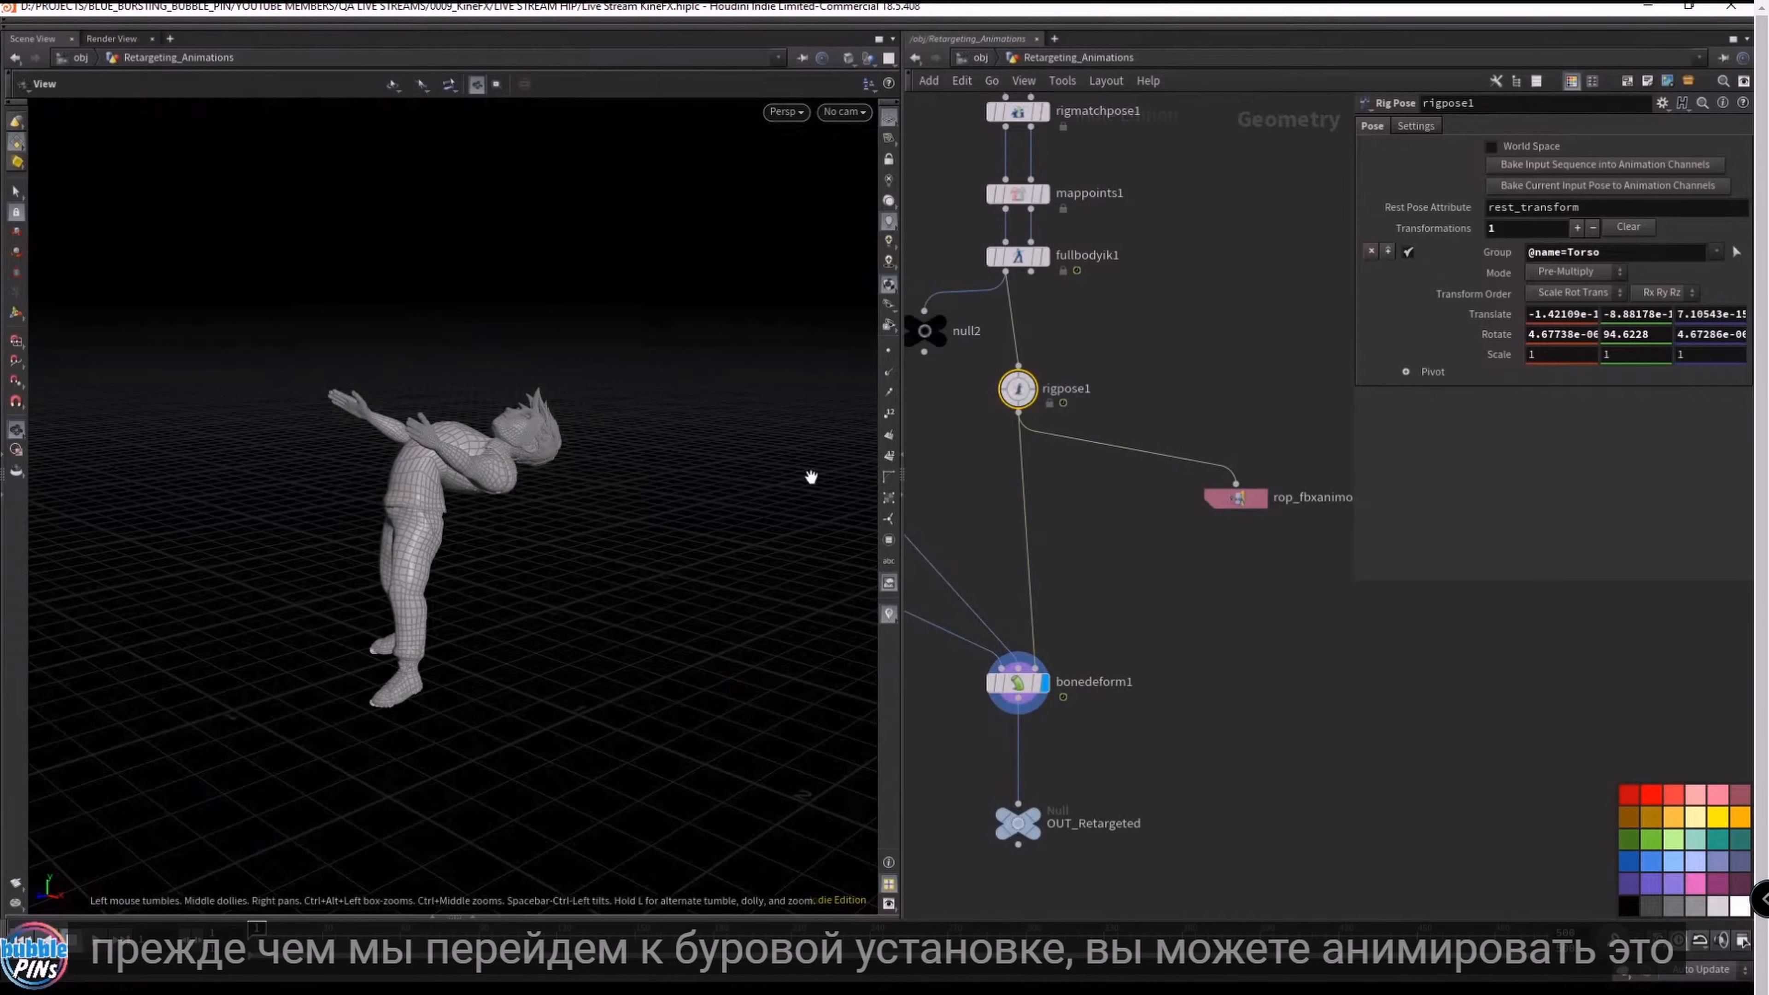
left_click_drag(727, 474, 551, 480)
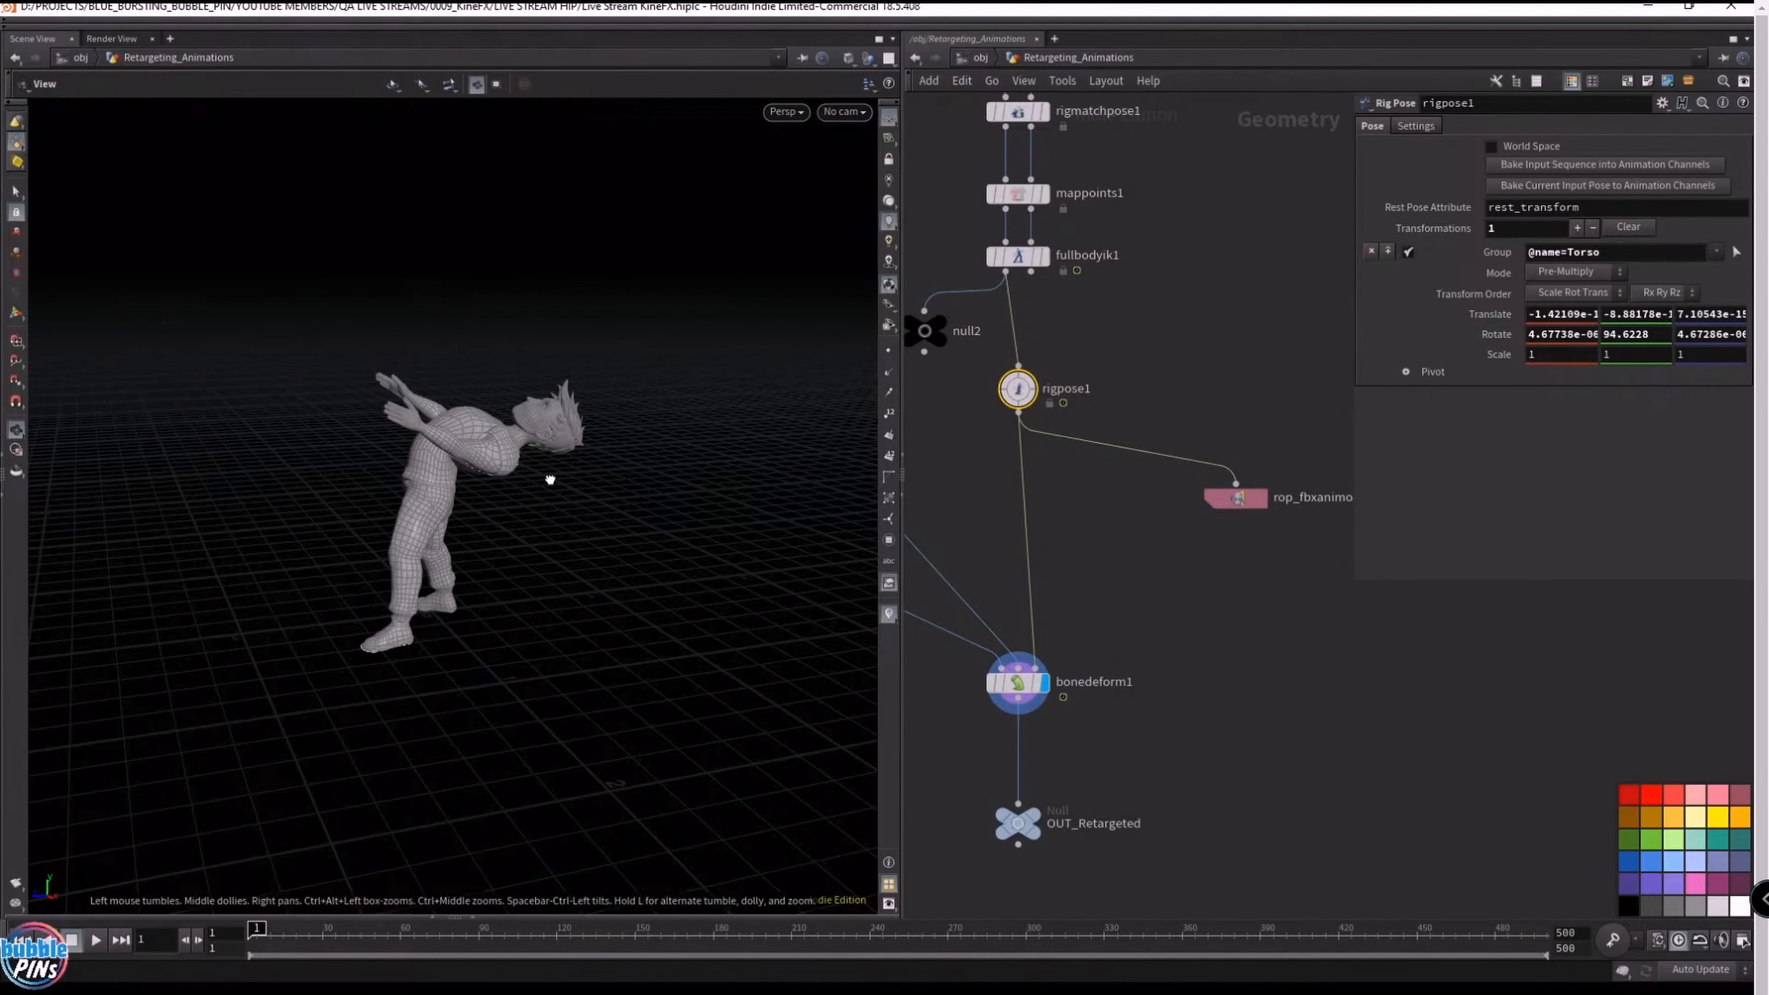
key("Return")
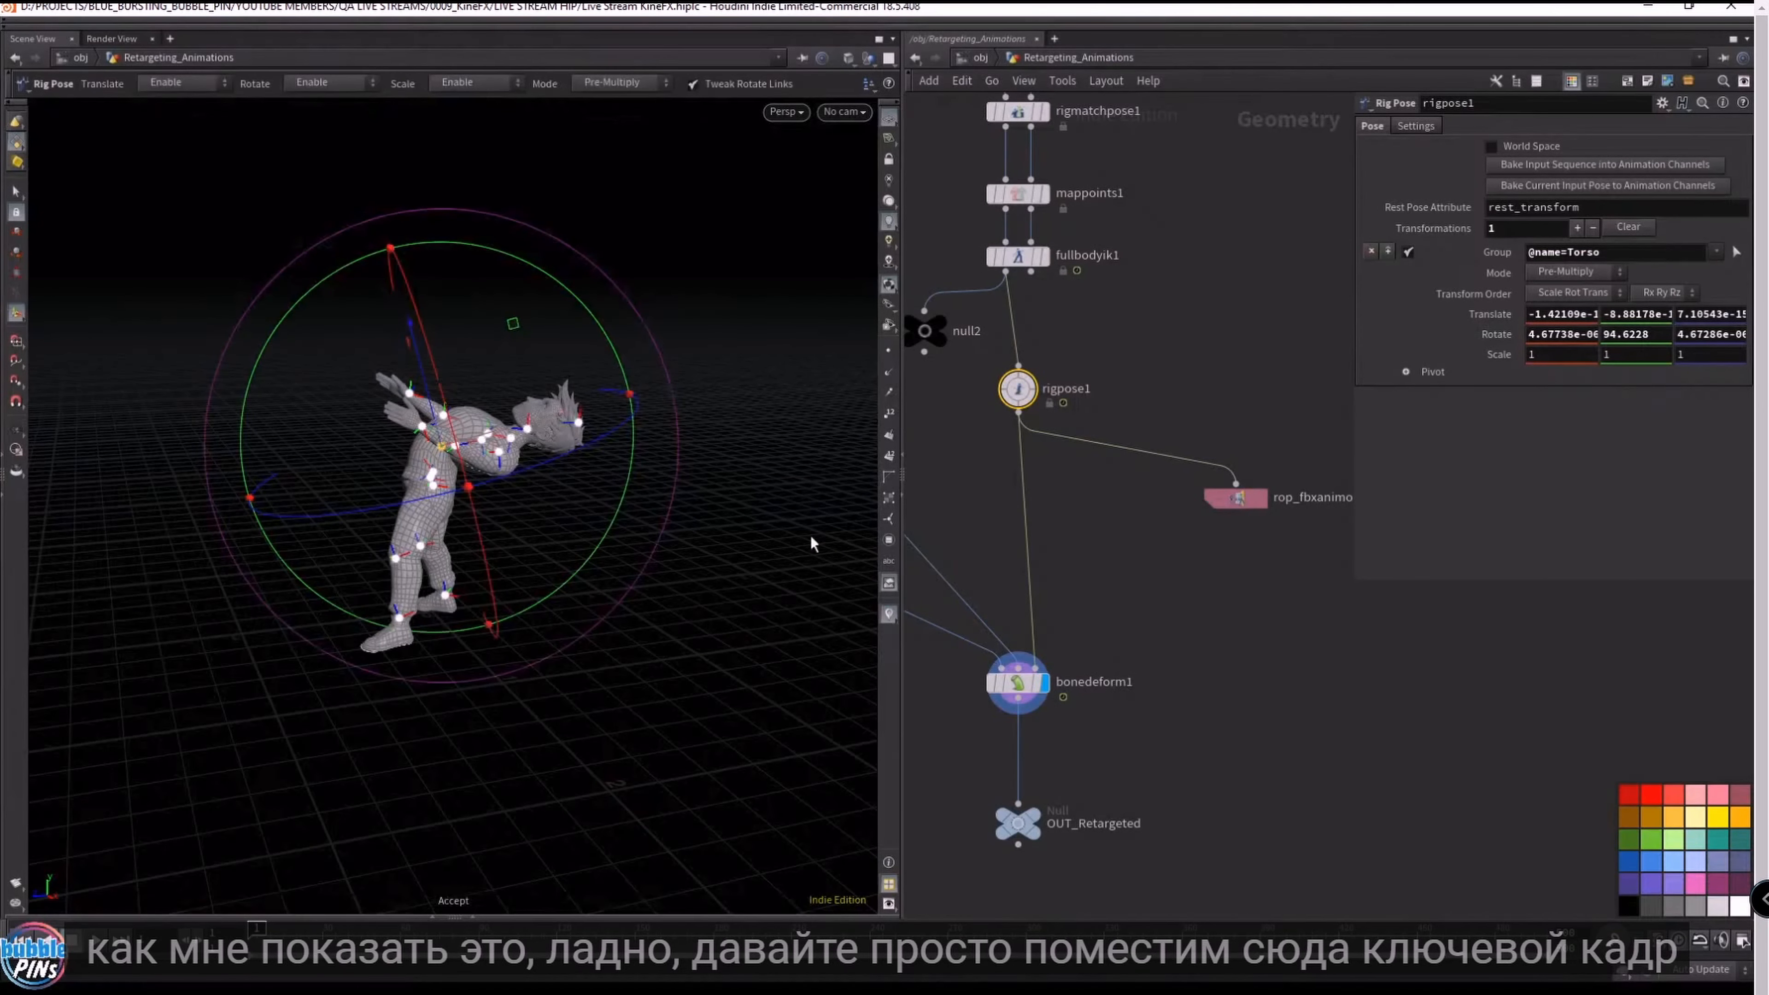
- Keyframe the Torso joint's Rotate values at frame 1, leaving Translate without keys
left_click(1497, 314, "alt")
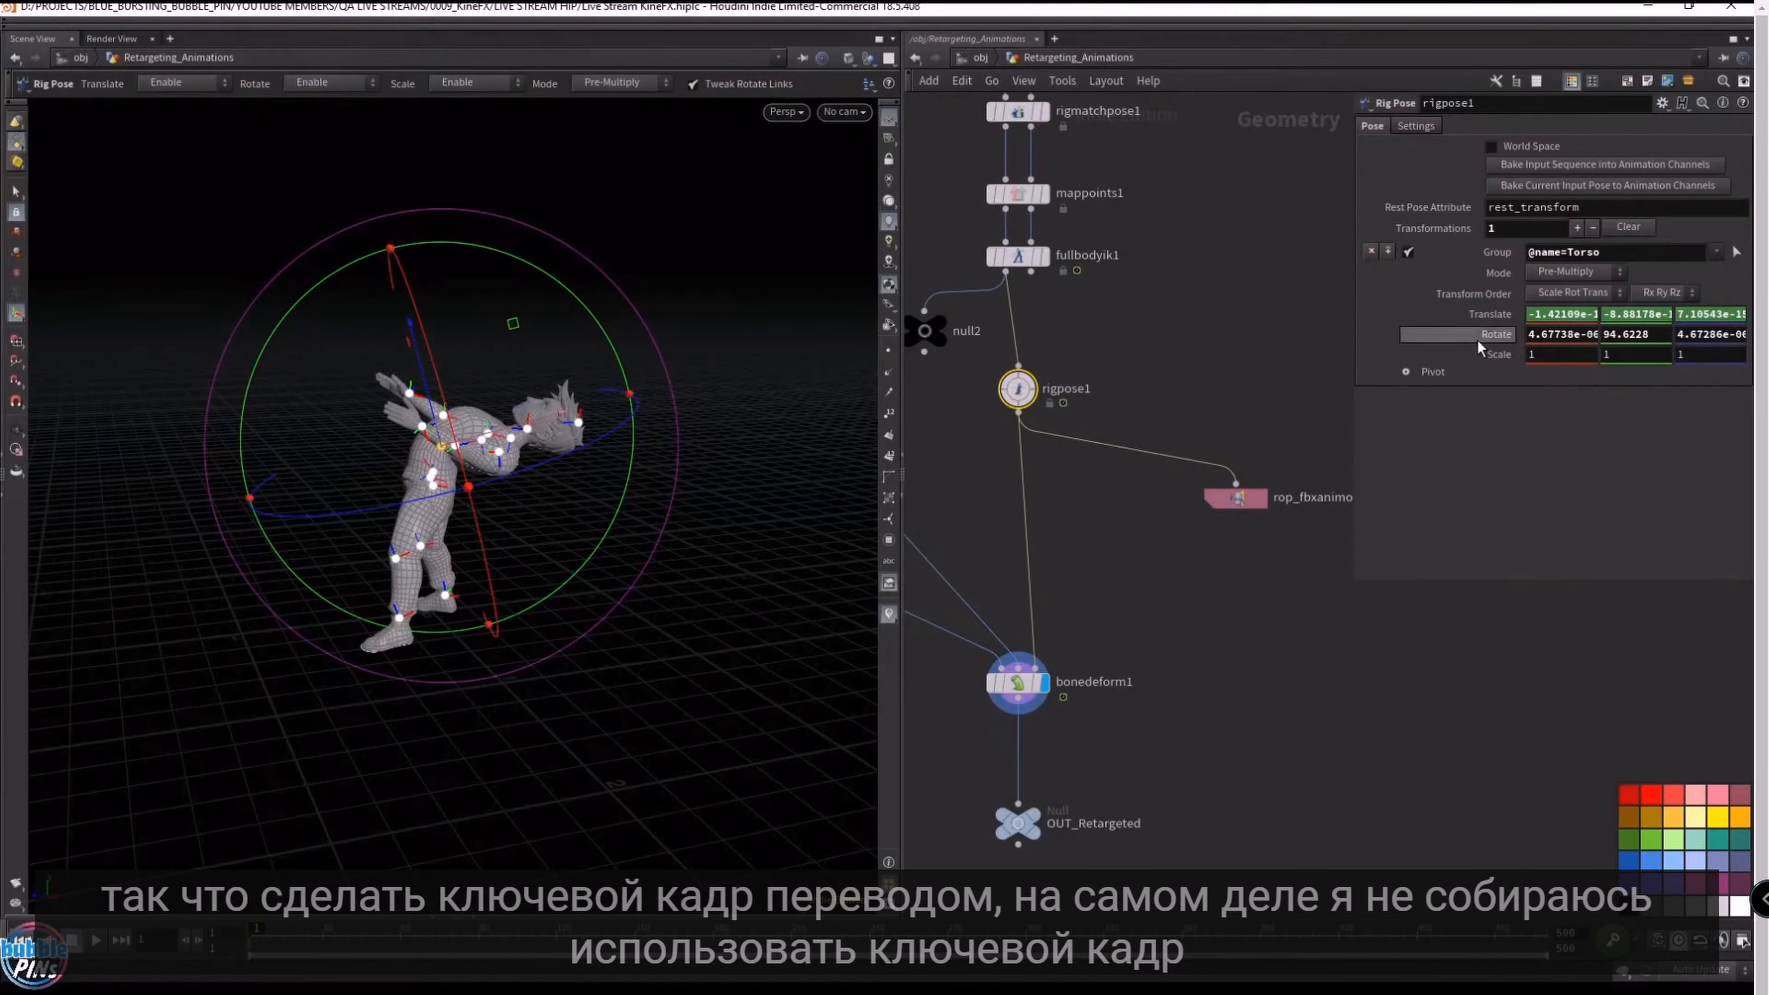
key("ctrl+z")
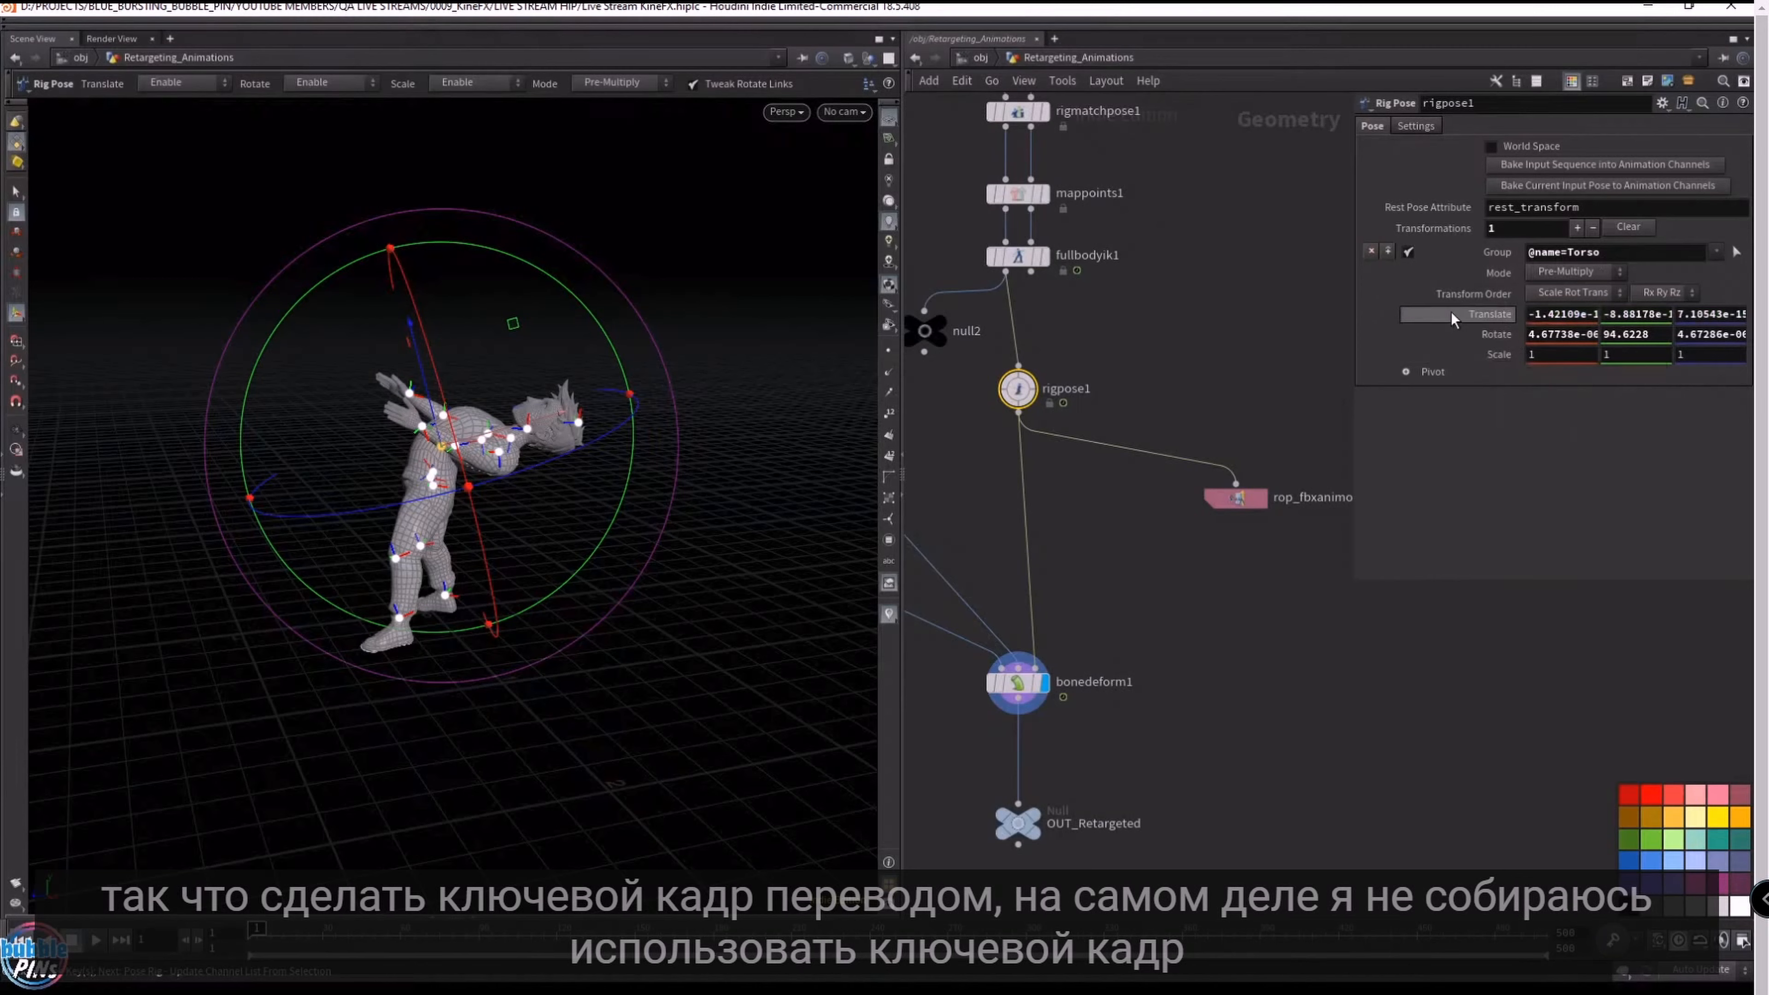
left_click(1499, 337, "alt")
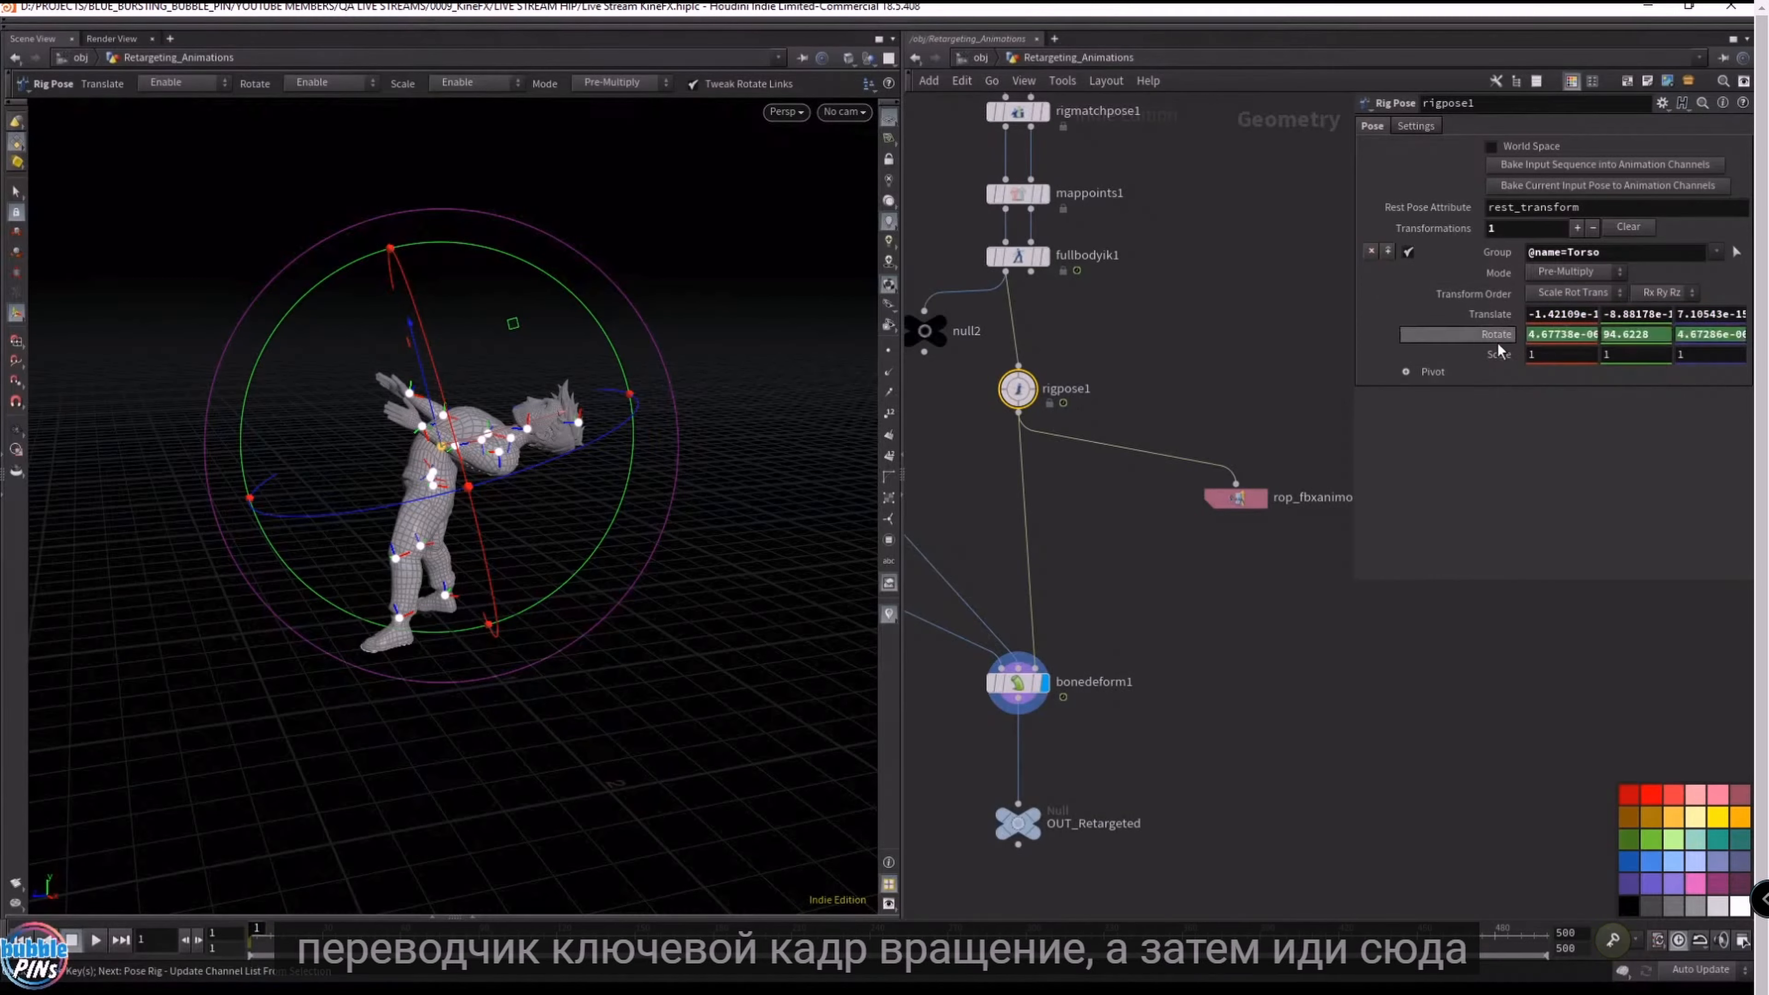
- Go to frame 66 and set the Torso joint's Rotate values to 0, 0, 0
left_click_drag(255, 935, 417, 936)
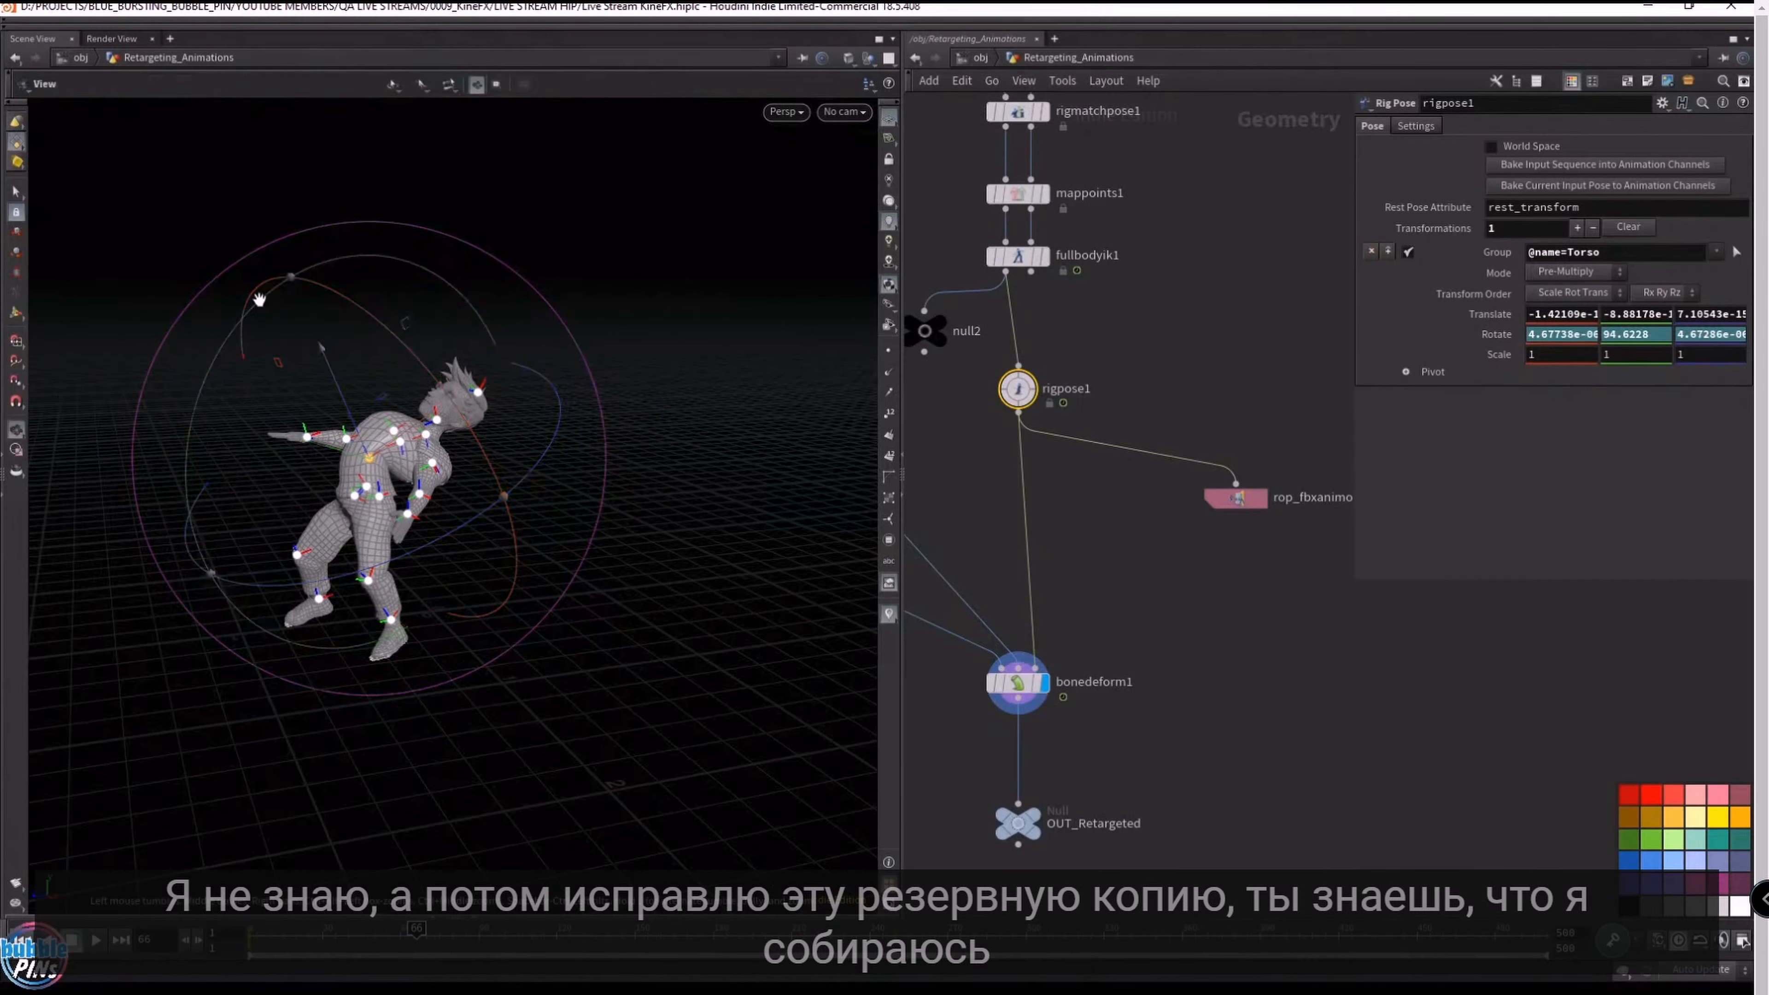
left_click_drag(270, 304, 146, 580)
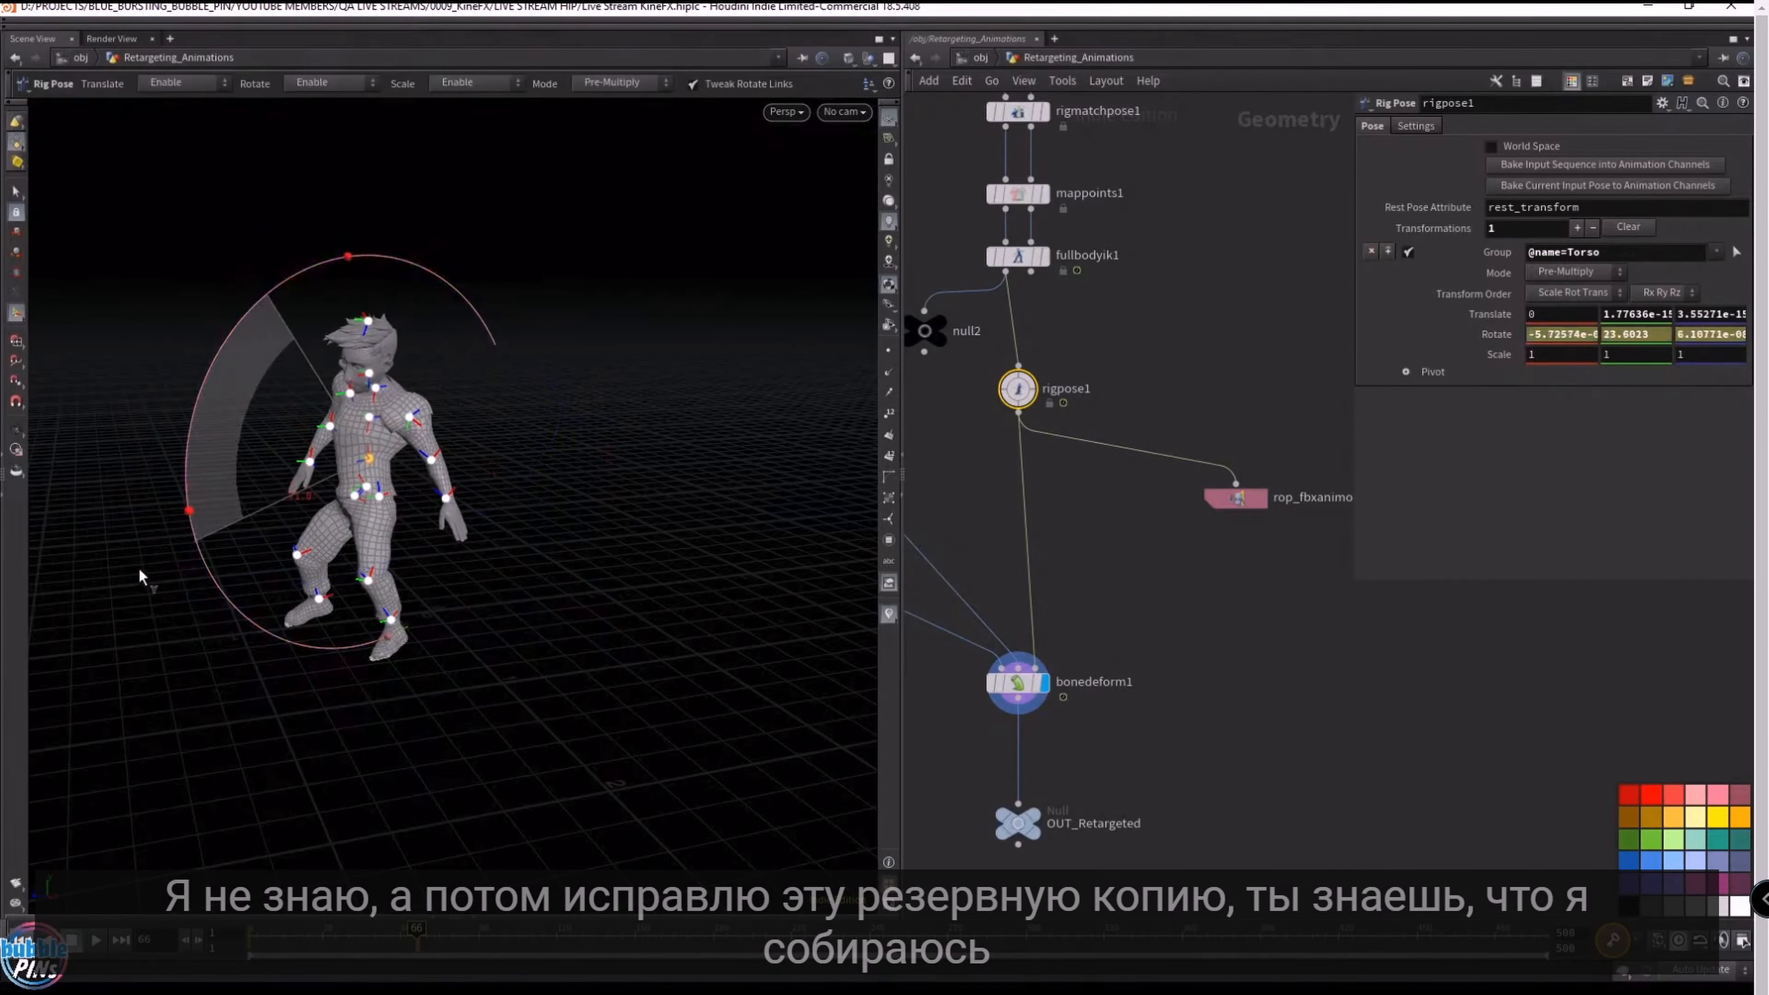
double_click(1576, 340)
type("0")
key("Tab")
type("0")
key("Tab")
type("0")
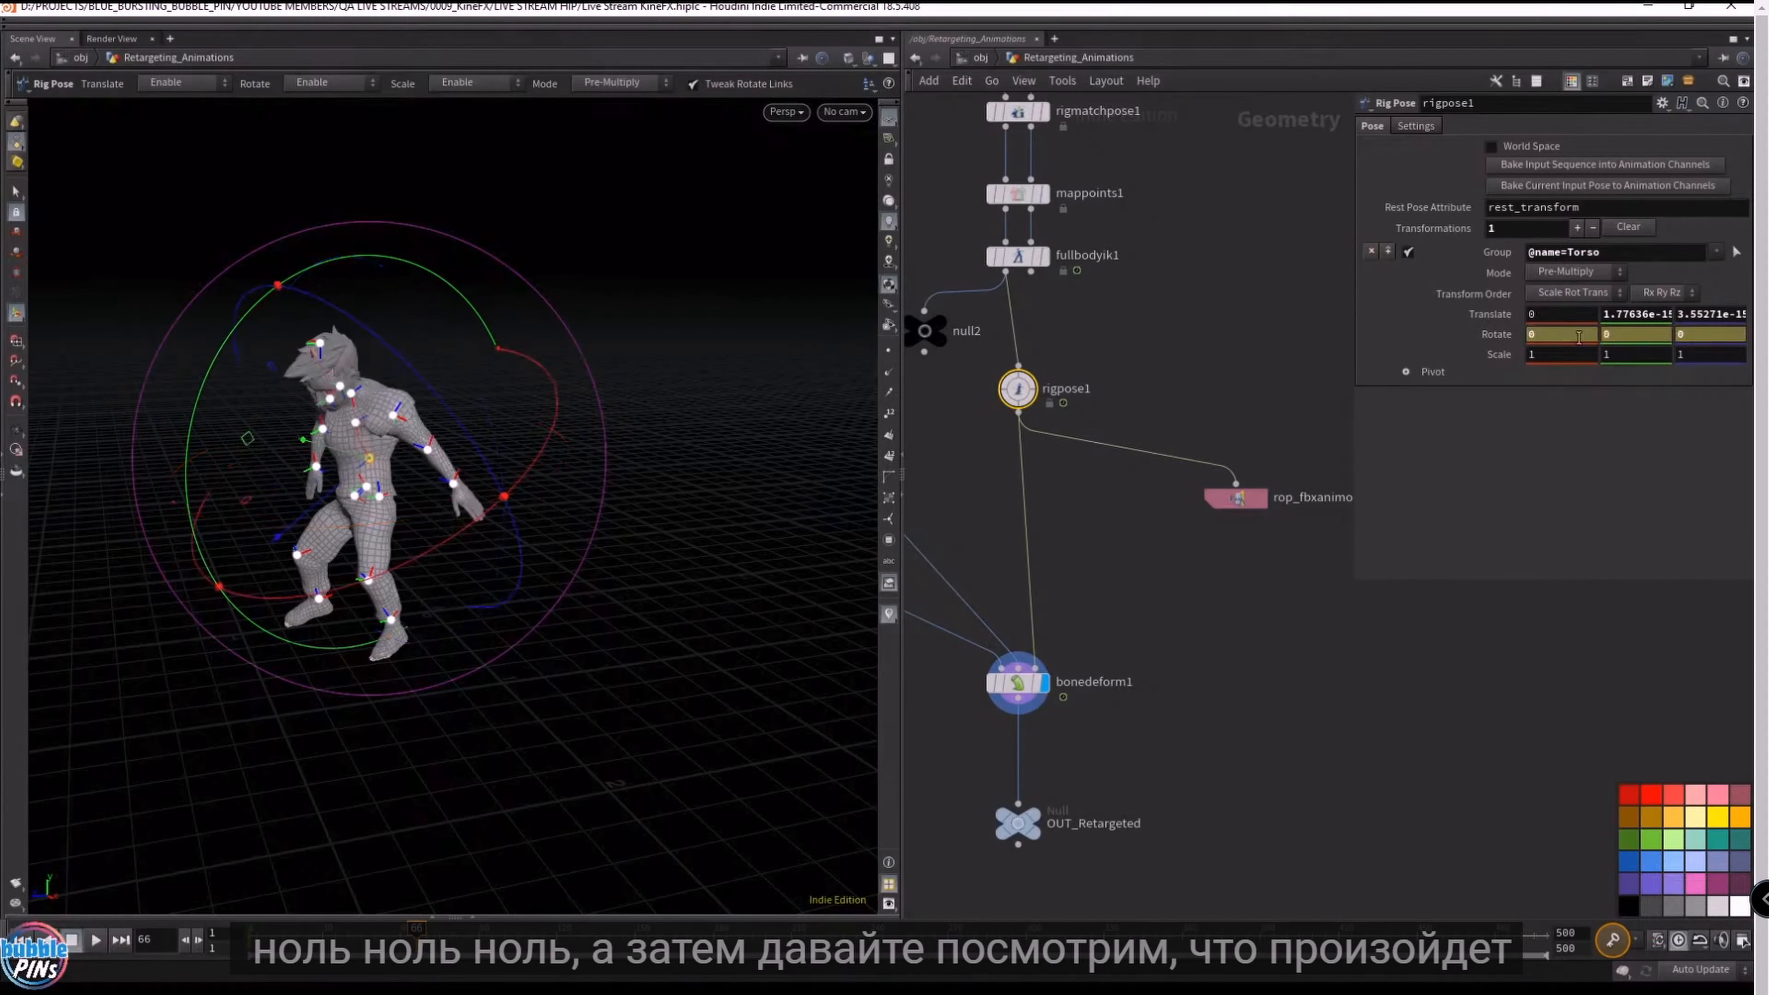
- Play back the keyframed Torso motion on the deformed character, return to frame 1 and save the scene
left_click_drag(362, 935, 255, 935)
key("Escape")
key("Up")
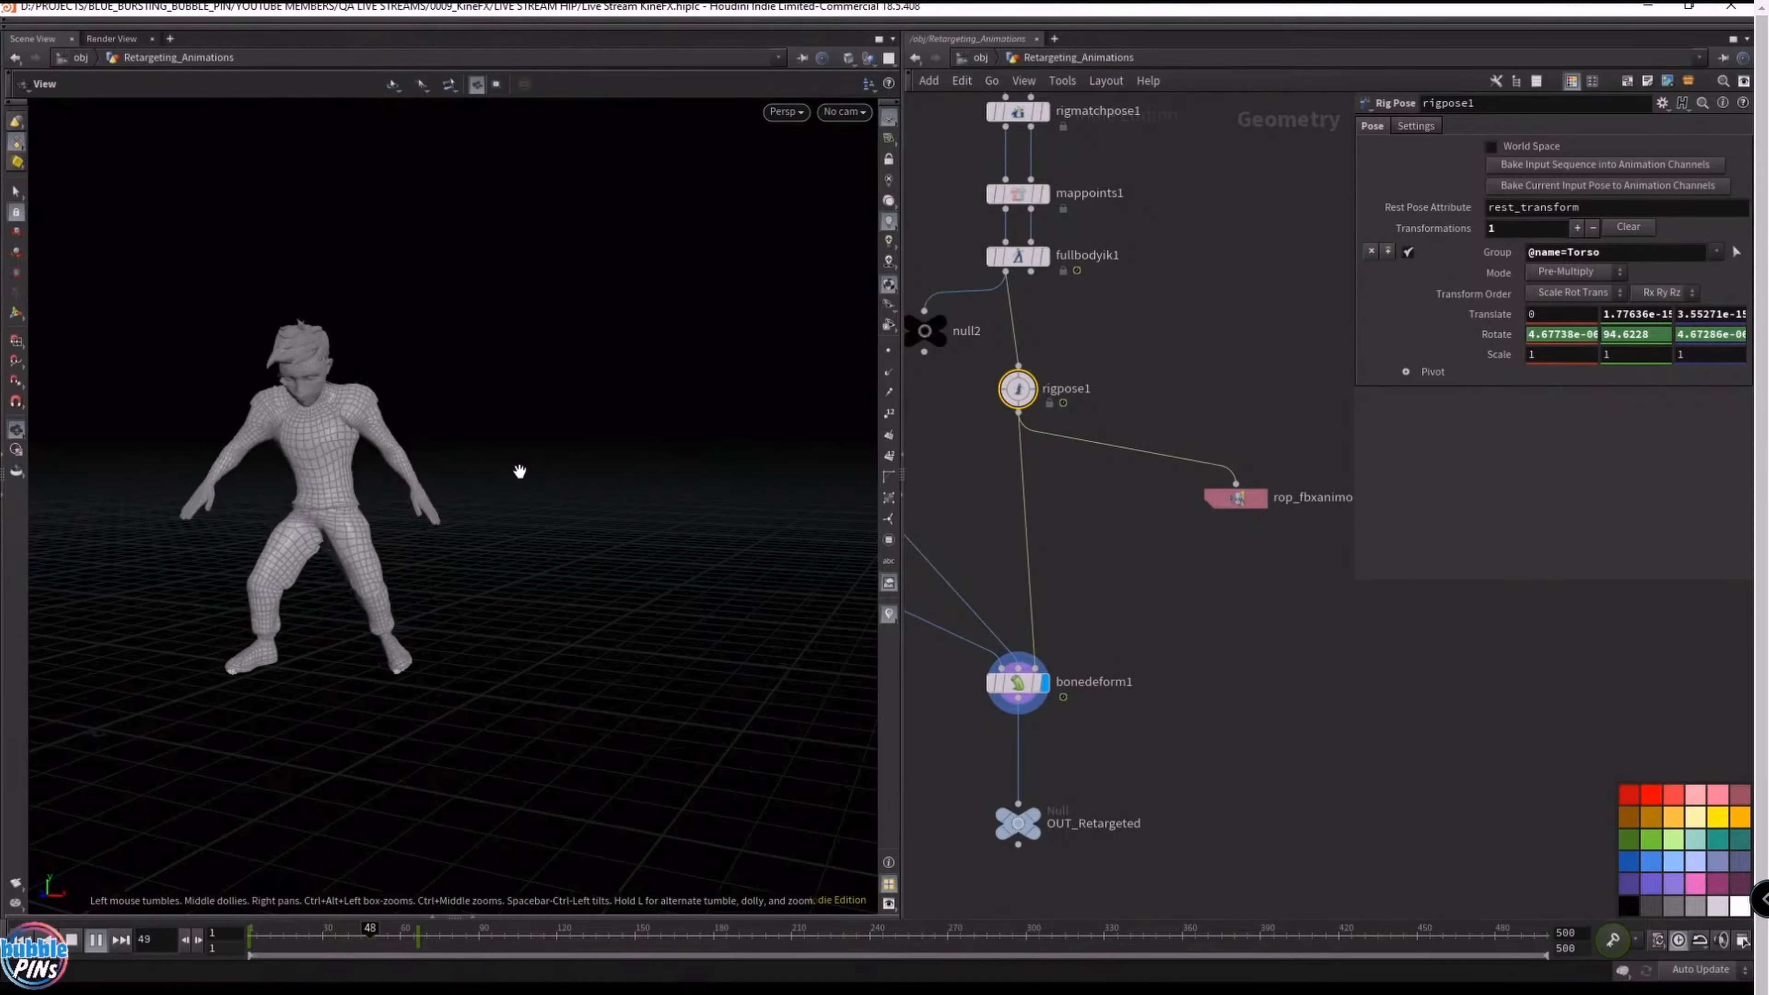
key("ctrl+Up")
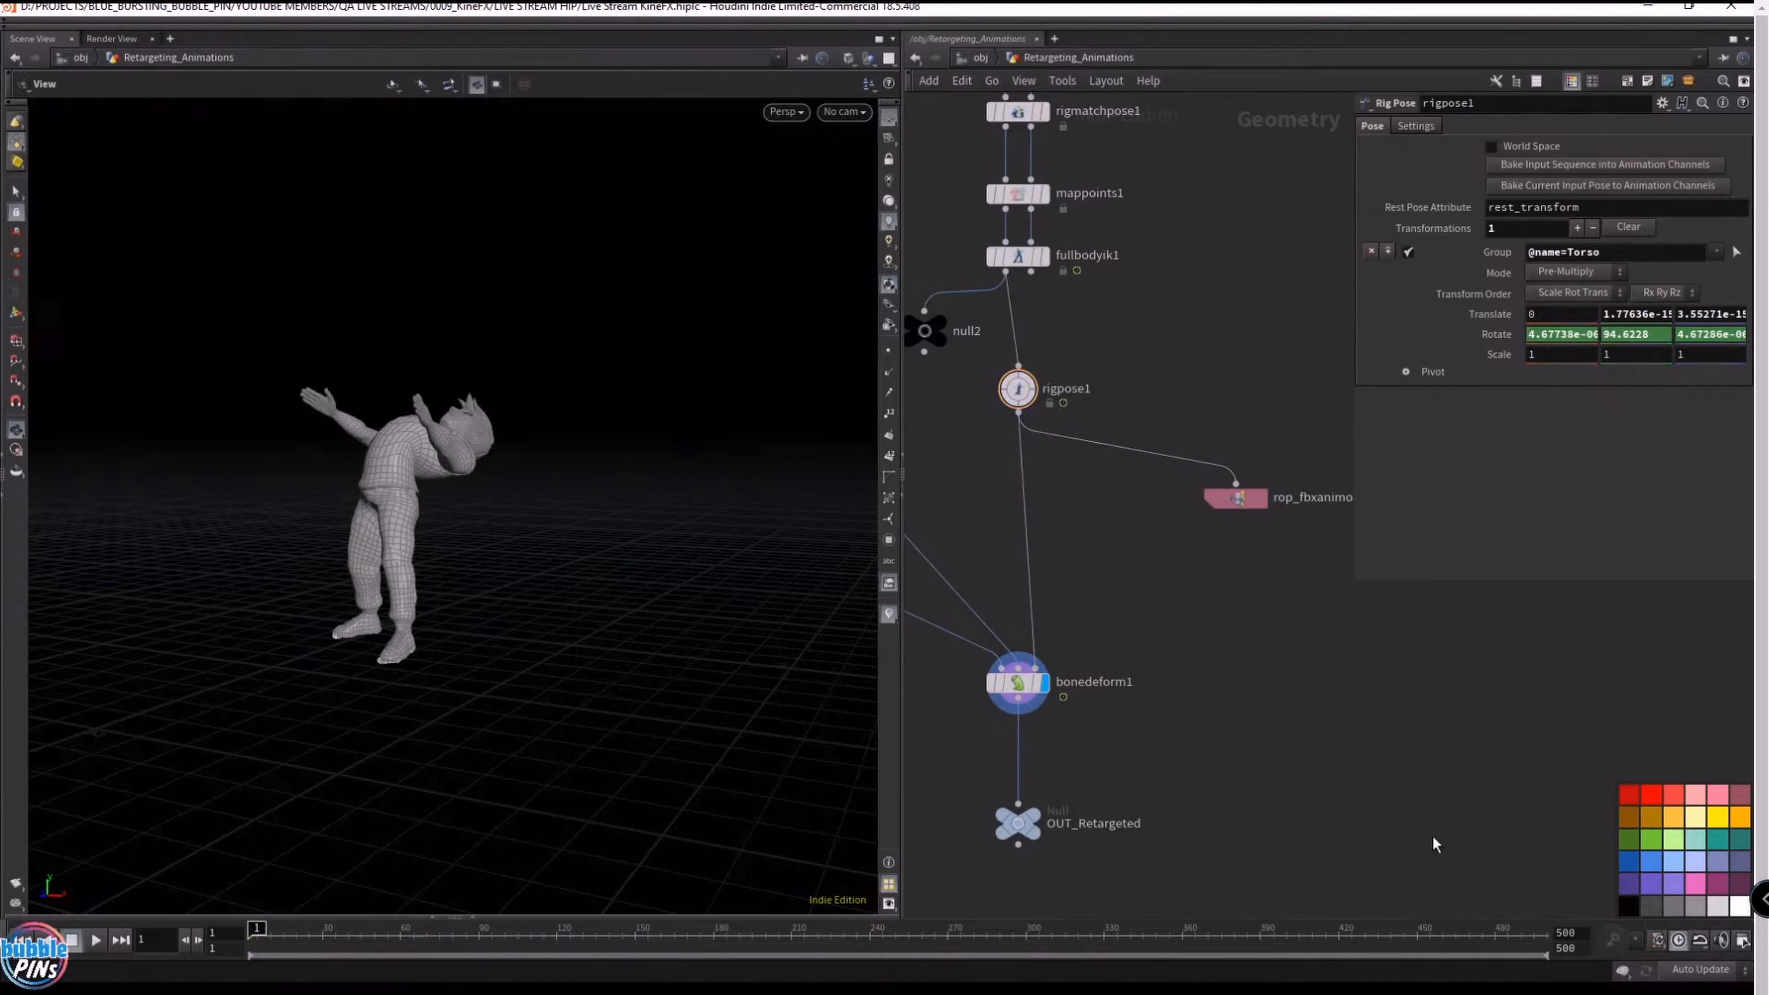
key("ctrl+s")
- Switch to the Notepad topic list and the Firefox live chat window, keeping both over the scene
key("alt+Tab")
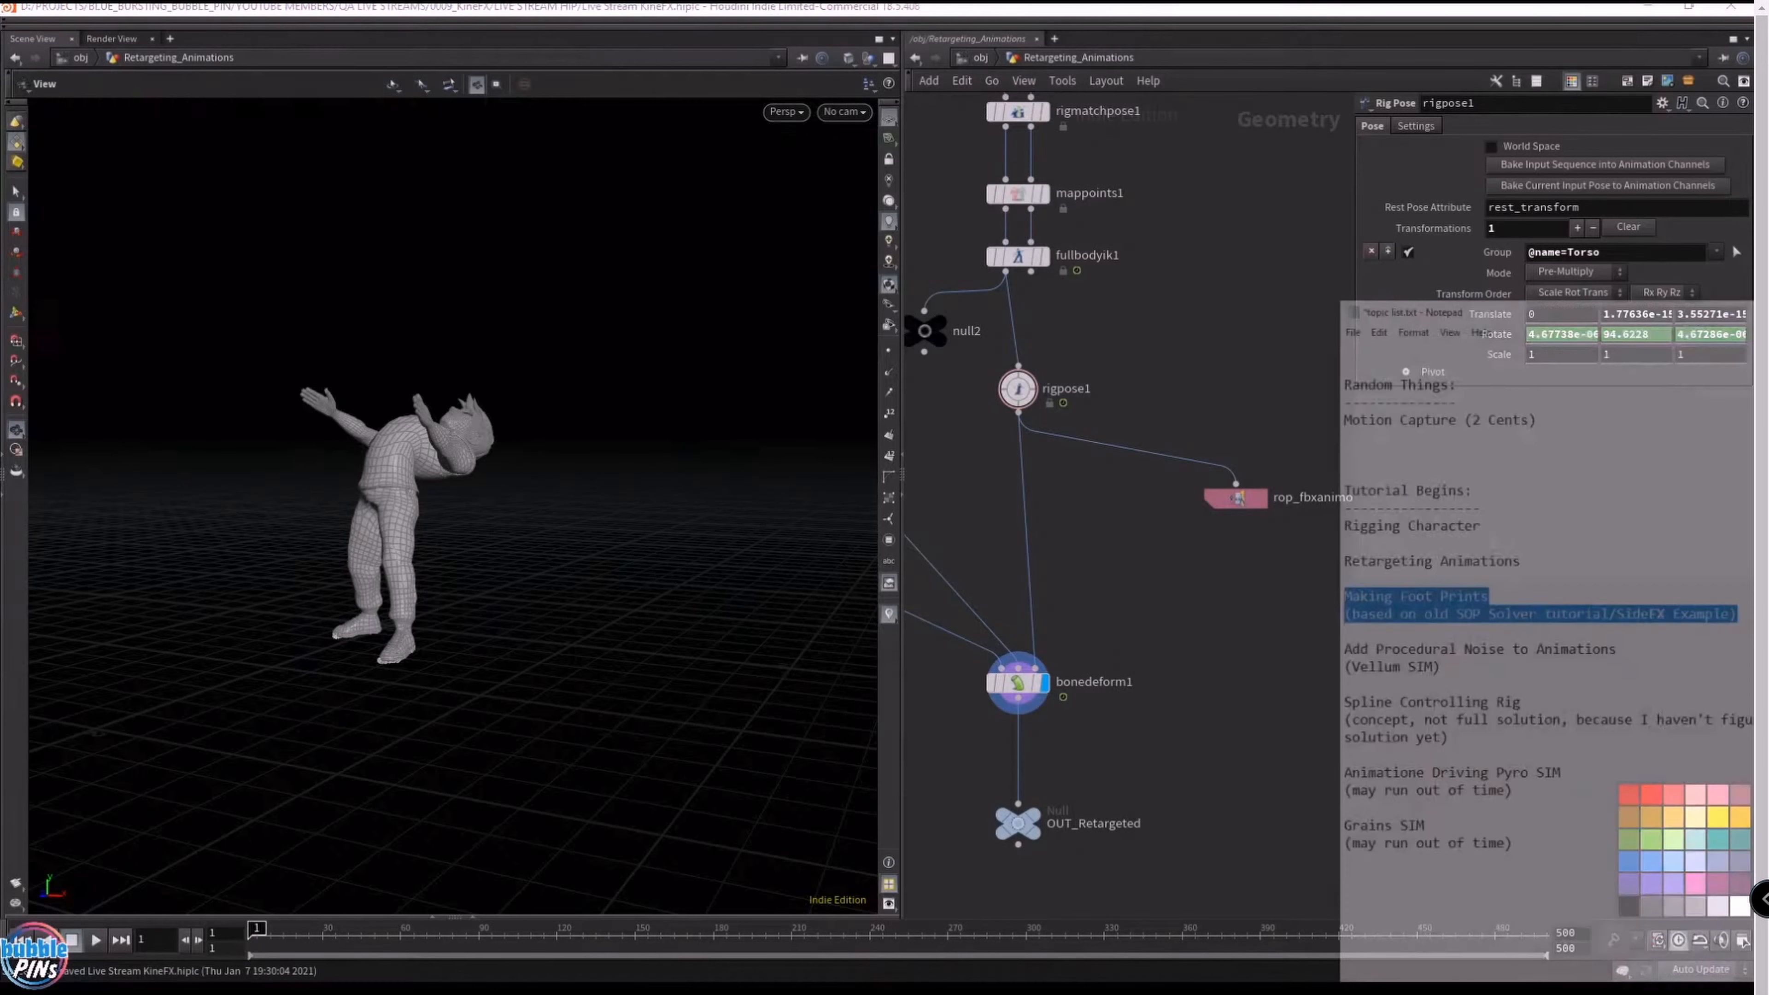
key("alt+Tab")
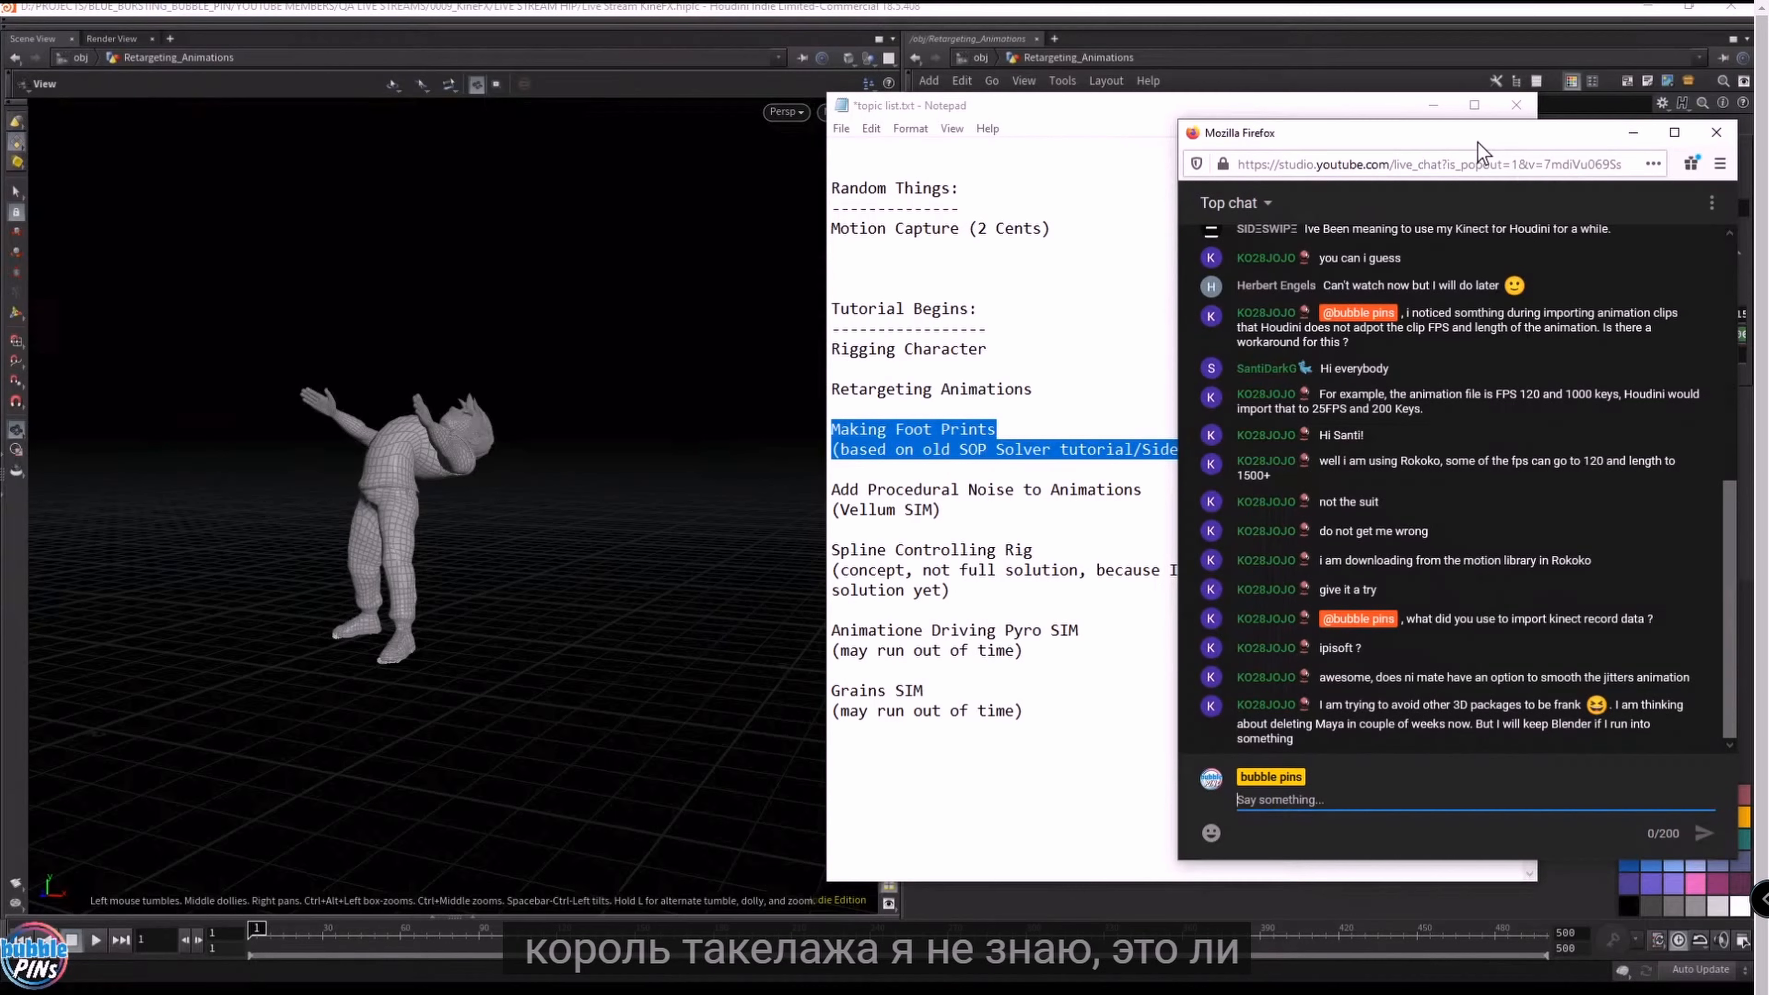
left_click_drag(1477, 143, 1475, 118)
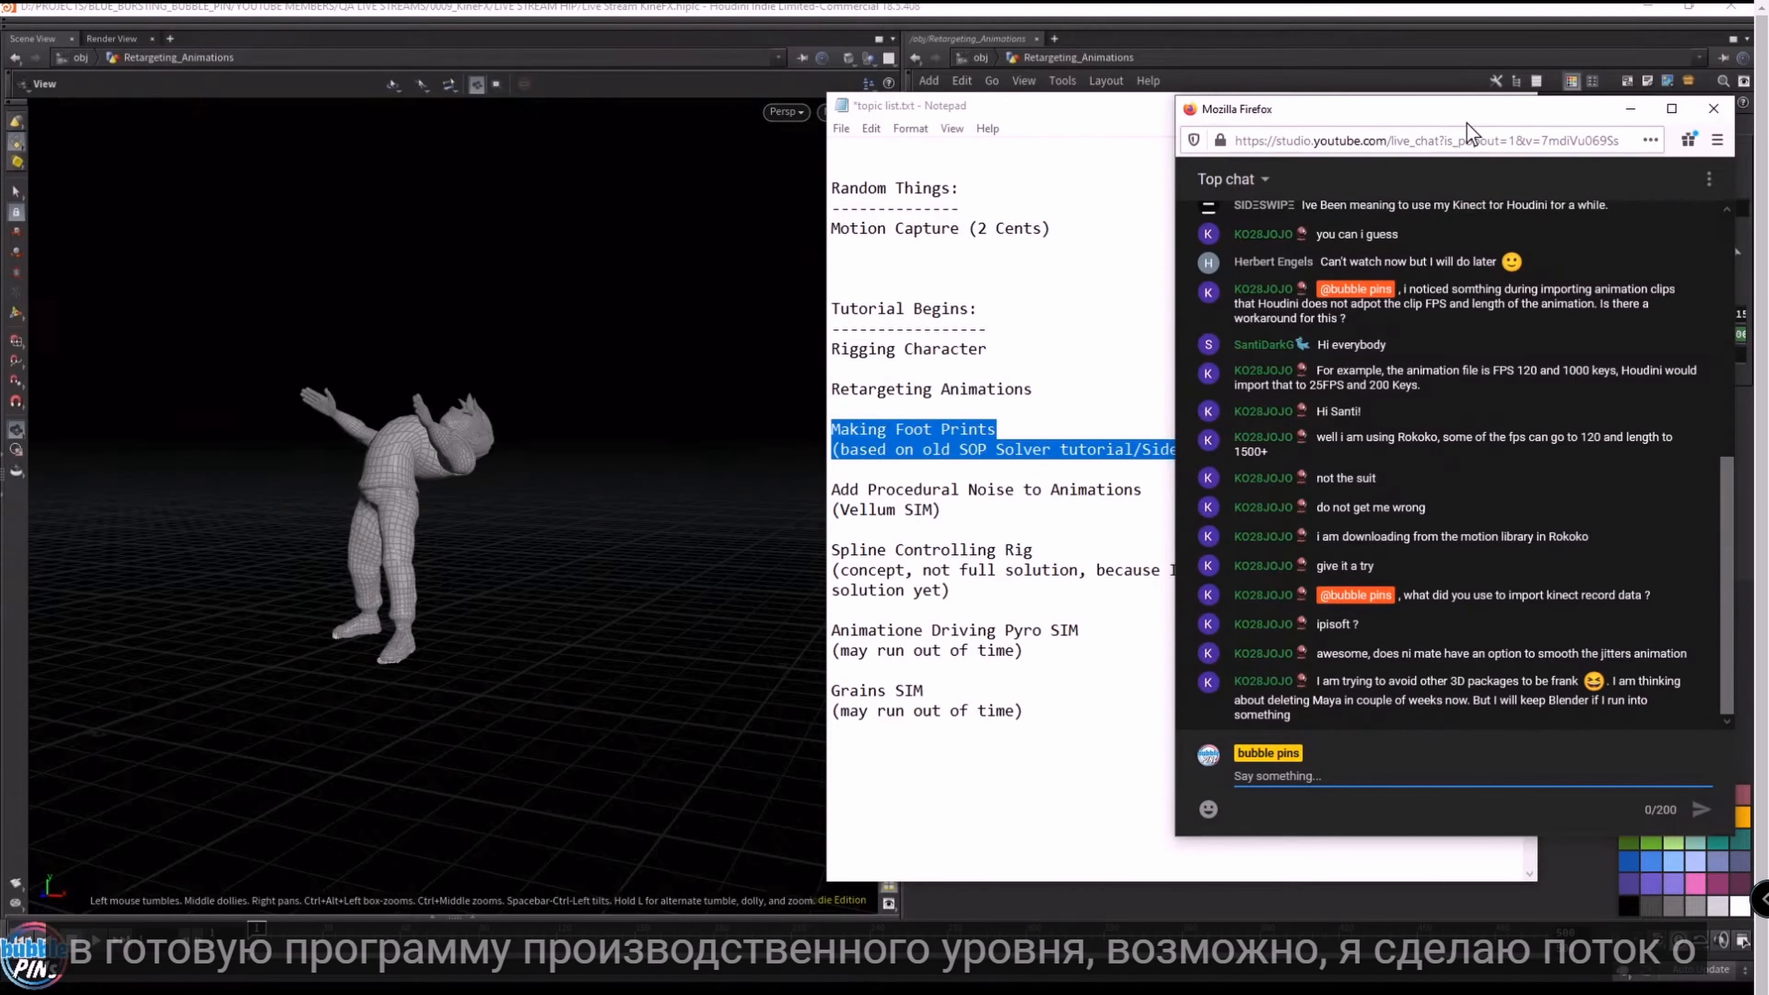
left_click_drag(1410, 116, 1396, 87)
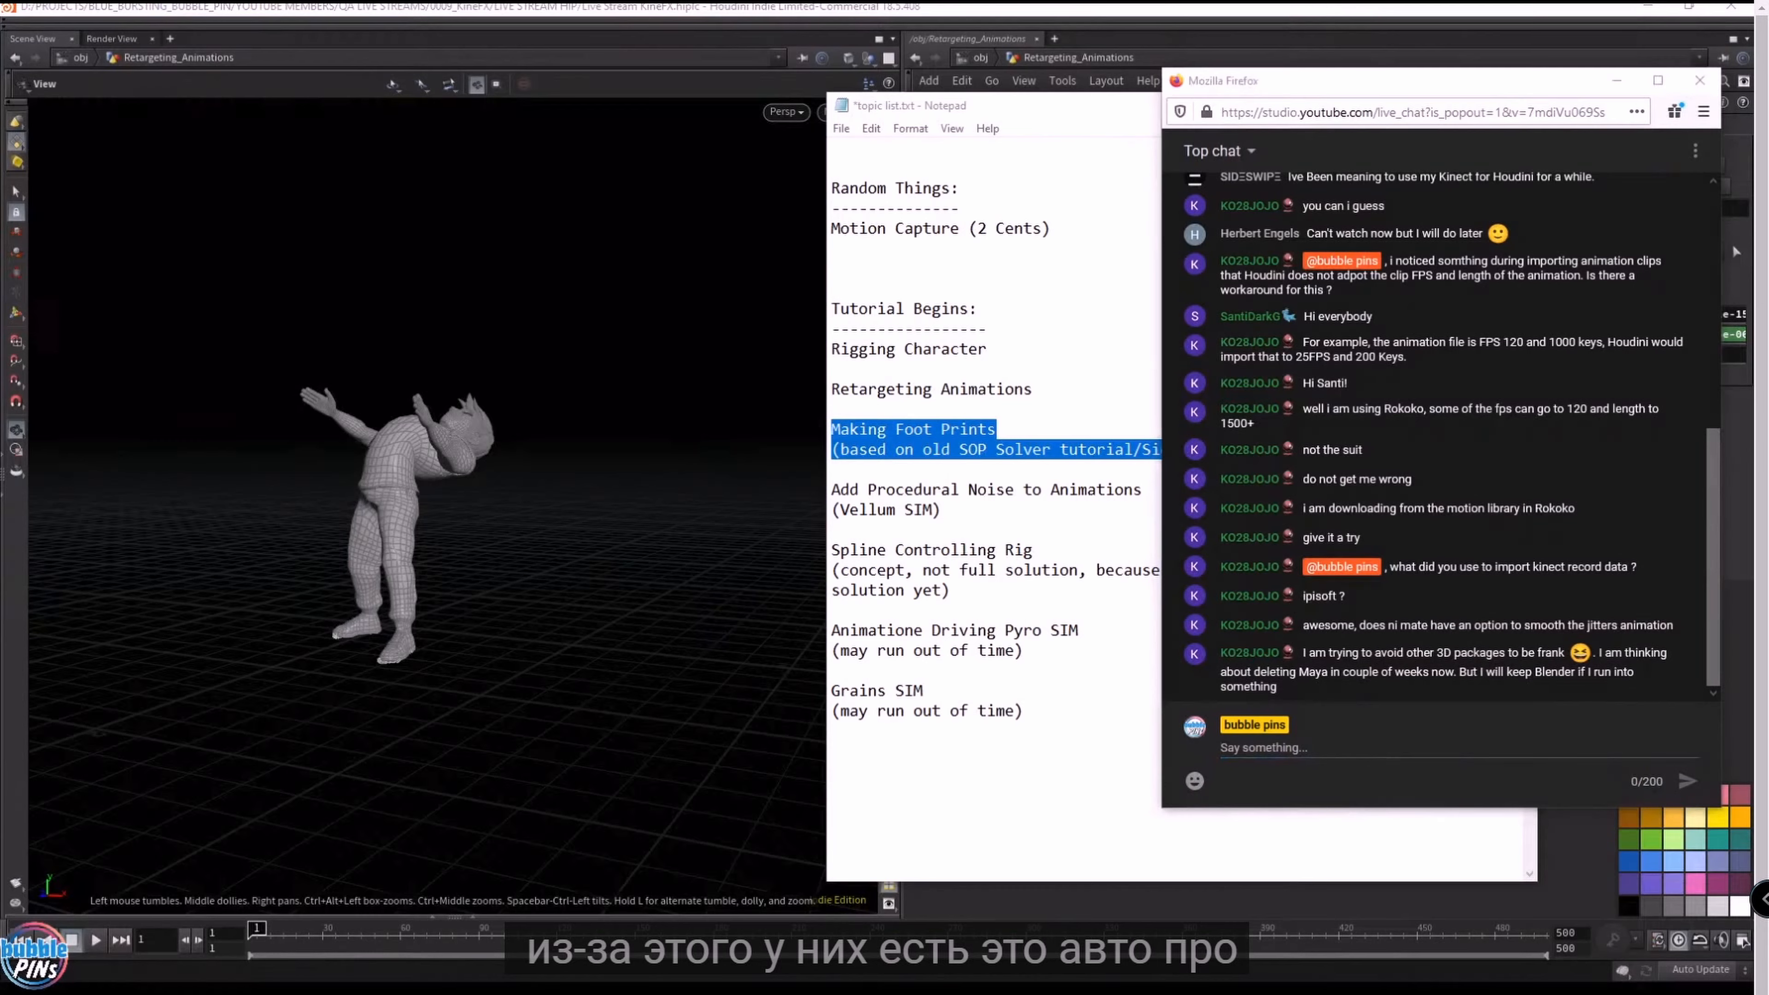
- Switch to the Blender Market browser window, search for "auto pro rigging" and look over the Auto-Rig Pro product page
key("alt+Tab")
scroll(647, 292, "up", 5)
left_click(934, 212)
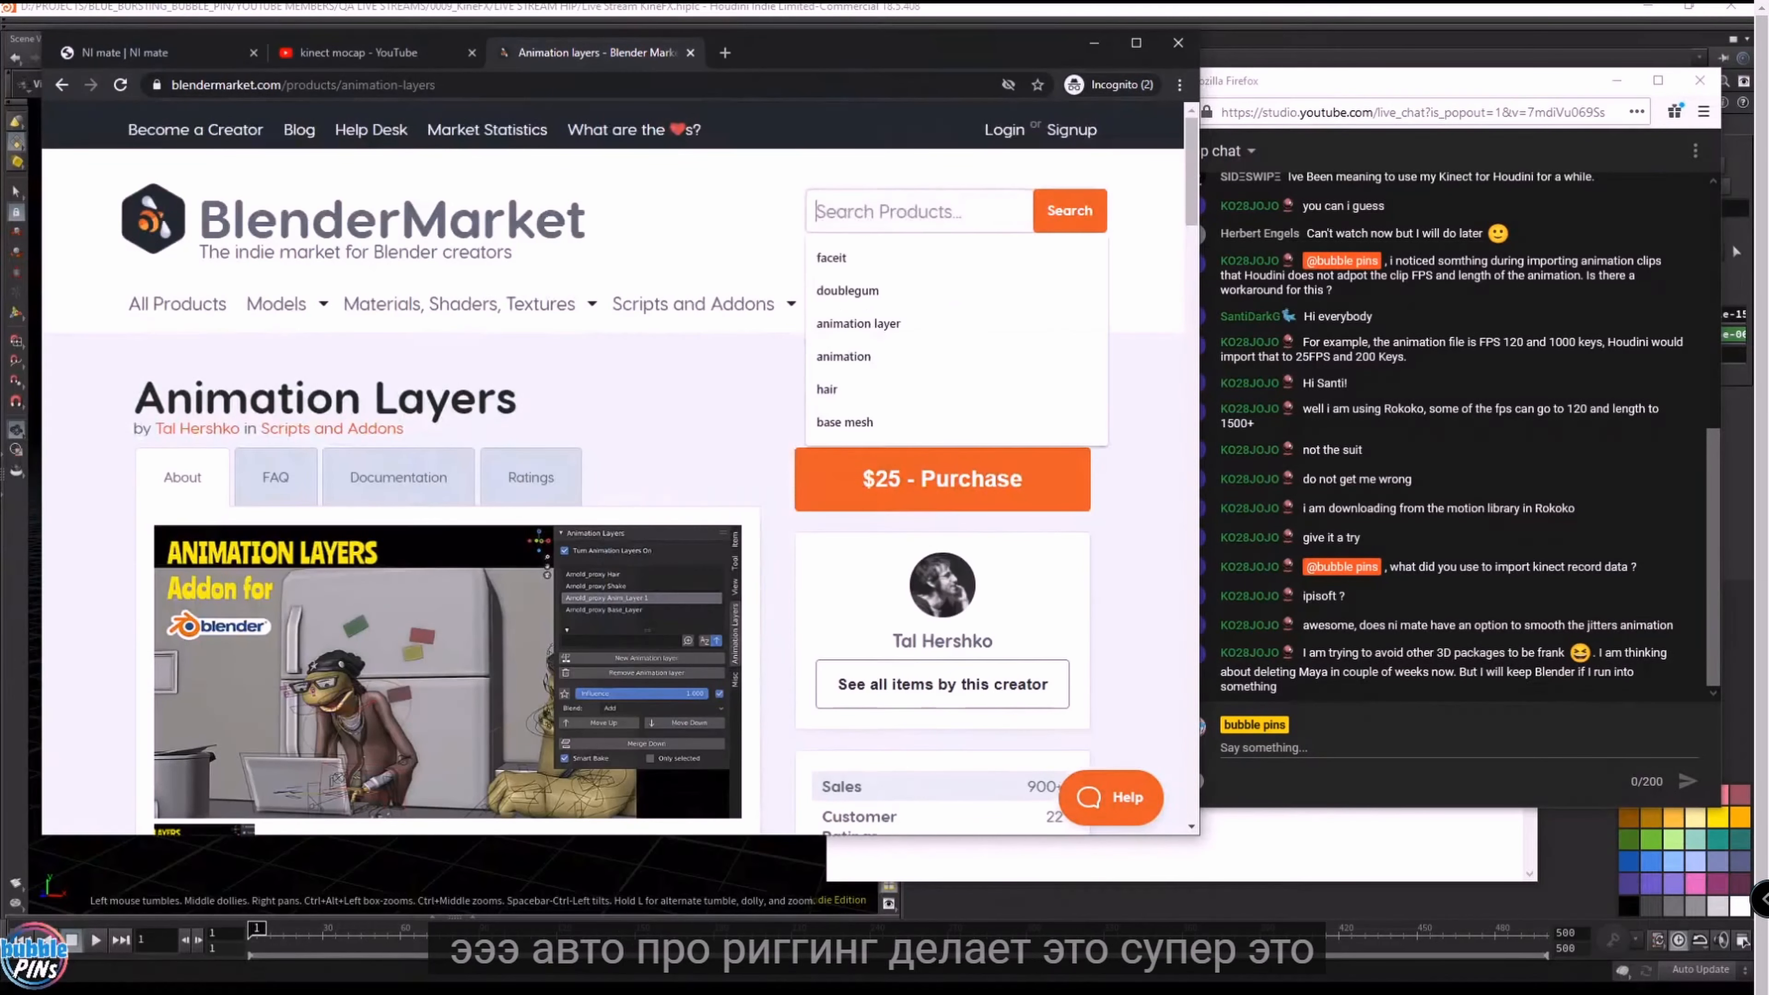
type("auto pro r")
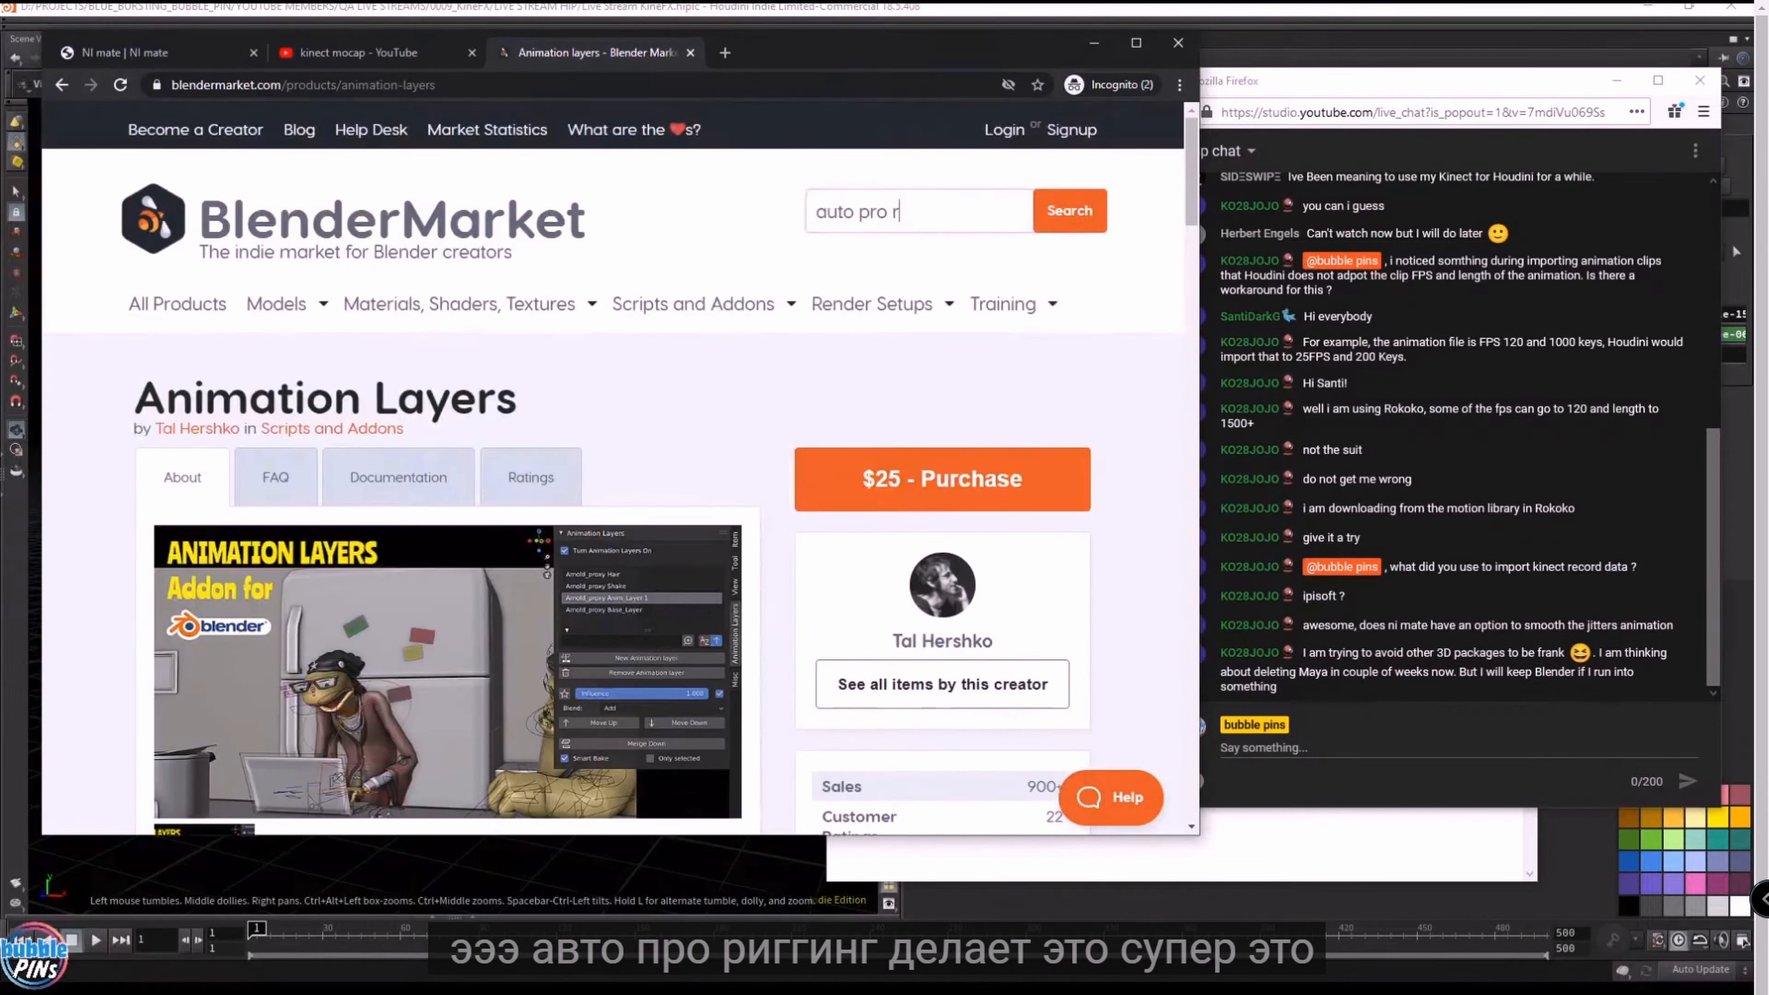
type("igging")
key("Return")
left_click(812, 430)
scroll(812, 430, "down", 5)
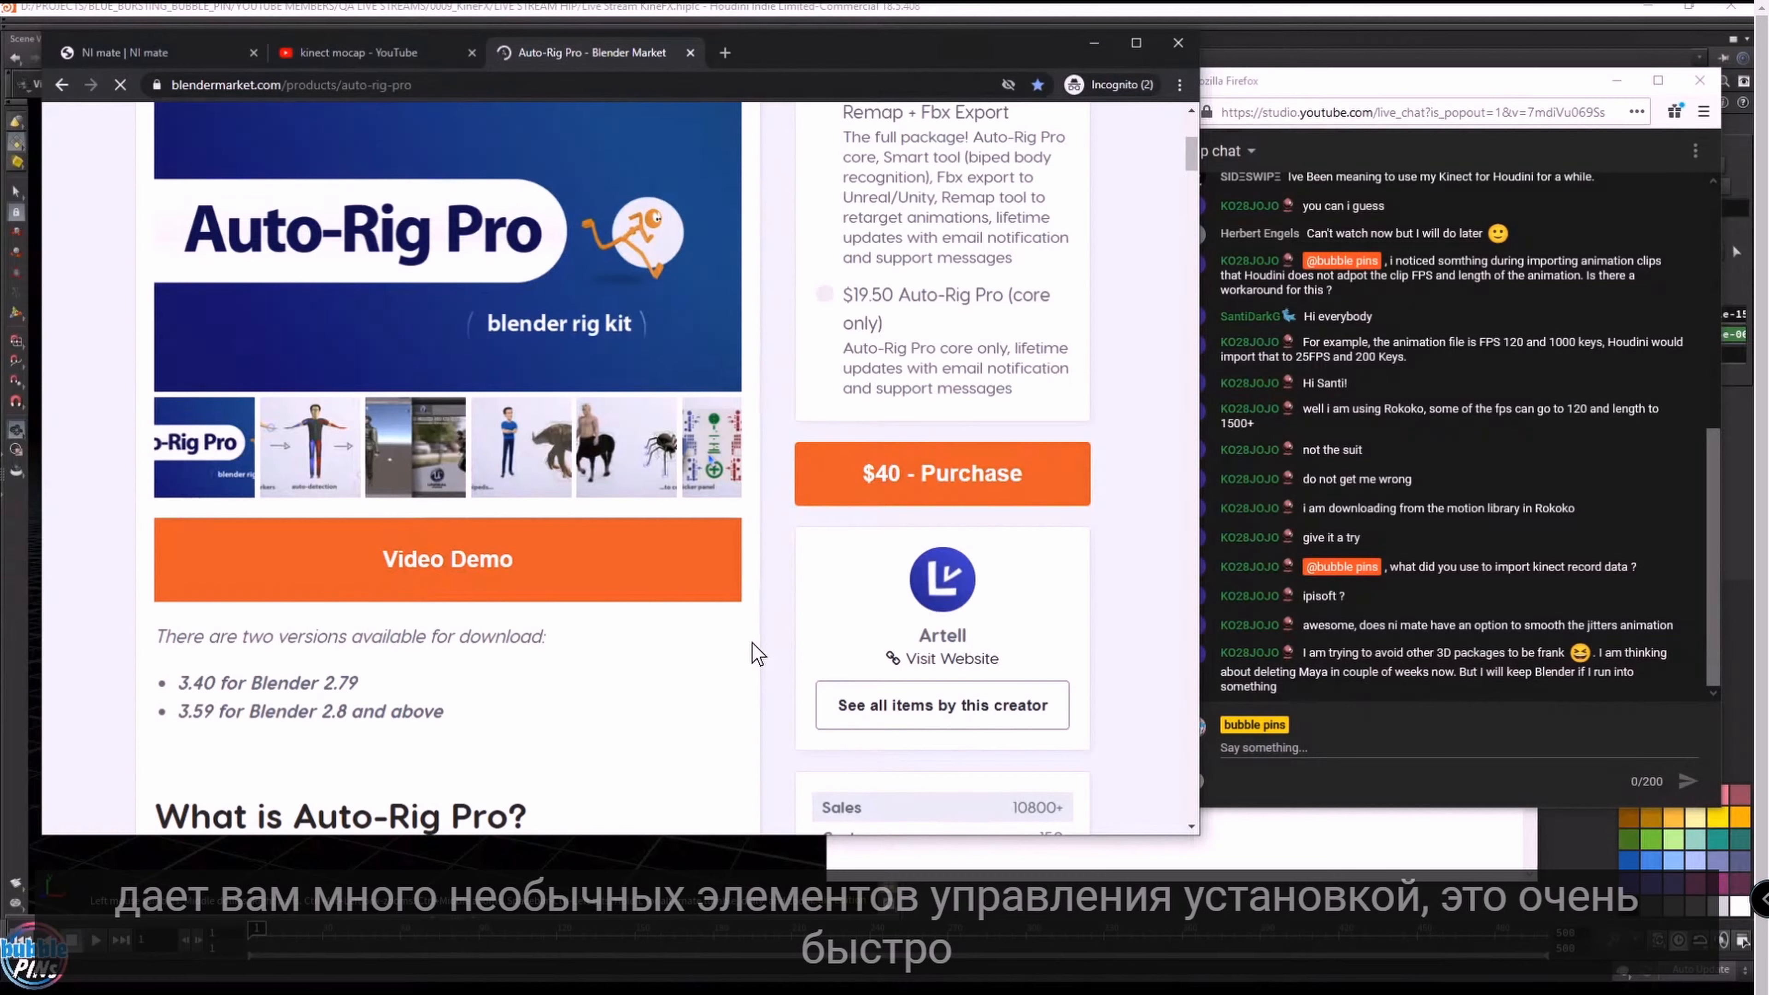
scroll(753, 371, "up", 3)
scroll(751, 368, "down", 3)
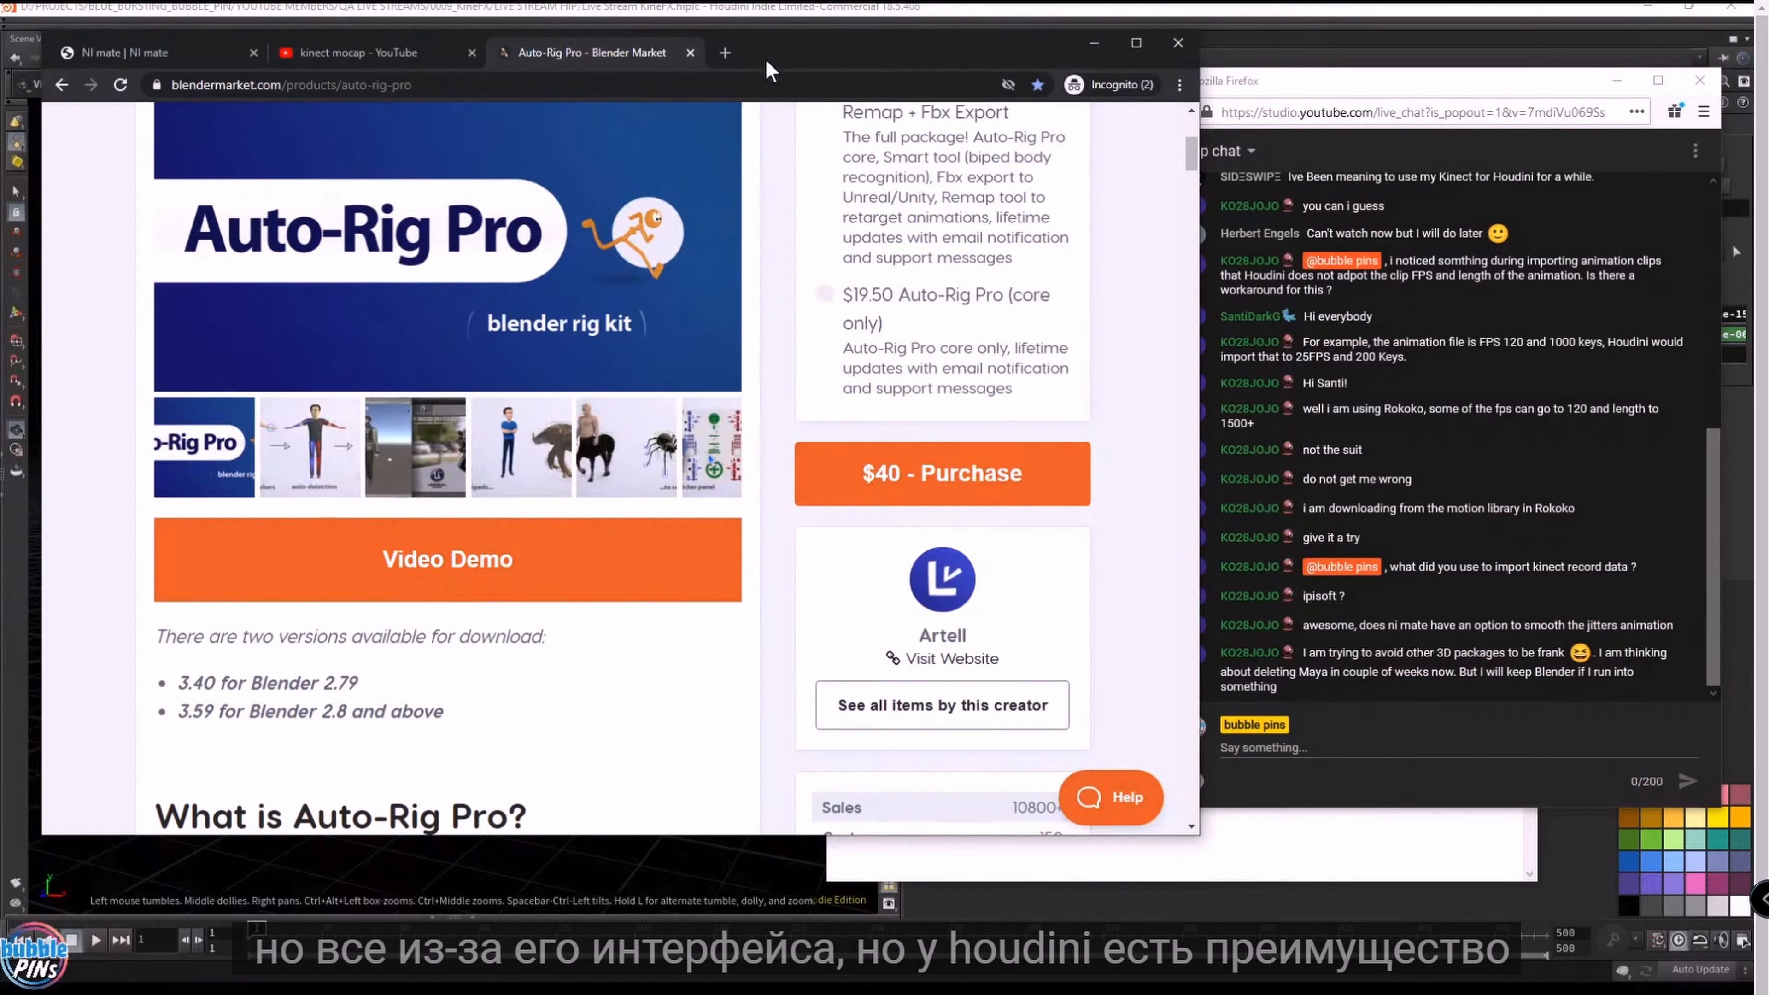
- Move the browser and live chat windows out of the way and return to the Houdini node network
left_click_drag(807, 61, 1754, 46)
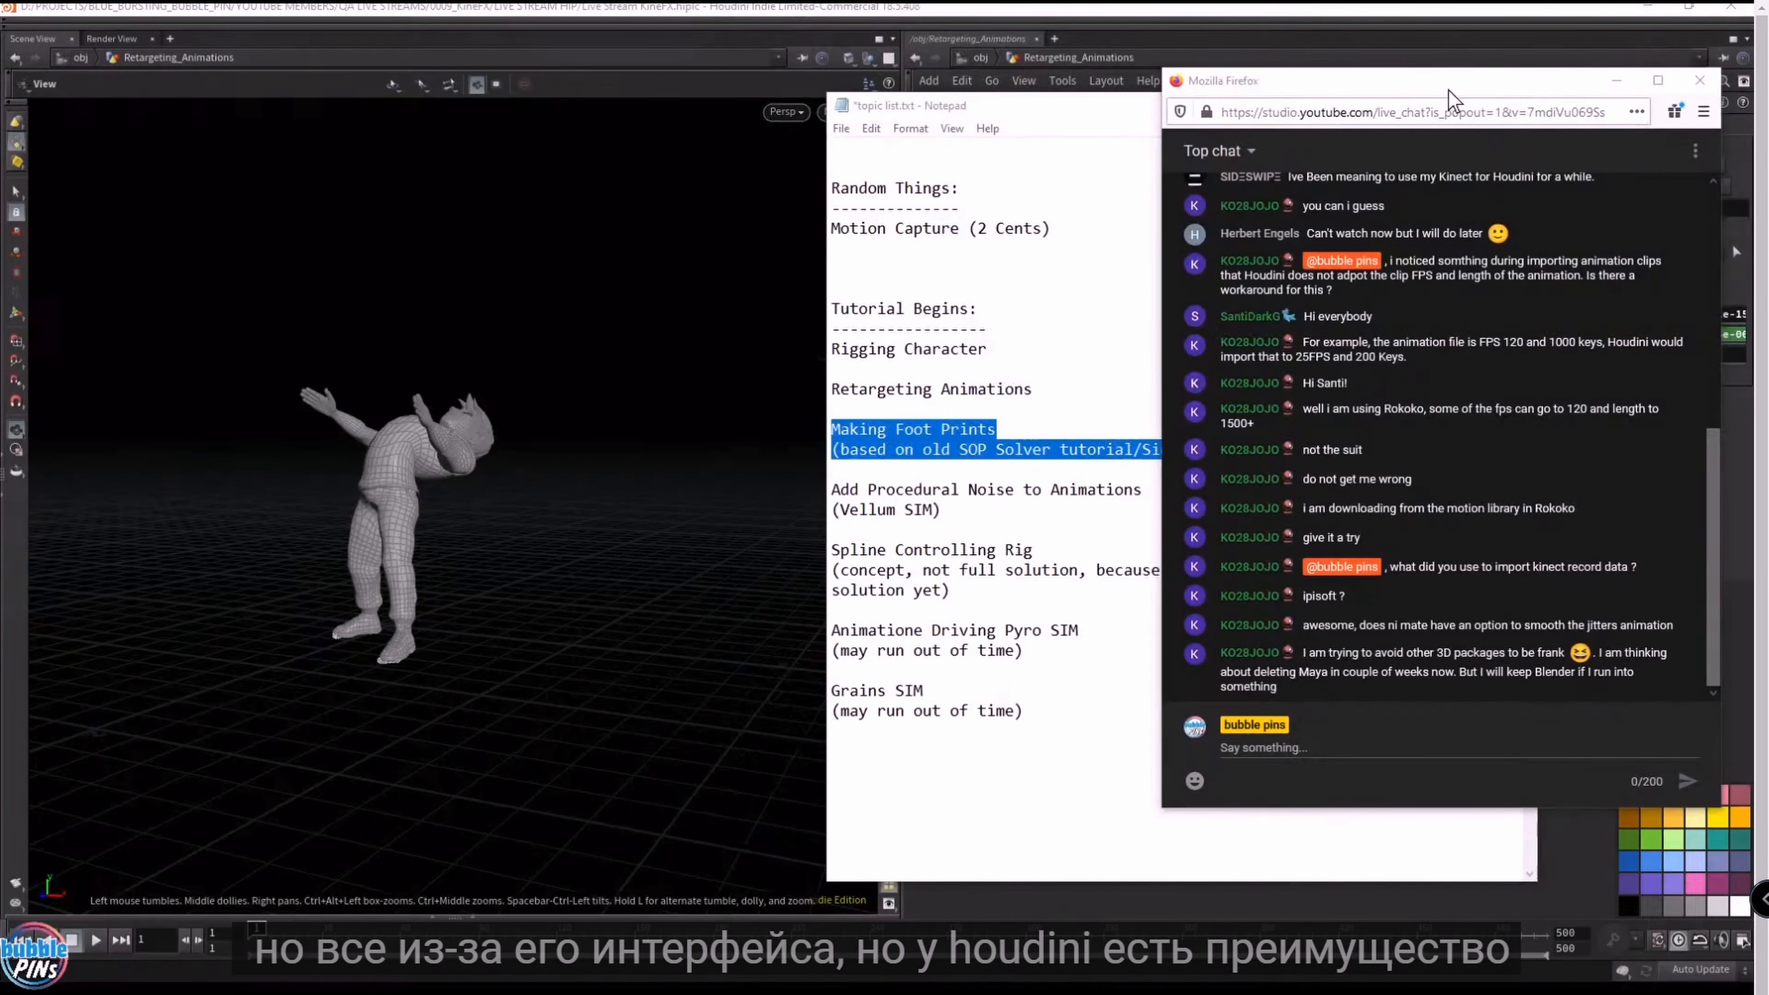
left_click_drag(1446, 85, 1754, 35)
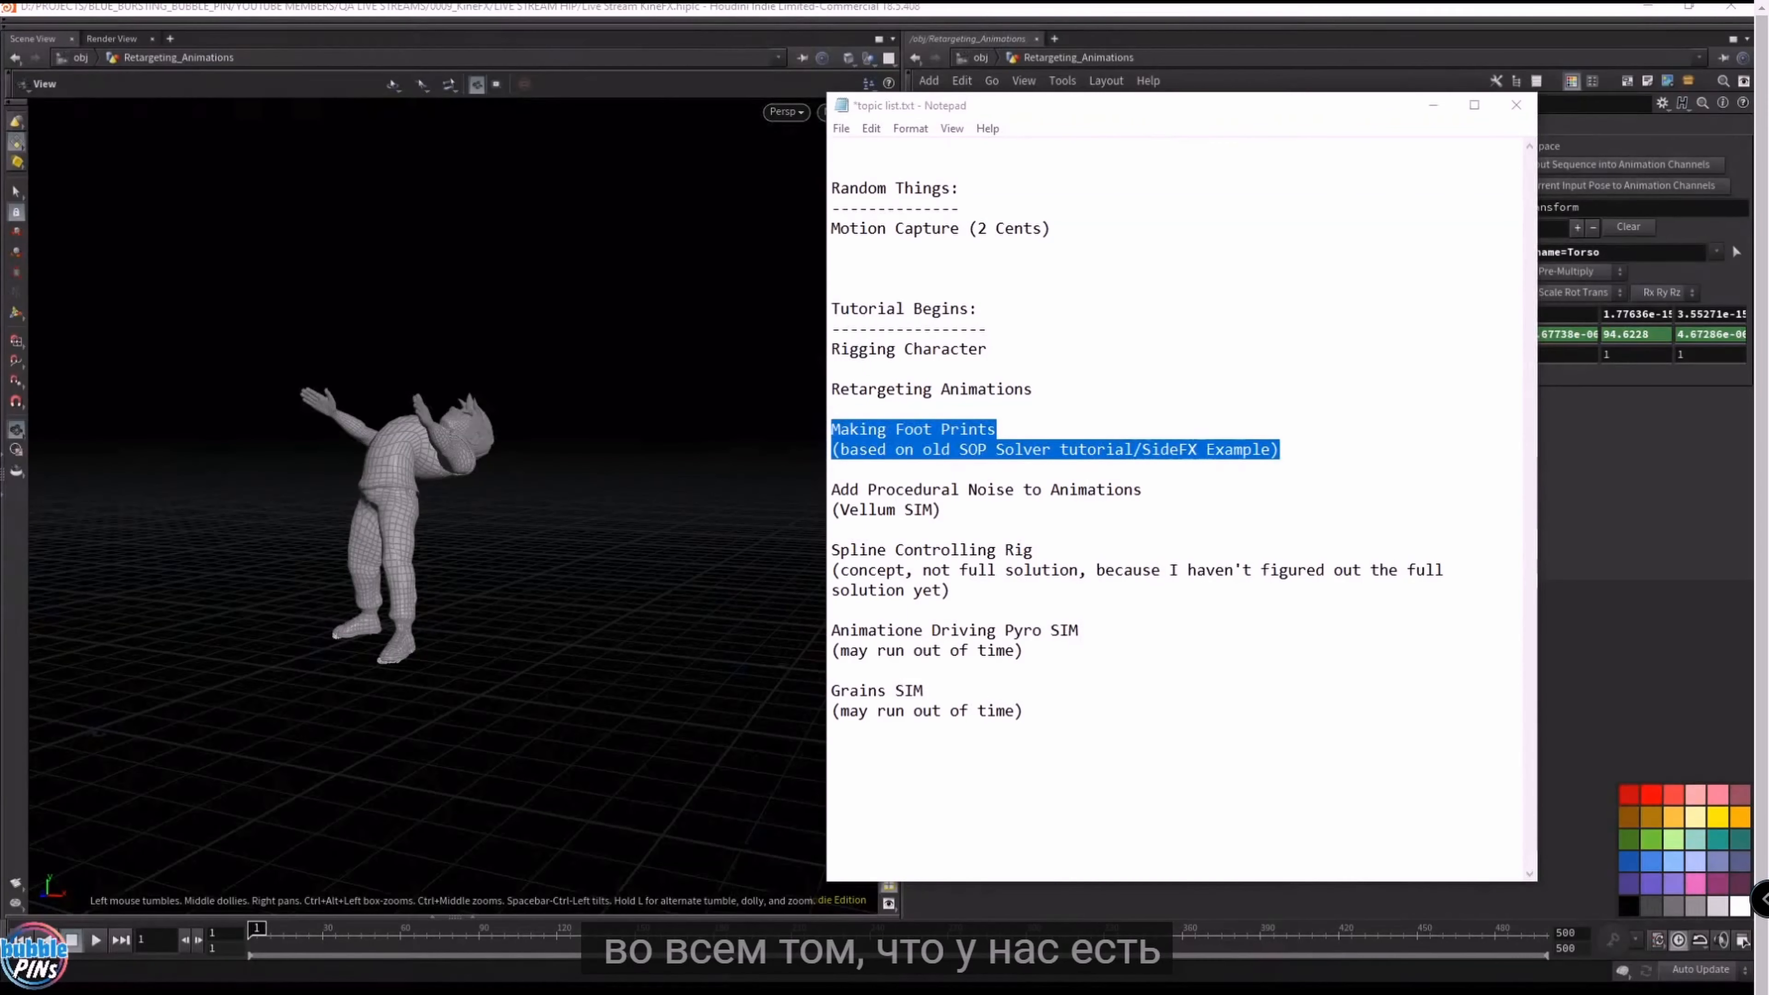
left_click(1158, 8)
scroll(1107, 400, "down", 1)
middle_click_drag(1127, 492, 1195, 604)
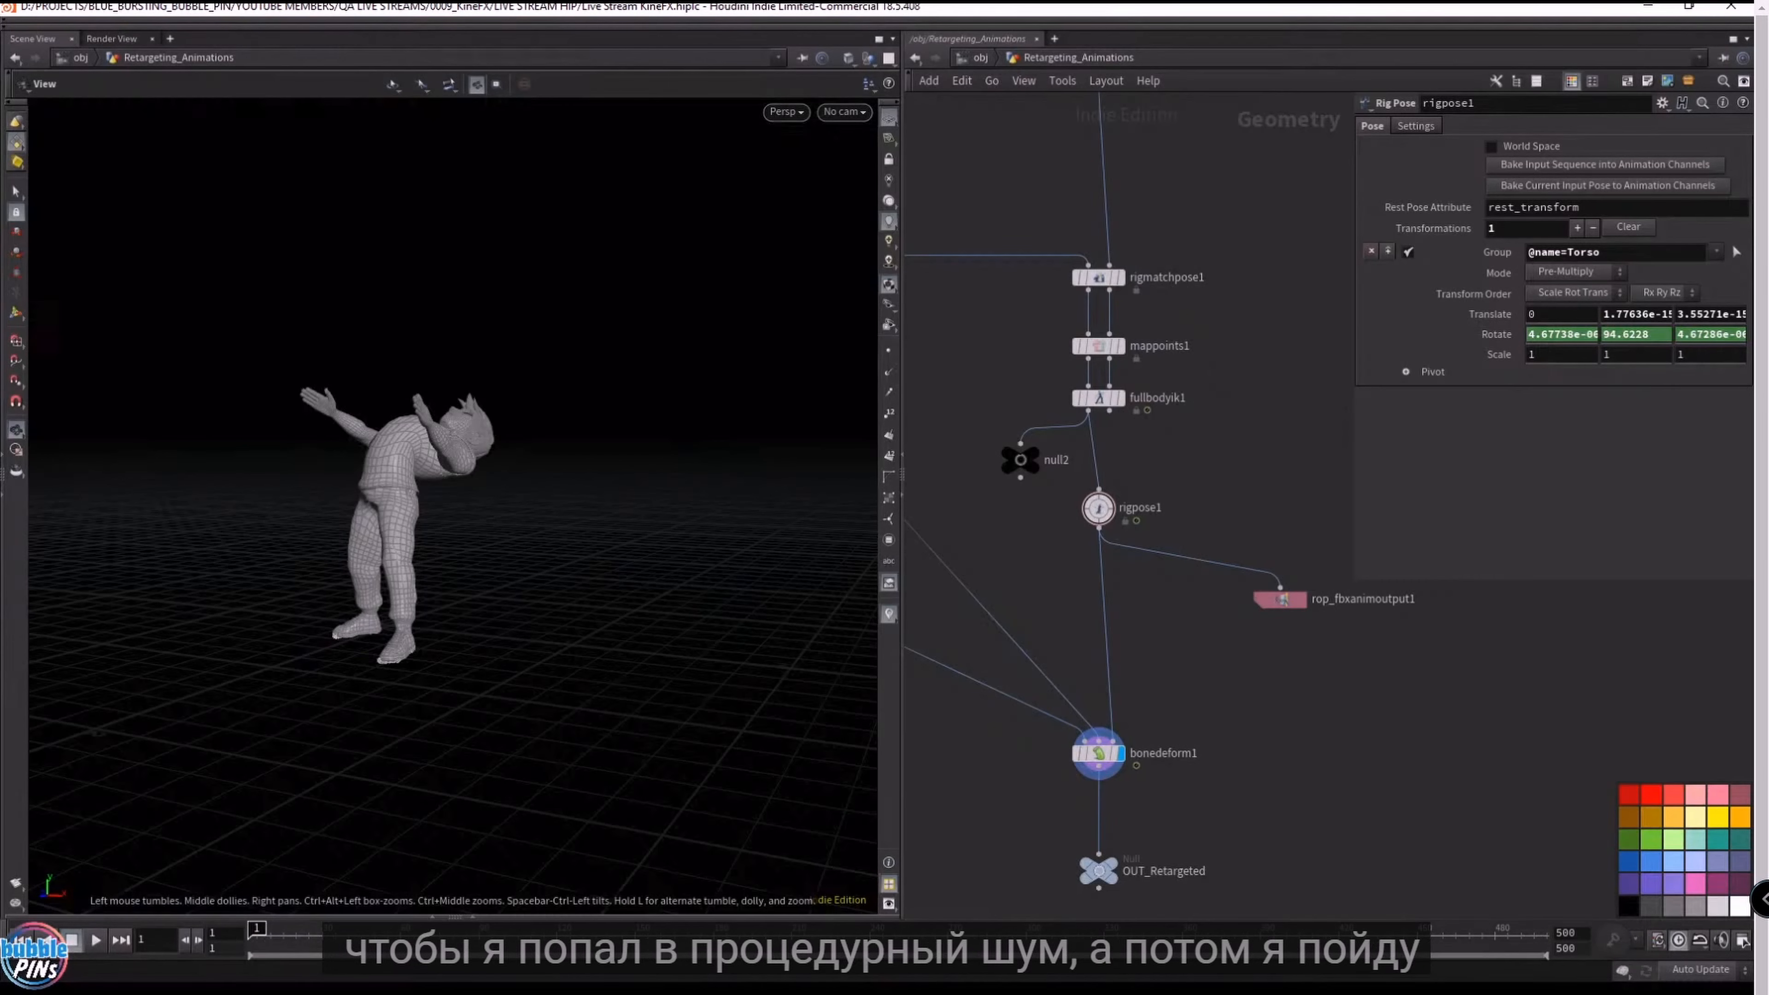
- Highlight the topic "Add Procedural Noise to Animations" in the Notepad topic list and return to Houdini
key("alt+Tab")
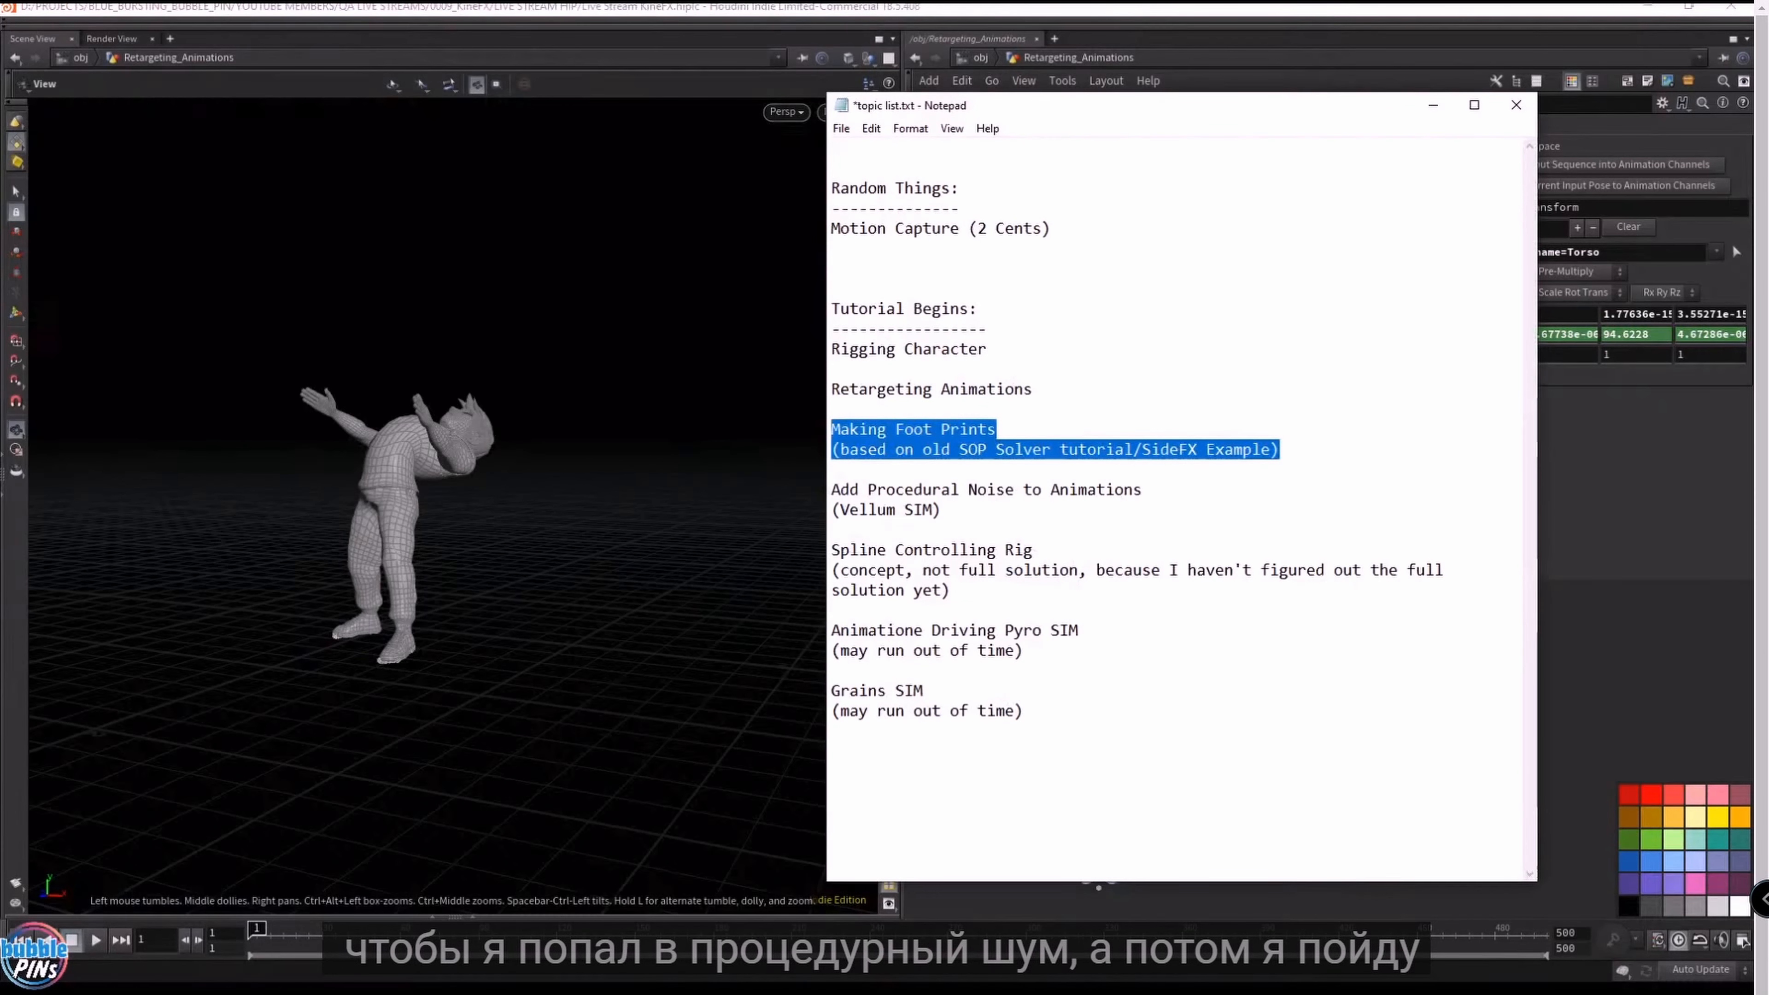
left_click_drag(1145, 490, 831, 490)
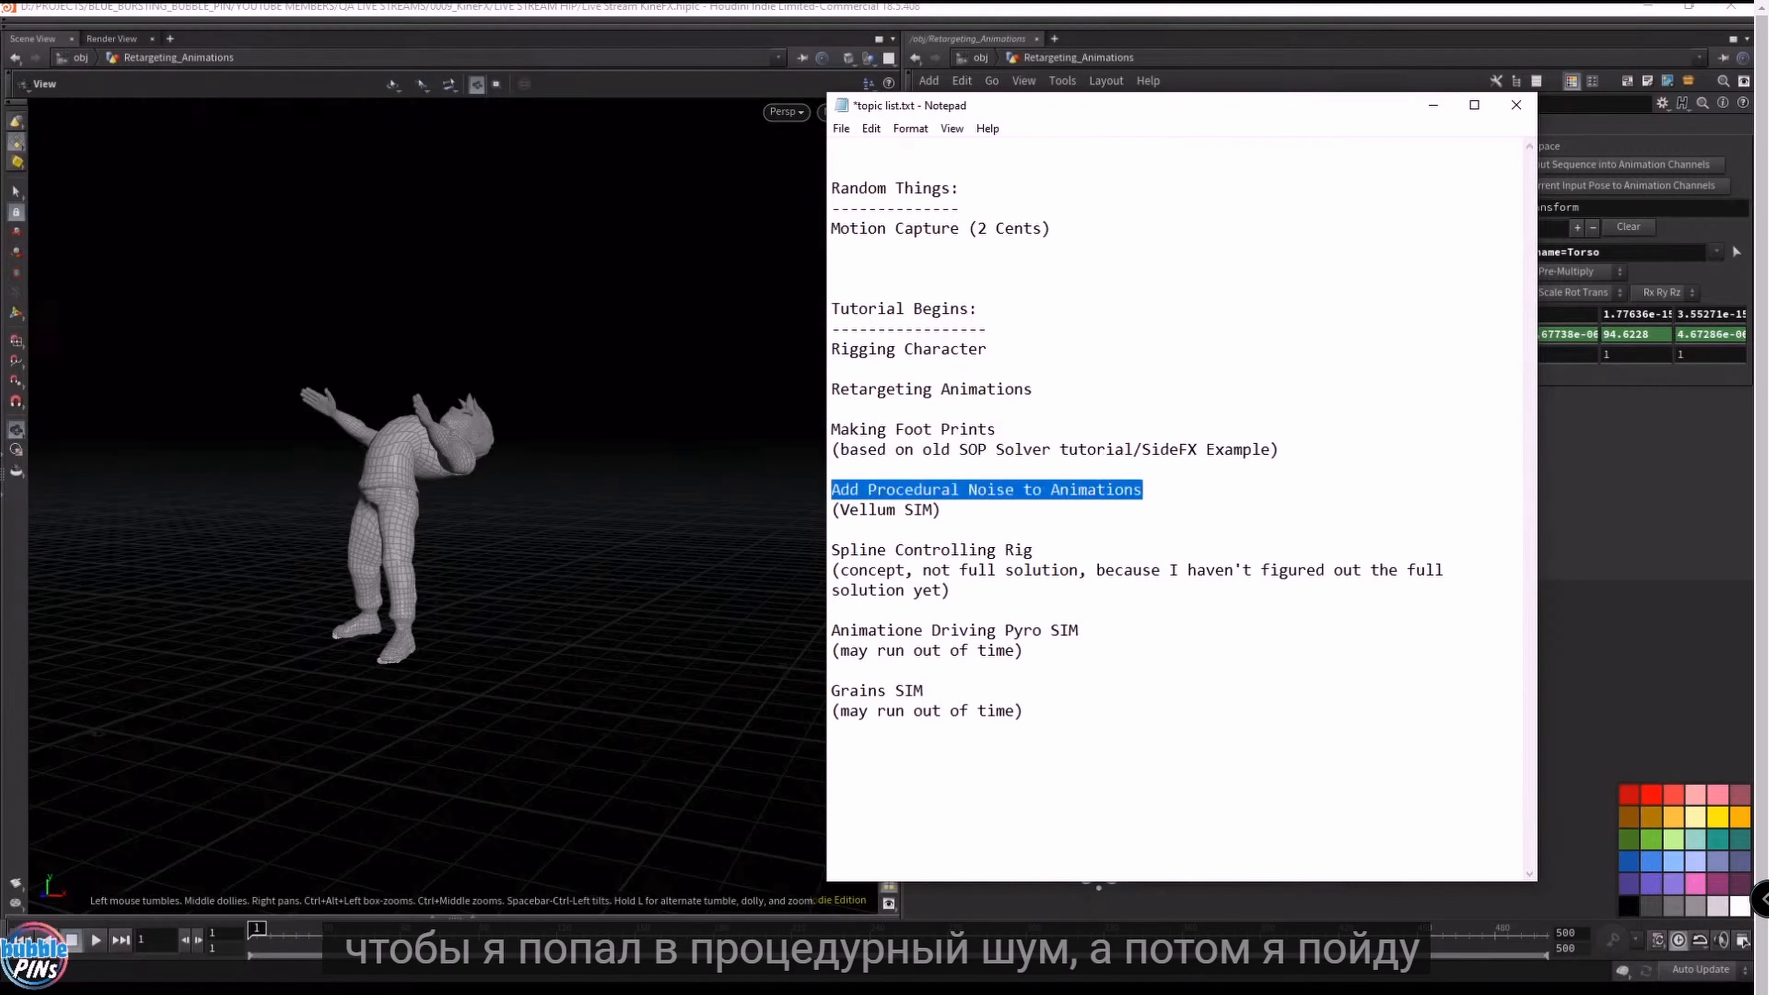
left_click_drag(997, 429, 833, 429)
left_click_drag(1143, 490, 832, 490)
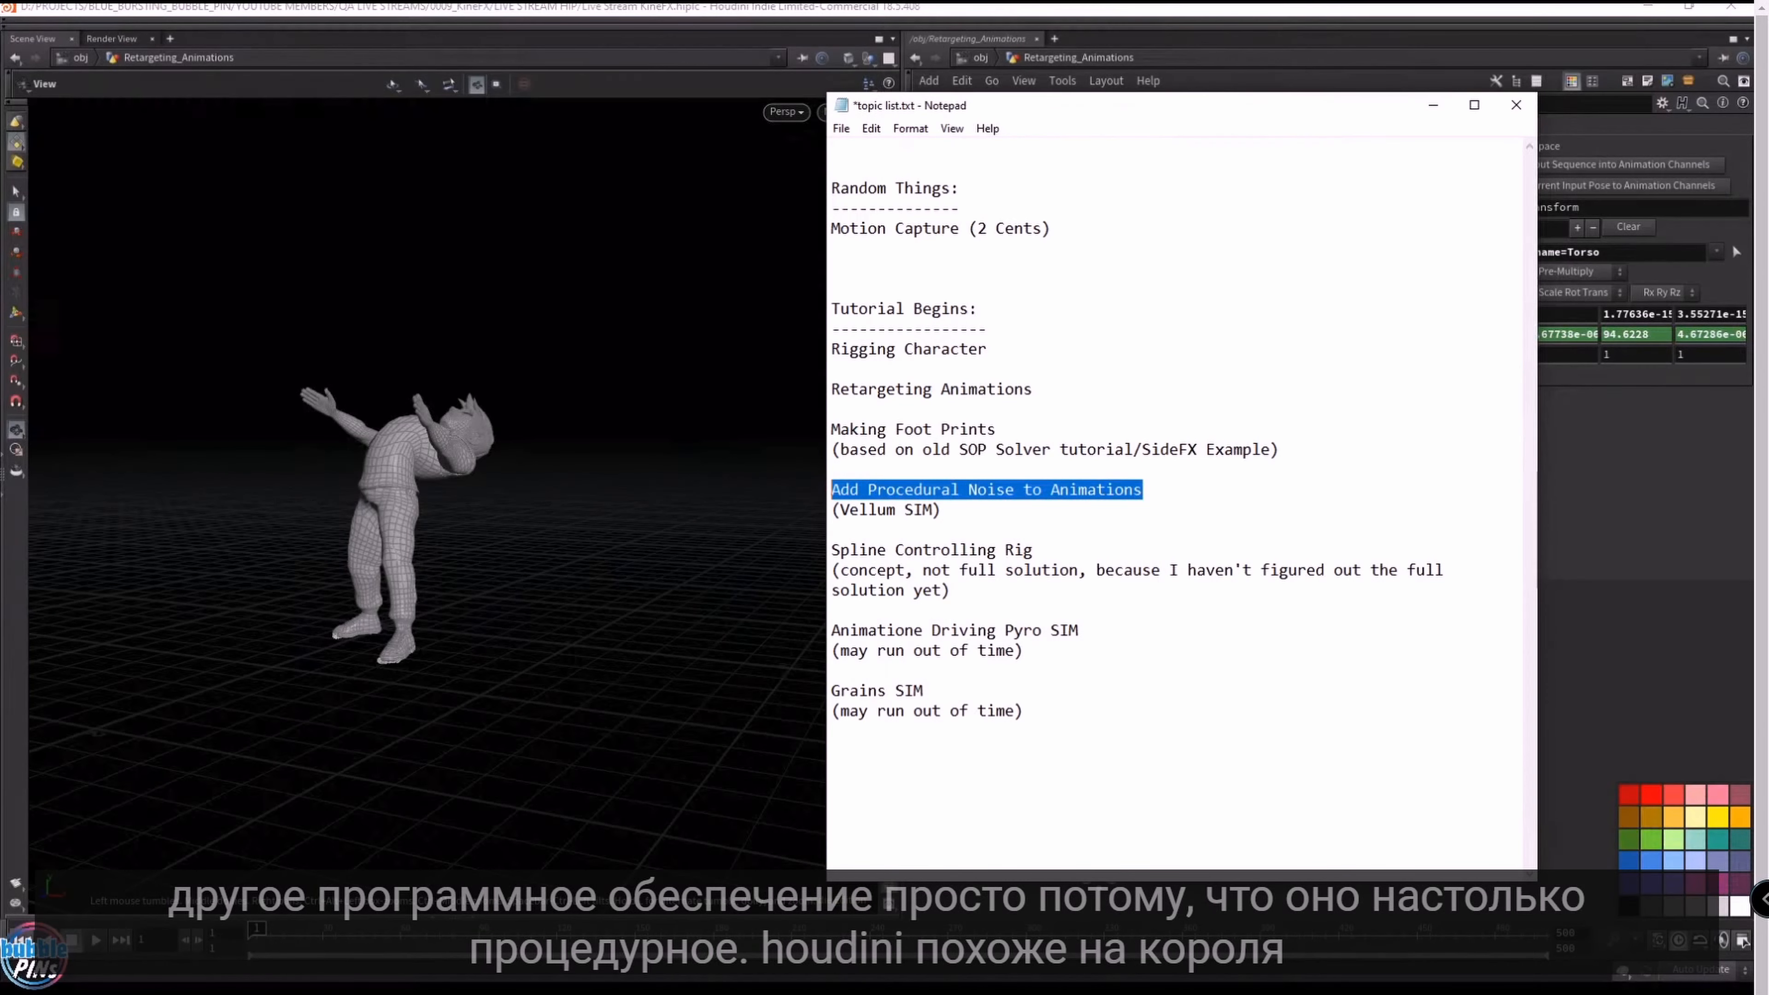
left_click(1153, 12)
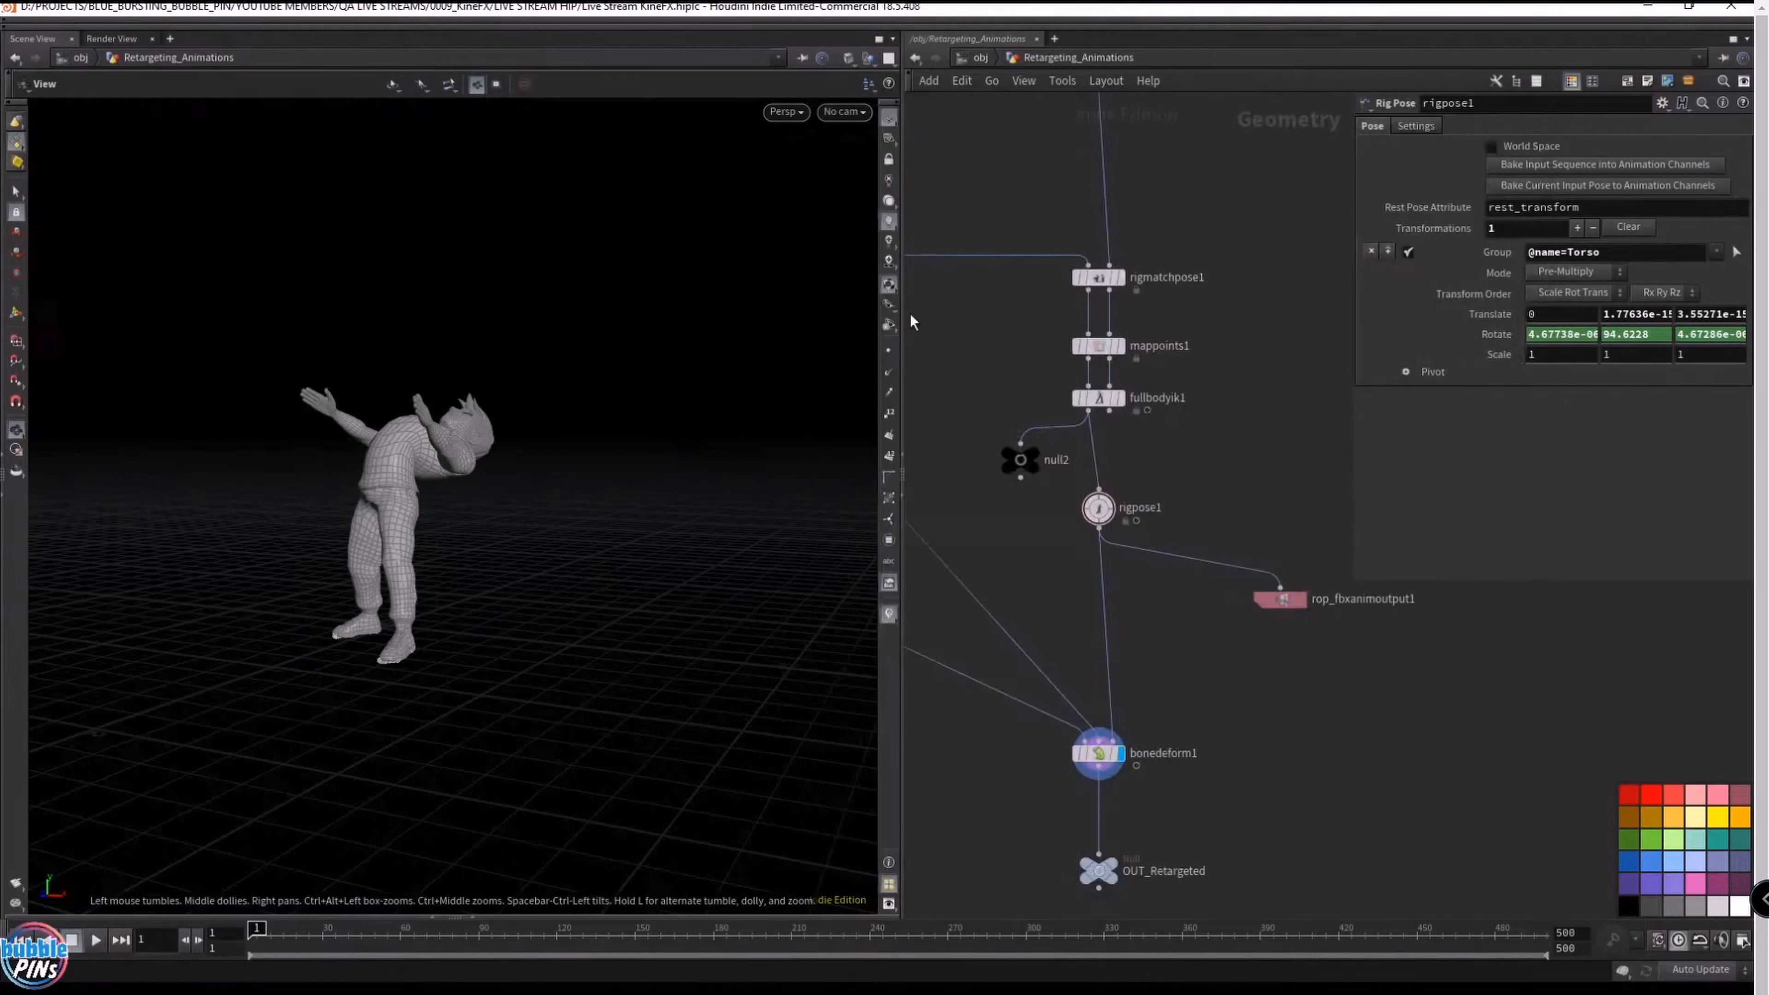
- Widen the network editor and paste the Craw_out_of_Ground FBX Animation Import node above the existing animation imports
left_click_drag(904, 326, 705, 349)
scroll(1111, 461, "down", 2)
middle_click_drag(1130, 405, 1139, 550)
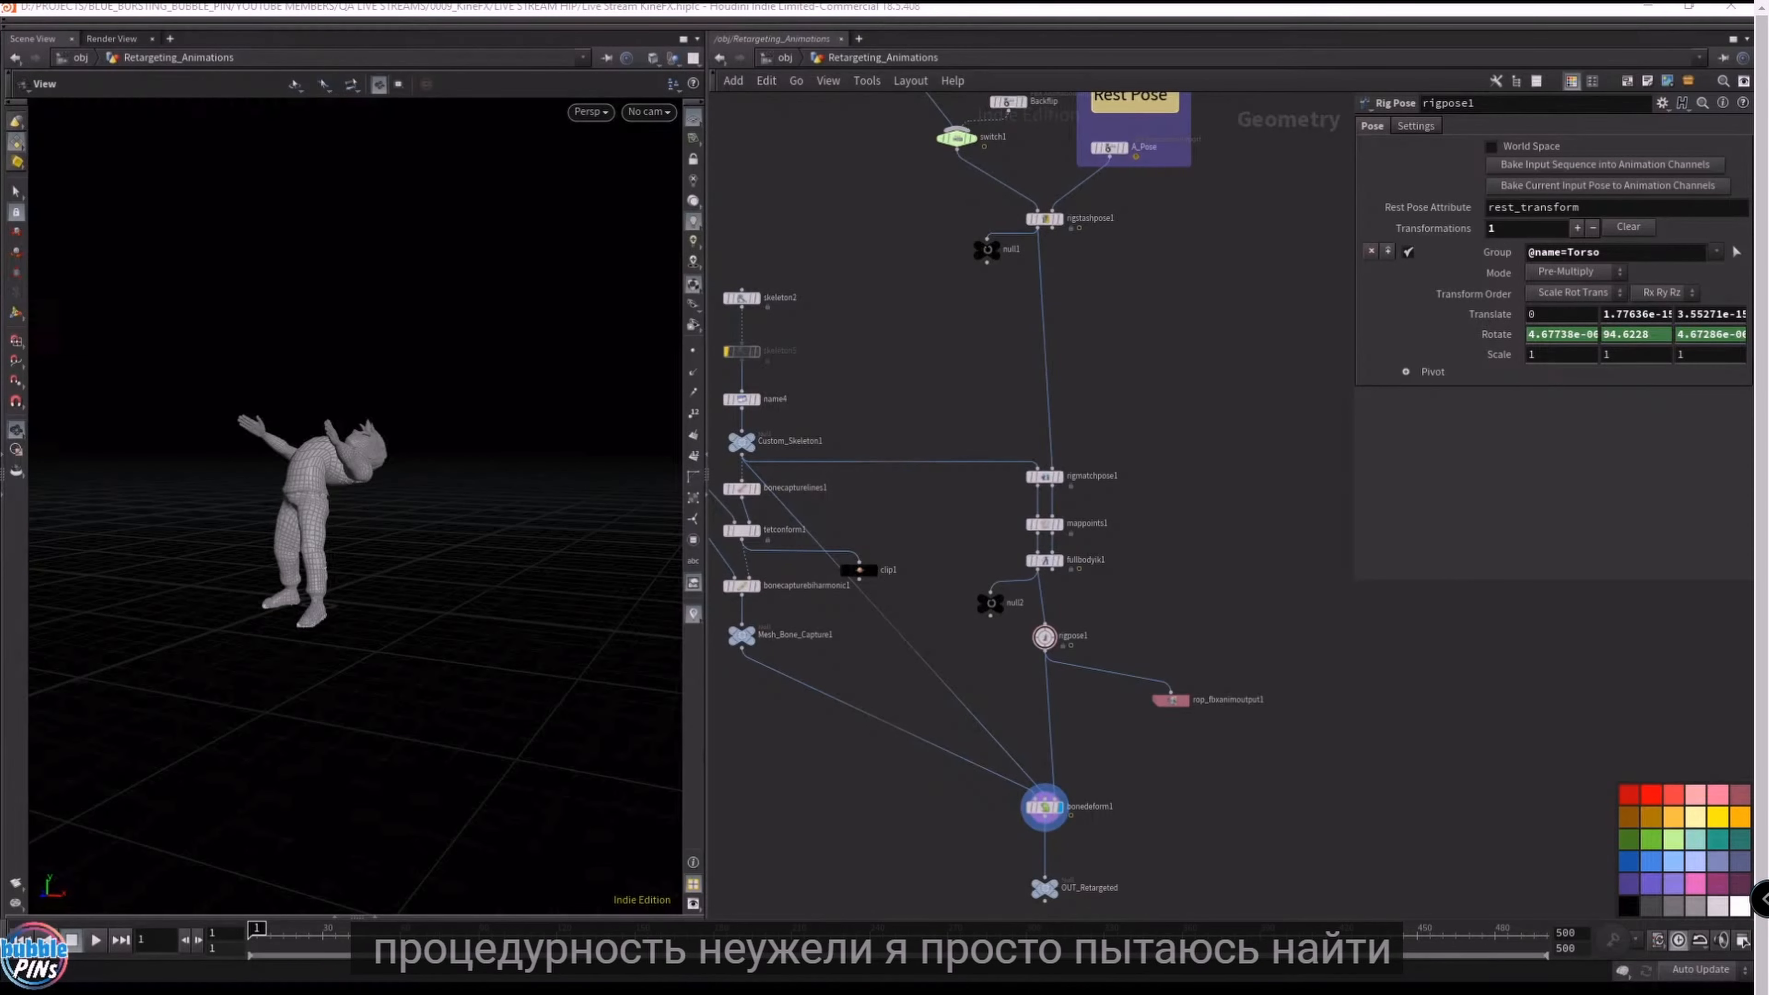
middle_click_drag(1142, 307, 1202, 700)
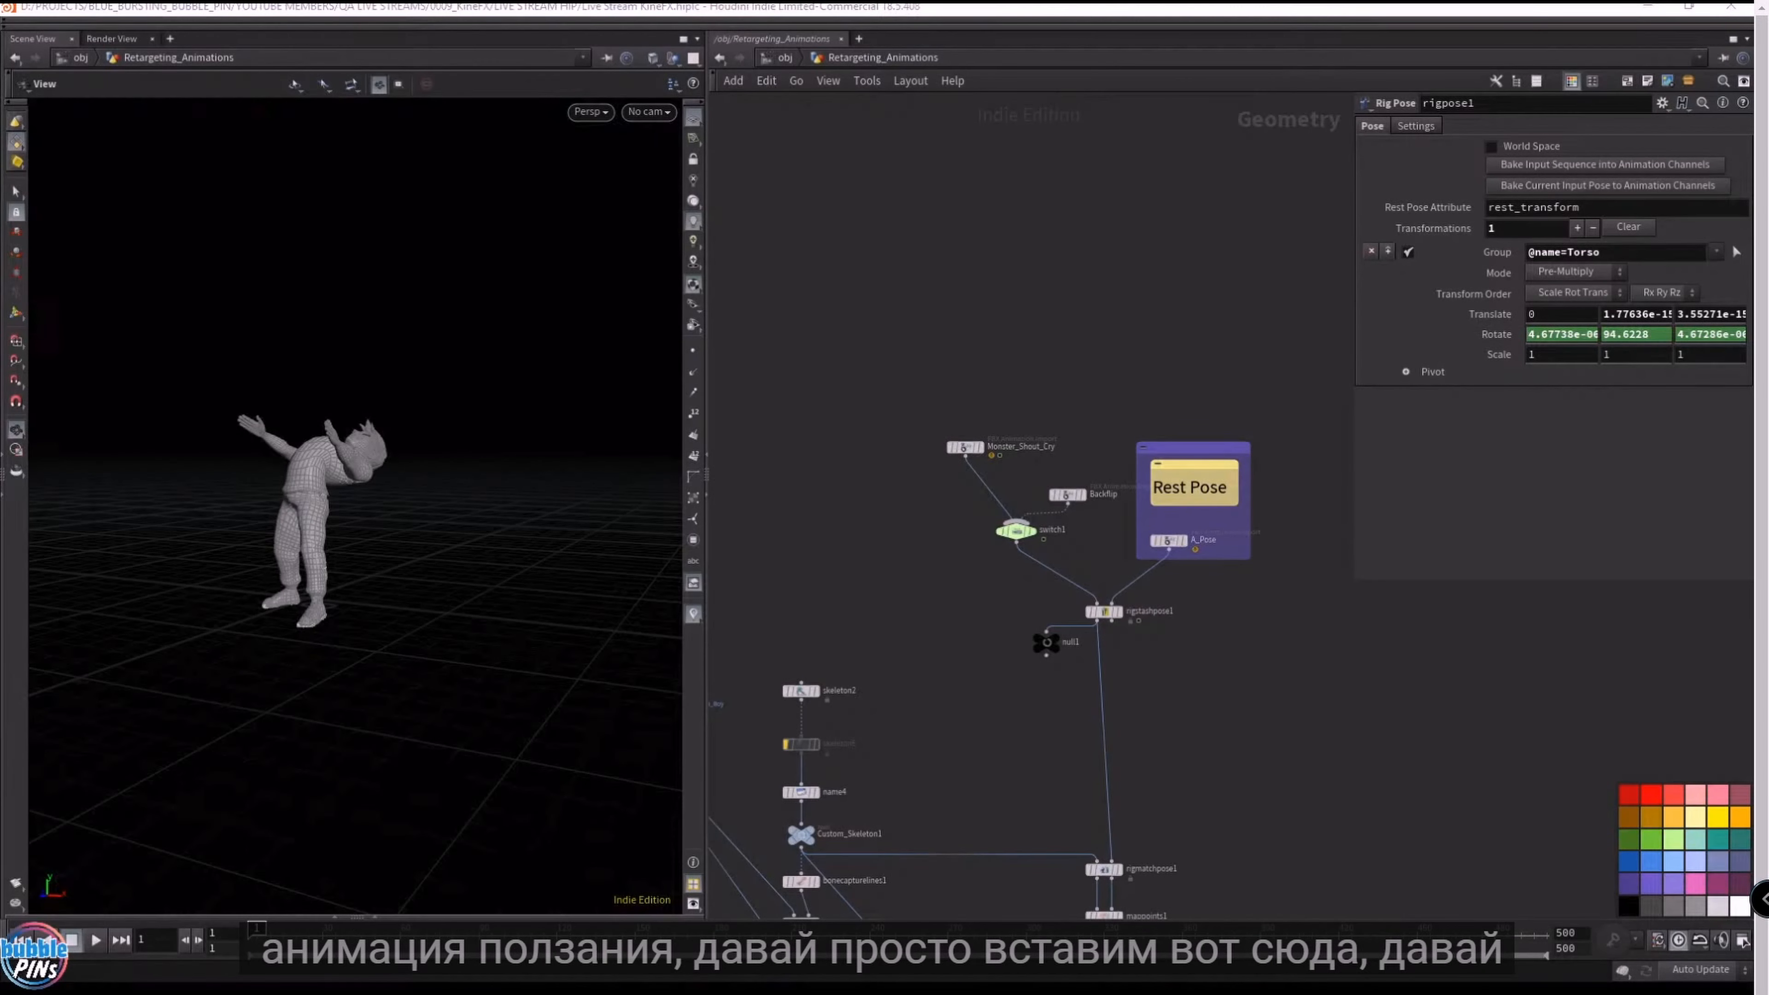
left_click(989, 371)
key("ctrl+v")
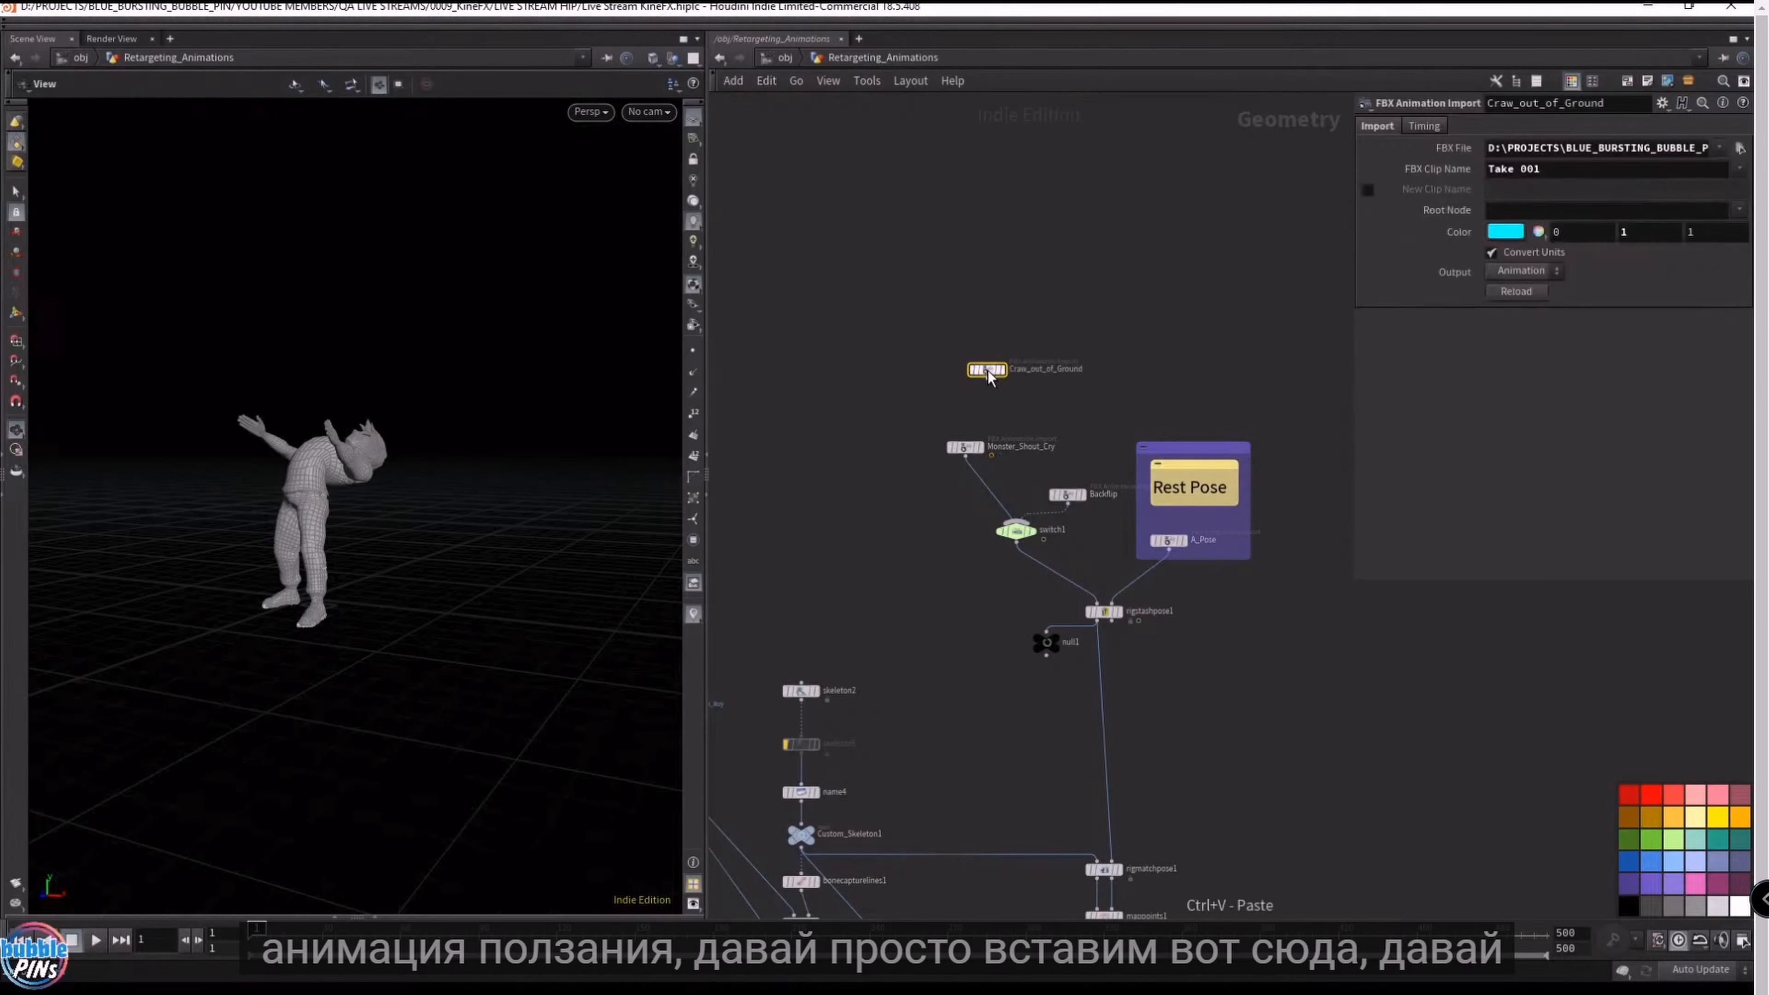
- Move Monster_Shout_Cry, Backflip and switch1 aside and feed Craw_out_of_Ground into rigstashpose1's first input instead
left_click_drag(951, 554, 1085, 437)
left_click_drag(1020, 531, 1199, 301)
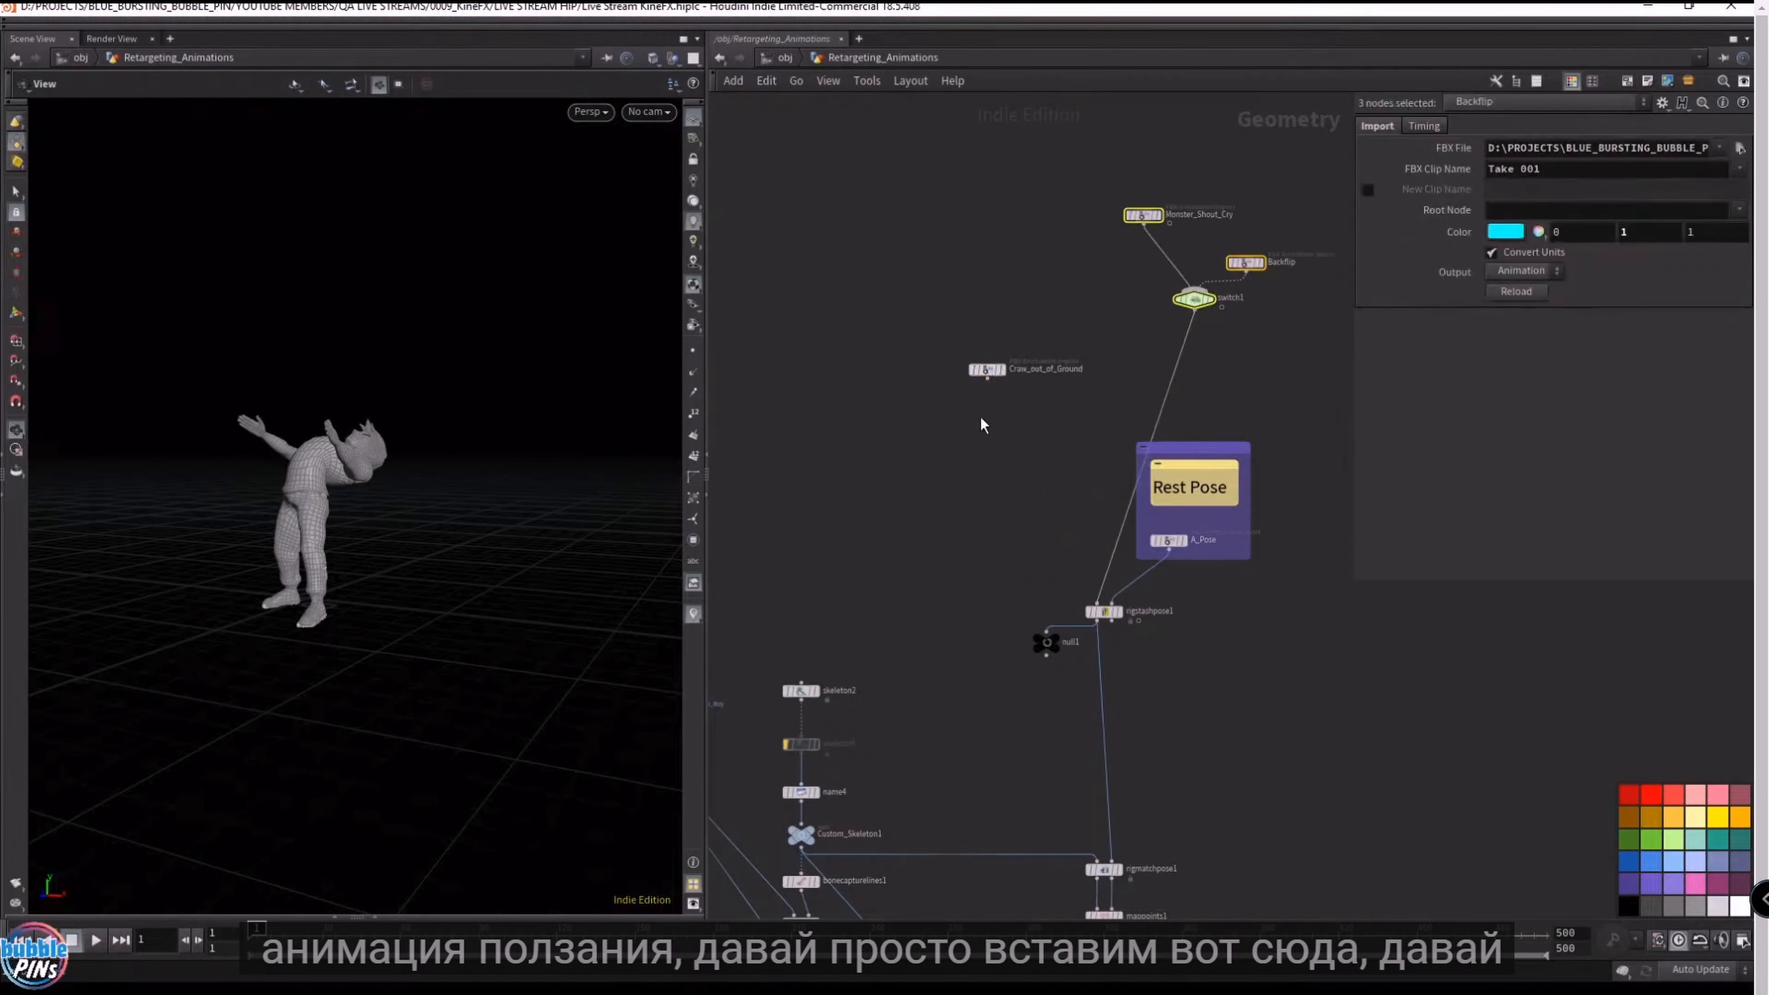
left_click_drag(988, 380, 1028, 549)
- Bypass rigpose1 and play the crawl animation on the retargeted character, returning to frame 1
middle_click_drag(912, 450, 896, 318)
middle_click_drag(1233, 718, 1184, 248)
scroll(1058, 363, "up", 5)
left_click(961, 449)
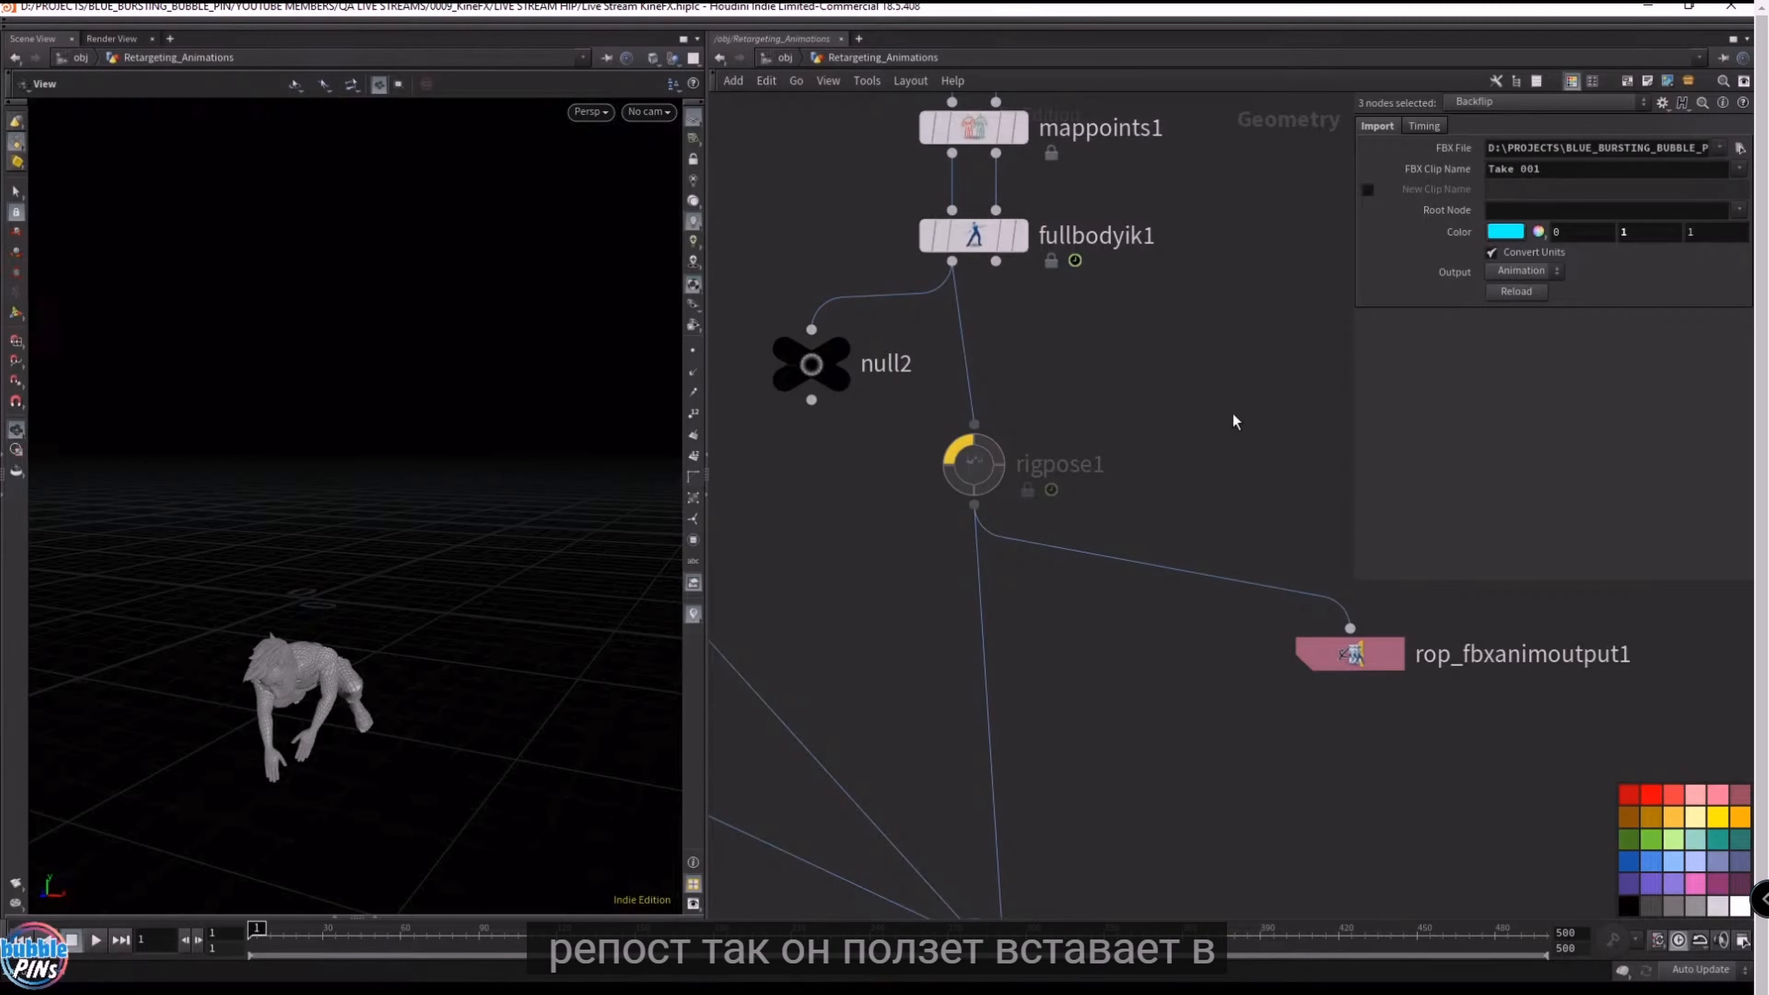
scroll(1220, 515, "down", 3)
middle_click_drag(1218, 540, 1177, 300)
left_click_drag(438, 506, 593, 533)
key("Up")
key("ctrl+Up")
- Reposition Craw_out_of_Ground above rigstashpose1 and display its raw imported skeleton in the viewport
middle_click_drag(975, 193, 1061, 880)
scroll(1061, 879, "down", 3)
left_click_drag(1026, 354, 968, 259)
left_click(957, 260)
left_click(976, 260)
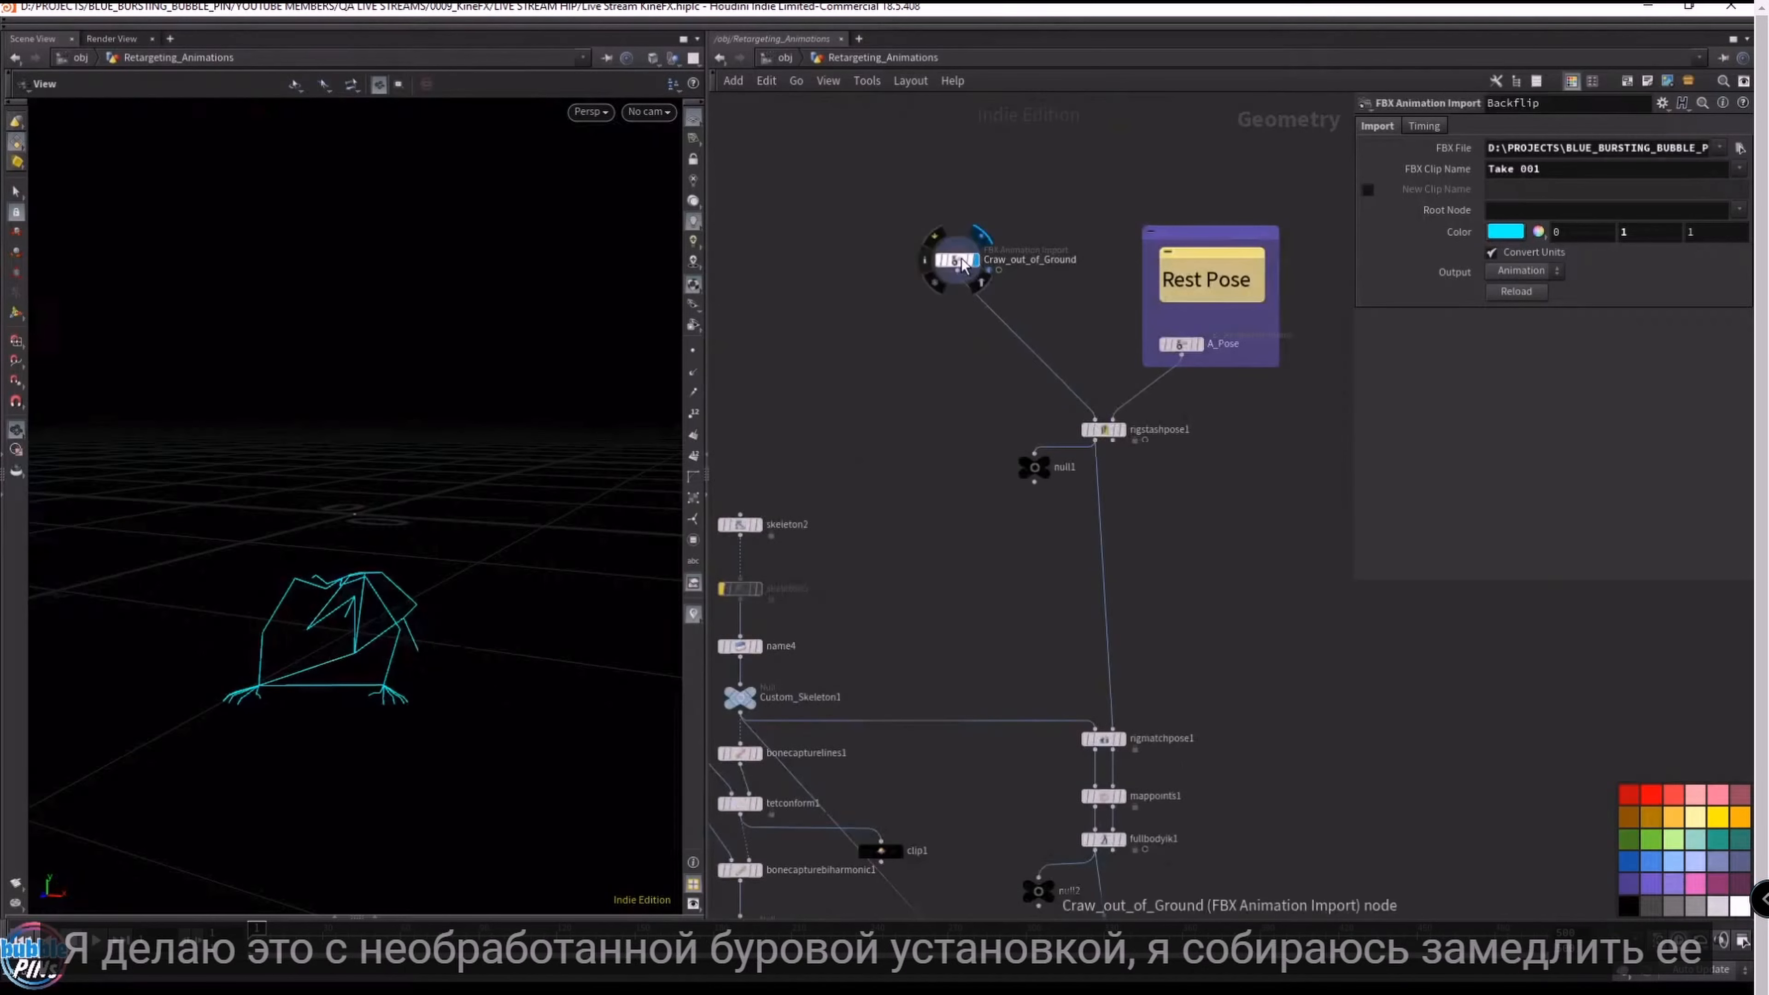
left_click_drag(468, 517, 603, 321)
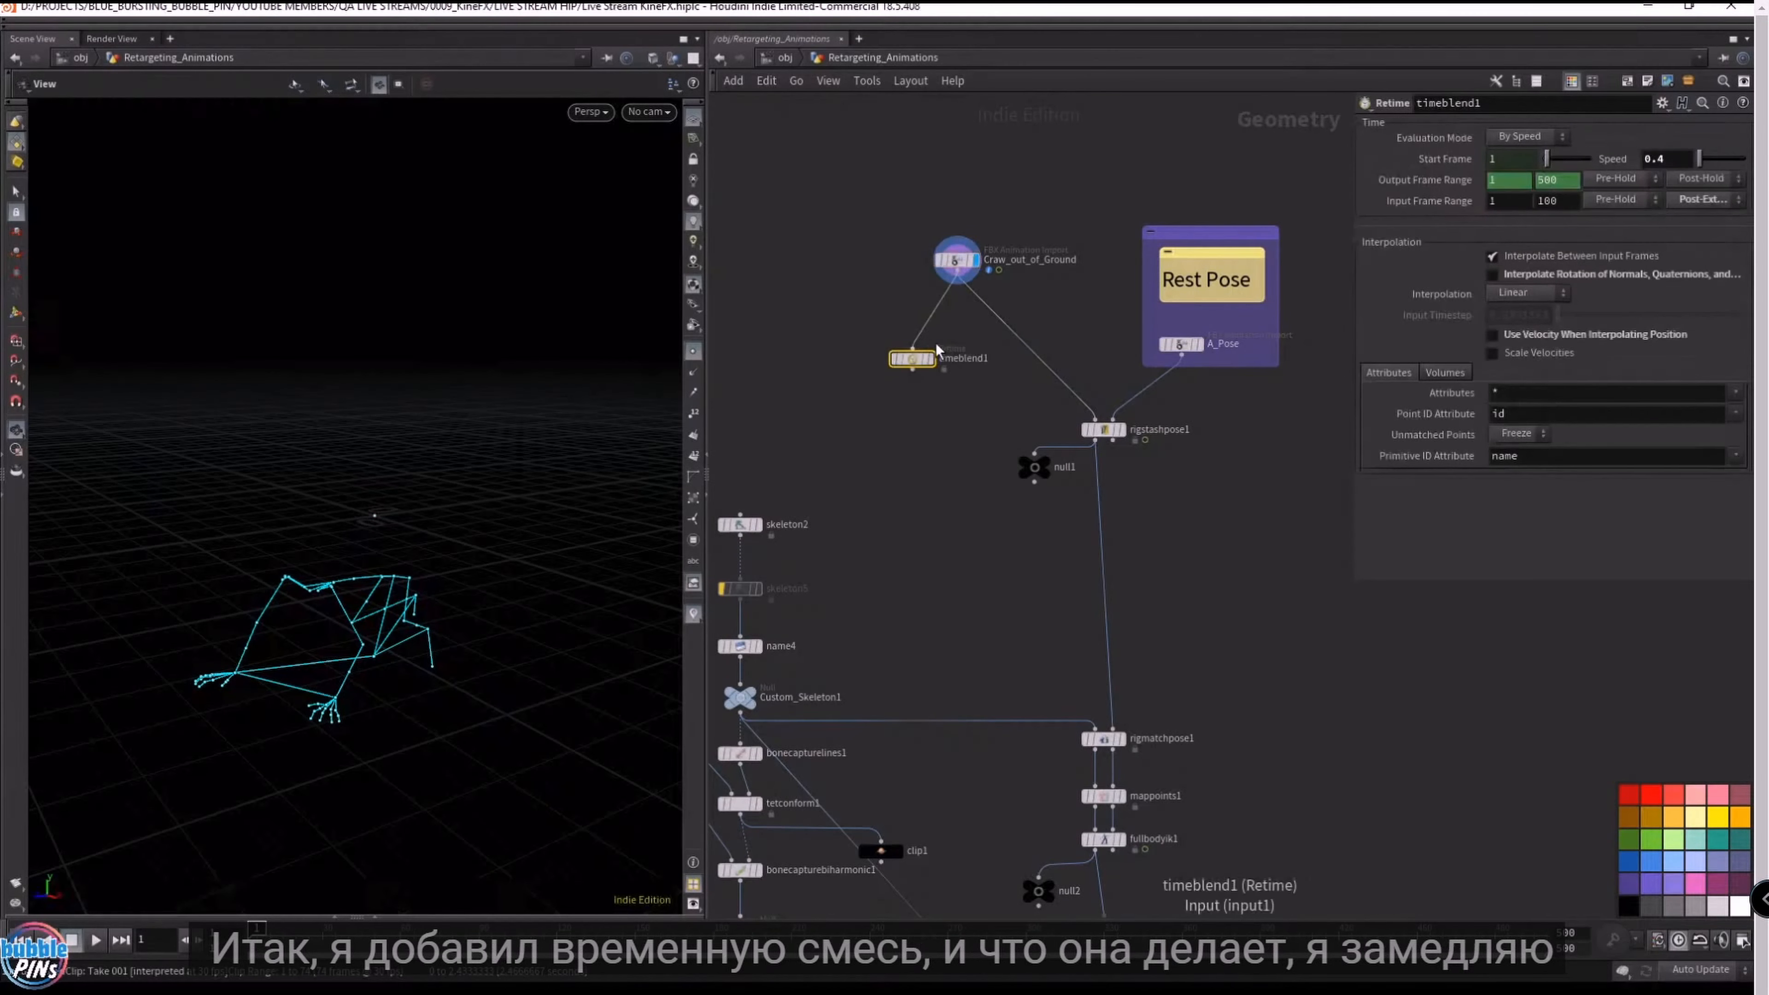
- Place a Retime node with Speed 0.4 directly beneath Craw_out_of_Ground, display it and play the slowed animation
left_click_drag(914, 368, 959, 322)
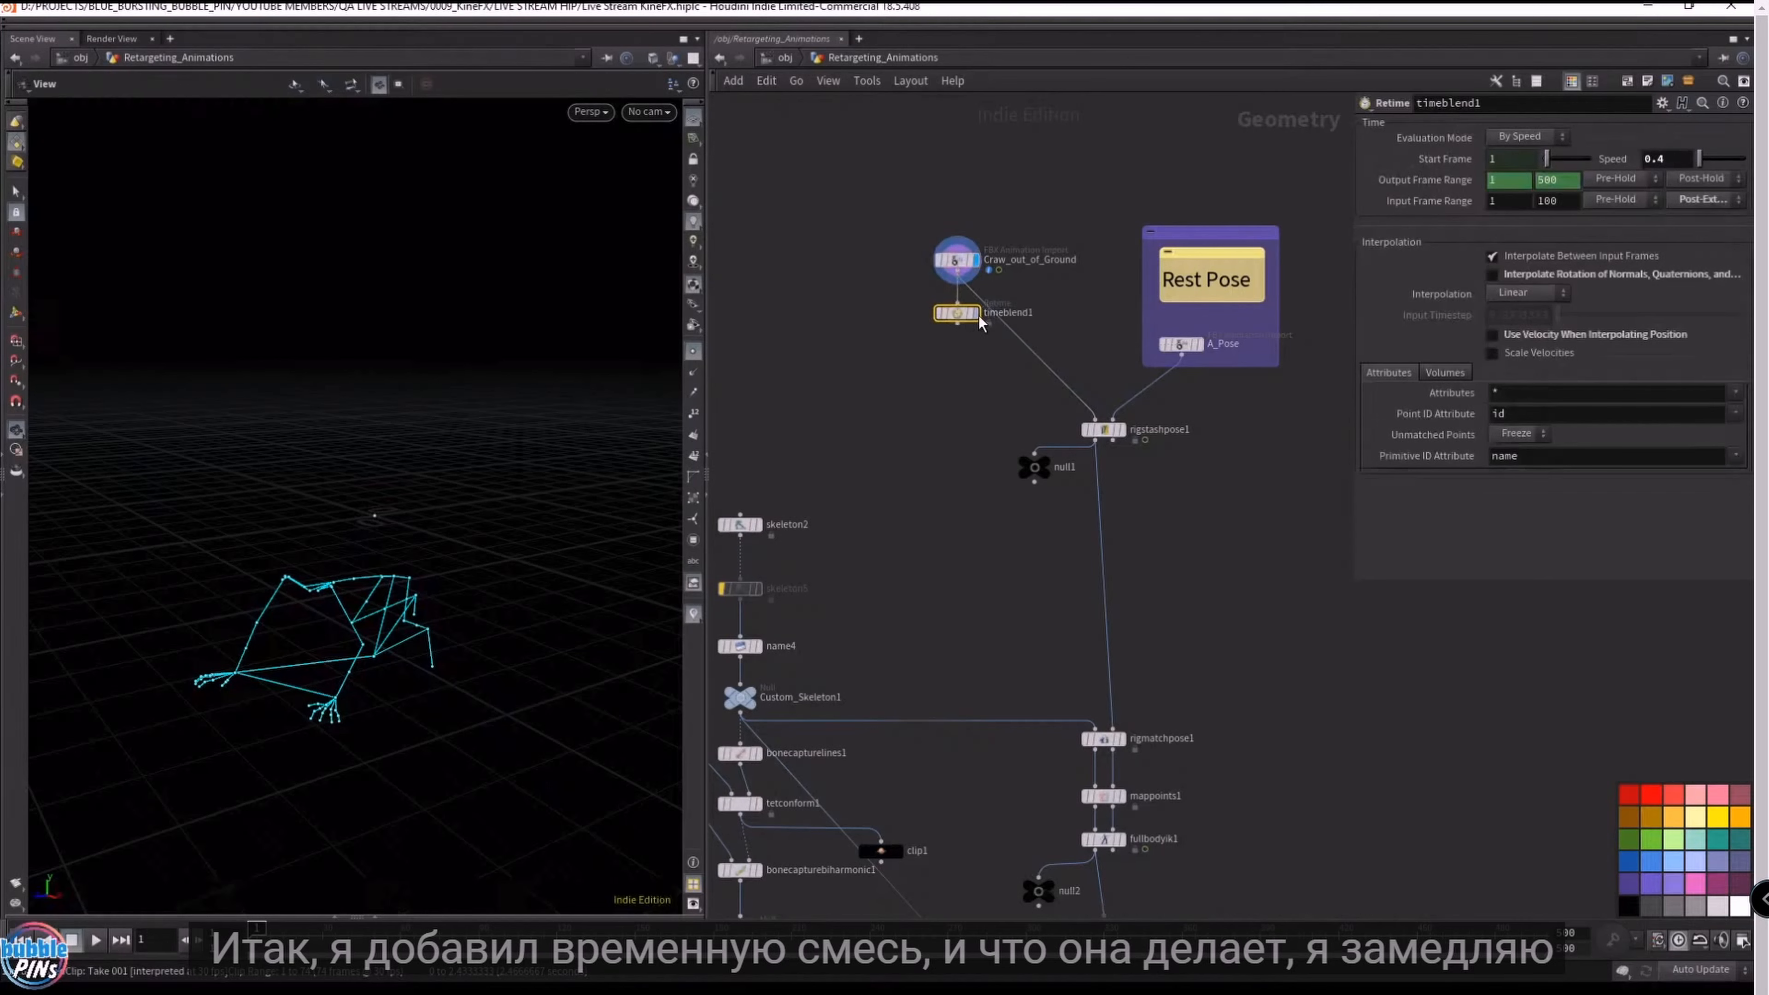
left_click(976, 314)
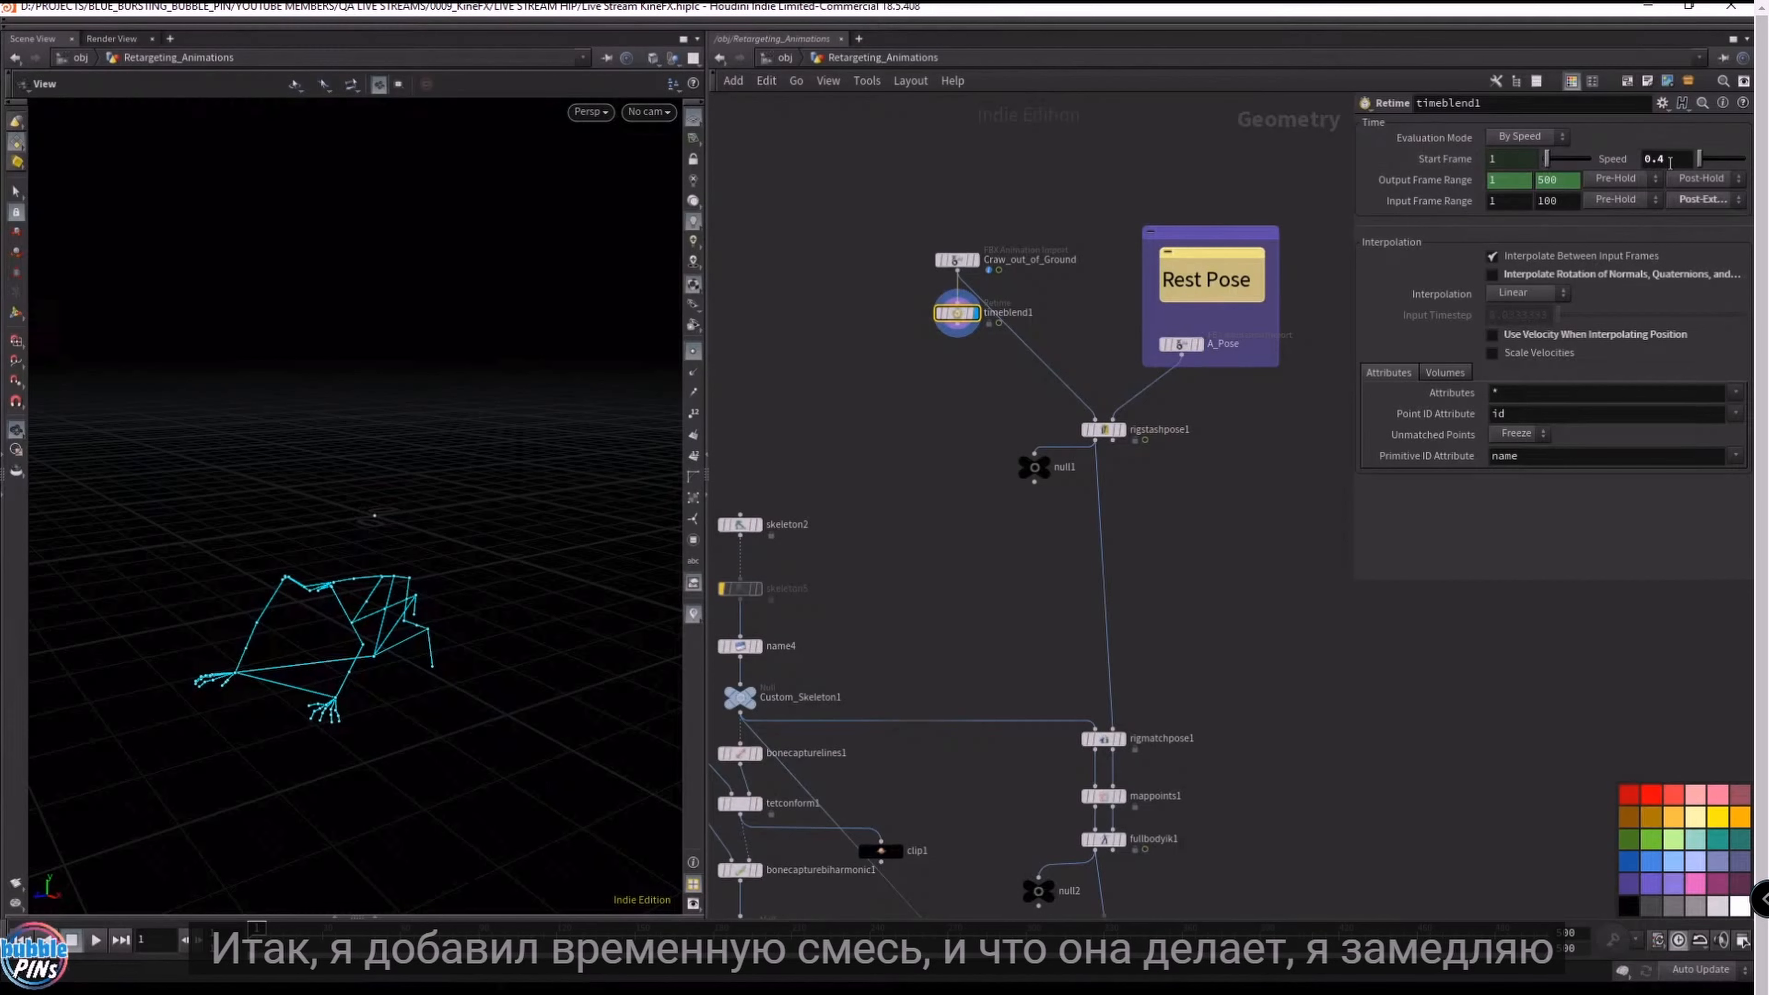
left_click_drag(1670, 159, 1543, 323)
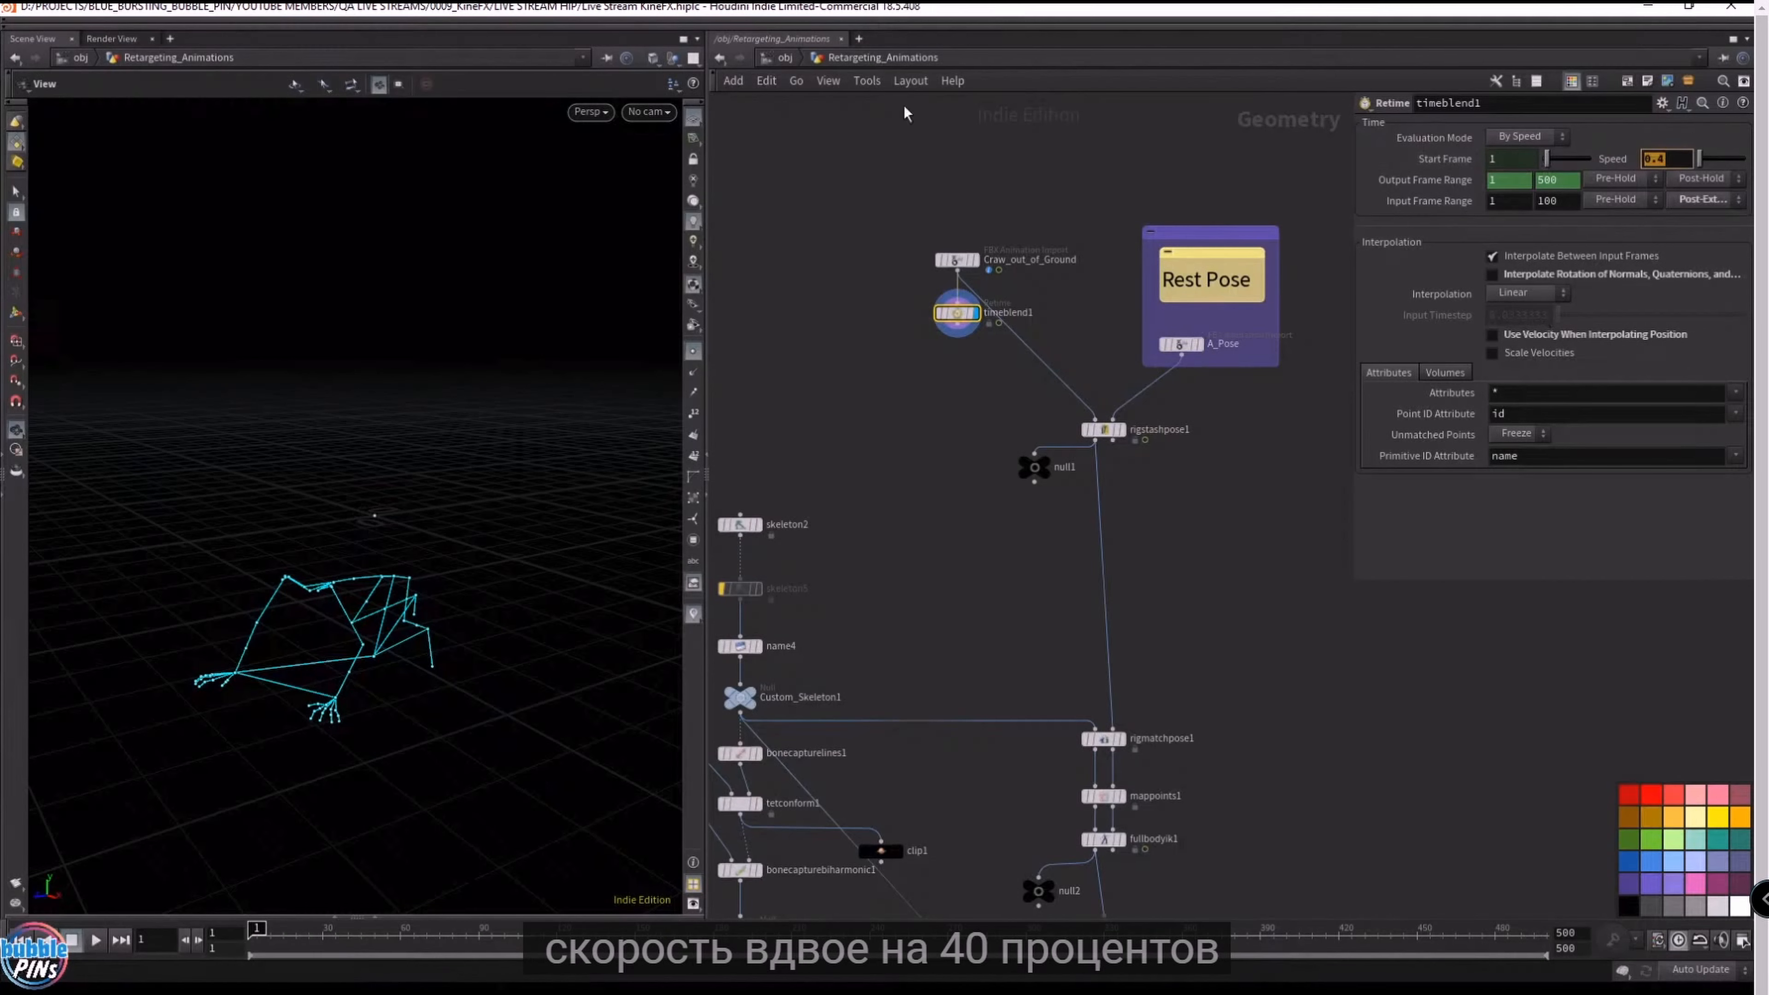
left_click(1070, 218)
key("Up")
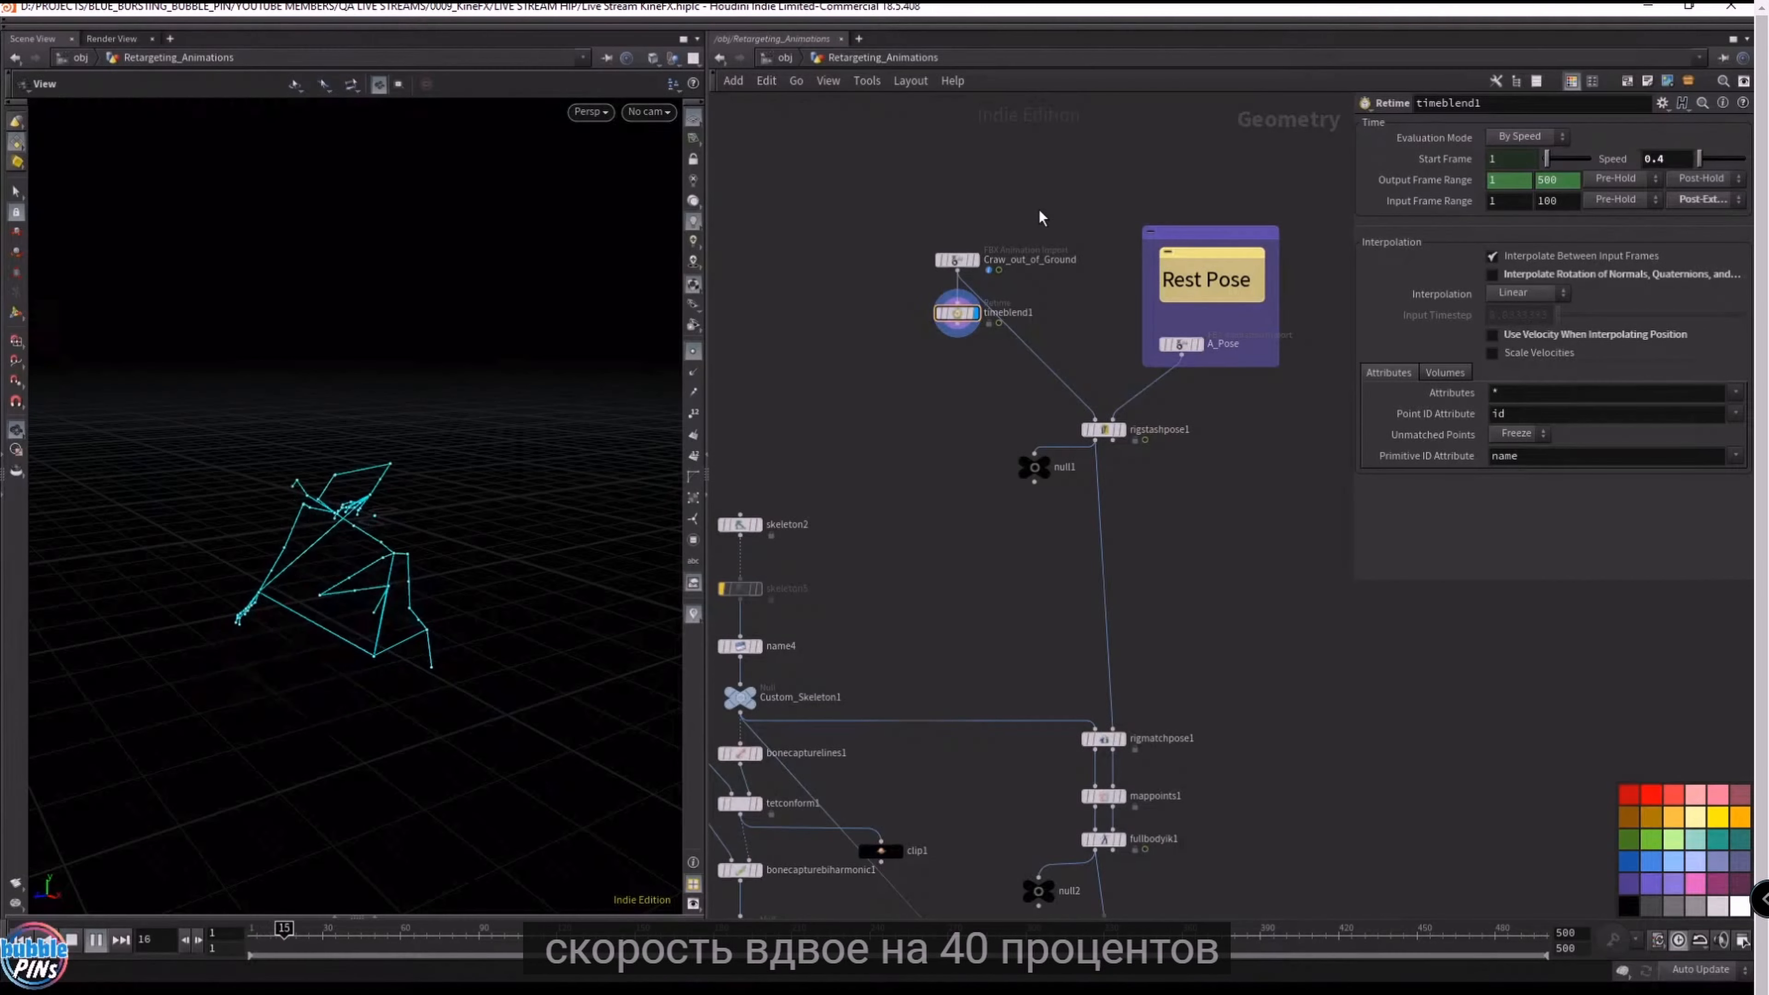
key("ctrl+Up")
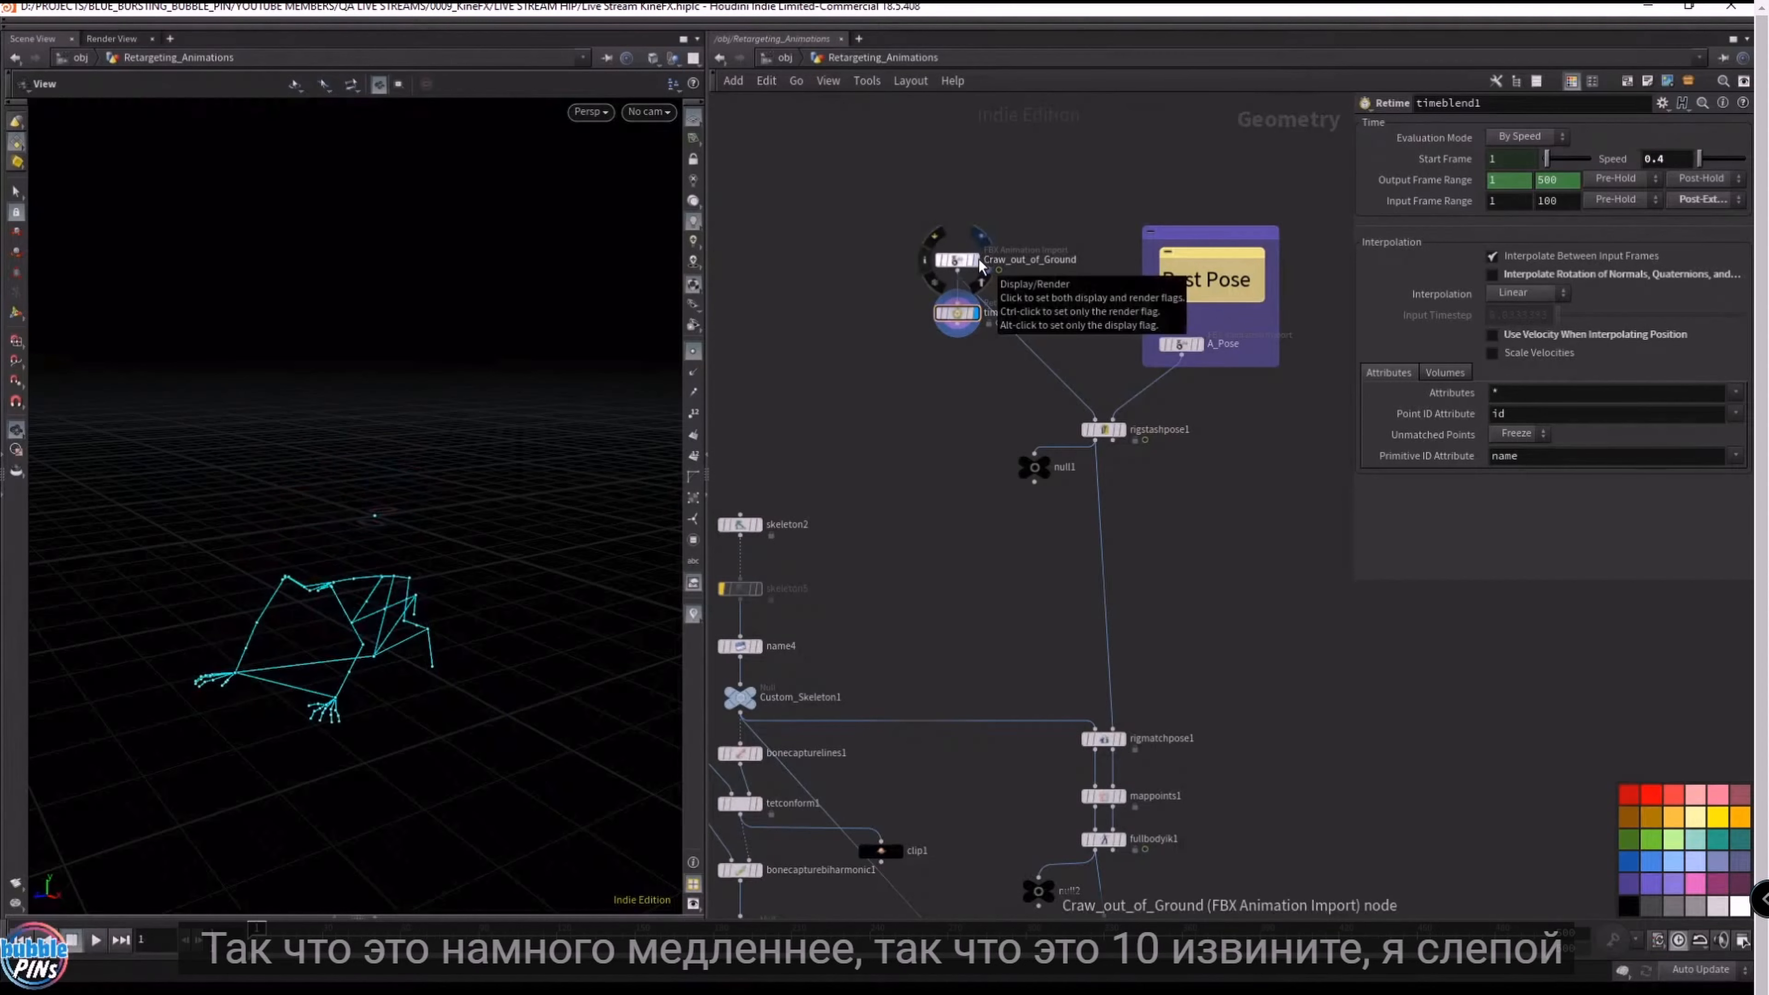
- Template Craw_out_of_Ground while displaying timeblend1 and play both skeletons together to compare original and slowed speeds
left_click(975, 262)
scroll(974, 262, "up", 5)
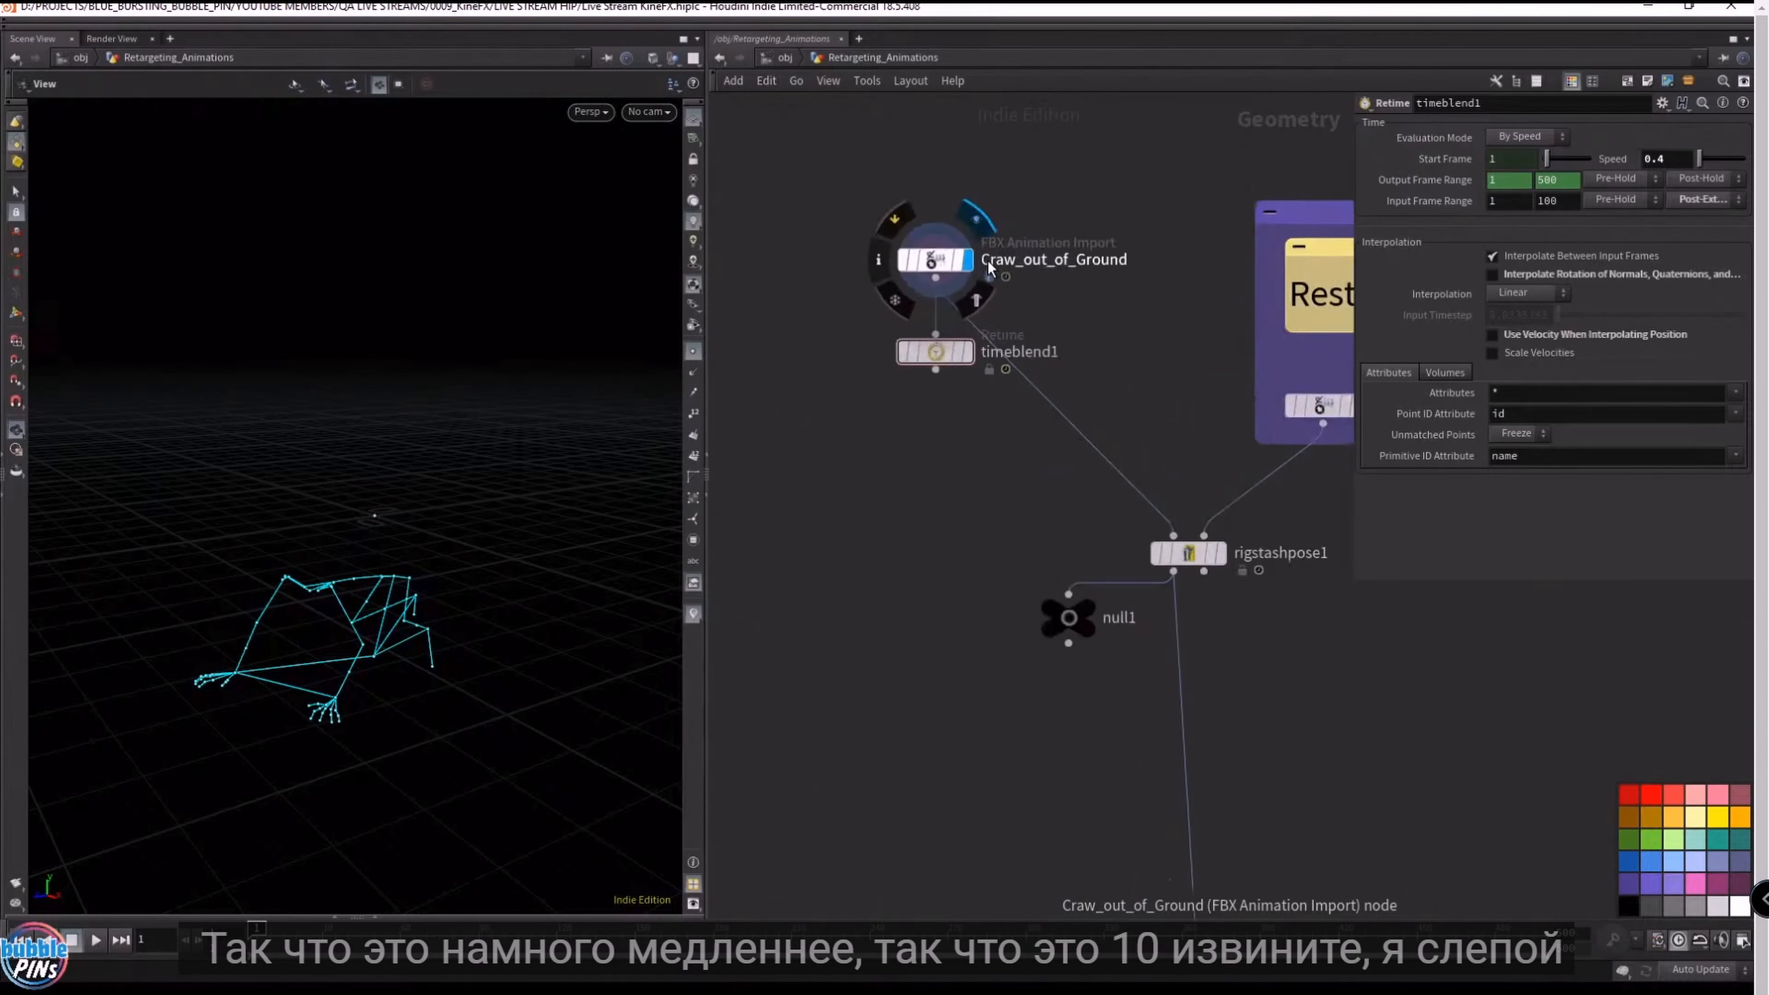
left_click(919, 270)
left_click(953, 504)
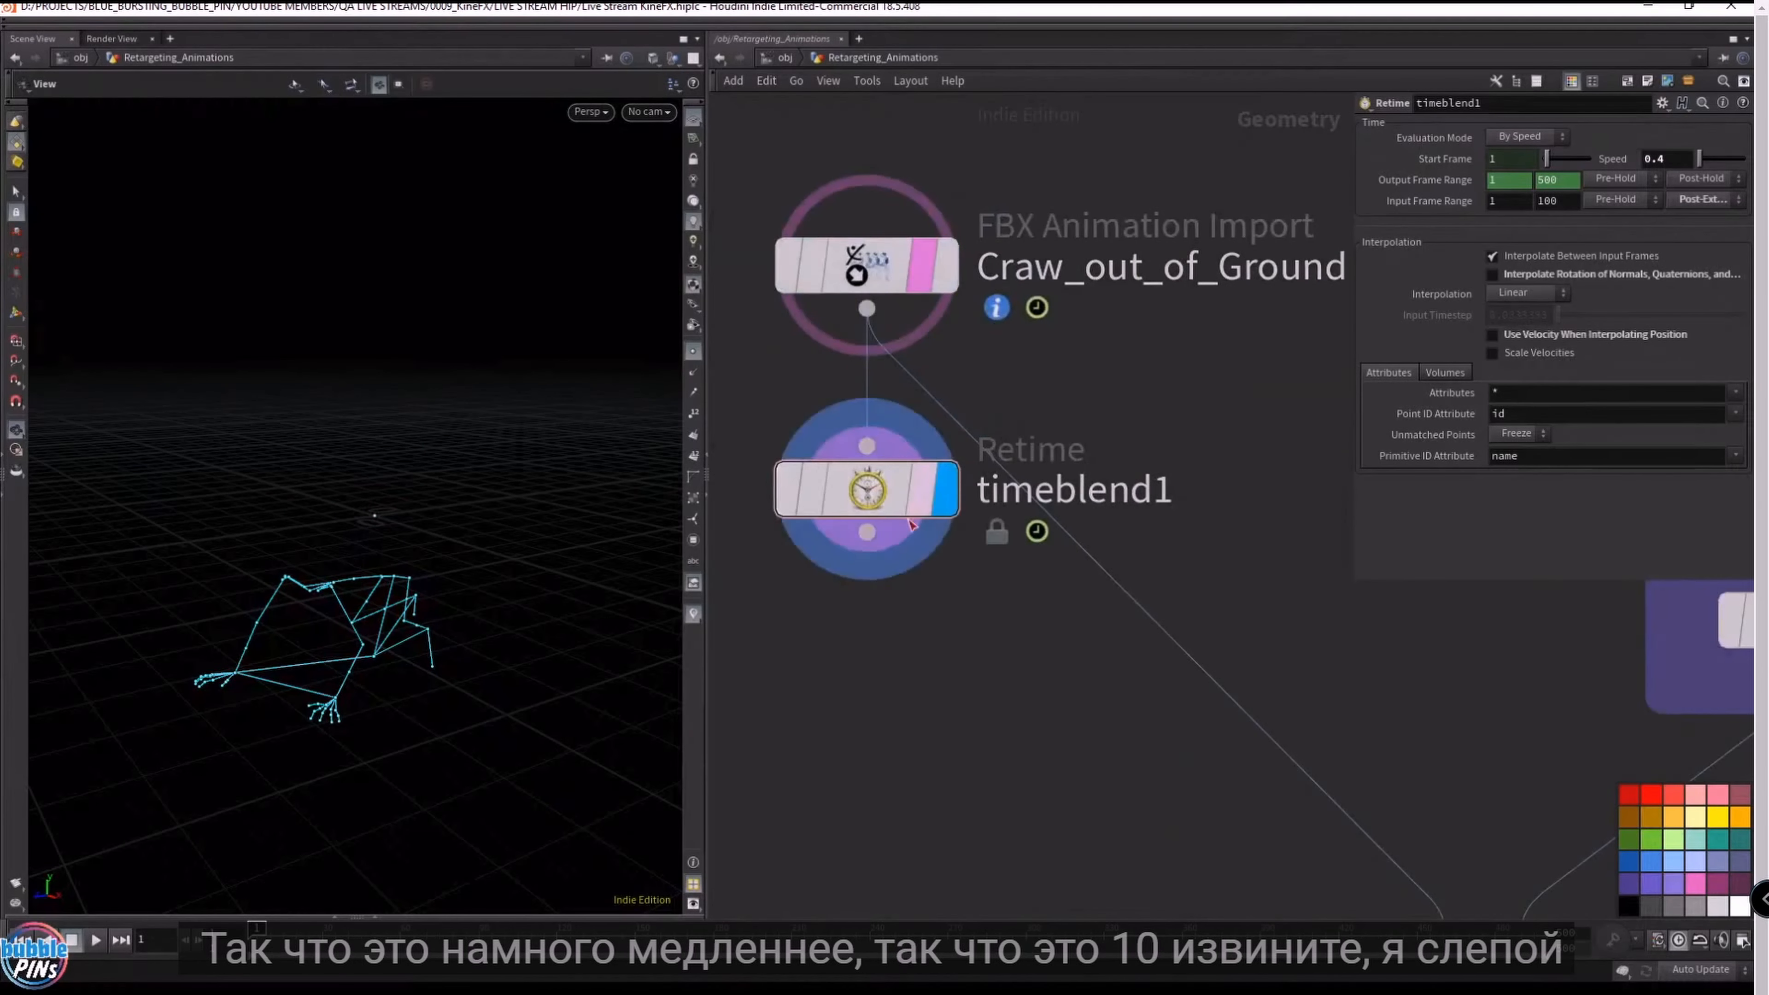
key("Up")
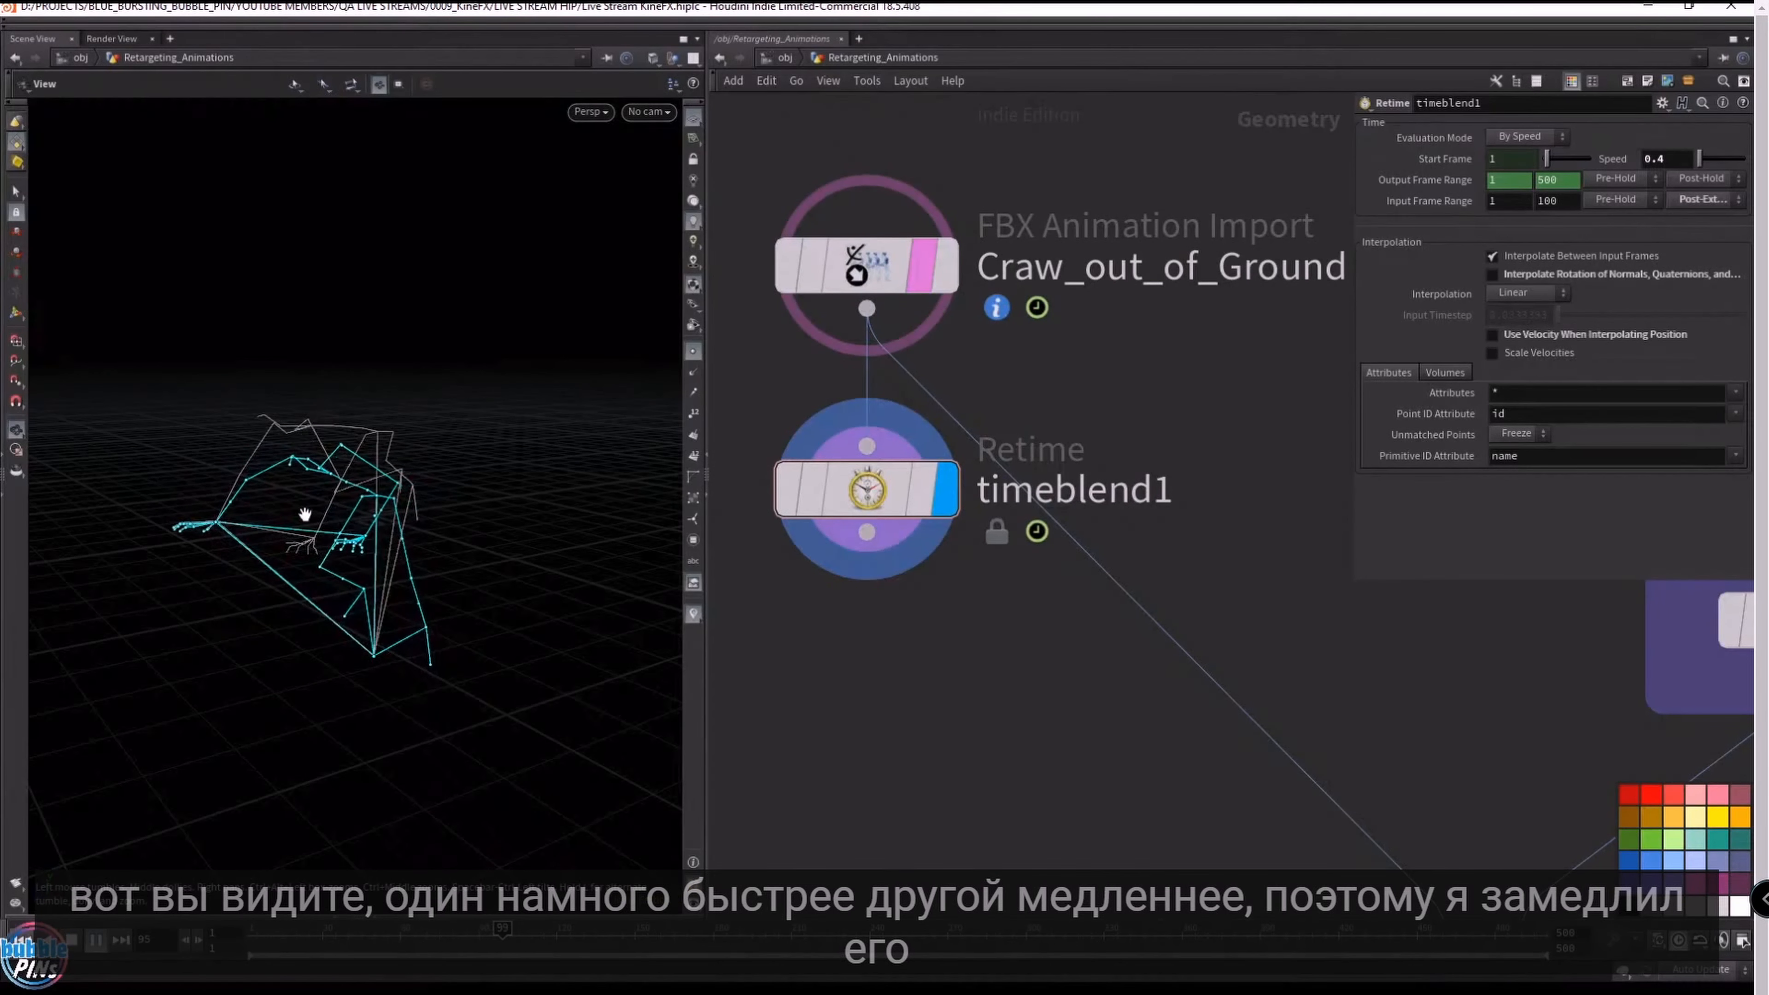
key("ctrl+Up")
left_click_drag(843, 495, 853, 667, "alt")
left_click(867, 533)
left_click(940, 729)
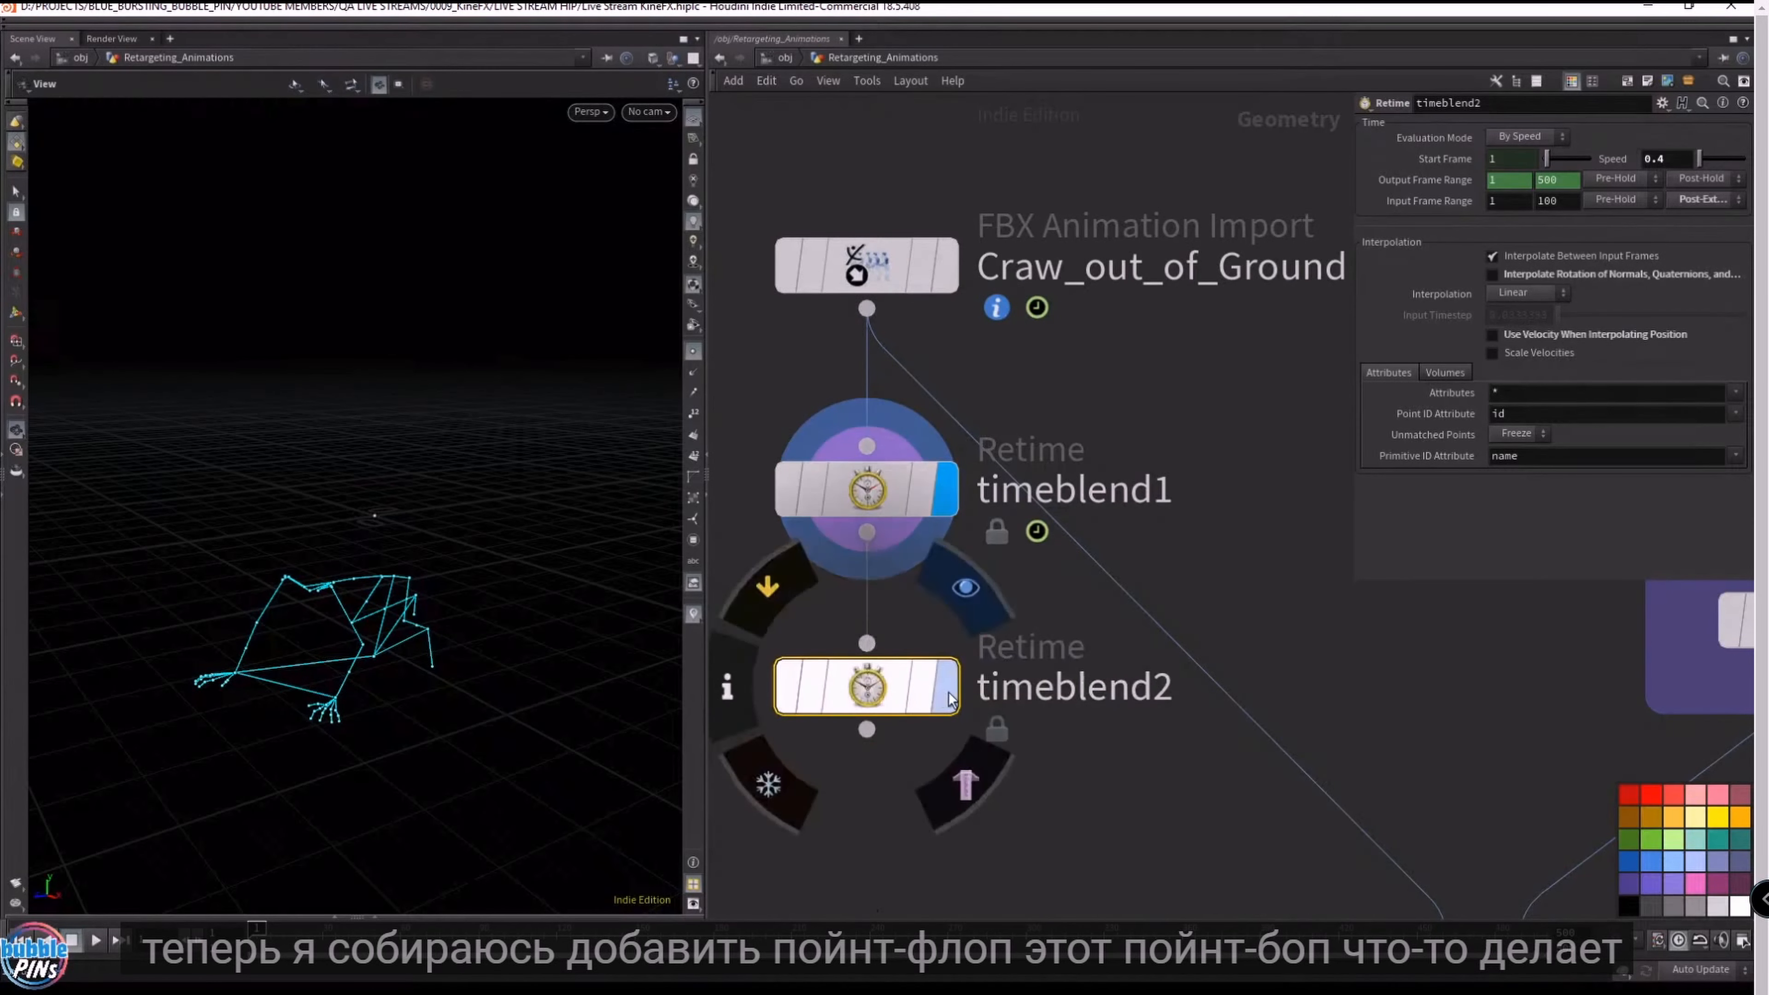
double_click(898, 673)
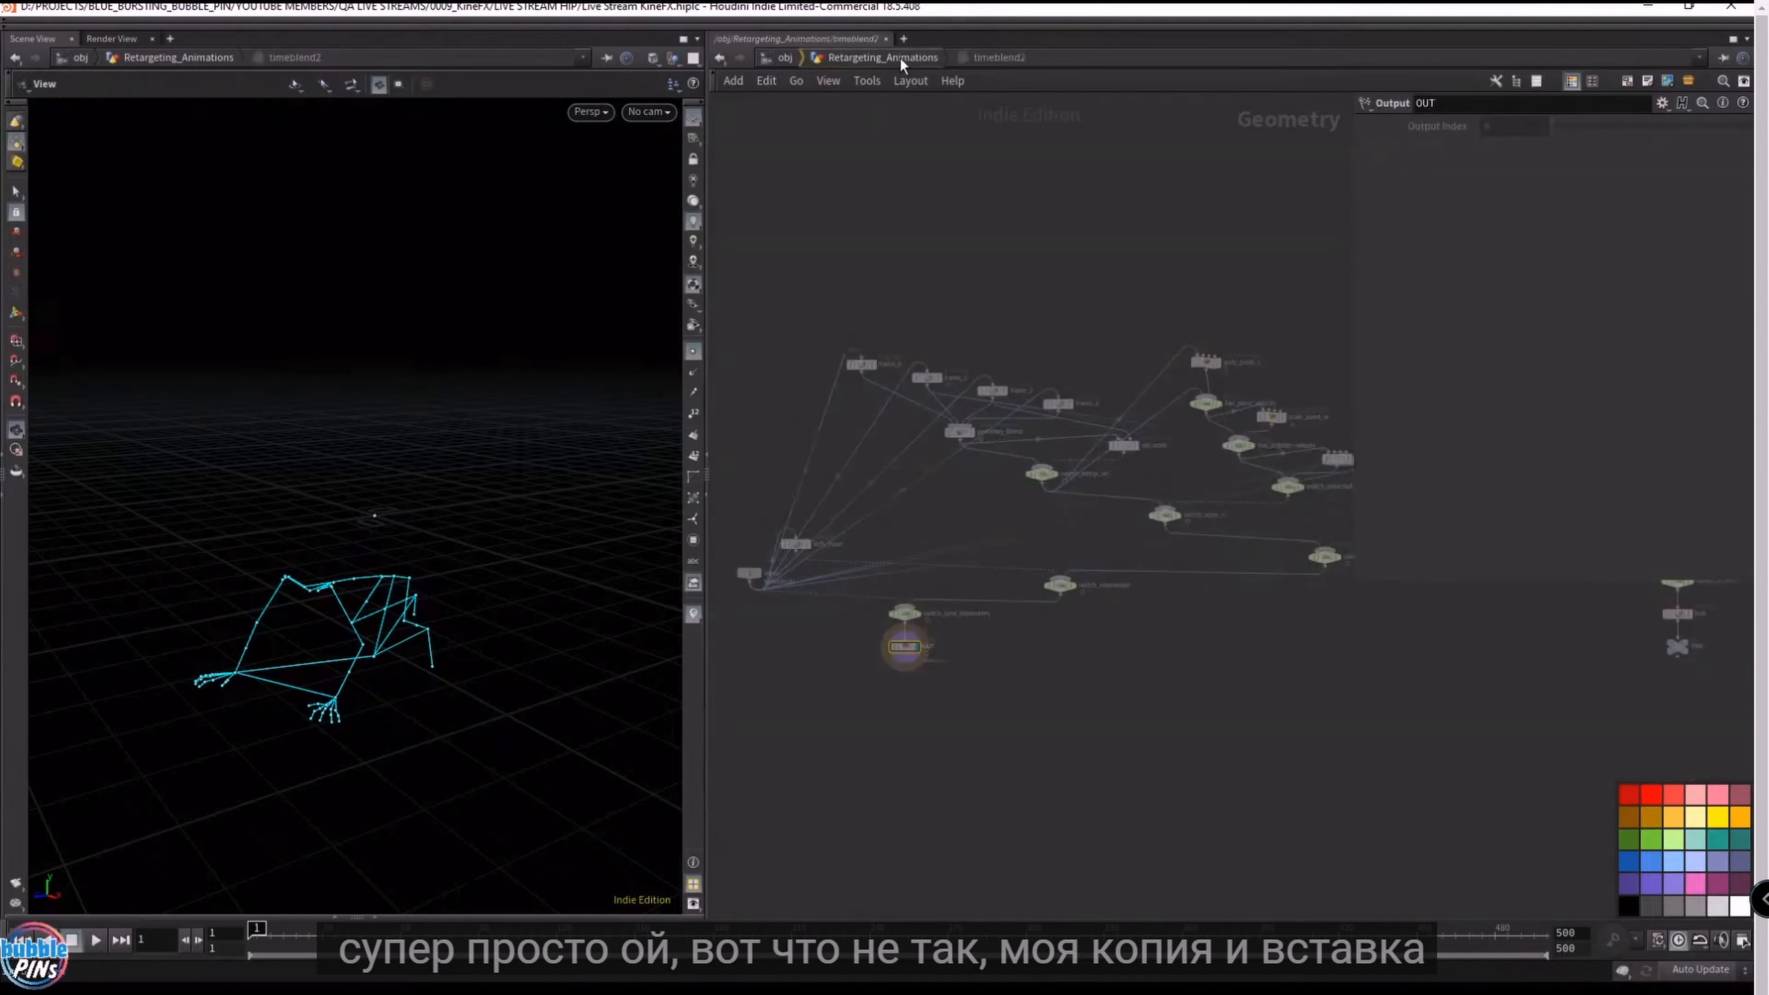
left_click(882, 57)
key("Delete")
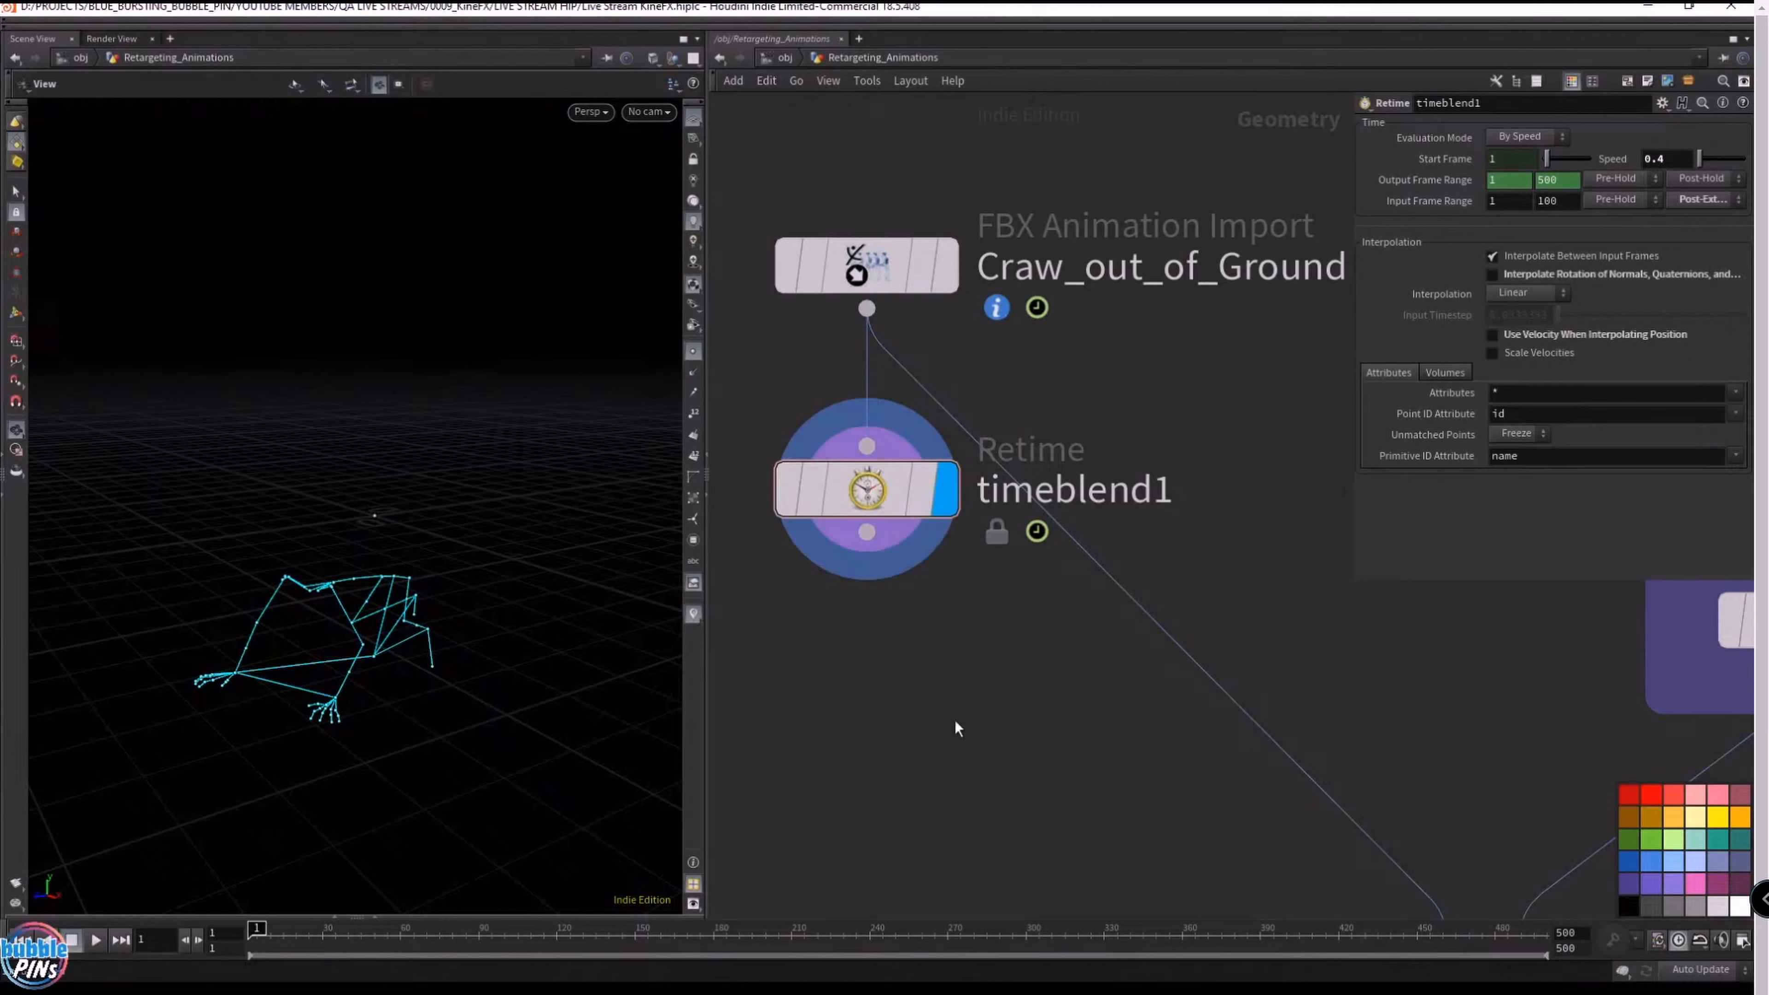
- Paste the pointvop1 Attribute VOP beneath timeblend1, wire timeblend1 into its first input and open its inner network in an enlarged network view
key("ctrl+v")
left_click_drag(867, 532, 903, 746)
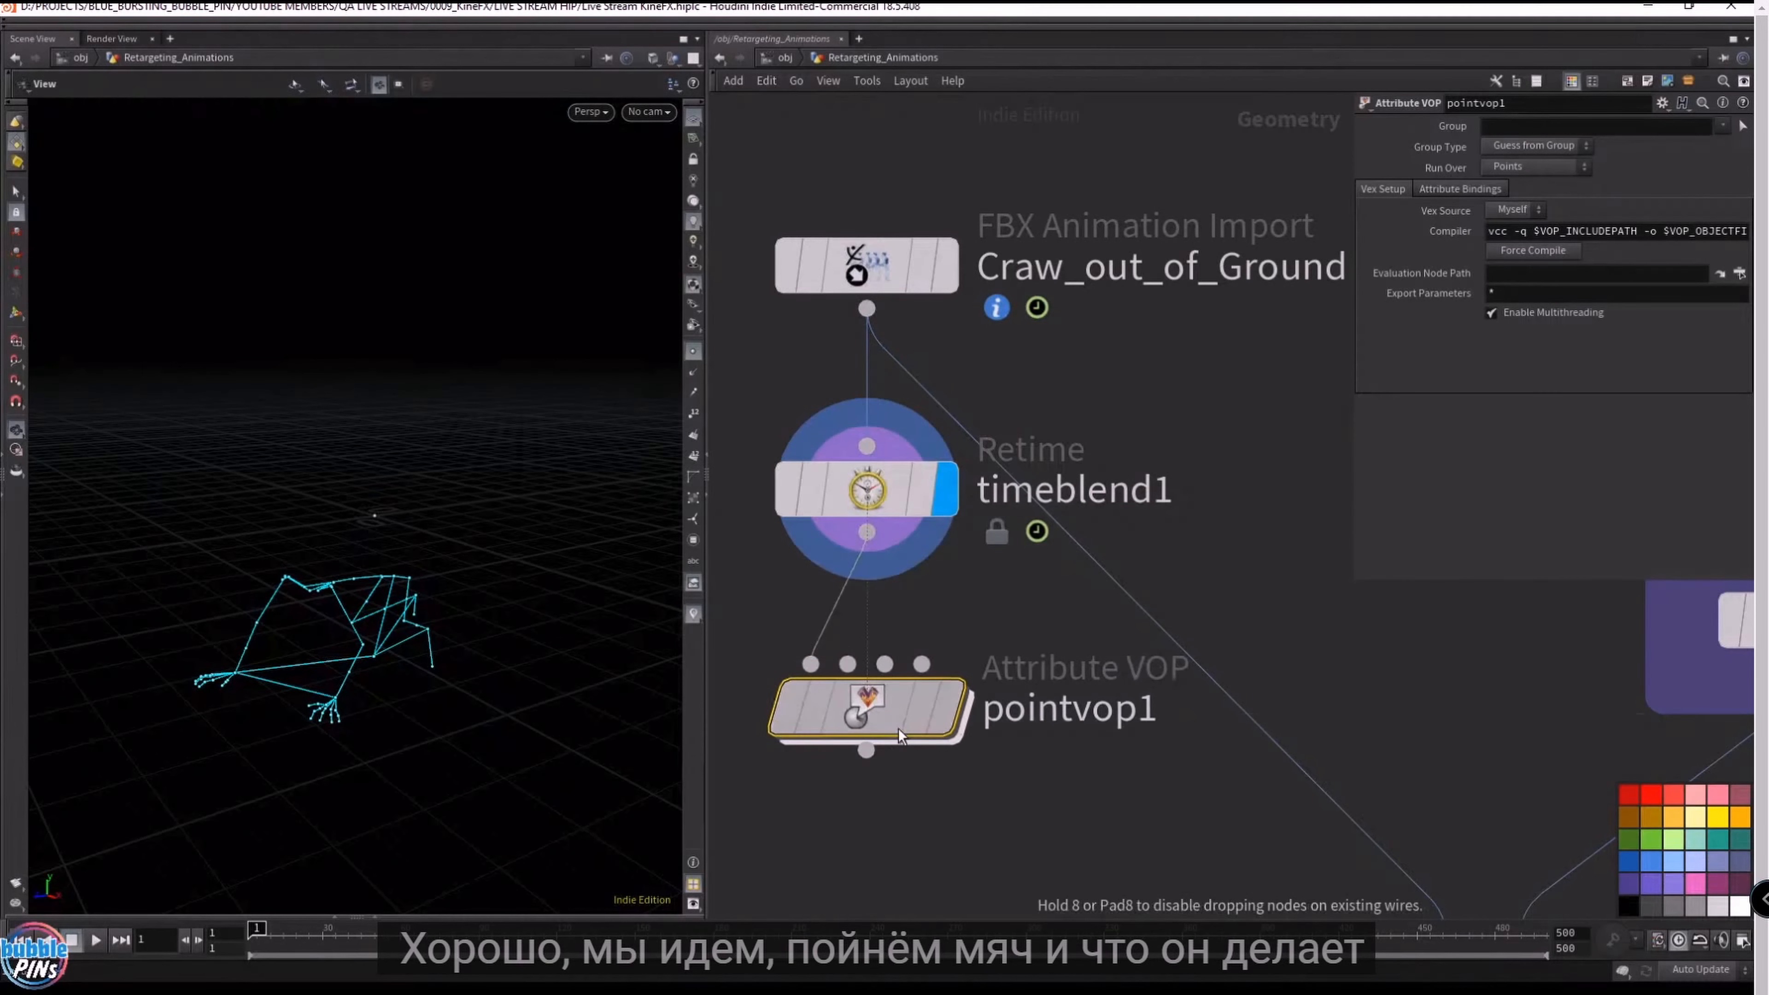
double_click(870, 704)
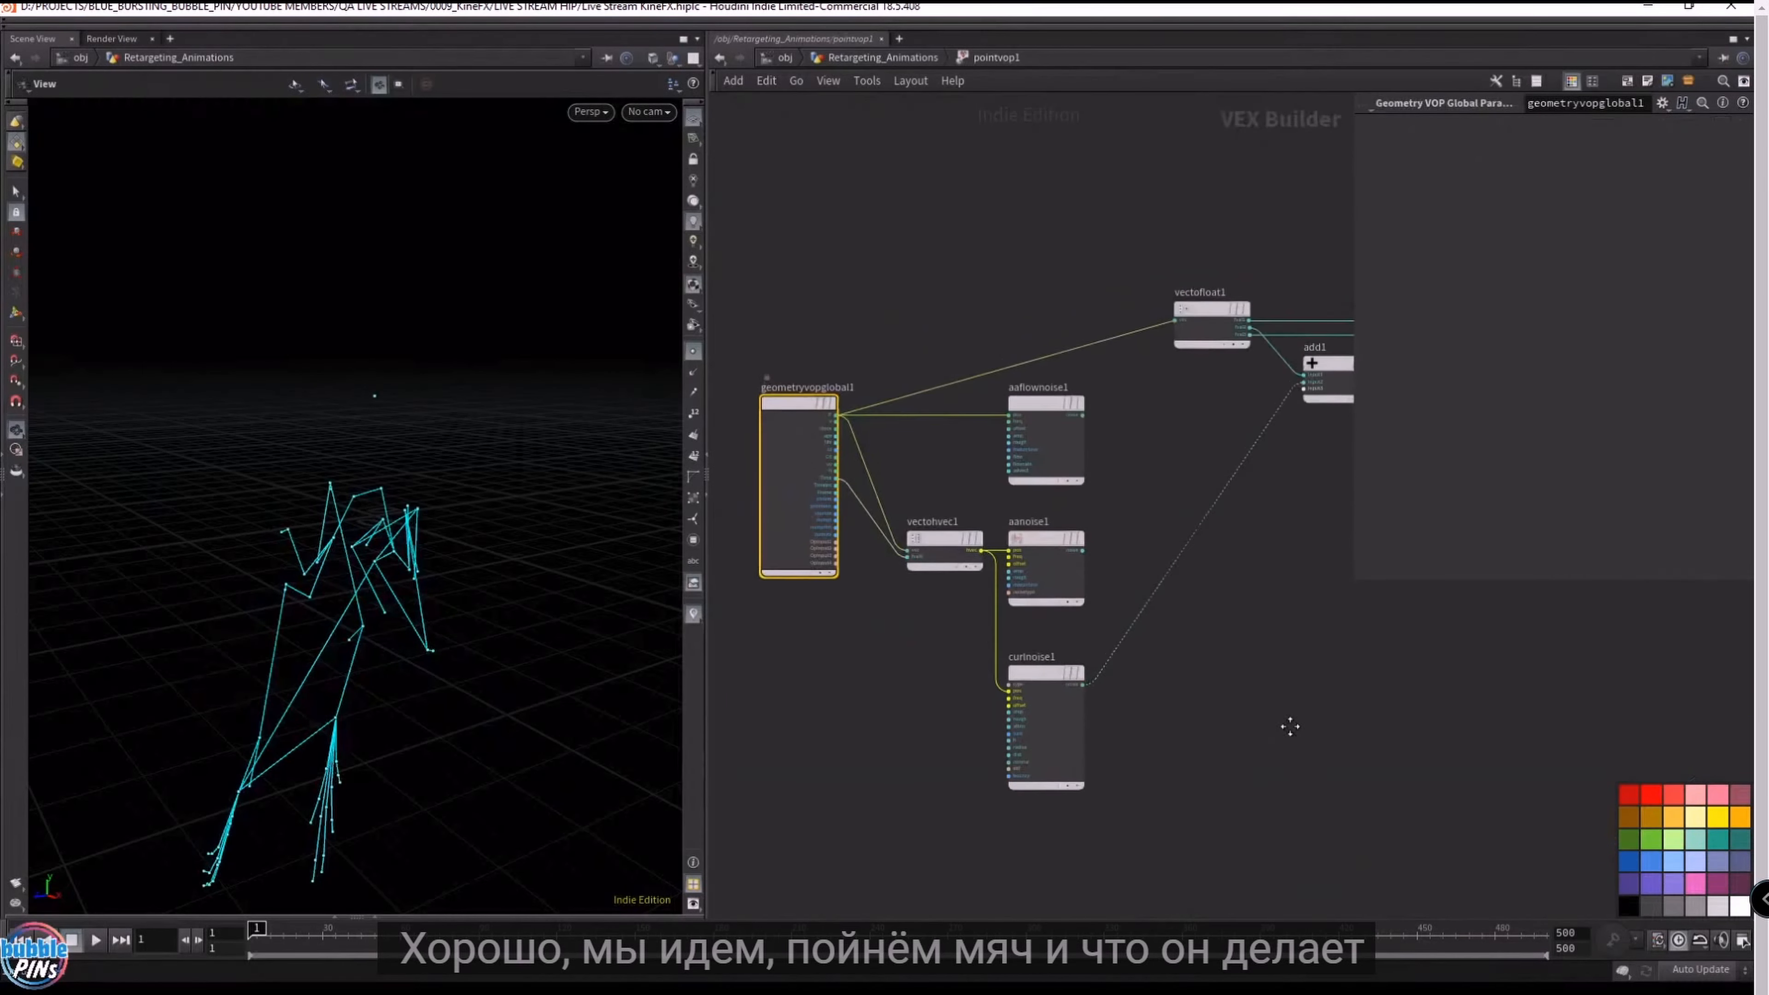
left_click_drag(705, 324, 339, 319)
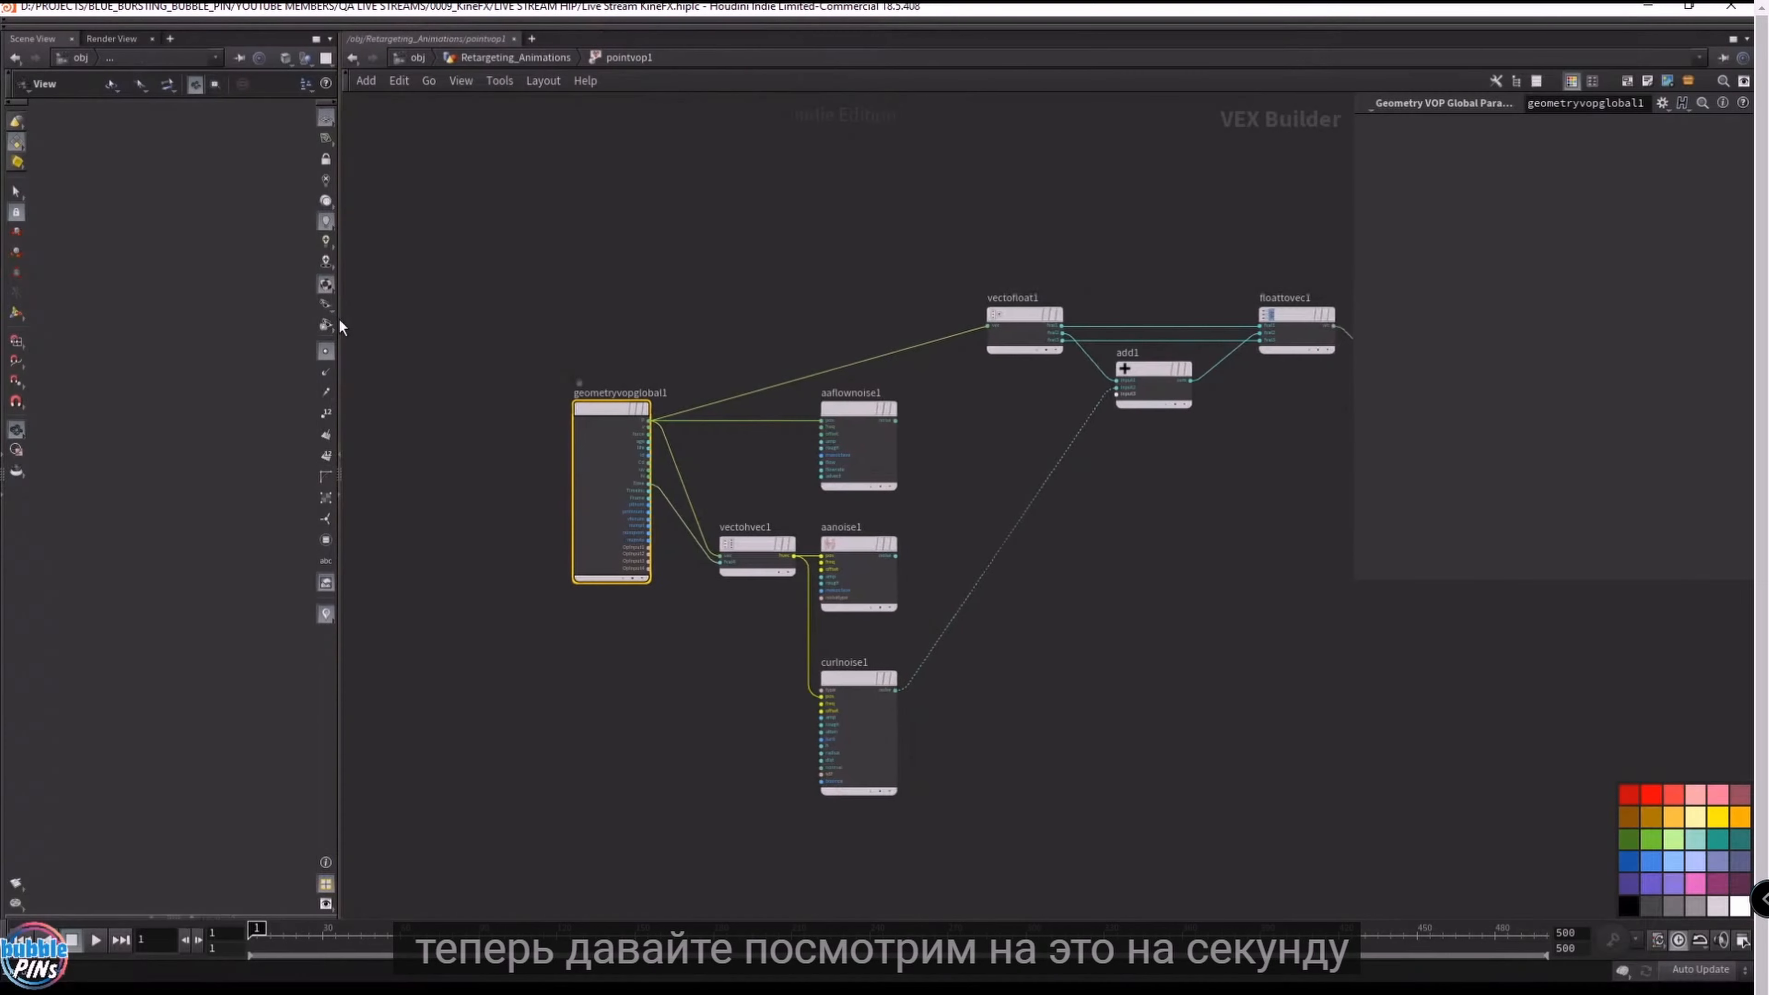
key("p")
scroll(1199, 616, "up", 3)
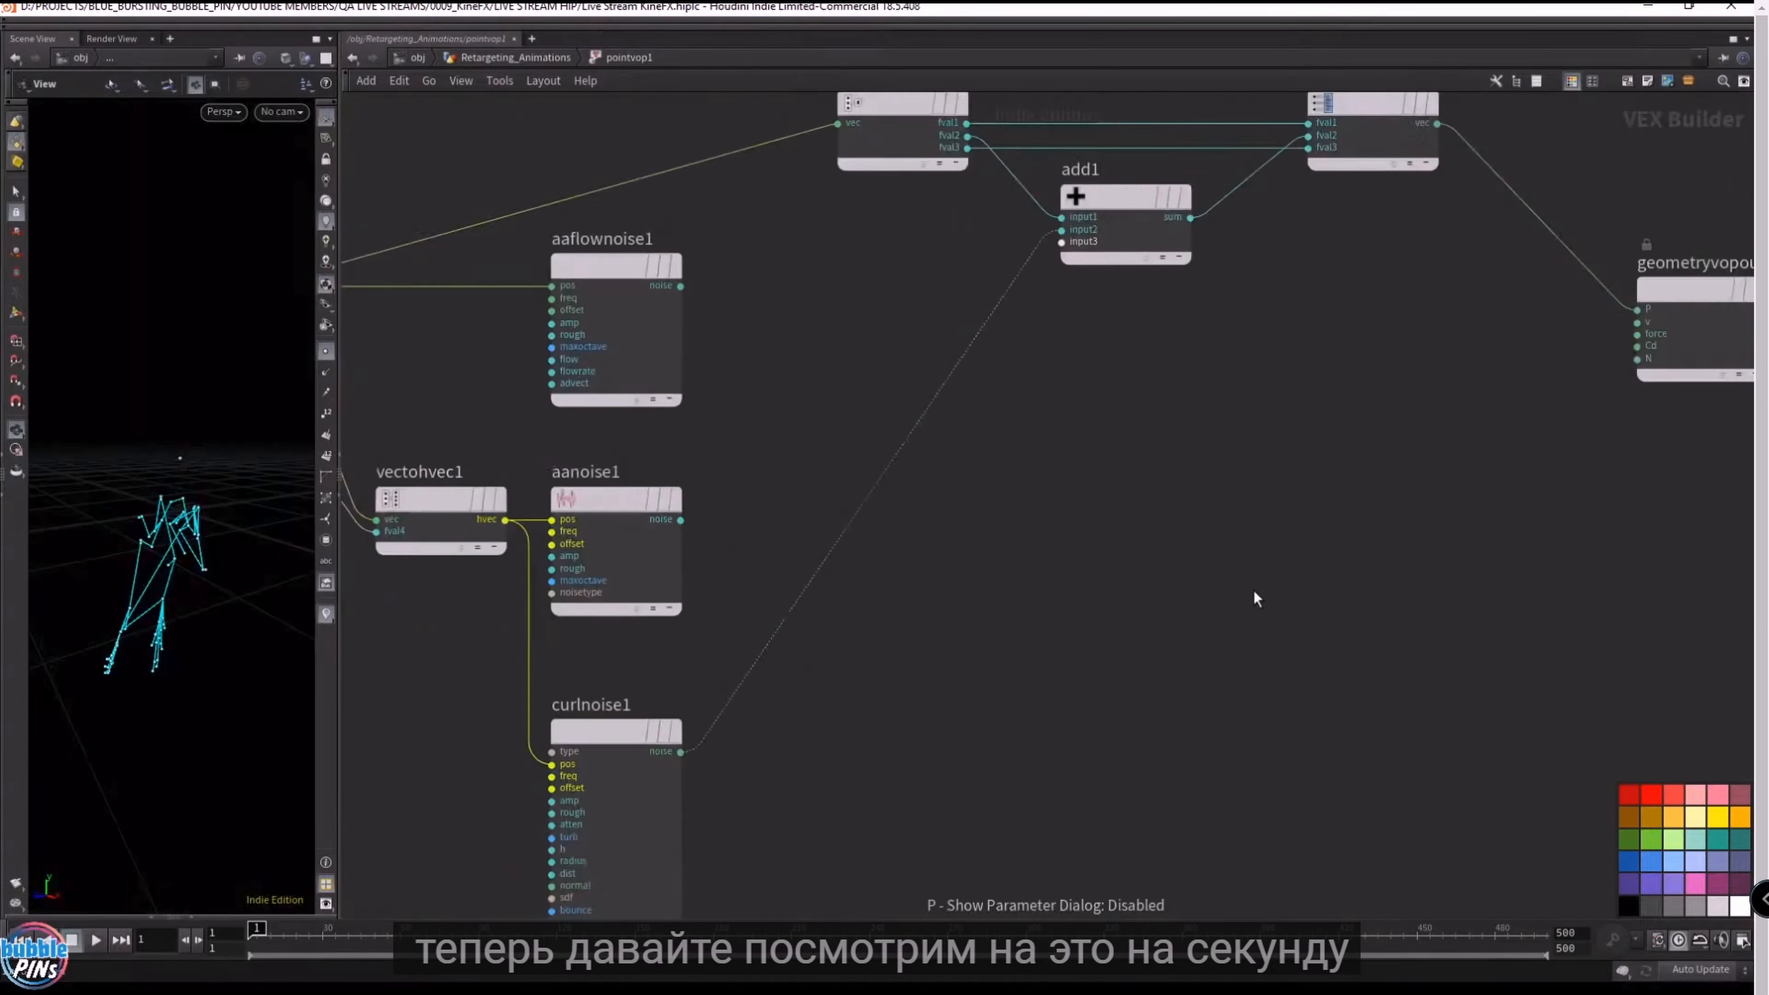
scroll(1254, 590, "down", 2)
middle_click_drag(1254, 591, 1237, 568)
scroll(583, 339, "up", 2)
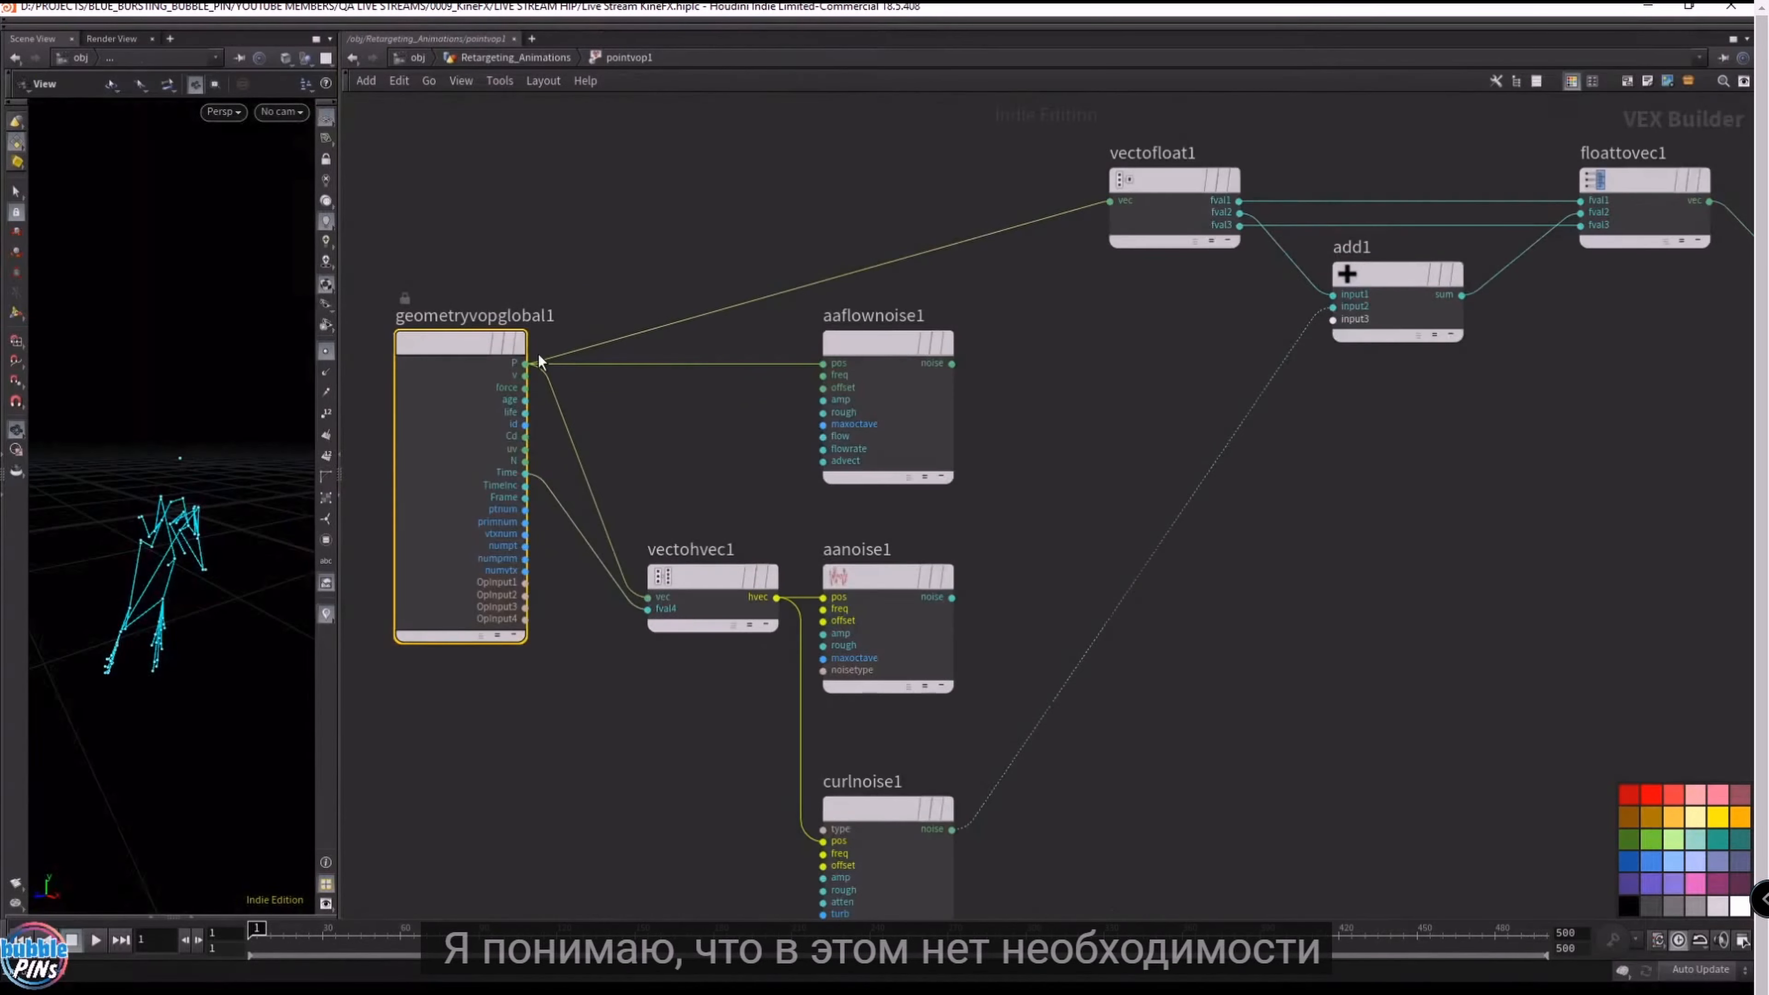
- Delete the unused aaflownoise1 and aanoise1 nodes and place curlnoise1 beside vectohvec1, moving the pair higher in the network
left_click(888, 360)
key("Delete")
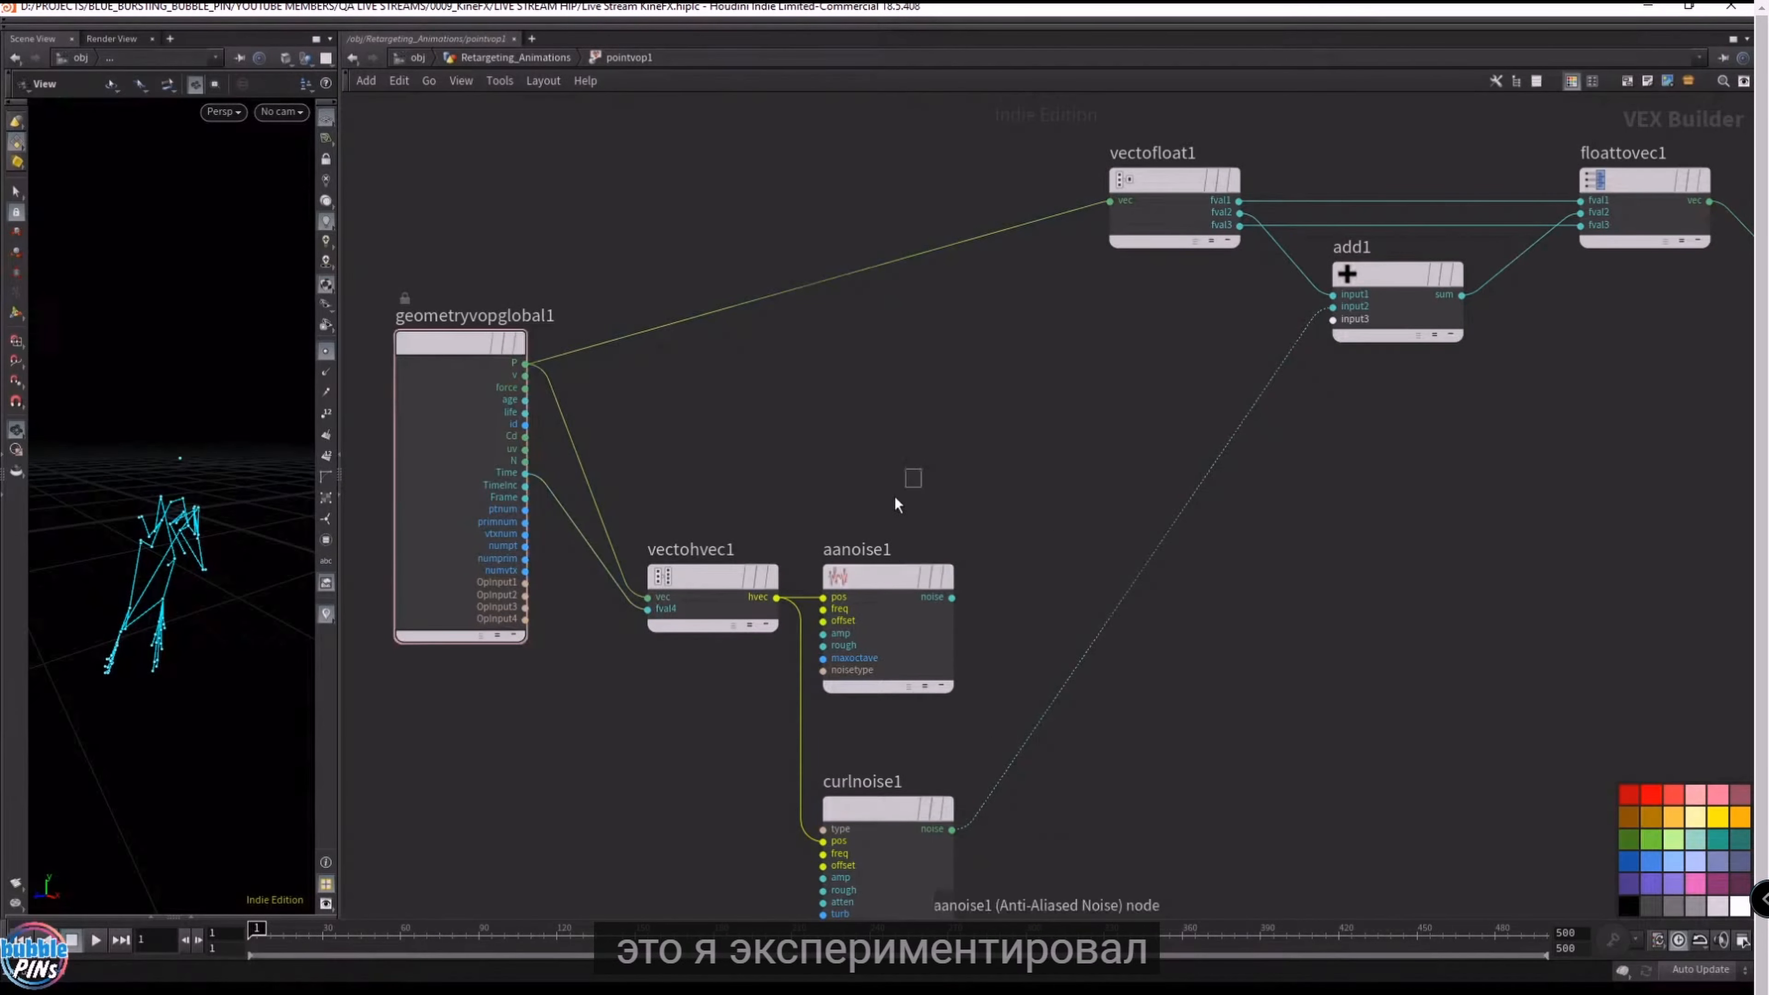
left_click_drag(894, 481, 907, 645)
key("Delete")
left_click_drag(899, 808, 891, 576)
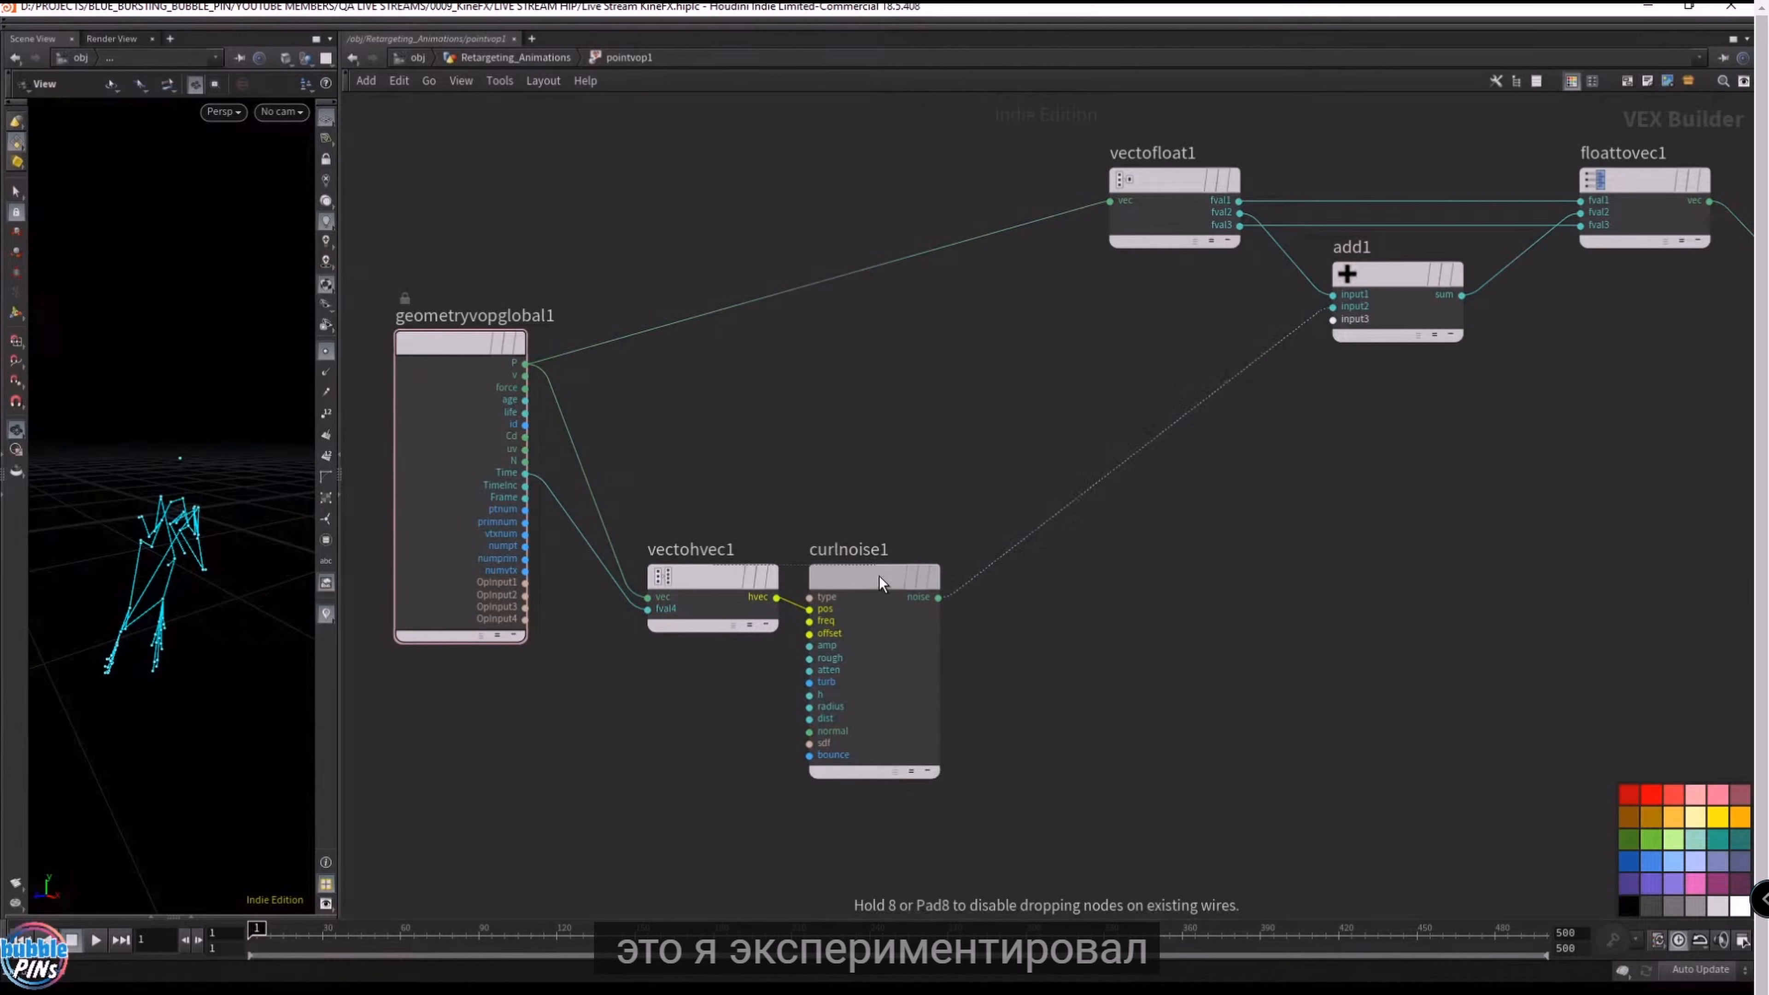
left_click_drag(723, 451, 986, 753)
left_click_drag(919, 598, 879, 418)
- Examine how P and Time feed vectohvec1 and curlnoise1, and review the parameters of both nodes
left_click(911, 357)
scroll(901, 394, "up", 3)
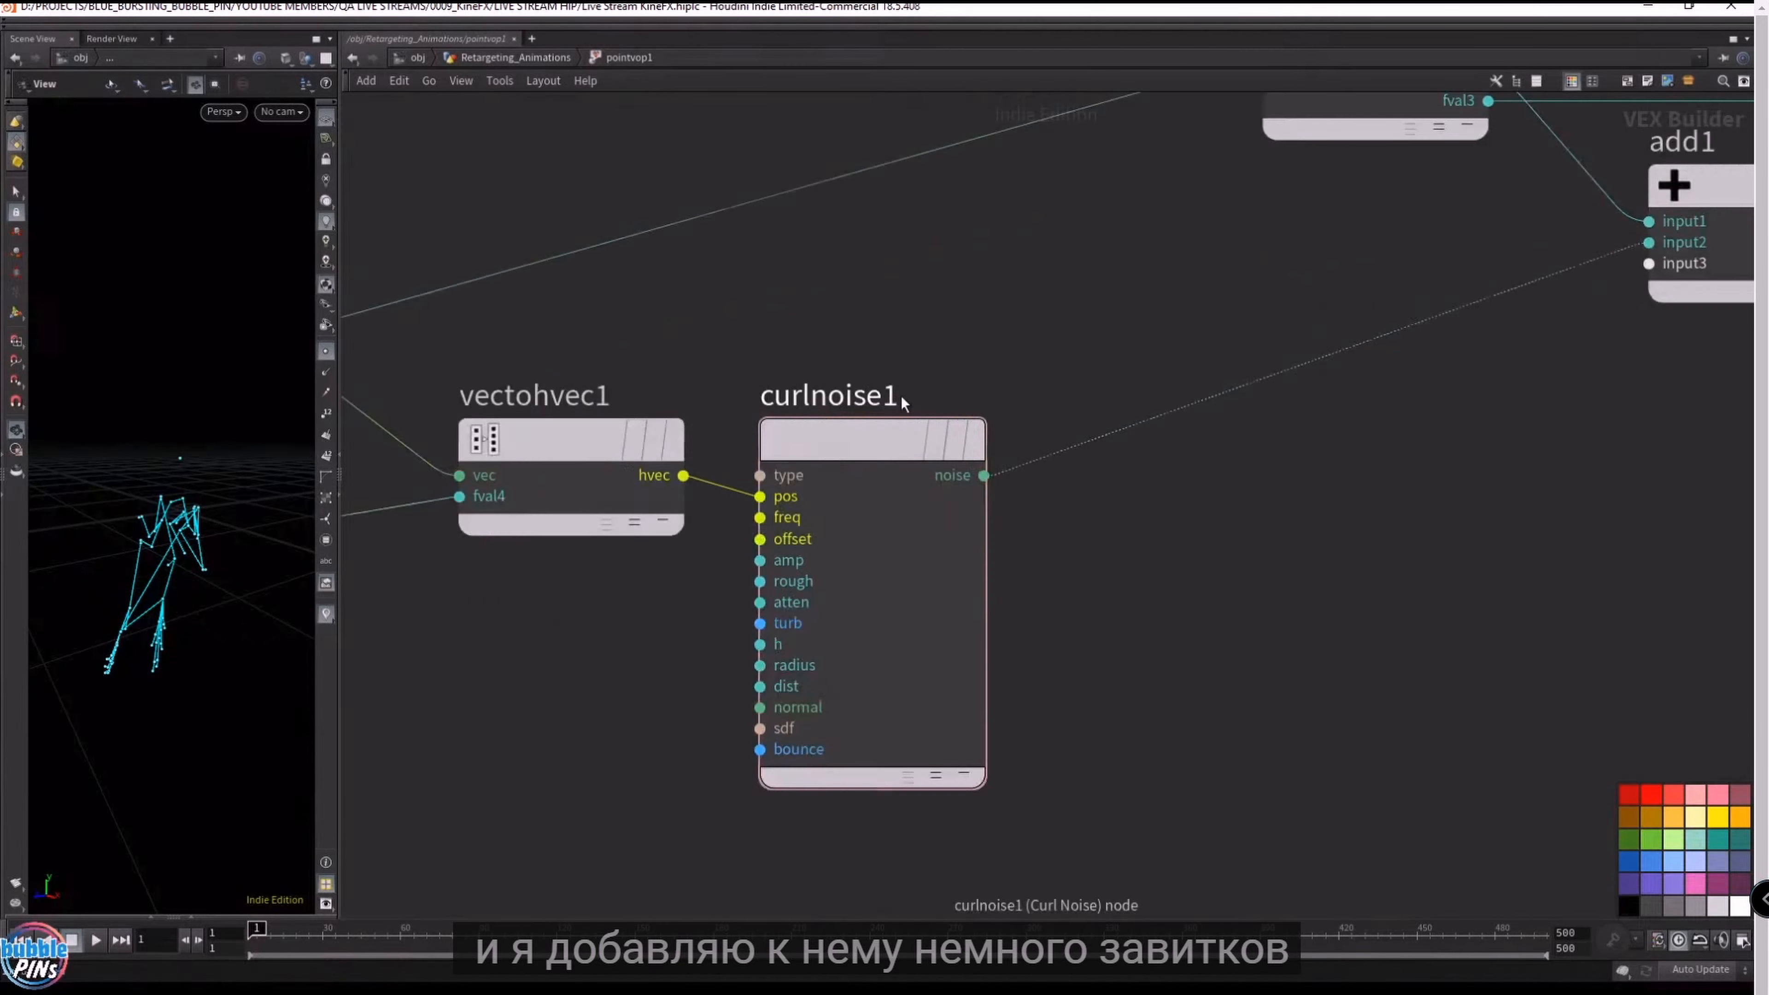
middle_click_drag(1016, 360, 1283, 367)
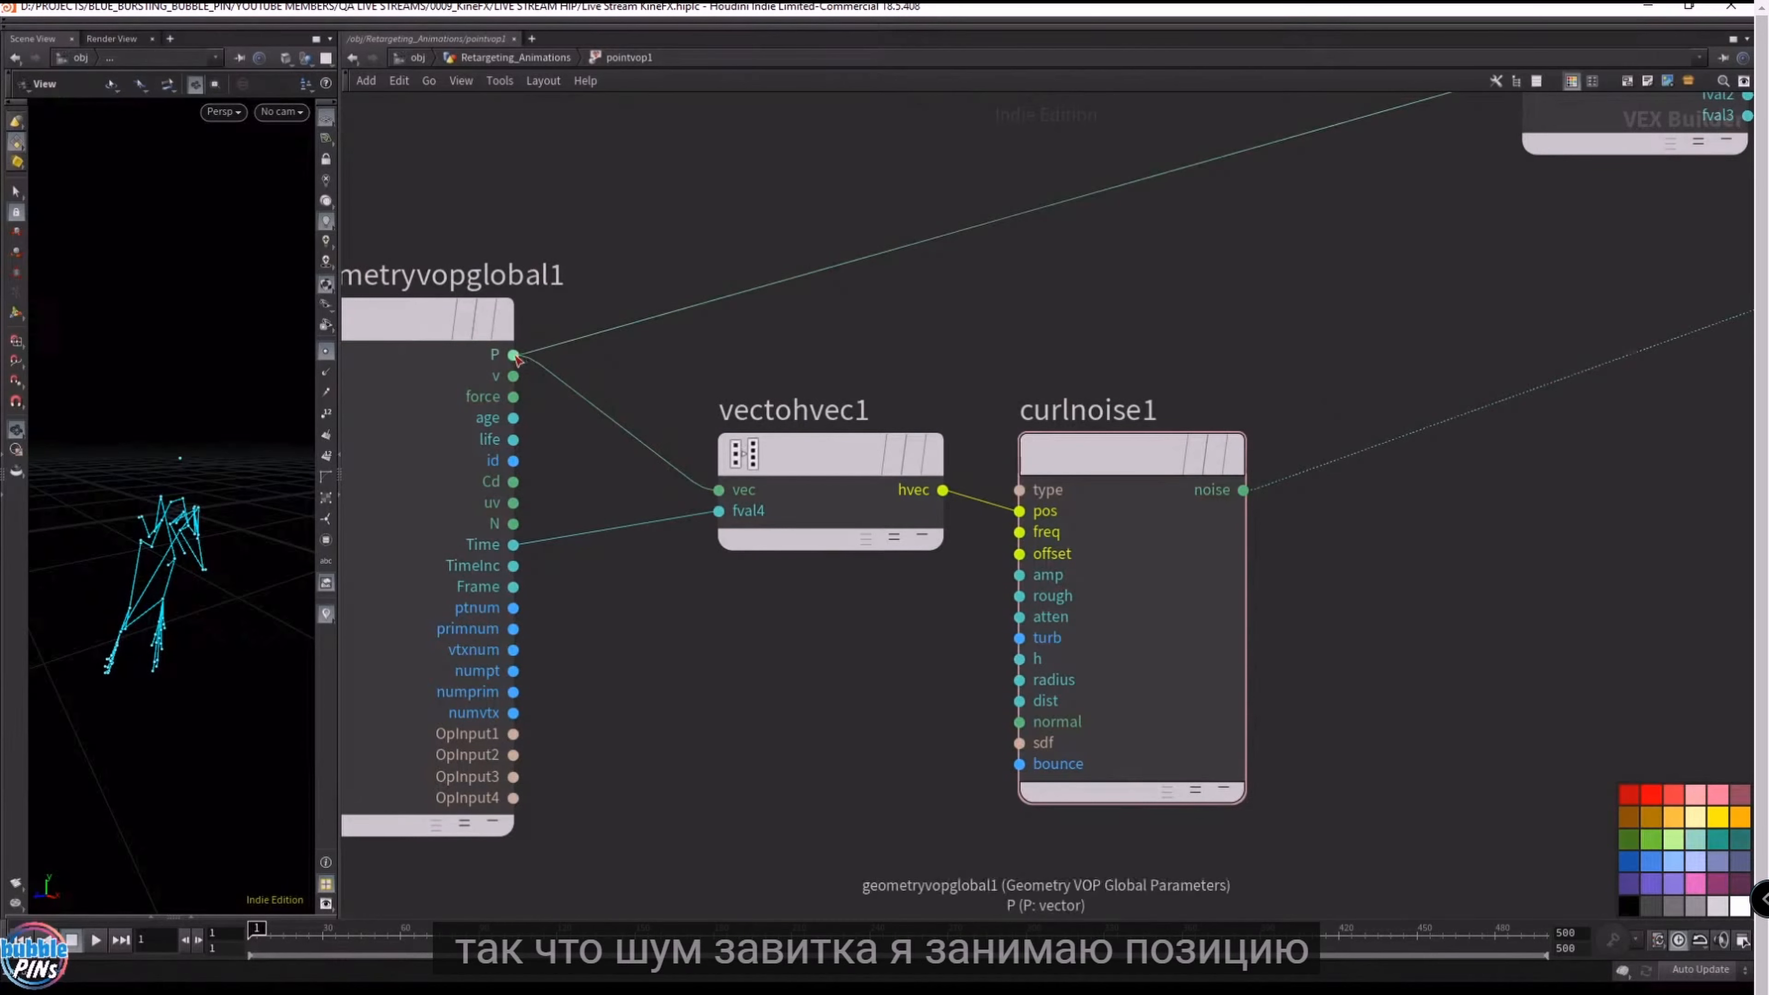
left_click(777, 467)
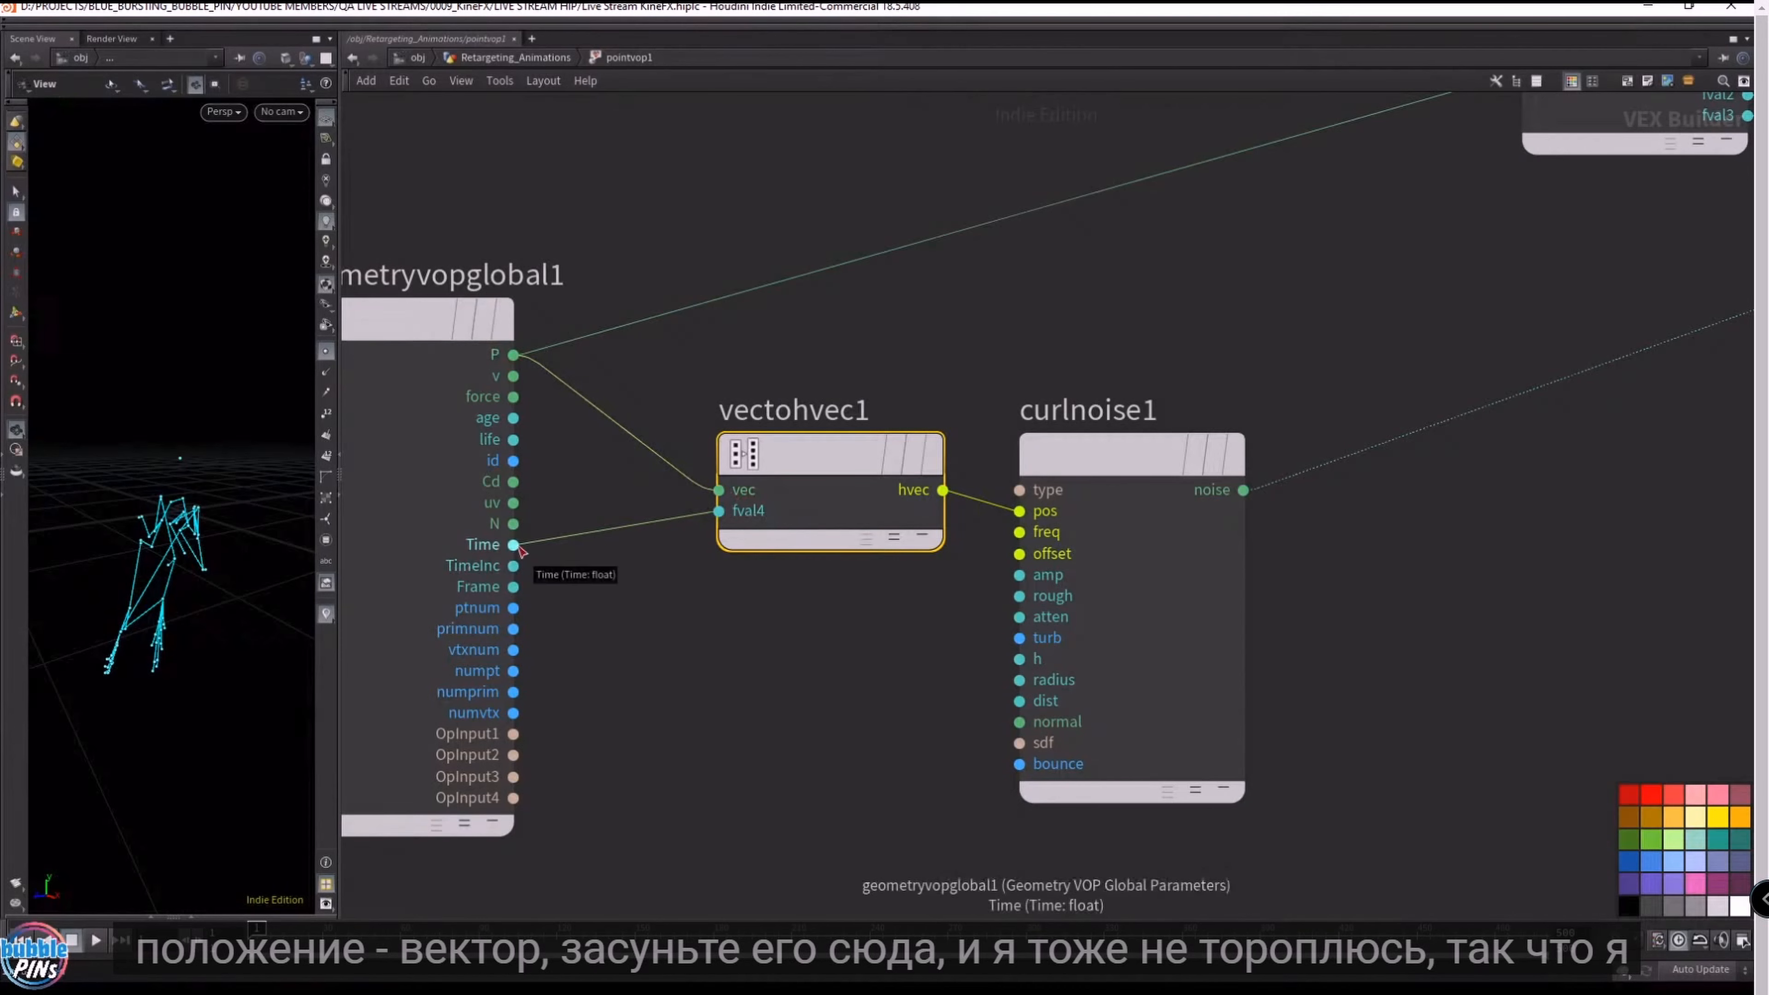
key("p")
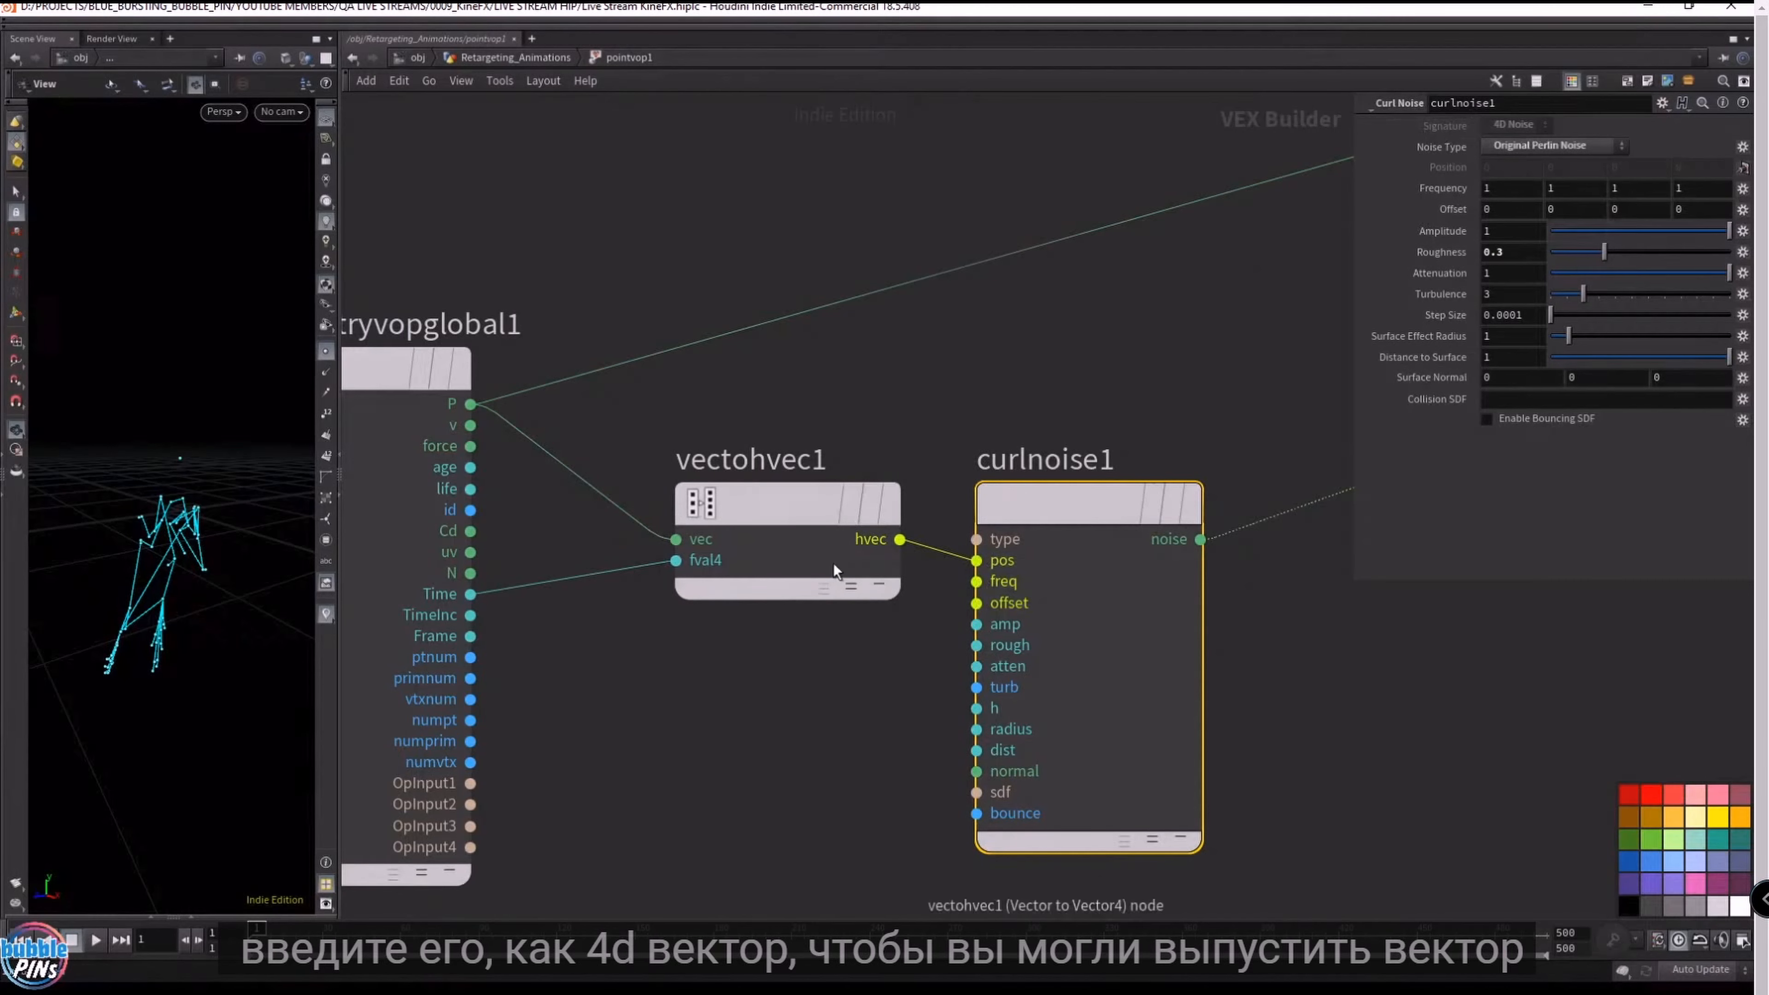
mouse_move(770, 525)
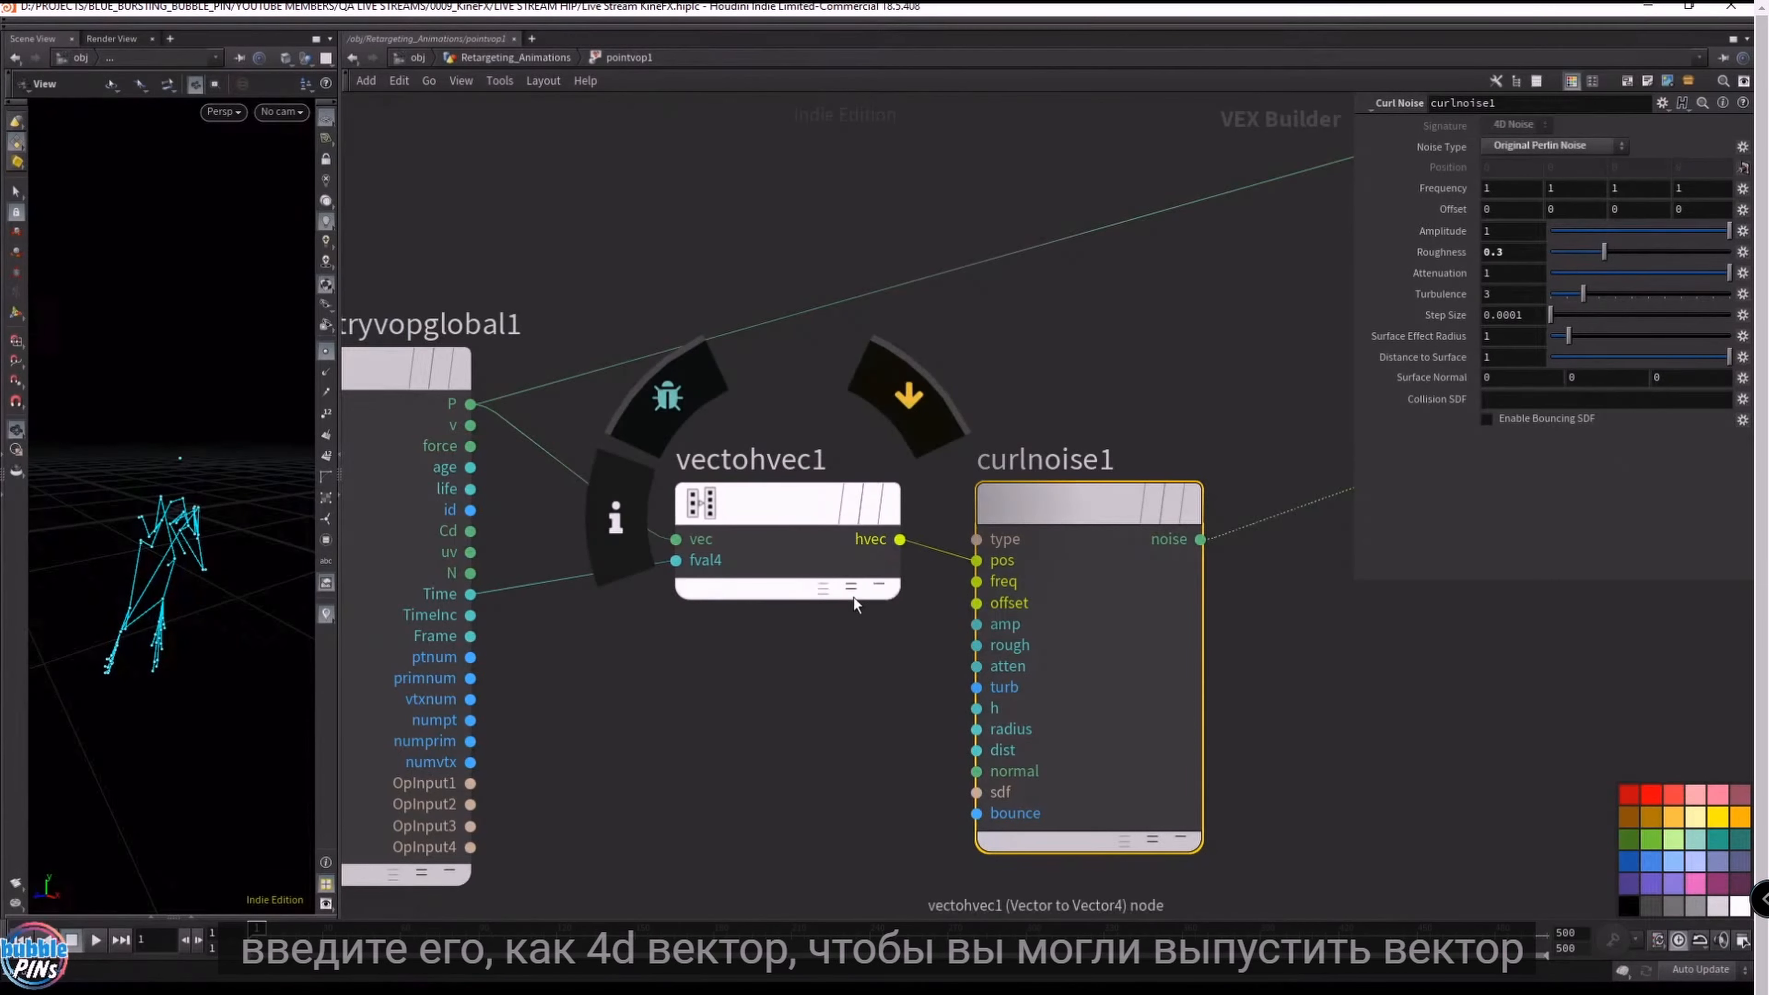
left_click(952, 605)
left_click(781, 504)
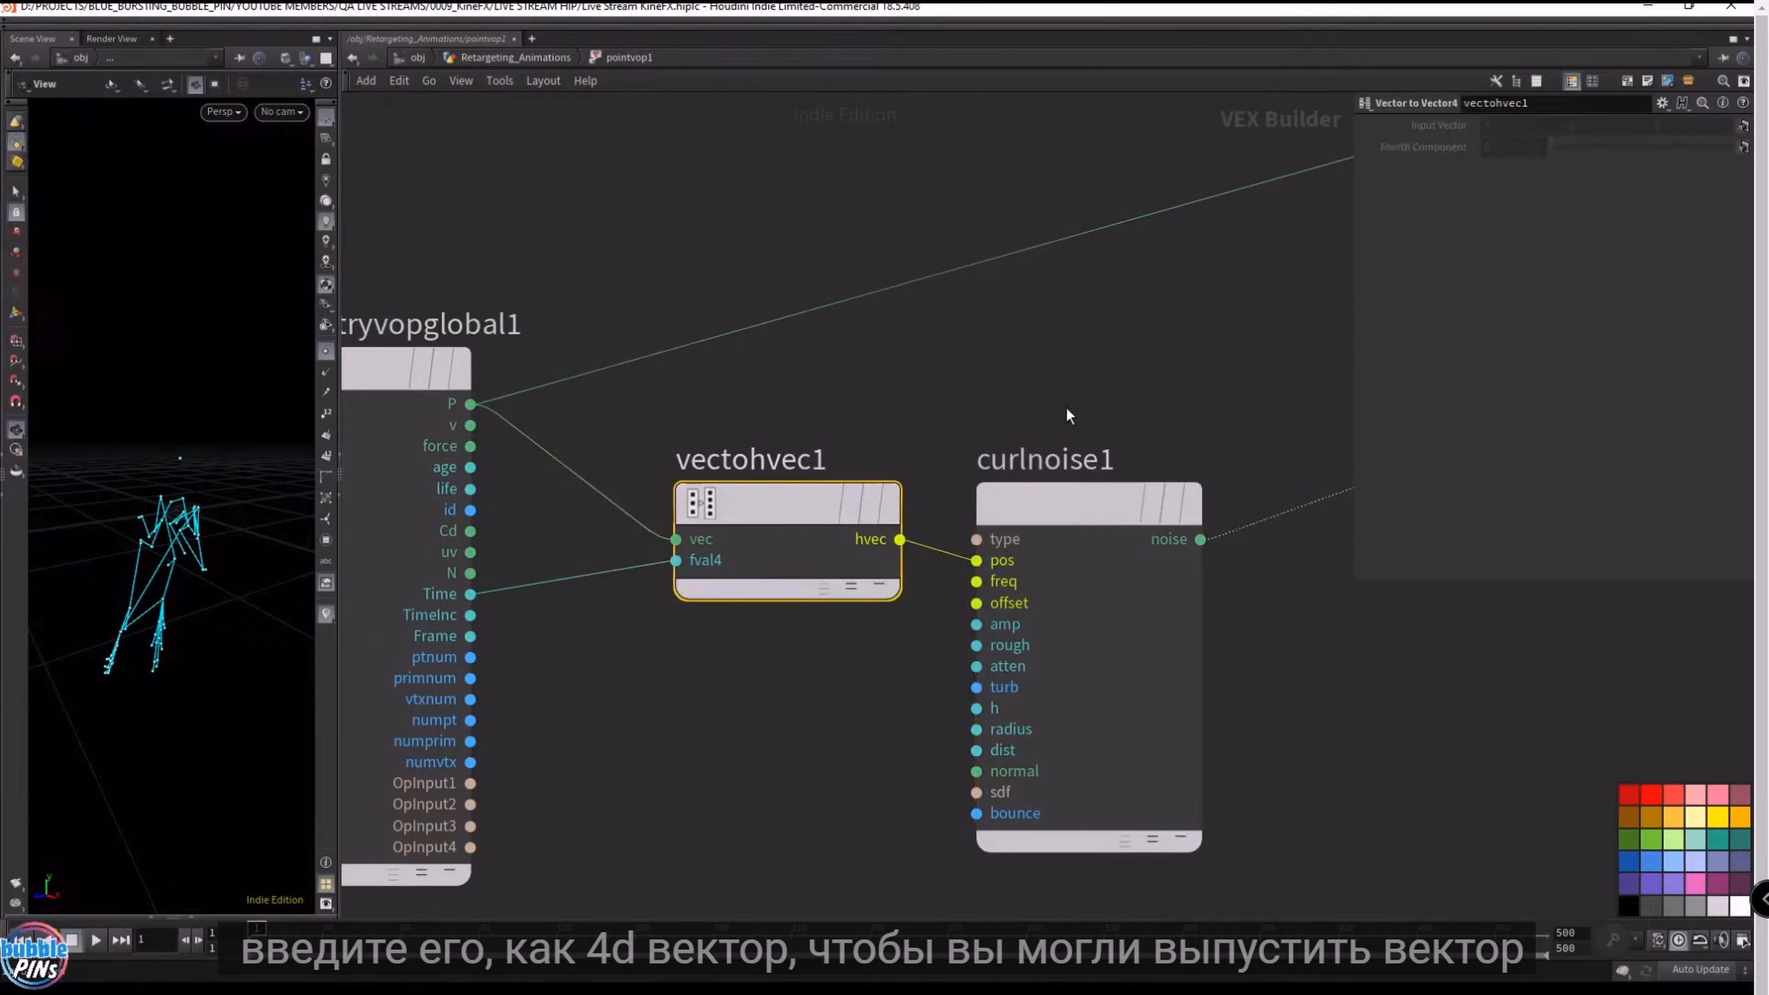
- Add a temporary Vector to Vector4 node, wire the global P and Time into it, and delete it
key("Tab")
type("vector")
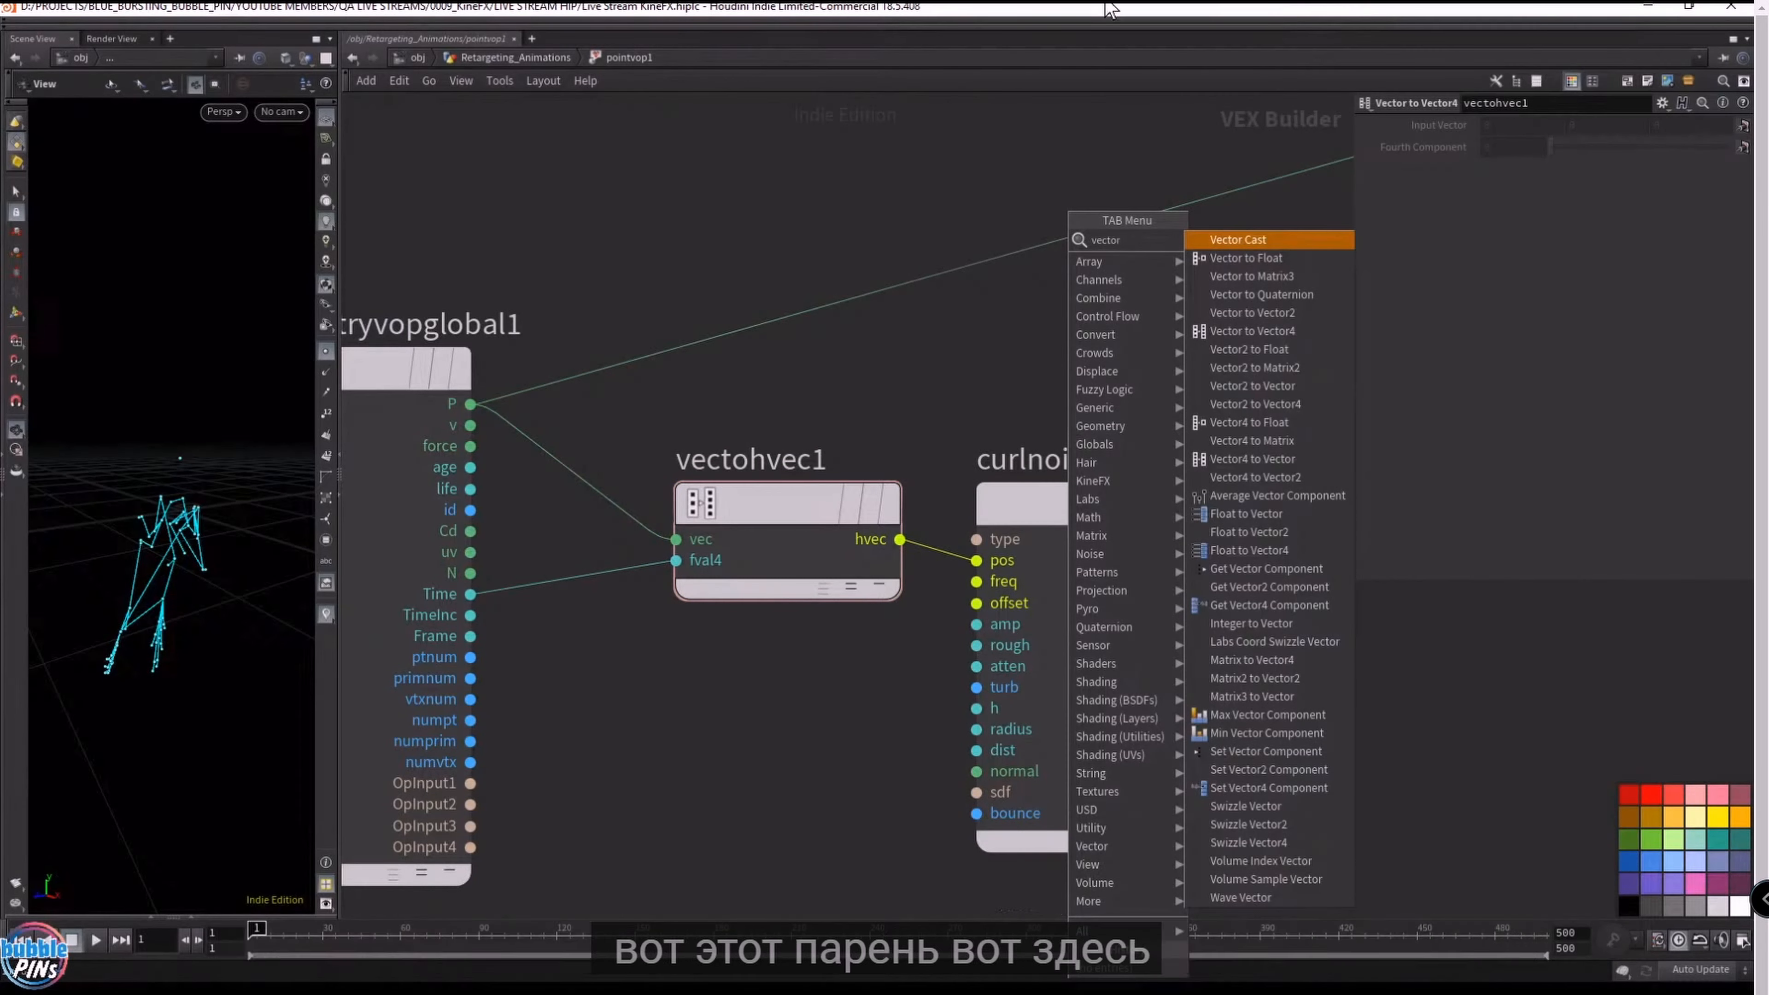
left_click(1252, 331)
left_click(757, 764)
left_click_drag(470, 404, 646, 767)
left_click_drag(470, 594, 645, 787)
key("Delete")
- Examine curlnoise1's settings and follow its noise output into add1 between vectofloat1 and floattovec1
scroll(973, 645, "down", 4)
middle_click_drag(1200, 664, 997, 630)
left_click(826, 545)
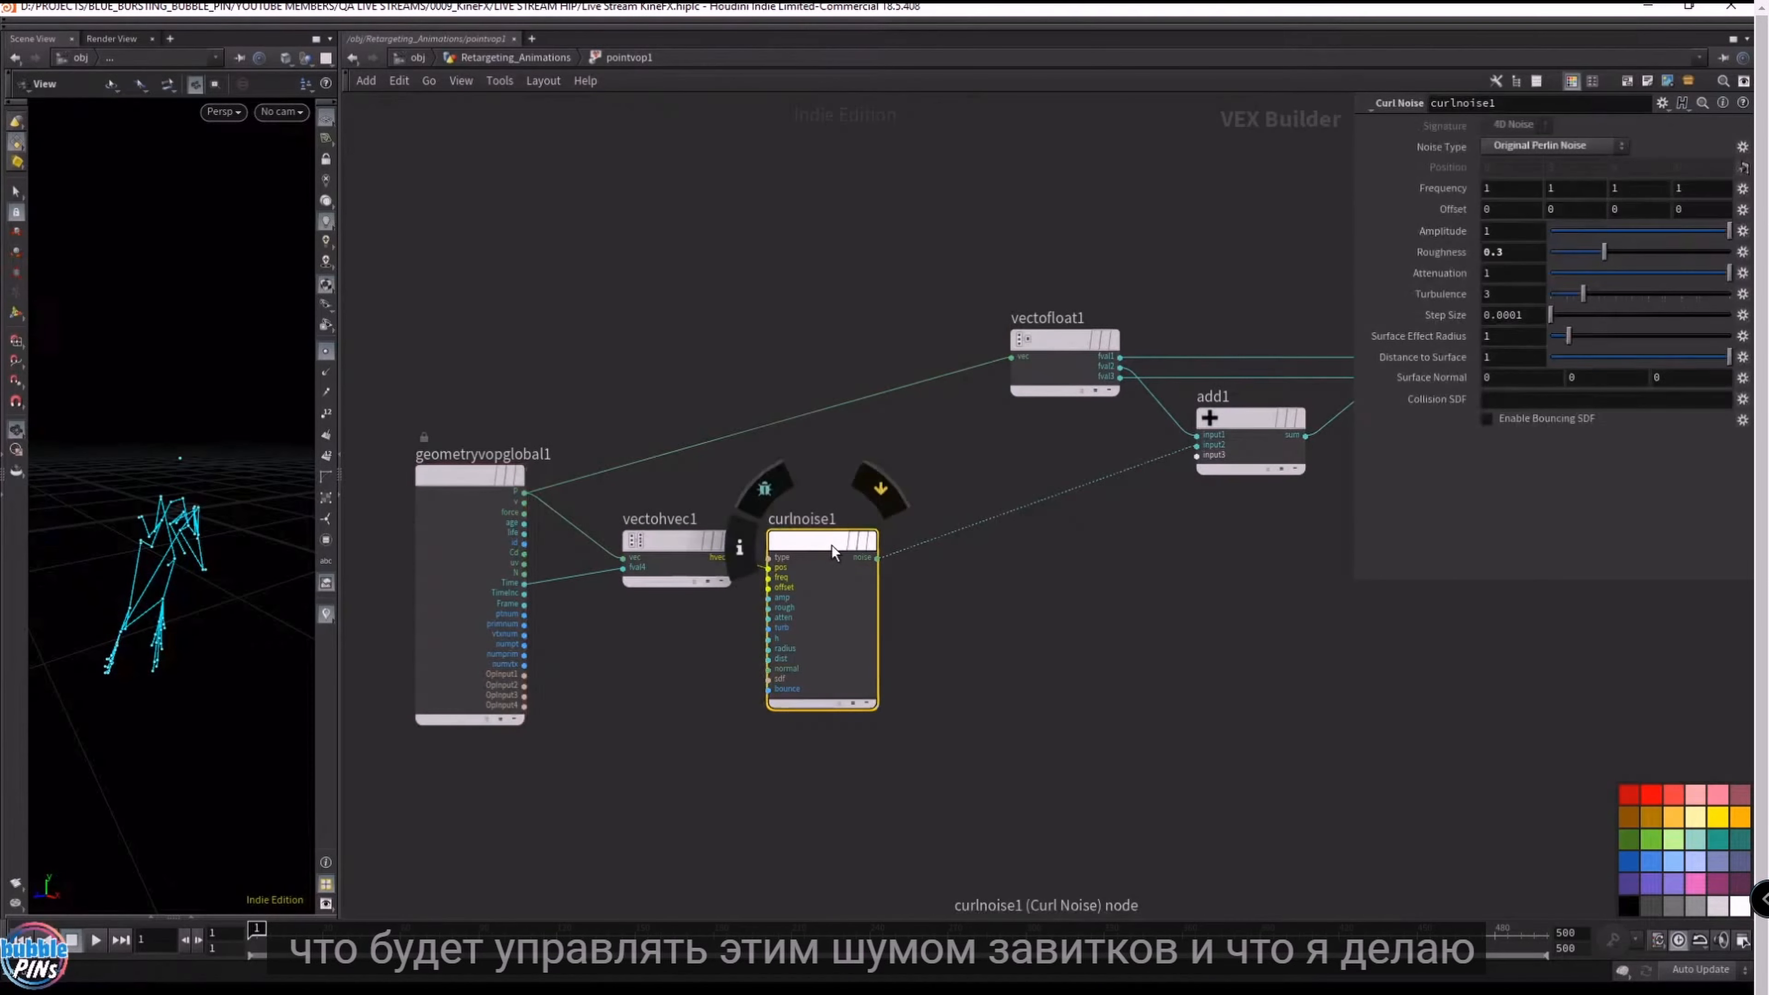
scroll(1031, 412, "up", 2)
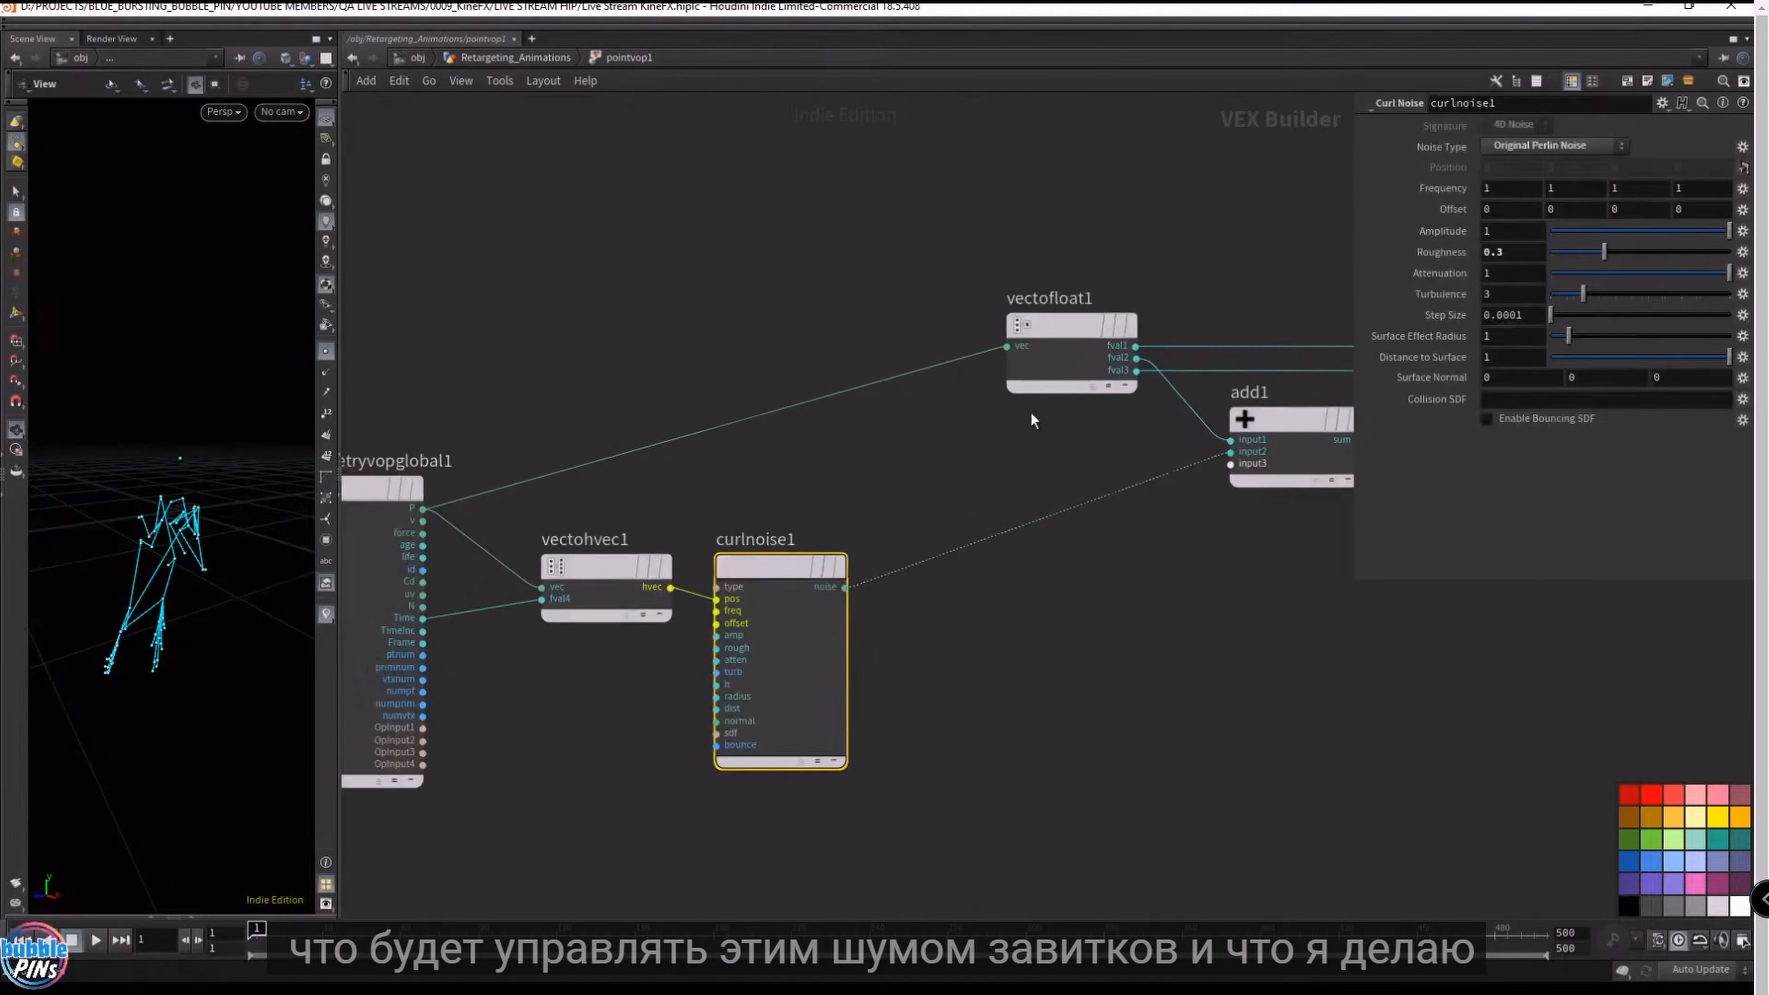
middle_click_drag(1096, 432, 757, 457)
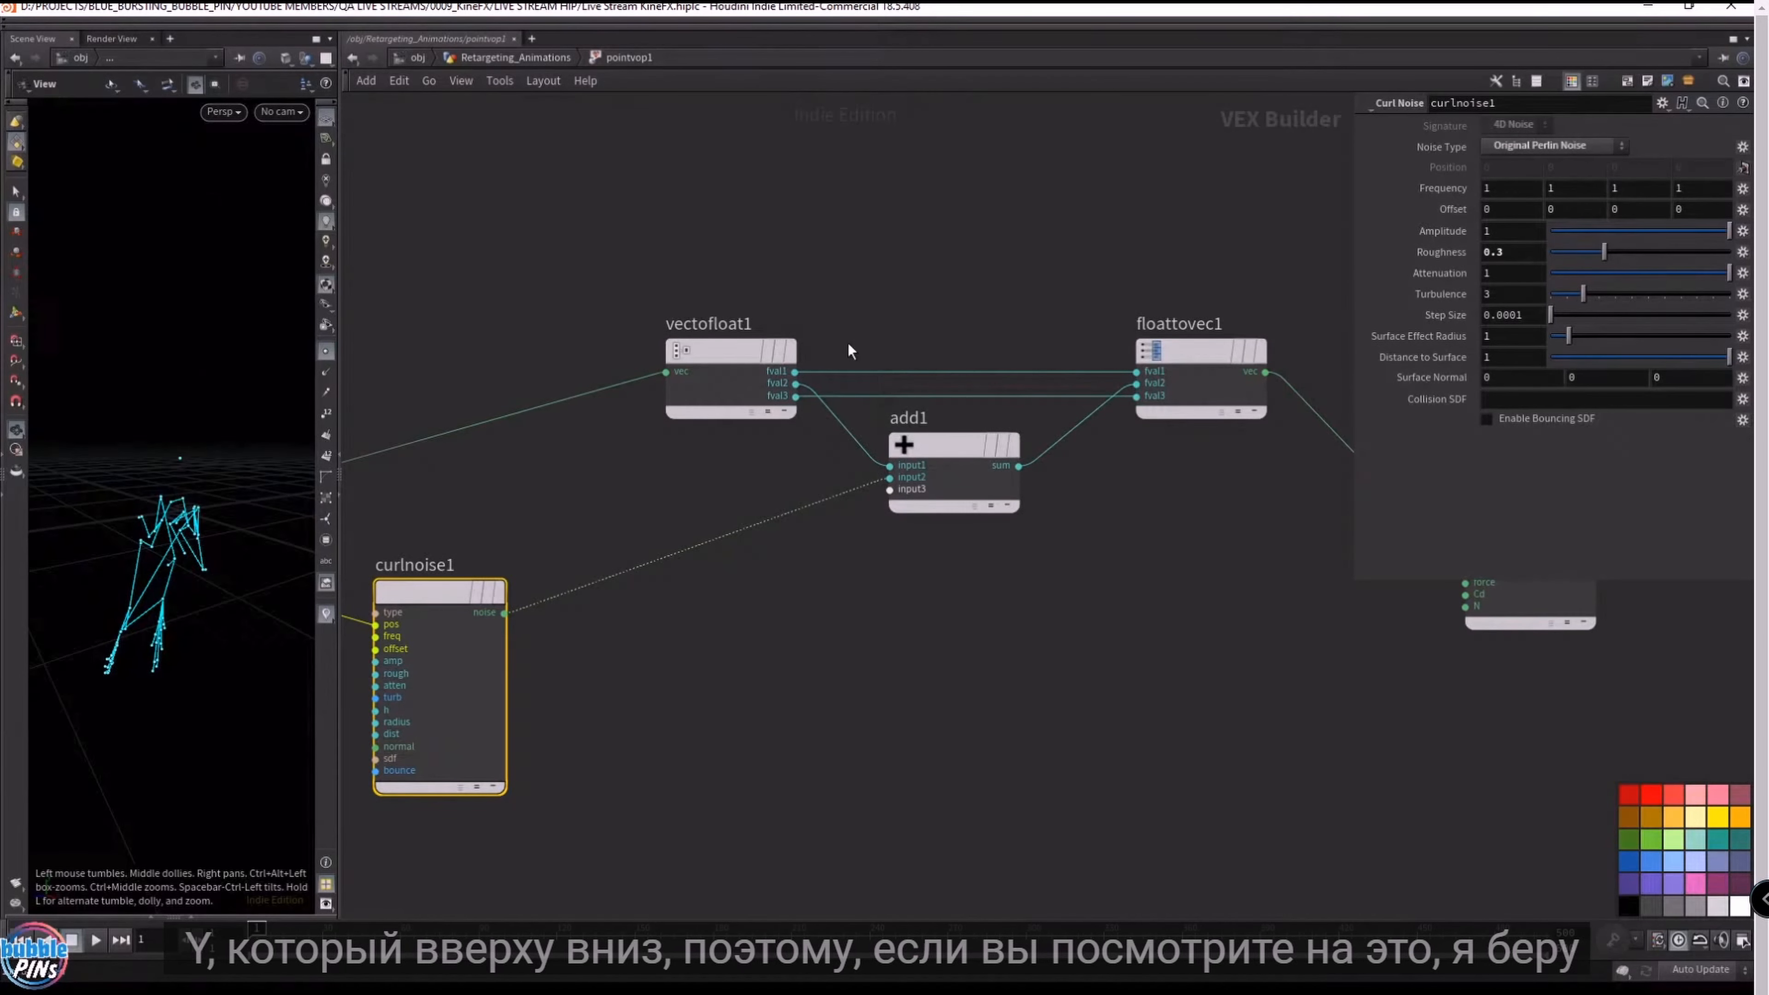
scroll(788, 381, "up", 5)
middle_click_drag(833, 320, 750, 481)
key("p")
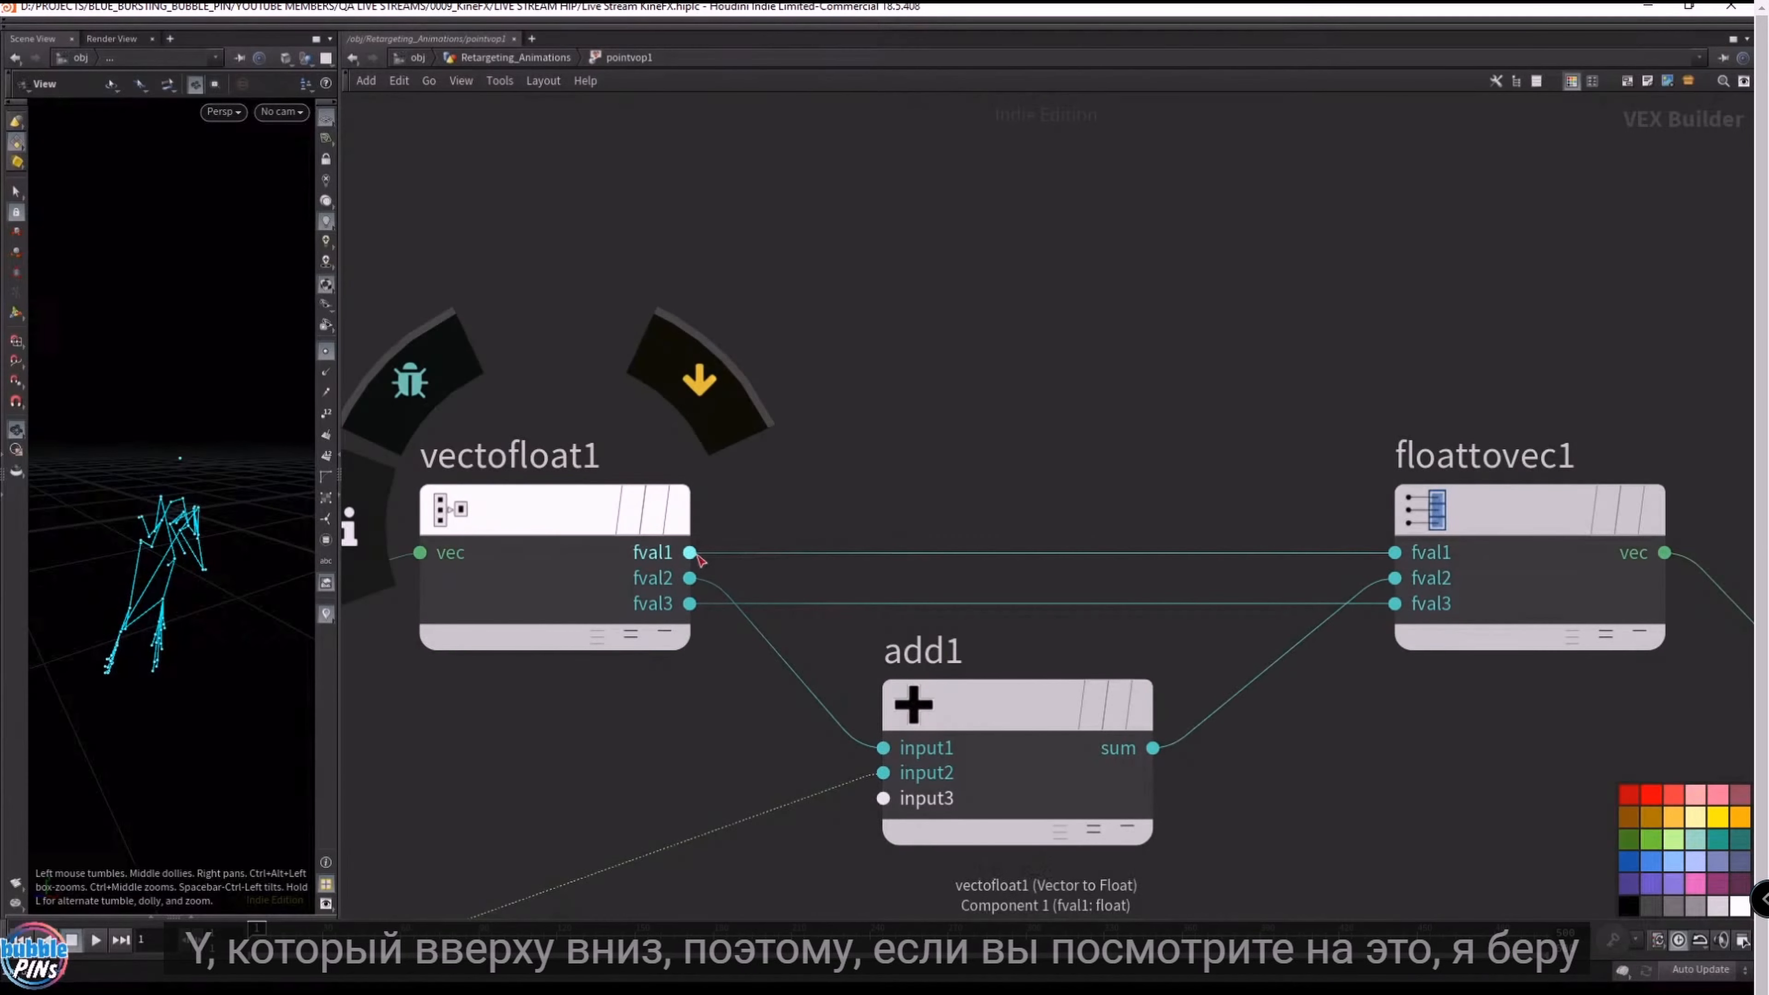
- Trace P from geometryvopglobal1 through vectofloat1 and floattovec1, checking how add1 combines the Y component with the curl noise
scroll(696, 557, "down", 7)
middle_click_drag(550, 583, 839, 547)
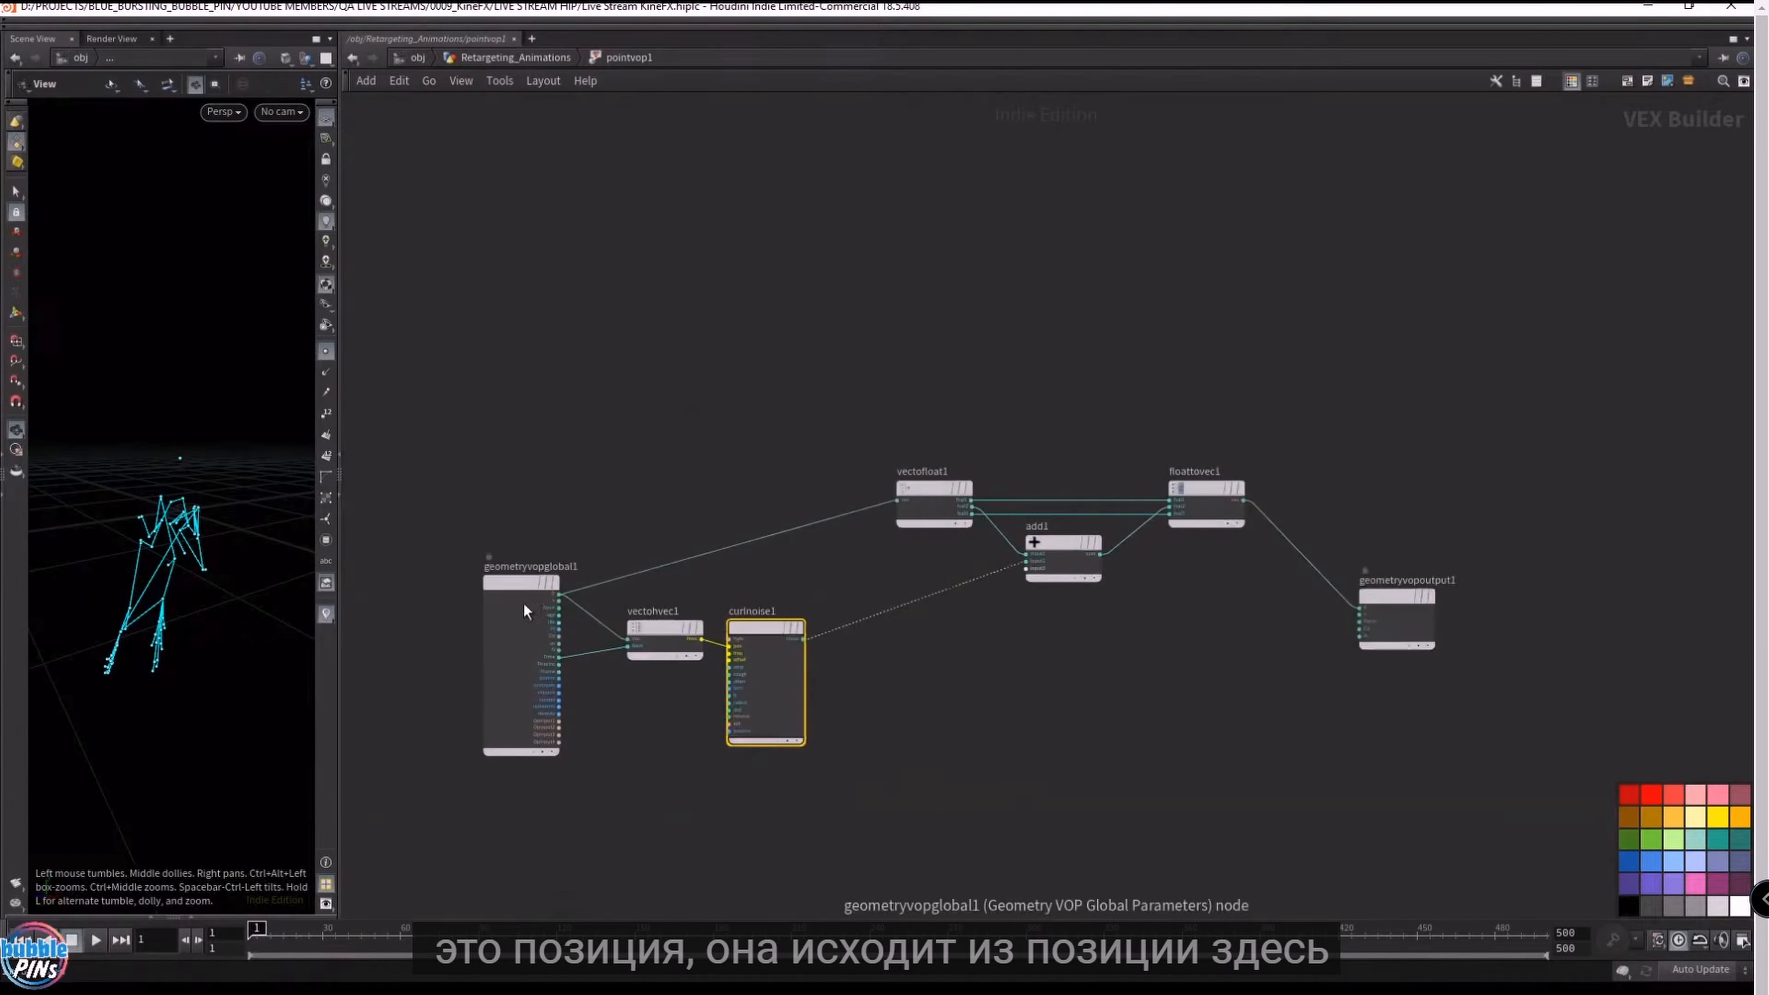
left_click(934, 493)
middle_click_drag(928, 562, 791, 540)
scroll(827, 537, "up", 5)
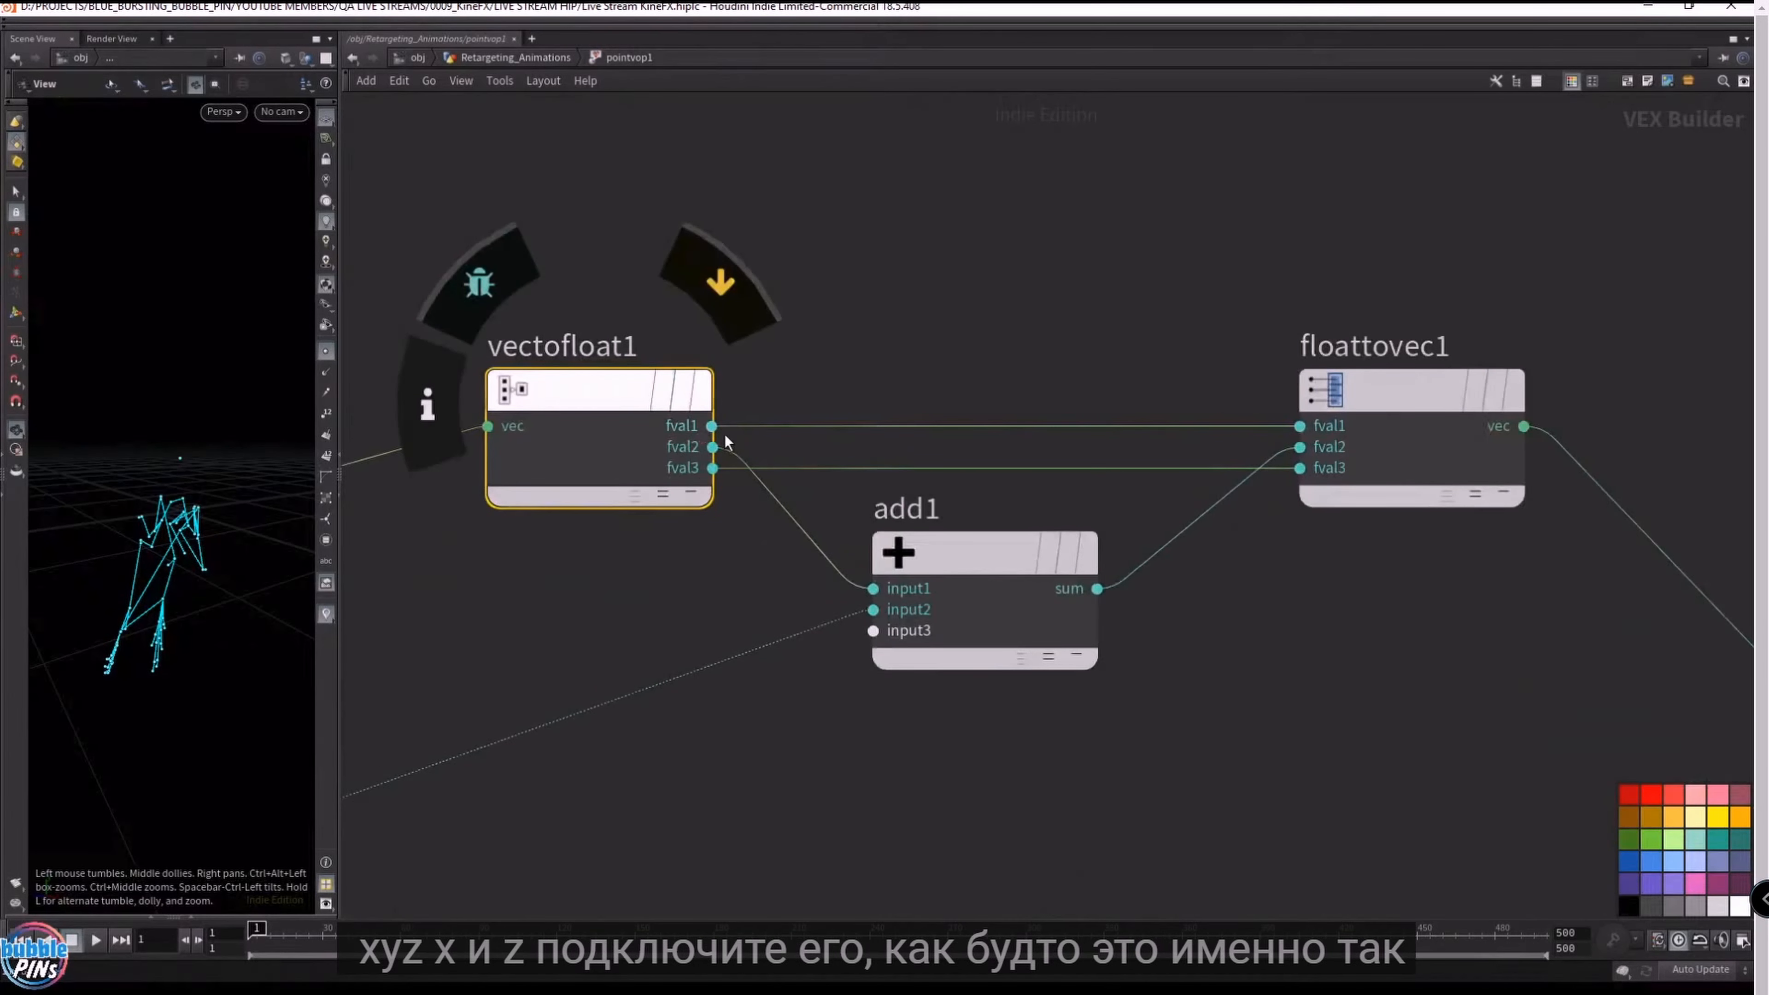
left_click(1428, 460)
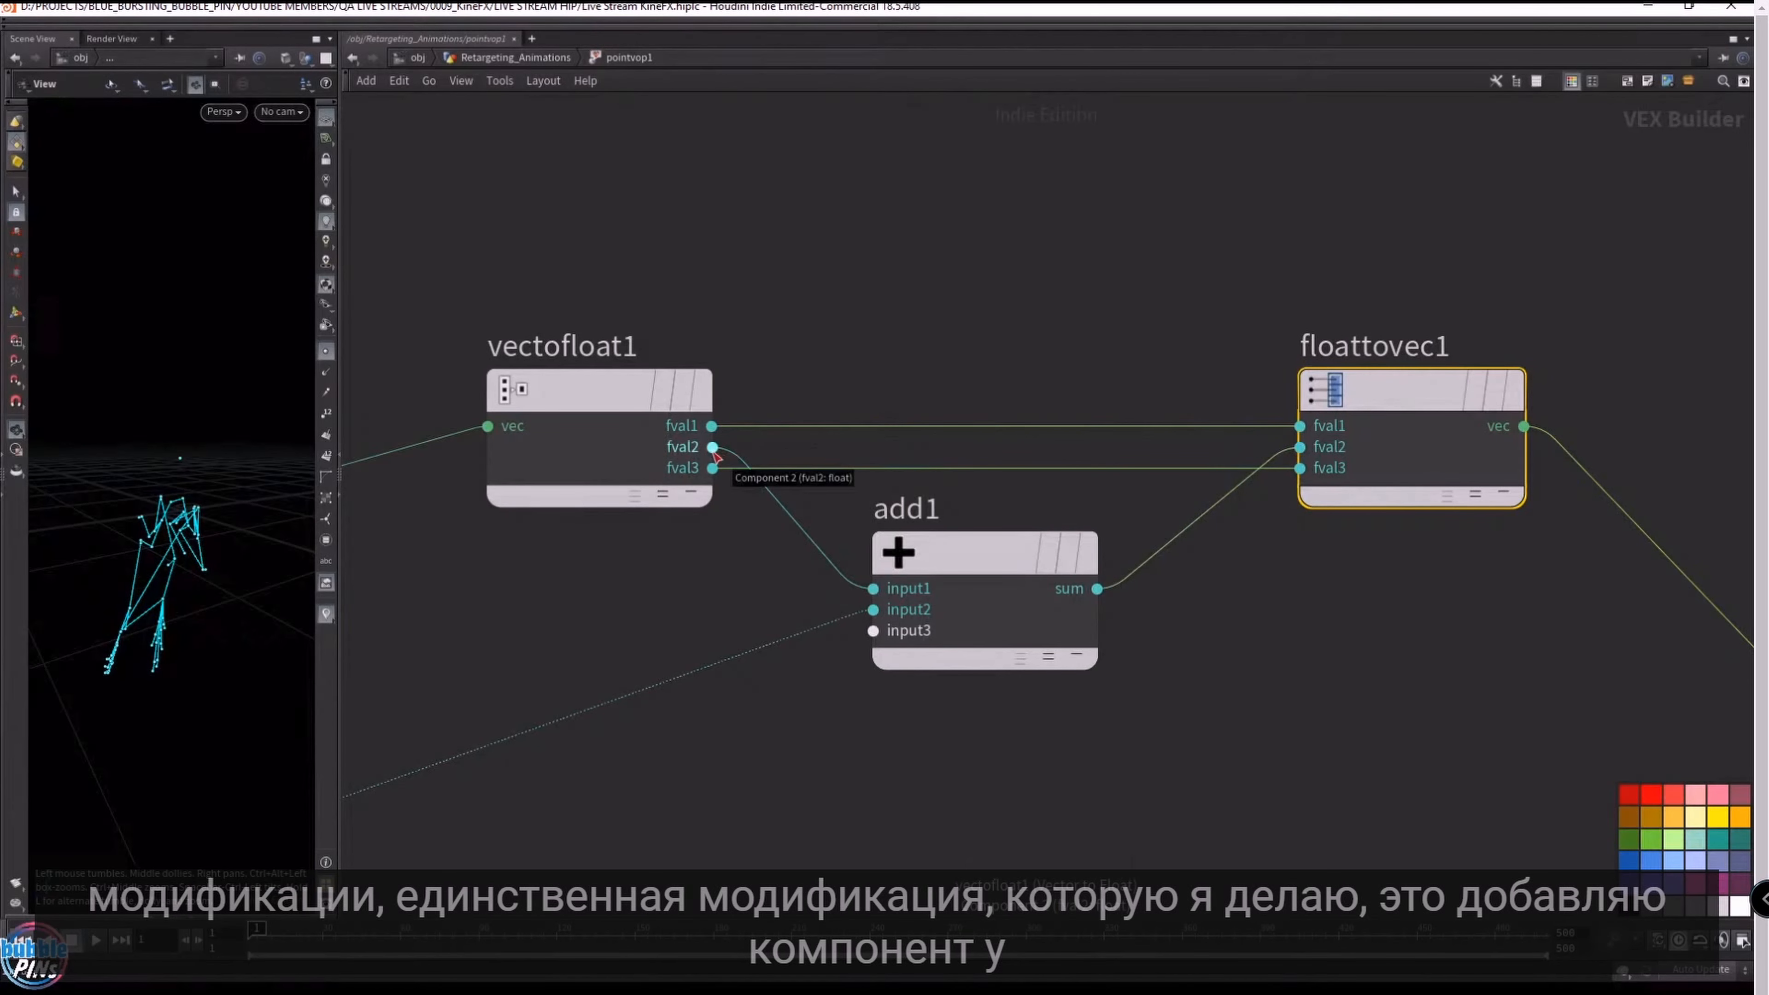
middle_click_drag(561, 561, 1046, 553)
scroll(1046, 554, "down", 4)
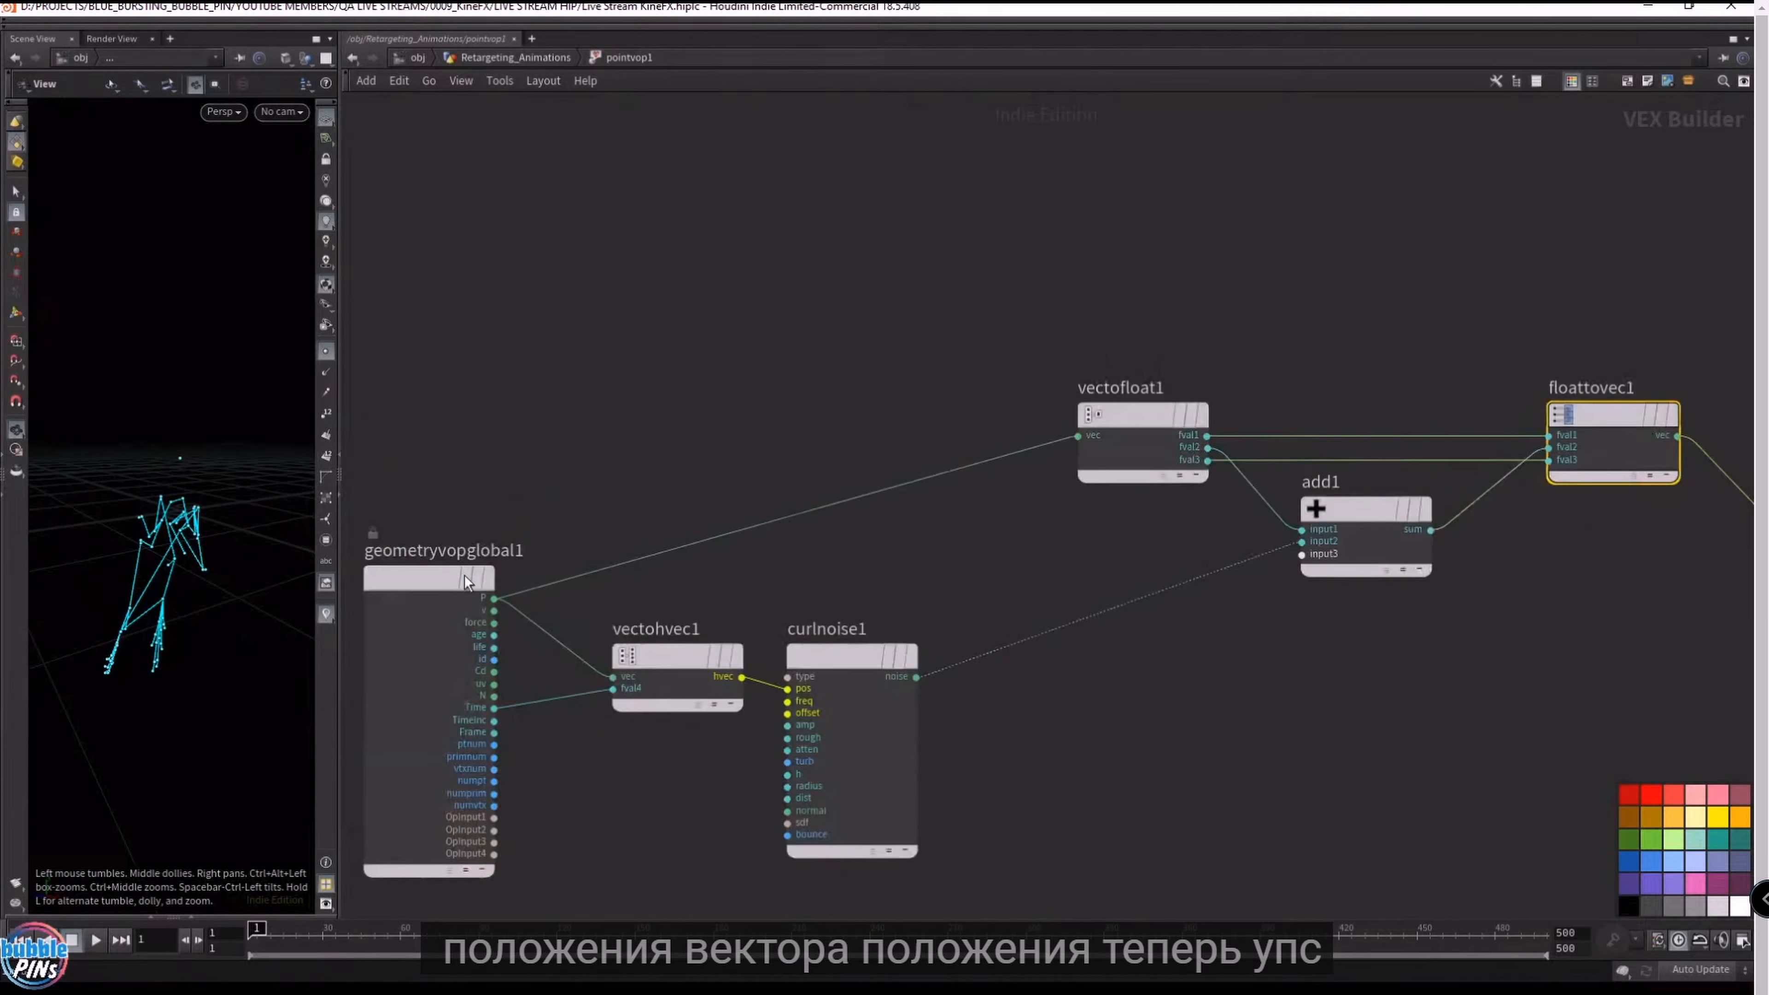
key("Tab")
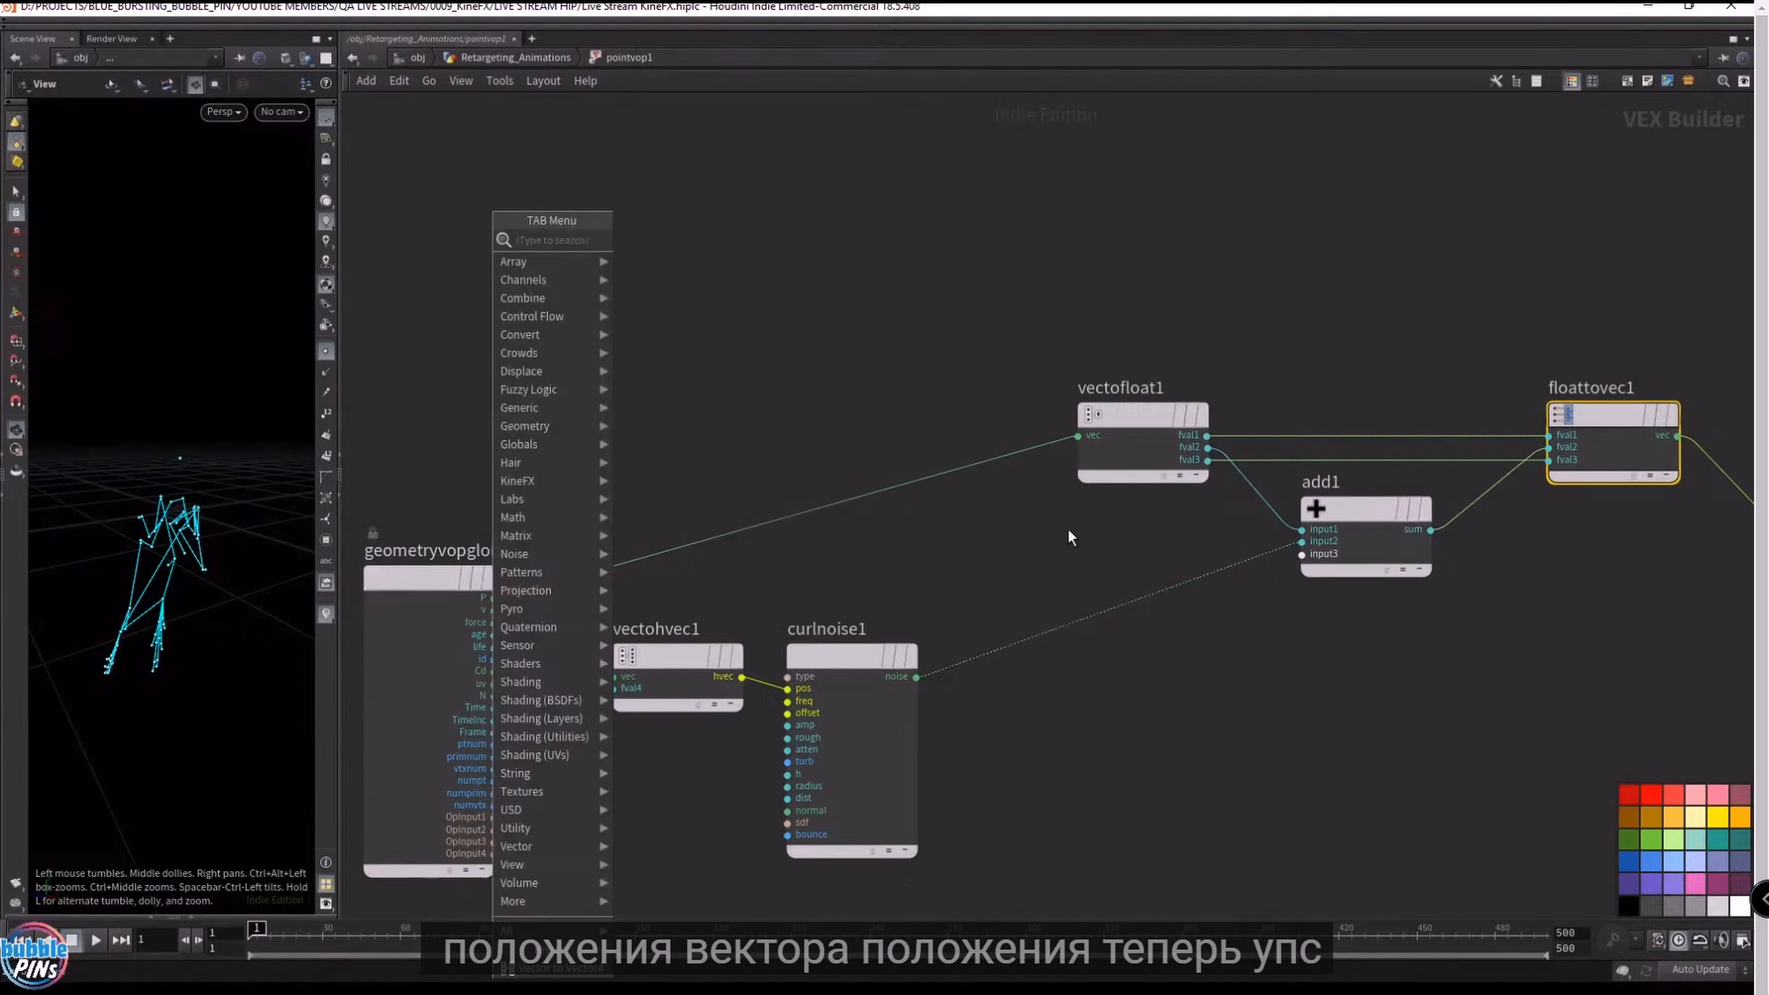
key("Escape")
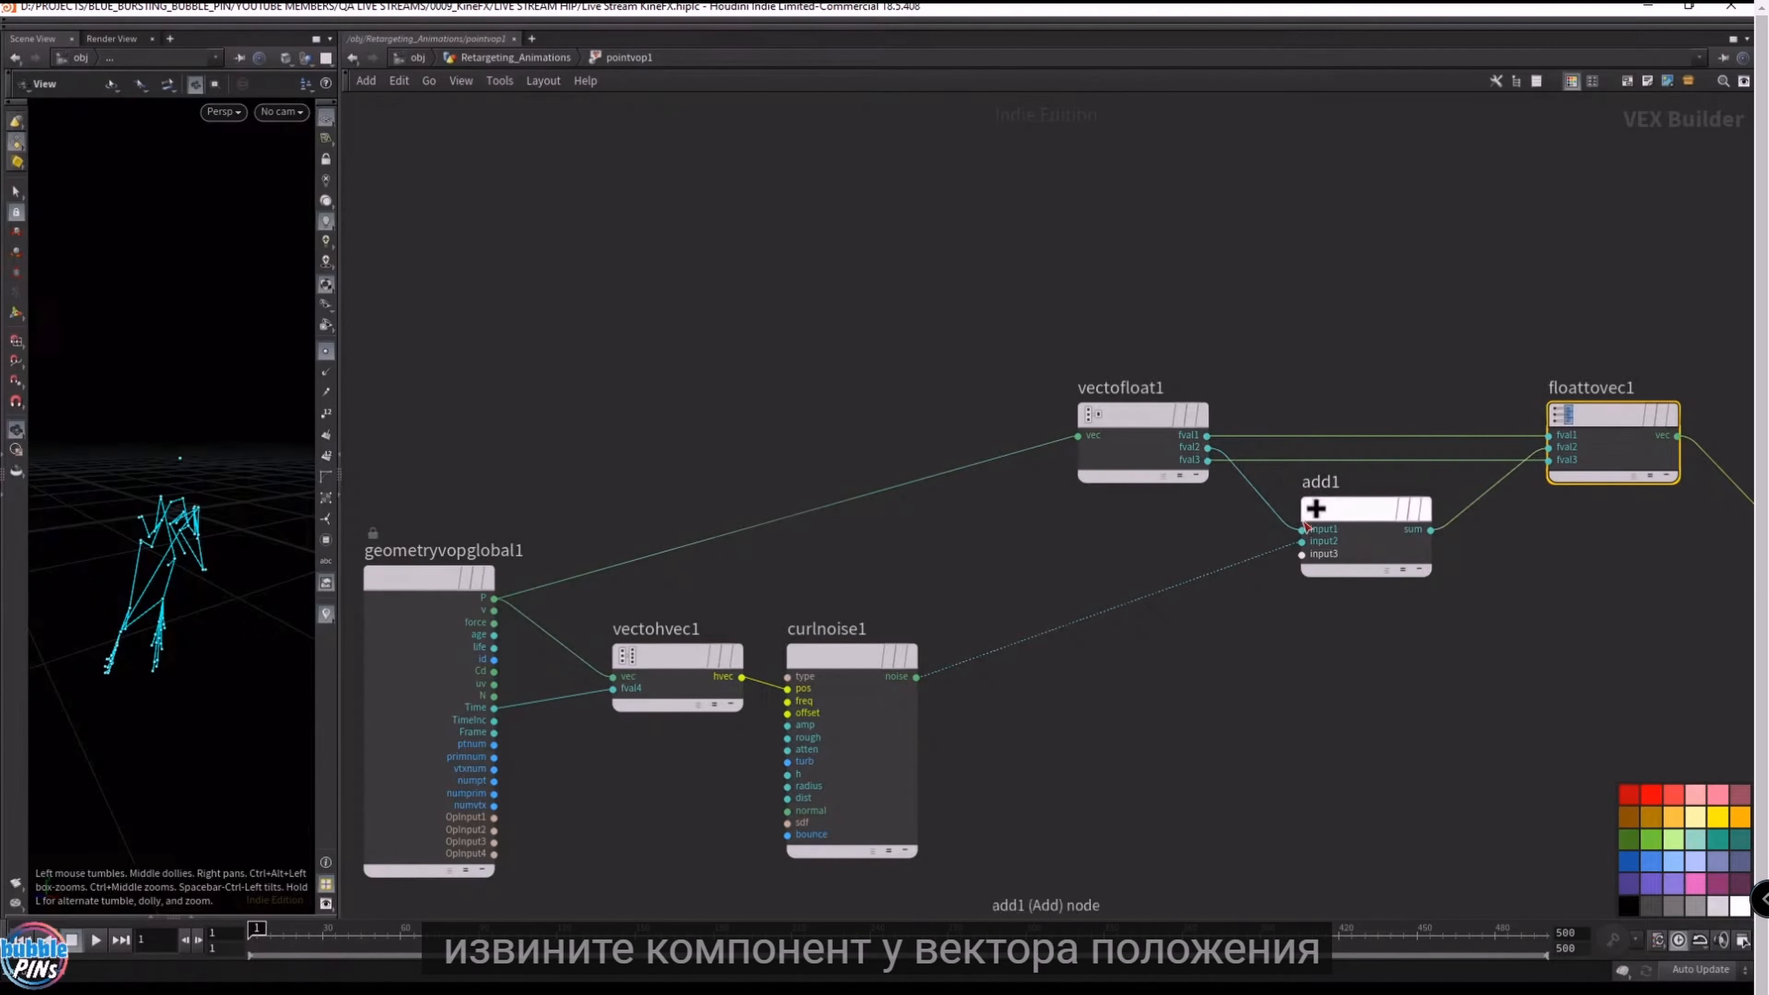
left_click(1362, 517)
left_click(851, 657)
middle_click_drag(1435, 571, 979, 545)
- Insert a Null named RESULT_POS between floattovec1 and geometryvopoutput1, and align it and the output node in line with floattovec1
left_click(1151, 403)
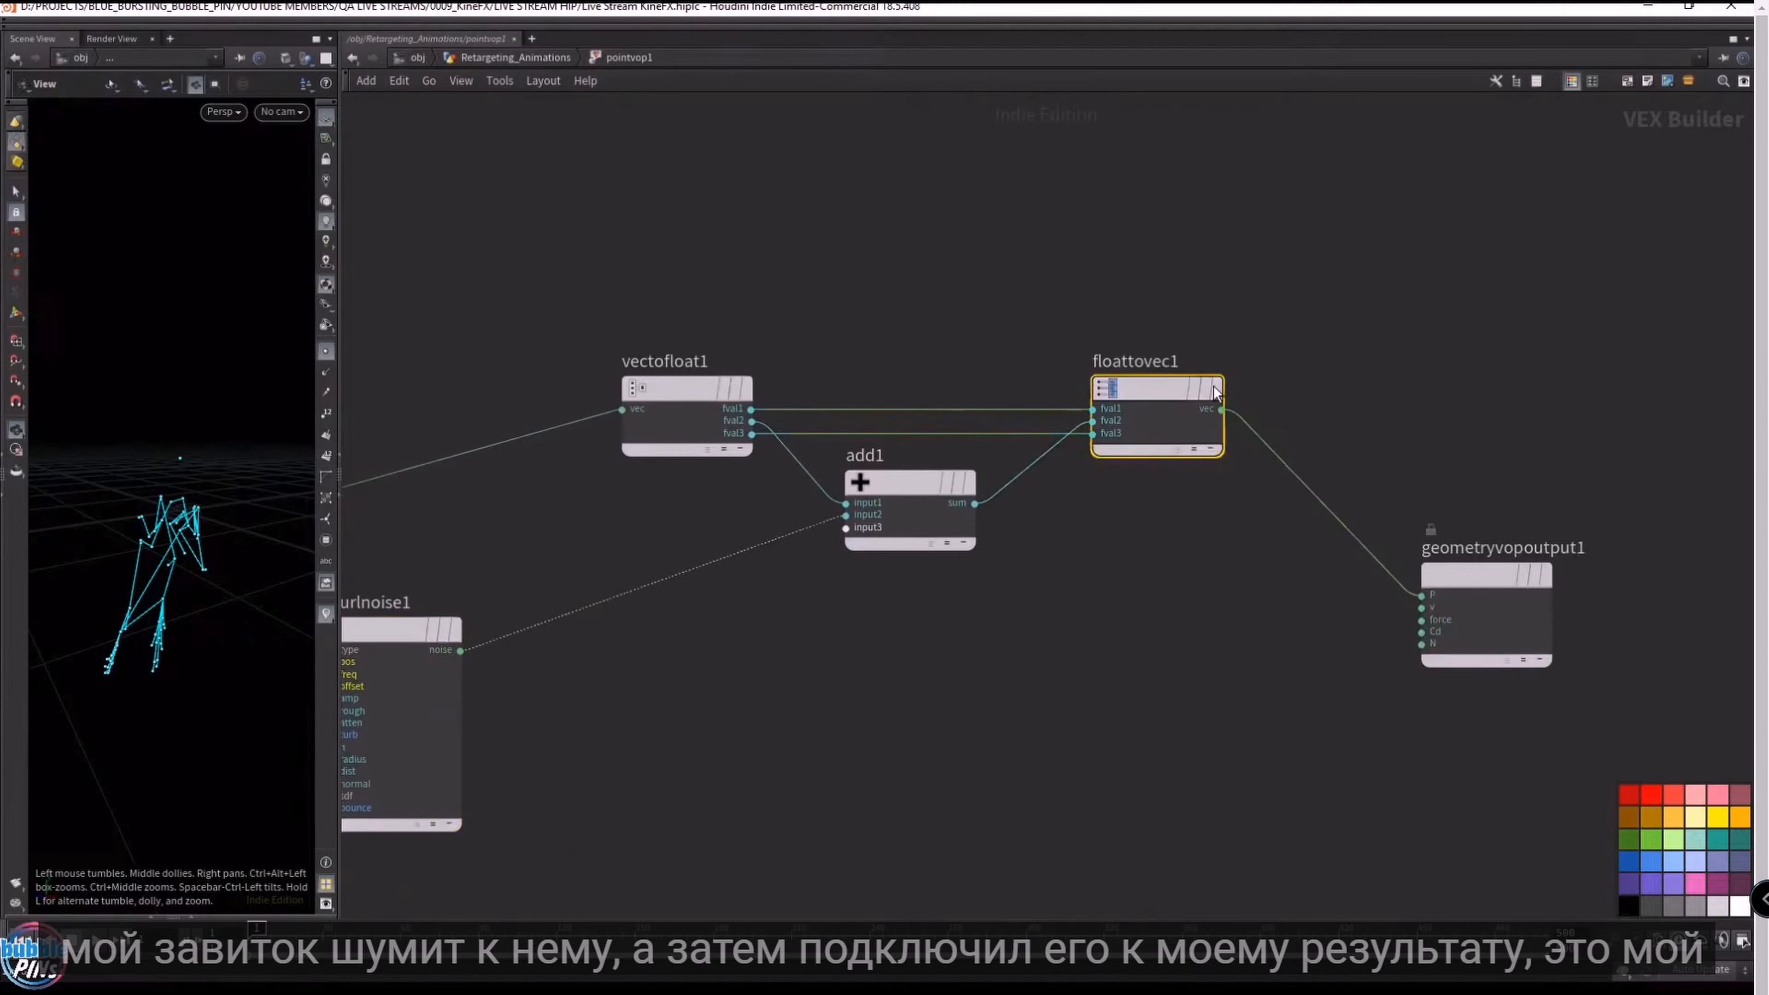
key("Tab")
type("null")
key("Return")
left_click(1290, 474)
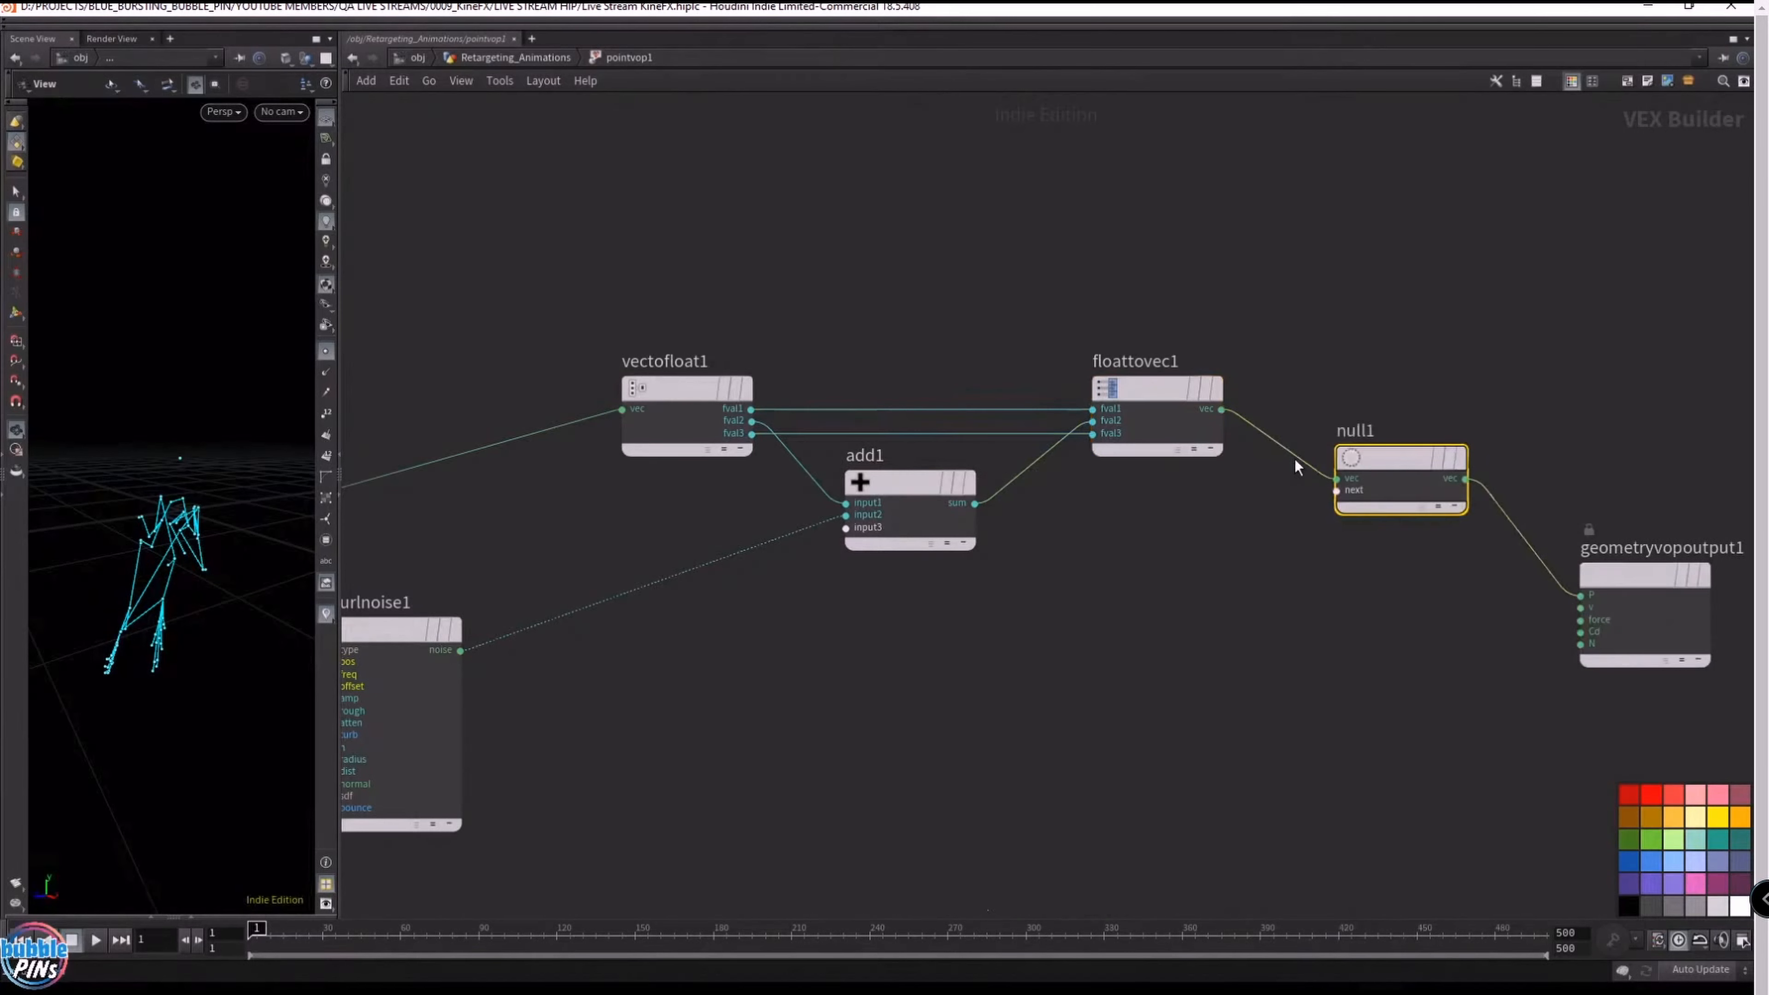
left_click_drag(1323, 465, 1325, 403)
double_click(1285, 362)
type("RESULT_POS")
key("Return")
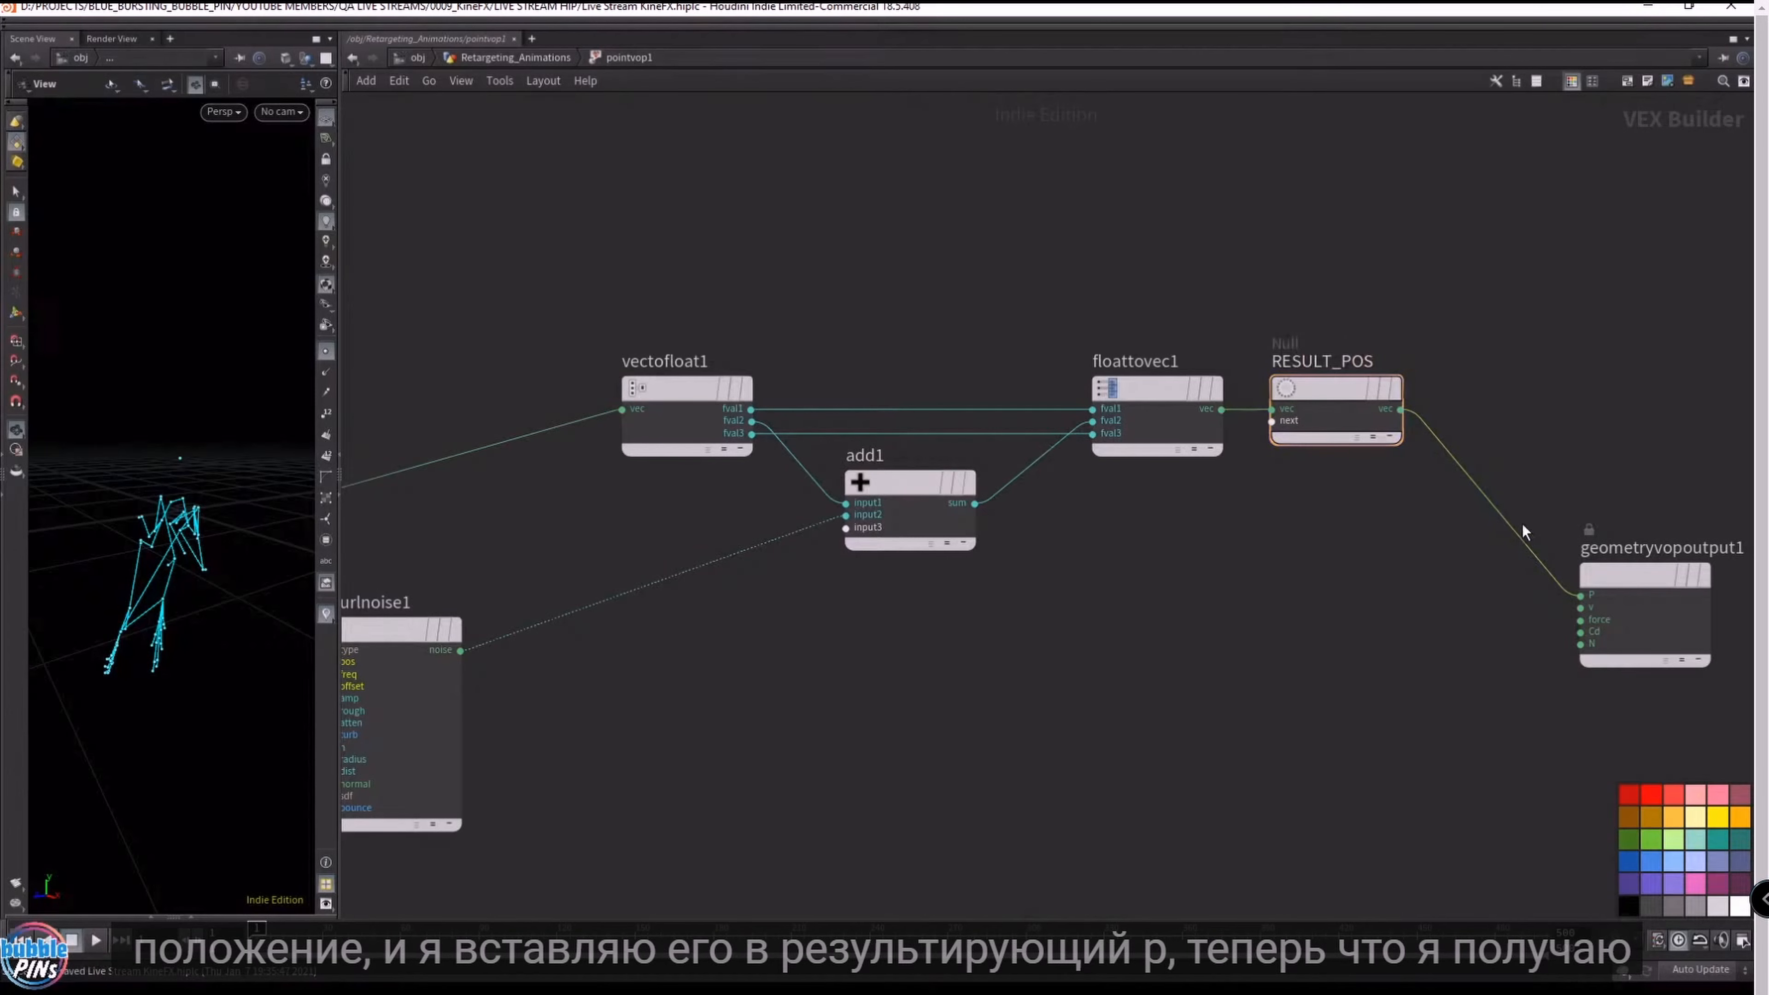
left_click_drag(1608, 573, 1498, 385)
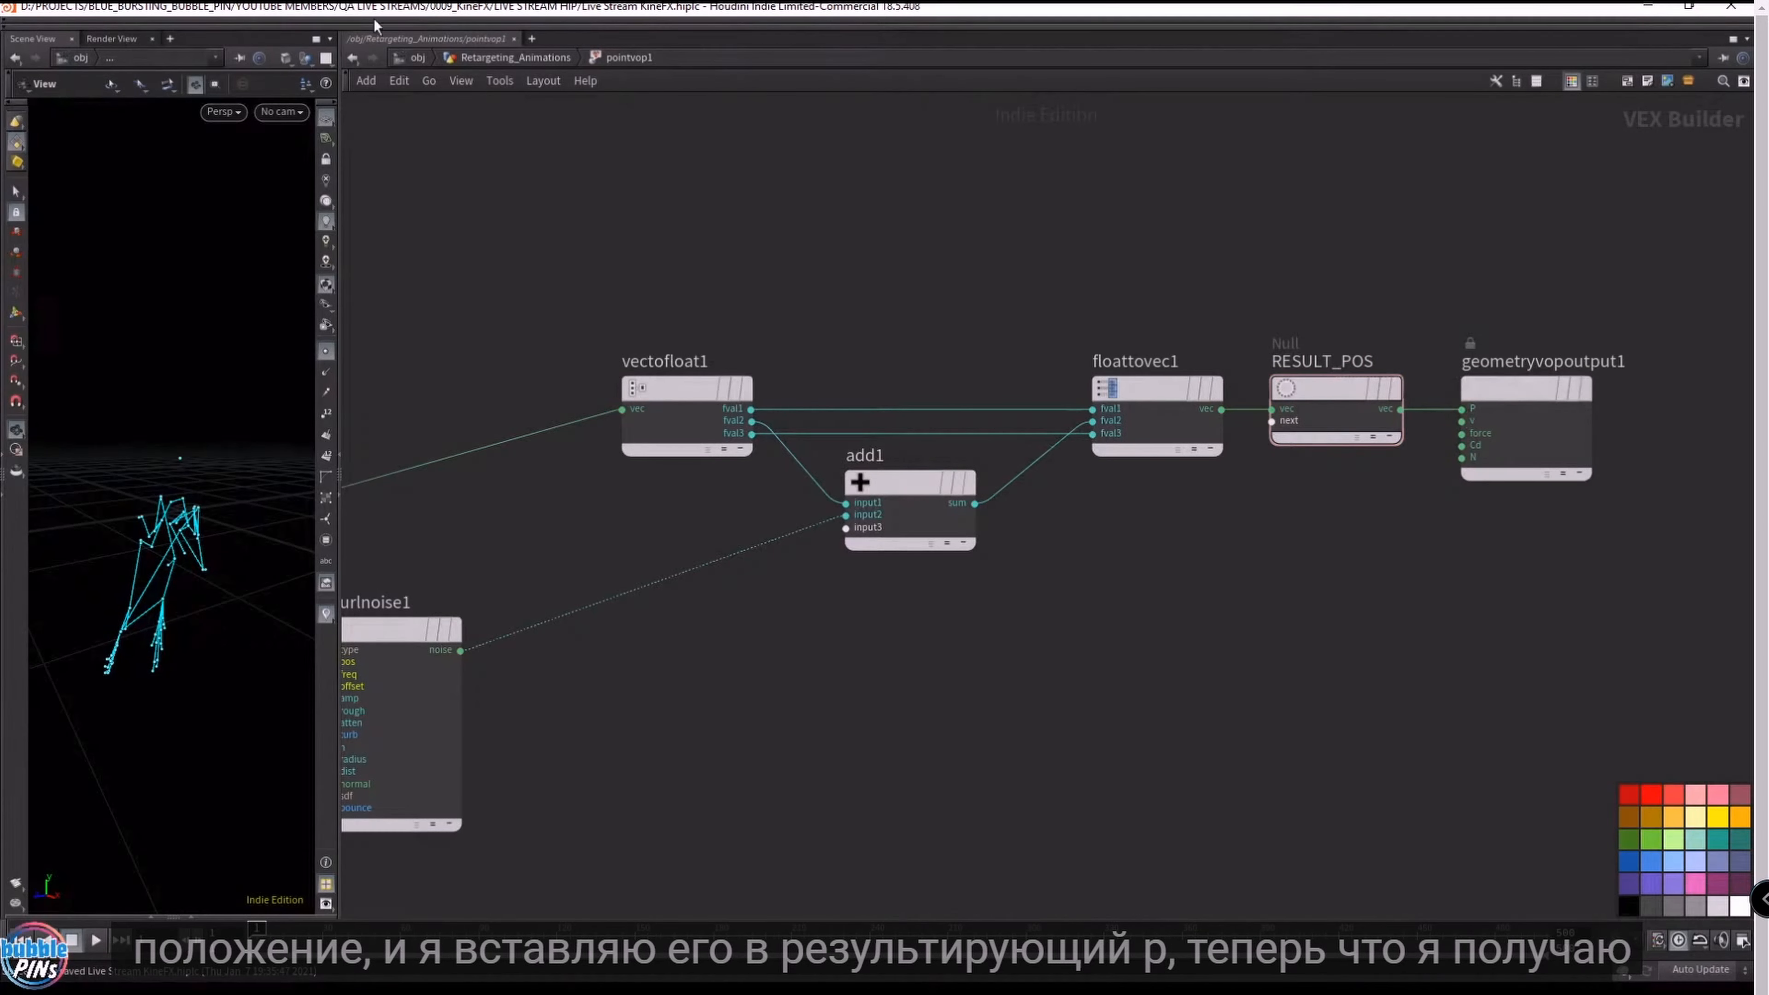
- Return to the Retargeting_Animations network, display pointvop1 in an enlarged viewport and play the noisy skeleton, resetting to frame 1
left_click(492, 60)
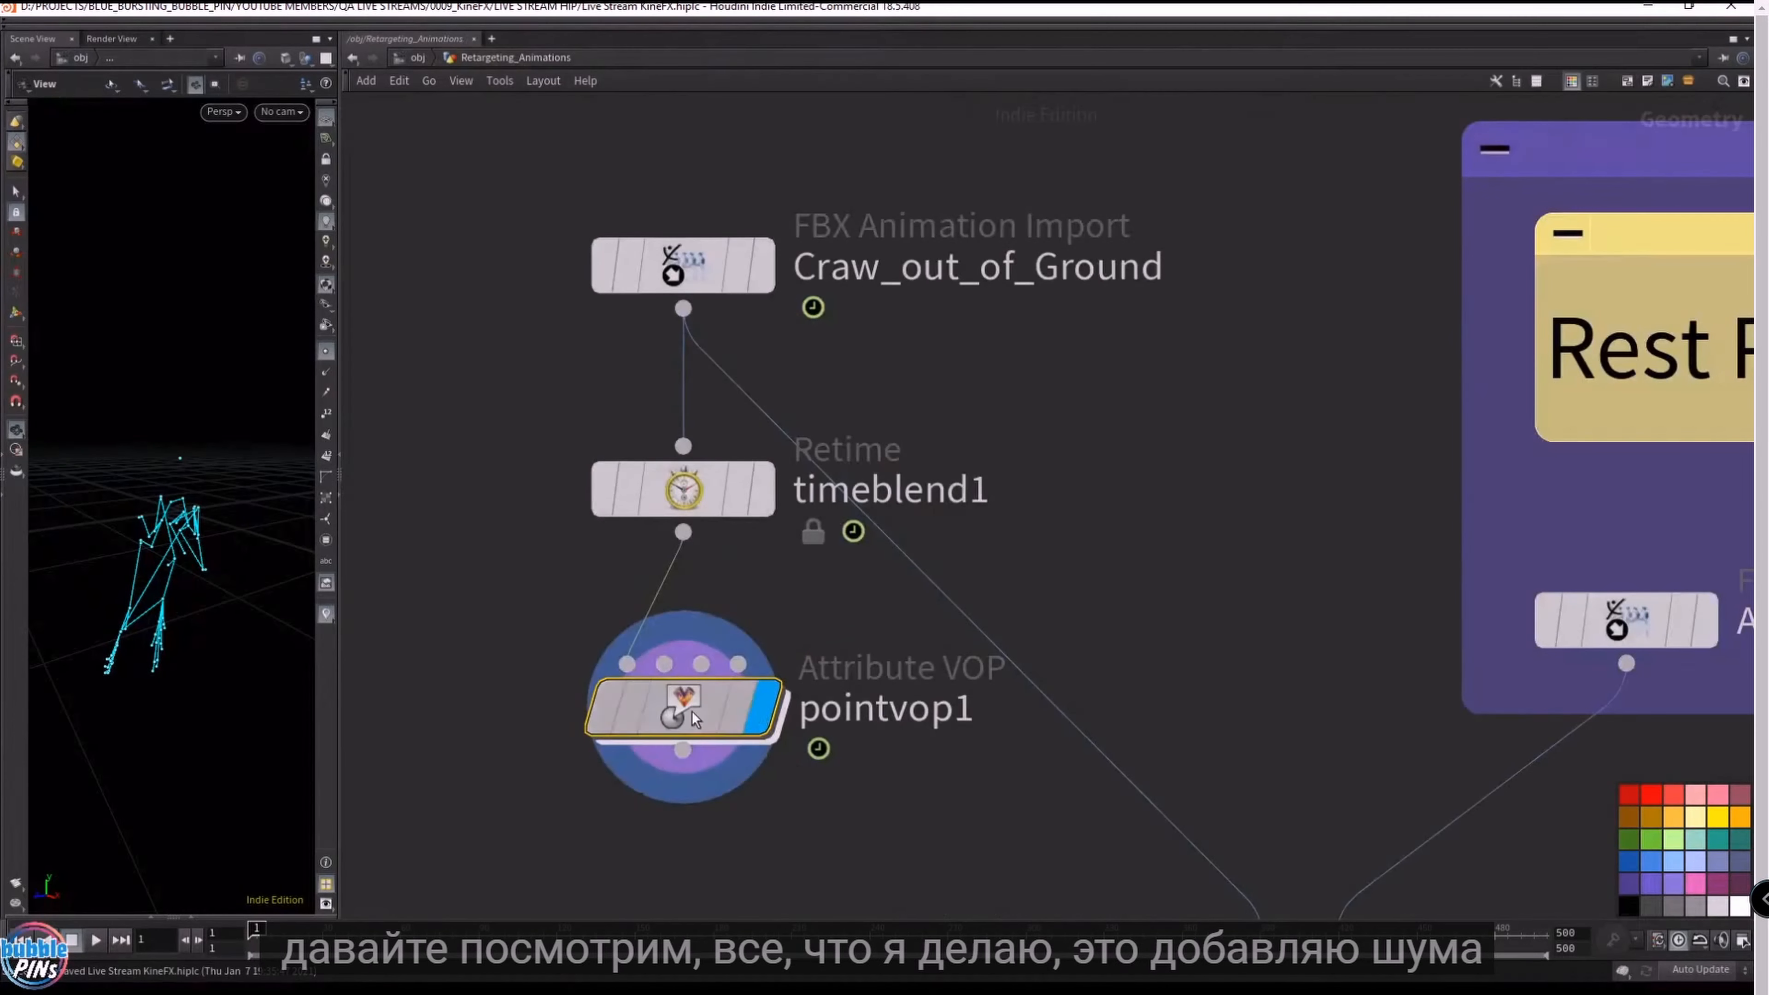
left_click_drag(210, 538, 257, 533)
left_click_drag(337, 398, 1019, 398)
left_click_drag(842, 489, 371, 492)
scroll(692, 473, "down", 3)
left_click_drag(640, 566, 576, 562)
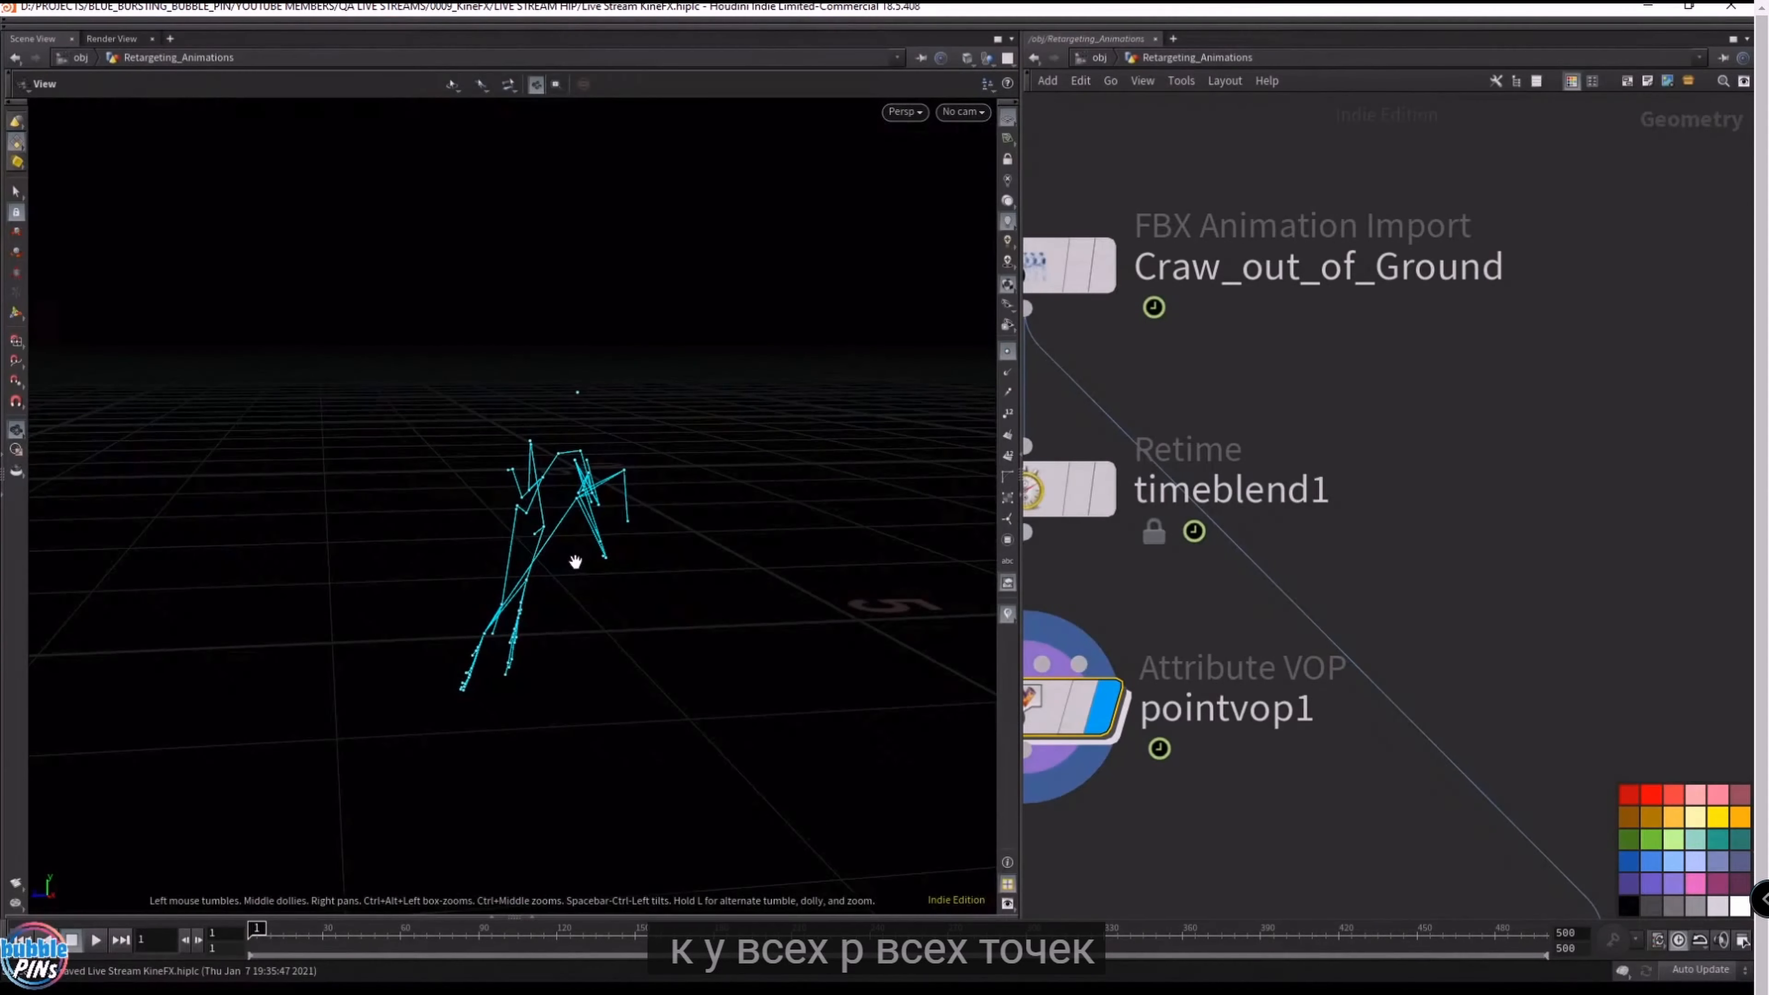
key("Up")
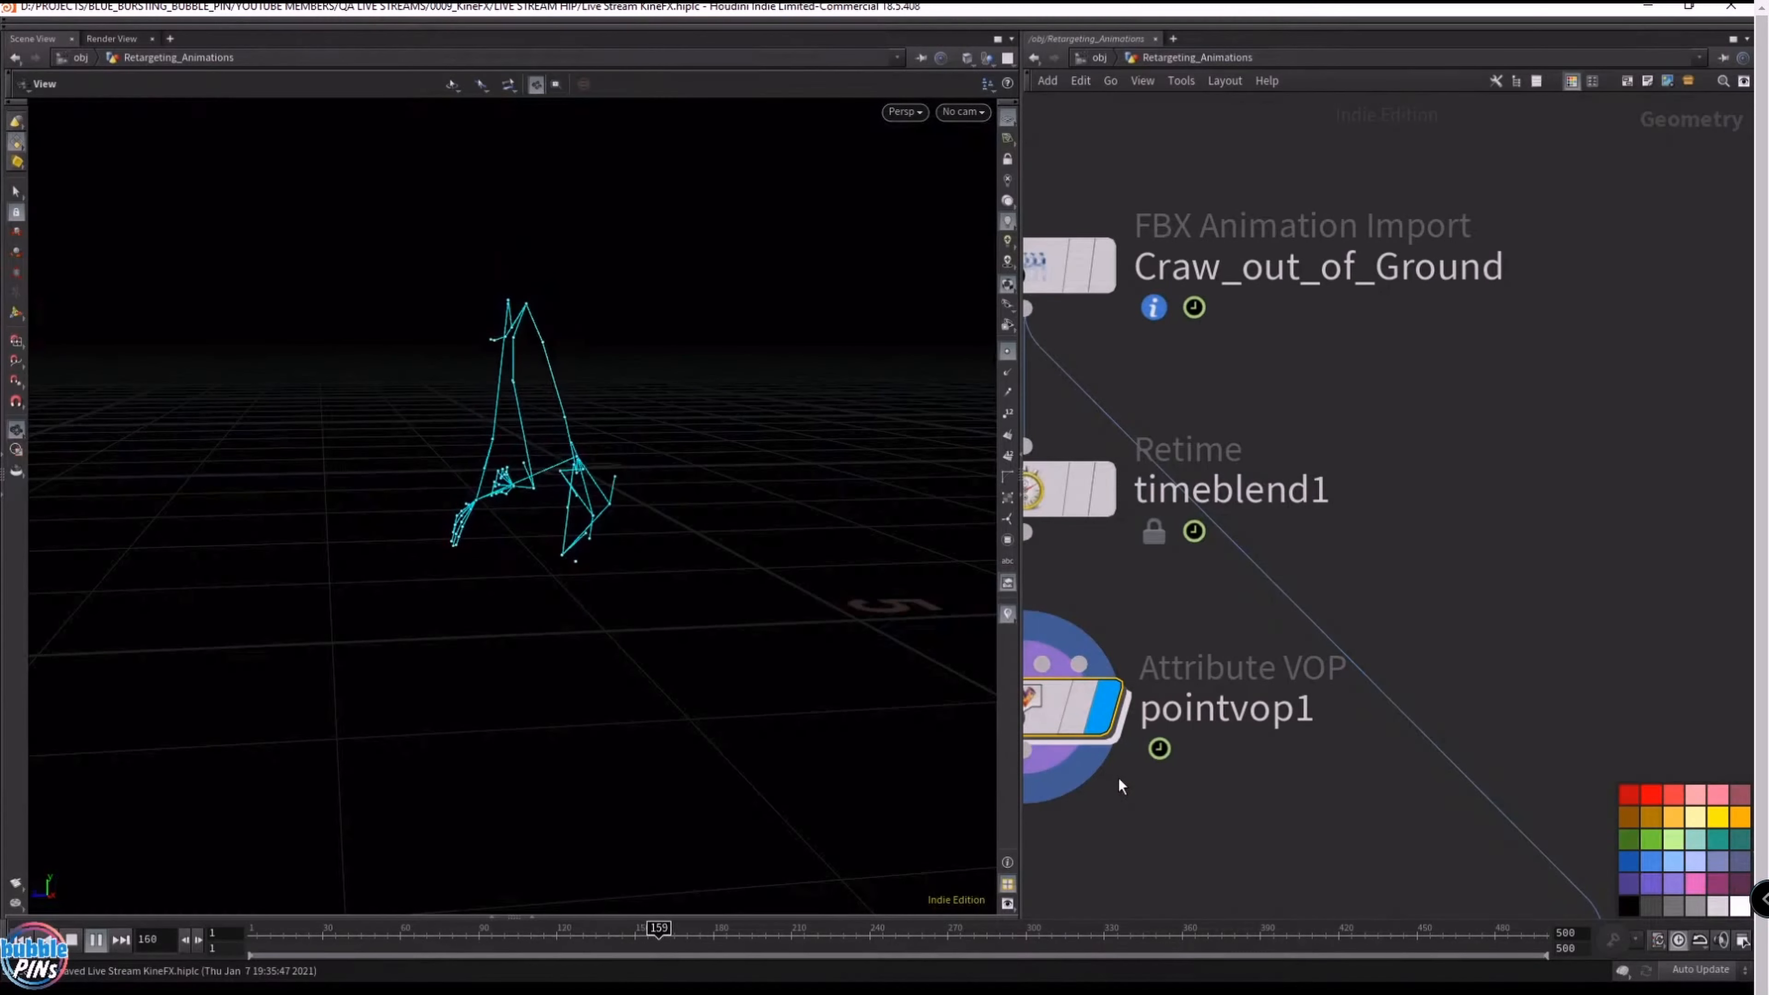
key("ctrl+Up")
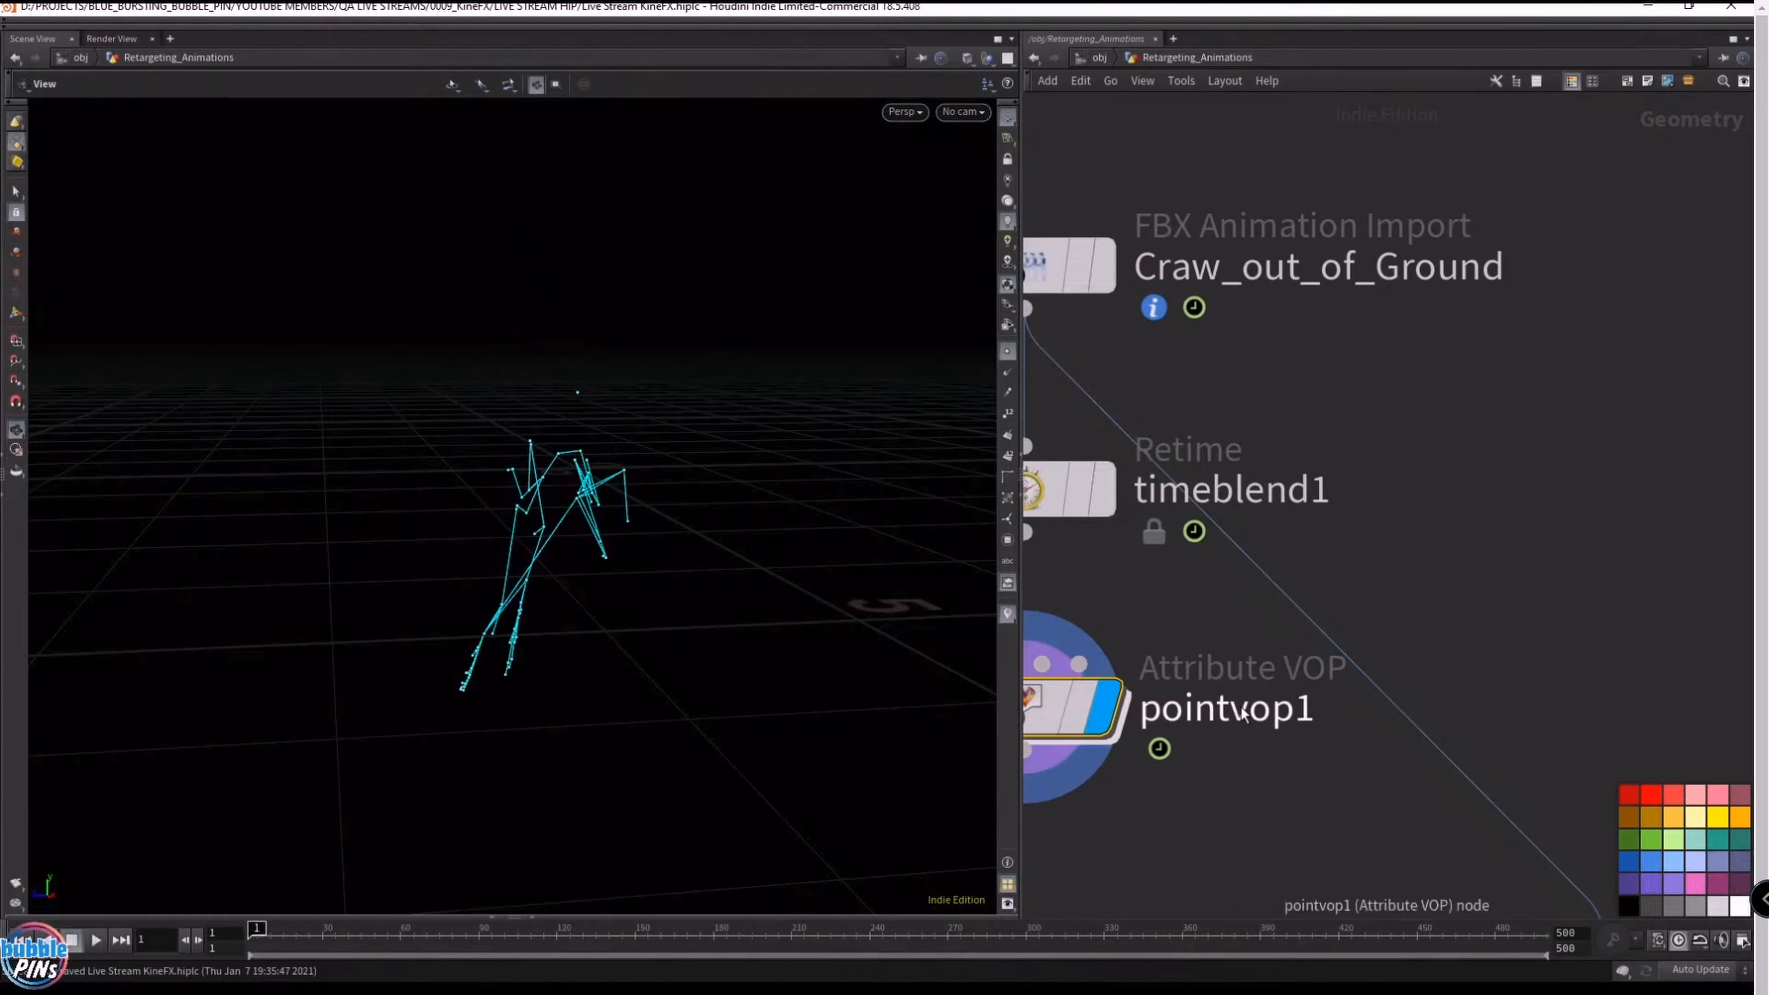
- Move Craw_out_of_Ground, timeblend1 and pointvop1 higher together, and template timeblend1 for comparison with the displayed pointvop1
scroll(1242, 713, "down", 5)
scroll(1243, 713, "down", 2)
middle_click_drag(1243, 713, 1276, 524)
left_click_drag(1107, 299, 1309, 564)
left_click_drag(1188, 342, 1173, 224)
left_click(1302, 355)
left_click(1214, 354)
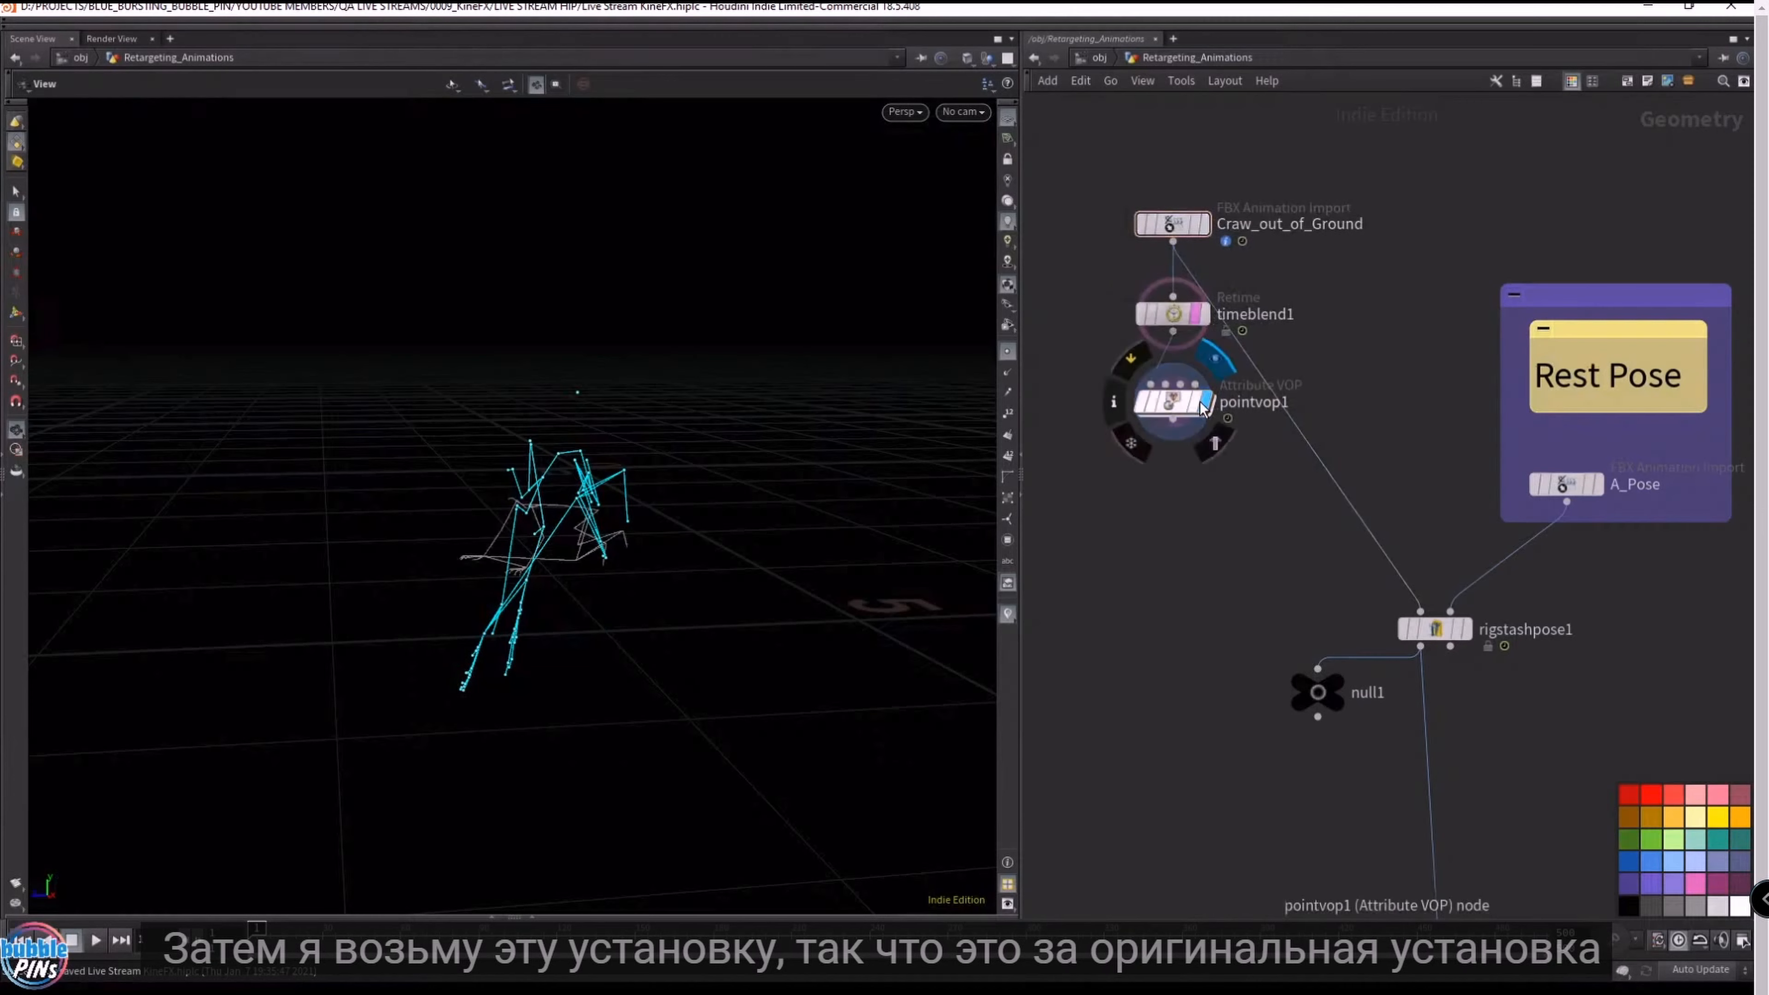
- Display timeblend1 and play the animation without noise, then display pointvop1 again and return to frame 1
left_click(1207, 320)
key("Up")
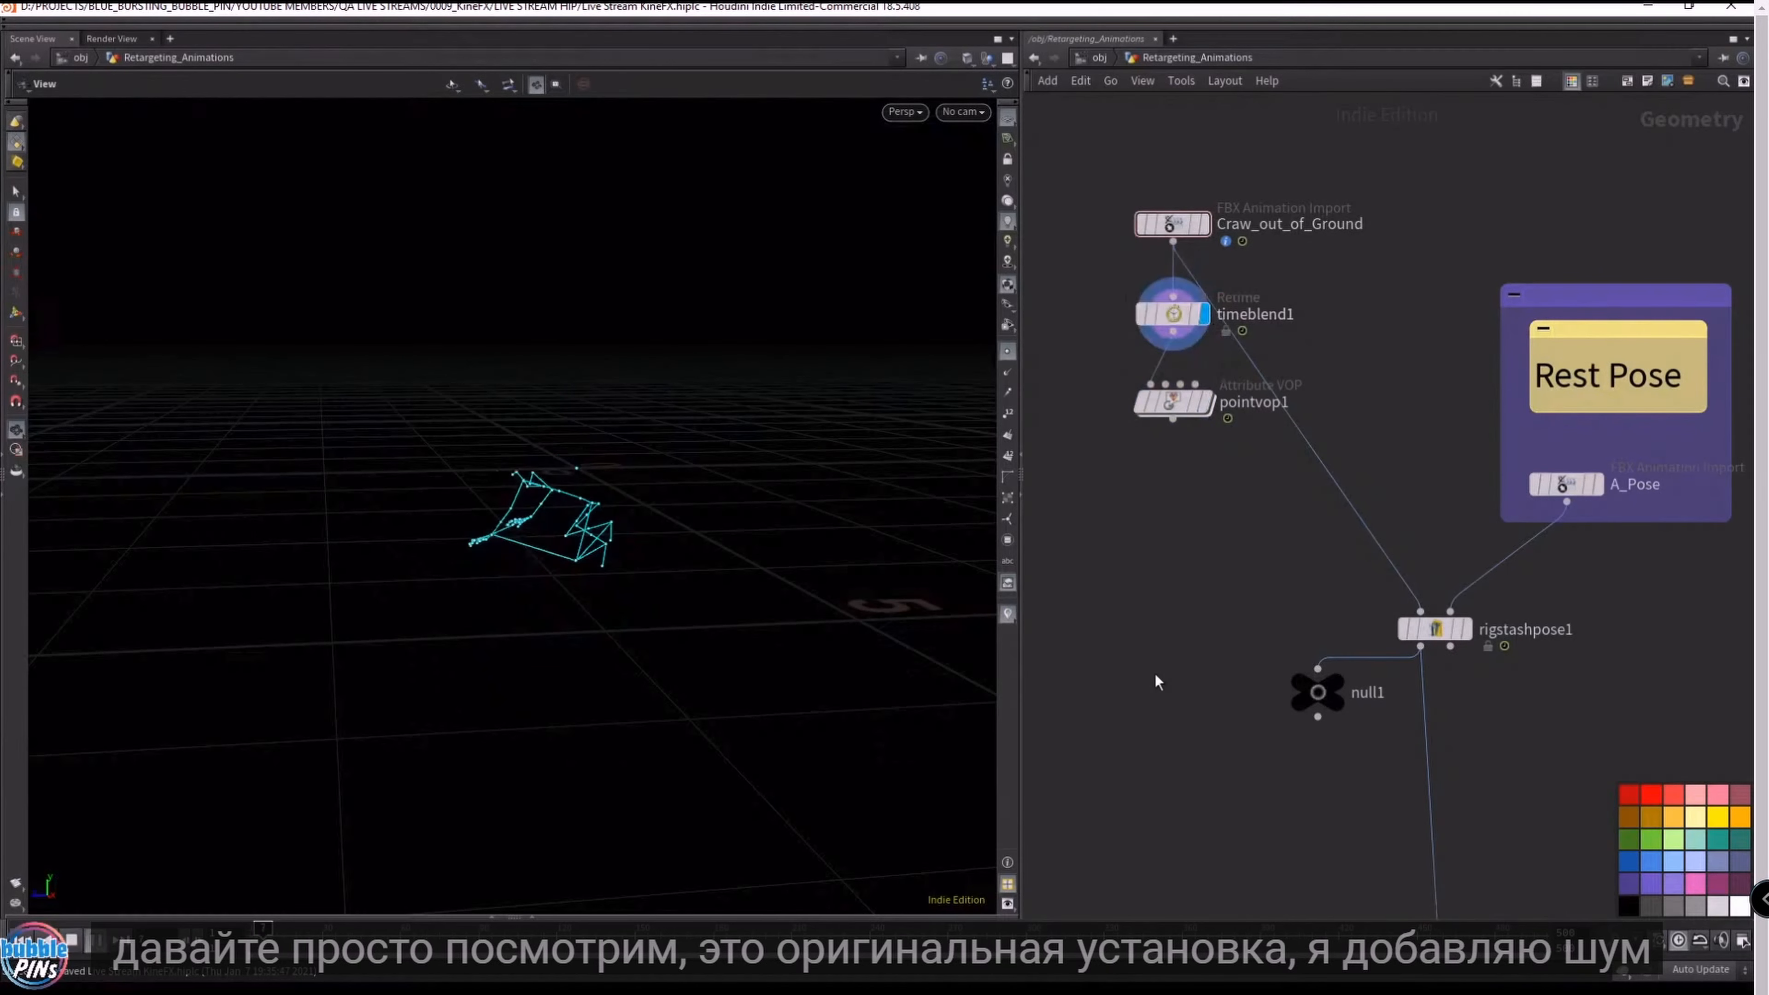
left_click(1206, 403)
key("ctrl+Up")
- Connect pointvop1's output to the first input of rigstashpose1, replacing the direct connection from Craw_out_of_Ground
left_click_drag(1173, 420, 1421, 611)
scroll(1183, 674, "down", 2)
middle_click_drag(1183, 674, 1143, 125)
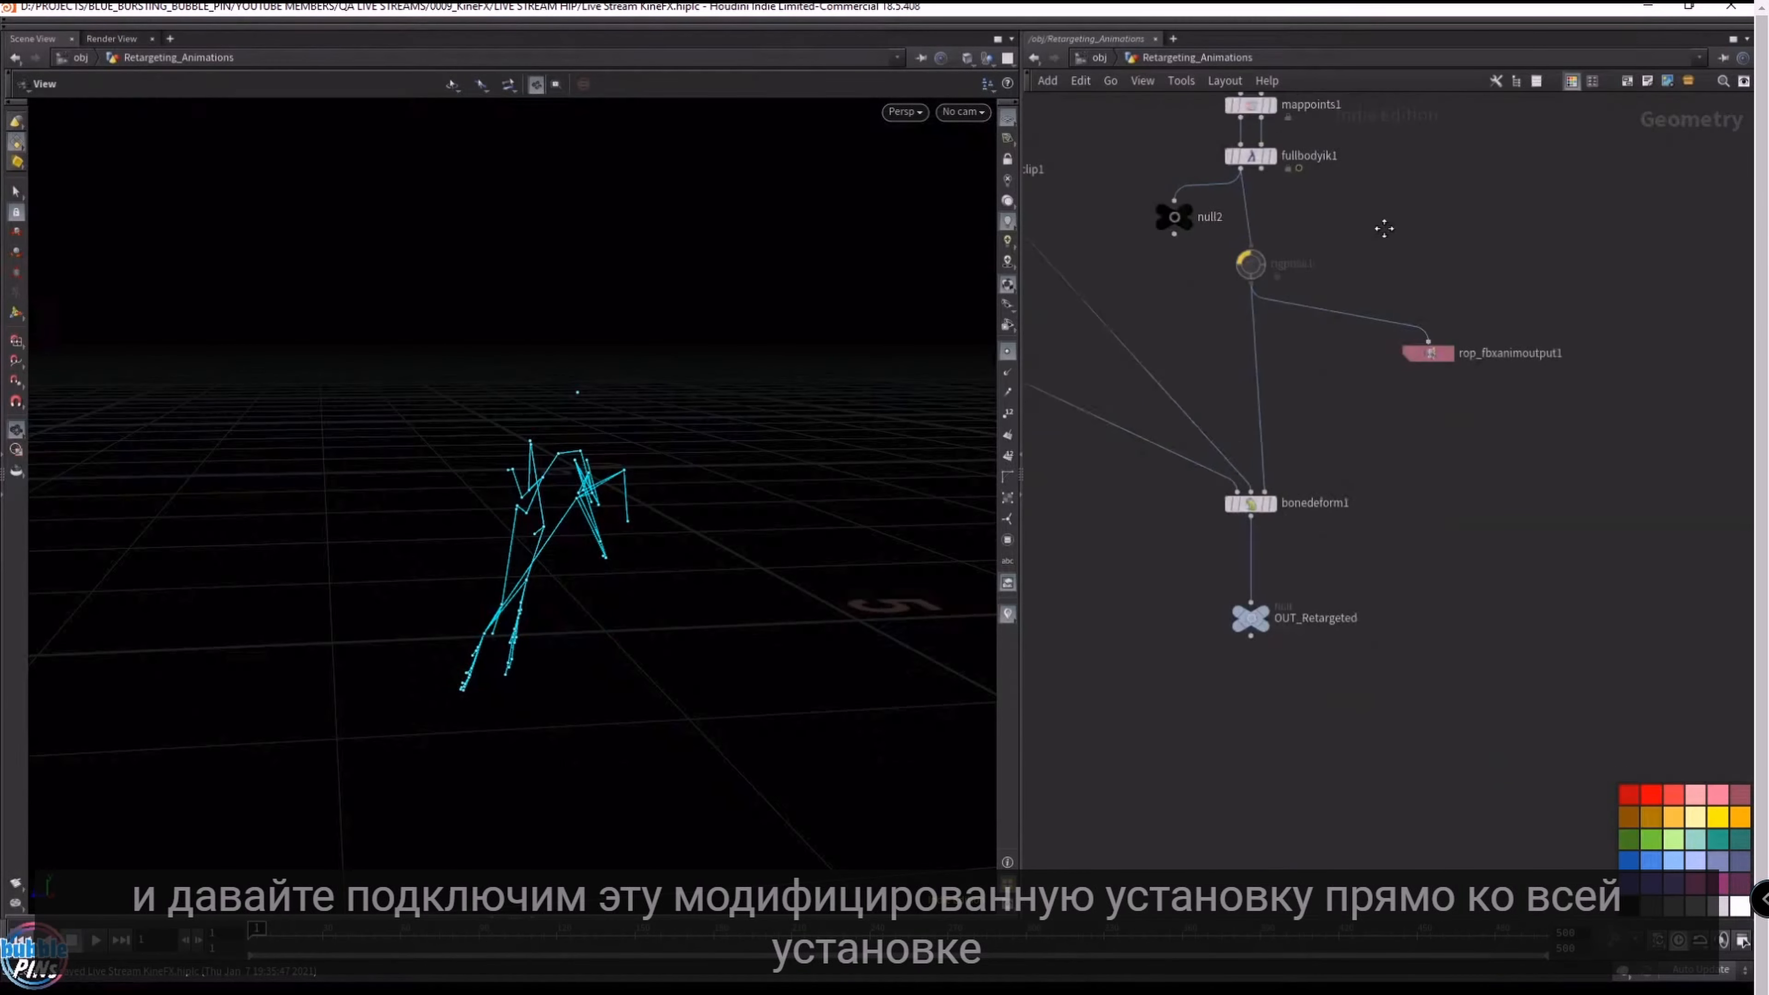
- Display OUT_Retargeted with the point markers hidden, play the retargeted character animation while examining the mesh, and stop playback
middle_click_drag(1457, 660, 1383, 220)
left_click(1256, 594)
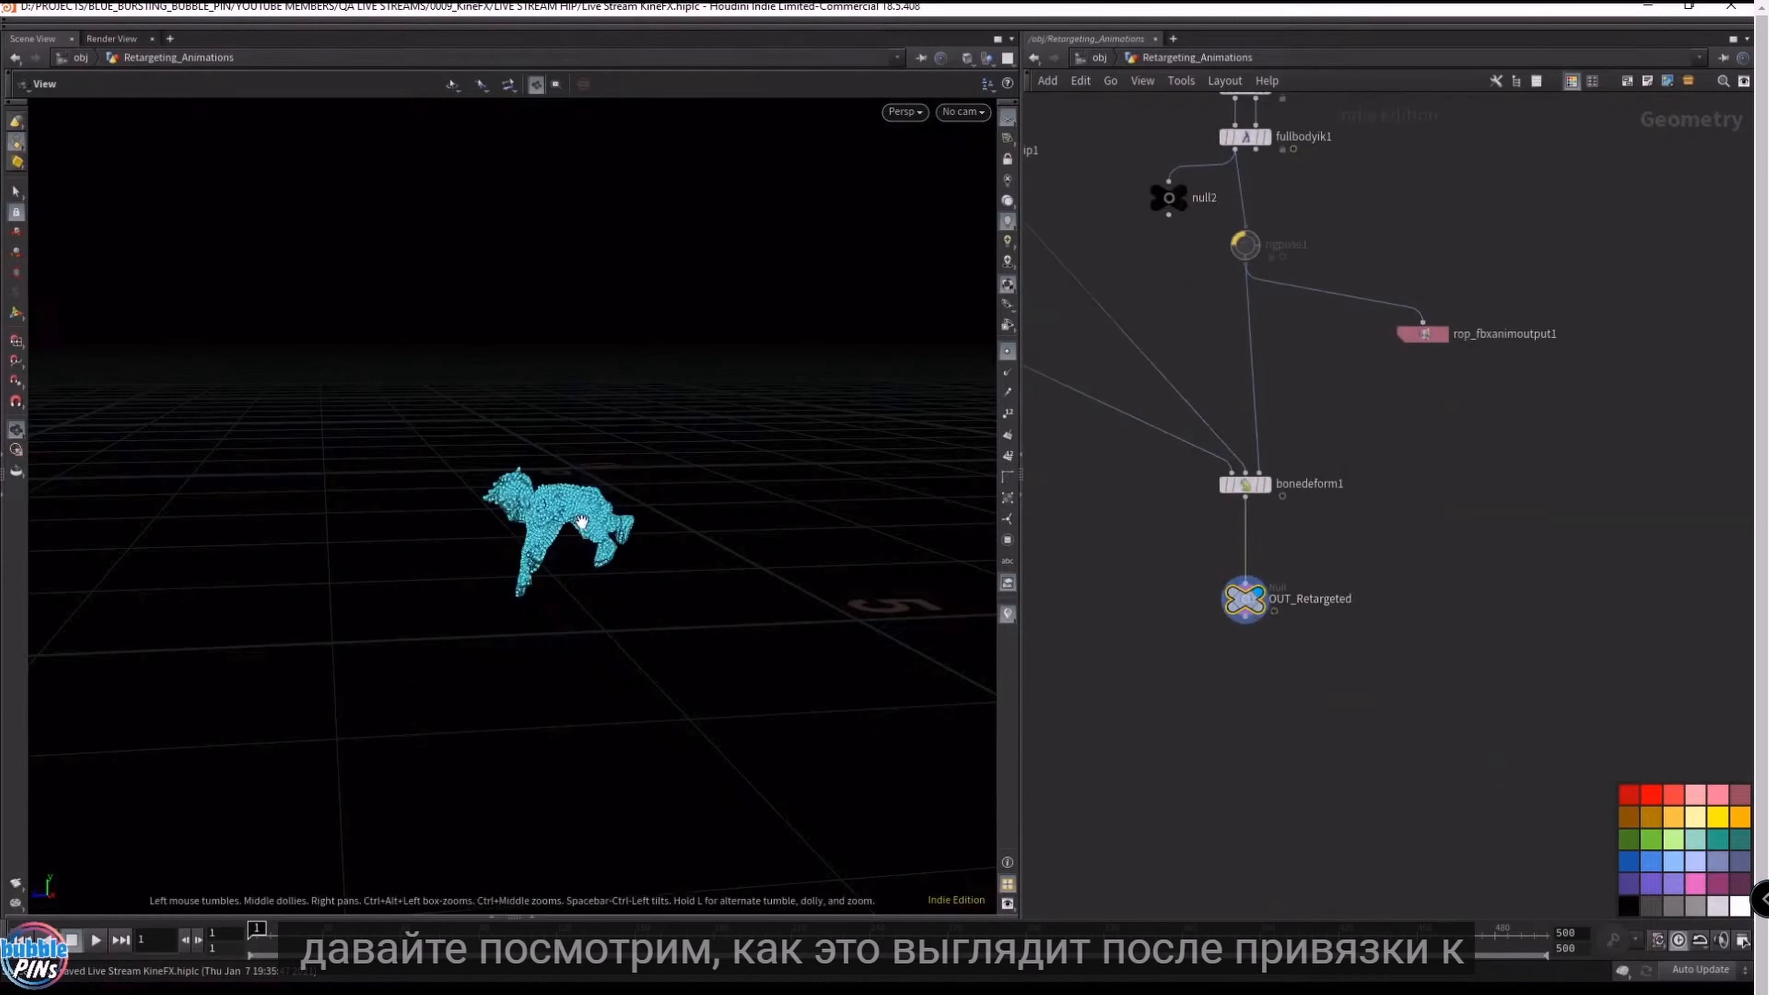
left_click(1007, 354)
middle_click_drag(656, 545, 876, 518)
key("Up")
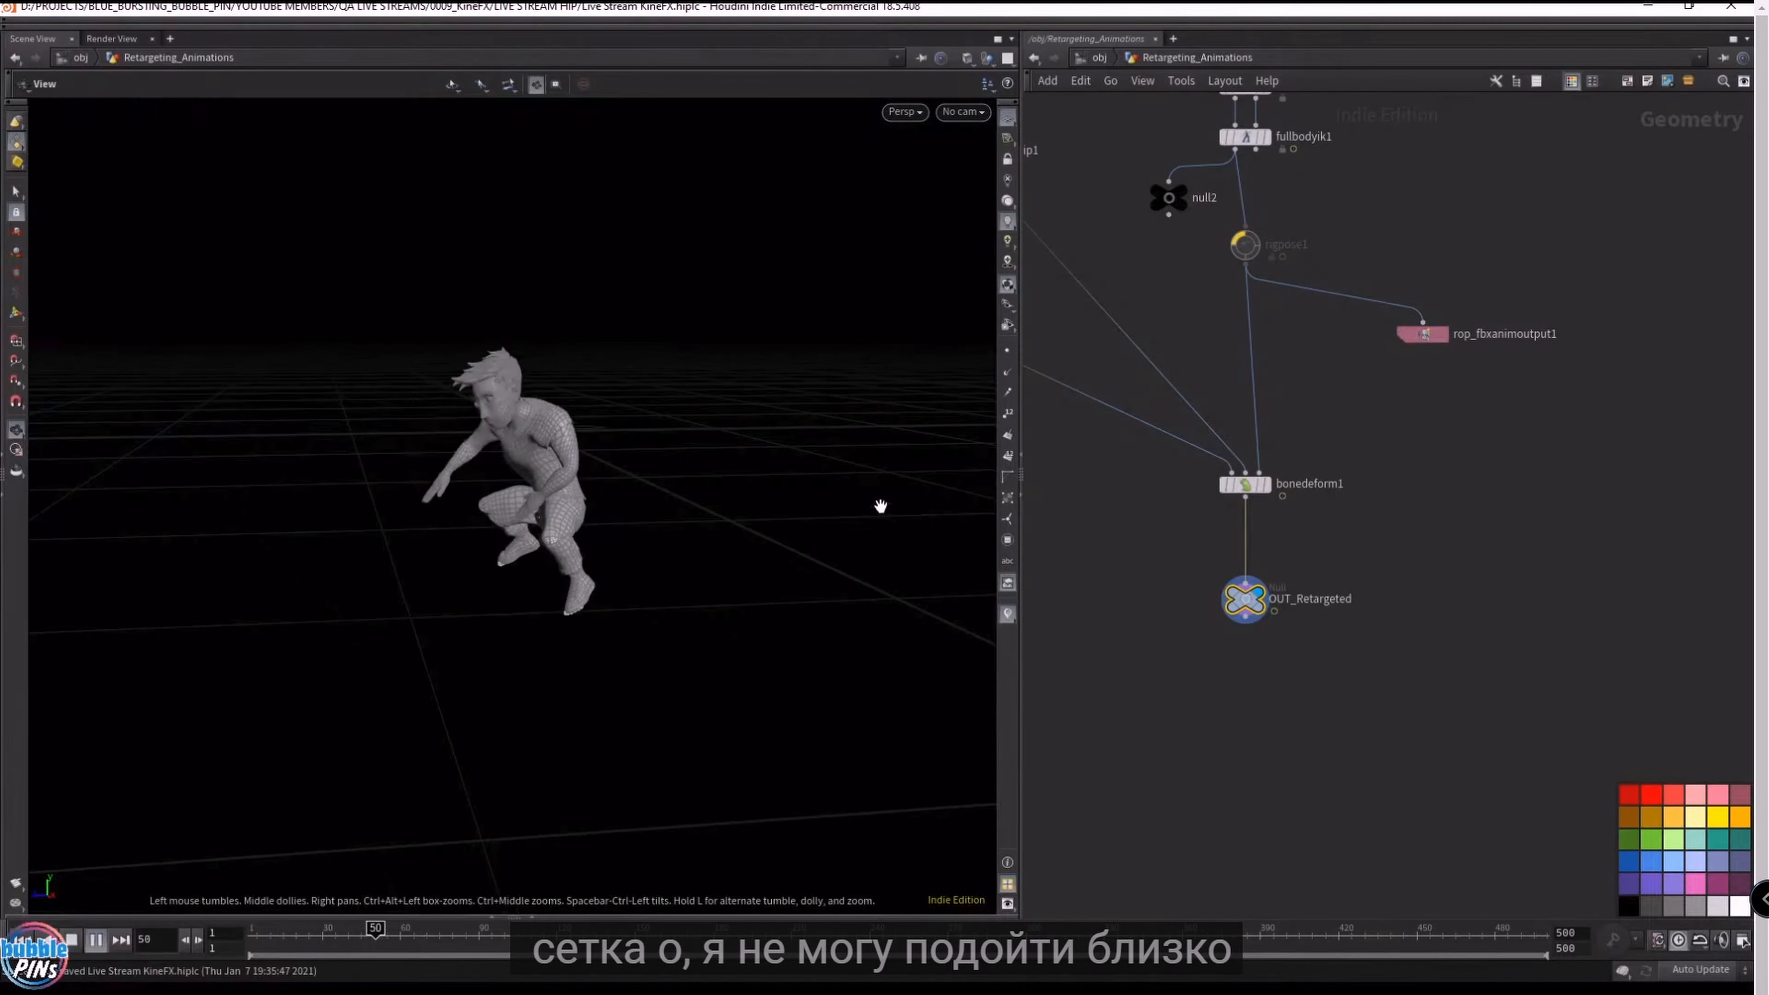
left_click_drag(715, 383, 674, 421)
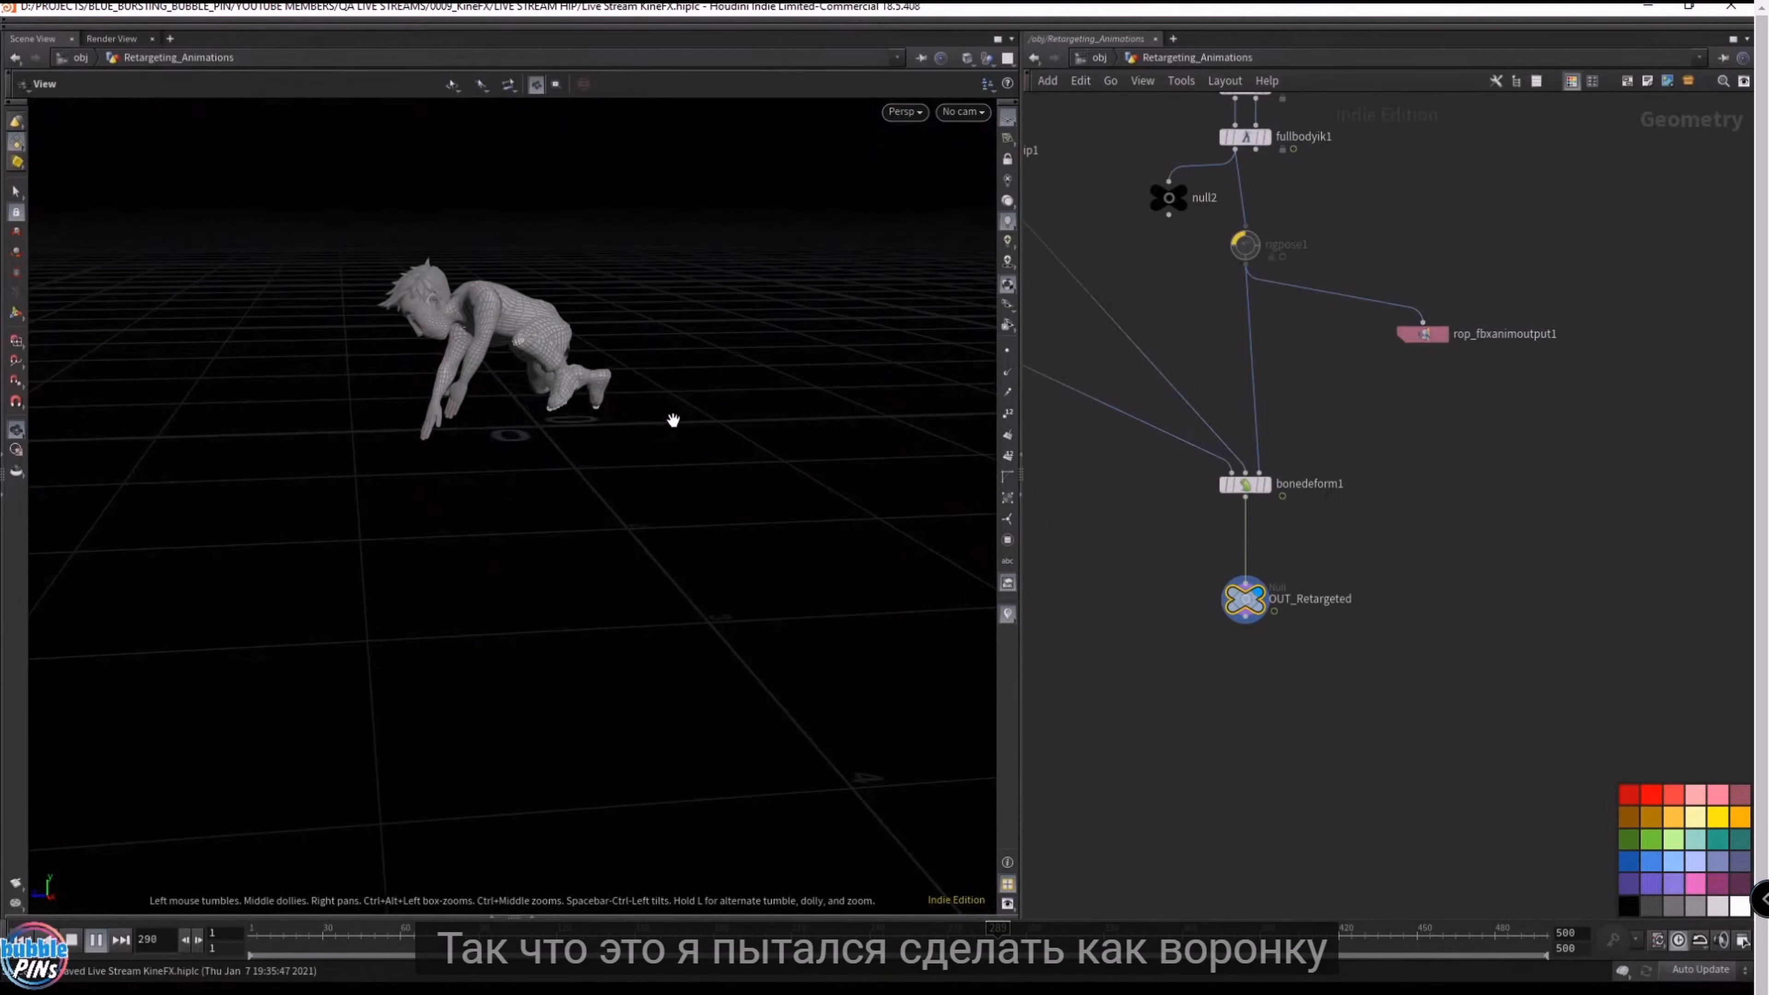
key("Up")
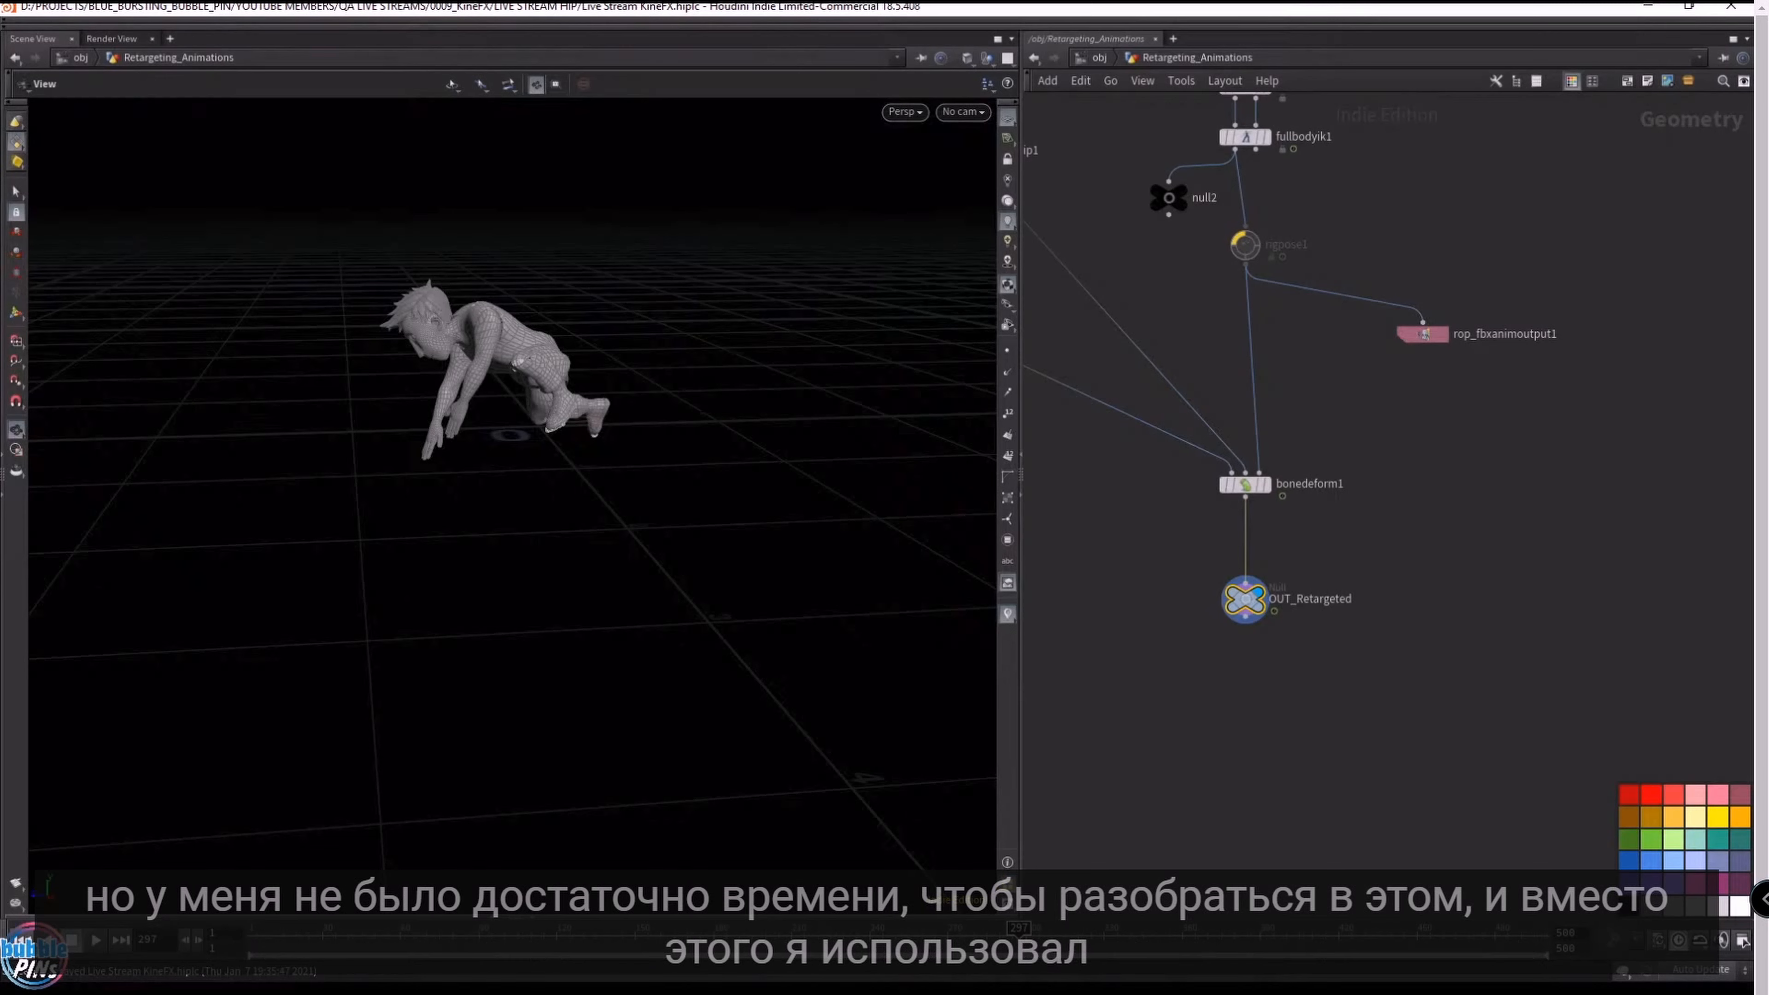
left_click(1743, 941)
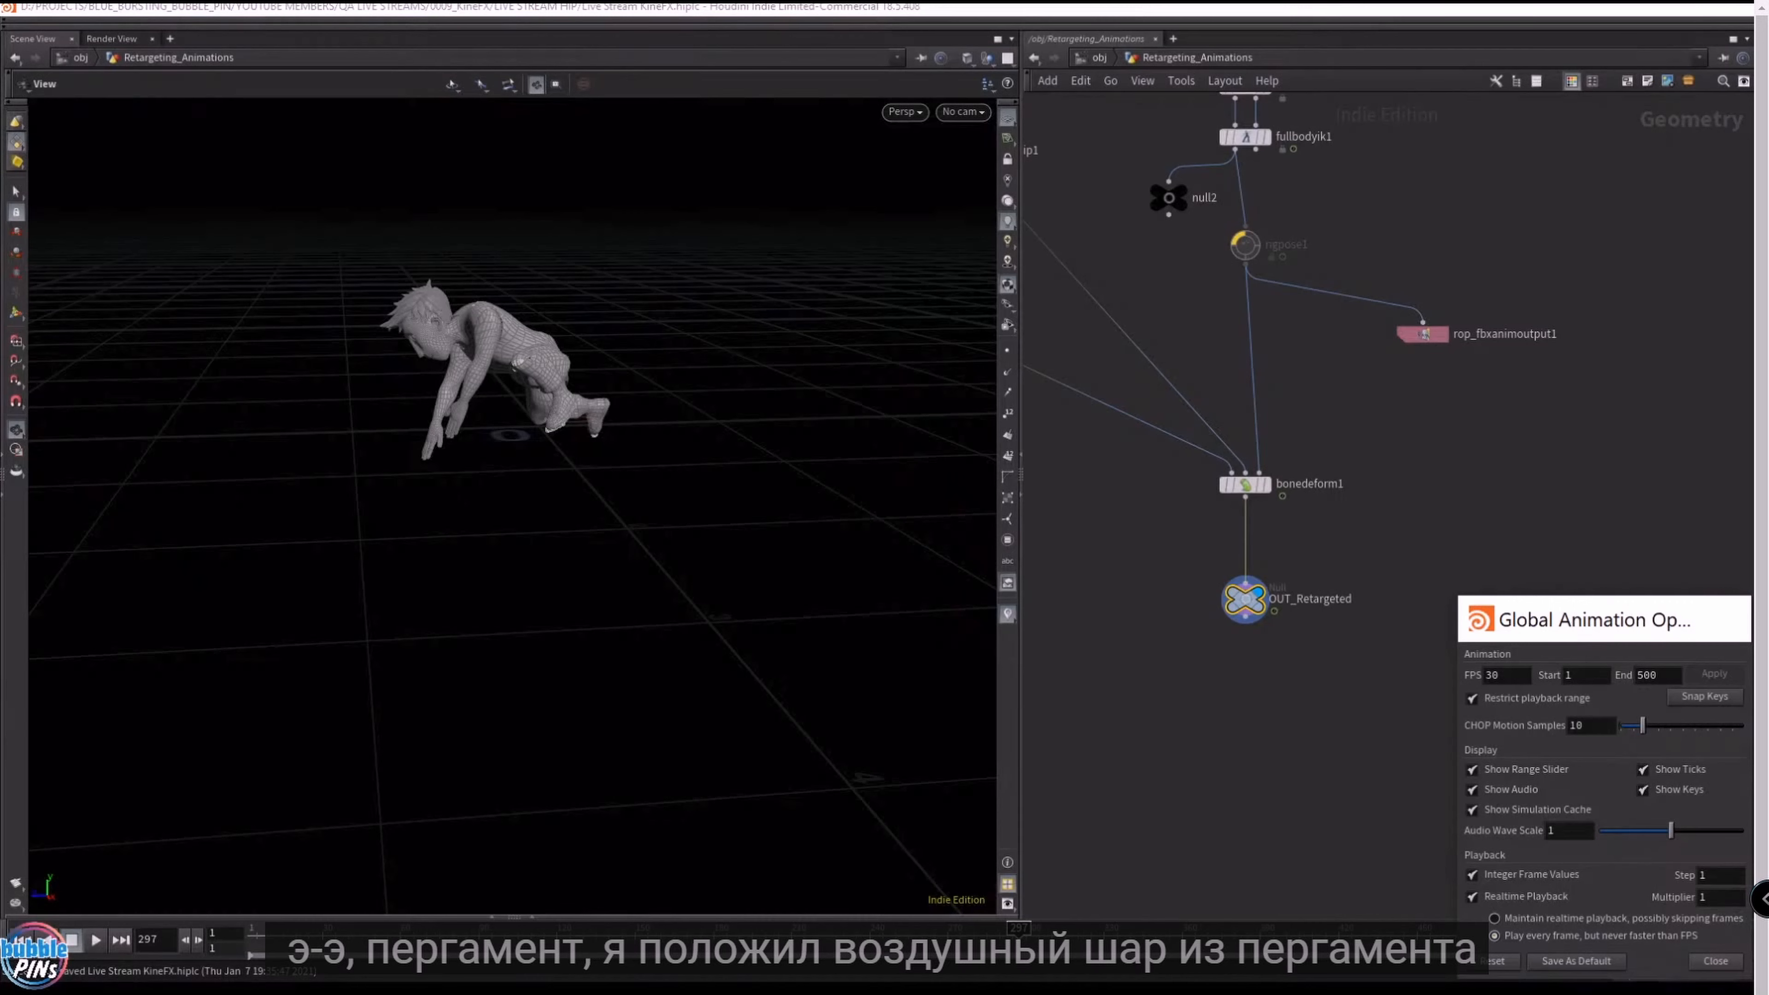
key("Escape")
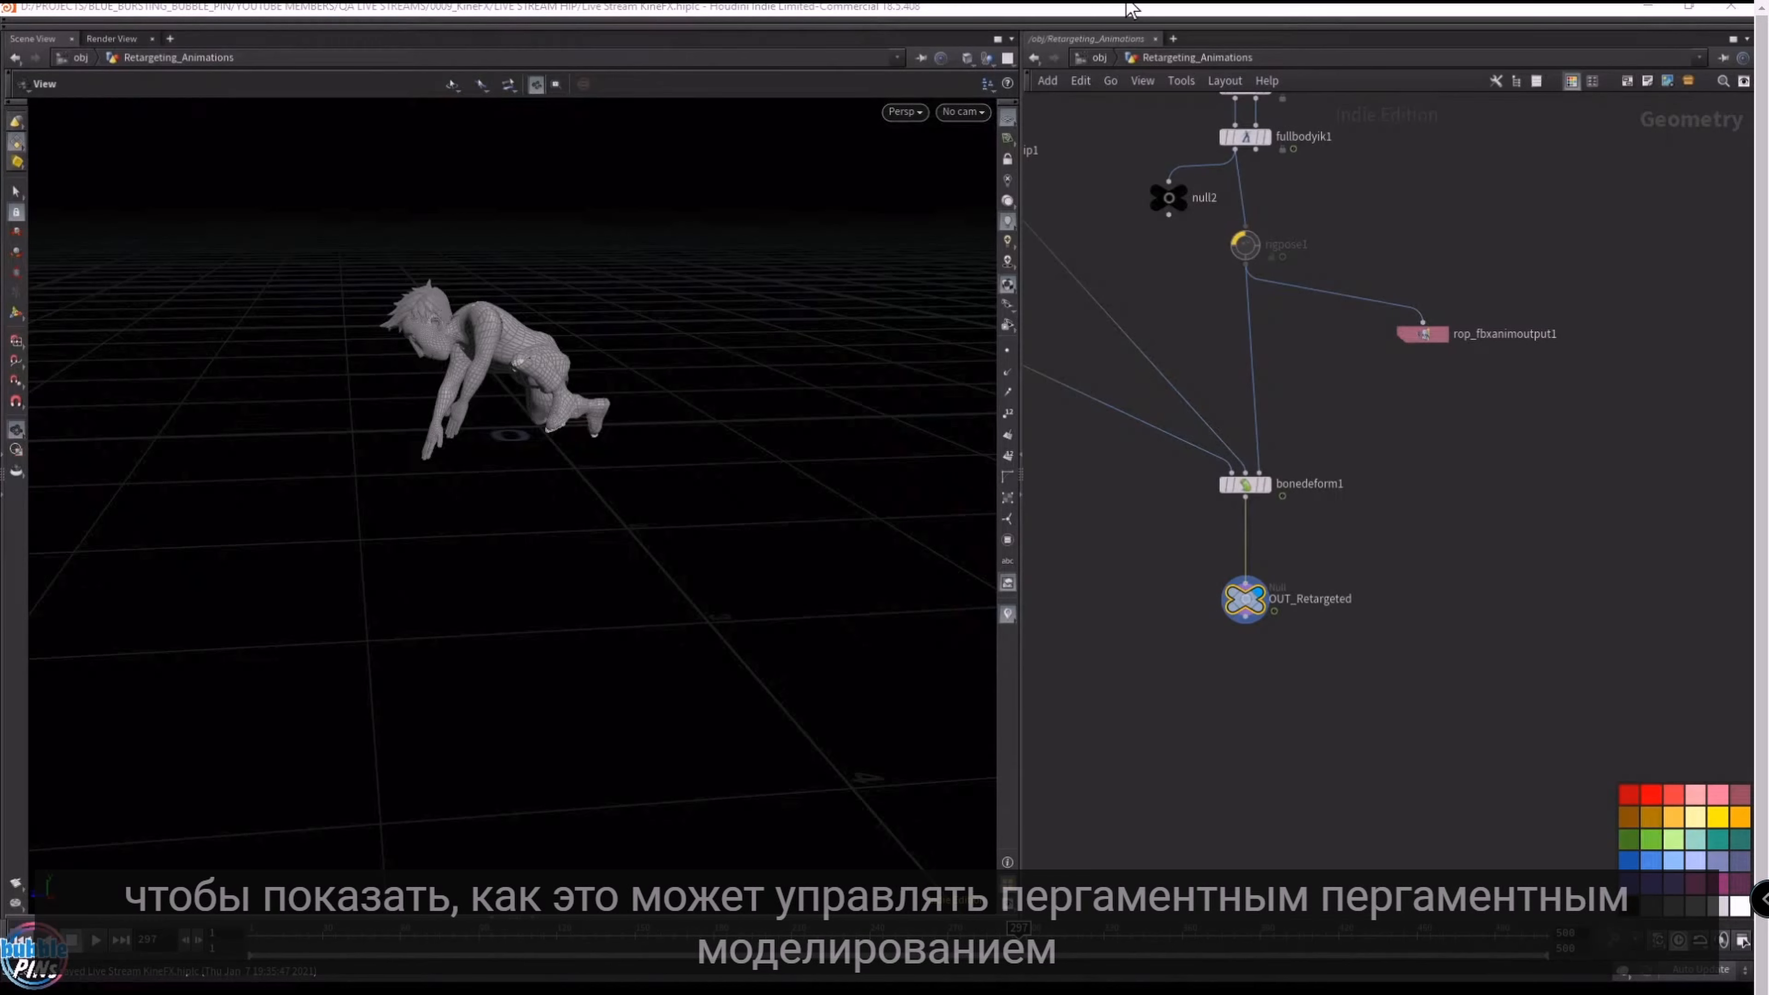
- Enlarge the network area, go up to object level, and paste the Climbing_Vellum geometry object, placing it below mocap_Jump_Squash_Fall
left_click_drag(1021, 201, 775, 201)
key("u")
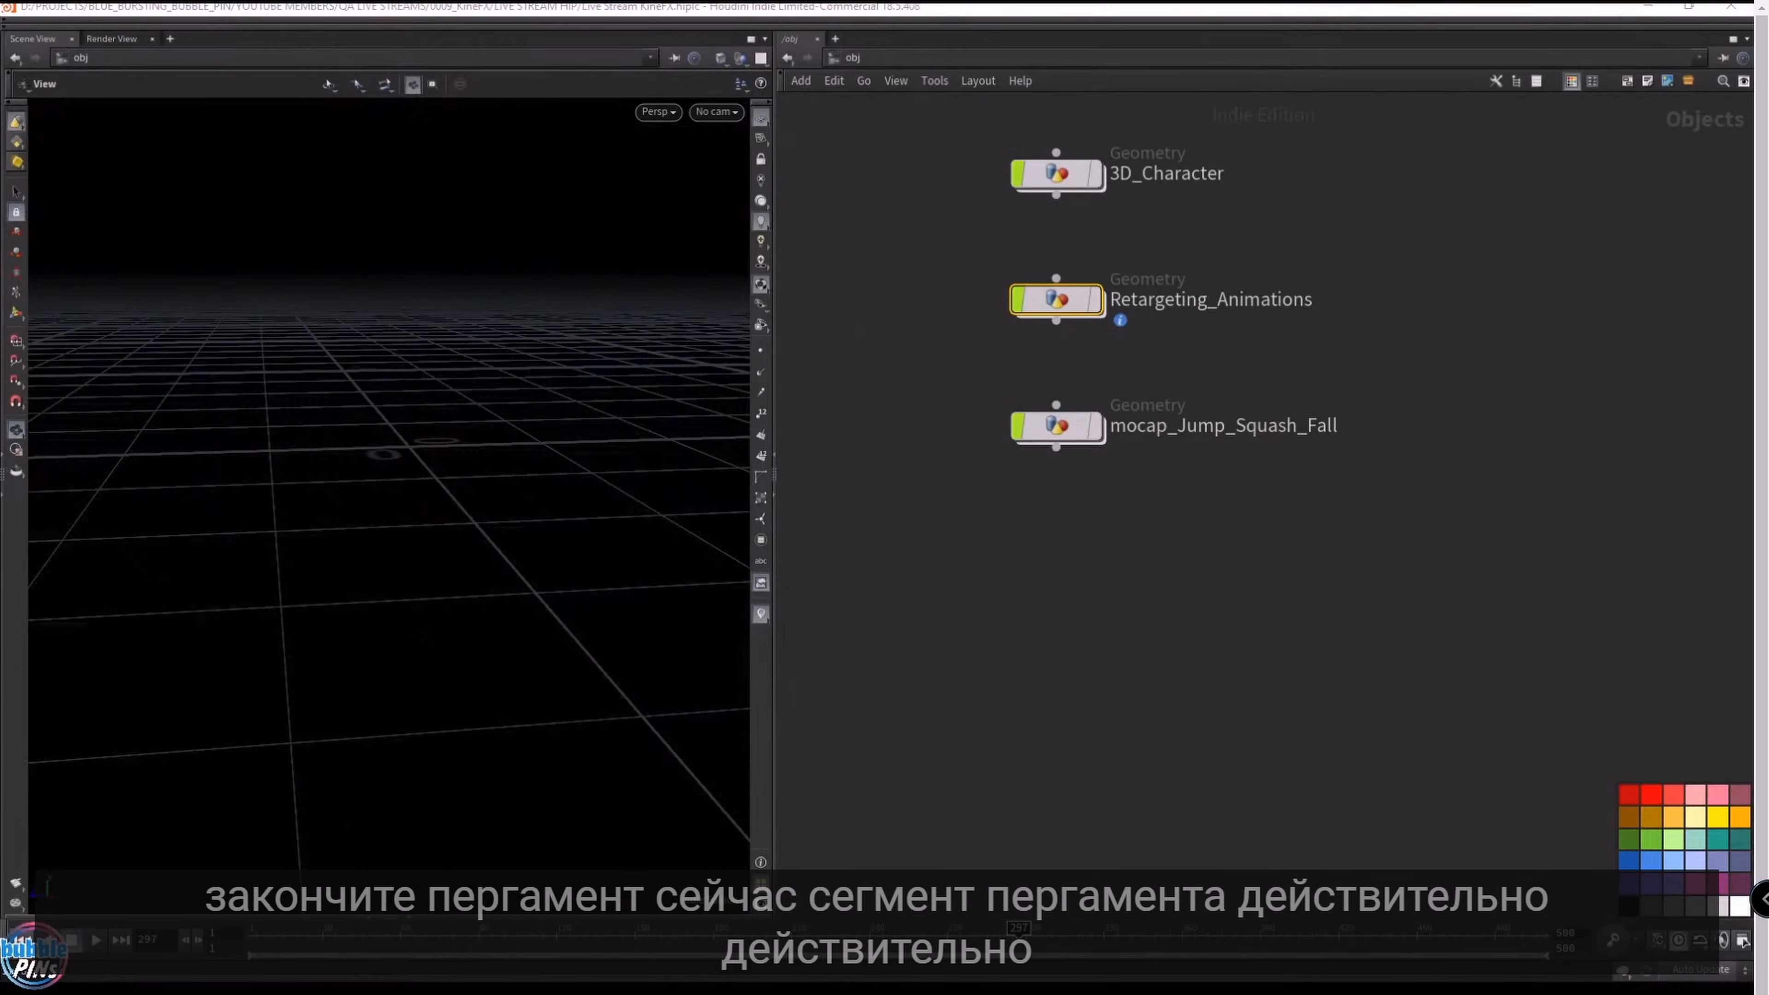
left_click(1338, 667)
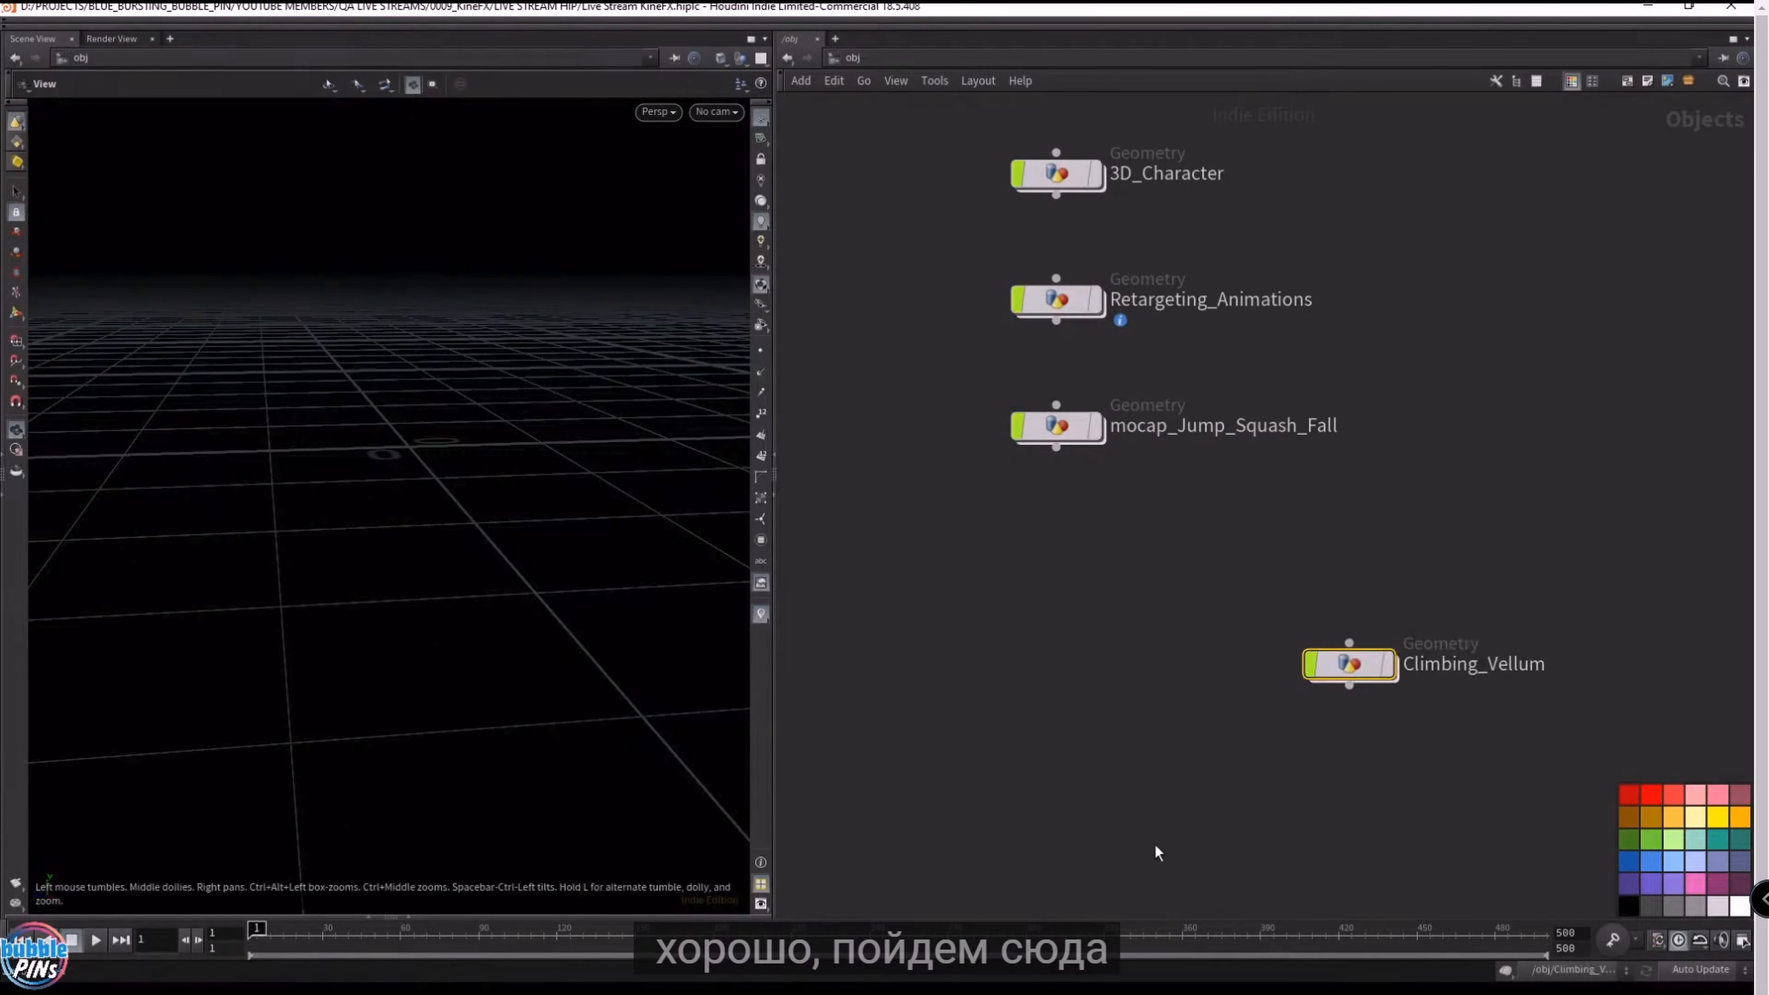
left_click_drag(1362, 674, 1069, 584)
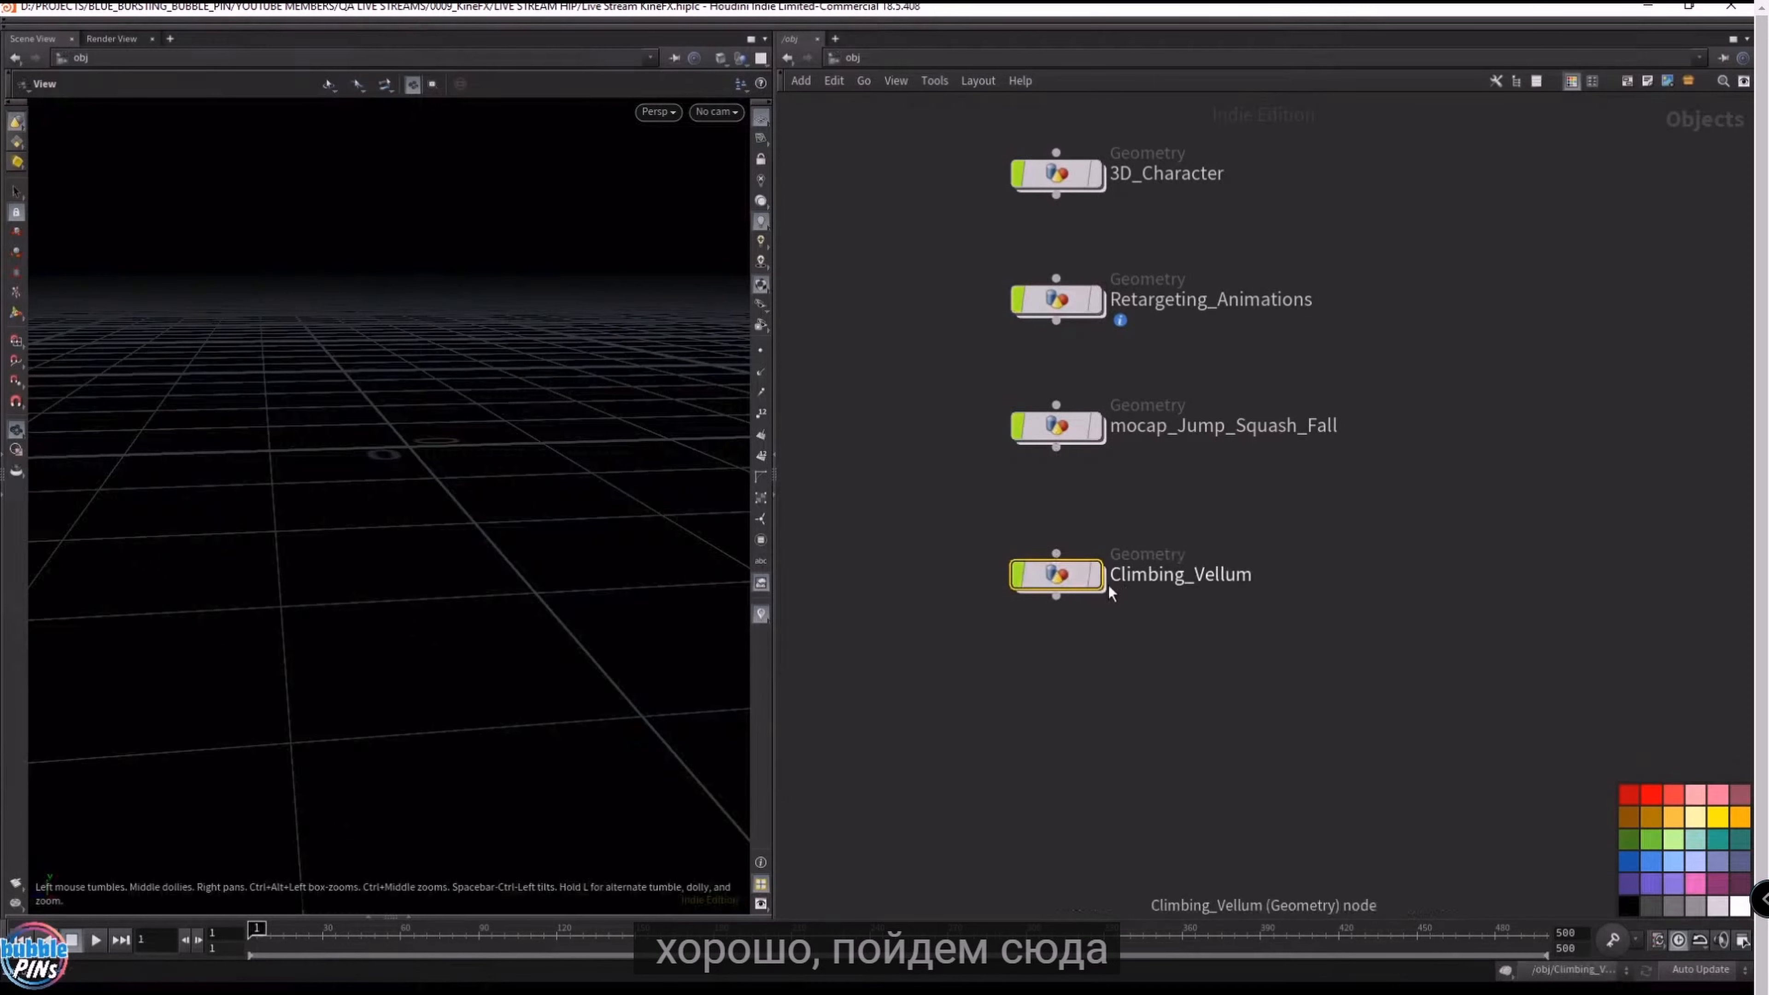
left_click(1096, 583)
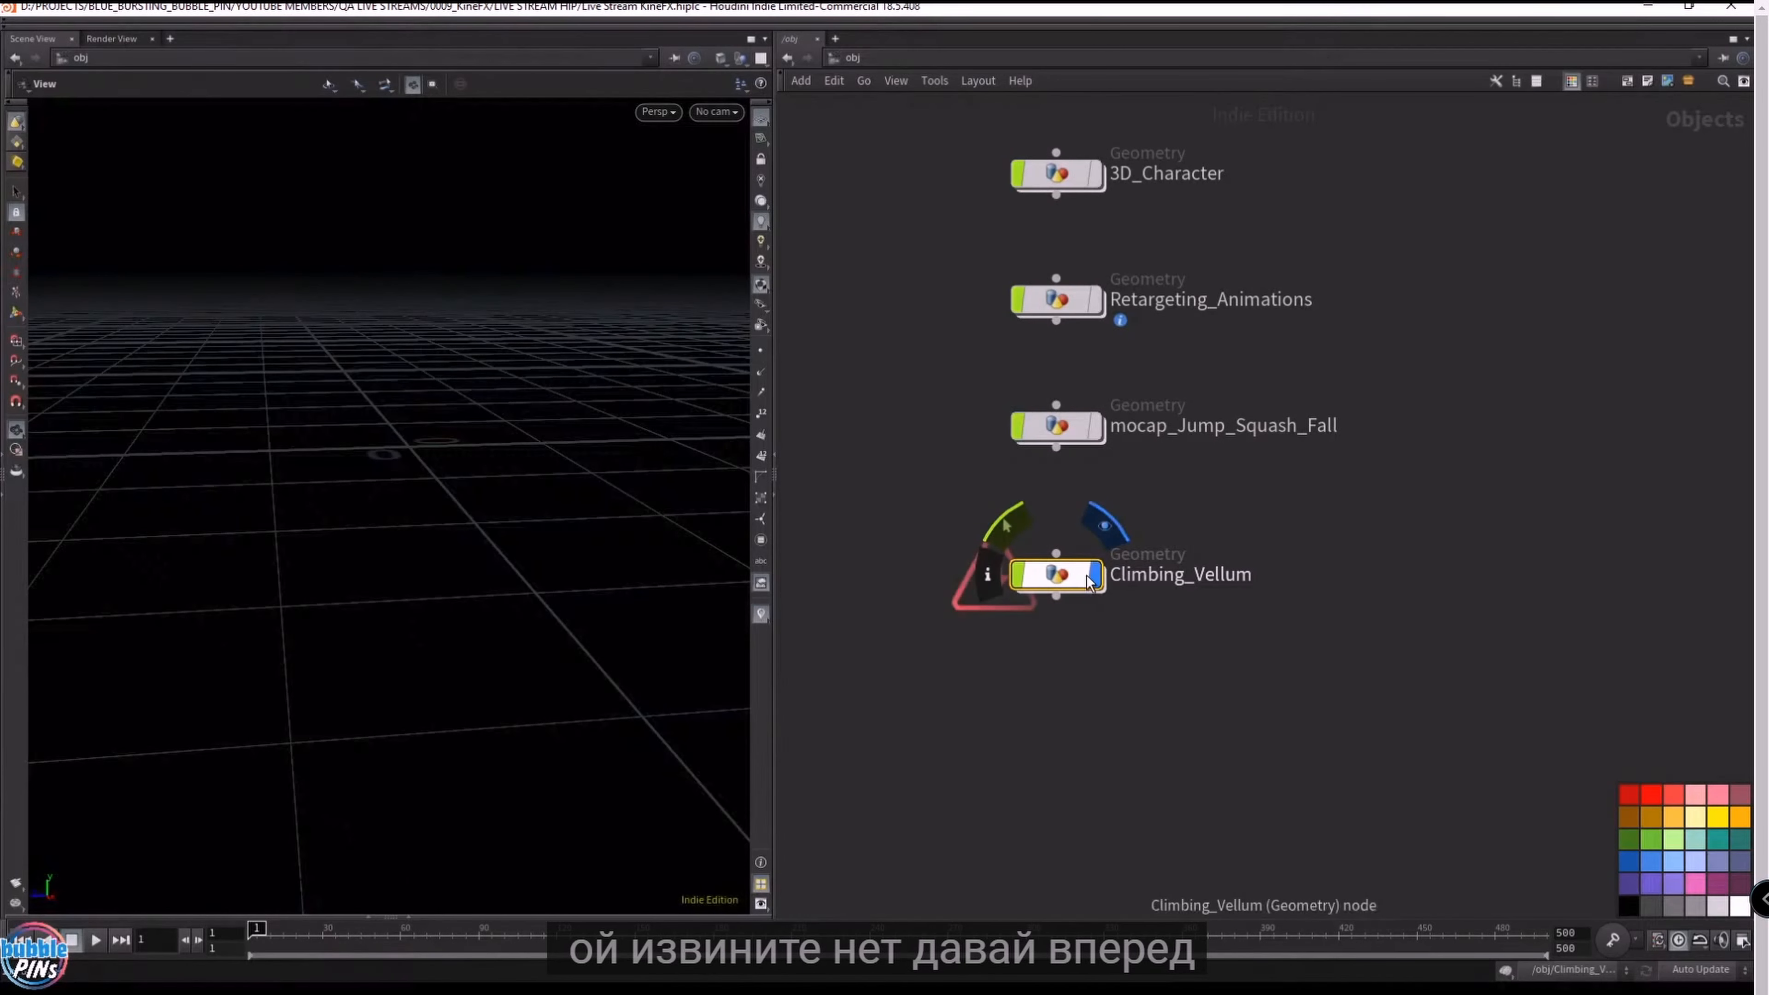
- Enter the Climbing_Vellum network and show the parameters of object_merge1
double_click(1073, 573)
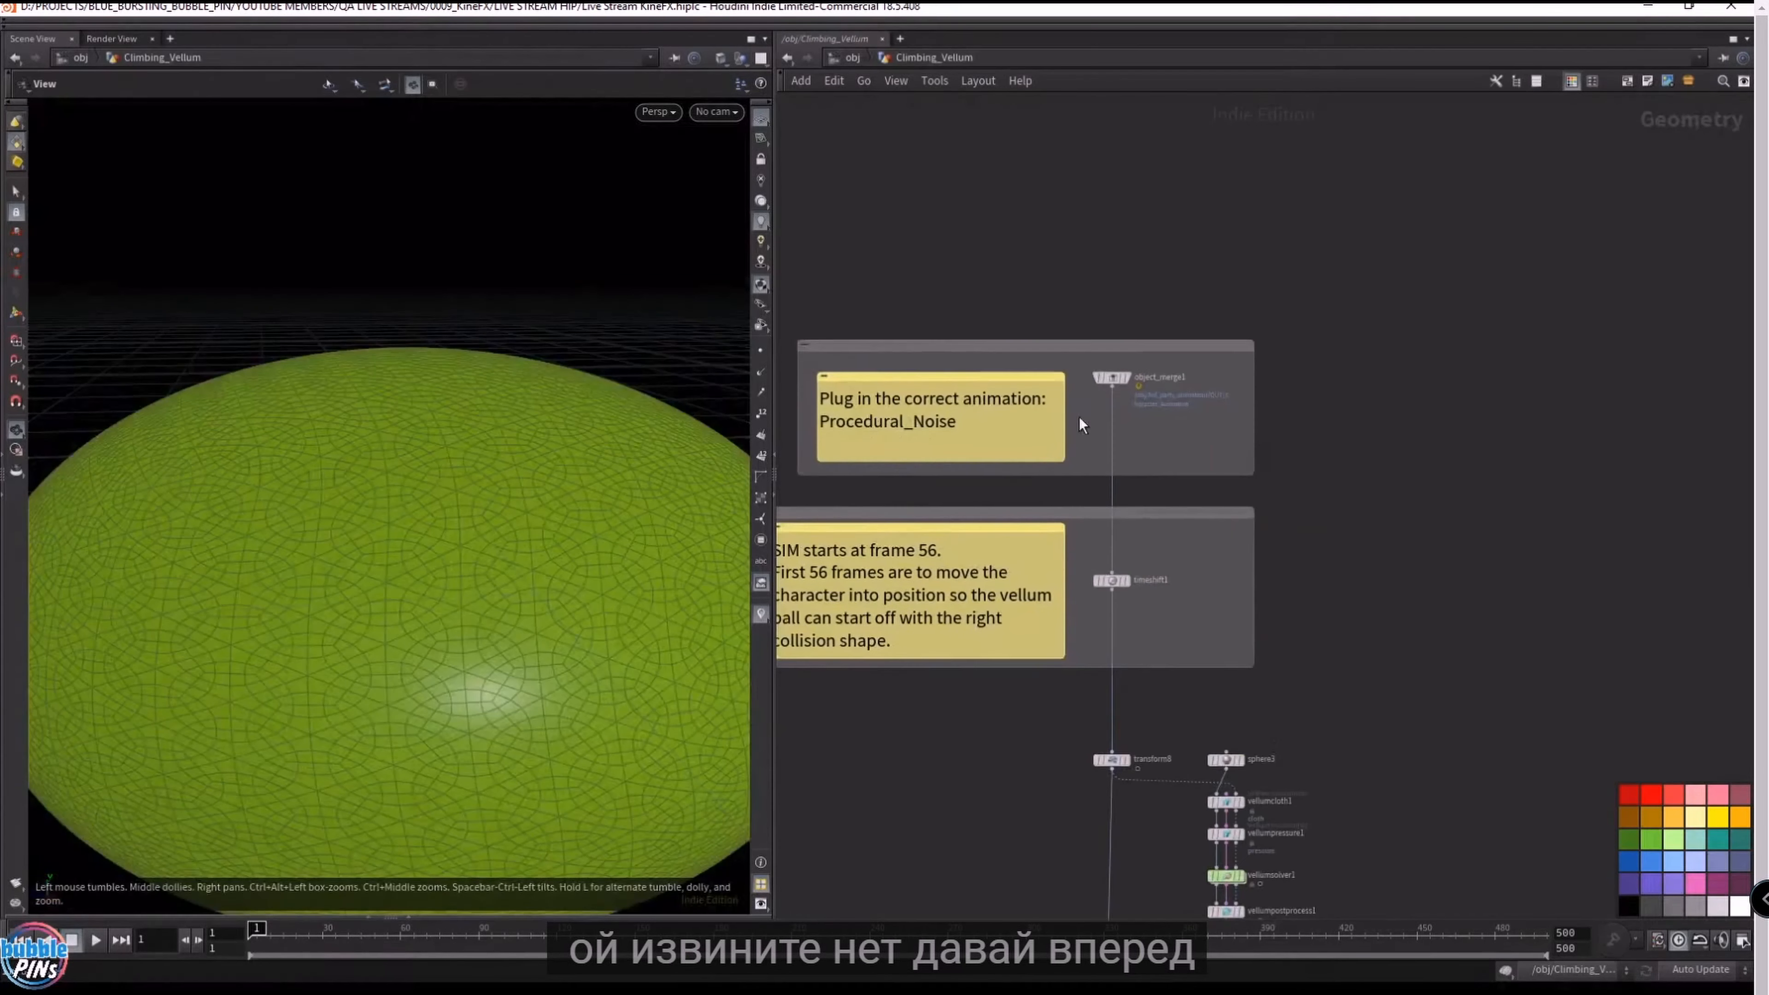
scroll(1185, 371, "up", 5)
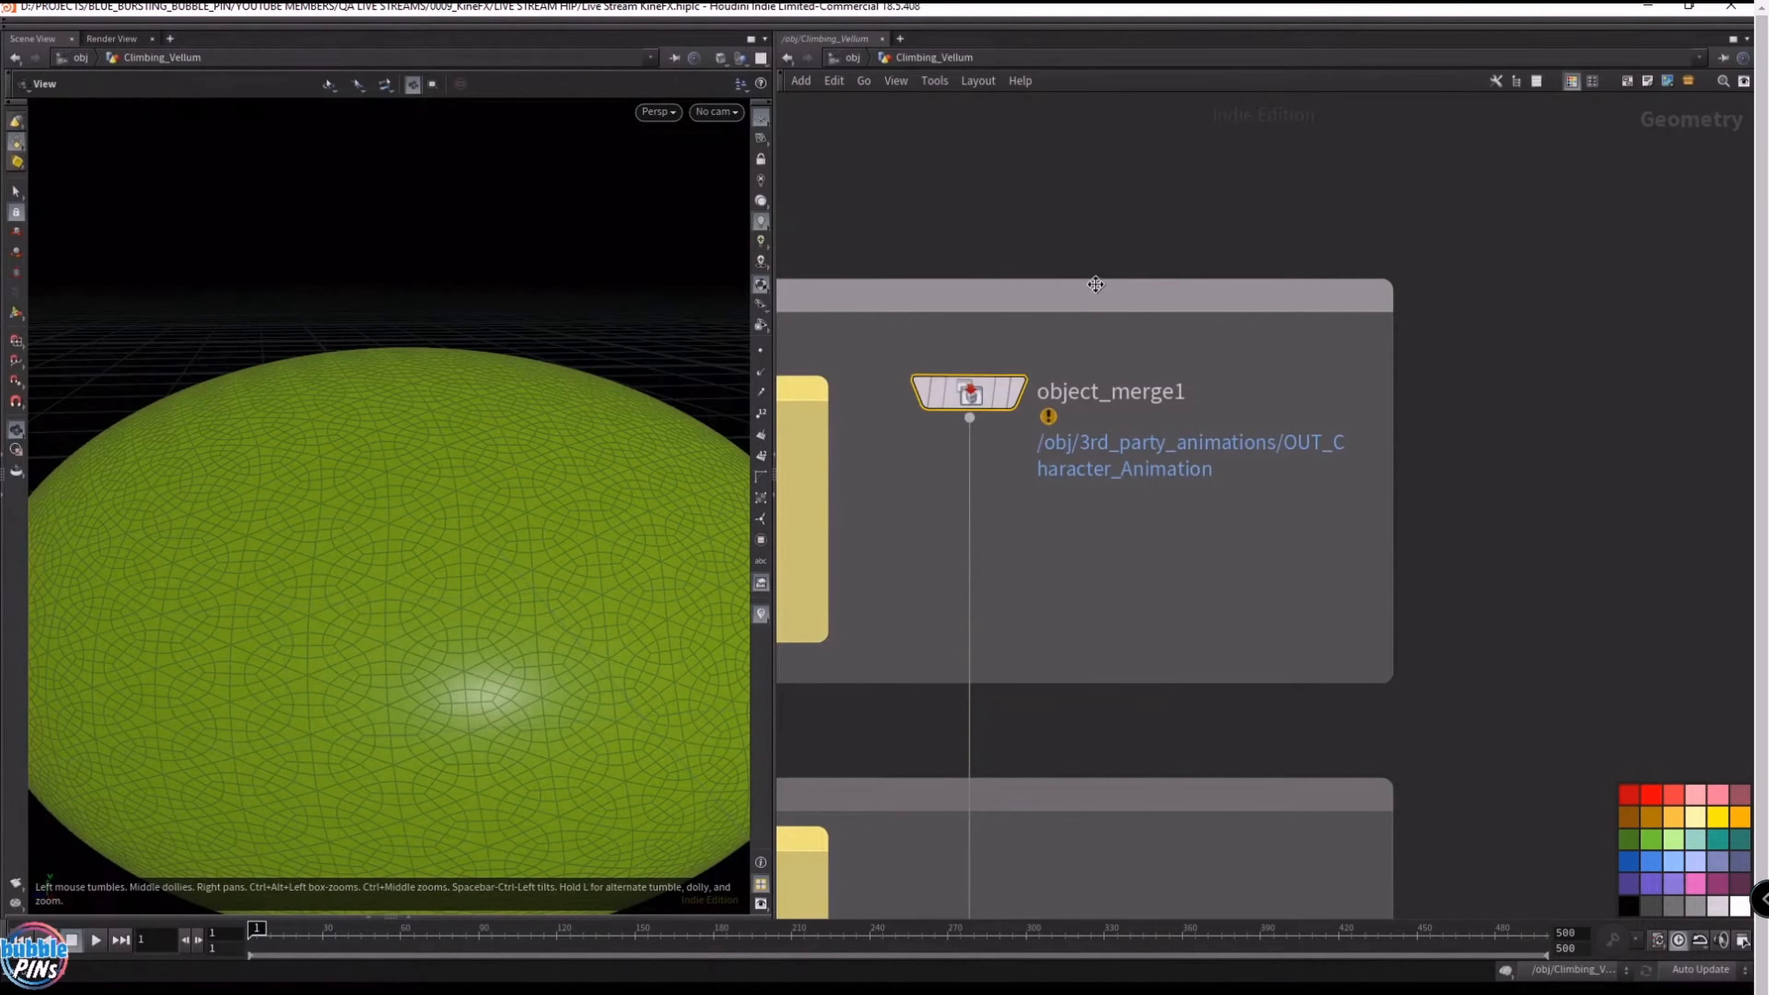
key("p")
scroll(1091, 274, "down", 5)
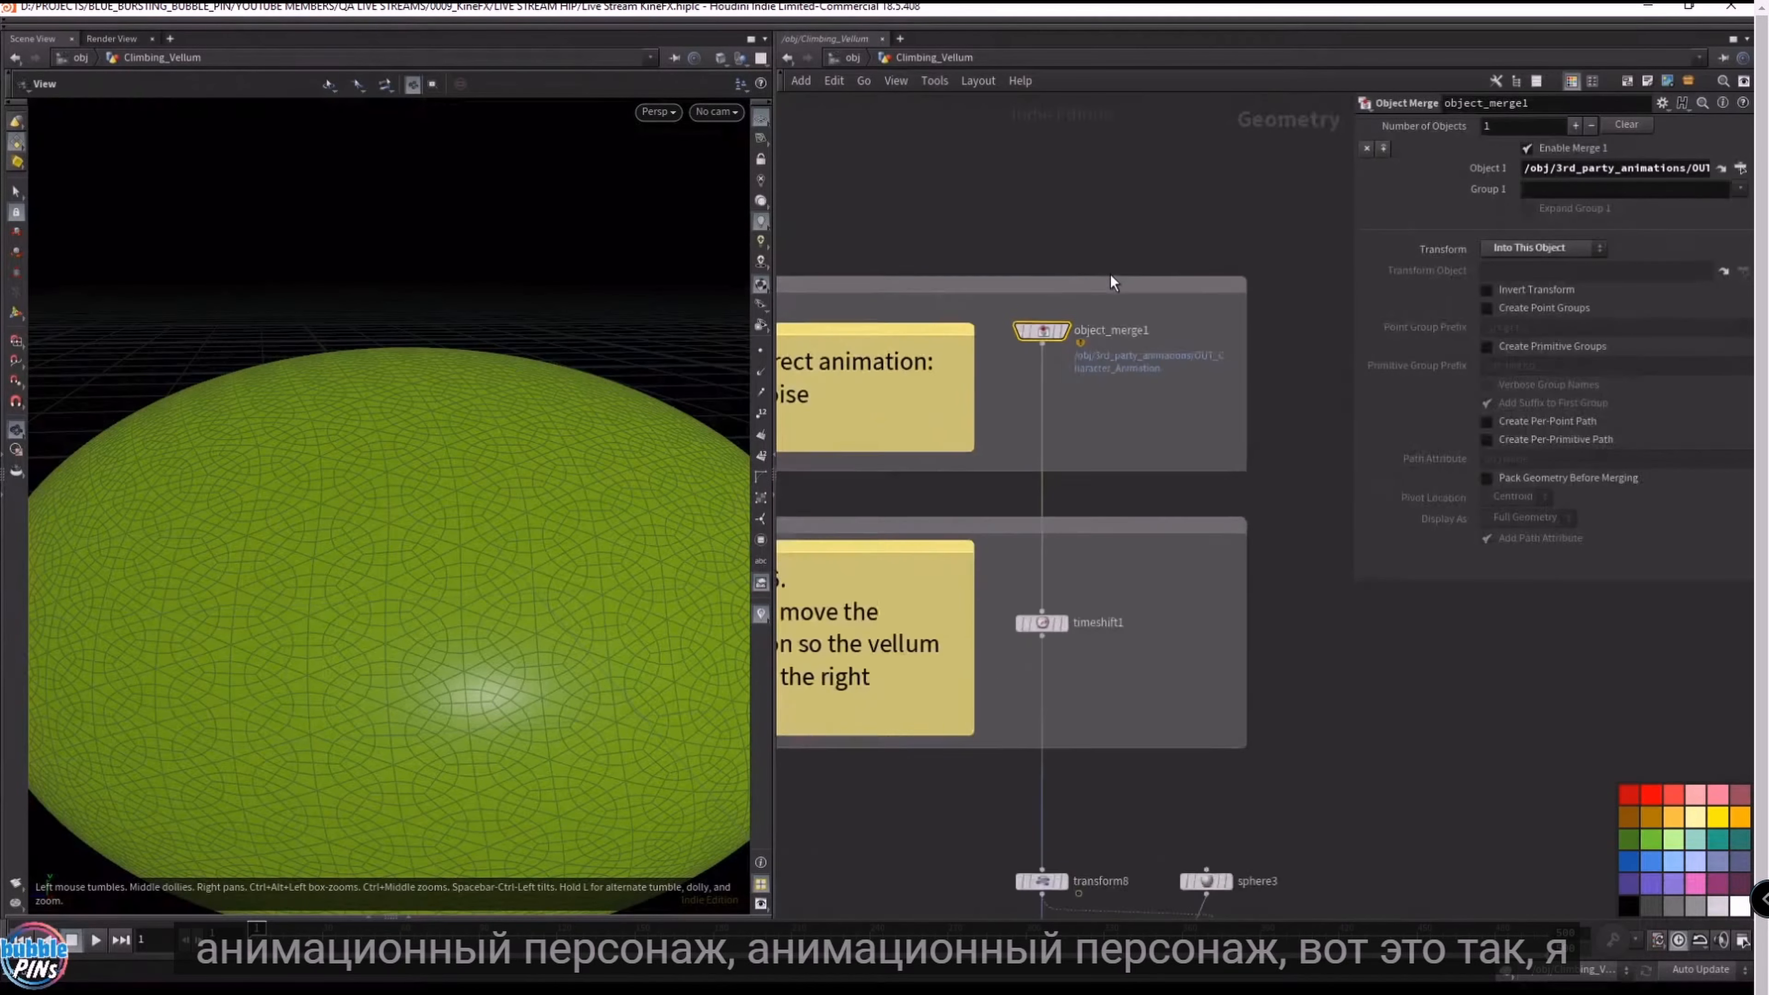
- Go back into Retargeting_Animations, copy the OUT_Retargeted node, and set the timeline to frame 2
left_click(852, 62)
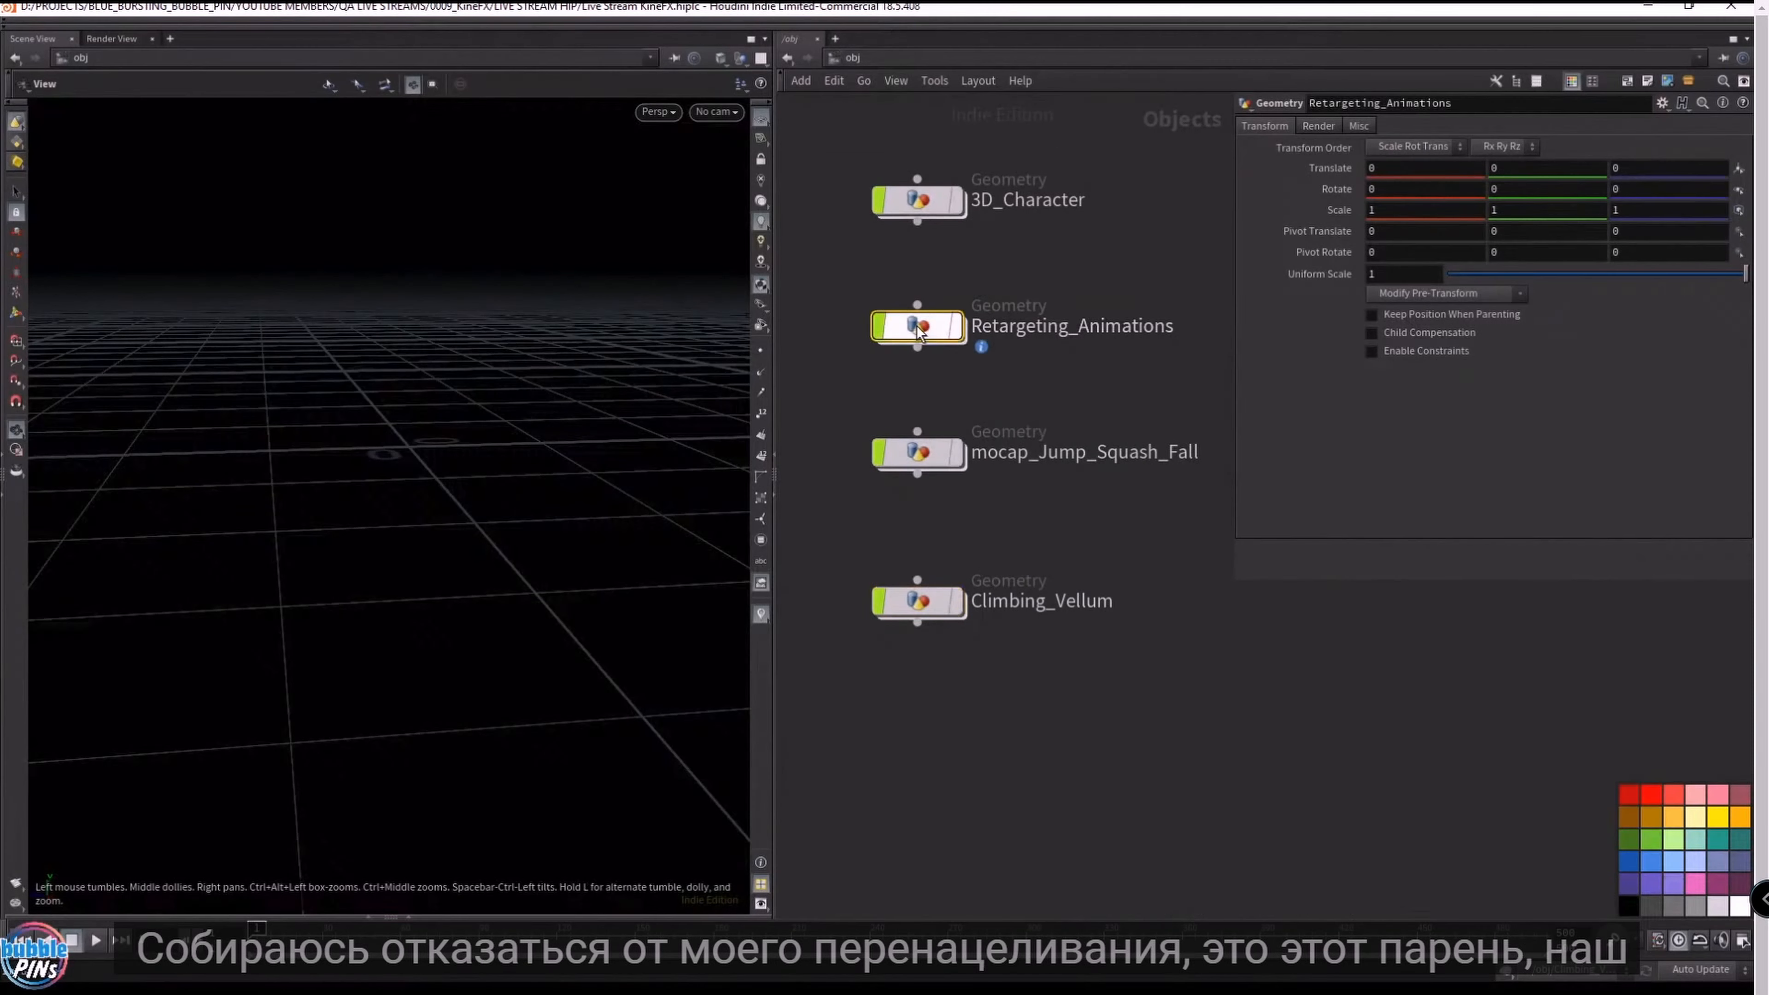
double_click(900, 321)
left_click_drag(1028, 653, 1182, 571)
key("ctrl+c")
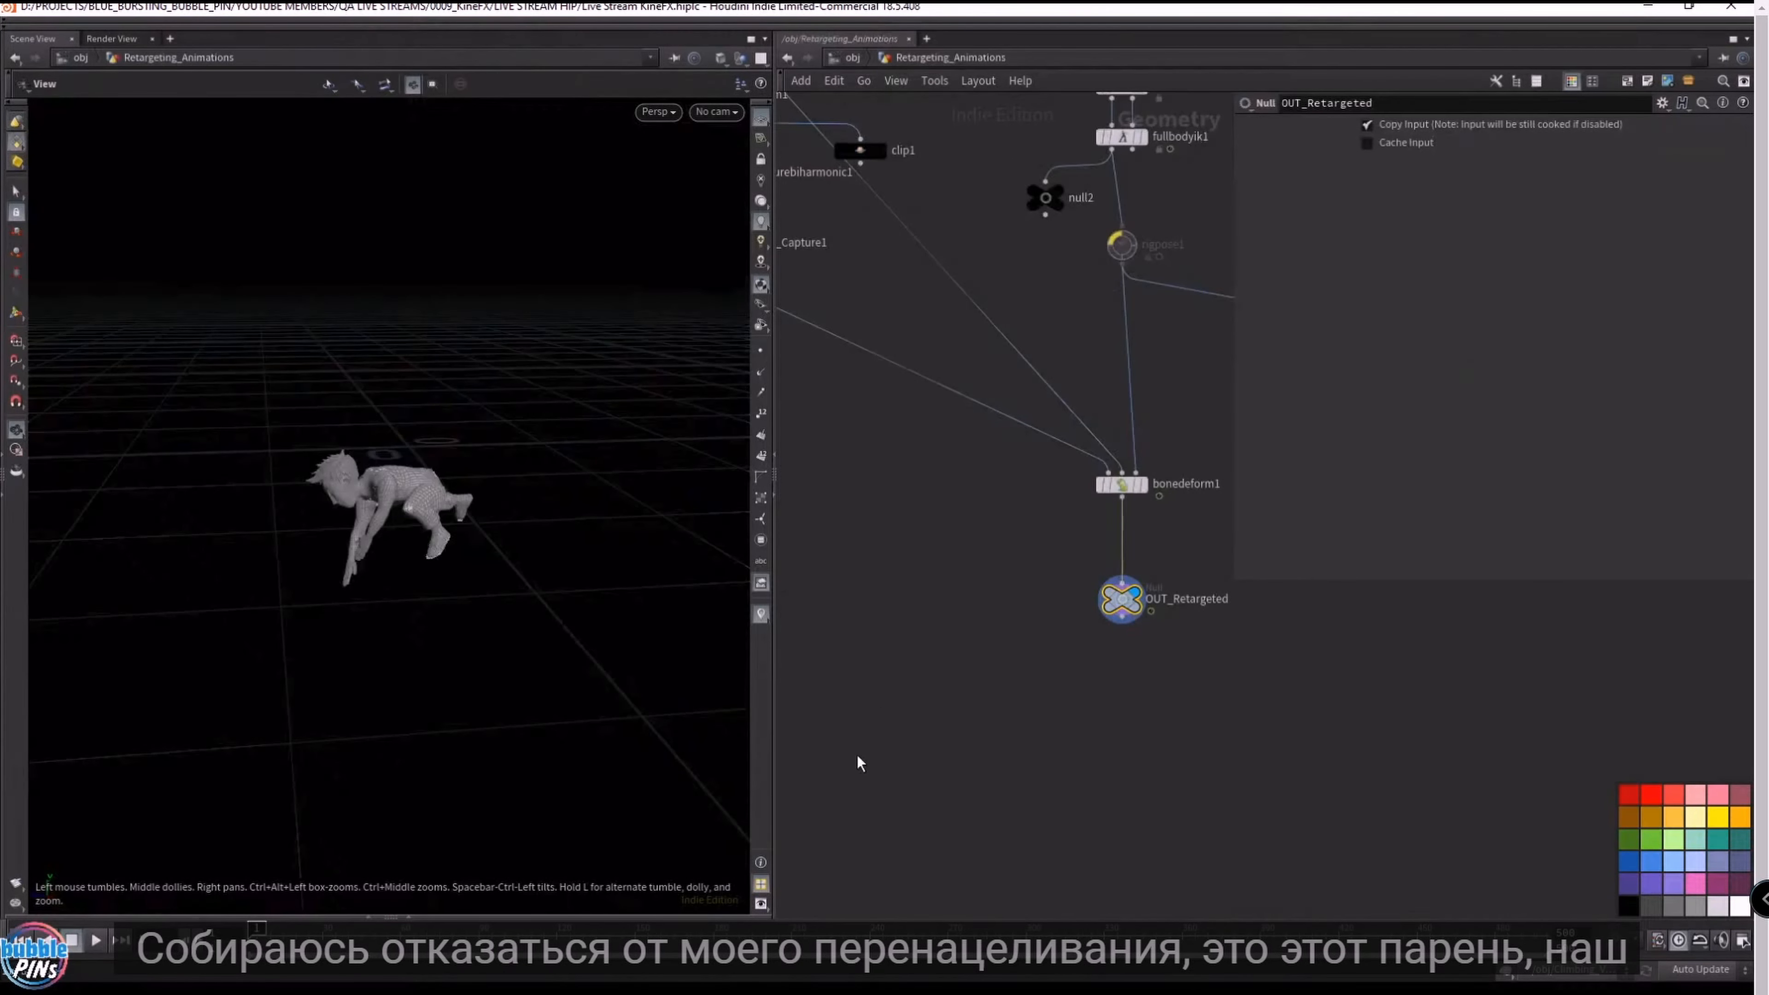
mouse_move(256, 939)
left_mouse_down()
mouse_move(362, 938)
mouse_move(255, 938)
left_mouse_up()
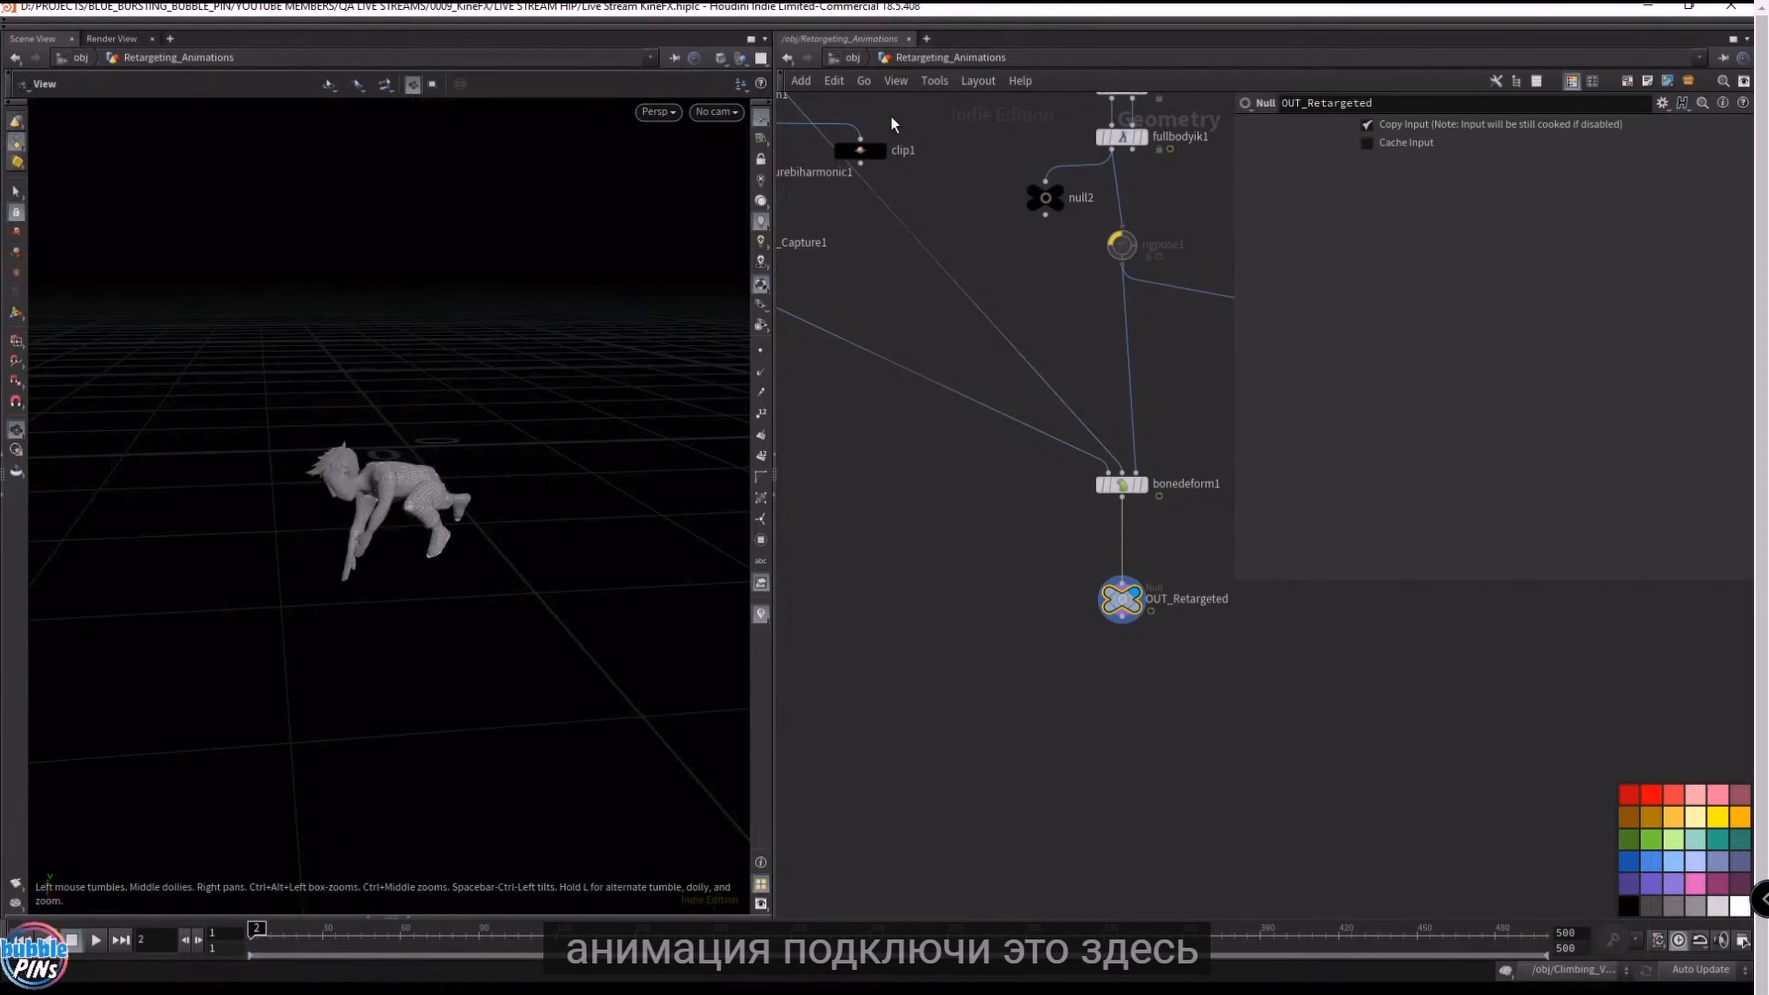
- Return to Climbing_Vellum and set Object 1 of object_merge1 to /obj/Retargeting_Animations/OUT_Retargeted
left_click(856, 62)
double_click(906, 600)
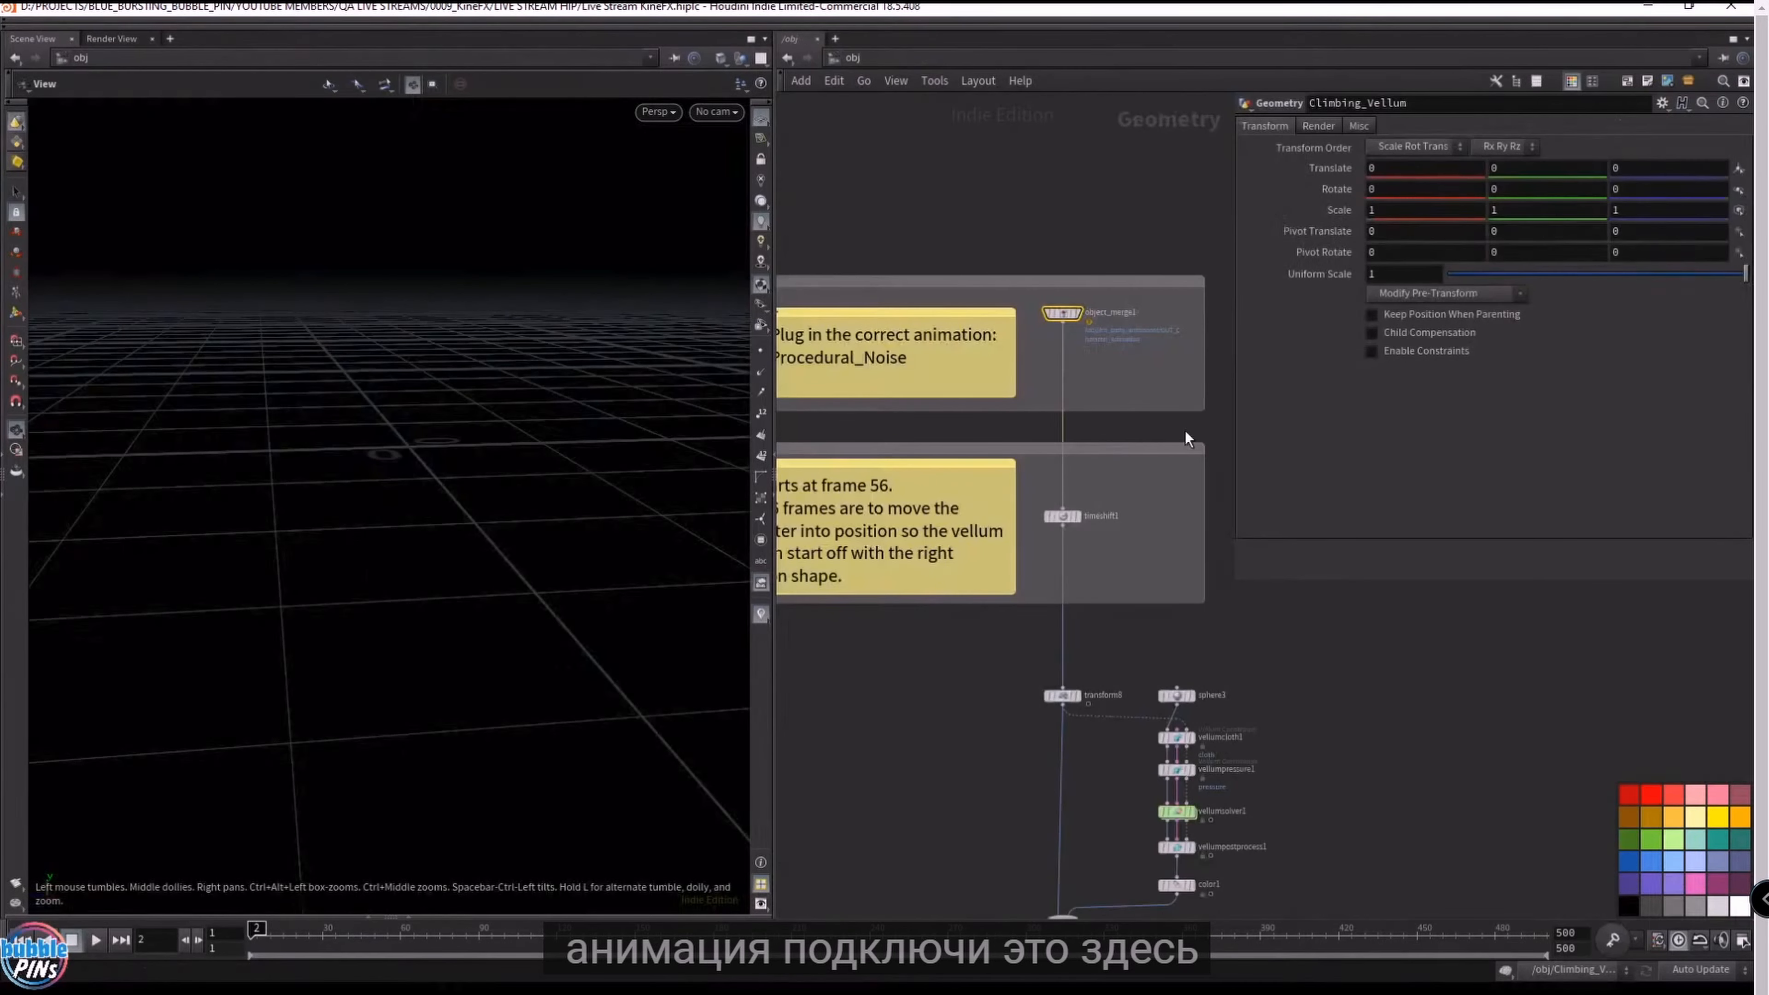
left_click_drag(1046, 277, 1045, 268)
left_click(1453, 169)
key("ctrl+a")
key("ctrl+v")
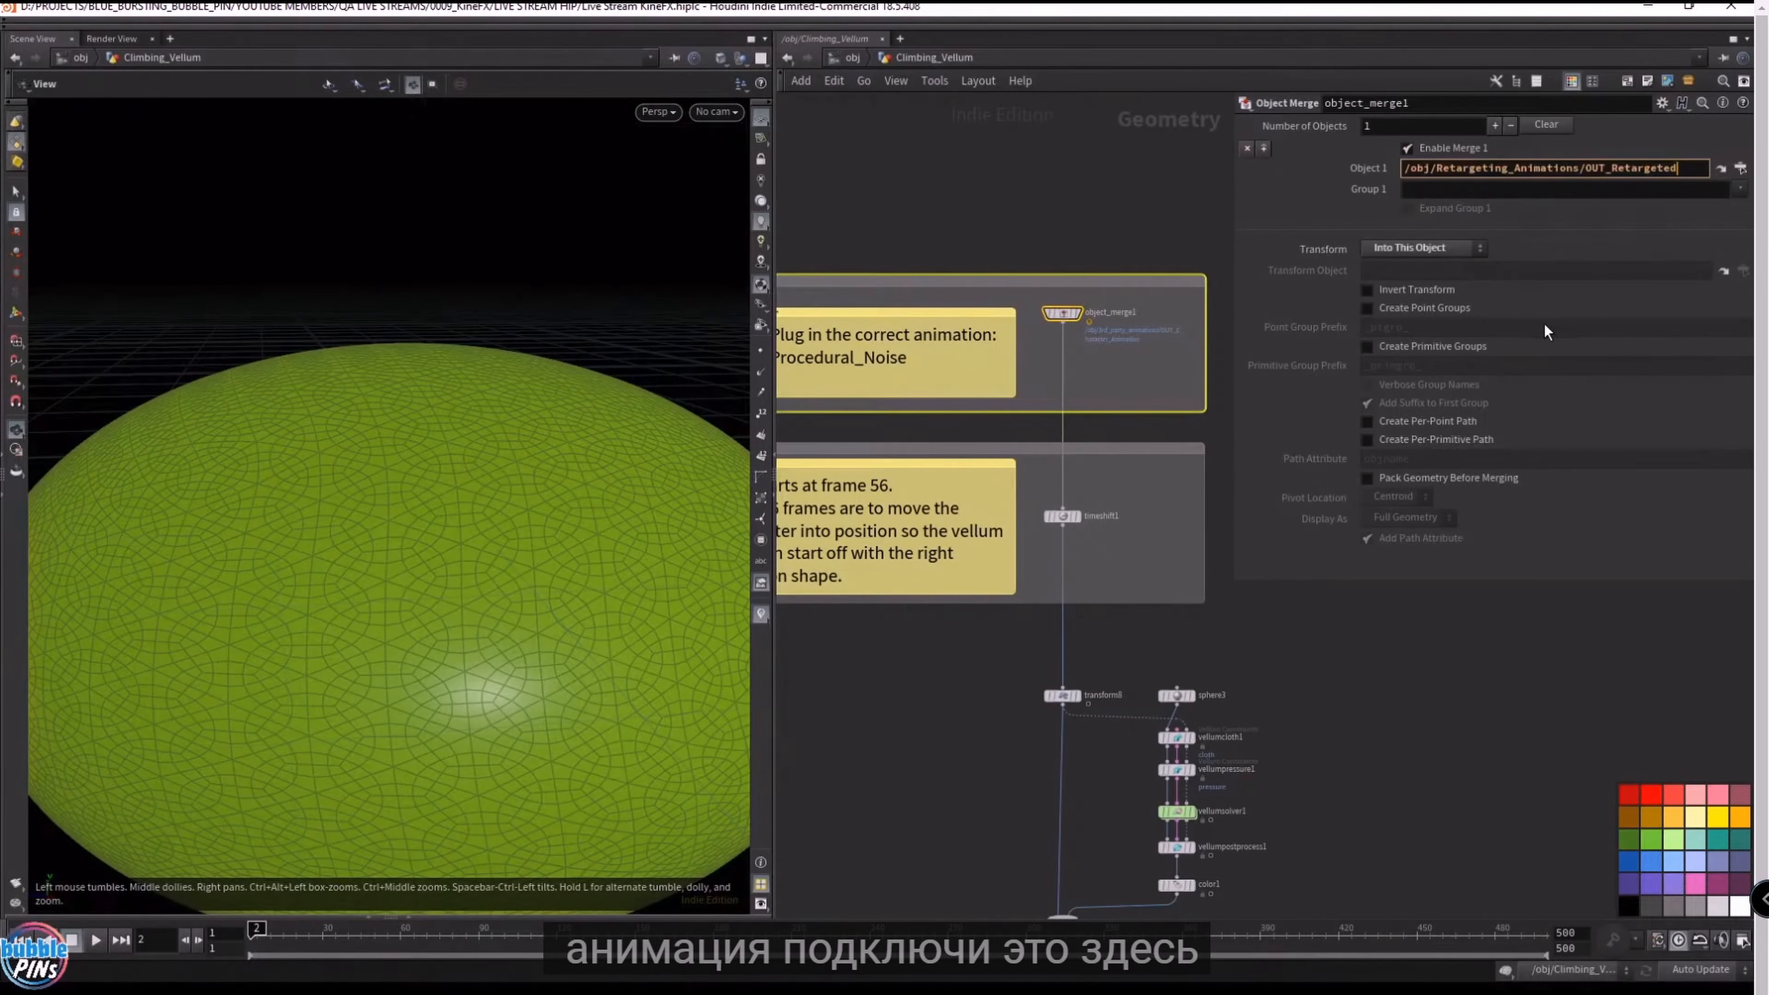
key("Return")
- Delete the two yellow sticky notes beside object_merge1 and timeshift1
left_click(942, 466)
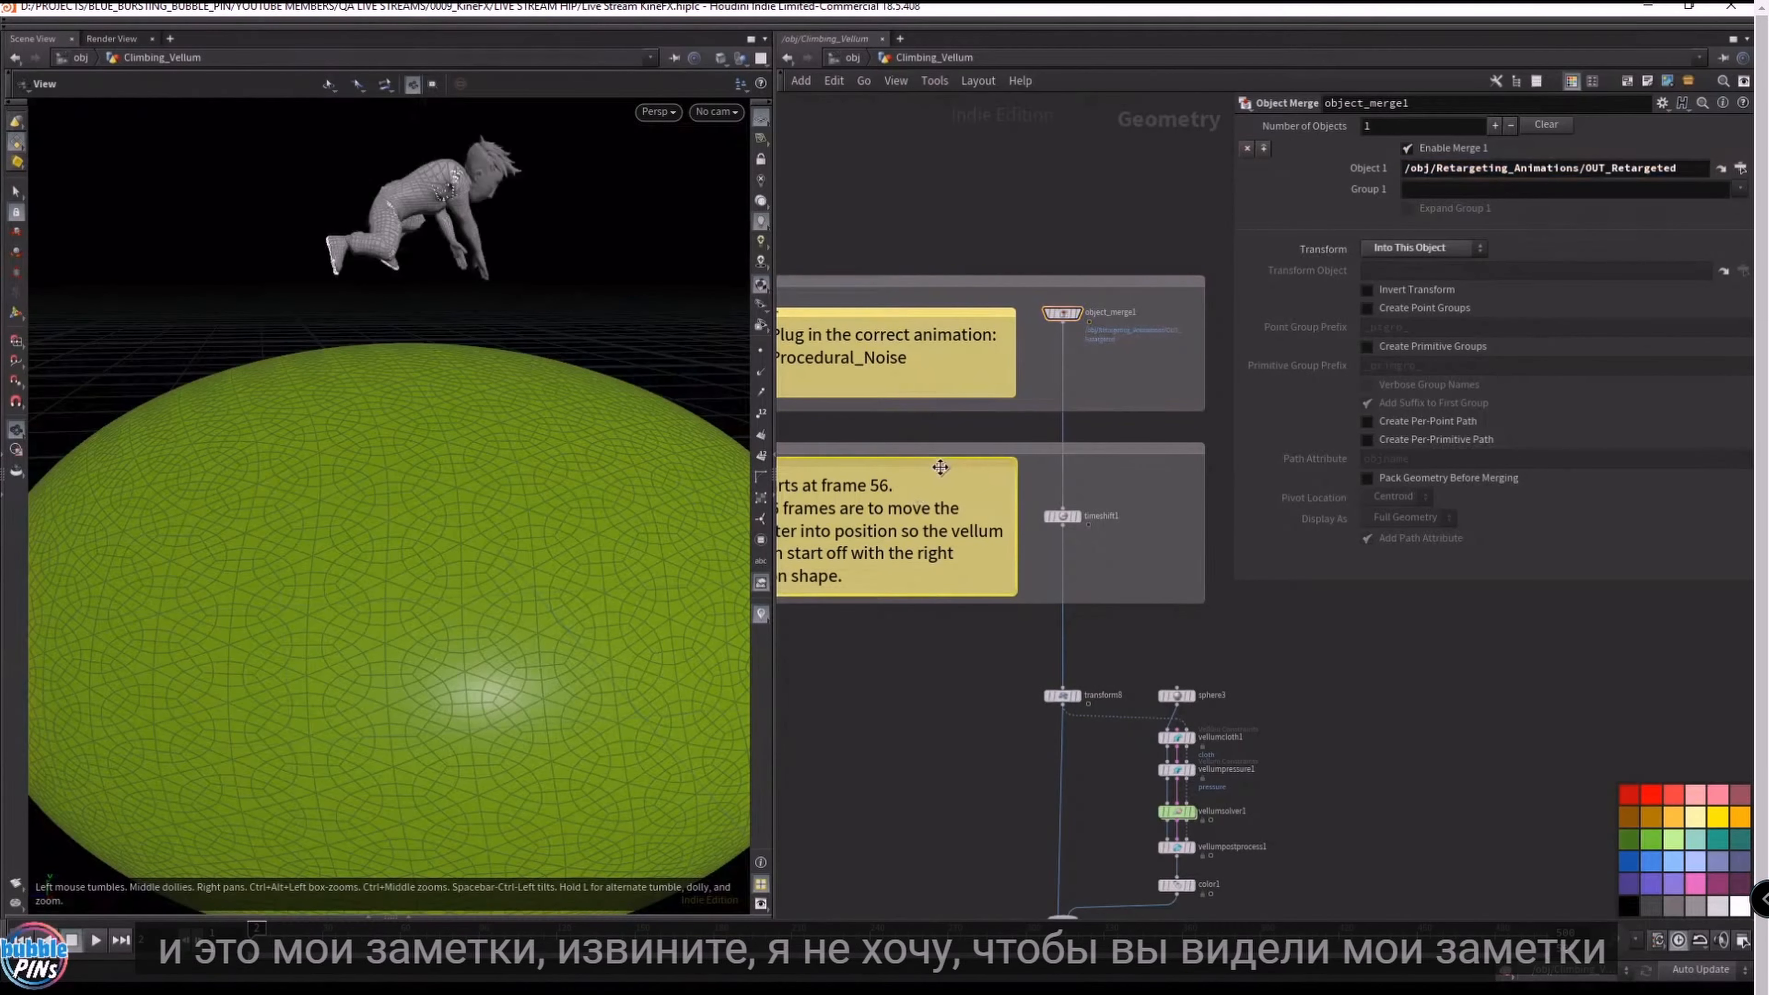
key("Delete")
left_click(854, 311)
key("Delete")
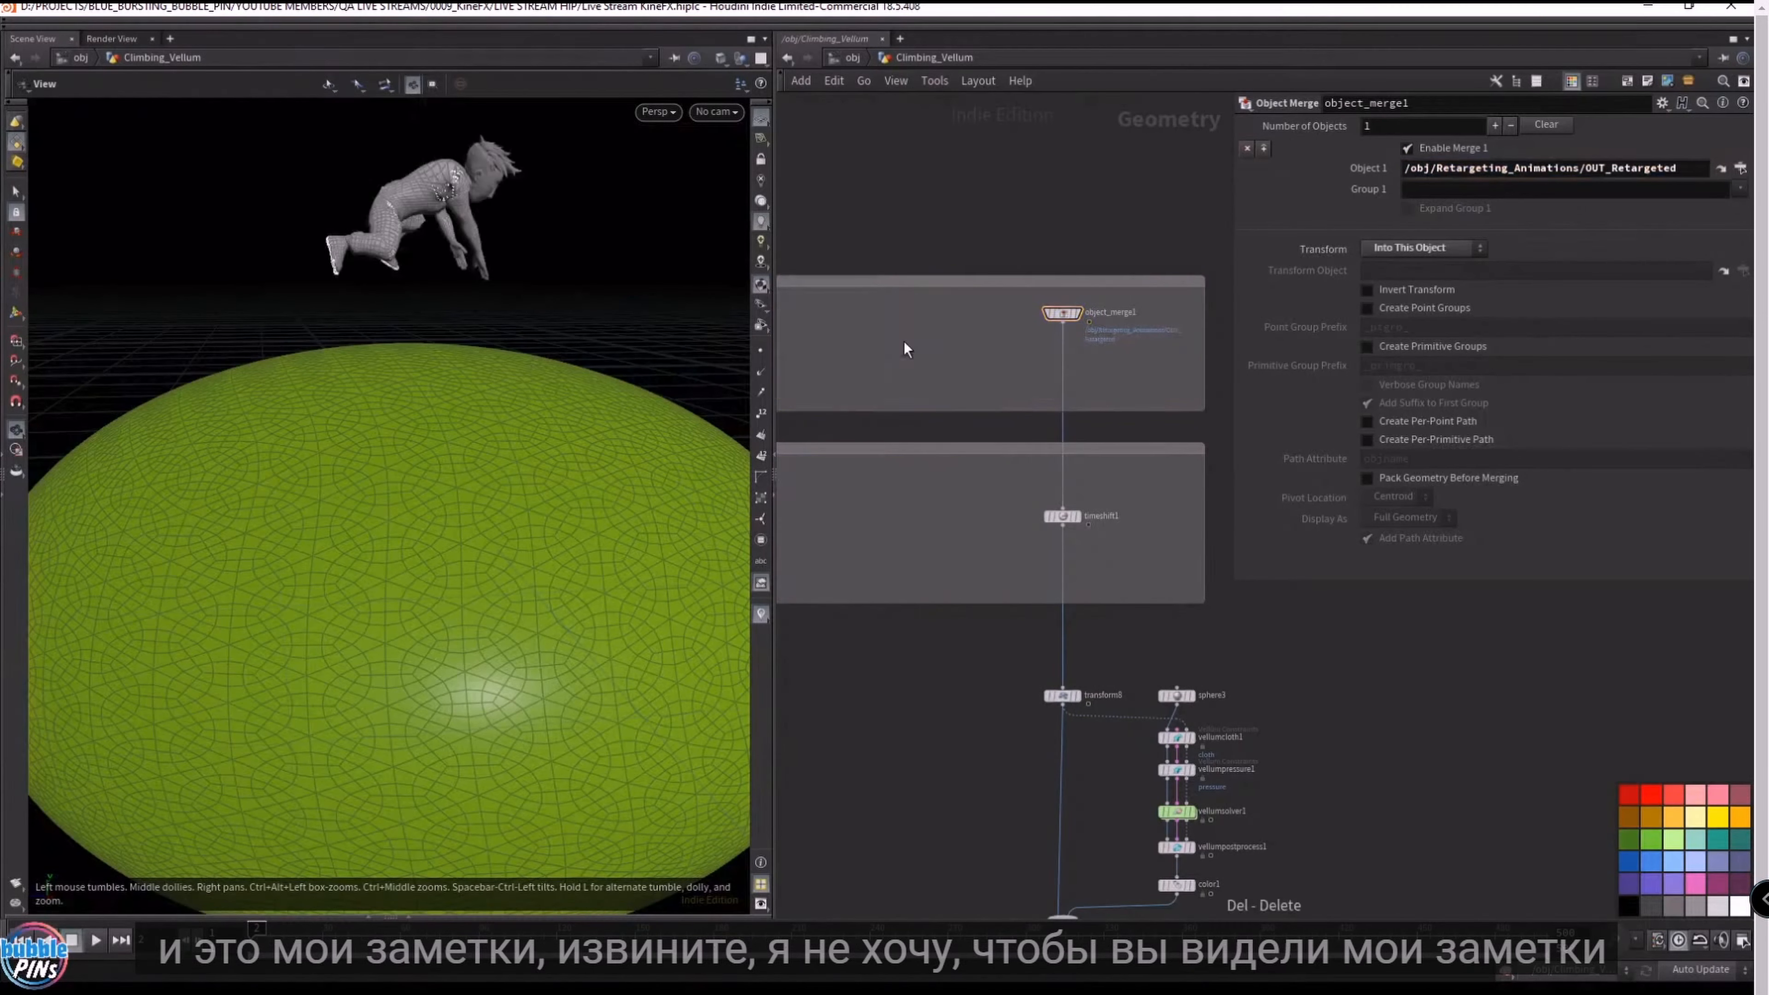
- Inspect timeshift1 and its output, bypass it, and display the OUT_Vellum node
left_click(1063, 516)
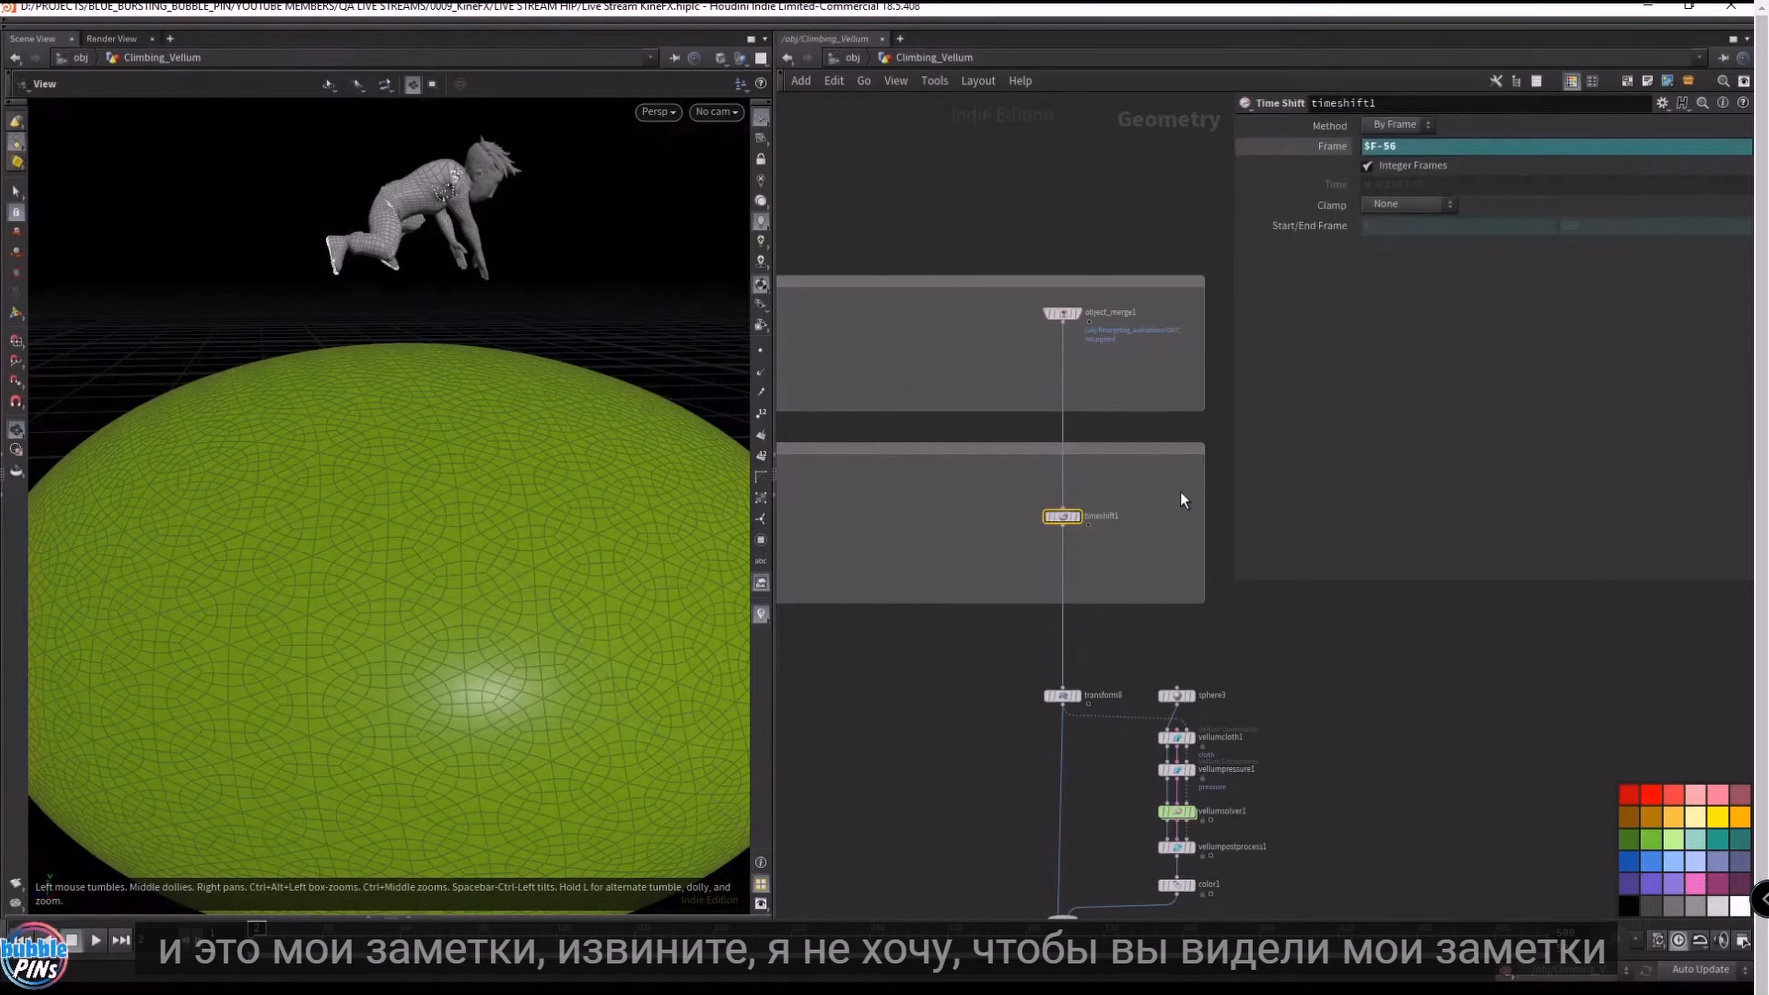
left_click(1079, 517)
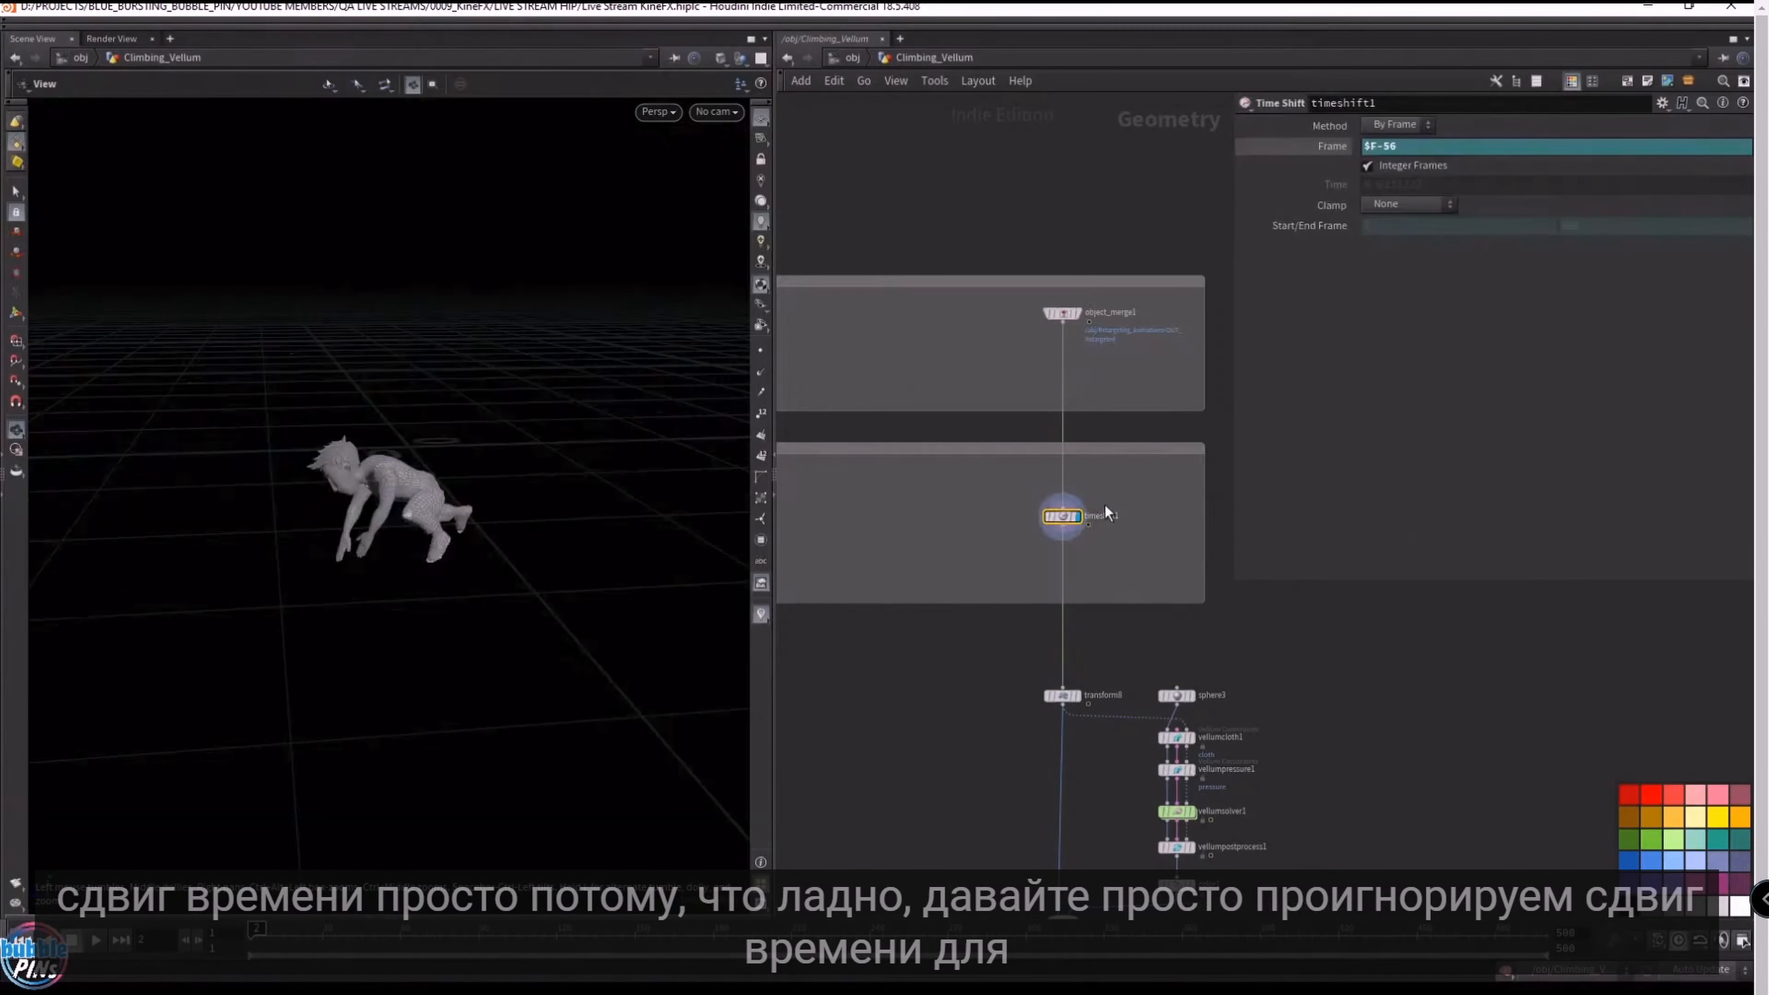
left_click(1050, 516)
middle_click_drag(996, 662, 893, 392)
left_click(968, 747)
- Play the Vellum simulation of the character on the green ball, then stop it at frame 39
scroll(446, 488, "down", 4)
left_click_drag(446, 446, 511, 481)
key("Up")
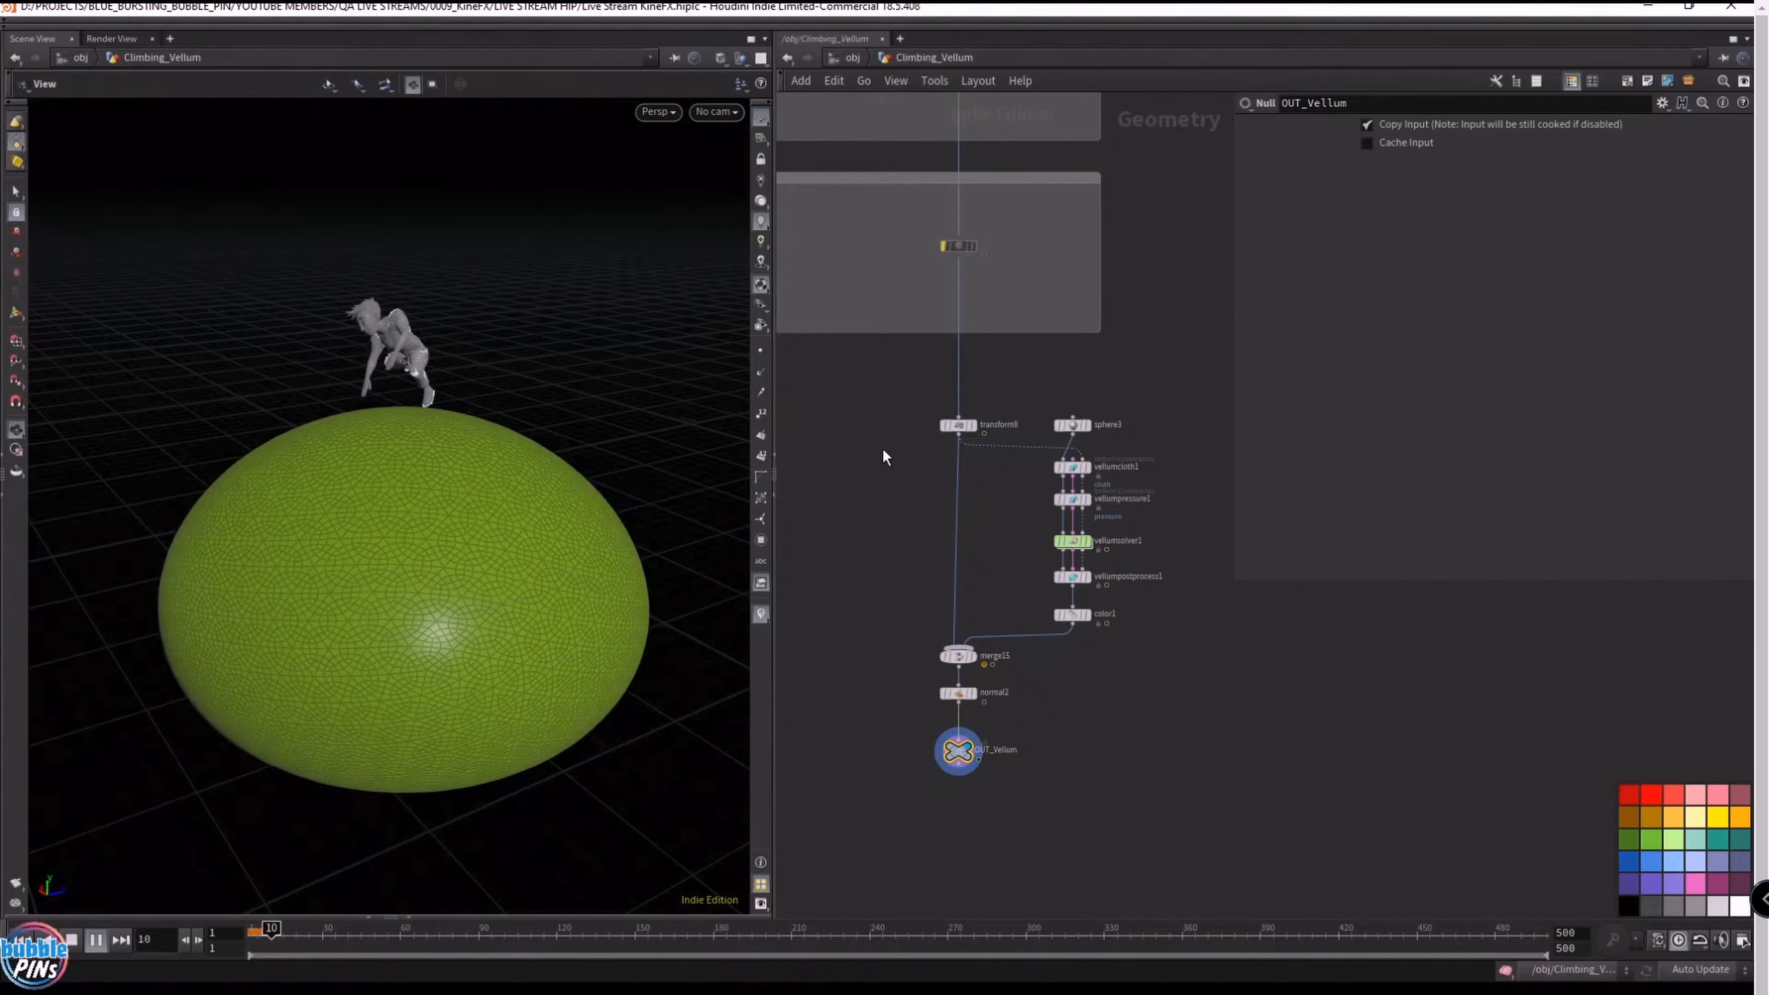
key("Up")
- Display sphere3 by itself and select the chain of nodes from vellumcloth1 down to color1
scroll(1145, 555, "up", 5)
left_click(1006, 235)
mouse_move(516, 519)
left_mouse_down()
mouse_move(574, 533)
mouse_move(515, 519)
left_mouse_up()
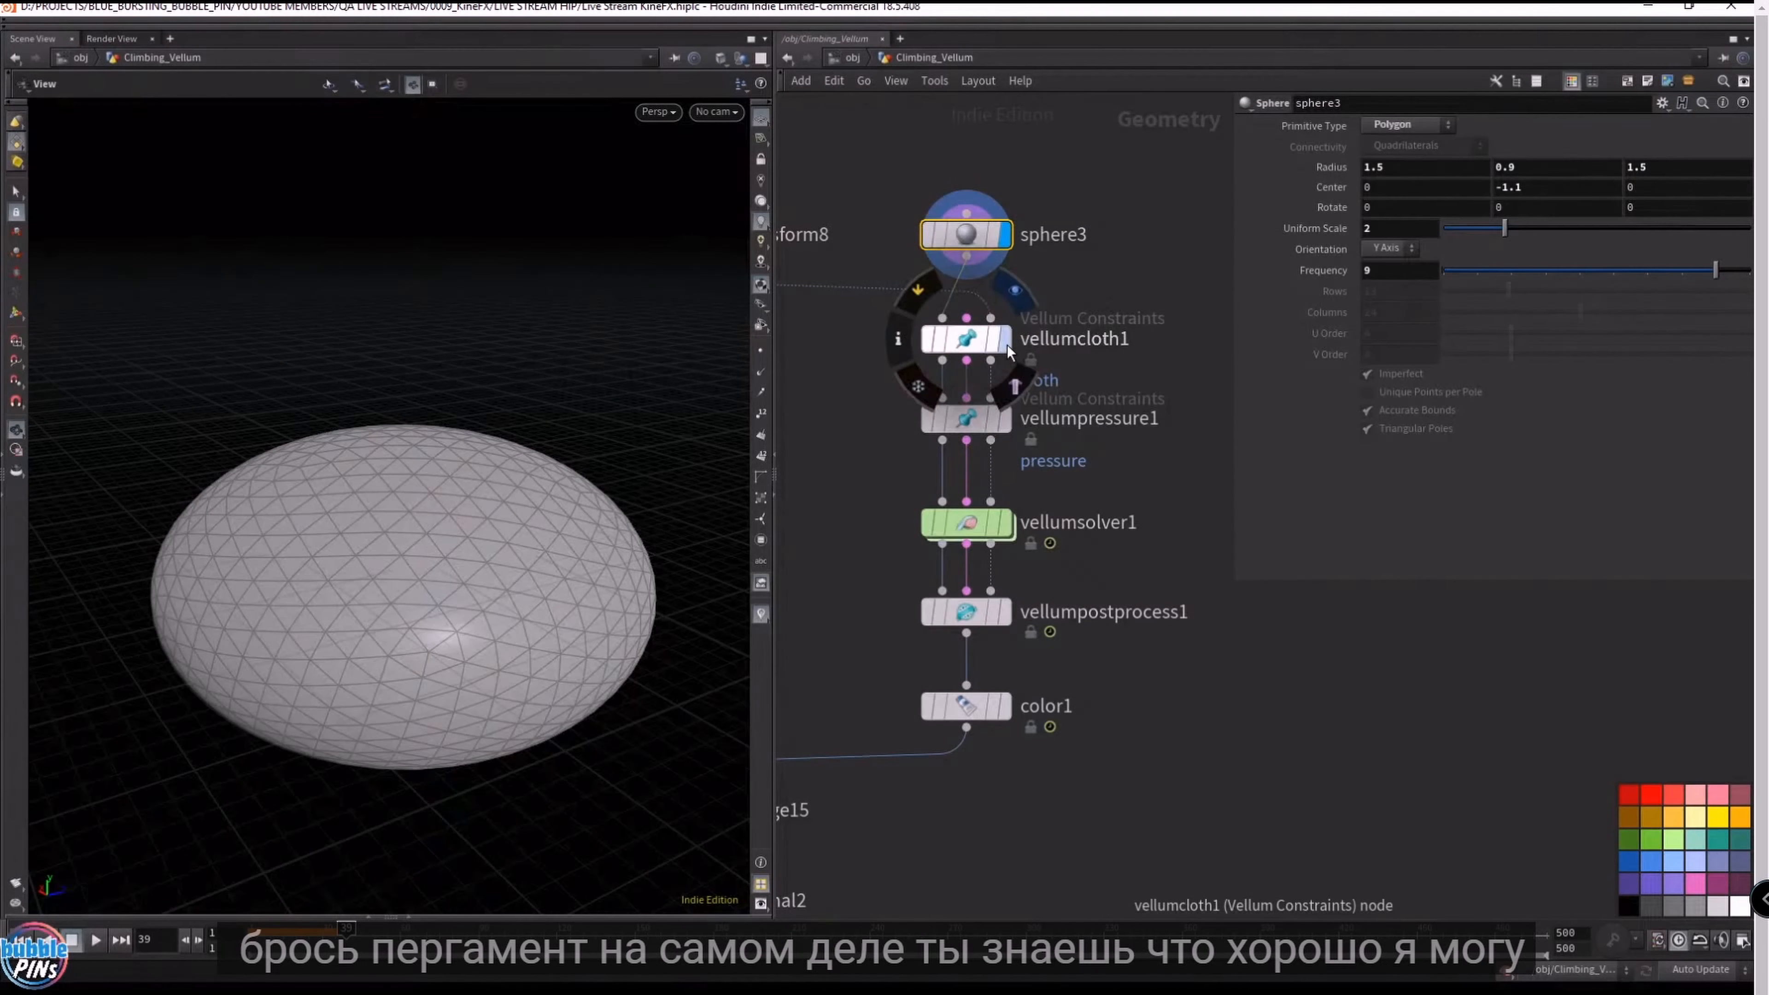
scroll(1194, 664, "down", 3)
left_click_drag(1230, 786, 975, 410)
- Switch to the YouTube live chat in Firefox and read the viewers' messages about Blender, KineFX and industries using Houdini
key("alt+Tab")
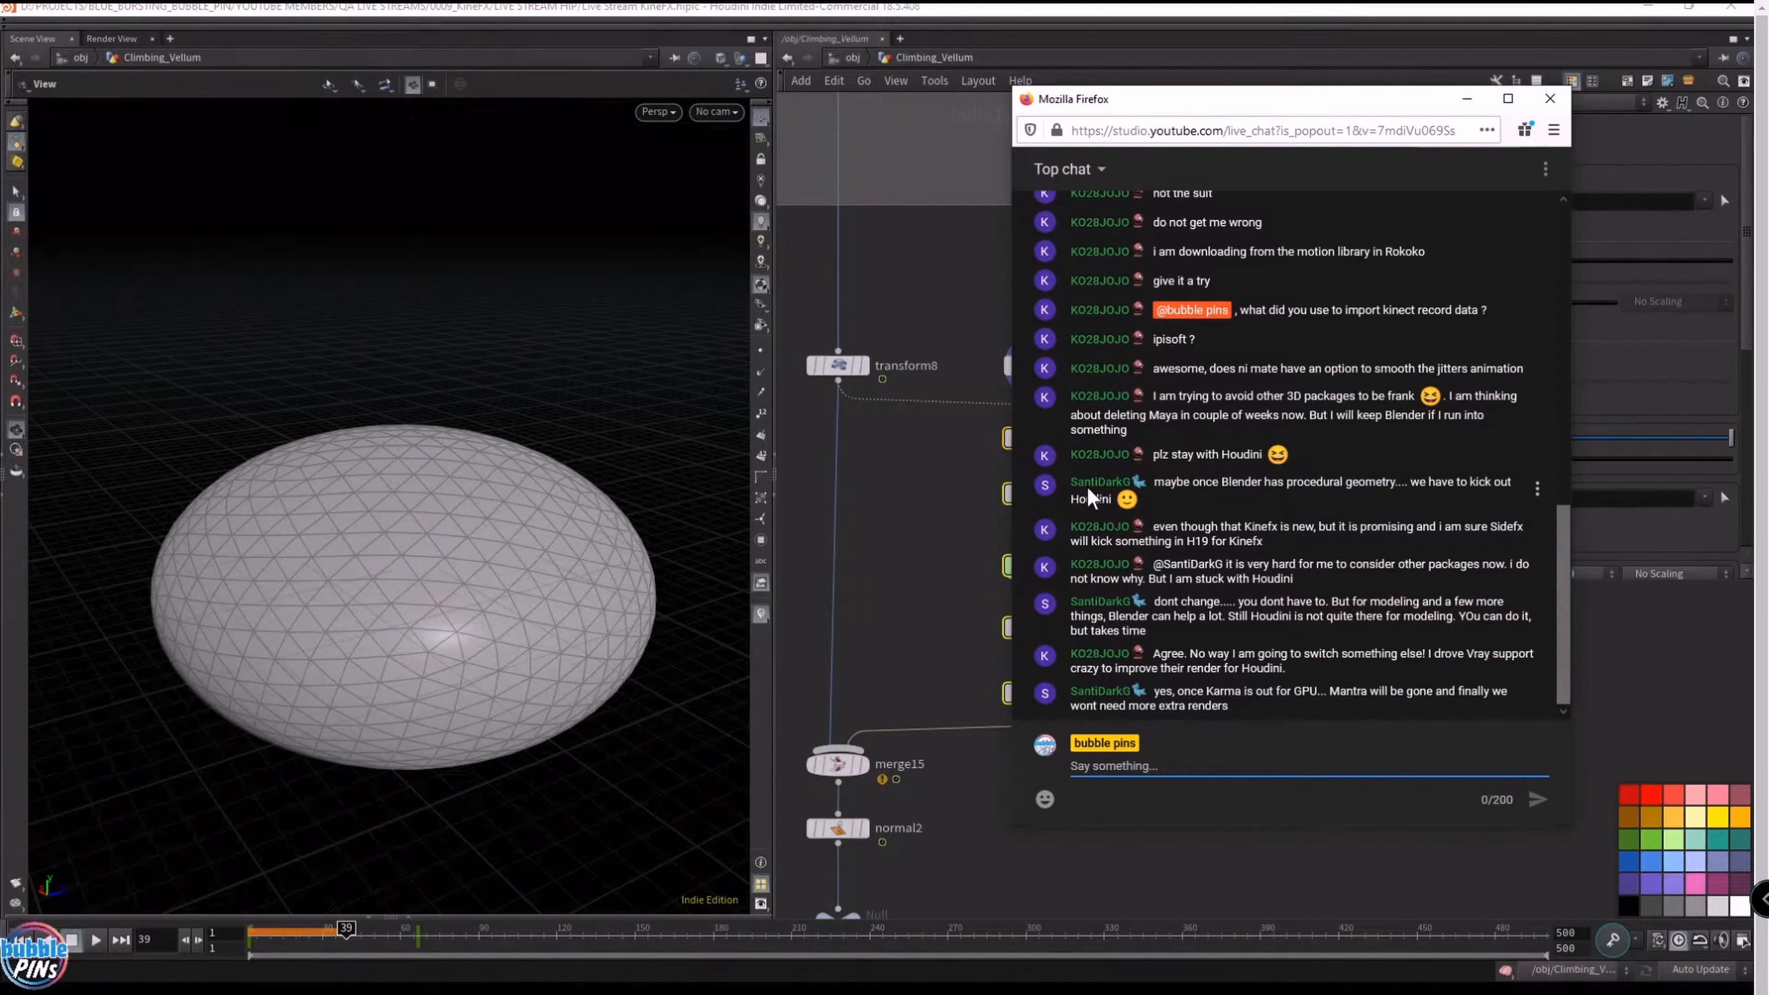
left_click_drag(1113, 499, 1154, 482)
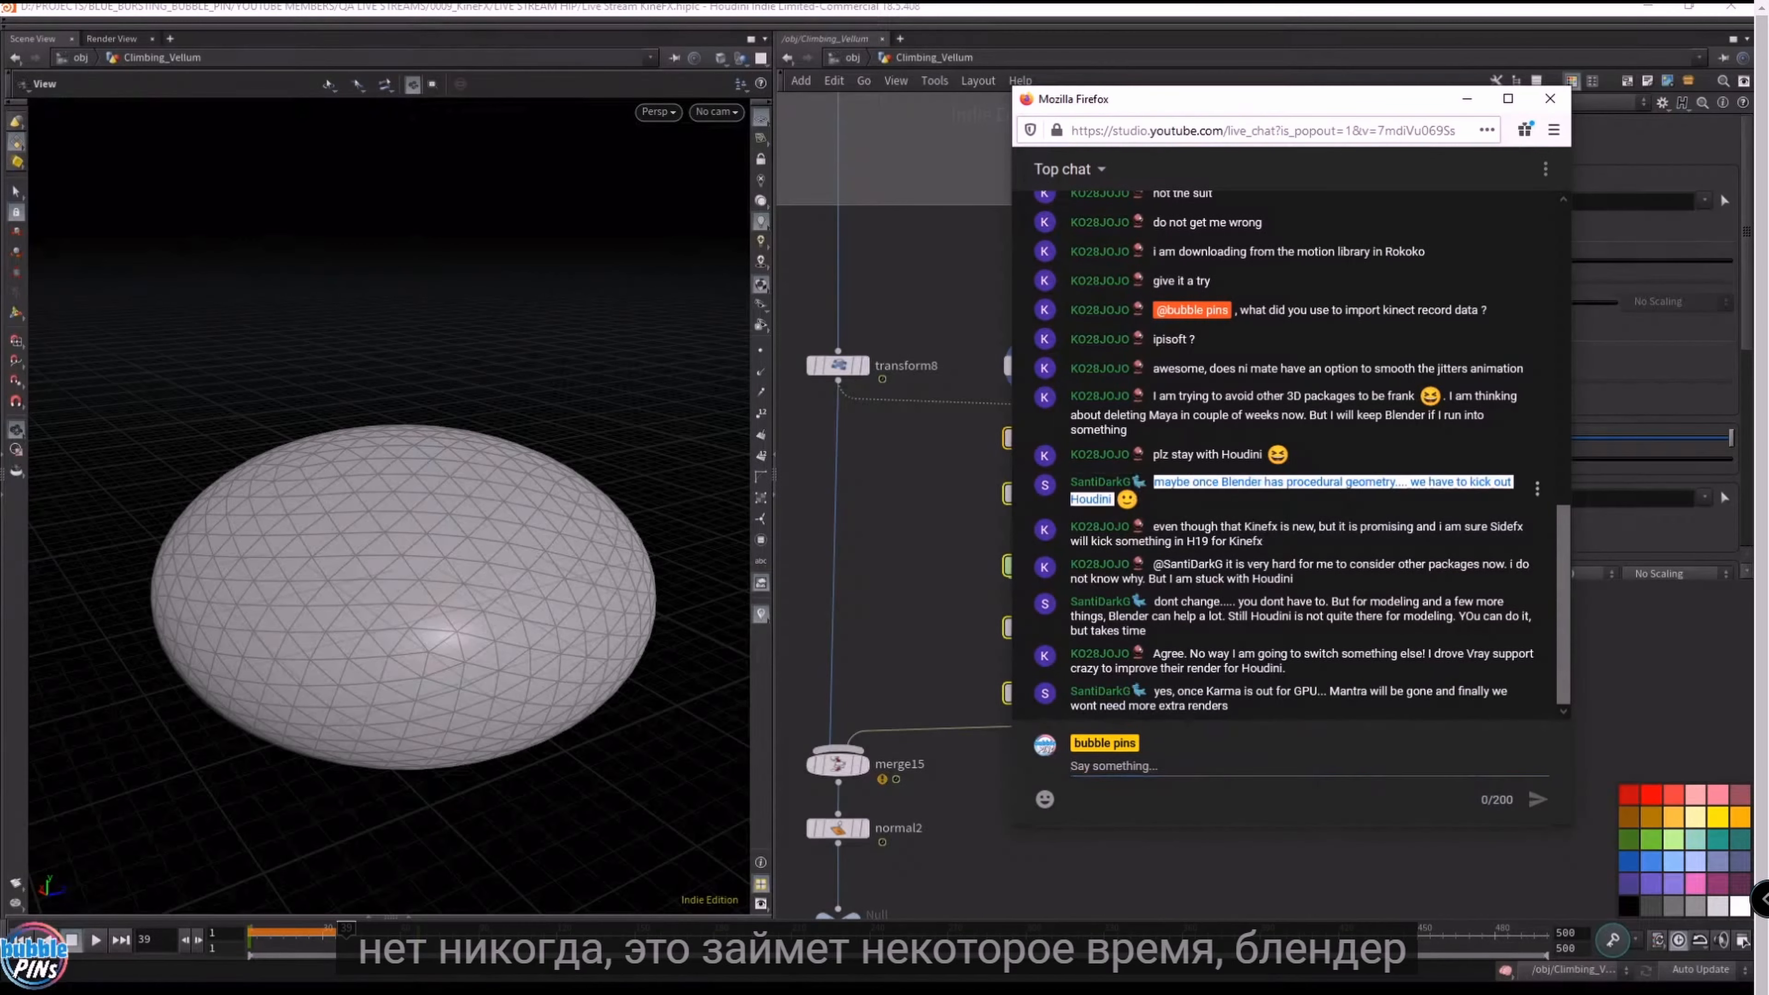
left_click(1244, 502)
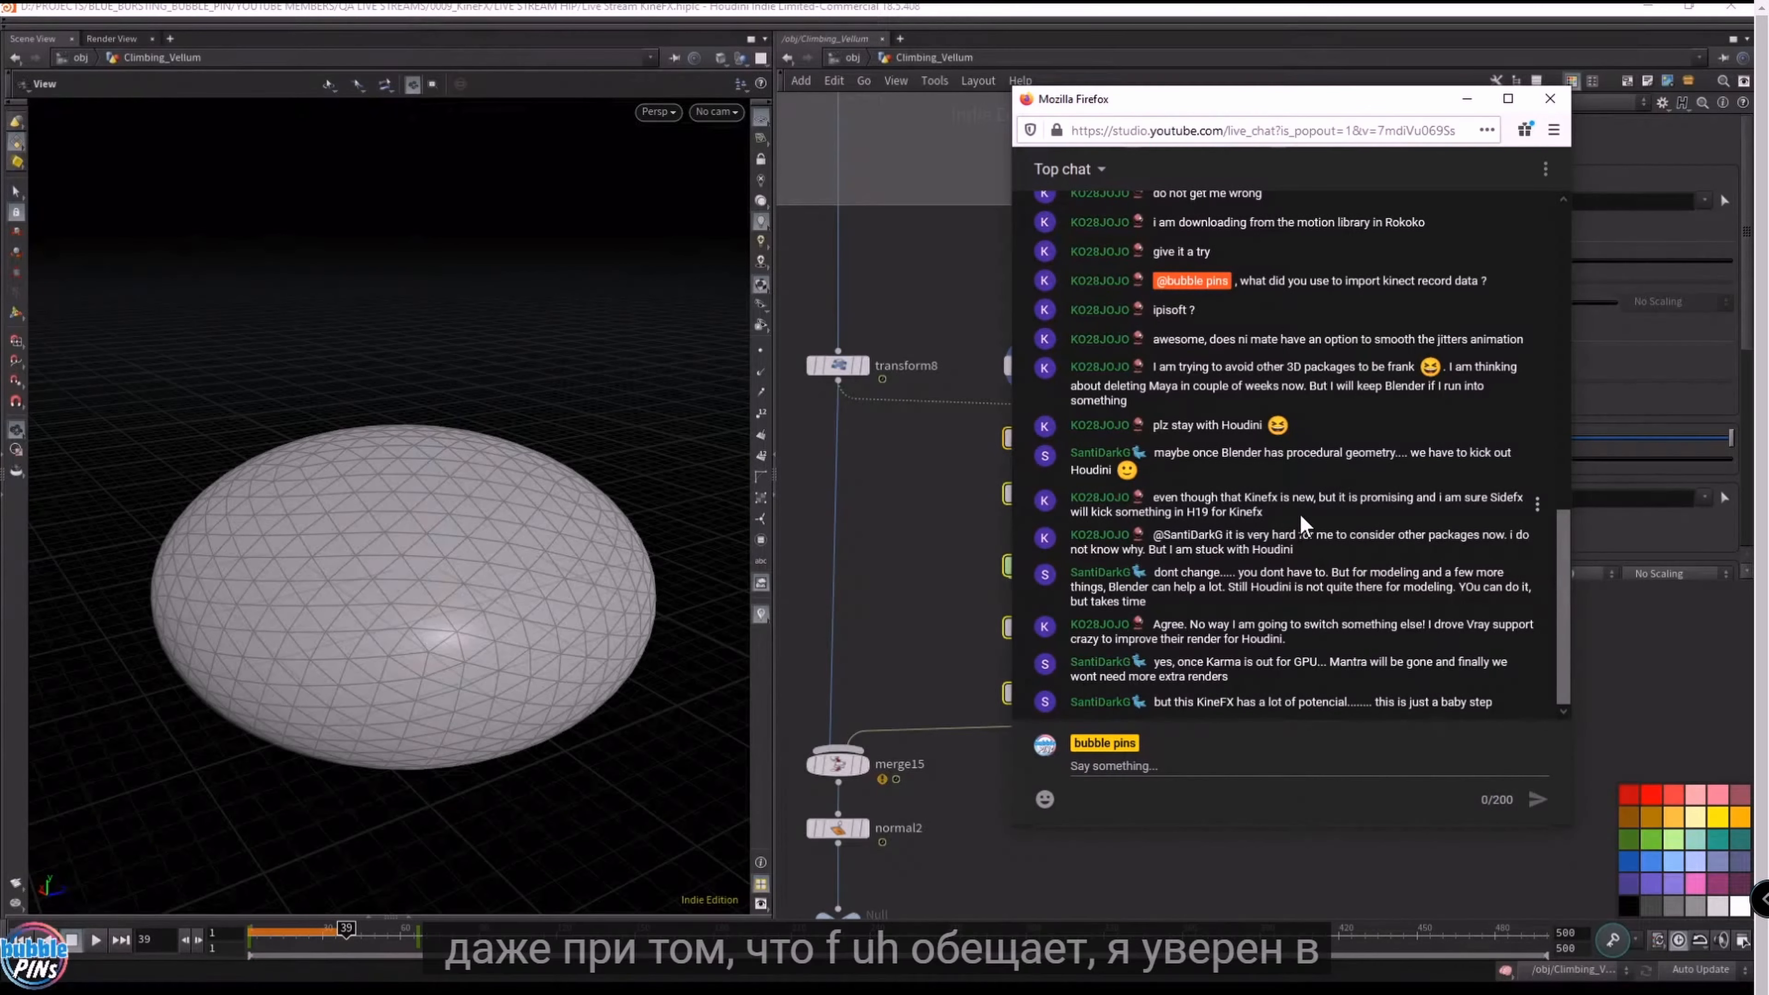
left_click_drag(1400, 514, 1178, 512)
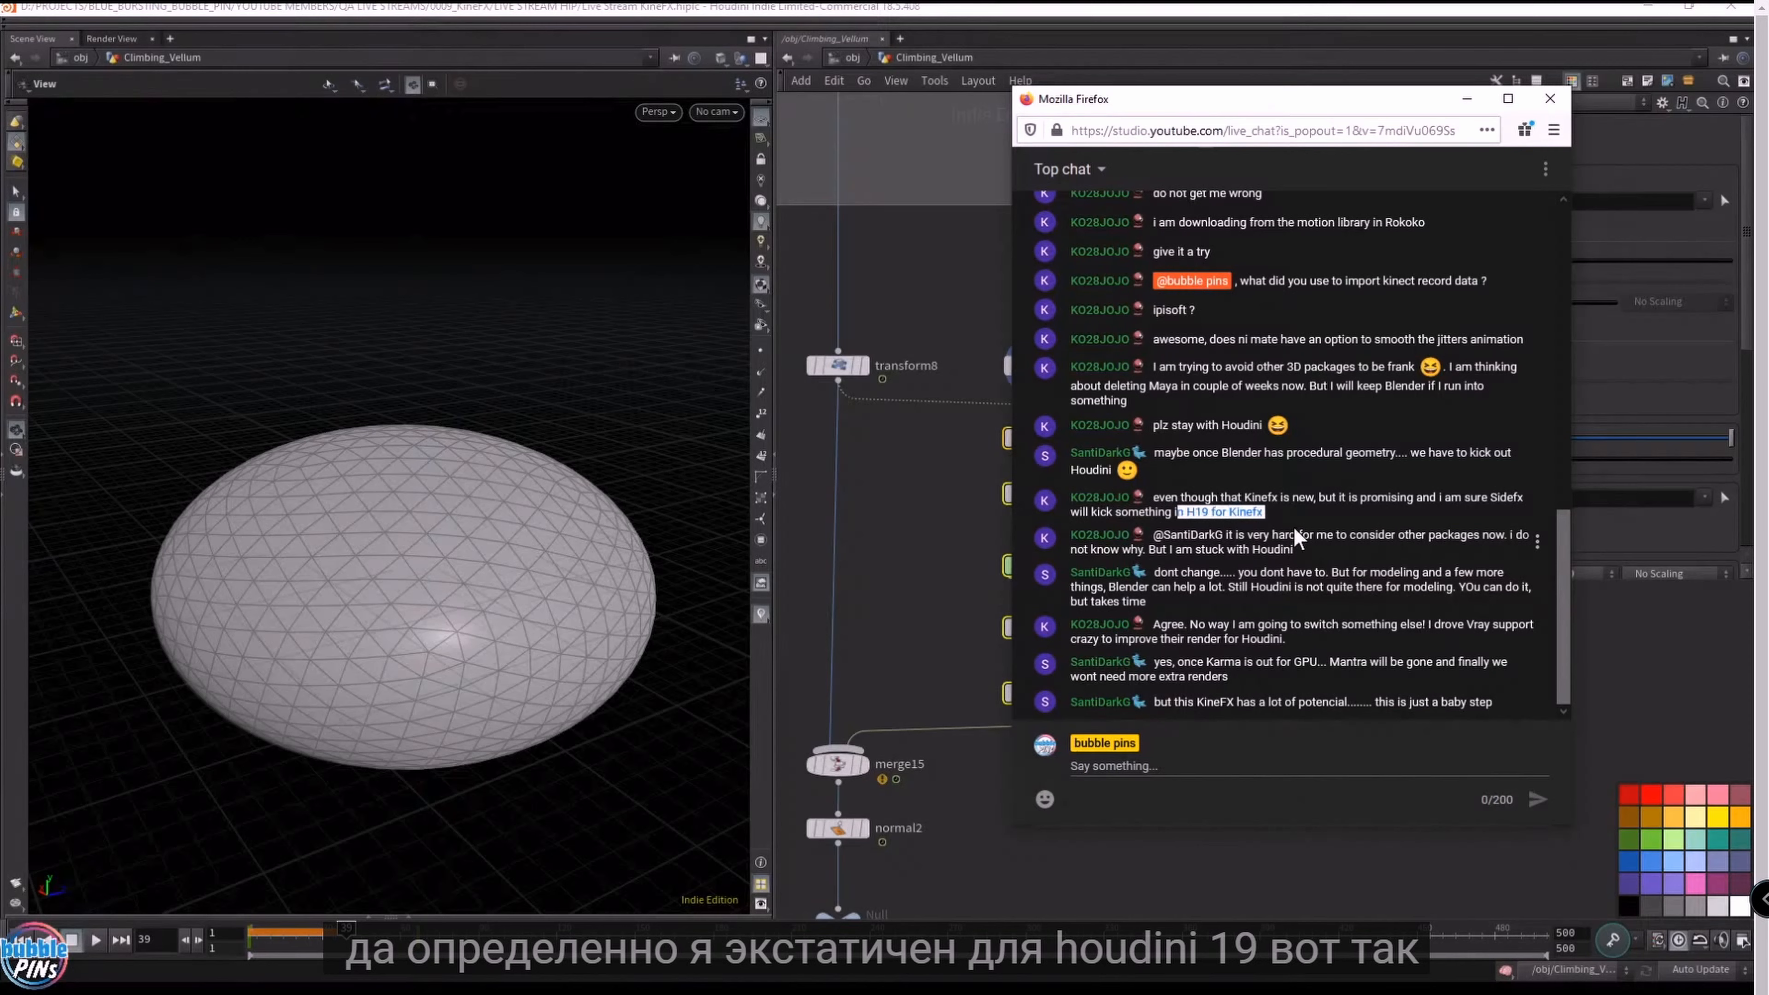
left_click(1326, 566)
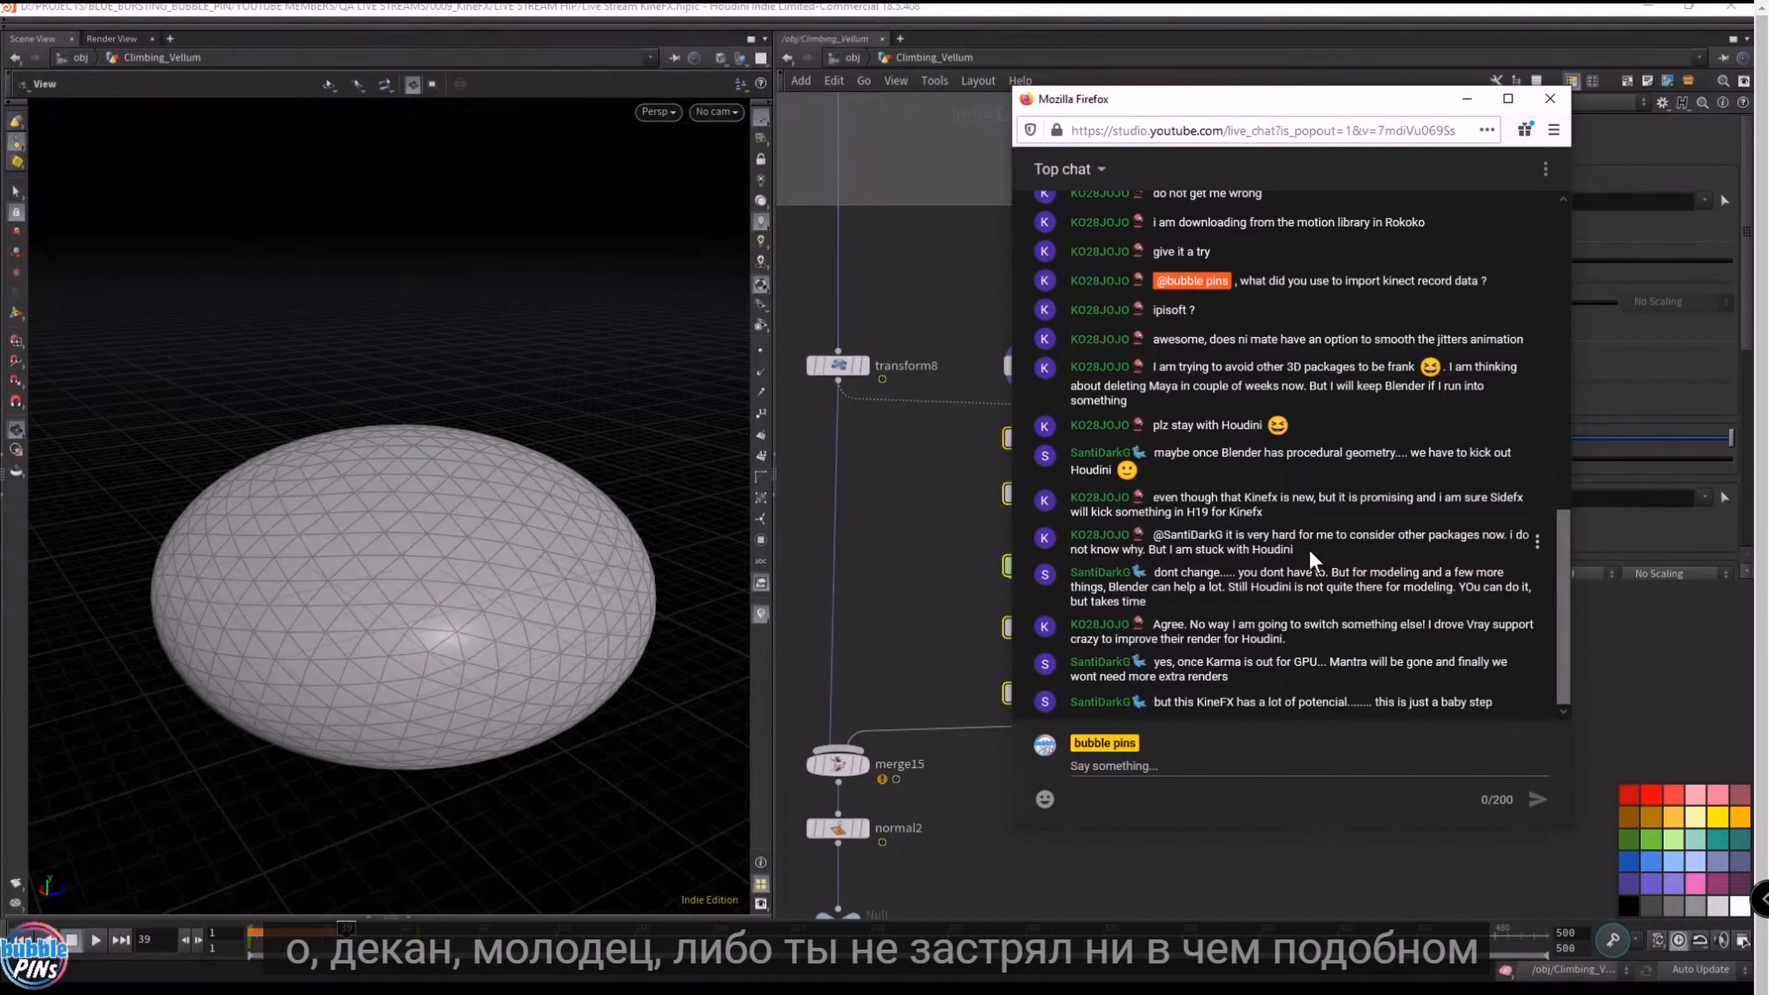
left_click_drag(1212, 549, 1210, 545)
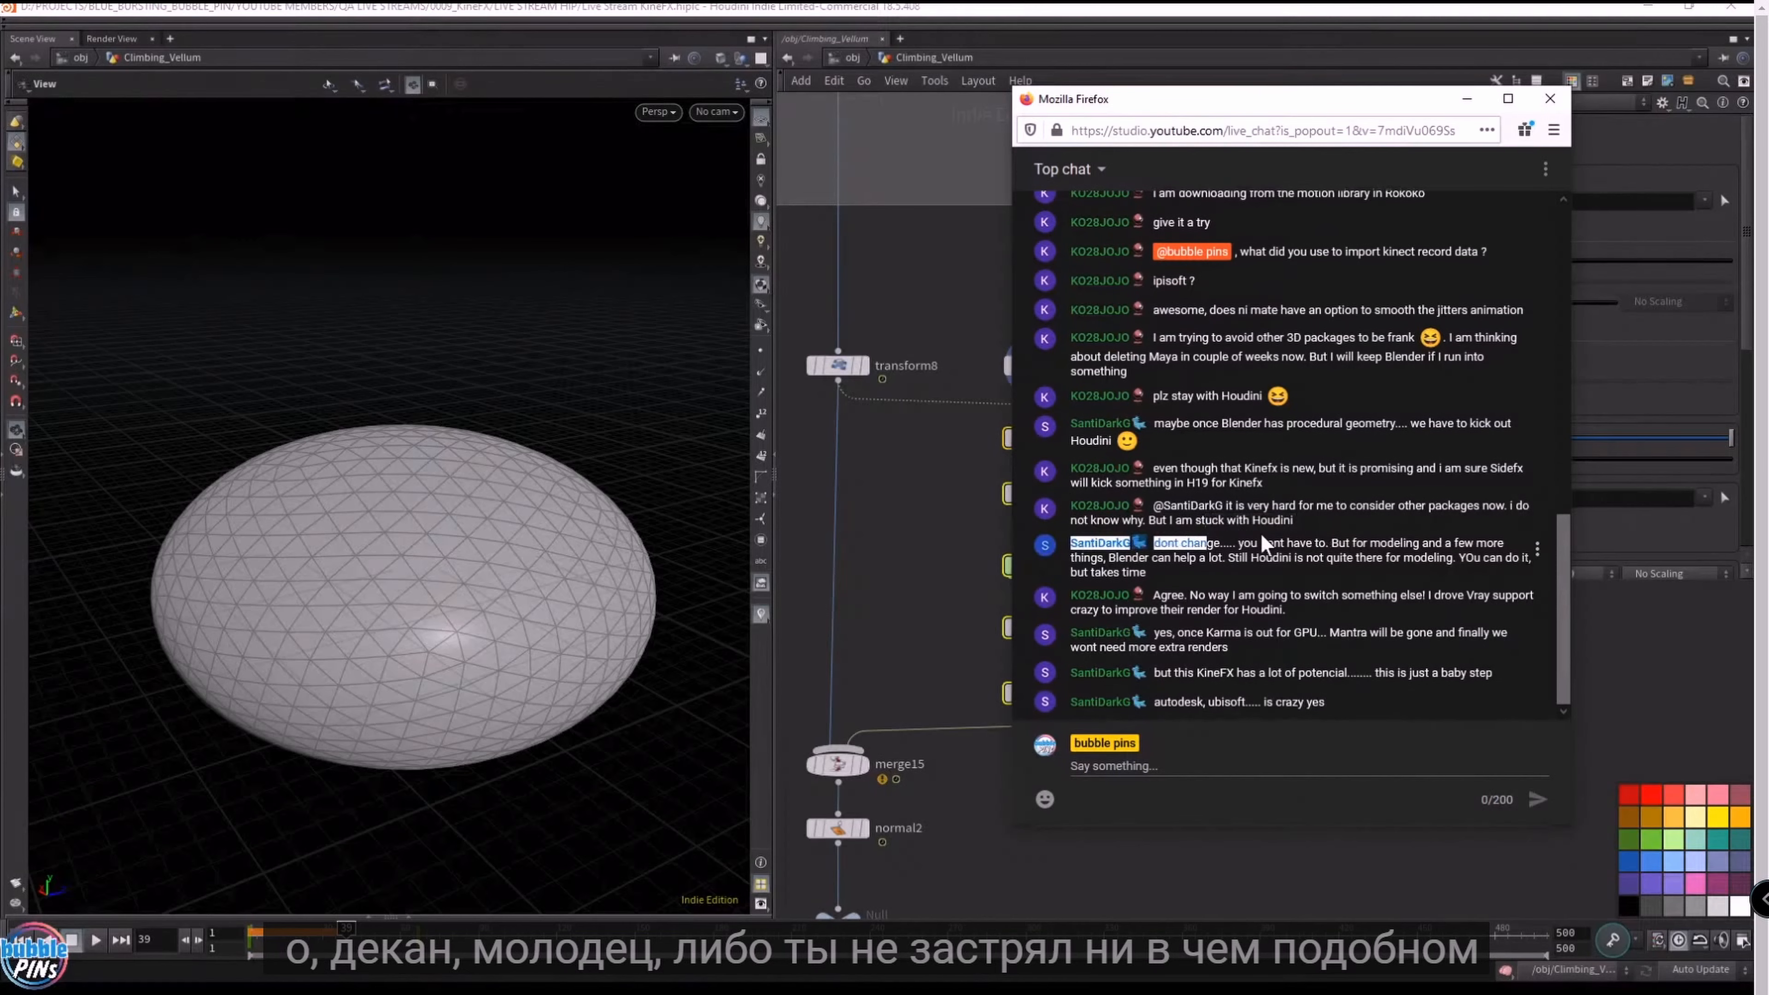
left_click(1269, 546)
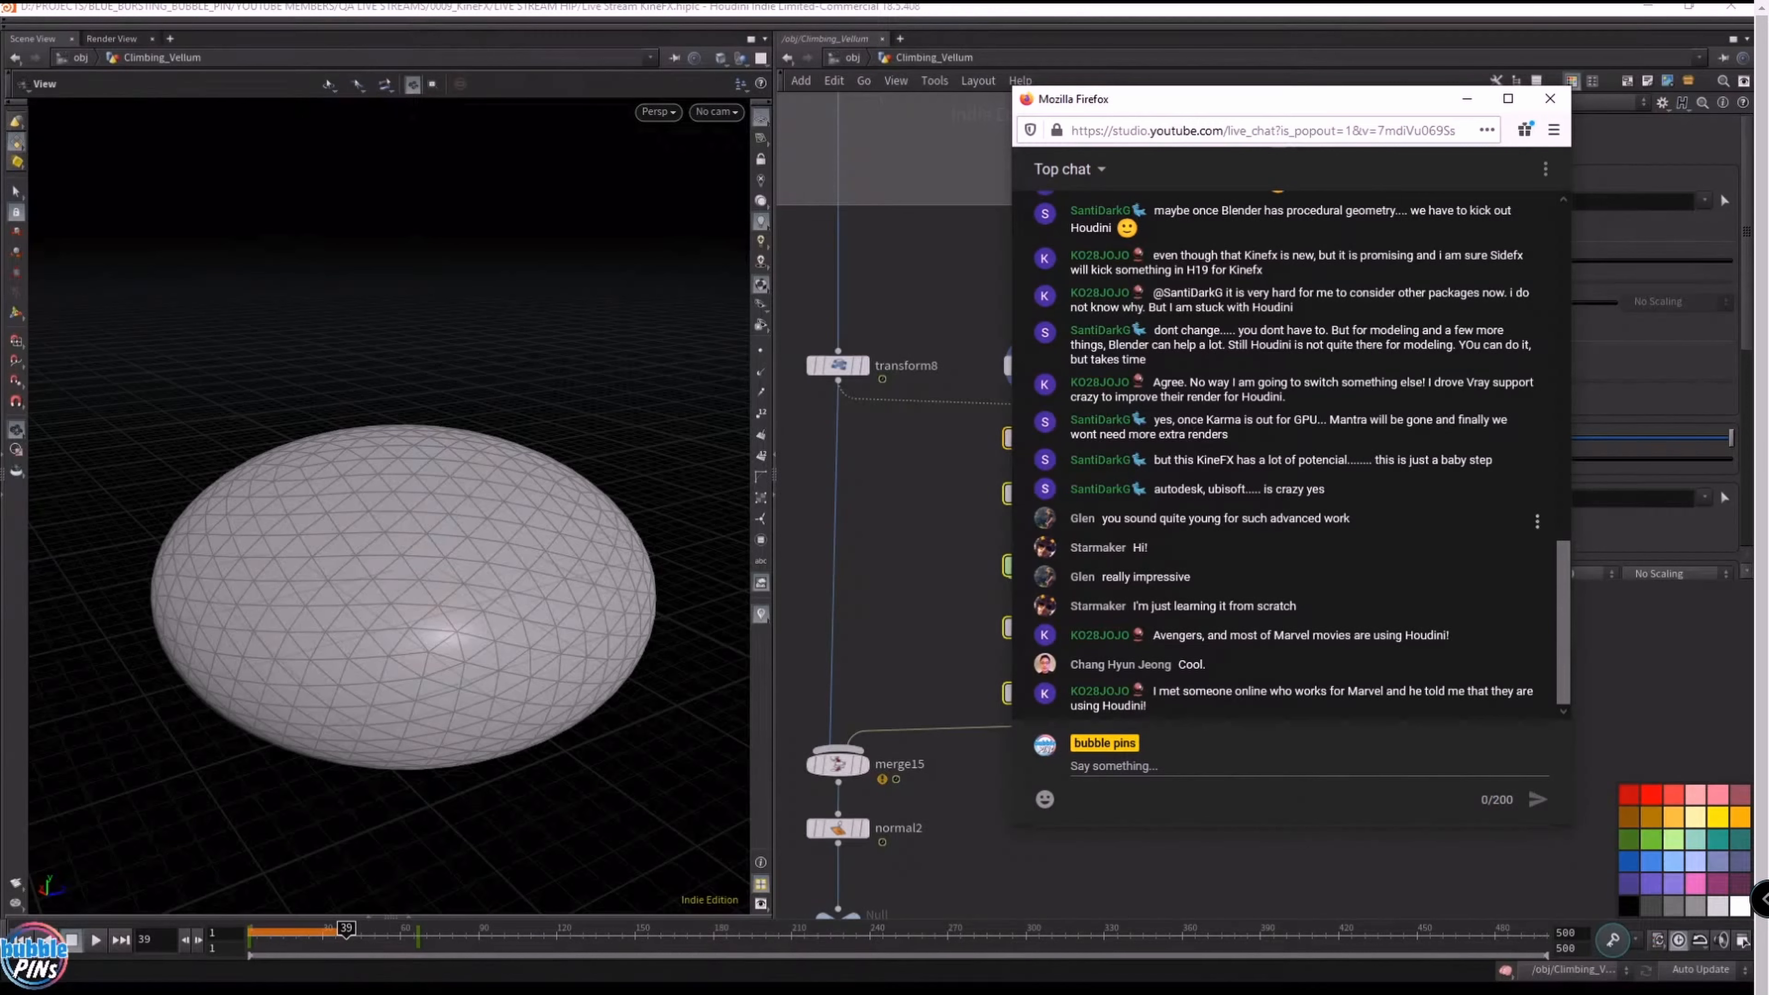
left_click_drag(1165, 255, 1343, 483)
left_click(1342, 512)
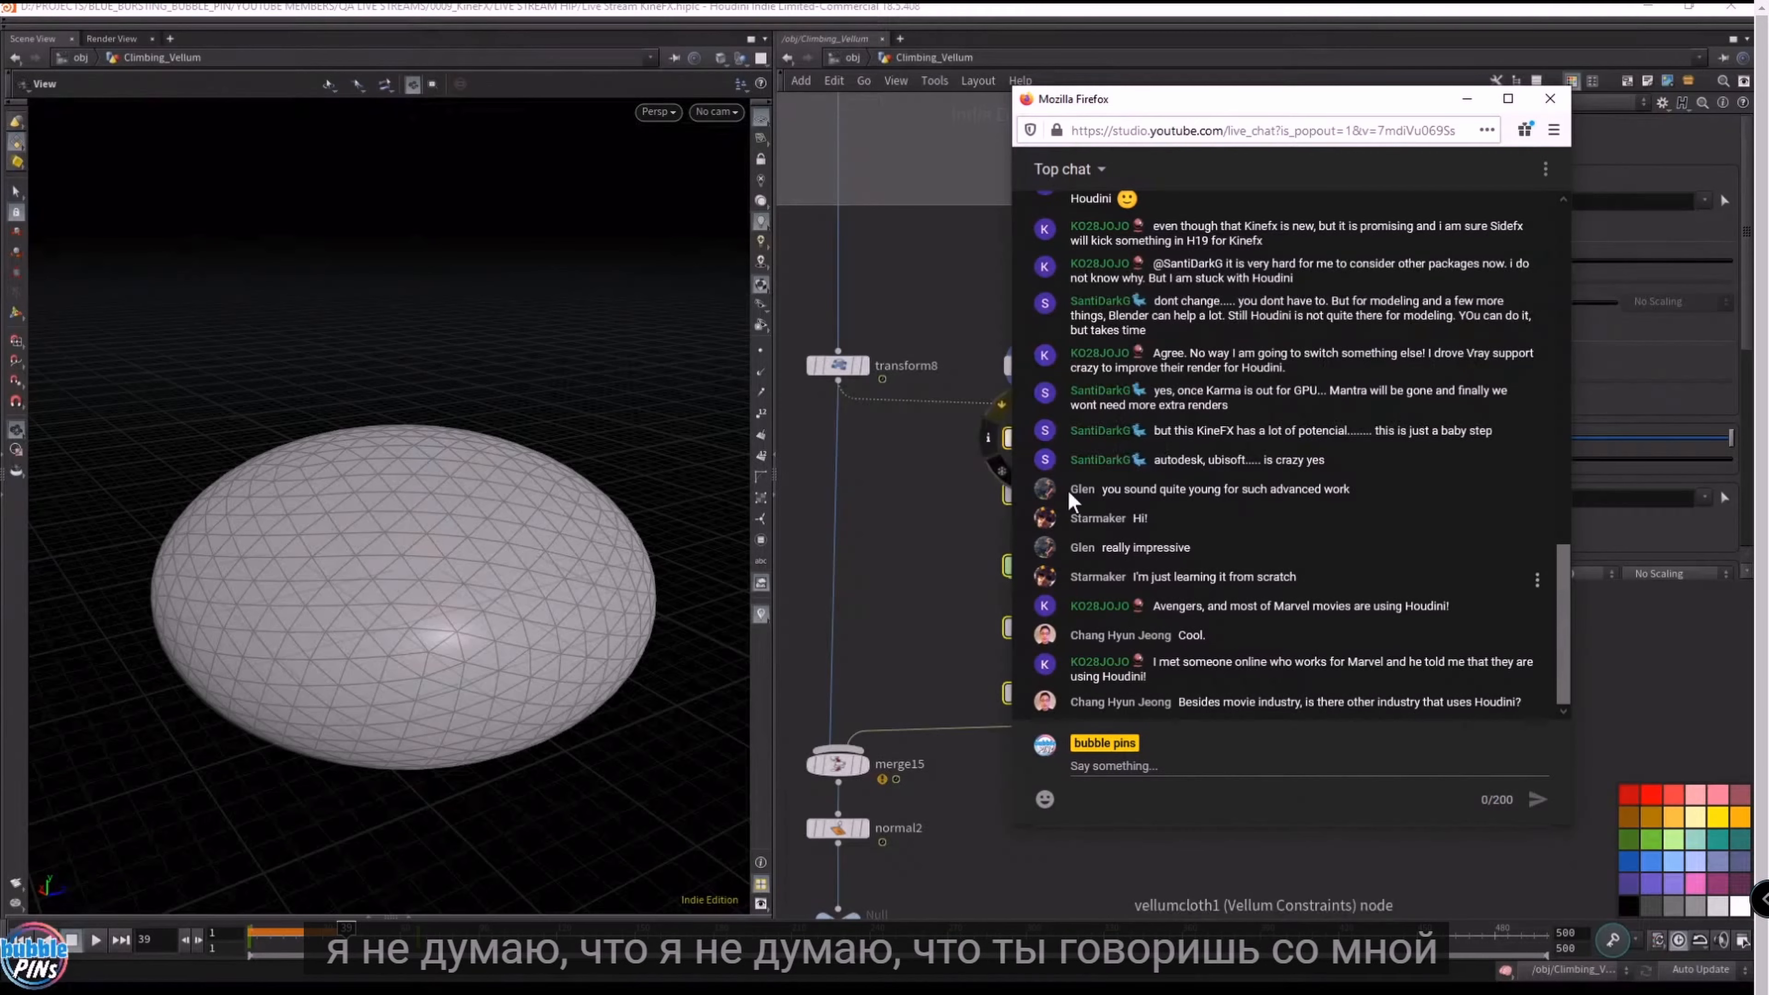
left_click_drag(1179, 229, 1325, 491)
left_click(1304, 527)
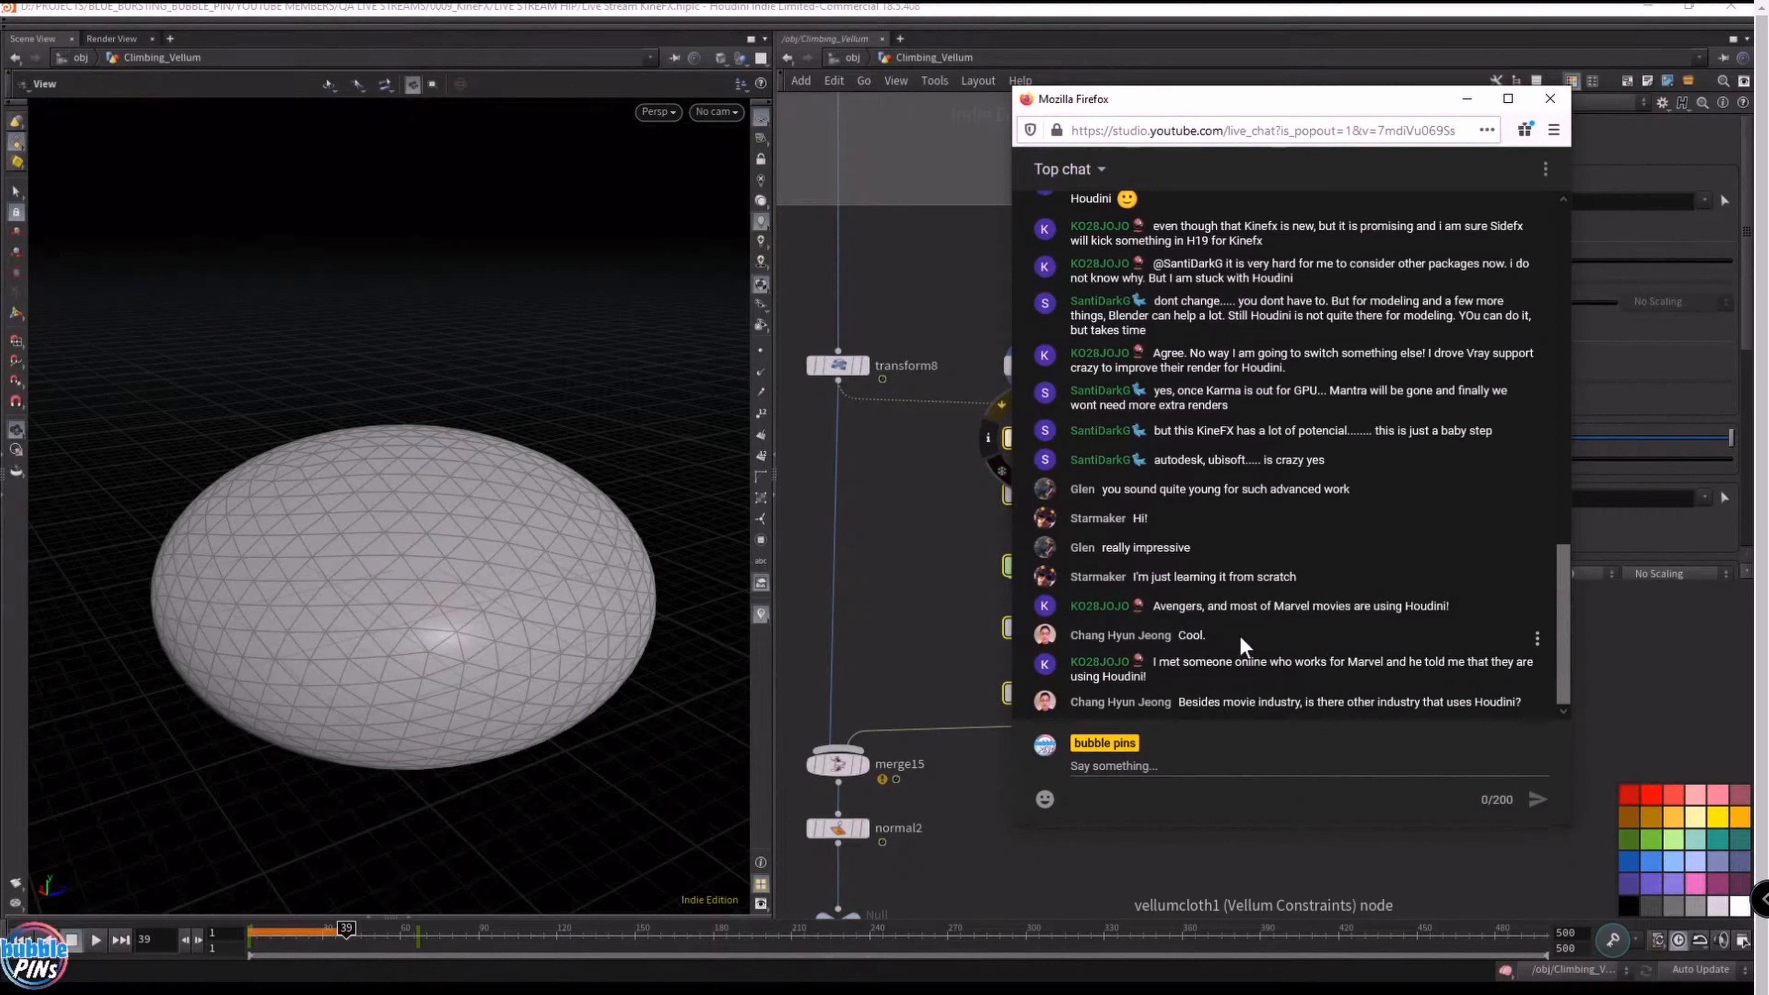
left_click_drag(1220, 606, 1413, 605)
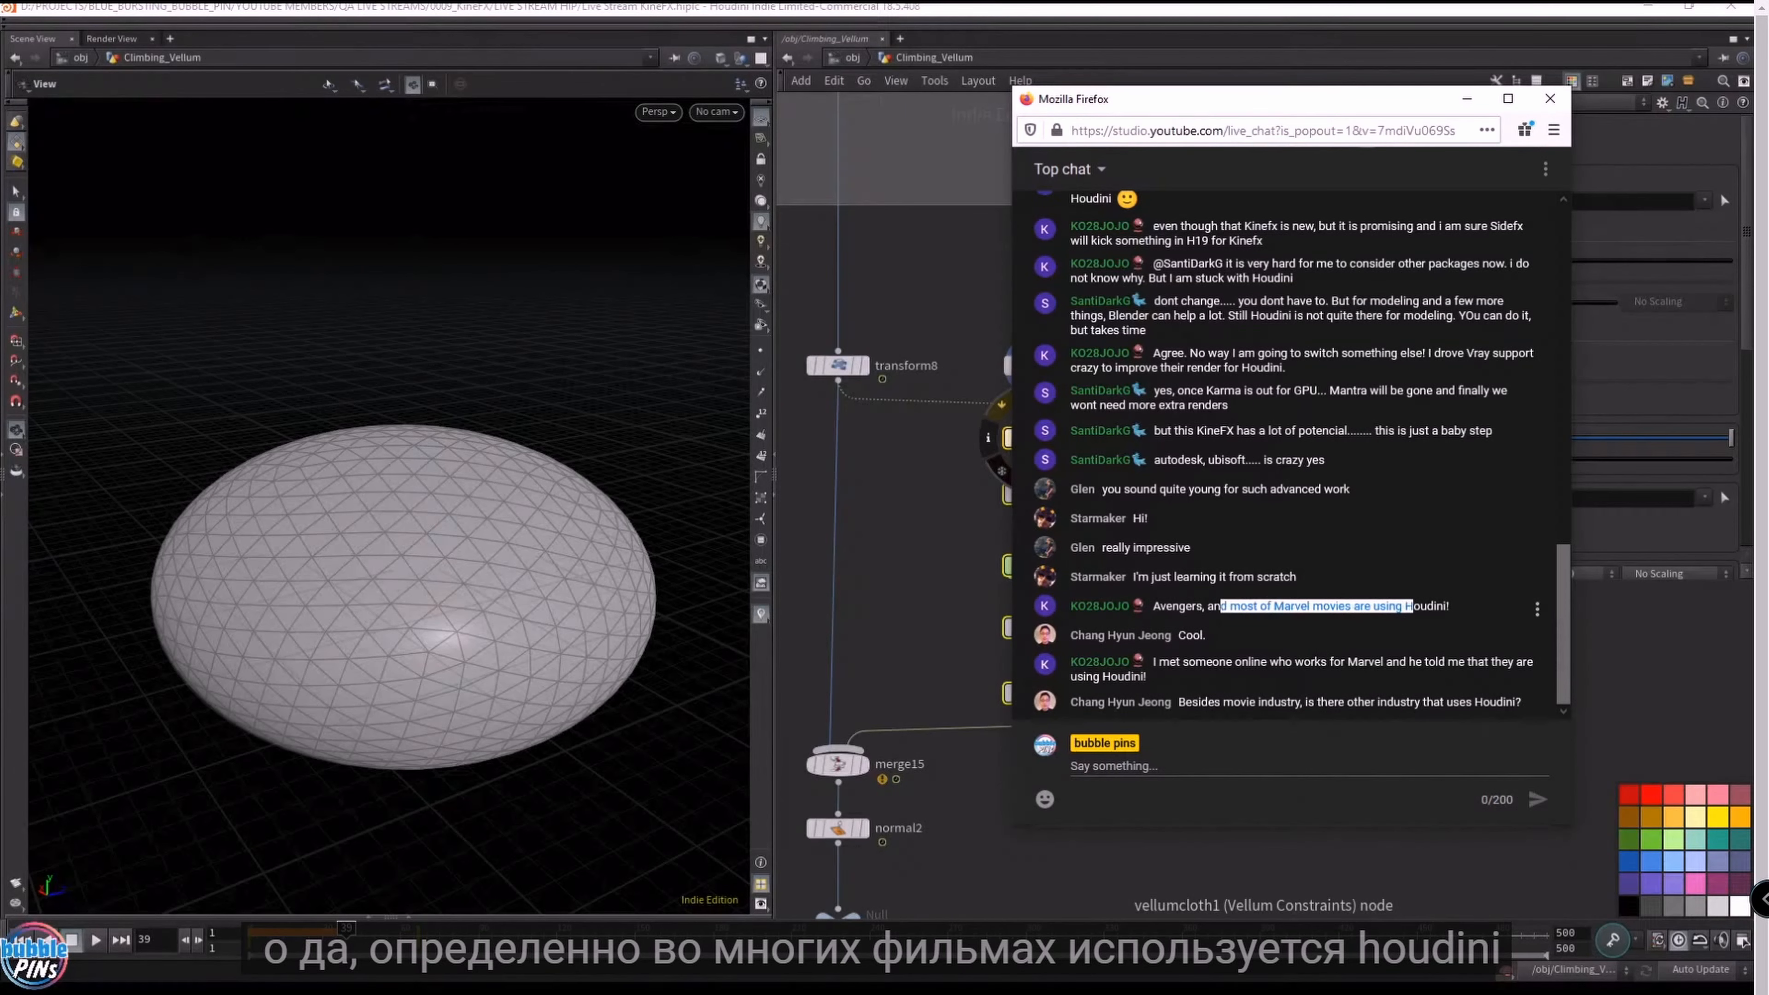
left_click(1428, 643)
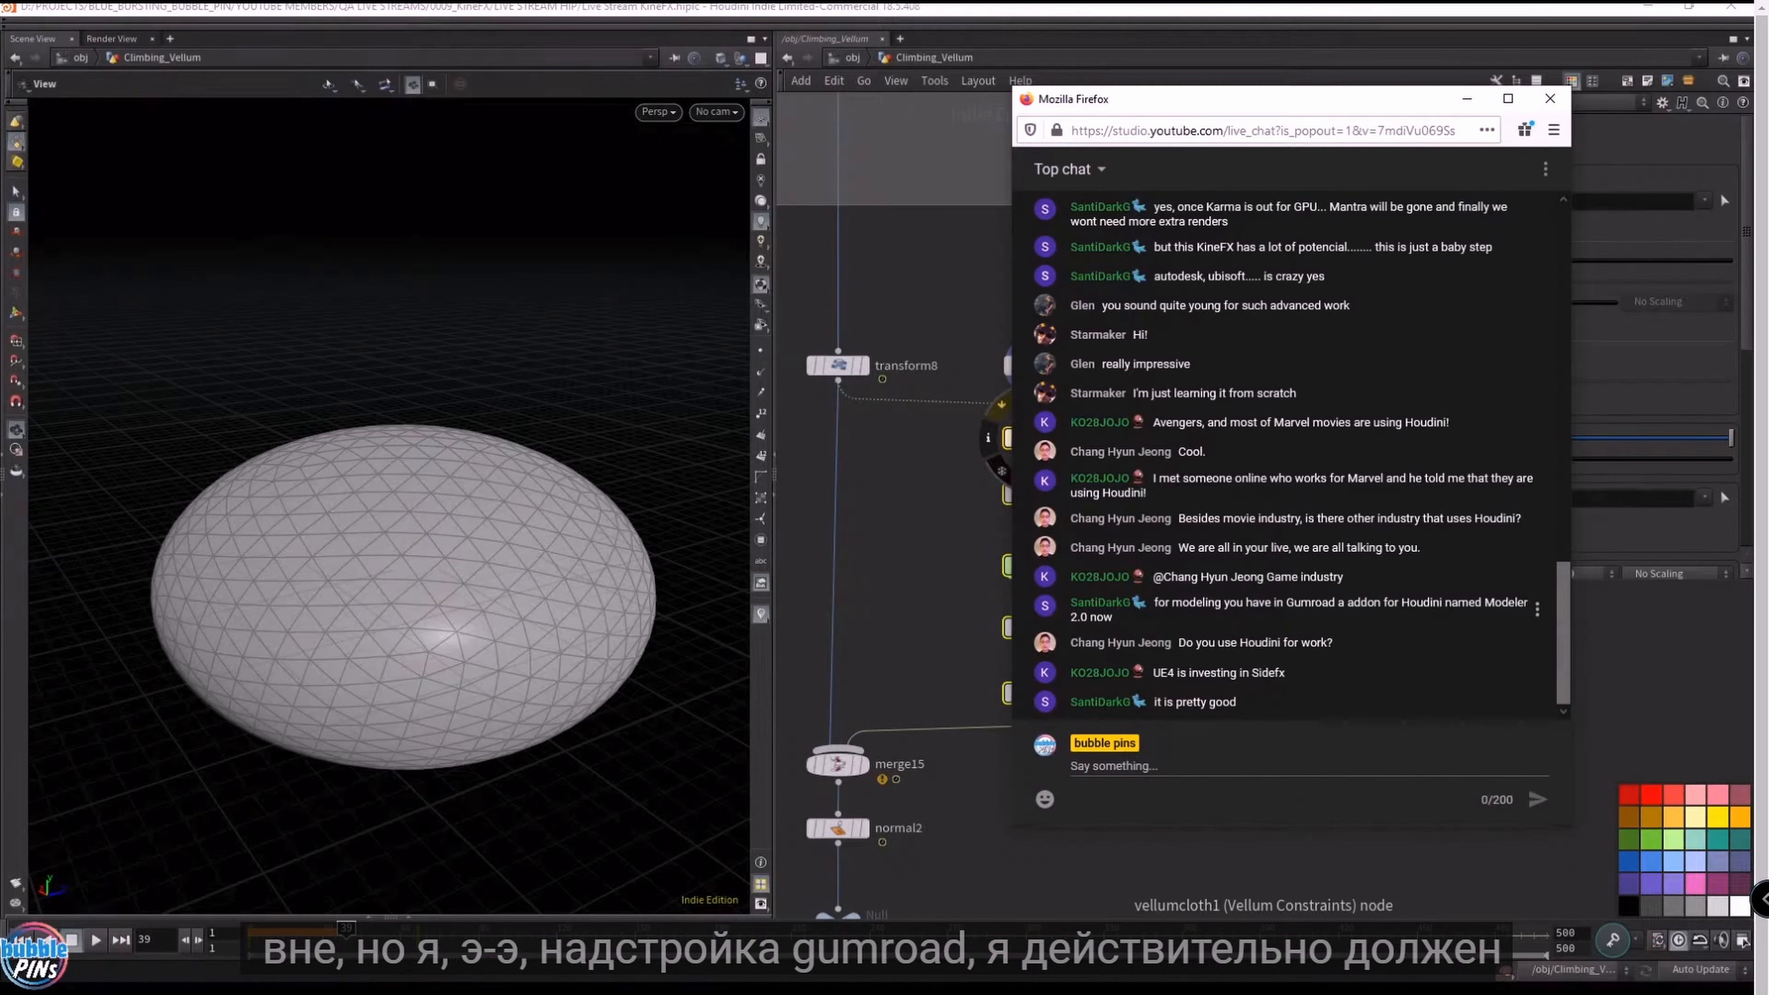
- Highlight the chat message about the Modeler 2.0 addon, return to Houdini, and look over the sphere and the available asset commands
left_click_drag(1278, 603, 1352, 626)
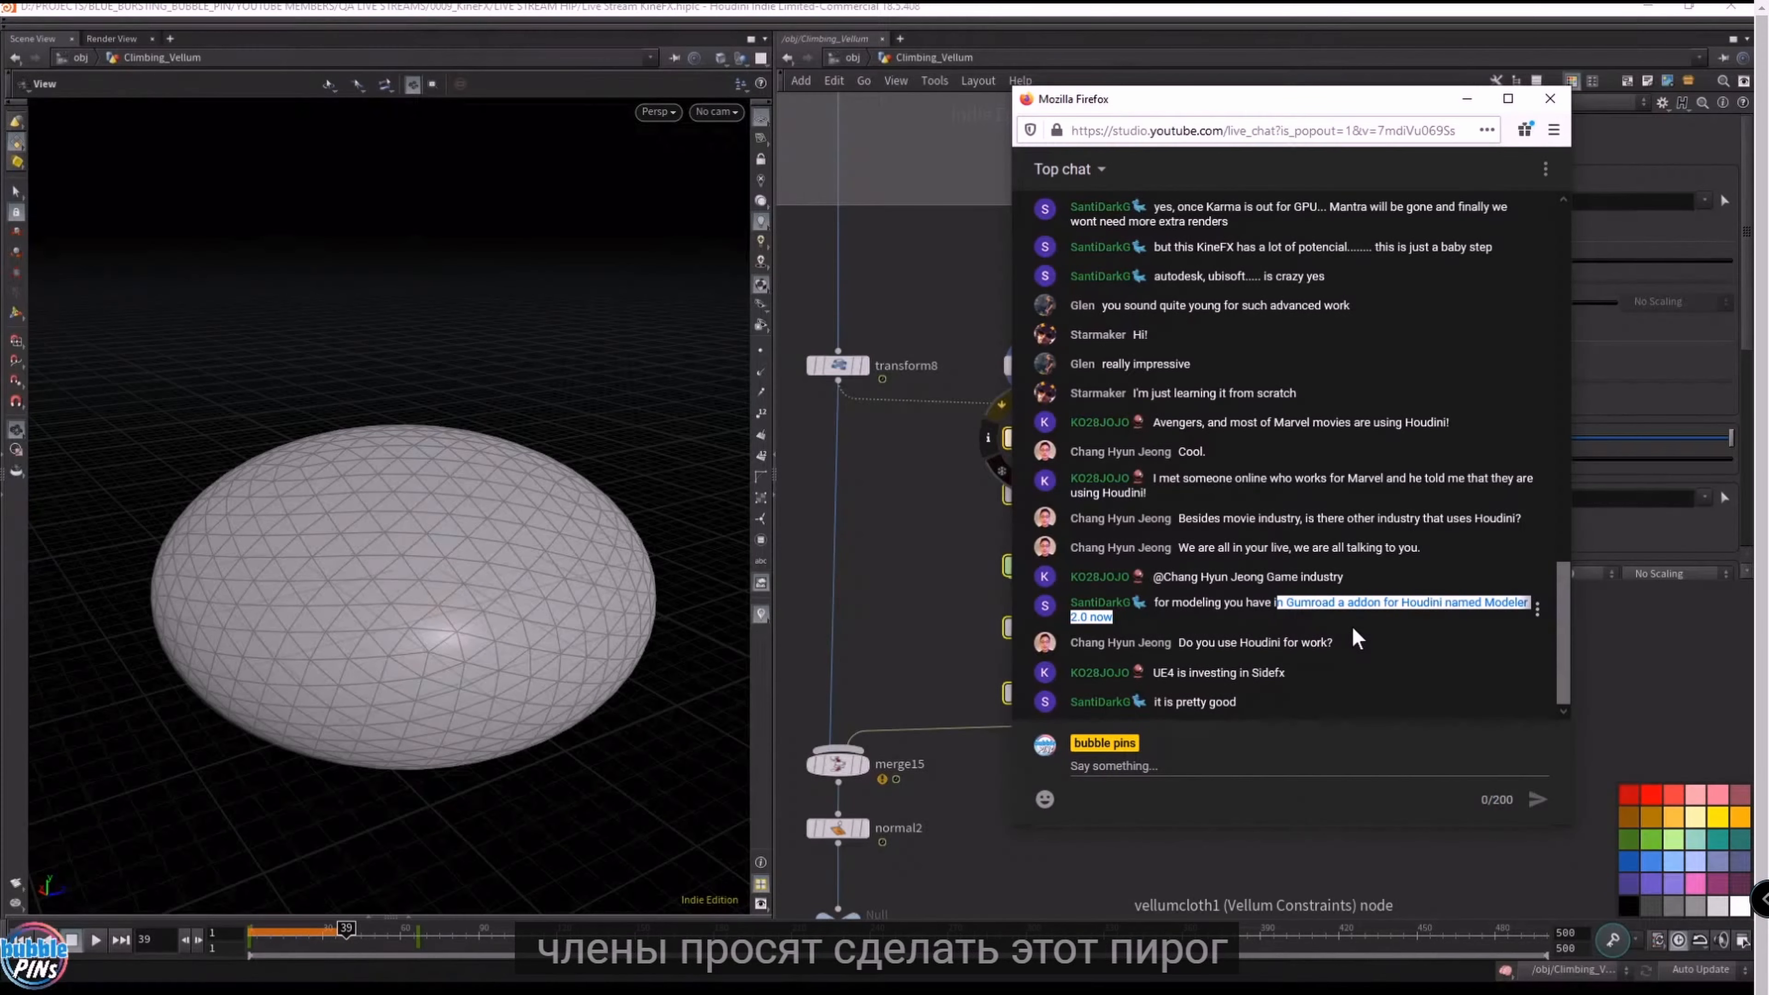
left_click_drag(418, 392, 454, 370)
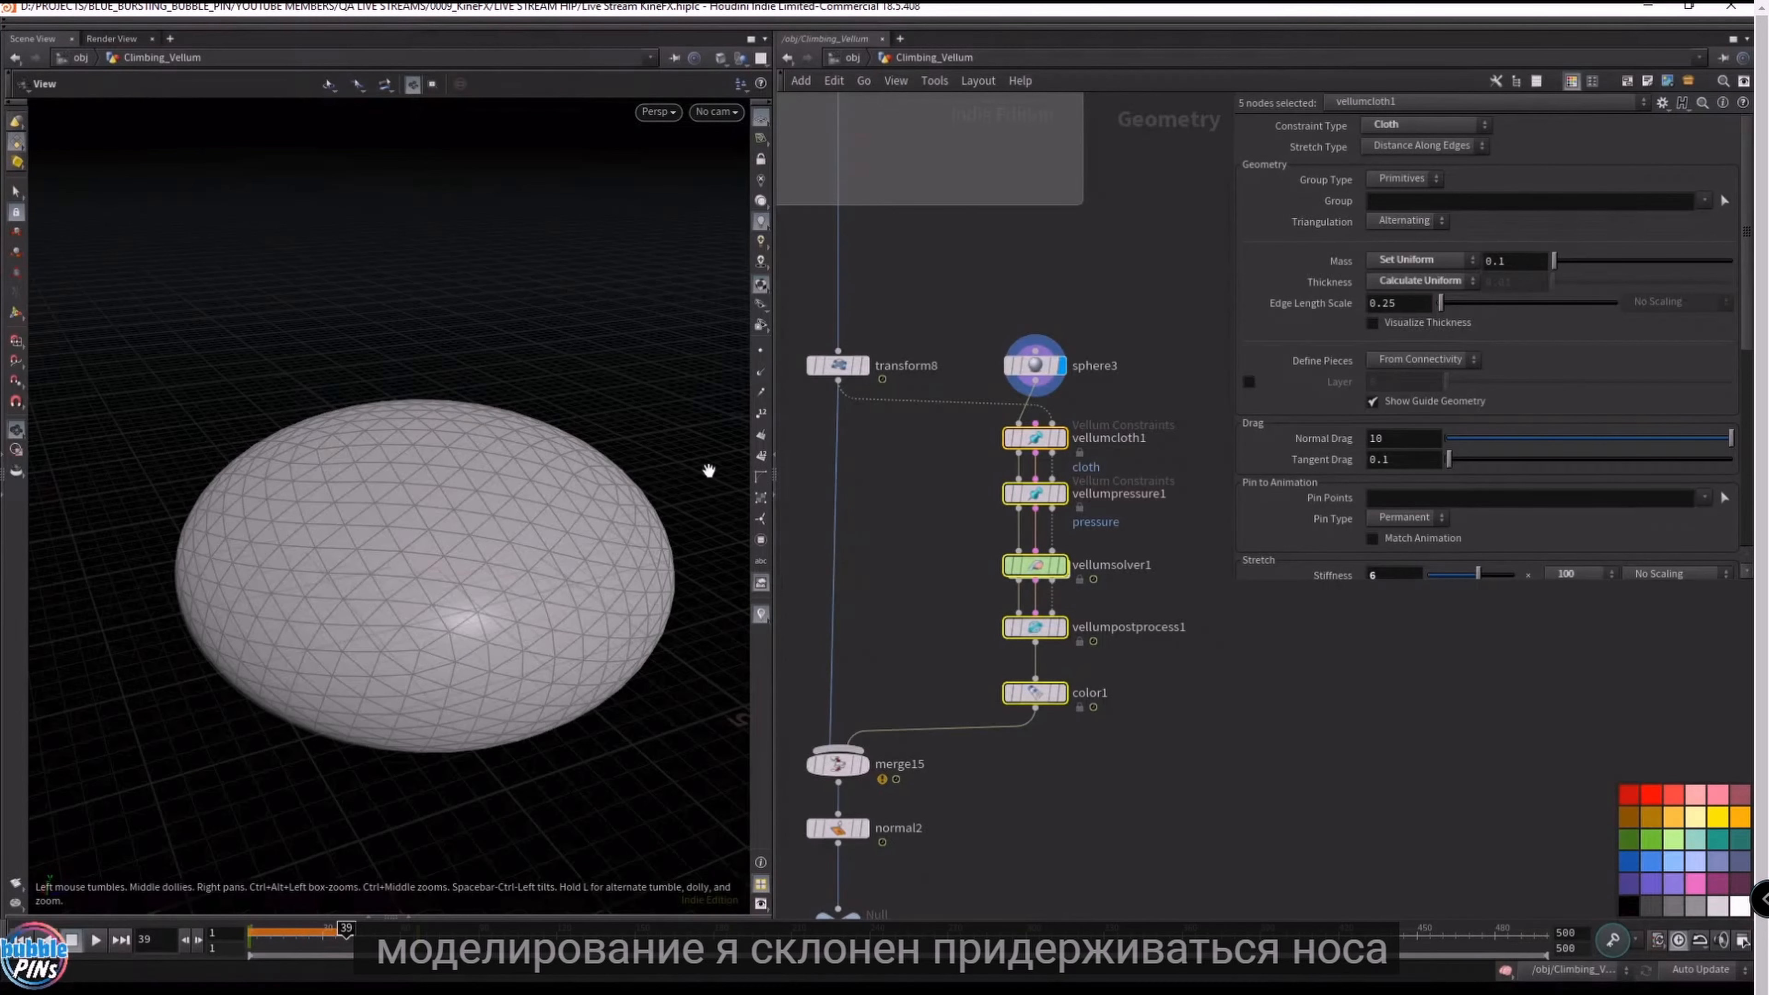
mouse_move(364, 383)
left_mouse_down()
mouse_move(456, 373)
mouse_move(395, 387)
left_mouse_up()
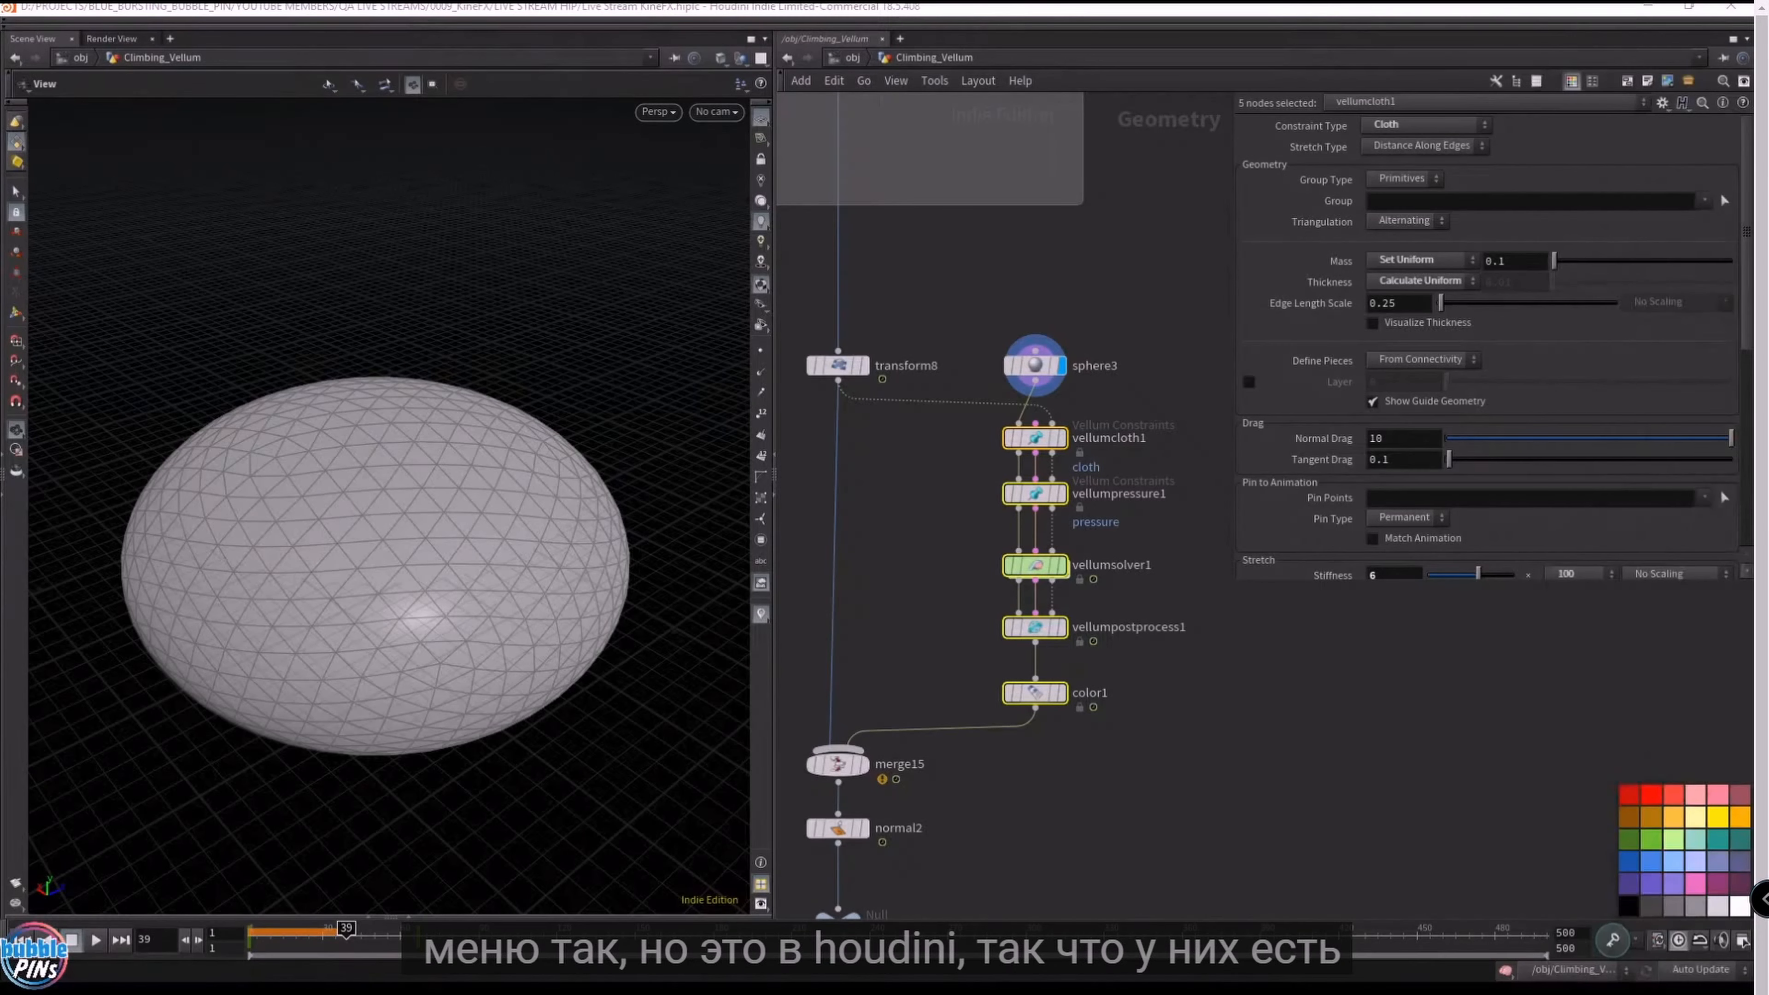
left_click_drag(530, 446, 588, 468)
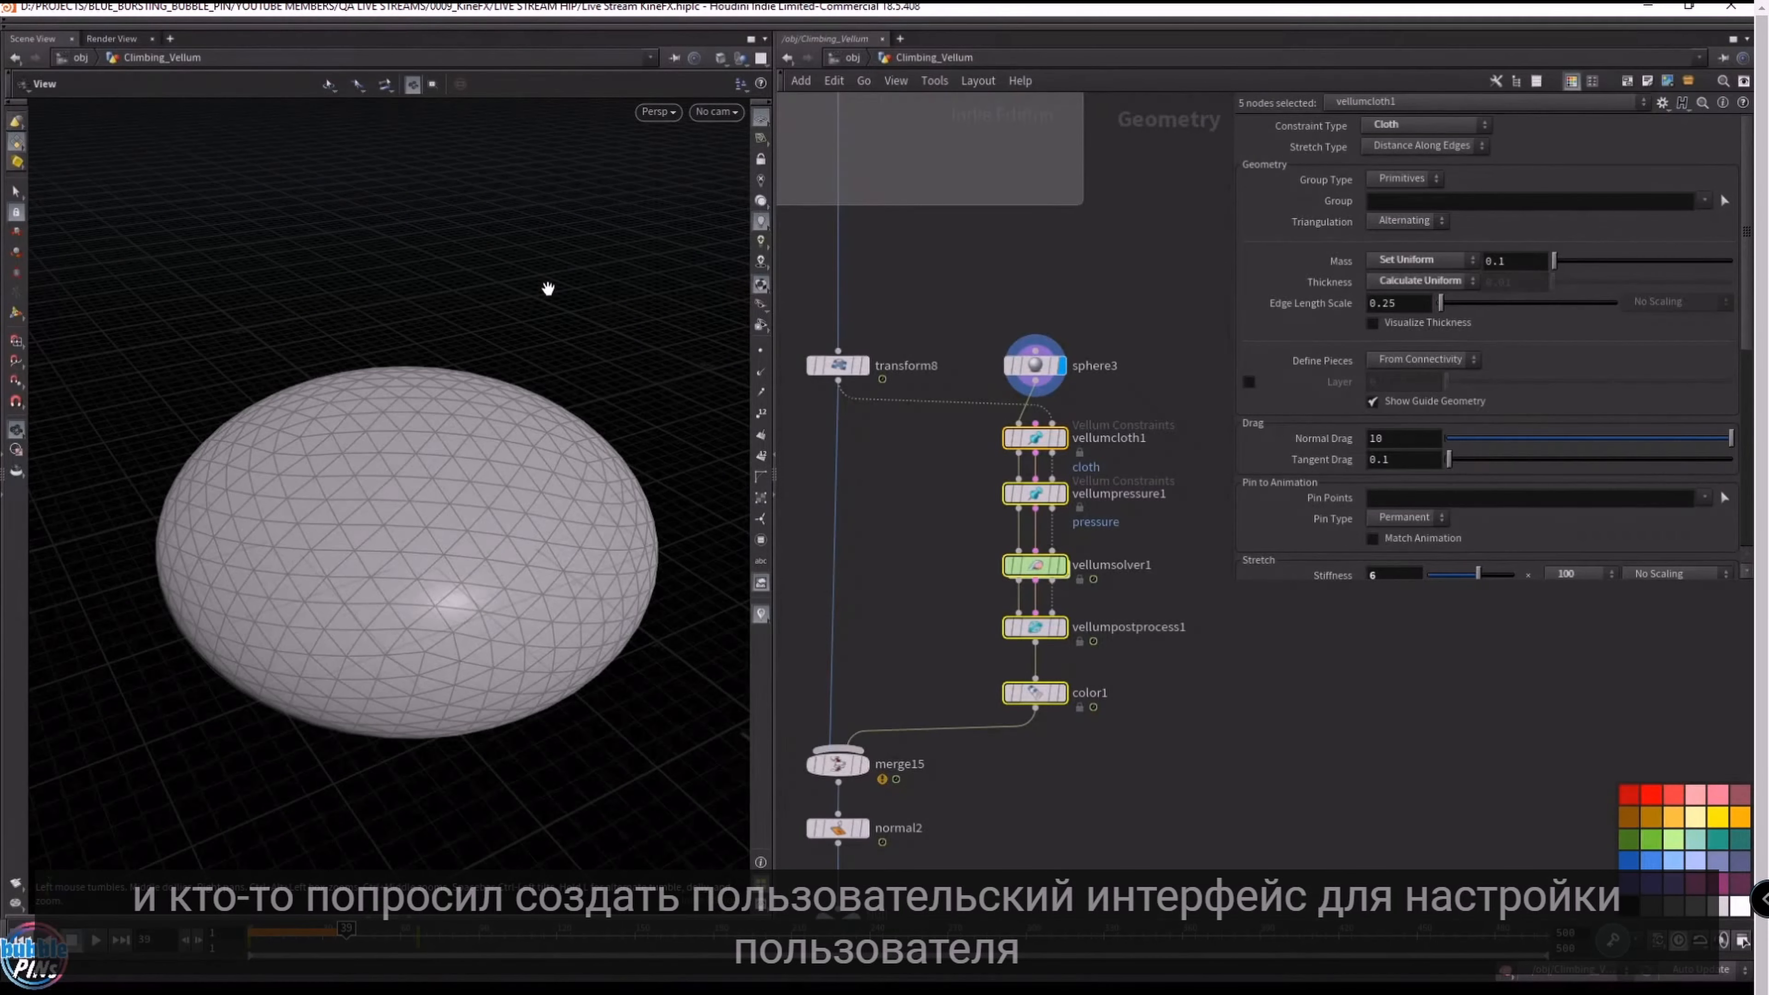
left_click(49, 28)
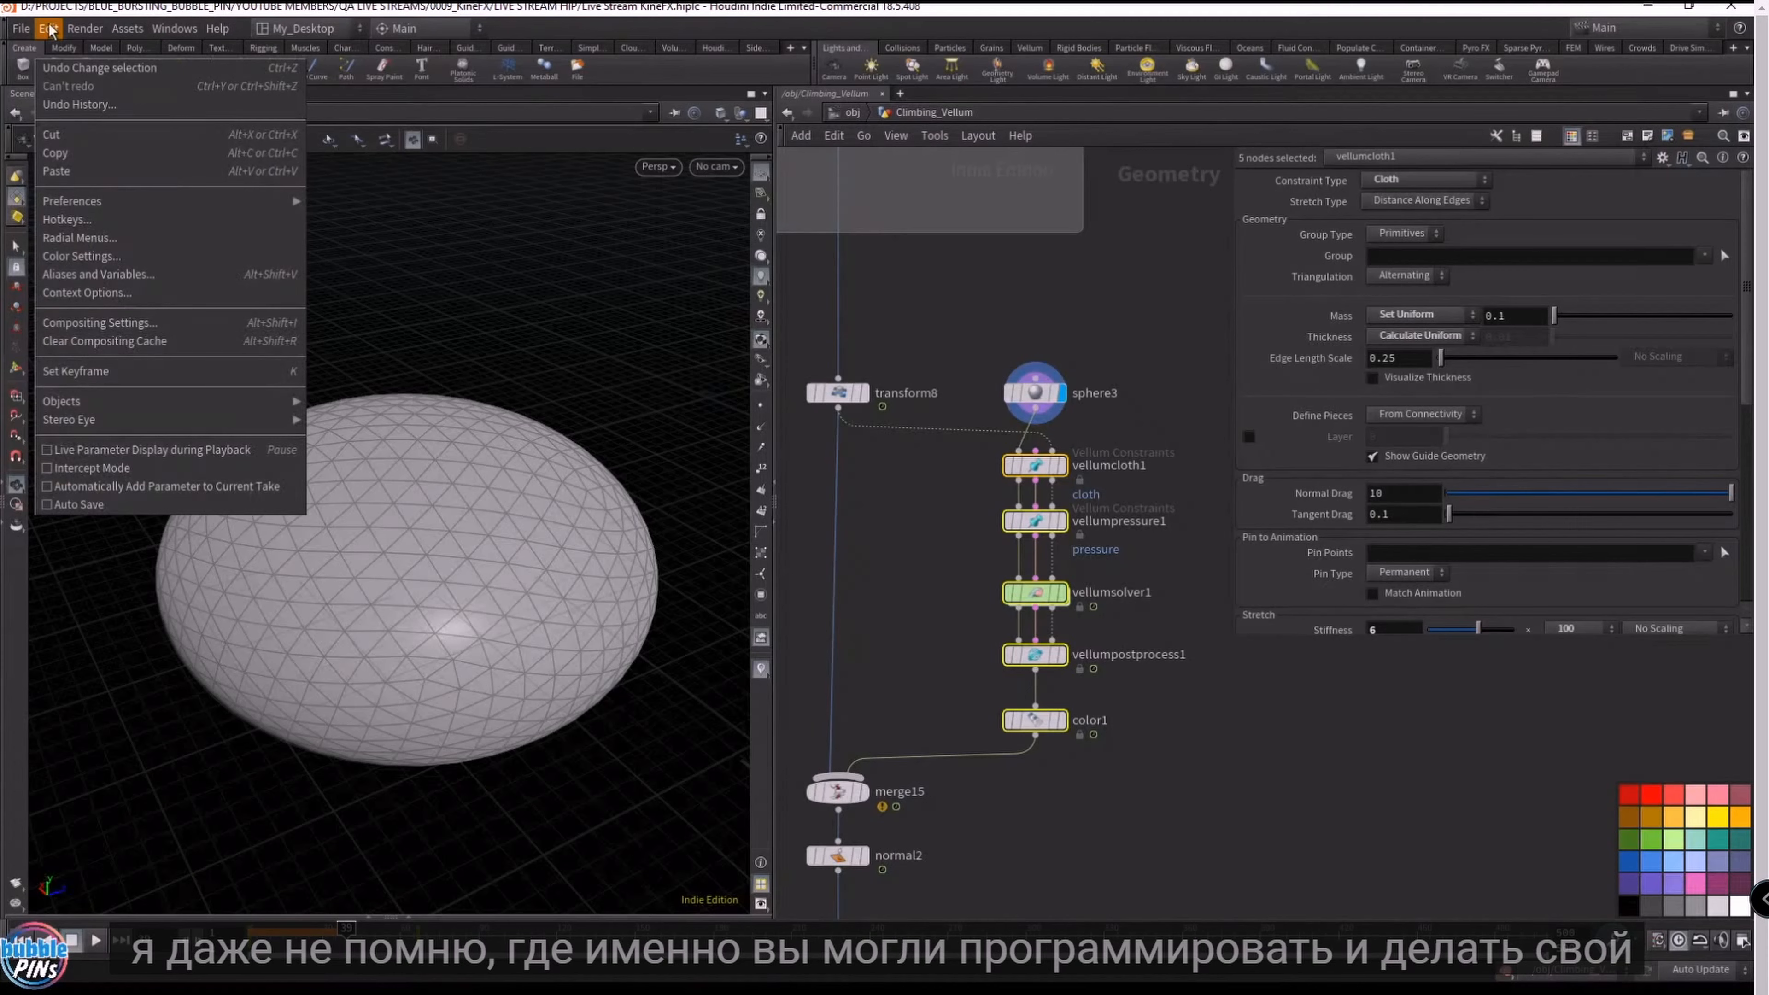
mouse_move(127, 35)
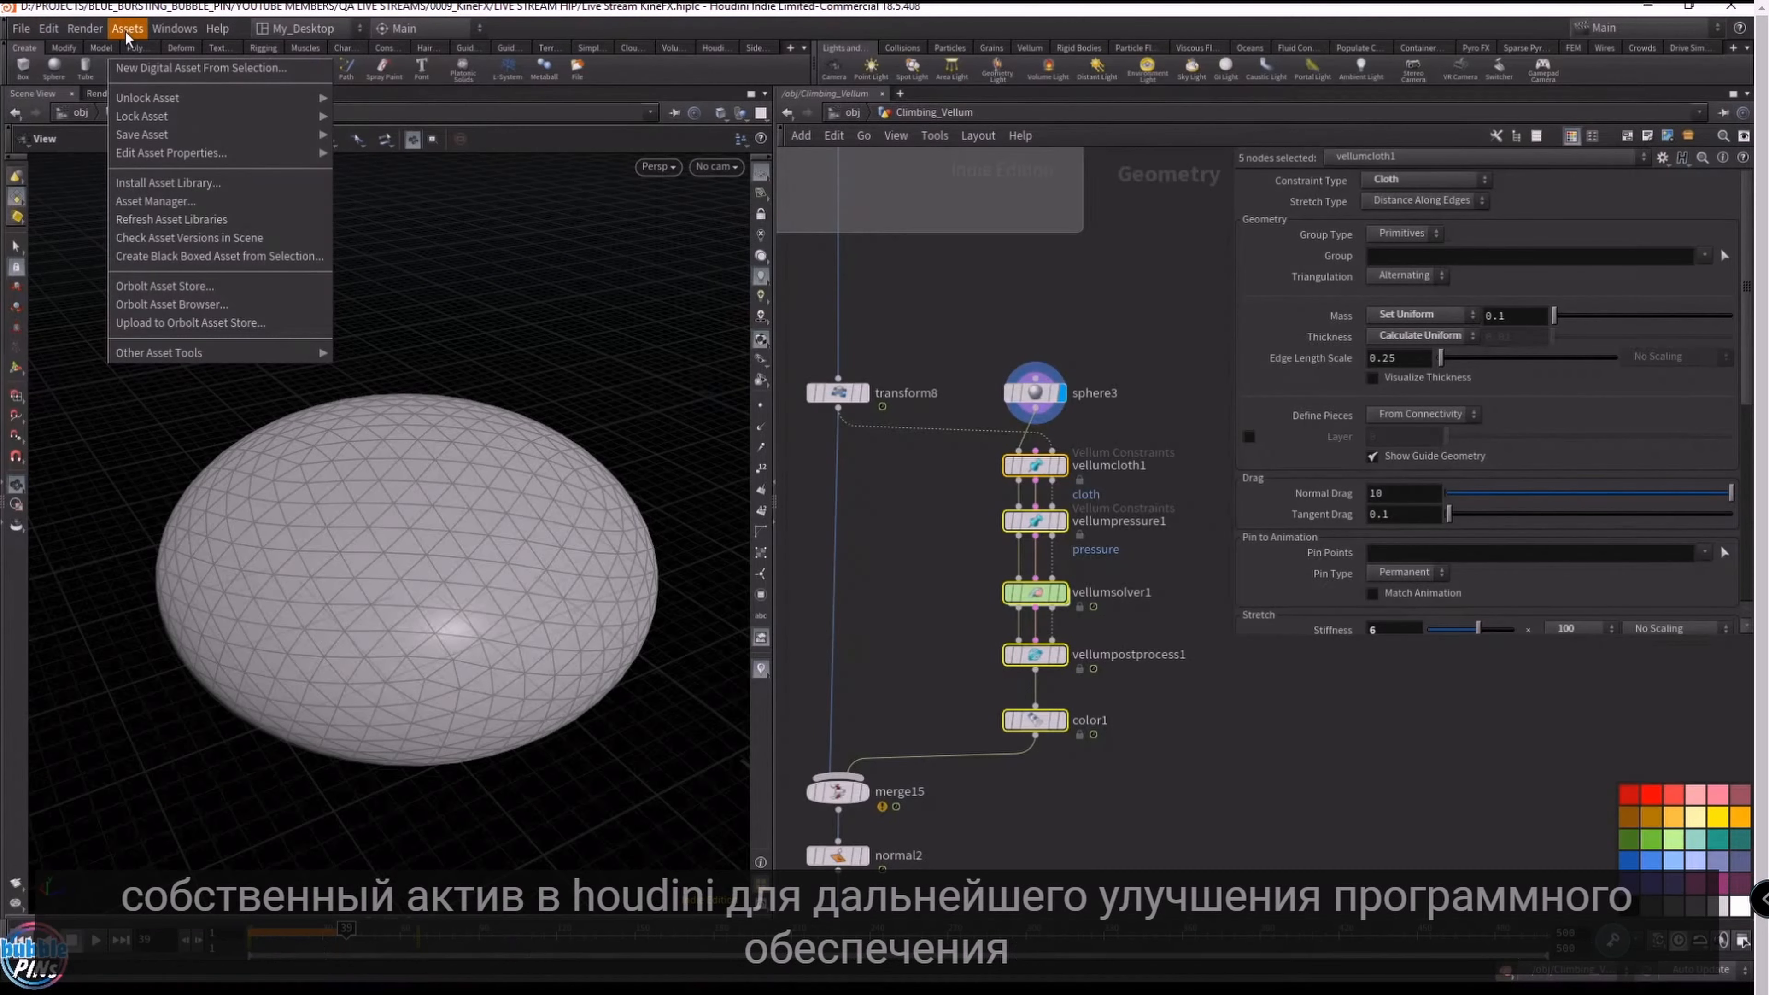
left_click(165, 13)
- Switch to the live chat, highlight the message about UE4 investing in SideFX, and move the chat window out of view
key("alt+Tab")
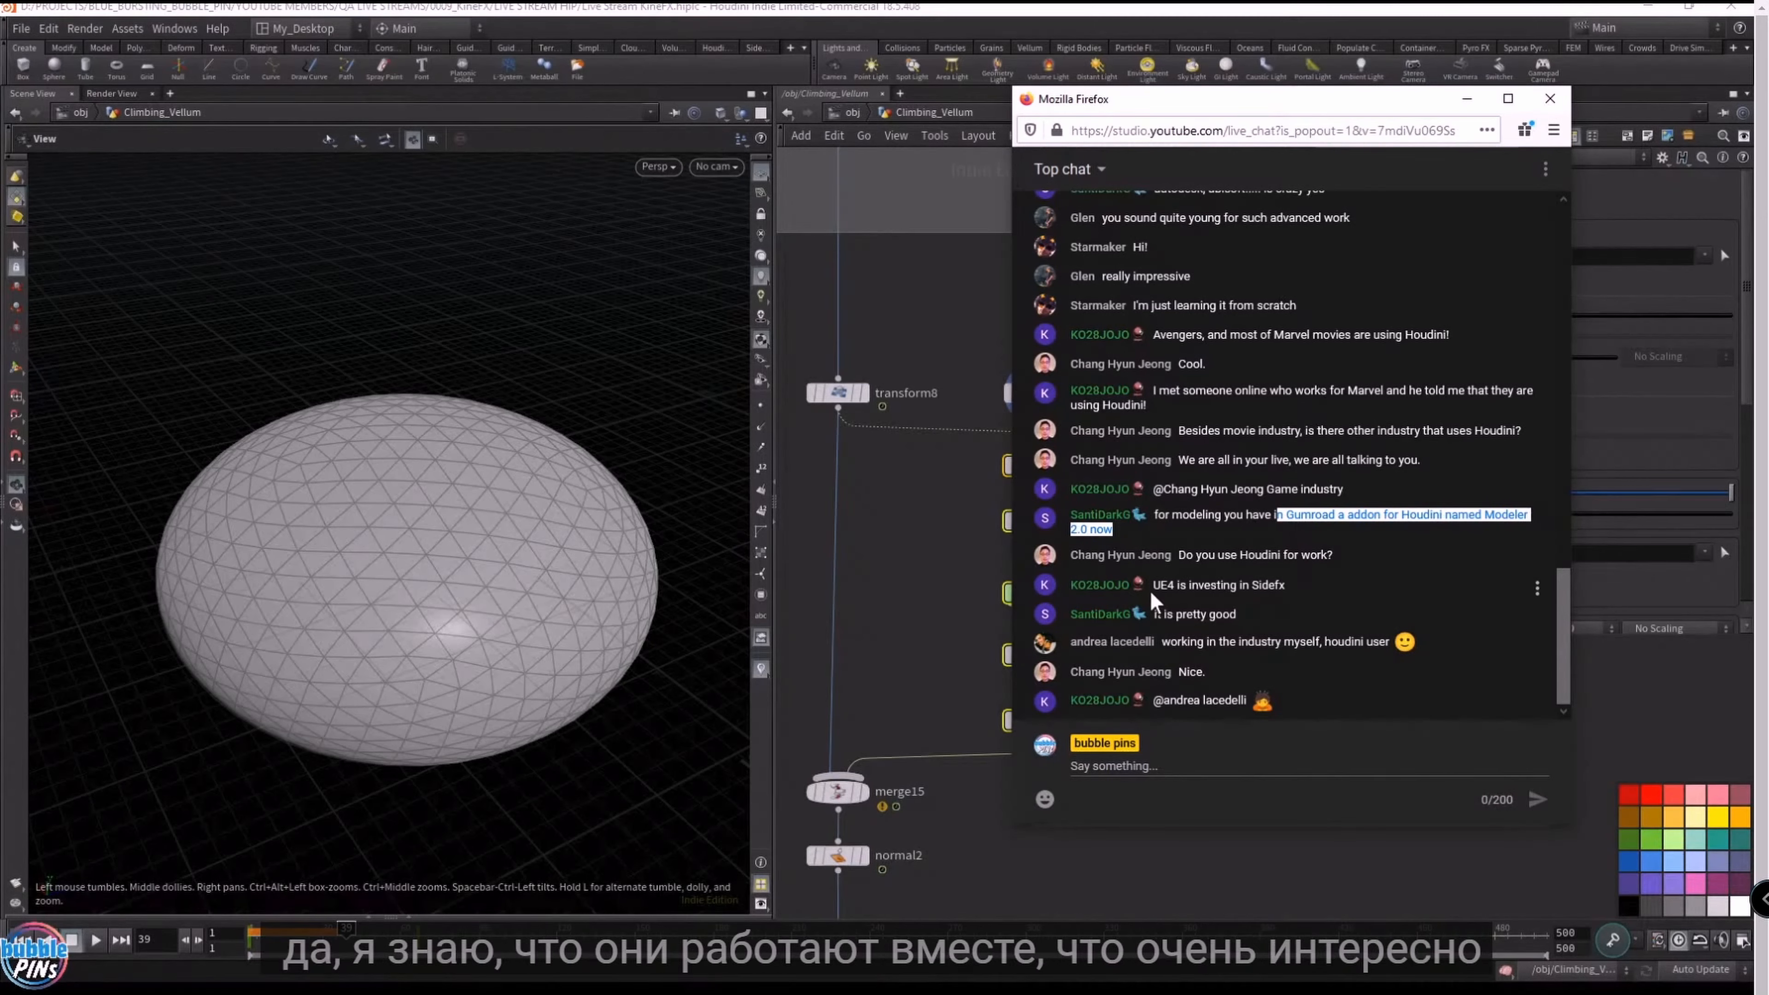
left_click_drag(1153, 586, 1289, 586)
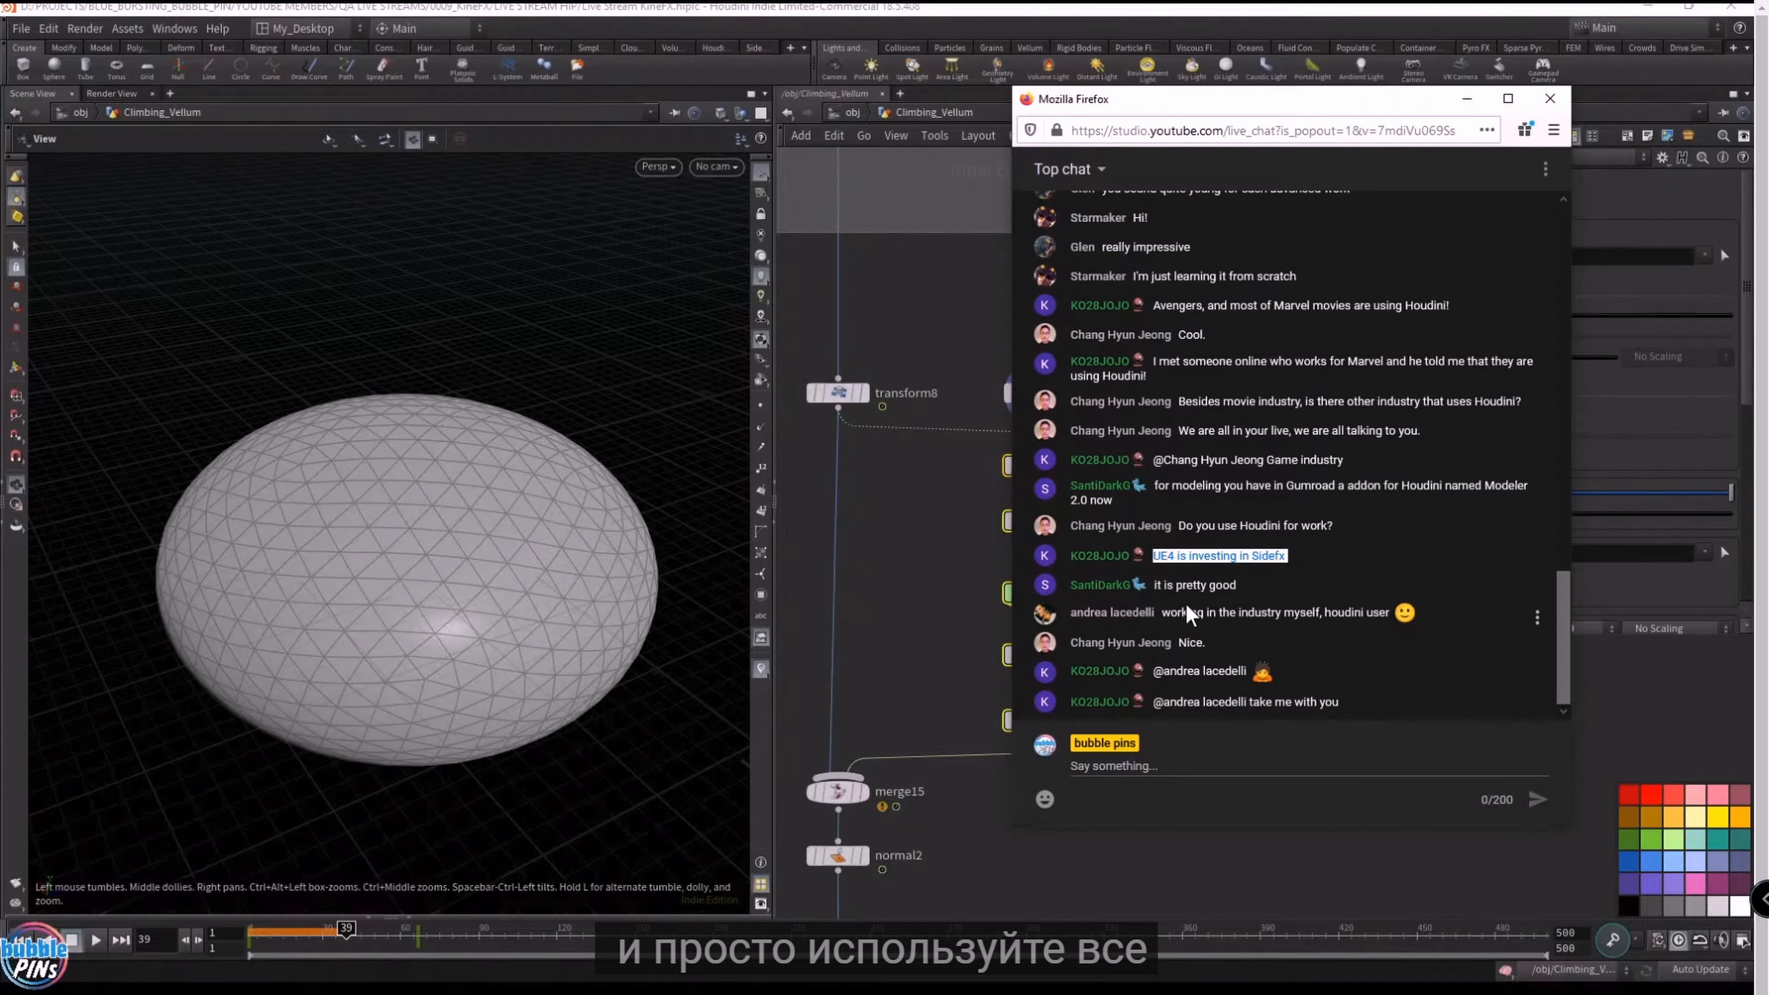
left_click(1149, 766)
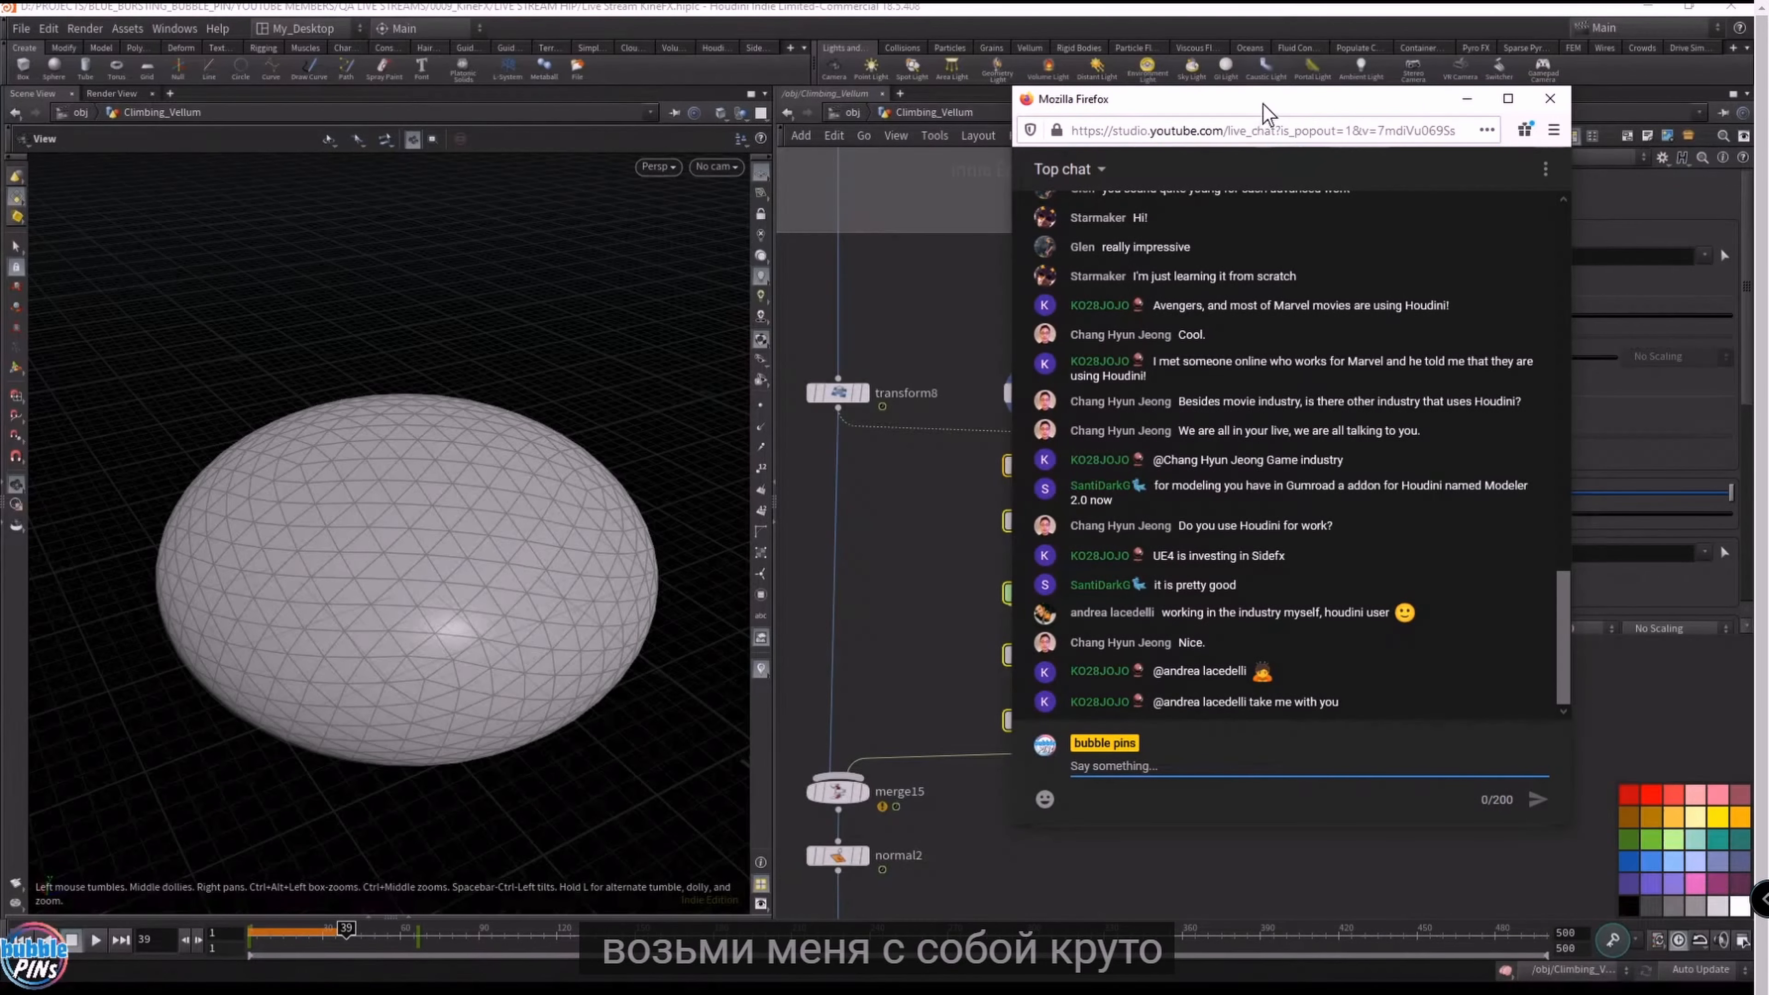
left_click_drag(1263, 106, 1267, 2)
- Switch to the topic list in Notepad, highlight the Making Foot Prints topic, and return to Houdini
key("alt+Tab")
left_click_drag(1000, 429, 833, 427)
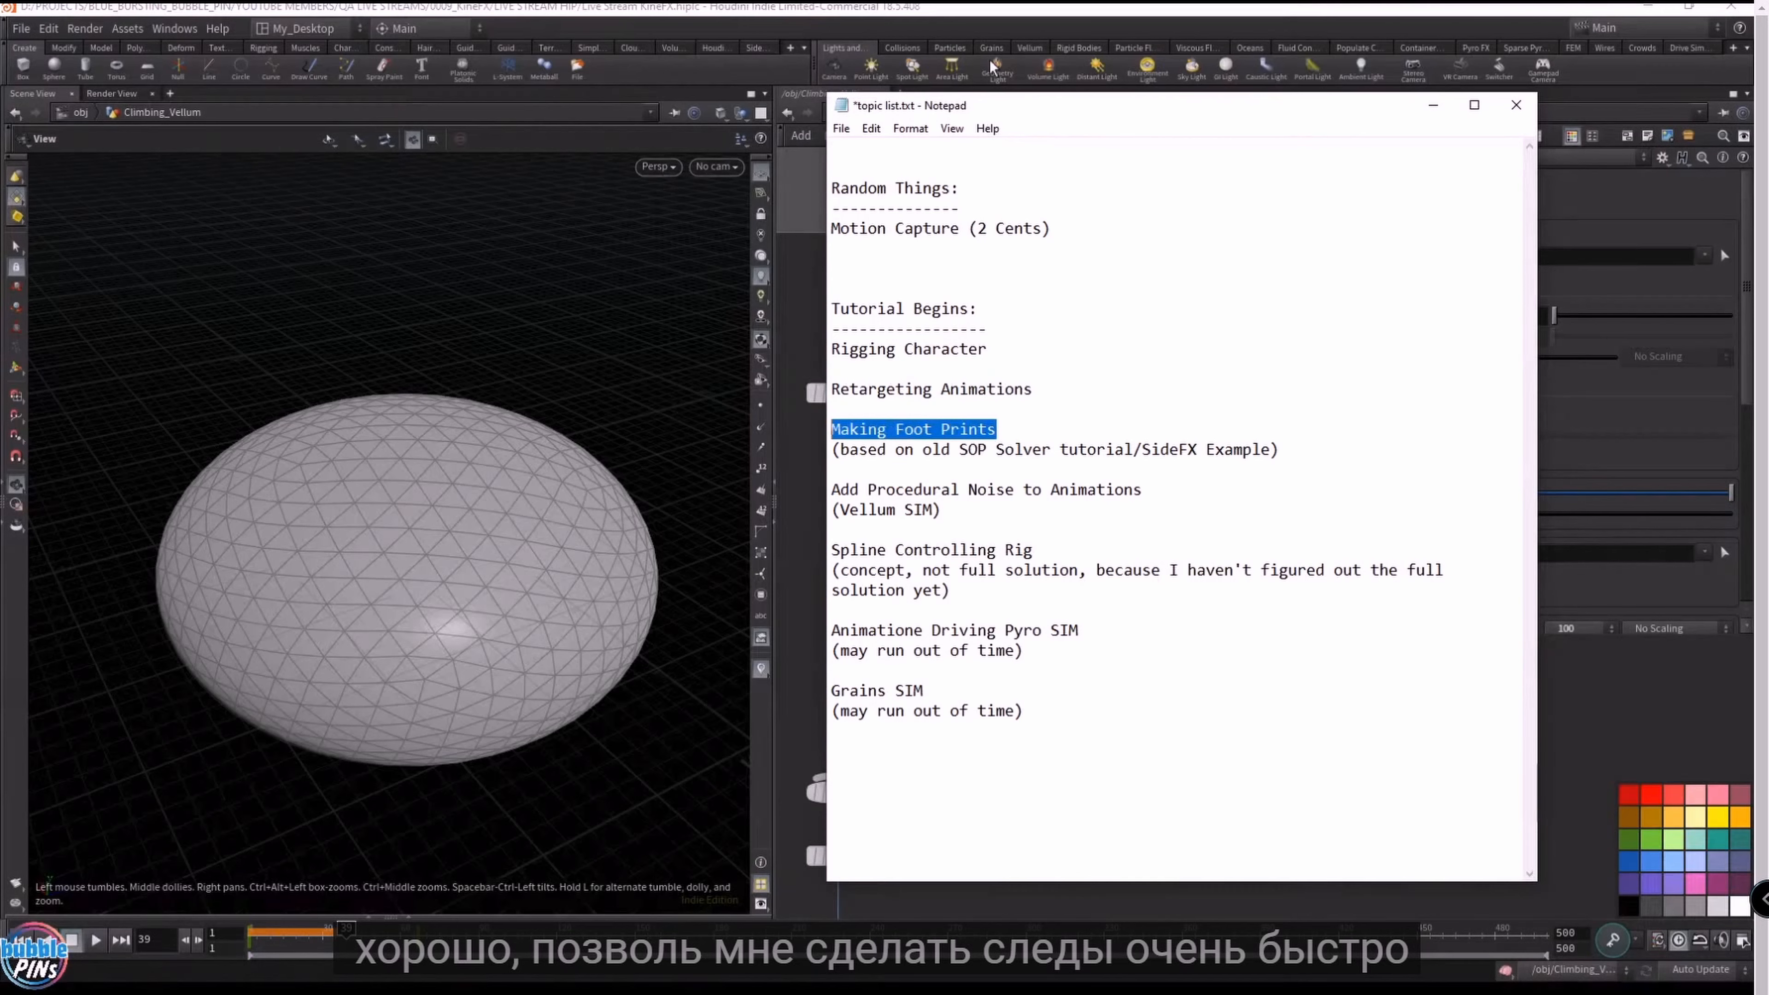
key("alt+Tab")
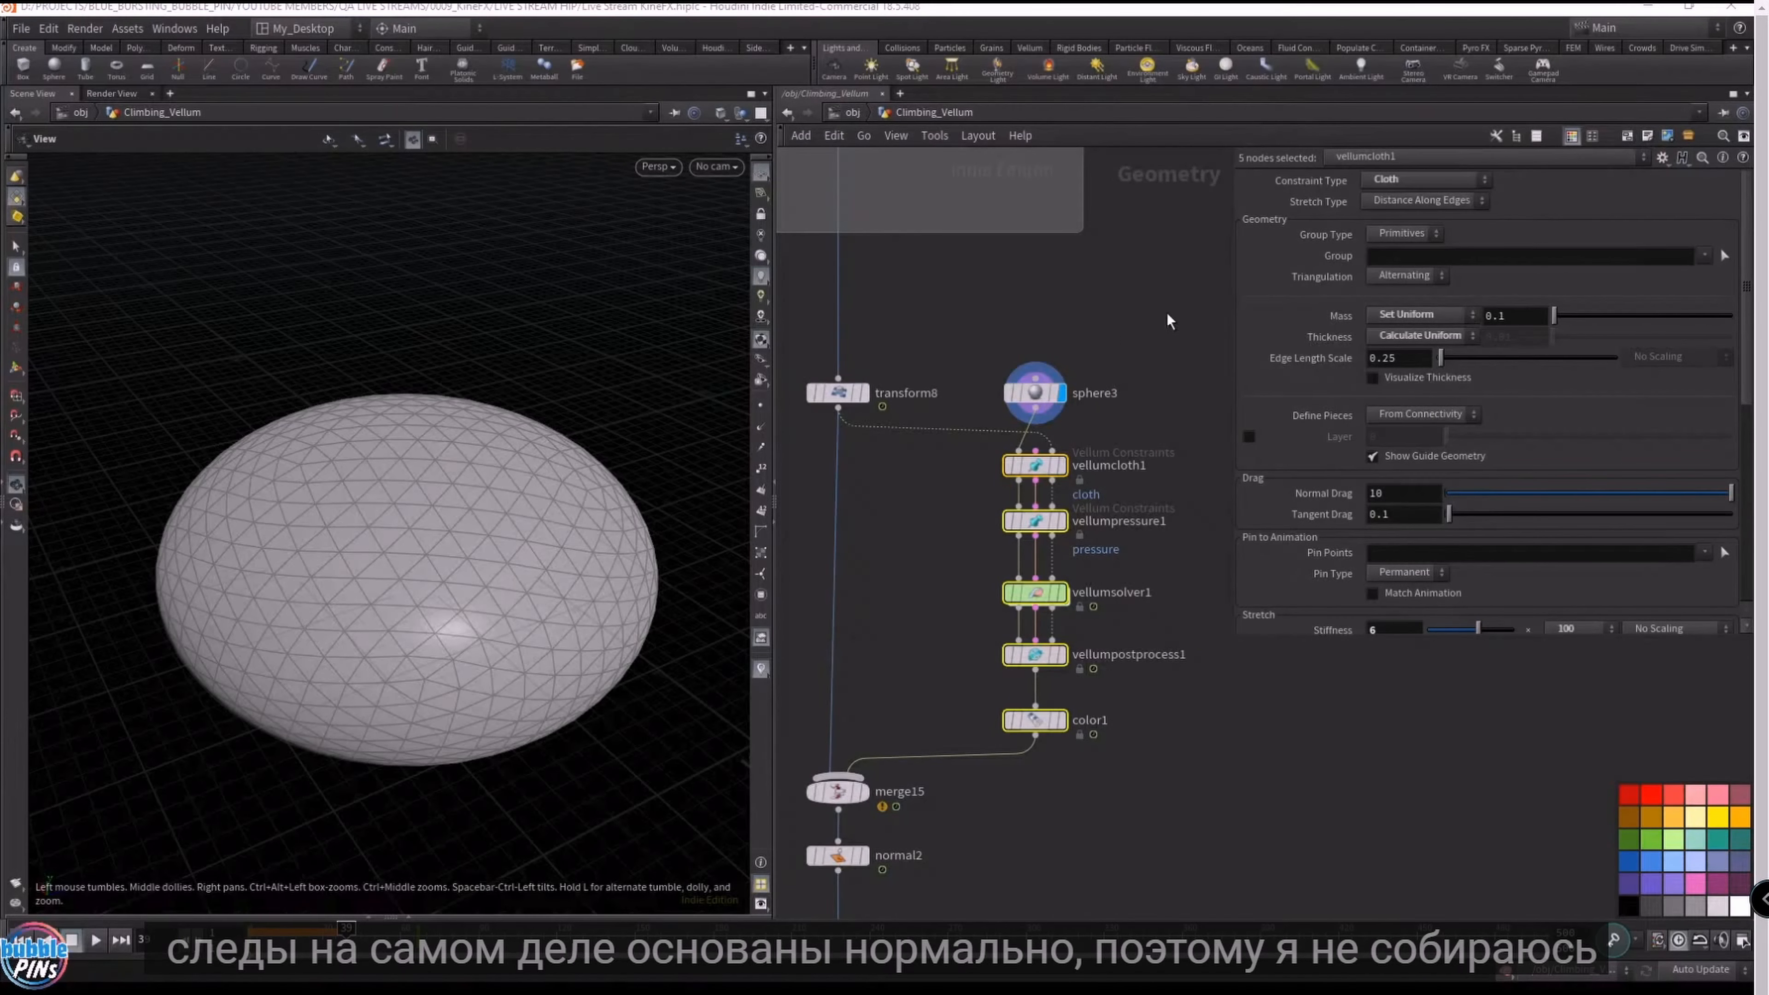
- Select the whole Vellum chain from sphere3 down to color1 and look over the network
left_click(1127, 338)
left_click_drag(1192, 335, 1007, 833)
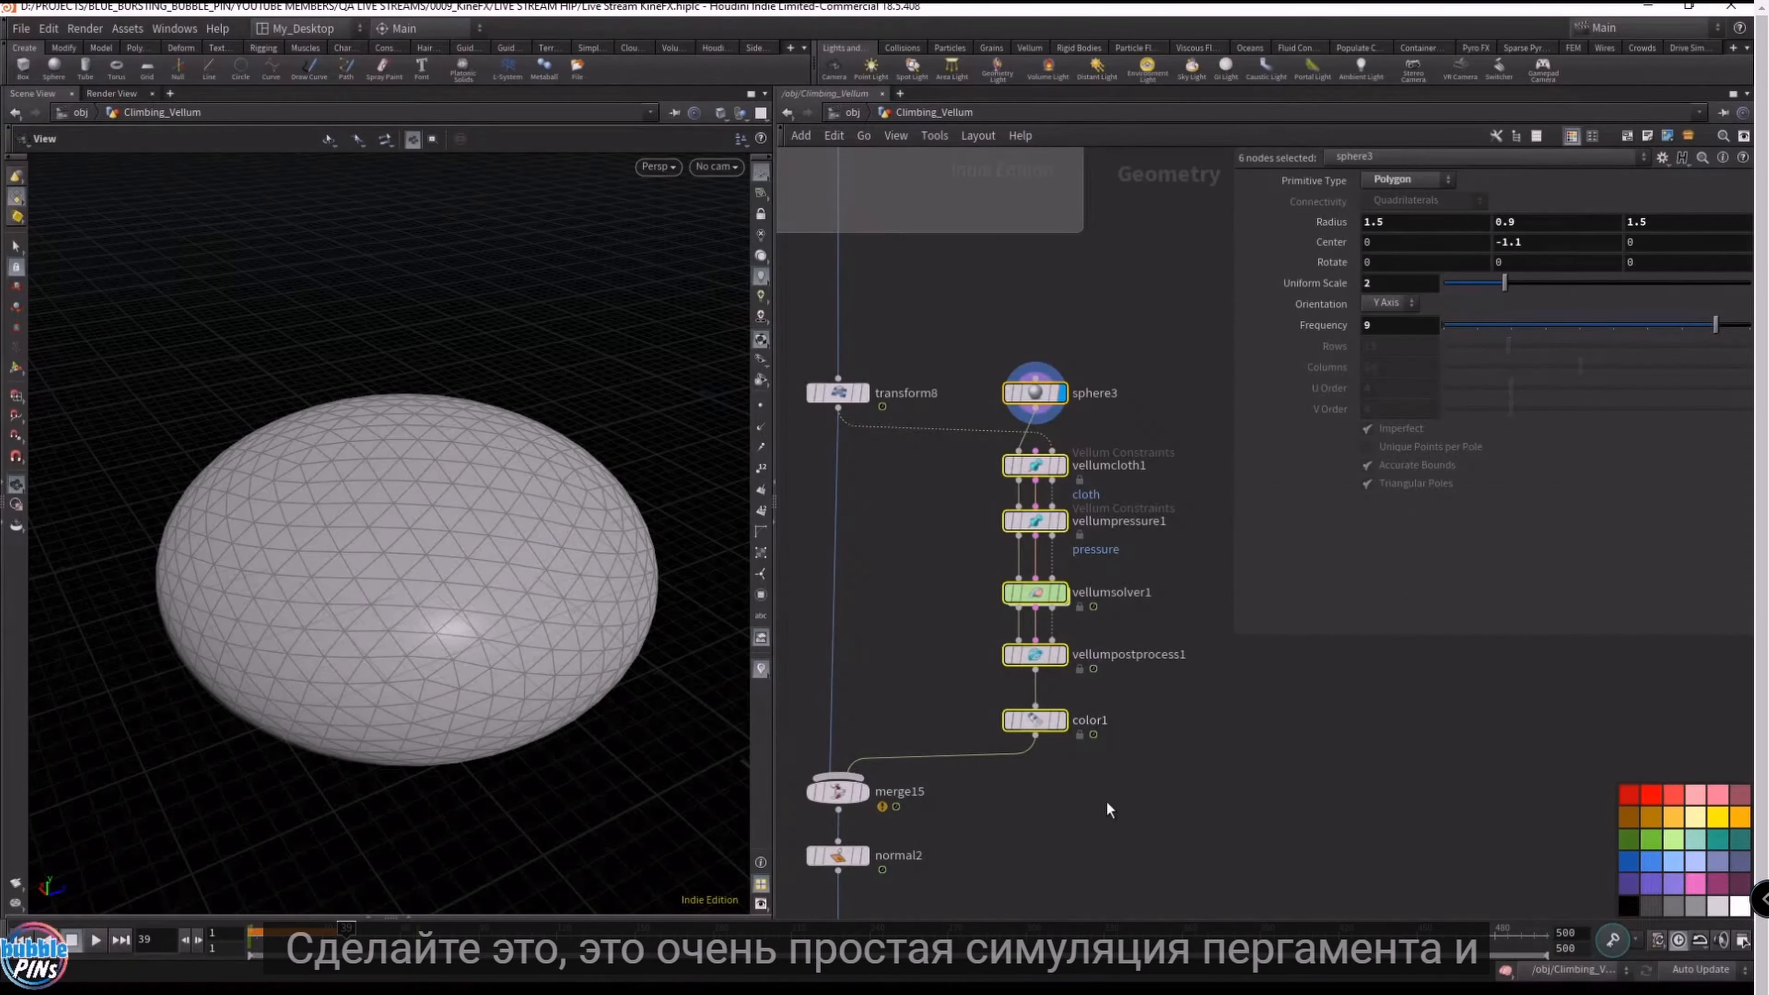
scroll(1258, 800, "down", 2)
middle_click_drag(1256, 799, 1191, 677)
scroll(1184, 673, "up", 4)
middle_click_drag(1103, 609, 1224, 743)
scroll(1185, 674, "down", 2)
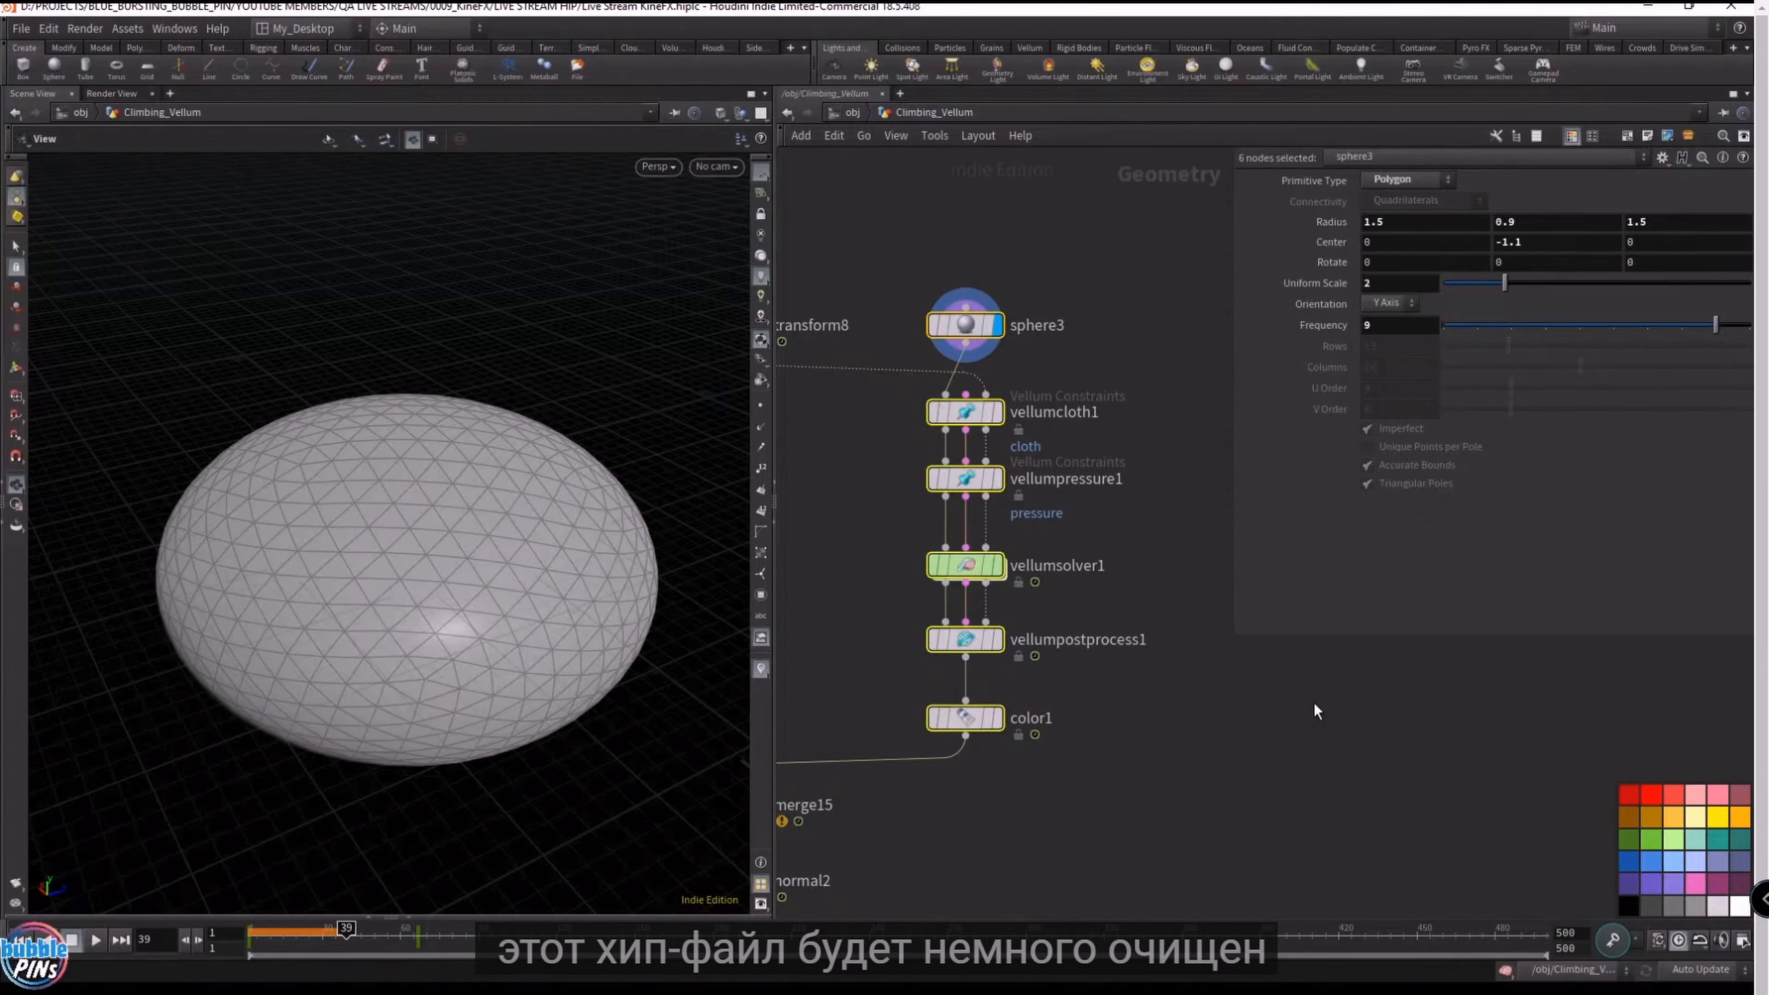
scroll(1097, 346, "down", 6)
middle_click_drag(1129, 352, 1165, 589)
- Save the scene from the object level and rewind the timeline to the first frame
left_click(852, 112)
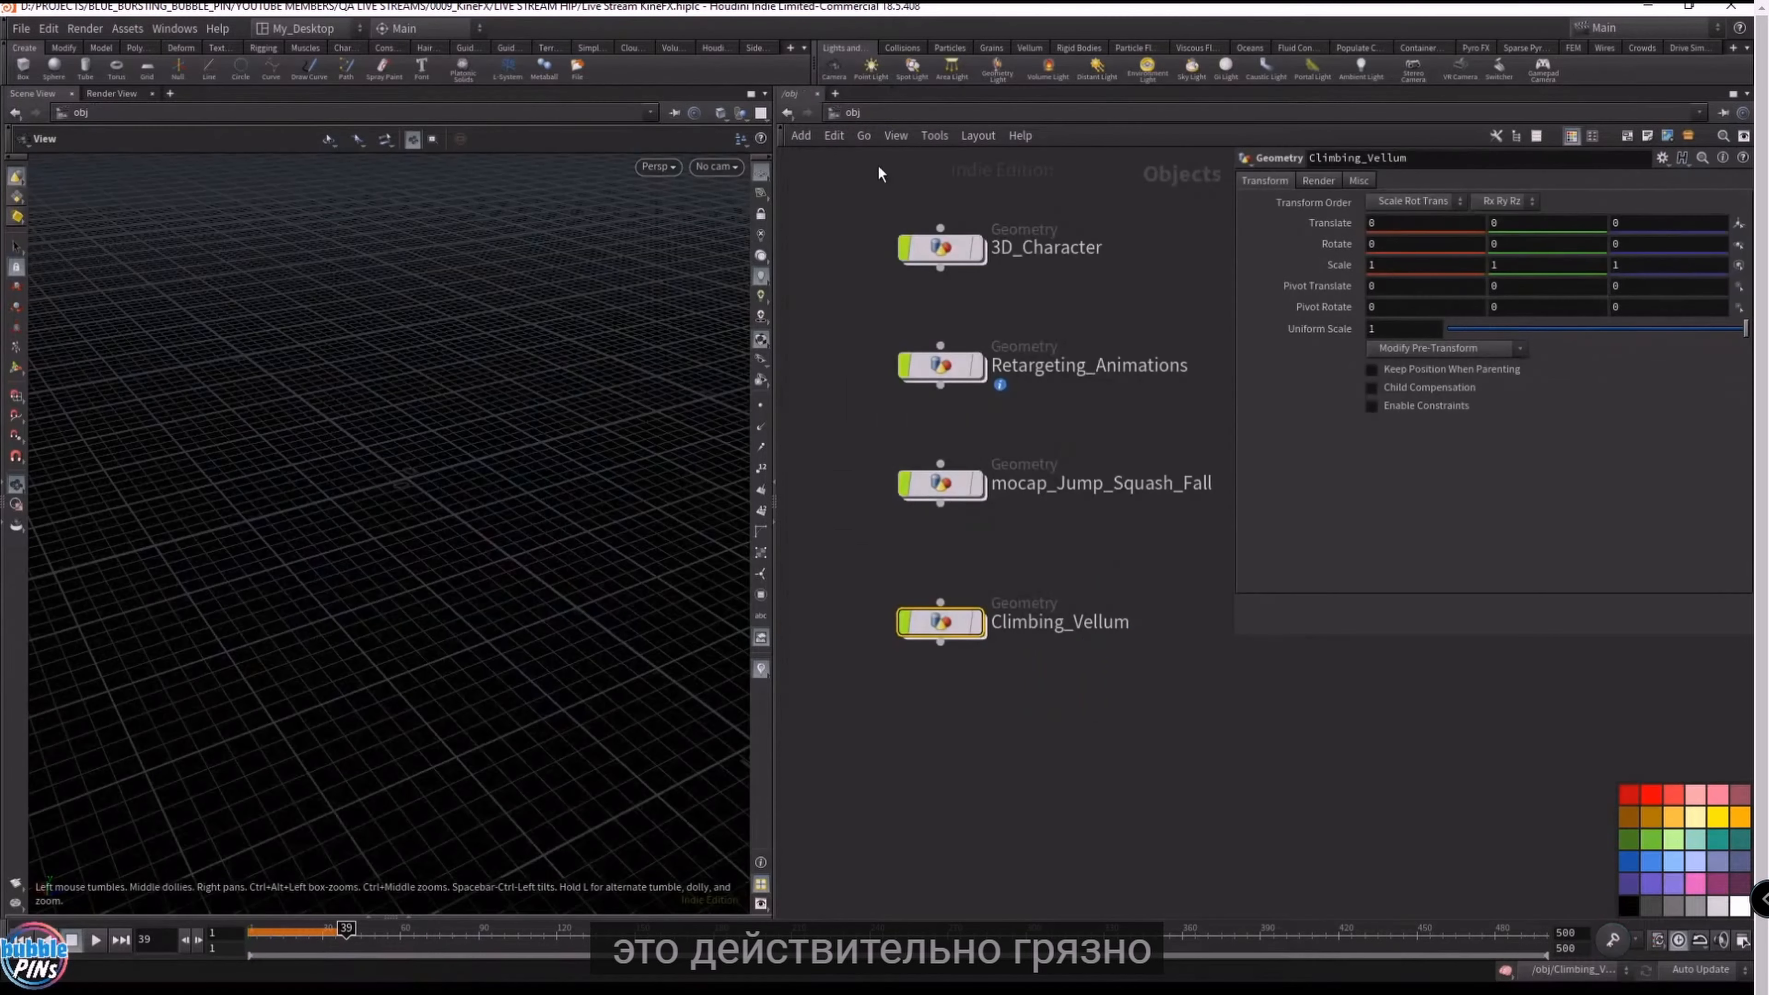
key("ctrl+s")
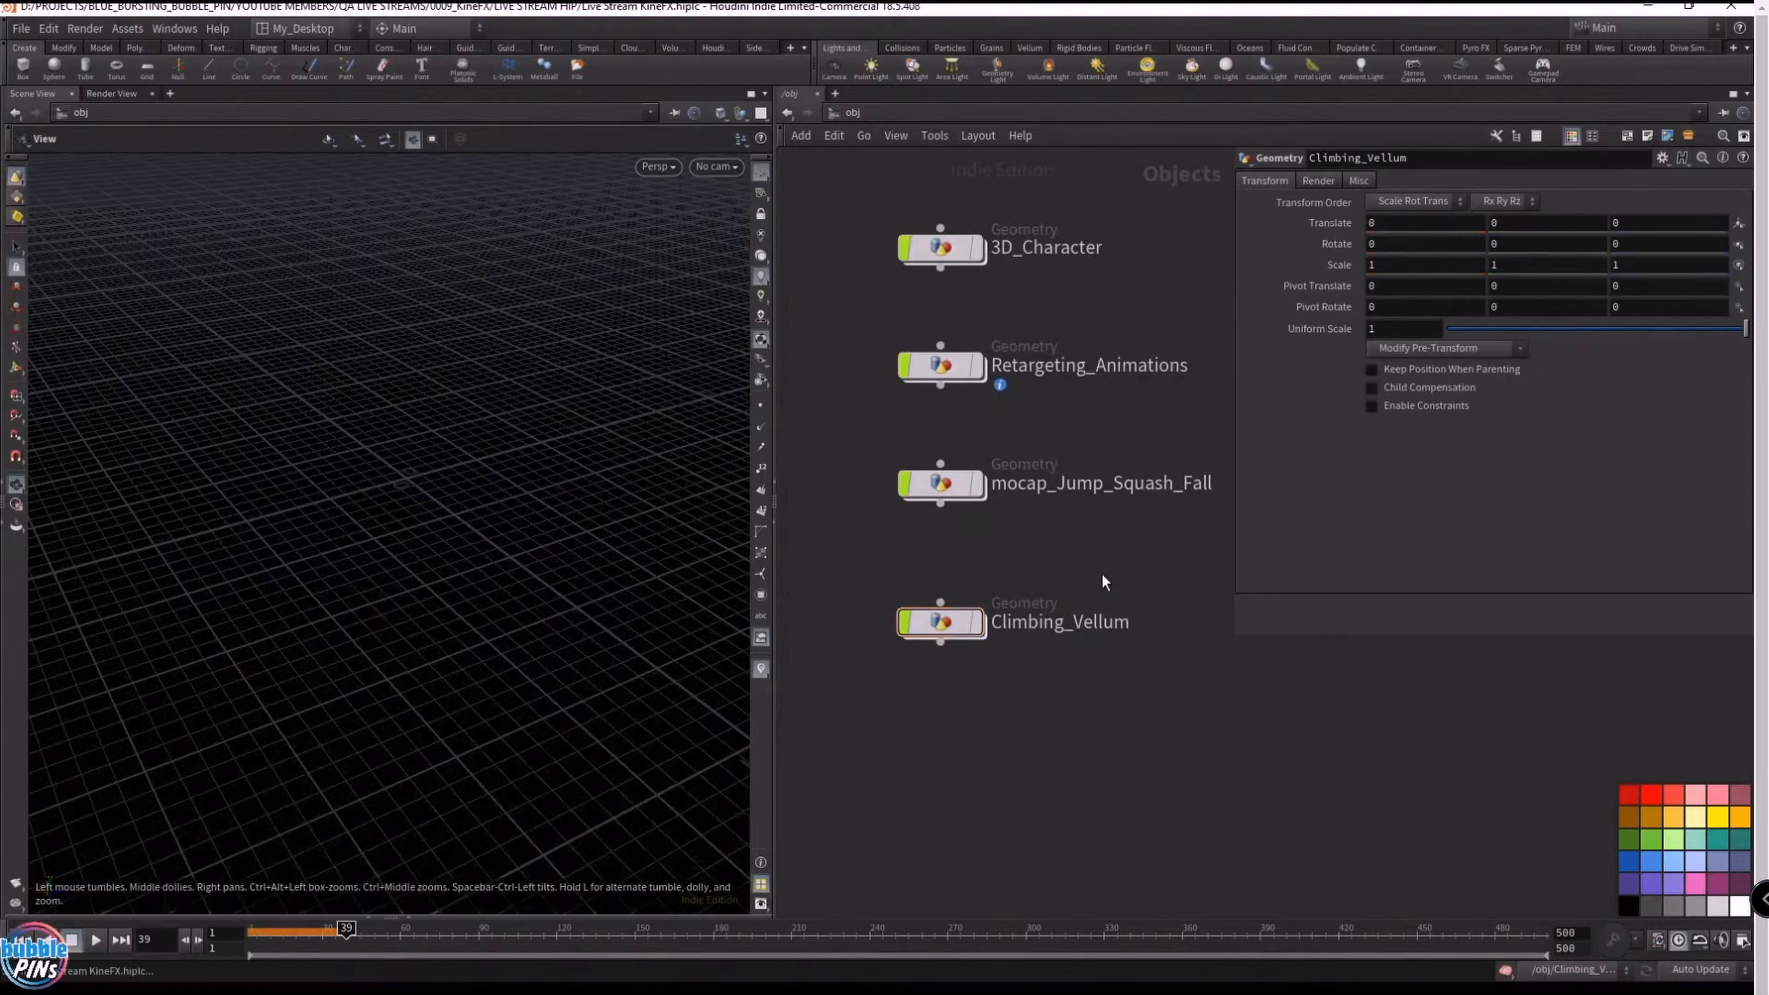
key("ctrl+Up")
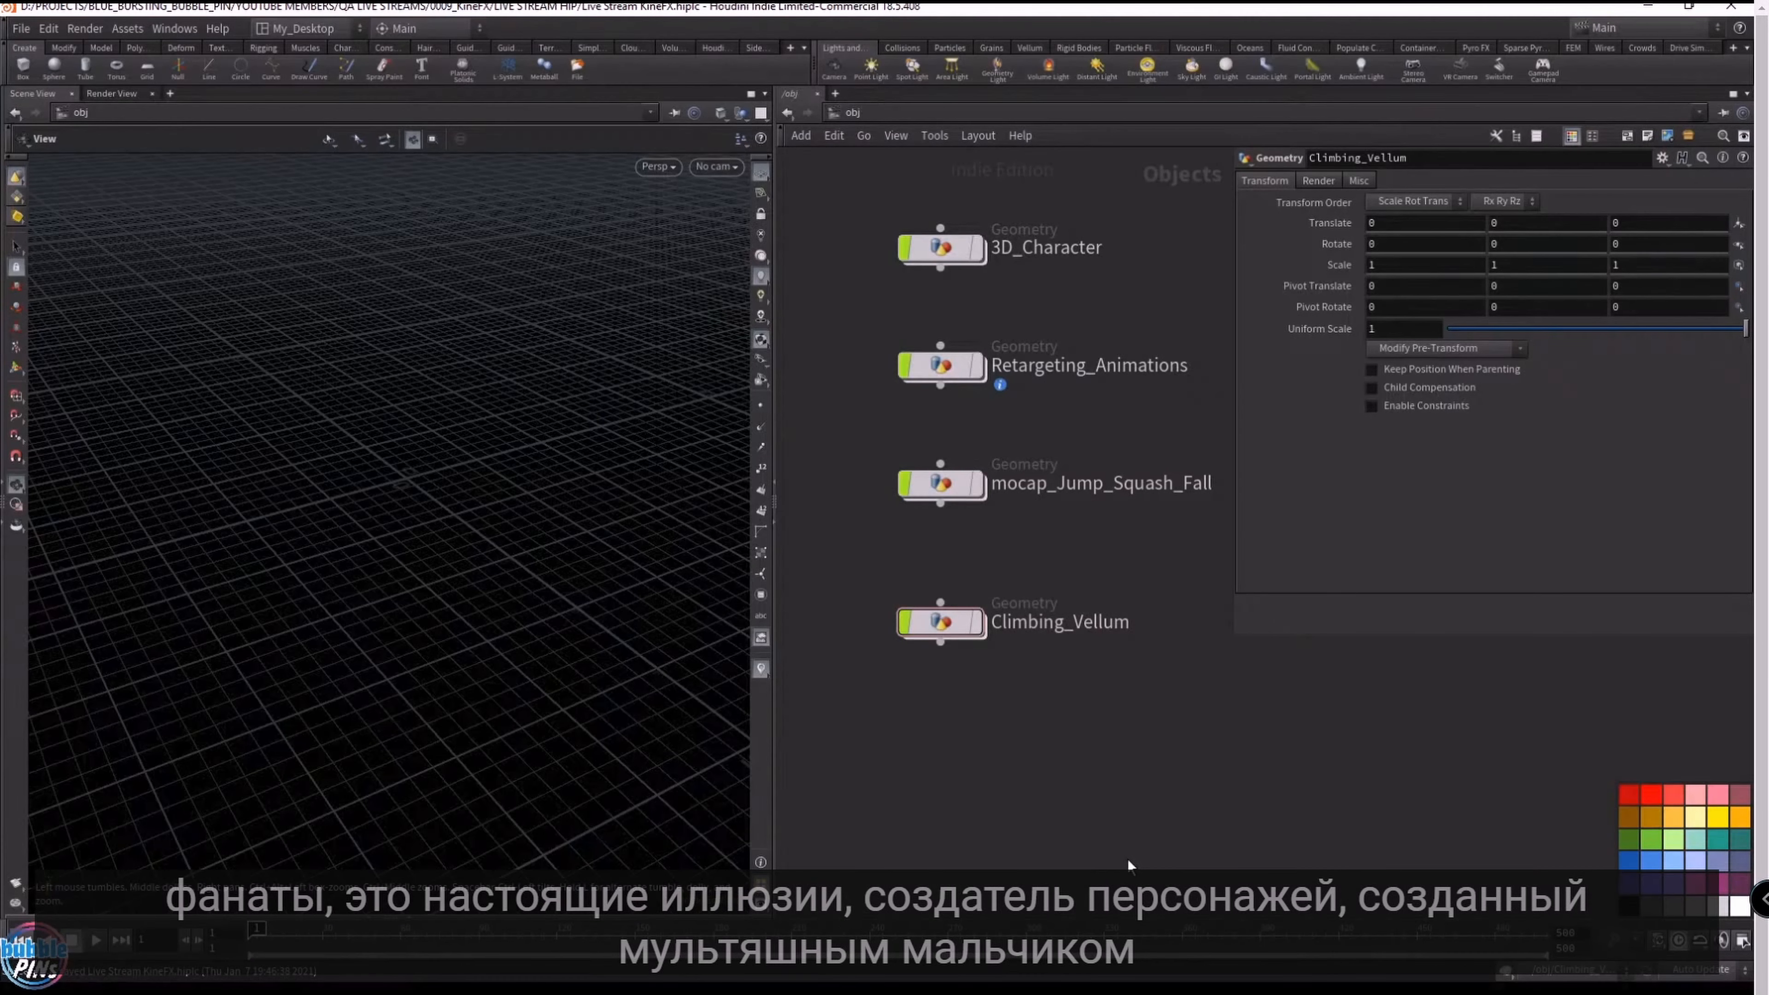
- Inspect the character mesh inside 3D_Character, and save the scene again from the object level
double_click(941, 248)
left_click_drag(468, 478, 426, 555)
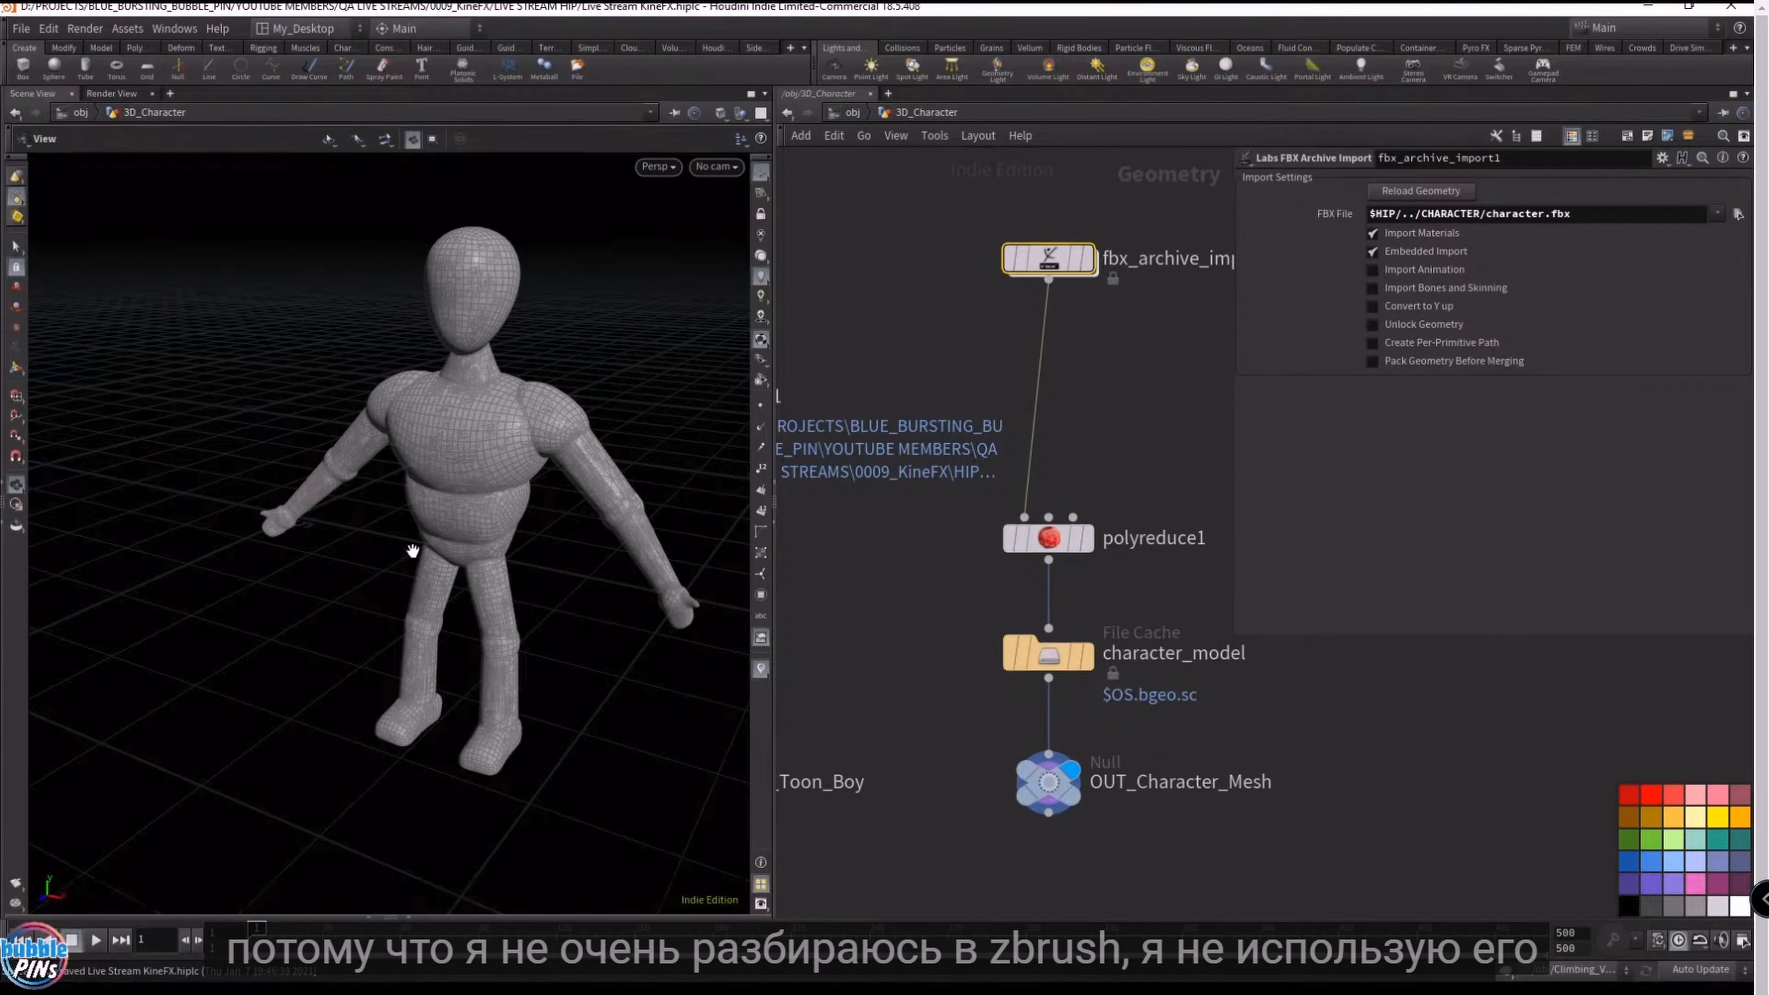
key("u")
key("ctrl+s")
middle_click_drag(1075, 782, 1062, 726)
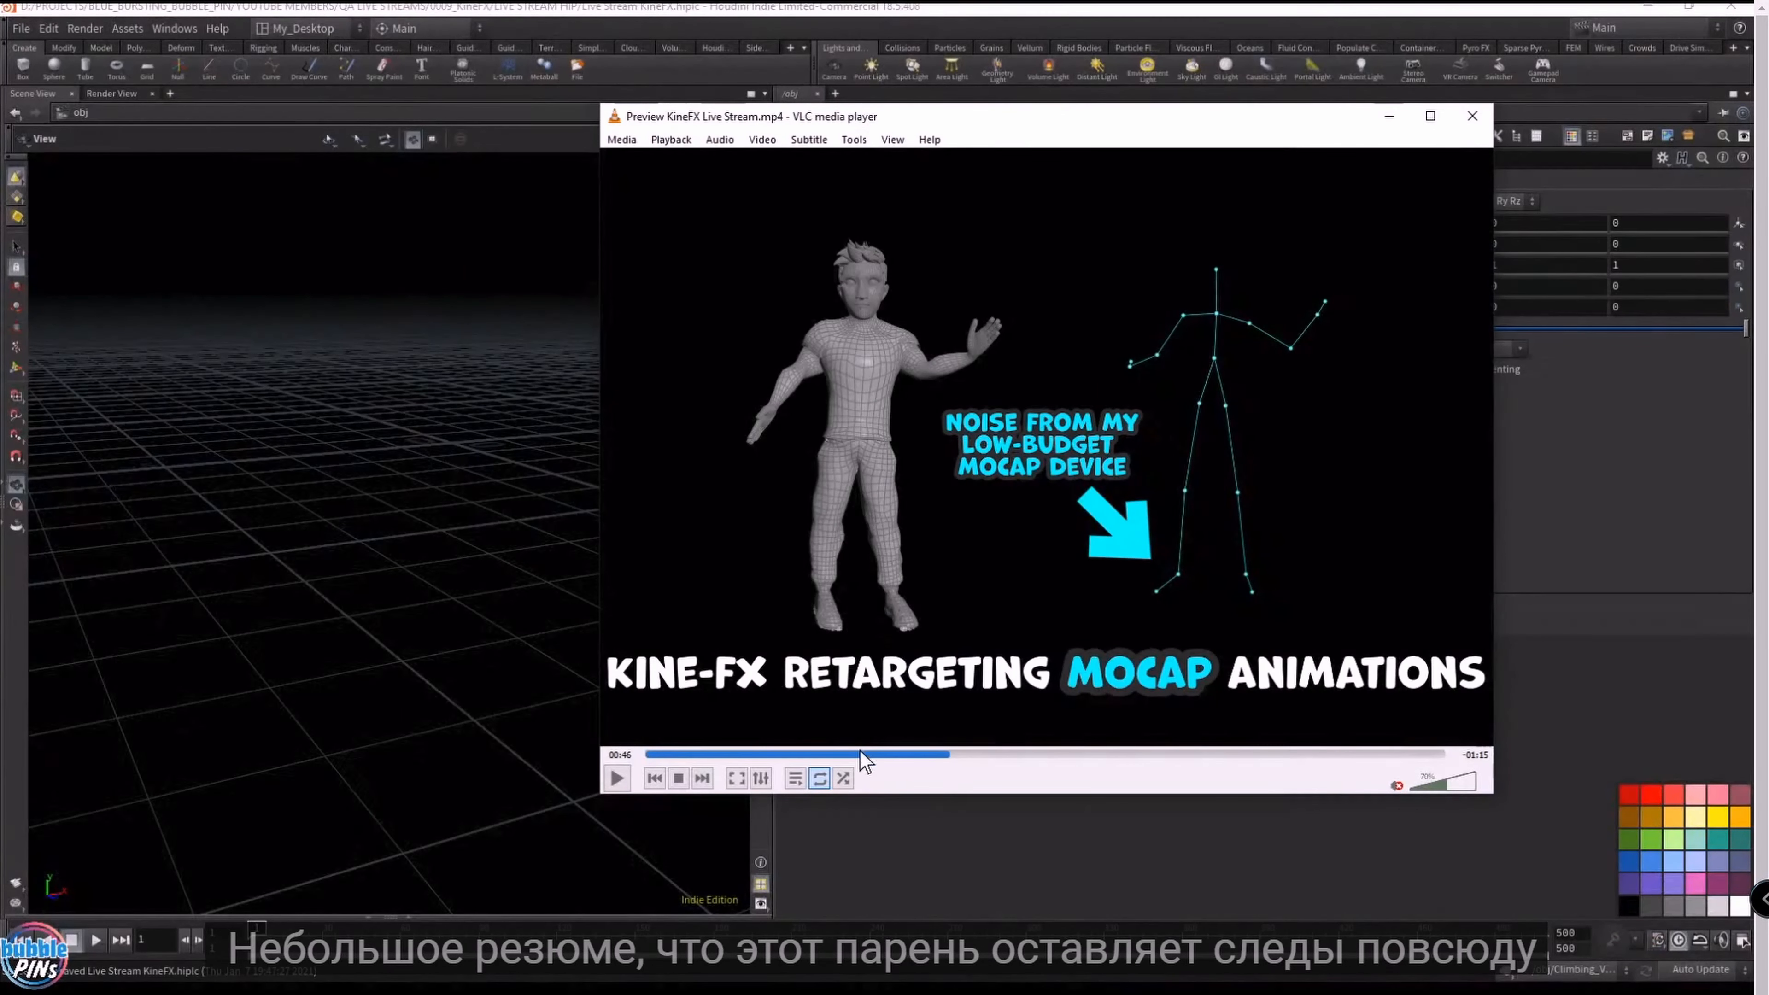
- Jump back to the Walking Foot Prints part of the preview video in VLC
left_click(834, 754)
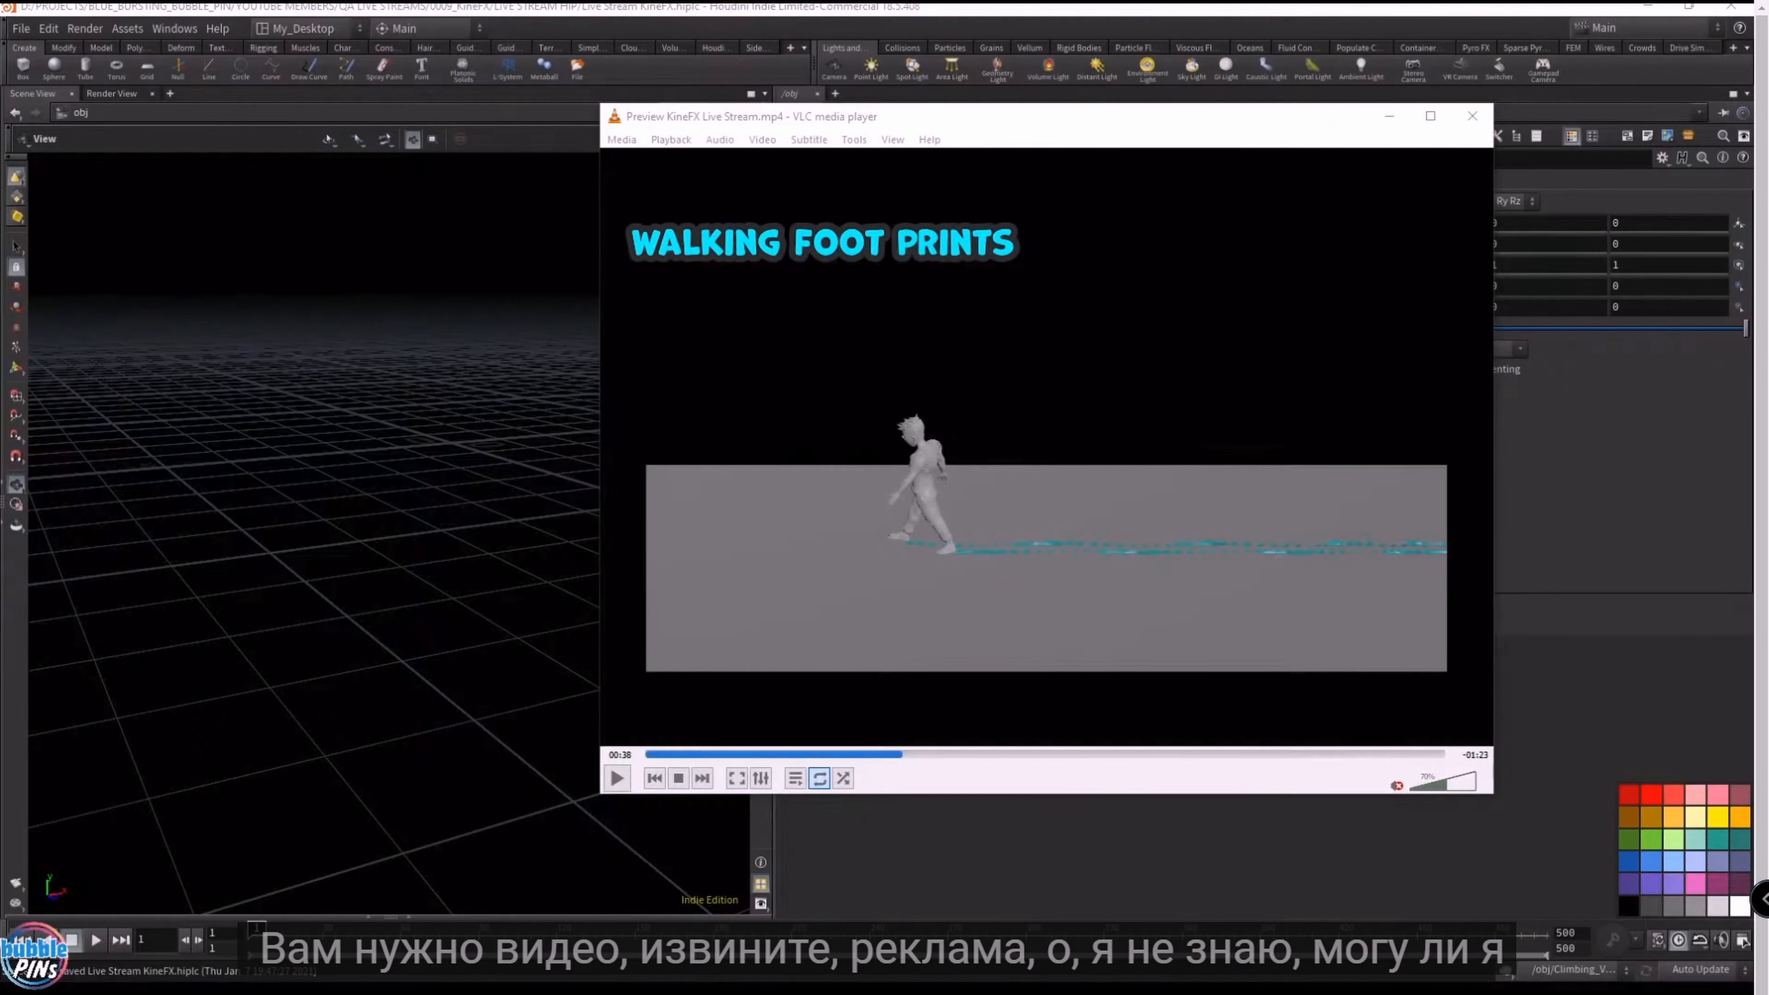
- Show the YouTube tutorial "SOP Solver for Beginners in Houdini" in Firefox, highlight its upload date, and move the browser out of view
left_click_drag(1755, 296, 1010, 77)
left_click(1059, 652)
scroll(1261, 462, "down", 3)
left_click_drag(594, 630, 517, 631)
scroll(714, 627, "up", 3)
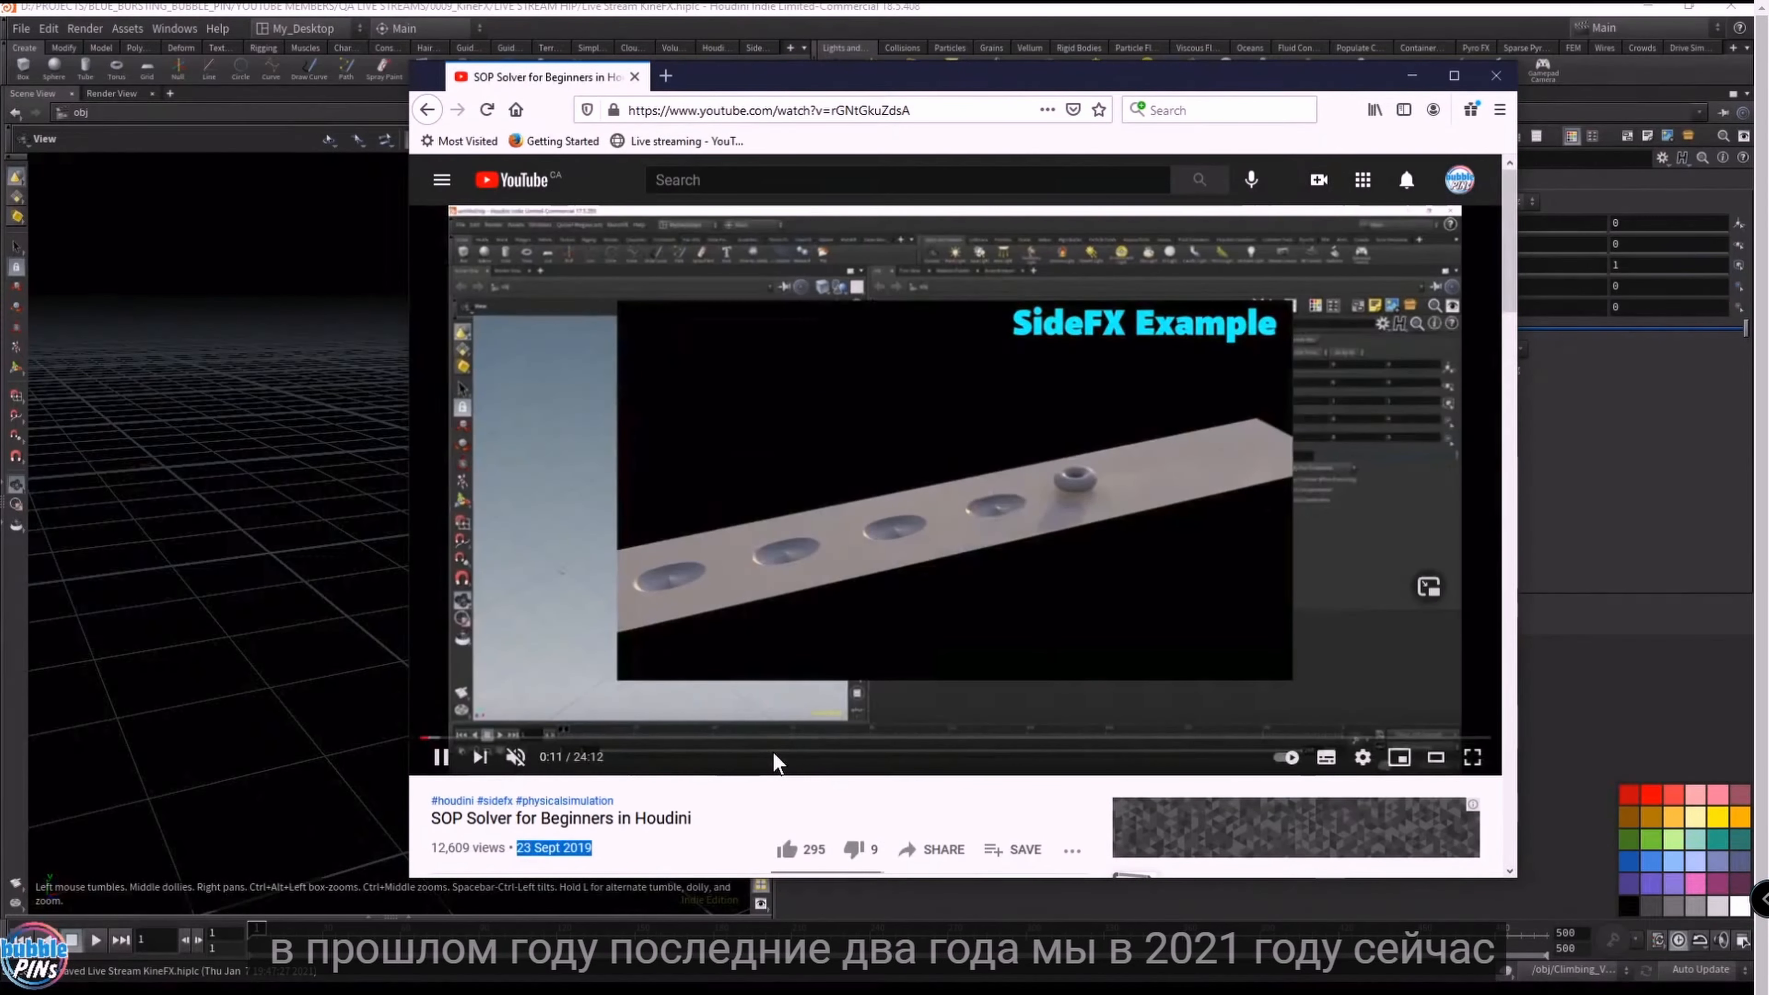
left_click_drag(905, 75, 1762, 80)
mouse_move(1762, 125)
left_mouse_down()
mouse_move(928, 123)
mouse_move(1766, 131)
left_mouse_up()
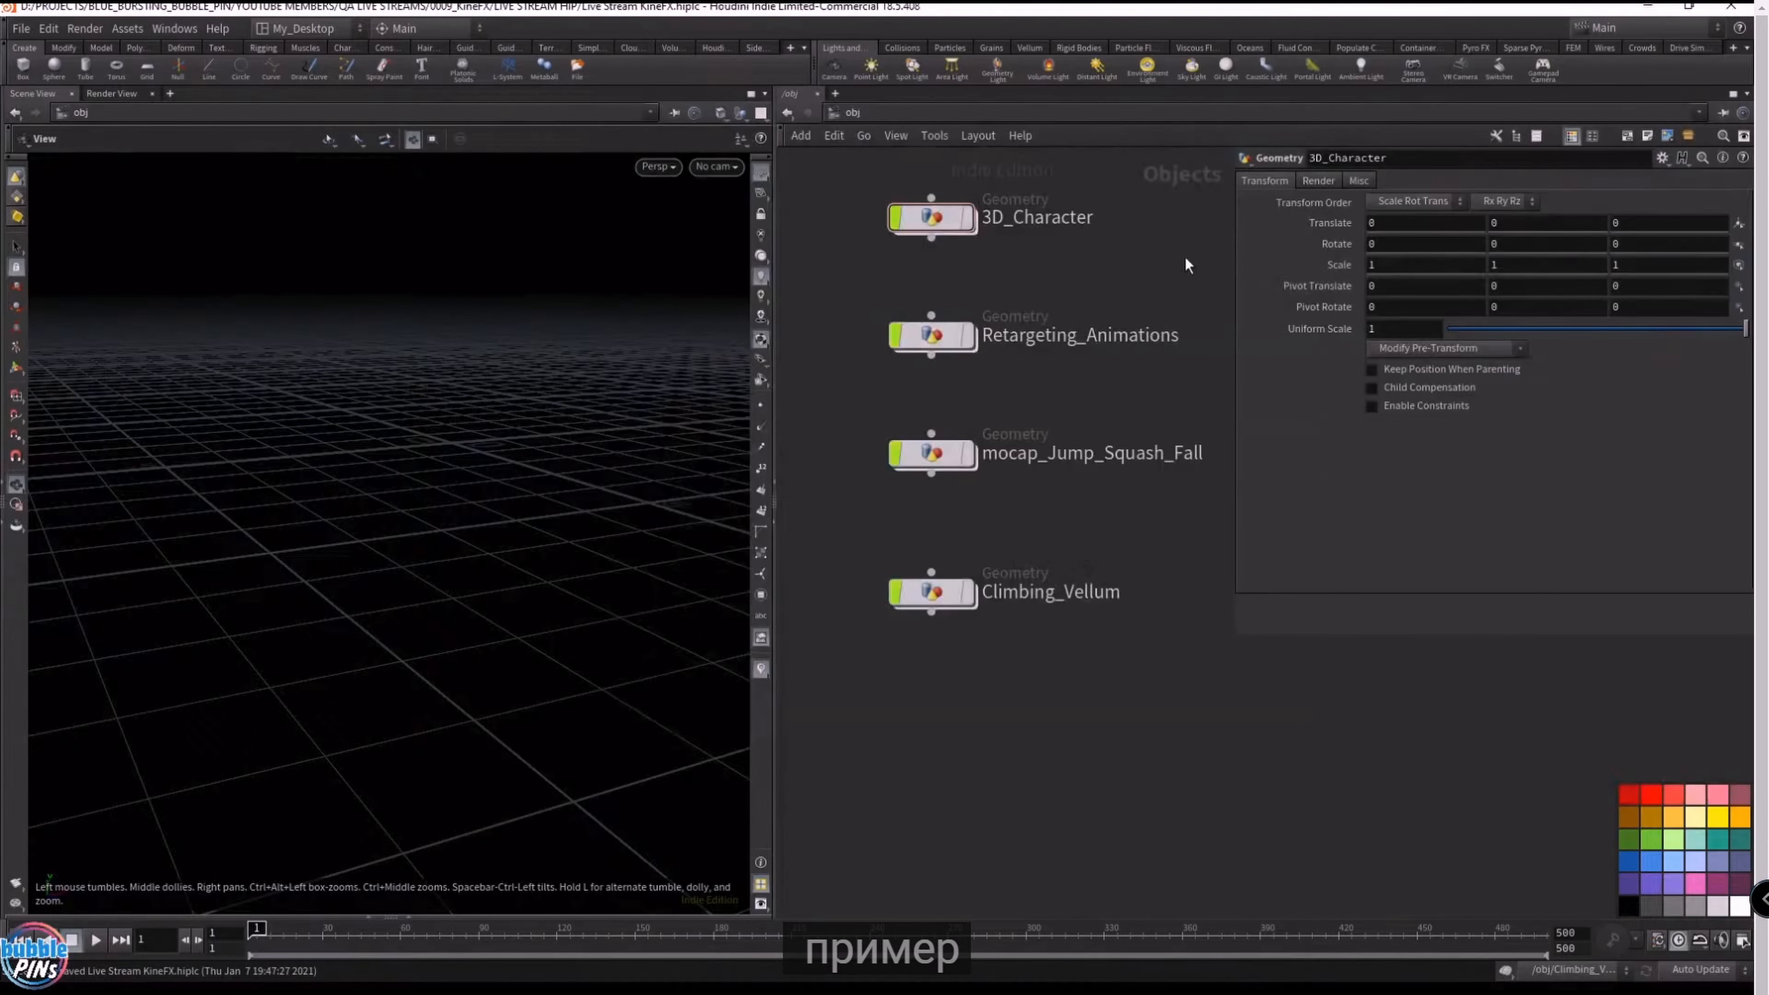
- Add a Geometry object below Climbing_Vellum at the object level
key("Tab")
type("geo")
key("Return")
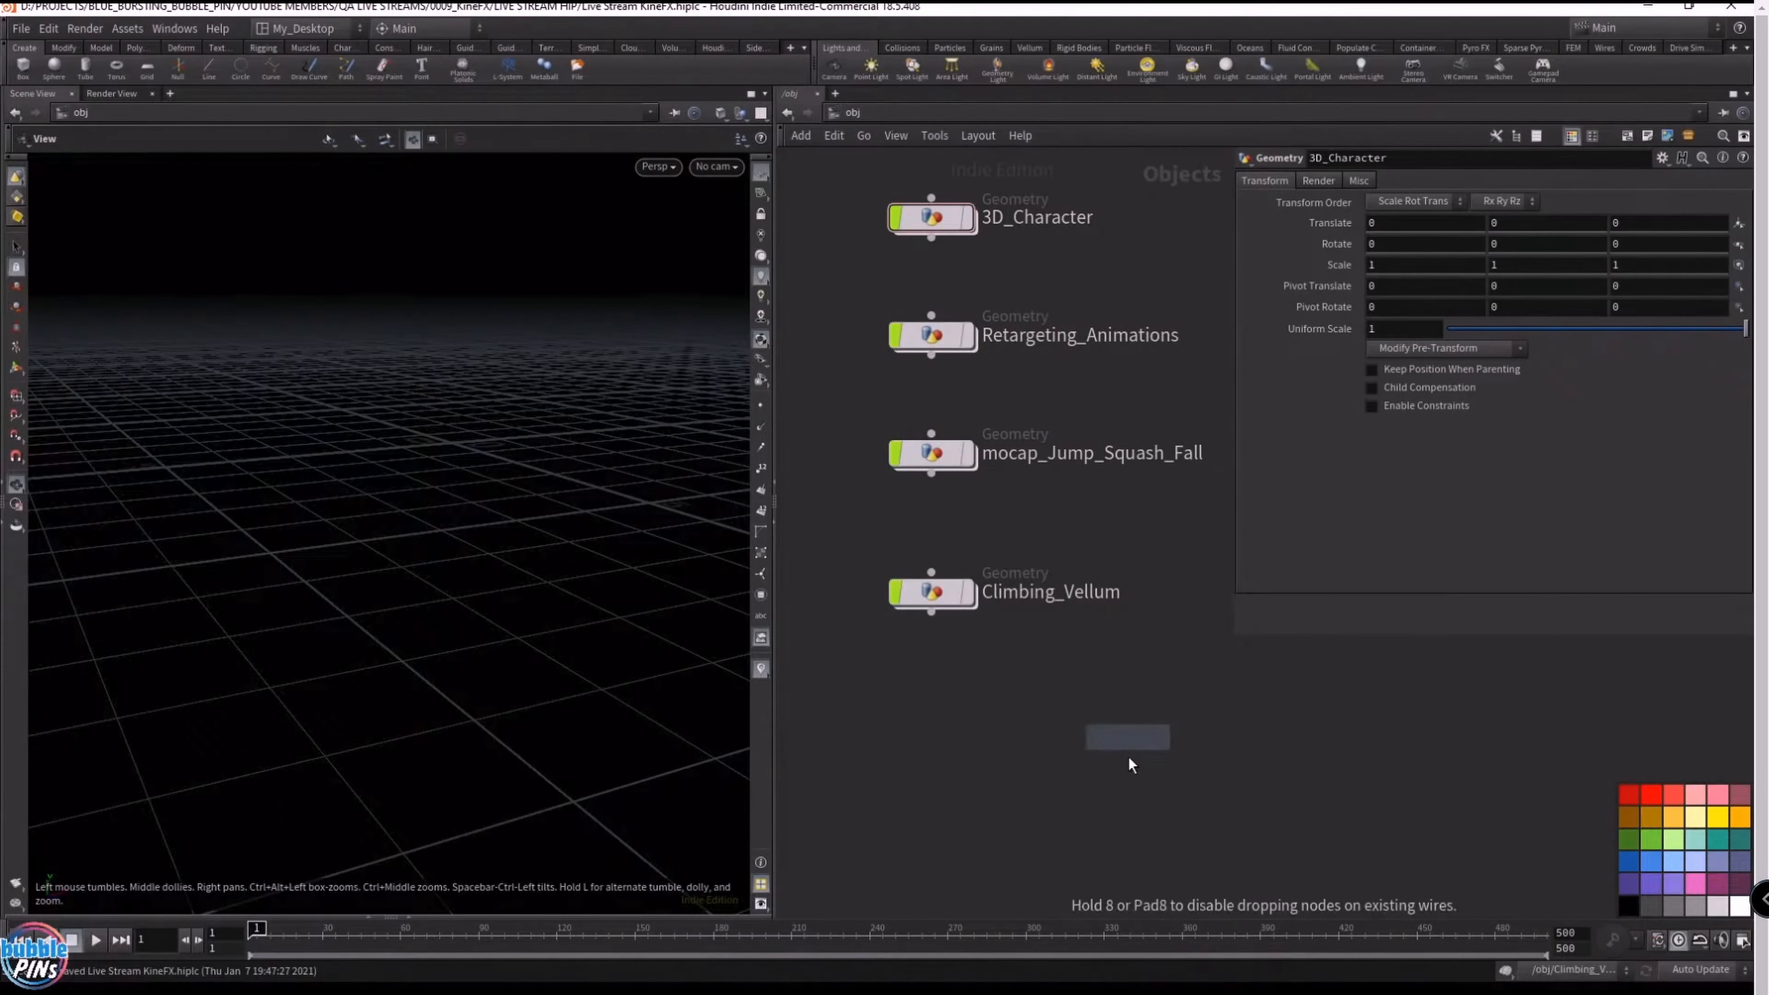
left_click(930, 792)
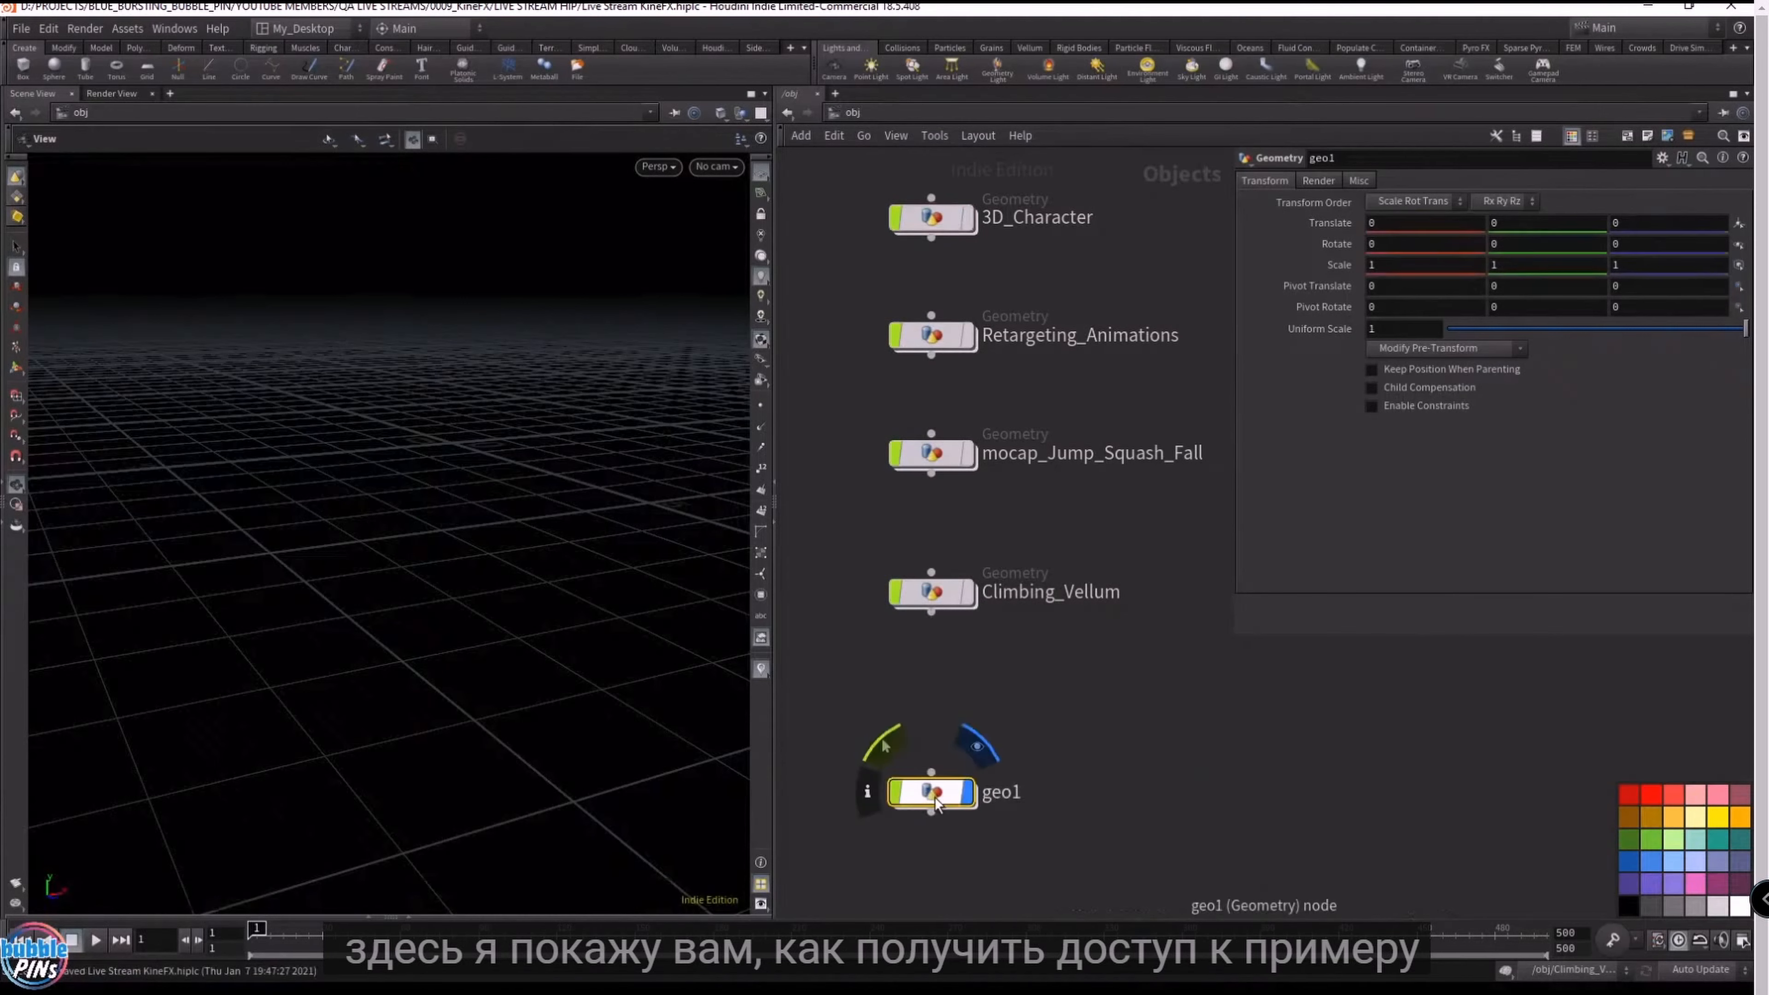
- Place the geo1 object beneath Climbing_Vellum and add a Solver node inside it
left_click_drag(937, 805, 948, 718)
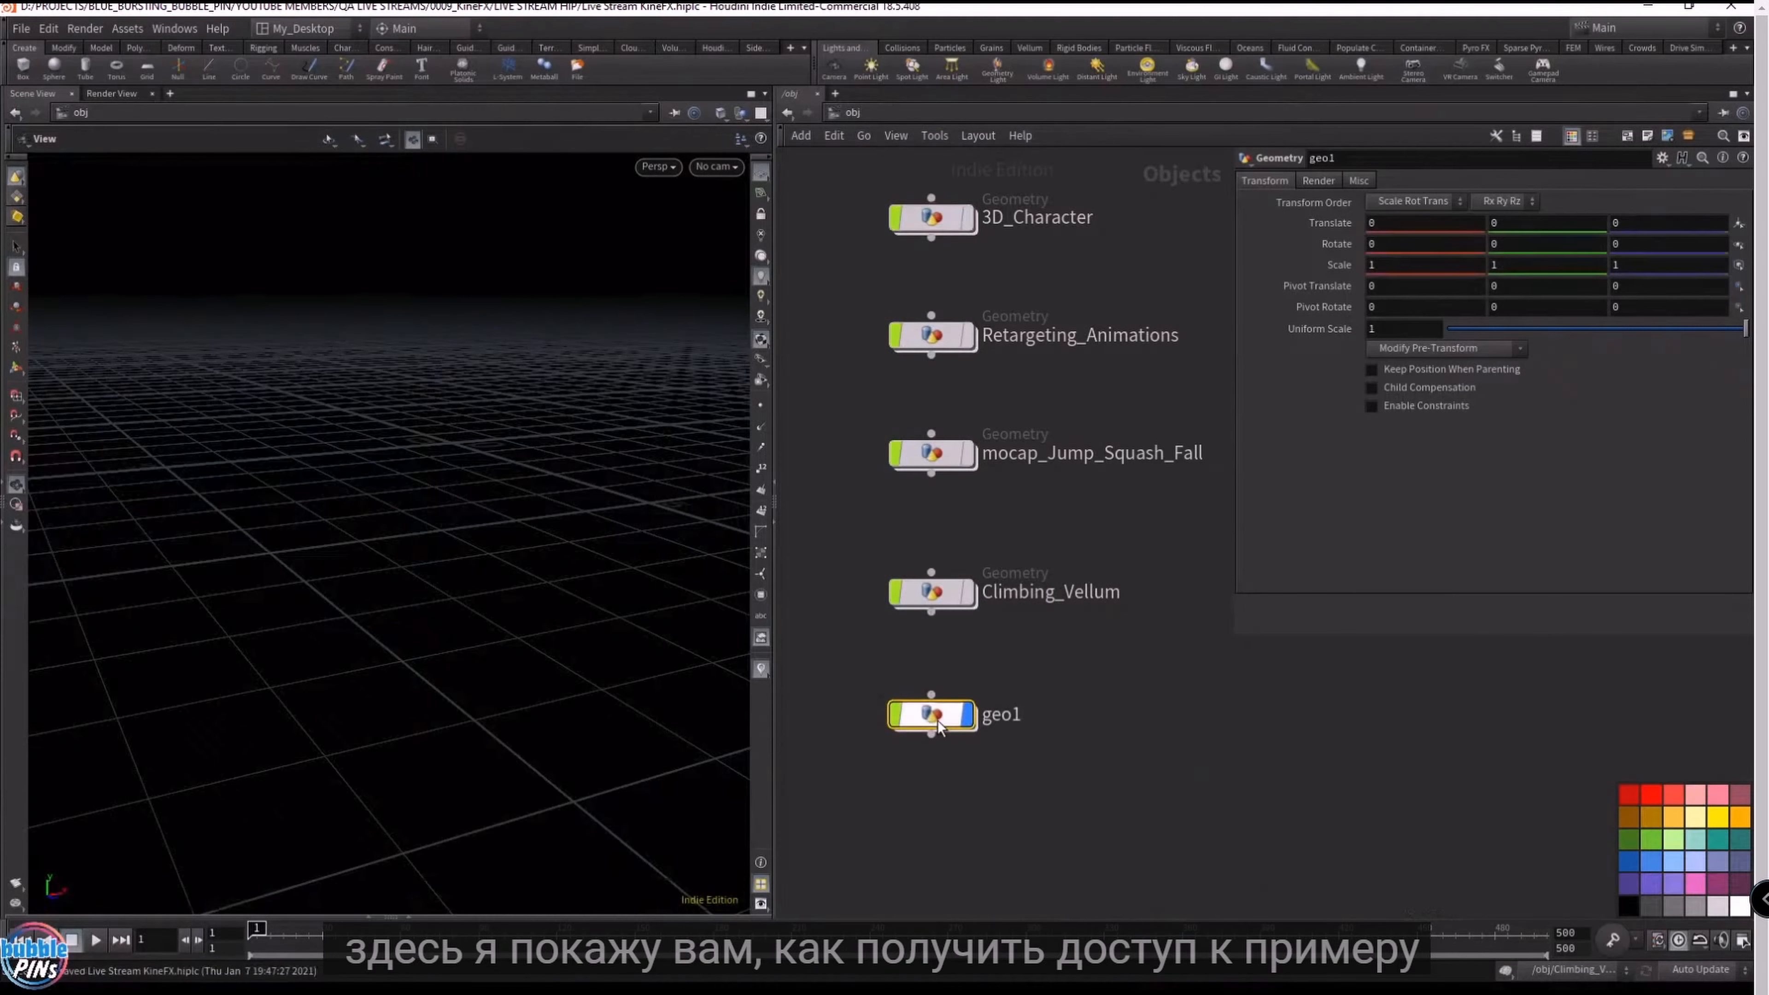
double_click(937, 721)
key("Tab")
type("lver")
key("Return")
left_click(1014, 660)
- Open the Solver node's help page and locate the Footsteps example
left_click(1743, 157)
left_click(529, 603)
type("so")
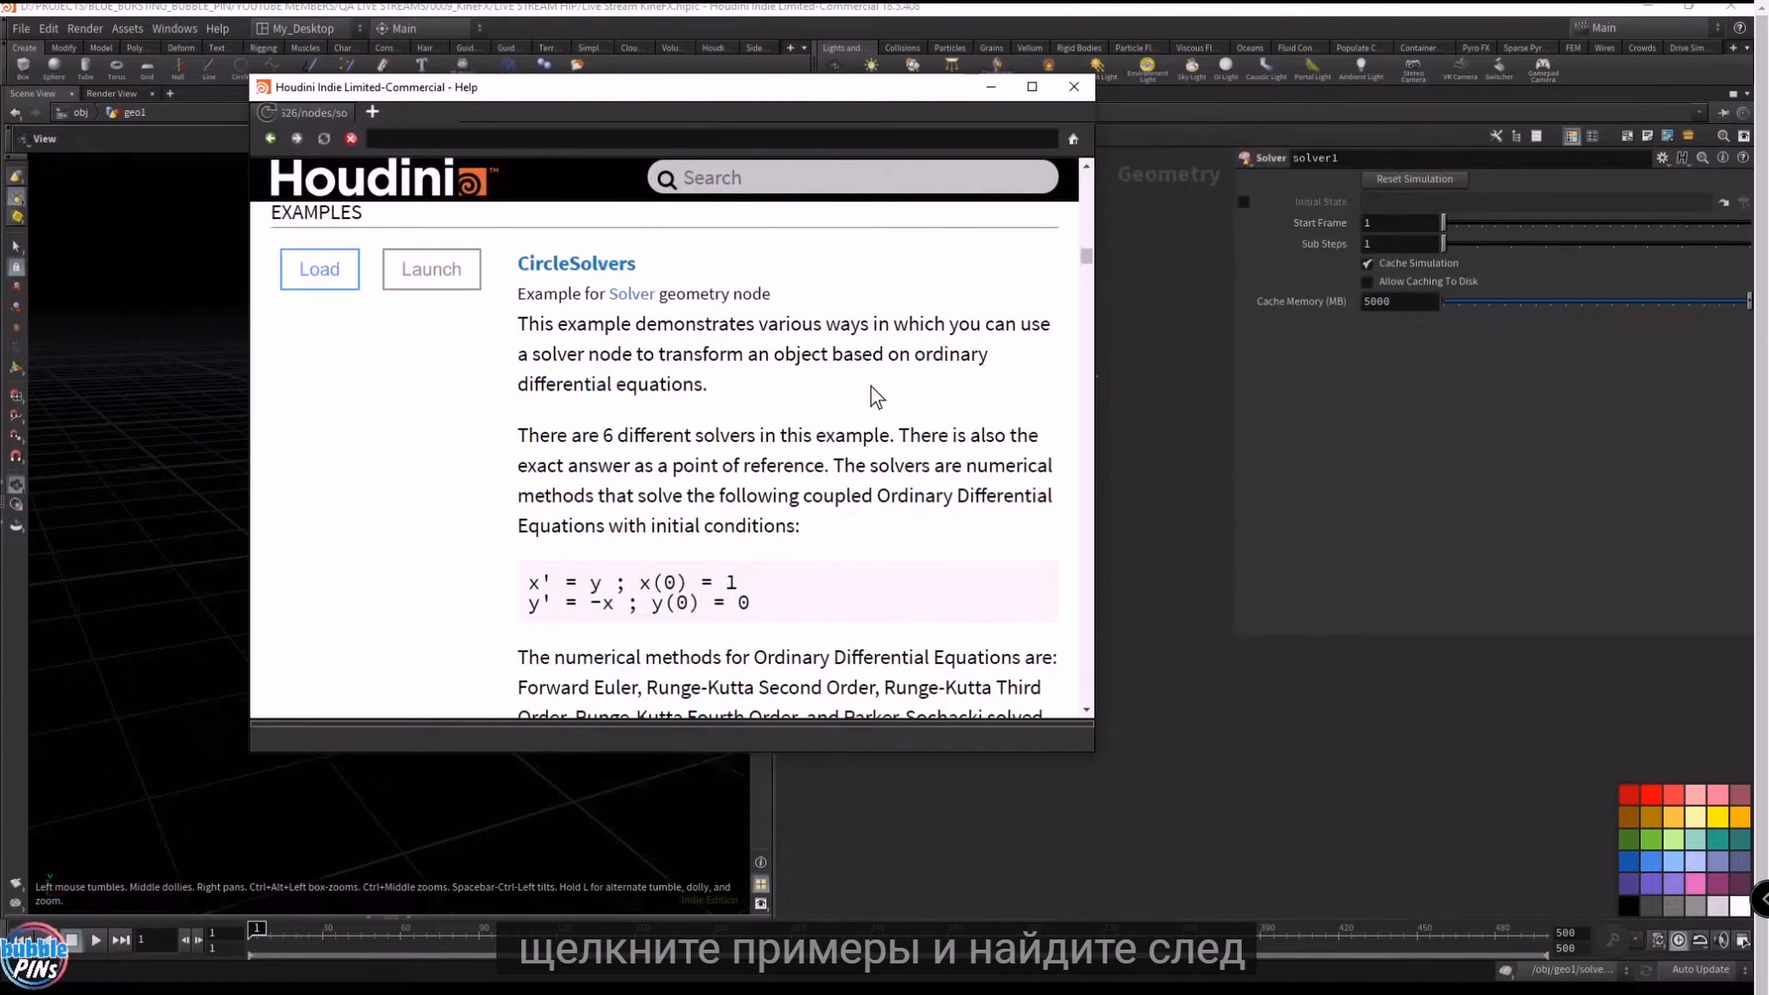
scroll(871, 387, "down", 5)
scroll(871, 389, "down", 2)
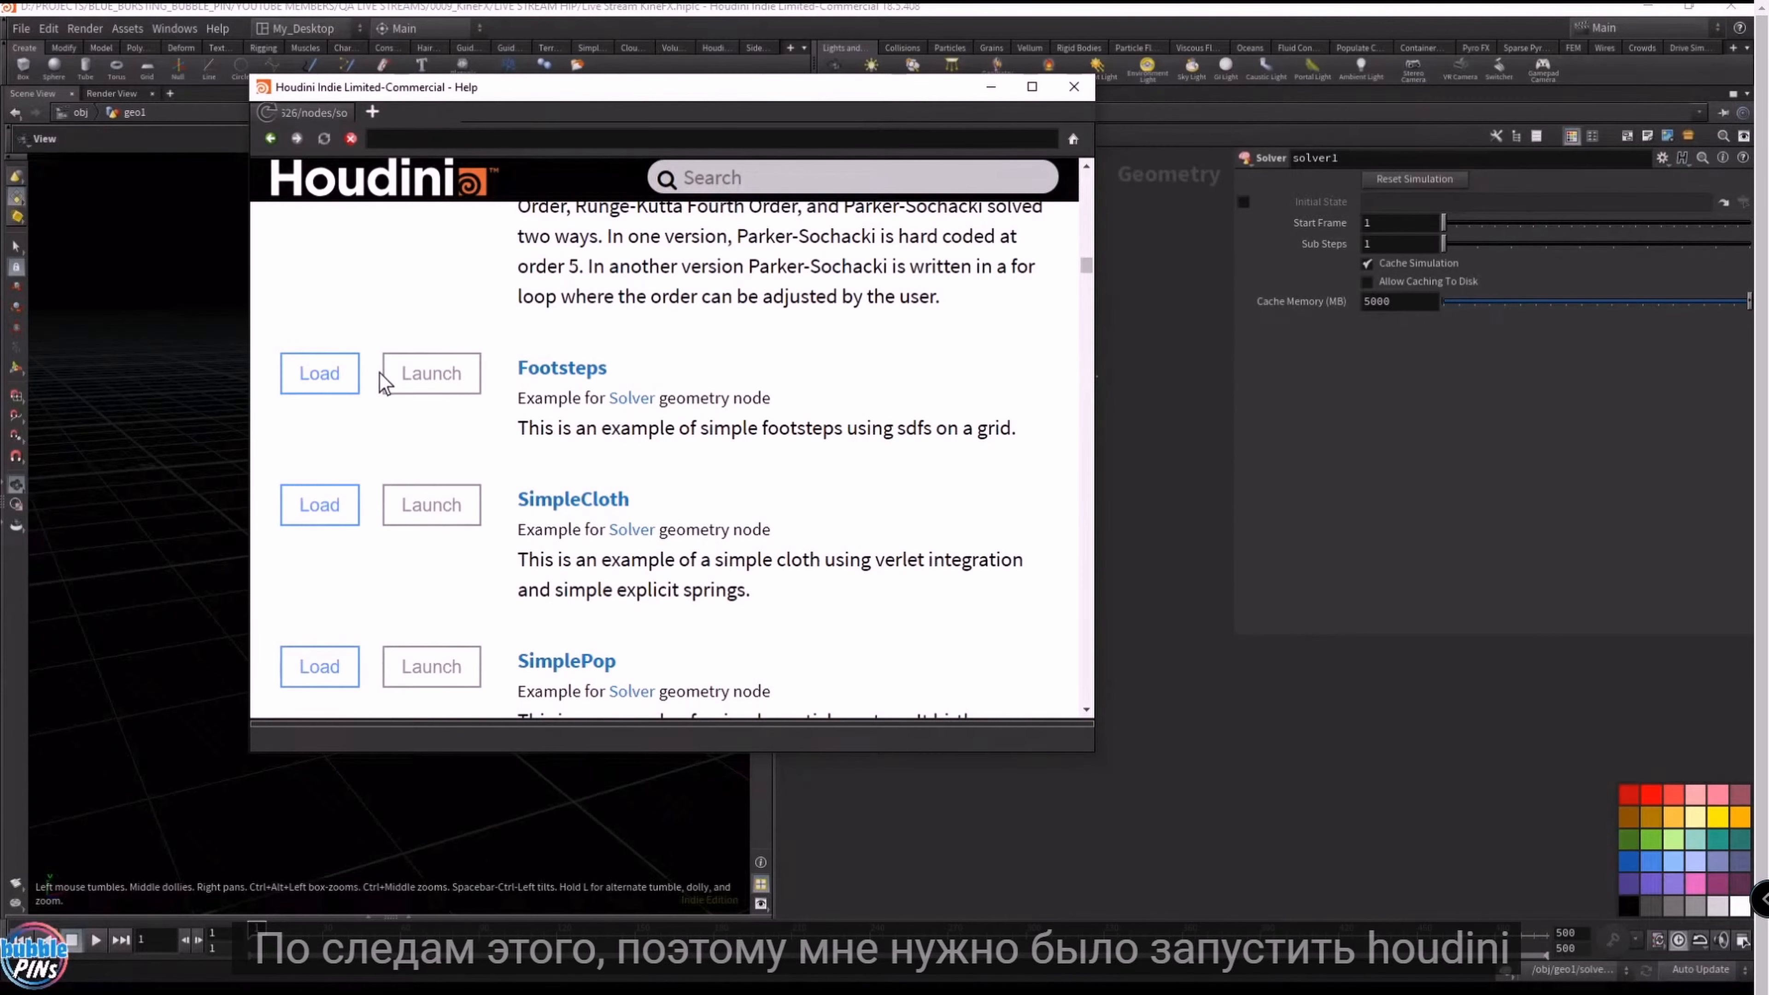
- Move the help window aside, return to the object level and delete the geo1 object
left_click_drag(764, 95, 783, 264)
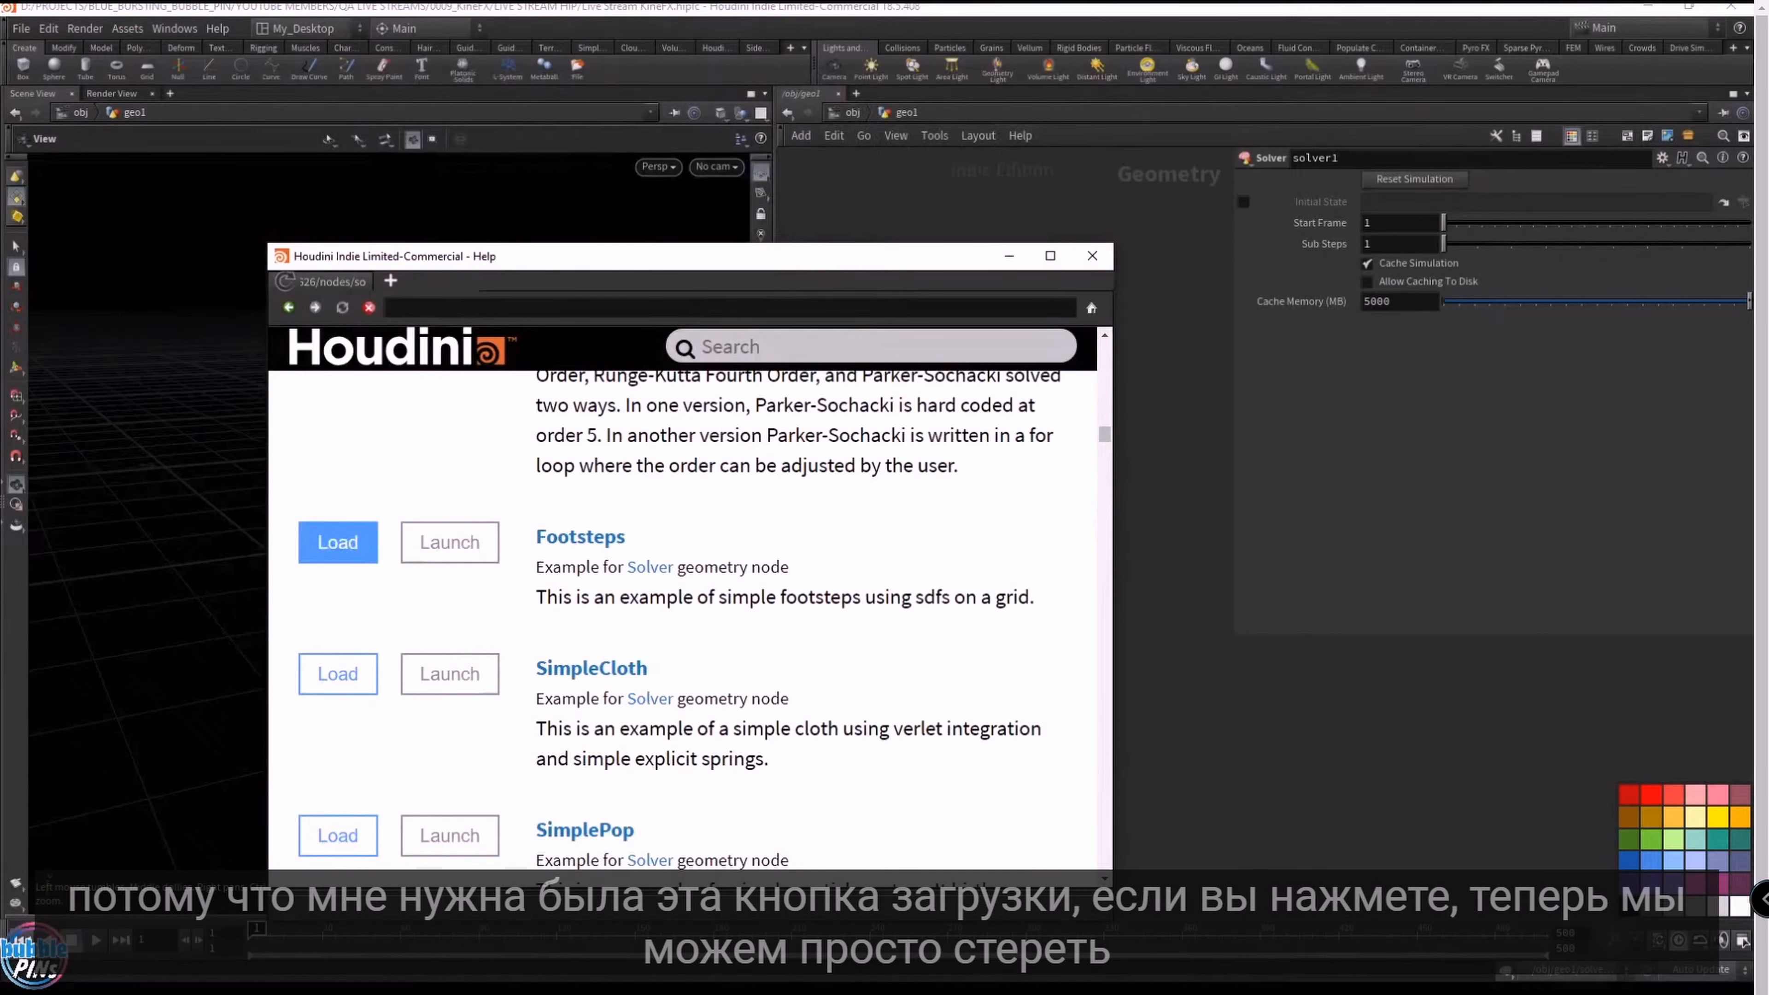
left_click(853, 113)
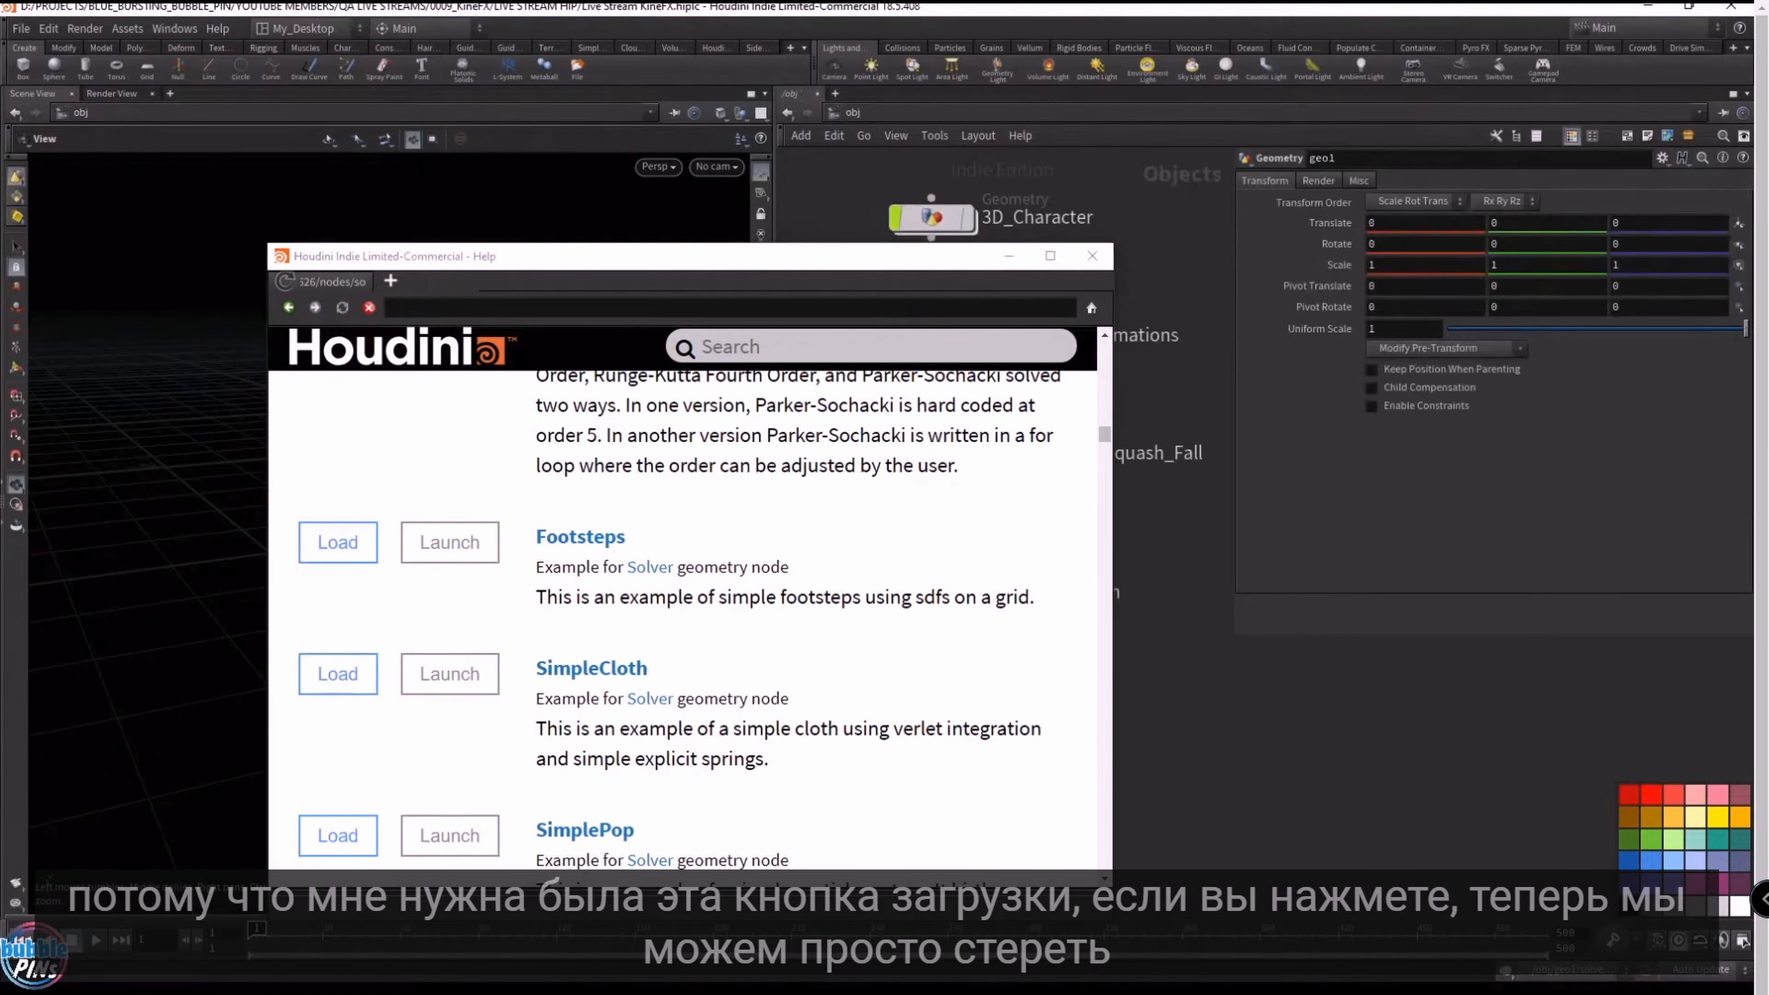
left_click_drag(955, 260, 687, 161)
left_click_drag(1121, 802, 881, 674)
key("Delete")
- Load the Footsteps example from the help page, close the help and enter the sop_example_footsteps1 network
left_click(64, 444)
left_click(818, 158)
double_click(940, 717)
- Frame the torus and grid in the viewport and play the footsteps animation
left_click_drag(592, 551, 686, 580)
middle_click_drag(686, 580, 340, 577)
left_click(931, 503)
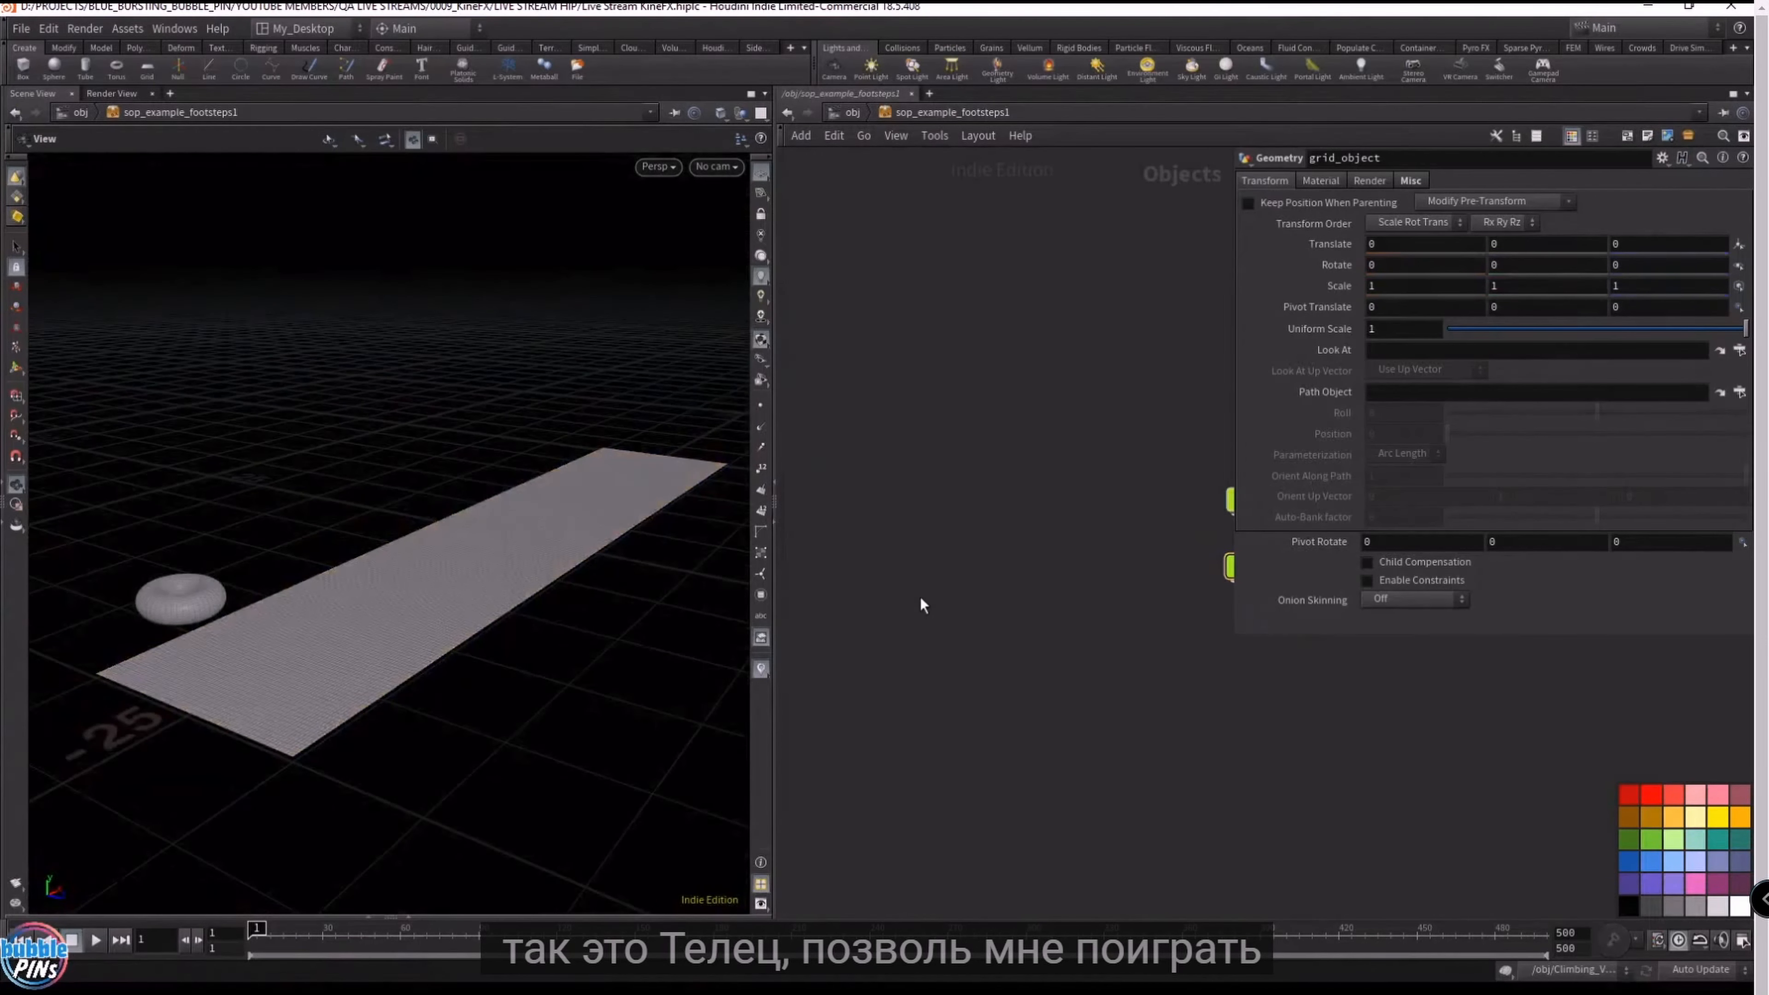
key("Up")
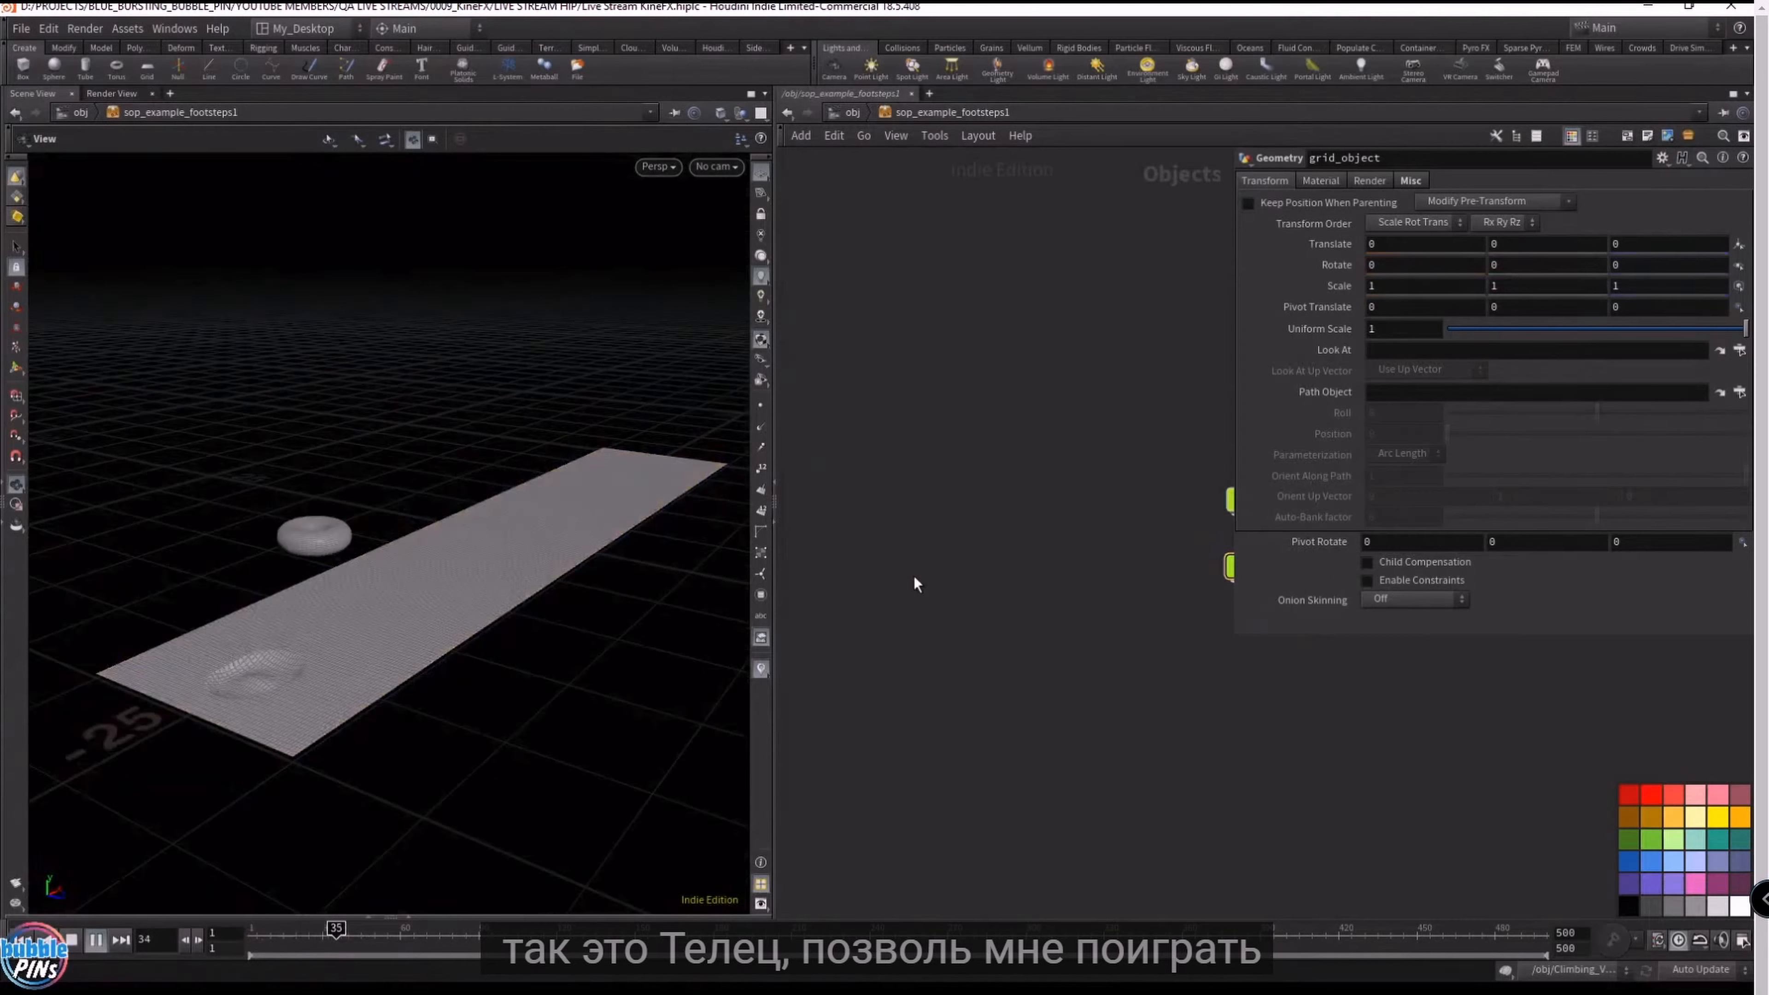
key("Up")
- Hide the other objects in the viewport, replay the footsteps animation and return to the first frame
left_click(738, 117)
left_click(816, 189)
left_click_drag(557, 432, 525, 490)
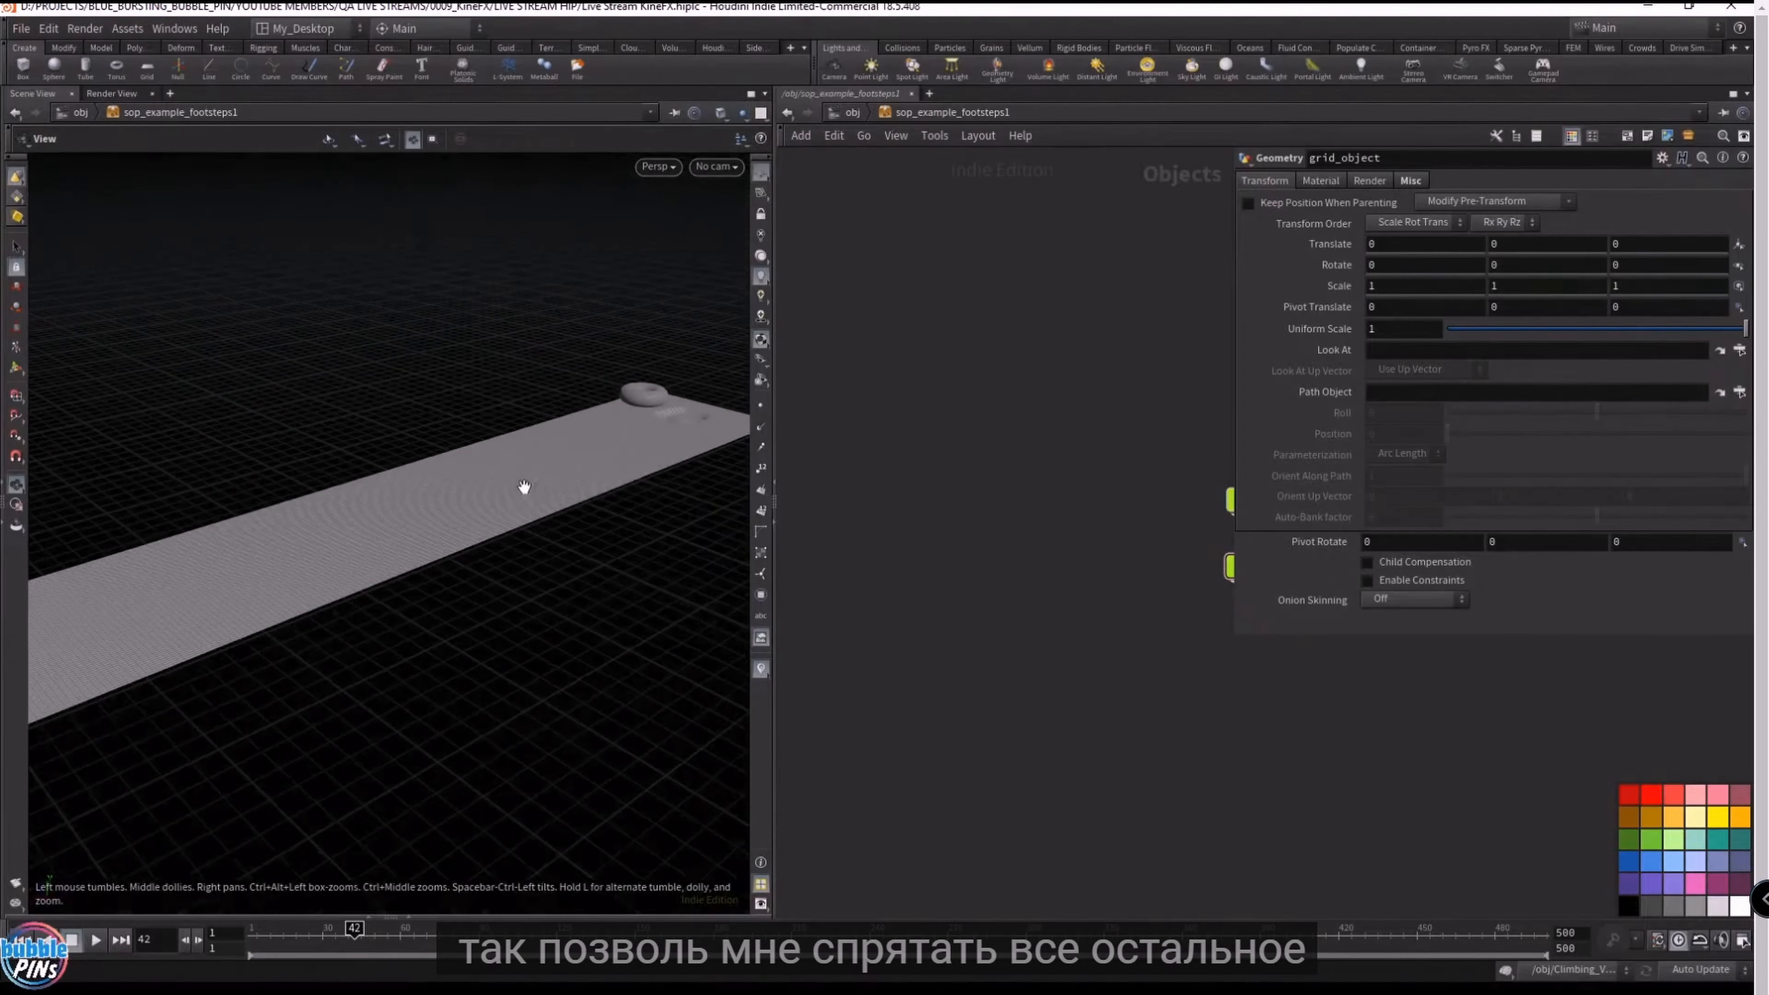
key("Up")
key("ctrl+Up")
- Select the torus object and inspect the expressions driving its Translate parameter
middle_click_drag(1129, 530, 871, 558)
scroll(1059, 627, "up", 4)
middle_click_drag(1077, 496, 1103, 586)
left_click_drag(992, 519, 988, 432)
double_click(1101, 429)
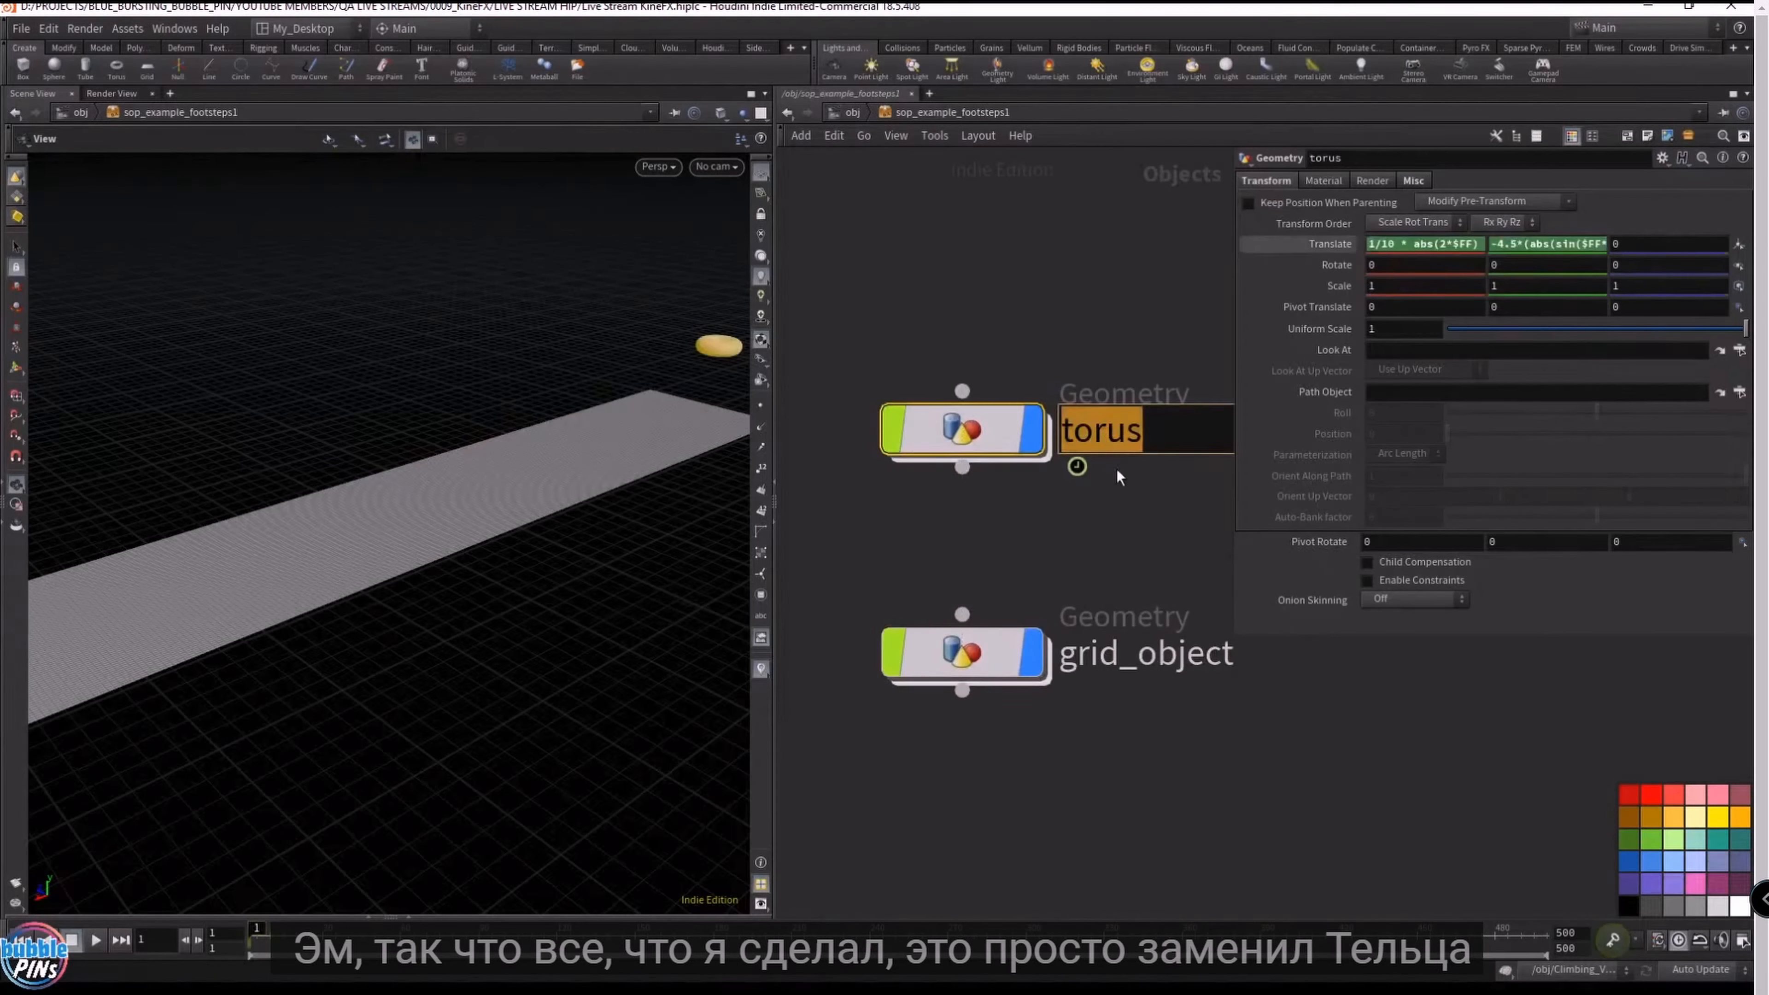
left_click(1113, 526)
left_click_drag(1057, 527, 790, 269)
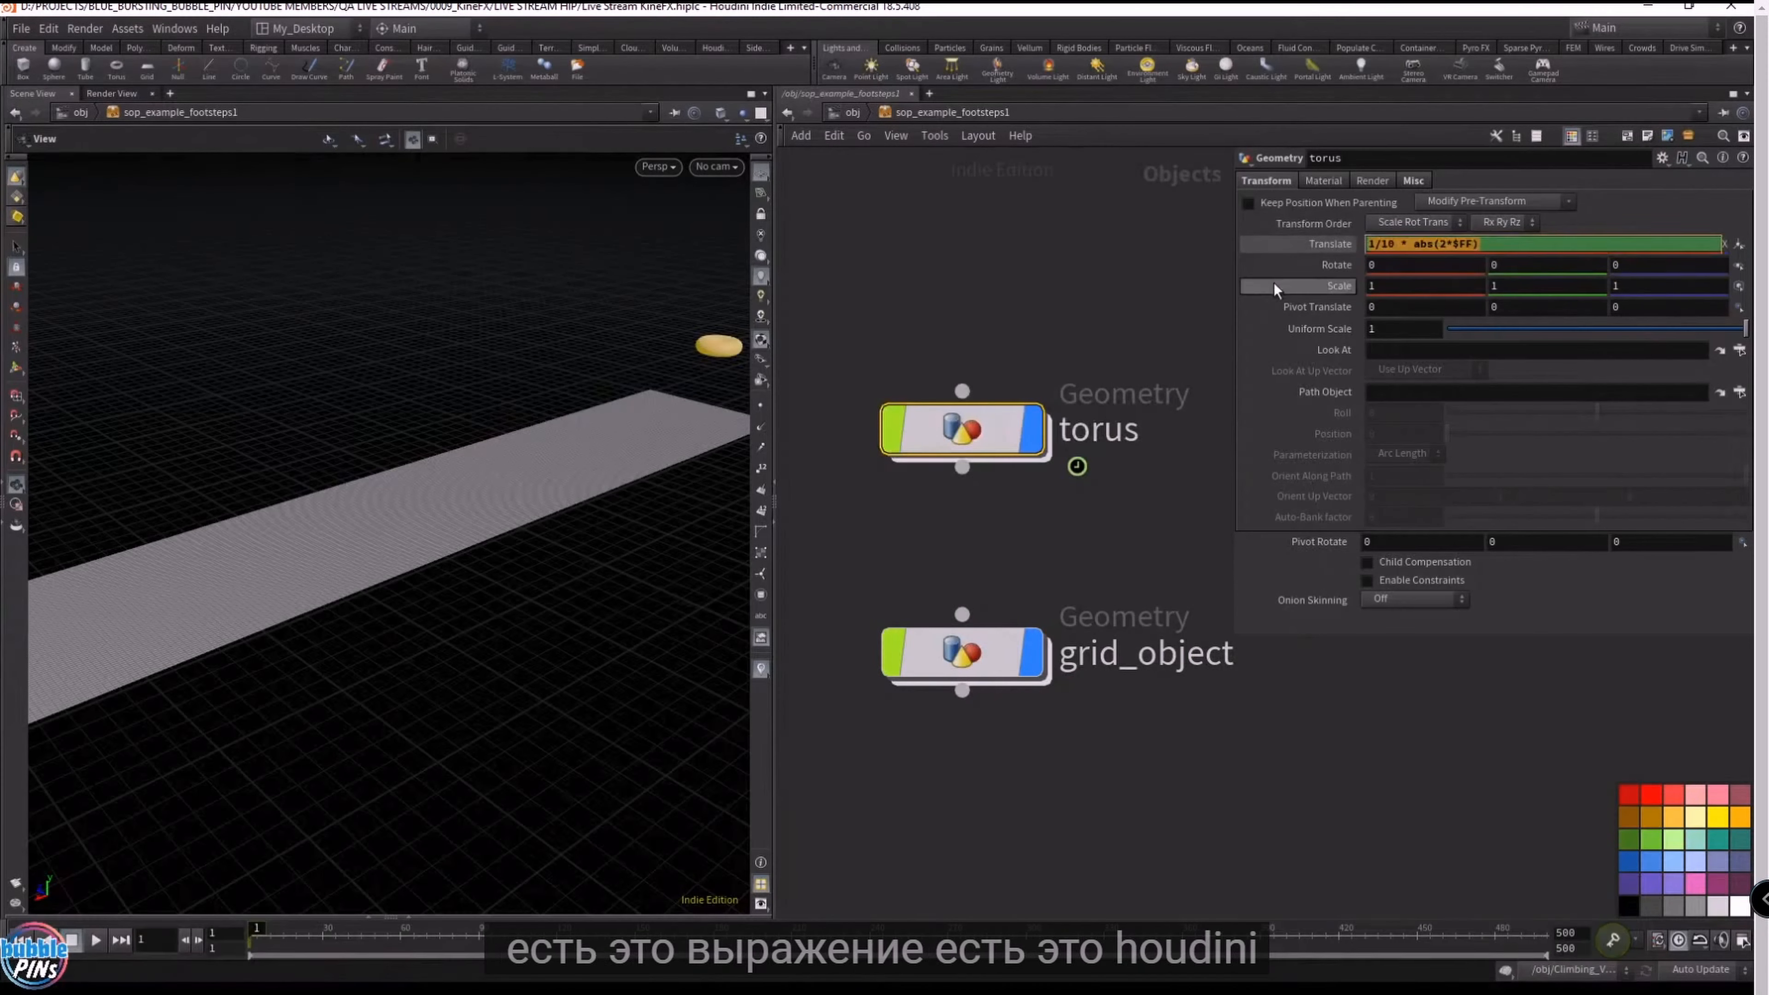
left_click_drag(746, 338, 739, 328)
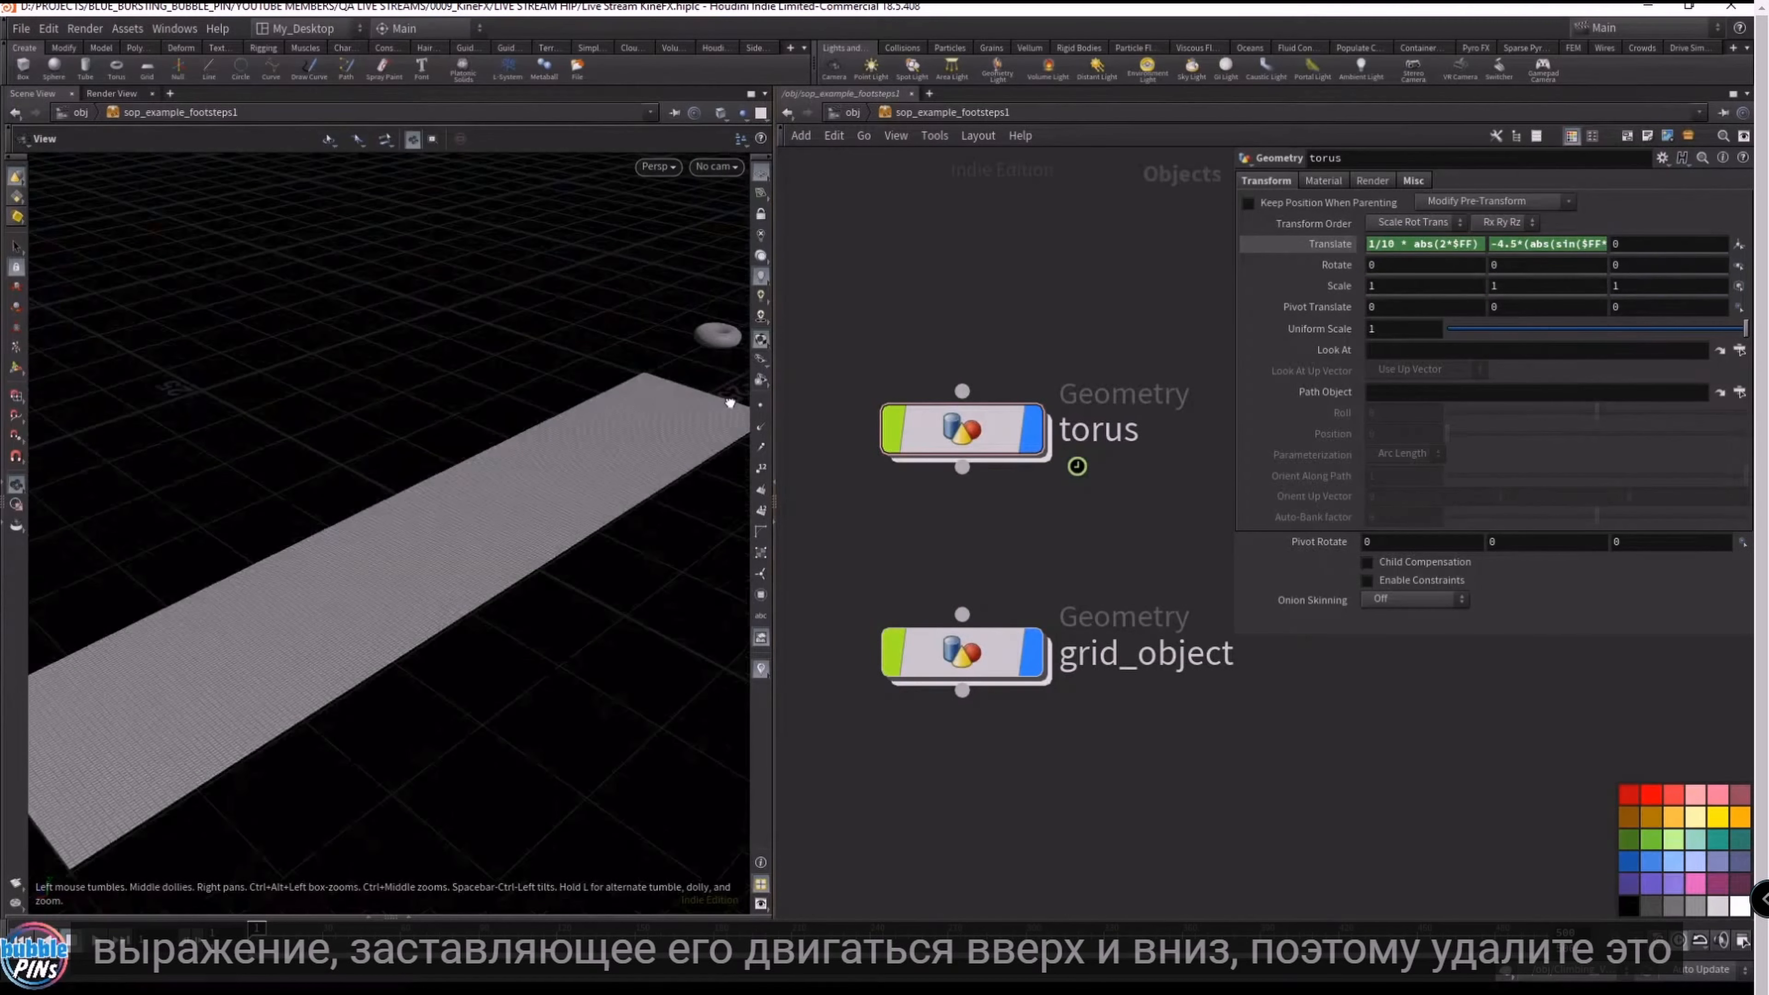
- Delete the channels holding the expressions on the torus object's Translate parameter
right_click(1335, 243)
left_click(1337, 241)
right_click(1323, 249)
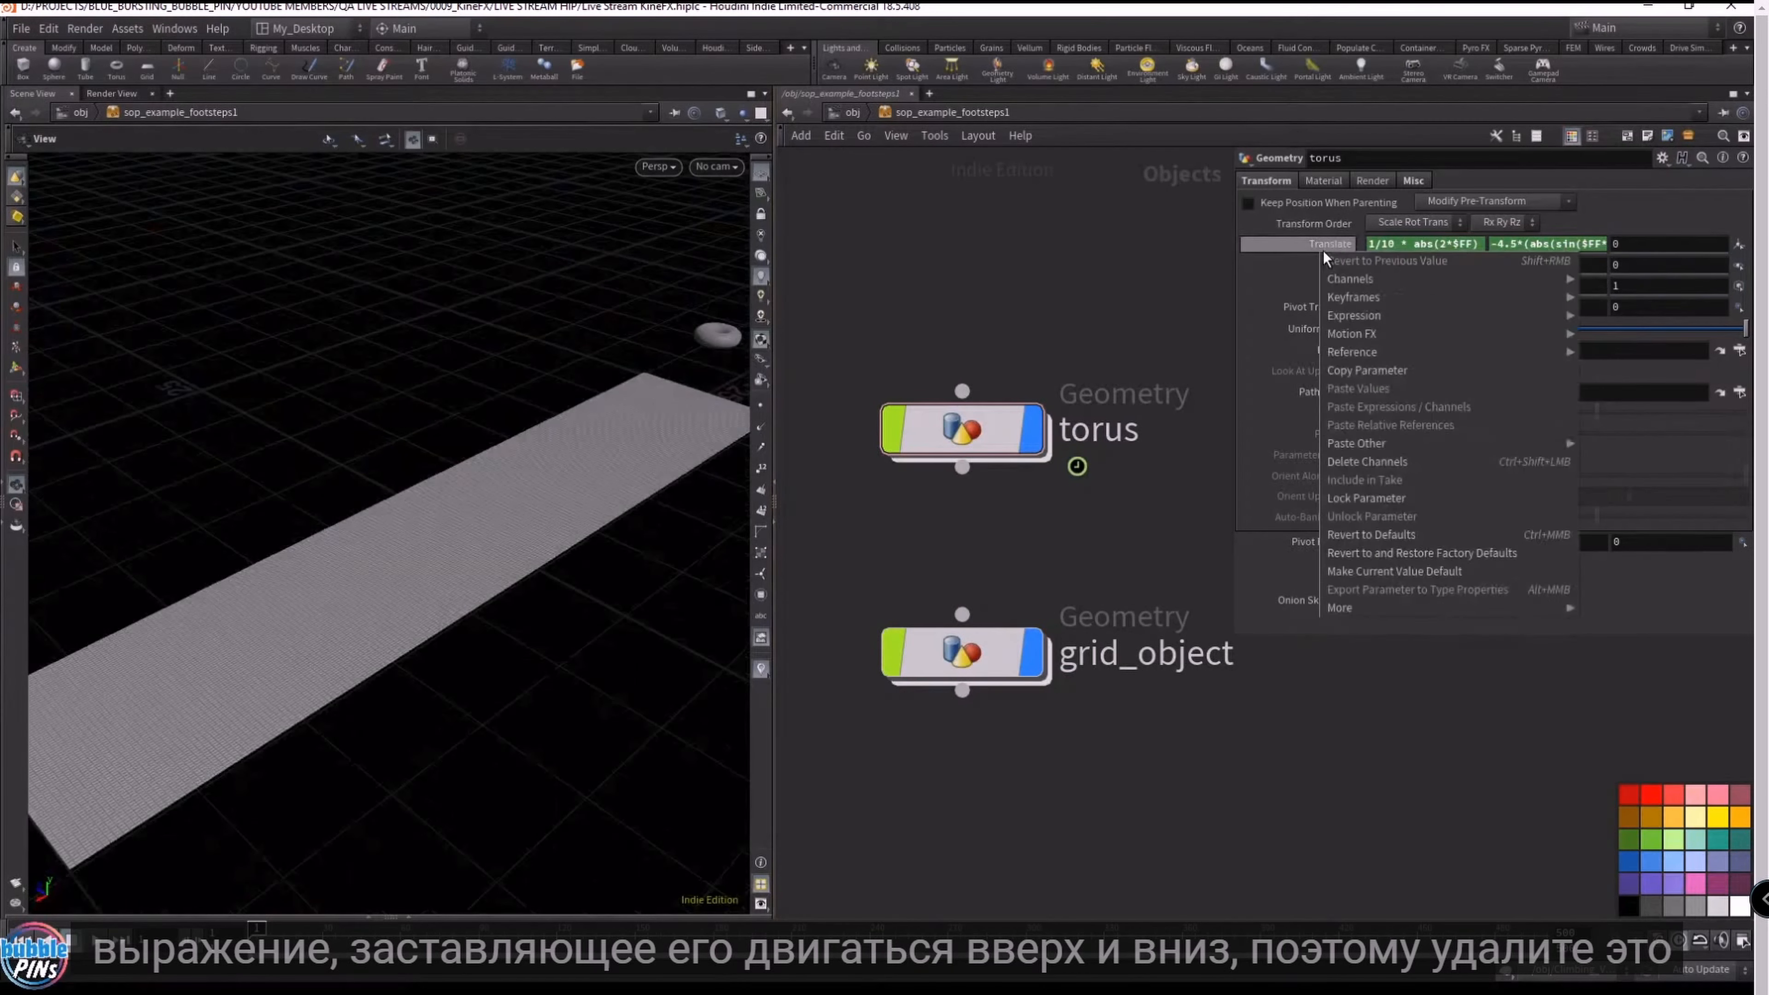
left_click(1325, 245)
right_click(1347, 243)
left_click(1348, 237)
right_click(1348, 243)
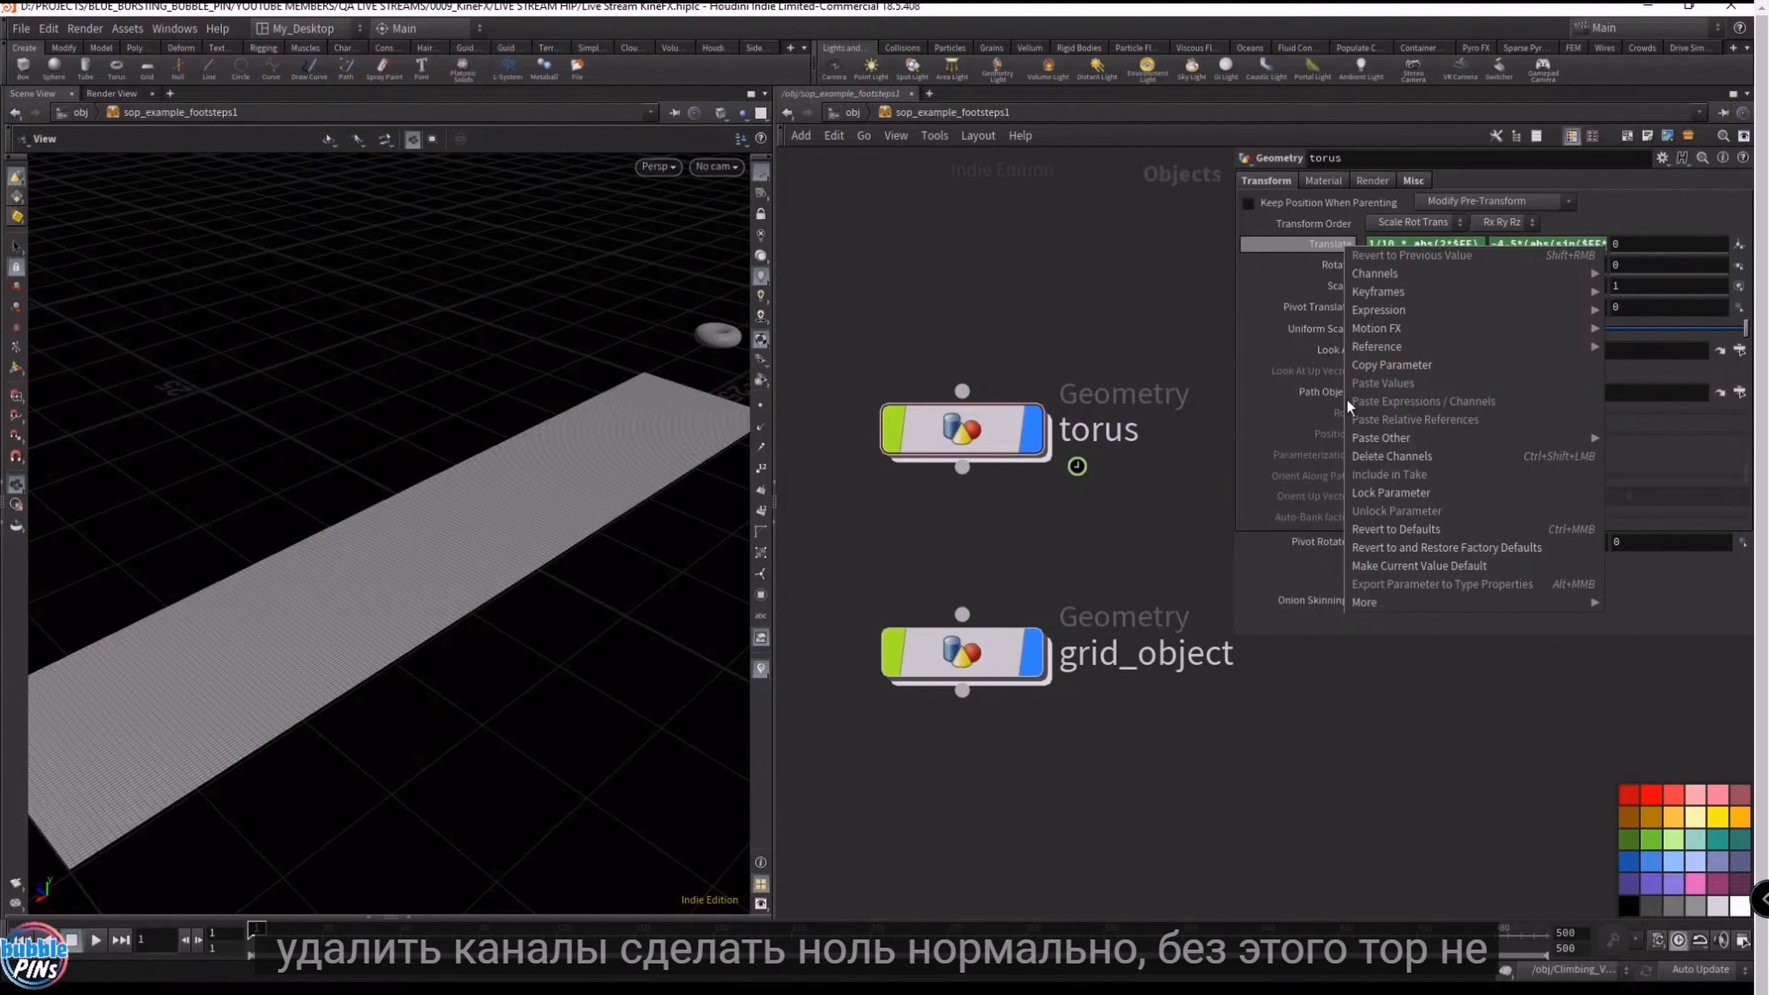
left_click(1360, 454)
- Set the torus object's X and Y Translate to 0 and play the animation to check its motion
left_click(1444, 245)
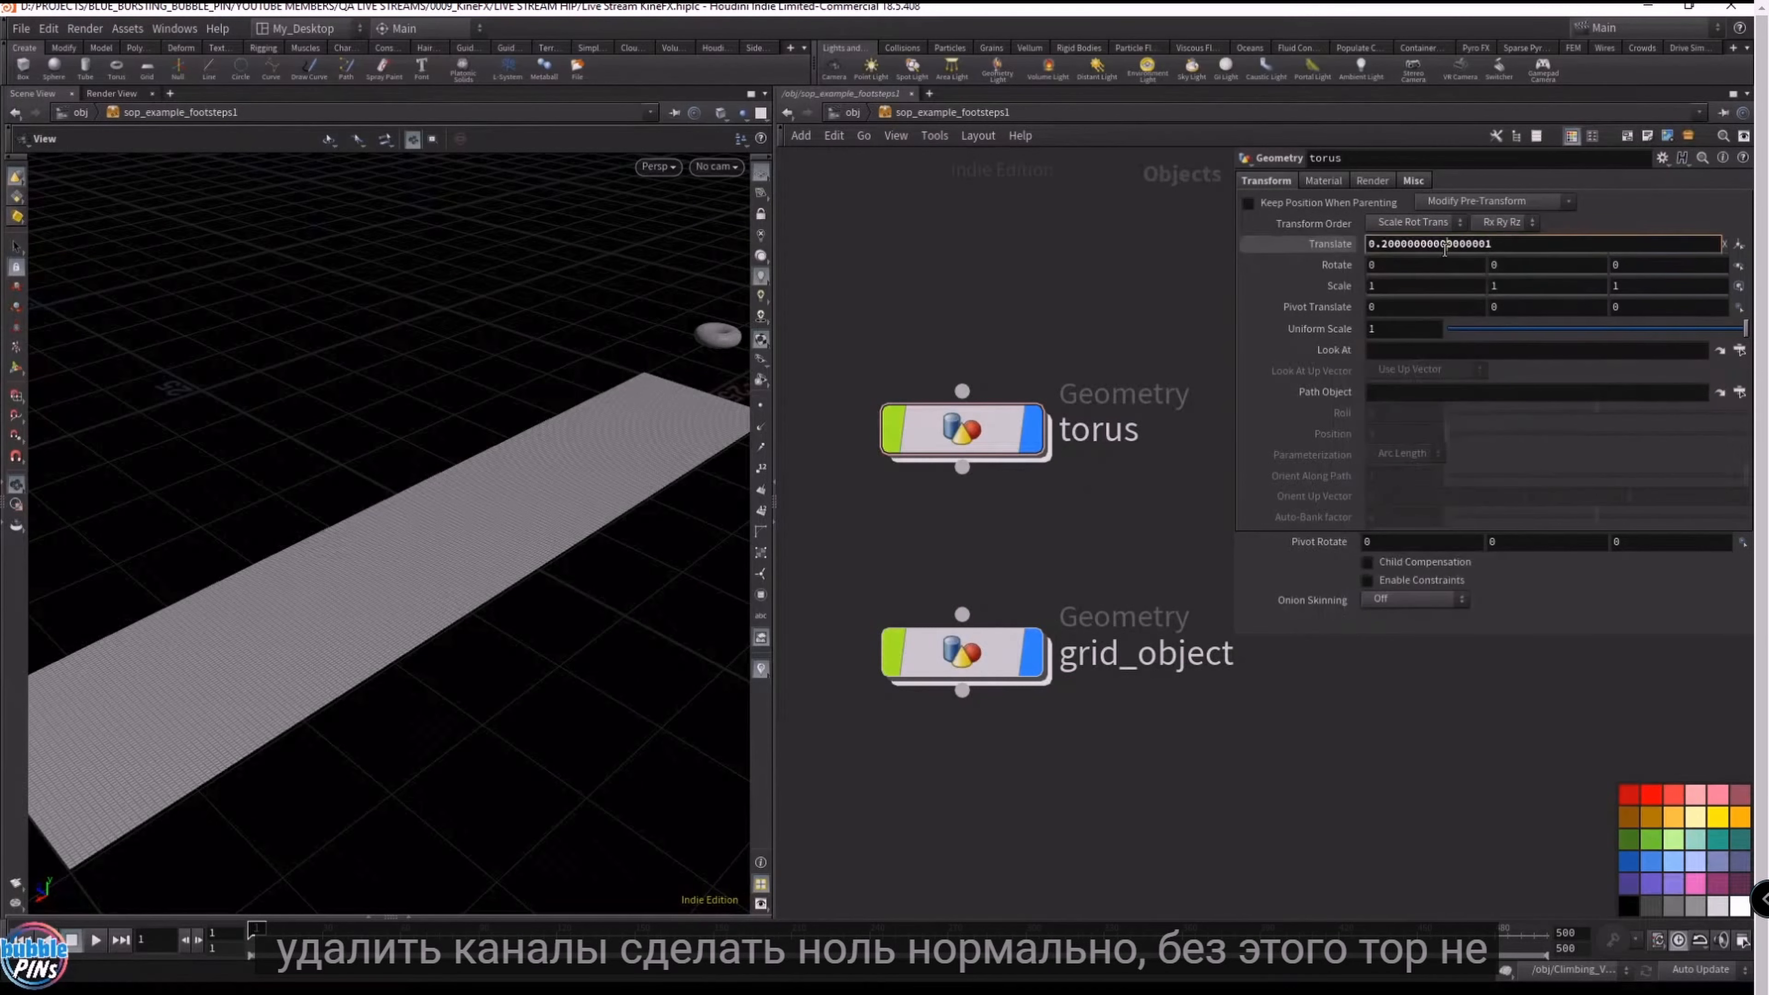
key("ctrl+a")
type("0")
key("Tab")
type("0")
key("Return")
key("Up")
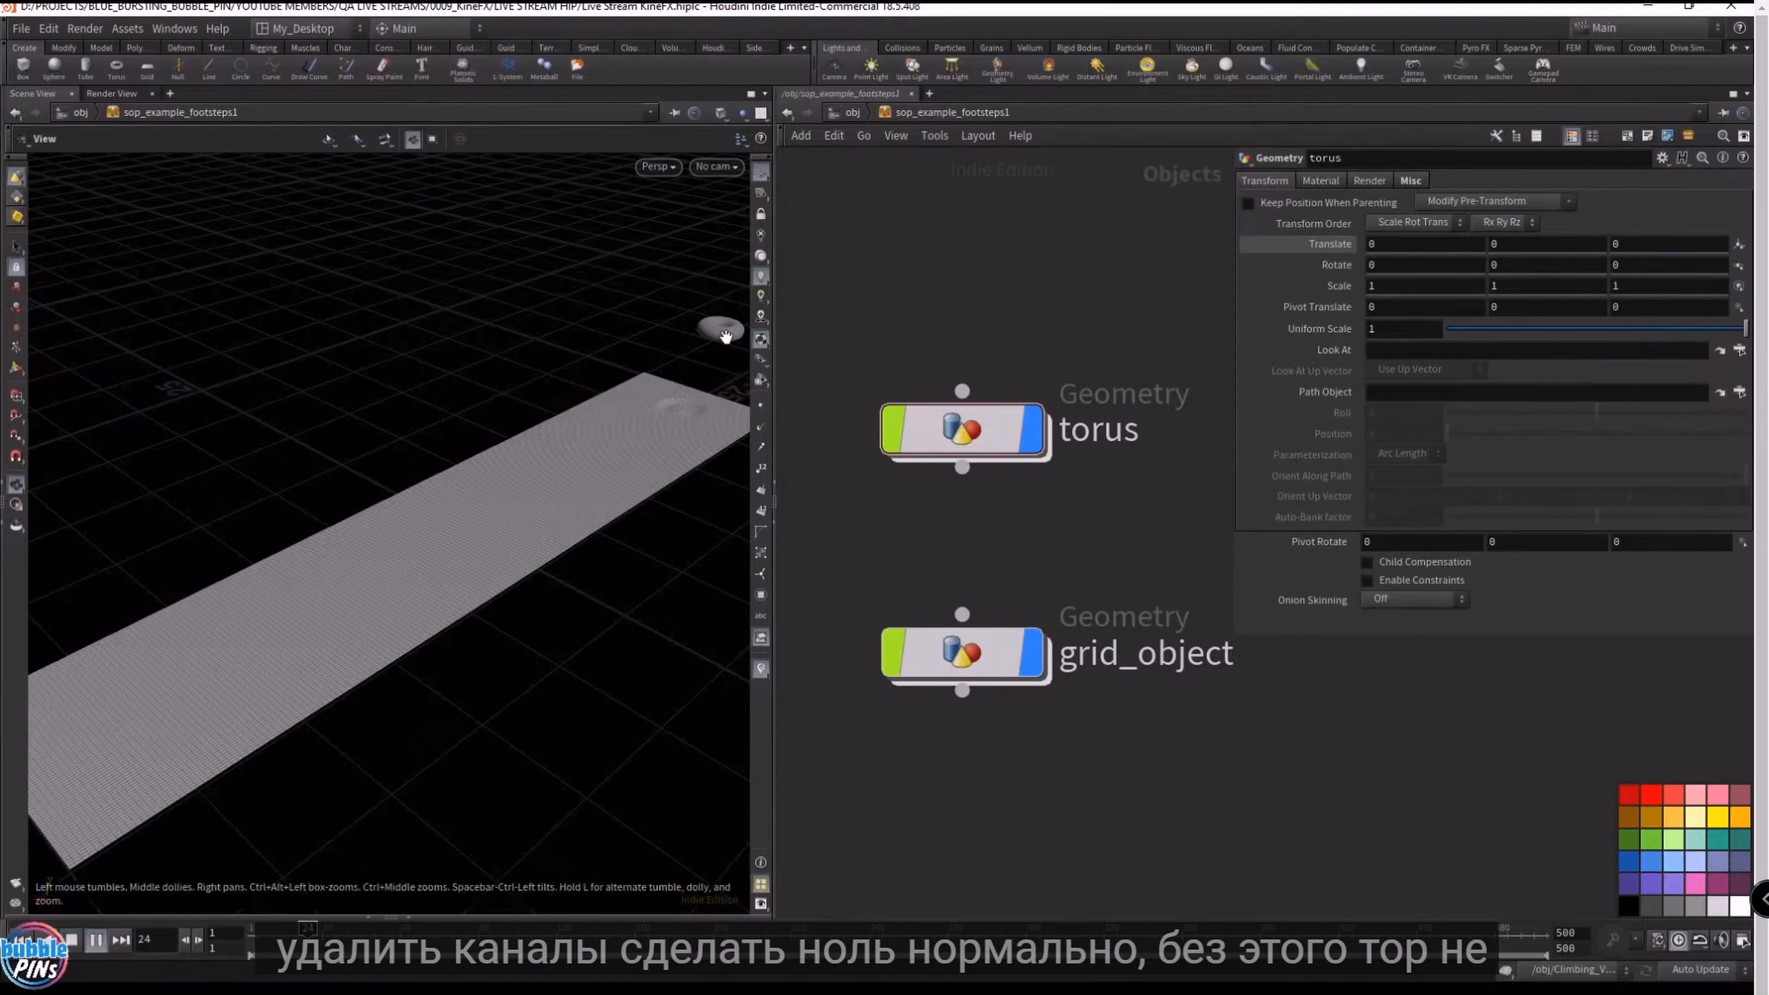
key("ctrl+Up")
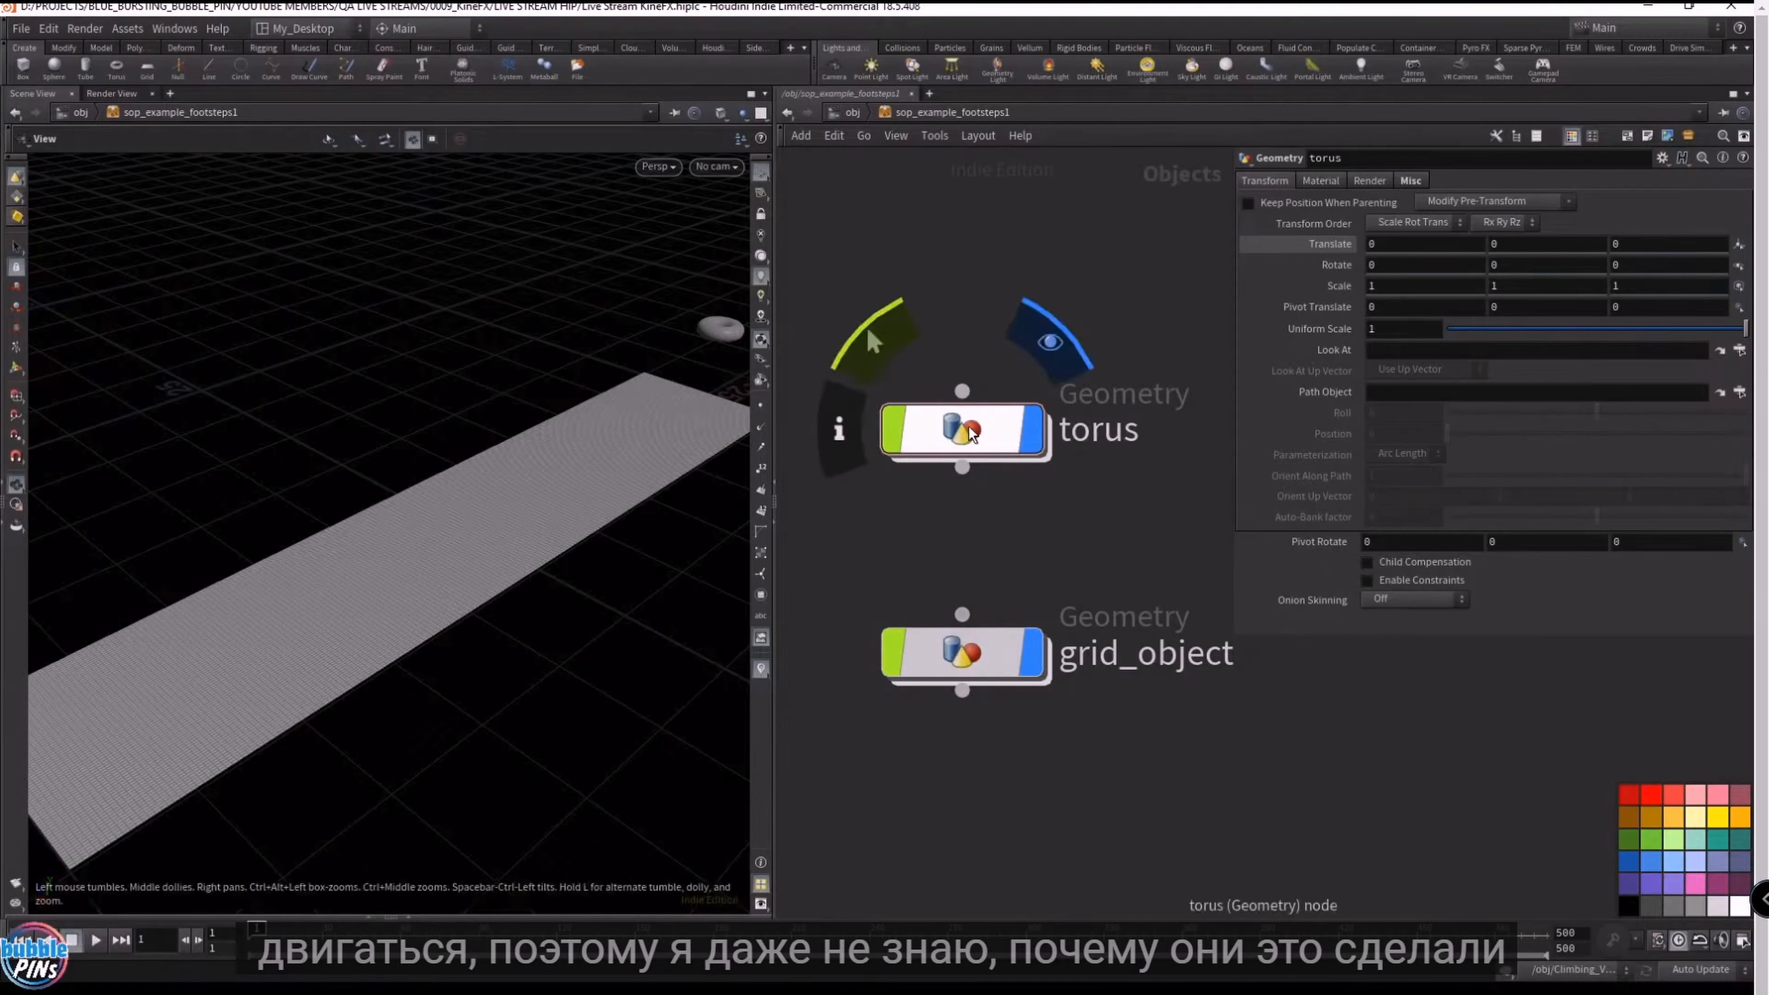
- Enter grid_object and inspect the Translate expressions on its transform node
left_click_drag(876, 315, 1125, 509)
double_click(977, 677)
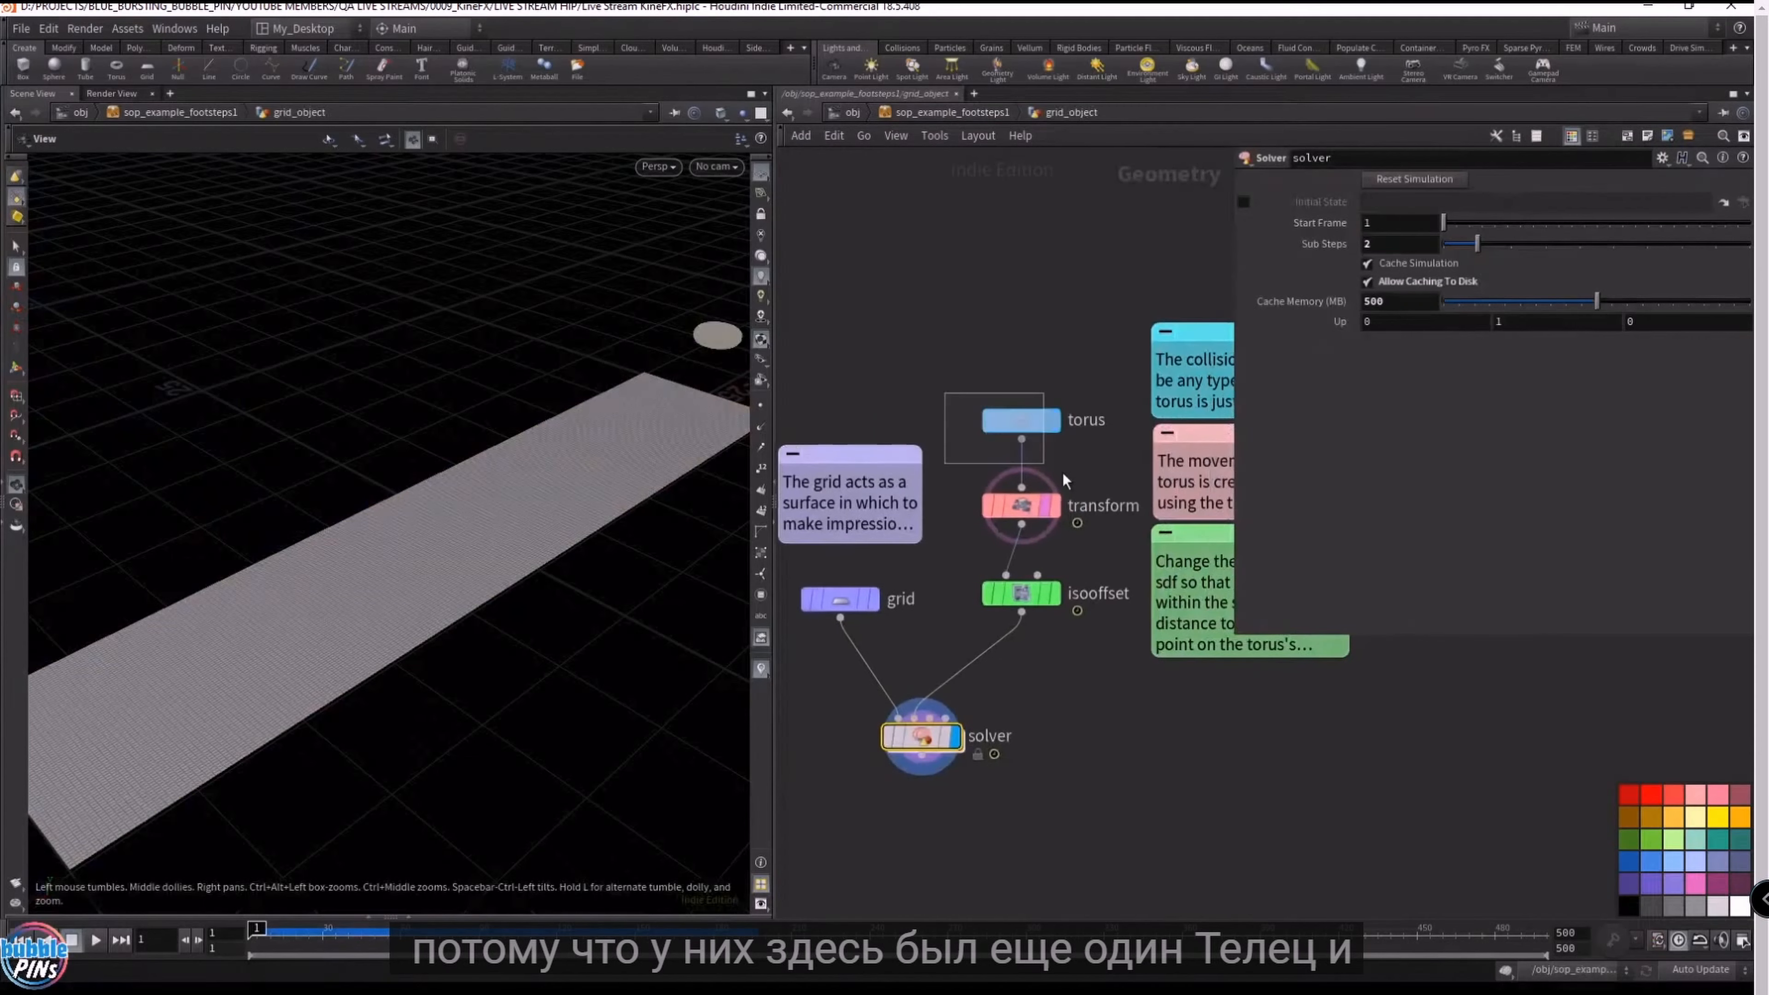
left_click_drag(1107, 476, 1017, 556)
left_click(1439, 242)
type("2*$FF)")
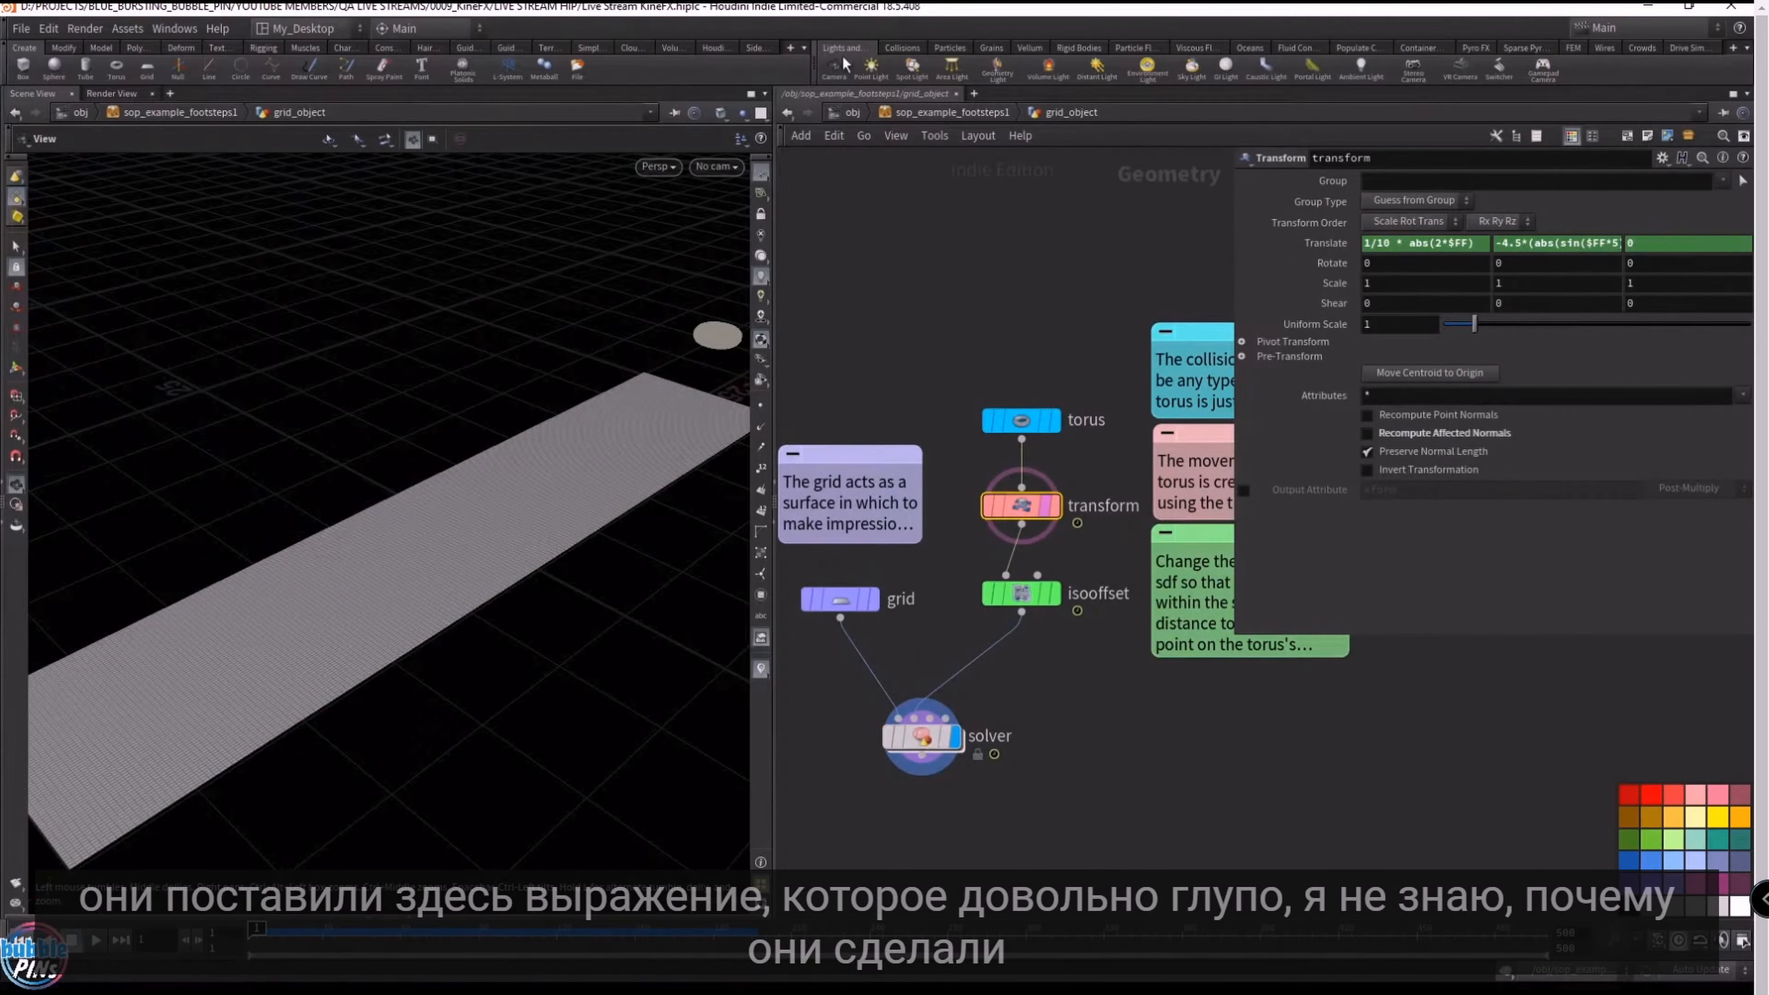
- Return to the footsteps network and rename the torus object as character
left_click(946, 112)
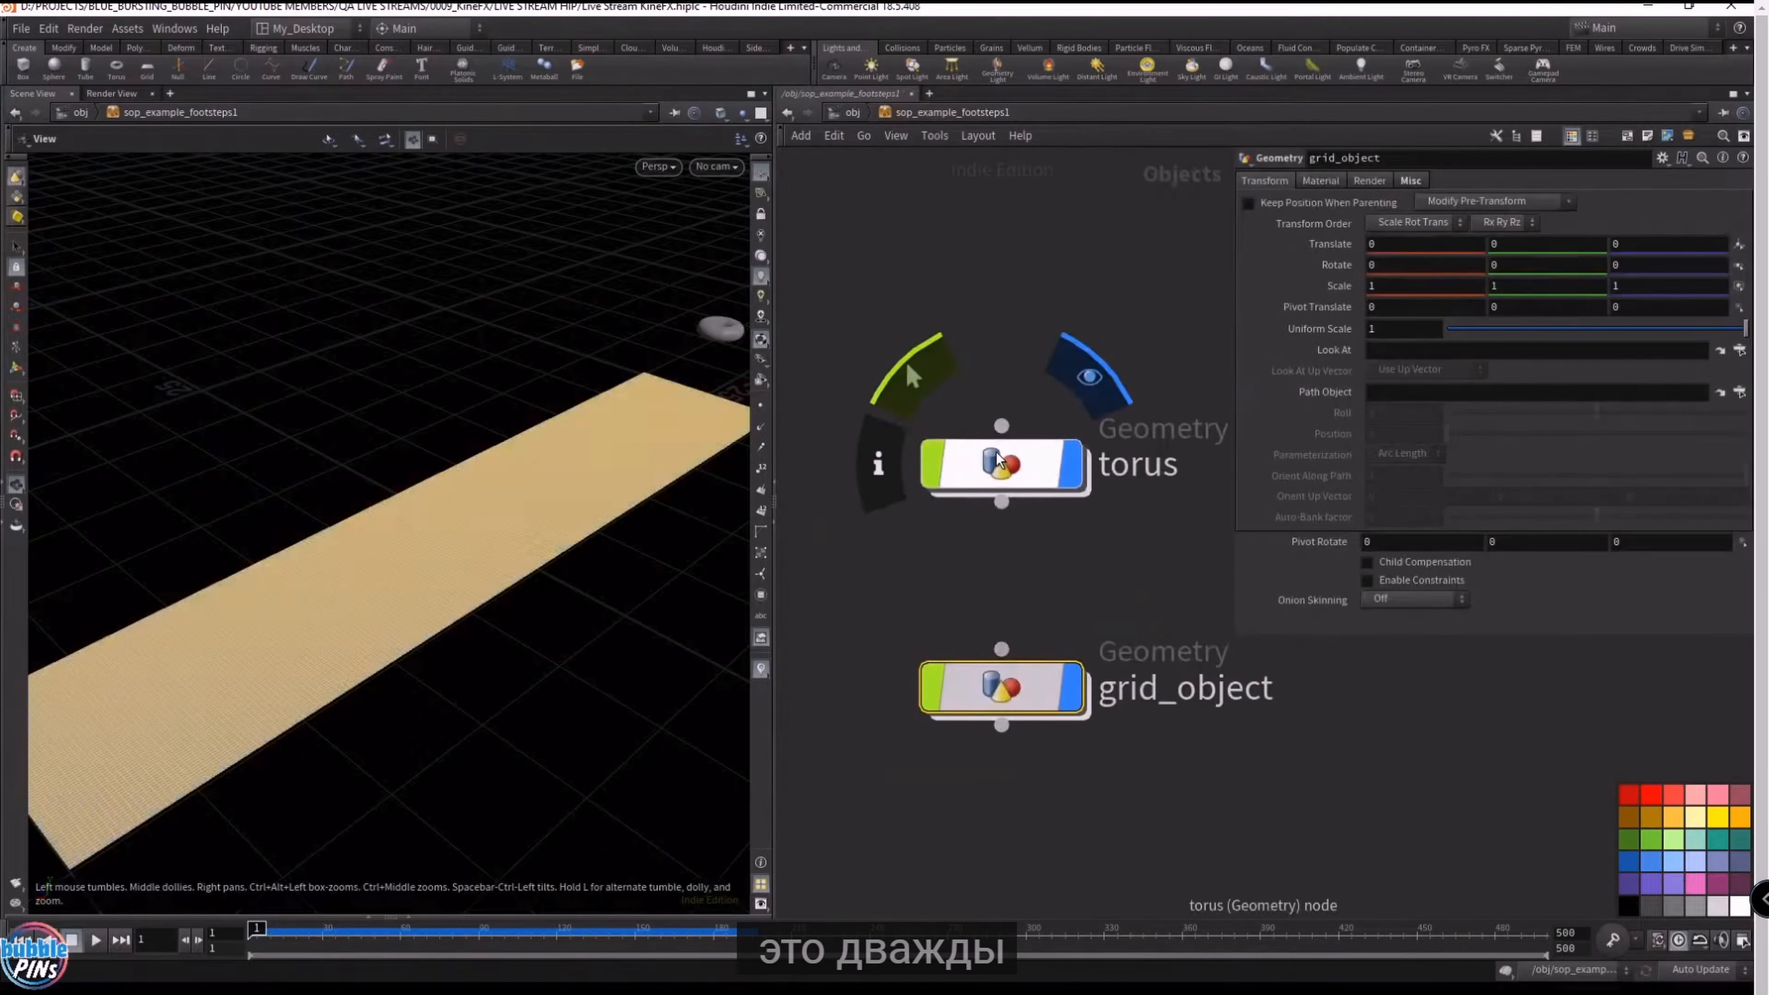
left_click(1038, 467)
double_click(1142, 465)
type("characte")
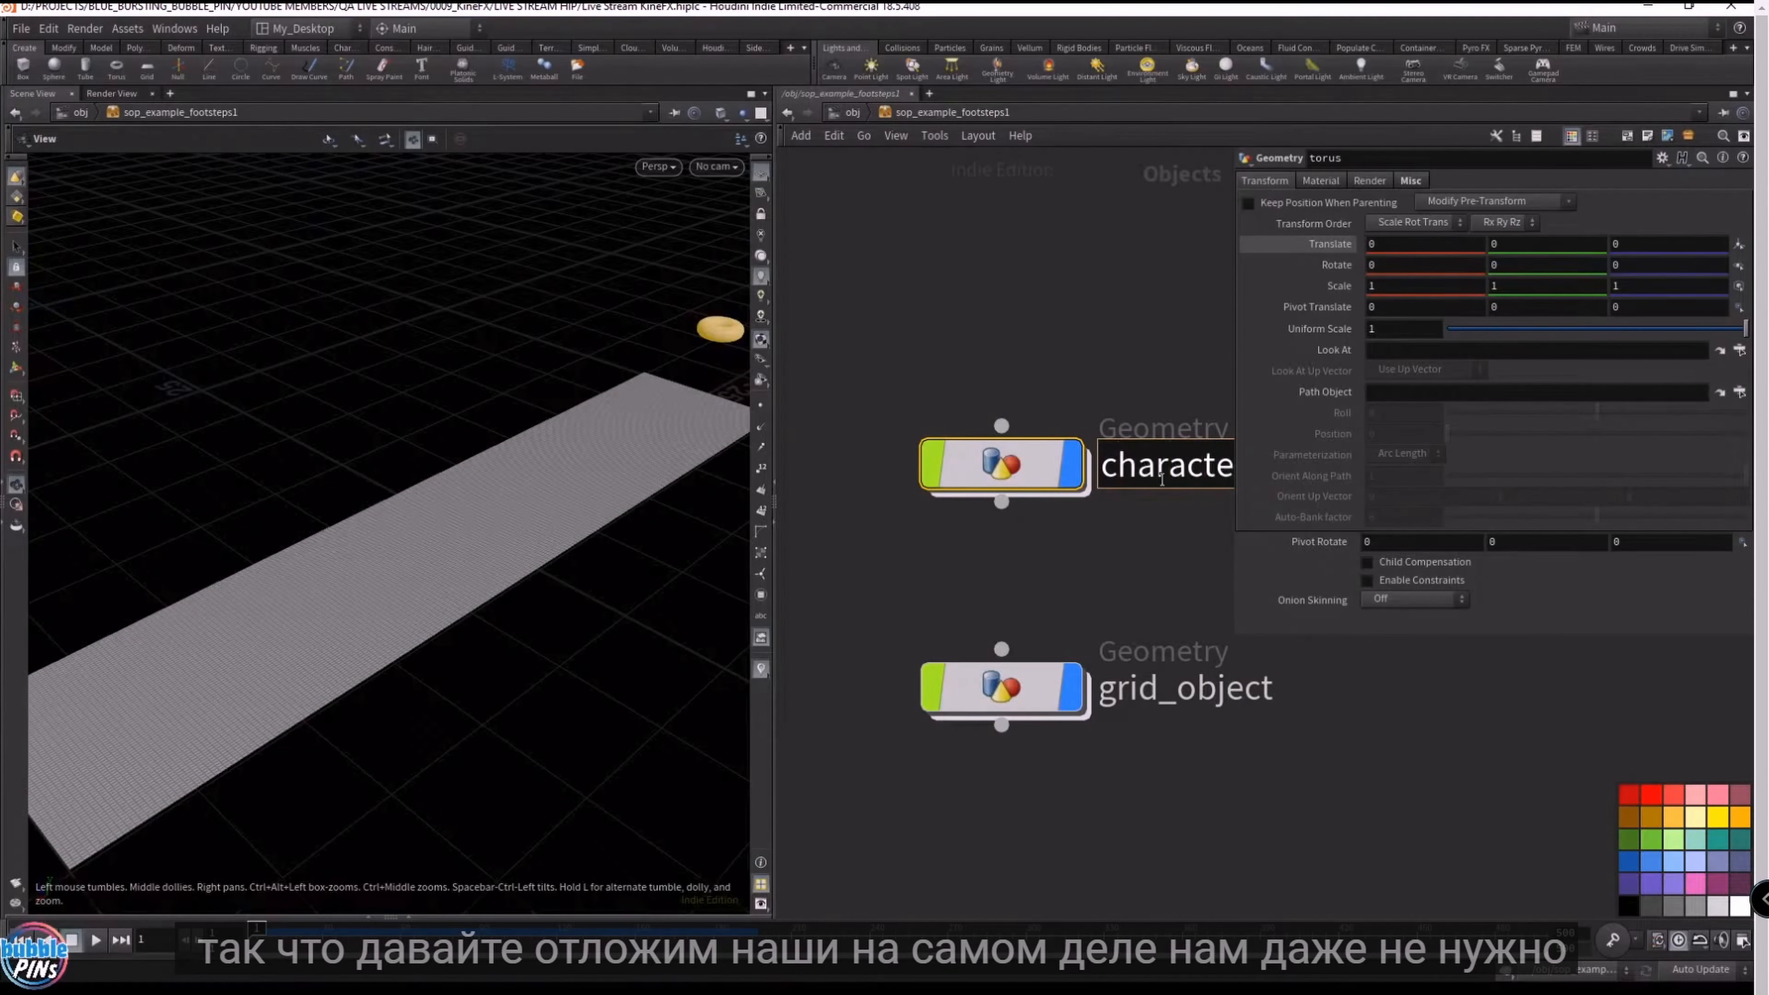
key("Return")
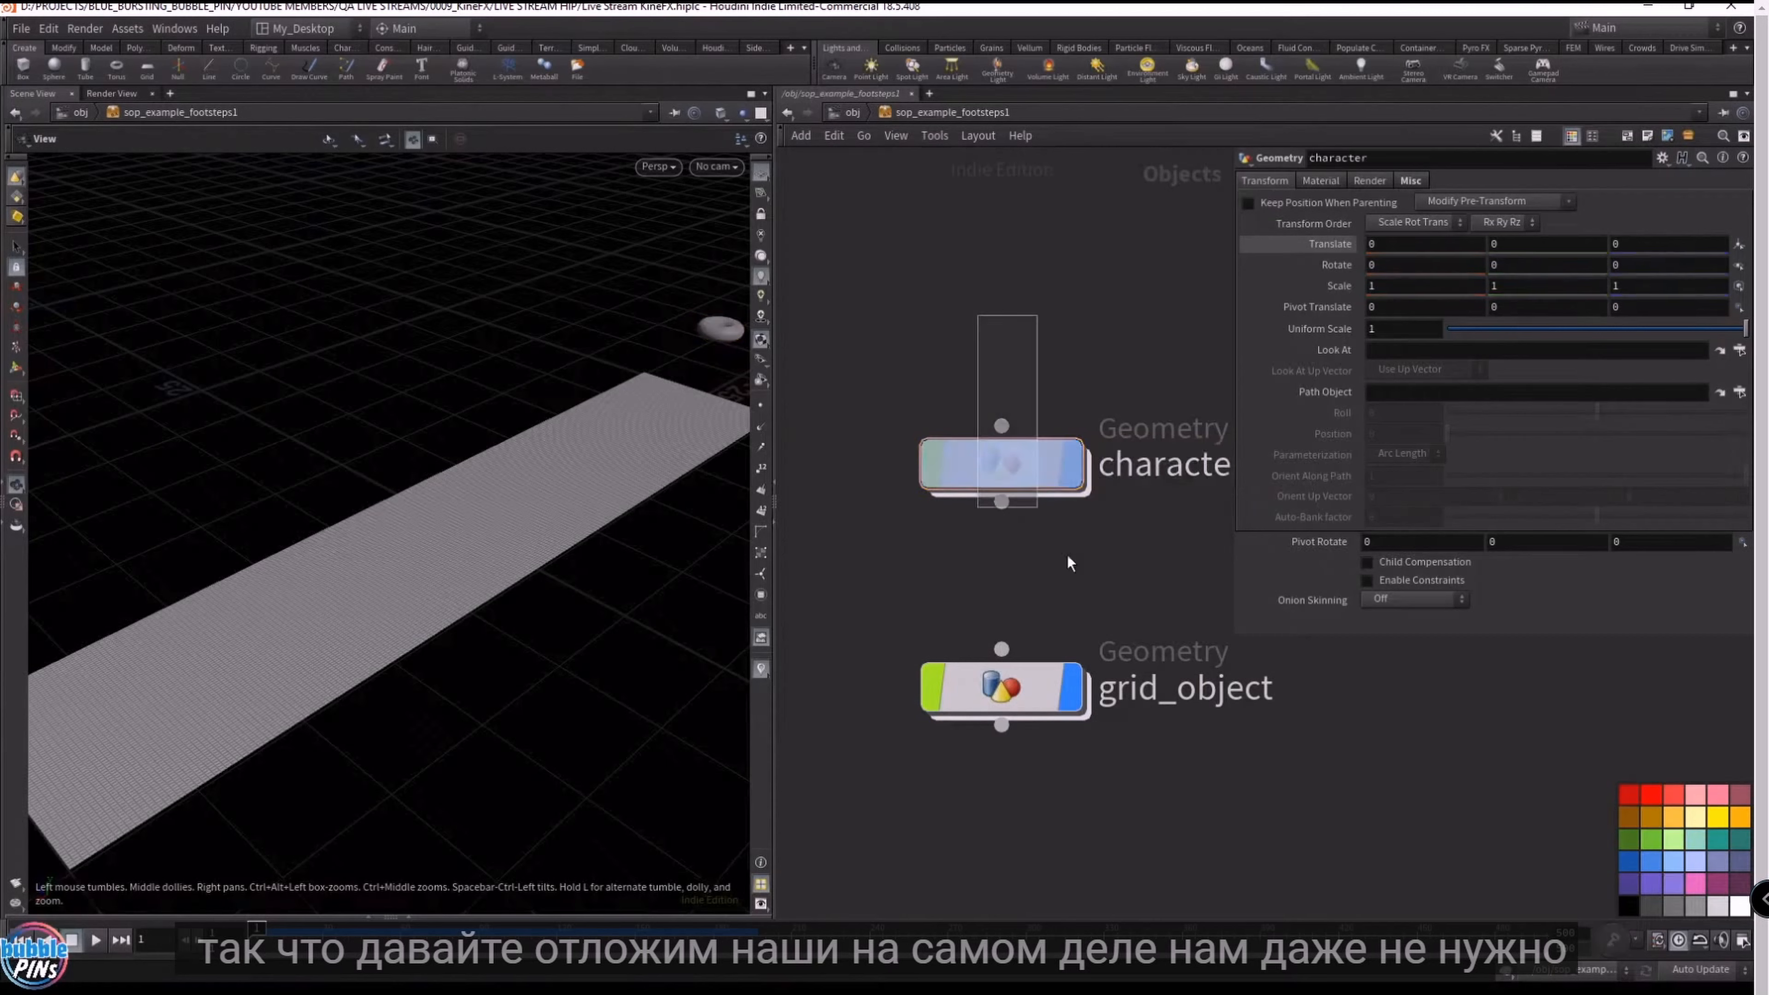
- Delete the character object, along with the torus and transform nodes inside grid_object
key("Delete")
double_click(1021, 678)
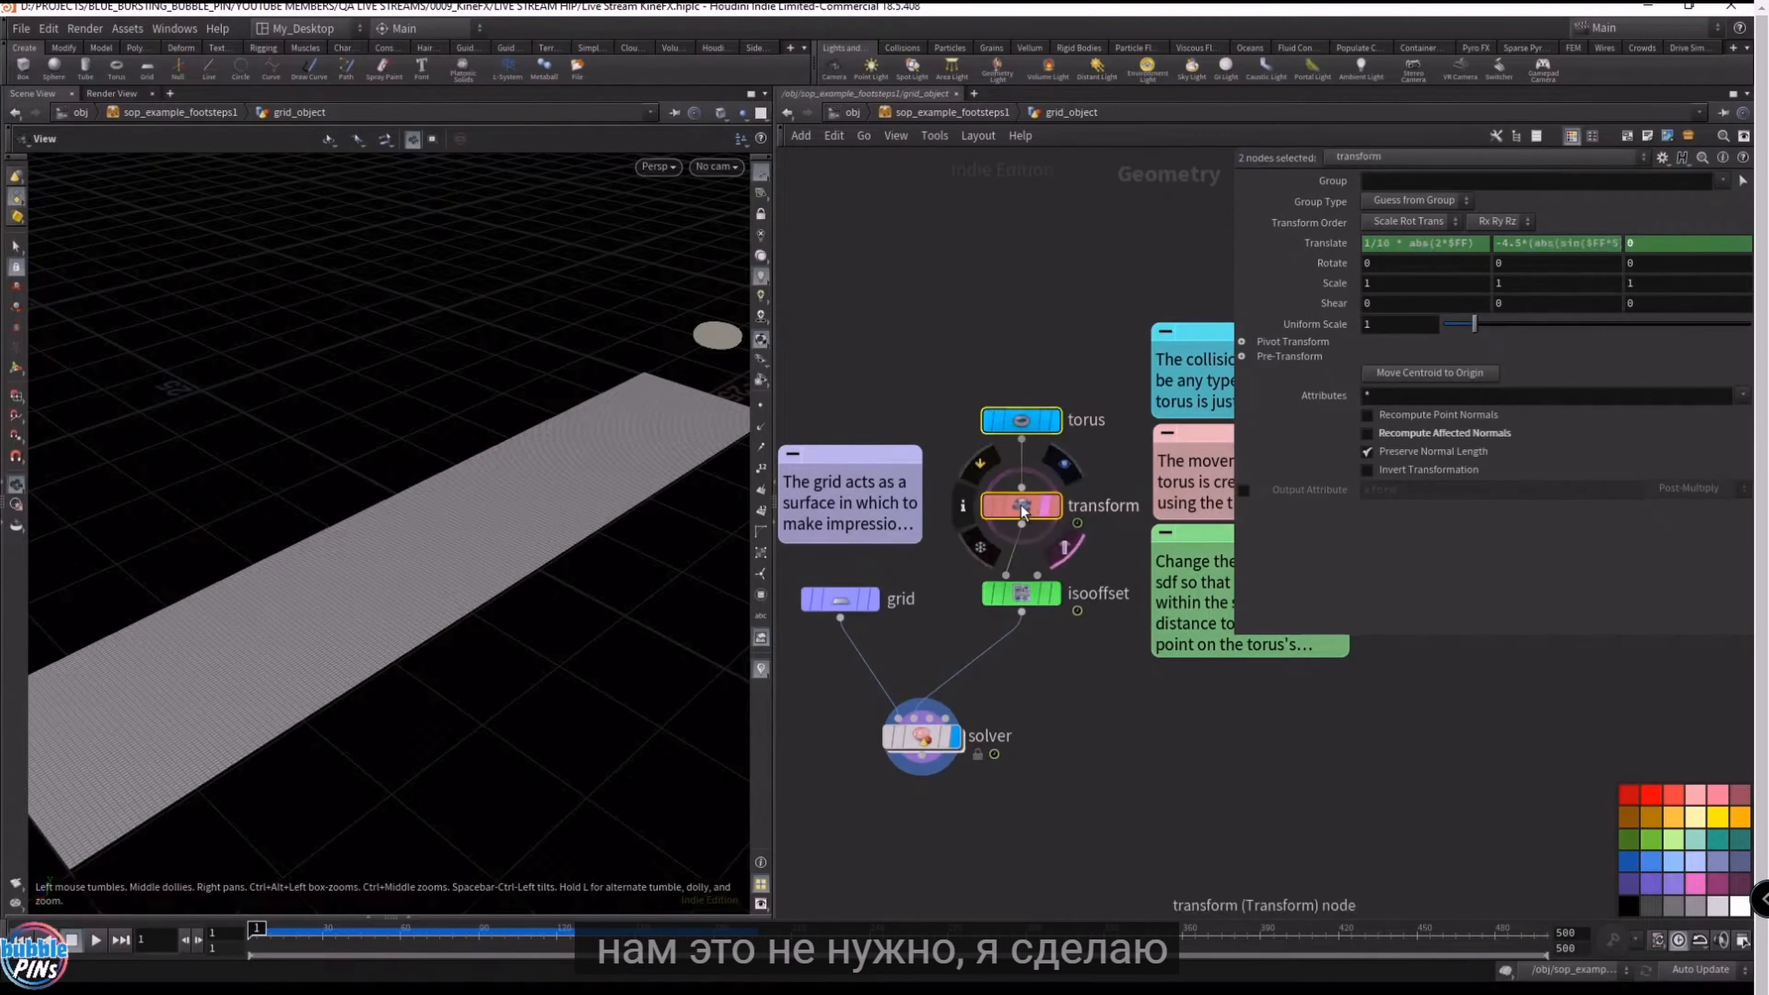
key("Delete")
- Add an Object Merge node above isooffset in the grid_object network
key("Tab")
type("obj")
key("Return")
left_click(1028, 407)
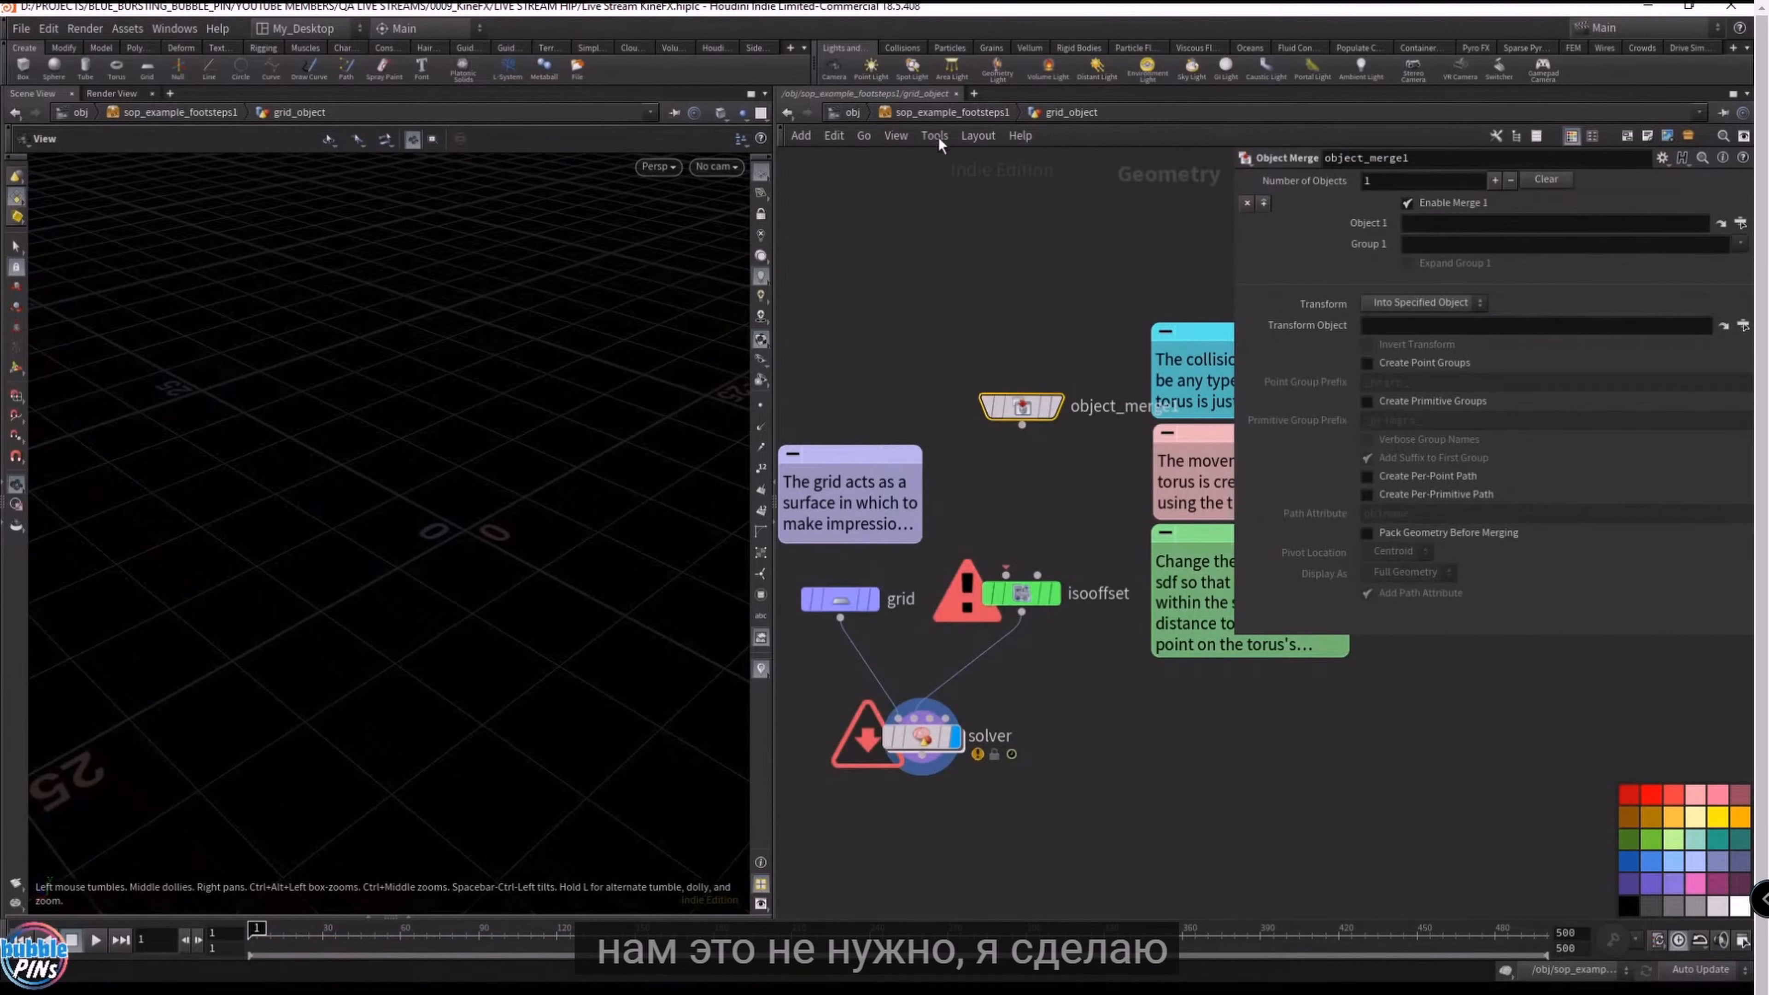
- Go back to the object level, enter the Retargeting_Animations network and widen the network pane
left_click(952, 111)
scroll(1047, 369, "down", 2)
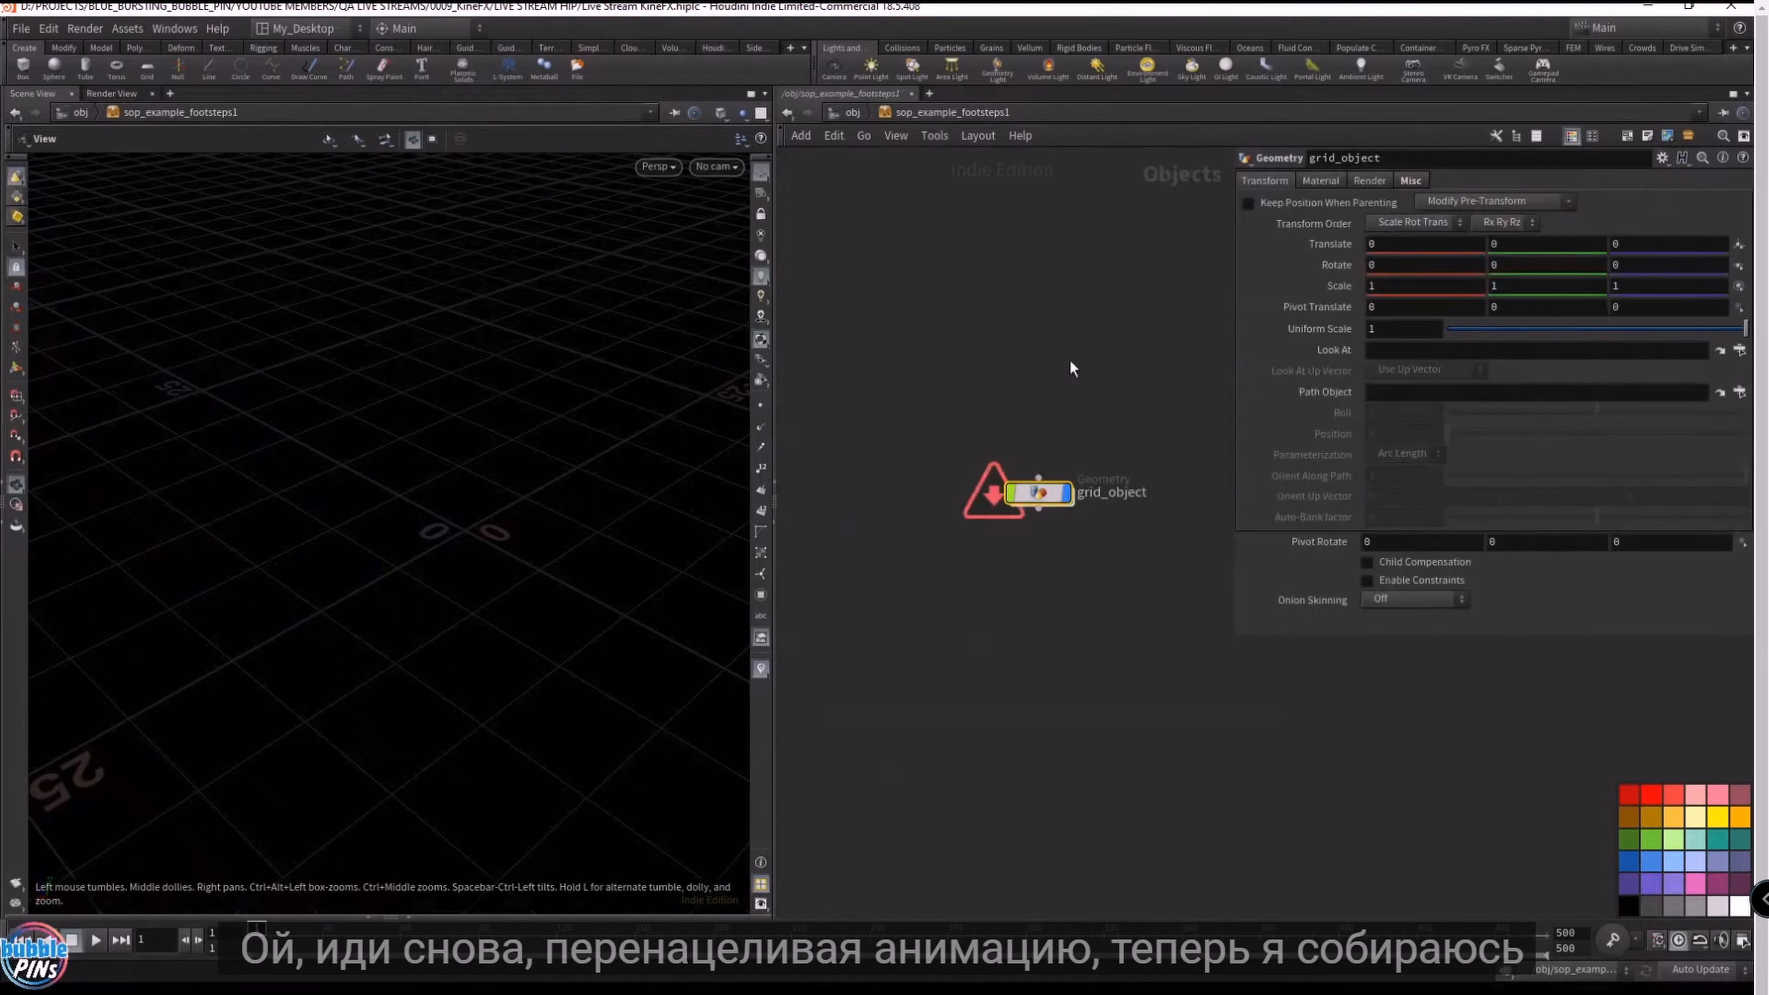
left_click(852, 111)
double_click(1003, 488)
middle_click_drag(913, 724, 915, 573)
left_click_drag(773, 373, 690, 382)
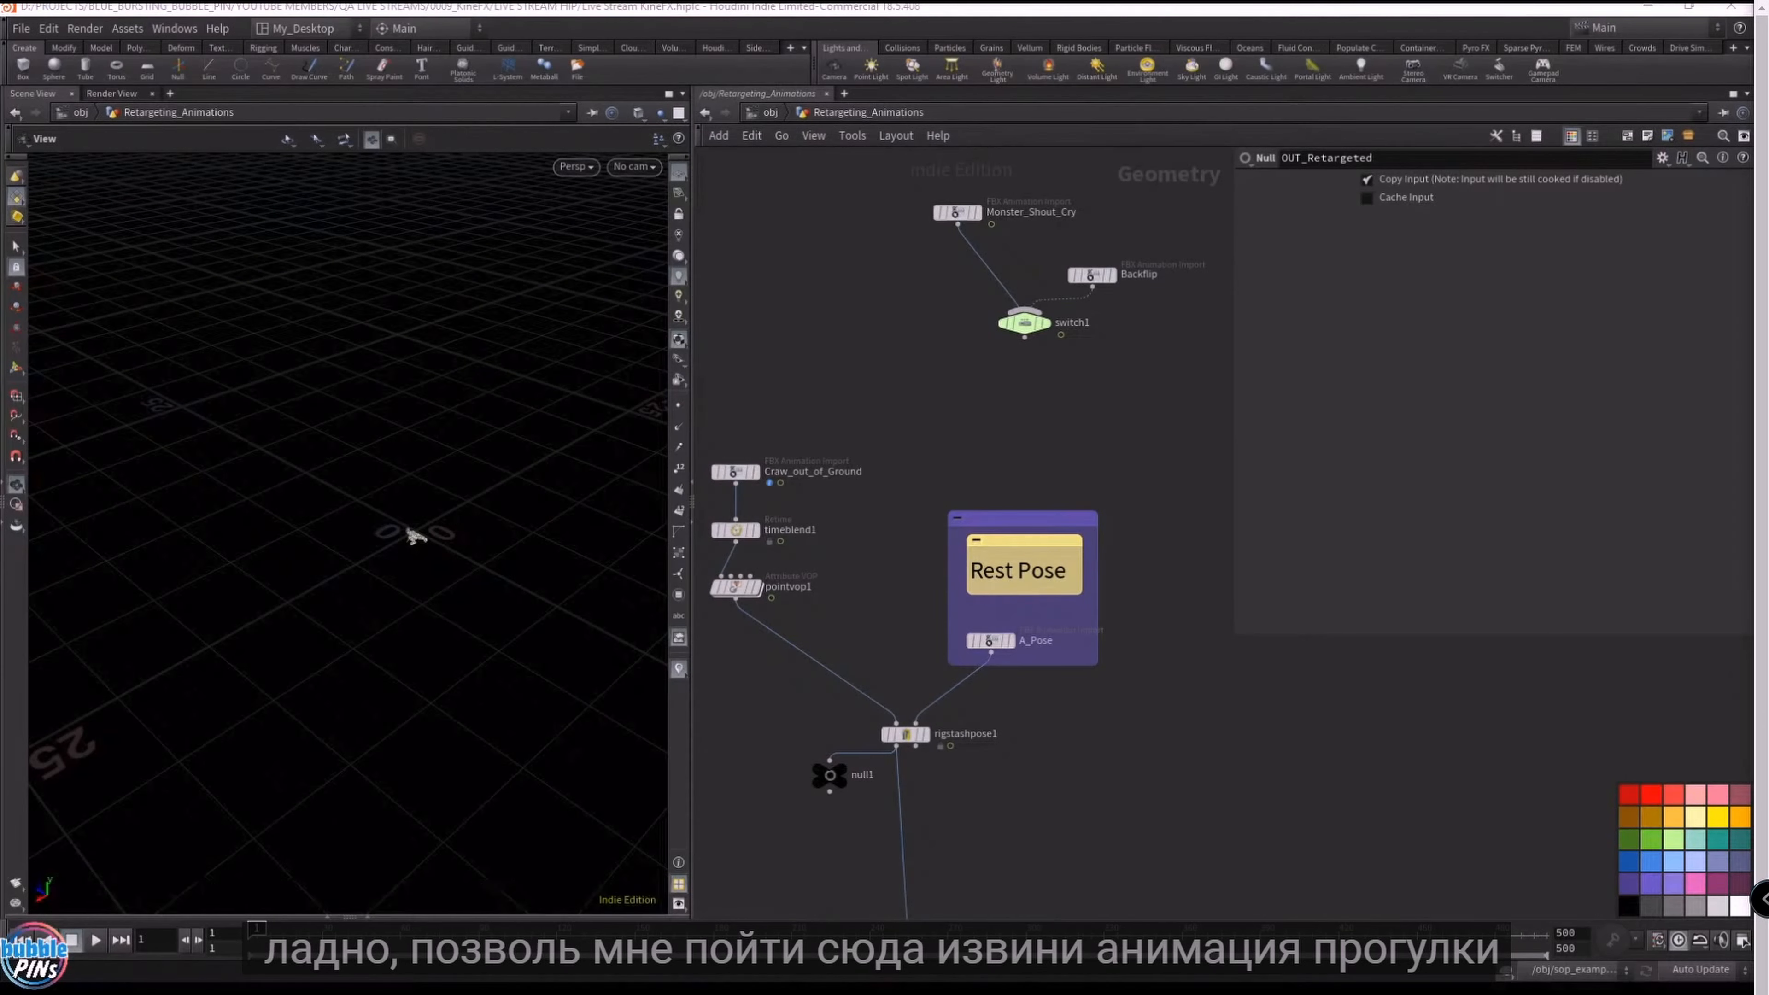
- Group Craw_out_of_Ground, timeblend1 and pointvop1 in a network box and move the box away from the Rest Pose box
middle_click_drag(819, 380, 963, 328)
left_click_drag(831, 339, 929, 609)
middle_click_drag(1033, 436, 1069, 583)
left_click(1627, 137)
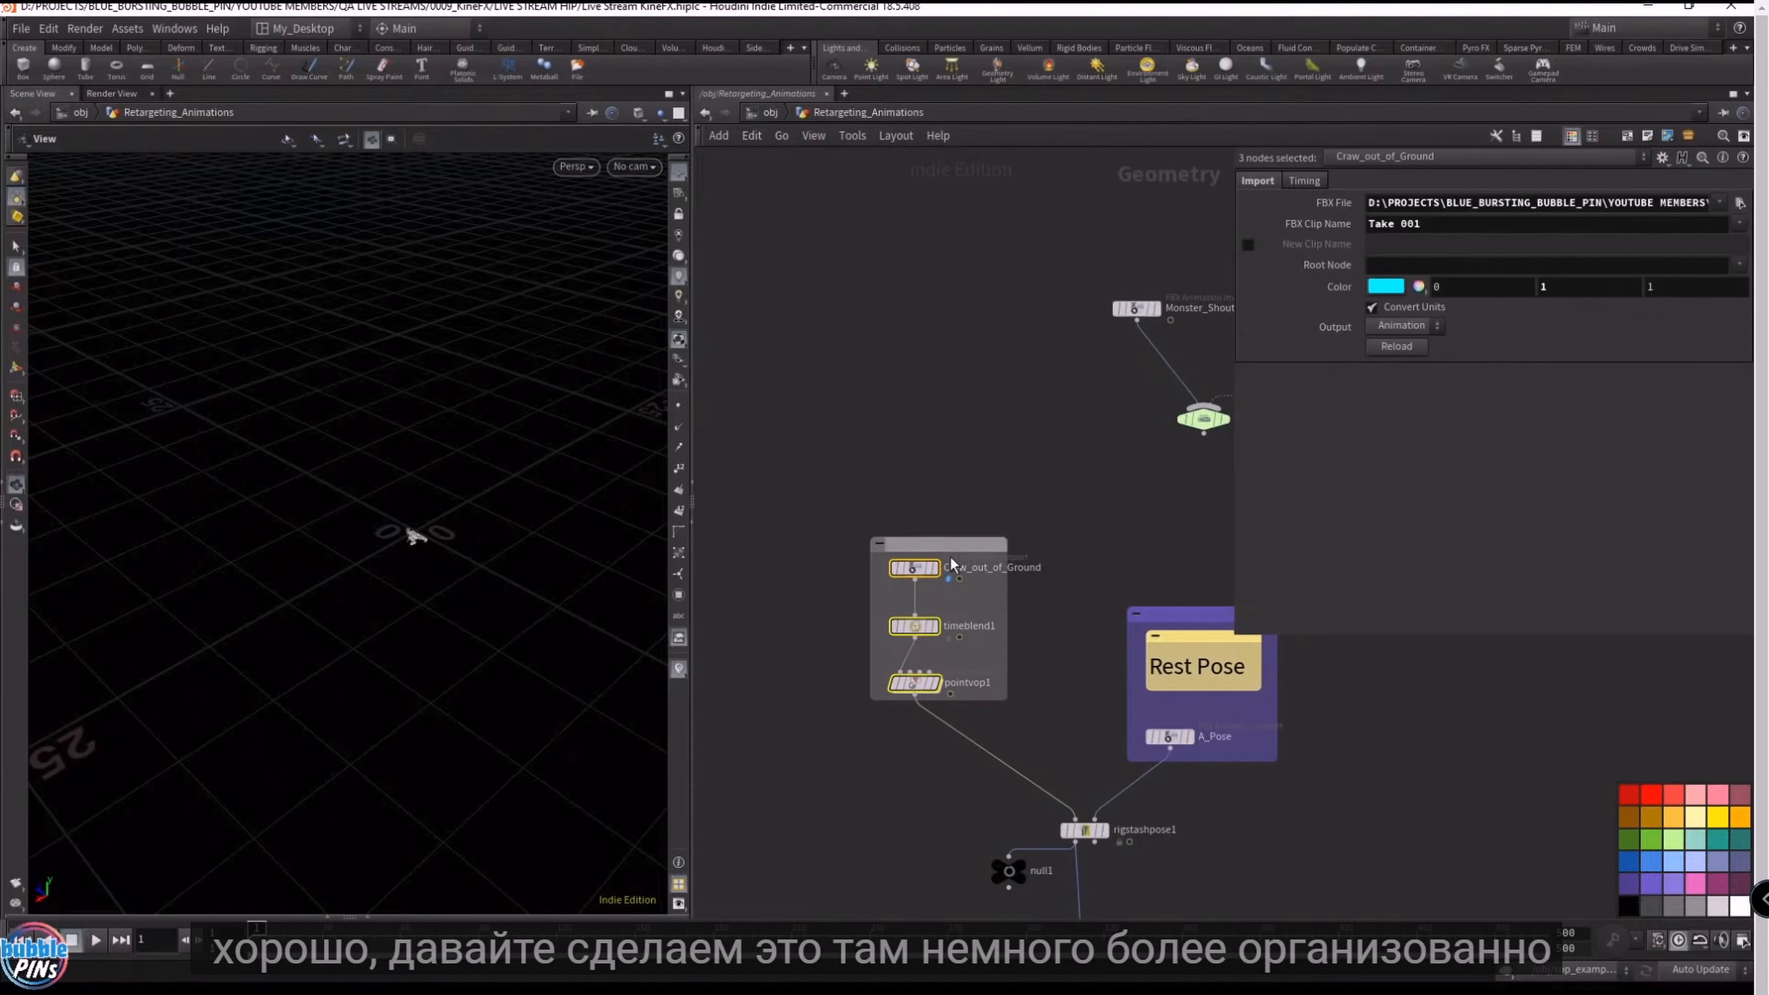
left_click_drag(951, 547, 860, 207)
- Group Monster_Shout_Cry, Backflip and switch1 in their own network box
middle_click_drag(1055, 449, 878, 537)
left_click_drag(878, 537, 1262, 213)
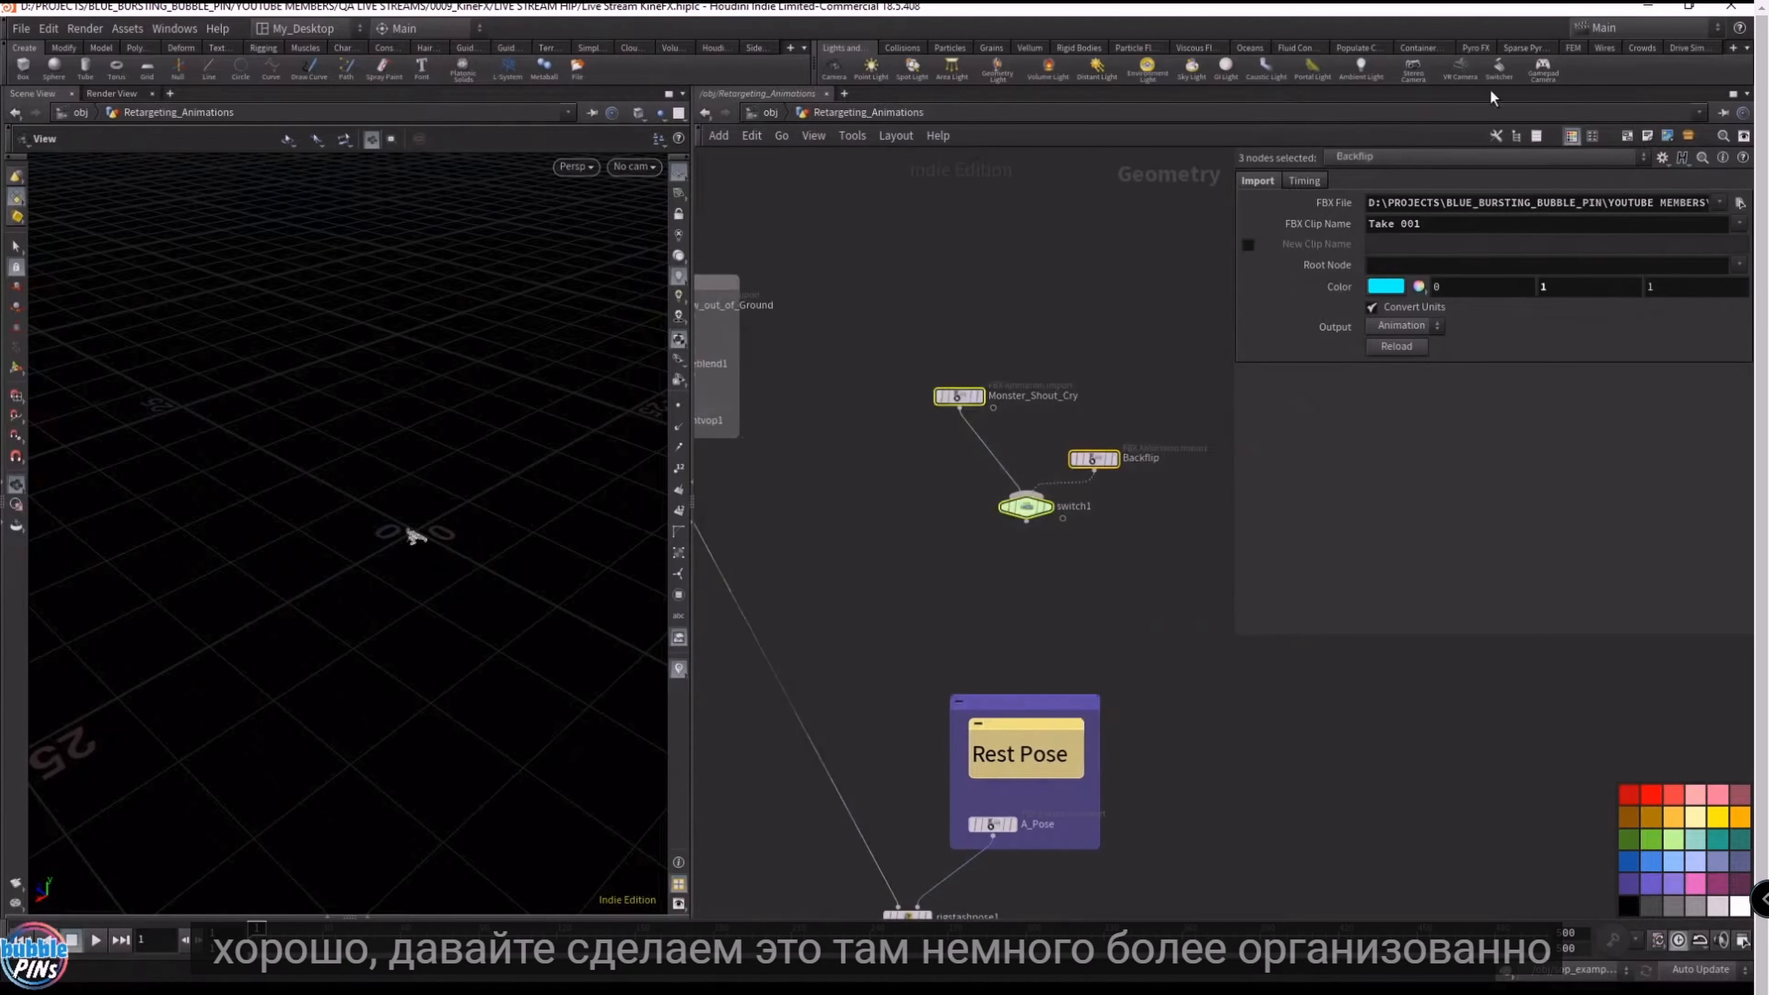
left_click(1627, 136)
- Disconnect the Craw_out_of_Ground branch from the first input of rigstashpose1
middle_click_drag(916, 430, 970, 163)
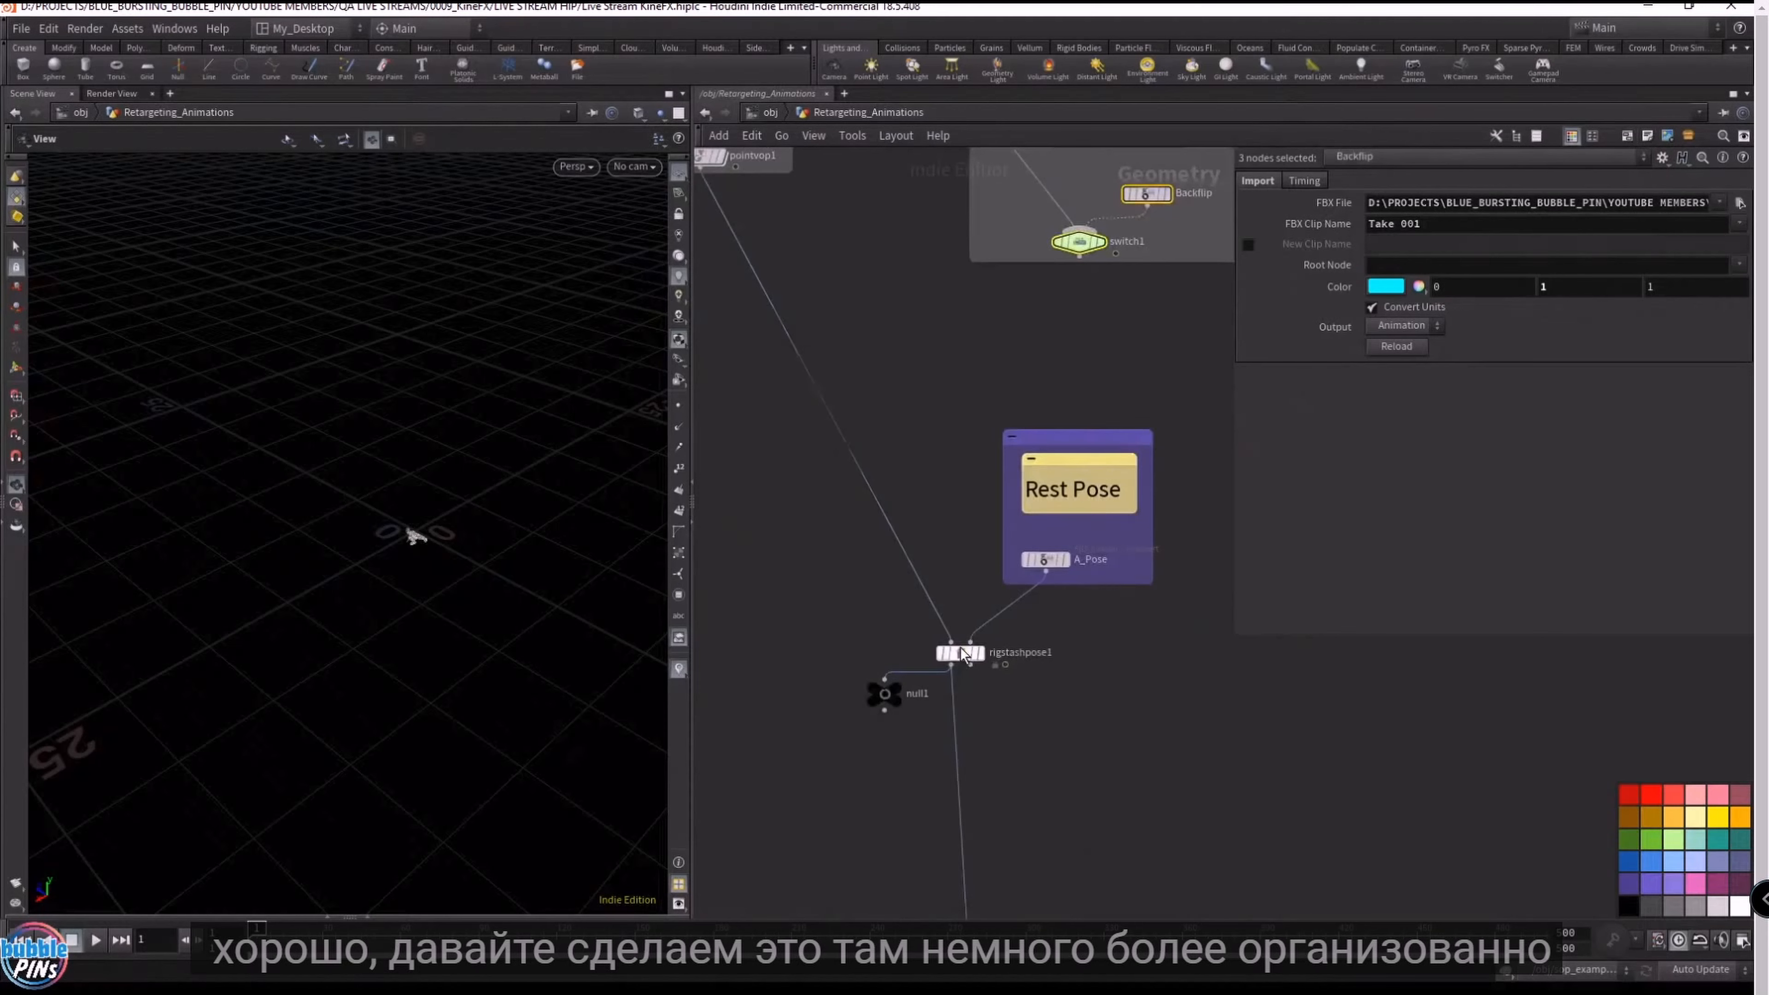
left_click_drag(952, 642, 878, 417)
left_click(798, 407)
- Paste the walking FBX Animation Import node beside the Rest Pose box, display it and play its animation
key("ctrl+v")
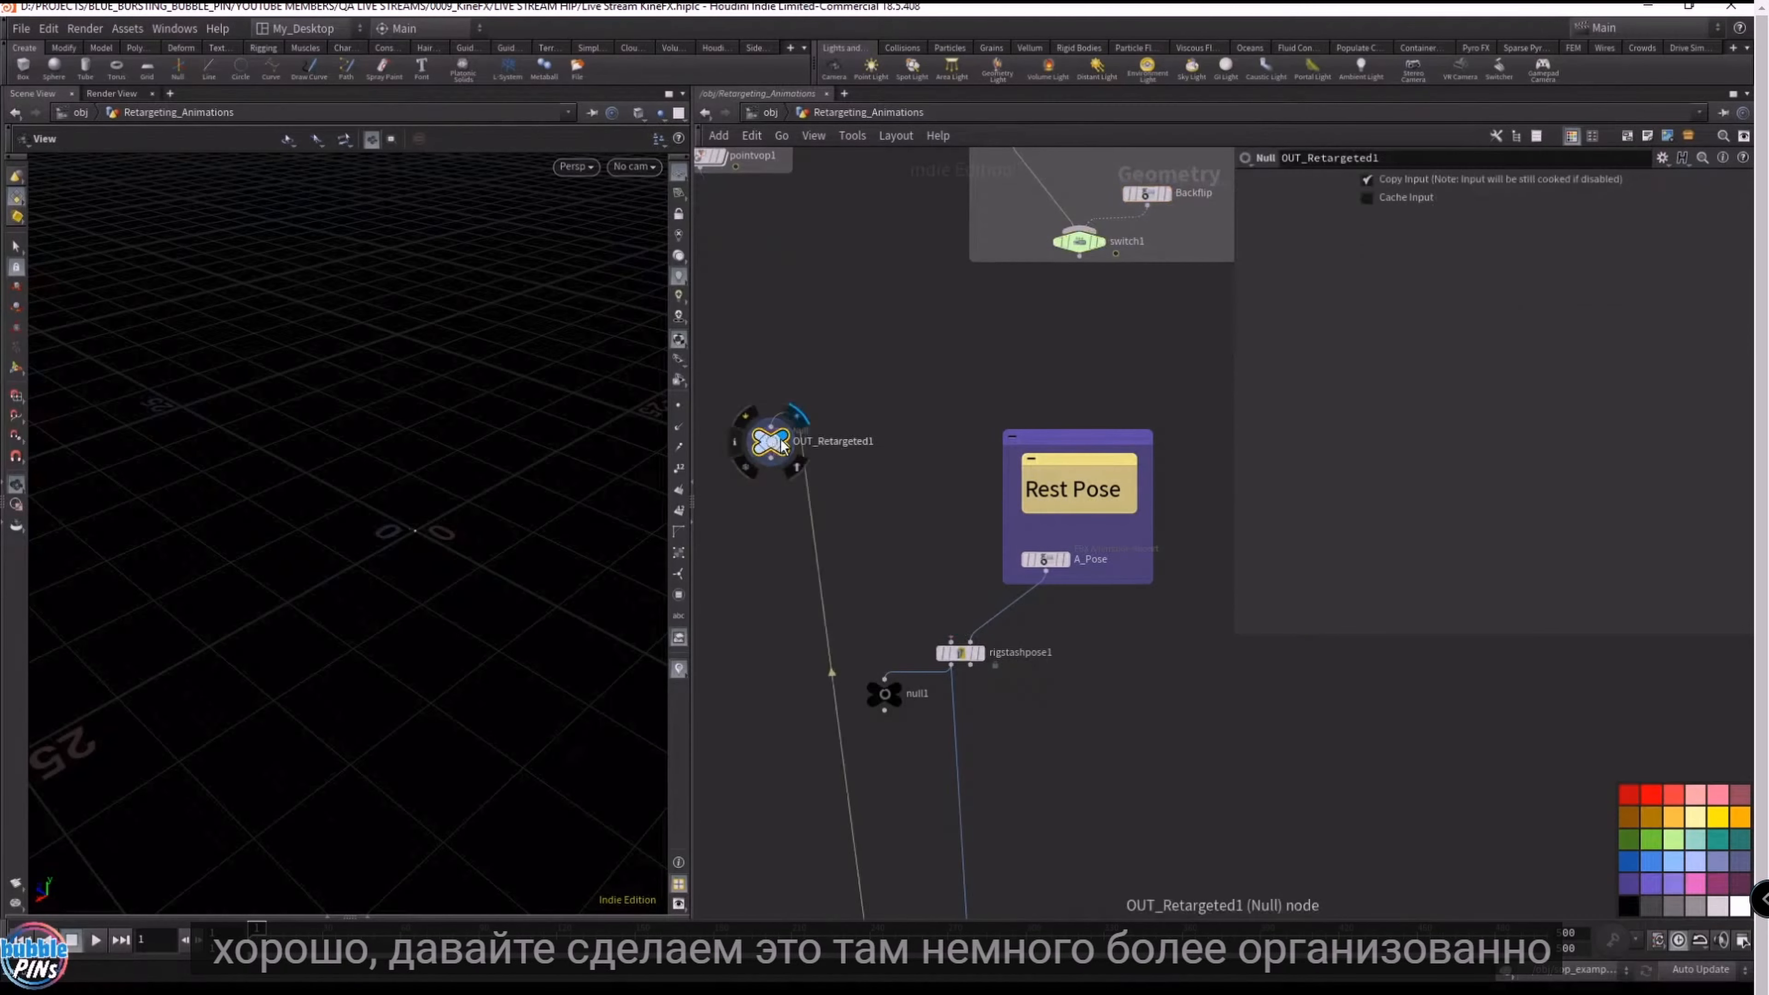
key("ctrl+z")
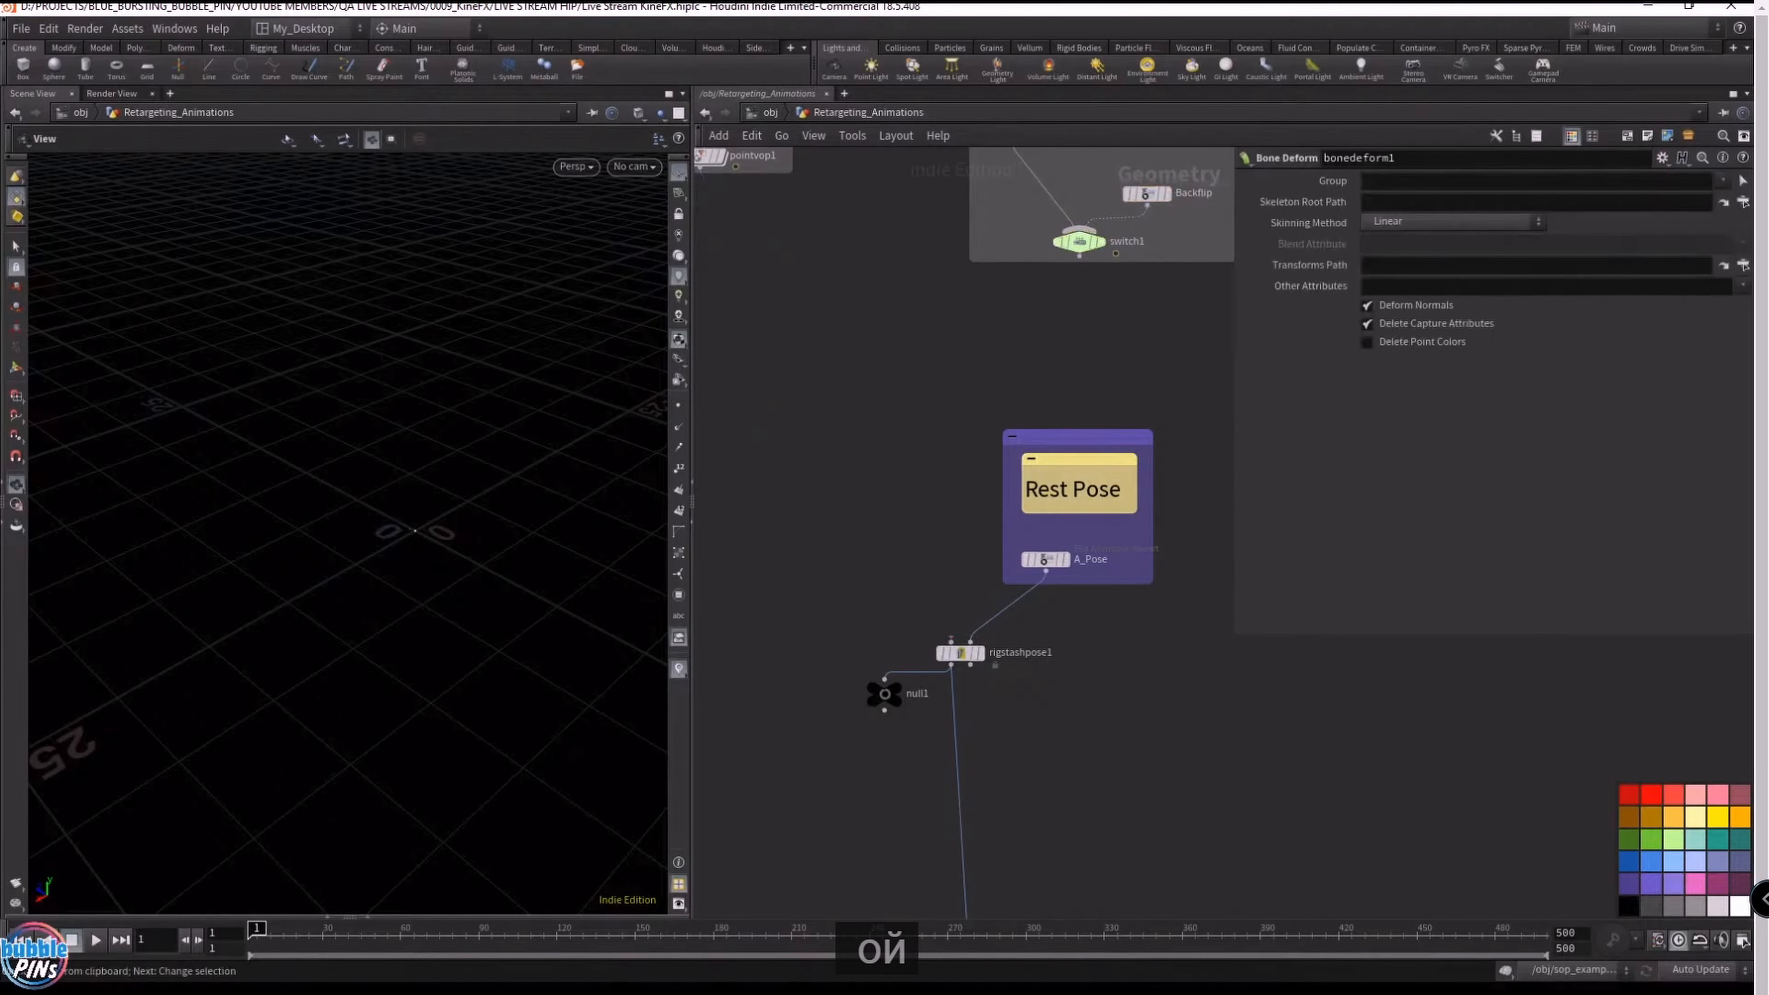
key("ctrl+v")
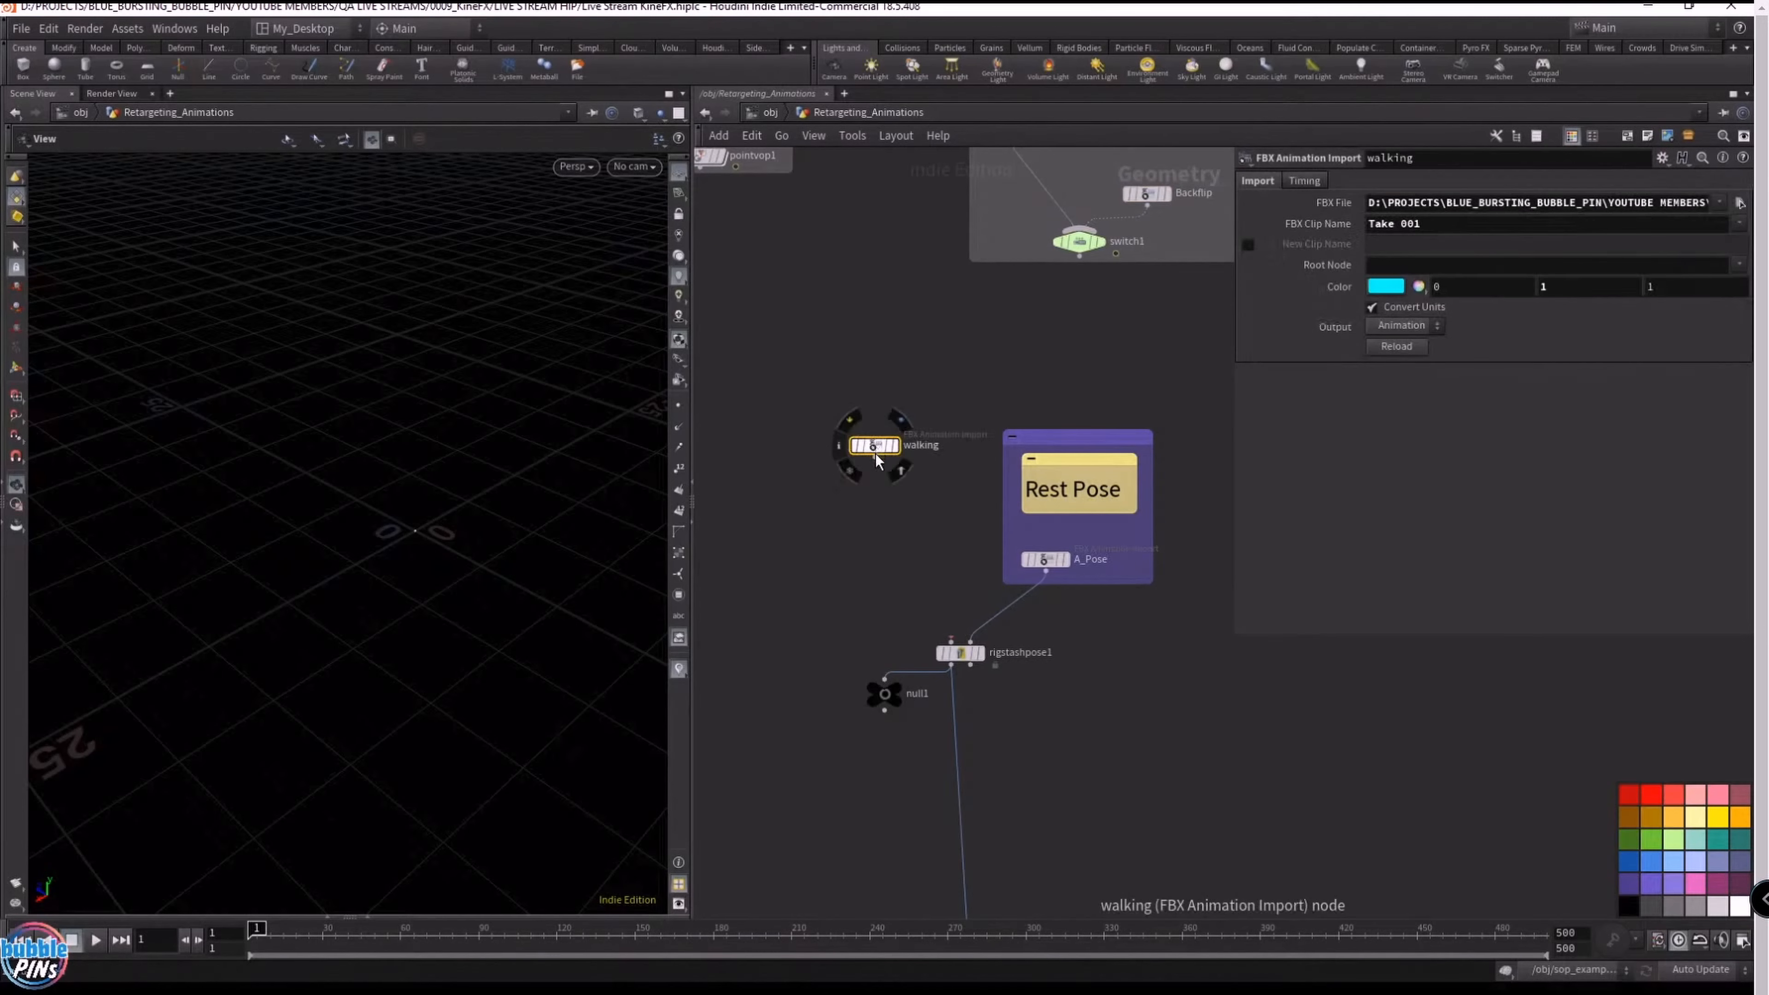
left_click(901, 418)
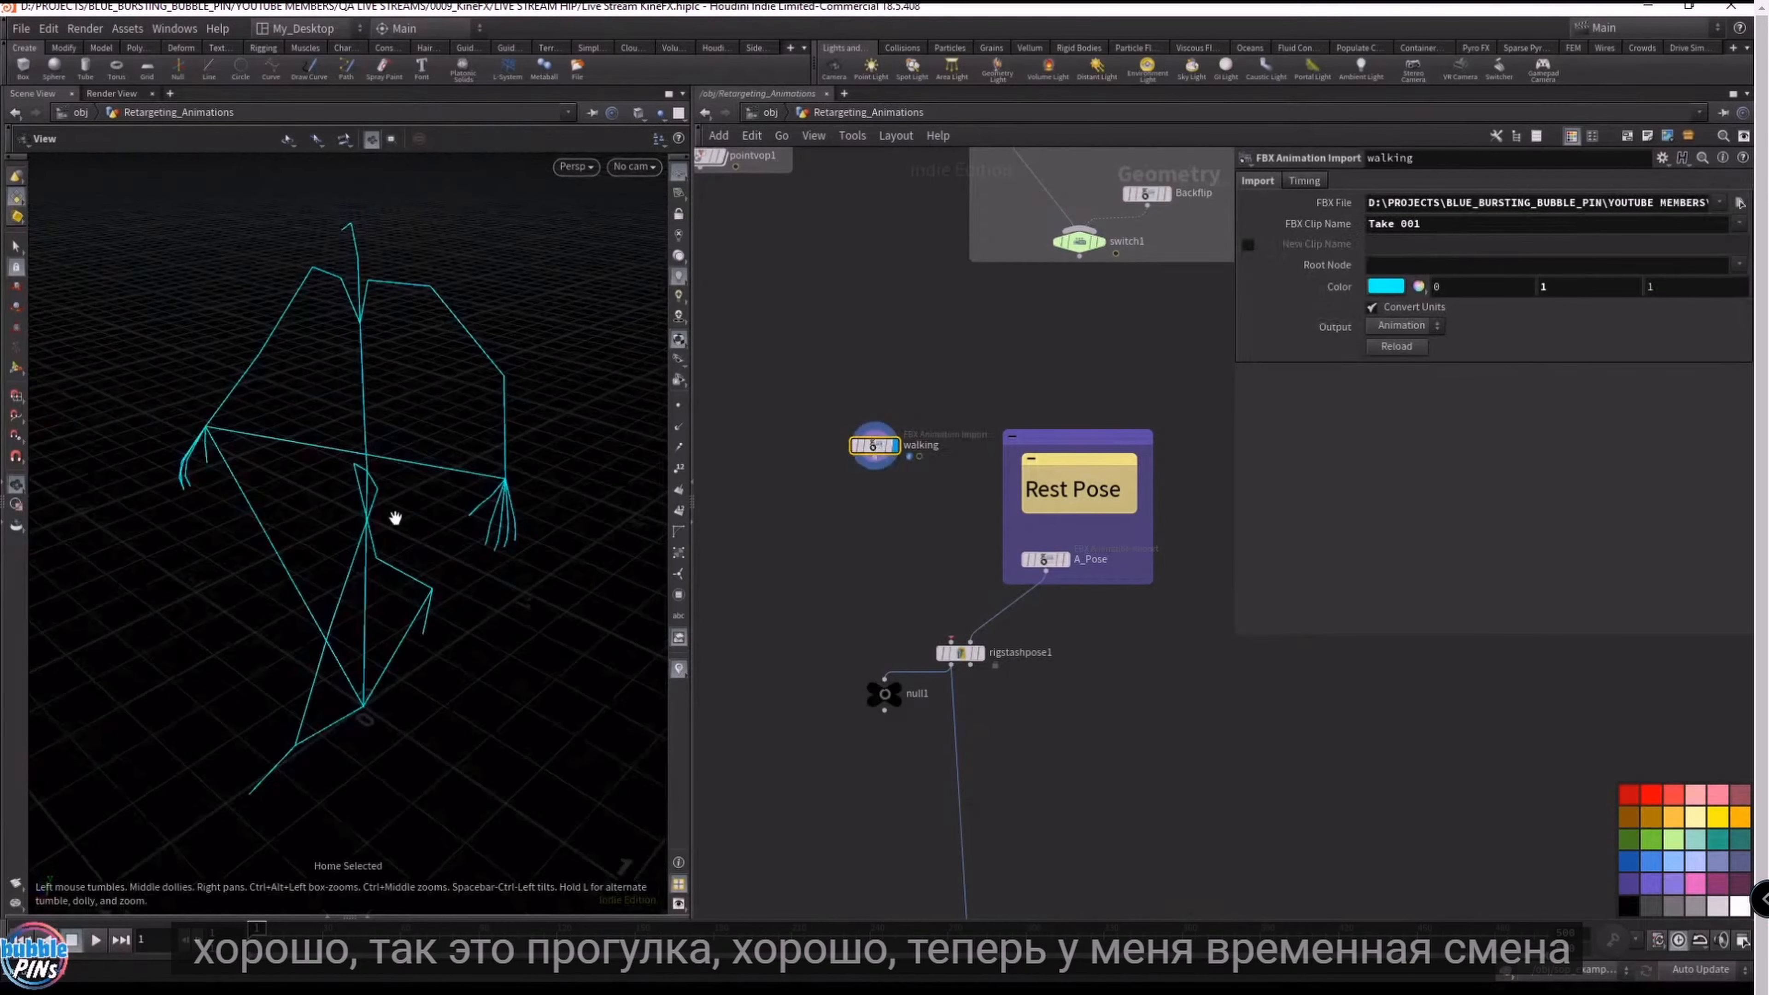
key("g")
key("Up")
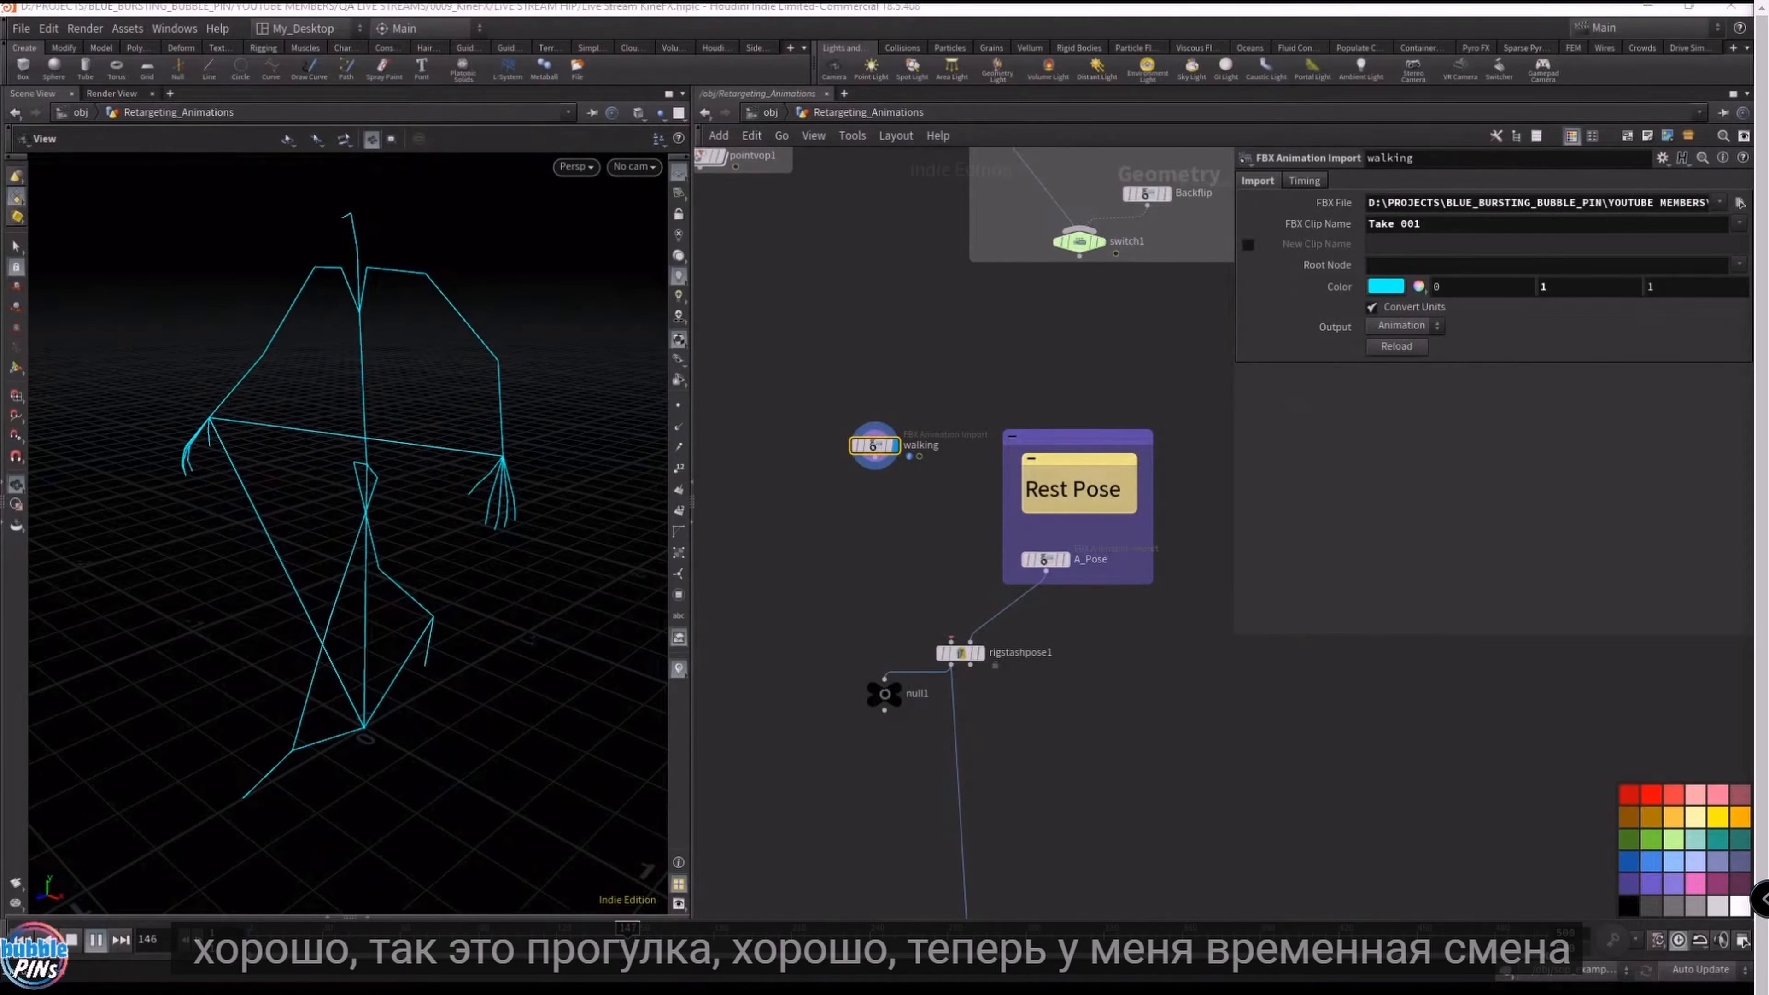
- Add a Time Shift node below the walking node and scrub the walking animation to find where it stops
left_click(885, 496)
scroll(905, 522, "up", 5)
left_click(818, 326)
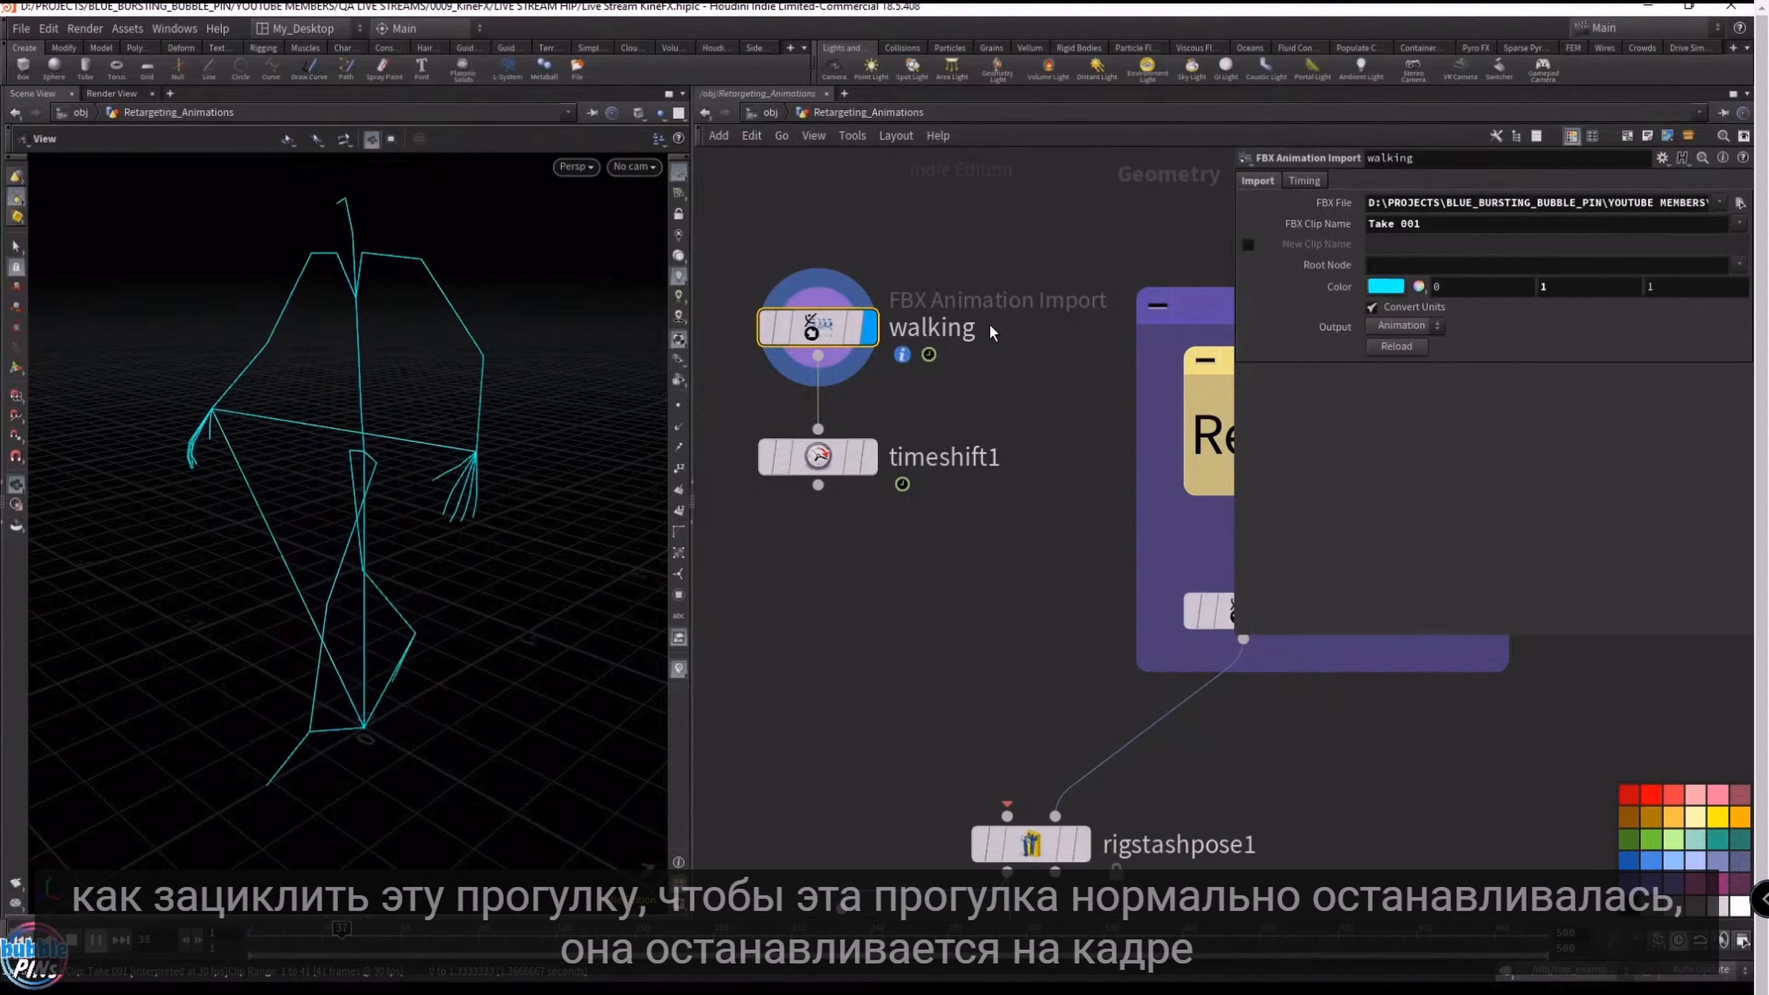
key("Up")
left_click_drag(364, 937, 355, 937)
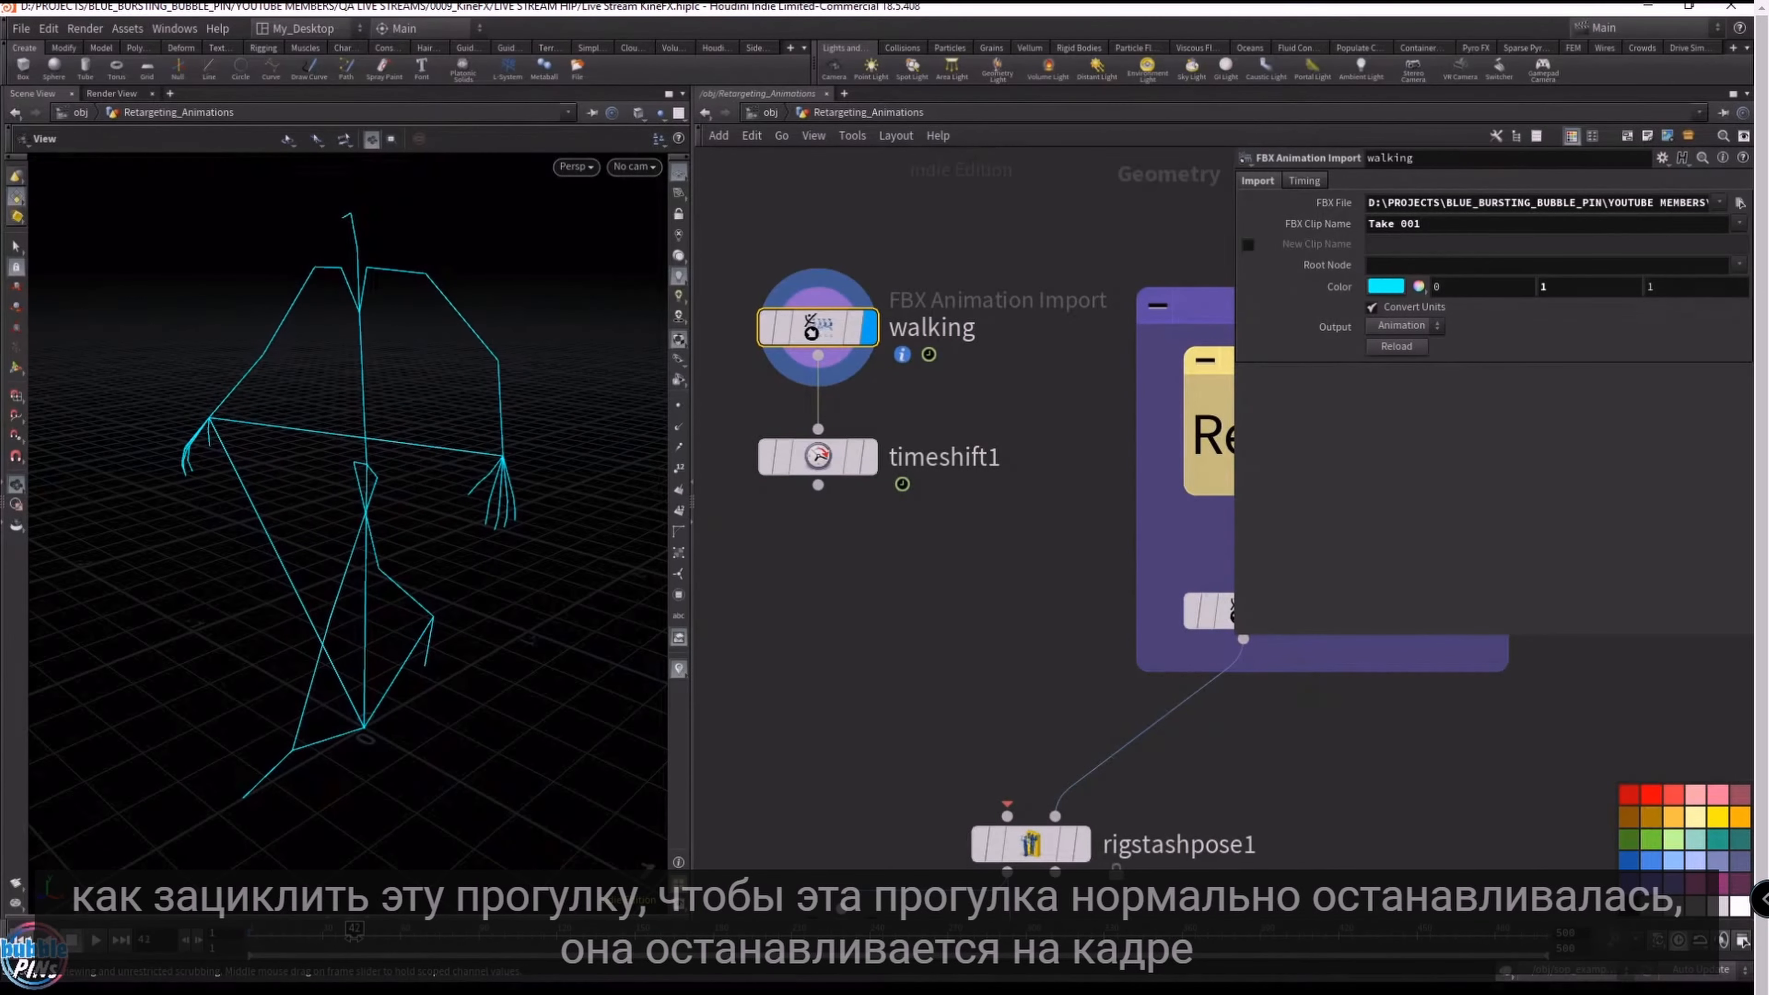
- Step frame by frame around the end of the walking animation, and return the timeline to frame 1
key("Left")
key("Left")
key("Right")
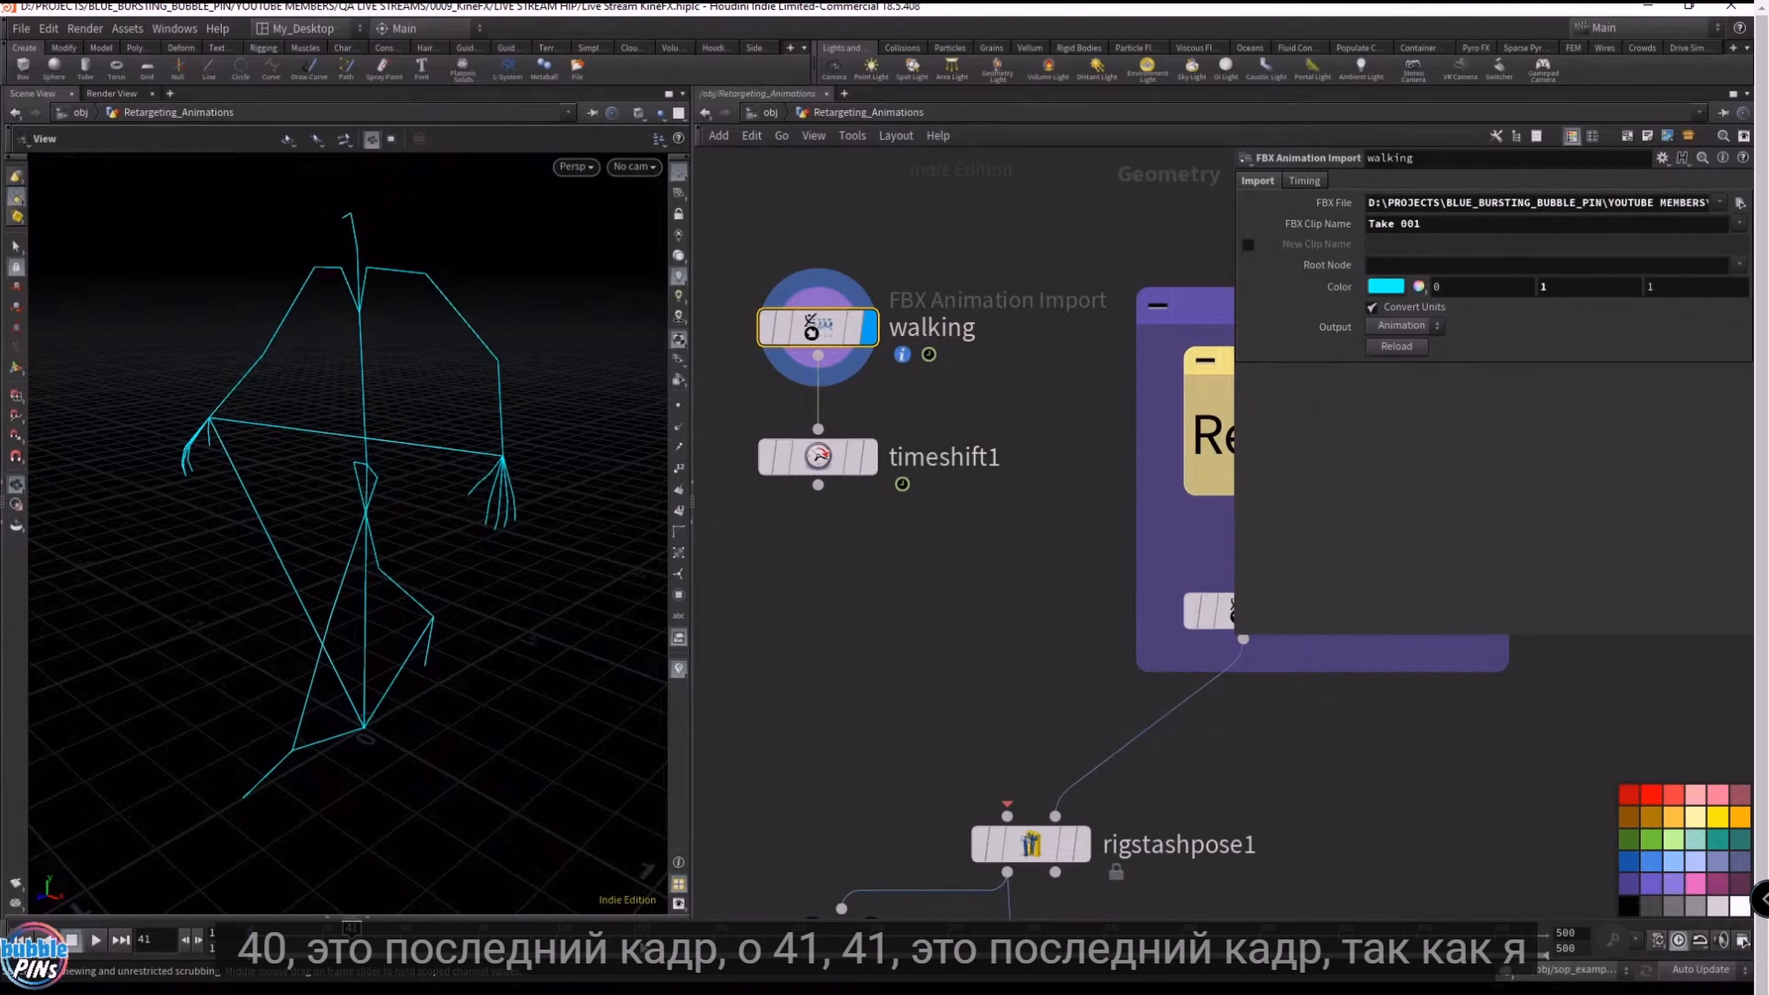
key("Right")
key("Up")
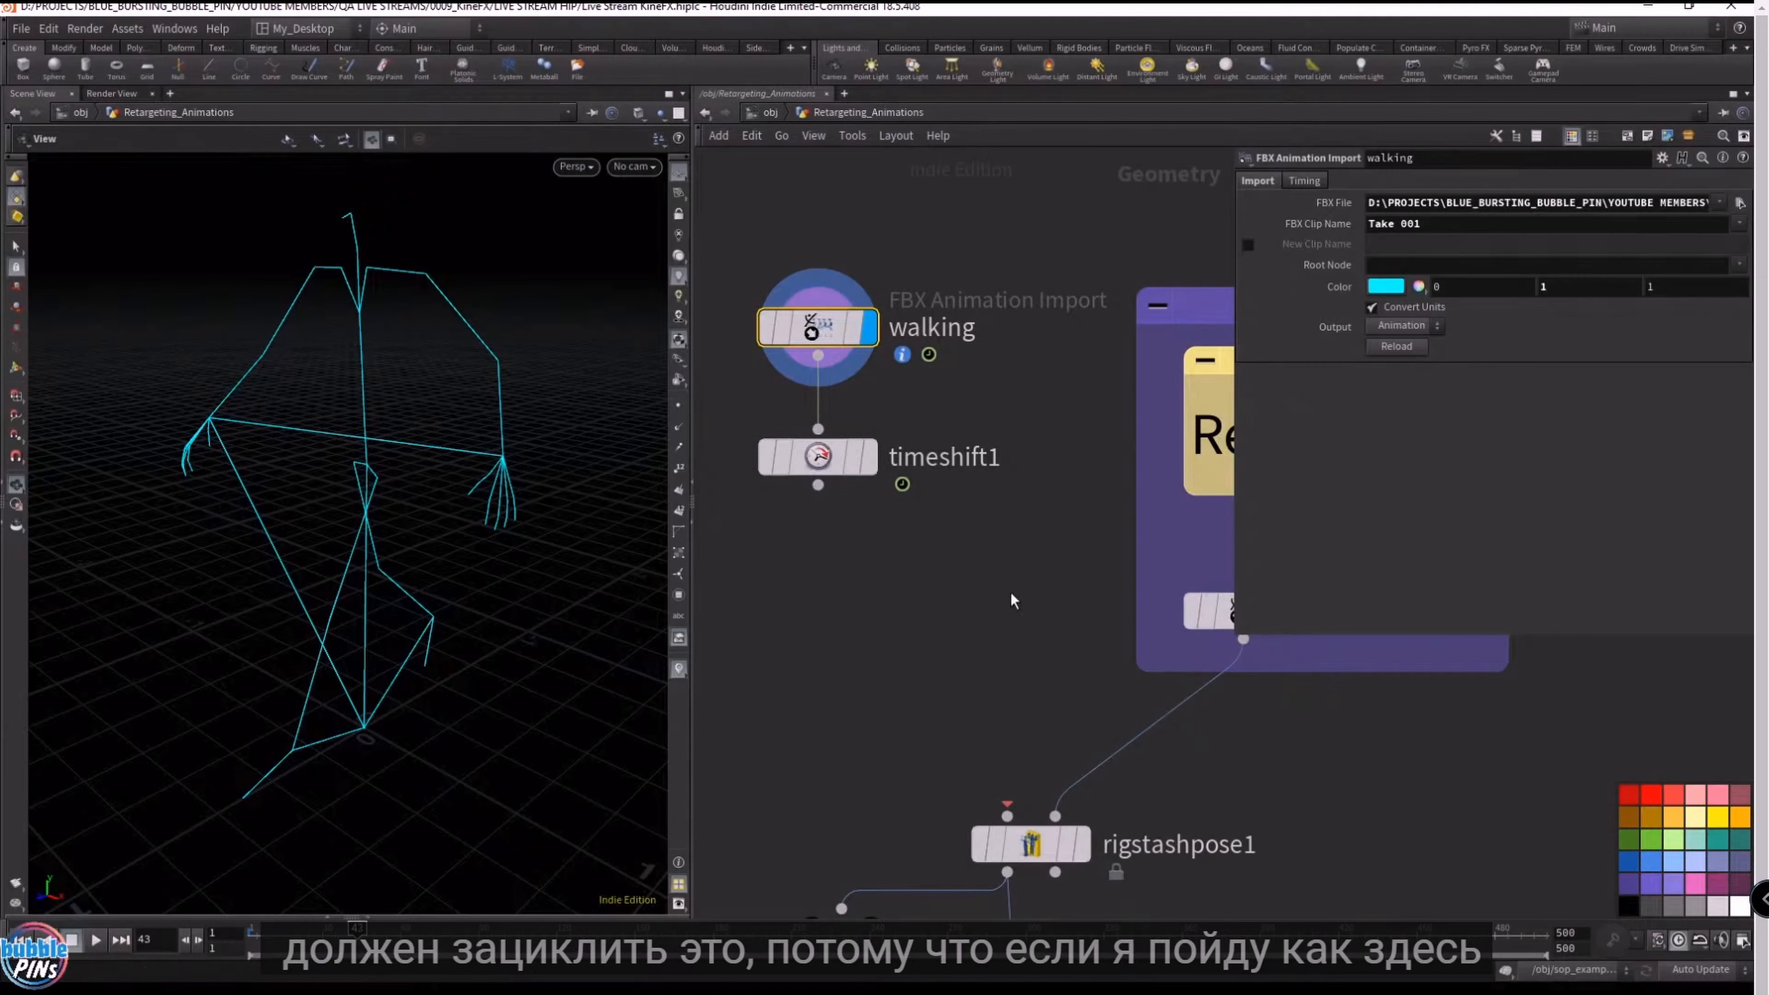
left_click_drag(580, 932, 237, 928)
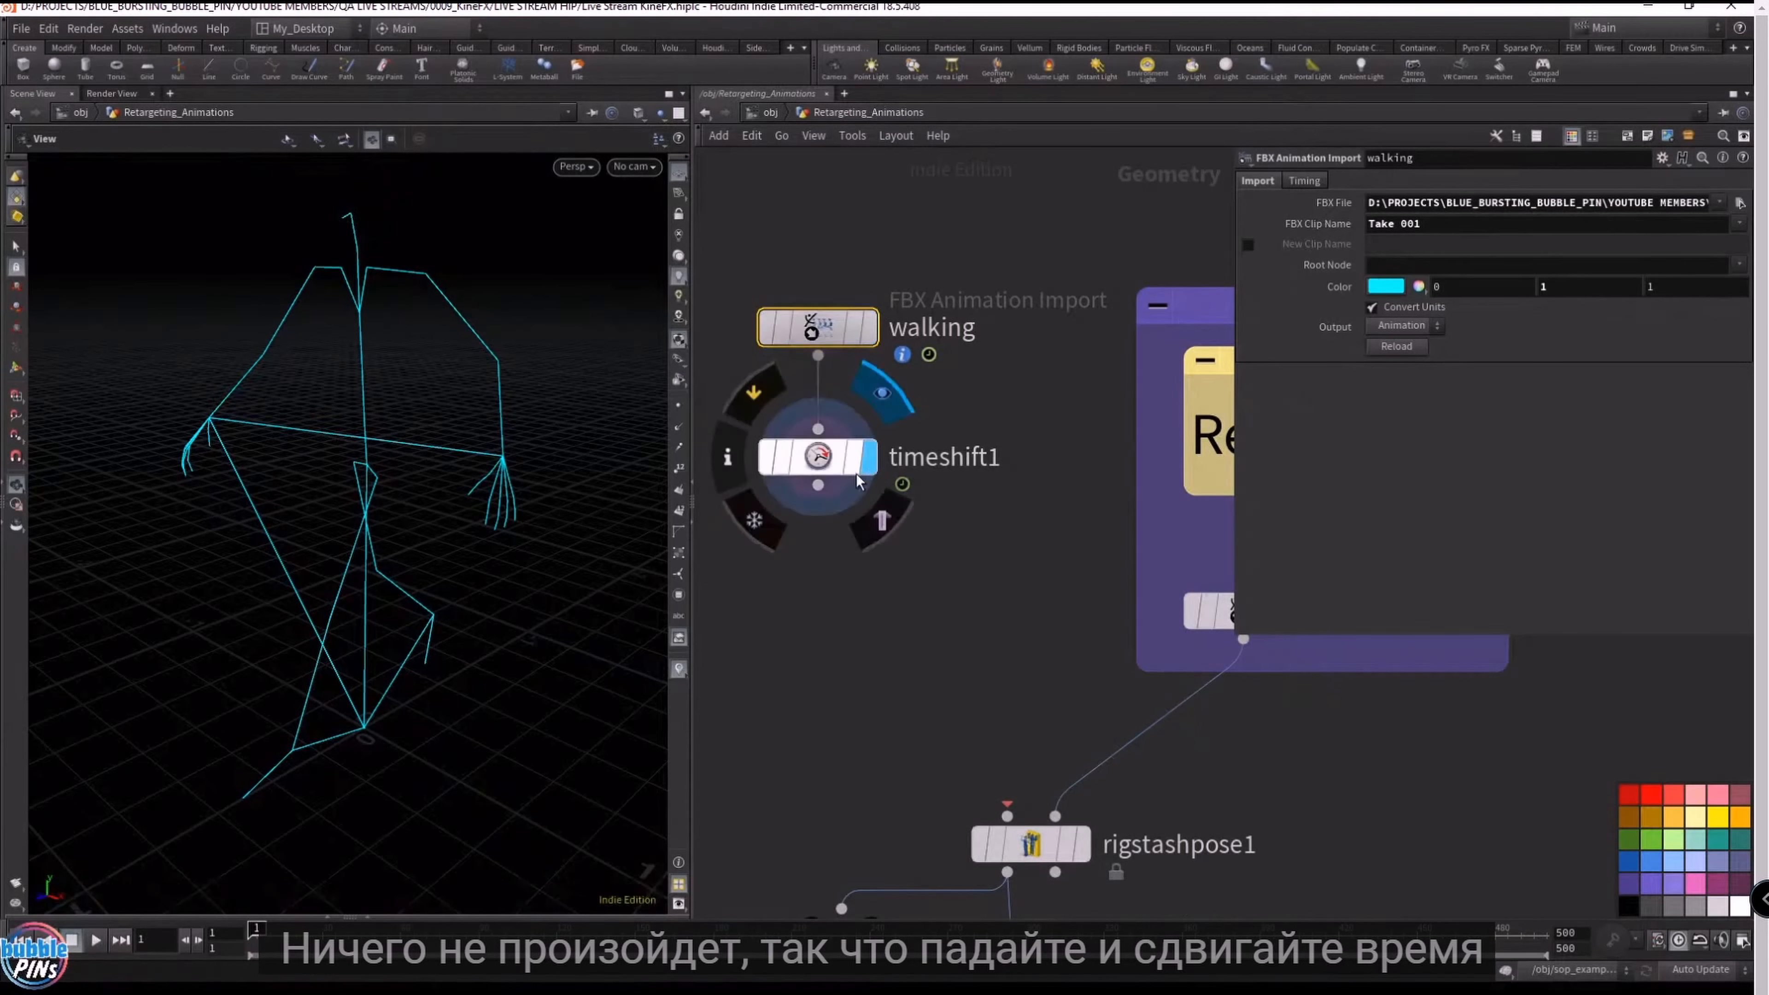
- Display the timeshift1 node and set its Frame parameter to the looping expression $F % 33
left_click(819, 458)
double_click(1387, 201)
type("$F%33")
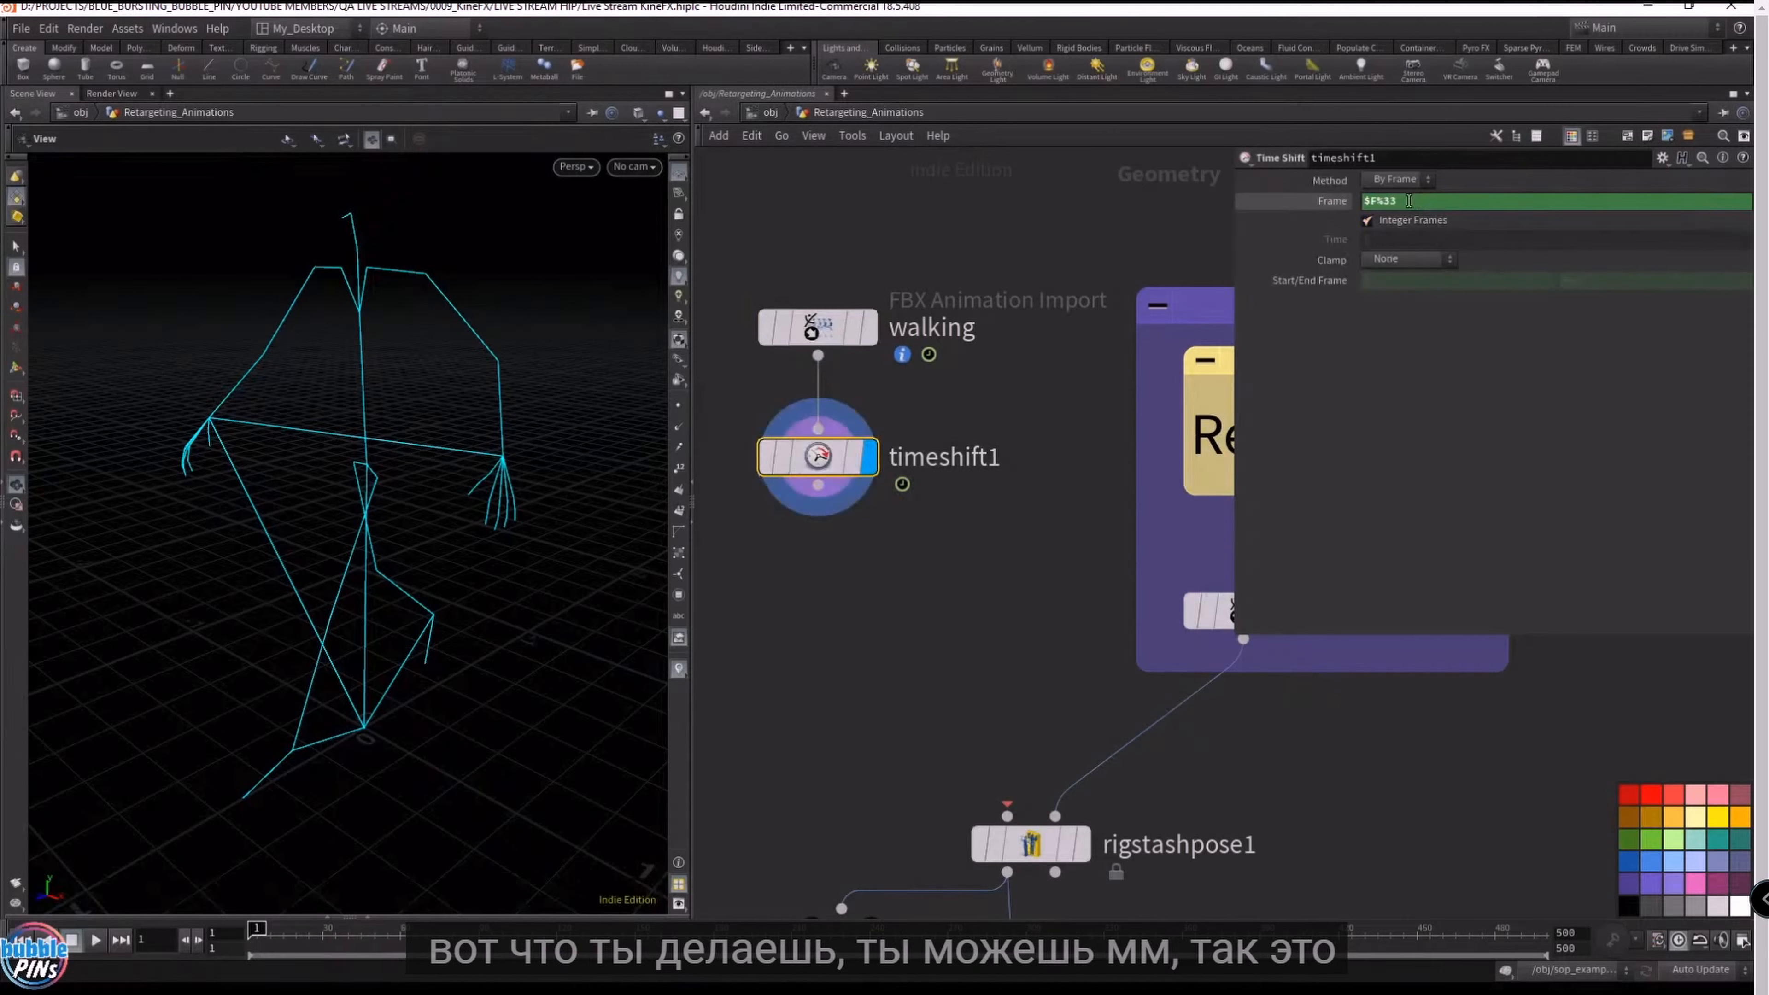
key("Return")
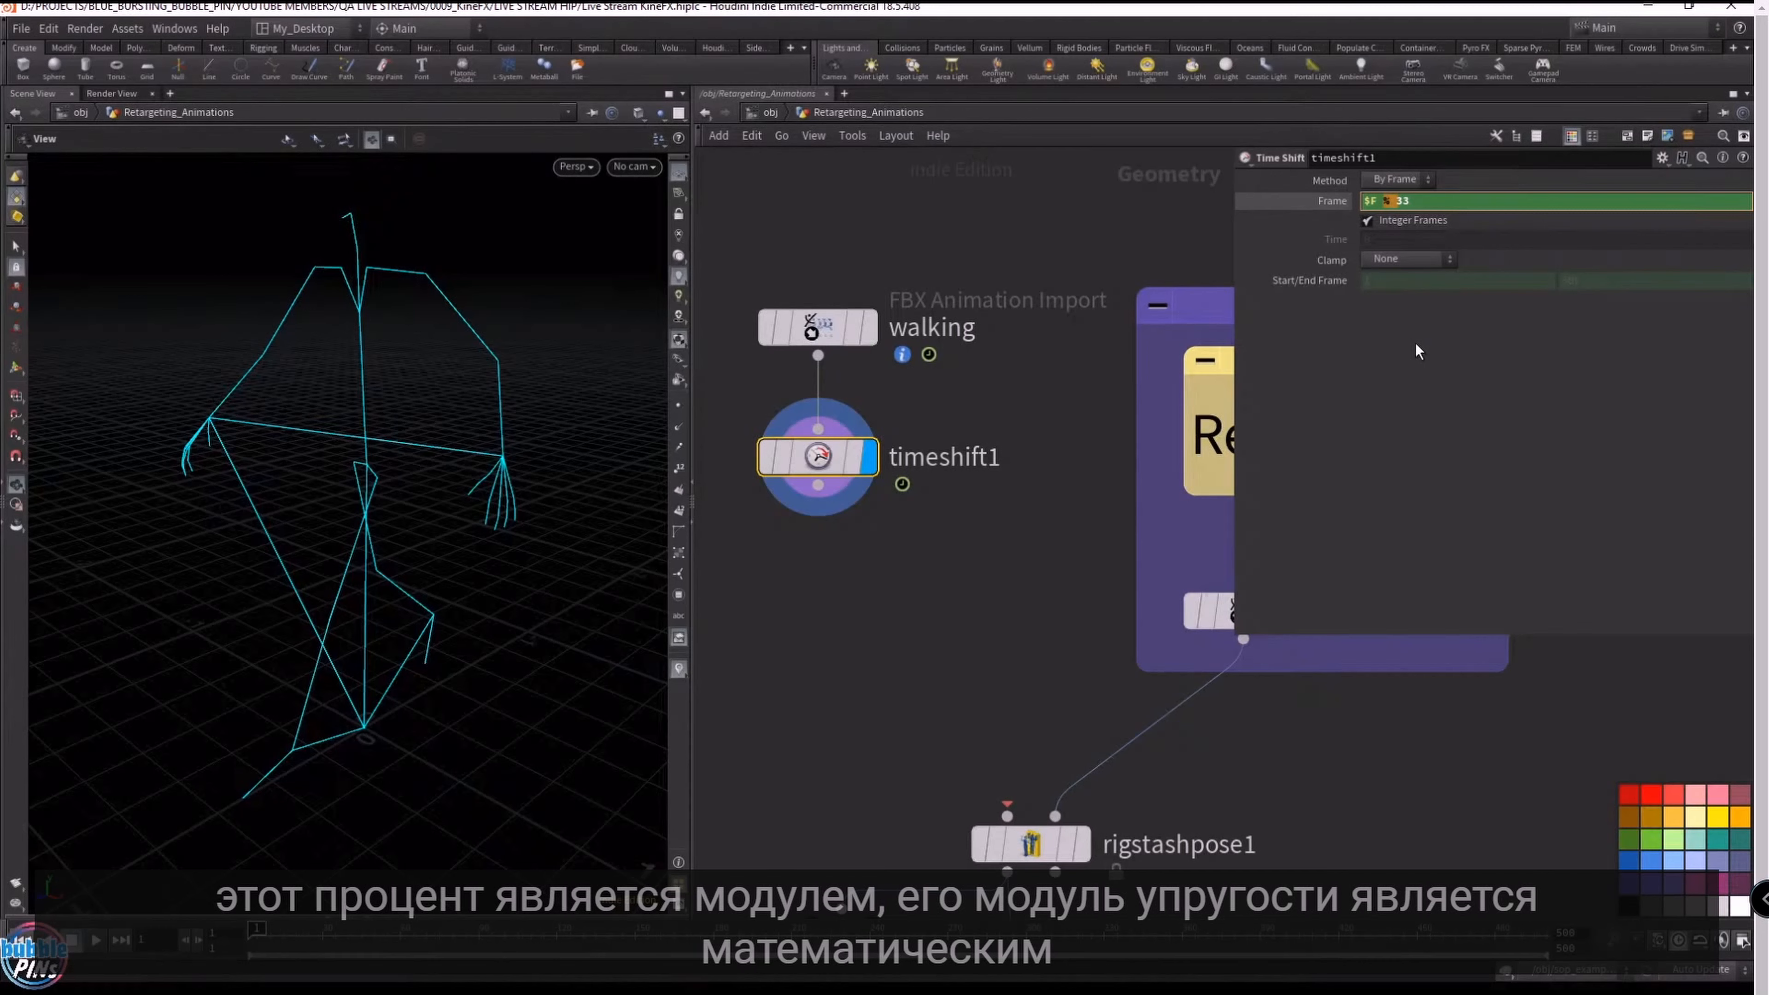
key("Return")
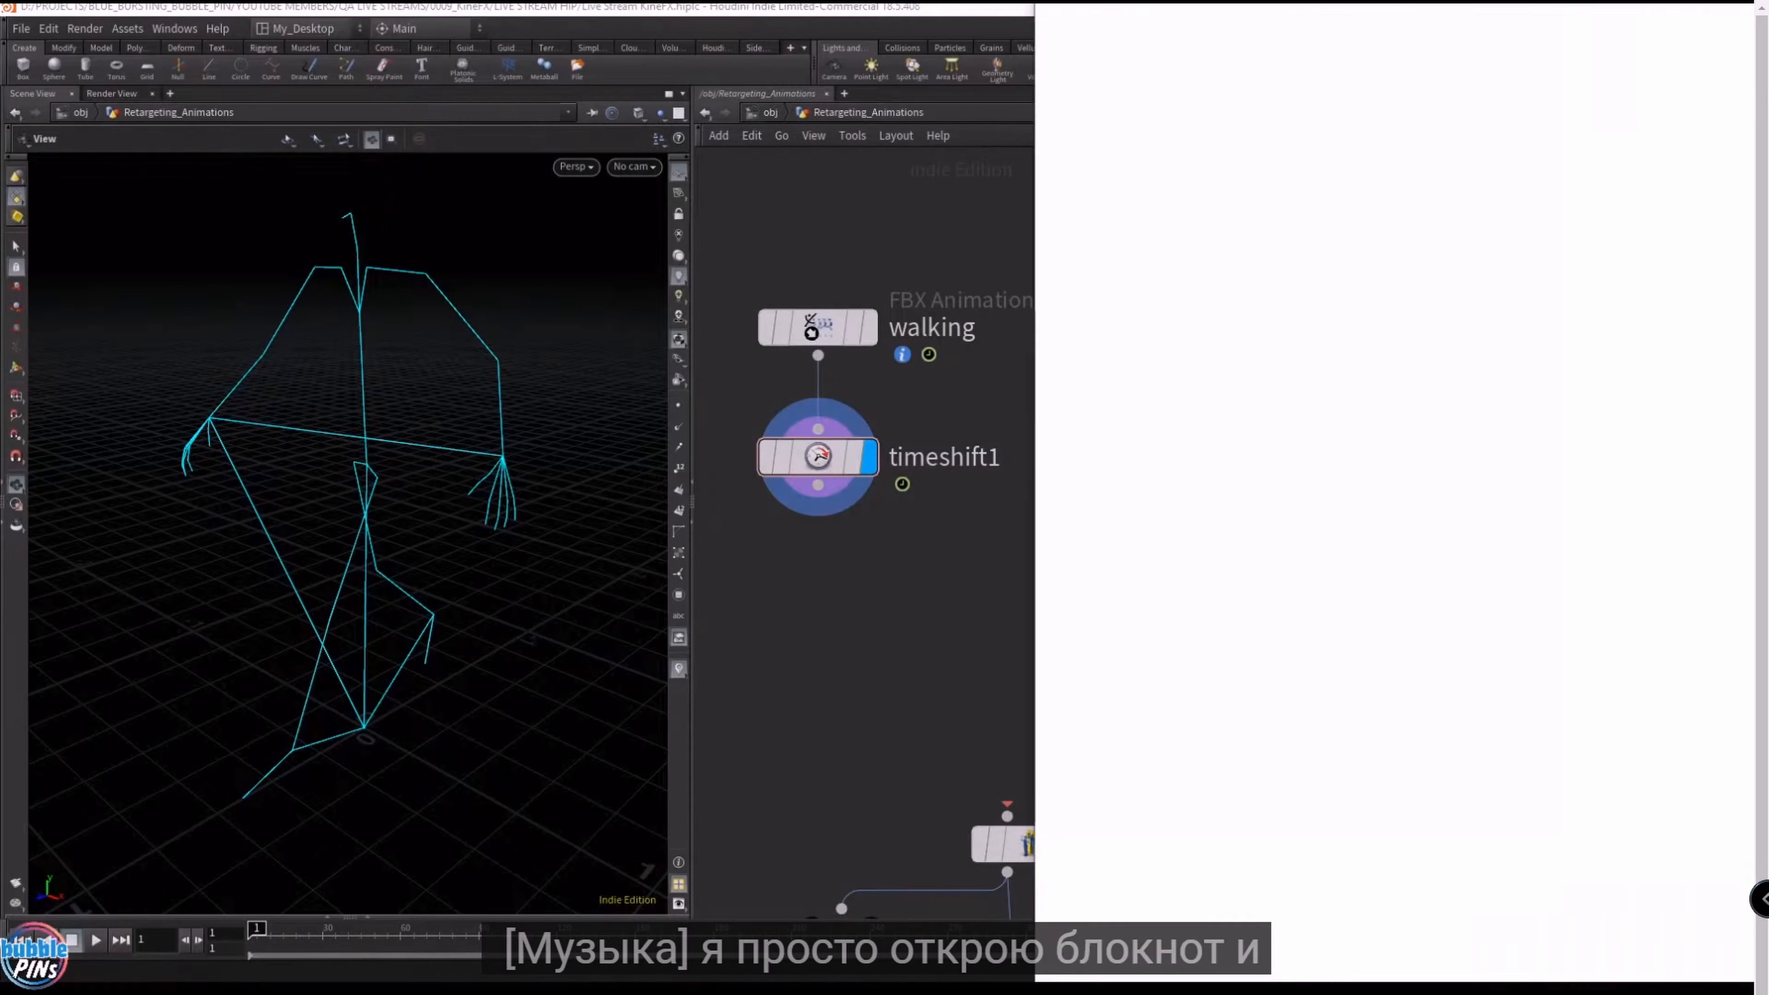
- Switch to a blank Notepad document, enlarge its font, and reposition and widen its window
left_click_drag(1752, 174, 989, 122)
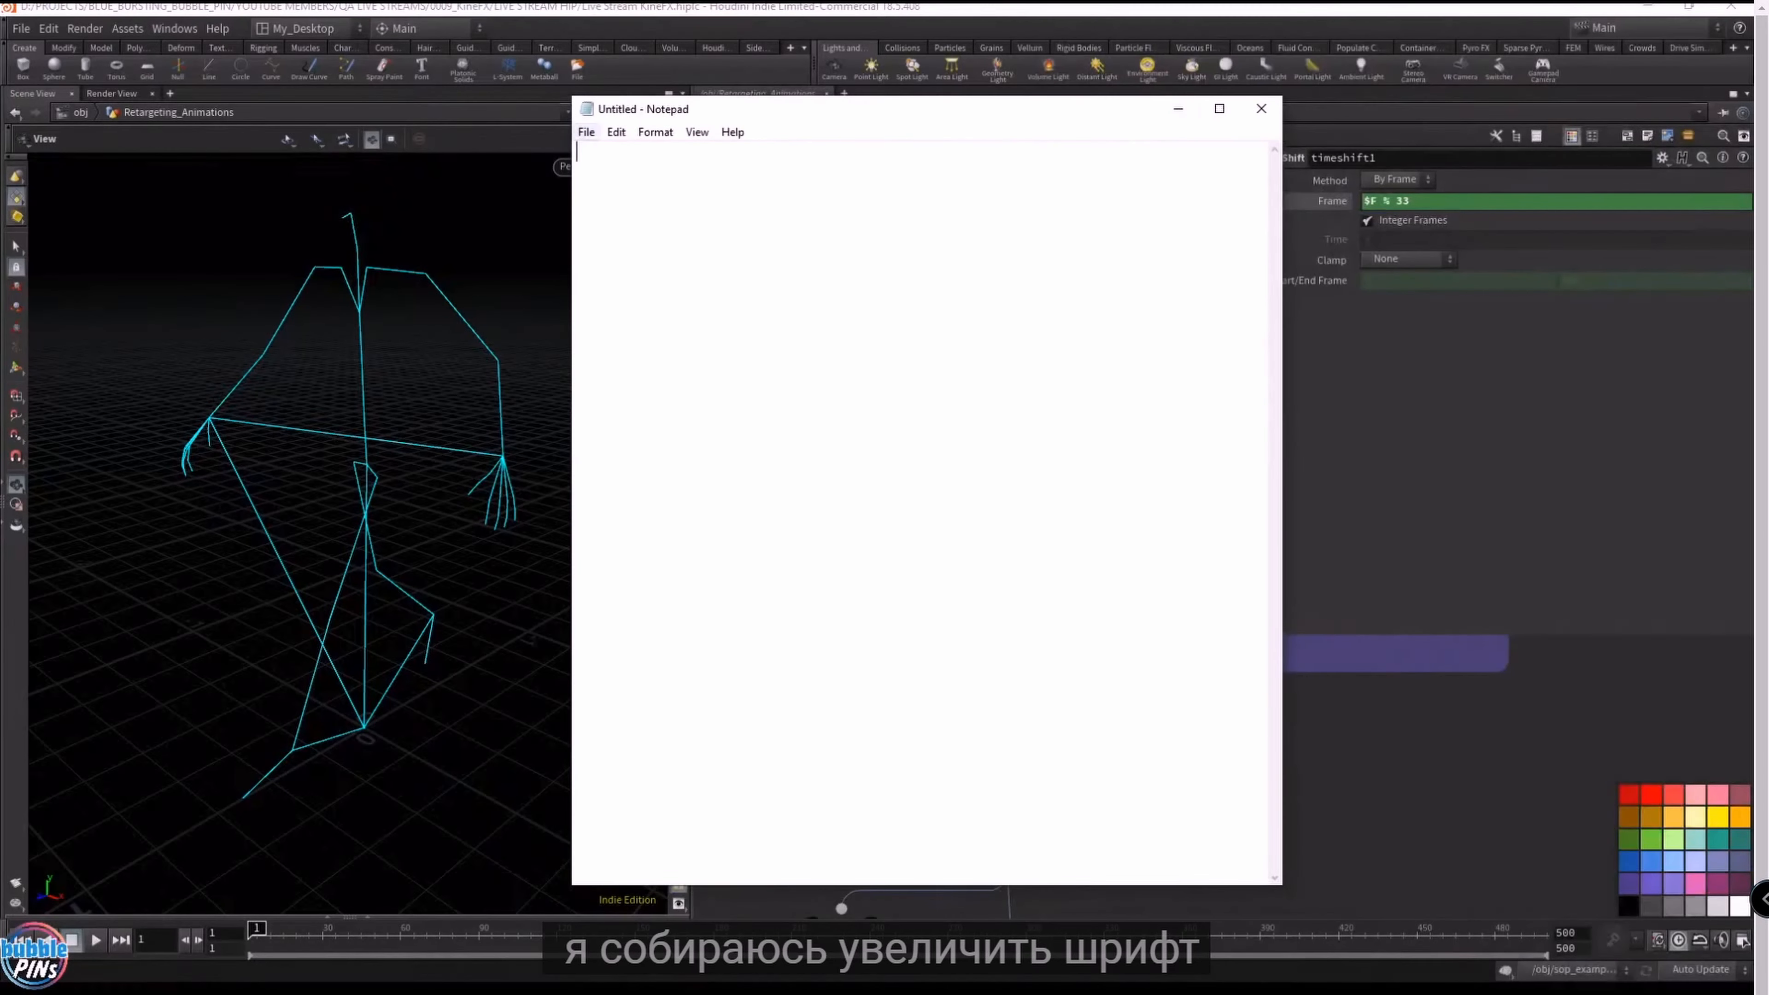
left_click(656, 132)
left_click(679, 172)
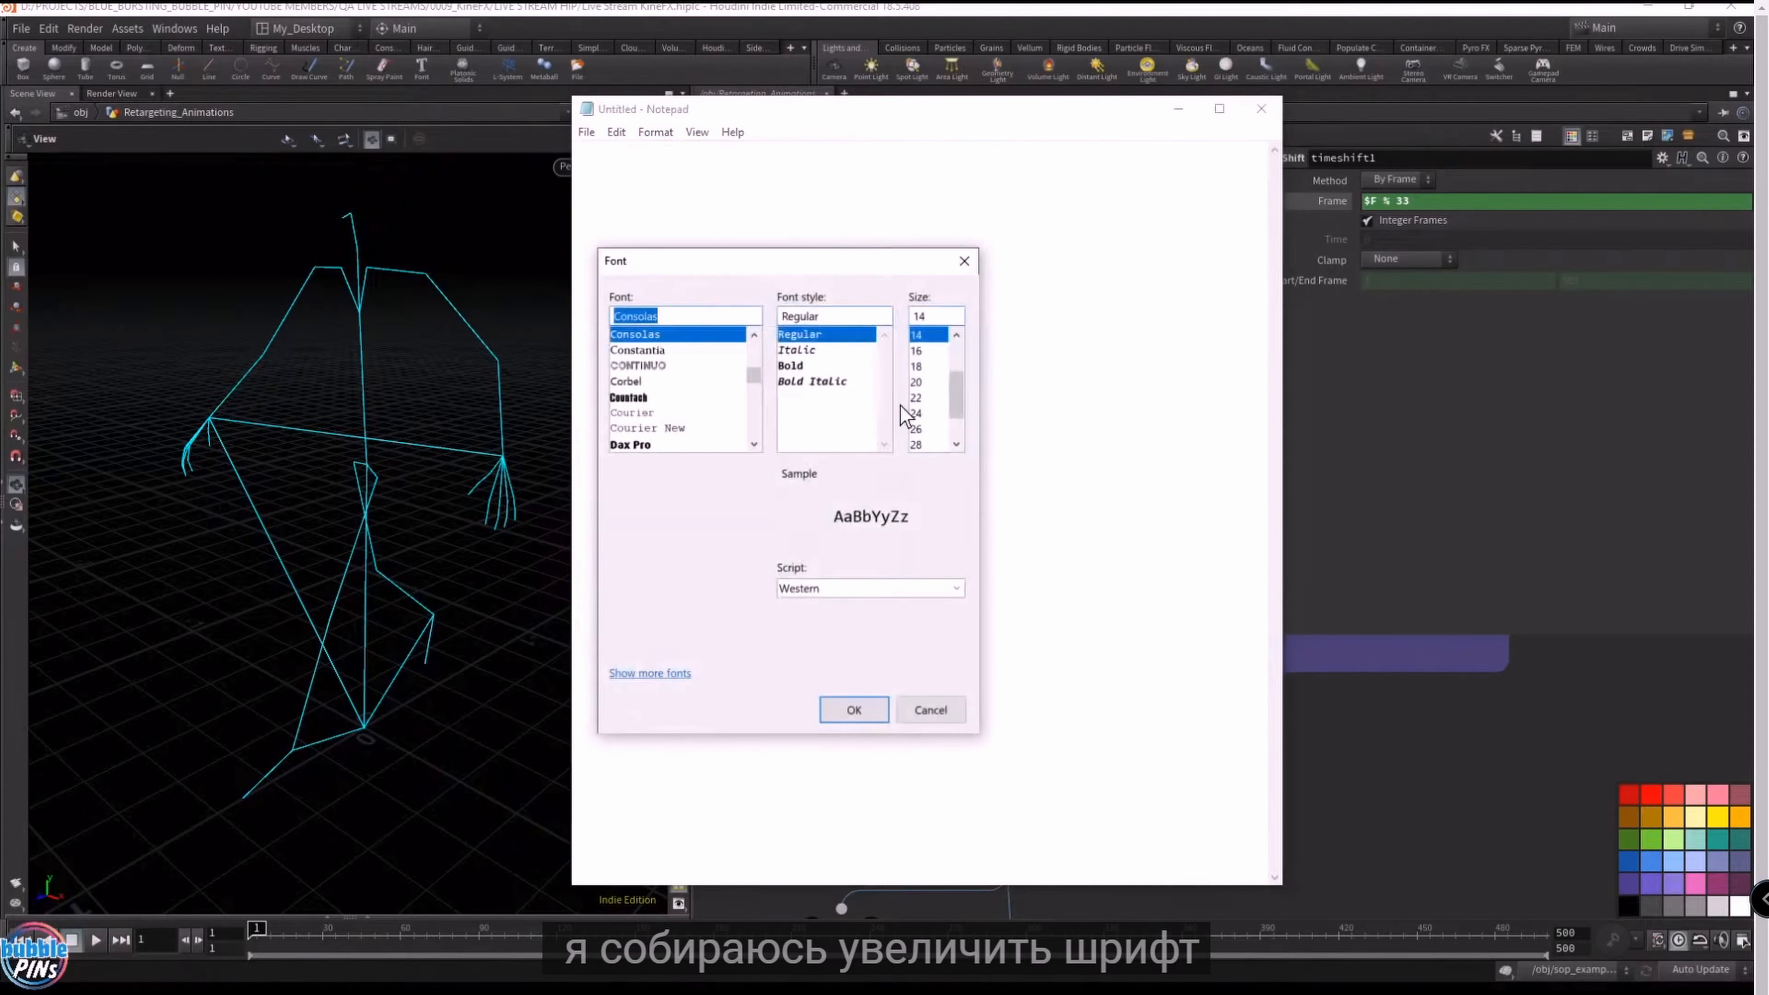
scroll(904, 416, "down", 2)
left_click(918, 445)
left_click(840, 716)
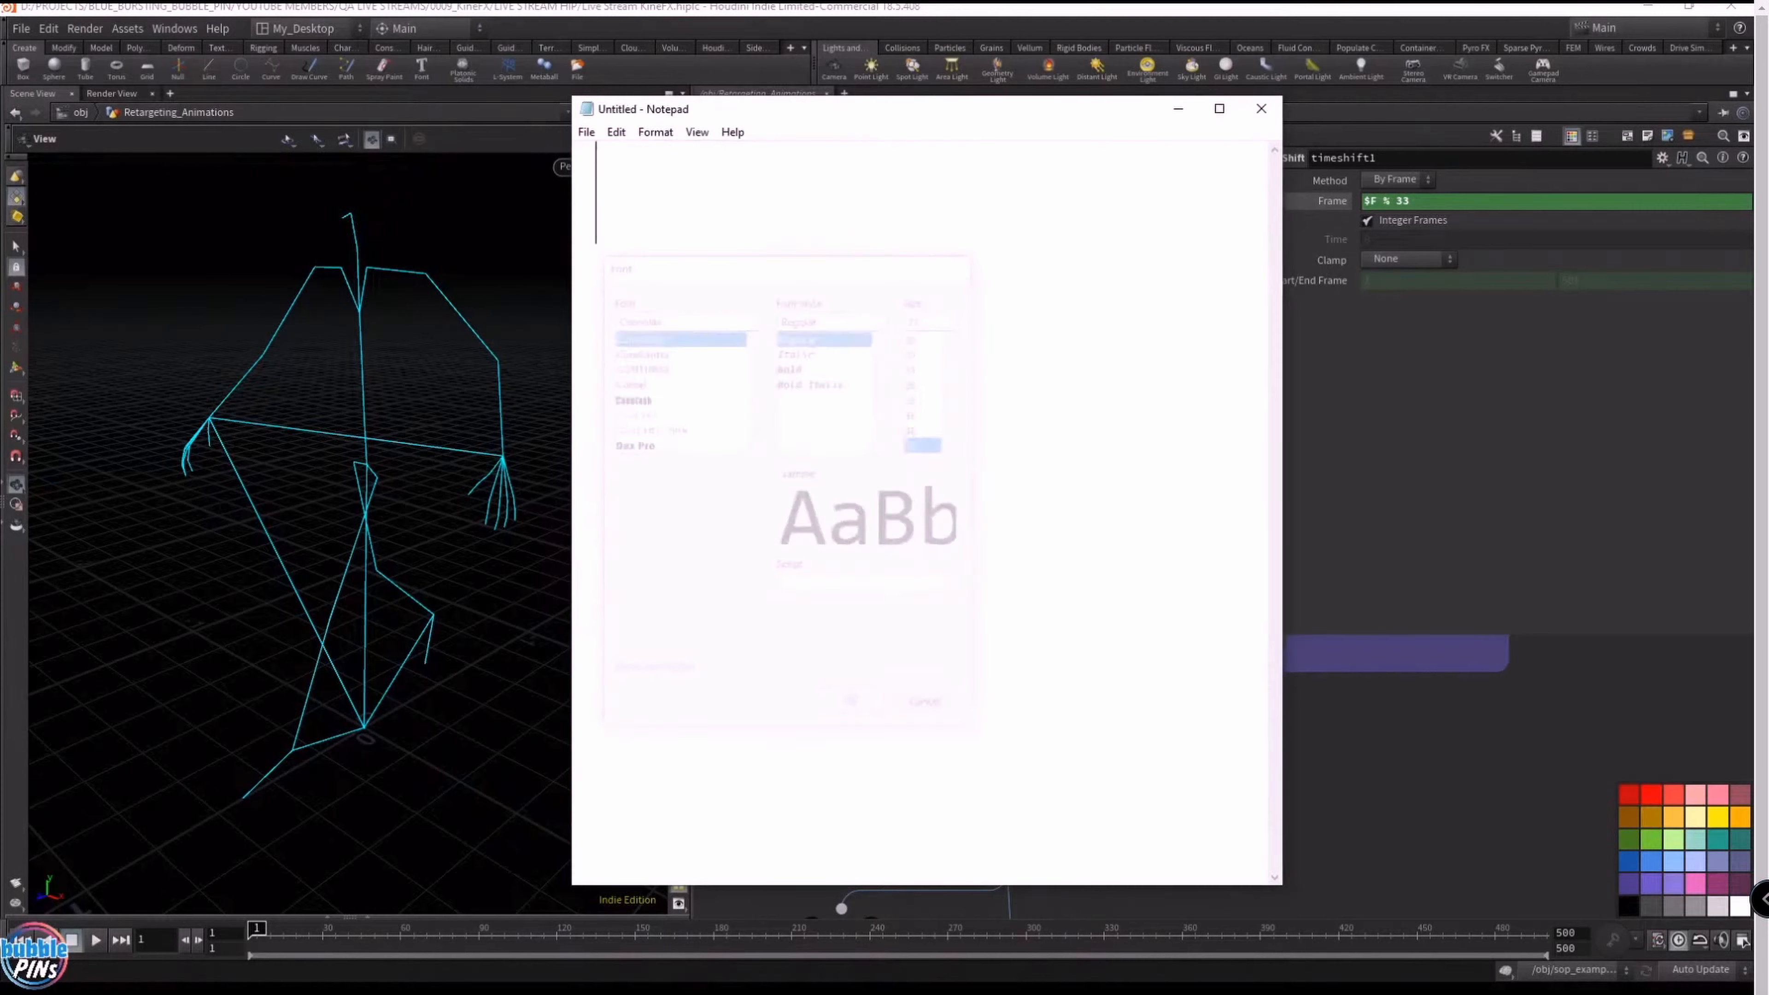
left_click_drag(802, 110, 443, 112)
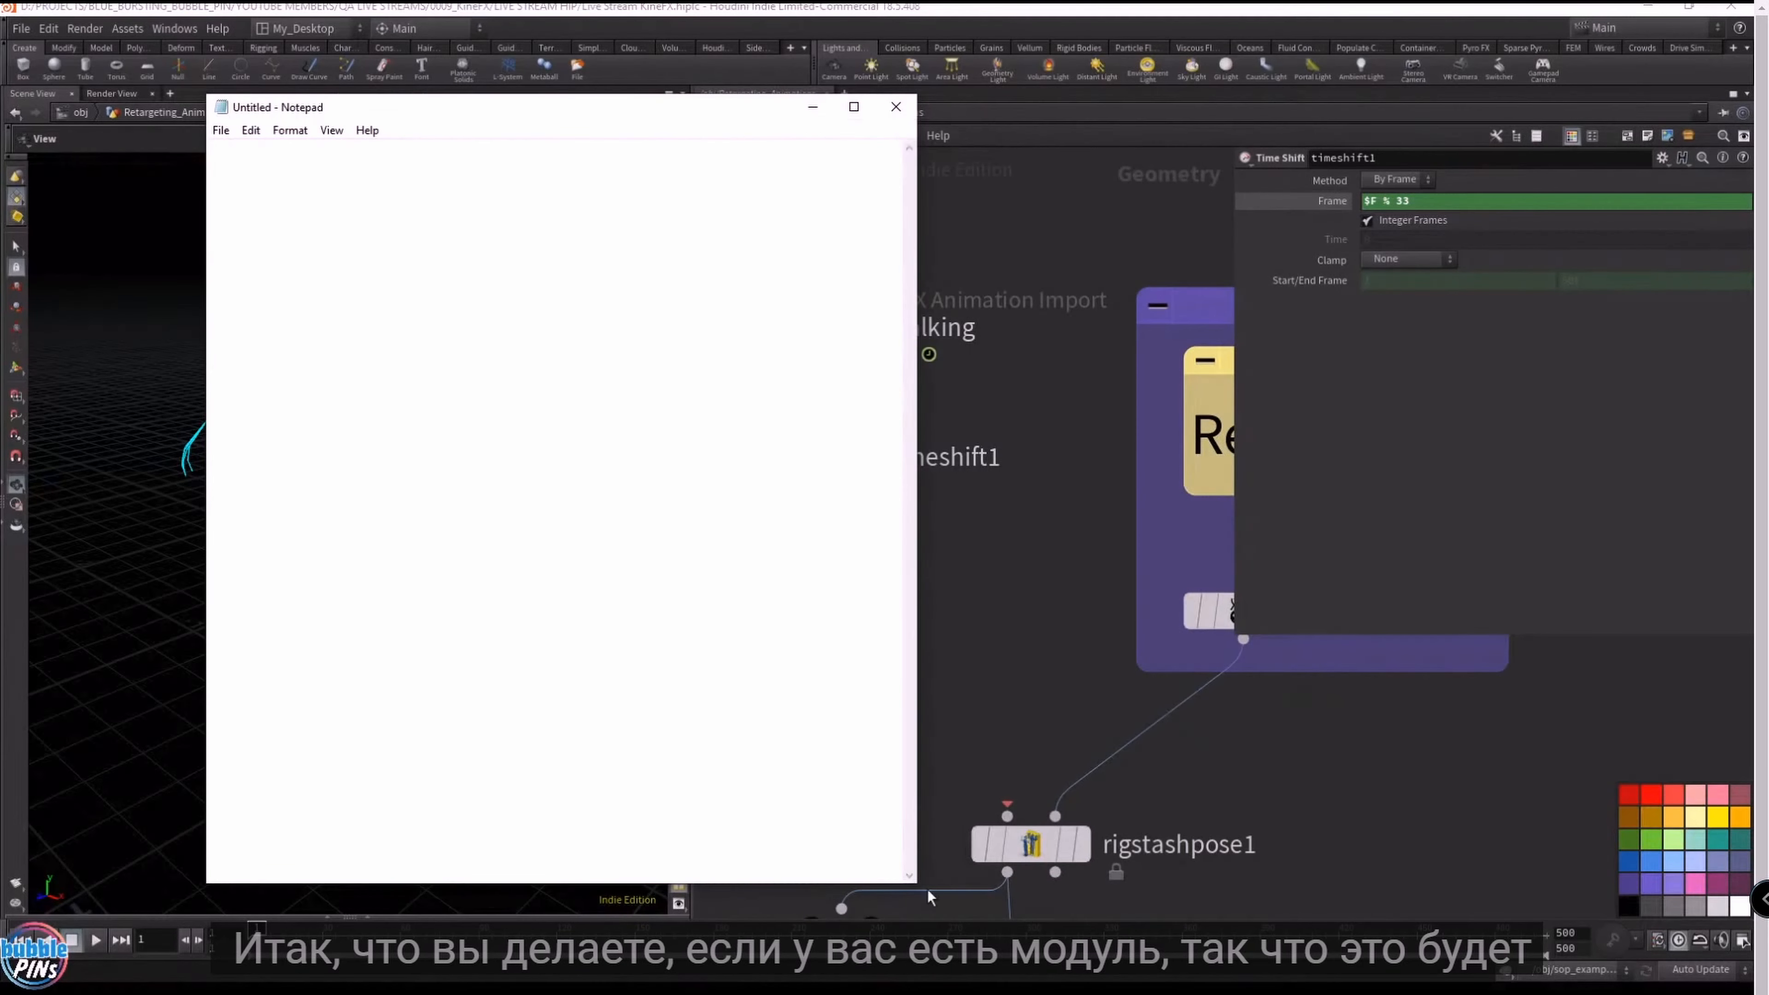
left_click_drag(918, 884, 1251, 819)
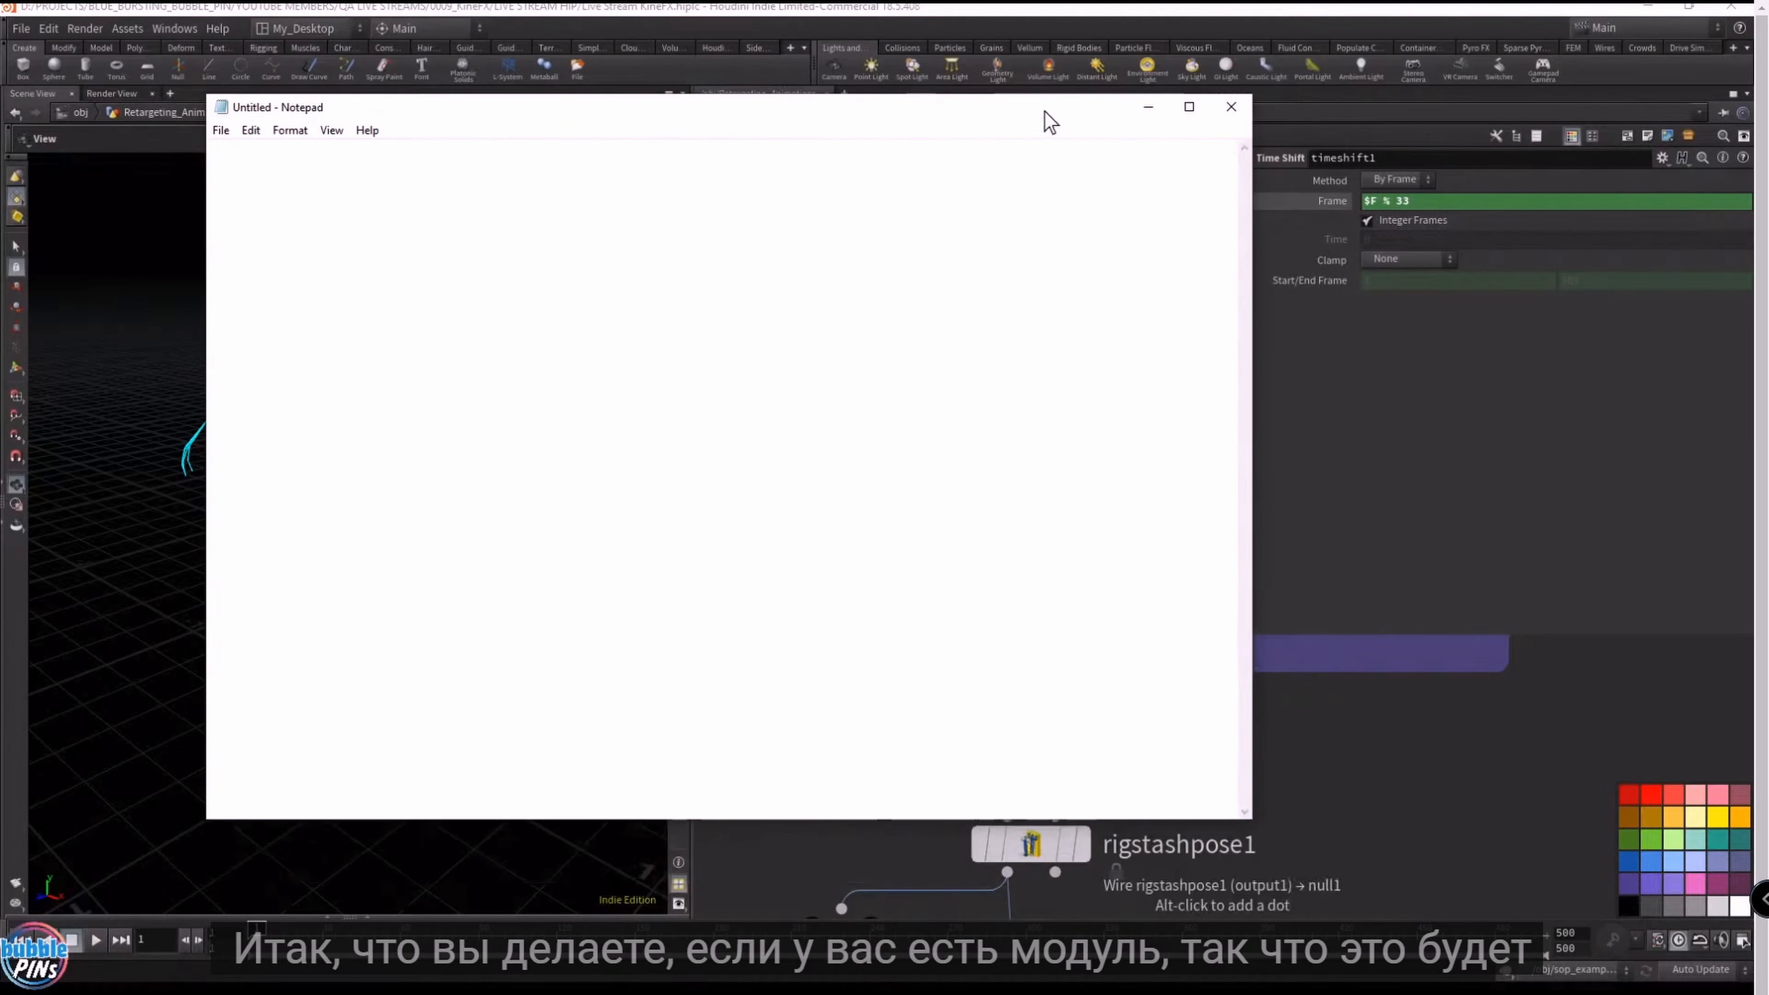
left_click_drag(1029, 120, 941, 158)
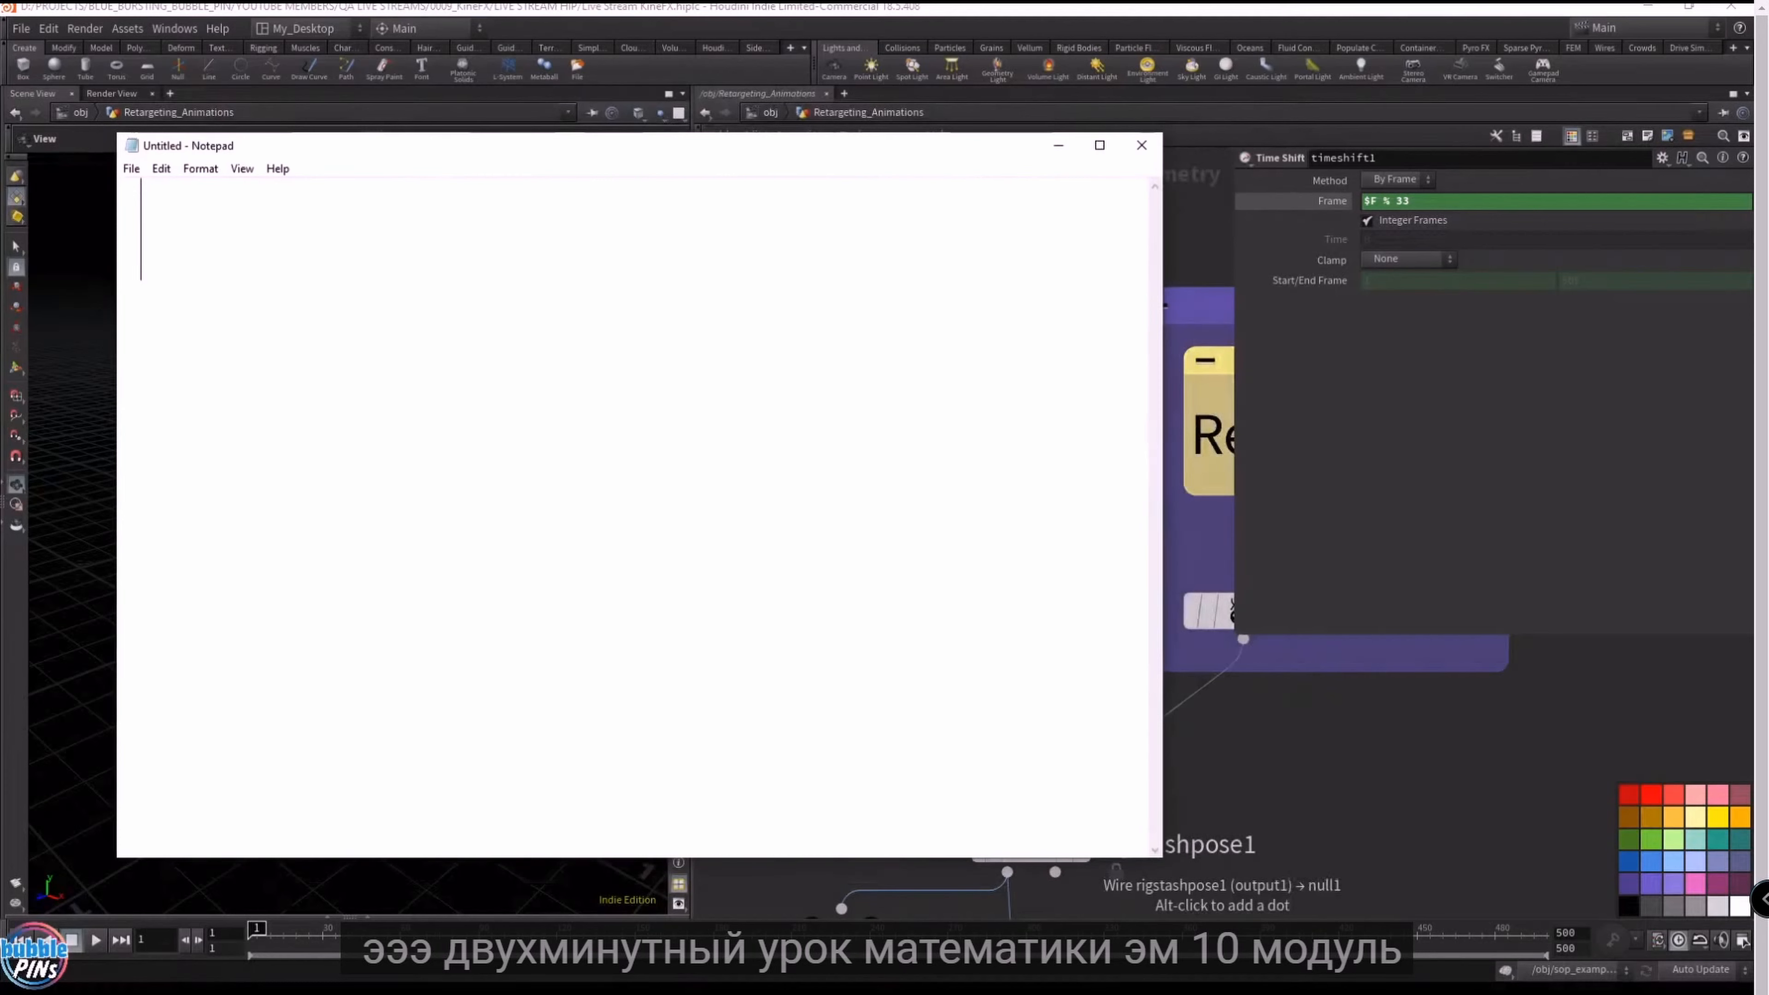
- Write the modulo example "10 % 20 = 0" on the second line of the note
key("Return")
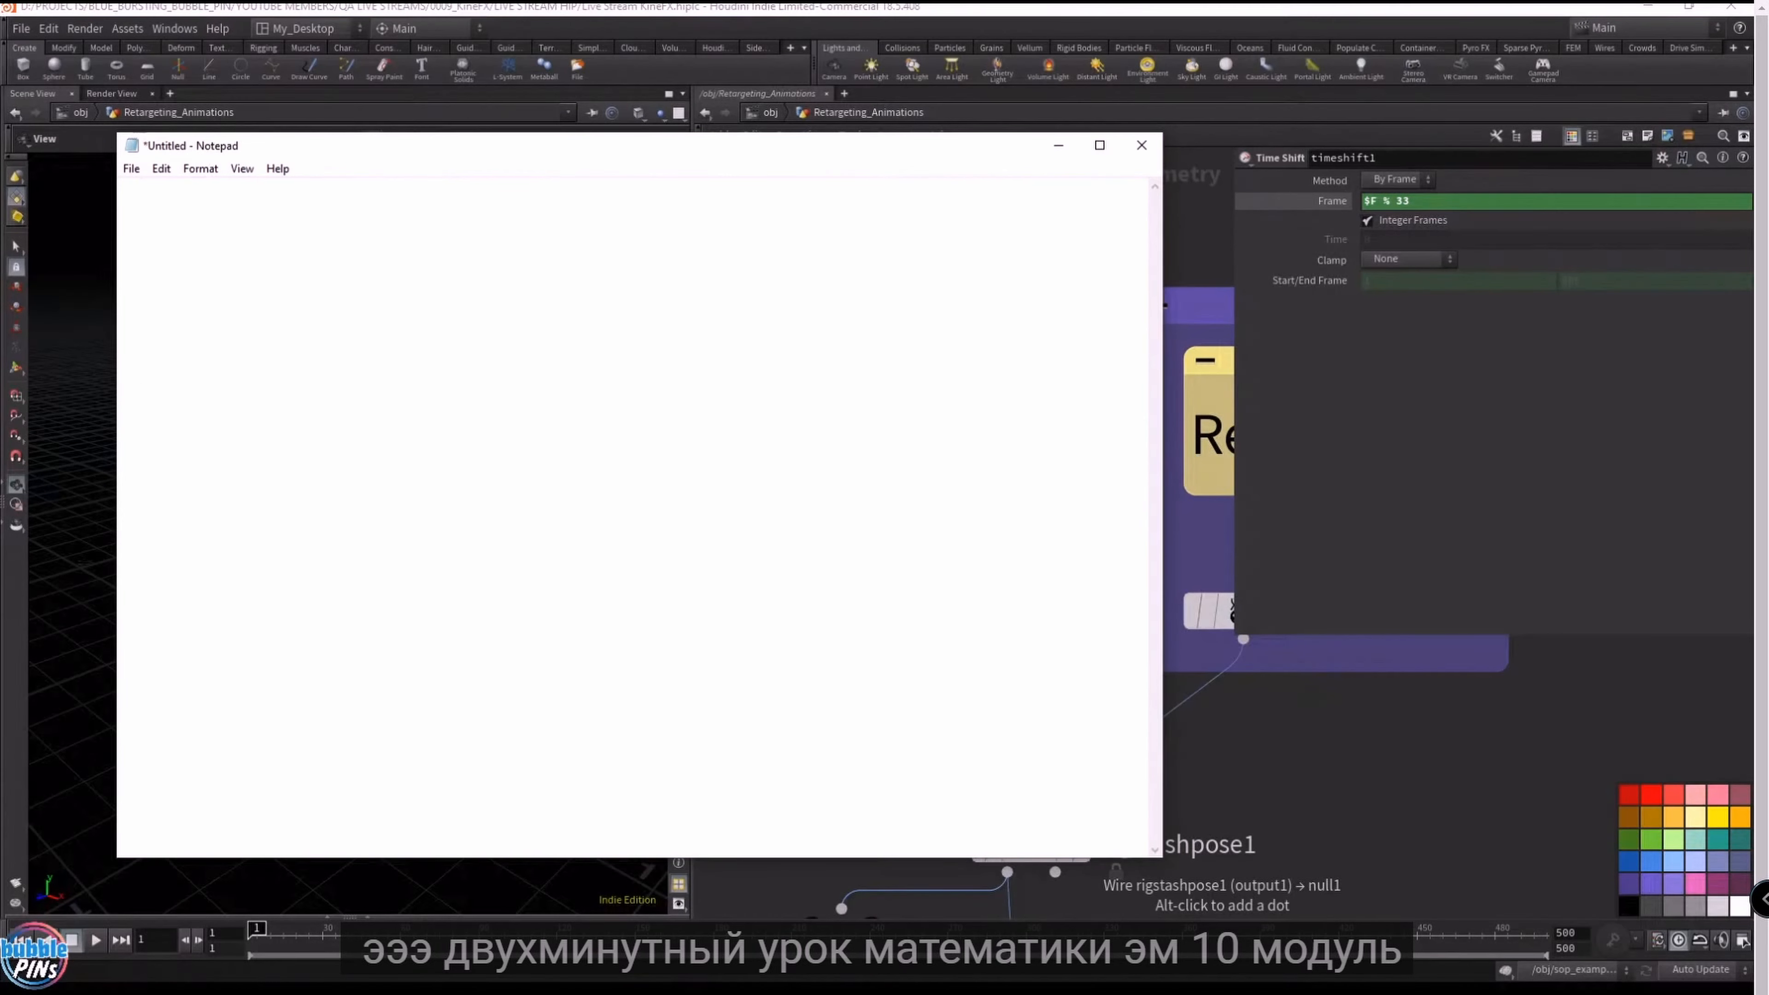
type("10 % ")
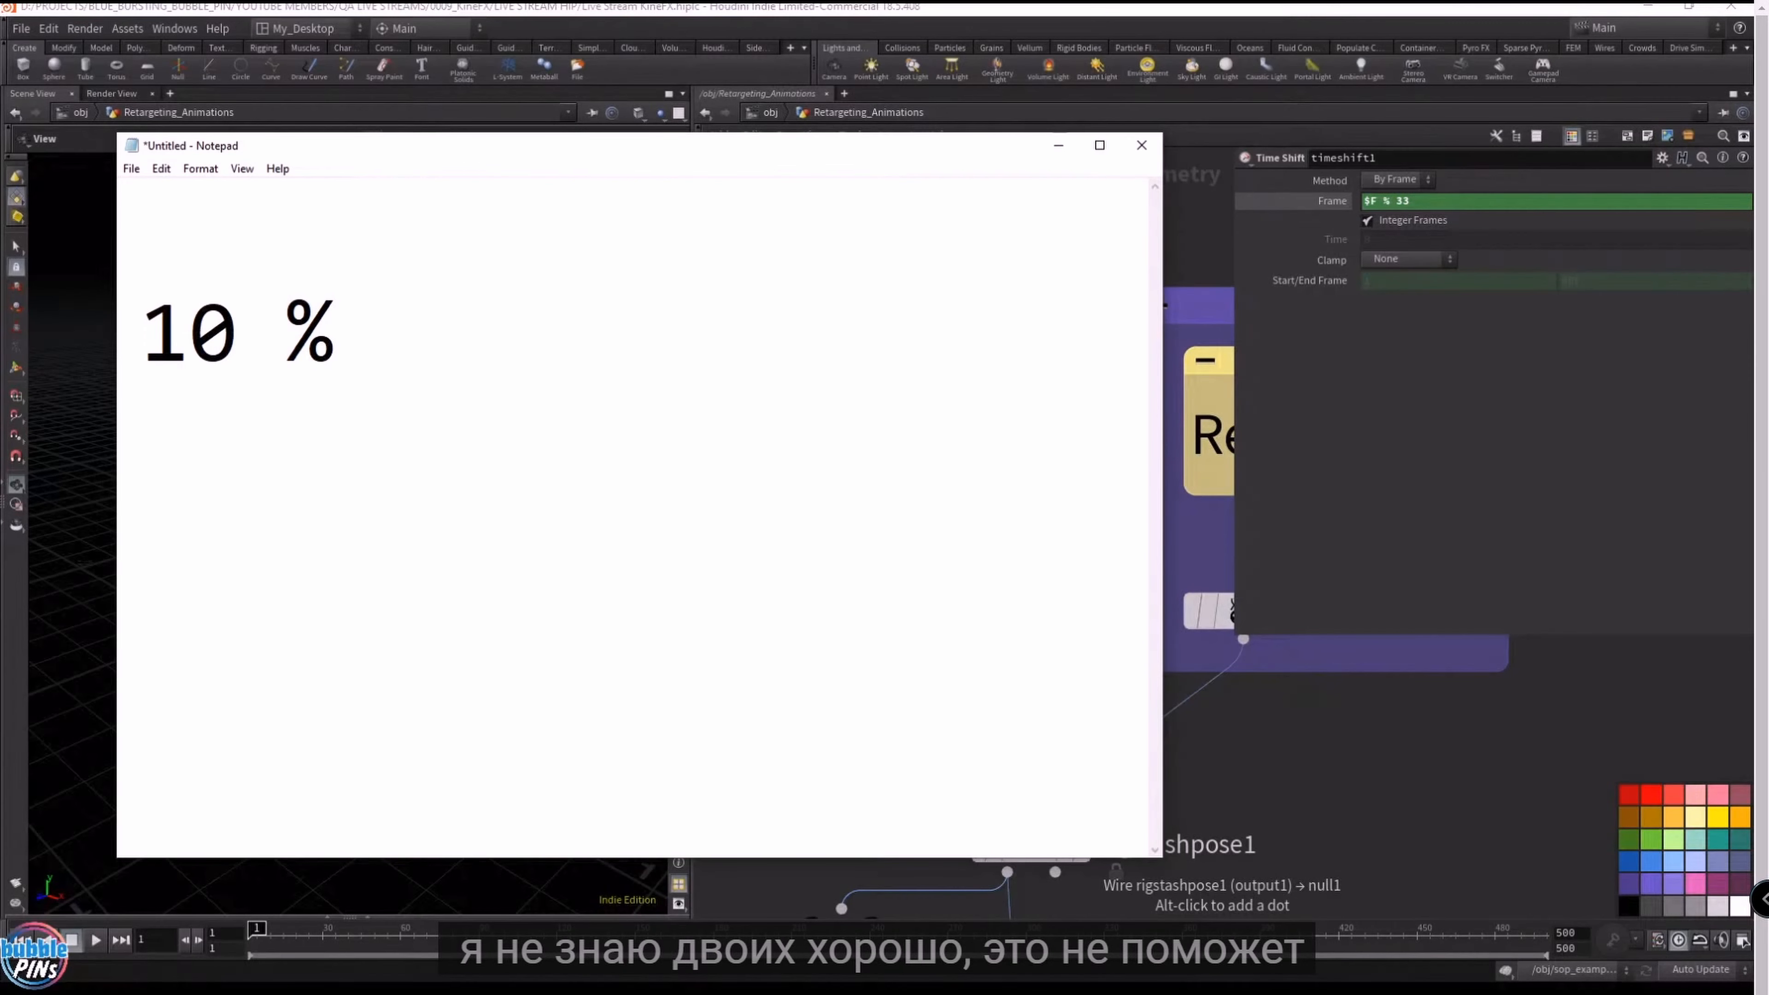
type("2")
key("BackSpace")
type("20")
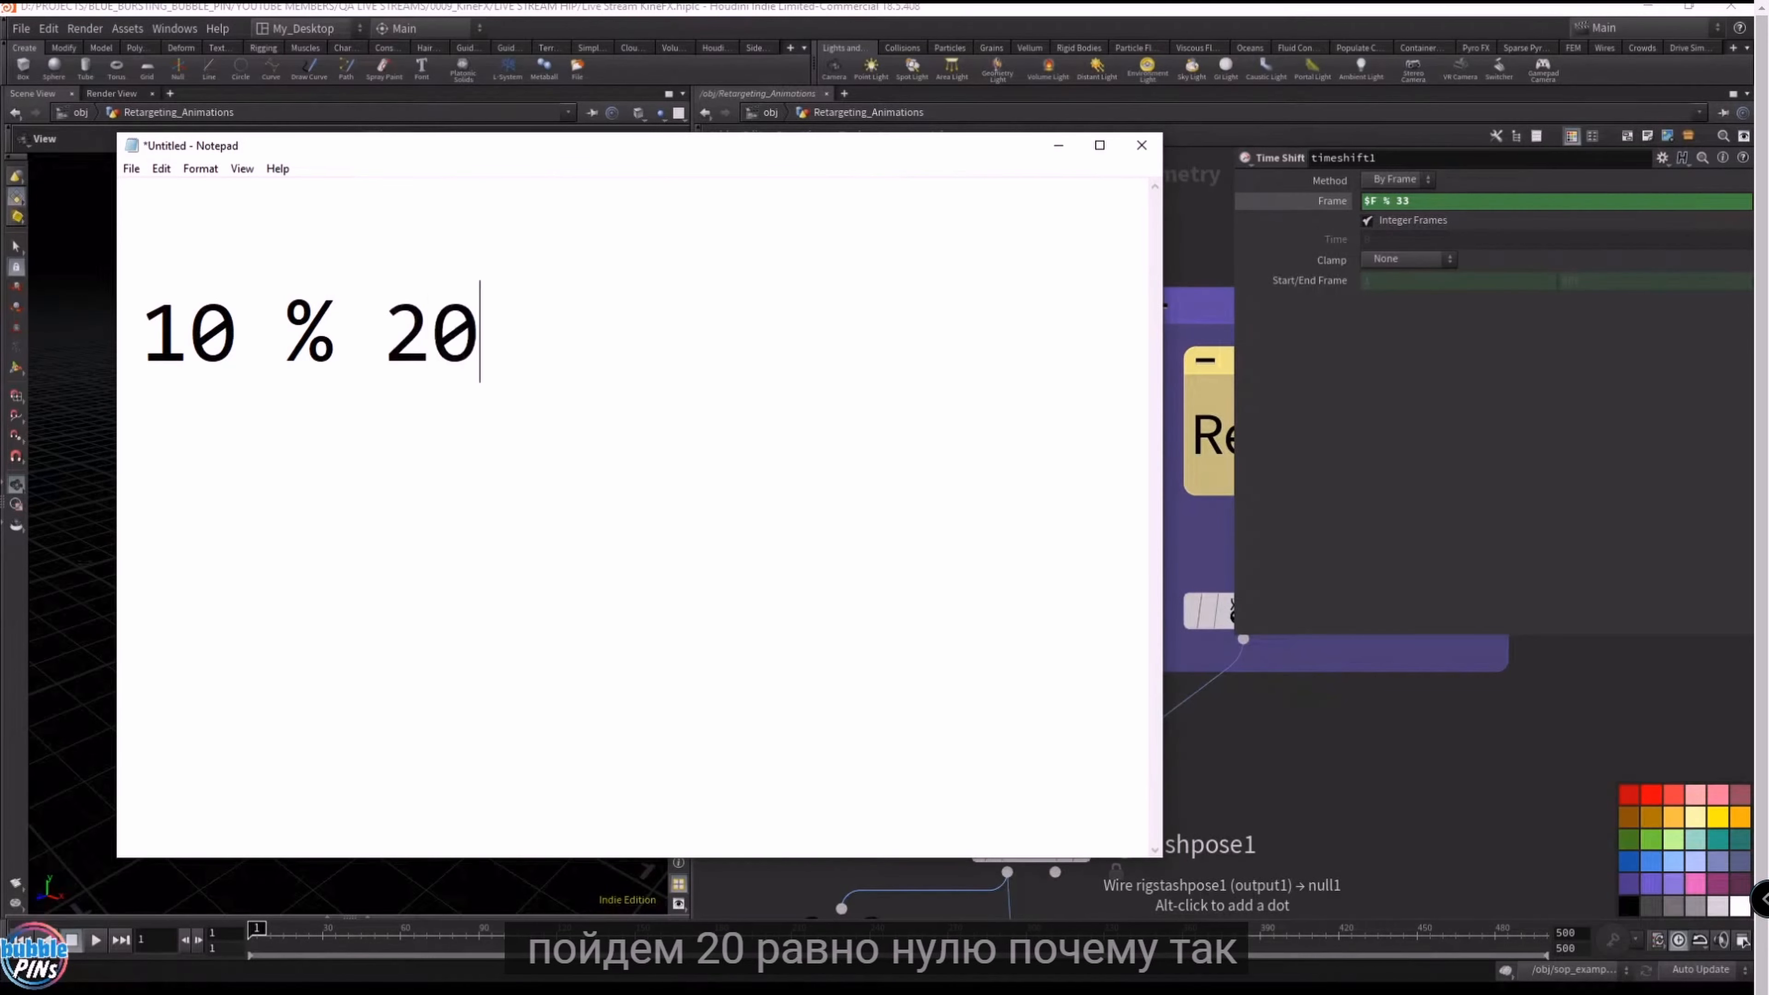
type(" = 0")
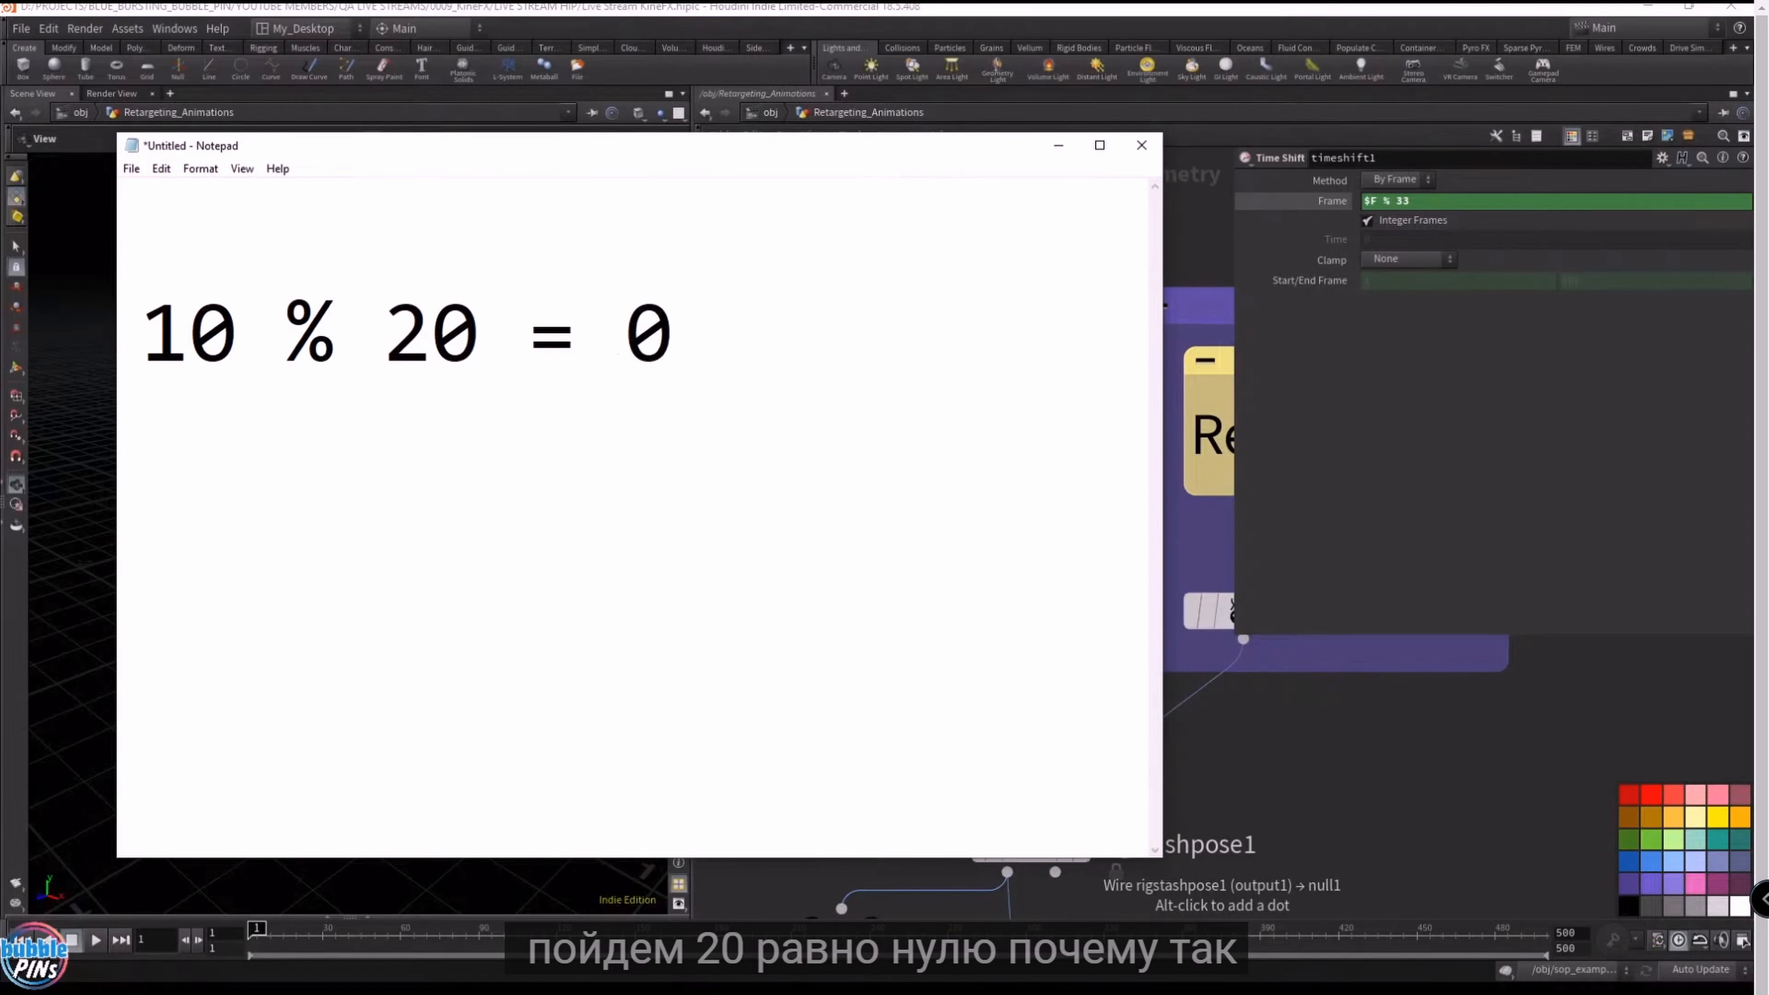
- Add the matching division "10 / 20 =" on the empty line above the modulo example
left_click(141, 229)
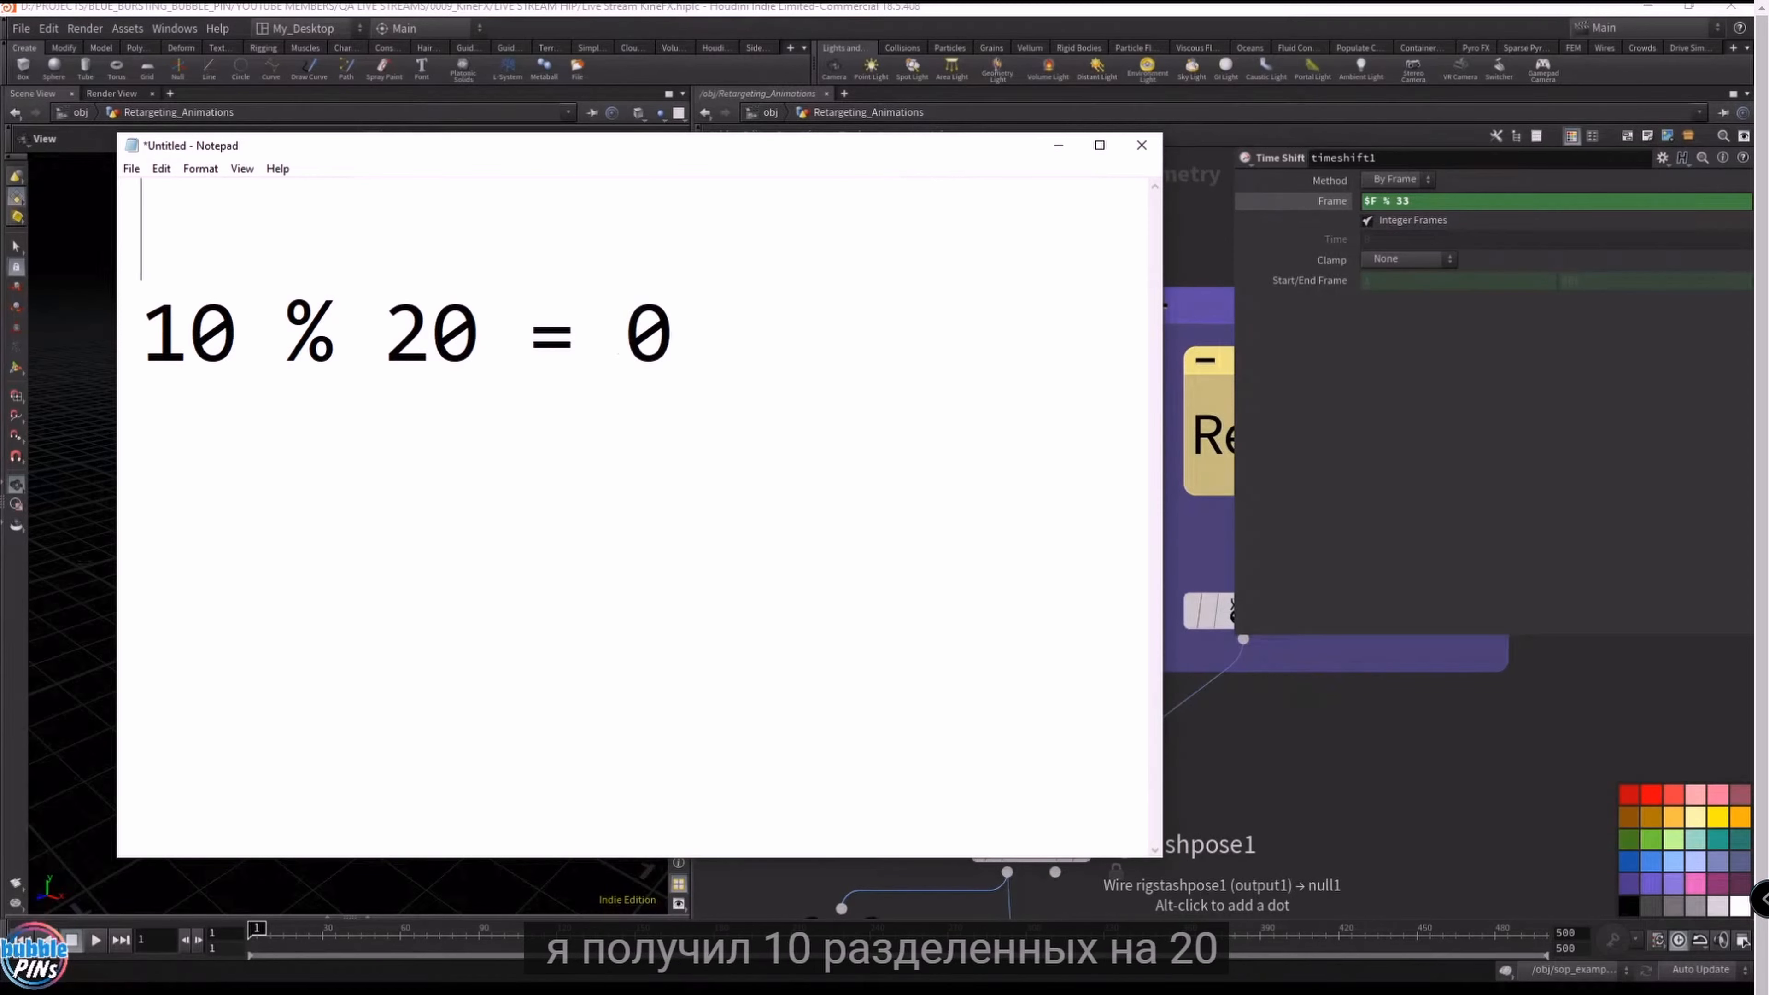
type("10 / ")
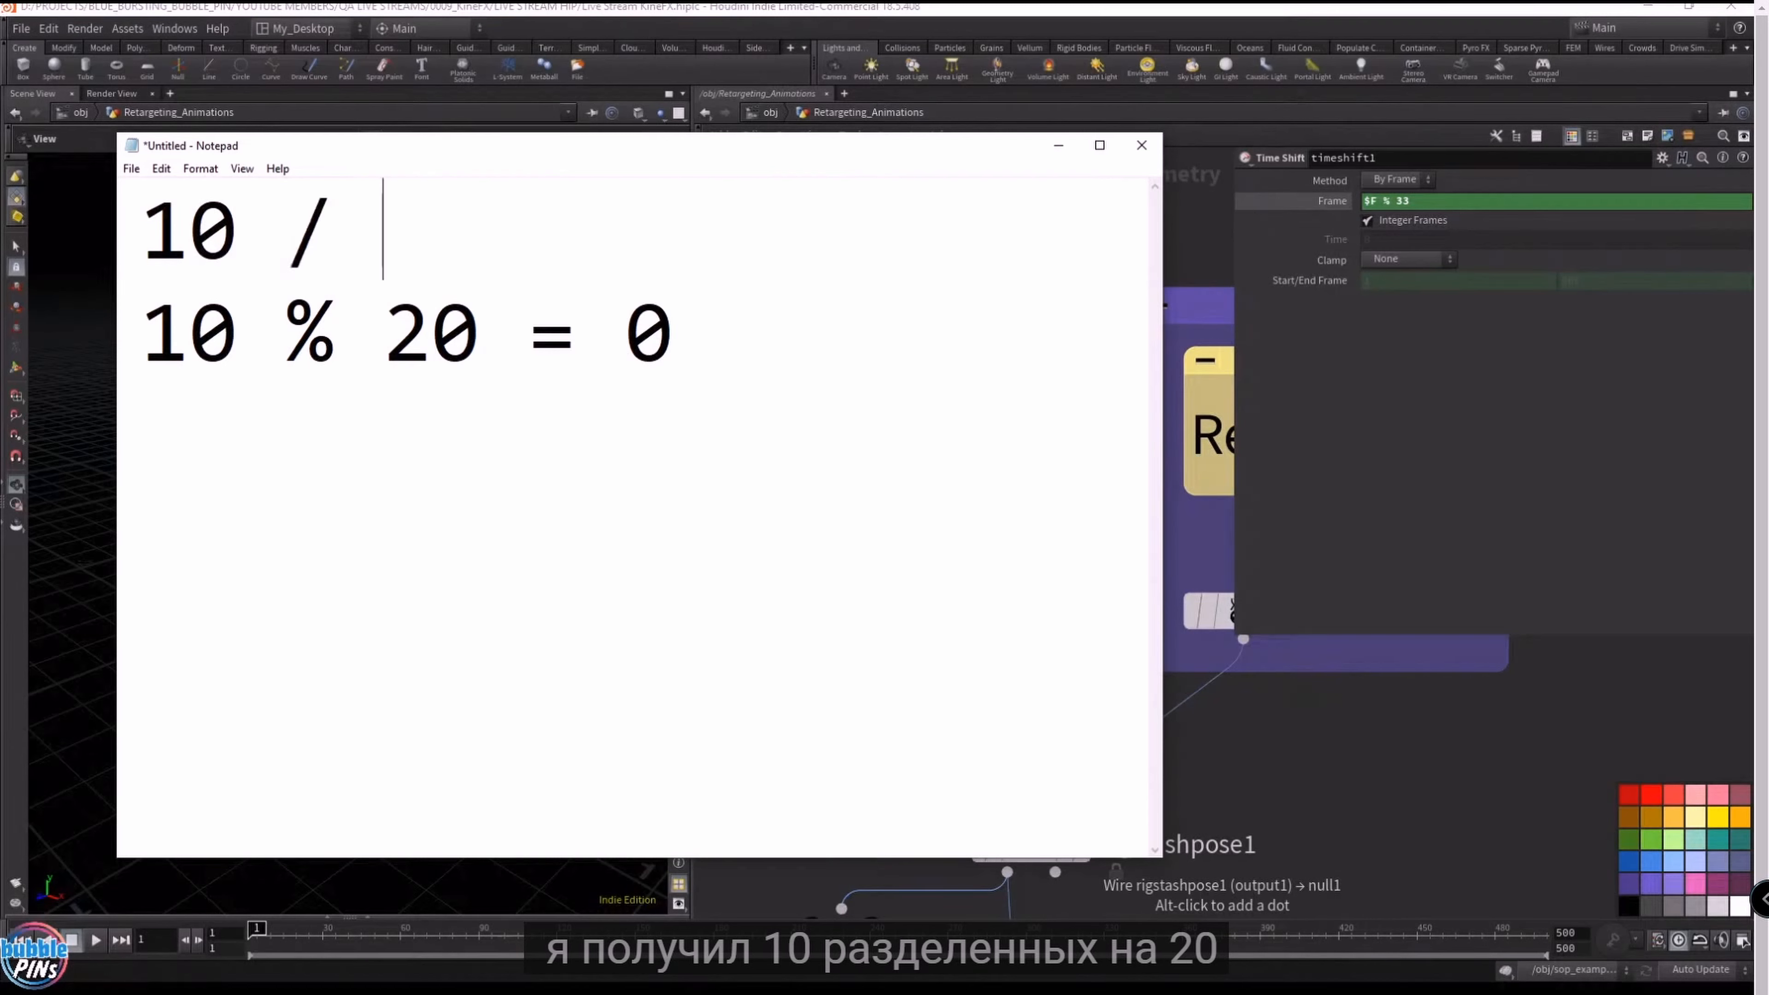
type("20 =")
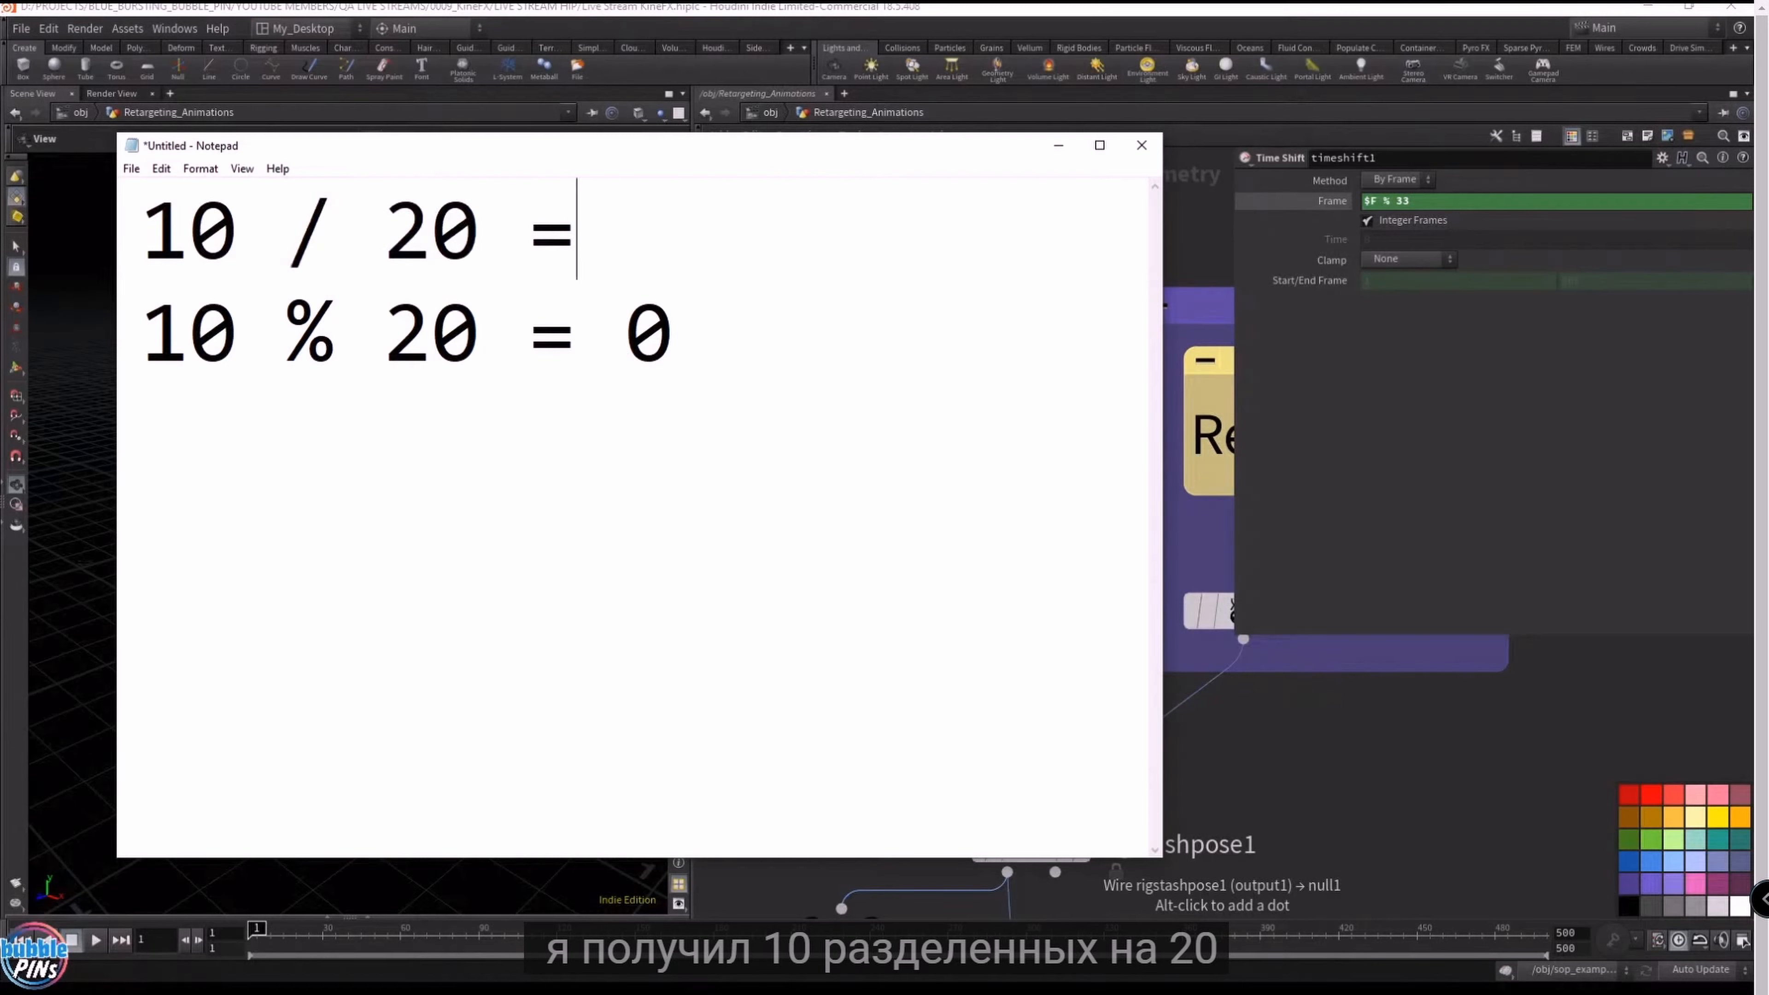
- Change the divisor from 20 to 5 in both the division and the modulo line
key("Down")
key("Left")
key("Left")
key("Left")
key("Left")
key("Up")
key("Right")
key("BackSpace")
key("BackSpace")
type("5")
key("Down")
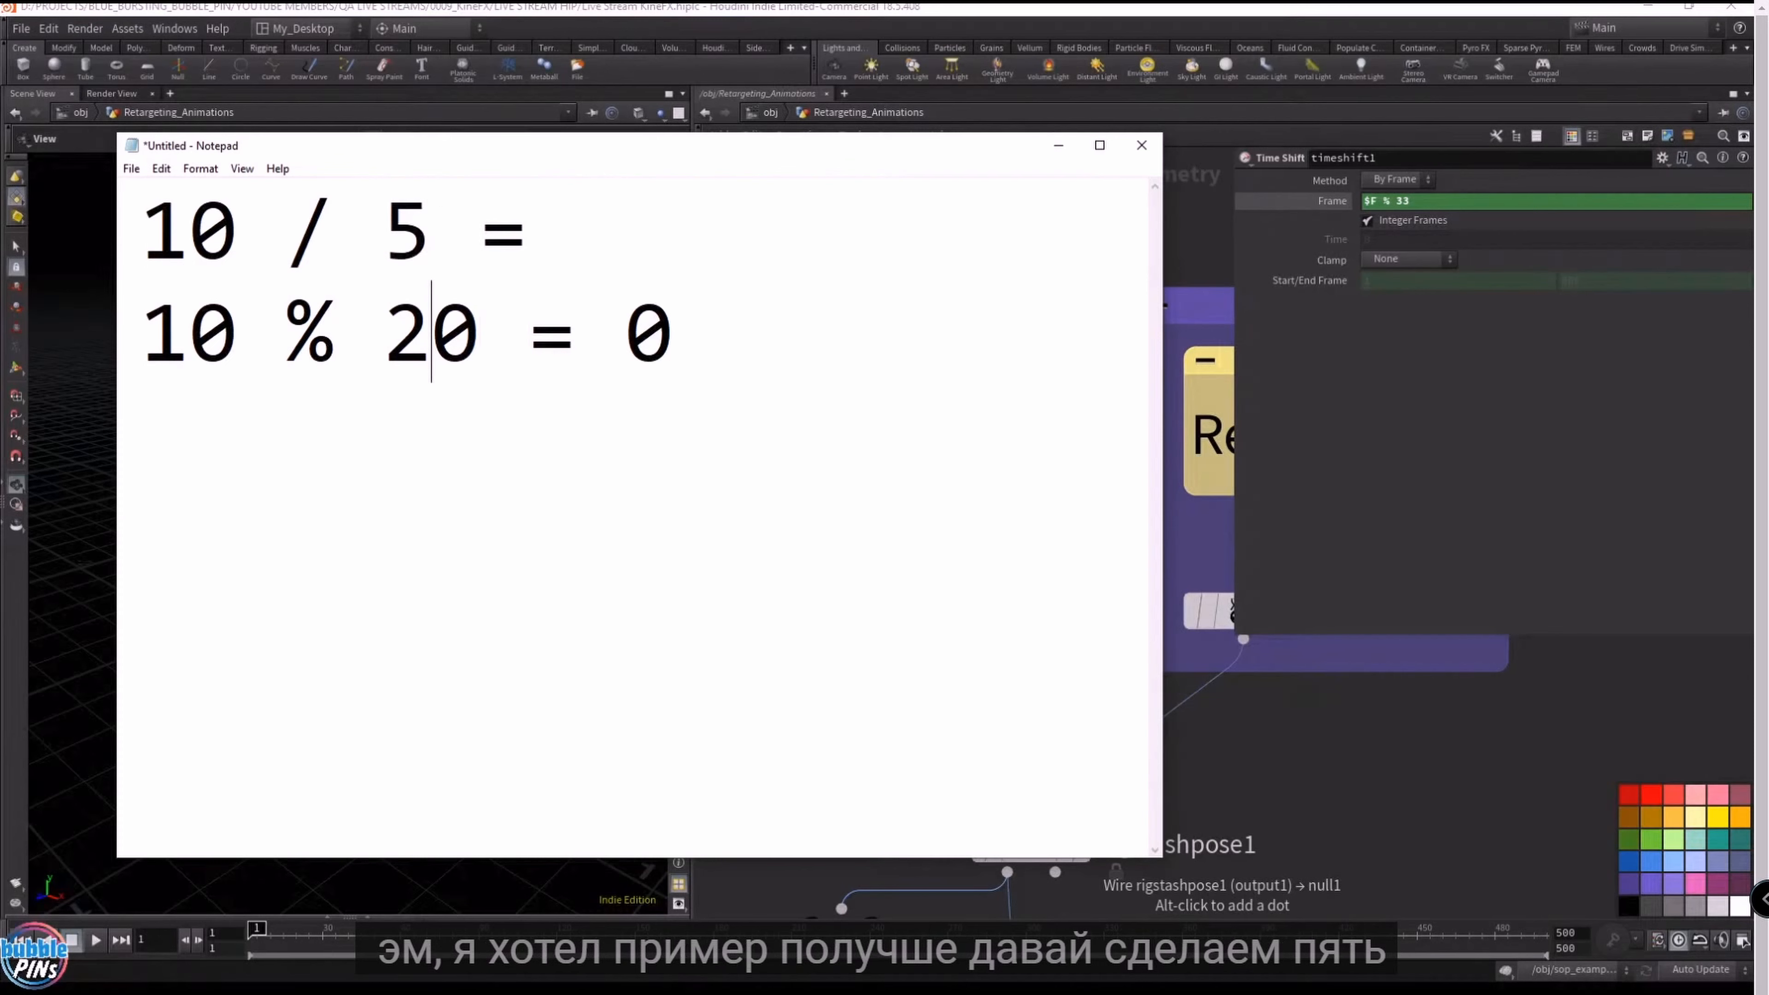
key("Left")
key("Delete")
key("Delete")
type("5")
- Complete the division by 5 with "2 remainder 0" and widen the Notepad window so it fits
key("Up")
key("End")
type("2")
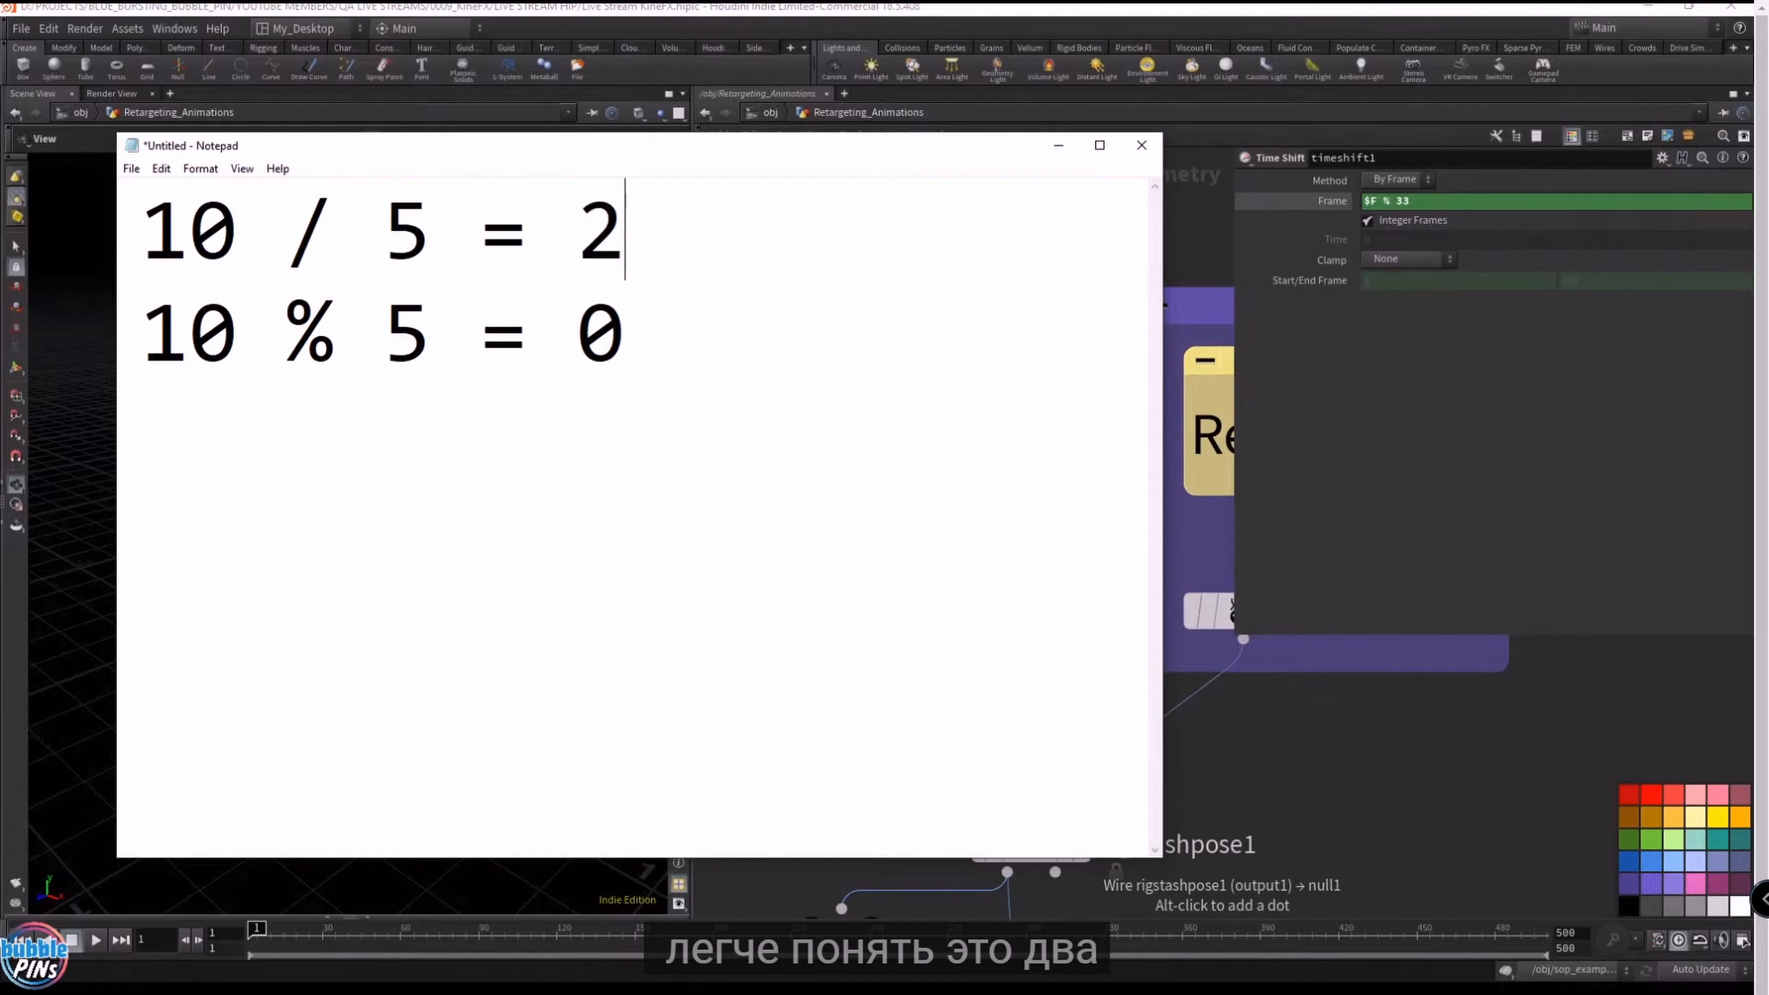
type(" remainder")
left_click_drag(1162, 433, 1275, 427)
type("0")
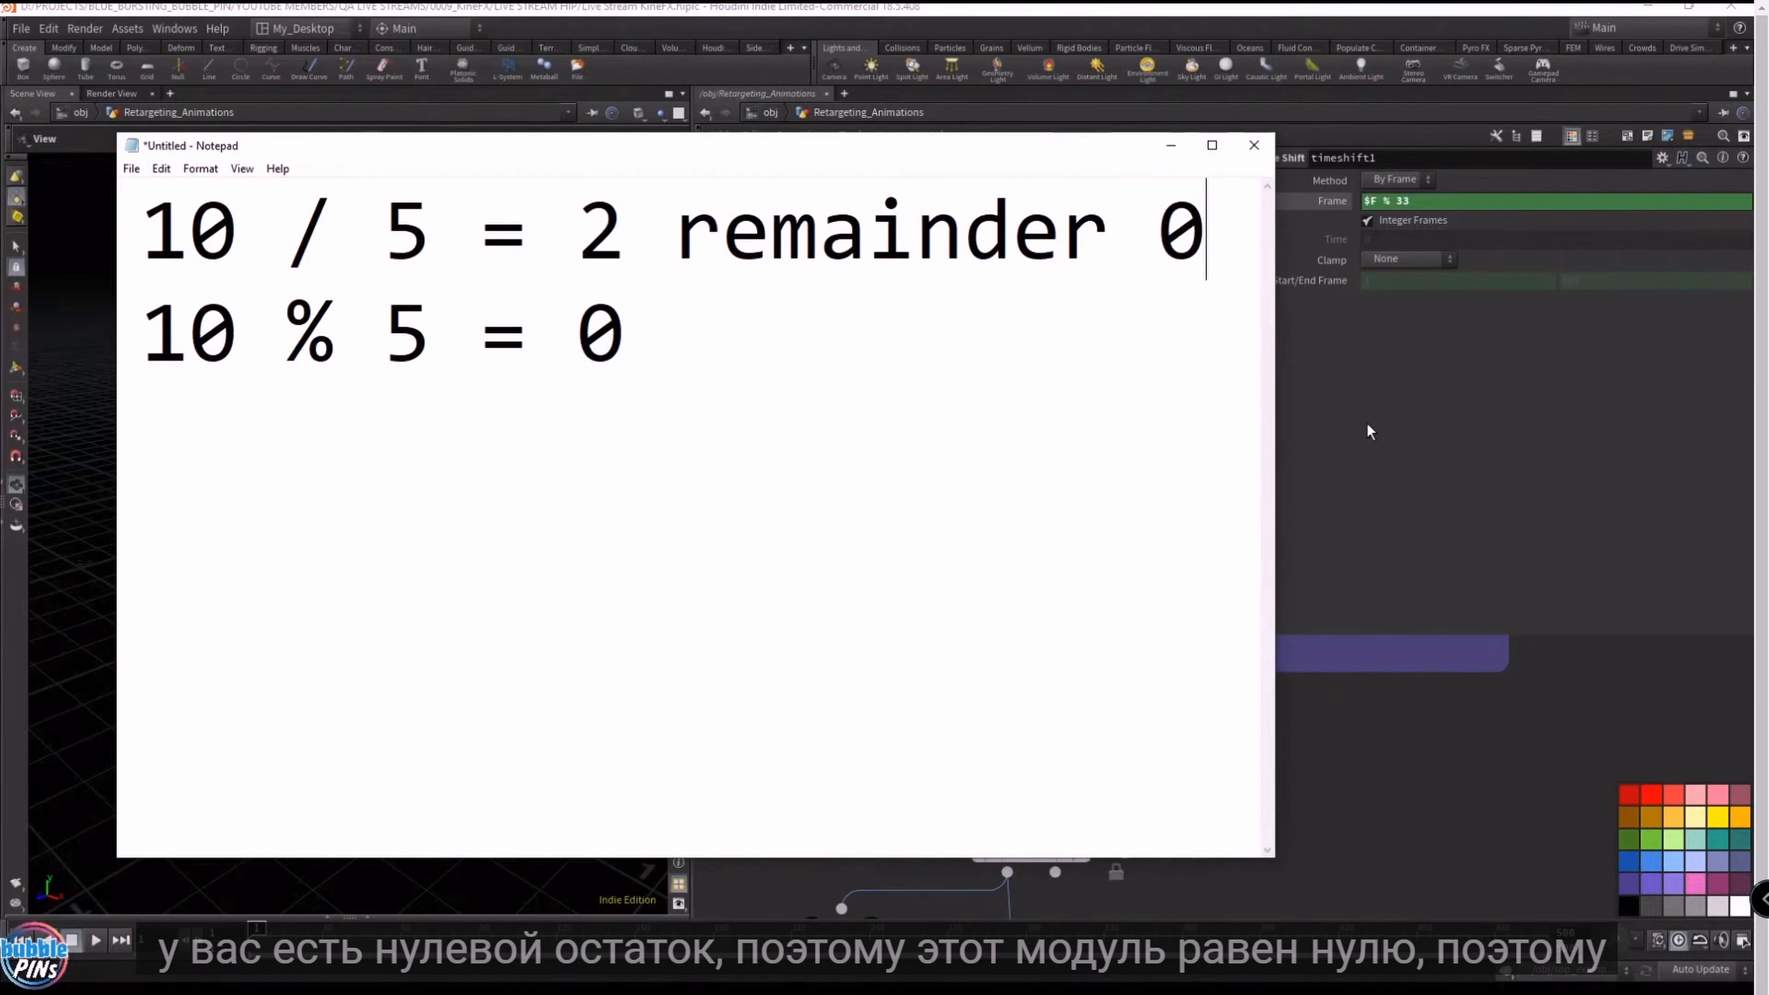
- Start a second example with "10 / 3 =", leaving a blank line below the modulo line
key("Down")
key("shift+Left")
key("Right")
key("Return")
key("Return")
type("10 / ")
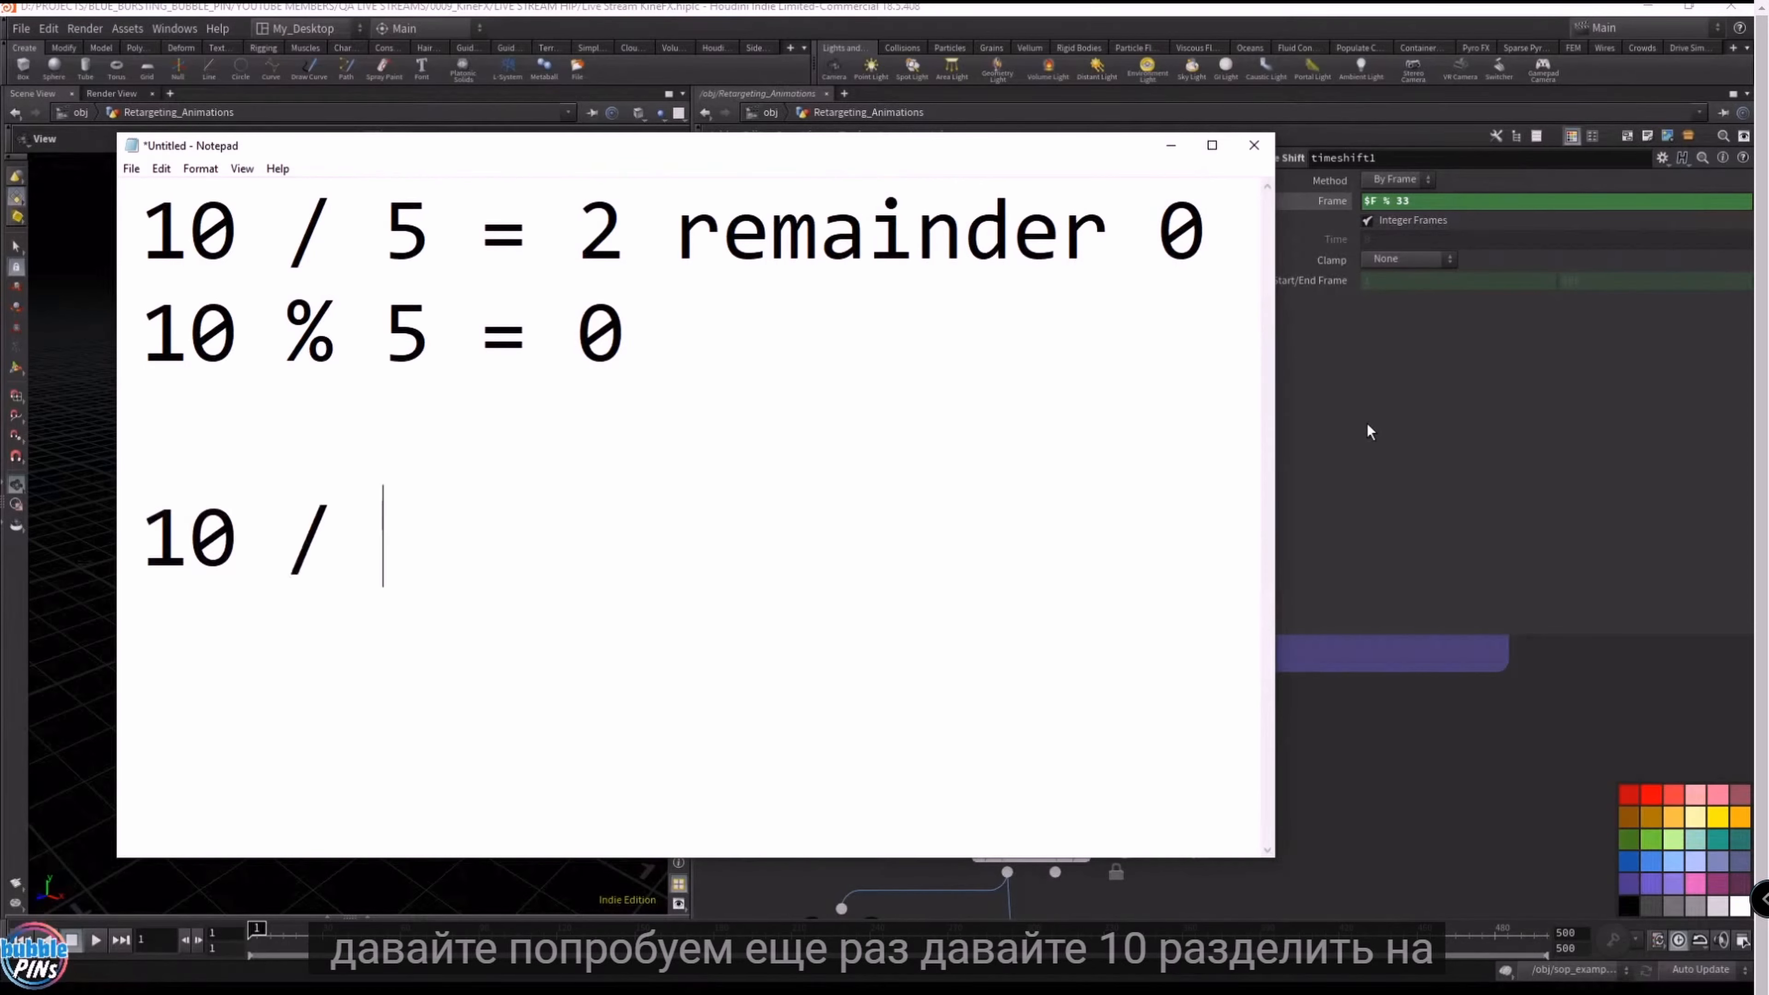
type("3 =")
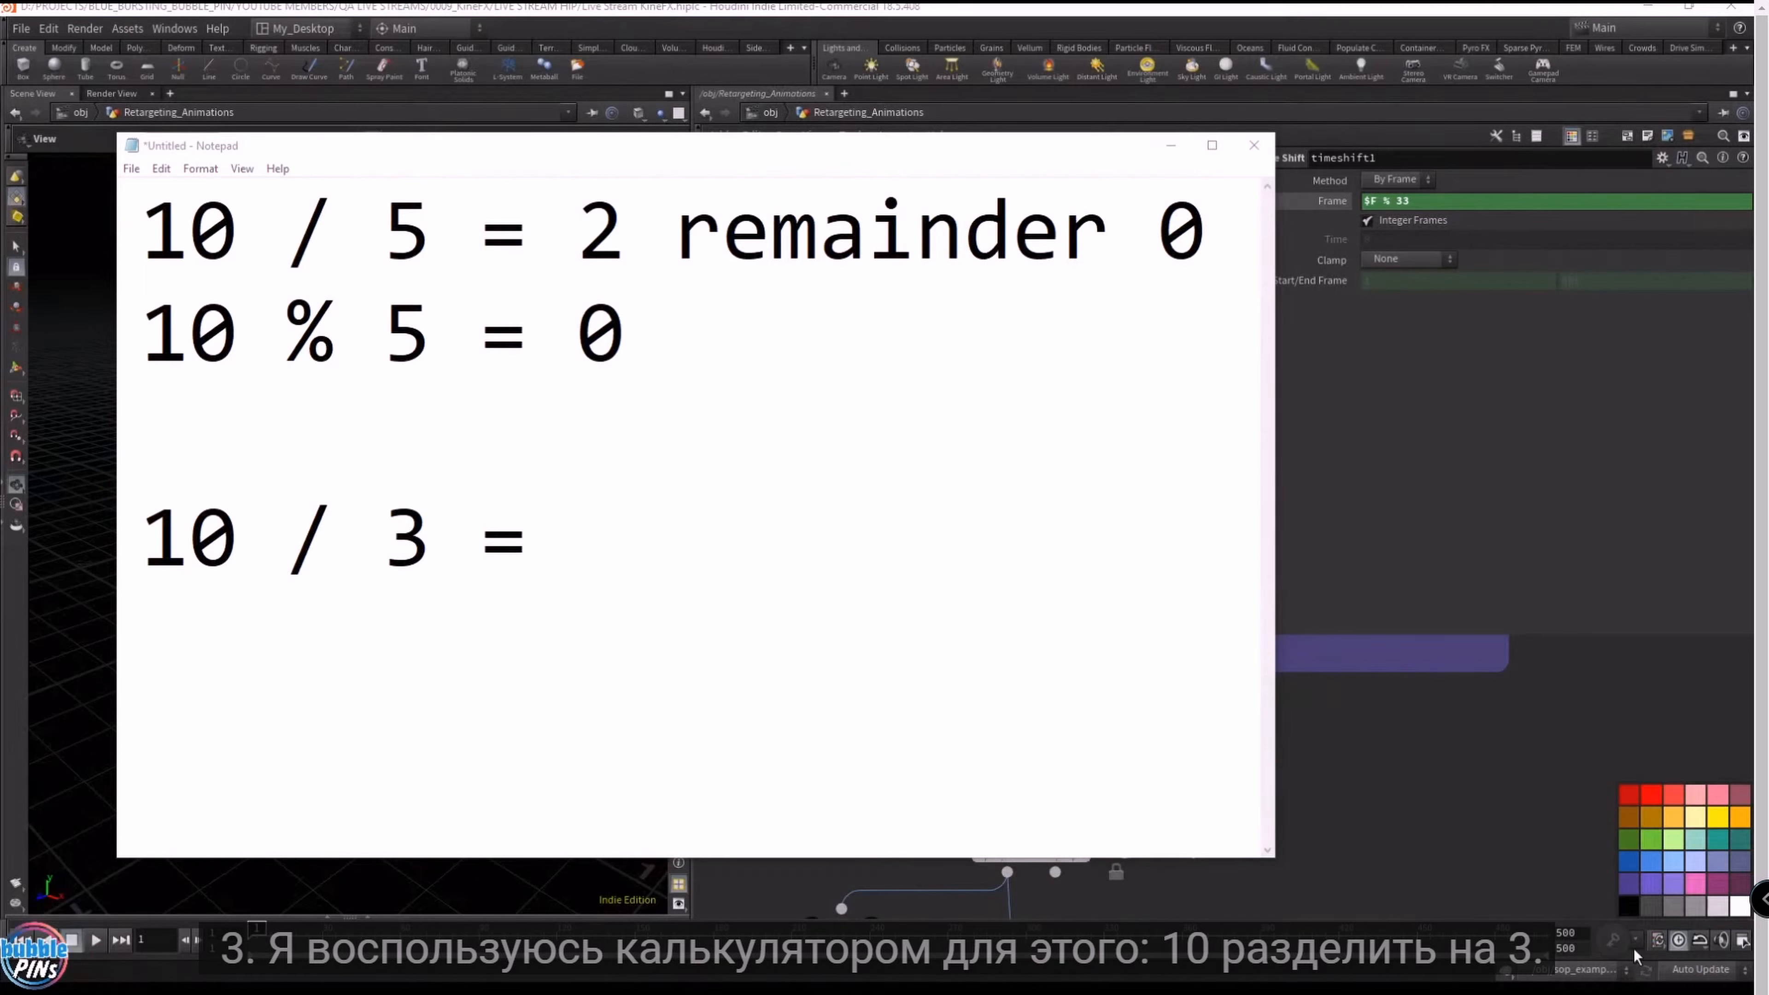
- Complete the division by 3 with "3 remainder 1", widen the window, and highlight the divisor and the quotient
type("3")
key("Return")
type("r")
key("BackSpace")
key("BackSpace")
key("BackSpace")
type("remainder")
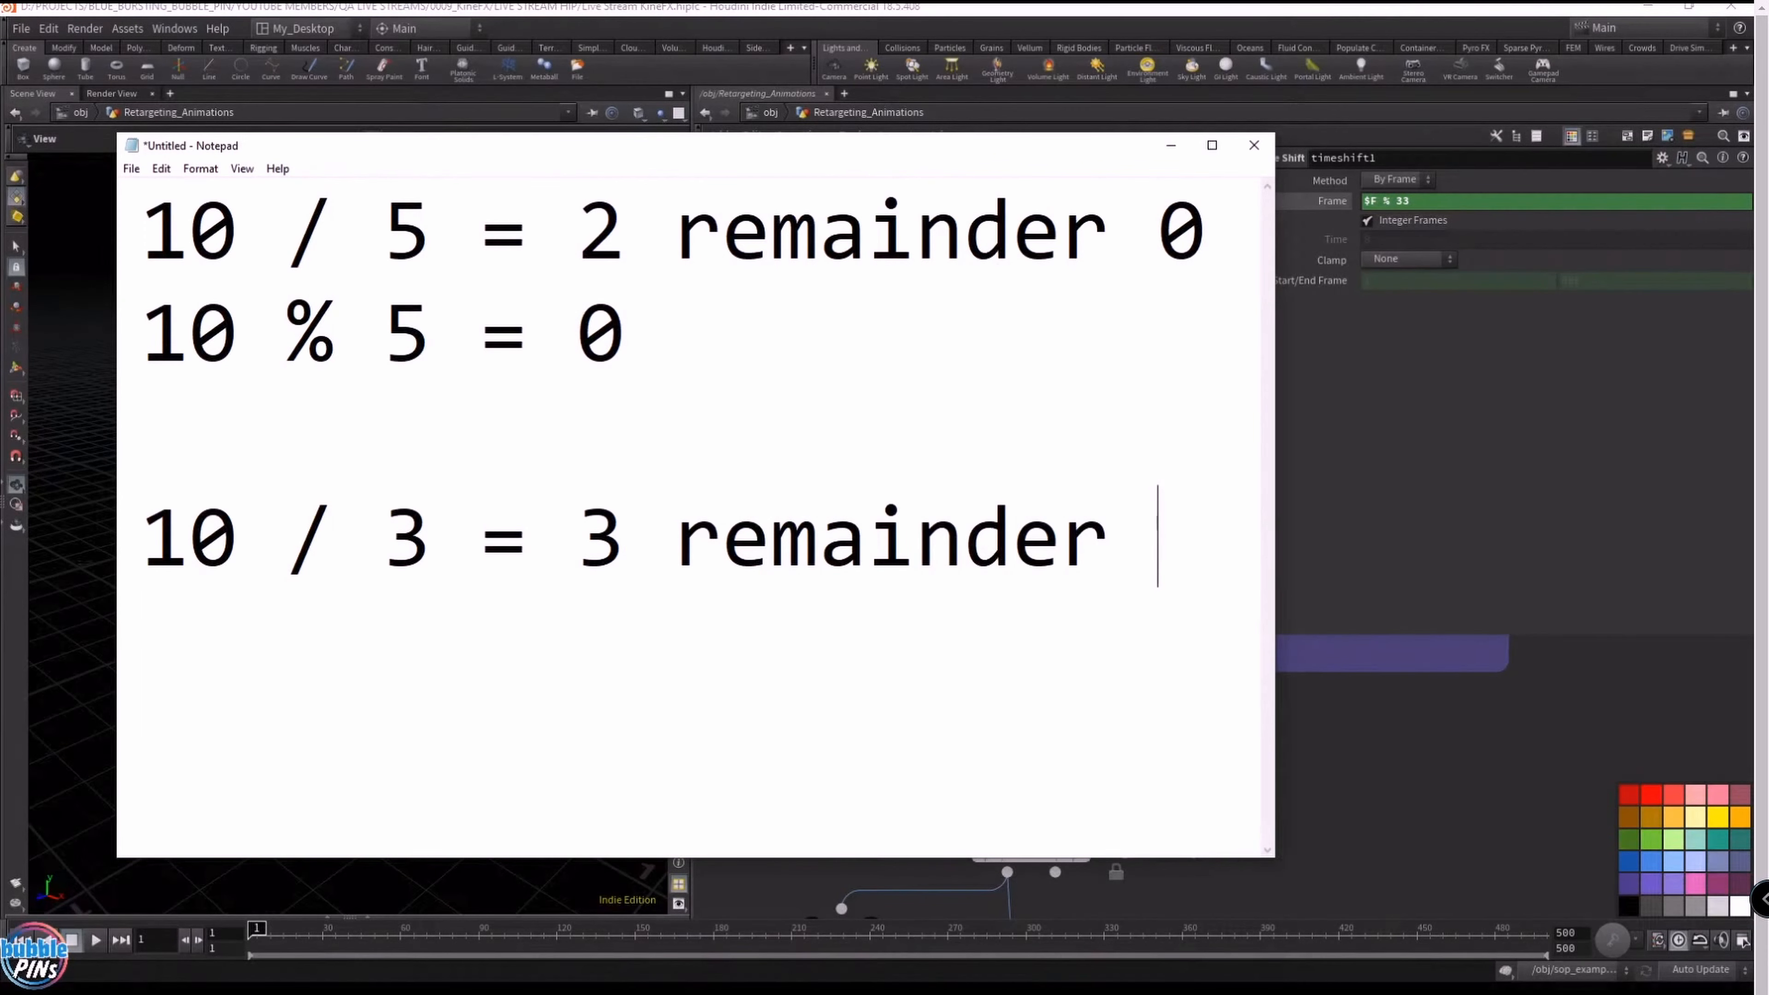
type("1")
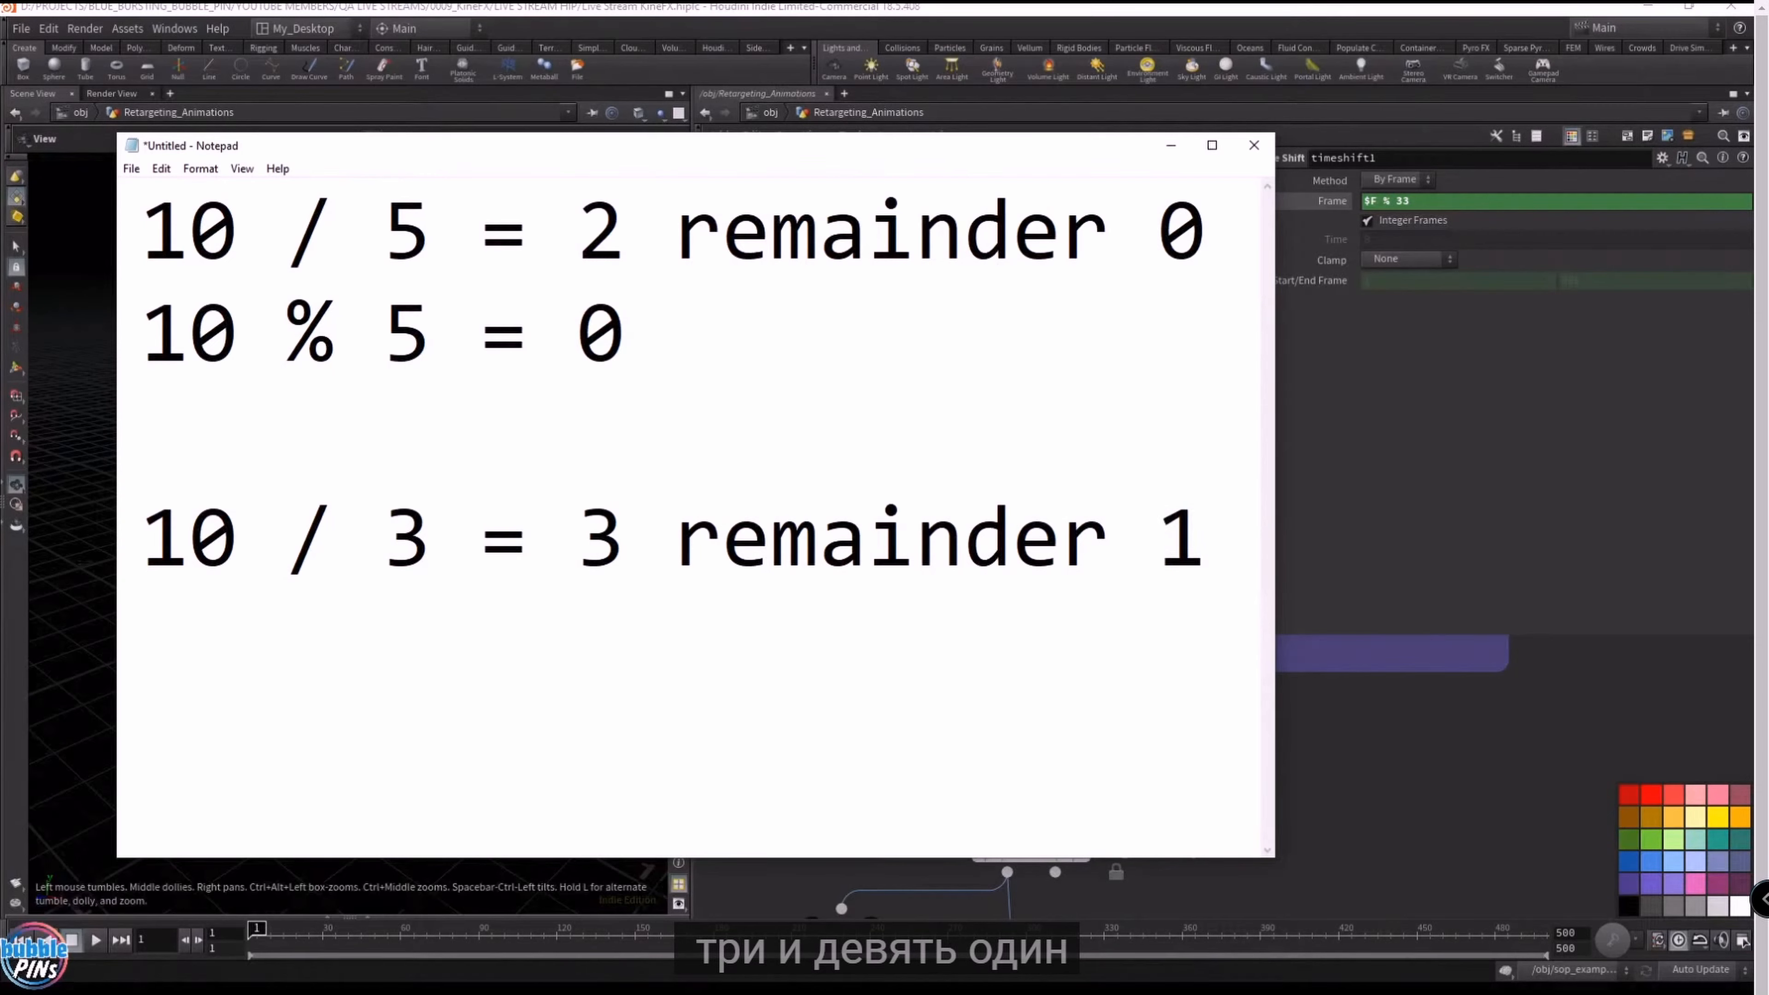
left_click_drag(1274, 743, 1402, 745)
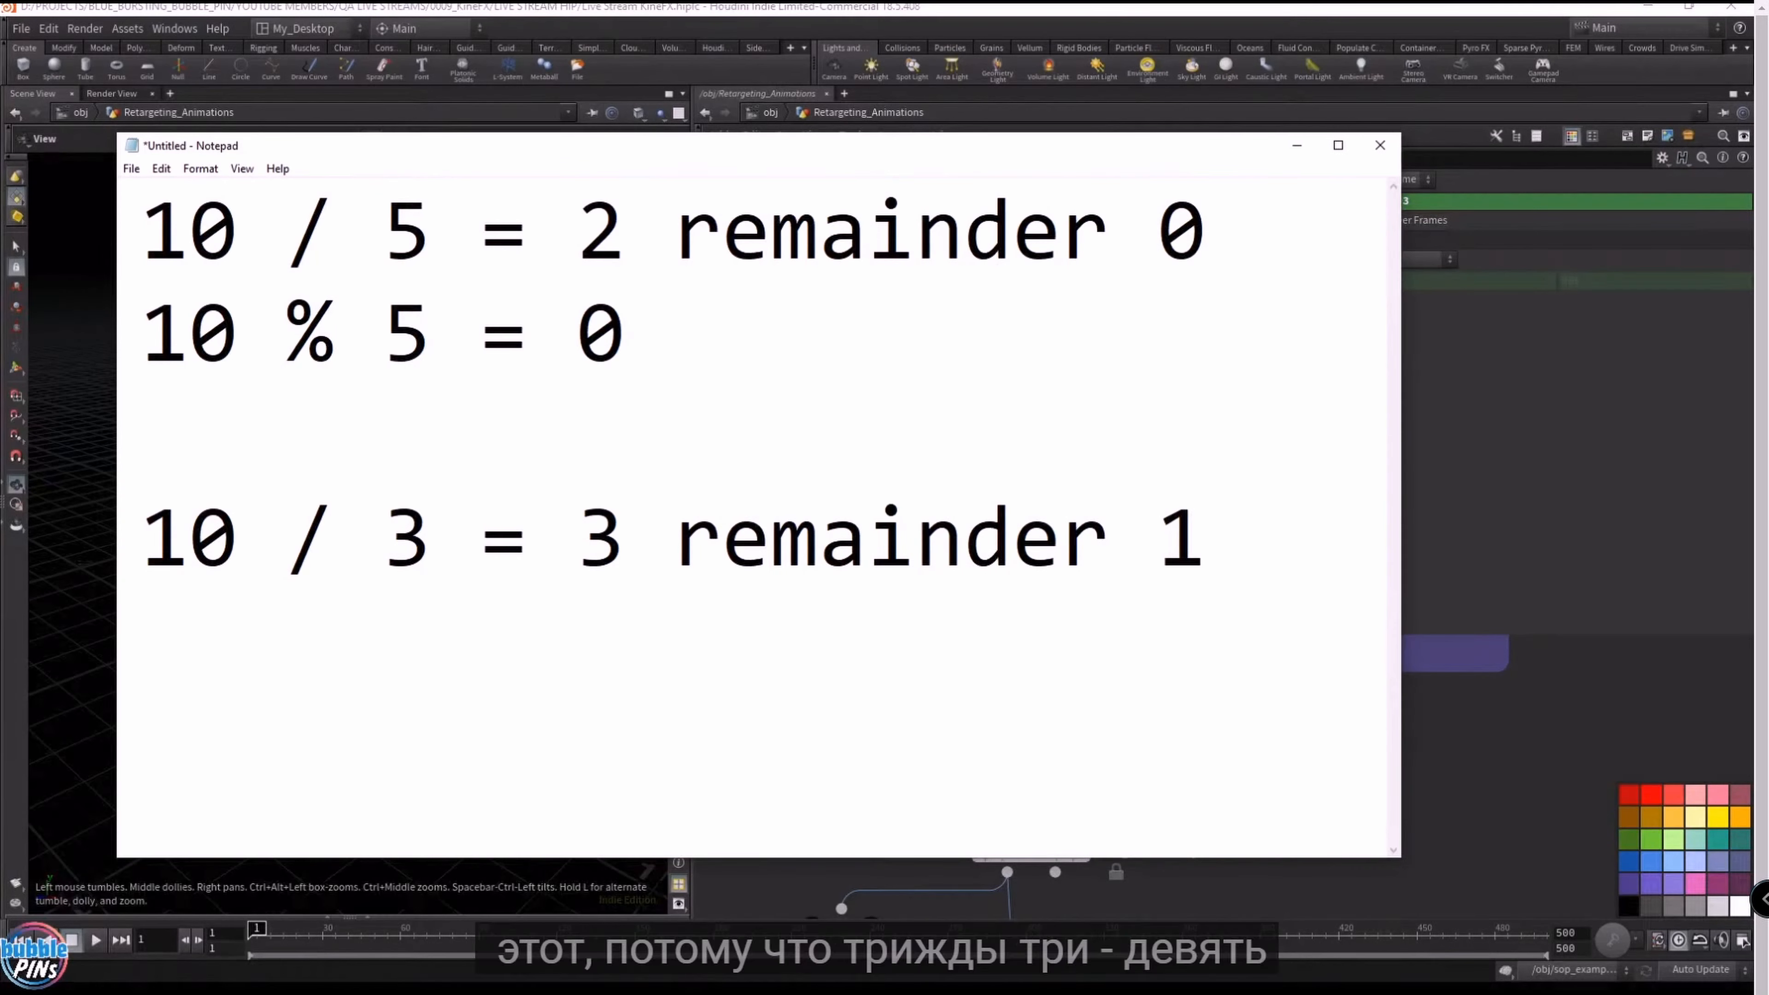
double_click(407, 537)
double_click(600, 536)
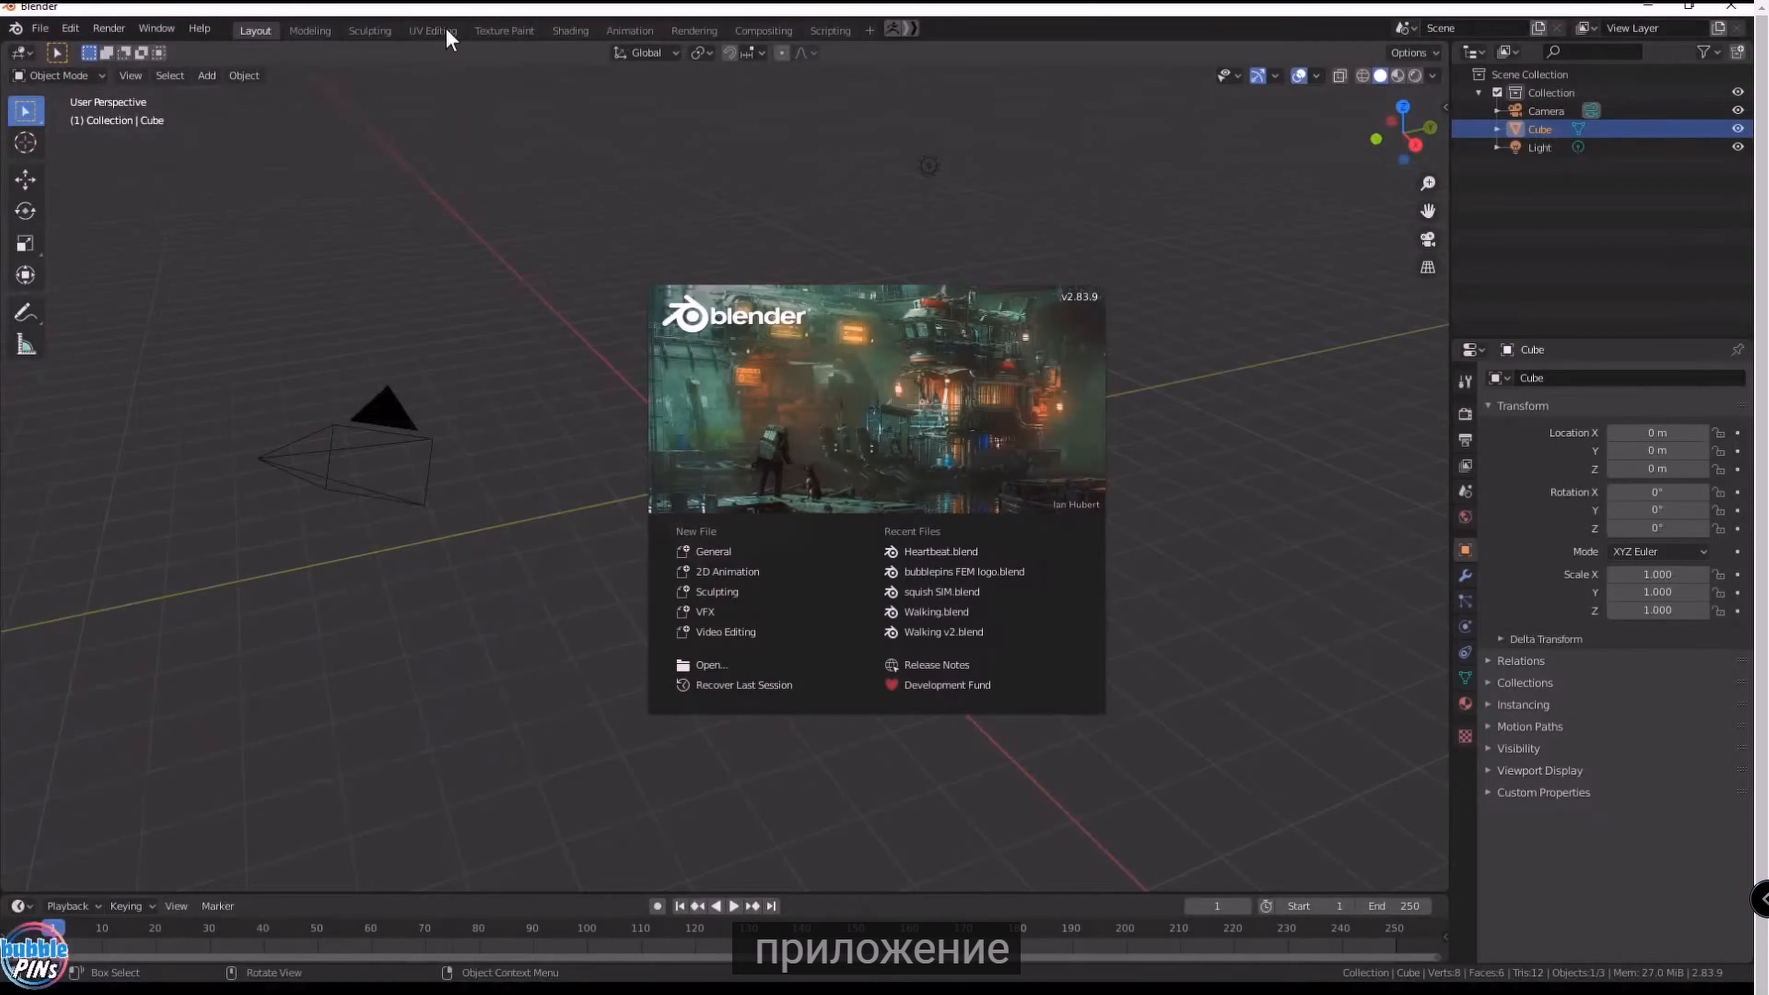
- Switch to Blender, create a new 2D Animation file, and test a freehand pencil stroke, undoing it
left_click(40, 28)
left_click(40, 28)
mouse_move(63, 49)
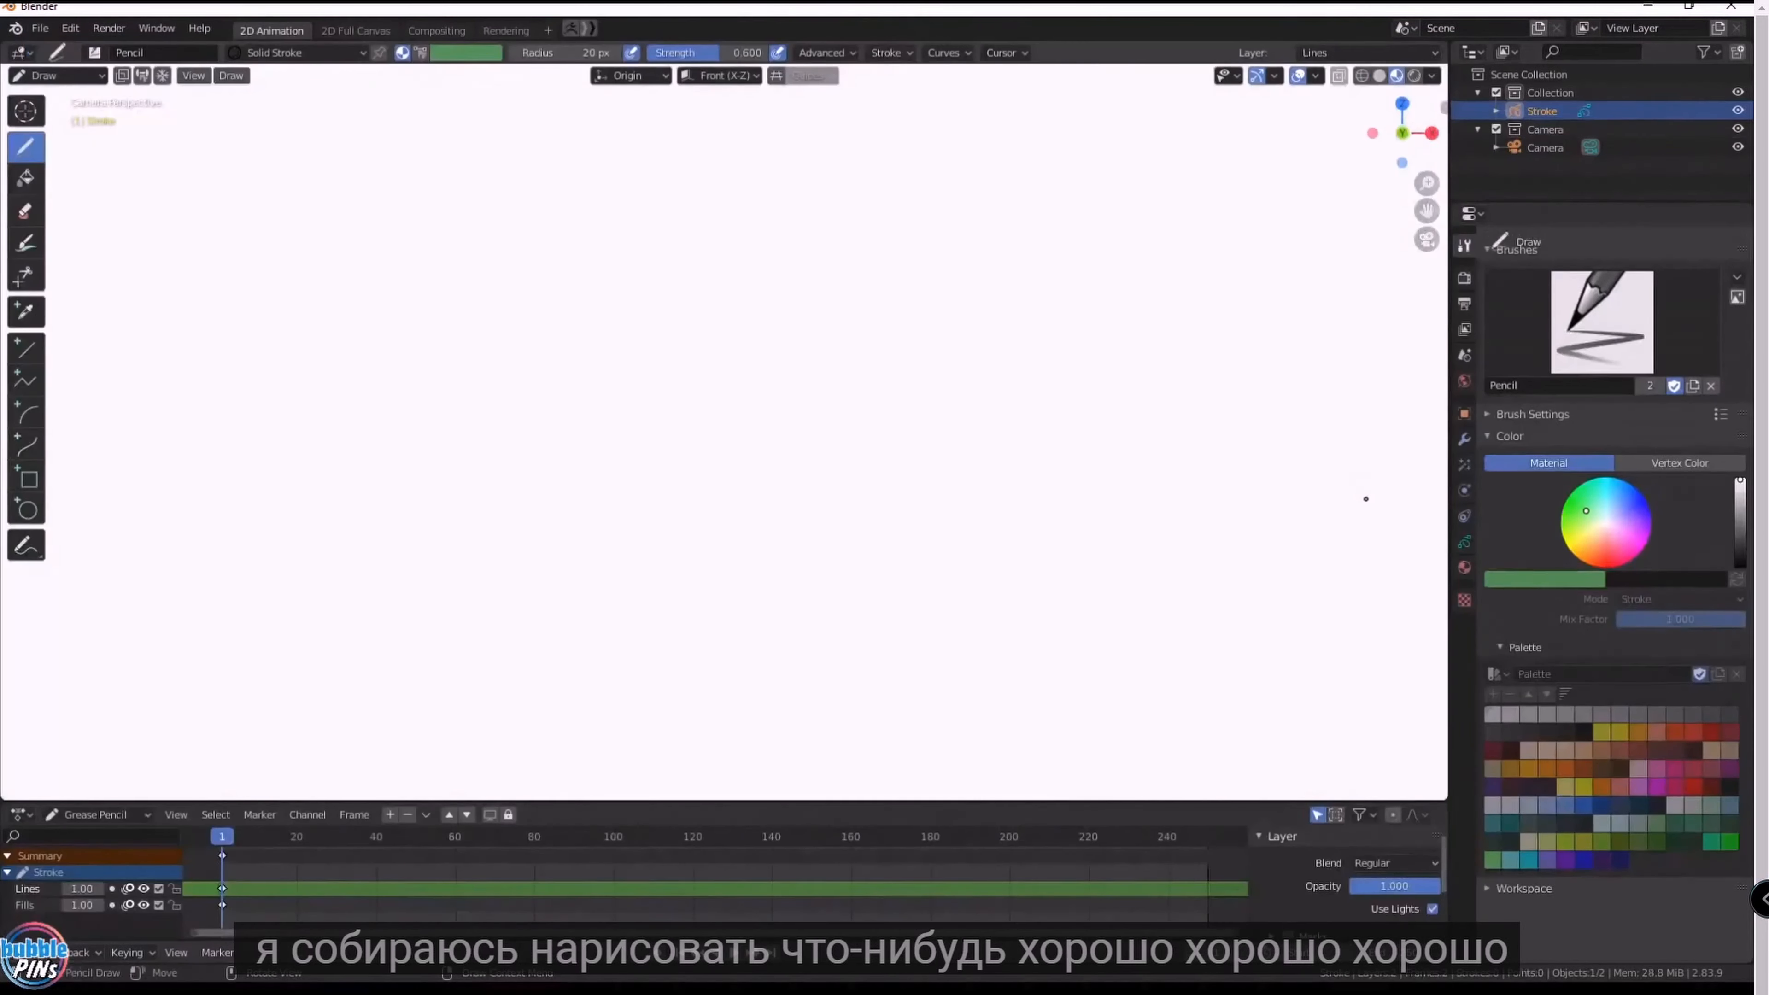
mouse_move(622, 370)
left_mouse_down()
mouse_move(691, 317)
mouse_move(987, 444)
left_mouse_up()
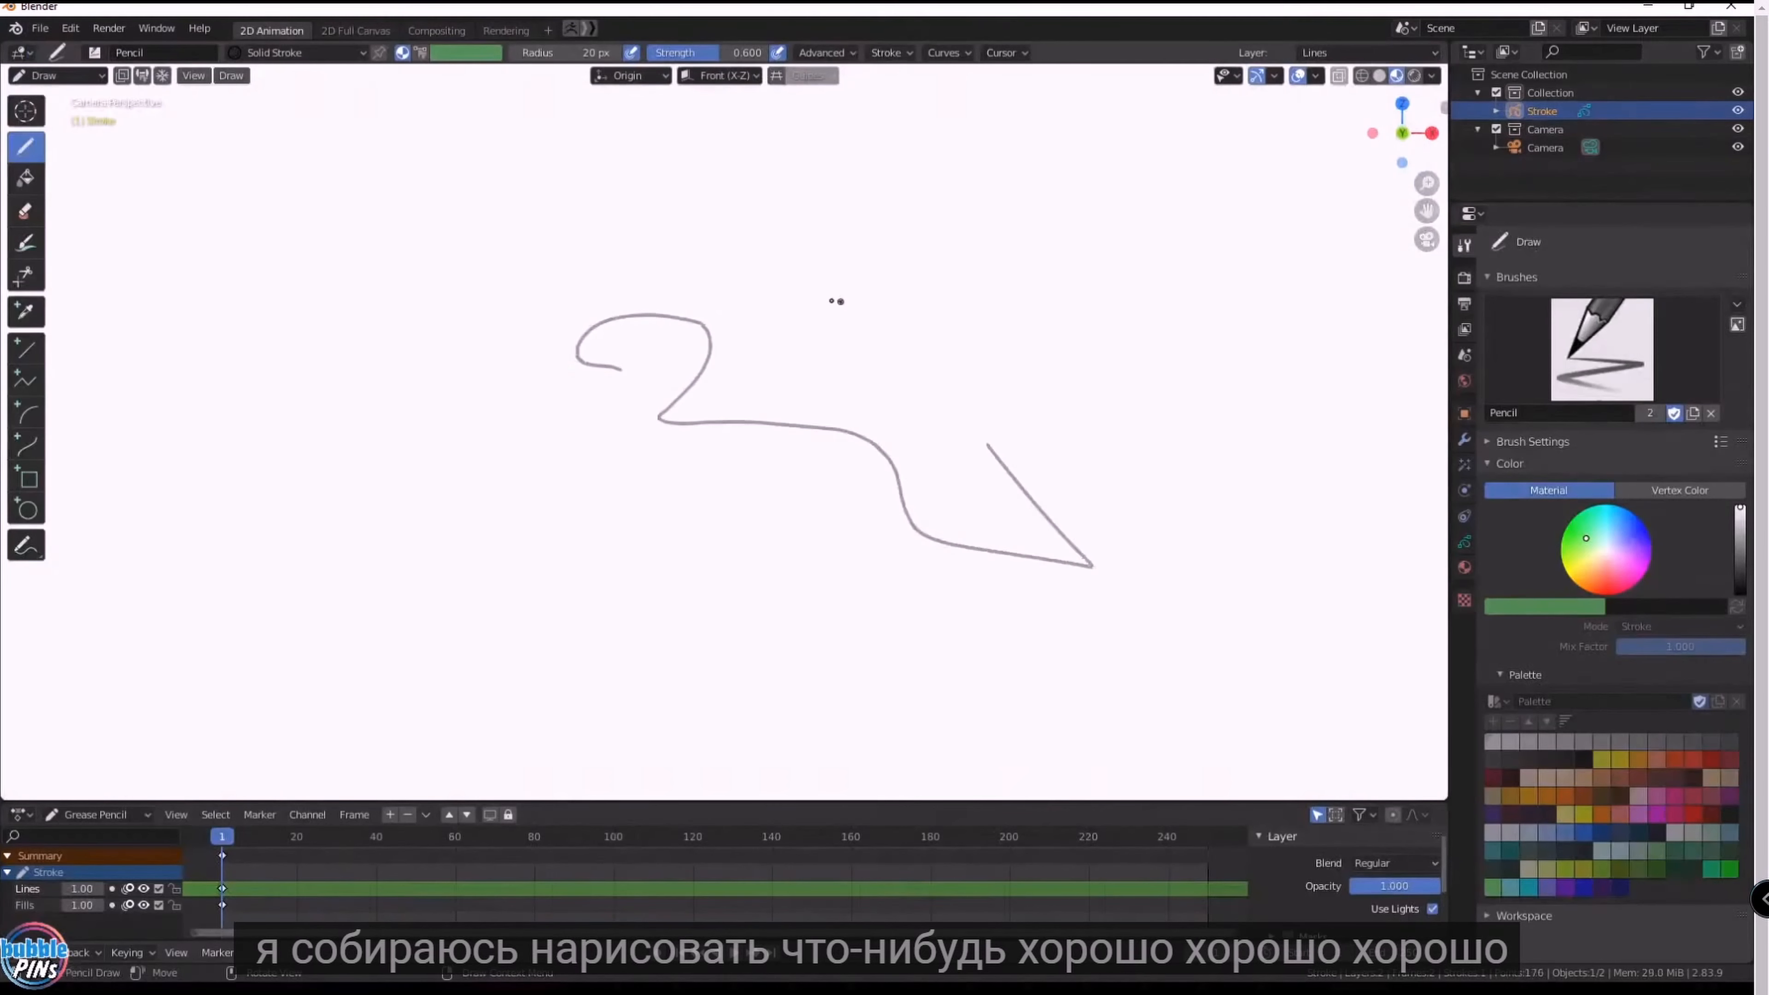
key("ctrl+z")
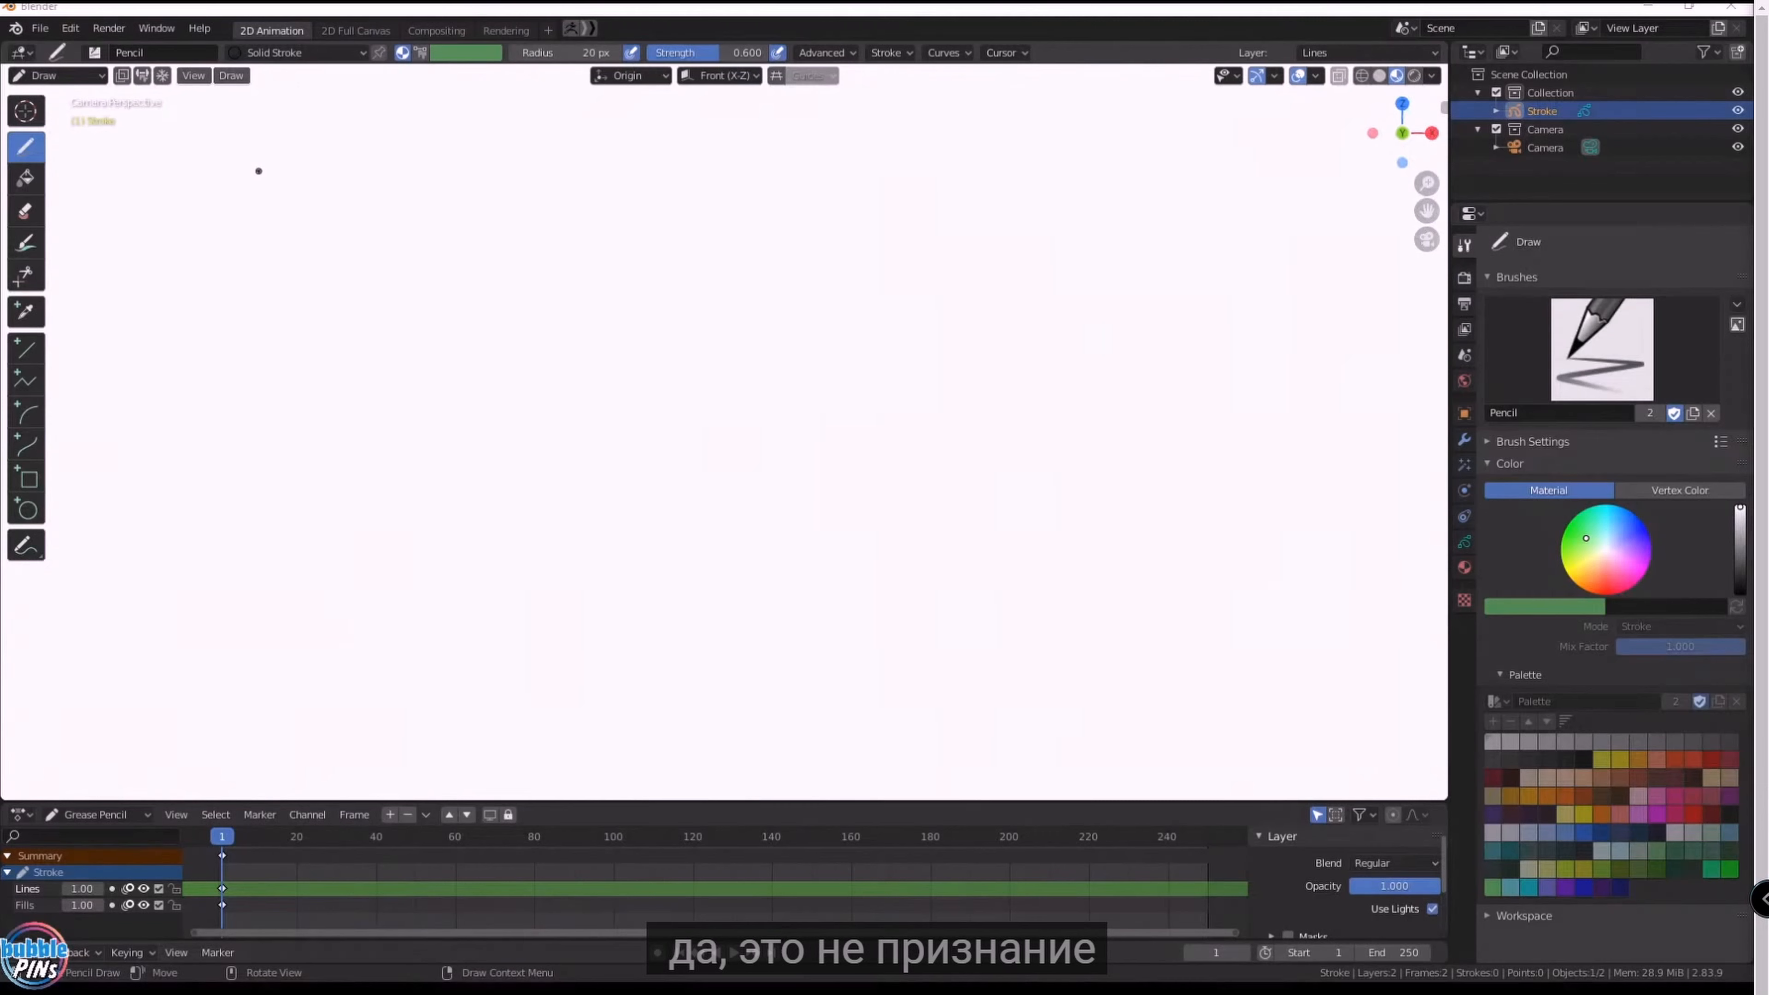
- Try a few more pencil strokes on the canvas, and close Blender without saving the file
mouse_move(436, 336)
left_mouse_down()
mouse_move(518, 387)
mouse_move(476, 325)
left_mouse_up()
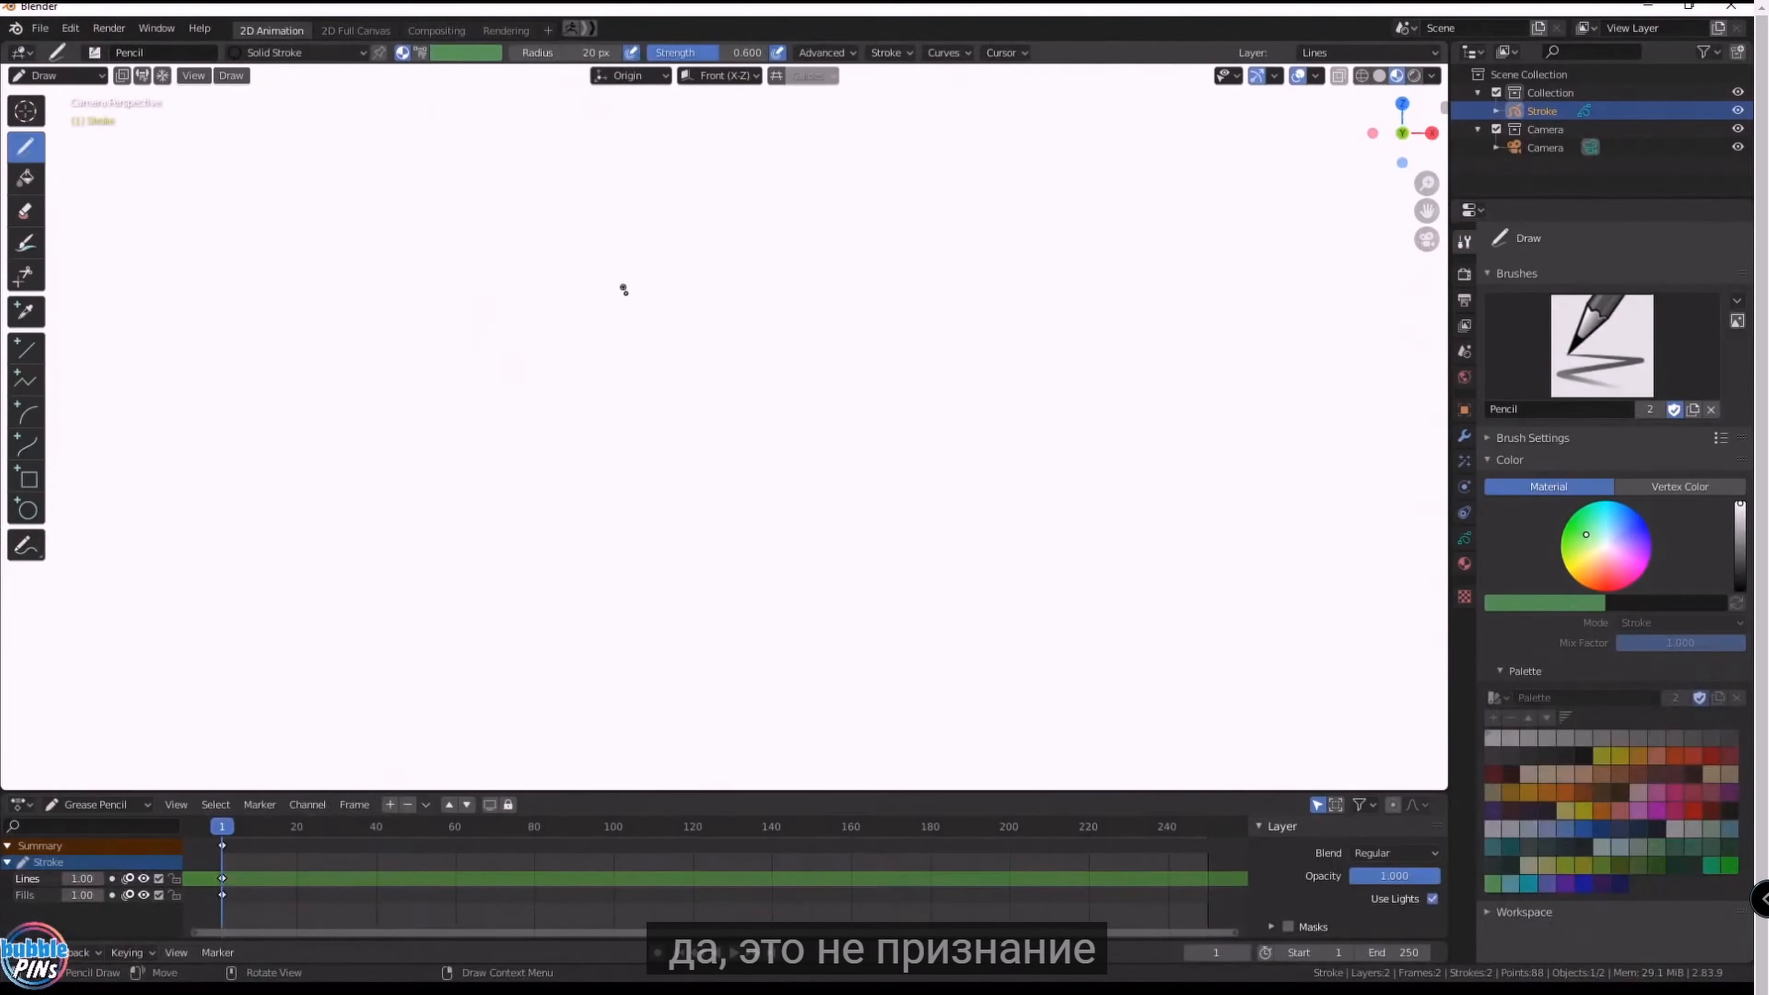
left_click_drag(624, 290, 846, 468)
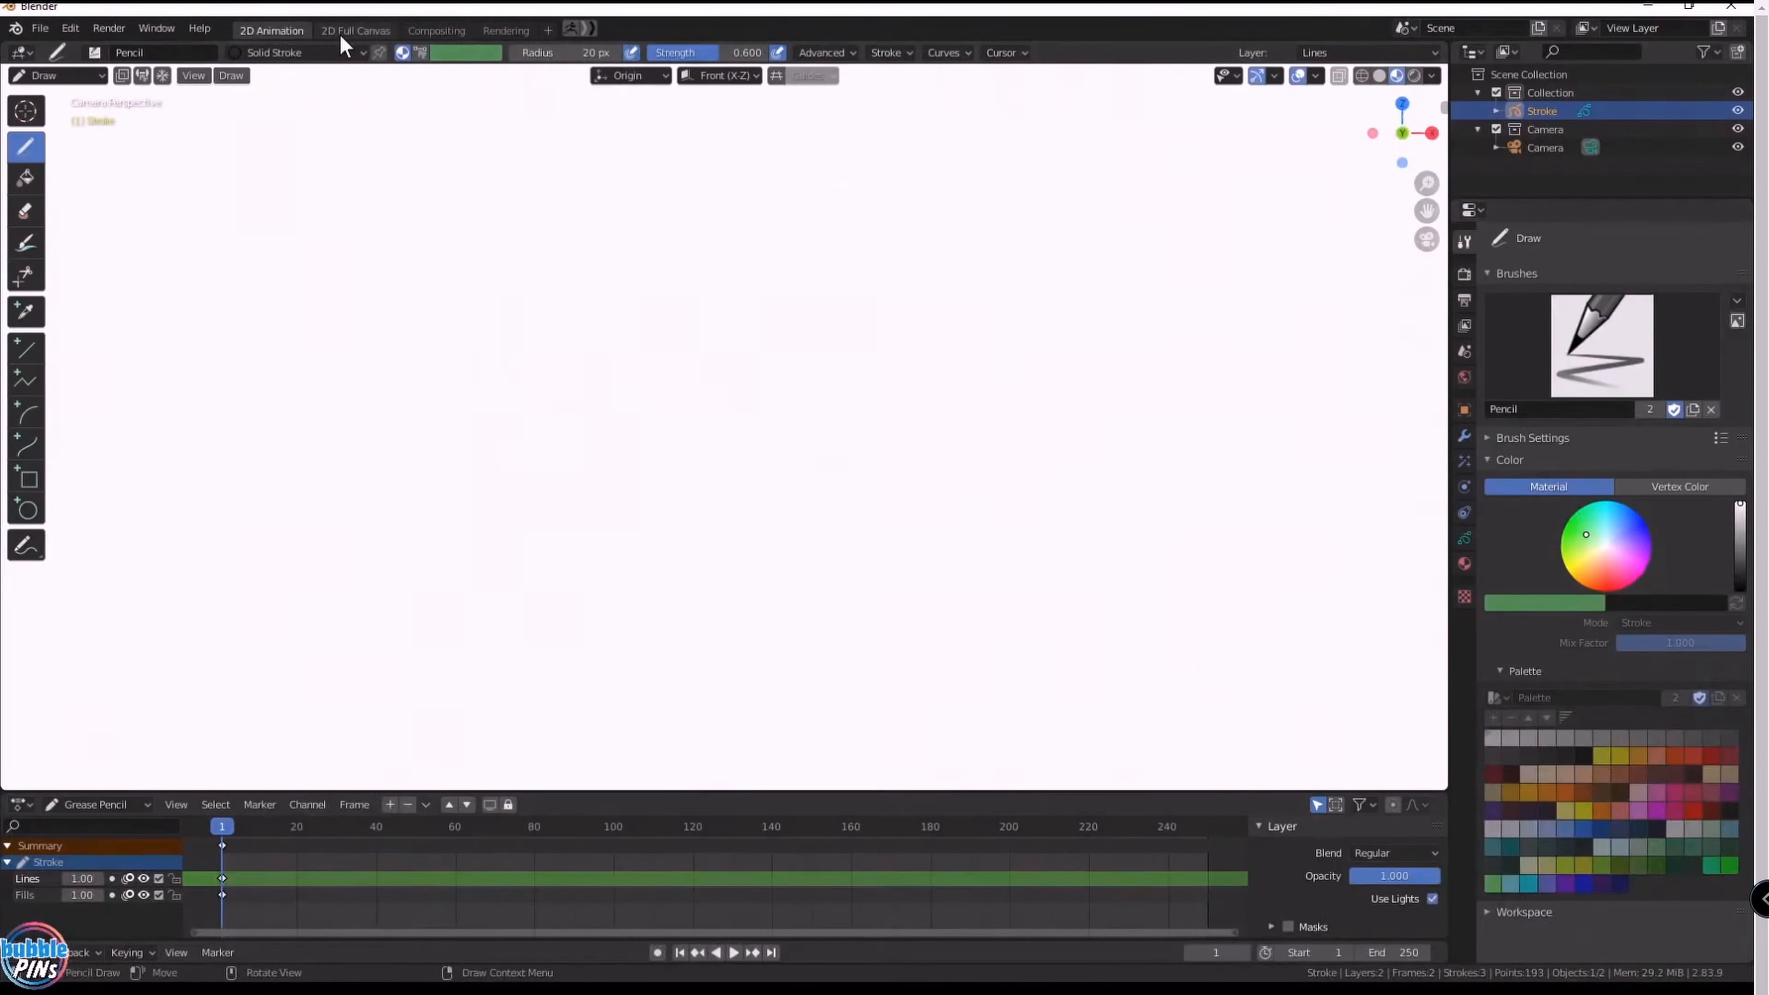
left_click_drag(934, 484, 905, 432)
mouse_move(1261, 6)
left_mouse_down()
mouse_move(1204, 50)
mouse_move(1465, 227)
mouse_move(1164, 227)
left_mouse_up()
left_click(1447, 224)
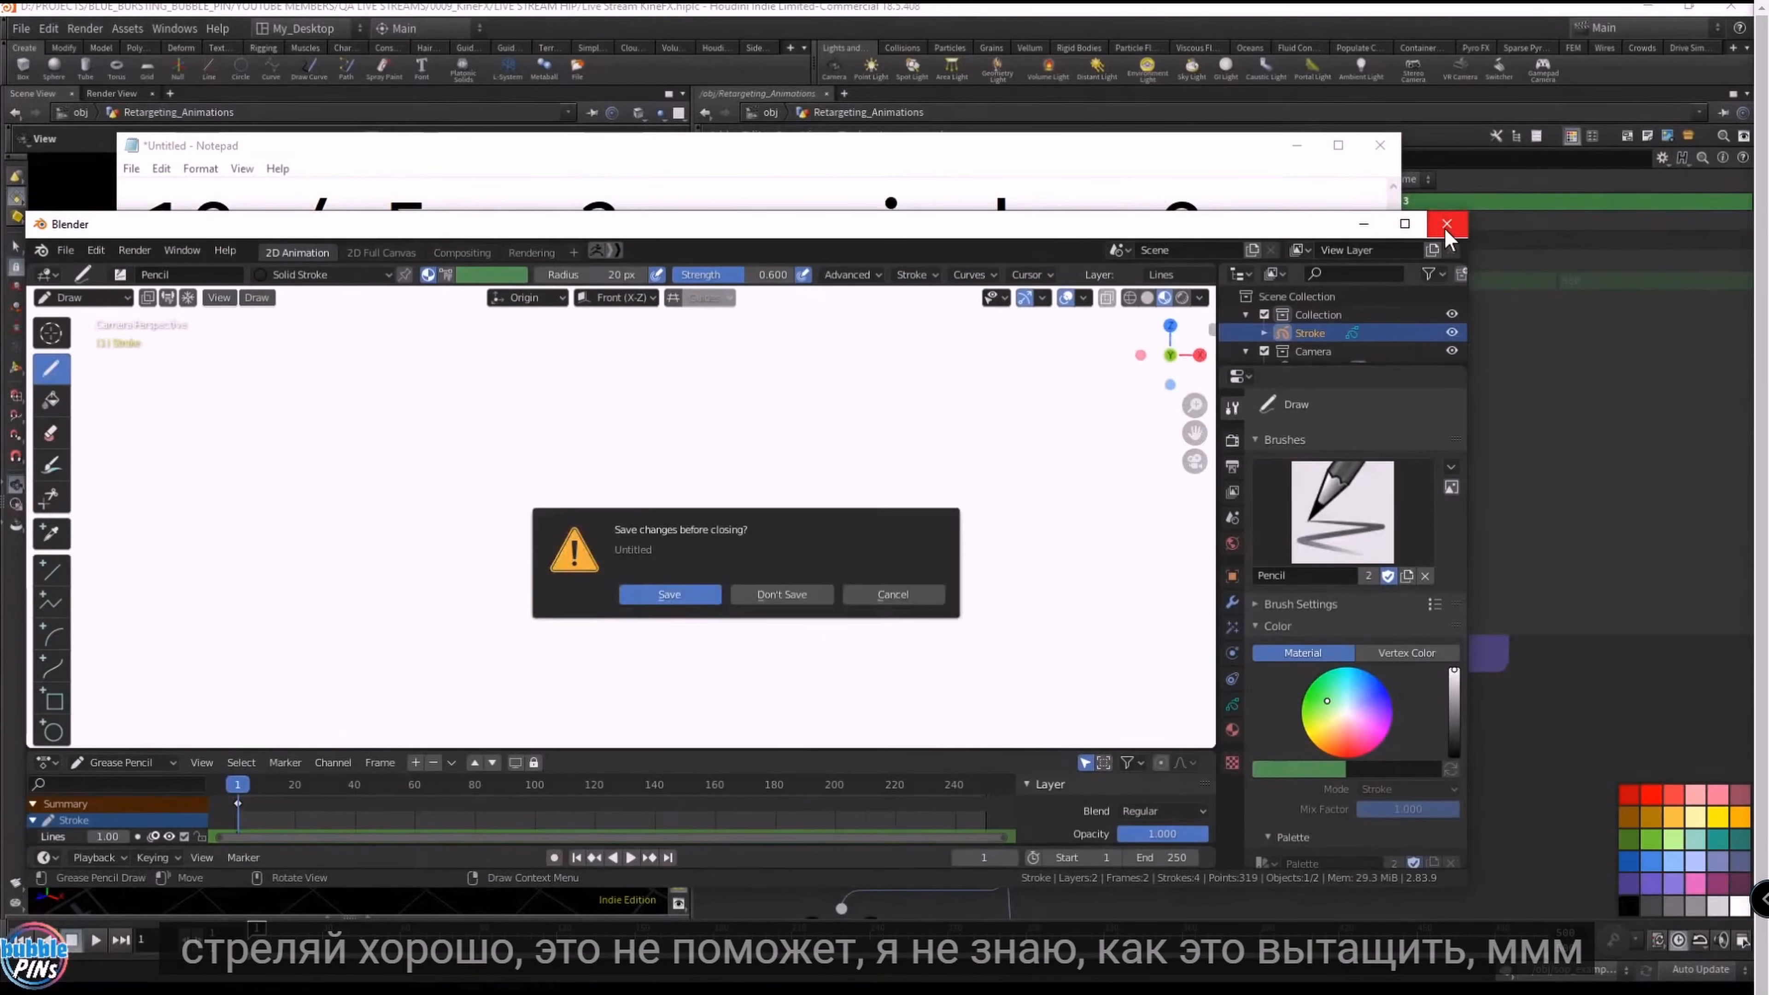
left_click(802, 602)
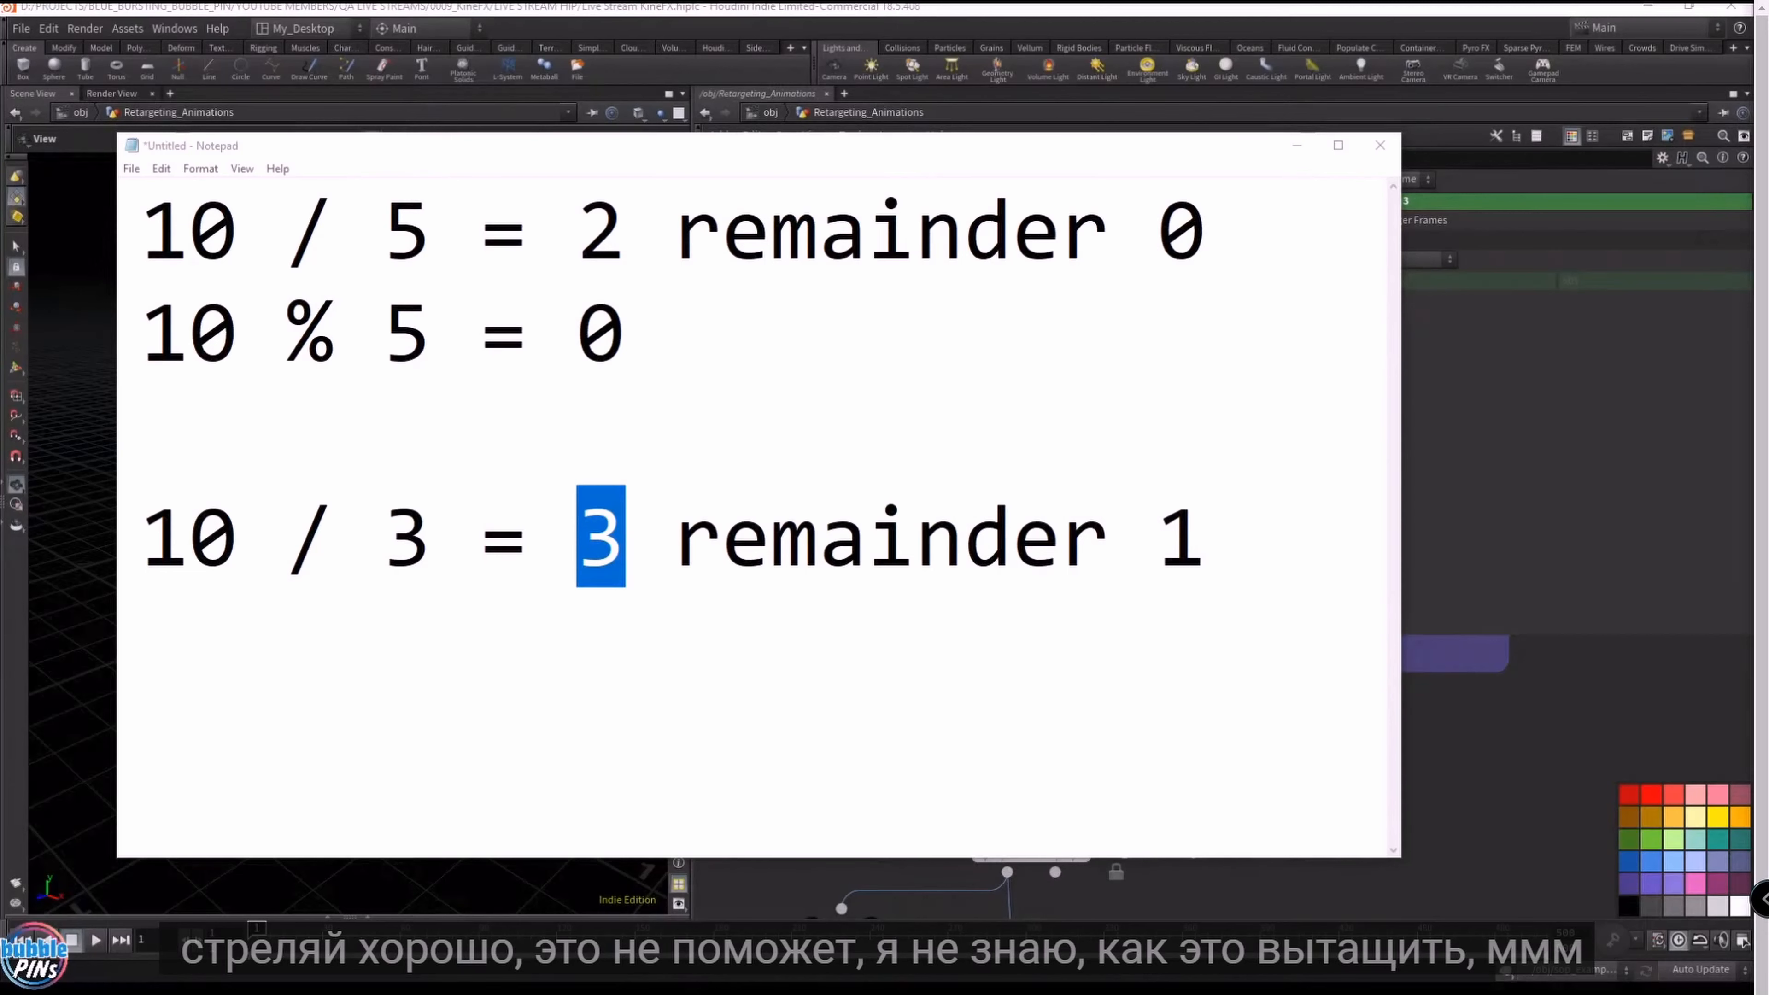
- Switch to Blender and handwrite the long division of 10 by 3, with quotient 3, a subtracted 9 and an underlined remainder 1
left_click(866, 537)
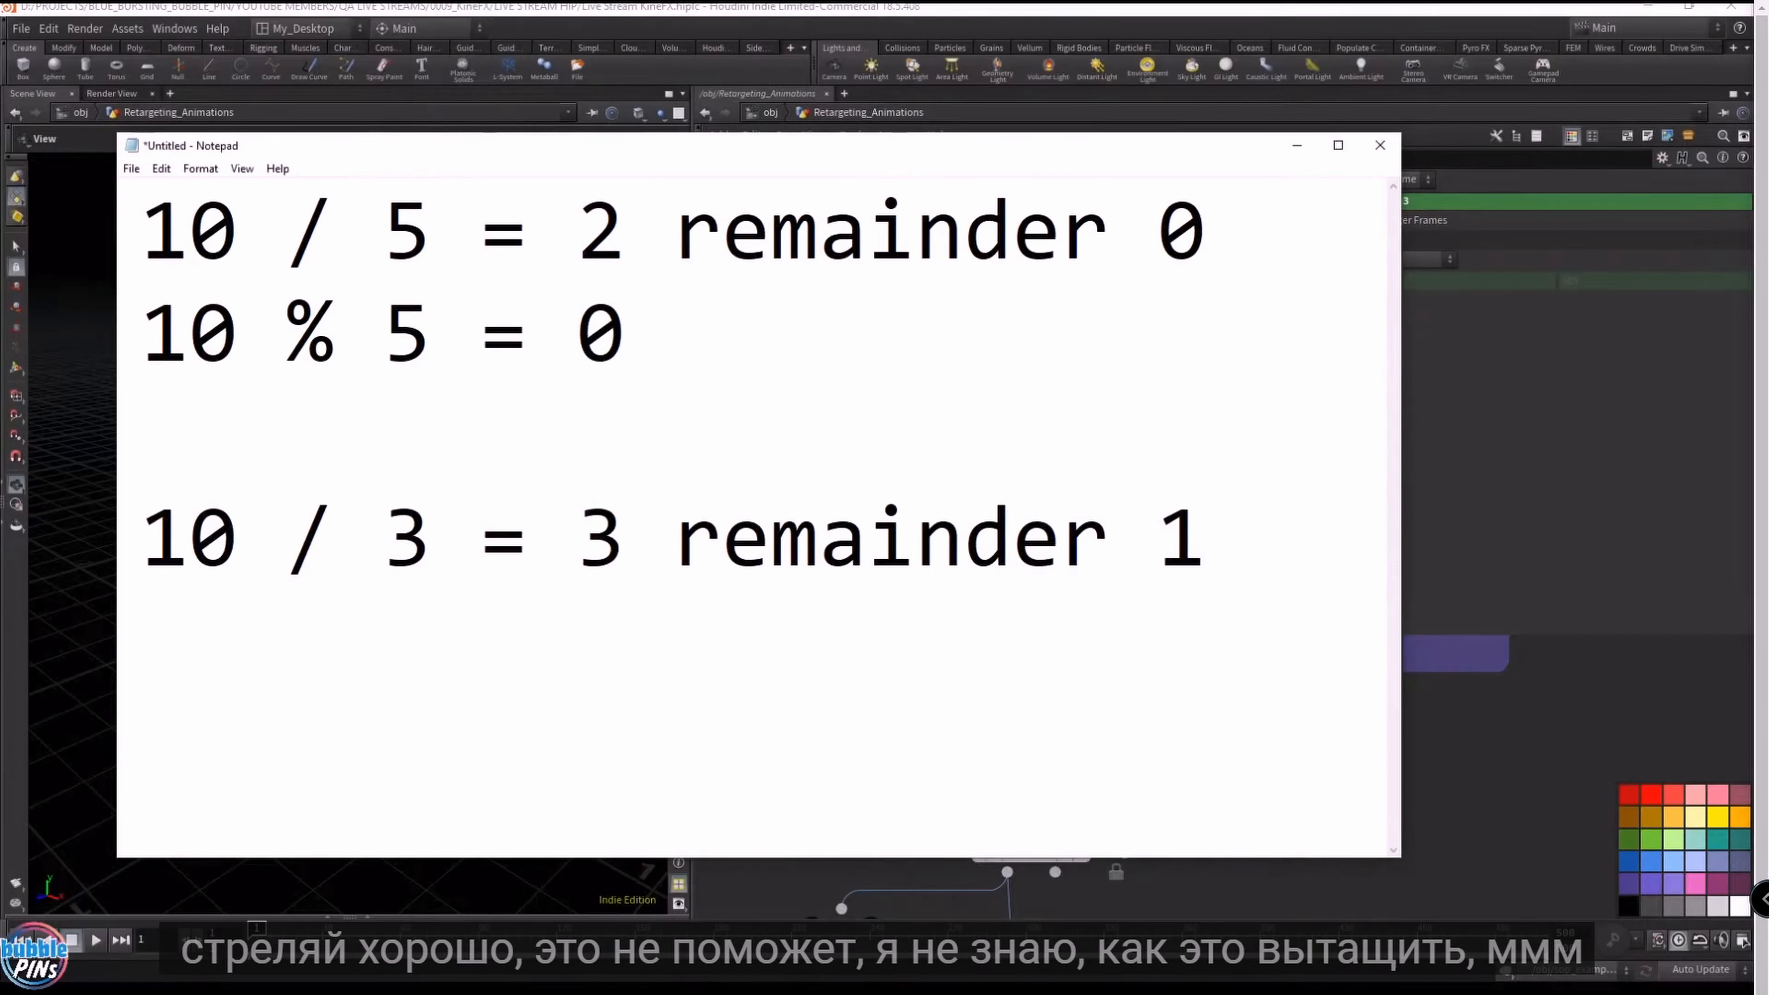
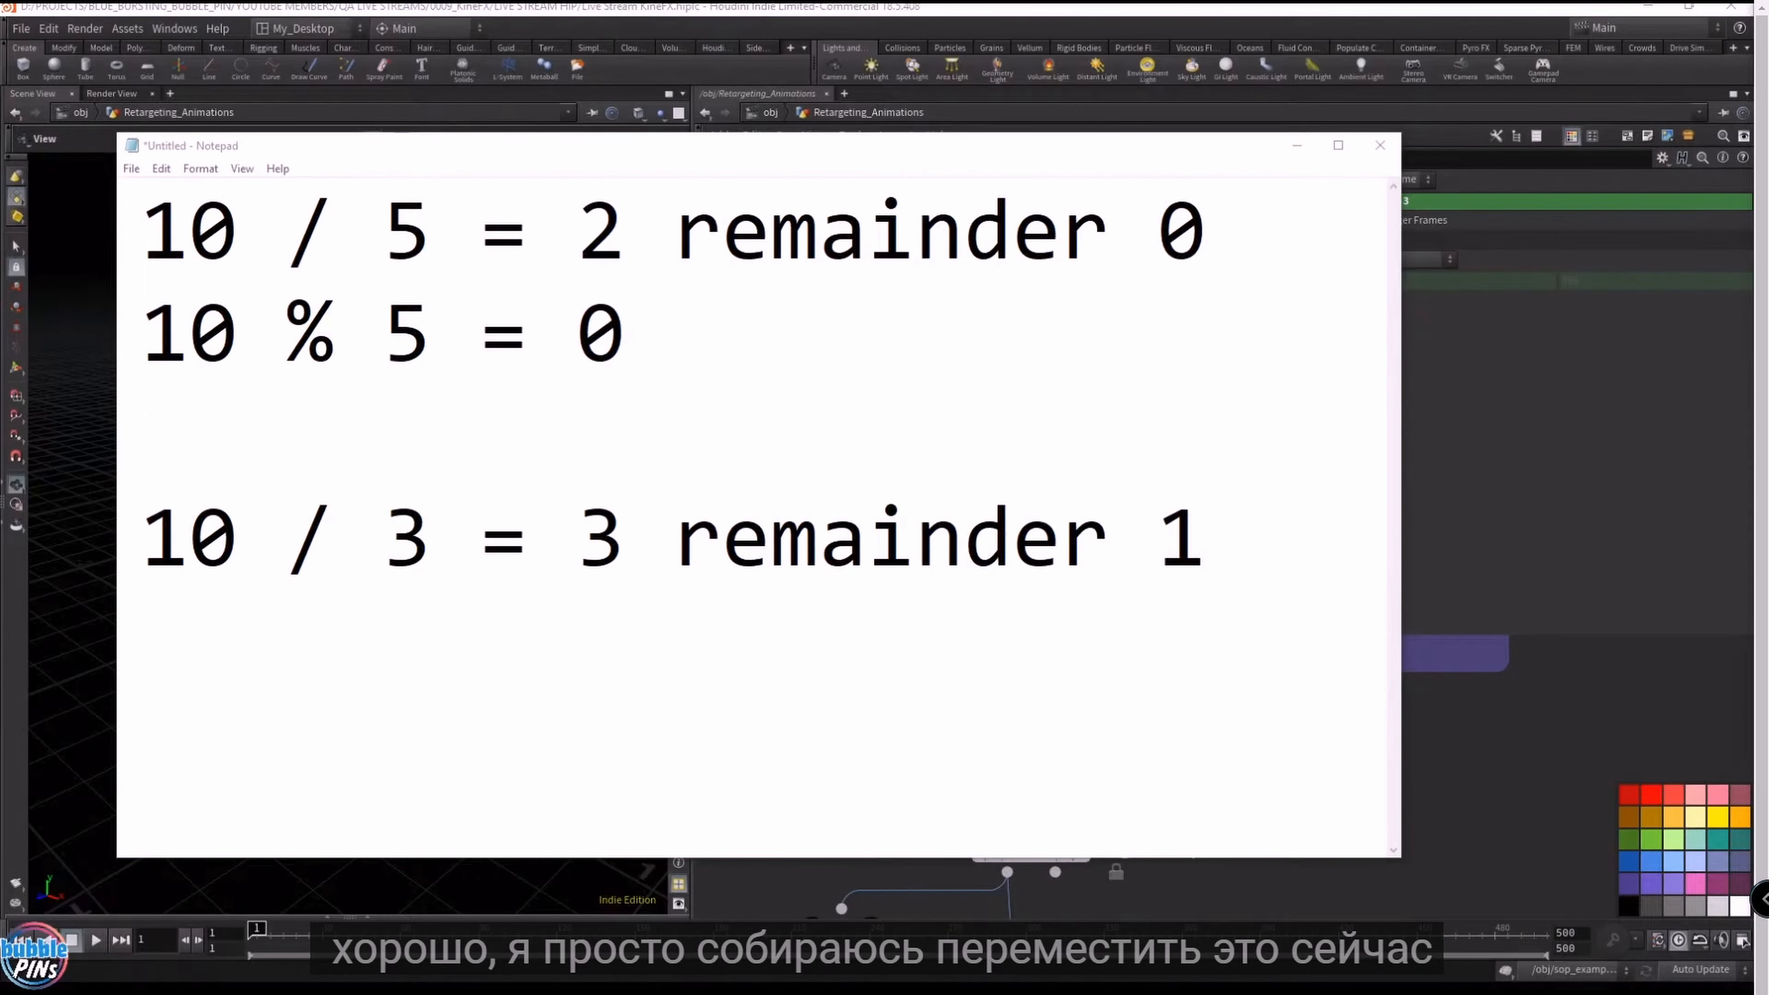
mouse_move(877, 990)
left_mouse_down()
mouse_move(895, 314)
mouse_move(975, 215)
mouse_move(976, 4)
left_mouse_up()
left_click_drag(548, 338, 545, 455)
left_click_drag(550, 342, 686, 325)
key("ctrl+z")
left_click_drag(550, 340, 787, 313)
left_click_drag(597, 361, 597, 422)
mouse_move(661, 374)
left_mouse_down()
mouse_move(634, 369)
mouse_move(643, 399)
mouse_move(660, 371)
left_mouse_up()
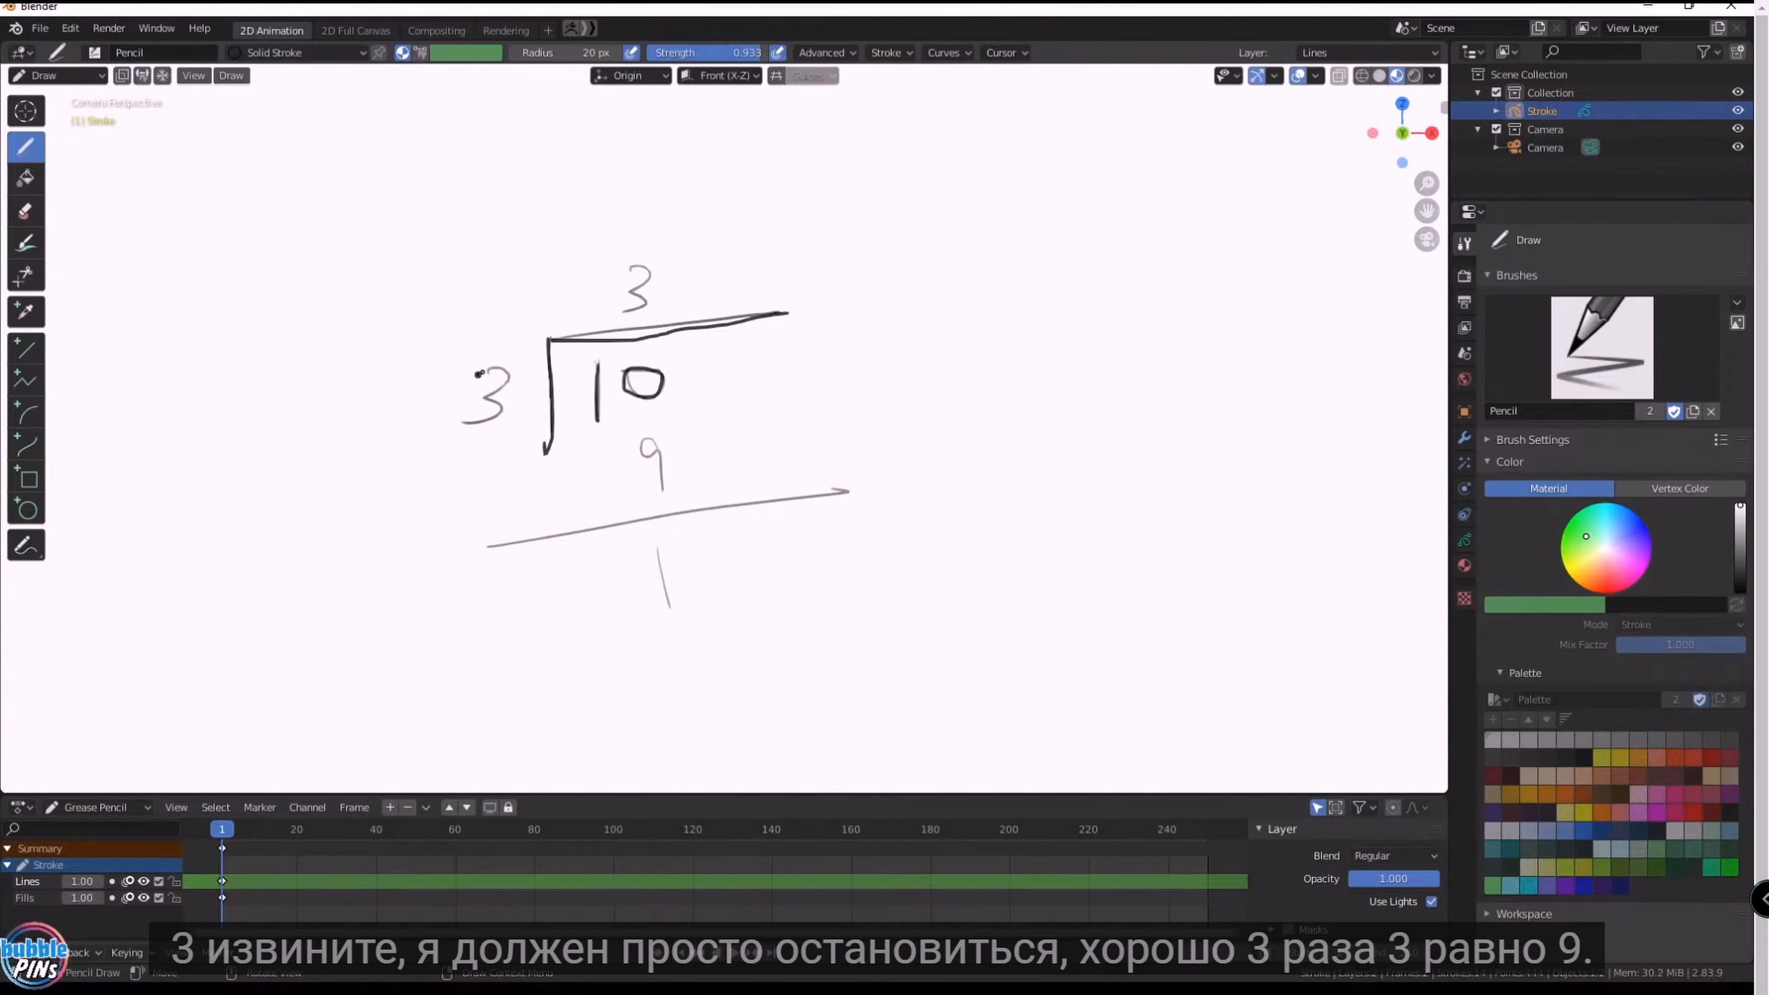
mouse_move(486, 371)
left_mouse_down()
mouse_move(506, 379)
mouse_move(486, 429)
mouse_move(453, 429)
left_mouse_up()
mouse_move(662, 651)
left_mouse_down()
mouse_move(757, 600)
mouse_move(668, 655)
left_mouse_up()
- Handwrite "10 % 3 = 1" beside the long division and draw an arrow pointing to the remainder
left_click_drag(953, 286, 945, 347)
mouse_move(1003, 312)
left_mouse_down()
mouse_move(1073, 404)
mouse_move(1108, 401)
left_mouse_up()
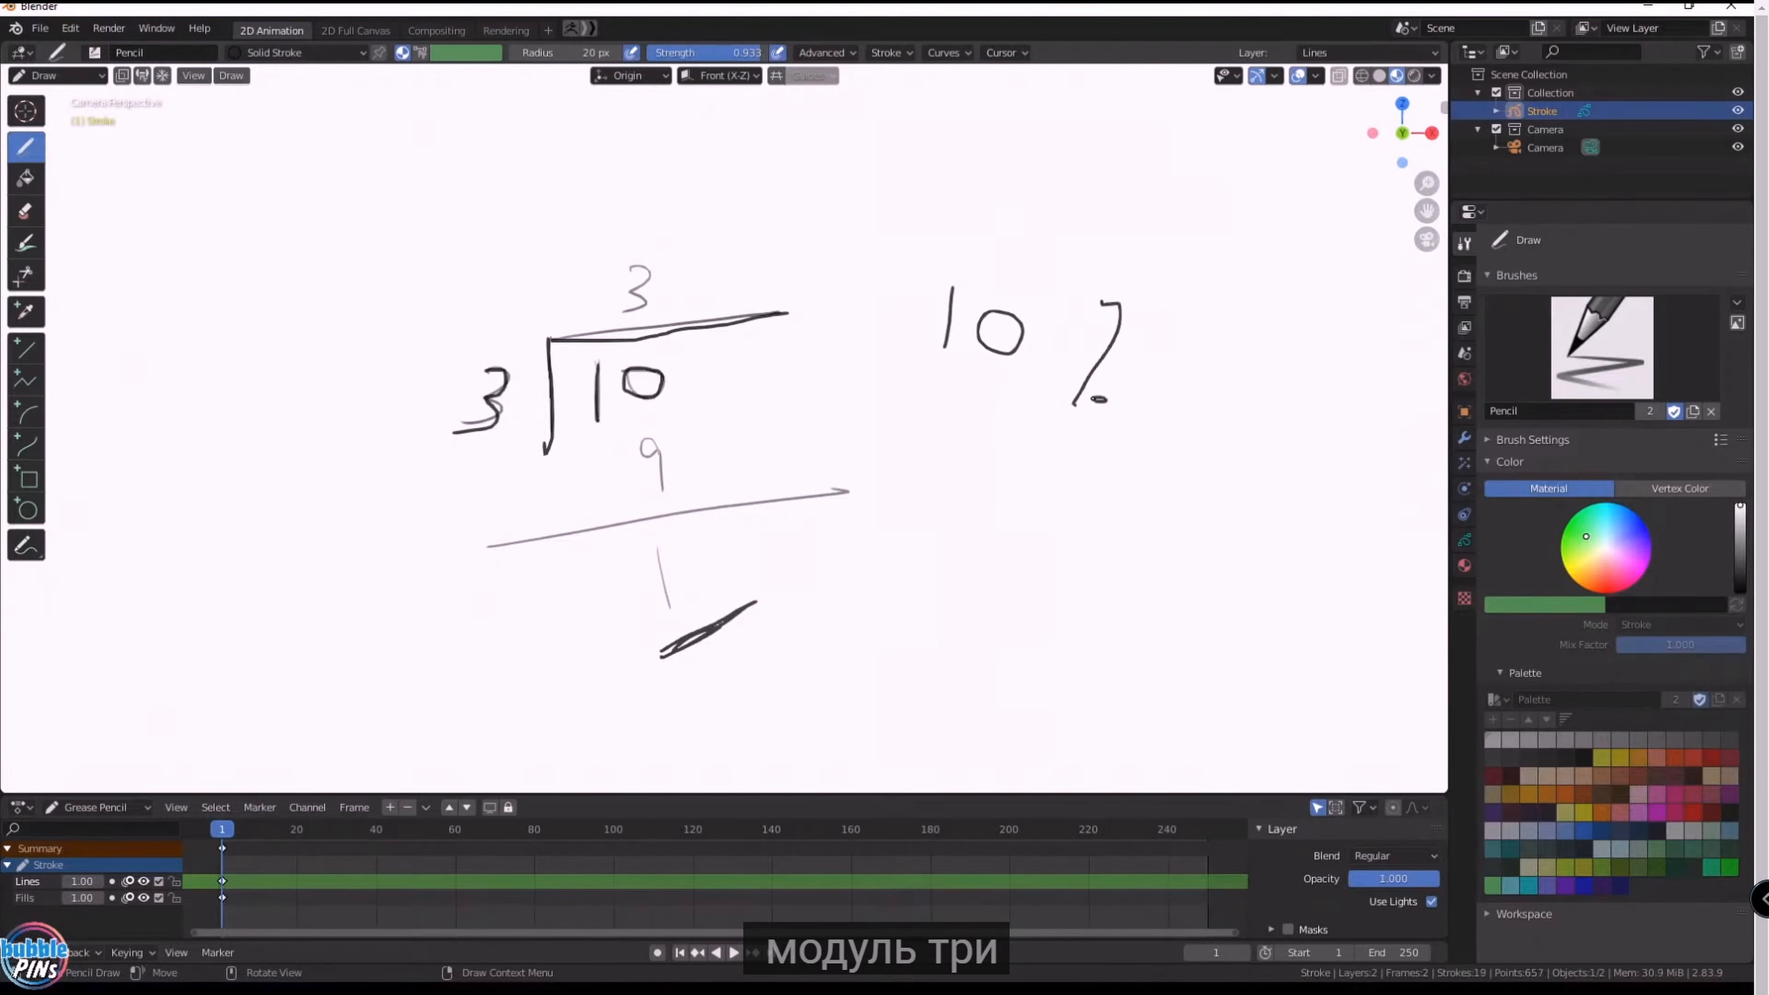
mouse_move(1161, 321)
left_mouse_down()
mouse_move(1197, 322)
mouse_move(1158, 372)
left_mouse_up()
left_click(1249, 367)
mouse_move(1257, 337)
left_mouse_down()
mouse_move(1302, 336)
mouse_move(1318, 357)
left_mouse_up()
left_click_drag(1107, 292, 1108, 303)
left_click_drag(1371, 321, 1370, 385)
mouse_move(836, 537)
left_mouse_down()
mouse_move(881, 611)
mouse_move(1024, 569)
left_mouse_up()
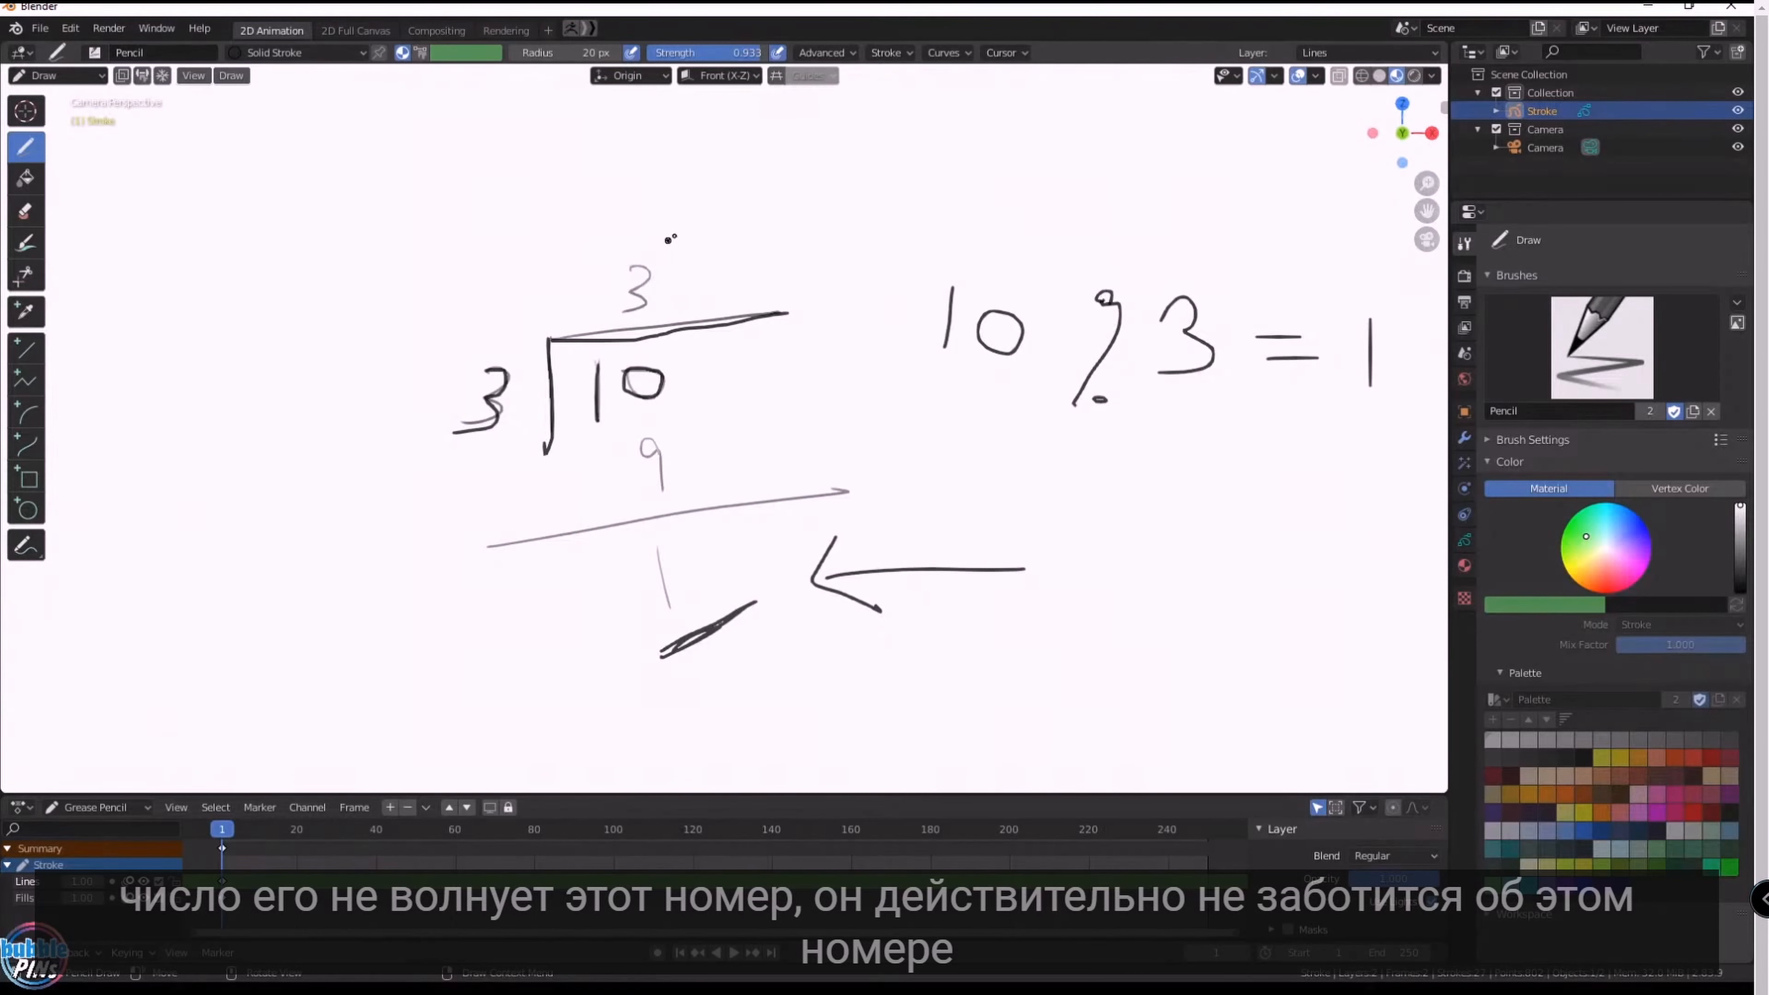
- Cross out the quotient 3 and the subtracted 9 in the long division, and circle the remainder 1
left_click_drag(695, 232, 519, 343)
left_click_drag(524, 268, 803, 333)
left_click_drag(710, 446, 585, 517)
left_click_drag(572, 452, 725, 457)
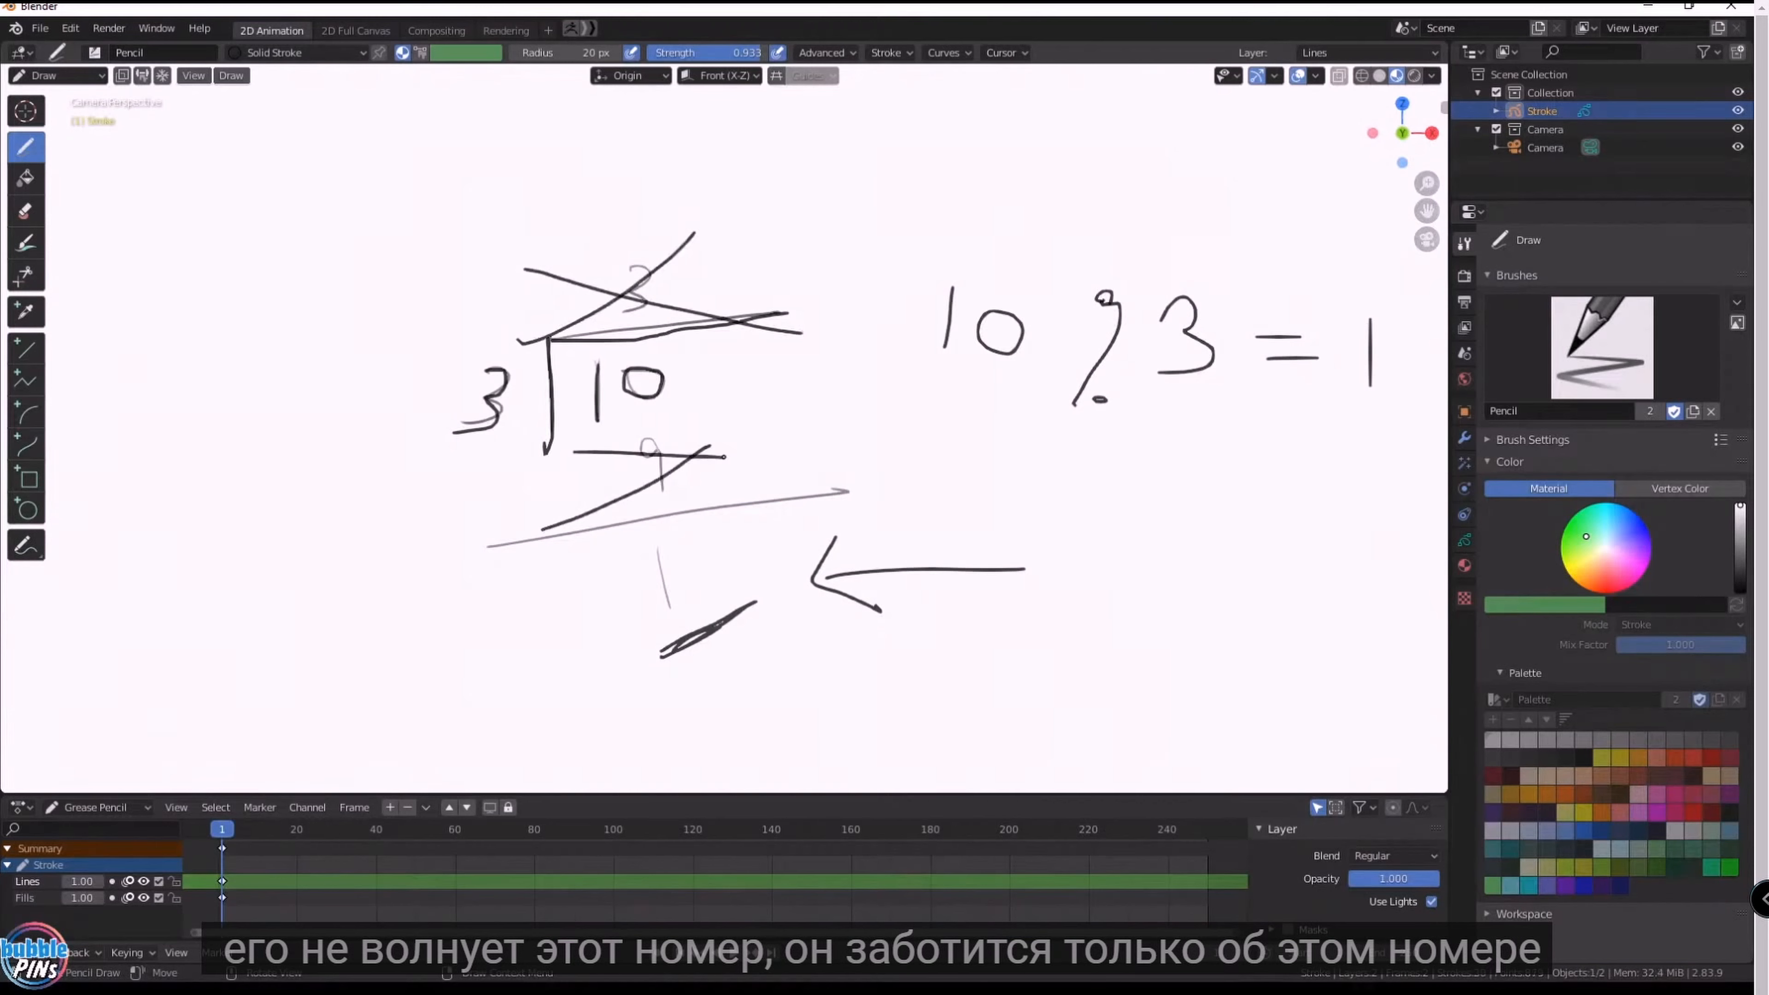
mouse_move(676, 522)
left_mouse_down()
mouse_move(730, 533)
mouse_move(543, 531)
left_mouse_up()
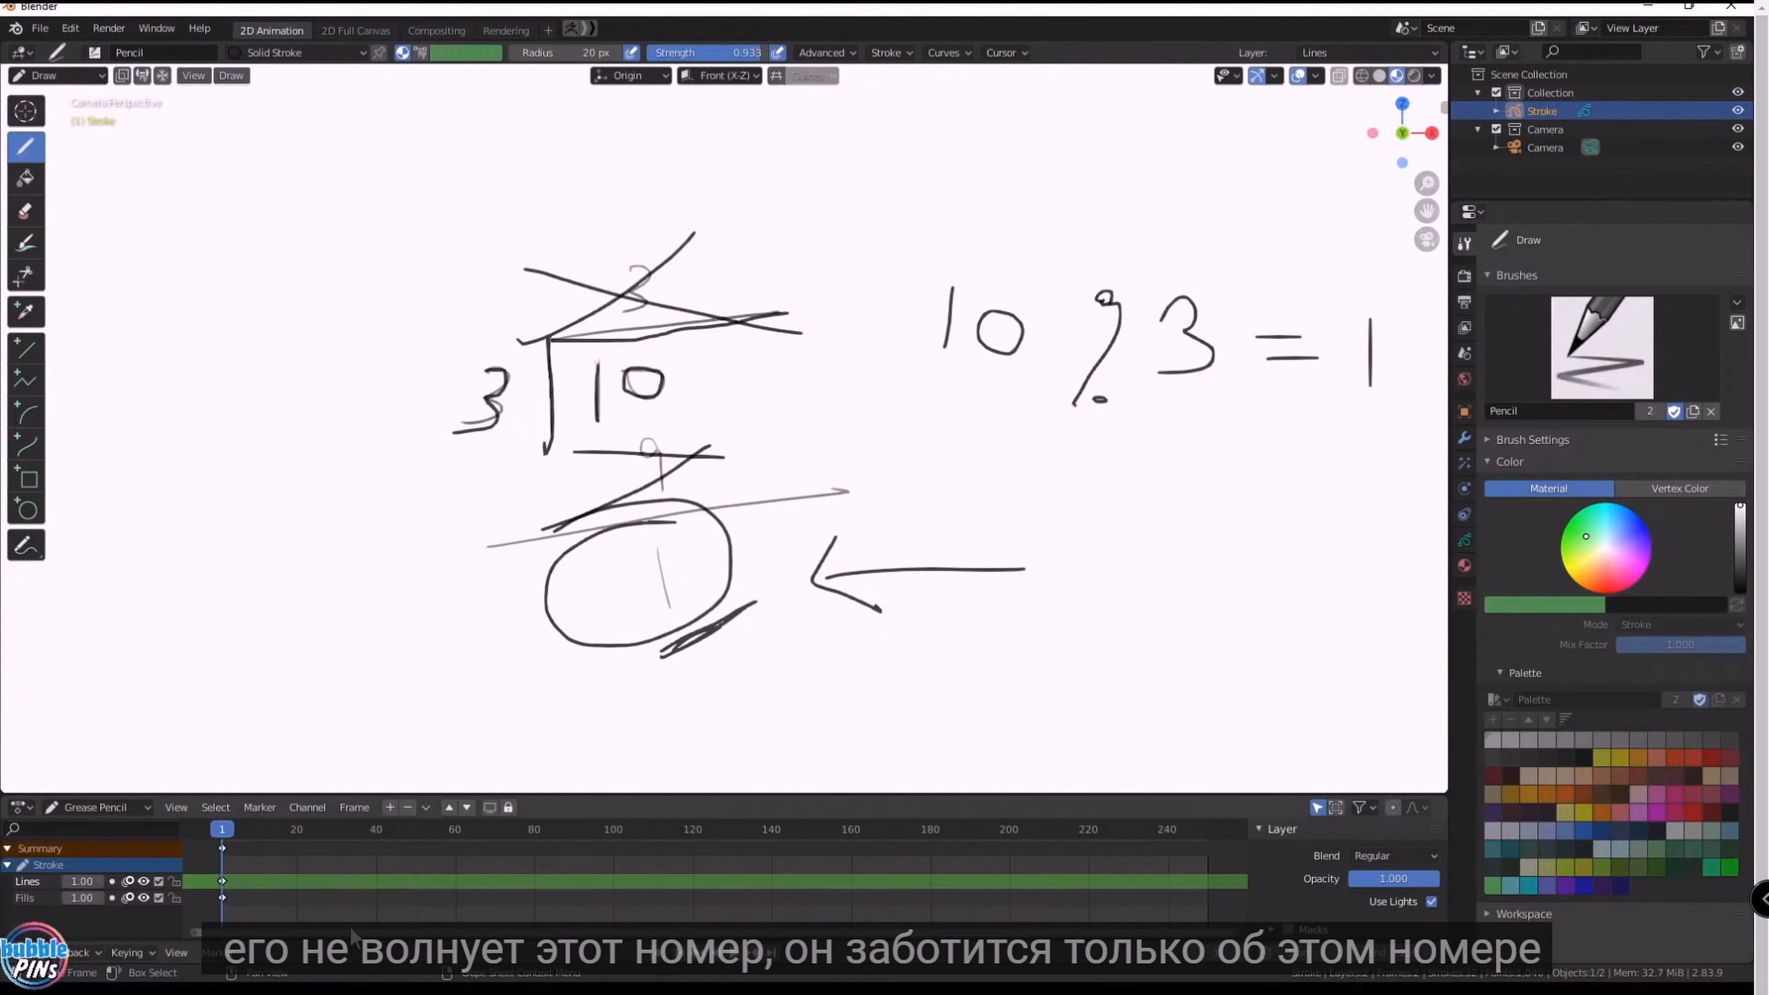
- Undo the cross-out and circle strokes on the long division
key("ctrl+z")
key("ctrl+z")
key("ctrl+z")
key("ctrl+z")
key("ctrl+z")
key("ctrl+z")
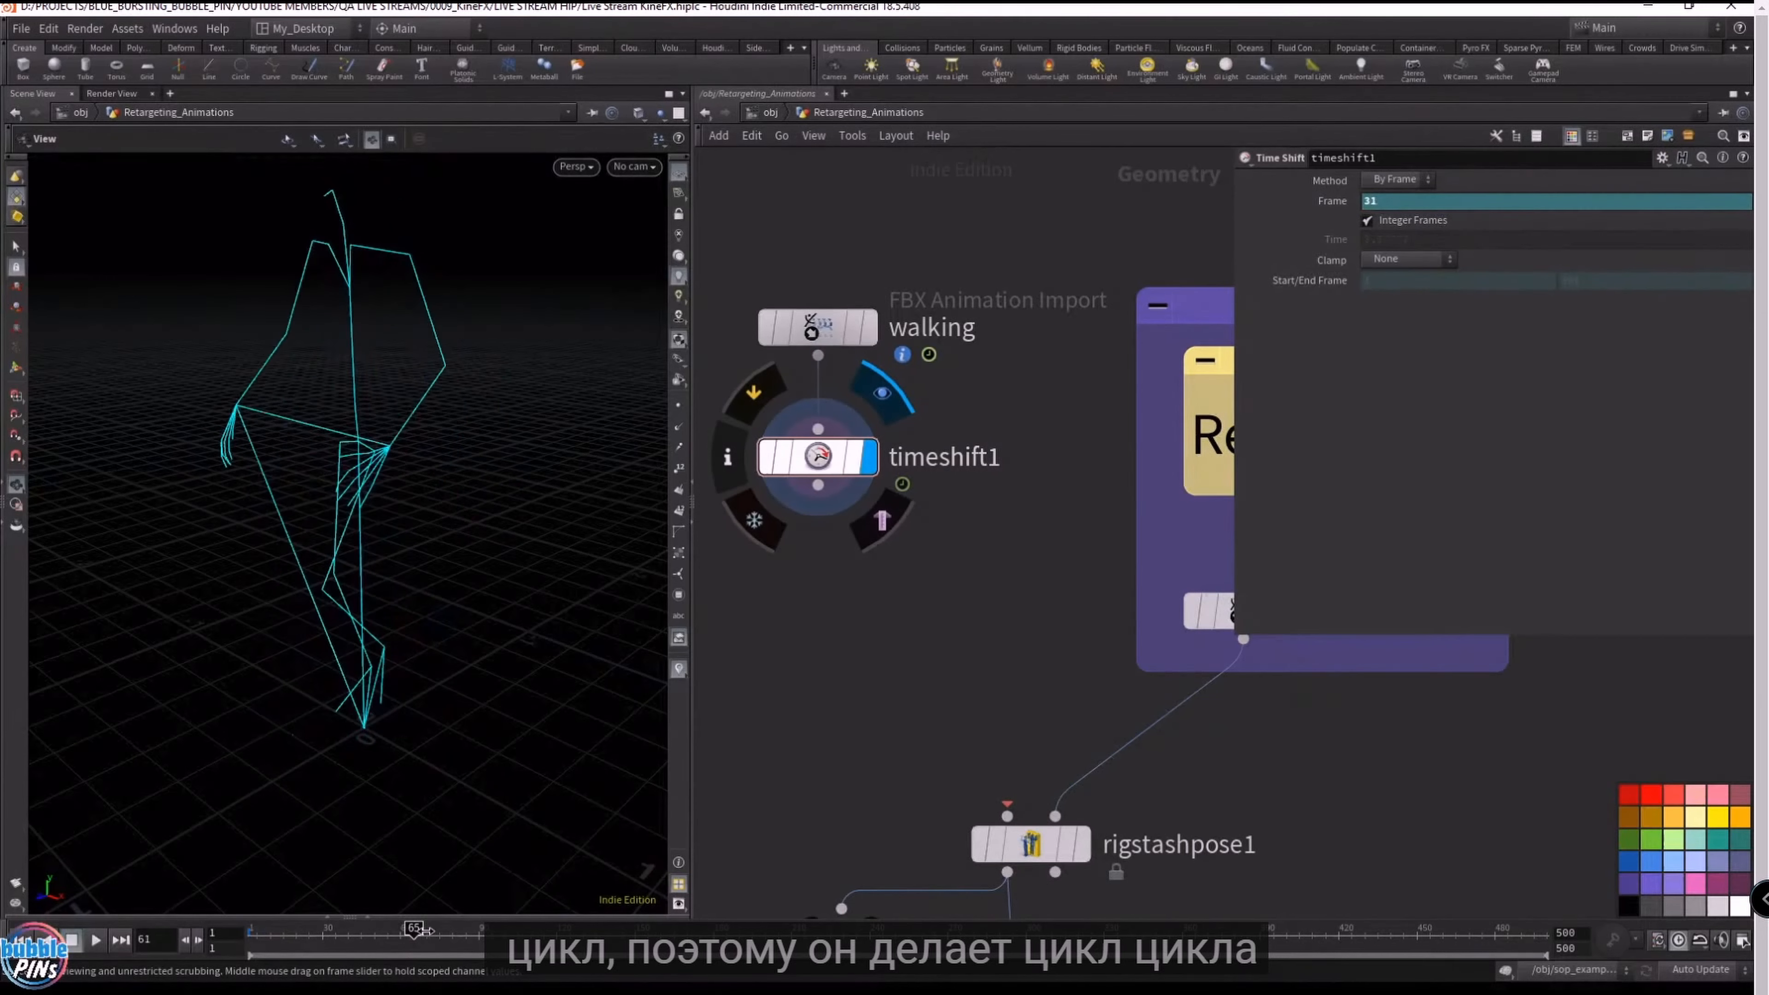
- Switch to Houdini, return to frame 1, and set the timeshift1 frame expression to $F % 41
left_click_drag(614, 931, 253, 933)
left_click(1339, 207)
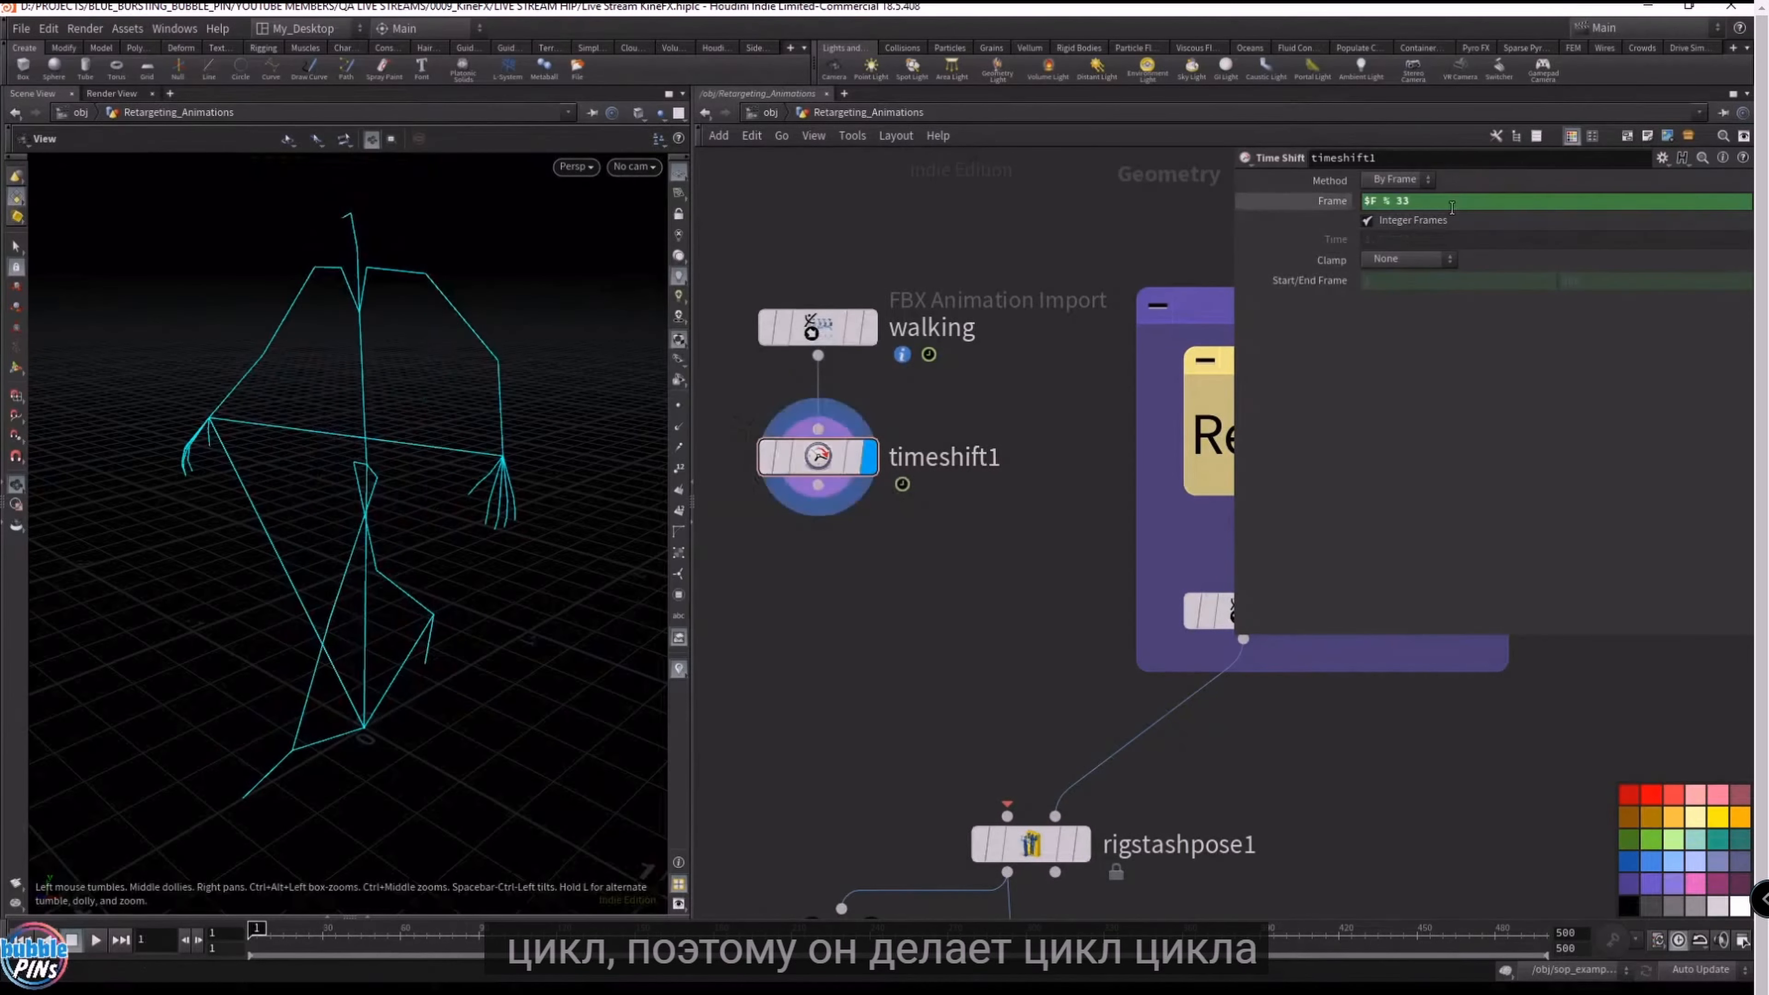
left_click(1425, 207)
key("BackSpace")
key("BackSpace")
type("41")
key("Return")
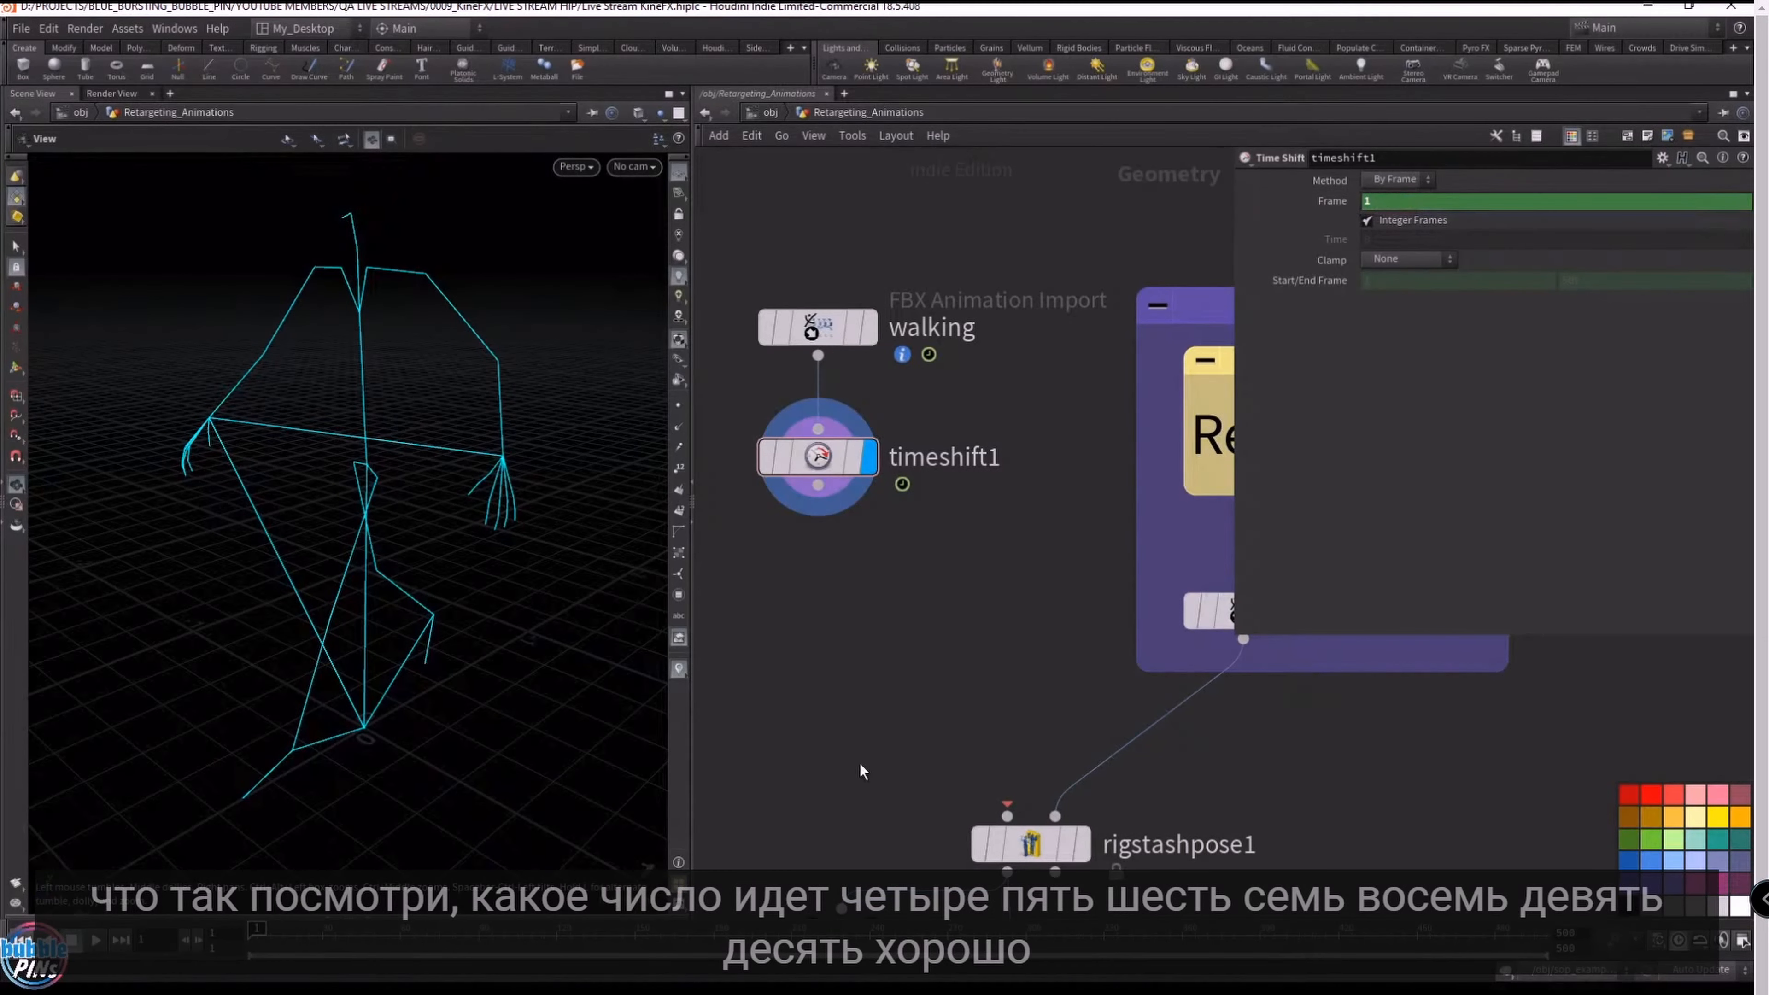
- Advance frame by frame from 1 to 11 to examine the evaluated frame value of timeshift1
key("Right")
key("Right")
key("Right")
key("Right")
key("Right")
key("Right")
key("Right")
key("Right")
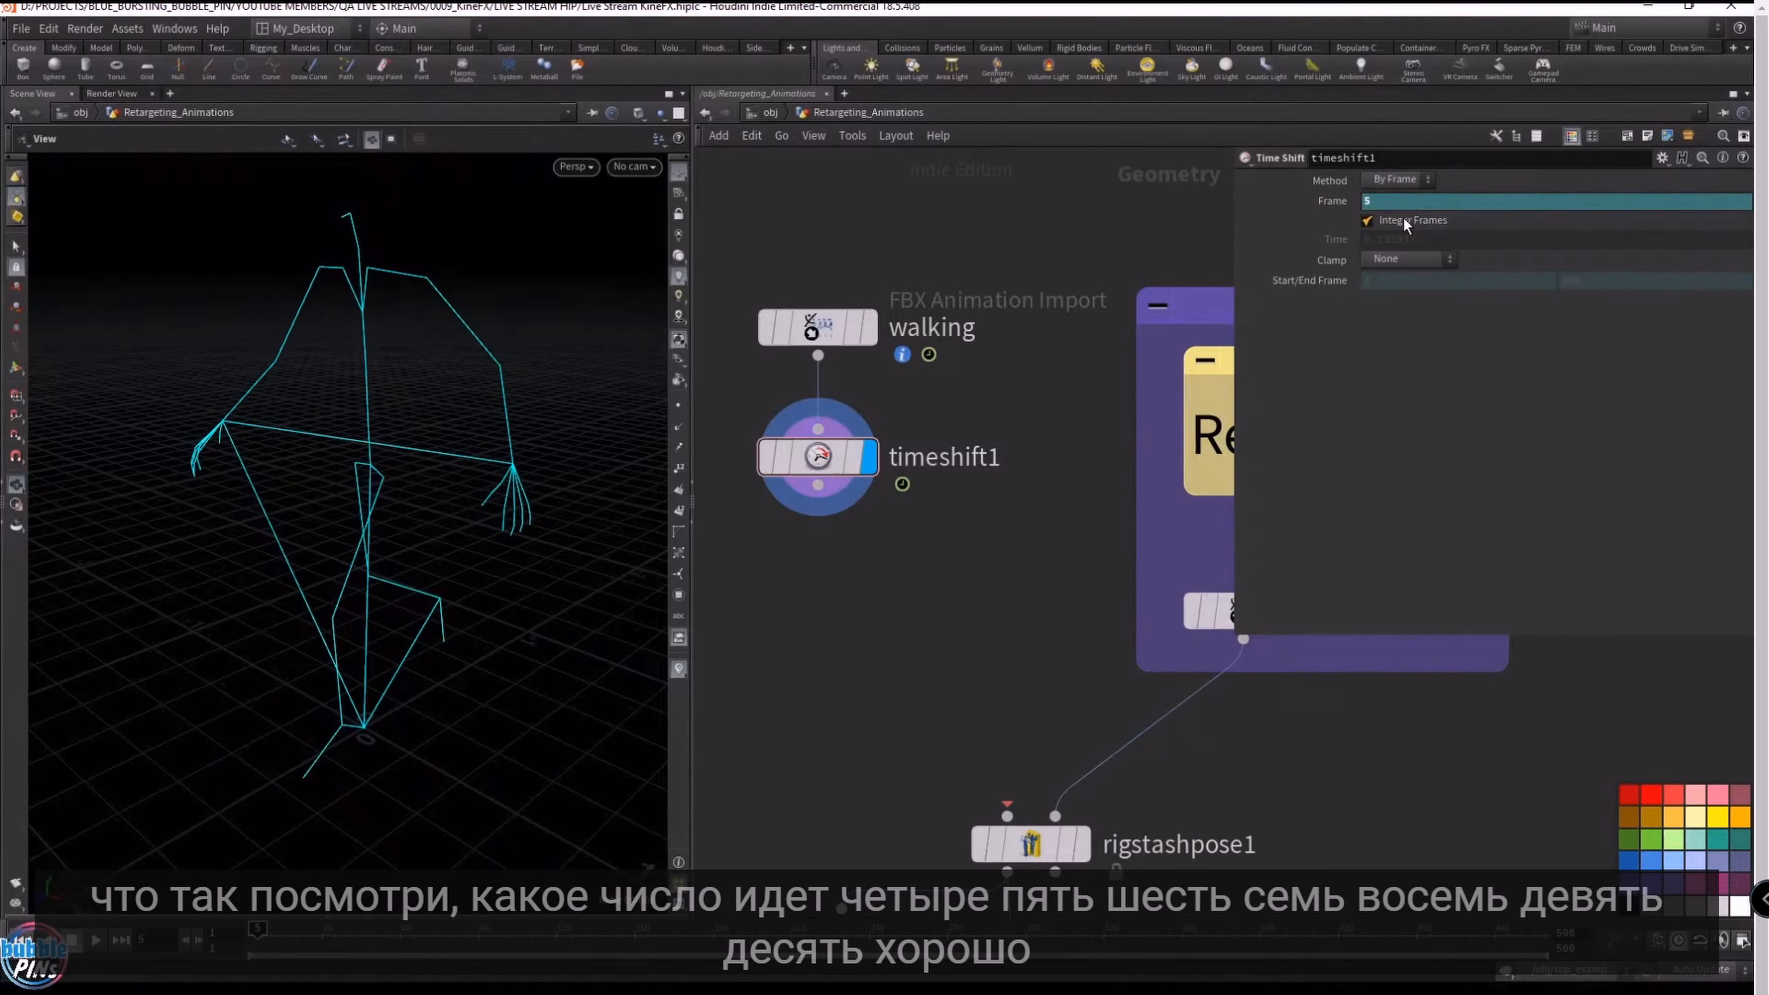
key("Right")
key("Right")
key("Right")
key("Right")
key("Right")
key("Right")
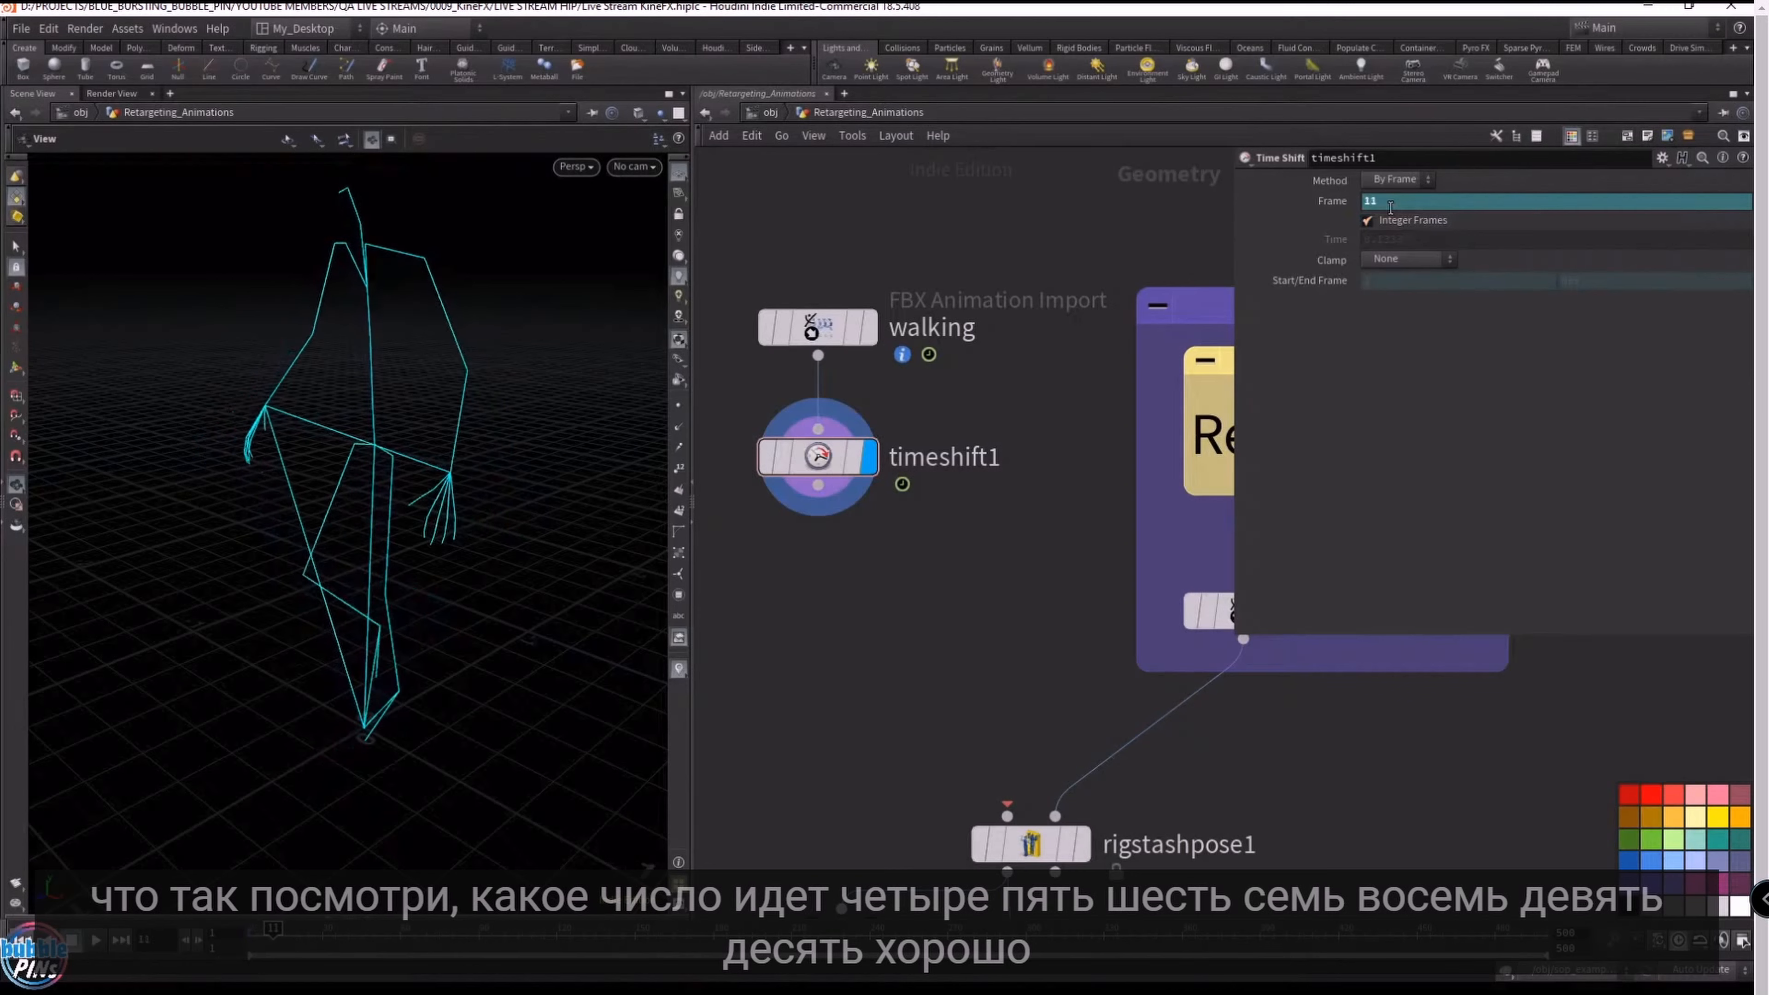
- Check the evaluated Time Shift value at frames 40 and 41, and highlight the 41 in its expression
mouse_move(337, 936)
left_mouse_down()
mouse_move(420, 934)
mouse_move(348, 930)
left_mouse_up()
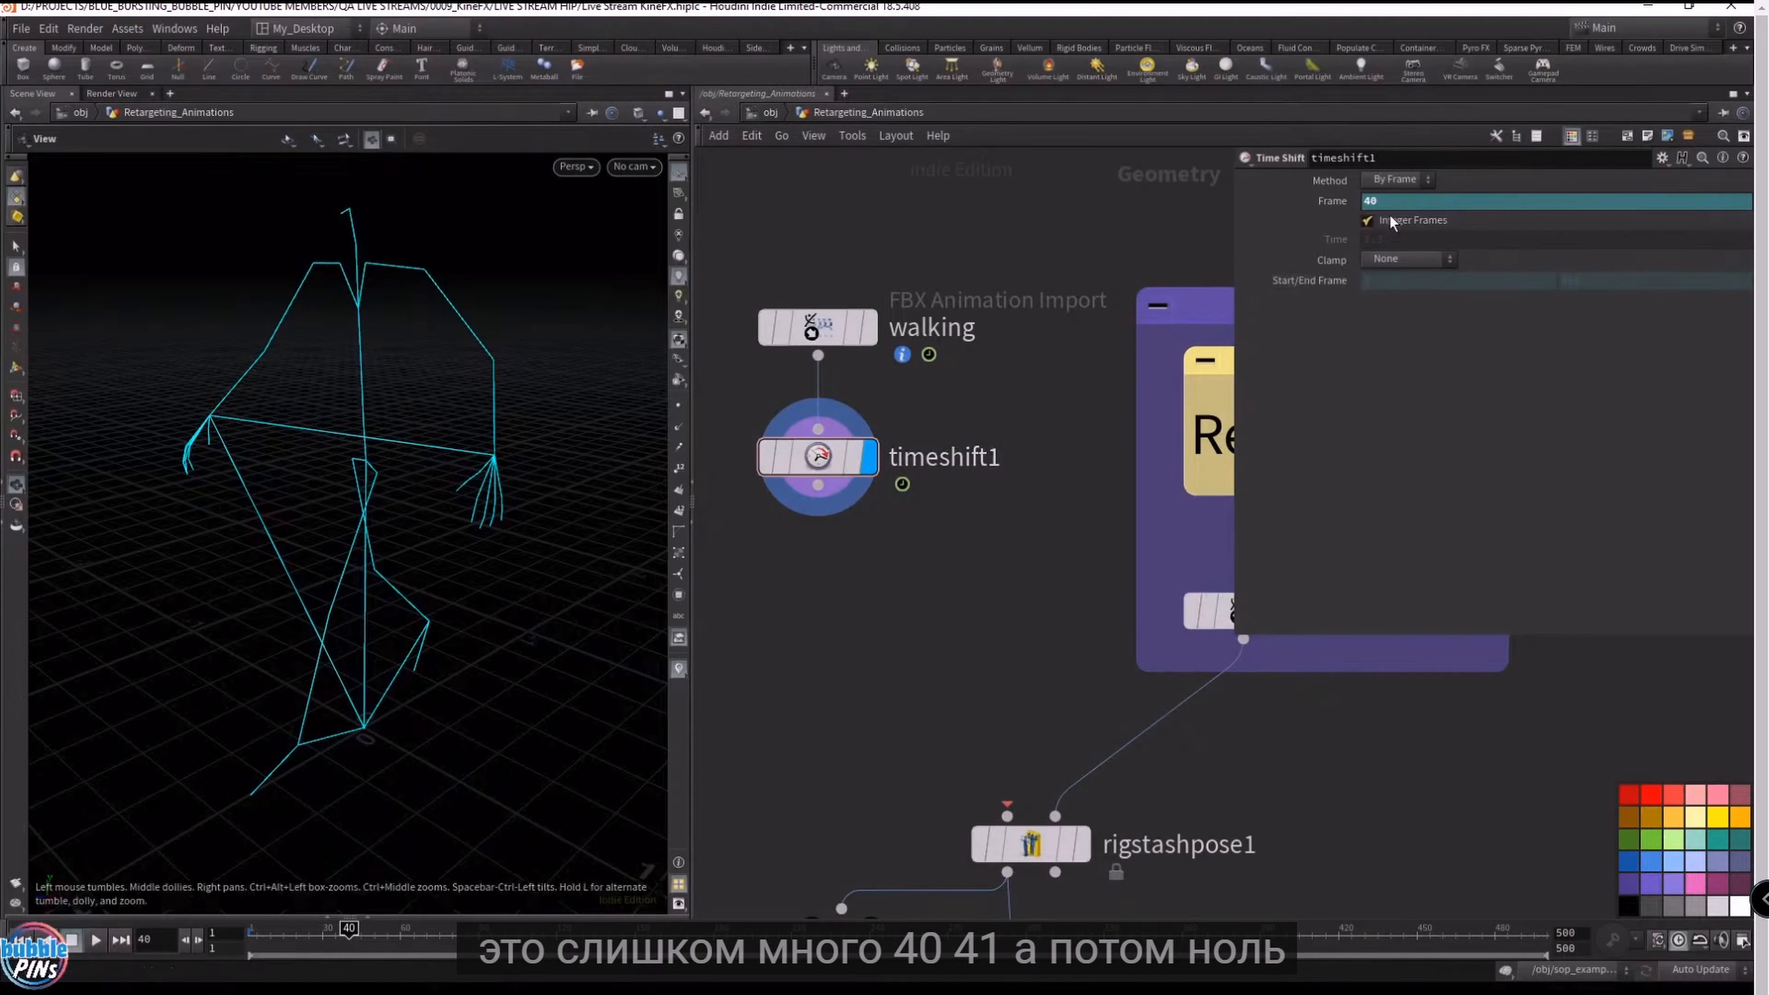
key("Right")
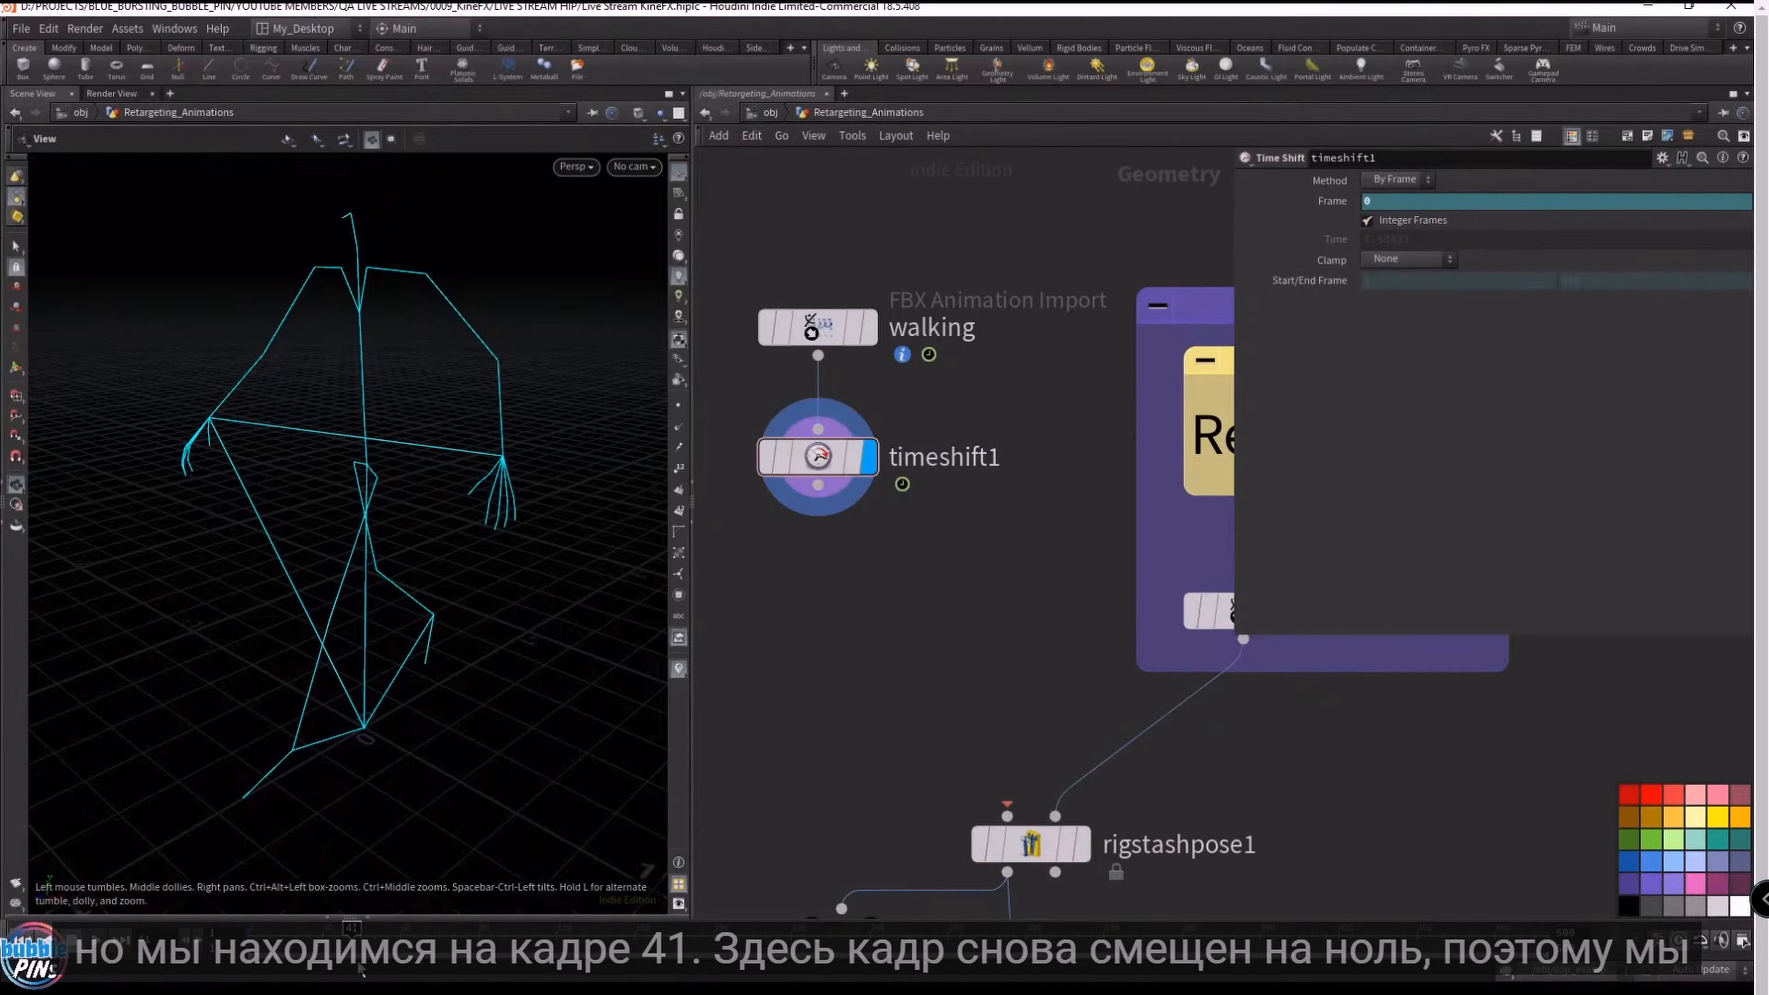
left_click(1334, 205)
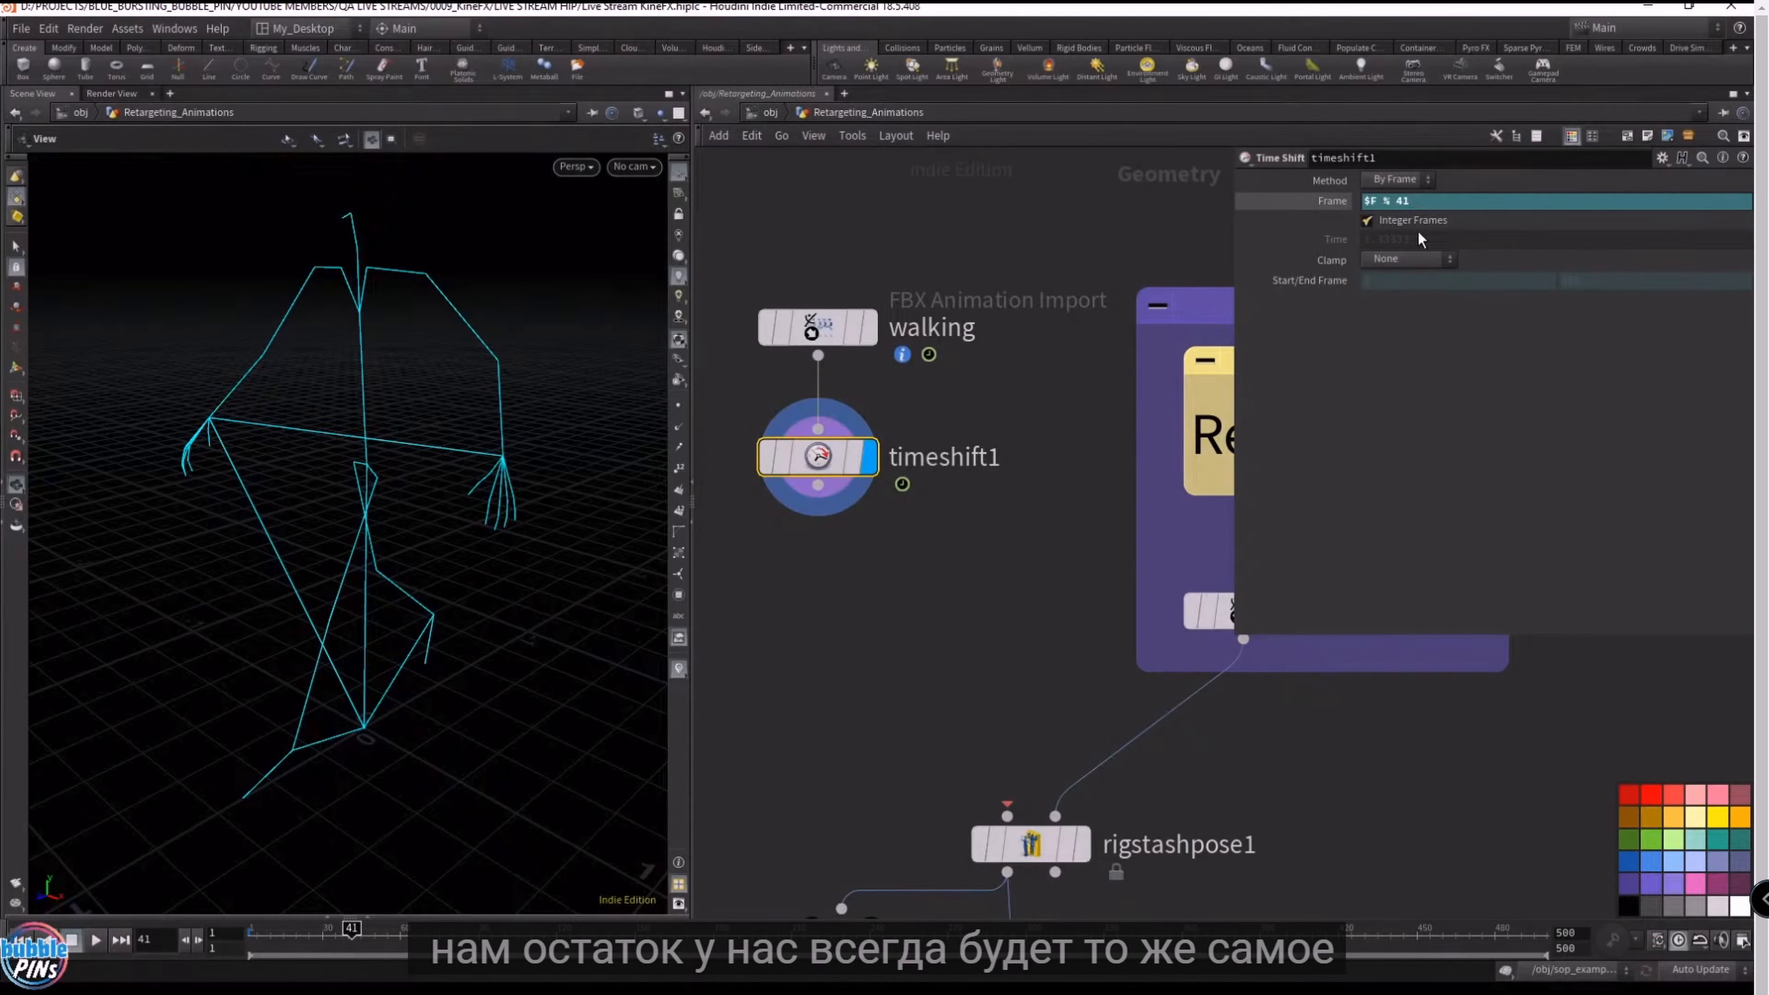
left_click_drag(1411, 204, 1398, 208)
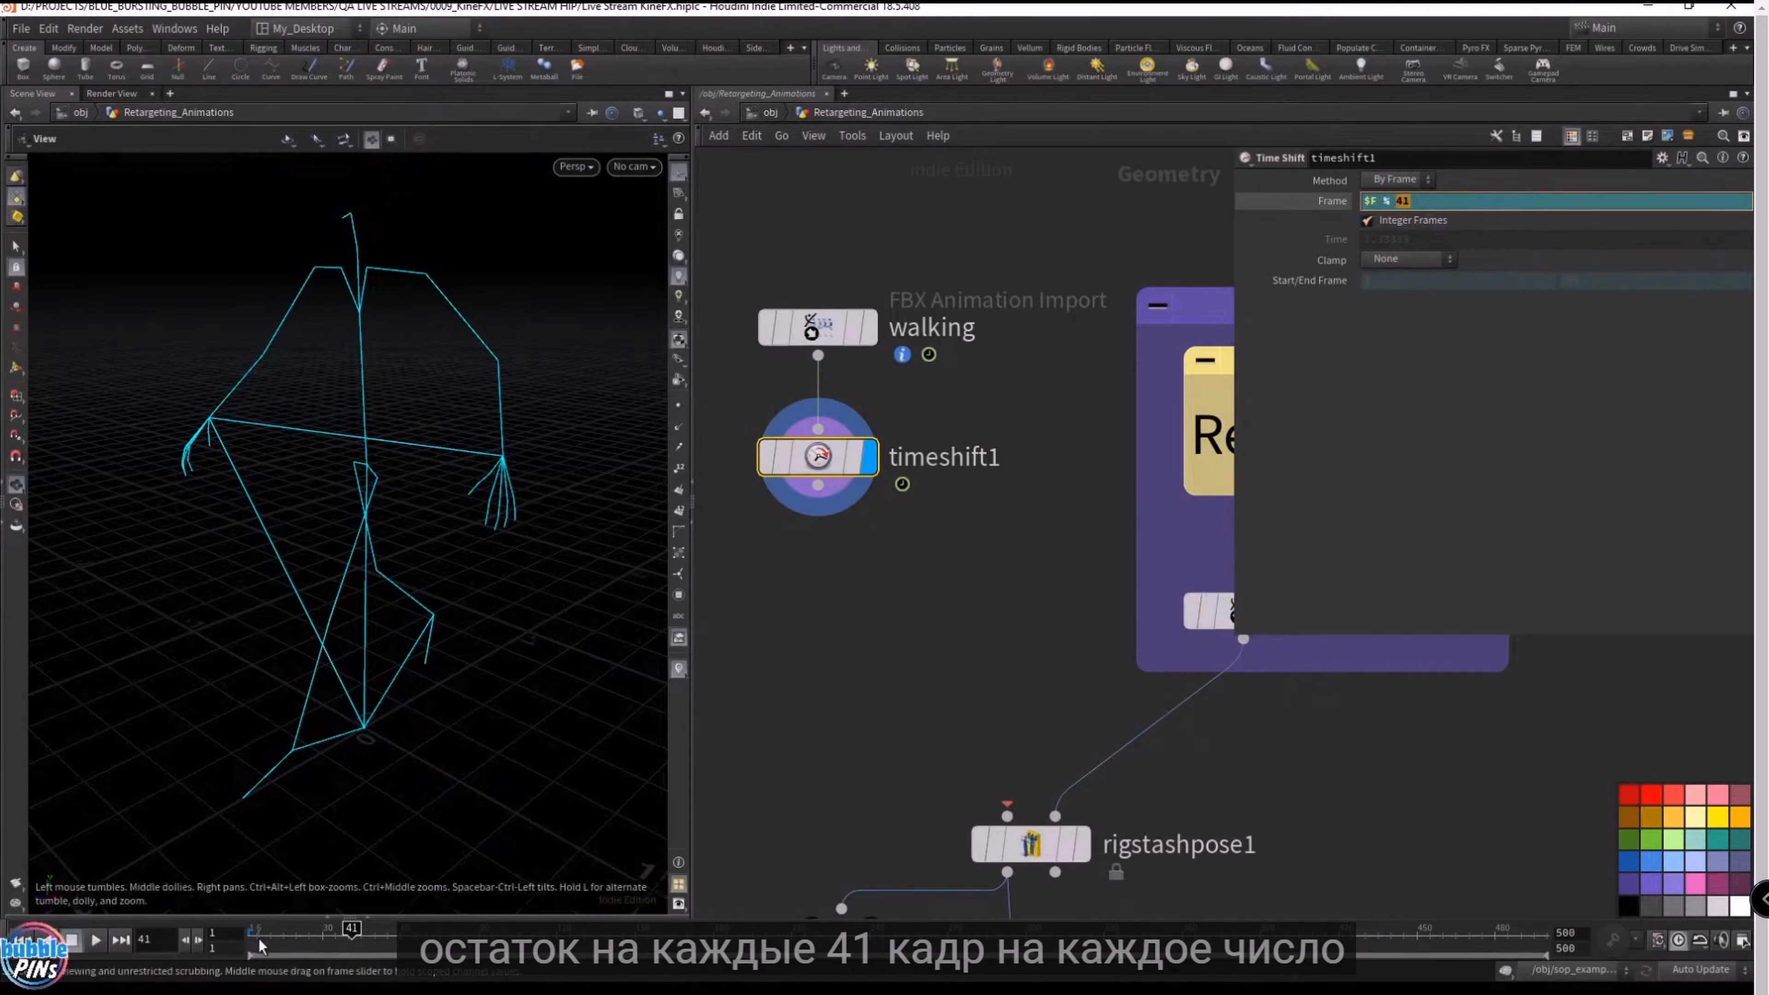
double_click(1378, 201)
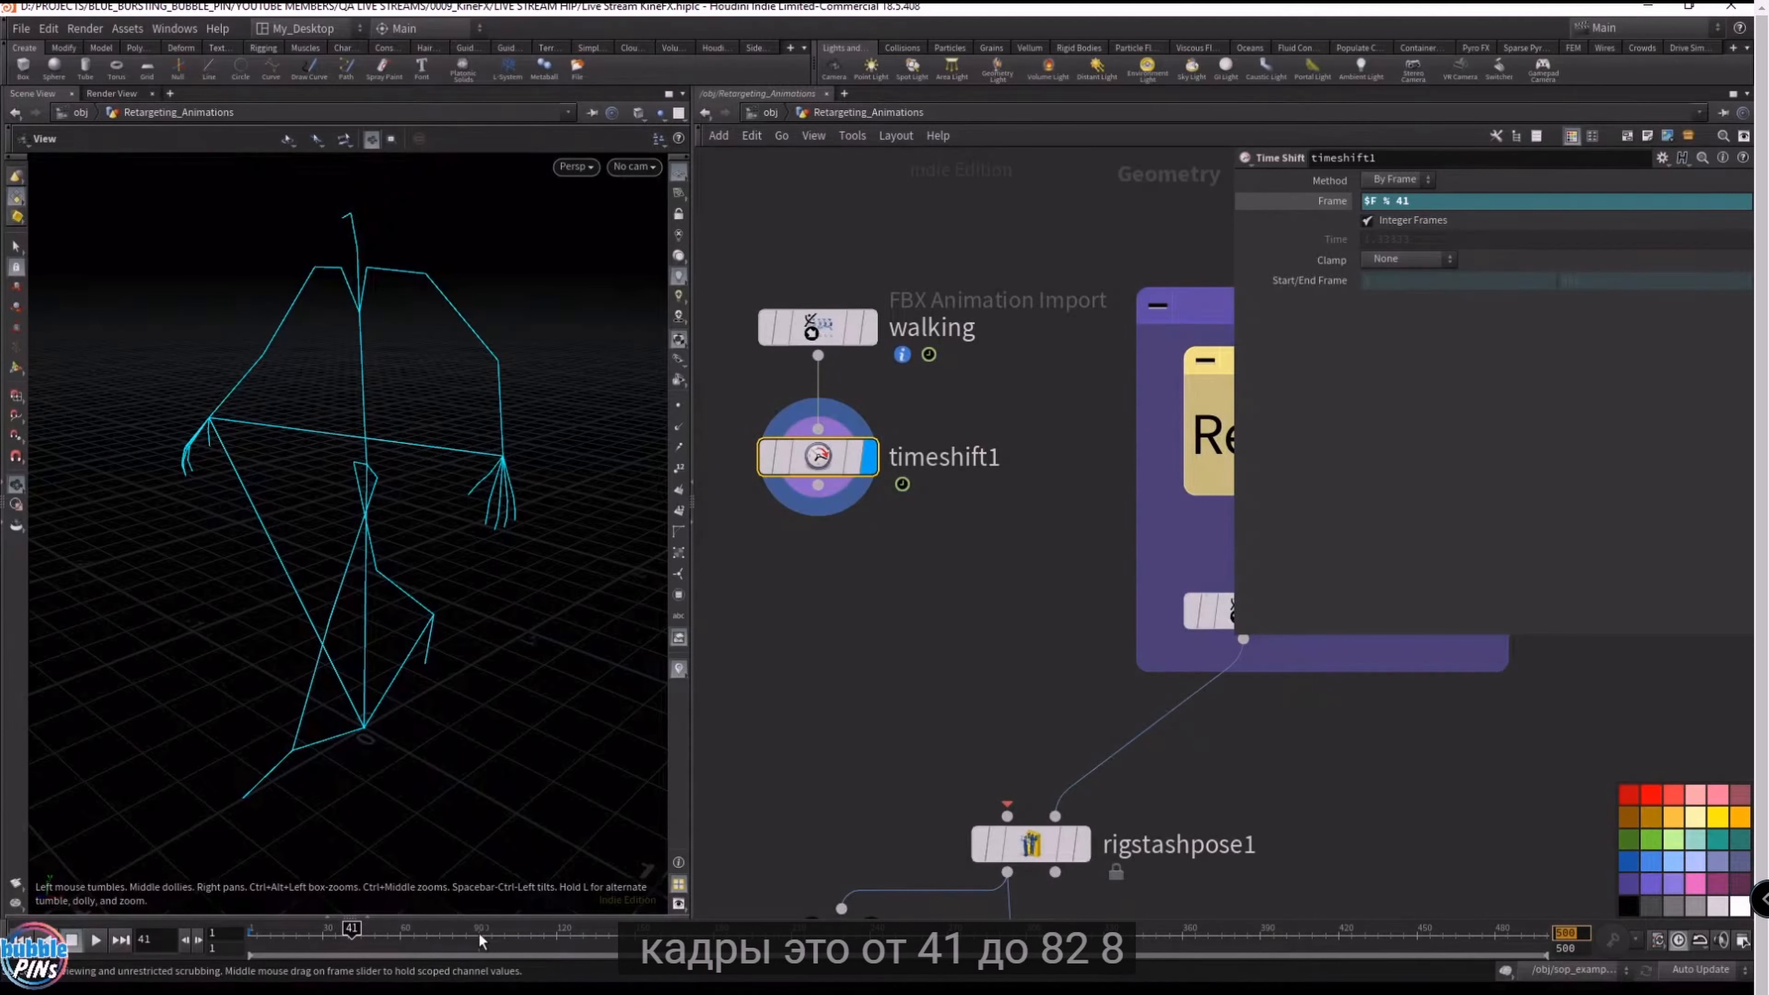
- Inspect the cycle boundaries at frames 82 and 41, and return to frame 1 to check the evaluated Time Shift value
left_click(459, 938)
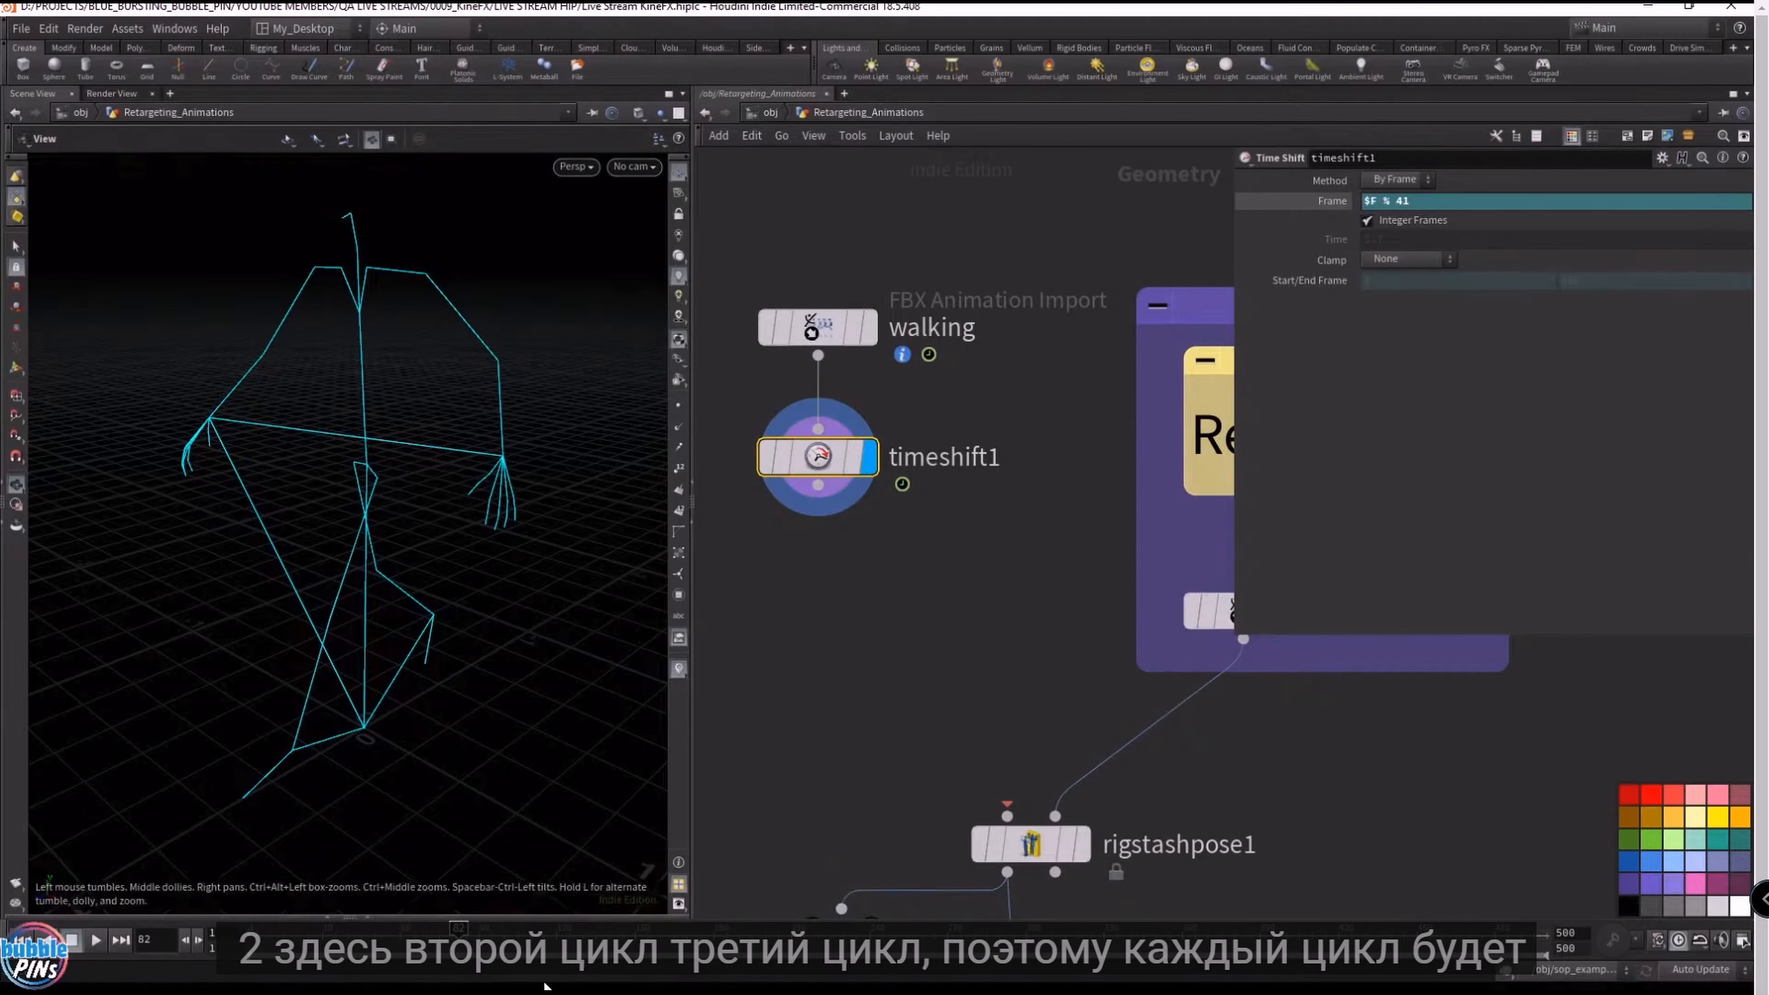
left_click_drag(259, 937, 346, 934)
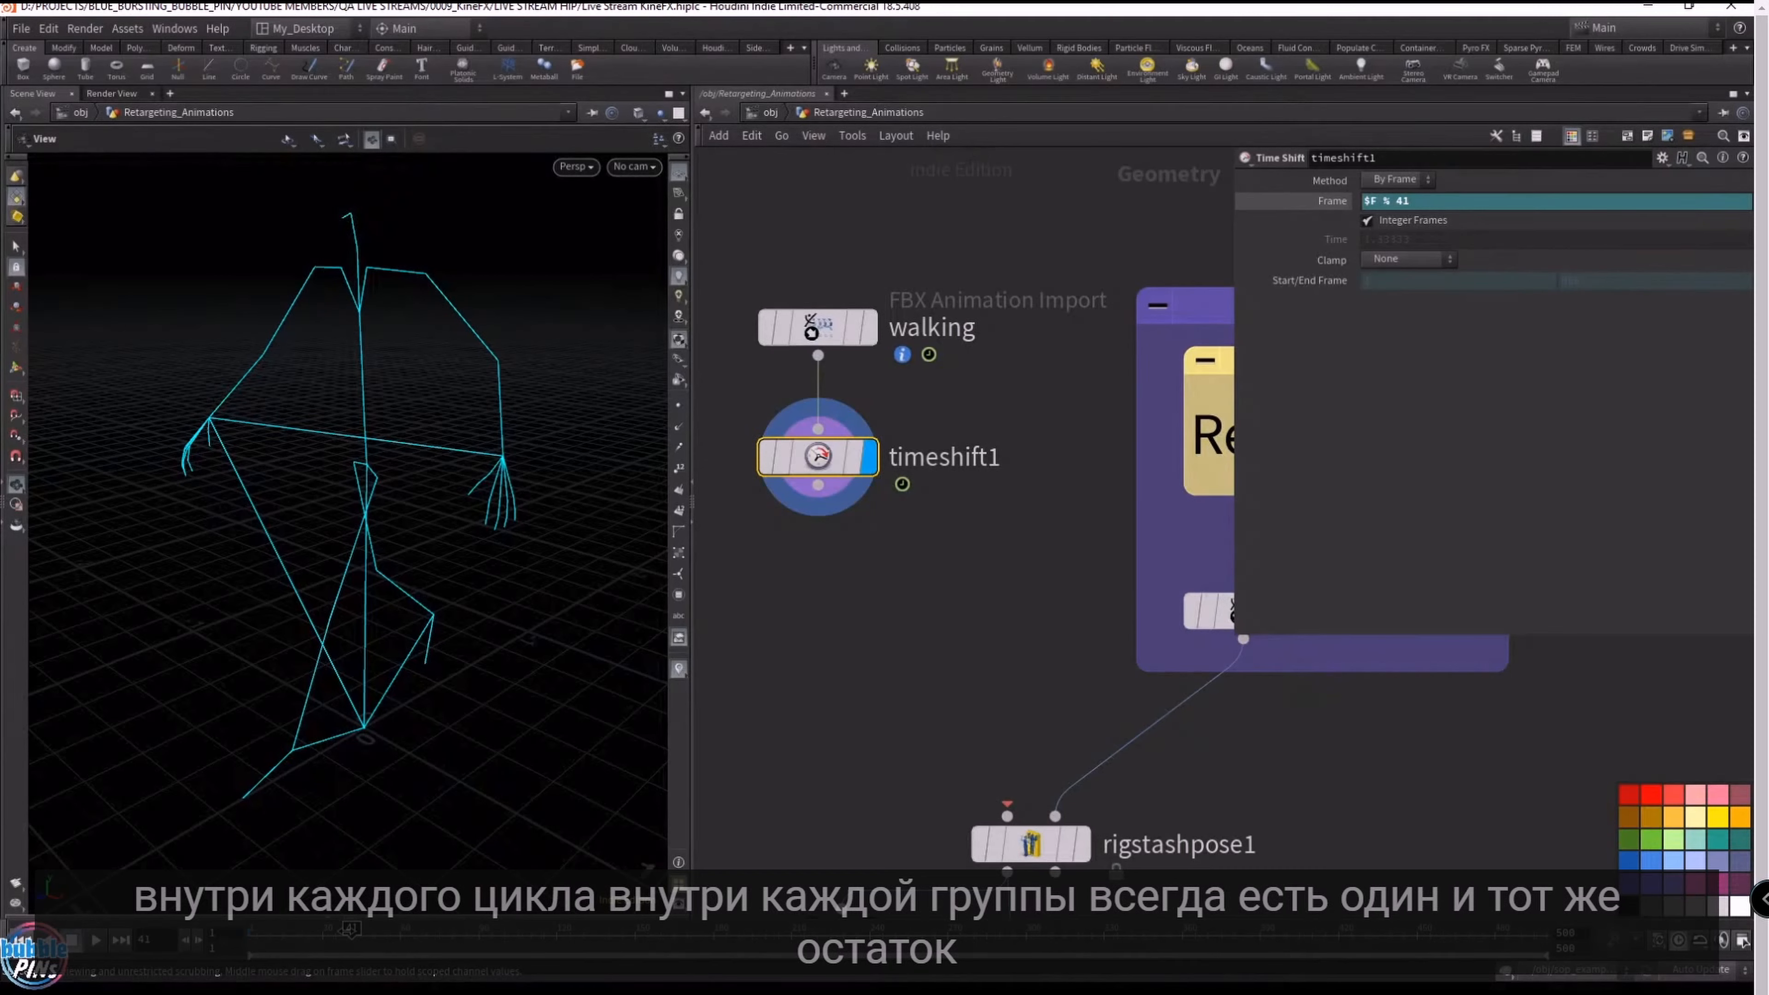
left_click_drag(346, 932, 121, 929)
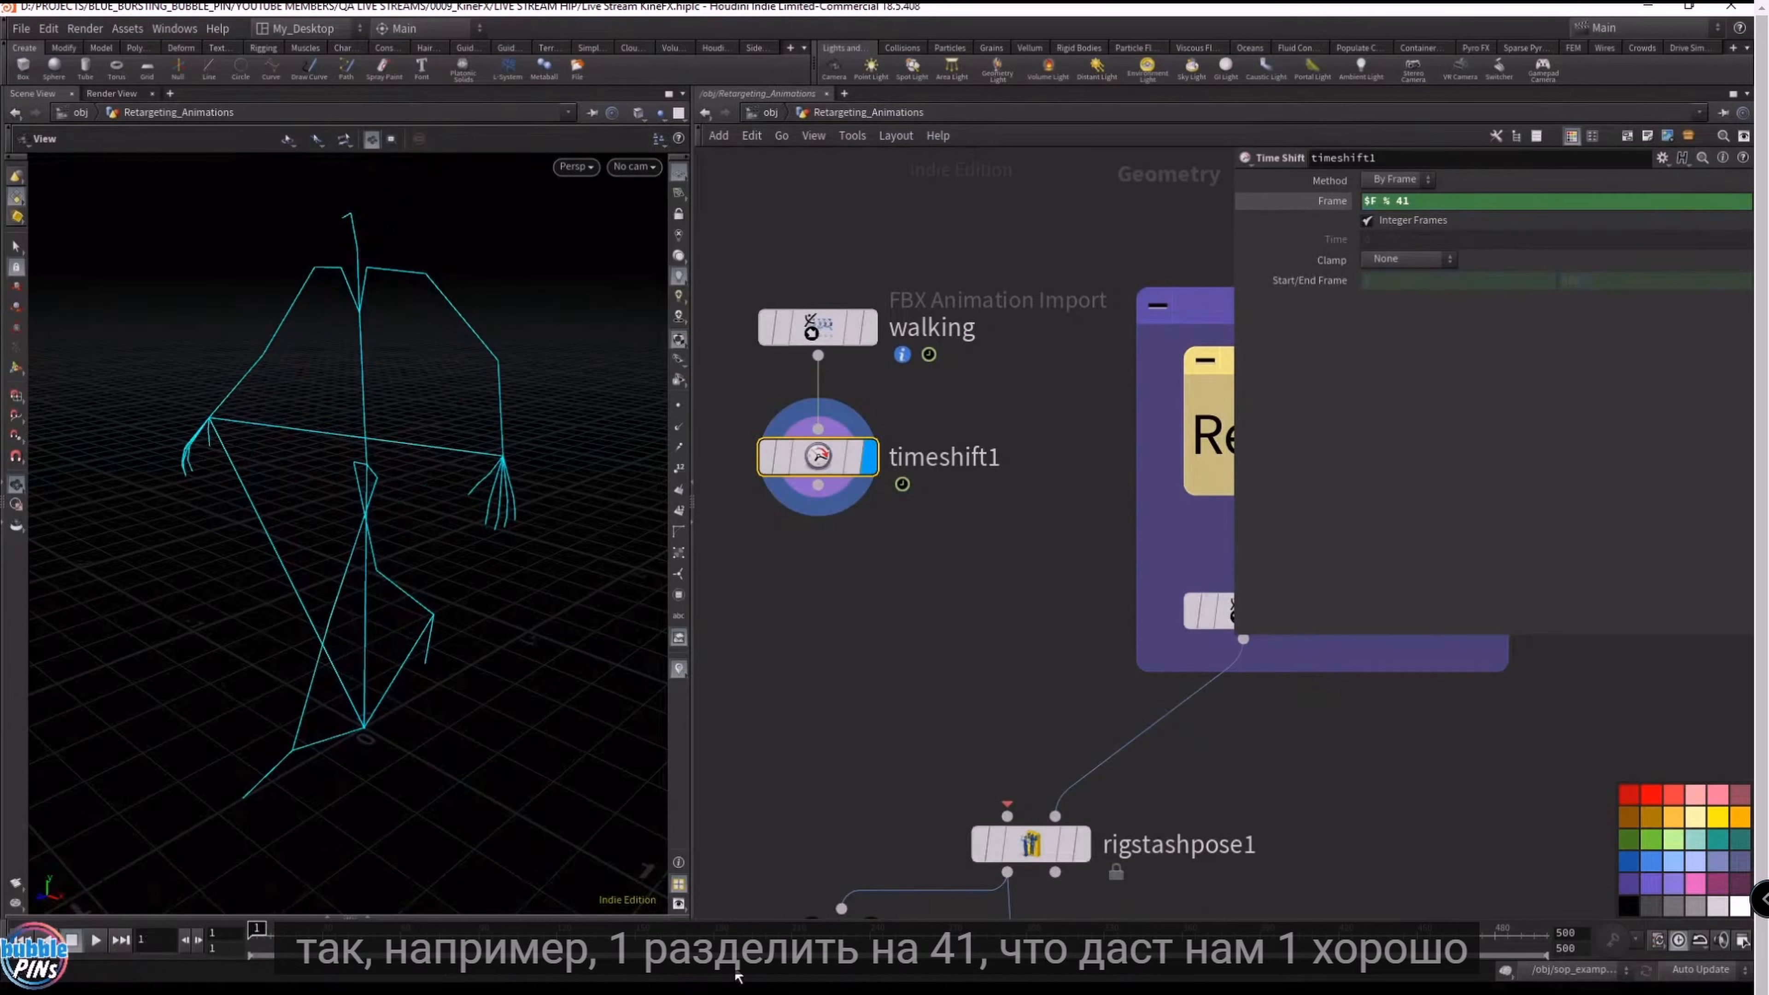
left_click(1324, 201)
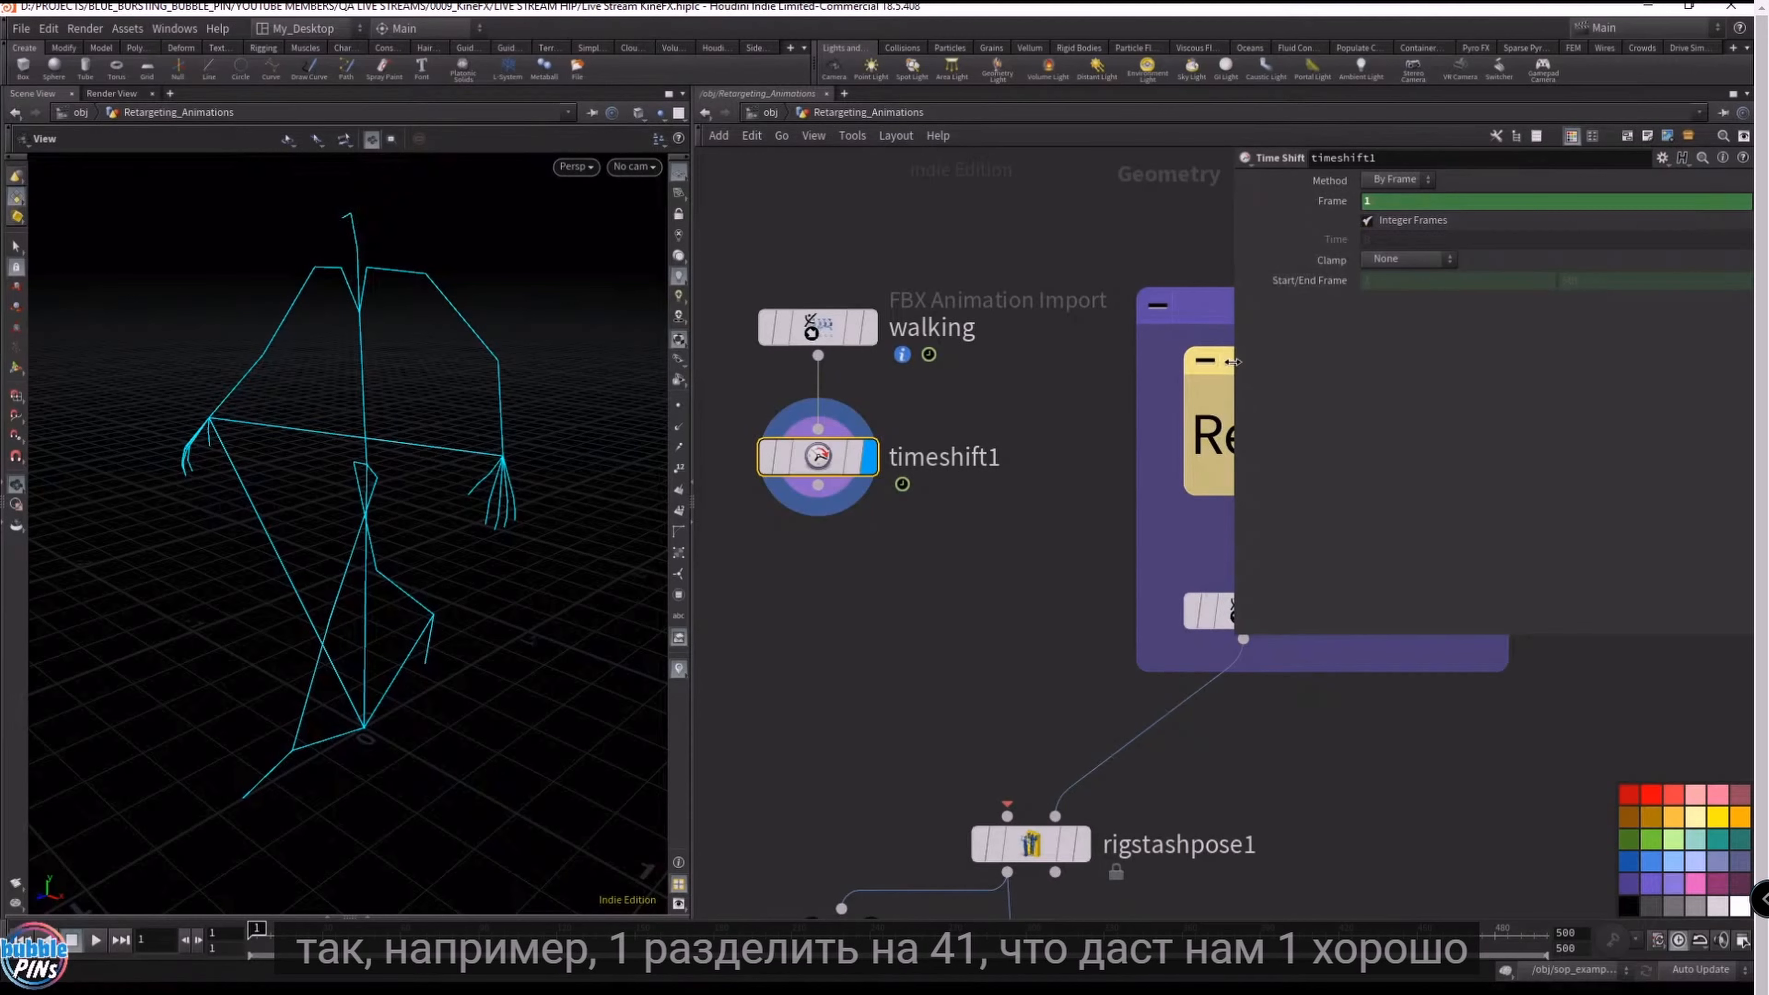
left_click(1334, 204)
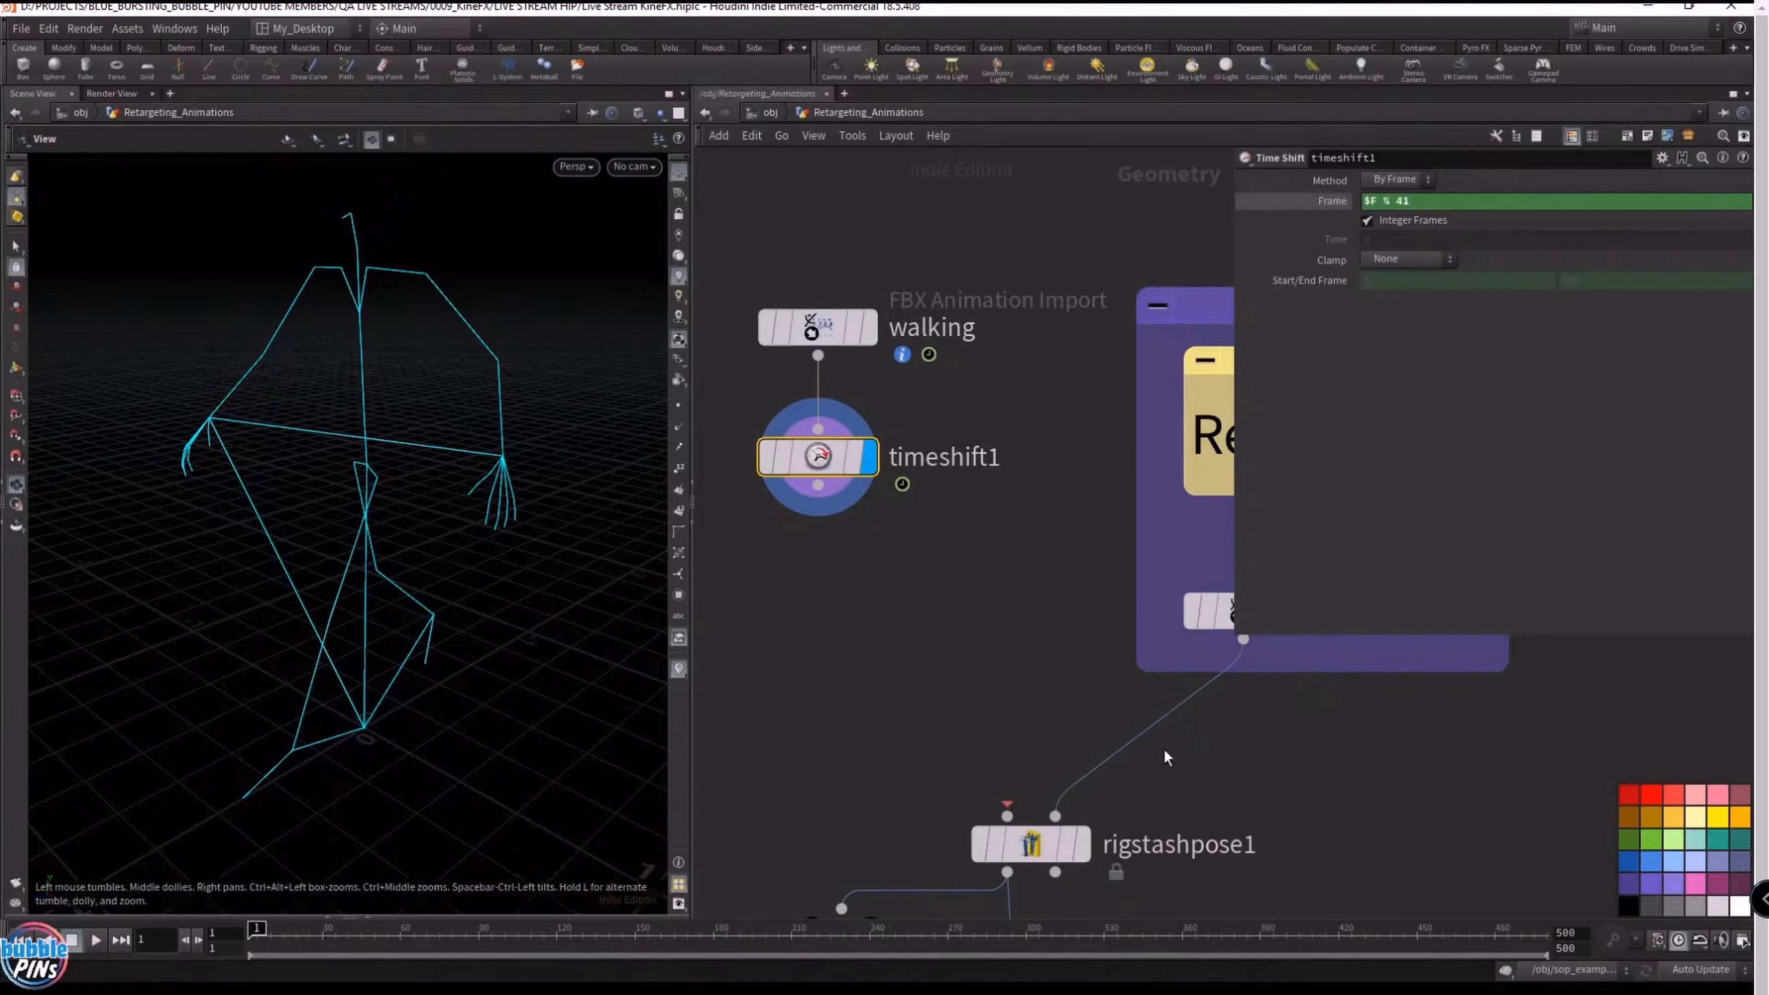
- Compare the Time Shift expression with its evaluated value at frames 2, 3 and 40
key("Right")
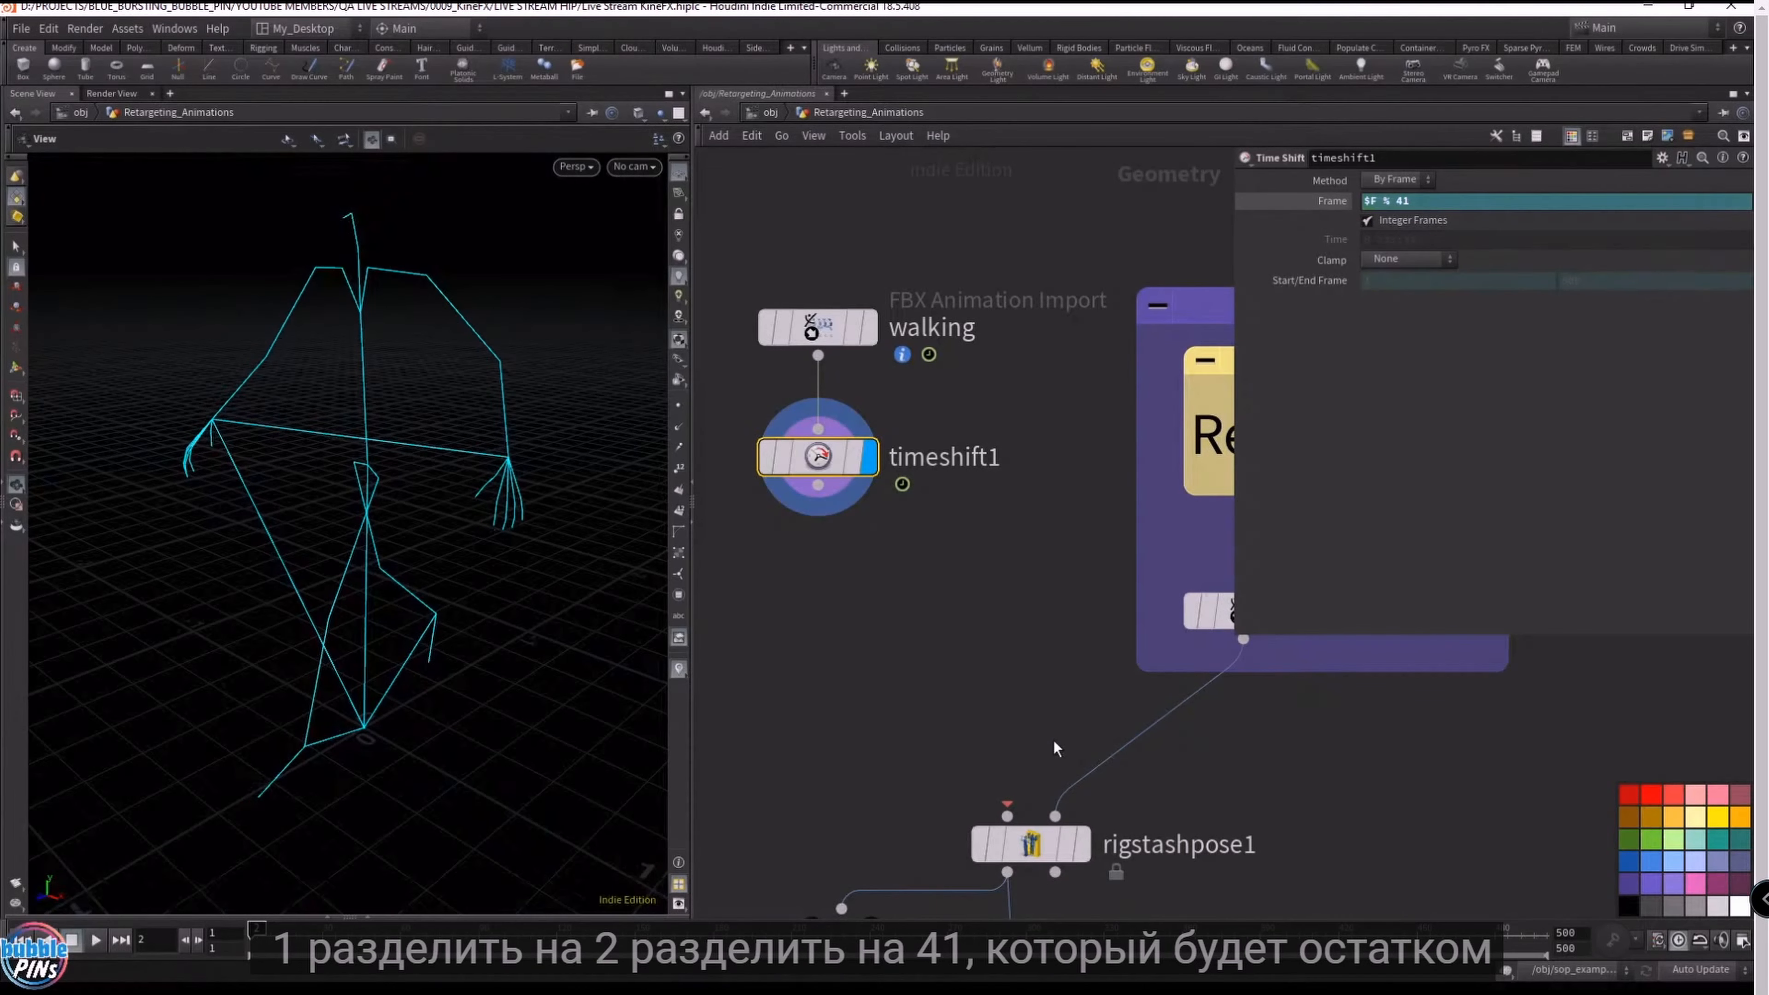
left_click(1336, 202)
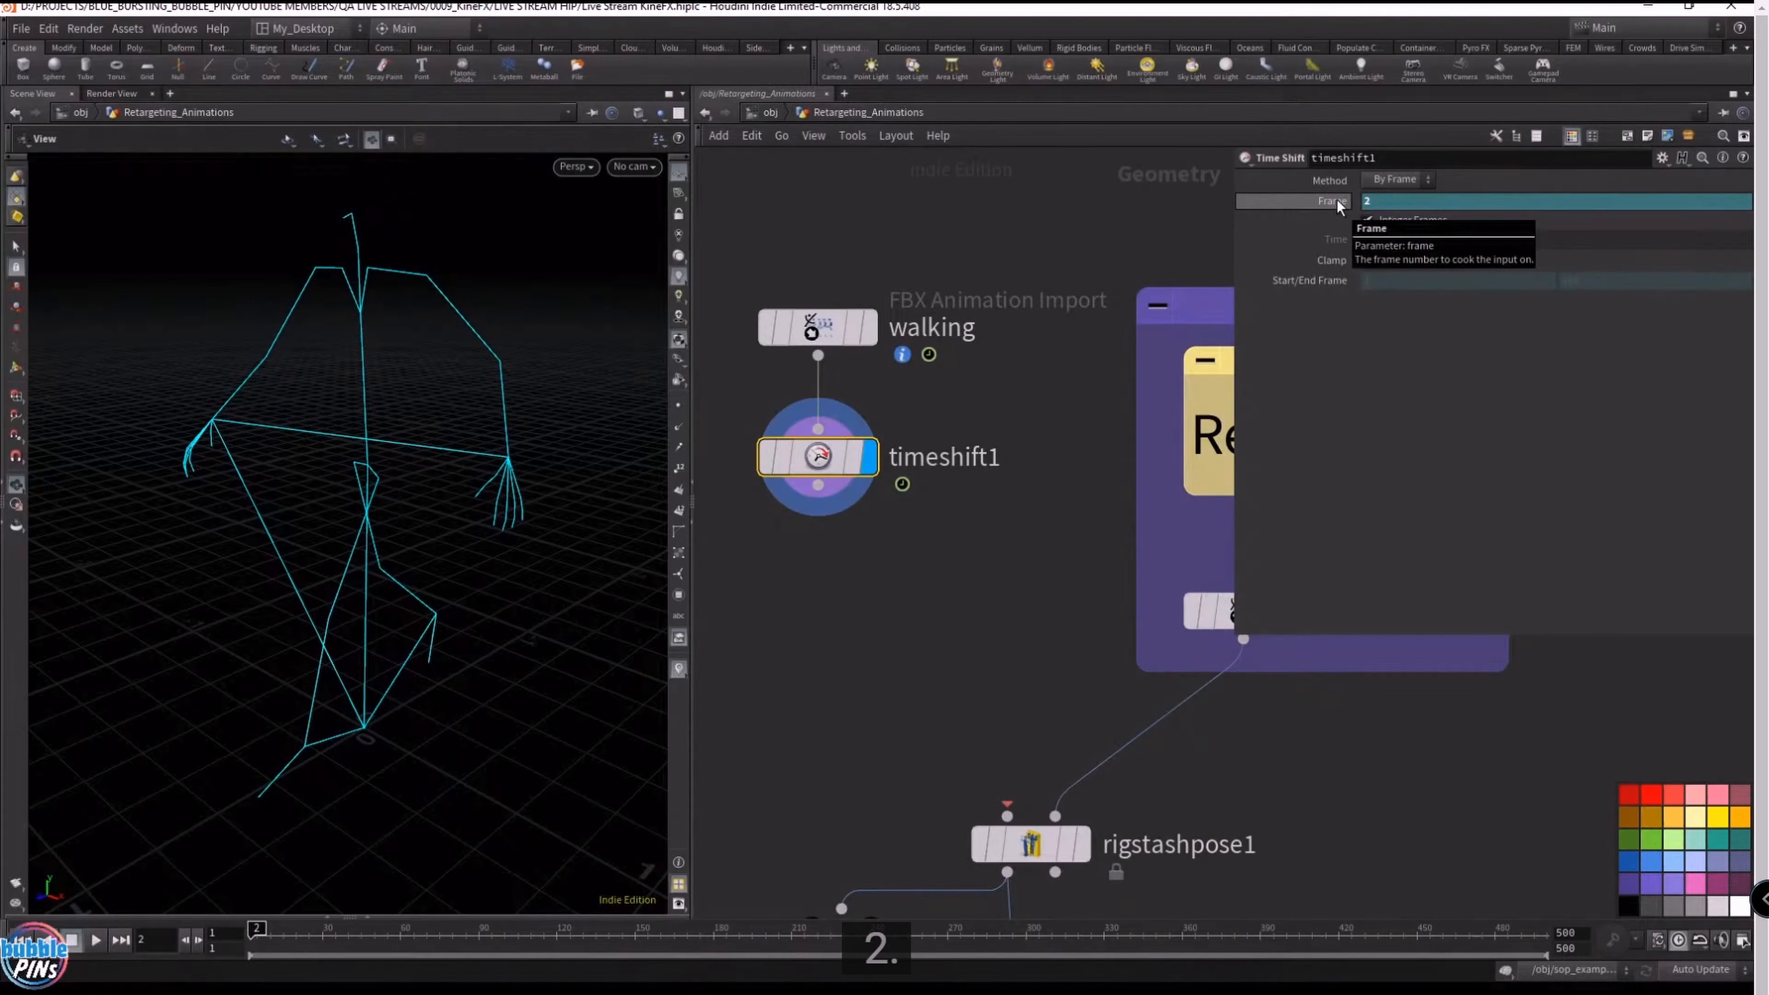
left_click(1335, 204)
key("Right")
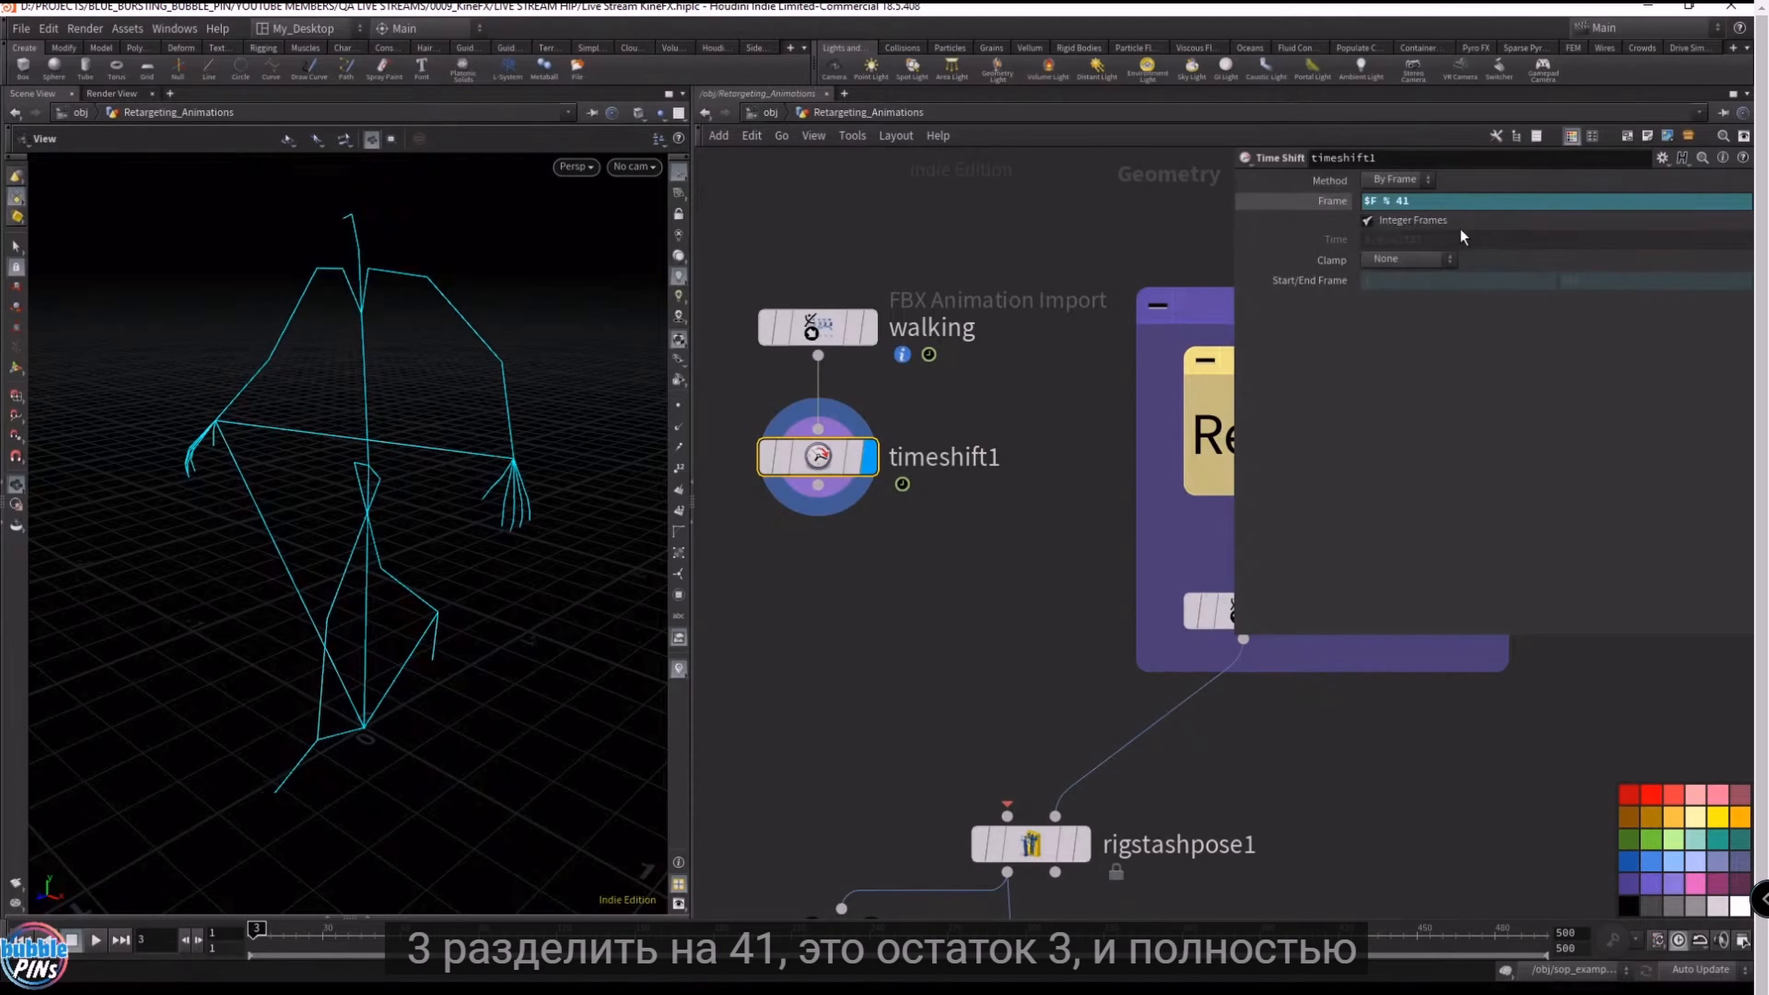
left_click(1341, 201)
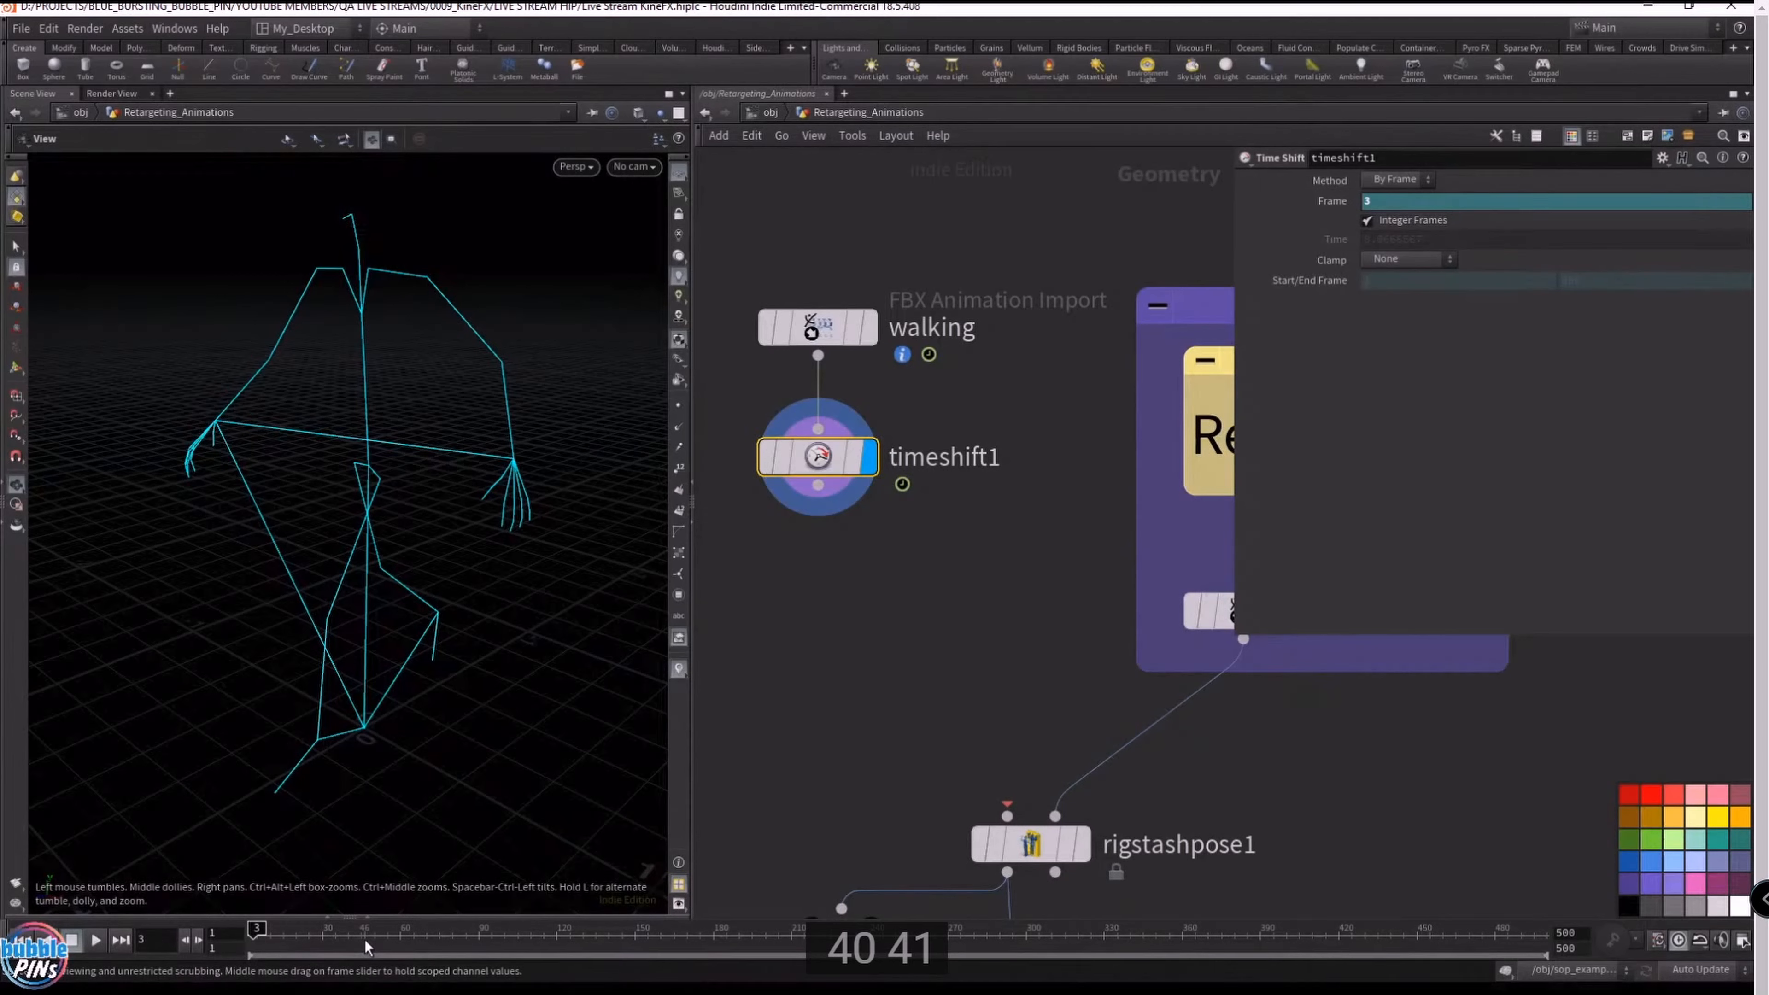
left_click(348, 941)
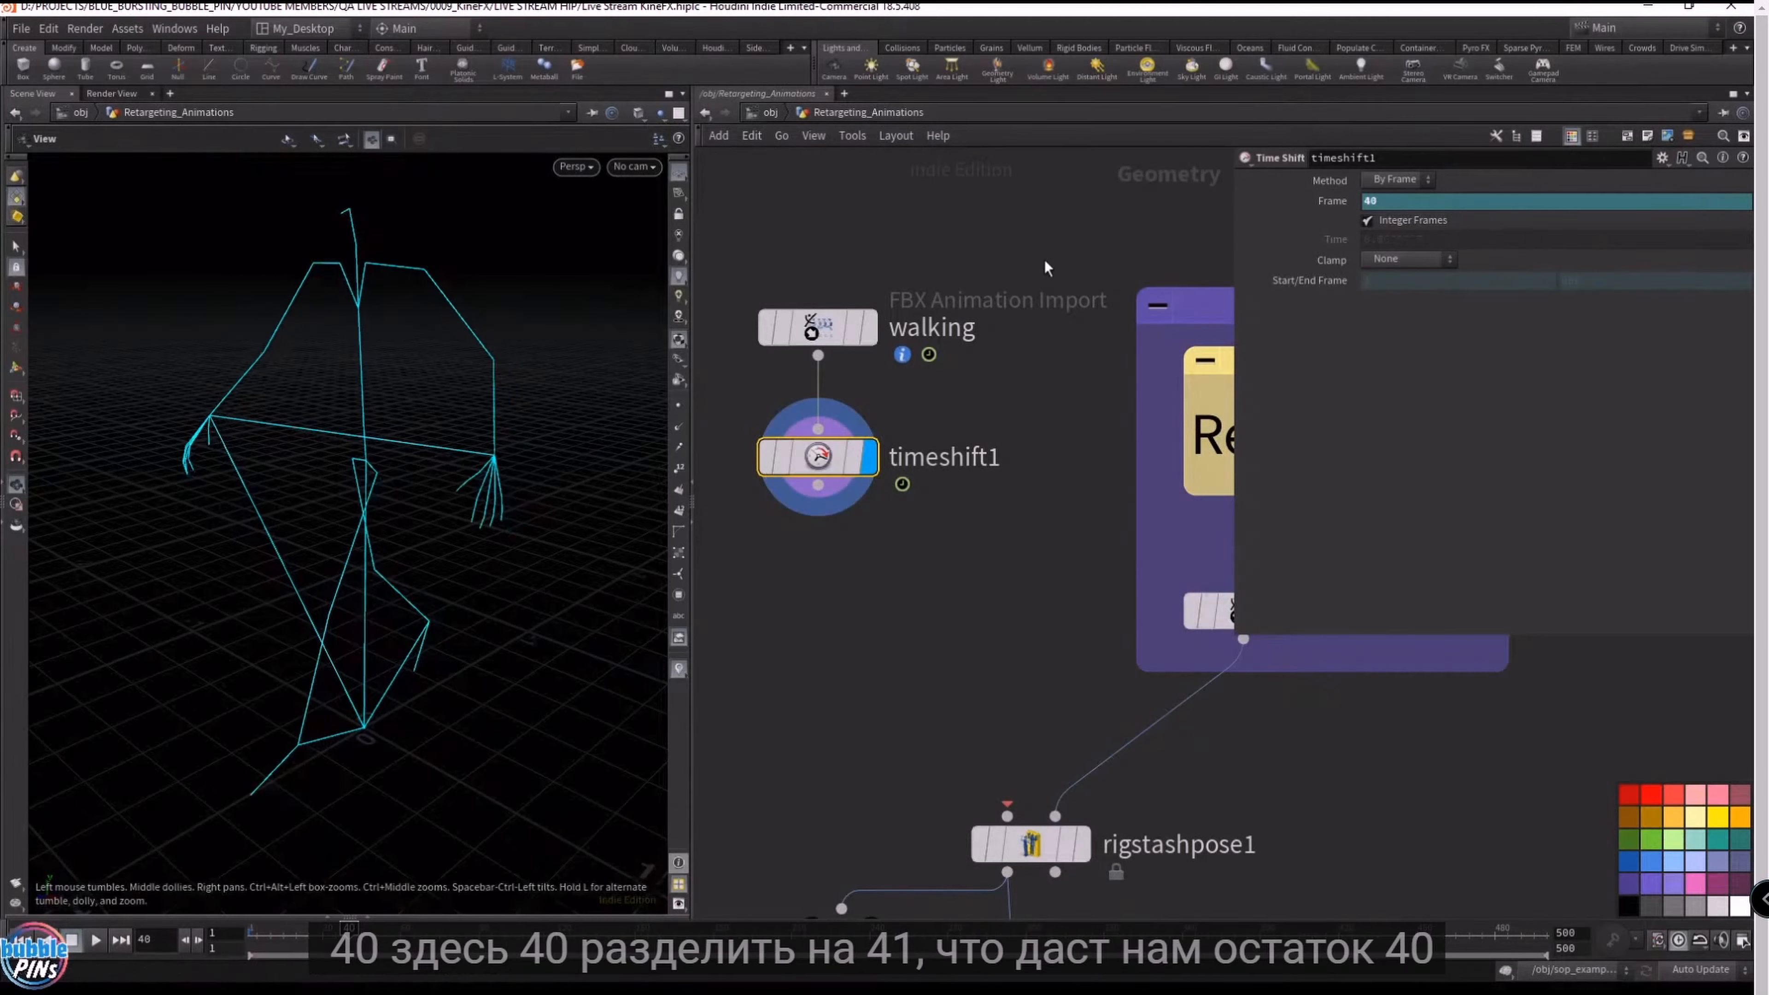
left_click(1333, 201)
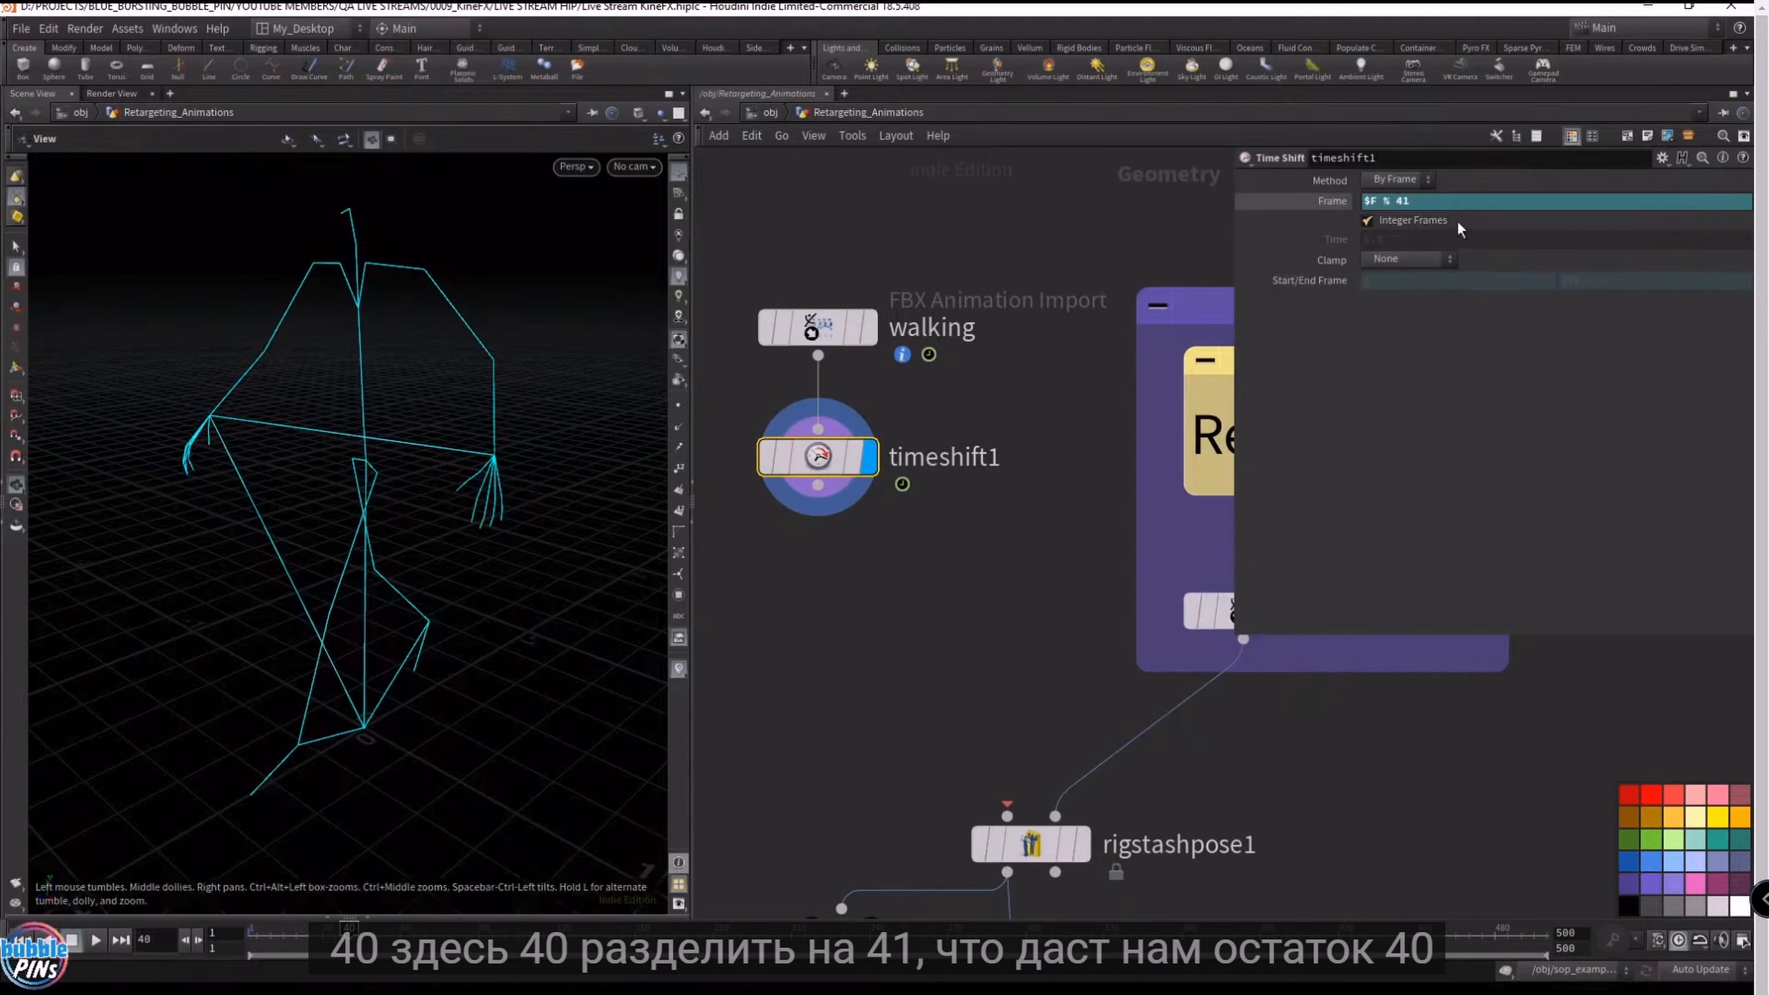
left_click(1334, 201)
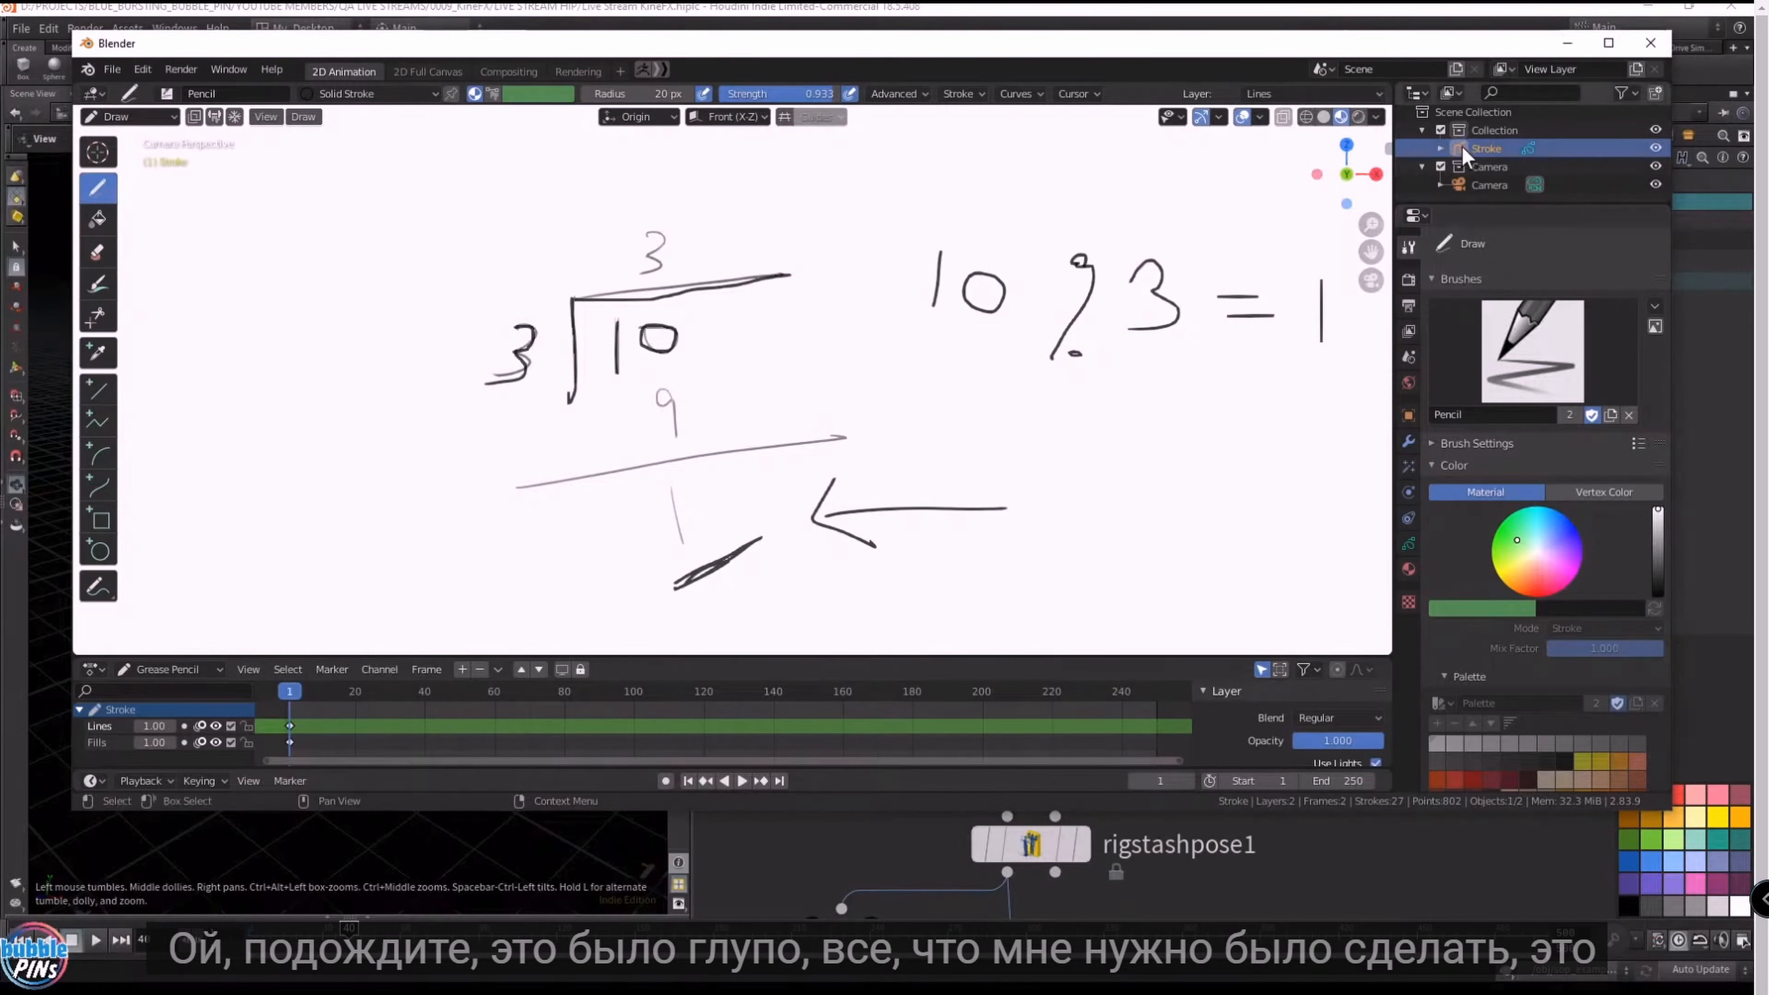
left_click(1657, 148)
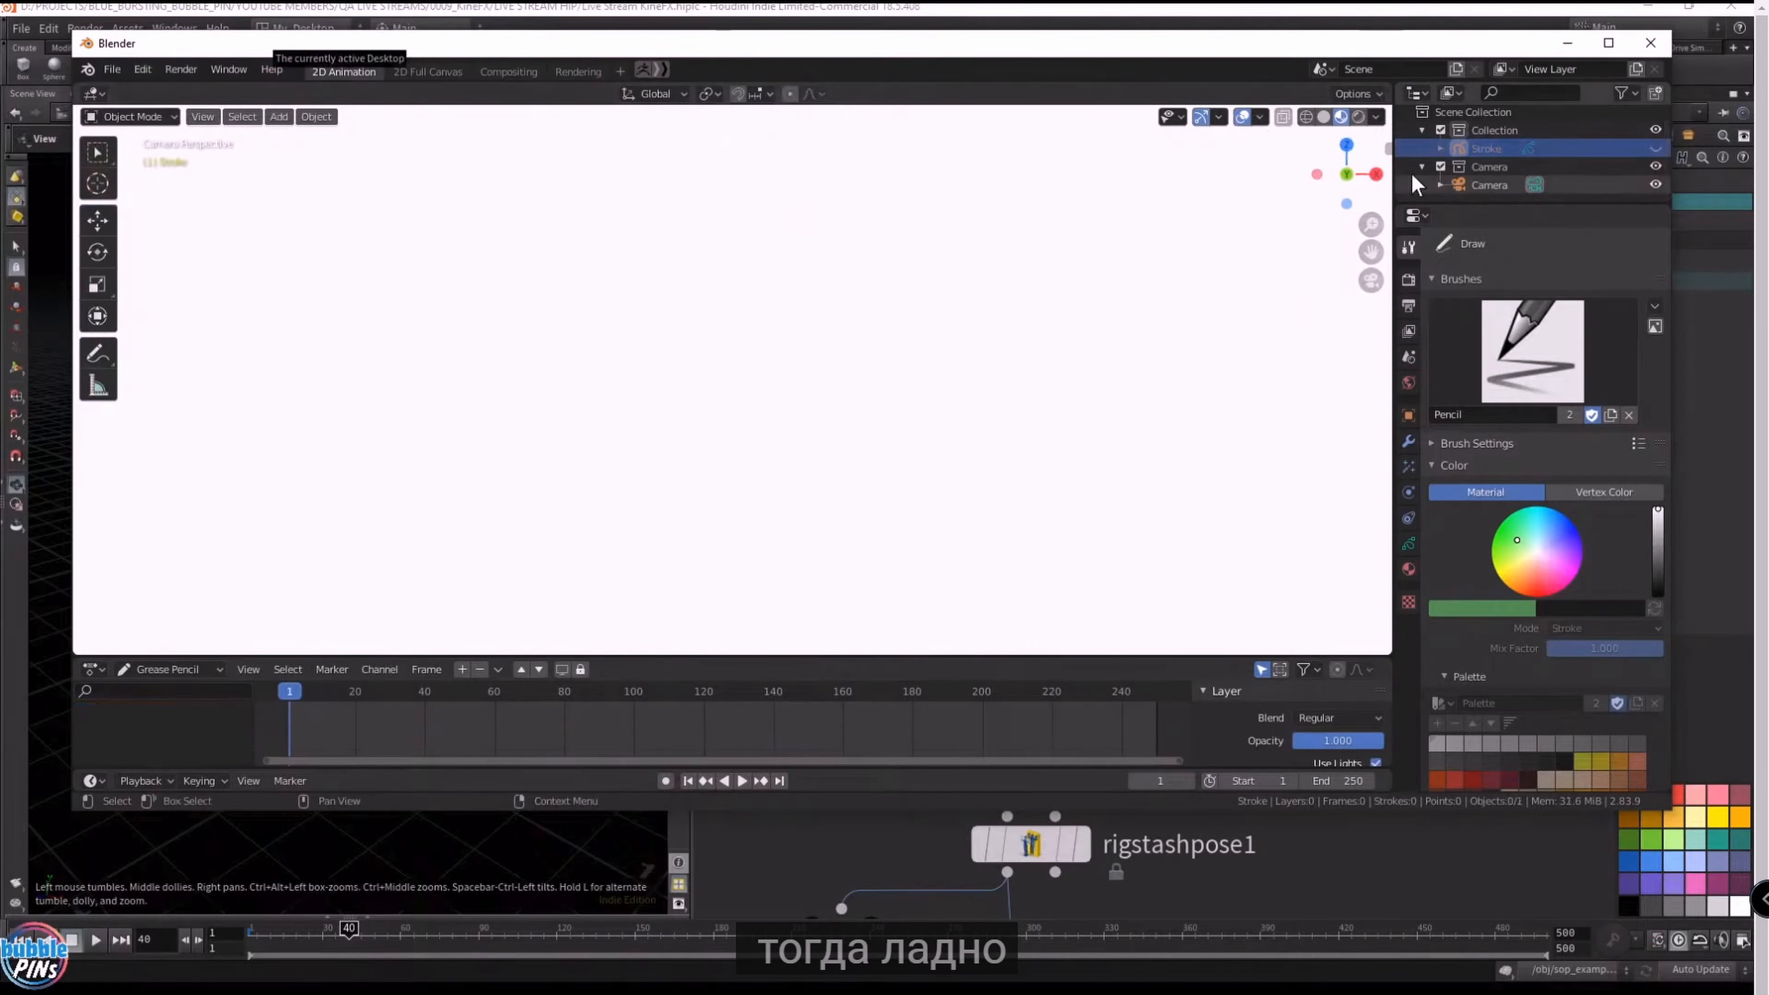
right_click(1466, 150)
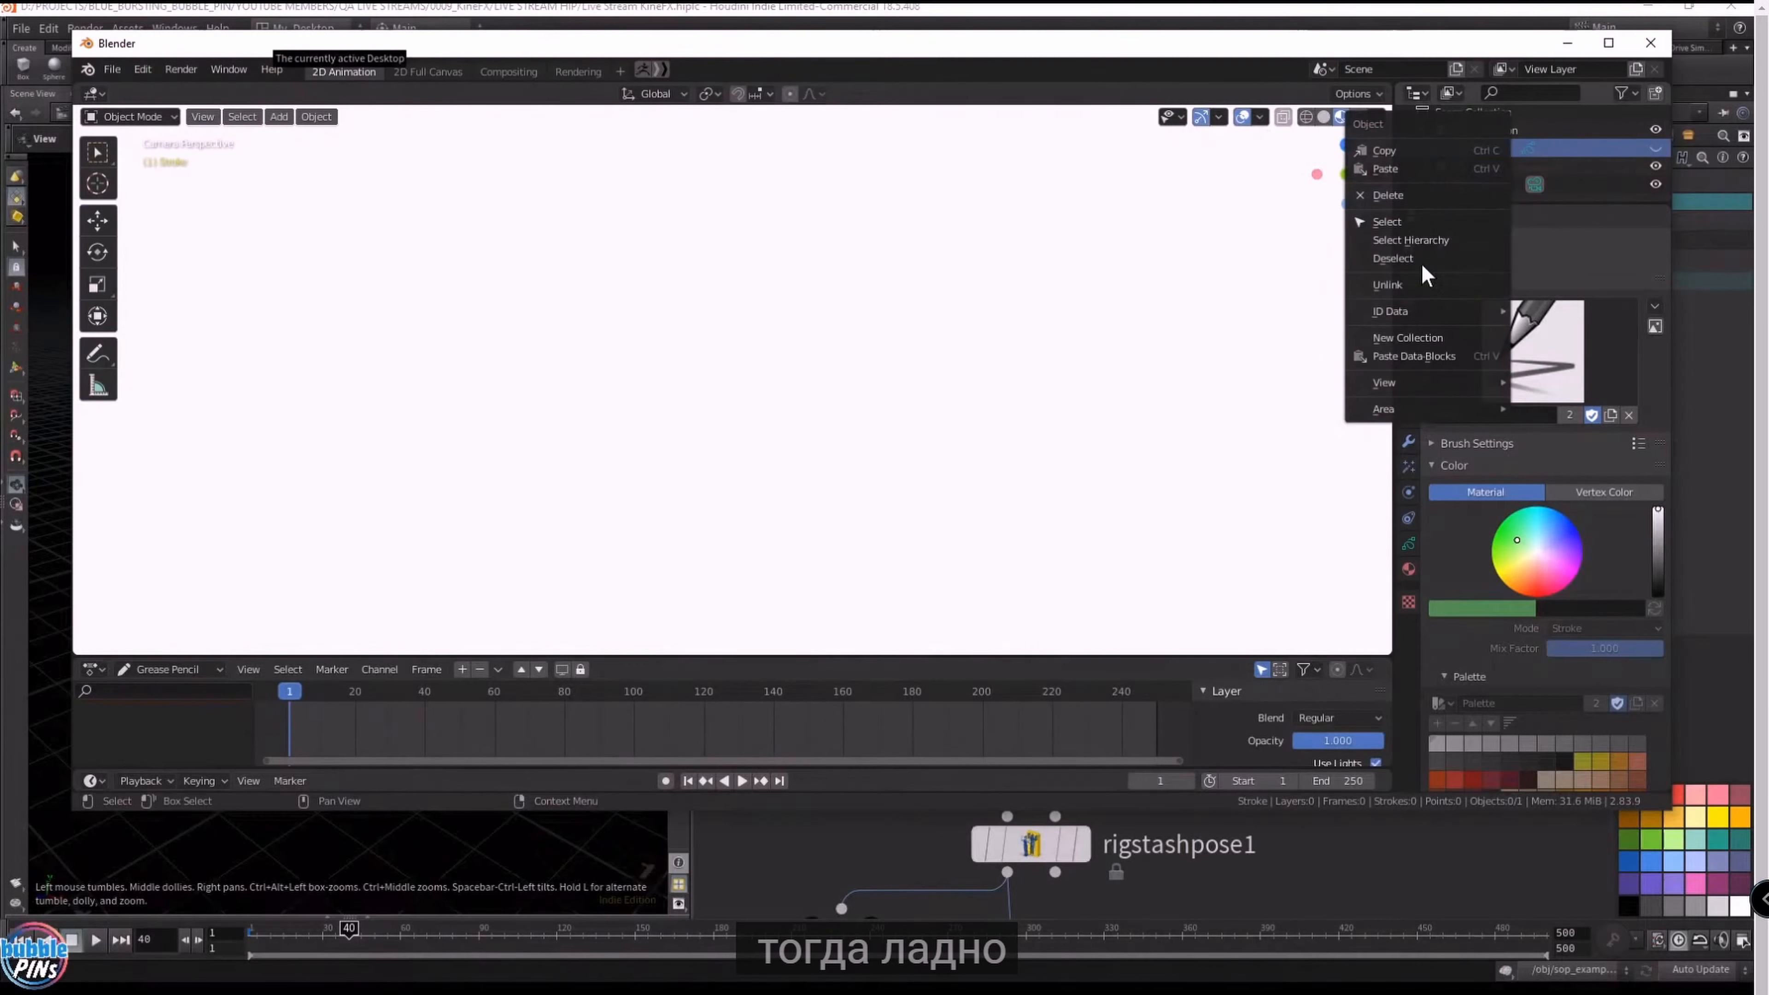
left_click(1409, 221)
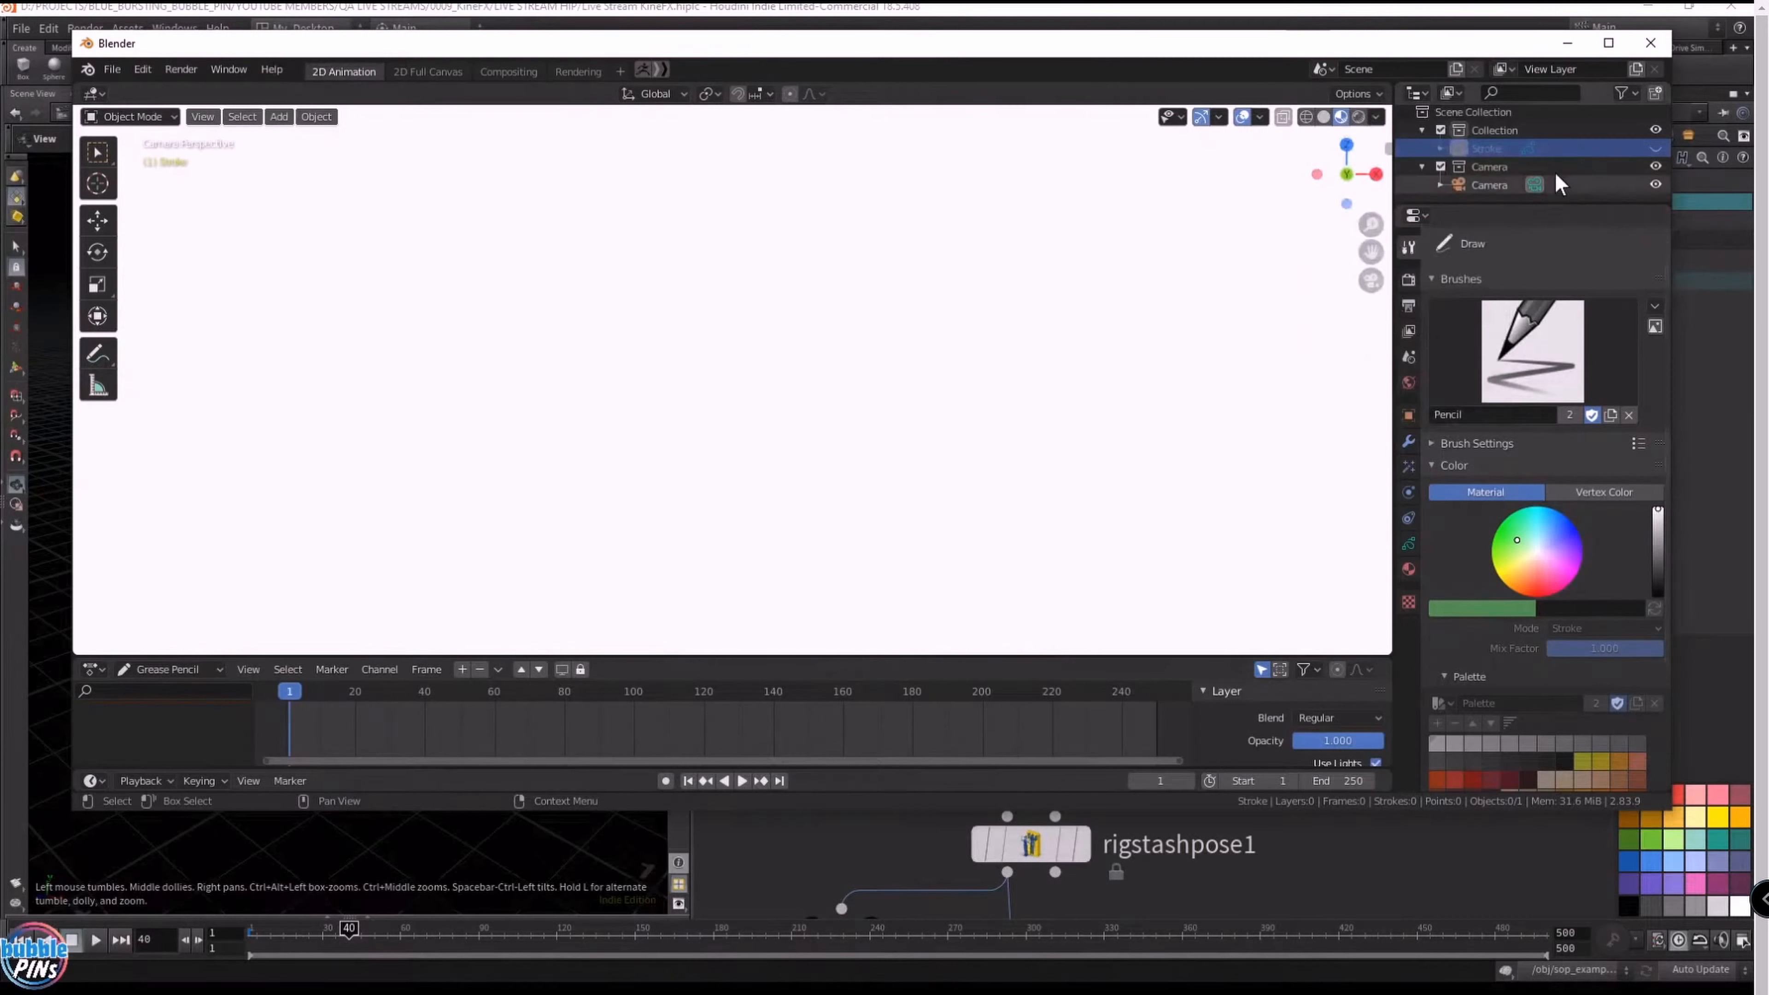
left_click(1656, 148)
- Select the Stroke object in Blender, set it to Object Mode, and duplicate it by copying and pasting
left_click(1488, 148)
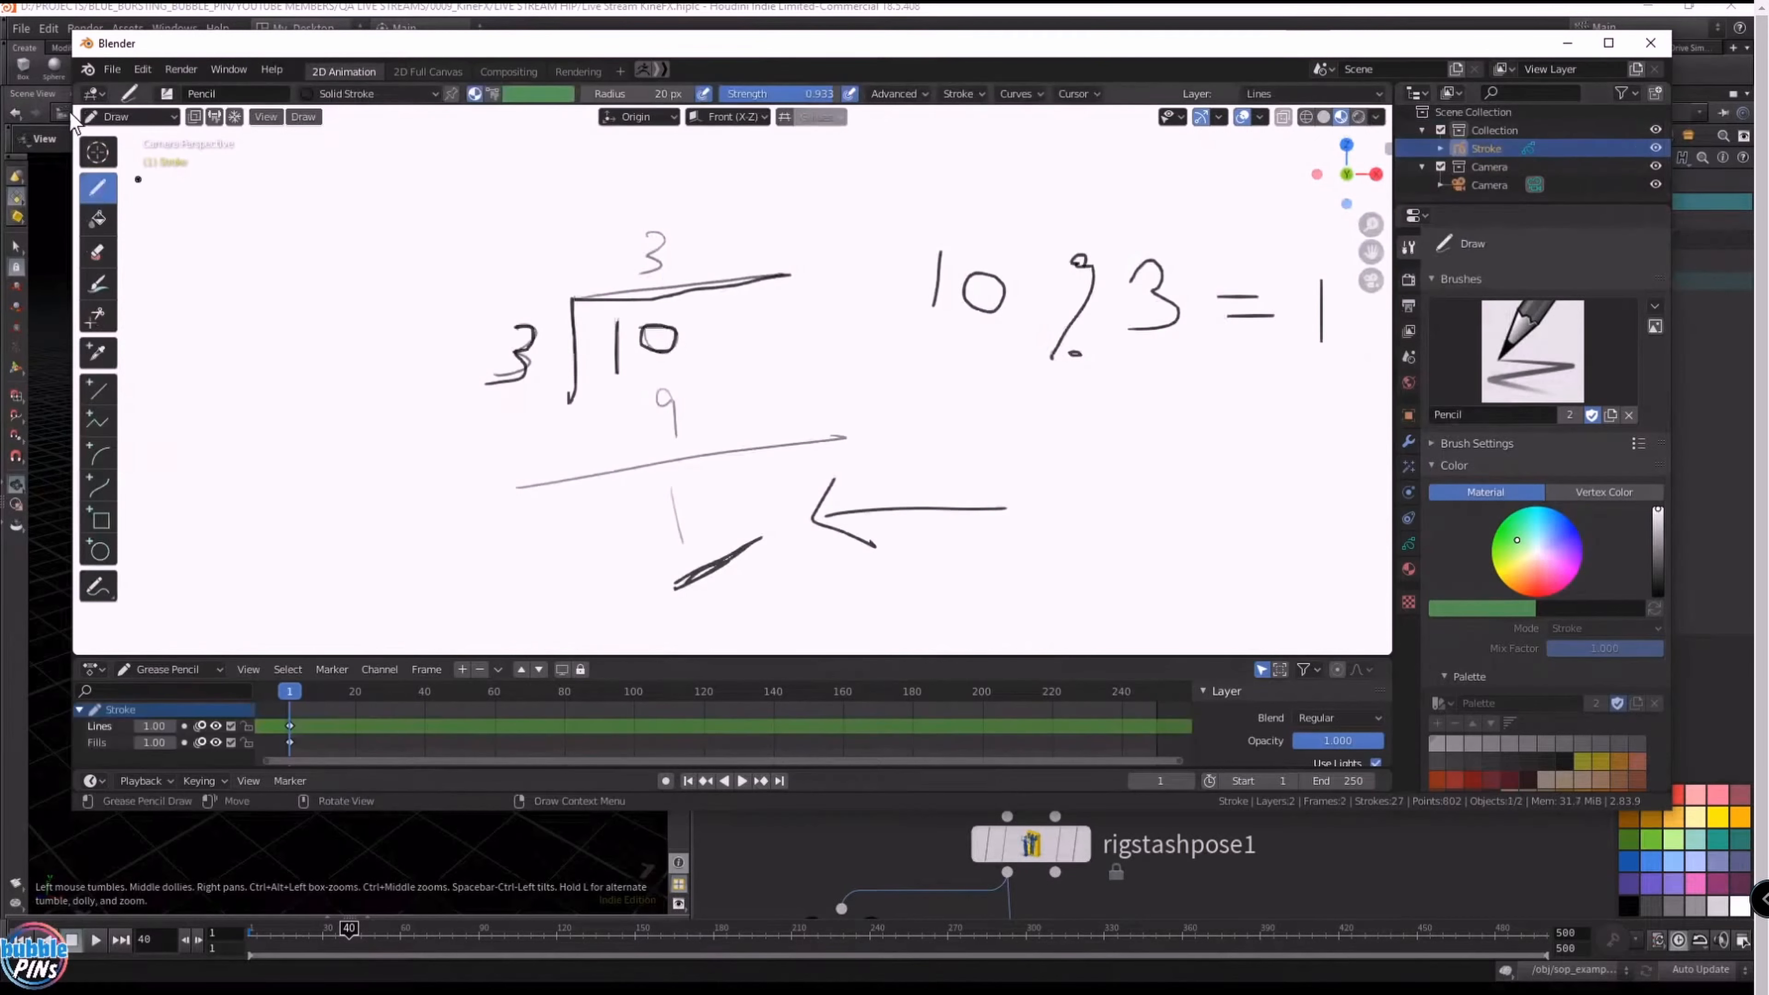
left_click(132, 117)
left_click(139, 139)
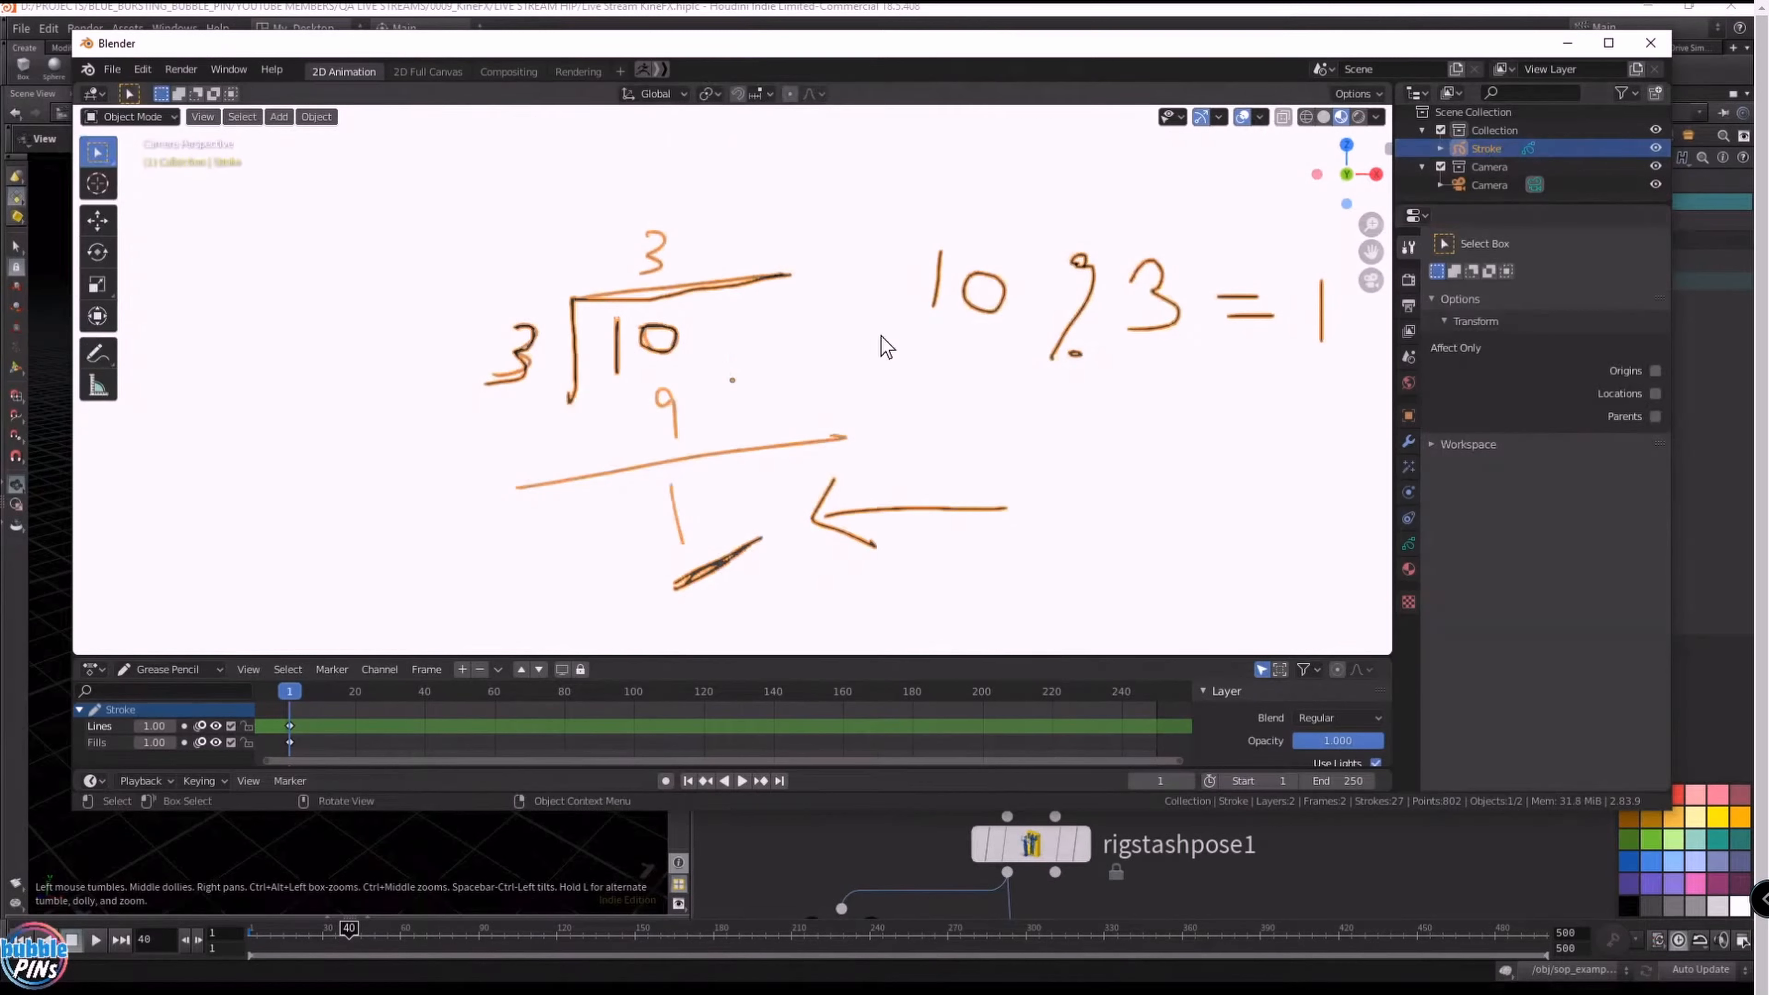
key("ctrl+c")
key("ctrl+v")
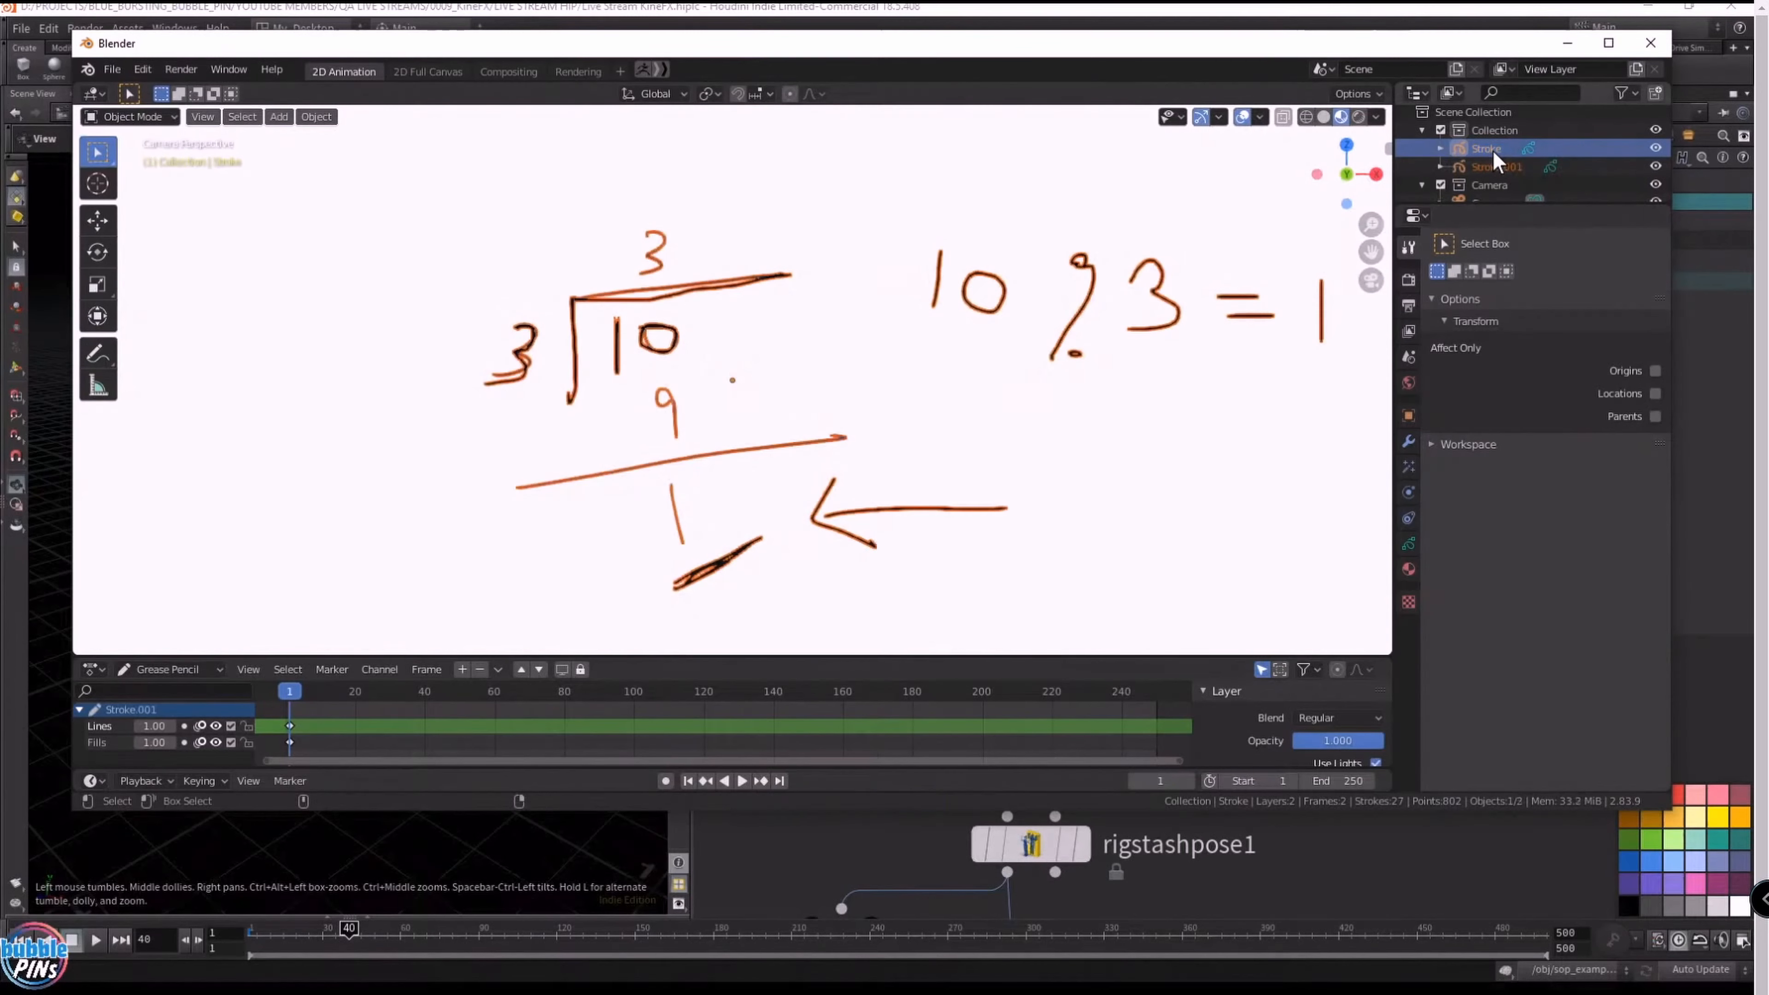
- Hide the original Stroke object, then clear every stroke from its duplicate and set the duplicate to Draw mode
key("shift+h")
key("Tab")
key("x")
left_click(717, 300)
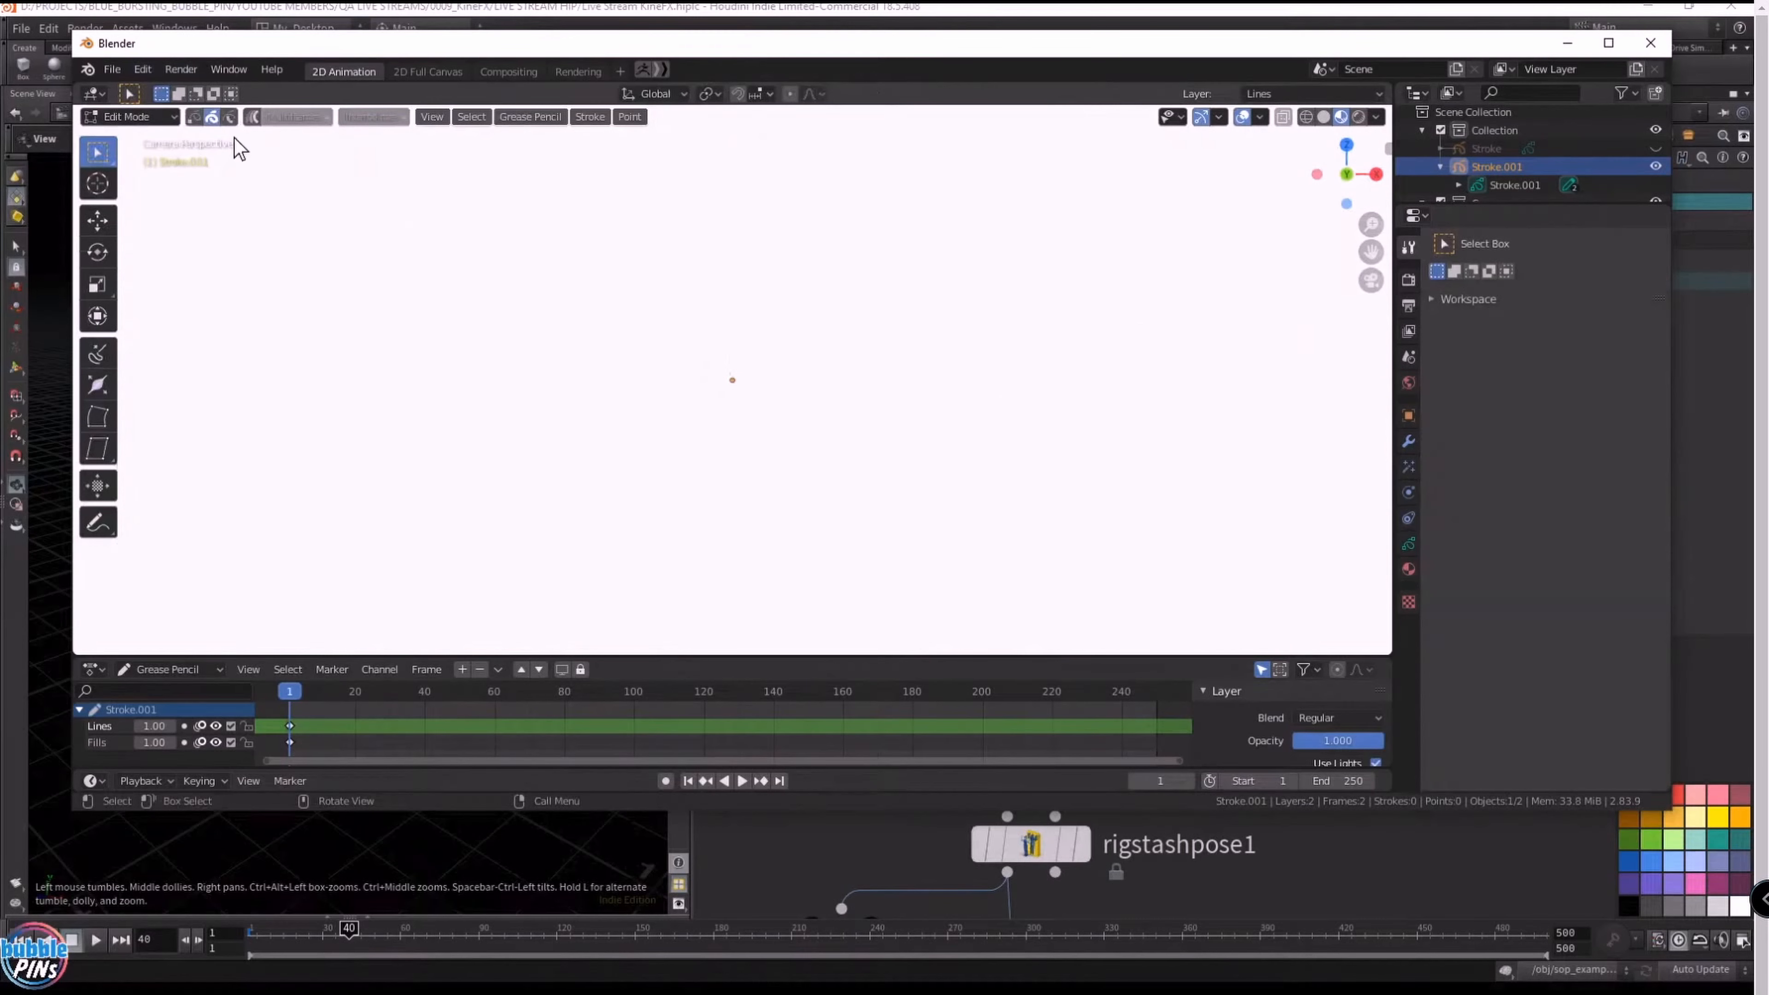
left_click(131, 117)
left_click(142, 195)
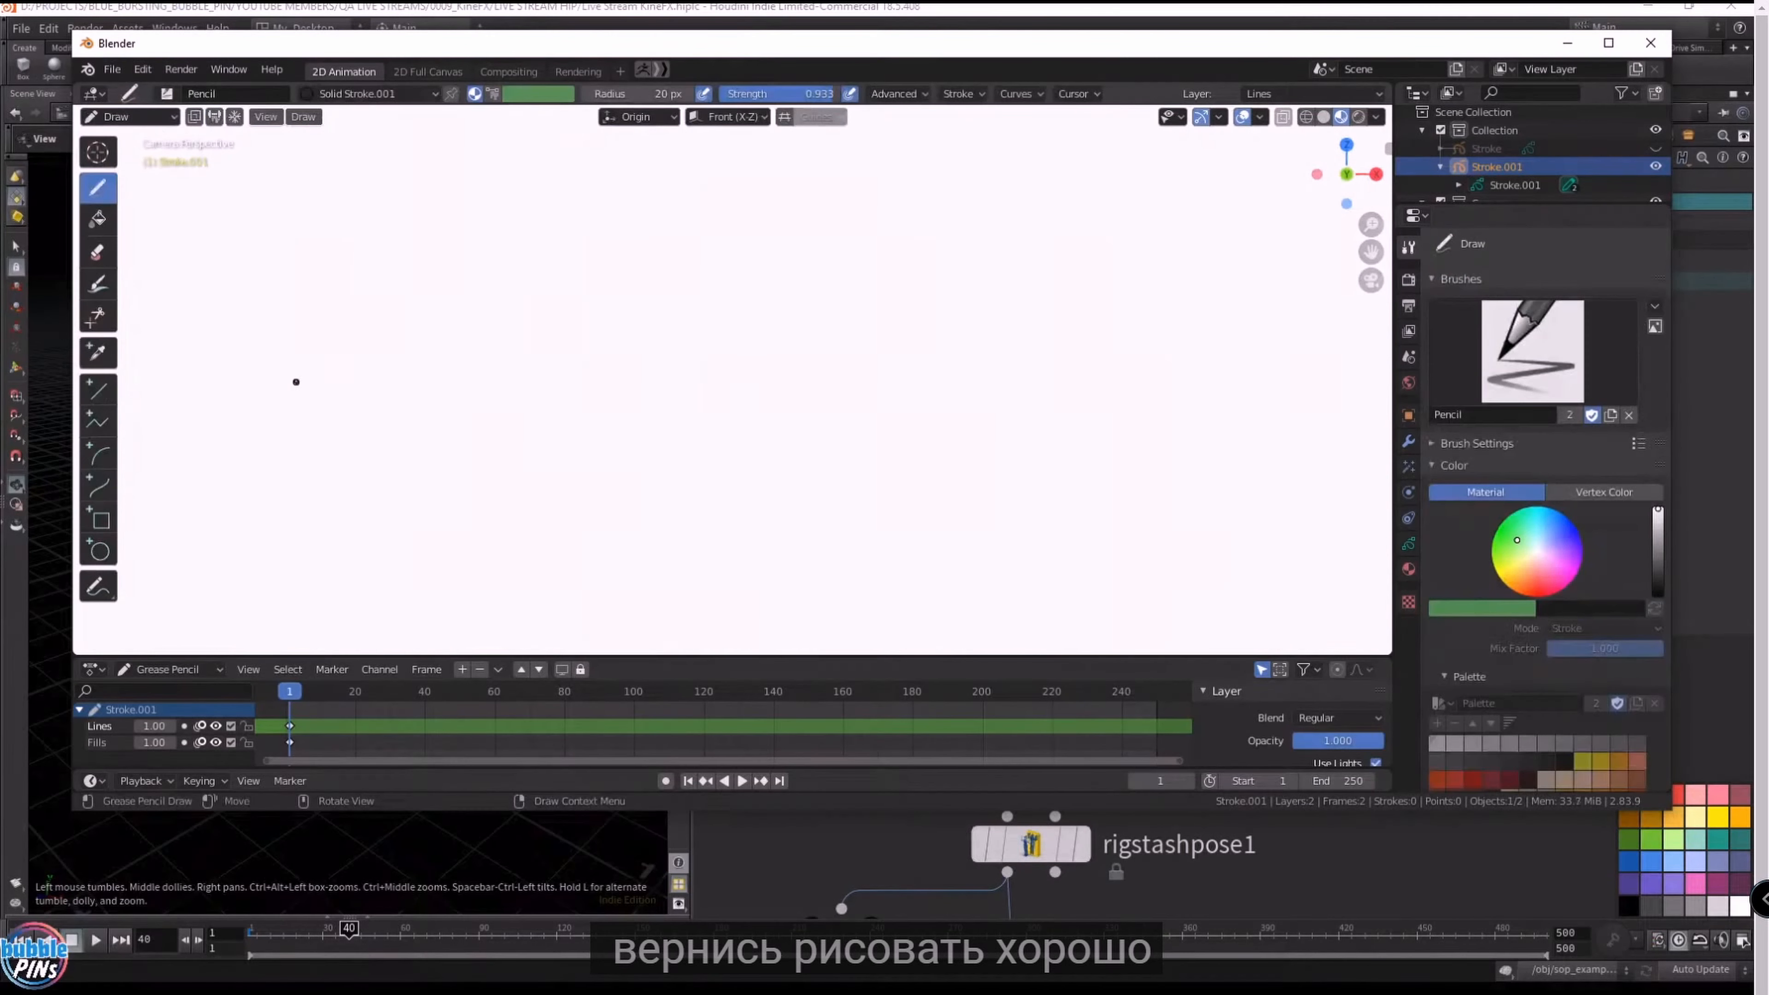
left_click_drag(474, 44, 535, 69)
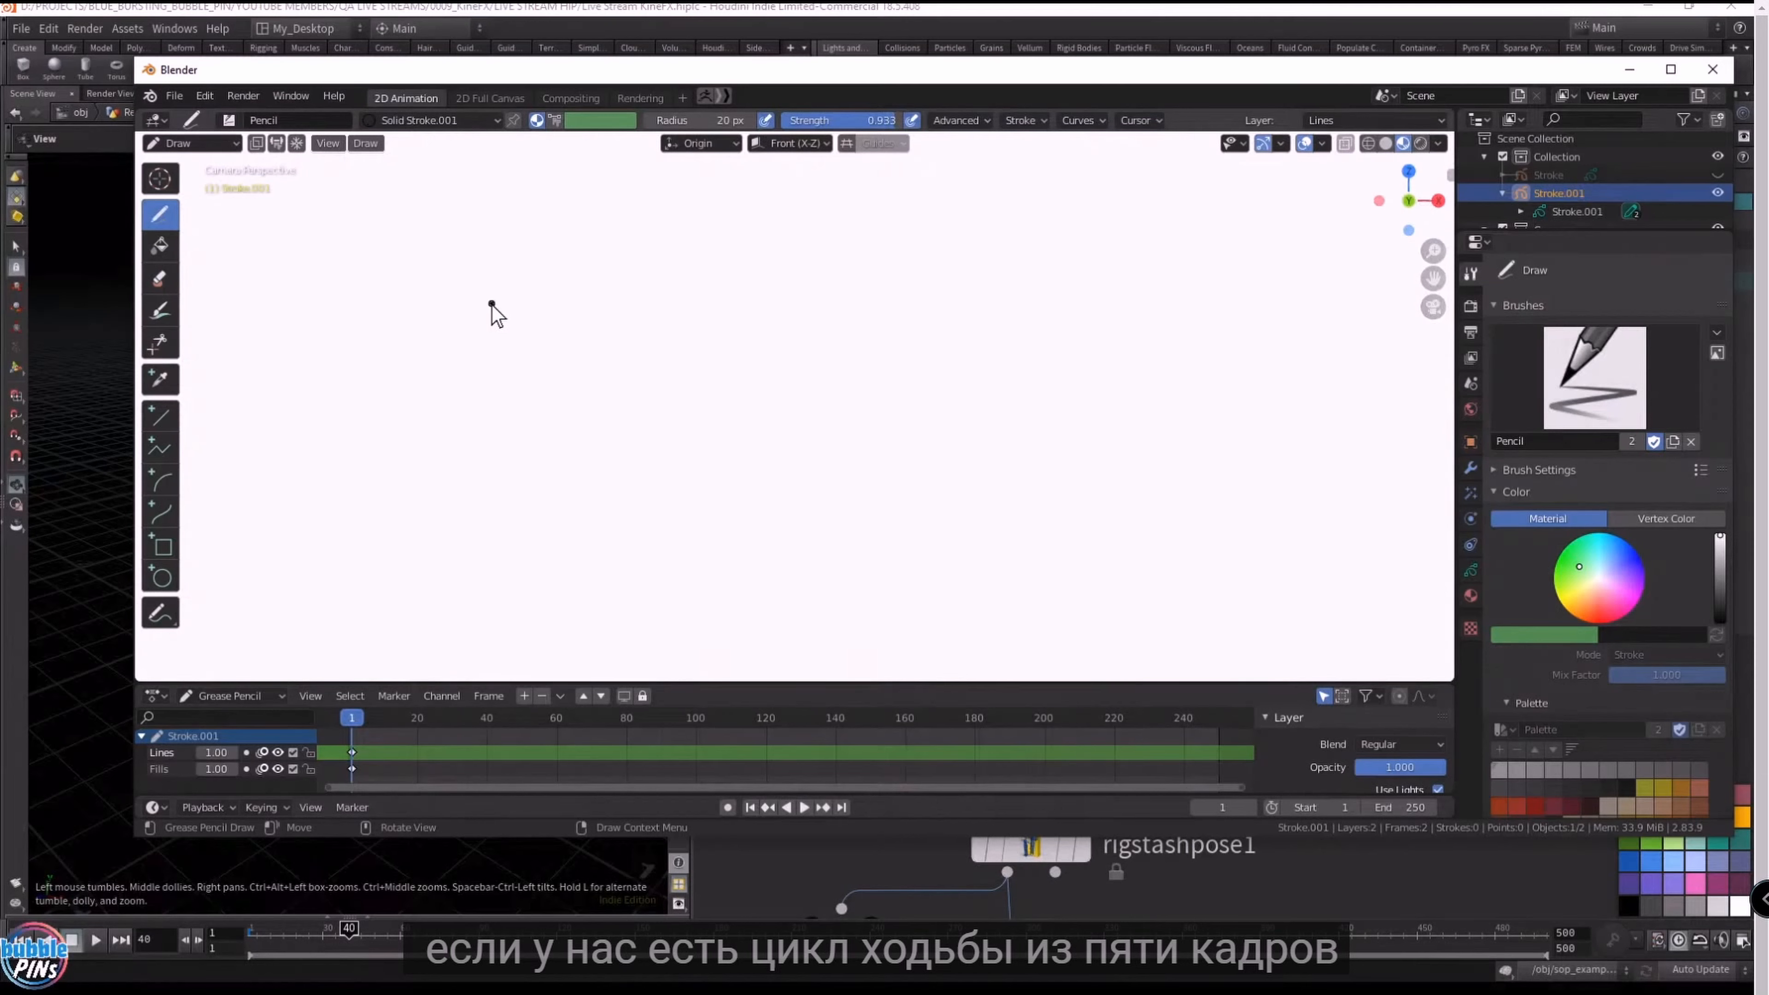
mouse_move(436, 276)
left_mouse_down()
mouse_move(429, 301)
mouse_move(542, 292)
mouse_move(514, 305)
mouse_move(552, 275)
left_mouse_up()
left_click_drag(488, 268, 488, 278)
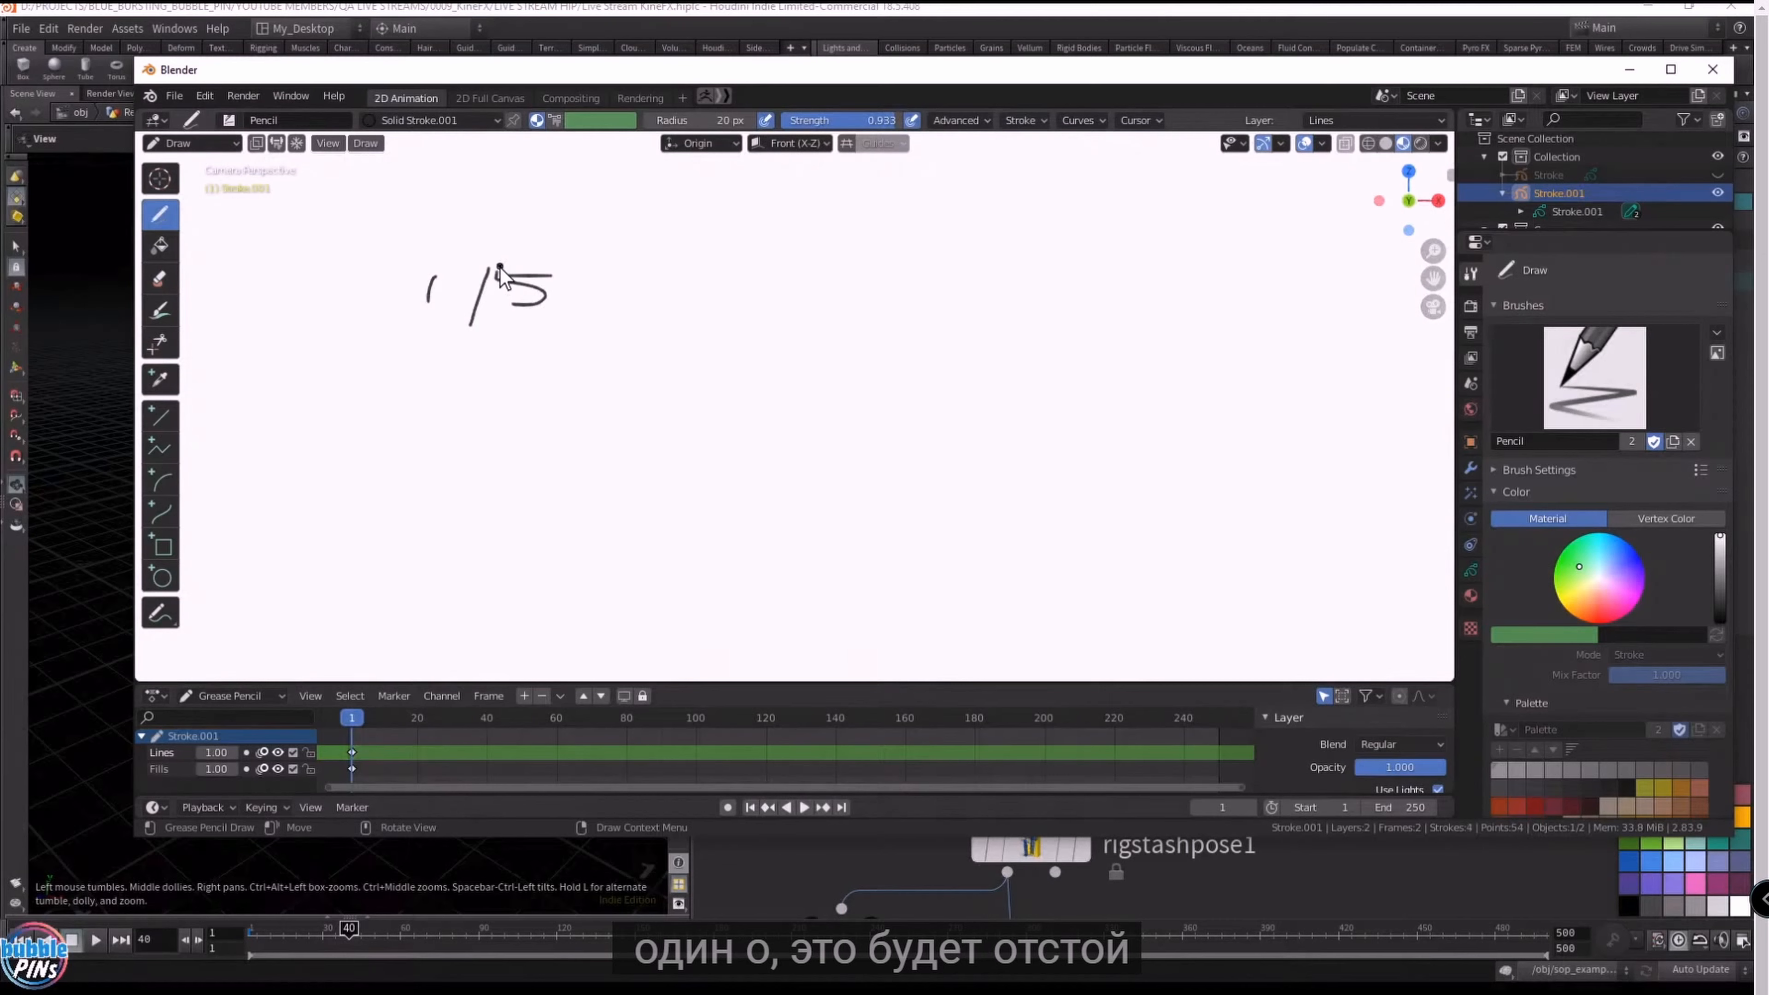
left_click(562, 245)
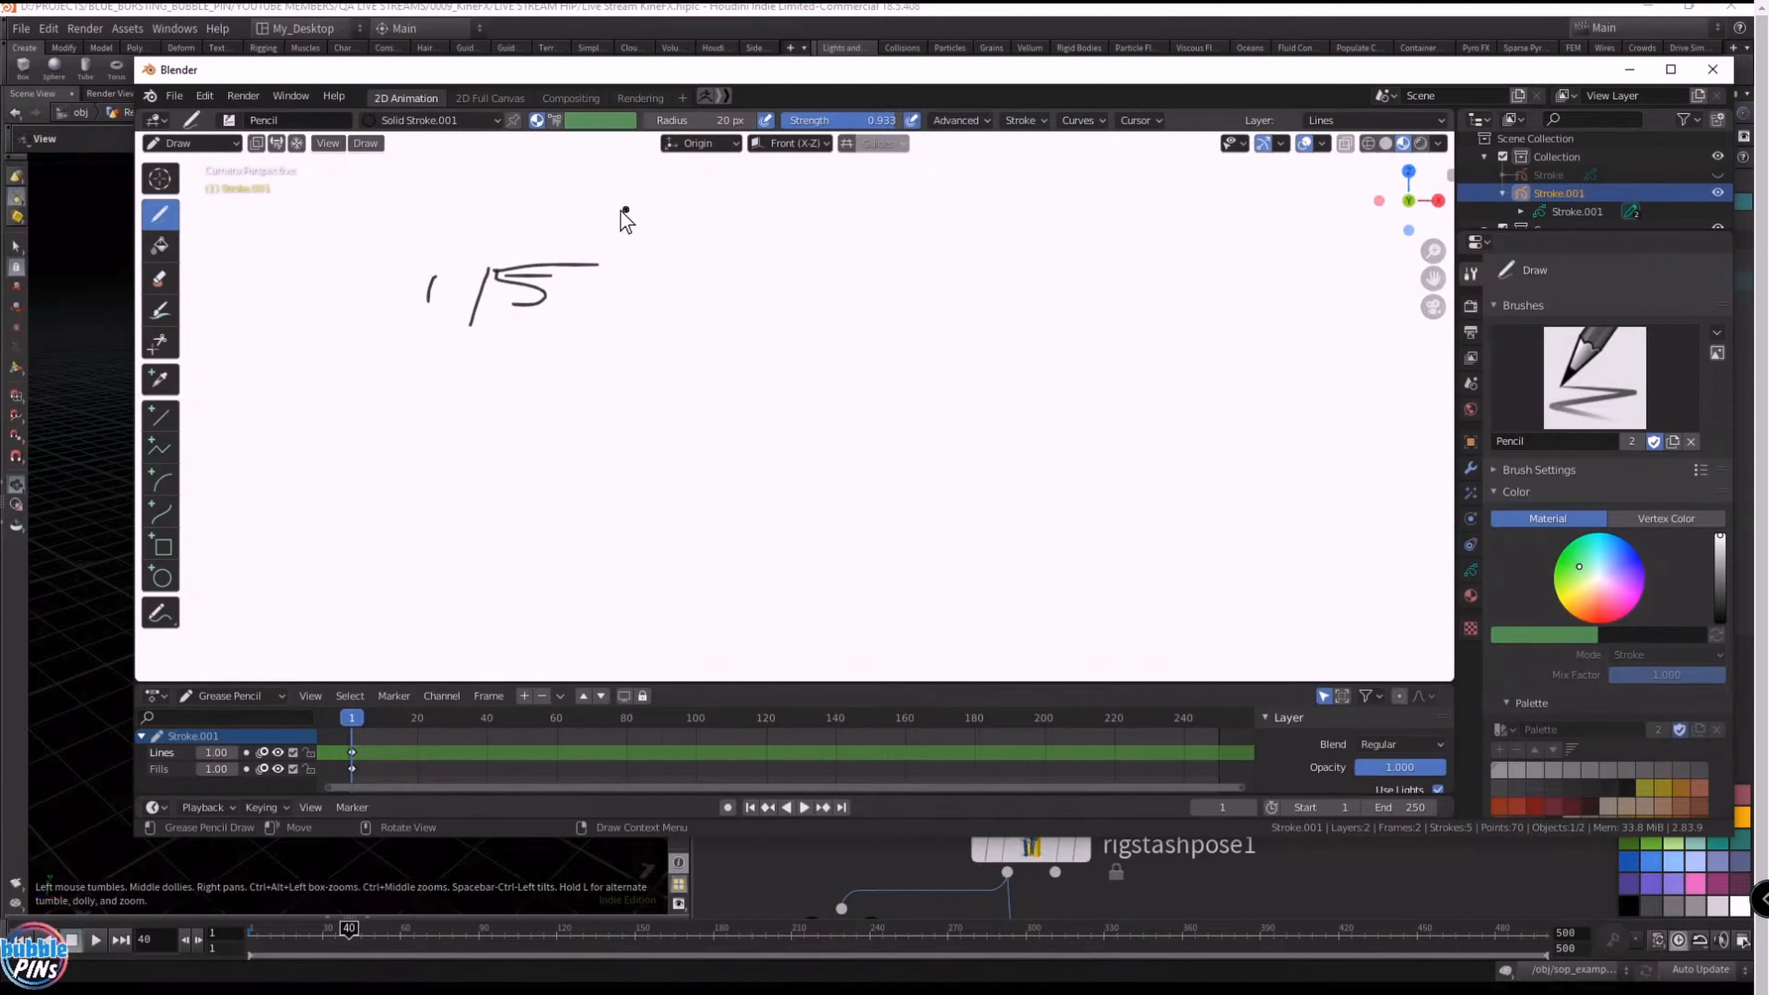
key("ctrl+z")
key("ctrl+z")
key("ctrl+z")
key("ctrl+z")
key("ctrl+z")
- Handwrite a long division setup with 5 outside the bracket and 1 inside it
left_click_drag(419, 274, 409, 301)
left_click_drag(420, 274, 454, 274)
left_click_drag(483, 260, 469, 335)
left_click_drag(483, 262, 645, 262)
left_click_drag(535, 282, 531, 337)
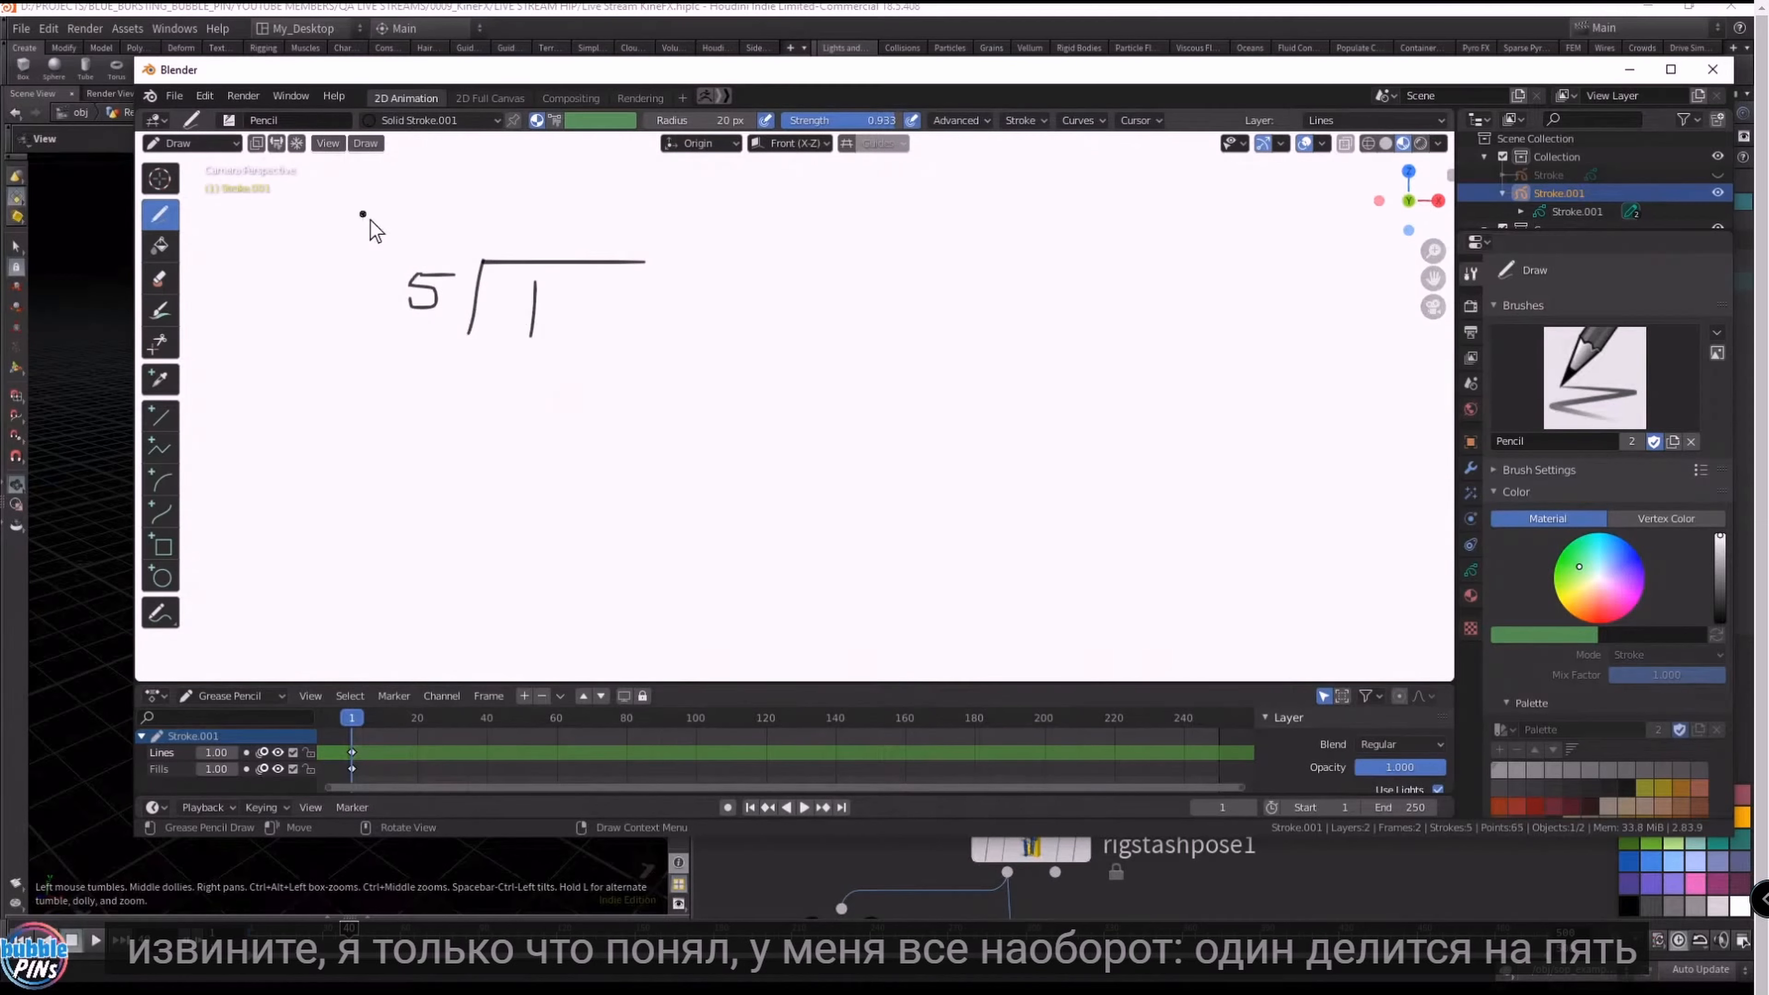
left_click_drag(545, 225, 541, 222)
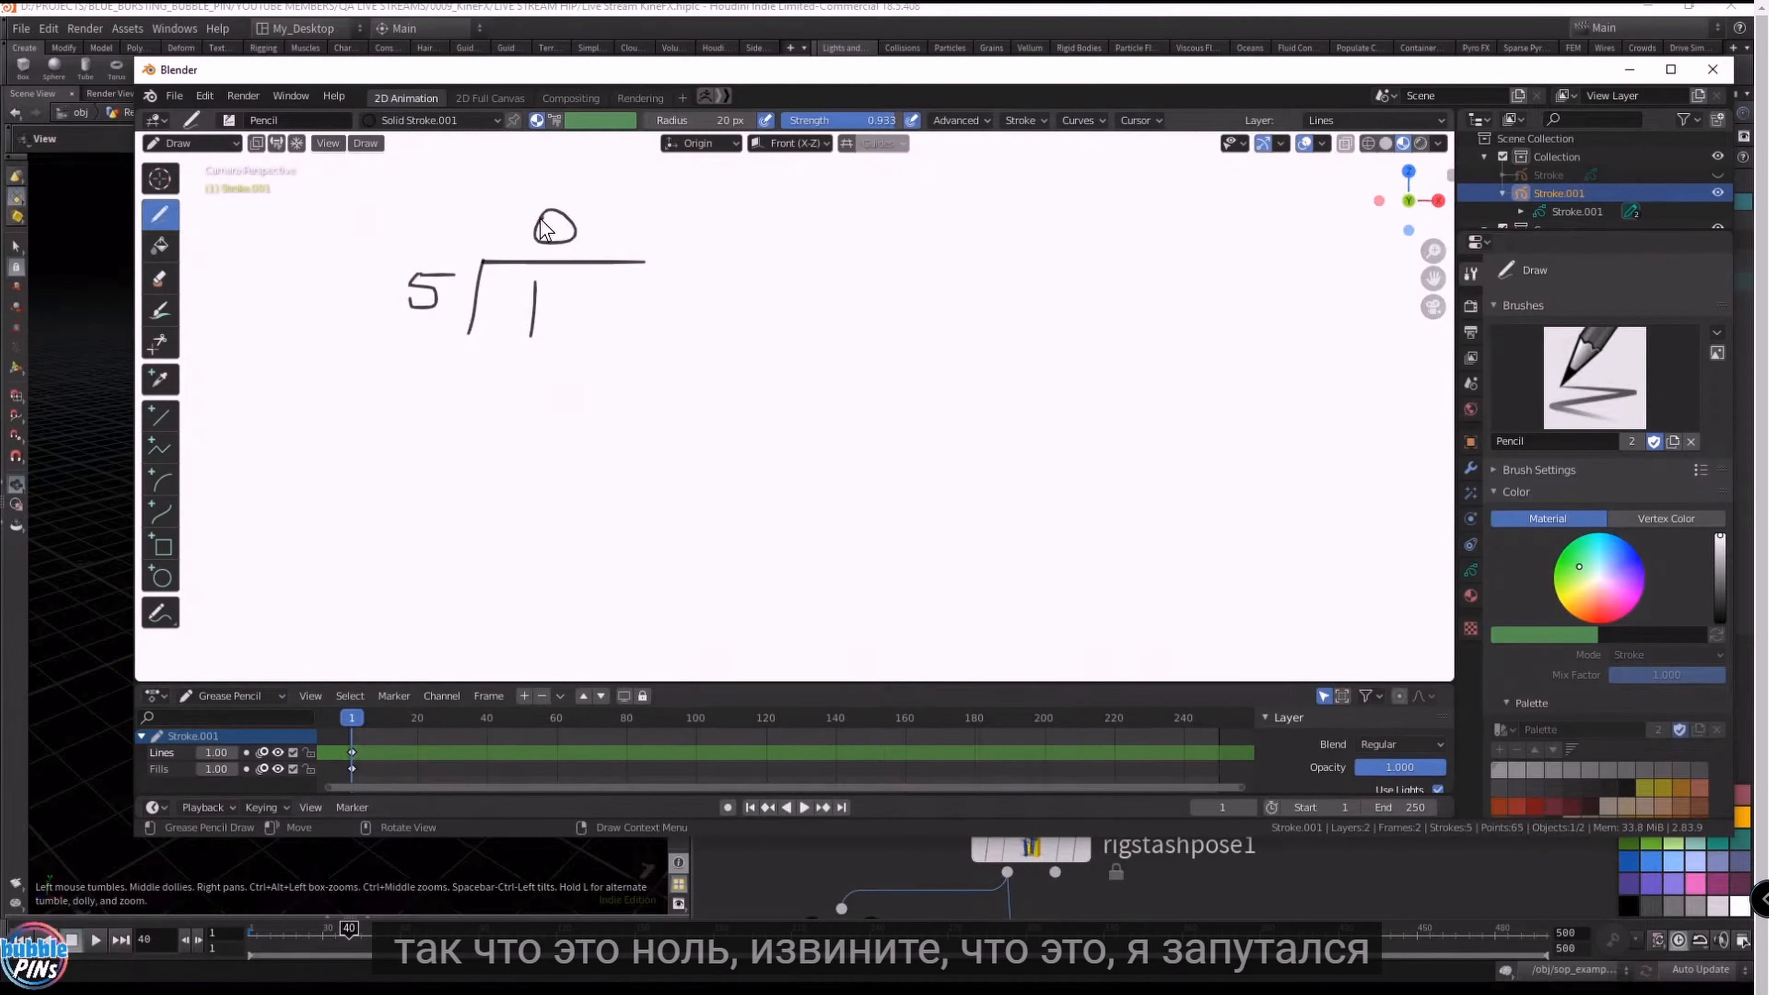
key("ctrl+z")
- Switch to Houdini, set timeshift1's Frame expression to $F % 5, and show its evaluated value
left_click(1629, 70)
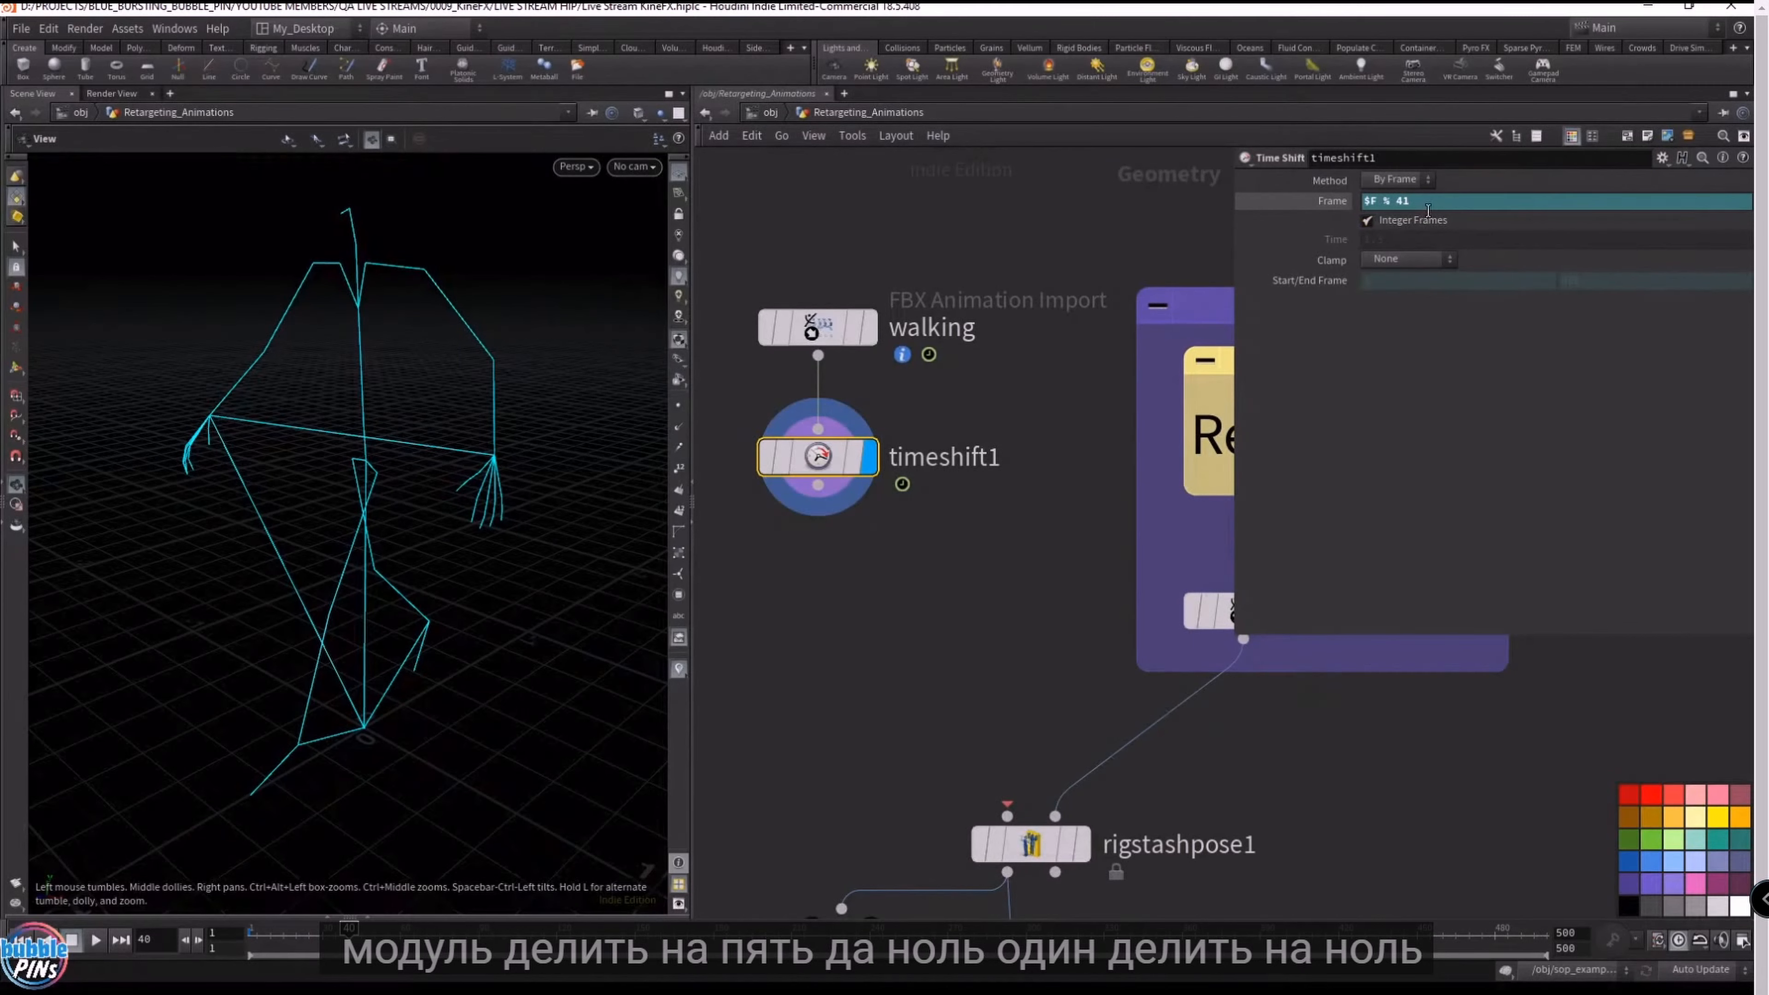
type("5")
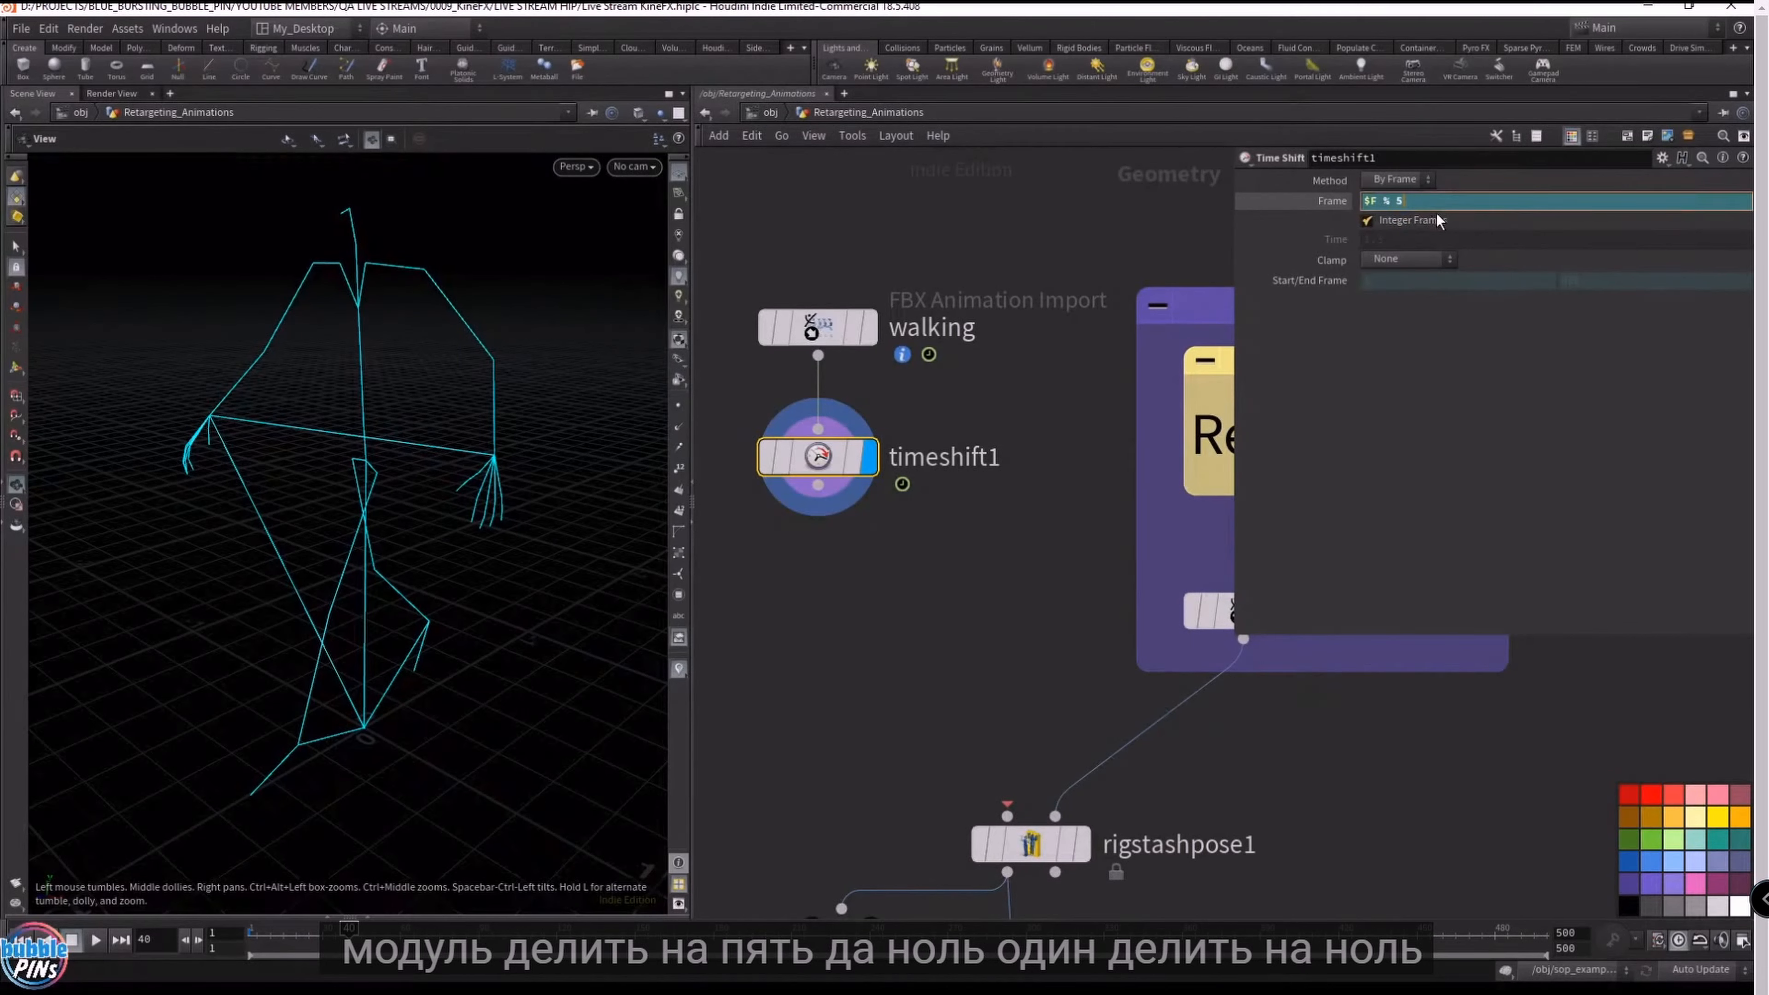
key("Return")
left_click(1312, 207)
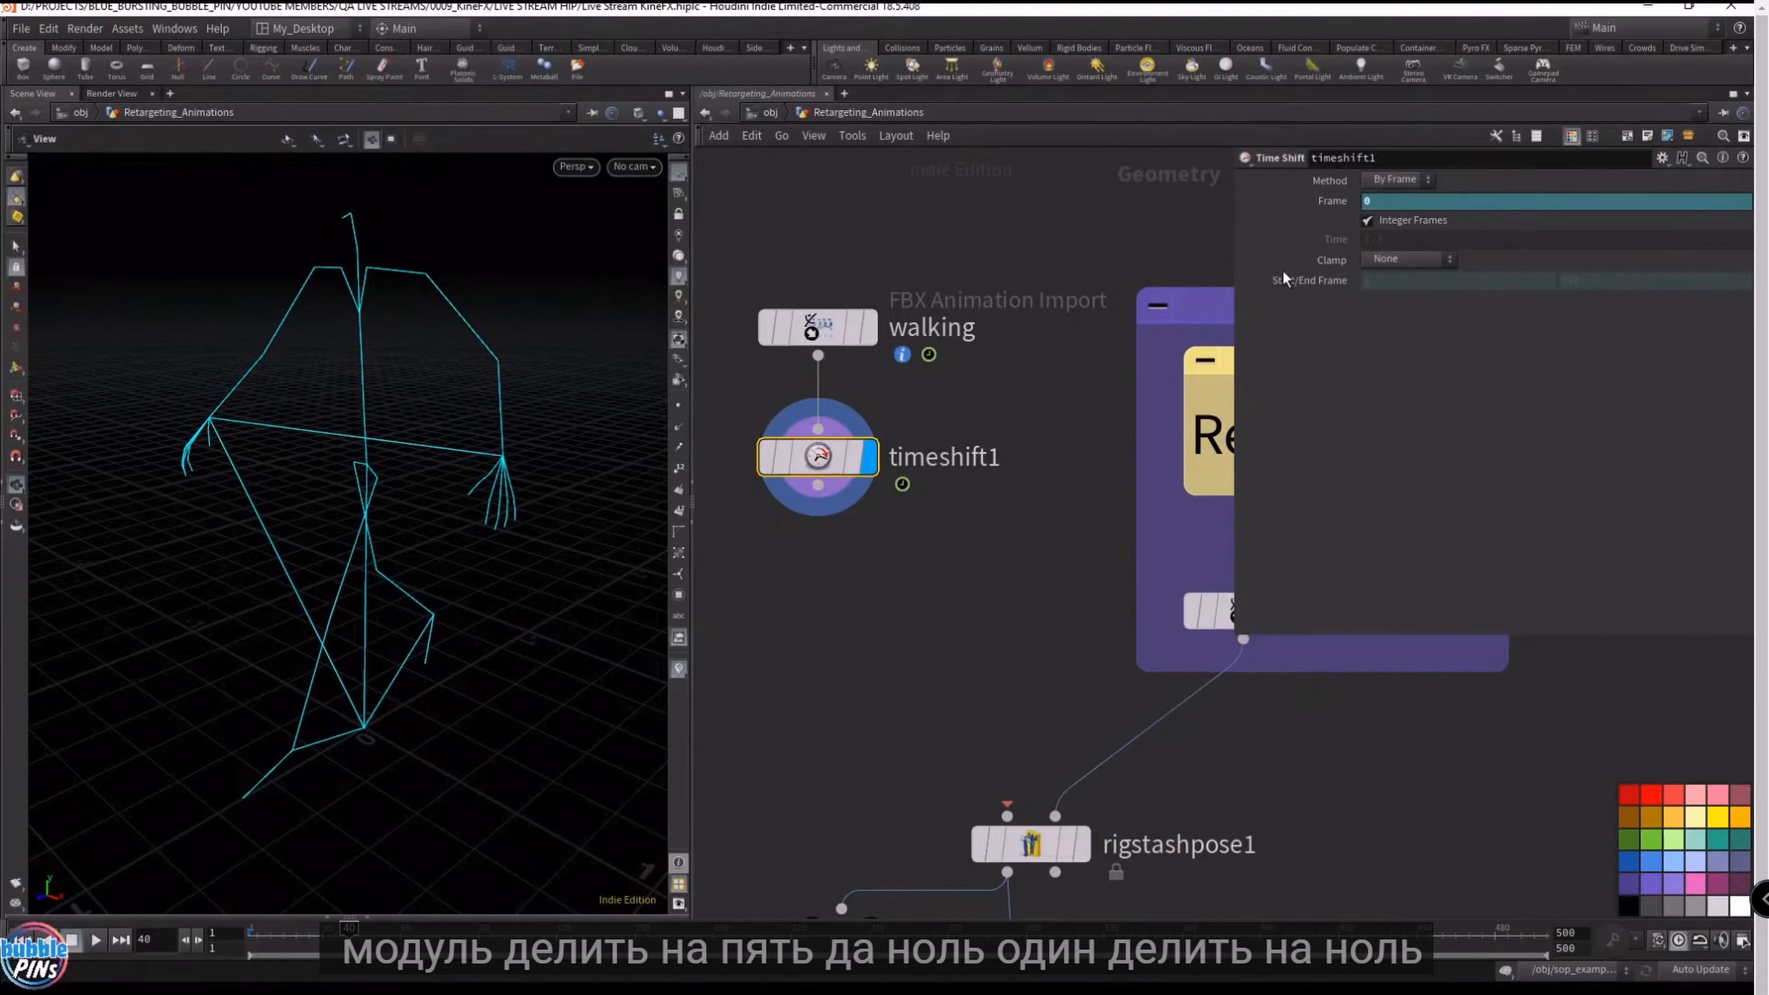
- Switch back to Blender and handwrite the quotient 0.2 above the division of 1 by 5
key("alt+Tab")
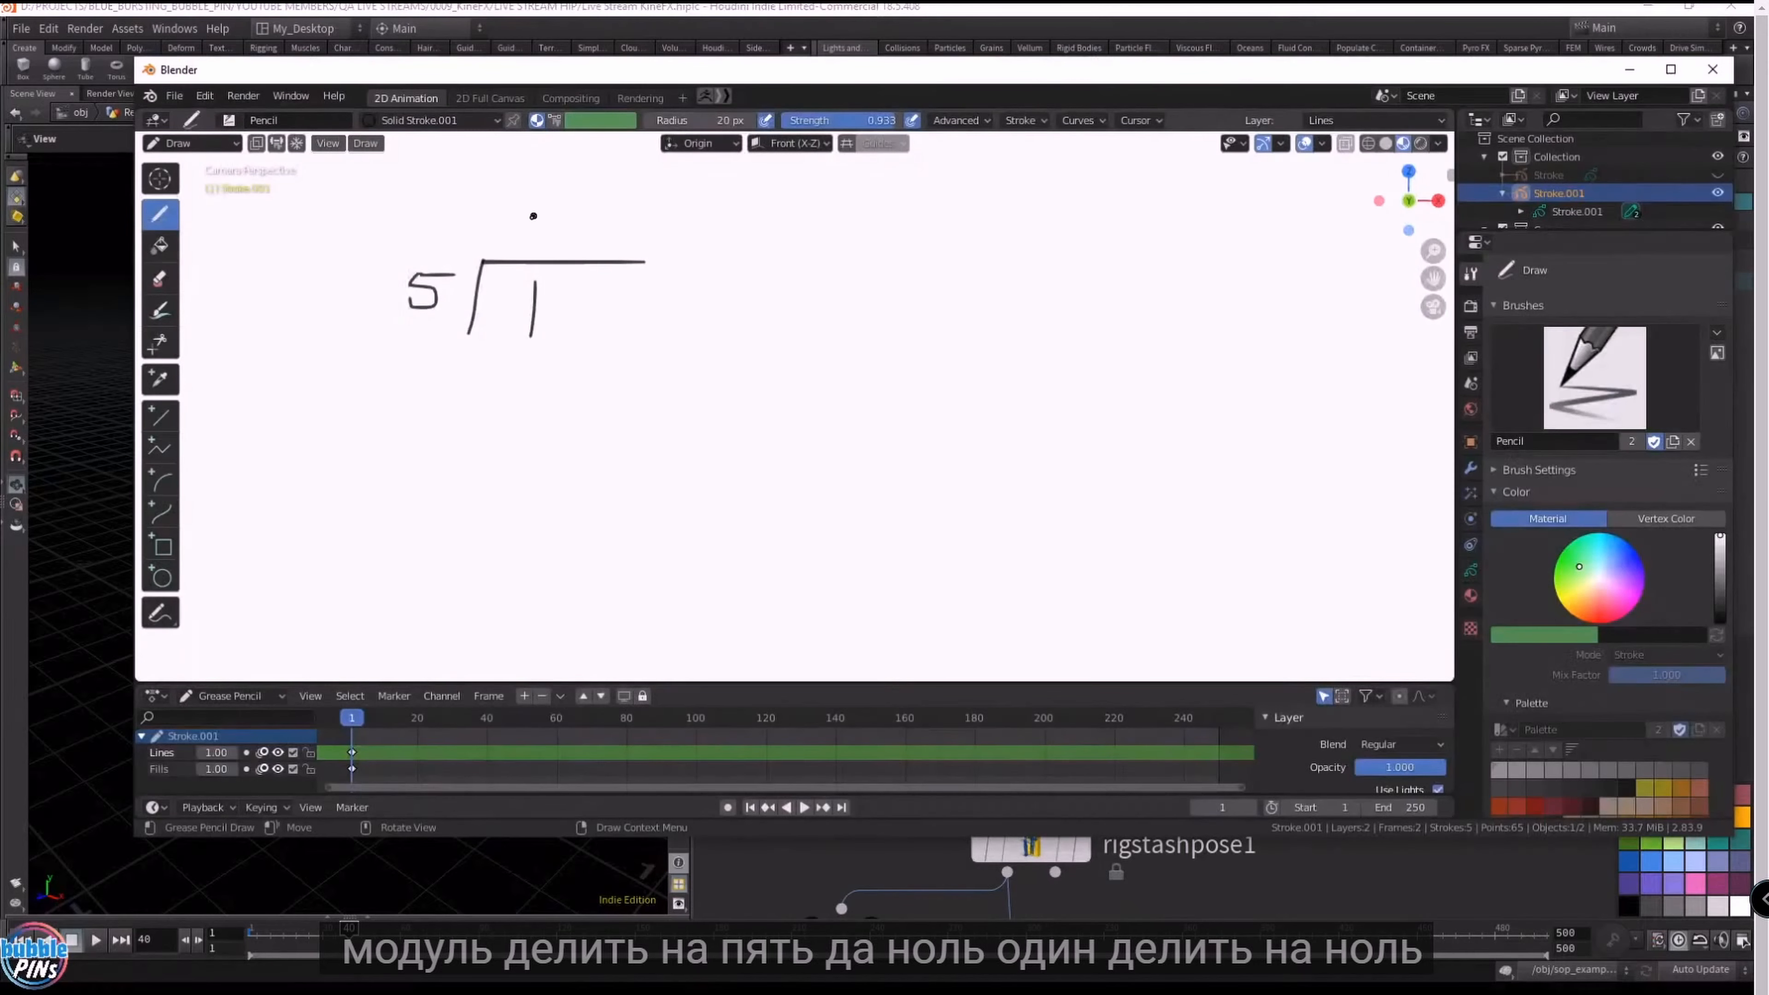
mouse_move(535, 212)
left_mouse_down()
mouse_move(570, 223)
mouse_move(536, 228)
left_mouse_up()
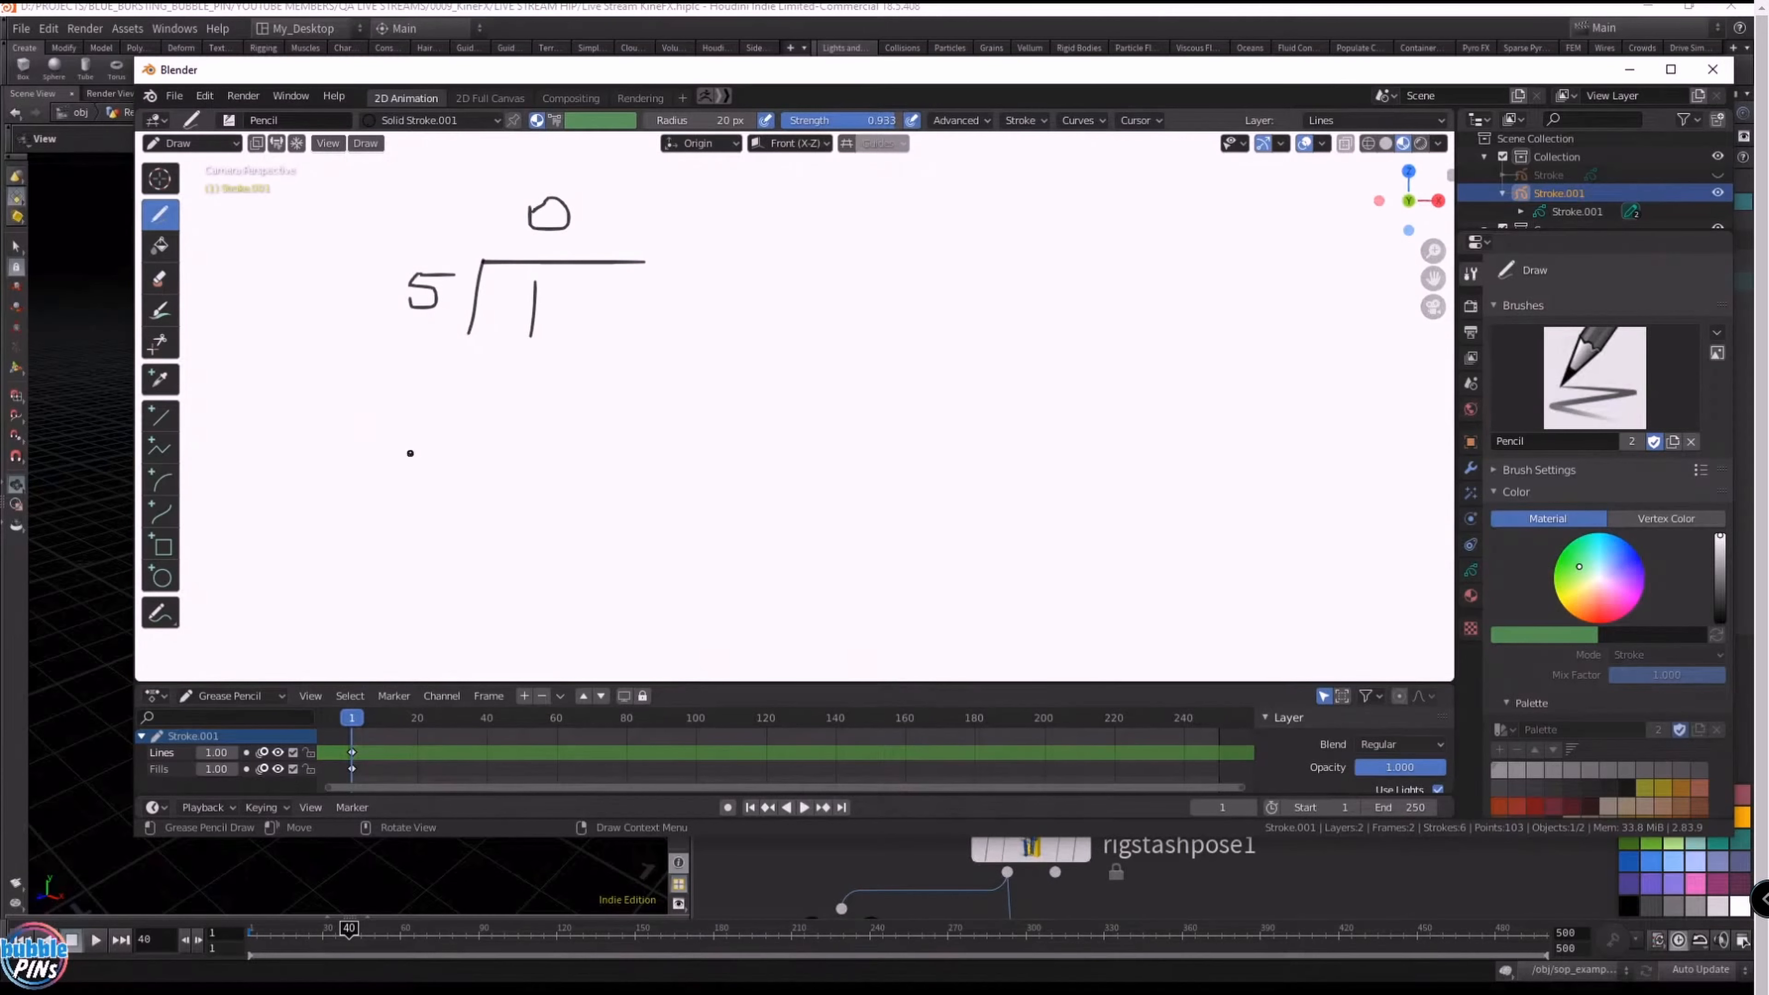
key("ctrl+z")
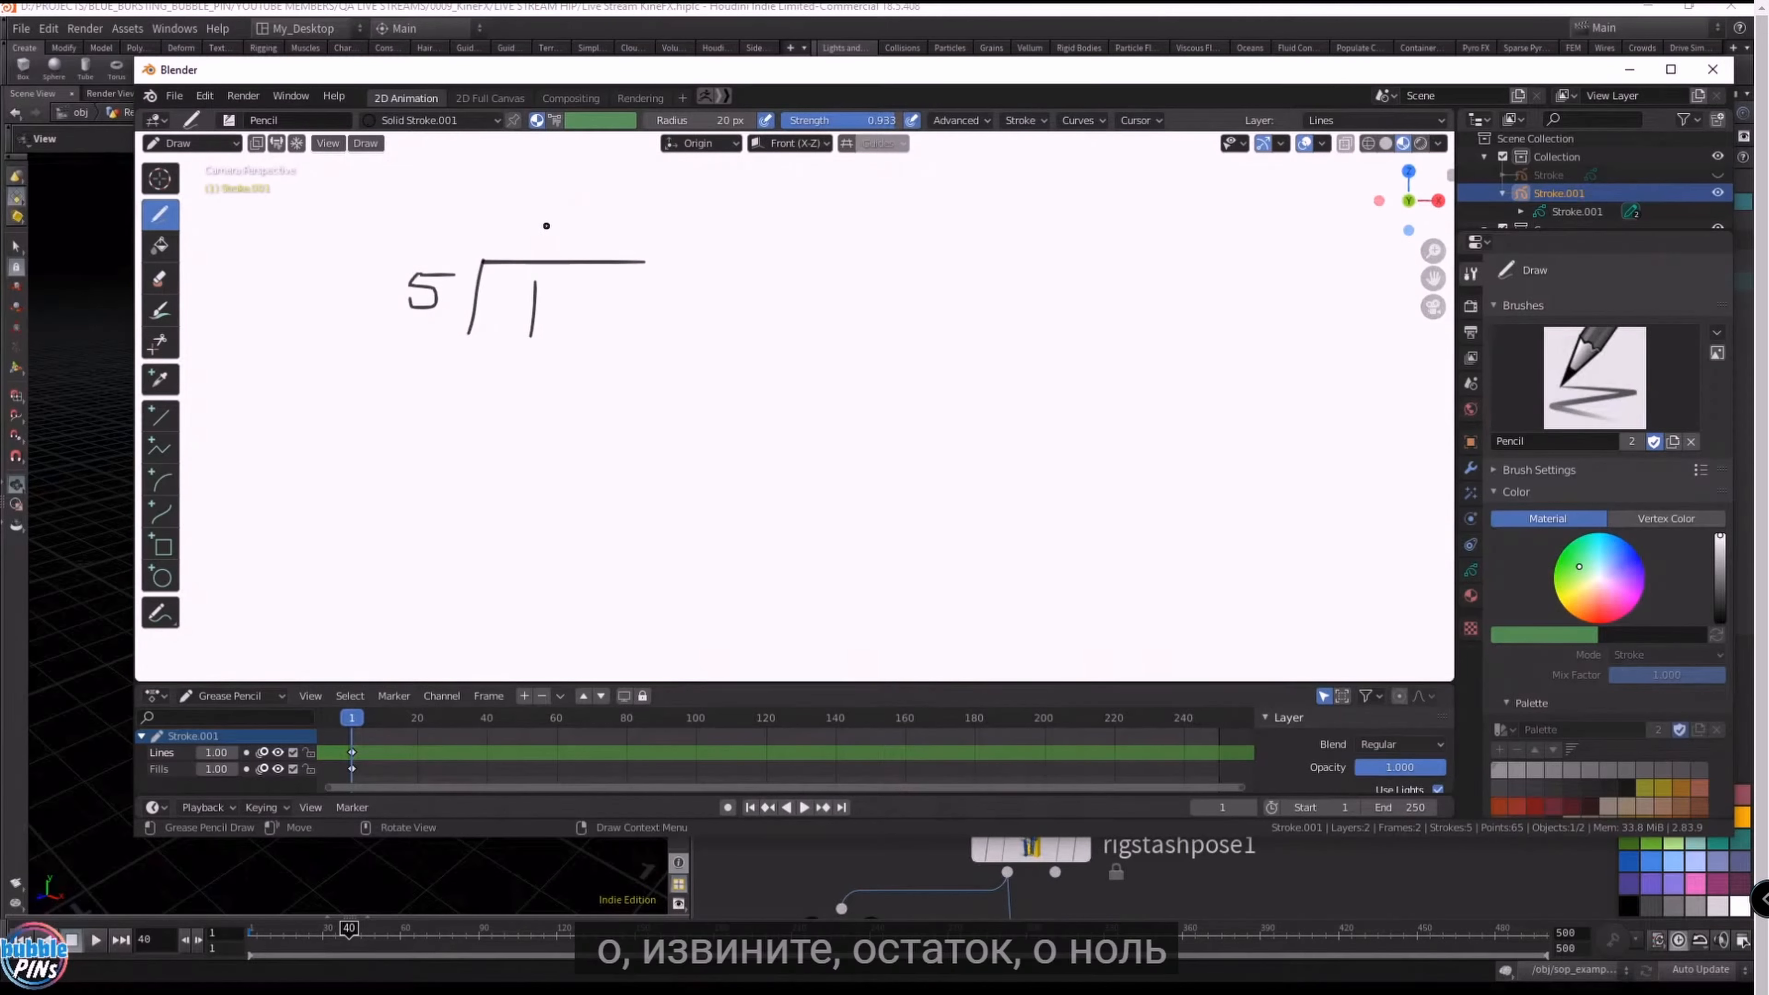
mouse_move(539, 217)
left_mouse_down()
mouse_move(528, 234)
mouse_move(568, 247)
left_mouse_up()
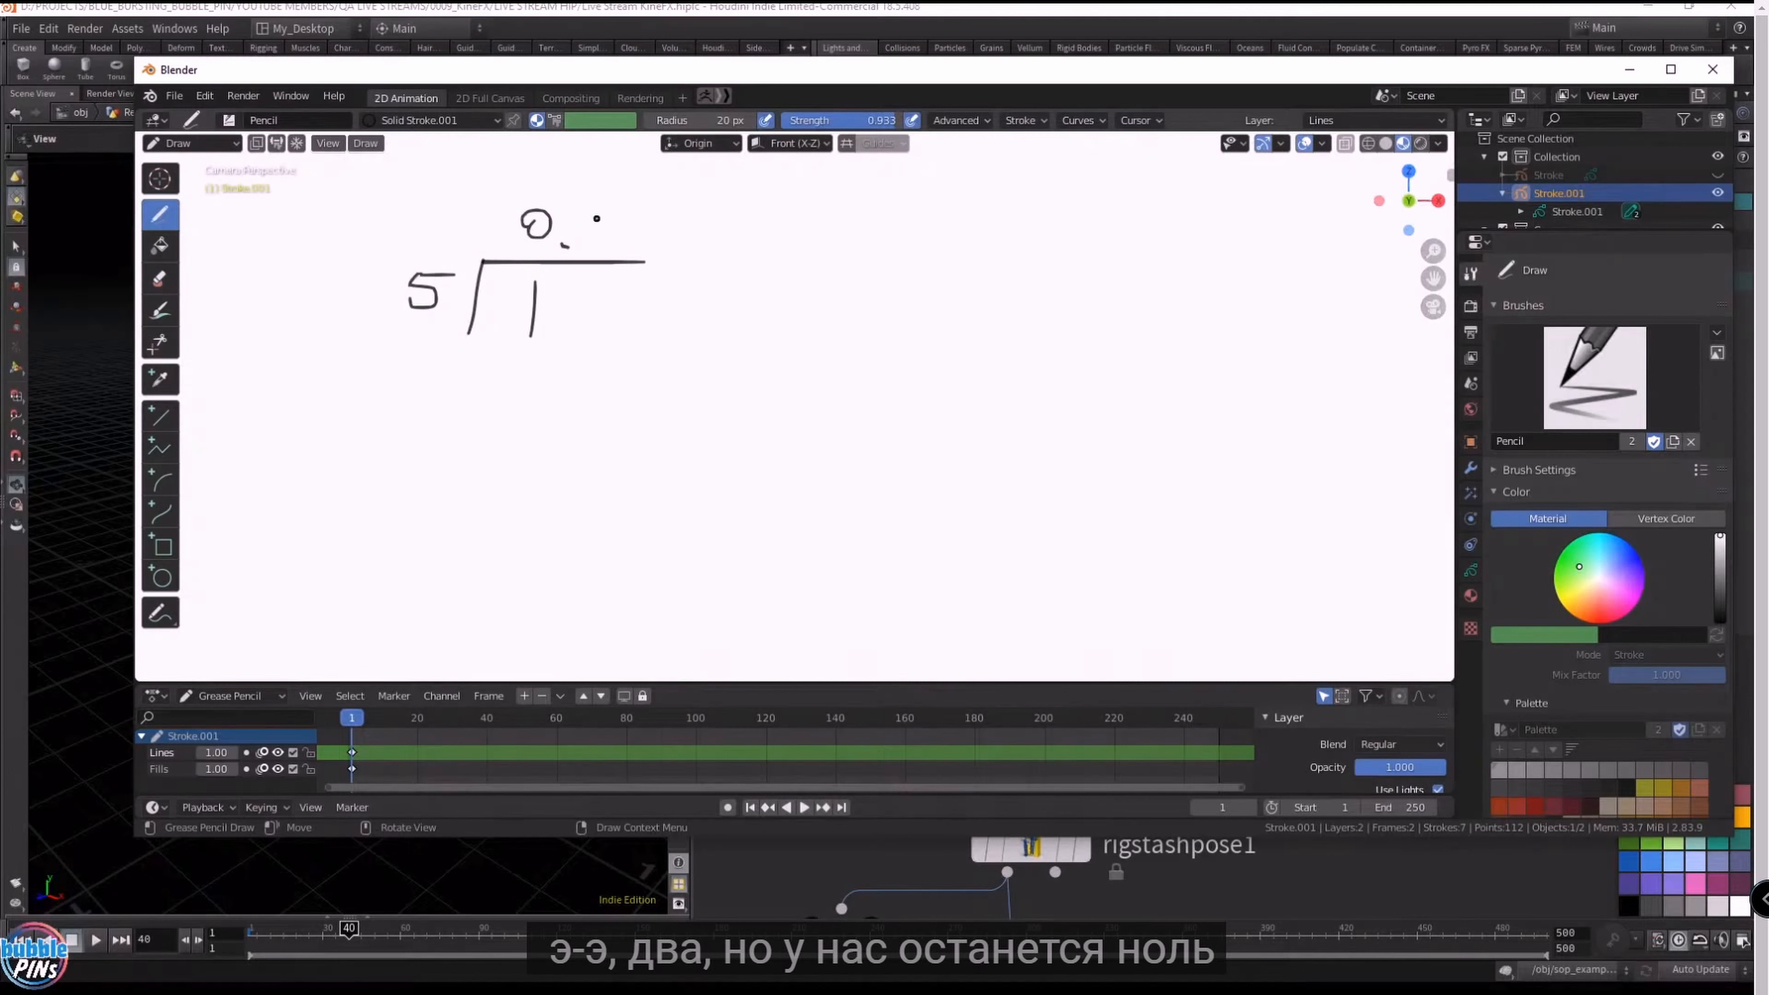
mouse_move(591, 209)
left_mouse_down()
mouse_move(597, 242)
mouse_move(635, 245)
left_mouse_up()
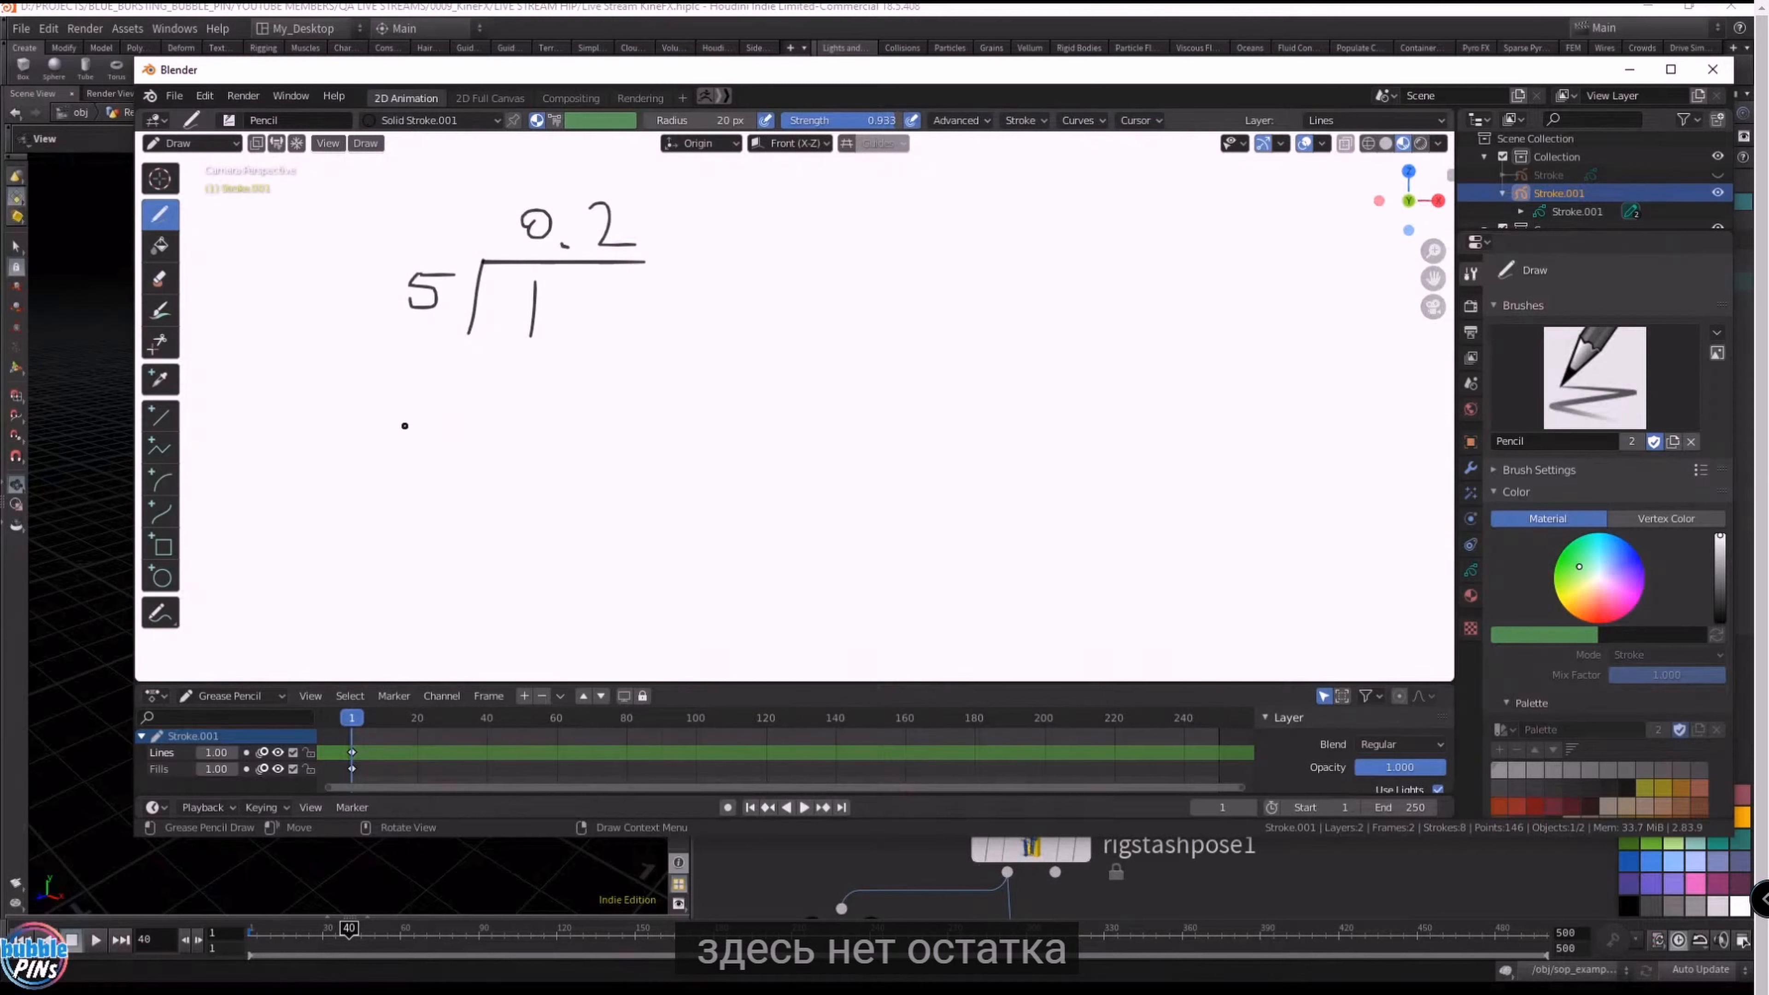
- Handwrite a second long division setup below the first, with 5 outside the bracket and 2 inside it
mouse_move(419, 417)
left_mouse_down()
mouse_move(405, 451)
mouse_move(446, 418)
left_mouse_up()
left_click_drag(476, 411, 457, 477)
left_click_drag(473, 413, 671, 414)
mouse_move(530, 439)
left_mouse_down()
mouse_move(531, 472)
mouse_move(592, 472)
left_mouse_up()
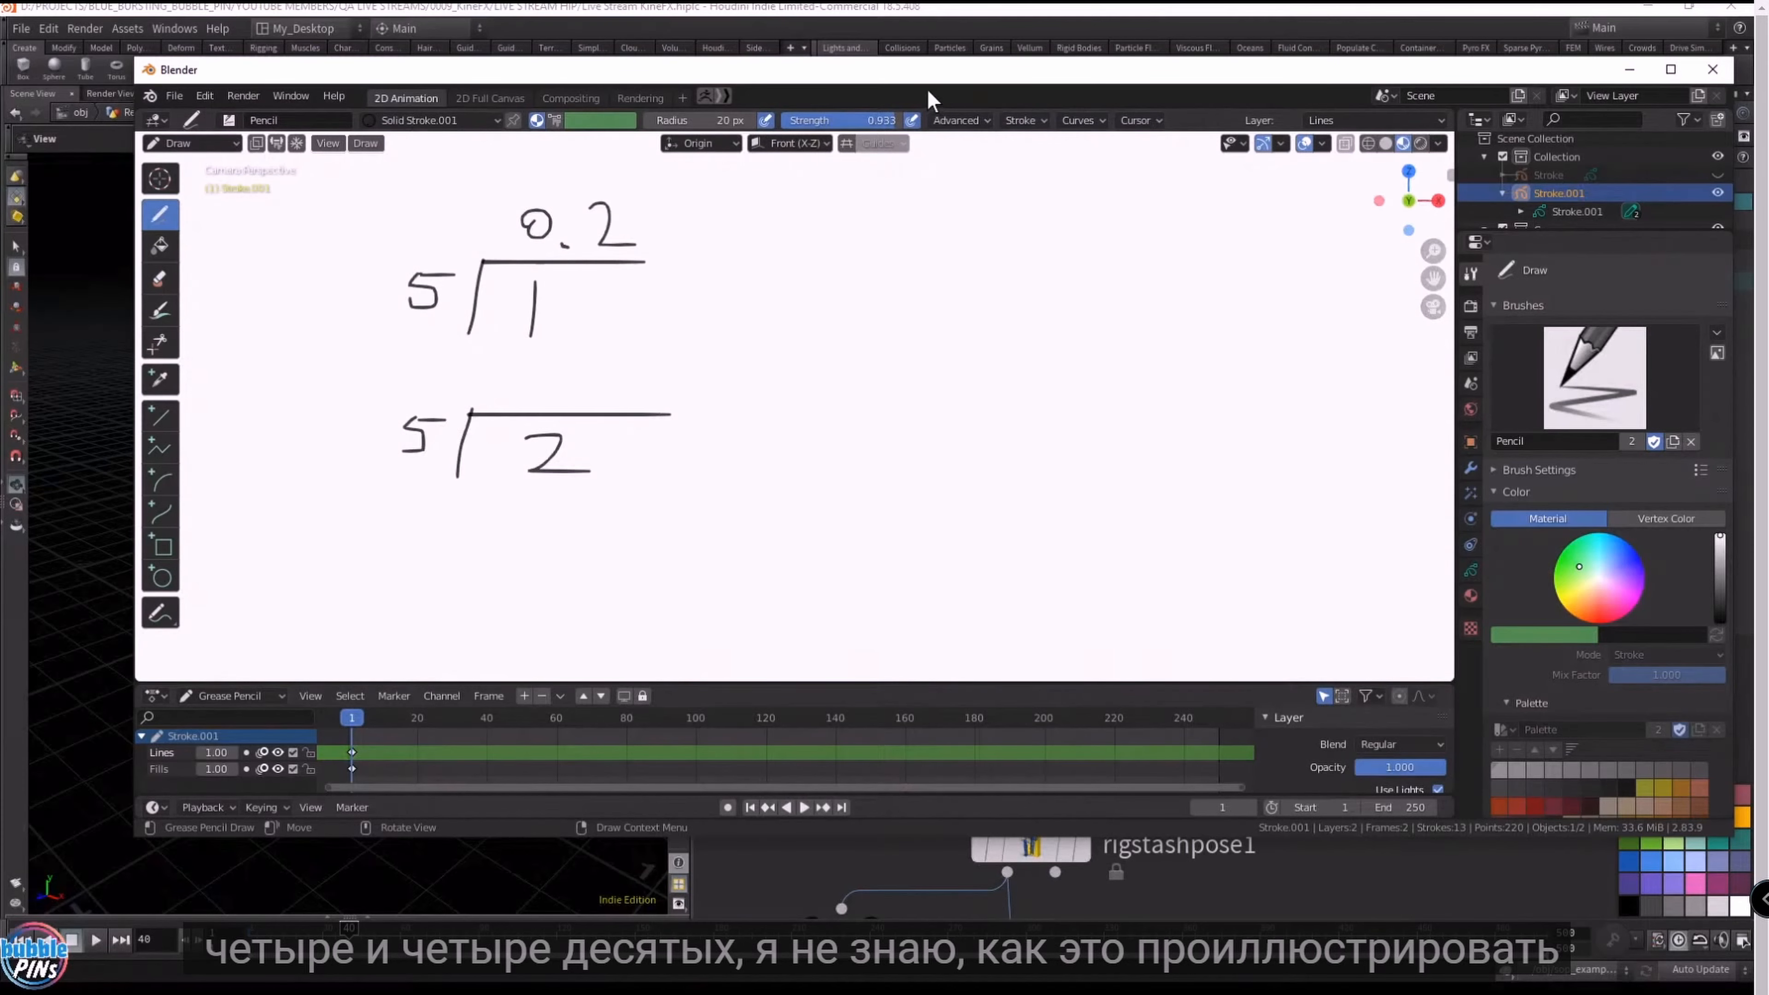
- Move the Blender drawing window back over Houdini and maximize it
left_click_drag(822, 75, 1755, 104)
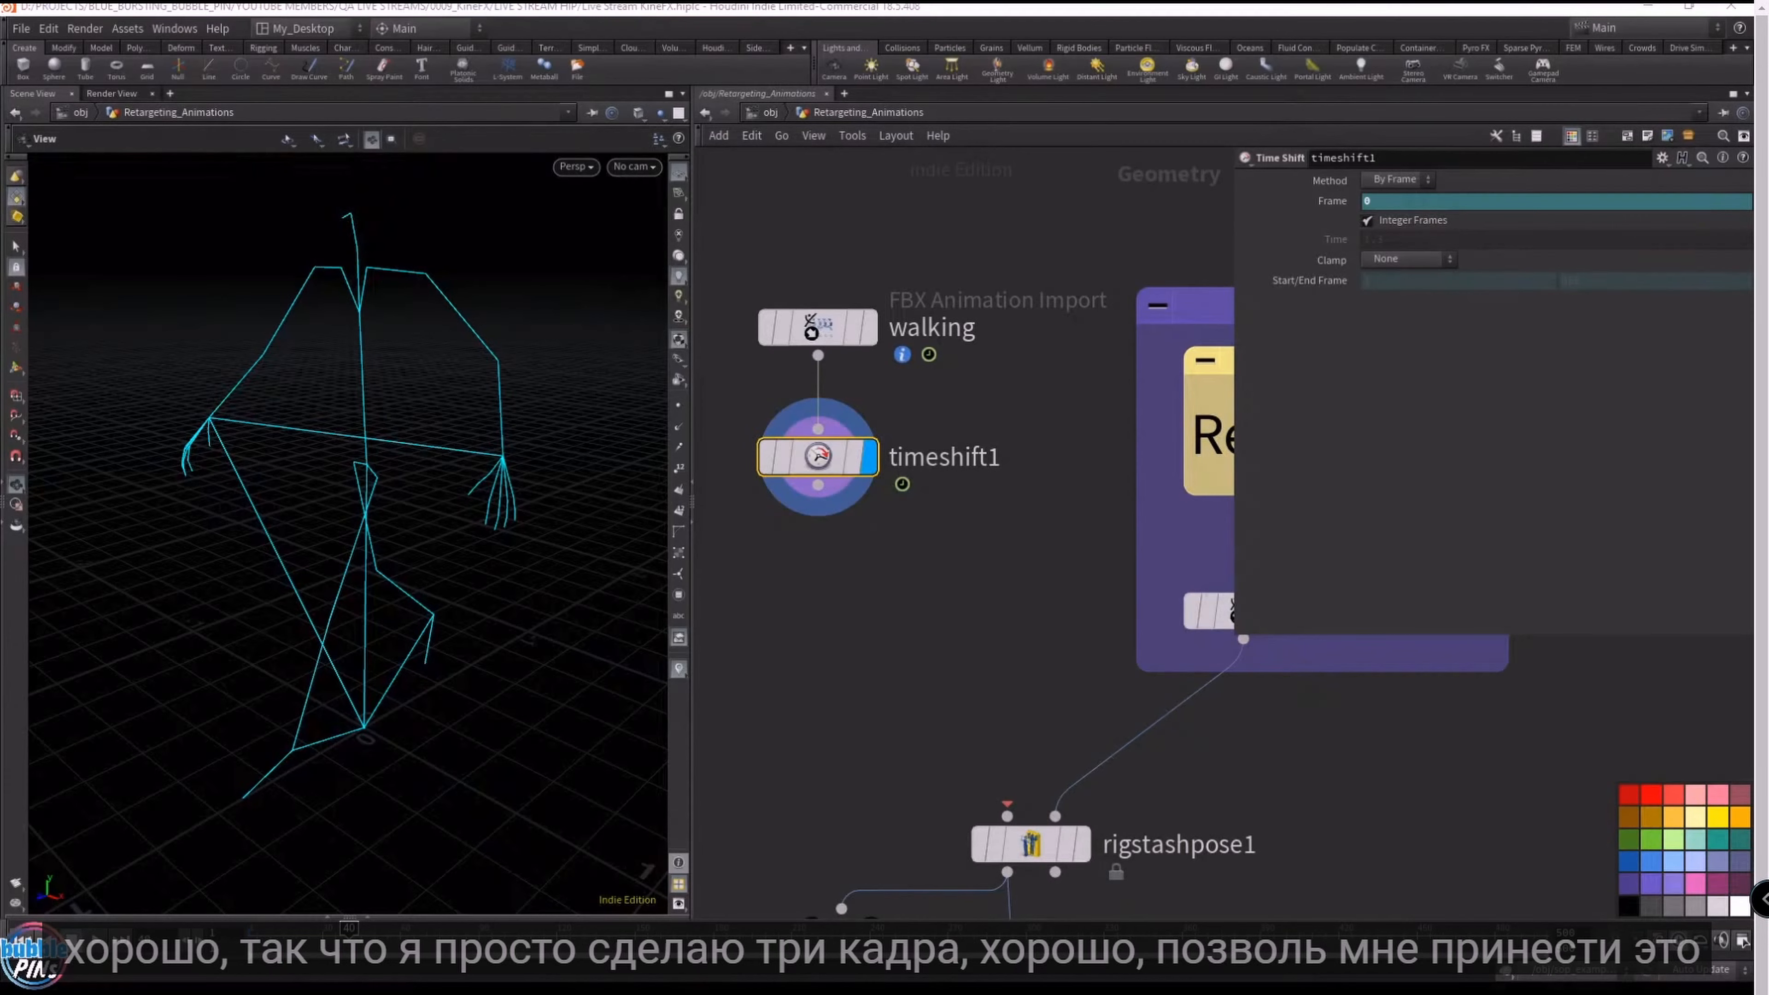
left_click_drag(1752, 293, 1750, 419)
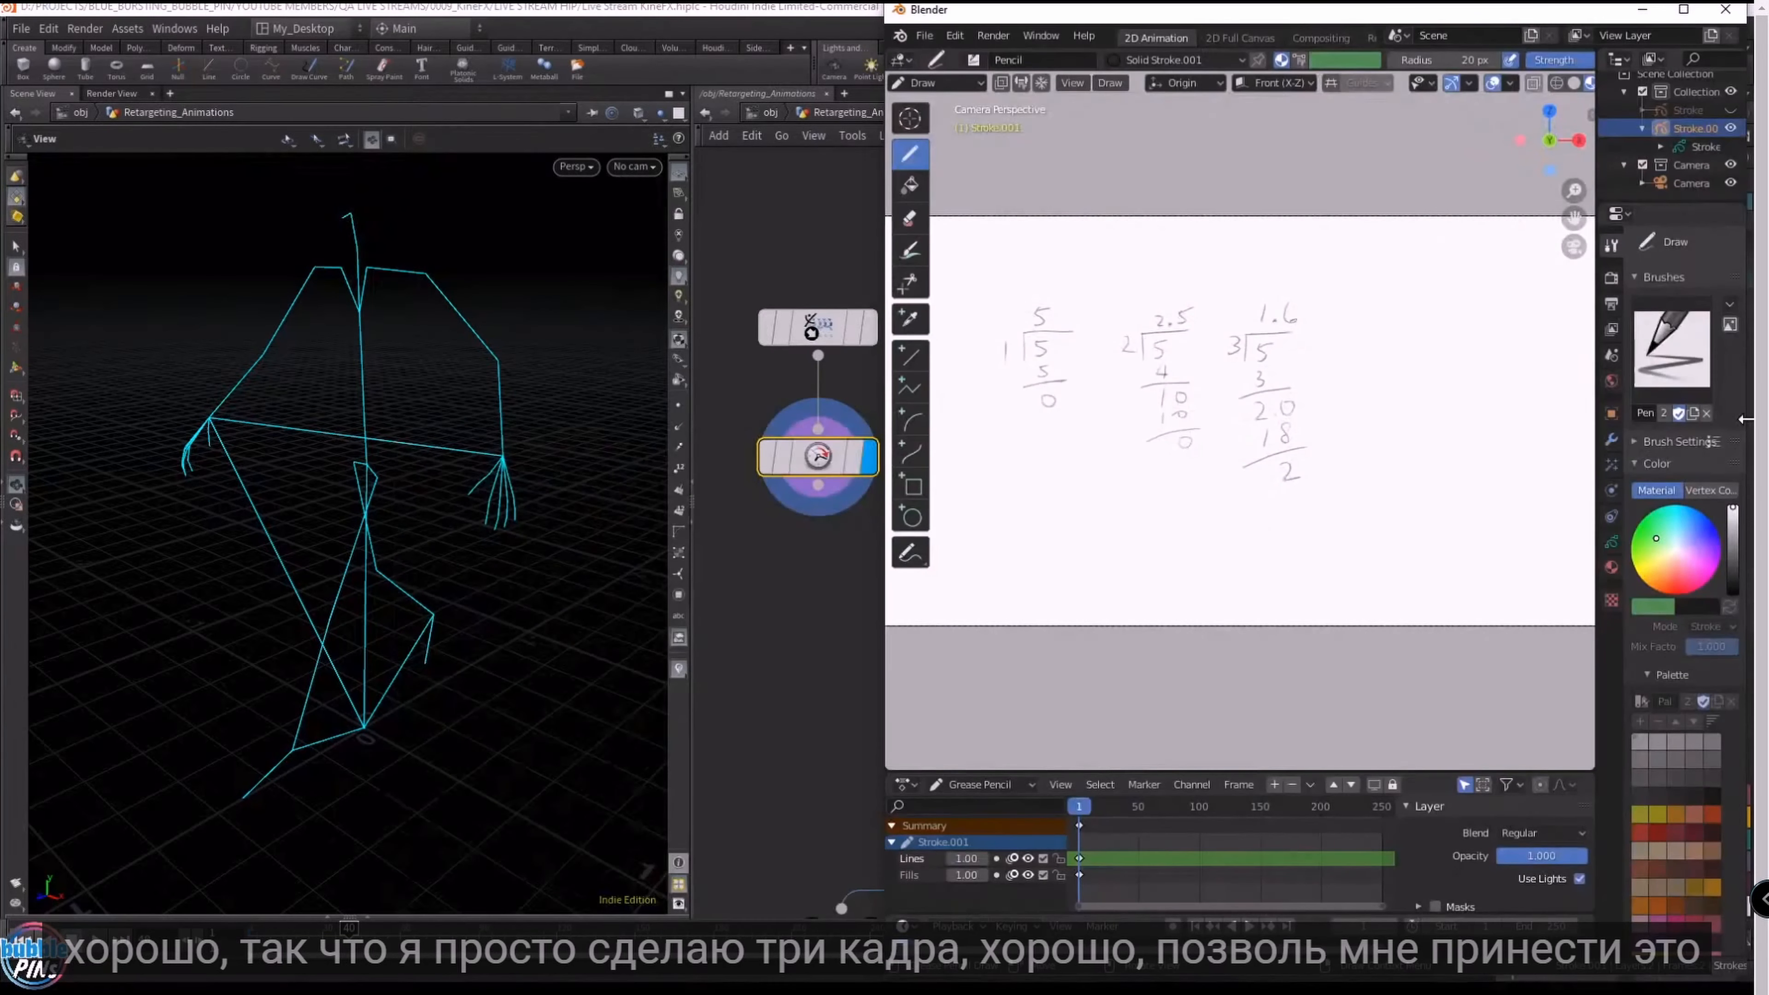
left_click_drag(1319, 4, 686, 97)
double_click(1010, 95)
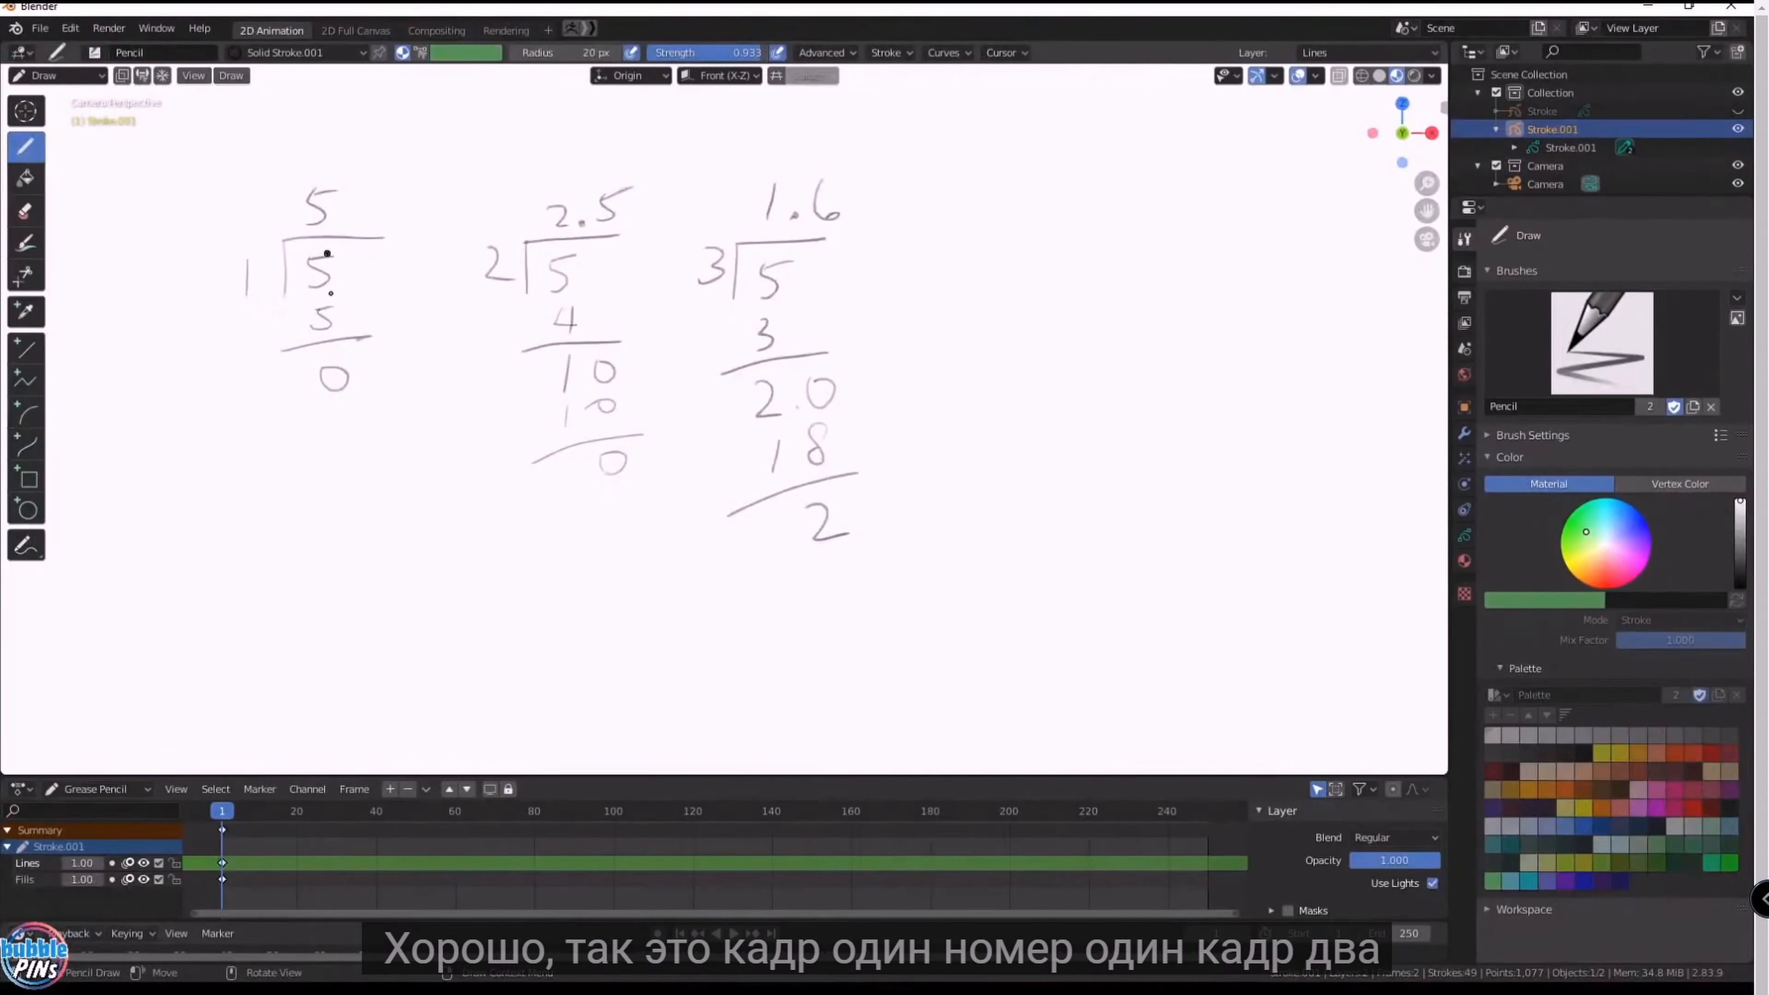
- Handwrite the frame labels F1, F2 and F3 beneath the three long divisions in order
mouse_move(191, 482)
left_mouse_down()
mouse_move(188, 536)
mouse_move(227, 475)
left_mouse_up()
left_click_drag(198, 497, 225, 497)
left_click_drag(255, 462, 250, 543)
left_click_drag(500, 536, 494, 619)
left_click_drag(489, 545, 520, 536)
mouse_move(797, 630)
left_mouse_down()
mouse_move(906, 648)
mouse_move(847, 662)
left_mouse_up()
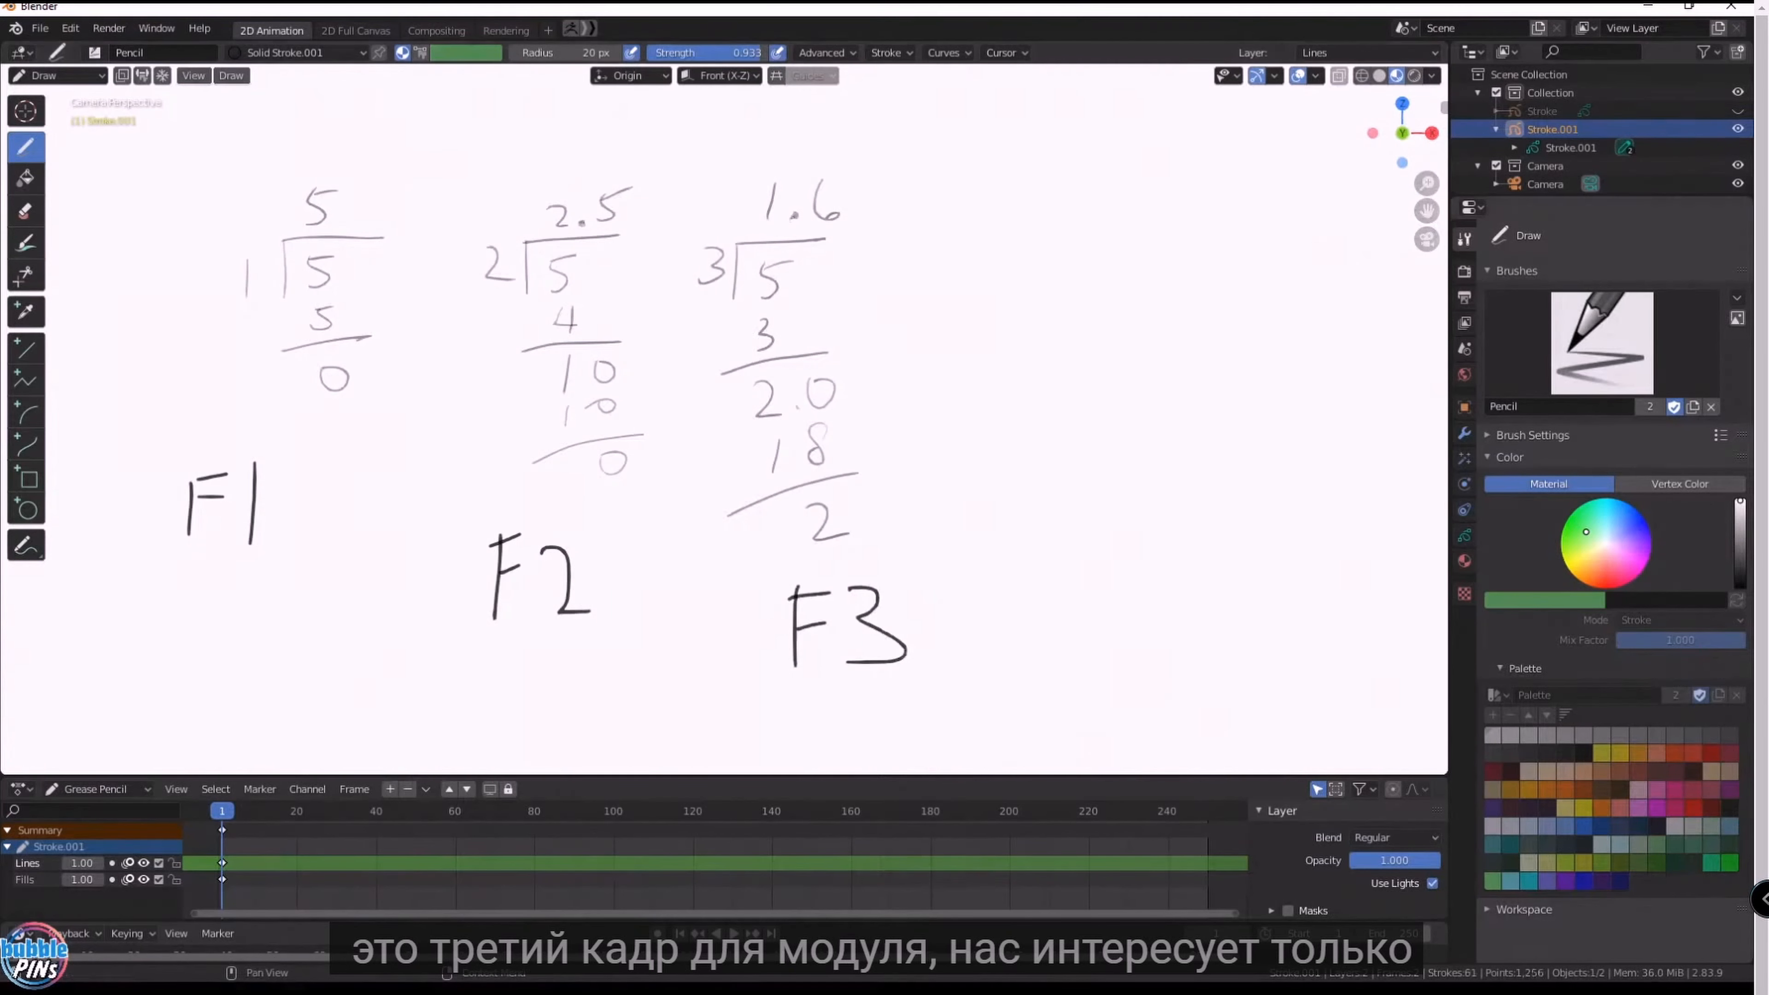
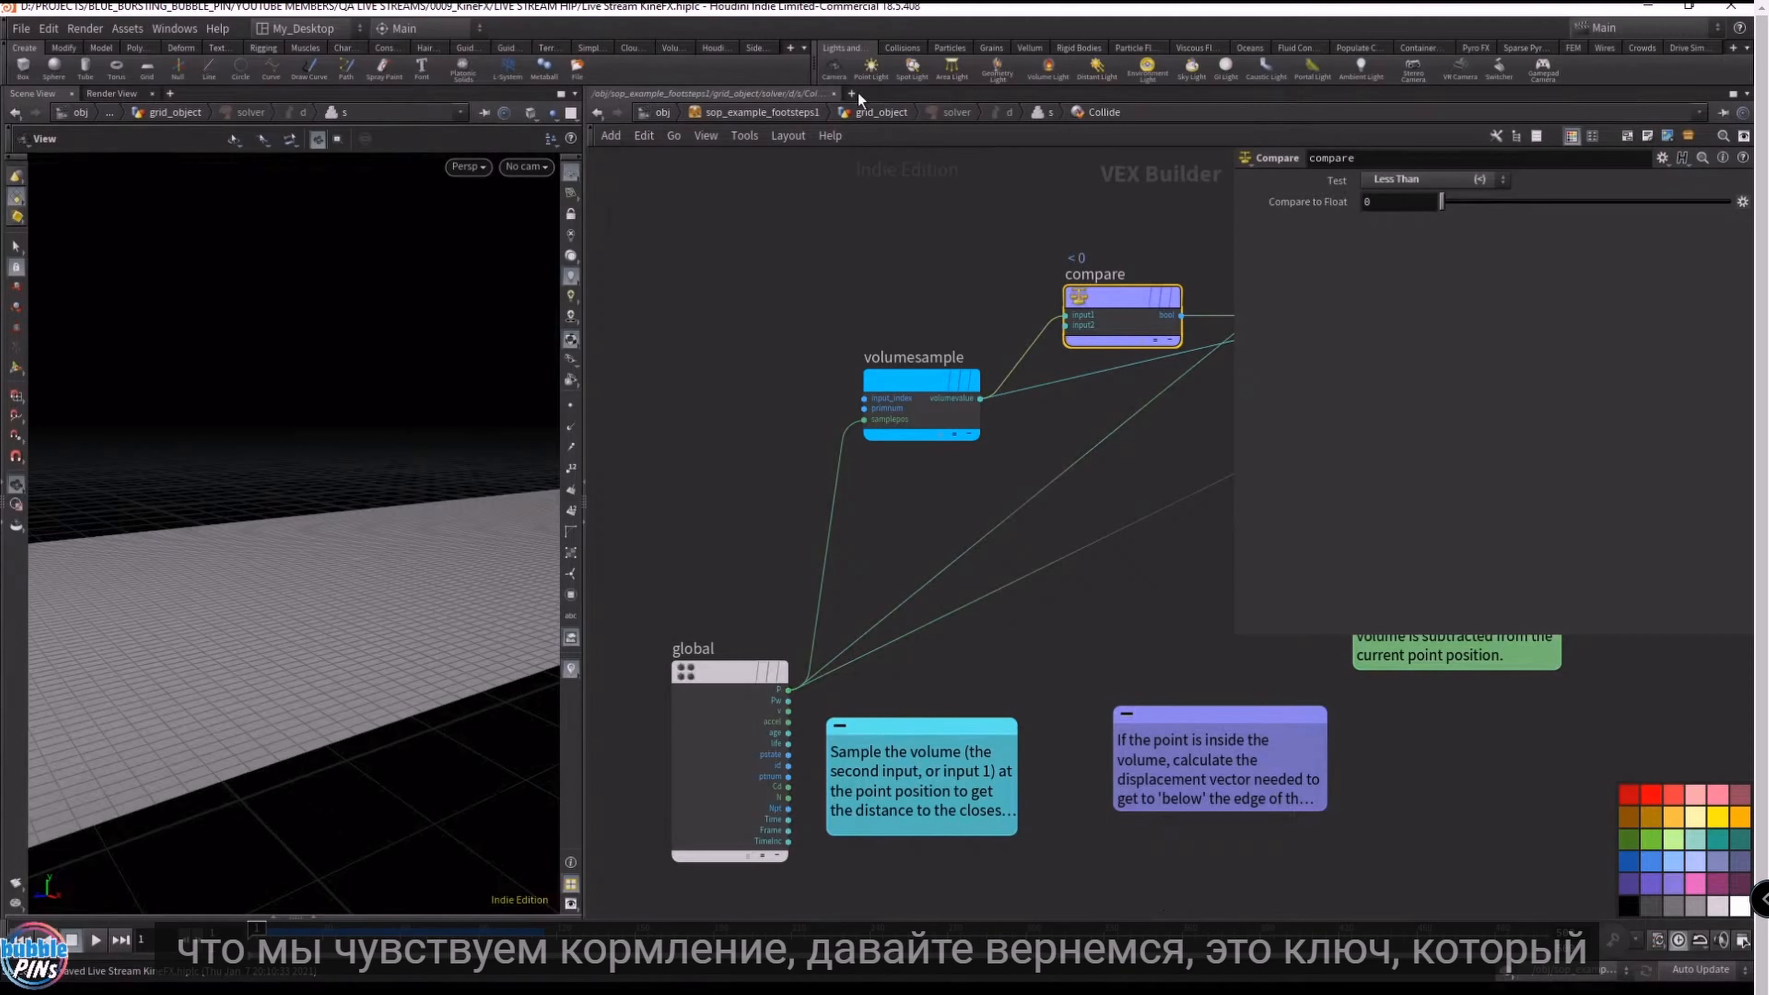
- In Houdini, go up from Collide to the solver's inner network and inspect the Last_Frame node feeding it
left_click(1051, 112)
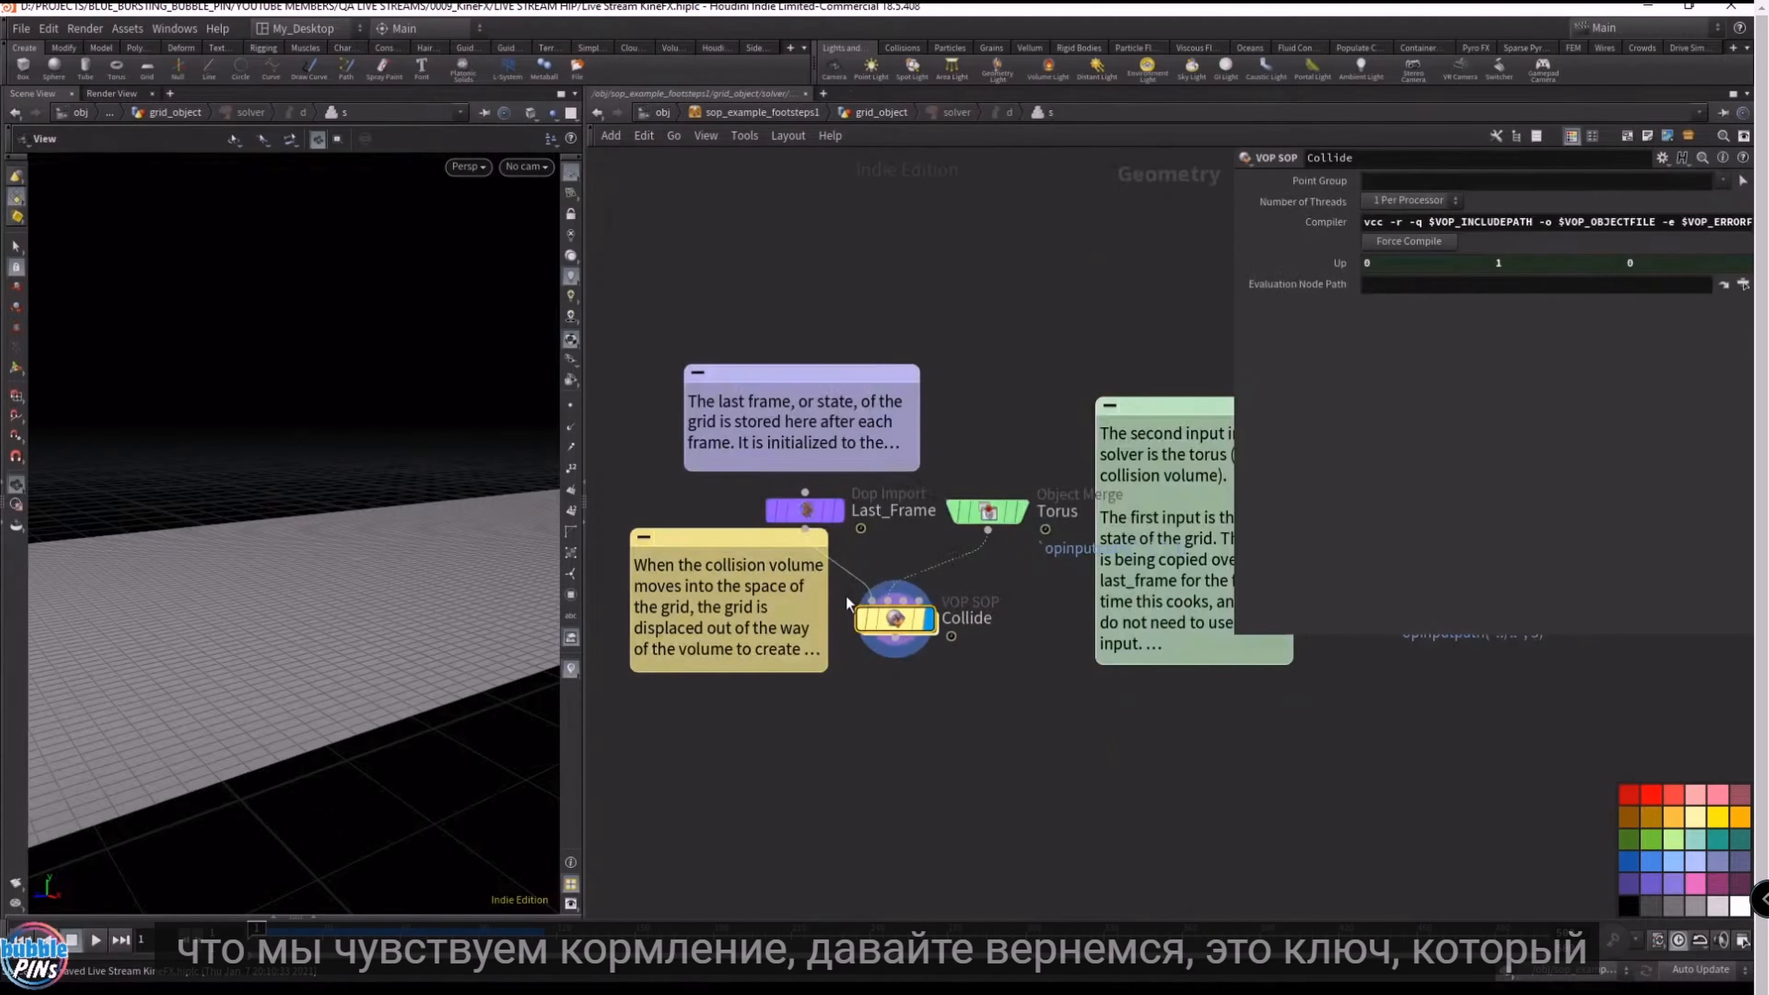
scroll(860, 604, "up", 4)
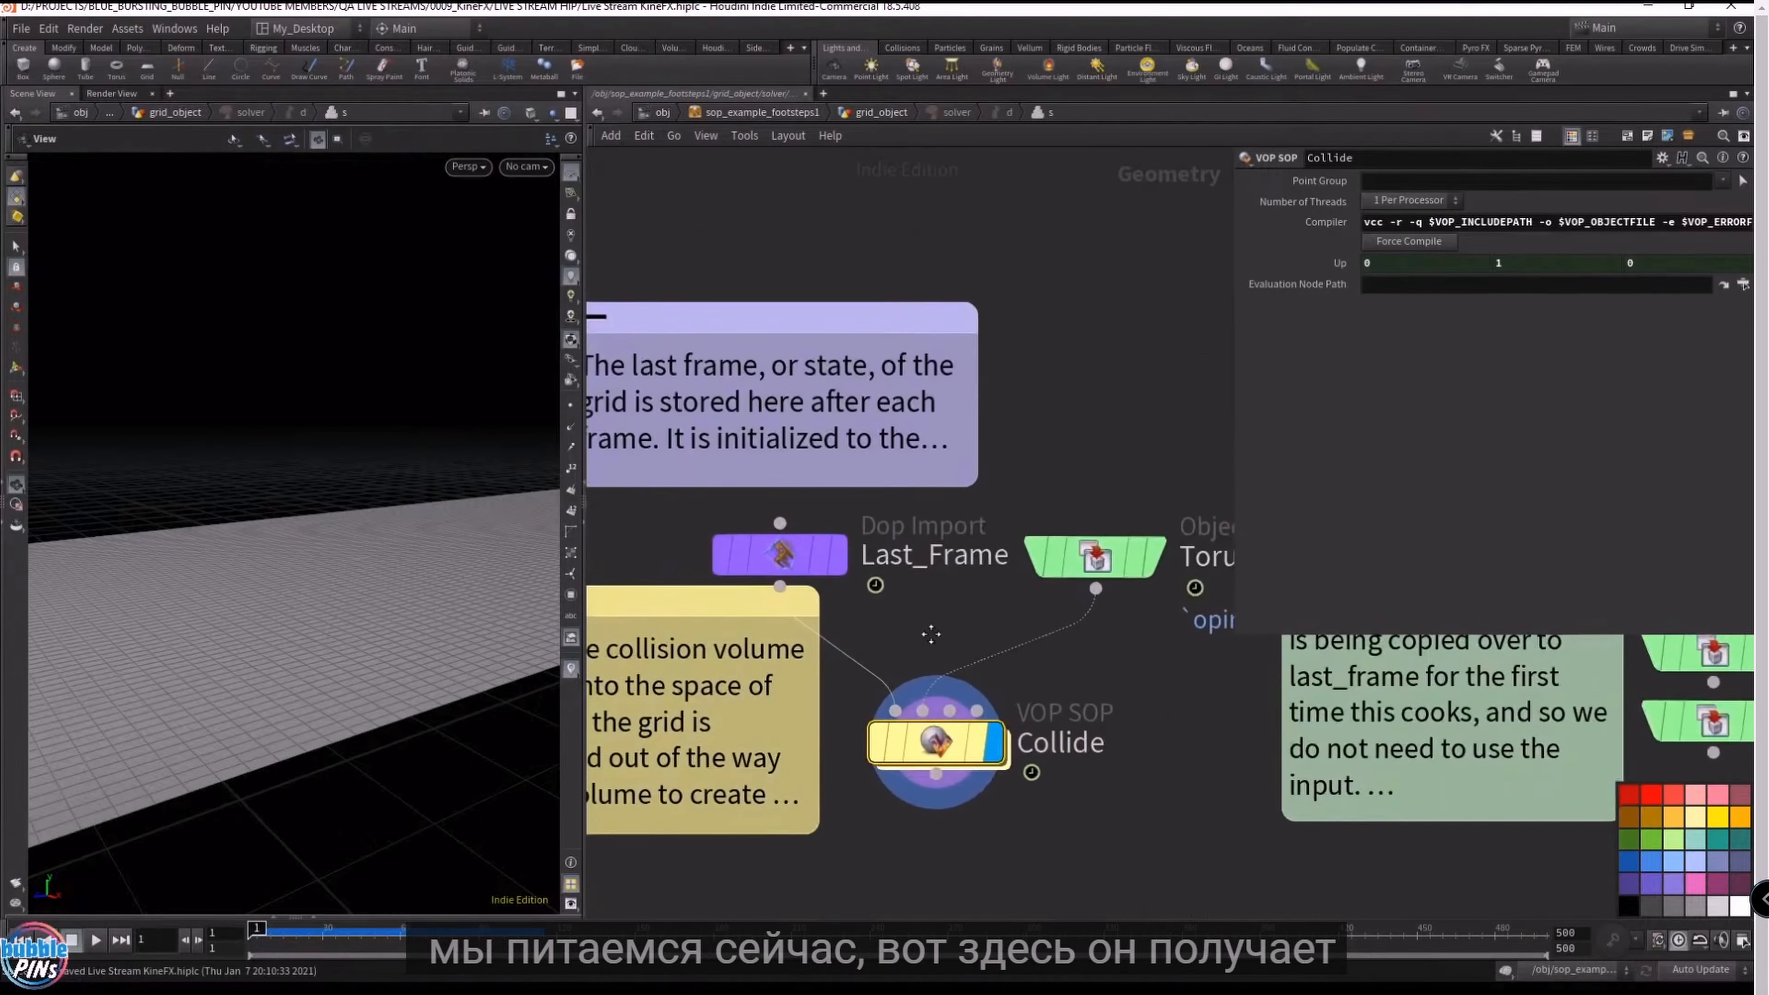
middle_click_drag(931, 633, 937, 726)
left_click_drag(781, 633, 691, 622)
scroll(809, 659, "down", 2)
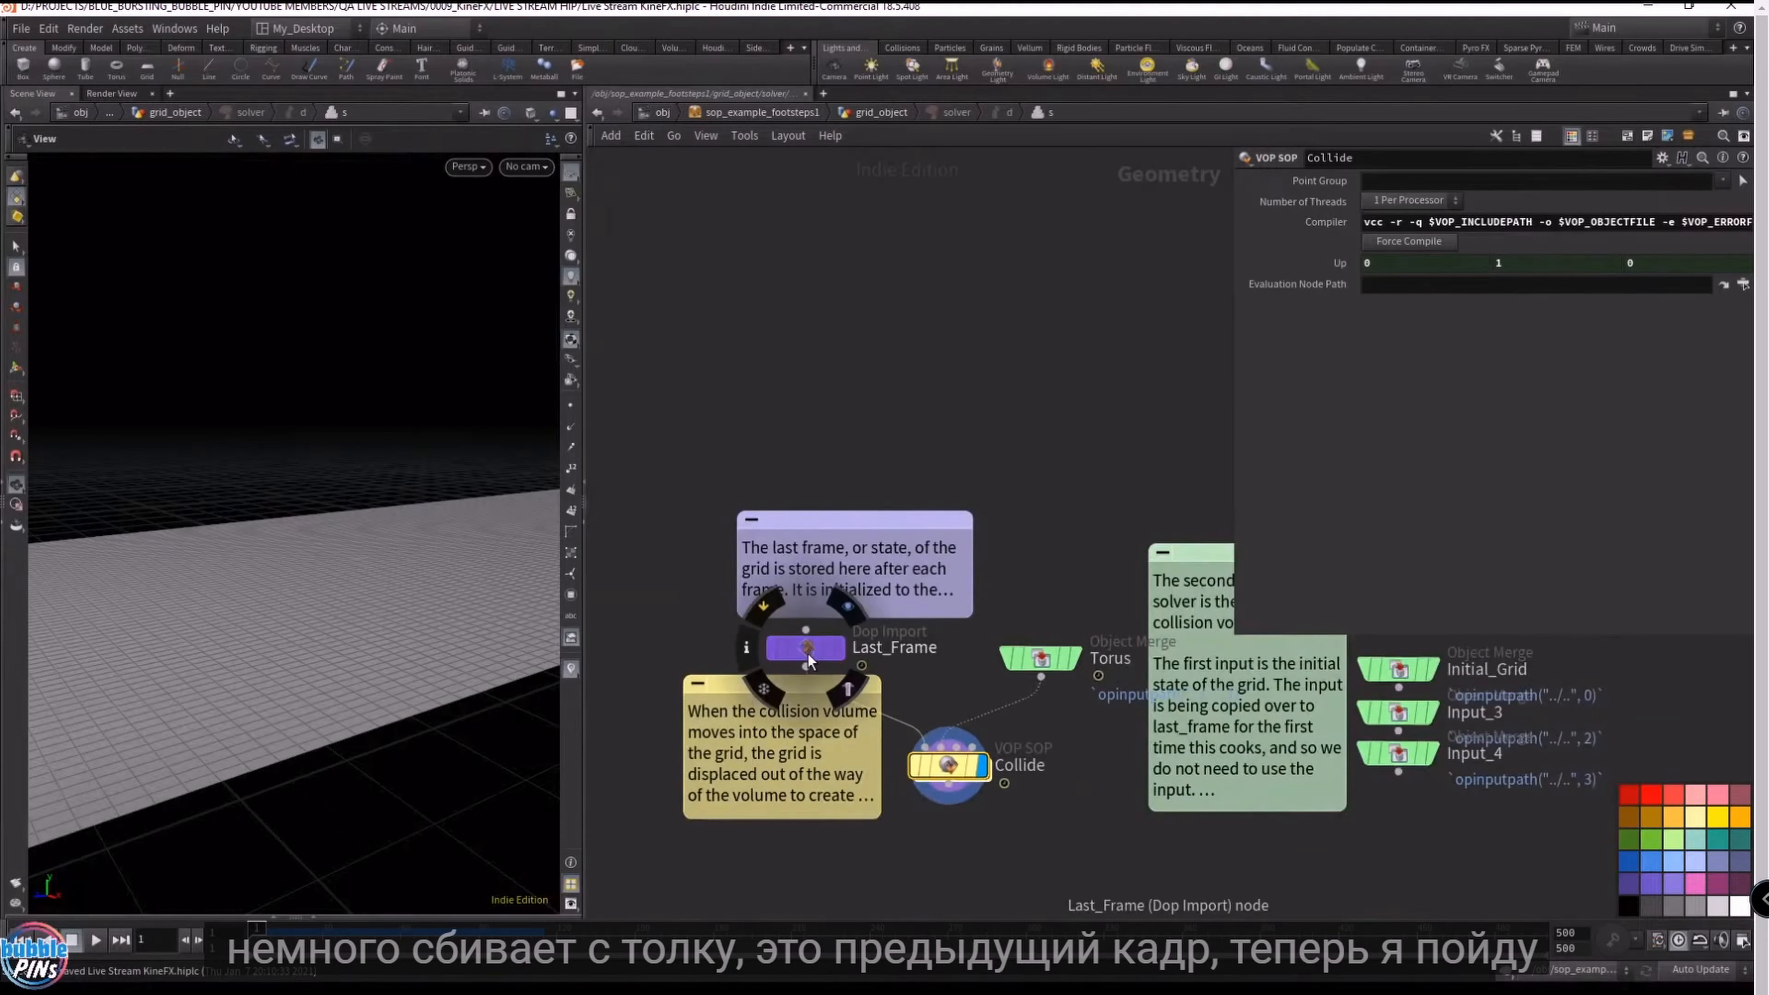
left_click(808, 654)
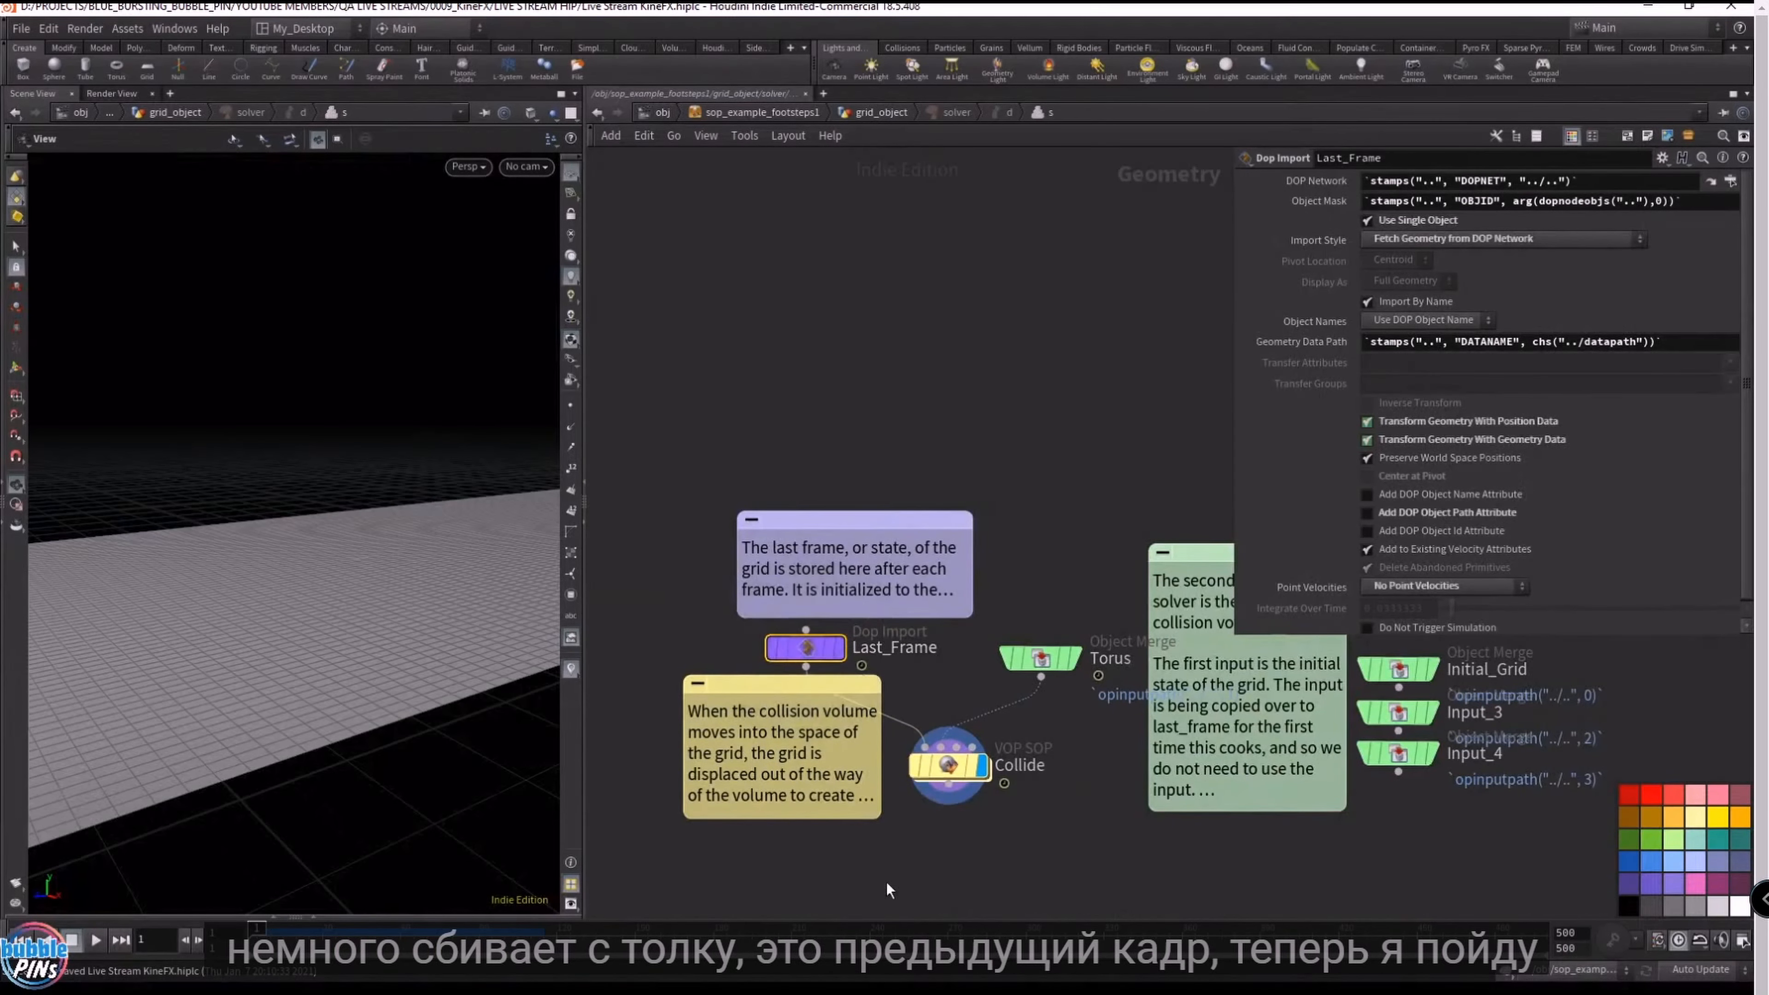
- Copy the Collide and Torus nodes from the solver into grid_object and connect grid to Collide's first input
left_click_drag(914, 894, 1045, 603)
key("ctrl+c")
key("u")
key("ctrl+v")
left_click_drag(781, 477, 871, 796)
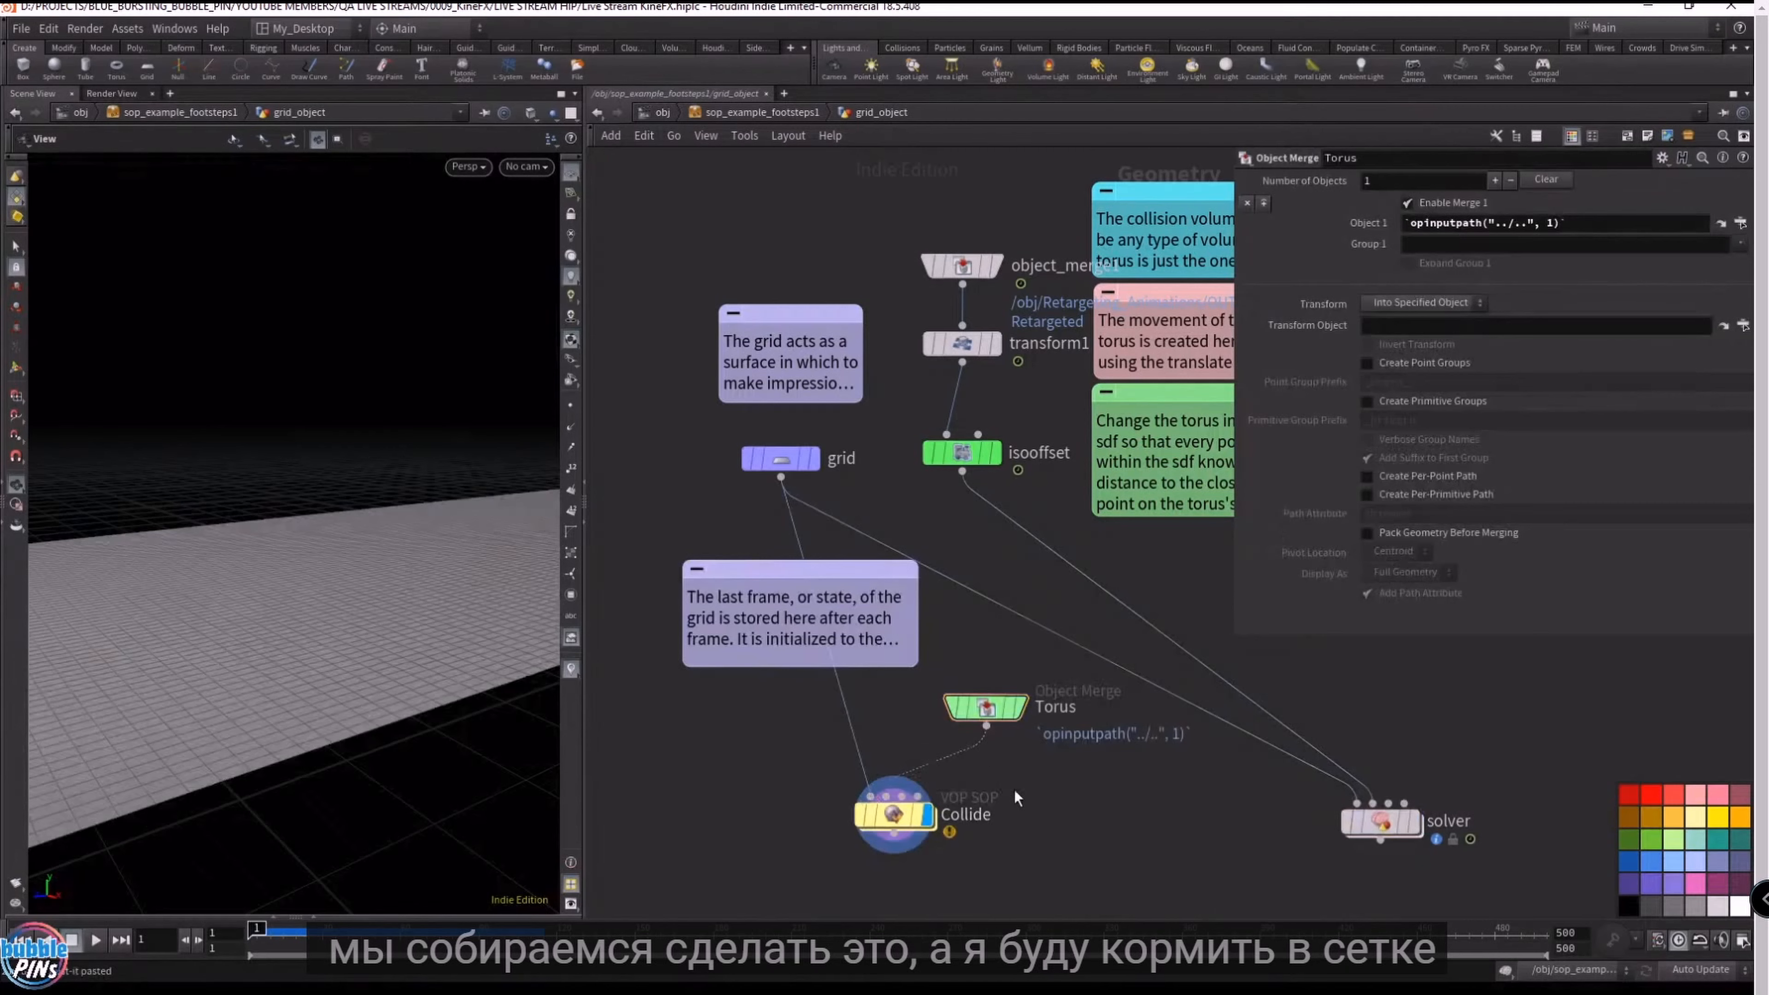
- Delete the copied last-frame sticky note and space the solver apart from the pasted Torus and Collide nodes
left_click_drag(1379, 824, 1547, 764)
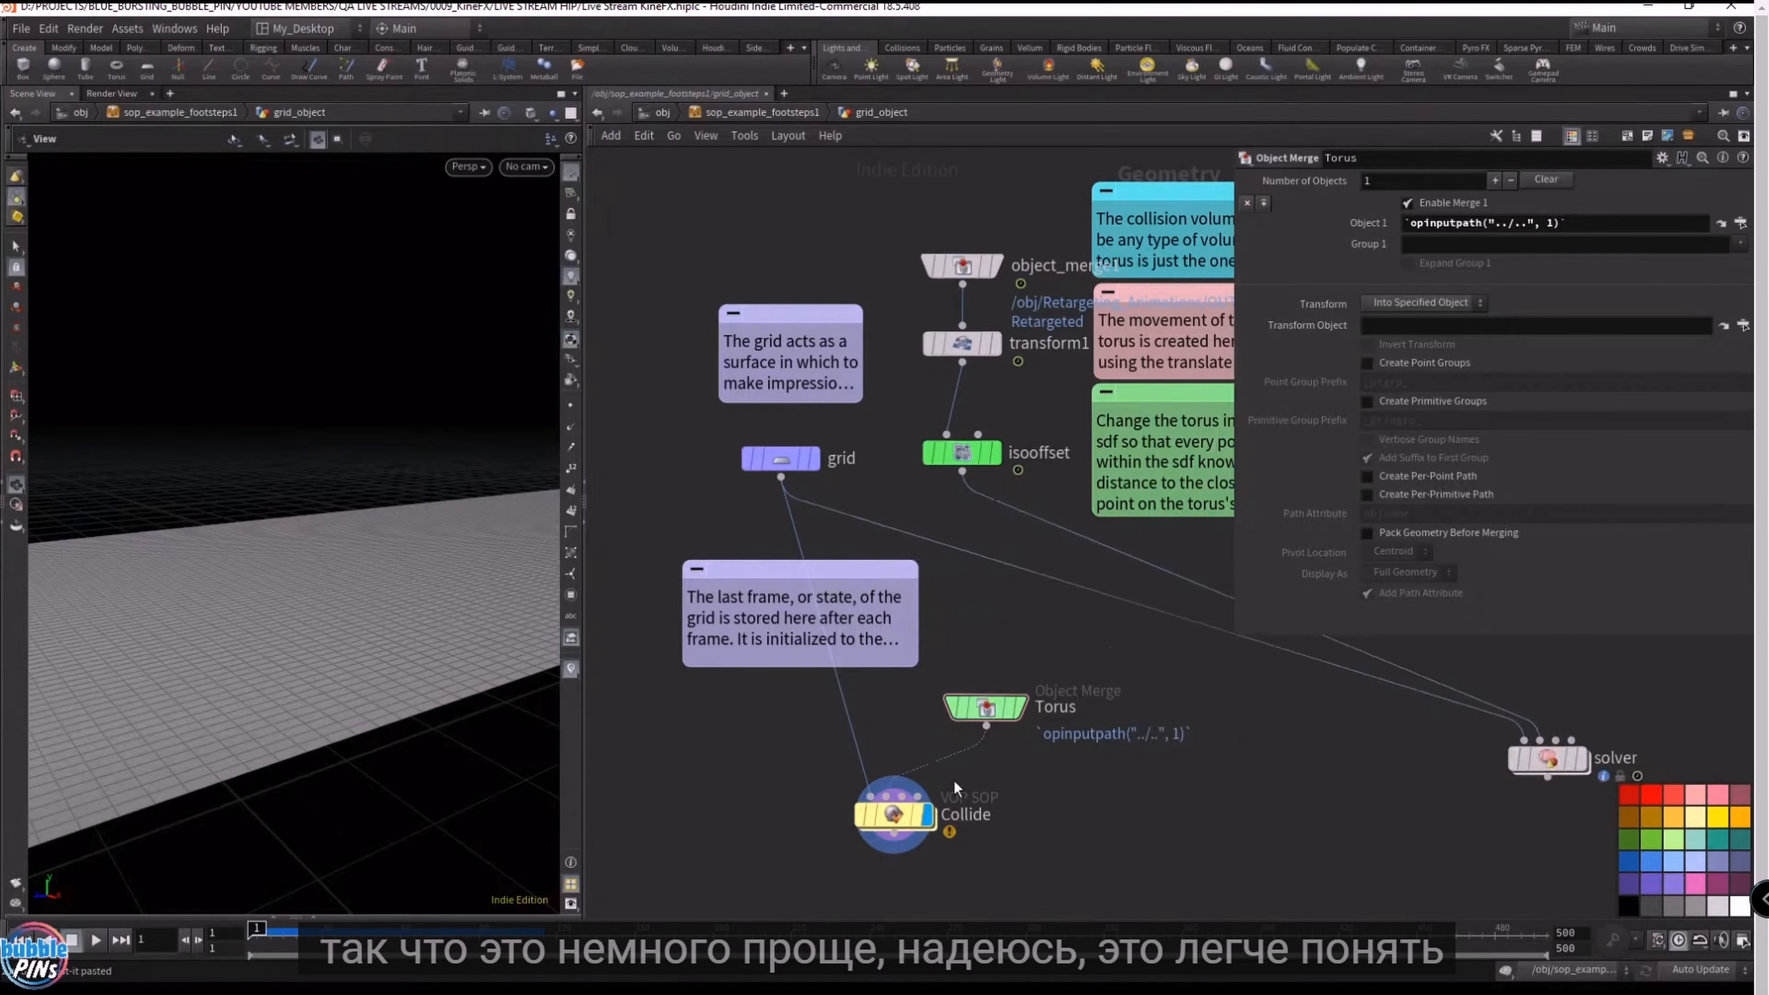
left_click(833, 571)
key("Delete")
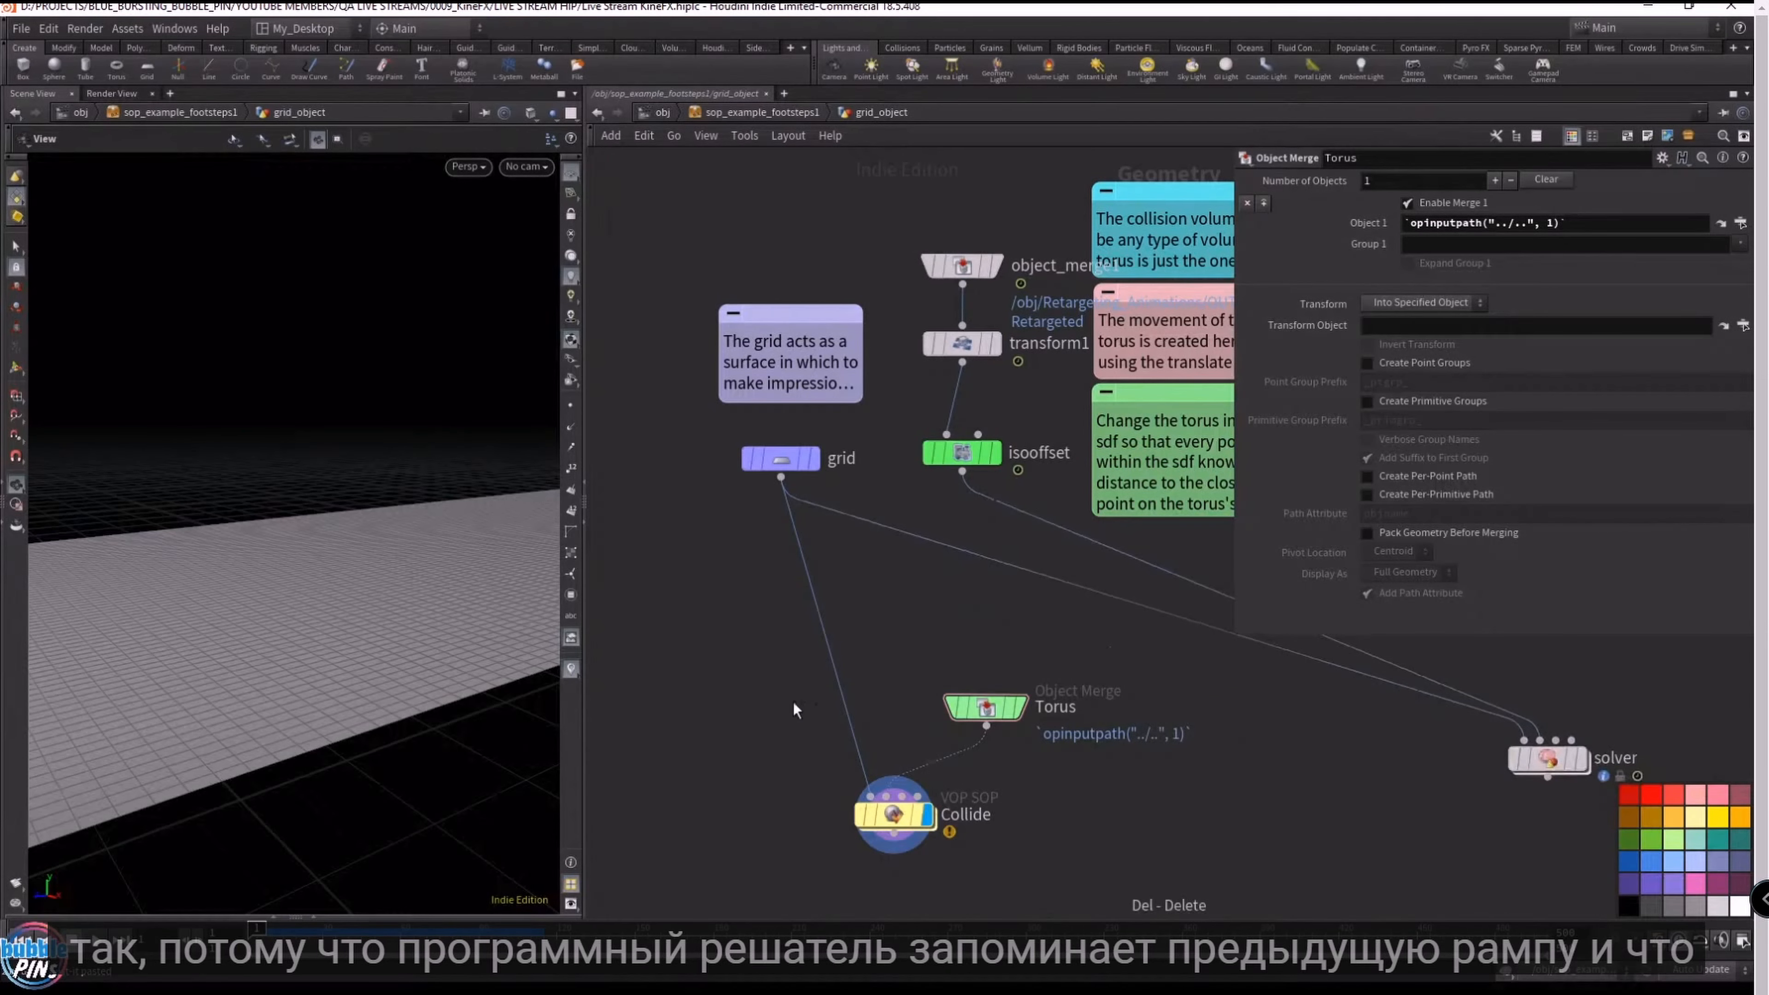
left_click_drag(740, 682, 1029, 848)
left_click_drag(975, 702, 939, 605)
left_click(1149, 740)
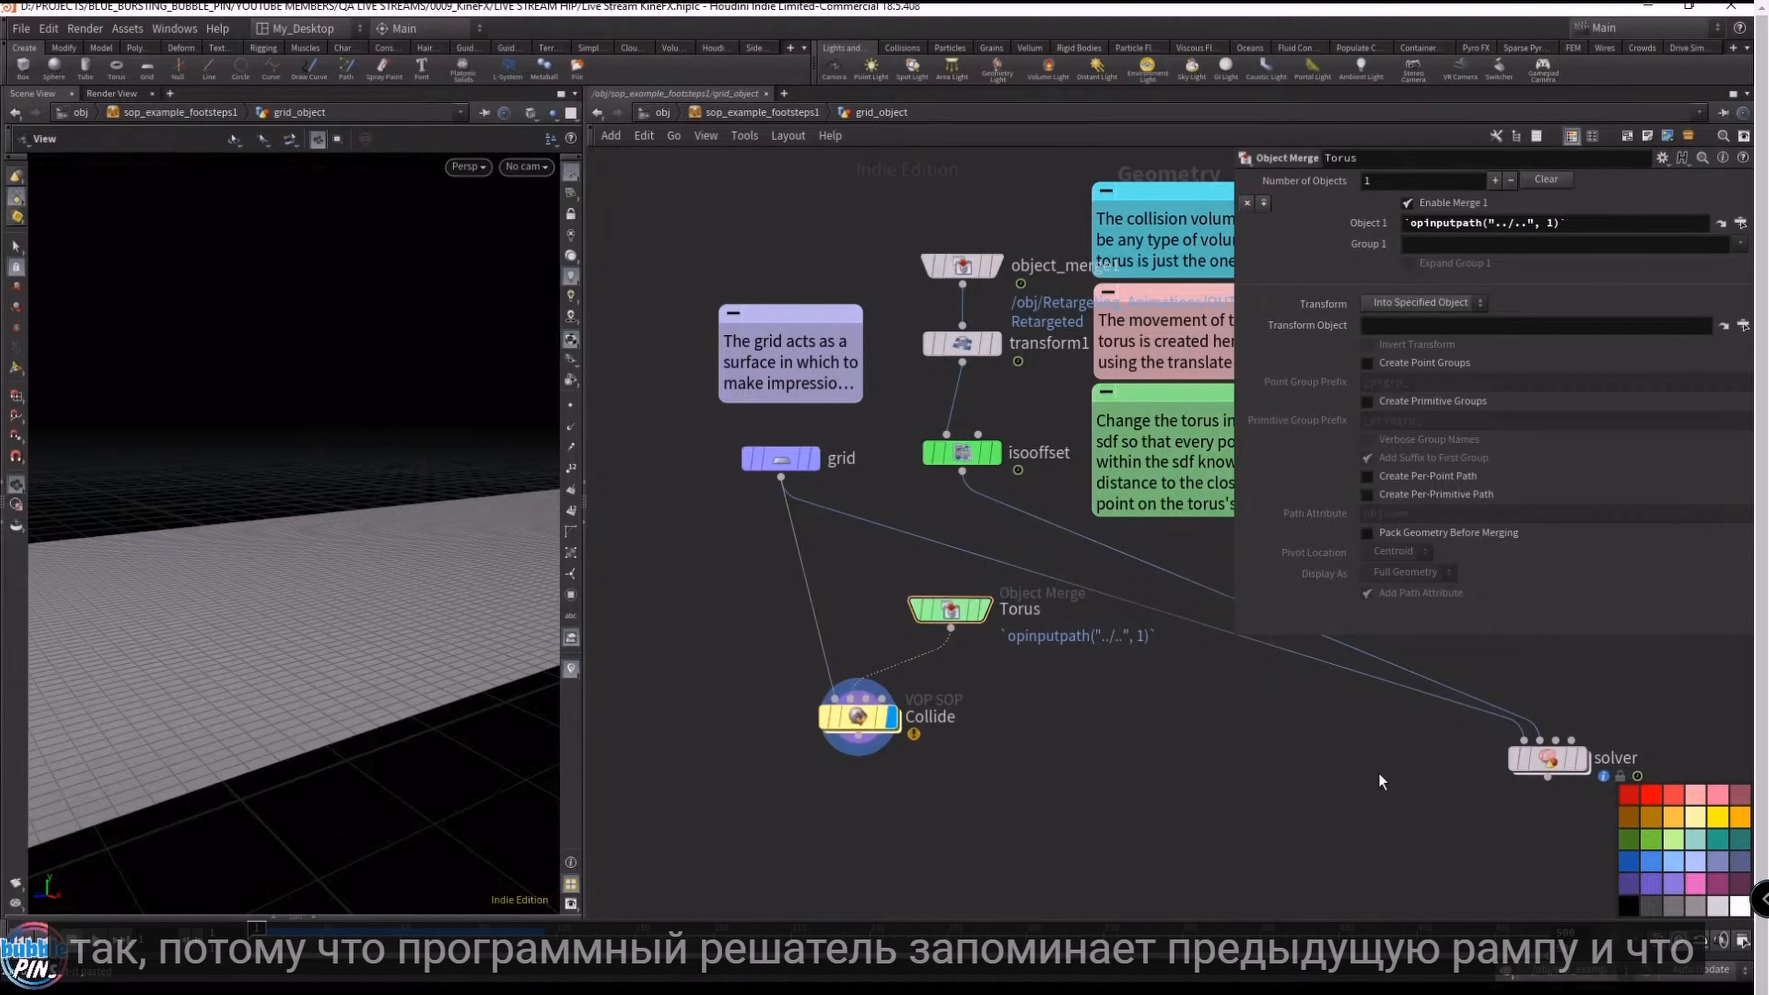
left_click_drag(1379, 775, 1683, 639)
left_click_drag(1457, 820, 1657, 691)
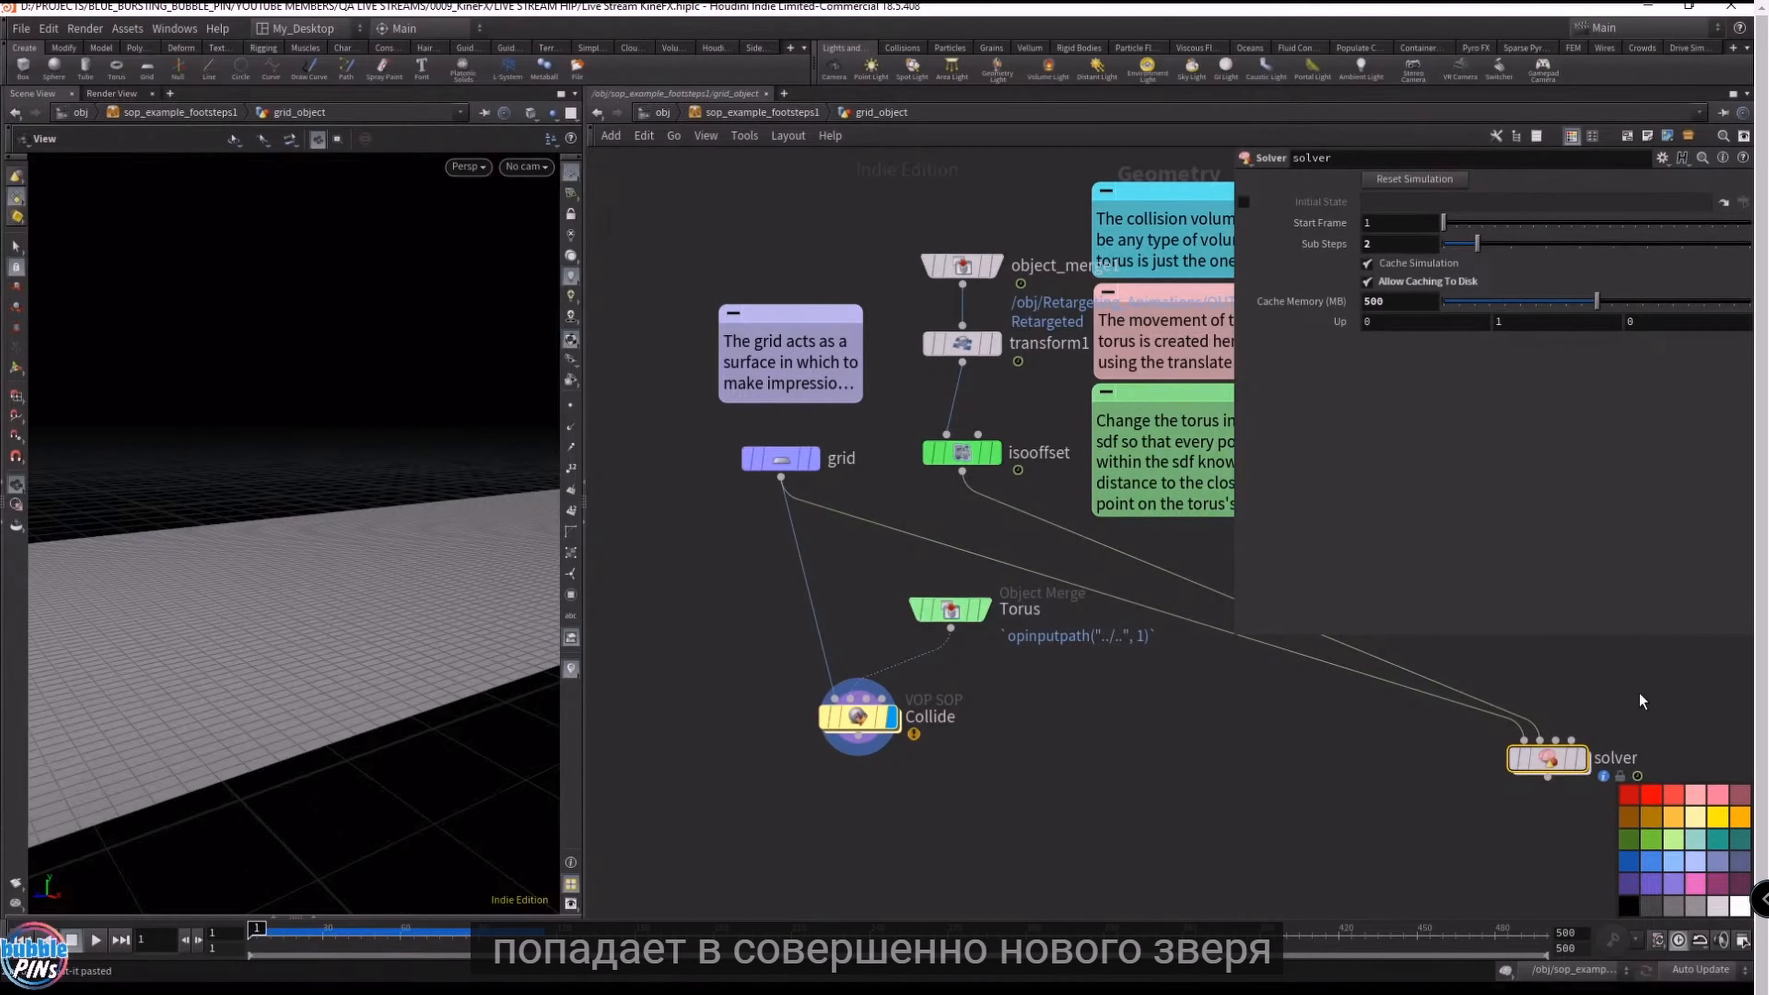
- Delete the copied Torus node and wire grid and isooffset into Collide's first and second inputs
left_click(957, 611)
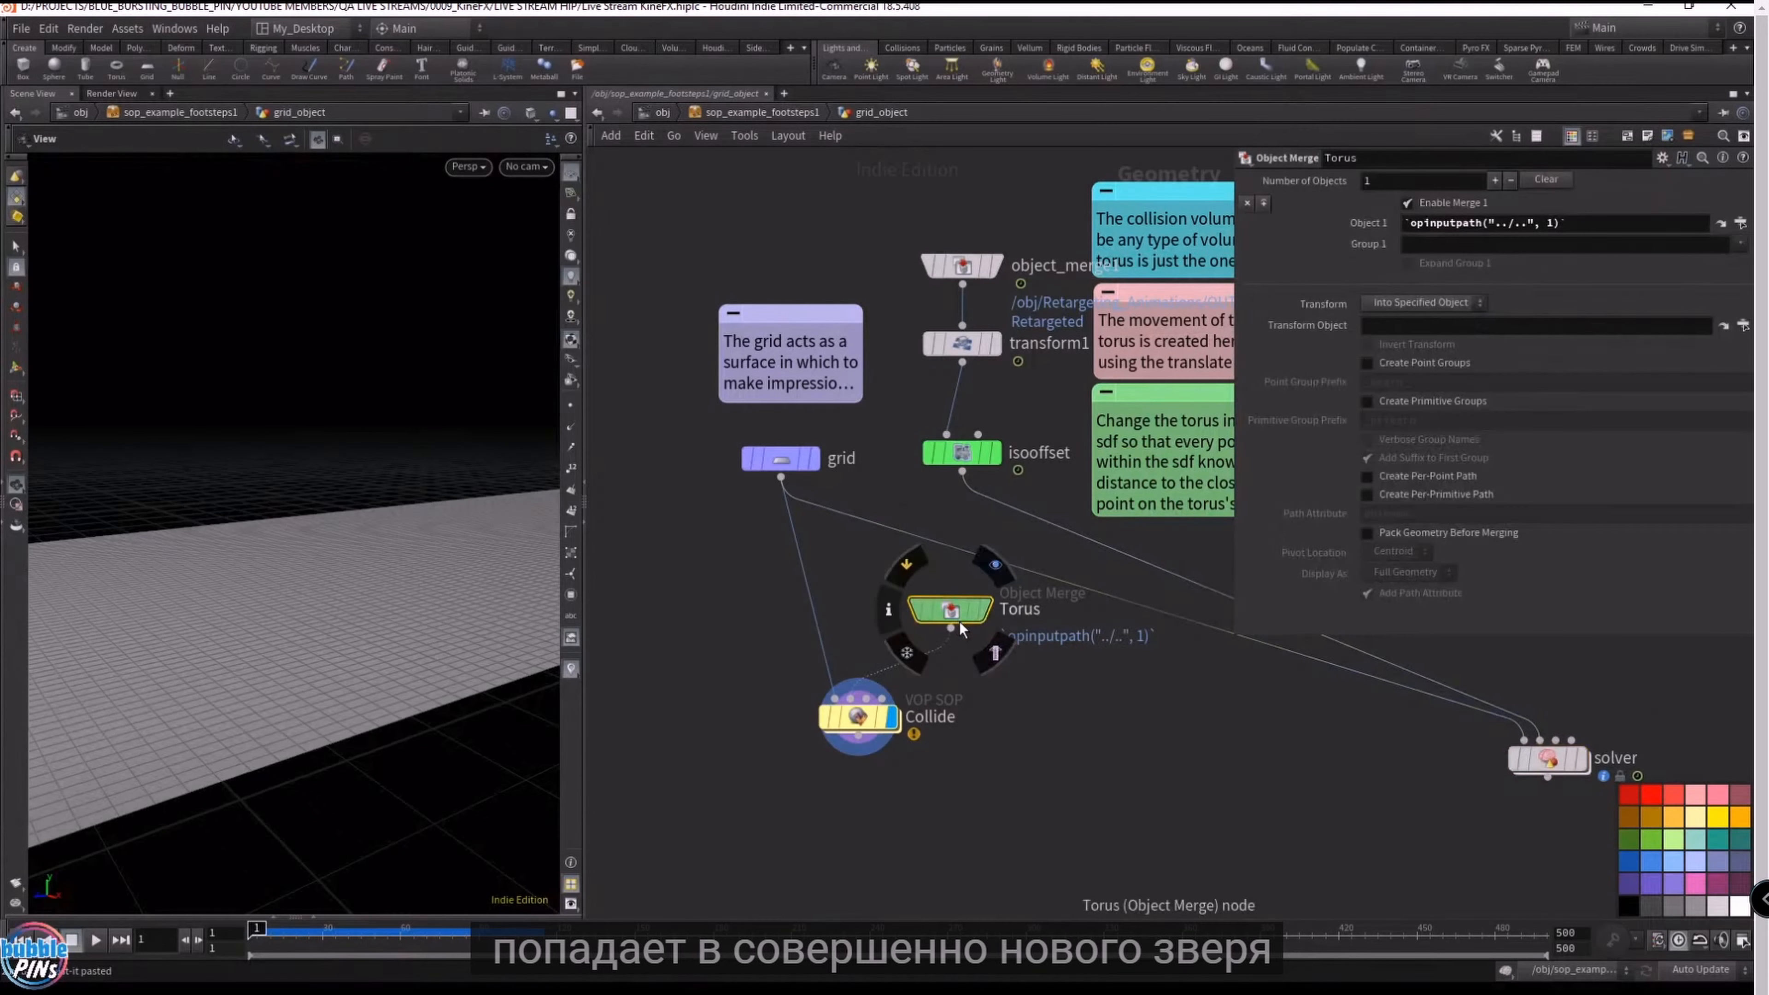
key("Delete")
left_click_drag(970, 484, 803, 669)
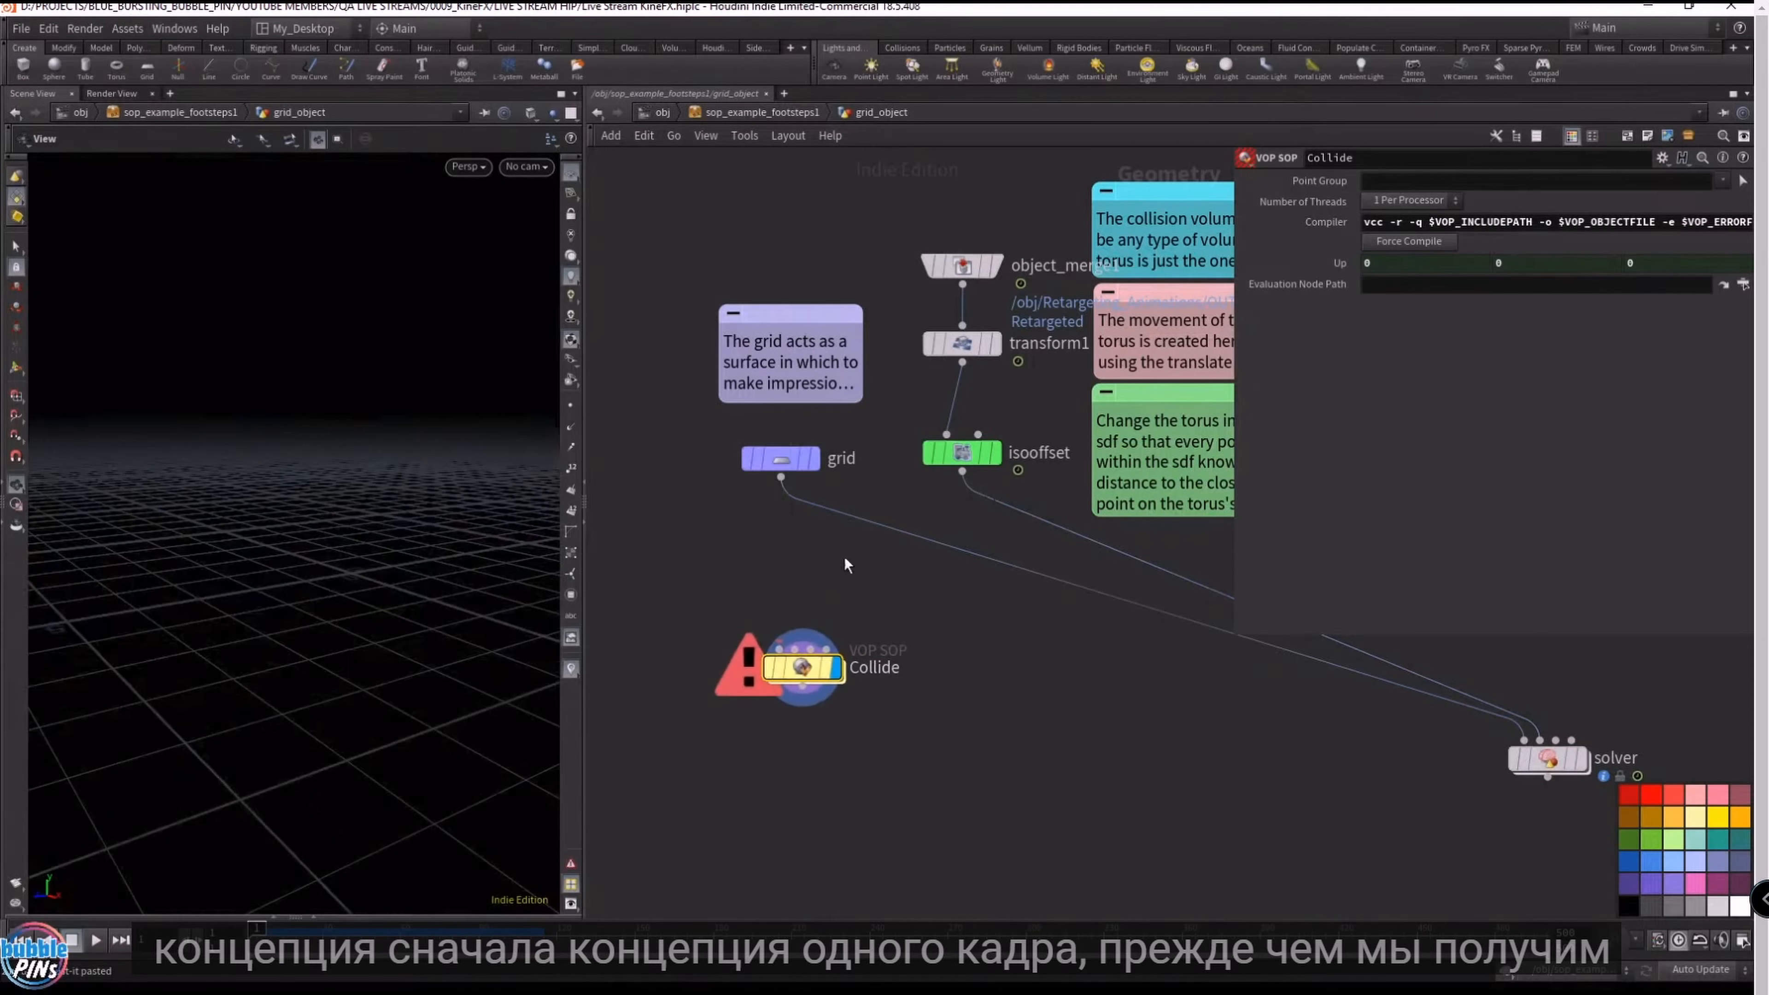
left_click_drag(781, 478, 962, 479)
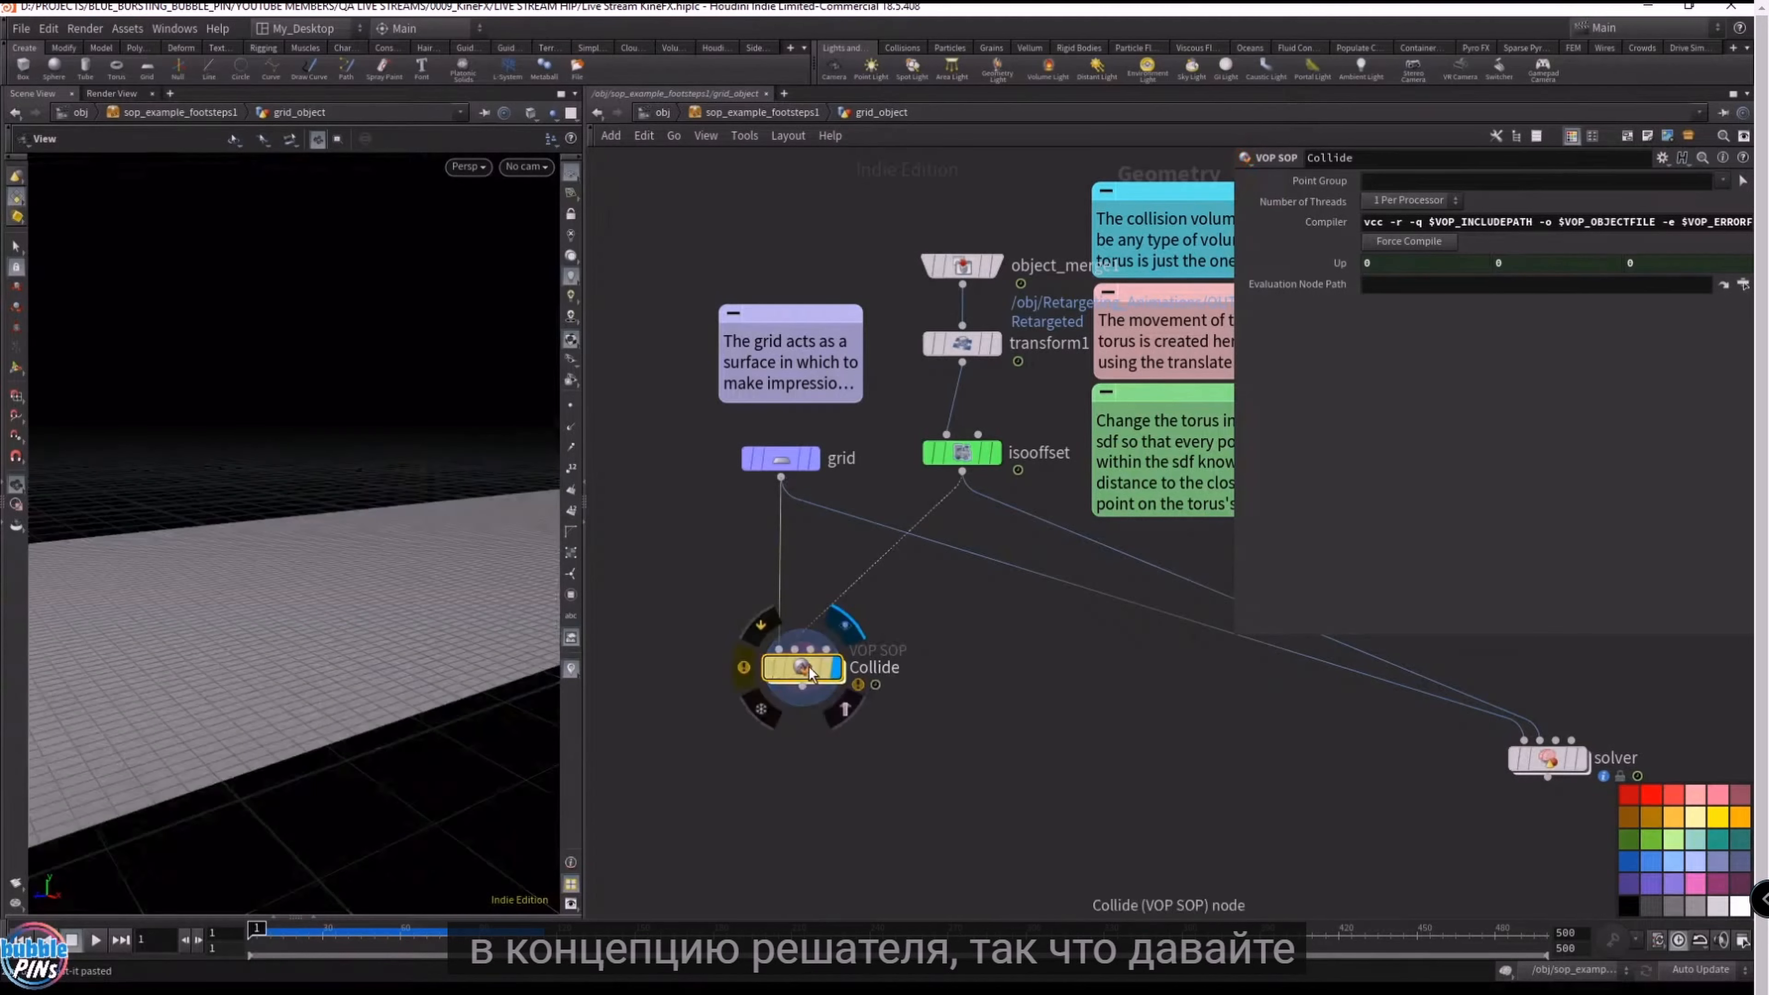
- Examine the global position output inside Collide and the parameters of the grid node that feeds it
double_click(809, 670)
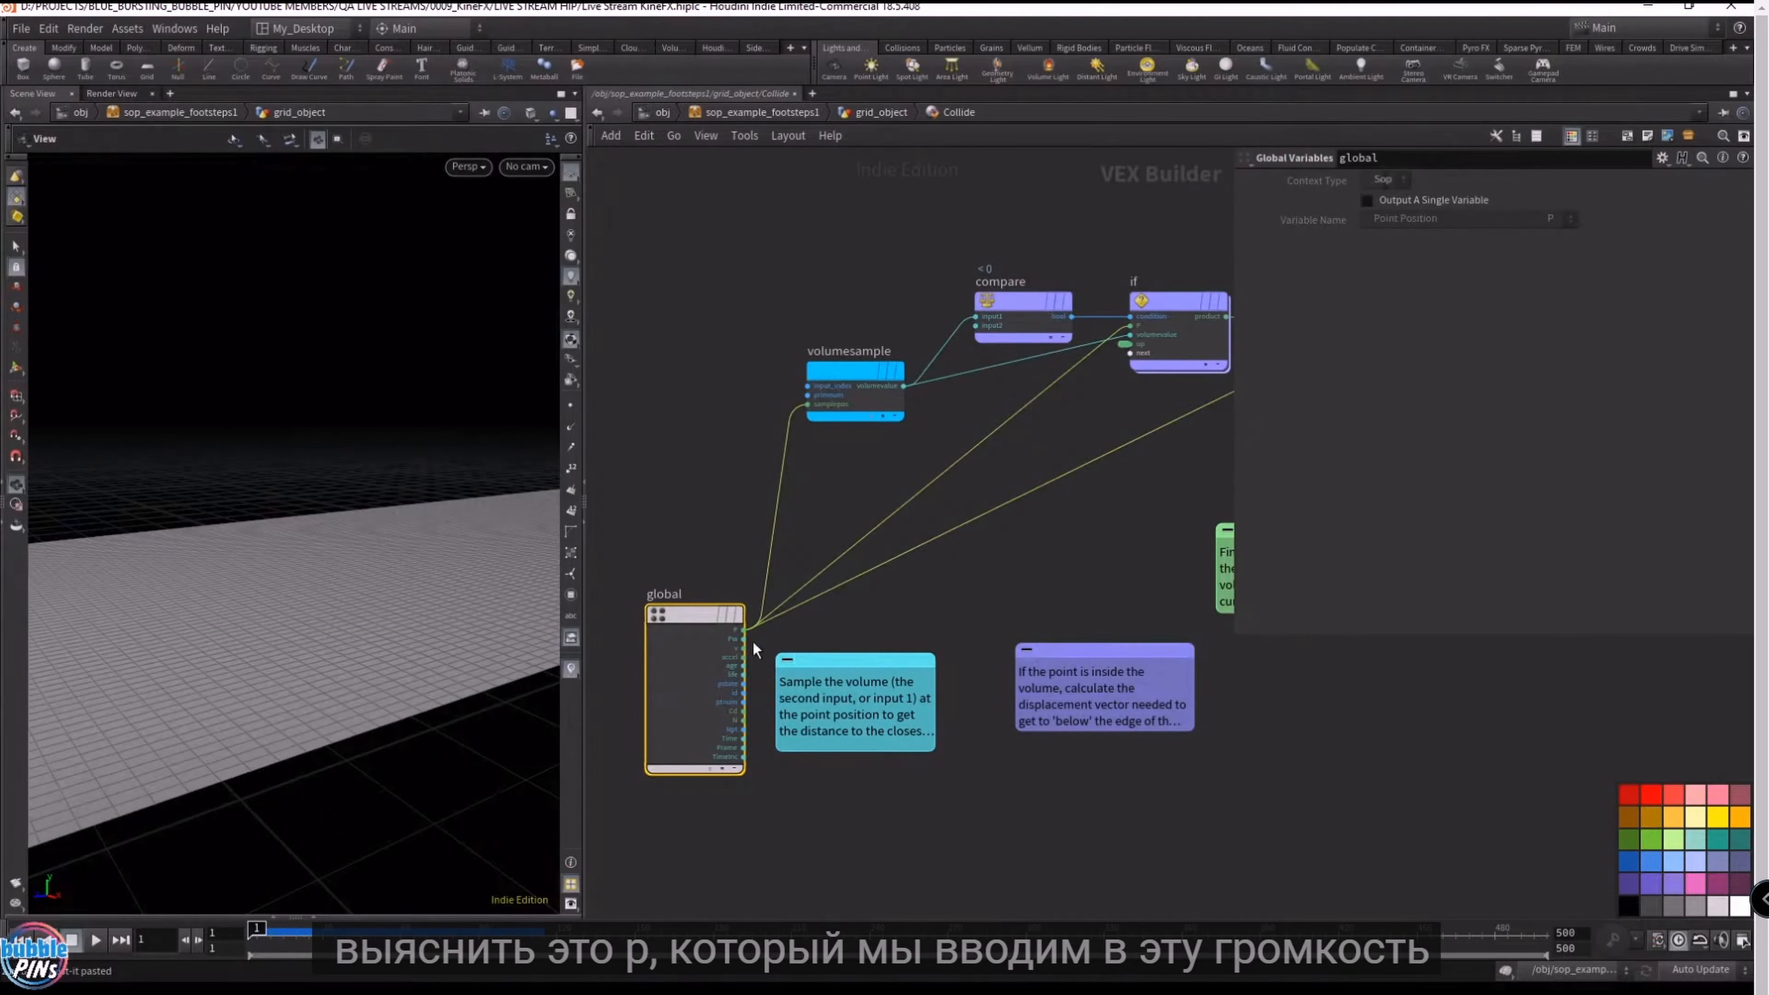
key("u")
left_click(781, 460)
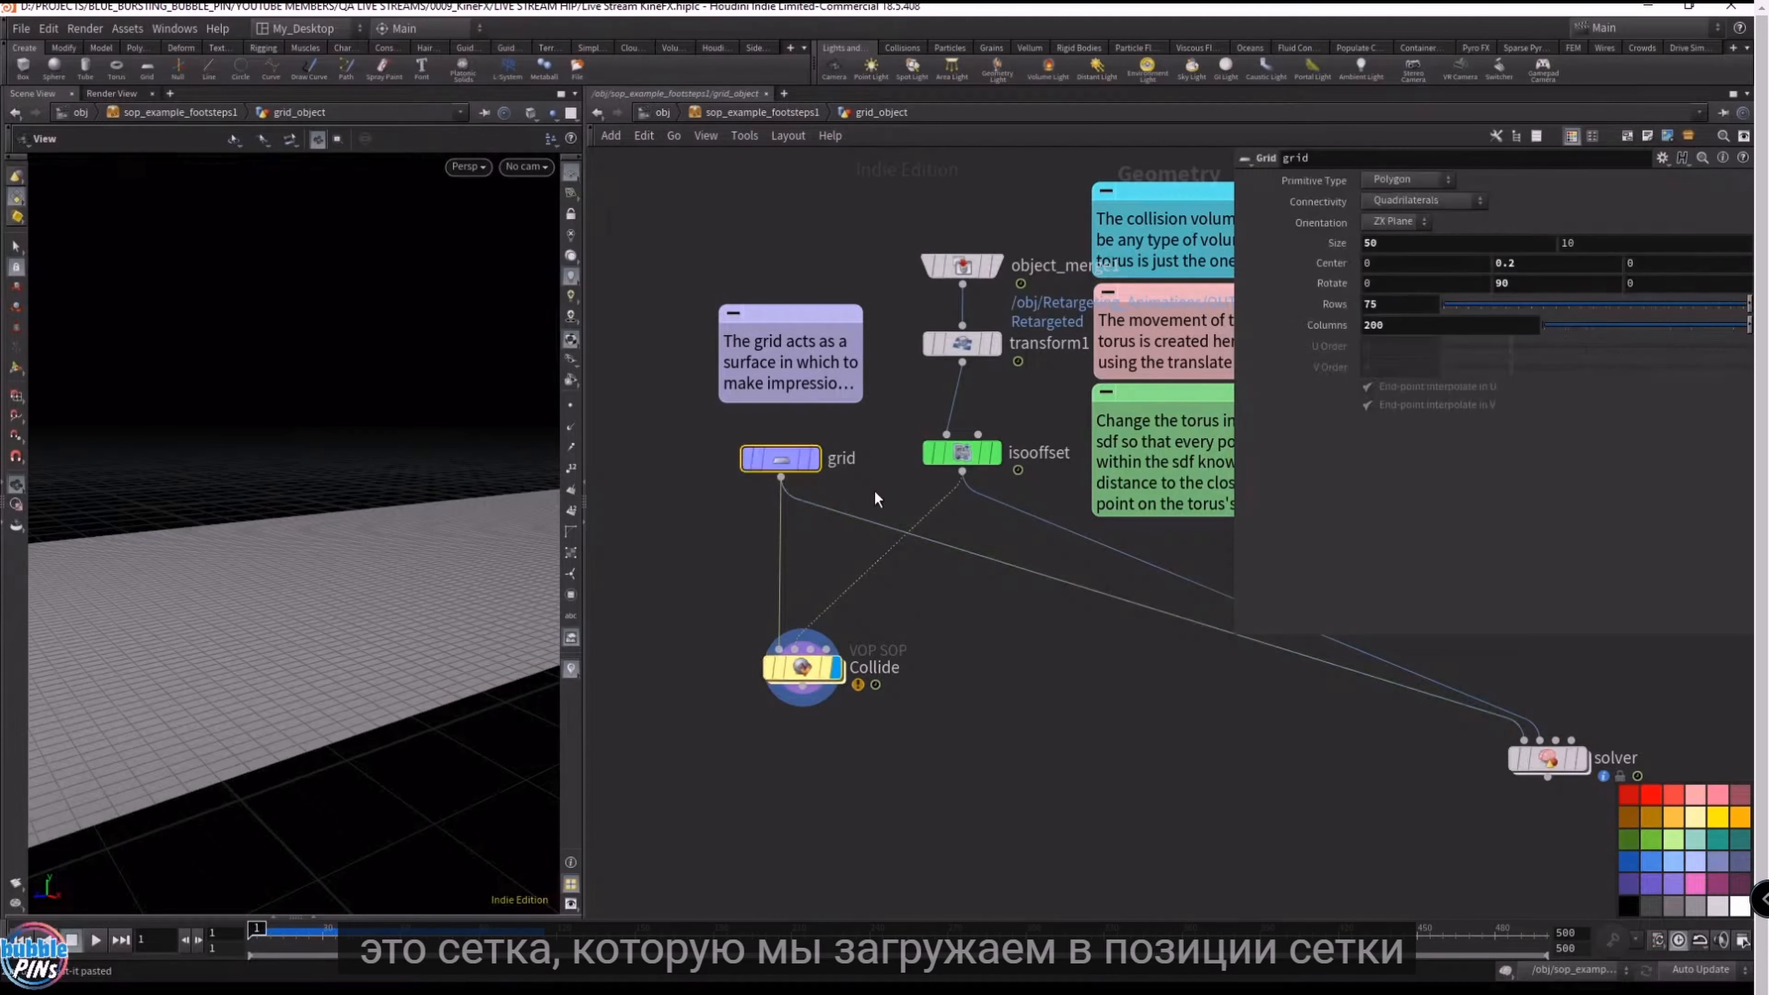
- Examine the Volume Sample's OP Input Index inside Collide and trace it to Collide's second input connector
double_click(809, 667)
middle_click_drag(827, 480, 804, 570)
left_click(833, 481)
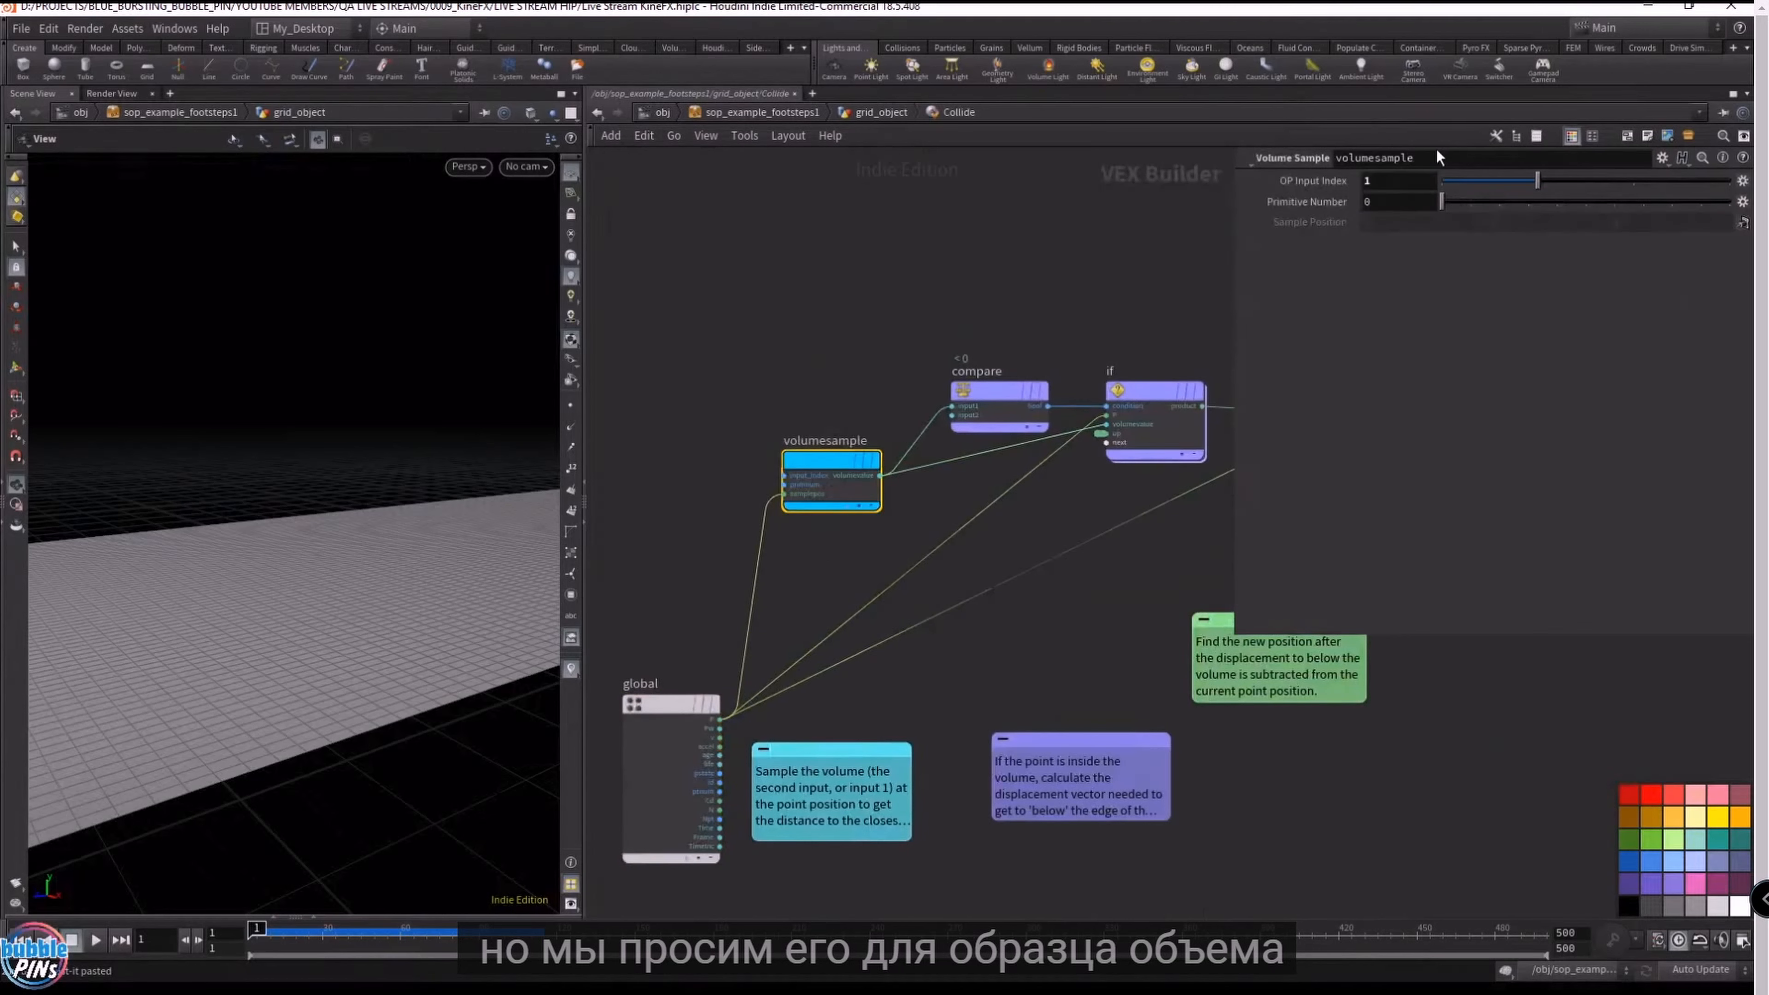
left_click(1303, 182)
left_click(1322, 182)
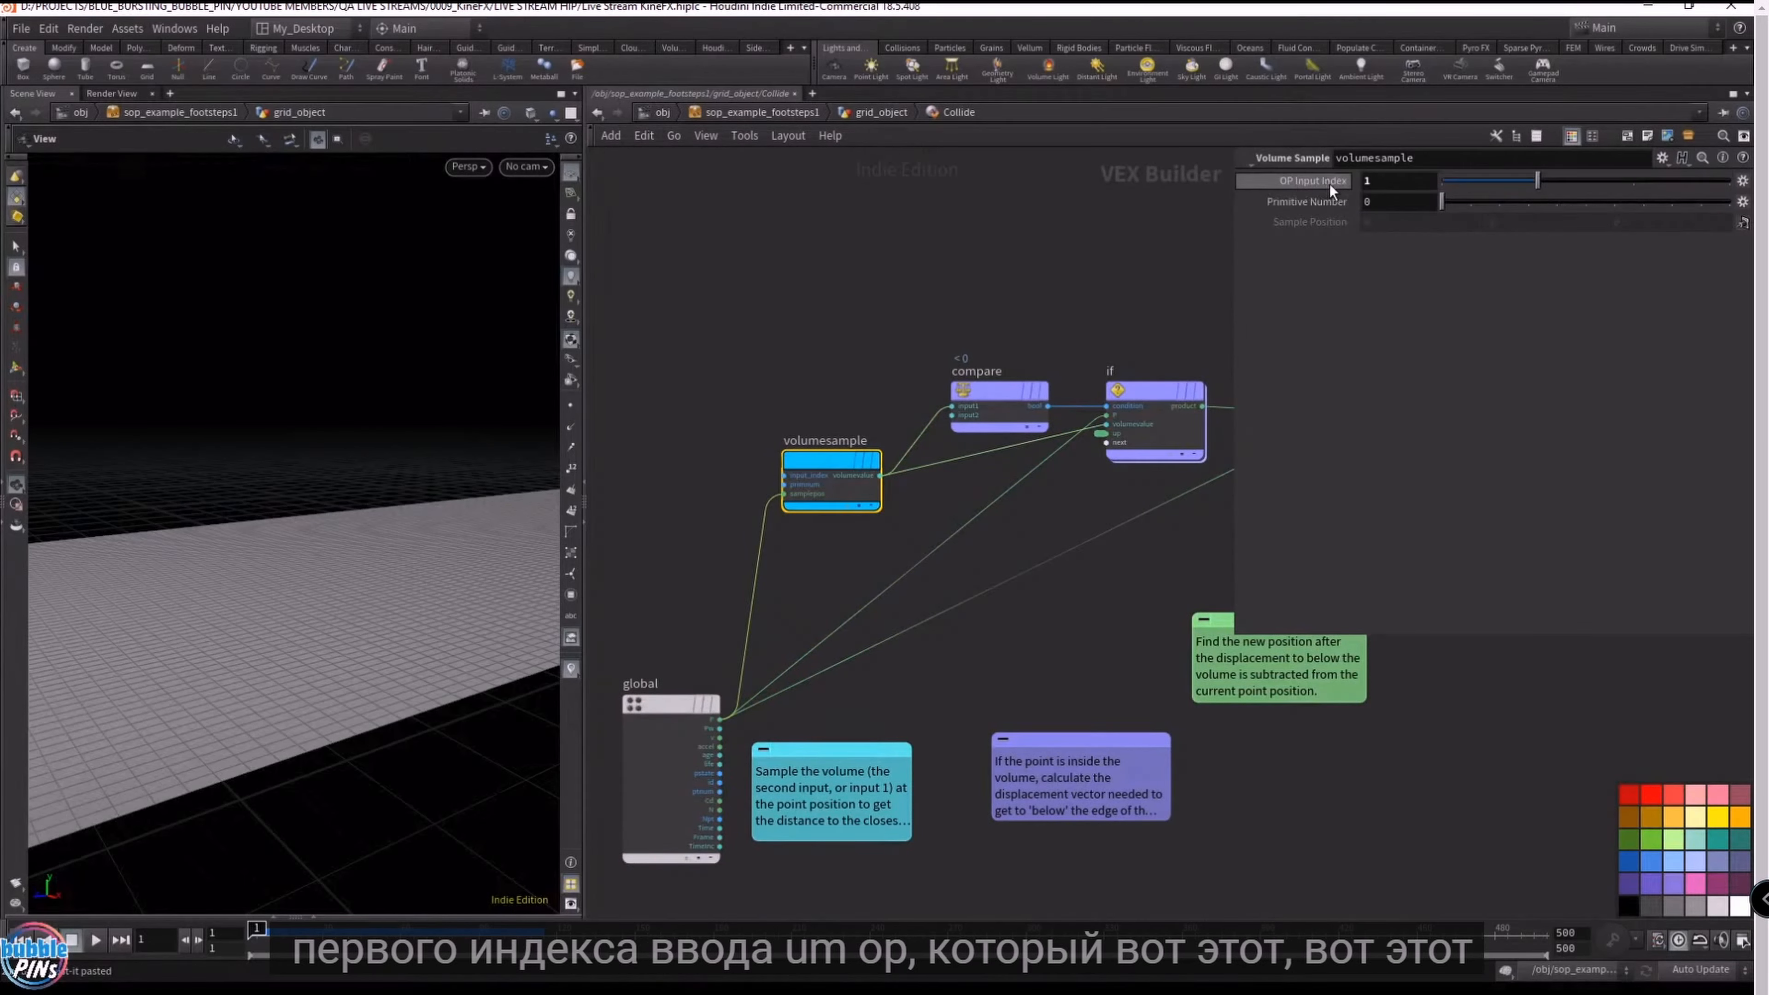
left_click(881, 112)
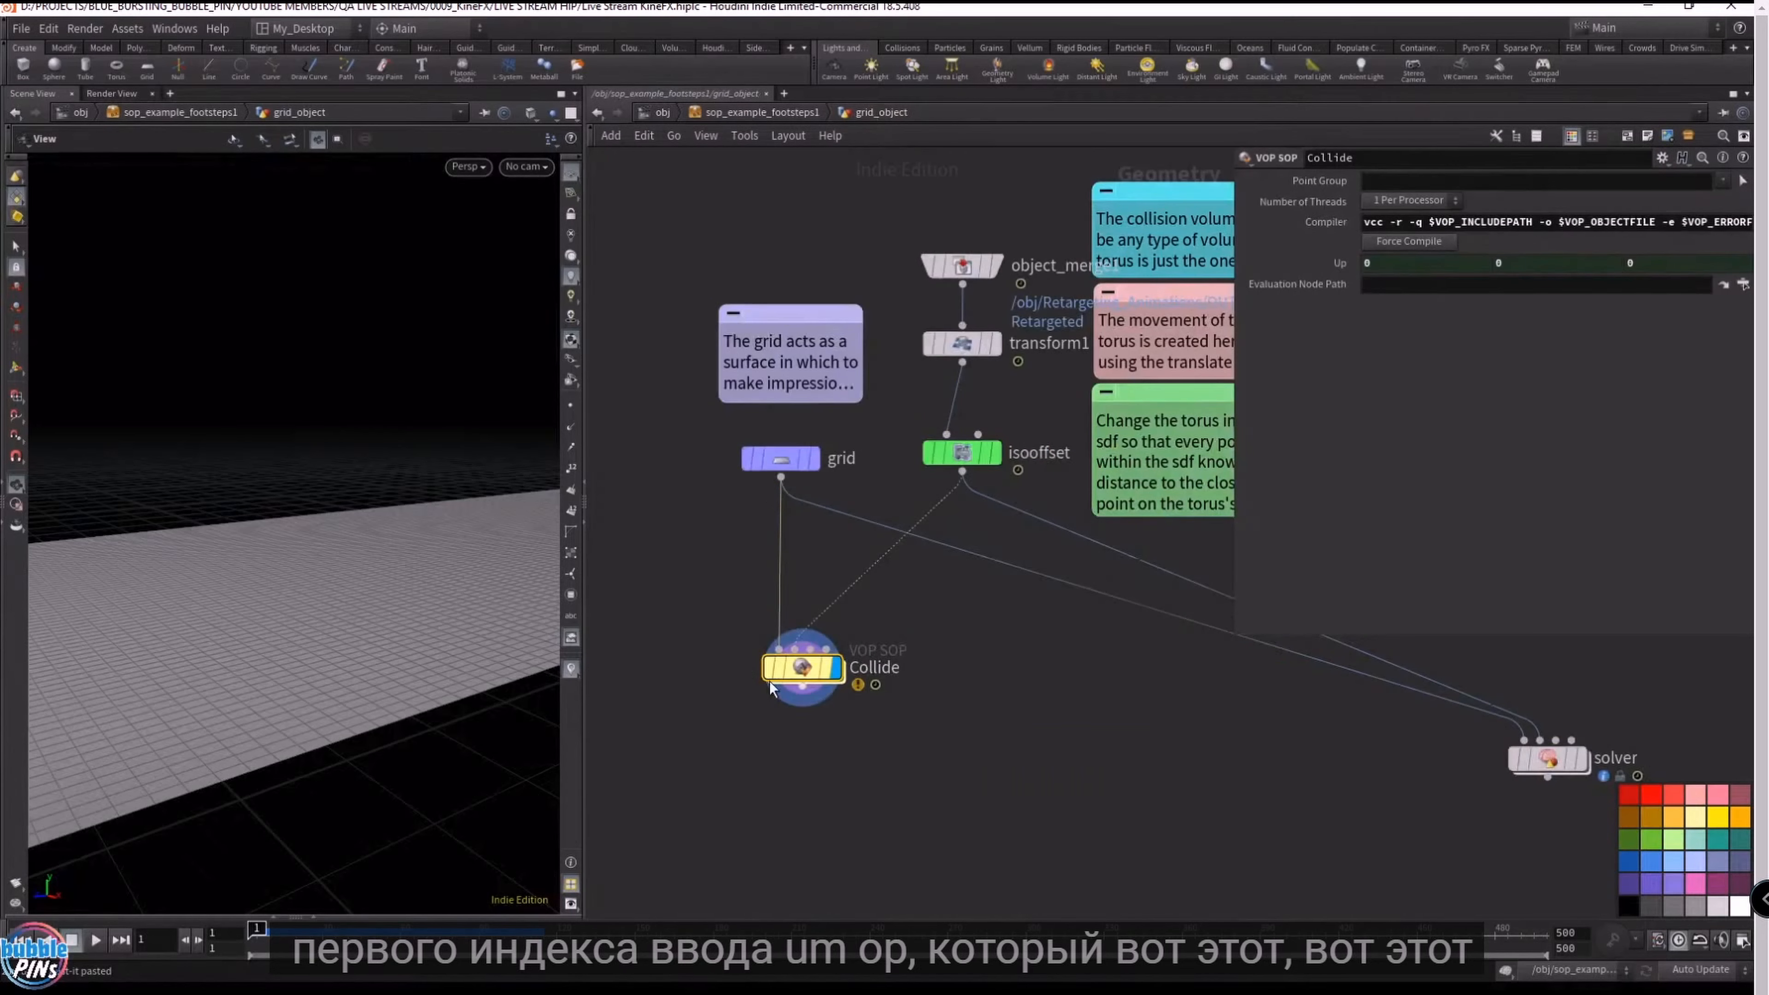
scroll(808, 669, "up", 5)
left_click_drag(794, 644, 829, 488)
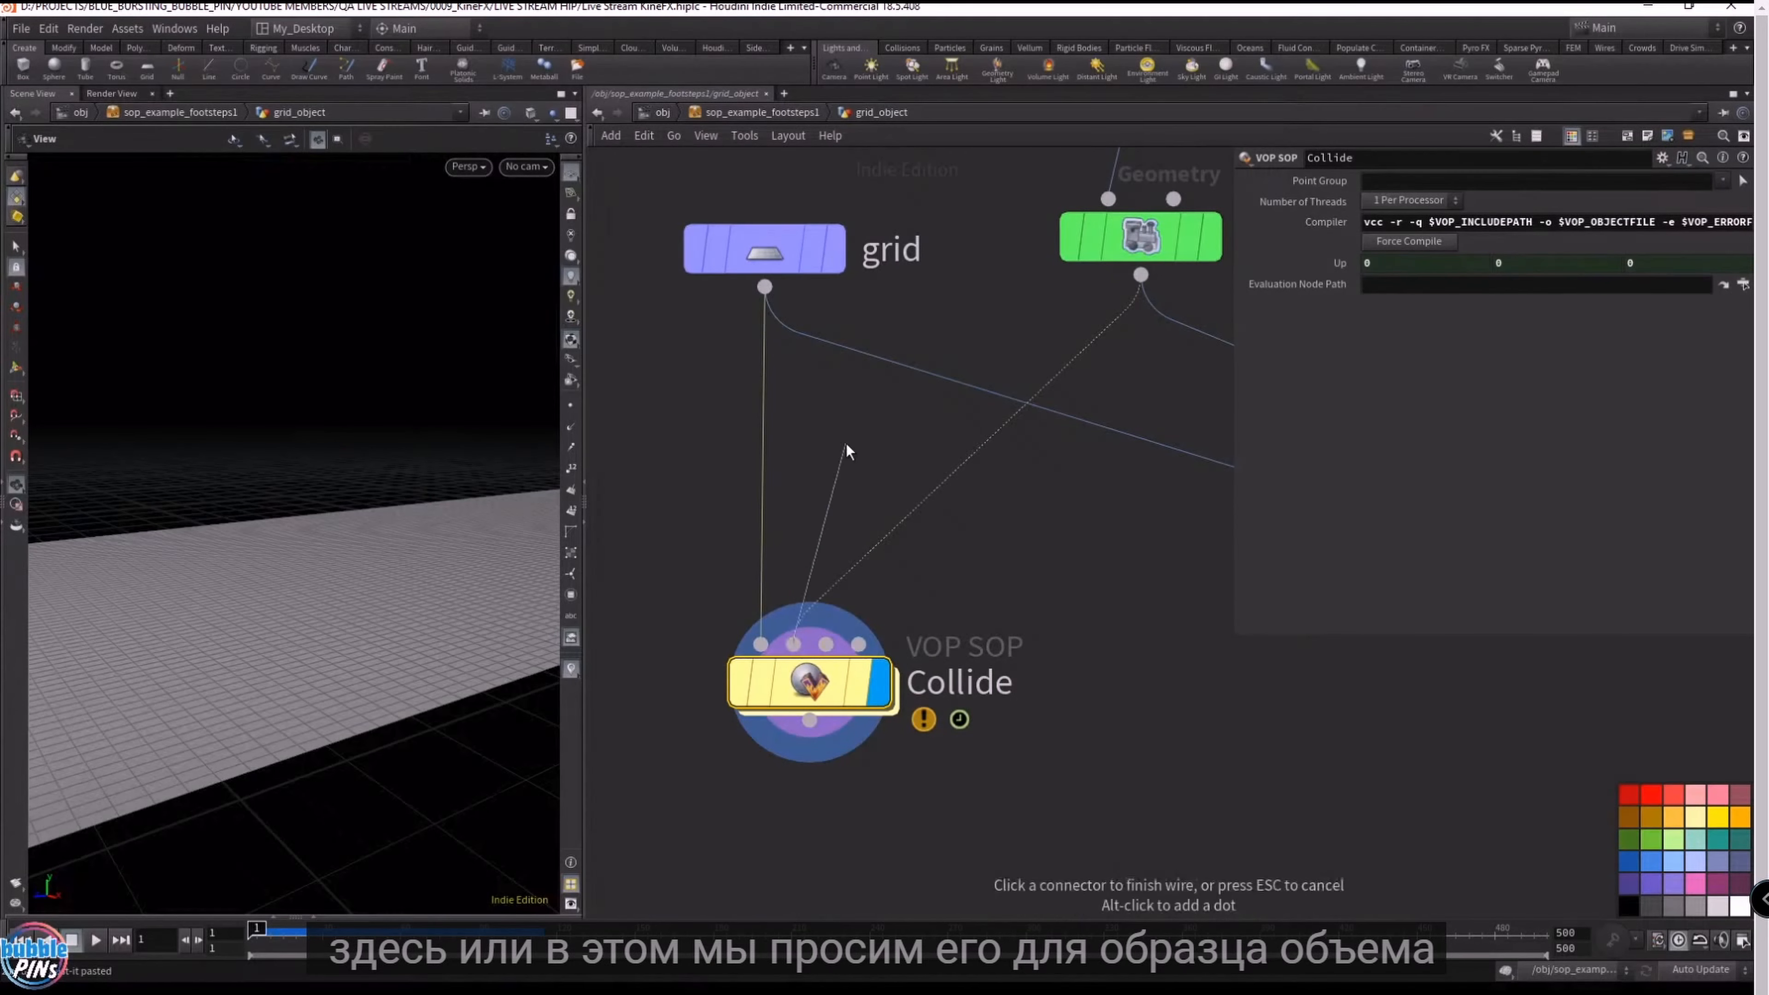
key("Escape")
- Display the isooffset node's output to inspect the character volume that feeds Collide
key("p")
middle_click_drag(886, 430, 982, 512)
left_click(1306, 318)
left_click(1218, 319)
left_click_drag(256, 601, 349, 555)
middle_click_drag(349, 555, 663, 522)
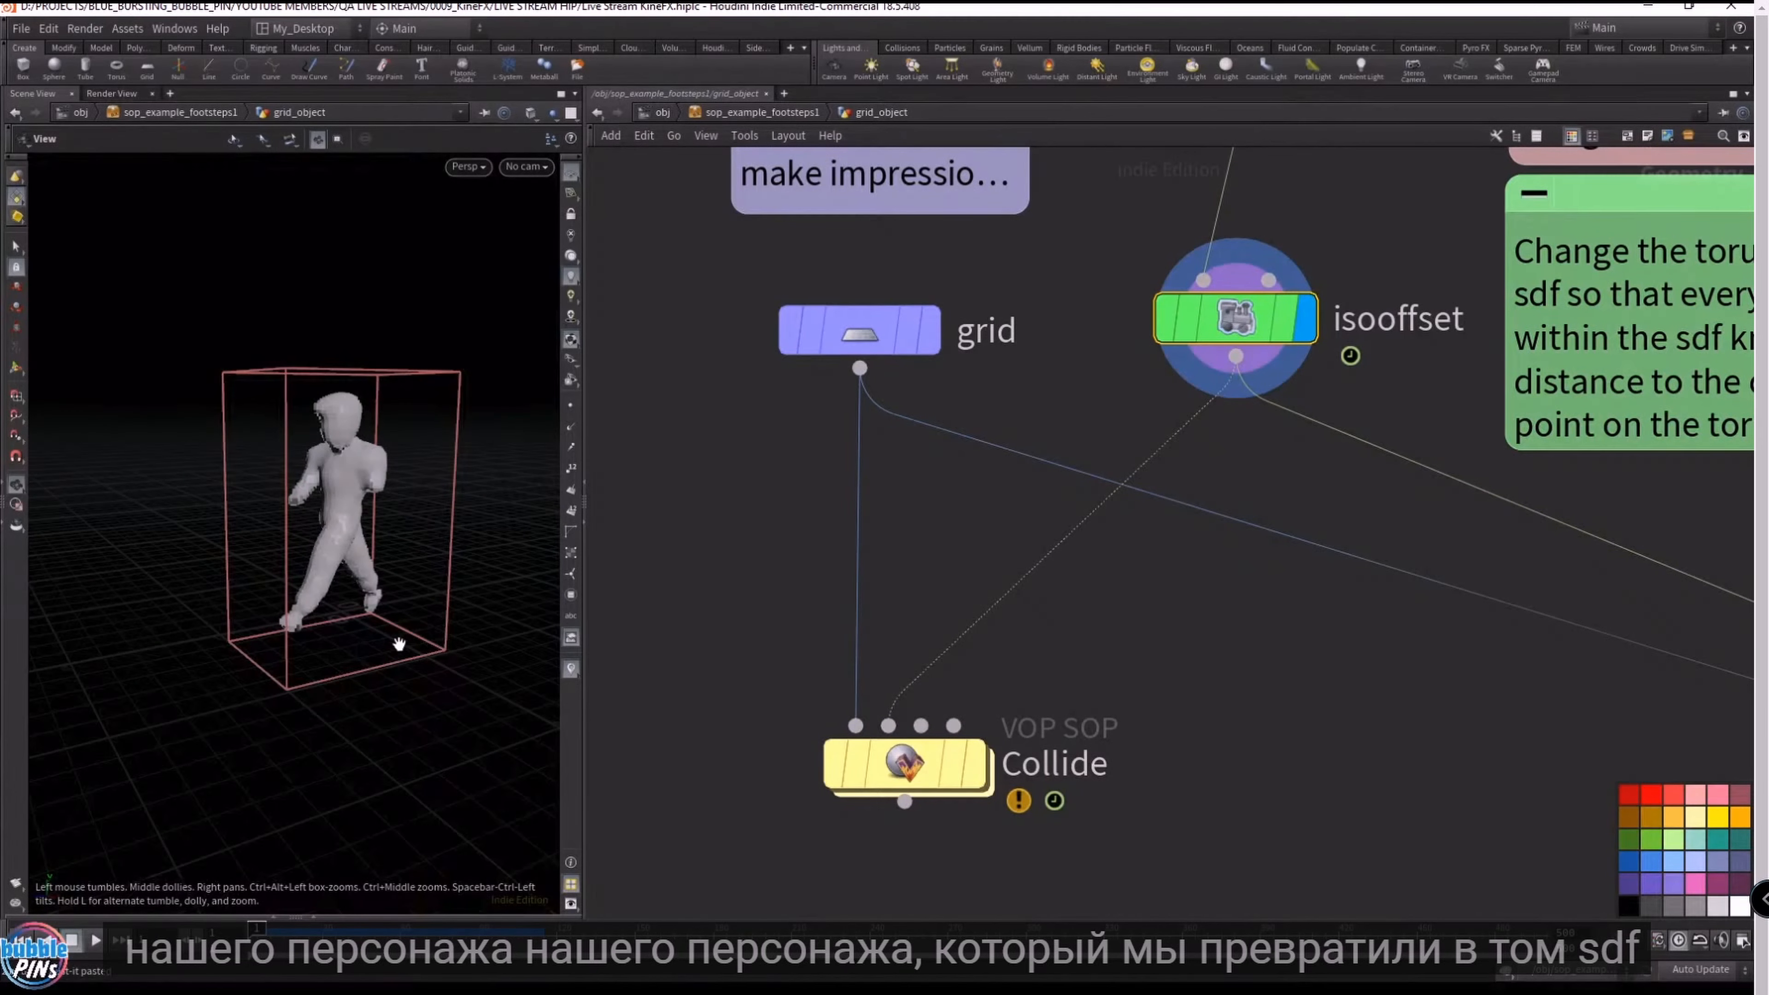
- Insert a Null named SDF on the wire between isooffset and Collide, and offset it clear of the grid wire
key("Tab")
type("null")
key("Return")
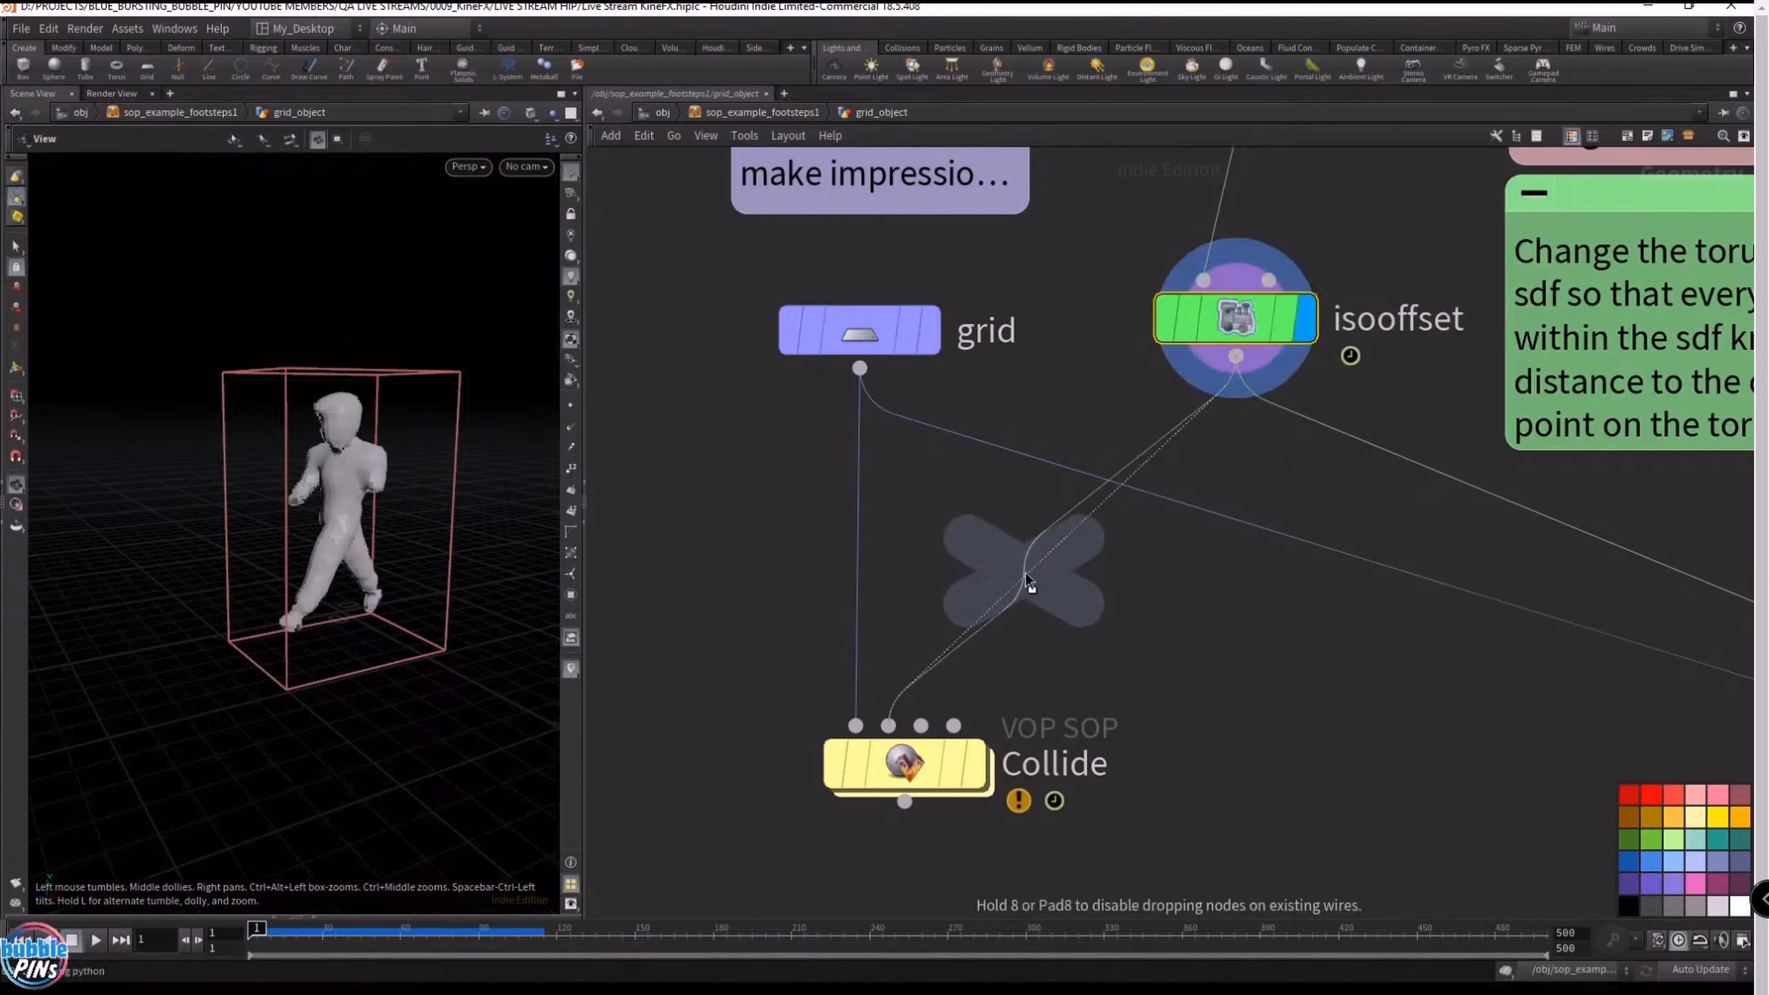
left_click(1025, 578)
double_click(1171, 568)
type("SDF")
key("Return")
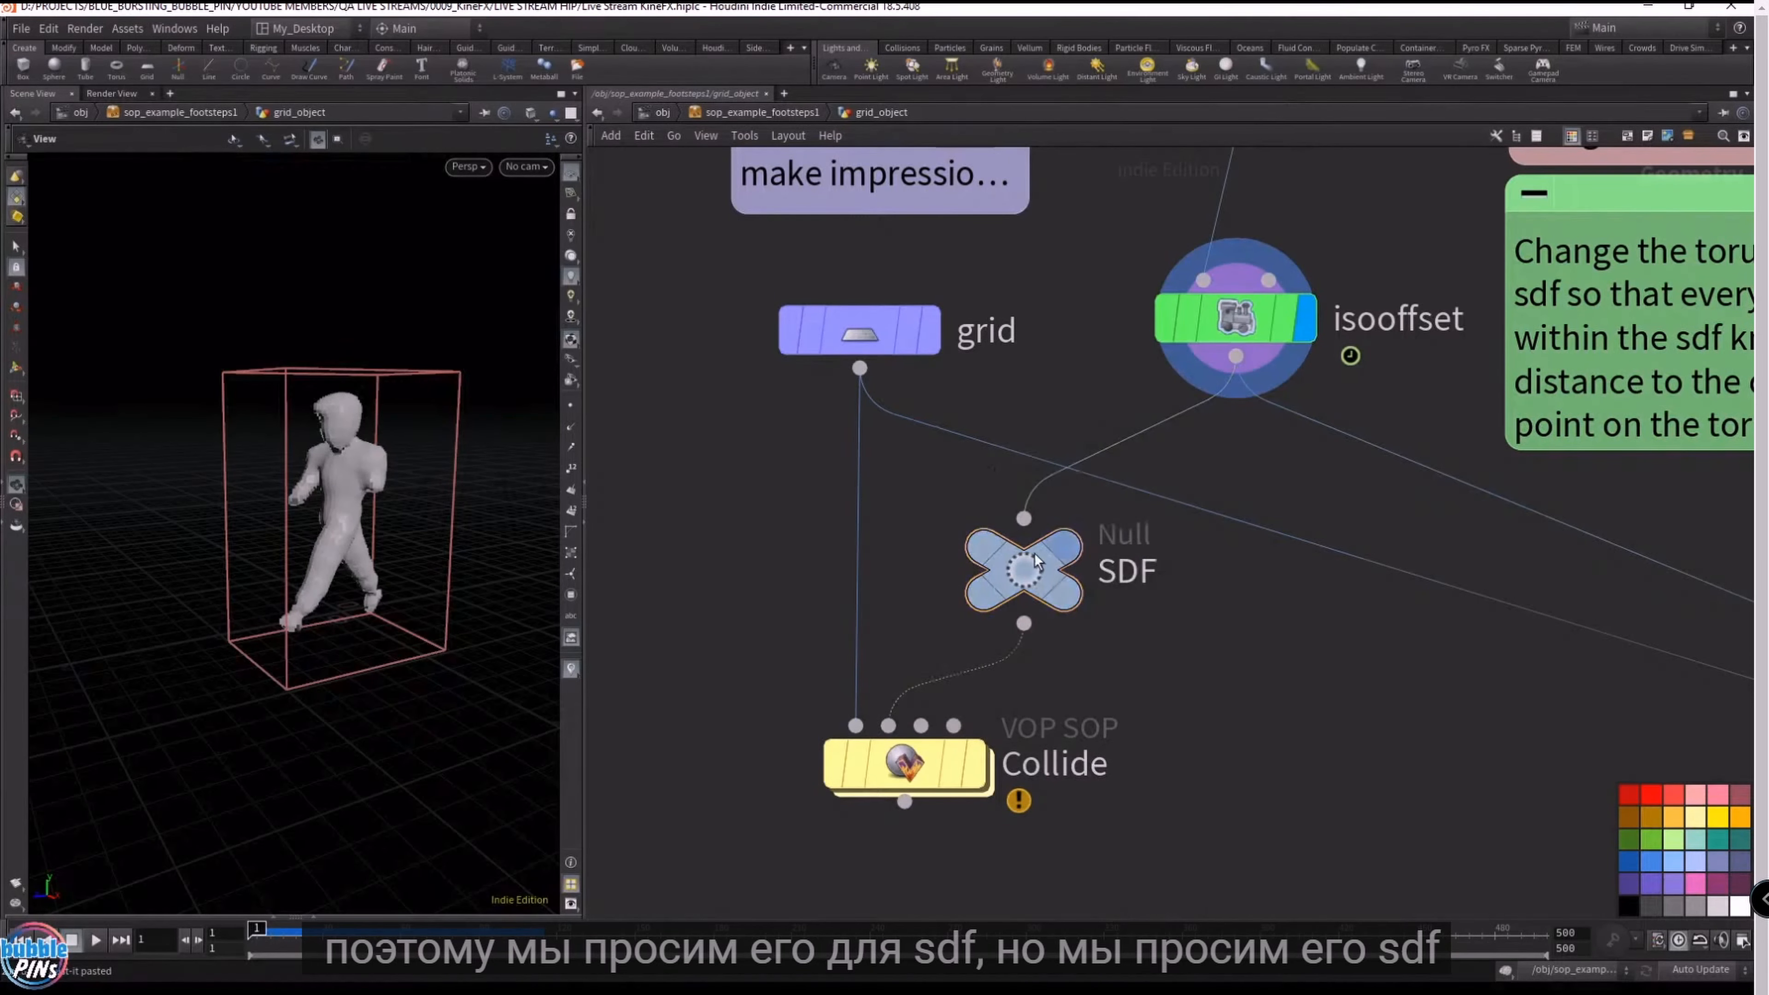
left_click_drag(1014, 573, 1076, 579)
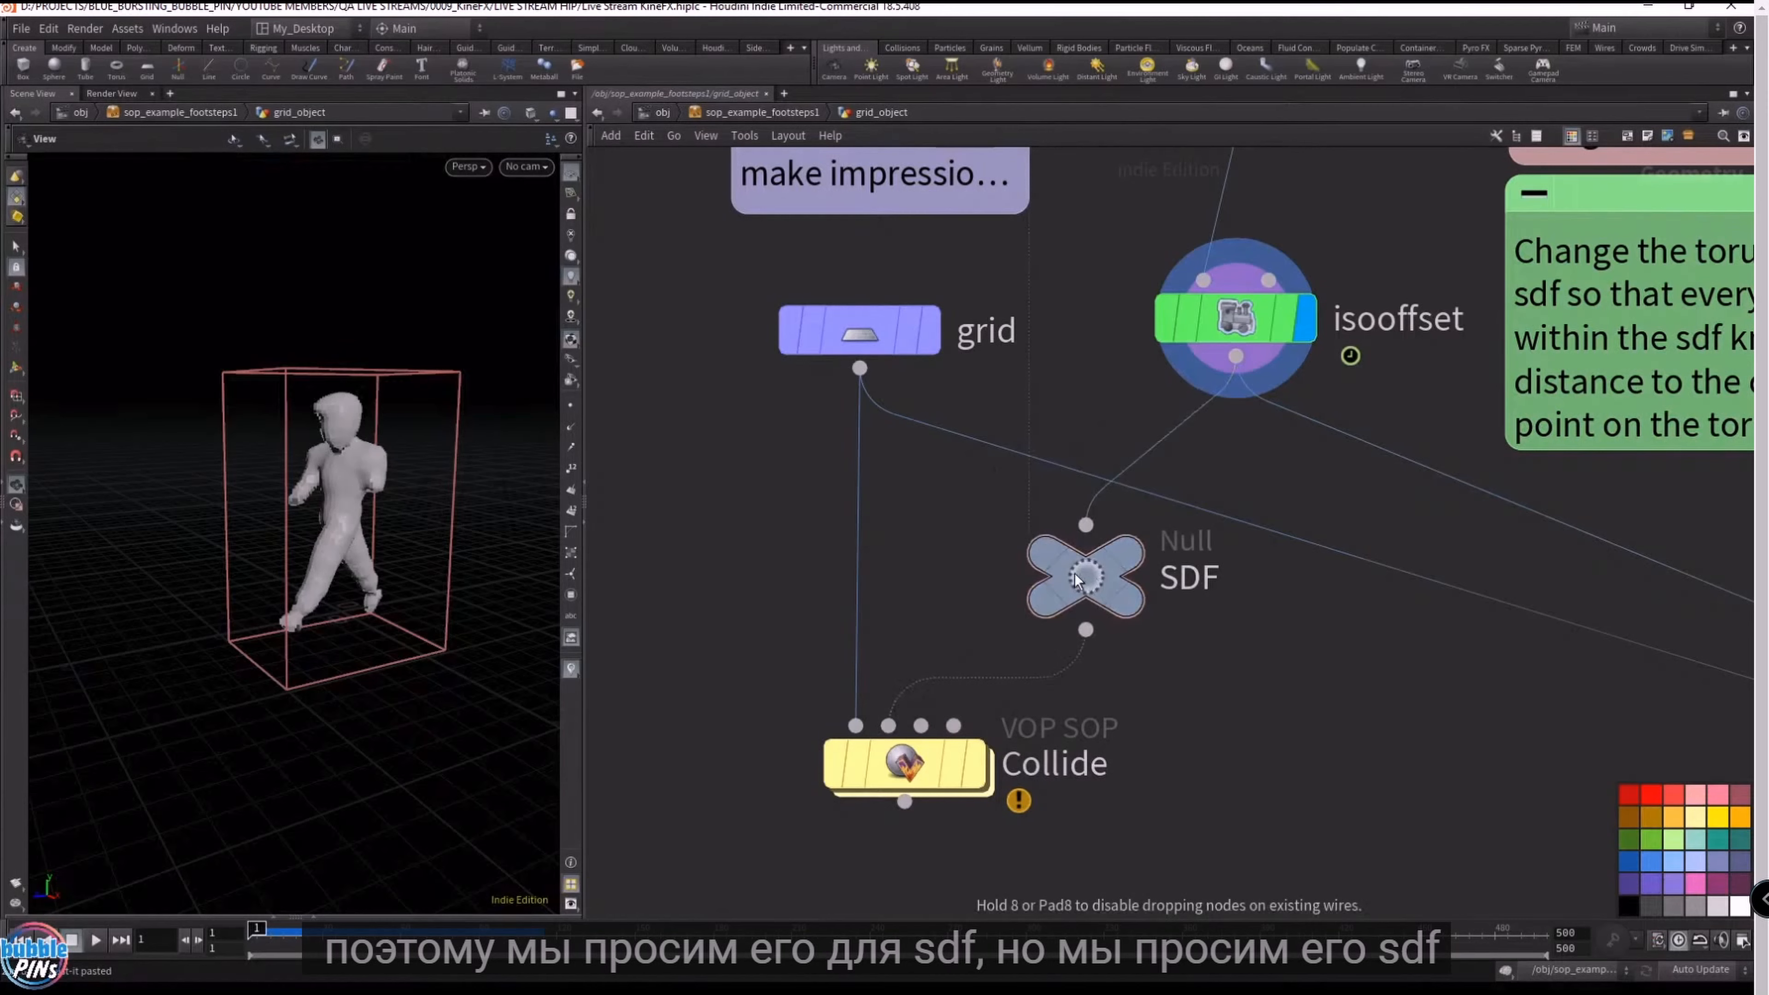
- Review the displayed Collide node's VOP network, return to grid_object and display the SDF null's character volume
left_click(978, 774)
double_click(893, 774)
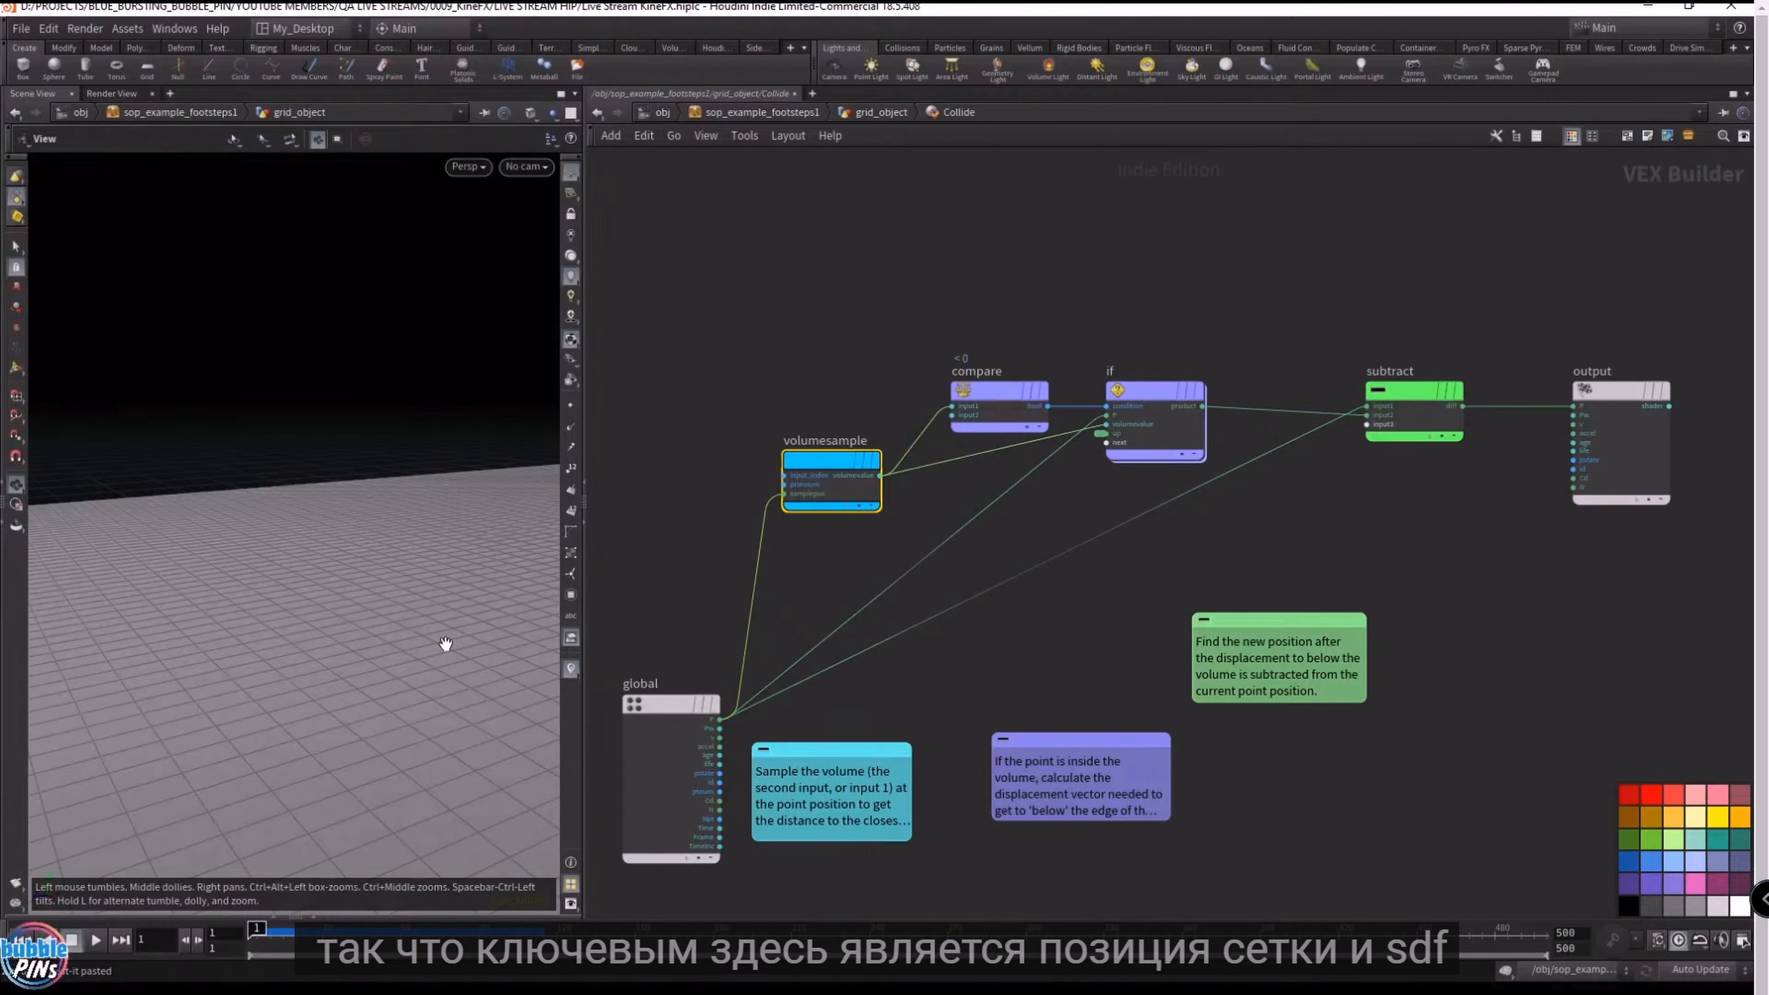
left_click(880, 115)
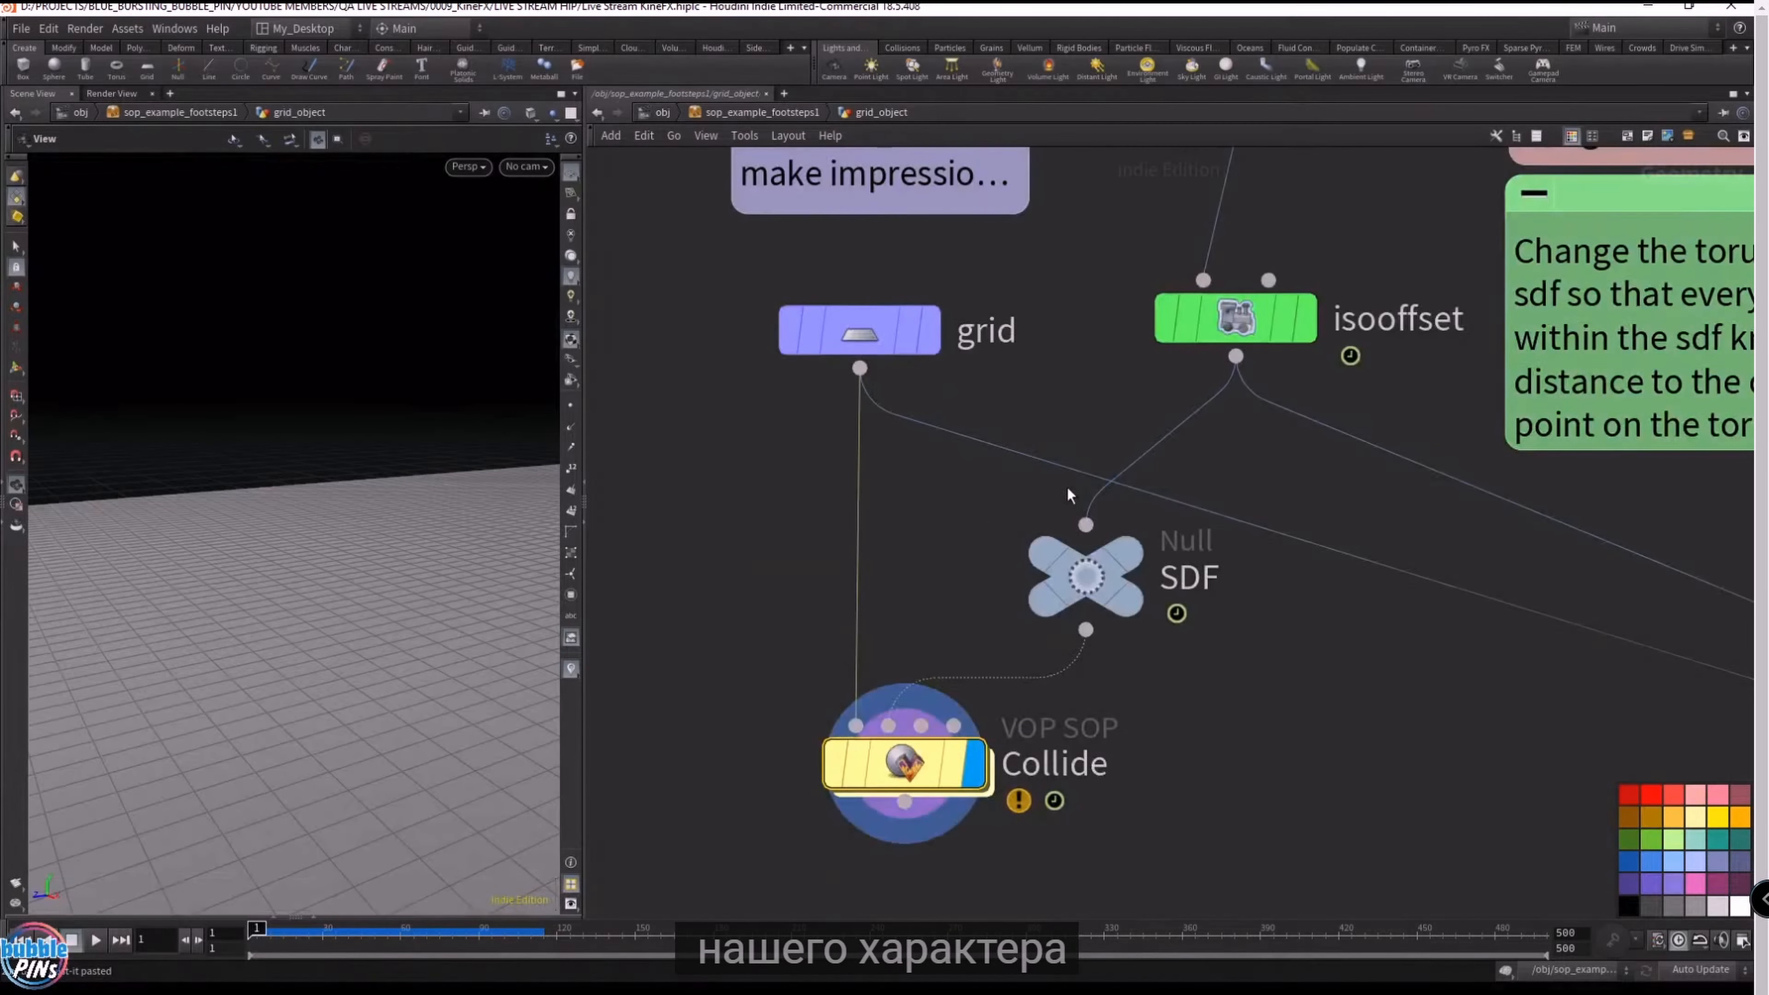
left_click(1124, 555)
left_click(1093, 571)
left_click_drag(377, 602, 351, 631)
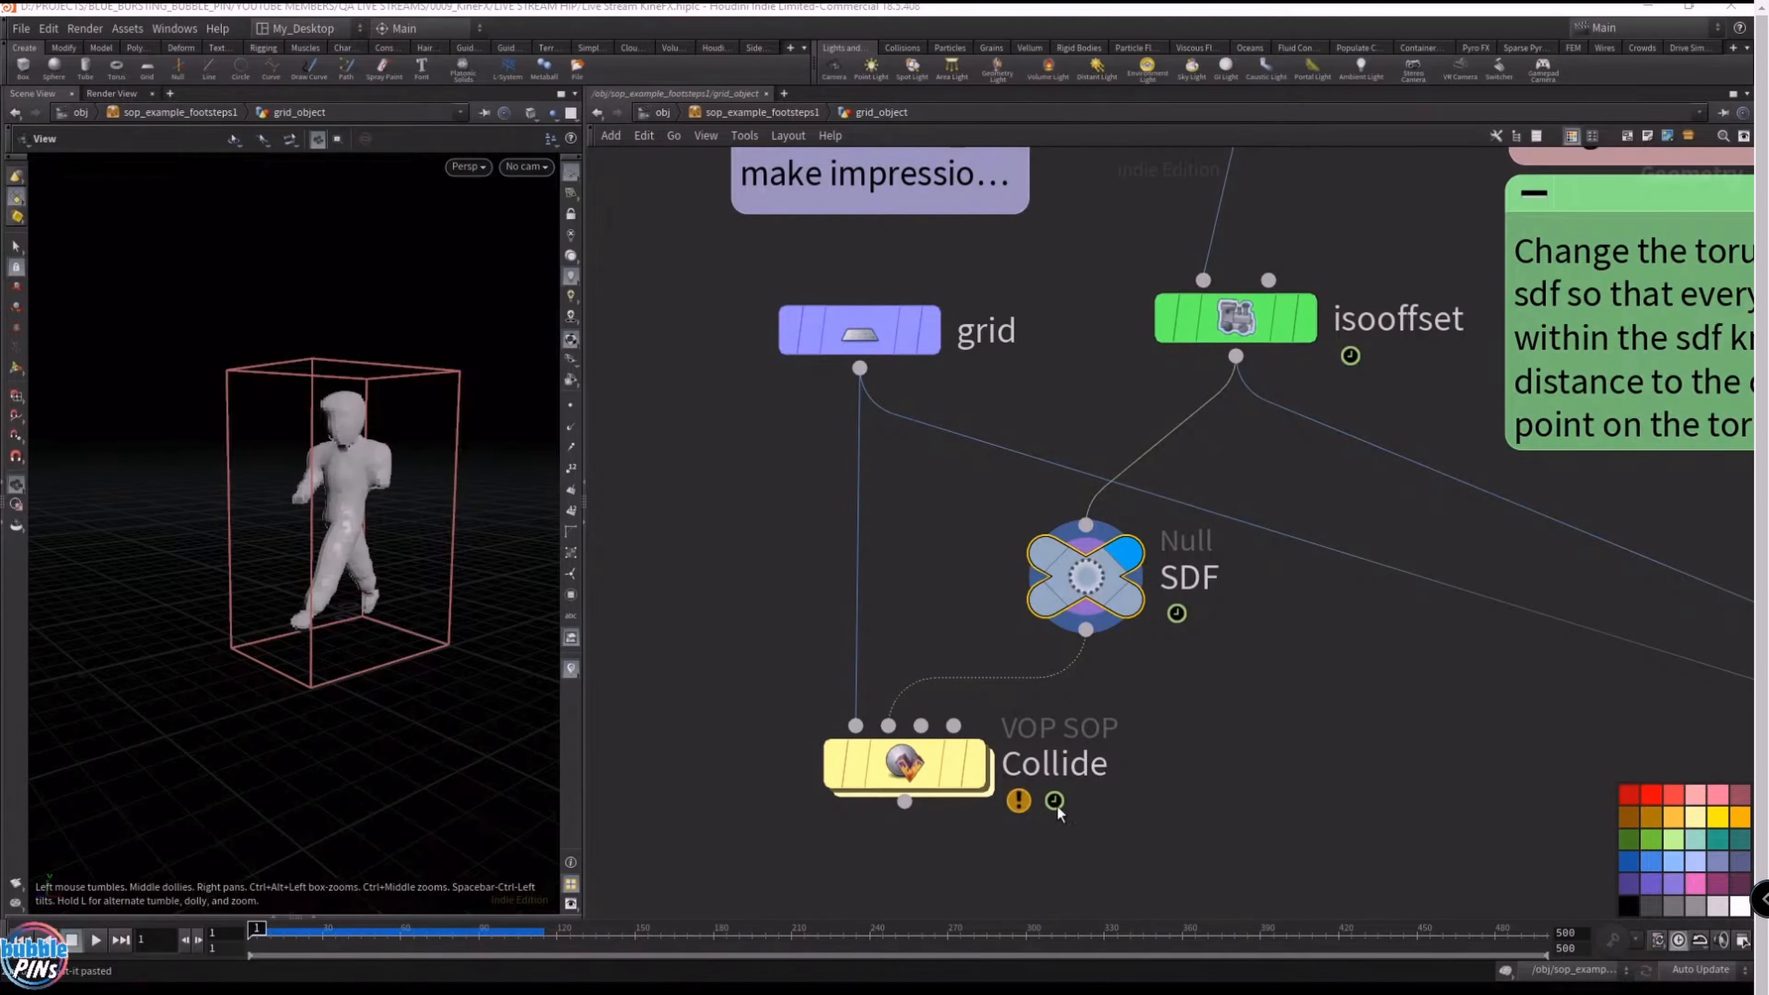
- Examine the solver node and its incoming wires, comparing it with the standalone Collide branch
scroll(1069, 767, "down", 3)
middle_click_drag(1247, 780, 683, 513)
left_click_drag(1197, 753, 1506, 549)
mouse_move(1362, 623)
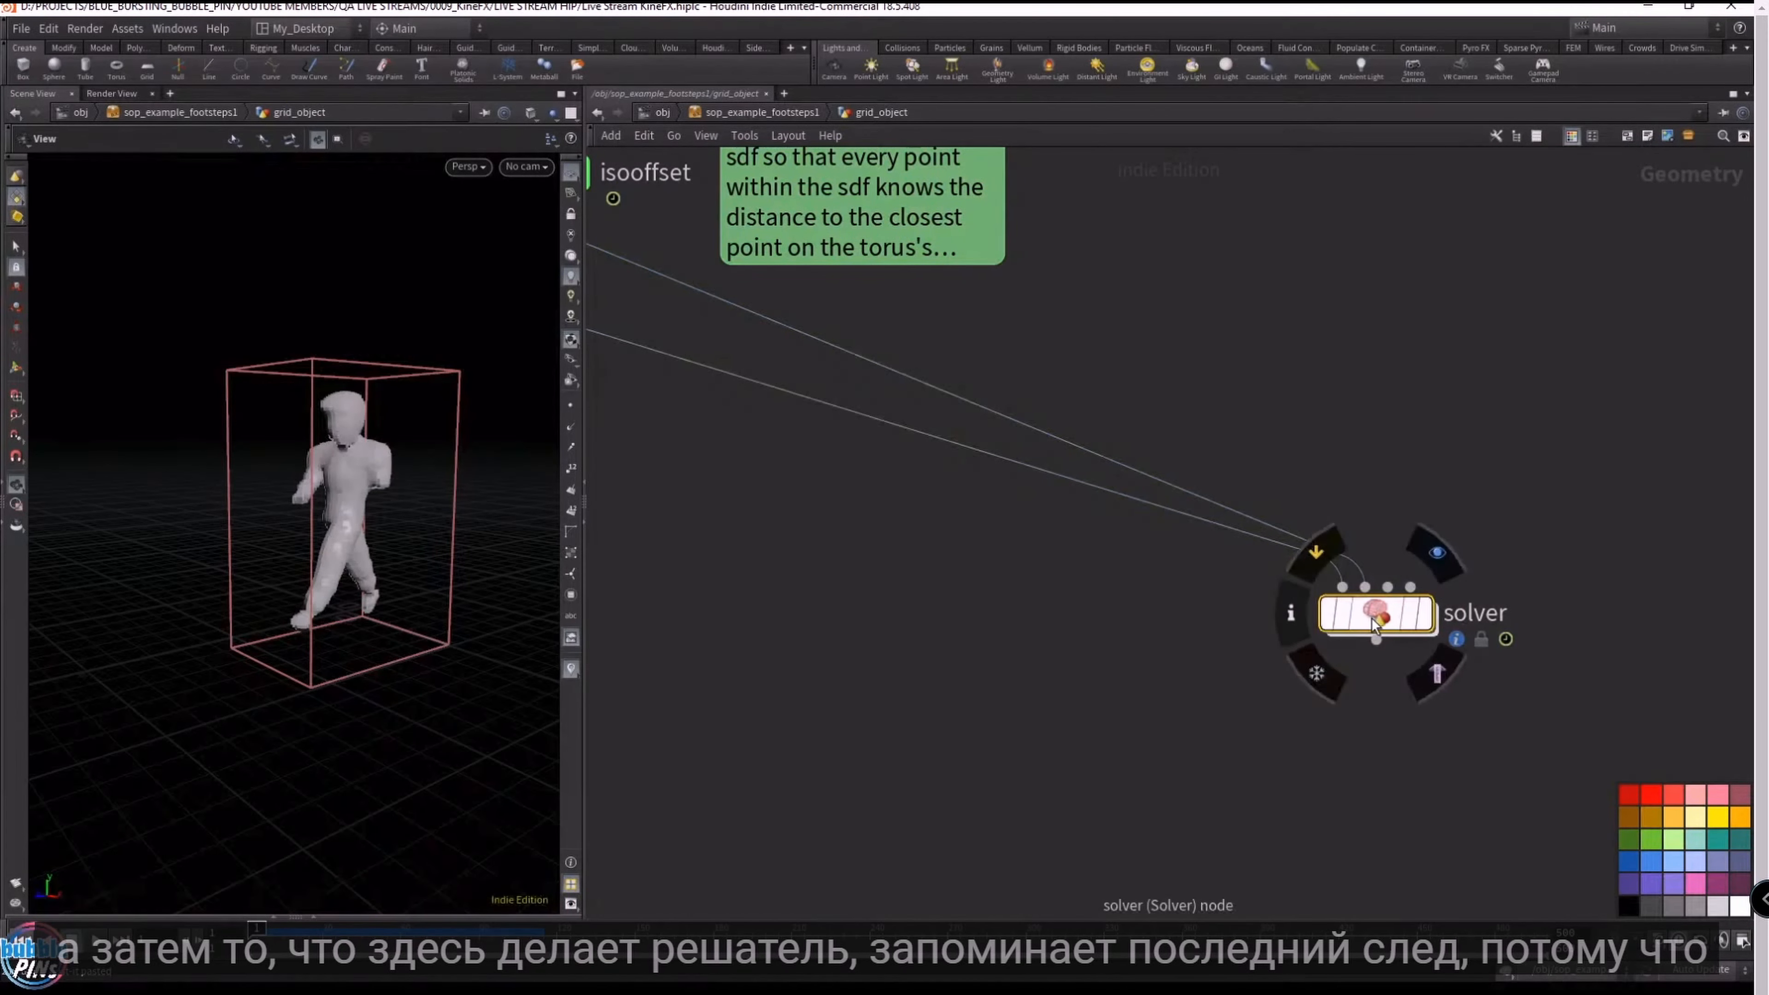
middle_click_drag(616, 697, 1528, 726)
middle_click_drag(1355, 717, 1150, 716)
scroll(1162, 540, "up", 3)
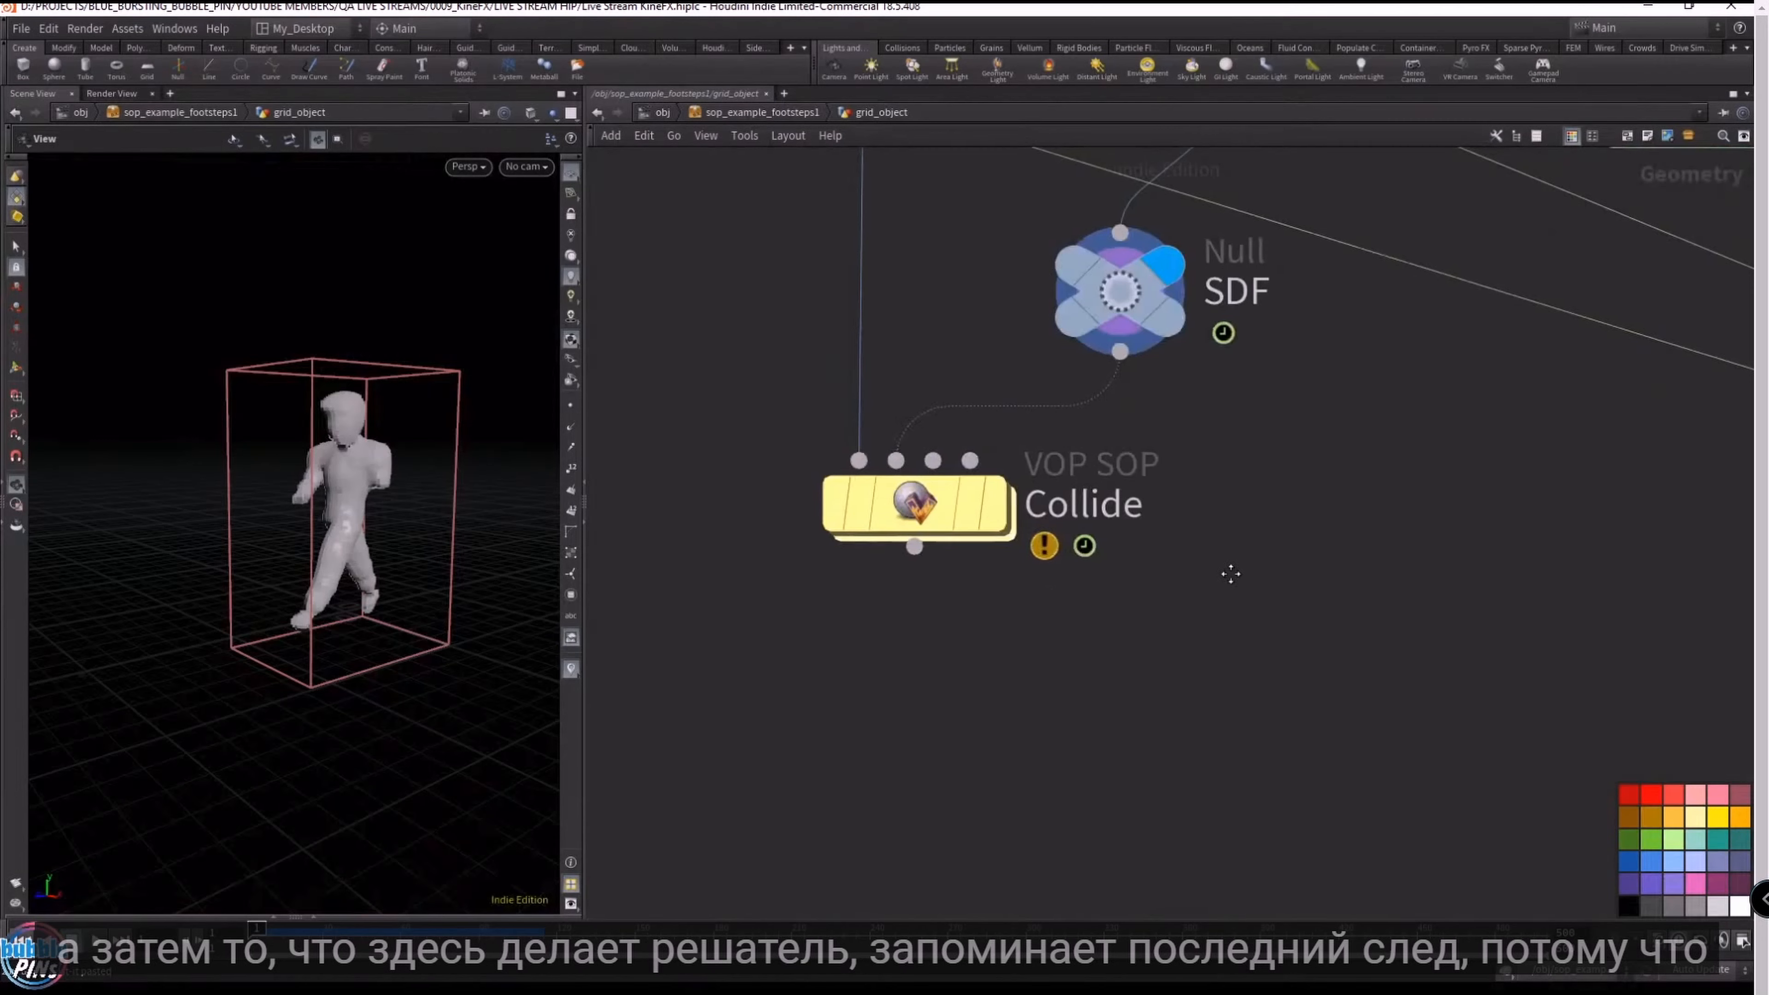
middle_click_drag(1228, 573, 1264, 756)
- Display Collide's grid with the transform1 character templated over it, and return to frame 1
left_click(1035, 667)
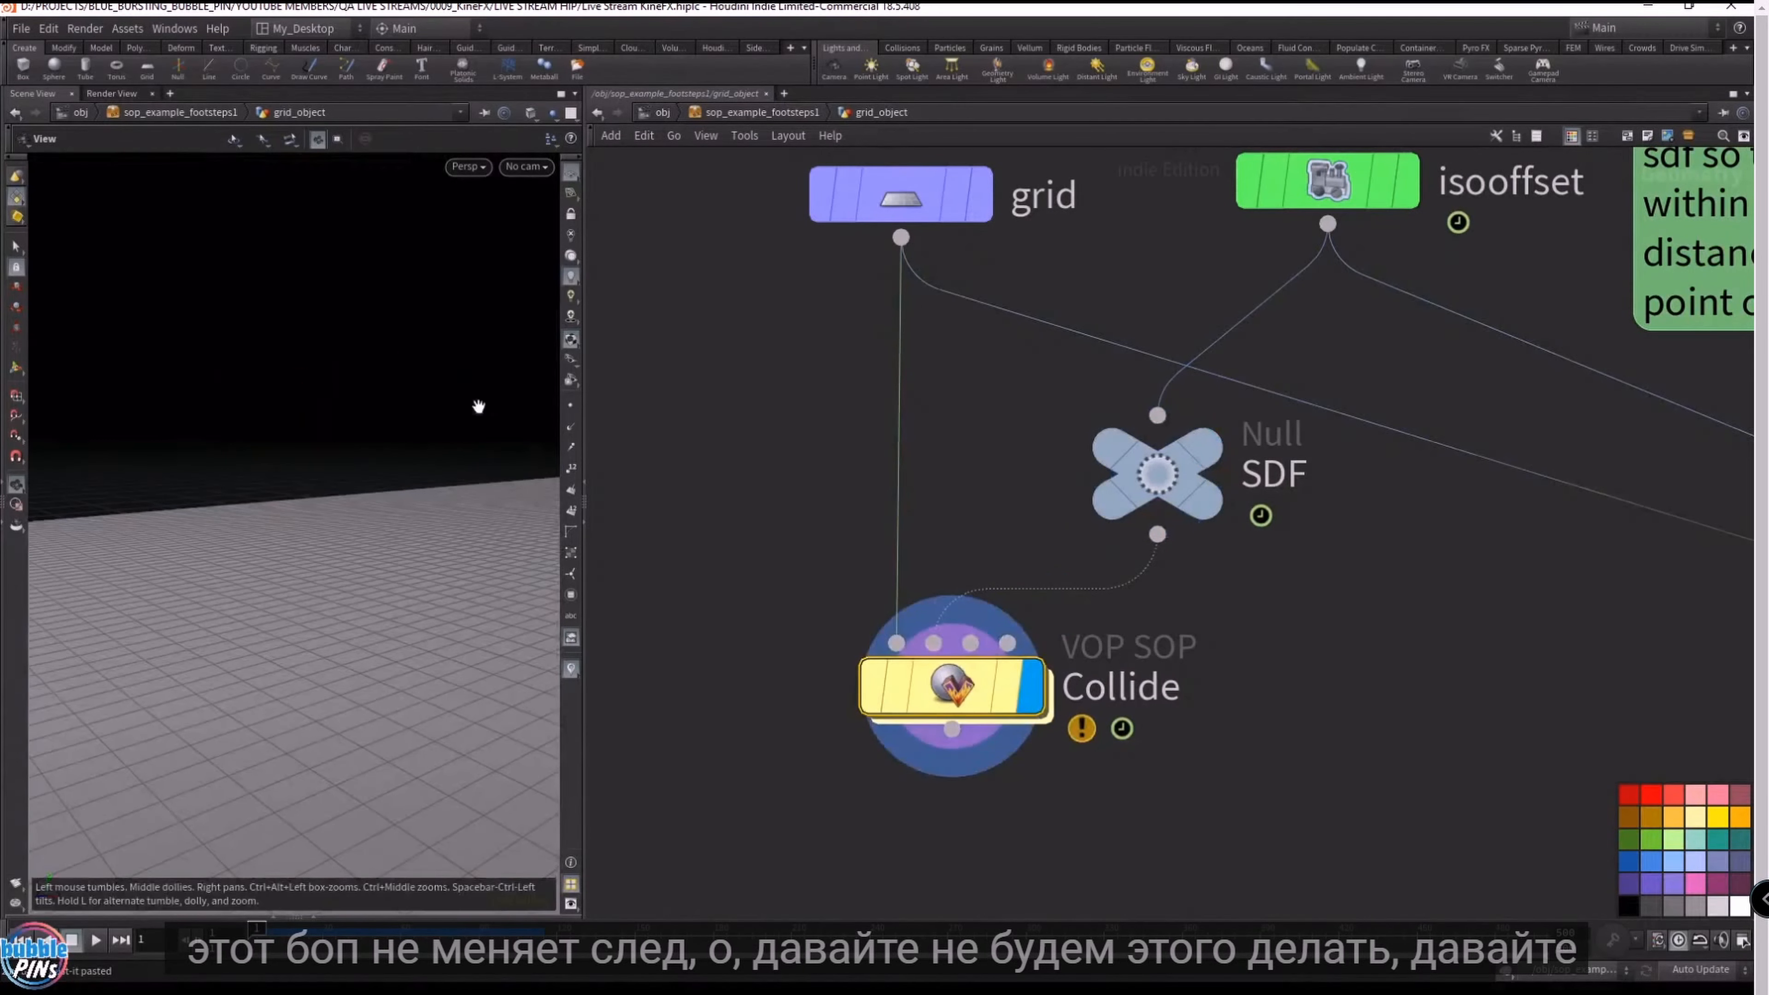
left_click(1189, 503)
middle_click_drag(1225, 508, 1200, 604)
left_click(1191, 604)
middle_click_drag(1379, 588, 1281, 821)
middle_click_drag(1281, 821, 1259, 415)
left_click(883, 610)
key("Up")
left_click_drag(391, 363, 394, 474)
key("ctrl+Up")
- Check Collide's node info and examine the multiply, subinput1 and suboutput1 nodes inside its If block
mouse_move(701, 617)
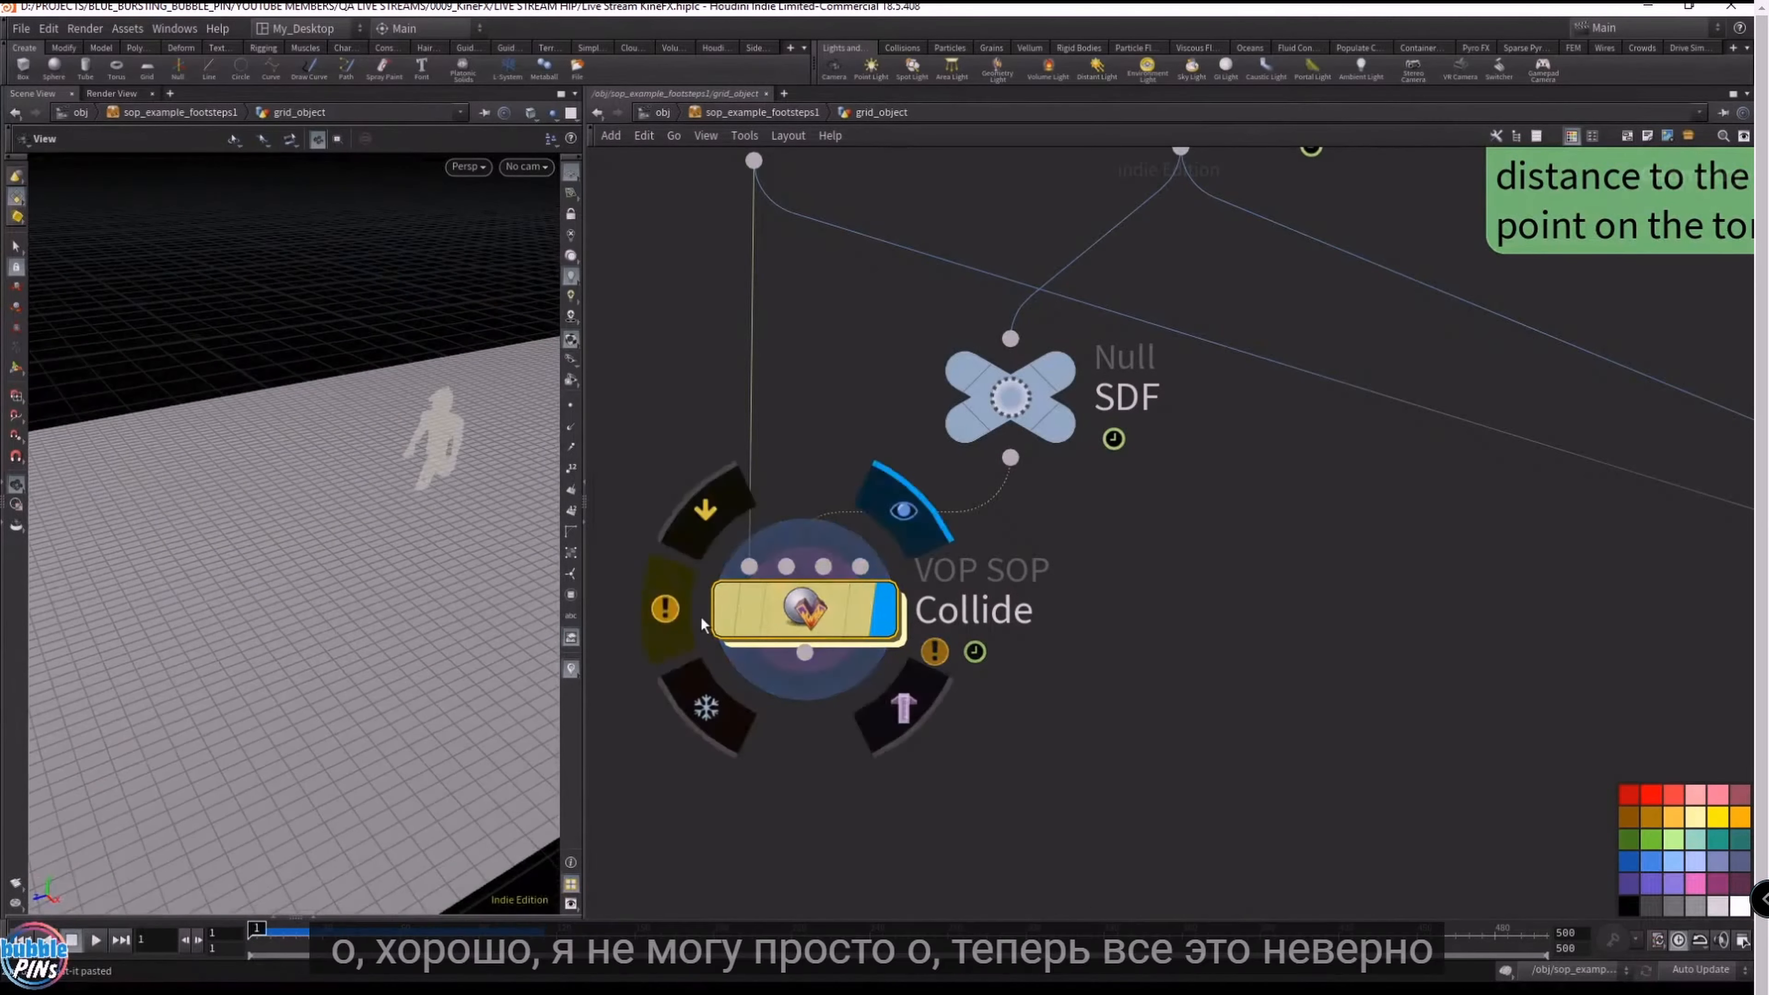
middle_click(747, 587)
left_click(1312, 588)
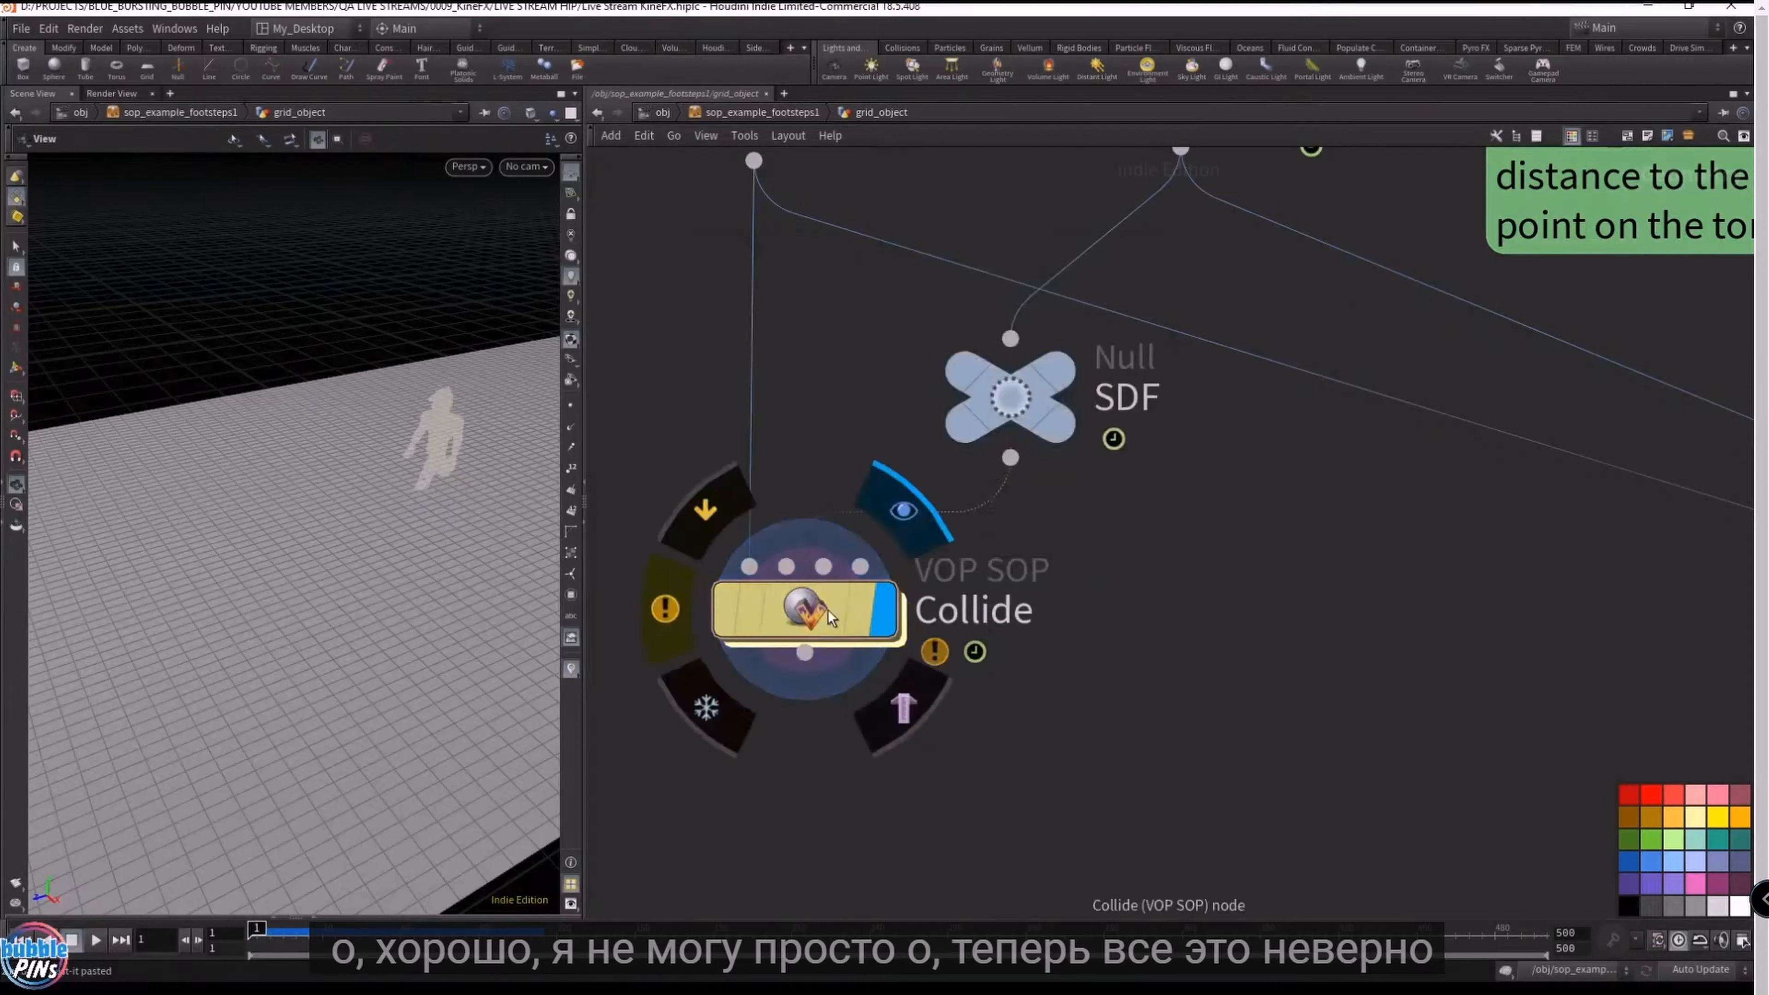
double_click(828, 610)
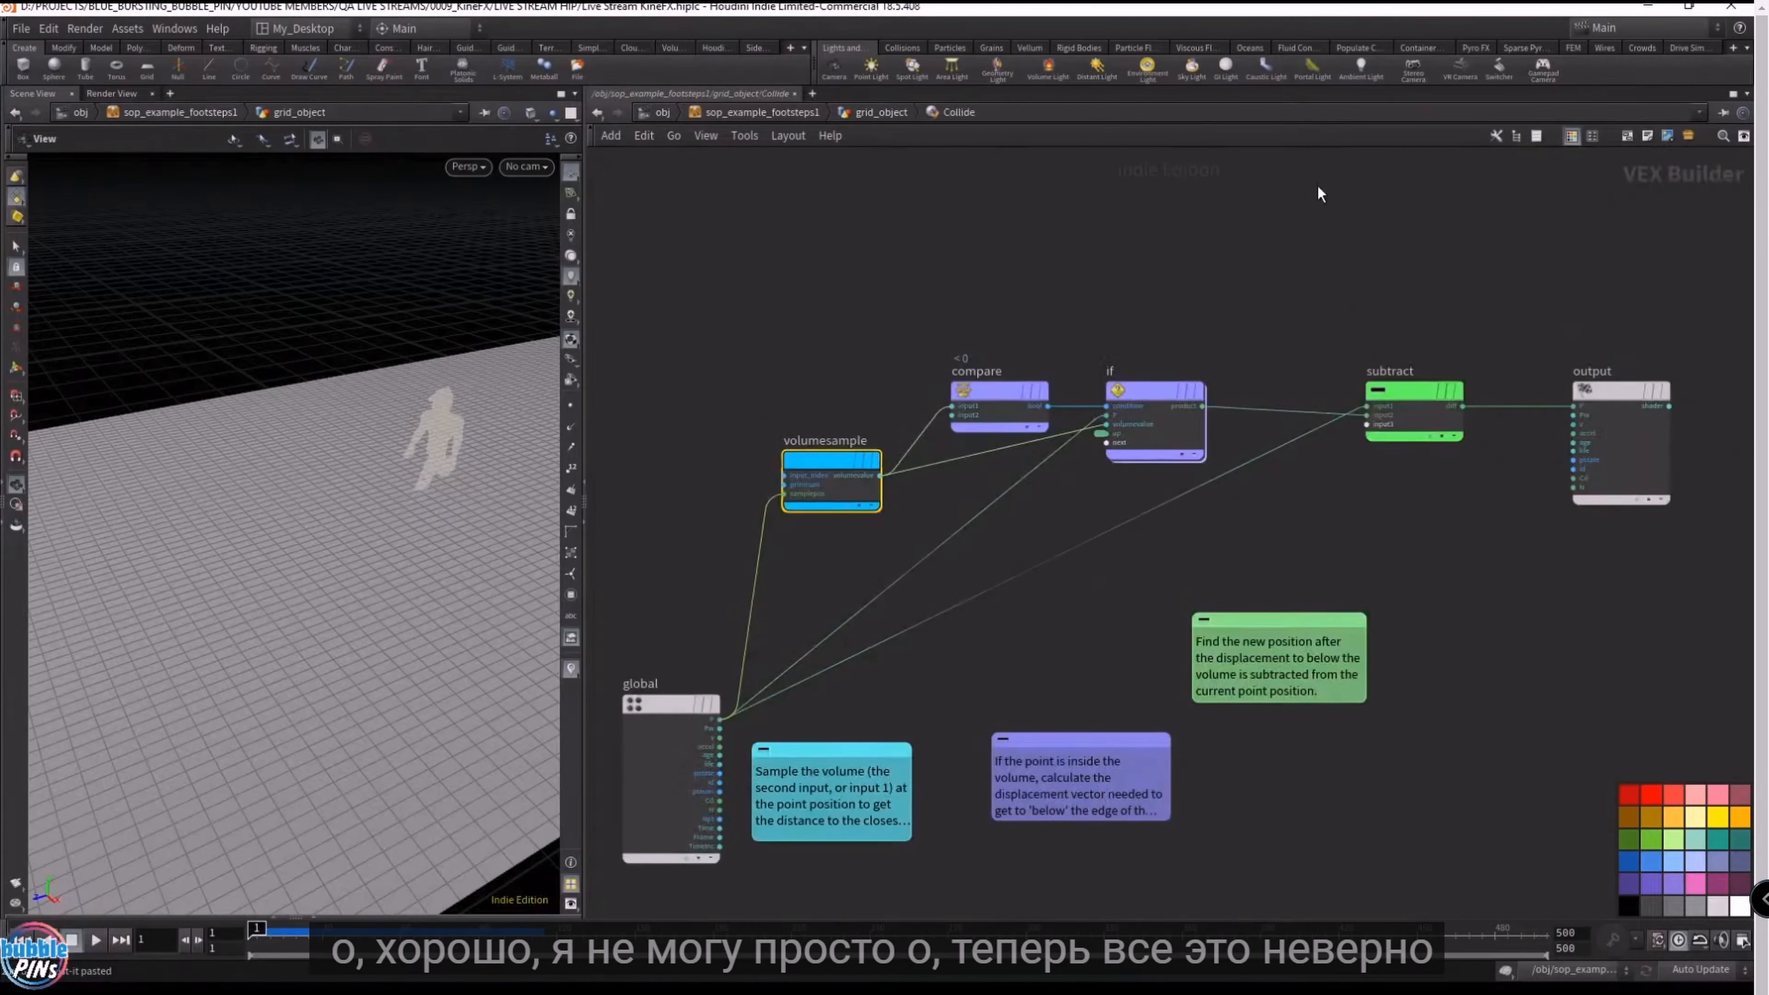
key("p")
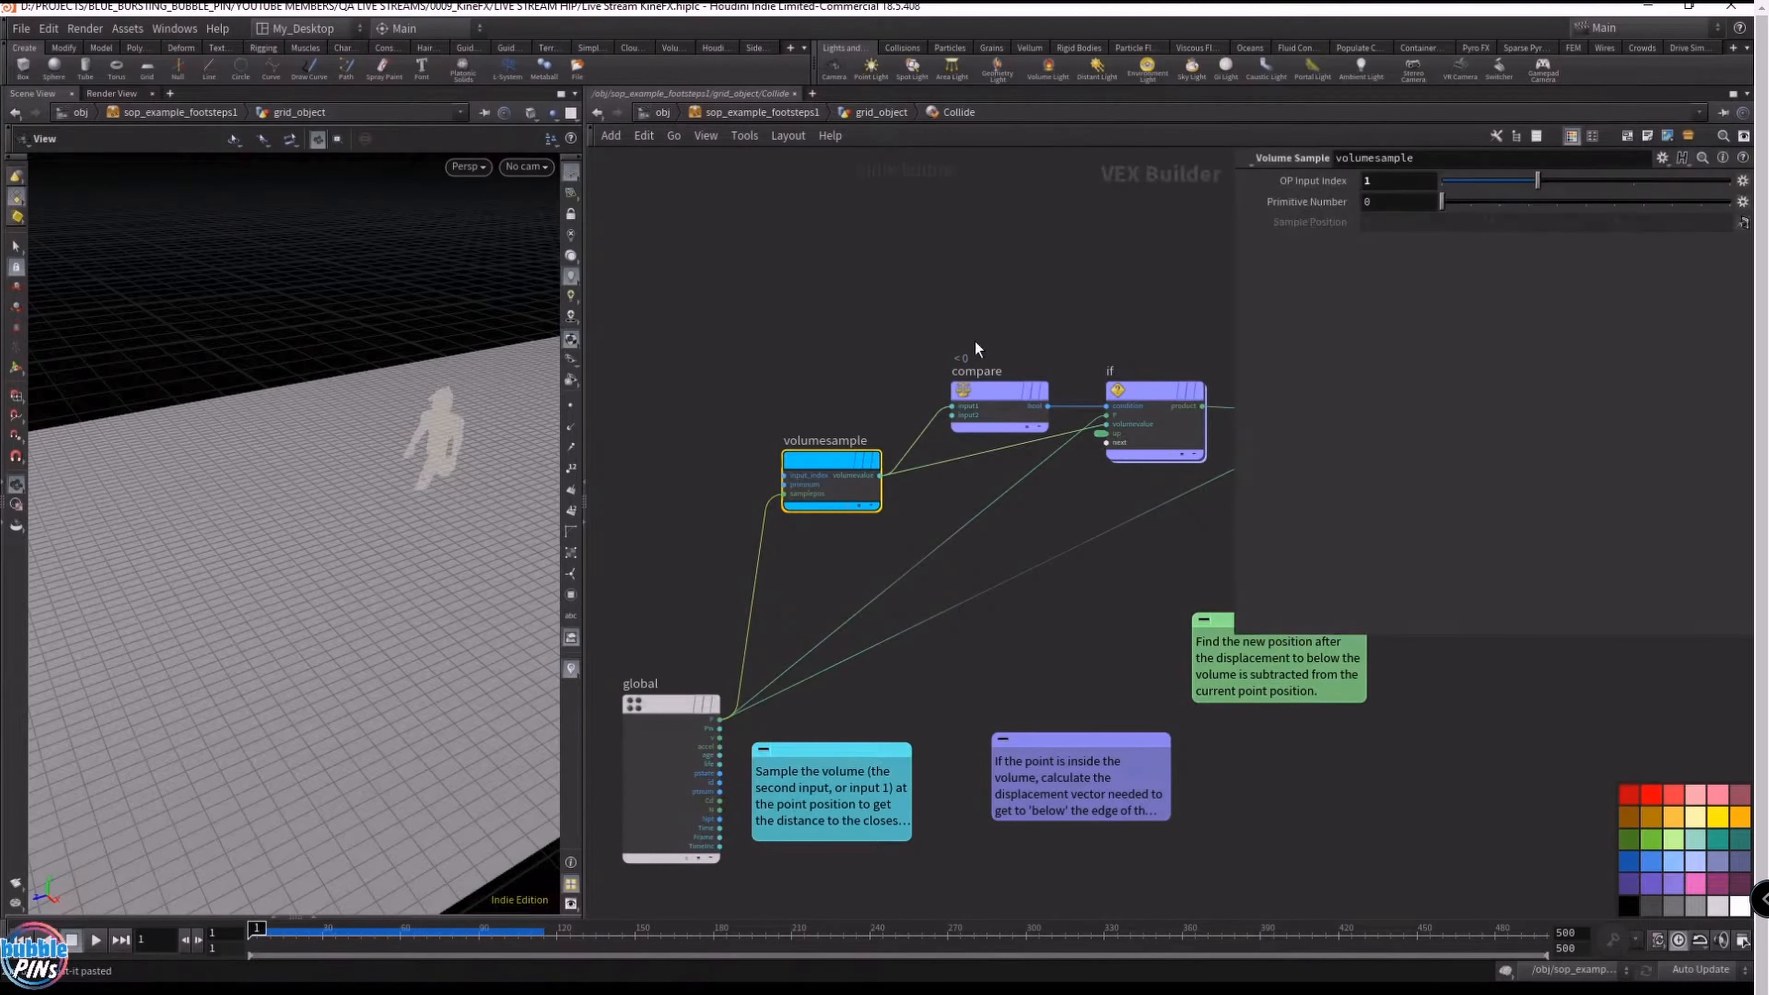
middle_click_drag(1113, 285, 1074, 613)
double_click(1095, 722)
middle_click_drag(1197, 758, 982, 809)
left_click_drag(770, 680, 720, 827)
left_click(934, 631)
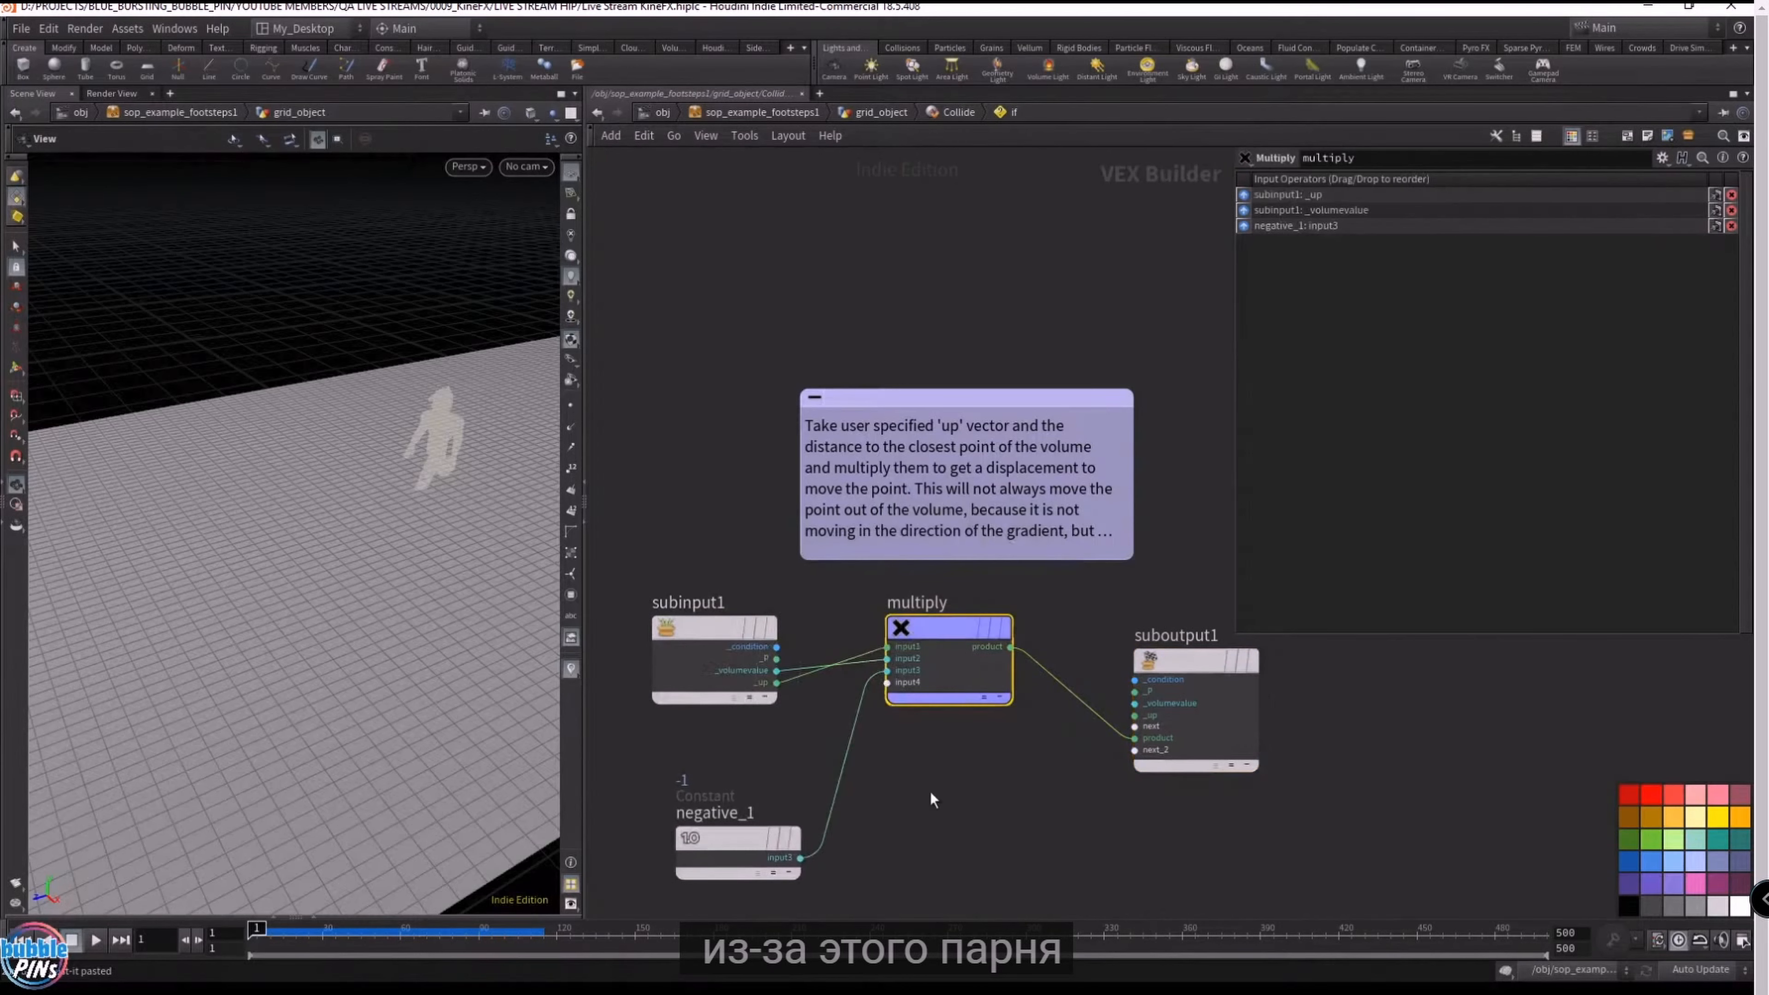
left_click(713, 633)
left_click(1197, 655)
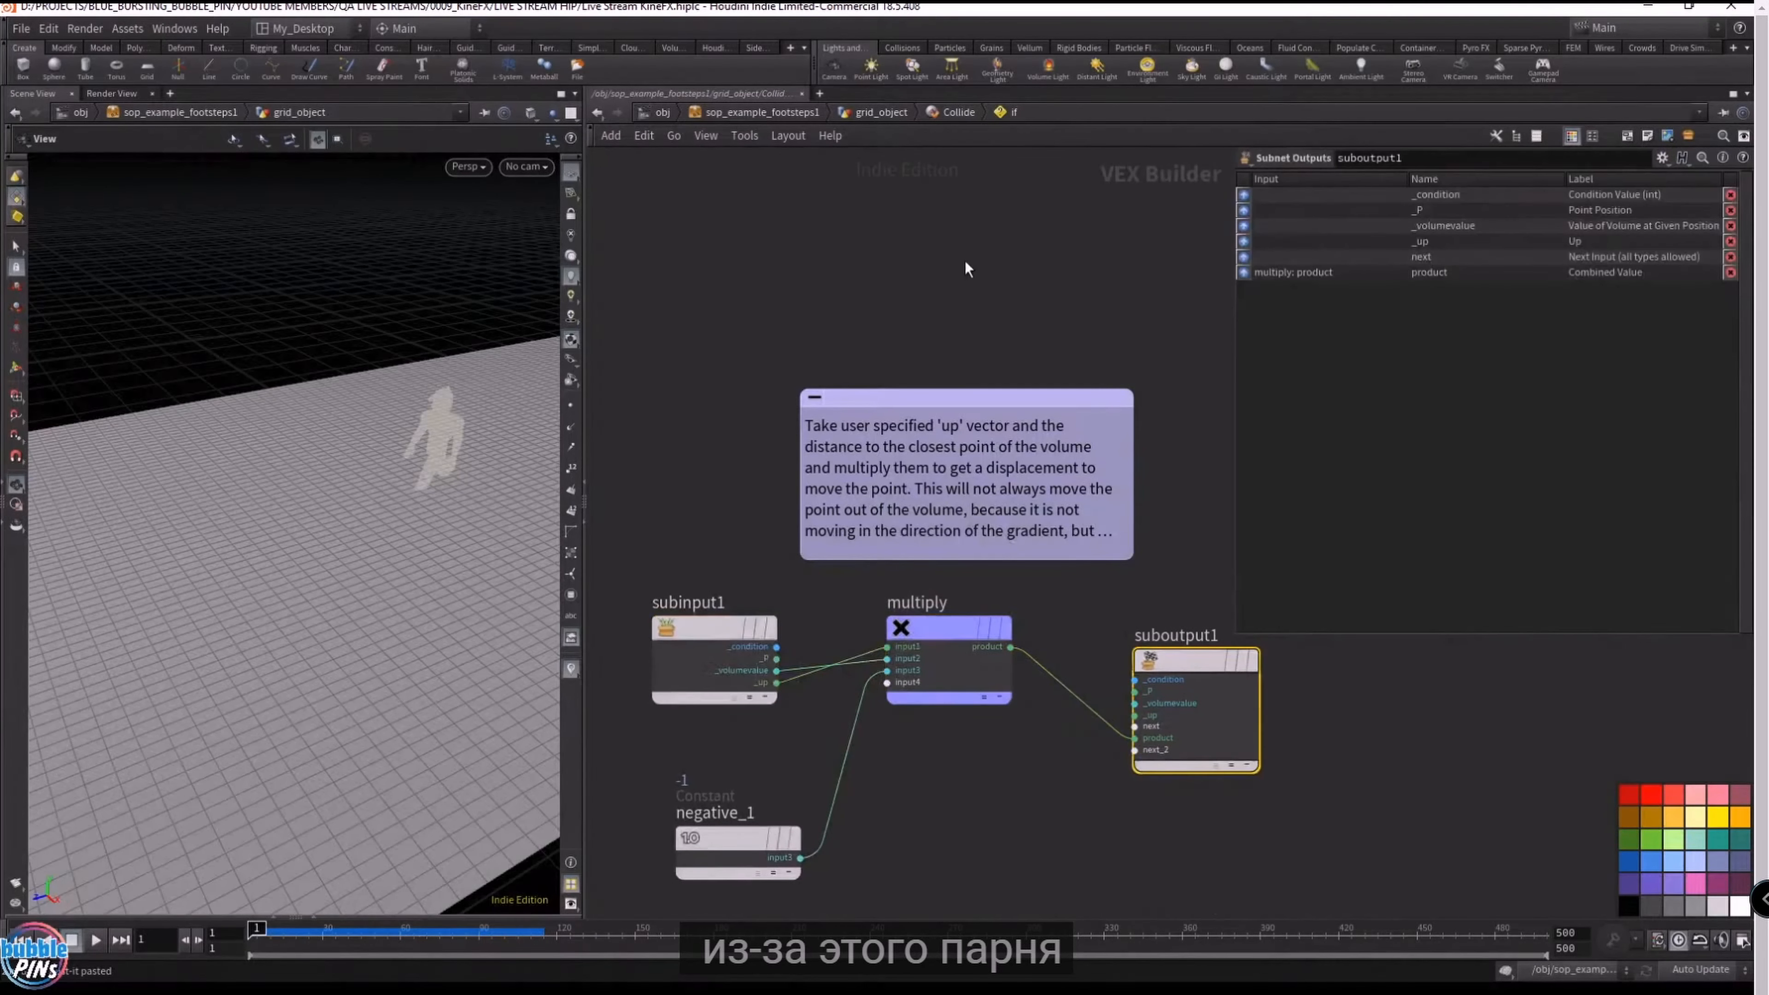
- Examine the output and subtract nodes in Collide's VOP network
left_click(931, 113)
left_click(1348, 722)
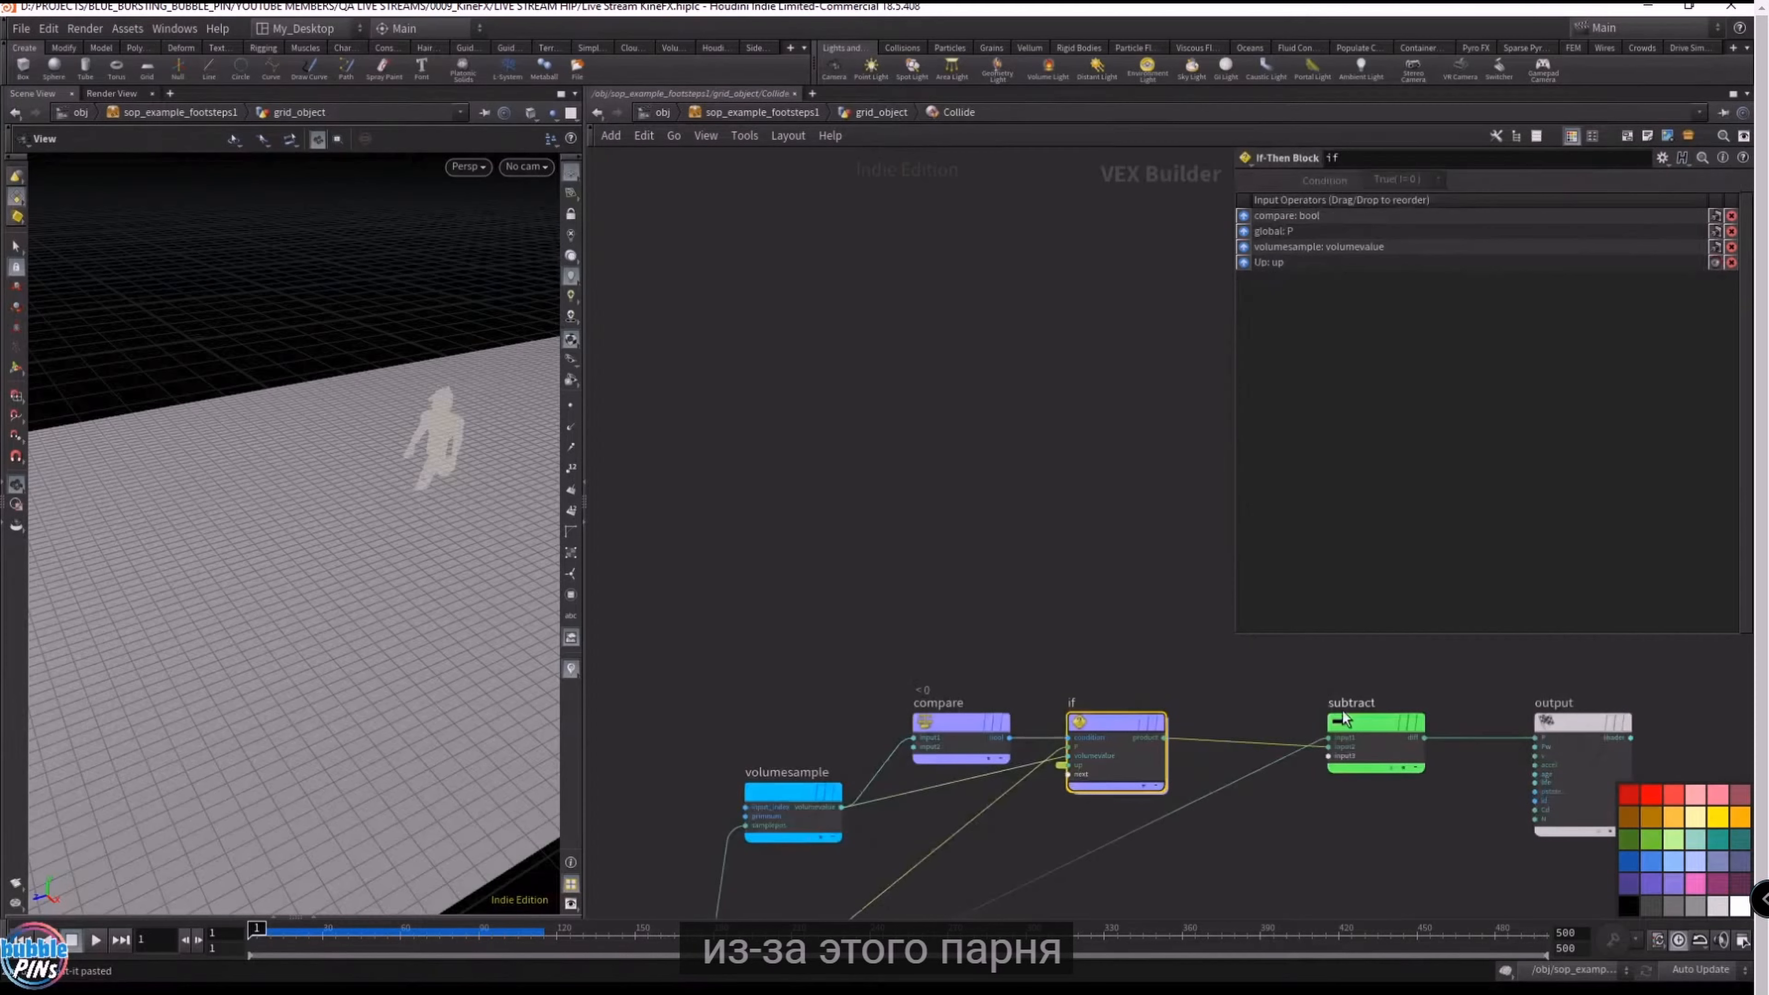
left_click(1576, 722)
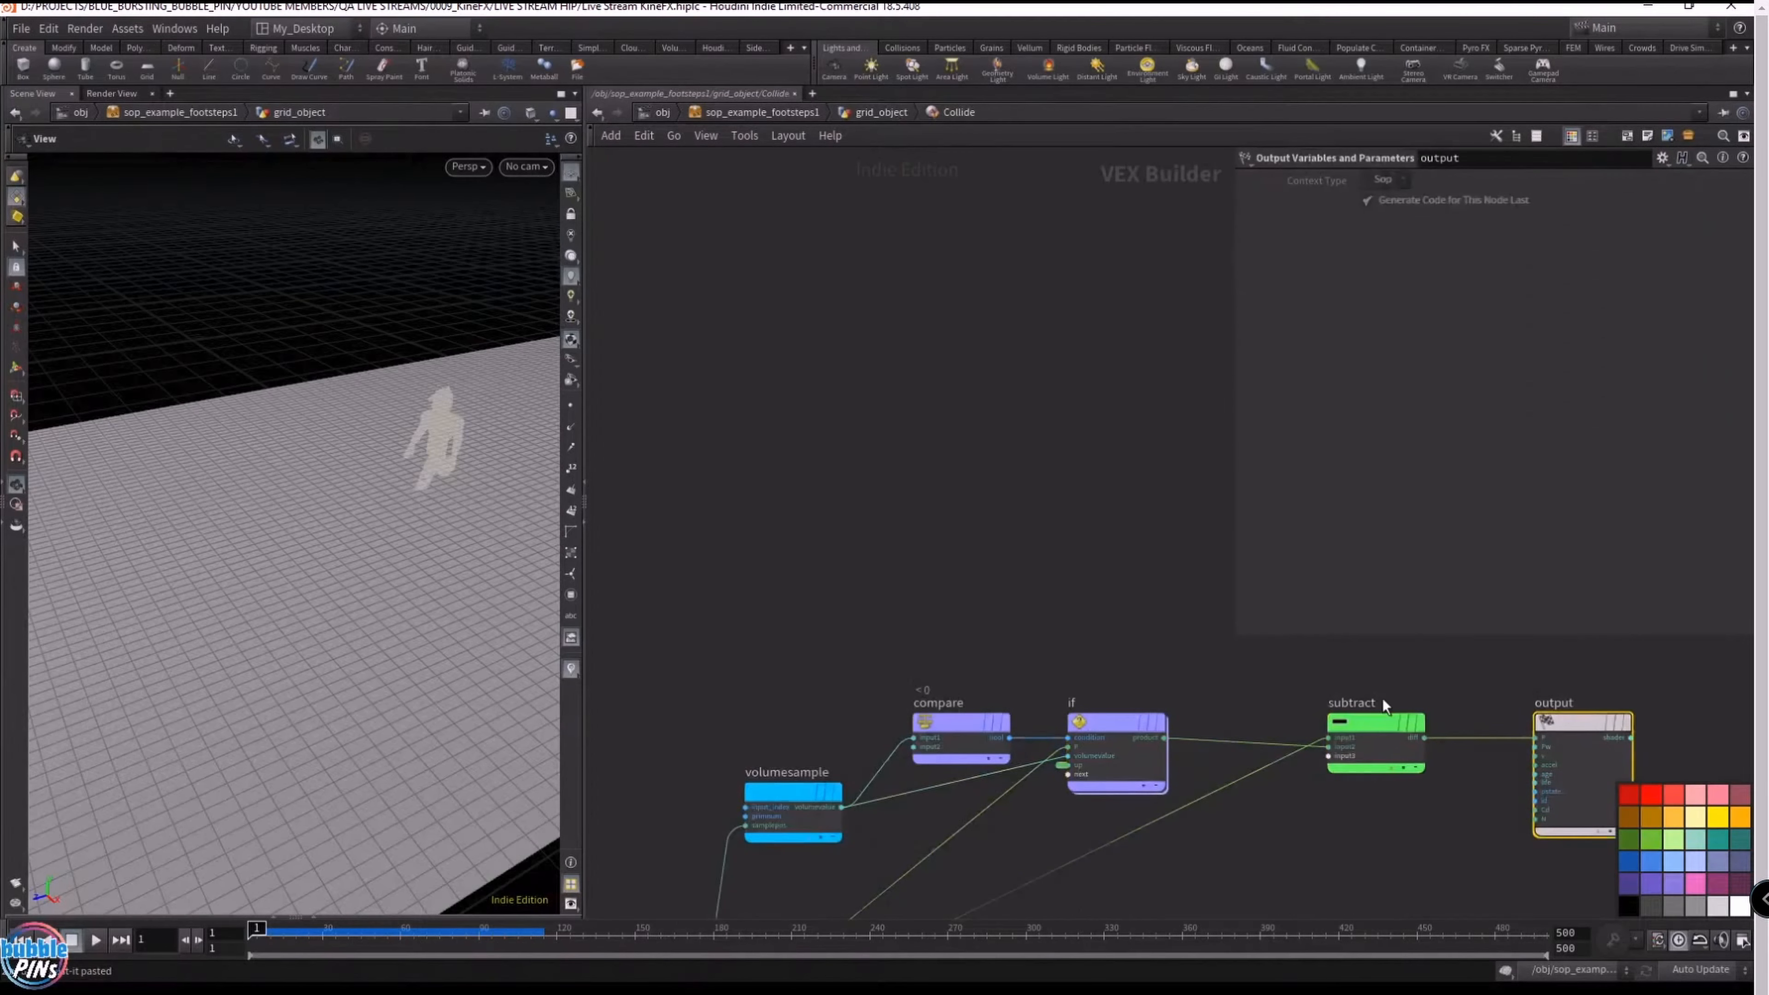
left_click(1371, 728)
middle_click_drag(1035, 551, 998, 234)
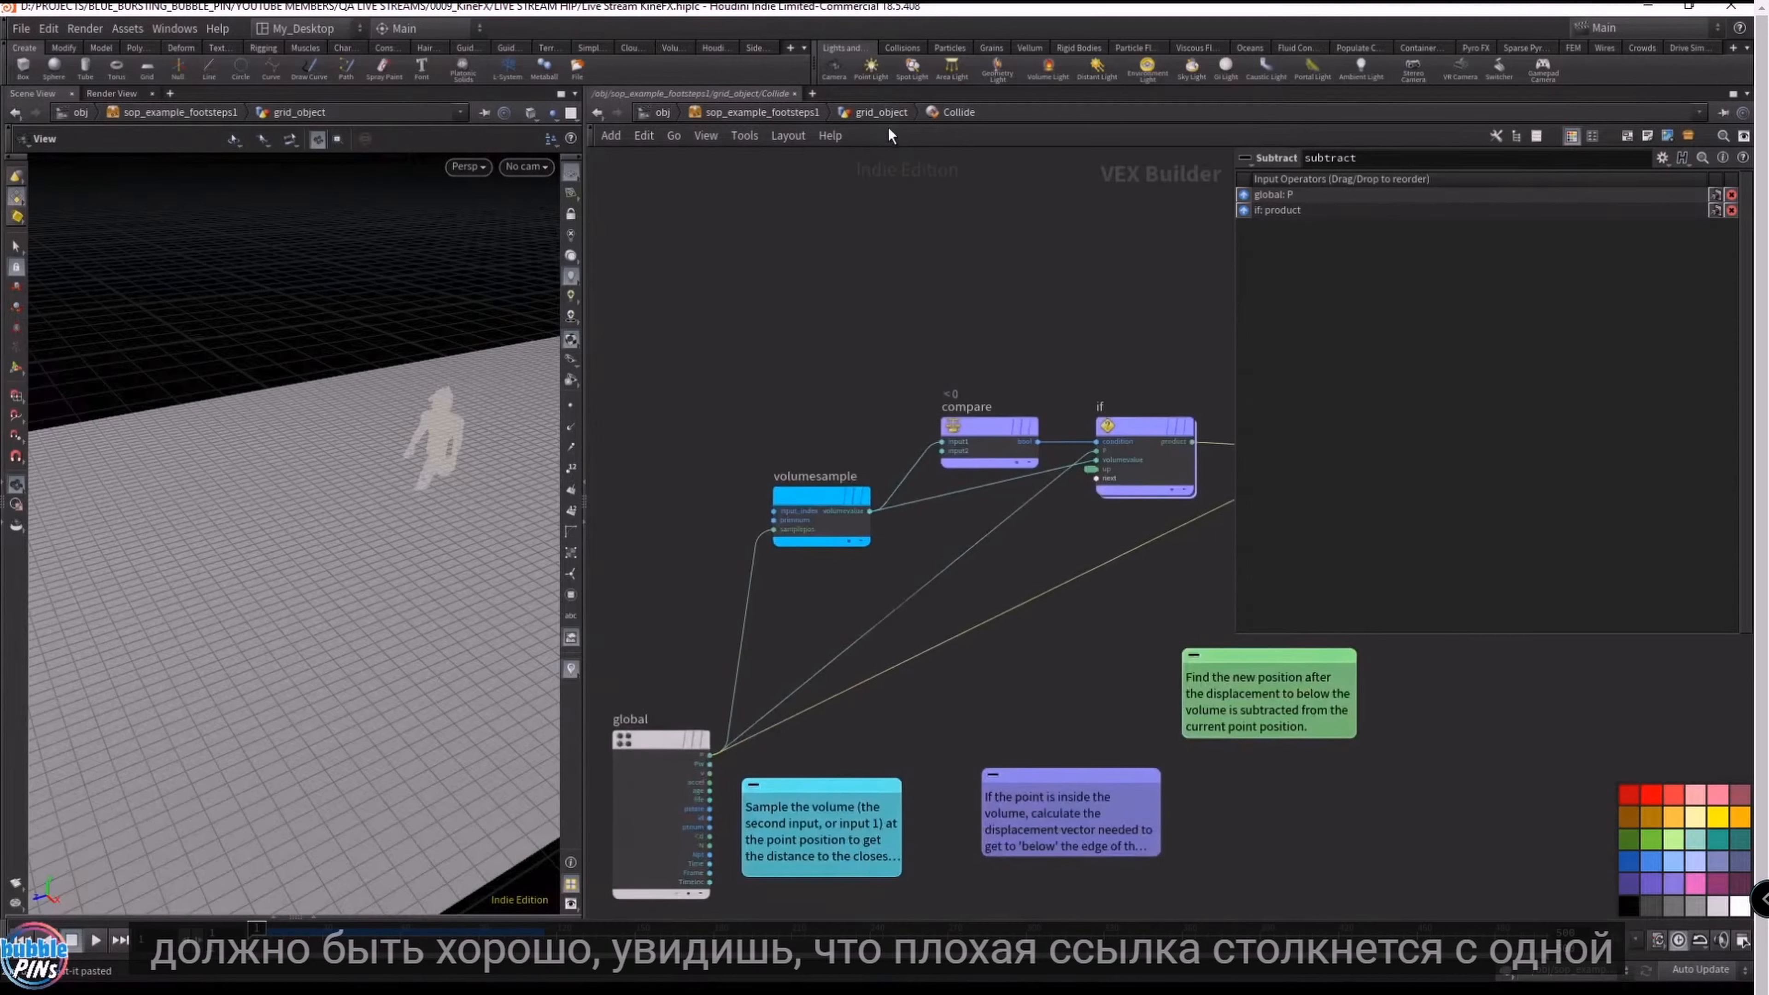
- Read the warnings in Collide's node info and look into its VOP network again
left_click(881, 113)
middle_click_drag(889, 585, 889, 666)
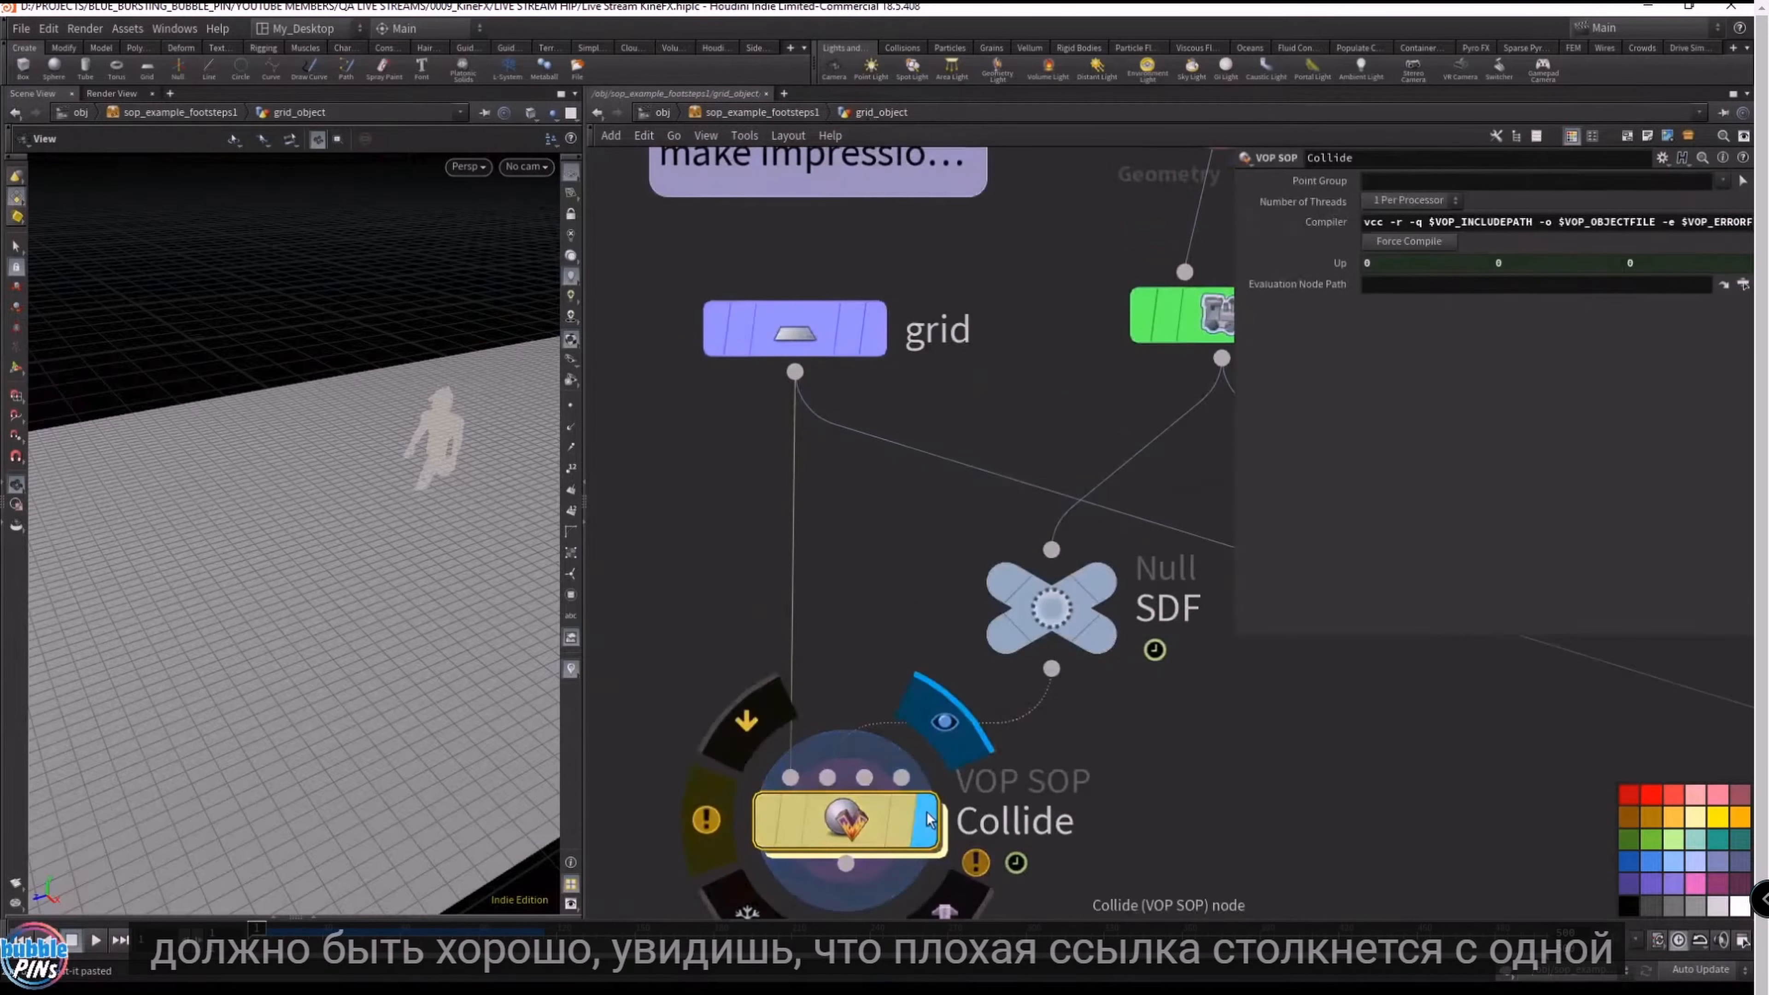
left_click(708, 820)
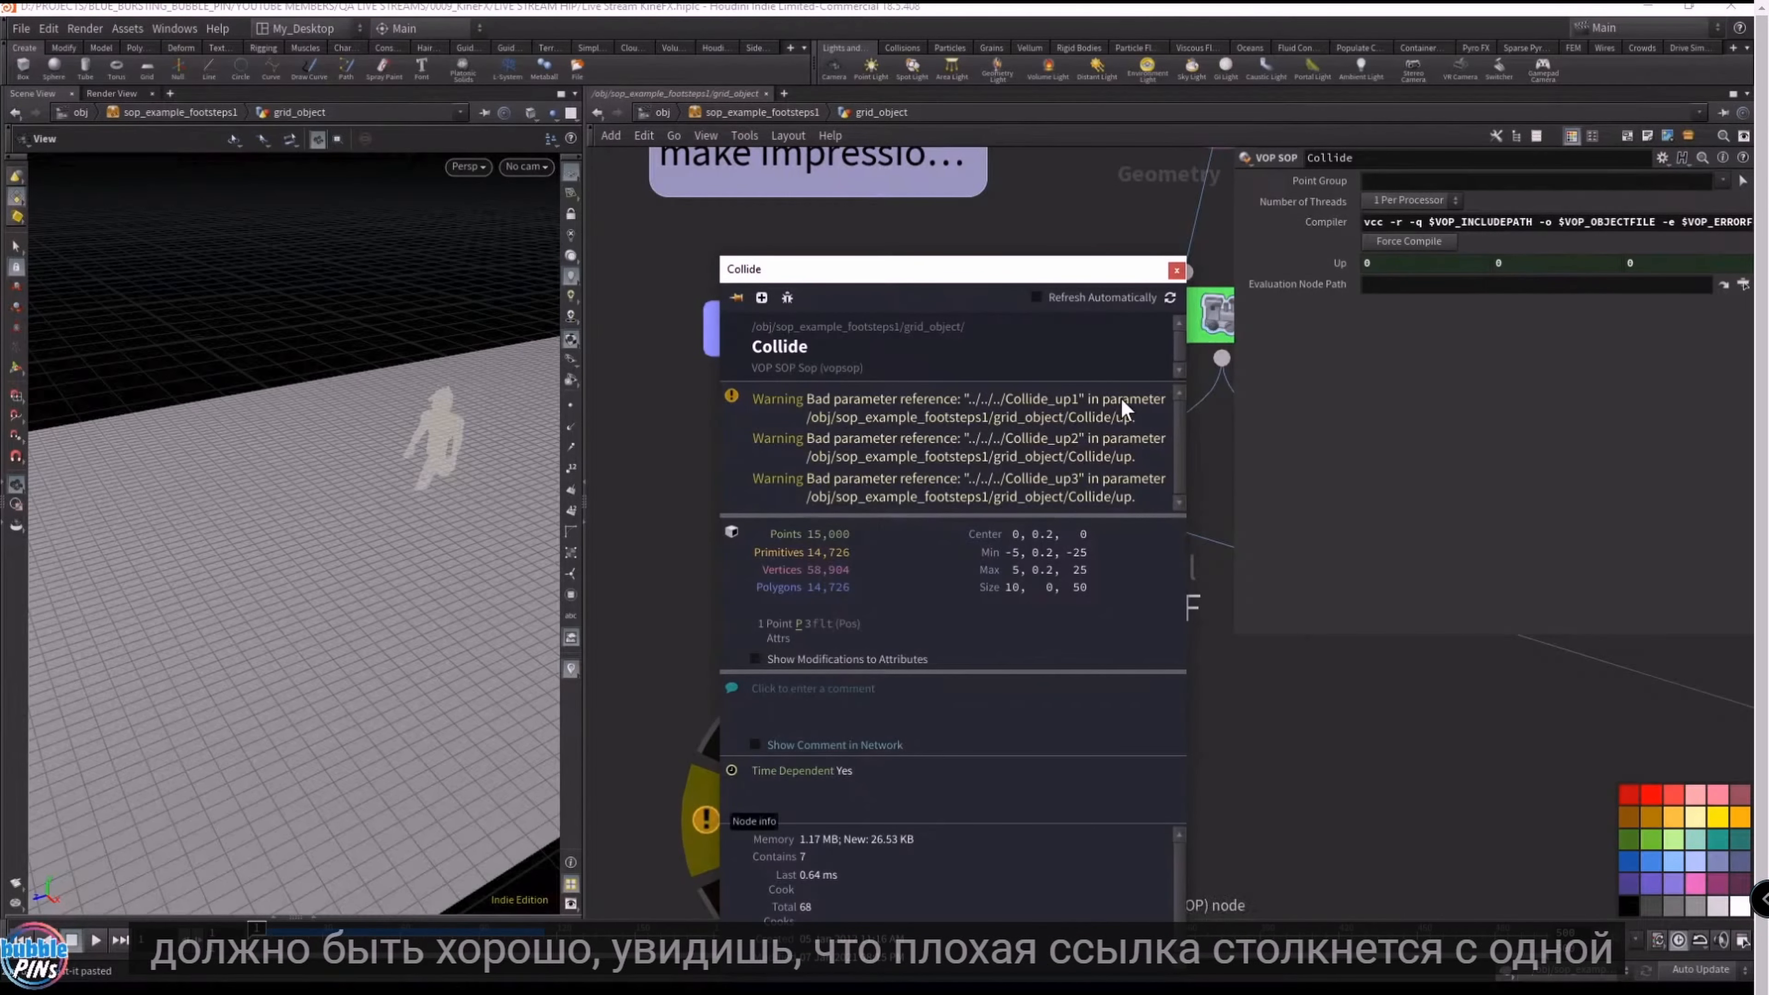
left_click(1176, 269)
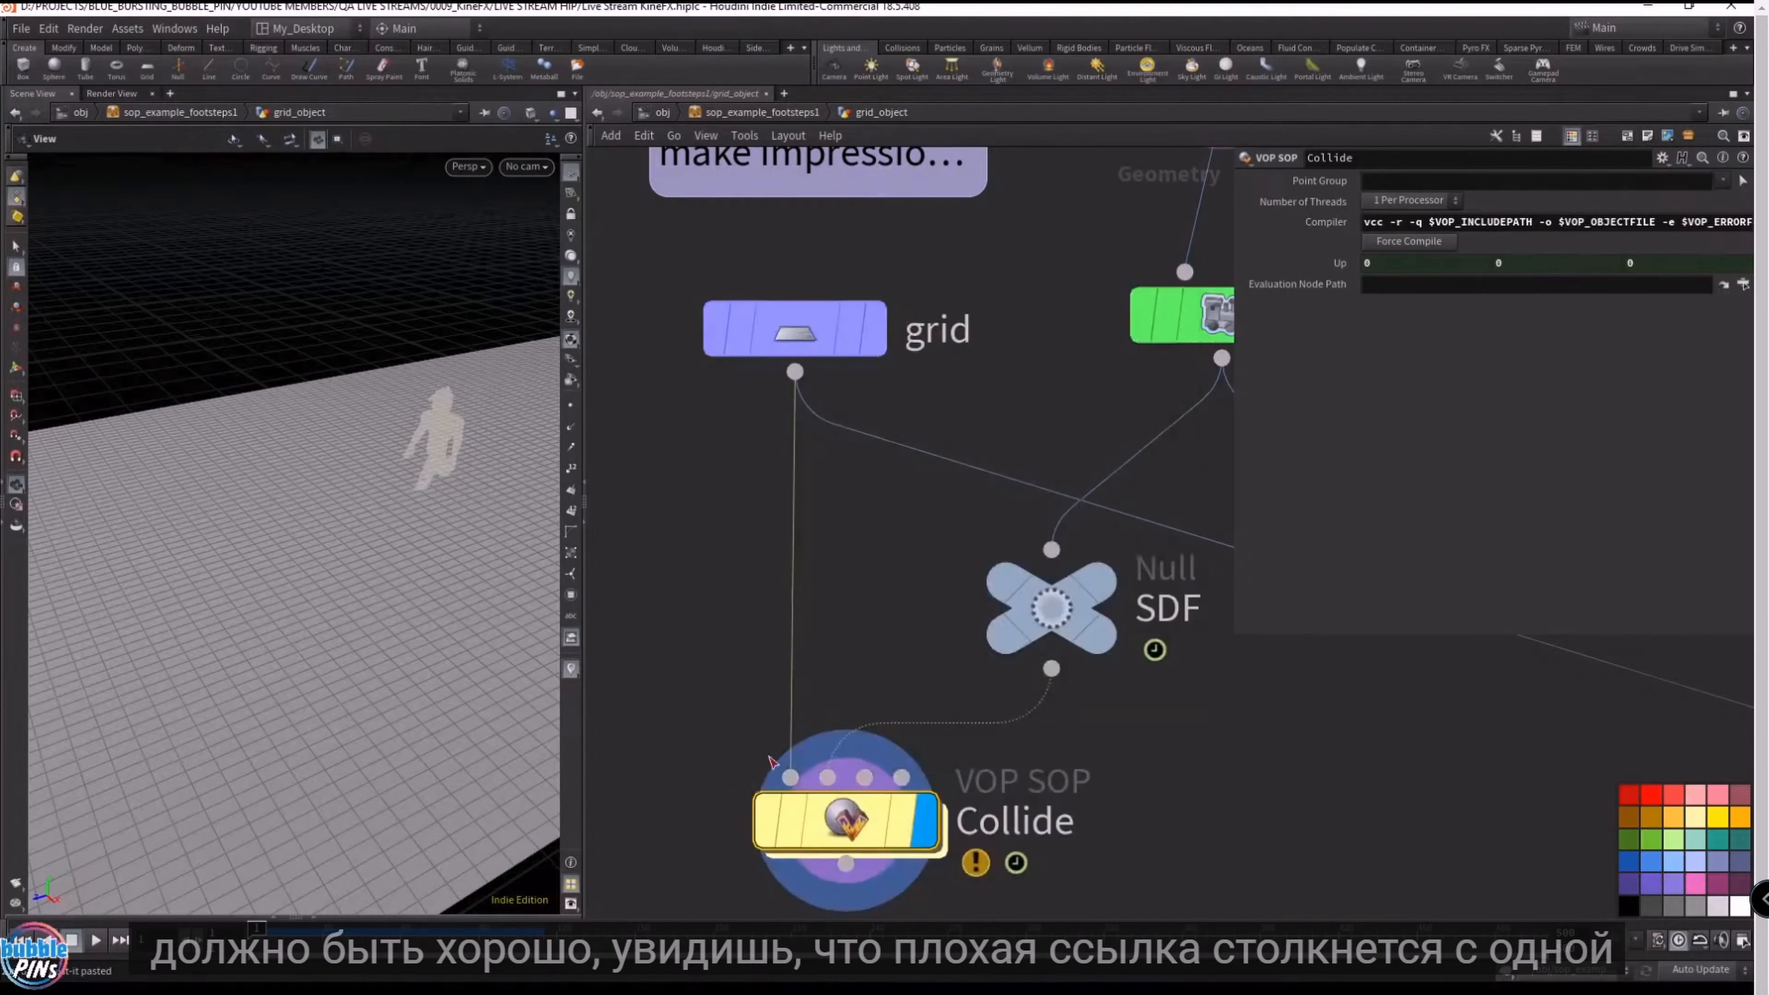
double_click(835, 811)
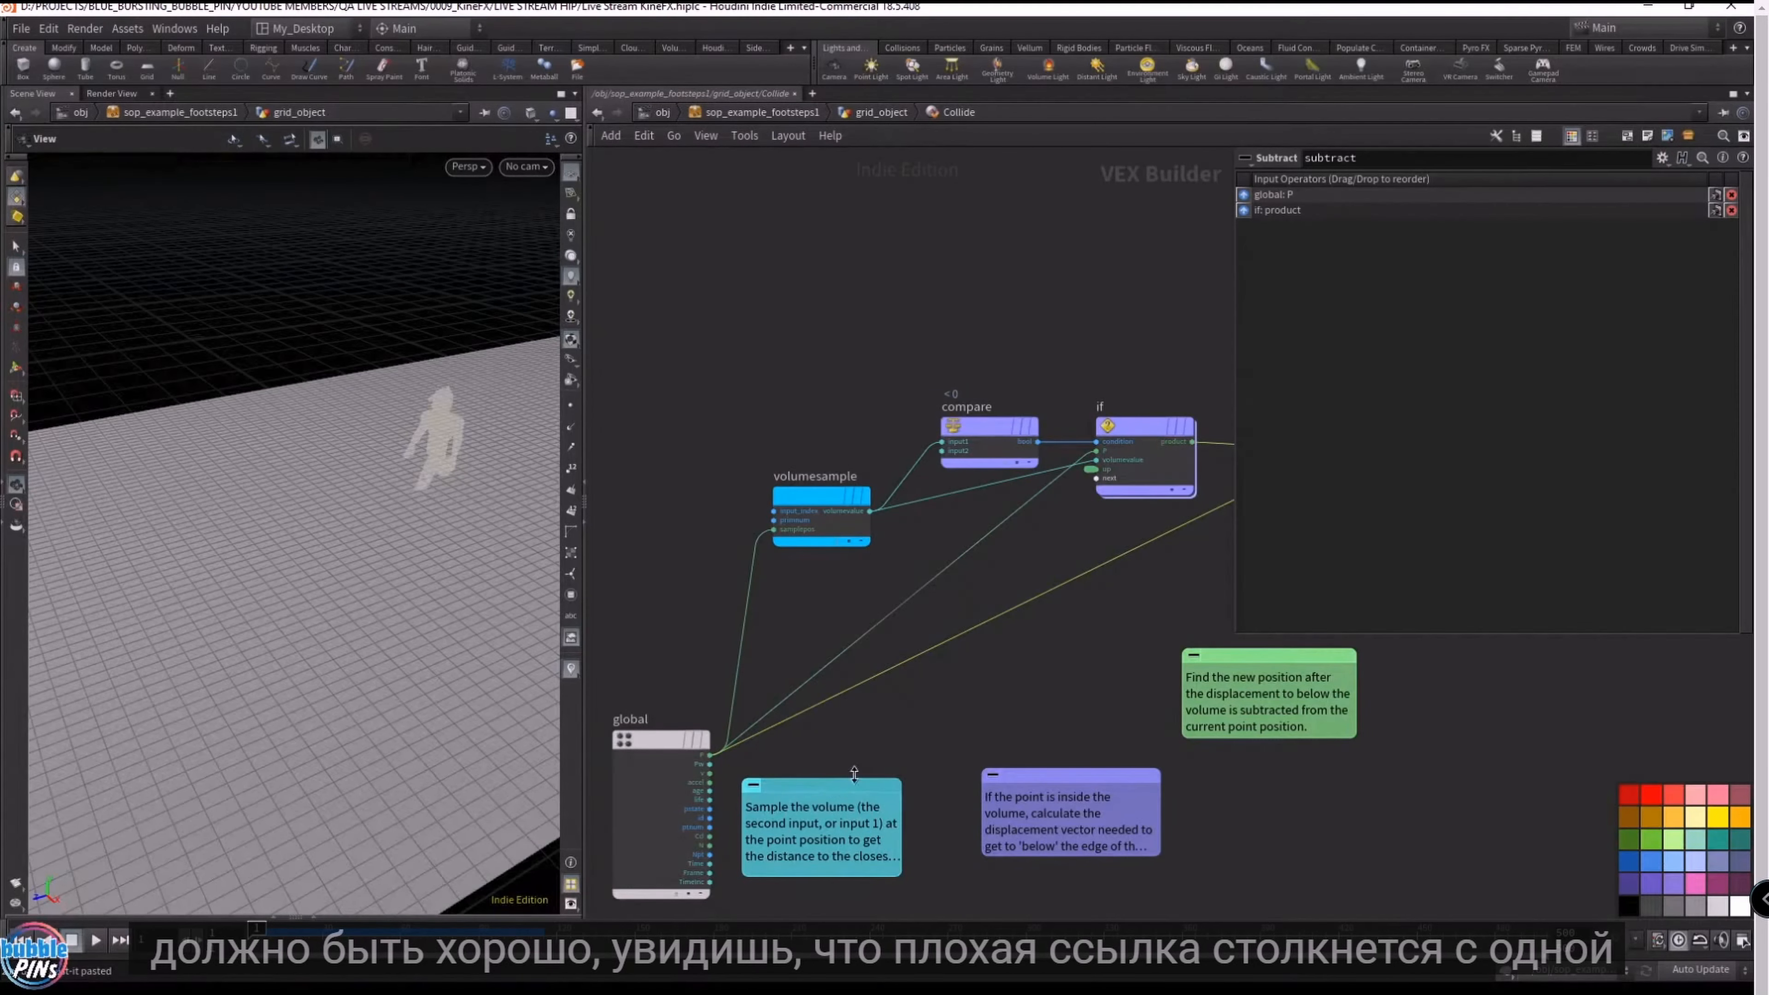
key("u")
- Reveal the expressions in Collide's Up parameter and delete the channel on its first component
scroll(938, 510, "down", 2)
middle_click_drag(1271, 793, 1379, 874)
scroll(1150, 747, "down", 3)
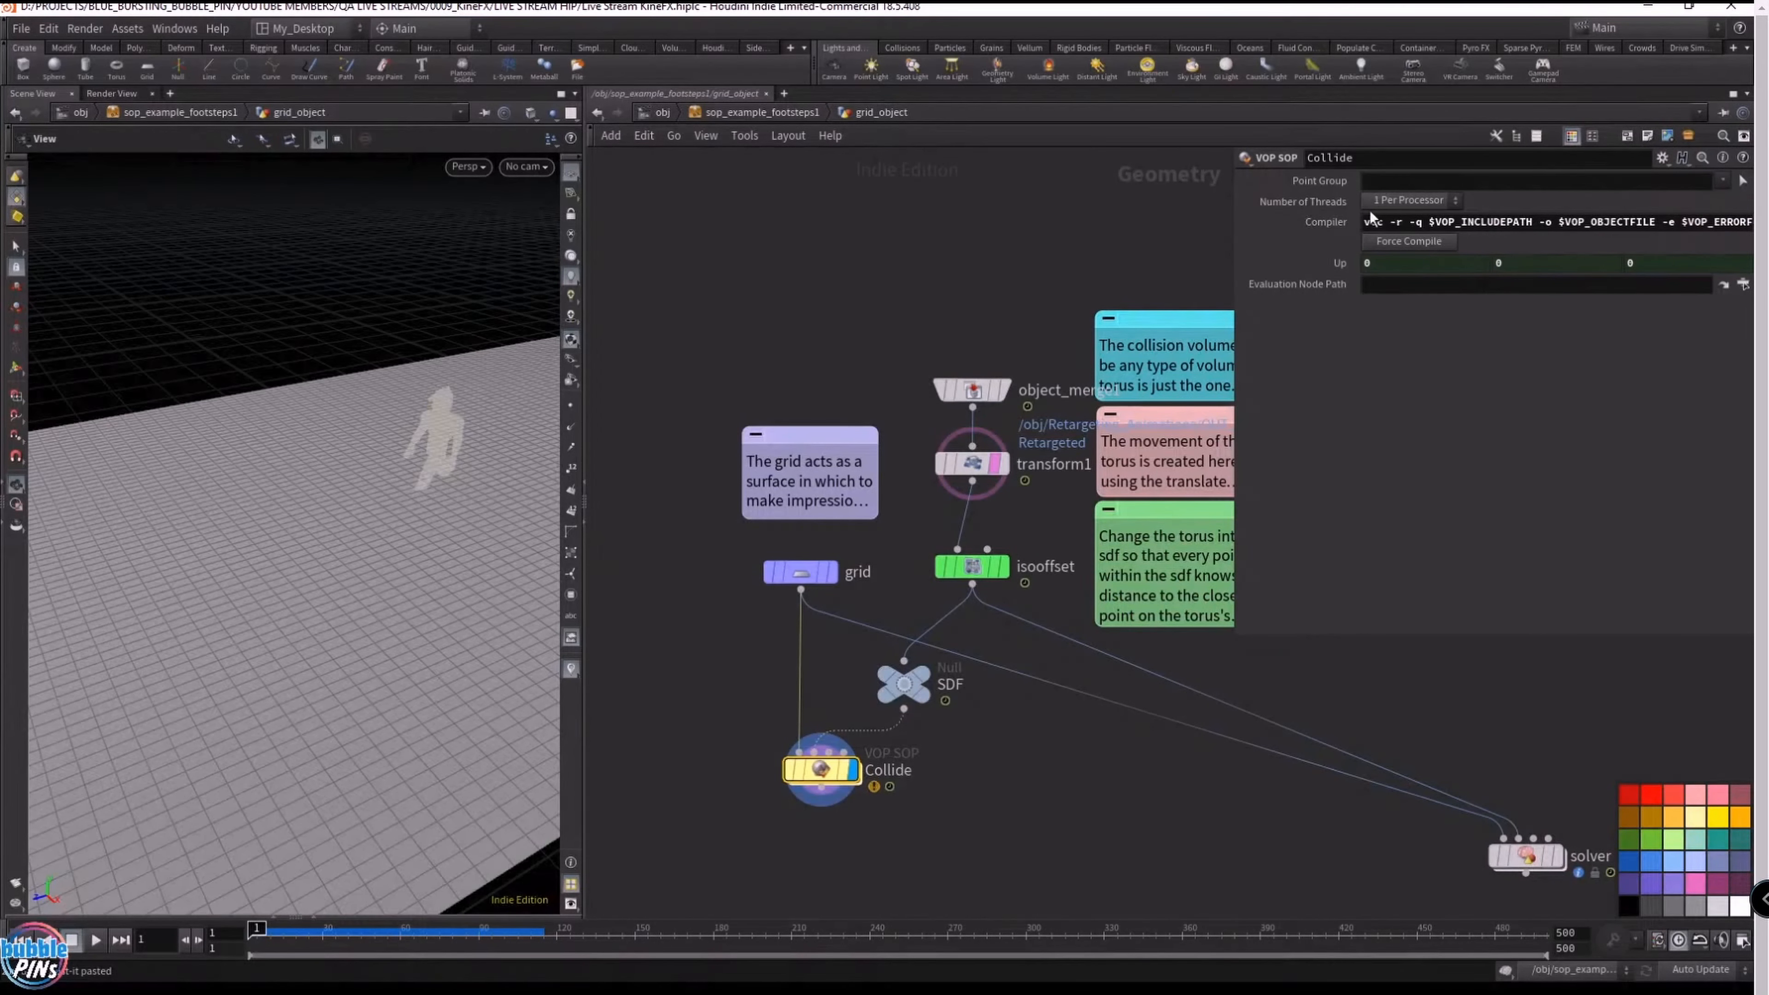
left_click(1339, 264)
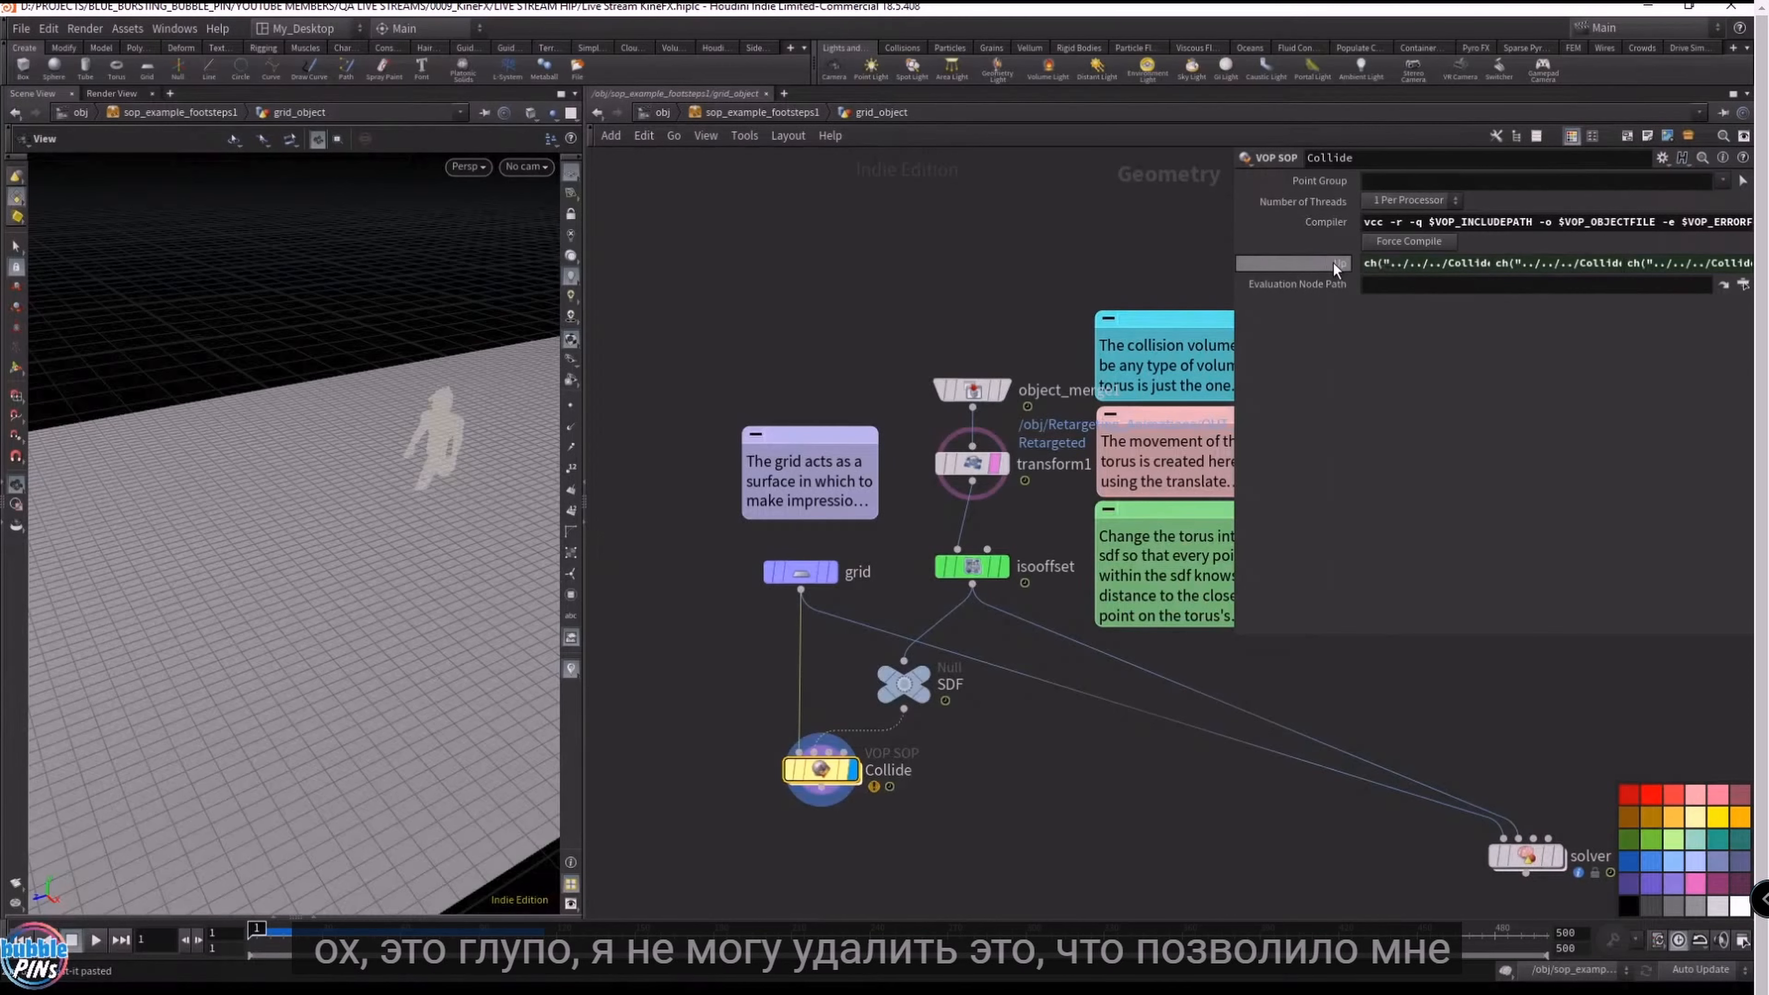
right_click(1334, 263)
left_click(1374, 473)
left_click(1336, 269)
right_click(1436, 269)
right_click(1439, 267)
left_click(1494, 477)
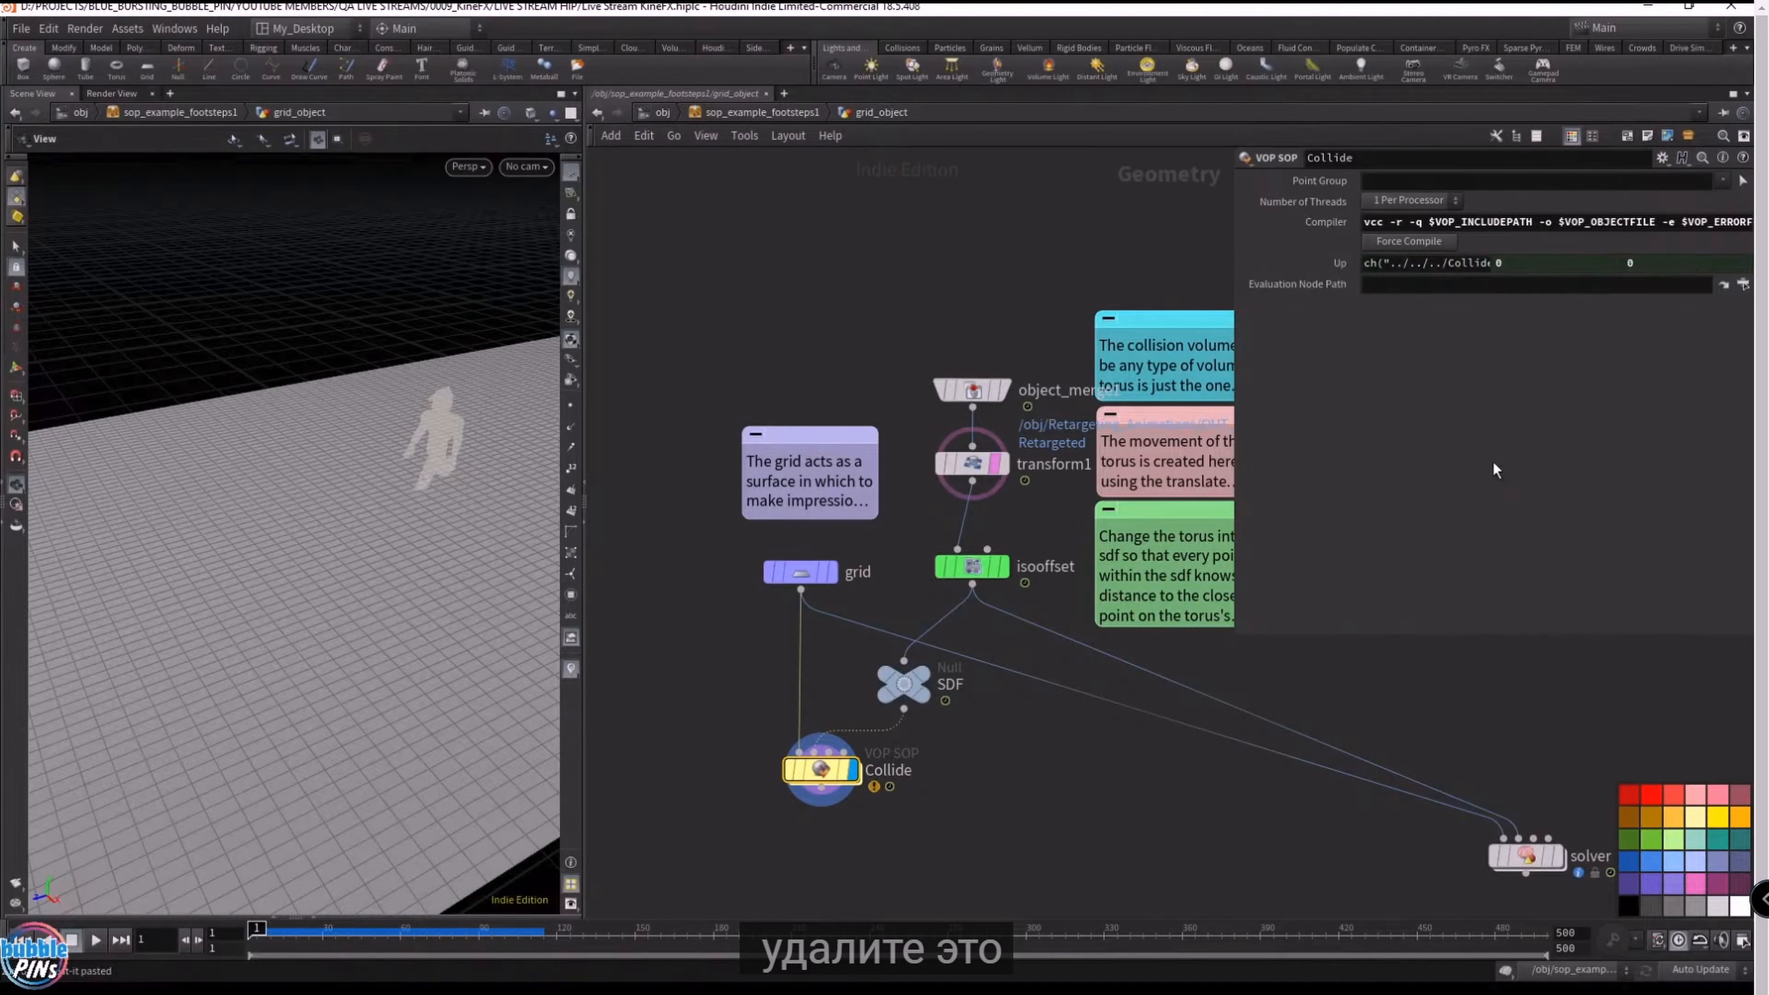
- Delete the channel on the second component of Collide's Up parameter and toggle the display between values and expressions
right_click(1491, 263)
left_click(1544, 473)
right_click(1492, 270)
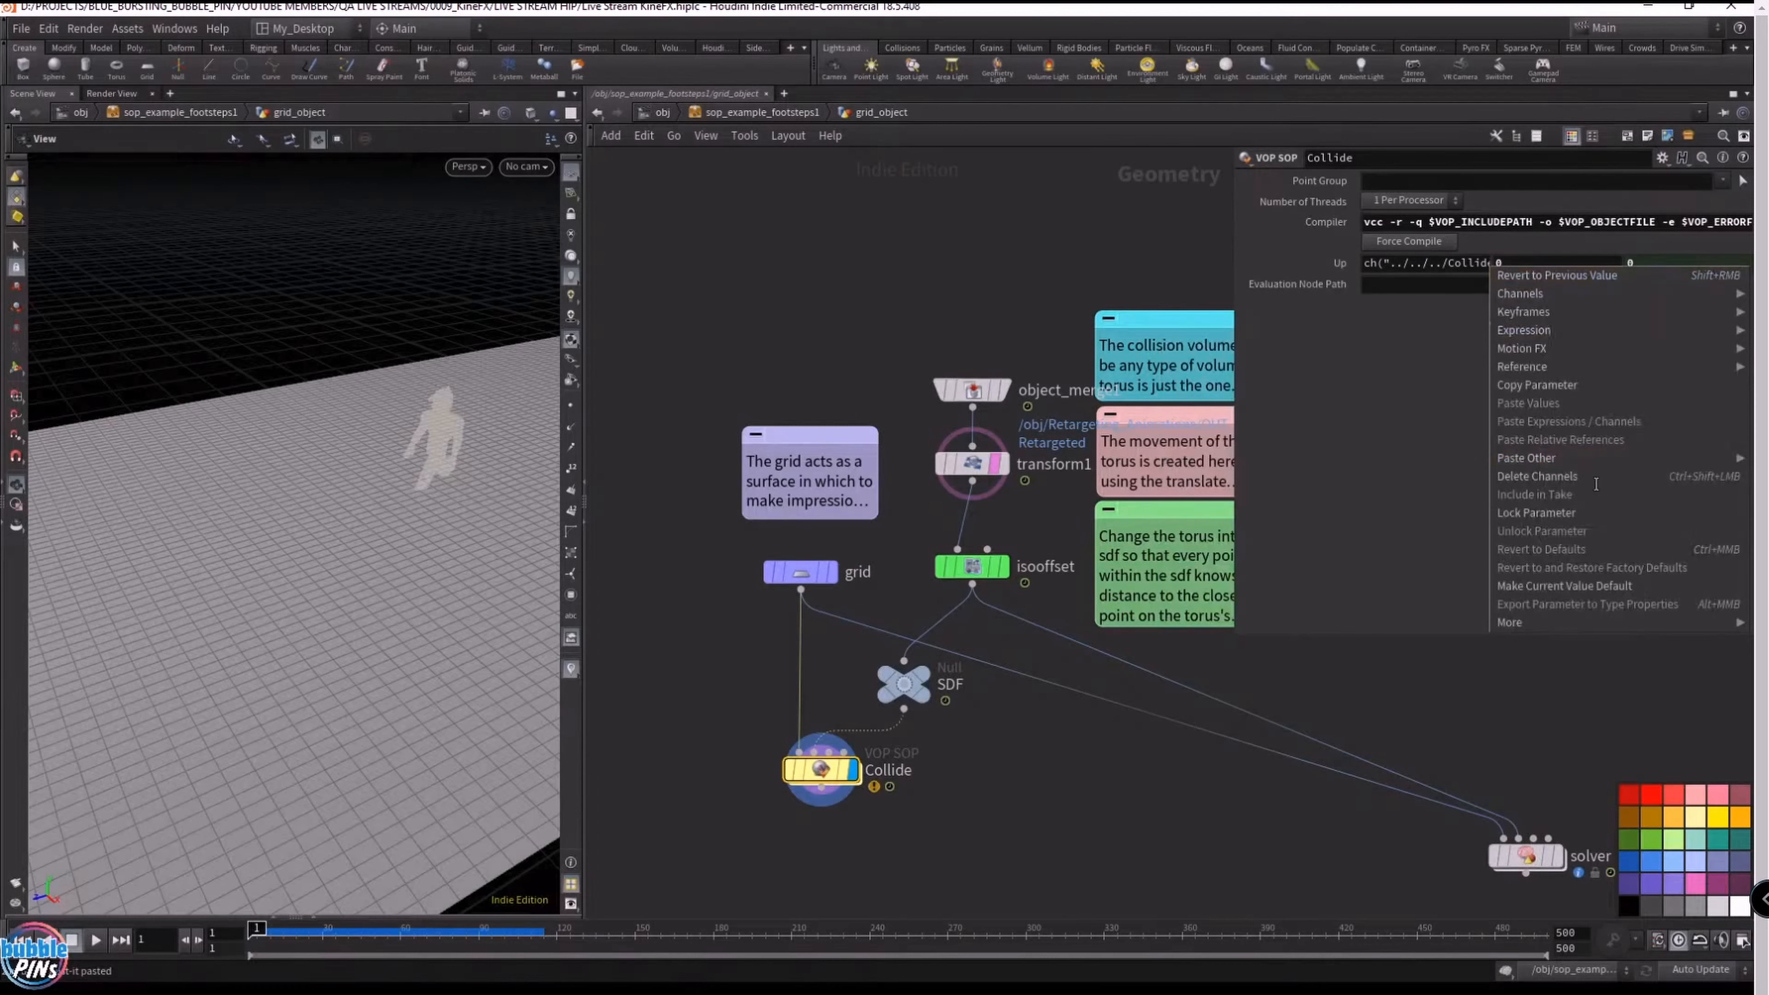
left_click(1577, 475)
left_click(1652, 267)
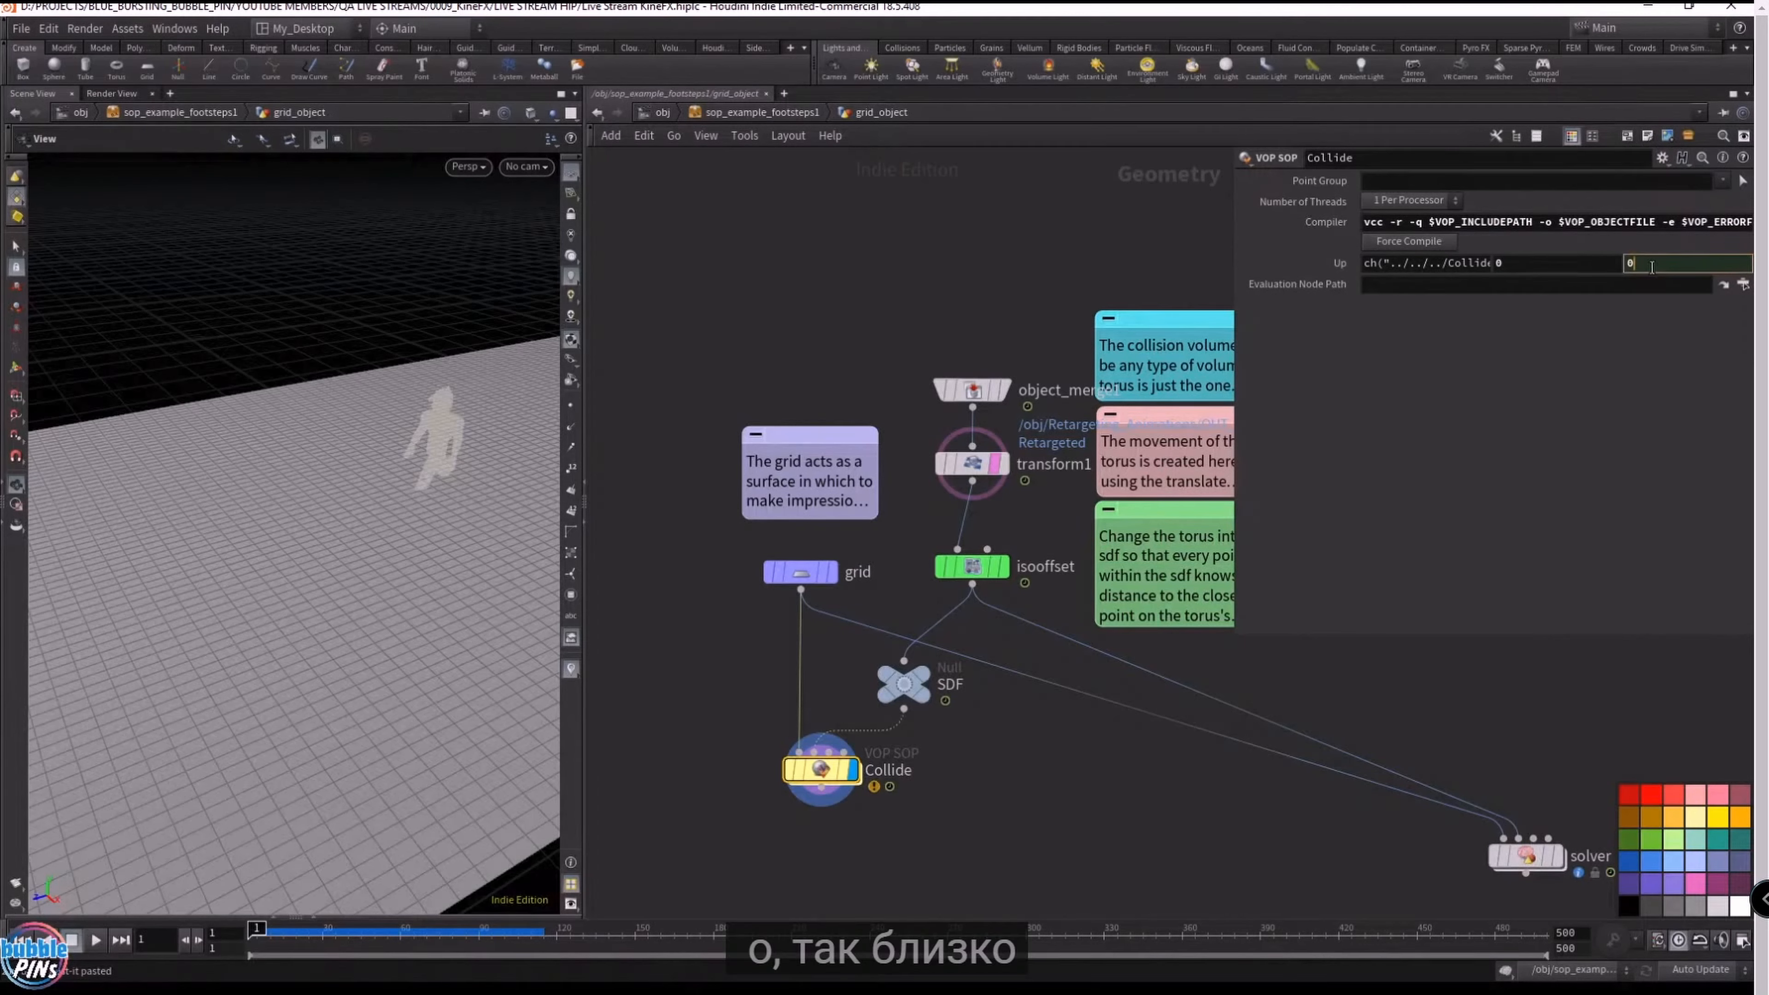
left_click_drag(1680, 263, 1615, 280)
left_click(1610, 310)
left_click(1345, 268)
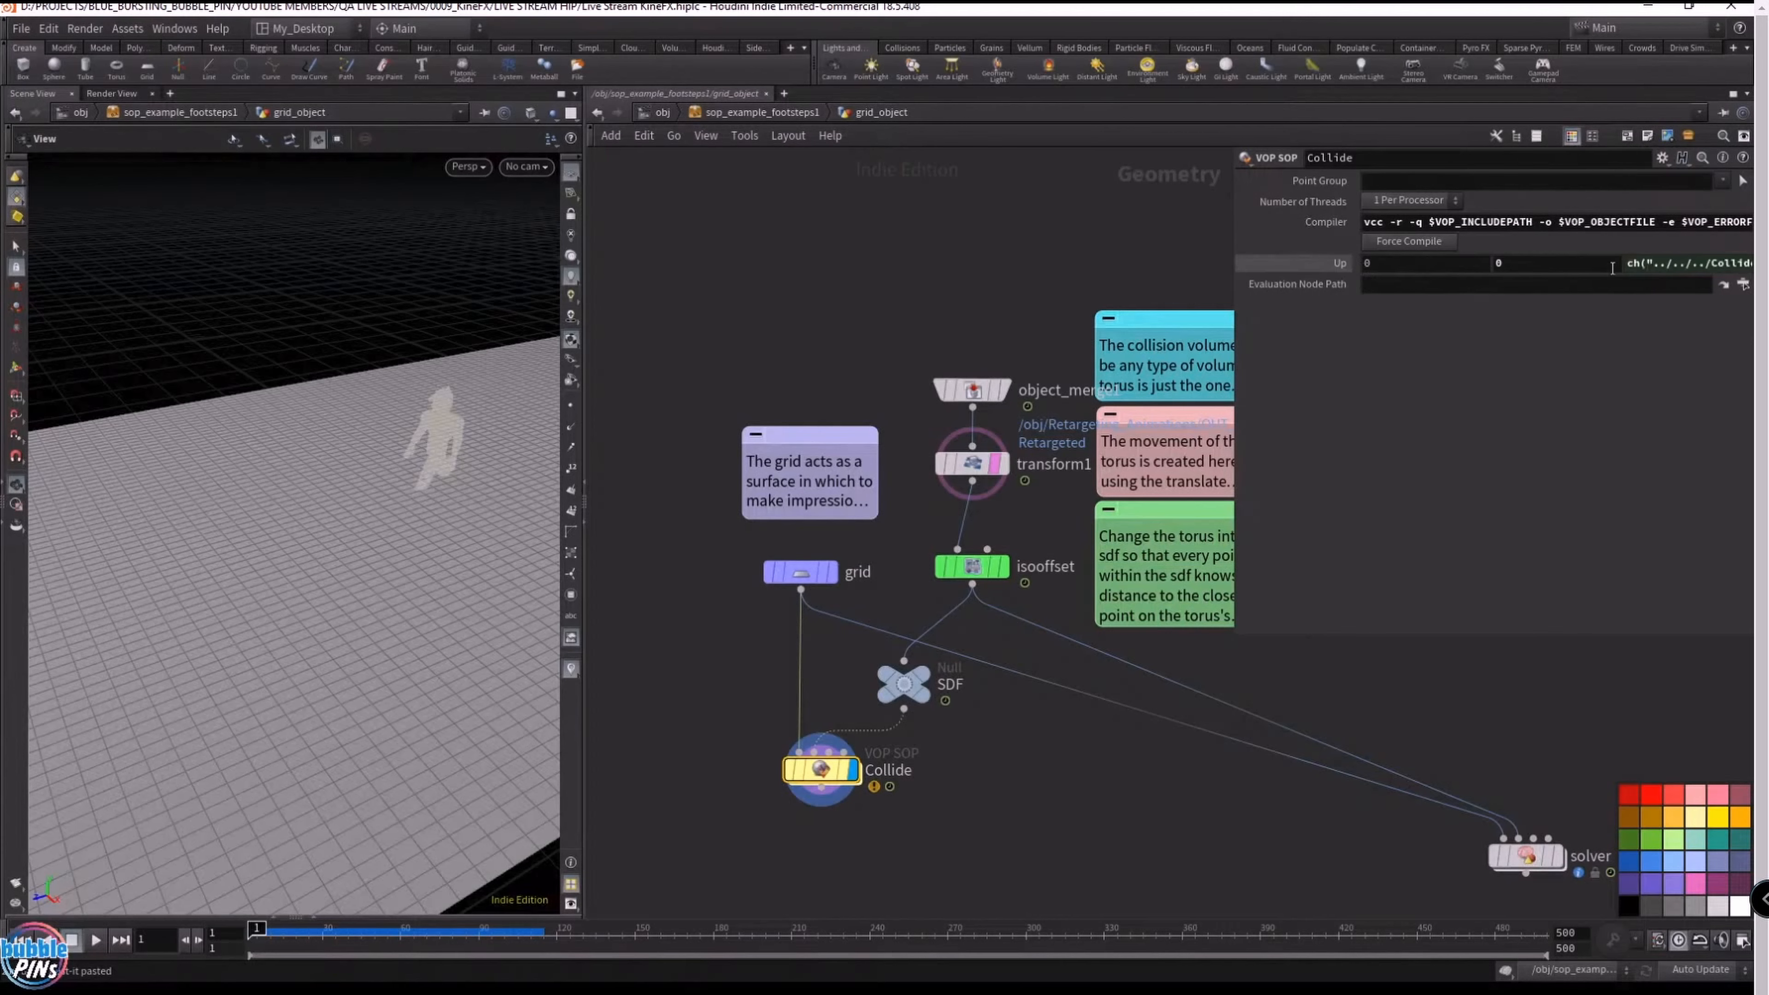
- Set Collide's Up vector to 0, 1, 0, deleting the channel still on it, and save the scene
left_click(1646, 272)
key("ctrl+a")
type("0")
key("Return")
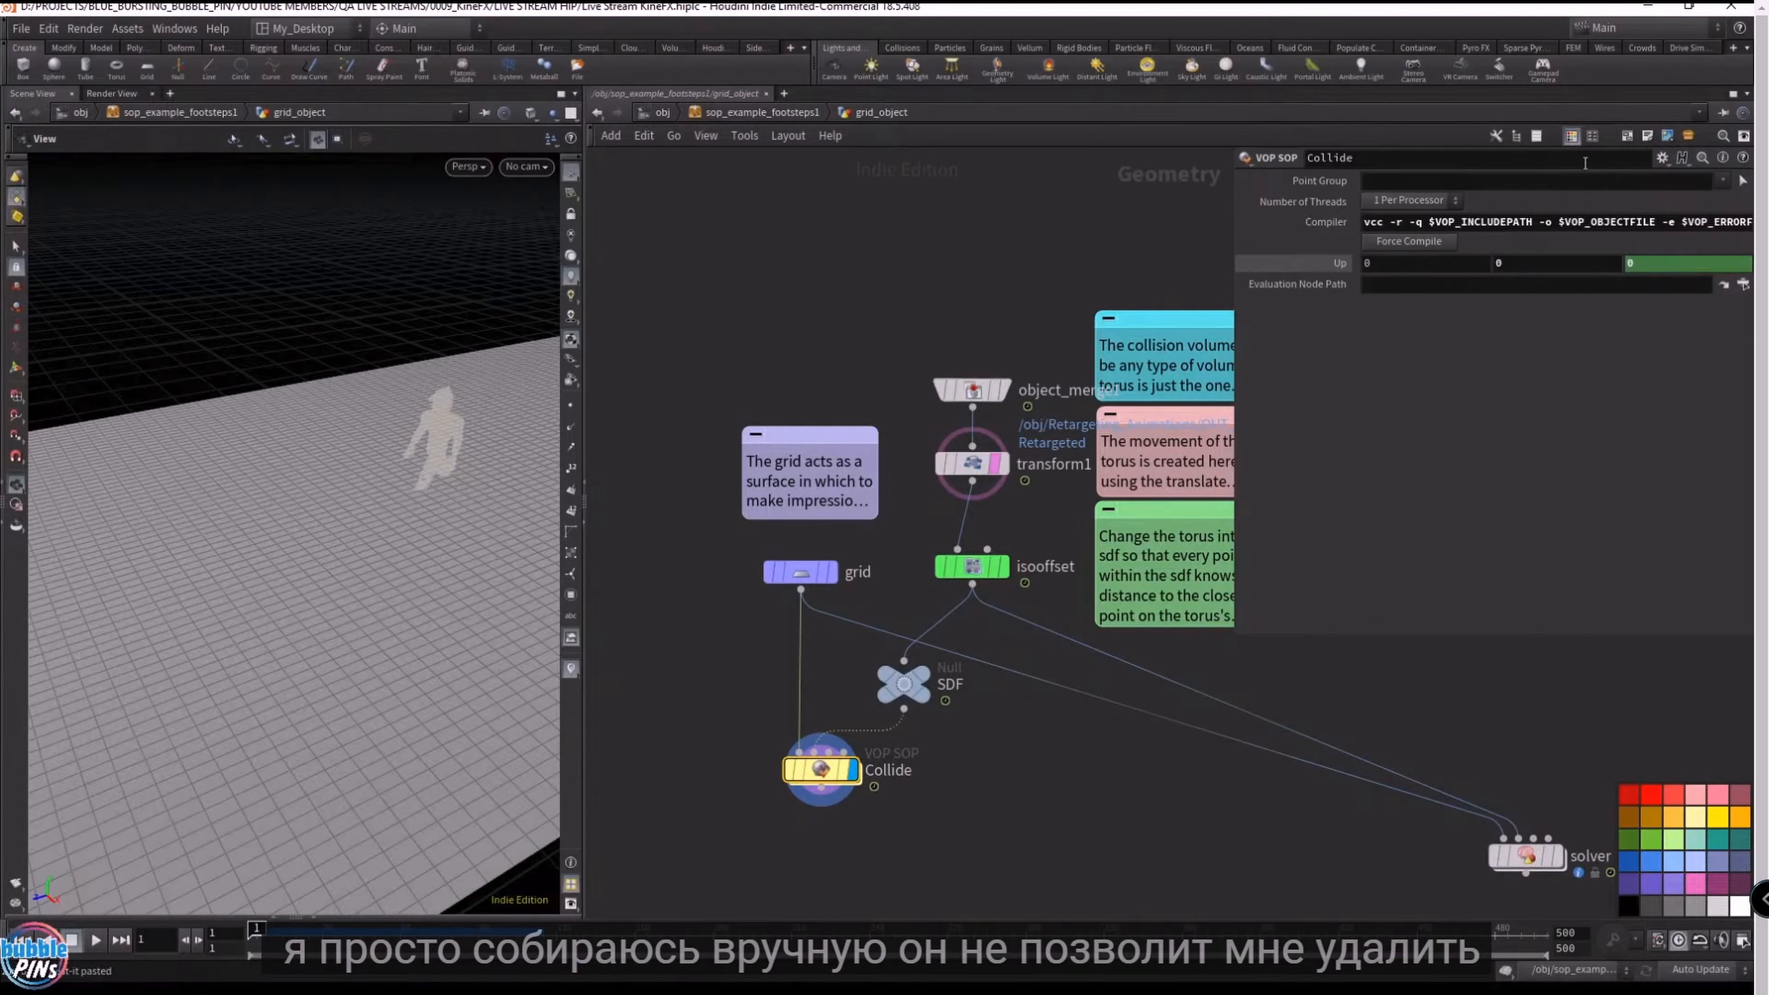
right_click(1493, 264)
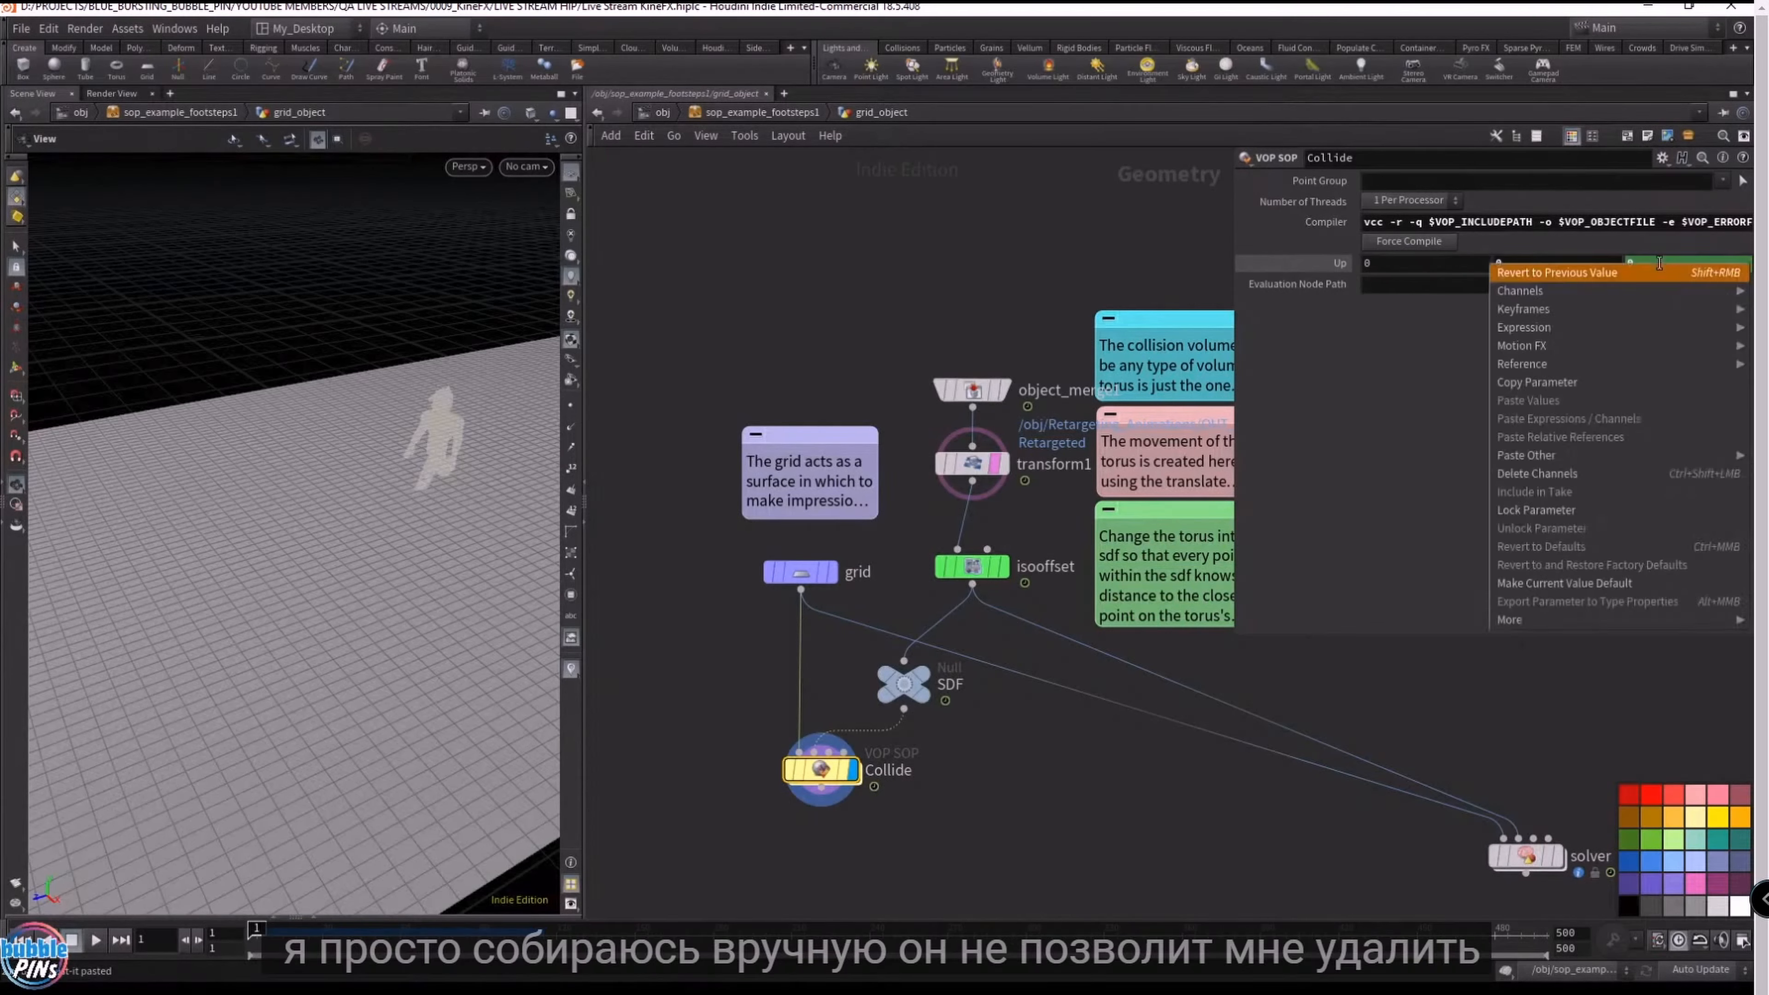
left_click(1578, 471)
left_click_drag(1510, 266, 1183, 260)
type("1")
key("Return")
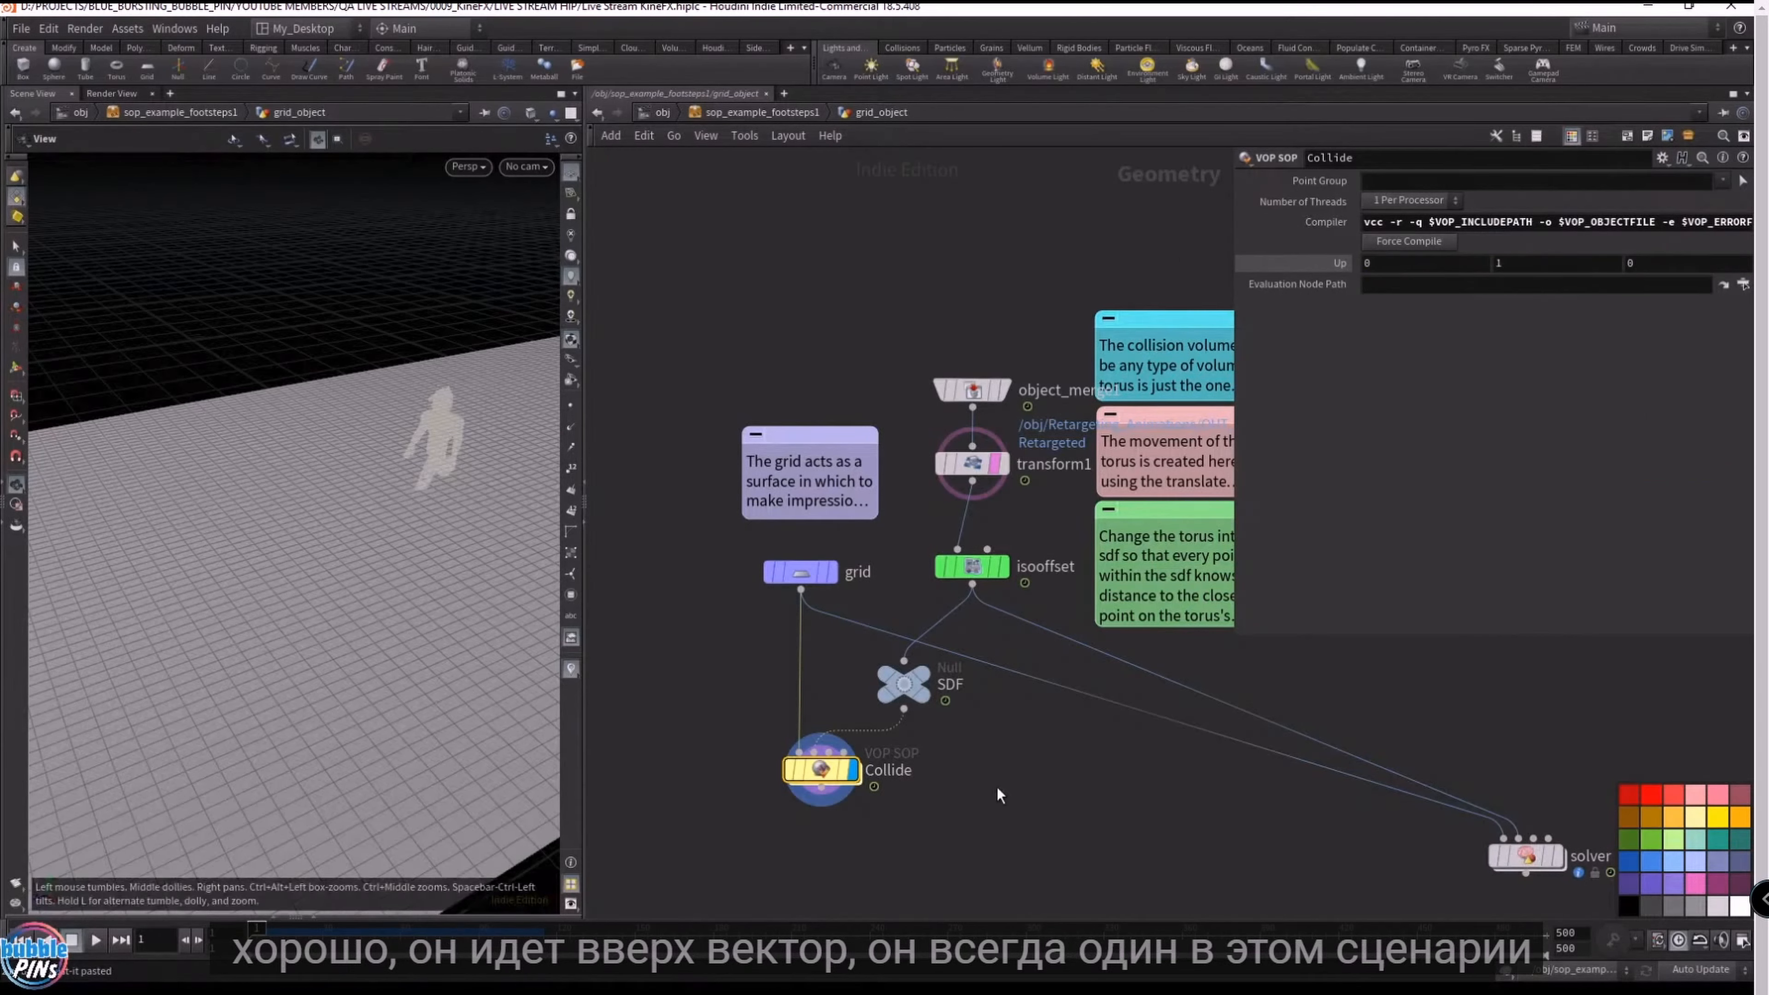
key("ctrl+s")
- Play the animation to check how the walker collides with the grid
key("Up")
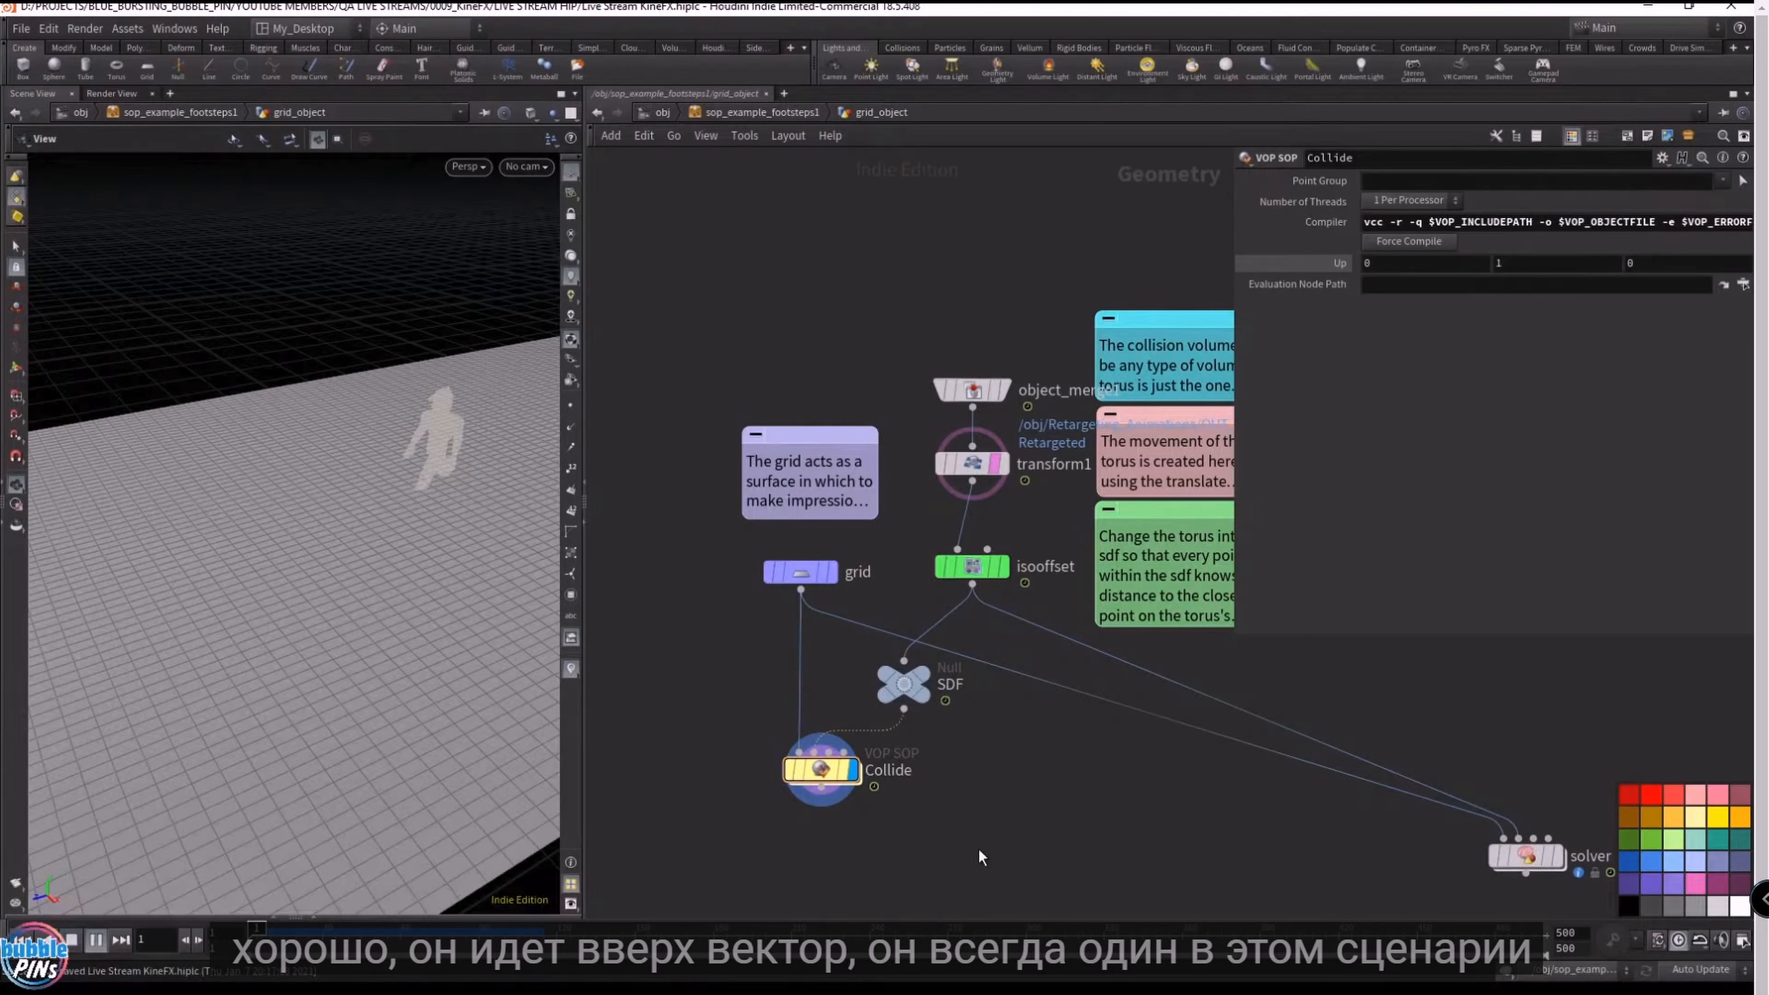
key("Up")
left_click_drag(305, 612, 291, 561)
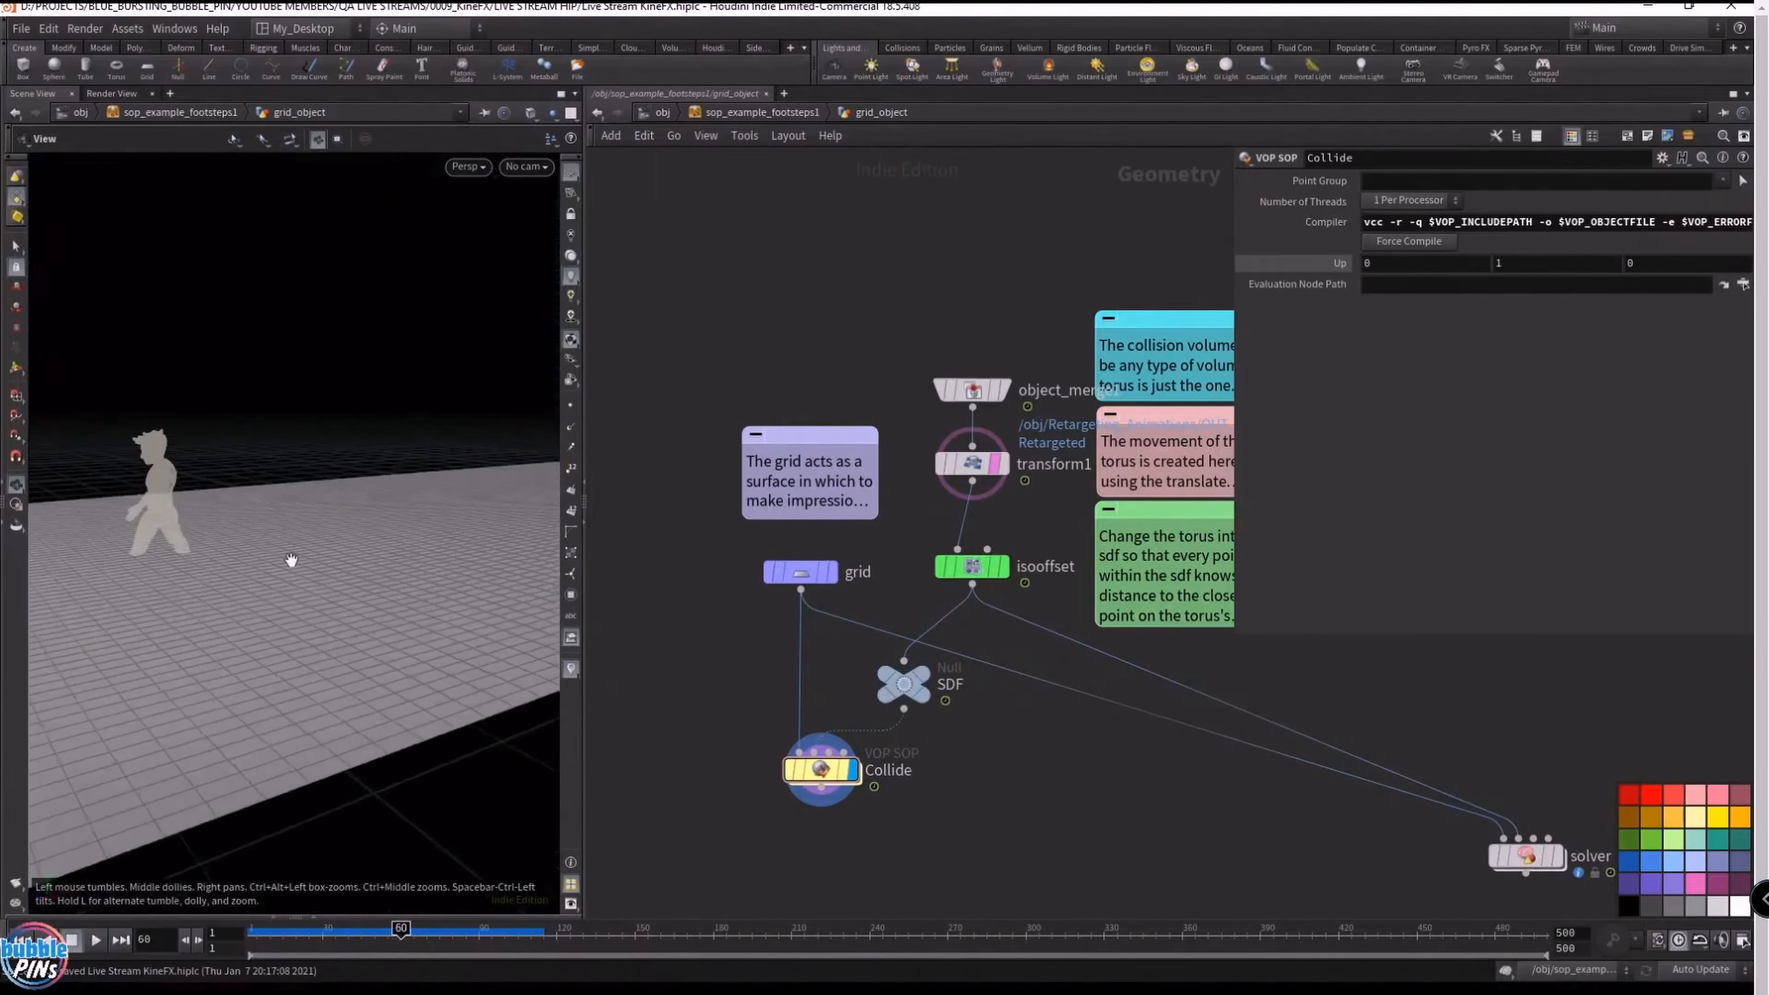
- Examine the If block and its multiply and negative_1 nodes inside Collide's VOP network
double_click(818, 772)
key("Up")
key("ctrl+Up")
middle_click_drag(1111, 697, 1038, 715)
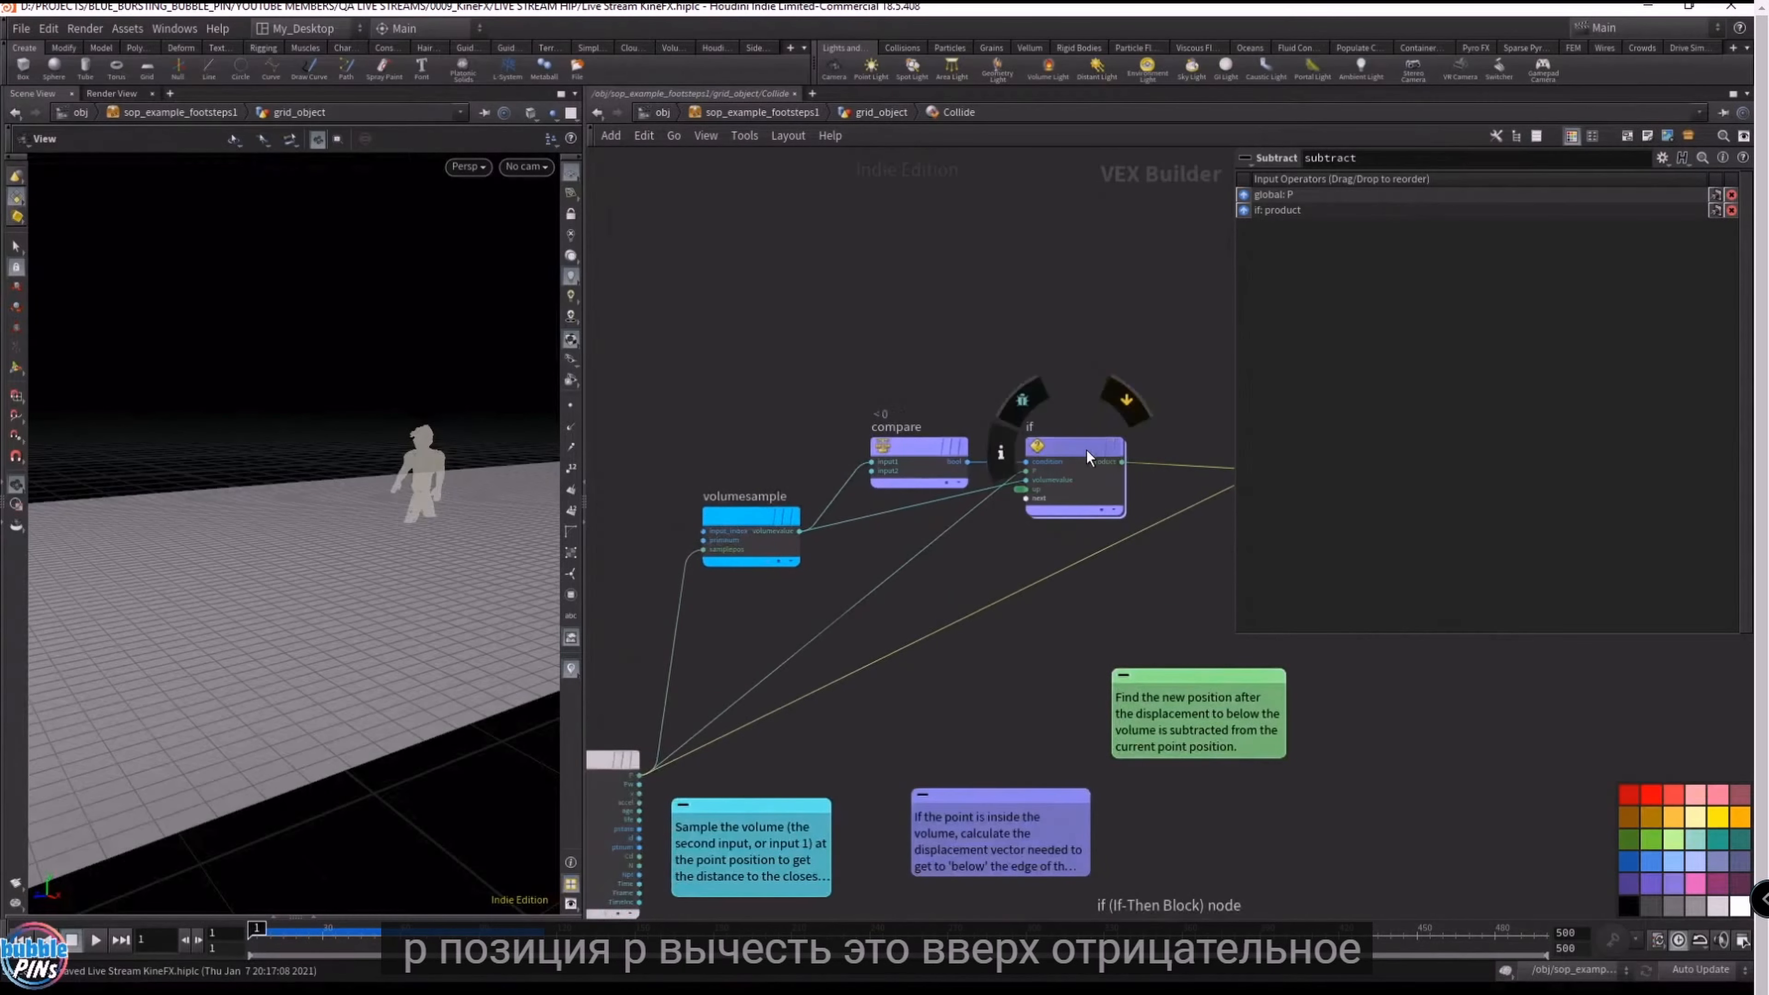
double_click(1067, 451)
left_click_drag(769, 844, 746, 844)
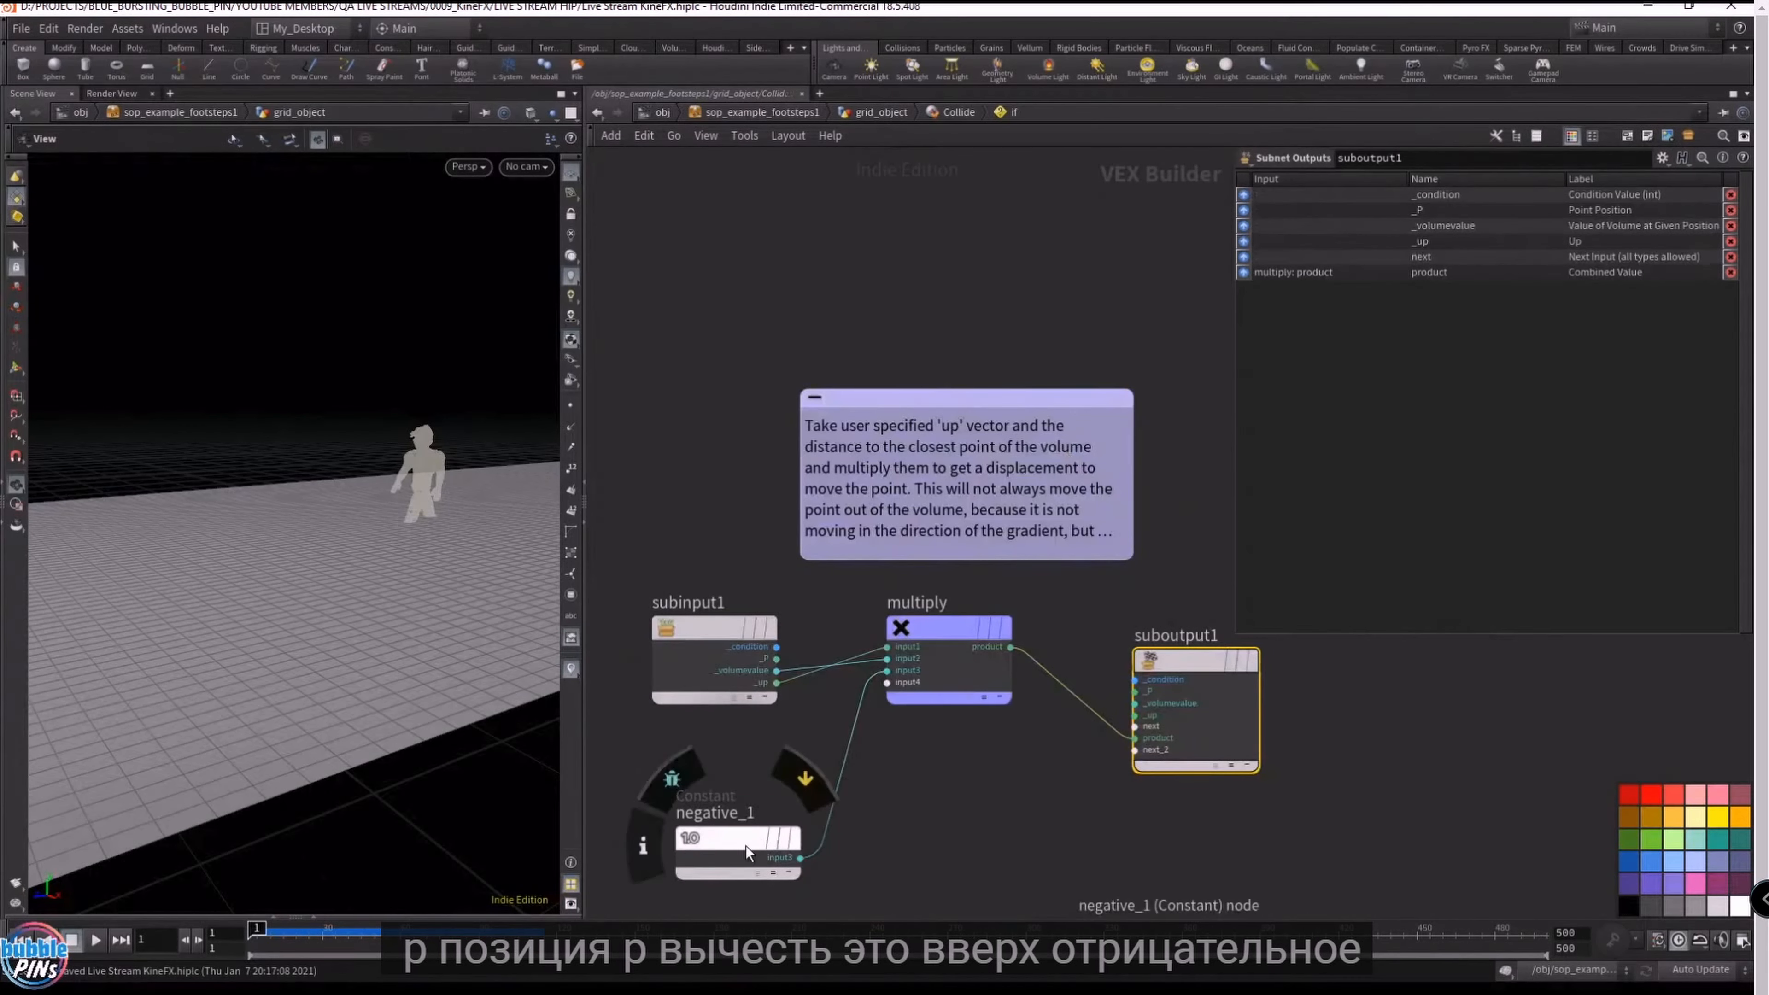
left_click(960, 113)
left_click(878, 112)
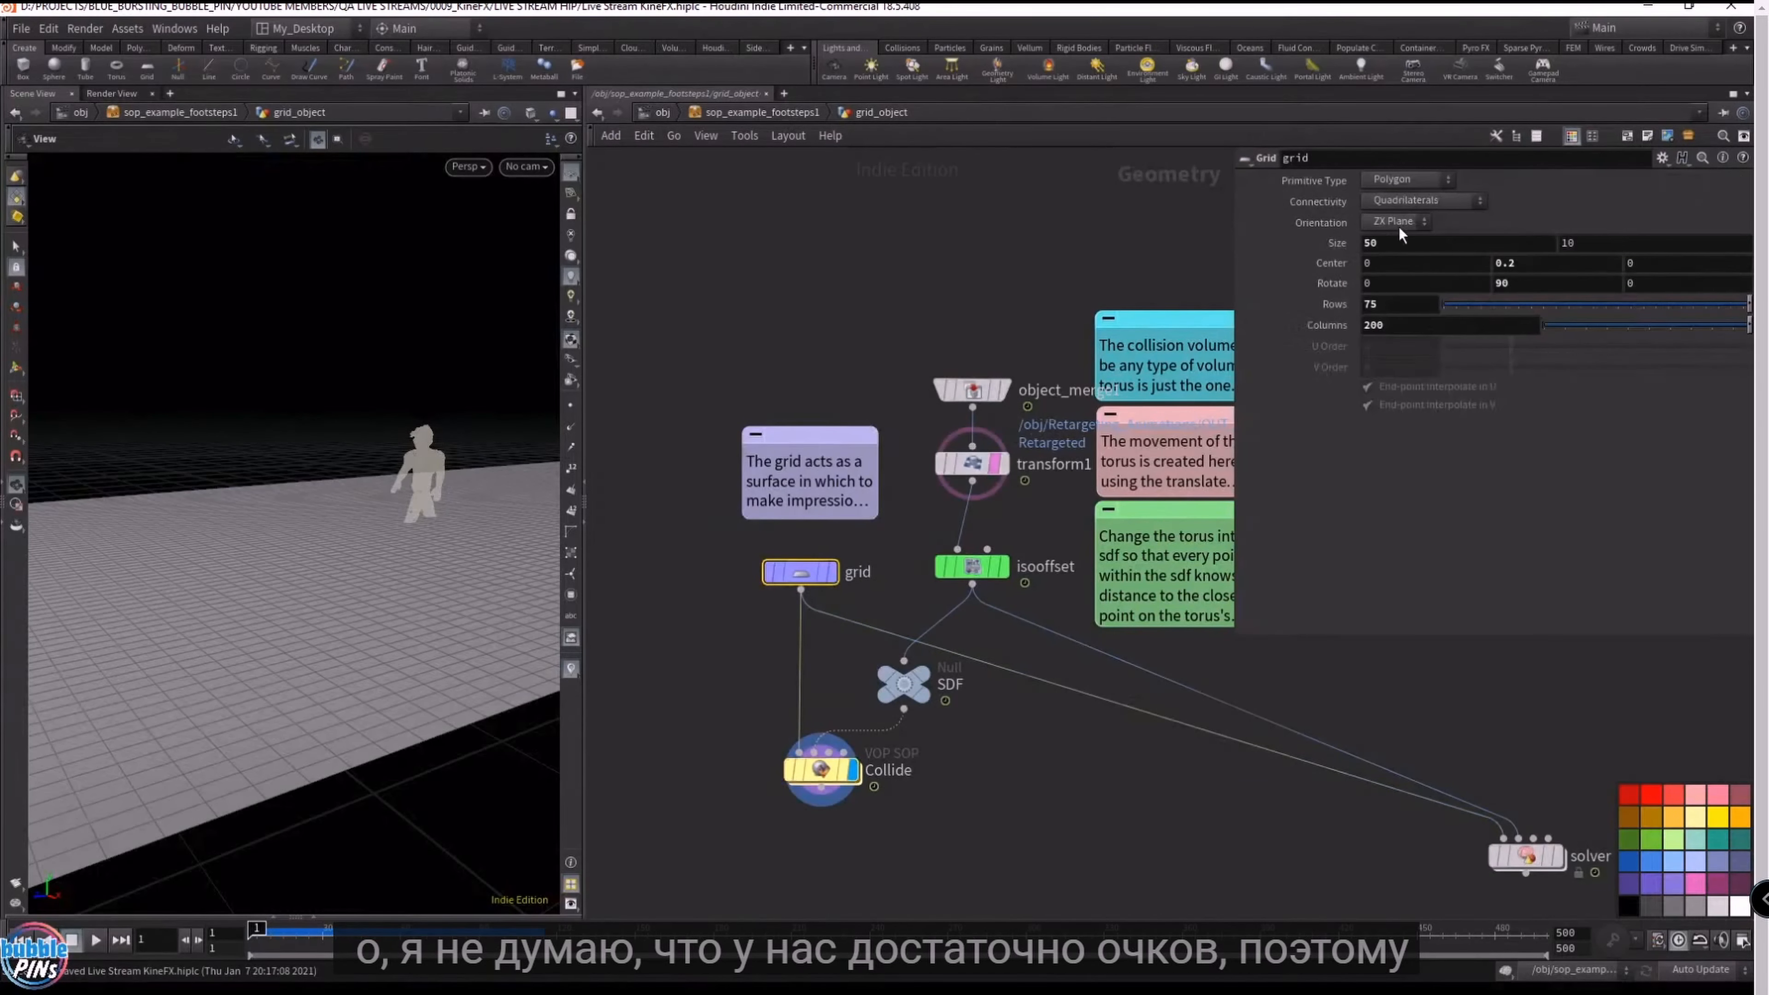
- Set the grid node's size to 10 by 2
double_click(1389, 245)
type("10")
key("Tab")
type("2")
key("Return")
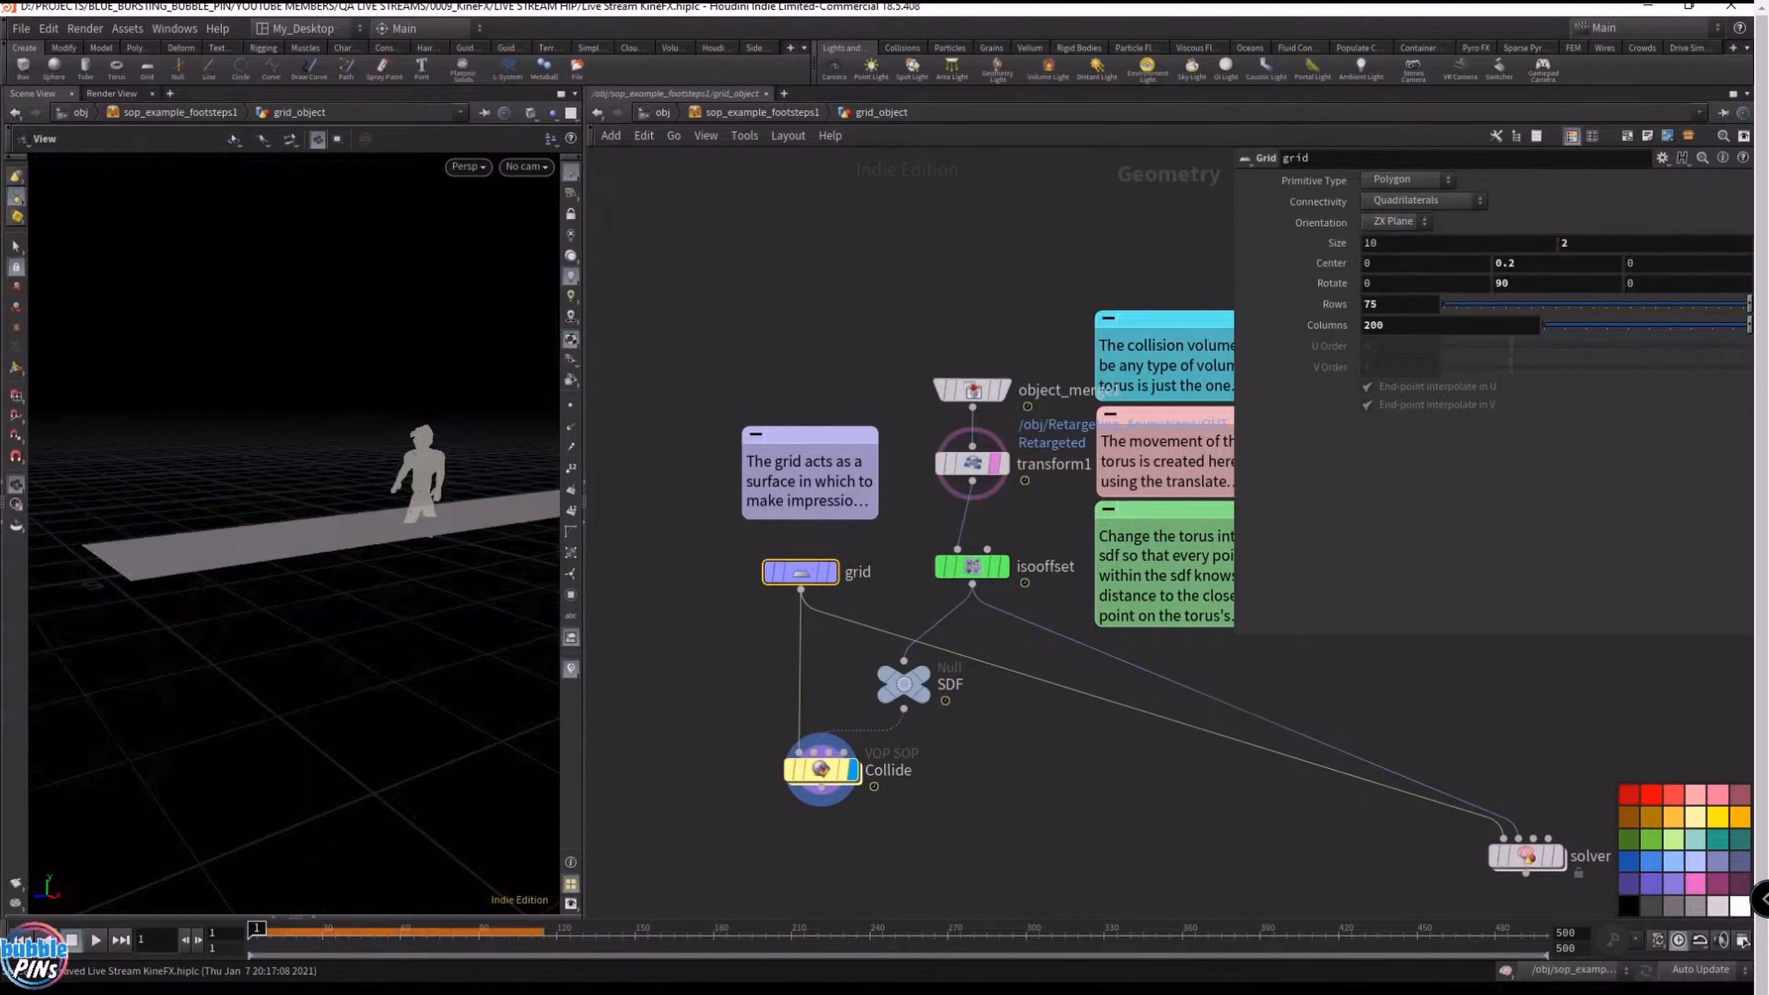
- Move the template display from transform1 to isooffset and play the animation
left_click_drag(391, 469, 418, 495)
middle_click_drag(418, 495, 790, 391)
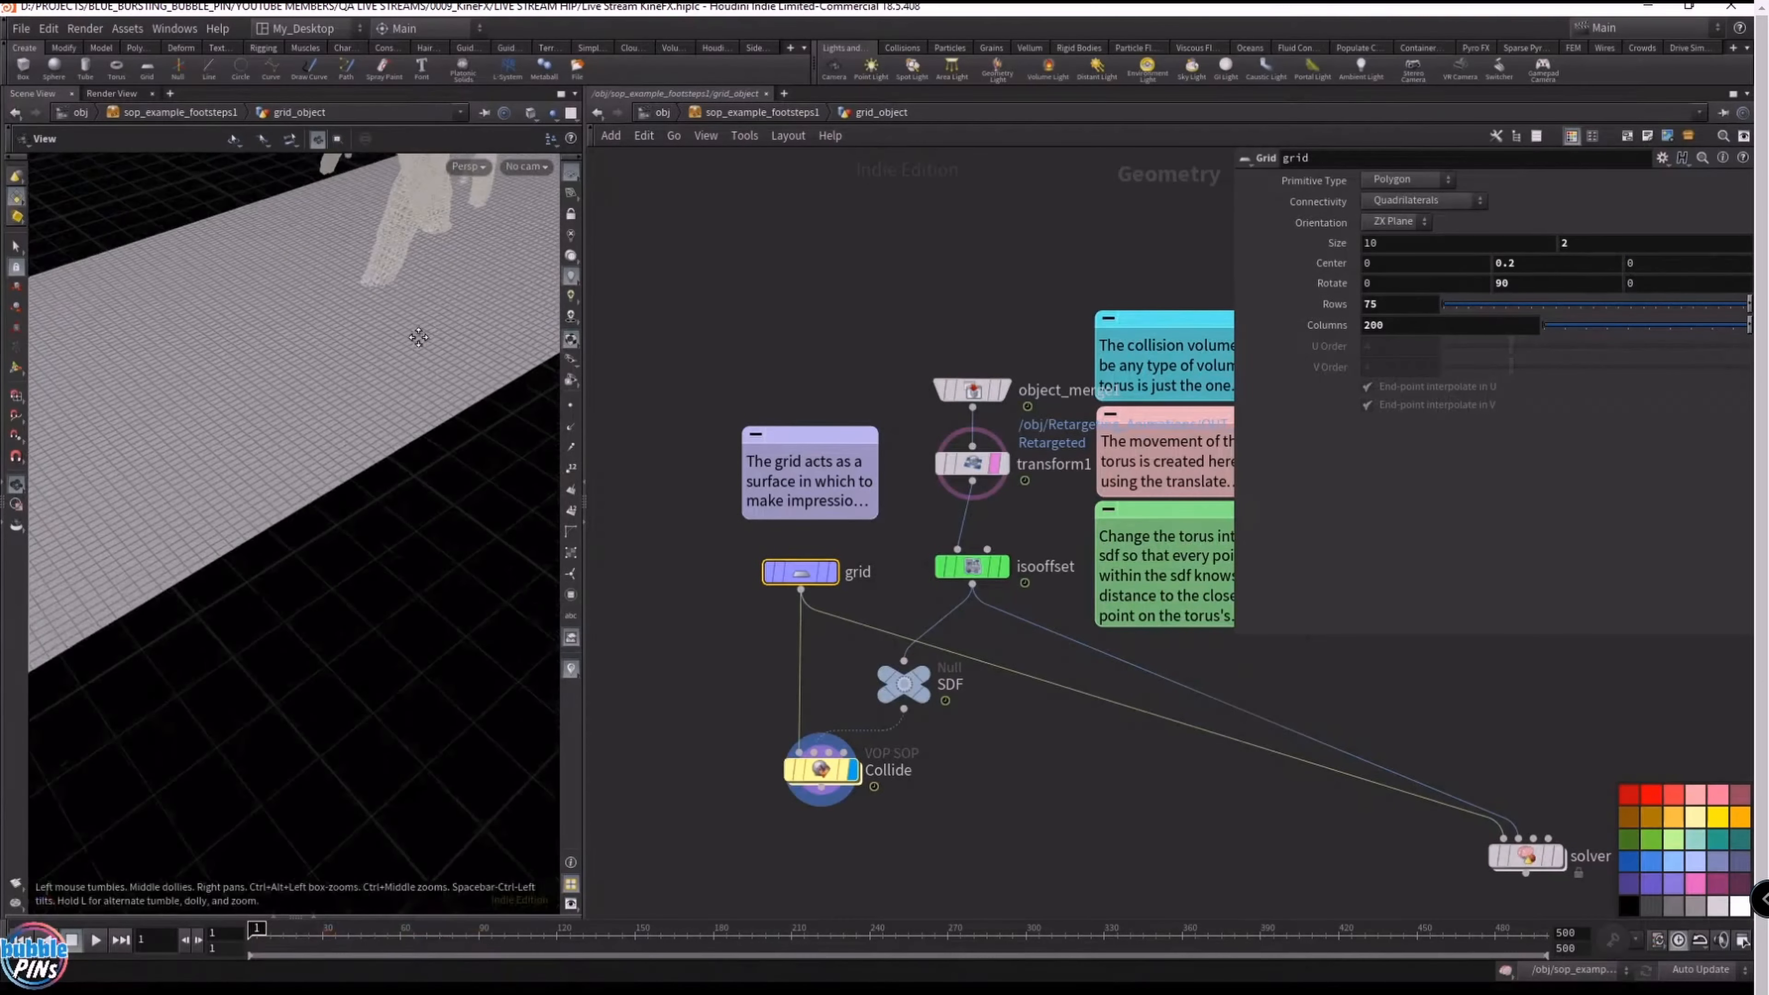
left_click_drag(418, 337, 380, 561)
key("Up")
key("ctrl+Up")
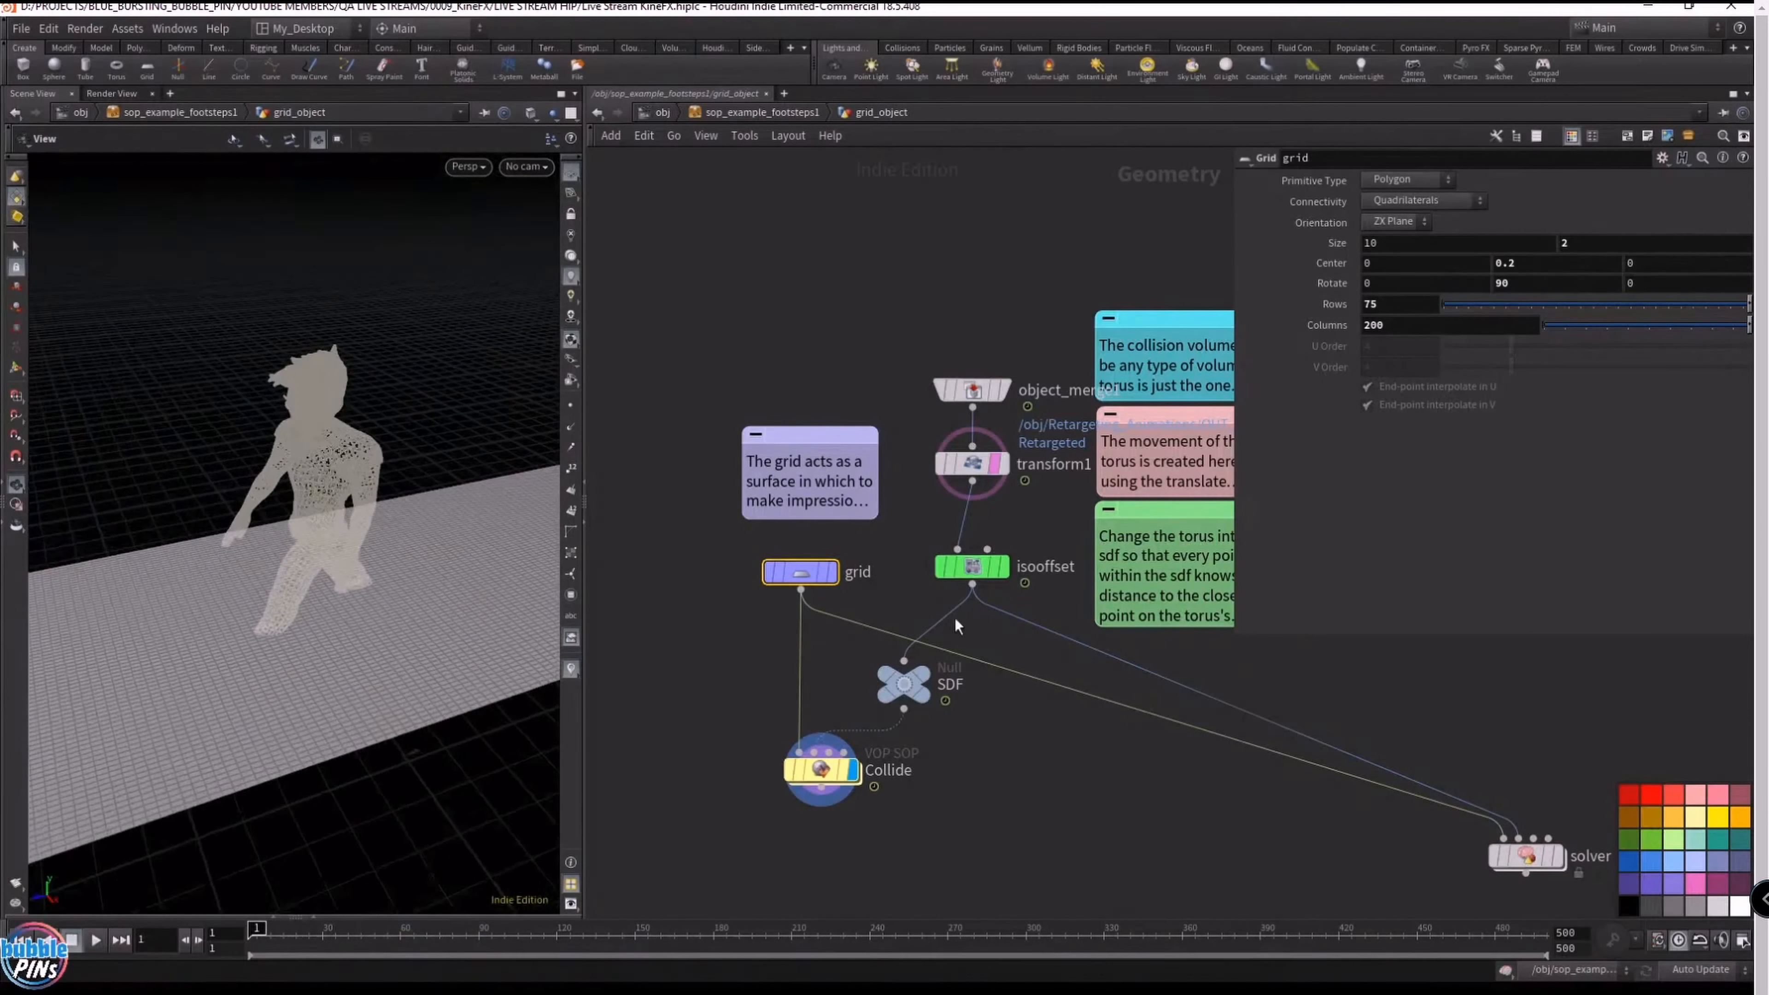
left_click(998, 567)
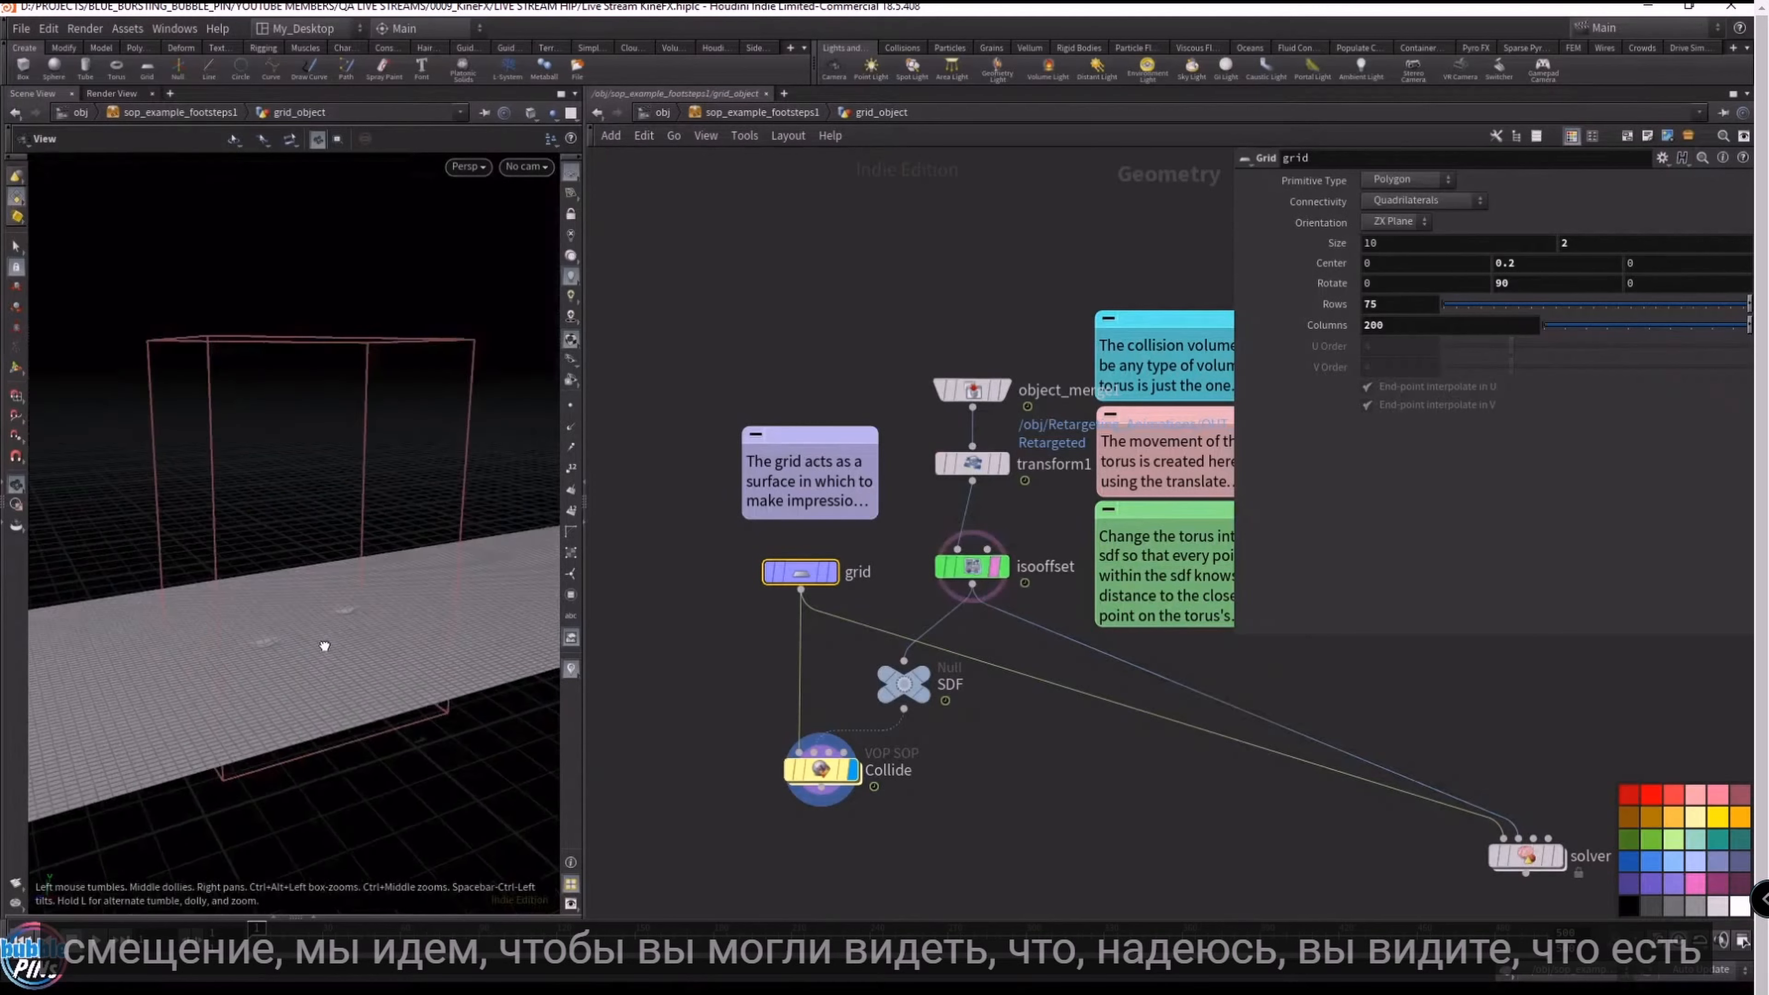
key("Up")
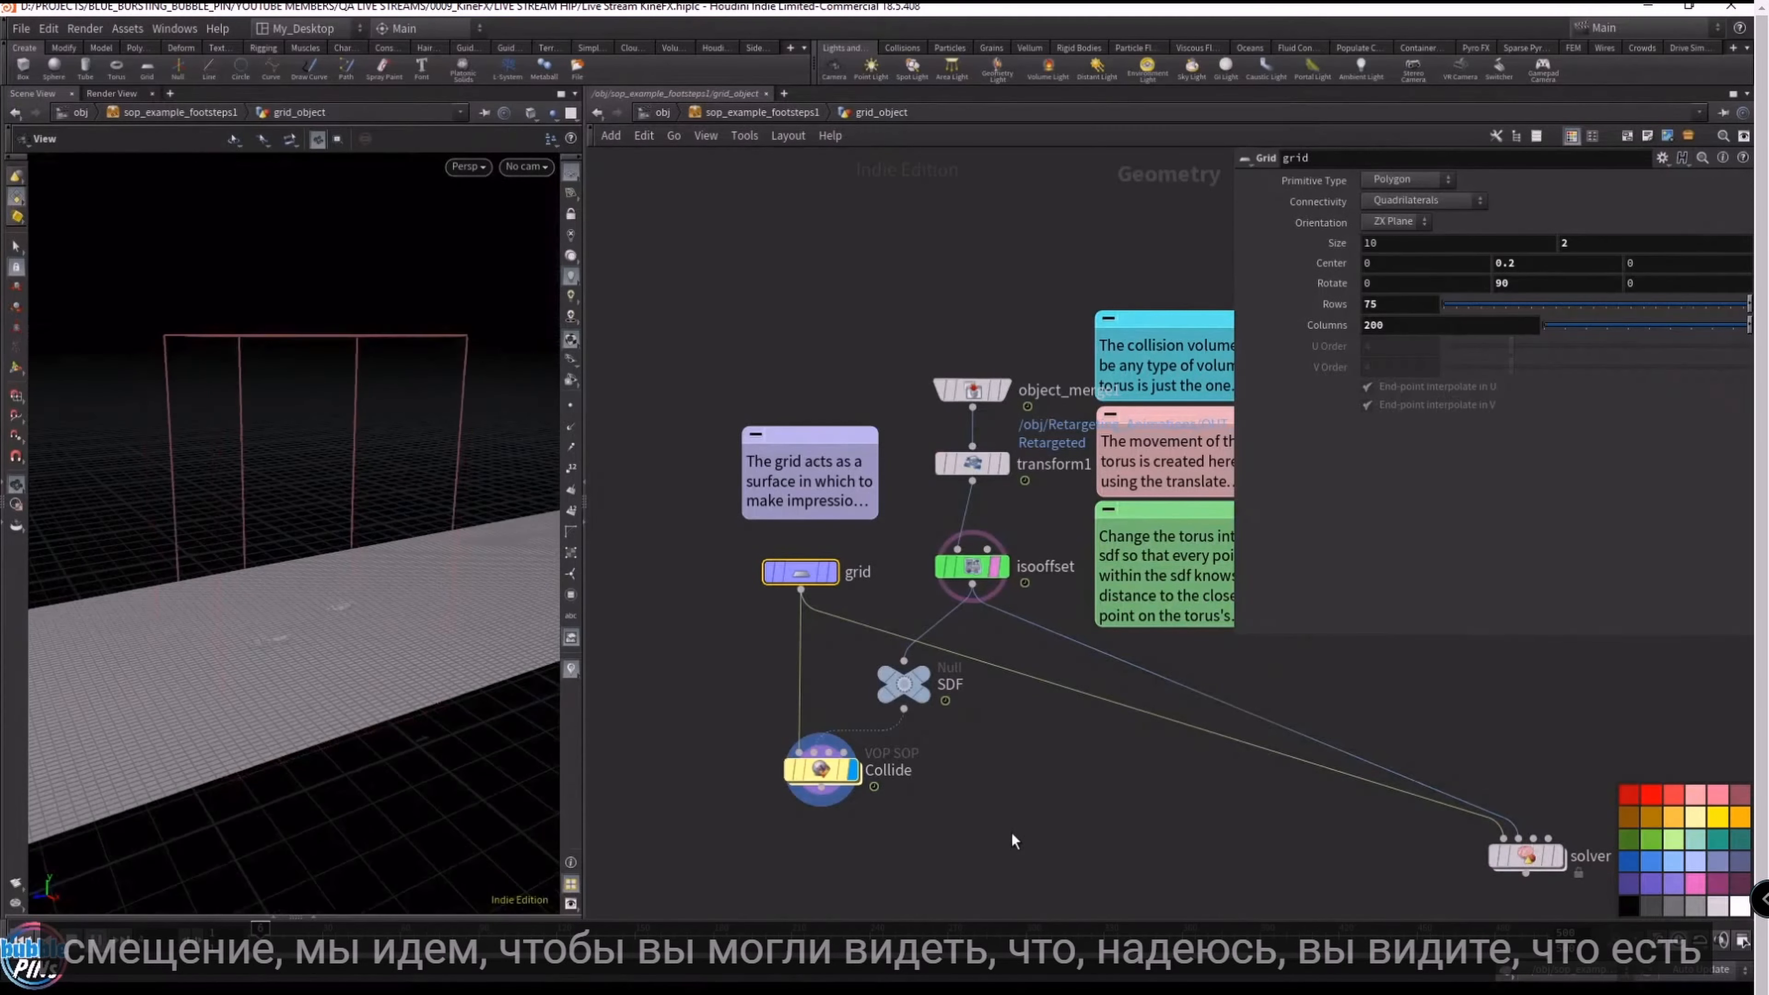
- Examine the foot impressions in the grid up close while scrubbing through the first frames
left_click_drag(538, 703, 470, 684)
middle_click_drag(226, 622, 641, 590)
left_click_drag(307, 593, 376, 584)
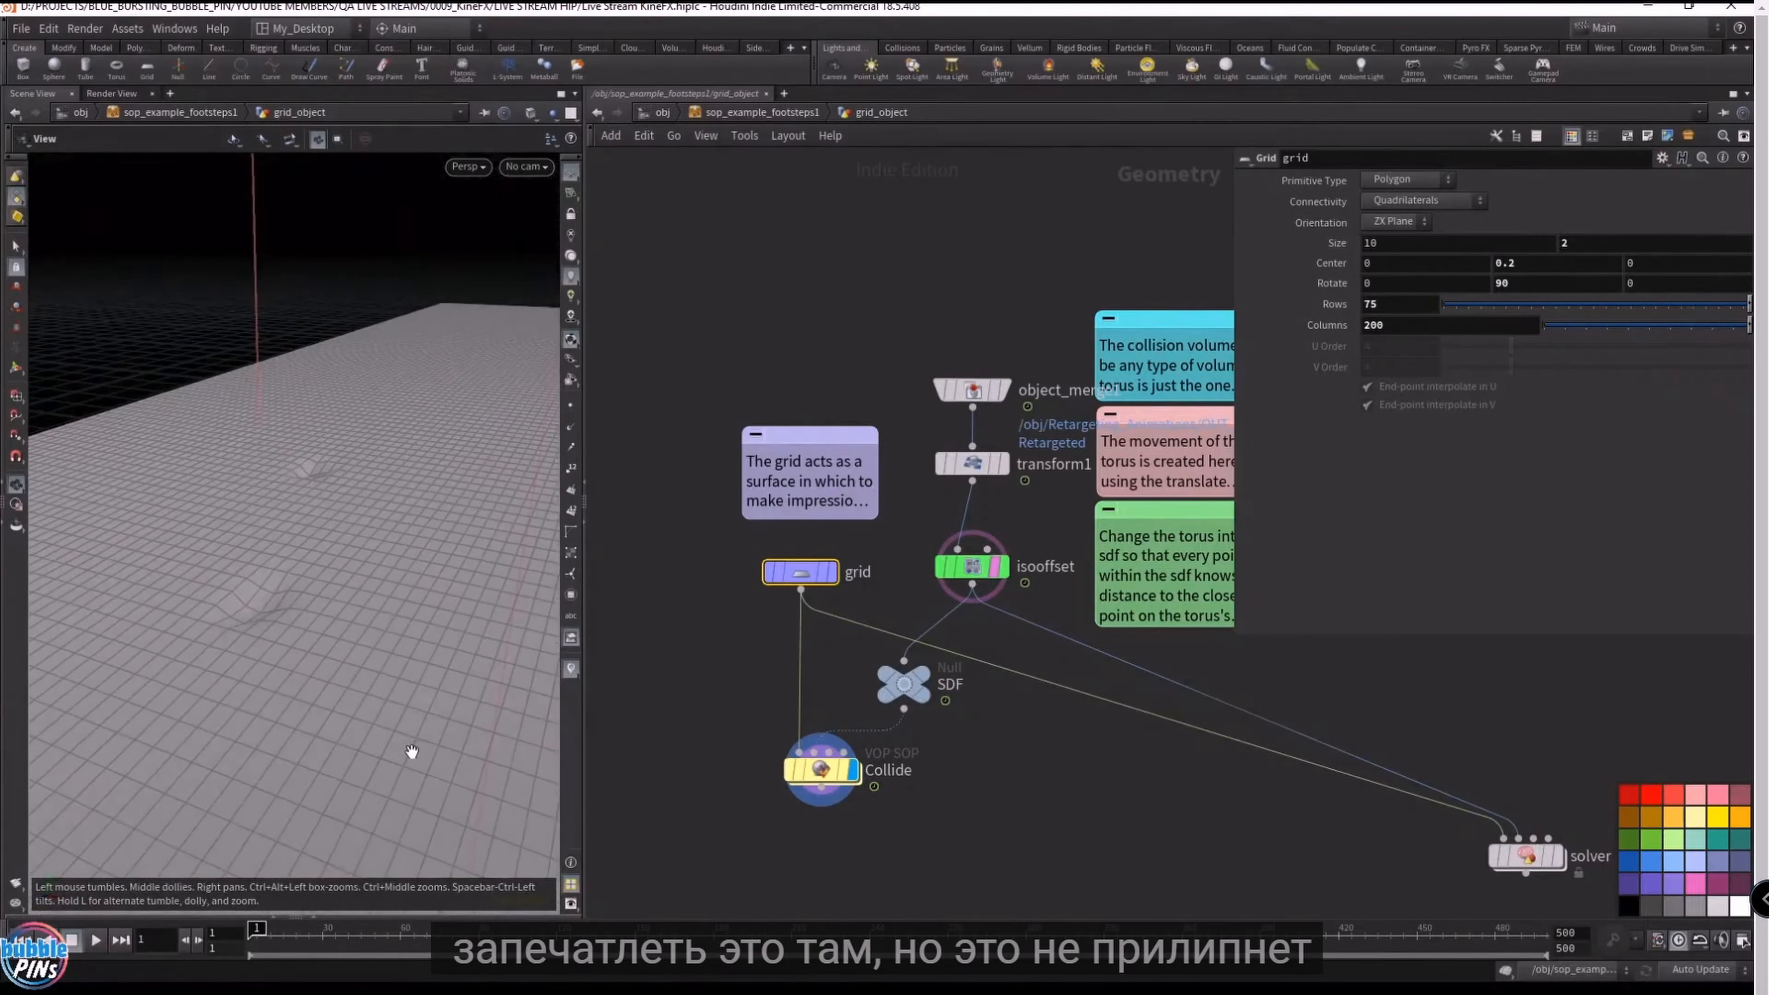
left_click_drag(407, 750, 328, 714)
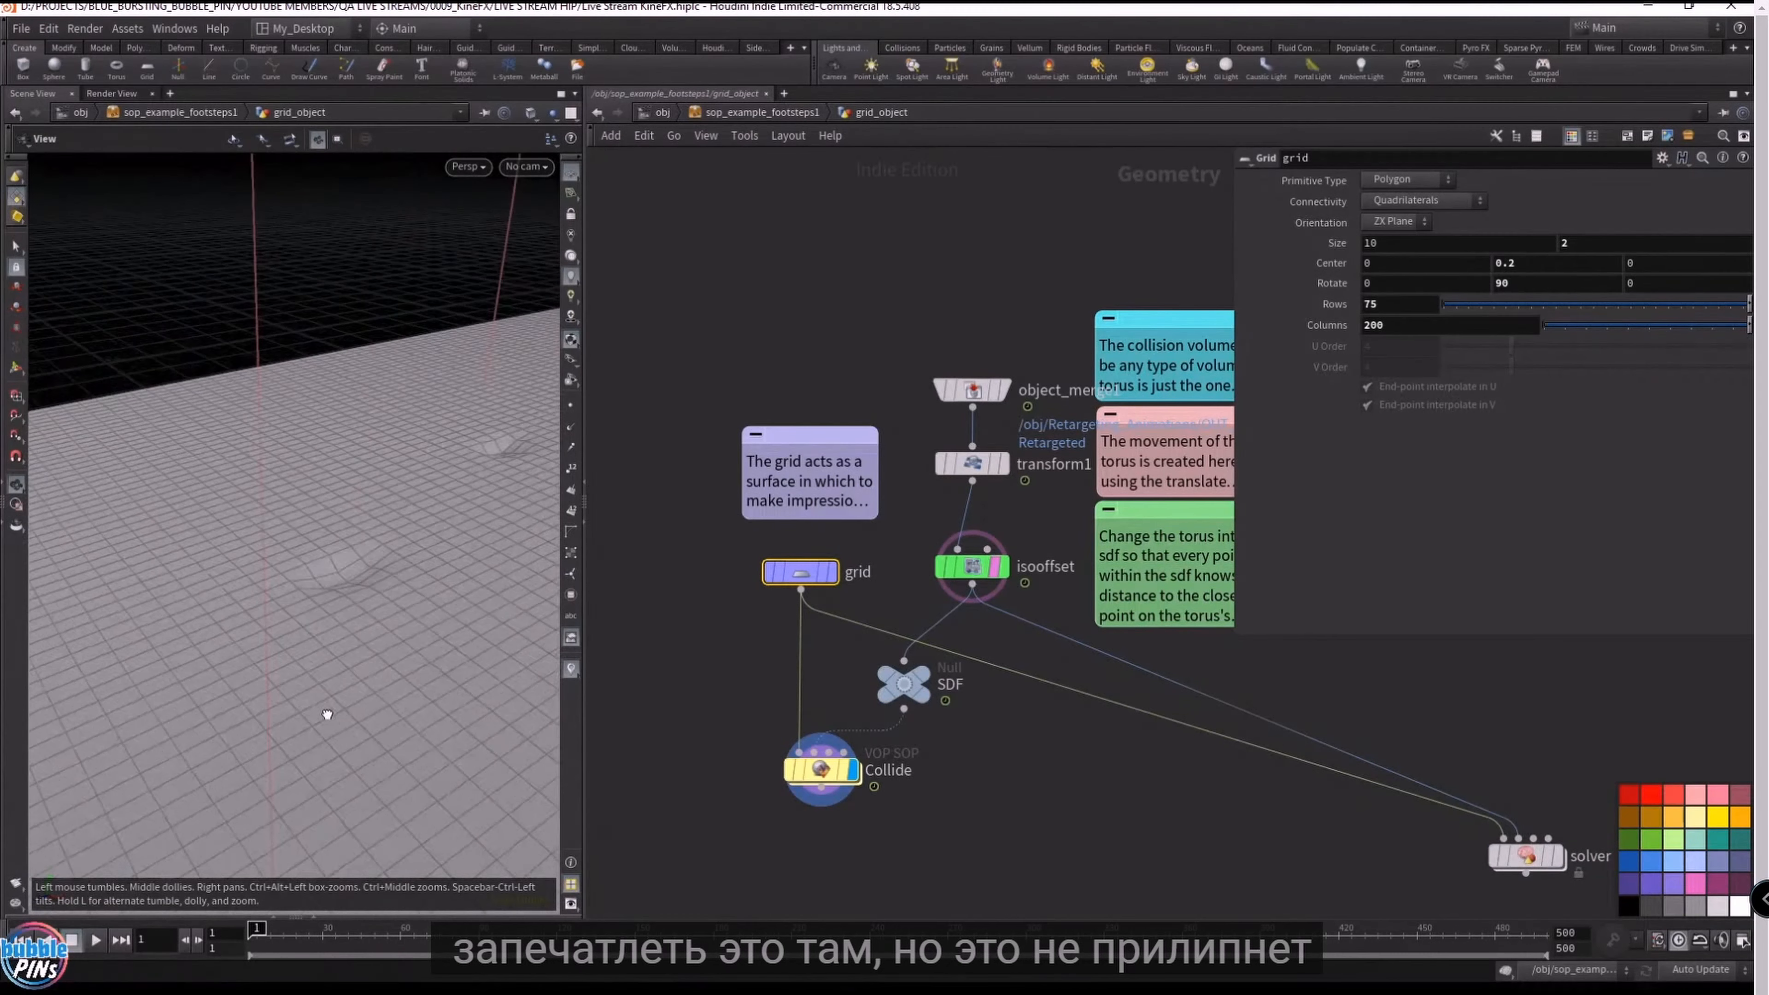
left_click(287, 930)
mouse_move(292, 930)
left_mouse_down()
mouse_move(277, 929)
mouse_move(306, 925)
mouse_move(267, 927)
left_mouse_up()
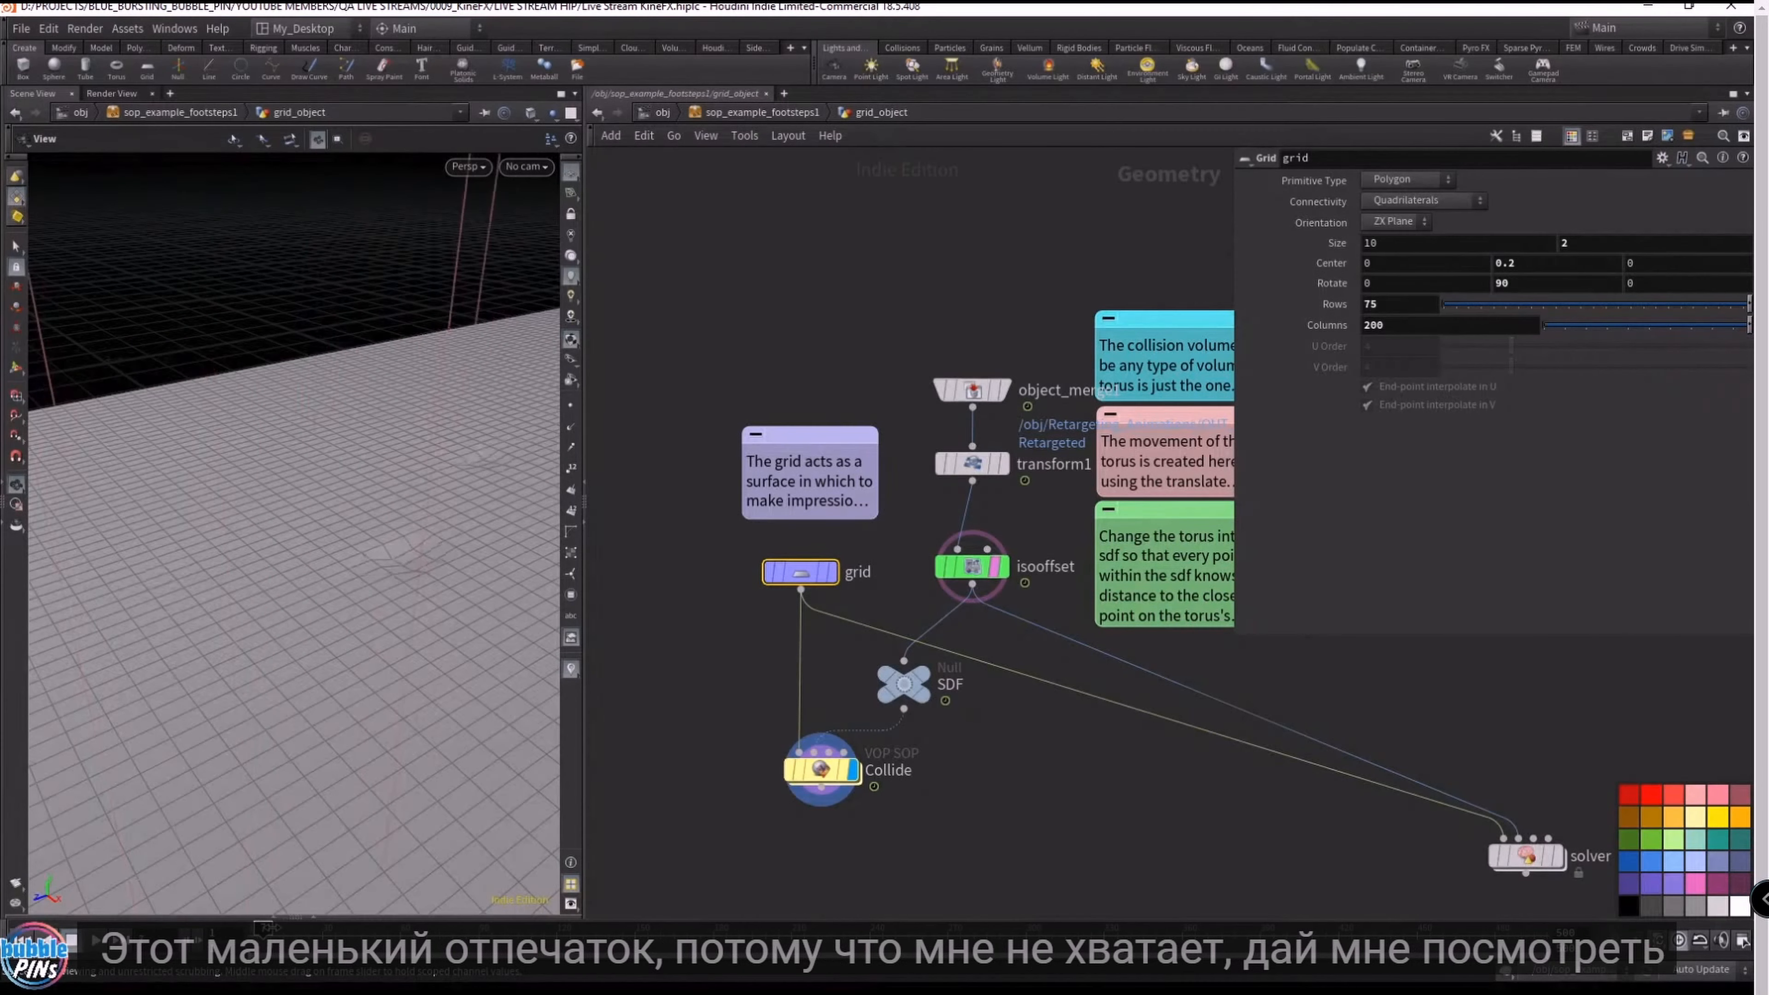
- Increase the grid's density to 150 rows and 400 columns
left_click_drag(678, 623, 815, 574)
double_click(1417, 304)
type("150")
key("Return")
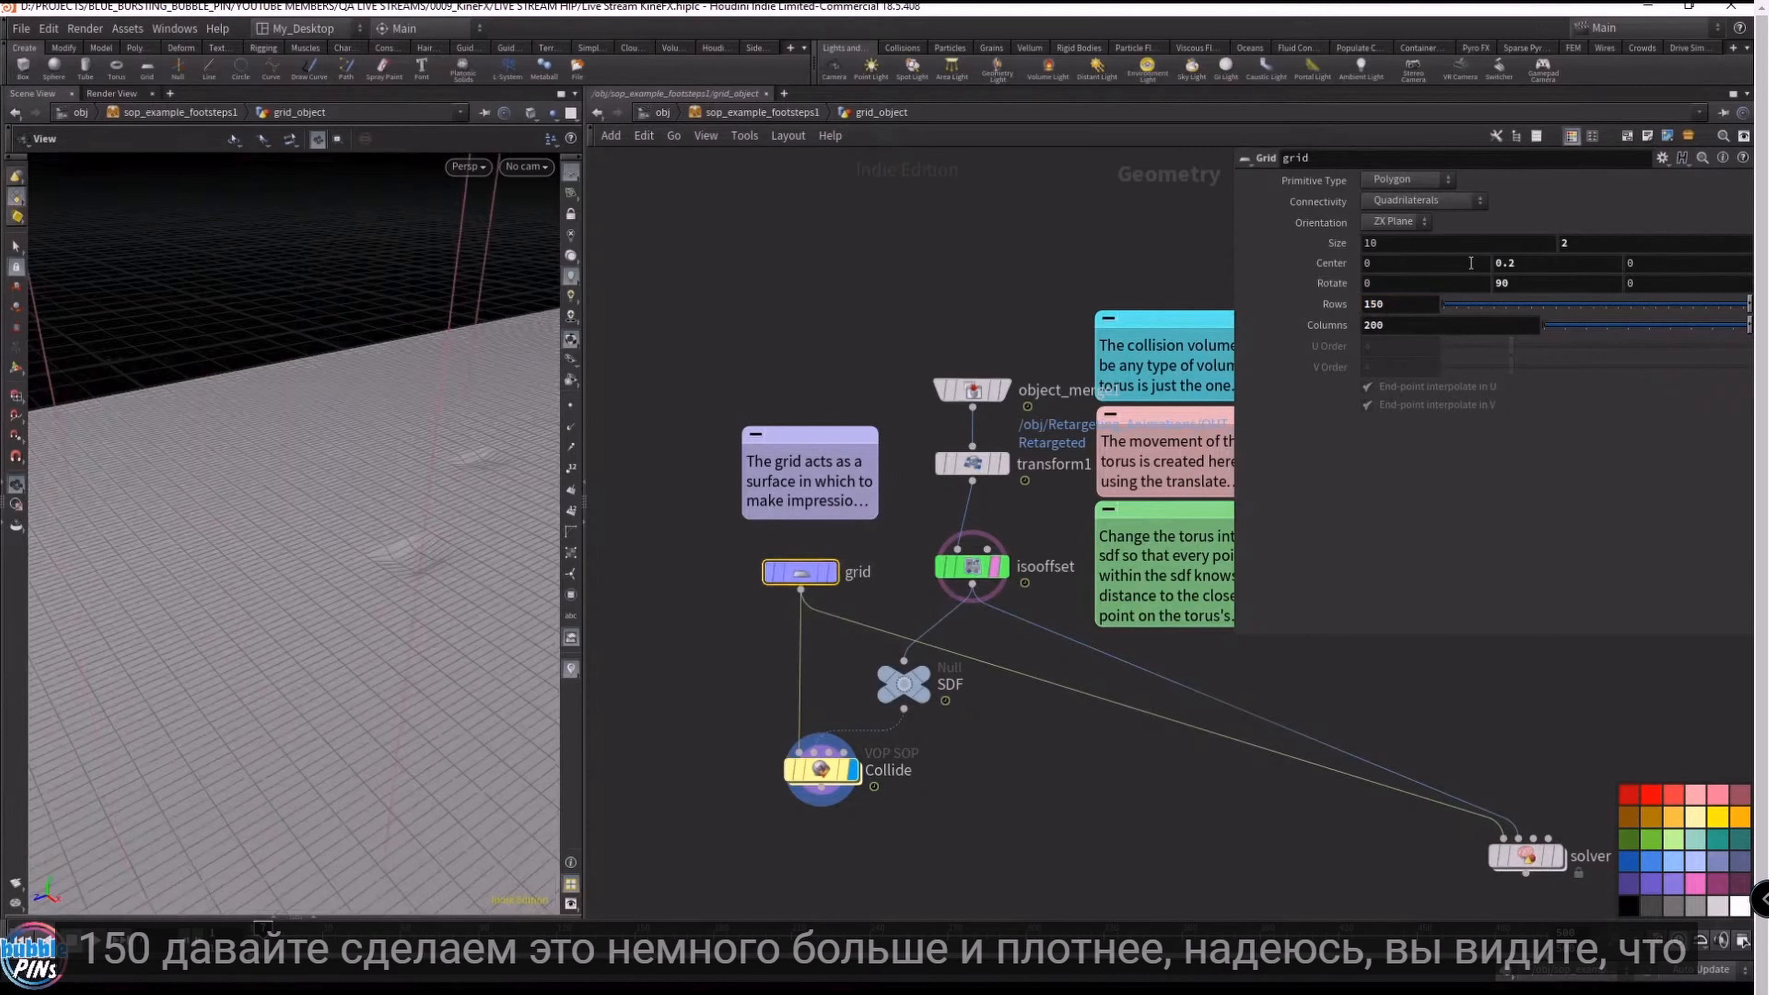
double_click(1400, 325)
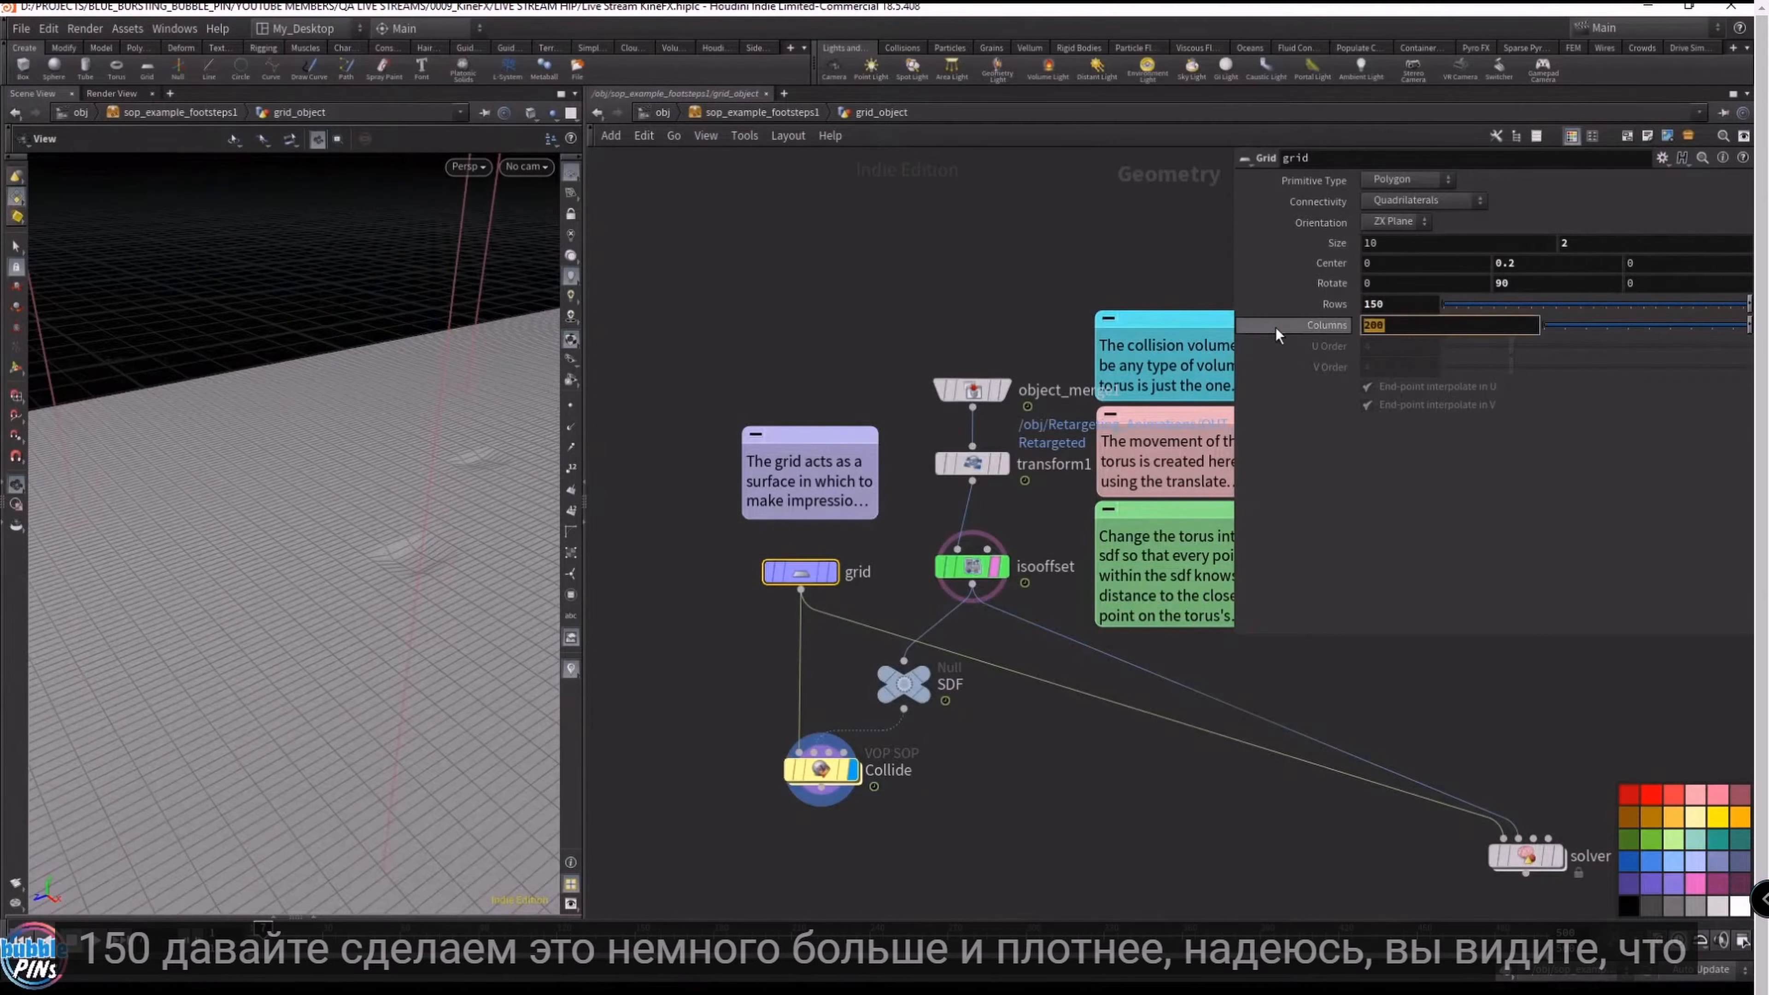
type("40")
key("Return")
- Go through the walk frame by frame, forward and back, to examine whether the footprints stay in the denser grid
key("Right")
key("Right")
key("Right")
mouse_move(348, 517)
left_mouse_down()
mouse_move(383, 526)
mouse_move(355, 549)
mouse_move(347, 525)
left_mouse_up()
key("Left")
key("Left")
middle_click_drag(348, 526, 486, 450)
left_click_drag(380, 507, 405, 460)
key("Right")
key("Right")
key("Right")
key("Right")
key("Right")
key("Left")
key("Left")
key("Left")
key("Left")
key("Left")
key("Left")
key("Left")
key("Left")
key("Left")
key("Left")
key("Left")
key("Left")
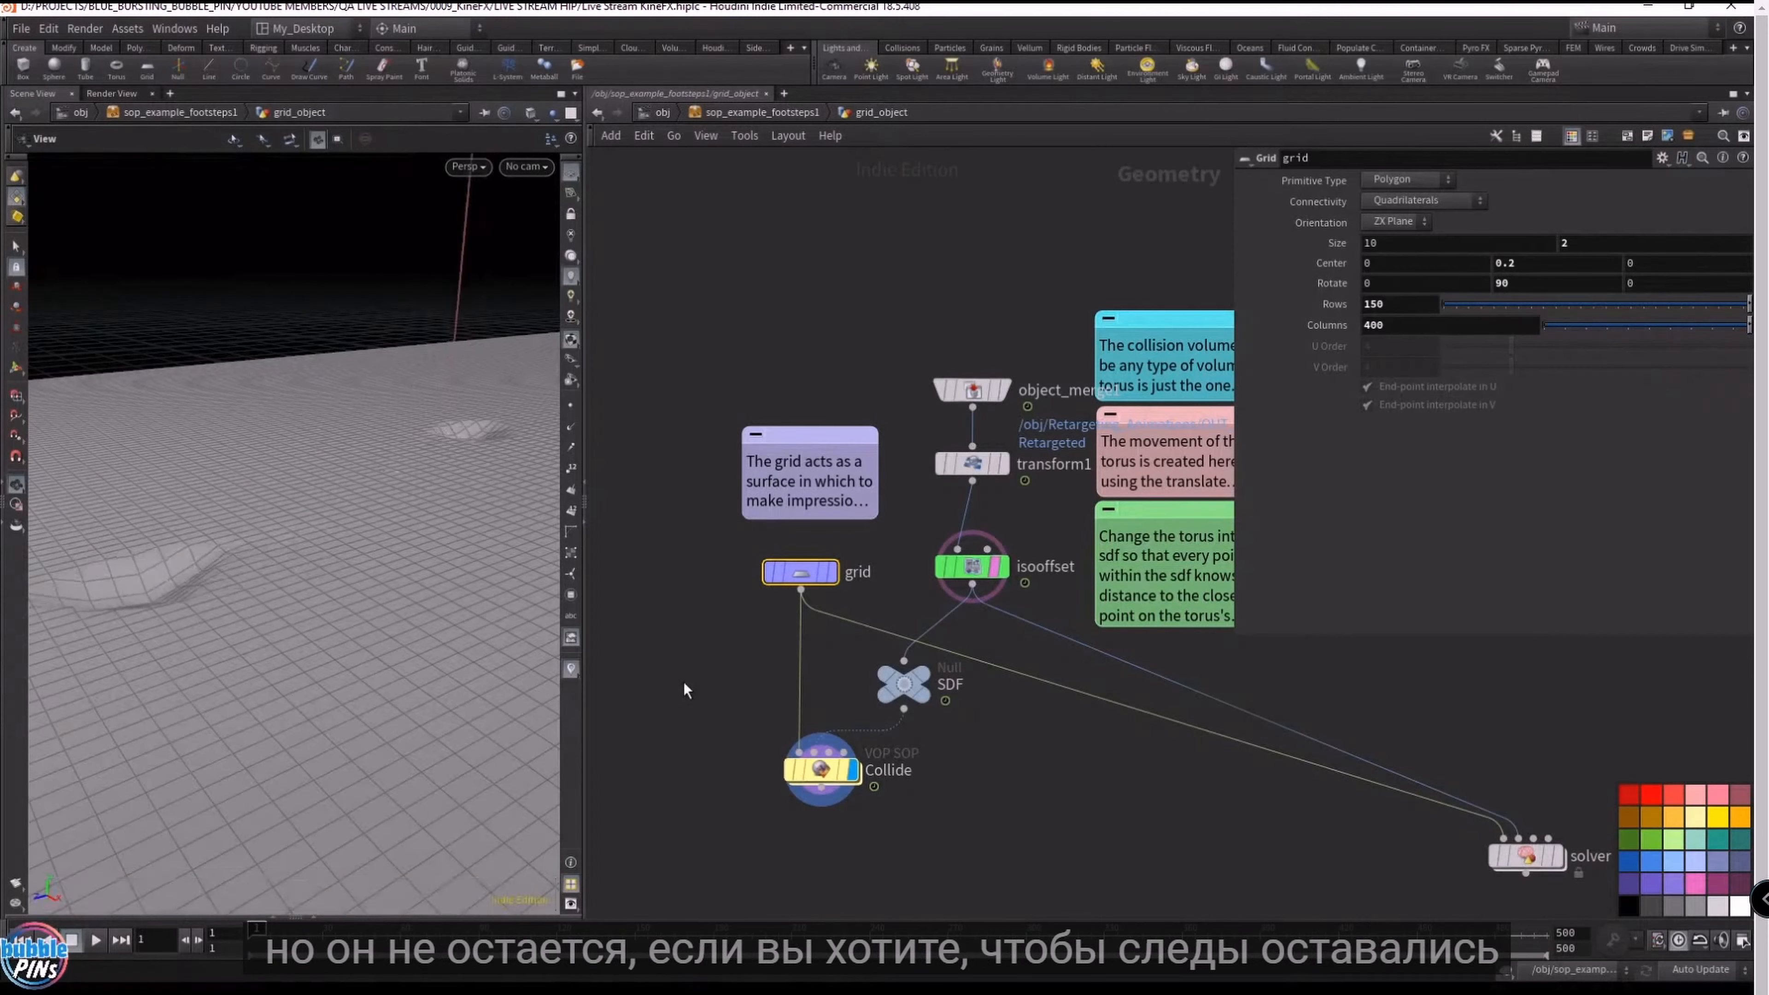
- Review the solver node's parameters and its connections, and save the scene
middle_click_drag(1399, 873, 1026, 765)
left_click_drag(1094, 821, 1266, 686)
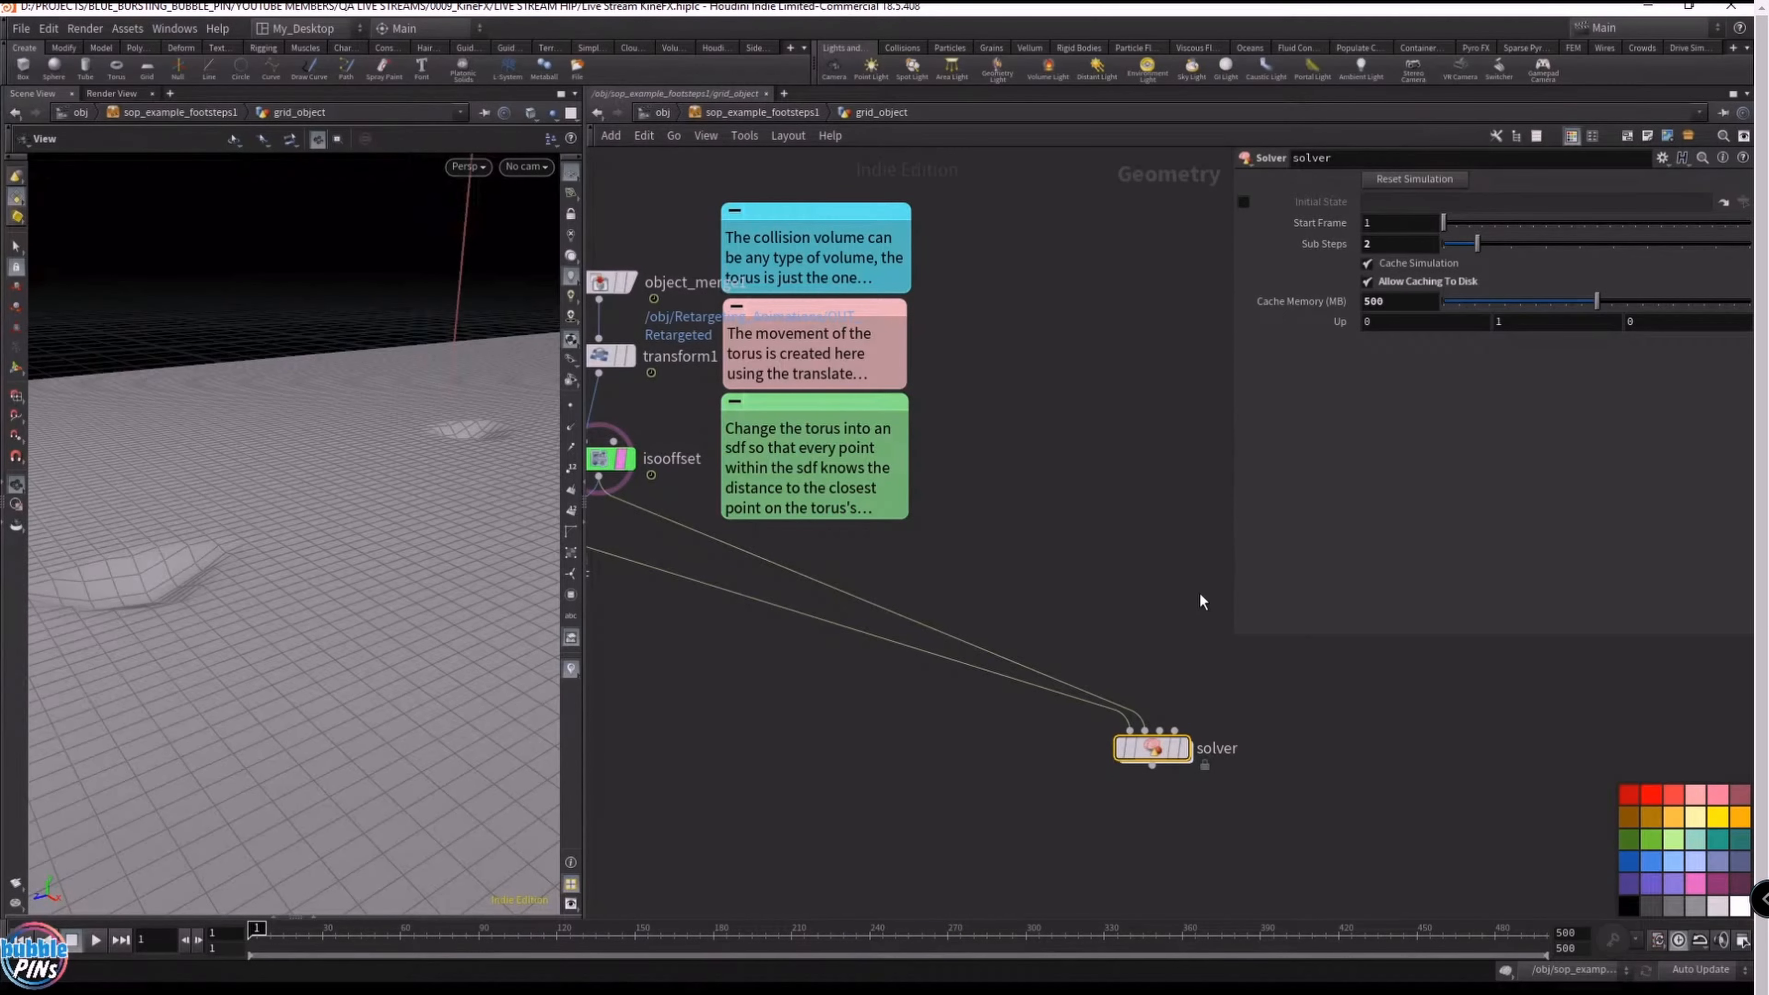
middle_click_drag(1135, 604, 1438, 657)
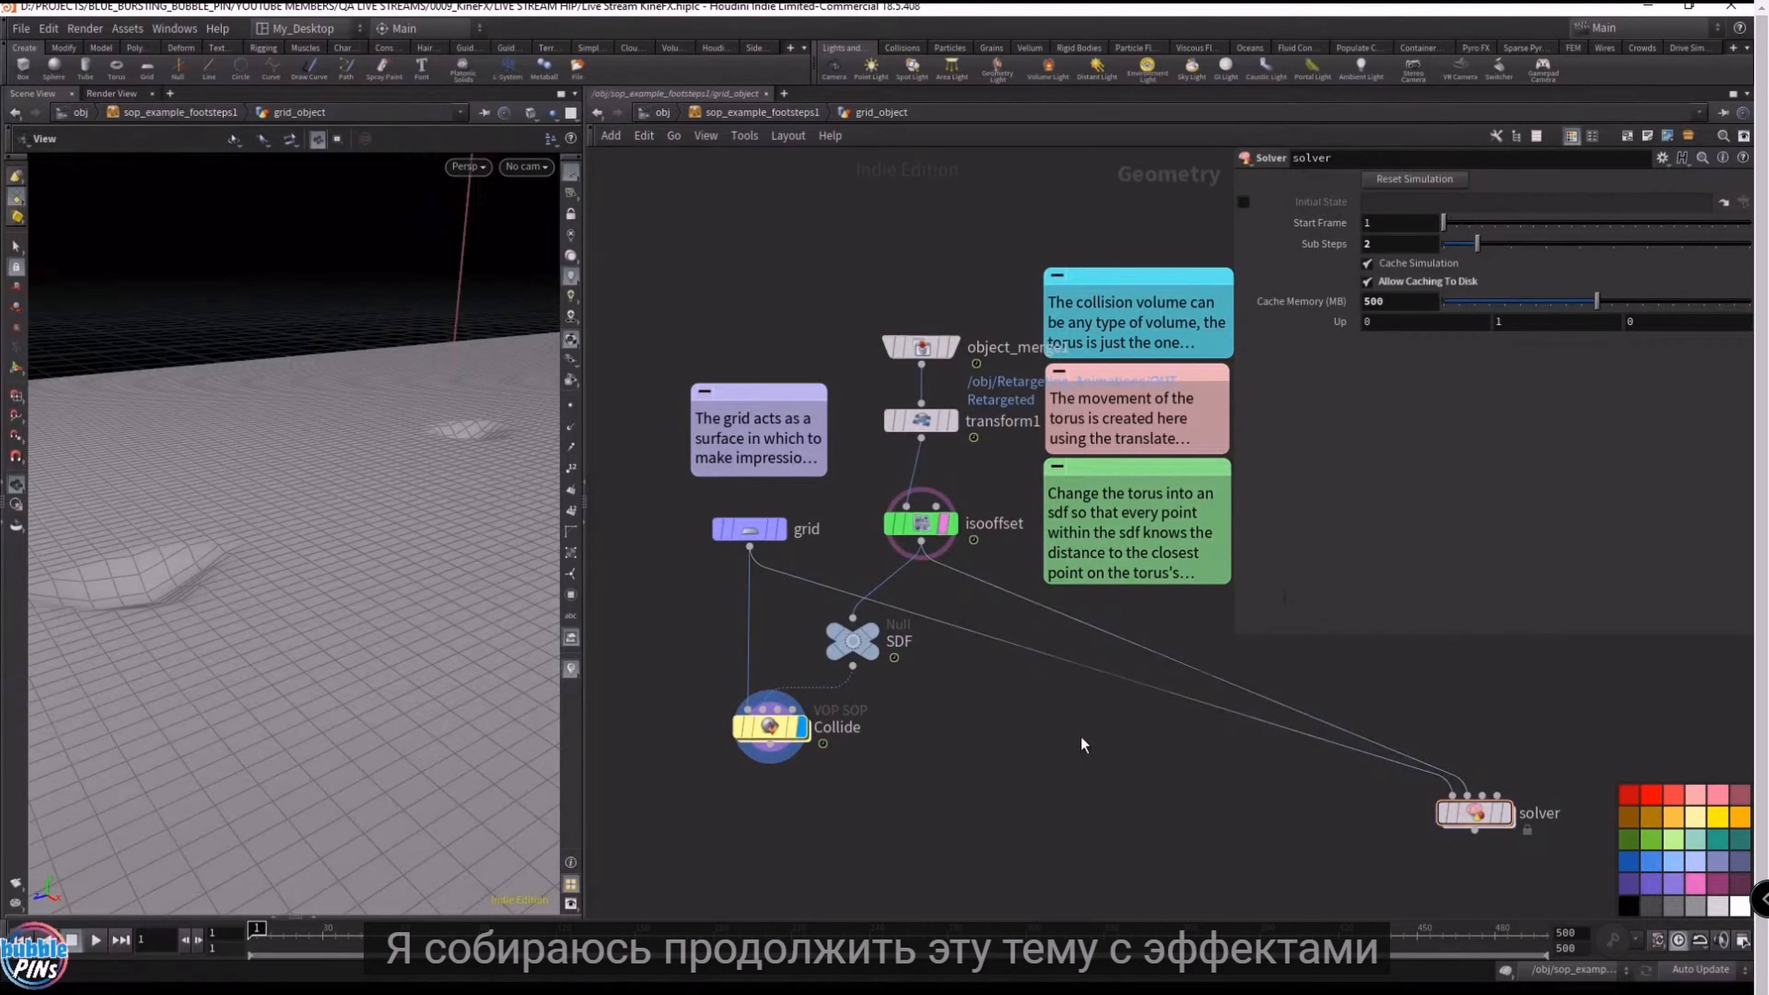
key("ctrl+s")
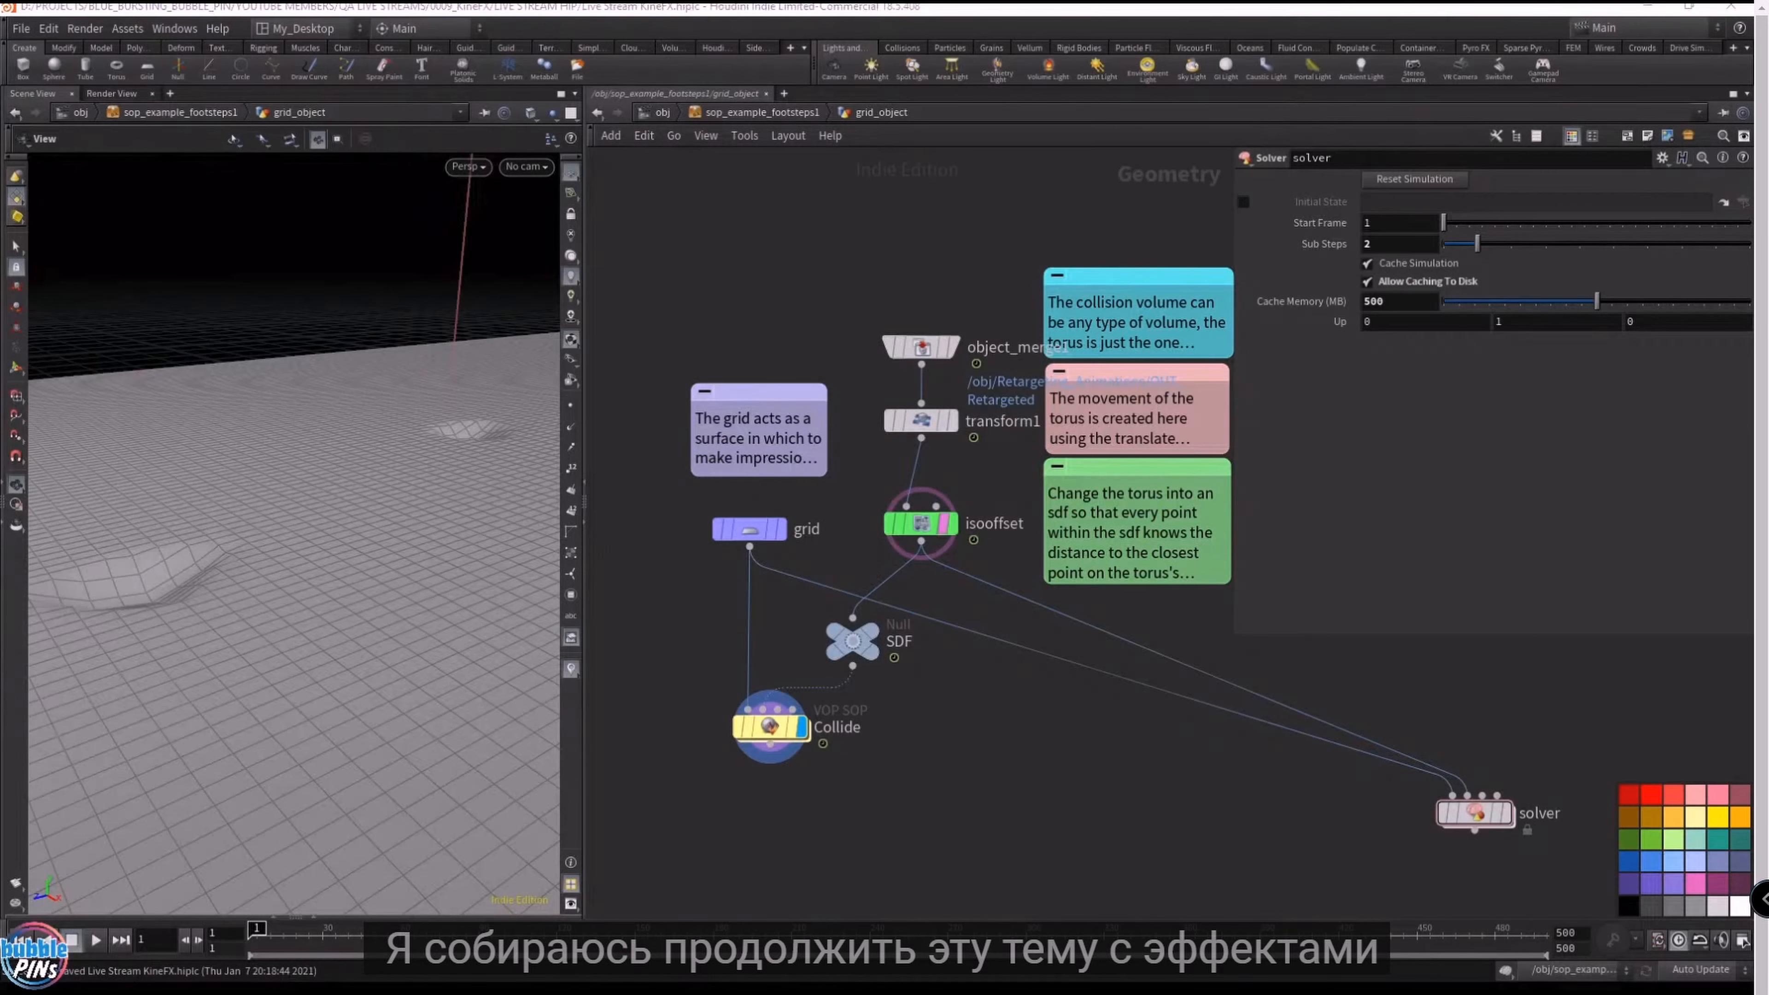
- Bring up the Notepad topic list, highlight the Spline Controlling Rig entry and put the list away
left_click_drag(1768, 0, 1297, 114)
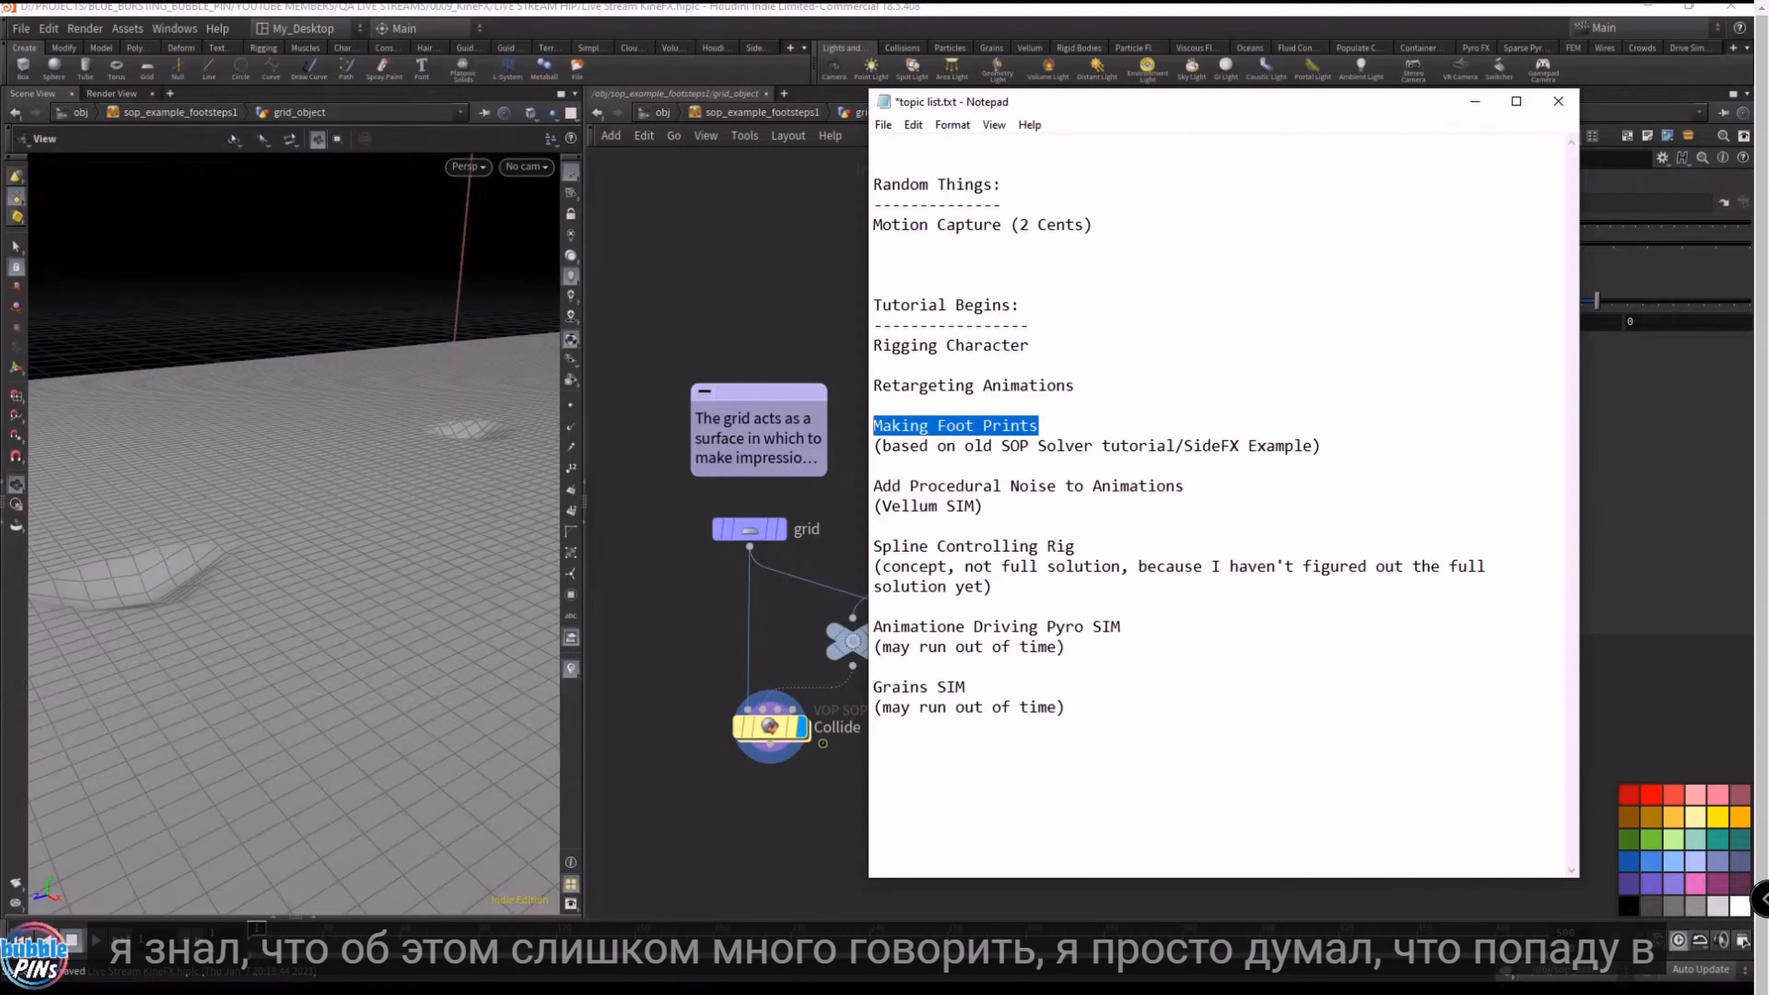
left_click_drag(993, 588, 871, 547)
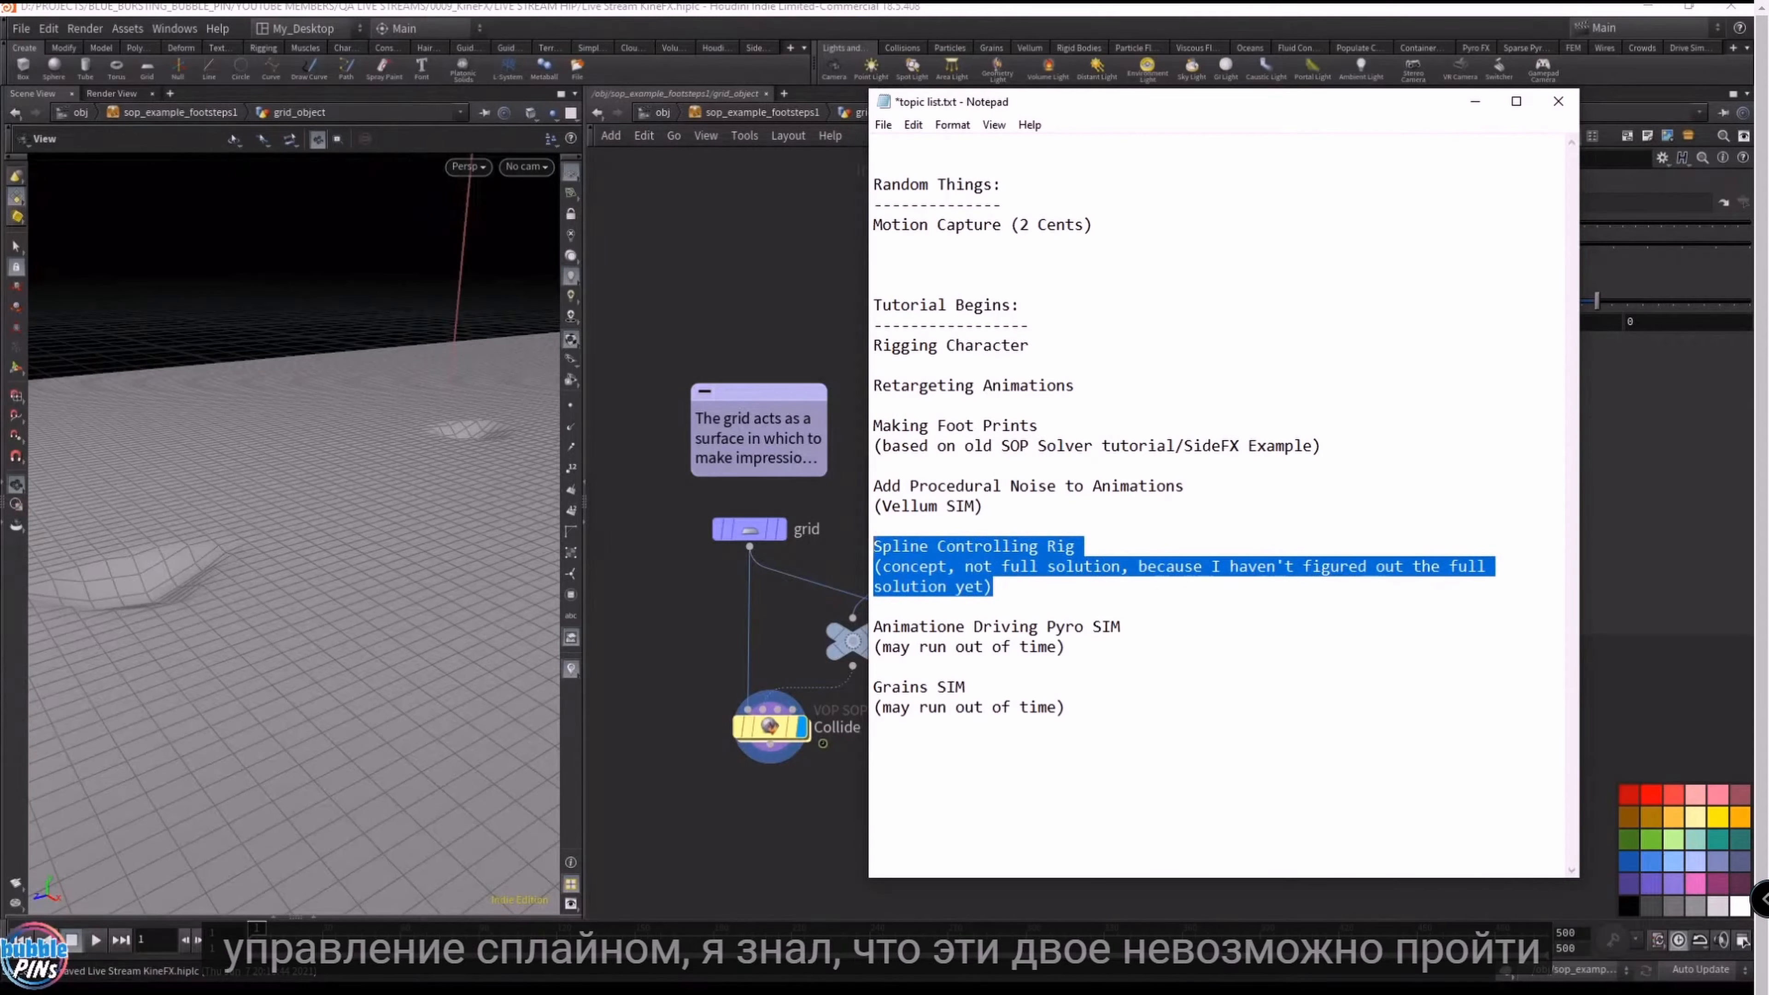
left_click_drag(1295, 102, 1768, 42)
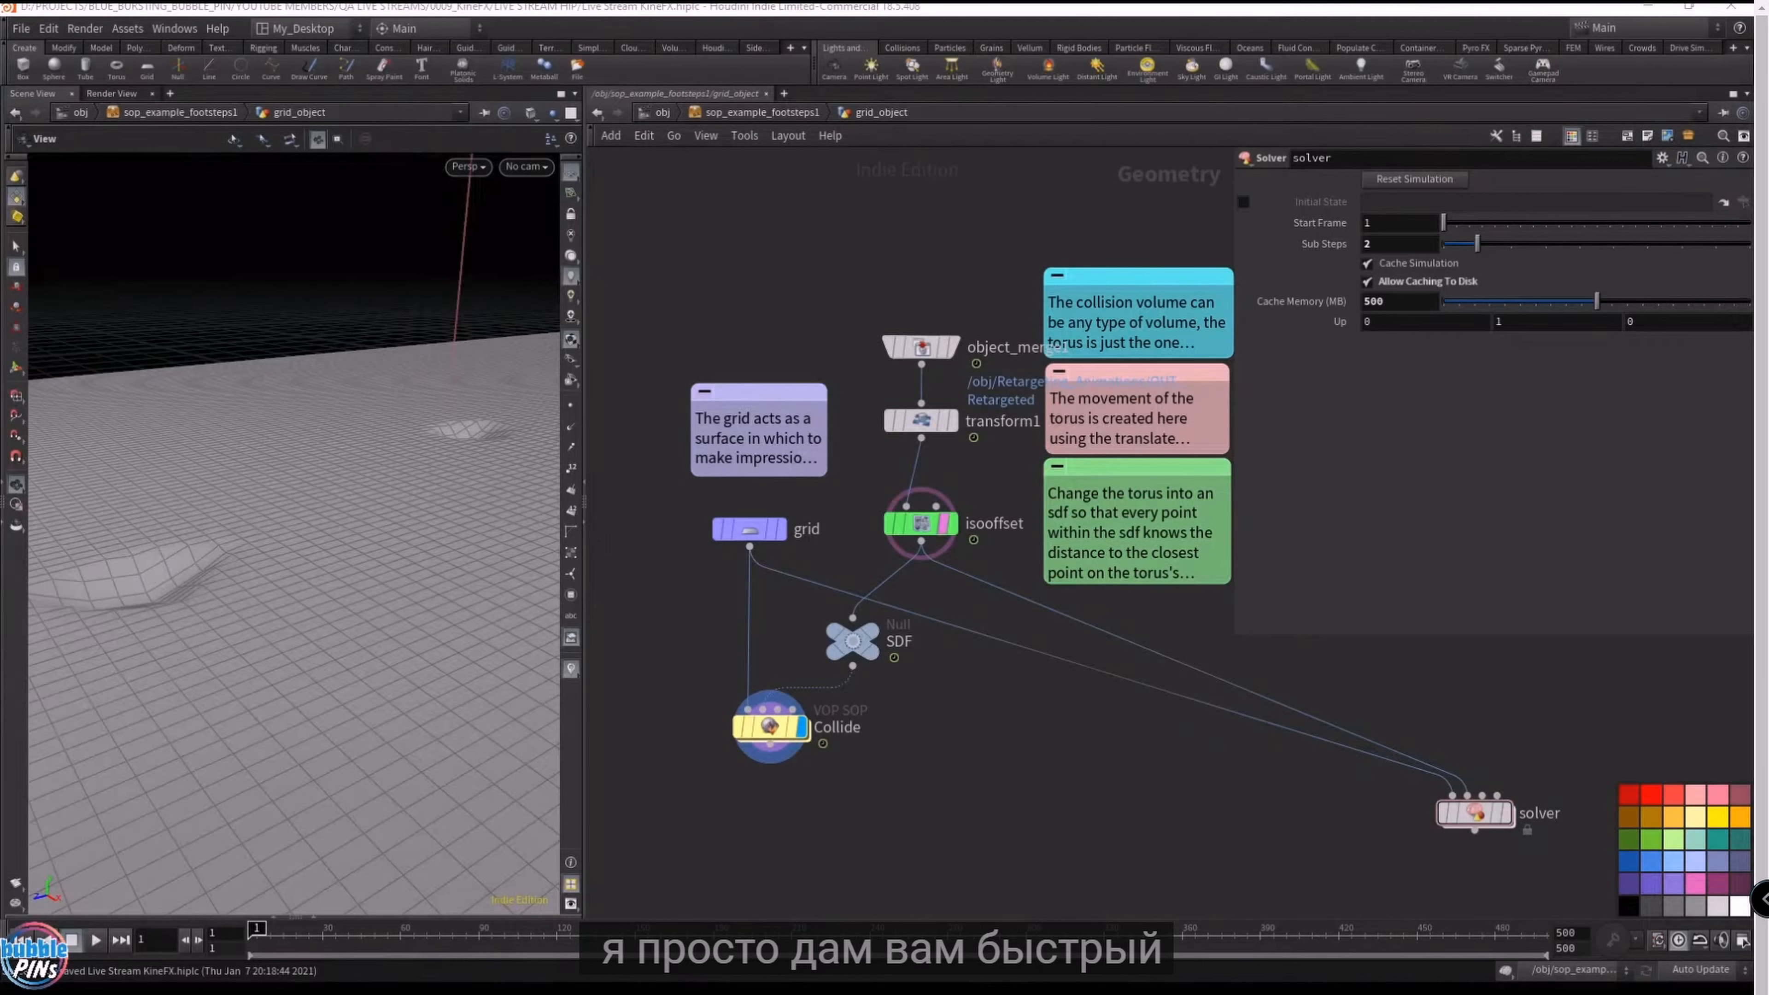
- Switch to the Retargeting Animations_v2 scene and open the First_Steps_to_Rigging network
left_click_drag(1768, 488, 690, 145)
double_click(723, 124)
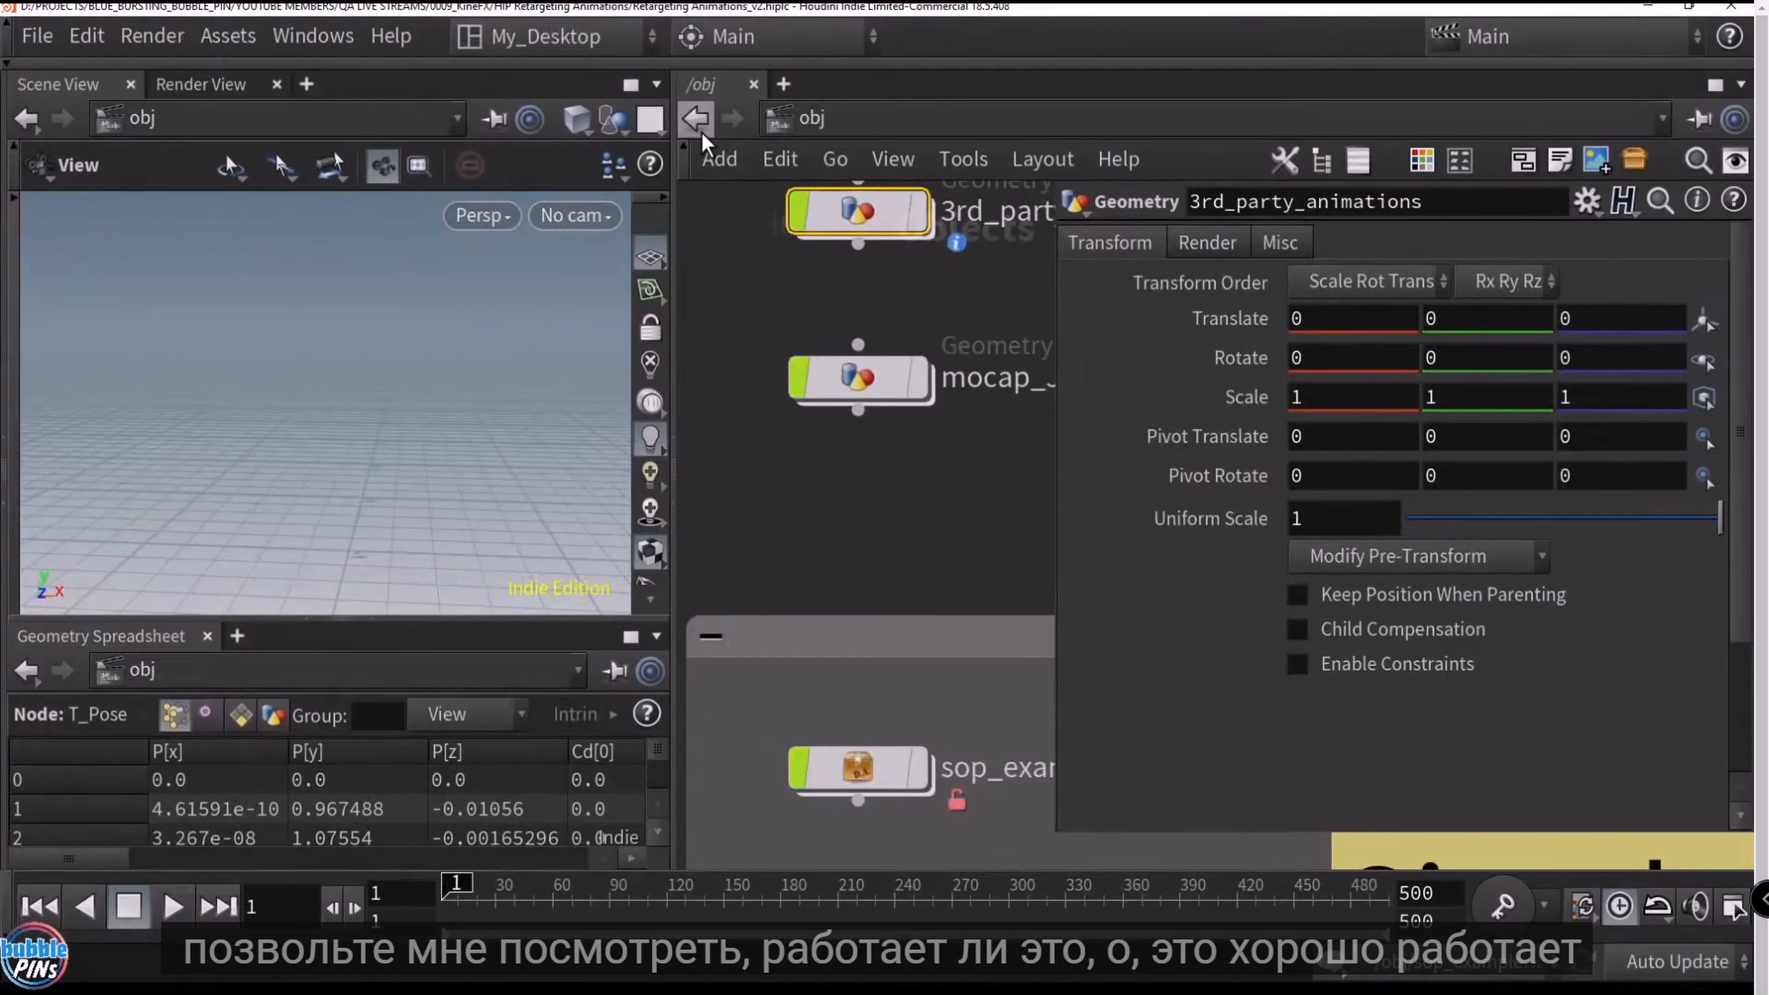
scroll(939, 468, "down", 6)
middle_click_drag(836, 383, 998, 425)
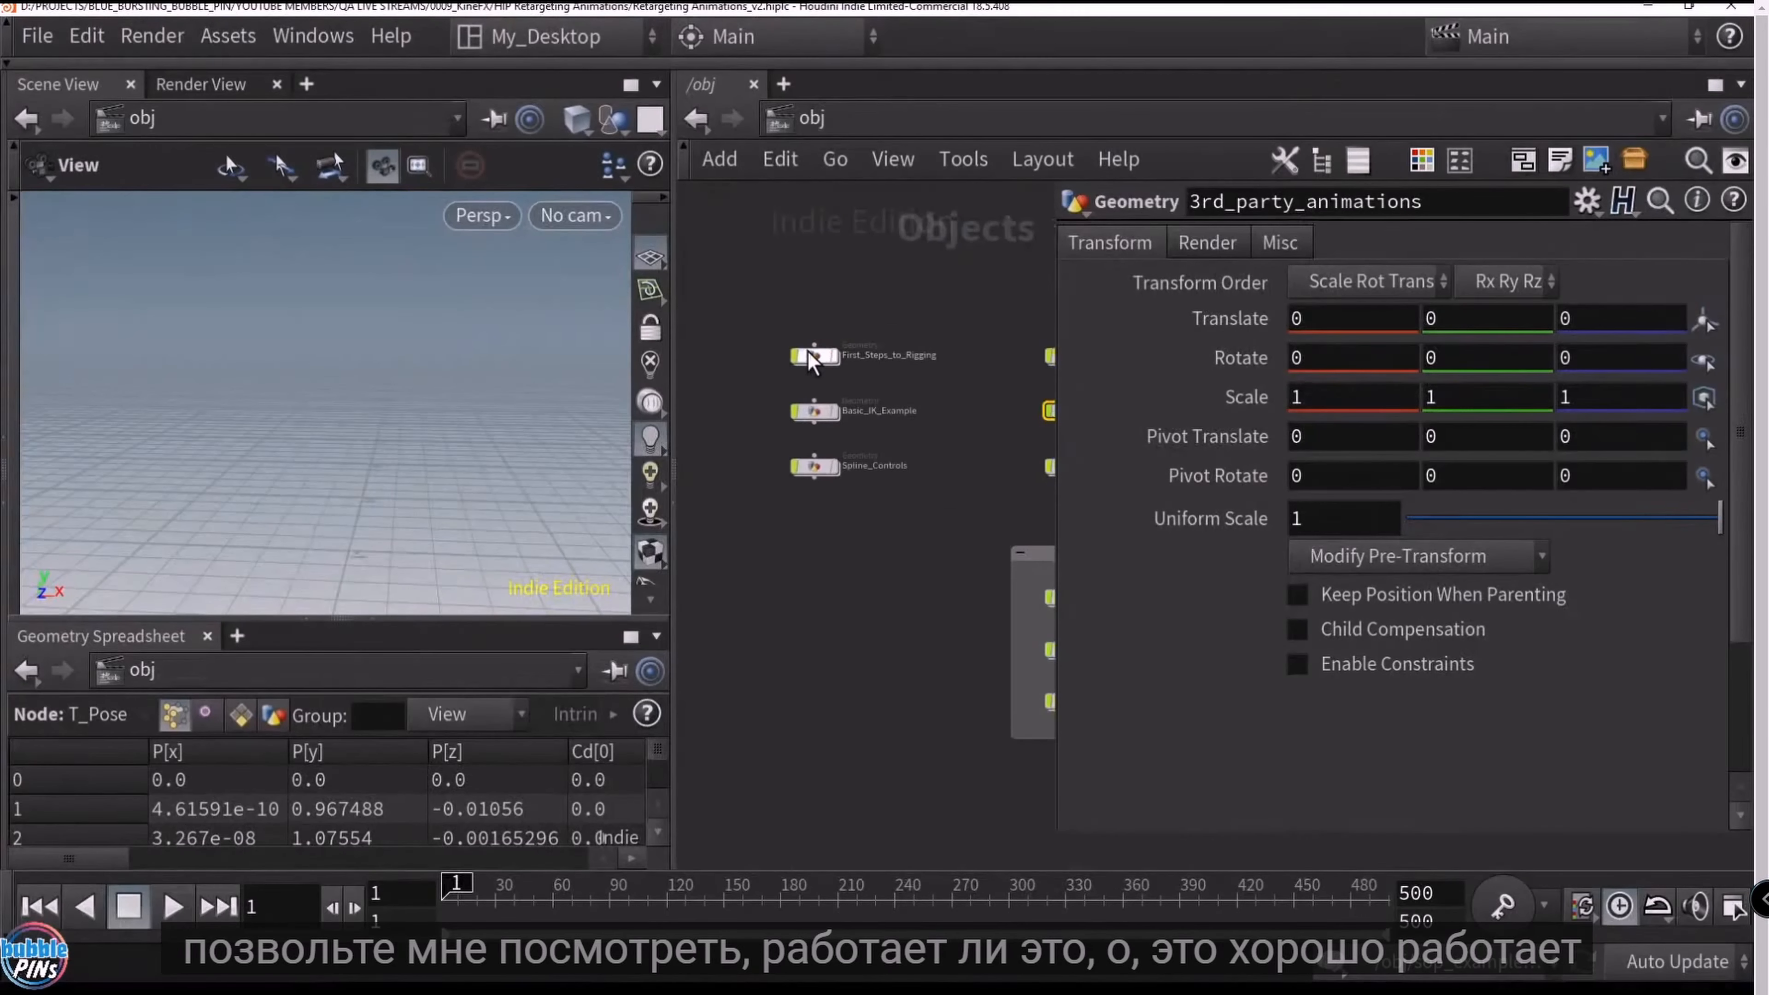
double_click(817, 358)
scroll(473, 396, "down", 5)
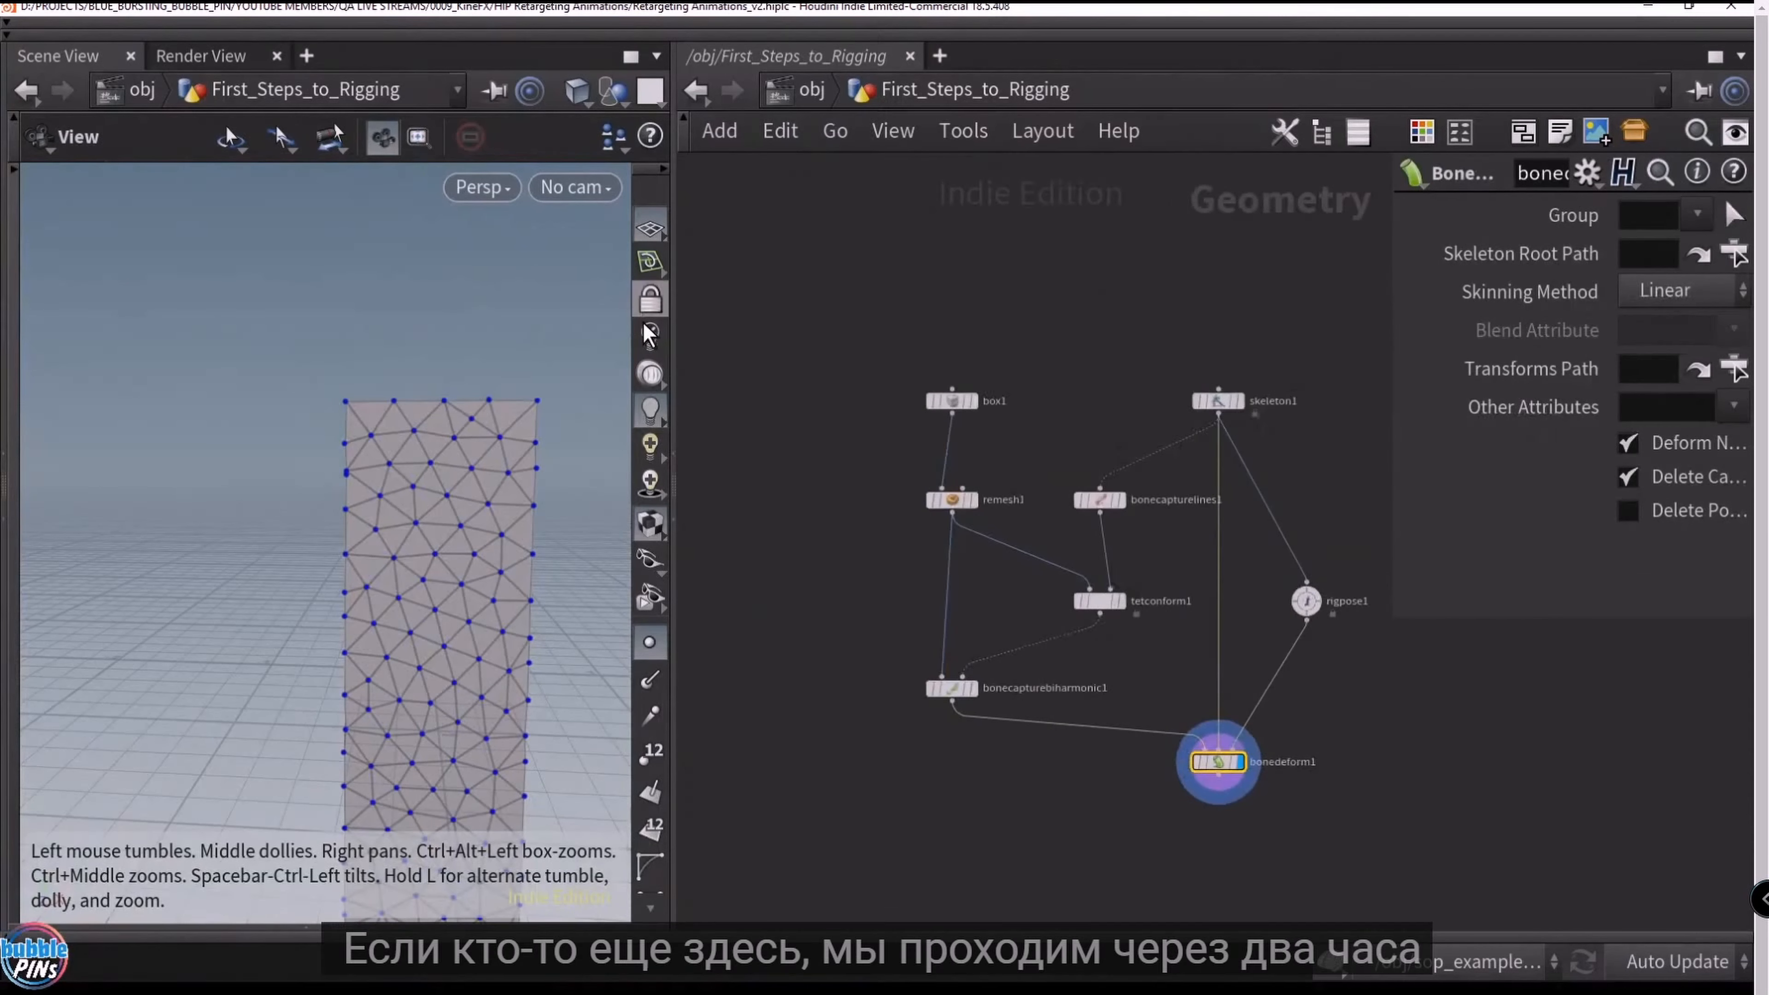
- Turn off point display and bring the whole box and its rigging network into view
left_click_drag(674, 360, 544, 361)
left_click_drag(432, 404, 390, 423)
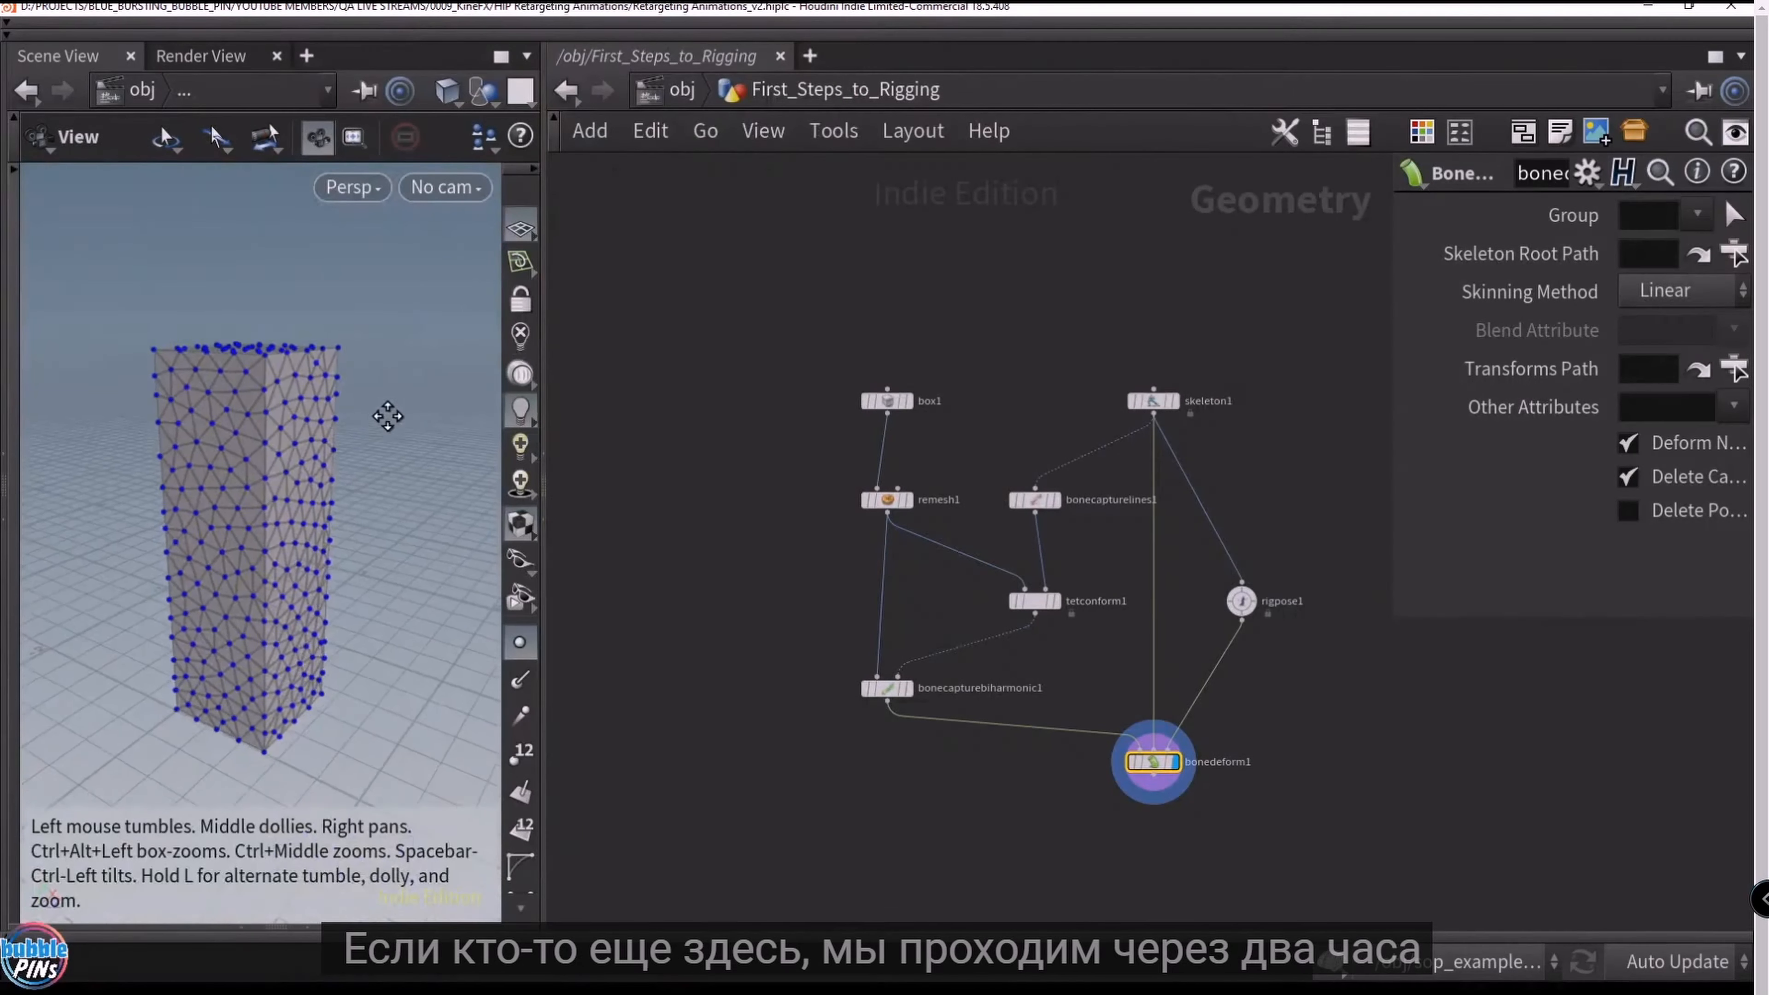
left_click(519, 642)
middle_click_drag(716, 513, 705, 477)
- Try posing the box rig's joints with the rigpose1 node's viewport handles
left_click(1231, 565)
left_click_drag(331, 419, 356, 470)
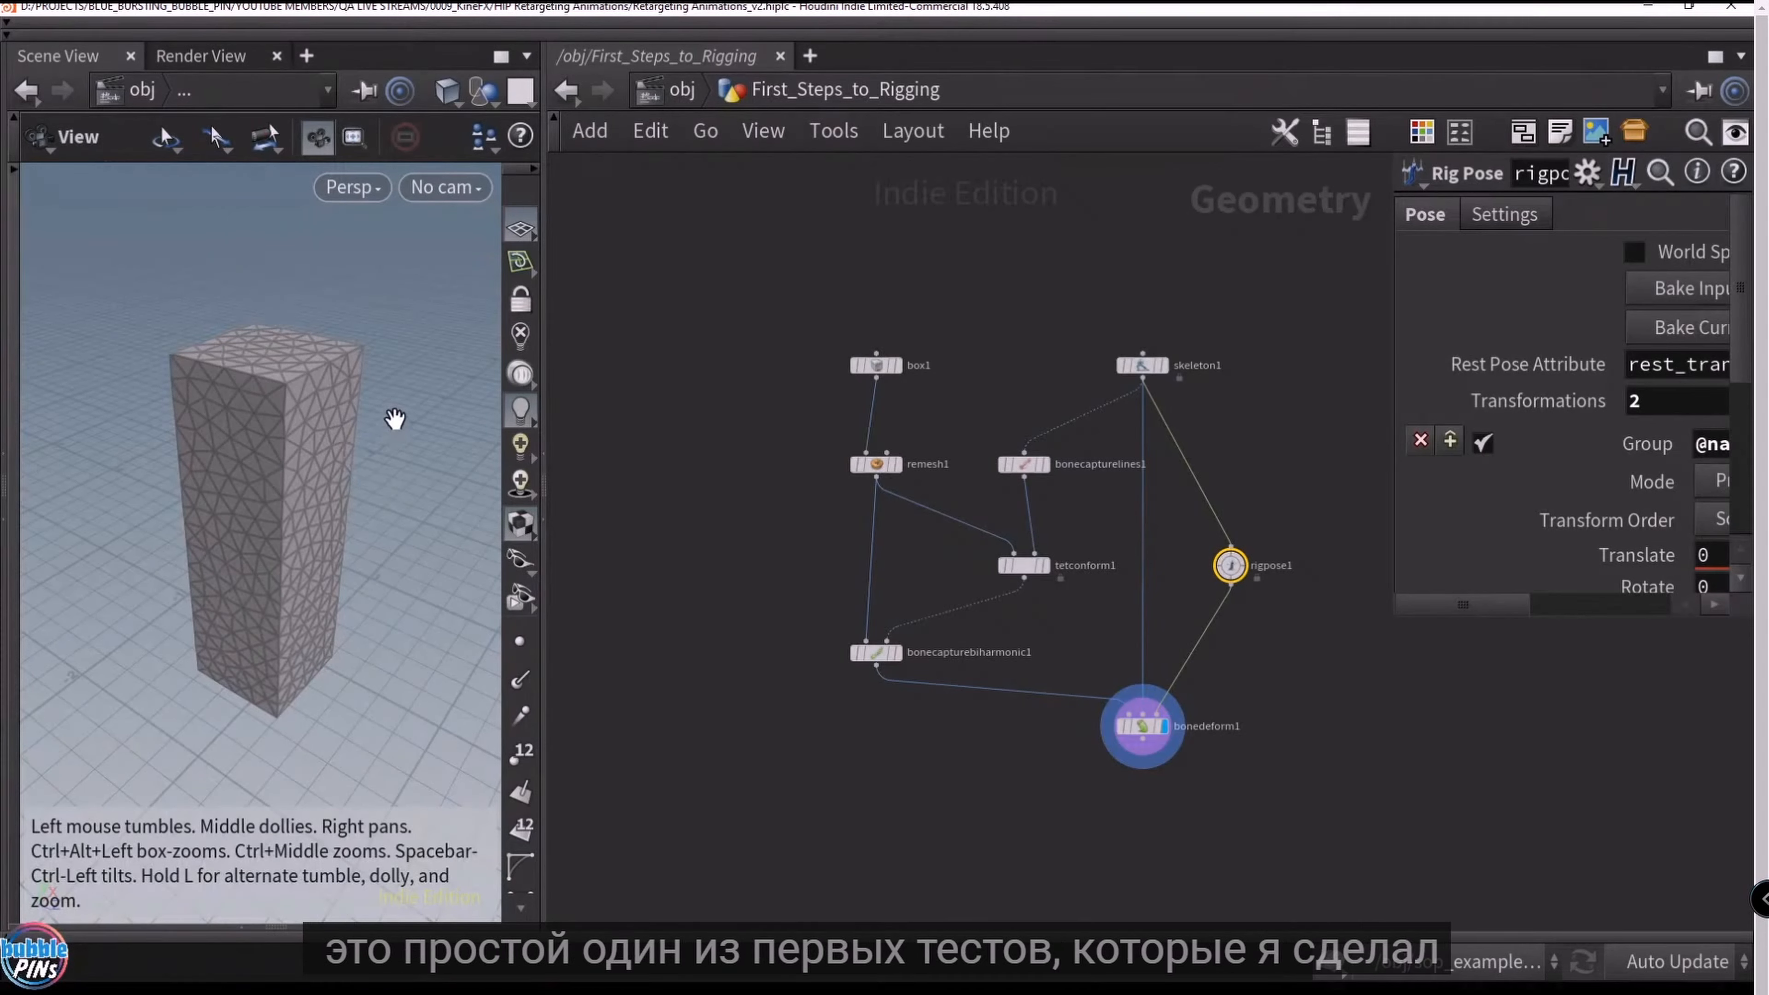
key("Return")
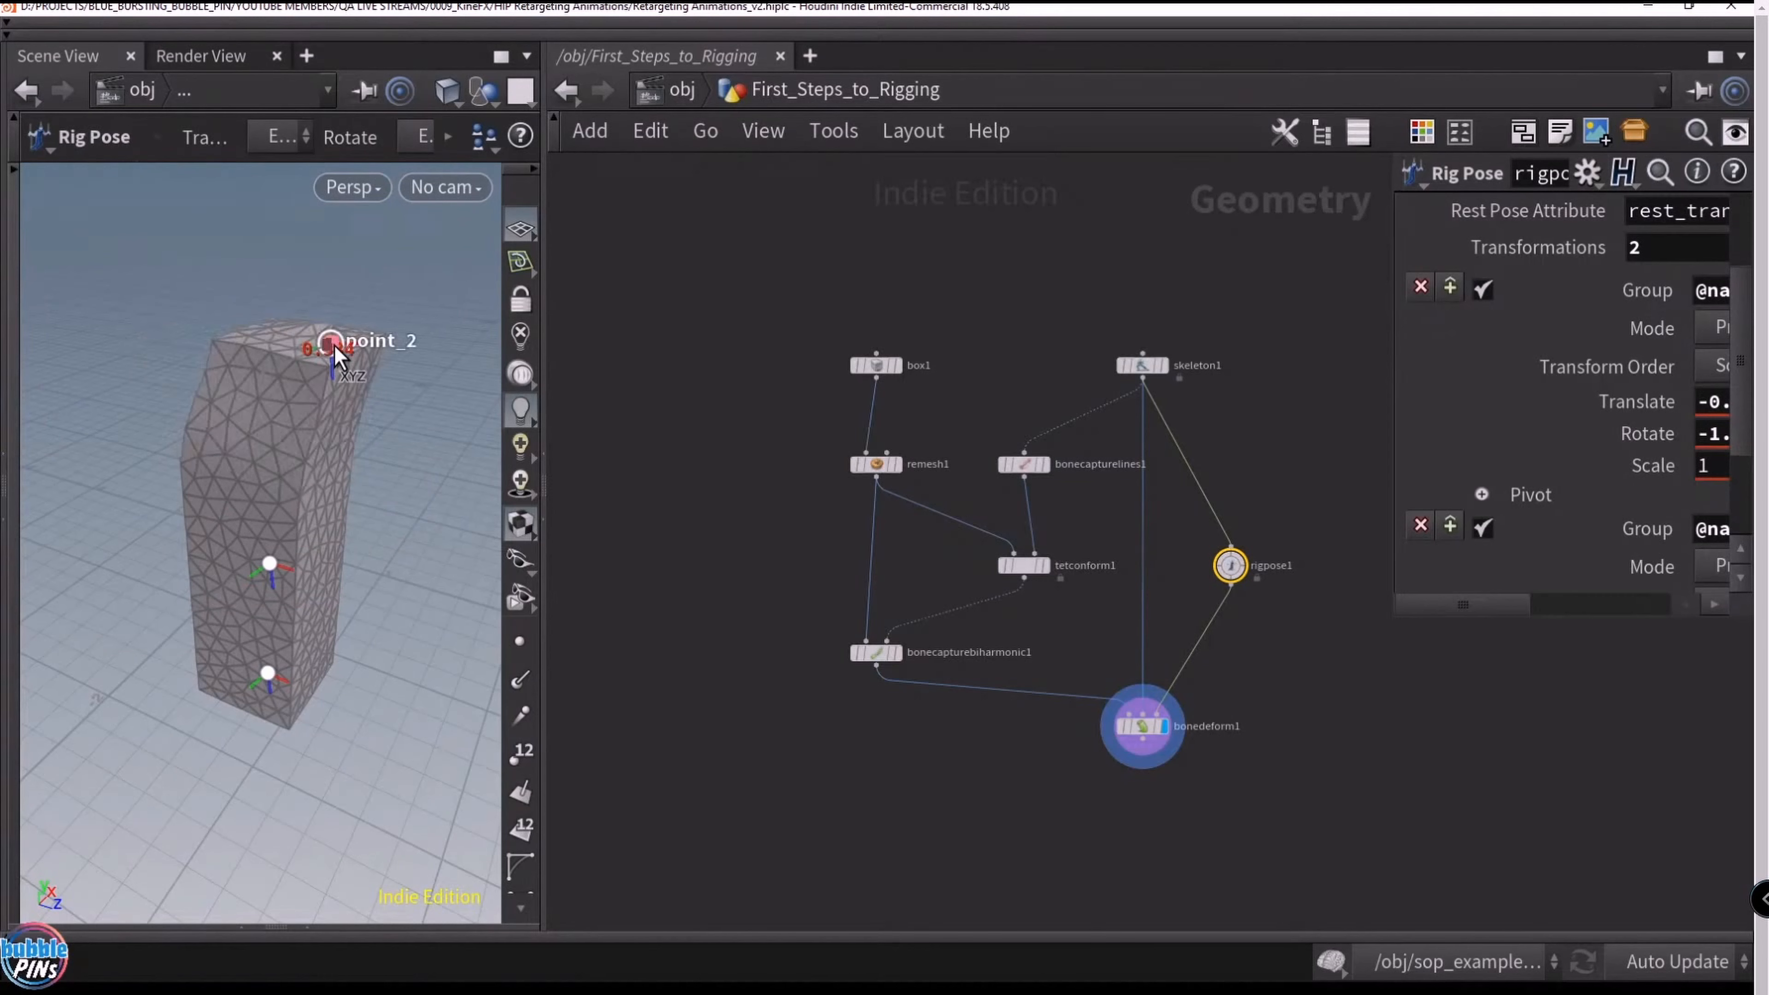
left_click(260, 373)
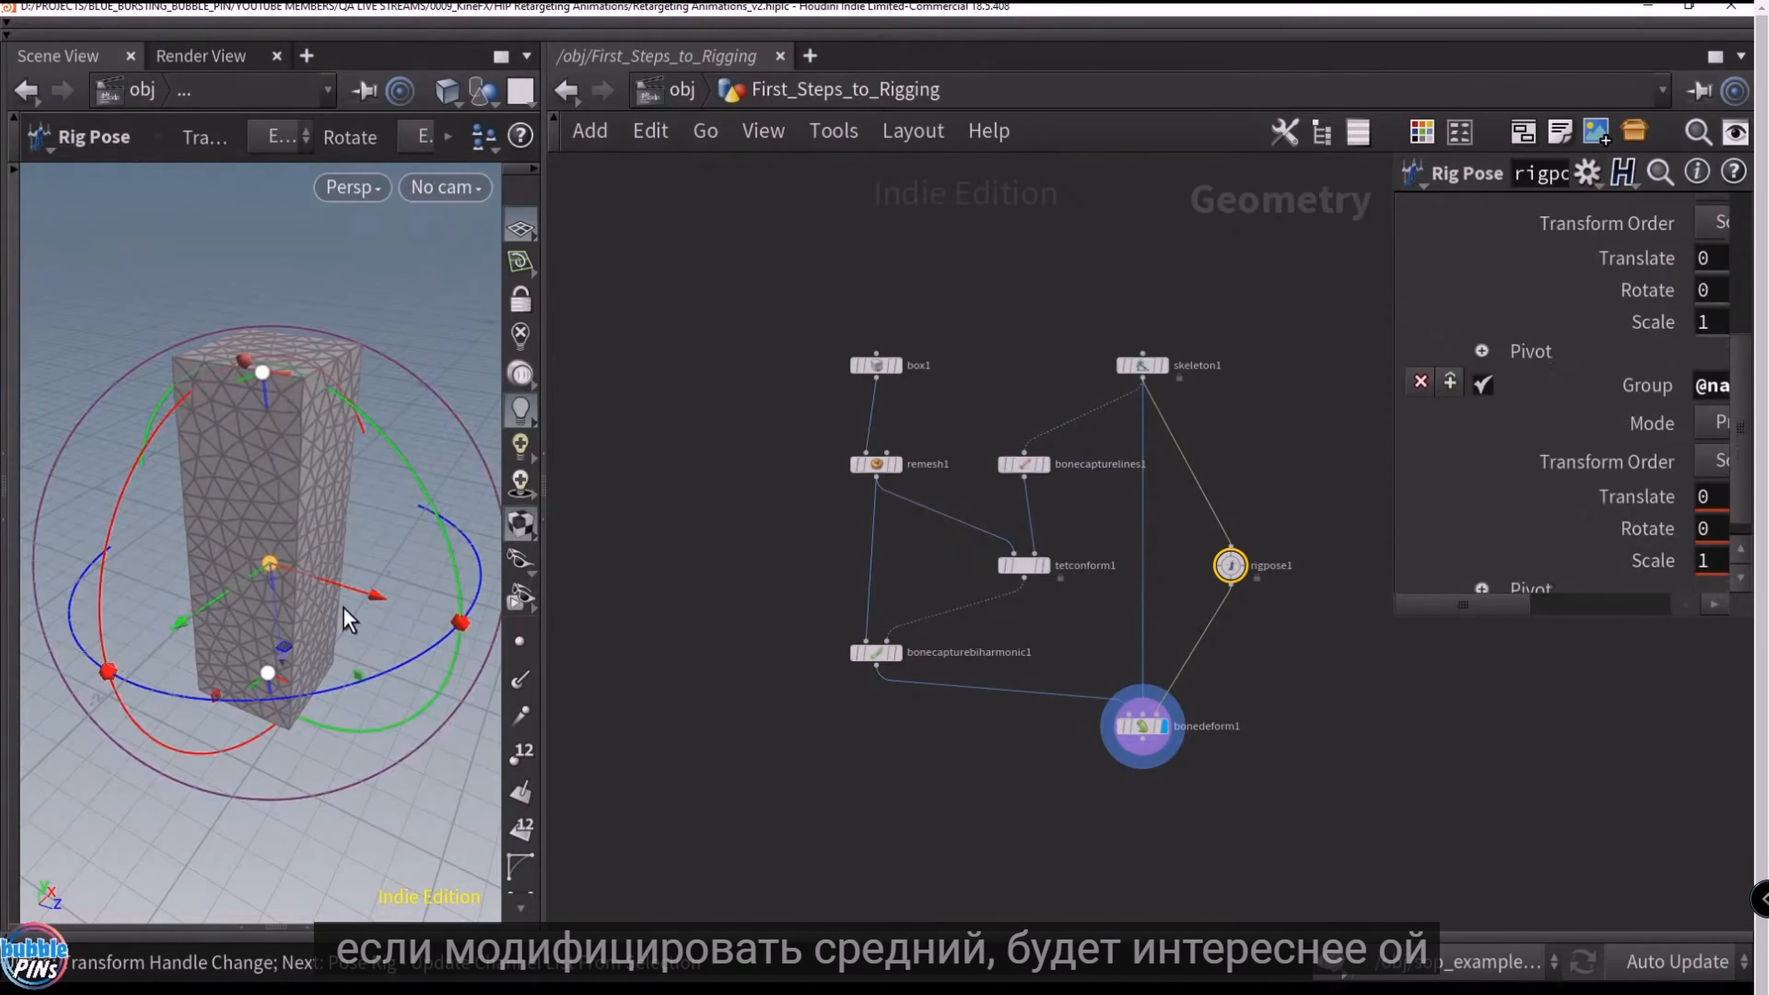
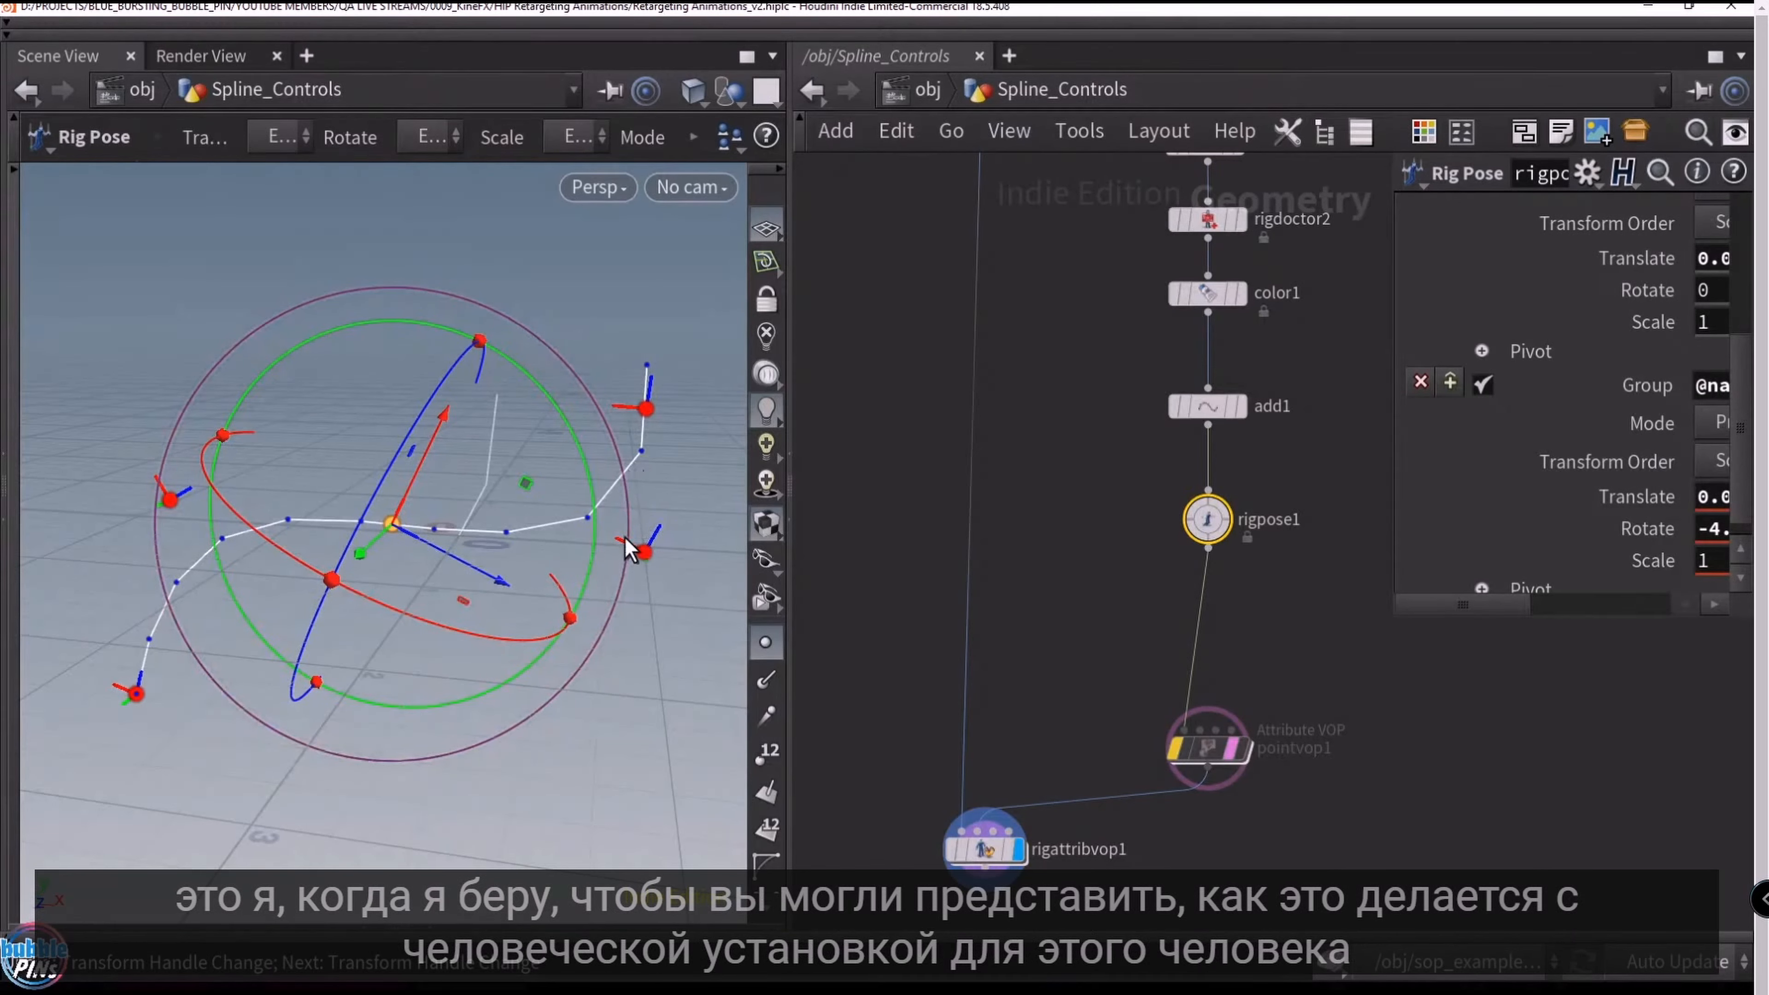
- Return to the footsteps scene and go up to the object level
left_click(888, 90)
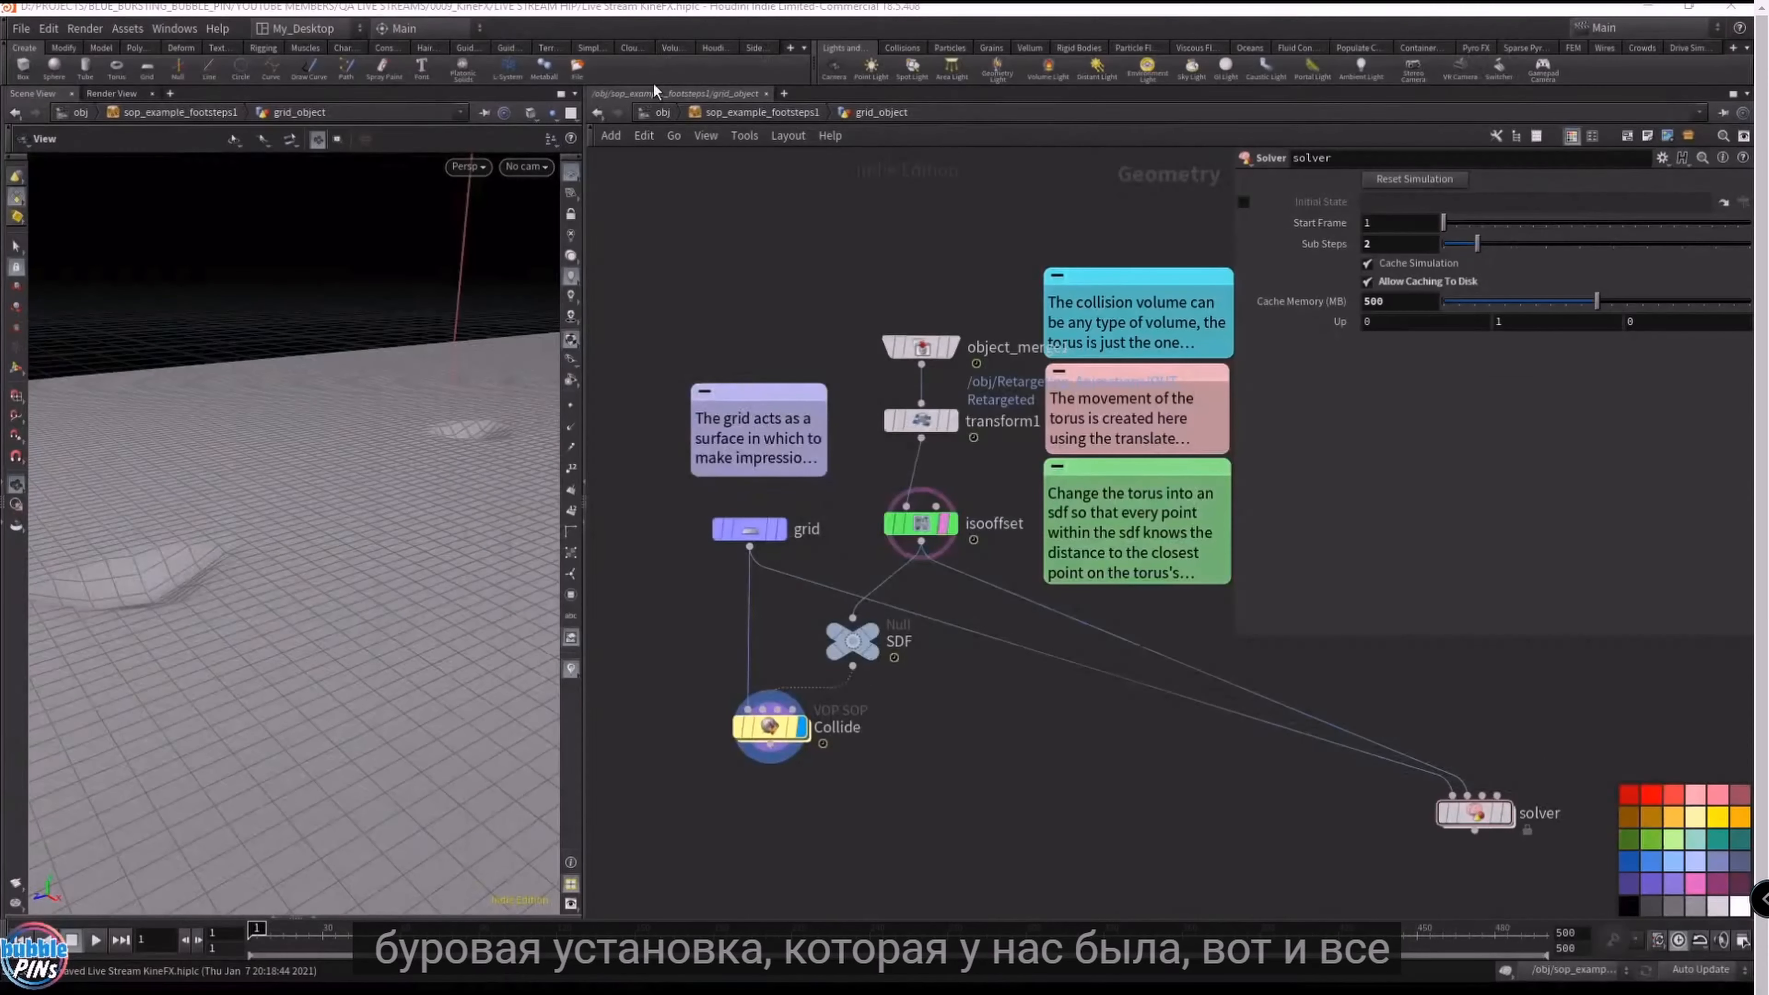
left_click(744, 113)
left_click(662, 114)
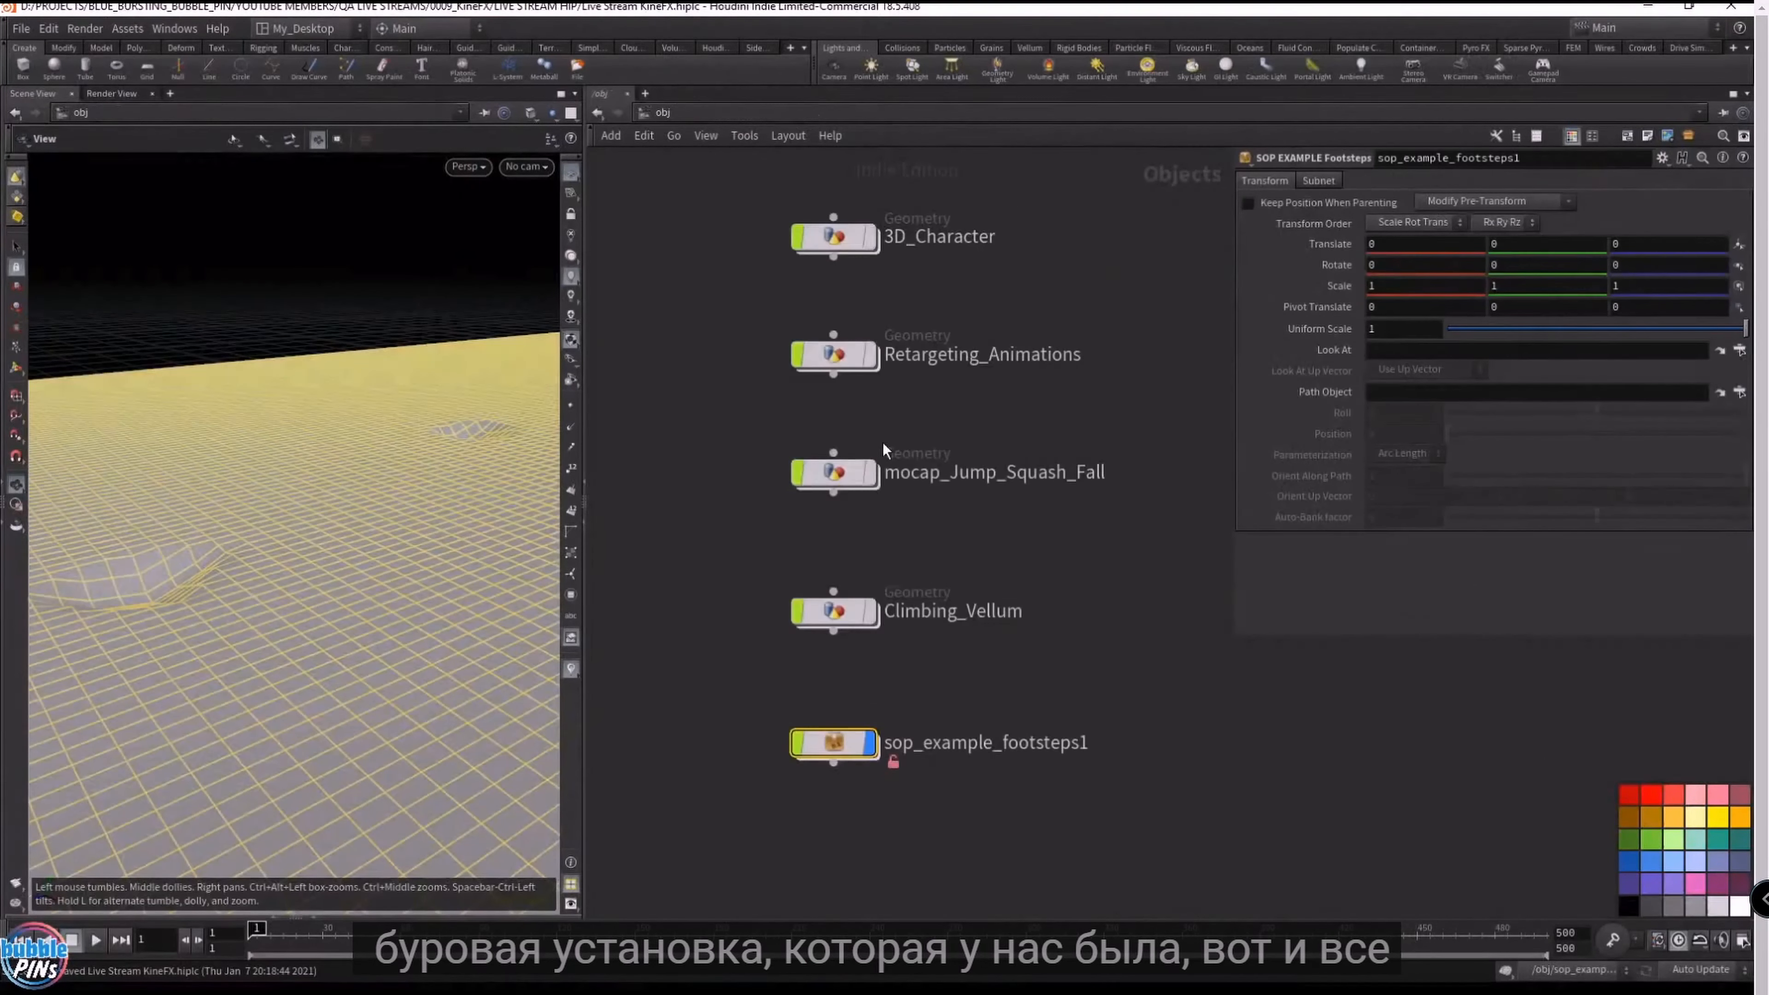
- Open the Retargeting_Animations network and display the output of its fullbodyik1 node
double_click(834, 354)
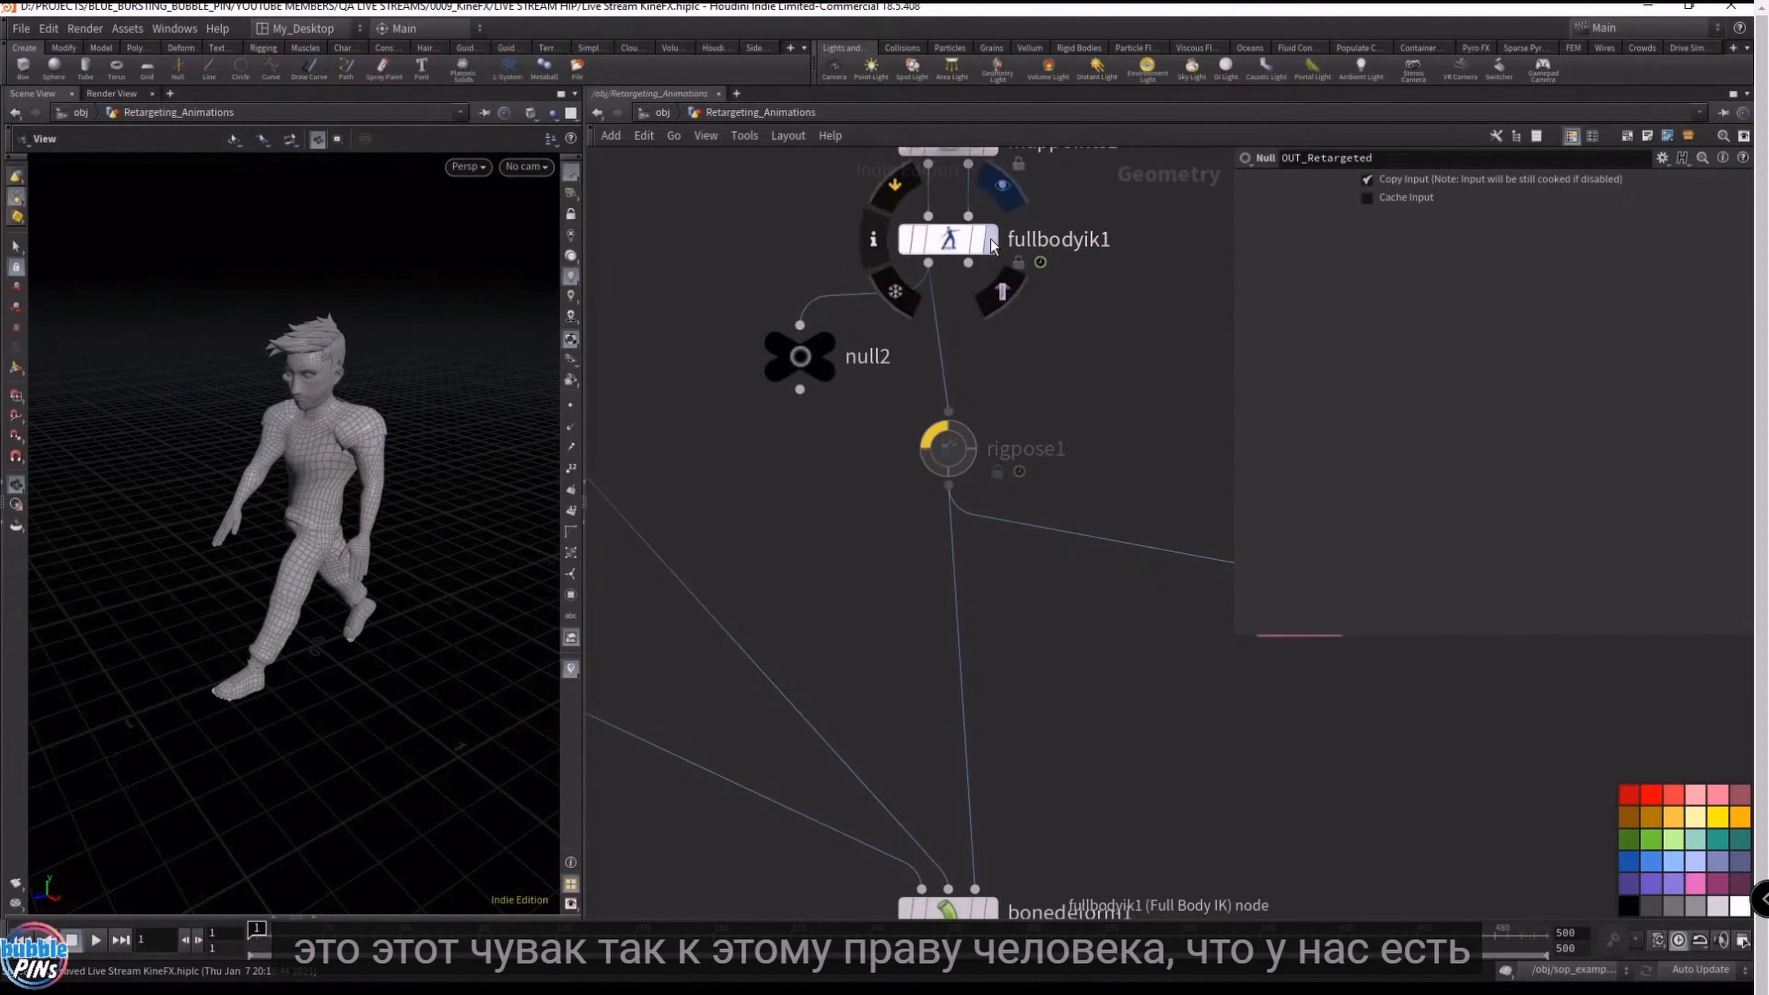
left_click(984, 248)
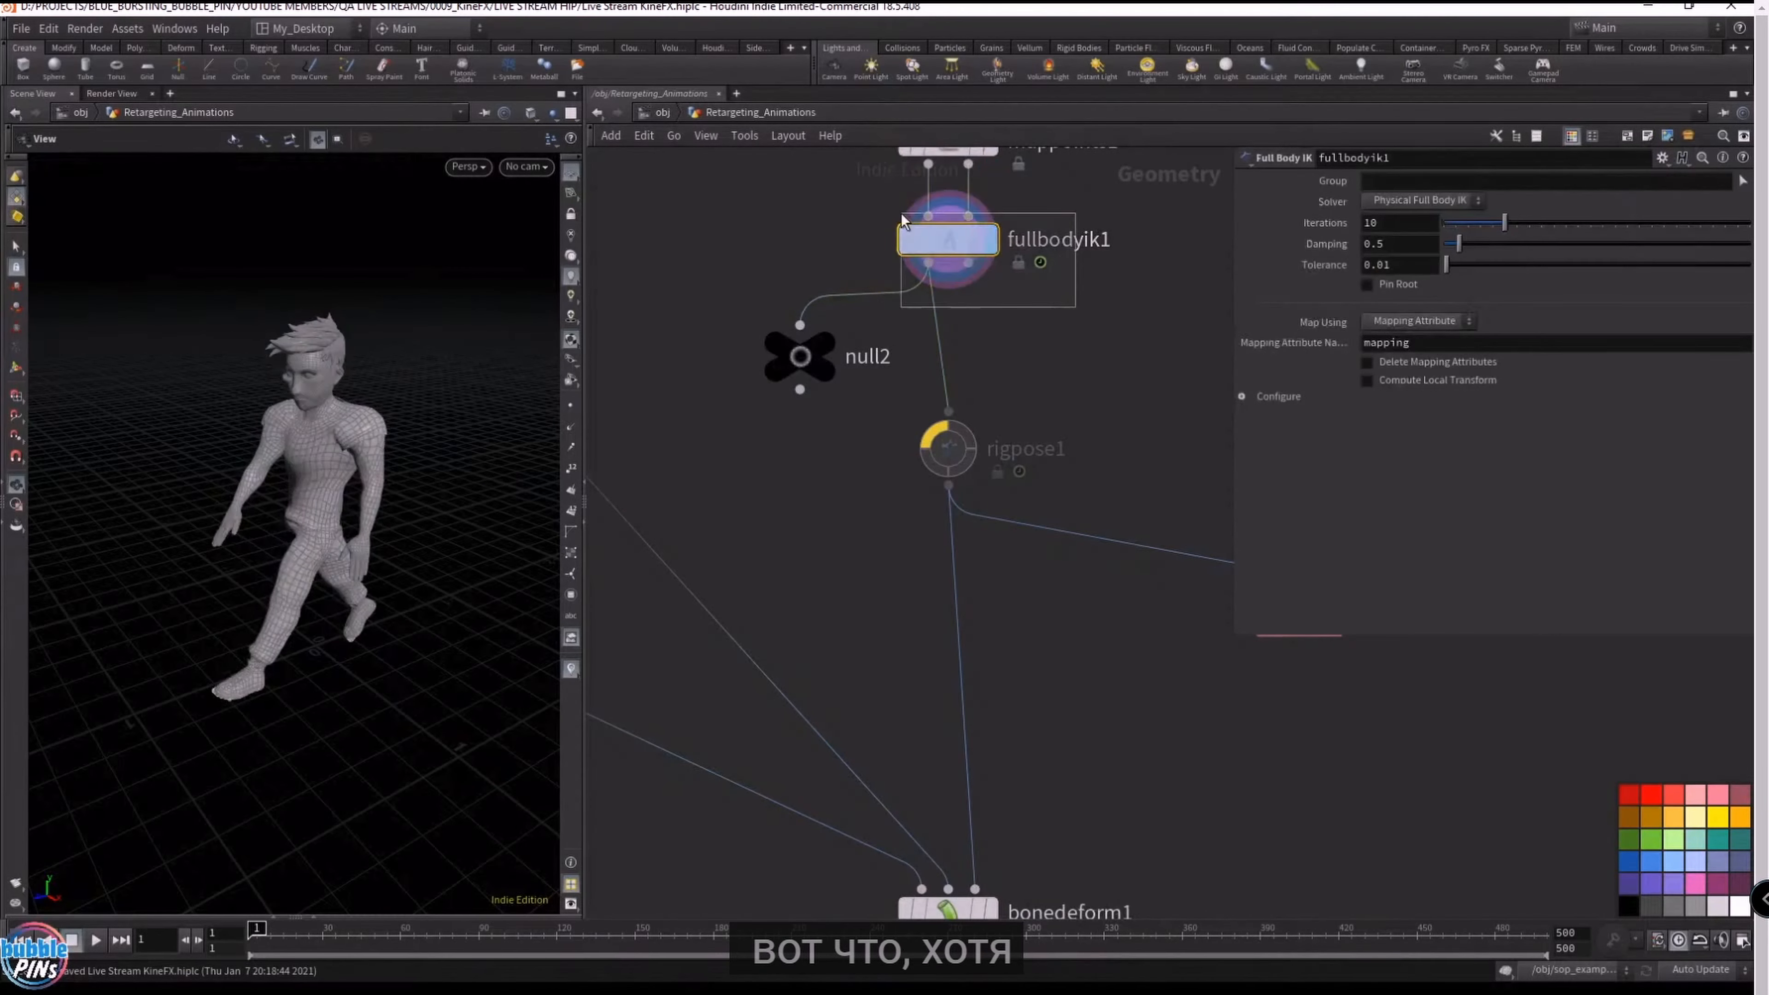
left_click_drag(300, 446, 369, 425)
scroll(313, 453, "up", 3)
scroll(975, 488, "down", 2)
middle_click_drag(871, 418, 1086, 658)
- Close the stuck Scene View pane and add a new Scene View pane beside the Render View
left_click(71, 94)
left_click(95, 94)
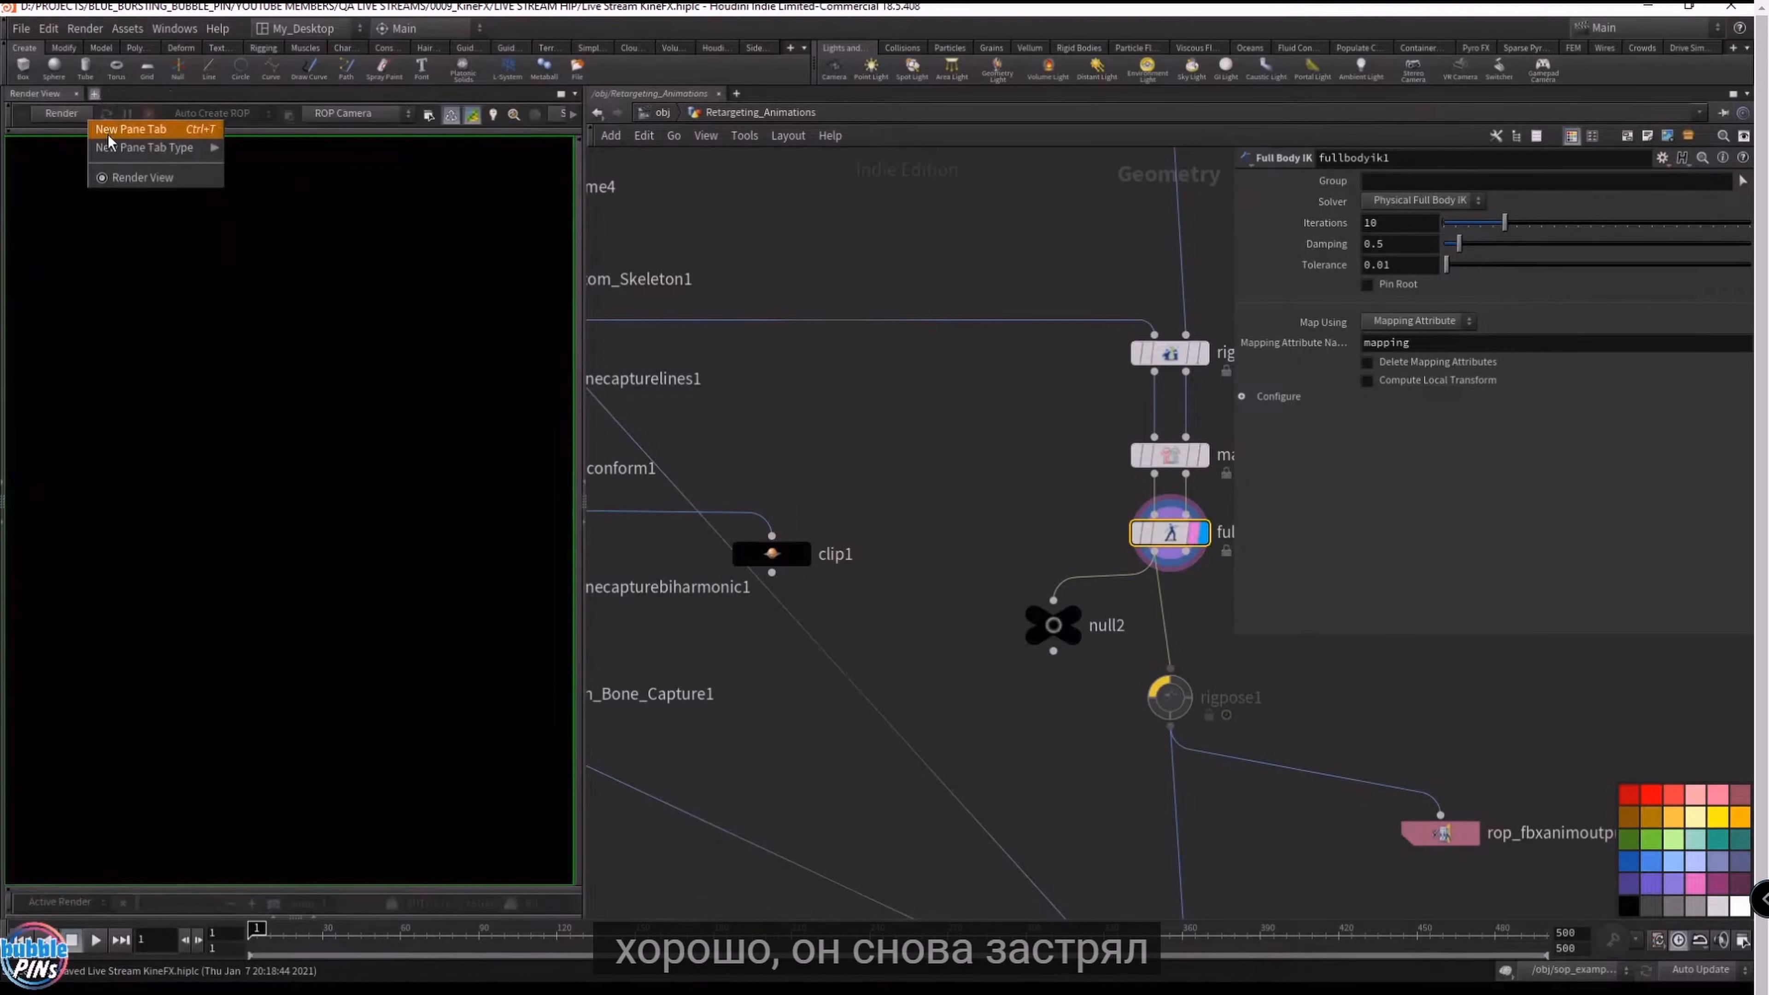
mouse_move(139, 147)
mouse_move(257, 325)
left_click(380, 327)
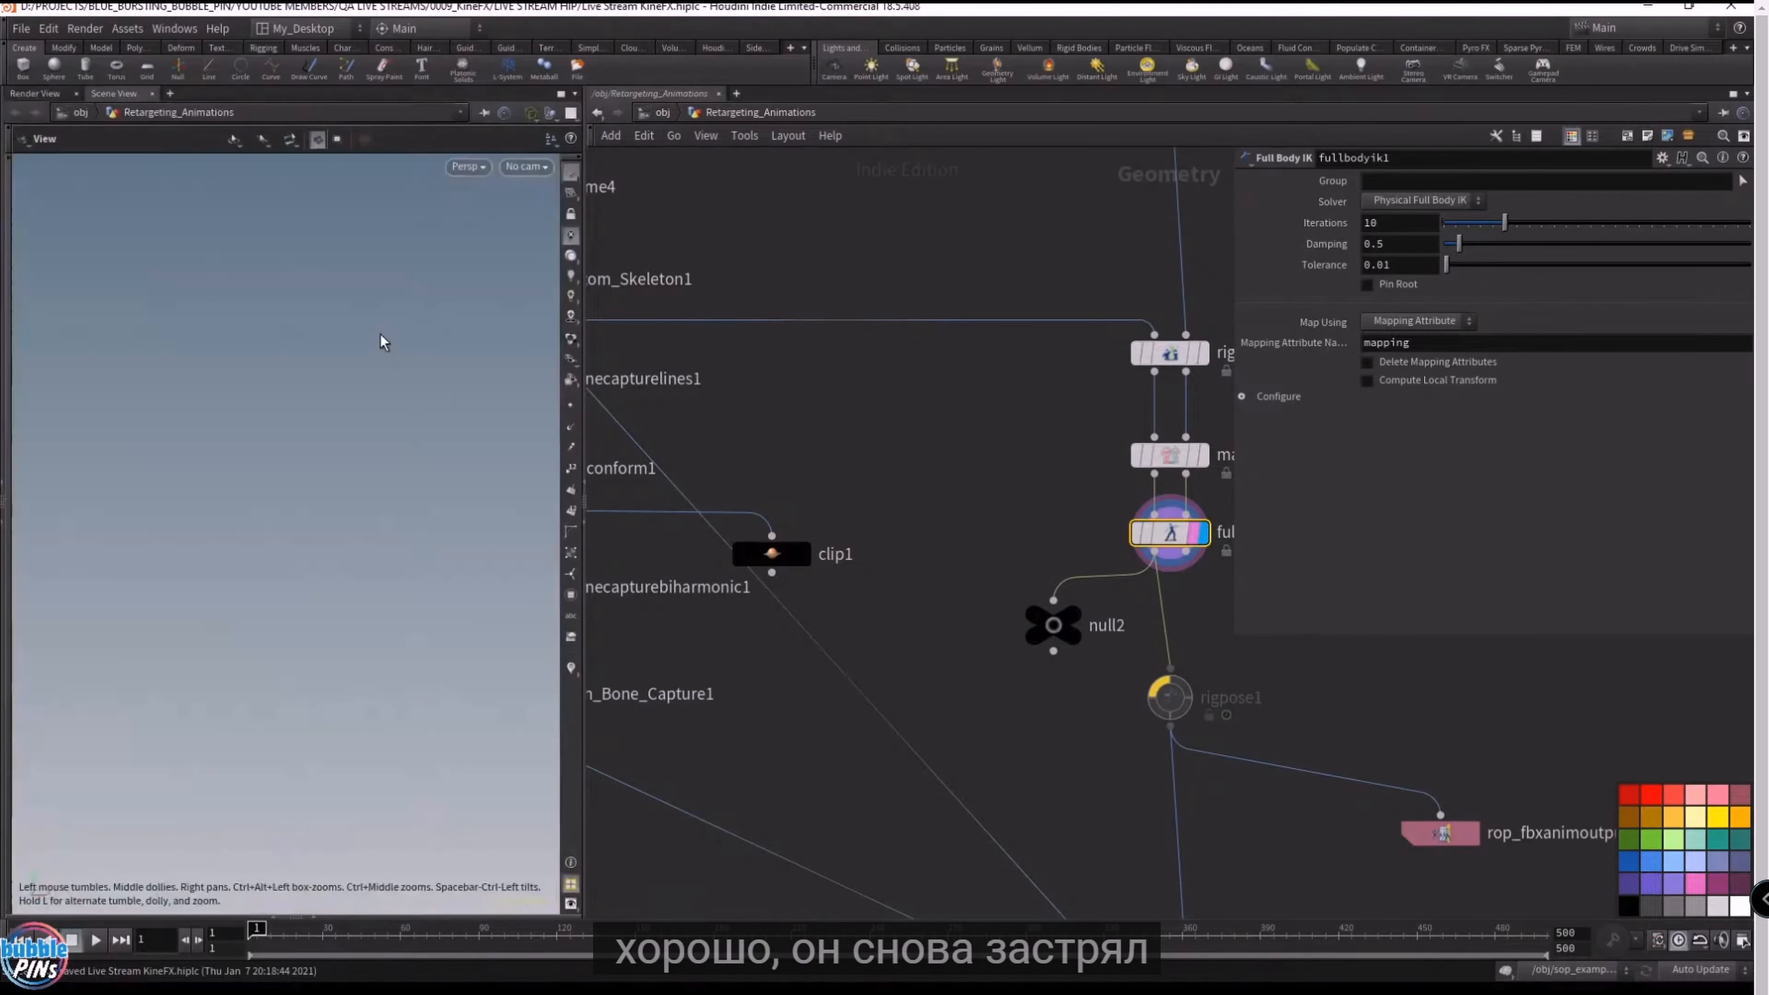
- Frame the full body IK skeleton in the viewport, turn on point display and play its walk animation
key("f")
left_click_drag(355, 363, 418, 356)
scroll(418, 419, "down", 4)
left_click(571, 405)
key("Up")
key("Up")
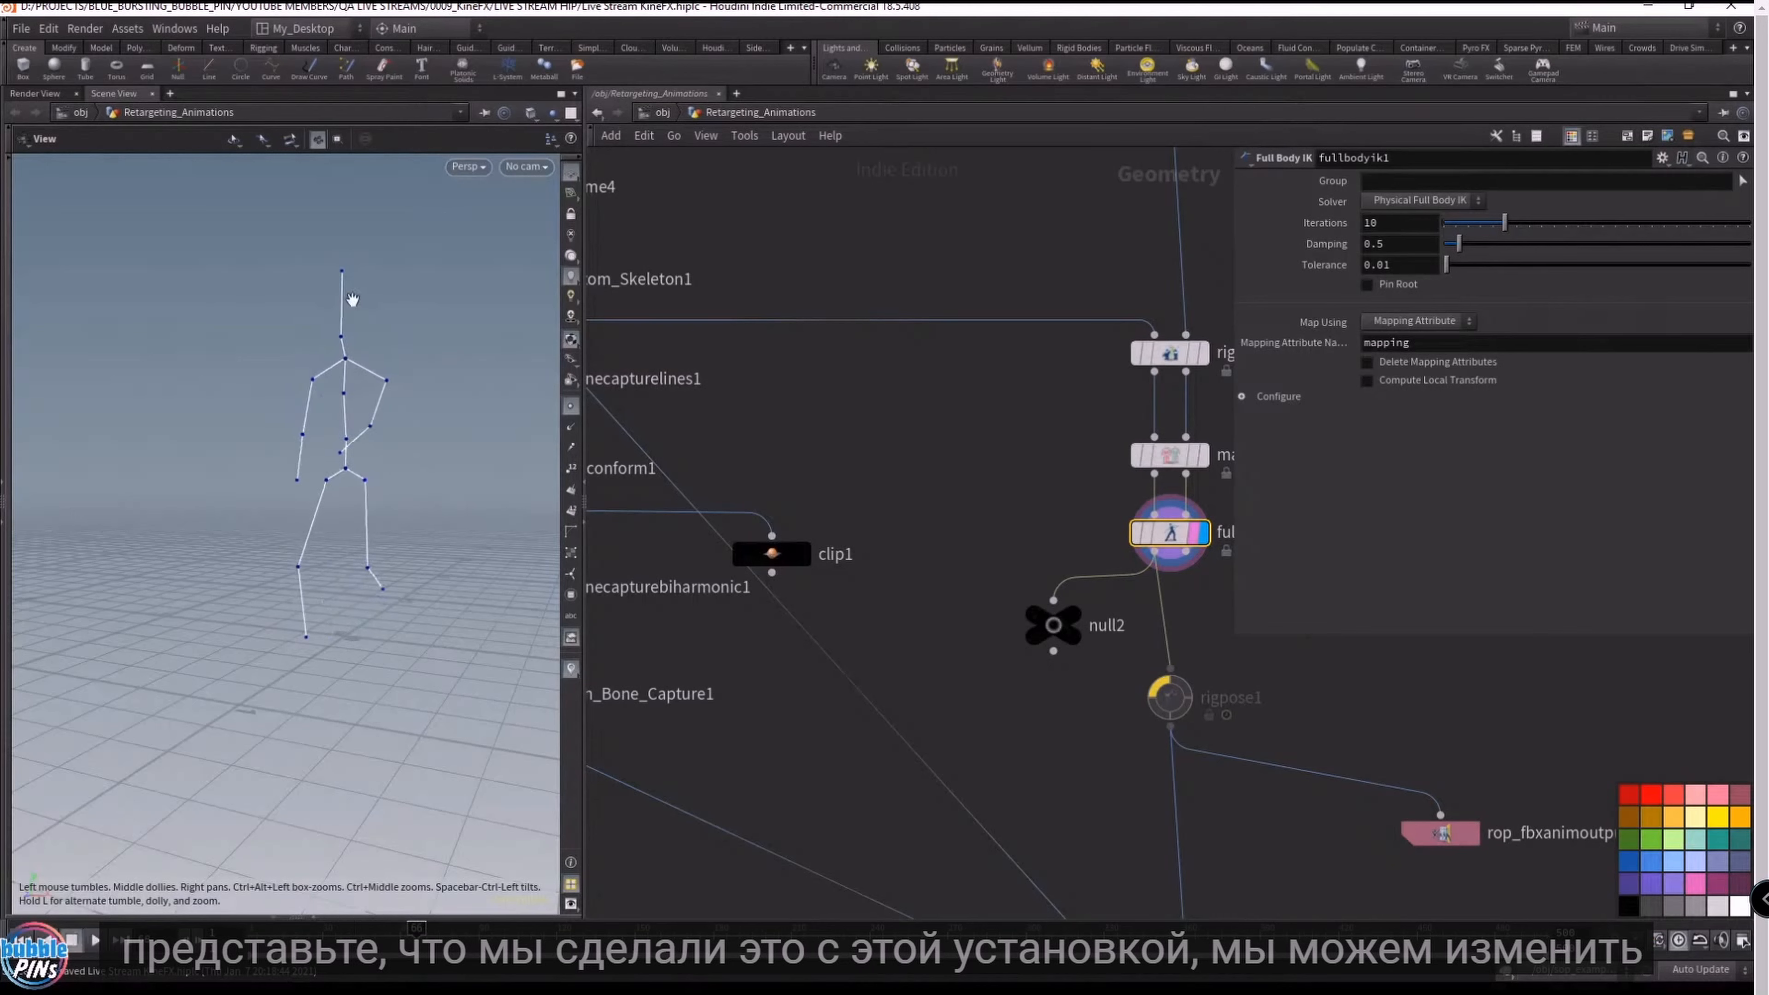
- Display and select the rigpose1 node, and scrub the posed skeleton's animation to frame 15
middle_click_drag(1019, 763, 947, 750)
middle_click_drag(1242, 732, 1093, 653)
scroll(1018, 602, "up", 2)
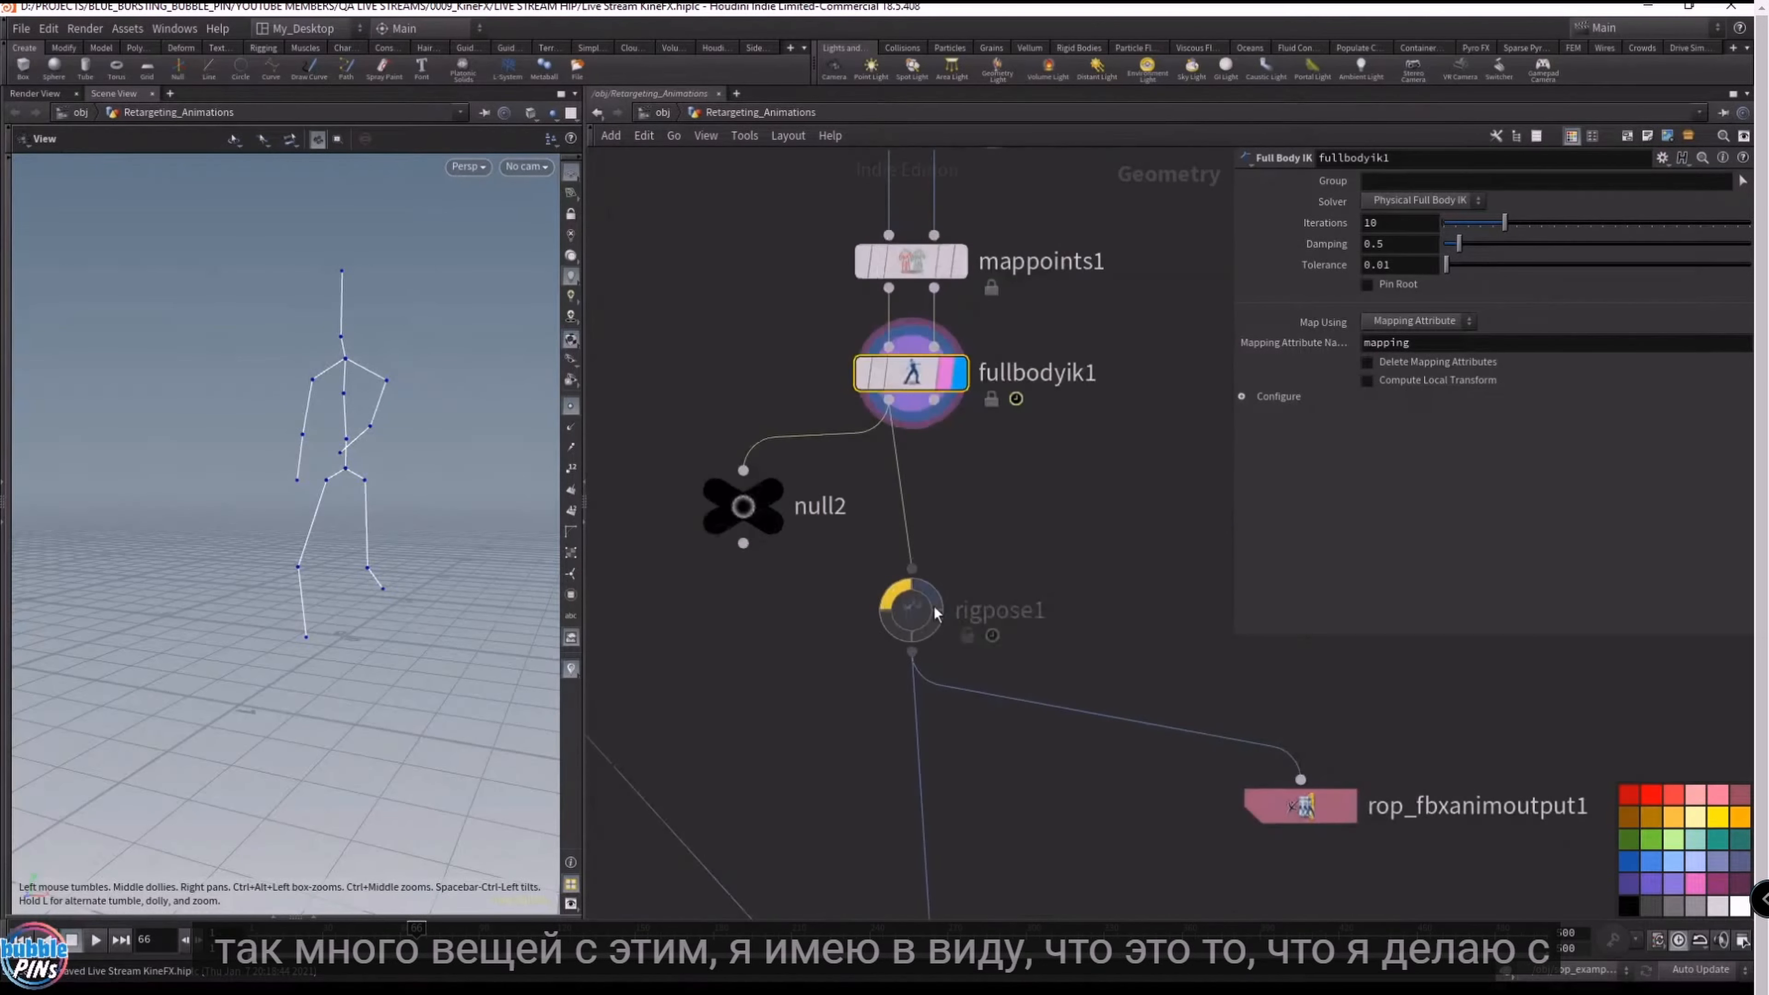
left_click(972, 550)
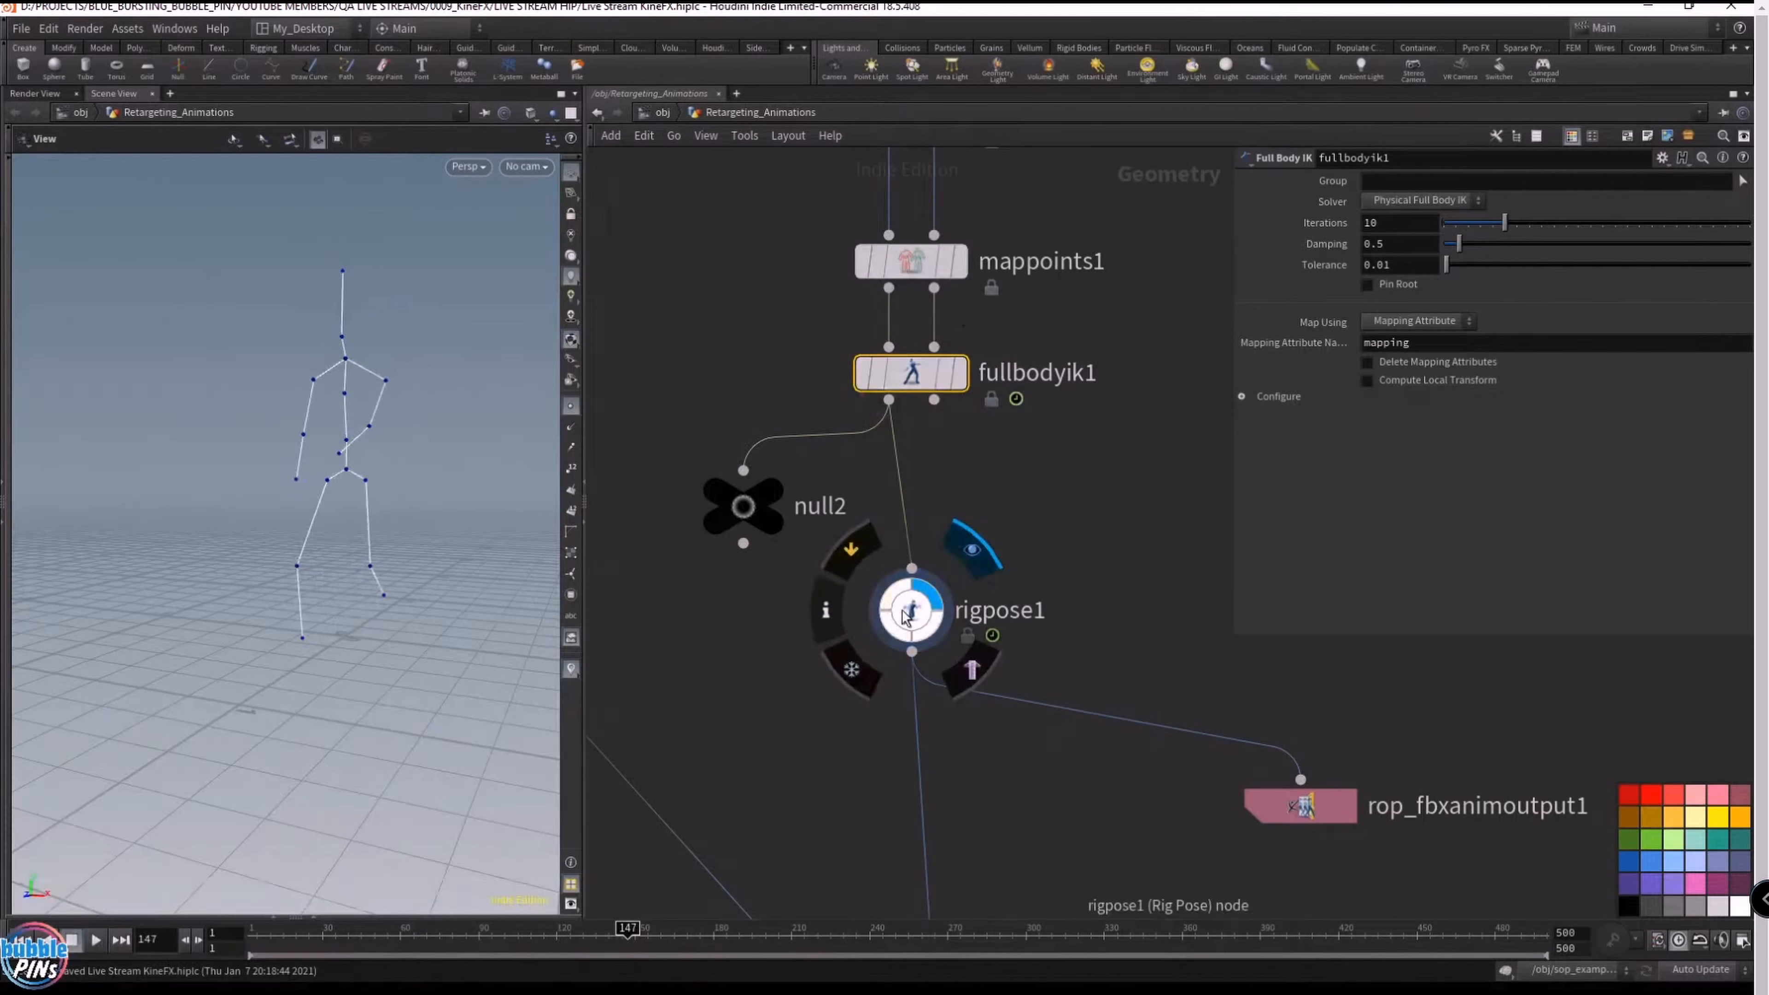
left_click(933, 609)
mouse_move(320, 931)
left_mouse_down()
mouse_move(257, 931)
mouse_move(422, 926)
mouse_move(224, 927)
mouse_move(408, 927)
mouse_move(285, 926)
left_mouse_up()
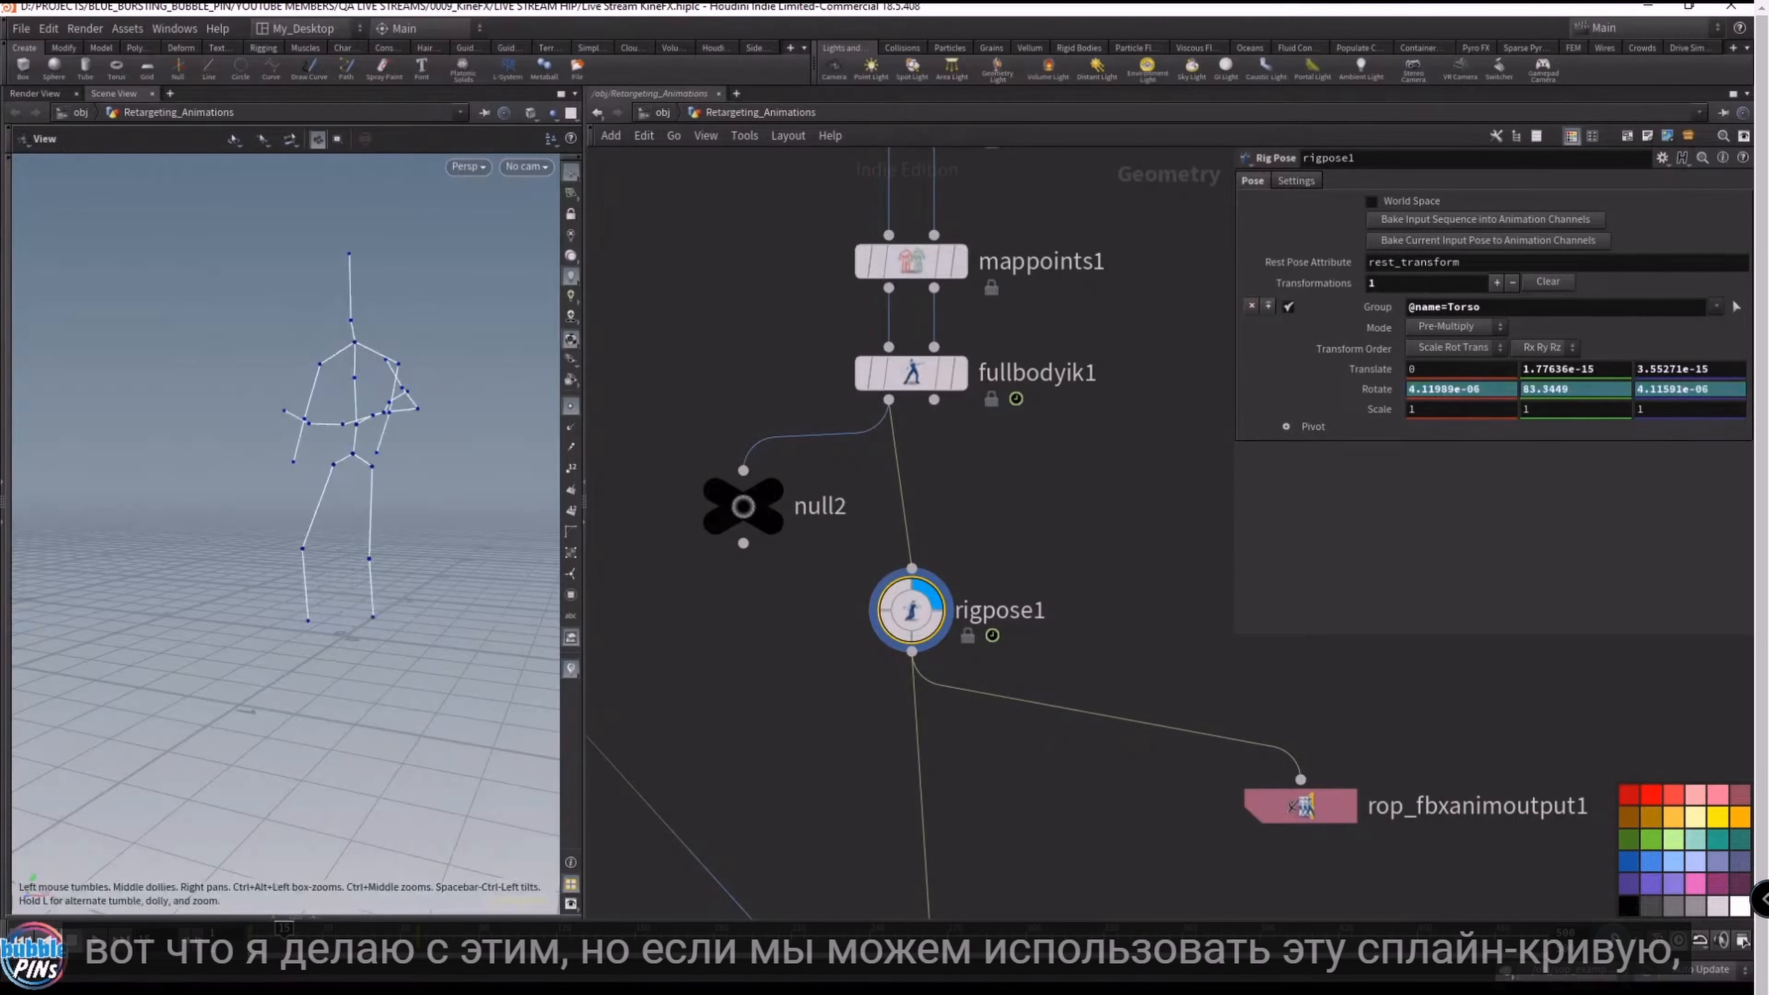
- Look over the Spline_Controls example in the Retargeting Animations_v2 scene, and return to the Live Stream KineFX scene
left_click_drag(1754, 132, 541, 89)
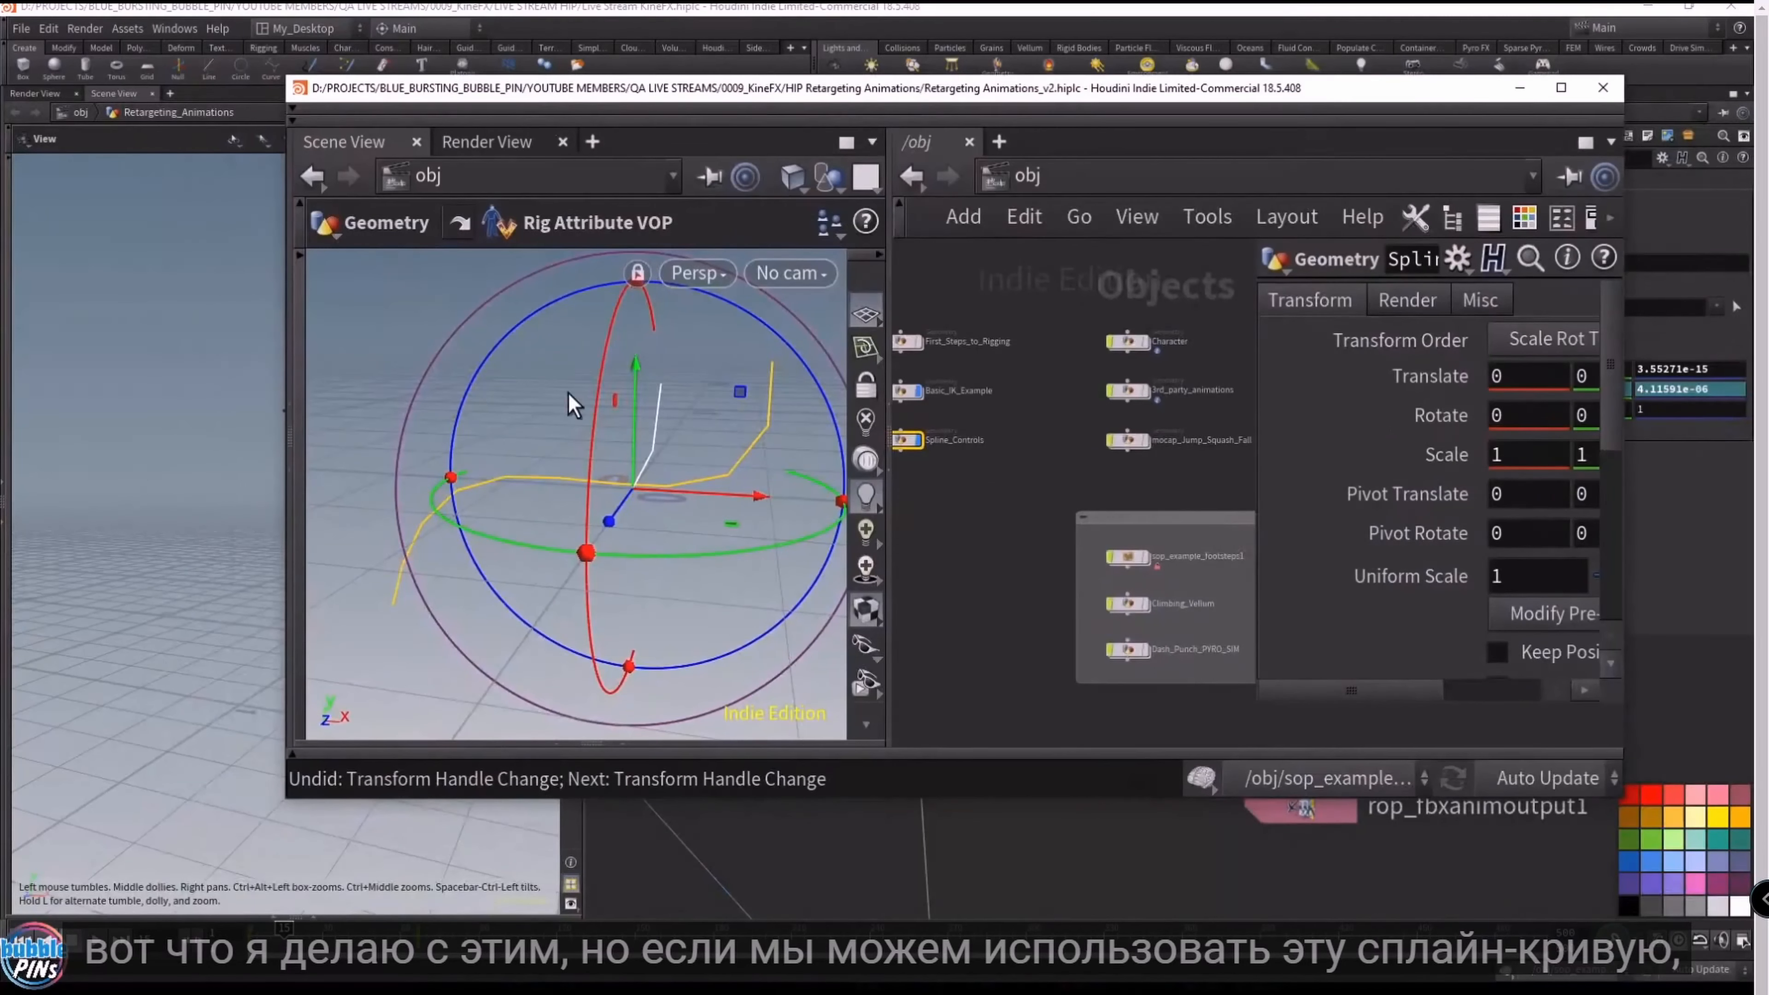
middle_click_drag(975, 446, 1126, 465)
scroll(1058, 463, "up", 3)
left_click(796, 8)
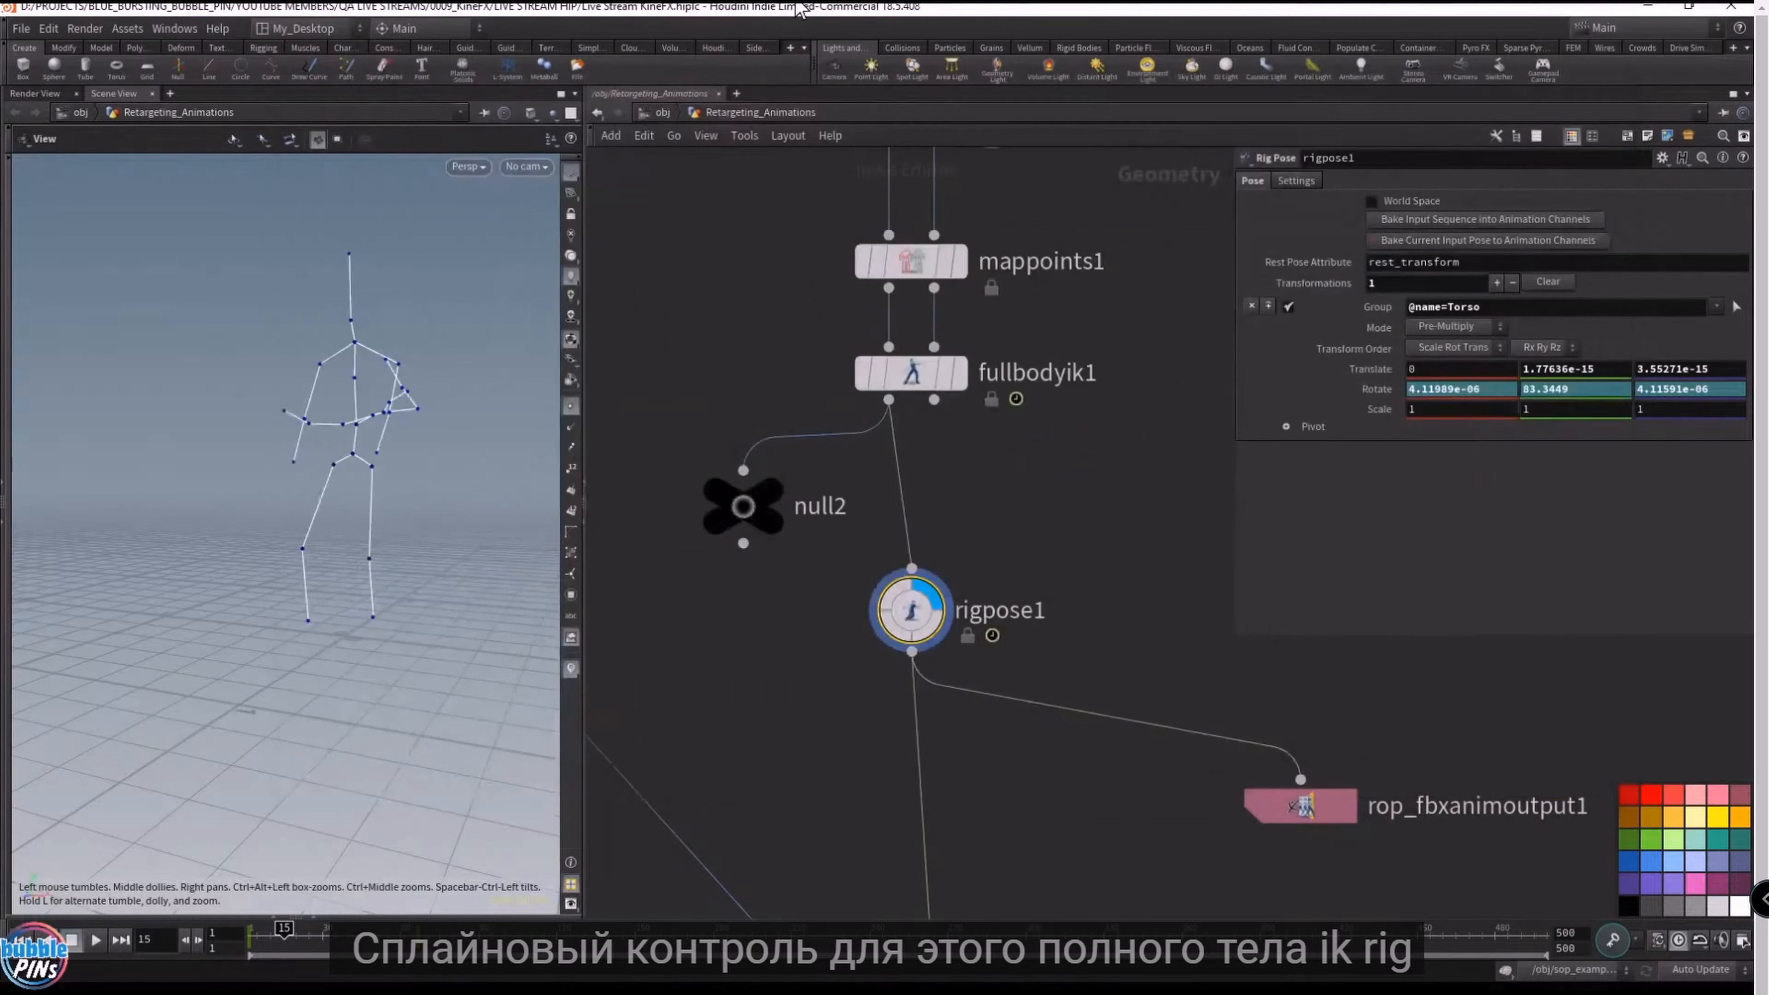
- Display and select the bonedeform1 node, hide the points and examine the deformed character mesh
left_click(920, 376)
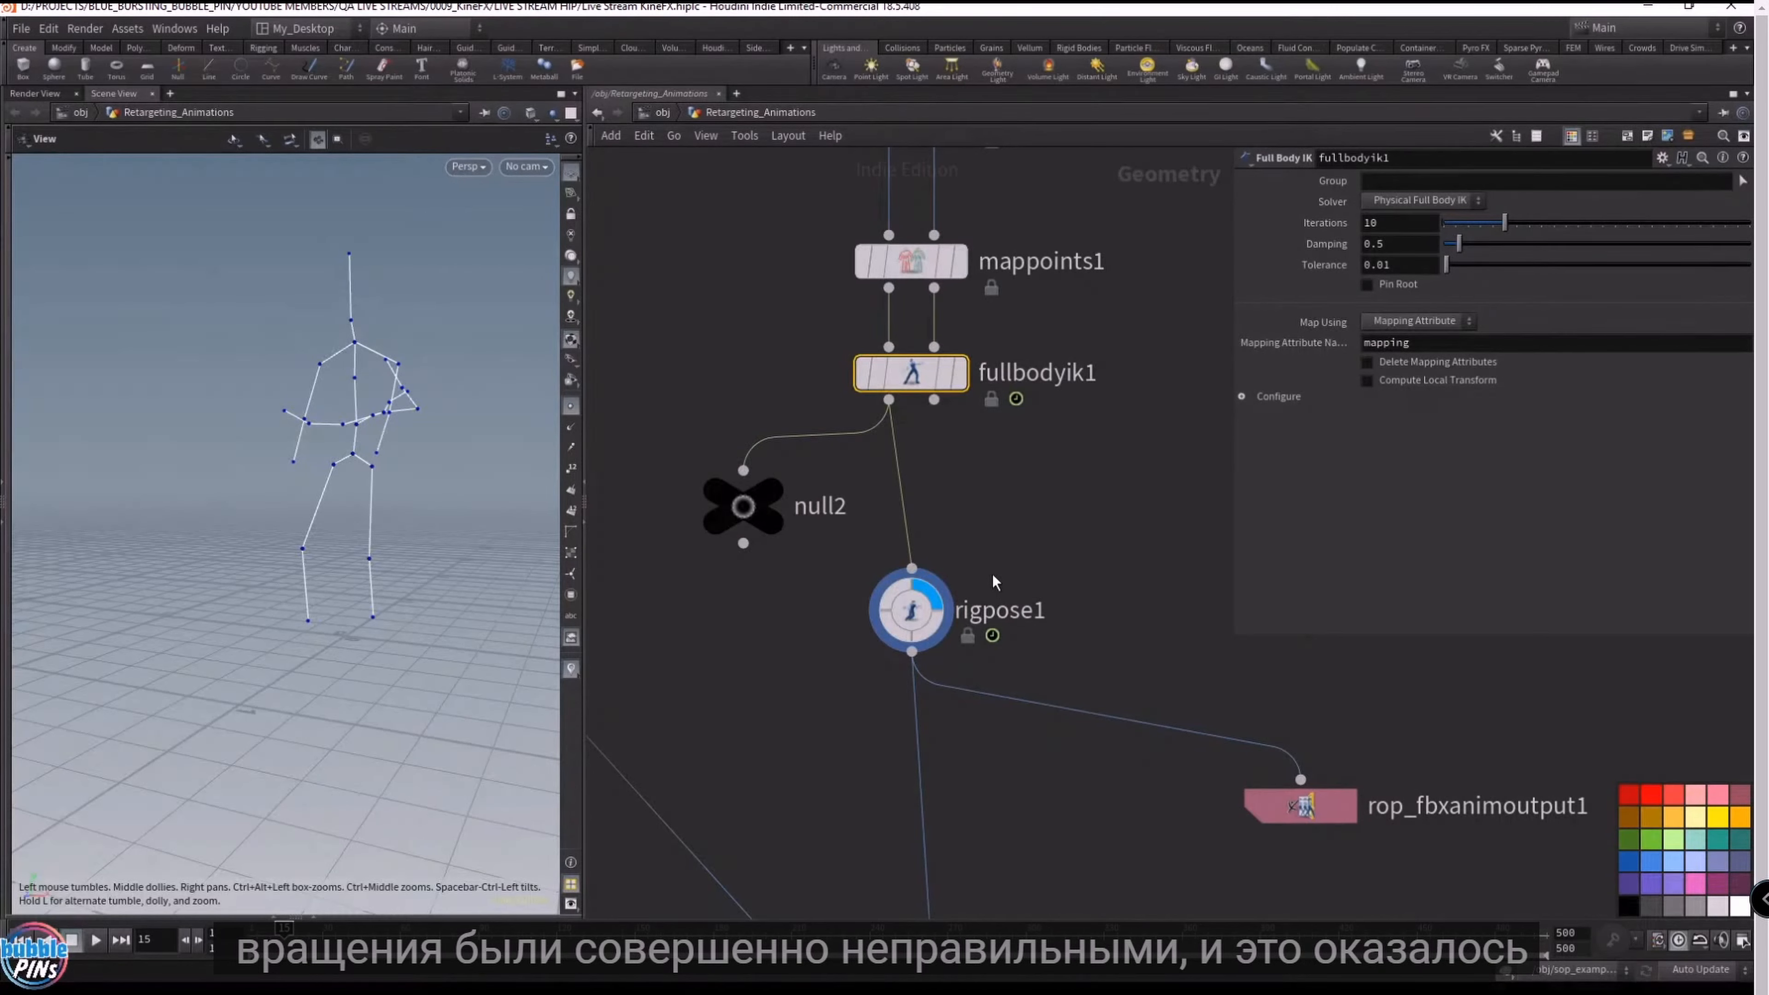
middle_click_drag(1103, 782, 1126, 427)
scroll(1107, 589, "down", 3)
left_click(1022, 724)
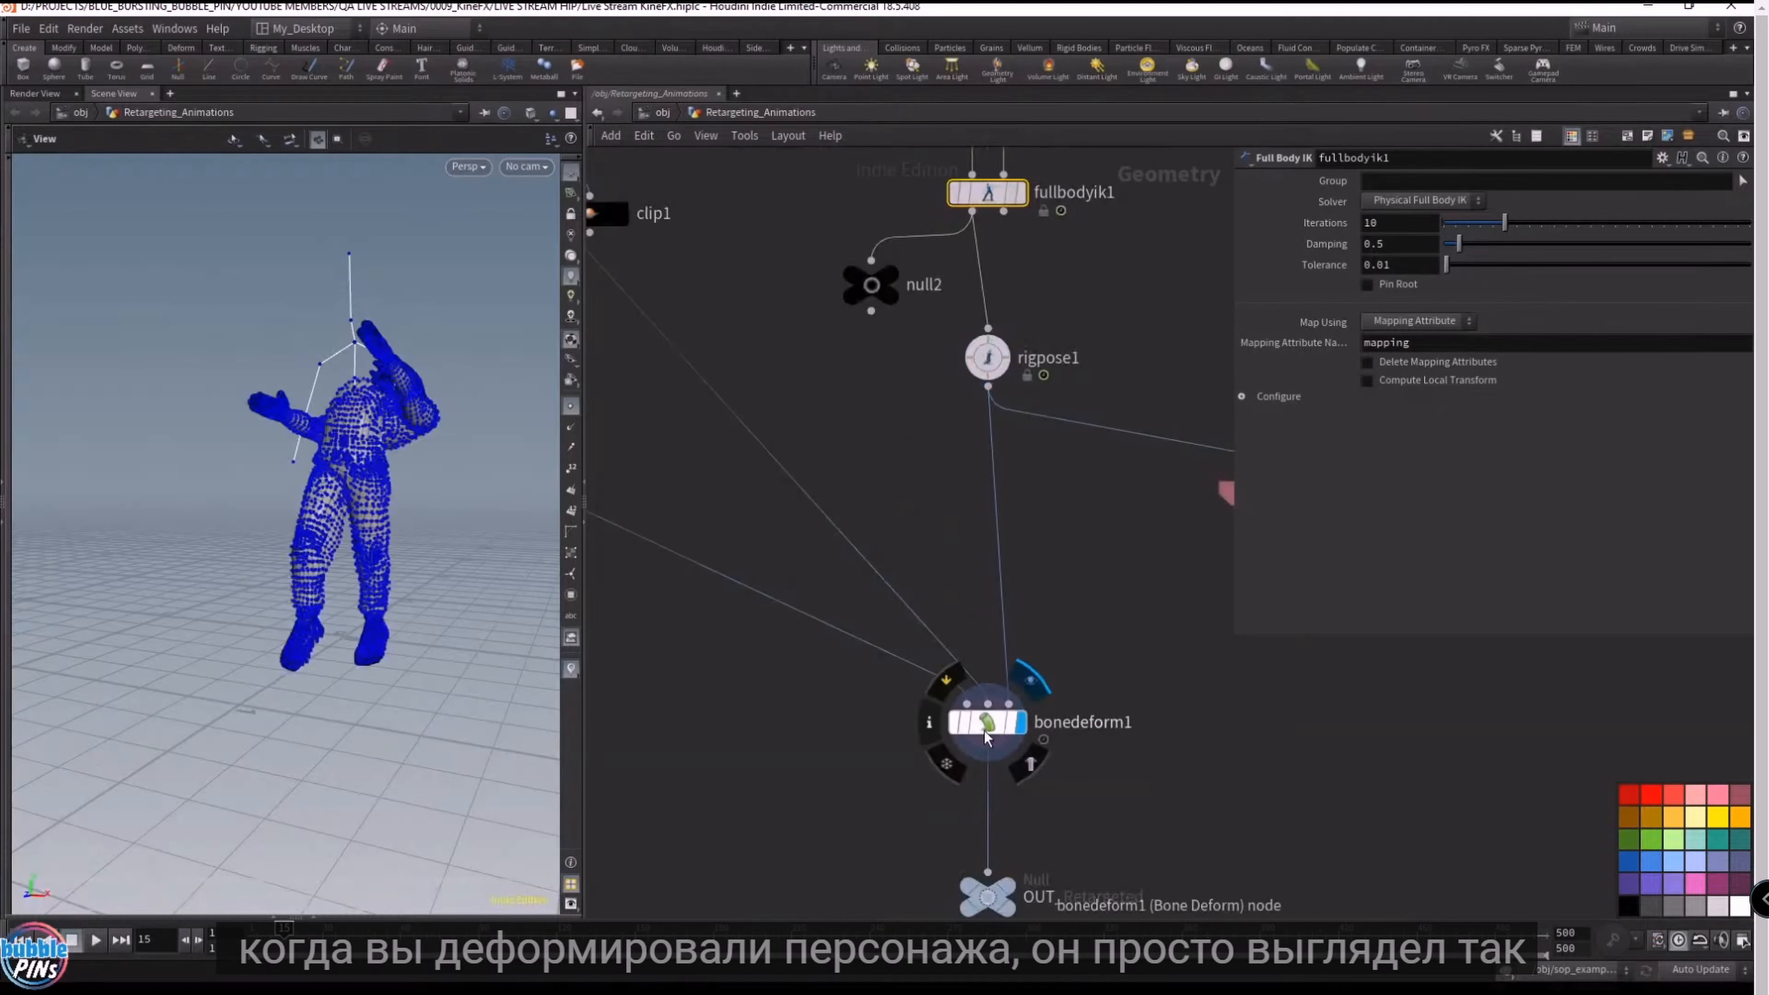
left_click(988, 733)
left_click_drag(417, 447, 368, 432)
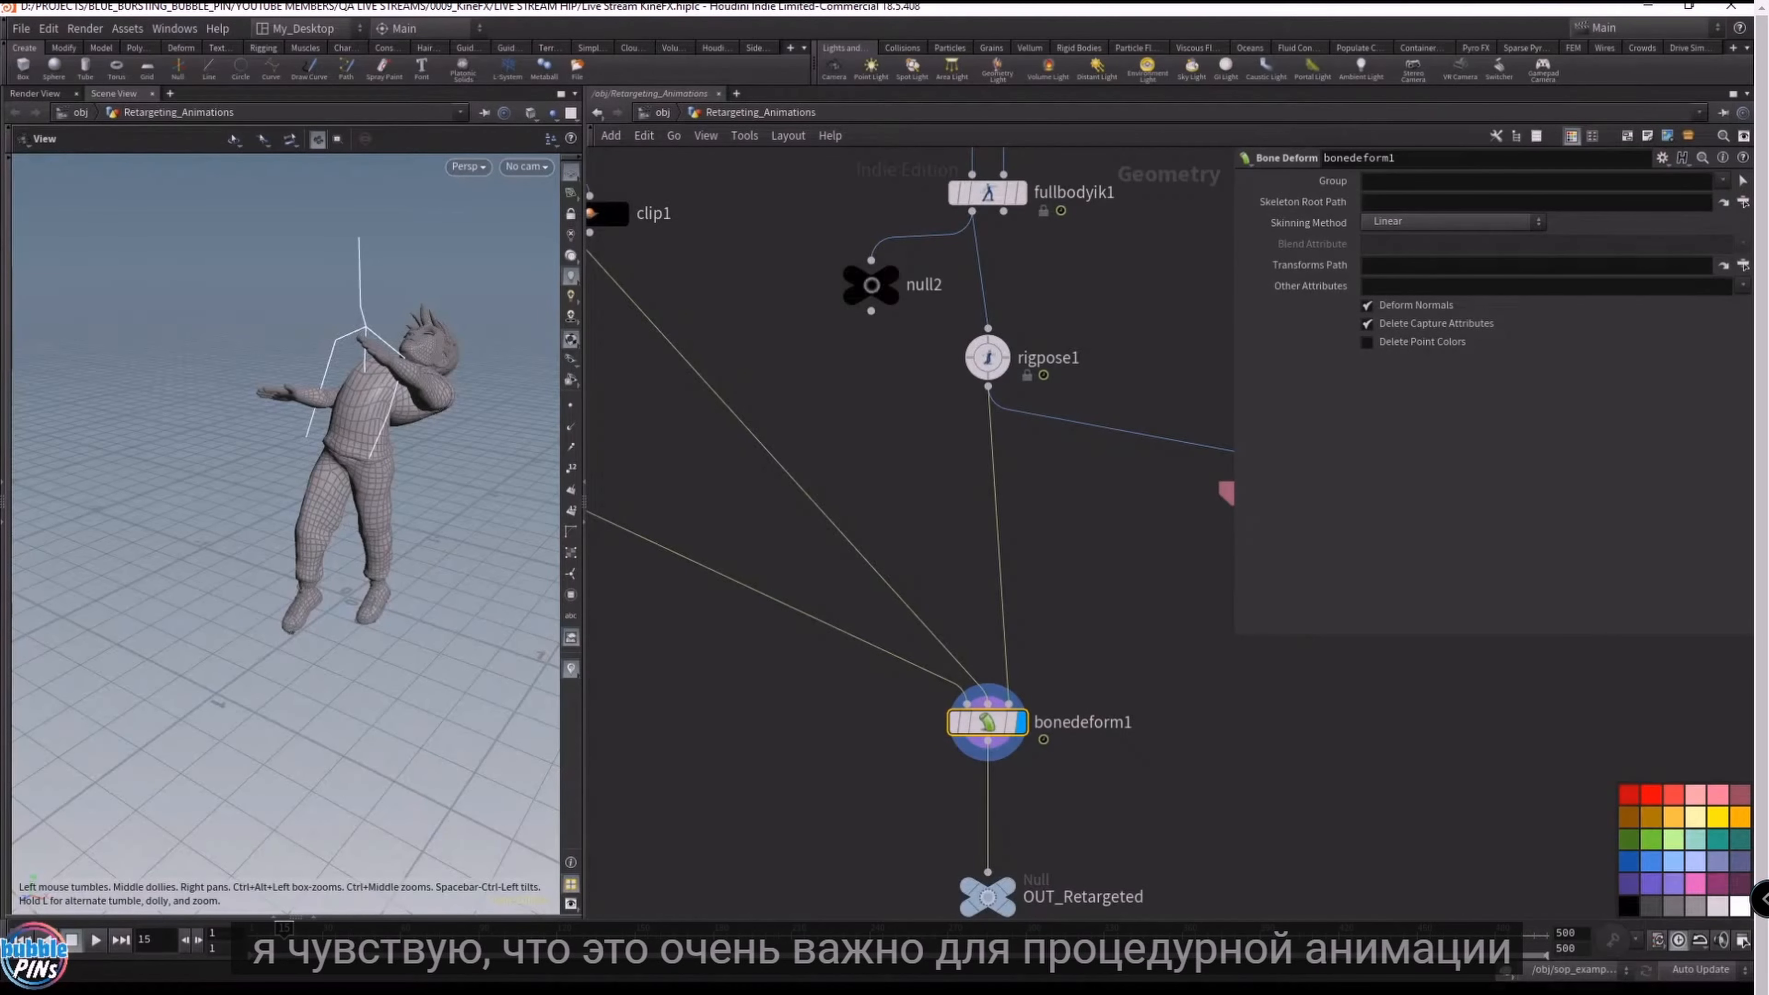
- Switch to the live chat in Firefox, read the tip on deleting animation keyframes, and return to Houdini
left_click_drag(1752, 21, 1386, 119)
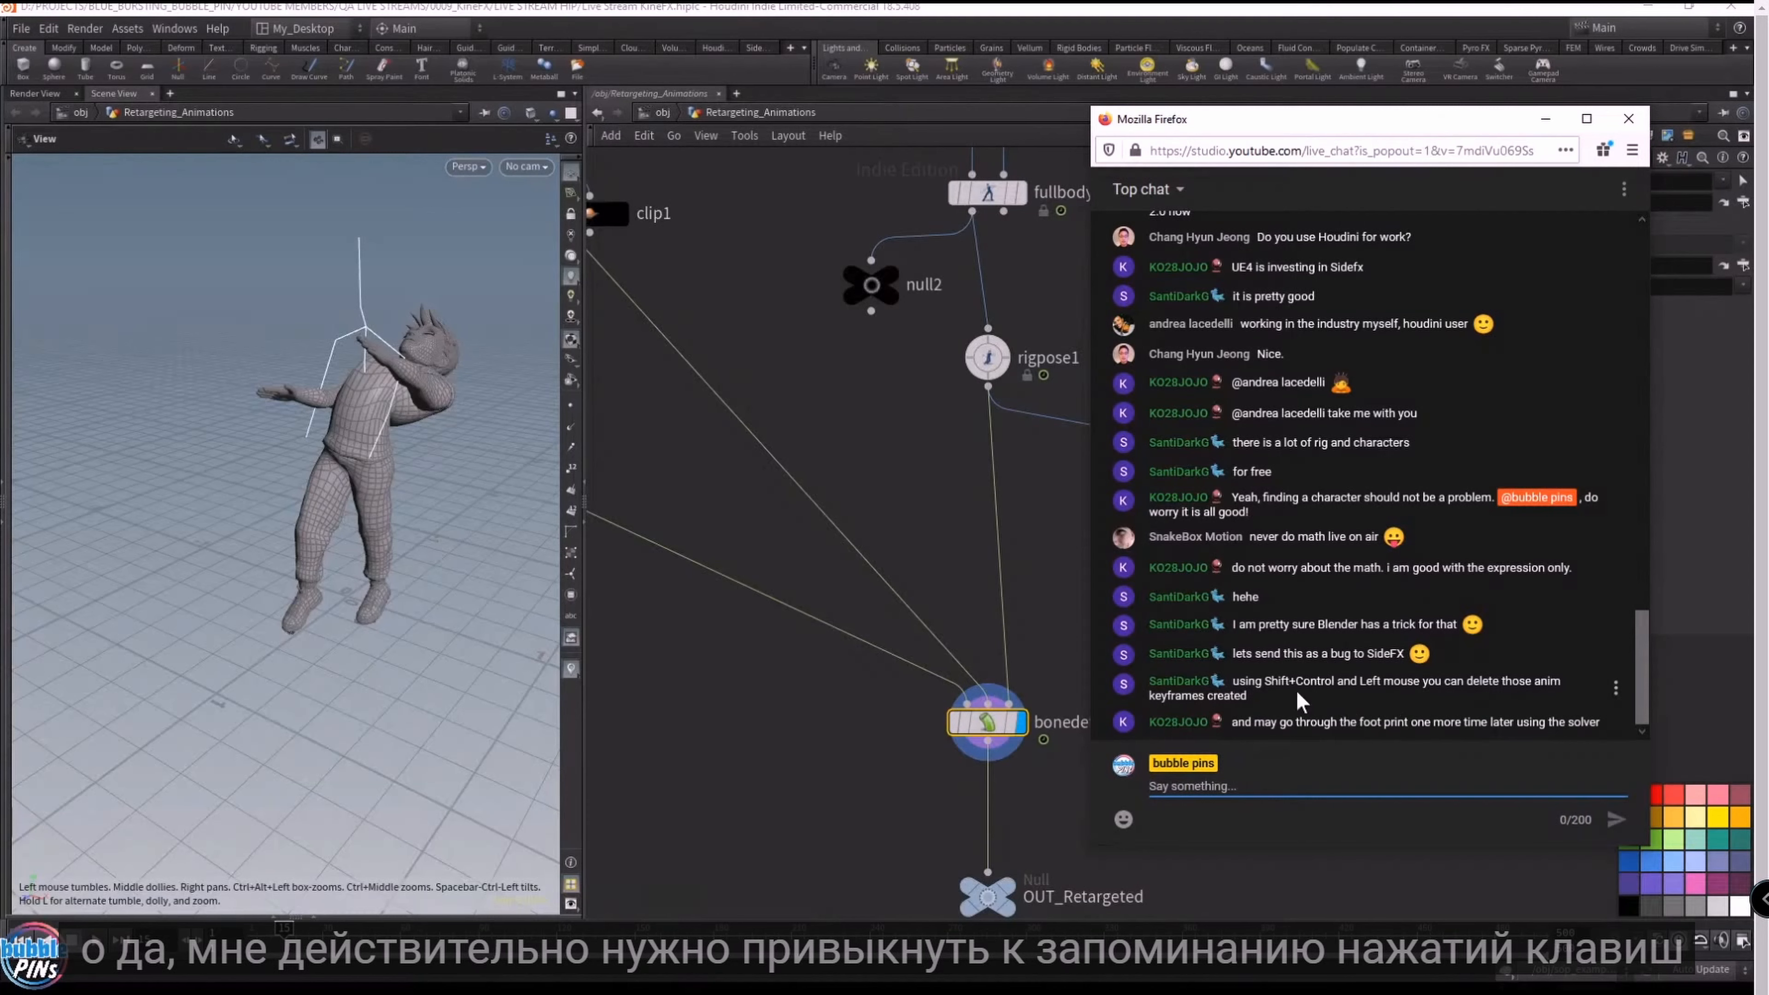
left_click_drag(1264, 682, 1368, 682)
left_click(1383, 707)
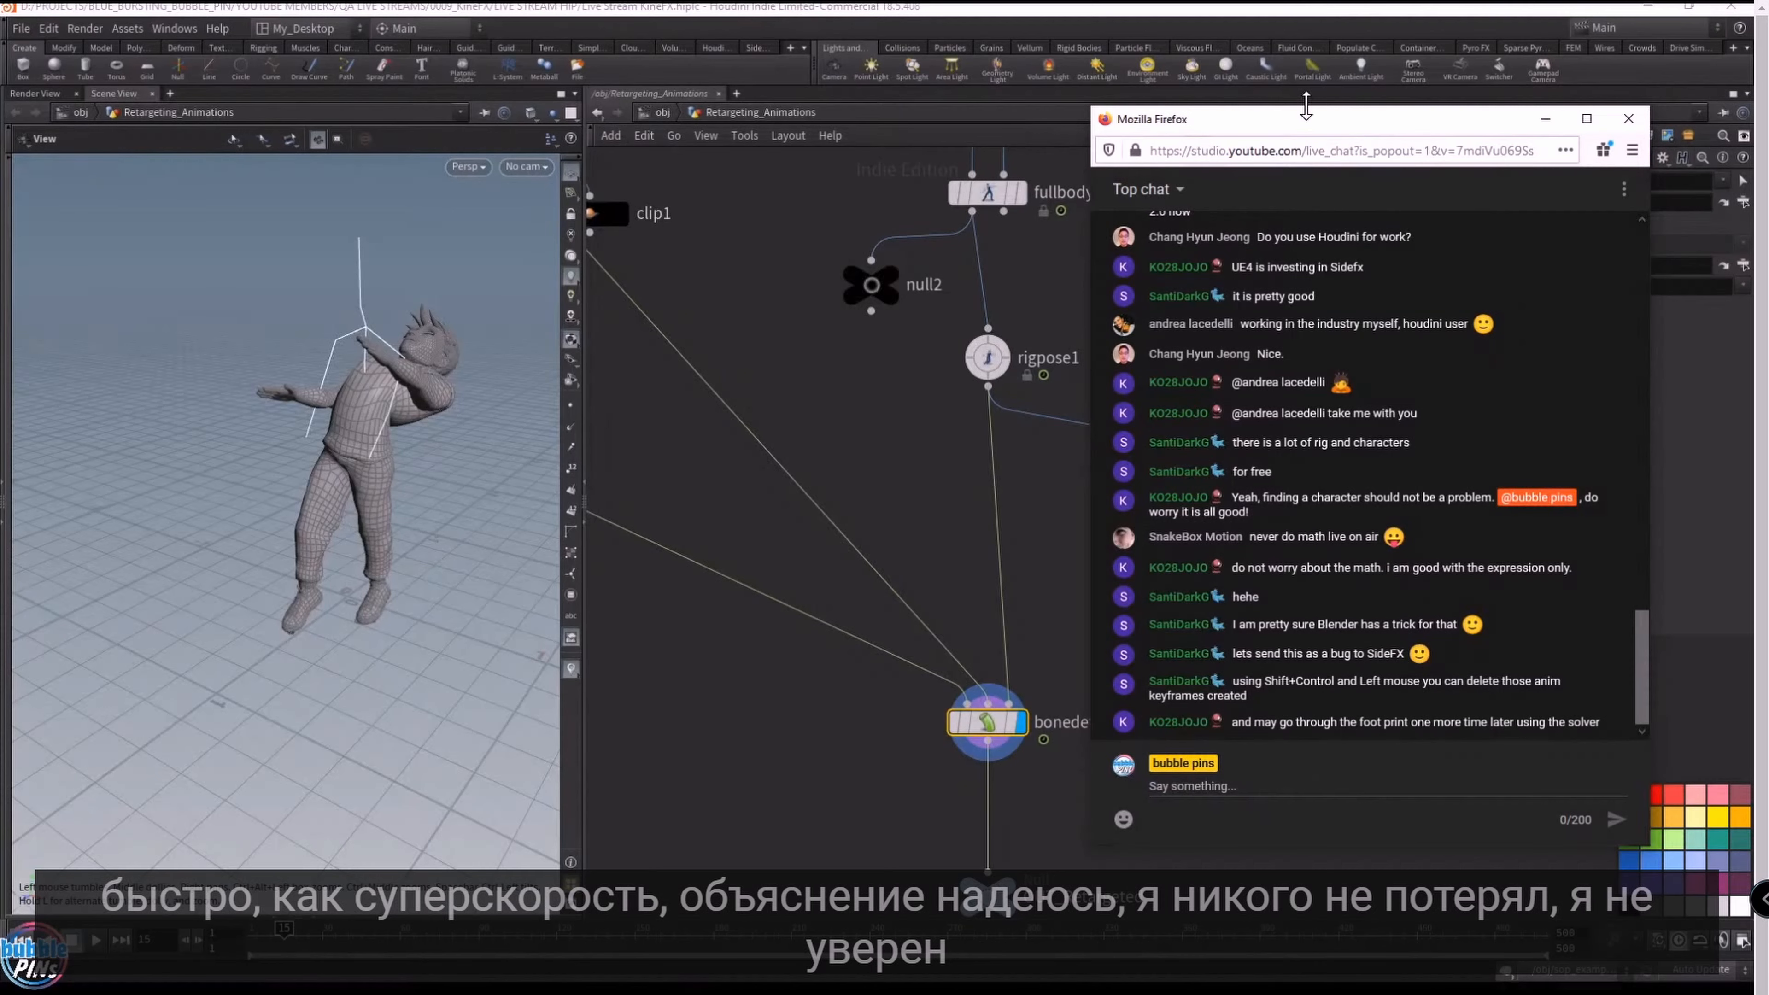
left_click_drag(1300, 129, 1386, 70)
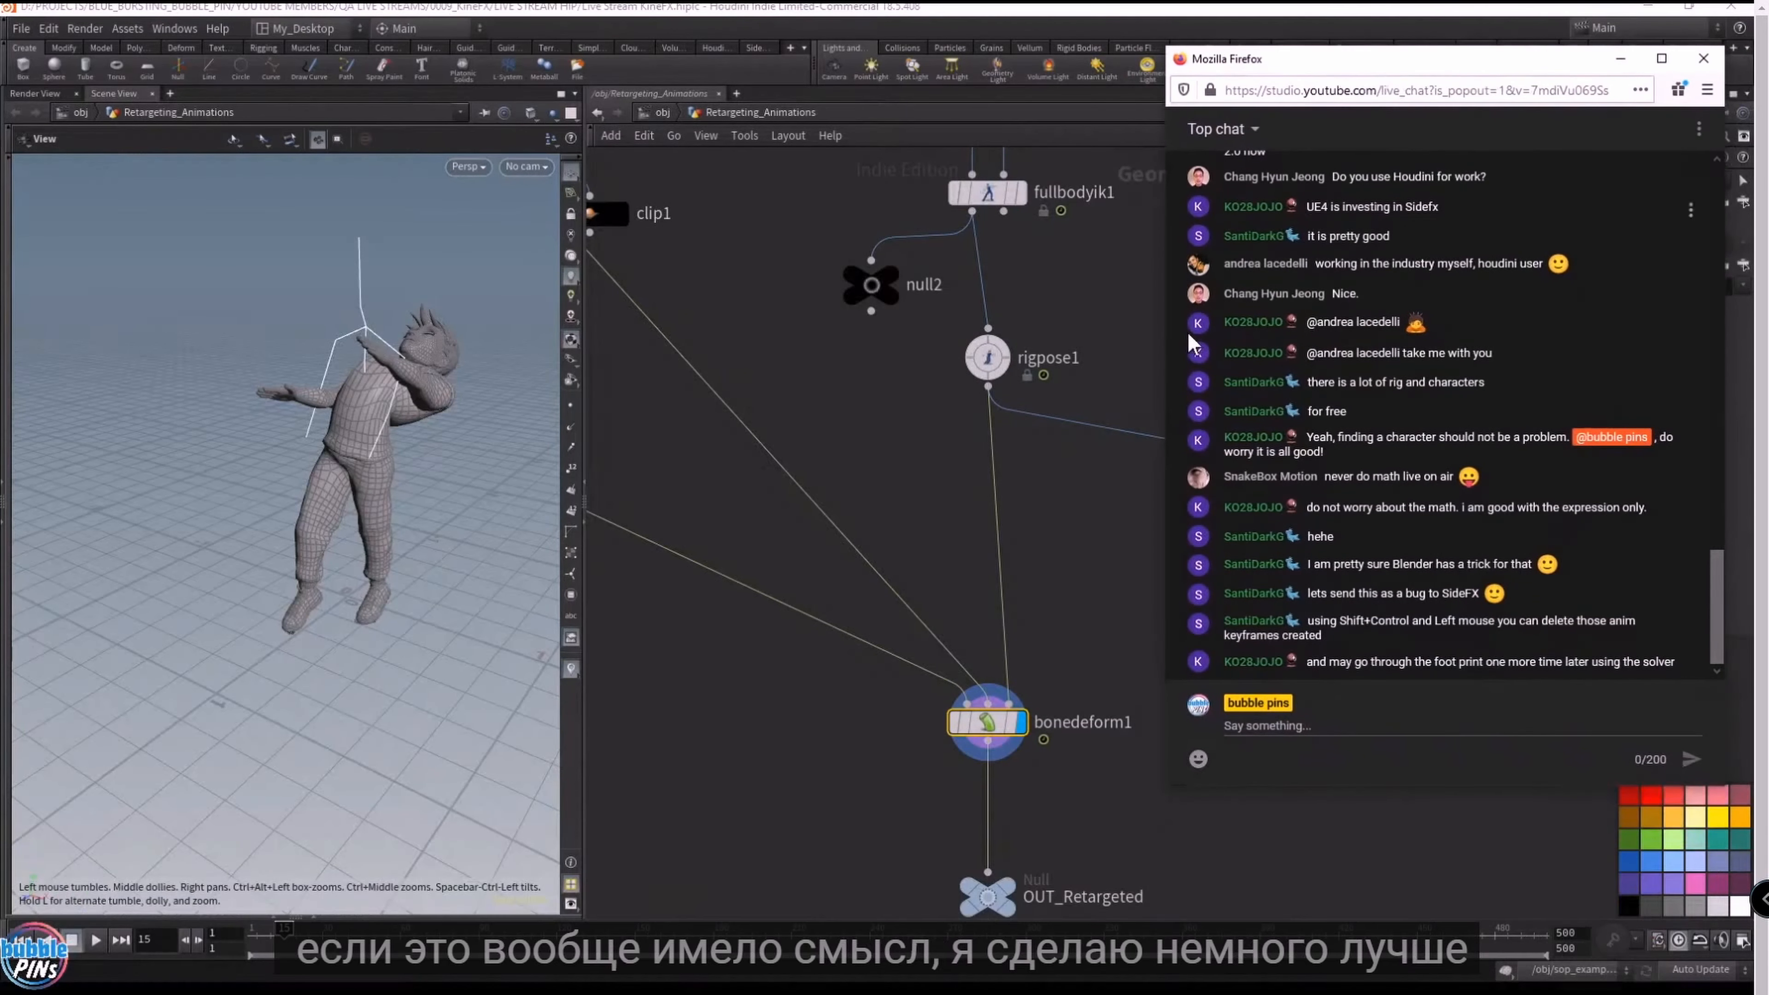
left_click(871, 395)
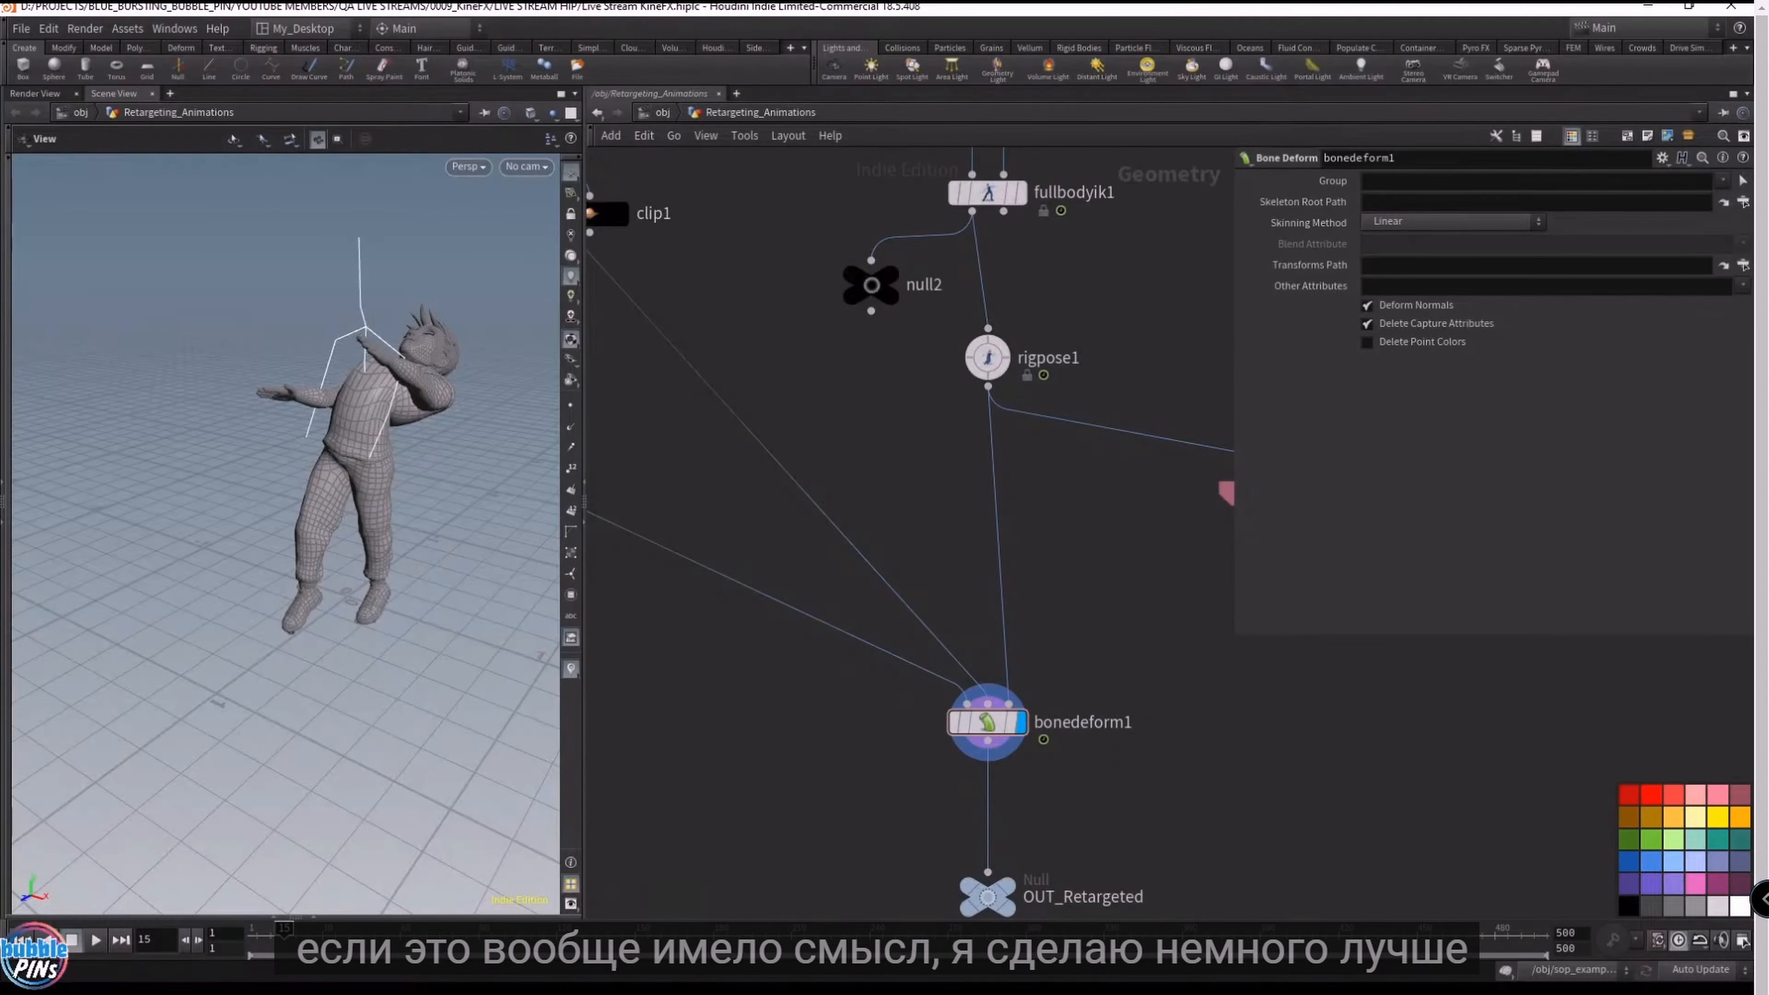
- Bring the live chat window back up and check it for further viewer questions and replies
key("alt+Tab")
left_click_drag(1290, 67, 1278, 44)
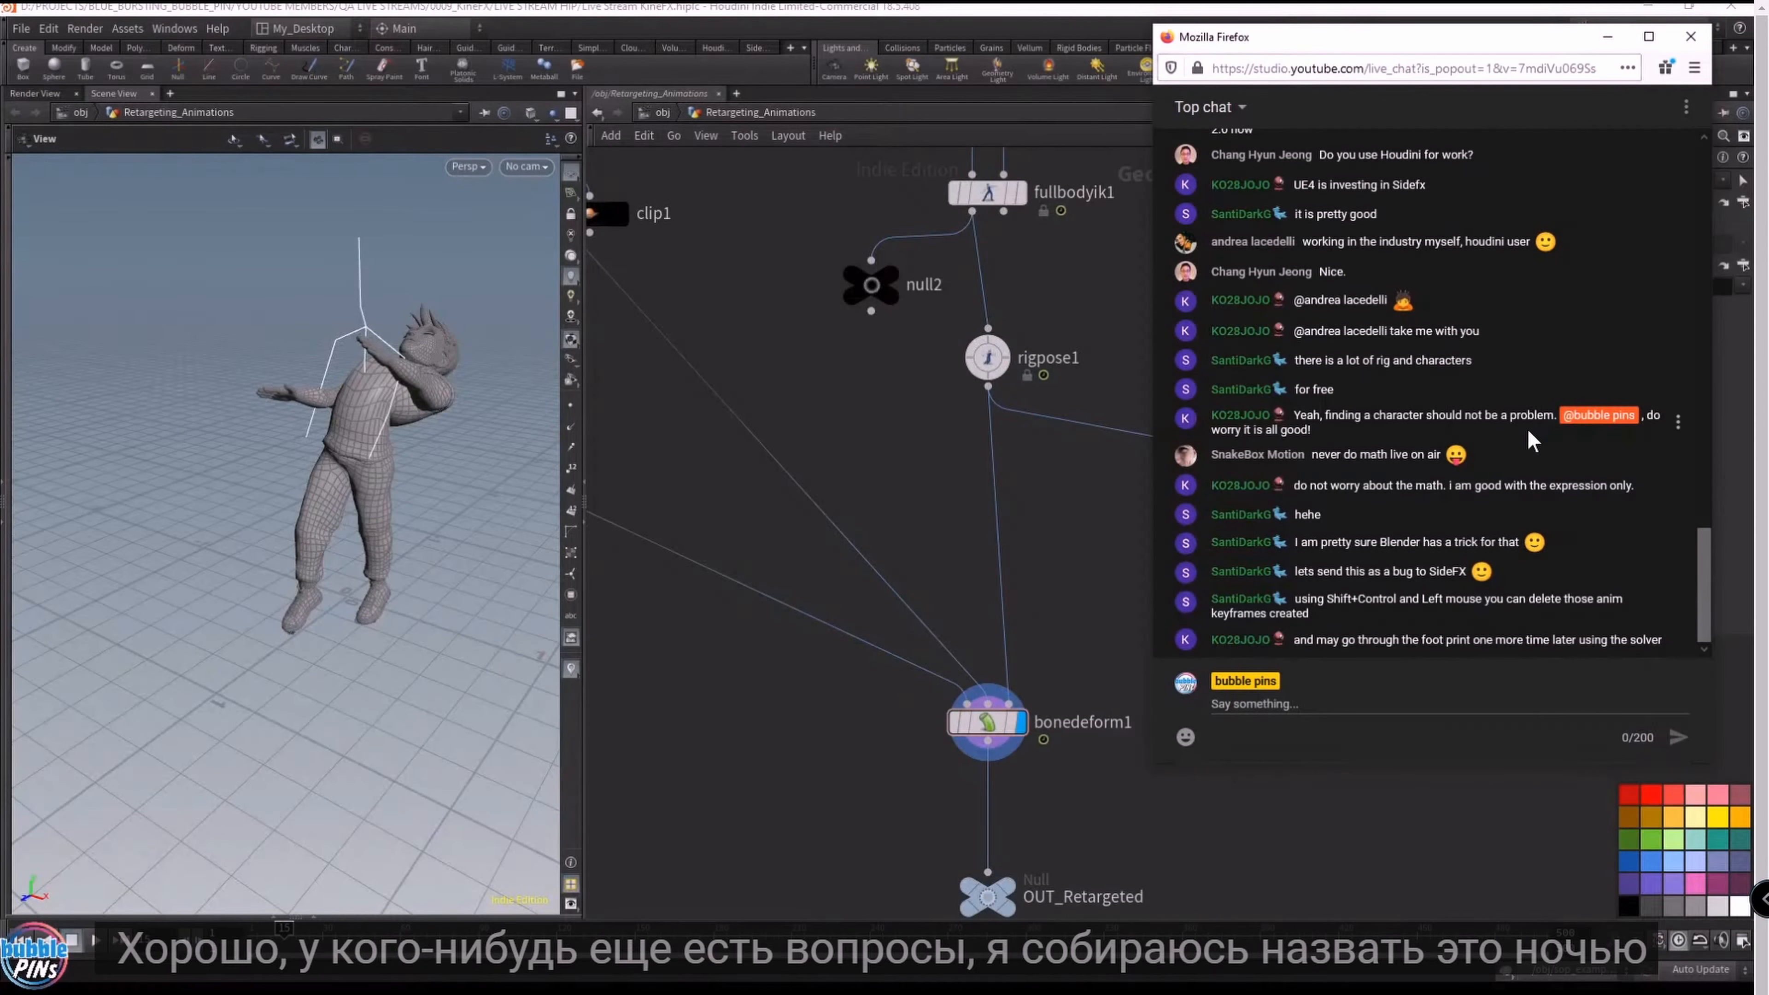
left_click(1425, 658)
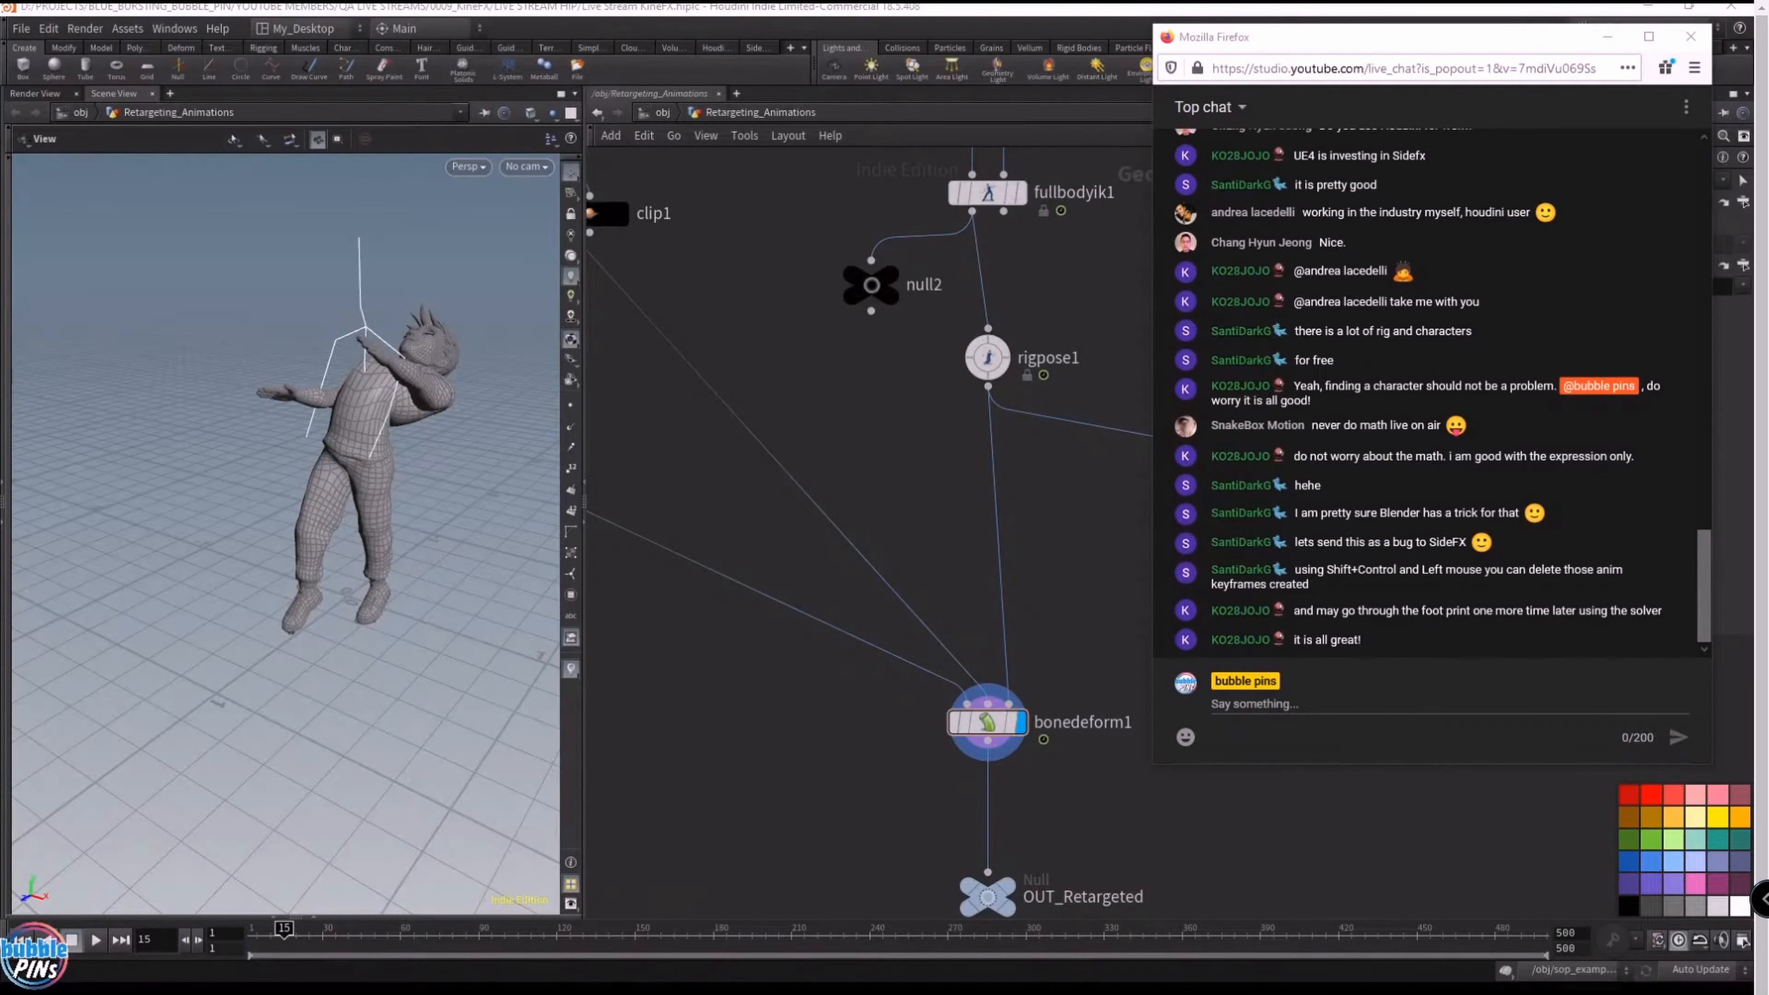
left_click(1247, 704)
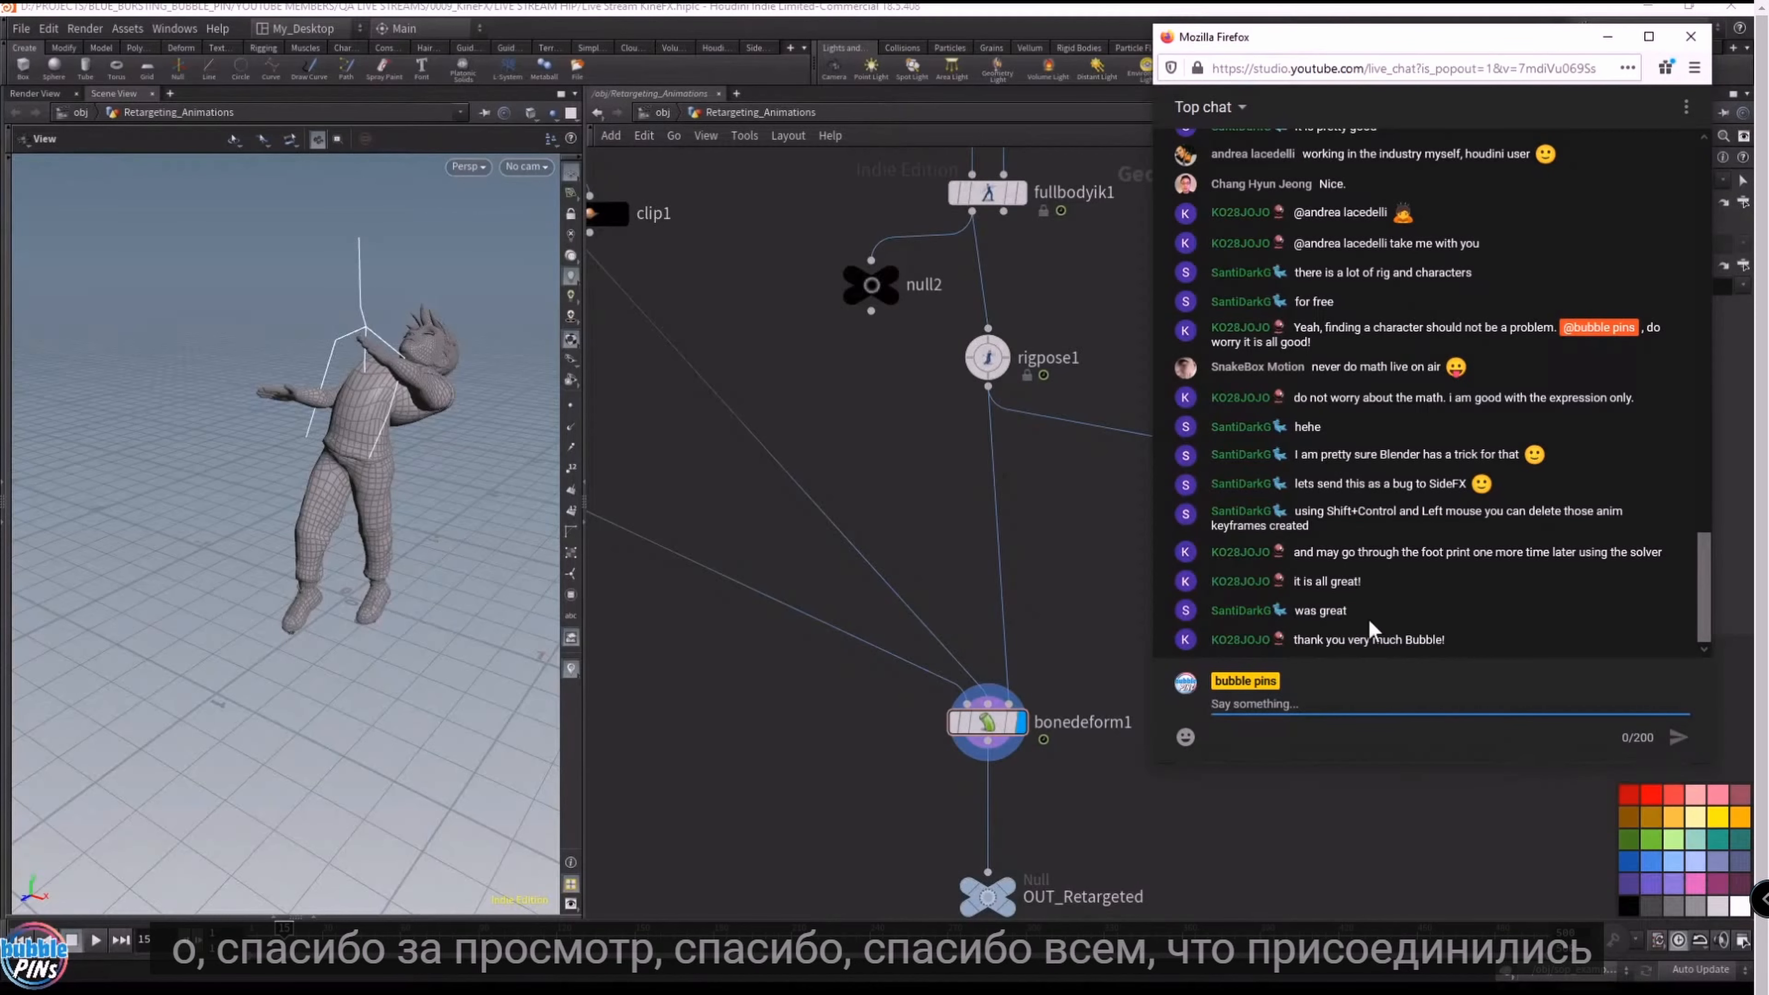
left_click(1411, 860)
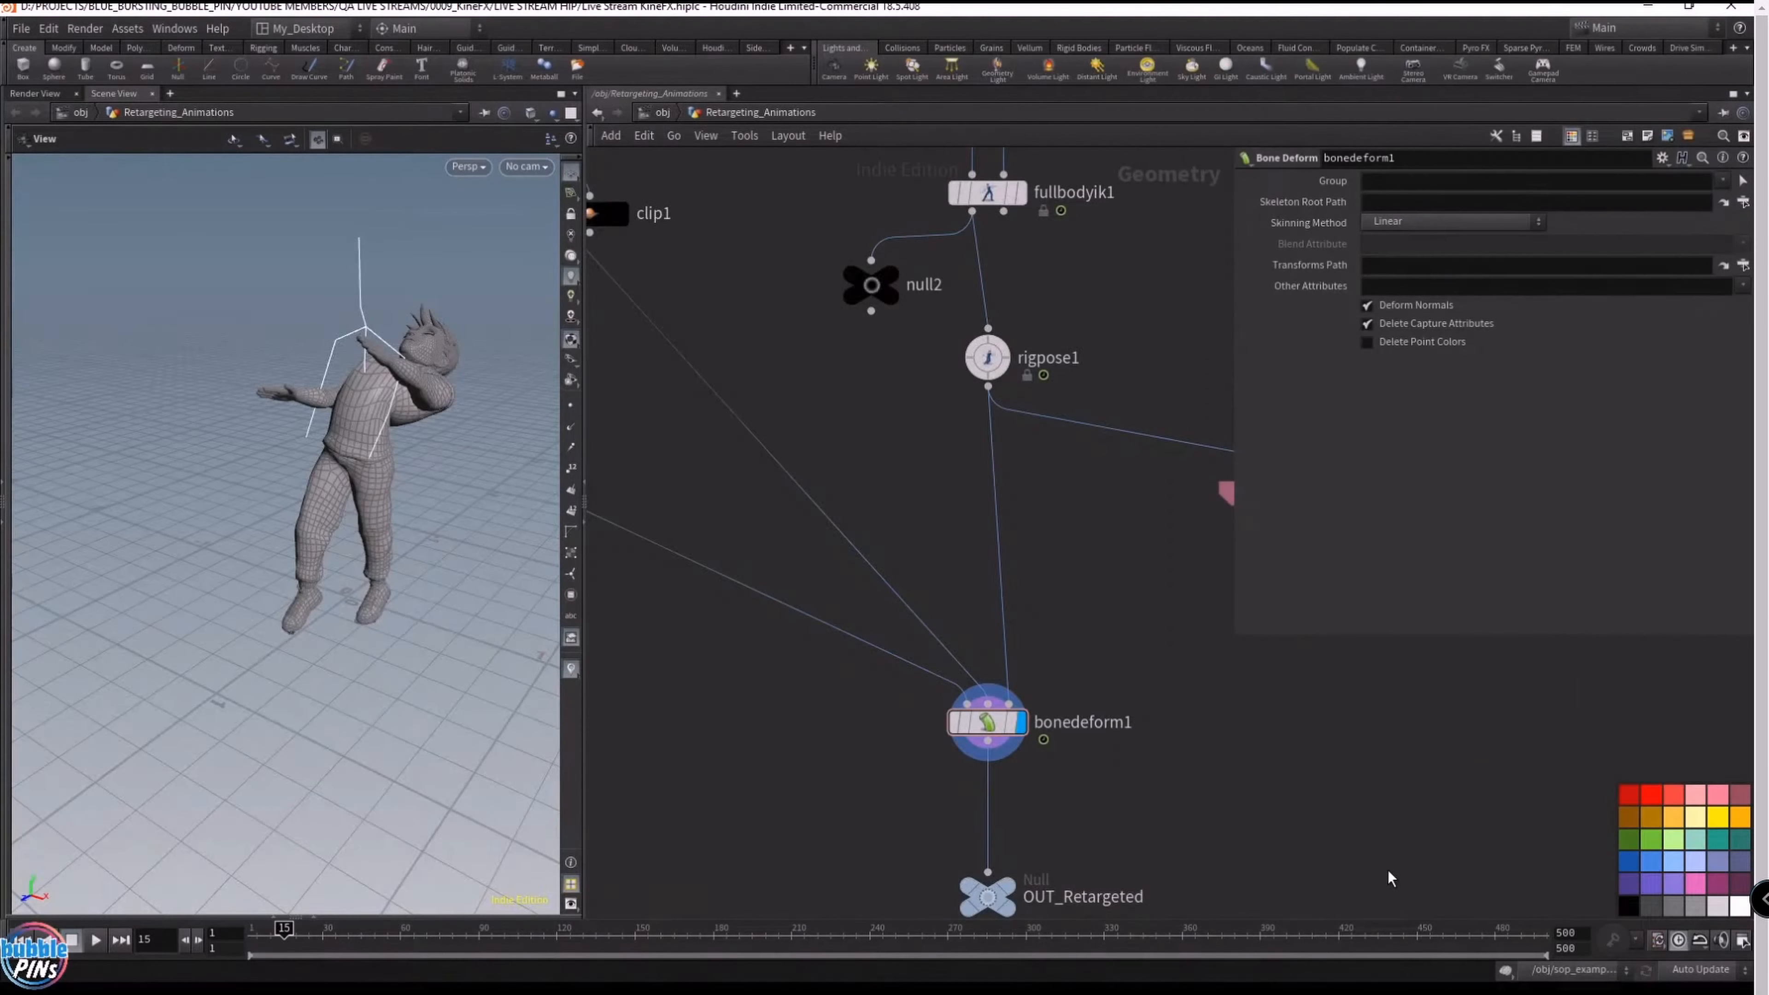
key("alt+Tab")
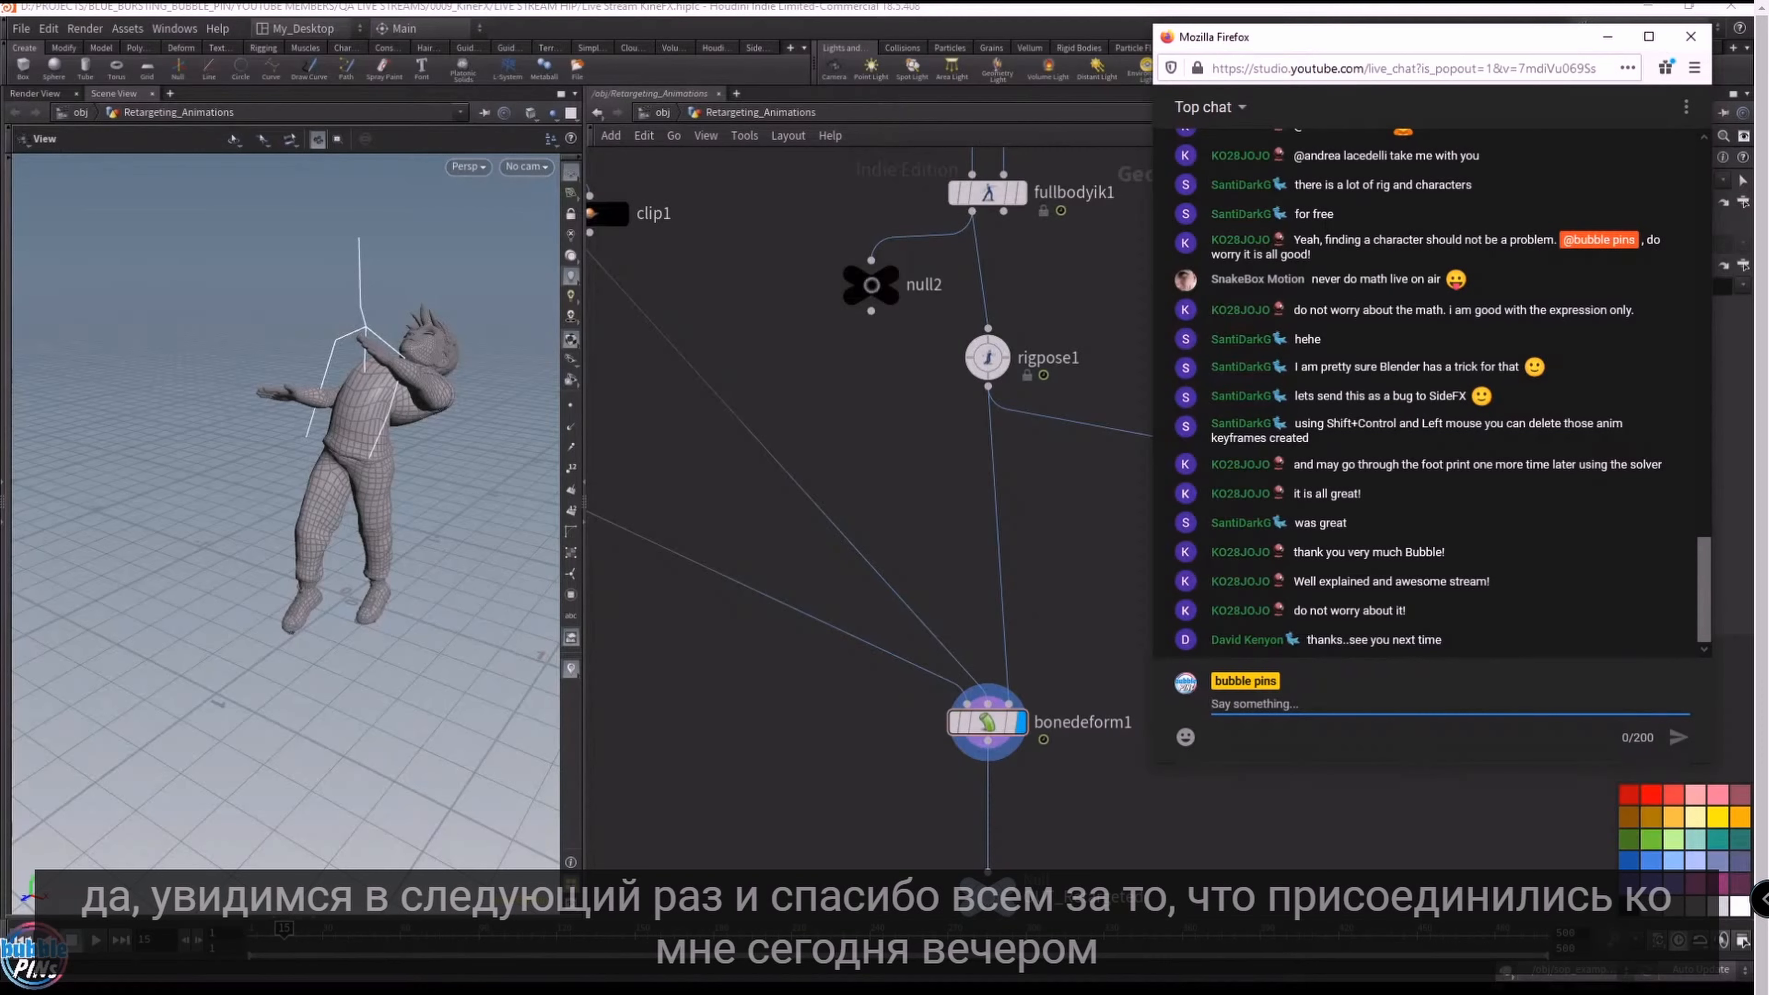
mouse_move(1448, 40)
left_mouse_down()
mouse_move(1238, 73)
mouse_move(1443, 72)
left_mouse_up()
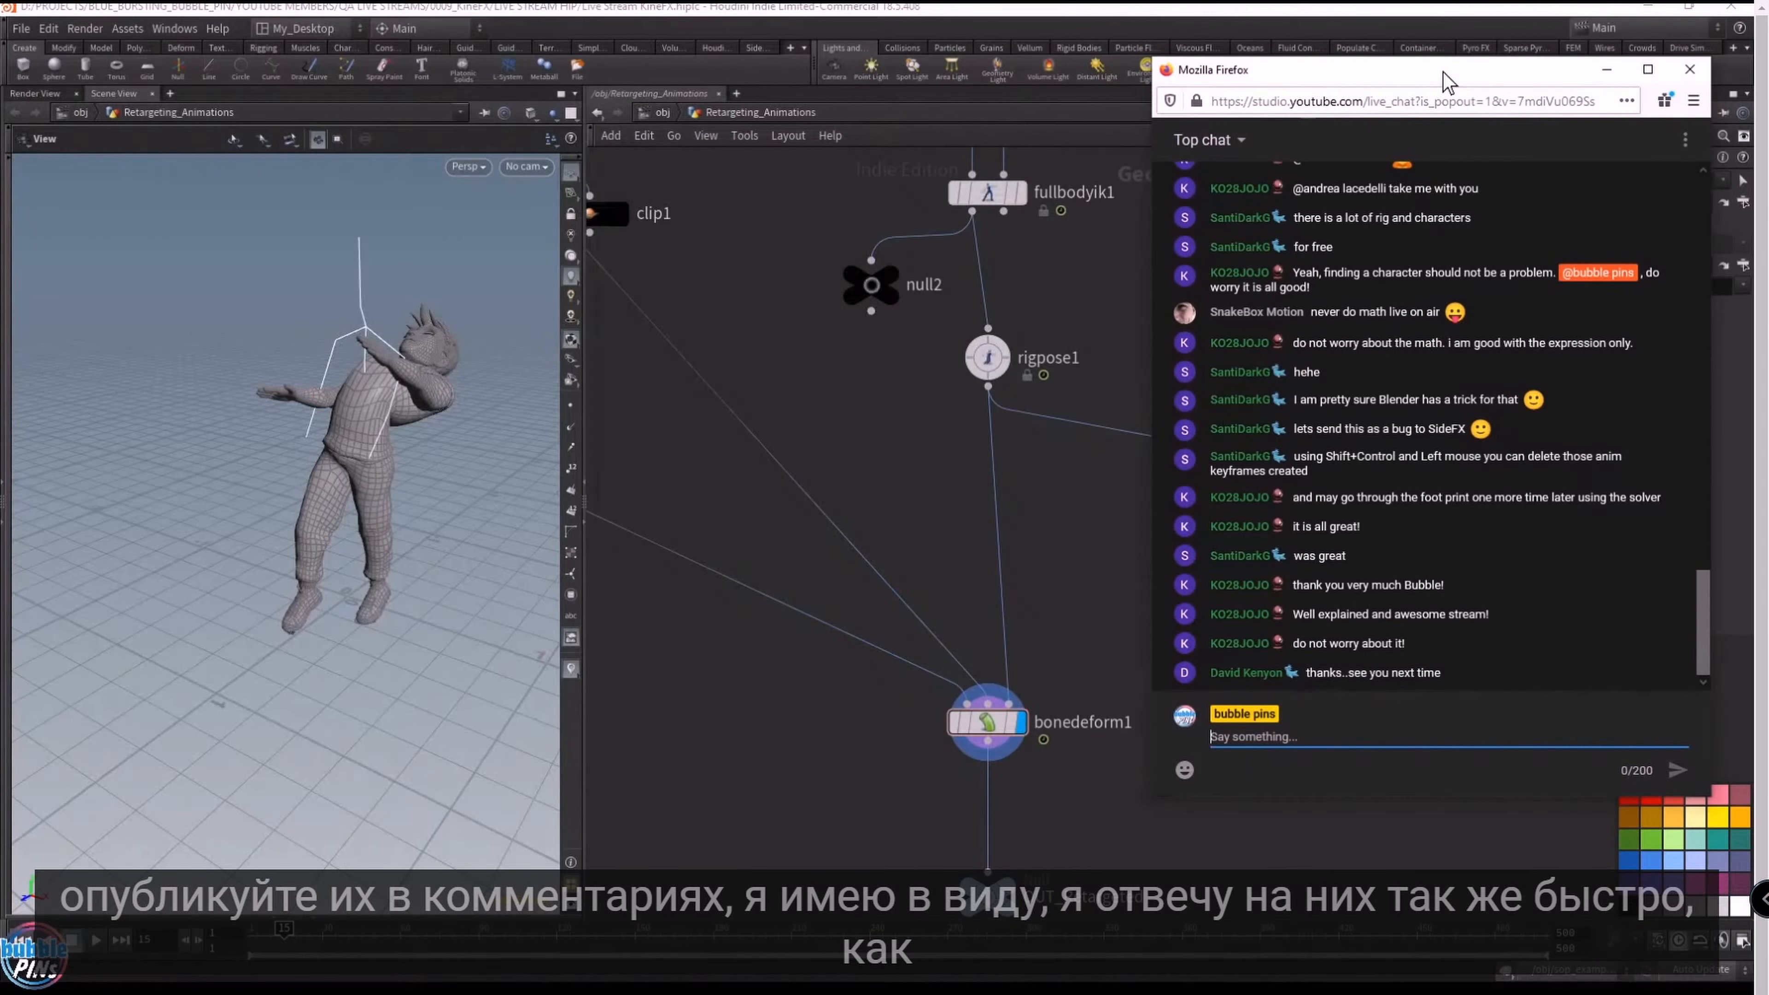
left_click_drag(1421, 72, 1418, 56)
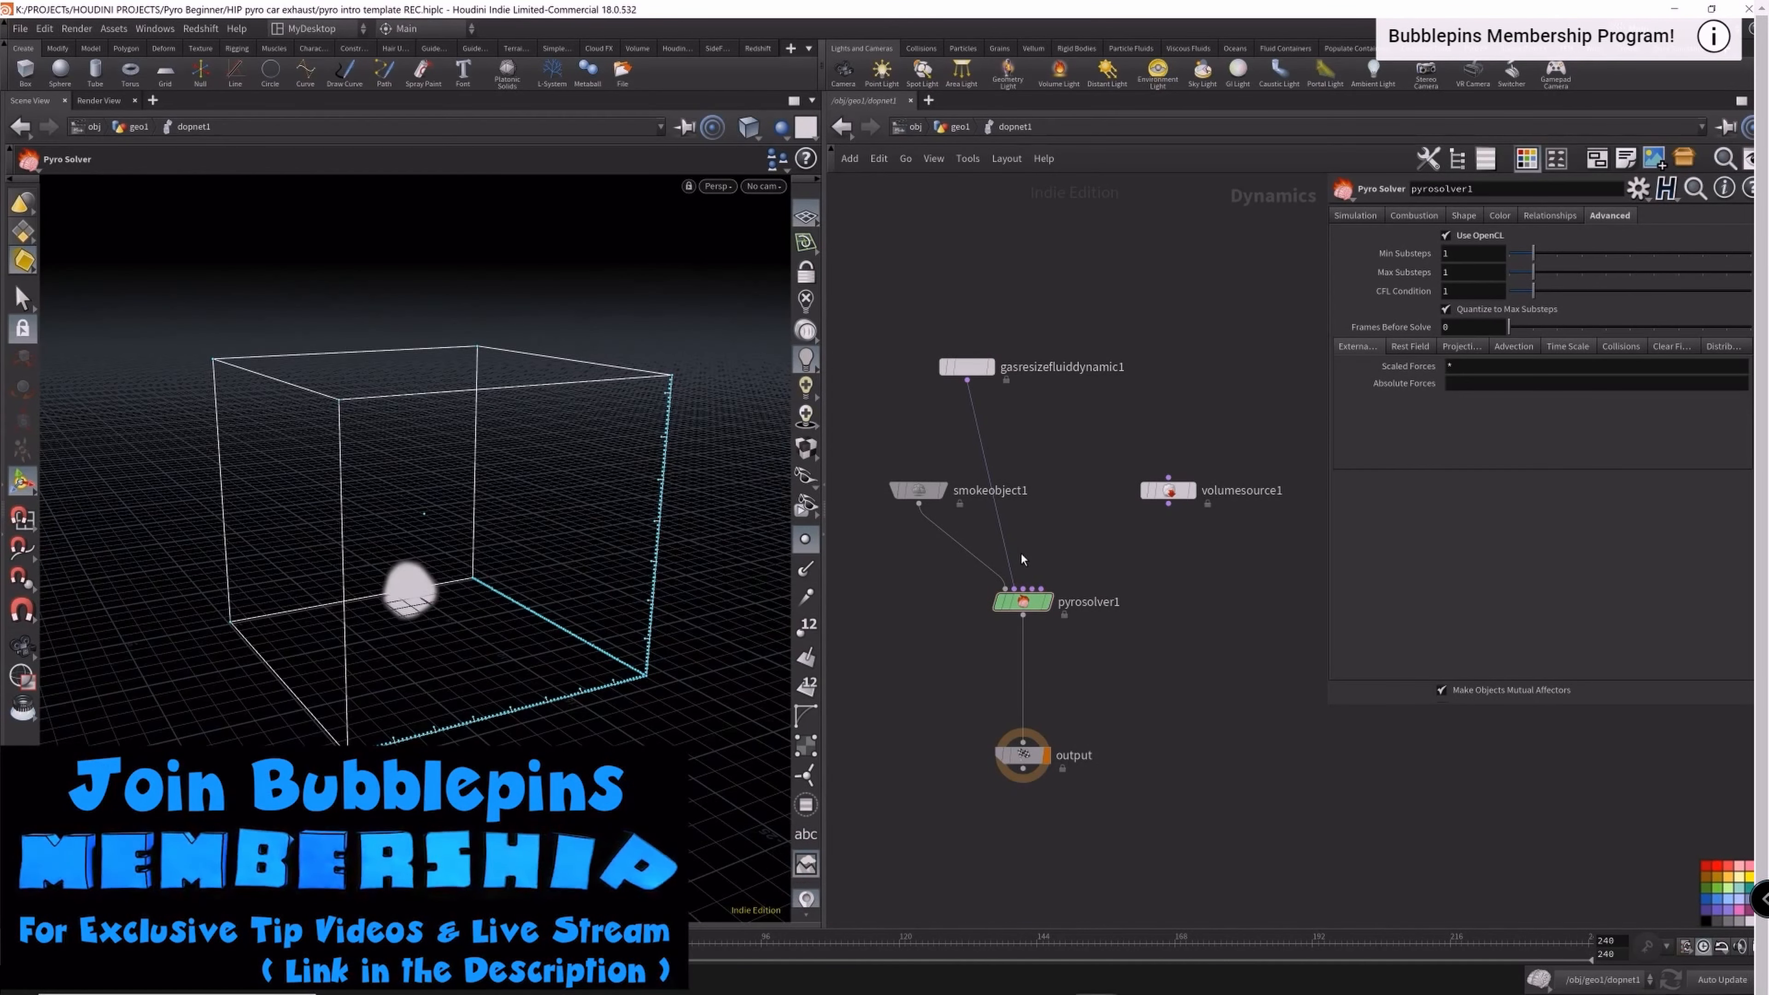
- Add a Gas Turbulence node above the gasresizefluiddynamic1 node in the pyro DOP network
left_click(1023, 589)
middle_click_drag(1038, 281, 1067, 520)
key("Tab")
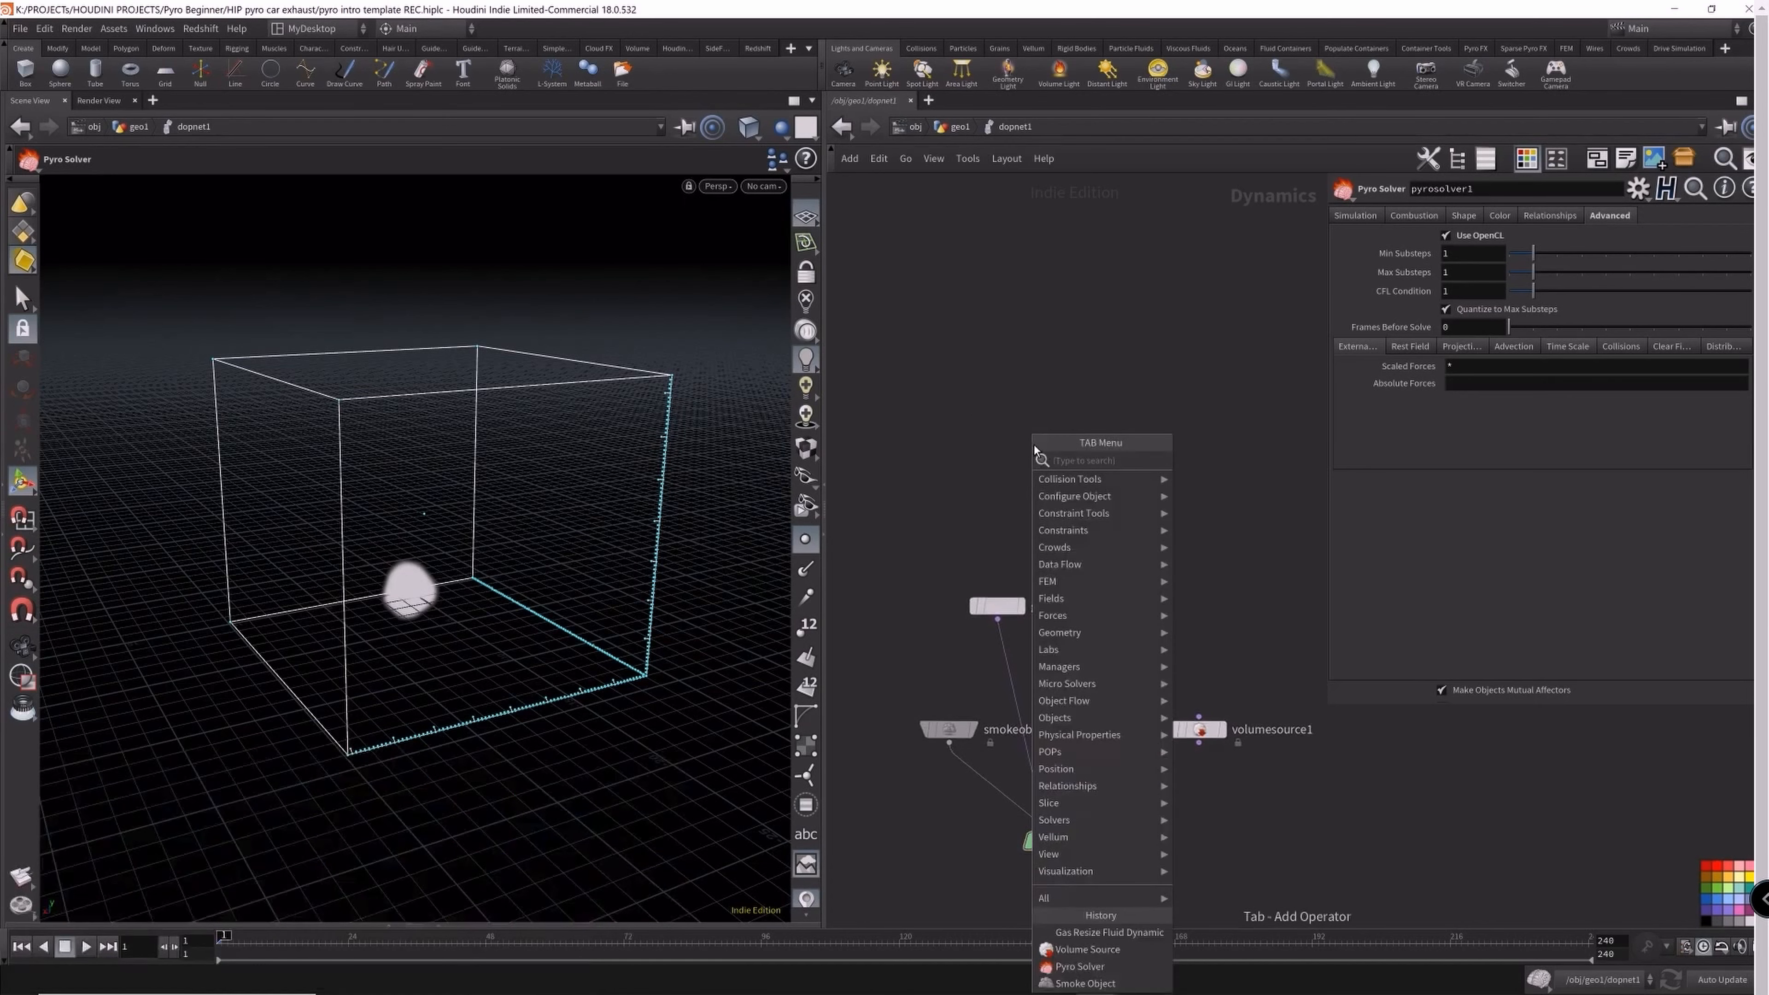
type("gas tur")
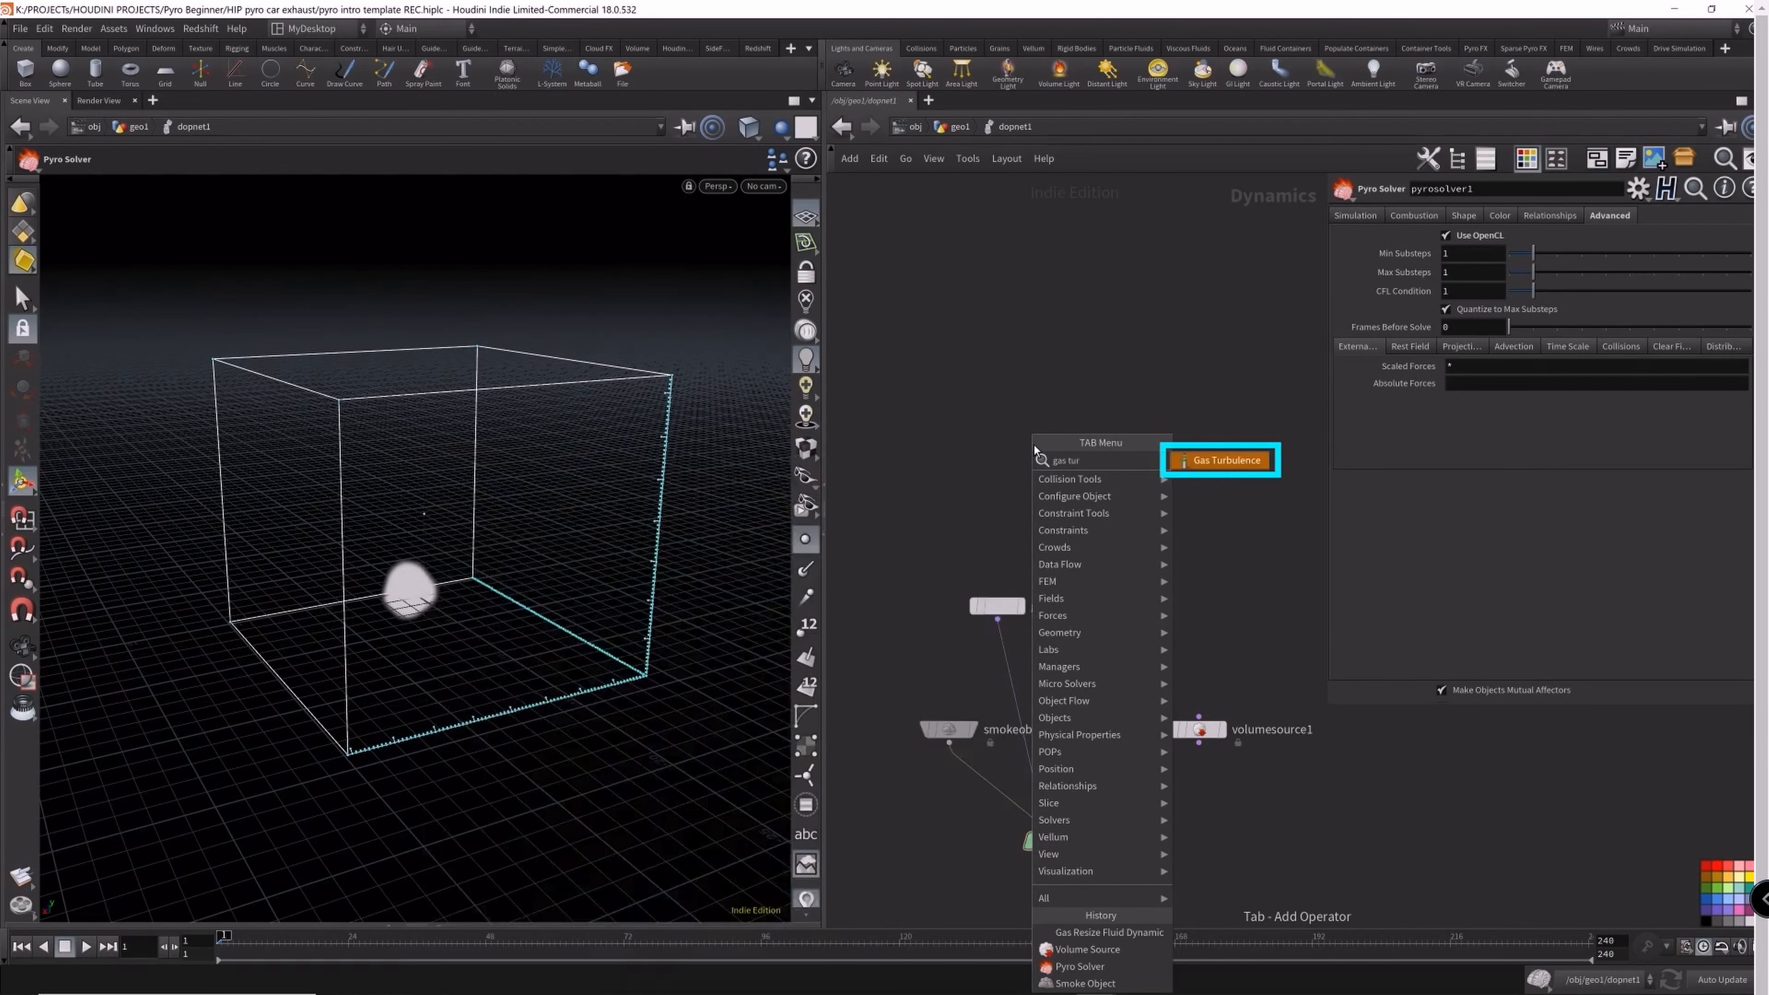
key("Return")
left_click(1034, 446)
left_click_drag(1034, 445, 1055, 310)
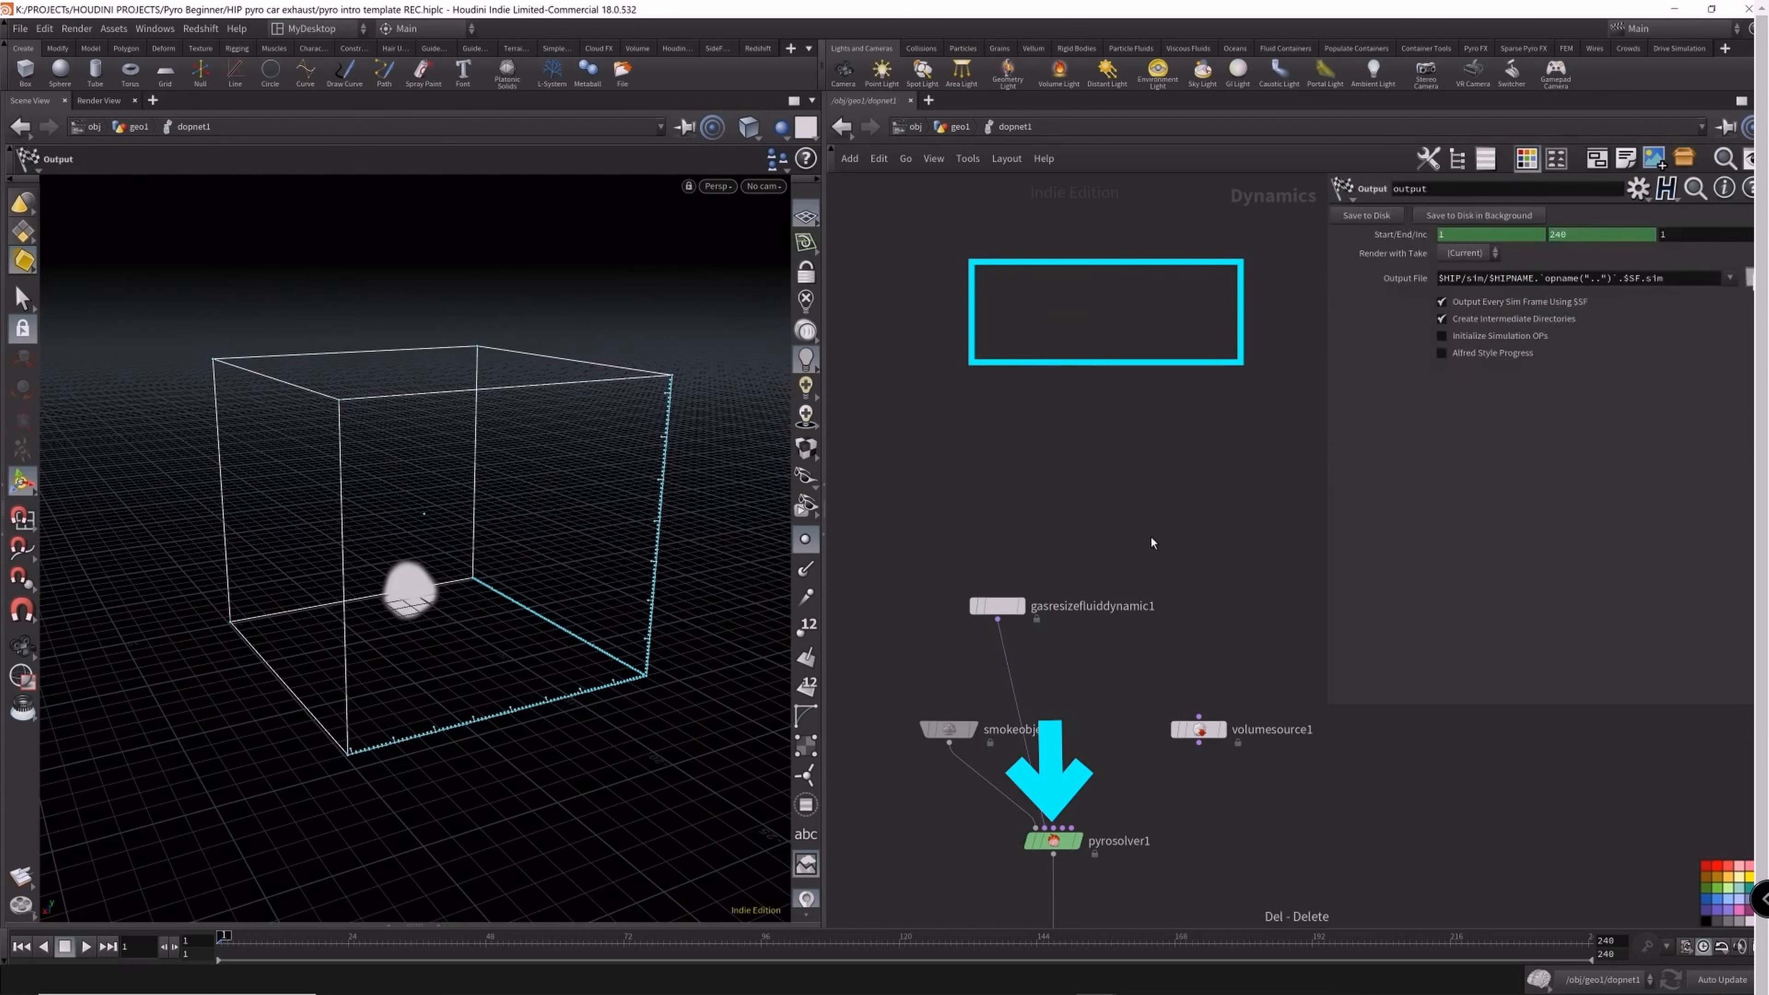
- Select the pyrosolver1 node and review its Shape and Simulation parameters
middle_click_drag(1117, 744, 1105, 509)
left_click(1038, 516)
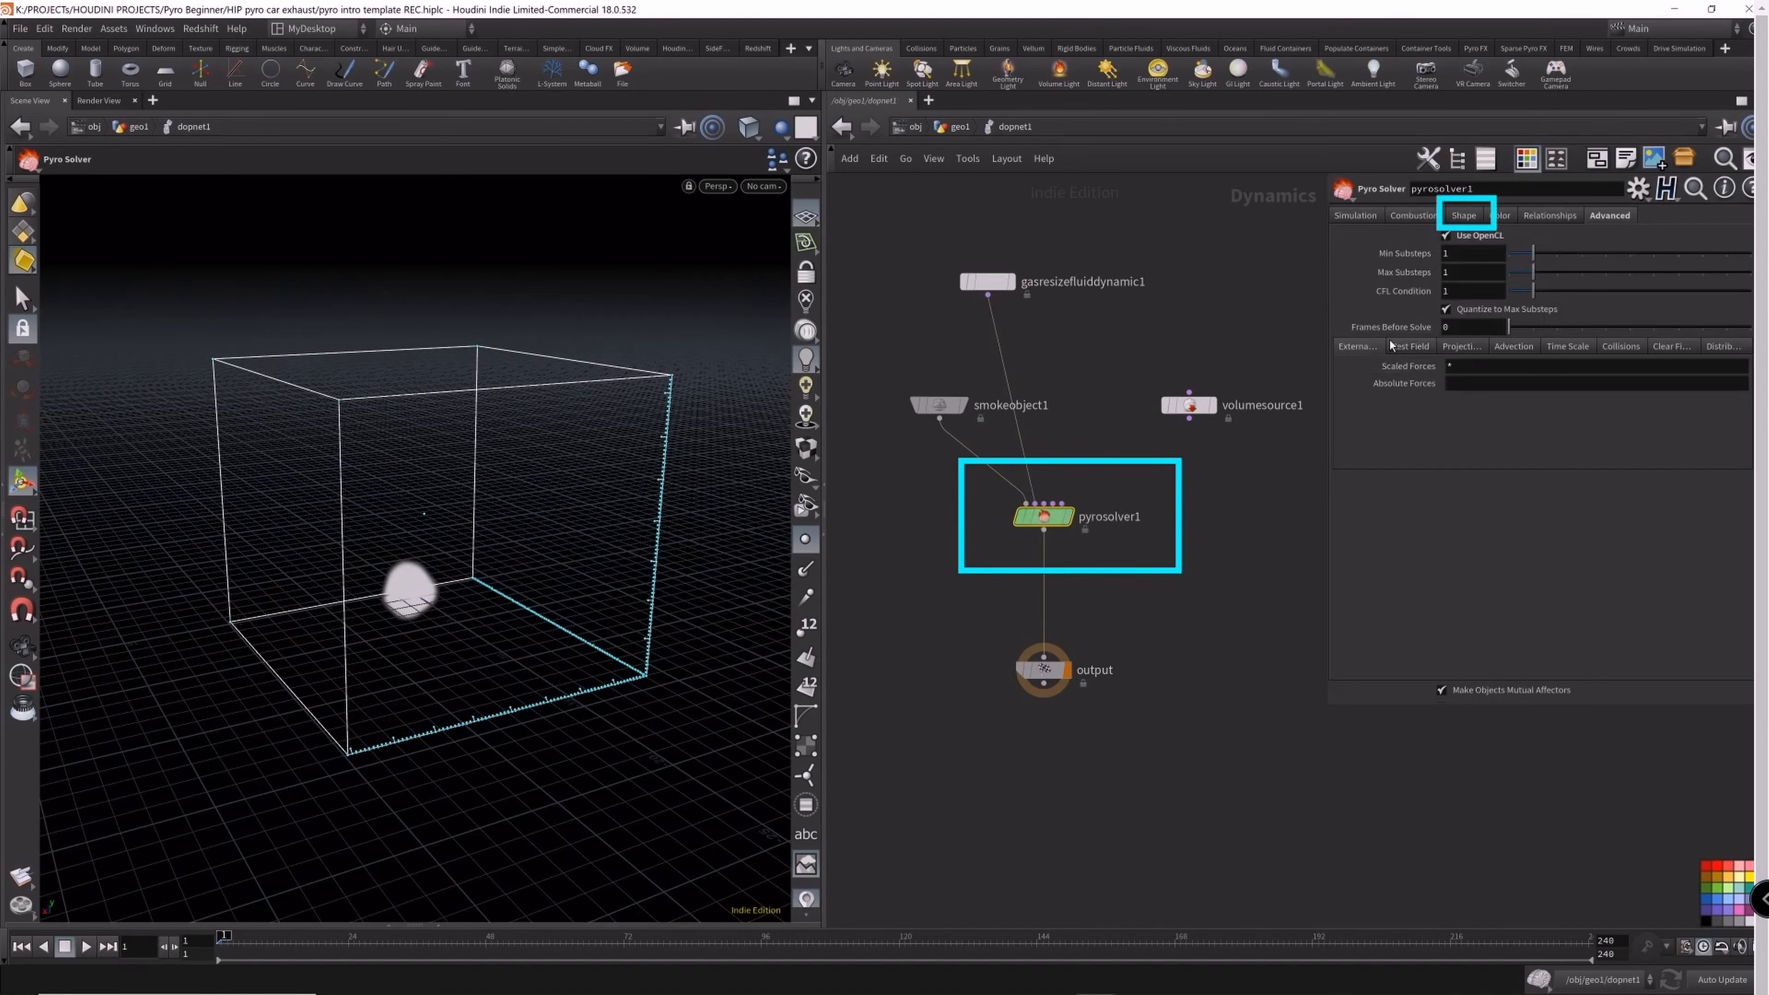
left_click(1463, 215)
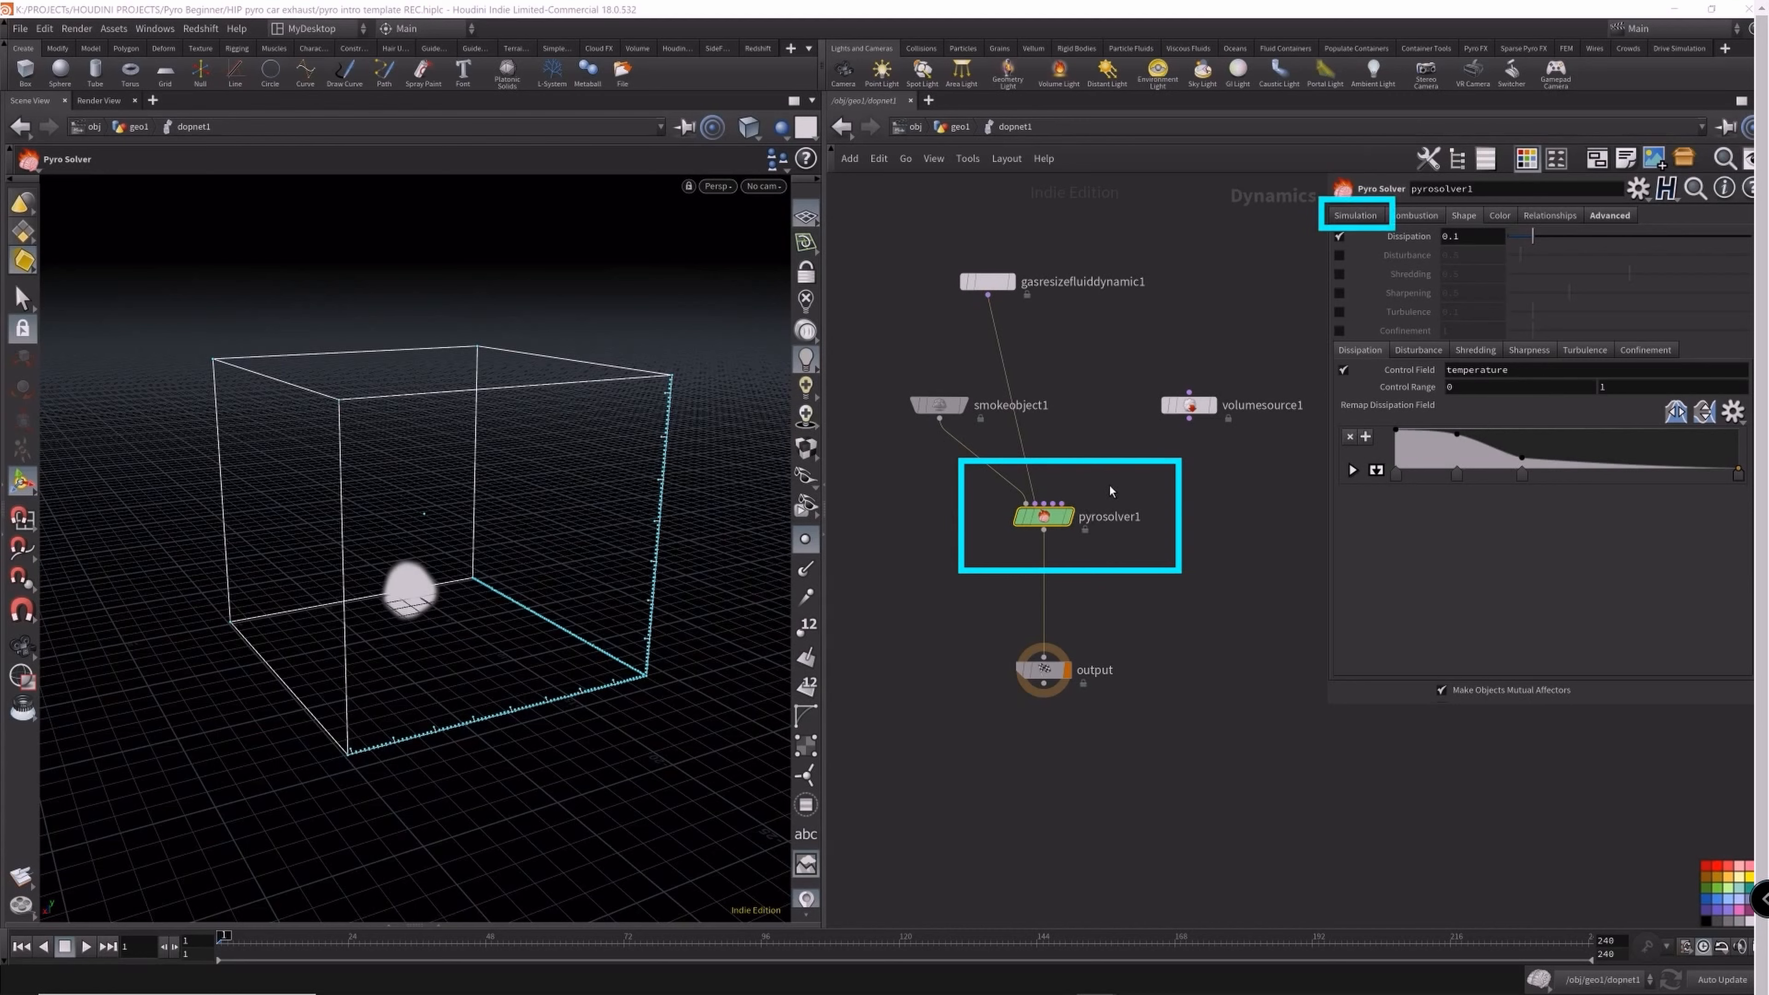
left_click(1365, 217)
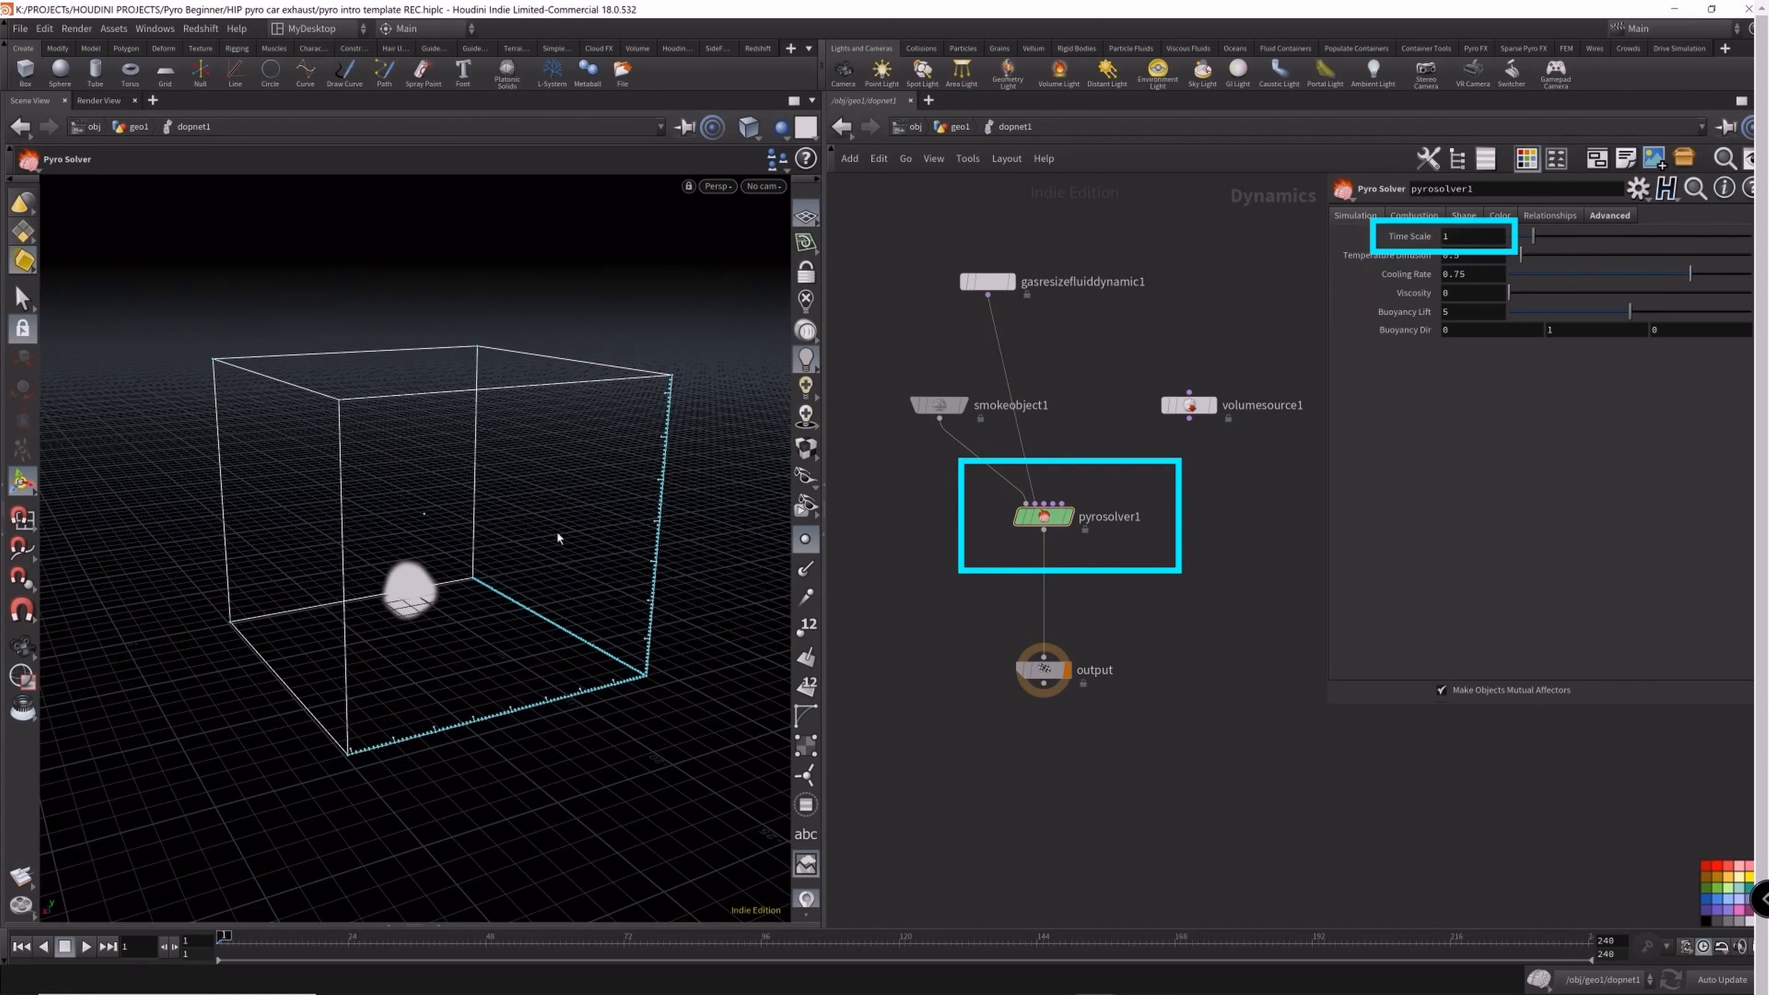
- Compare the smoke flipbooks for Time Scale 1 and 2, scrubbing to frames 113 and 81 and replaying the second one
left_click(23, 876)
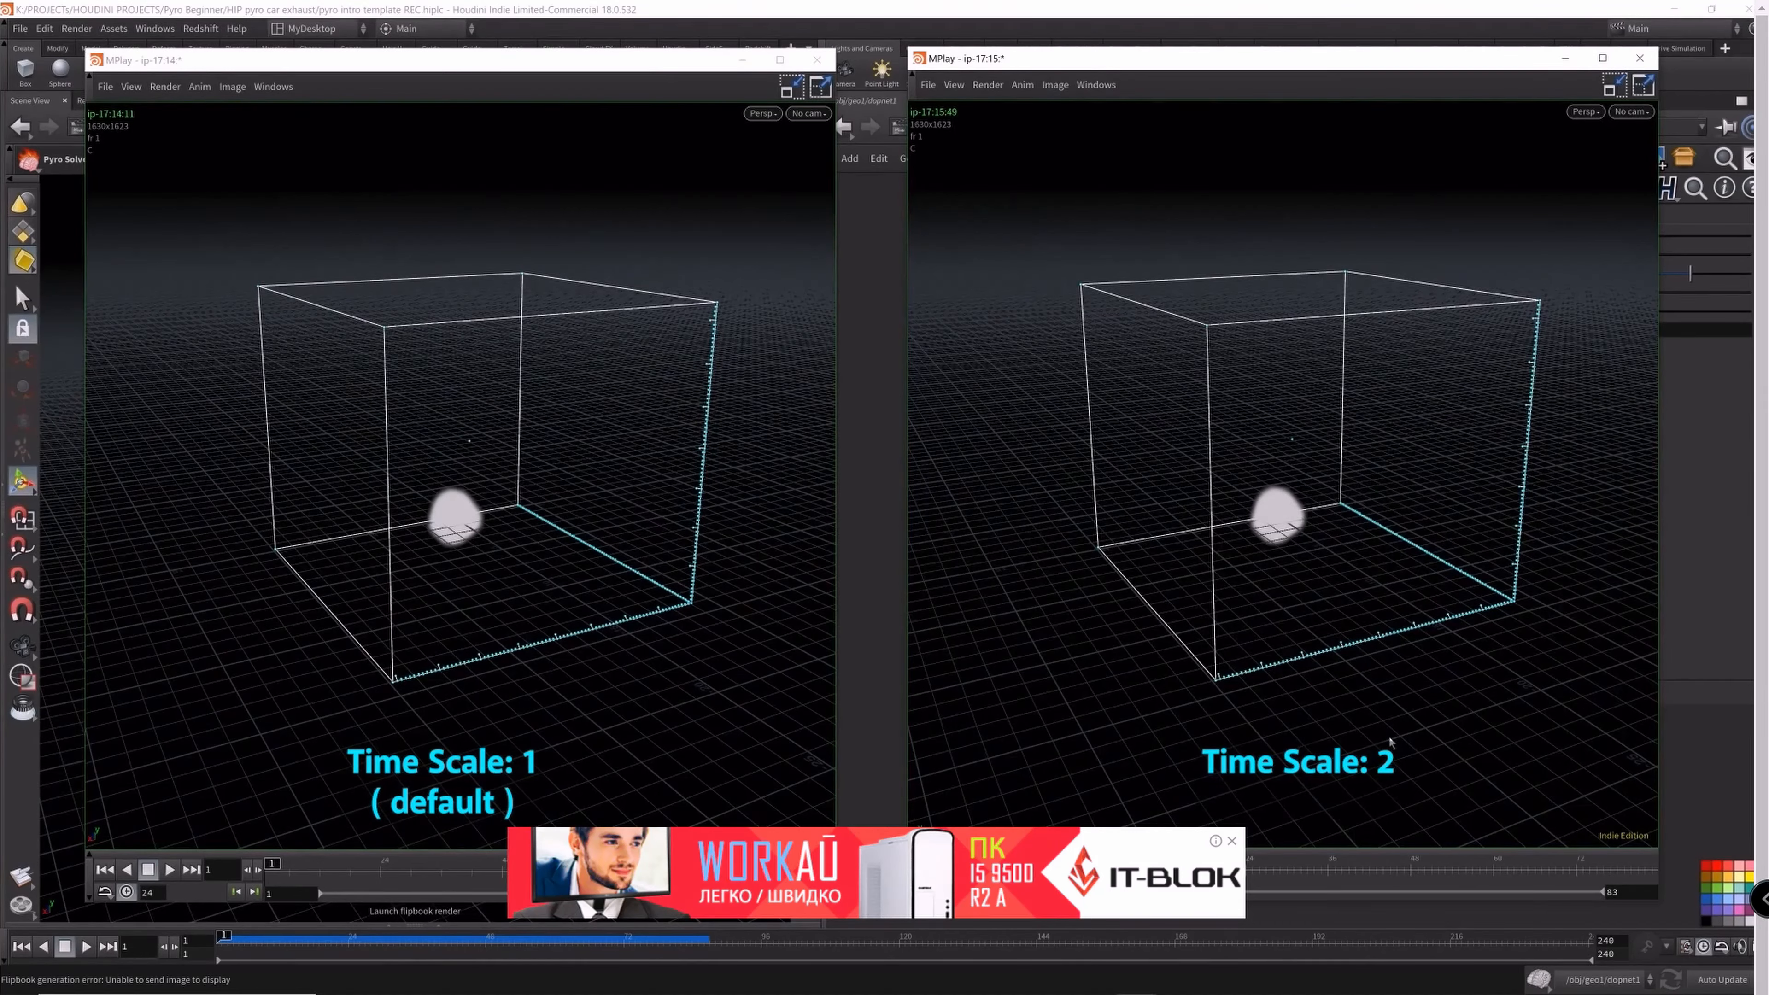
left_click(171, 870)
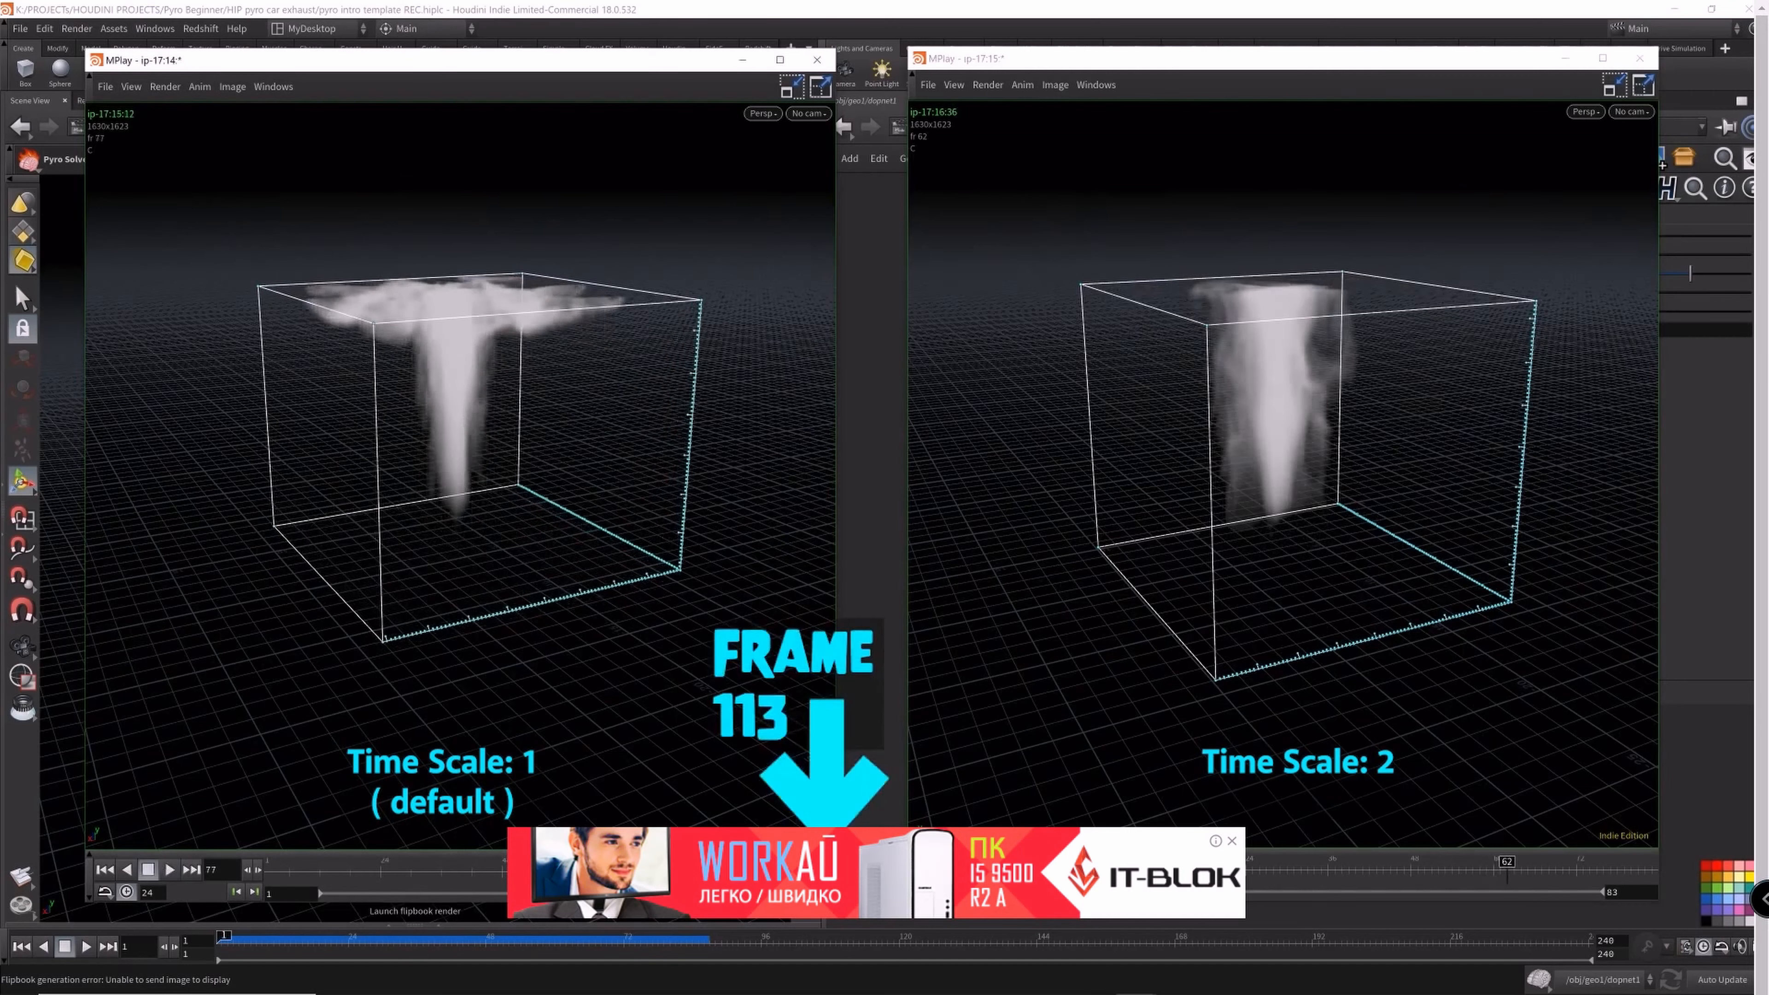
left_click_drag(777, 870, 833, 870)
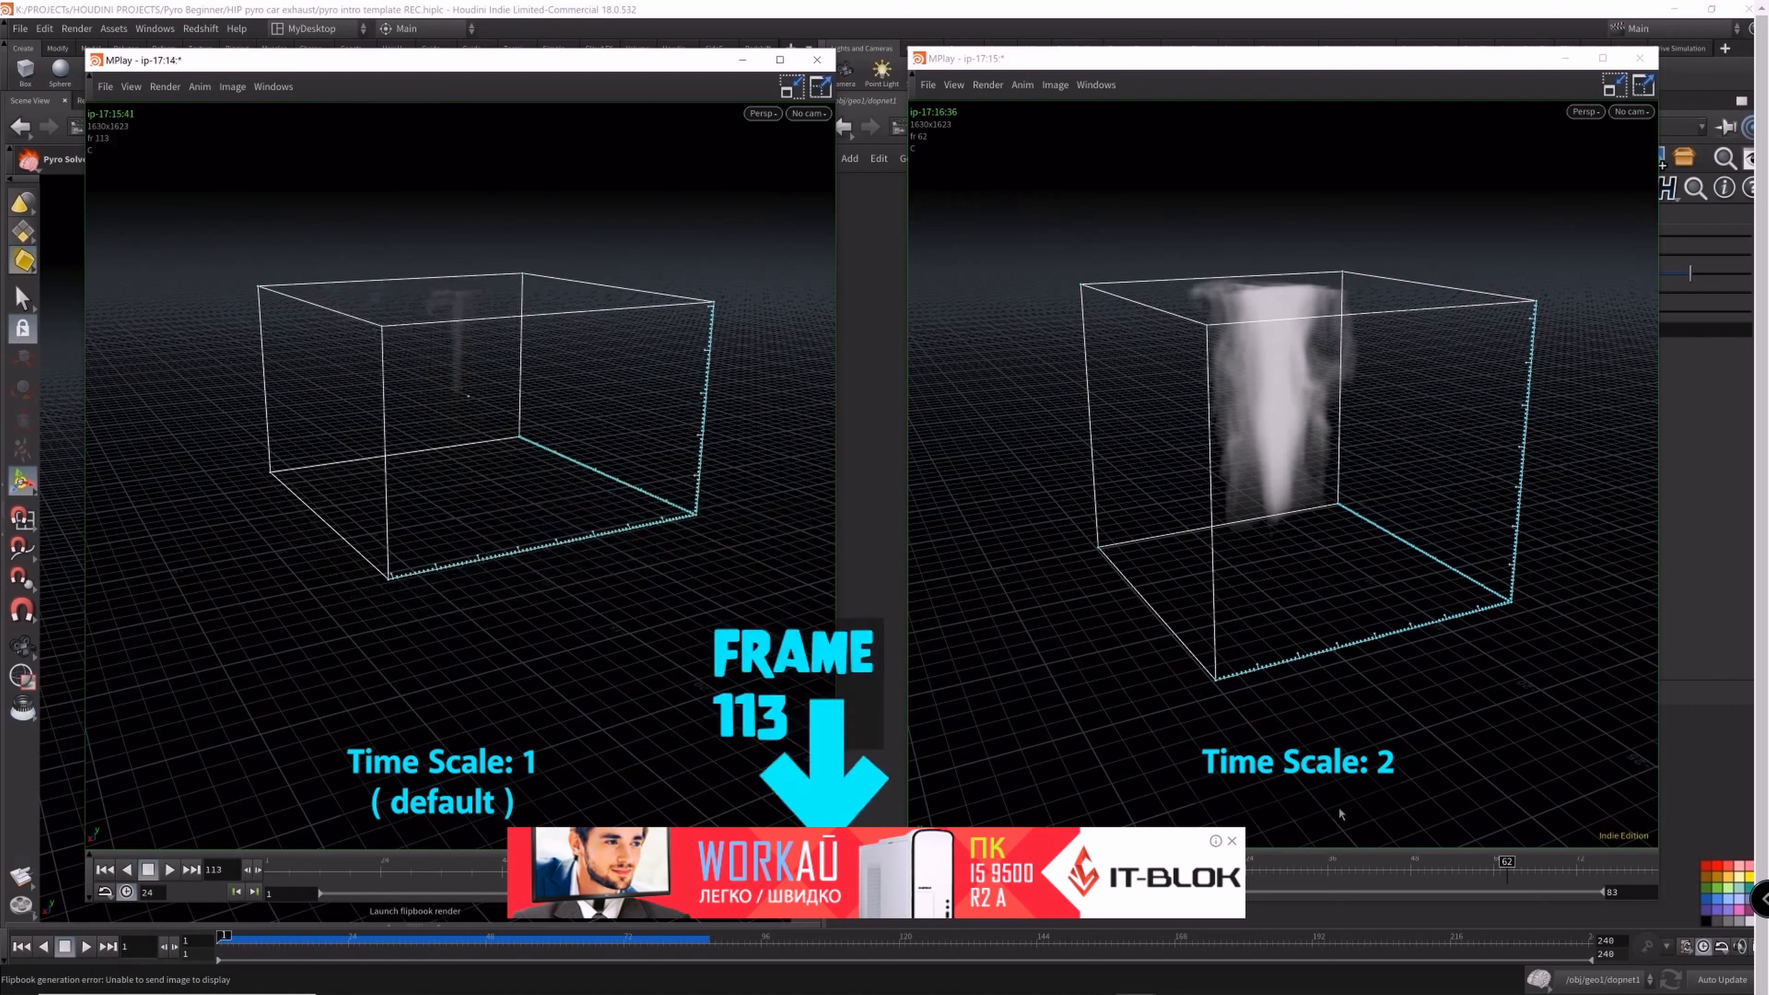
left_click_drag(1176, 859, 1638, 861)
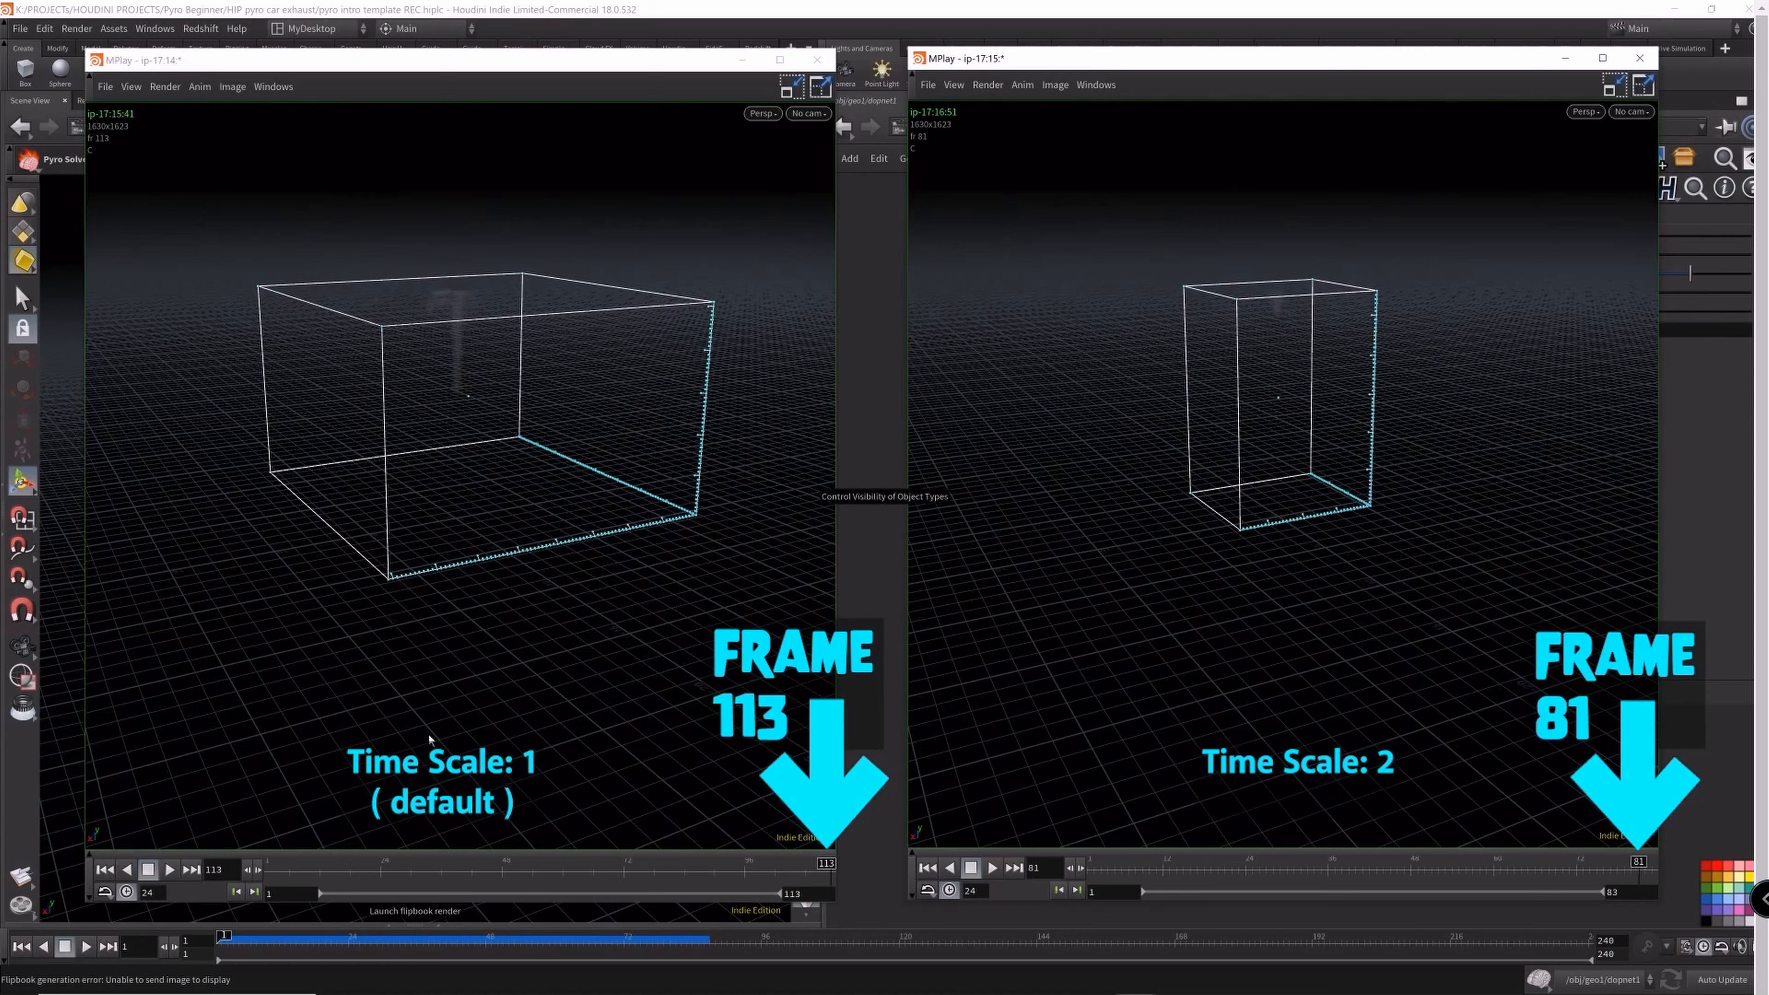
left_click(992, 869)
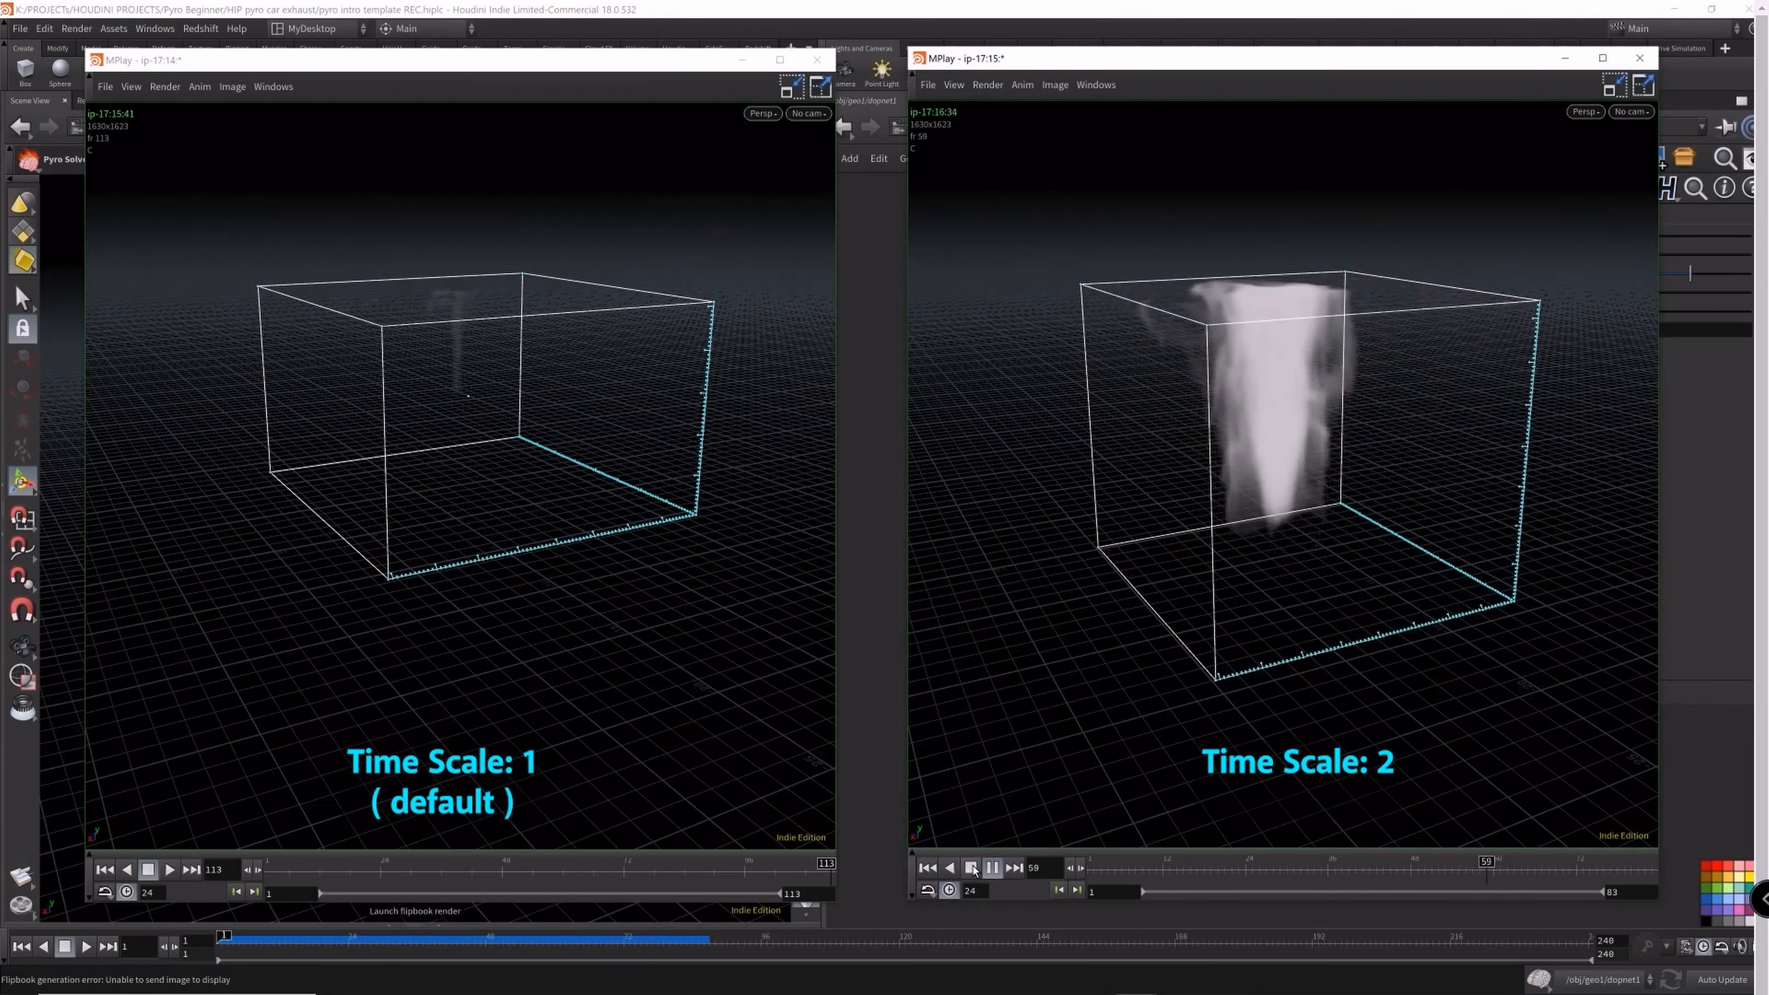
- Stop the Time Scale 2 flipbook, replay the Time Scale 1 flipbook for comparison, and close both flipbook windows
left_click(971, 868)
left_click(170, 870)
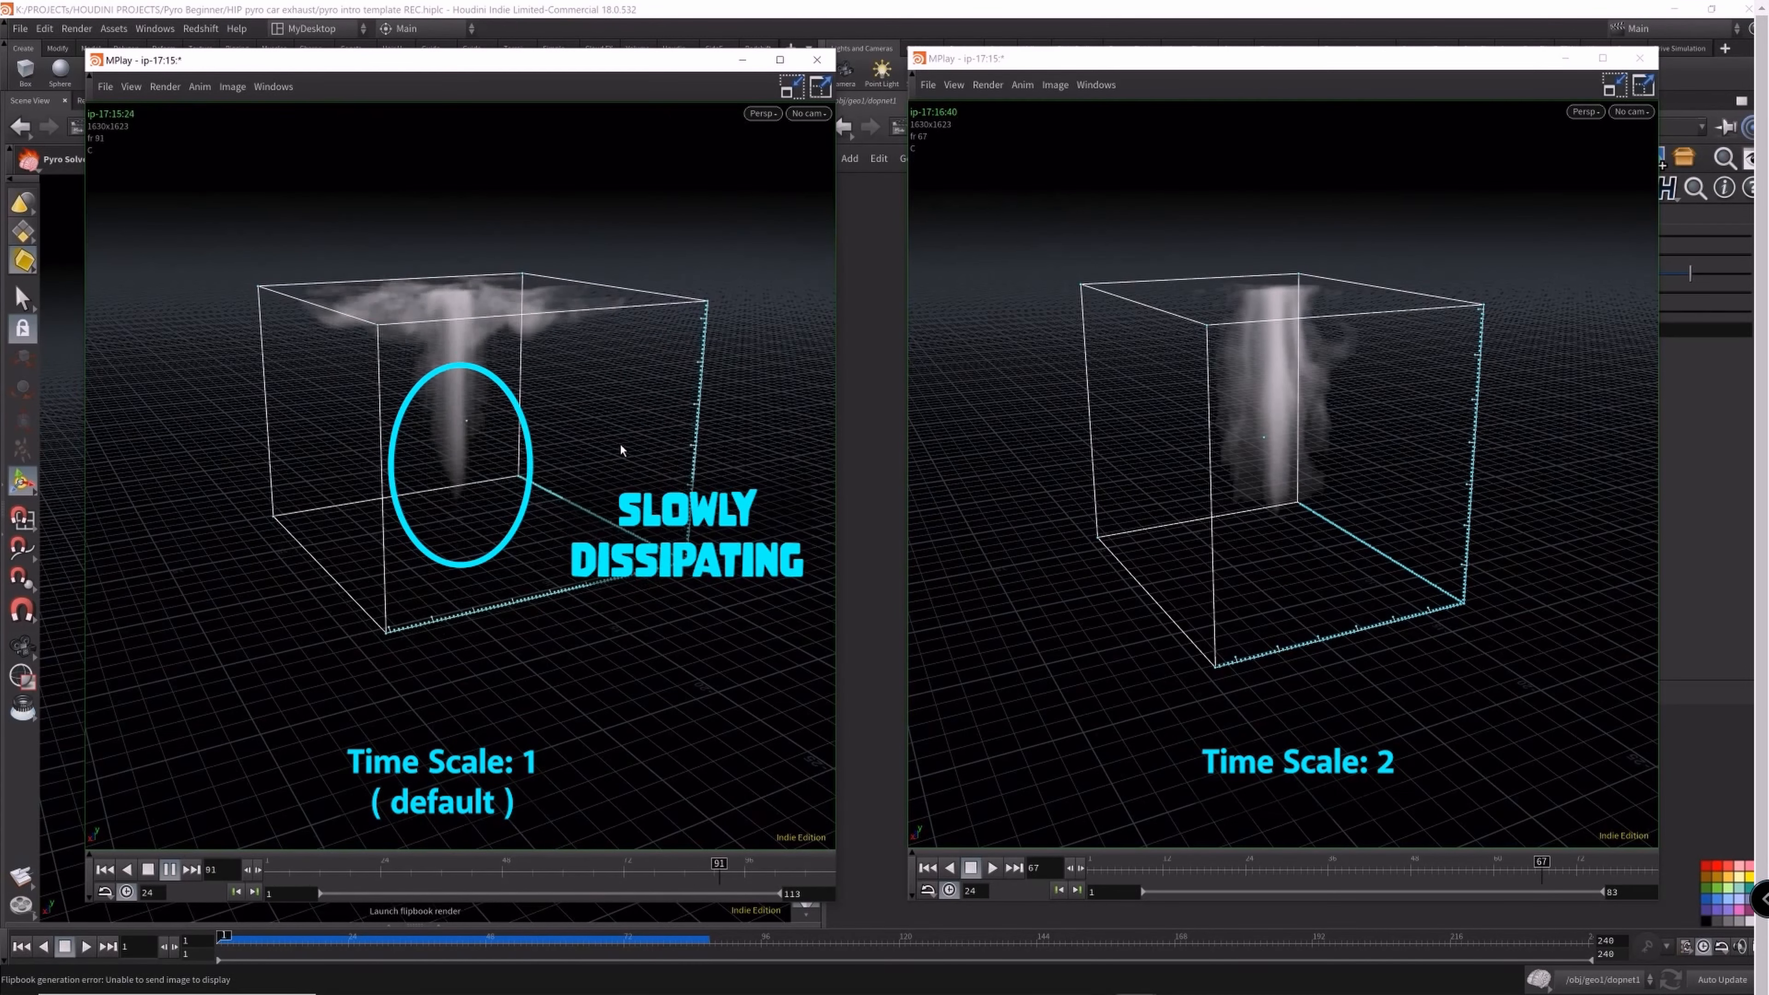
left_click(817, 60)
left_click(1640, 58)
- Test pyrosolver1 with Temperature Diffusion set to 10 by playing the simulation, and revert the parameter to its default
mouse_move(1432, 254)
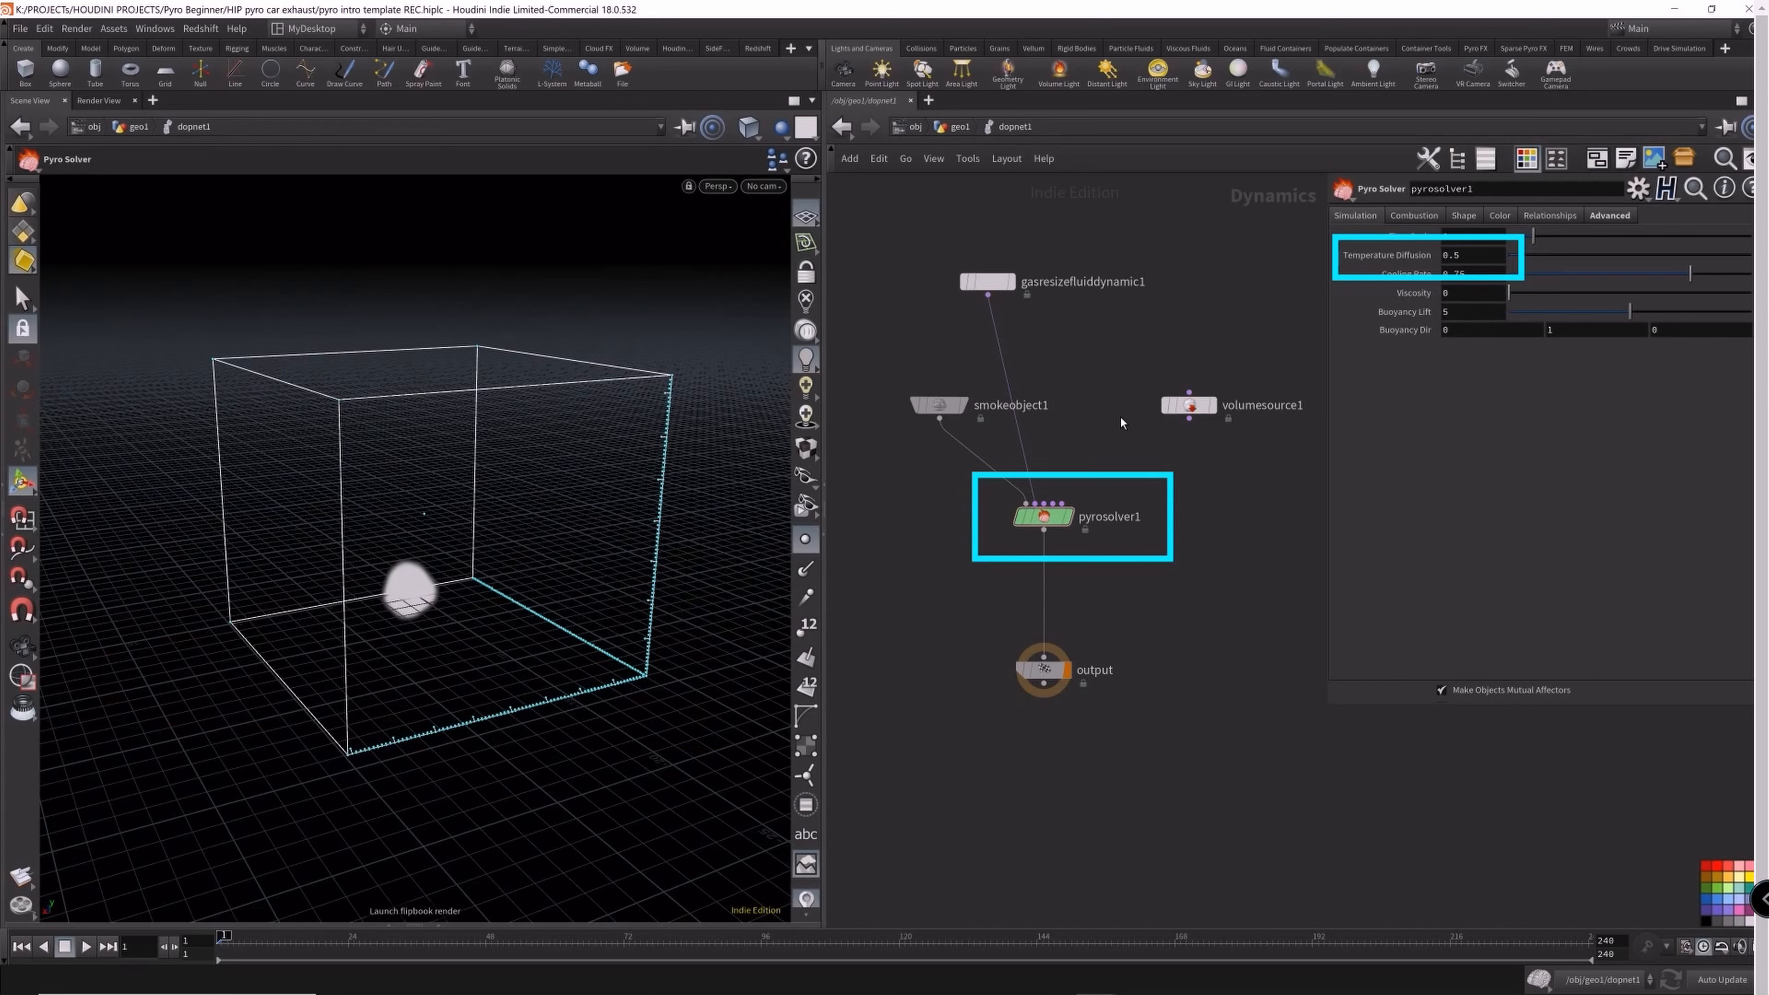
scroll(1480, 259, "up", 4)
double_click(1488, 259)
type("10")
key("Return")
key("Up")
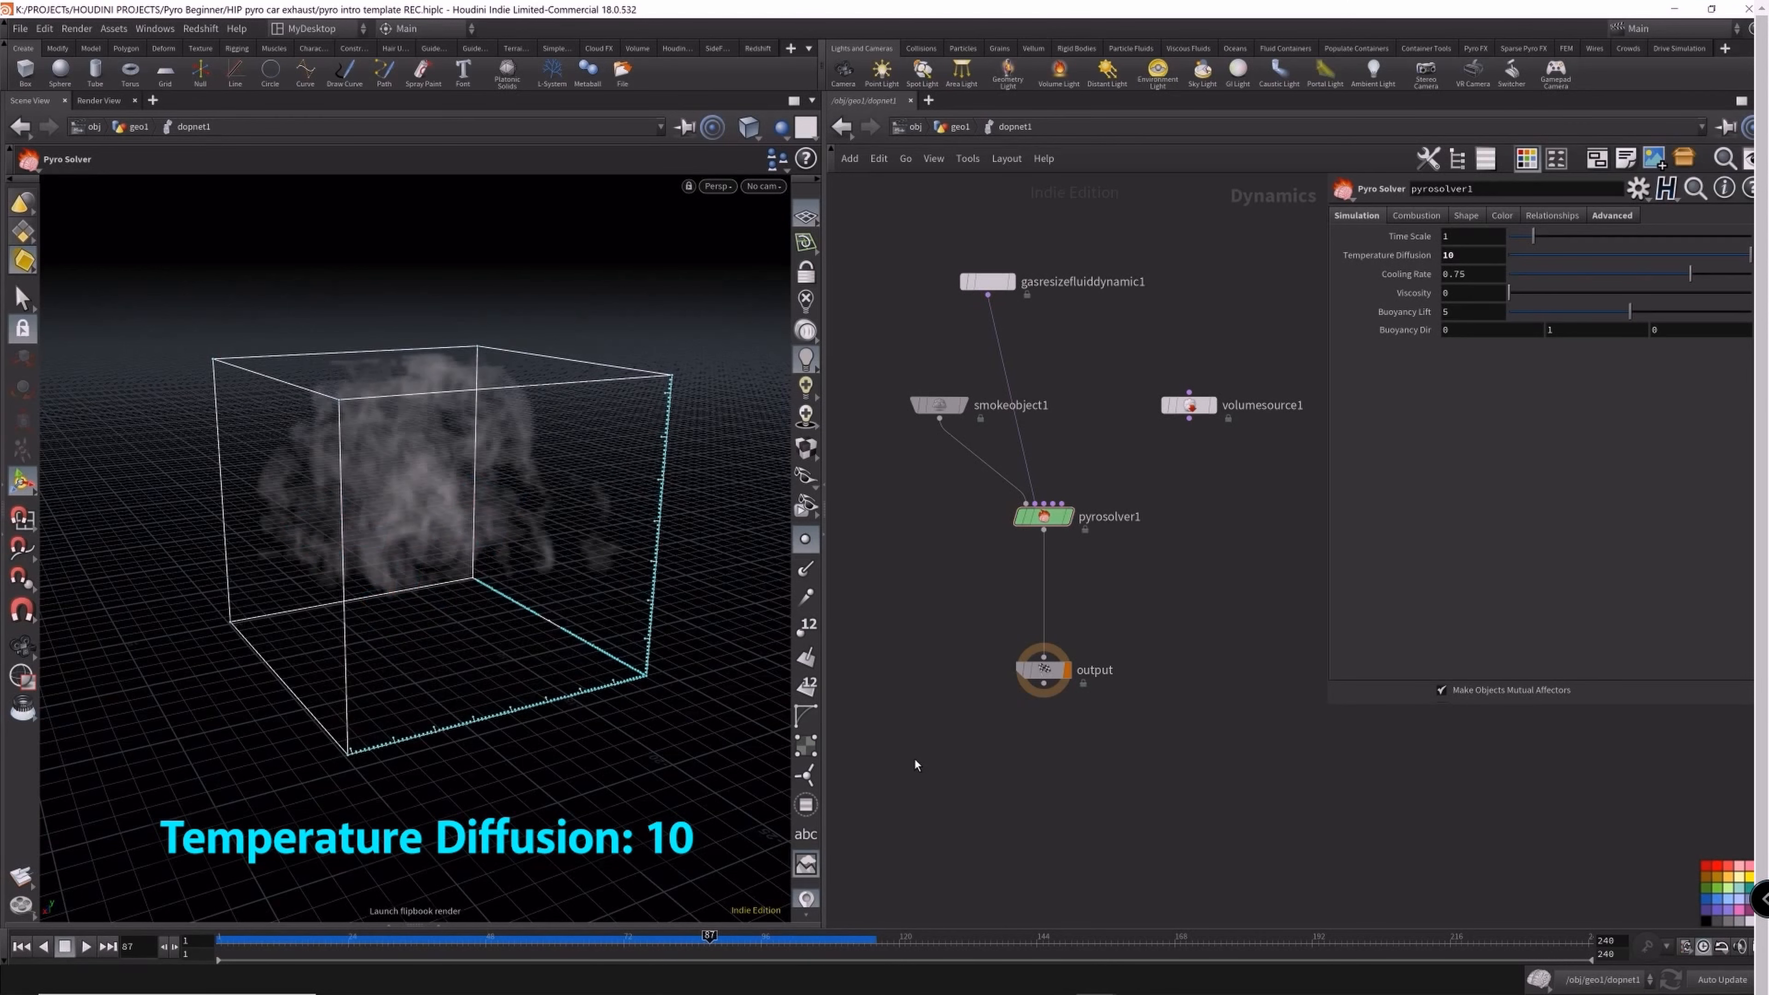
right_click(1403, 255)
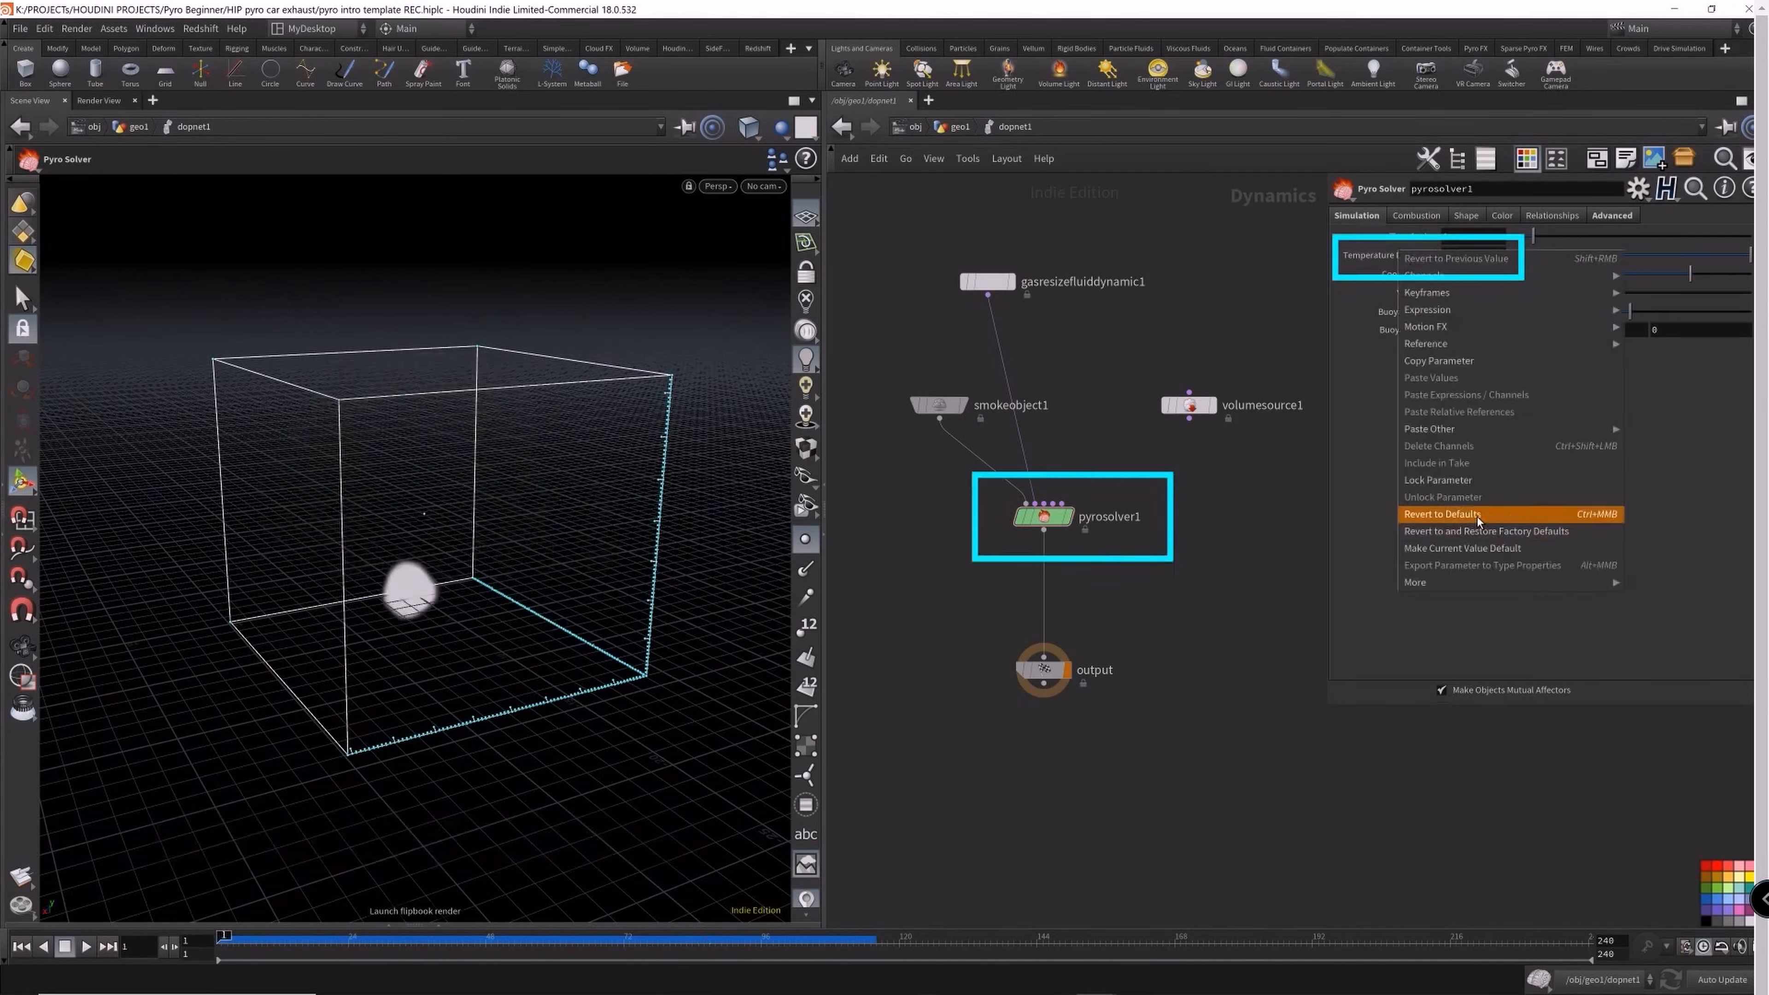
left_click(1478, 514)
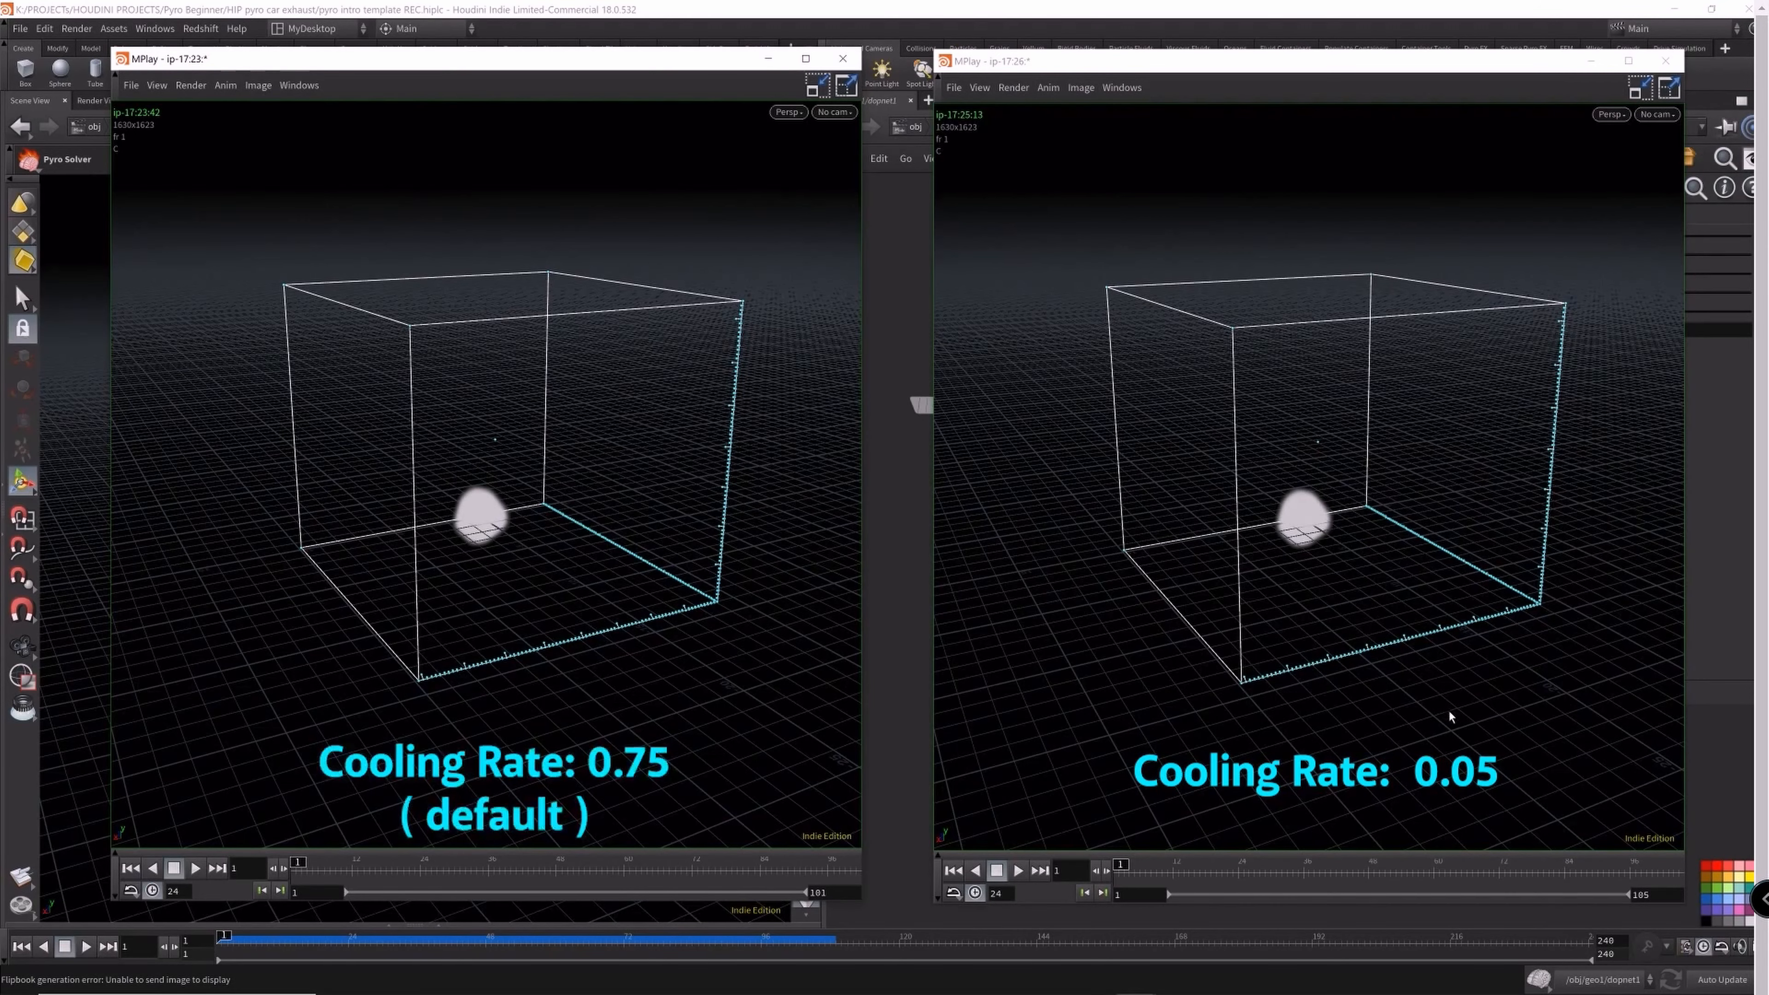
- Play the Cooling Rate 0.75 and 0.05 flipbooks side by side, and scrub both to frame 100
mouse_move(1429, 68)
left_mouse_down()
mouse_move(1071, 106)
mouse_move(1424, 69)
left_mouse_up()
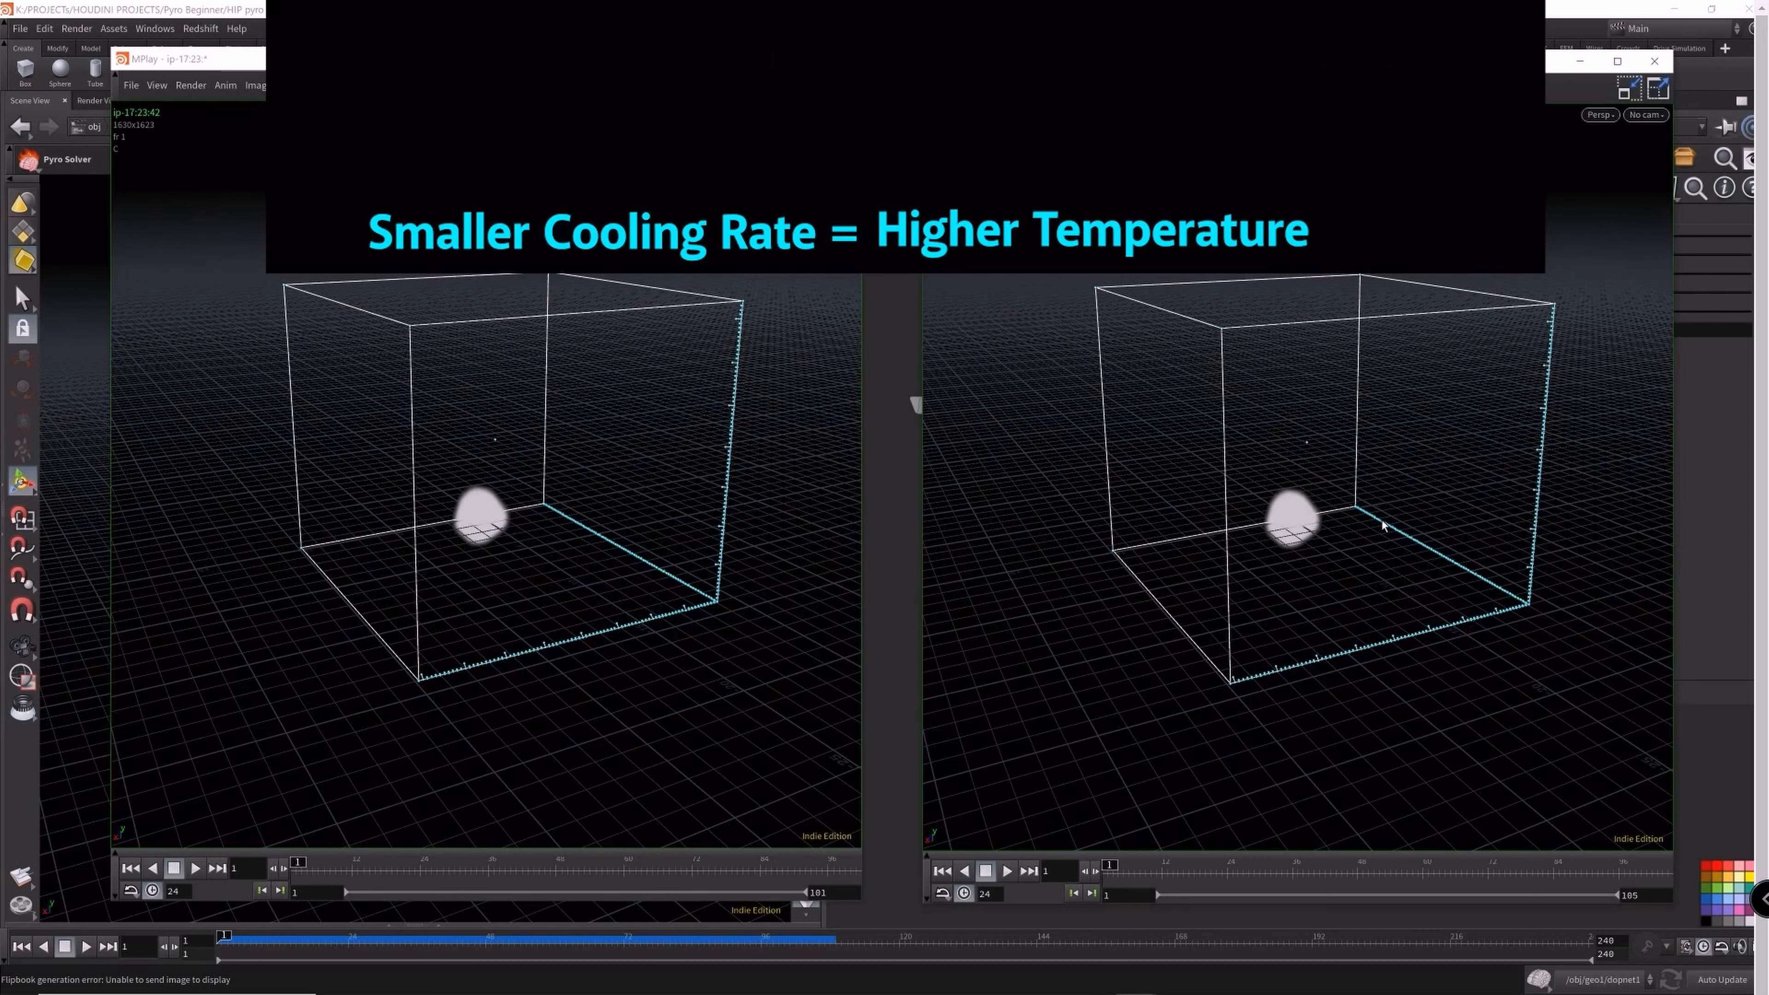
left_click(196, 868)
left_click(1007, 872)
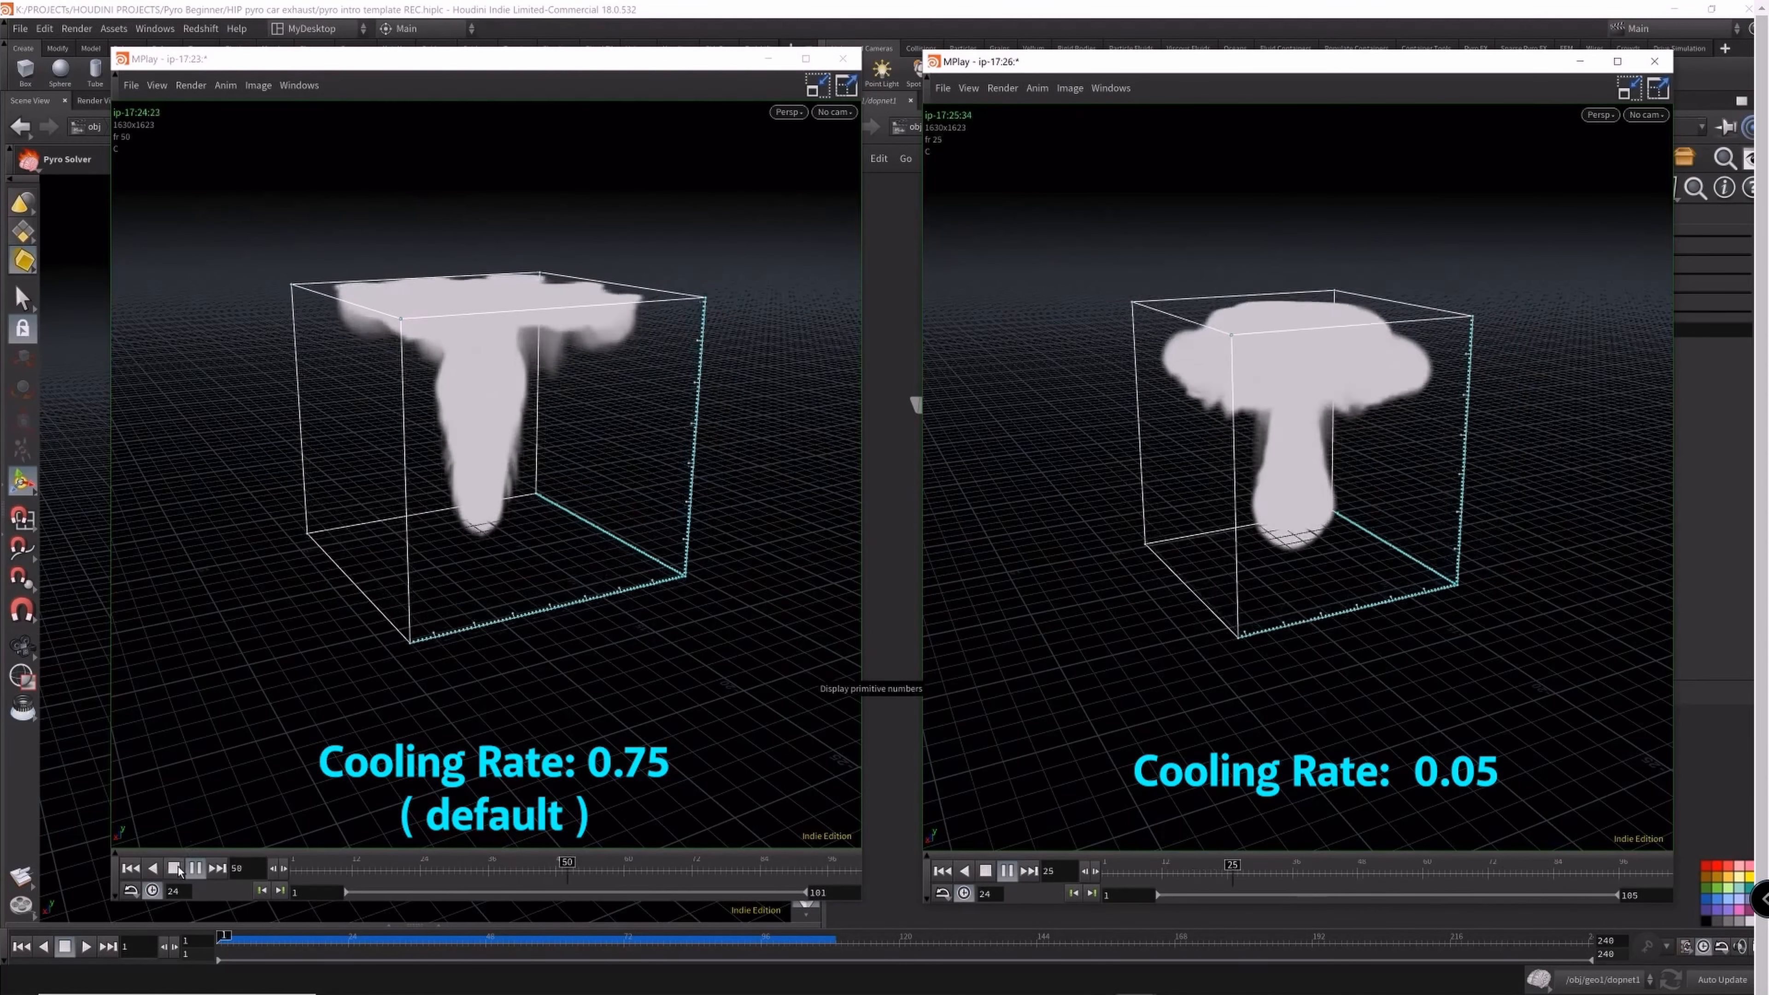
left_click(196, 869)
left_click_drag(828, 870, 850, 870)
left_click(1642, 873)
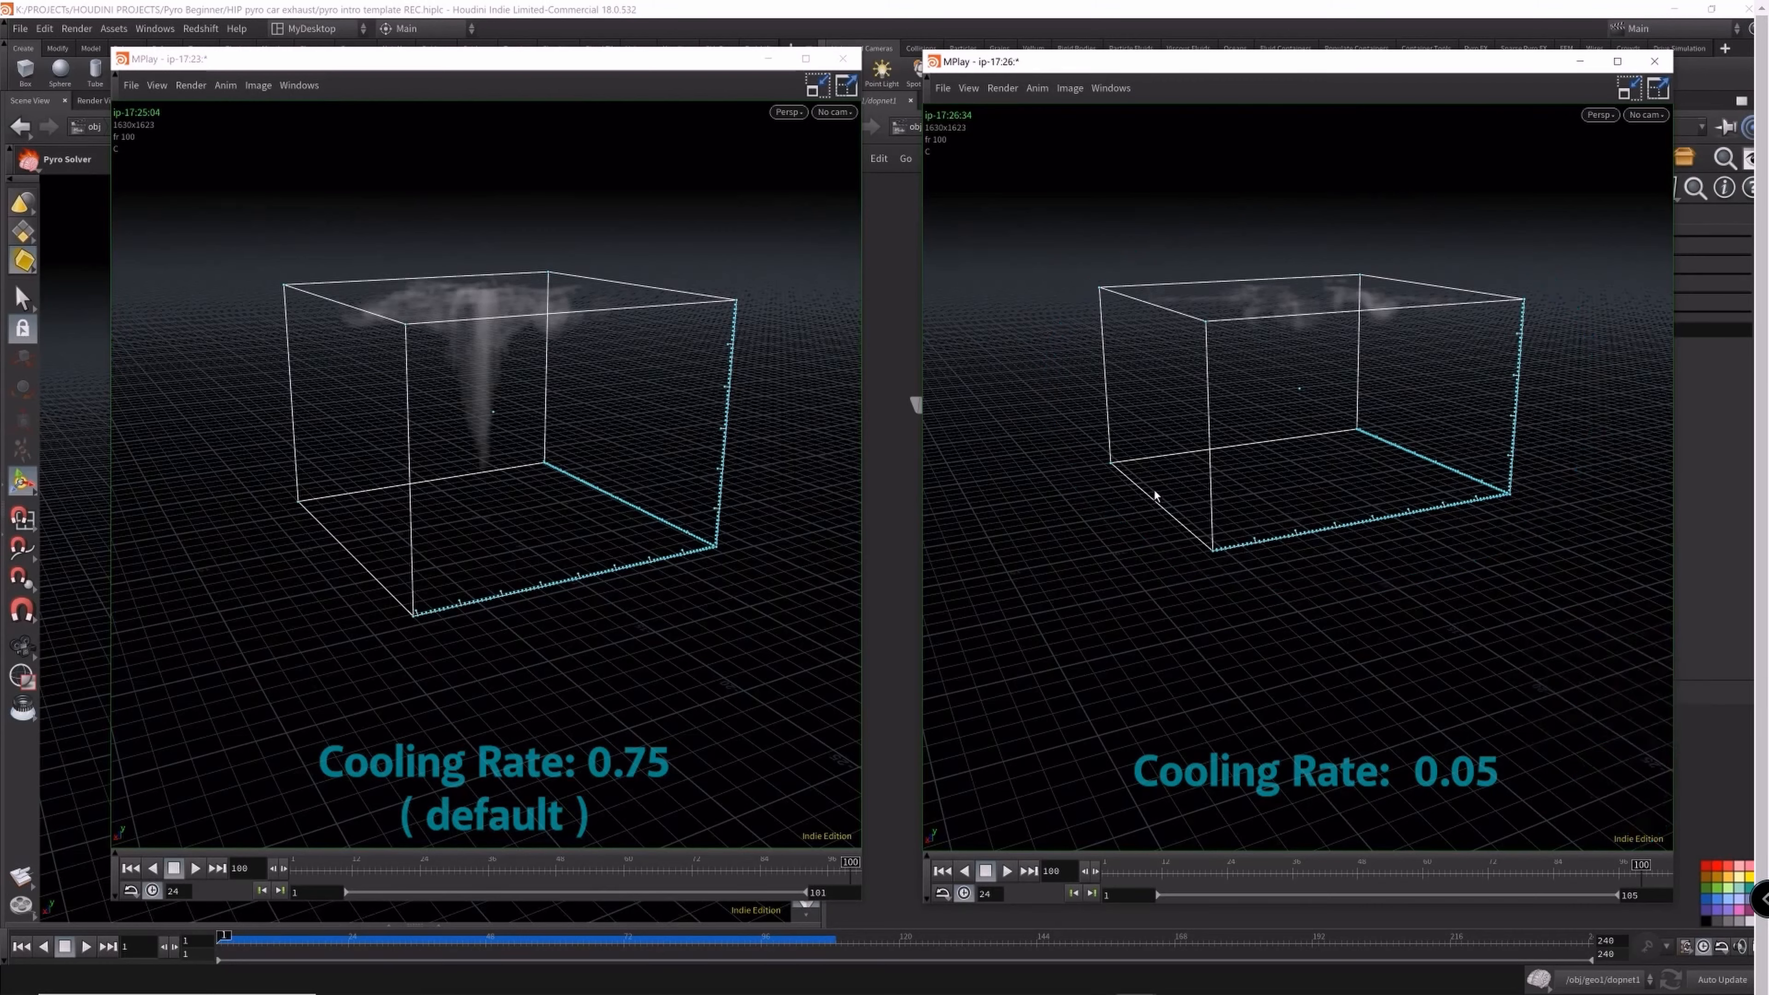
- Scrub back through both Cooling Rate flipbooks, stopping the 0.75 one at frame 58 and the 0.05 one at frame 44
left_click_drag(1468, 866, 1389, 866)
left_click(289, 862)
left_click_drag(289, 862, 356, 862)
left_click_drag(1191, 866, 1300, 865)
mouse_move(485, 864)
left_mouse_down()
mouse_move(404, 858)
mouse_move(611, 869)
left_mouse_up()
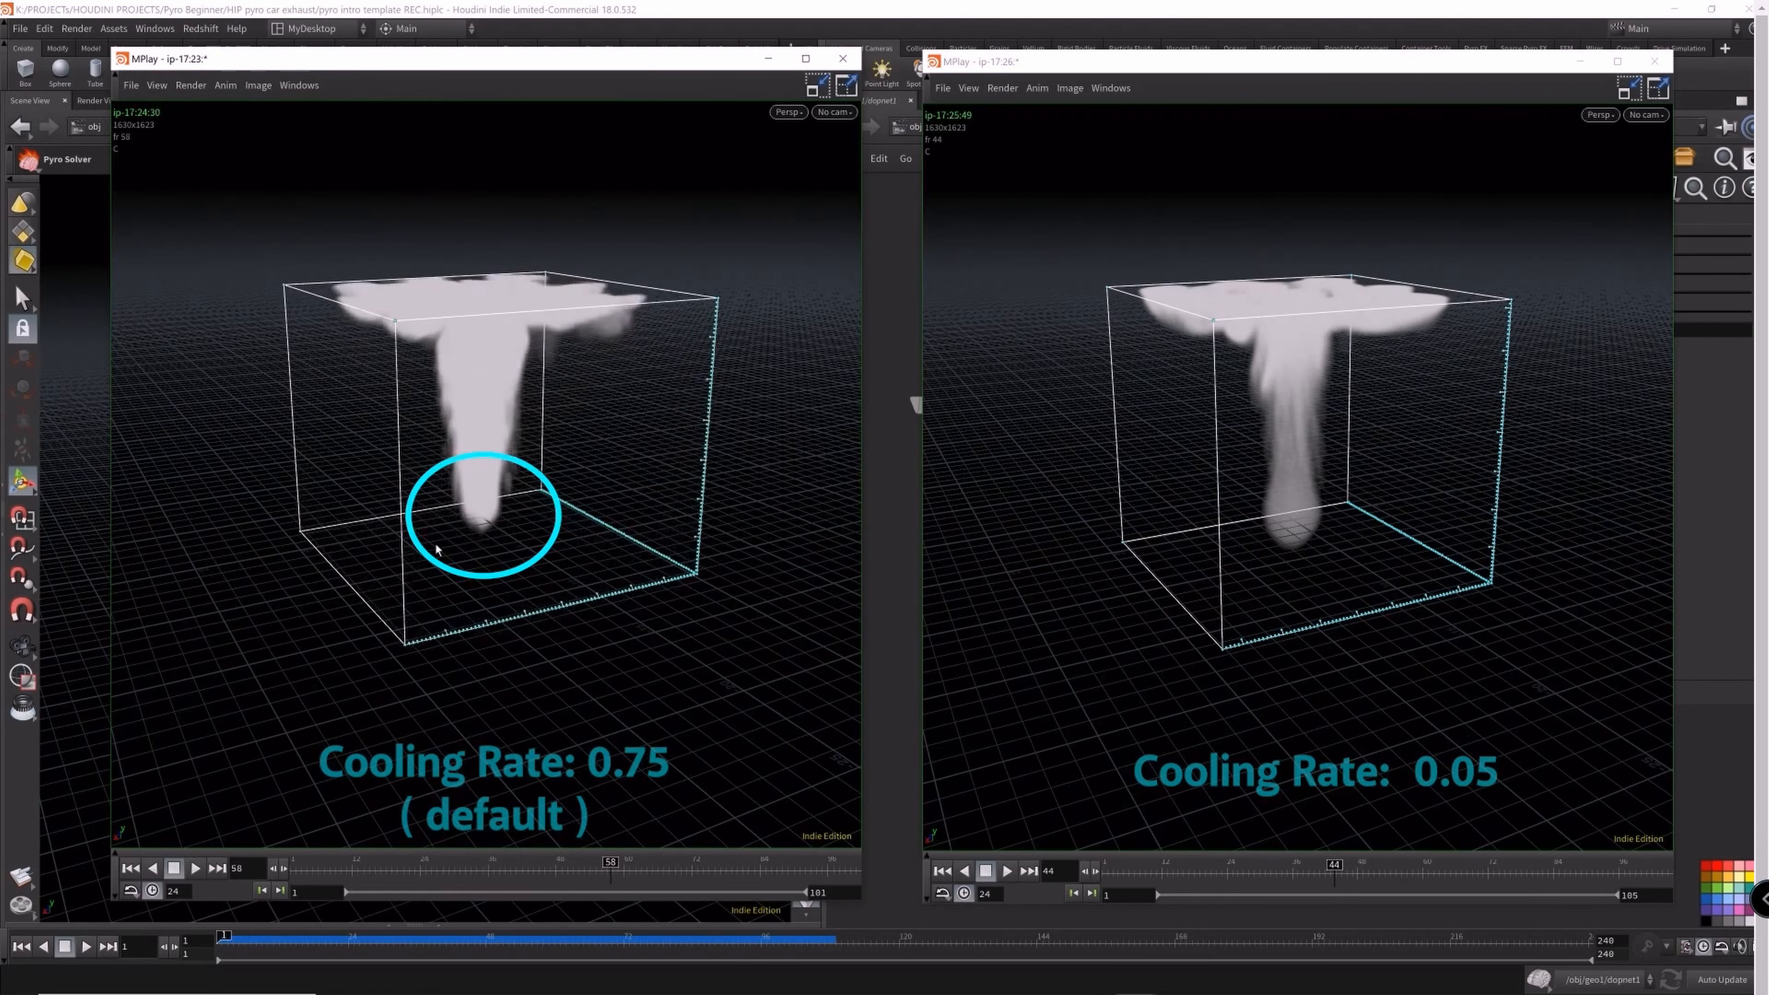
- Compare the smoke base at frame 38 for Cooling Rate 0.75 and frame 35 for 0.05, and scrub both flipbooks further forward
mouse_move(573, 875)
left_mouse_down()
mouse_move(408, 870)
mouse_move(740, 864)
mouse_move(496, 869)
left_mouse_up()
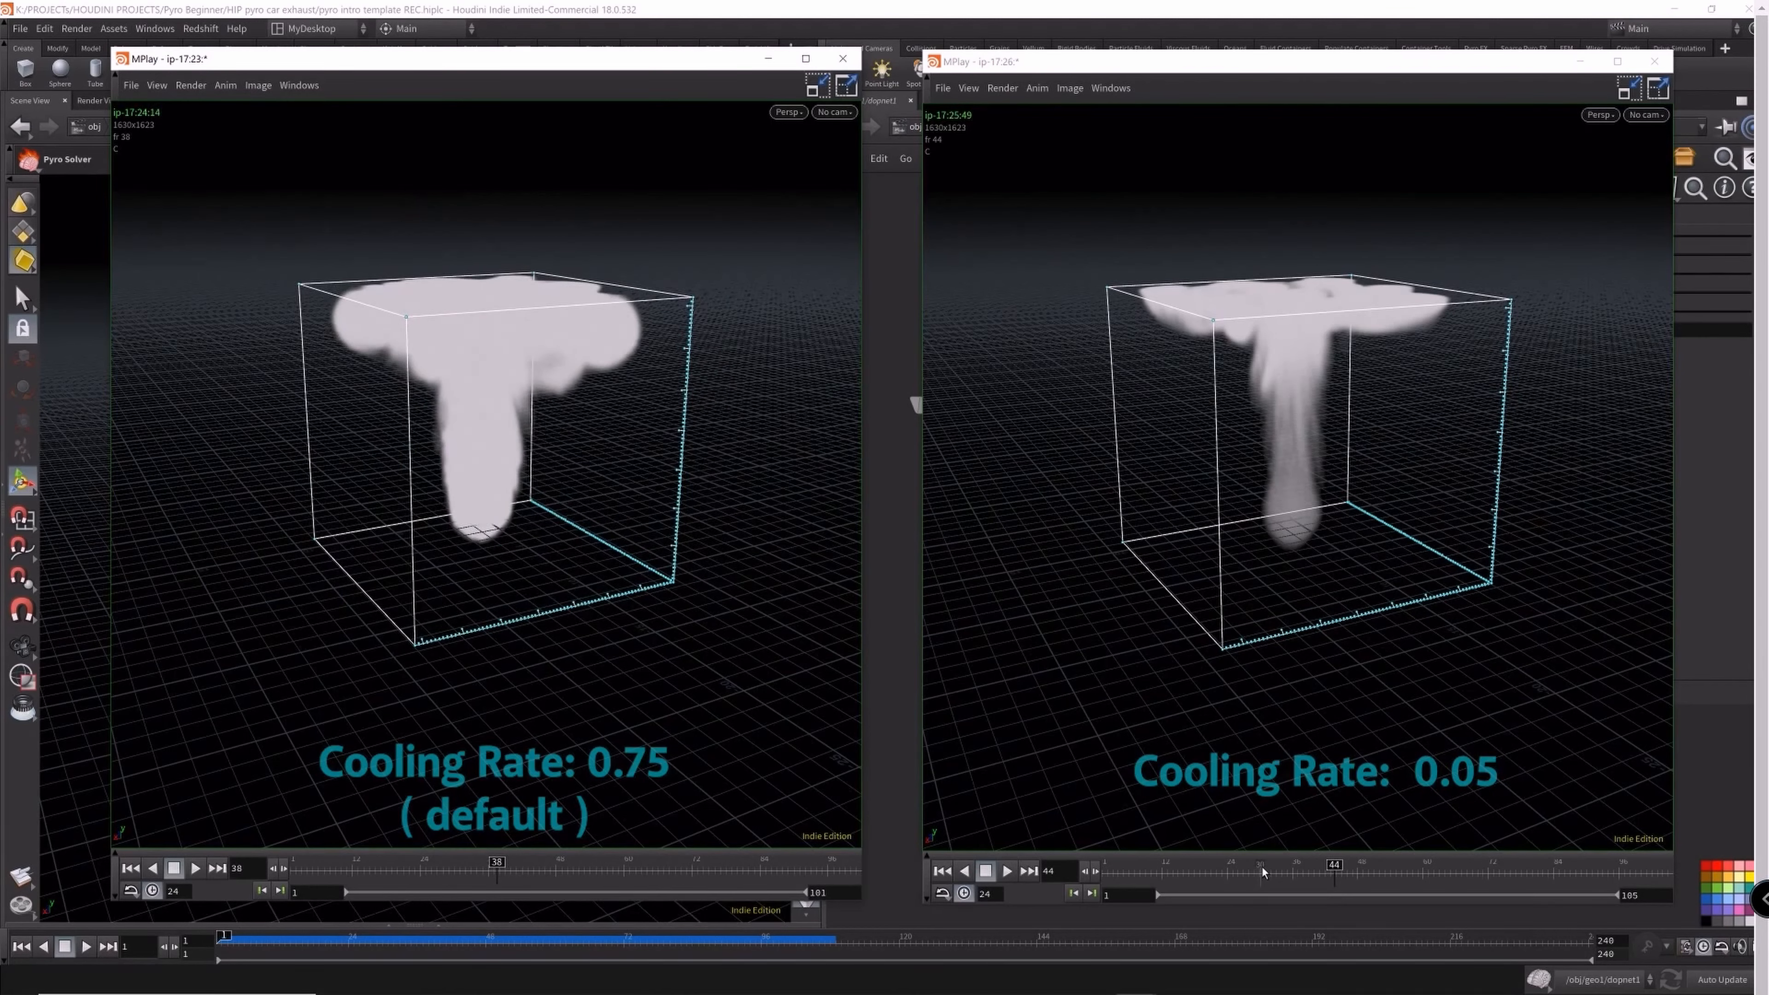
mouse_move(1243, 866)
left_mouse_down()
mouse_move(1111, 870)
mouse_move(1297, 873)
mouse_move(1231, 871)
mouse_move(1282, 883)
mouse_move(1253, 894)
mouse_move(1288, 891)
left_mouse_up()
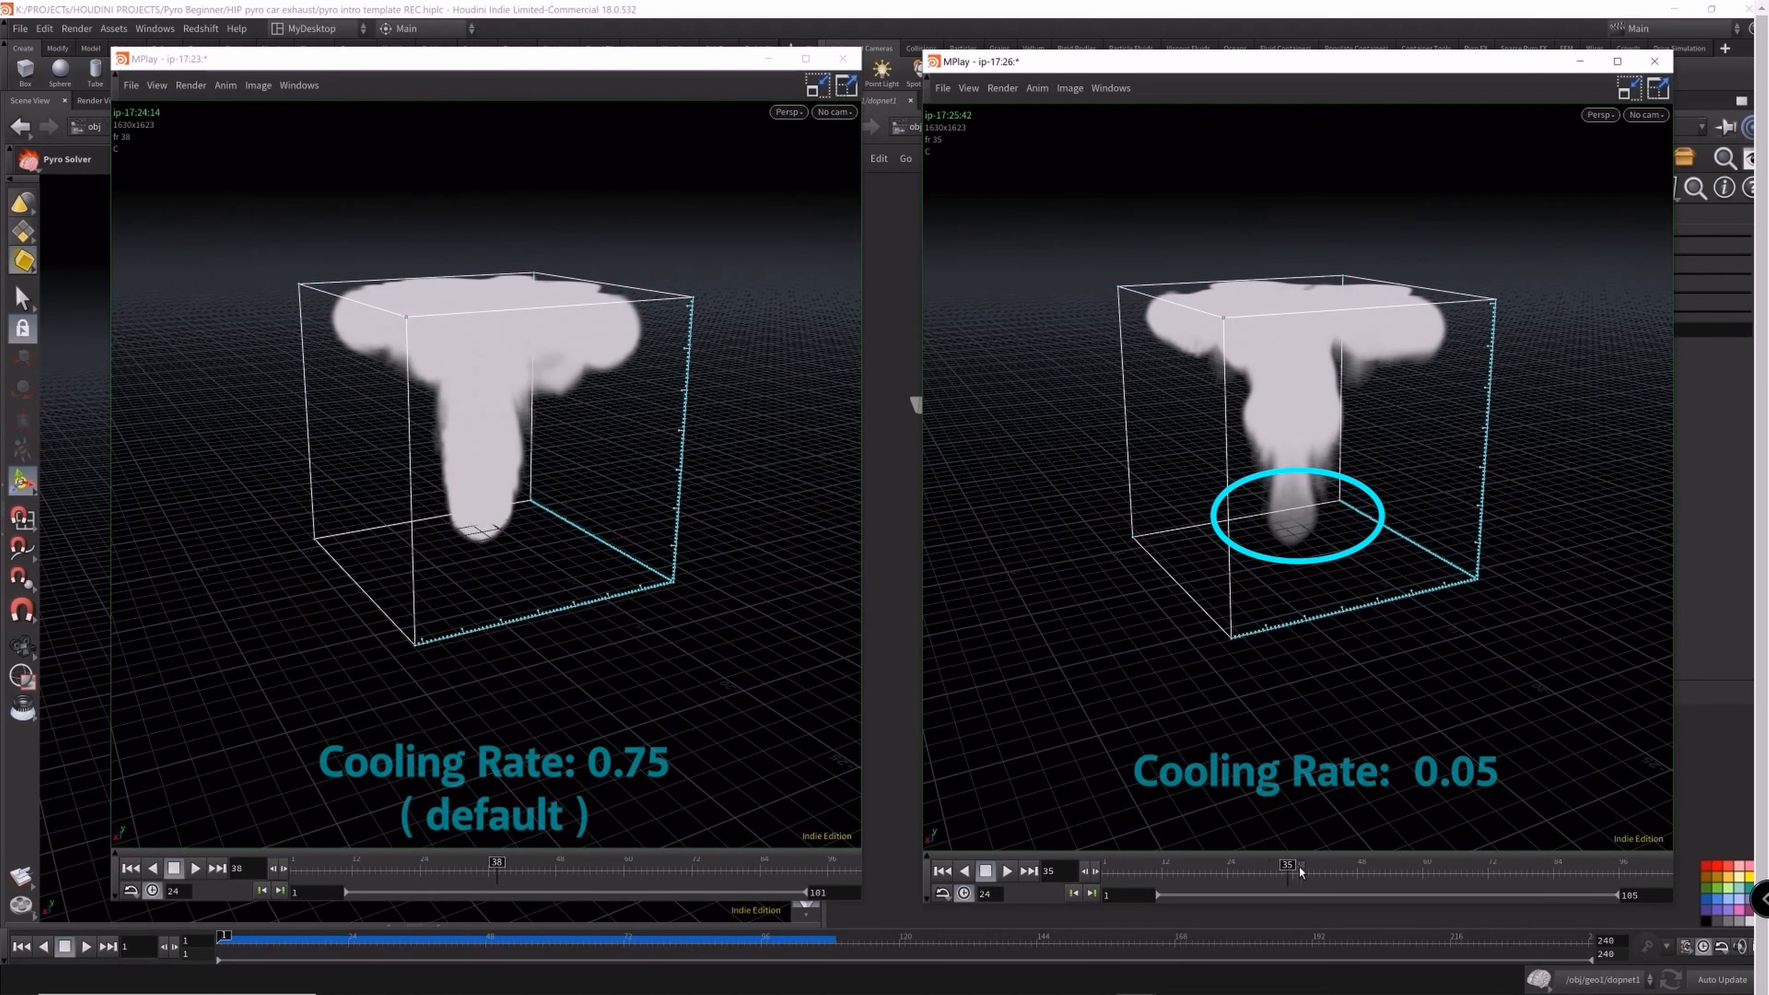
left_click_drag(1294, 865, 1514, 868)
left_click_drag(498, 867, 818, 863)
left_click(1114, 714)
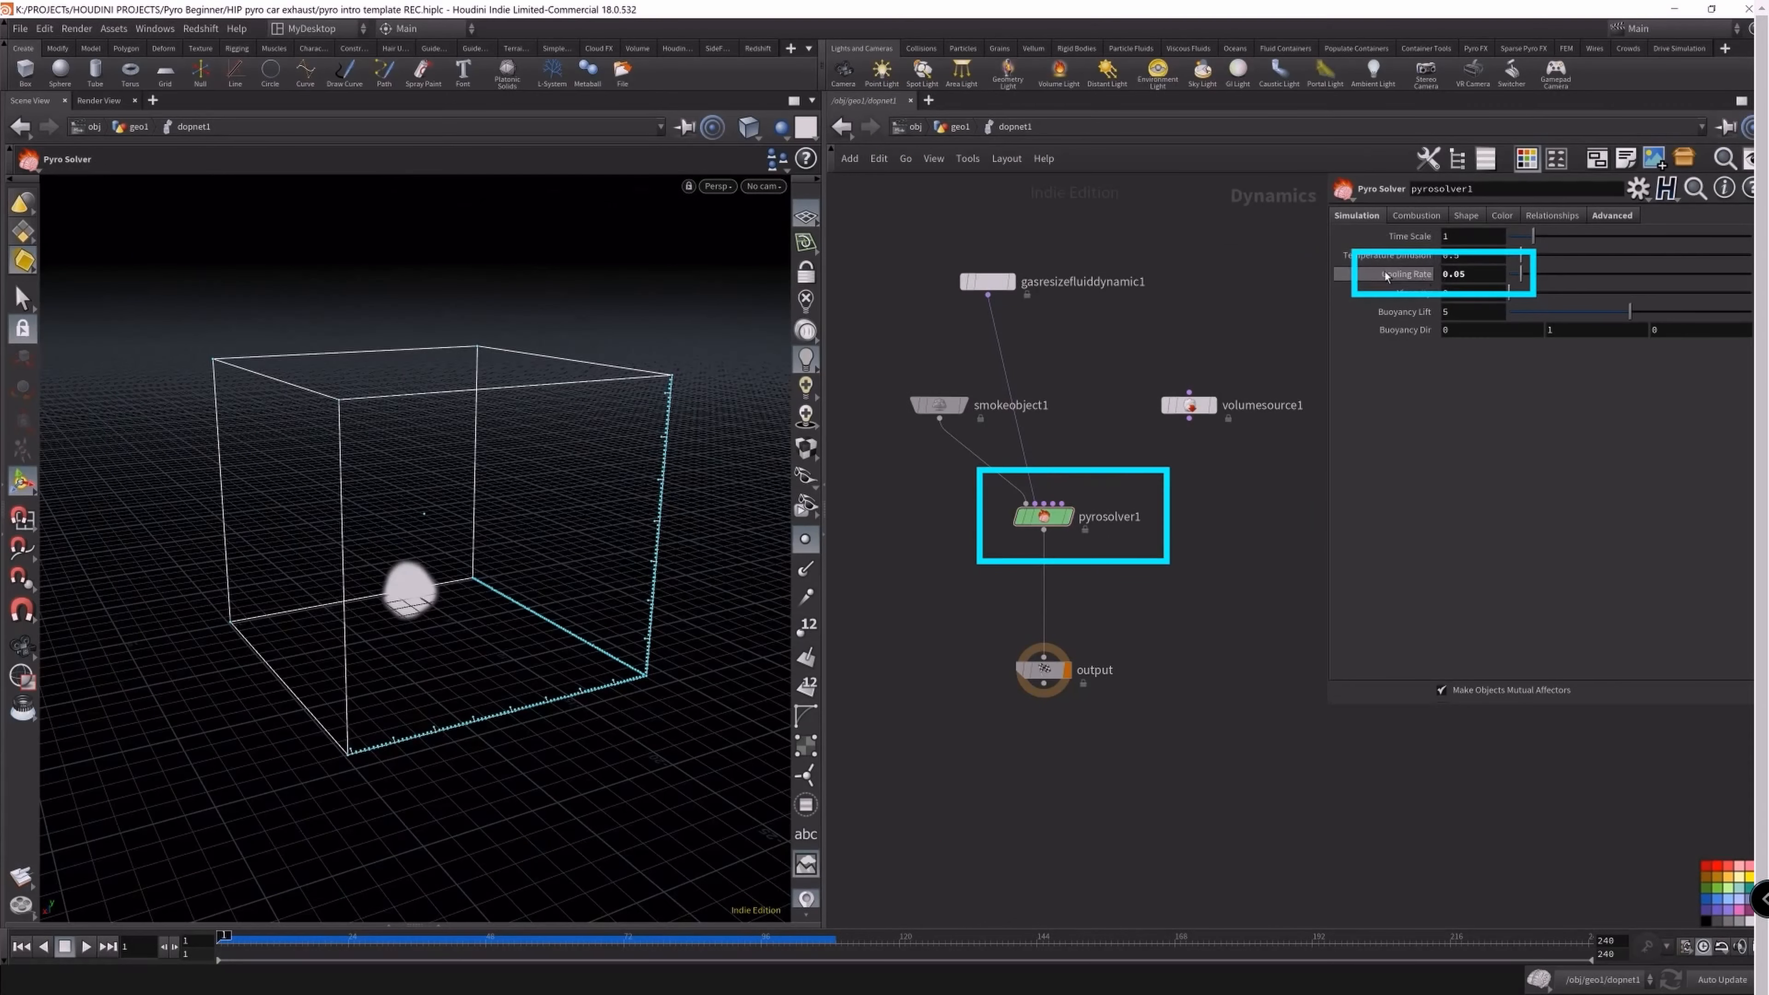
- Revert pyrosolver1's Cooling Rate to its default value
right_click(1408, 278)
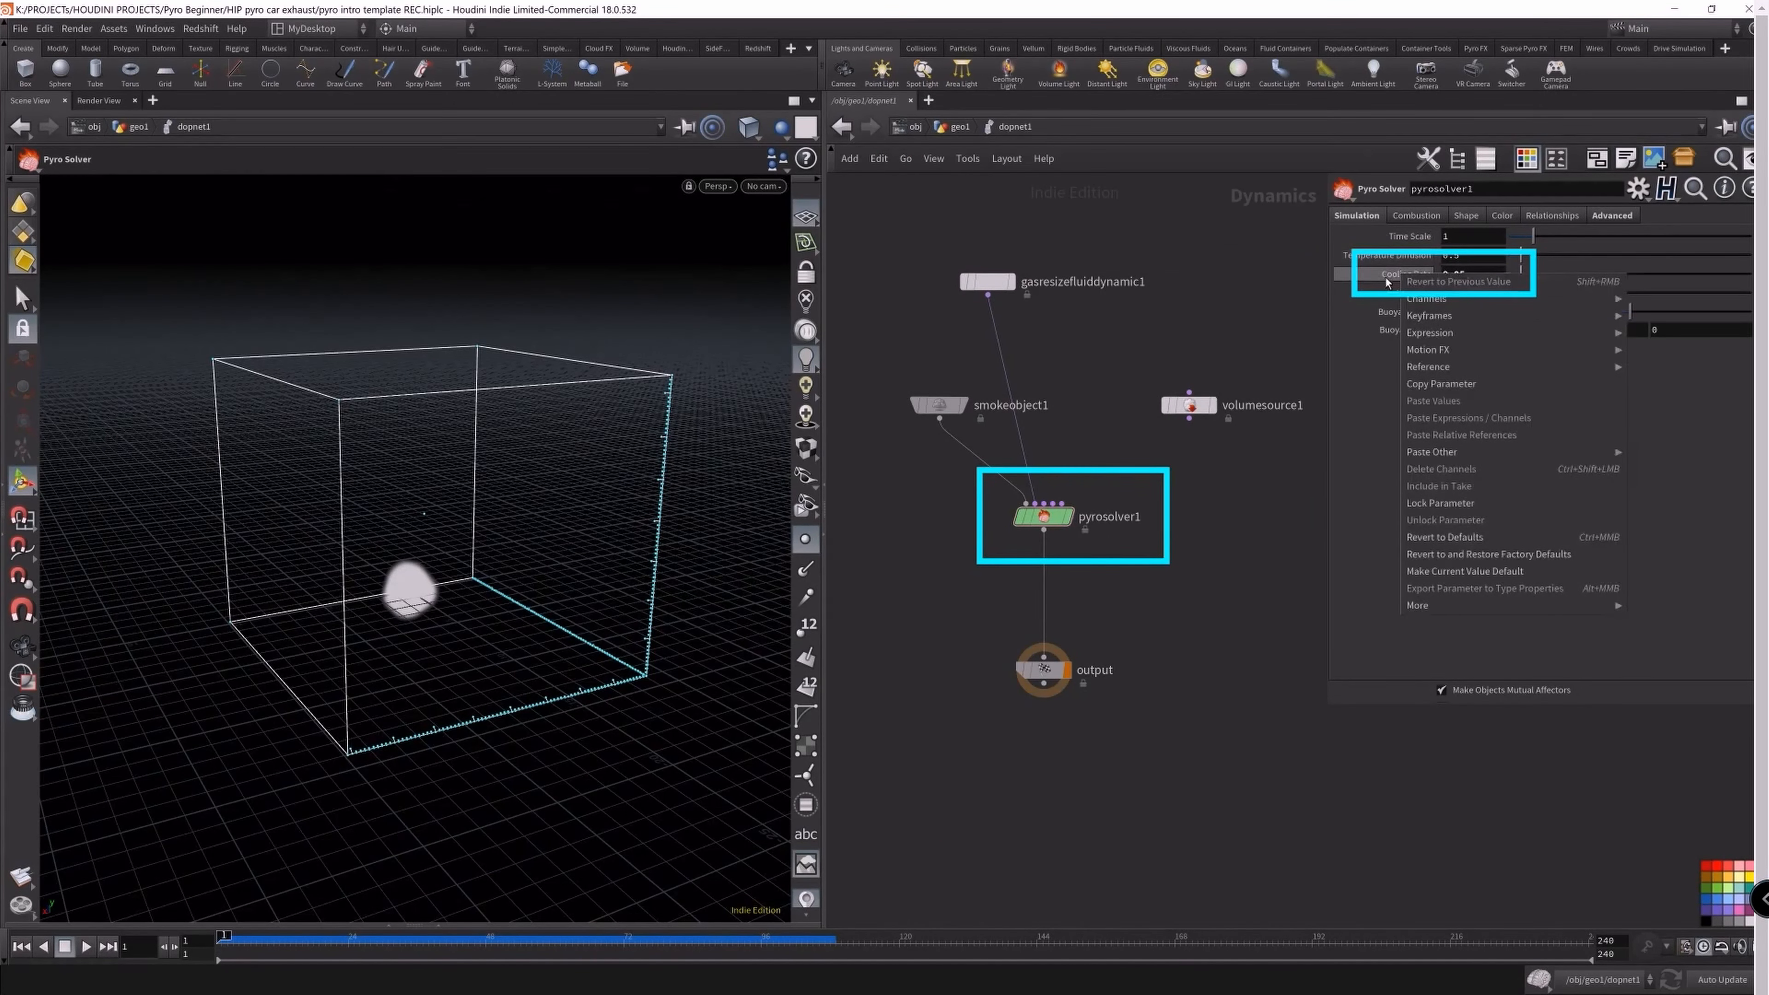
left_click(1436, 536)
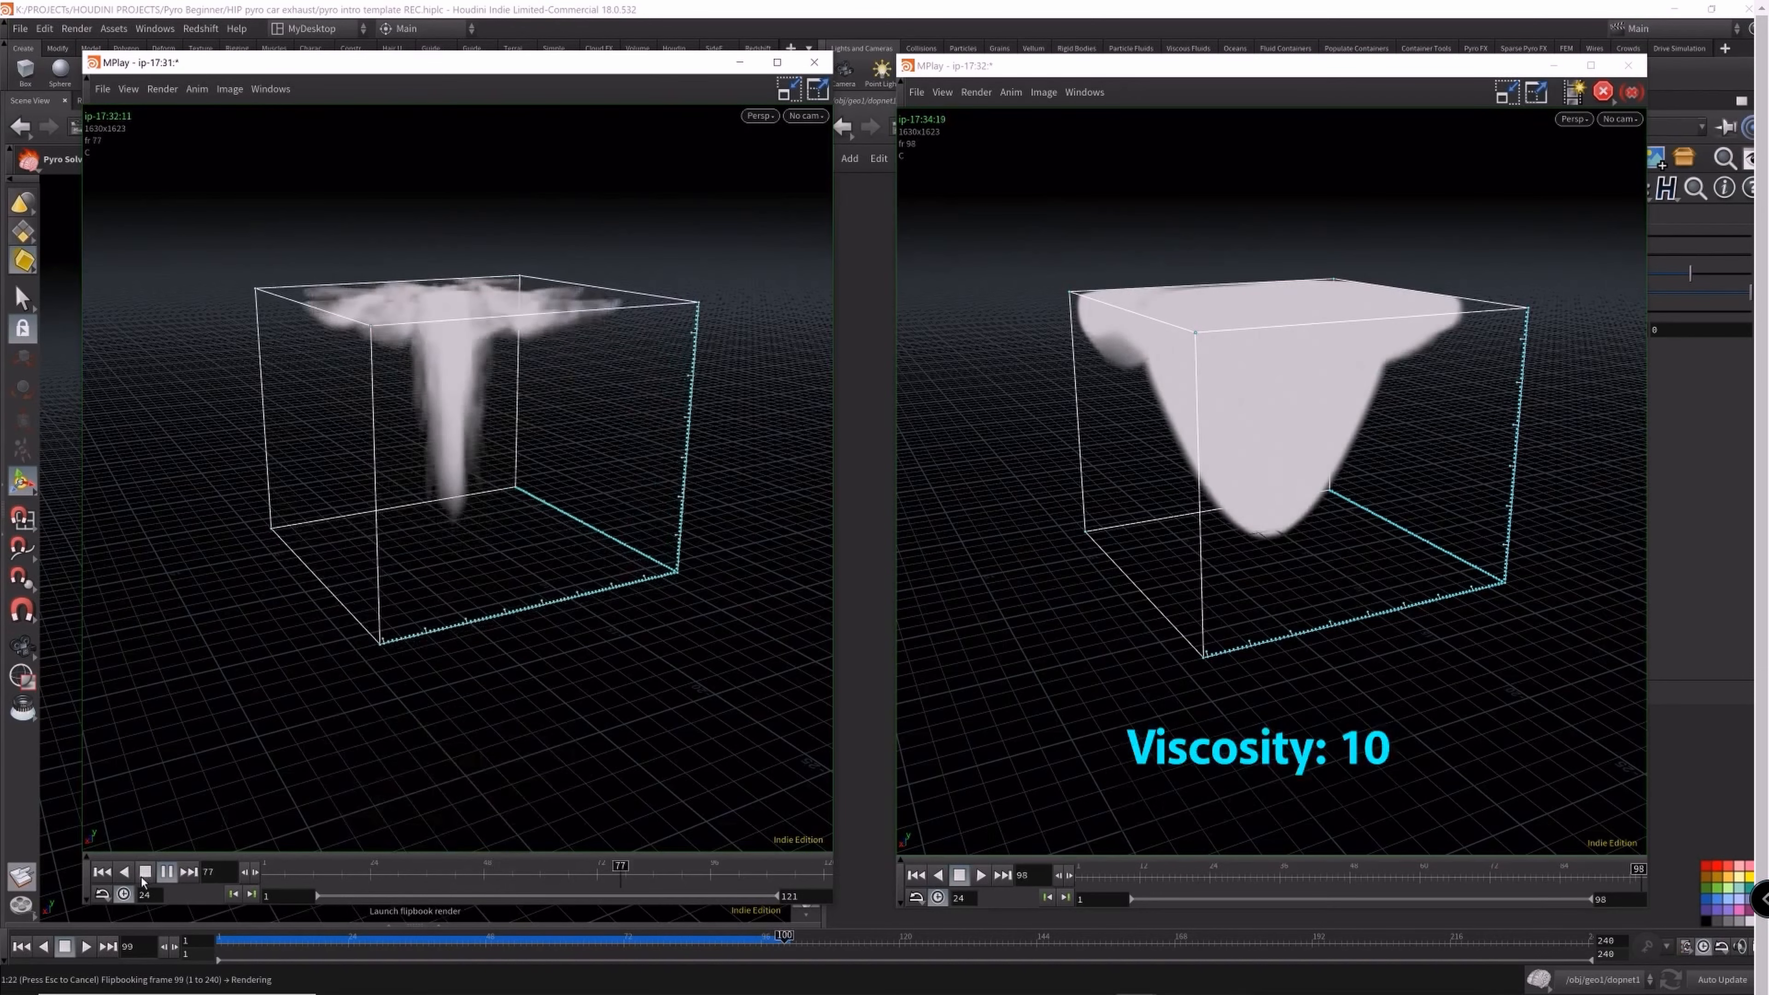
- Review the Viscosity 10 flipbook beside the default one, and revert pyrosolver1's Viscosity to its default
mouse_move(1317, 72)
left_mouse_down()
mouse_move(1031, 75)
mouse_move(1330, 64)
left_mouse_up()
left_click(964, 875)
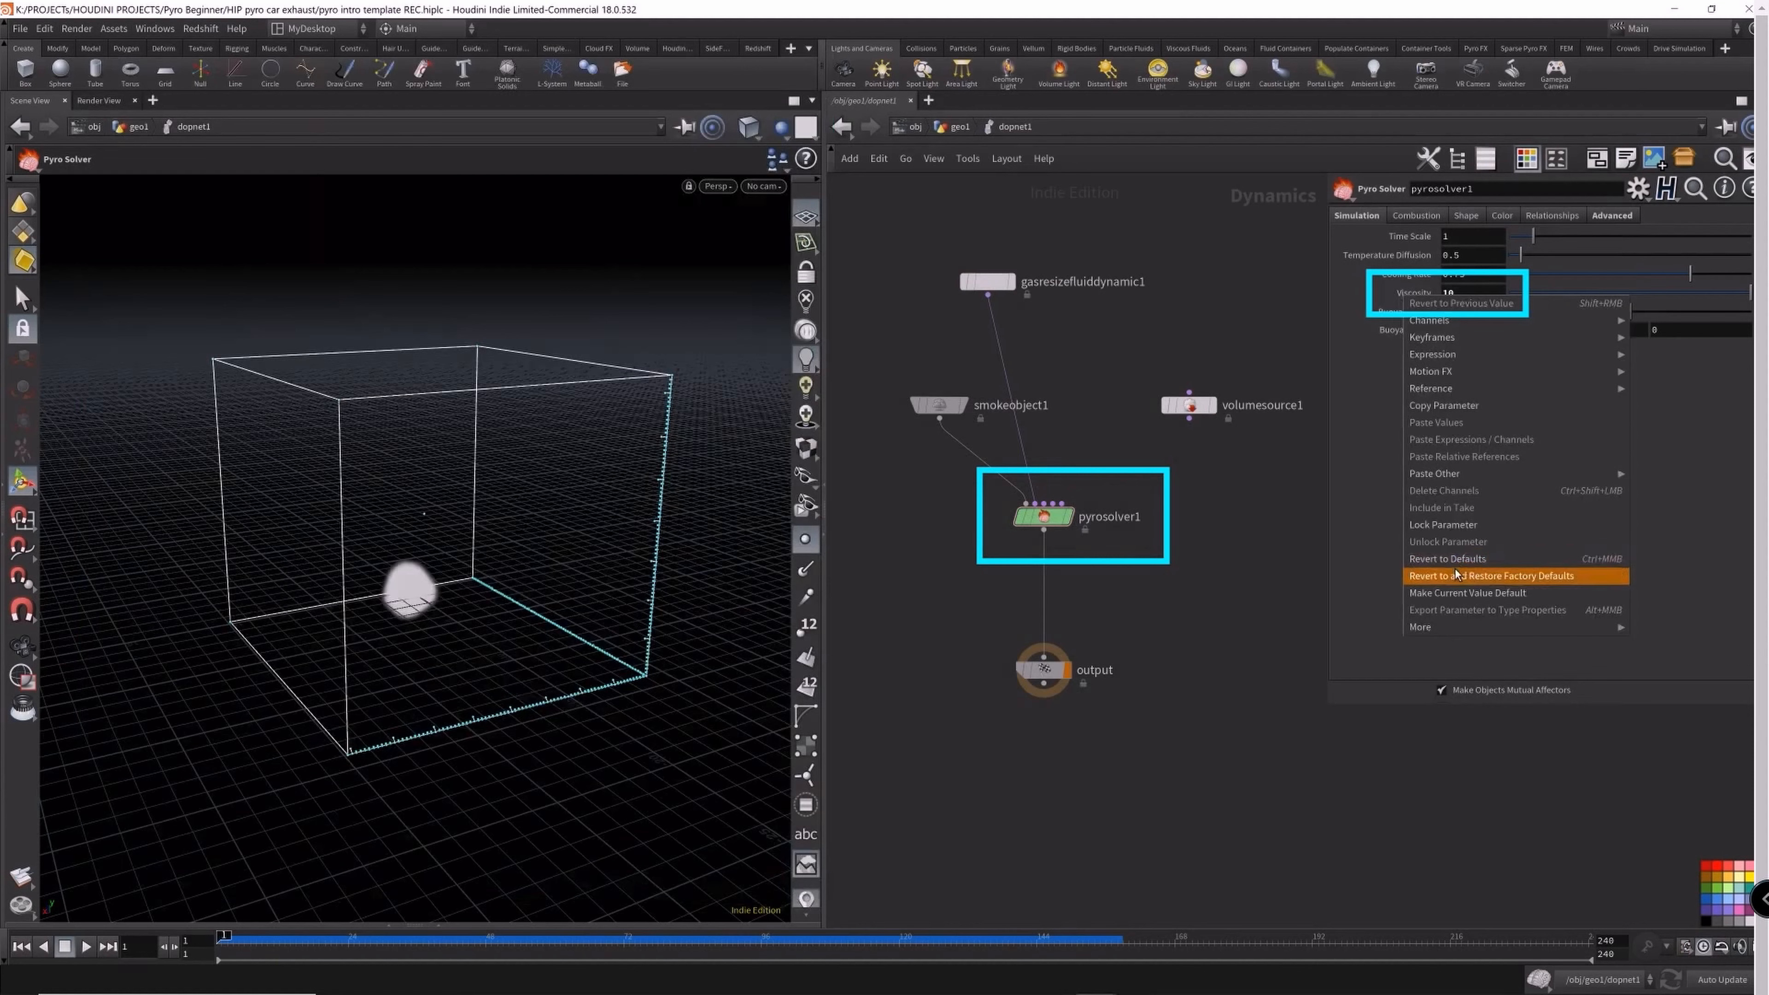
left_click(1519, 560)
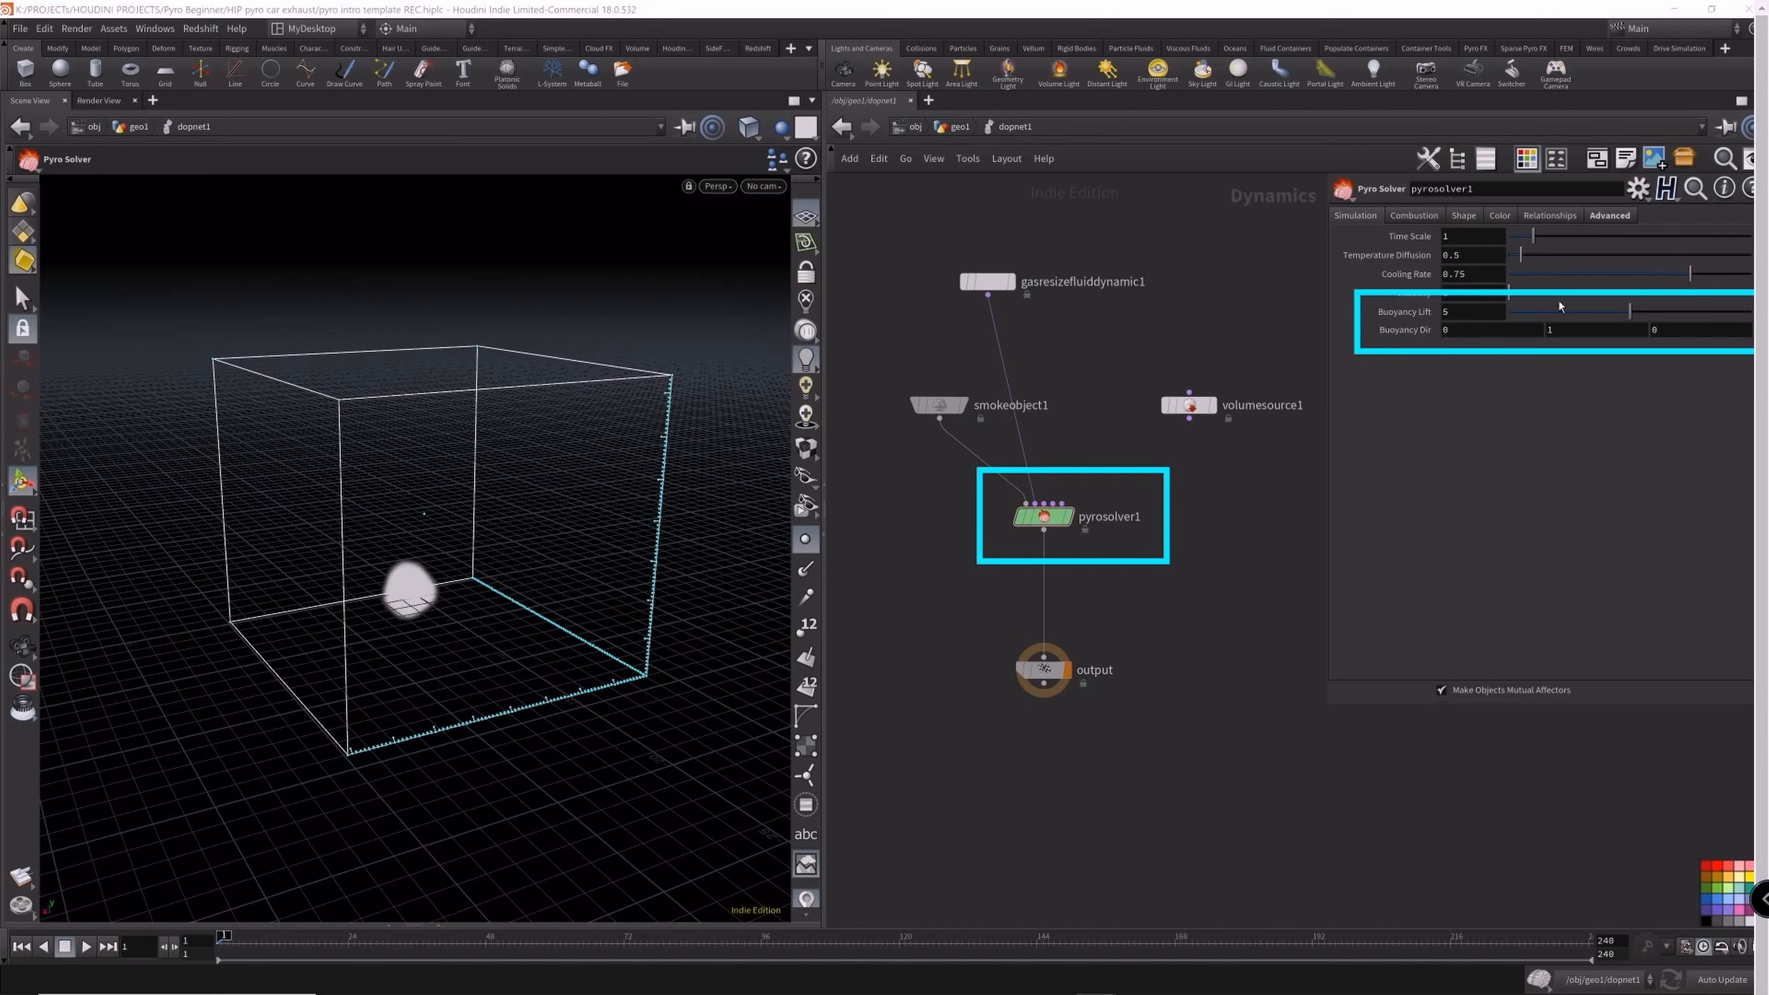
- Set the Buoyancy Dir Y value to -1, and play the default flipbook beside the one with Buoyancy Lift 15 and the reversed direction
double_click(1578, 332)
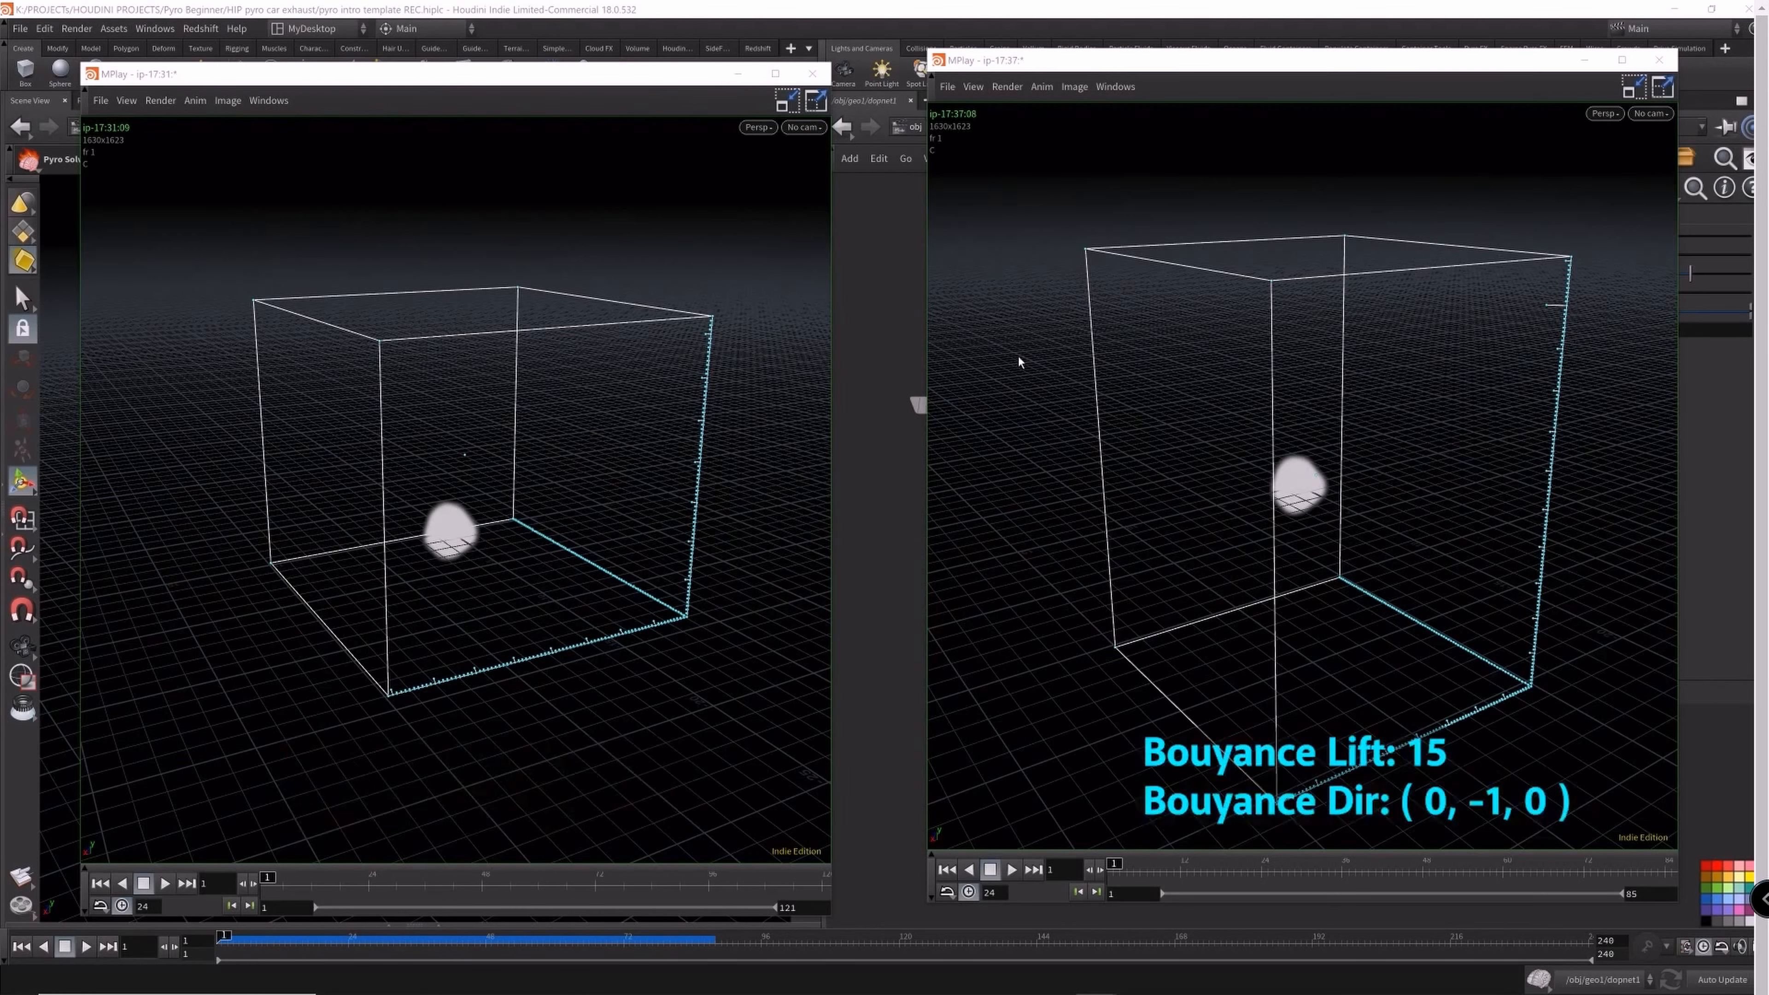
left_click_drag(1278, 69, 966, 70)
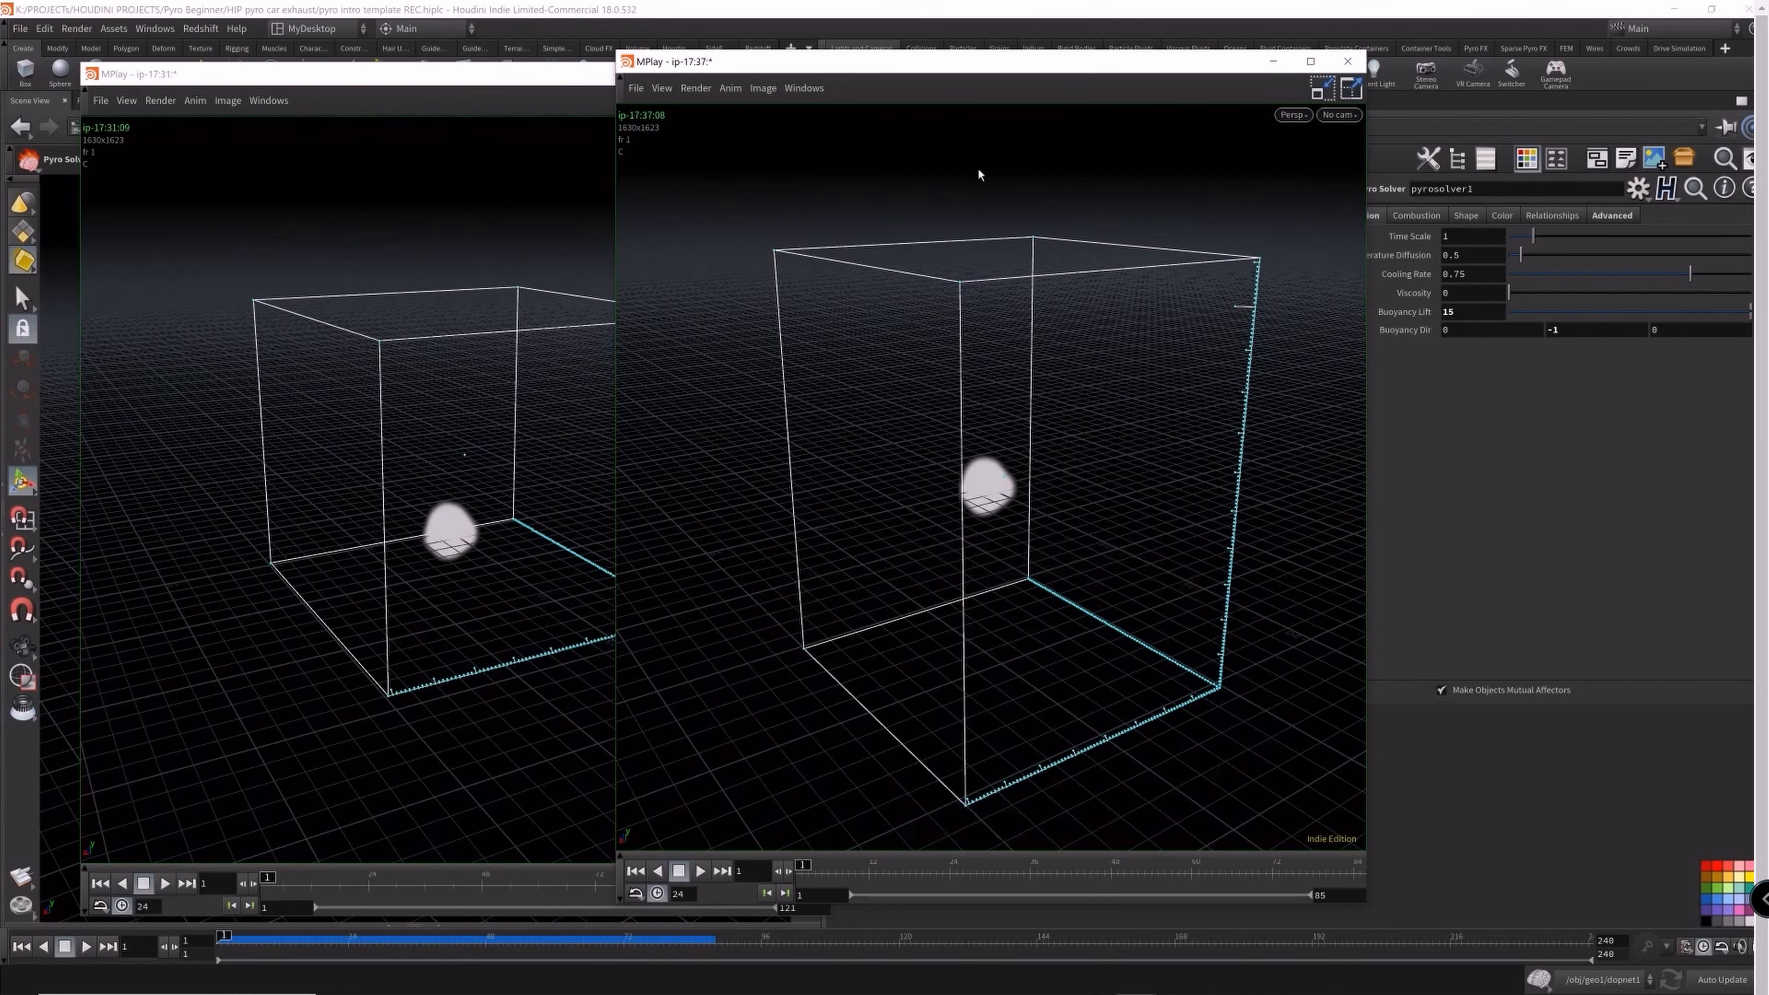
left_click_drag(944, 74, 1213, 78)
left_click(165, 883)
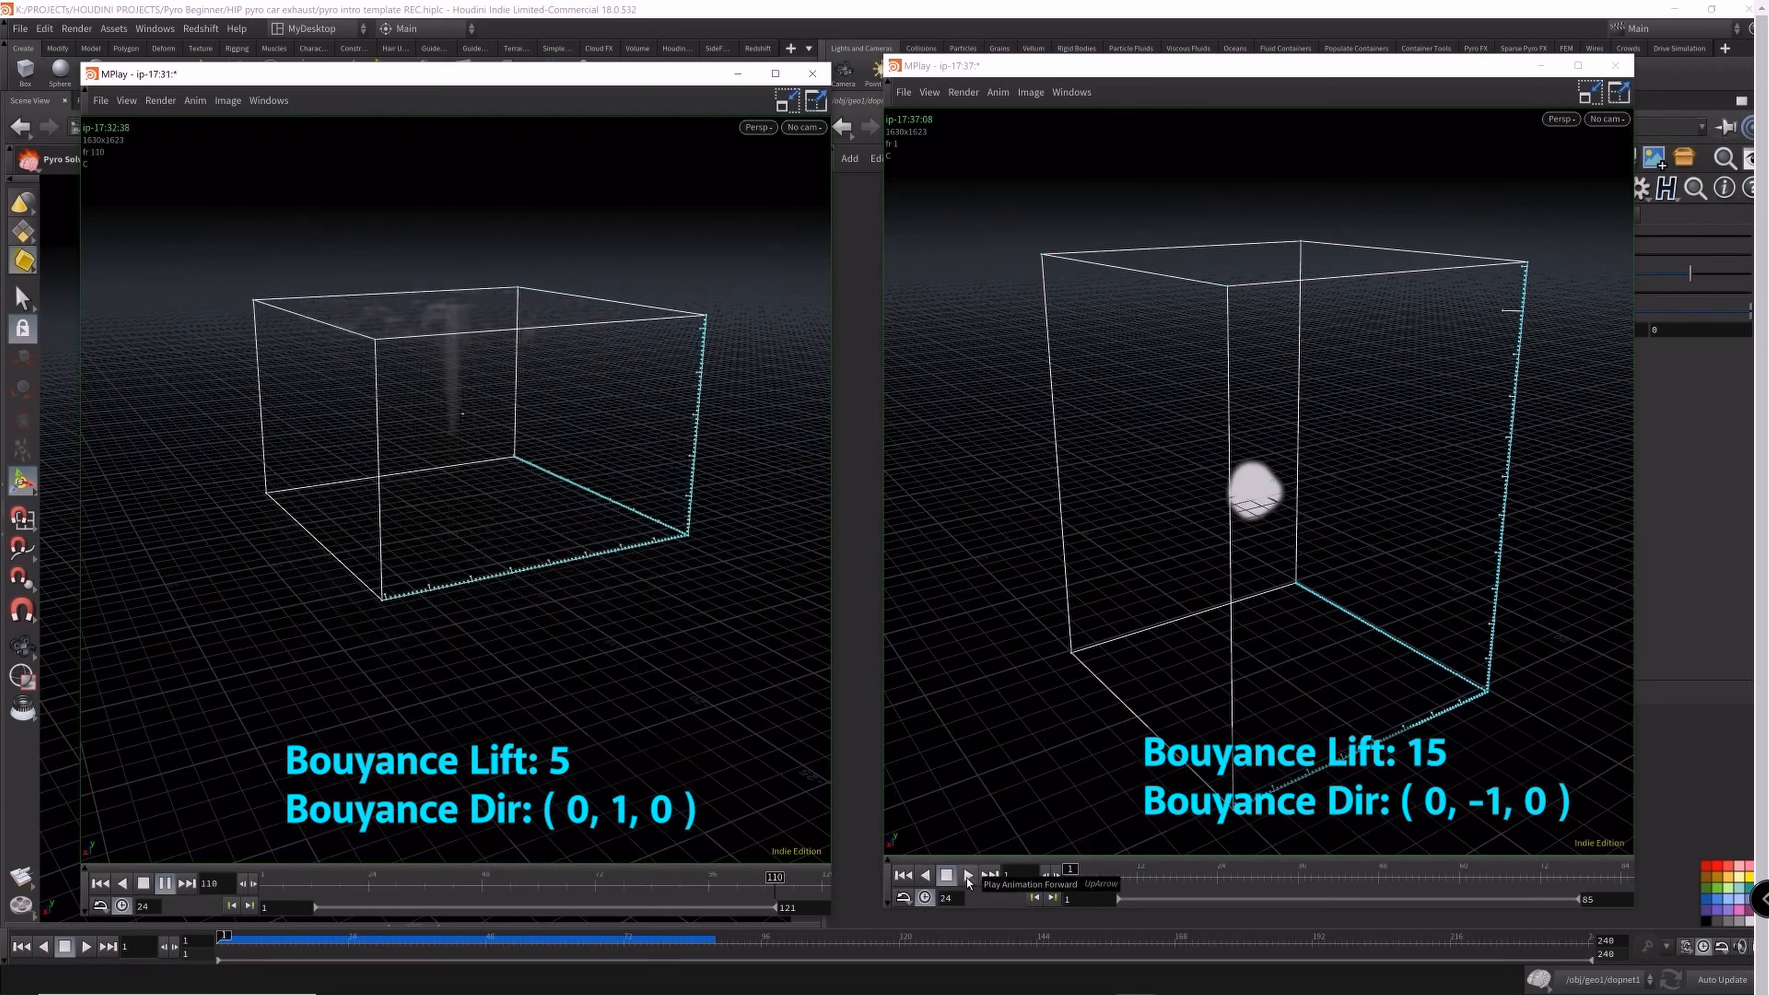
left_click(967, 876)
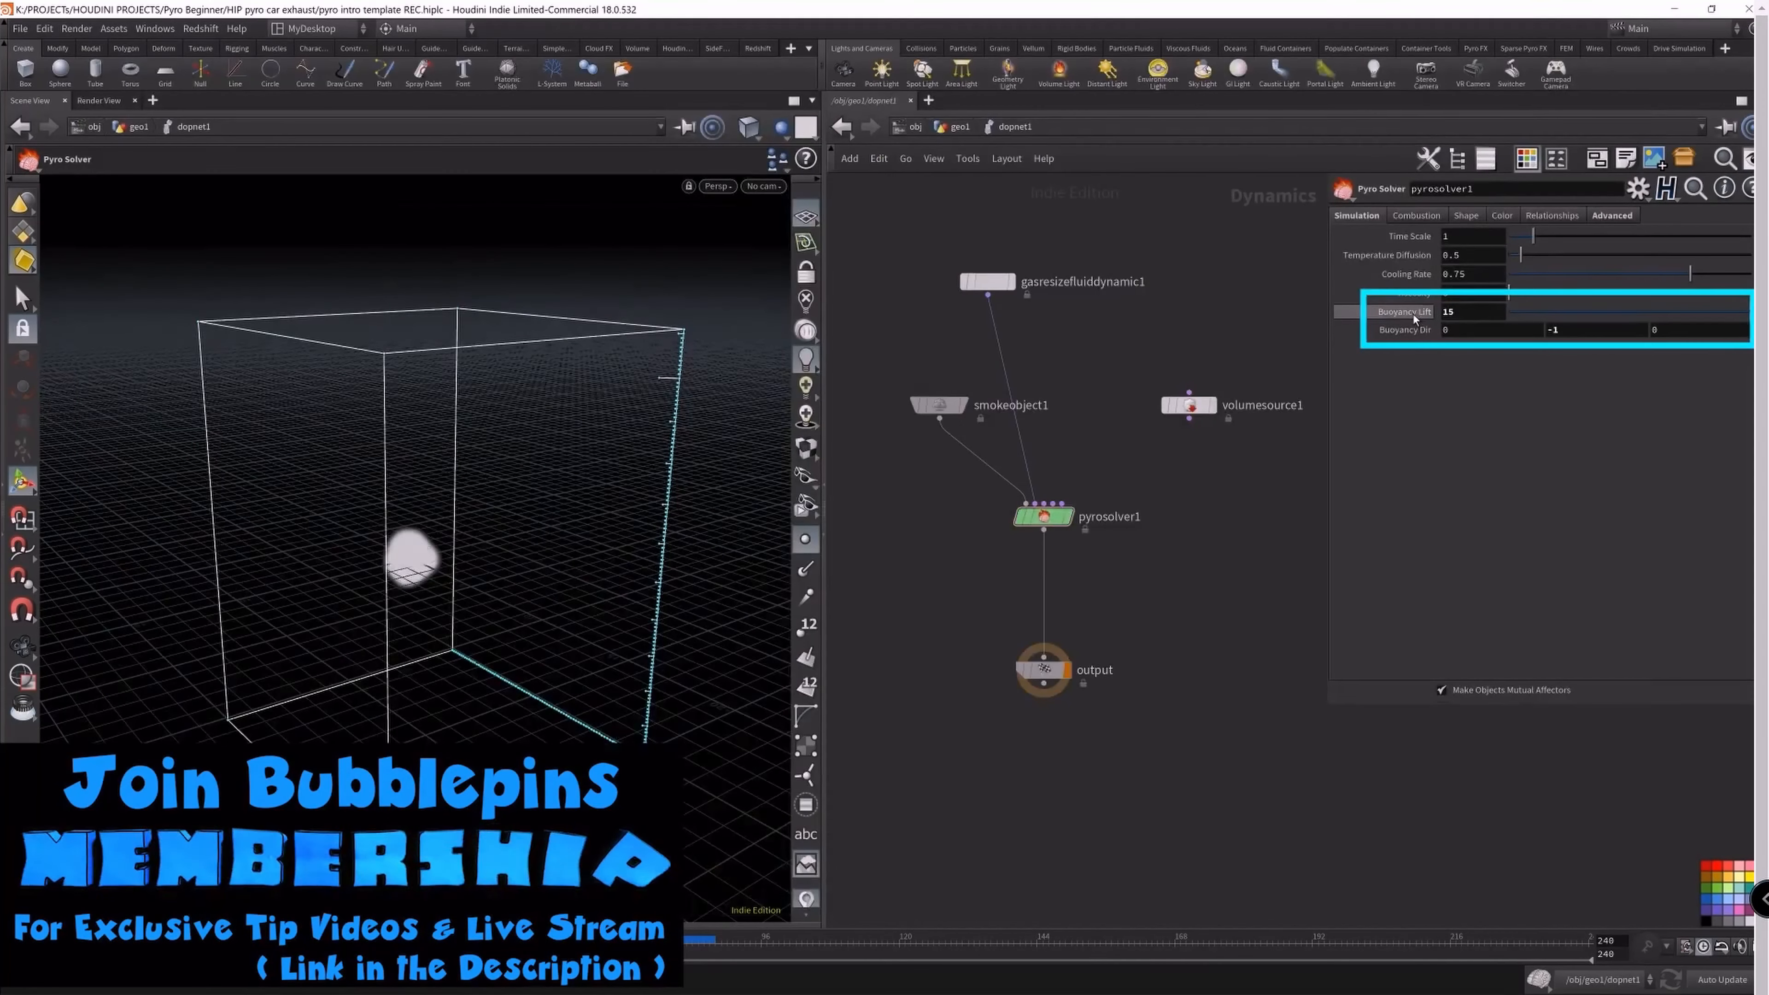
- Revert pyrosolver1's Buoyancy Lift and Buoyancy Dir to their default values
right_click(1414, 317)
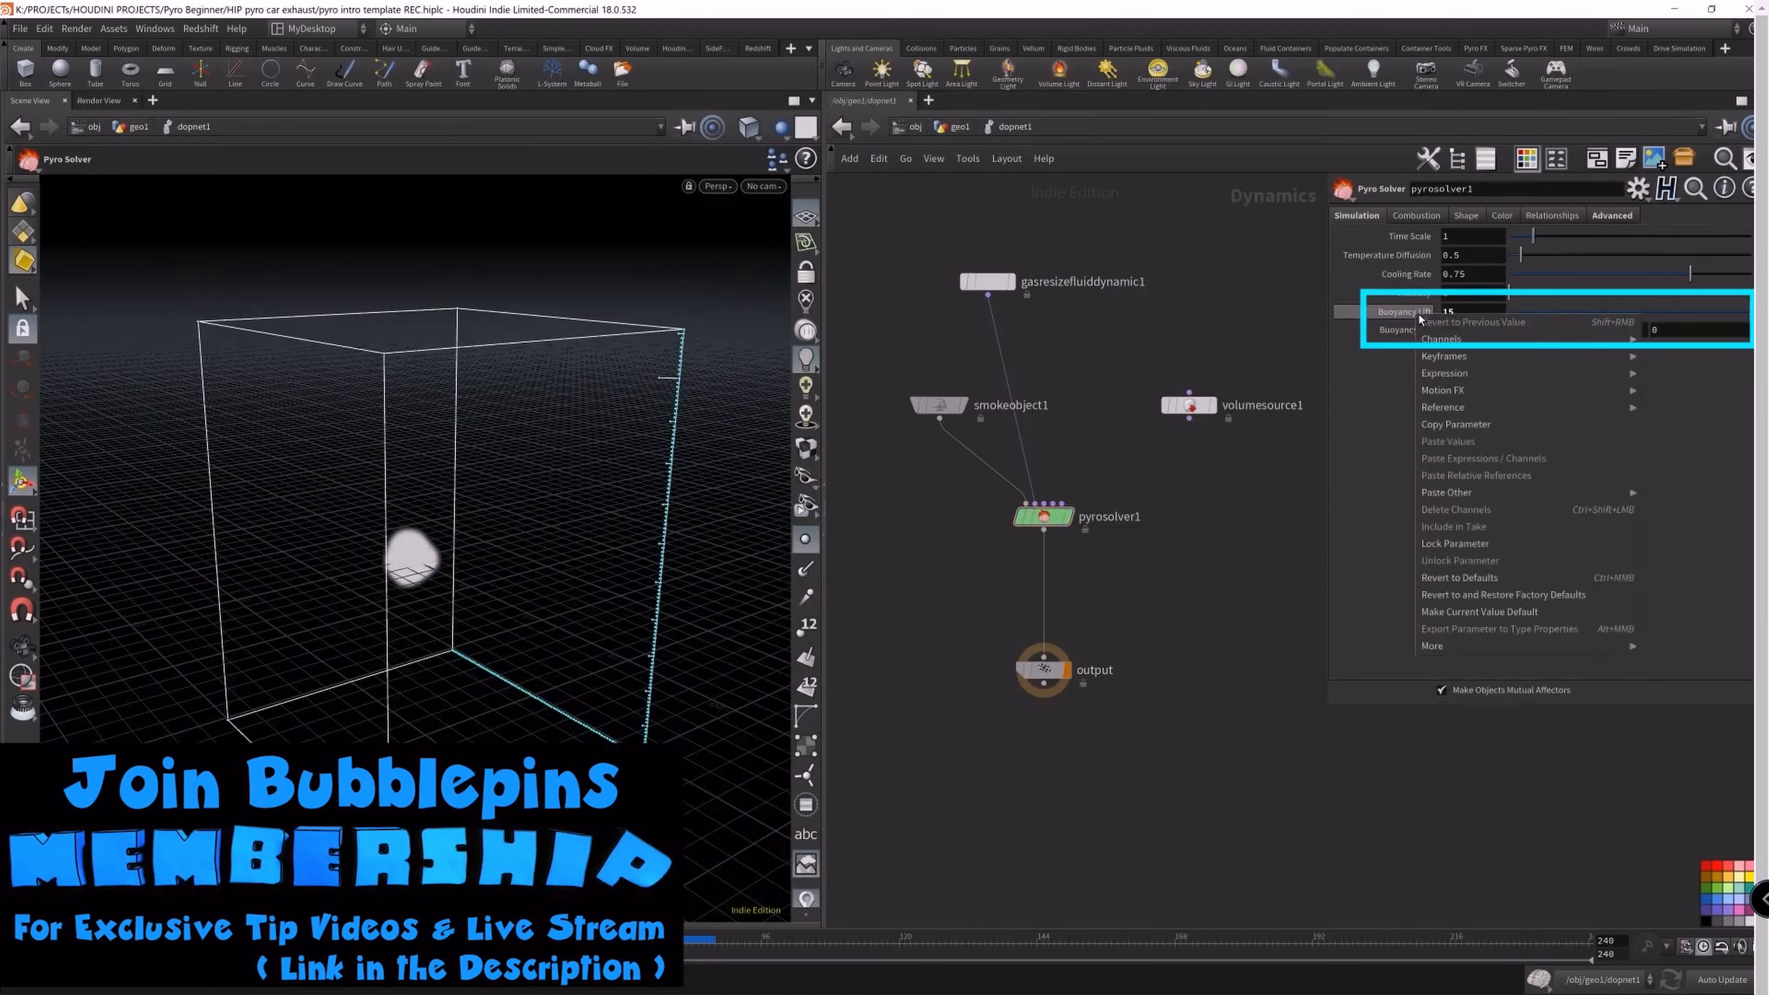
left_click(1460, 577)
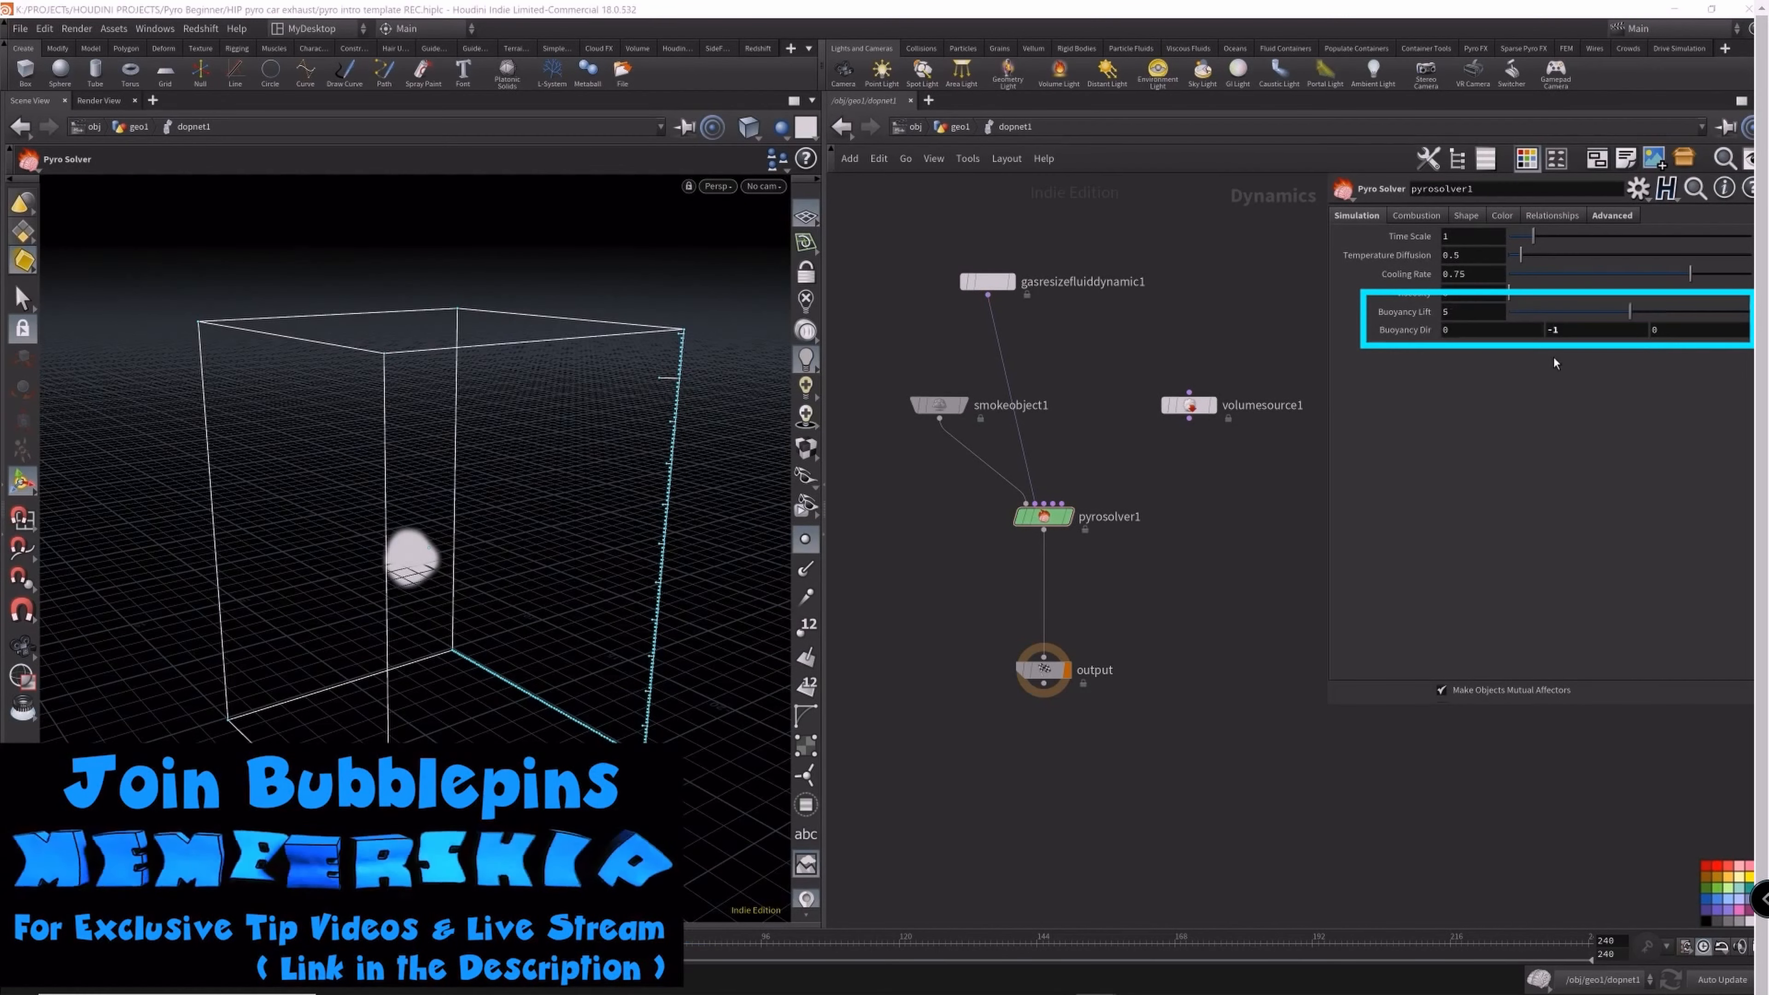
right_click(1392, 334)
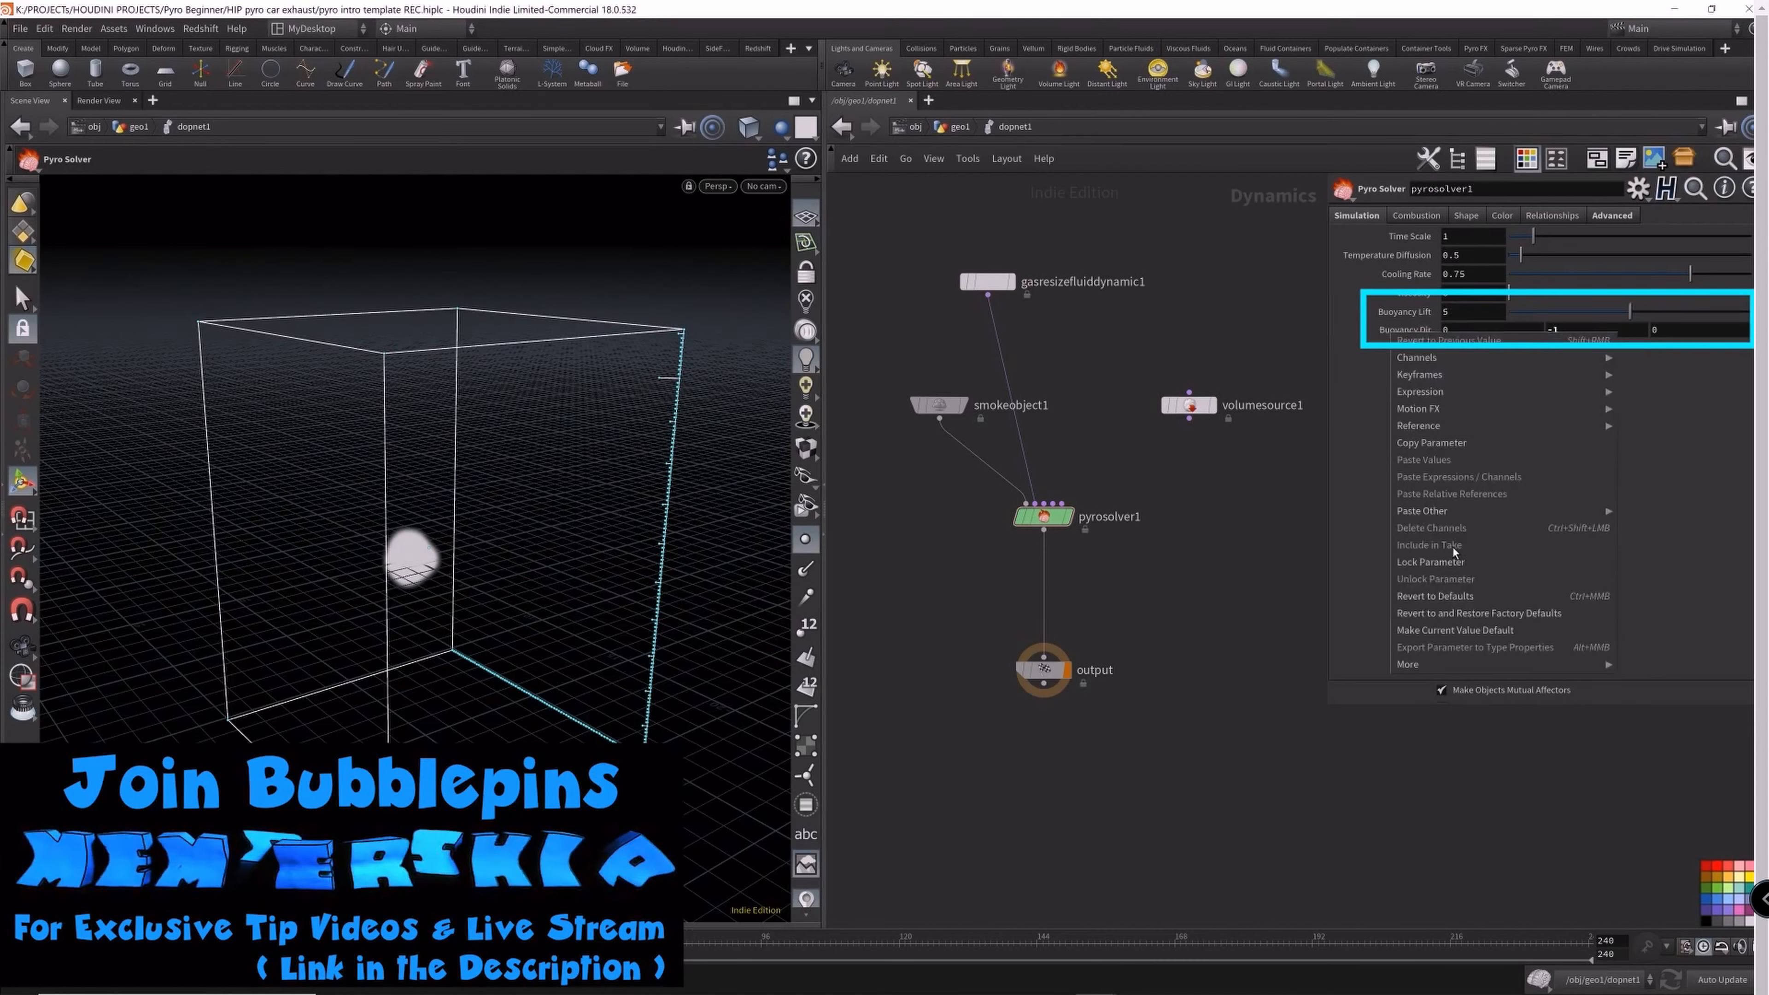
left_click(1446, 594)
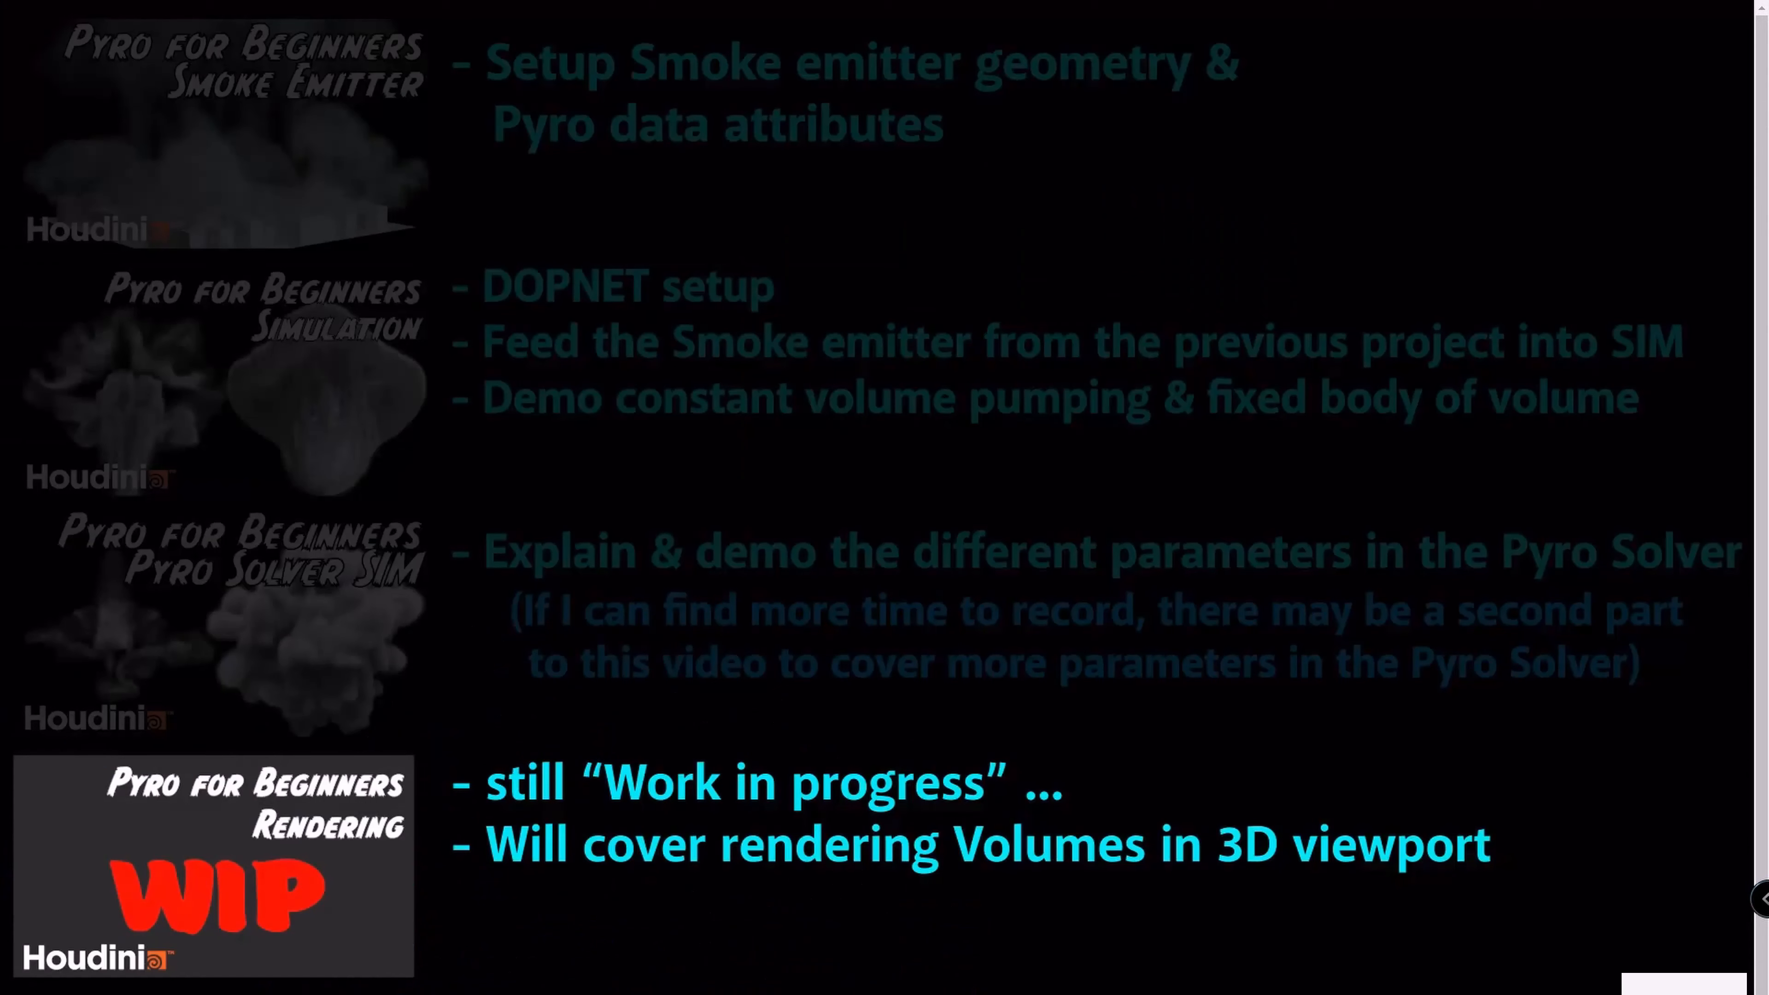